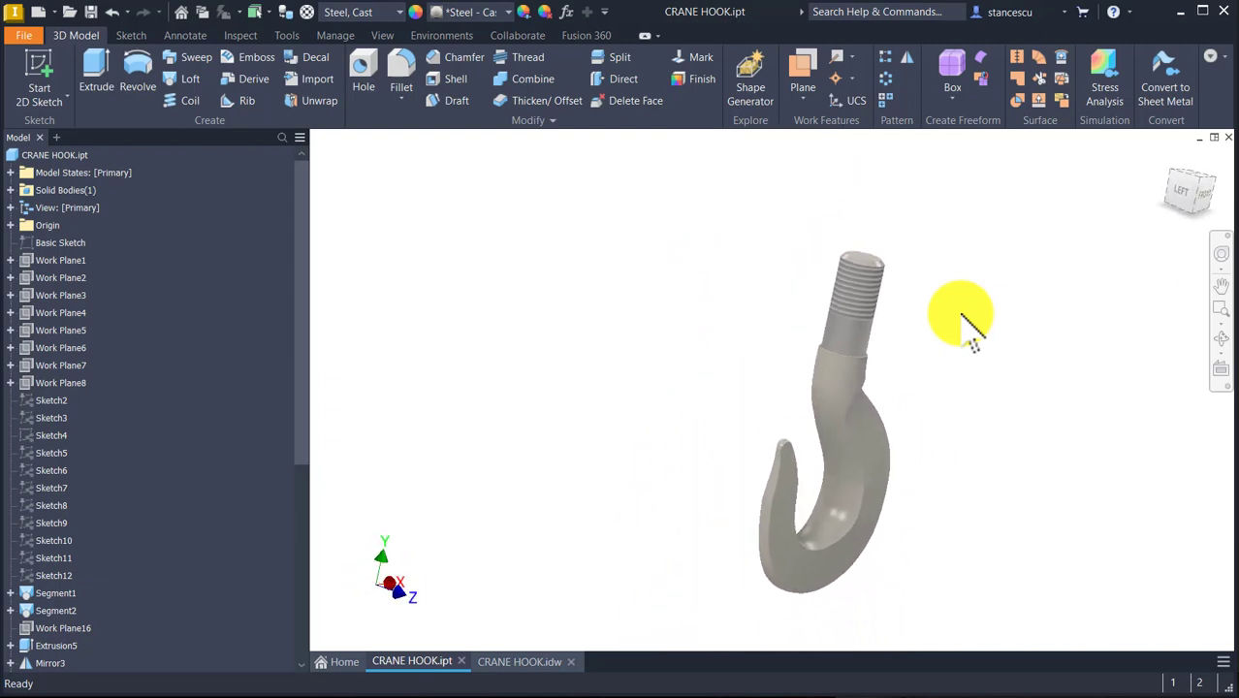
- Browse the scanned reference drawings of hooks from sheet 10 through sheet 244
{"action": "key", "text": "F6"}
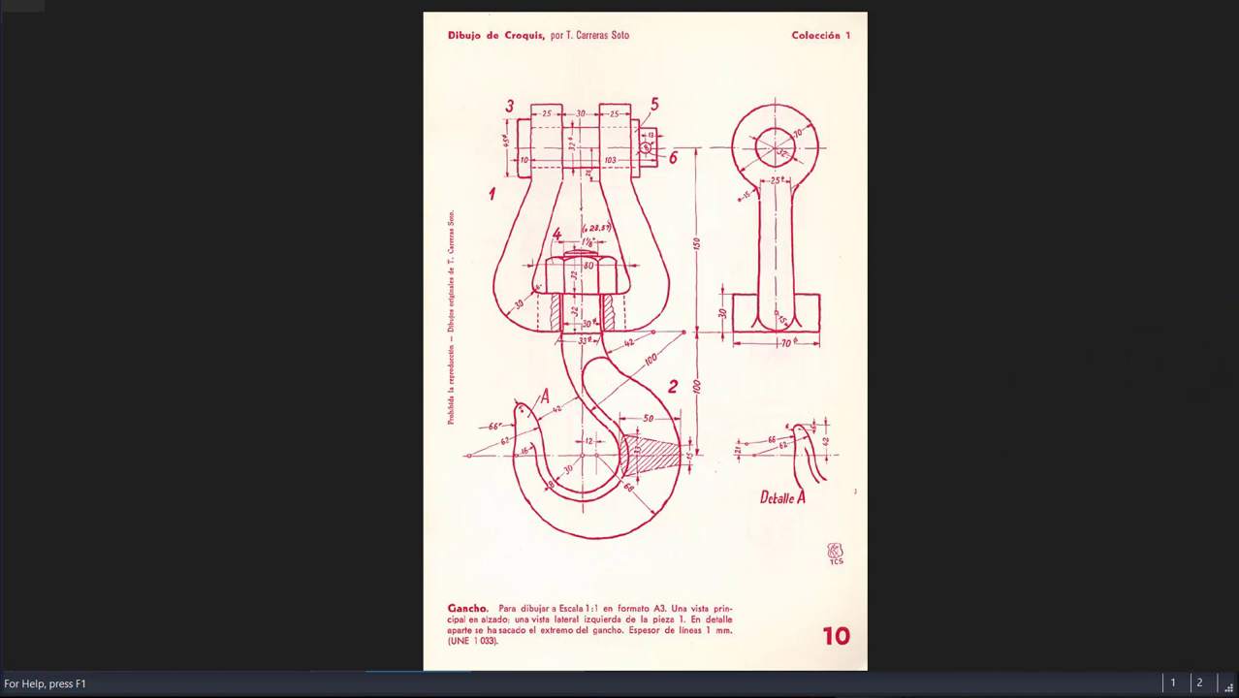
{"action": "key", "text": "Right"}
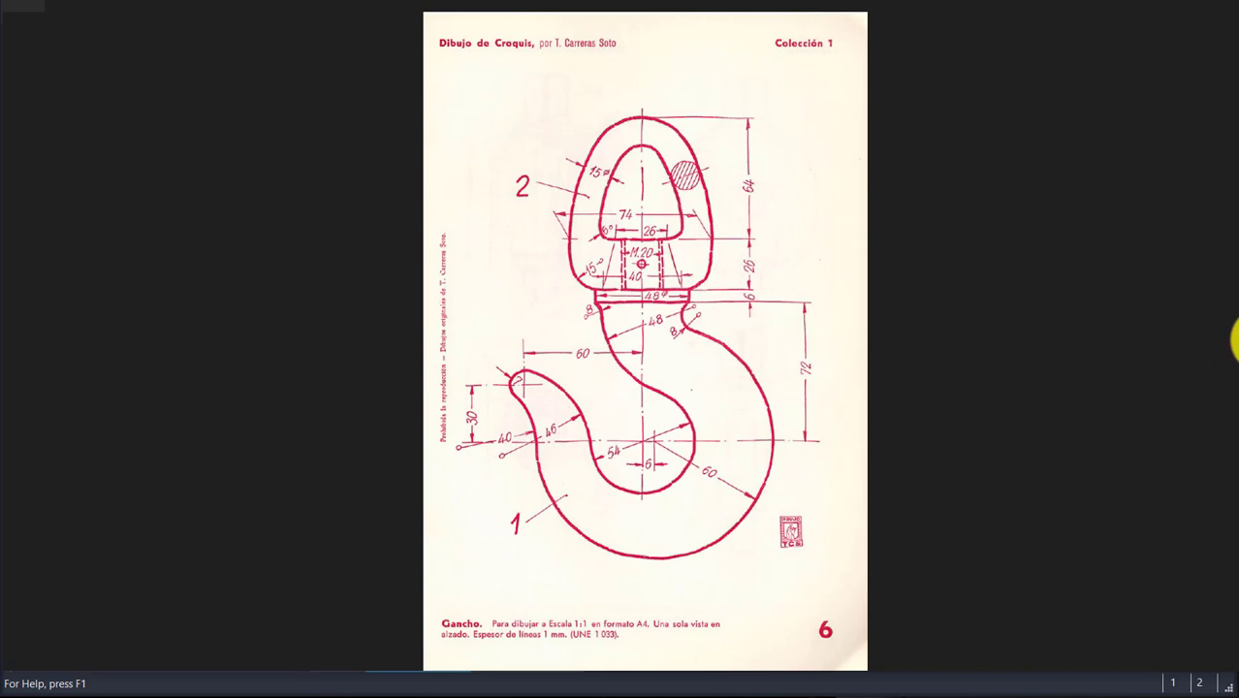
{"action": "key", "text": "Right"}
{"action": "key", "text": "Right"}
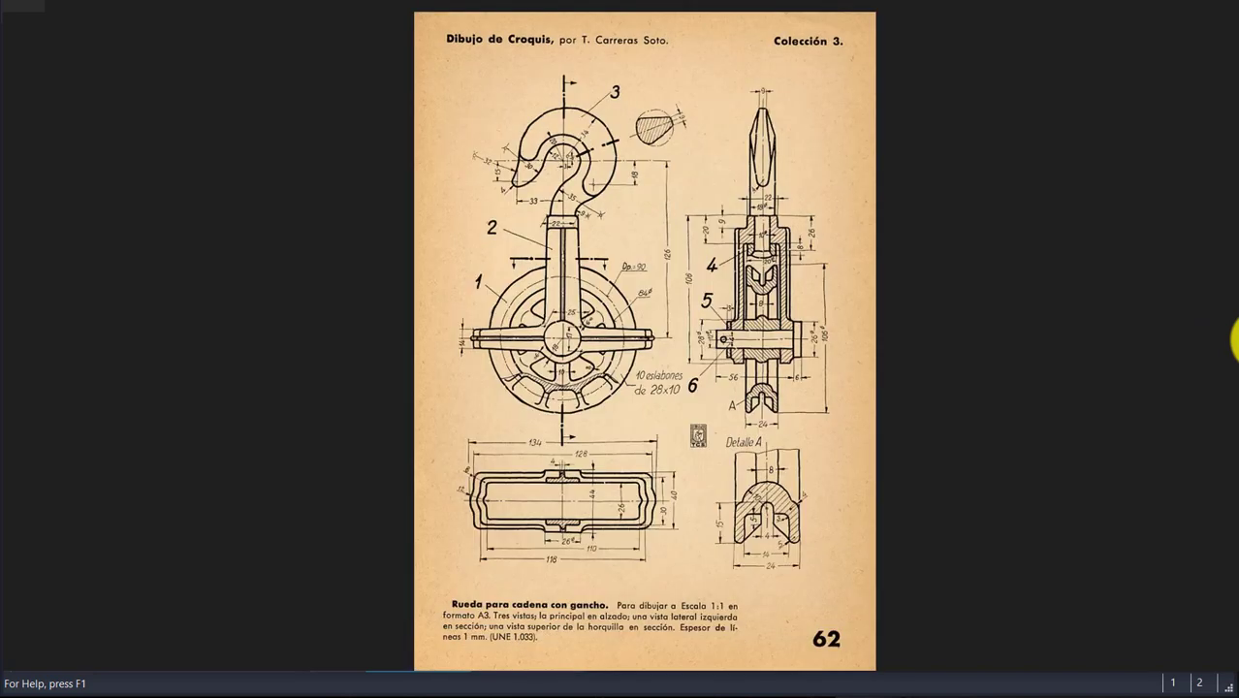
{"action": "key", "text": "Right"}
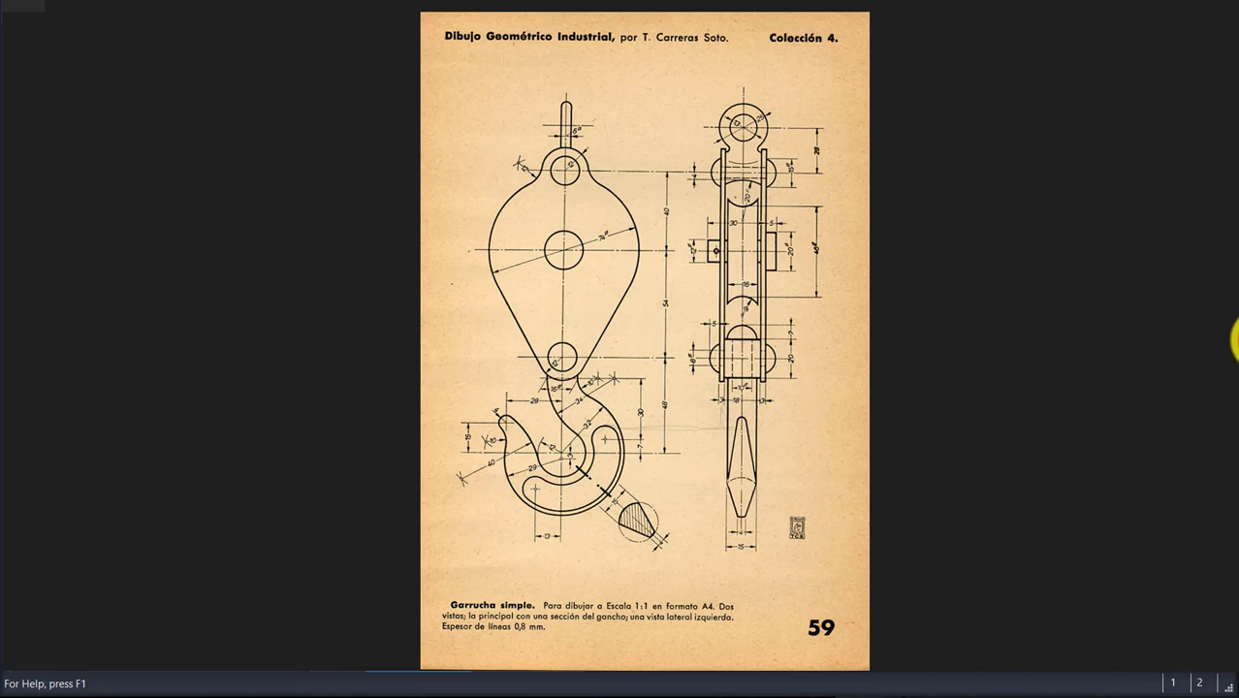
{"action": "key", "text": "Right"}
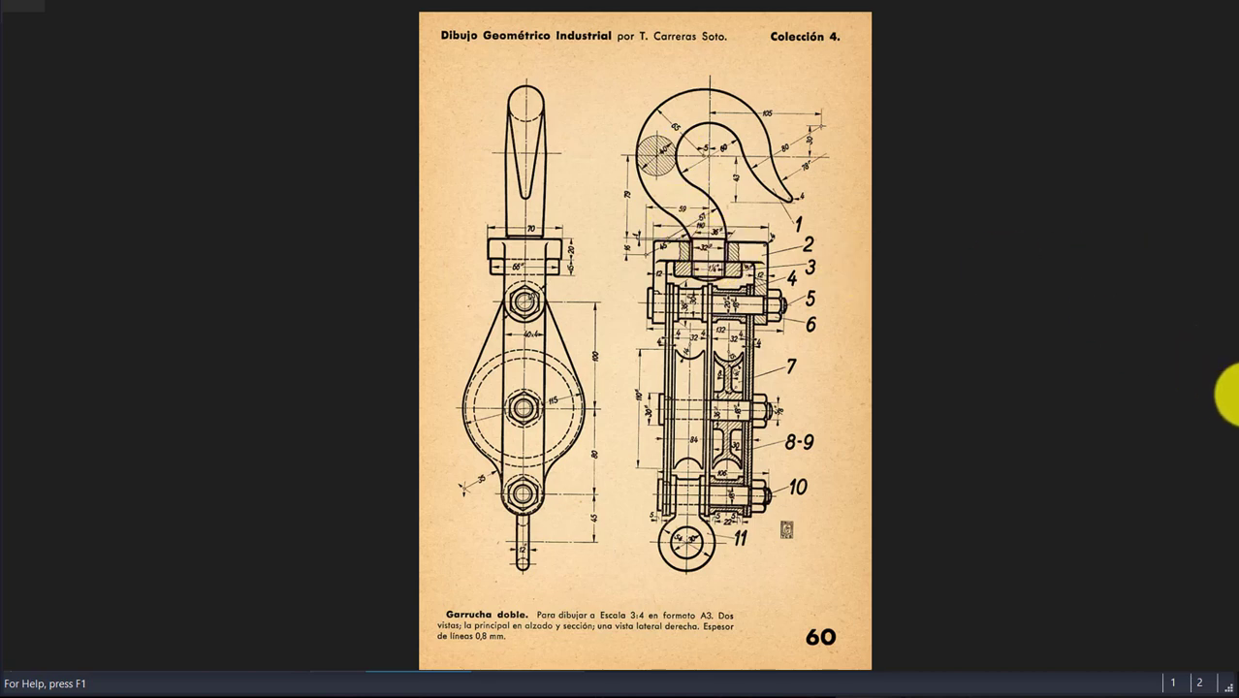
{"action": "key", "text": "Right"}
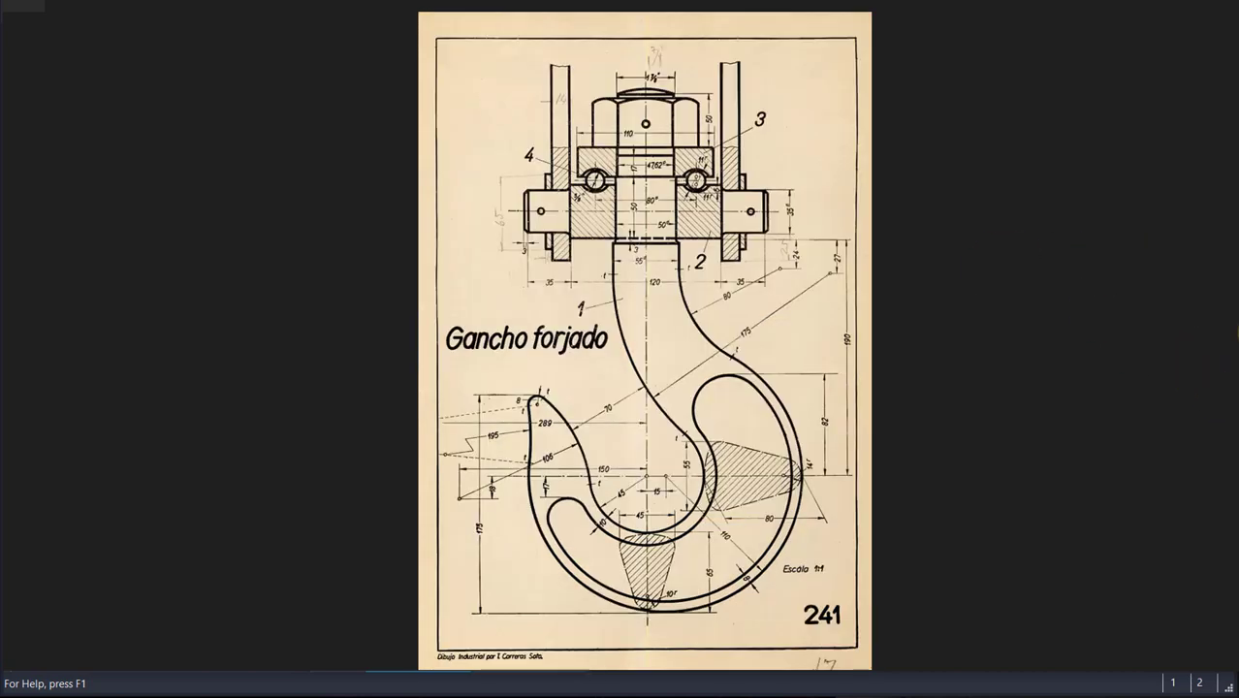
{"action": "key", "text": "Right"}
{"action": "key", "text": "Right"}
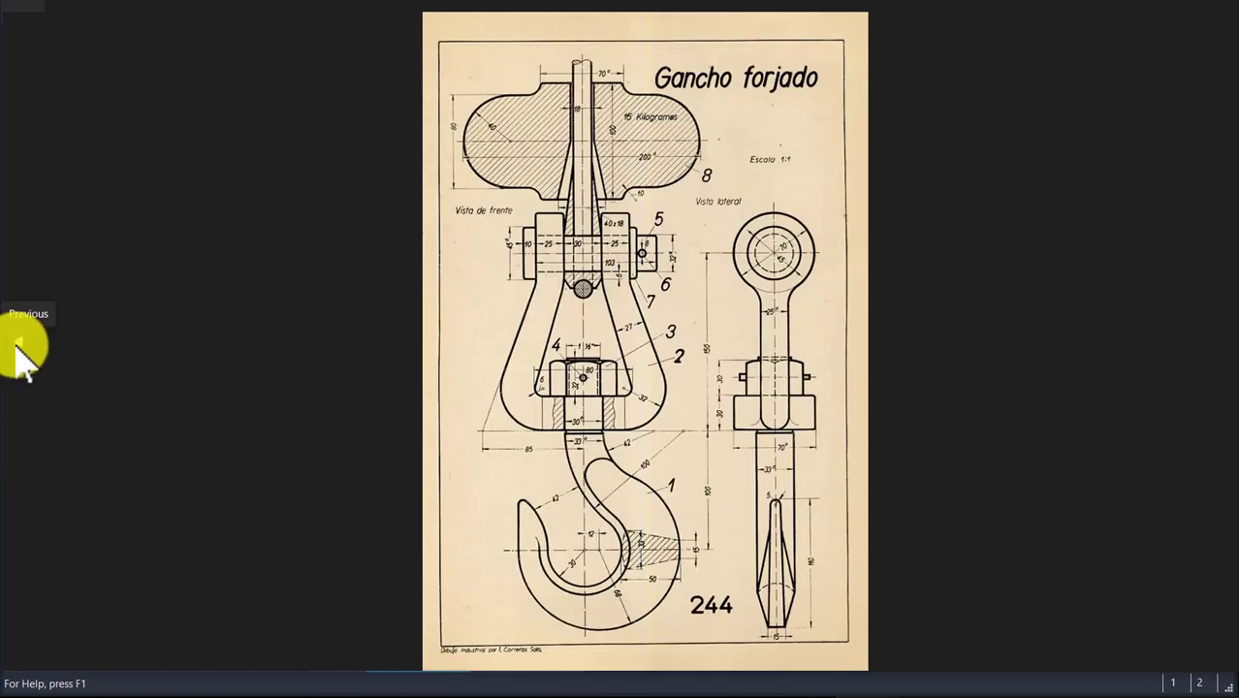
- Go back through the scanned hook drawings to sheet 10 and return to the CRANE HOOK.ipt part
{"action": "left_click", "coordinate": [17, 346]}
{"action": "left_click", "coordinate": [15, 349]}
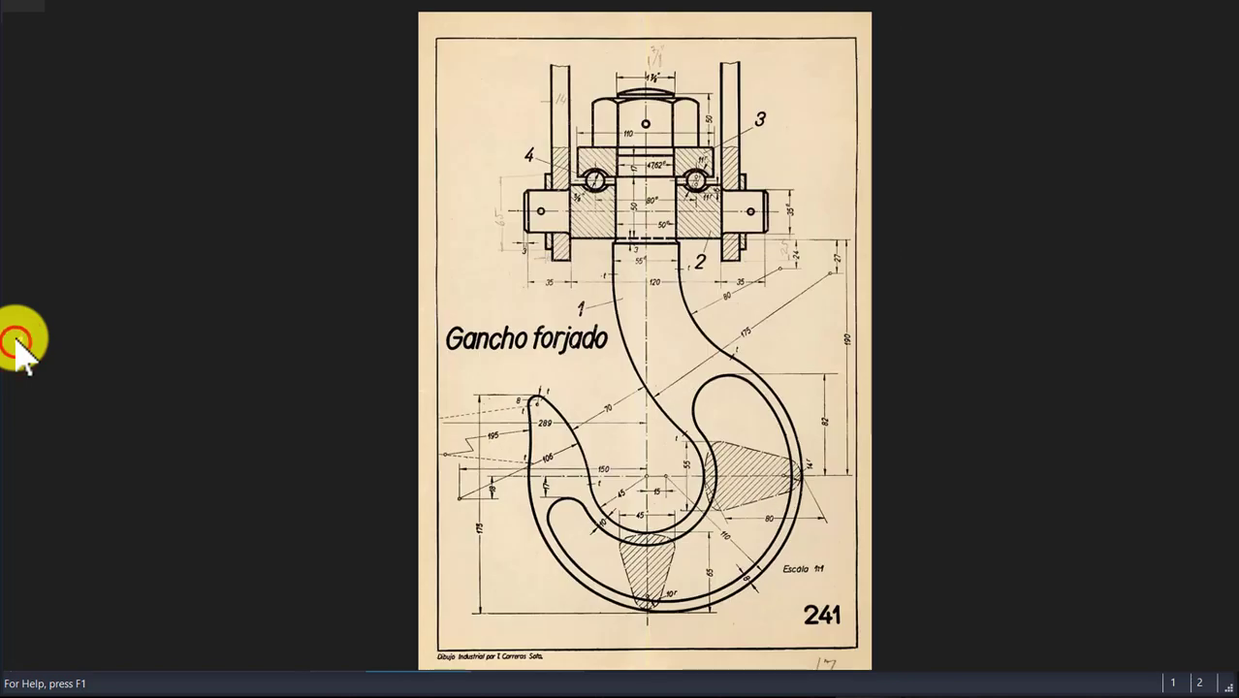
{"action": "left_click", "coordinate": [16, 338]}
{"action": "left_click", "coordinate": [17, 339]}
{"action": "left_click", "coordinate": [17, 339]}
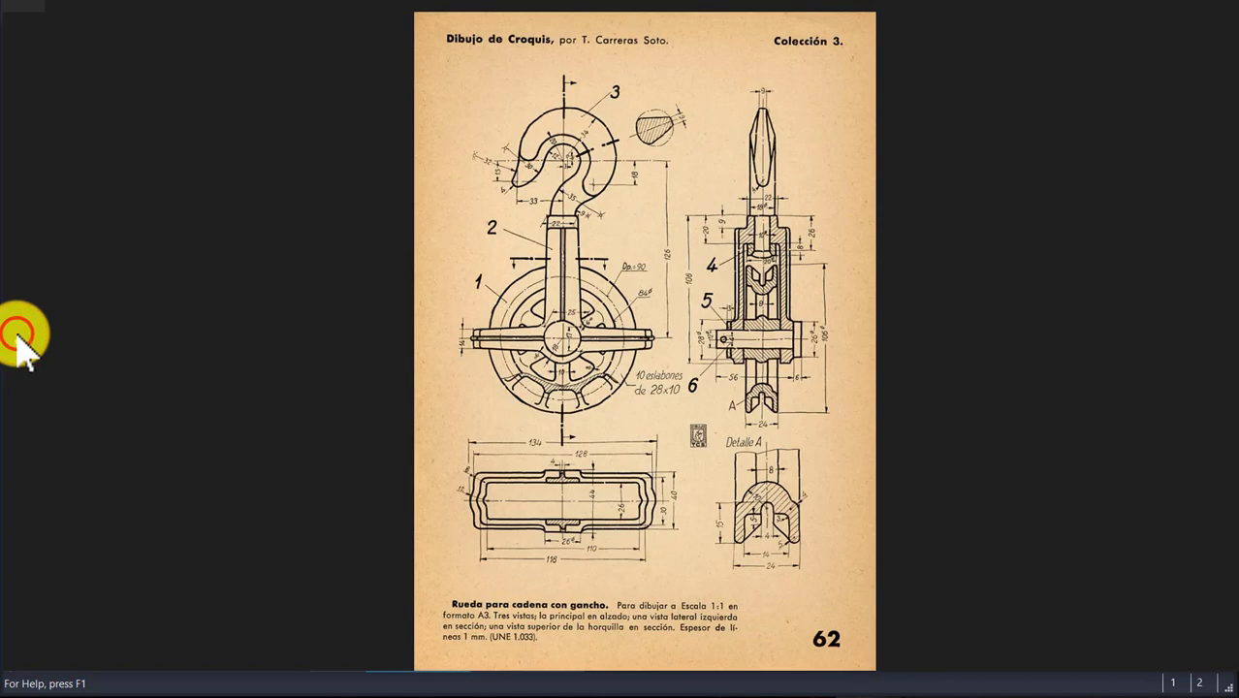
{"action": "left_click", "coordinate": [17, 339]}
{"action": "left_click", "coordinate": [16, 338]}
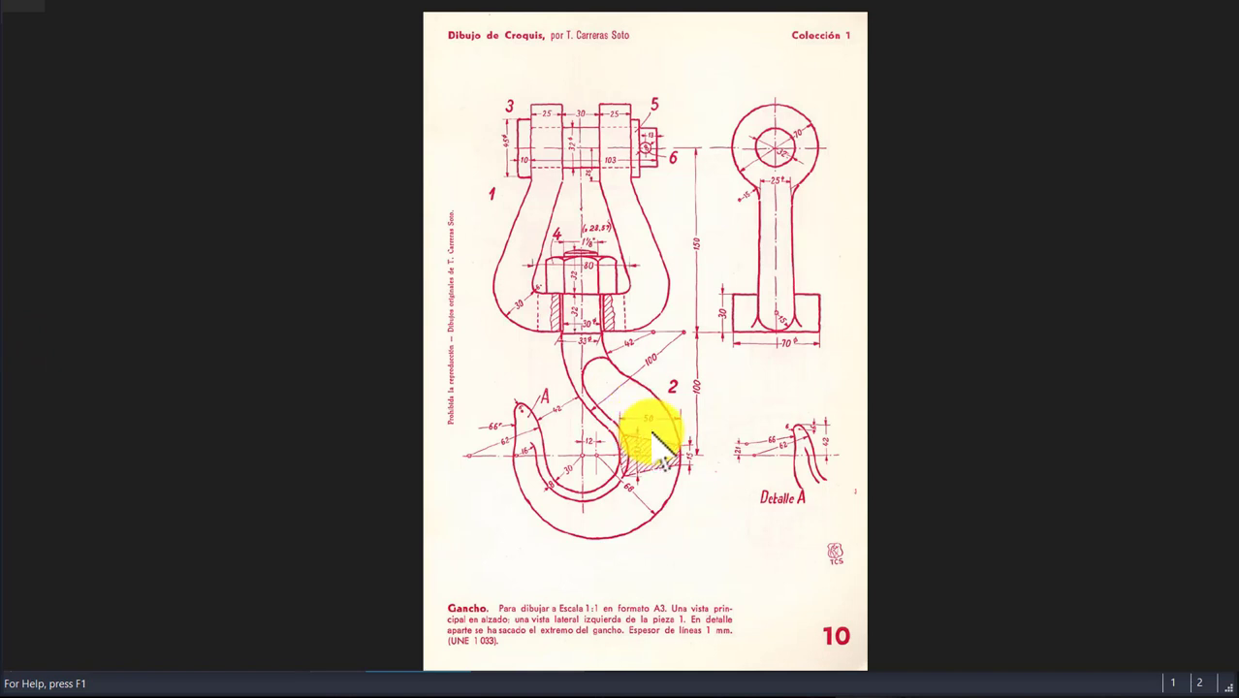
{"action": "left_click", "coordinate": [651, 694]}
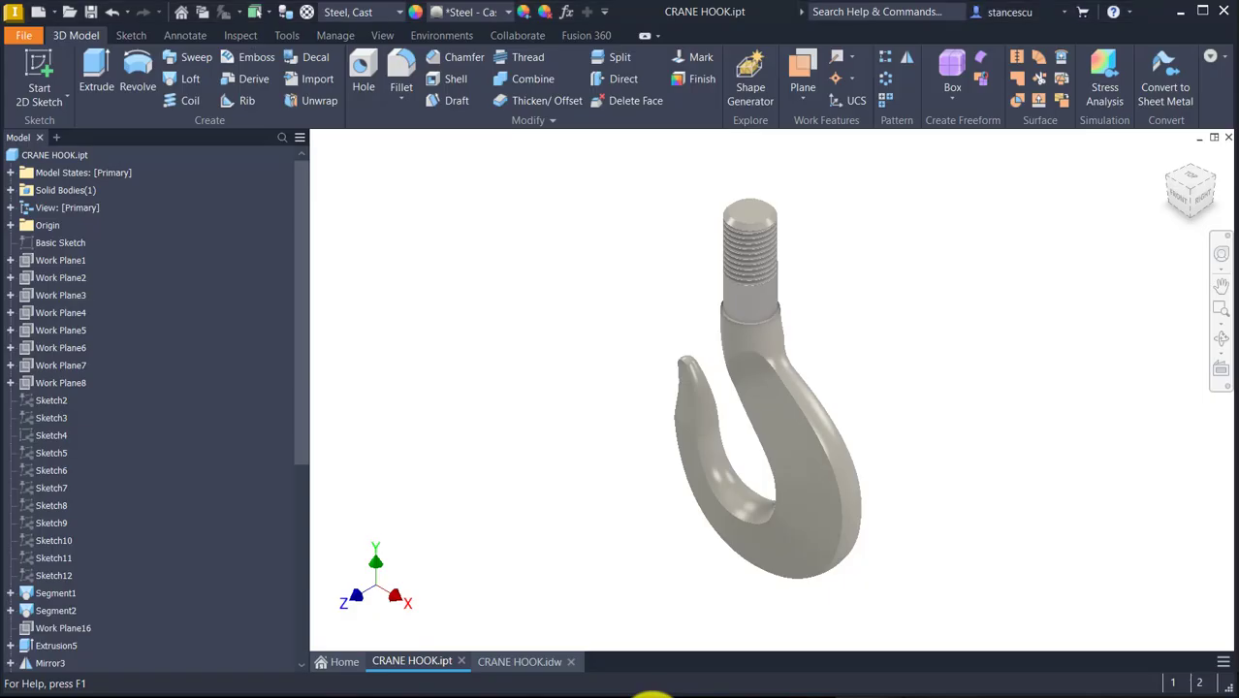
- Switch to the CRANE HOOK.idw drawing and examine the front view's cutting lines together with sections A-A and B-B
{"action": "left_click", "coordinate": [524, 660]}
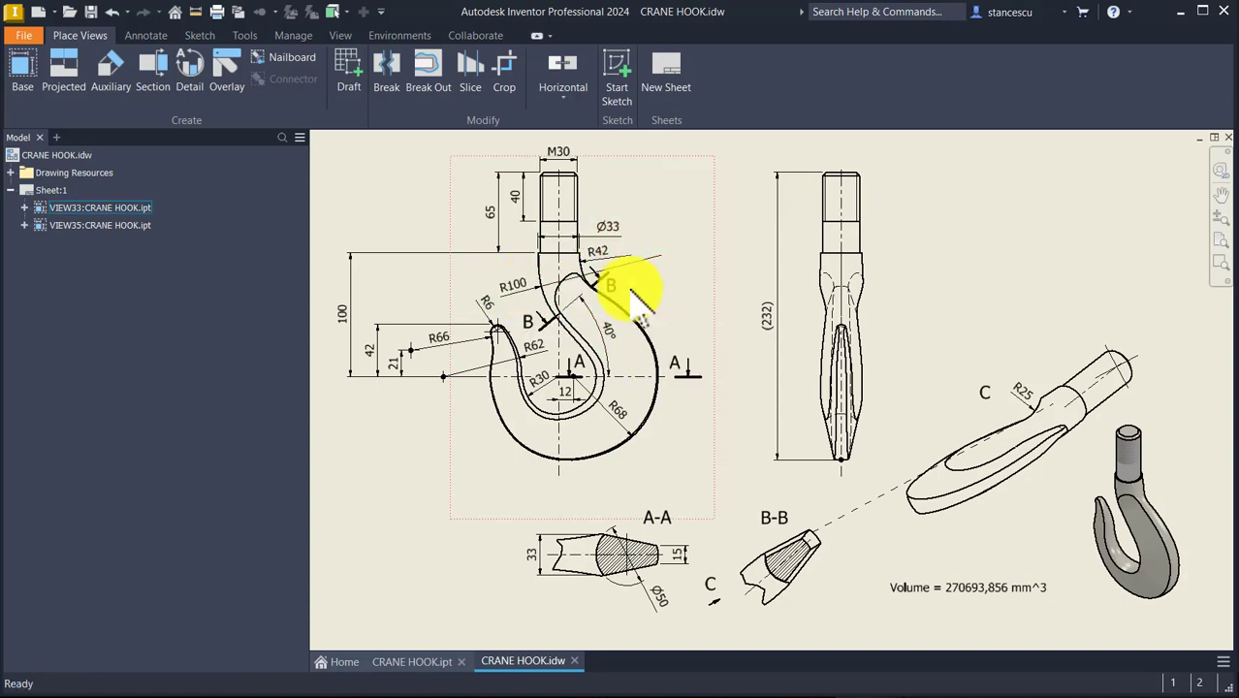
{"action": "scroll", "coordinate": [621, 286], "scroll_direction": "up", "scroll_amount": 5}
{"action": "middle_click_drag", "start_coordinate": [571, 330], "coordinate": [766, 255]}
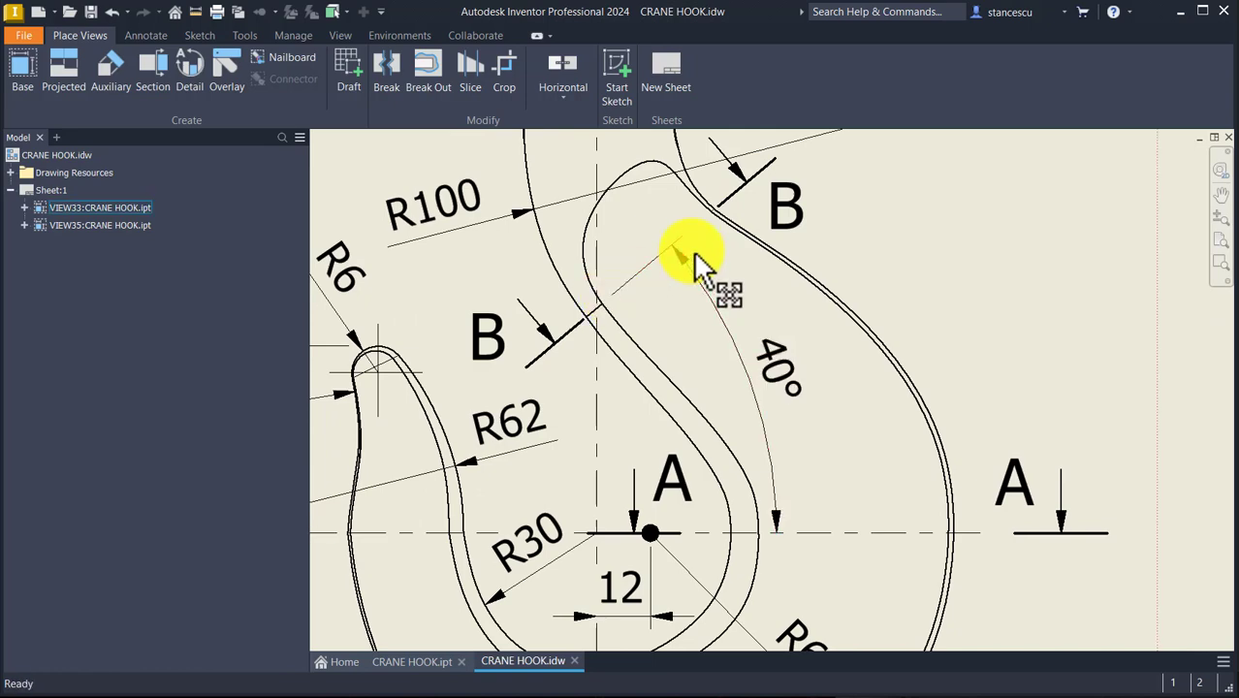
{"action": "mouse_move", "coordinate": [899, 454]}
{"action": "middle_mouse_down"}
{"action": "mouse_move", "coordinate": [739, 388]}
{"action": "mouse_move", "coordinate": [753, 454]}
{"action": "middle_mouse_up"}
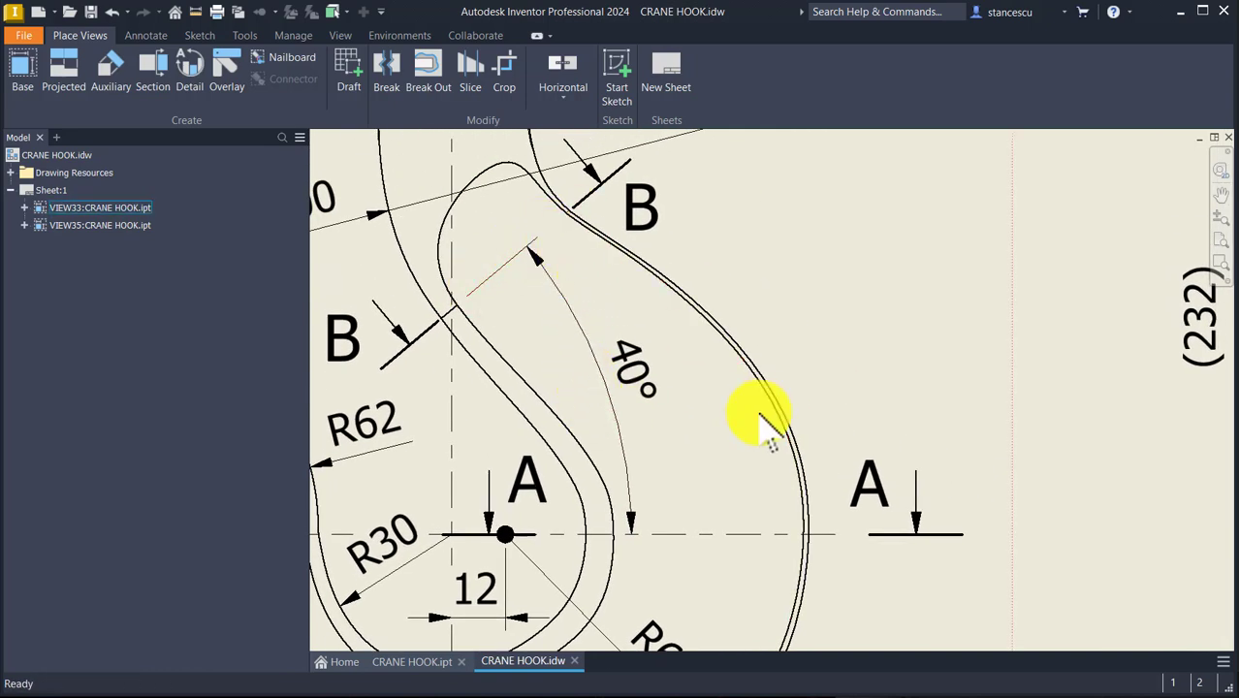
{"action": "middle_click_drag", "start_coordinate": [766, 417], "coordinate": [649, 133]}
{"action": "scroll", "coordinate": [649, 180], "scroll_direction": "down", "scroll_amount": 2}
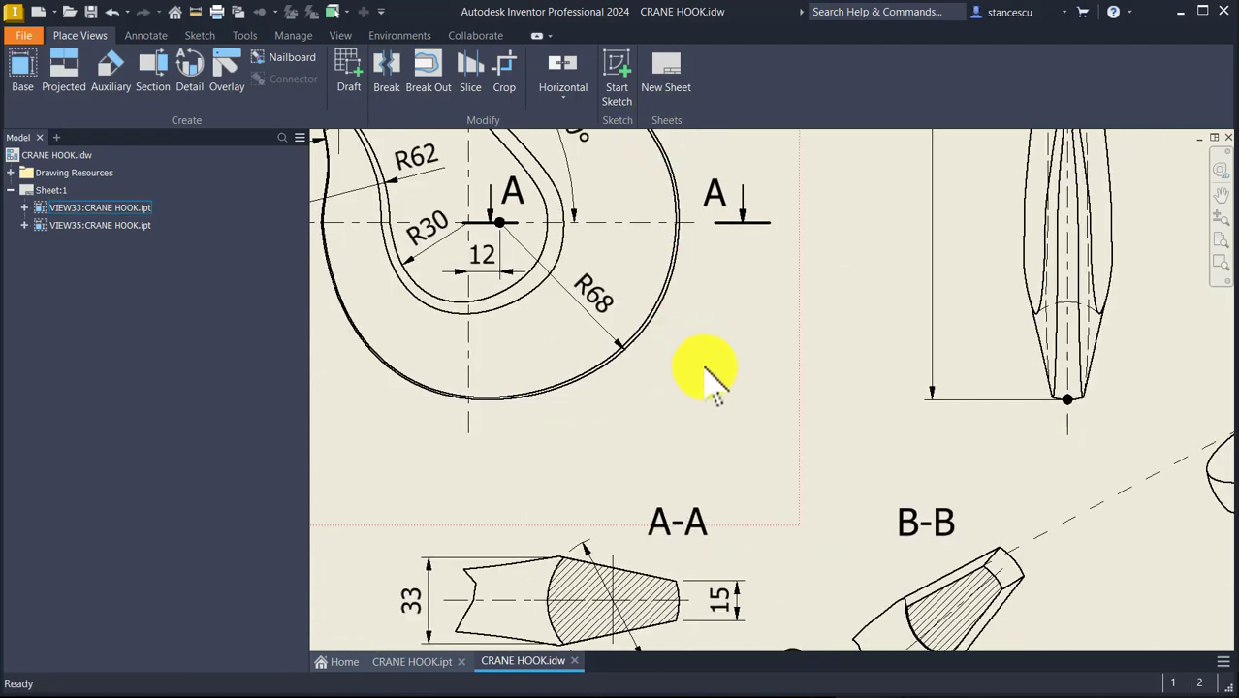
{"action": "scroll", "coordinate": [732, 387], "scroll_direction": "up", "scroll_amount": 2}
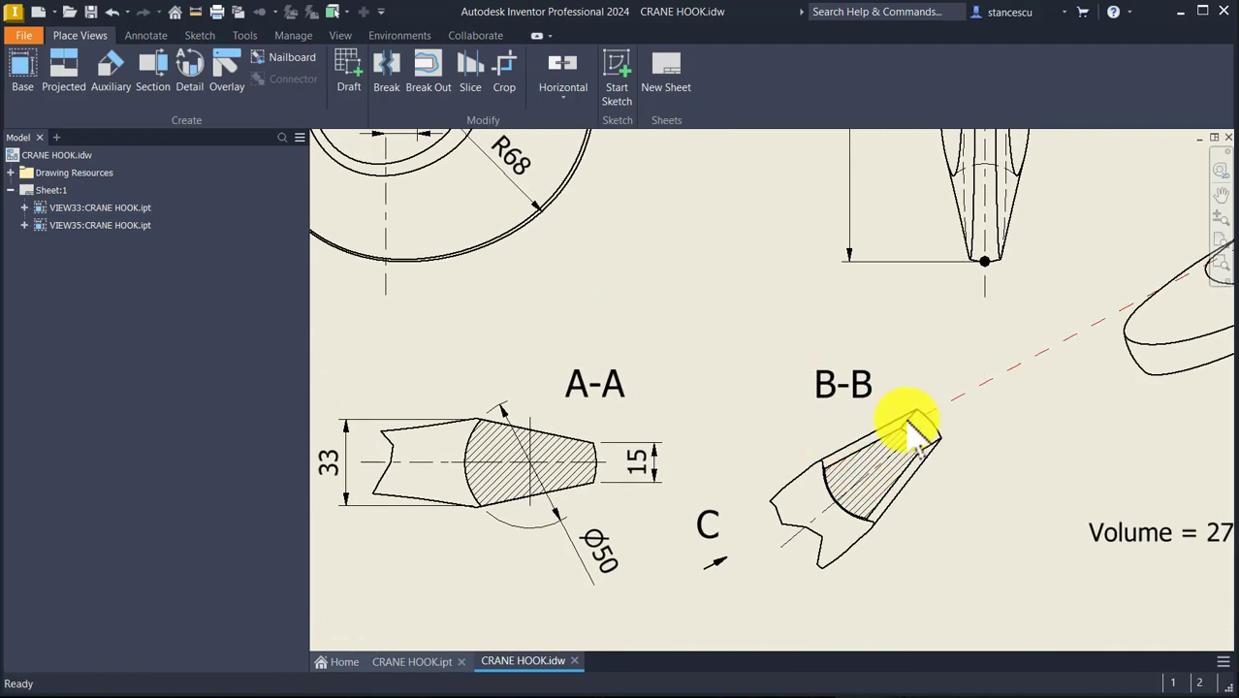
{"action": "middle_click_drag", "start_coordinate": [828, 376], "coordinate": [636, 410]}
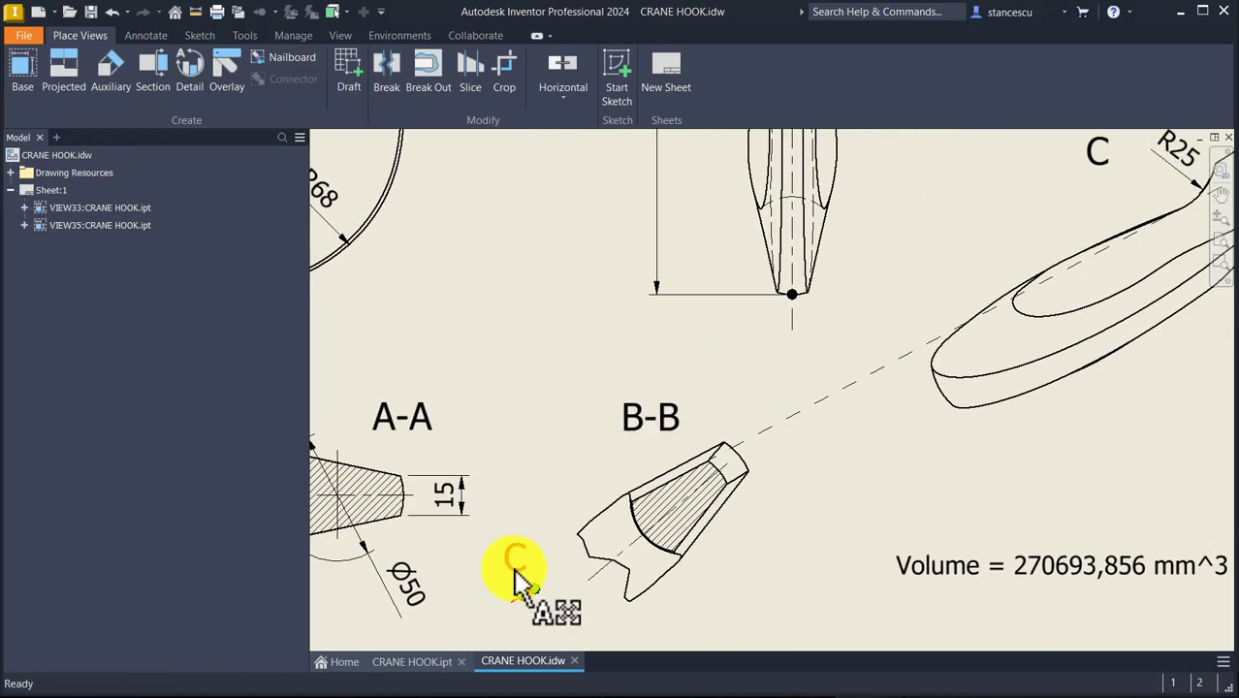
- Examine the neck radius in auxiliary view C and return to the full drawing sheet
{"action": "middle_click_drag", "start_coordinate": [960, 324], "coordinate": [571, 519]}
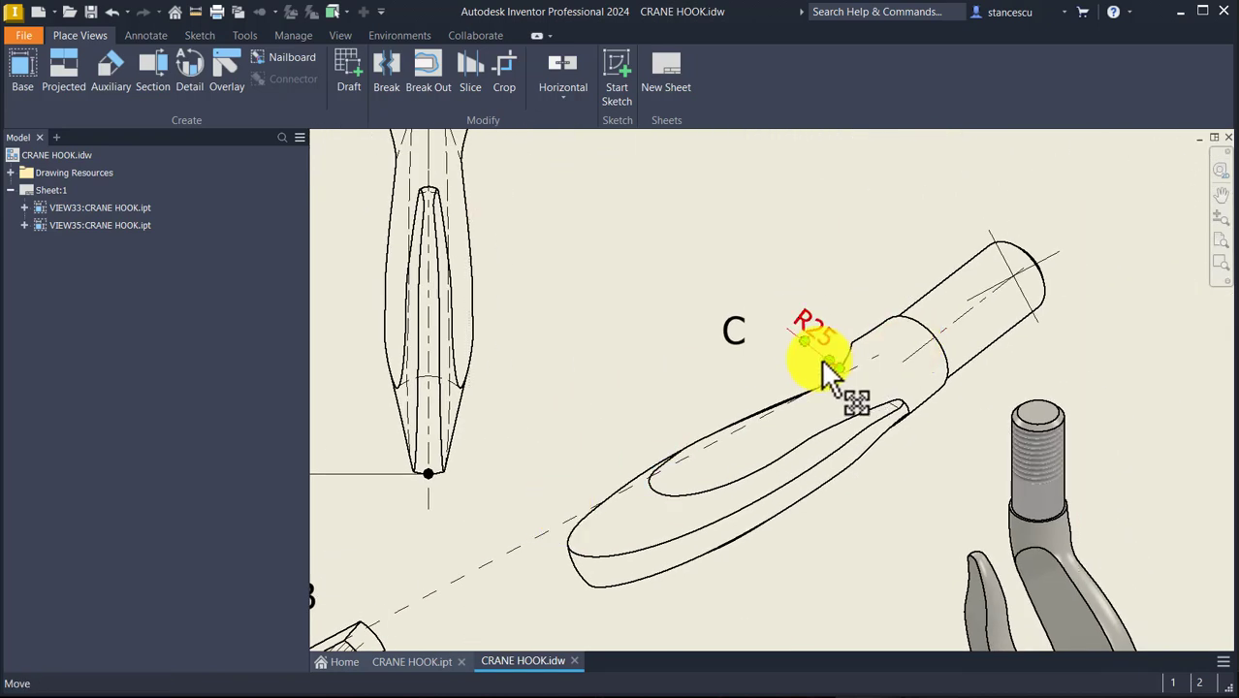
{"action": "scroll", "coordinate": [824, 373], "scroll_direction": "up", "scroll_amount": 5}
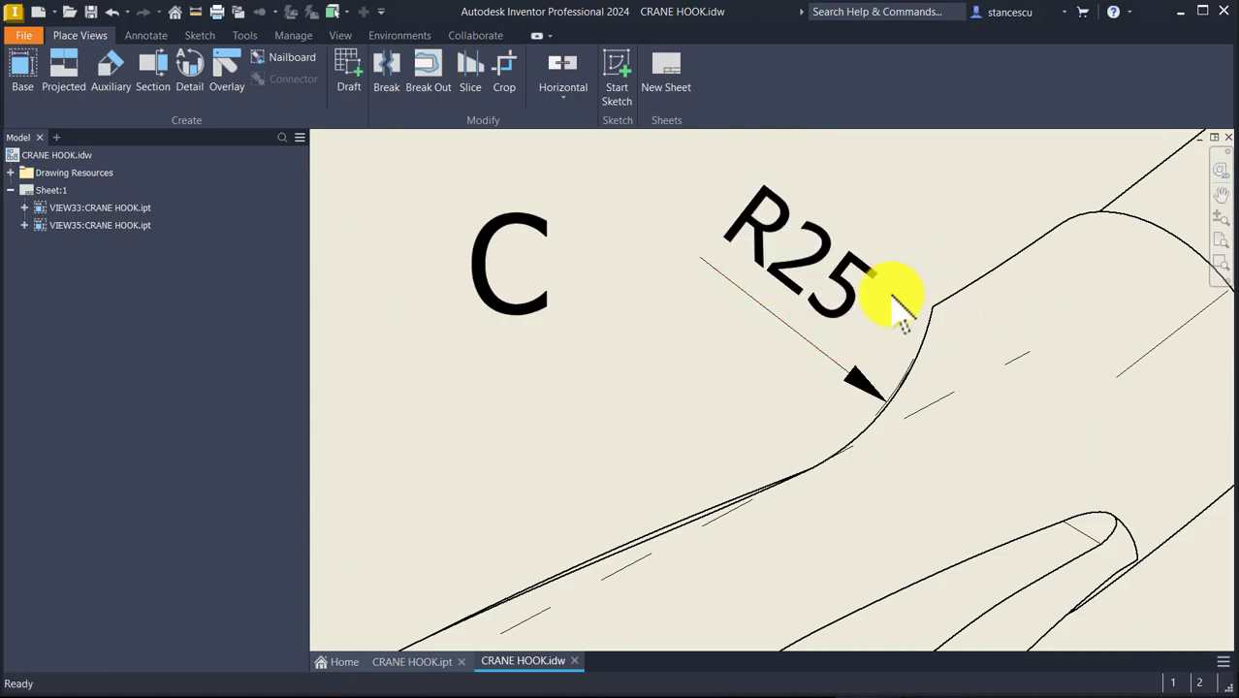
{"action": "scroll", "coordinate": [909, 442], "scroll_direction": "down", "scroll_amount": 3}
{"action": "scroll", "coordinate": [906, 441], "scroll_direction": "down", "scroll_amount": 2}
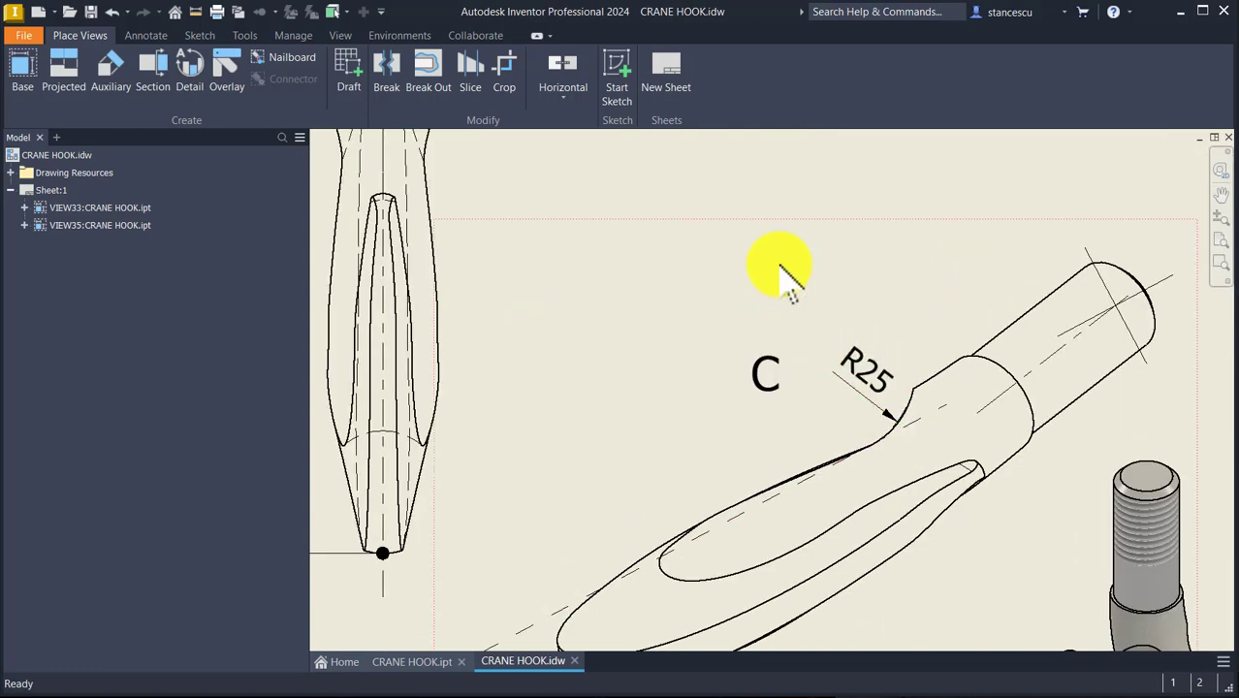
{"action": "scroll", "coordinate": [780, 271], "scroll_direction": "down", "scroll_amount": 3}
{"action": "key", "text": "Home"}
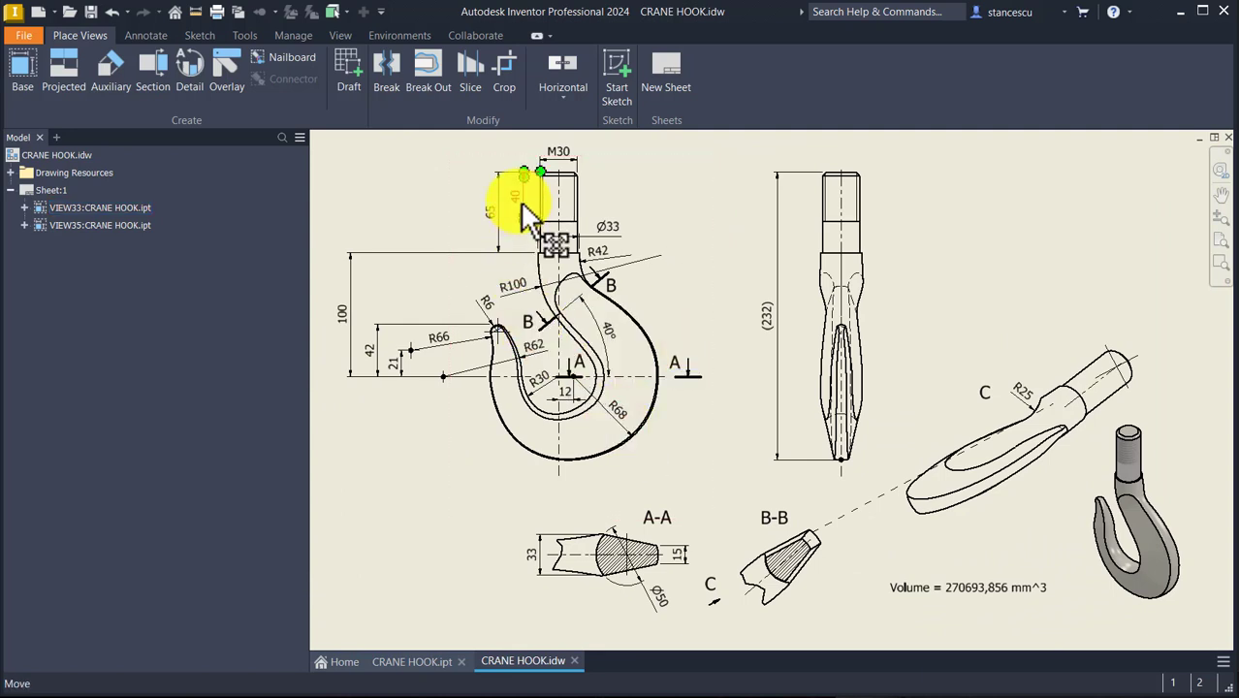
- Examine the front view's shank dimensions, hook arc radii and arc centre locations
{"action": "left_click", "coordinate": [546, 447]}
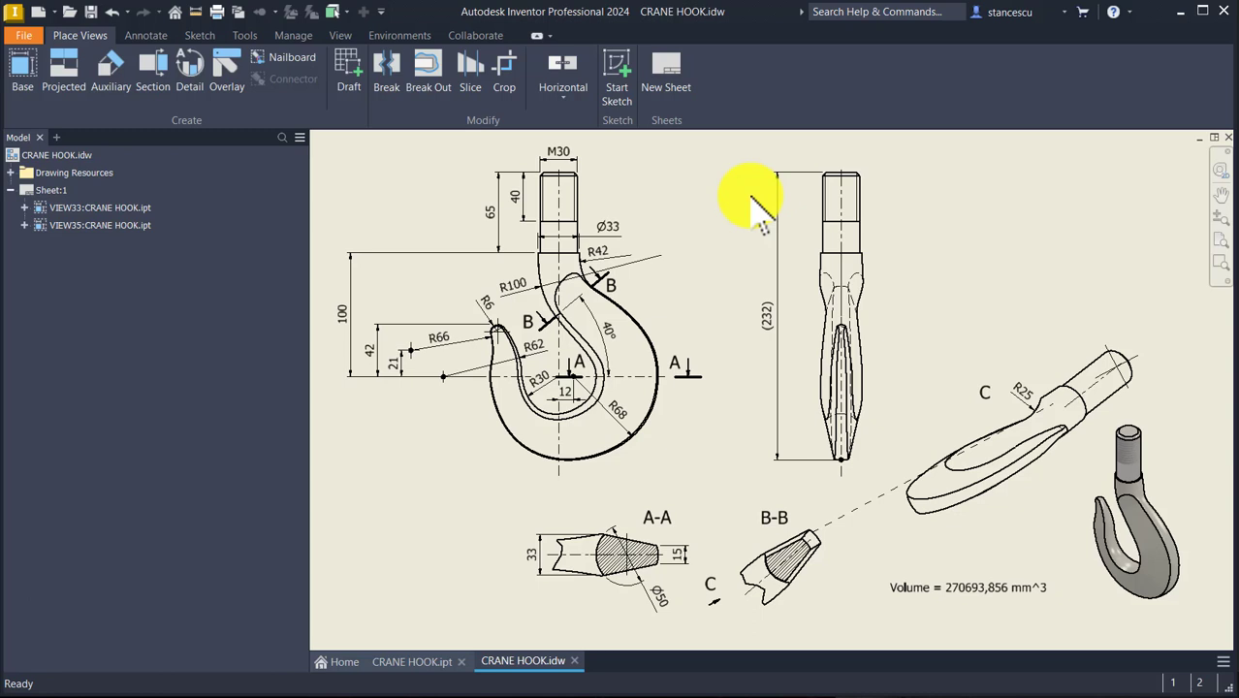
{"action": "left_click_drag", "start_coordinate": [603, 250], "coordinate": [601, 289]}
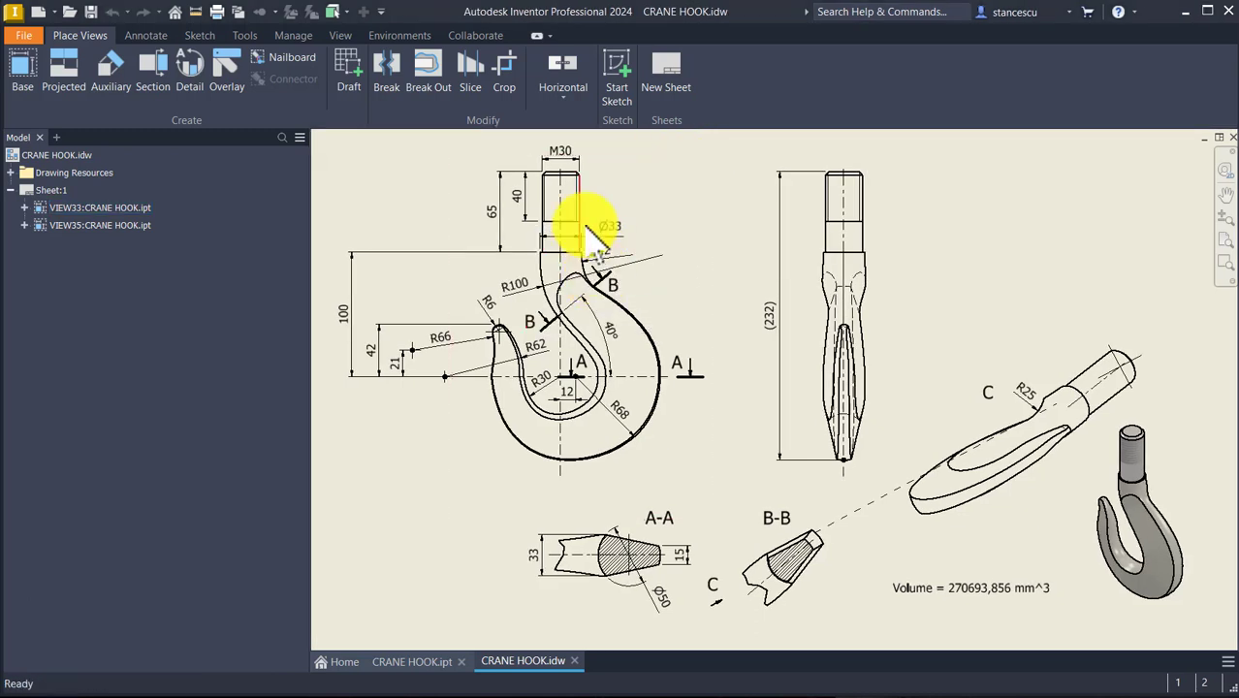
{"action": "left_click_drag", "start_coordinate": [676, 380], "coordinate": [675, 378]}
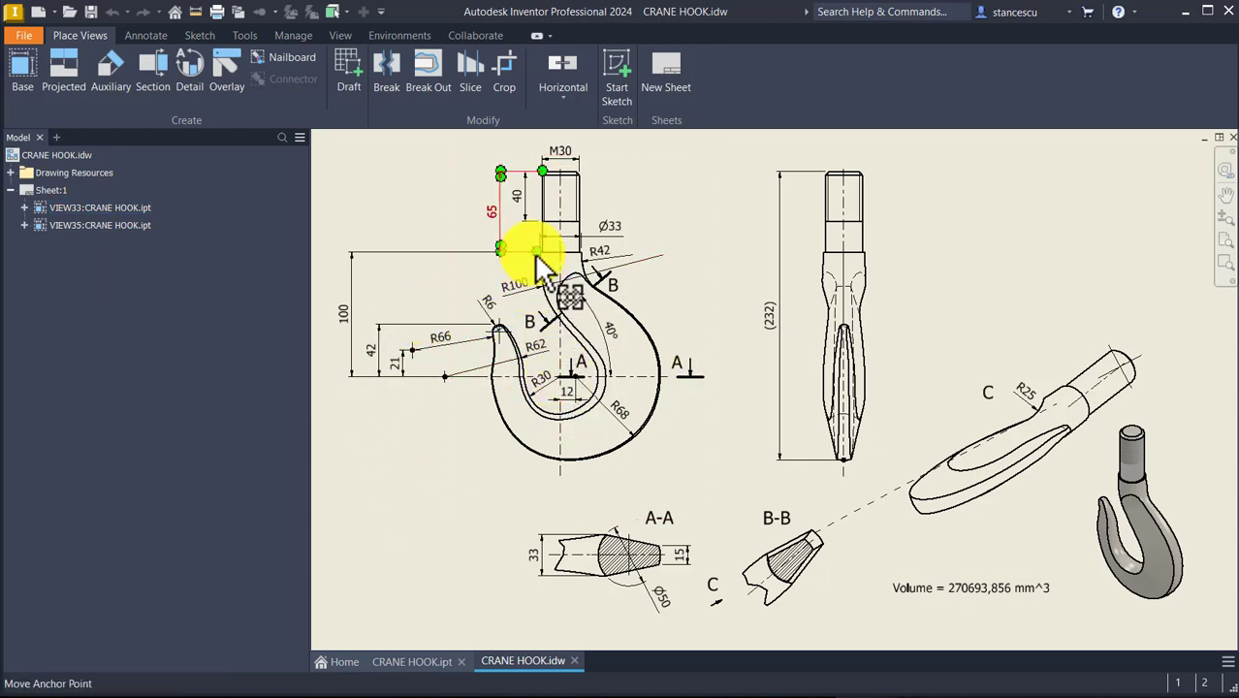
{"action": "scroll", "coordinate": [531, 252], "scroll_direction": "down", "scroll_amount": 3}
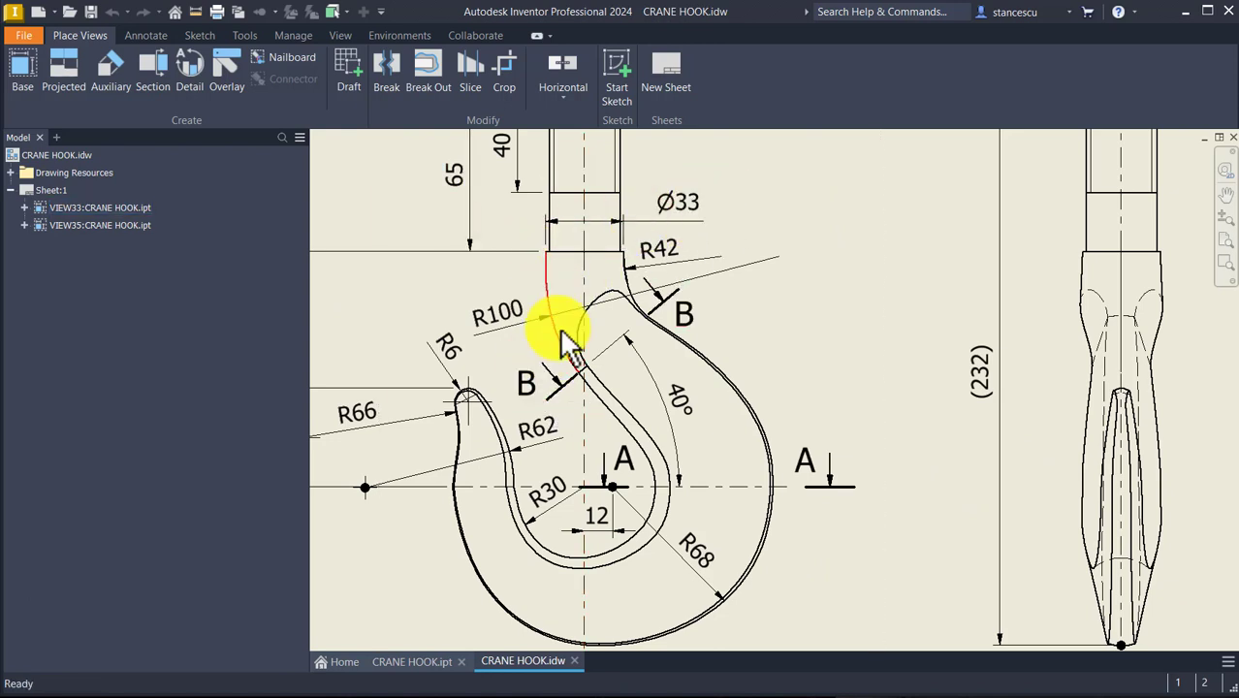
{"action": "scroll", "coordinate": [561, 331], "scroll_direction": "up", "scroll_amount": 3}
{"action": "mouse_move", "coordinate": [561, 331]}
{"action": "middle_mouse_down"}
{"action": "mouse_move", "coordinate": [688, 281]}
{"action": "mouse_move", "coordinate": [665, 295]}
{"action": "middle_mouse_up"}
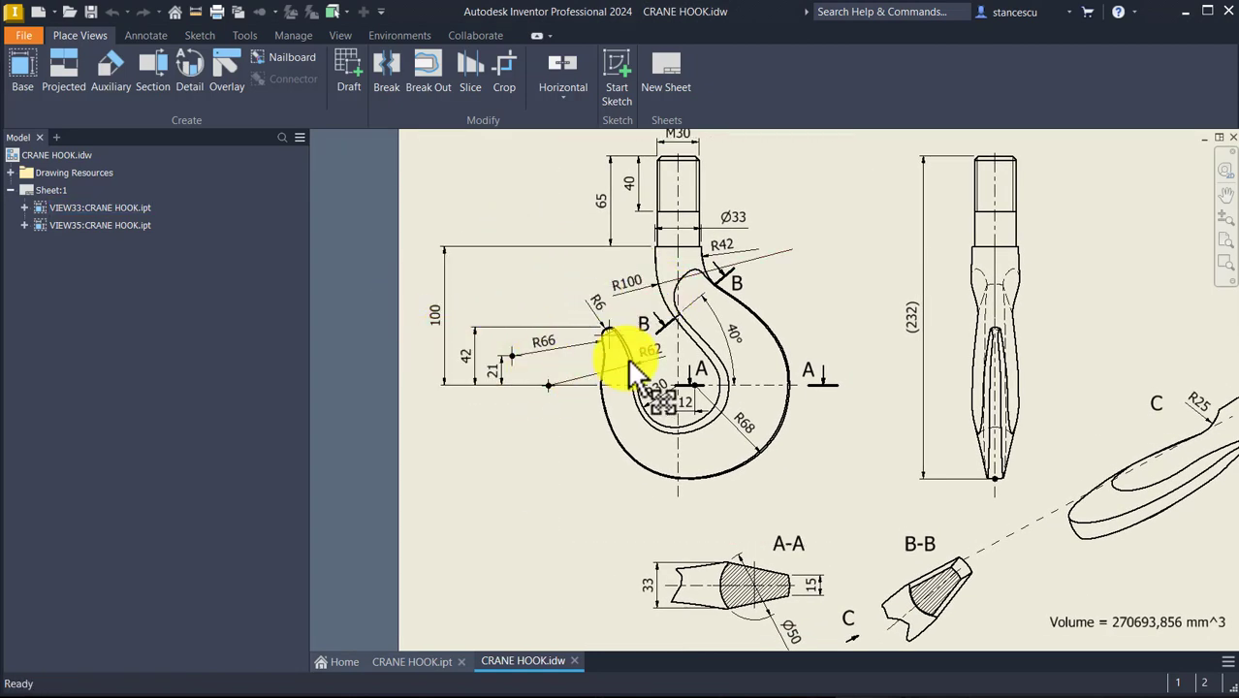
{"action": "left_click_drag", "start_coordinate": [630, 366], "coordinate": [651, 403]}
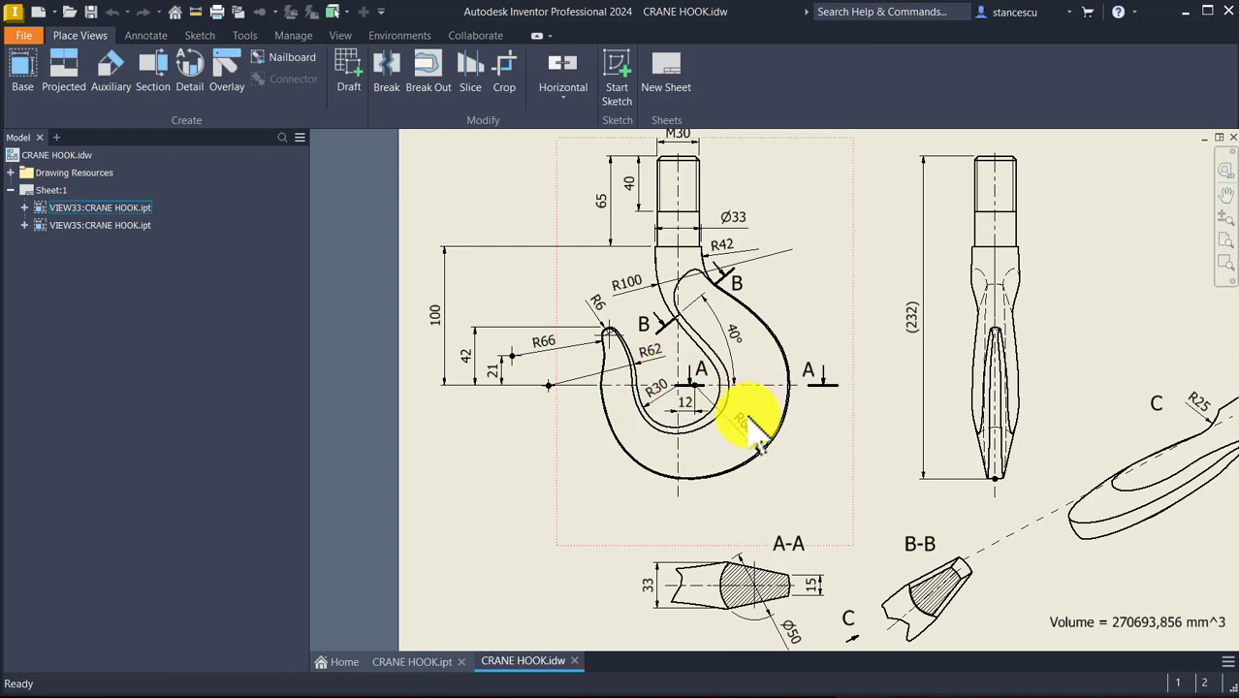
{"action": "left_click_drag", "start_coordinate": [748, 421], "coordinate": [687, 407]}
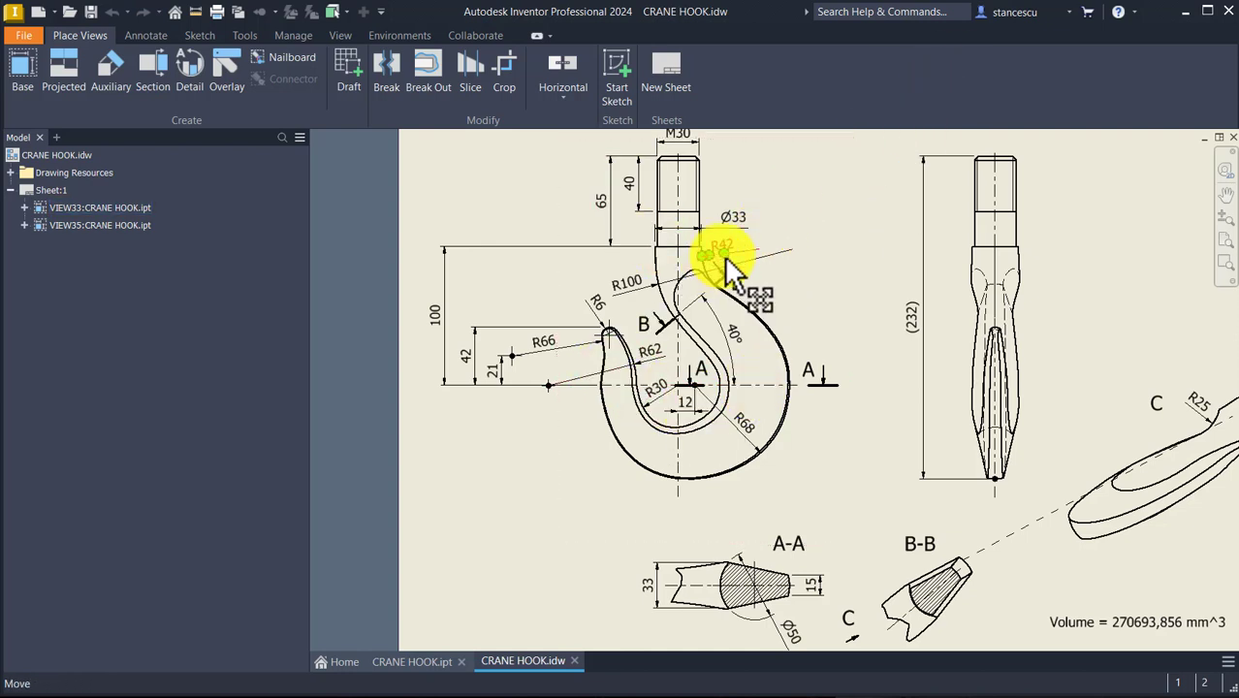
{"action": "scroll", "coordinate": [711, 263], "scroll_direction": "up", "scroll_amount": 3}
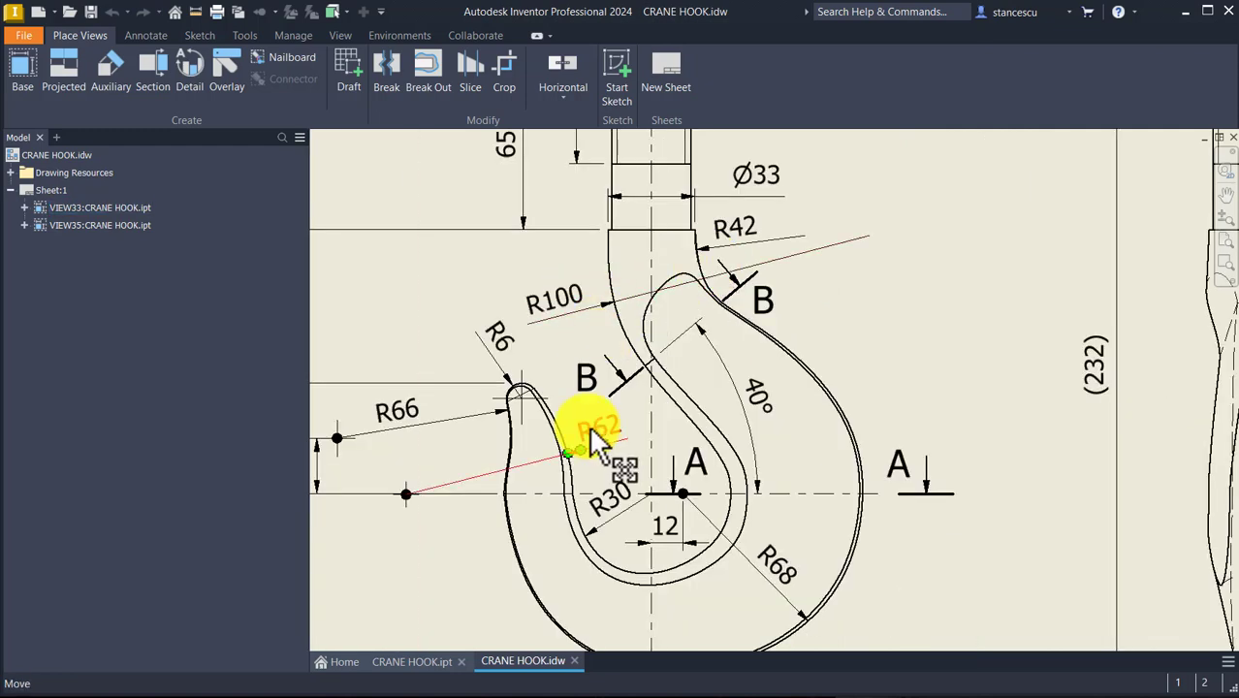
{"action": "middle_click_drag", "start_coordinate": [727, 439], "coordinate": [870, 406]}
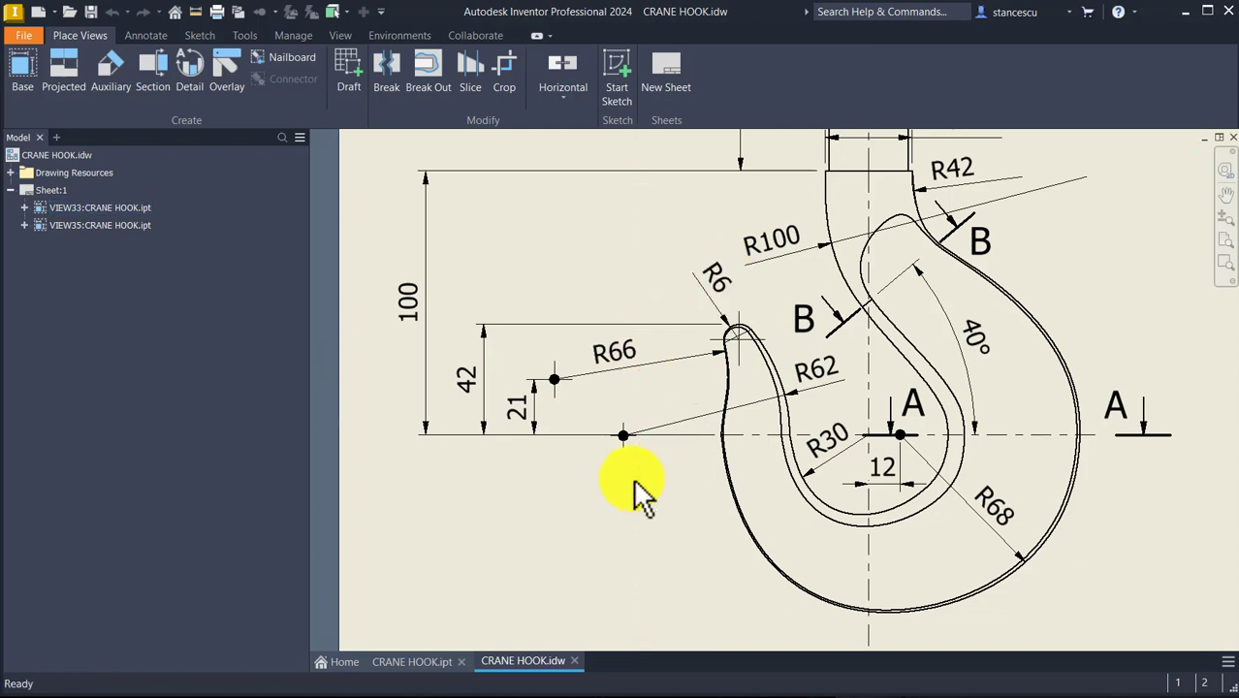
- Create a new part from the metric Standard (mm).ipt template and start a 2D sketch on the front plane
{"action": "left_click", "coordinate": [39, 11]}
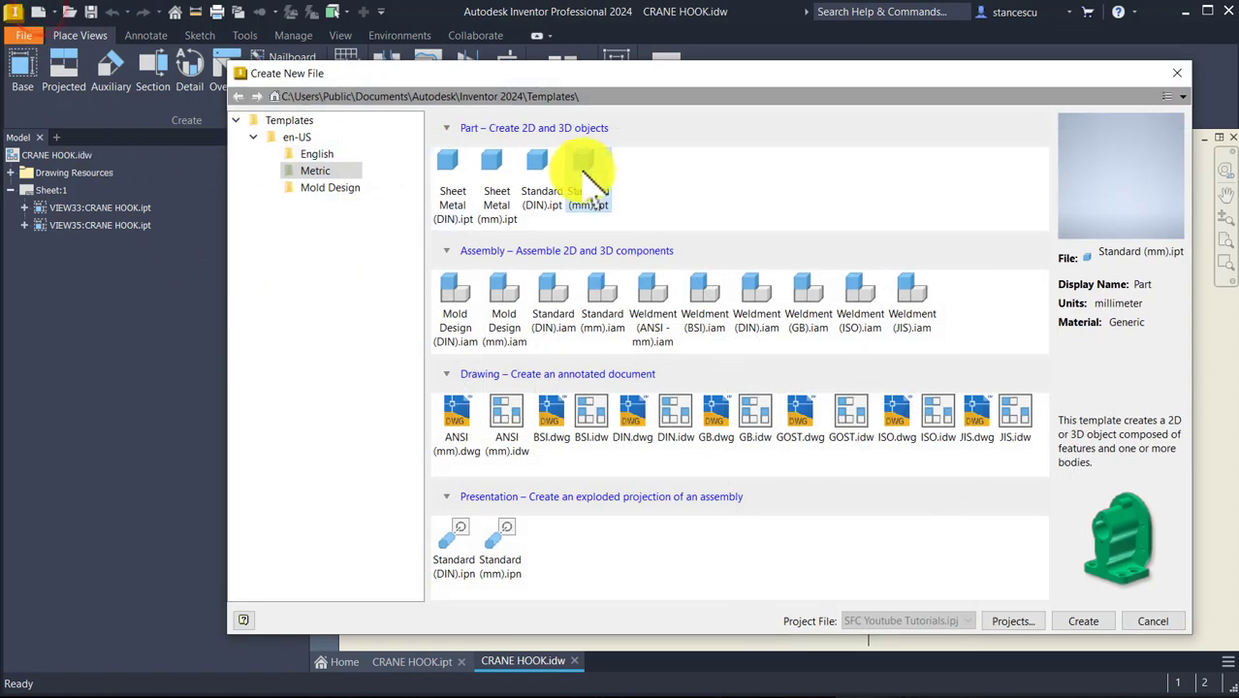
{"action": "double_click", "coordinate": [586, 170]}
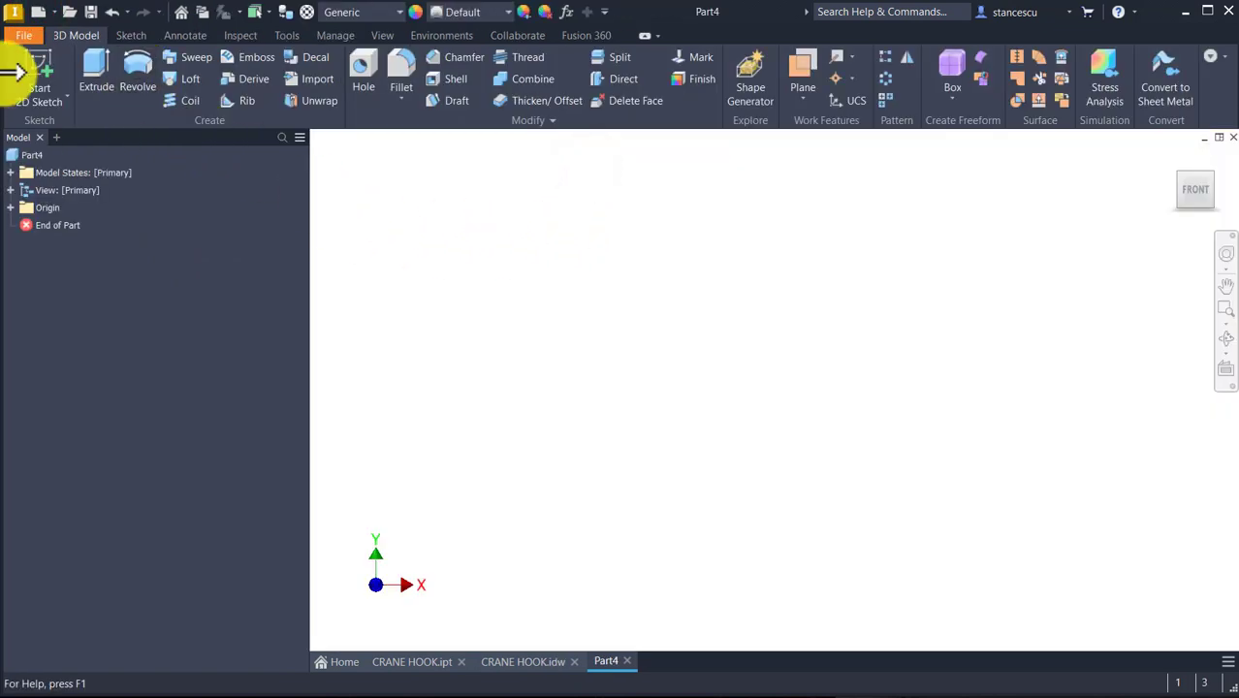
{"action": "left_click", "coordinate": [37, 92]}
- Draw a horizontal line 33 mm long above the sketch origin for the hook's shank width
{"action": "left_click", "coordinate": [95, 64]}
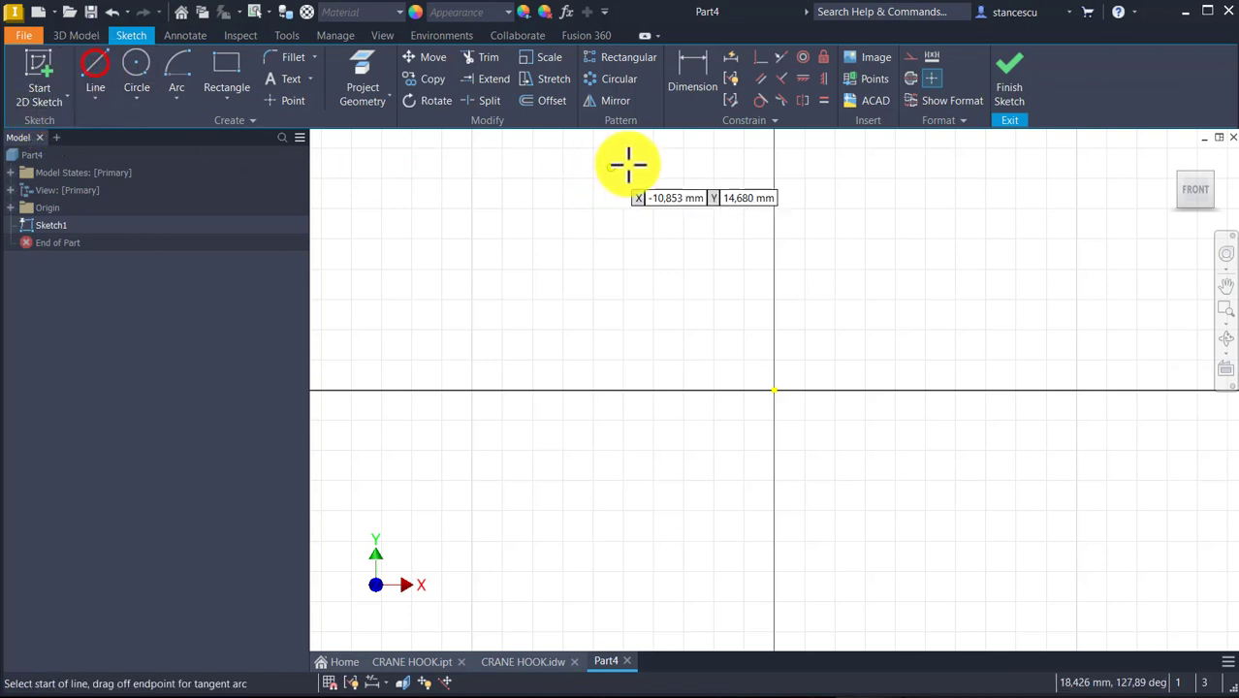
{"action": "left_click", "coordinate": [704, 168]}
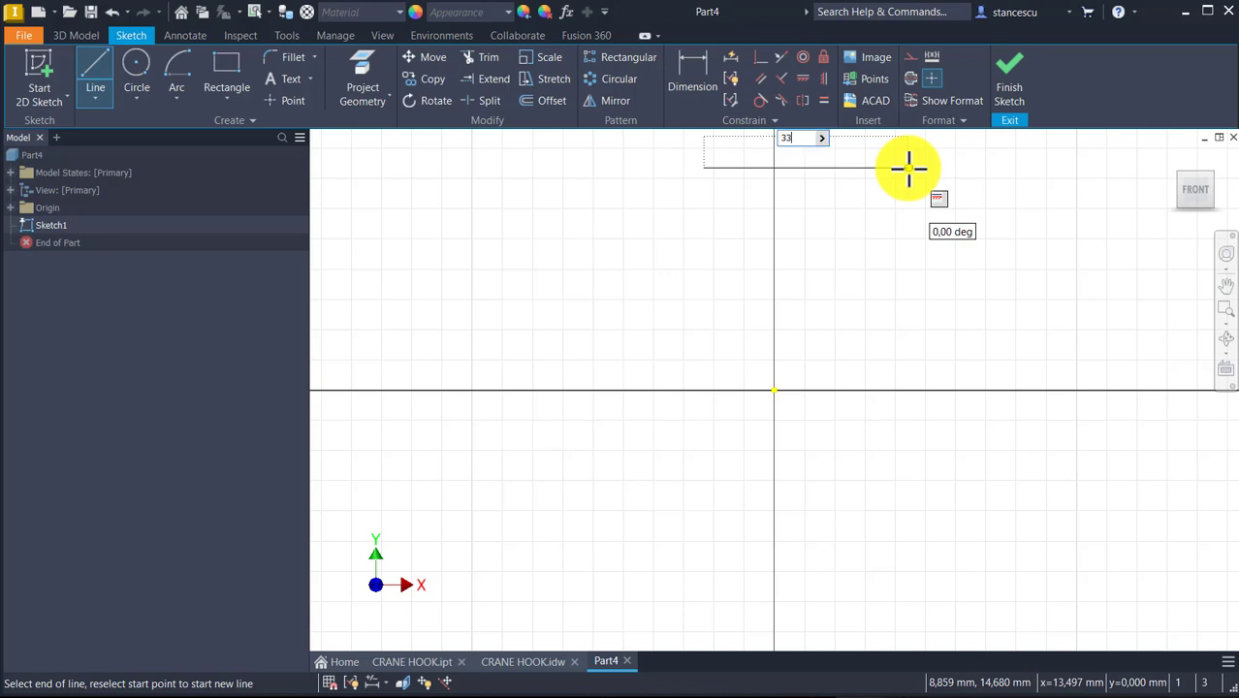
{"action": "key", "text": "Return"}
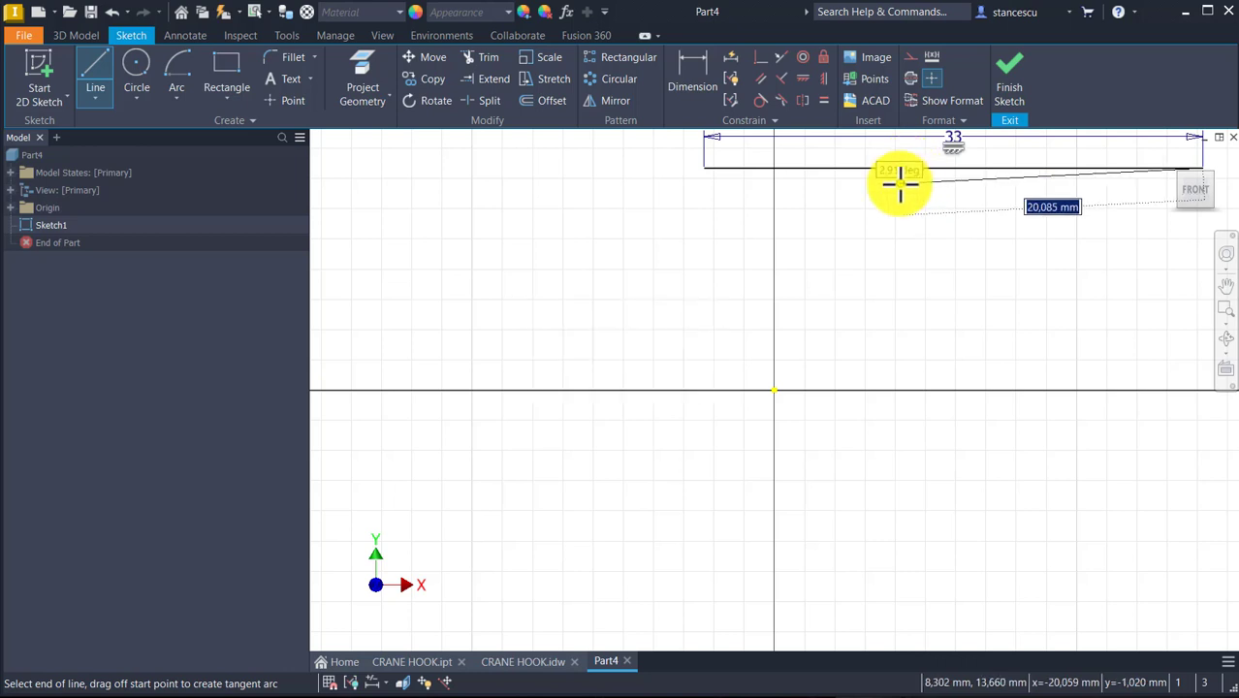
- Constrain the midpoint of the 33 mm line to be vertically aligned with the sketch origin
{"action": "key", "text": "Escape"}
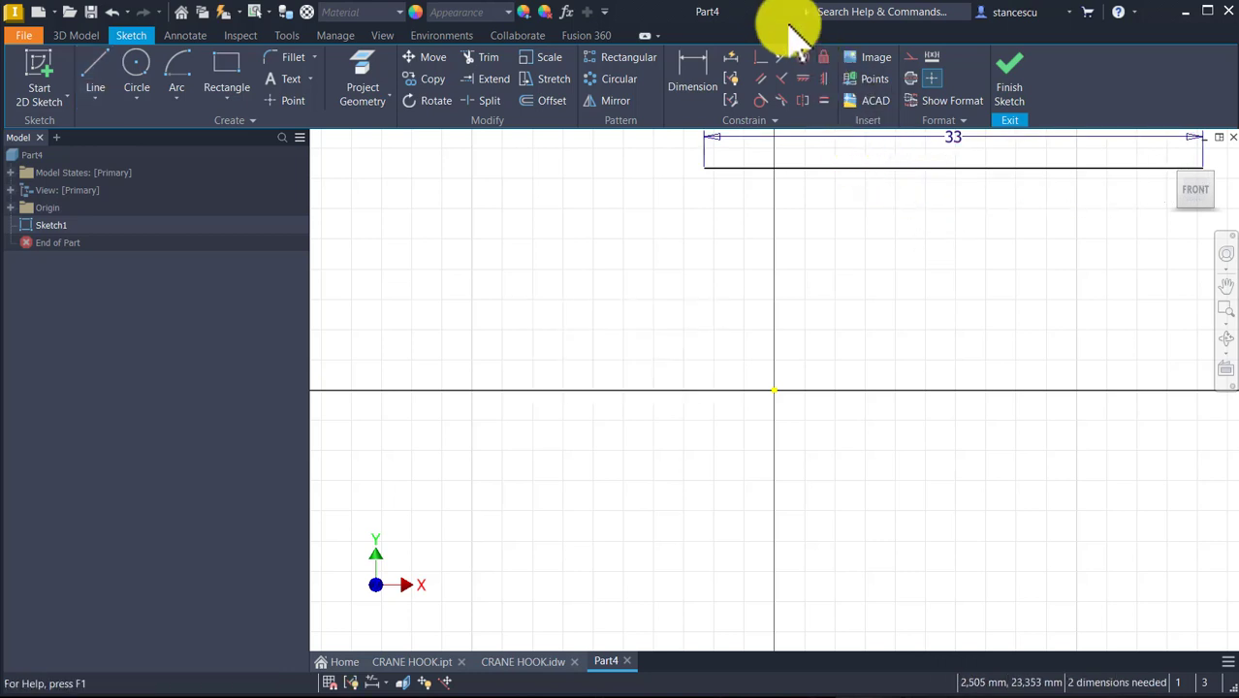
{"action": "left_click", "coordinate": [823, 78]}
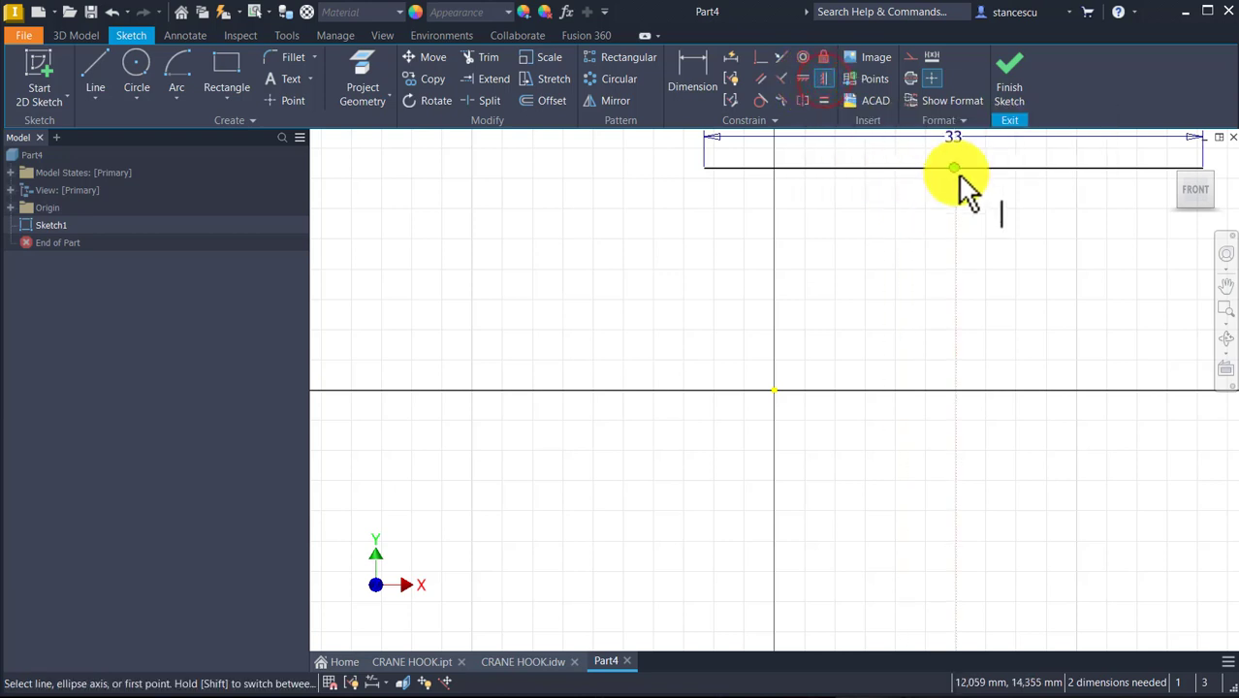
{"action": "left_click", "coordinate": [954, 168]}
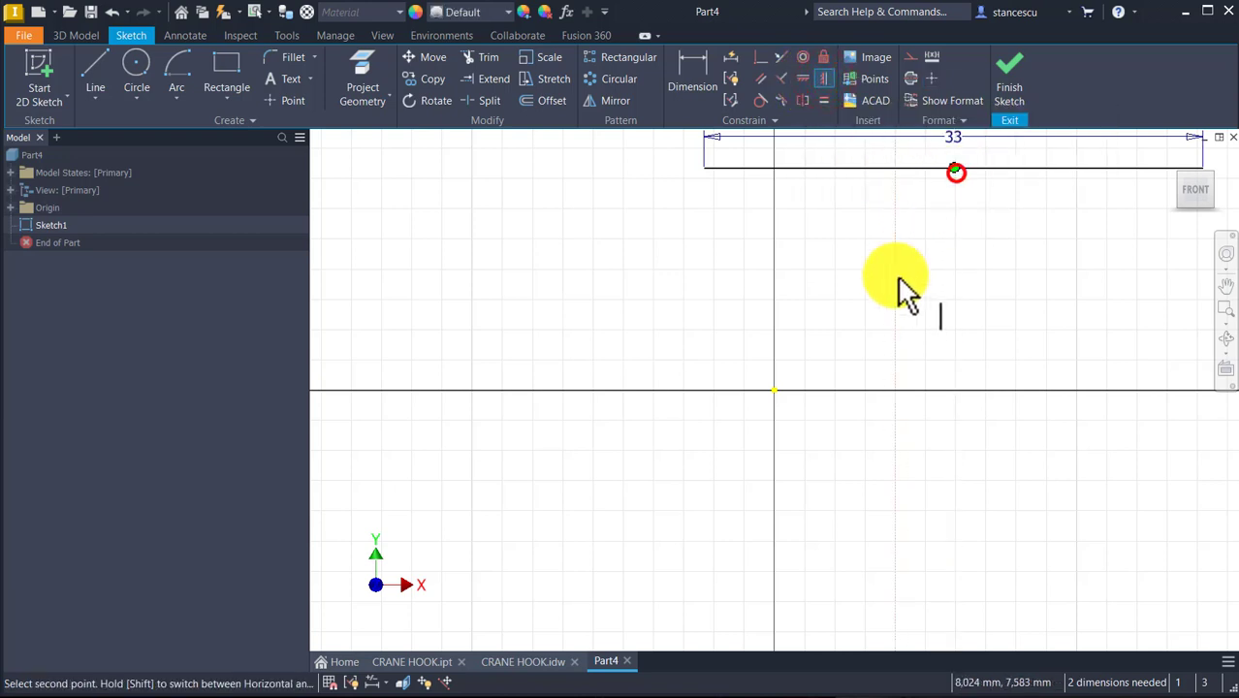
{"action": "left_click", "coordinate": [775, 390]}
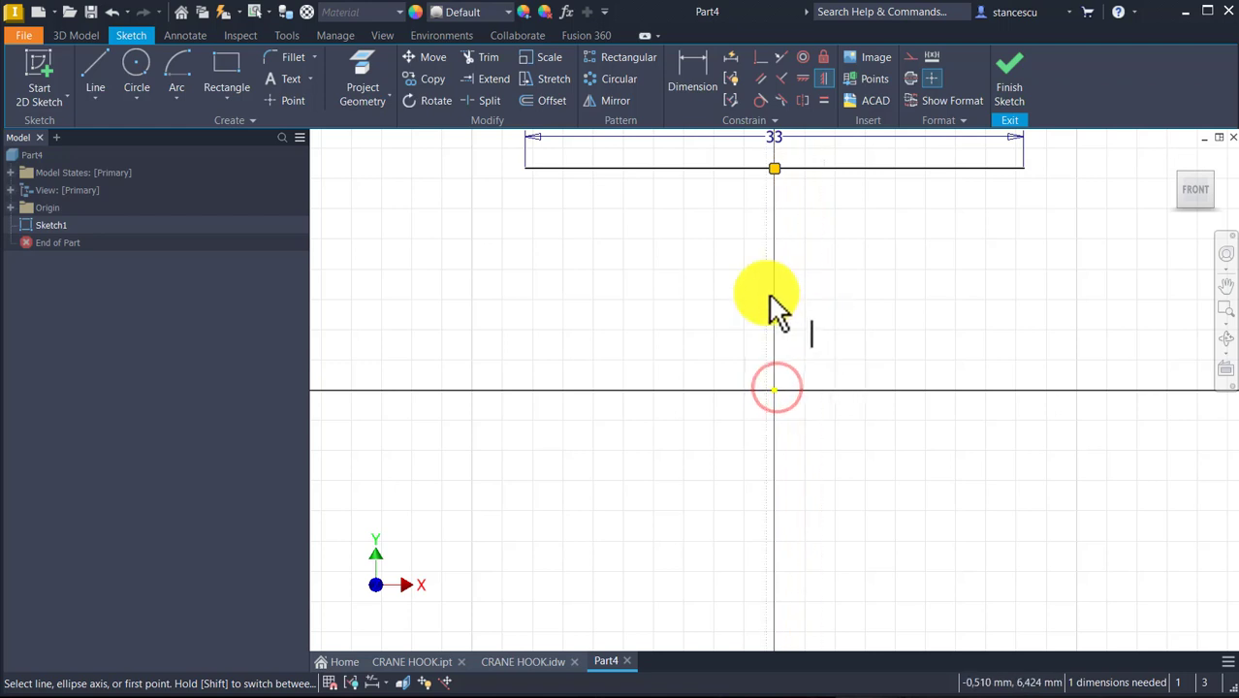
- Dimension the vertical distance from the sketch origin to the 33 mm line as 100 mm and restore the straight front view
{"action": "scroll", "coordinate": [772, 306], "scroll_direction": "down", "scroll_amount": 2}
{"action": "middle_click_drag", "start_coordinate": [774, 310], "coordinate": [780, 274]}
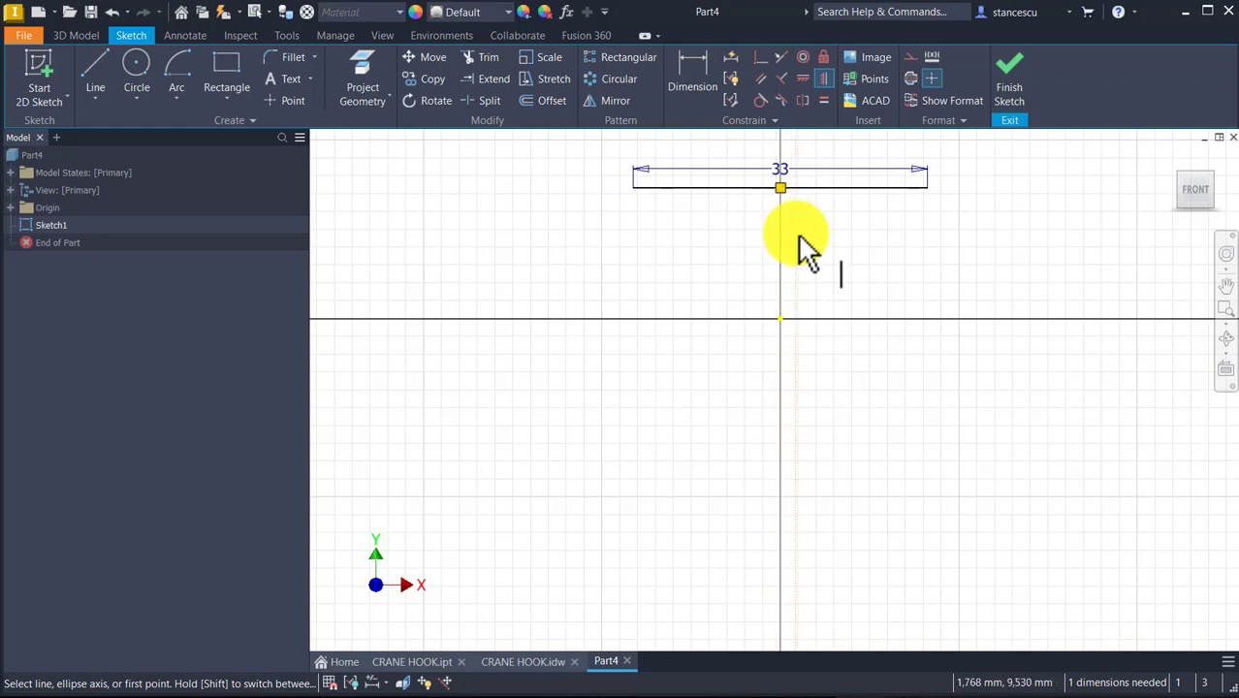
{"action": "left_click", "coordinate": [691, 78]}
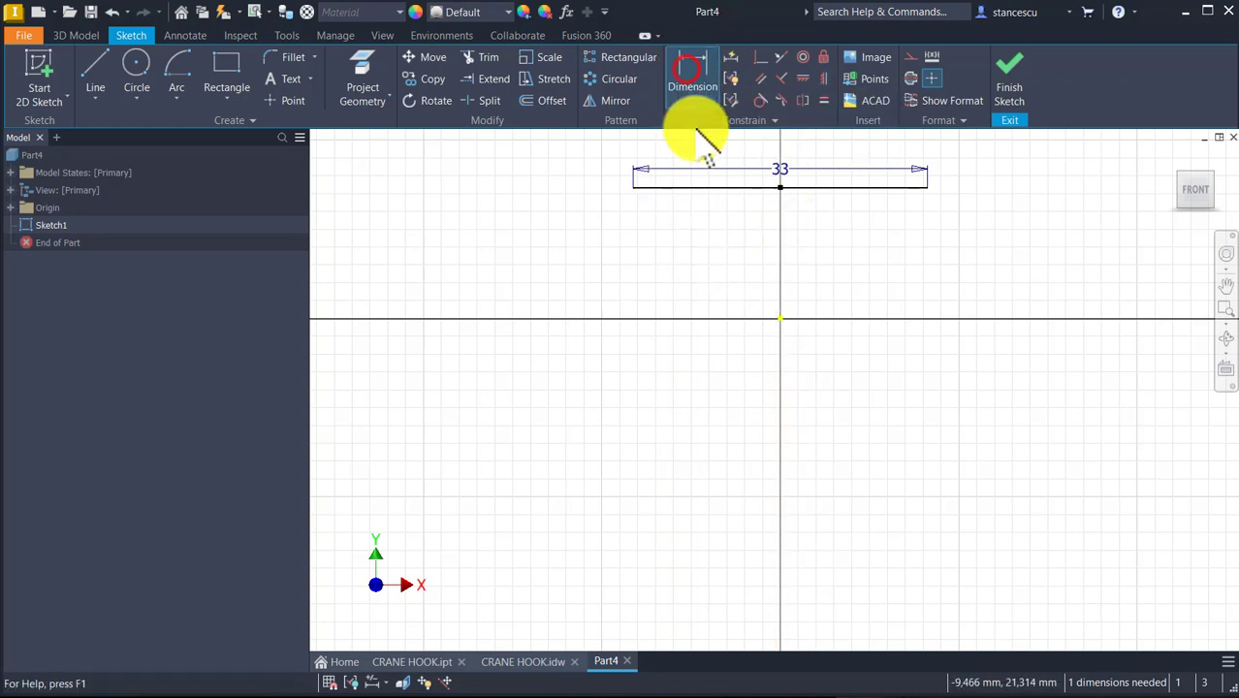
{"action": "left_click", "coordinate": [717, 194]}
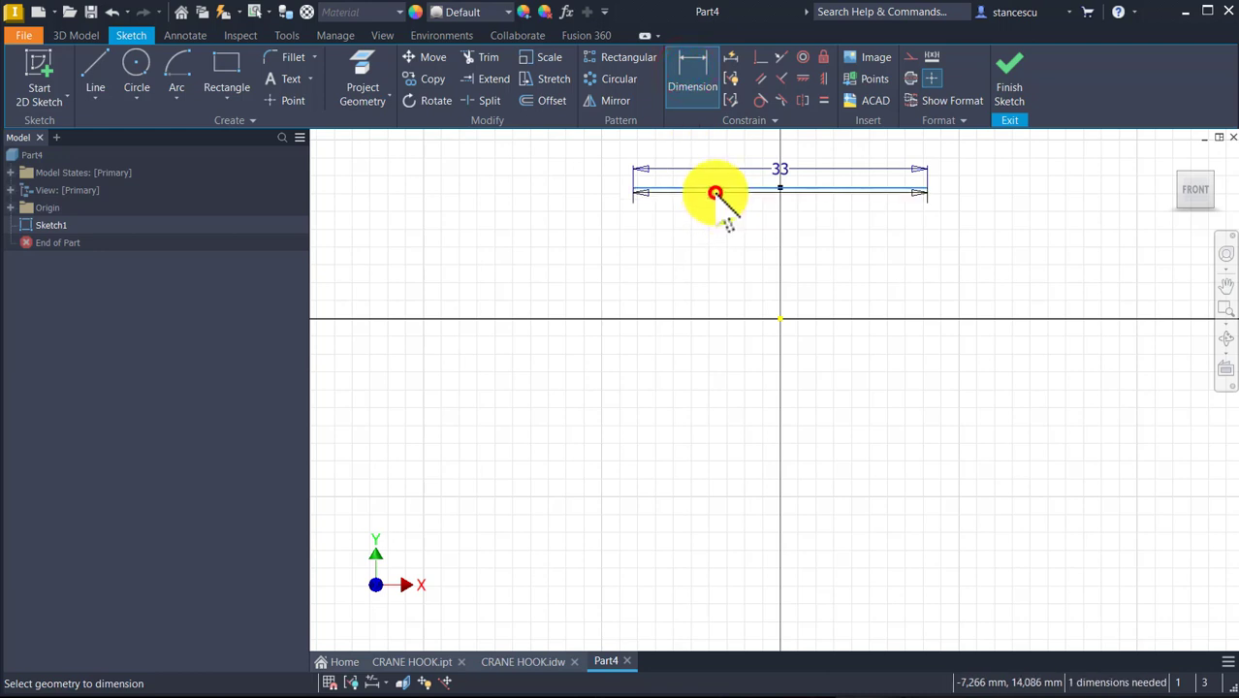
{"action": "left_click", "coordinate": [782, 319]}
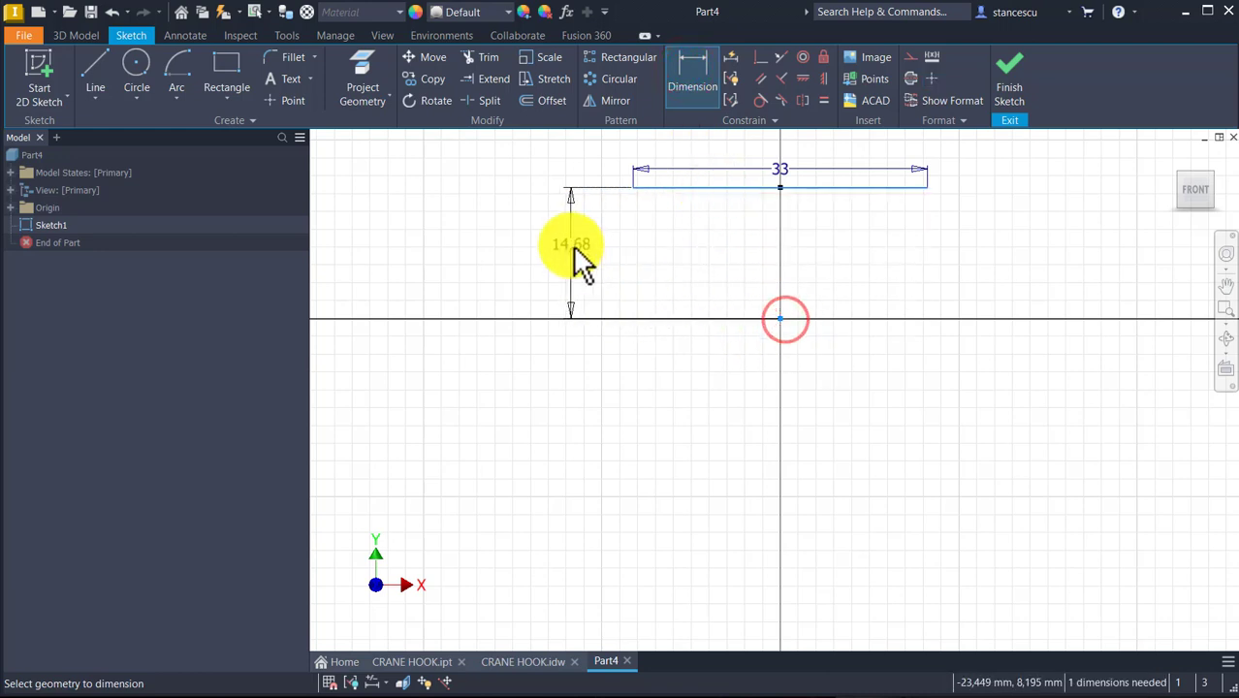
{"action": "left_click", "coordinate": [551, 266]}
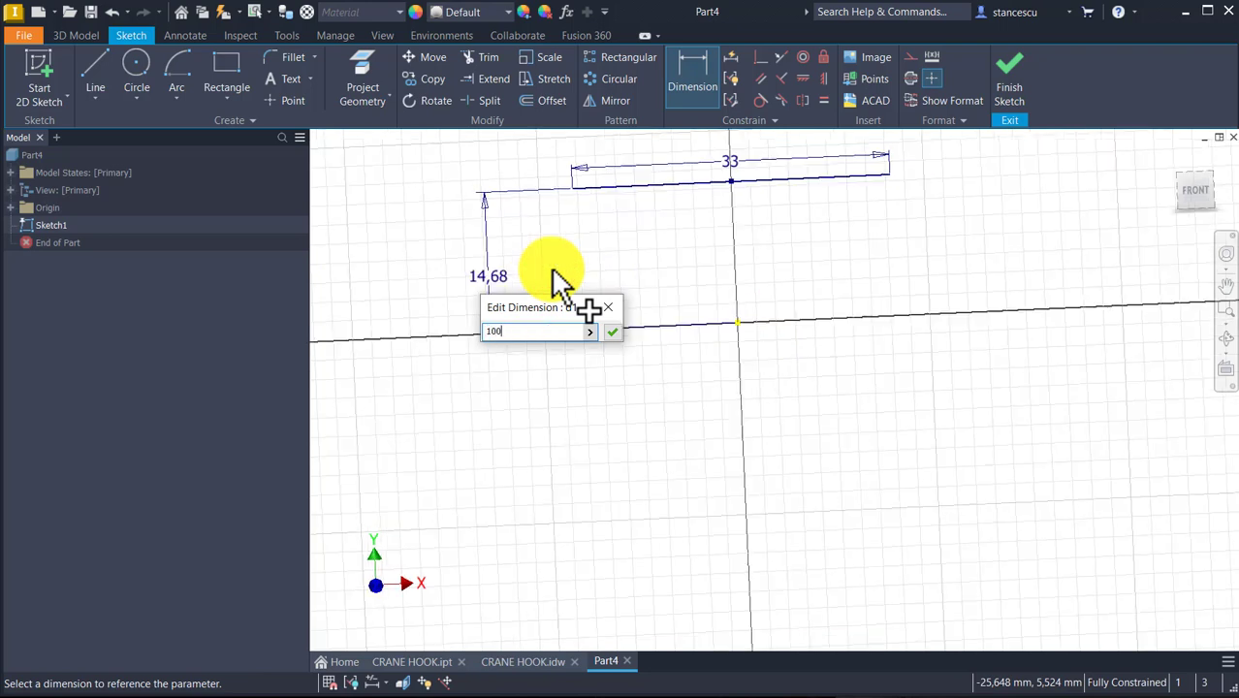
{"action": "key", "text": "Return"}
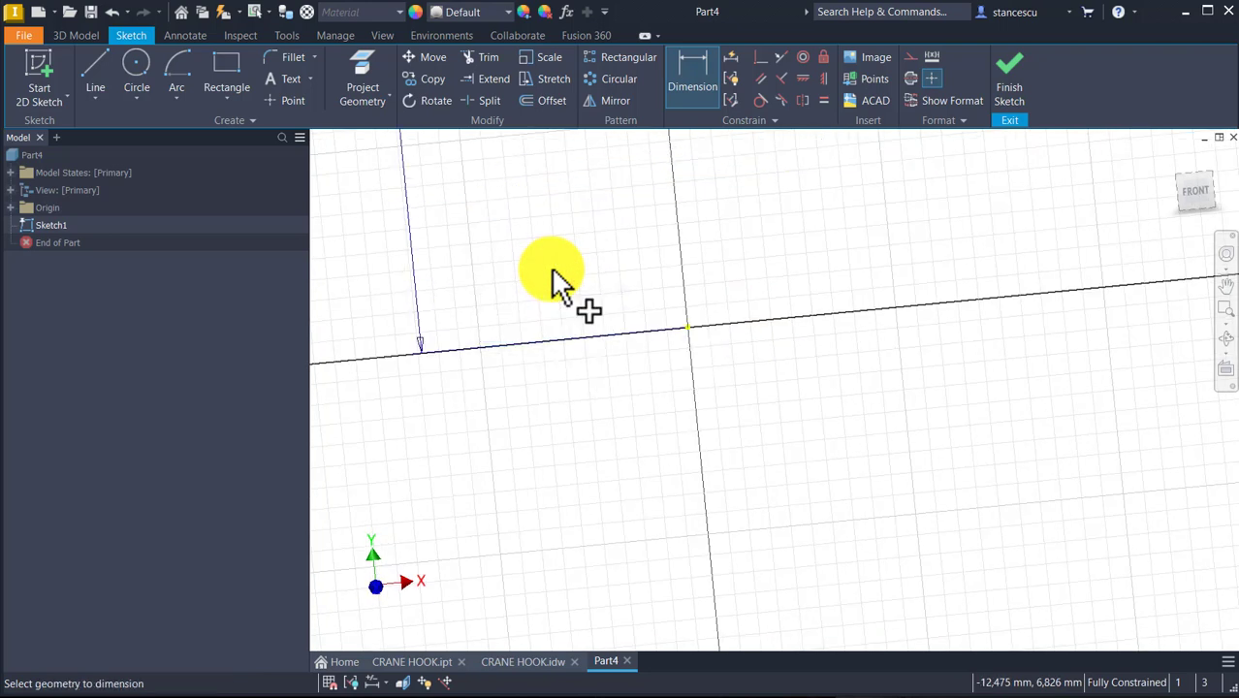
{"action": "key", "text": "Num_Lock"}
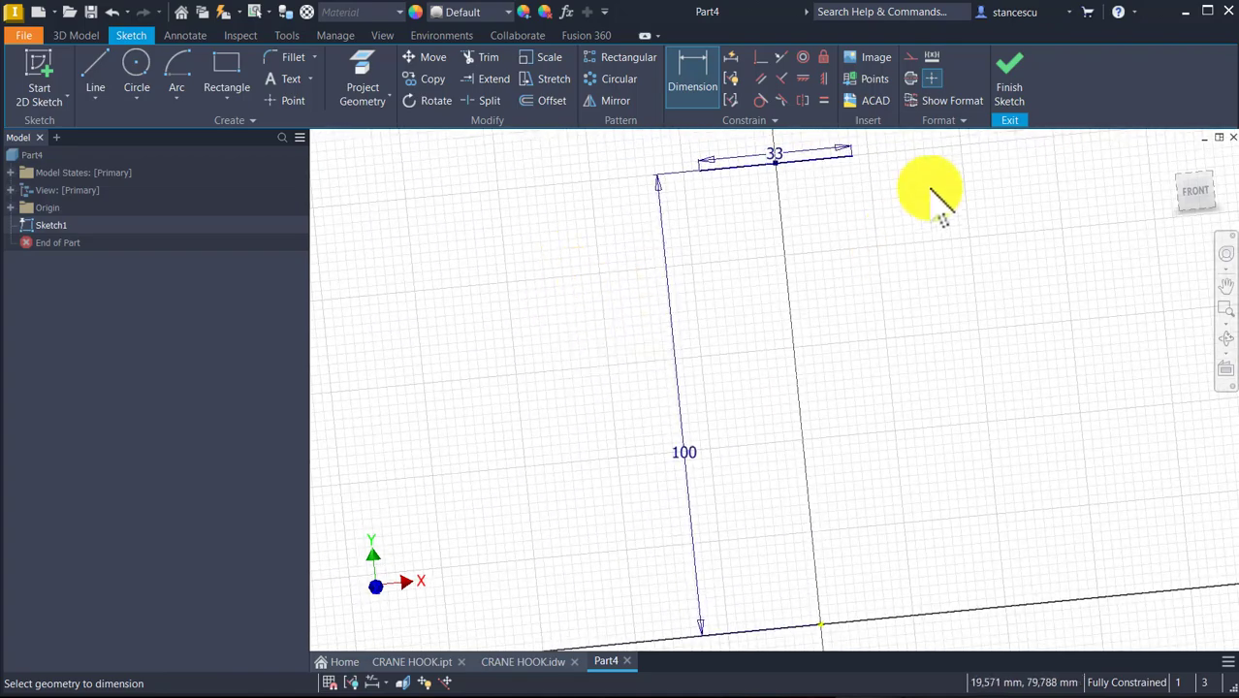
{"action": "left_click", "coordinate": [1192, 190]}
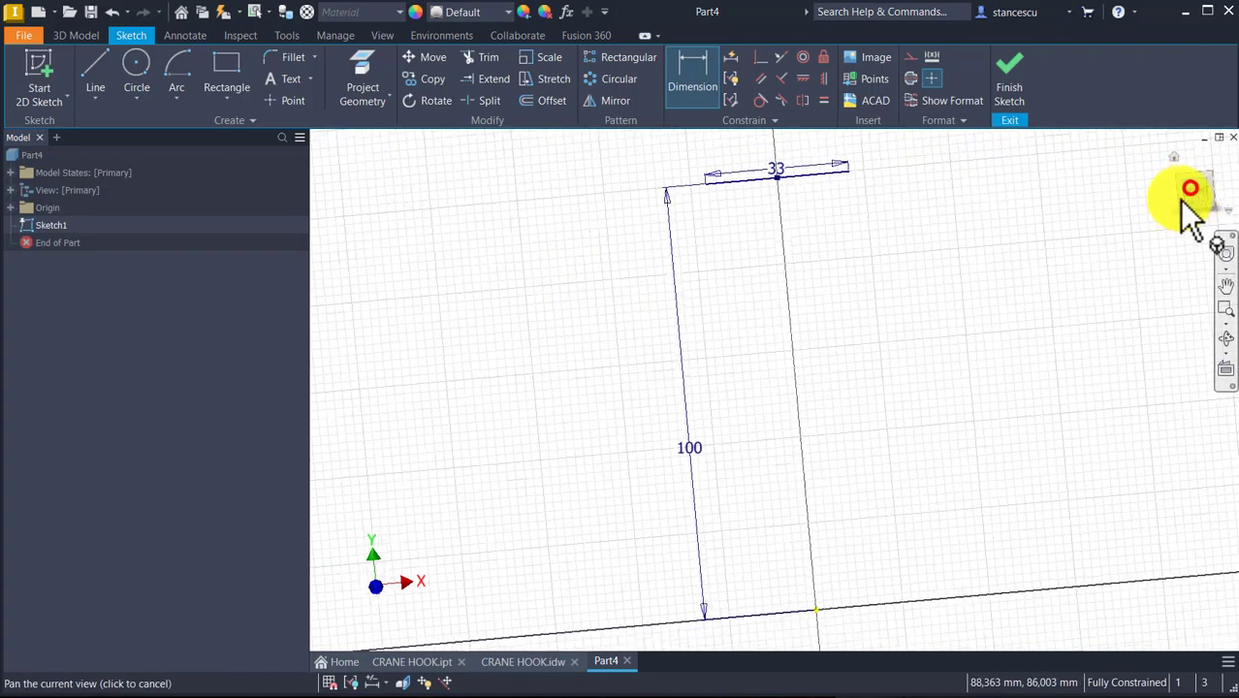
{"action": "key", "text": "Num_Lock"}
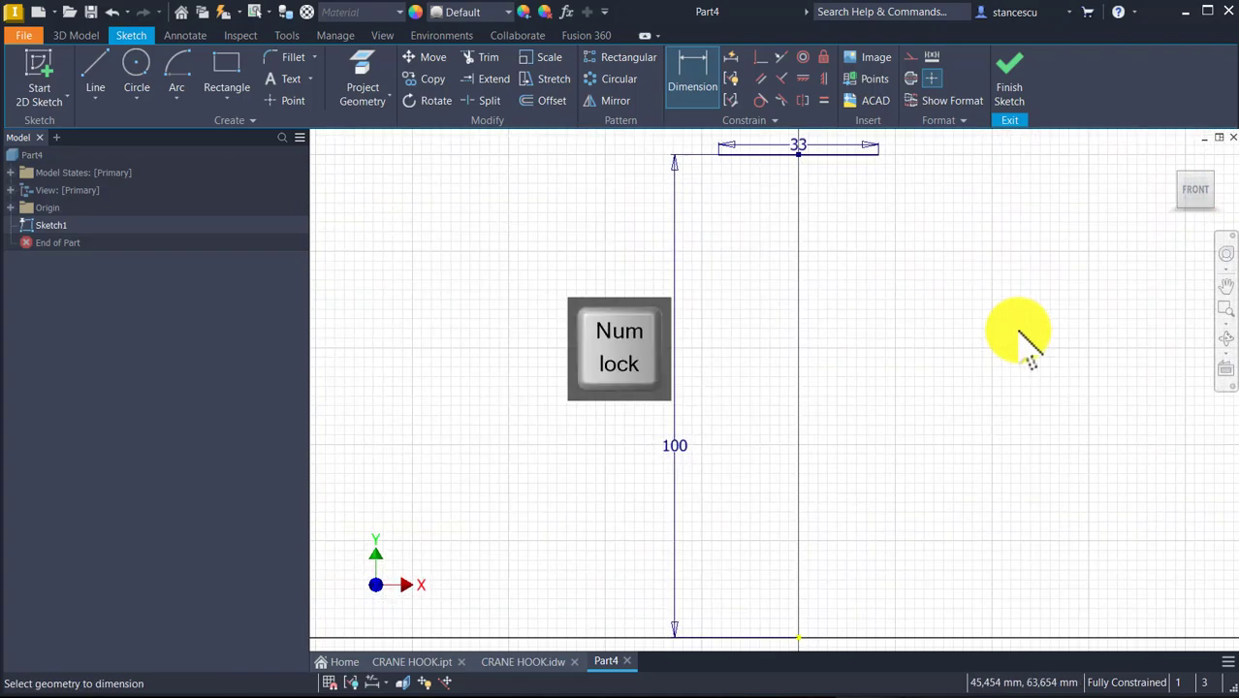
- Draw a 30 mm radius center-point arc about the origin, from the horizontal axis on its left side, underneath and up to the upper right
{"action": "scroll", "coordinate": [736, 570], "scroll_direction": "down", "scroll_amount": 3}
{"action": "mouse_move", "coordinate": [758, 515]}
{"action": "middle_mouse_down"}
{"action": "mouse_move", "coordinate": [763, 323]}
{"action": "mouse_move", "coordinate": [763, 404]}
{"action": "middle_mouse_up"}
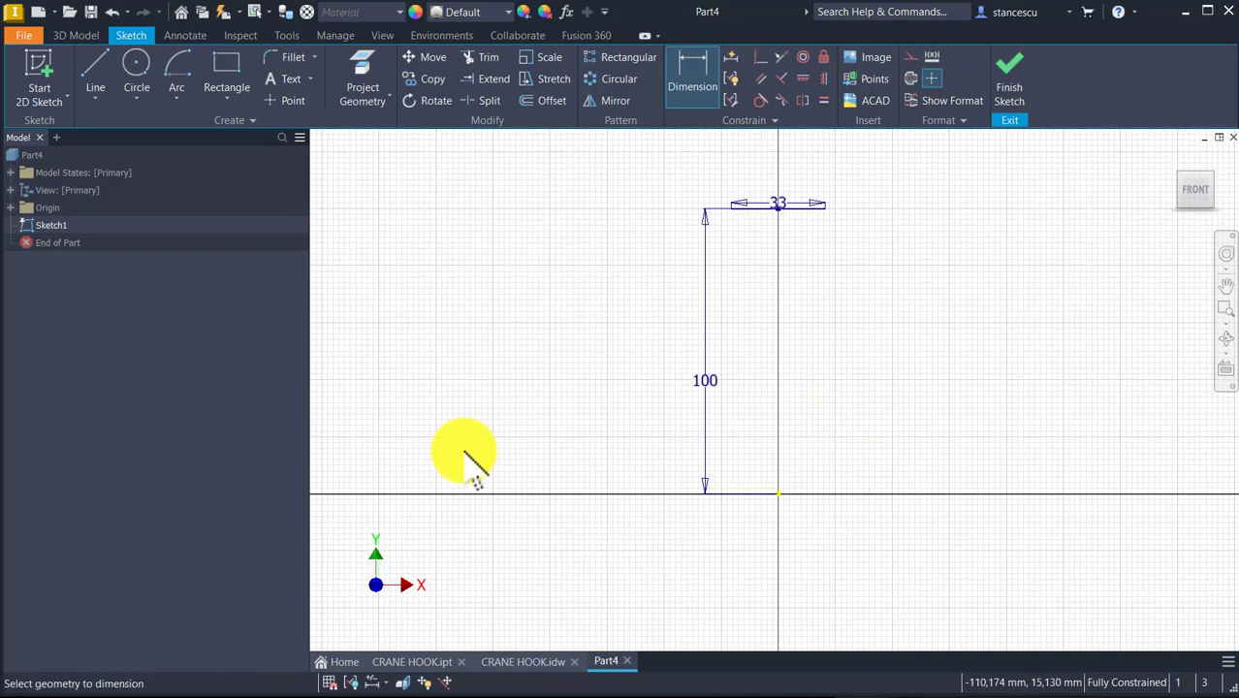
{"action": "left_click", "coordinate": [178, 96]}
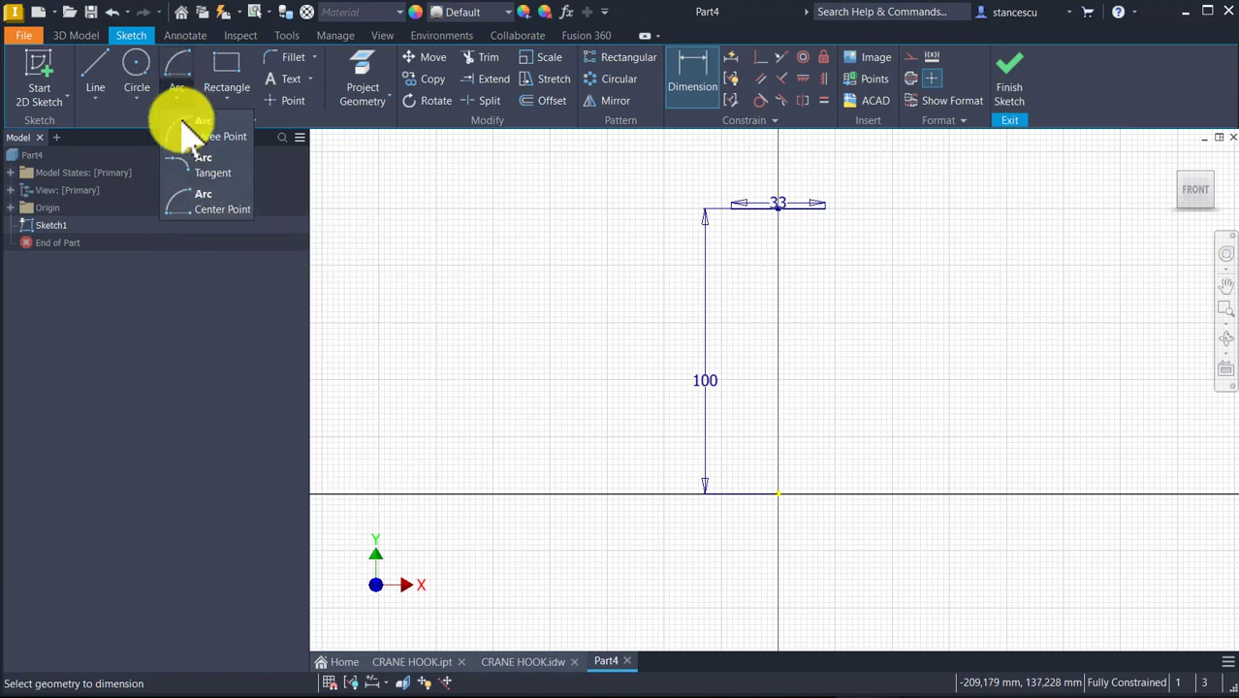
{"action": "left_click", "coordinate": [192, 215]}
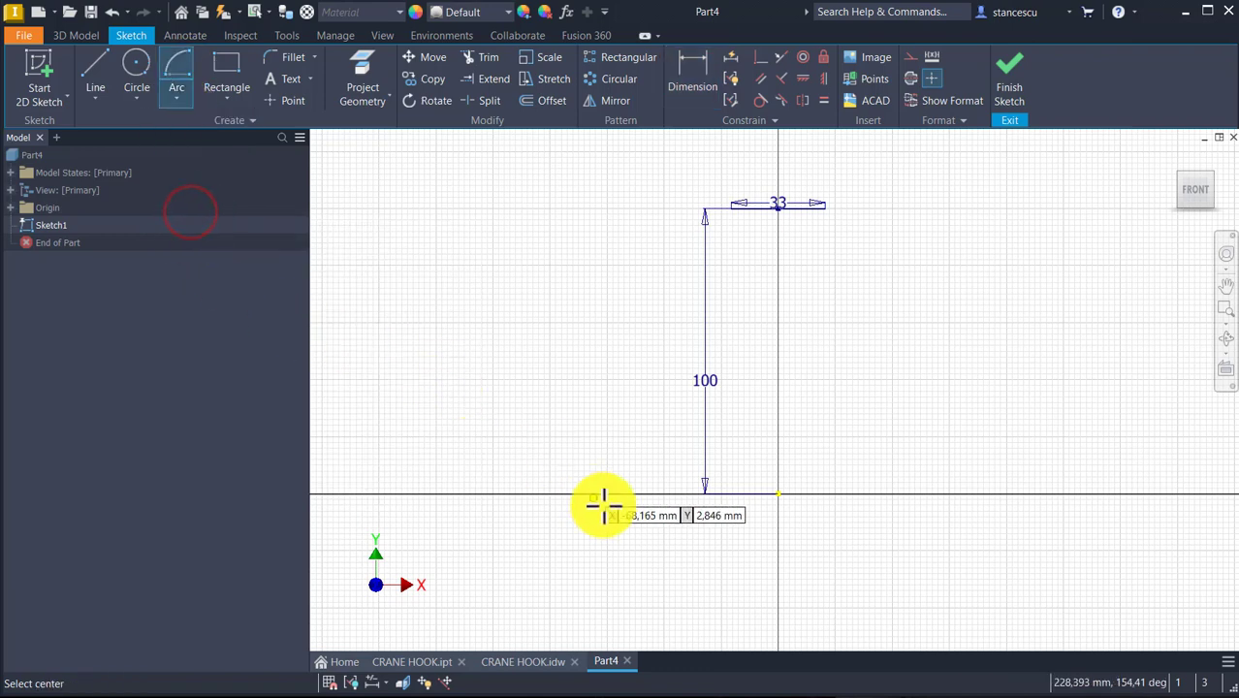
{"action": "left_click", "coordinate": [779, 494]}
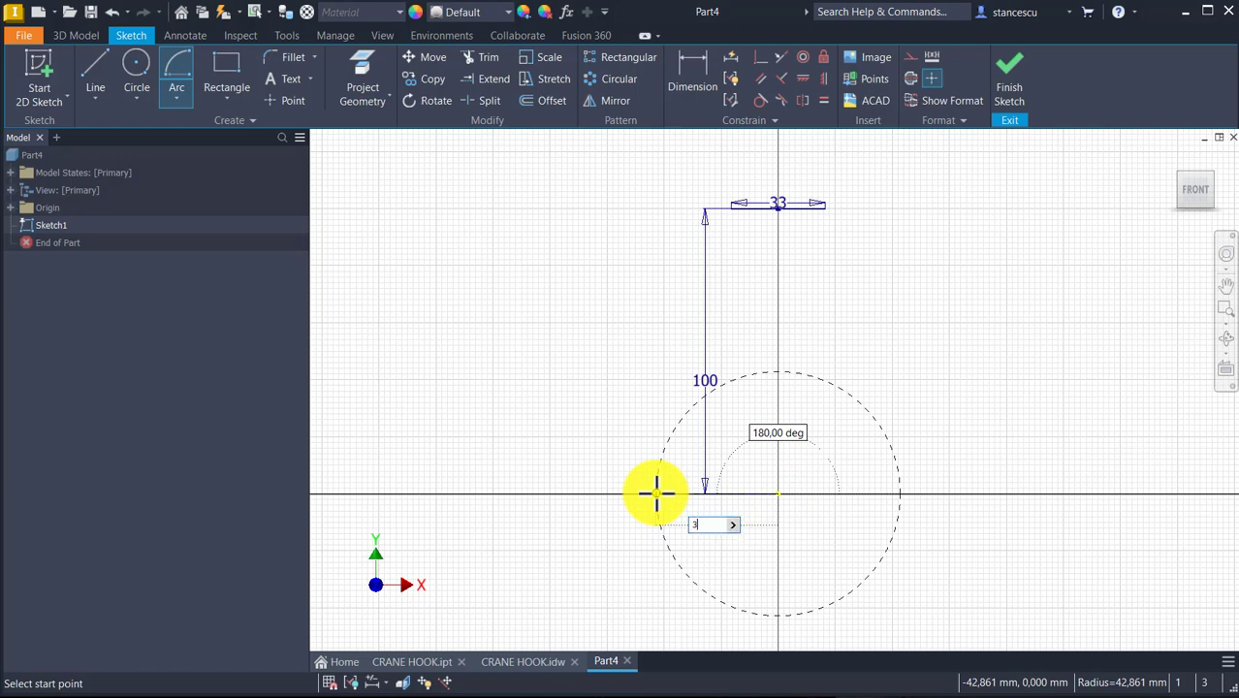
{"action": "key", "text": "Return"}
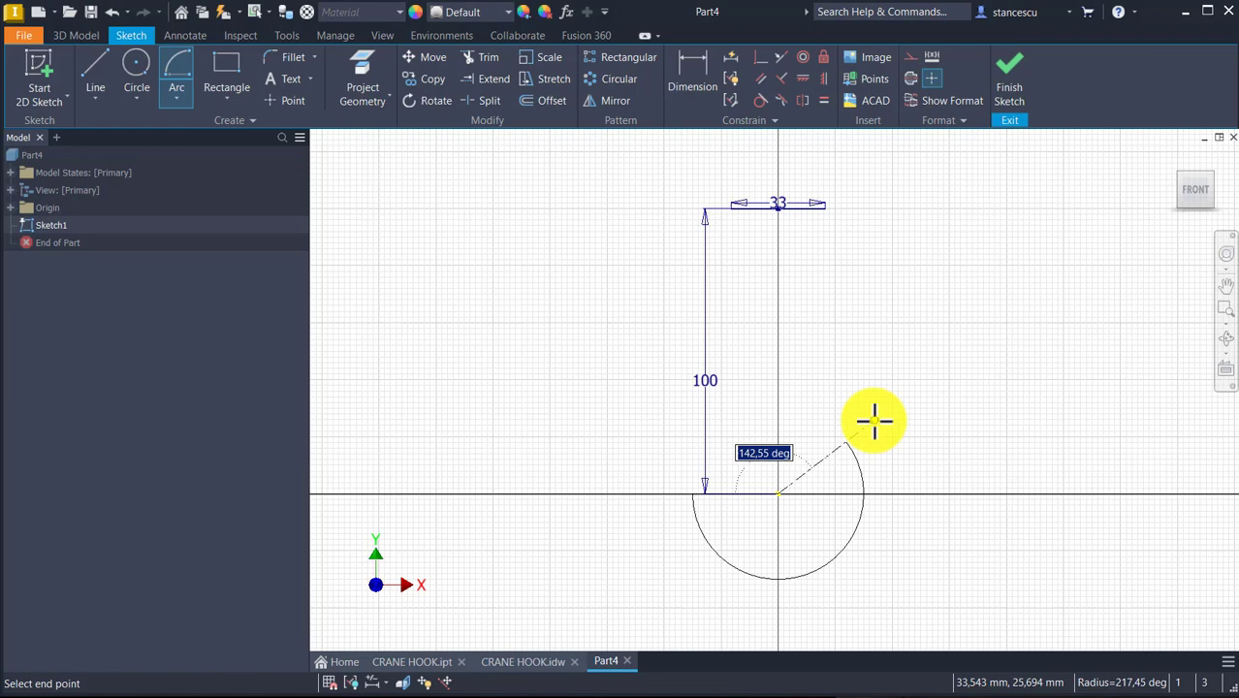
{"action": "left_click", "coordinate": [874, 420]}
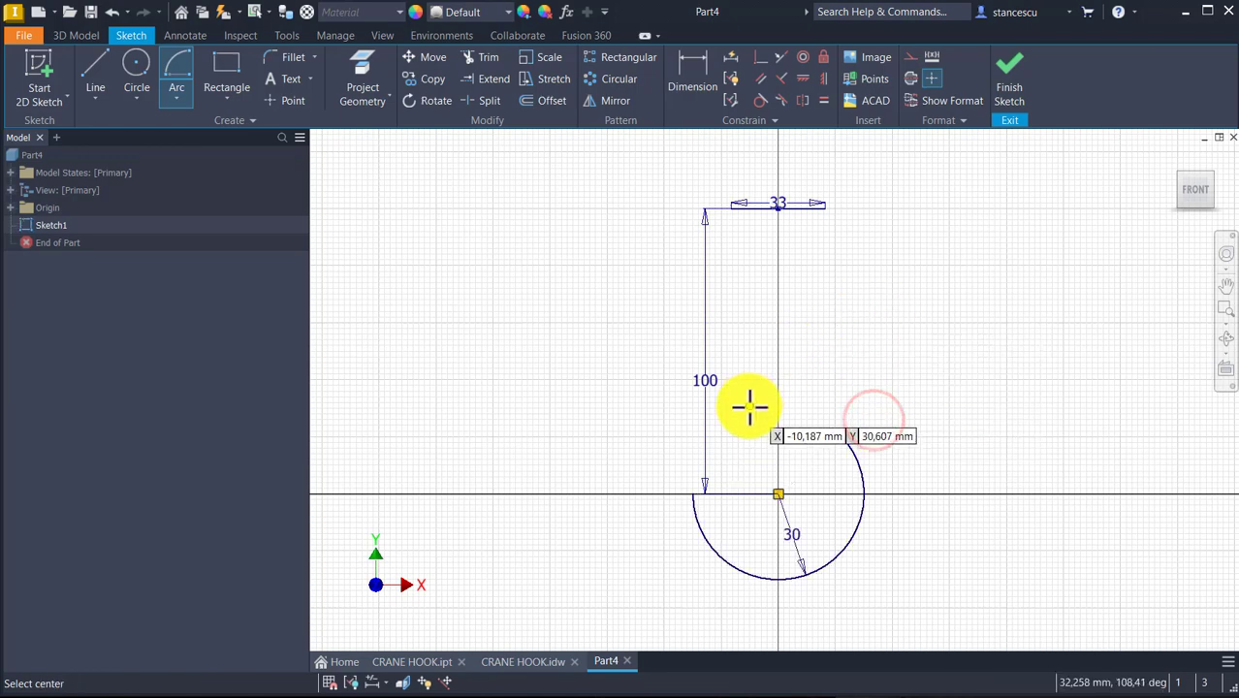
- Draw a 68 mm radius center-point arc around the smaller one, centred on the horizontal axis about 9.6 mm right of the origin
{"action": "left_click", "coordinate": [806, 496]}
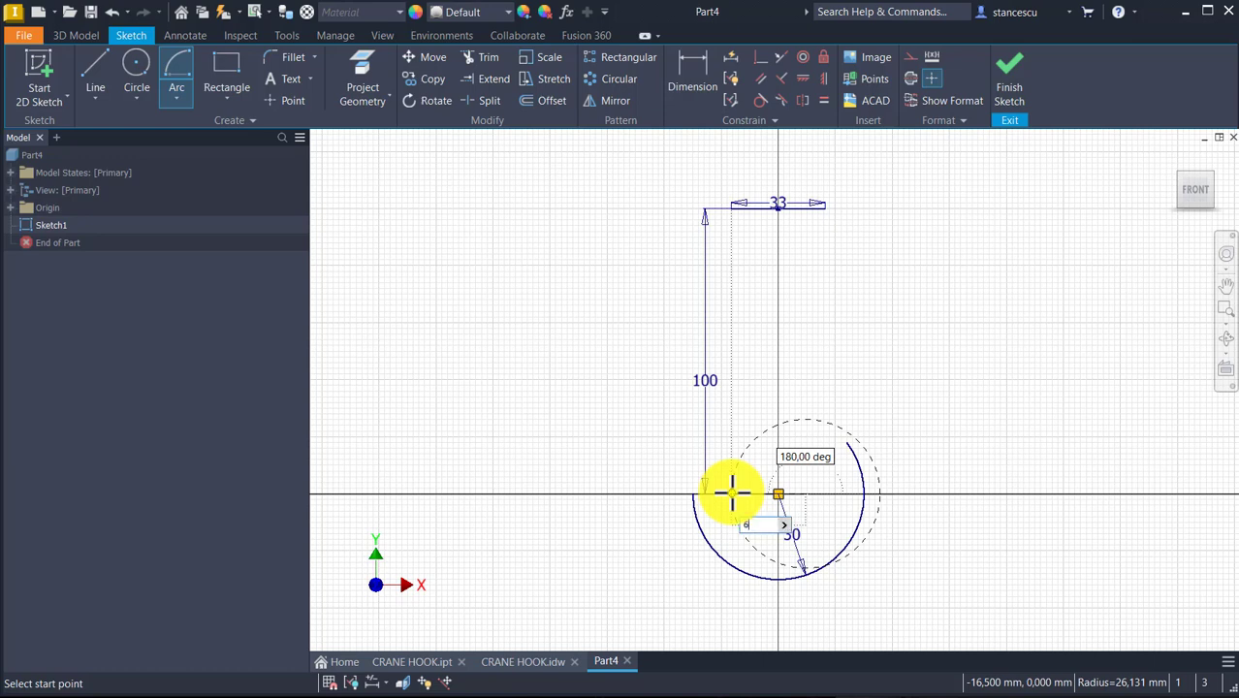
{"action": "type", "text": "68"}
{"action": "key", "text": "Return"}
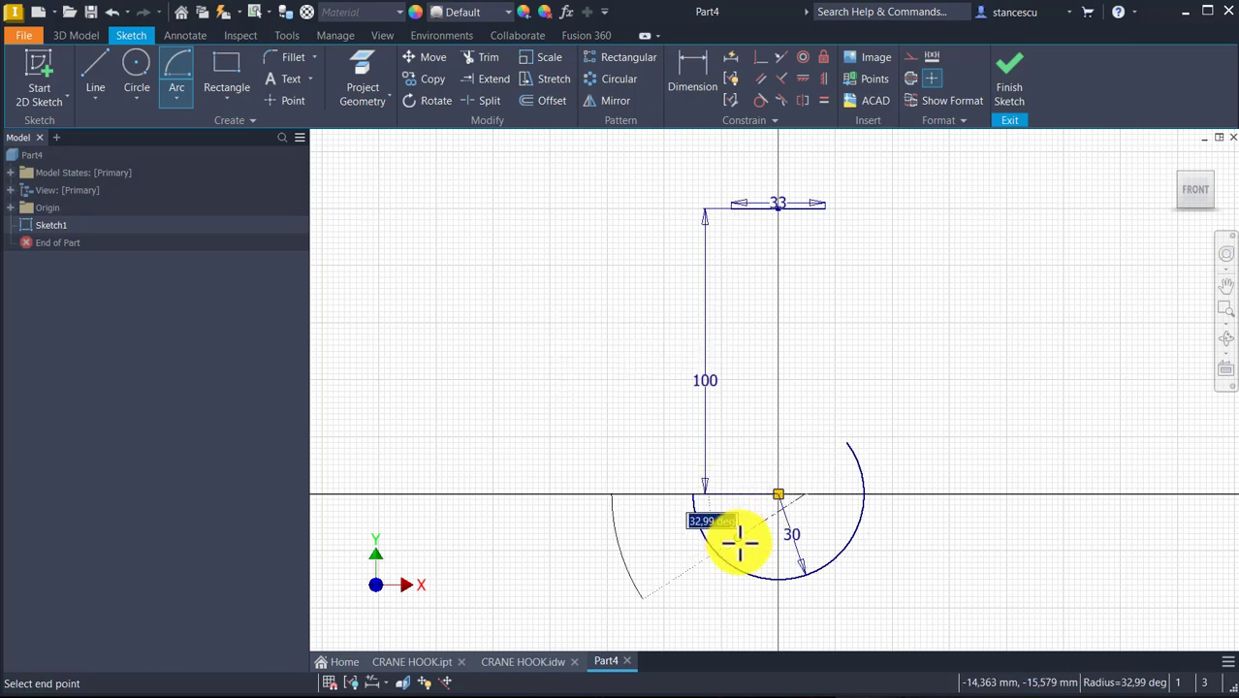
{"action": "left_click", "coordinate": [858, 340]}
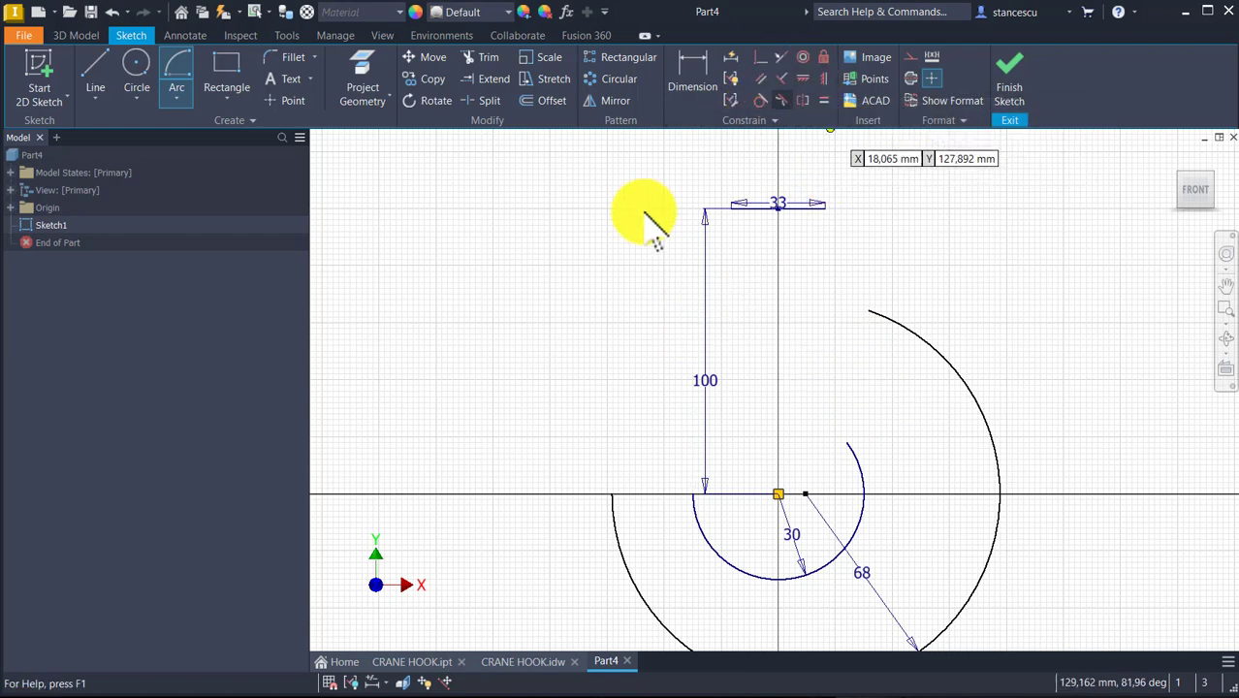
- Draw a horizontal line joining the left endpoints of the 68 mm and 30 mm radius arcs
{"action": "left_click", "coordinate": [93, 73]}
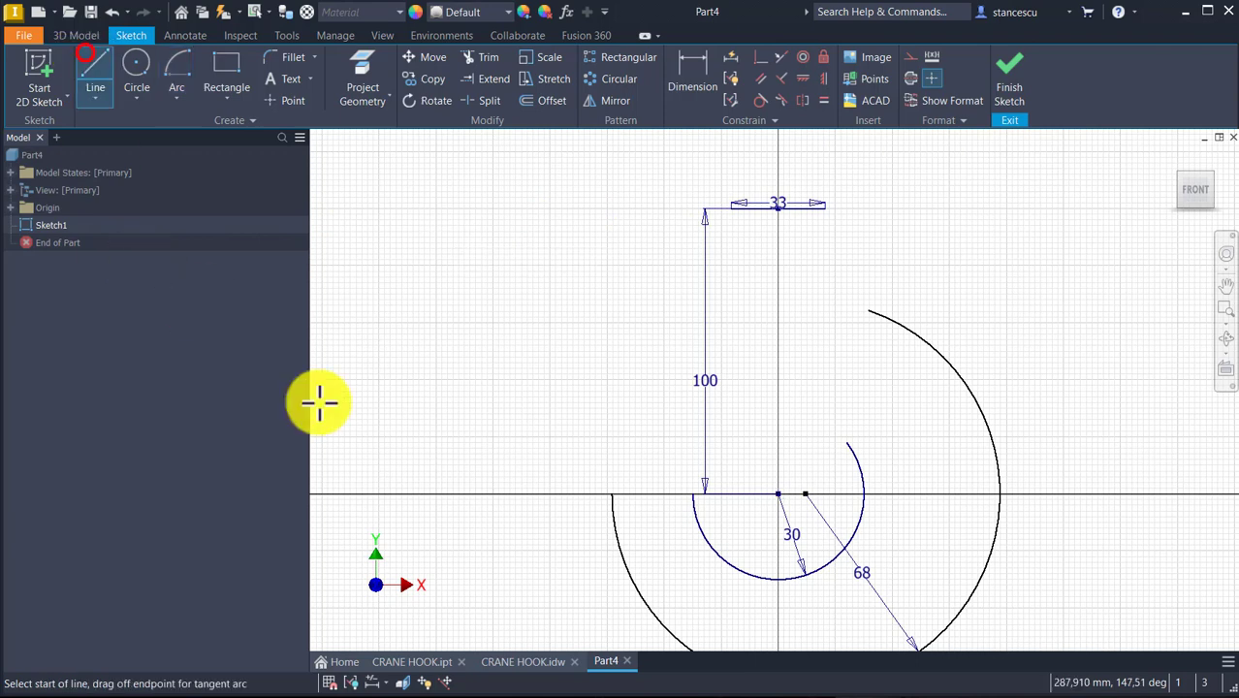
{"action": "left_click", "coordinate": [612, 492]}
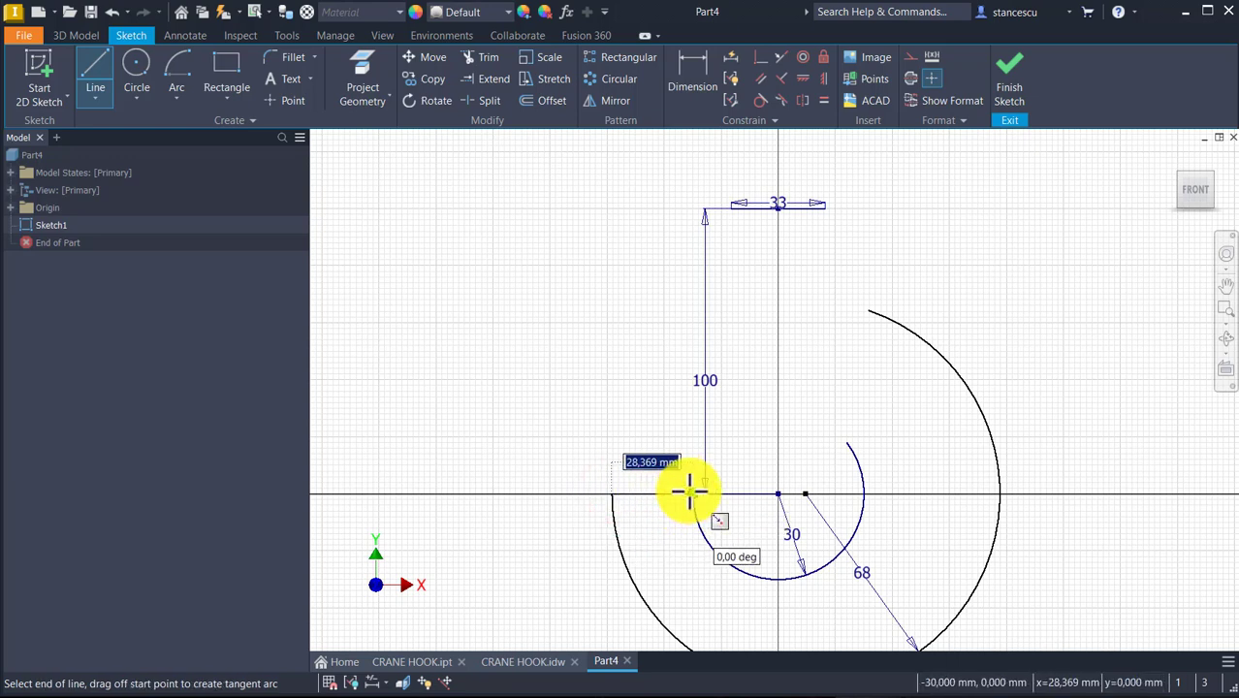
{"action": "double_click", "coordinate": [690, 493]}
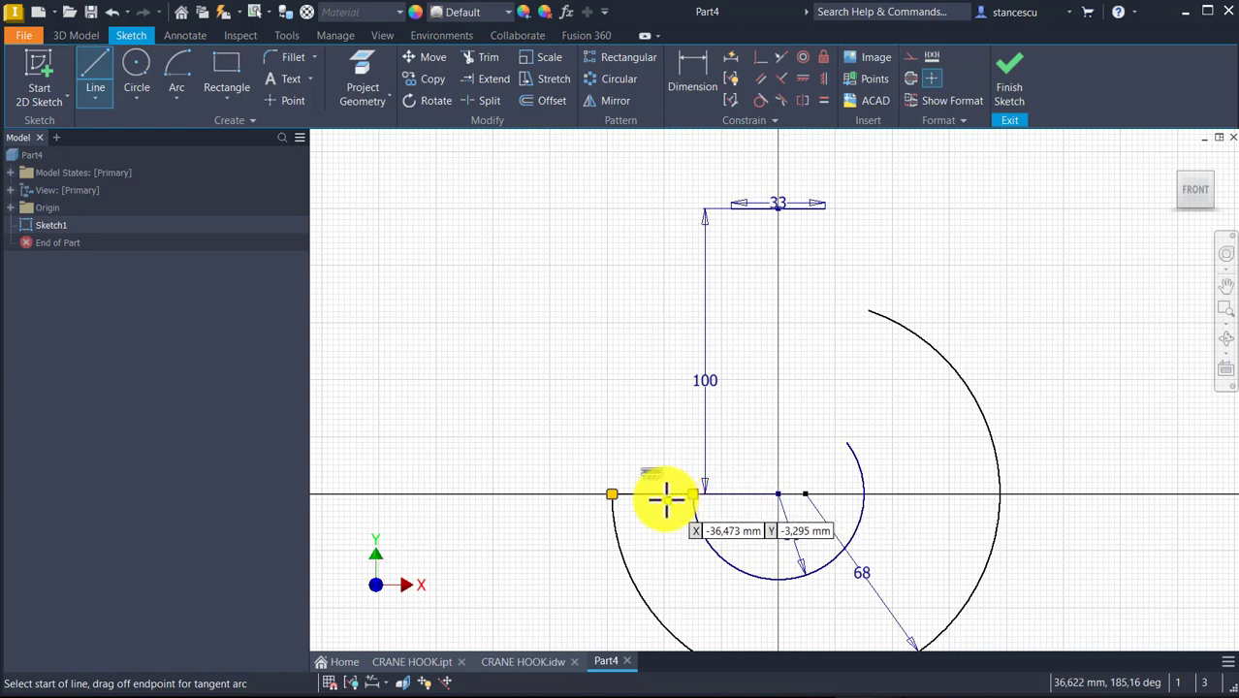
{"action": "key", "text": "Escape"}
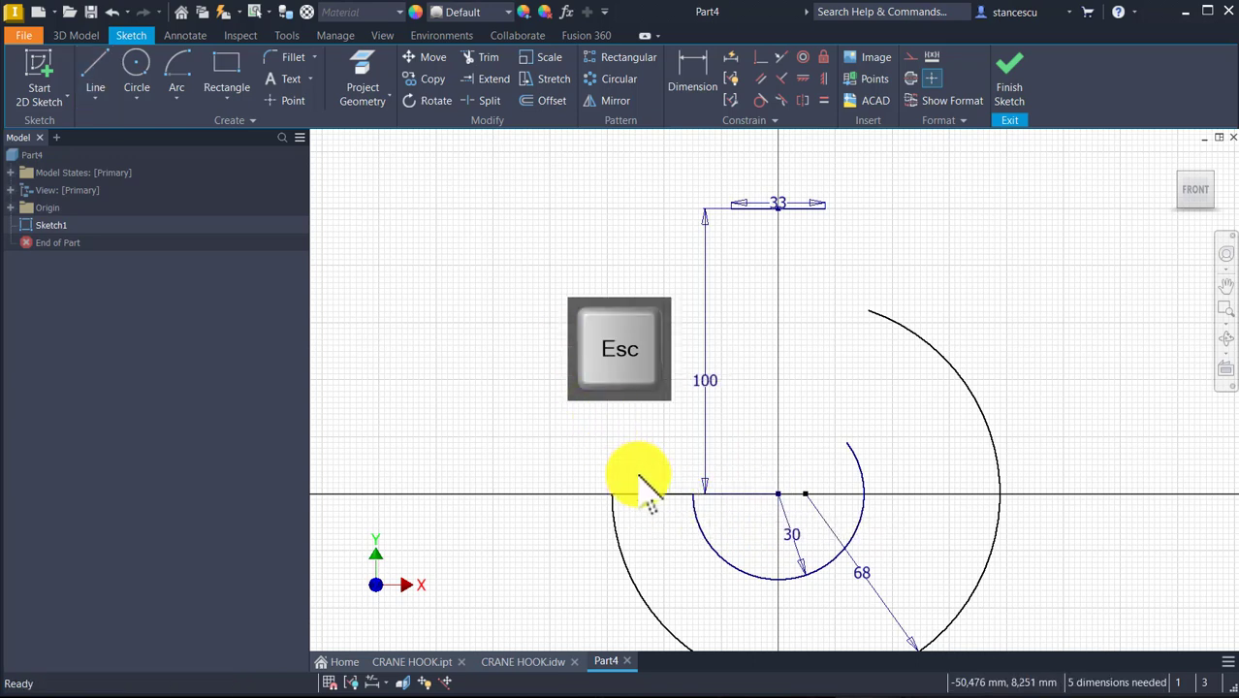
- Constrain the line joining the arcs coincident with the origin and align the 68 mm arc's centre horizontally with the origin
{"action": "left_click_drag", "start_coordinate": [659, 495], "coordinate": [662, 536]}
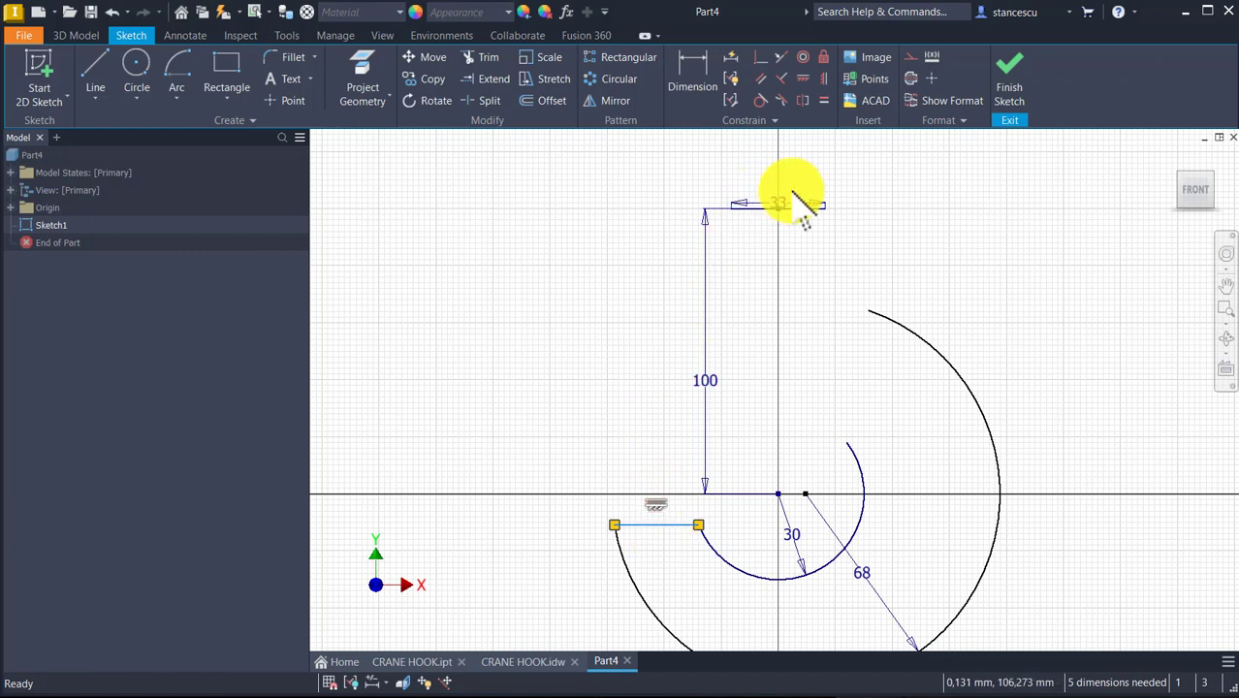
{"action": "left_click", "coordinate": [756, 58]}
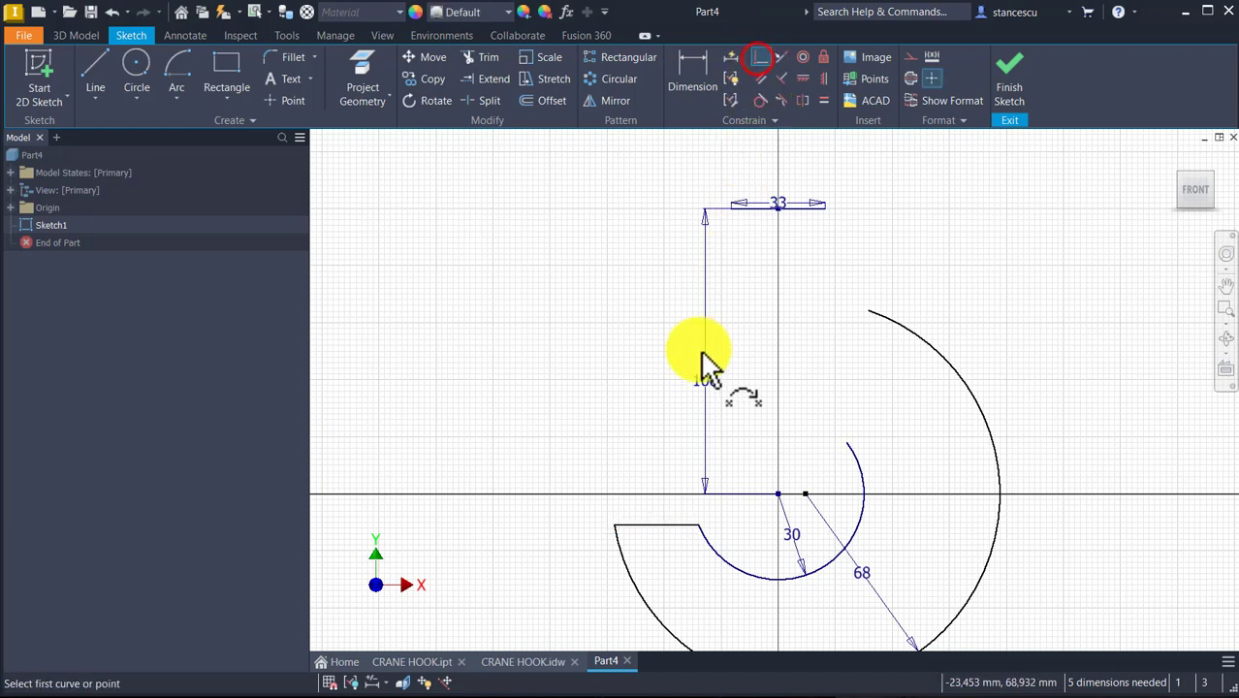
{"action": "left_click", "coordinate": [672, 529]}
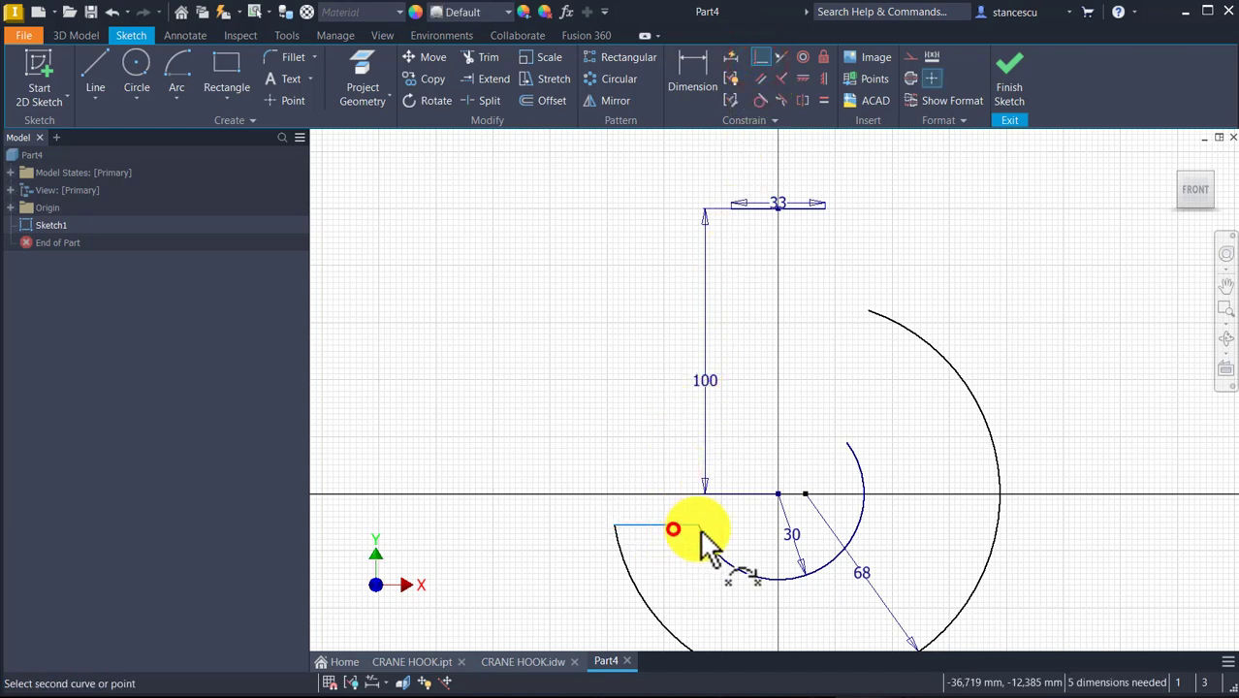
{"action": "left_click", "coordinate": [778, 495]}
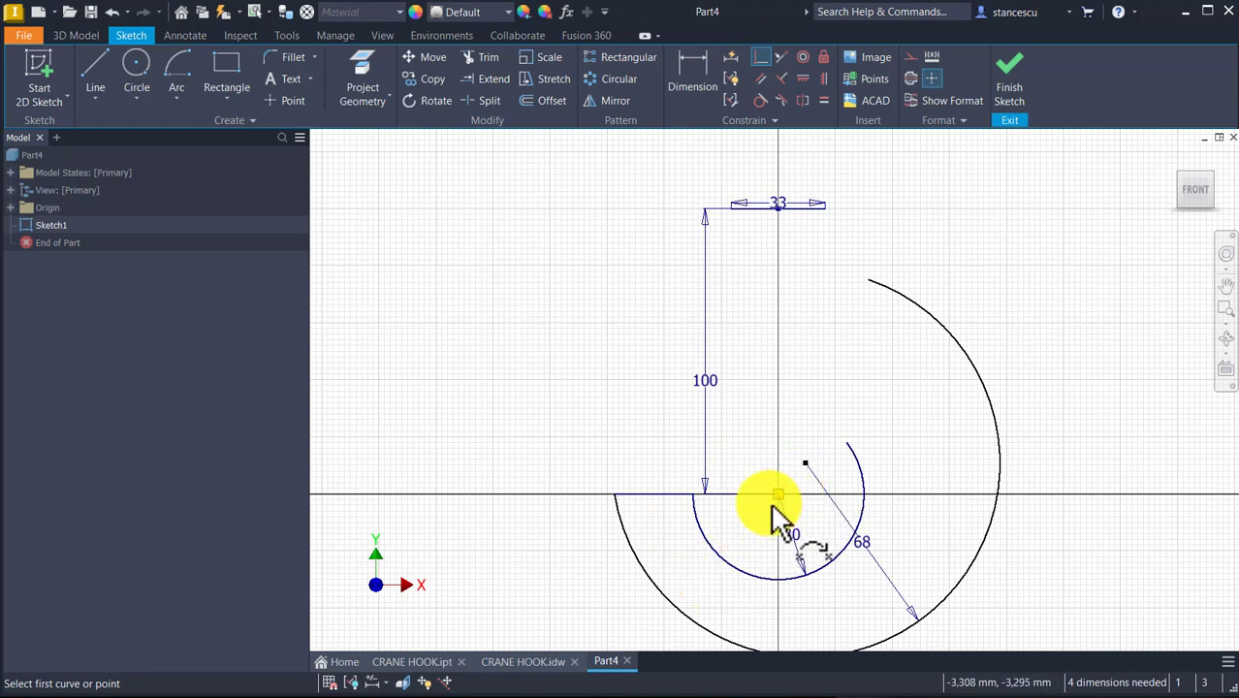
{"action": "left_click", "coordinate": [803, 79]}
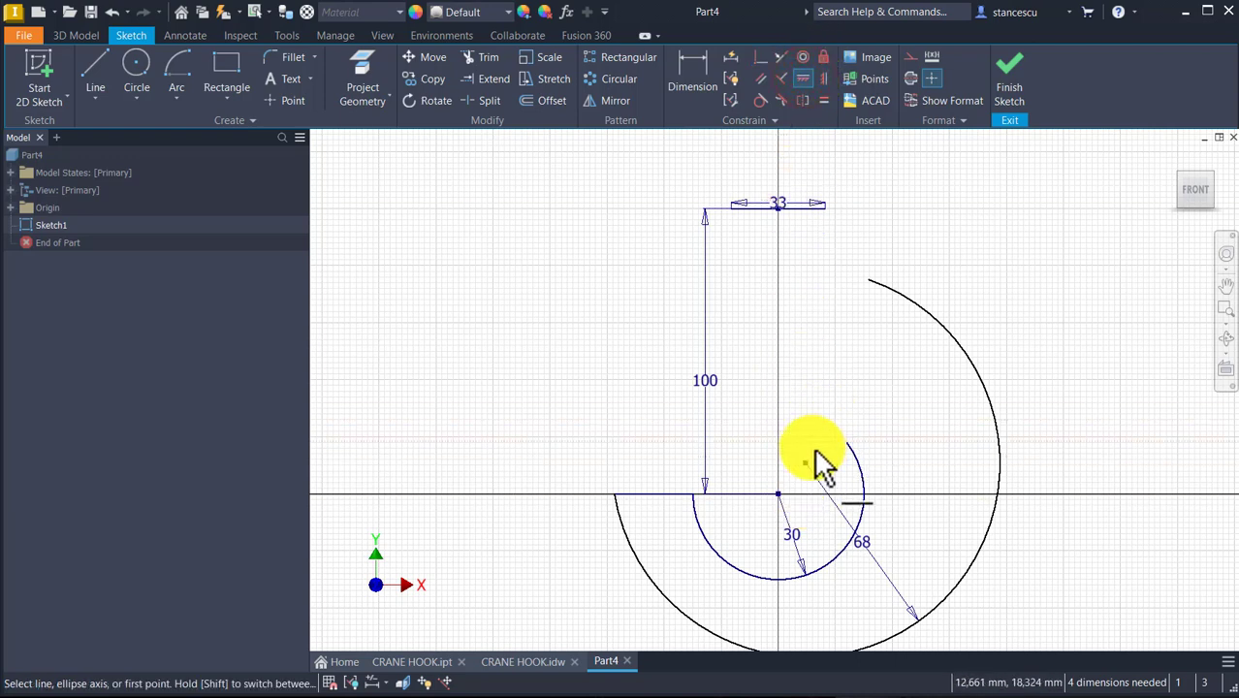
{"action": "left_click", "coordinate": [777, 495]}
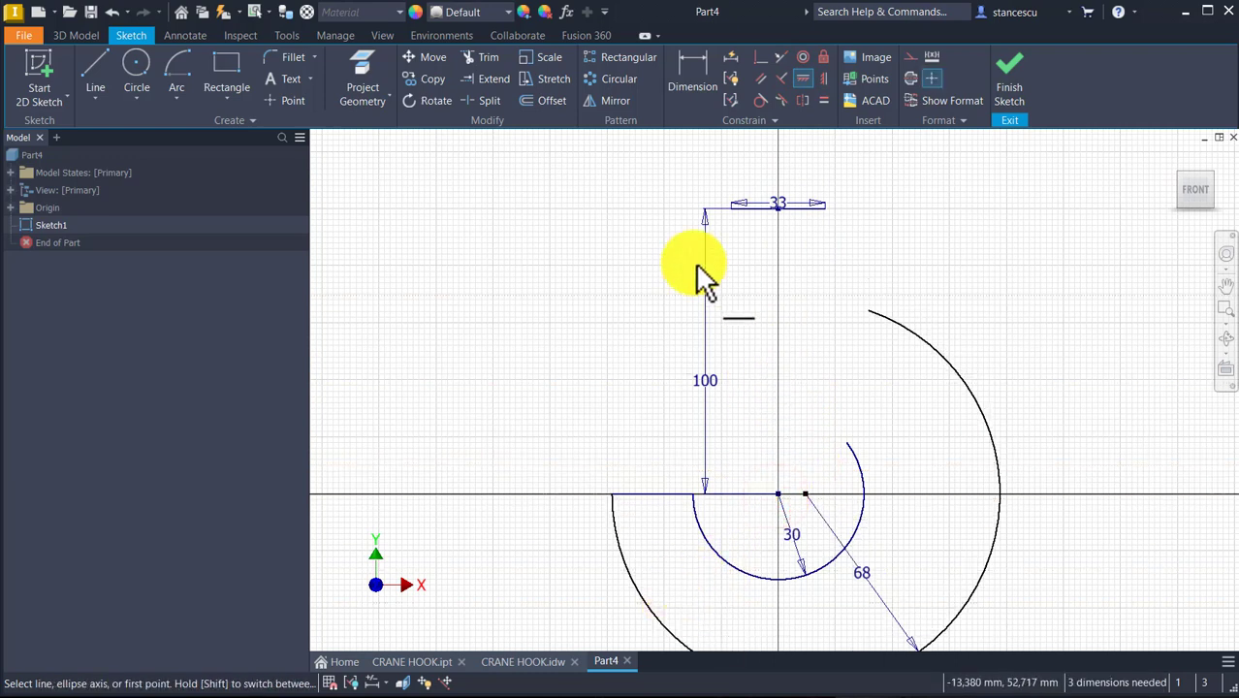
- Dimension the horizontal distance between the centres of the 30 mm and 68 mm radius arcs as 12 mm
{"action": "left_click", "coordinate": [682, 76]}
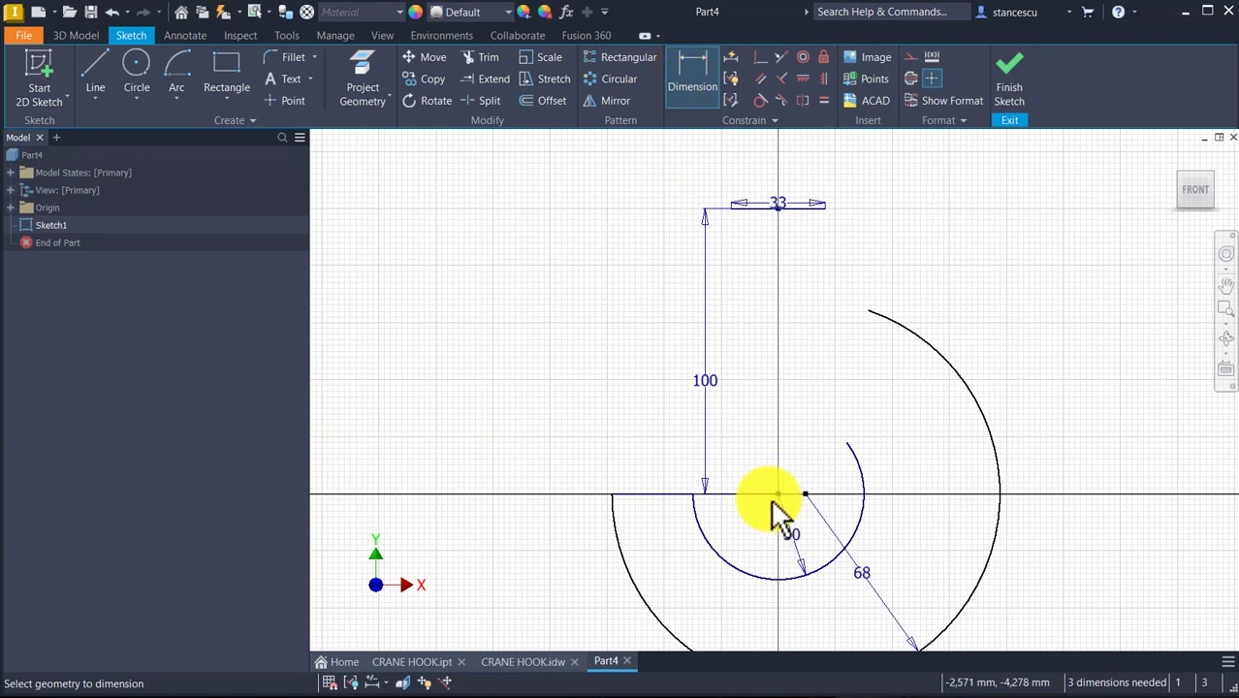
{"action": "left_click", "coordinate": [857, 450]}
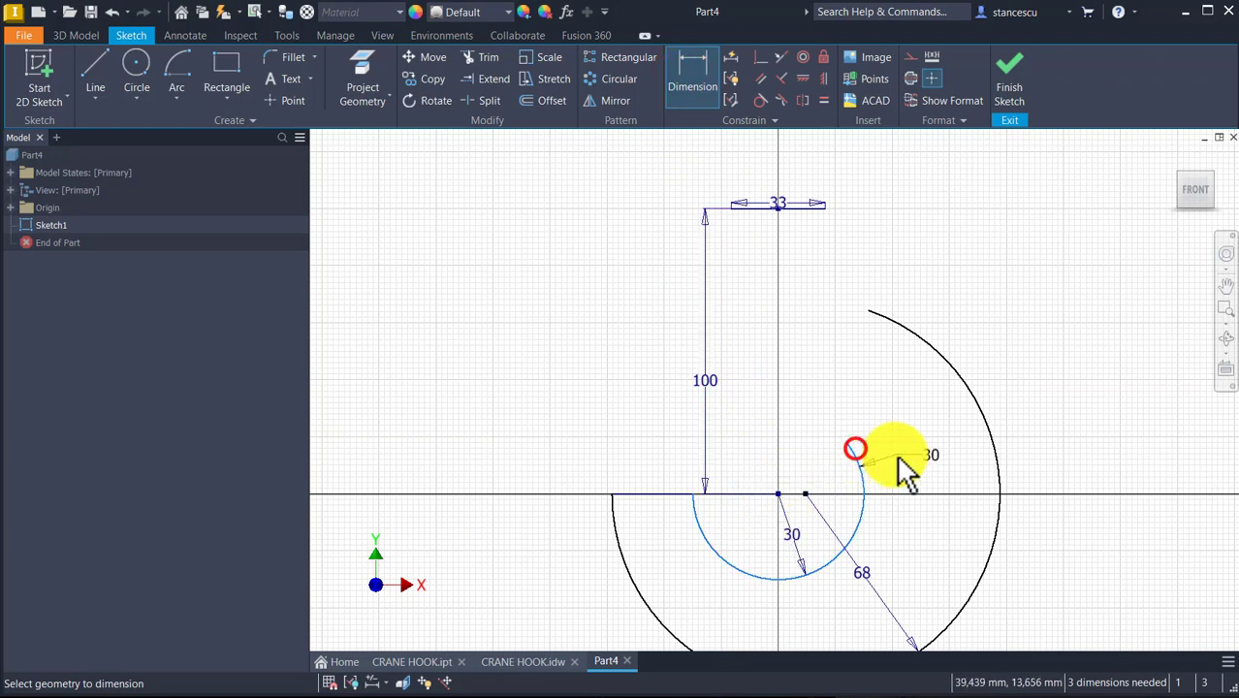
{"action": "left_click", "coordinate": [997, 468]}
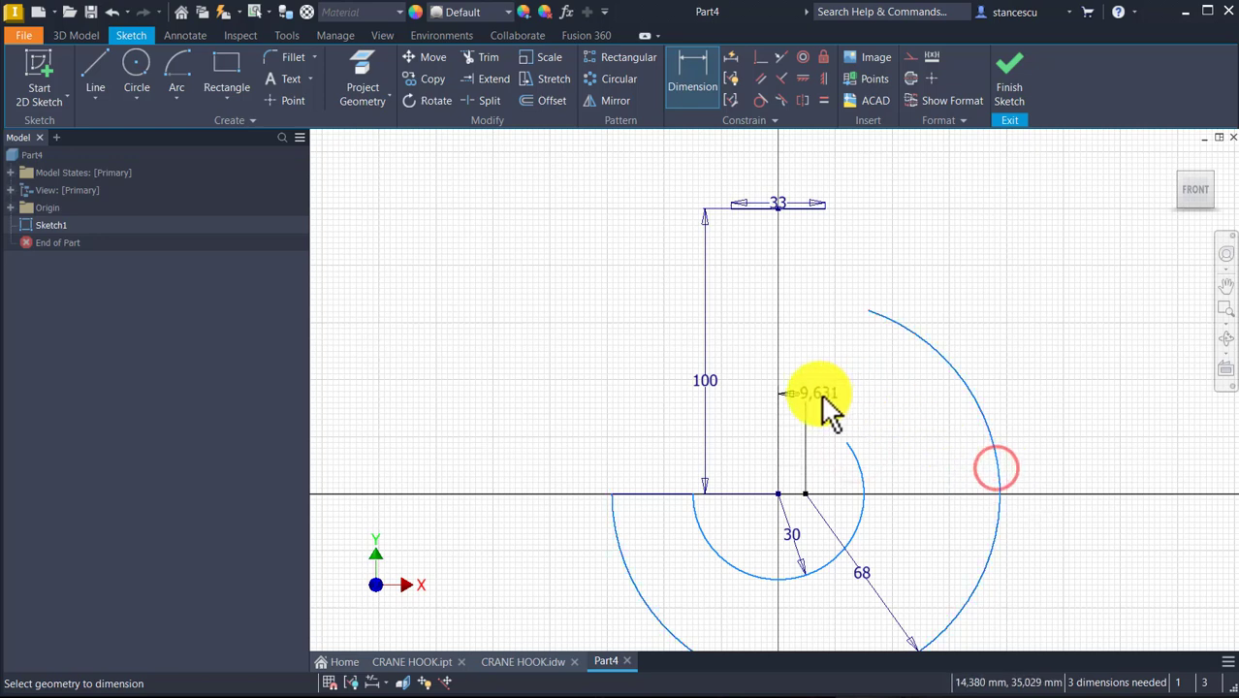
{"action": "left_click", "coordinate": [784, 388]}
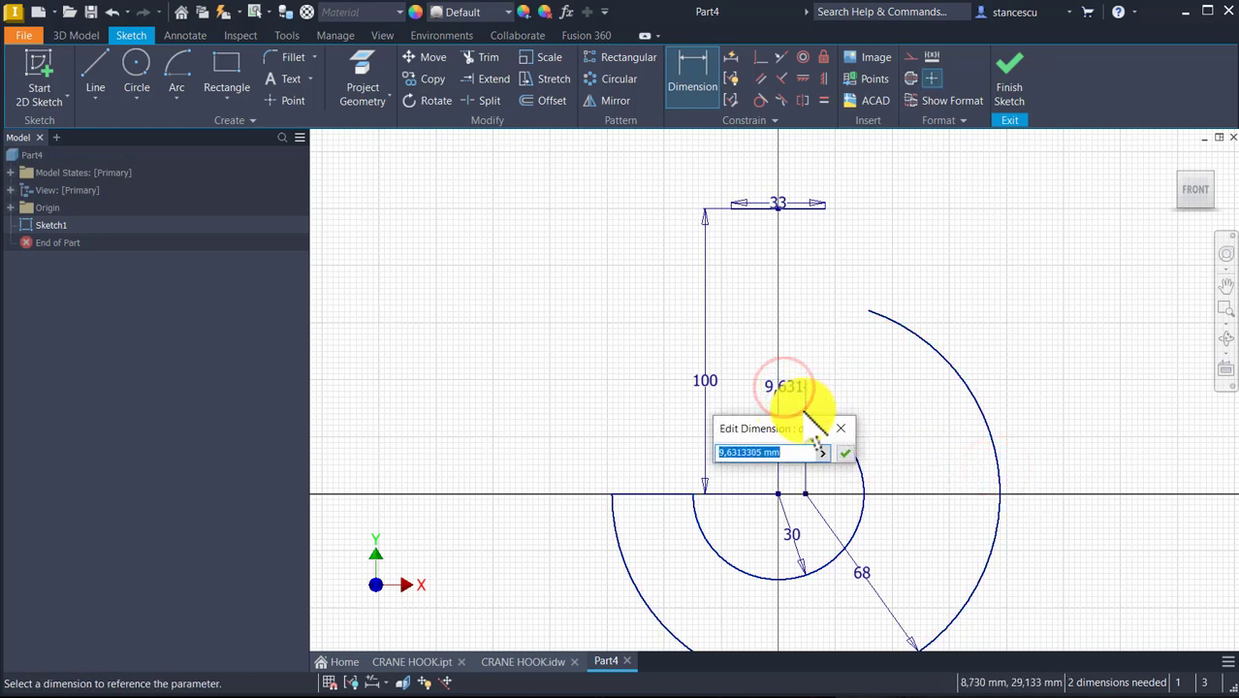
{"action": "type", "text": "12"}
{"action": "key", "text": "Return"}
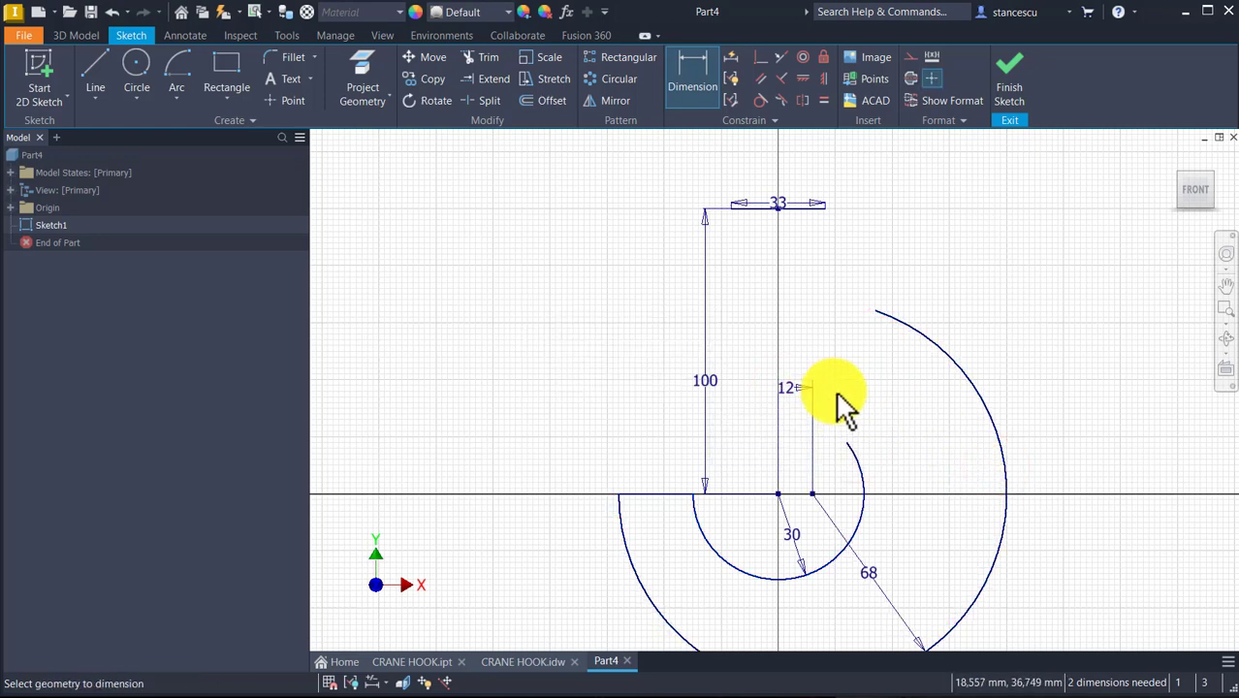
- Draw tangent arcs from the upper ends of the 30 mm and 68 mm arcs to the left and right endpoints of the 33 mm line
{"action": "left_click", "coordinate": [97, 69]}
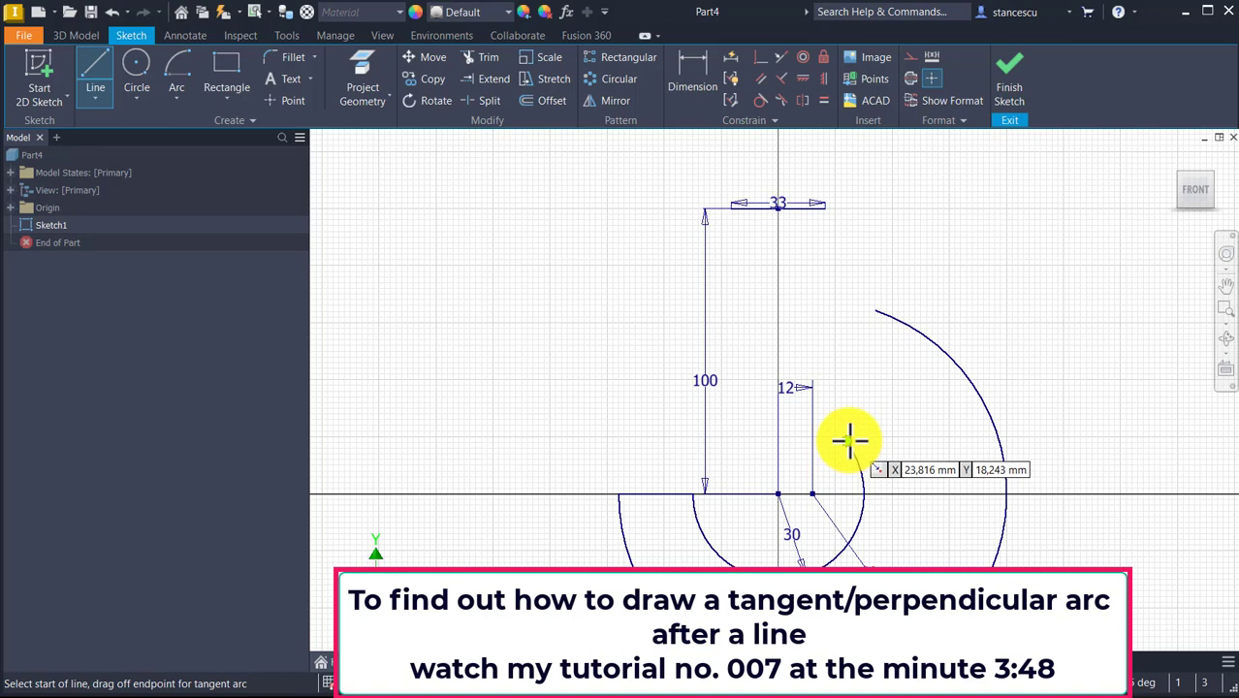
{"action": "left_click", "coordinate": [846, 436]}
{"action": "left_click_drag", "start_coordinate": [846, 437], "coordinate": [732, 208]}
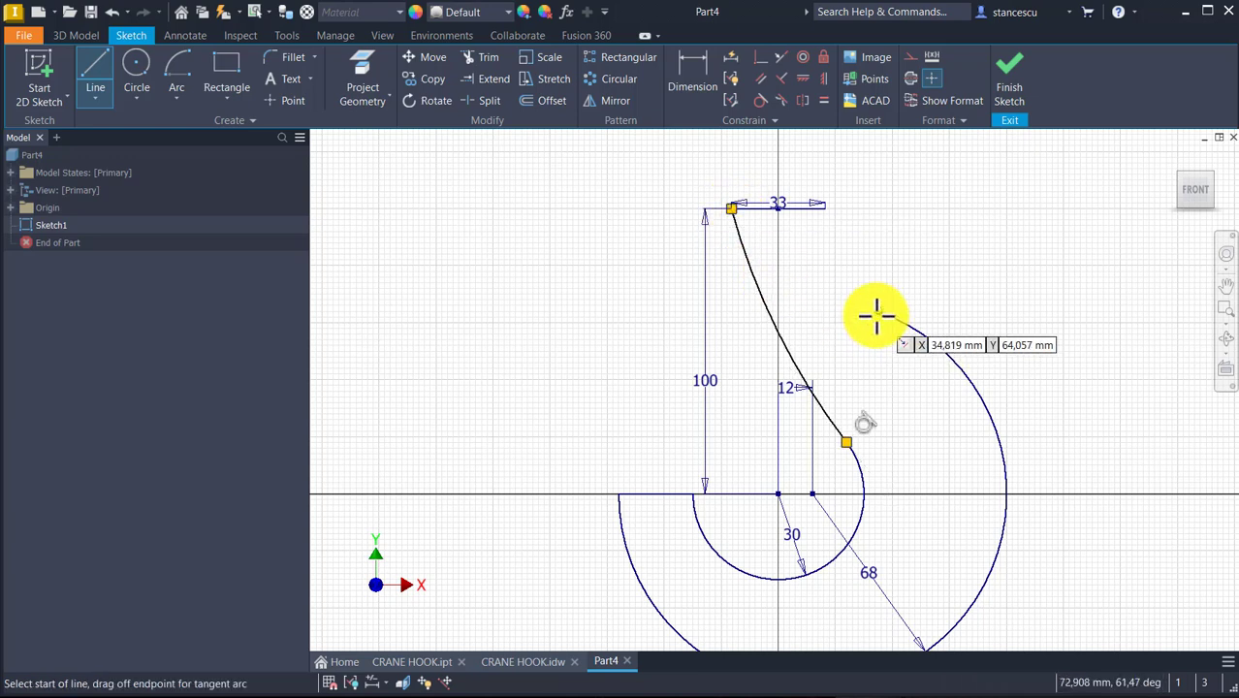
{"action": "left_click_drag", "start_coordinate": [875, 310], "coordinate": [824, 208]}
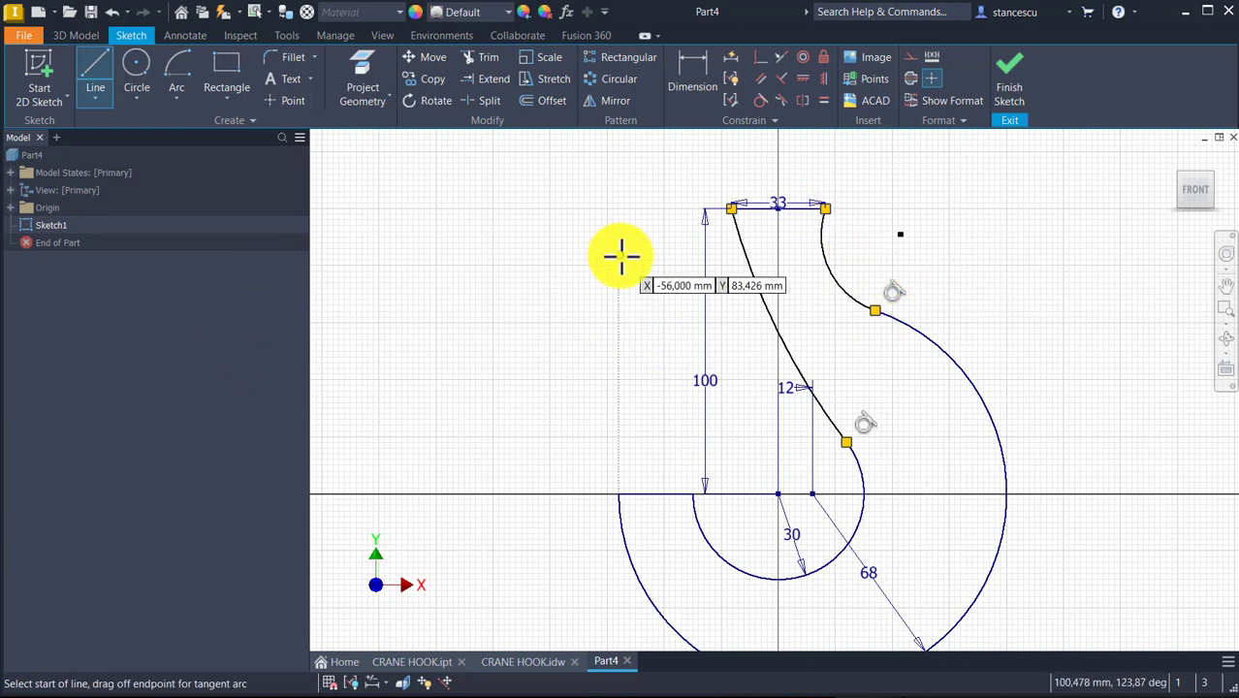
- Dimension the two neck arcs, setting the right one's radius to 42 mm and the left one's radius to 100 mm
{"action": "left_click", "coordinate": [692, 62]}
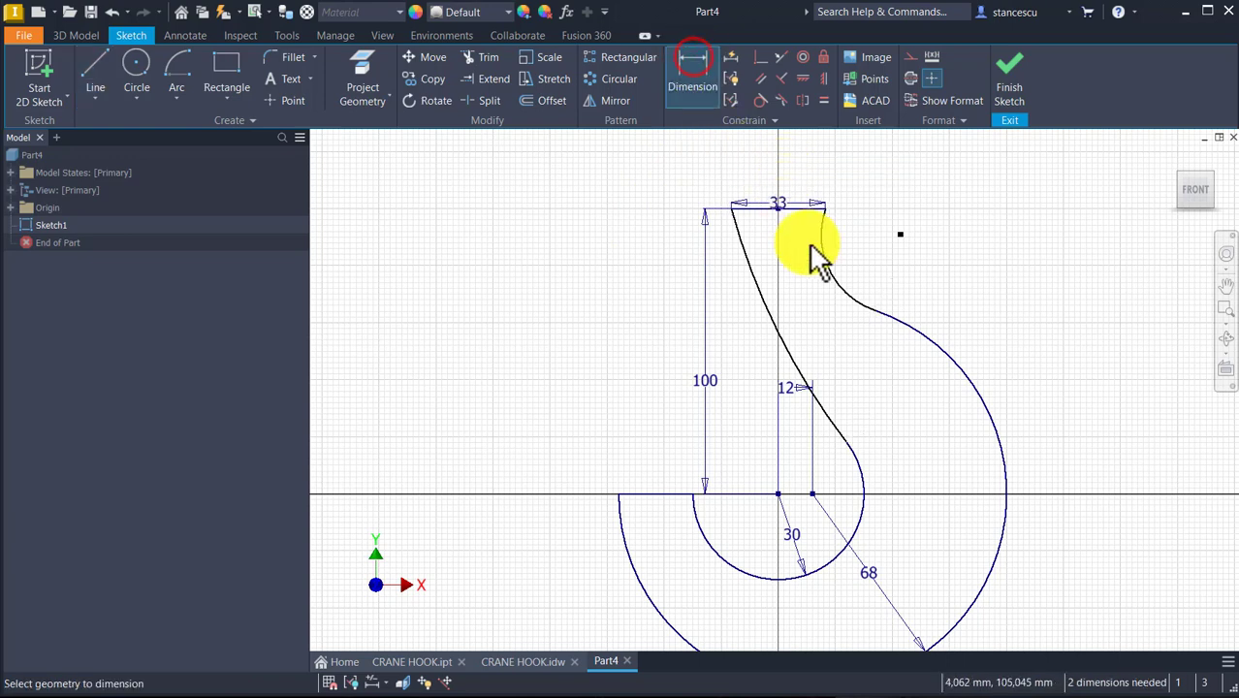
{"action": "left_click", "coordinate": [835, 279]}
{"action": "left_click", "coordinate": [869, 260]}
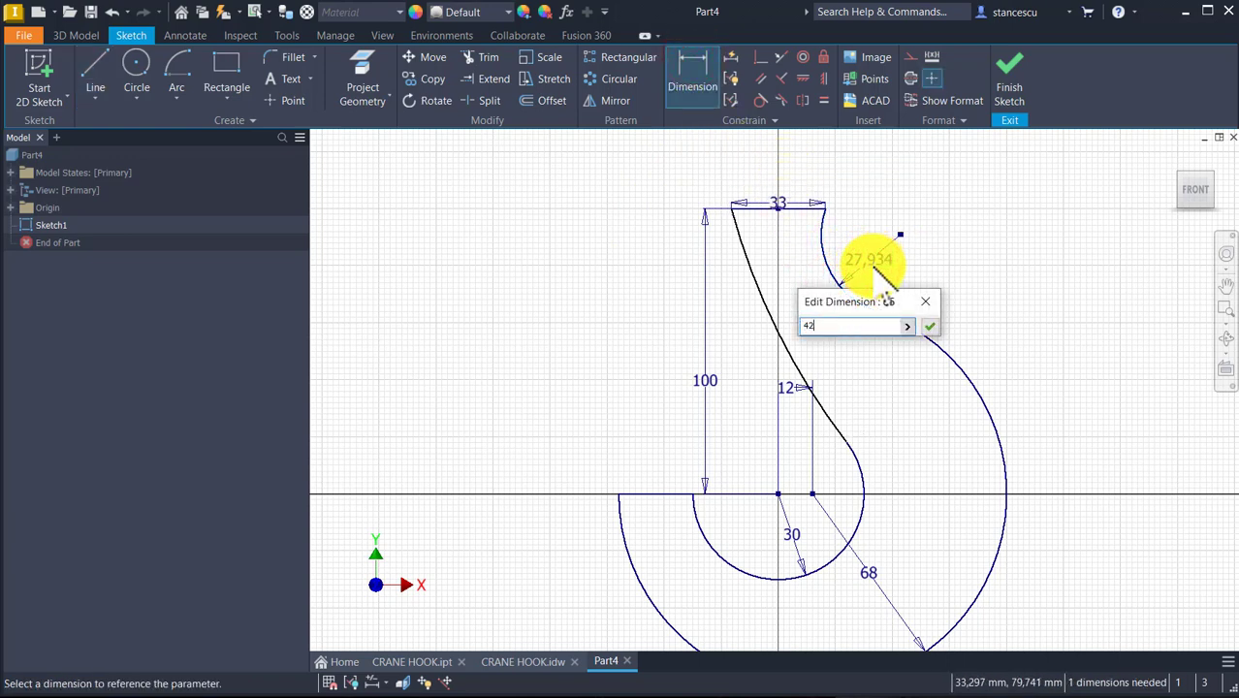
{"action": "key", "text": "Return"}
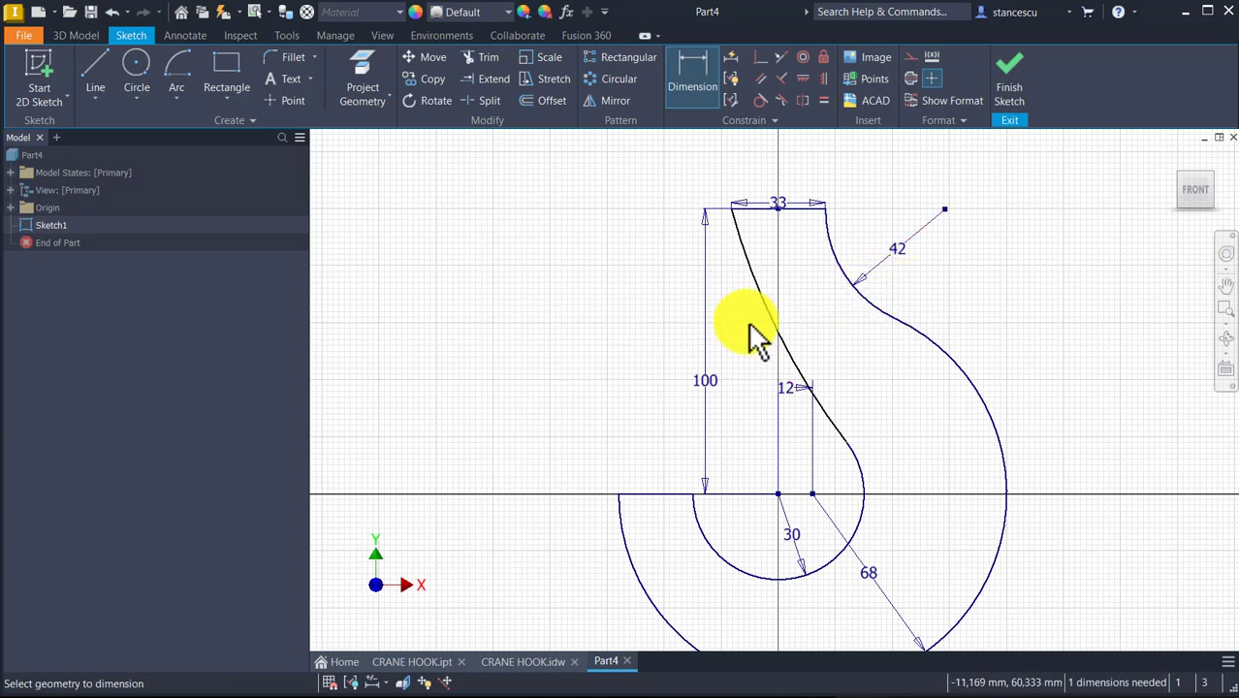
{"action": "left_click", "coordinate": [757, 288]}
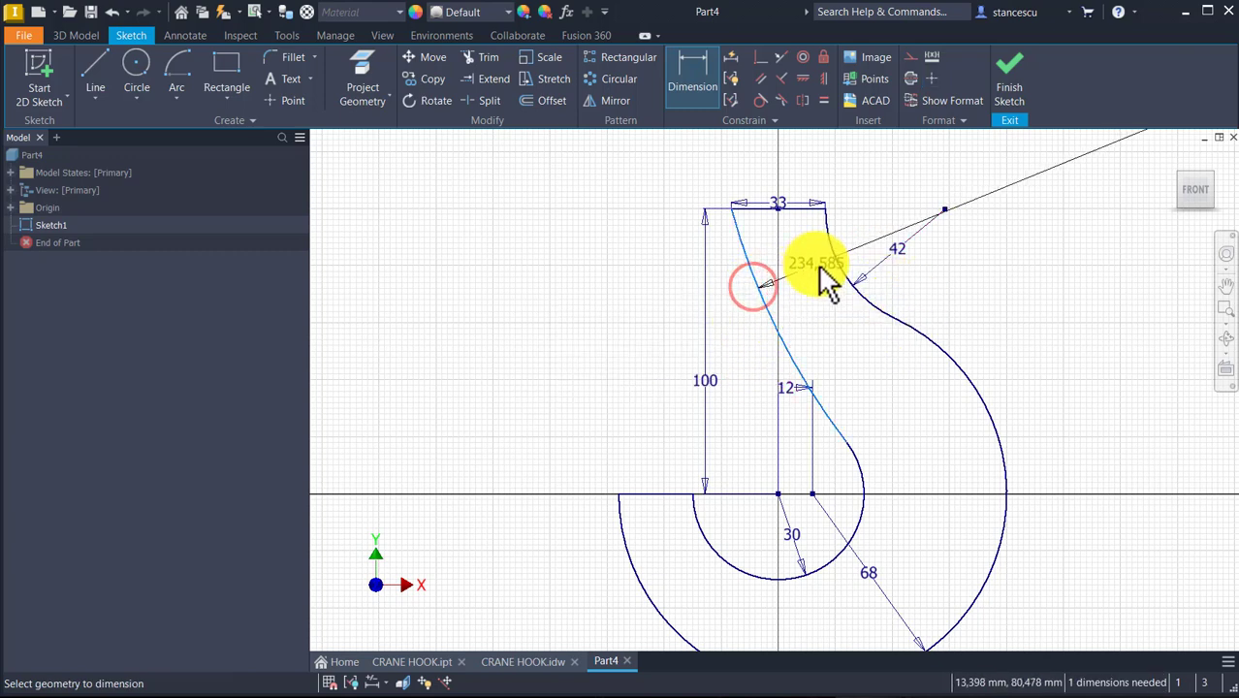
{"action": "left_click", "coordinate": [821, 293]}
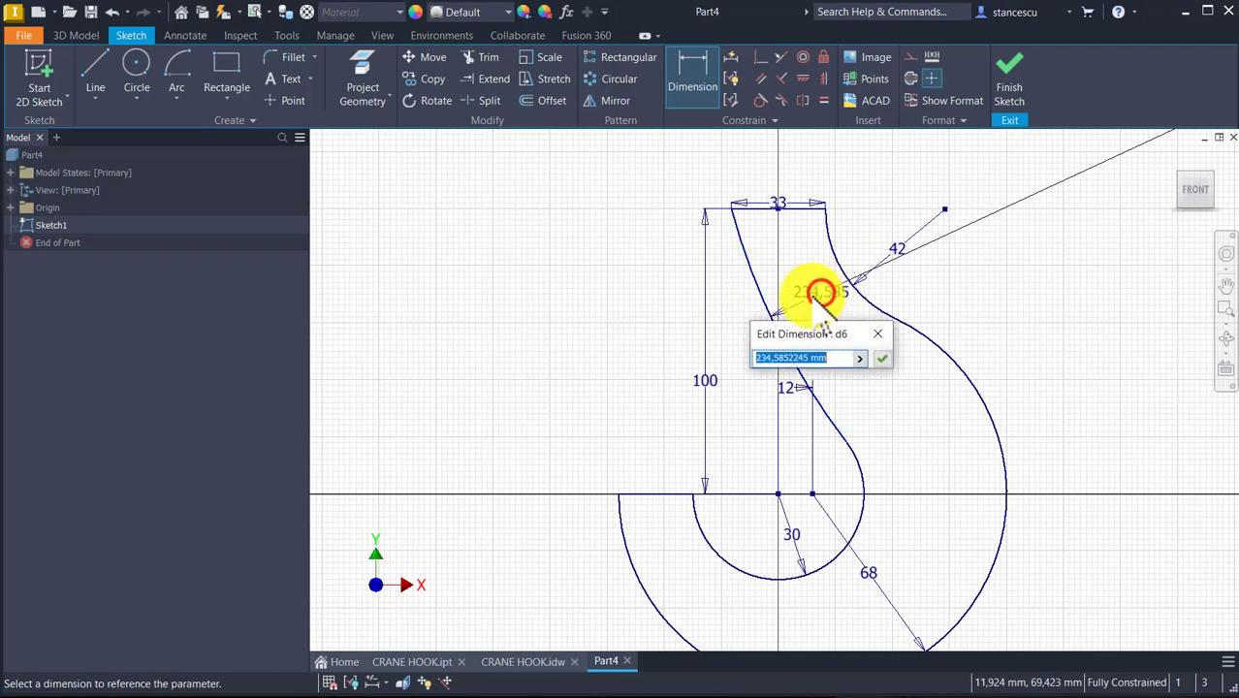
{"action": "key", "text": "Return"}
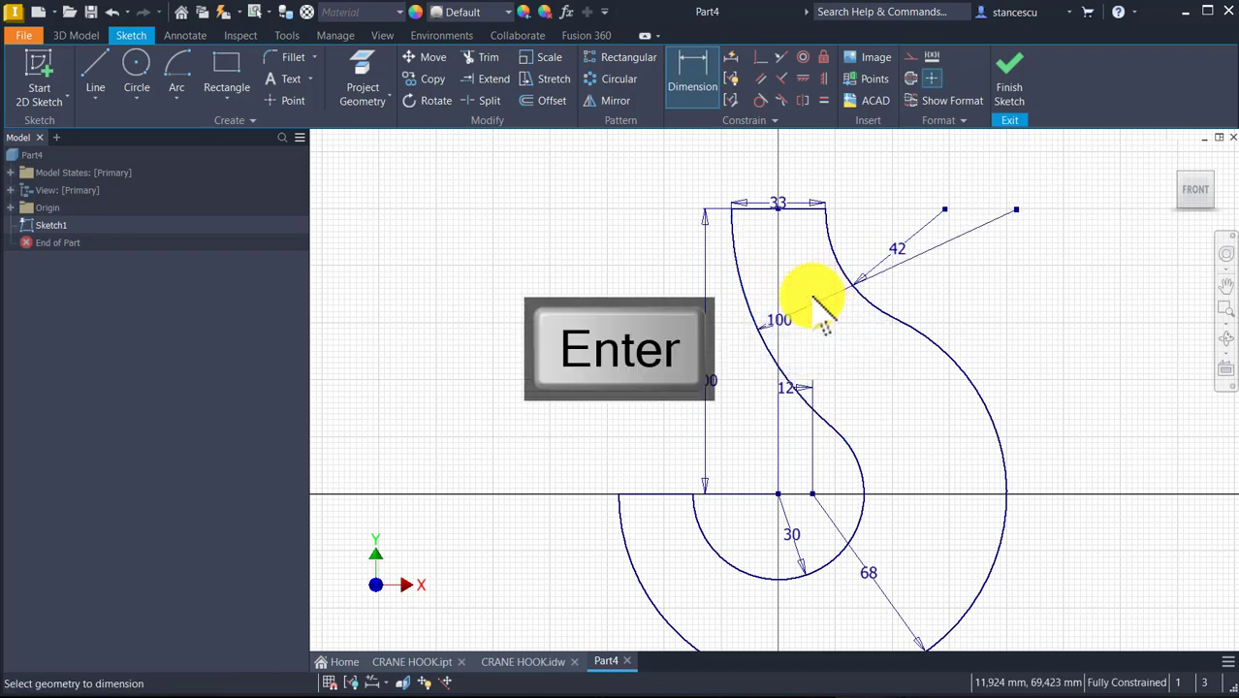
- Review the whole profile, examine the hook tip's radii and heights in the CRANE HOOK.idw drawing, and return to Part4
{"action": "key", "text": "Home"}
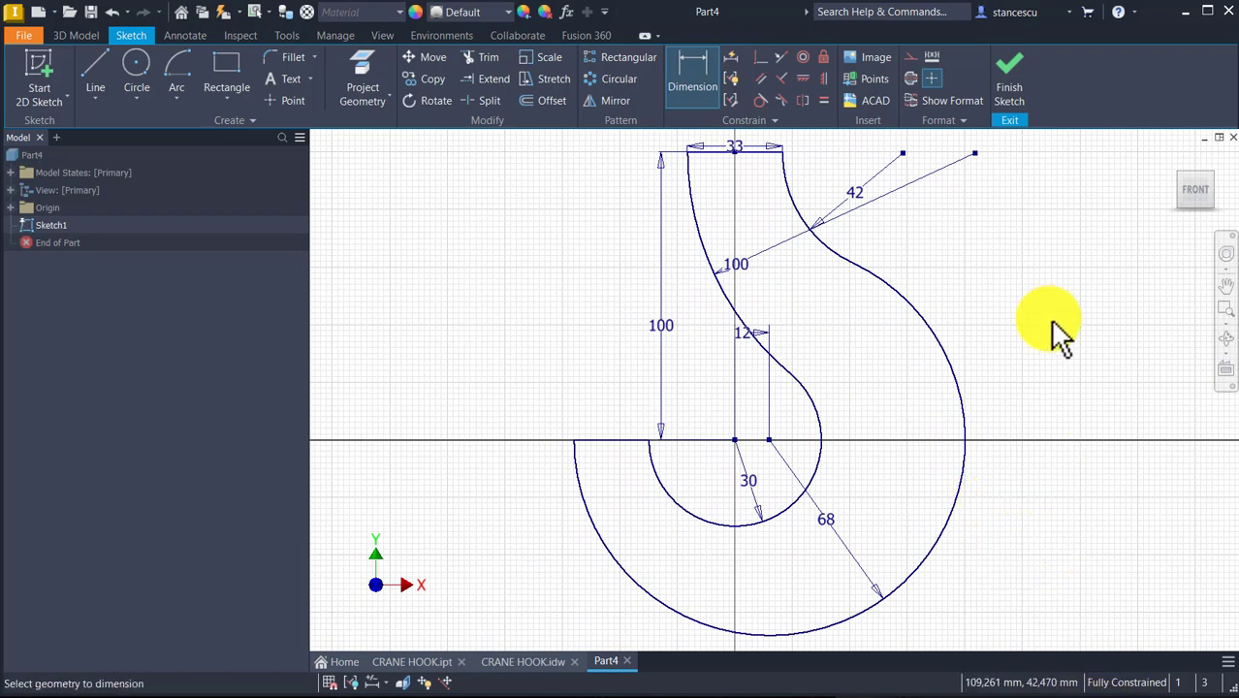
{"action": "scroll", "coordinate": [1054, 329], "scroll_direction": "down", "scroll_amount": 2}
{"action": "mouse_move", "coordinate": [1060, 332]}
{"action": "middle_mouse_down"}
{"action": "mouse_move", "coordinate": [775, 368]}
{"action": "mouse_move", "coordinate": [781, 339]}
{"action": "middle_mouse_up"}
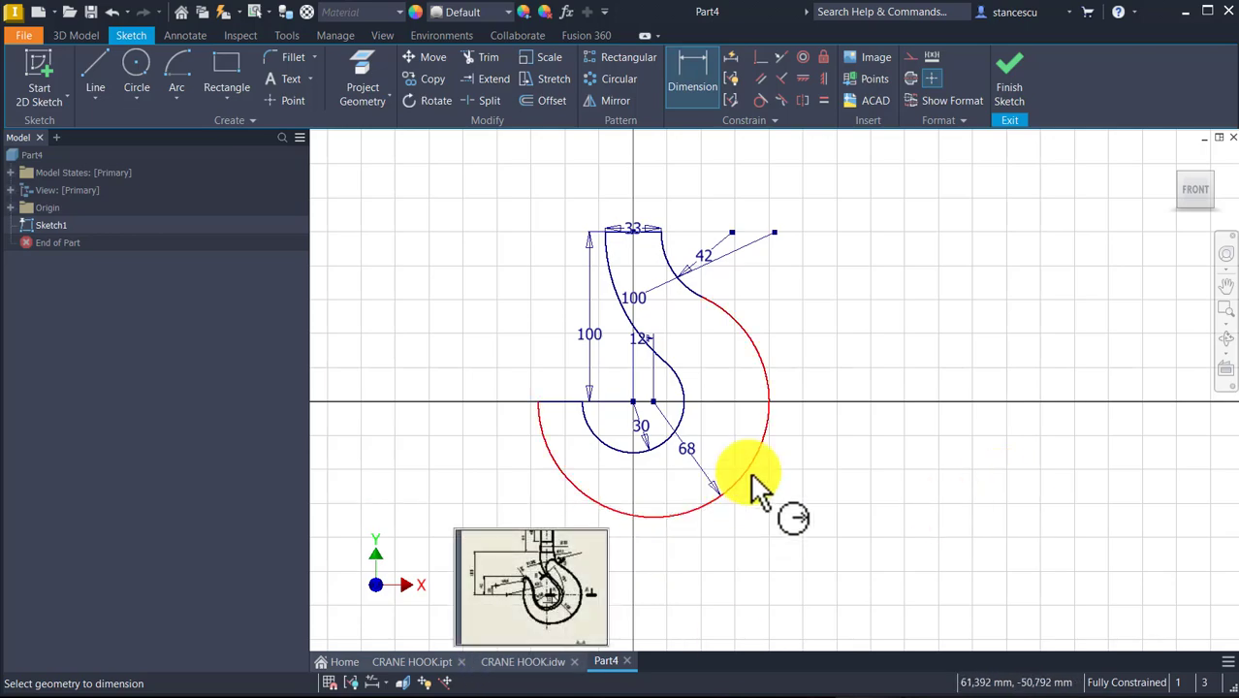
{"action": "key", "text": "Num_Lock"}
{"action": "scroll", "coordinate": [819, 378], "scroll_direction": "up", "scroll_amount": 2}
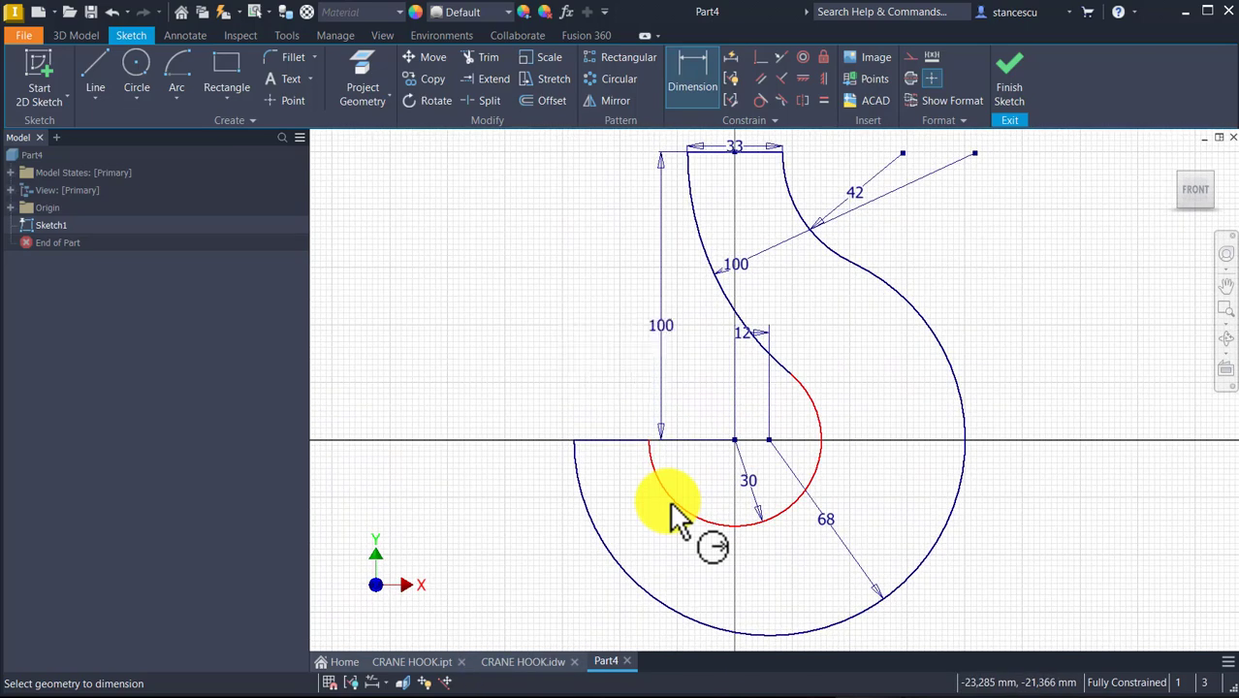
{"action": "left_click", "coordinate": [544, 217]}
{"action": "key", "text": "Escape"}
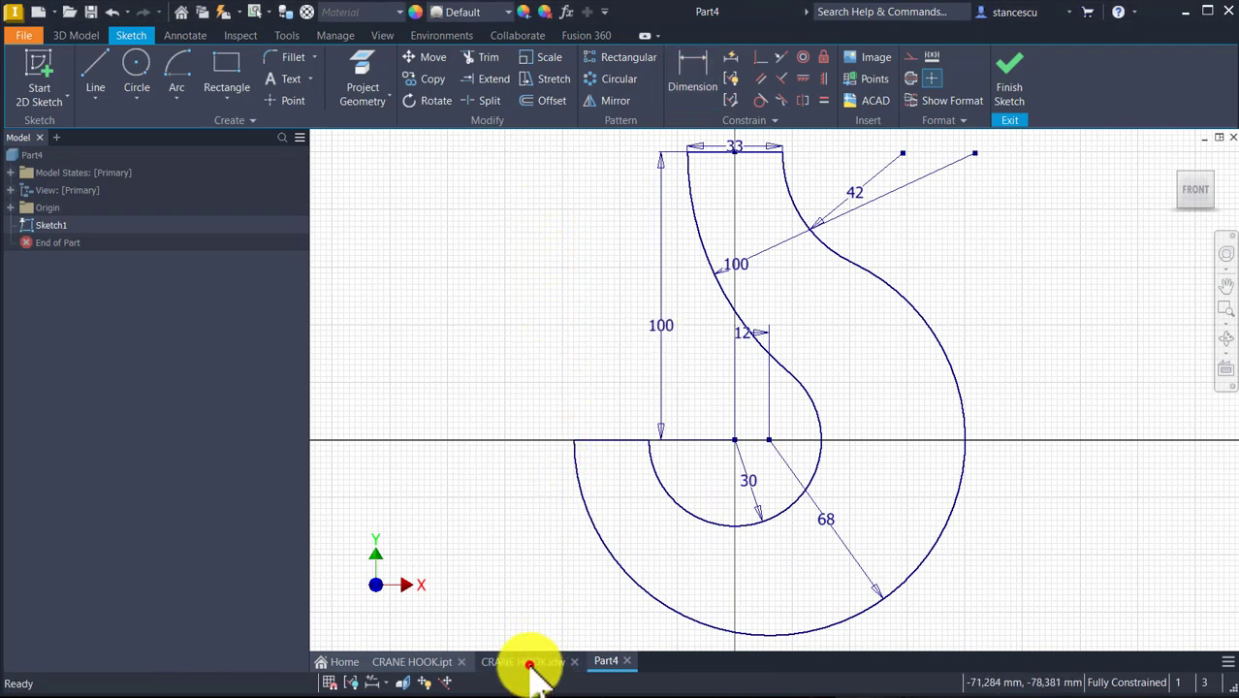
{"action": "left_click", "coordinate": [528, 663]}
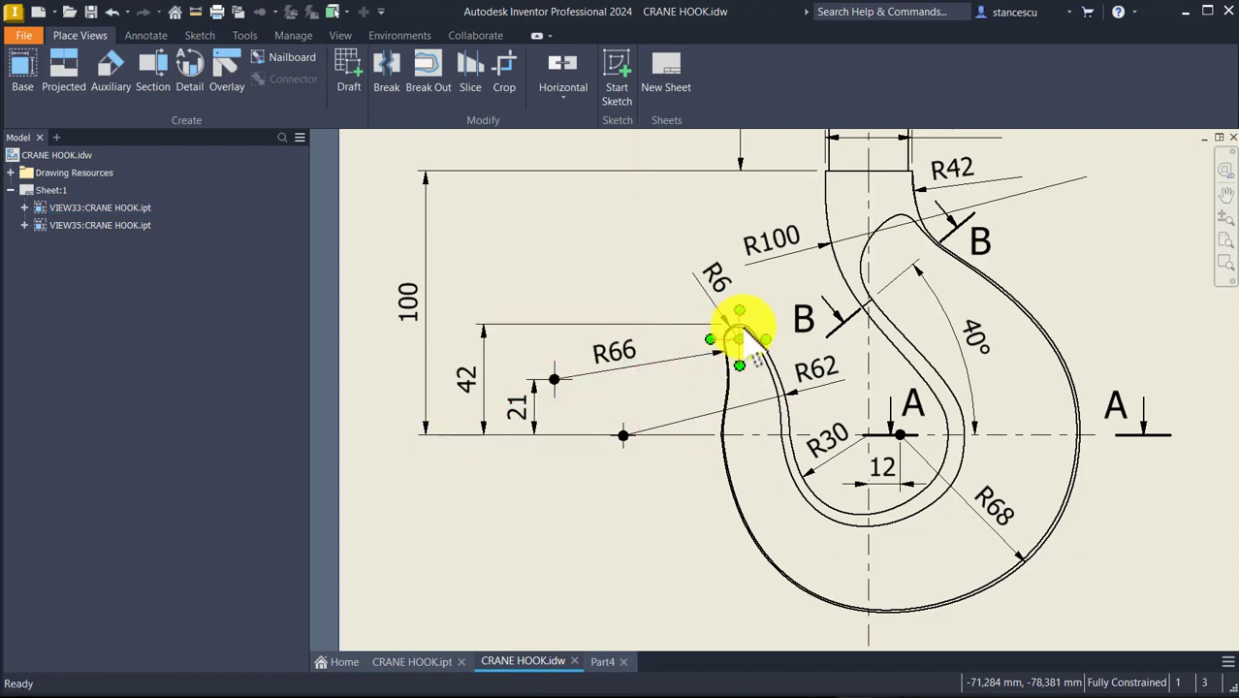
{"action": "left_click", "coordinate": [733, 325]}
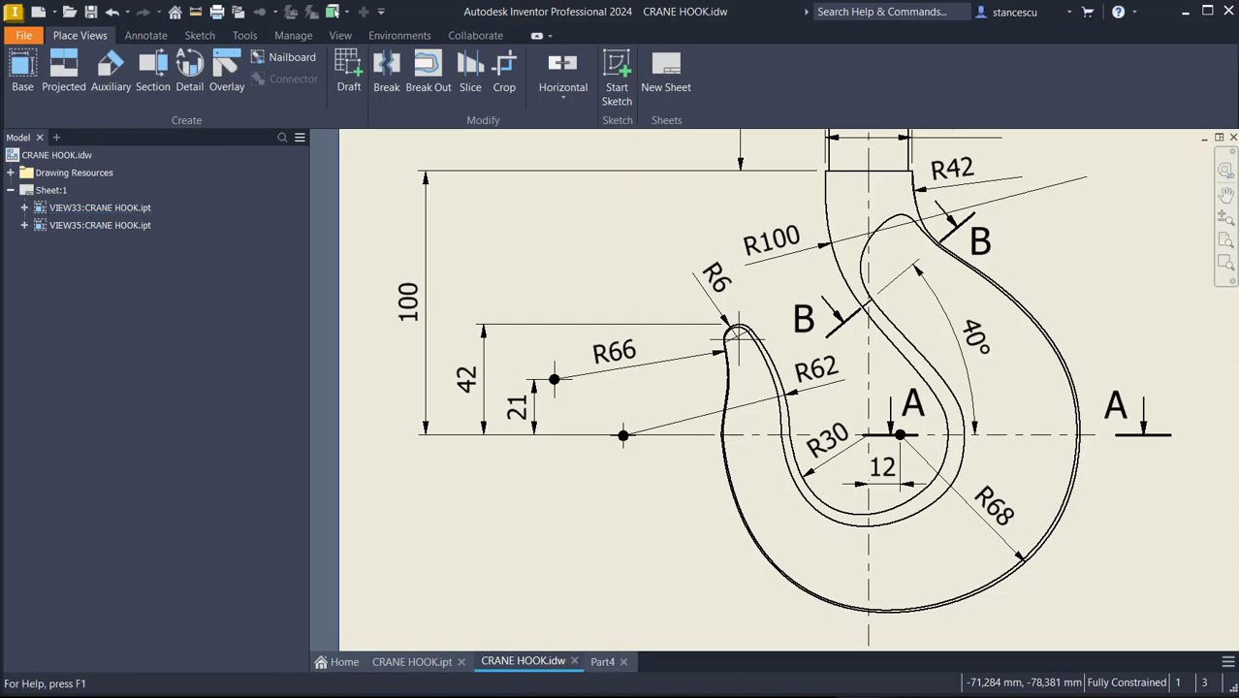
{"action": "left_click", "coordinate": [610, 660]}
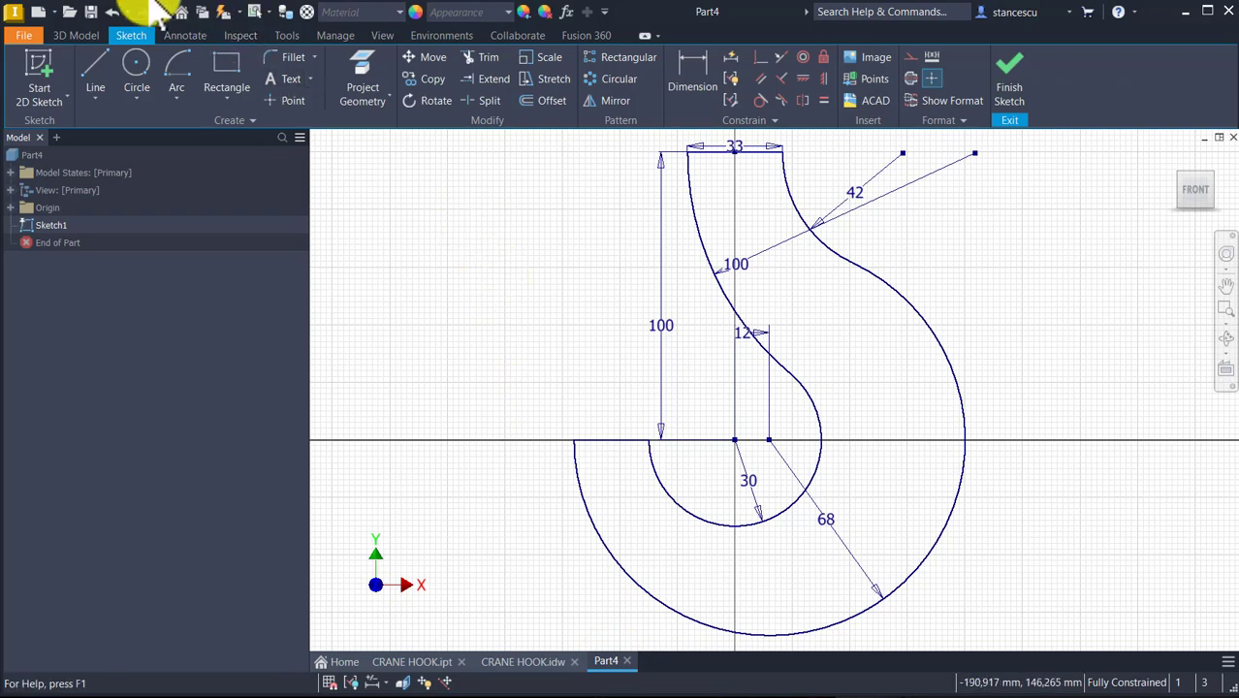
- Draw a three-point arc of about 59 mm radius upward from the 30 mm arc's left endpoint, curving left and tangent to it
{"action": "scroll", "coordinate": [647, 448], "scroll_direction": "down", "scroll_amount": 3}
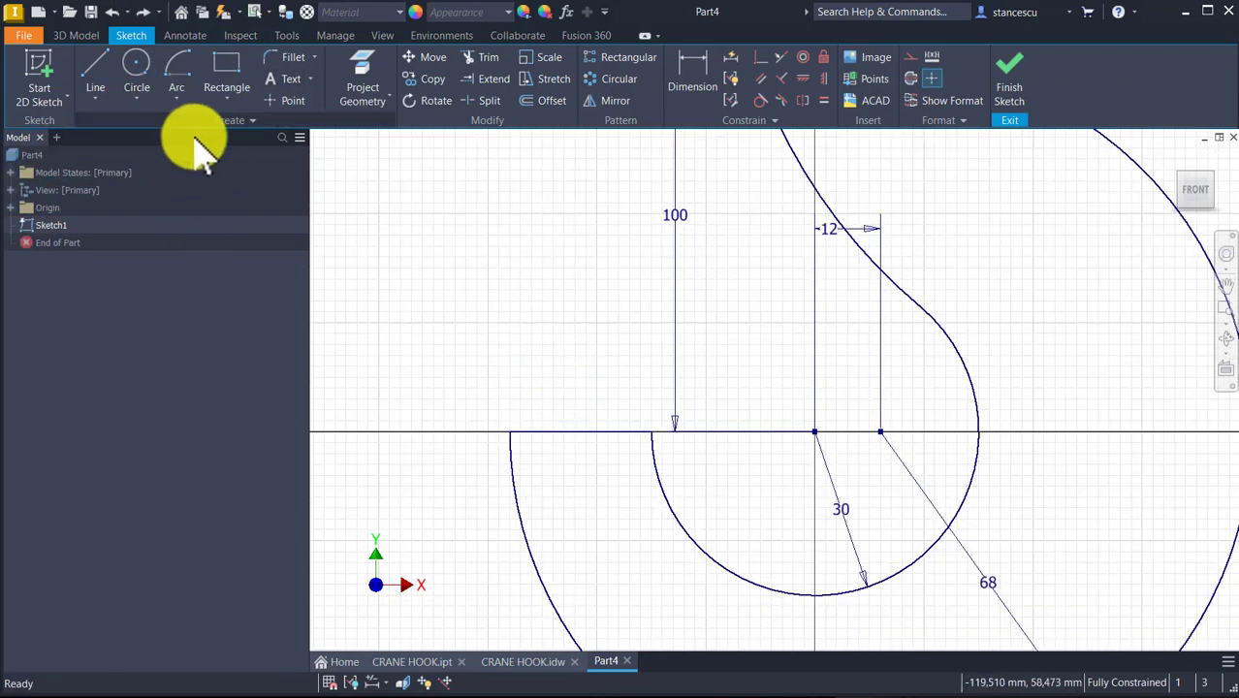
{"action": "left_click", "coordinate": [178, 94]}
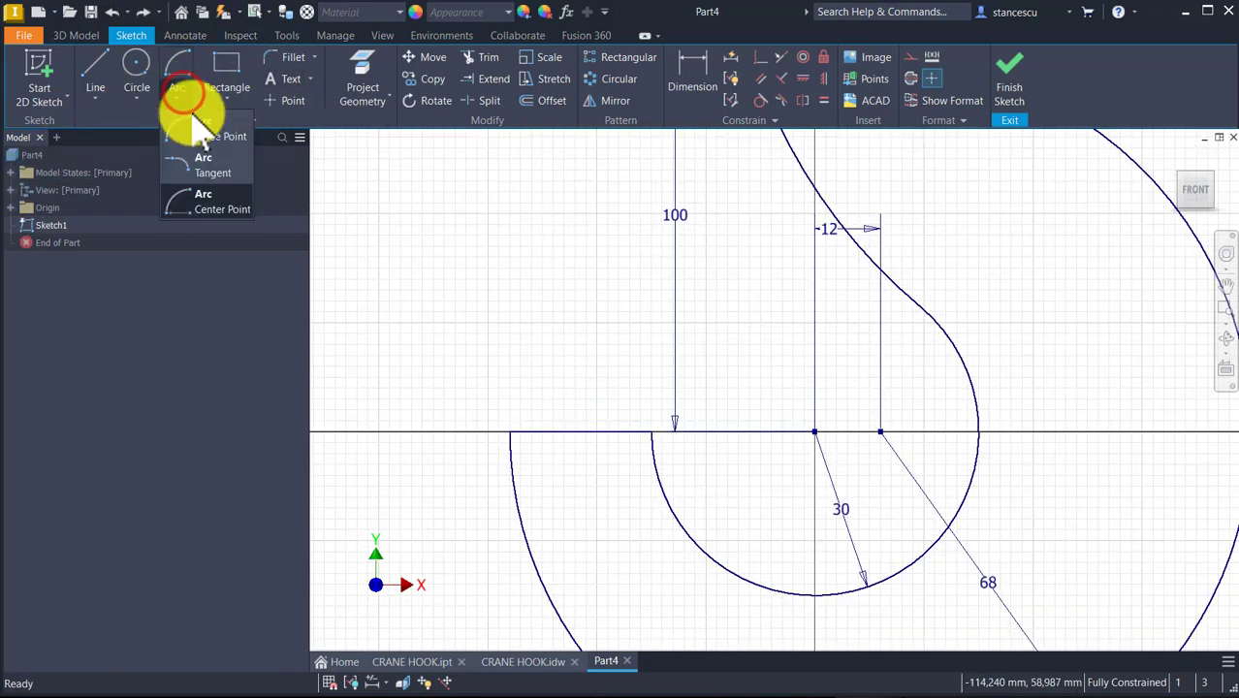
{"action": "left_click", "coordinate": [192, 128]}
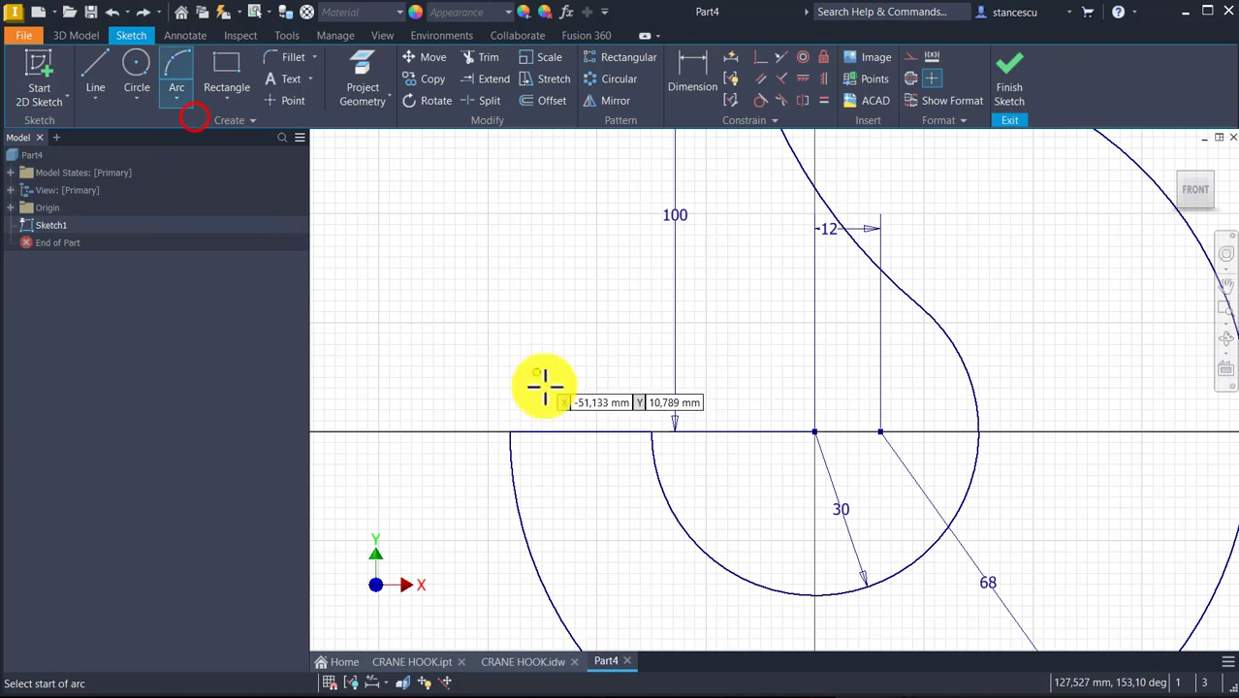
{"action": "left_click", "coordinate": [650, 434]}
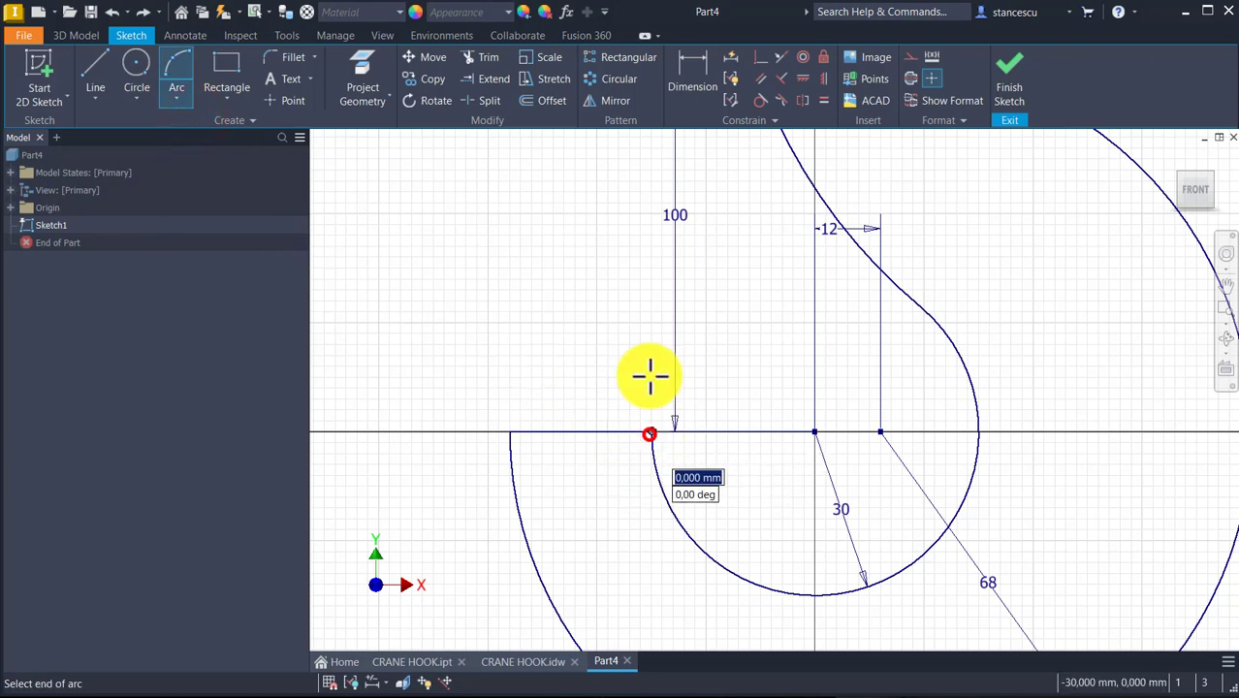
{"action": "left_click", "coordinate": [613, 279]}
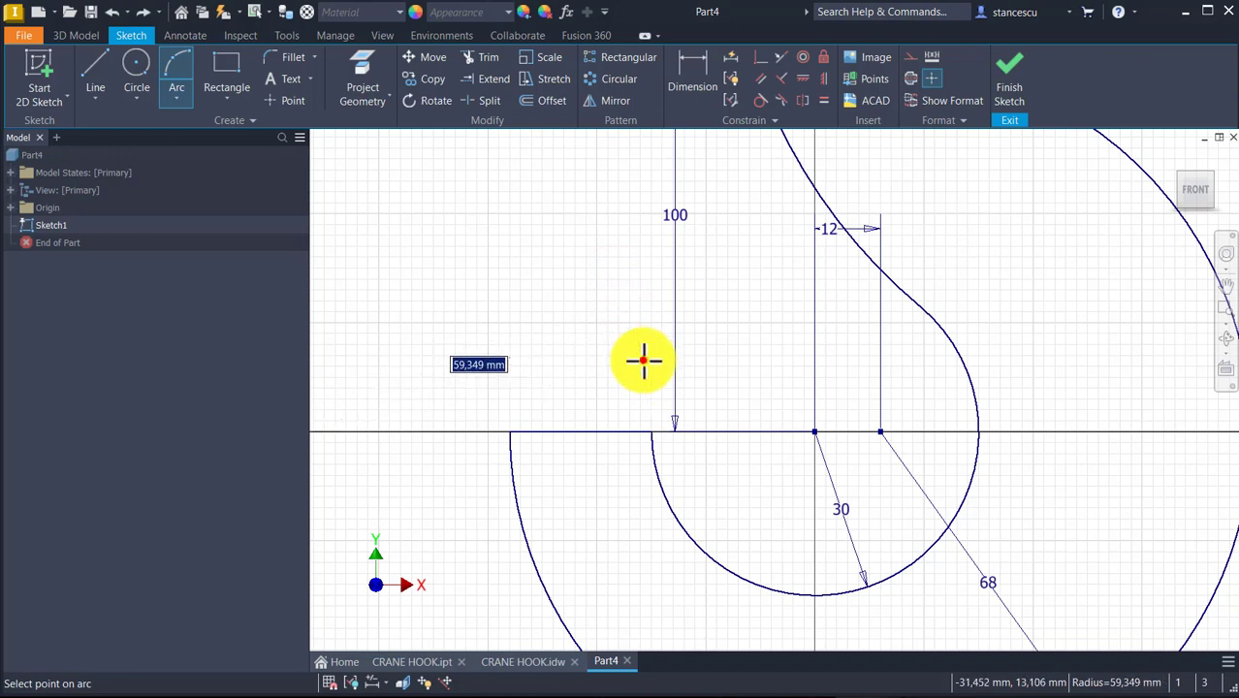
{"action": "left_click", "coordinate": [643, 361]}
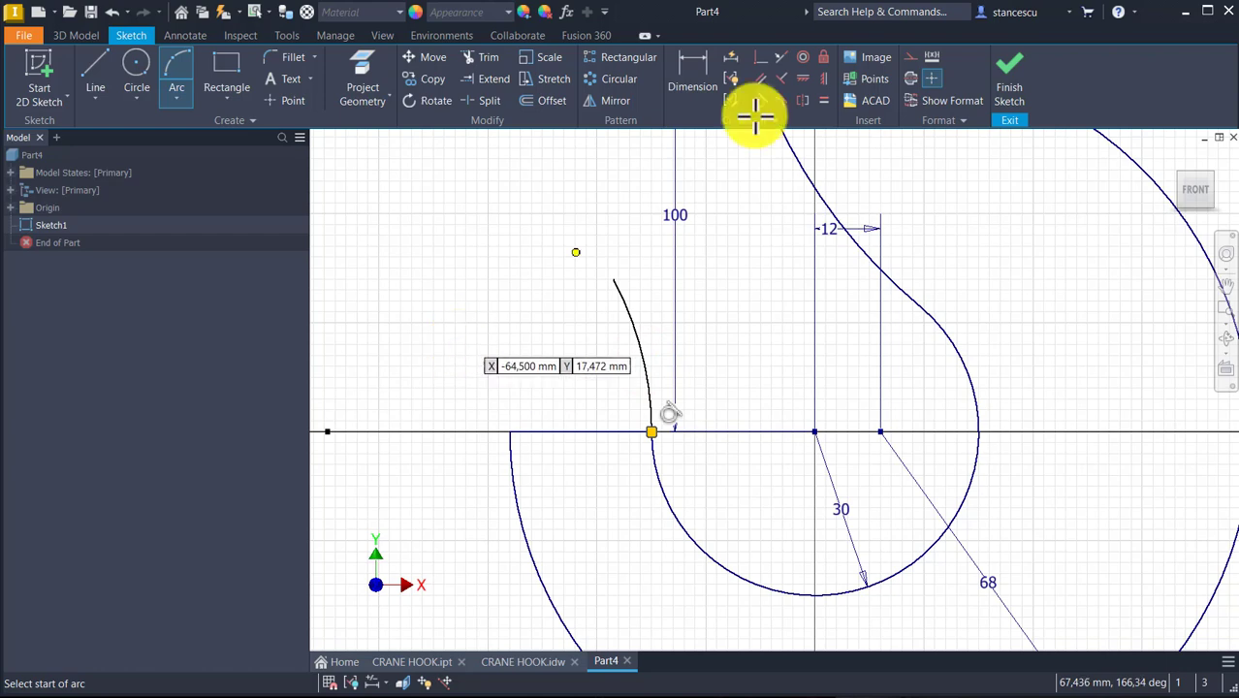
- Set the radius of the hook tip's inner arc to 62 mm
{"action": "left_click", "coordinate": [699, 64]}
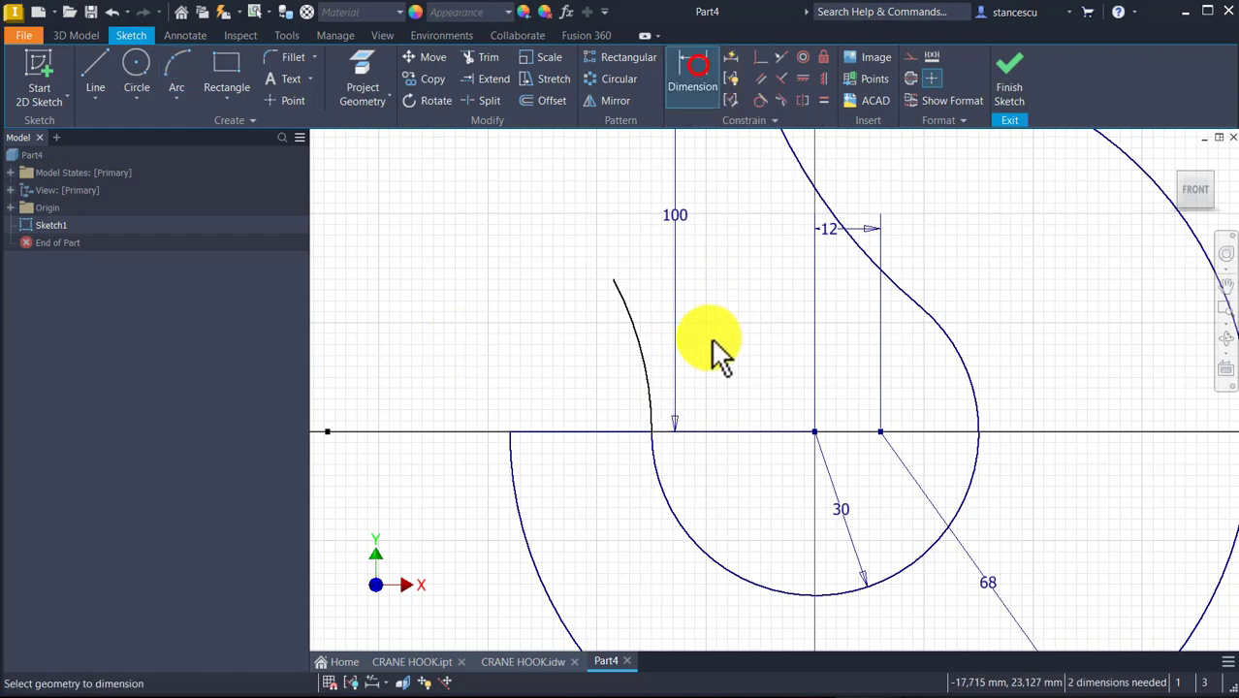
{"action": "left_click", "coordinate": [651, 376]}
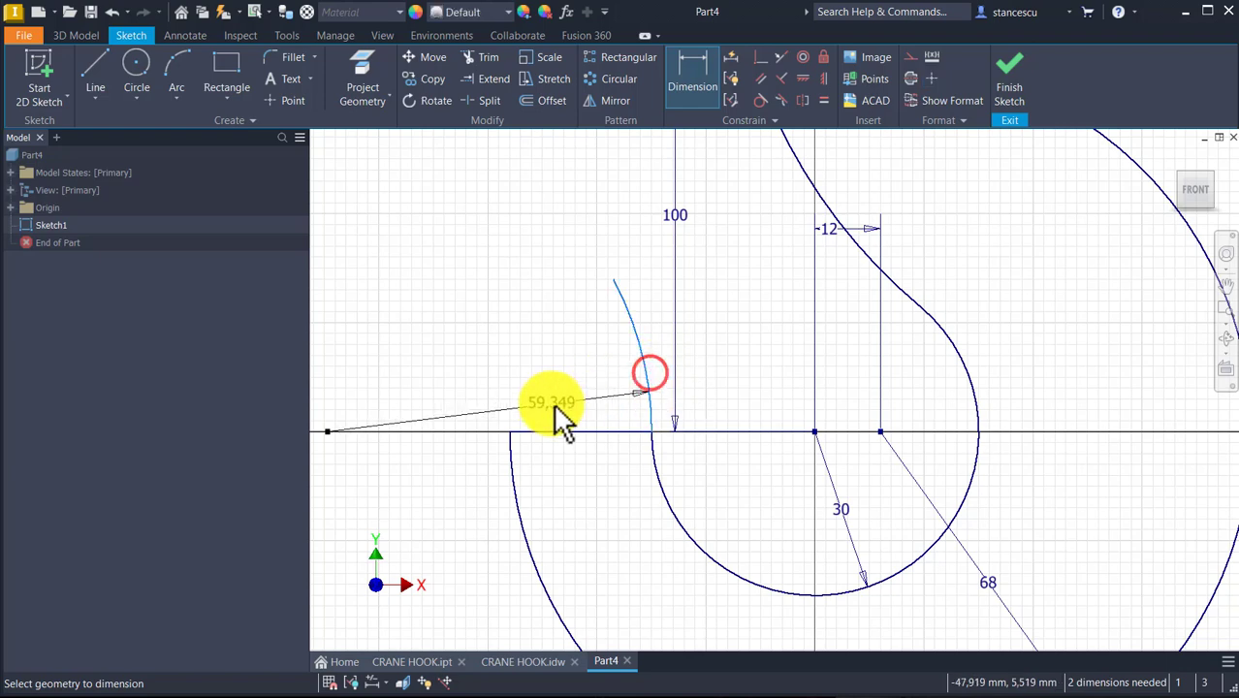
{"action": "left_click", "coordinate": [538, 400]}
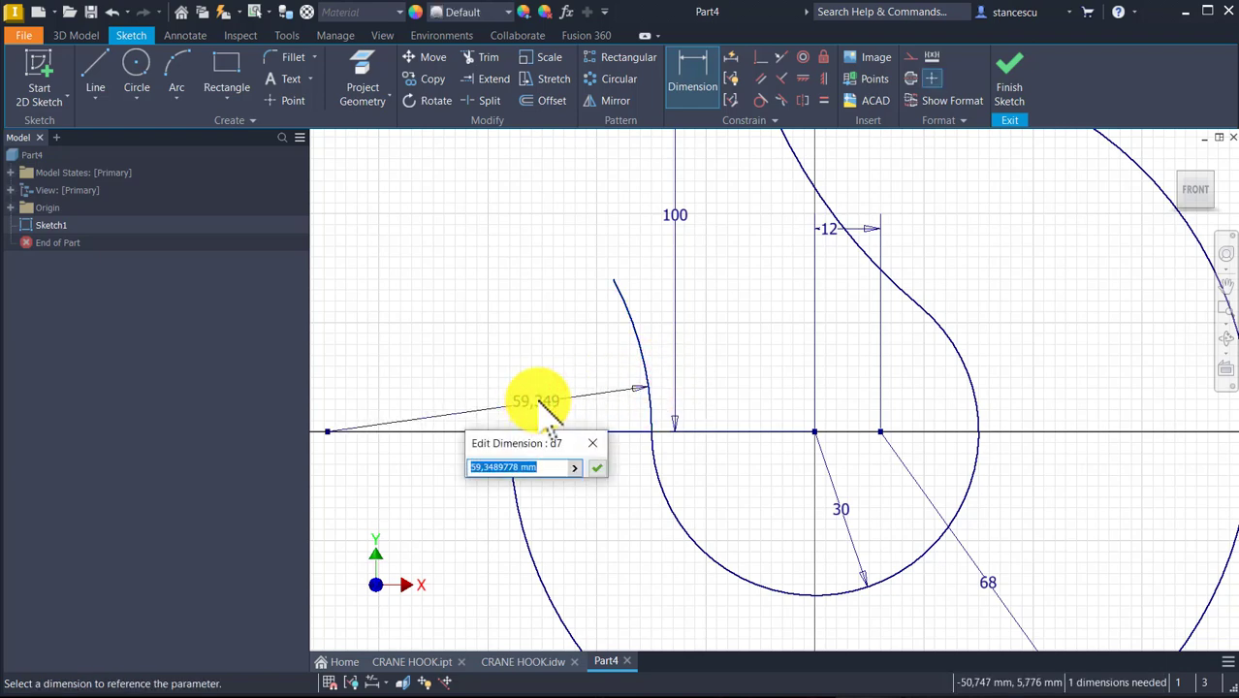
{"action": "key", "text": "Return"}
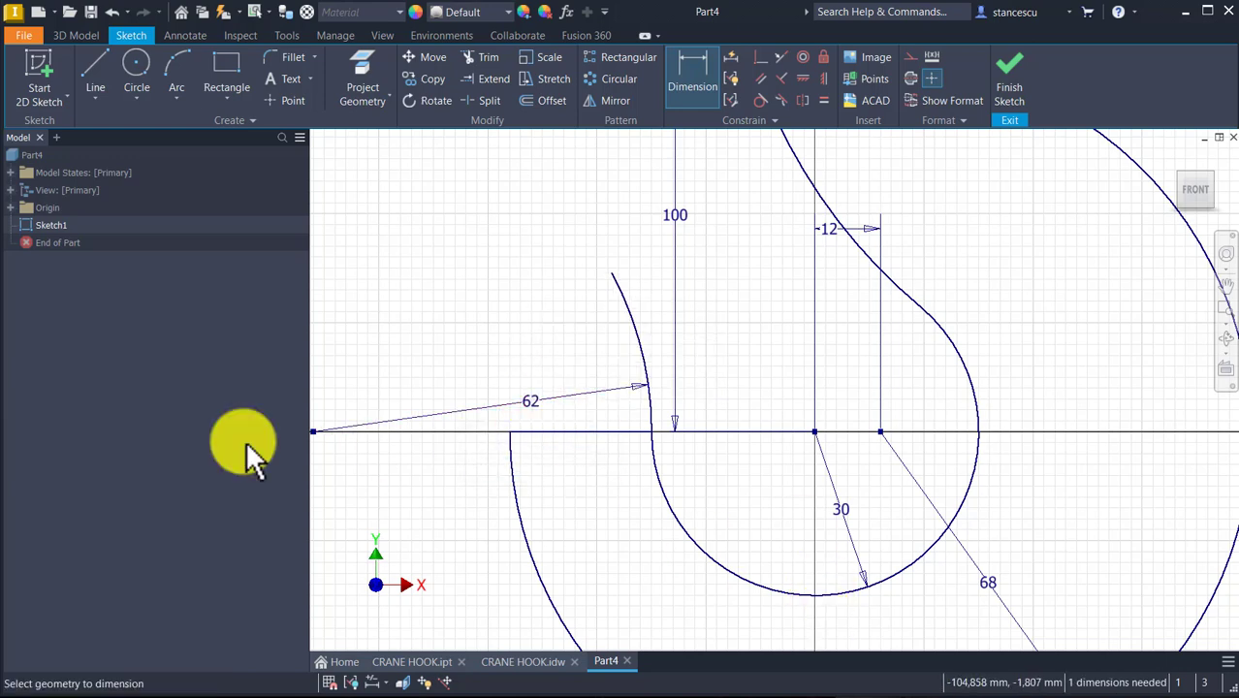
- Draw a tangent tip arc of about 5 mm radius from the 62 mm arc's upper end, followed by a tangent reverse arc down to the left
{"action": "left_click", "coordinate": [95, 66]}
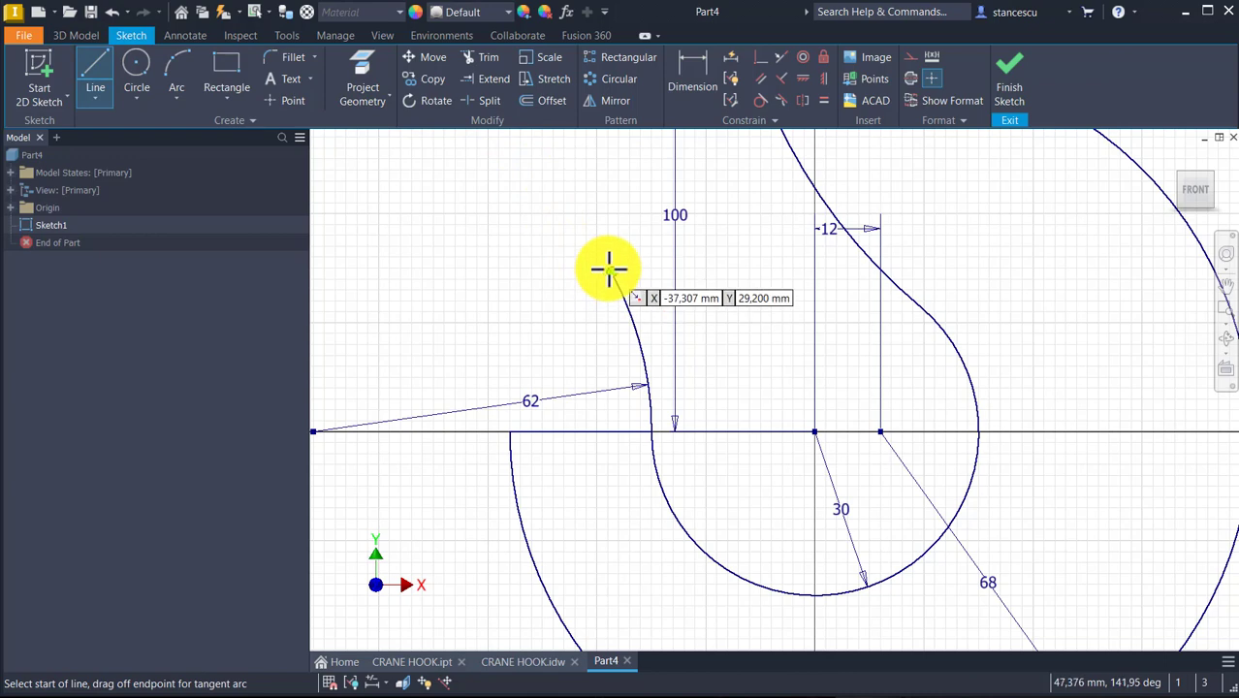
{"action": "left_click_drag", "start_coordinate": [609, 273], "coordinate": [562, 284]}
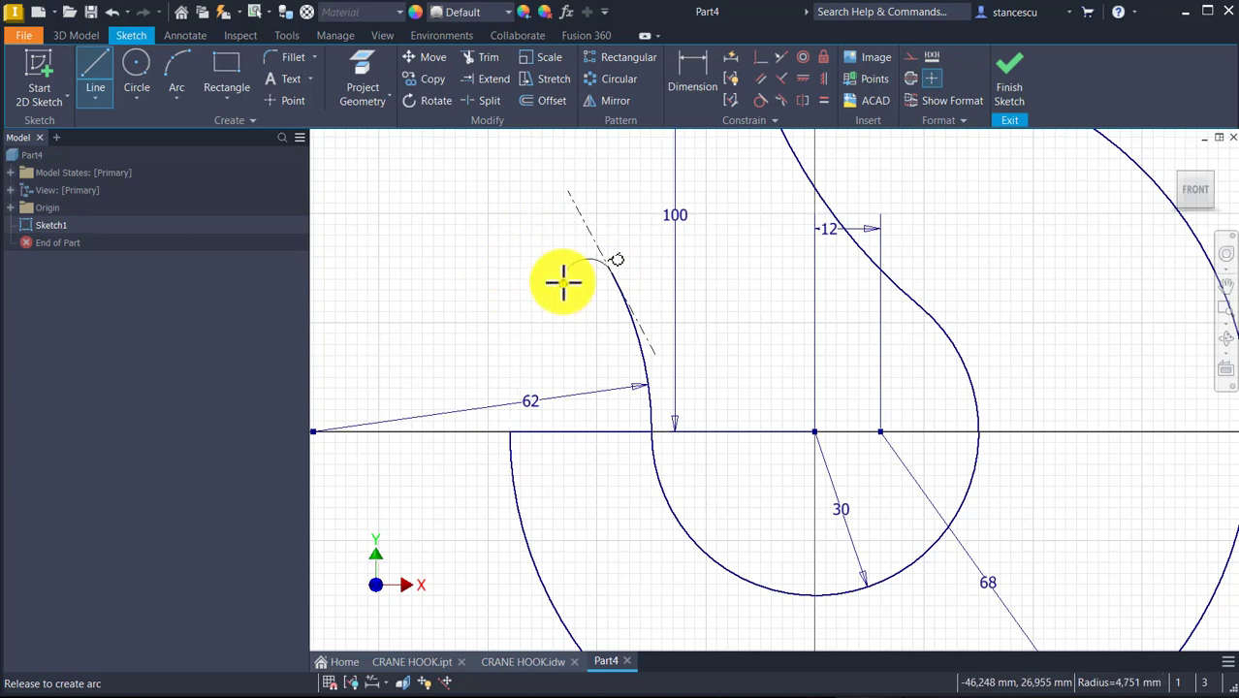
{"action": "left_click_drag", "start_coordinate": [560, 282], "coordinate": [519, 367]}
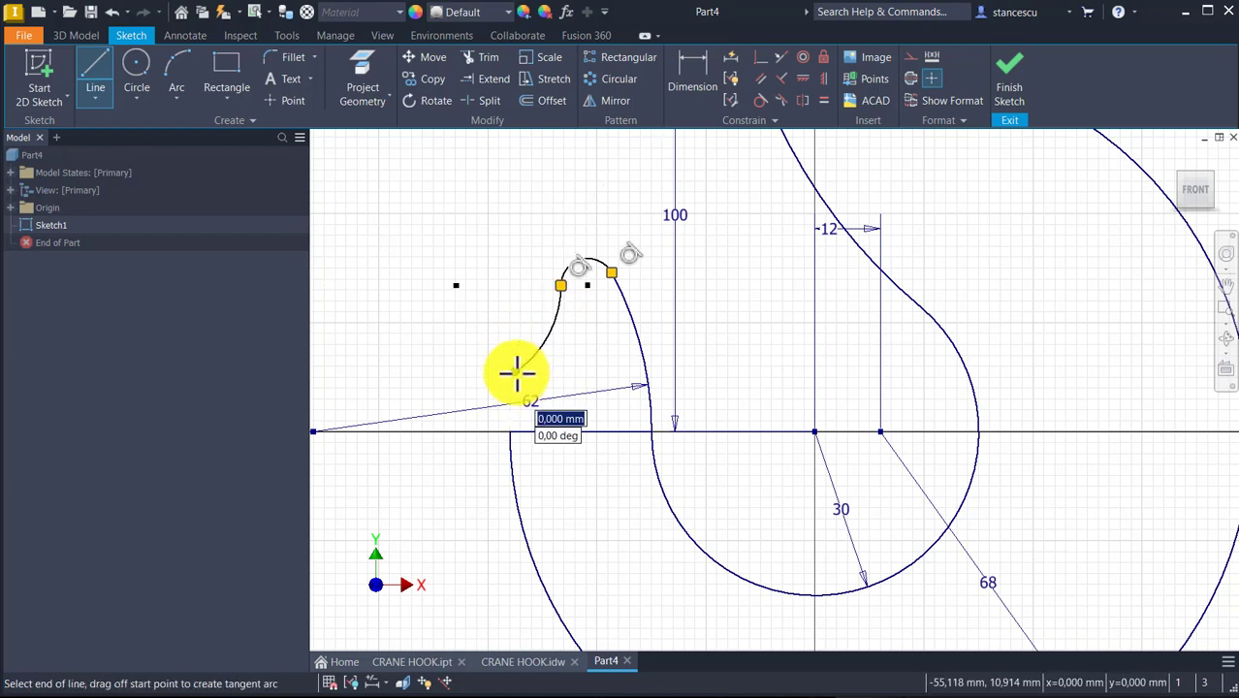
{"action": "key", "text": "Escape"}
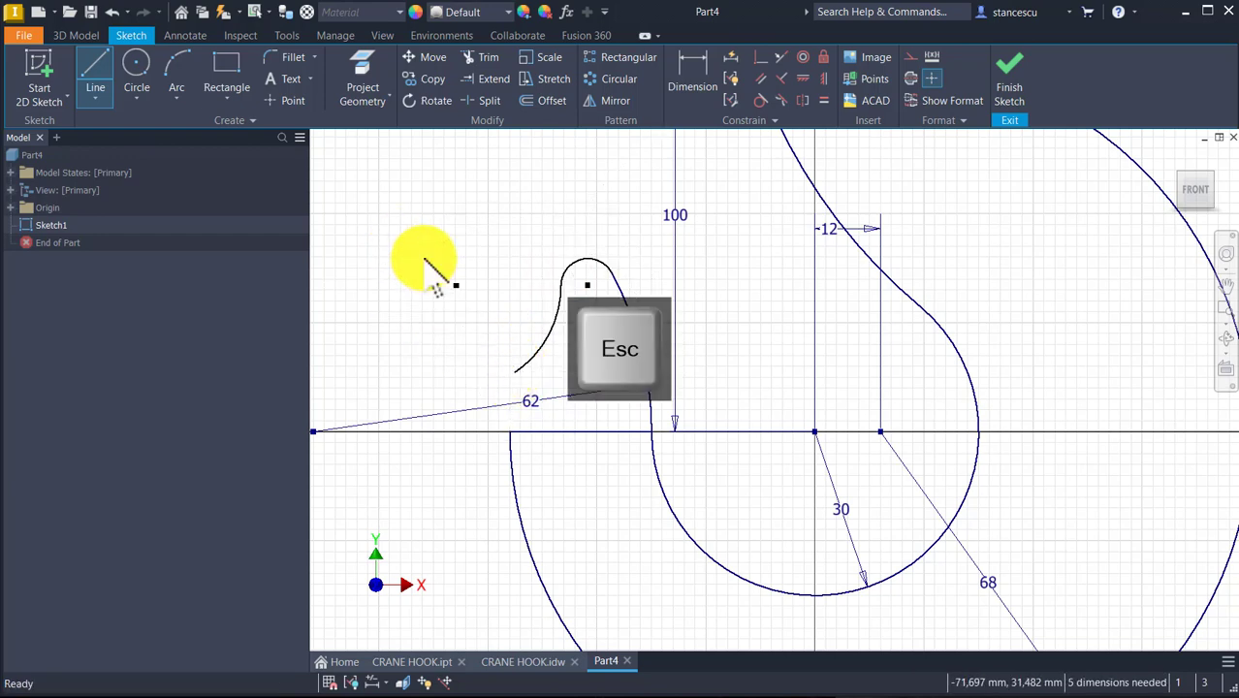
- Set the radius of the hook tip's rounded end arc to 6 mm
{"action": "mouse_move", "coordinate": [572, 373]}
{"action": "middle_mouse_down"}
{"action": "mouse_move", "coordinate": [722, 397]}
{"action": "mouse_move", "coordinate": [752, 390]}
{"action": "middle_mouse_up"}
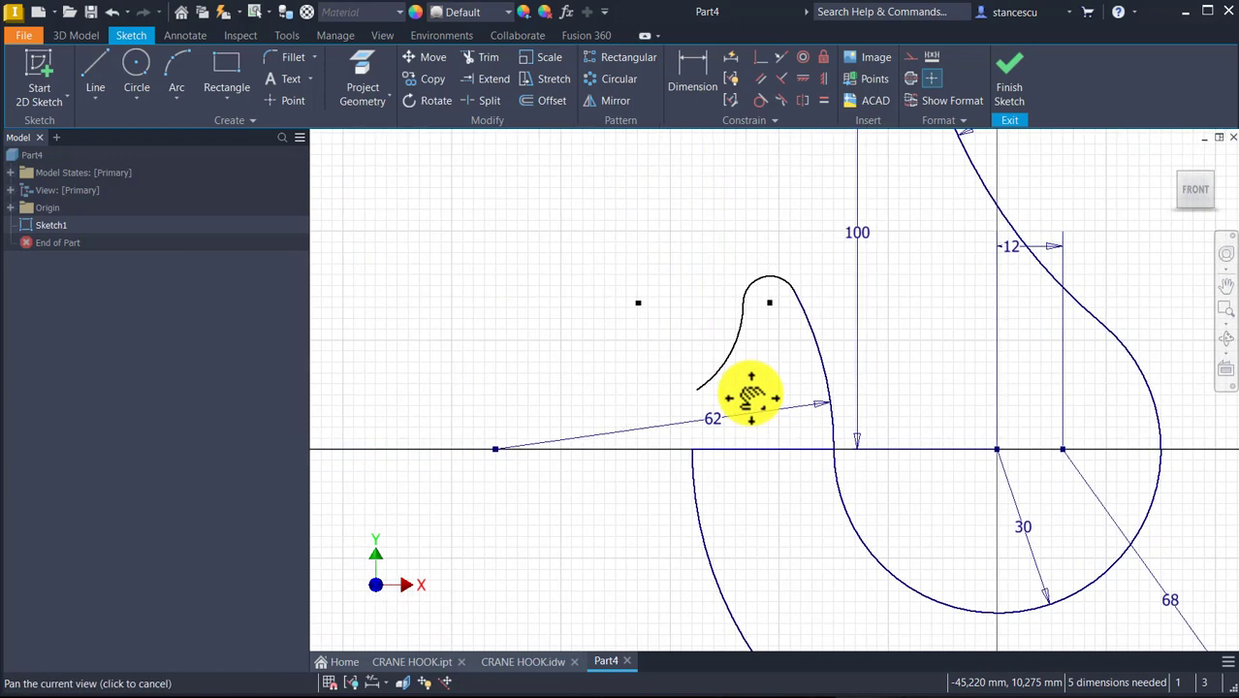
{"action": "left_click", "coordinate": [701, 79]}
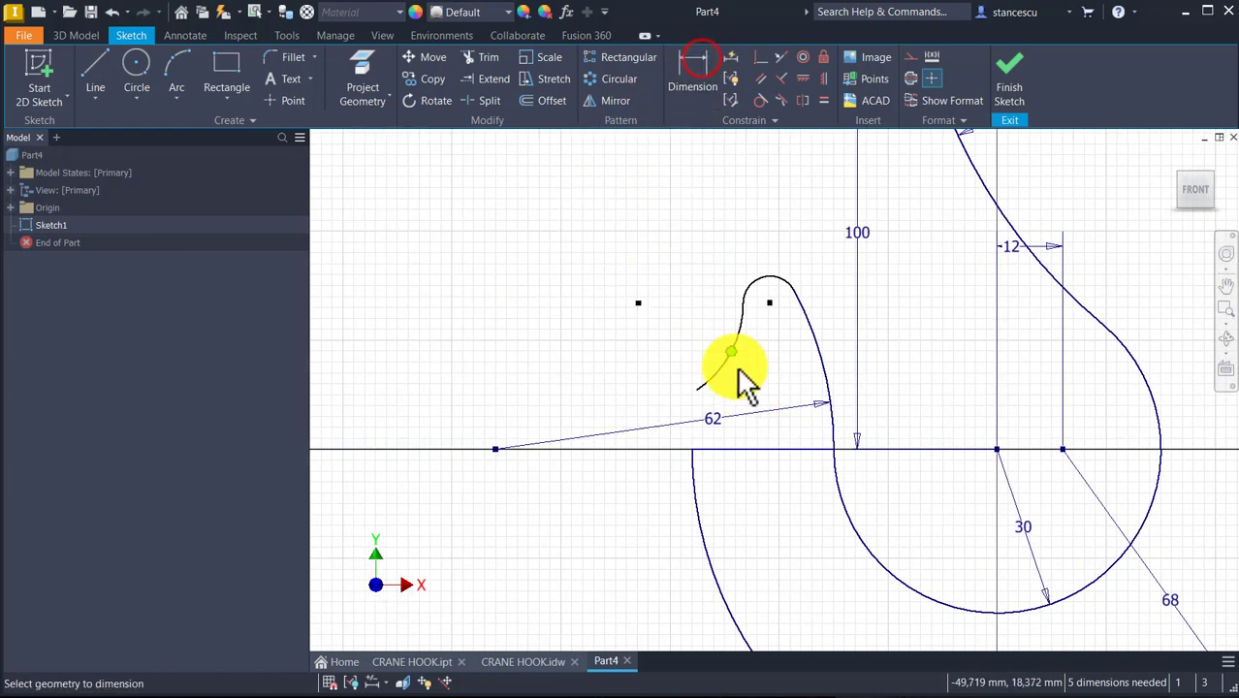
{"action": "left_click", "coordinate": [753, 289]}
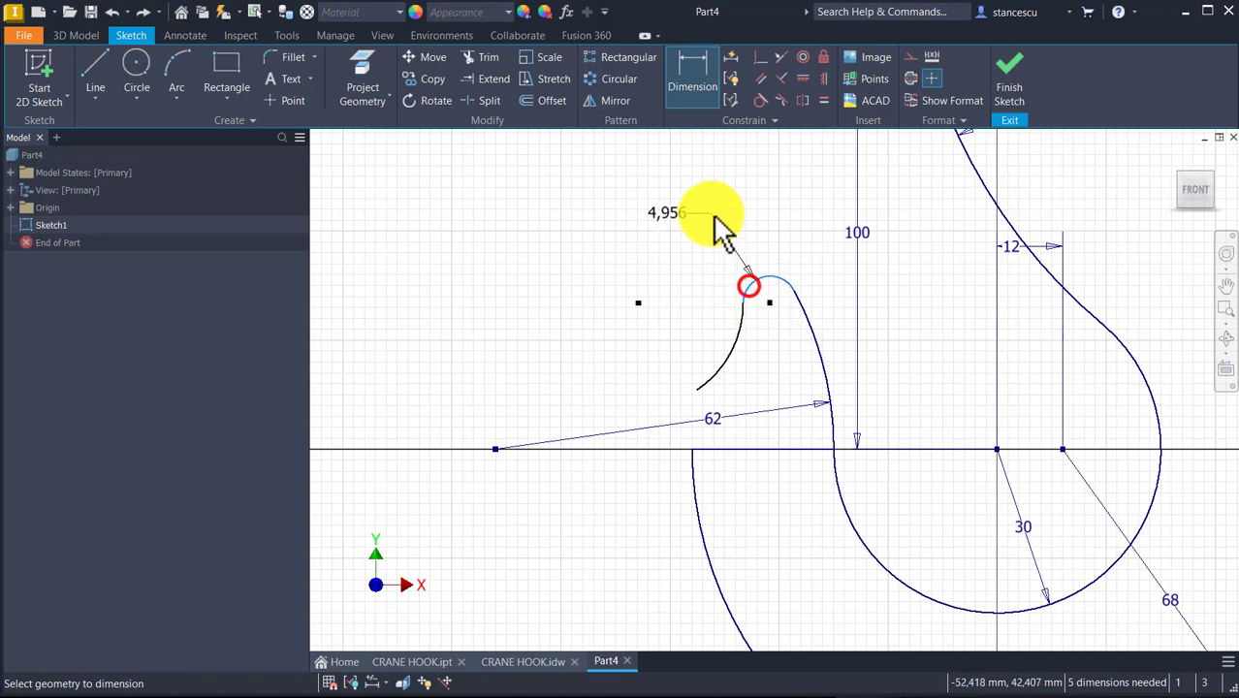
{"action": "left_click", "coordinate": [714, 213]}
{"action": "type", "text": "6"}
{"action": "key", "text": "Return"}
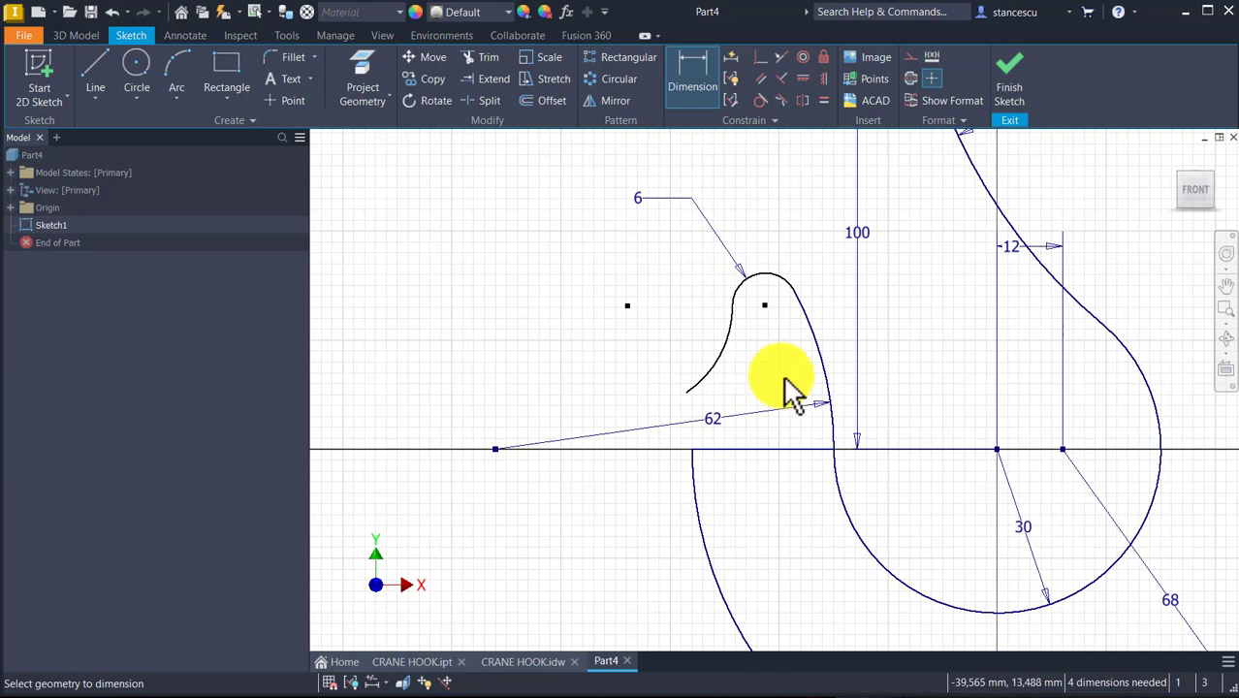
- Dimension the tip arc centre's height above the horizontal baseline with the formula 42-d8, referencing the tip radius dimension
{"action": "left_click", "coordinate": [792, 452]}
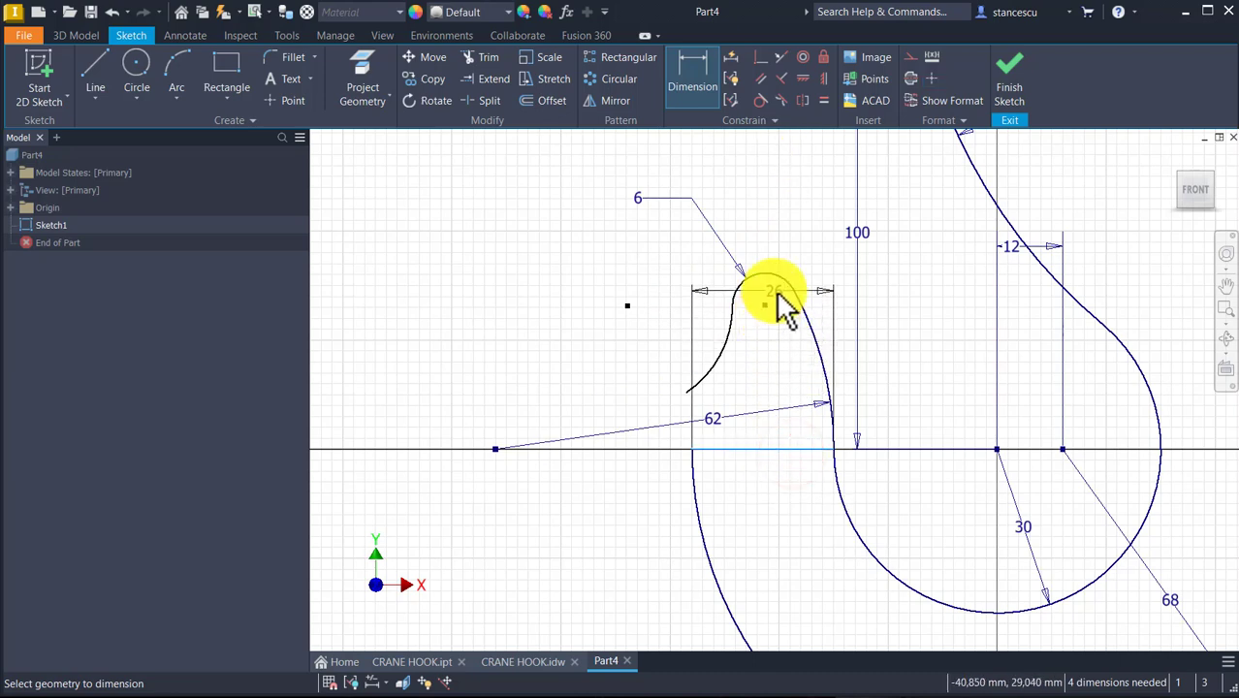
{"action": "left_click", "coordinate": [790, 298]}
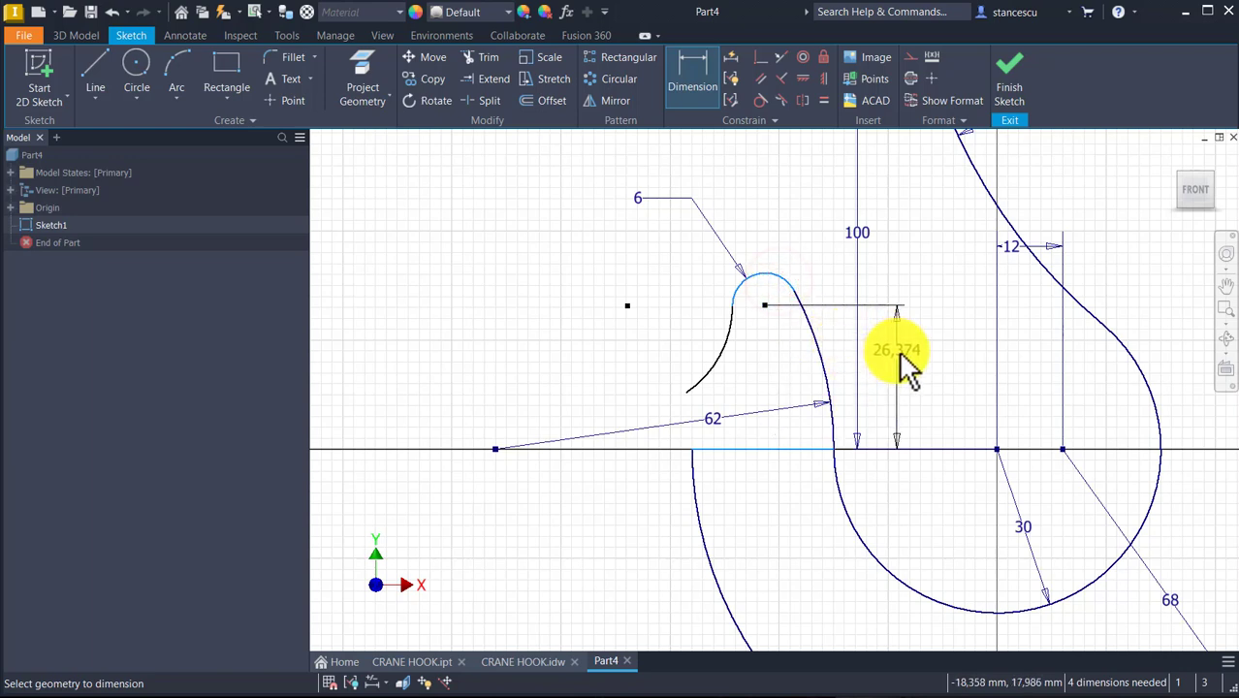
{"action": "left_click", "coordinate": [898, 353]}
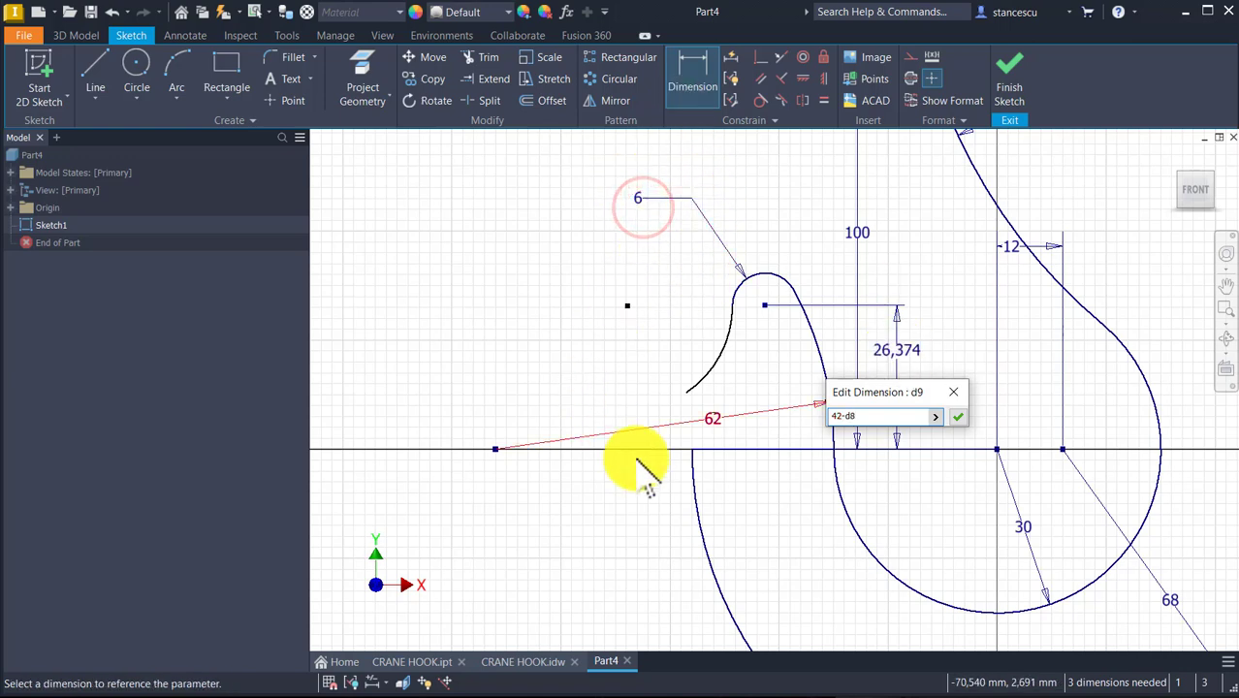
{"action": "left_click", "coordinate": [956, 414]}
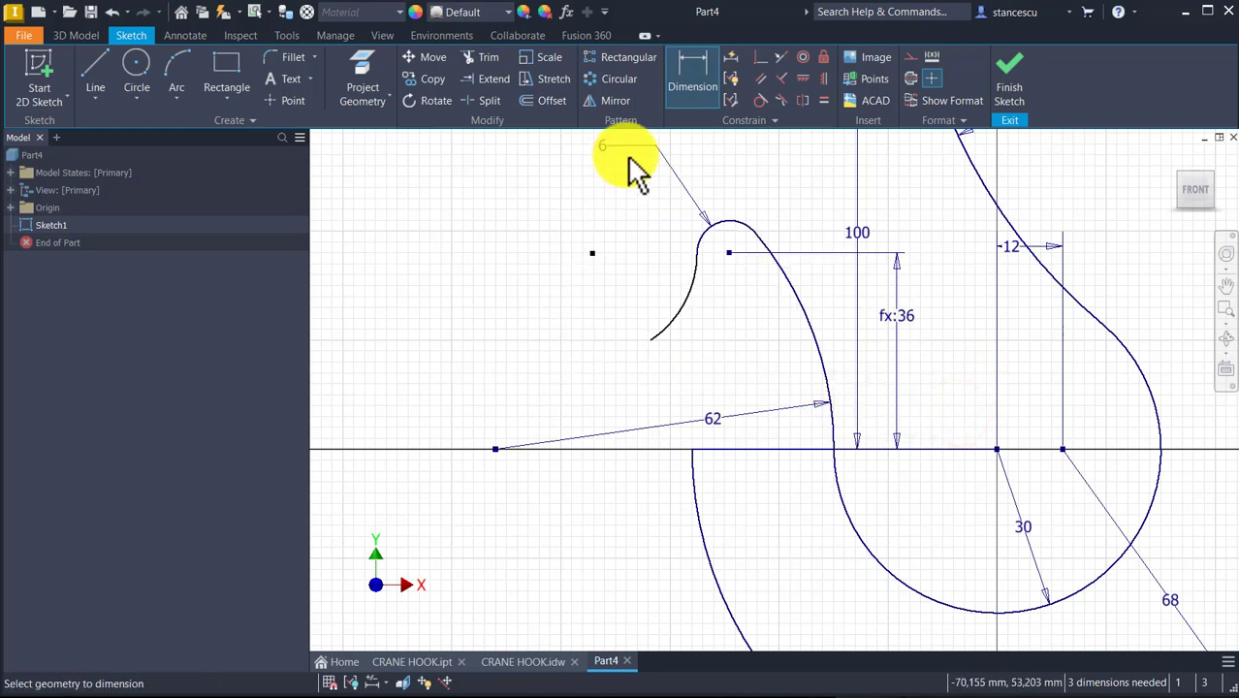
- Set the centre of the tip's reverse arc 21 mm above the horizontal baseline
{"action": "left_click", "coordinate": [592, 253]}
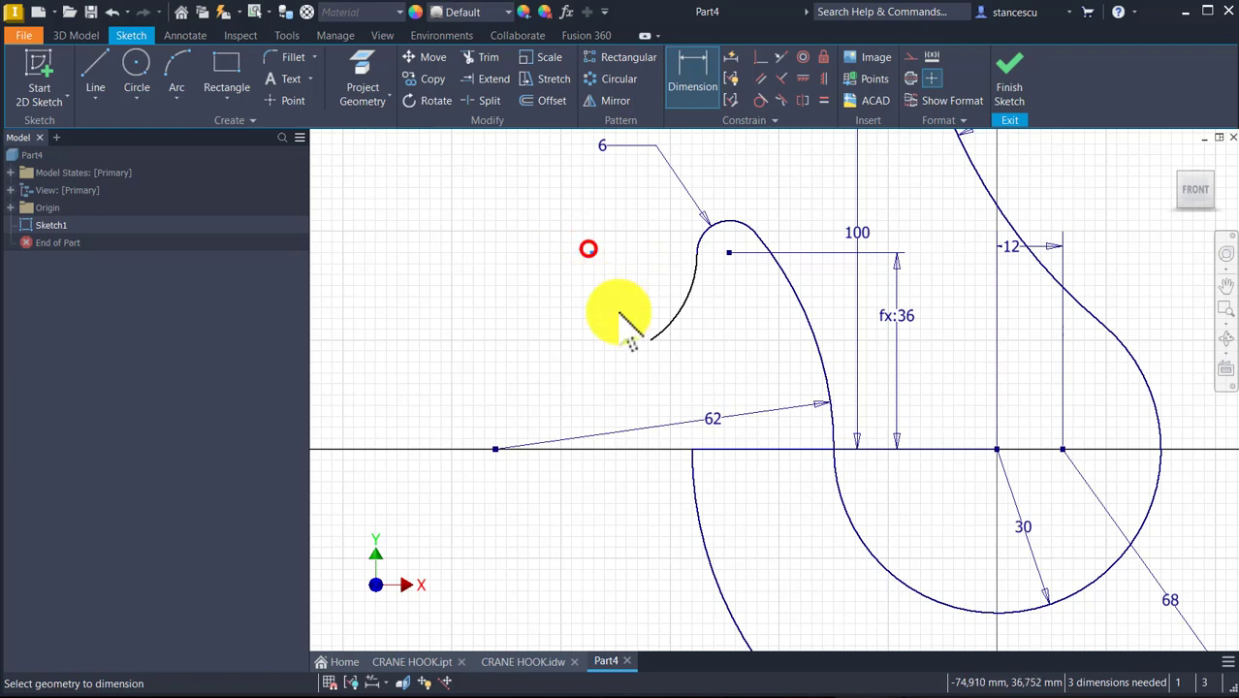
{"action": "left_click", "coordinate": [735, 450]}
{"action": "left_click", "coordinate": [424, 390]}
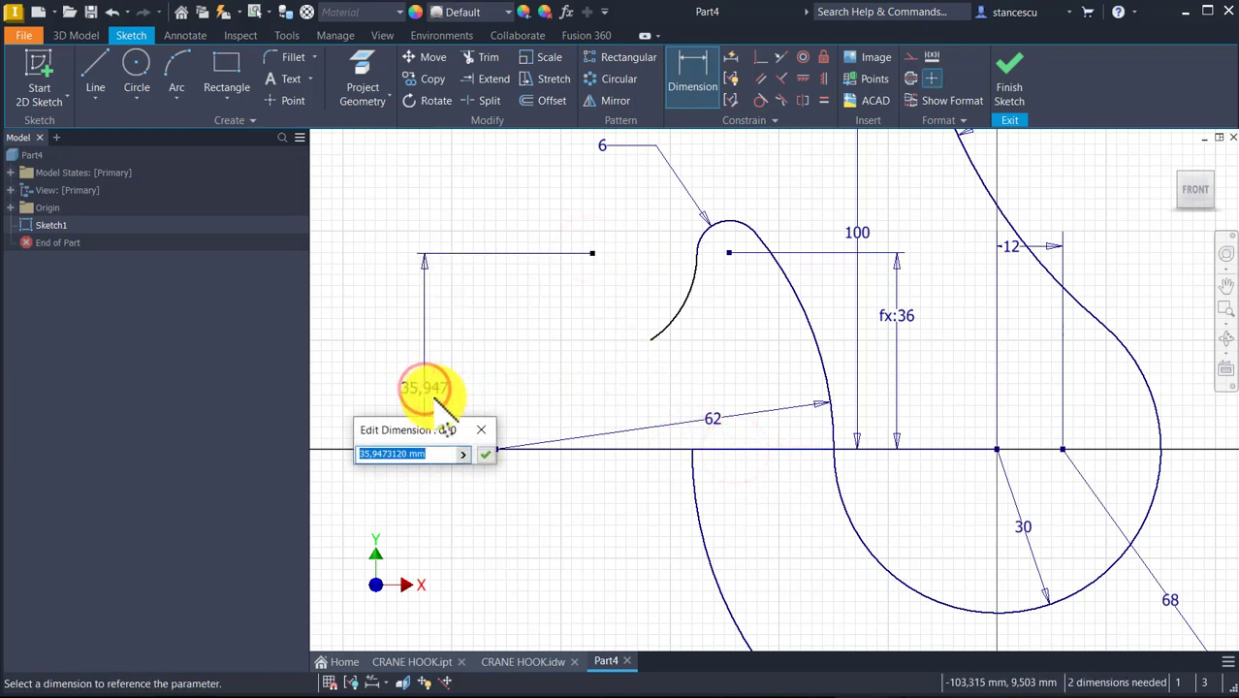
{"action": "type", "text": "21"}
{"action": "key", "text": "Return"}
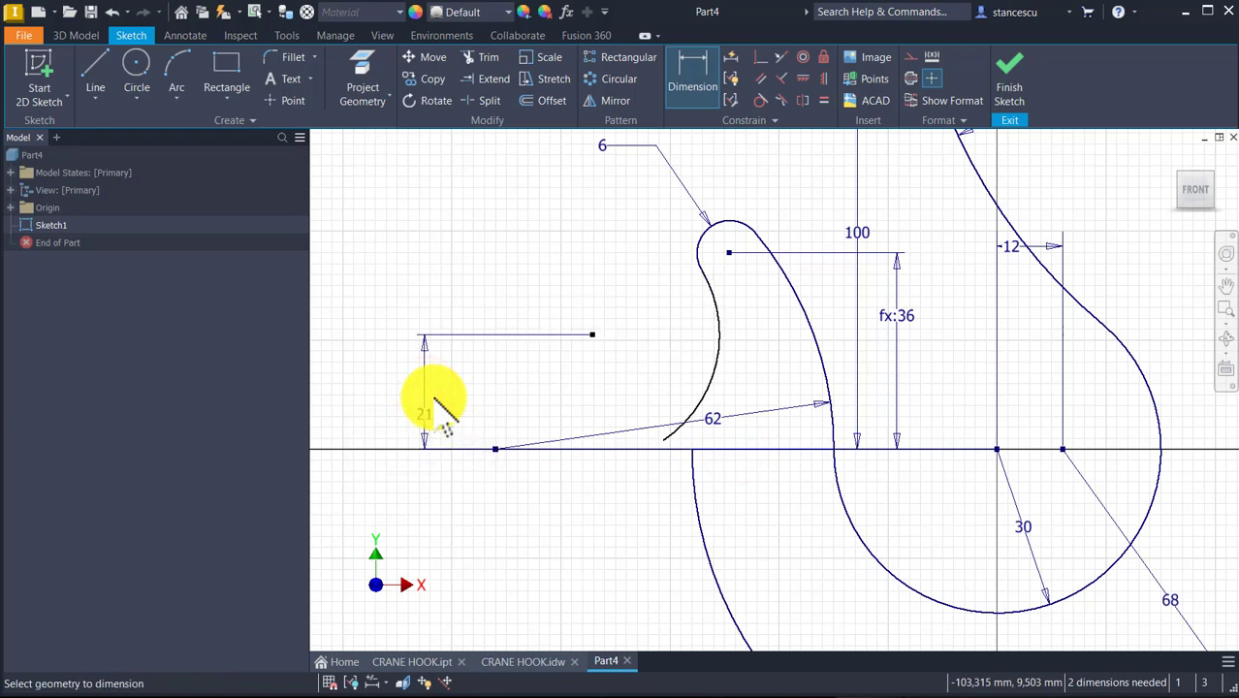
- Set the radius of the tip's reverse arc to 66 mm
{"action": "left_click", "coordinate": [717, 347]}
{"action": "left_click", "coordinate": [664, 363]}
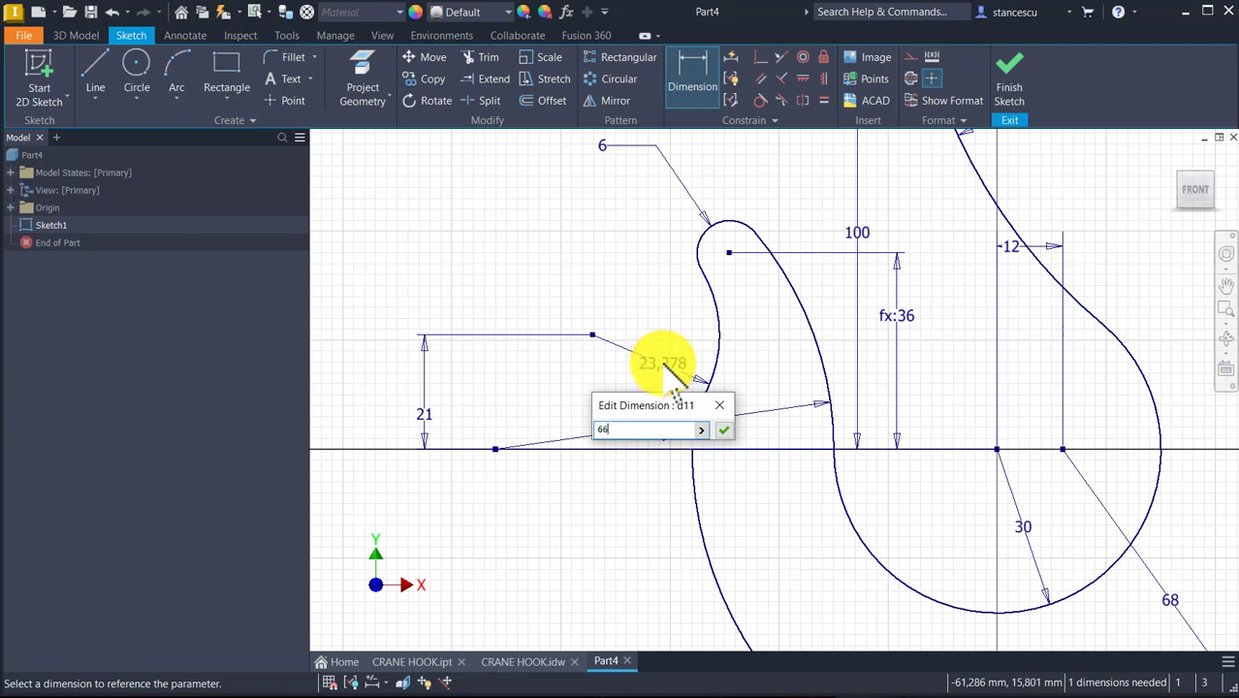
{"action": "type", "text": "66"}
{"action": "key", "text": "Return"}
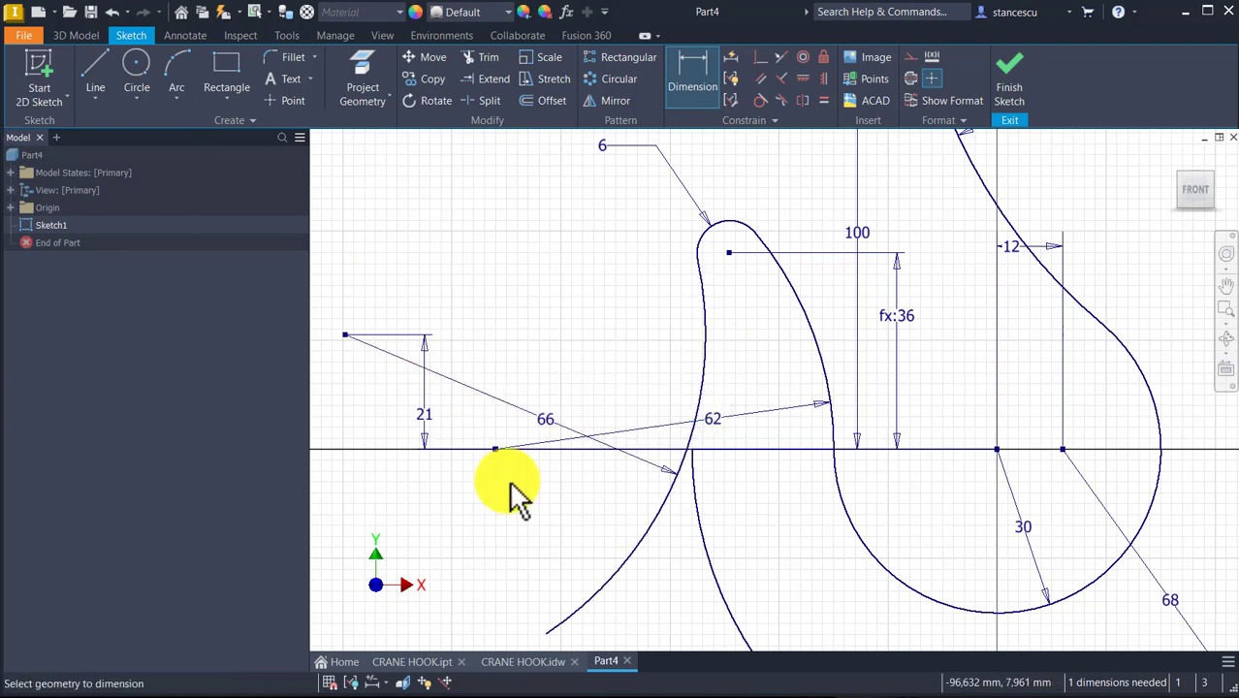
- Shorten the 66 mm arc by moving its free lower end up to just above the horizontal baseline
{"action": "scroll", "coordinate": [764, 485], "scroll_direction": "up", "scroll_amount": 2}
{"action": "middle_click_drag", "start_coordinate": [760, 465], "coordinate": [770, 406]}
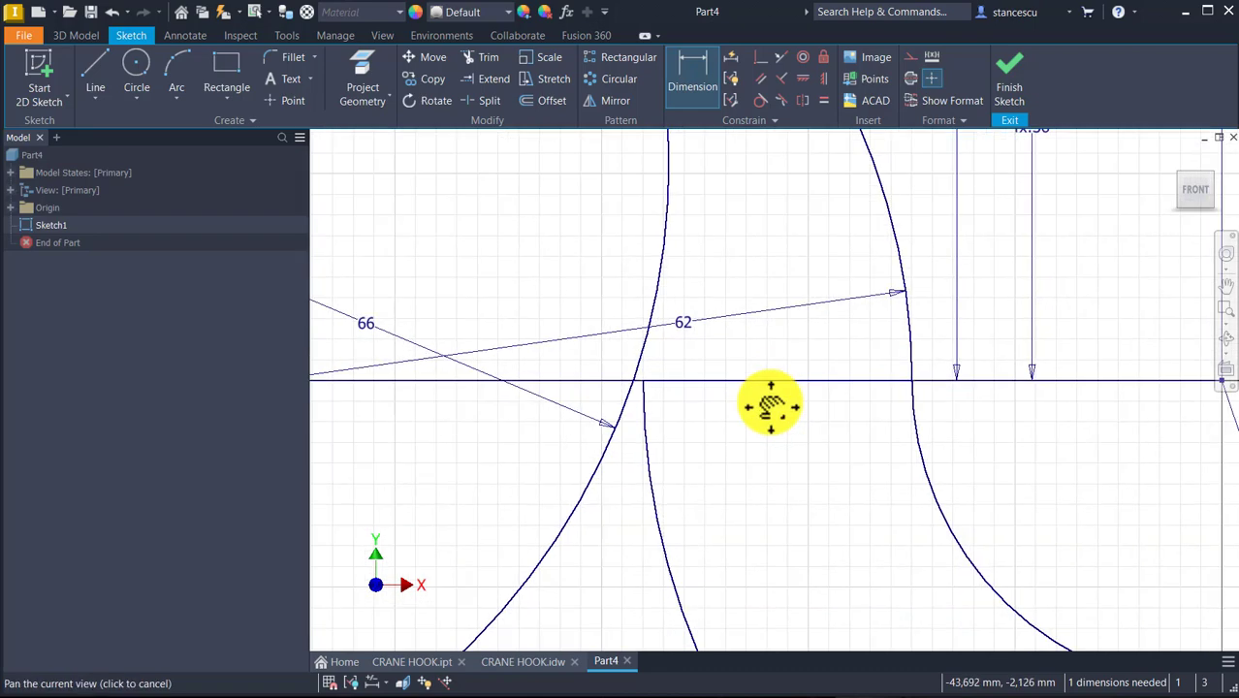
{"action": "key", "text": "Escape"}
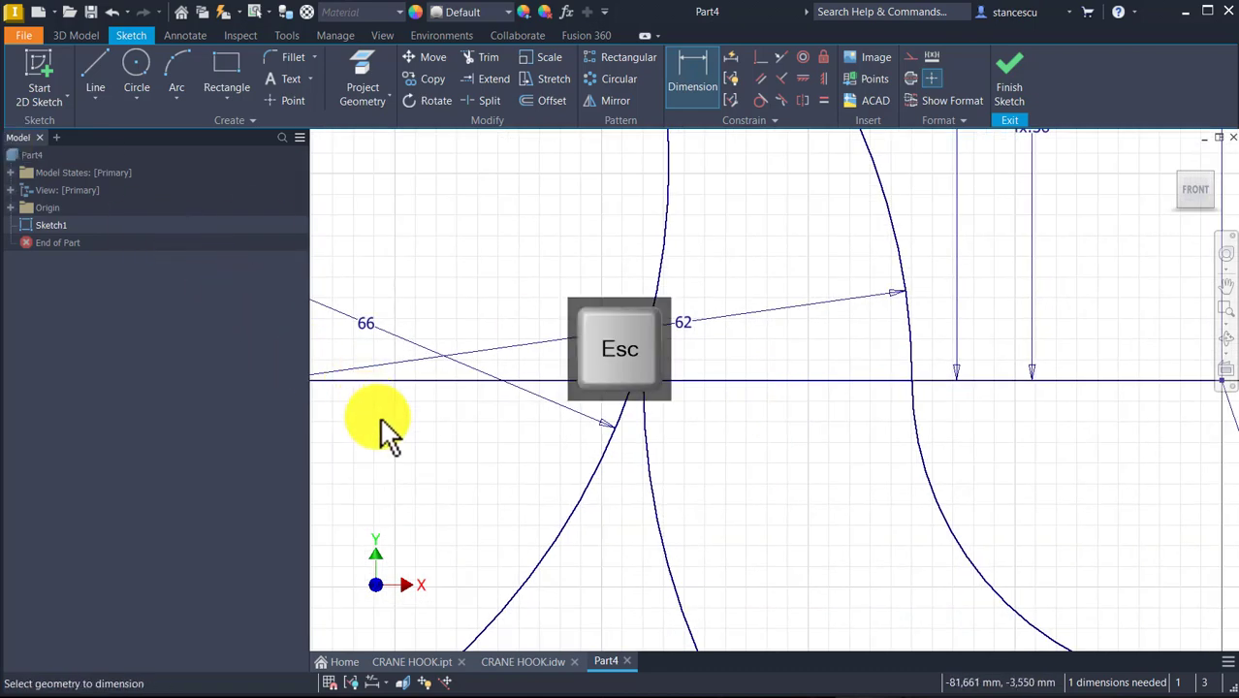
{"action": "scroll", "coordinate": [492, 484], "scroll_direction": "down", "scroll_amount": 2}
{"action": "middle_click_drag", "start_coordinate": [493, 485], "coordinate": [544, 346]}
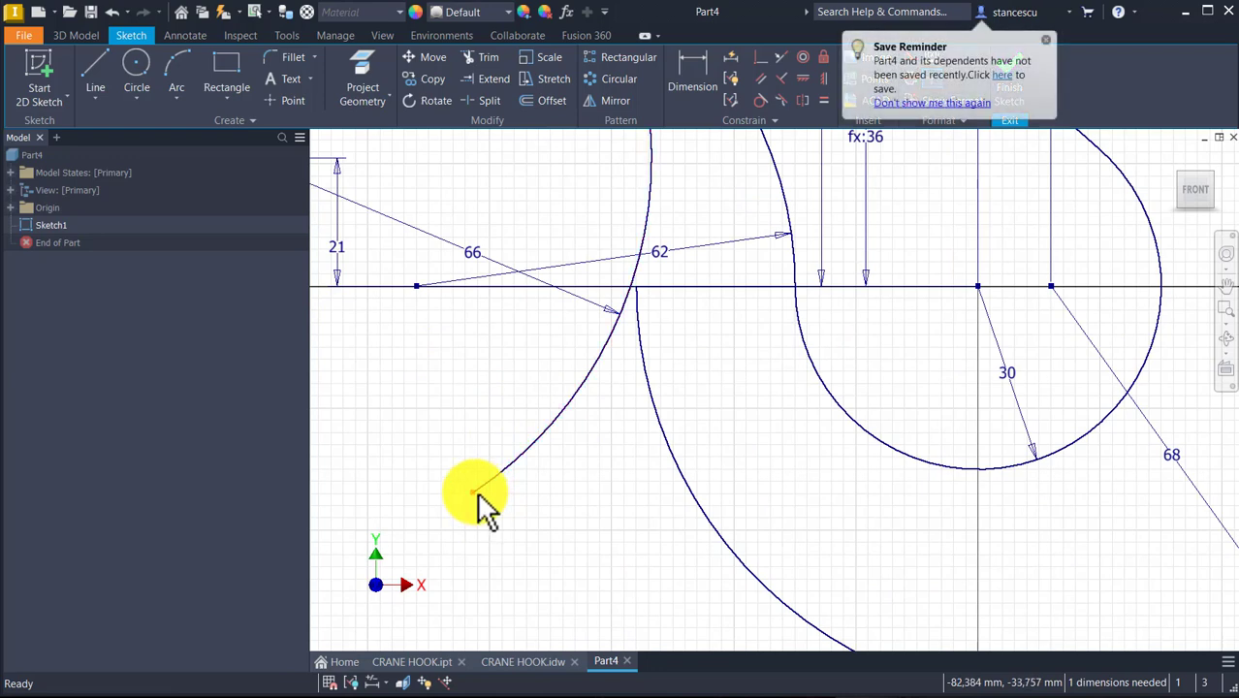
{"action": "mouse_move", "coordinate": [475, 494]}
{"action": "left_mouse_down"}
{"action": "mouse_move", "coordinate": [642, 277]}
{"action": "mouse_move", "coordinate": [645, 223]}
{"action": "mouse_move", "coordinate": [643, 257]}
{"action": "left_mouse_up"}
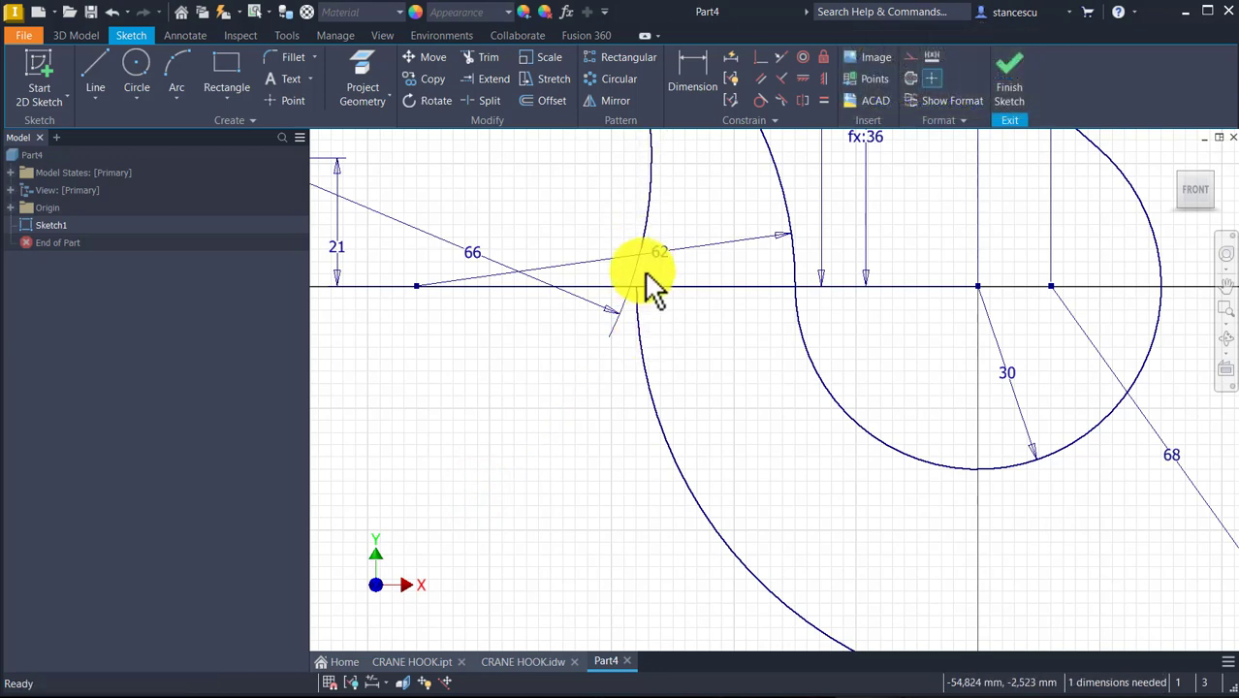
- Draw a three-point arc about 6 mm long from the outer arc's left endpoint to the 66 mm arc's lower end, bulging left
{"action": "scroll", "coordinate": [647, 279], "scroll_direction": "up", "scroll_amount": 3}
{"action": "scroll", "coordinate": [643, 274], "scroll_direction": "up", "scroll_amount": 3}
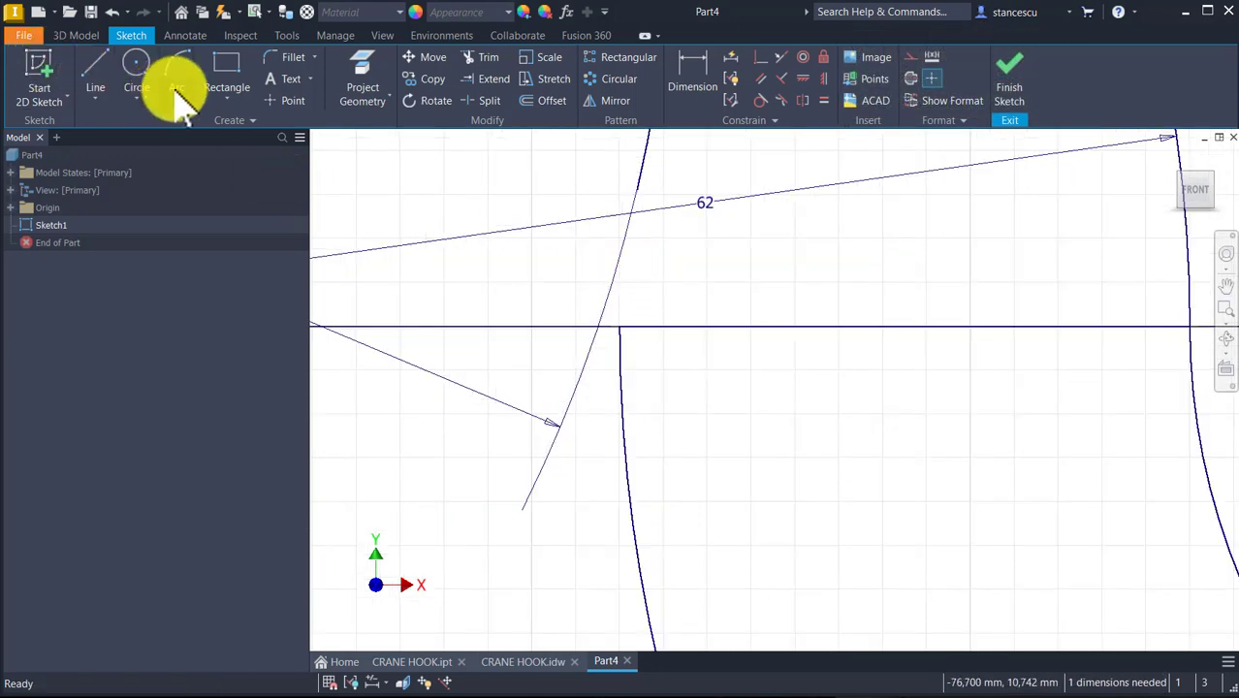
{"action": "left_click", "coordinate": [175, 70]}
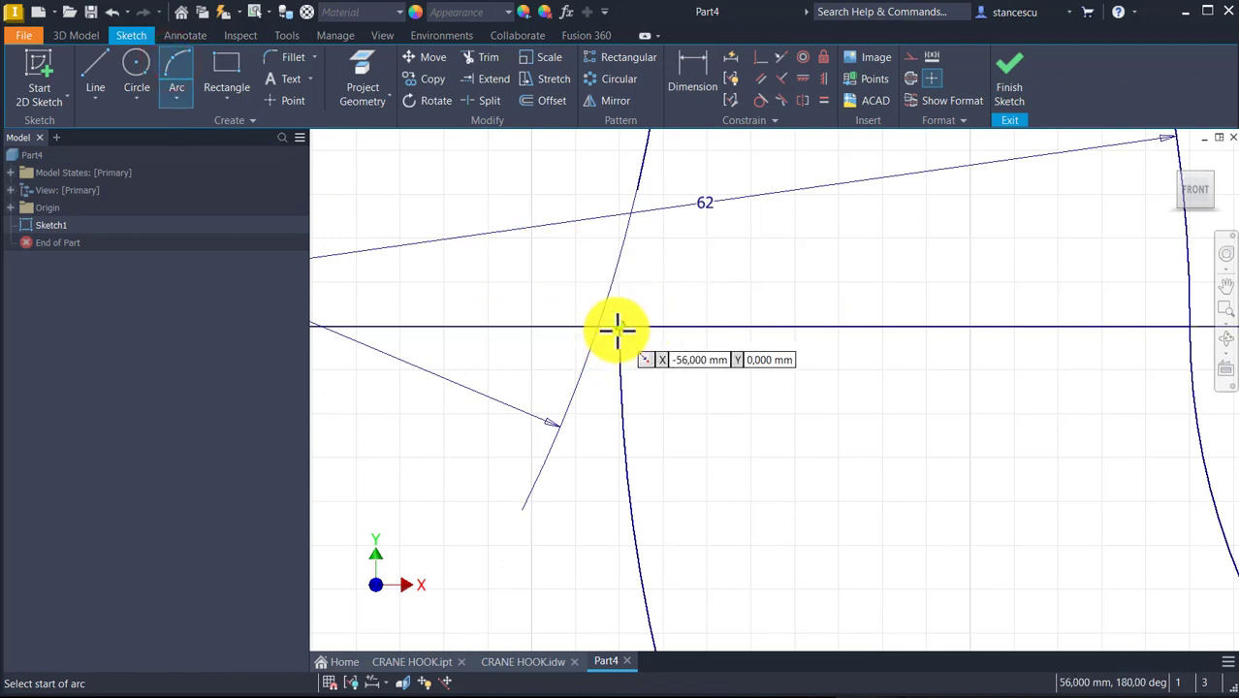
{"action": "left_click", "coordinate": [617, 330]}
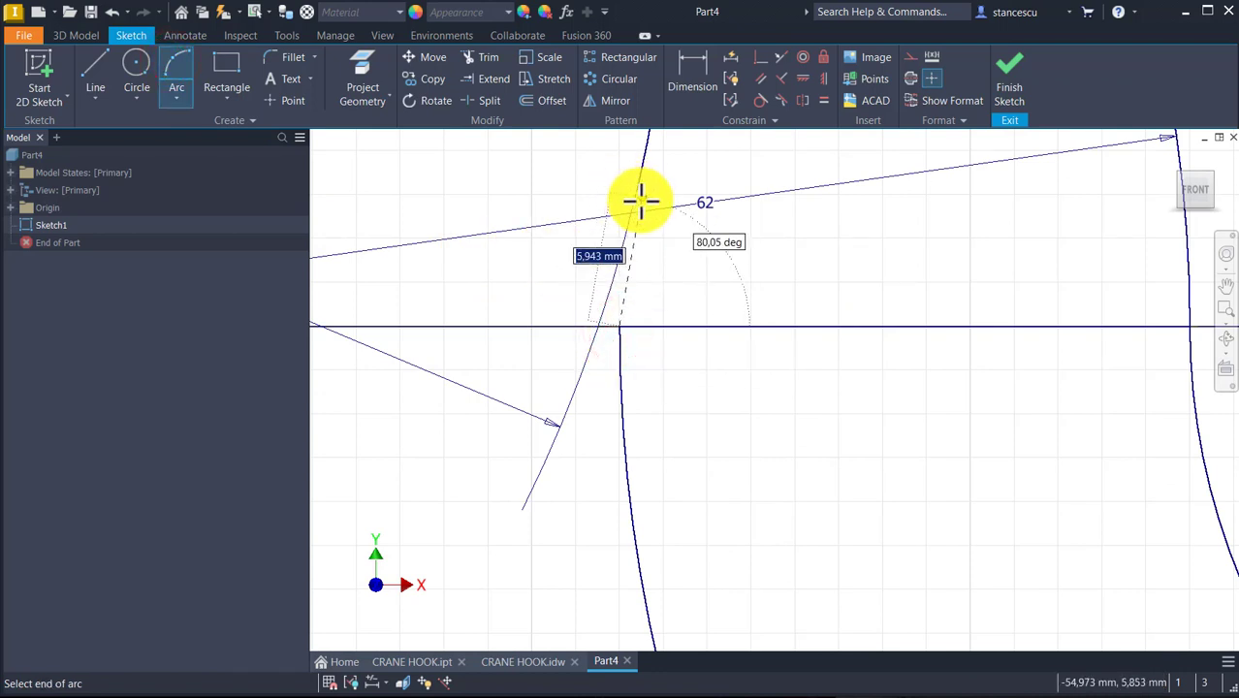
{"action": "left_click", "coordinate": [636, 193]}
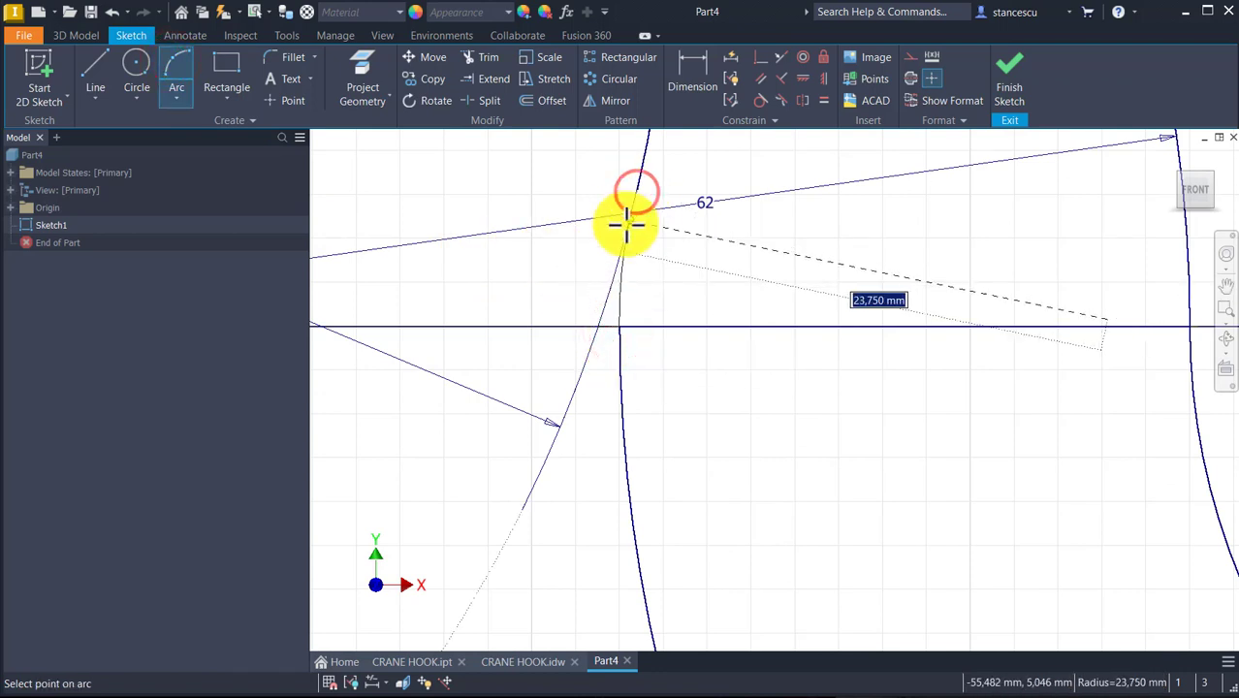
{"action": "left_click", "coordinate": [604, 275]}
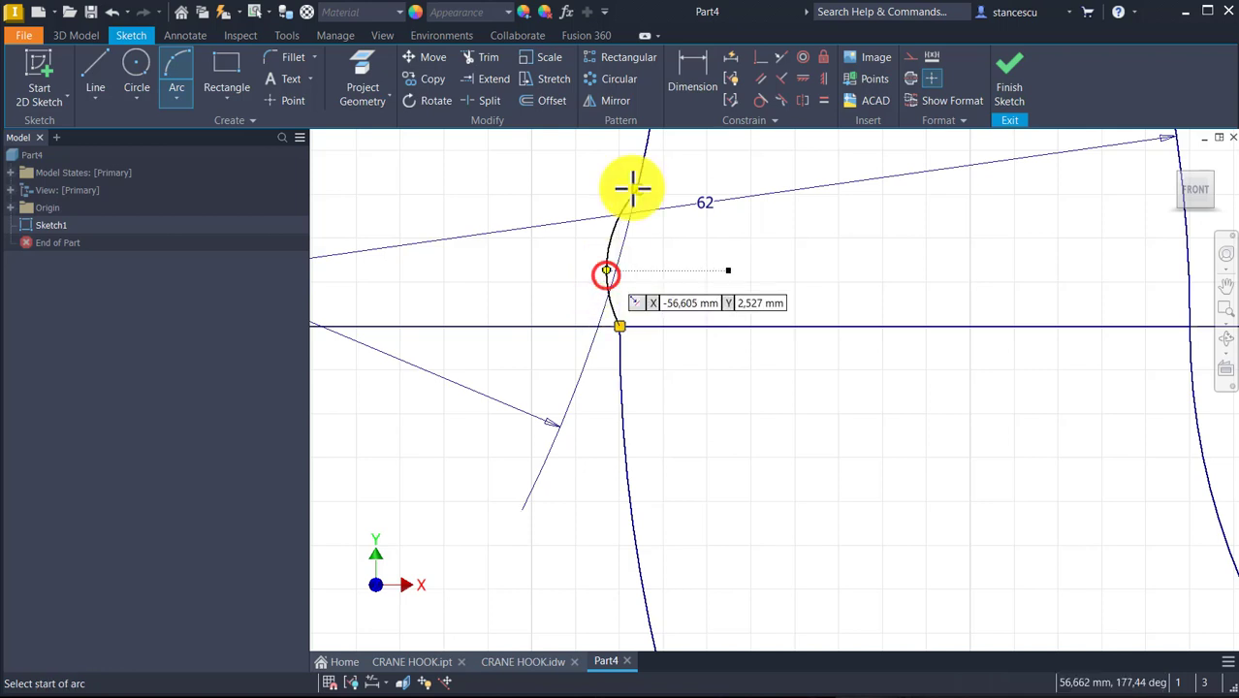
- Make the short connecting arc tangent to both the 66 mm arc above it and the large outer arc below it
{"action": "left_click", "coordinate": [758, 98]}
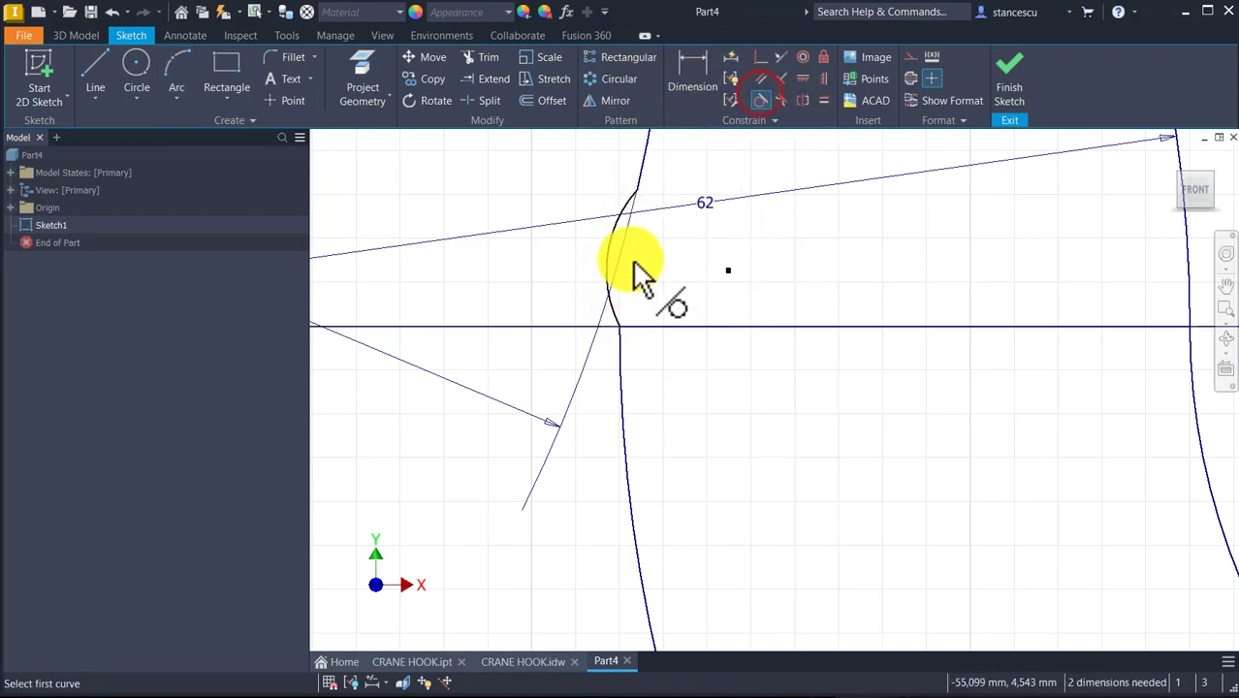
{"action": "left_click", "coordinate": [614, 231]}
{"action": "left_click", "coordinate": [642, 165]}
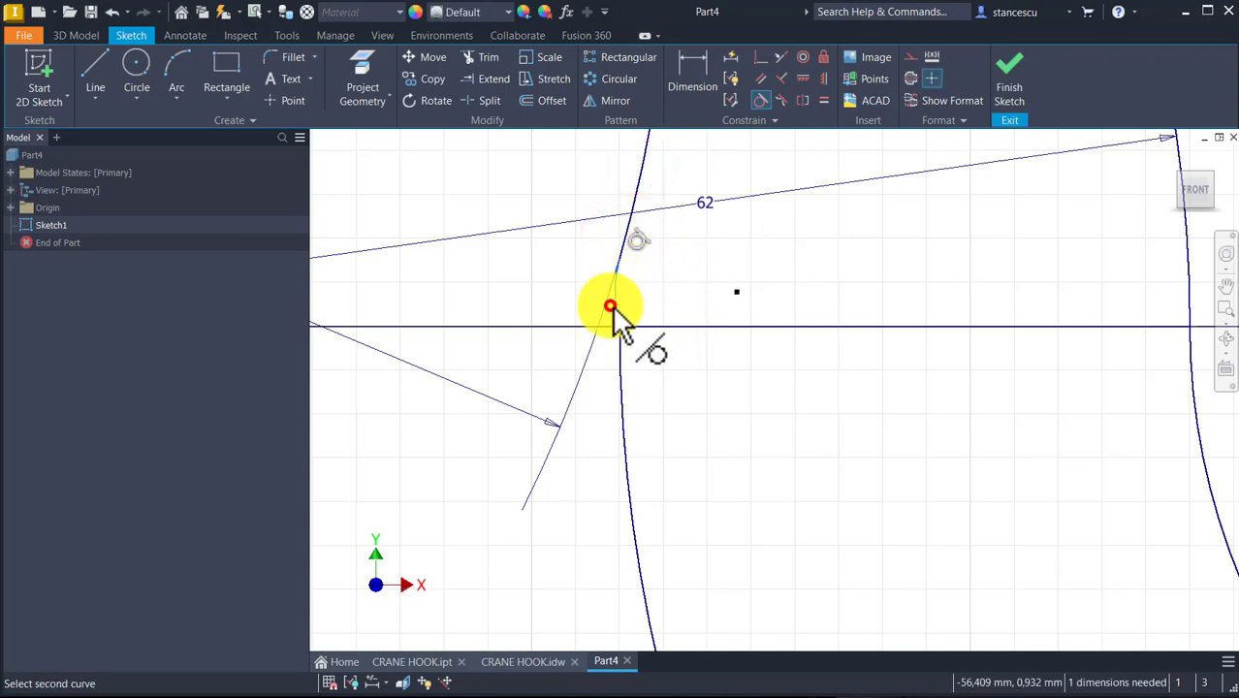
{"action": "left_click", "coordinate": [621, 374]}
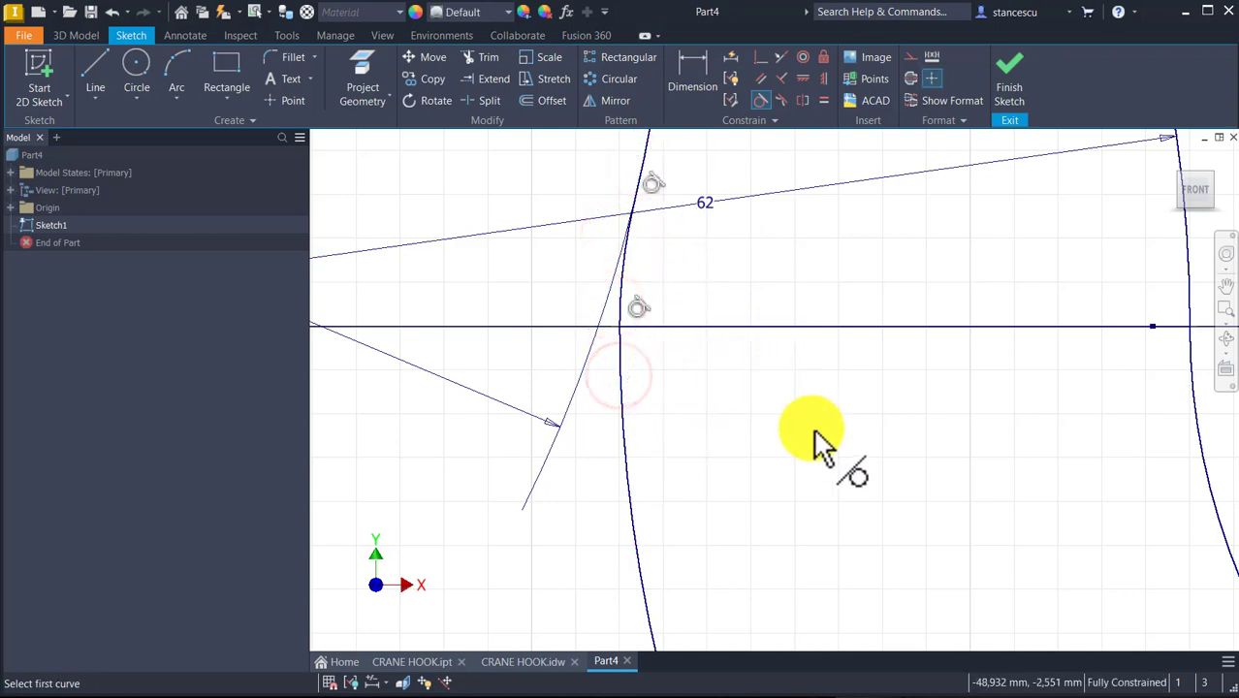
{"action": "key", "text": "Num_Lock"}
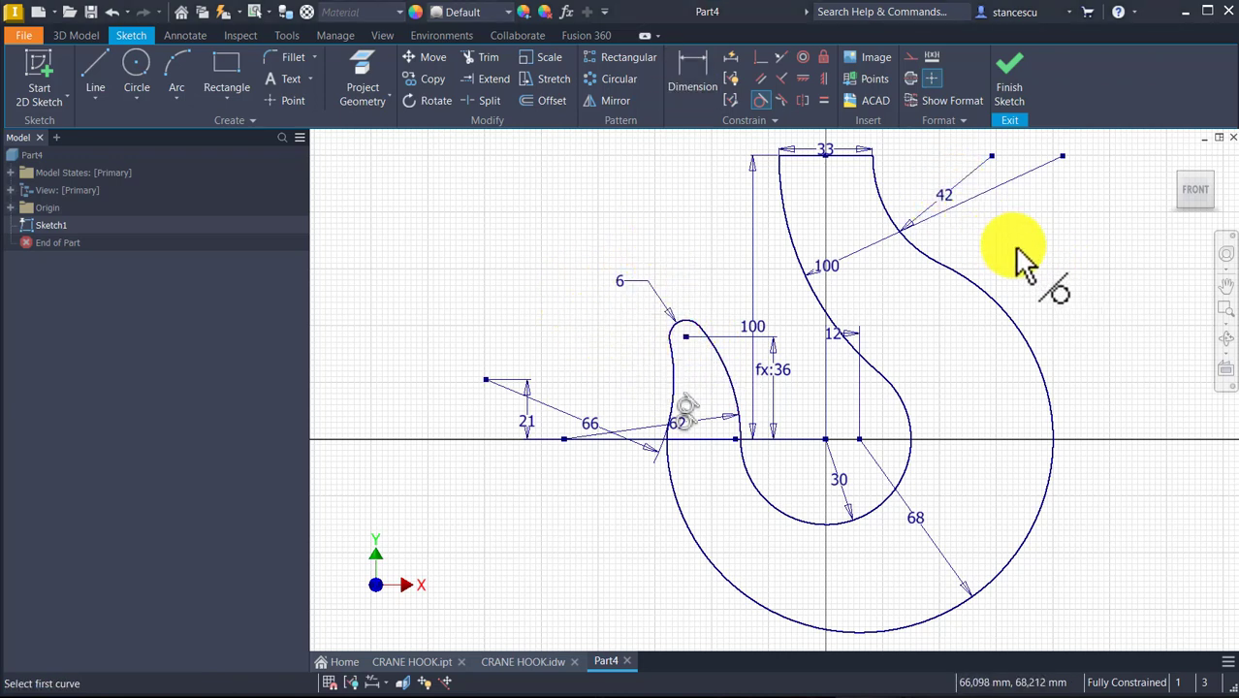
{"action": "key", "text": "Escape"}
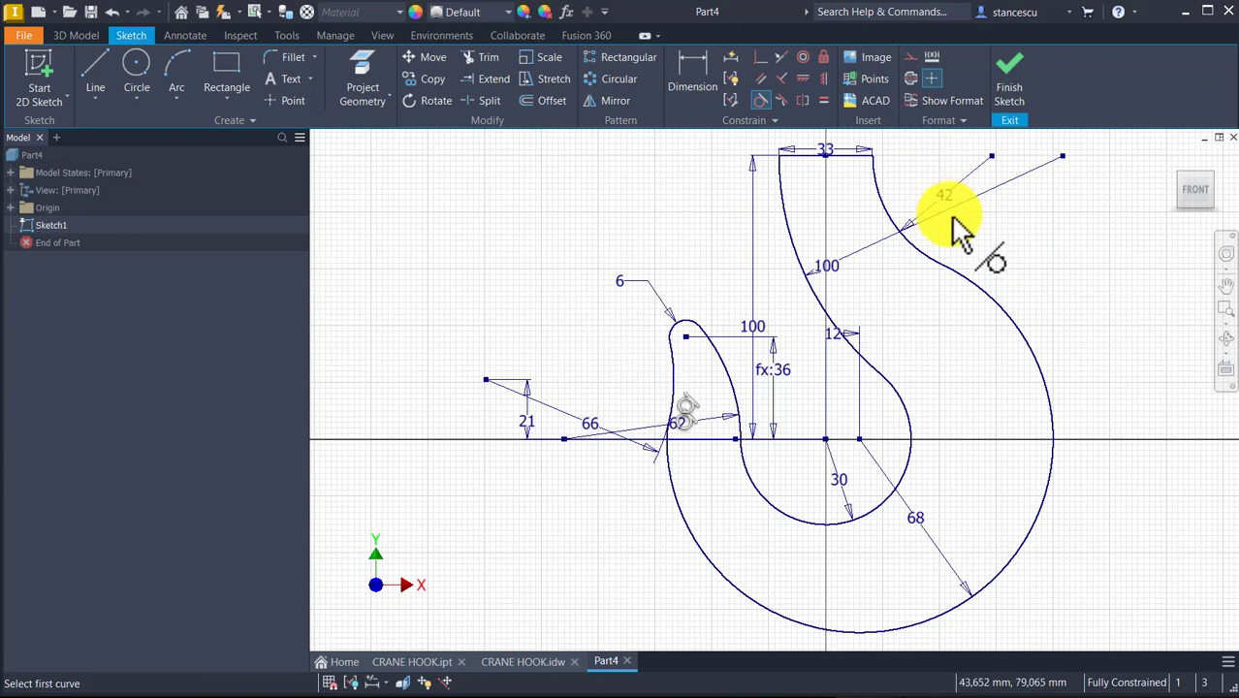
- Reposition the 42 mm and 100 mm radius dimensions and the 12 mm centre offset dimension for a clearer layout
{"action": "left_click", "coordinate": [962, 231]}
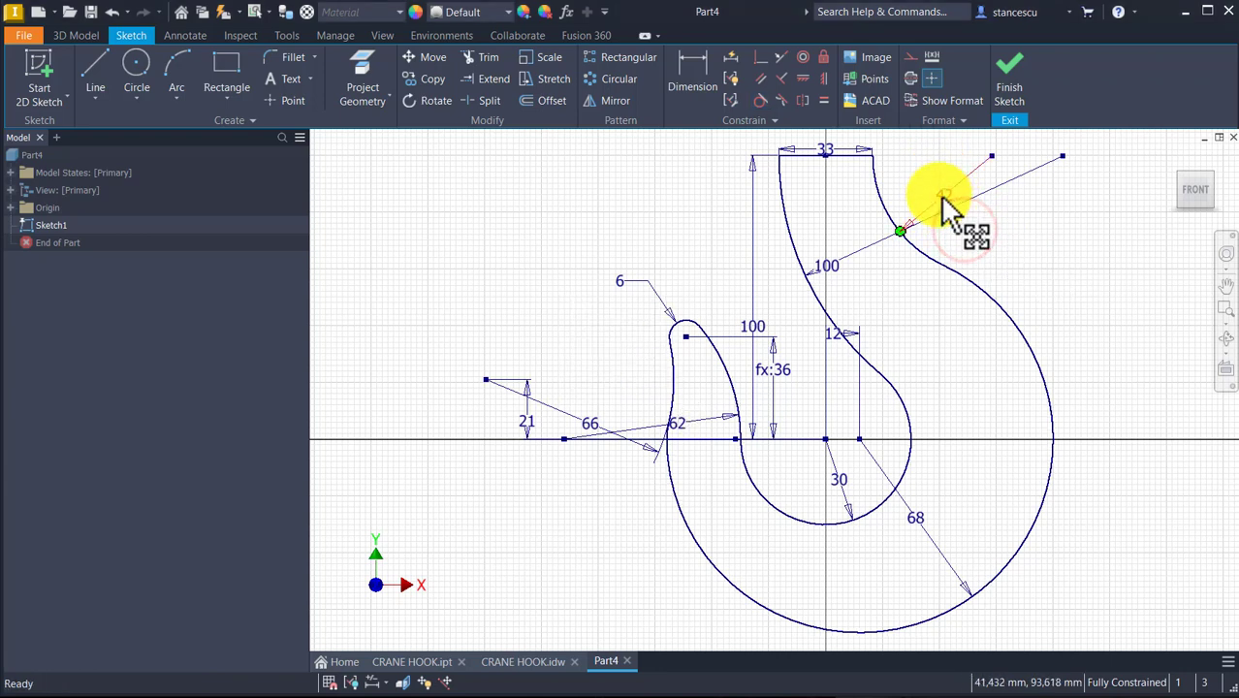
{"action": "left_click_drag", "start_coordinate": [948, 200], "coordinate": [911, 192]}
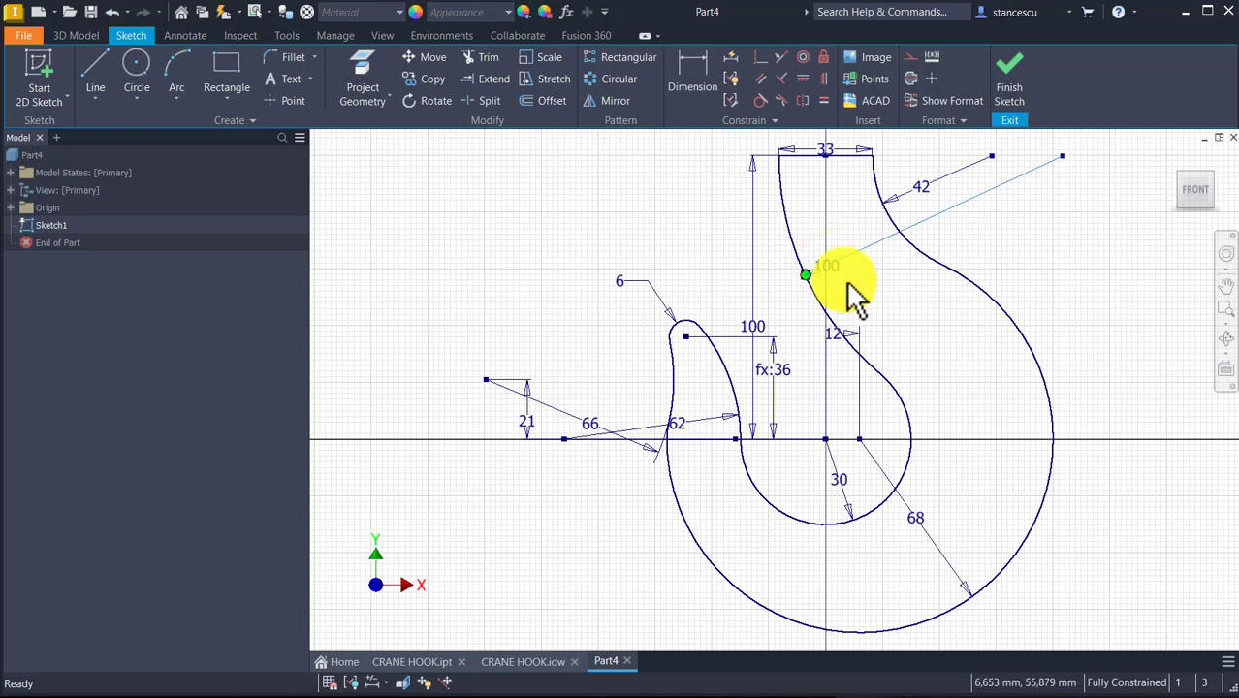
{"action": "left_click_drag", "start_coordinate": [831, 260], "coordinate": [859, 254]}
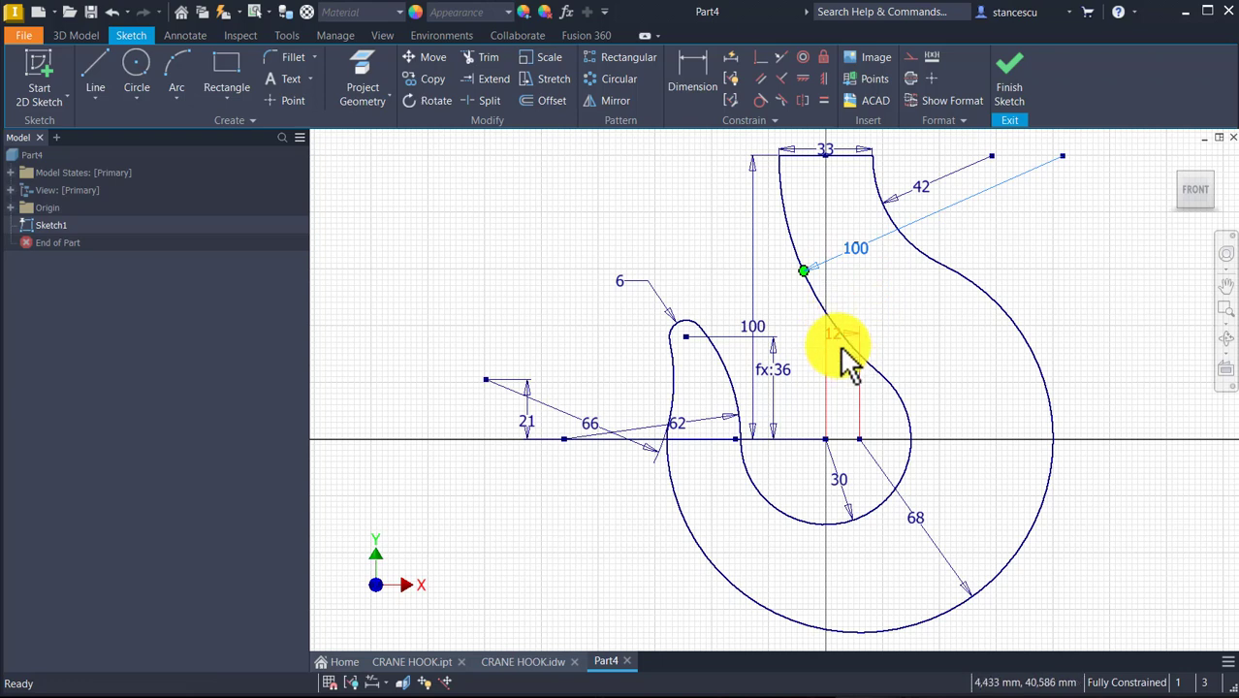
{"action": "left_click_drag", "start_coordinate": [840, 352], "coordinate": [849, 388]}
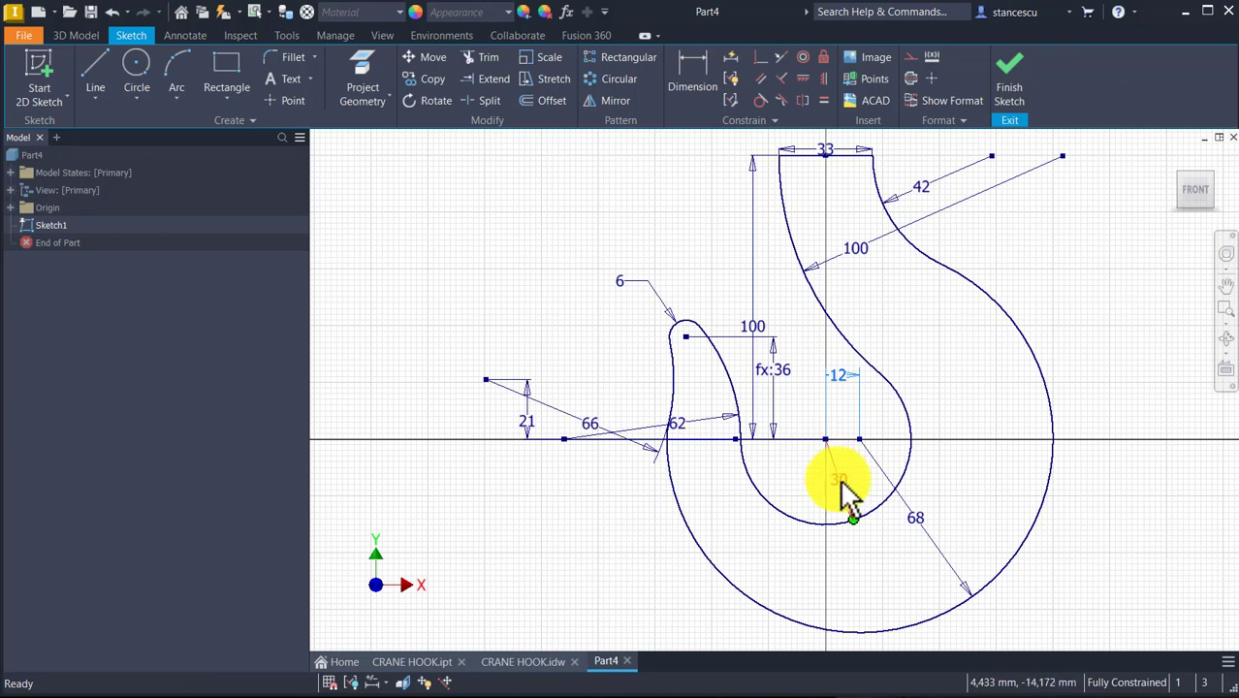
- Move the 30 mm radius dimension to the inner arc's lower left and the 100 mm height dimension outside the profile's left side
{"action": "left_click", "coordinate": [842, 482]}
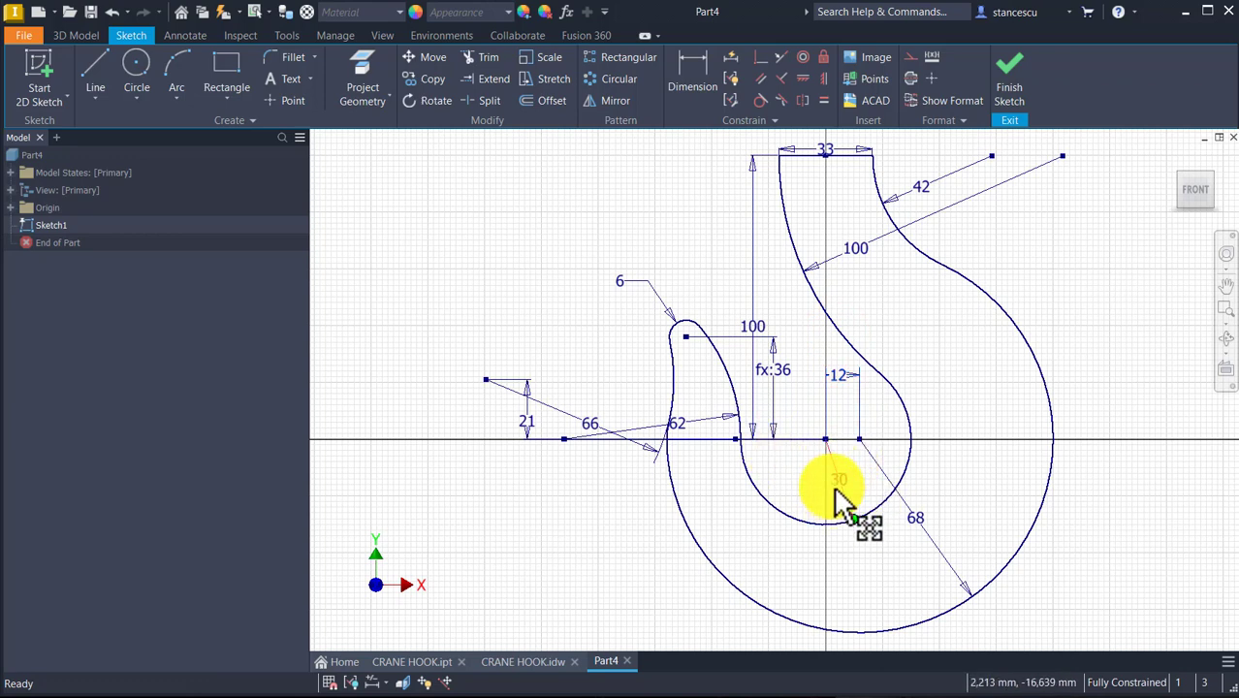
{"action": "left_click_drag", "start_coordinate": [844, 499], "coordinate": [796, 500]}
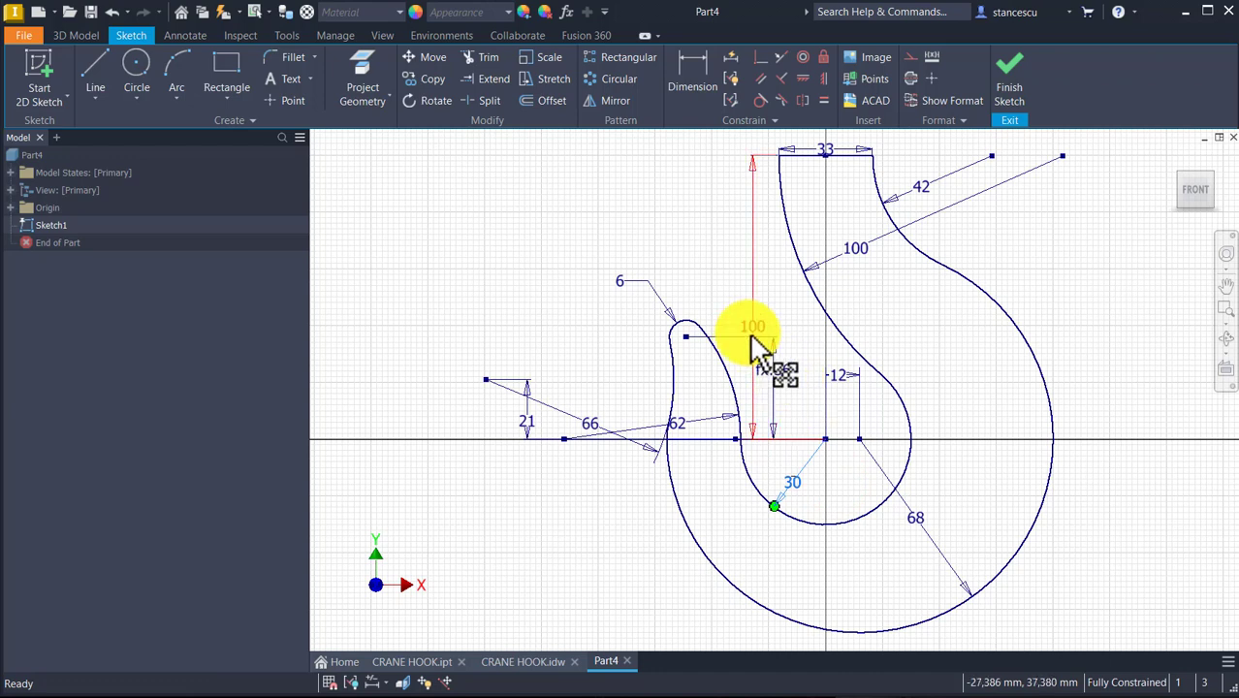
{"action": "left_click_drag", "start_coordinate": [751, 327], "coordinate": [465, 351]}
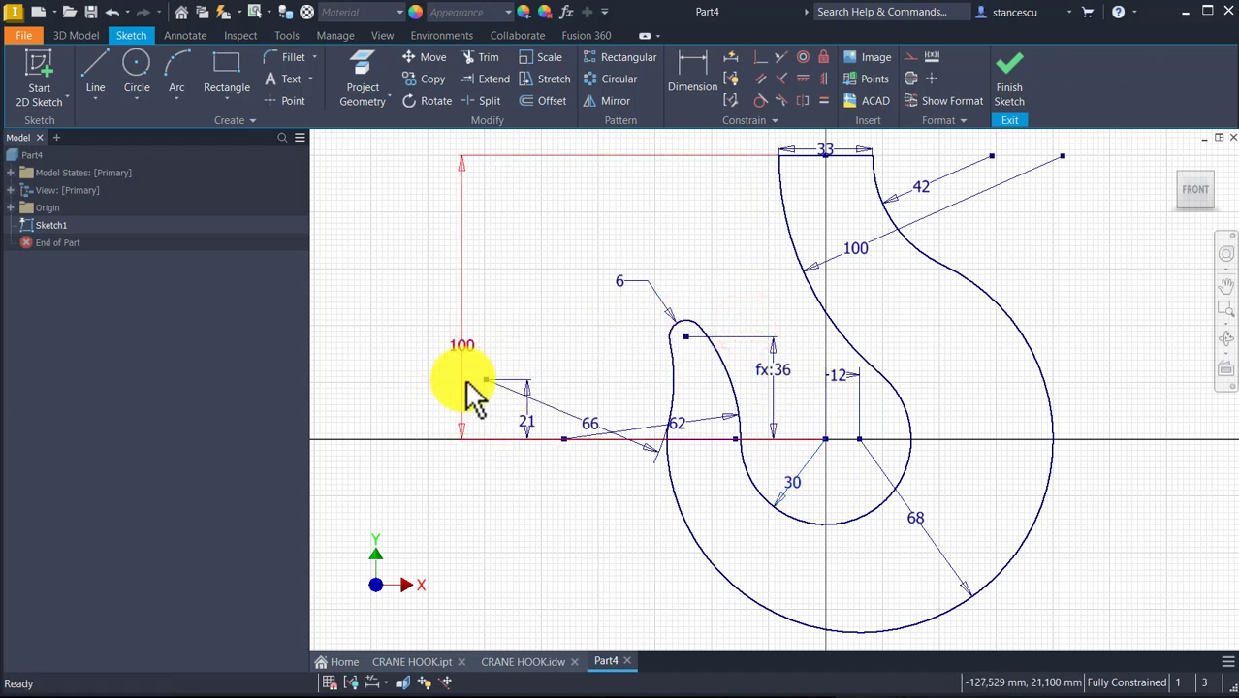
{"action": "left_click", "coordinate": [524, 324]}
{"action": "left_click_drag", "start_coordinate": [476, 348], "coordinate": [411, 300]}
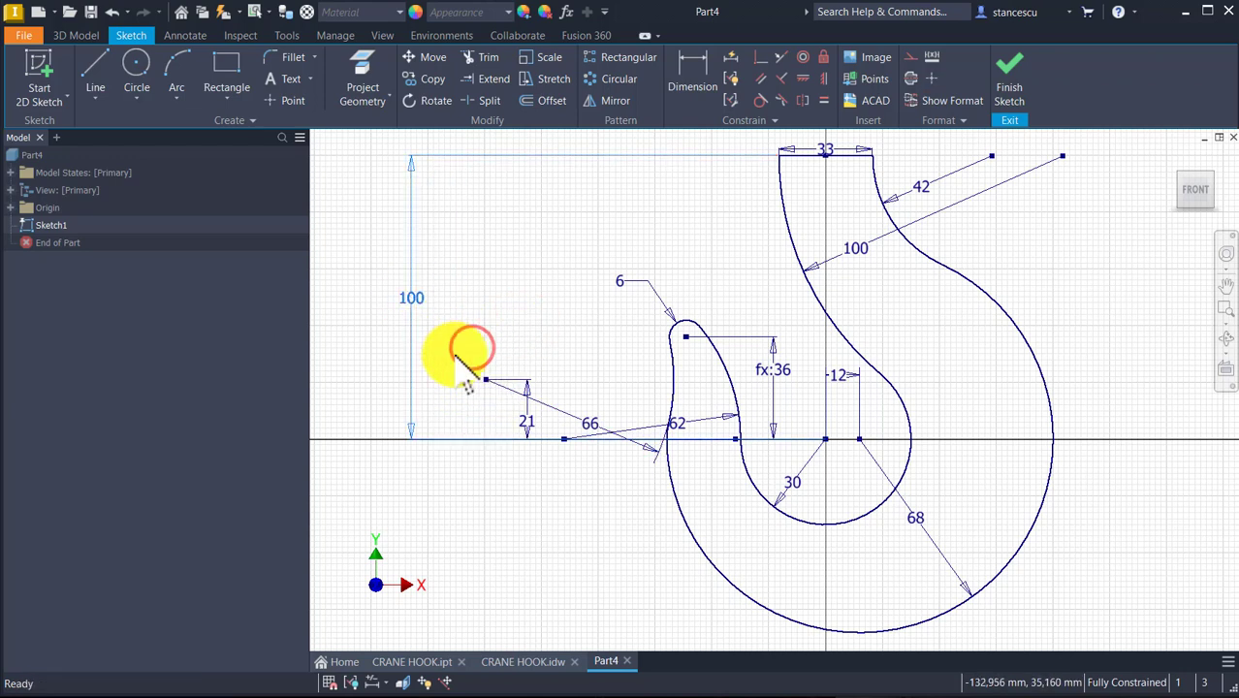
- Reposition the 21 mm height dimension and the 66 mm and 62 mm radius dimensions around the hook tip for a clearer layout
{"action": "left_click_drag", "start_coordinate": [526, 431], "coordinate": [455, 407]}
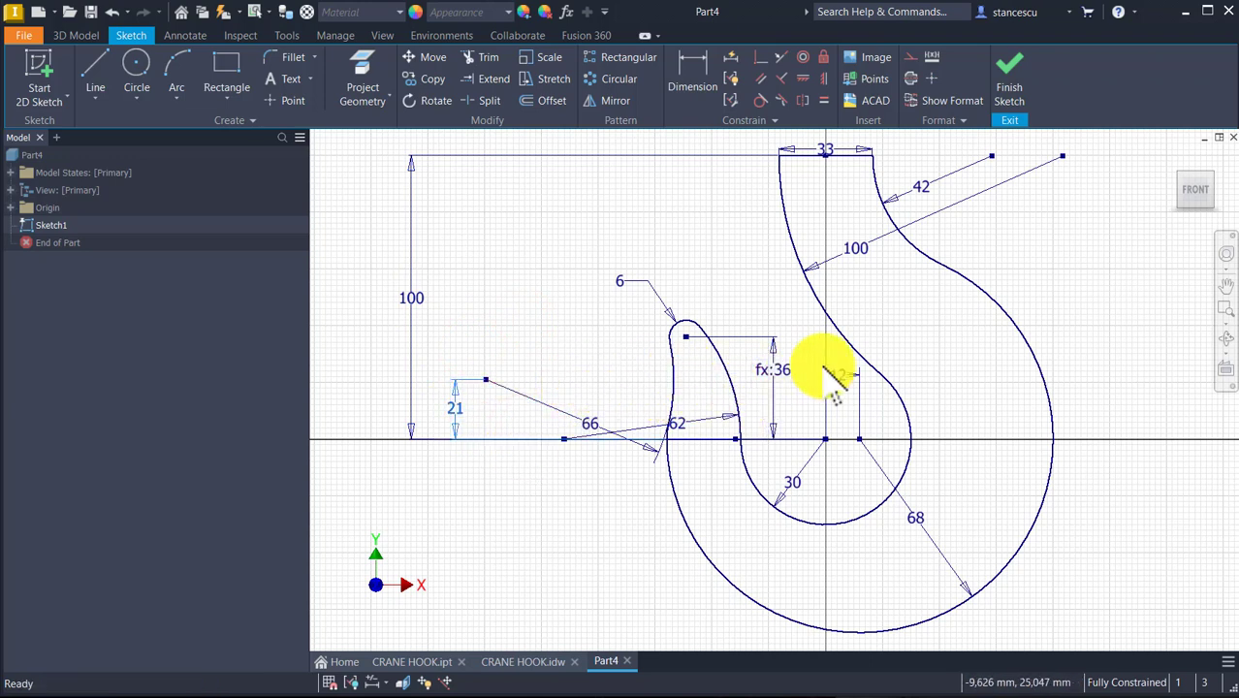
{"action": "left_click_drag", "start_coordinate": [691, 415], "coordinate": [630, 446]}
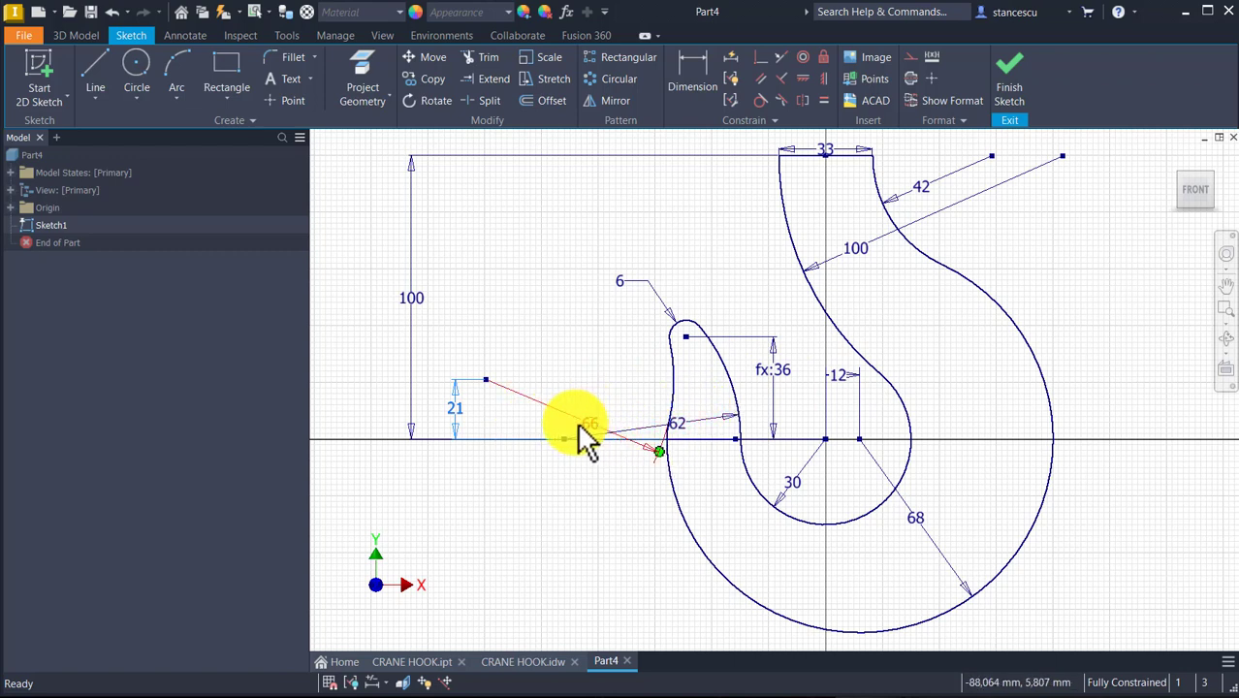
{"action": "mouse_move", "coordinate": [587, 399]}
{"action": "left_mouse_down"}
{"action": "mouse_move", "coordinate": [589, 415]}
{"action": "mouse_move", "coordinate": [599, 388]}
{"action": "left_mouse_up"}
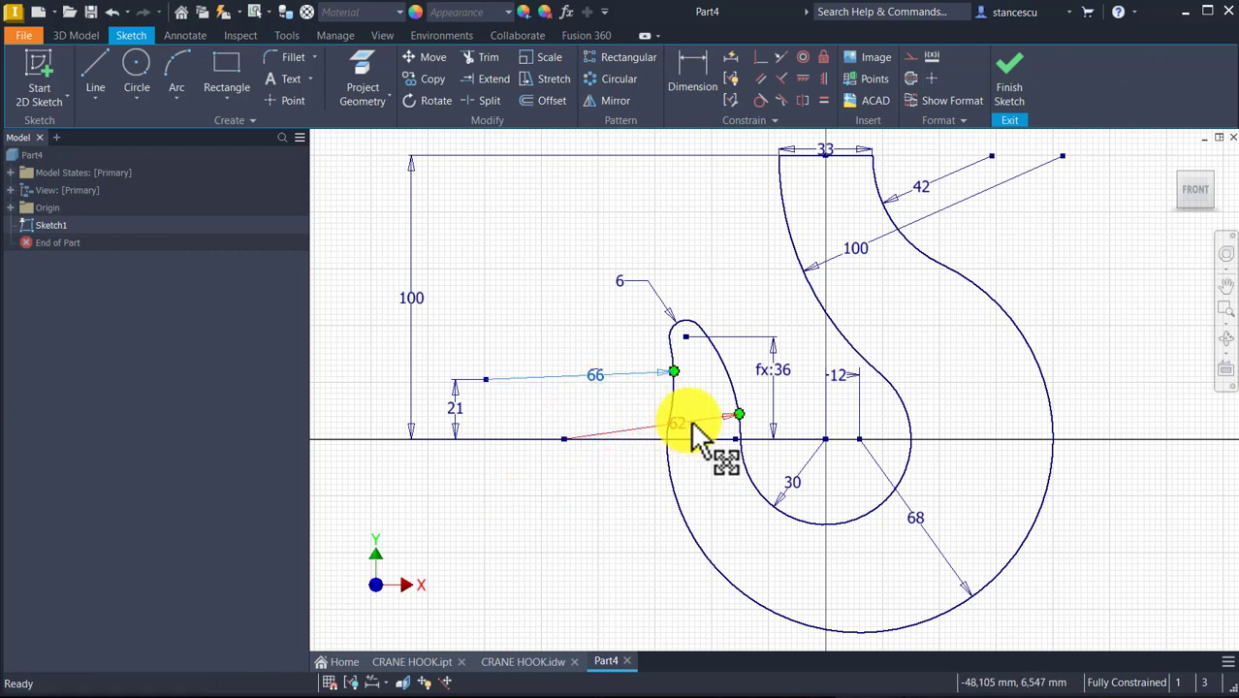
{"action": "left_click_drag", "start_coordinate": [684, 423], "coordinate": [703, 427]}
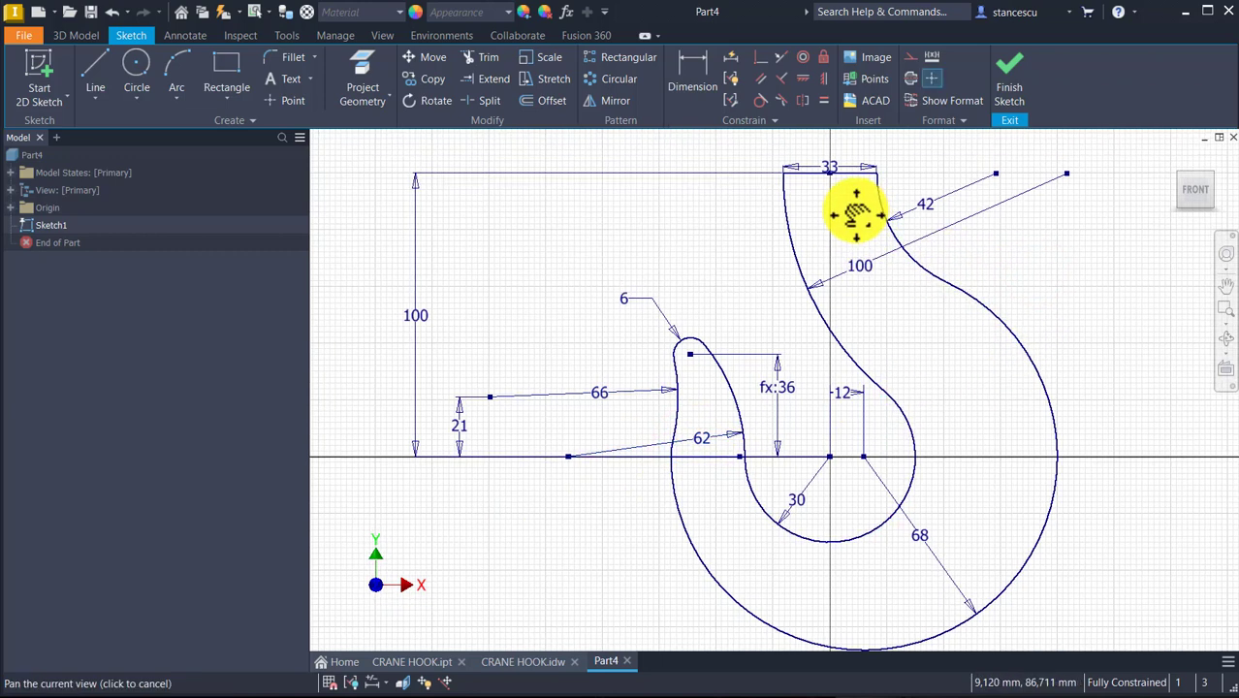
- Move the 33 mm width dimension higher above the top edge of the hook's shank
{"action": "scroll", "coordinate": [848, 199], "scroll_direction": "down", "scroll_amount": 2}
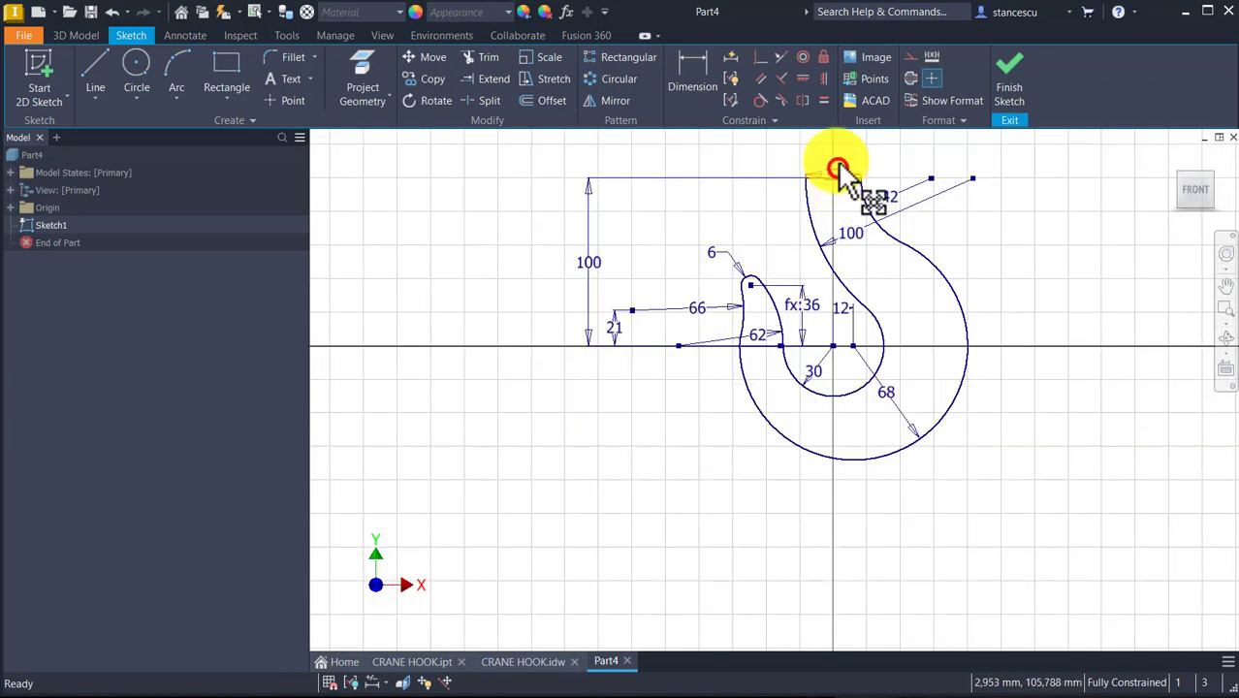
{"action": "left_click_drag", "start_coordinate": [839, 173], "coordinate": [831, 155]}
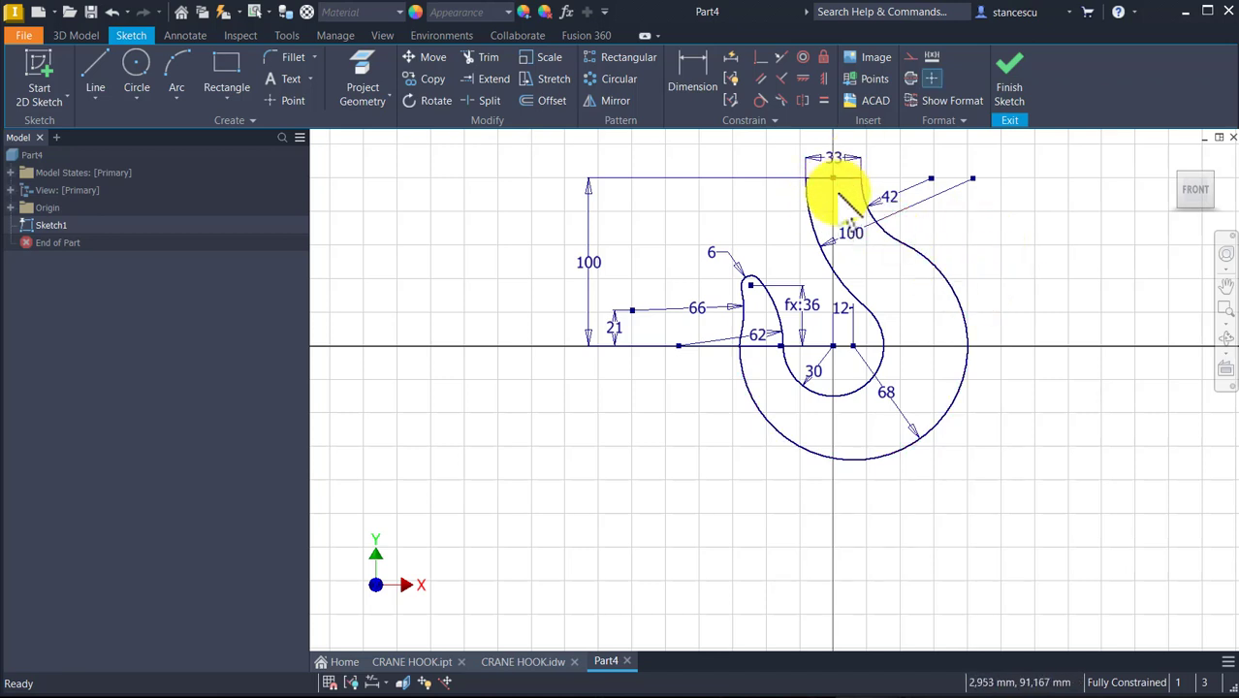
{"action": "left_click", "coordinate": [853, 224]}
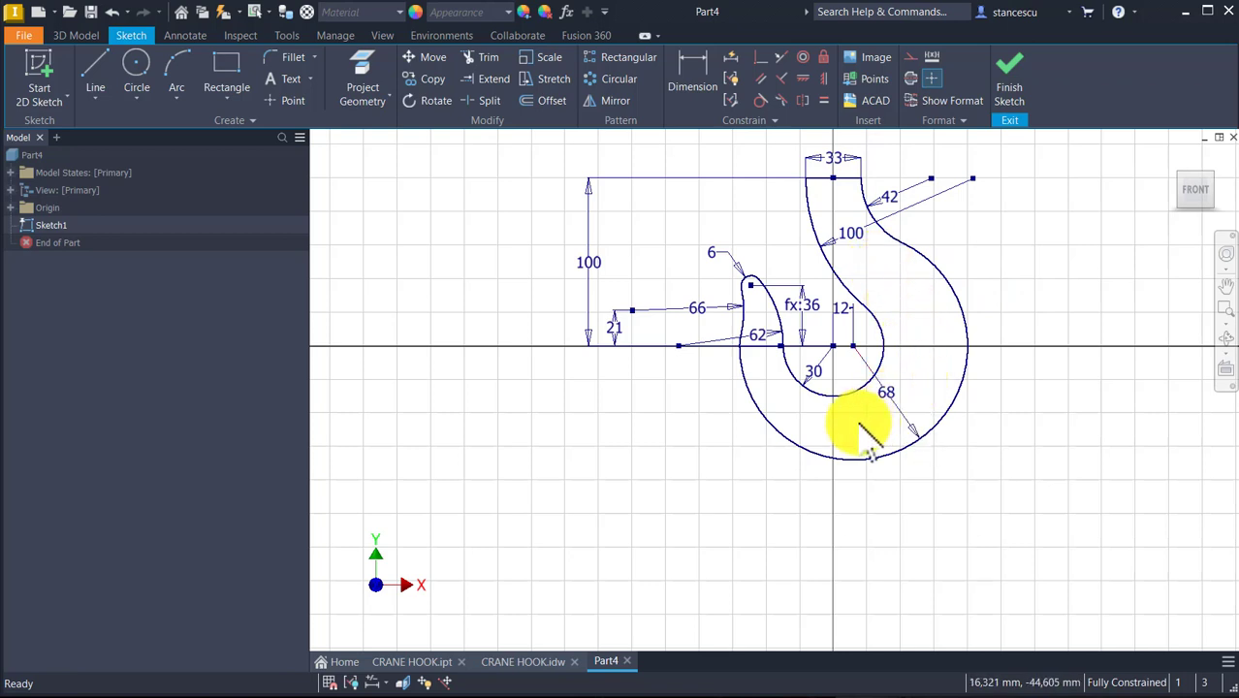
{"action": "left_click", "coordinate": [742, 372]}
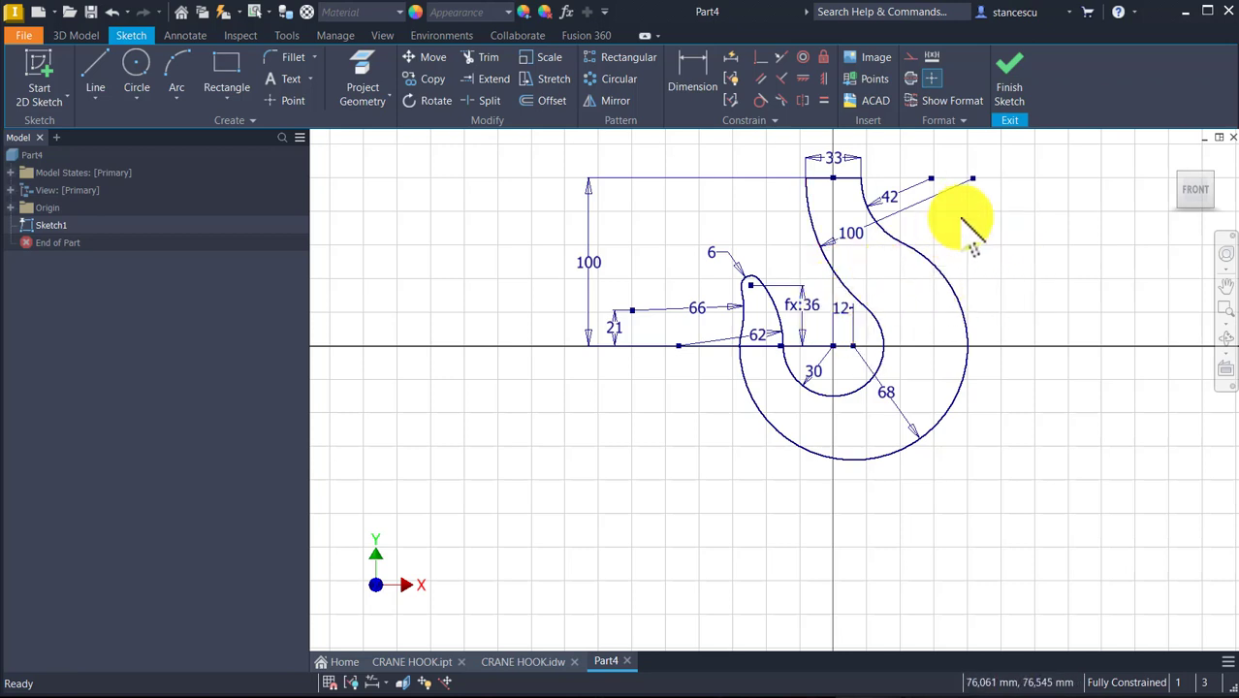
- Draw a slanted line across the hook's neck below the shank and make it coincident with the 42 mm arc's centre
{"action": "left_click", "coordinate": [94, 62]}
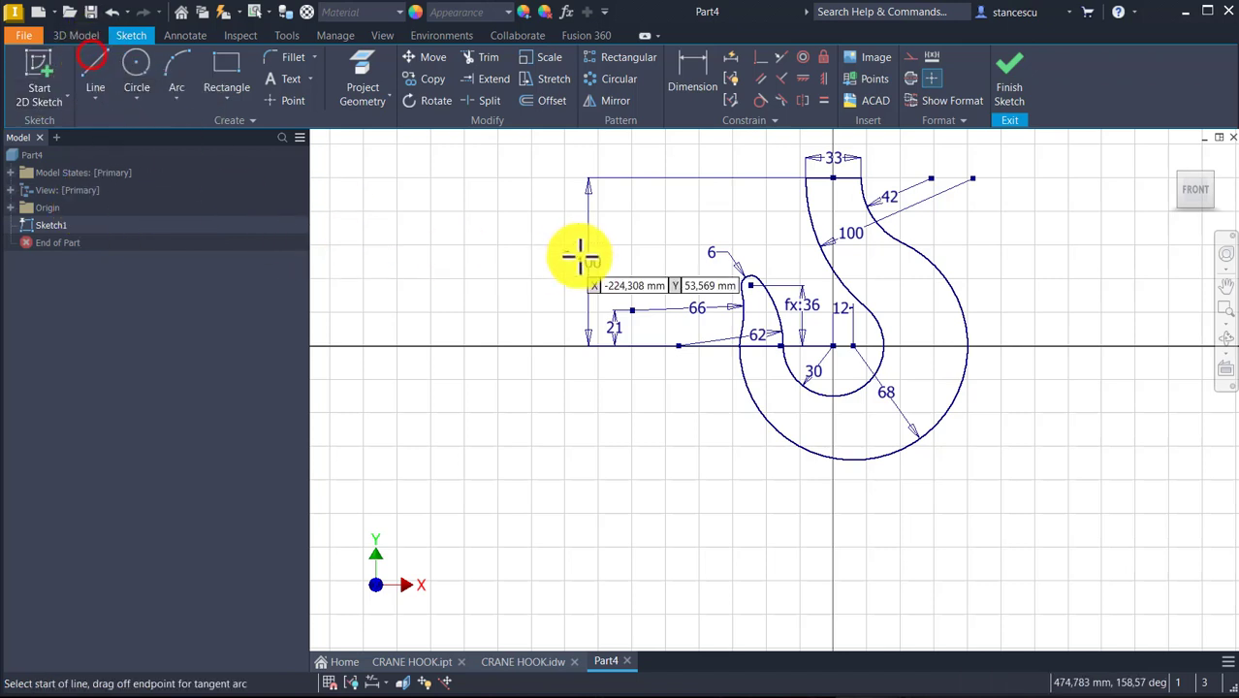
{"action": "left_click", "coordinate": [838, 281]}
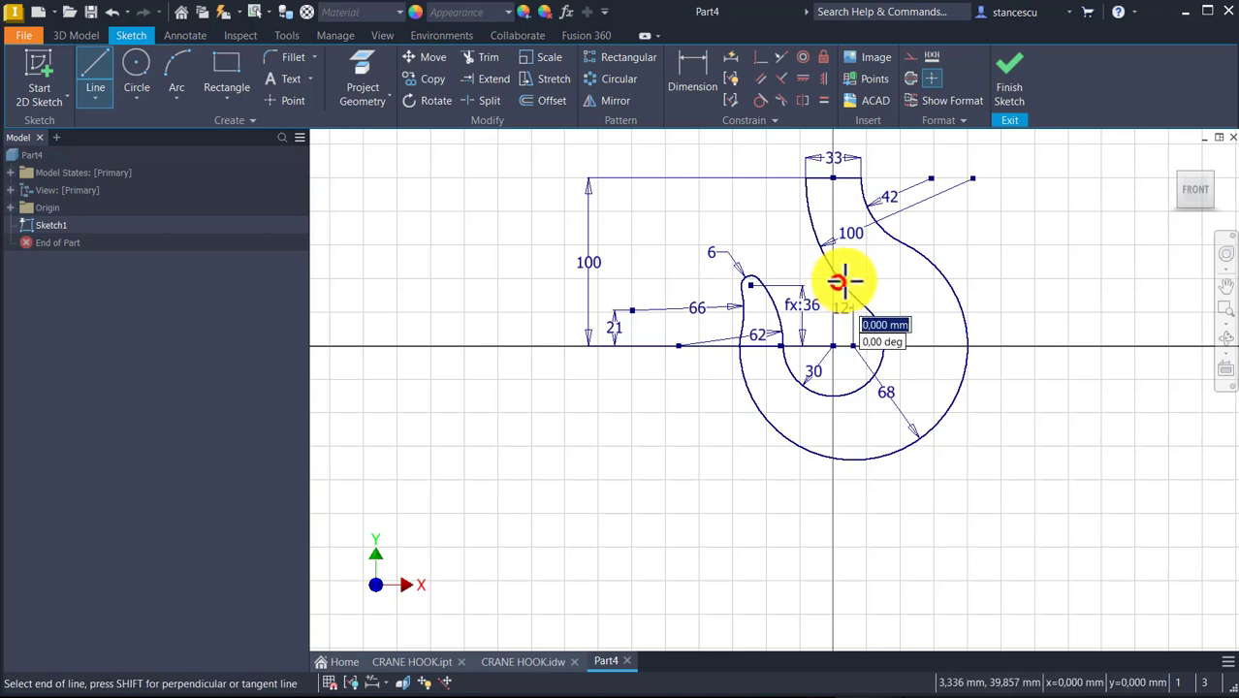
{"action": "double_click", "coordinate": [880, 233]}
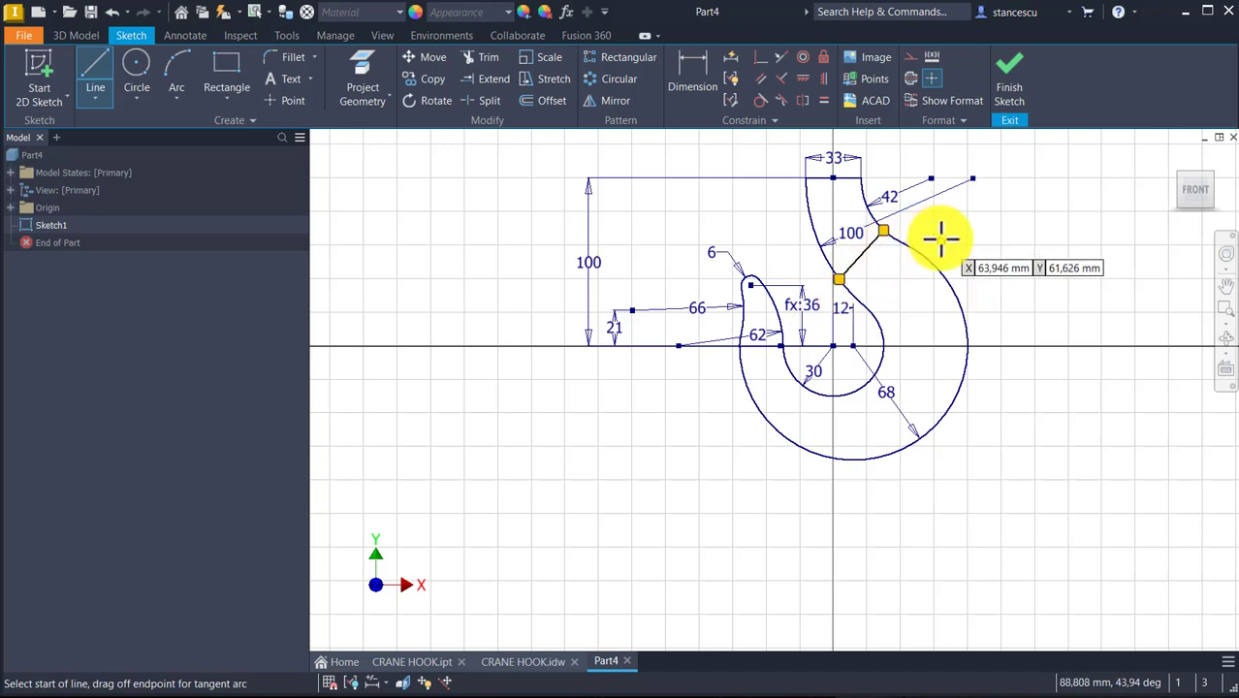
{"action": "left_click", "coordinate": [761, 57]}
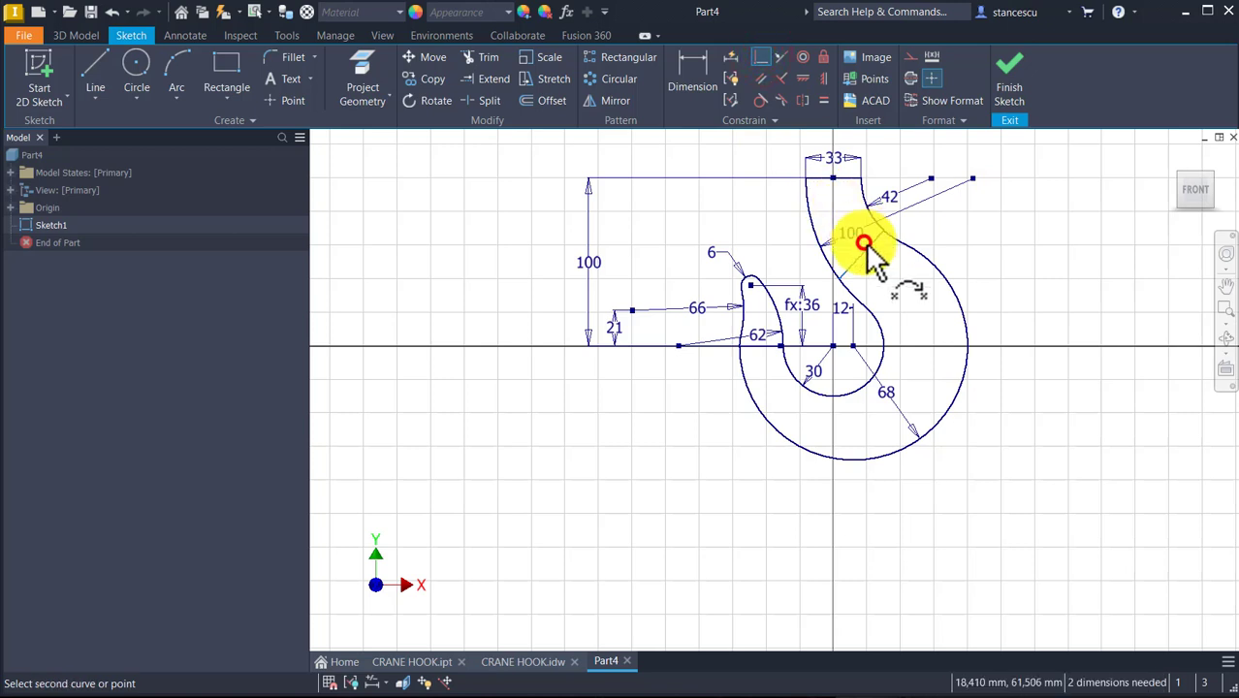
{"action": "left_click", "coordinate": [930, 179]}
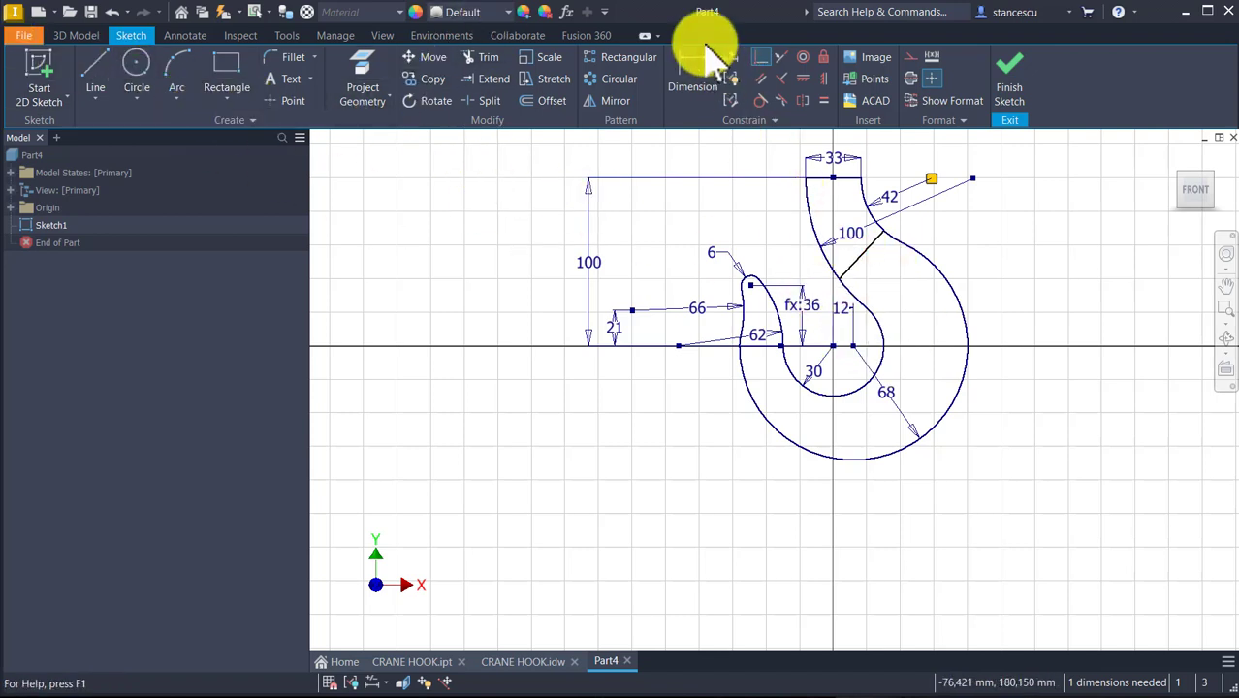
- Draw two separate section lines between the inner and outer curves below the neck line, the lower one about 49 mm long
{"action": "left_click", "coordinate": [103, 80]}
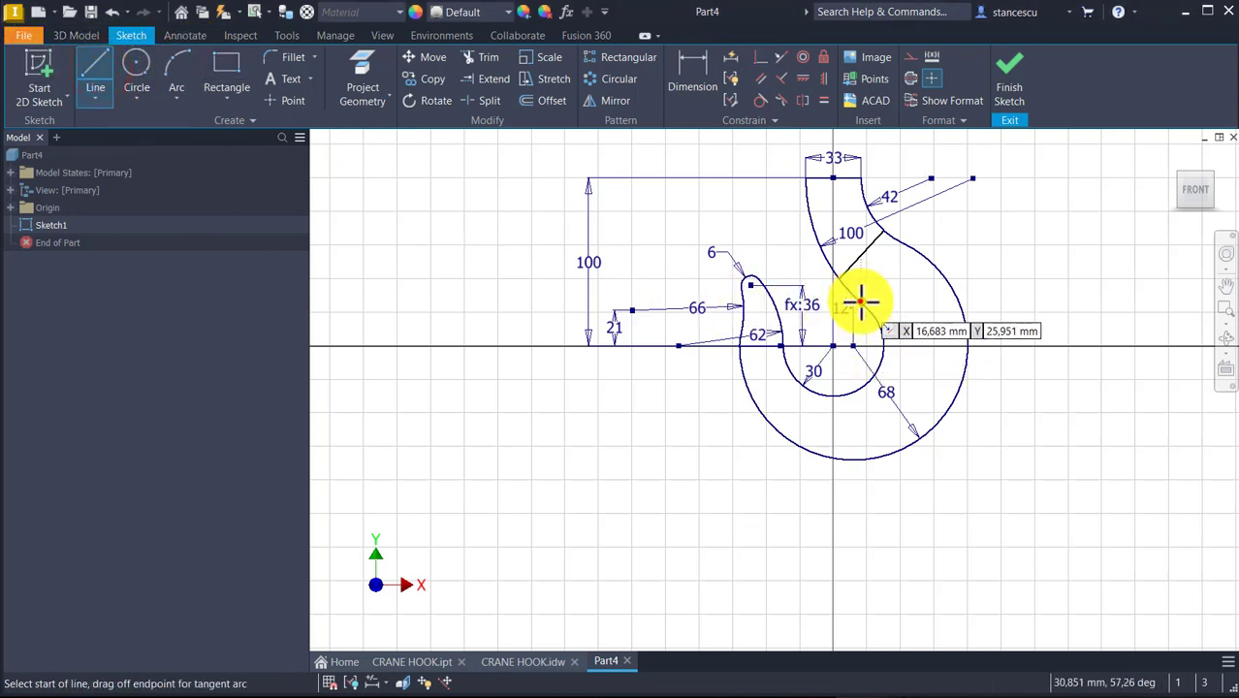
{"action": "left_click", "coordinate": [860, 304]}
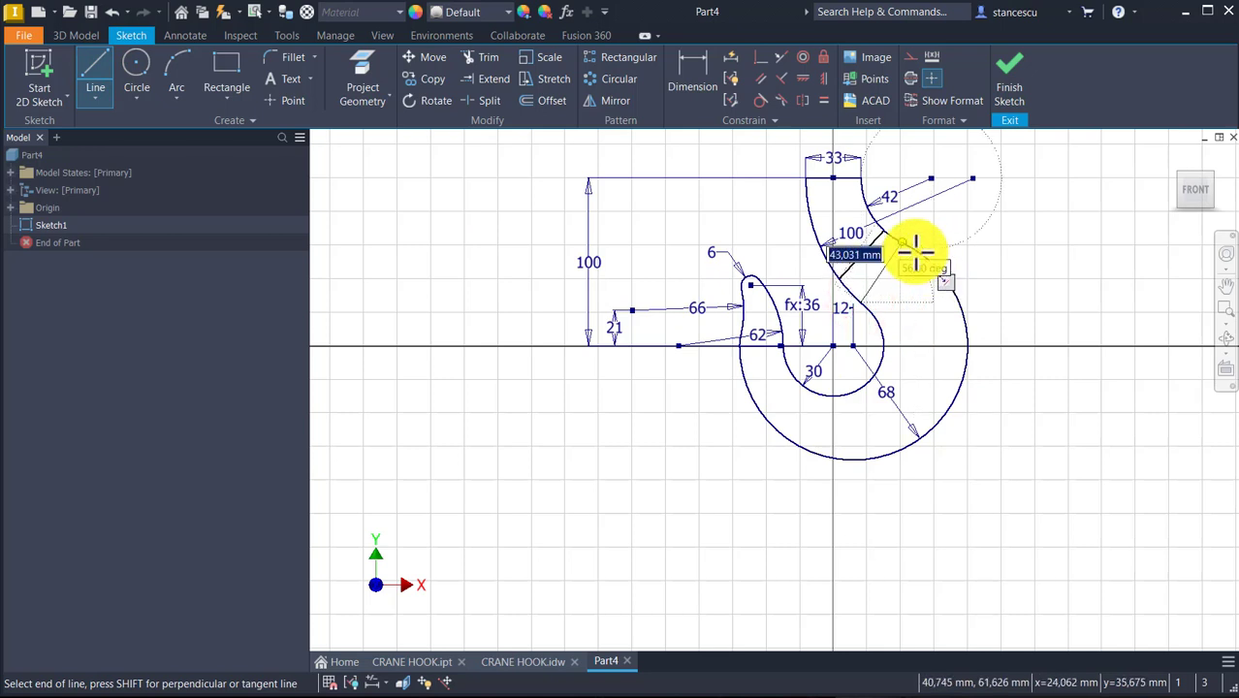
{"action": "left_click", "coordinate": [922, 255]}
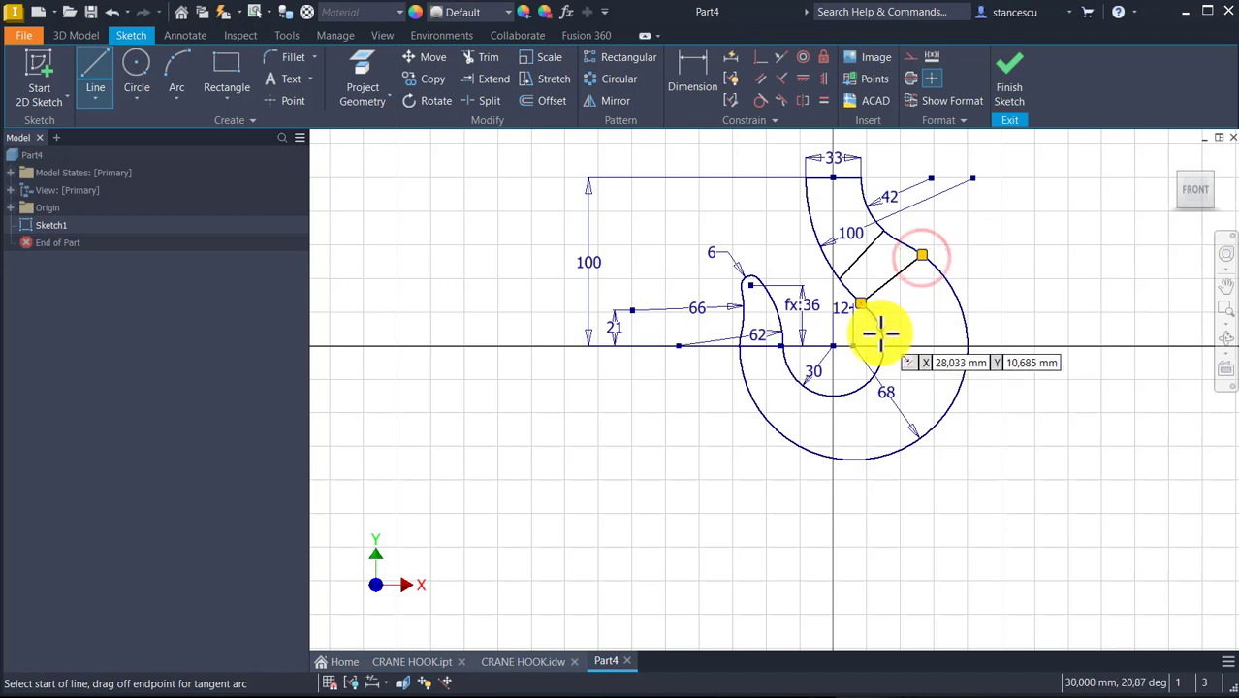
{"action": "left_click", "coordinate": [879, 328]}
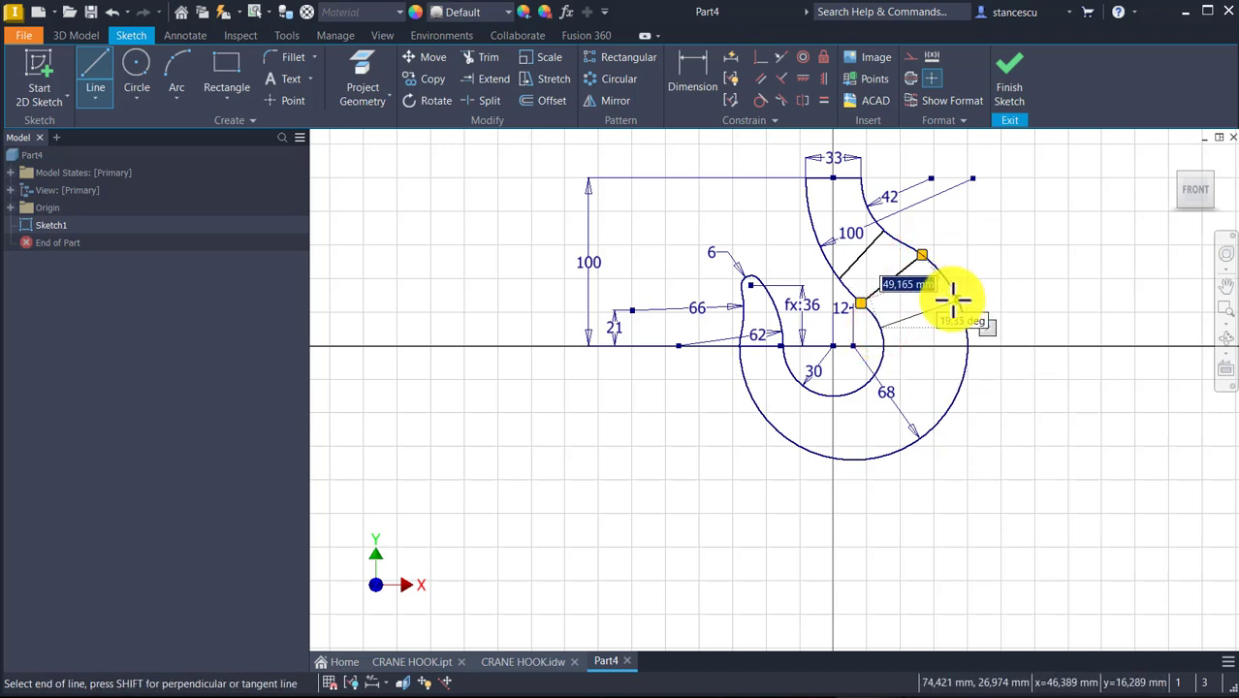
{"action": "left_click", "coordinate": [952, 298]}
- Draw a horizontal section line across the hook along the X axis and a slanted one below it, between the inner and outer arcs
{"action": "scroll", "coordinate": [950, 354], "scroll_direction": "up", "scroll_amount": 3}
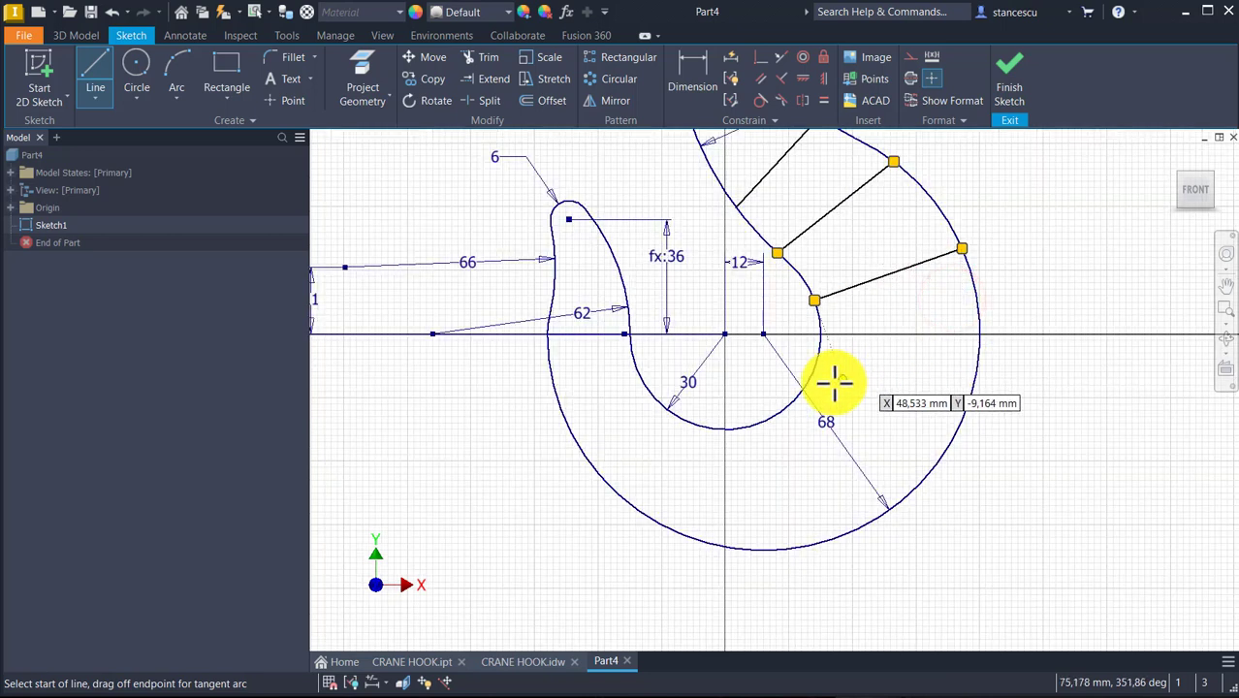
{"action": "left_click", "coordinate": [820, 336]}
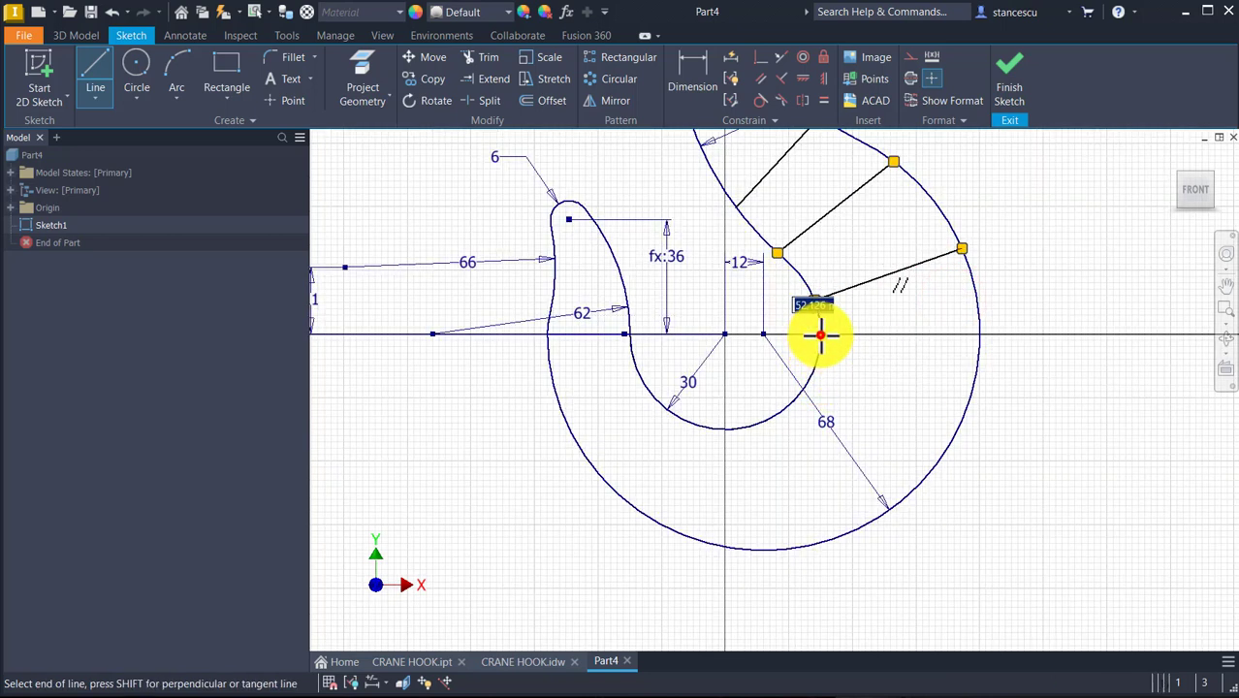
{"action": "left_click", "coordinate": [979, 336]}
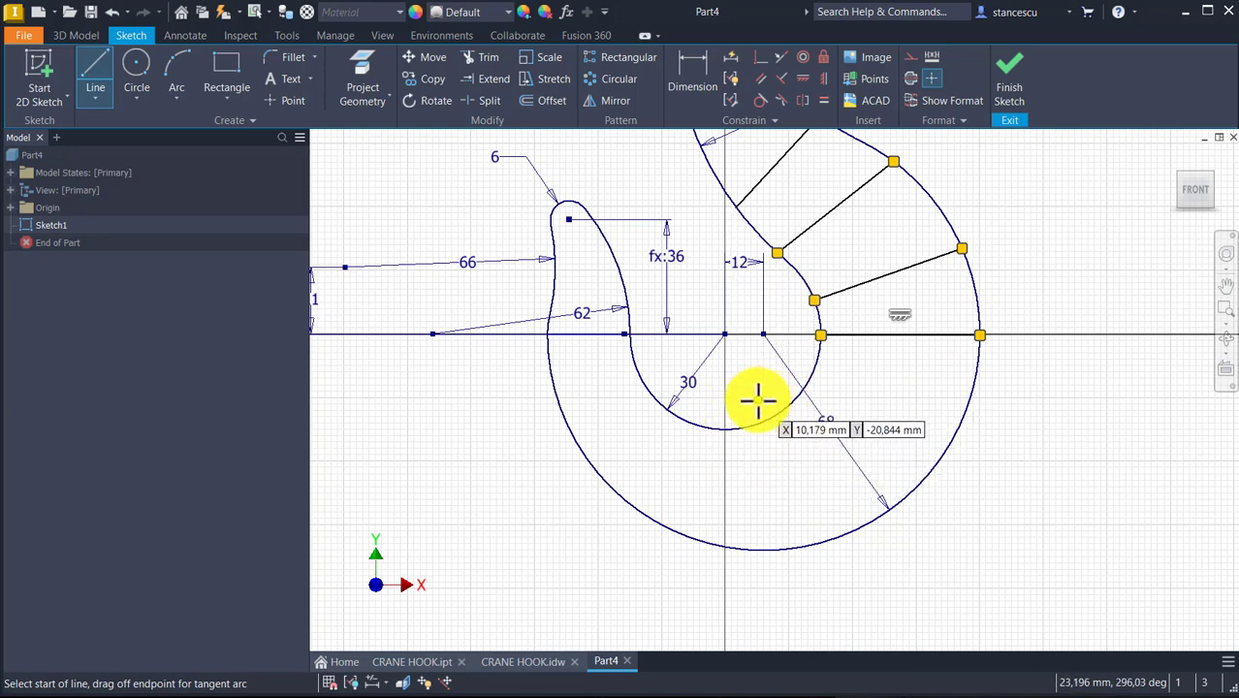
{"action": "left_click", "coordinate": [809, 381]}
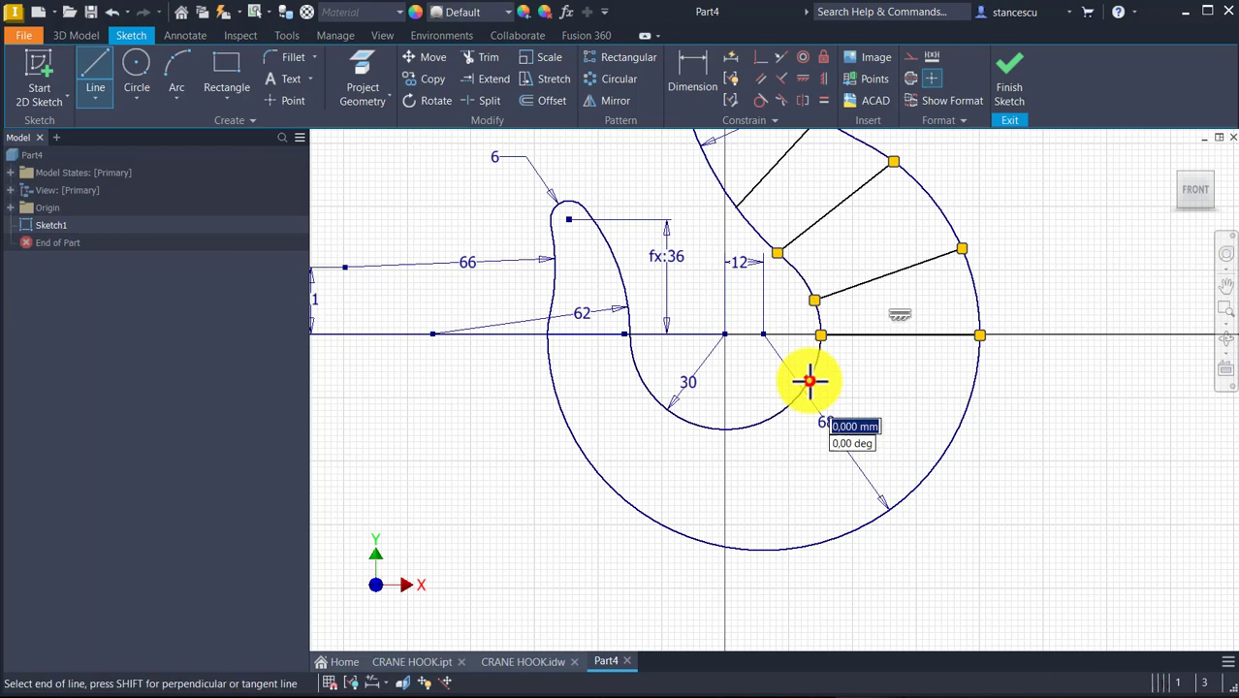
{"action": "double_click", "coordinate": [931, 470]}
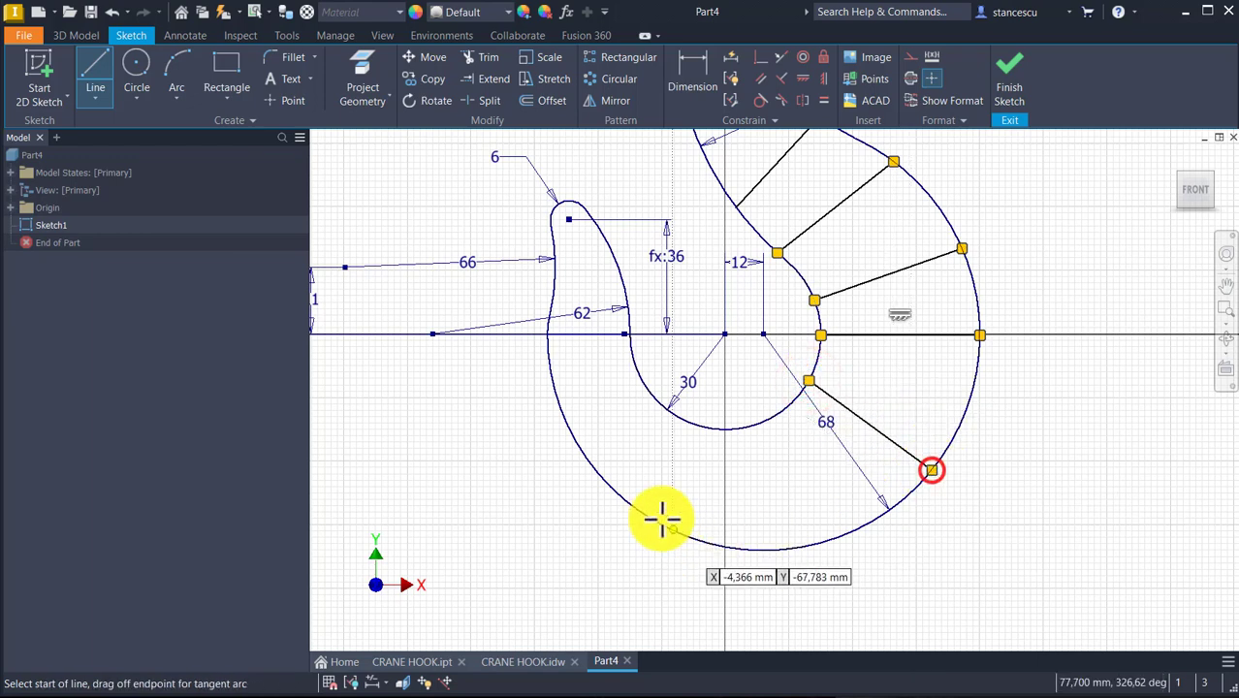
- Draw a vertical section line across the bottom of the hook and make it coincident with the inner 30 mm arc's centre
{"action": "left_click", "coordinate": [747, 430]}
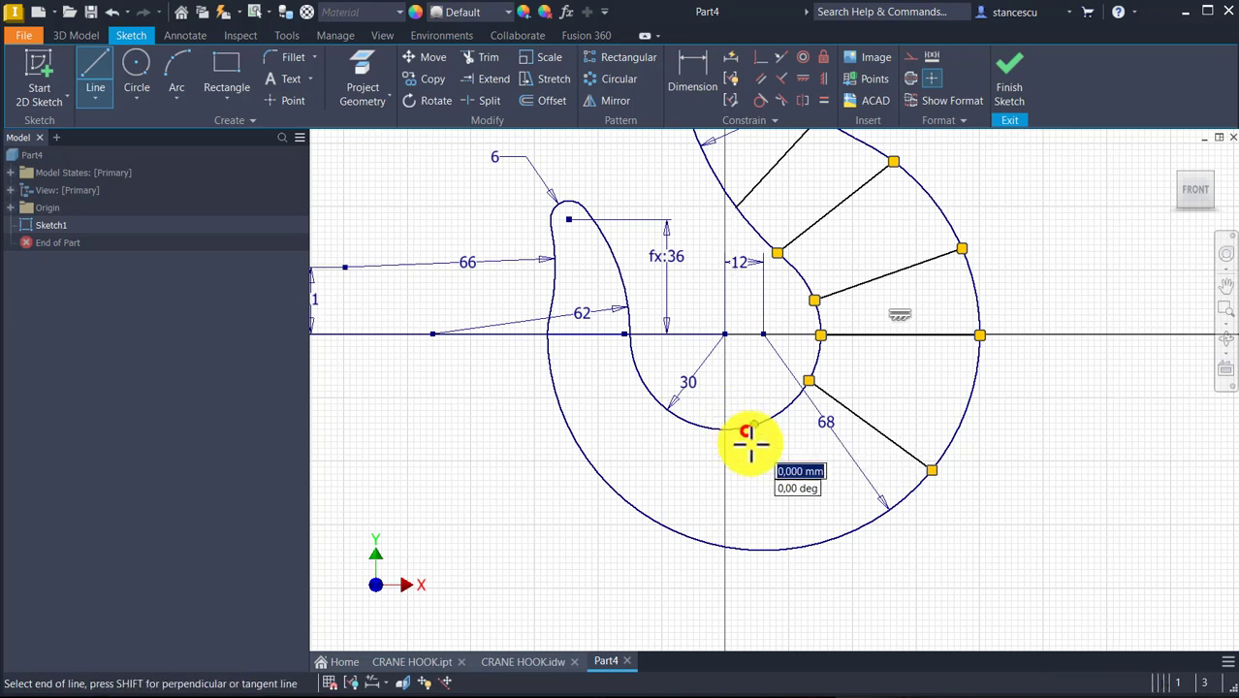
{"action": "double_click", "coordinate": [755, 552]}
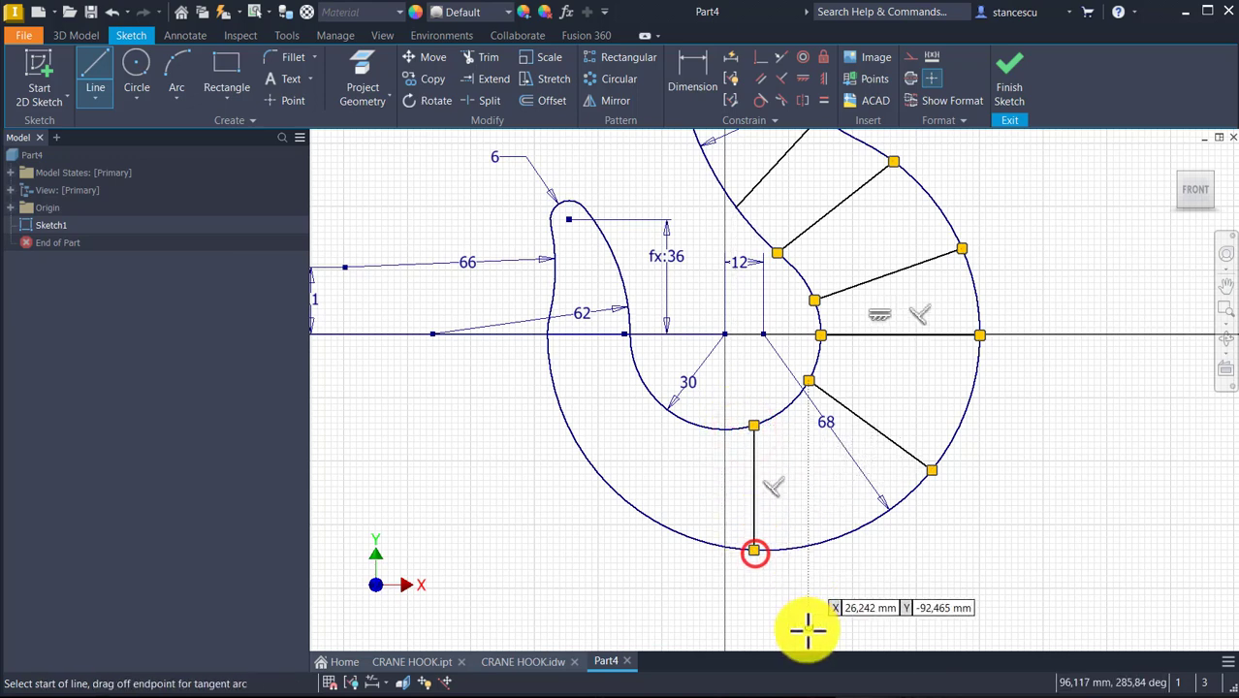
{"action": "left_click", "coordinate": [764, 58]}
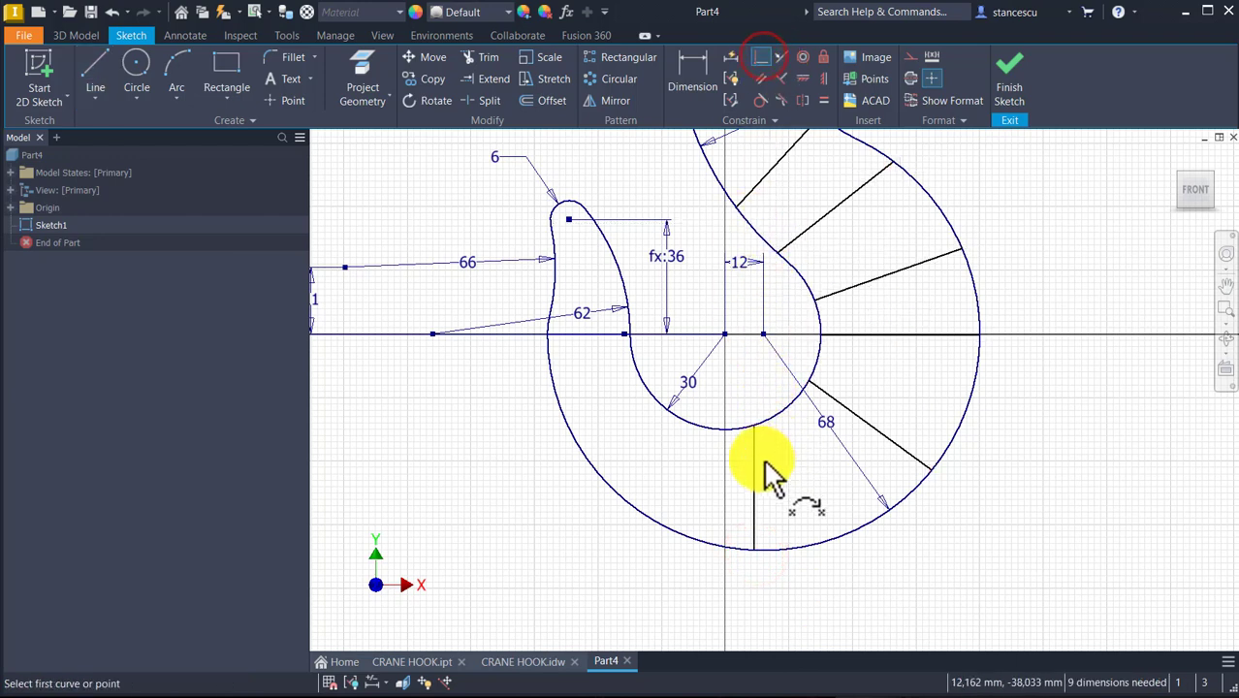
{"action": "left_click", "coordinate": [725, 335]}
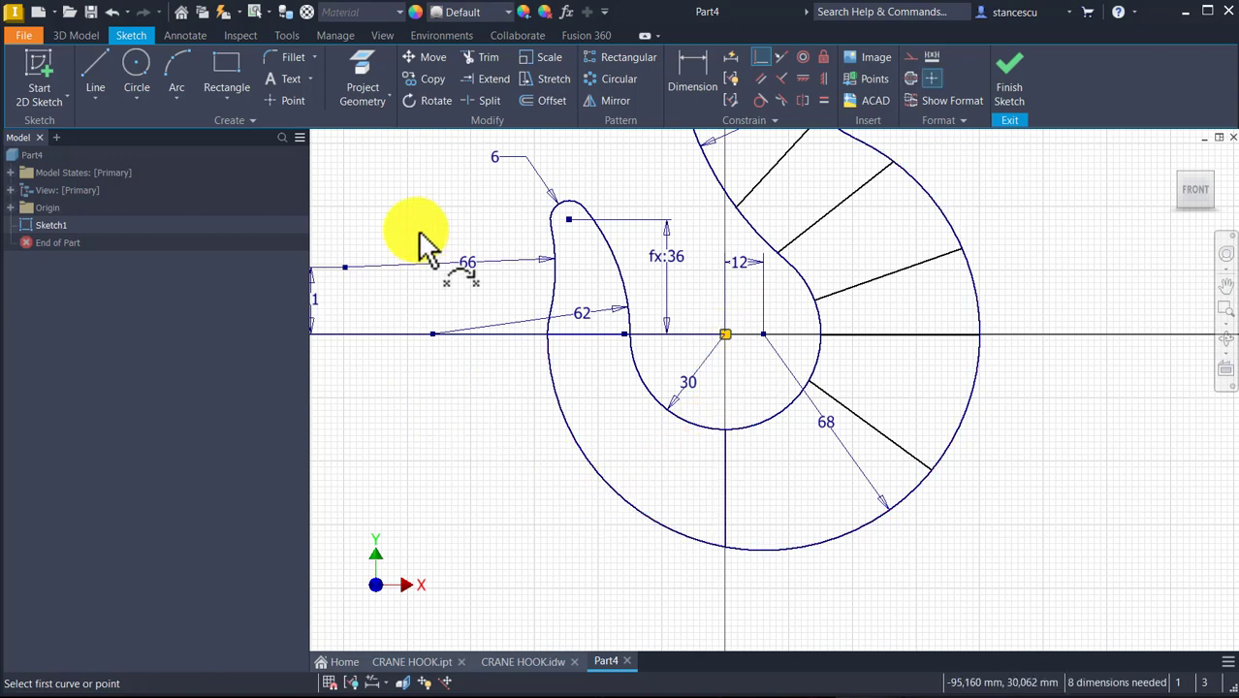
- Draw a section line across the hook's lower-left part and make it coincident with the inner 30 mm arc's centre
{"action": "left_click", "coordinate": [96, 80]}
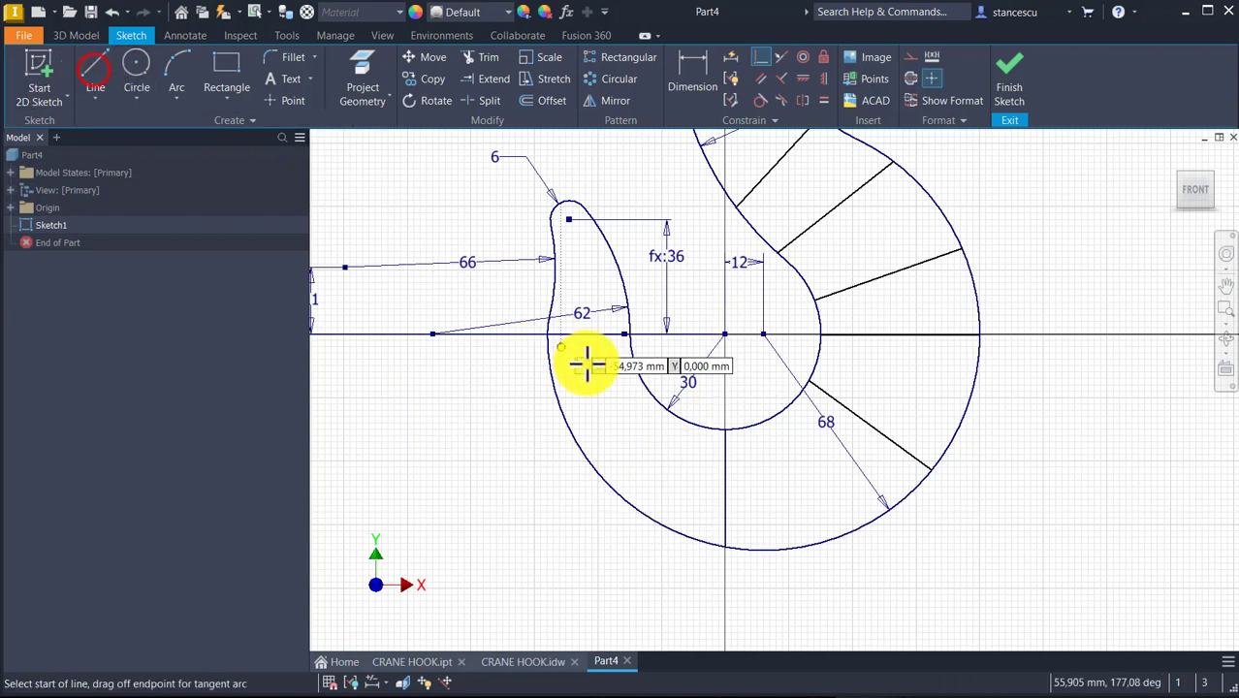
{"action": "left_click", "coordinate": [562, 416]}
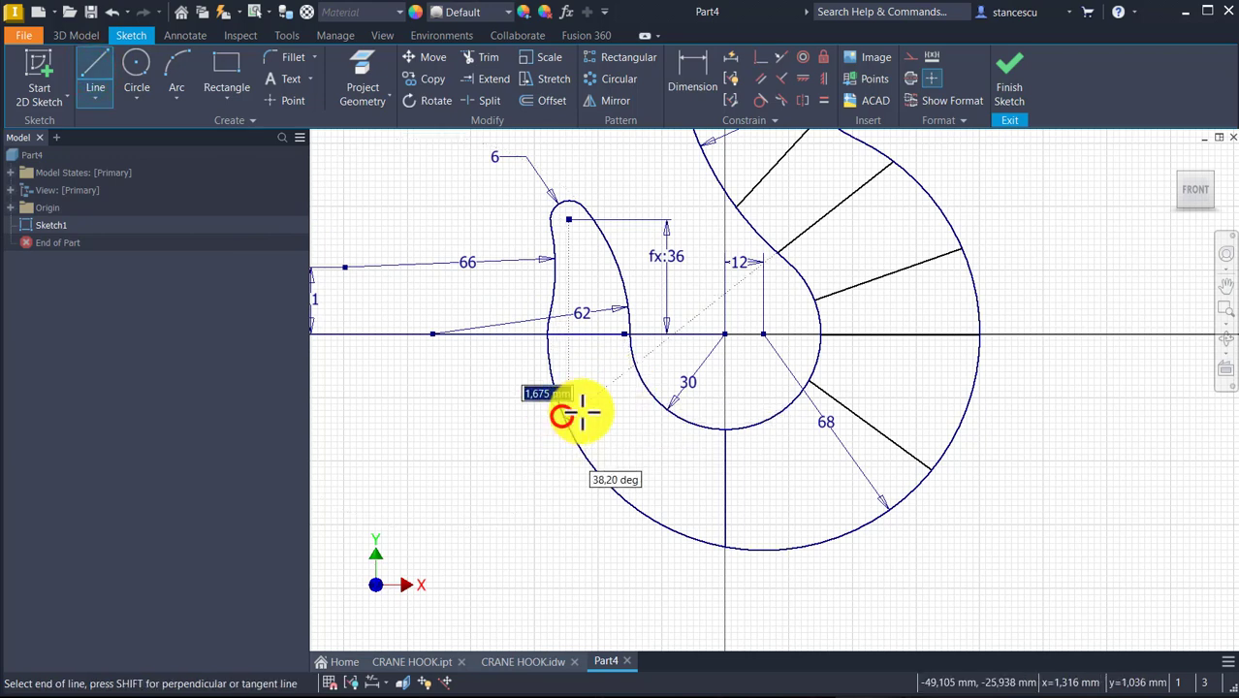
{"action": "double_click", "coordinate": [642, 380]}
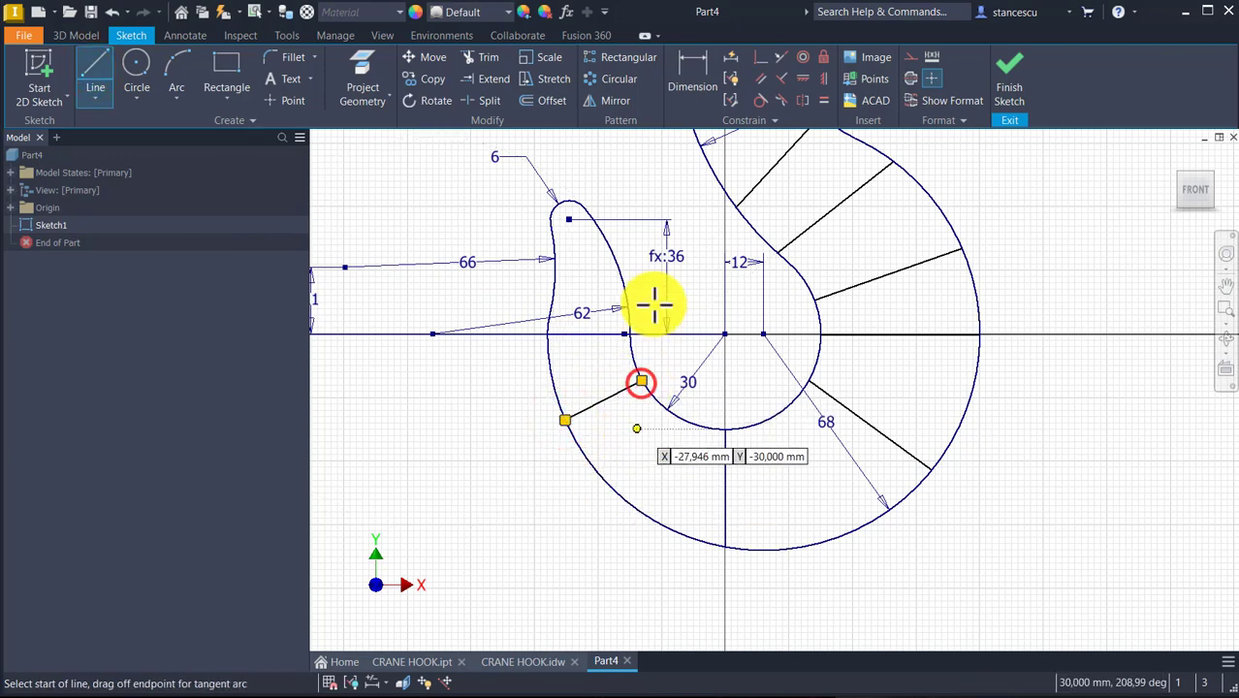
{"action": "left_click", "coordinate": [761, 57]}
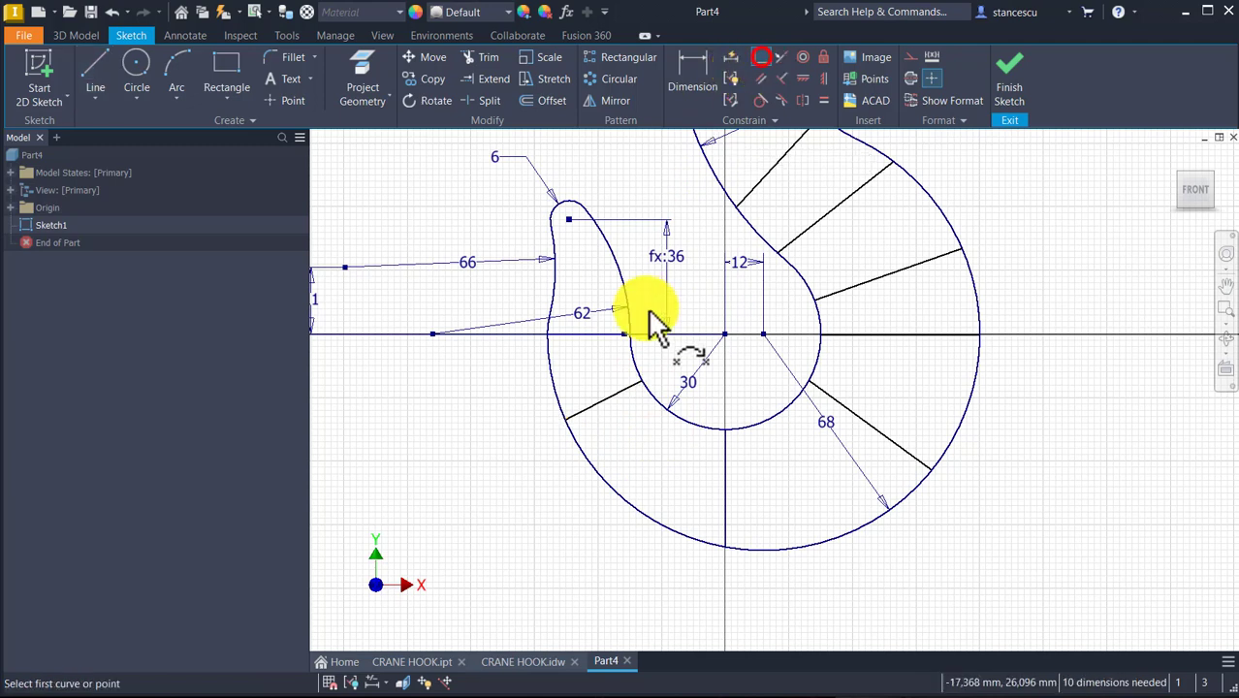
{"action": "left_click", "coordinate": [591, 405]}
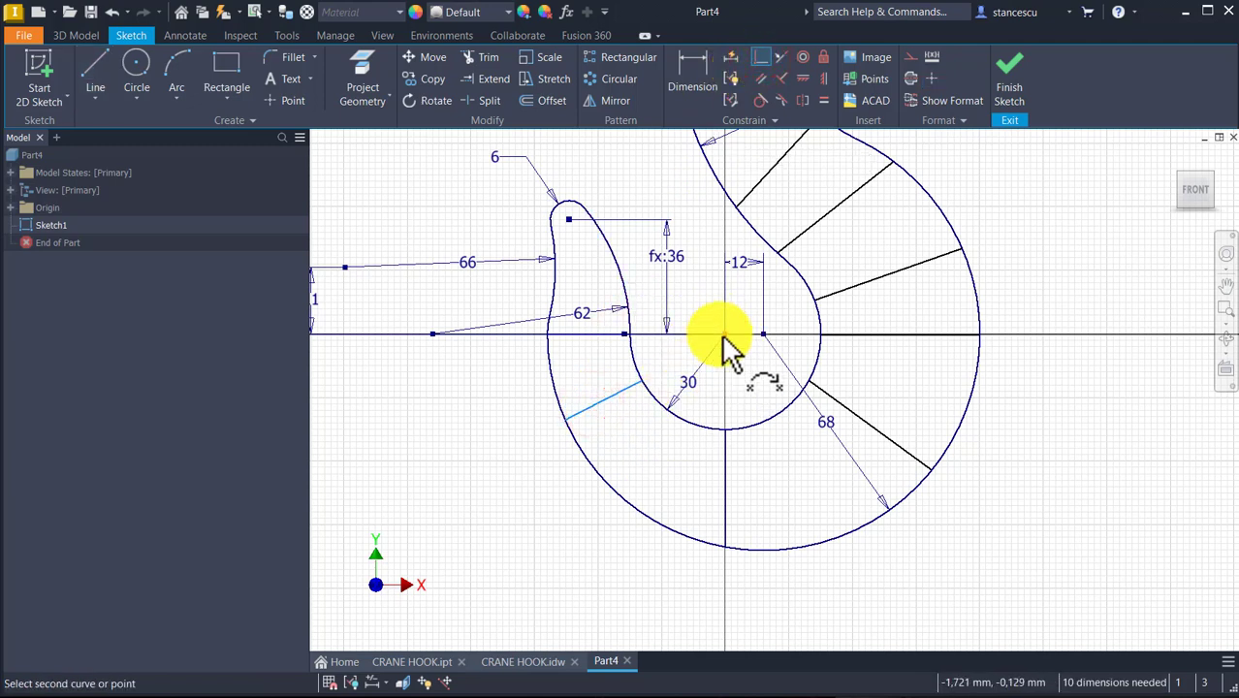
- Make the section lines directly below and above the horizontal one coincident with the outer 68 mm arc's centre
{"action": "left_click", "coordinate": [845, 404]}
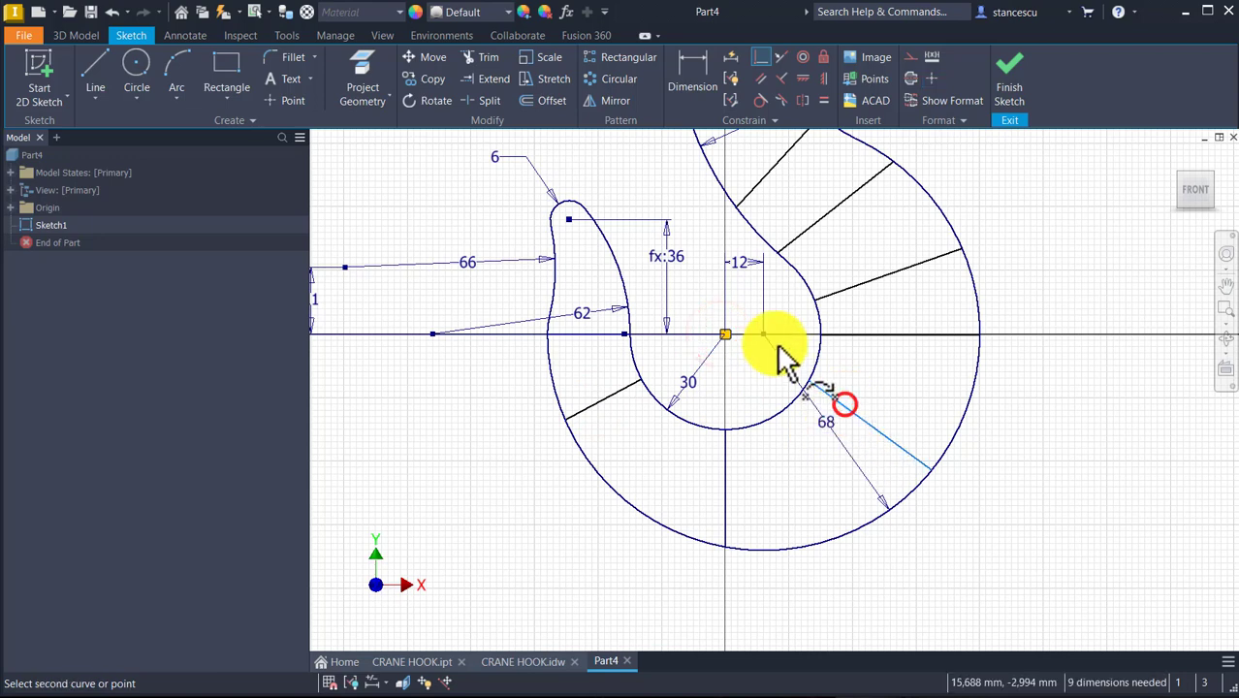
{"action": "left_click", "coordinate": [768, 334]}
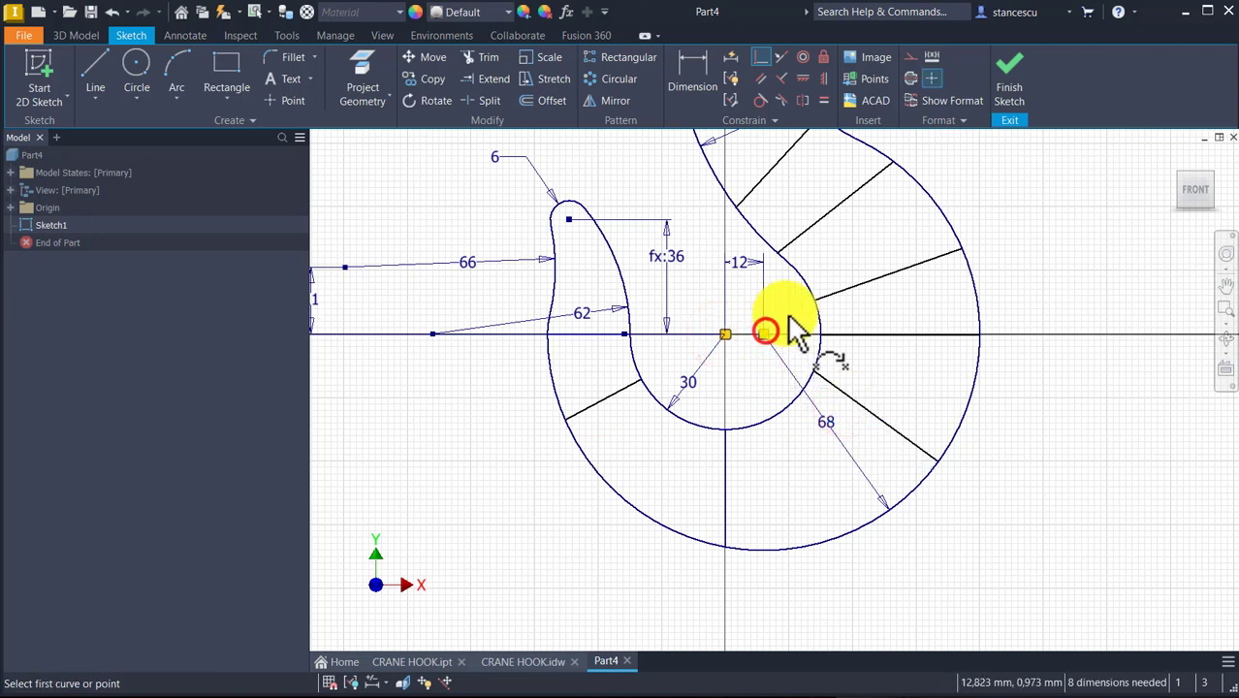
{"action": "left_click", "coordinate": [826, 294]}
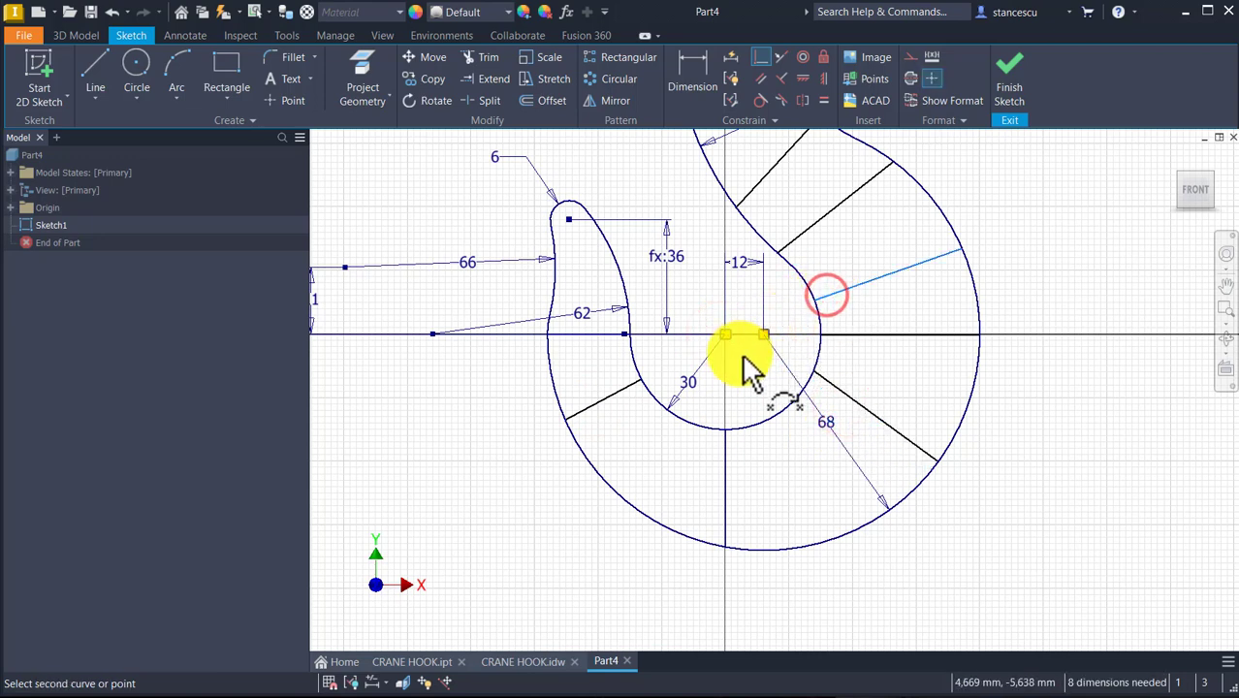
{"action": "left_click", "coordinate": [769, 335]}
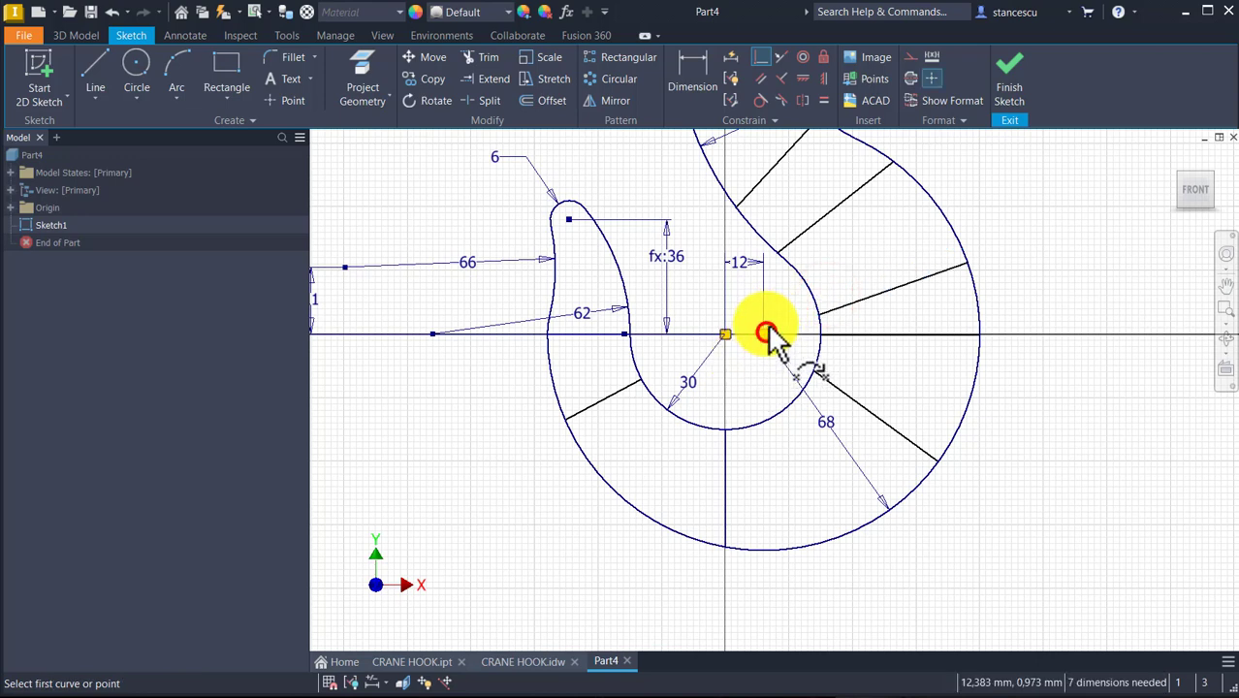
- Make the second section line above the horizontal one coincident with the outer 68 mm arc's centre and extend it to the inner arc
{"action": "left_click", "coordinate": [832, 217]}
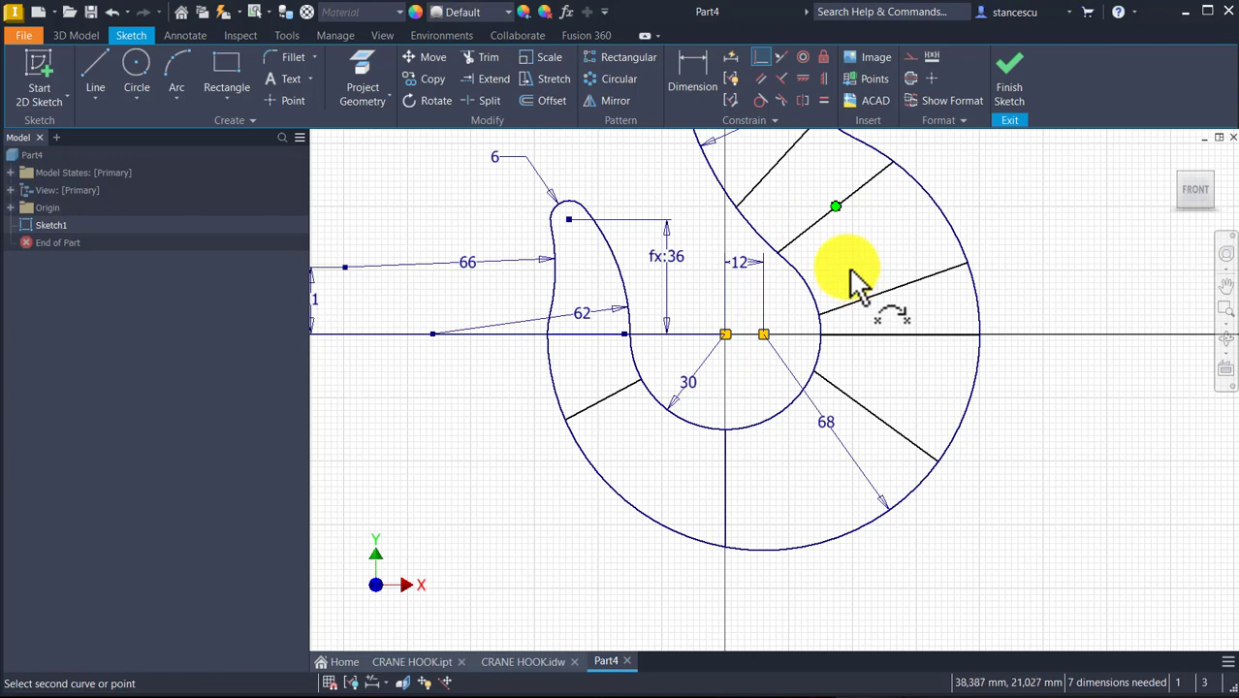
{"action": "key", "text": "Escape"}
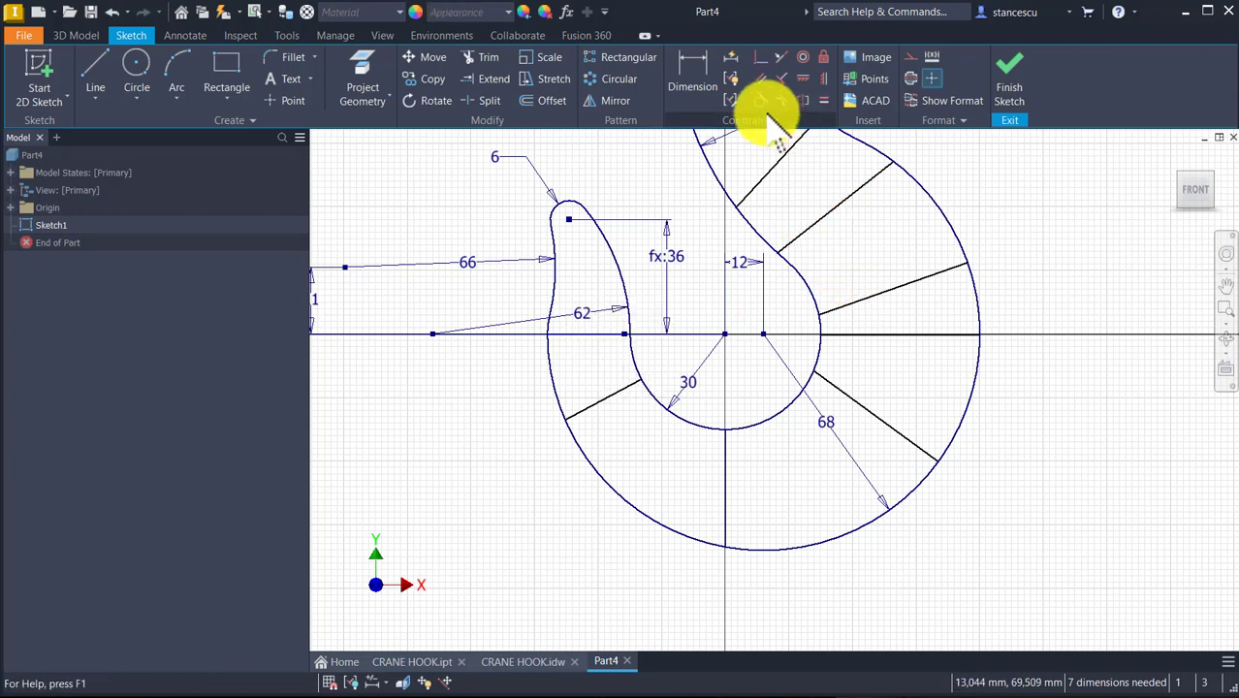
{"action": "left_click", "coordinate": [761, 56]}
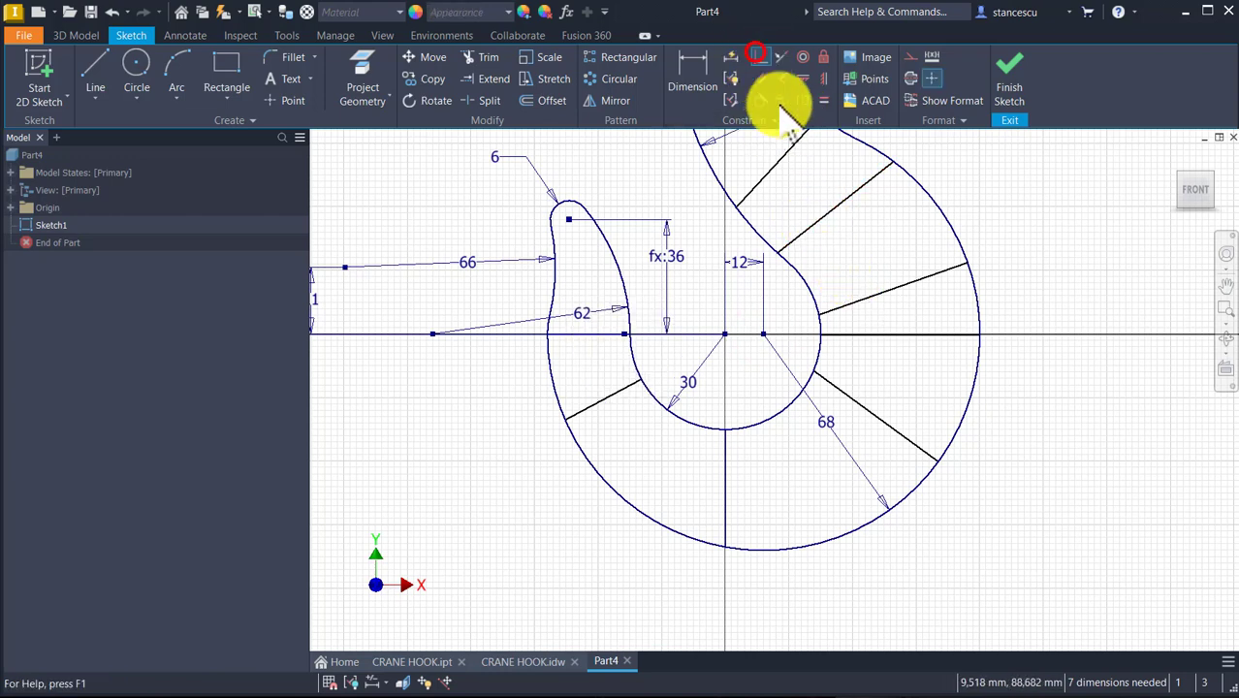
{"action": "left_click", "coordinate": [834, 212]}
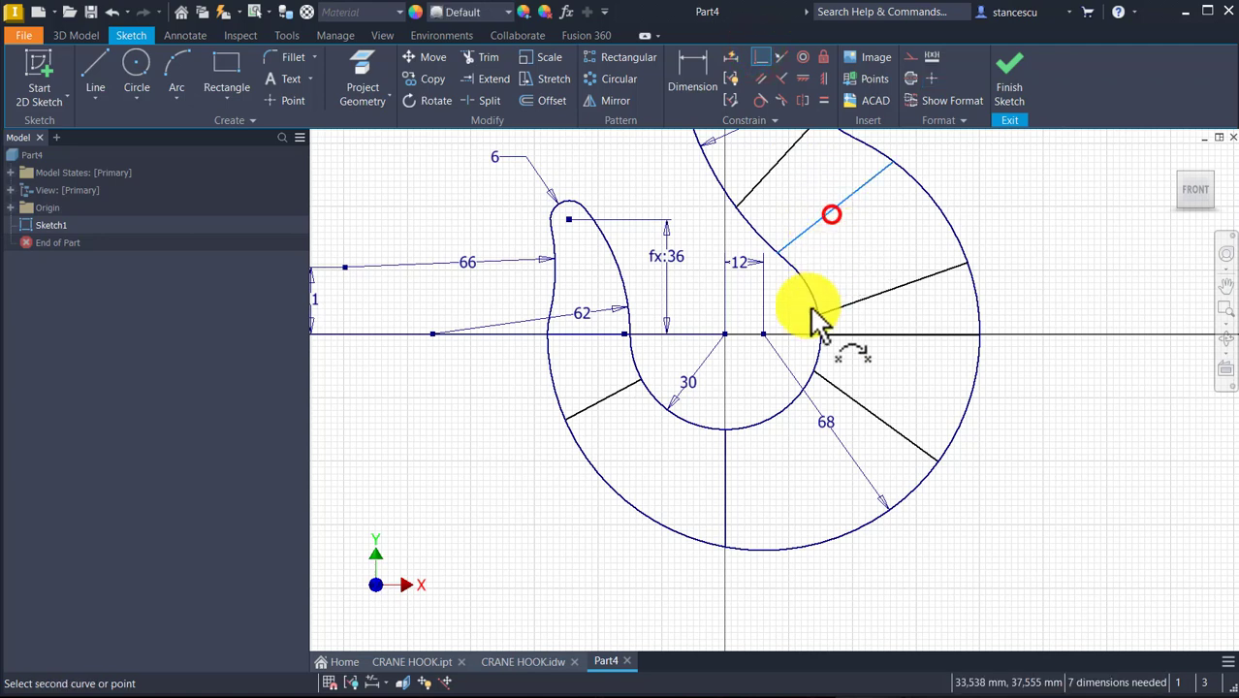
{"action": "left_click", "coordinate": [763, 330]}
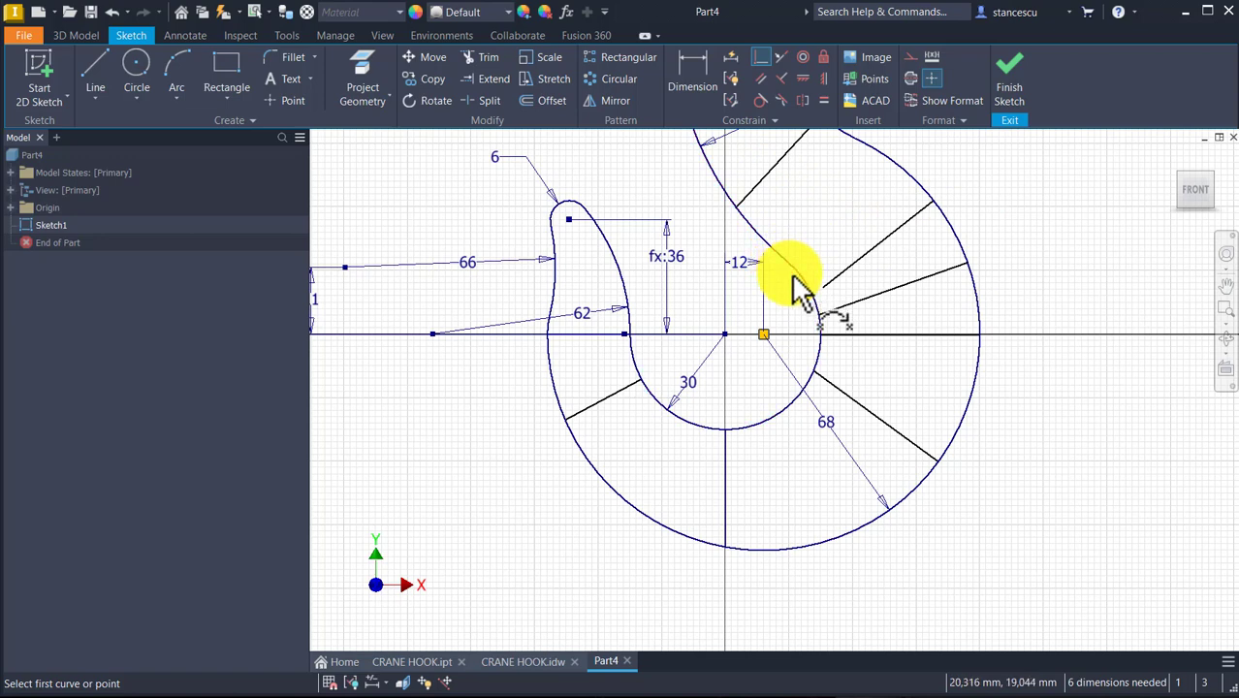
{"action": "left_click", "coordinate": [478, 77]}
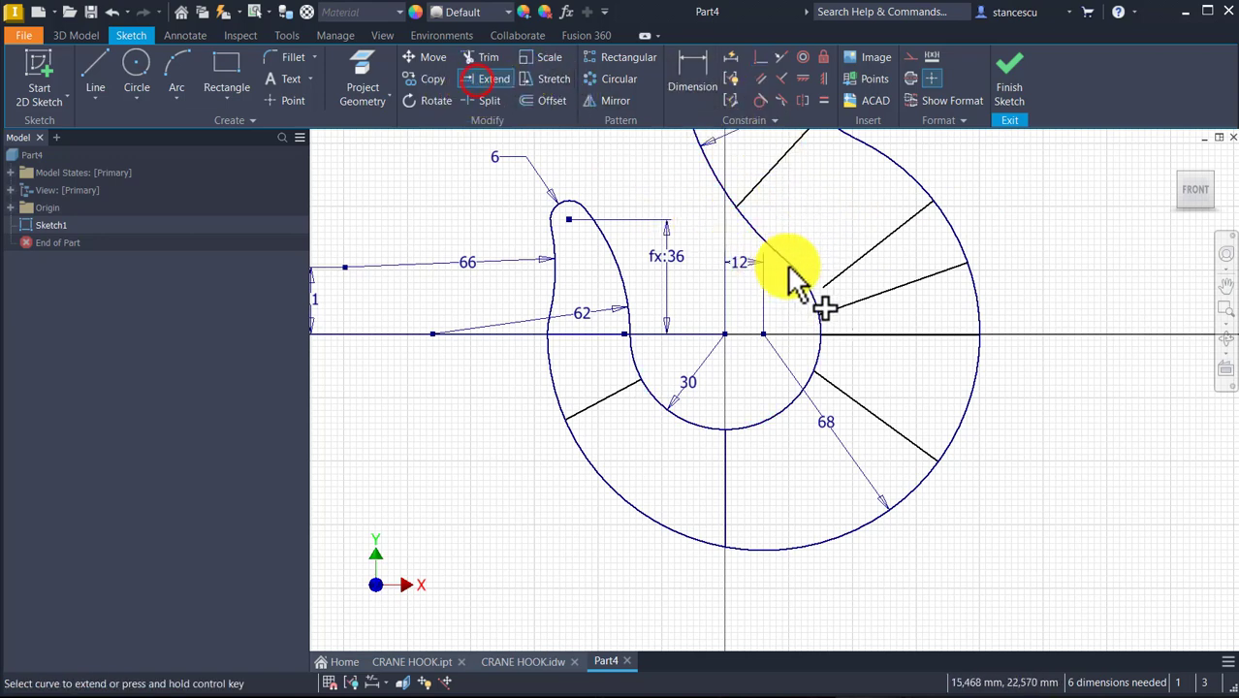
{"action": "left_click", "coordinate": [837, 278]}
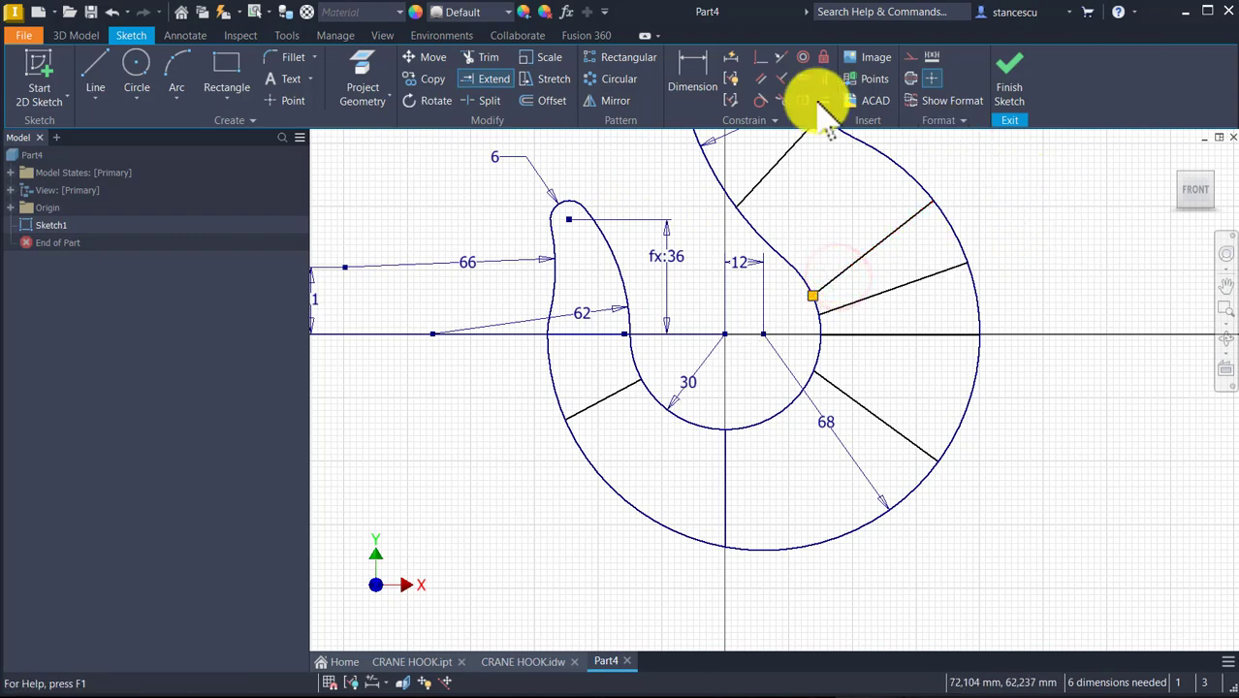
- Dimension the angle between the uppermost slanted section line and the horizontal line closing the shank's top at 40°
{"action": "left_click", "coordinate": [691, 78]}
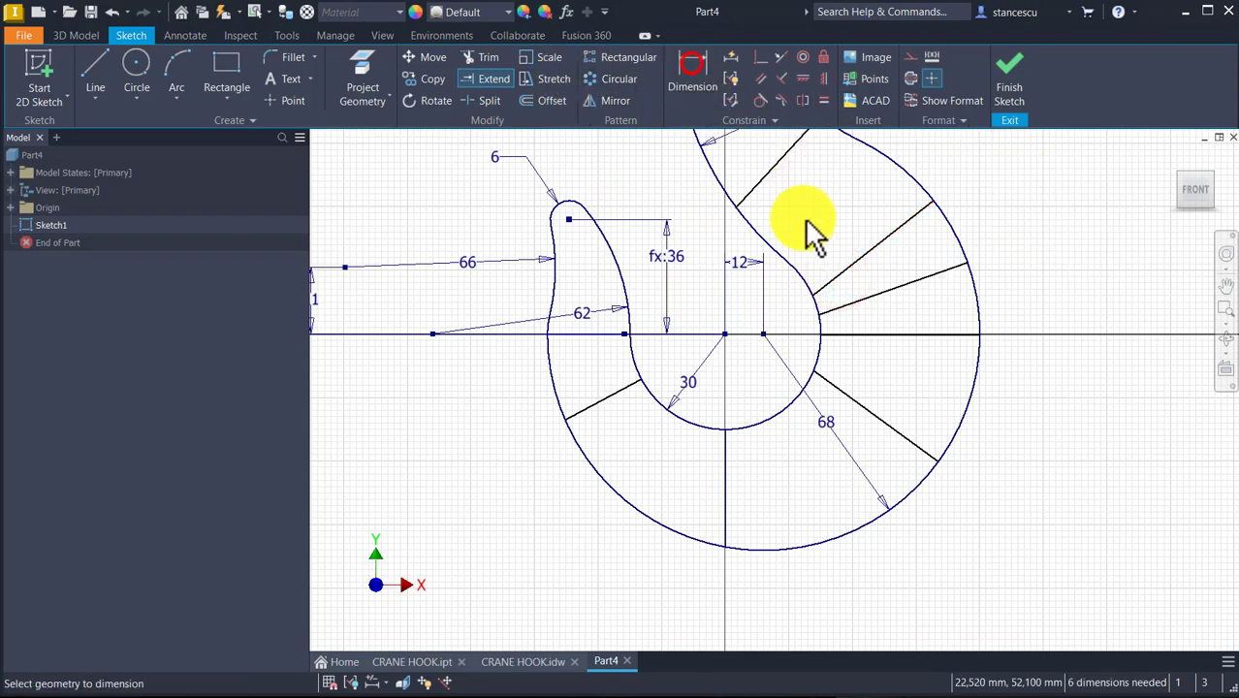
{"action": "middle_click_drag", "start_coordinate": [805, 218], "coordinate": [861, 360]}
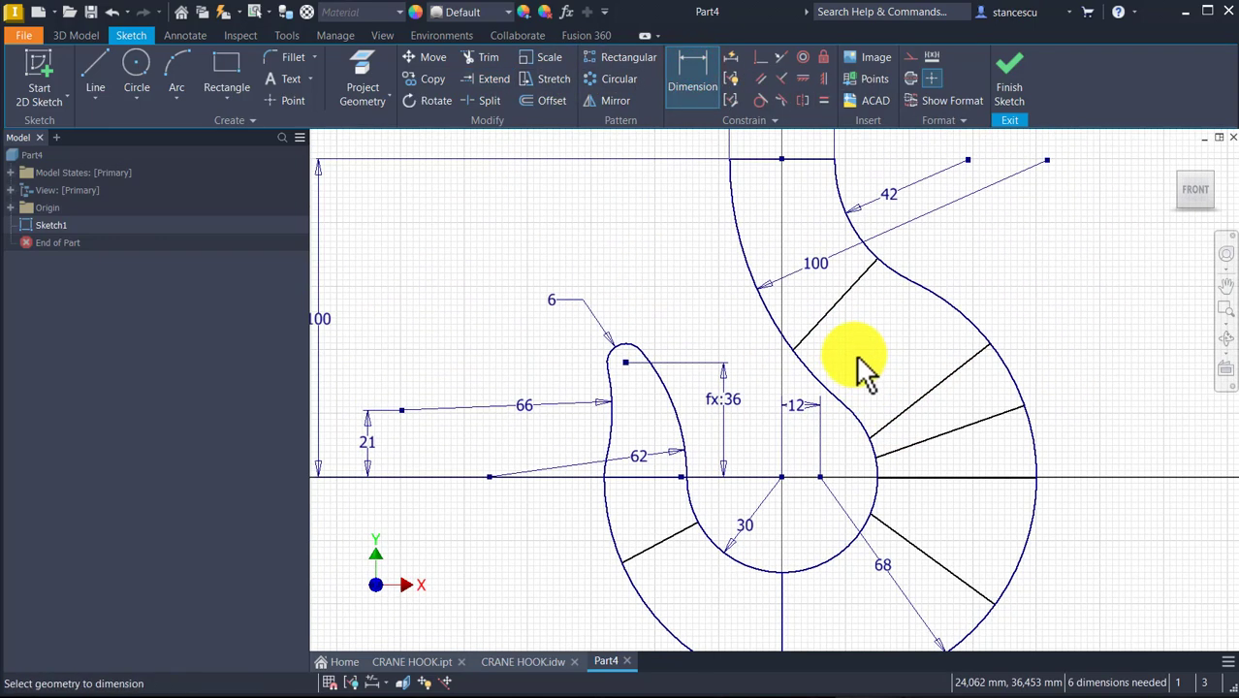
{"action": "left_click", "coordinate": [822, 318]}
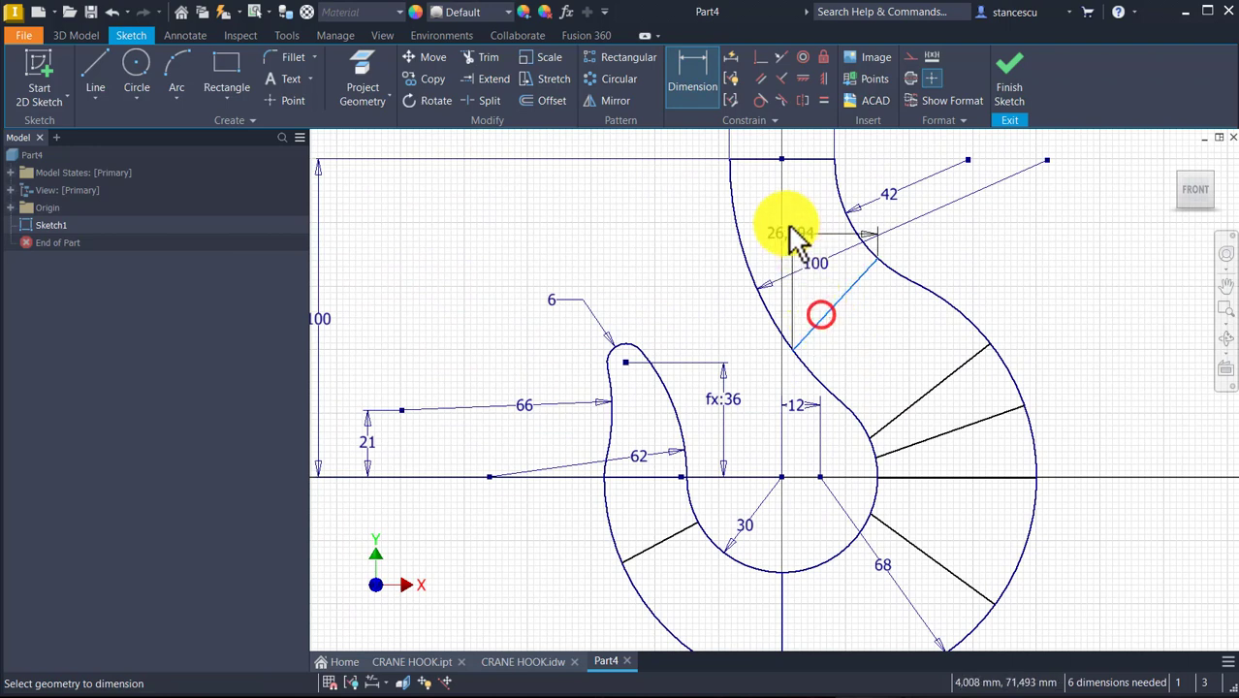
{"action": "left_click", "coordinate": [743, 159]}
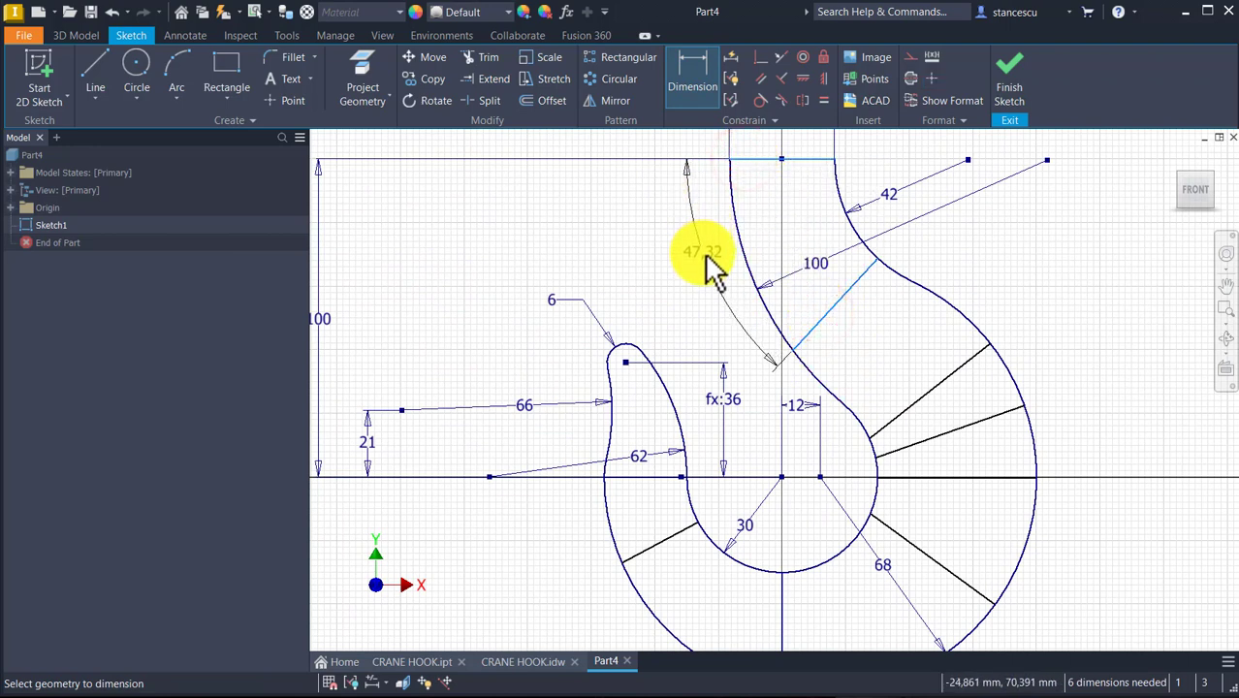
{"action": "left_click", "coordinate": [706, 260]}
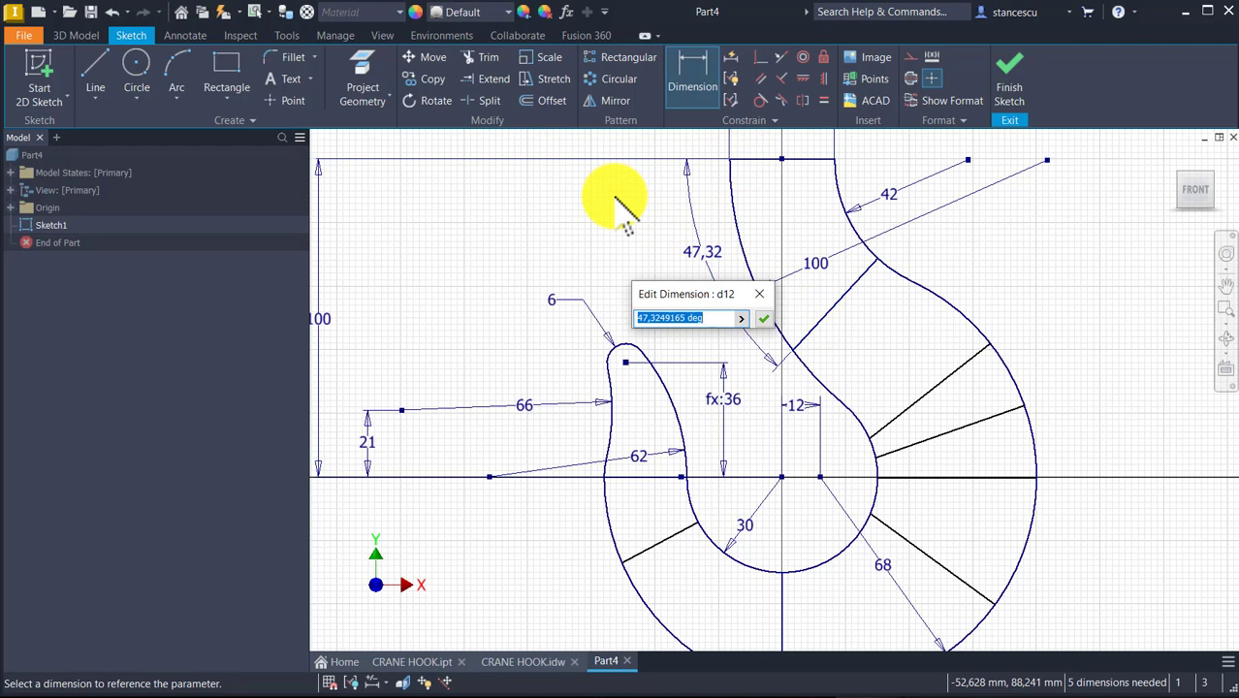
{"action": "key", "text": "Return"}
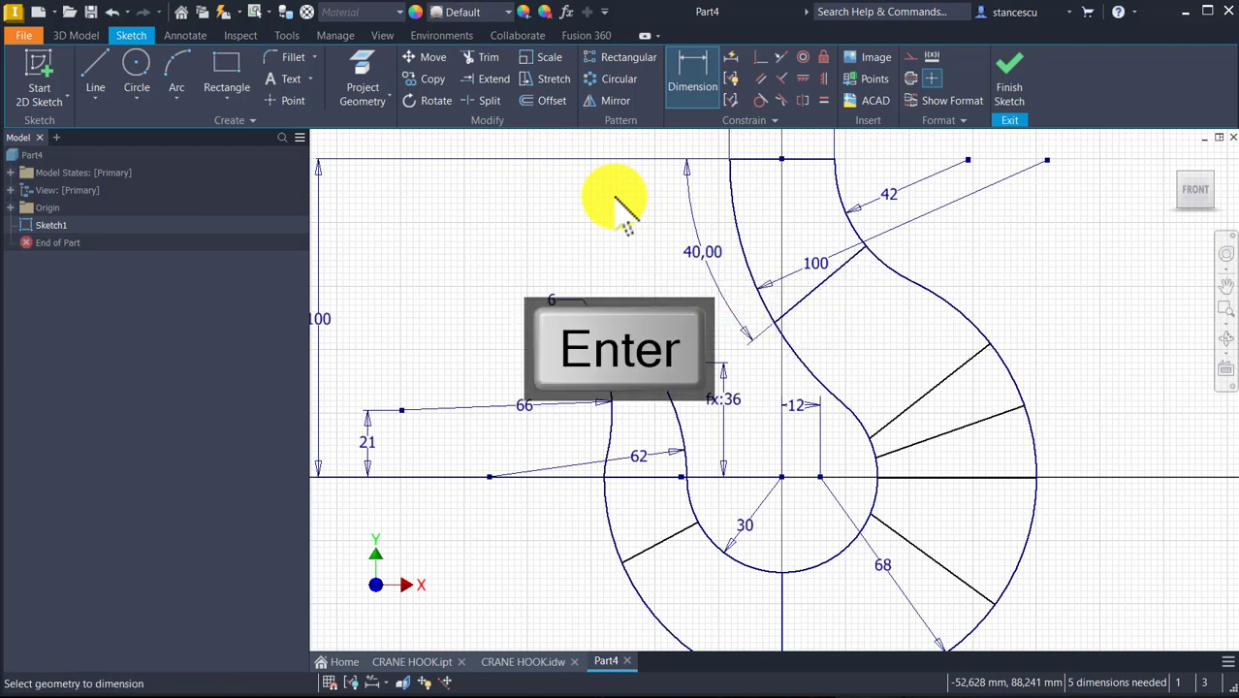
- Dimension the angles from the horizontal section line to the first line above it, and from that line to the second, at 25° each
{"action": "left_click", "coordinate": [1003, 476]}
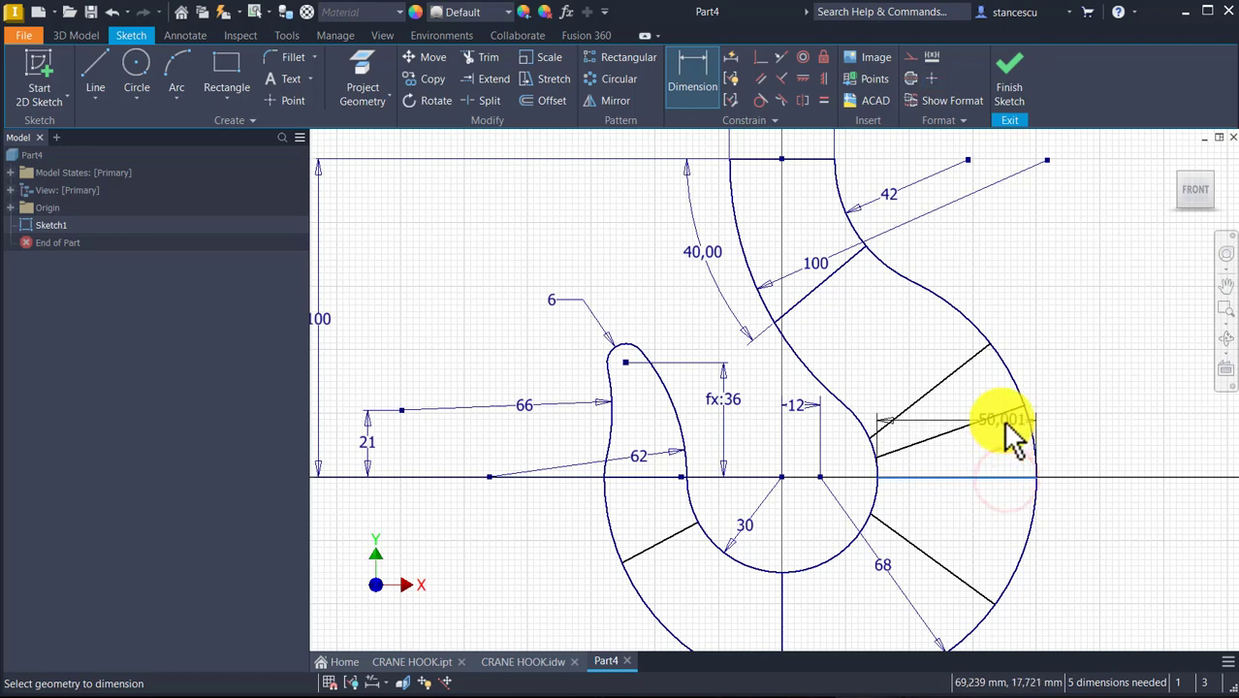
{"action": "left_click", "coordinate": [1008, 415]}
{"action": "left_click", "coordinate": [1067, 424]}
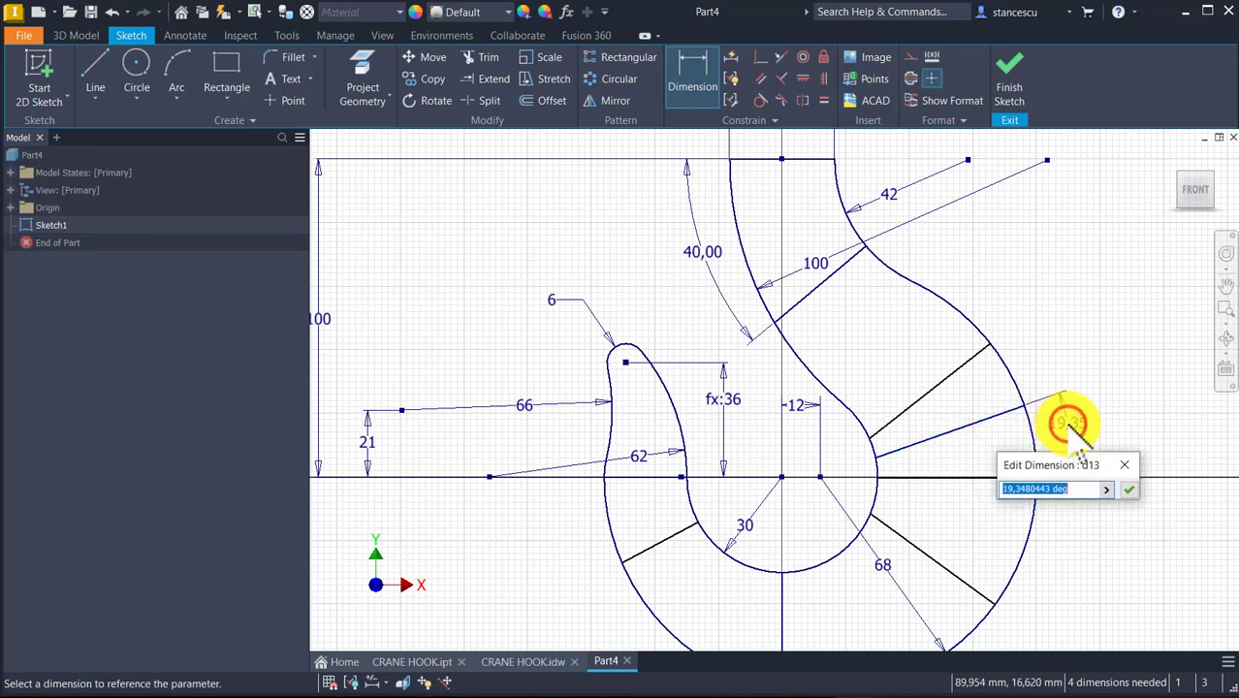
{"action": "key", "text": "Return"}
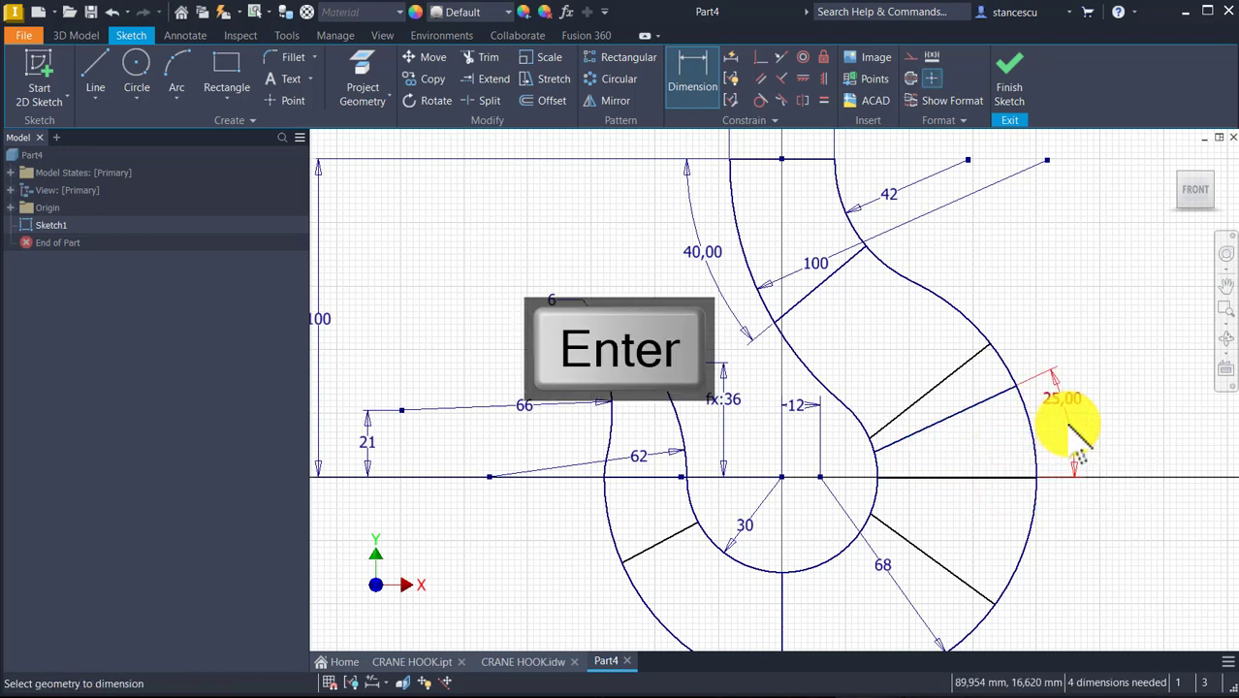
{"action": "left_click", "coordinate": [981, 402]}
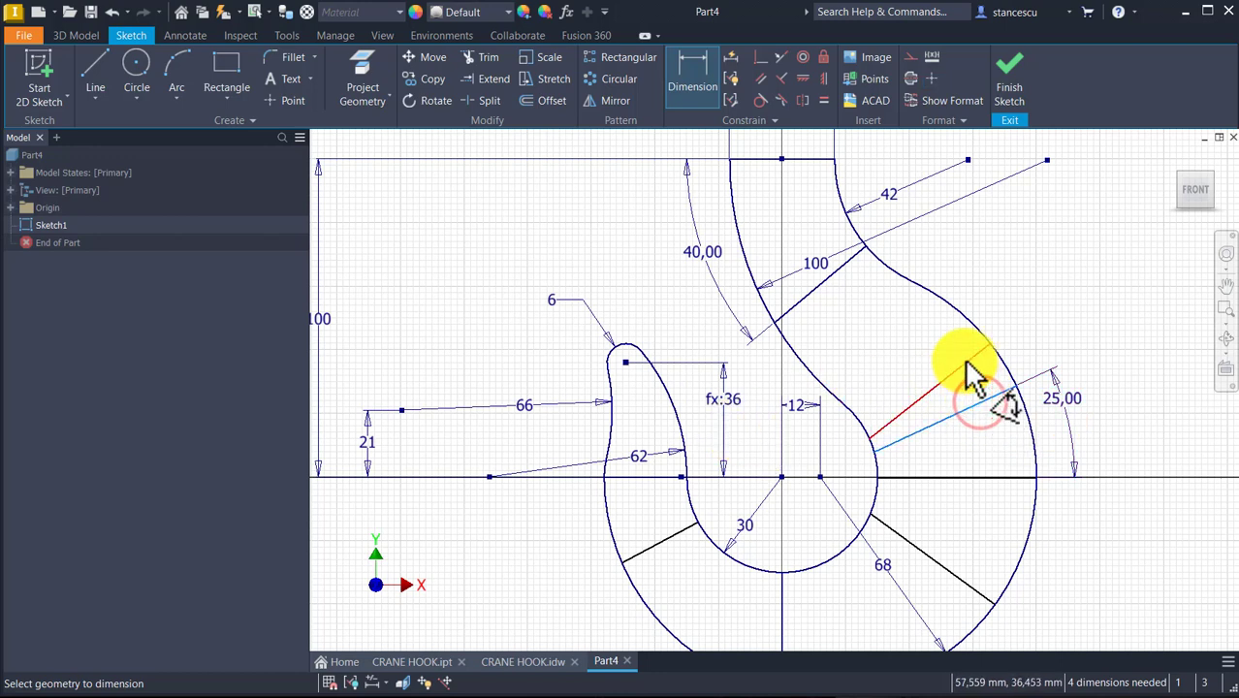
{"action": "left_click", "coordinate": [964, 362]}
{"action": "left_click", "coordinate": [1034, 330]}
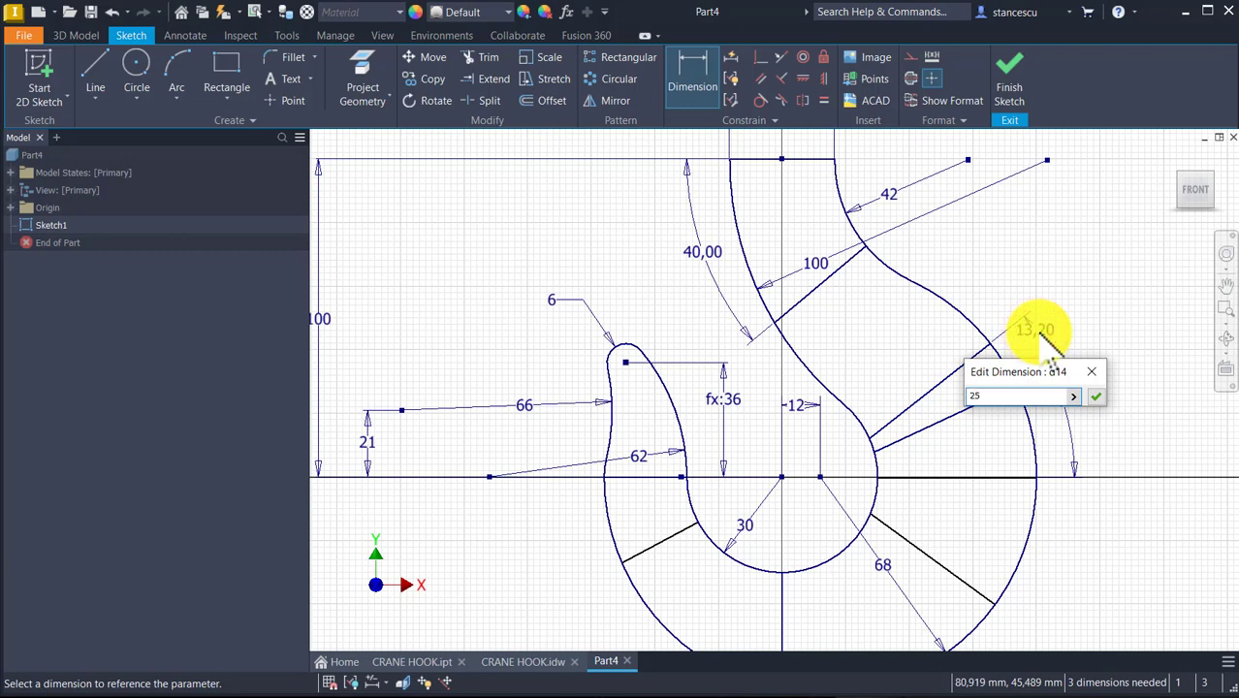
{"action": "key", "text": "Return"}
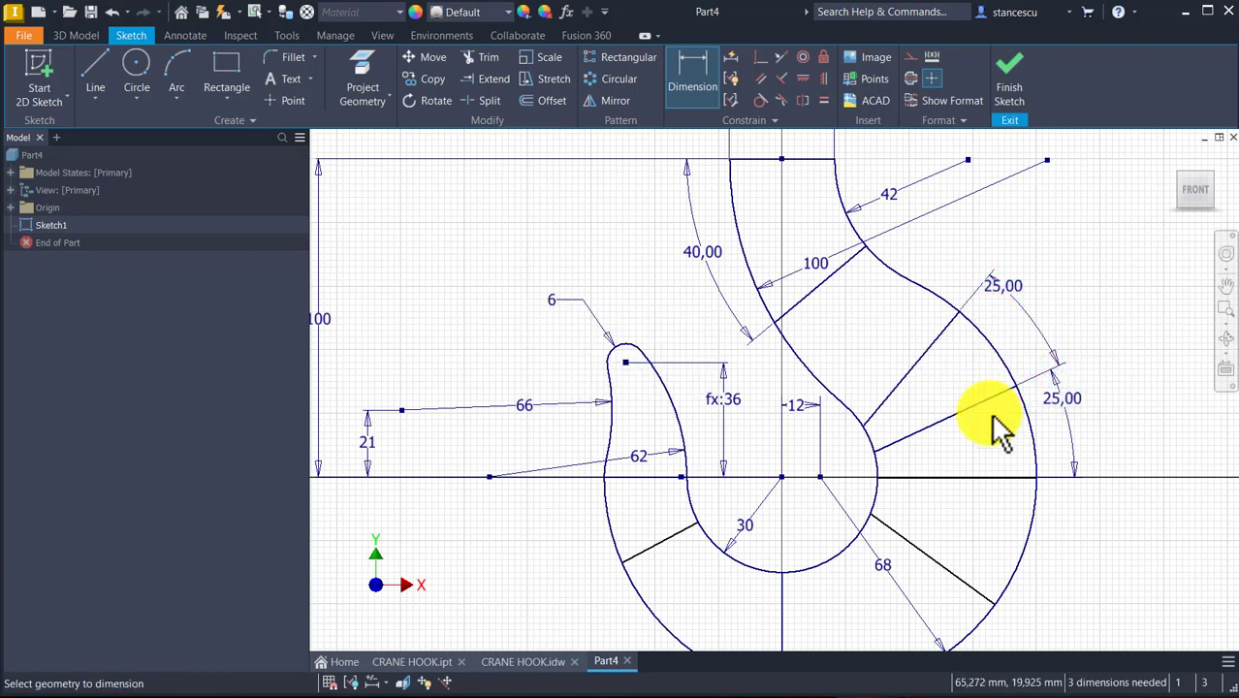
- Make the horizontal section line on the hook's thick side coincident with the inner 30 mm arc's centre
{"action": "mouse_move", "coordinate": [995, 428]}
{"action": "middle_mouse_down"}
{"action": "mouse_move", "coordinate": [1018, 171]}
{"action": "mouse_move", "coordinate": [1025, 201]}
{"action": "middle_mouse_up"}
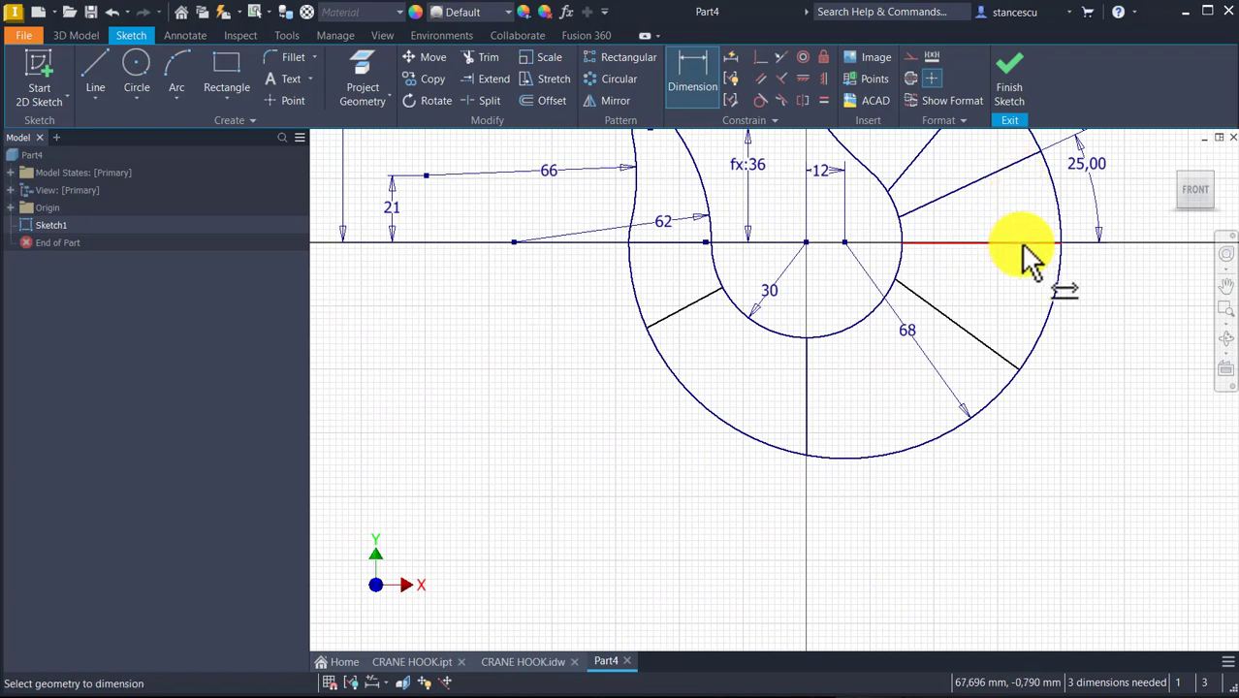
{"action": "left_click", "coordinate": [764, 59]}
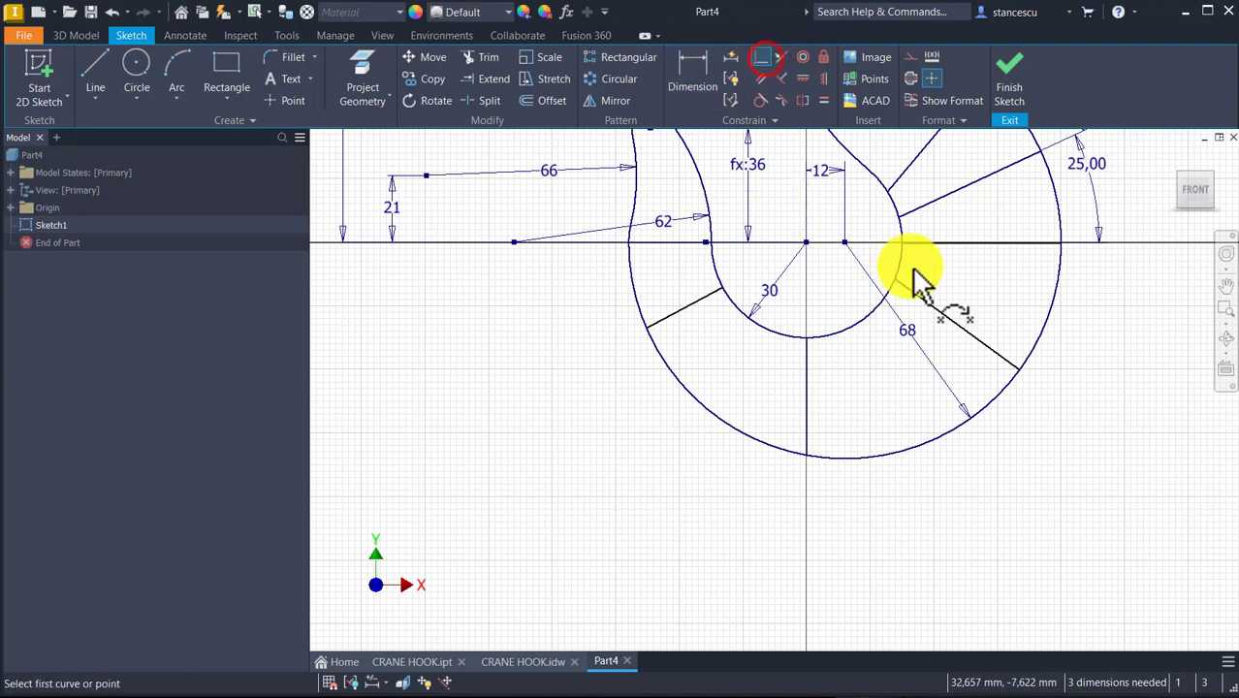
{"action": "left_click", "coordinate": [1004, 243]}
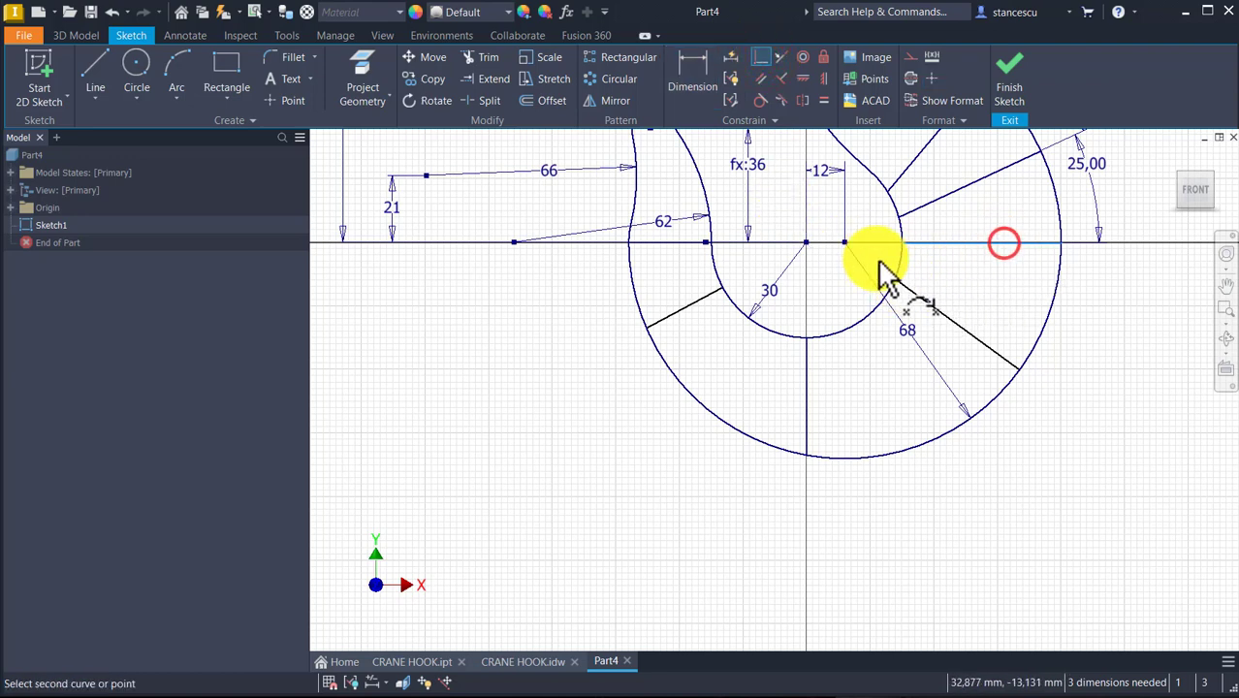
{"action": "left_click", "coordinate": [808, 242]}
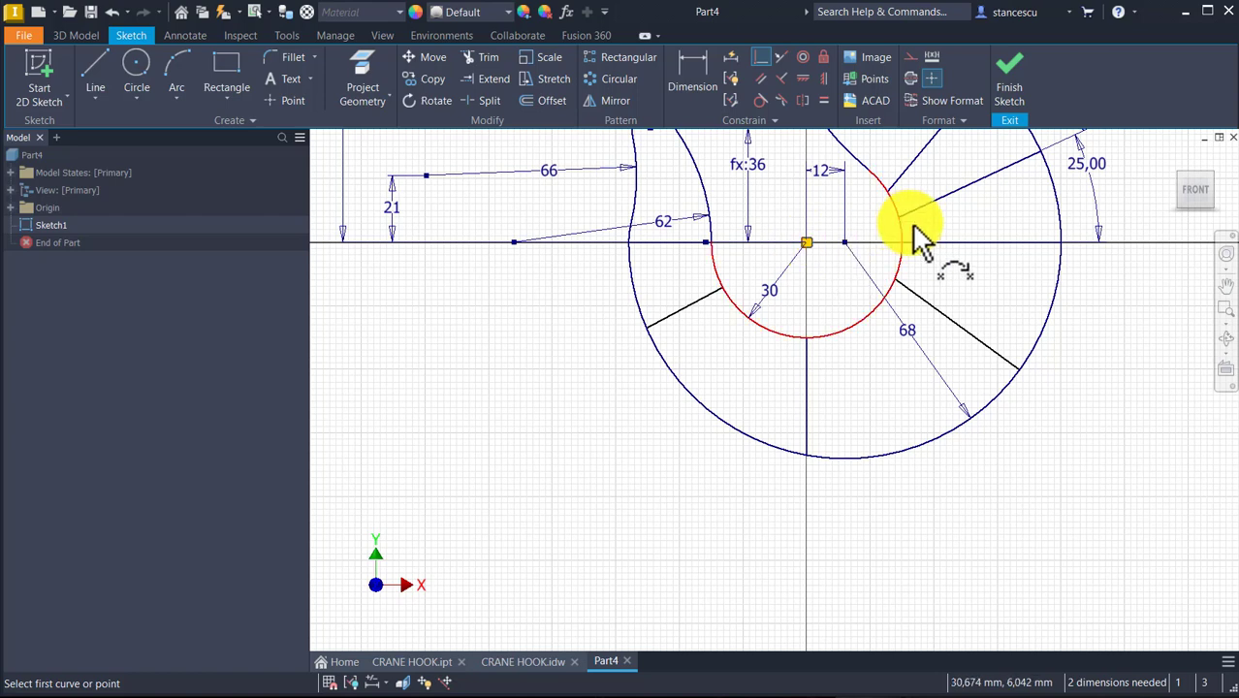
{"action": "key", "text": "Escape"}
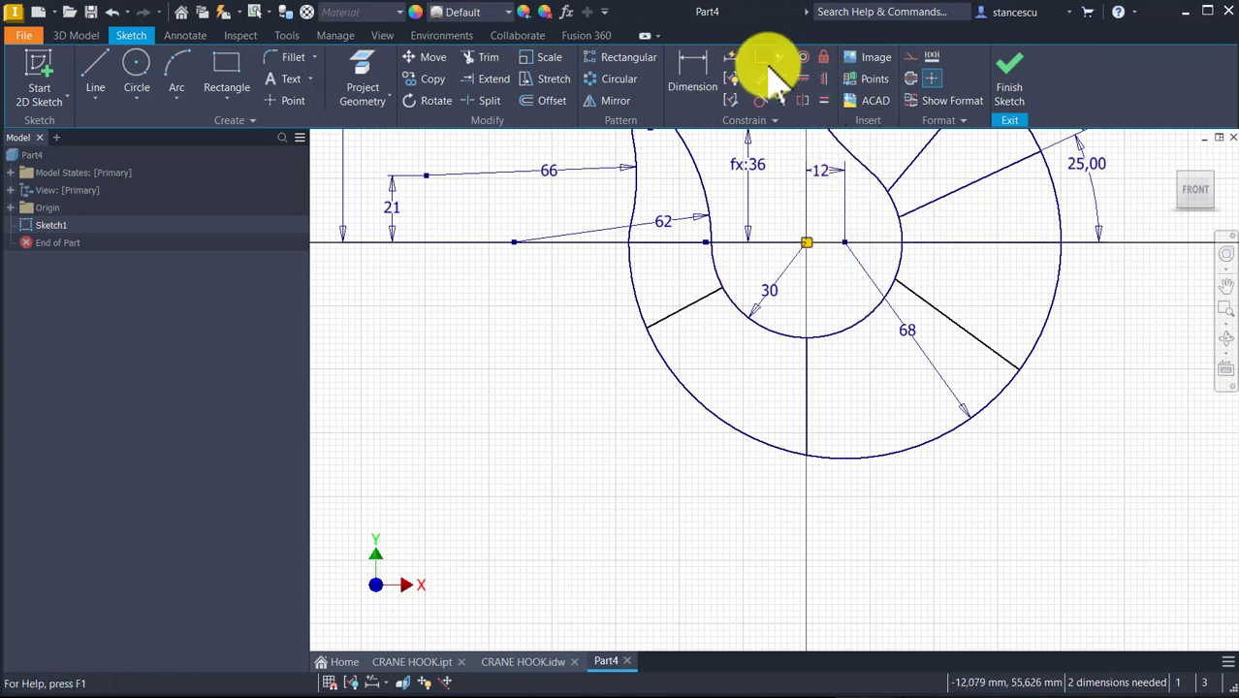
- Dimension the angle between the horizontal section line and the slanted line below it at 30°
{"action": "left_click", "coordinate": [686, 82]}
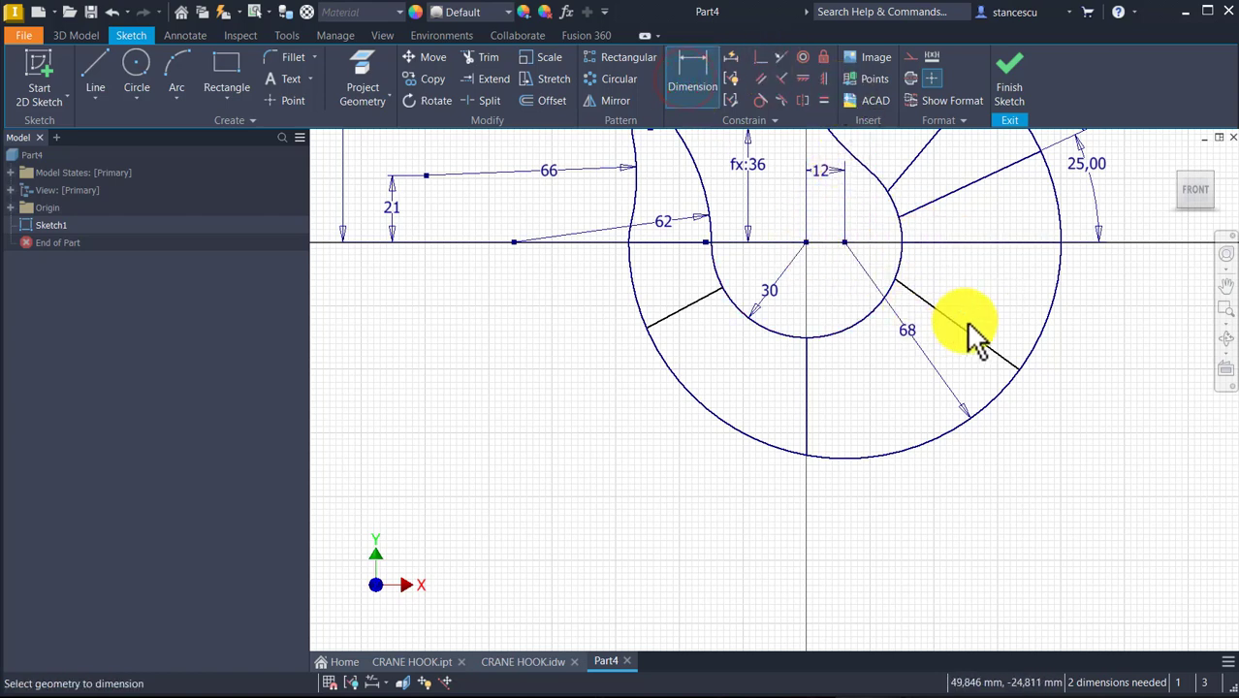
{"action": "left_click", "coordinate": [967, 327]}
{"action": "left_click", "coordinate": [1010, 239]}
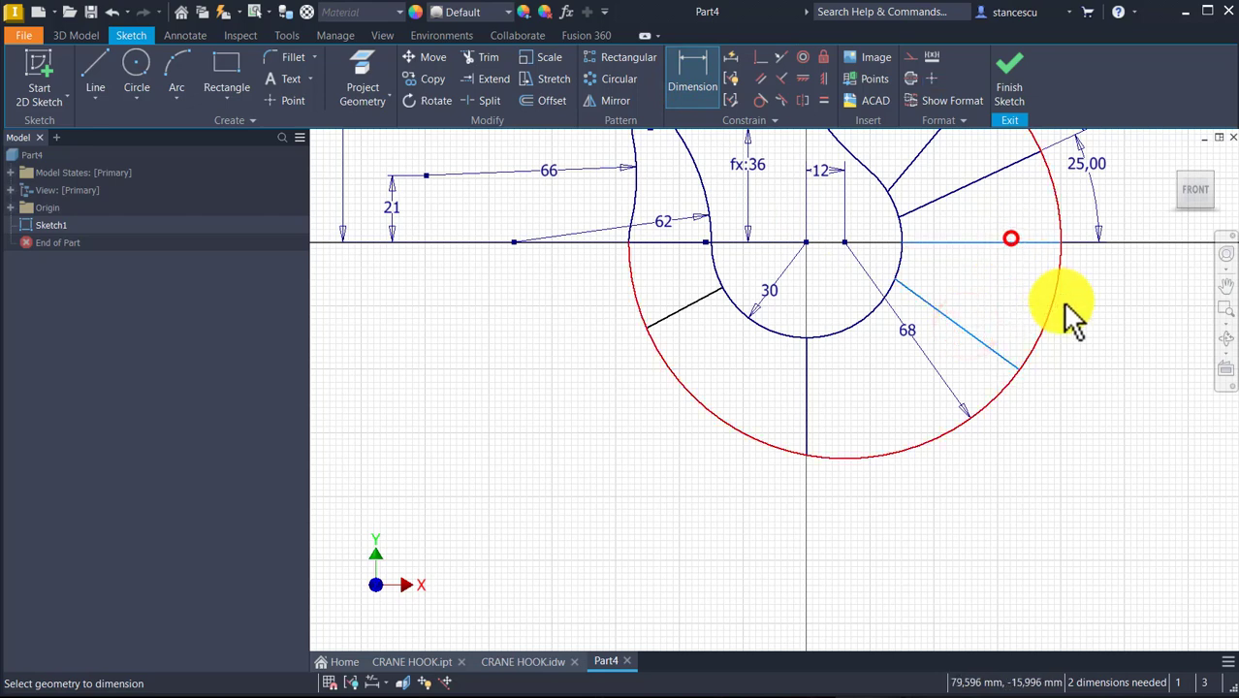
{"action": "left_click", "coordinate": [1098, 325]}
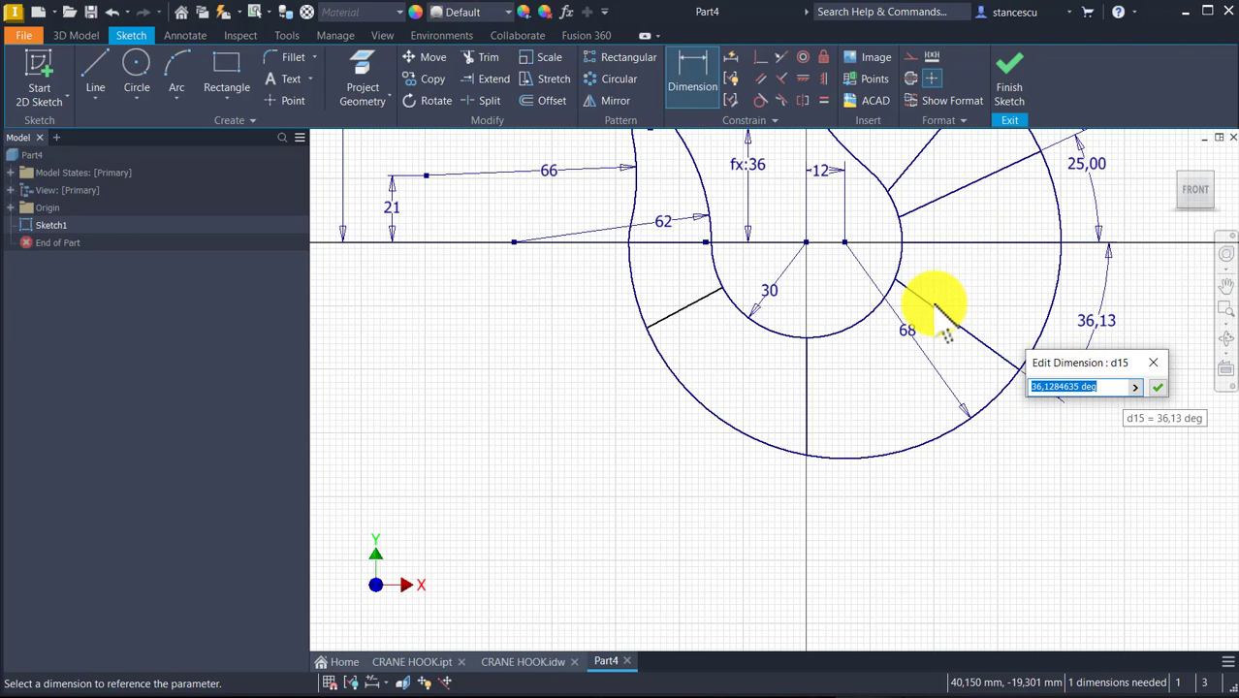
{"action": "type", "text": "30"}
{"action": "key", "text": "Return"}
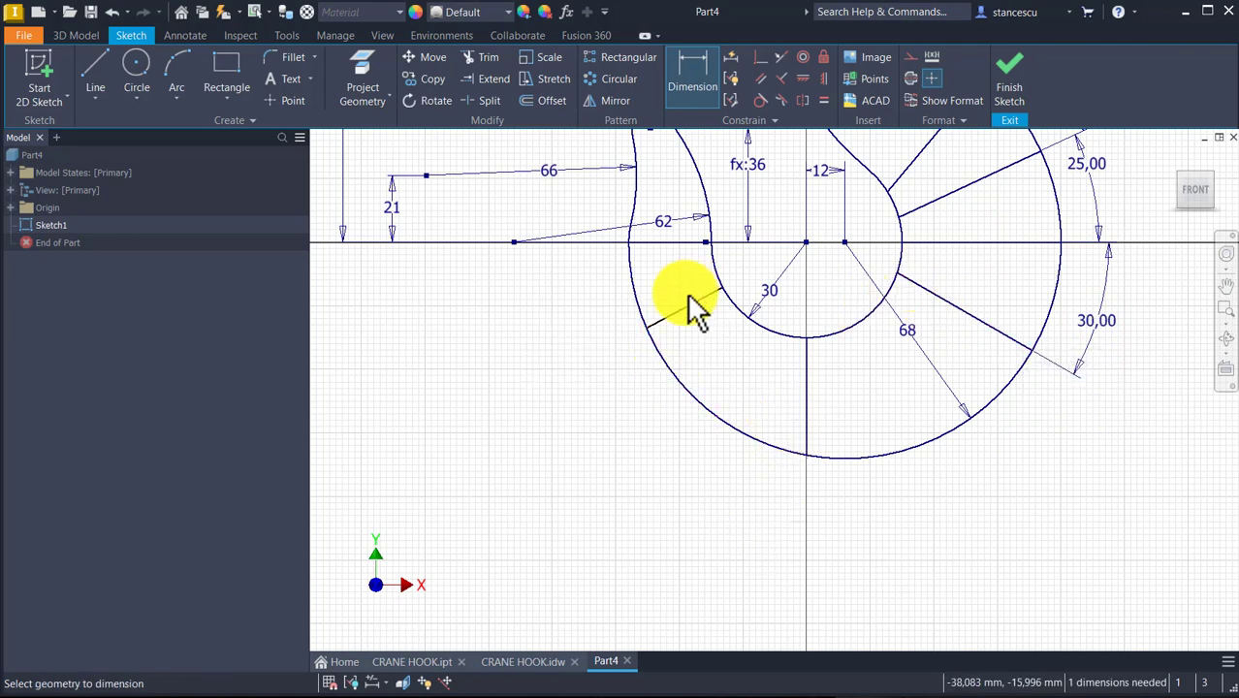
- Dimension the angle between the lower-left section line and the horizontal line across the base of the hook's tip at 35°
{"action": "left_click", "coordinate": [696, 297]}
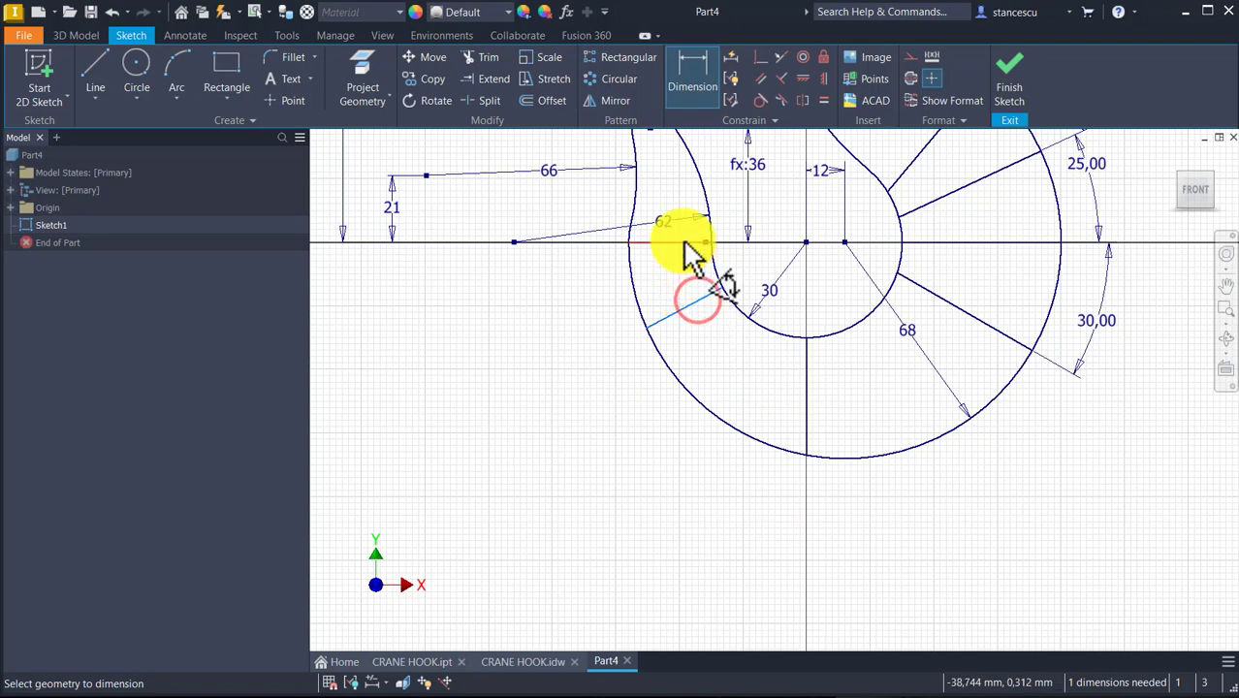
{"action": "left_click", "coordinate": [681, 243]}
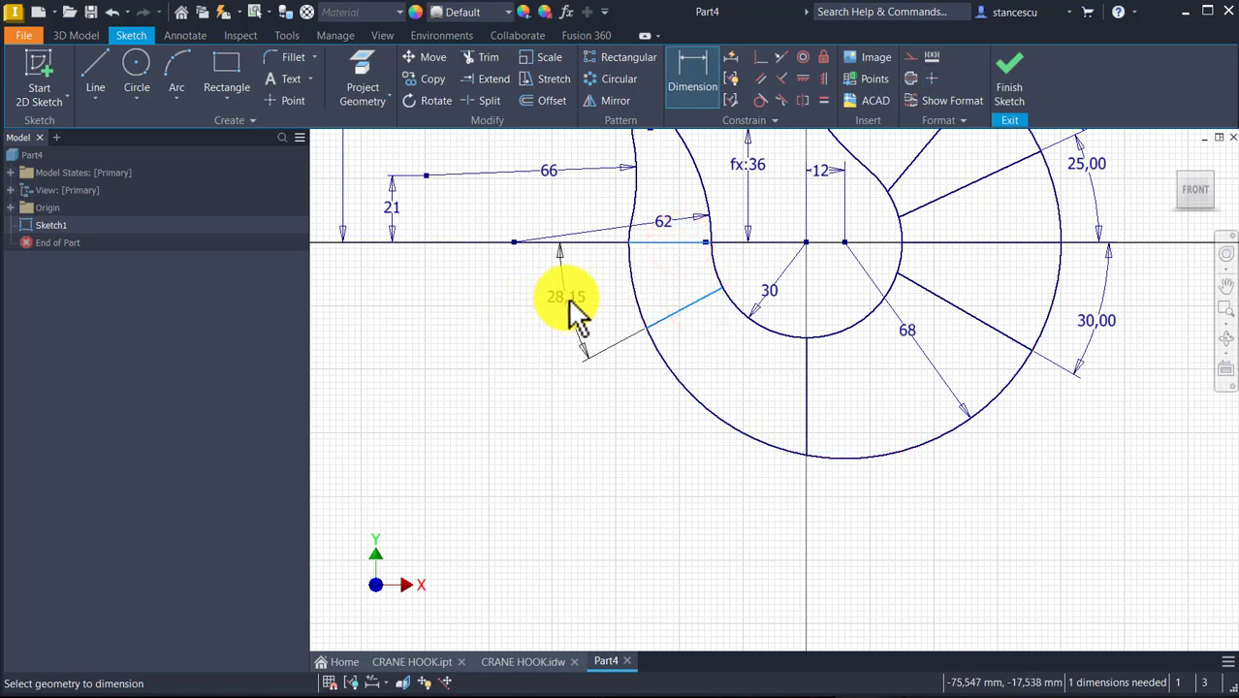
{"action": "left_click", "coordinate": [567, 297]}
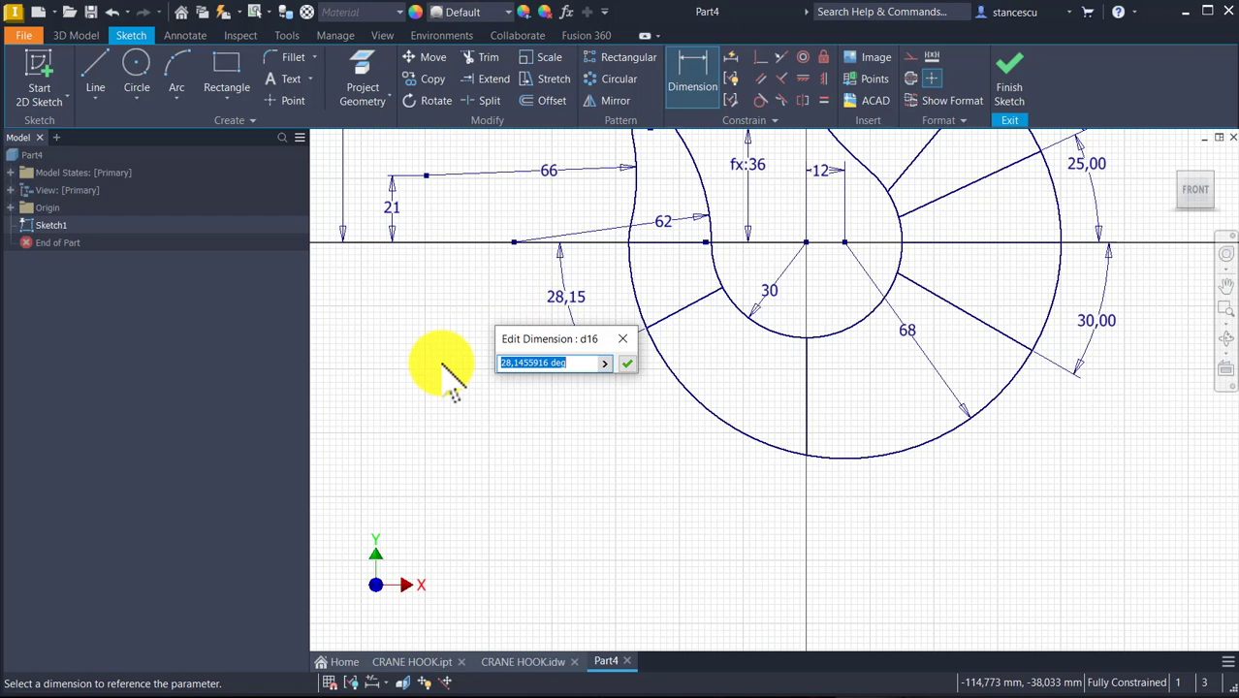
{"action": "key", "text": "Return"}
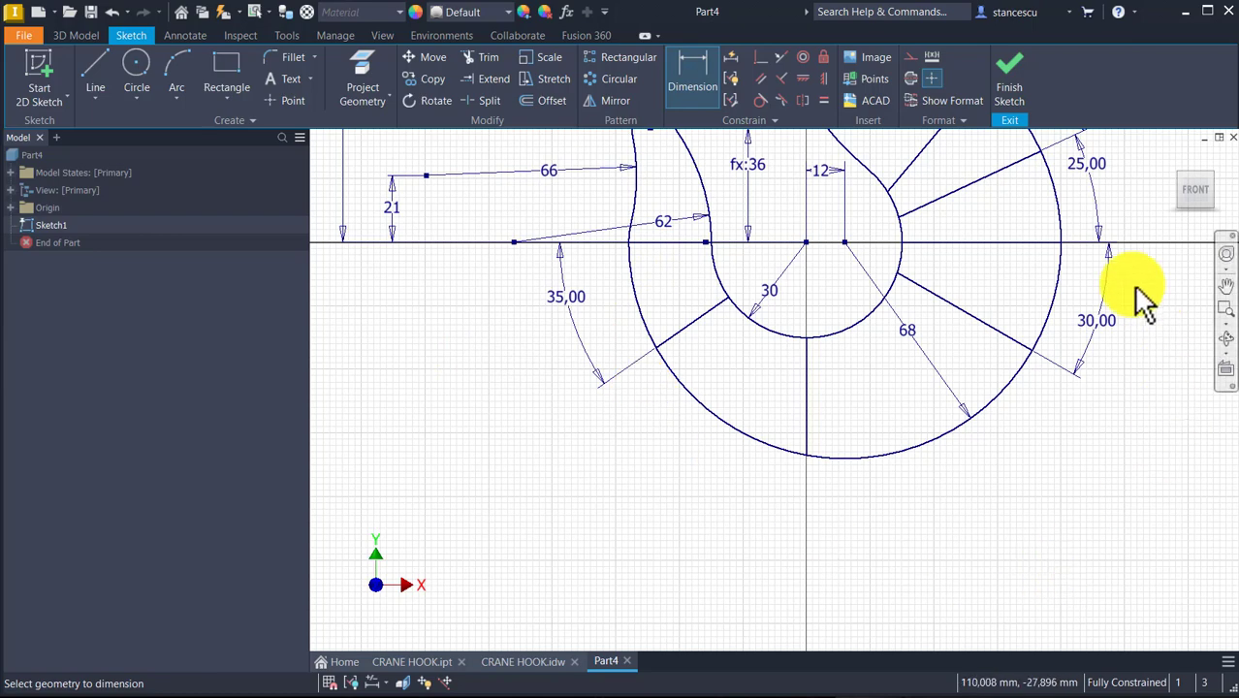
{"action": "middle_click_drag", "start_coordinate": [912, 367], "coordinate": [814, 524]}
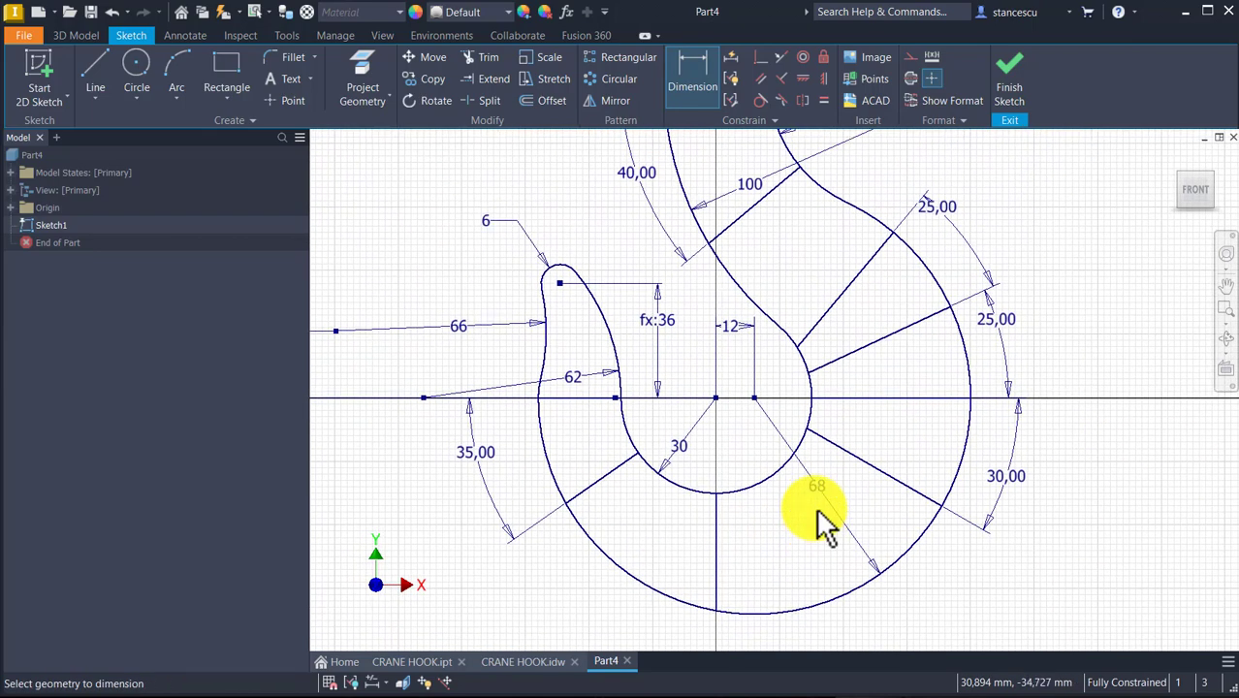
{"action": "scroll", "coordinate": [818, 524], "scroll_direction": "down", "scroll_amount": 3}
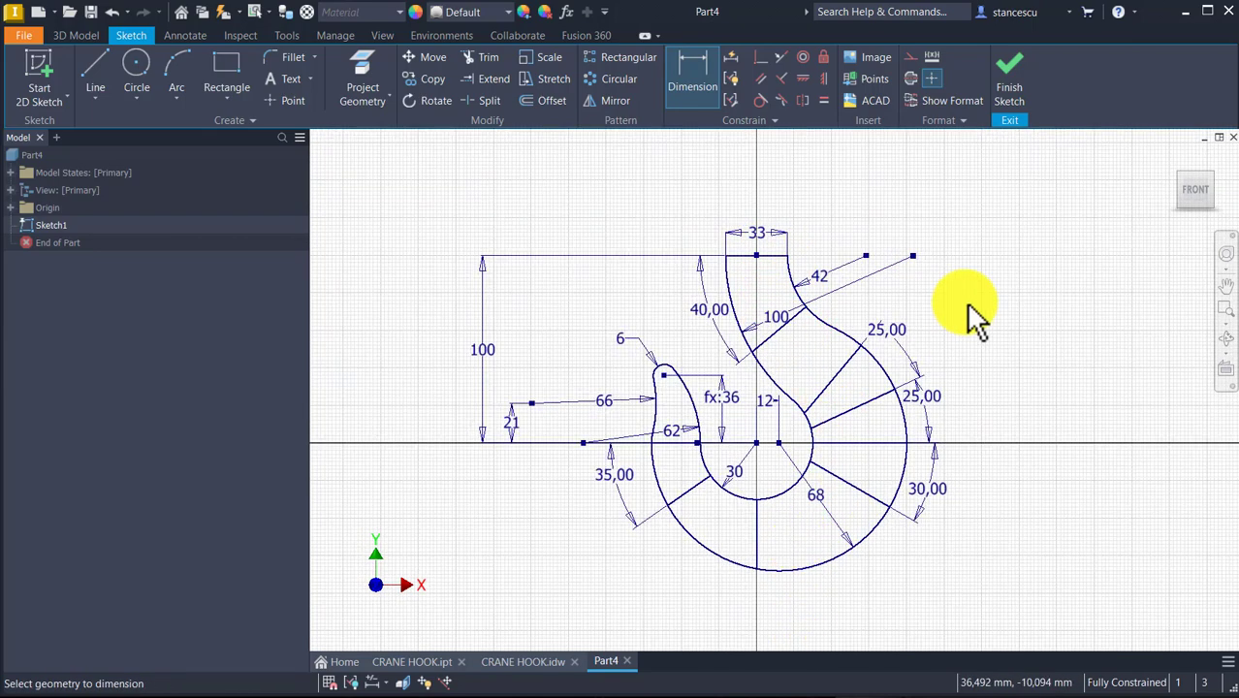
{"action": "left_click", "coordinate": [984, 270]}
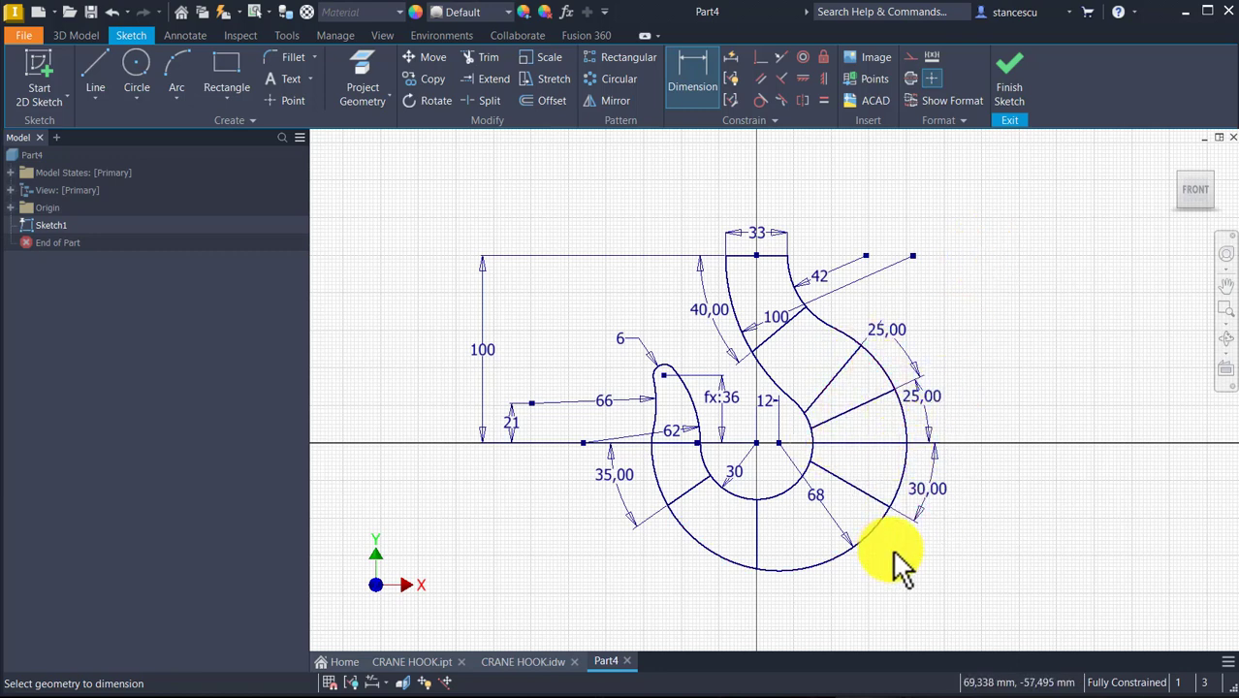
- Draw an interpolation spline from the top edge's midpoint through the midpoint of each section line, ending mid-line at the base of the tip
{"action": "key", "text": "Home"}
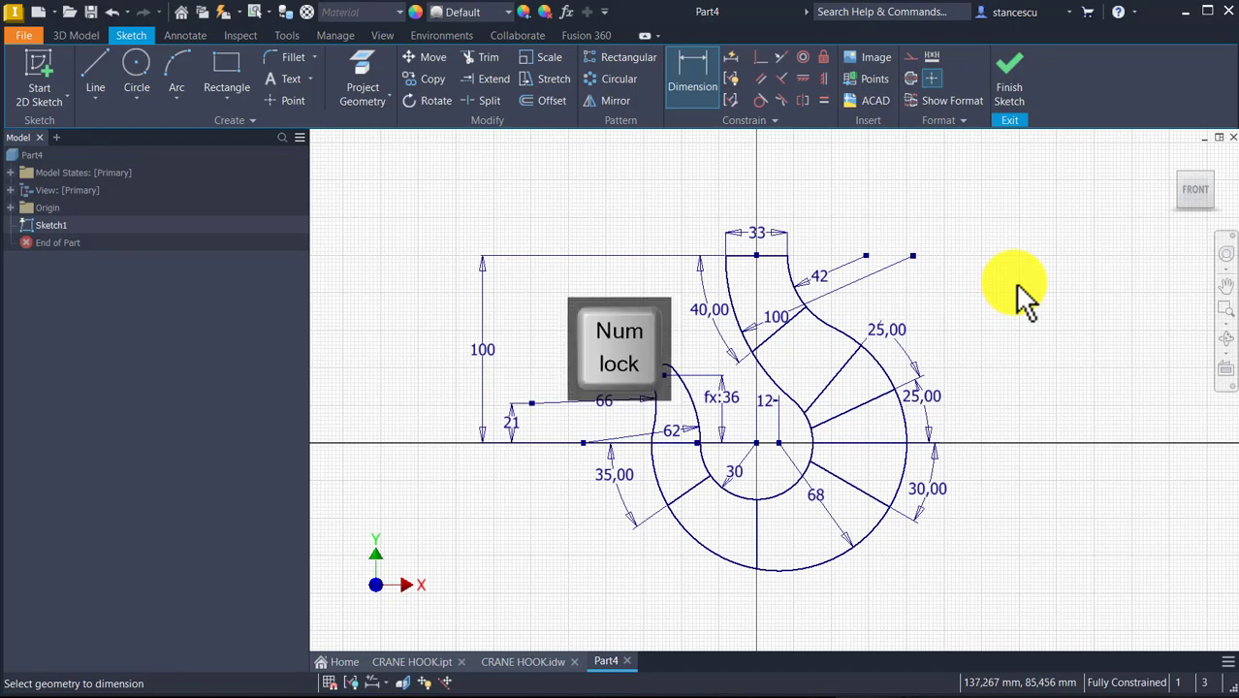
{"action": "key", "text": "Escape"}
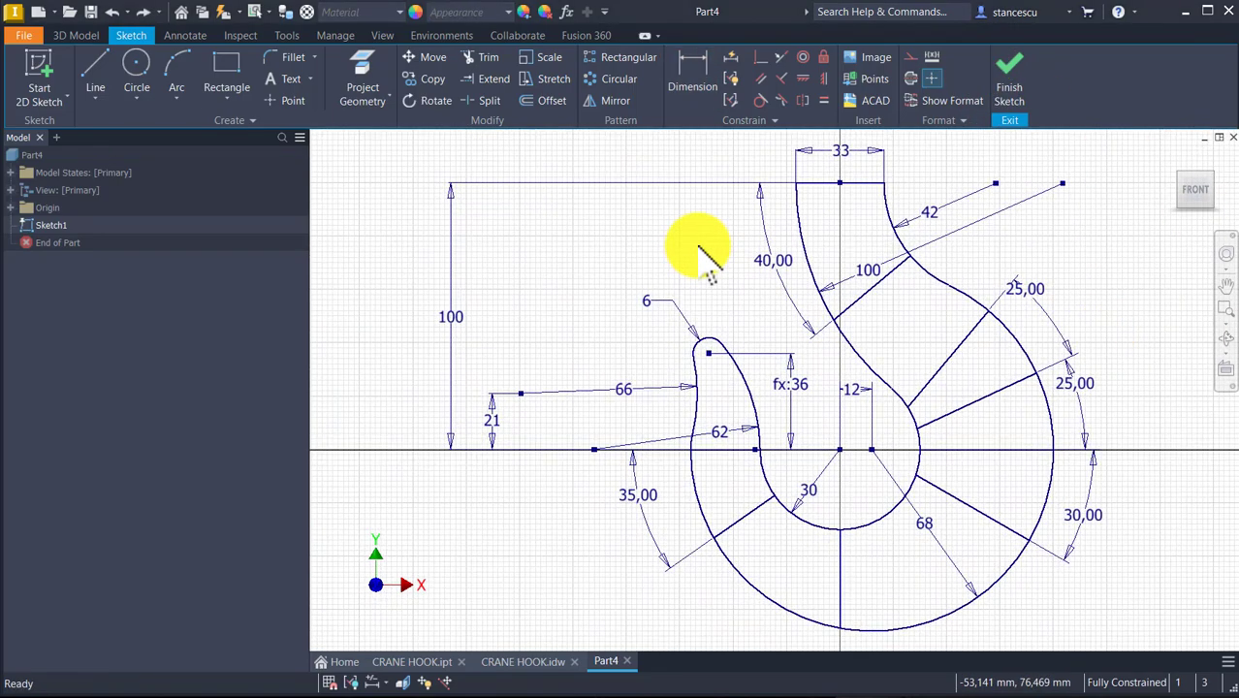
{"action": "left_click", "coordinate": [699, 243]}
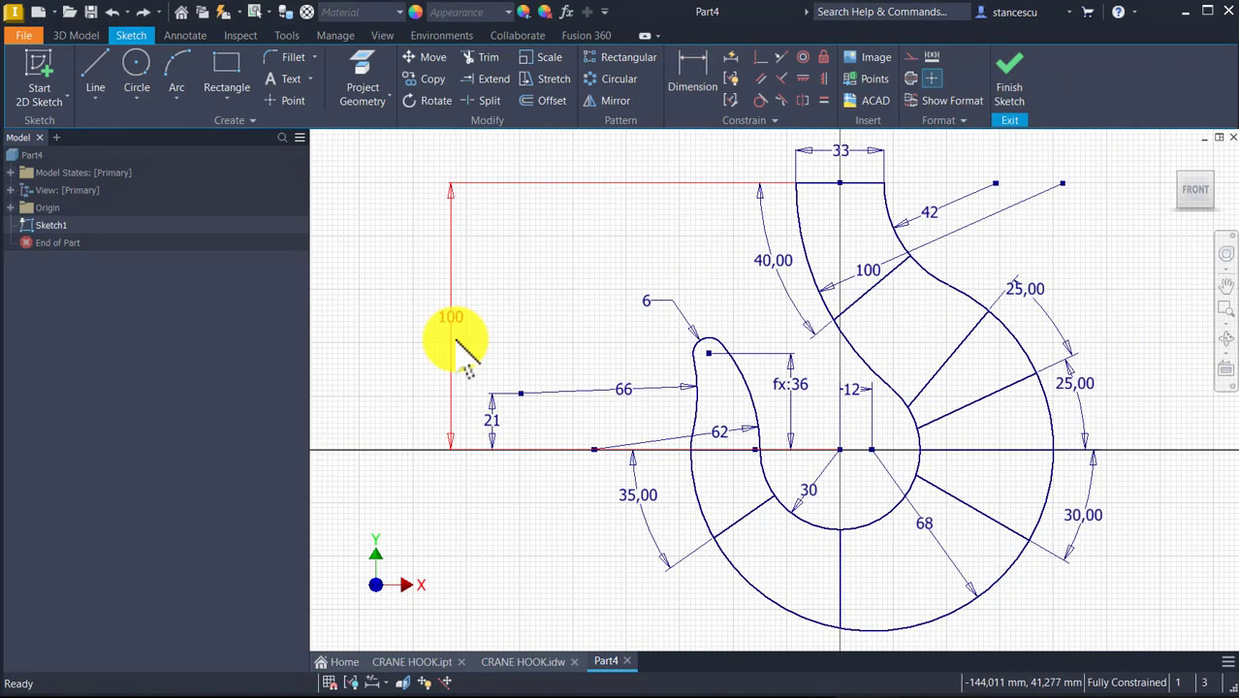
{"action": "left_click", "coordinate": [95, 66]}
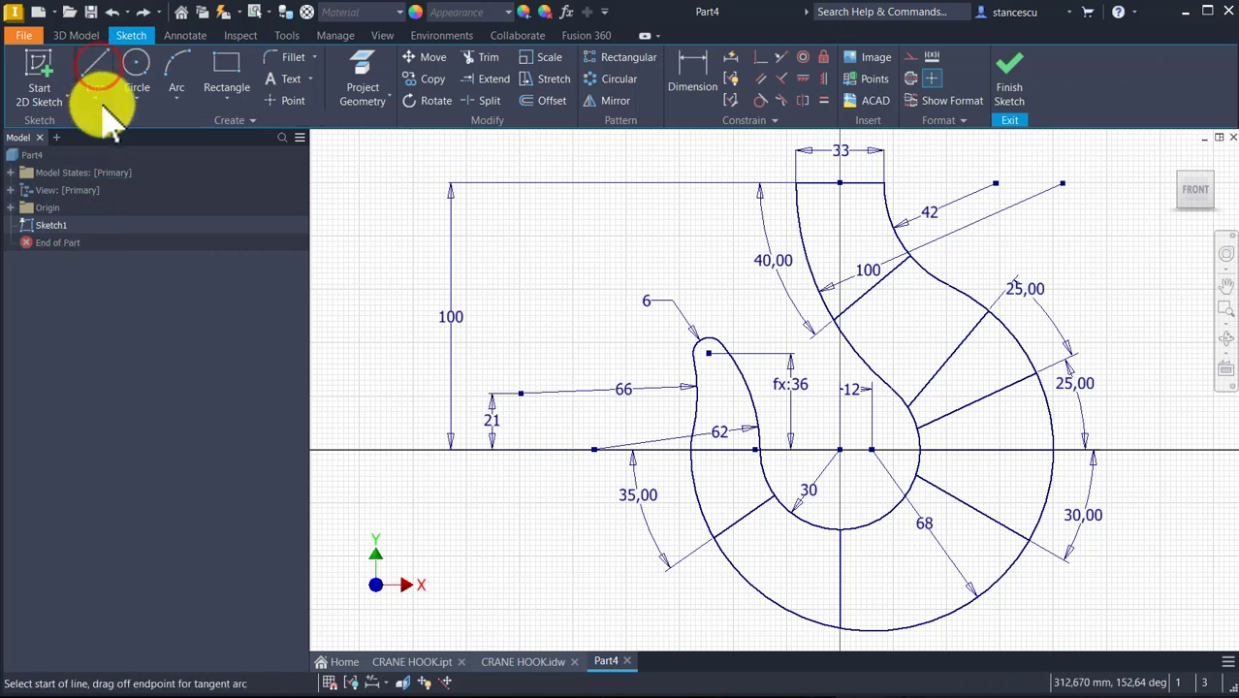
{"action": "left_click", "coordinate": [96, 98]}
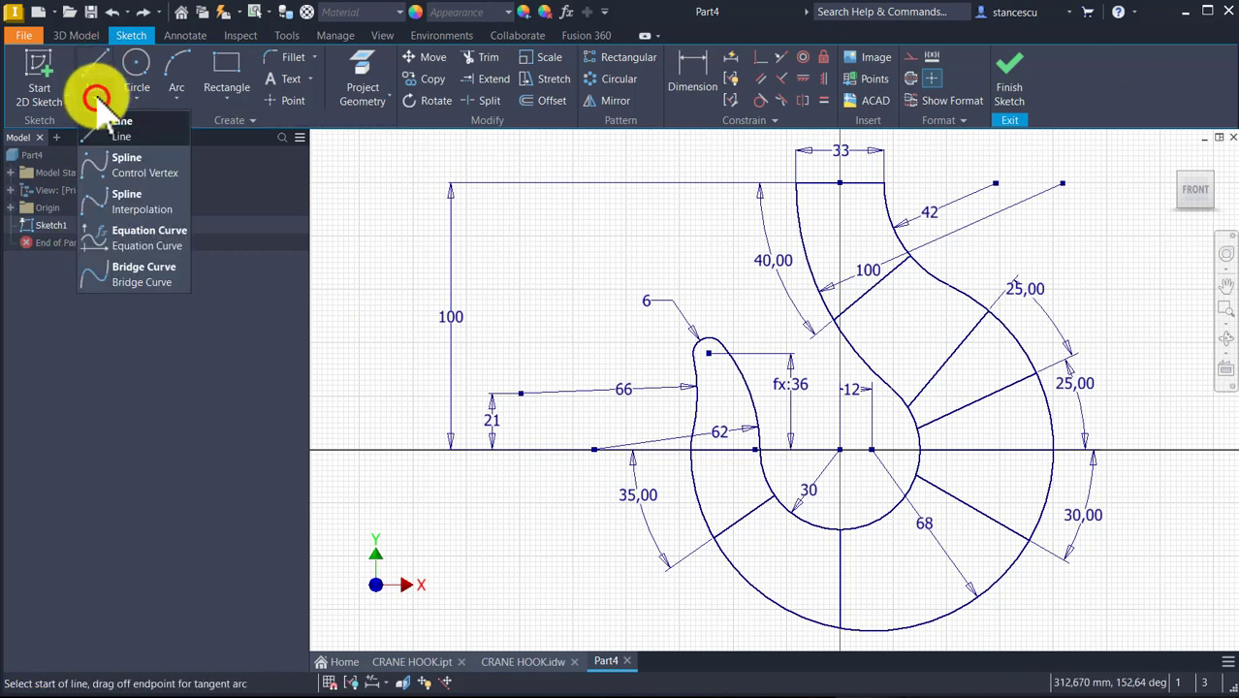
{"action": "left_click", "coordinate": [141, 207]}
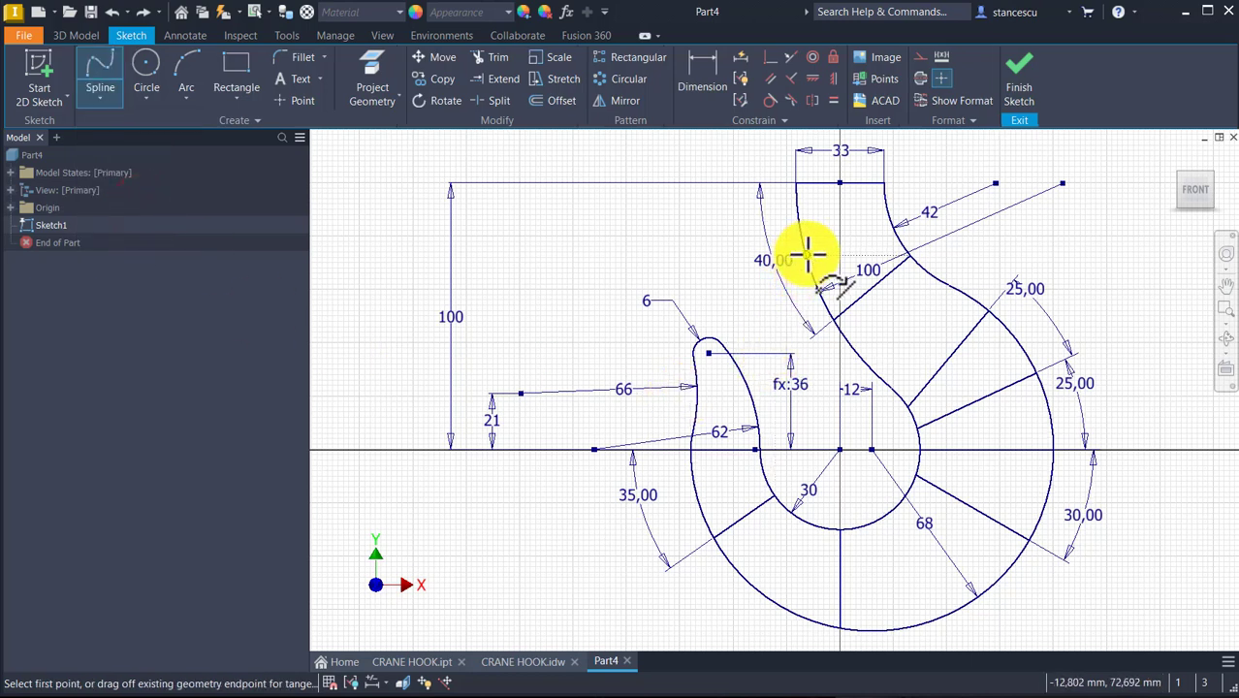
{"action": "left_click", "coordinate": [840, 185]}
{"action": "scroll", "coordinate": [843, 243], "scroll_direction": "up", "scroll_amount": 3}
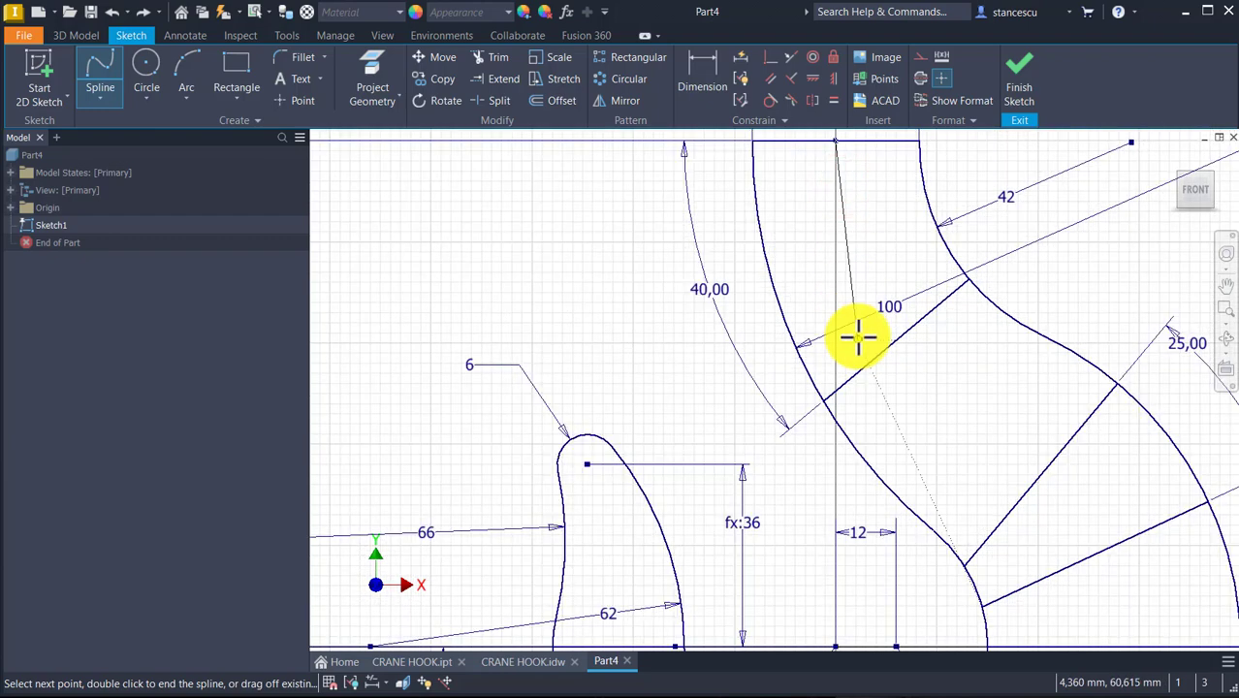
{"action": "scroll", "coordinate": [857, 337], "scroll_direction": "up", "scroll_amount": 2}
{"action": "scroll", "coordinate": [858, 338], "scroll_direction": "down", "scroll_amount": 5}
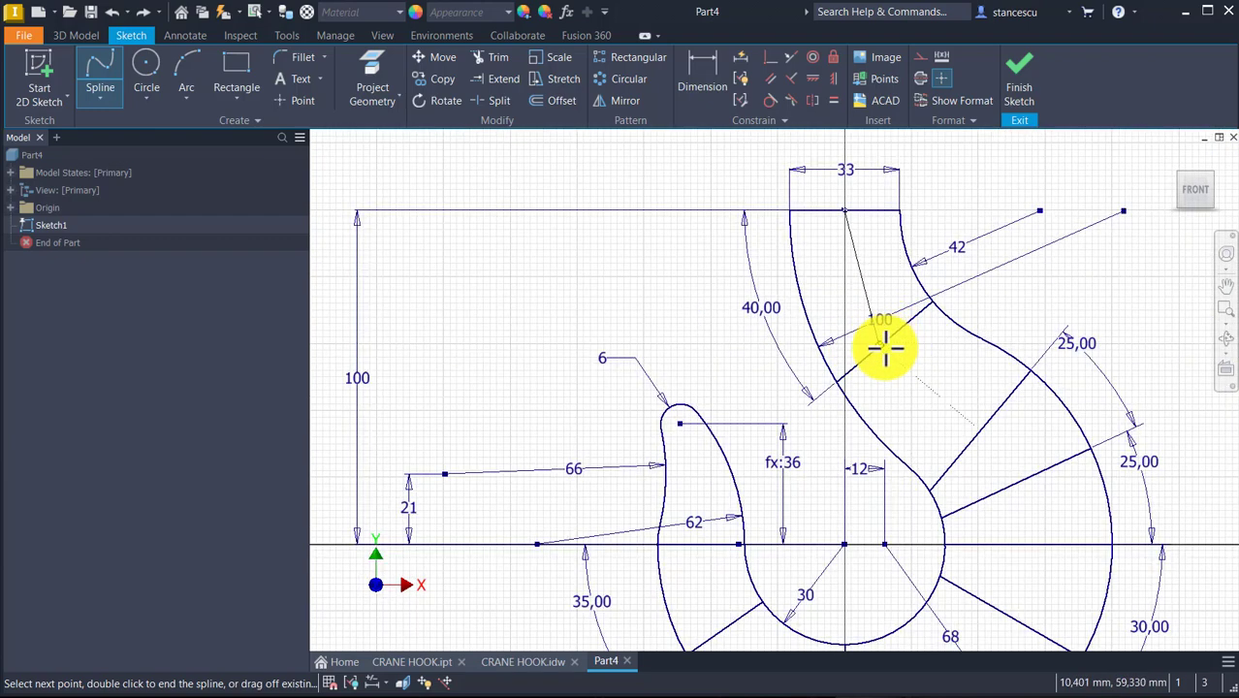
{"action": "left_click", "coordinate": [887, 347]}
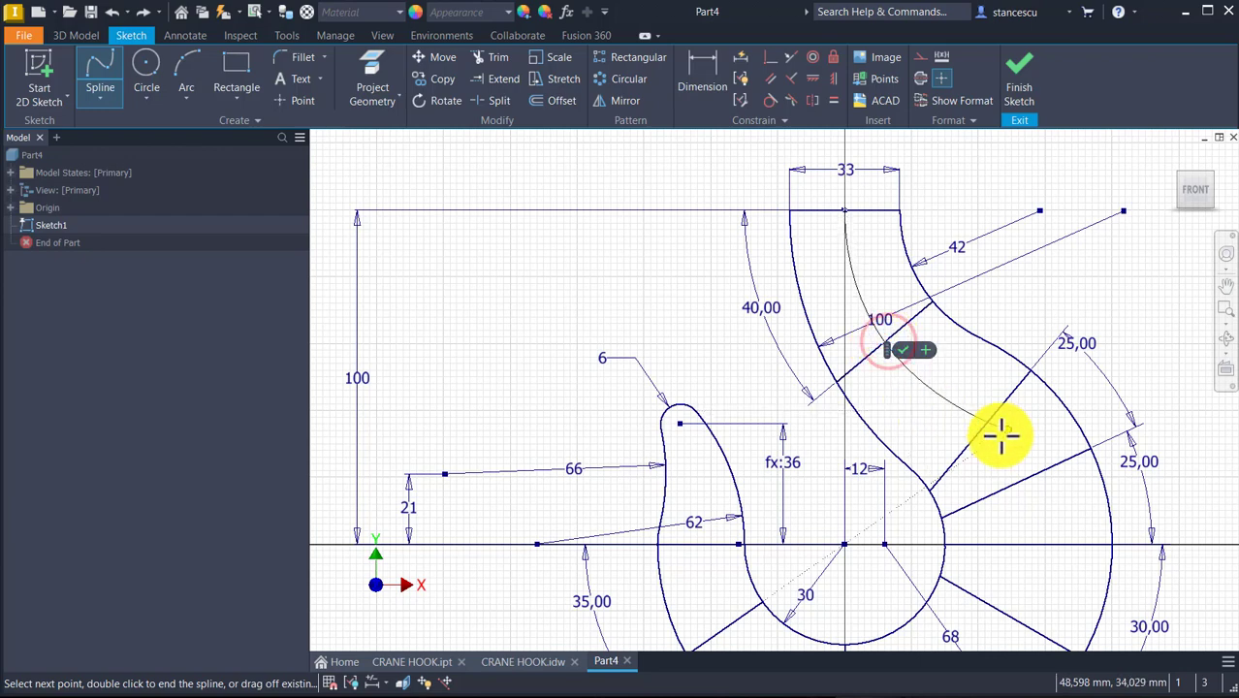
{"action": "left_click", "coordinate": [982, 433]}
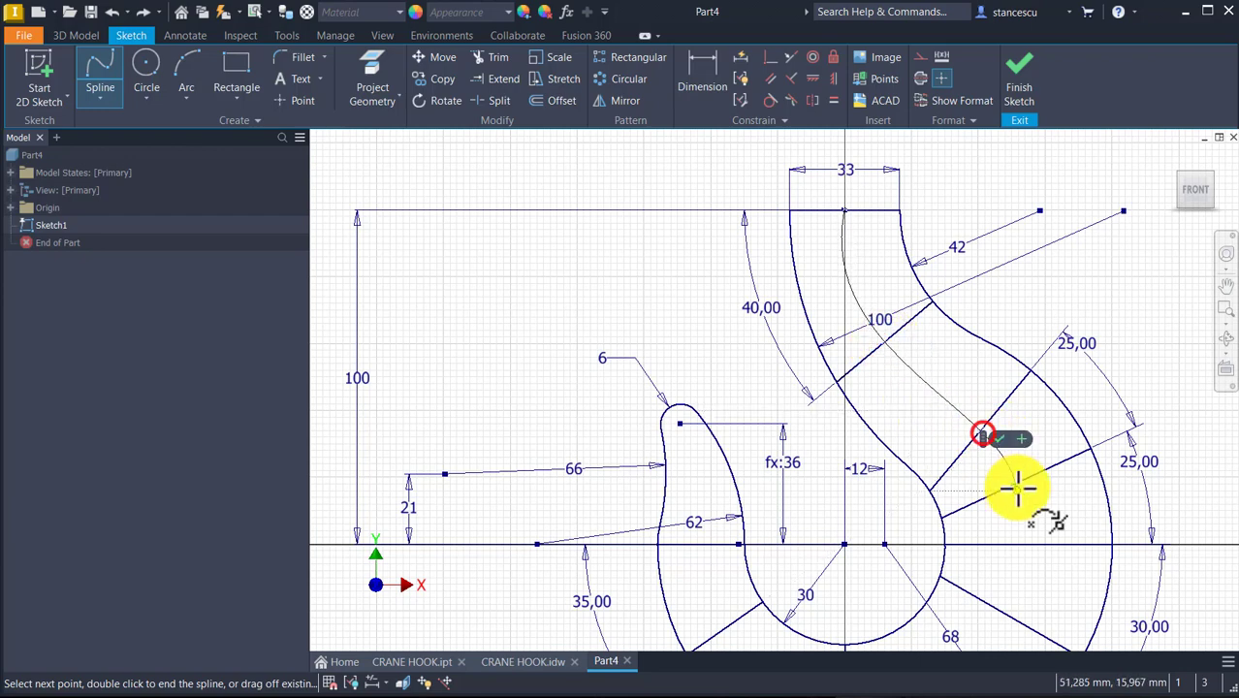
{"action": "middle_click_drag", "start_coordinate": [1018, 486], "coordinate": [949, 401]}
{"action": "left_click", "coordinate": [938, 390]}
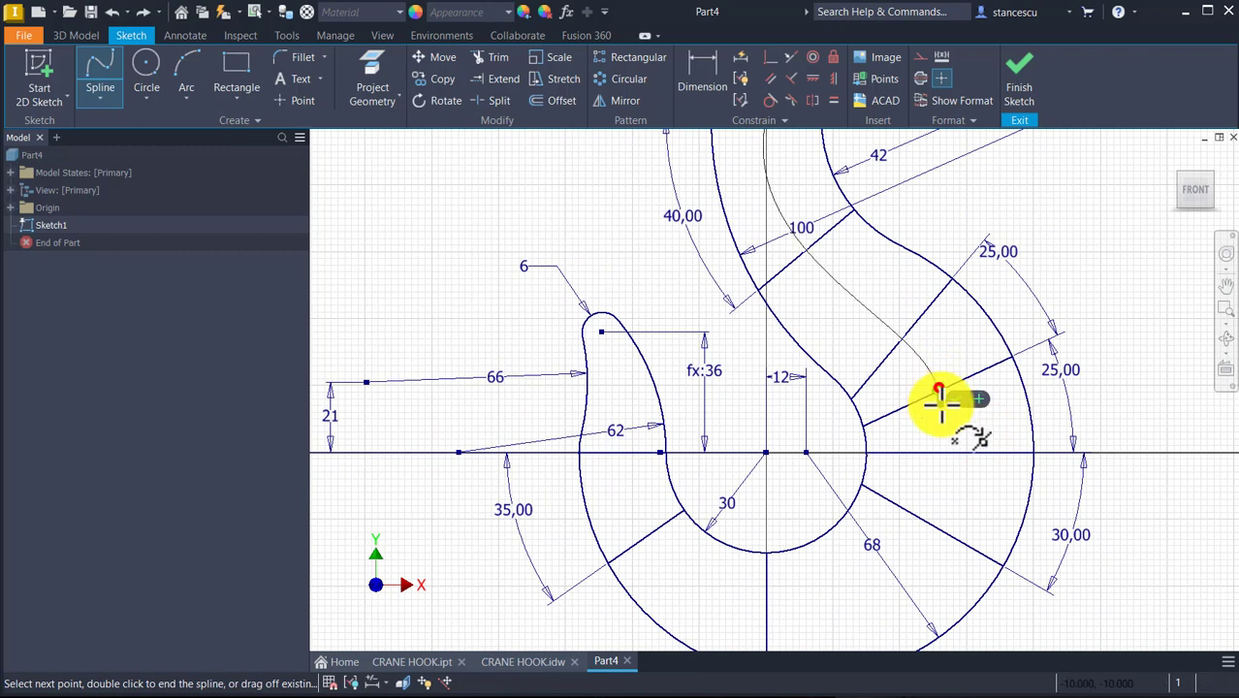
{"action": "left_click", "coordinate": [948, 452]}
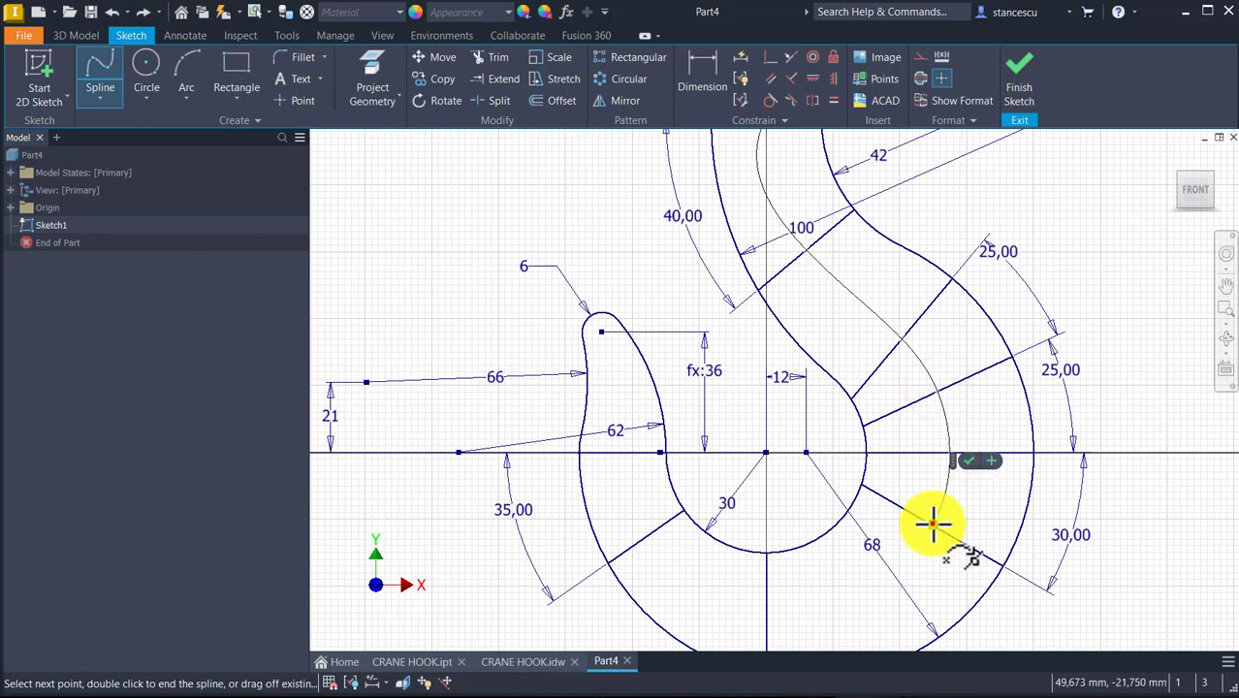
{"action": "left_click", "coordinate": [933, 525]}
{"action": "middle_click_drag", "start_coordinate": [929, 545], "coordinate": [967, 422]}
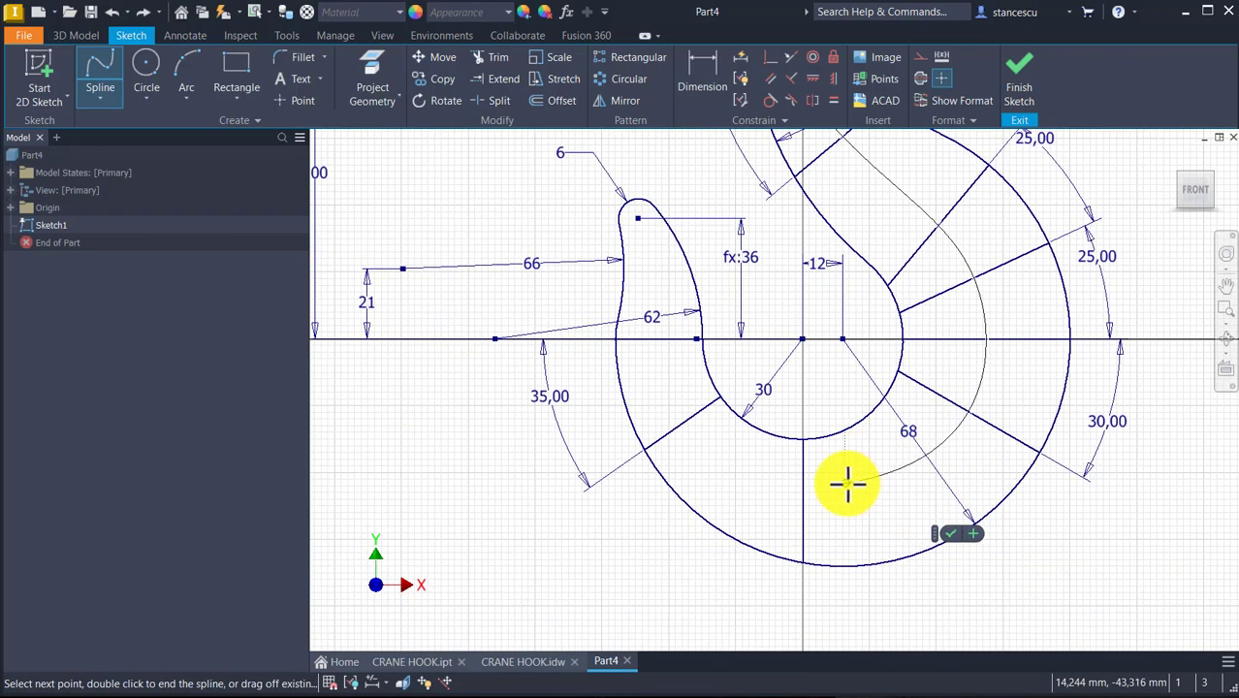
{"action": "left_click", "coordinate": [804, 501]}
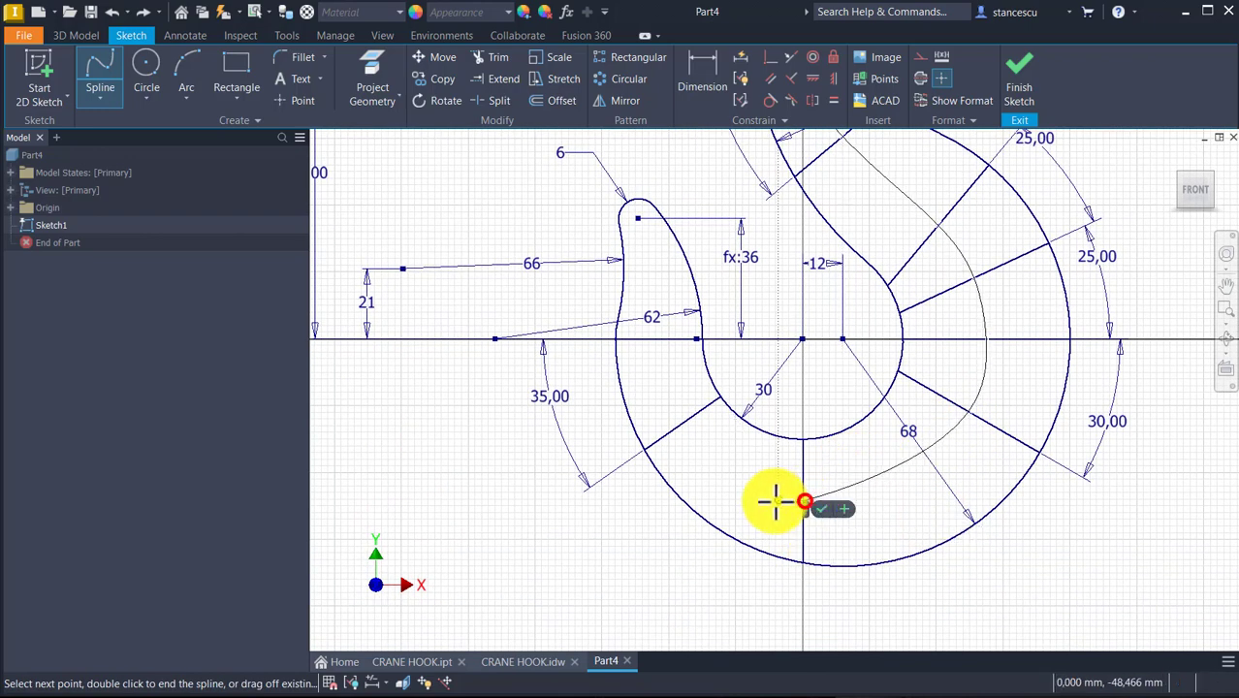
{"action": "left_click", "coordinate": [680, 422]}
{"action": "left_click", "coordinate": [662, 338]}
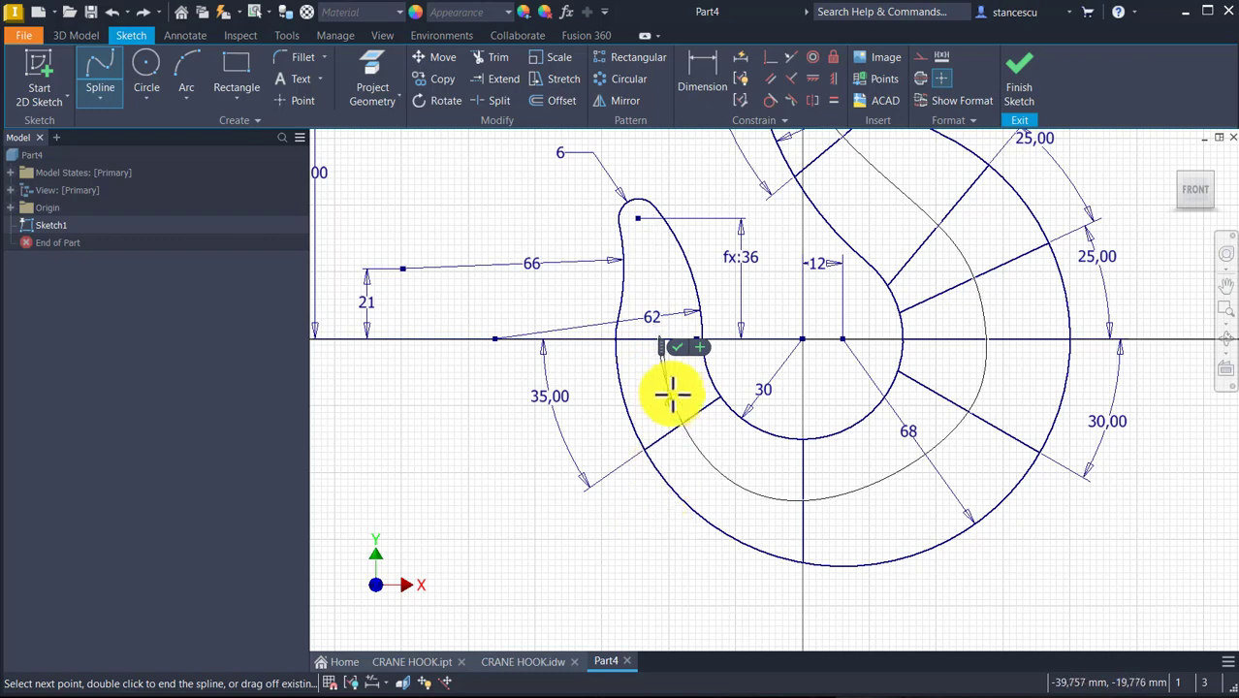
{"action": "double_click", "coordinate": [672, 343]}
- Constrain the spline perpendicular to the shank's top edge and to the horizontal line across the base of the hook's tip
{"action": "middle_click_drag", "start_coordinate": [852, 312], "coordinate": [865, 573]}
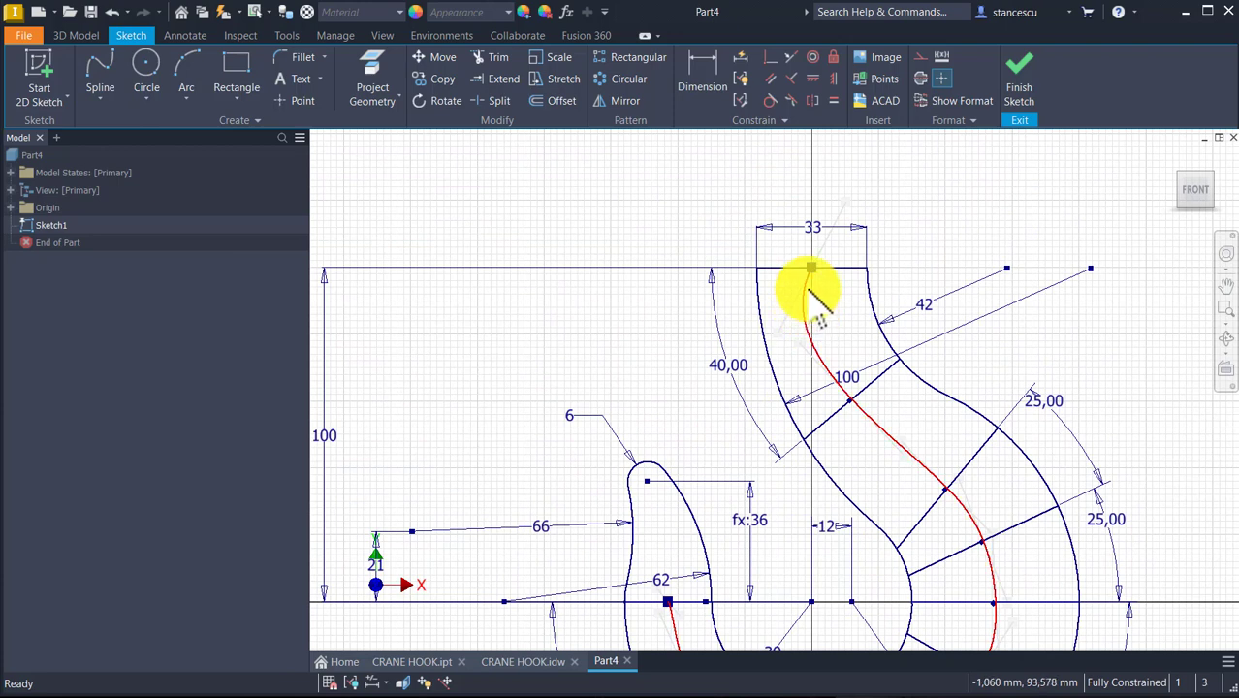
{"action": "left_click", "coordinate": [813, 270]}
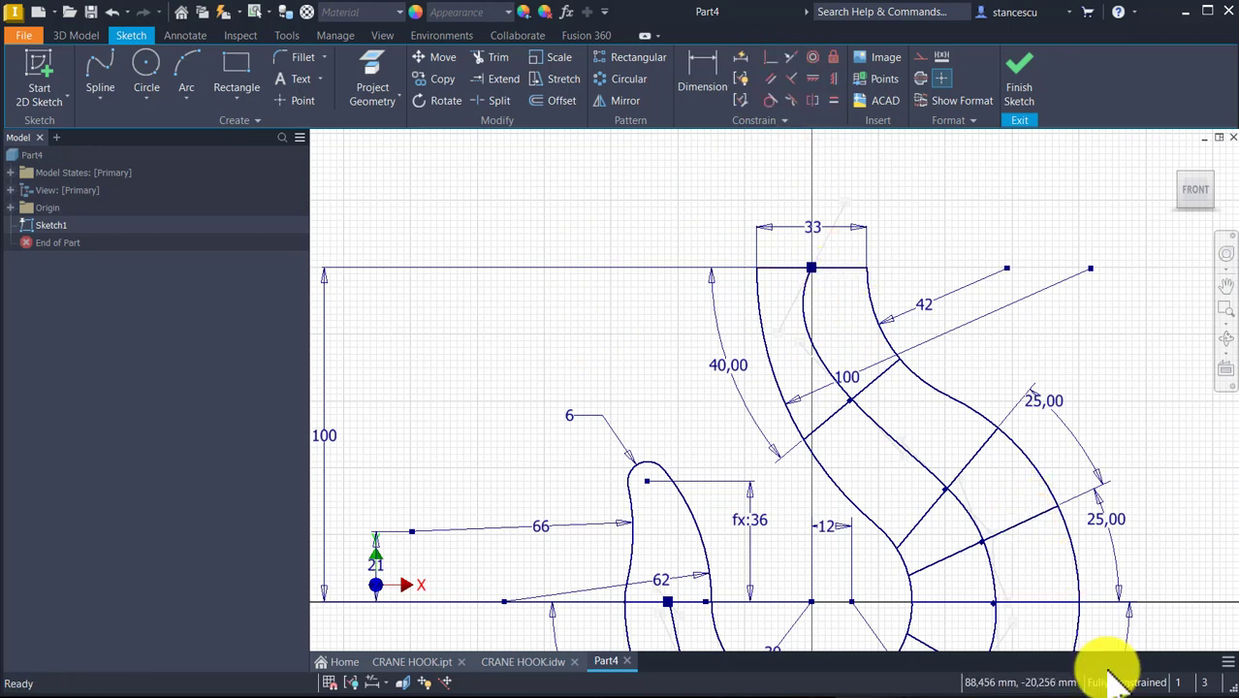
{"action": "left_click", "coordinate": [791, 77]}
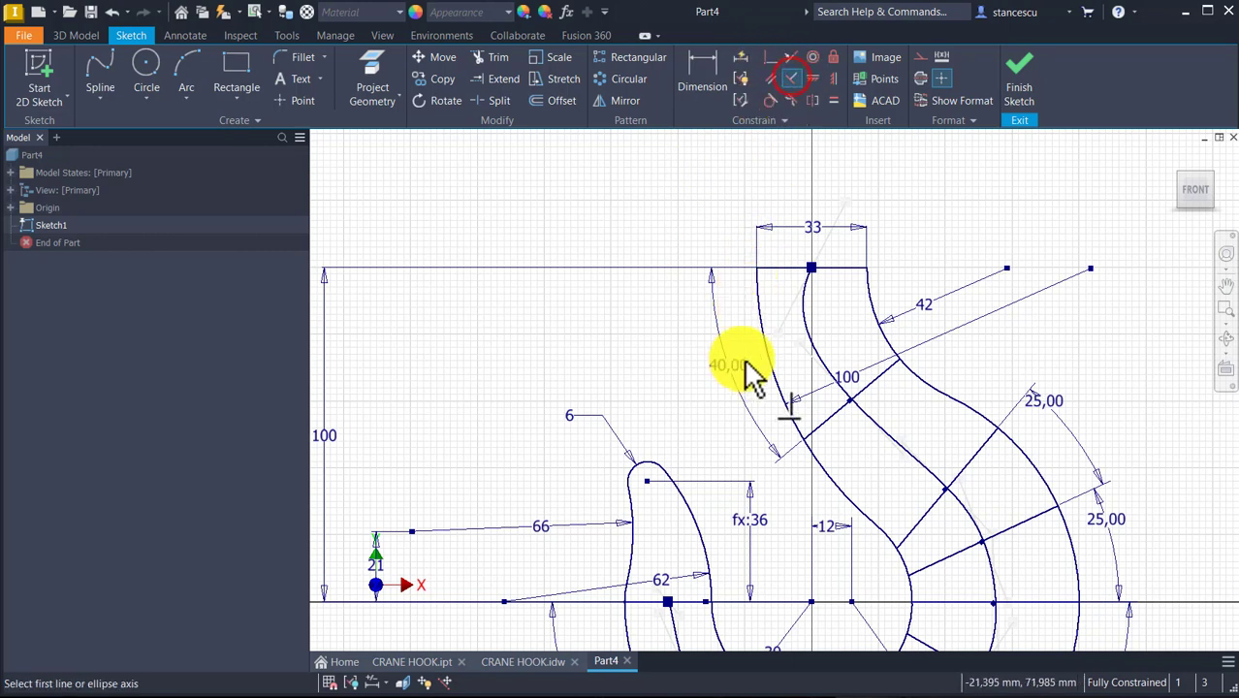
{"action": "left_click", "coordinate": [802, 306]}
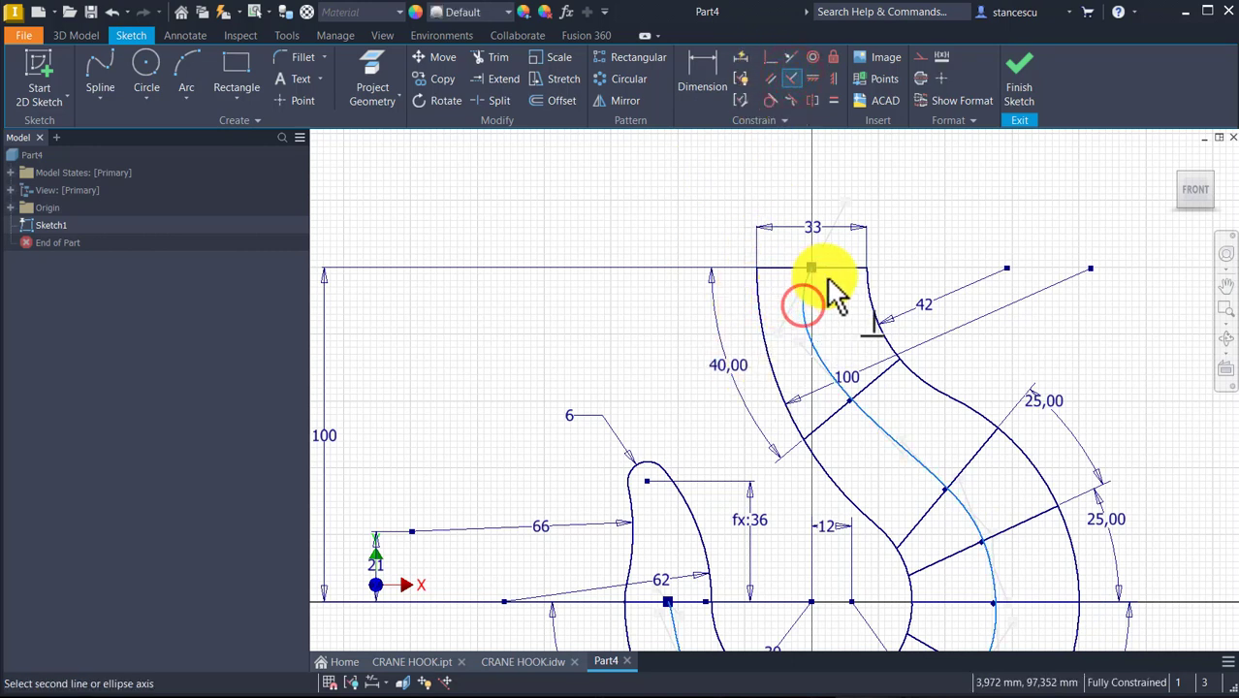
{"action": "left_click", "coordinate": [829, 267]}
{"action": "middle_click_drag", "start_coordinate": [719, 437], "coordinate": [713, 326]}
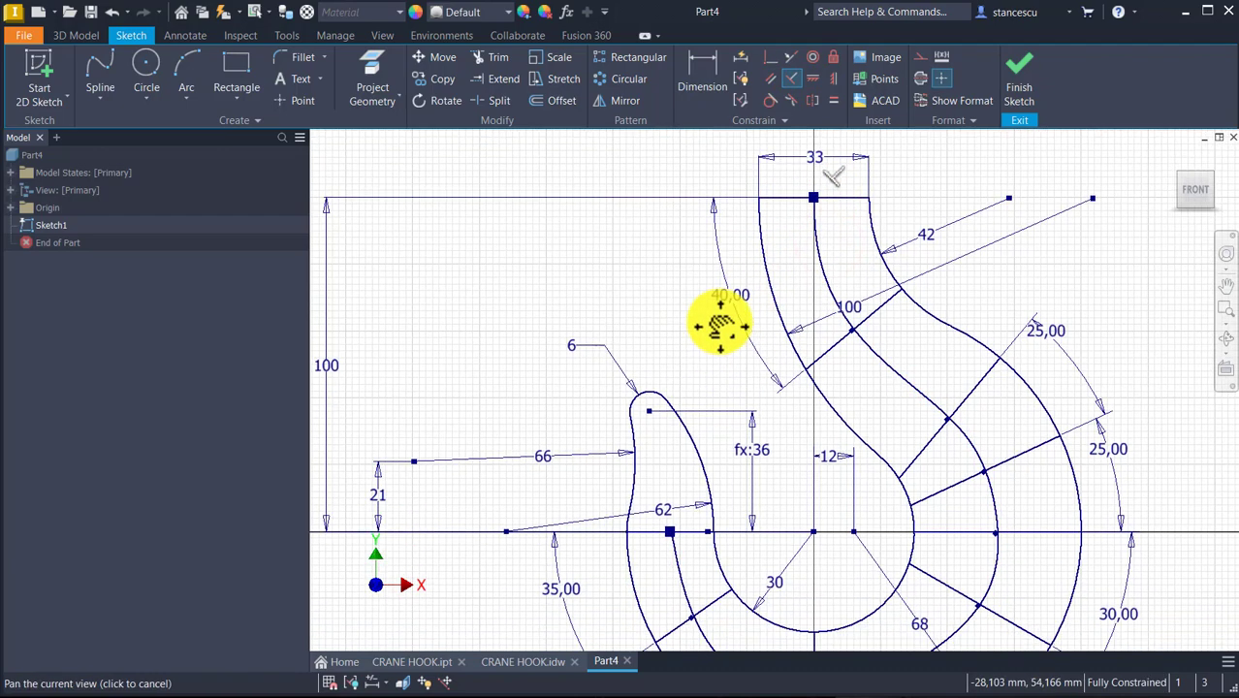
{"action": "left_click", "coordinate": [678, 506]}
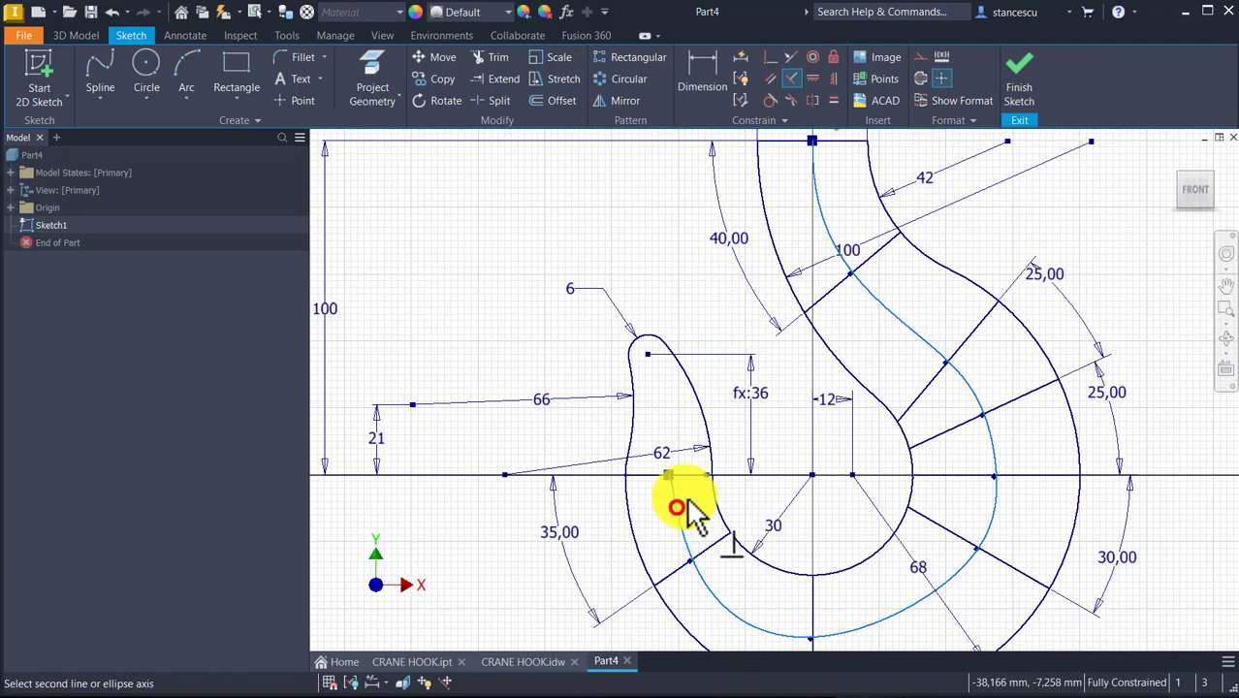
{"action": "left_click", "coordinate": [686, 474]}
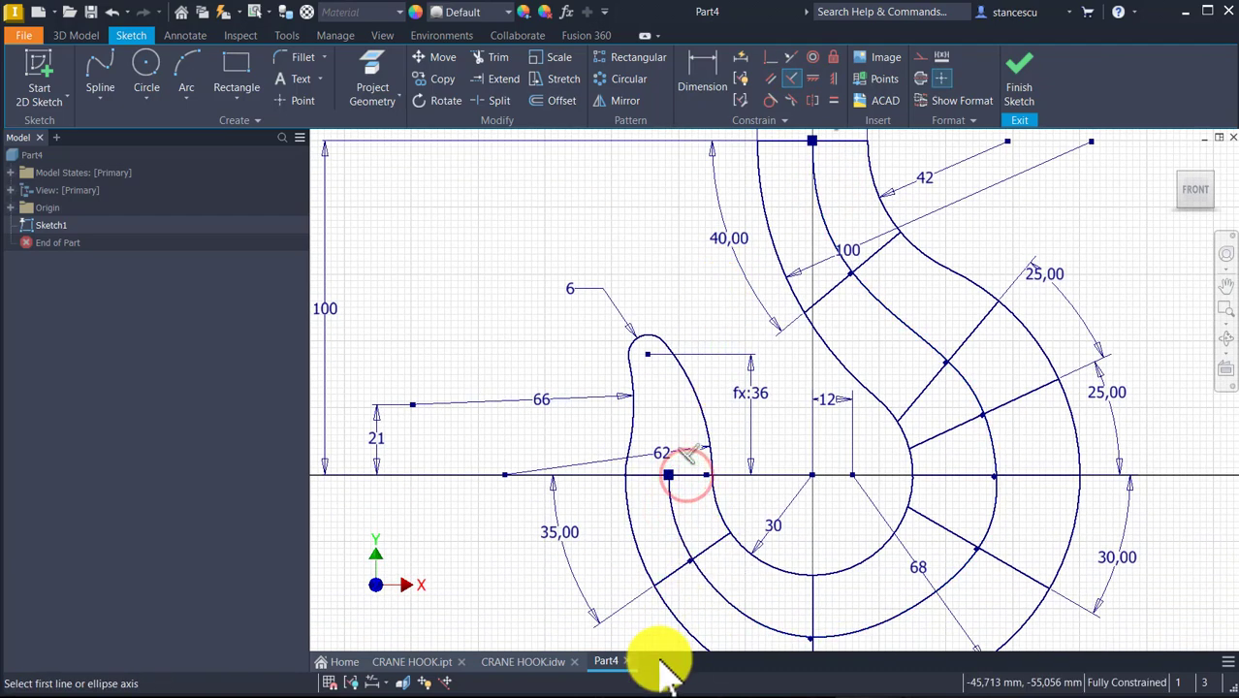
{"action": "middle_click_drag", "start_coordinate": [532, 338], "coordinate": [458, 221]}
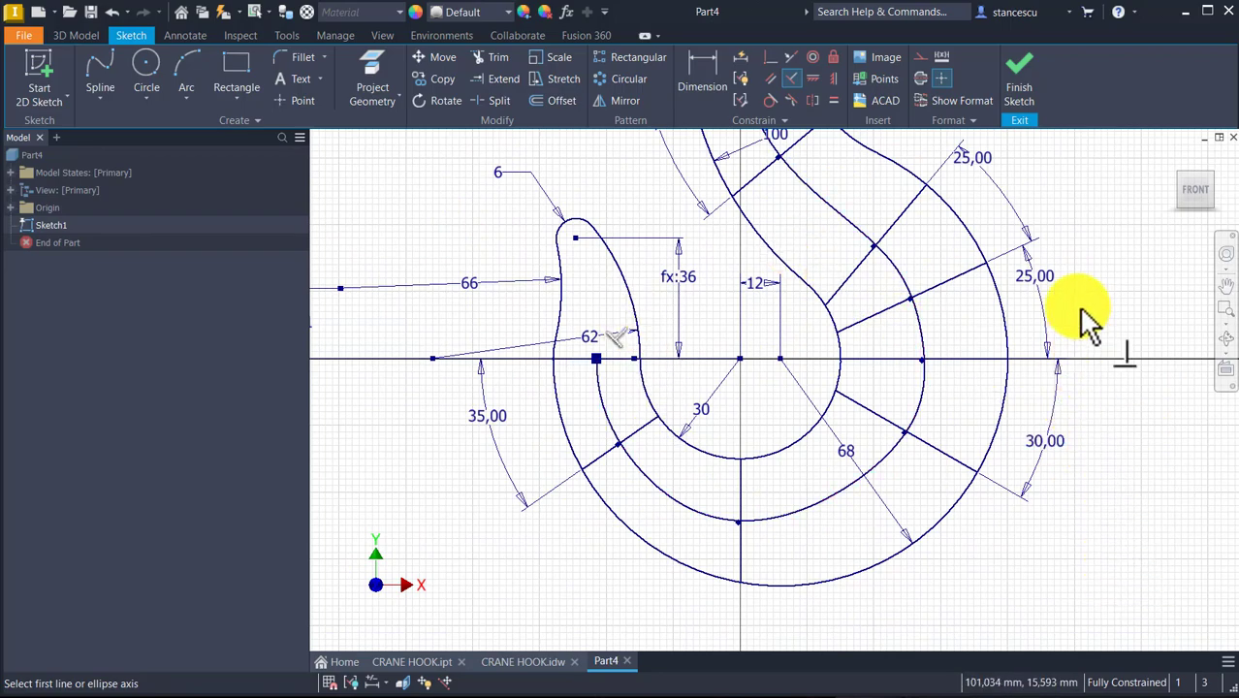
{"action": "key", "text": "Escape"}
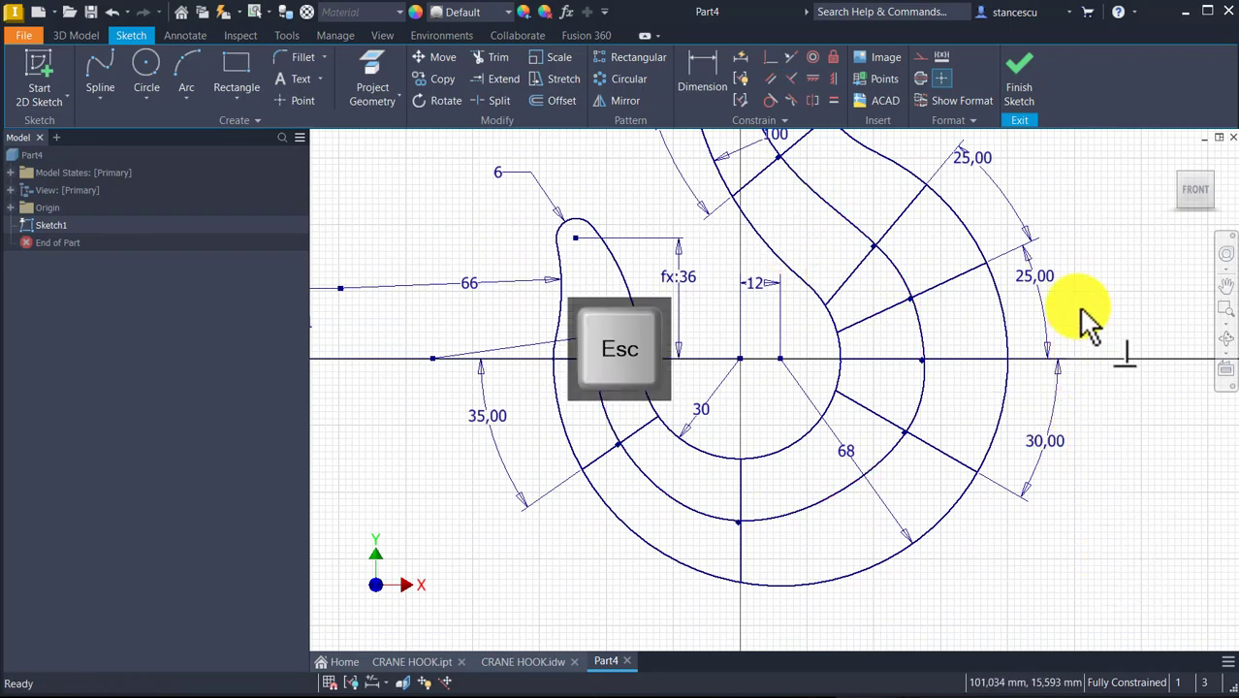
- Finish the fully constrained hook profile sketch and return to part modelling
{"action": "key", "text": "Num_Lock"}
{"action": "scroll", "coordinate": [1088, 320], "scroll_direction": "up", "scroll_amount": 2}
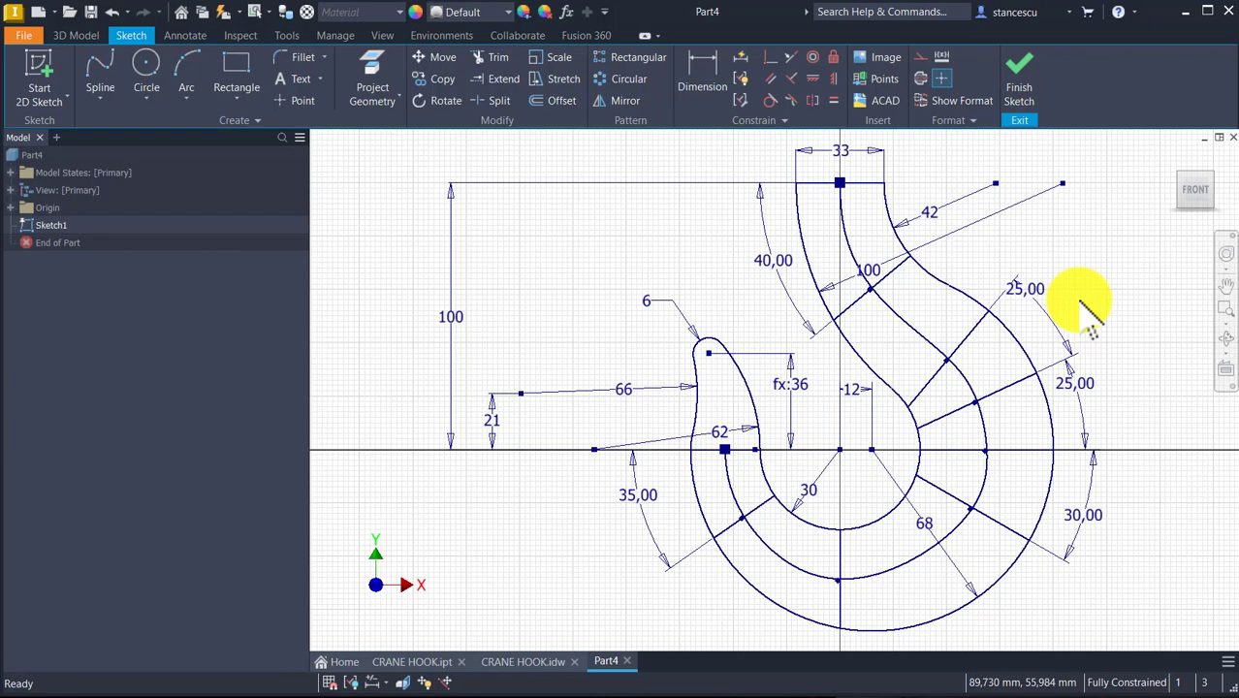
{"action": "left_click", "coordinate": [1013, 96]}
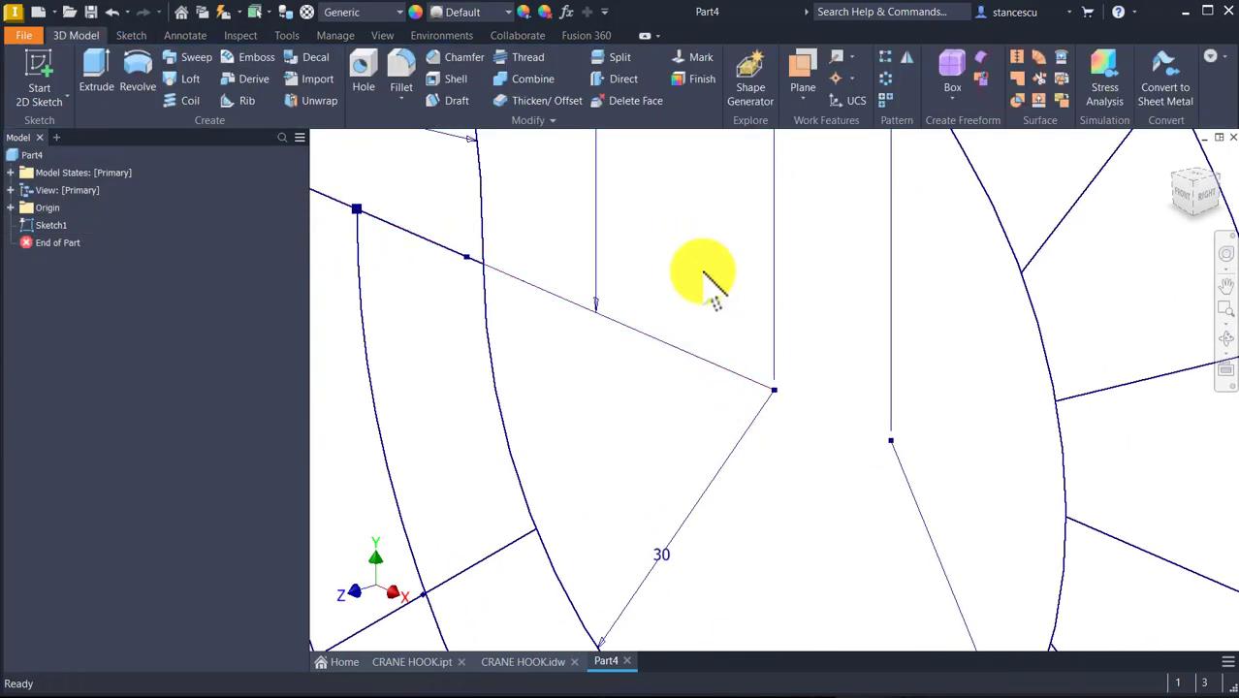
{"action": "key", "text": "Home"}
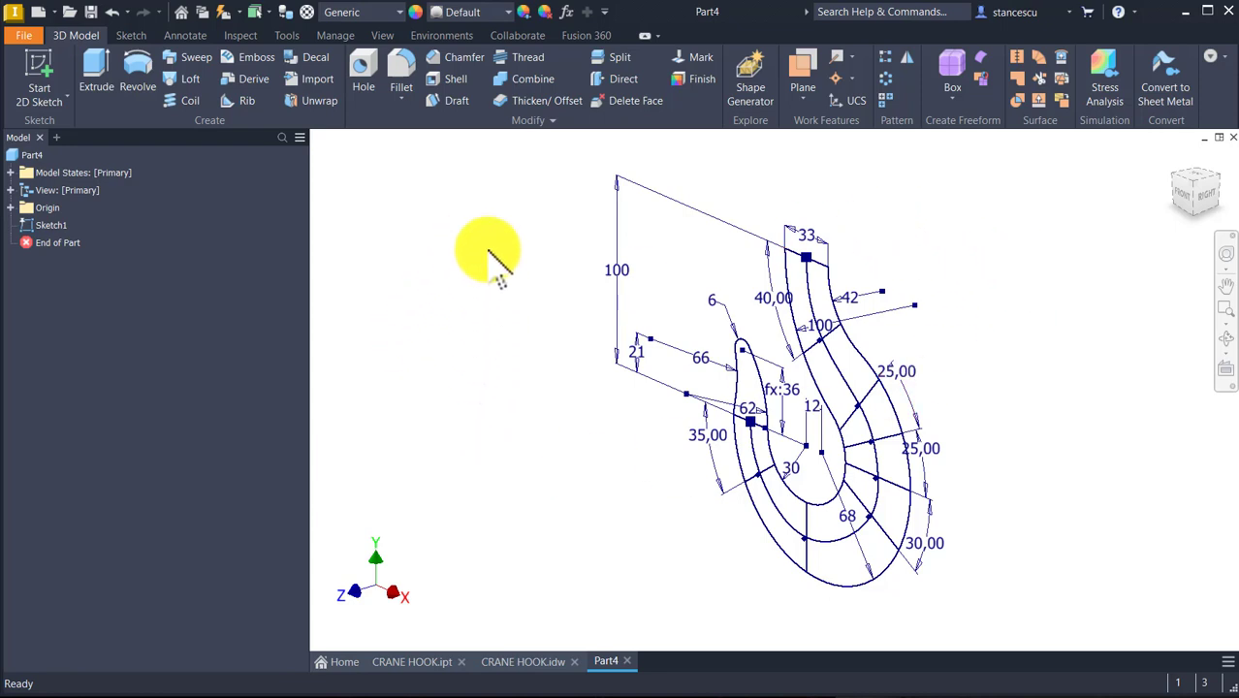
{"action": "left_click", "coordinate": [977, 178]}
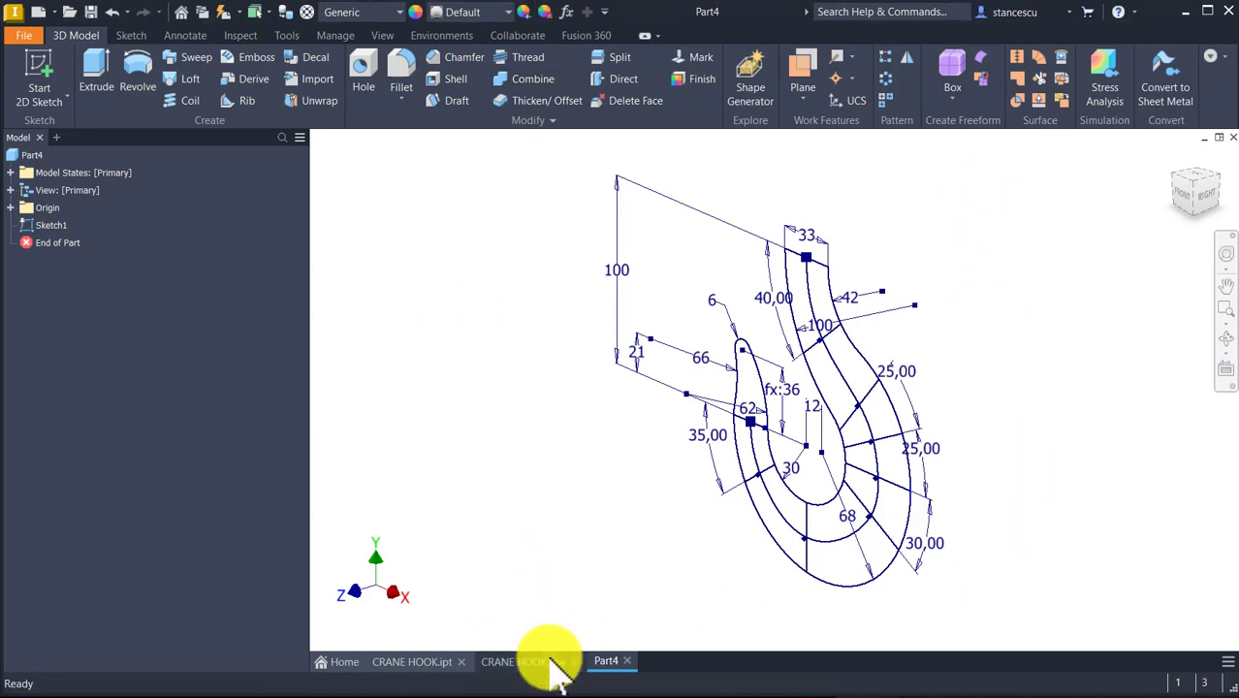
- Switch to the finished CRANE HOOK.ipt part and examine the flat side faces, shank transition and tip of the hook from several directions
{"action": "left_click", "coordinate": [397, 661]}
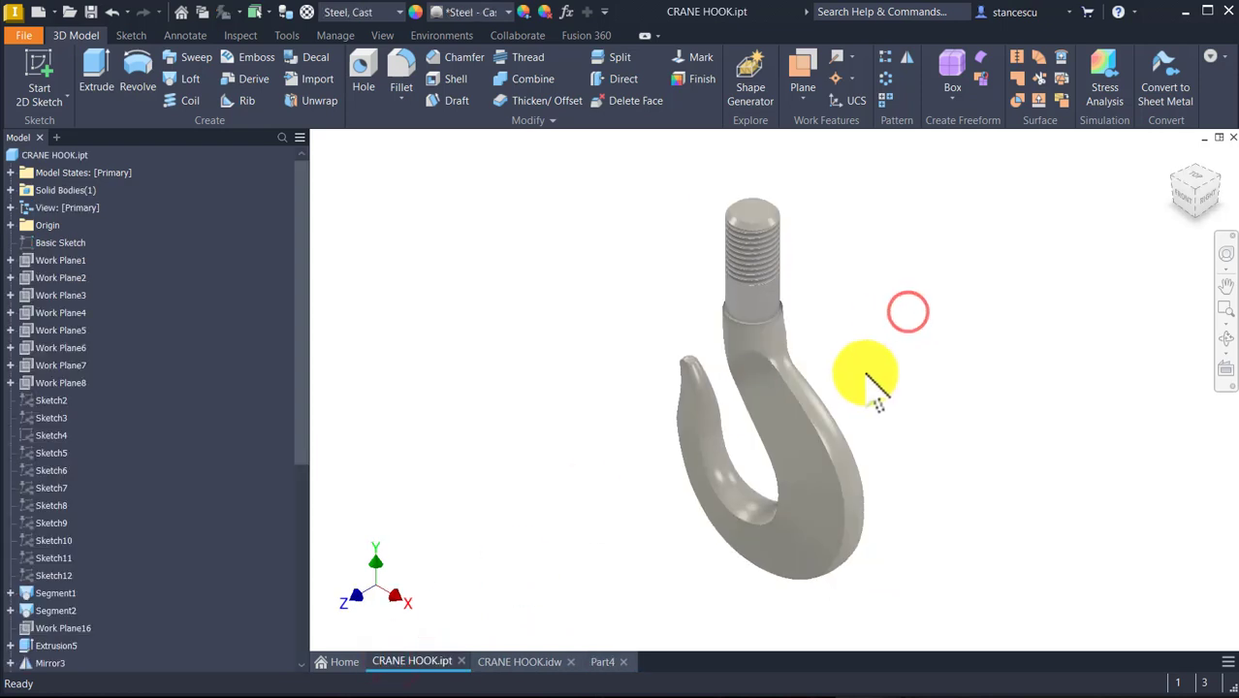
{"action": "middle_click_drag", "start_coordinate": [865, 371], "coordinate": [801, 498], "text": "shift"}
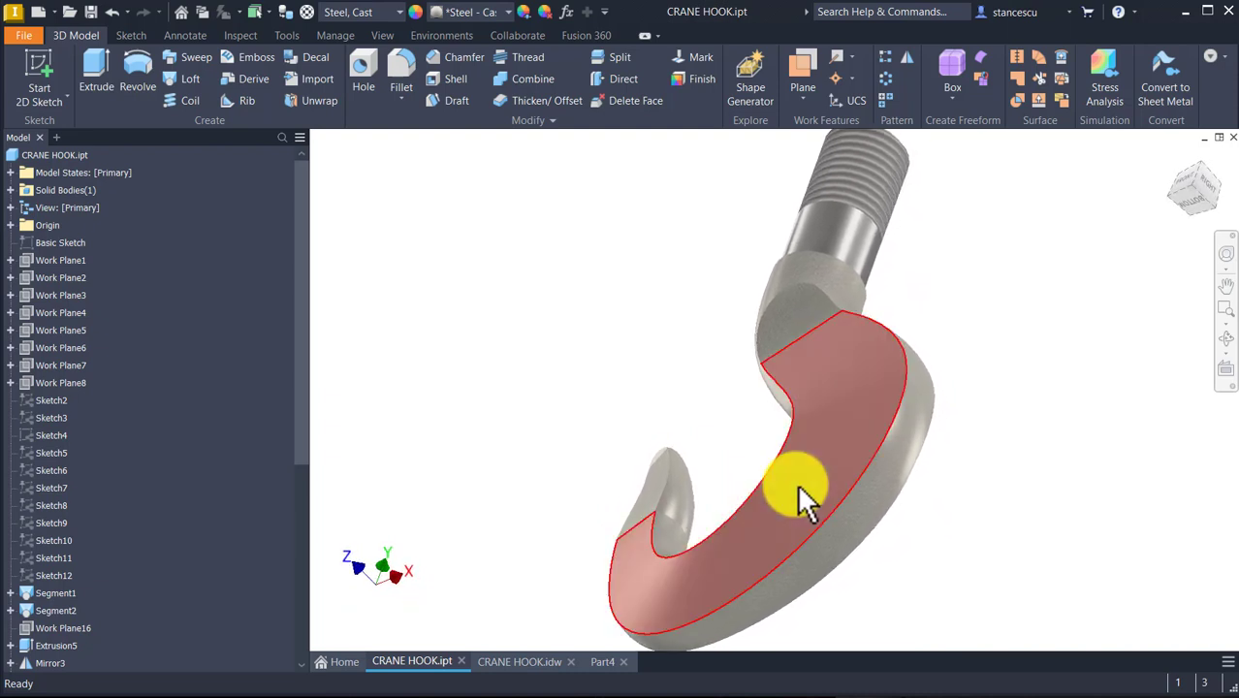
{"action": "middle_click_drag", "start_coordinate": [705, 601], "coordinate": [741, 601], "text": "shift"}
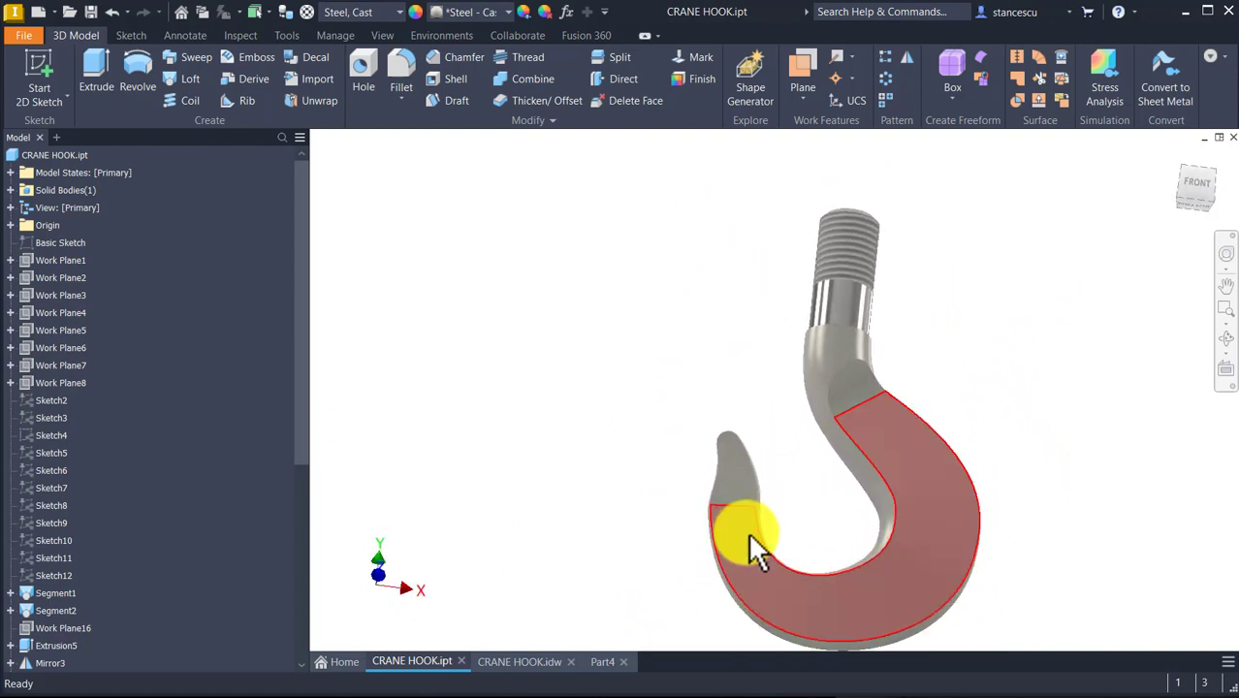
{"action": "middle_click_drag", "start_coordinate": [741, 492], "coordinate": [766, 461], "text": "shift"}
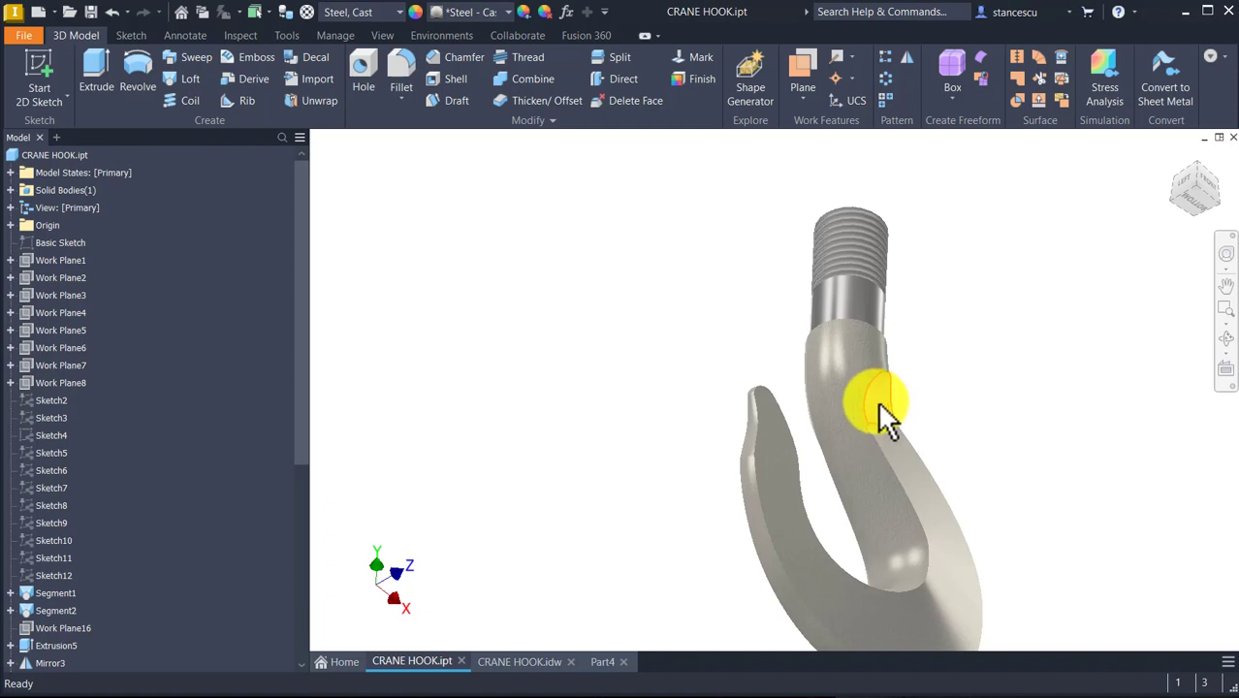
{"action": "middle_click_drag", "start_coordinate": [877, 401], "coordinate": [750, 429], "text": "shift"}
{"action": "scroll", "coordinate": [754, 436], "scroll_direction": "down", "scroll_amount": 3}
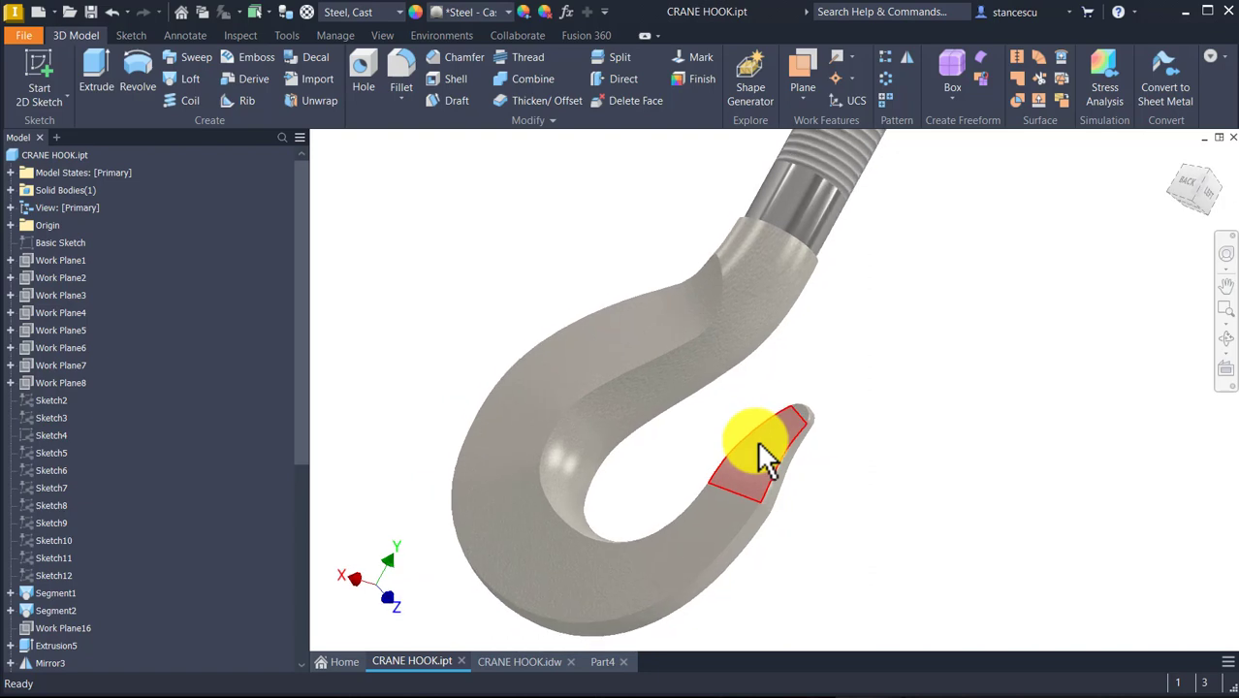
{"action": "middle_click_drag", "start_coordinate": [787, 436], "coordinate": [428, 396], "text": "shift"}
{"action": "key", "text": "F6"}
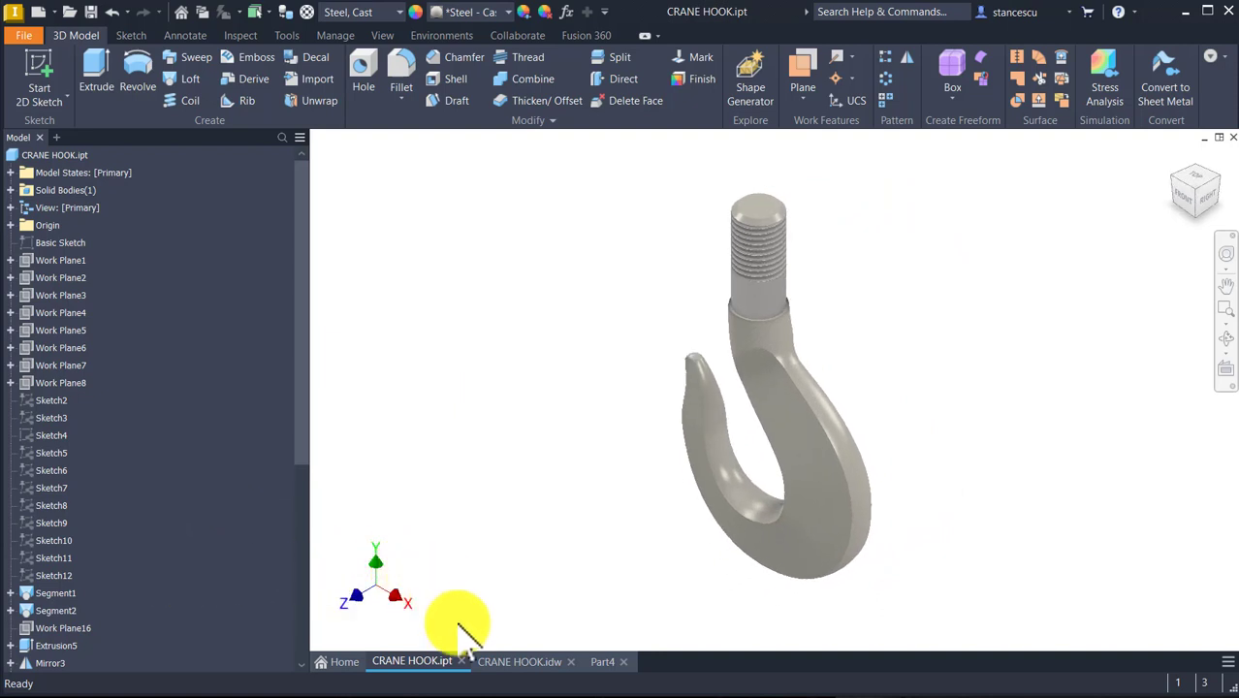
- Switch to the CRANE HOOK.idw drawing and examine the A-A and B-B cross-sections with their width and arc dimensions
{"action": "left_click", "coordinate": [526, 661]}
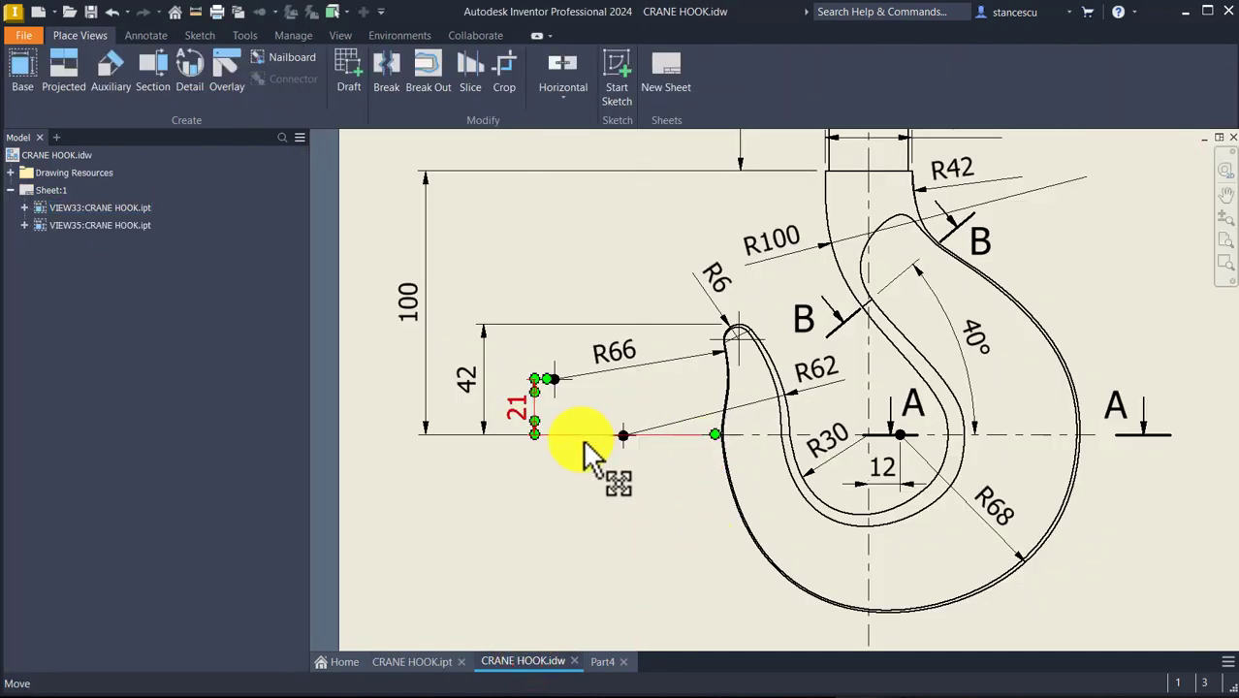
{"action": "key", "text": "Num_Lock"}
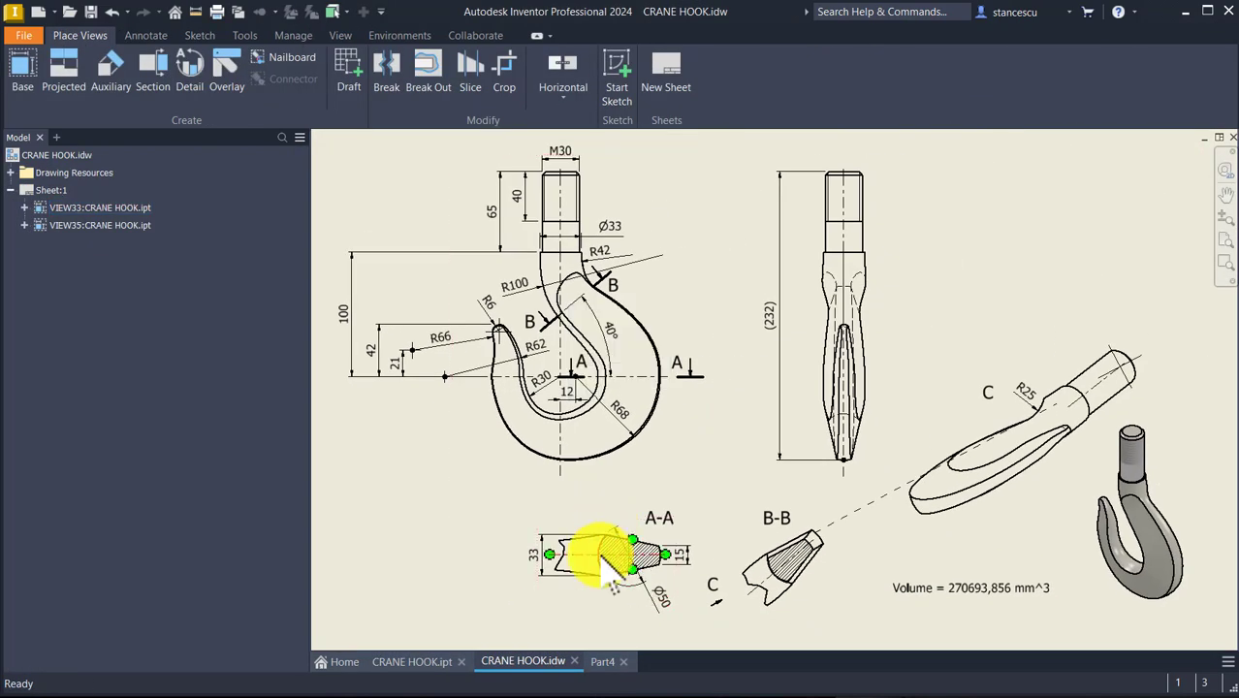
{"action": "left_click", "coordinate": [652, 554]}
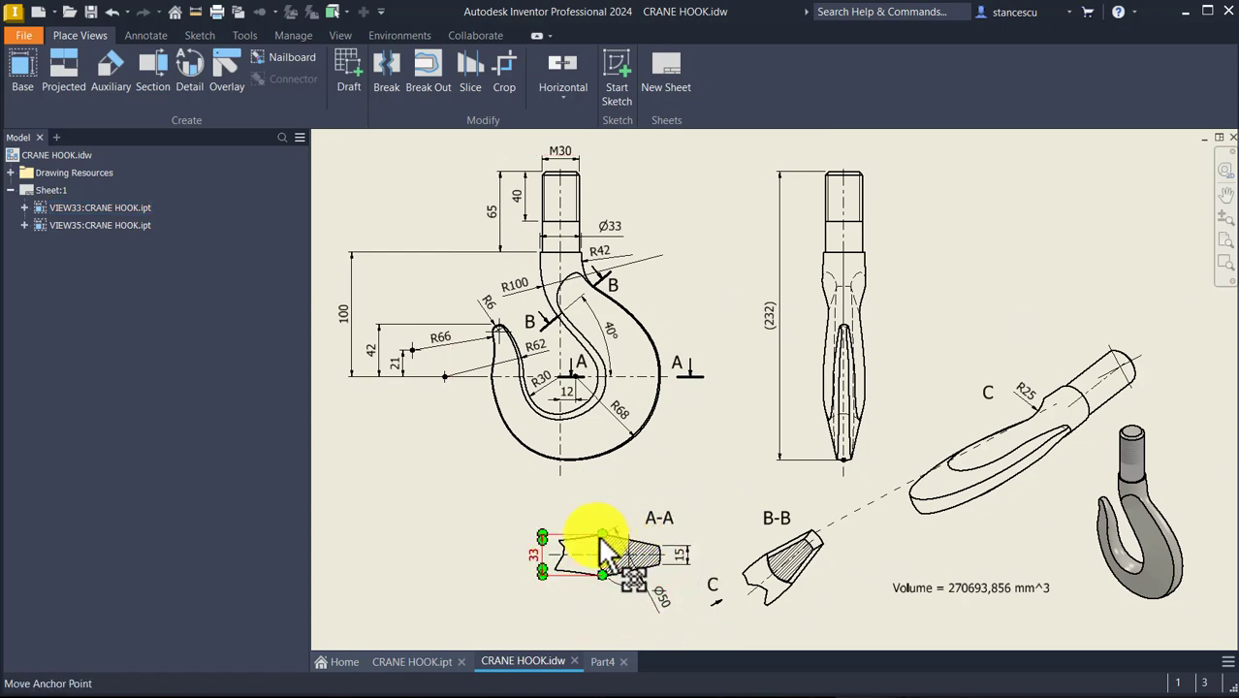
{"action": "scroll", "coordinate": [678, 543], "scroll_direction": "up", "scroll_amount": 5}
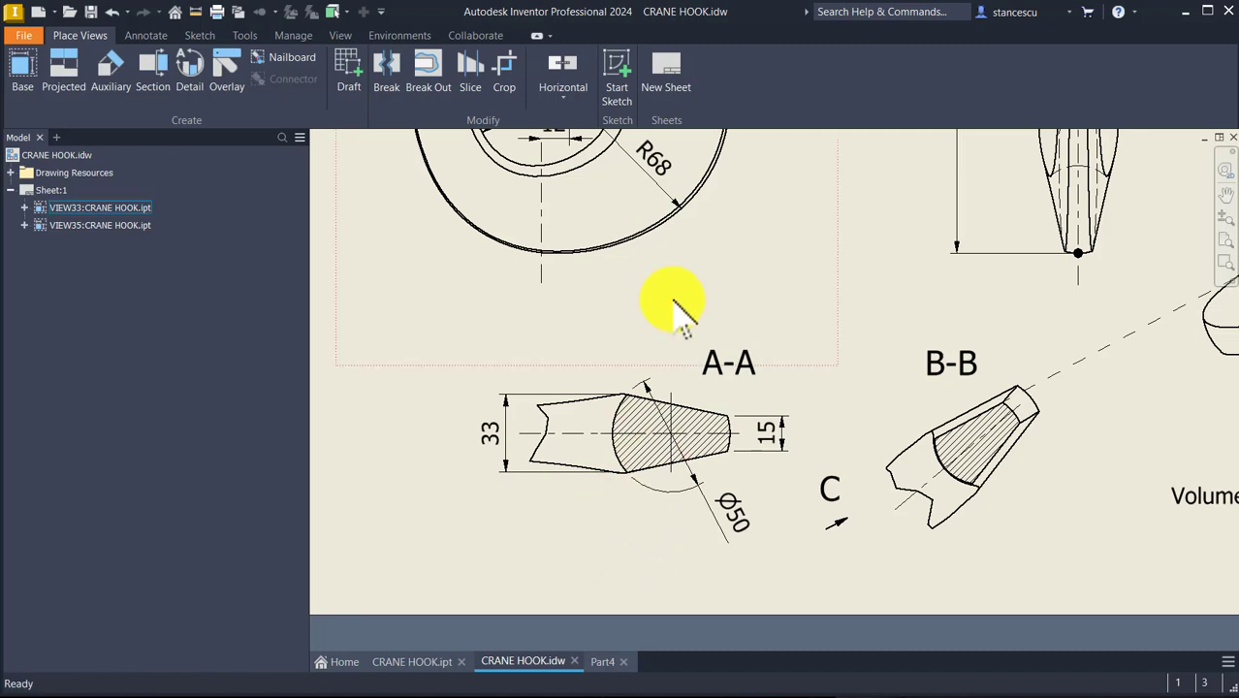
{"action": "scroll", "coordinate": [679, 320], "scroll_direction": "down", "scroll_amount": 4}
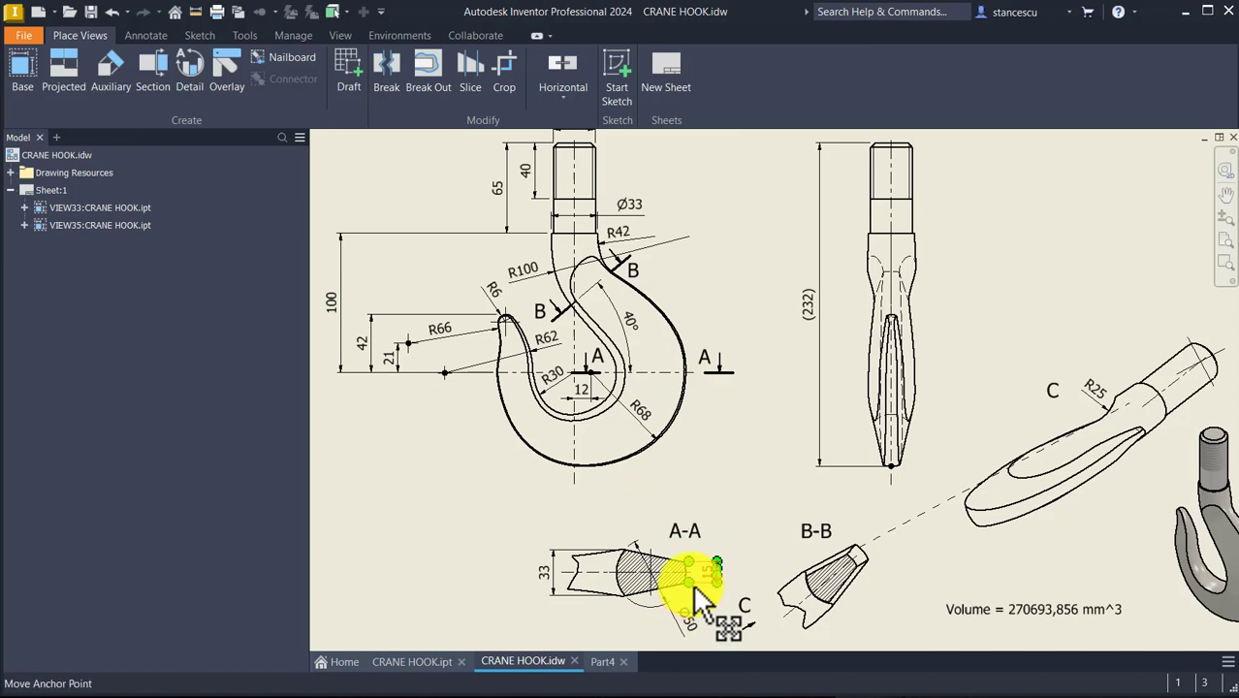
{"action": "left_click_drag", "start_coordinate": [696, 599], "coordinate": [642, 613]}
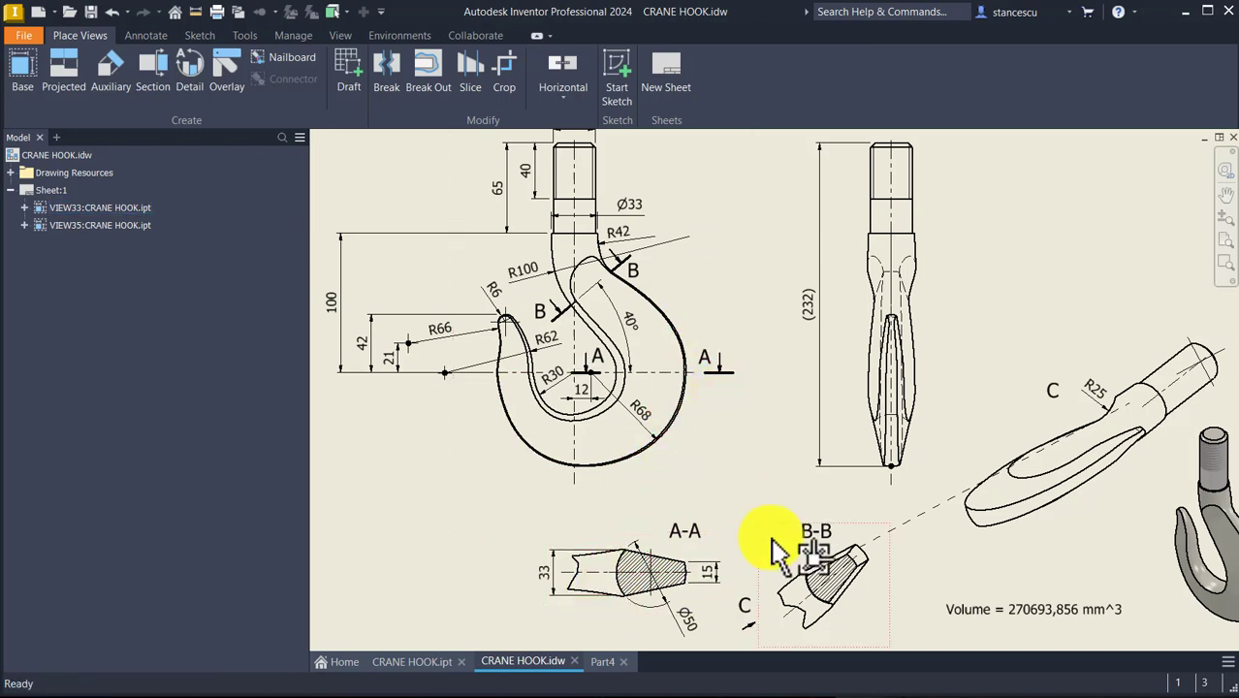
{"action": "scroll", "coordinate": [696, 549], "scroll_direction": "up", "scroll_amount": 3}
{"action": "middle_click_drag", "start_coordinate": [727, 547], "coordinate": [865, 291]}
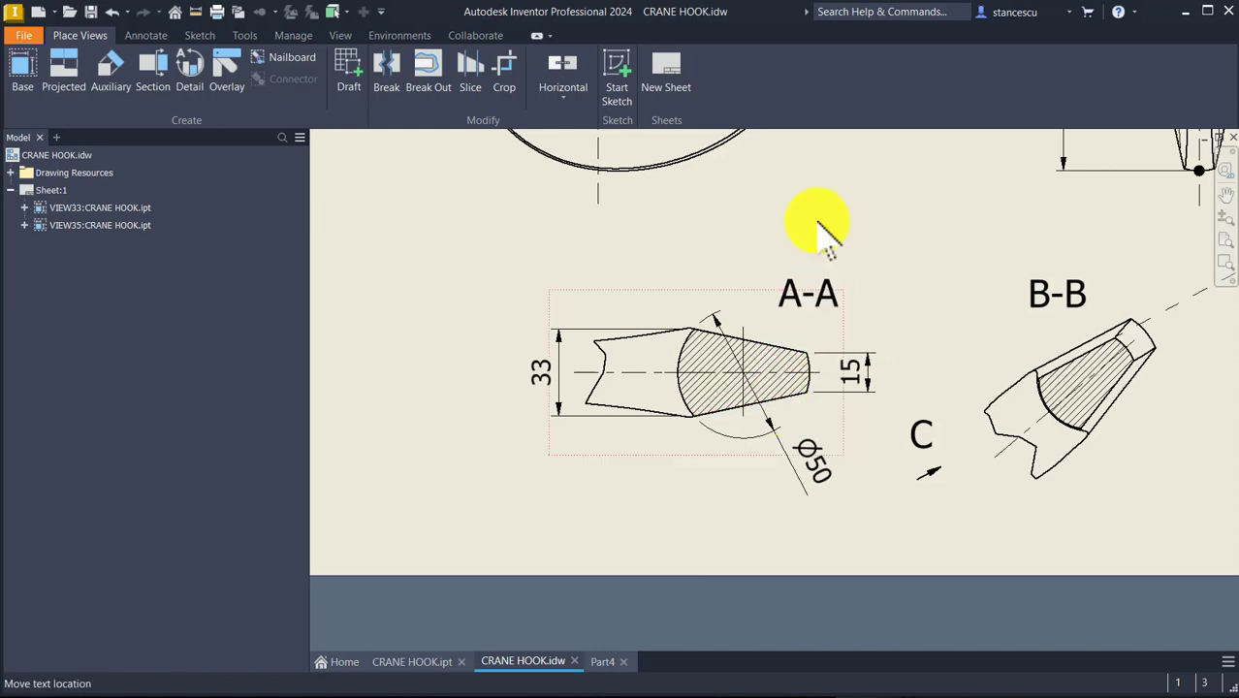
- Switch to the scanned Gancho reference sheet and examine the hatched cross-section of the hook and its dimensions
{"action": "key", "text": "alt+Tab"}
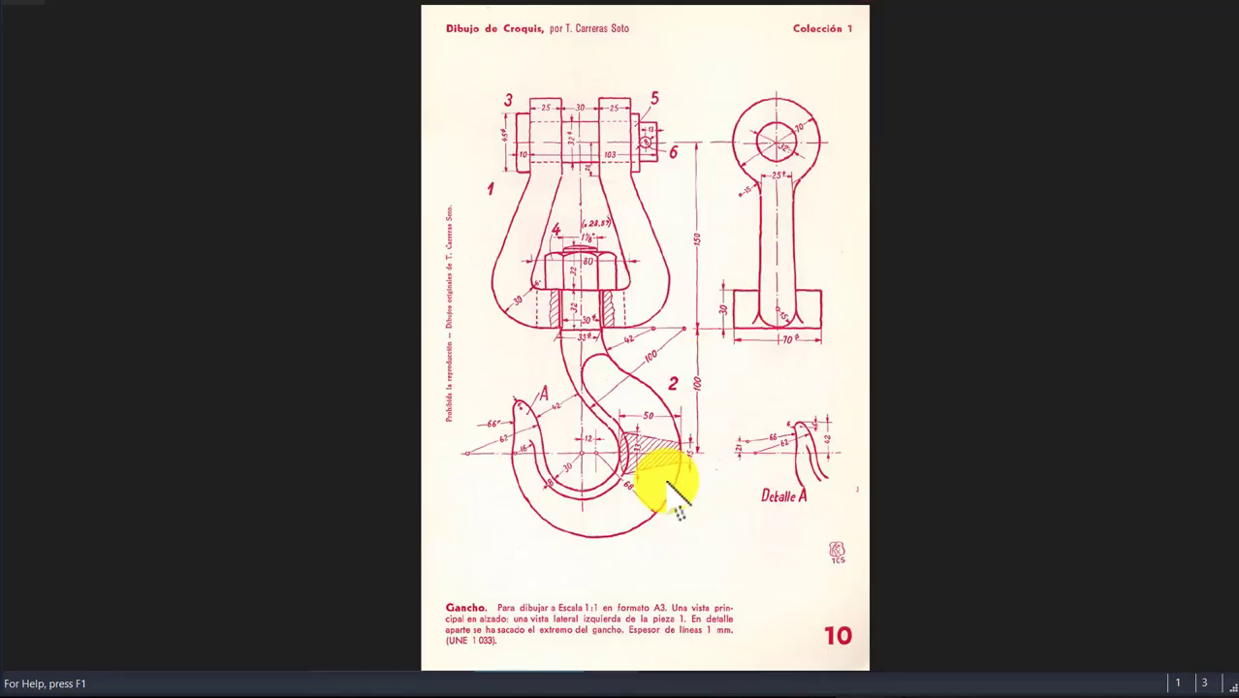
{"action": "scroll", "coordinate": [625, 483], "scroll_direction": "up", "scroll_amount": 5}
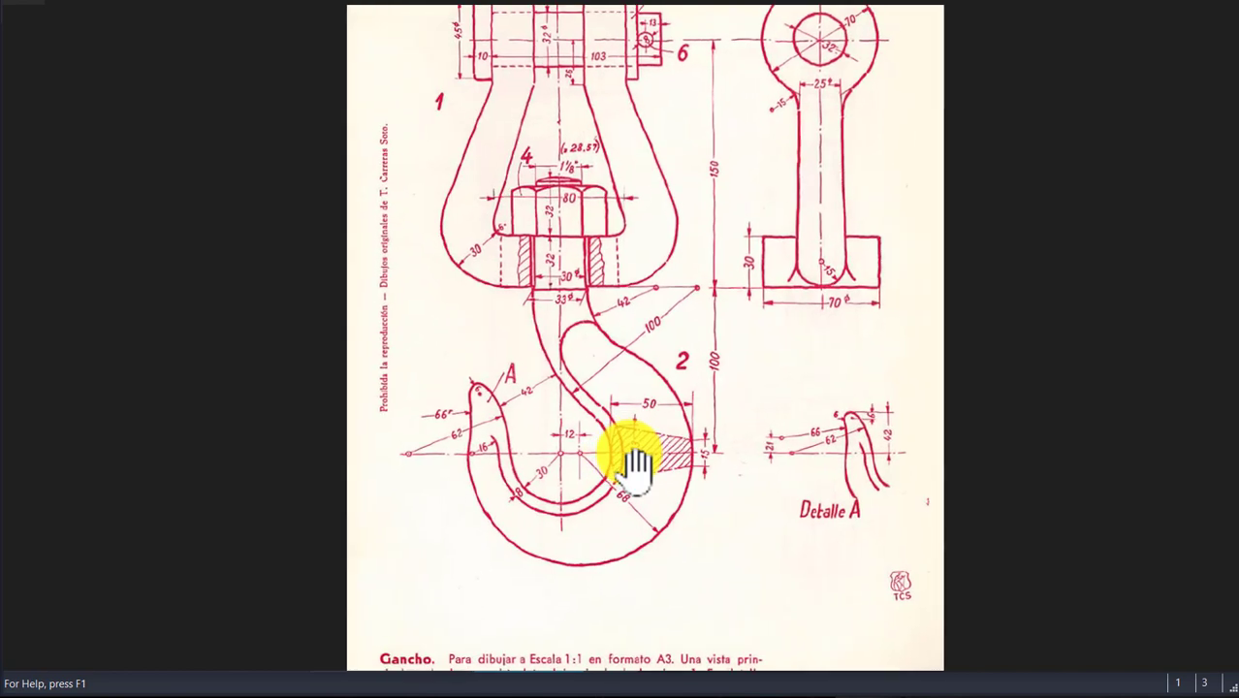
{"action": "scroll", "coordinate": [650, 499], "scroll_direction": "up", "scroll_amount": 3}
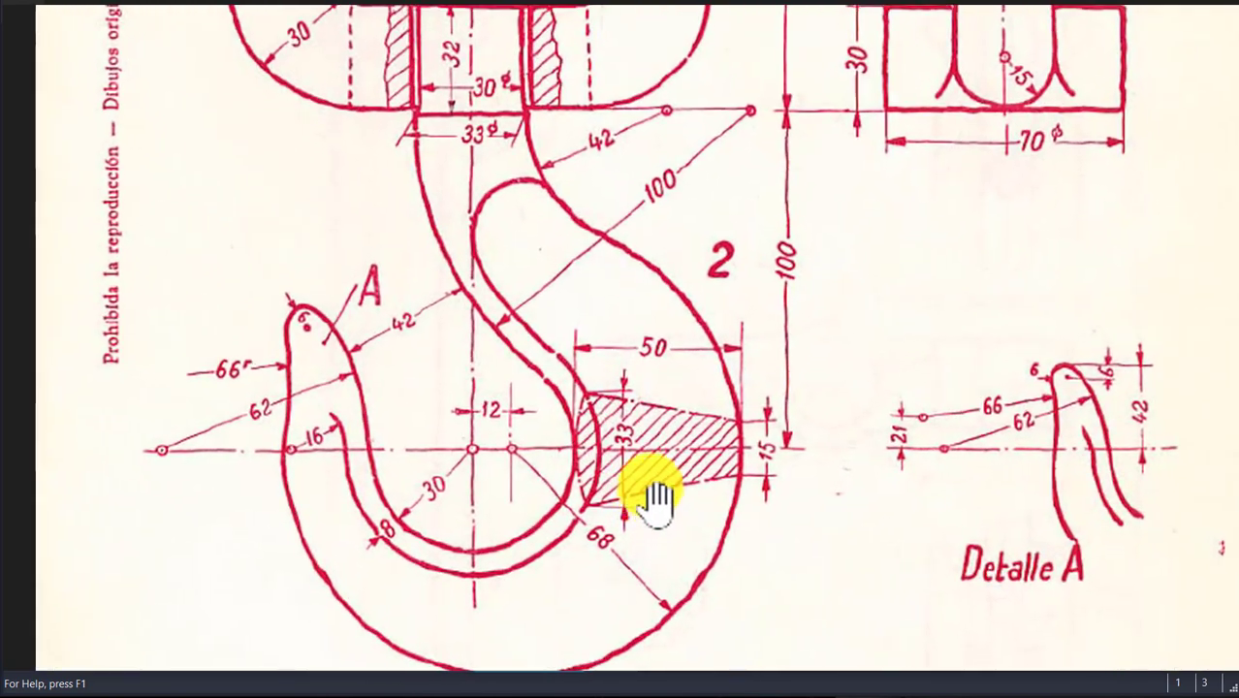
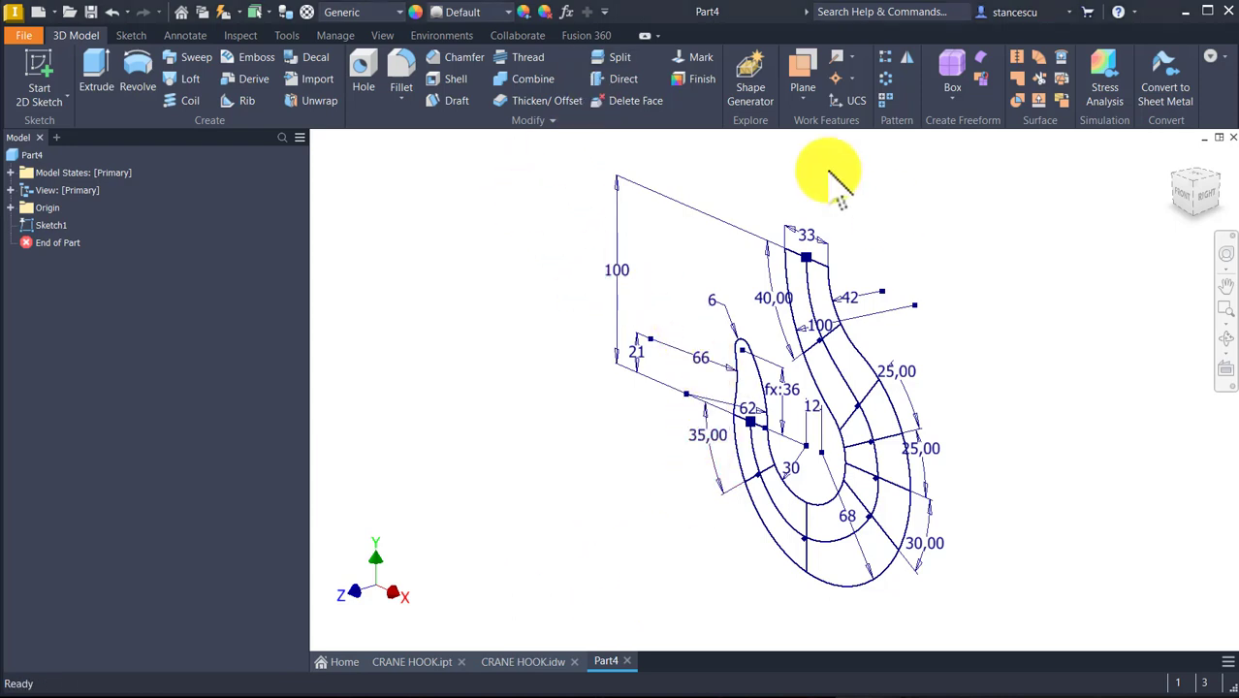
- In Part4, create a work plane through the shank's top edge at 90° to the XY plane
{"action": "left_click", "coordinate": [802, 62]}
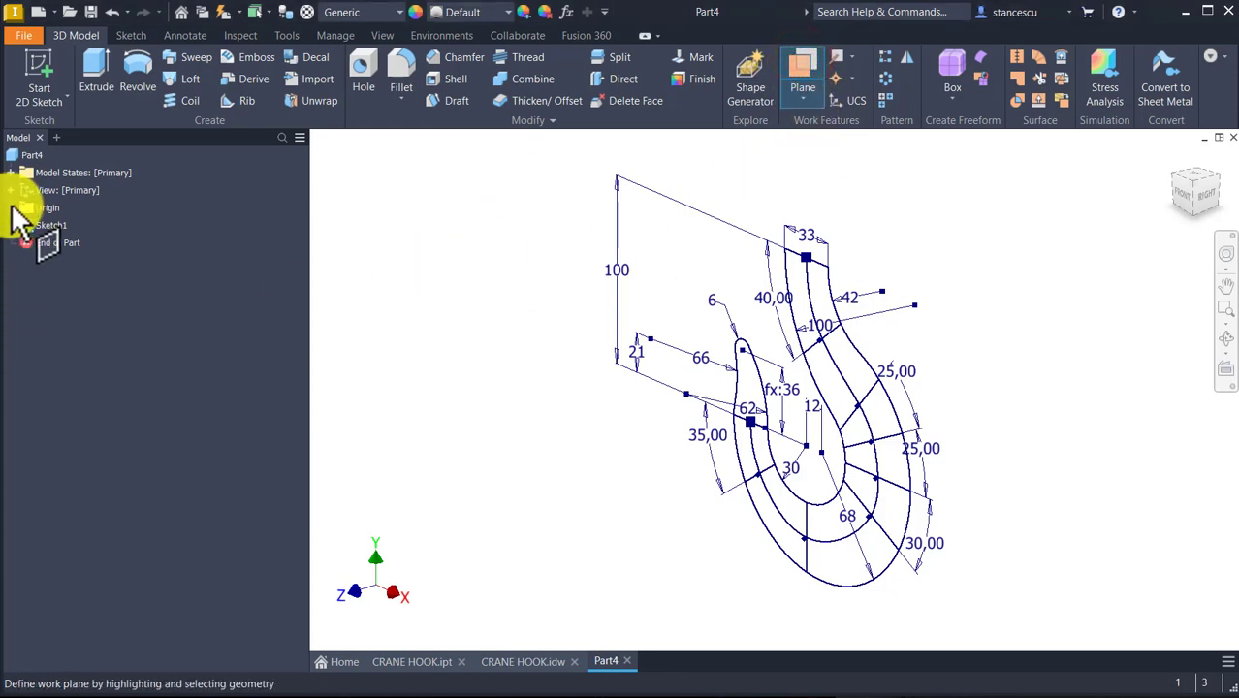
{"action": "left_click", "coordinate": [10, 207]}
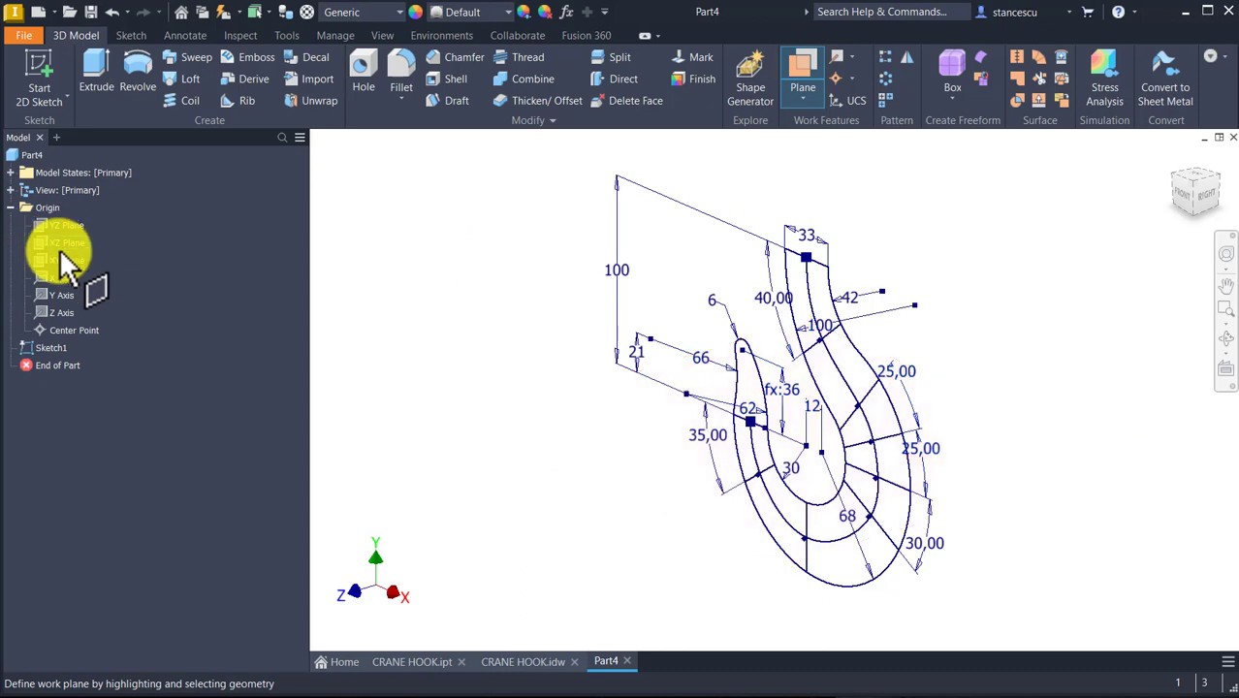
{"action": "left_click", "coordinate": [56, 262]}
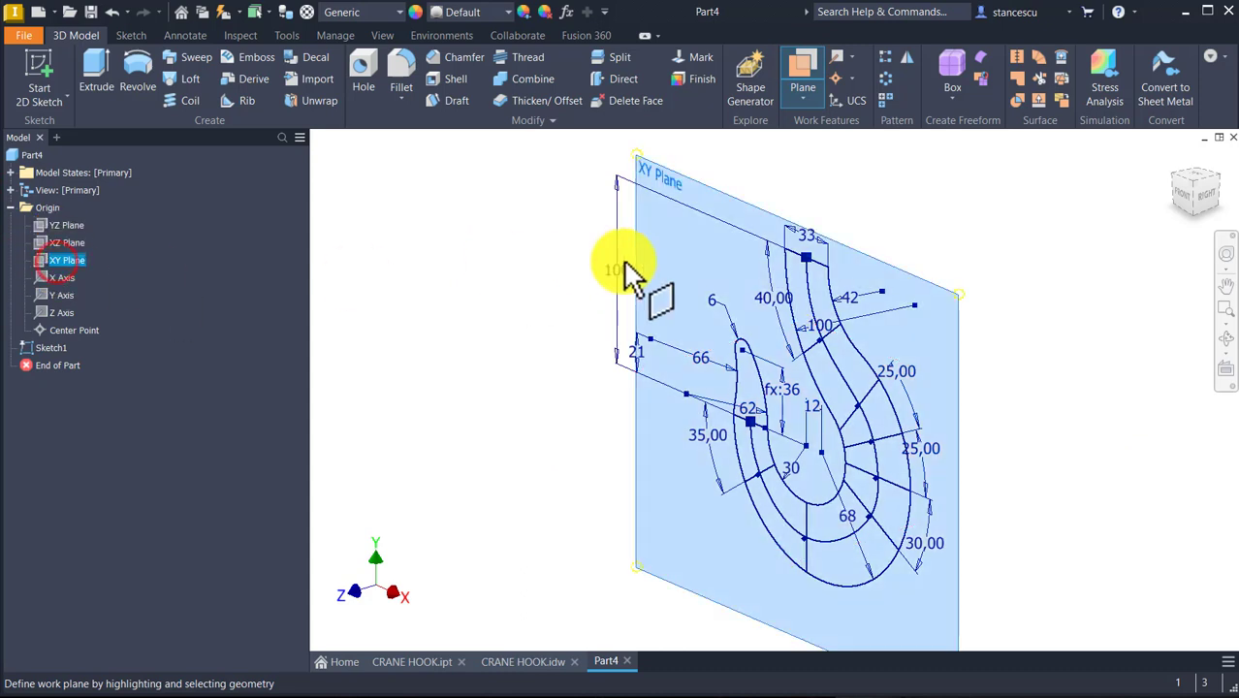
{"action": "left_click", "coordinate": [822, 281]}
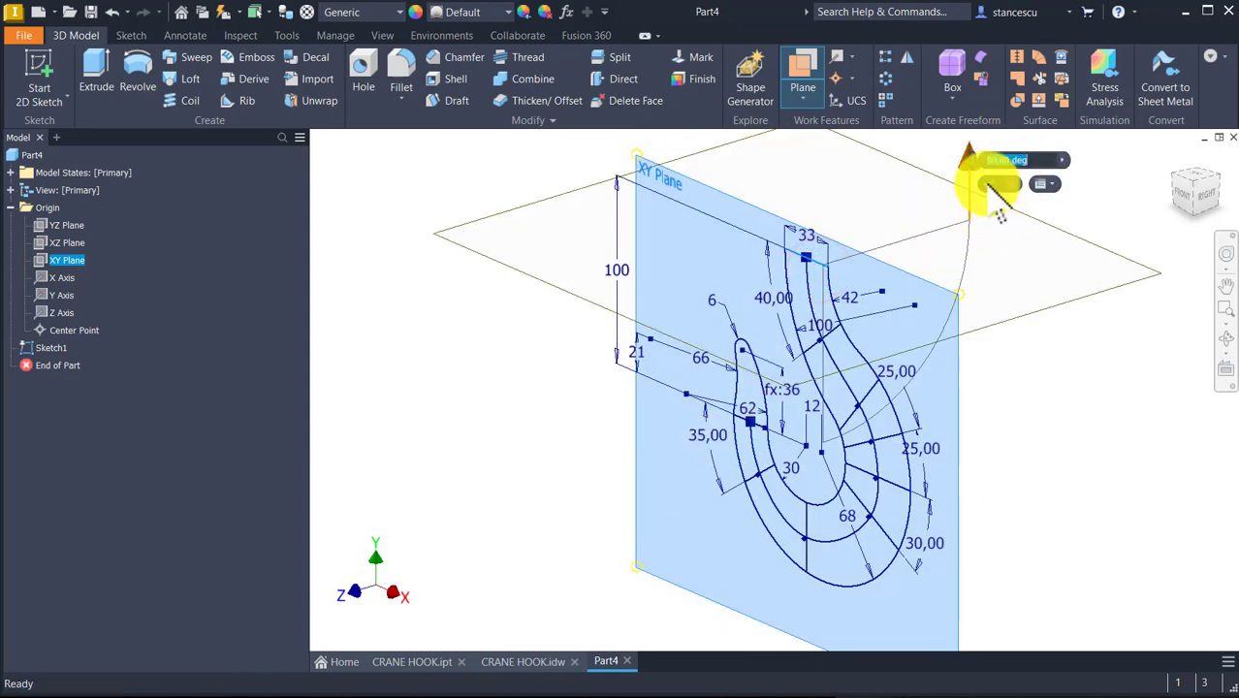
{"action": "left_click", "coordinate": [989, 184]}
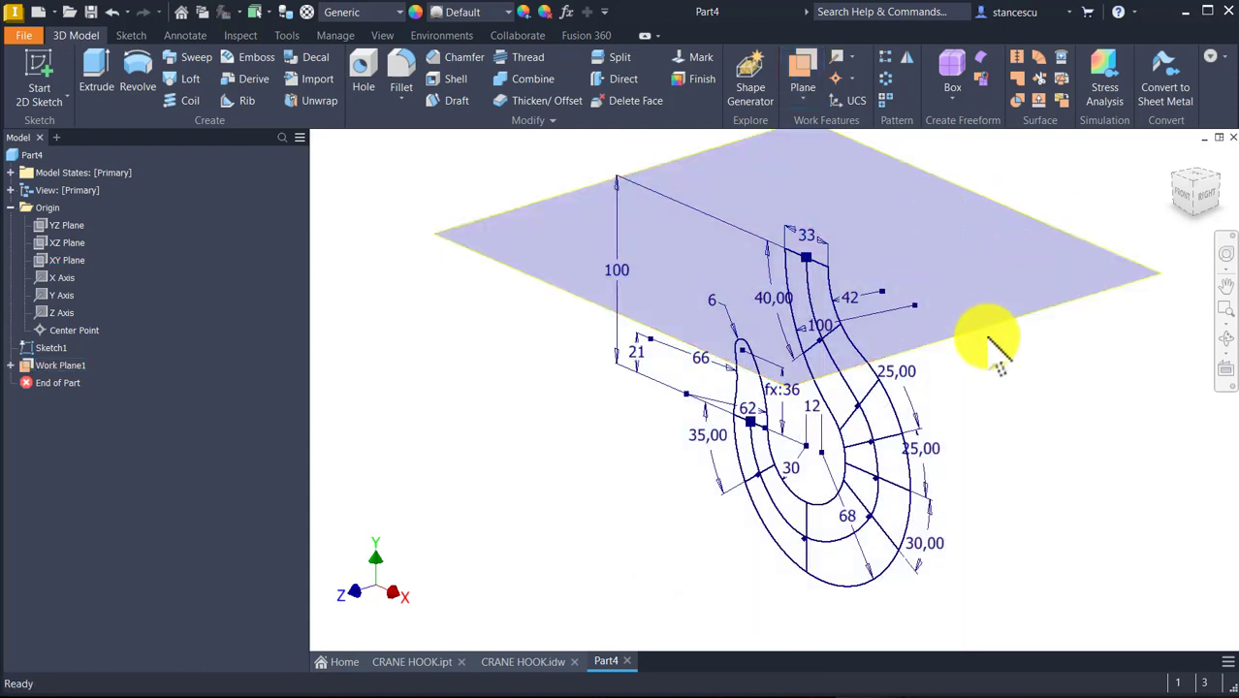
- Start a sketch on the new work plane and project the end point and midpoint of the shank's top edge
{"action": "left_click", "coordinate": [987, 325]}
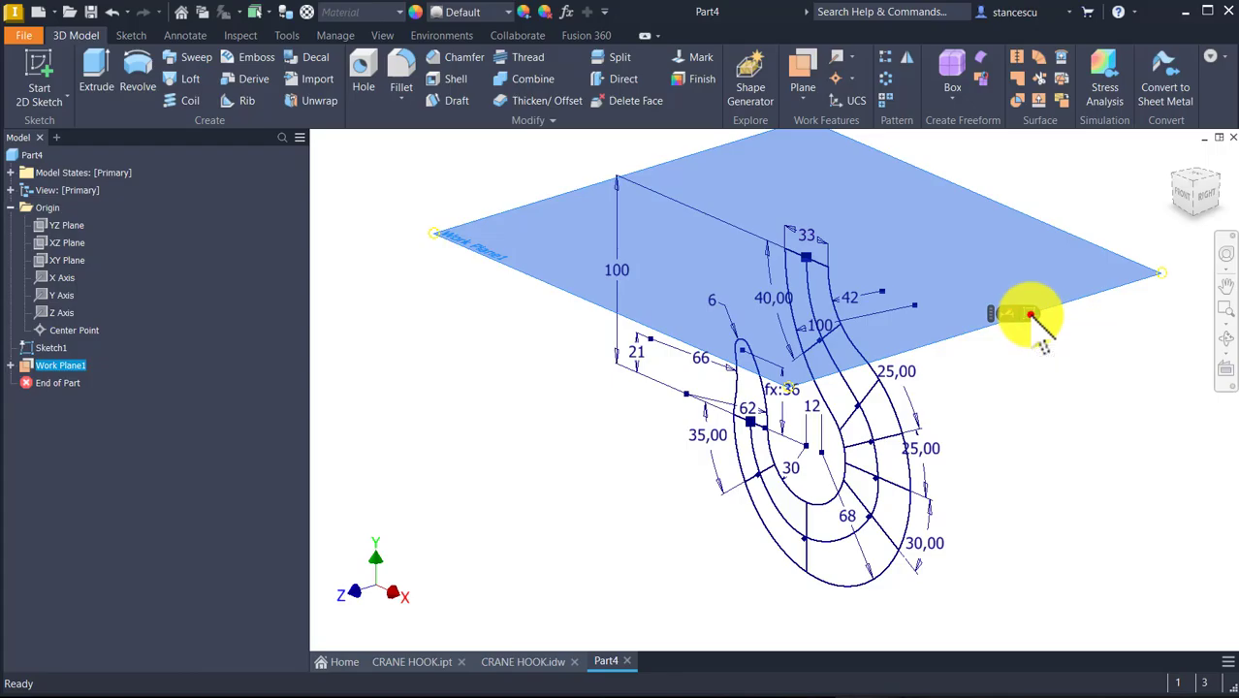
{"action": "key", "text": "s"}
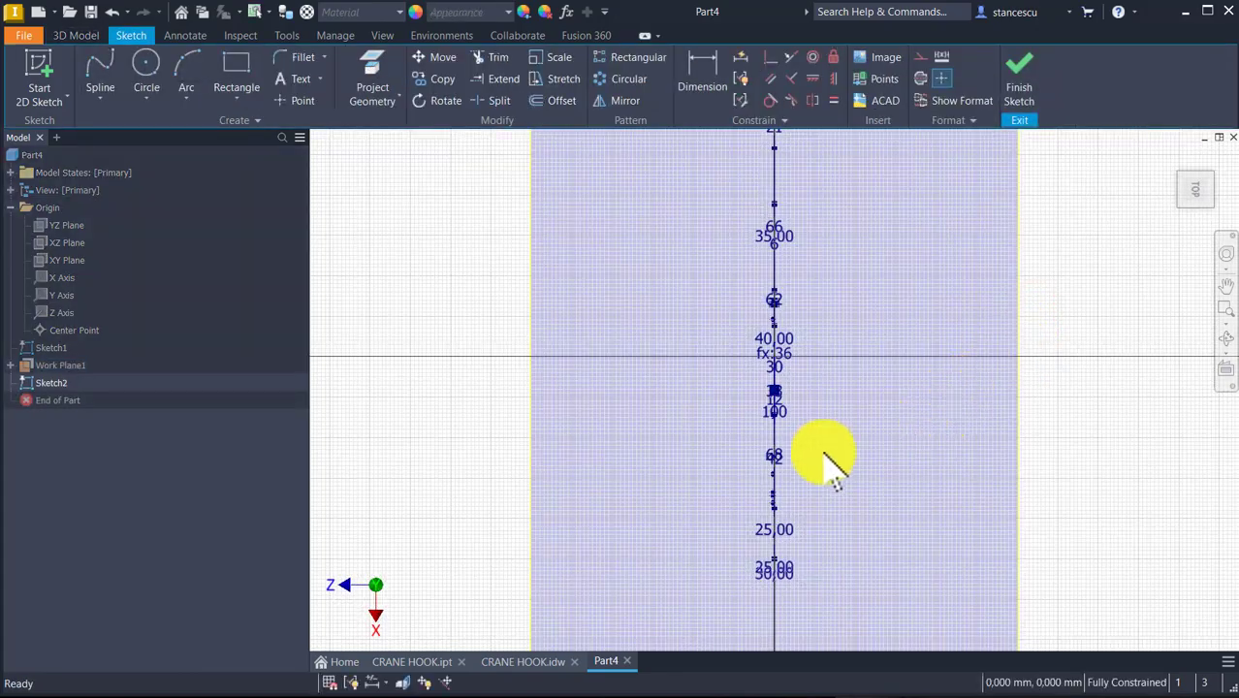
{"action": "middle_click_drag", "start_coordinate": [691, 475], "coordinate": [858, 446], "text": "shift"}
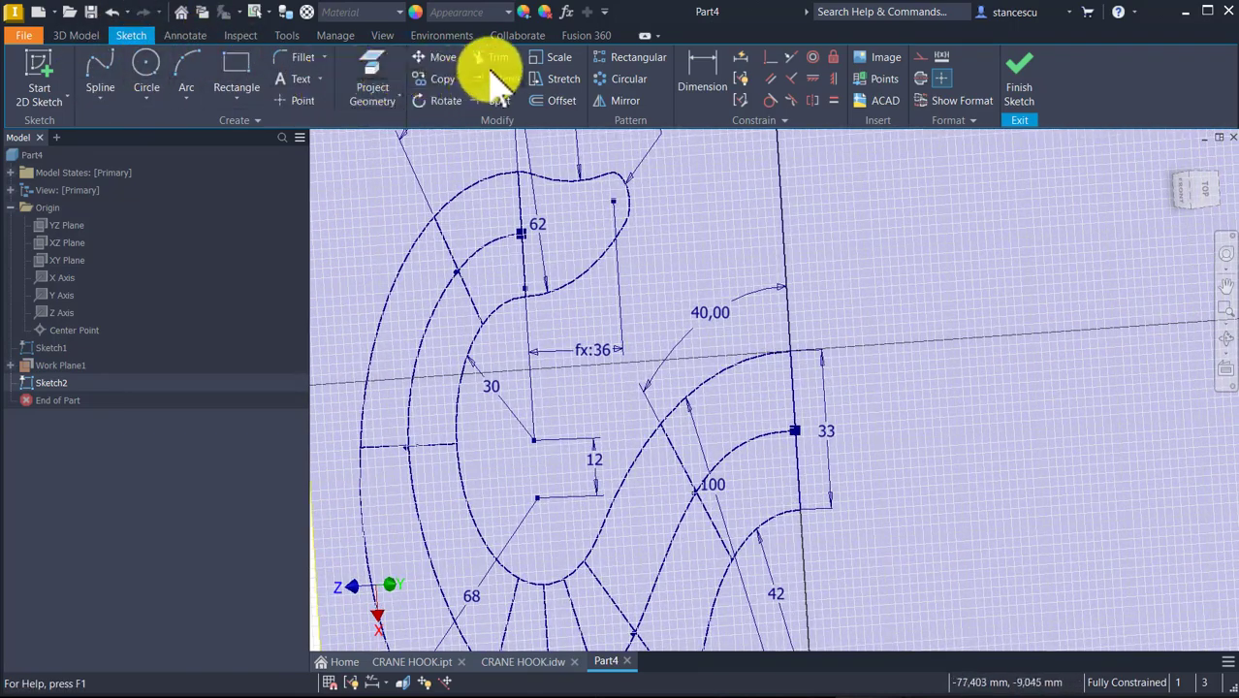
{"action": "left_click", "coordinate": [378, 79]}
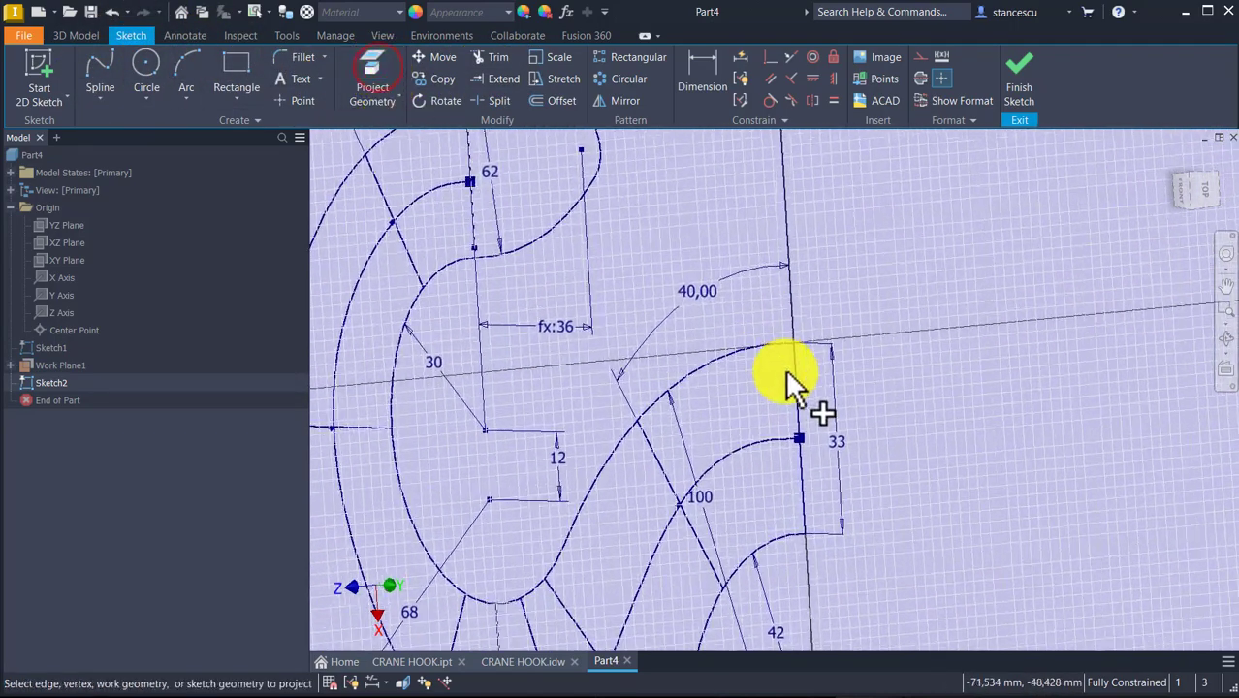
{"action": "left_click", "coordinate": [793, 343]}
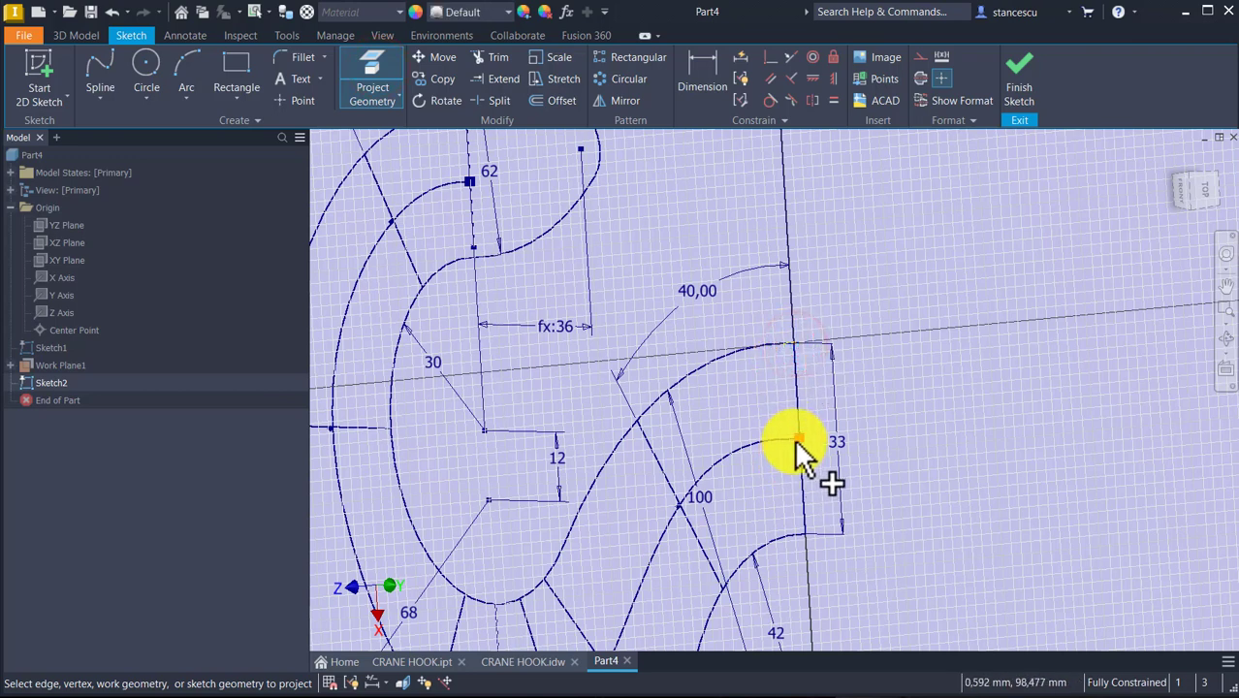
{"action": "left_click", "coordinate": [796, 440]}
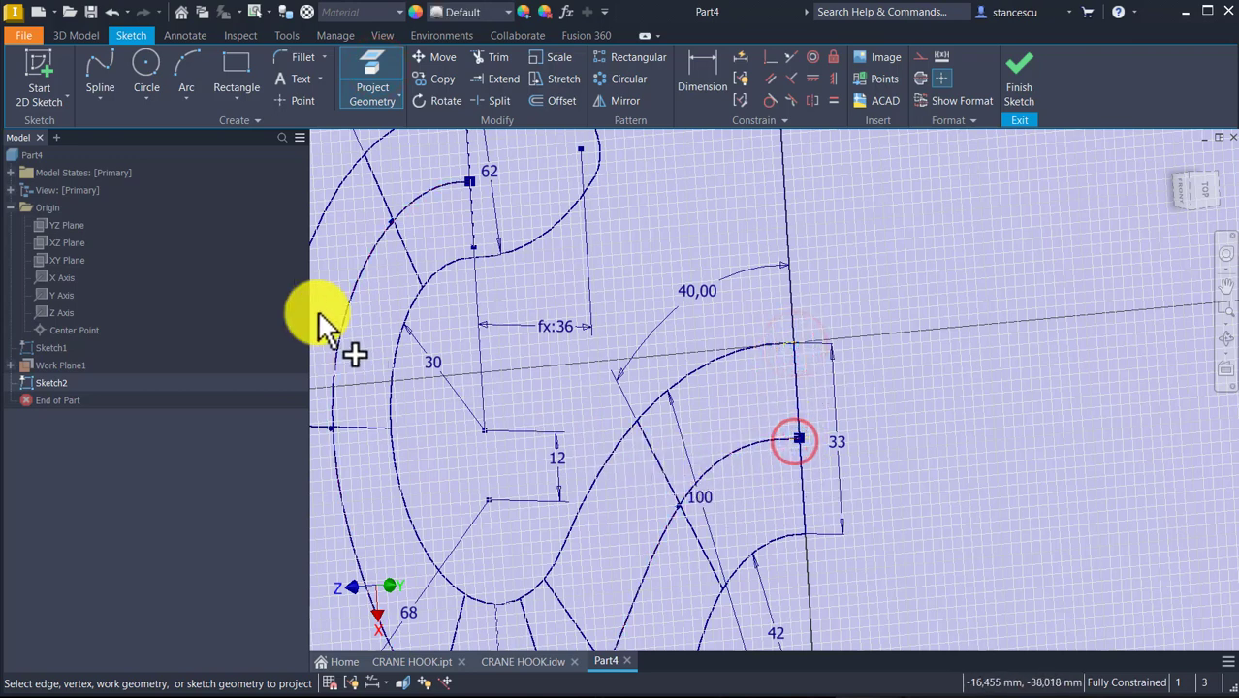
- Draw a circle centred on the top edge's midpoint and passing through its projected end point, and finish the sketch
{"action": "left_click", "coordinate": [146, 74]}
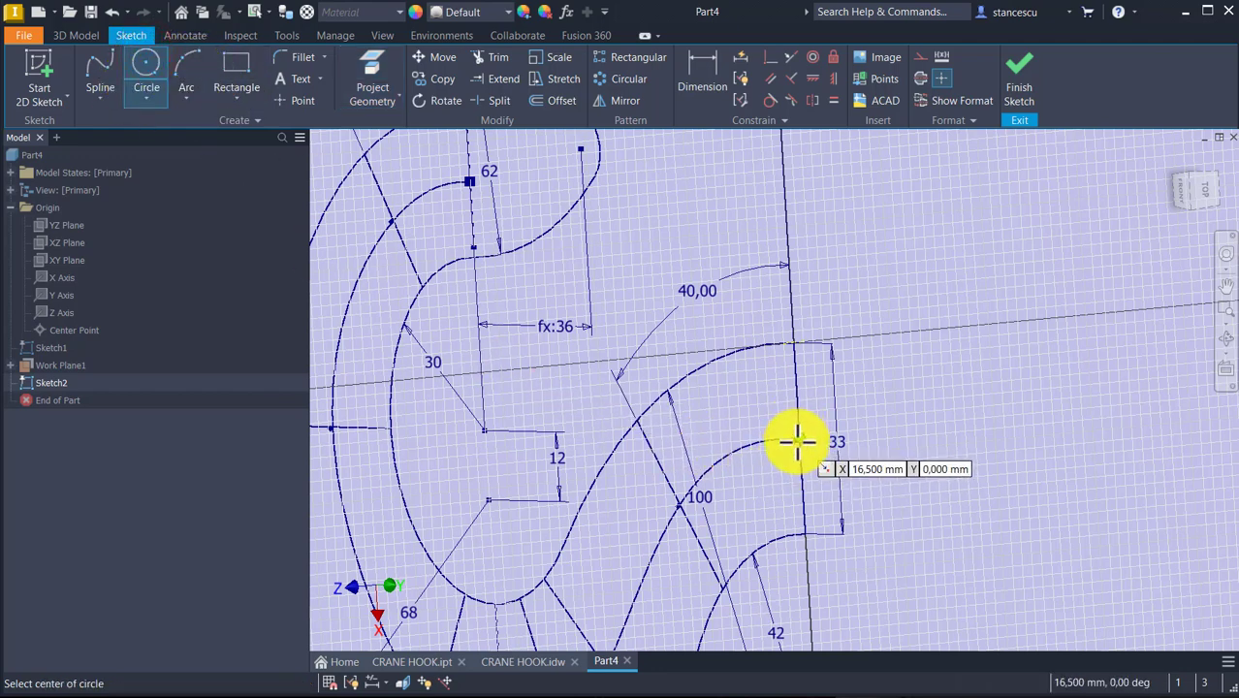
{"action": "left_click", "coordinate": [796, 441]}
{"action": "left_click", "coordinate": [789, 342]}
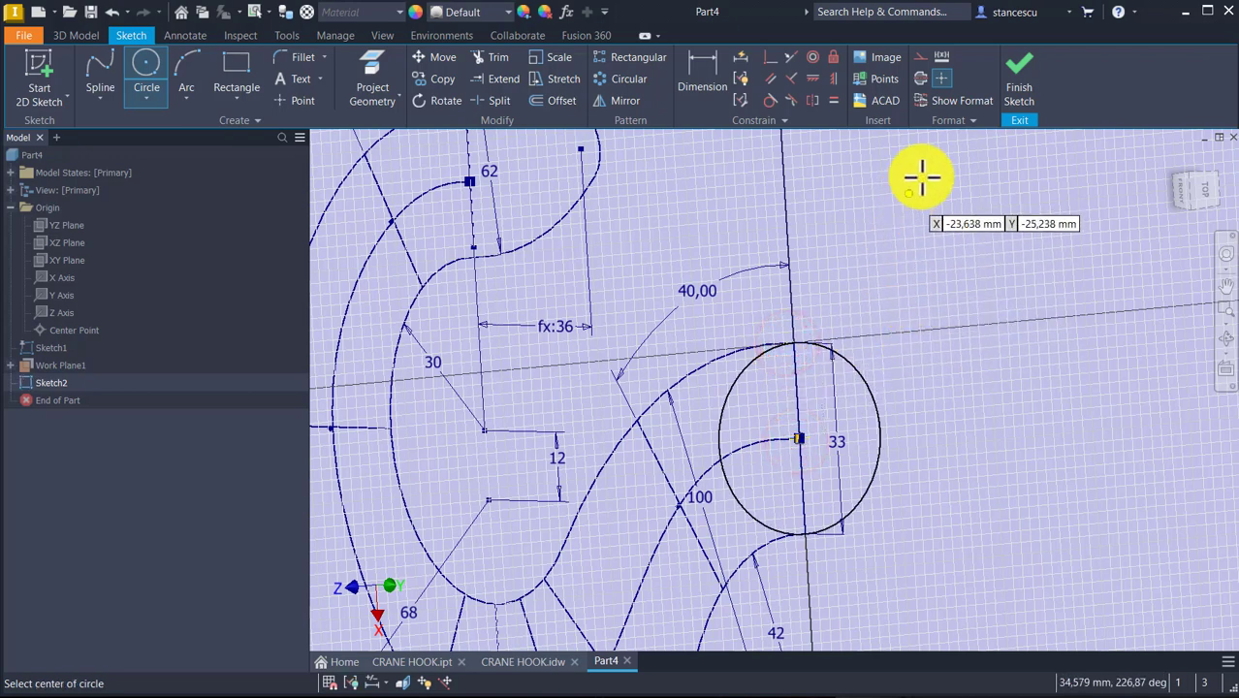
{"action": "left_click", "coordinate": [1020, 78]}
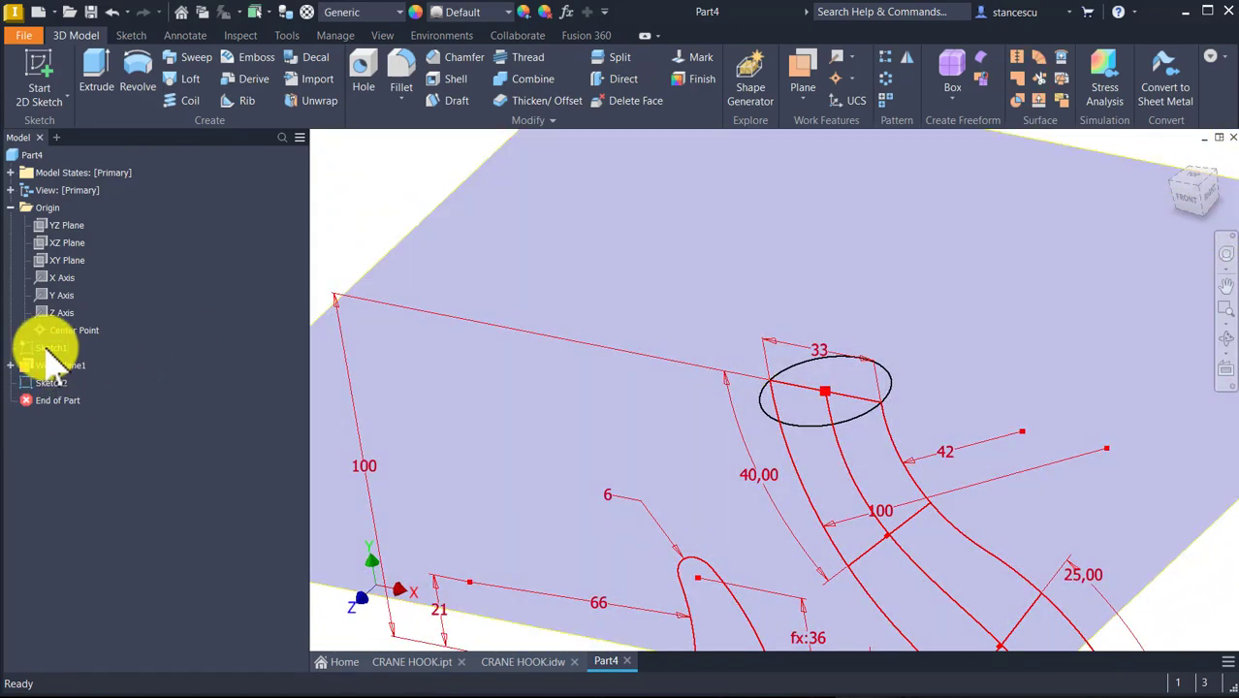
- Rename the hook profile sketch as Basic Sketch
{"action": "left_click", "coordinate": [49, 351]}
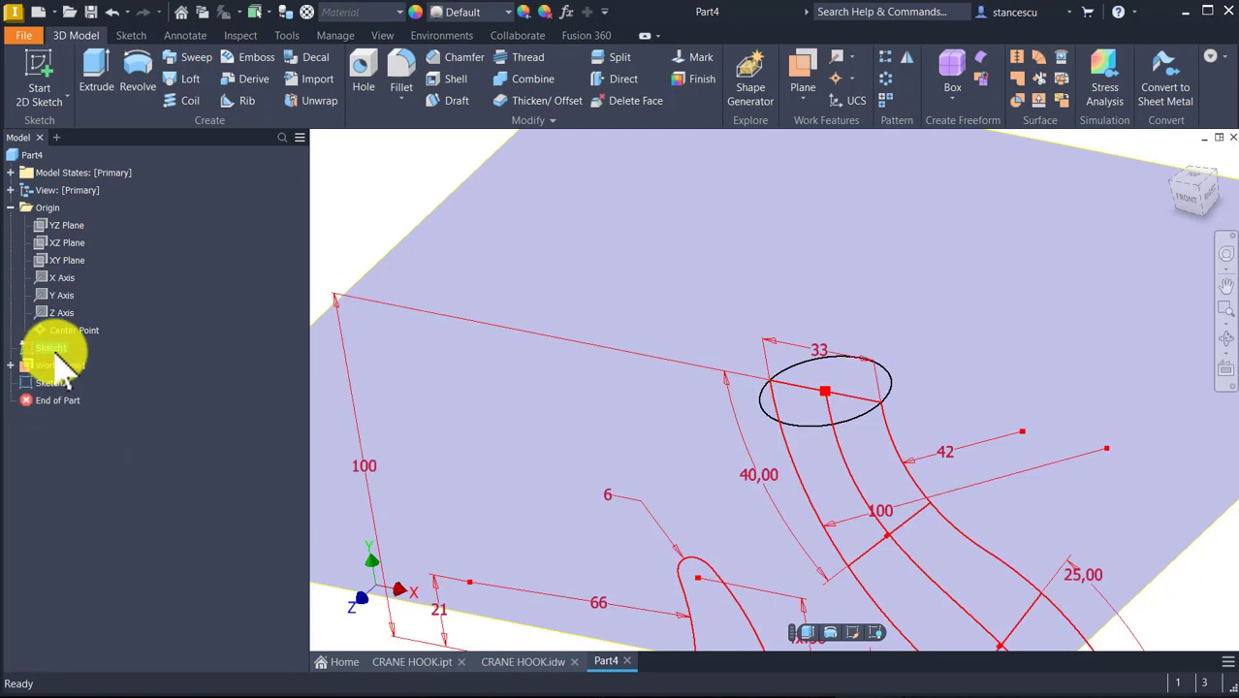
{"action": "key", "text": "F2"}
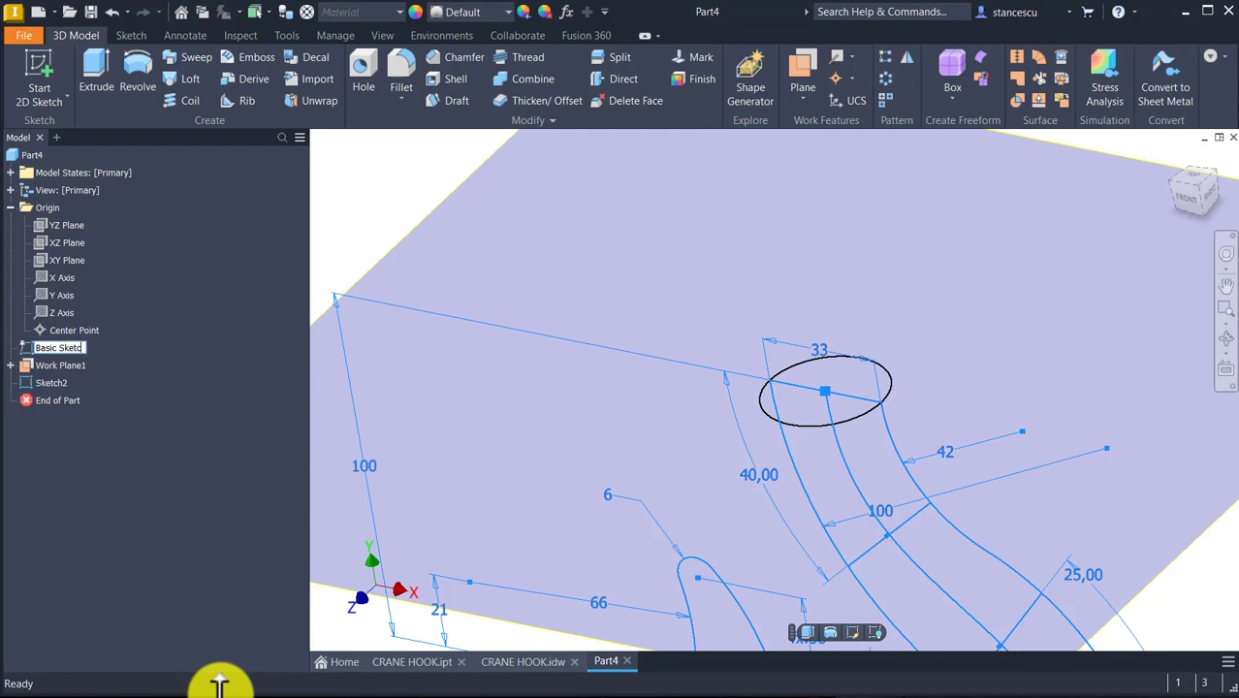
{"action": "key", "text": "Return"}
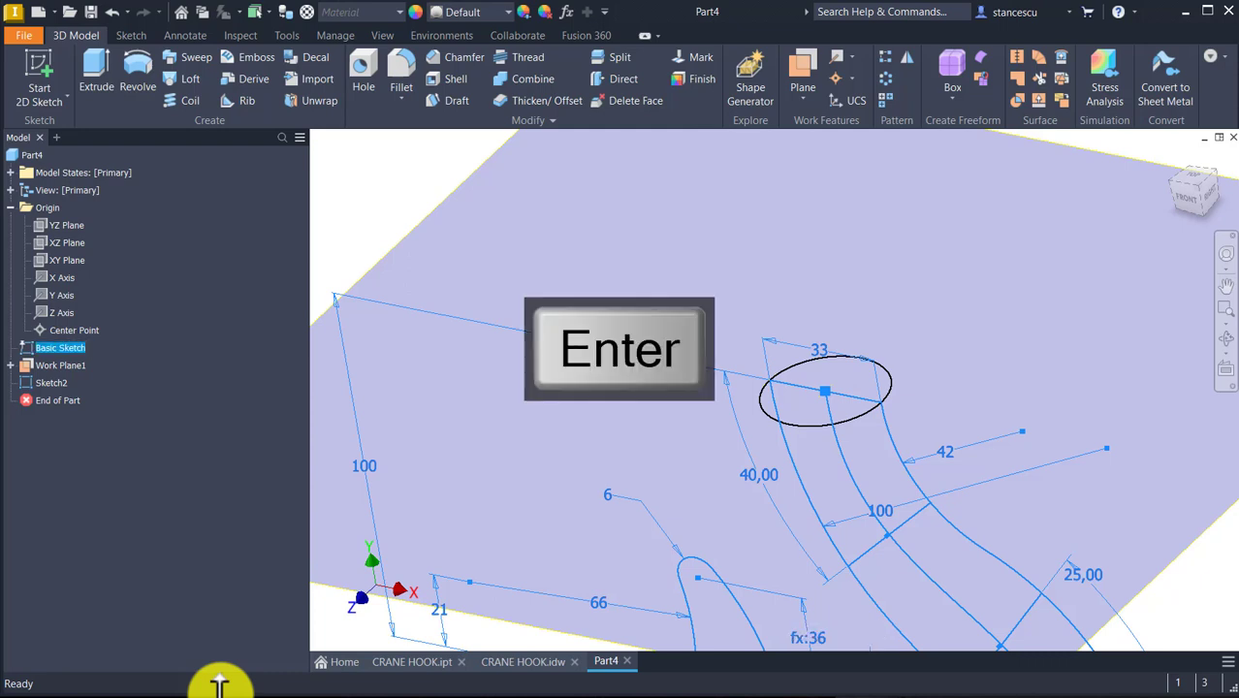
- Rename the circle's sketch as Section1 and leave sketch editing
{"action": "double_click", "coordinate": [54, 388]}
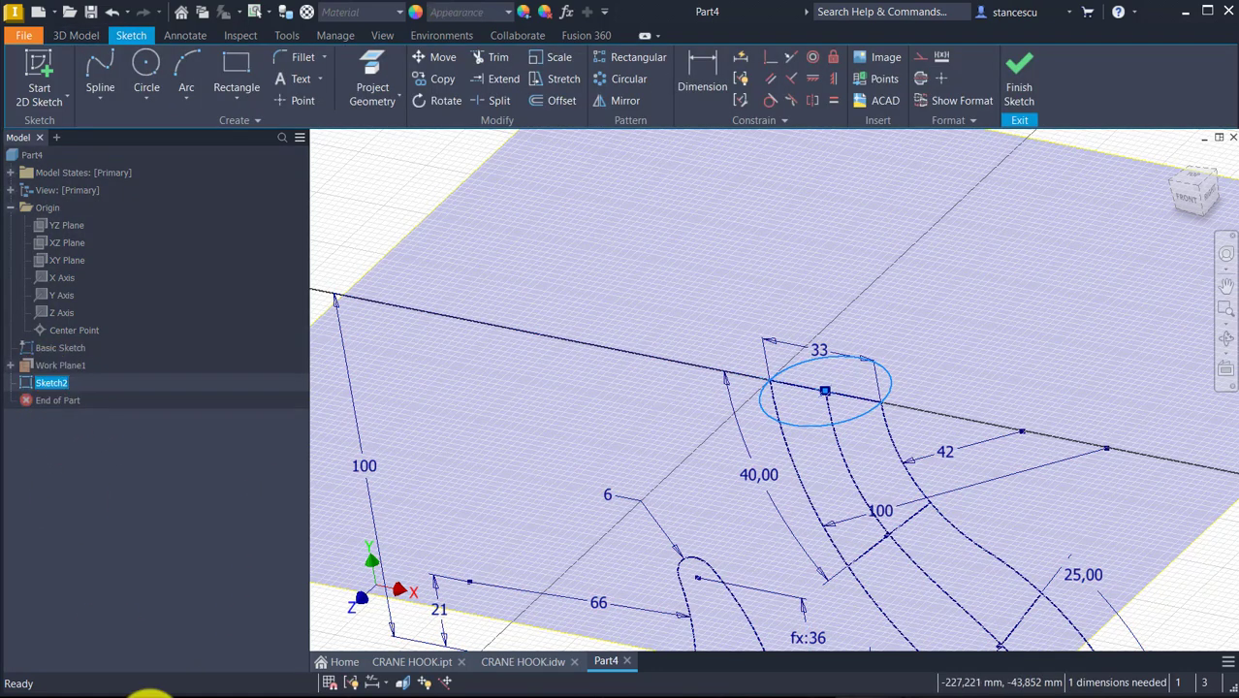
{"action": "key", "text": "F2"}
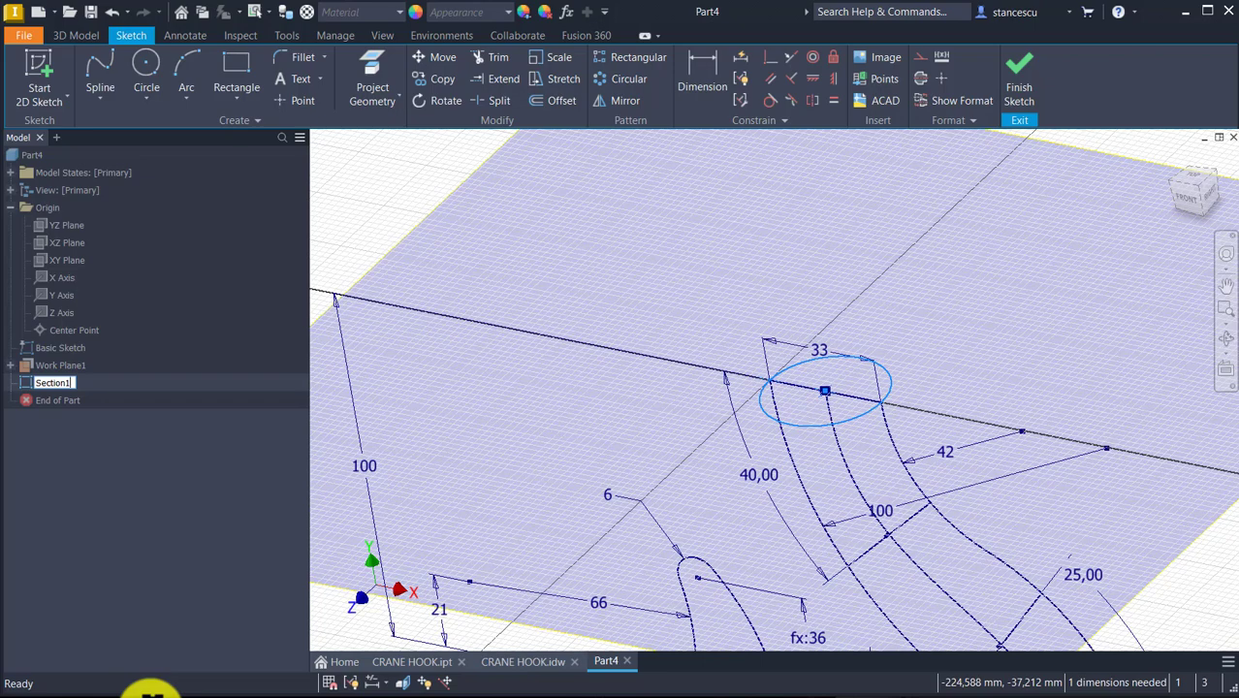
{"action": "key", "text": "Return"}
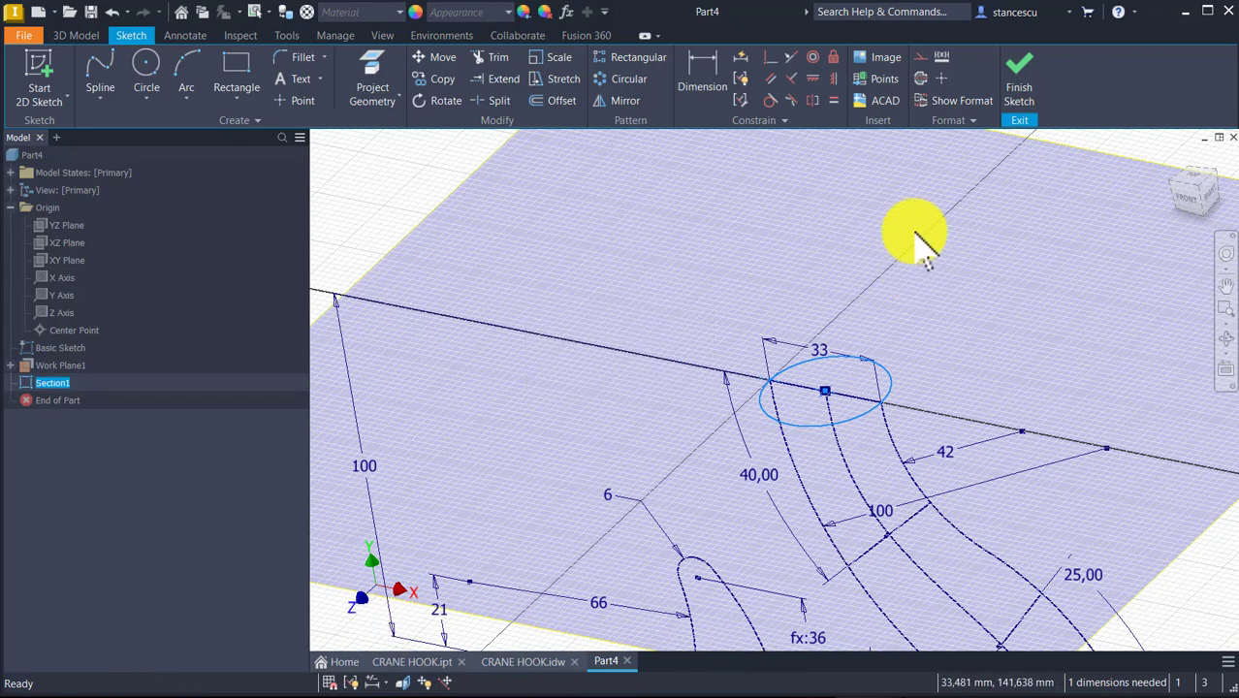
{"action": "left_click", "coordinate": [1021, 85]}
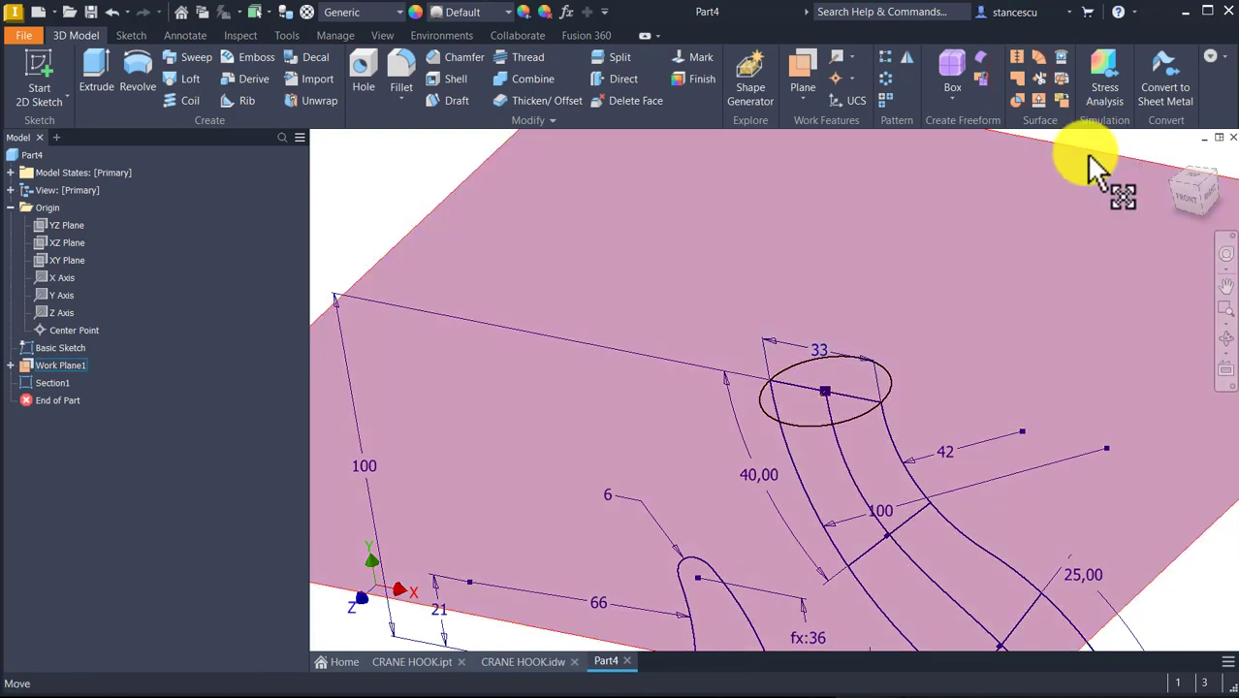
- Hide the work plane at the top of the shank
{"action": "left_click", "coordinate": [1086, 155]}
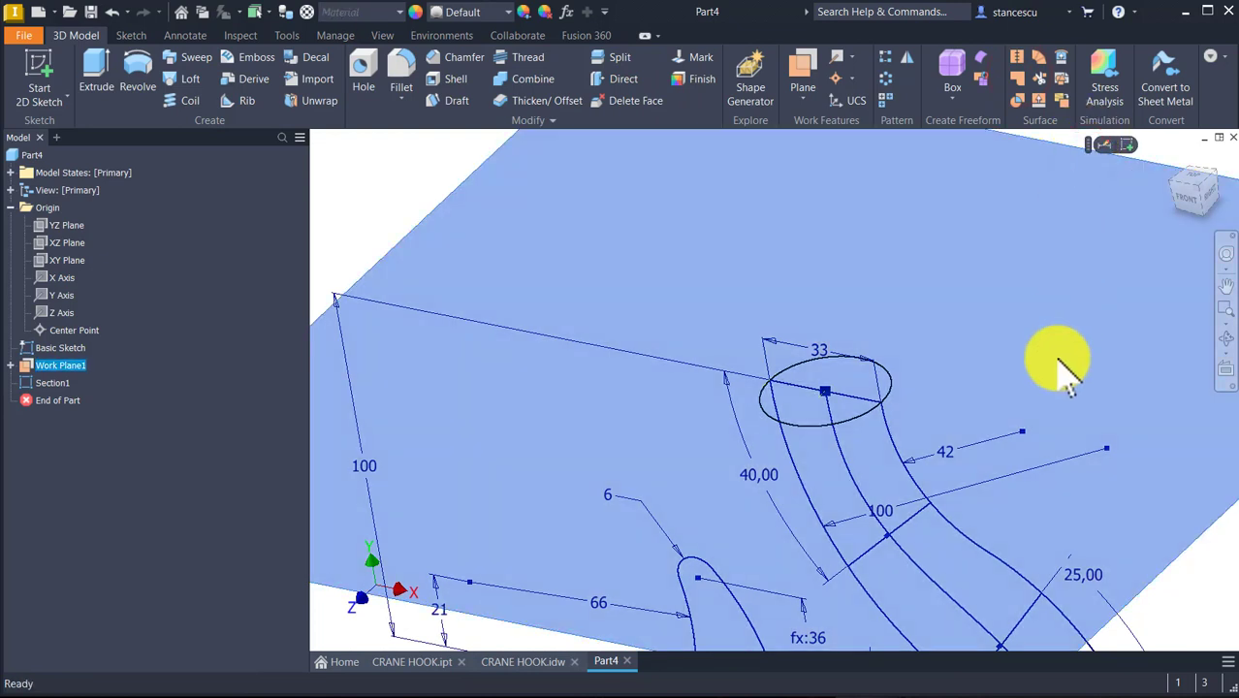
{"action": "key", "text": "alt"}
{"action": "key", "text": "alt+v"}
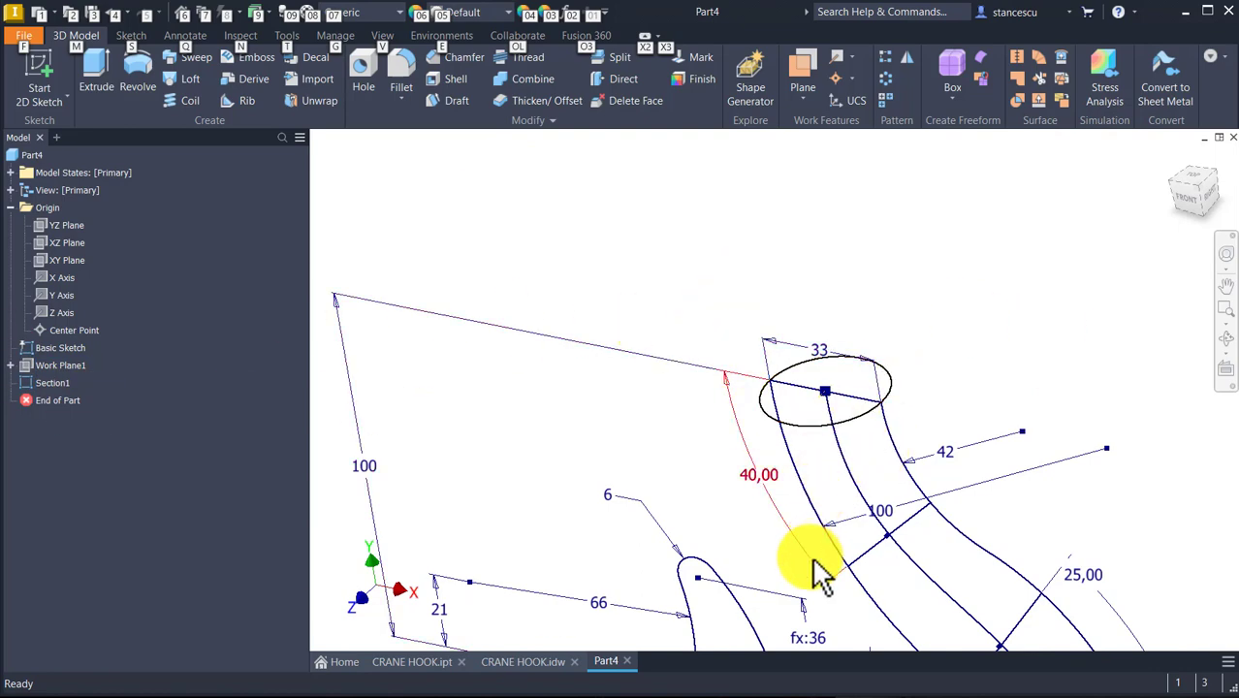
{"action": "middle_click_drag", "start_coordinate": [807, 567], "coordinate": [761, 376]}
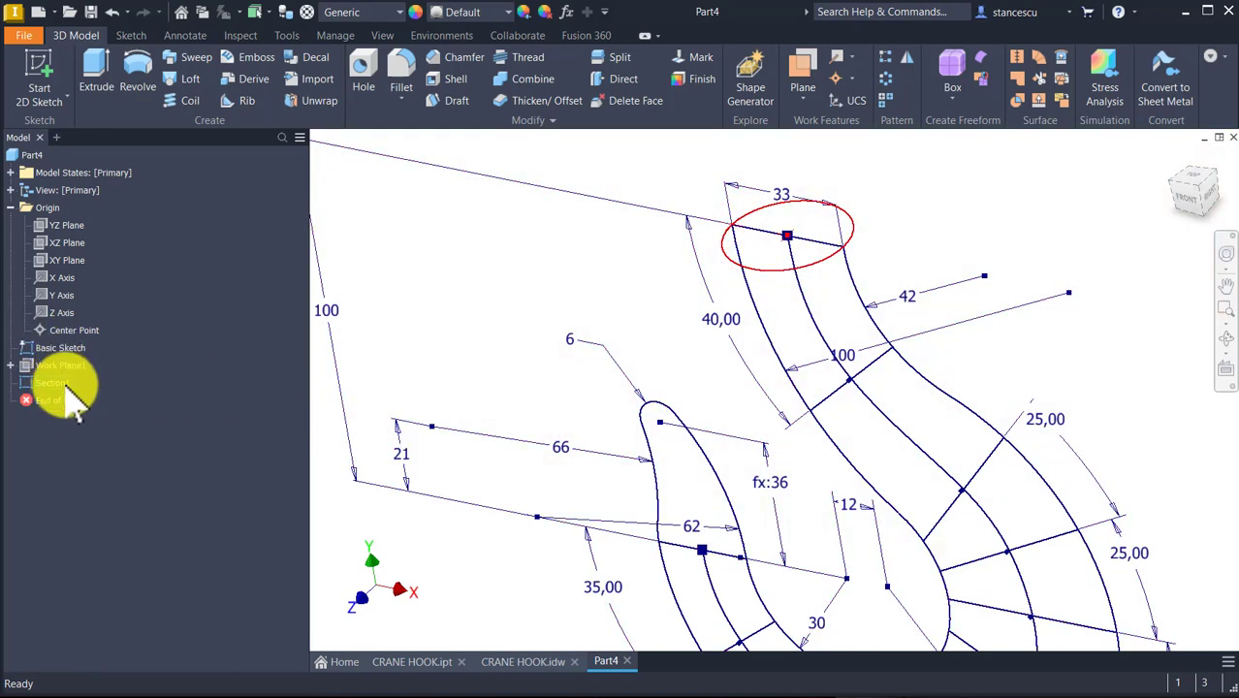
- Create a work plane perpendicular to the XY plane through the first section line below the top of the shank
{"action": "left_click", "coordinate": [798, 66]}
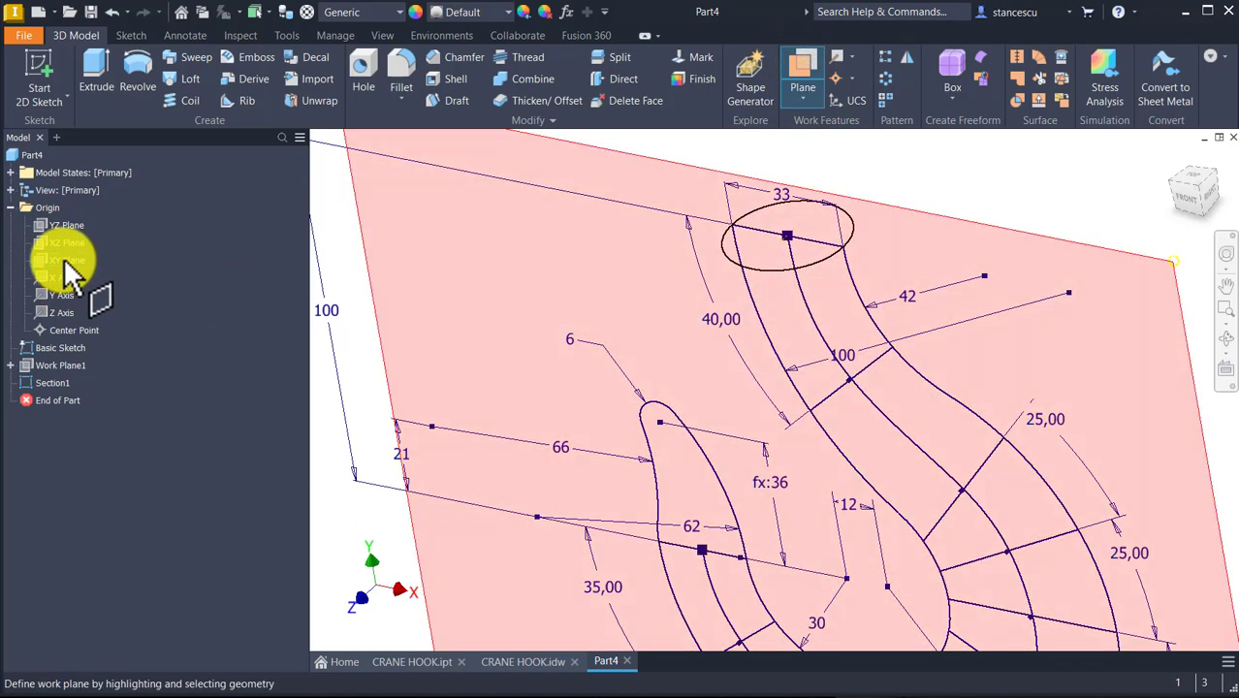
{"action": "left_click", "coordinate": [66, 260]}
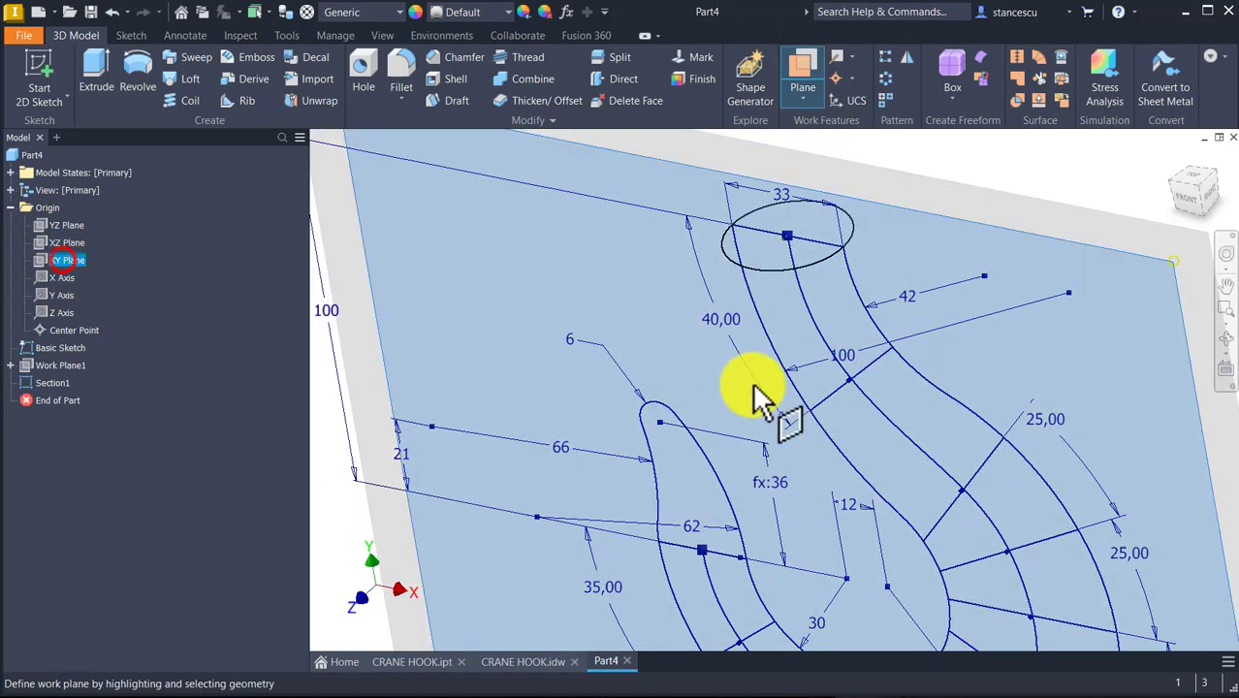
{"action": "left_click", "coordinate": [879, 358]}
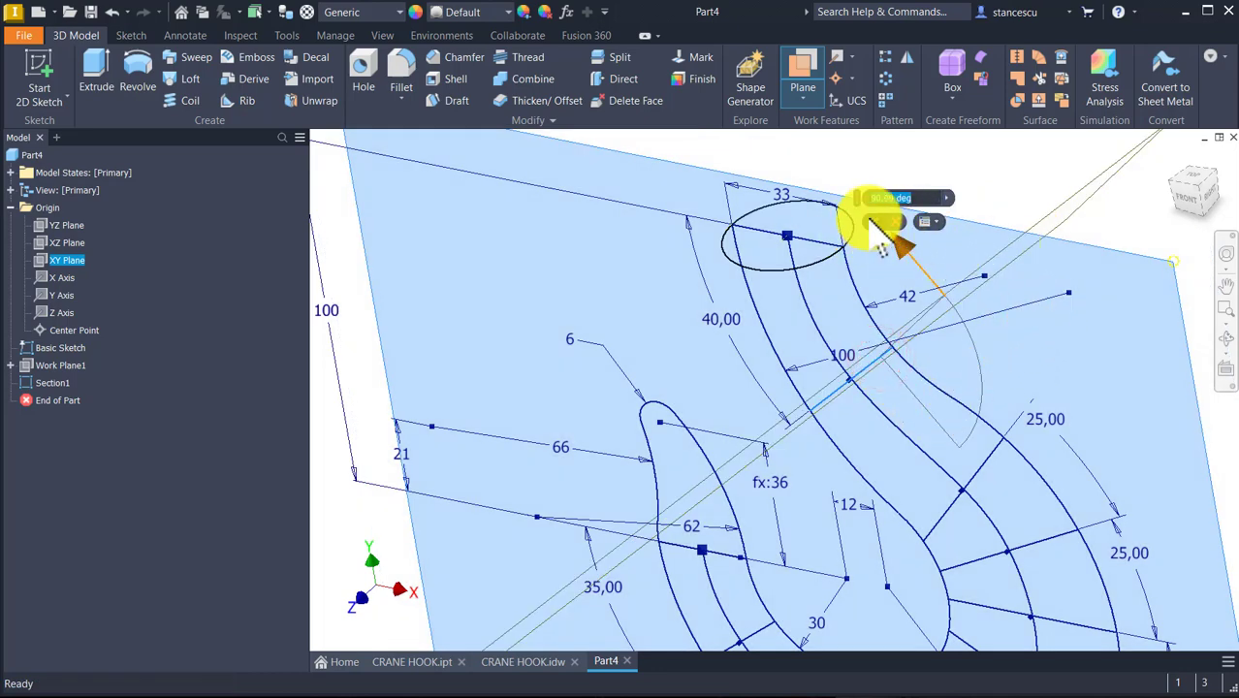
{"action": "left_click", "coordinate": [869, 221]}
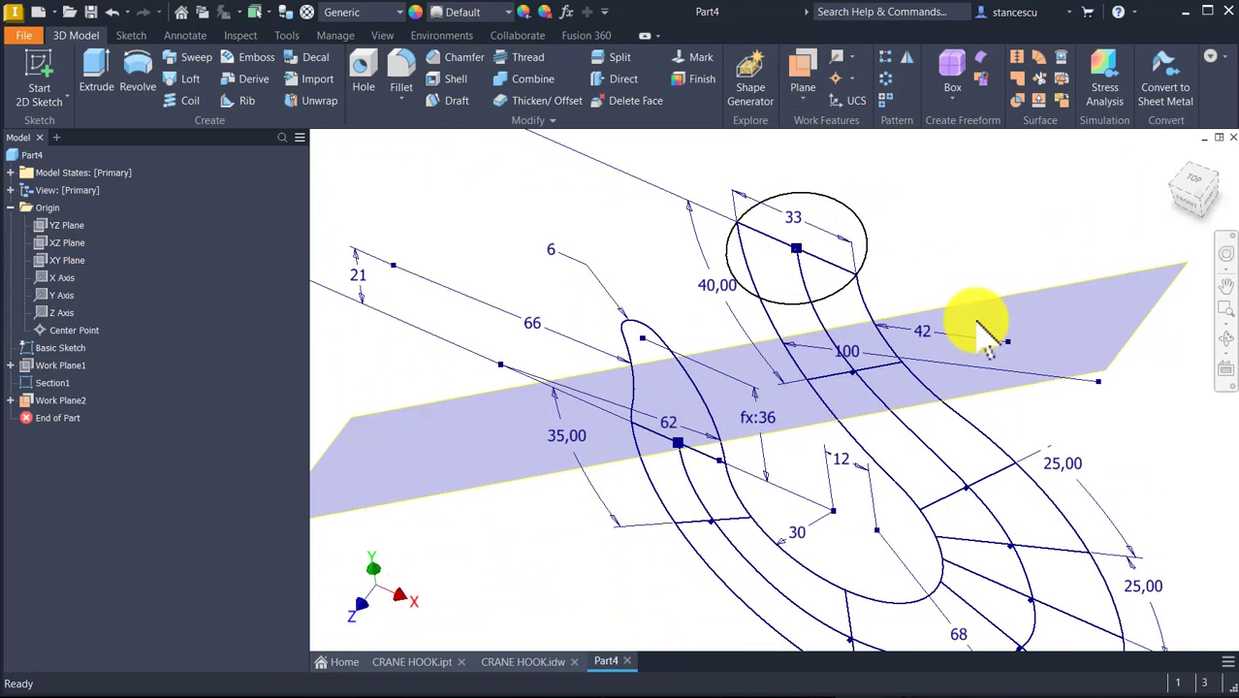
- Start a sketch on the new work plane and project the section line's inner end point and its midpoint
{"action": "left_click", "coordinate": [974, 300]}
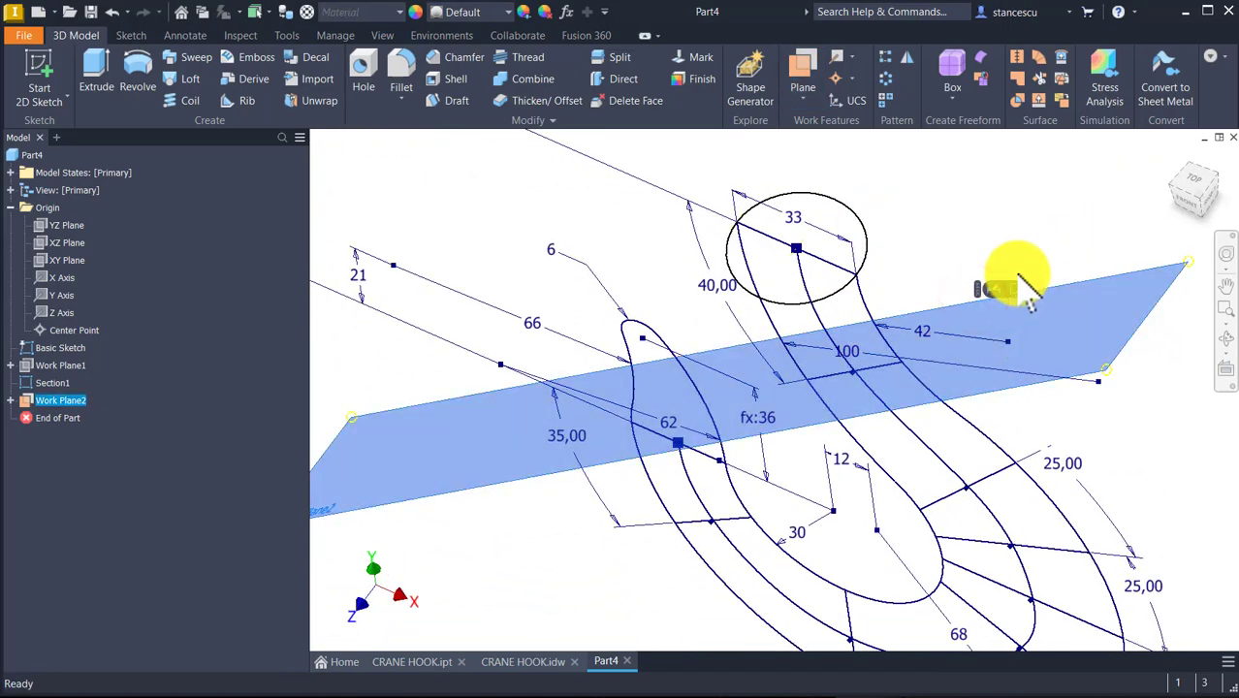
{"action": "left_click", "coordinate": [998, 289]}
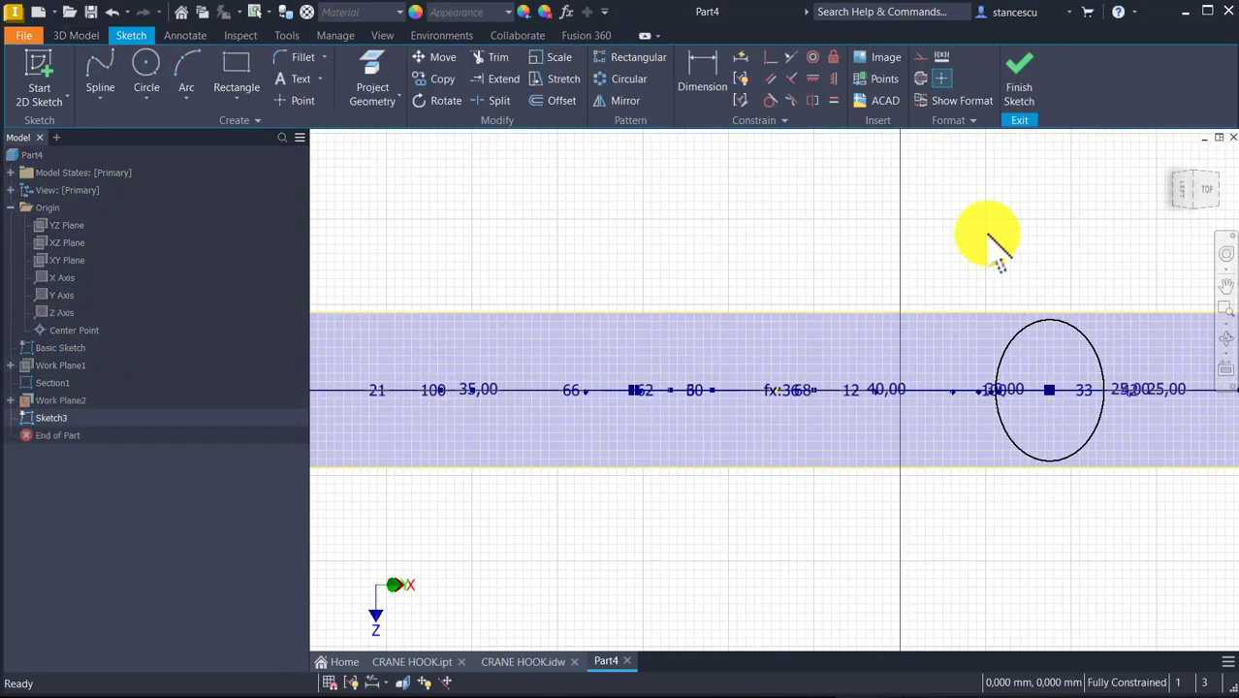
{"action": "key", "text": "F5"}
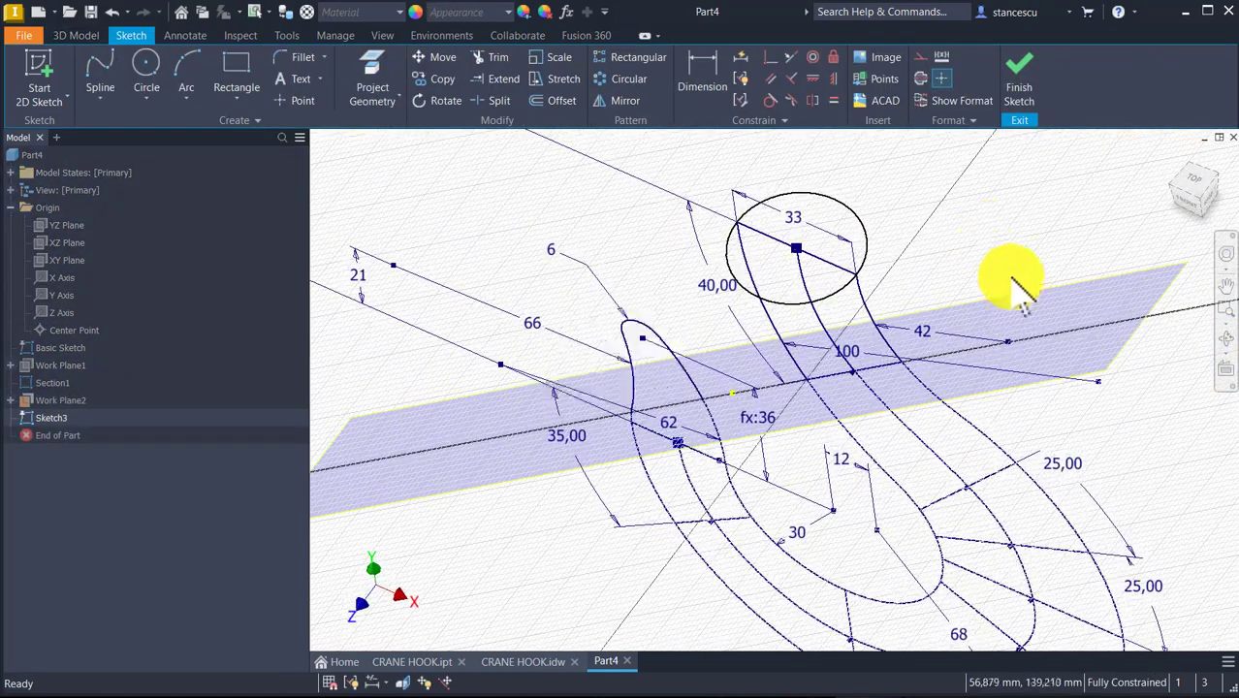
{"action": "scroll", "coordinate": [890, 376], "scroll_direction": "up", "scroll_amount": 3}
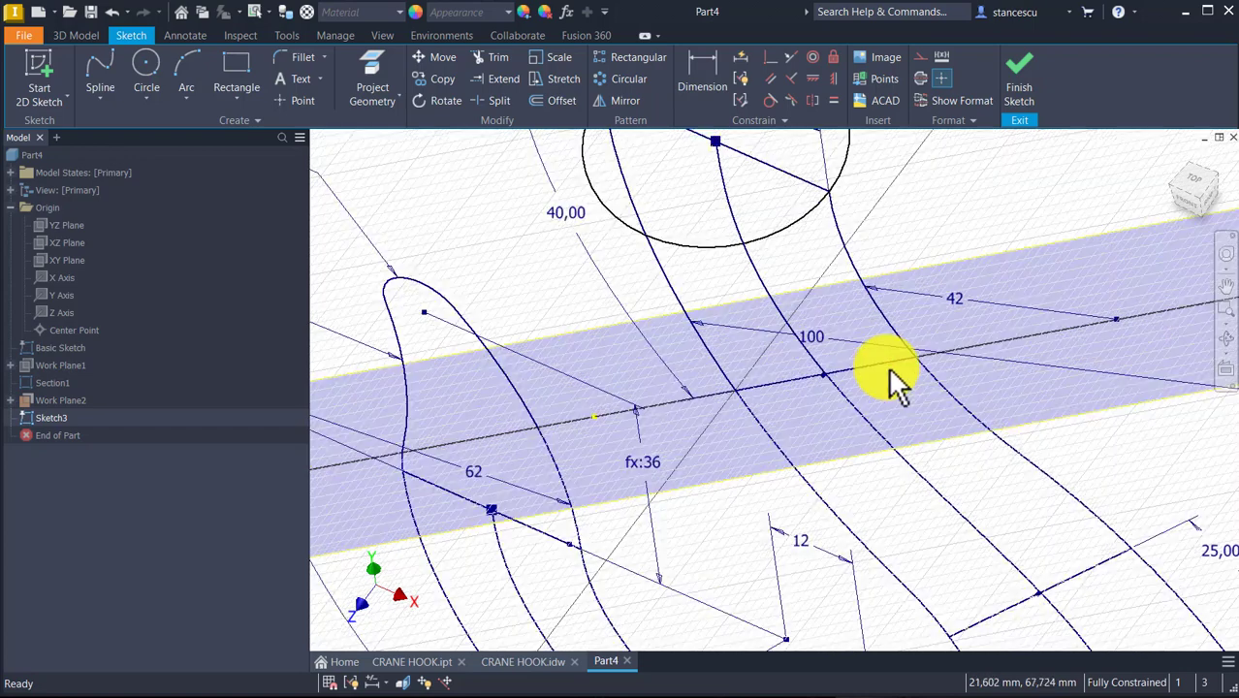
{"action": "scroll", "coordinate": [892, 373], "scroll_direction": "up", "scroll_amount": 2}
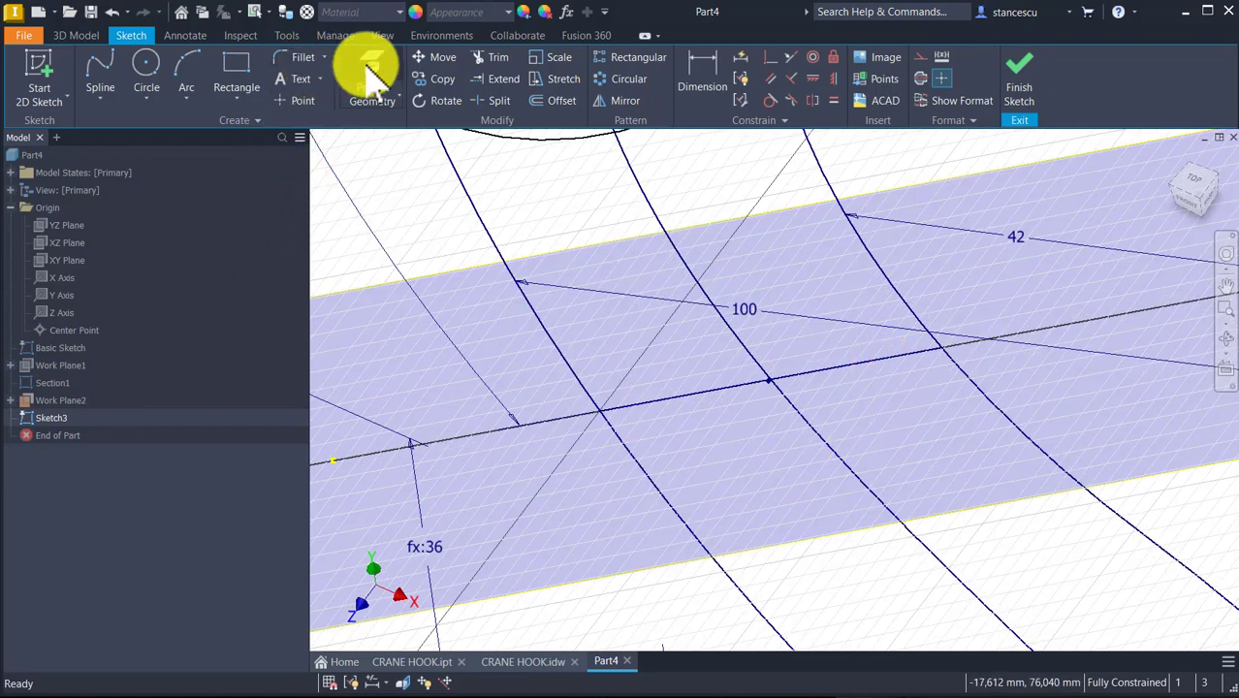
{"action": "left_click", "coordinate": [369, 68]}
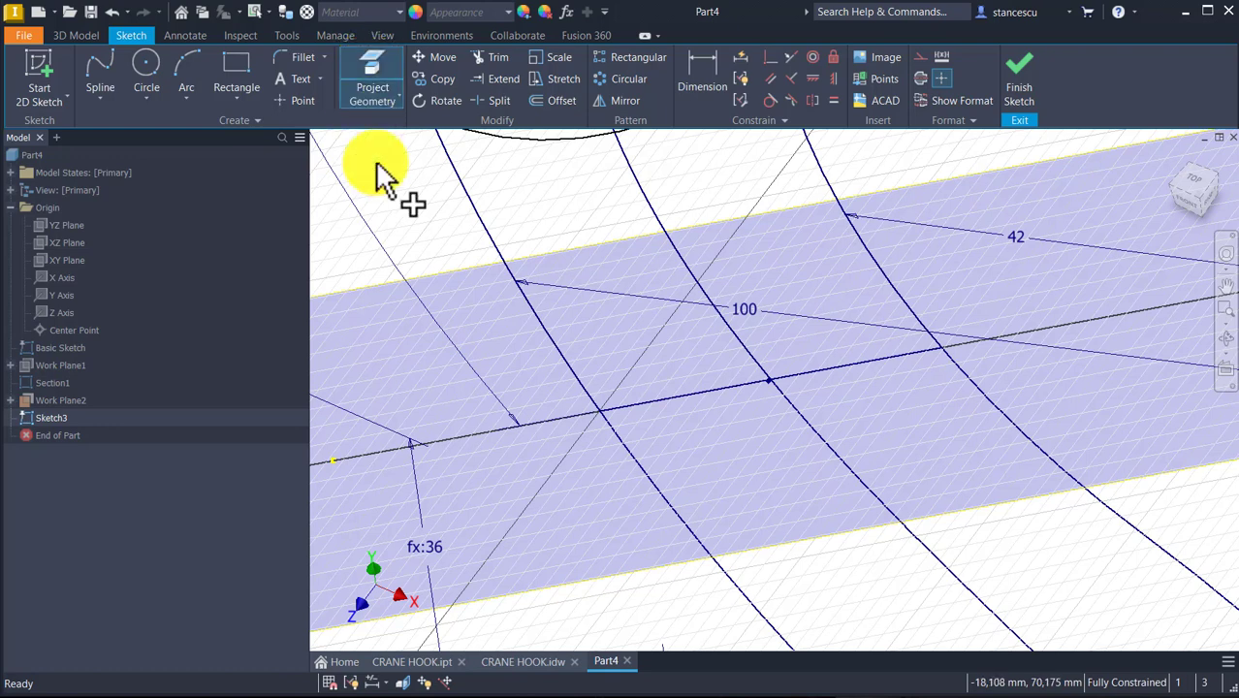
{"action": "left_click", "coordinate": [603, 421]}
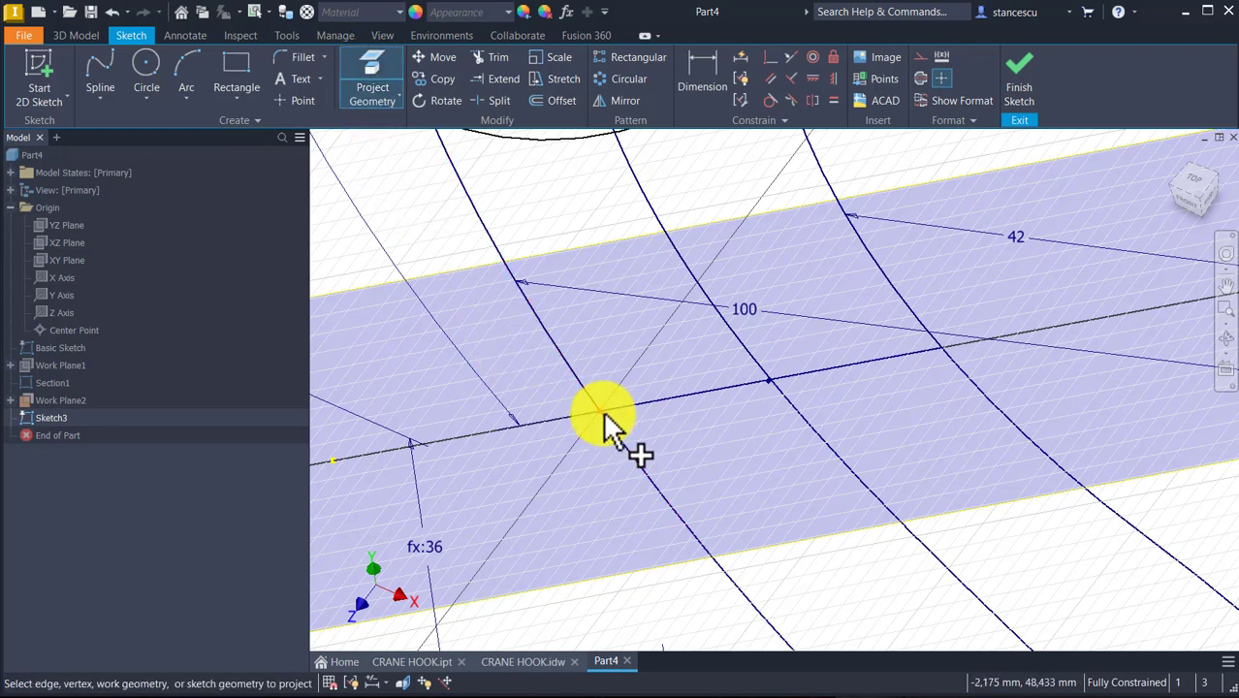
{"action": "left_click", "coordinate": [765, 388]}
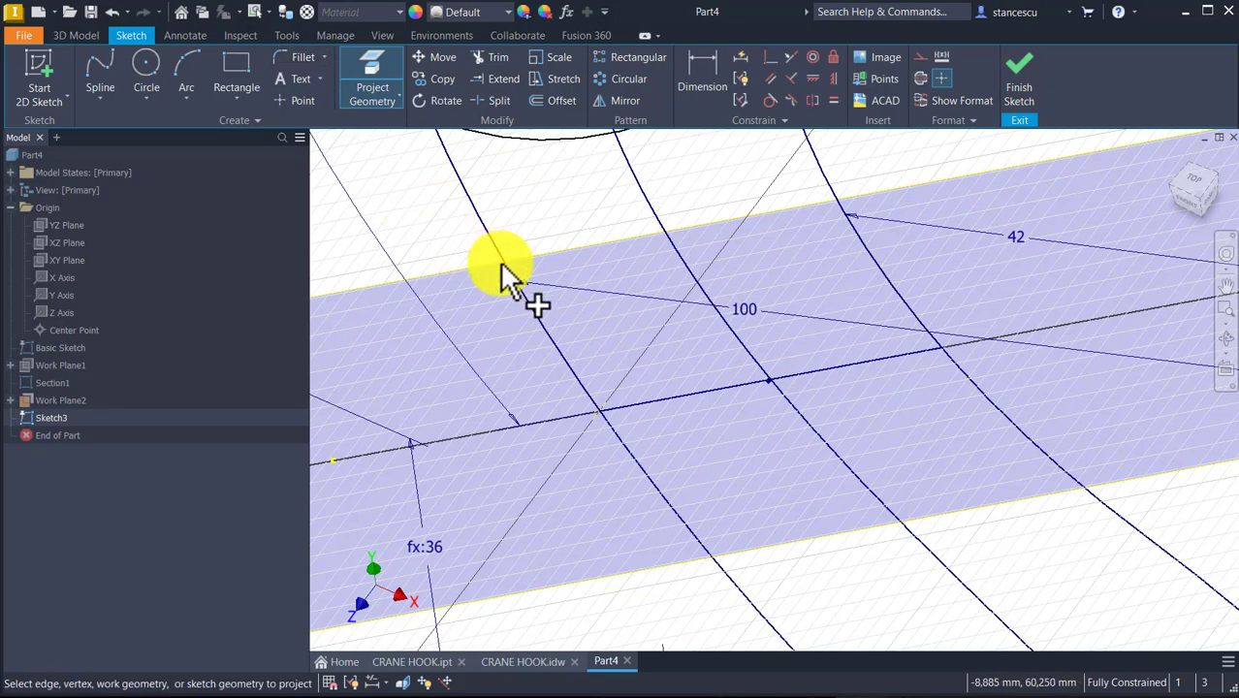
- Draw a circle centred on the section line's midpoint through its projected end point, and finish the sketch
{"action": "left_click", "coordinate": [146, 64]}
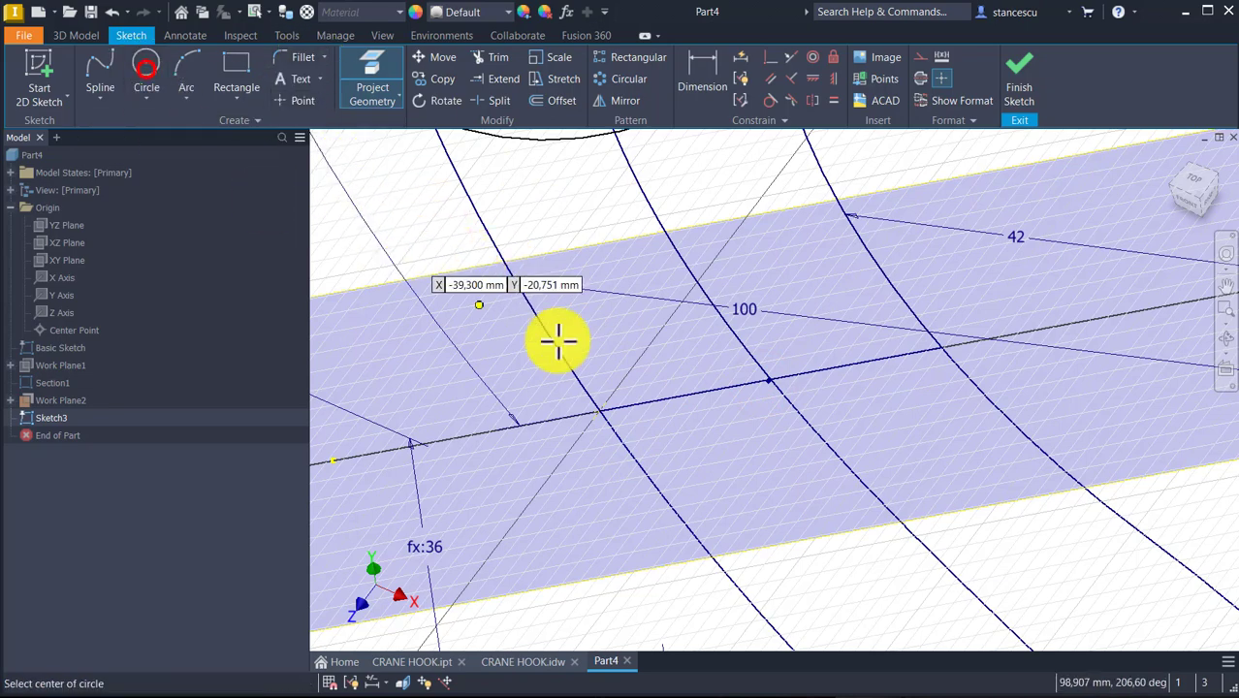
{"action": "left_click", "coordinate": [769, 380]}
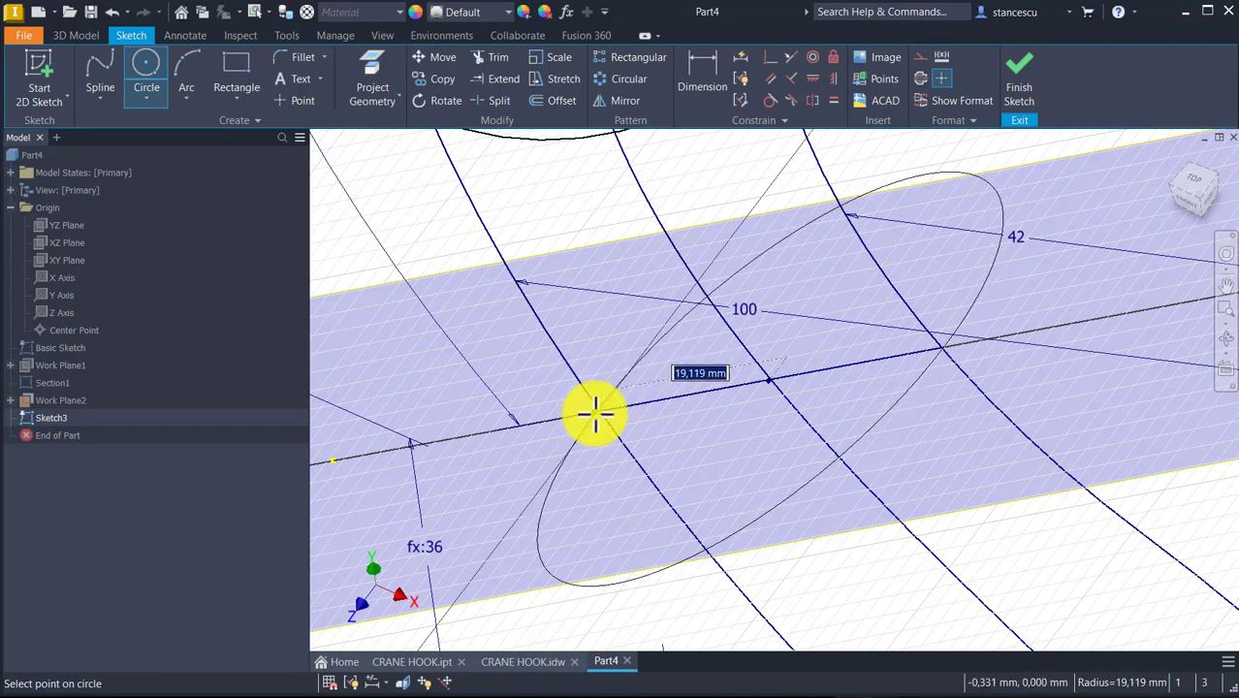
{"action": "left_click", "coordinate": [599, 414]}
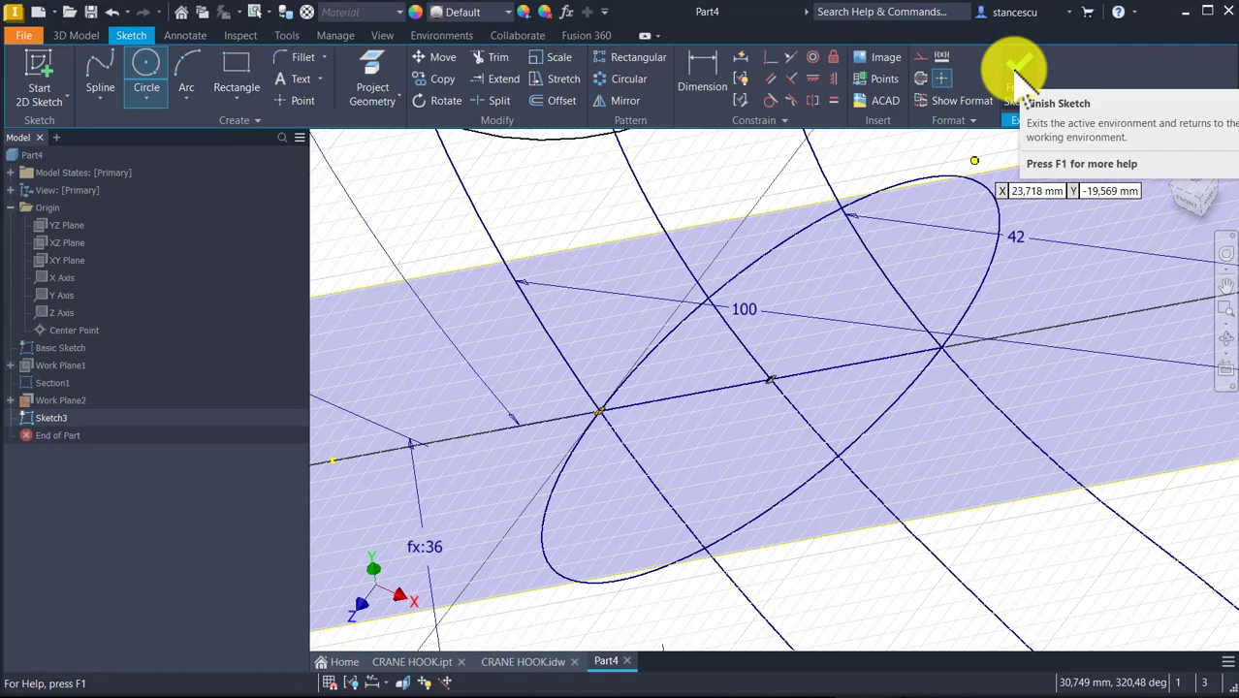
{"action": "left_click", "coordinate": [1015, 73]}
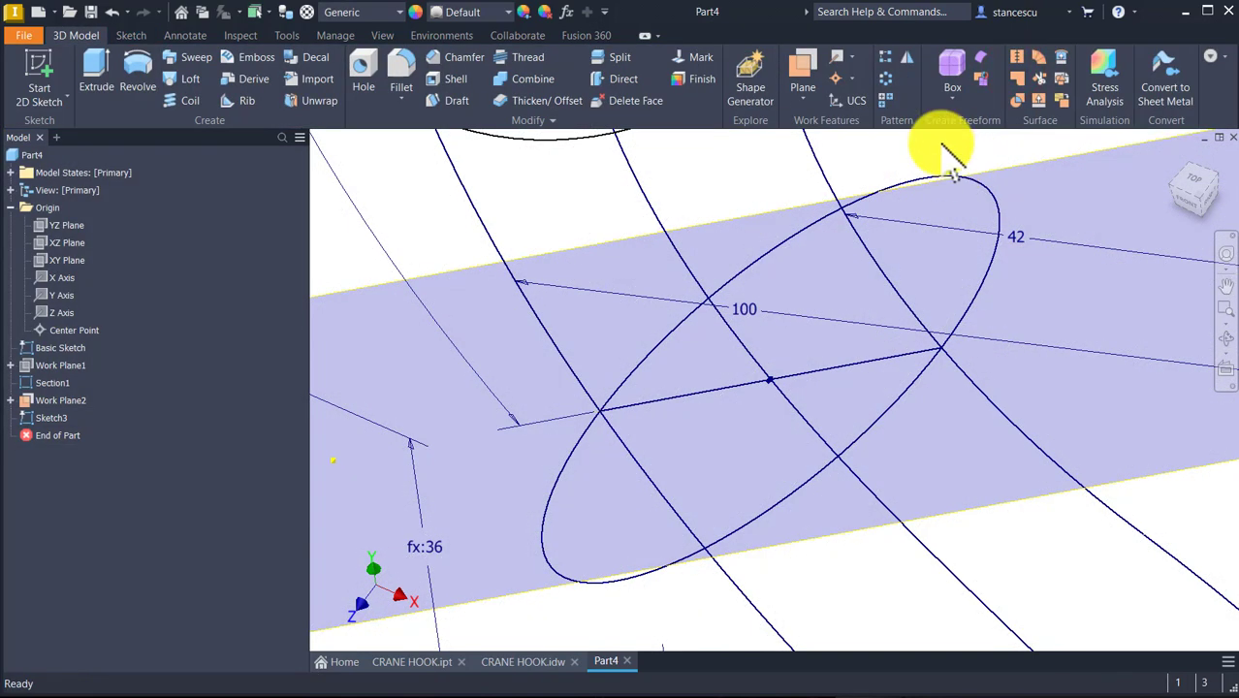
- Create a work plane perpendicular to the XY plane through the bowl's section line between the lower 25,00 and the 30,00 dimensions
{"action": "scroll", "coordinate": [901, 398], "scroll_direction": "down", "scroll_amount": 3}
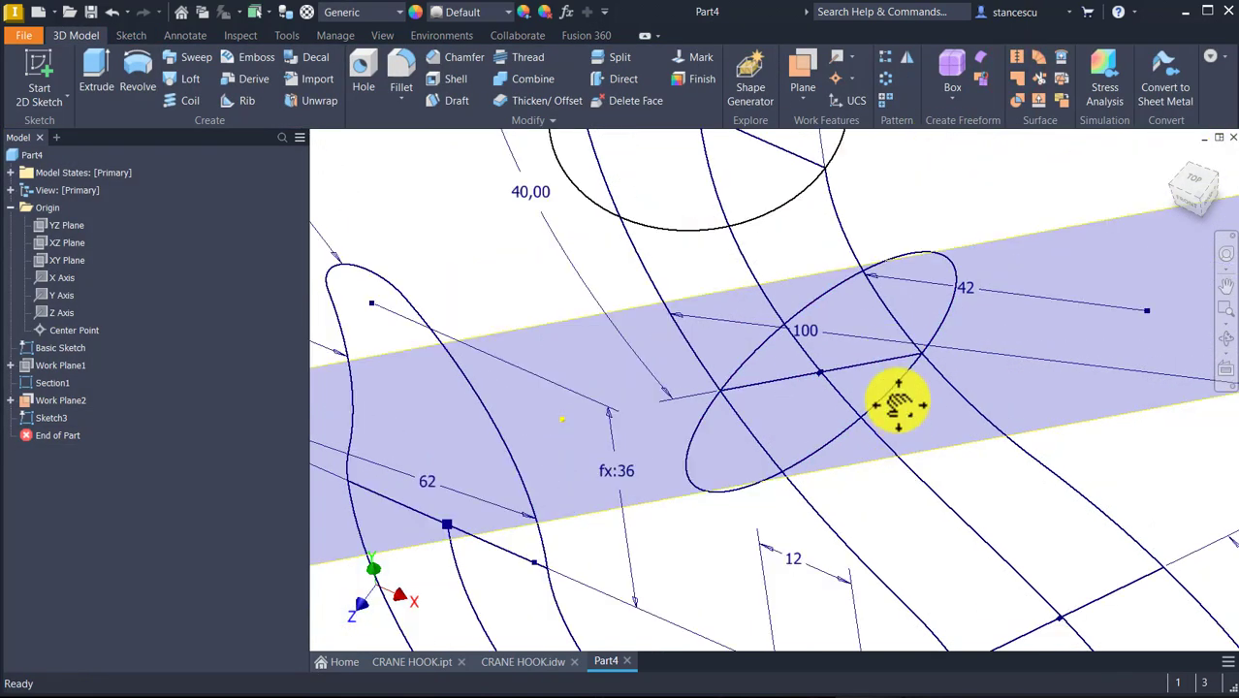
{"action": "middle_click_drag", "start_coordinate": [898, 415], "coordinate": [746, 211]}
{"action": "middle_click_drag", "start_coordinate": [843, 367], "coordinate": [761, 174]}
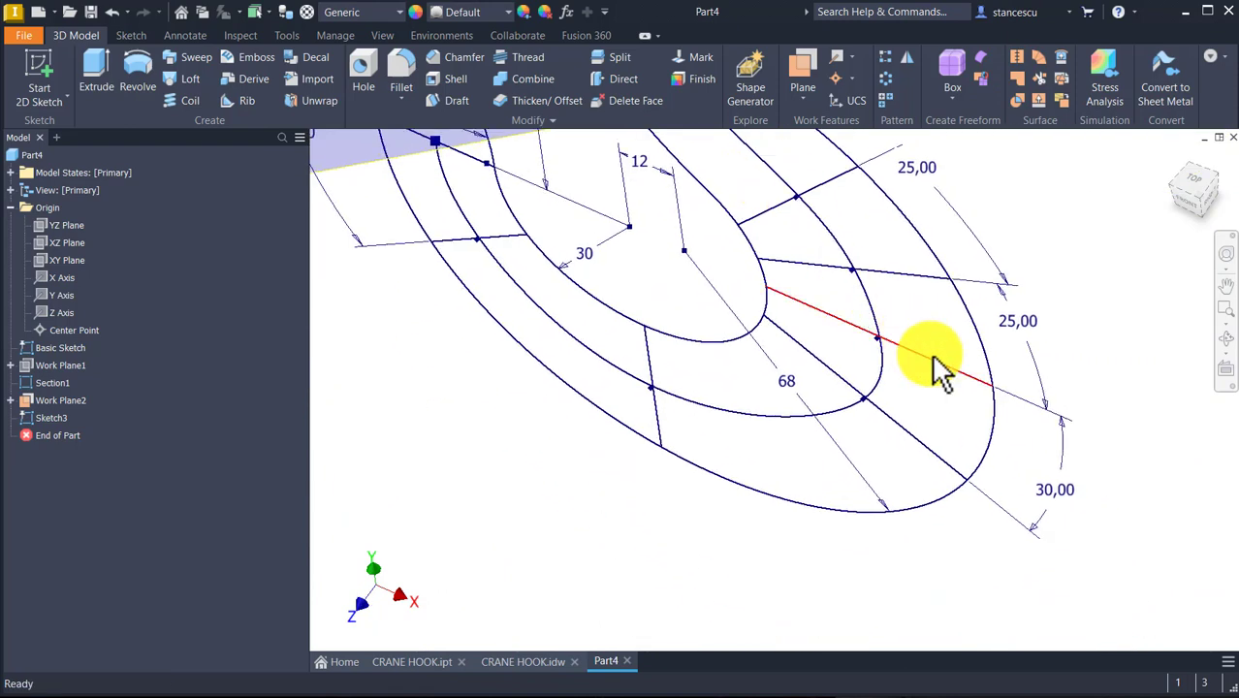
{"action": "scroll", "coordinate": [934, 376], "scroll_direction": "down", "scroll_amount": 2}
{"action": "middle_click_drag", "start_coordinate": [934, 379], "coordinate": [932, 393]}
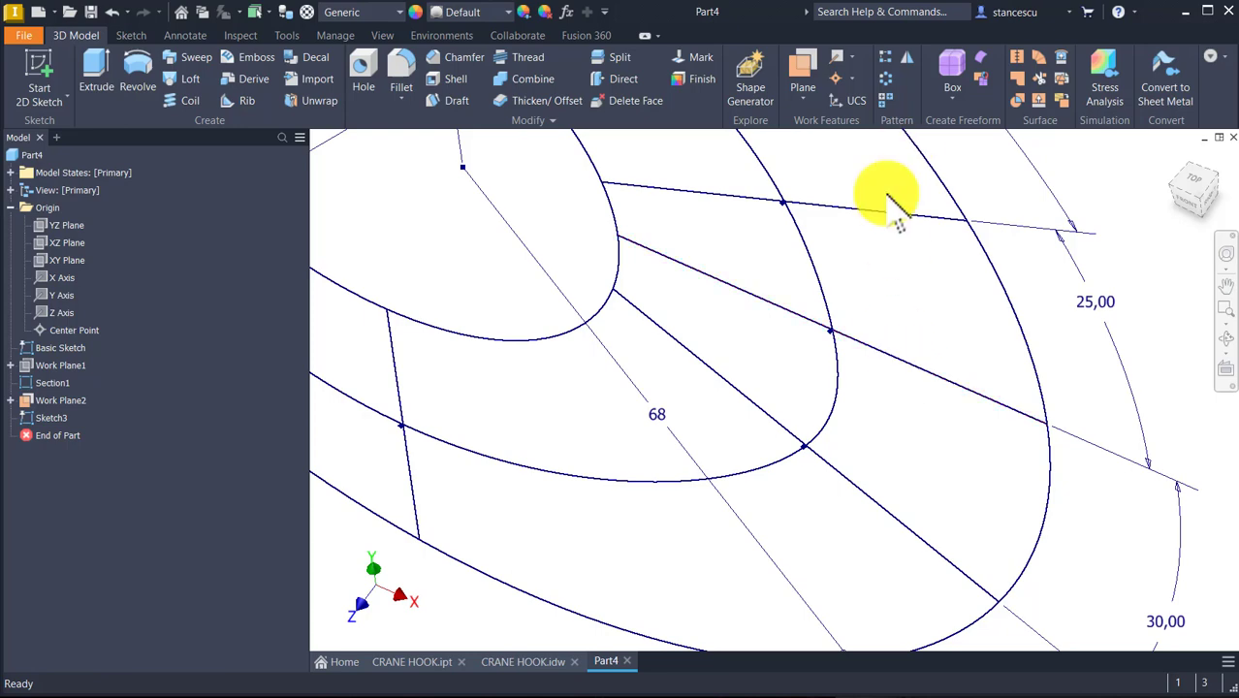
{"action": "middle_click_drag", "start_coordinate": [891, 421], "coordinate": [898, 449]}
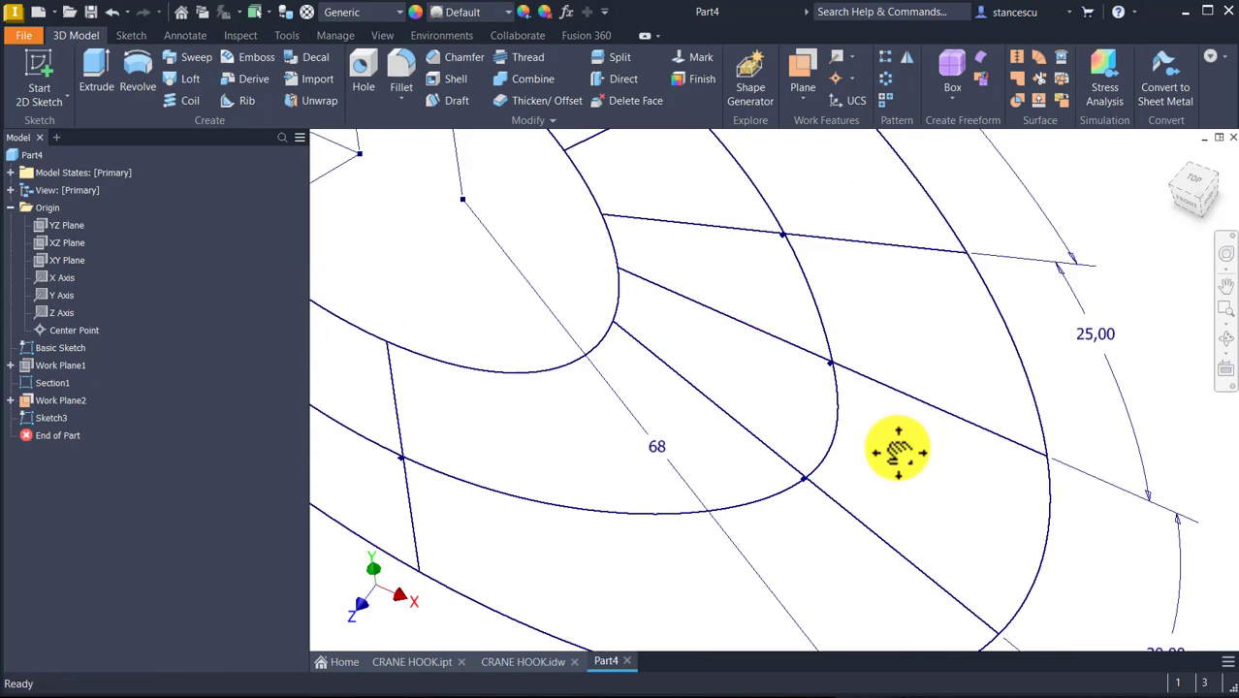
{"action": "scroll", "coordinate": [898, 449], "scroll_direction": "up", "scroll_amount": 3}
{"action": "middle_click_drag", "start_coordinate": [604, 276], "coordinate": [640, 533]}
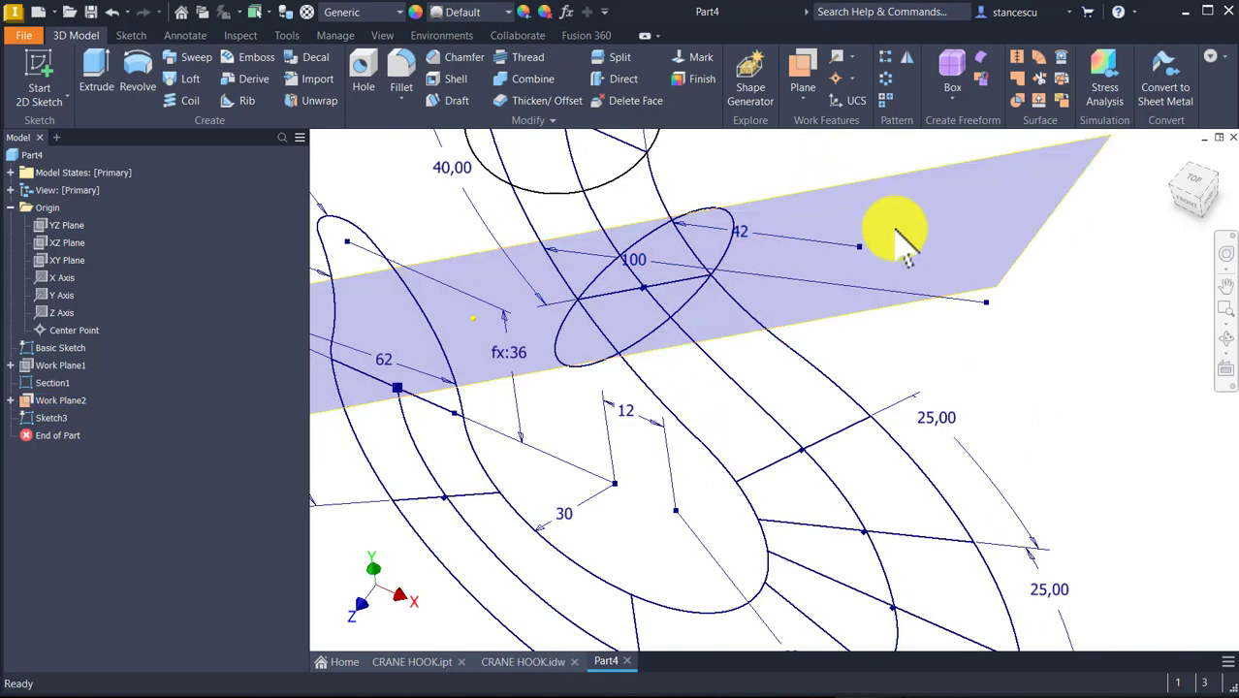
{"action": "mouse_move", "coordinate": [1103, 312]}
{"action": "middle_mouse_down"}
{"action": "mouse_move", "coordinate": [1032, 177]}
{"action": "mouse_move", "coordinate": [1040, 188]}
{"action": "middle_mouse_up"}
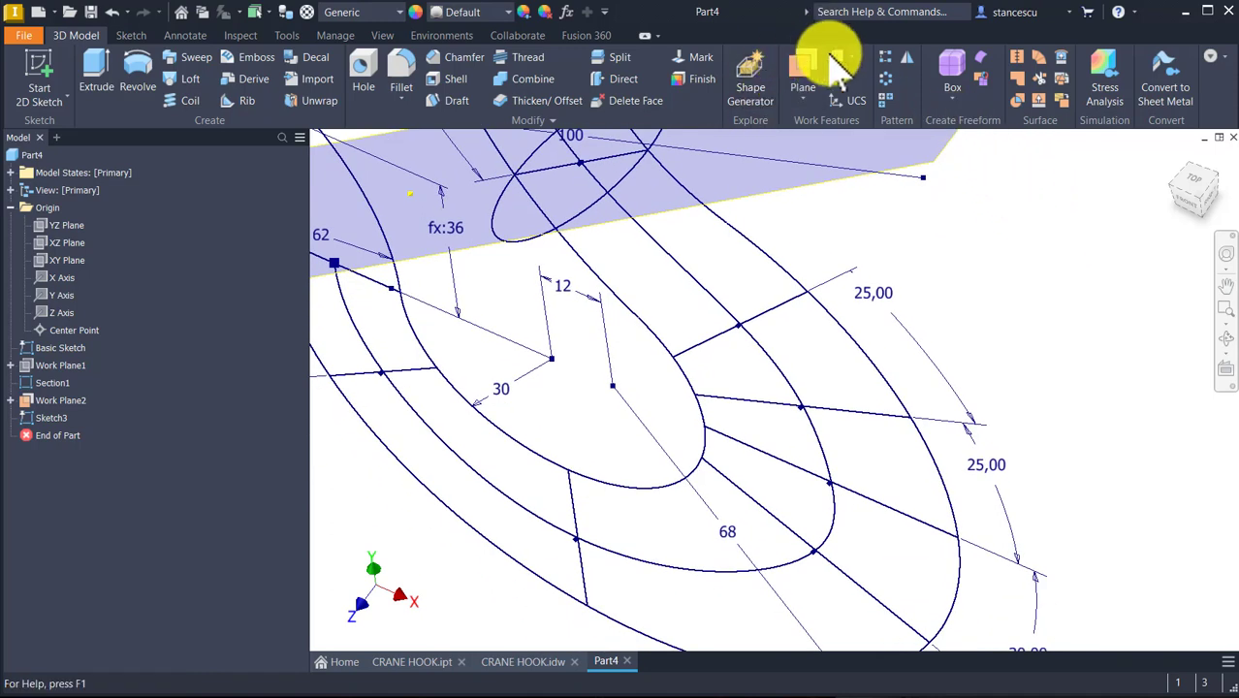
{"action": "left_click", "coordinate": [801, 66]}
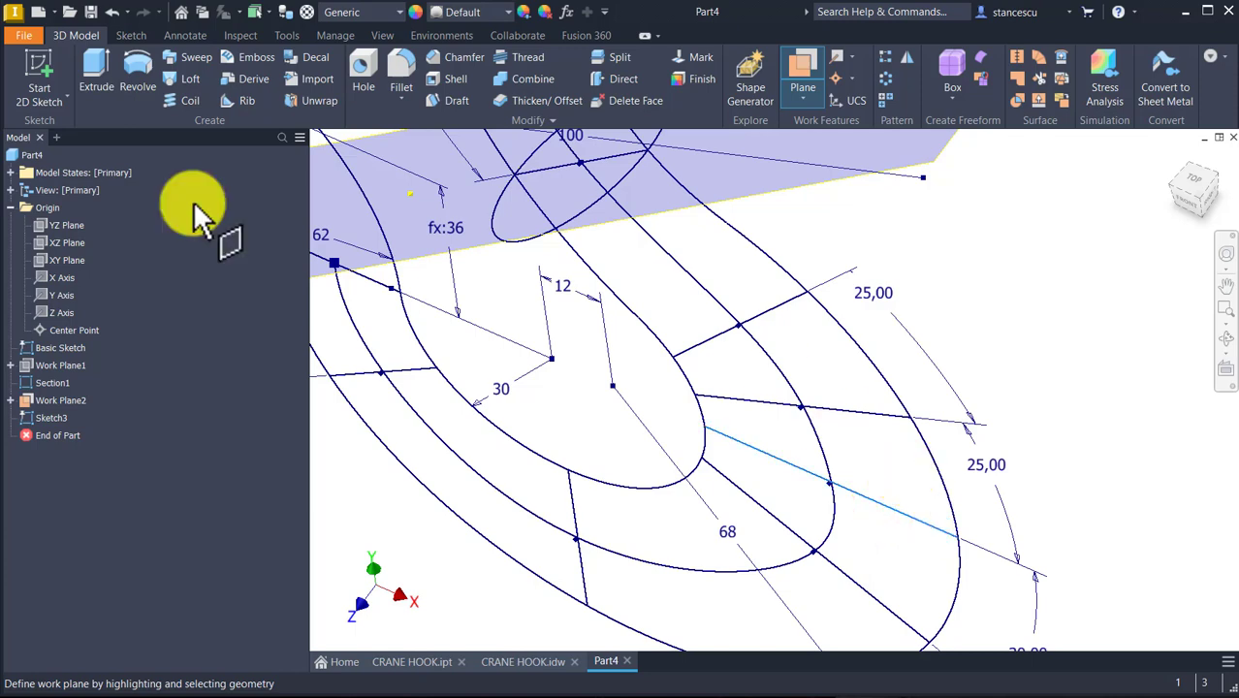
{"action": "left_click", "coordinate": [64, 259]}
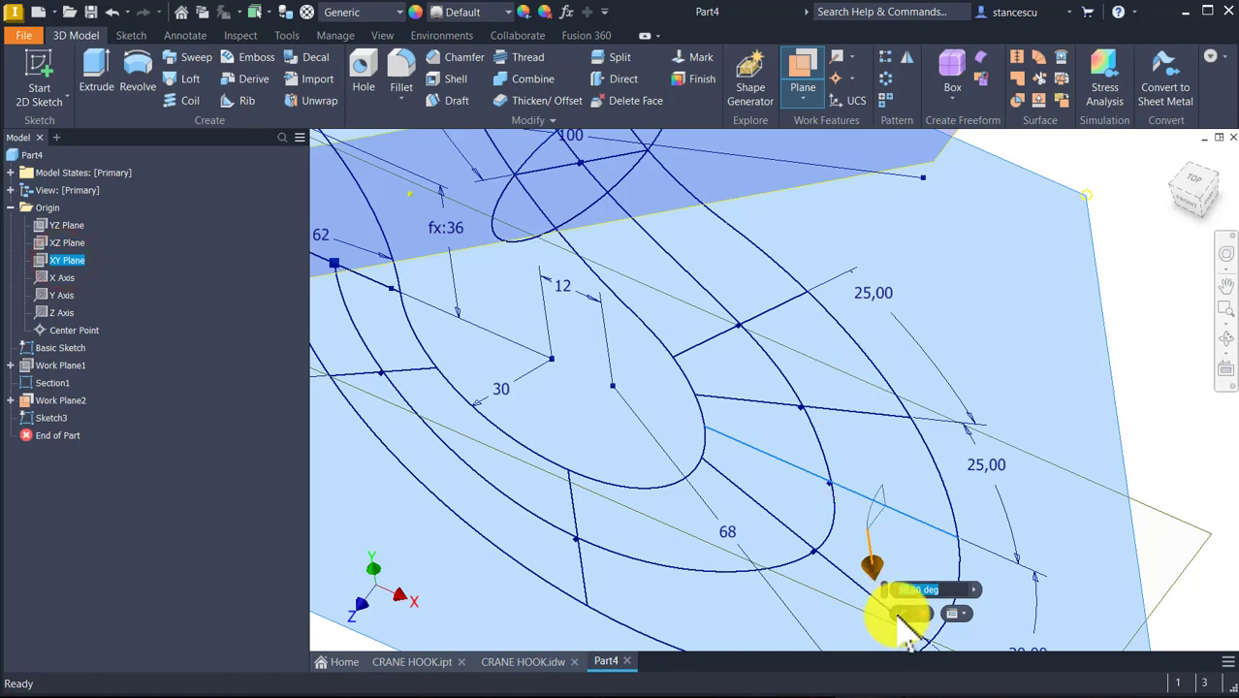
{"action": "left_click", "coordinate": [906, 613]}
- Start a sketch on the new work plane crossing the hook's bowl, keeping the angled 3D view
{"action": "mouse_move", "coordinate": [1021, 279]}
{"action": "middle_mouse_down", "text": "shift"}
{"action": "mouse_move", "coordinate": [1004, 288]}
{"action": "mouse_move", "coordinate": [1002, 360]}
{"action": "mouse_move", "coordinate": [1026, 484]}
{"action": "middle_mouse_up", "text": "shift"}
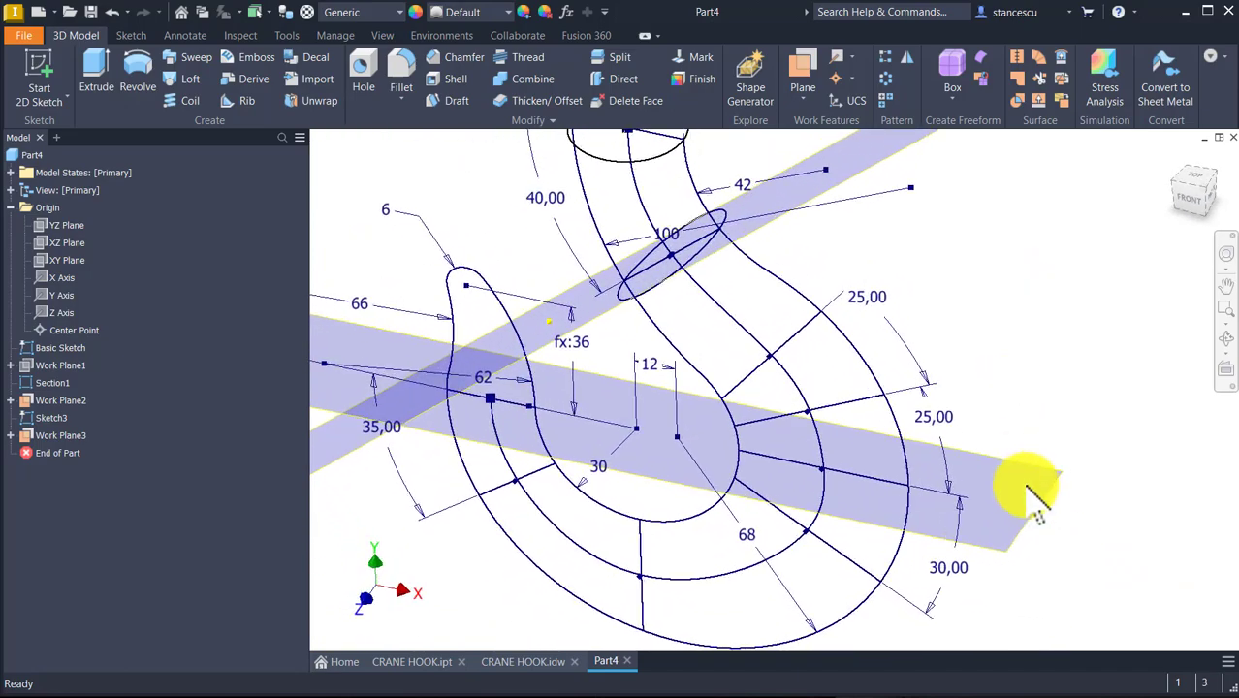
{"action": "left_click", "coordinate": [1043, 506]}
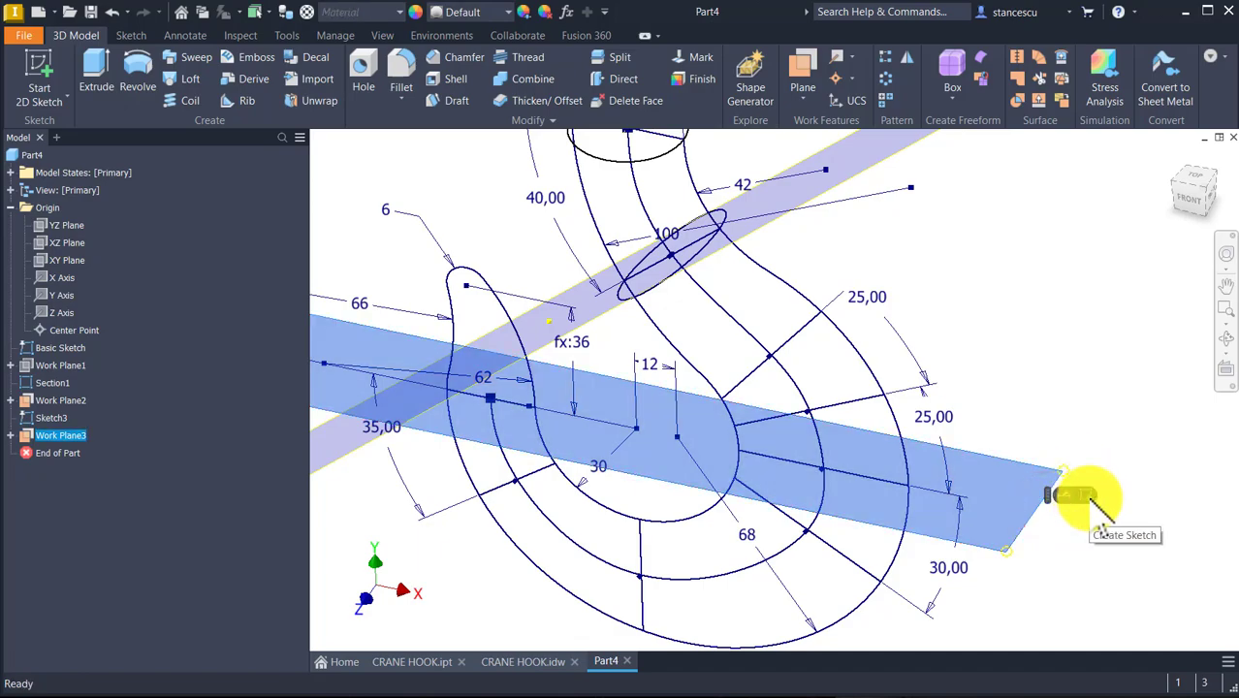
{"action": "left_click", "coordinate": [1083, 497]}
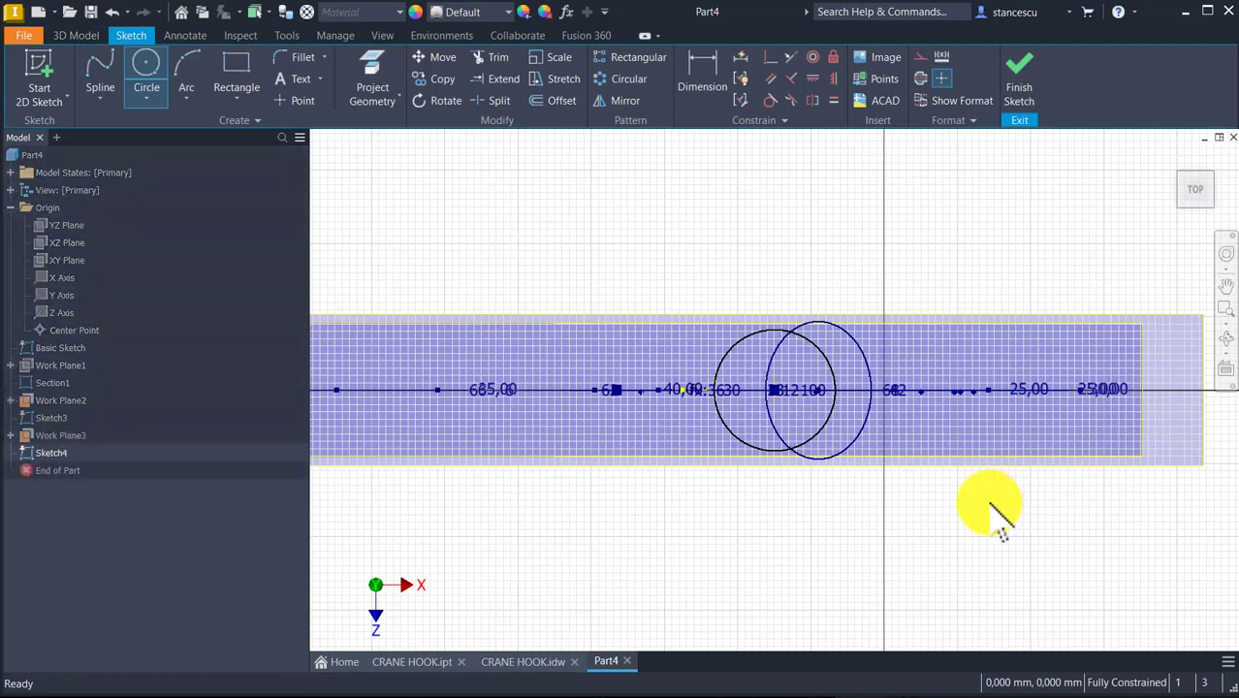
{"action": "key", "text": "F5"}
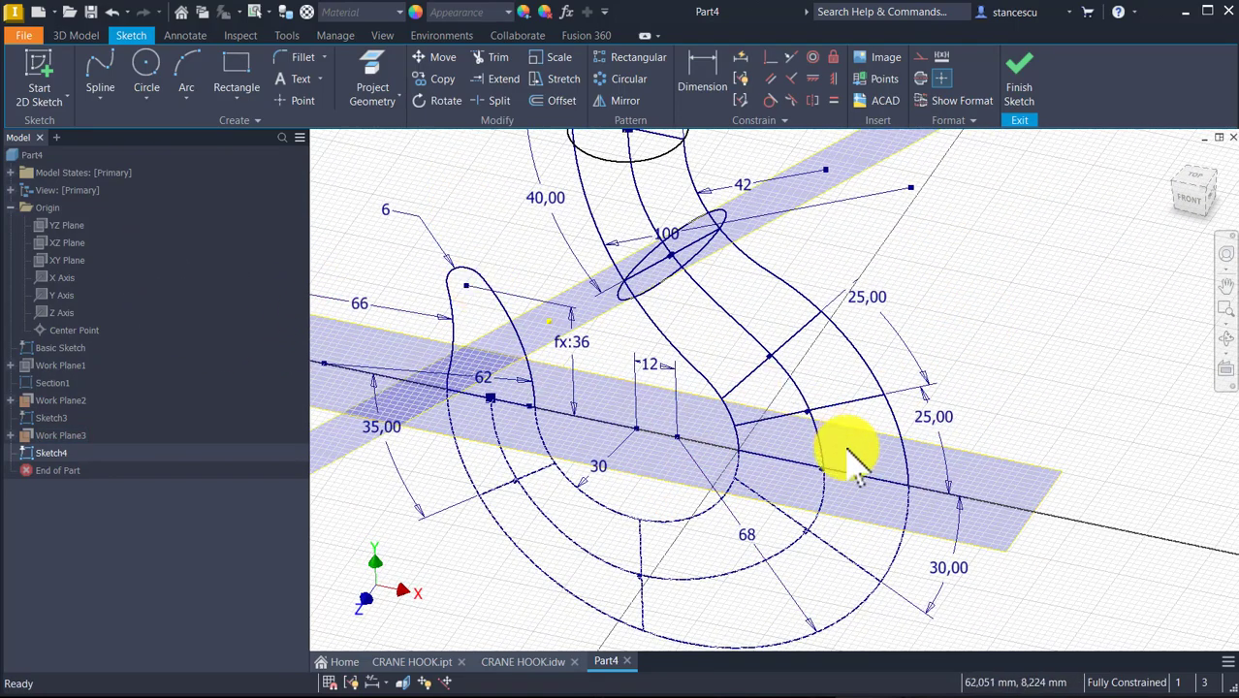
- Project the bowl section line's inner and outer end points and its midpoint into the sketch
{"action": "scroll", "coordinate": [841, 475], "scroll_direction": "up", "scroll_amount": 3}
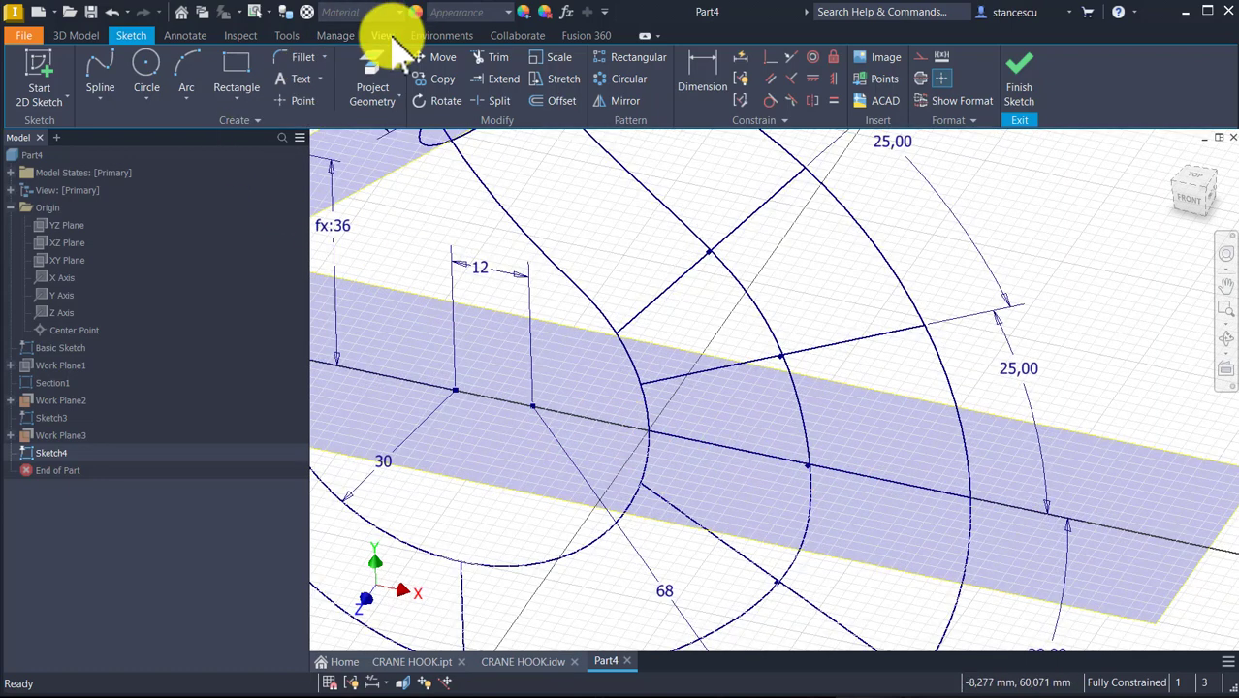
{"action": "left_click", "coordinate": [383, 90]}
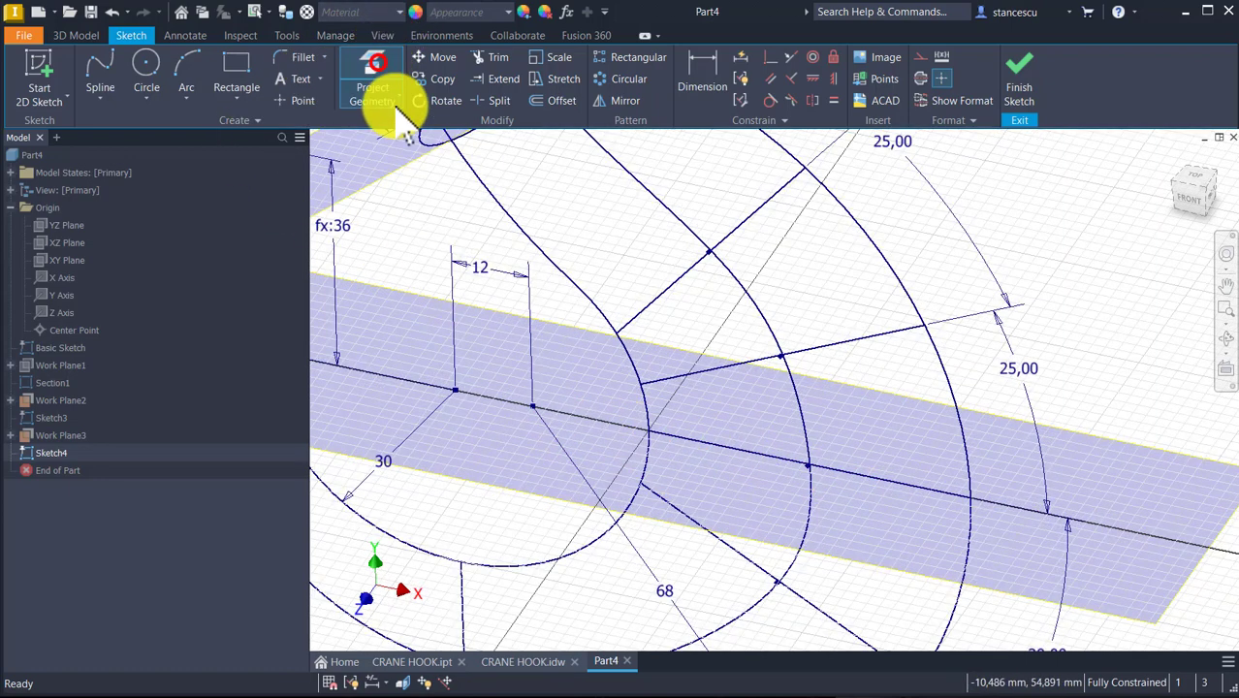
{"action": "left_click", "coordinate": [650, 435]}
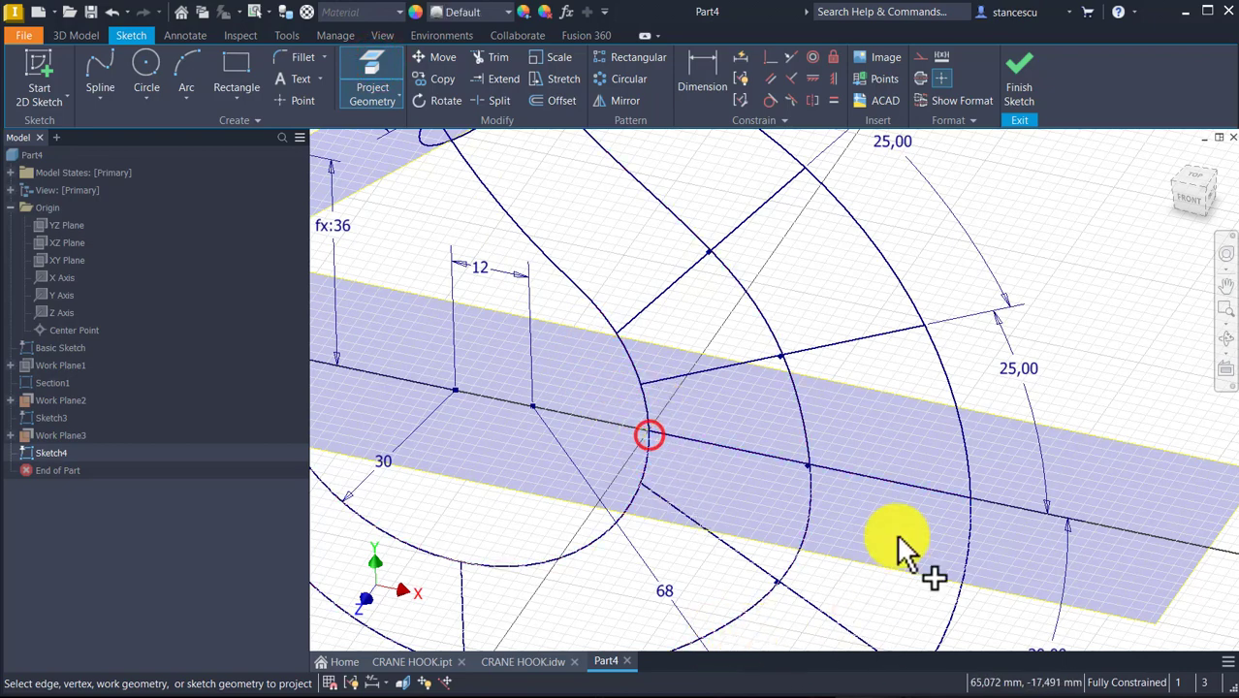
{"action": "left_click", "coordinate": [969, 499]}
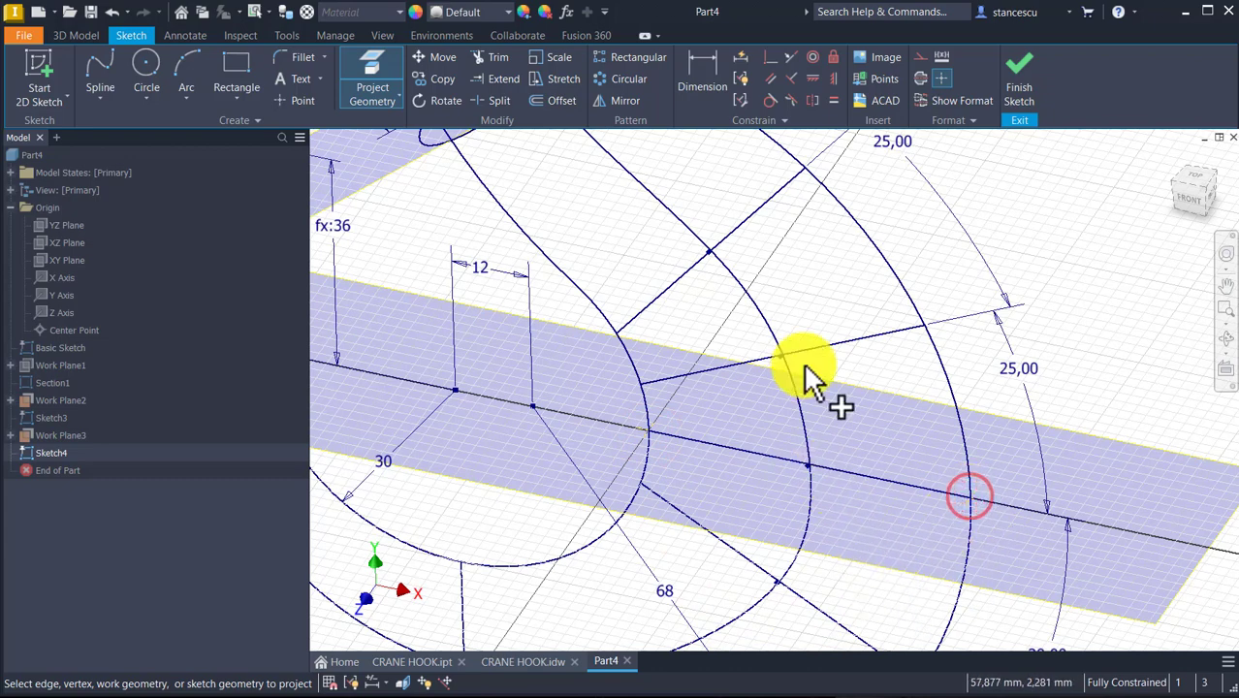
{"action": "left_click", "coordinate": [145, 64]}
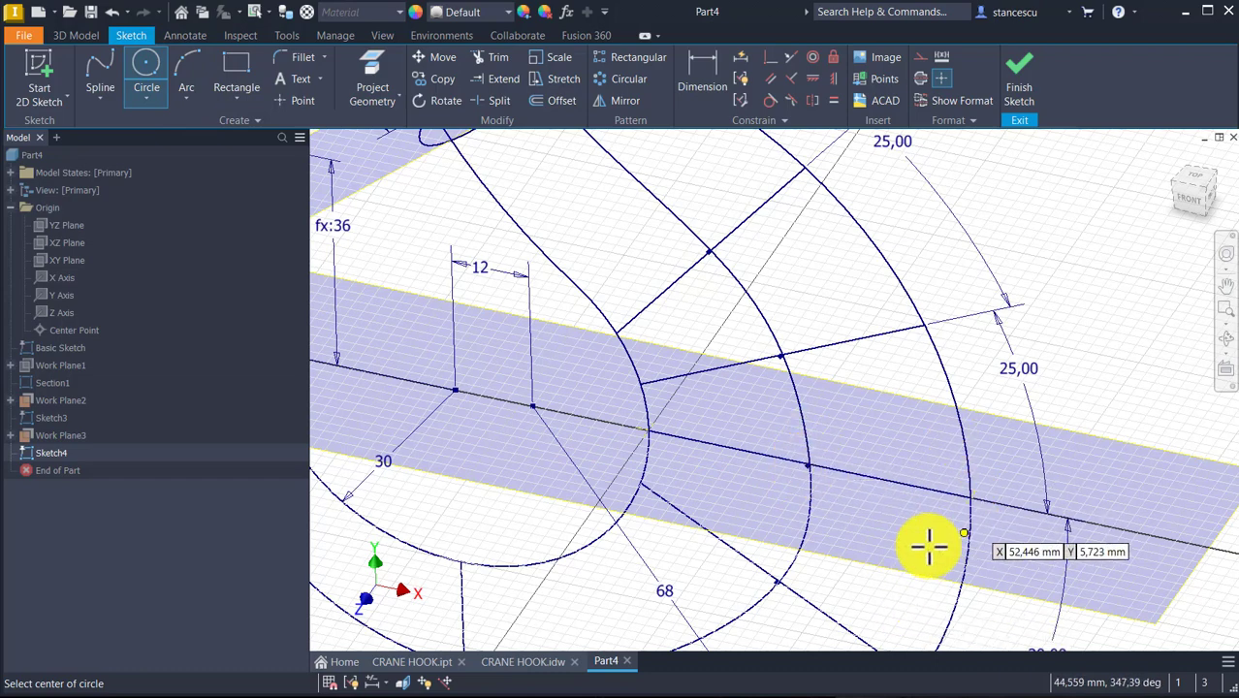
{"action": "key", "text": "Escape"}
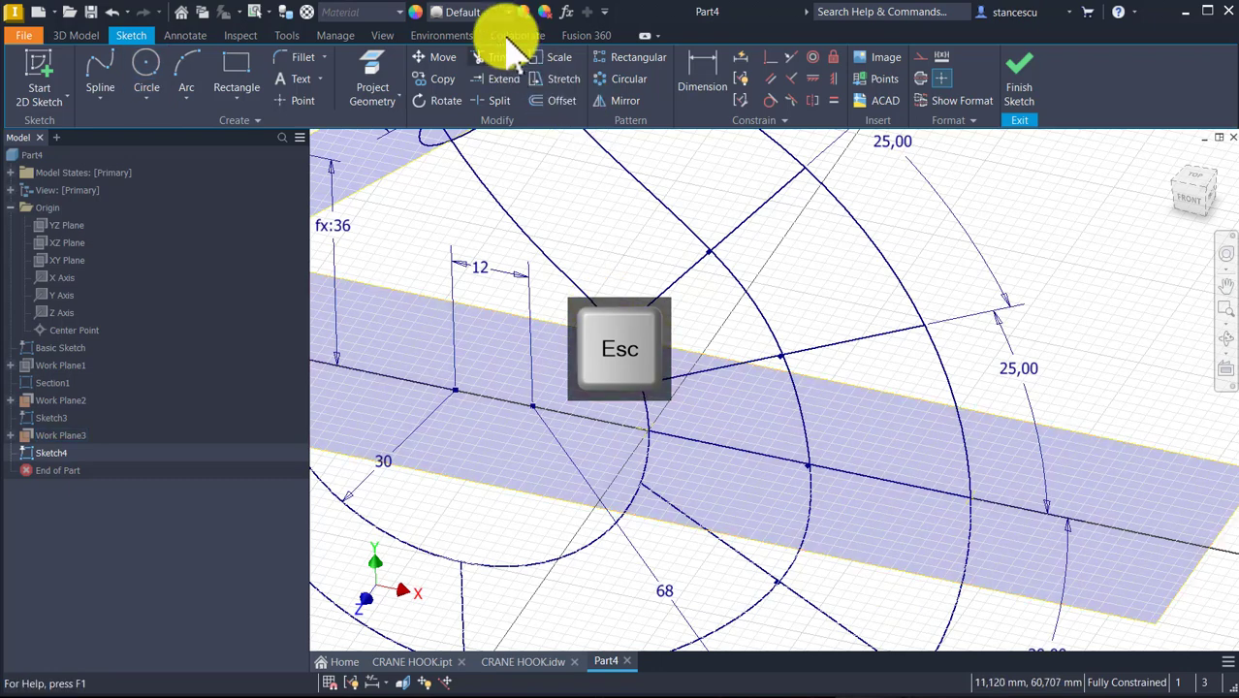
{"action": "left_click", "coordinate": [364, 82]}
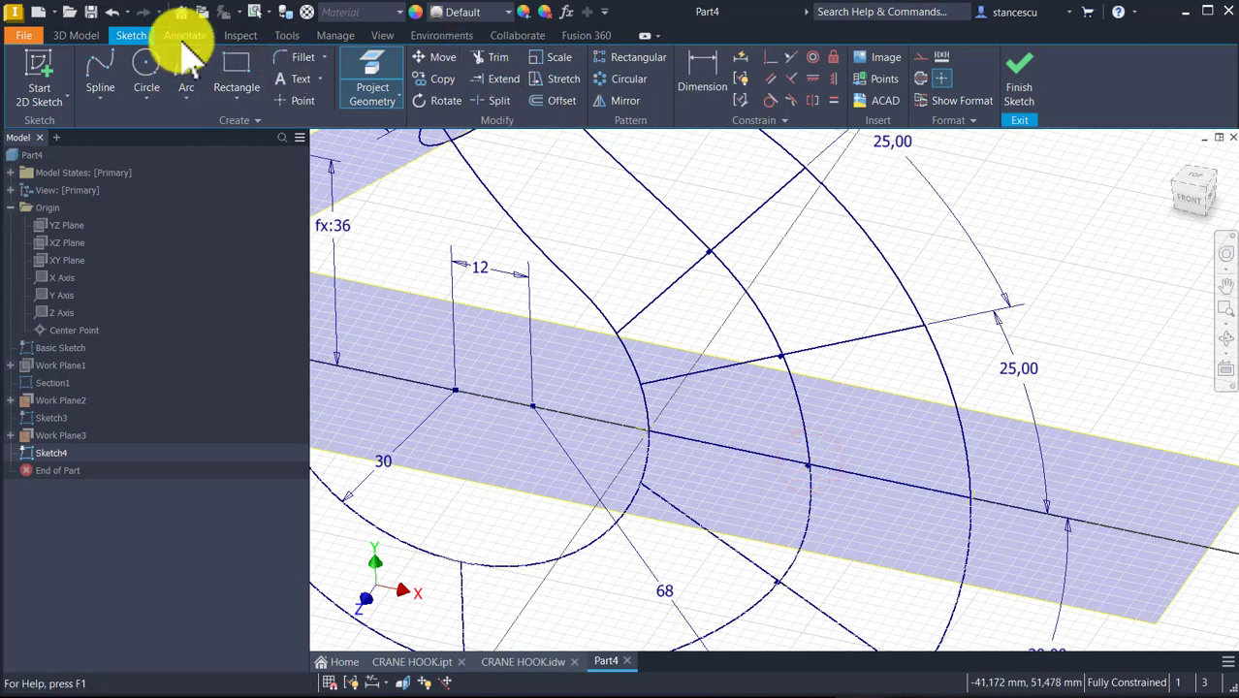
- Draw a circle centred on the bowl section line's projected midpoint and passing through its projected inner end point
{"action": "left_click", "coordinate": [150, 64]}
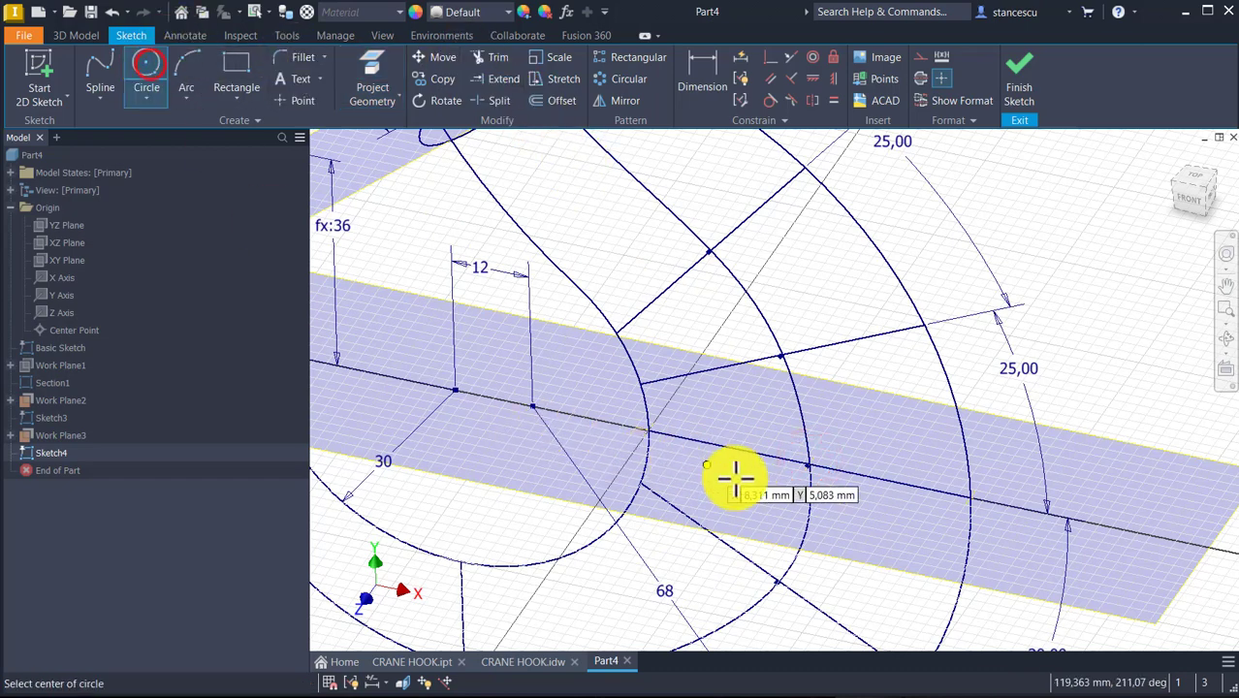
{"action": "left_click", "coordinate": [810, 466]}
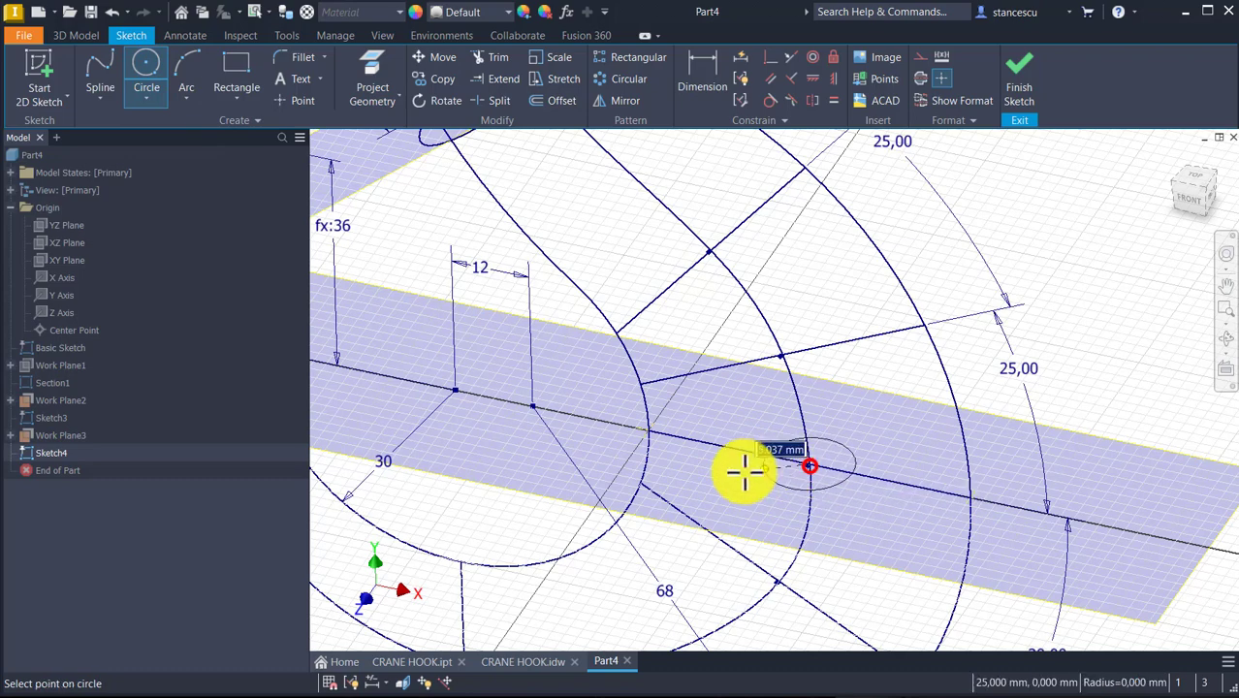
{"action": "left_click", "coordinate": [649, 429]}
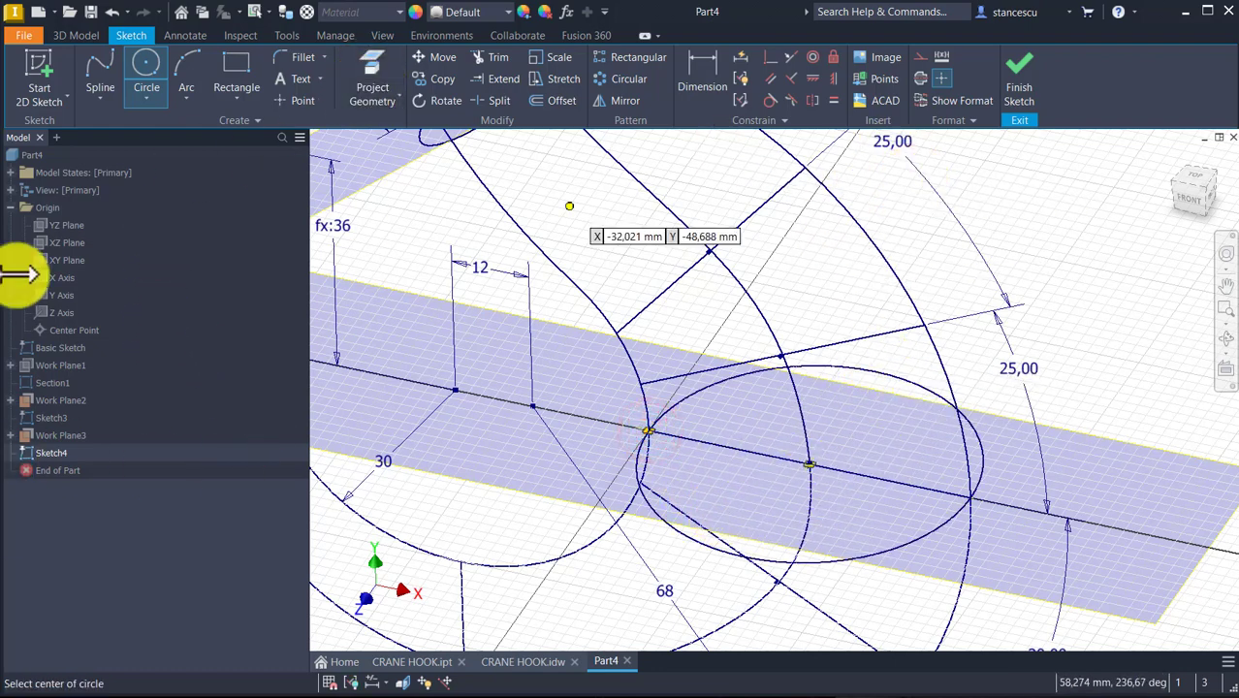
- Draw a slanted line about 45 mm long across the circle, on one side of the section line, with both ends on the circle
{"action": "left_click", "coordinate": [103, 100]}
{"action": "left_click", "coordinate": [114, 122]}
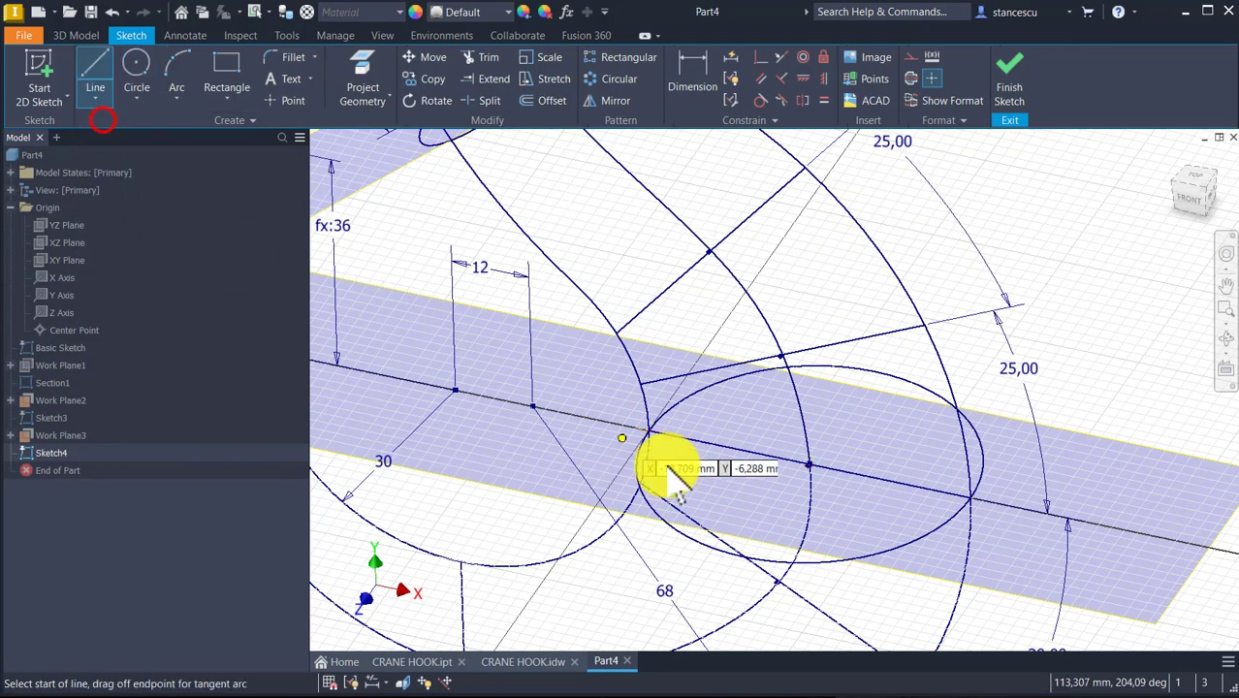
{"action": "key", "text": "Escape"}
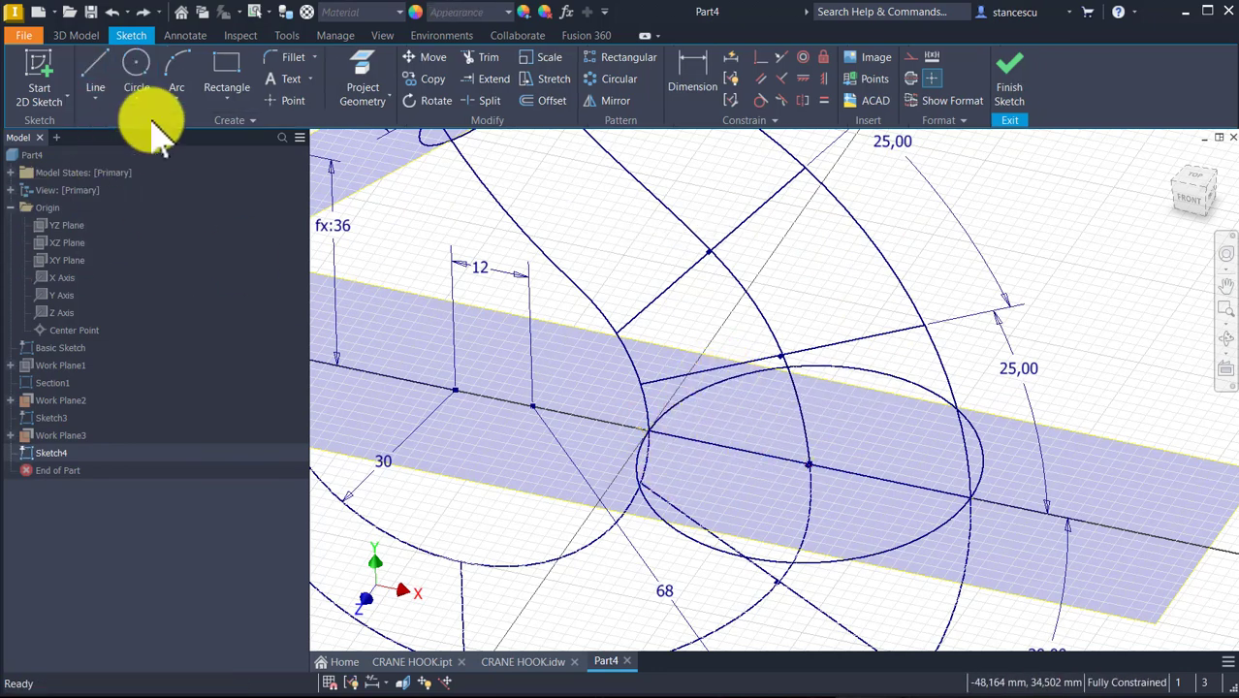
{"action": "left_click", "coordinate": [97, 70]}
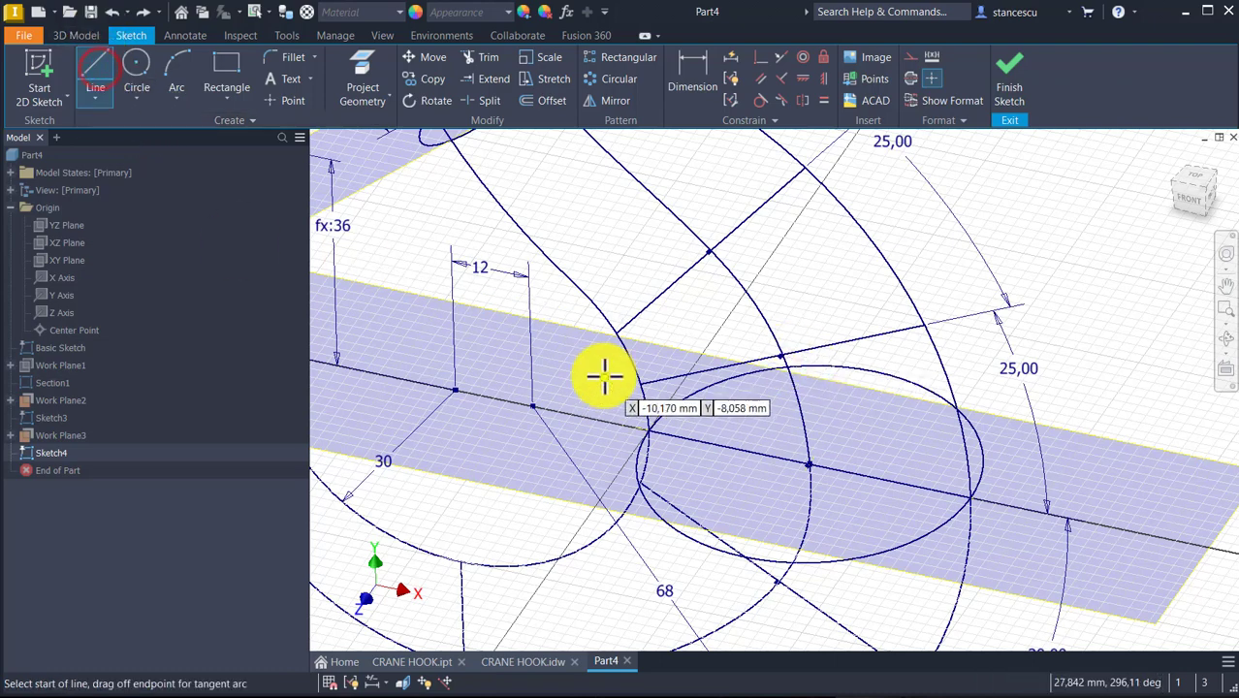
{"action": "left_click", "coordinate": [706, 388]}
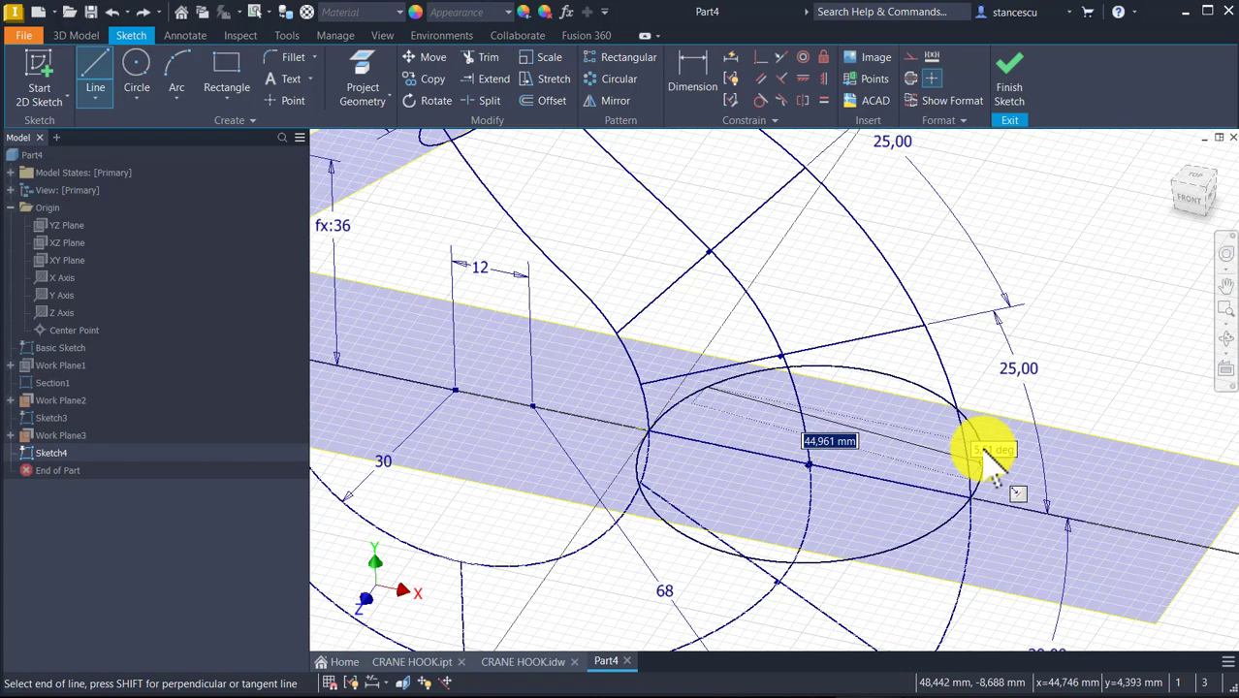
{"action": "double_click", "coordinate": [980, 468]}
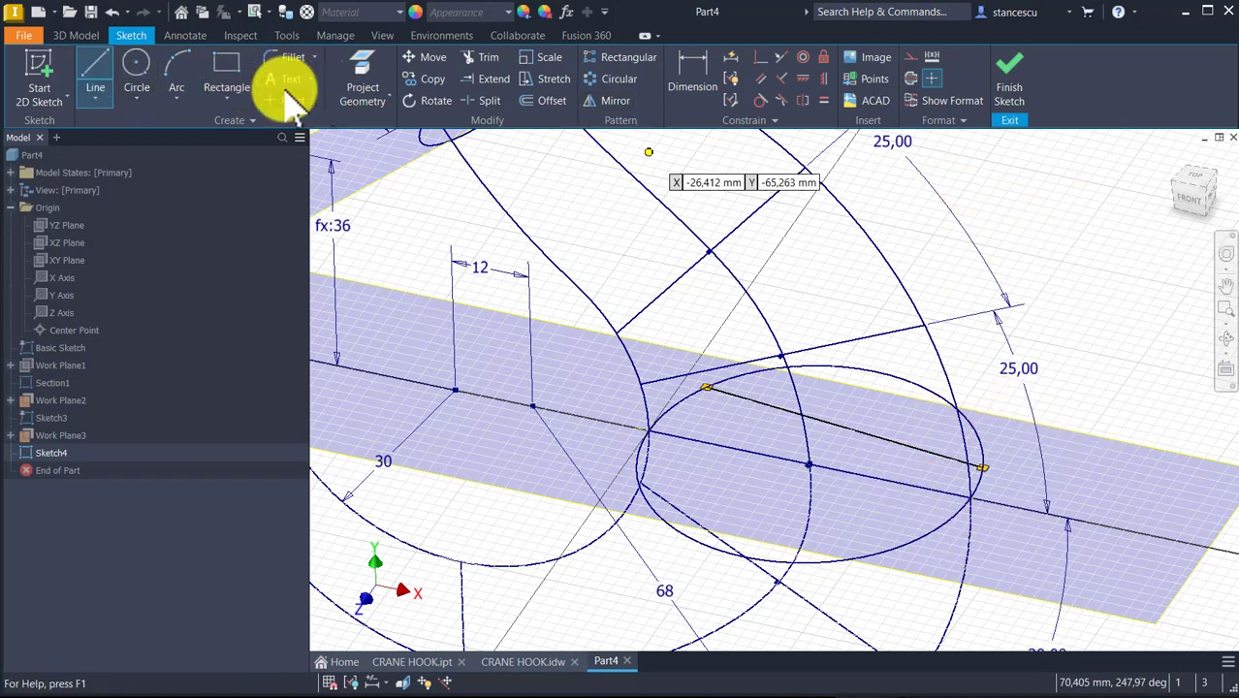
- Project the bowl's section line into the sketch and convert it to construction geometry
{"action": "left_click", "coordinate": [361, 66]}
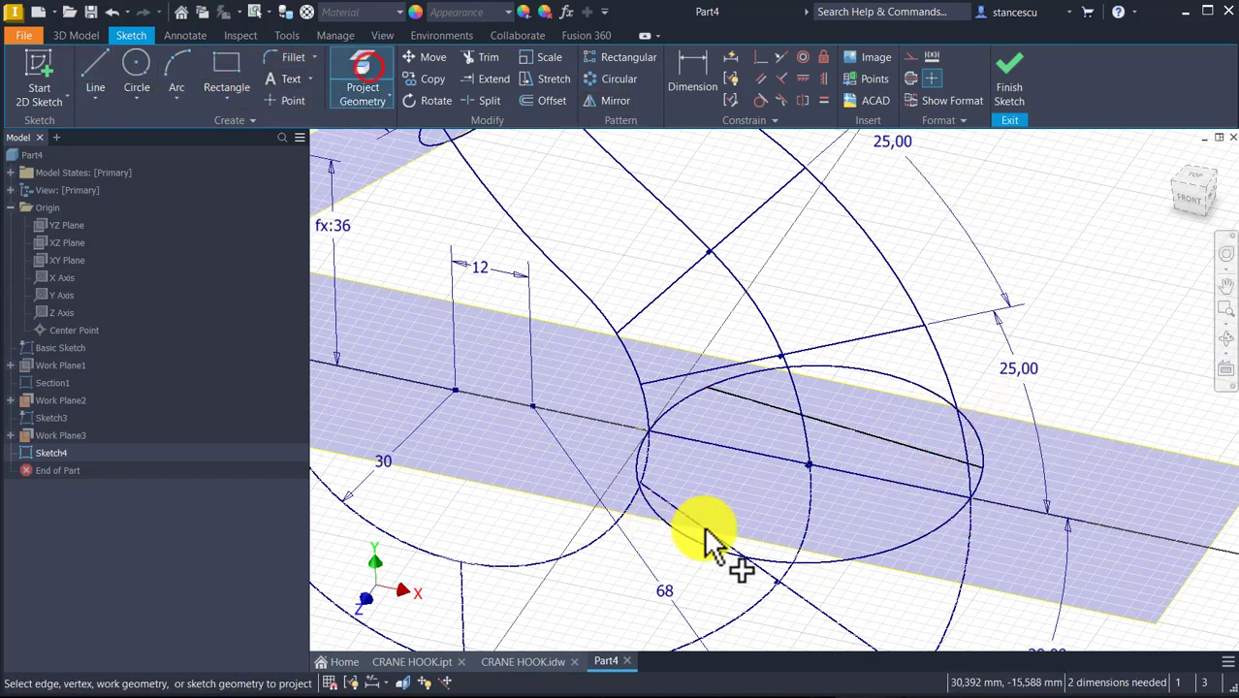
{"action": "left_click", "coordinate": [849, 475]}
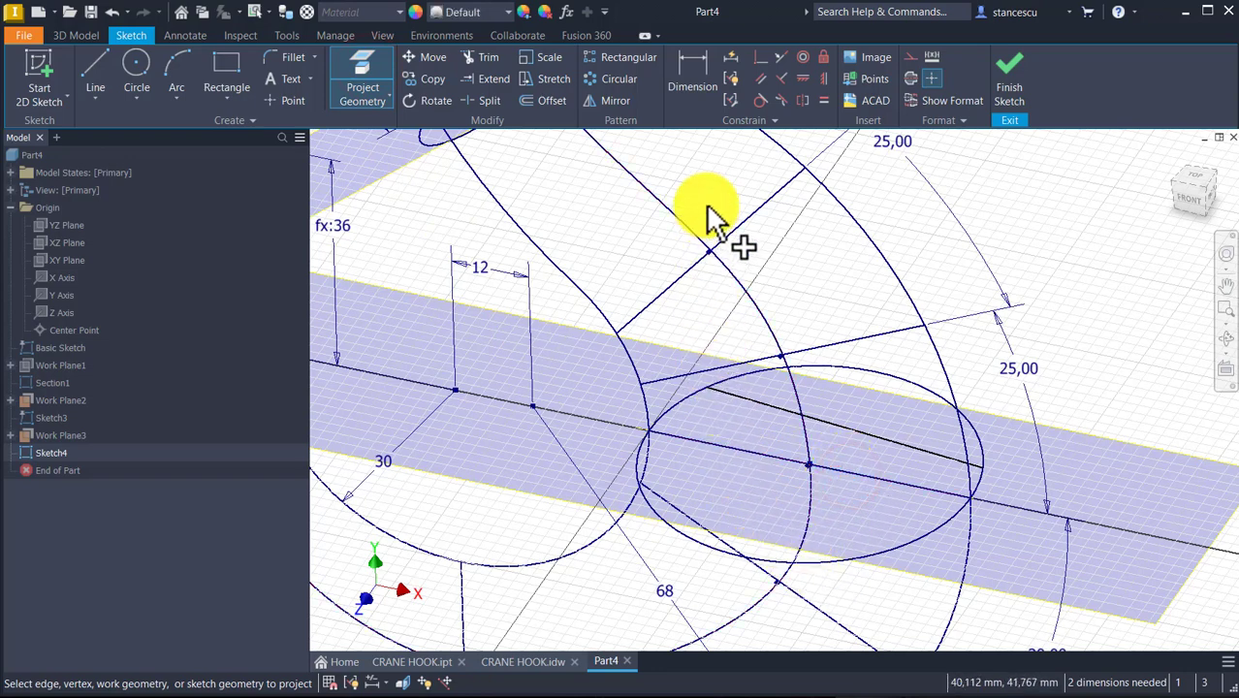
{"action": "key", "text": "Escape"}
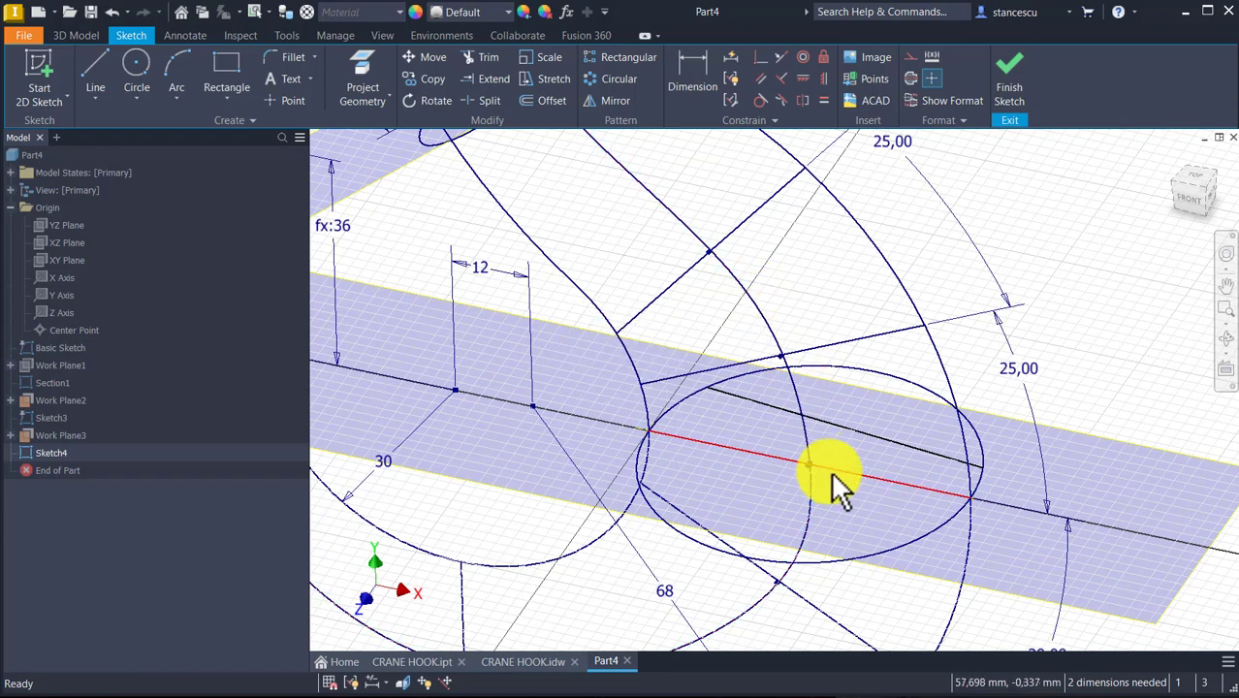
{"action": "left_click", "coordinate": [871, 463]}
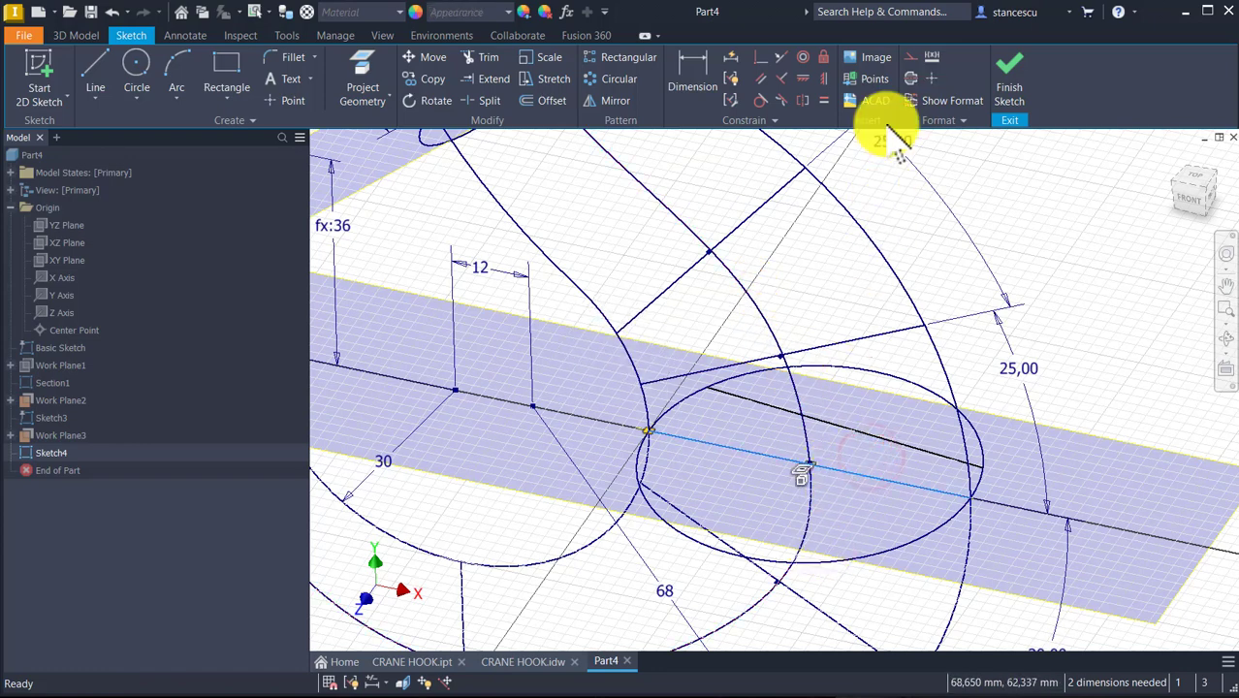
{"action": "left_click", "coordinate": [912, 58]}
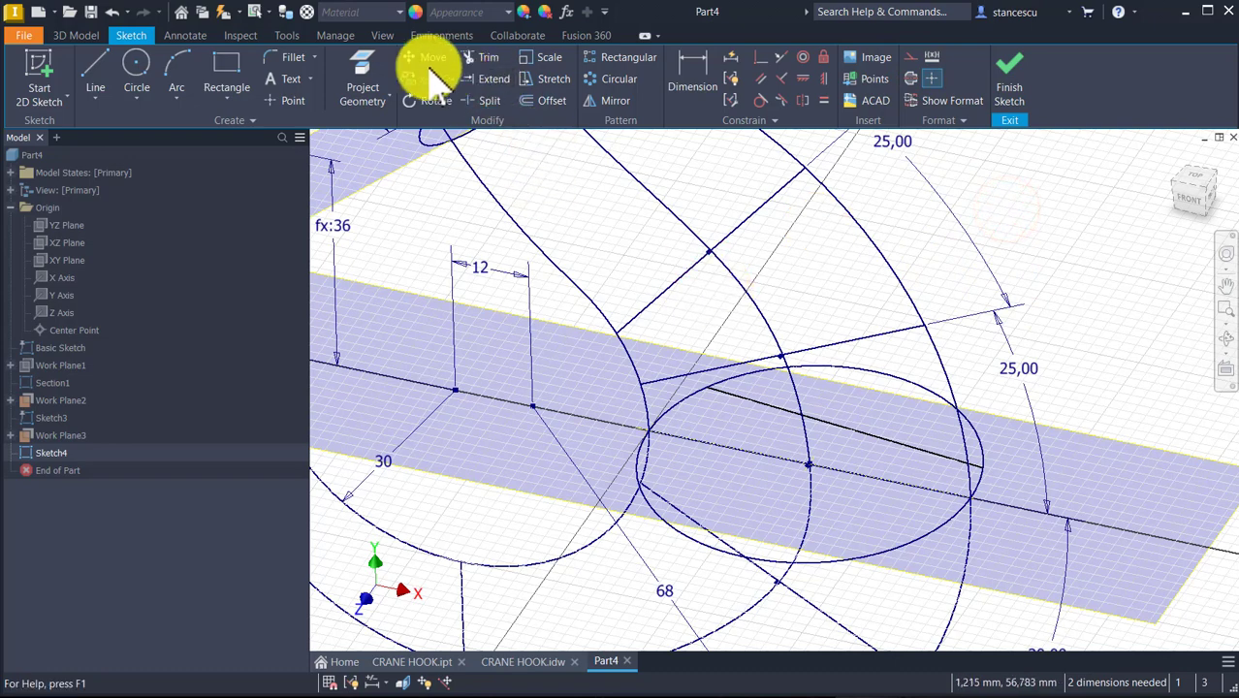
- Mirror the slanted line about the projected construction line
{"action": "left_click", "coordinate": [612, 101]}
{"action": "left_click", "coordinate": [861, 437]}
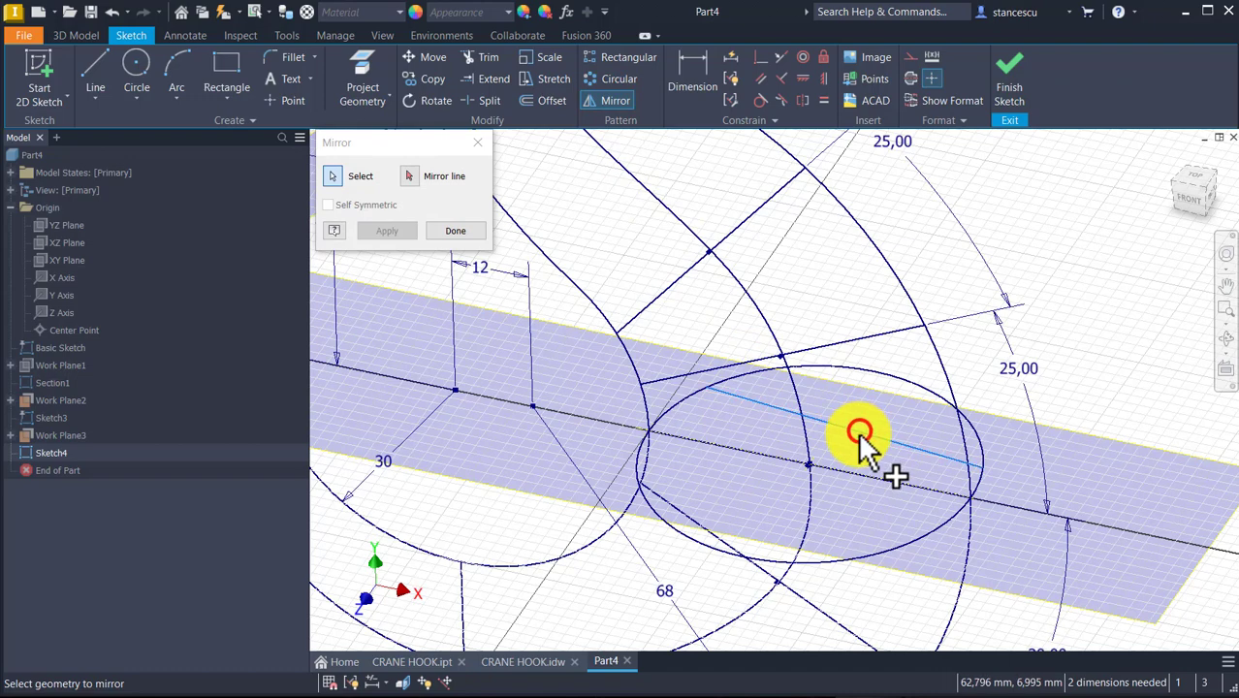
{"action": "left_click", "coordinate": [408, 176]}
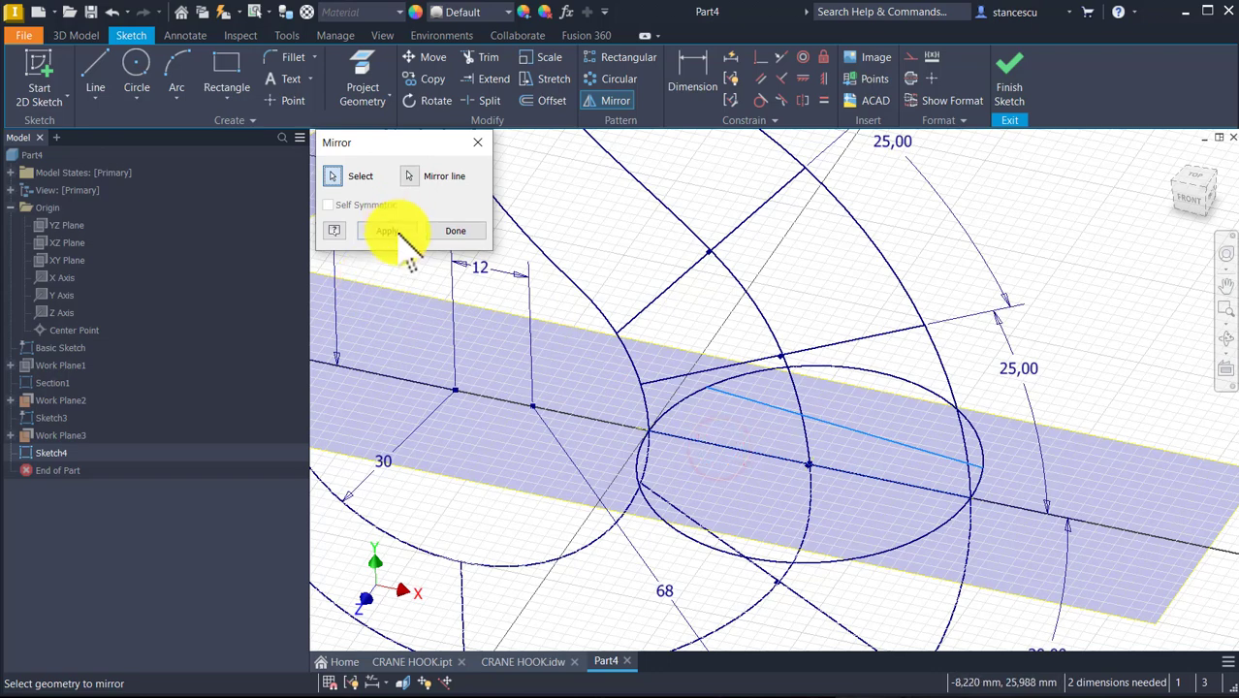
{"action": "left_click", "coordinate": [396, 232]}
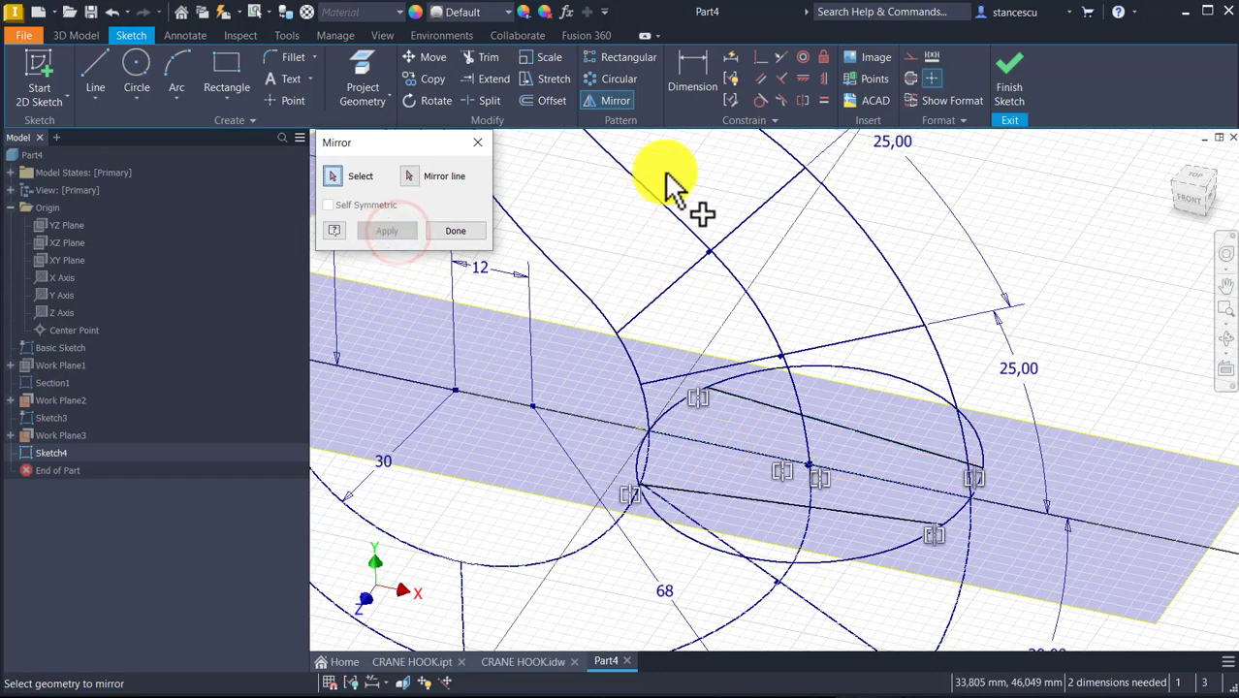
- Dimension the distance between the two slanted lines' outer end points as 15 mm
{"action": "left_click", "coordinate": [692, 66]}
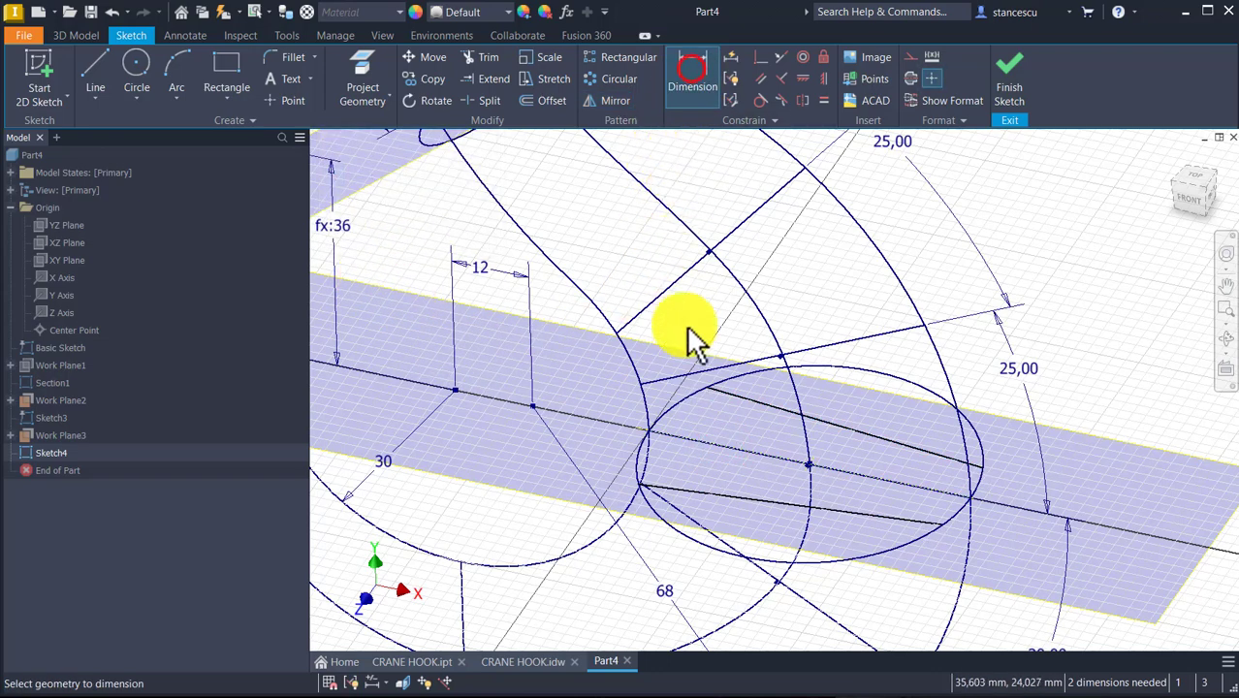
{"action": "left_click", "coordinate": [982, 468]}
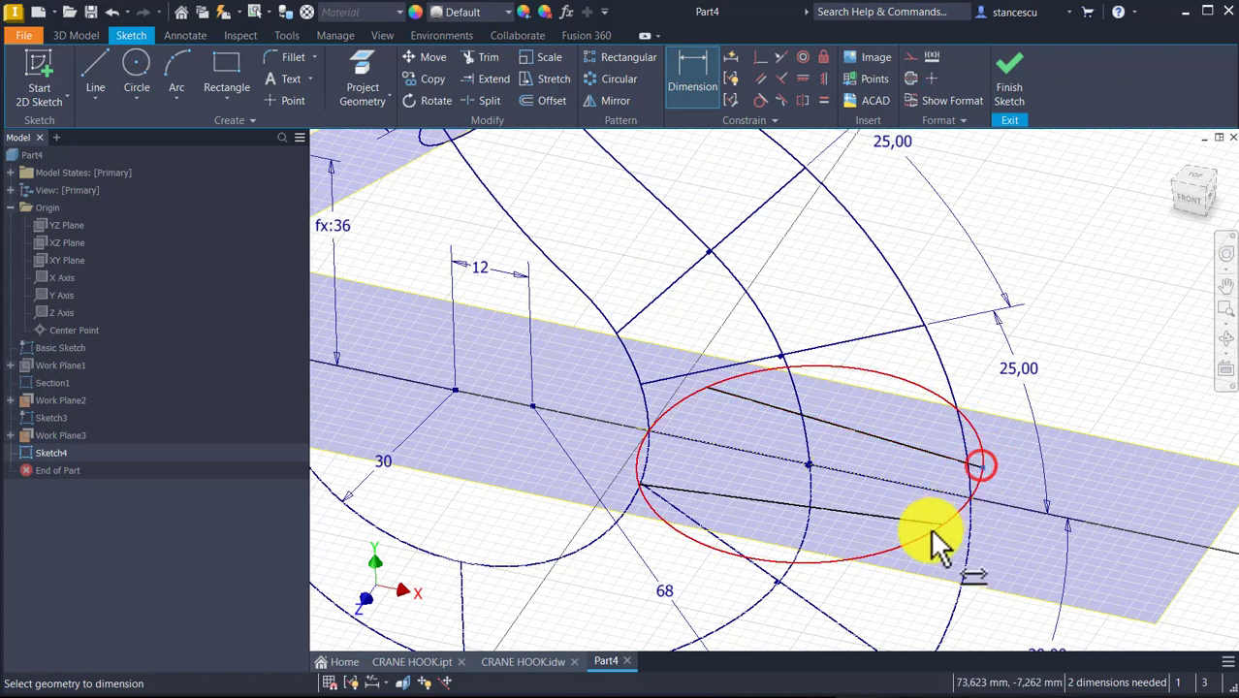
{"action": "left_click", "coordinate": [941, 524]}
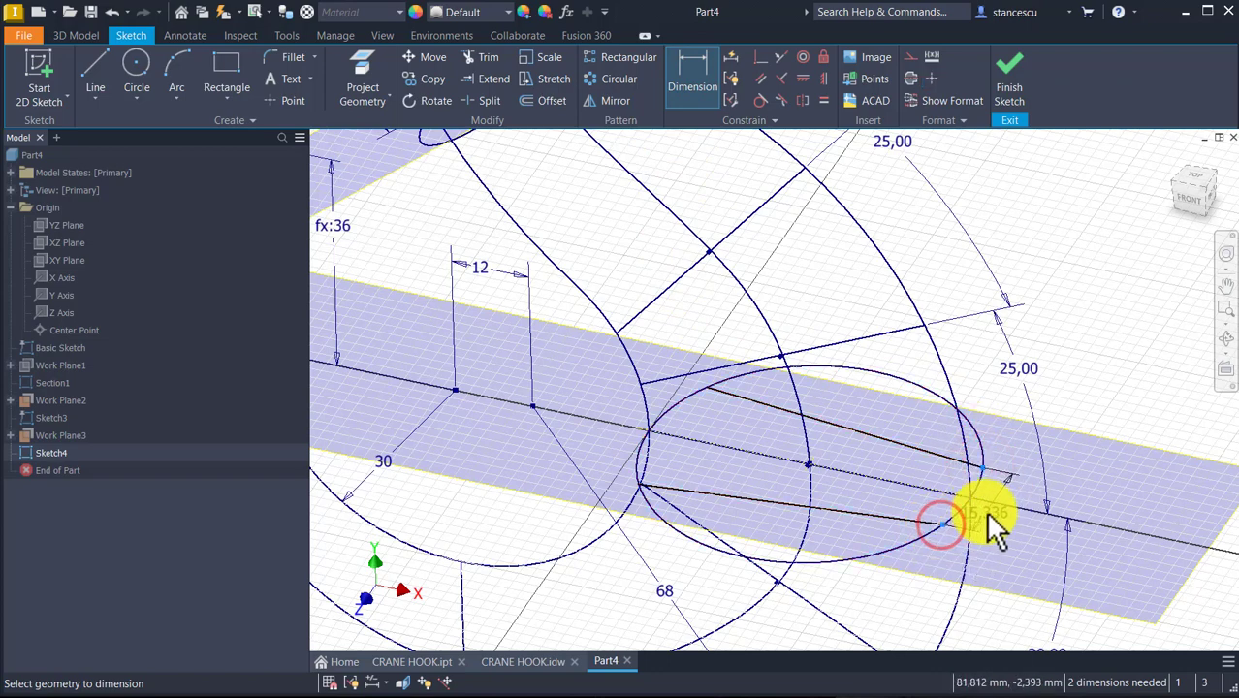
{"action": "left_click", "coordinate": [1004, 520]}
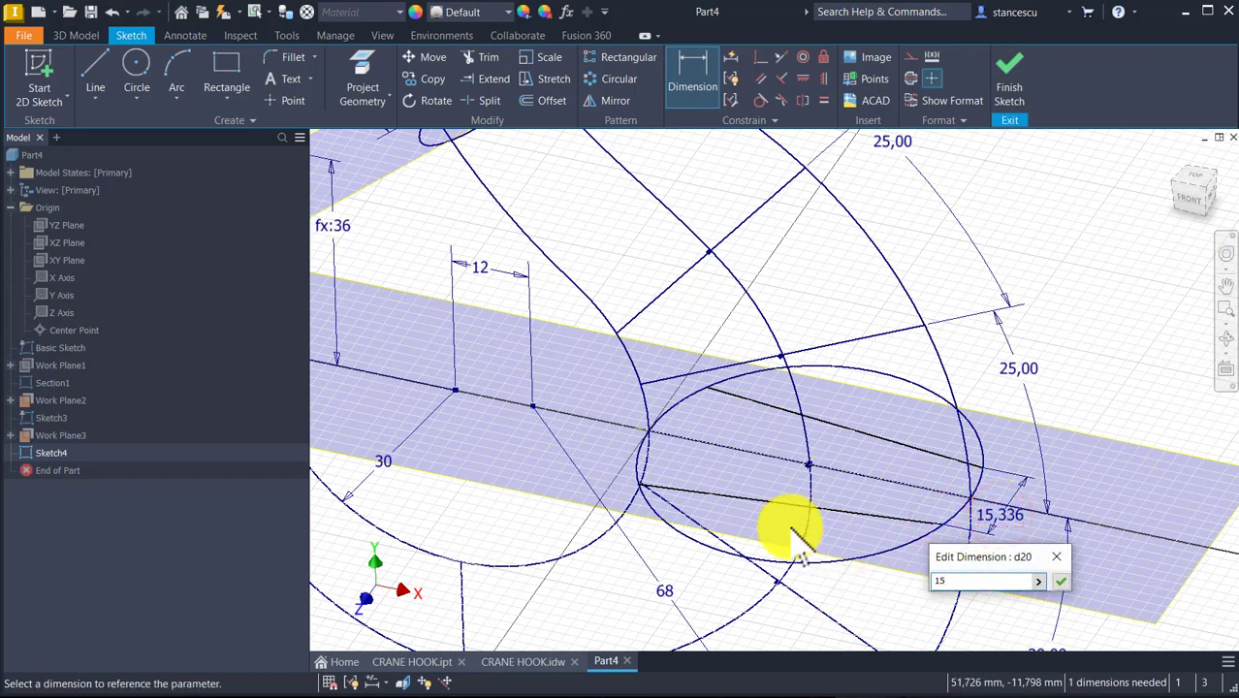
{"action": "type", "text": "15"}
{"action": "key", "text": "Return"}
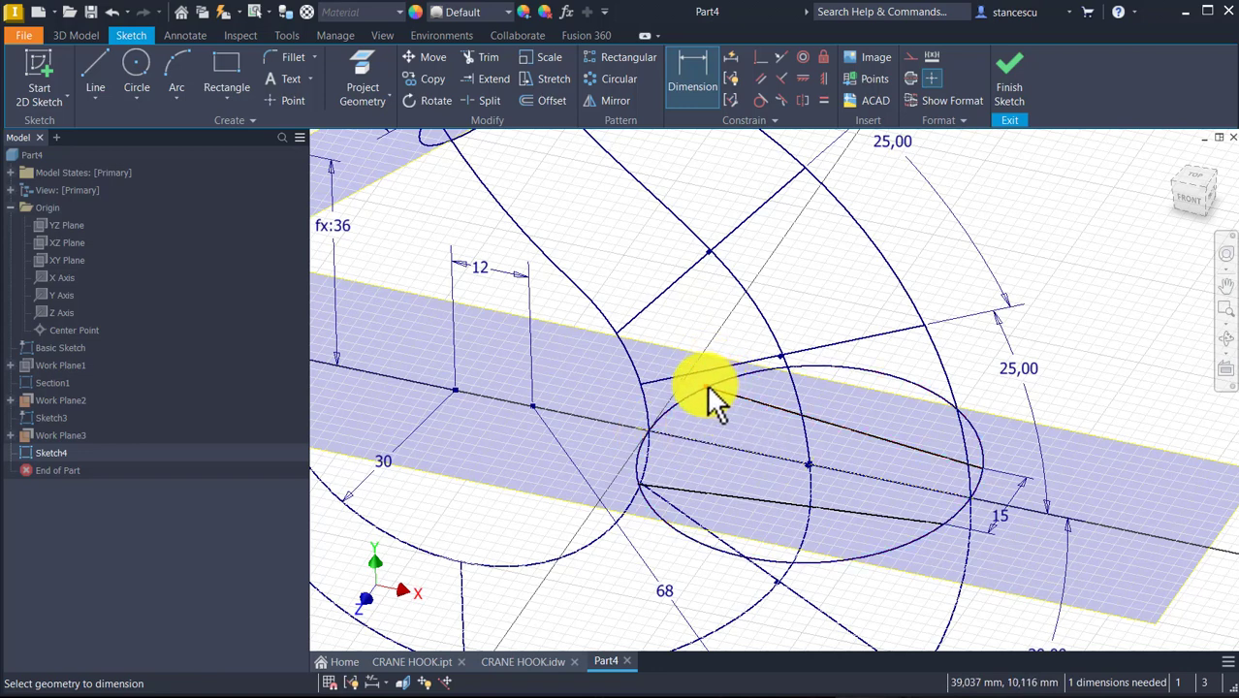
- Dimension the distance between the two slanted lines' inner end points as 33 mm
{"action": "left_click", "coordinate": [705, 407]}
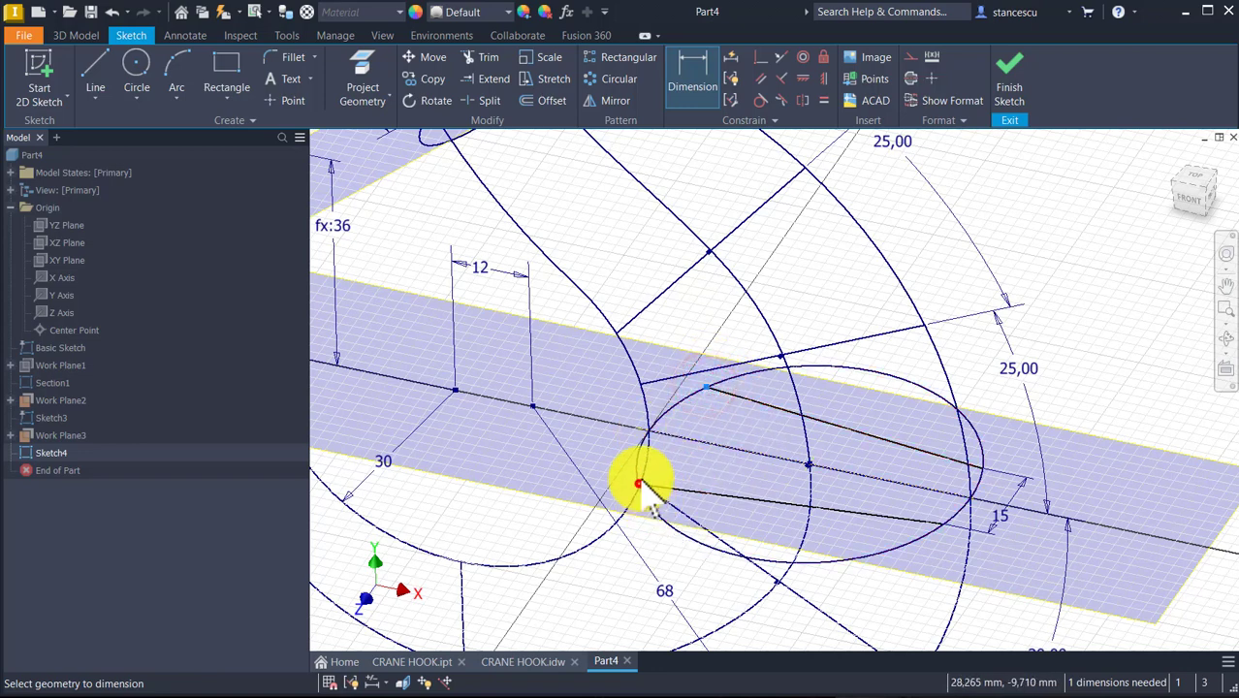
{"action": "left_click", "coordinate": [640, 483]}
{"action": "left_click", "coordinate": [597, 403]}
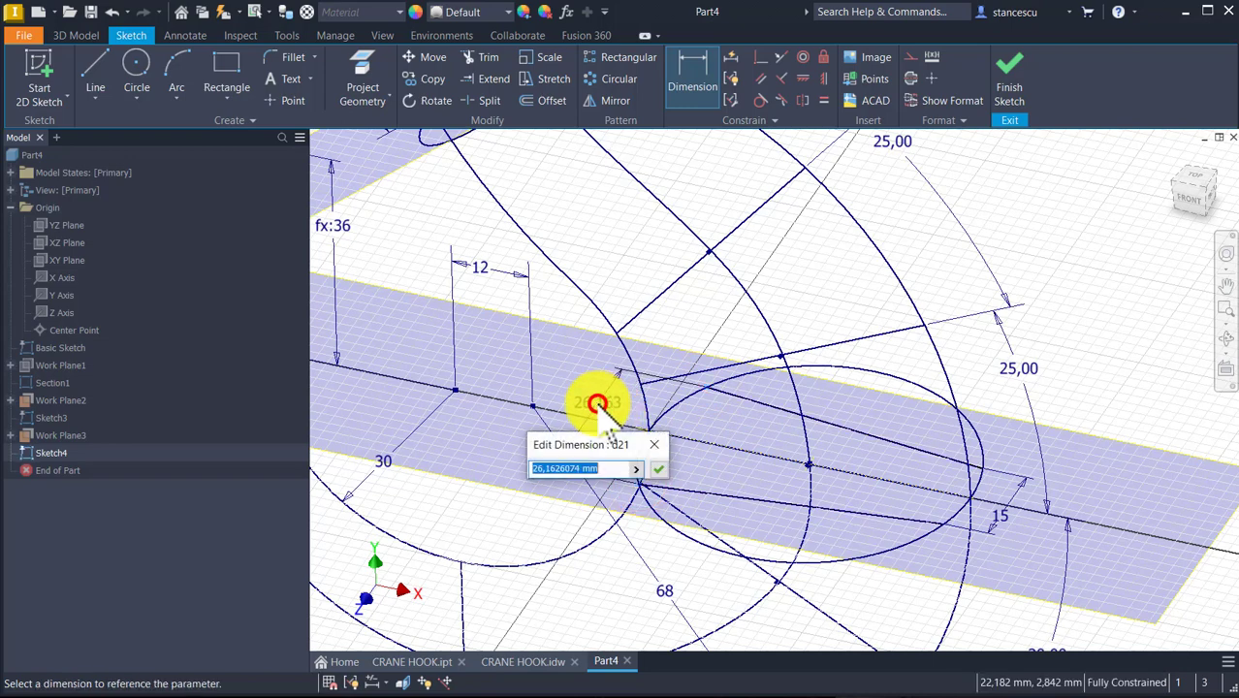
{"action": "key", "text": "Return"}
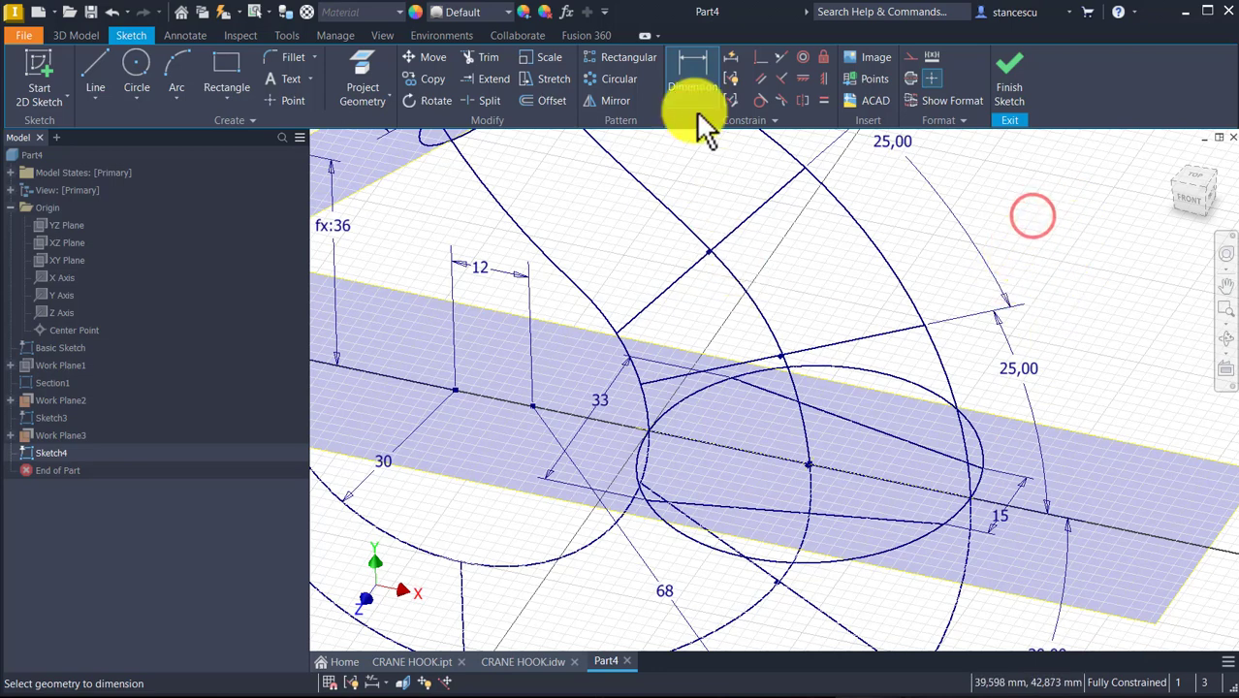
- Add an angular dimension between the two slanted lines, accepting it as a driven dimension
{"action": "left_click", "coordinate": [913, 440]}
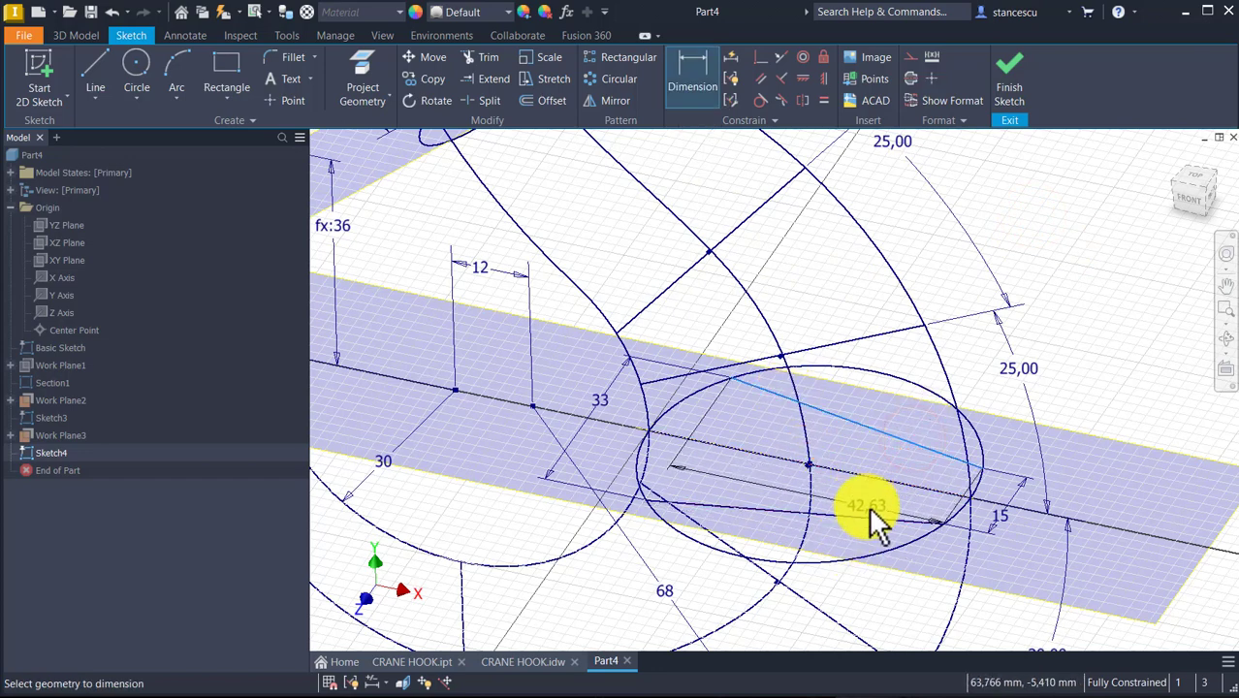
{"action": "left_click", "coordinate": [875, 520]}
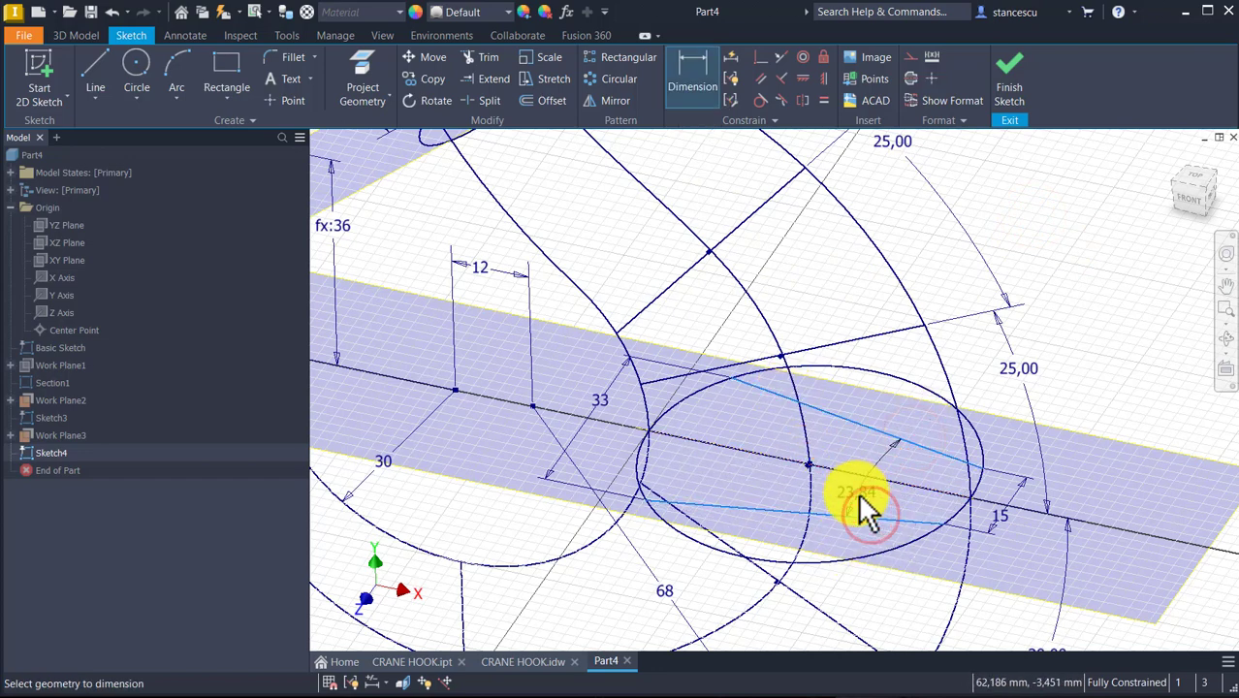
{"action": "left_click", "coordinate": [854, 492]}
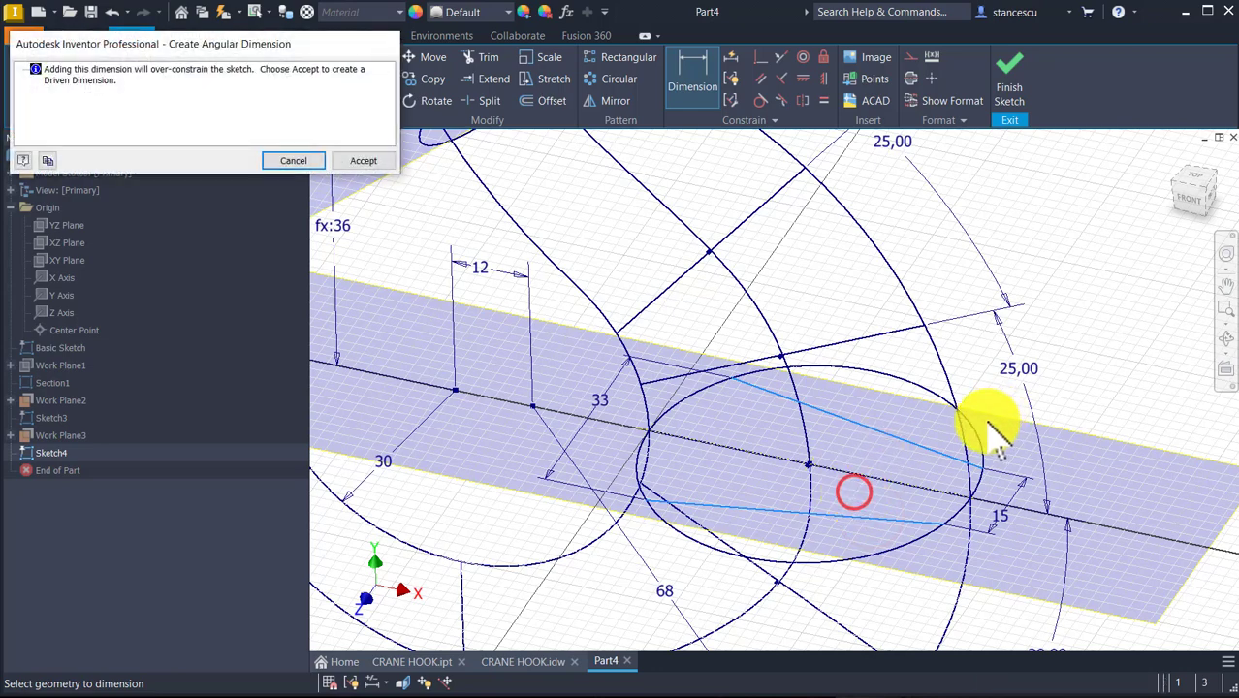
{"action": "left_click", "coordinate": [364, 160]}
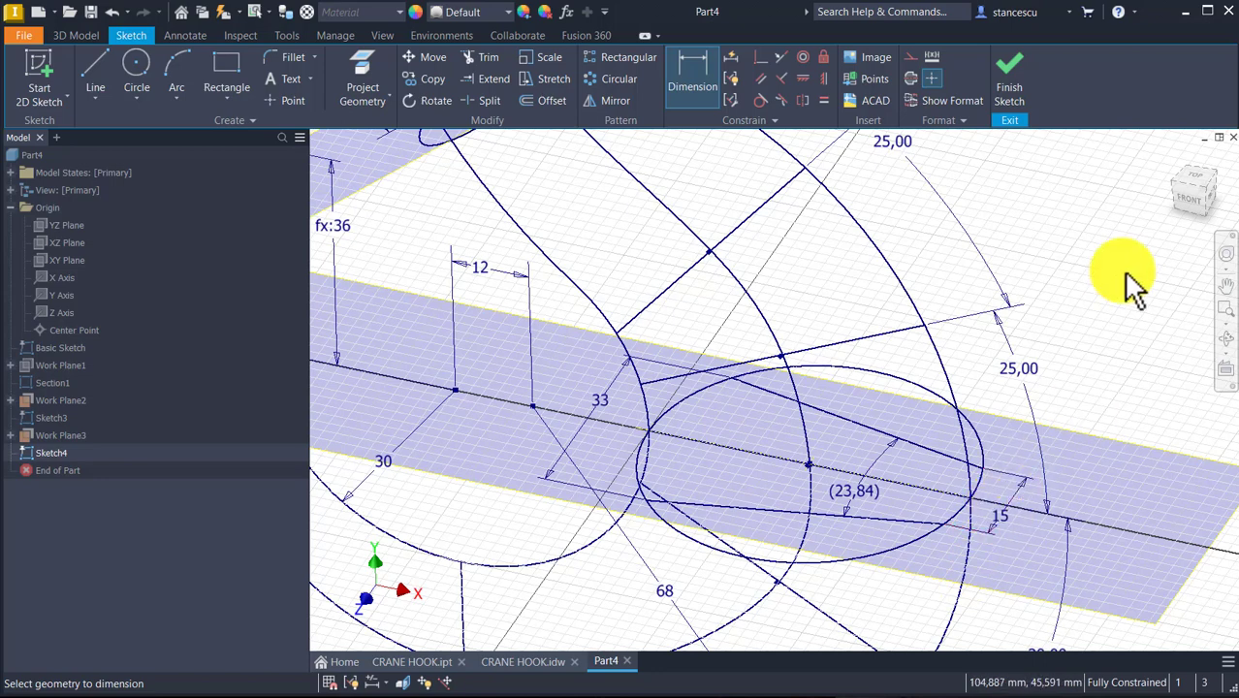
{"action": "key", "text": "Escape"}
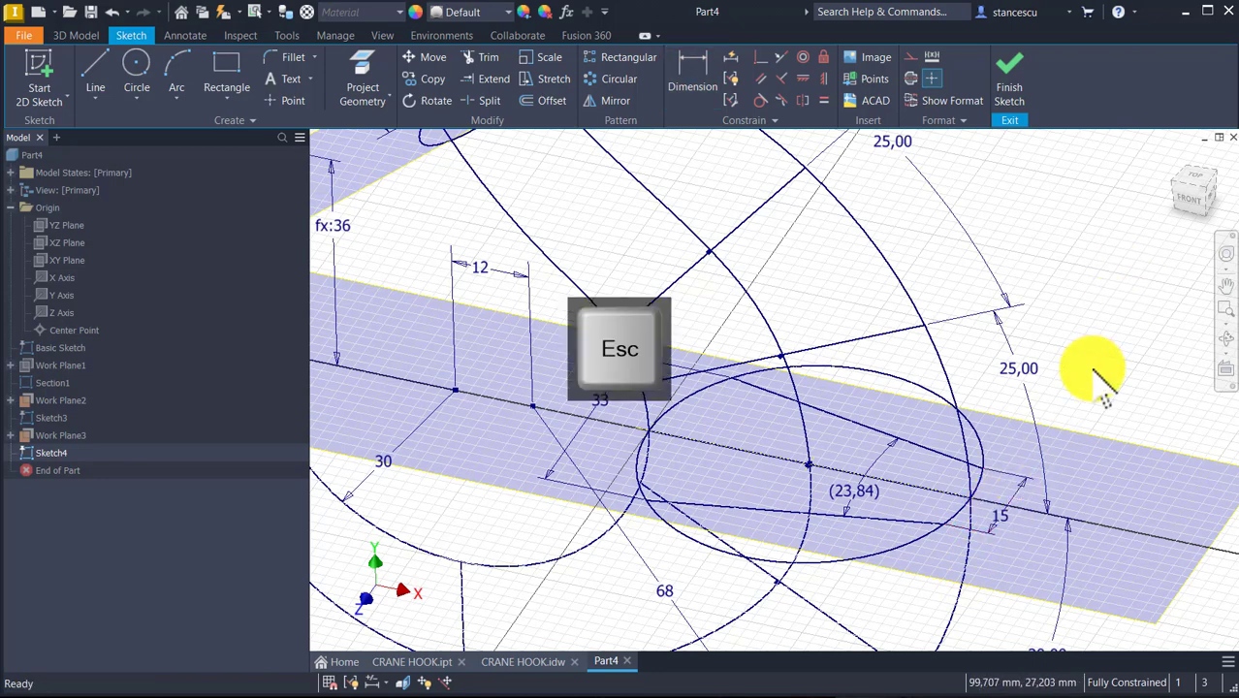
- Make the 15 mm dimension driven and turn the angular dimension between the slanted lines into a driving one
{"action": "left_click", "coordinate": [1003, 513]}
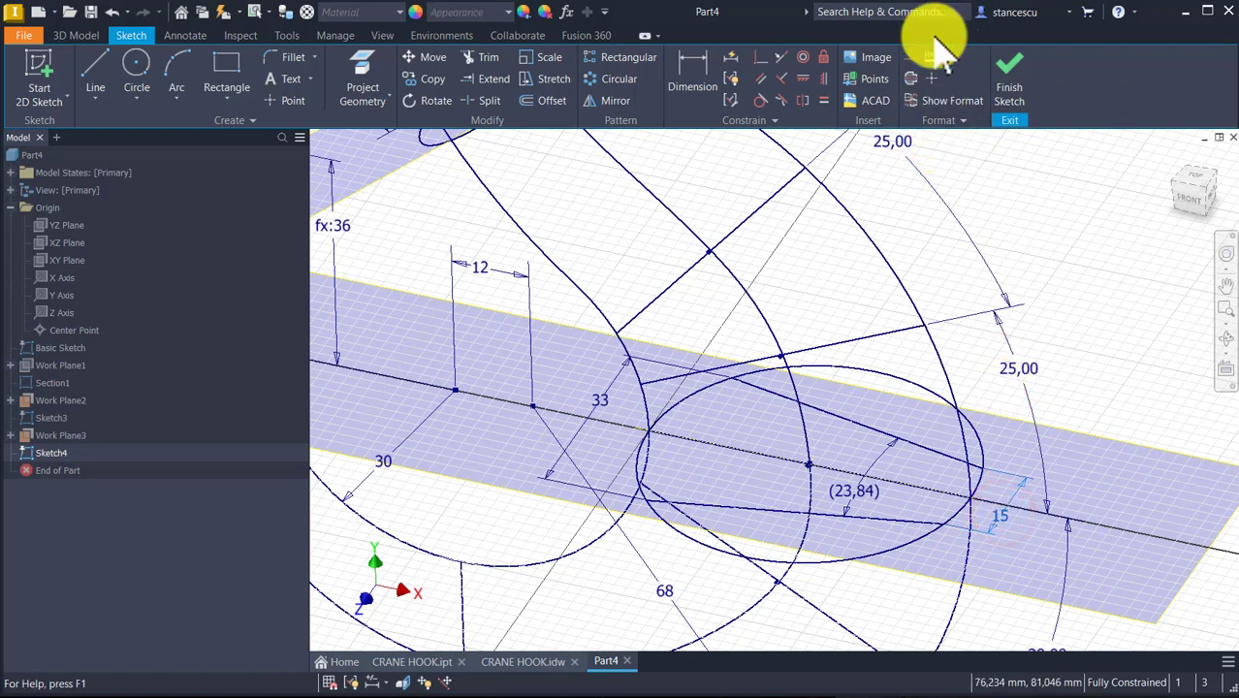
{"action": "left_click", "coordinate": [932, 56]}
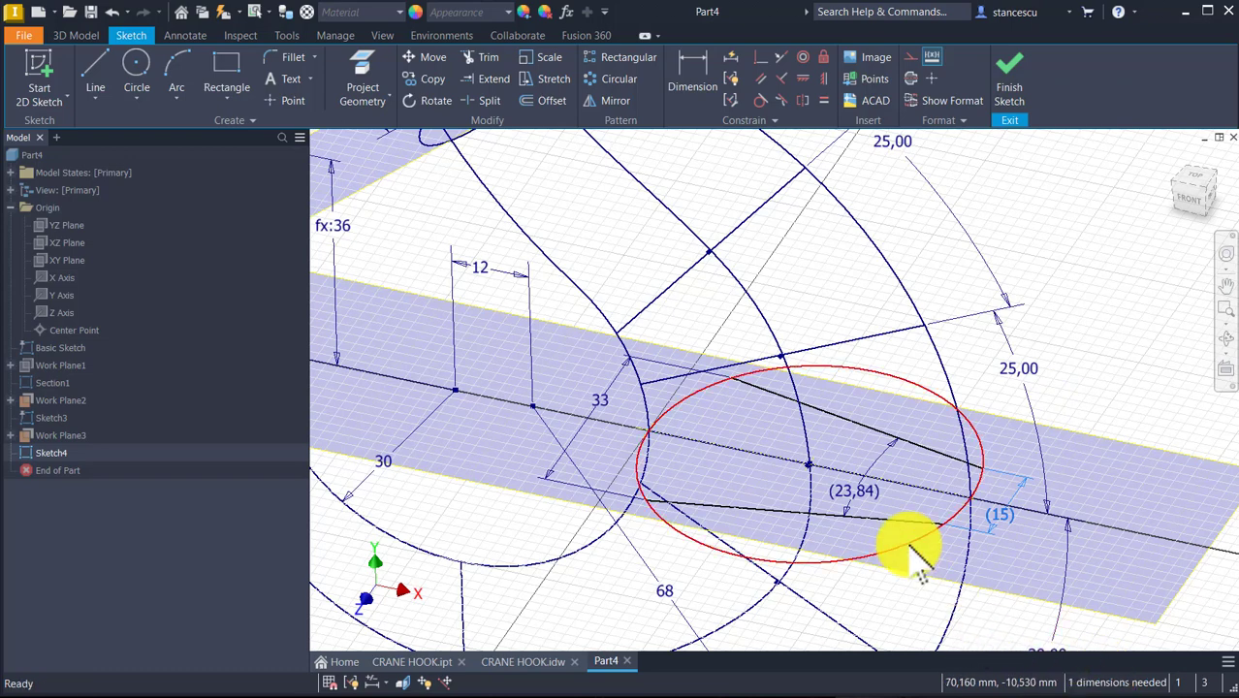
{"action": "left_click", "coordinate": [874, 490]}
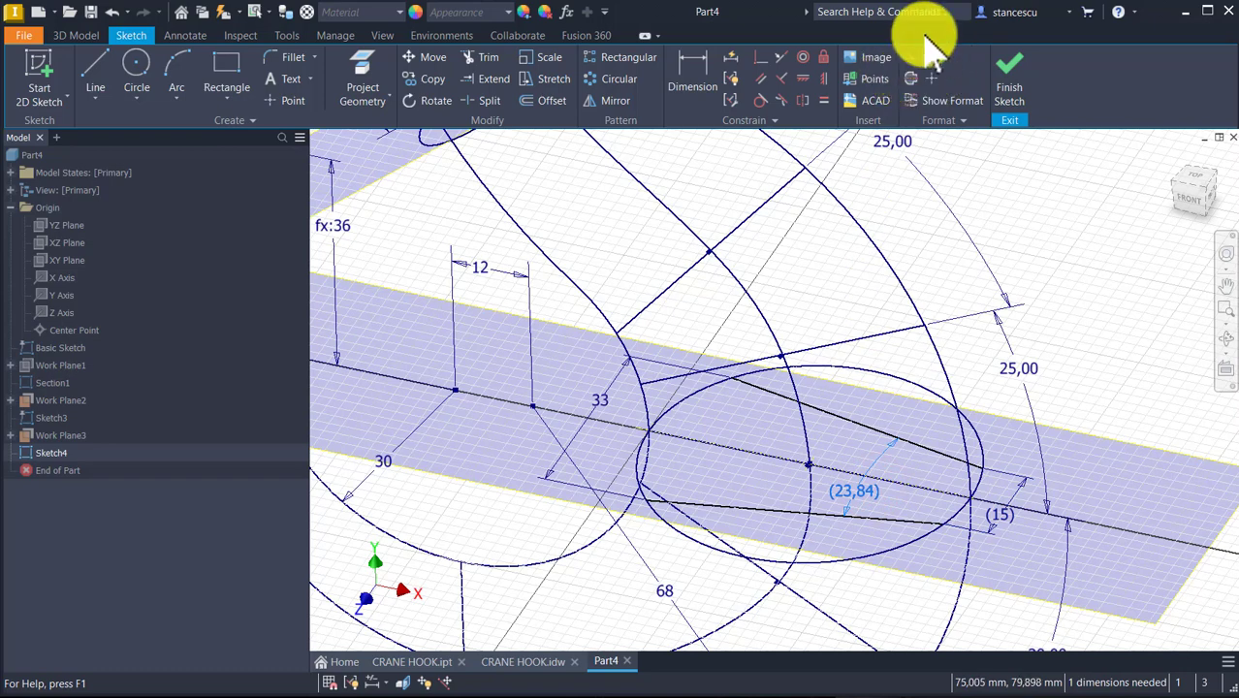
{"action": "left_click", "coordinate": [930, 79]}
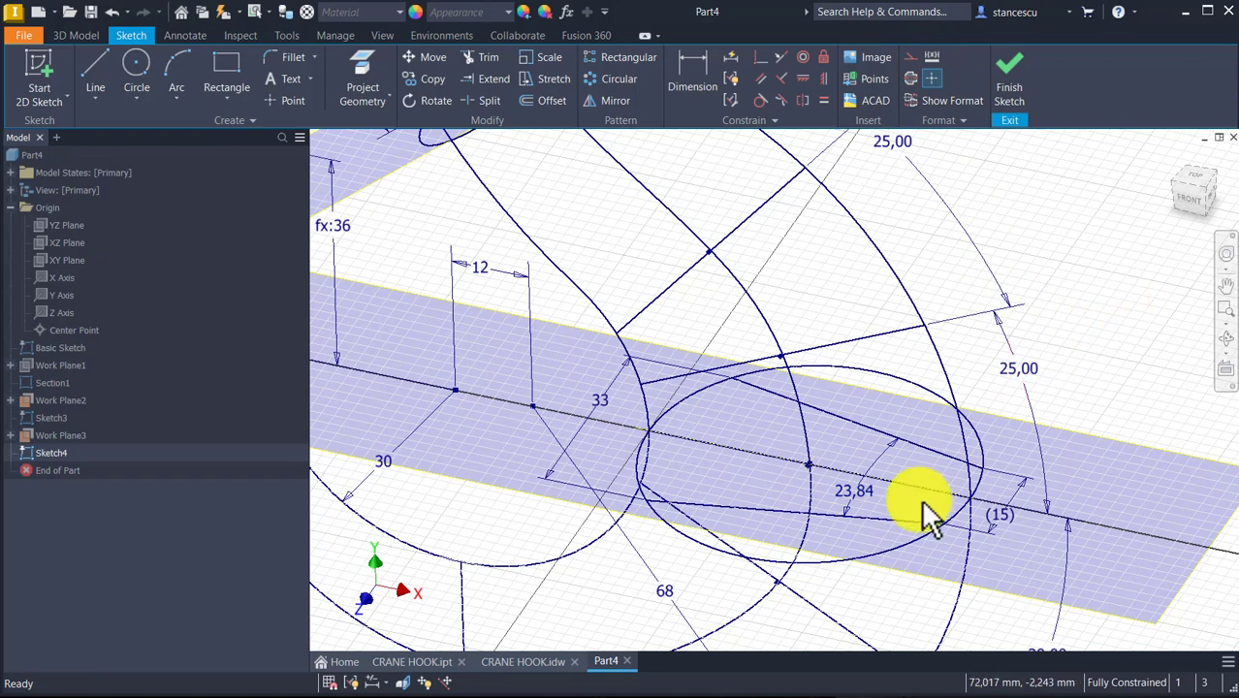
{"action": "left_click", "coordinate": [1033, 210]}
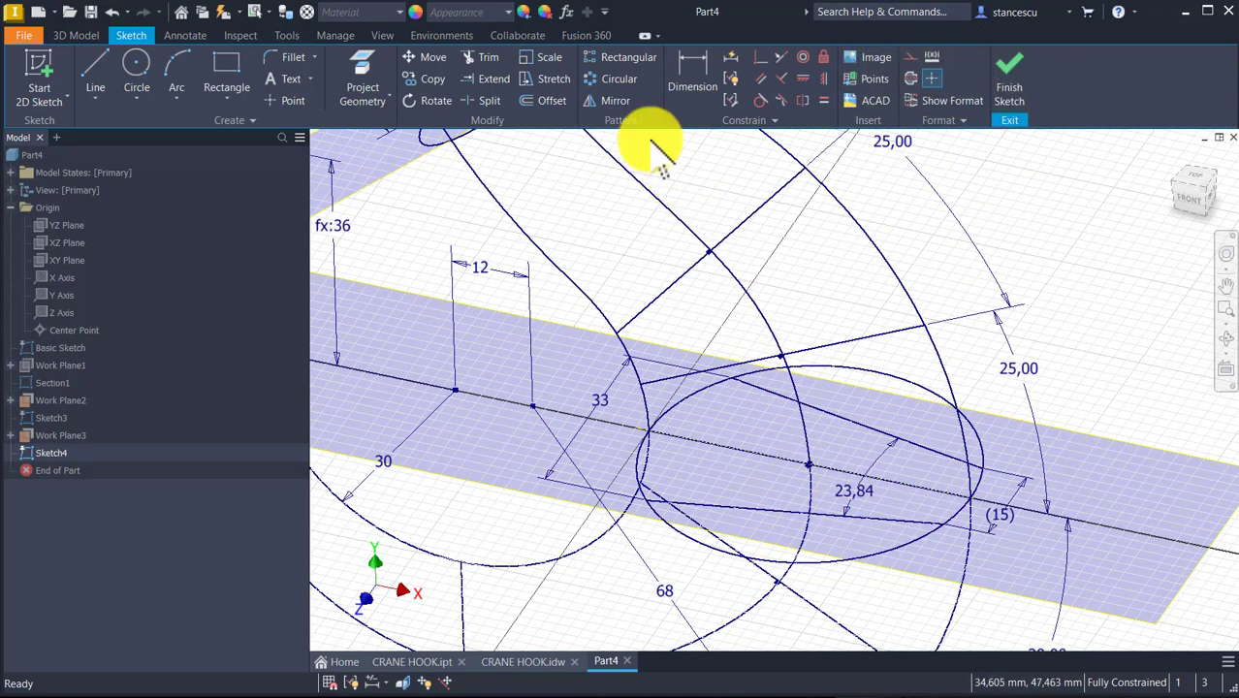
- In the part's parameters, rename the new sketch's angular dimension parameter d22 as CutAng
{"action": "left_click", "coordinate": [567, 15]}
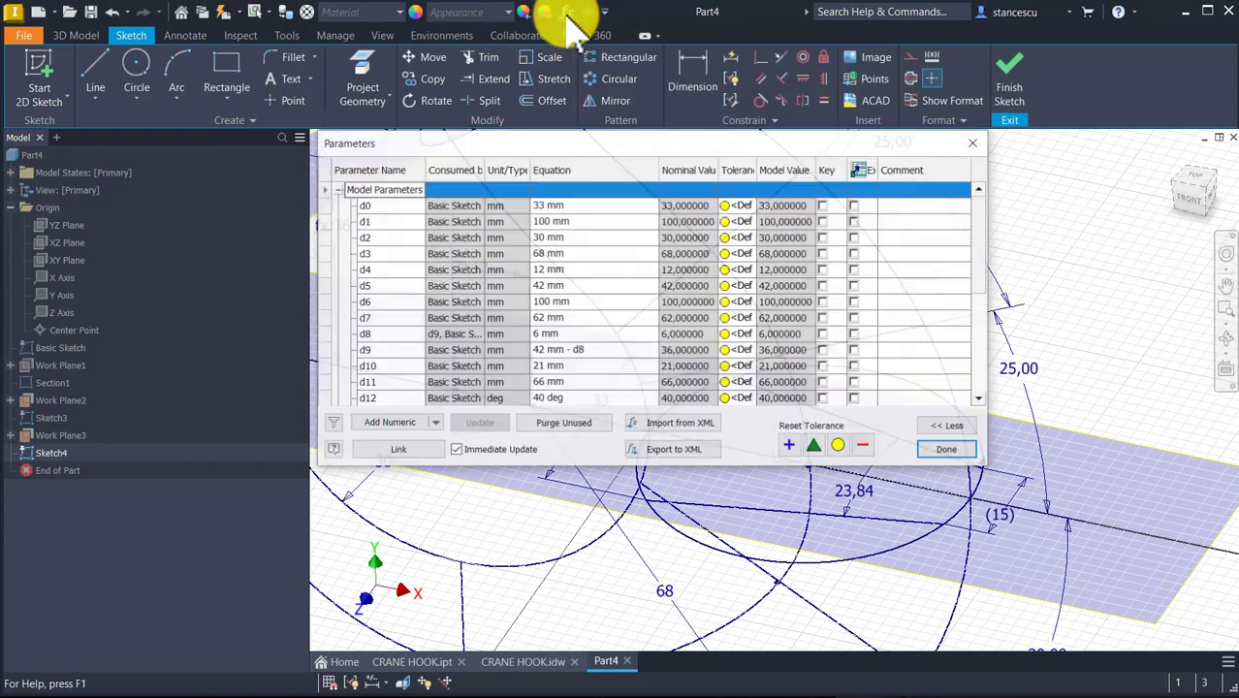
{"action": "scroll", "coordinate": [578, 258], "scroll_direction": "down", "scroll_amount": 2}
{"action": "scroll", "coordinate": [578, 258], "scroll_direction": "down", "scroll_amount": 3}
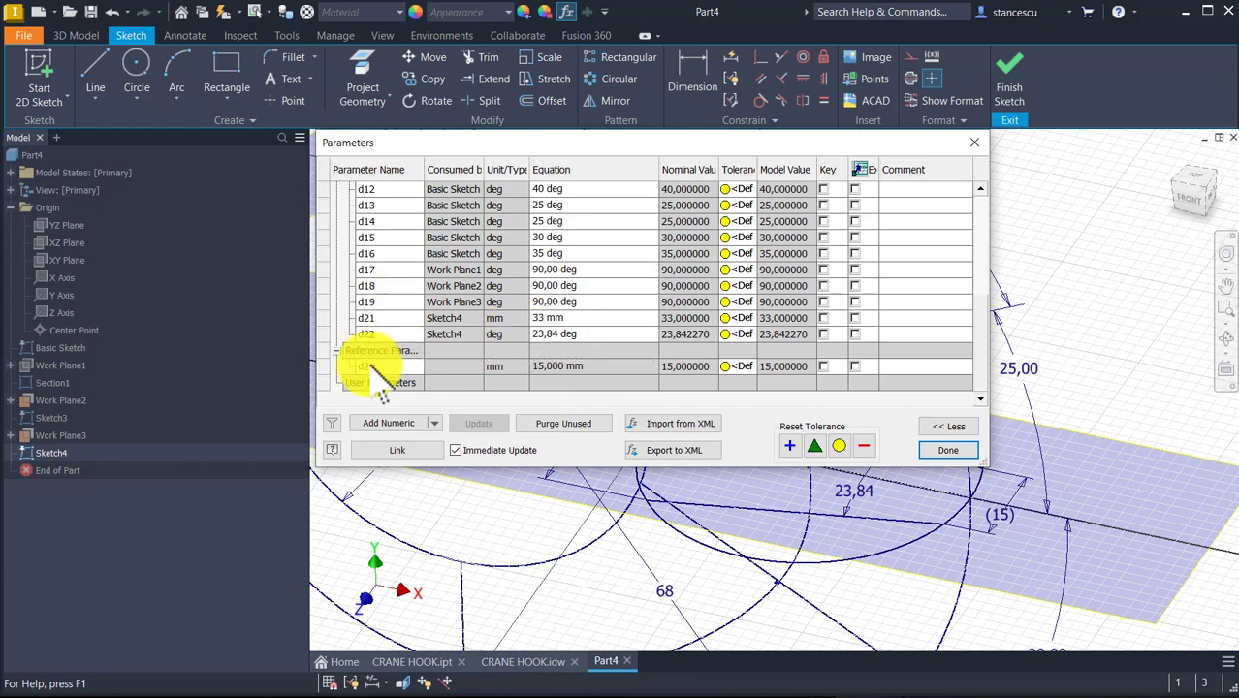
{"action": "left_click", "coordinate": [380, 333]}
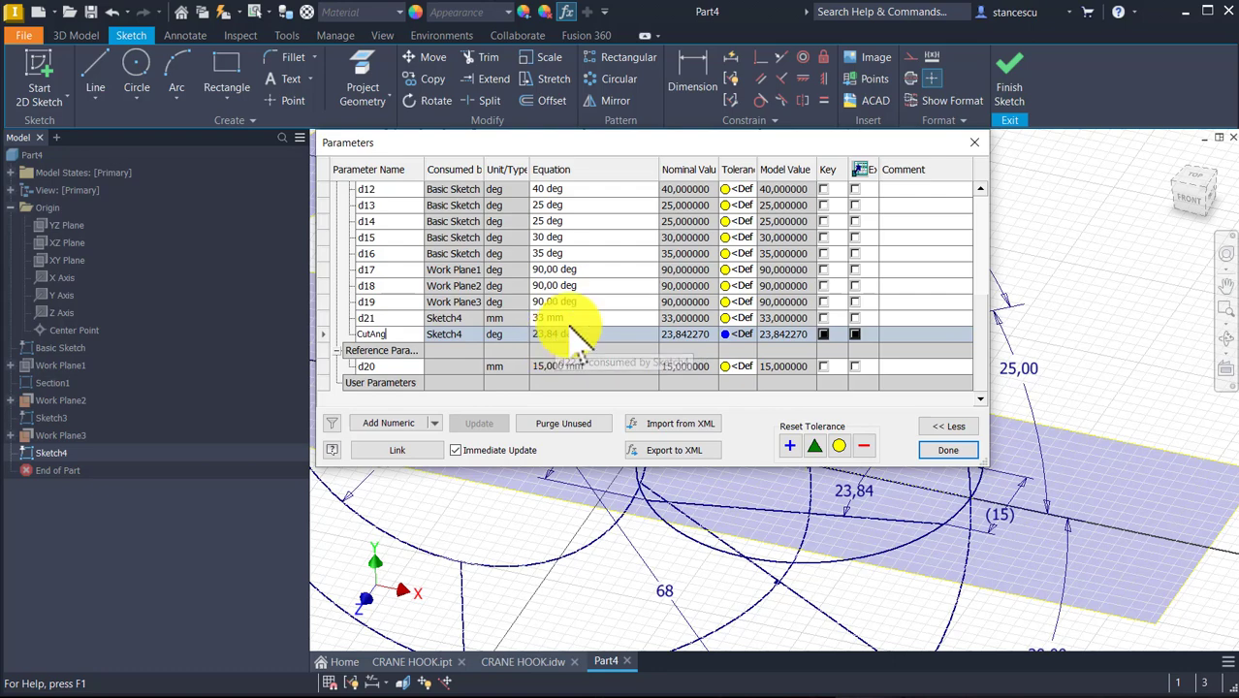
- Accept the CutAng parameter name and split the section circle at the endpoints of the two angled lines
{"action": "left_click", "coordinate": [948, 453]}
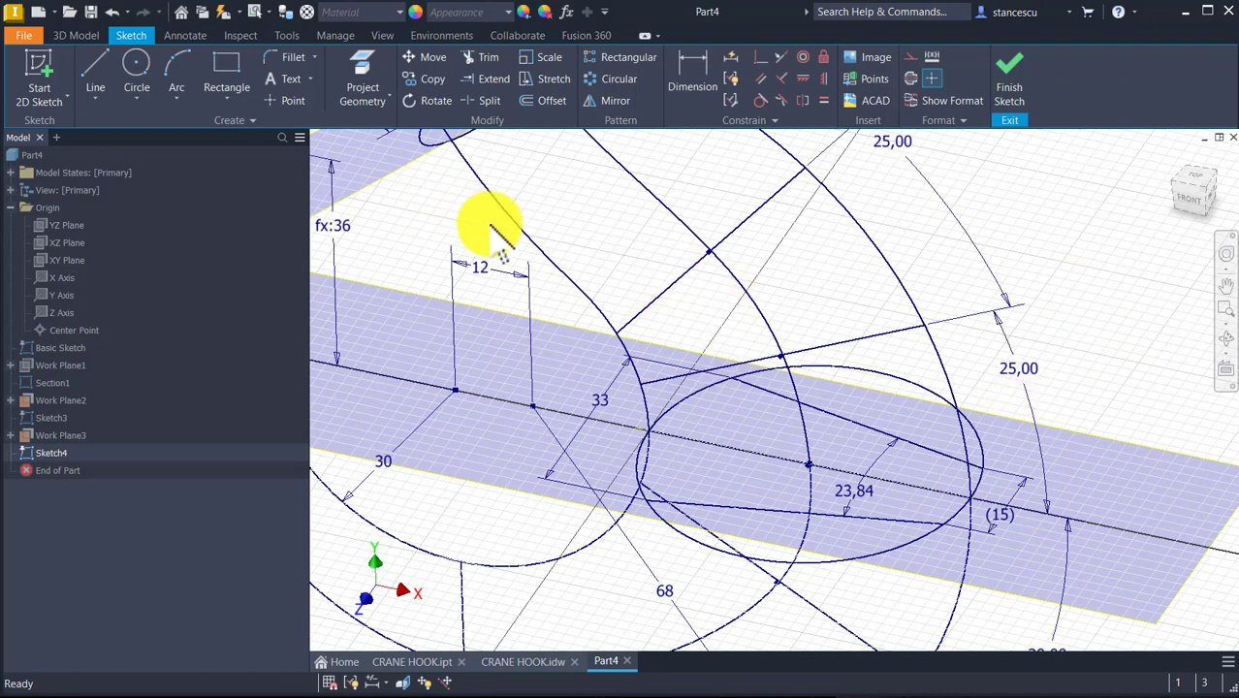
{"action": "left_click", "coordinate": [486, 101]}
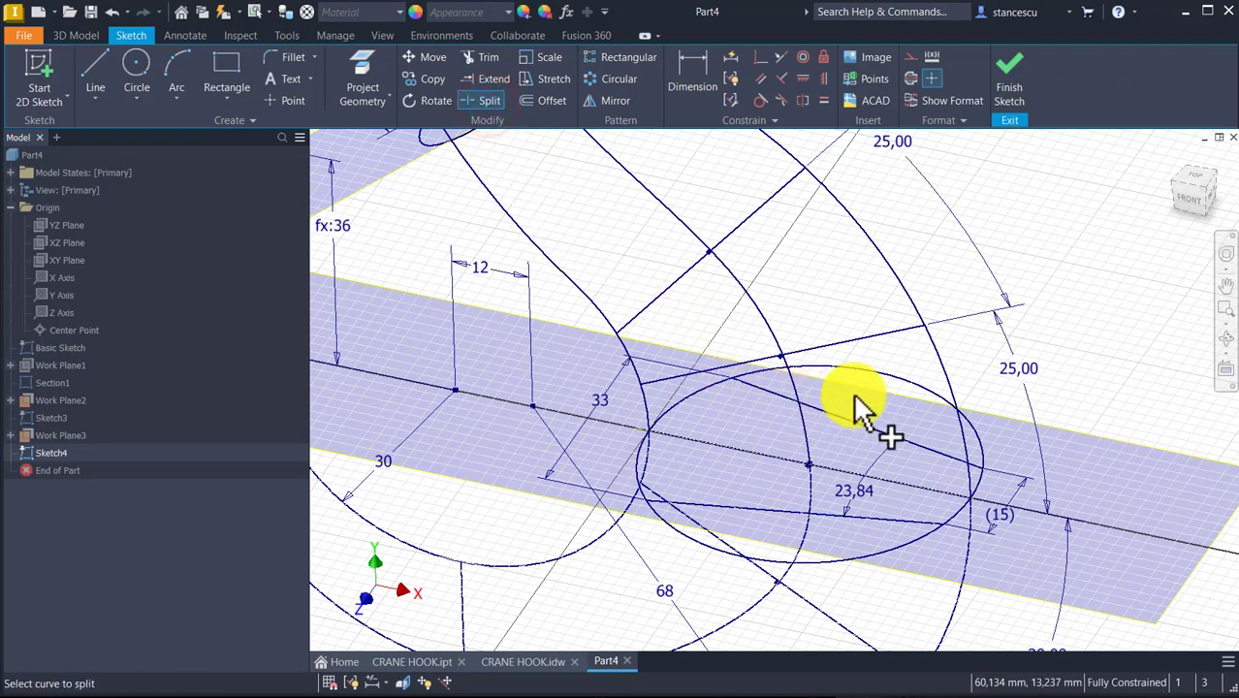
{"action": "left_click", "coordinate": [884, 373]}
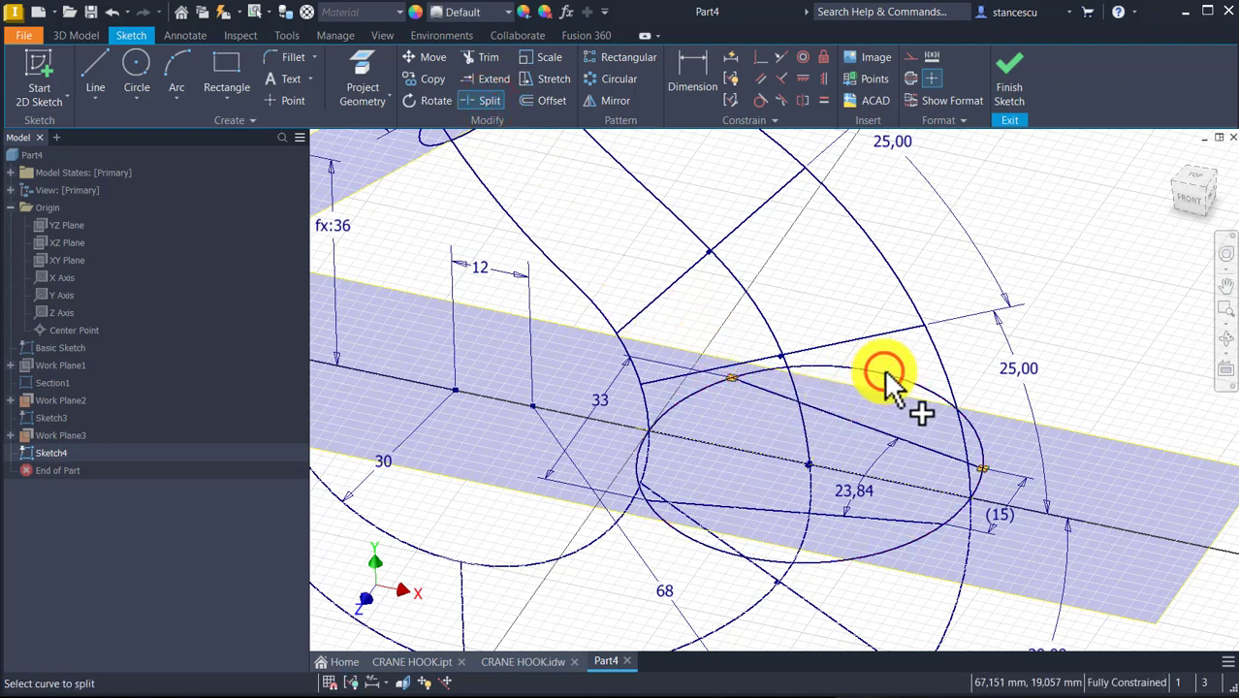
{"action": "left_click", "coordinate": [901, 551]}
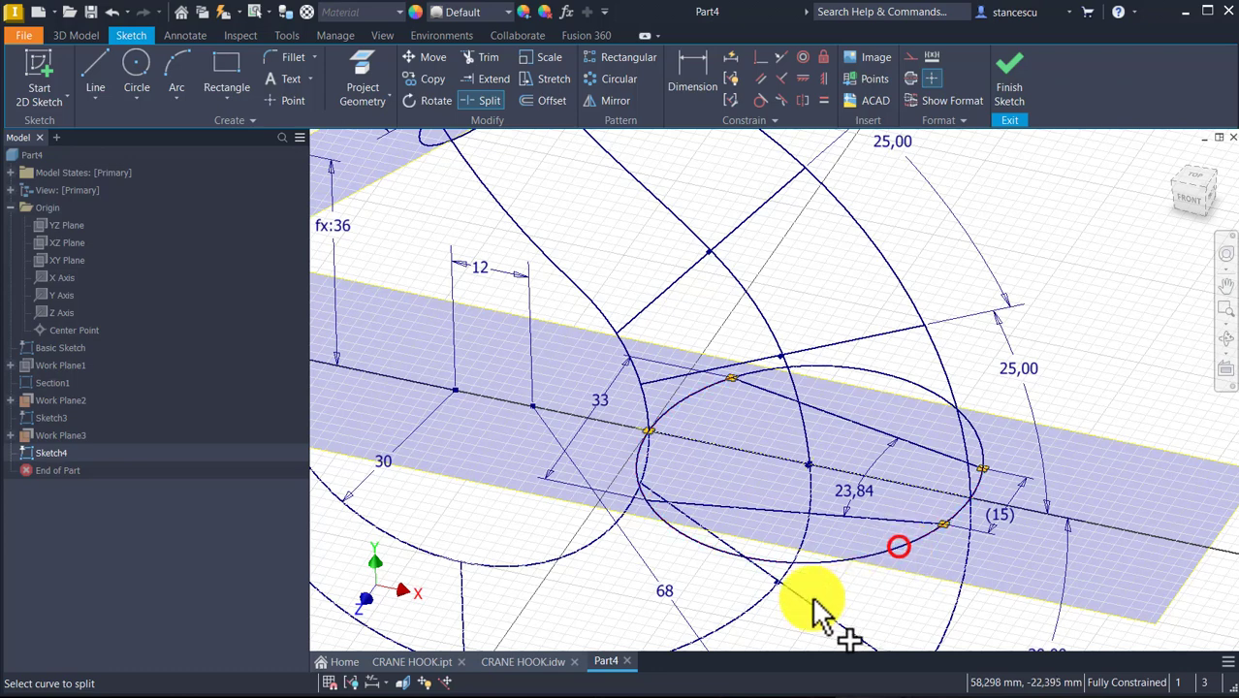
{"action": "left_click", "coordinate": [682, 529]}
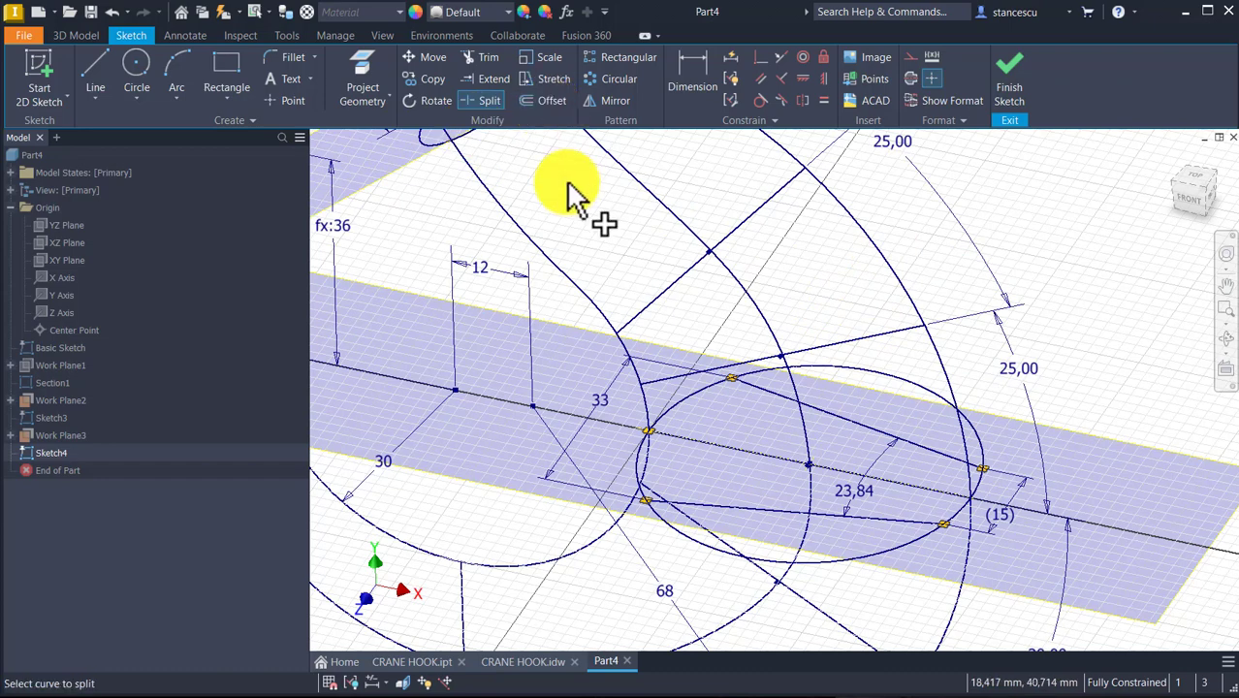
{"action": "key", "text": "Escape"}
- Convert the two circle arcs outside the angled lines to construction geometry and finish the sketch
{"action": "left_click", "coordinate": [928, 389]}
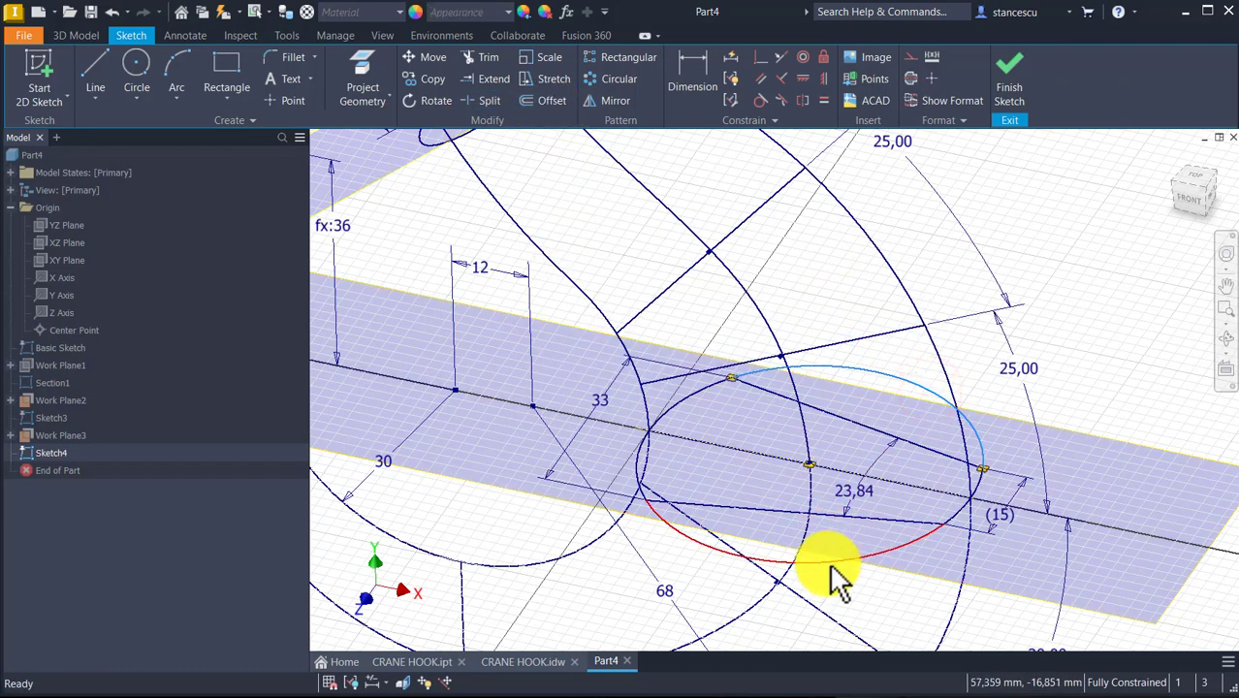
{"action": "left_click", "coordinate": [827, 564]}
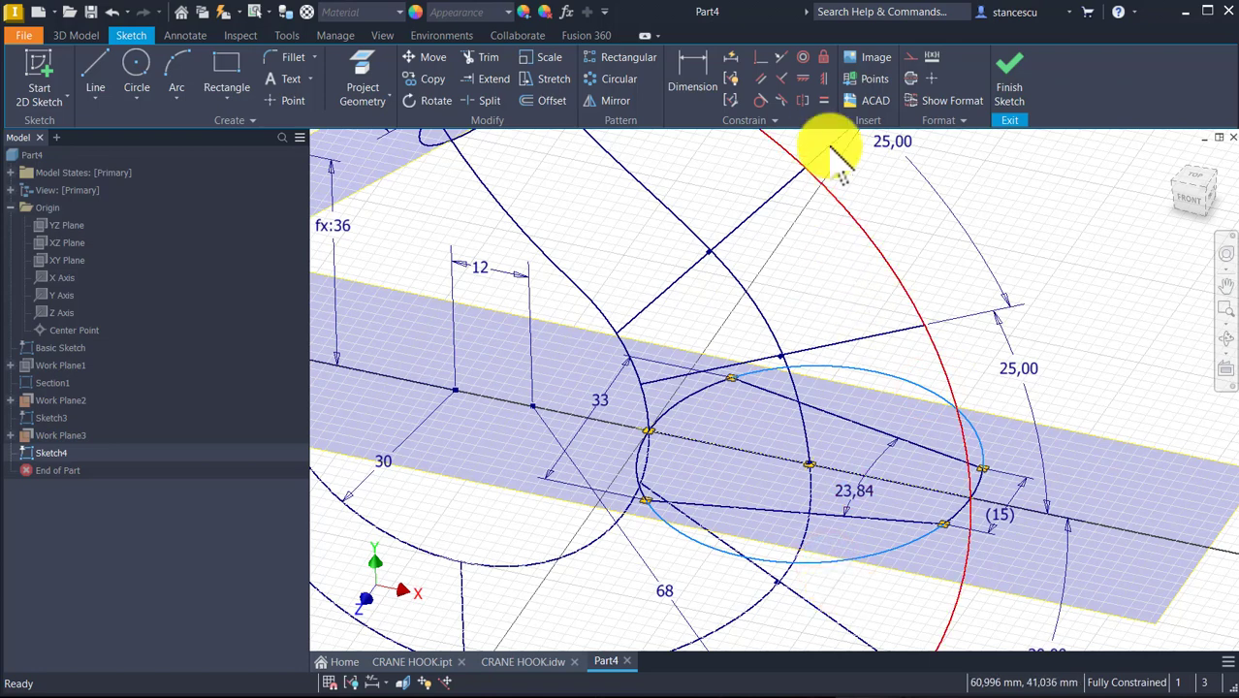
{"action": "left_click", "coordinate": [913, 55]}
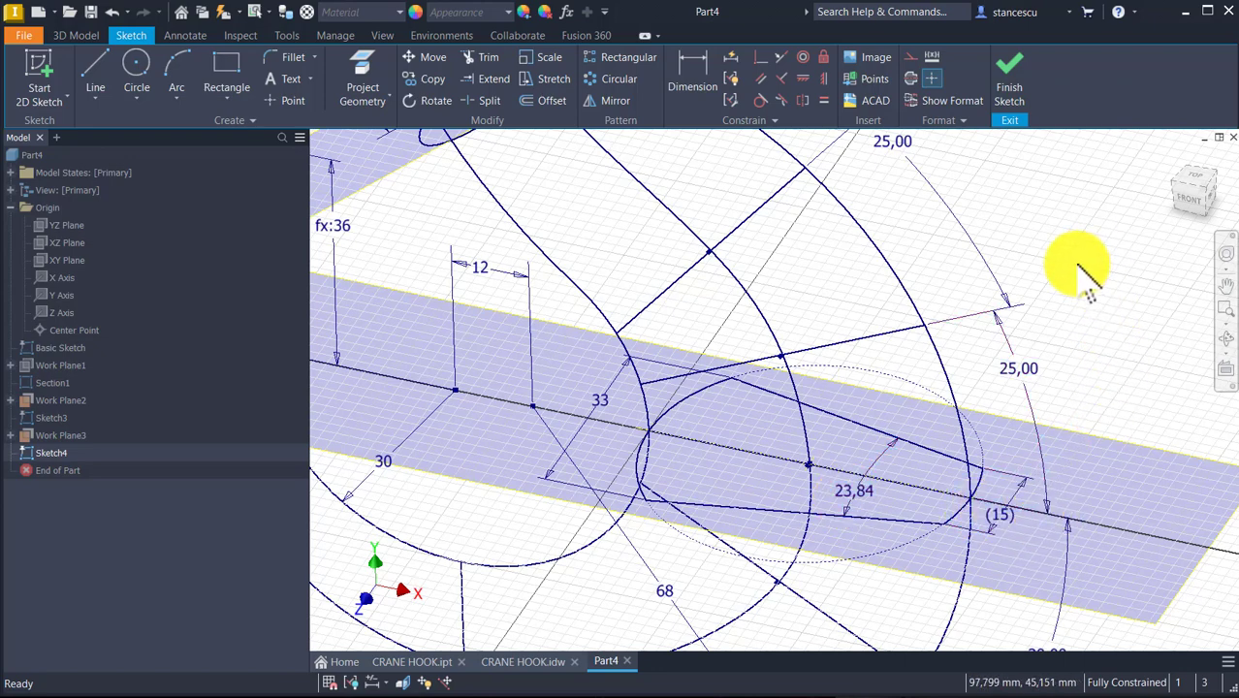
{"action": "left_click", "coordinate": [1013, 87]}
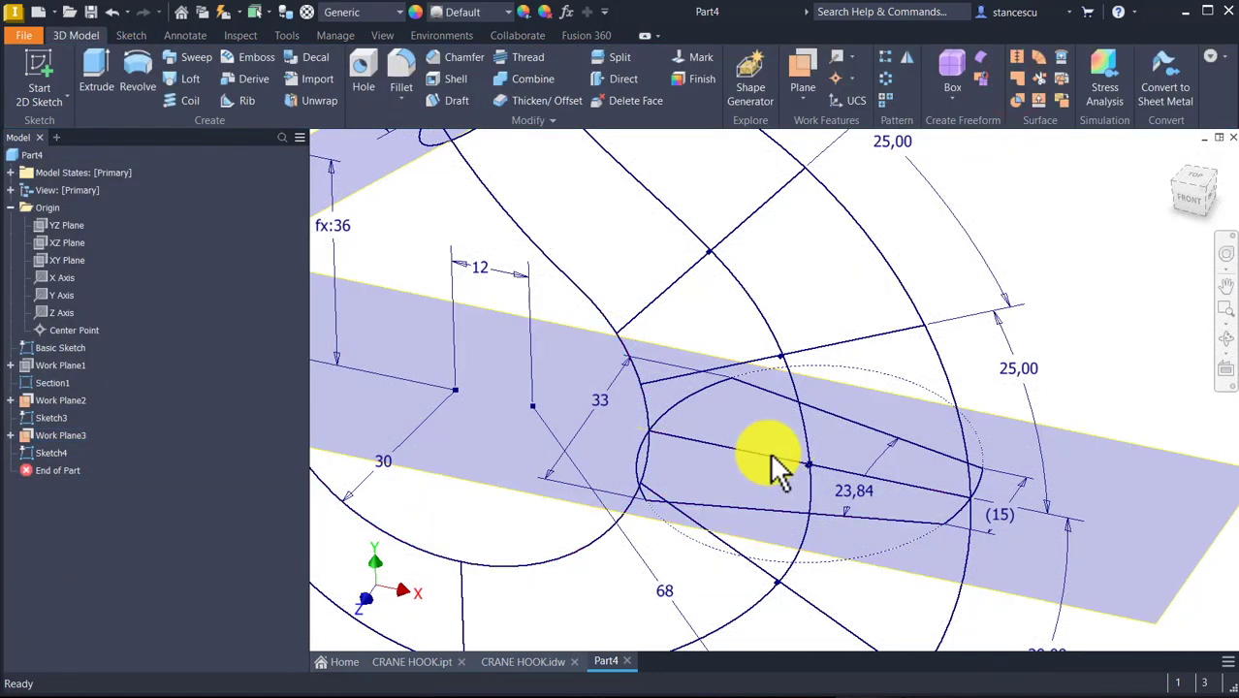
- Rename Sketch4 as Section5 and Sketch3 as Section2
{"action": "scroll", "coordinate": [770, 465], "scroll_direction": "down", "scroll_amount": 2}
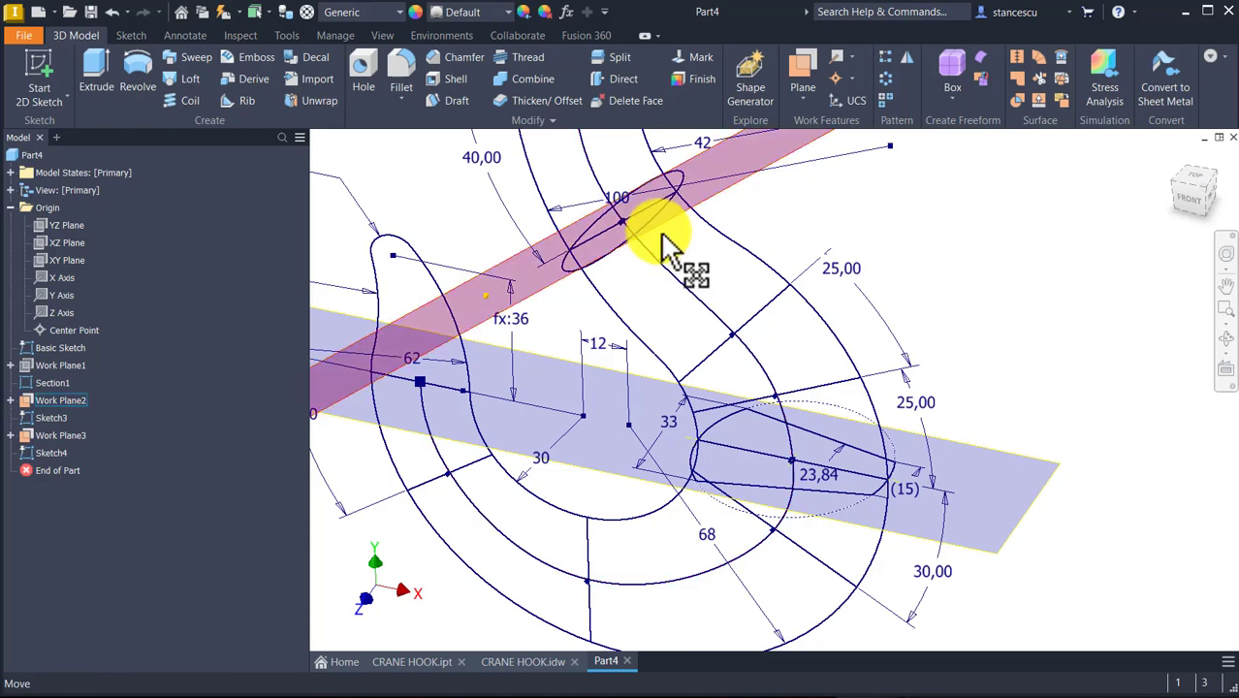
{"action": "middle_click_drag", "start_coordinate": [714, 332], "coordinate": [783, 457]}
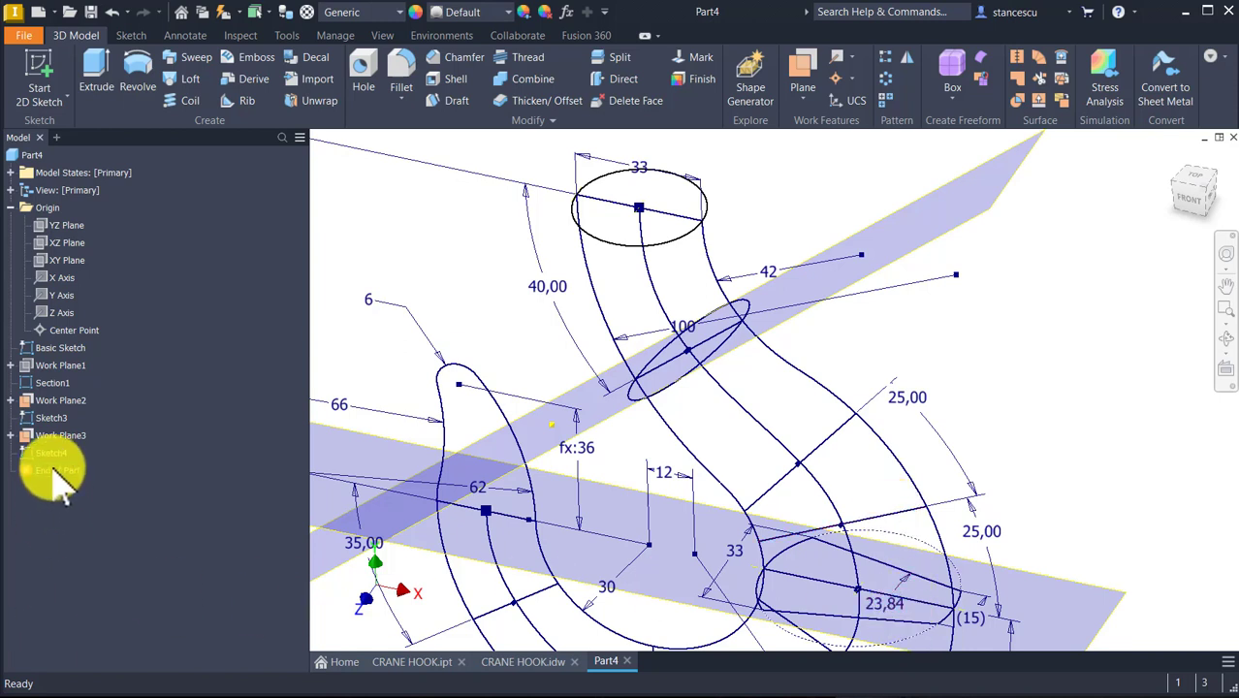
{"action": "left_click_drag", "start_coordinate": [54, 473], "coordinate": [48, 446]}
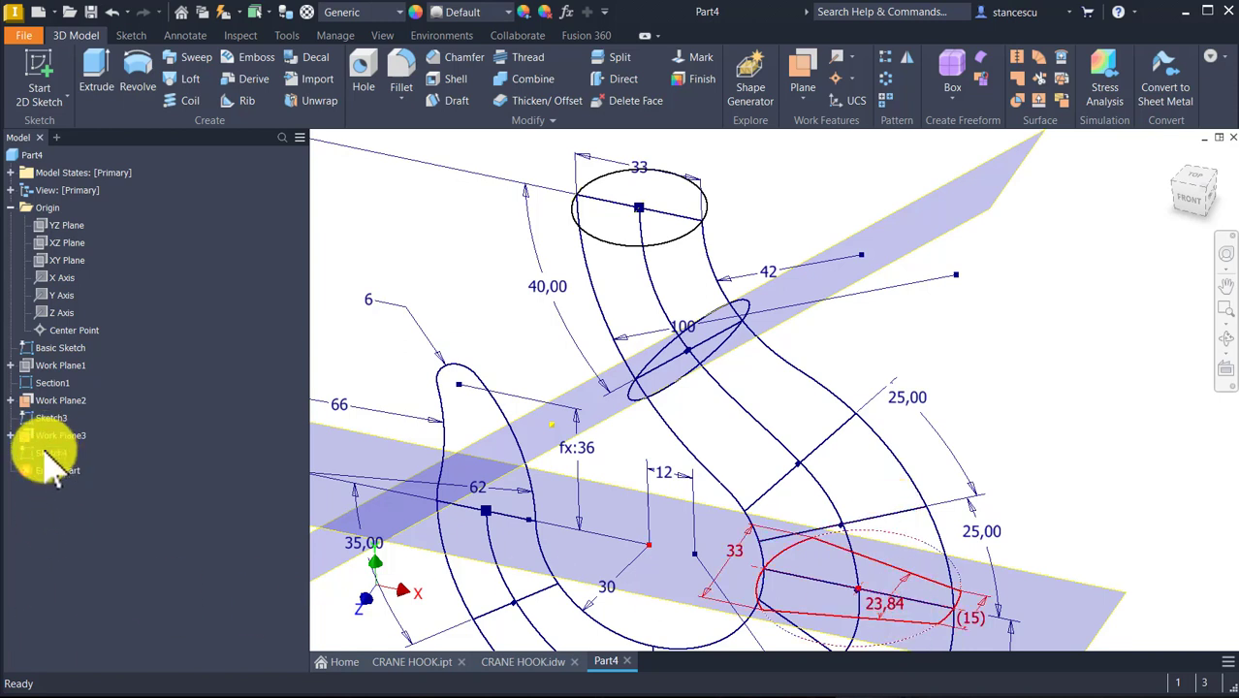
{"action": "left_click", "coordinate": [44, 450]}
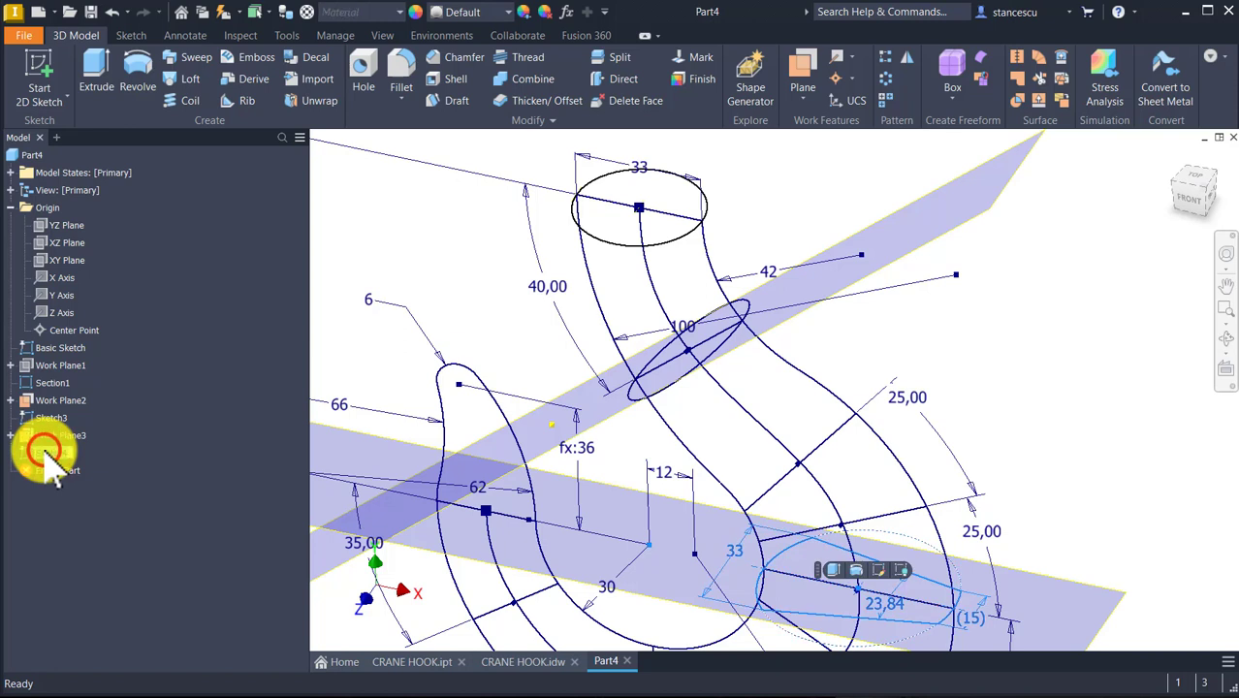
{"action": "left_click", "coordinate": [45, 452]}
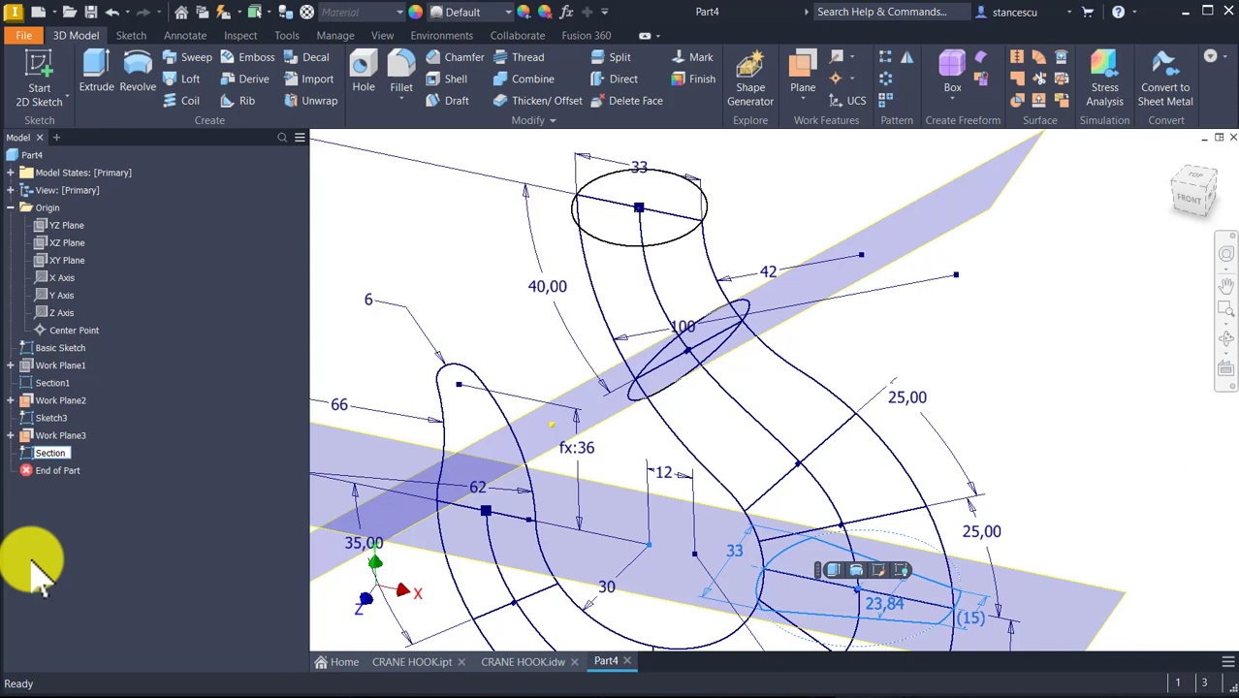
{"action": "key", "text": "Return"}
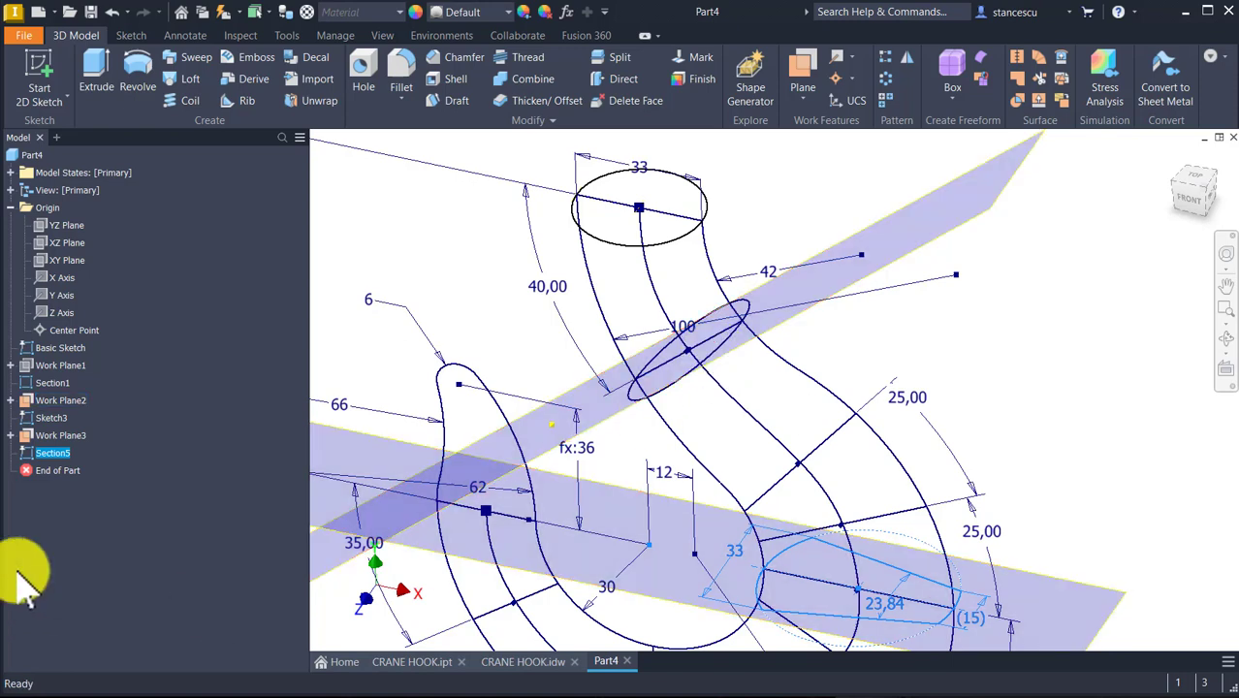
{"action": "left_click", "coordinate": [50, 418]}
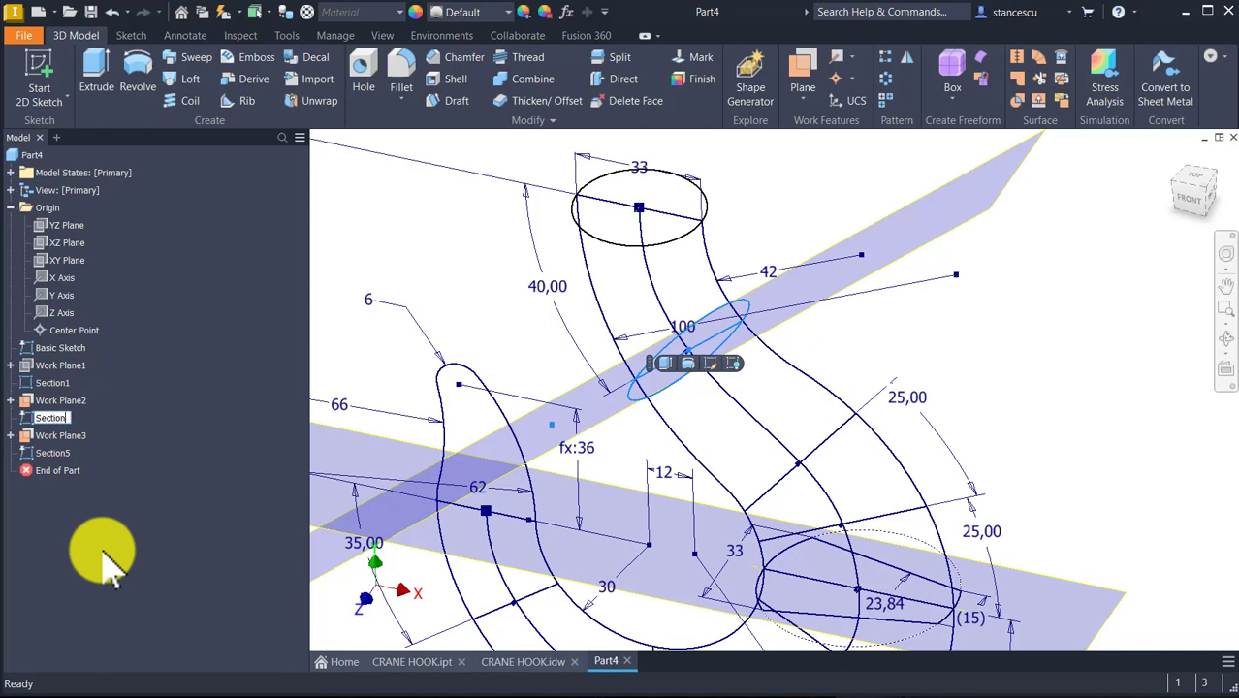
{"action": "key", "text": "Return"}
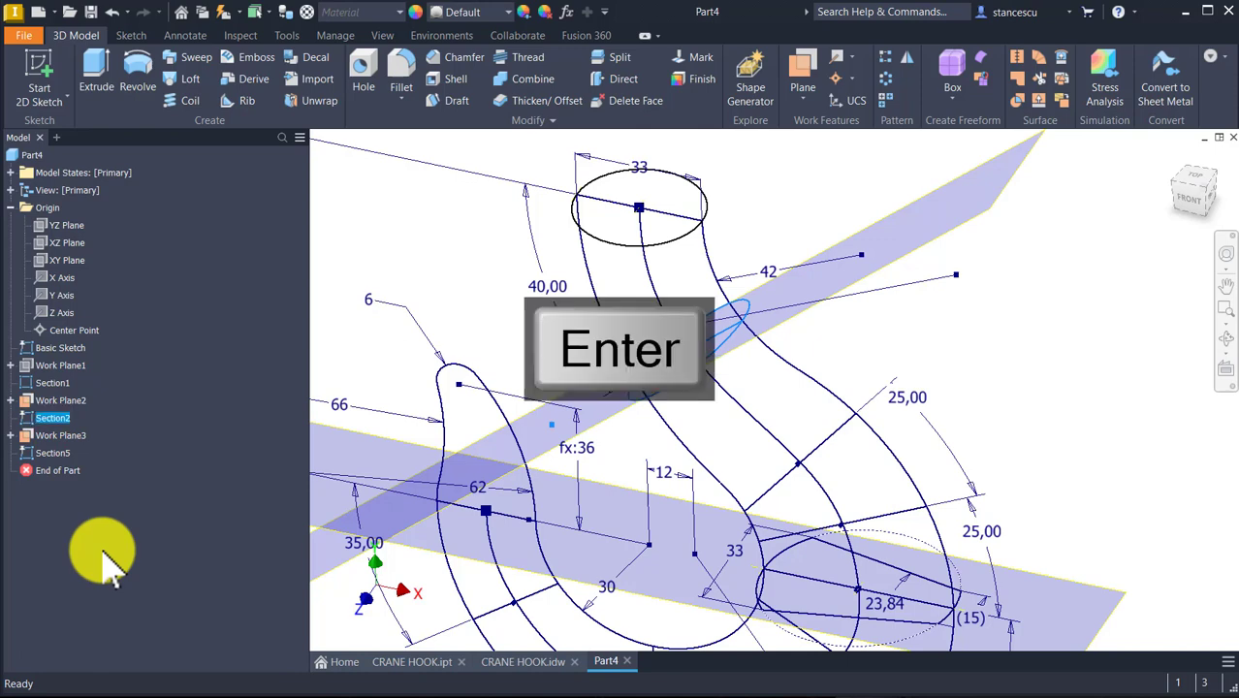
- Hide Work Plane3 and open the Section2 sketch for editing in the previous angled view
{"action": "right_click", "coordinate": [1093, 586]}
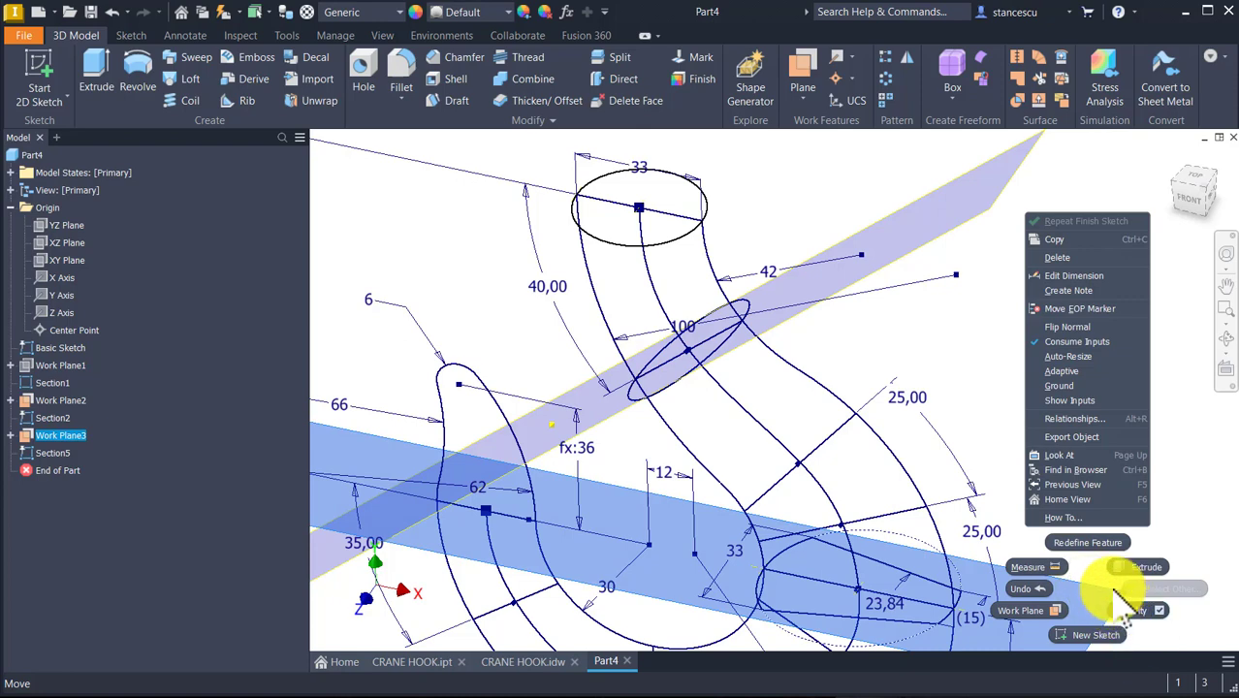
{"action": "left_click", "coordinate": [1124, 603]}
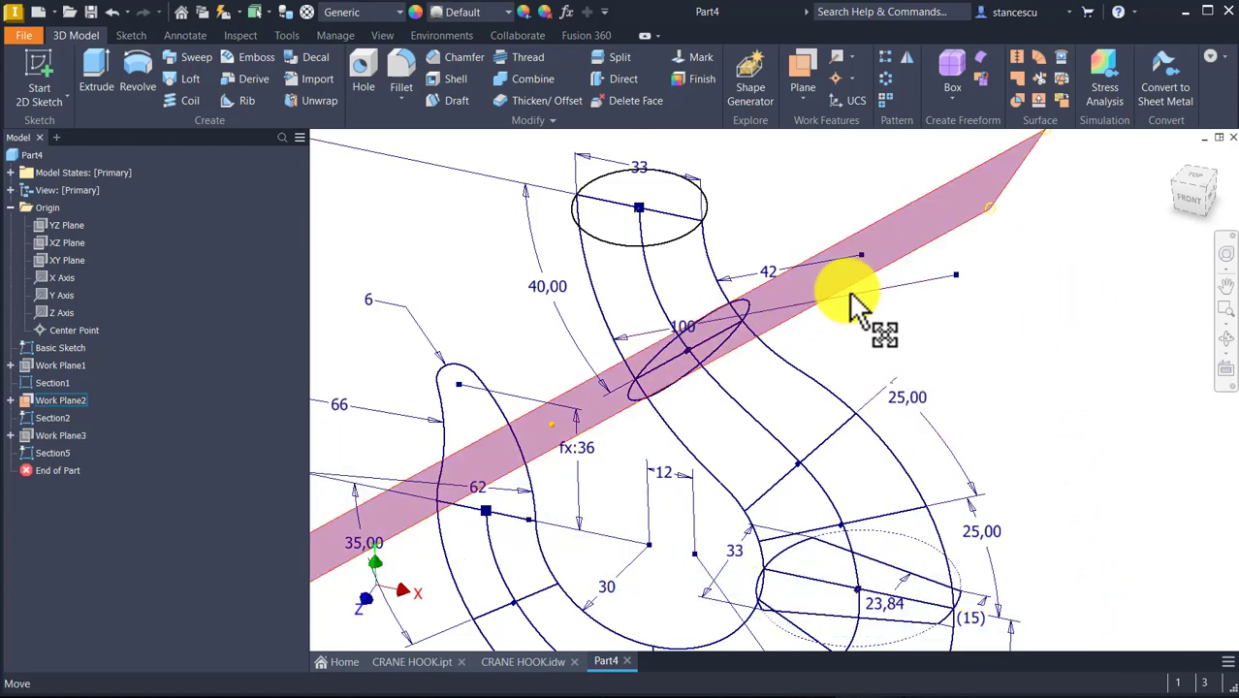
{"action": "double_click", "coordinate": [53, 418]}
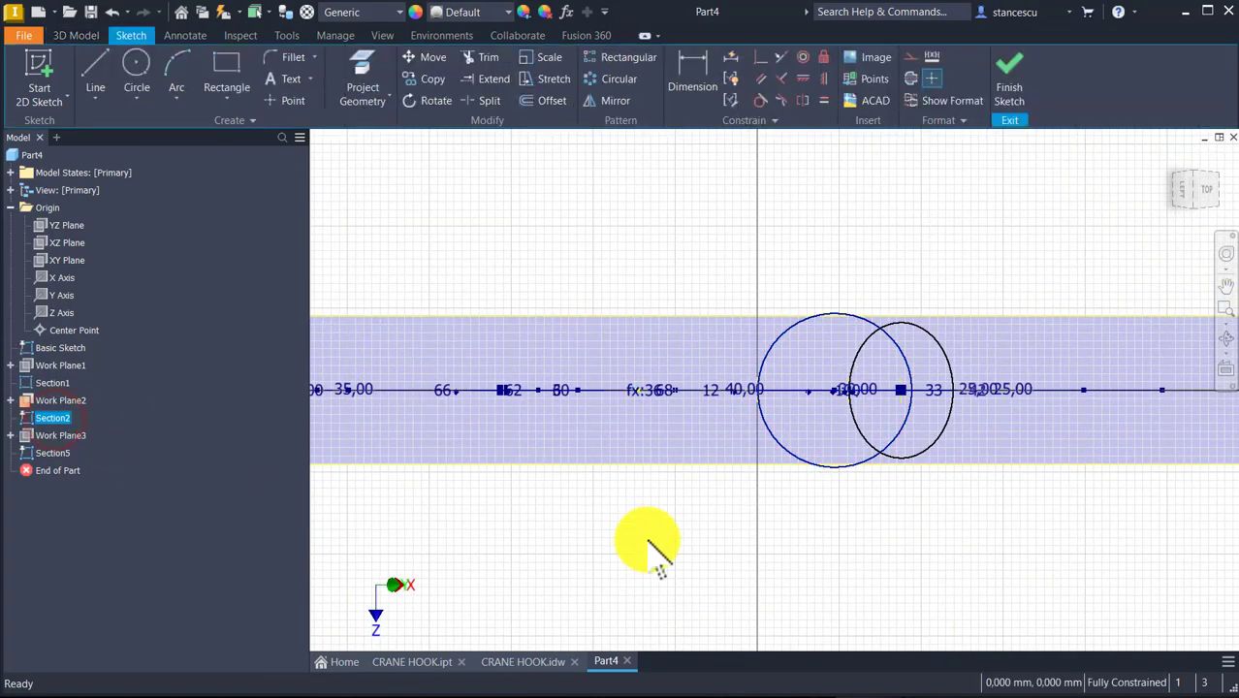
{"action": "key", "text": "F5"}
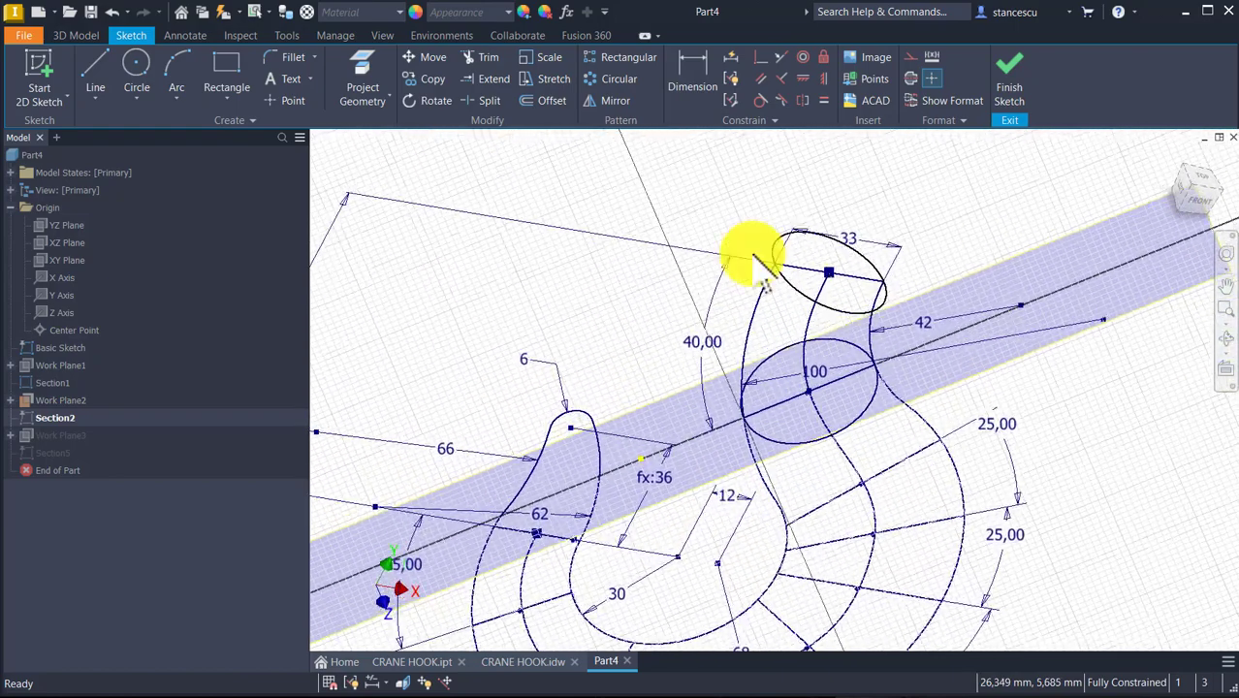
- Turn off dimension visibility for the Section5 sketch
{"action": "mouse_move", "coordinate": [27, 484]}
{"action": "left_mouse_down"}
{"action": "mouse_move", "coordinate": [68, 464]}
{"action": "mouse_move", "coordinate": [61, 442]}
{"action": "left_mouse_up"}
{"action": "right_click", "coordinate": [61, 442]}
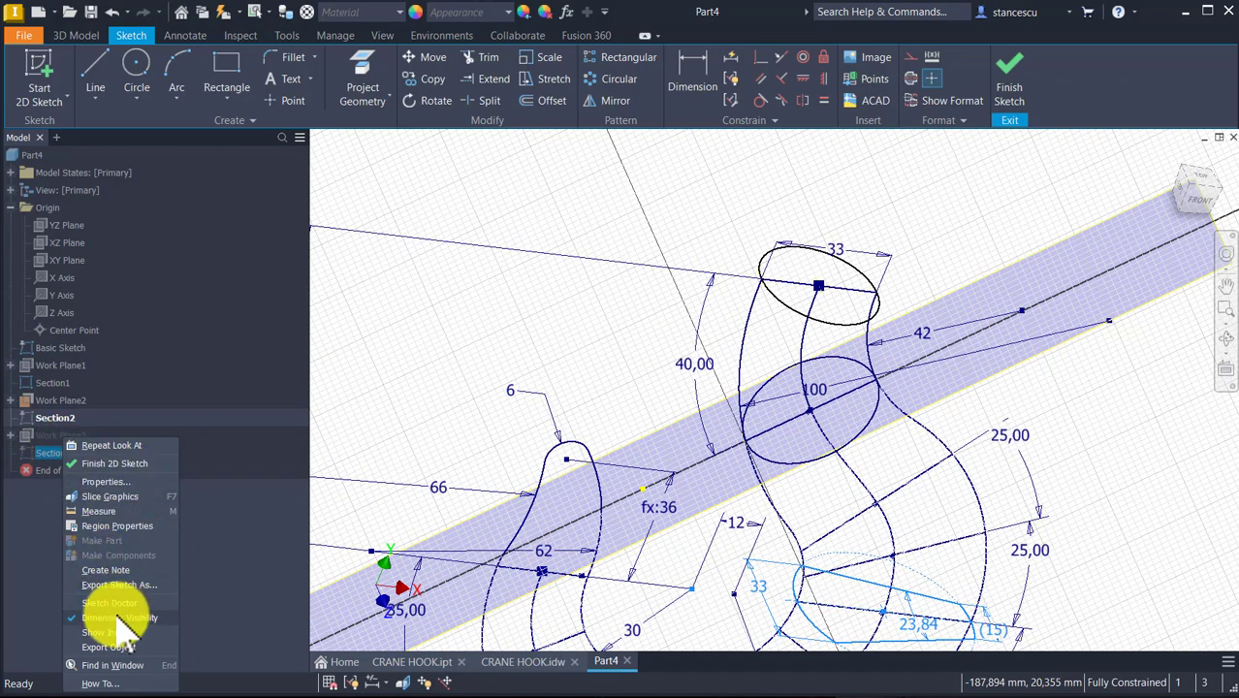
{"action": "left_click", "coordinate": [1136, 404]}
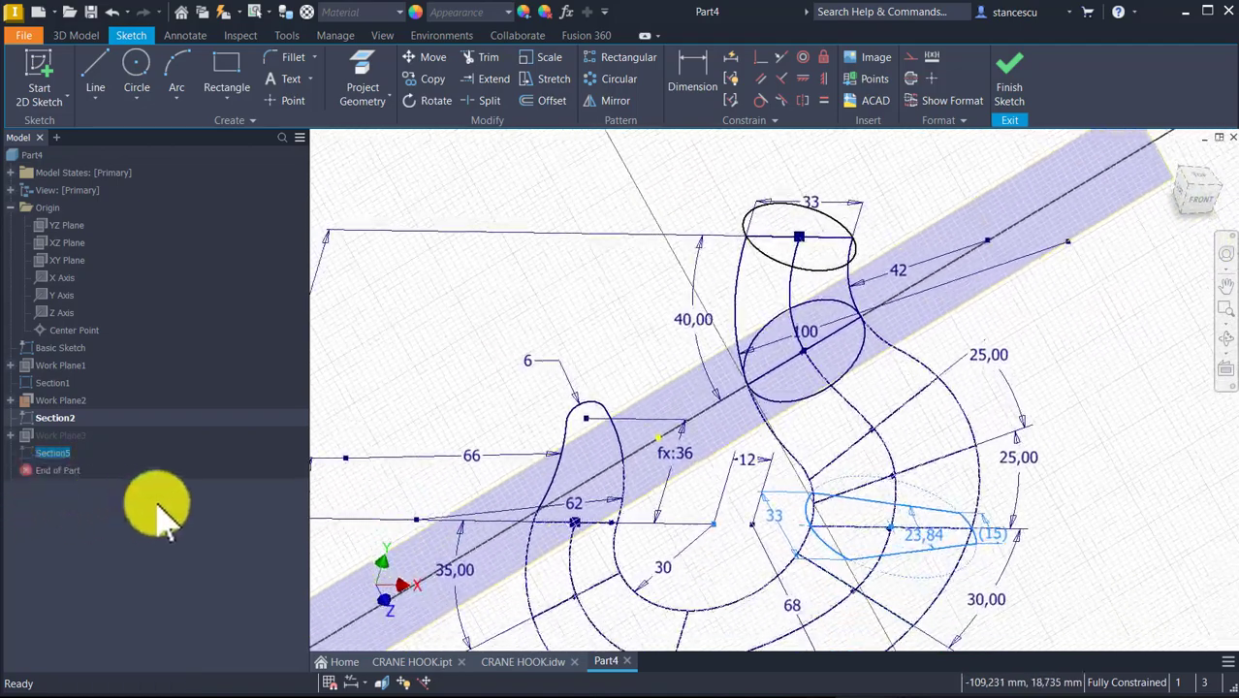
{"action": "right_click", "coordinate": [61, 455]}
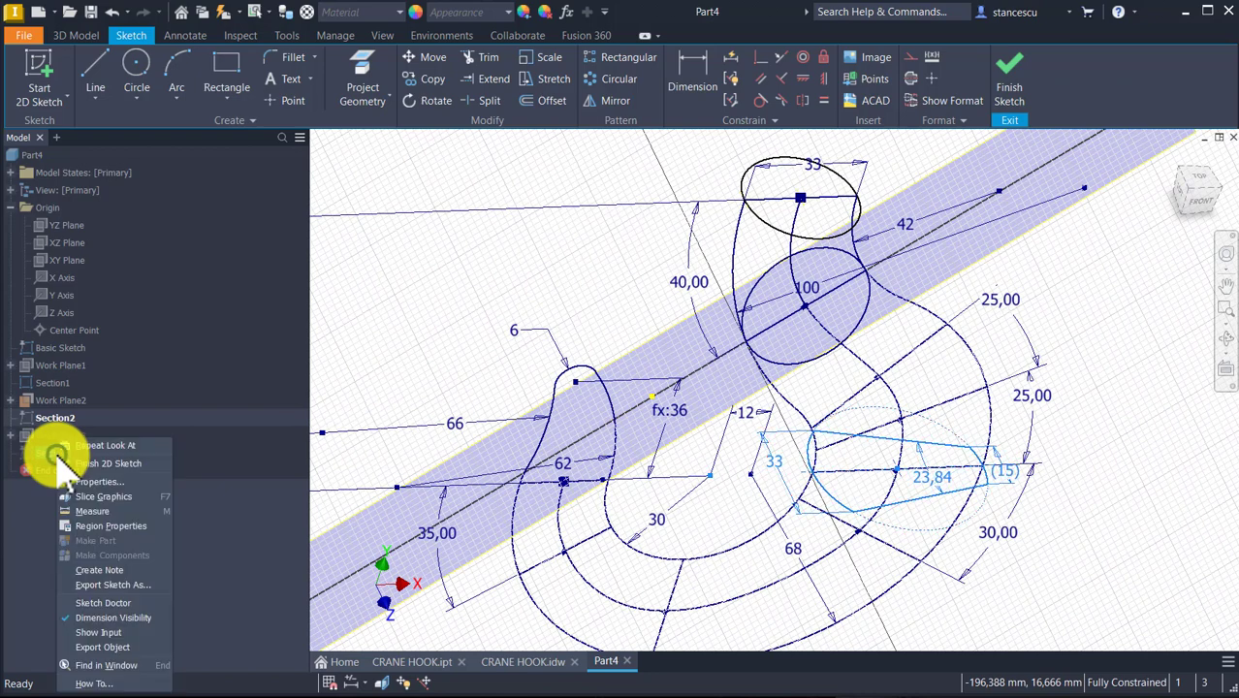
{"action": "left_click", "coordinate": [103, 617]}
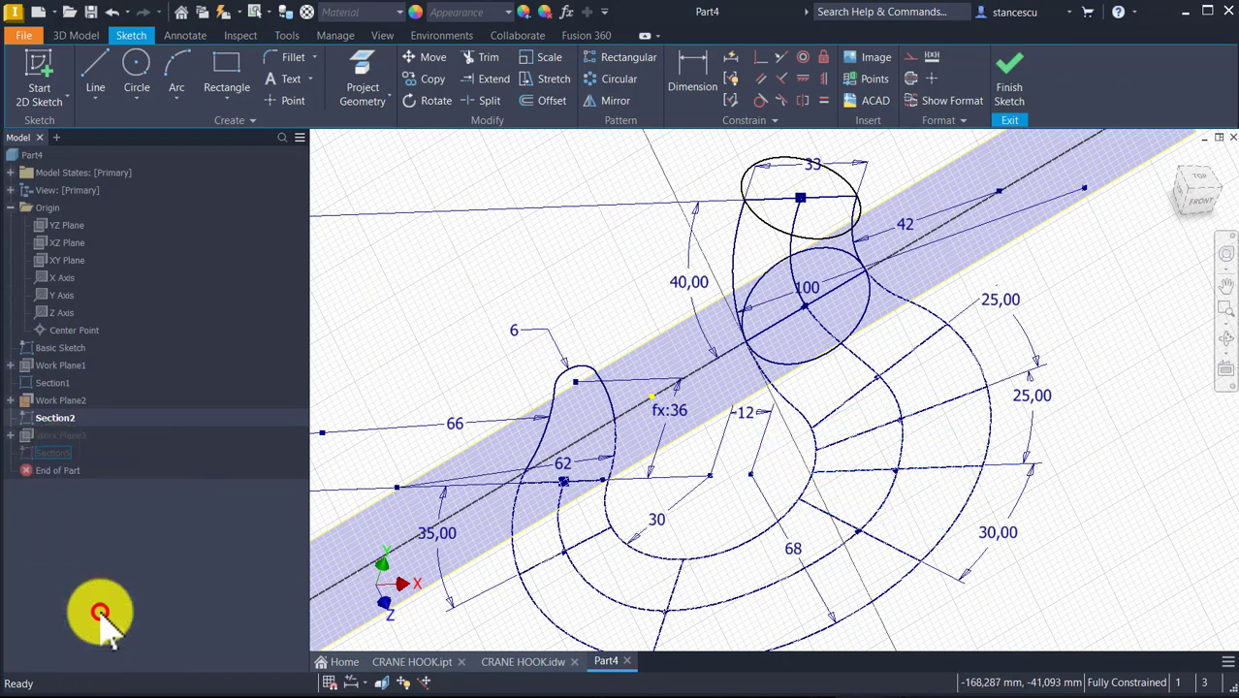
- Draw a slanted line across the upper part of the Section2 circle, with both endpoints on the circle
{"action": "mouse_move", "coordinate": [1120, 416]}
{"action": "middle_mouse_down", "text": "shift"}
{"action": "mouse_move", "coordinate": [1021, 402]}
{"action": "mouse_move", "coordinate": [1020, 457]}
{"action": "mouse_move", "coordinate": [926, 523]}
{"action": "mouse_move", "coordinate": [839, 494]}
{"action": "mouse_move", "coordinate": [845, 400]}
{"action": "mouse_move", "coordinate": [754, 396]}
{"action": "mouse_move", "coordinate": [820, 383]}
{"action": "mouse_move", "coordinate": [979, 418]}
{"action": "mouse_move", "coordinate": [787, 412]}
{"action": "mouse_move", "coordinate": [751, 398]}
{"action": "mouse_move", "coordinate": [553, 207]}
{"action": "middle_mouse_up", "text": "shift"}
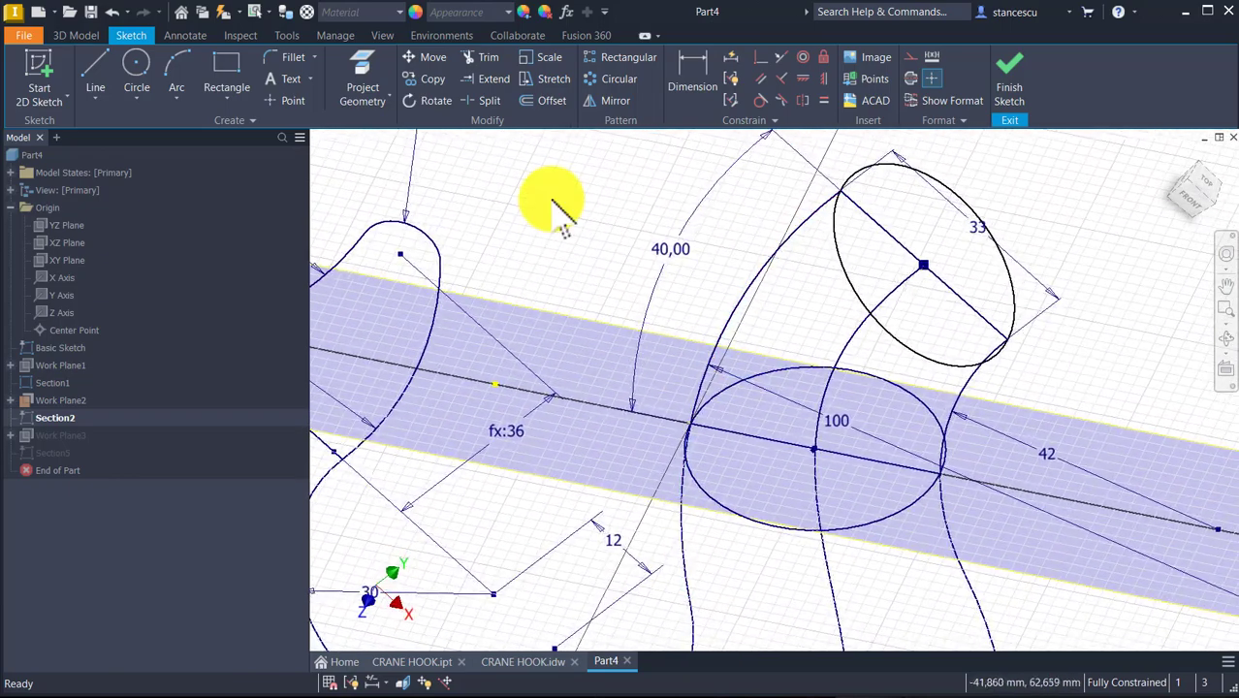
{"action": "left_click", "coordinate": [88, 53]}
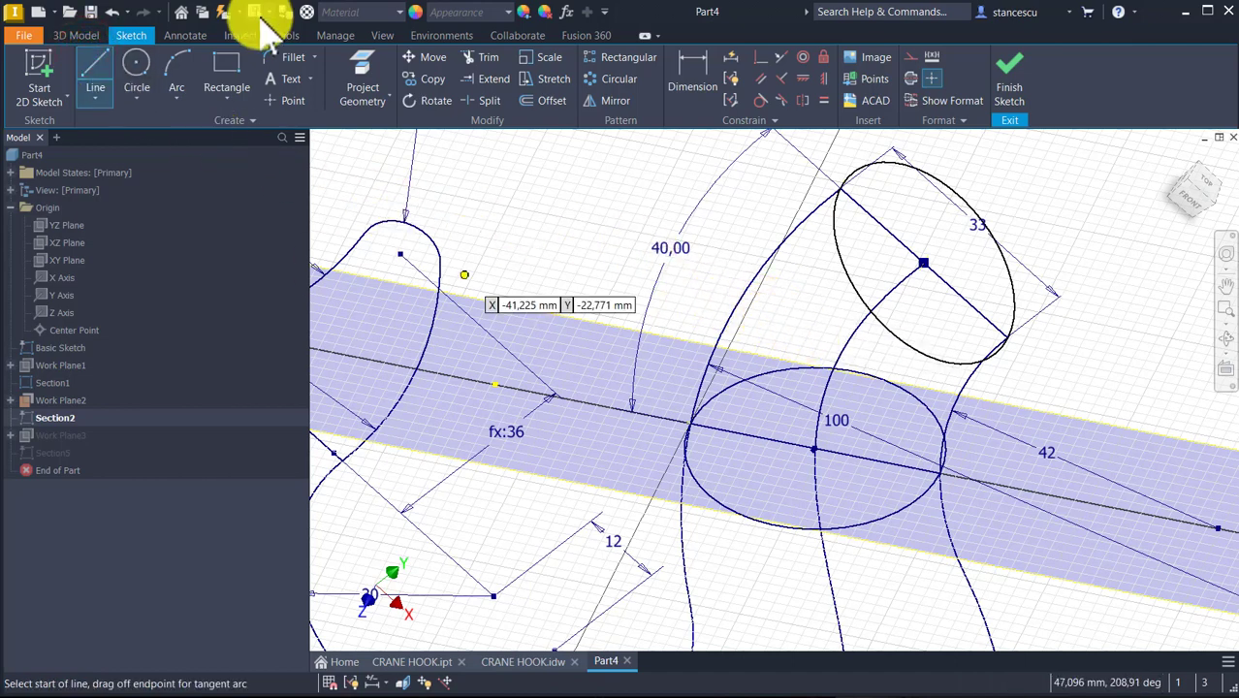
{"action": "left_click", "coordinate": [764, 370]}
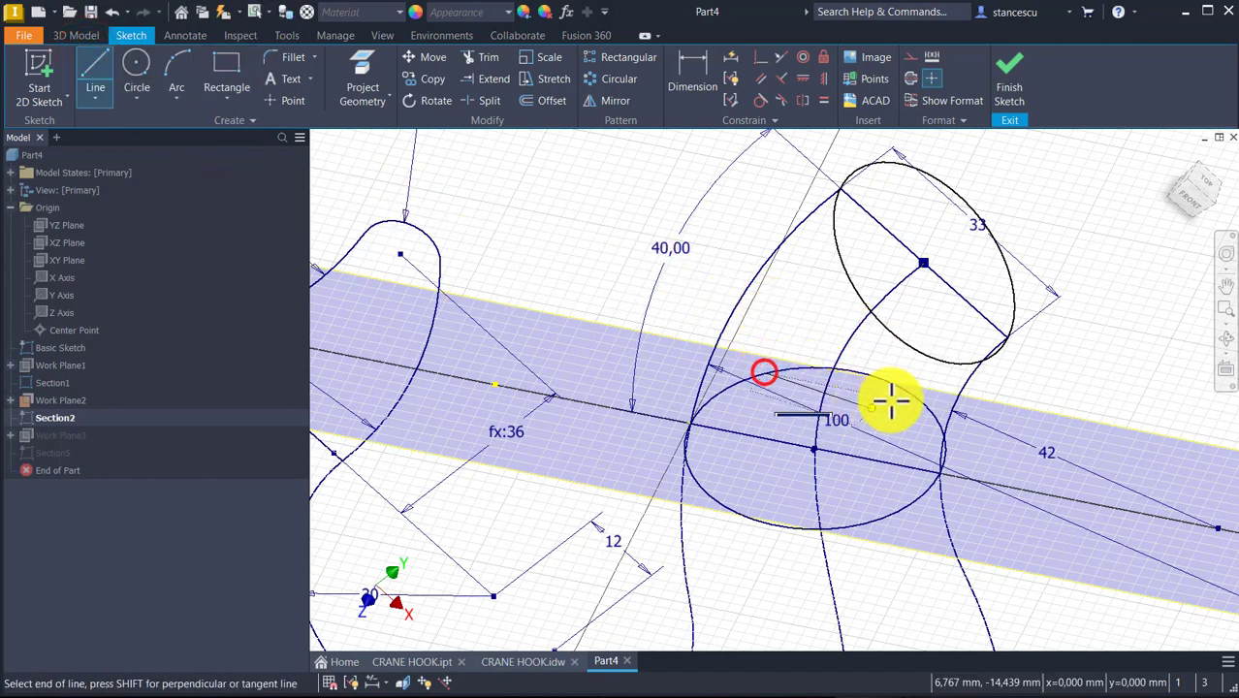
{"action": "double_click", "coordinate": [939, 425]}
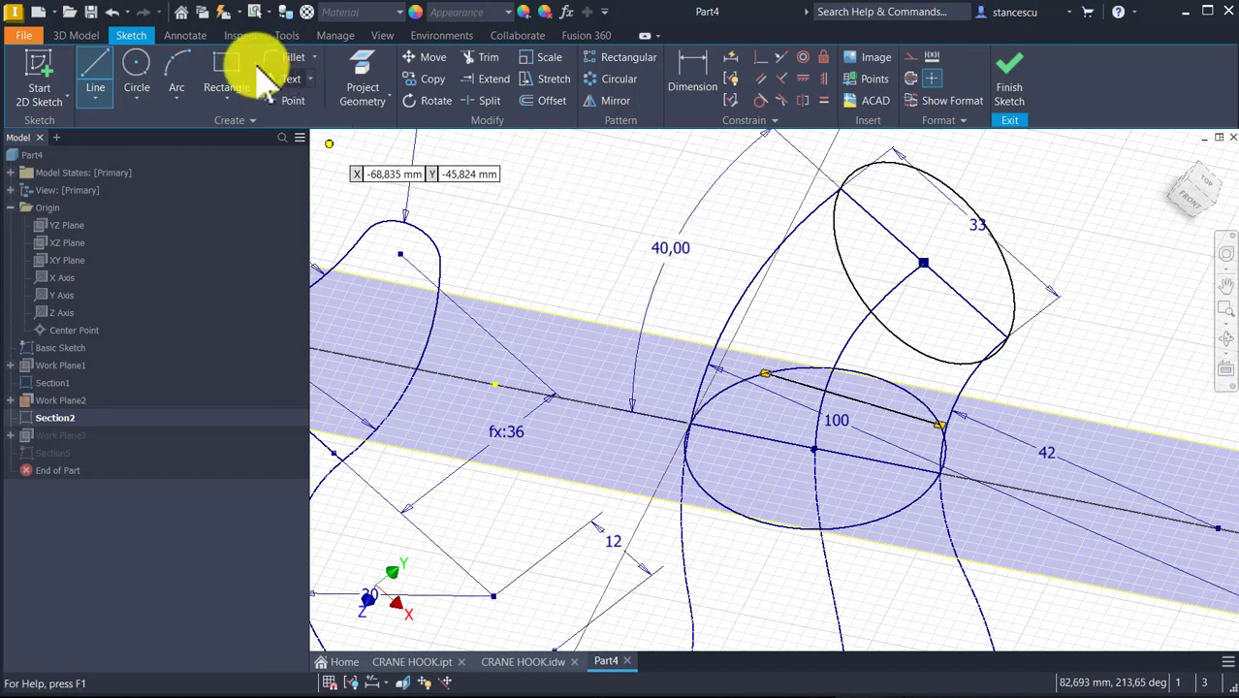
- Project the straight line across the circle's centre into Section2 and convert it to construction geometry
{"action": "left_click", "coordinate": [363, 73]}
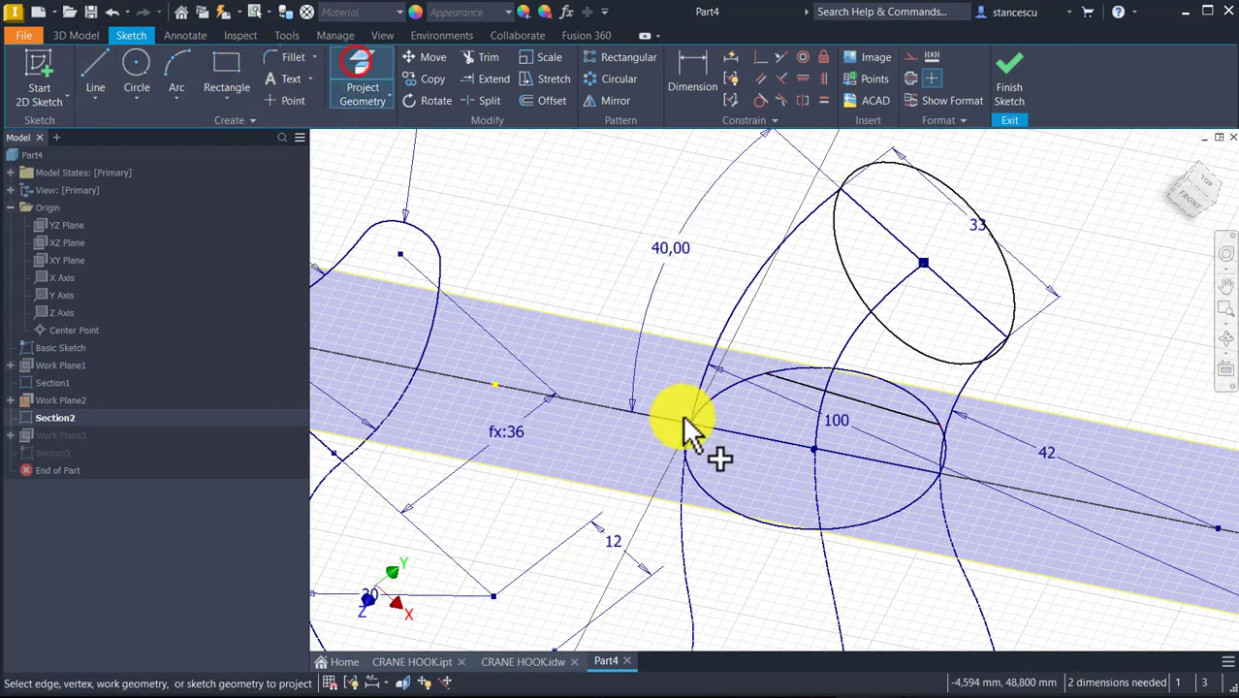
{"action": "left_click", "coordinate": [744, 431]}
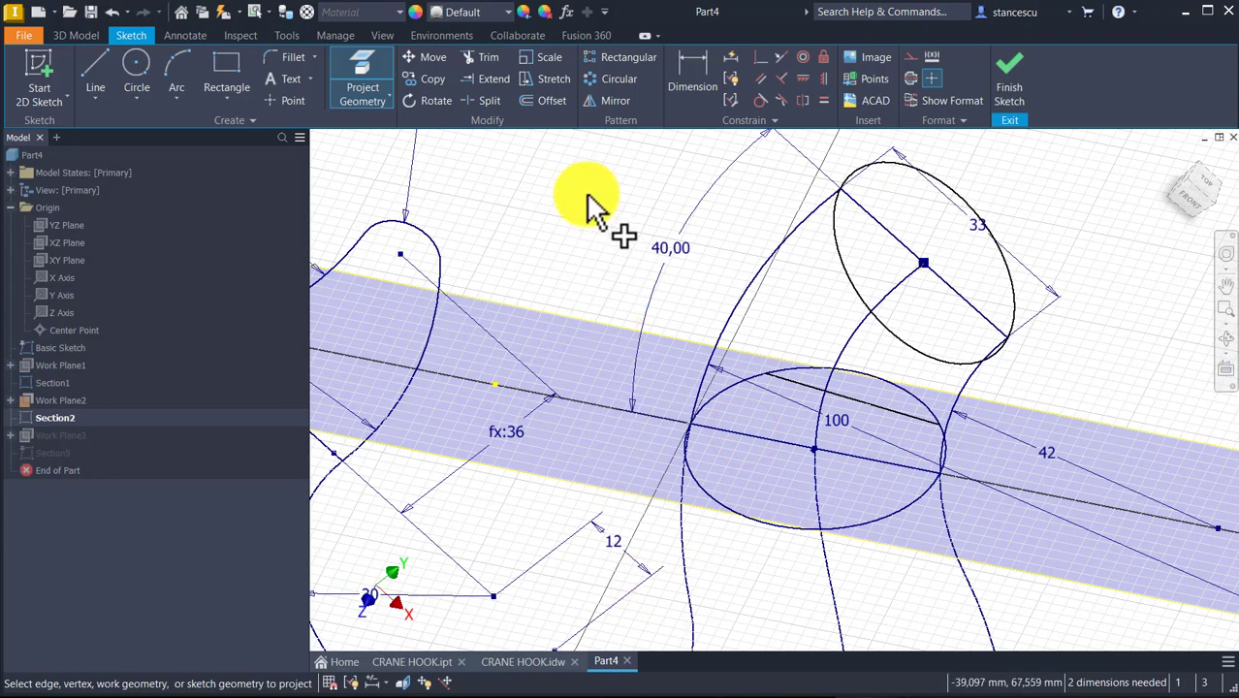
{"action": "key", "text": "Escape"}
{"action": "left_click", "coordinate": [768, 415]}
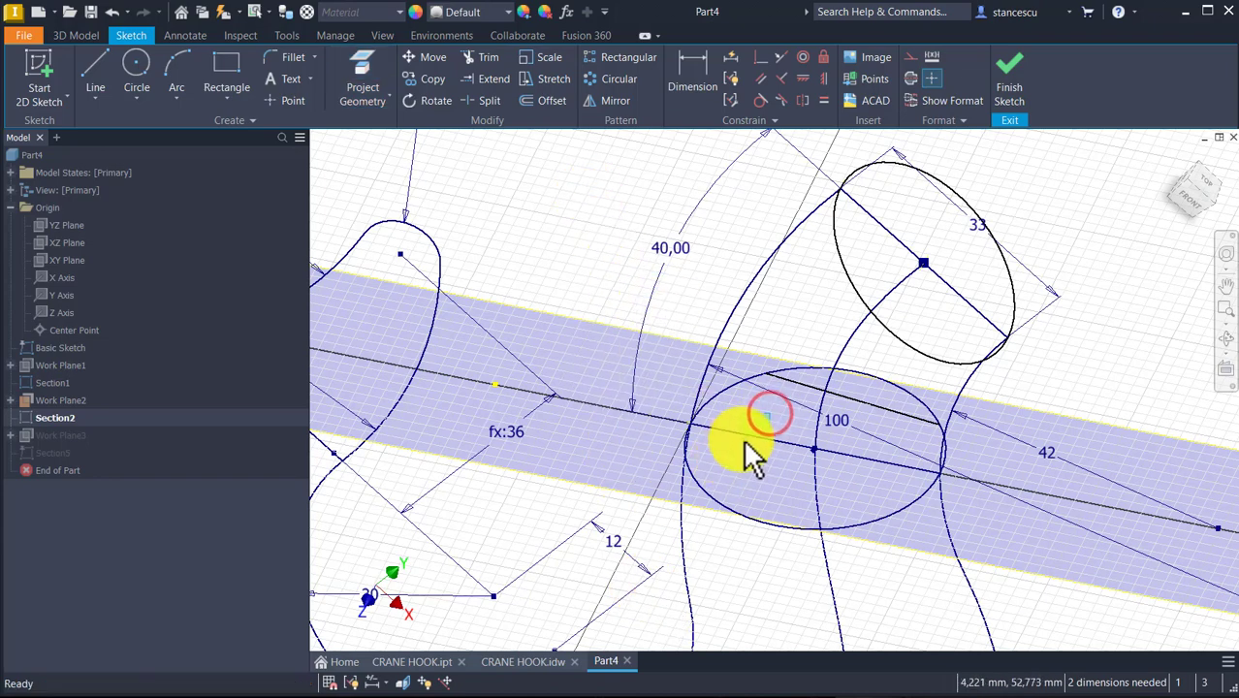
{"action": "left_click", "coordinate": [752, 433]}
{"action": "left_click", "coordinate": [911, 58]}
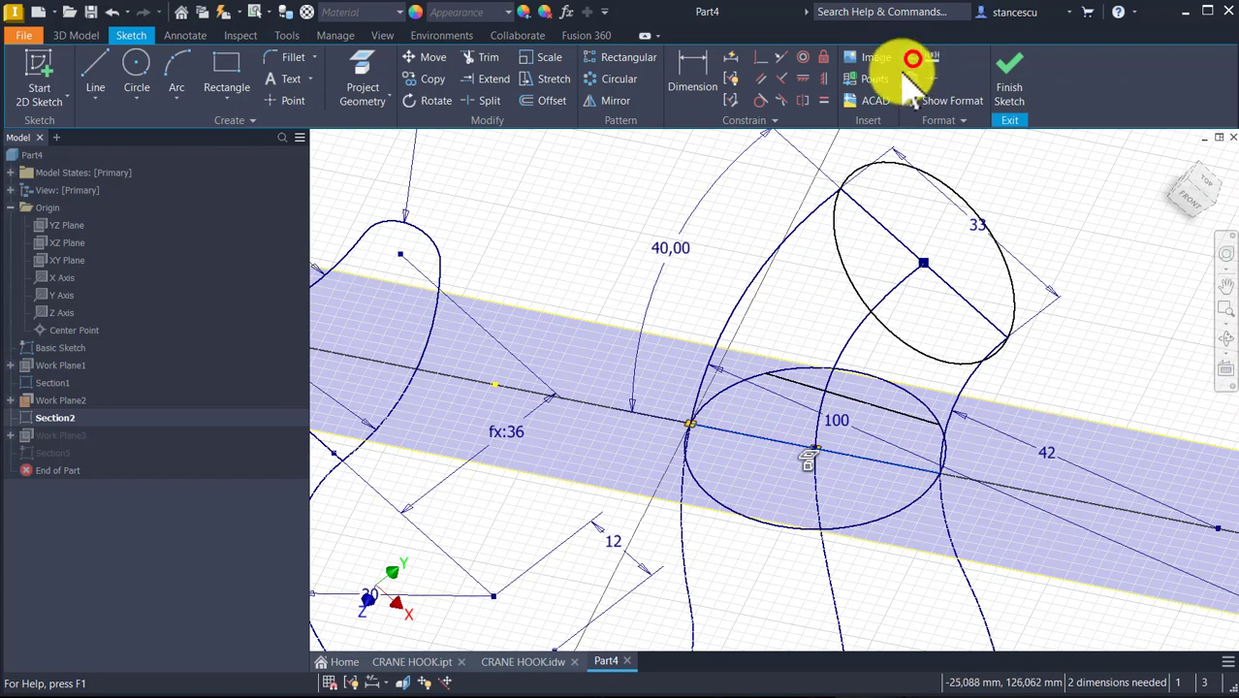
- Mirror the slanted cut line in the Section2 circle about the projected construction line through the circle's centre
{"action": "left_click", "coordinate": [612, 103]}
{"action": "left_click", "coordinate": [877, 408]}
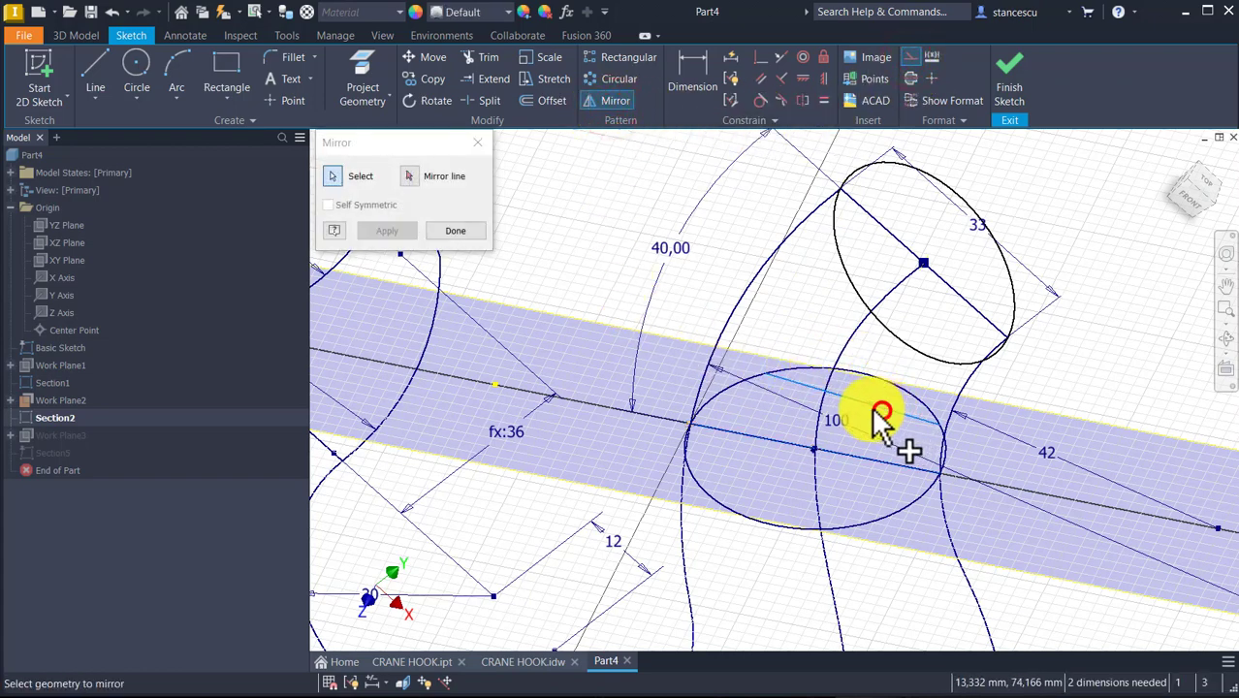
{"action": "left_click", "coordinate": [407, 177]}
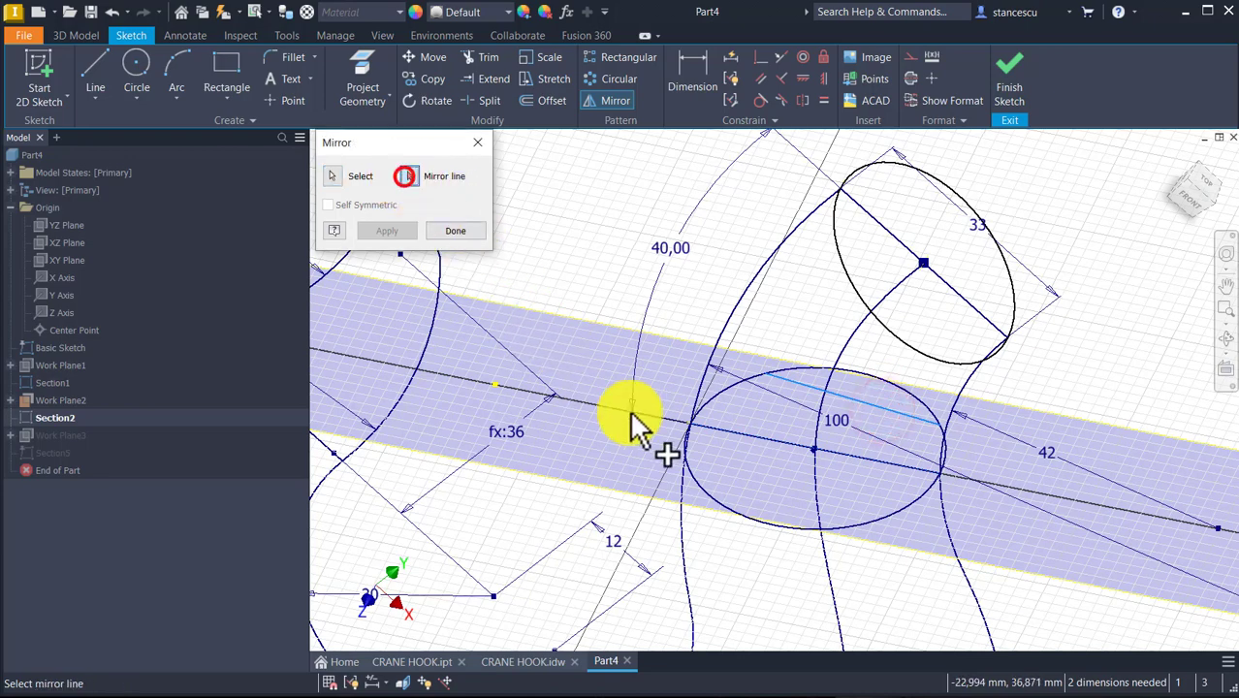
{"action": "left_click", "coordinate": [774, 443]}
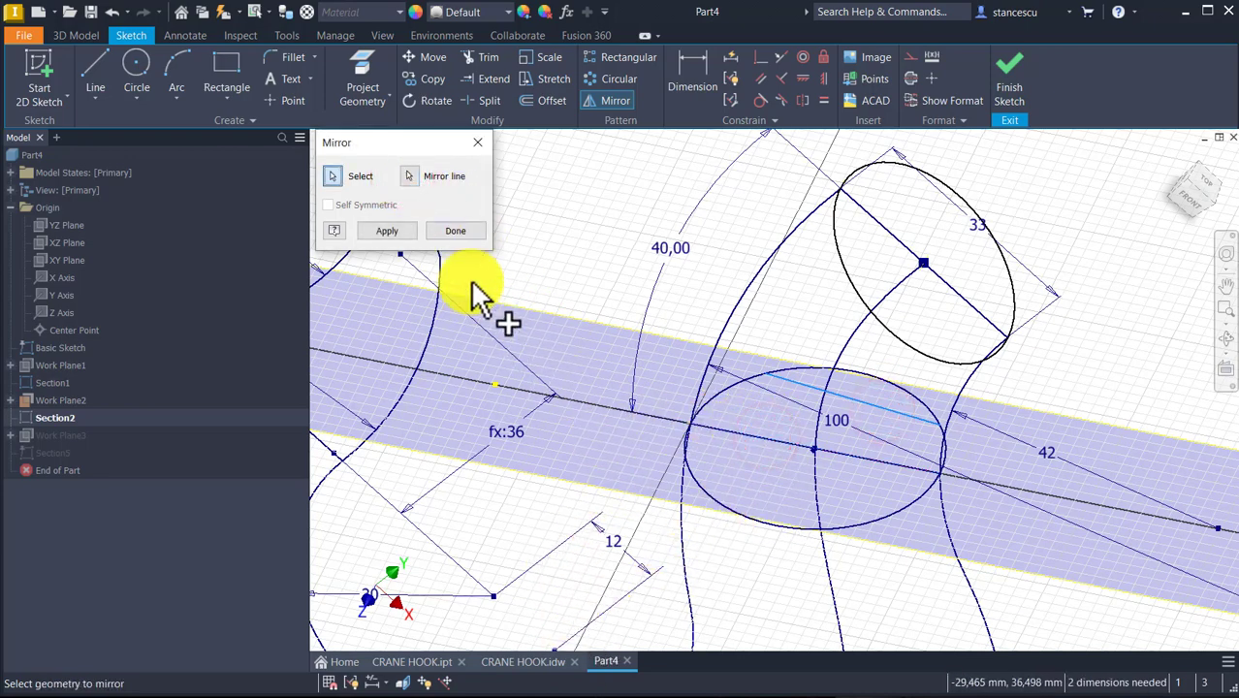
{"action": "left_click", "coordinate": [388, 229]}
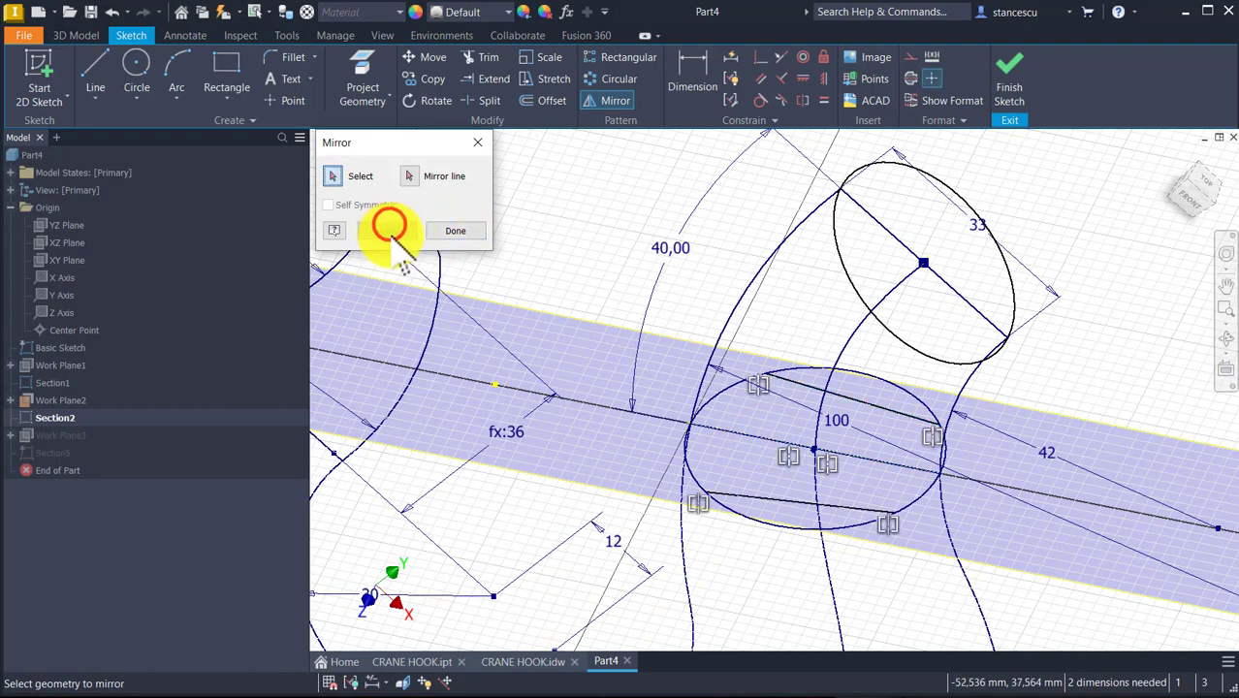
- Add an angle dimension between the two slanted cut lines and set it to the CutAng parameter
{"action": "left_click", "coordinate": [691, 81]}
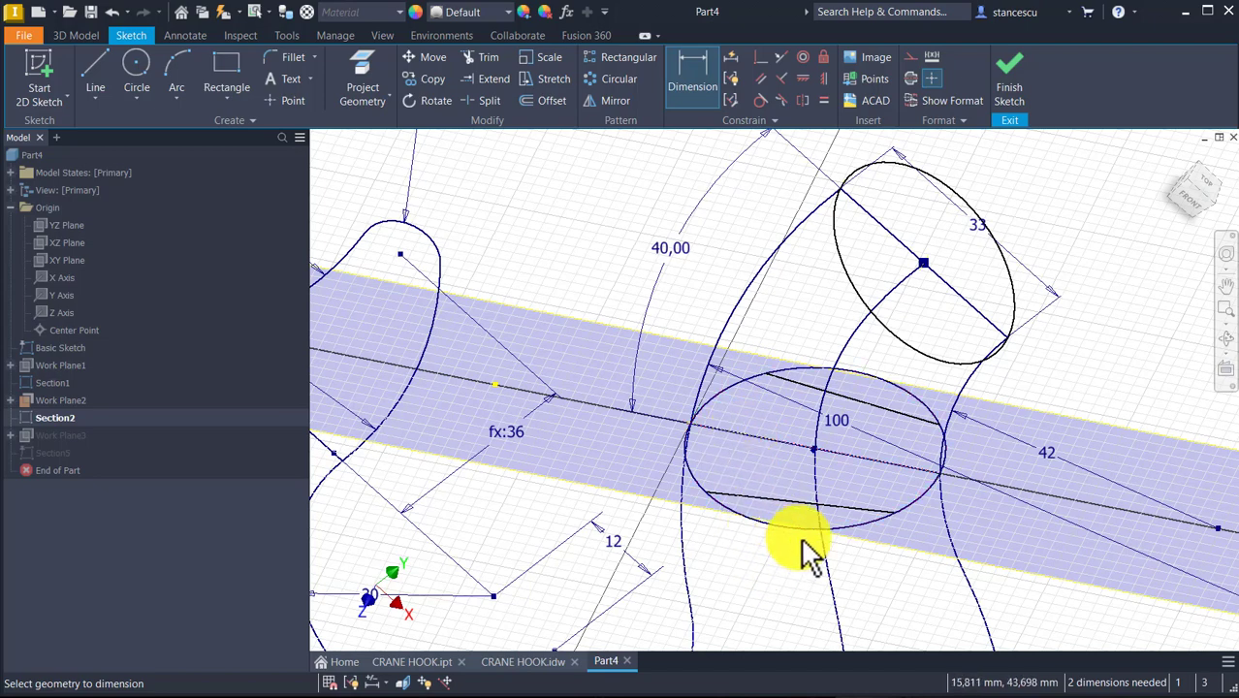
{"action": "left_click", "coordinate": [857, 501]}
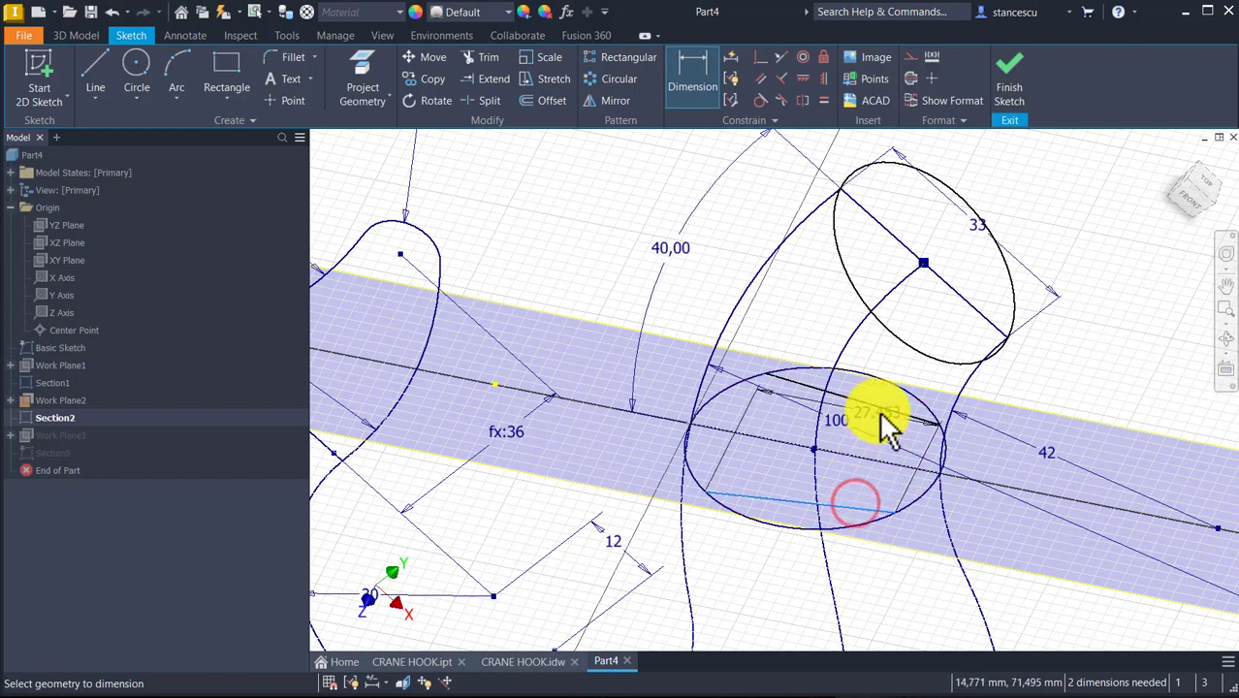
{"action": "left_click", "coordinate": [880, 414]}
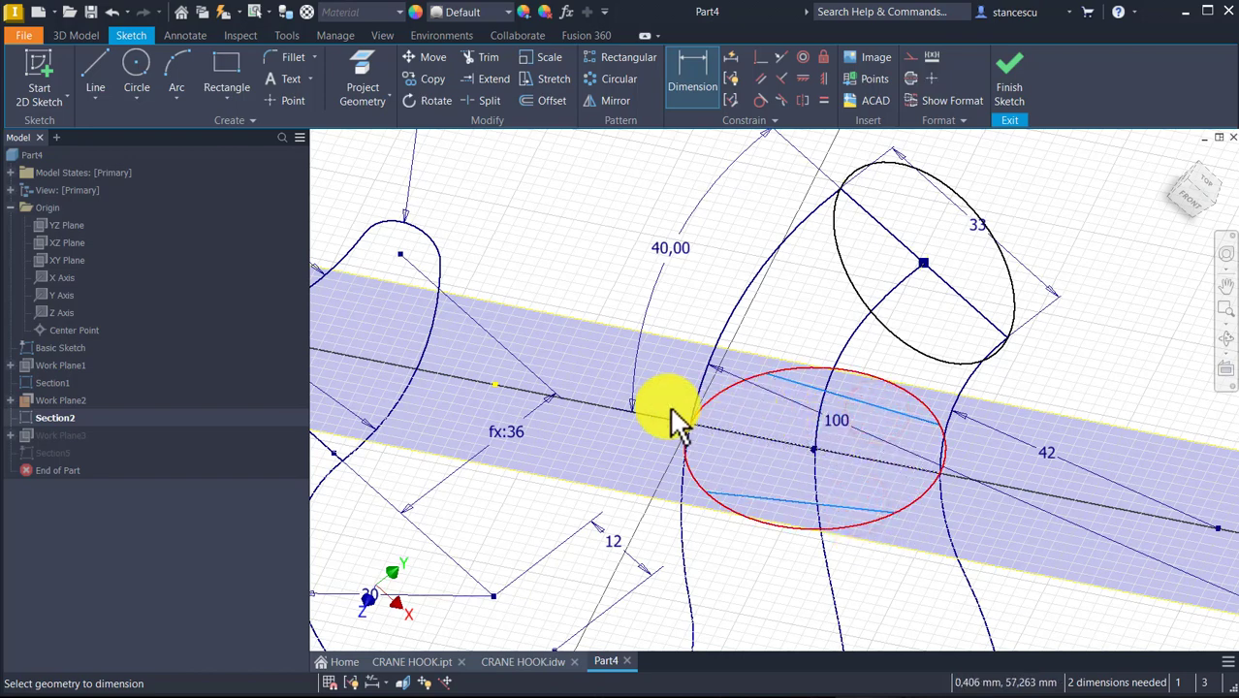
{"action": "left_click", "coordinate": [601, 388]}
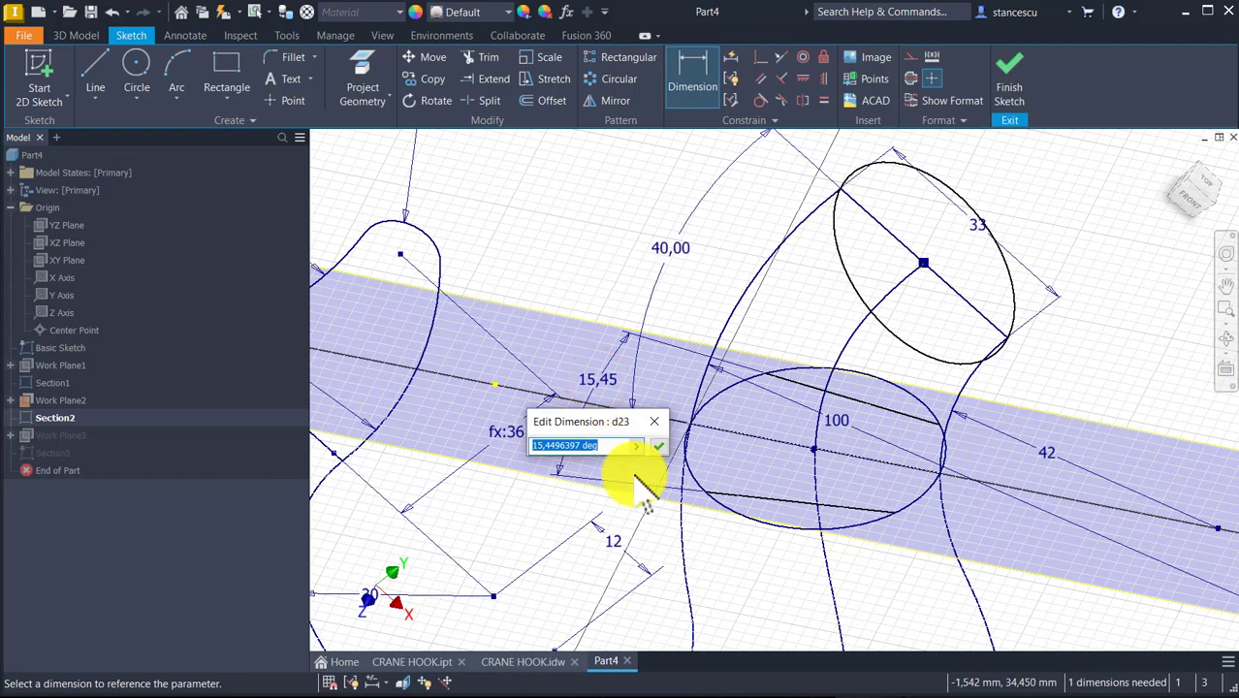
{"action": "left_click", "coordinate": [637, 446]}
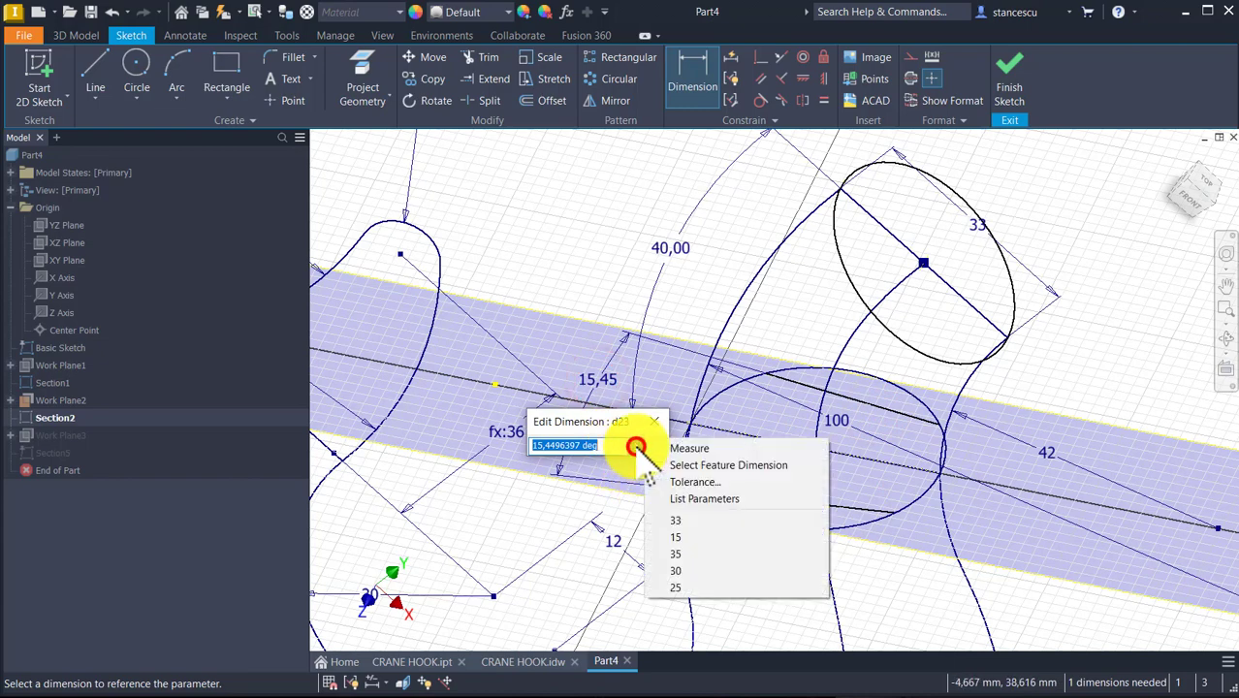
{"action": "left_click", "coordinate": [700, 499]}
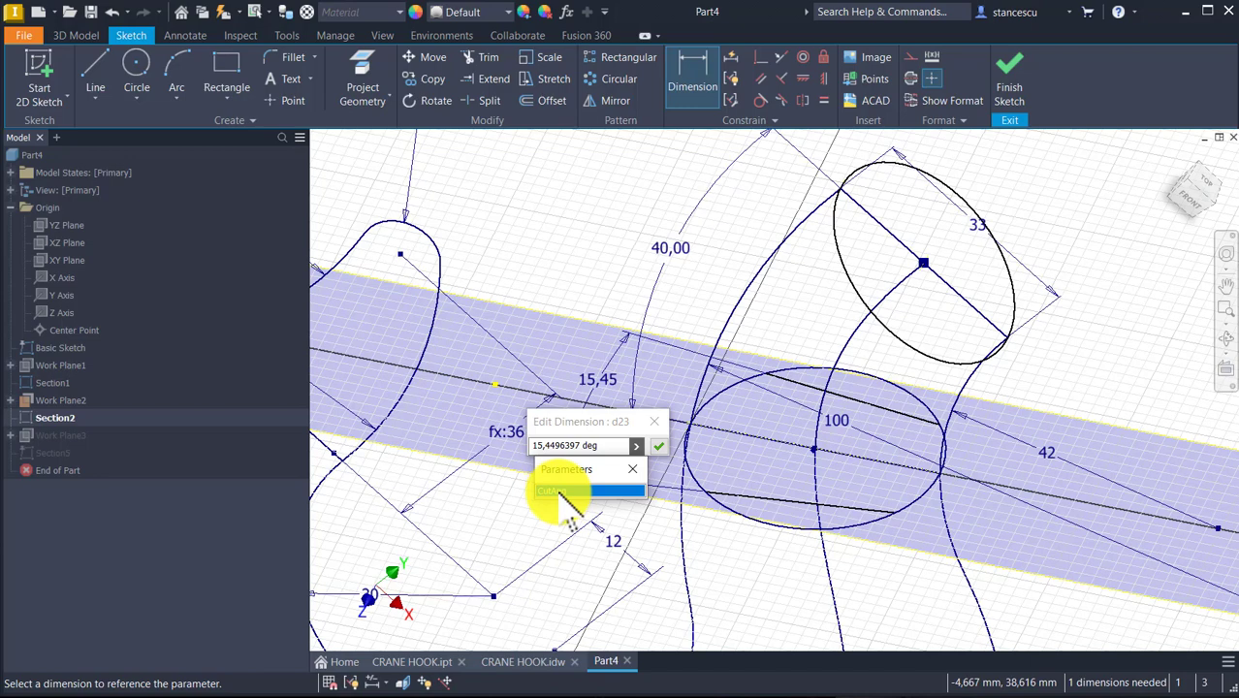
{"action": "left_click", "coordinate": [558, 491]}
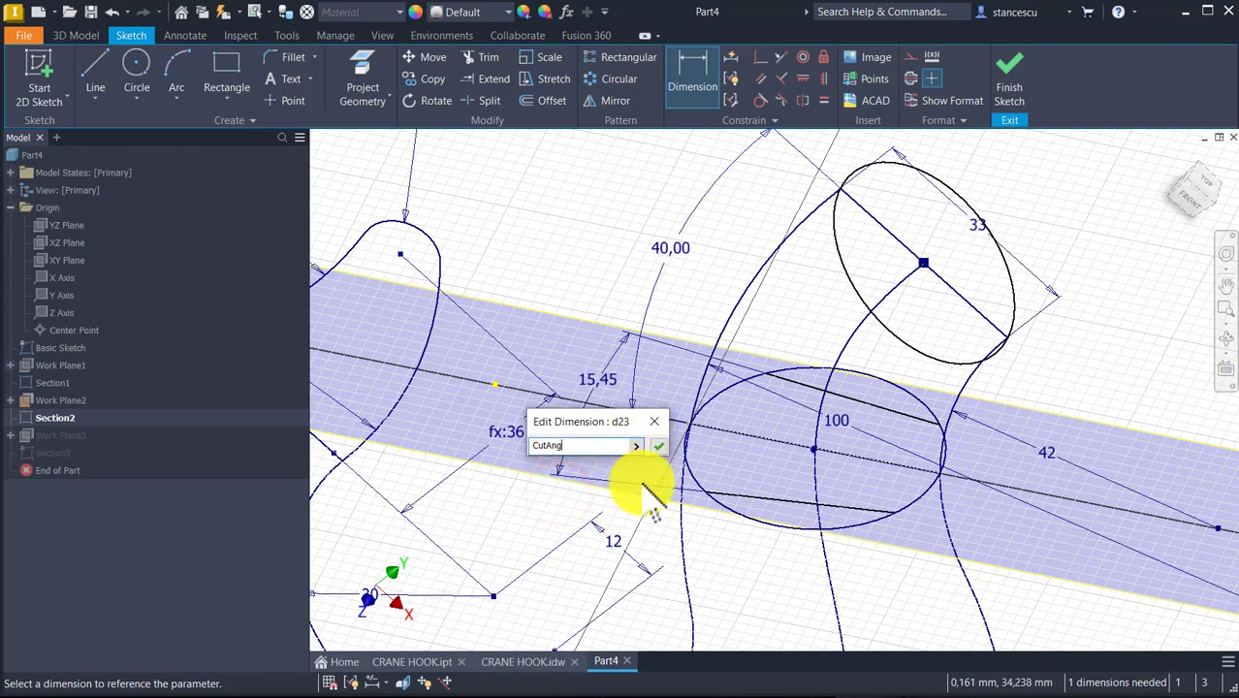
{"action": "left_click", "coordinate": [658, 446]}
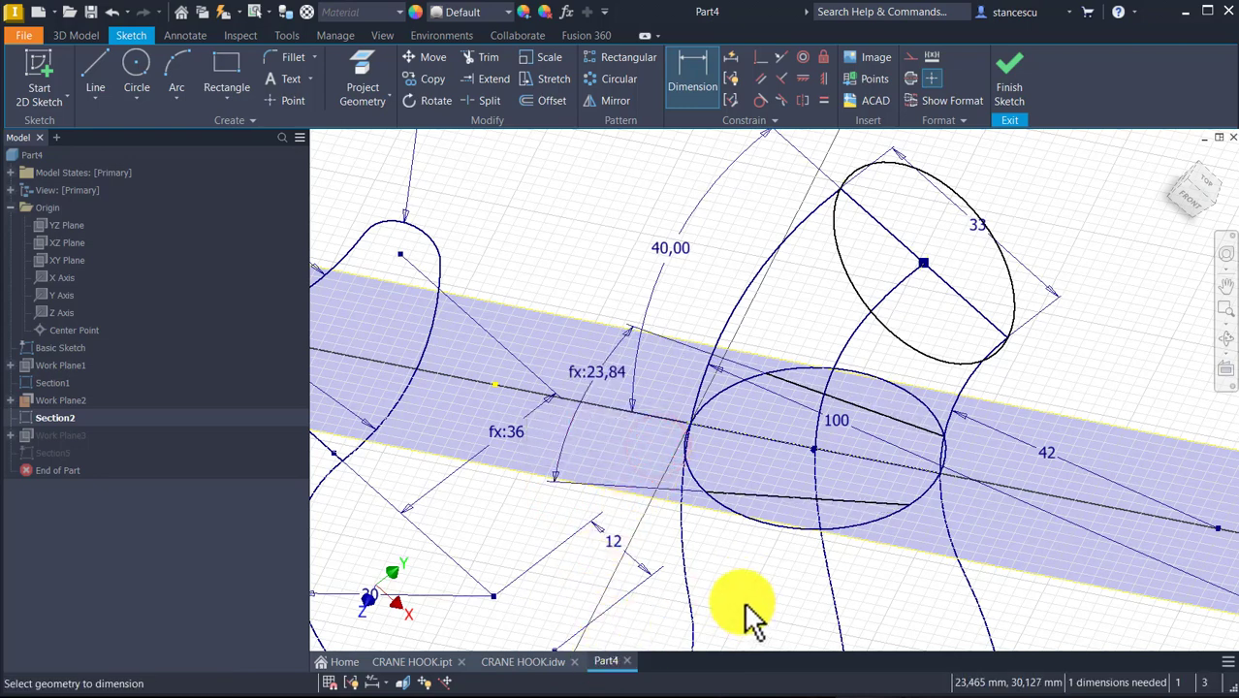
- Add a driven diameter dimension to the Section2 circle
{"action": "left_click", "coordinate": [759, 523]}
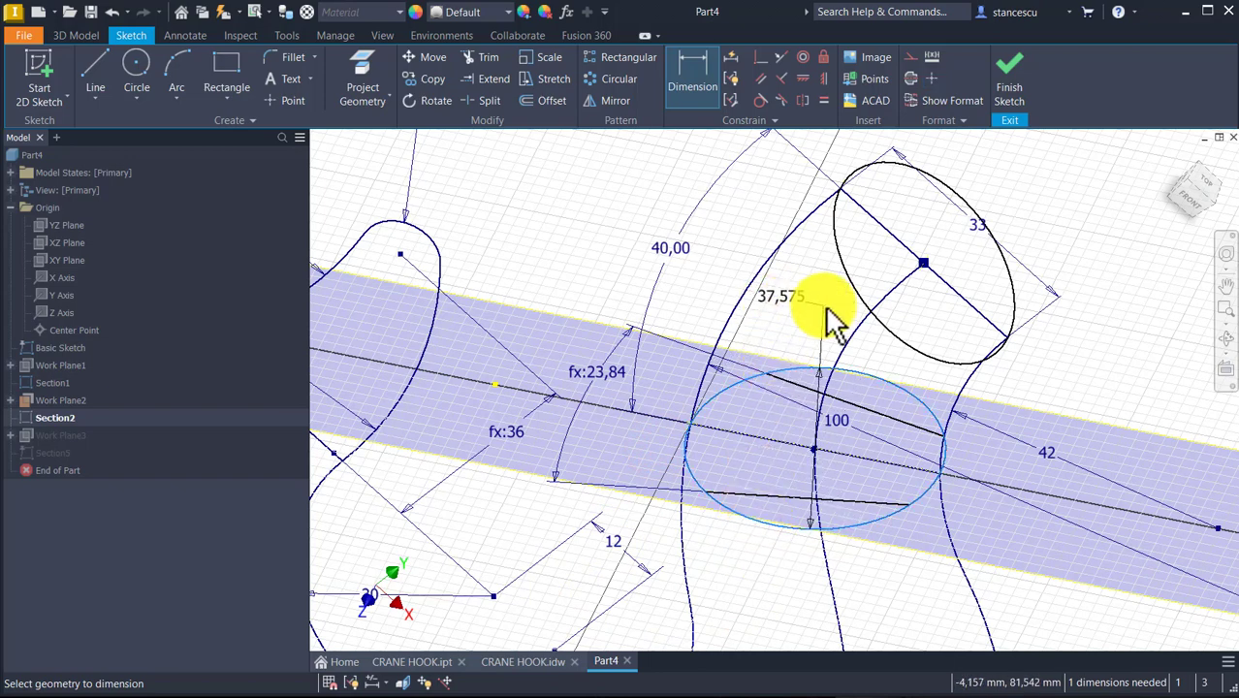
{"action": "left_click", "coordinate": [809, 299]}
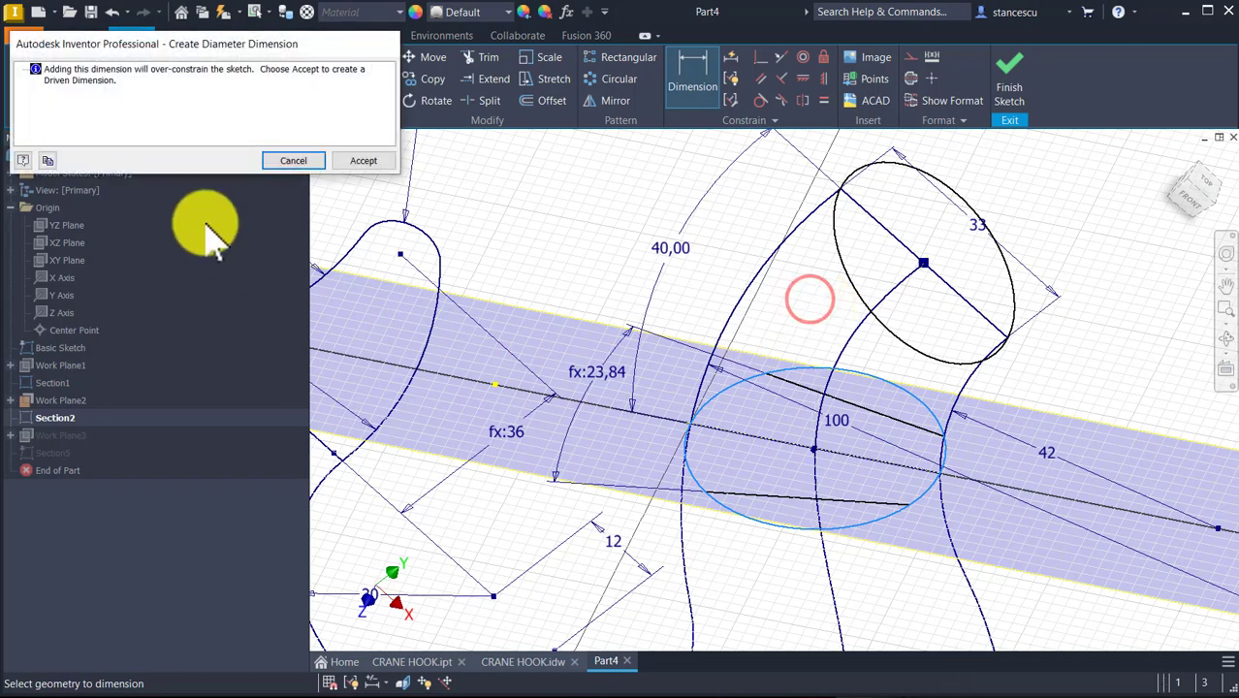
{"action": "left_click", "coordinate": [360, 160]}
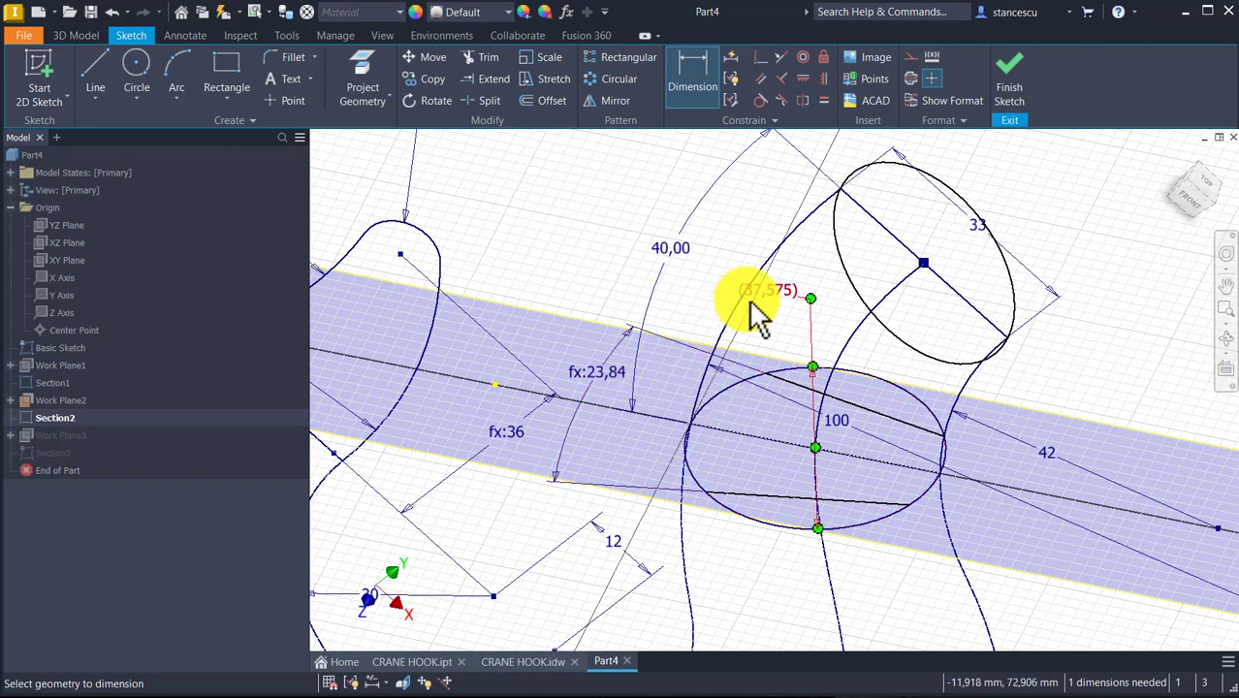
- Dimension the distance between the cut lines' wider-spaced endpoints with a formula starting d24/50*, based on the driven diameter, to produce 24,799 mm
{"action": "middle_click_drag", "start_coordinate": [769, 503], "coordinate": [746, 257]}
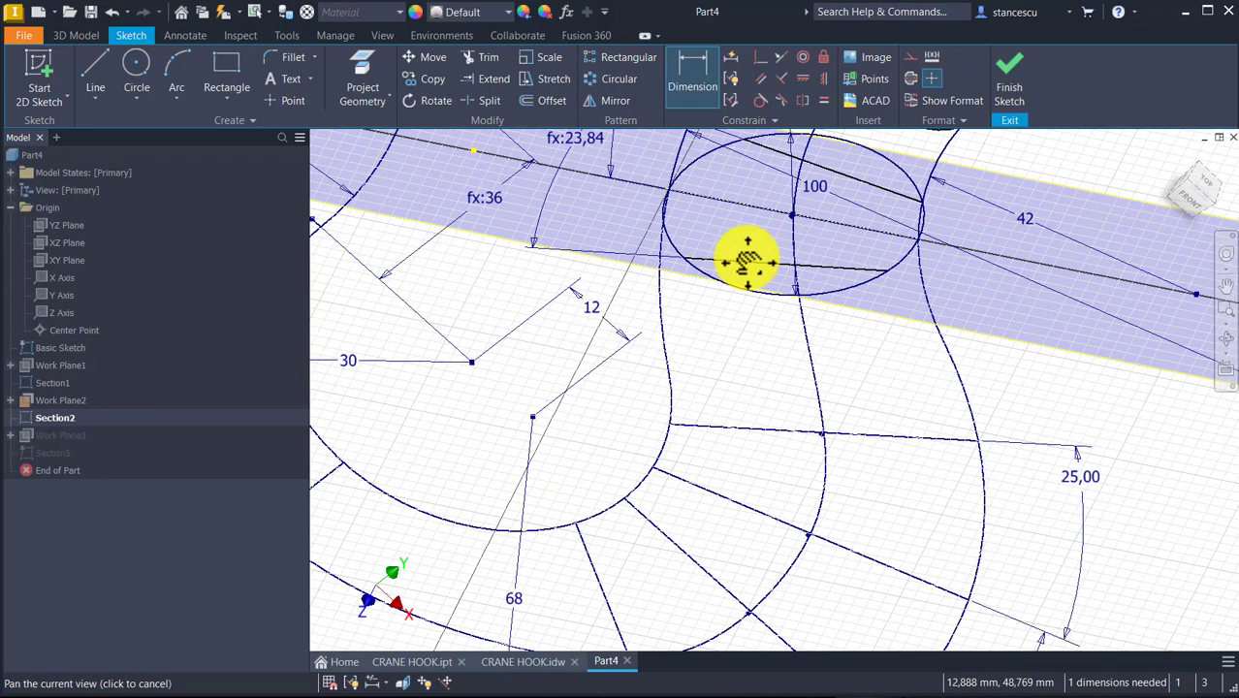
{"action": "middle_click_drag", "start_coordinate": [706, 398], "coordinate": [752, 588]}
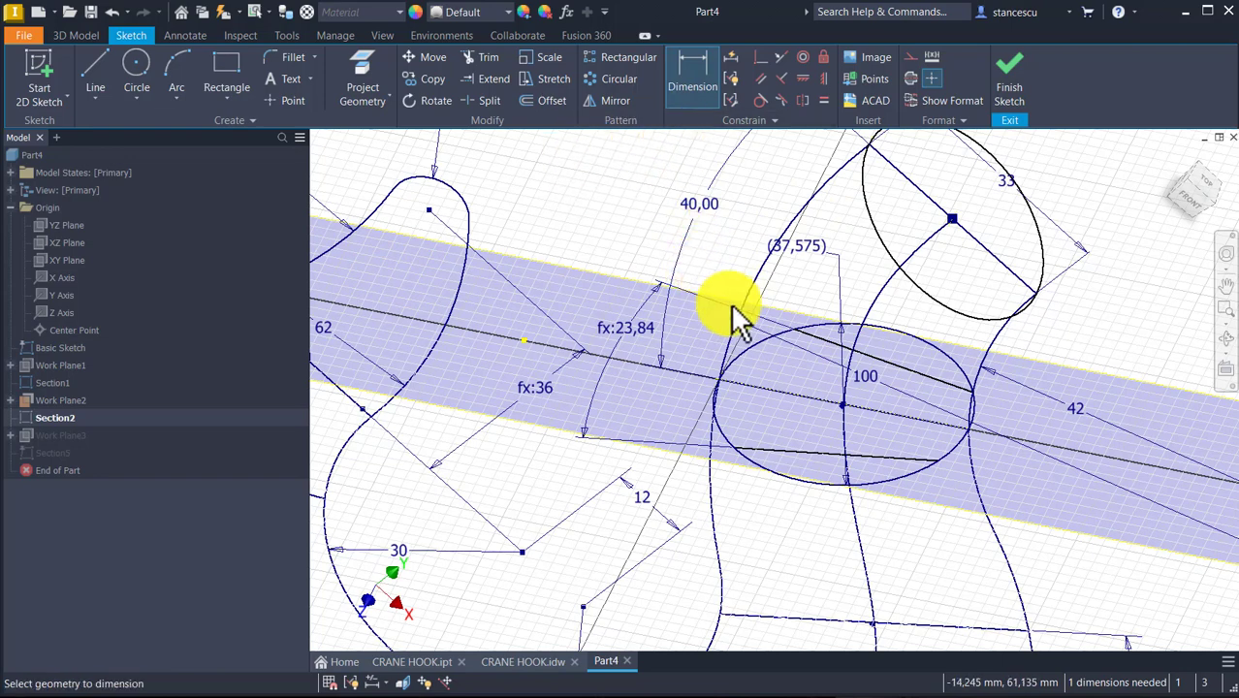
{"action": "left_click", "coordinate": [794, 331]}
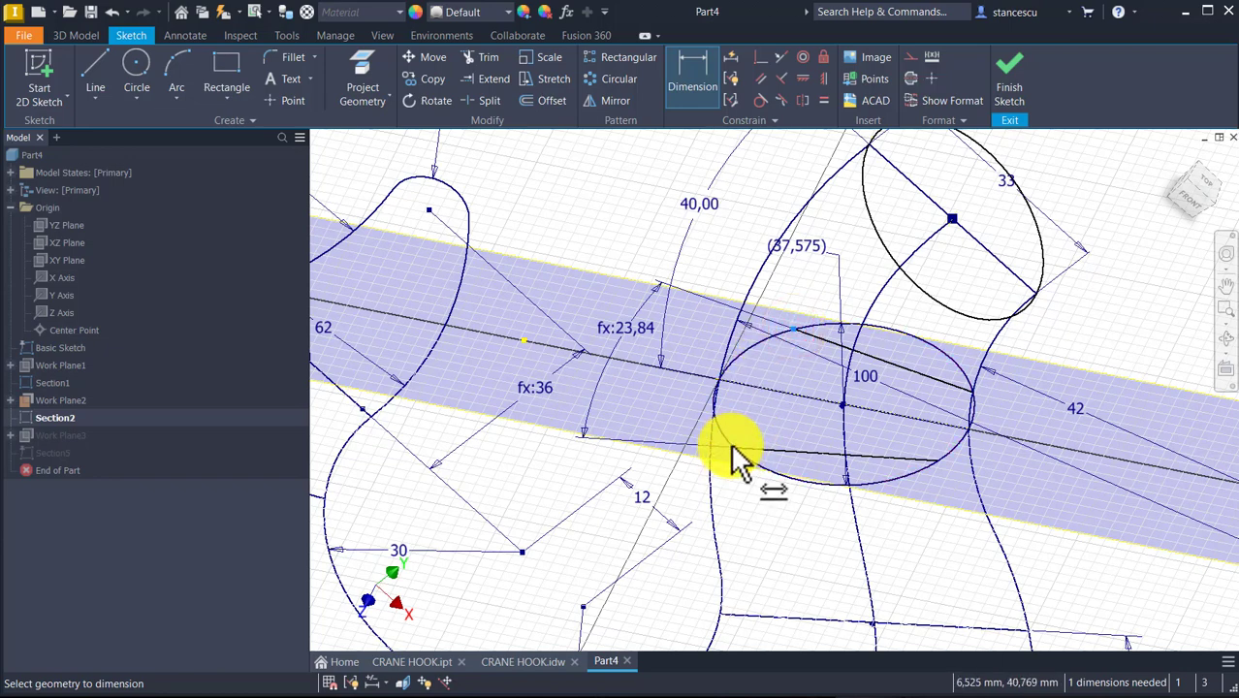
{"action": "left_click", "coordinate": [731, 449]}
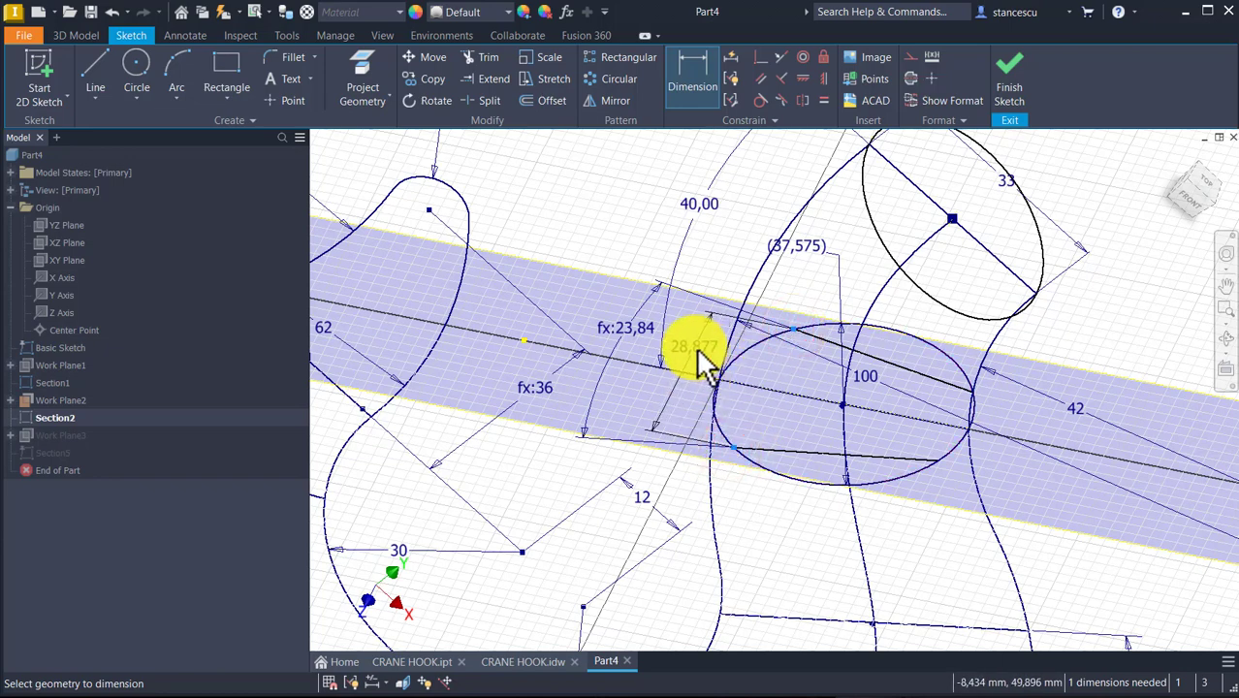
{"action": "left_click", "coordinate": [698, 349]}
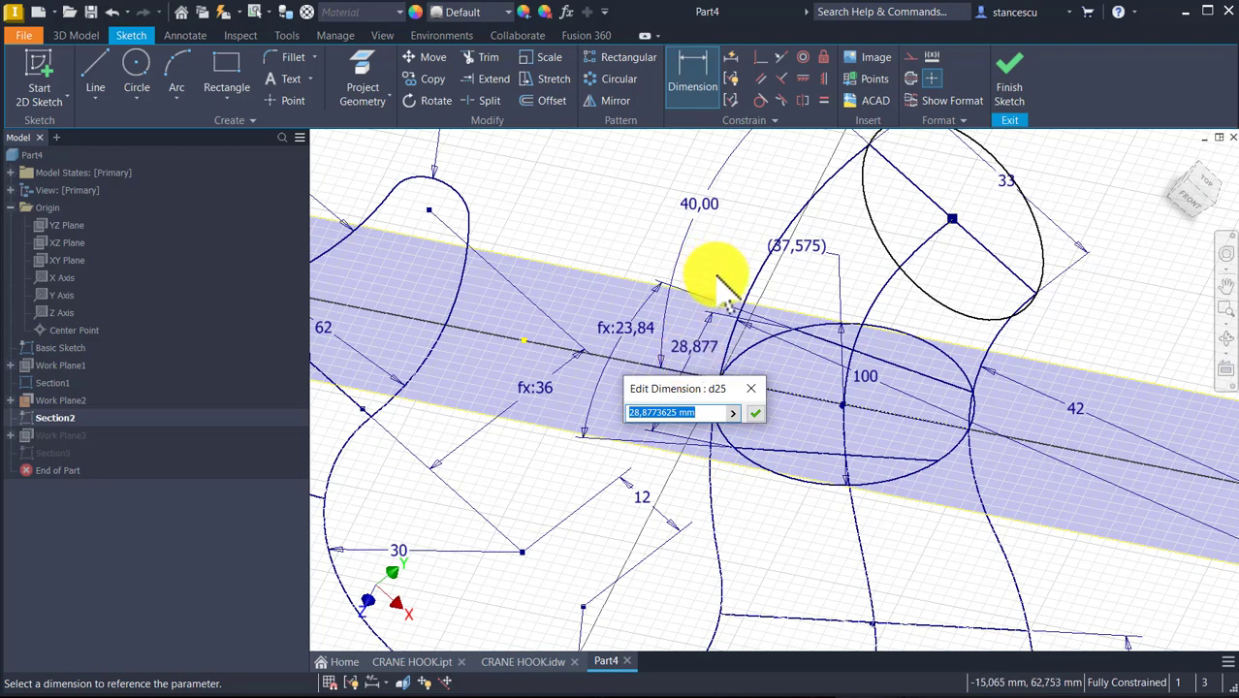
{"action": "left_click", "coordinate": [797, 247]}
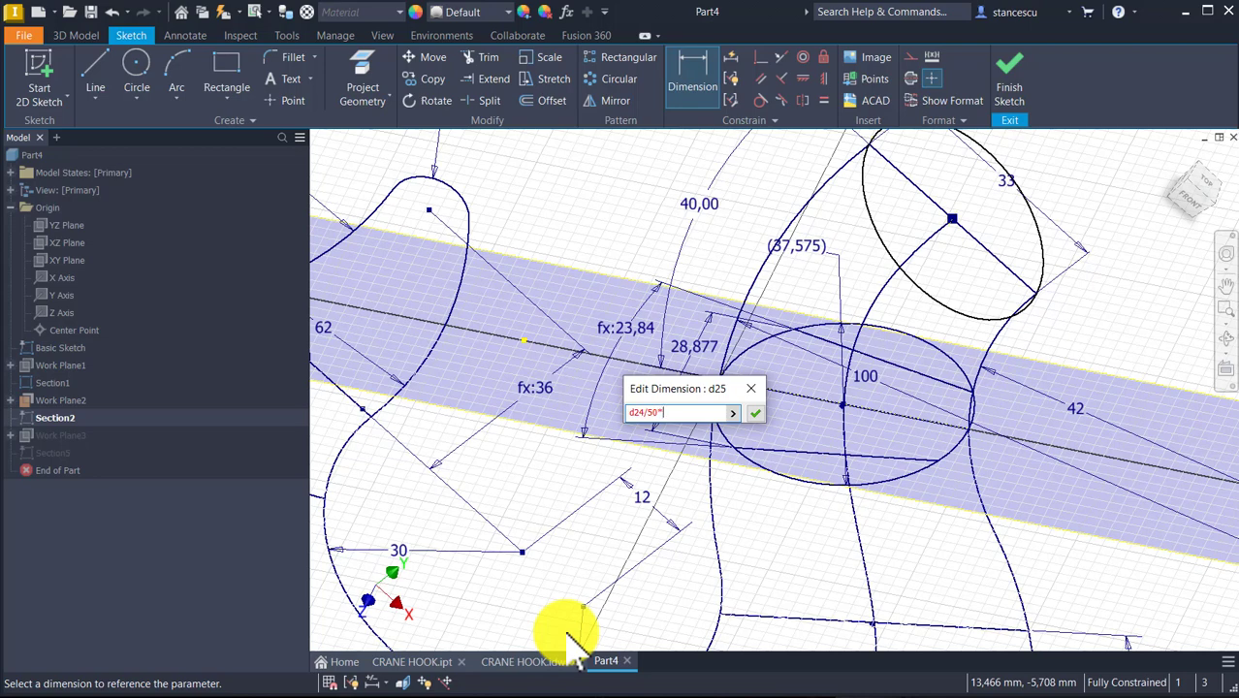
{"action": "key", "text": "Return"}
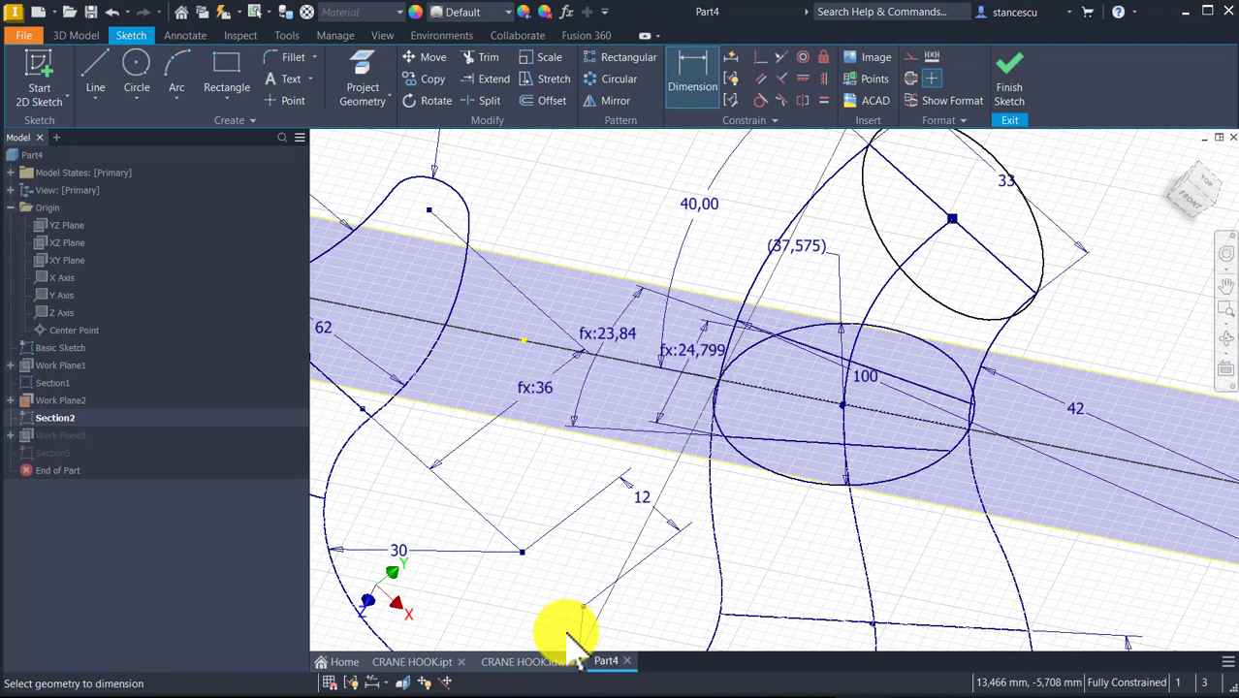
- Split the Section2 circle into separate arcs at the endpoints of the two cut lines
{"action": "scroll", "coordinate": [741, 414], "scroll_direction": "up", "scroll_amount": 2}
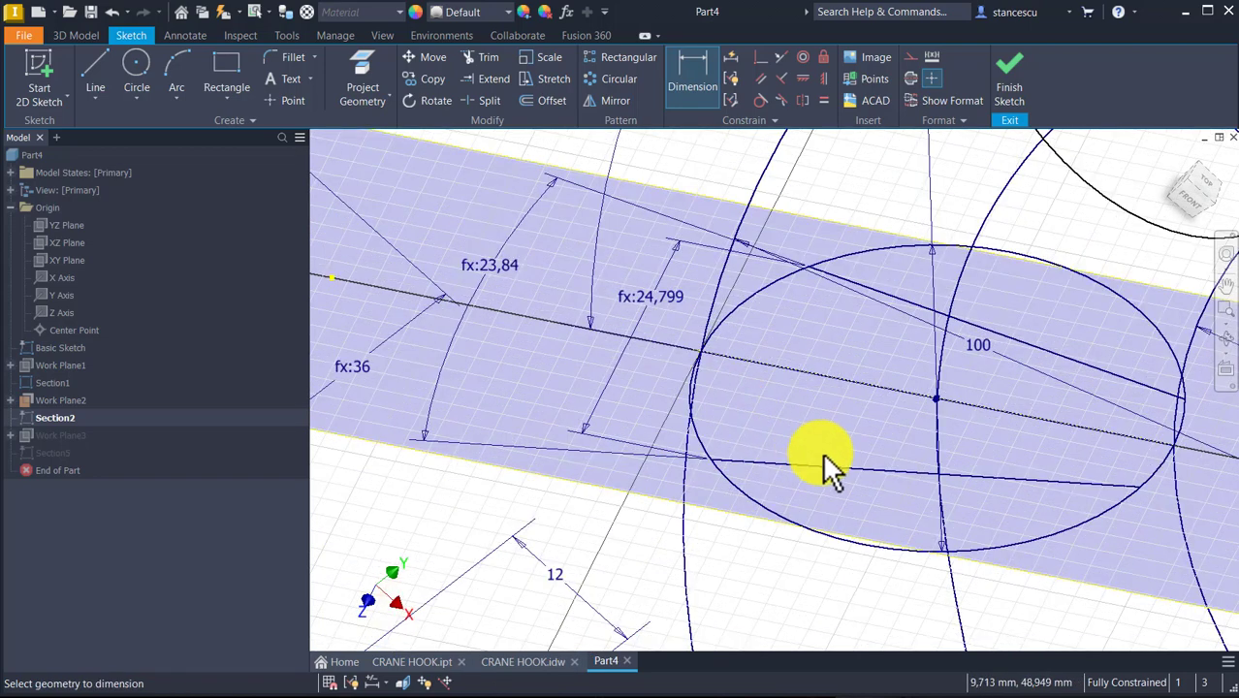
{"action": "mouse_move", "coordinate": [830, 459]}
{"action": "middle_mouse_down", "text": "shift"}
{"action": "mouse_move", "coordinate": [832, 443]}
{"action": "mouse_move", "coordinate": [836, 463]}
{"action": "mouse_move", "coordinate": [843, 451]}
{"action": "mouse_move", "coordinate": [853, 502]}
{"action": "mouse_move", "coordinate": [804, 476]}
{"action": "mouse_move", "coordinate": [788, 501]}
{"action": "mouse_move", "coordinate": [777, 588]}
{"action": "middle_mouse_up", "text": "shift"}
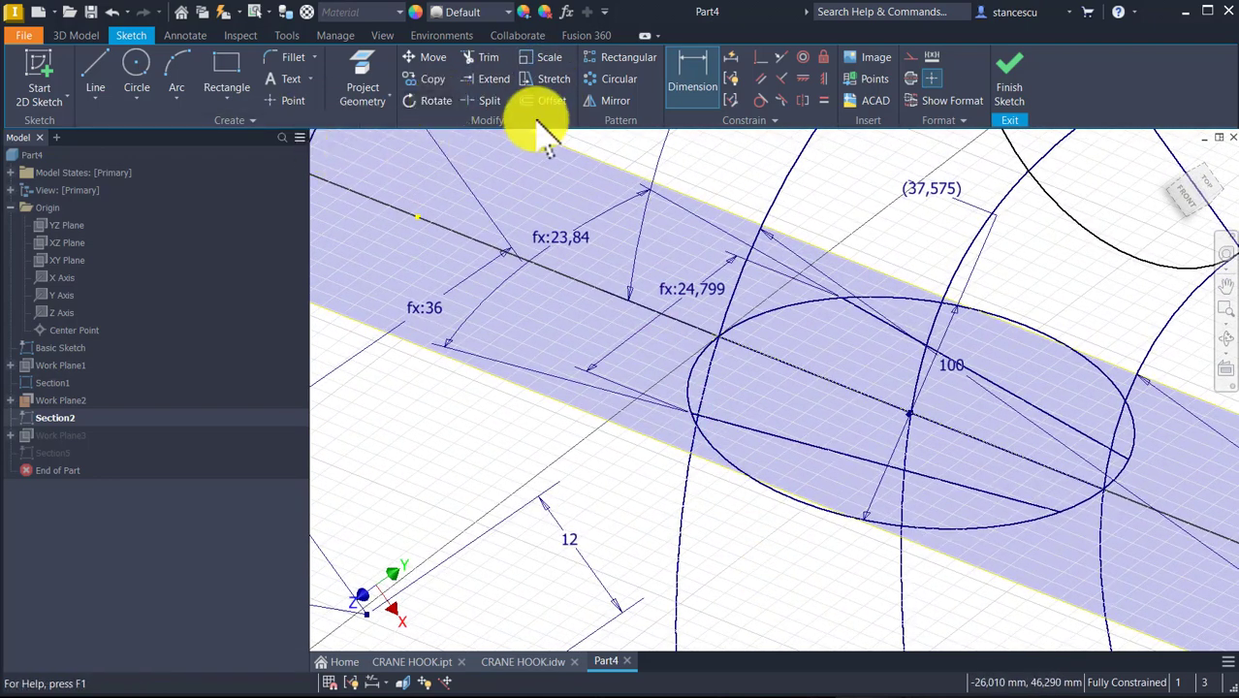
{"action": "left_click", "coordinate": [489, 101]}
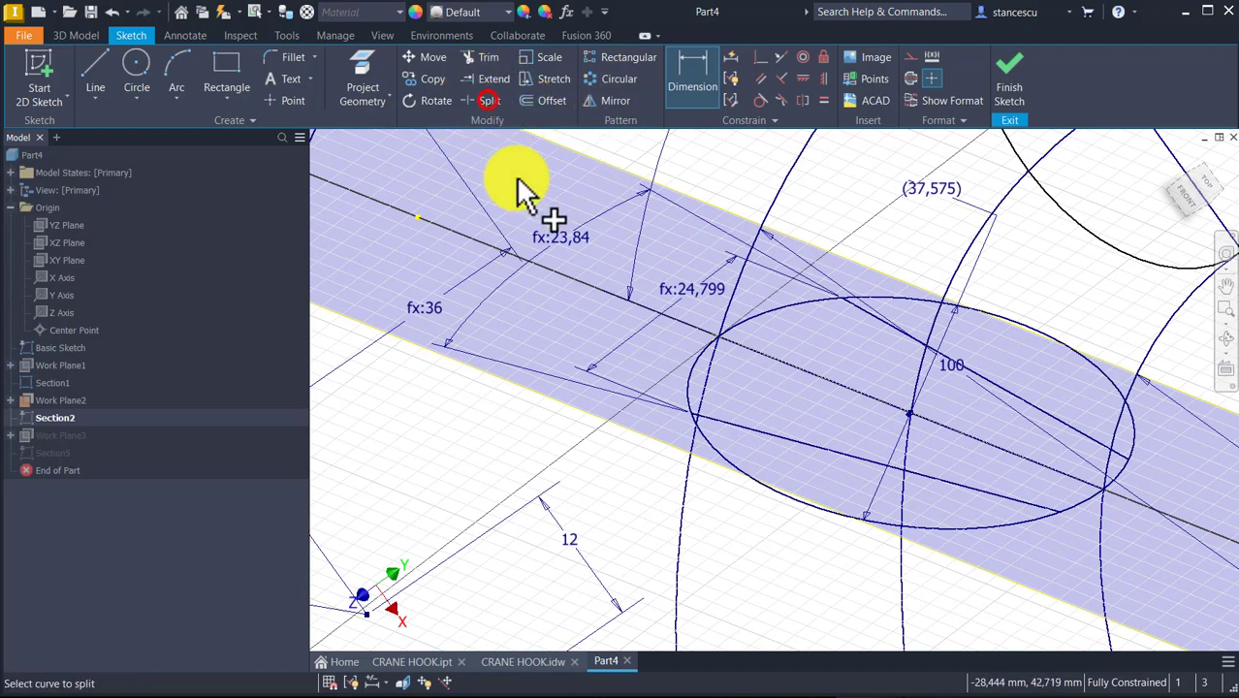
{"action": "left_click", "coordinate": [900, 298]}
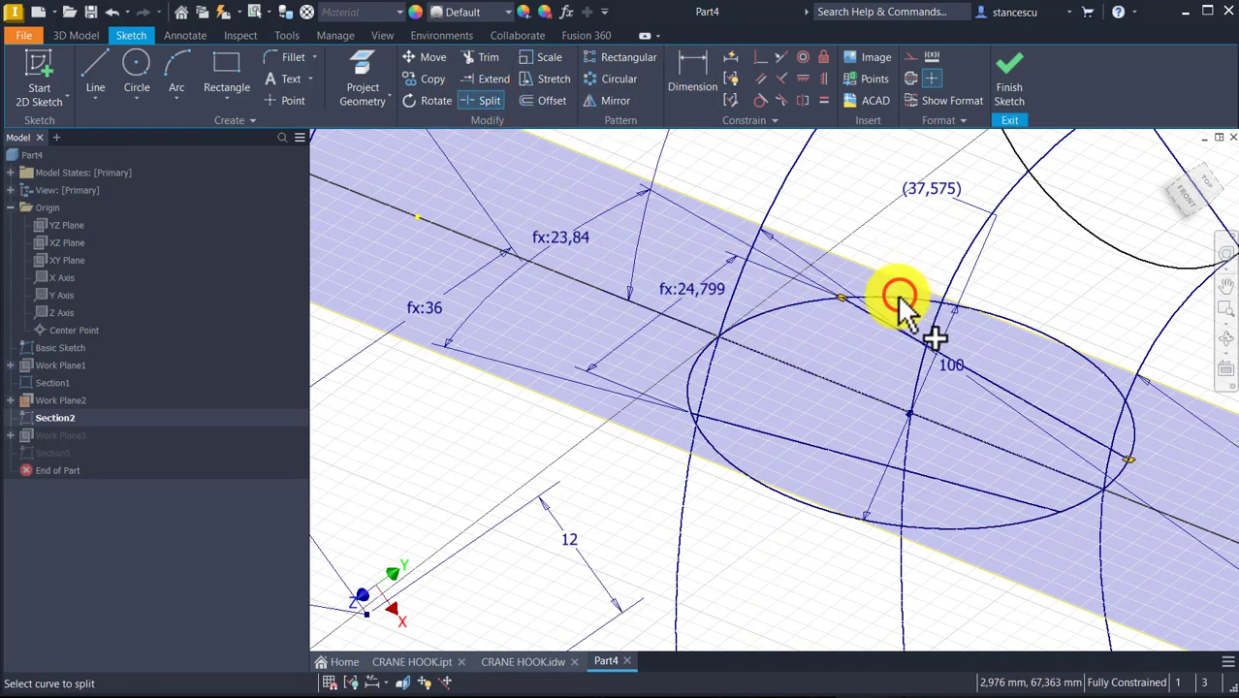
{"action": "left_click", "coordinate": [948, 526]}
{"action": "left_click", "coordinate": [701, 434]}
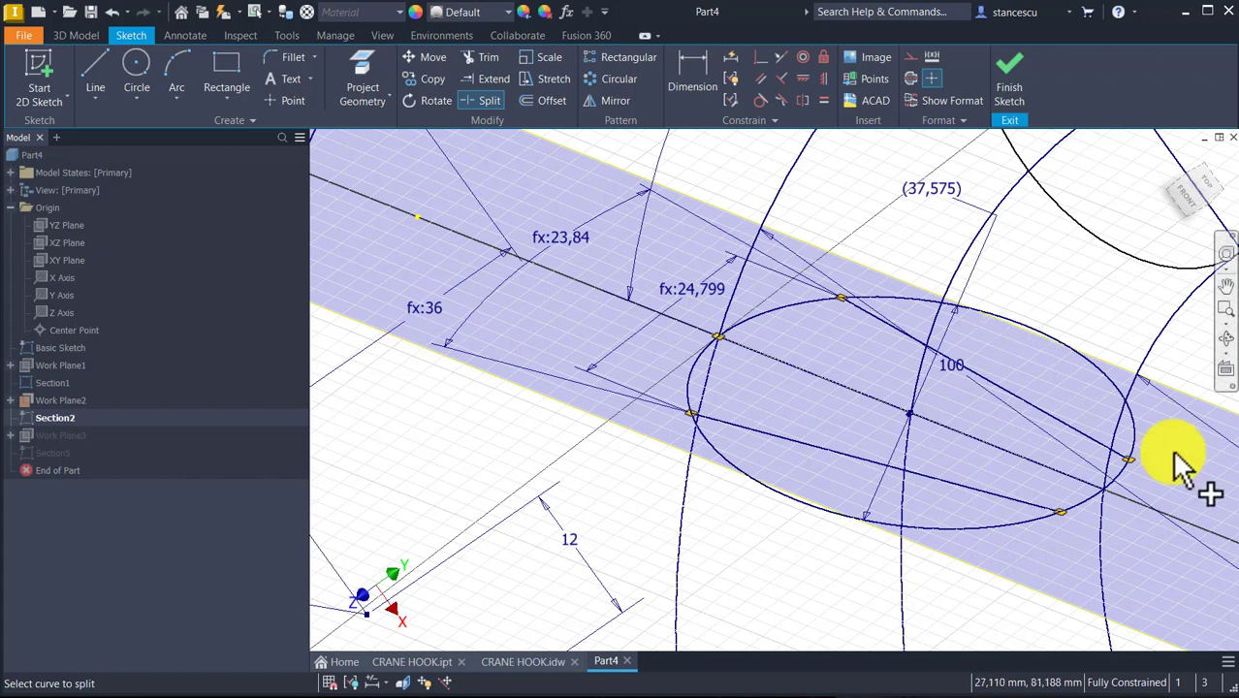
{"action": "left_click", "coordinate": [1130, 456]}
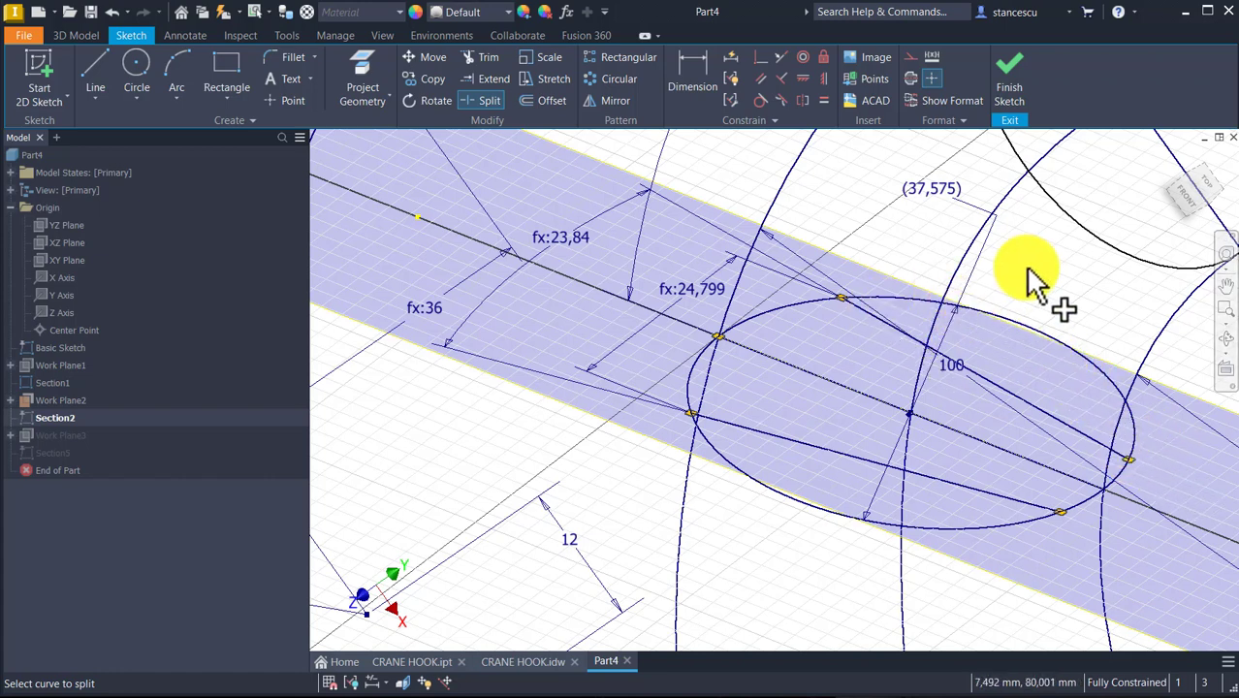
{"action": "key", "text": "Escape"}
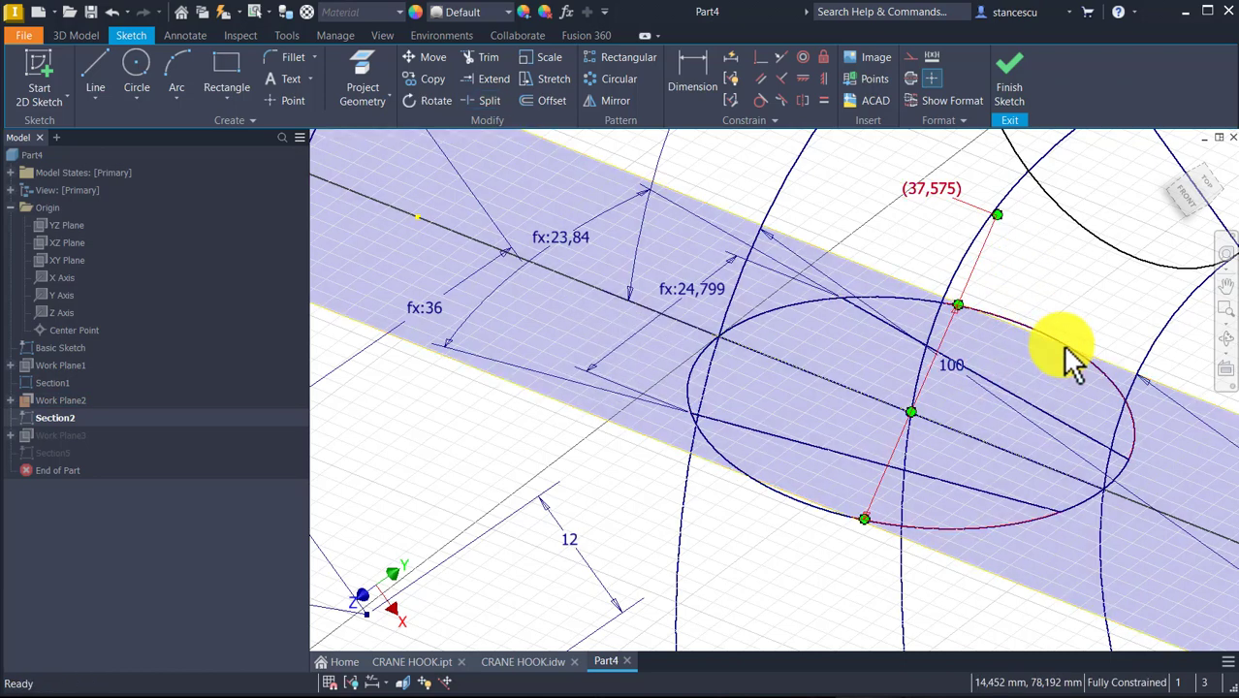
- Convert the two circle arcs lying outside the cut lines to construction geometry and finish the Section2 sketch
{"action": "left_click", "coordinate": [1062, 344]}
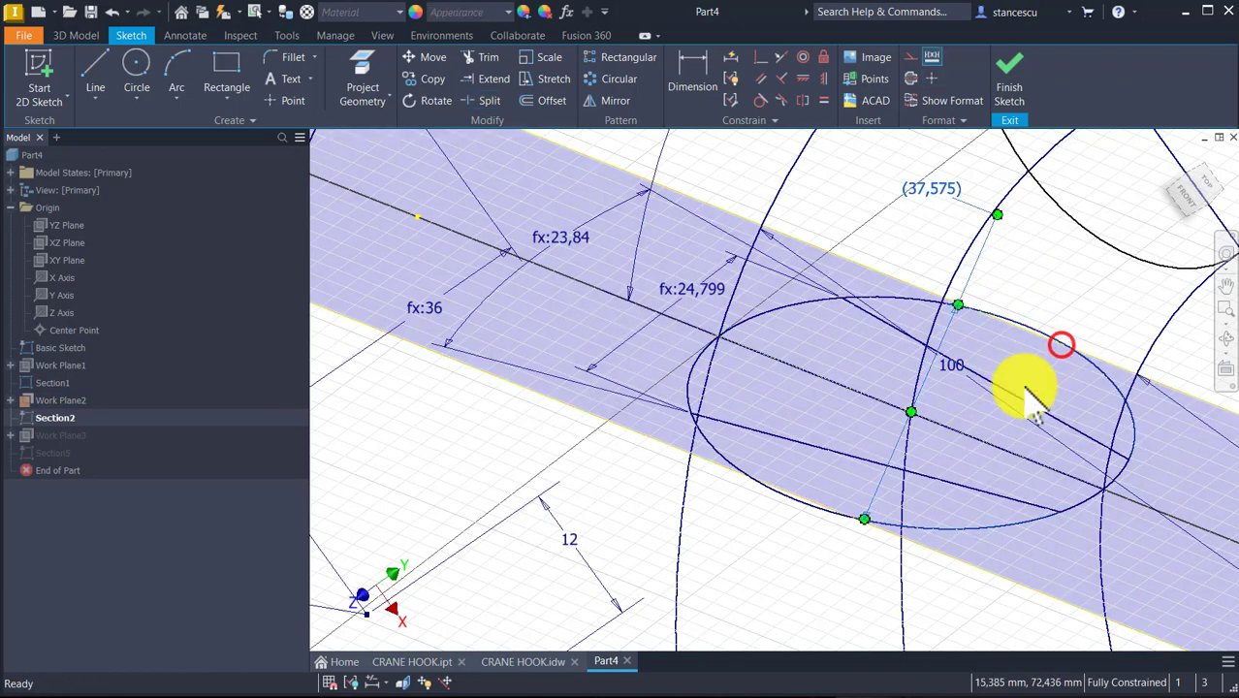
{"action": "left_click", "coordinate": [1059, 234]}
{"action": "left_click_drag", "start_coordinate": [1065, 271], "coordinate": [1027, 361]}
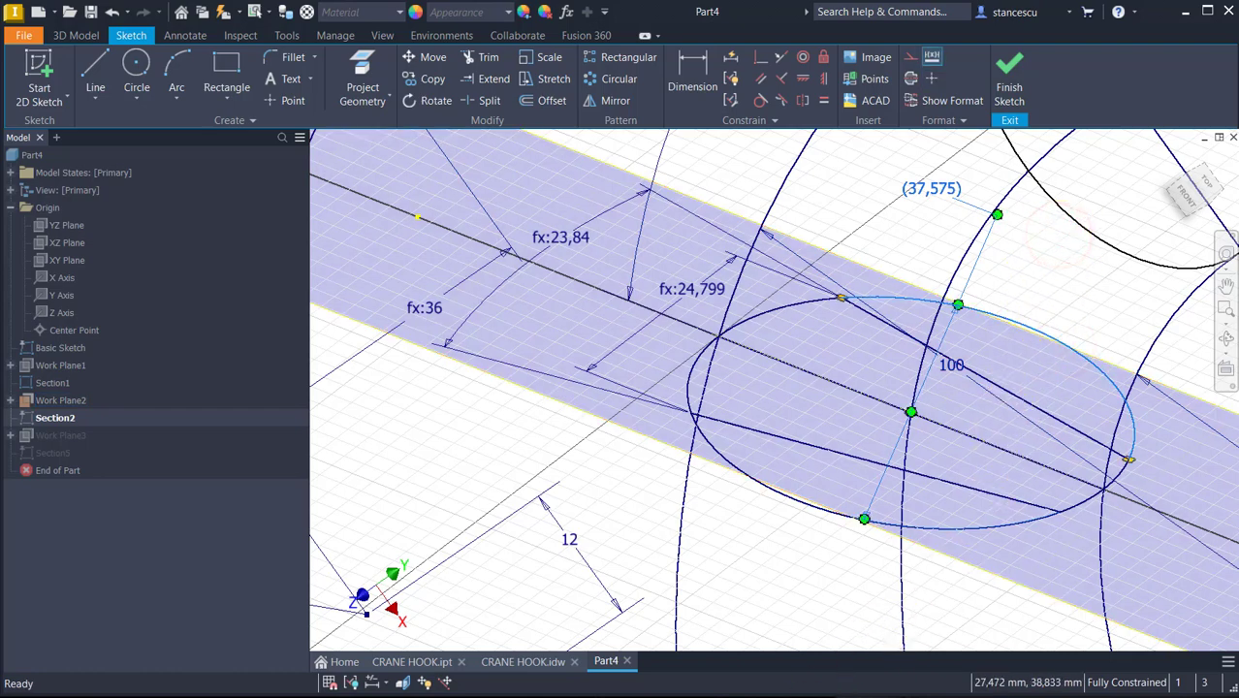
{"action": "left_click", "coordinate": [779, 498], "text": "ctrl"}
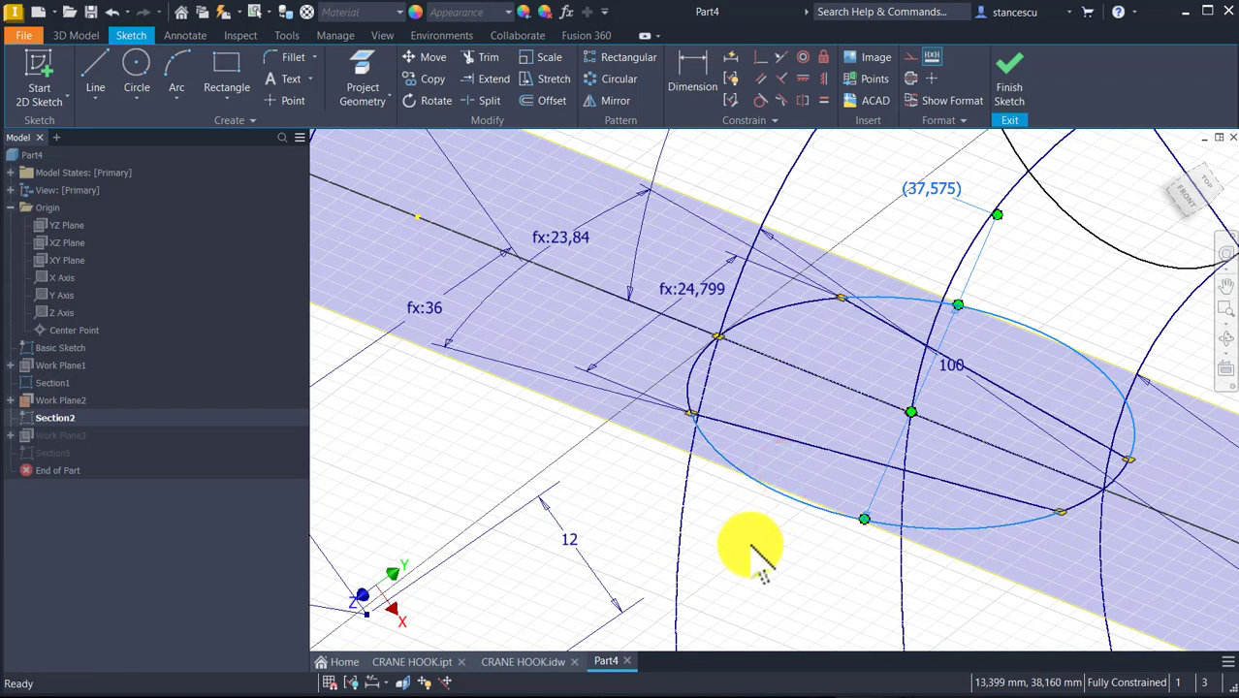
{"action": "left_click", "coordinate": [911, 60]}
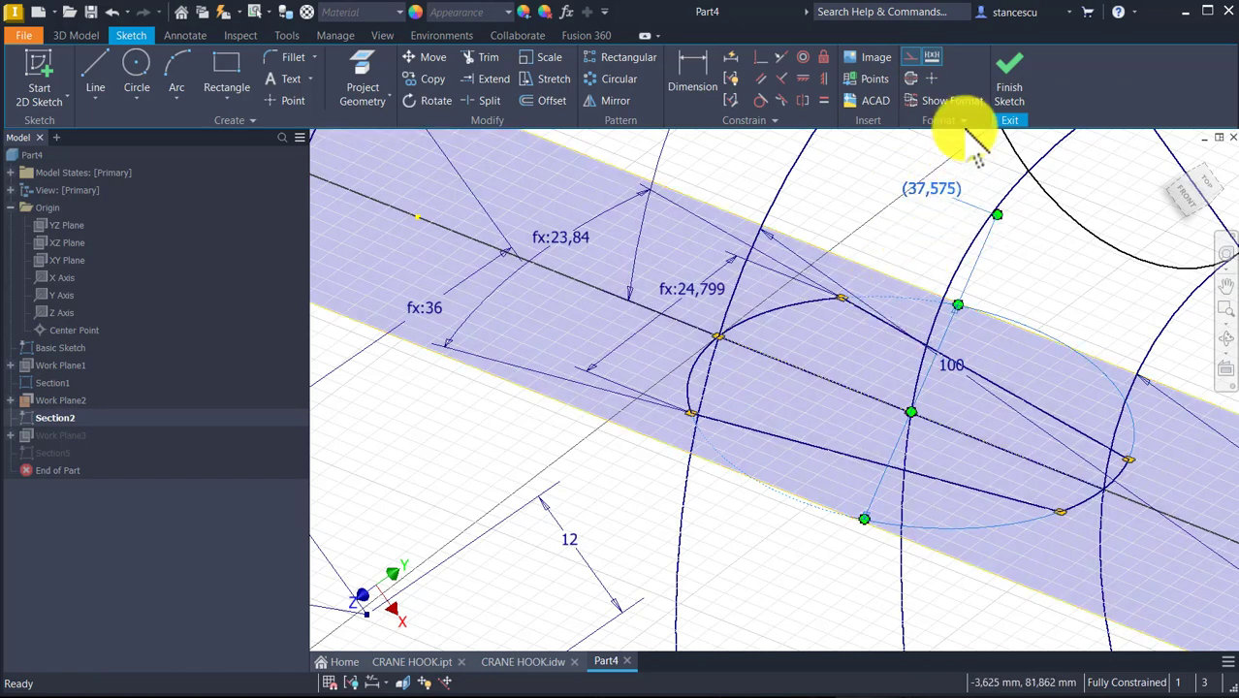
{"action": "left_click", "coordinate": [1018, 70]}
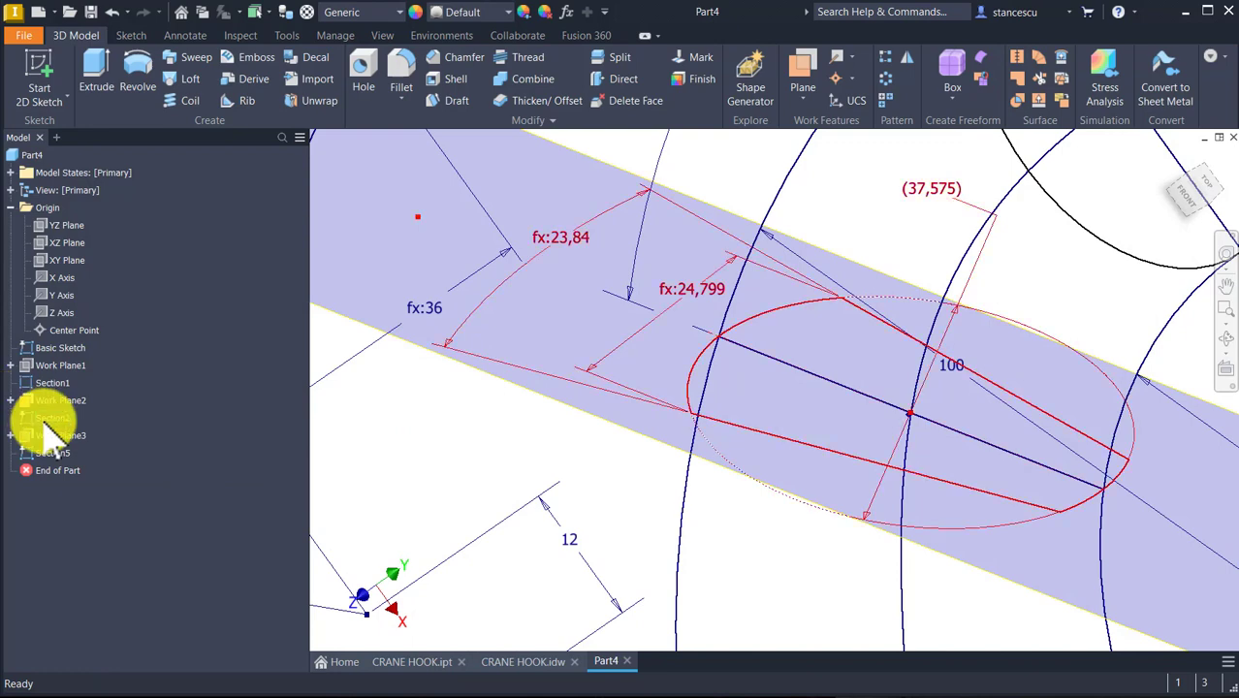
- Hide Work Plane2 and the Section2 and Section5 sketches
{"action": "left_click", "coordinate": [1198, 397]}
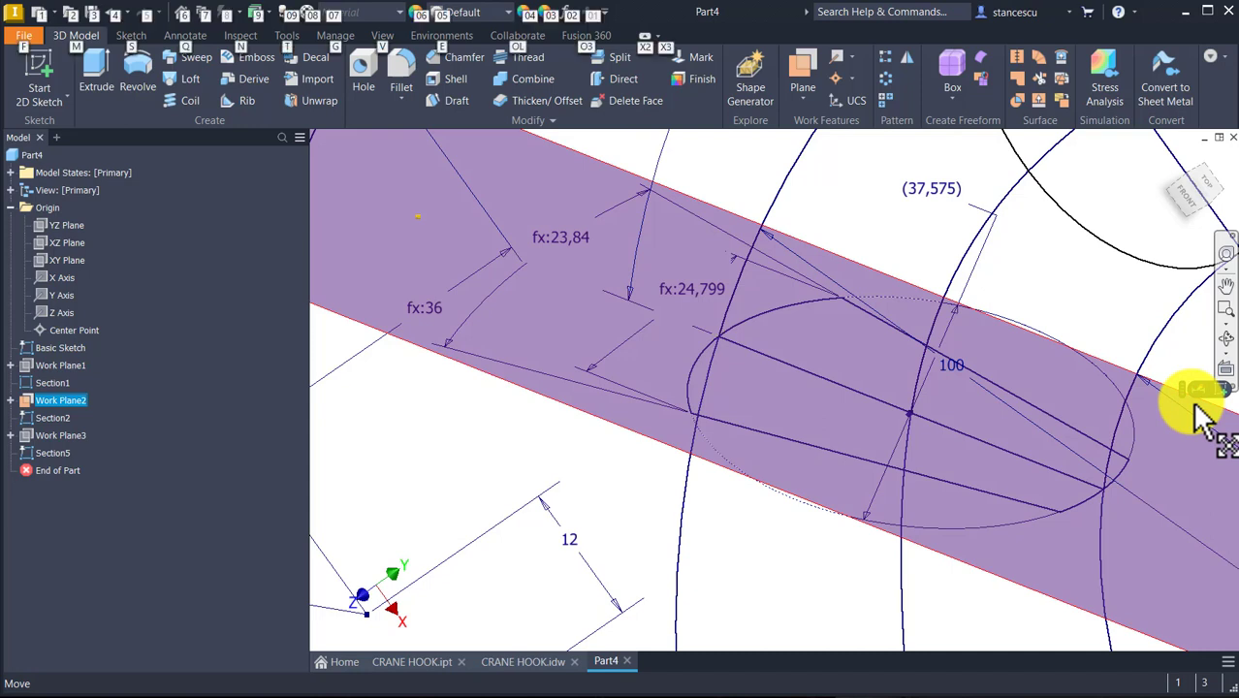
{"action": "key", "text": "alt+v"}
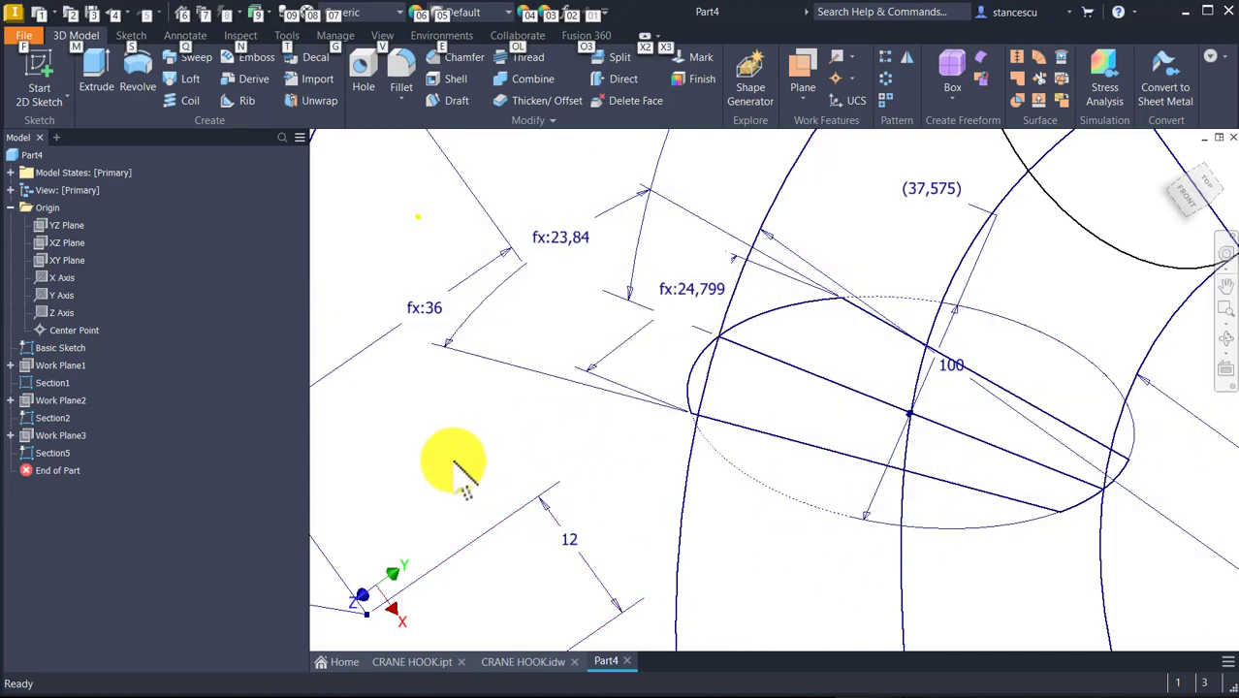
{"action": "right_click", "coordinate": [62, 419]}
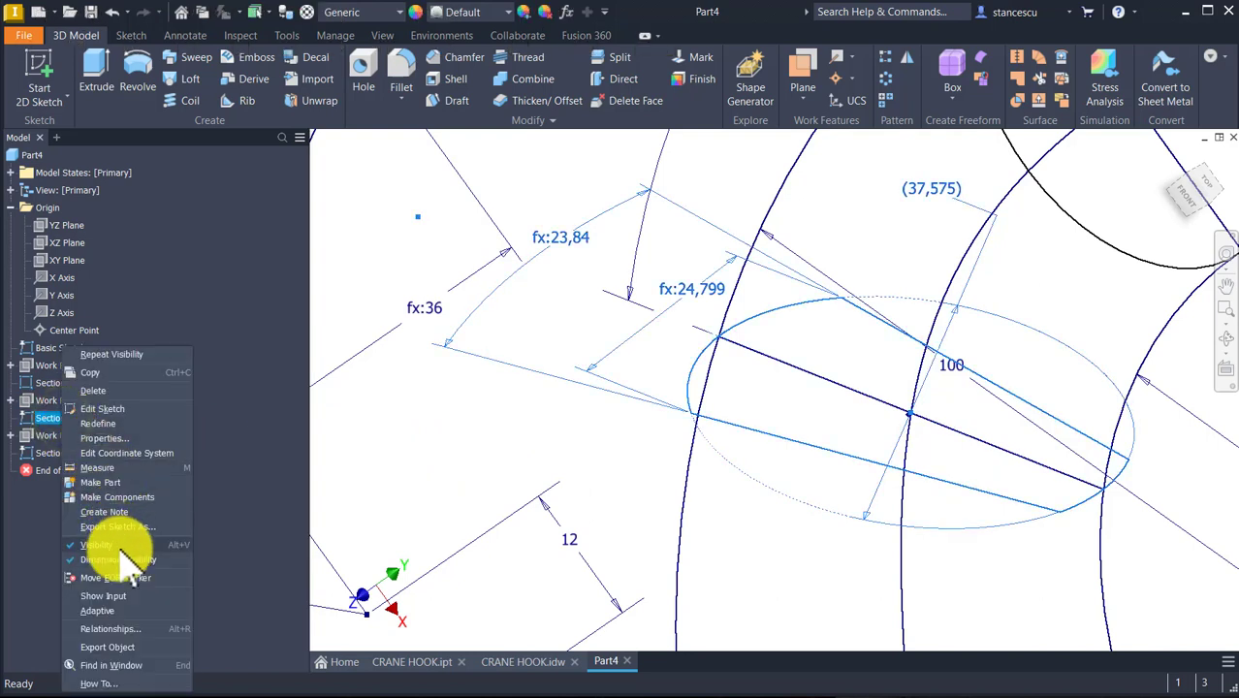
{"action": "left_click", "coordinate": [120, 543]}
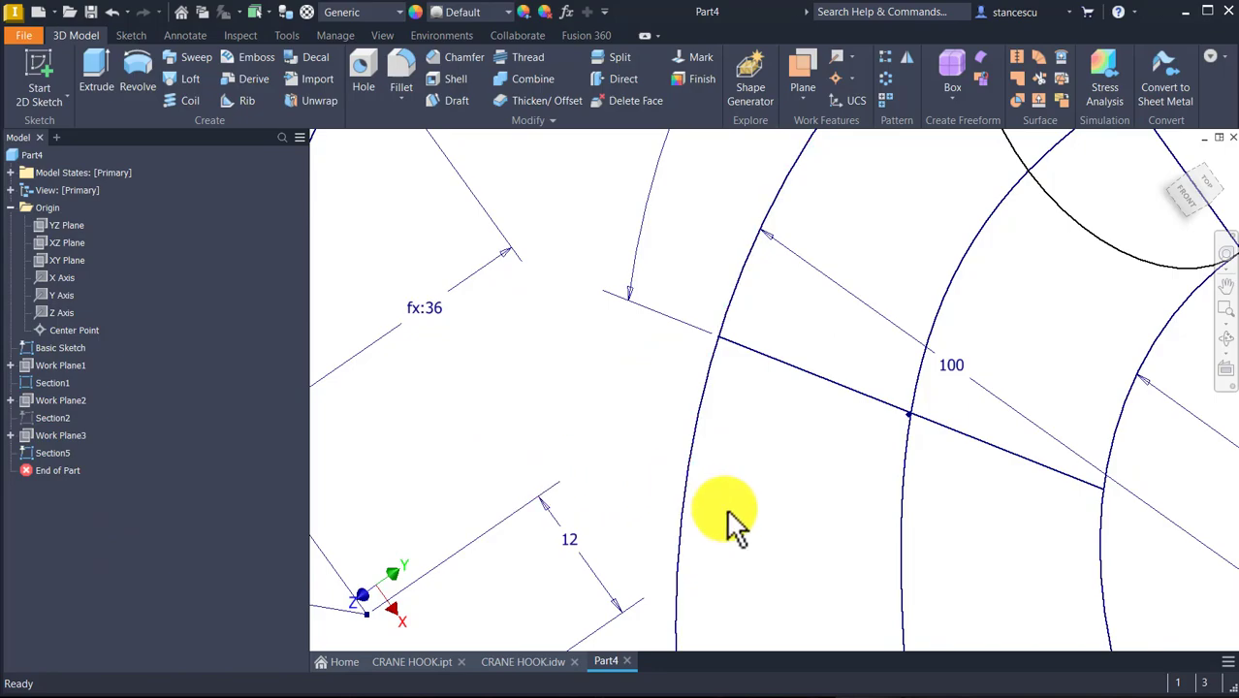
{"action": "scroll", "coordinate": [727, 521], "scroll_direction": "up", "scroll_amount": 1}
{"action": "scroll", "coordinate": [734, 524], "scroll_direction": "up", "scroll_amount": 4}
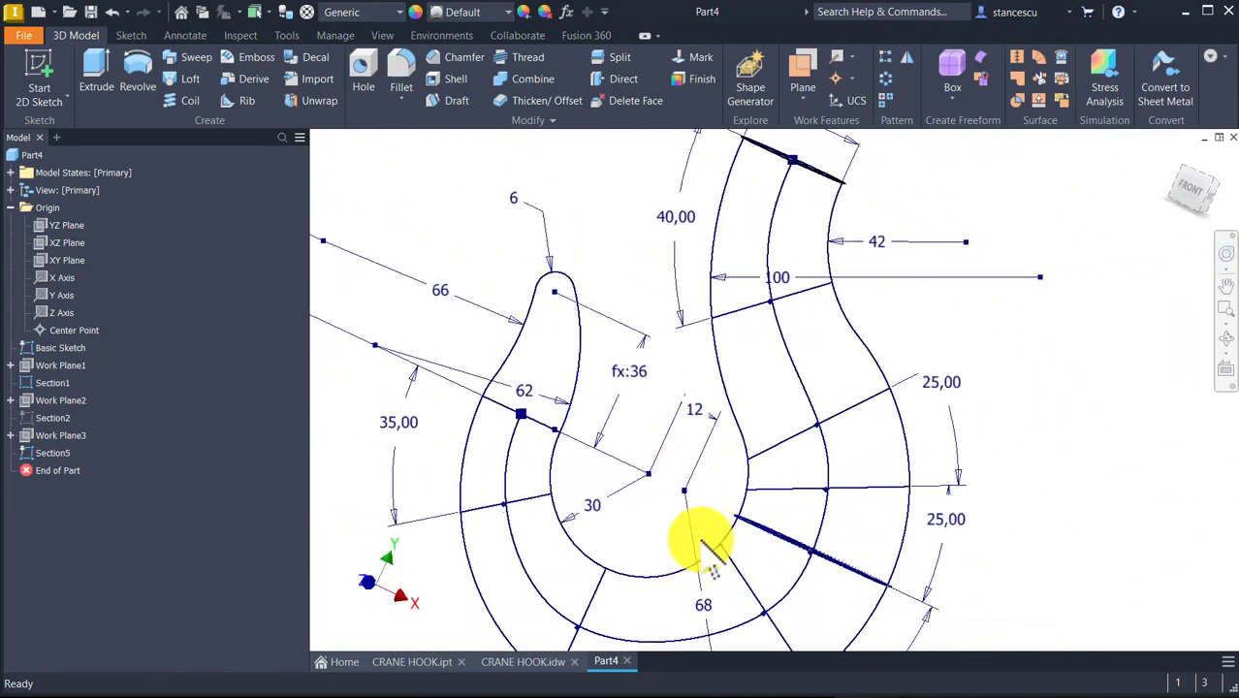
{"action": "right_click", "coordinate": [68, 458]}
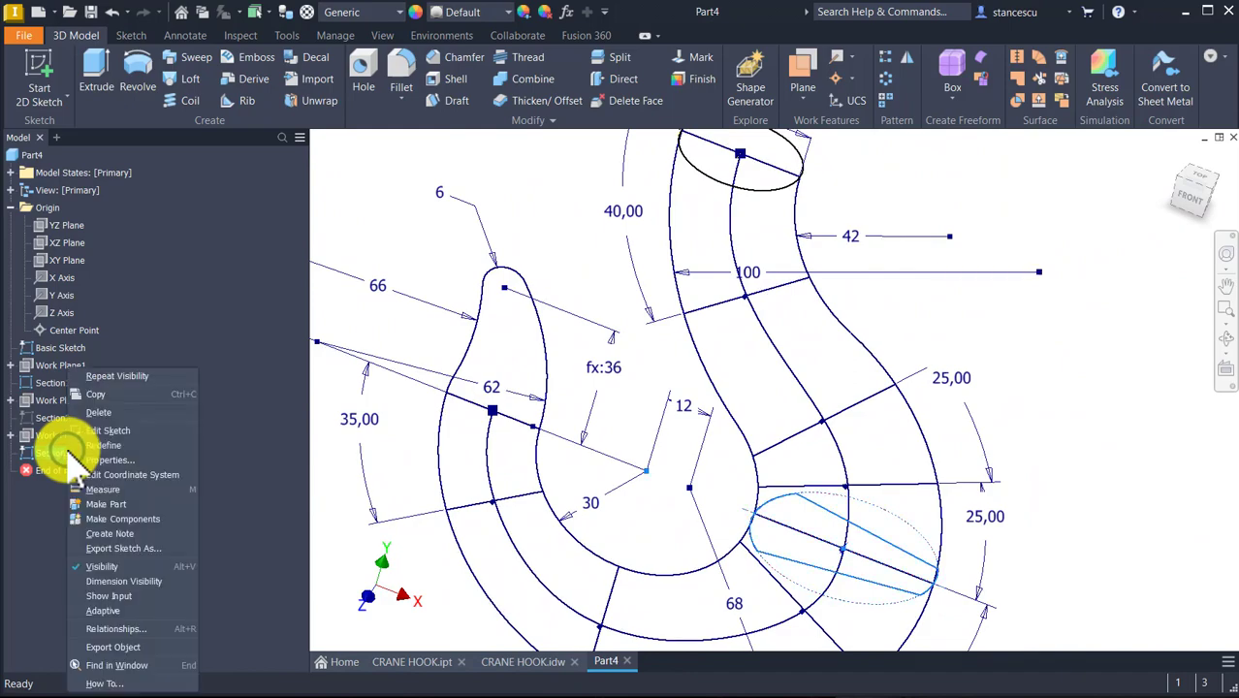
{"action": "left_click", "coordinate": [130, 567]}
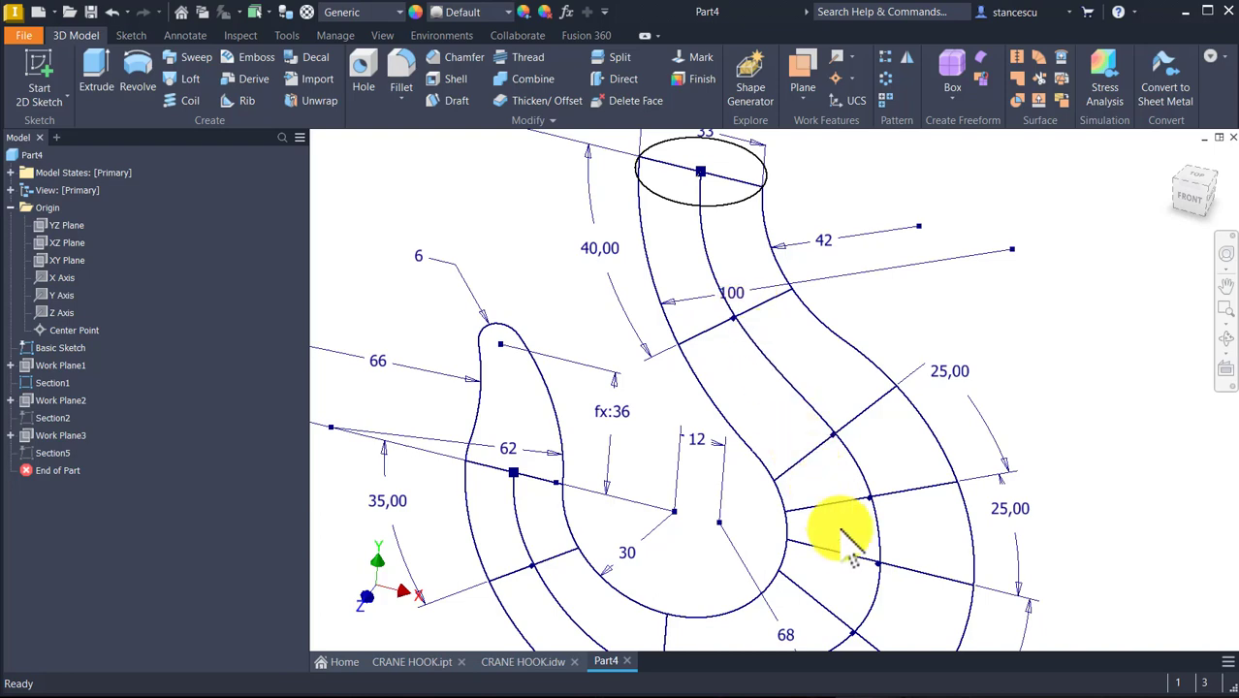
- Create a work plane at 90 degrees to the XY Plane through the cross line at the upper end of the 25,00 angles
{"action": "middle_click_drag", "start_coordinate": [875, 393], "coordinate": [879, 412], "text": "shift"}
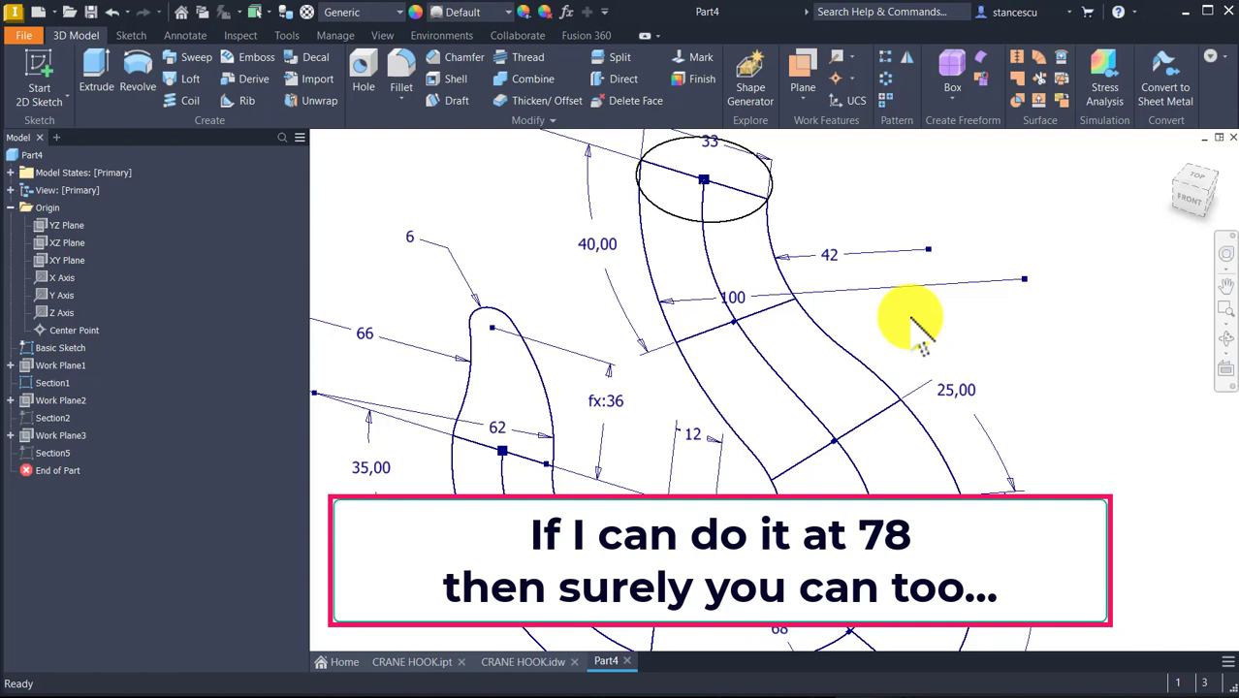
{"action": "left_click", "coordinate": [849, 185]}
{"action": "left_click", "coordinate": [797, 76]}
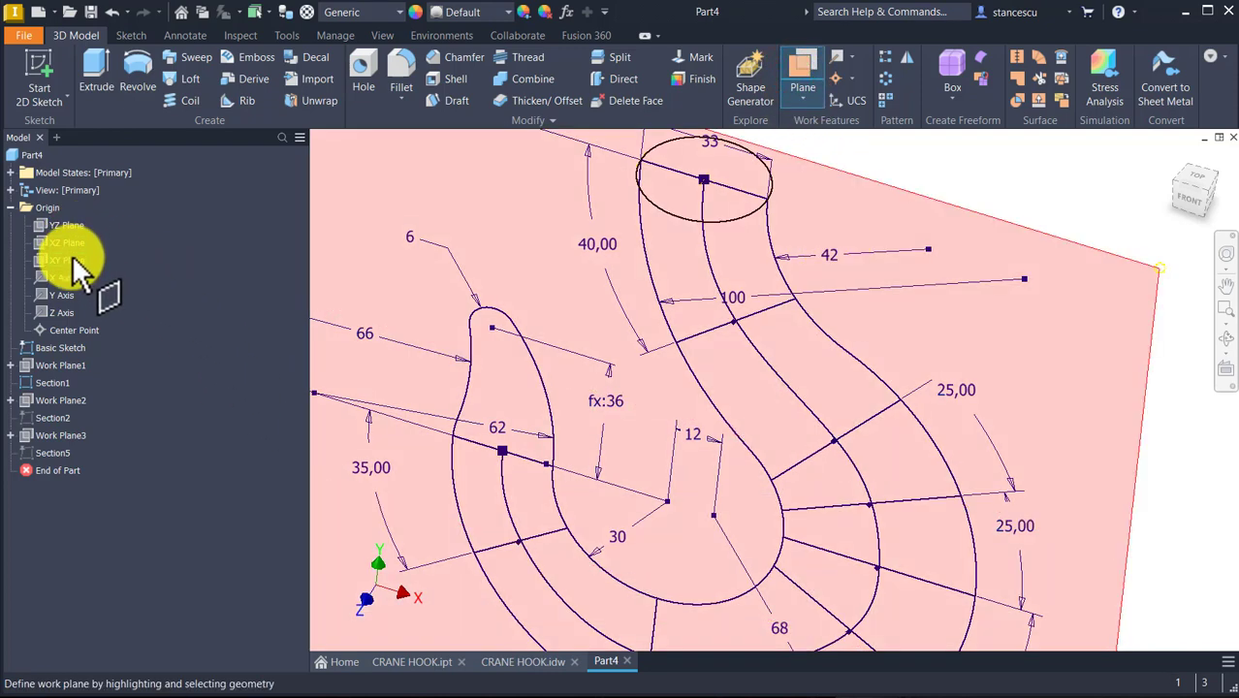
{"action": "left_click", "coordinate": [76, 262]}
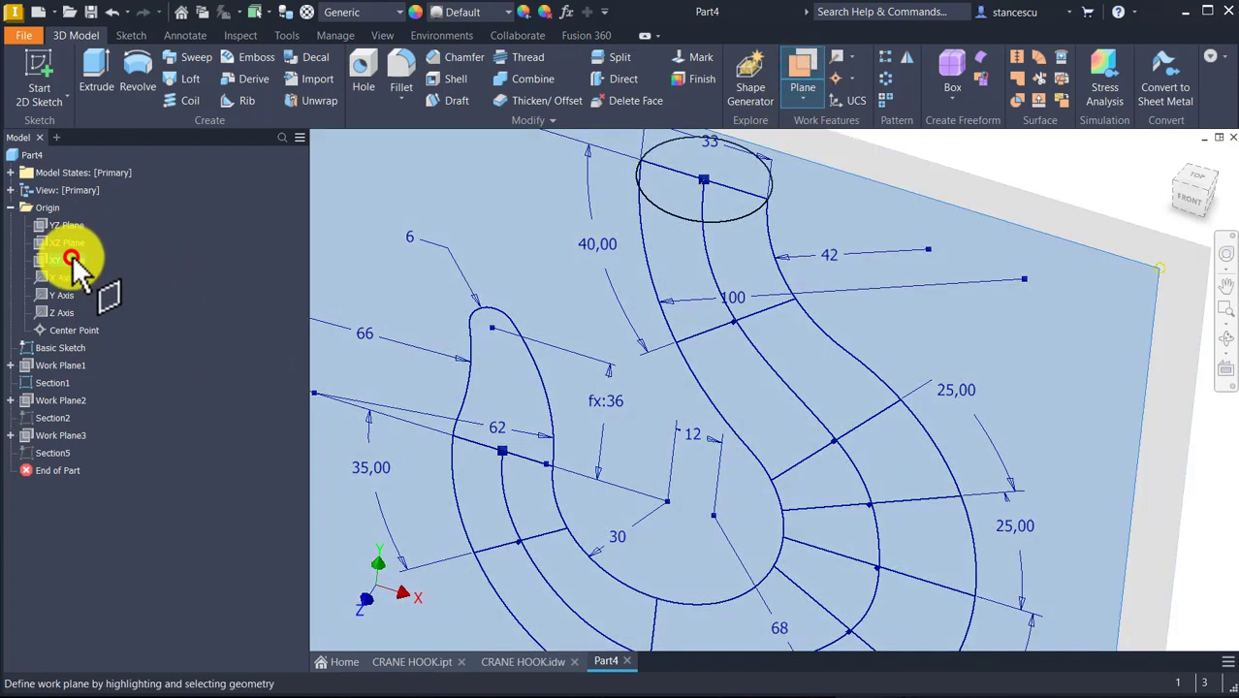
{"action": "left_click", "coordinate": [878, 429]}
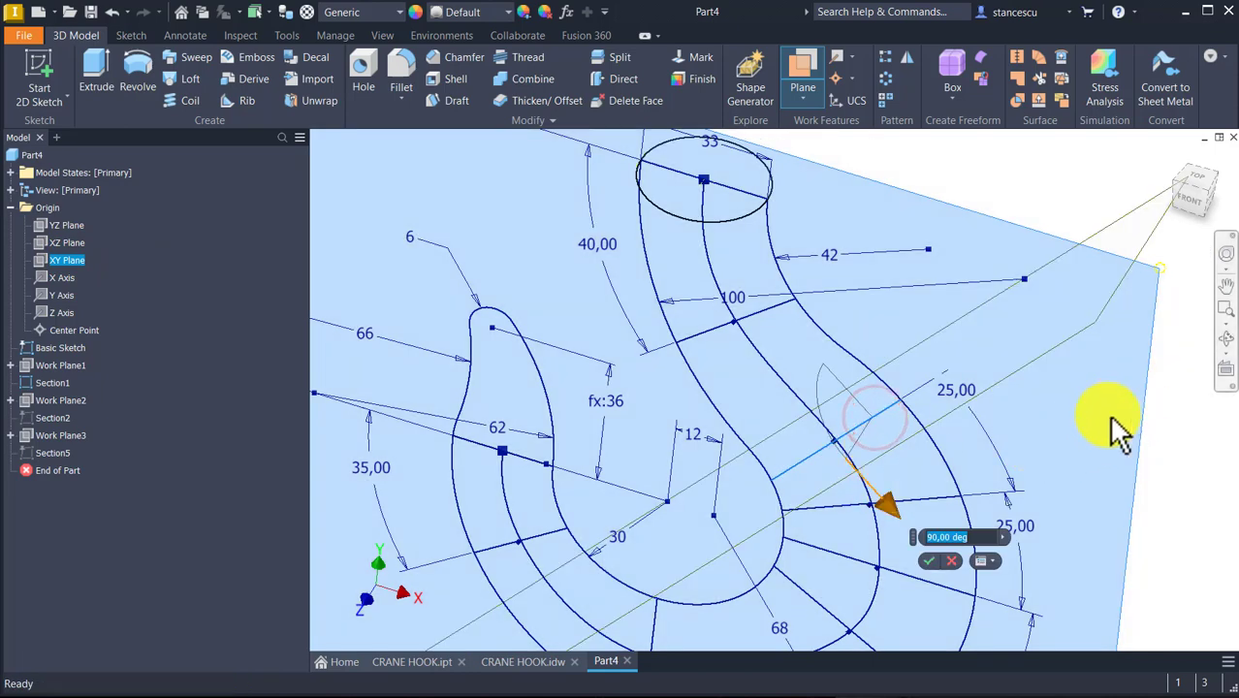
{"action": "left_click", "coordinate": [927, 562]}
- Start a sketch on the new work plane and project the hook's cross line lying in that plane
{"action": "left_click", "coordinate": [1040, 353]}
{"action": "left_click", "coordinate": [1083, 345]}
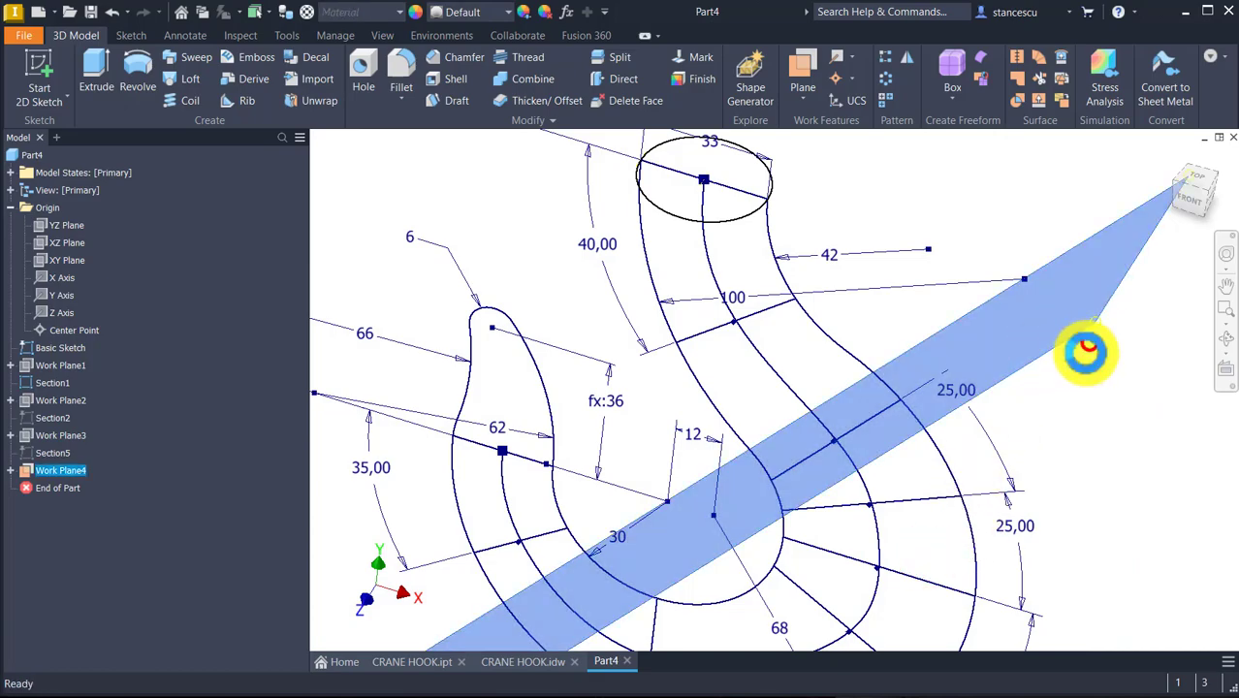
{"action": "key", "text": "F5"}
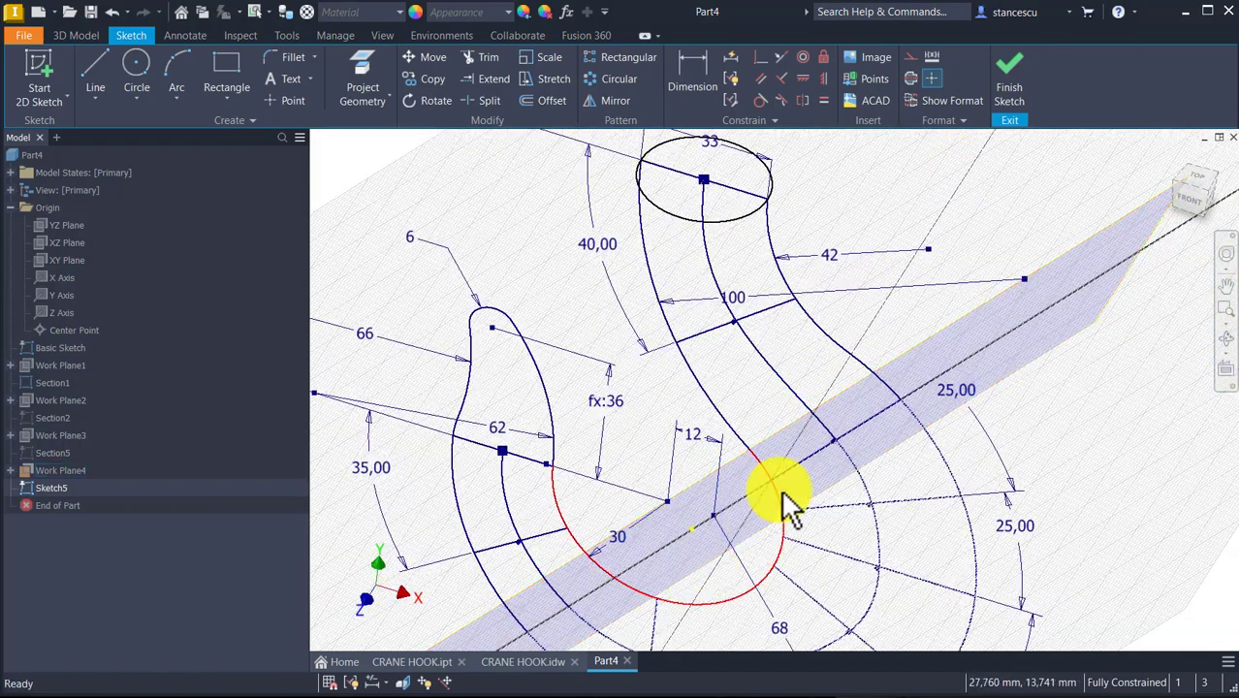
{"action": "scroll", "coordinate": [782, 500], "scroll_direction": "up", "scroll_amount": 3}
{"action": "middle_click_drag", "start_coordinate": [965, 523], "coordinate": [955, 414], "text": "shift"}
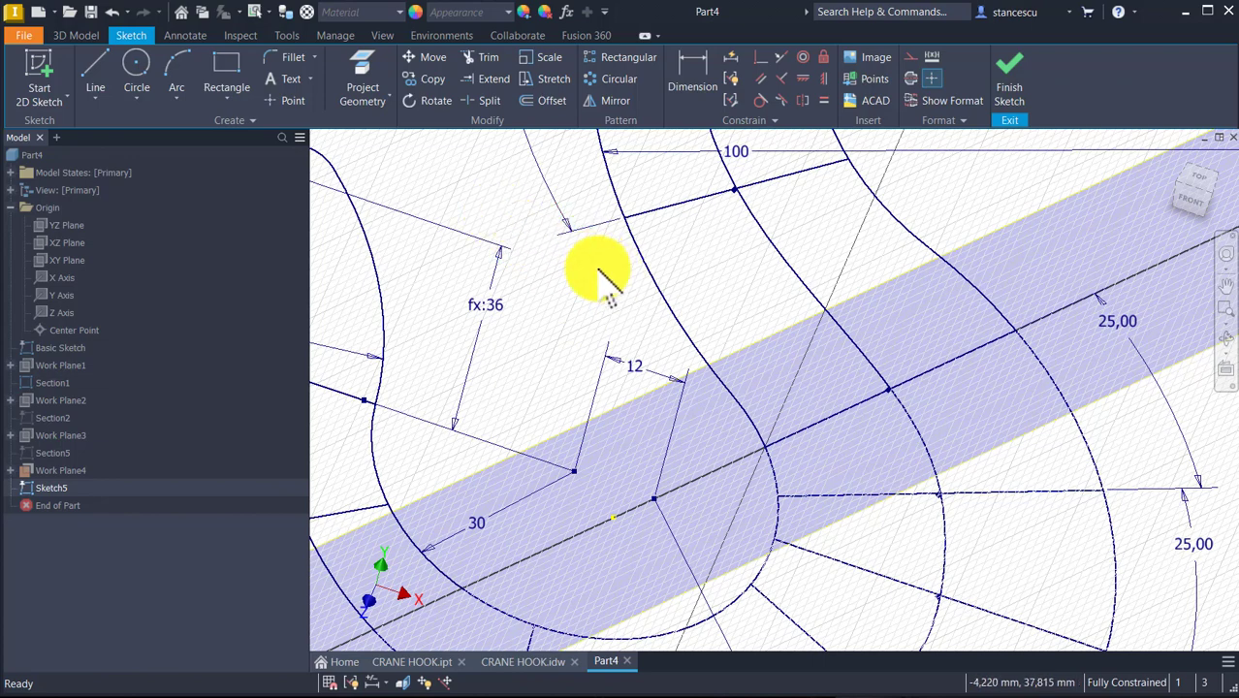
{"action": "left_click", "coordinate": [364, 84]}
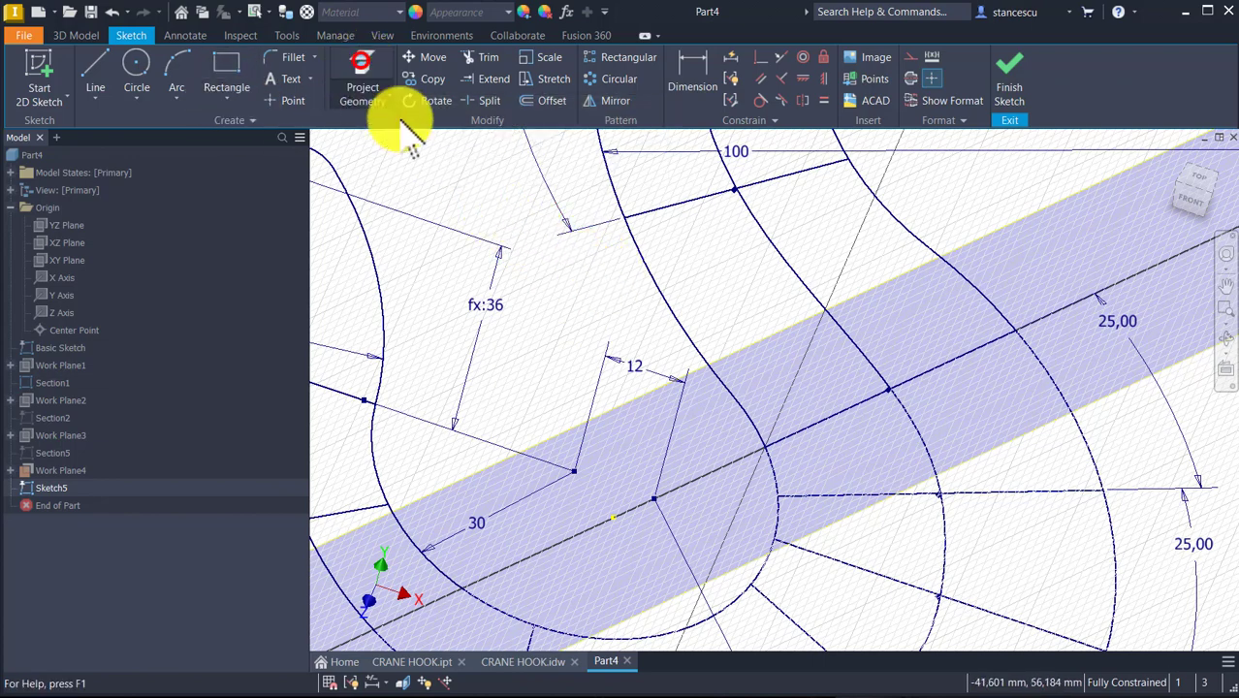
{"action": "left_click", "coordinate": [853, 401]}
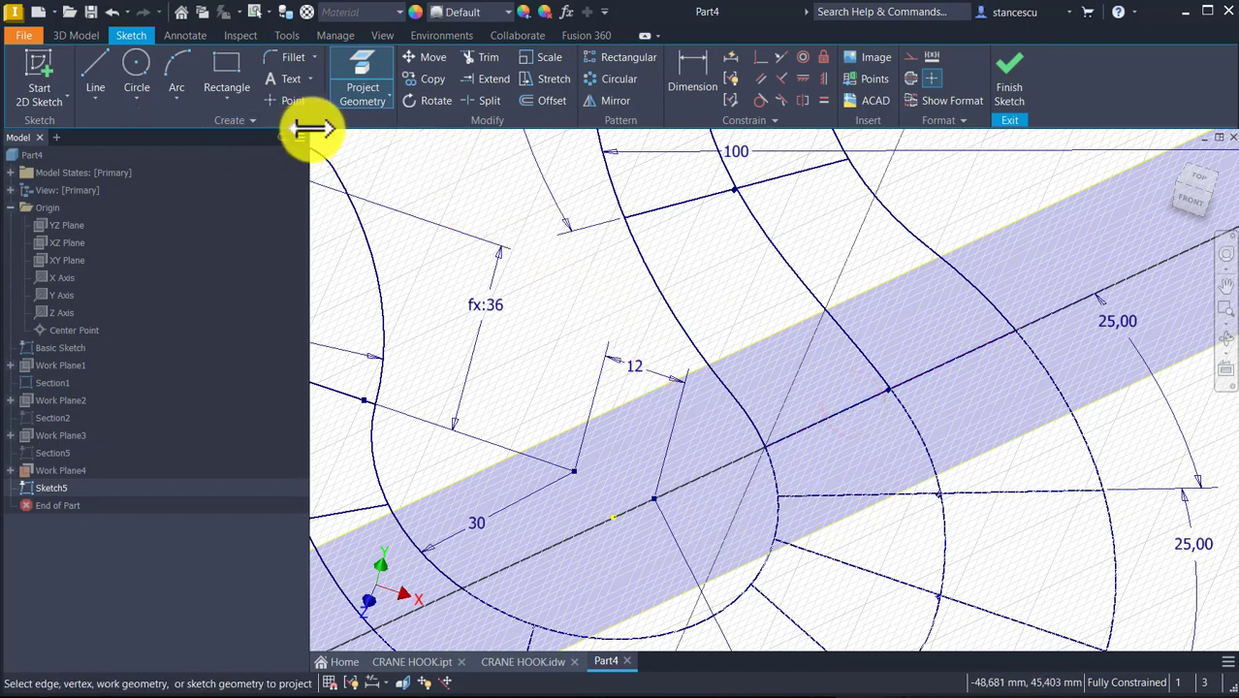
- Draw a circle centred on the projected line's midpoint and passing through its inner endpoint
{"action": "left_click", "coordinate": [139, 68]}
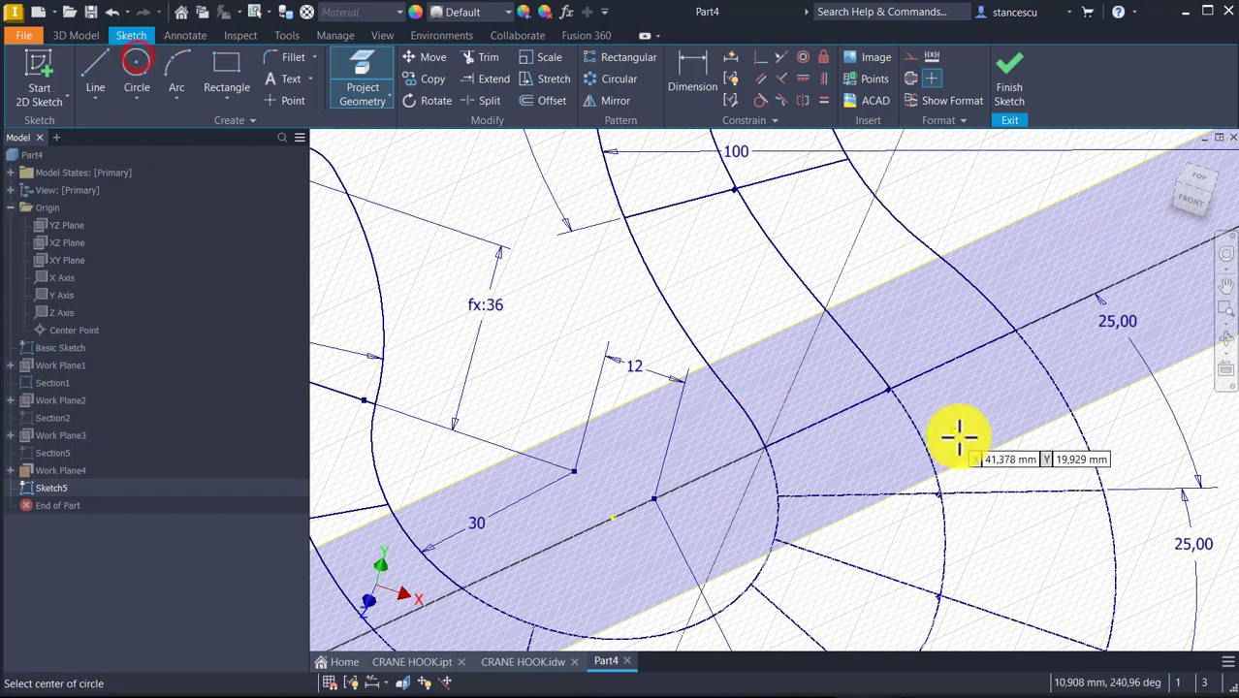
{"action": "left_click", "coordinate": [890, 387]}
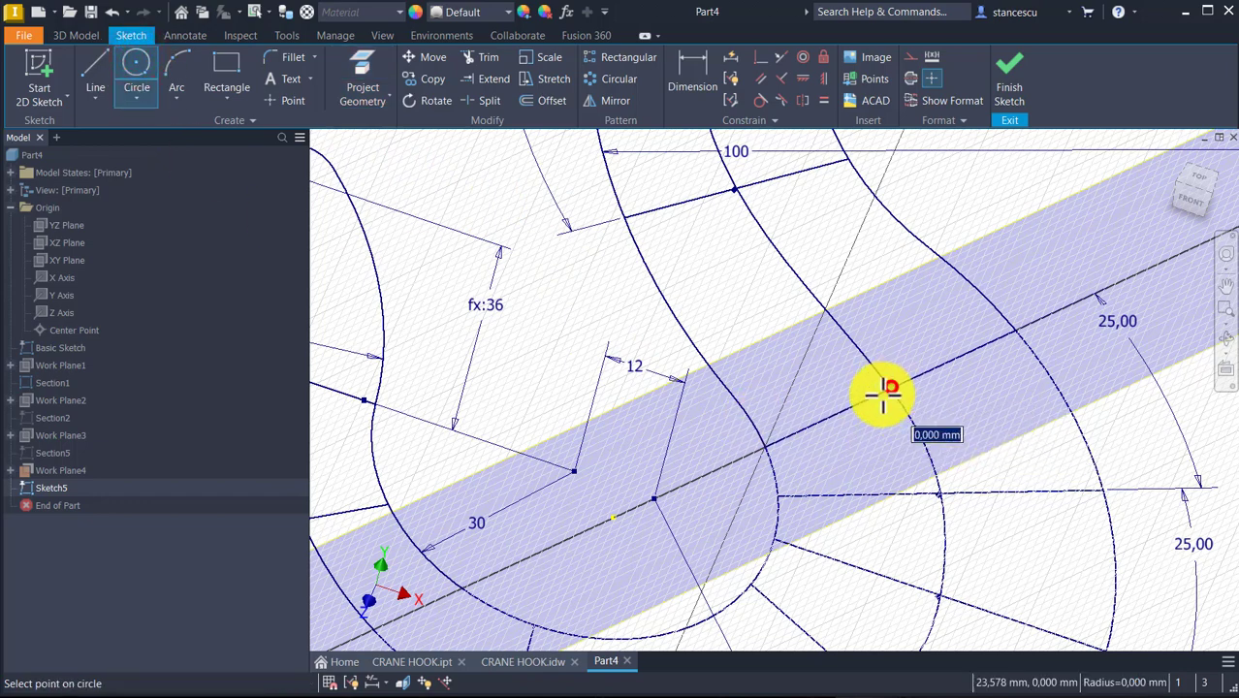
{"action": "left_click", "coordinate": [762, 448]}
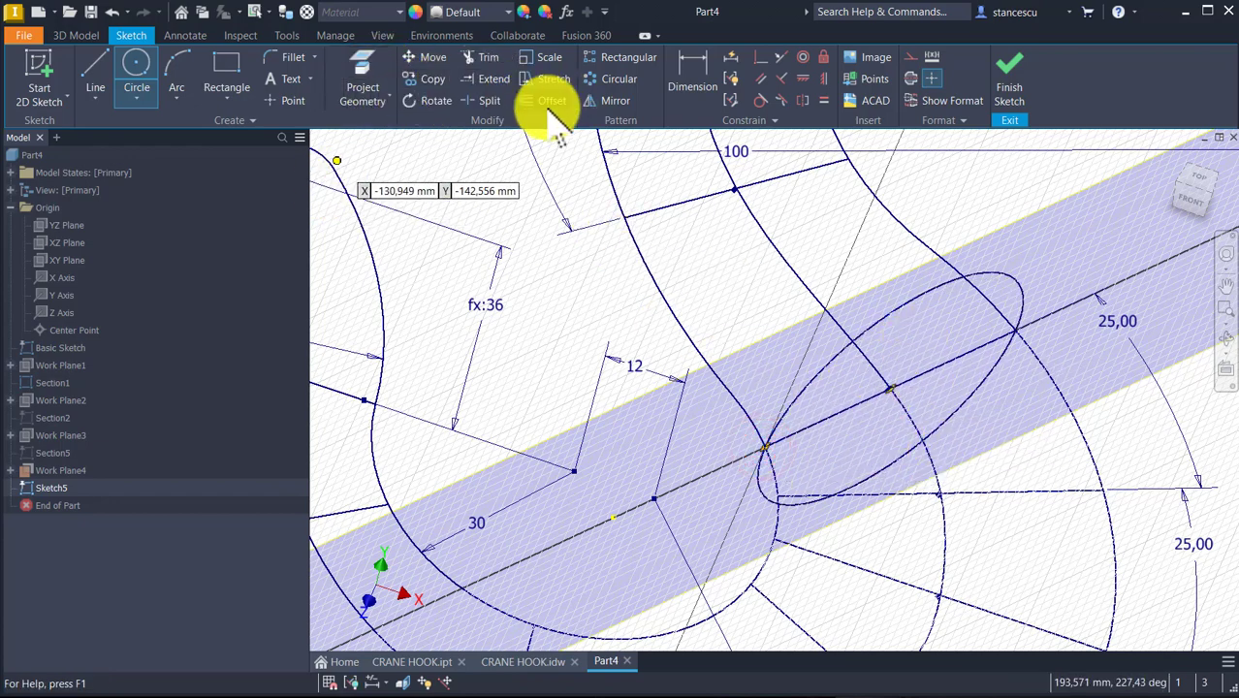
- Draw an angled cut line between two points on the circle, on one side of the projected line
{"action": "left_click", "coordinate": [94, 79]}
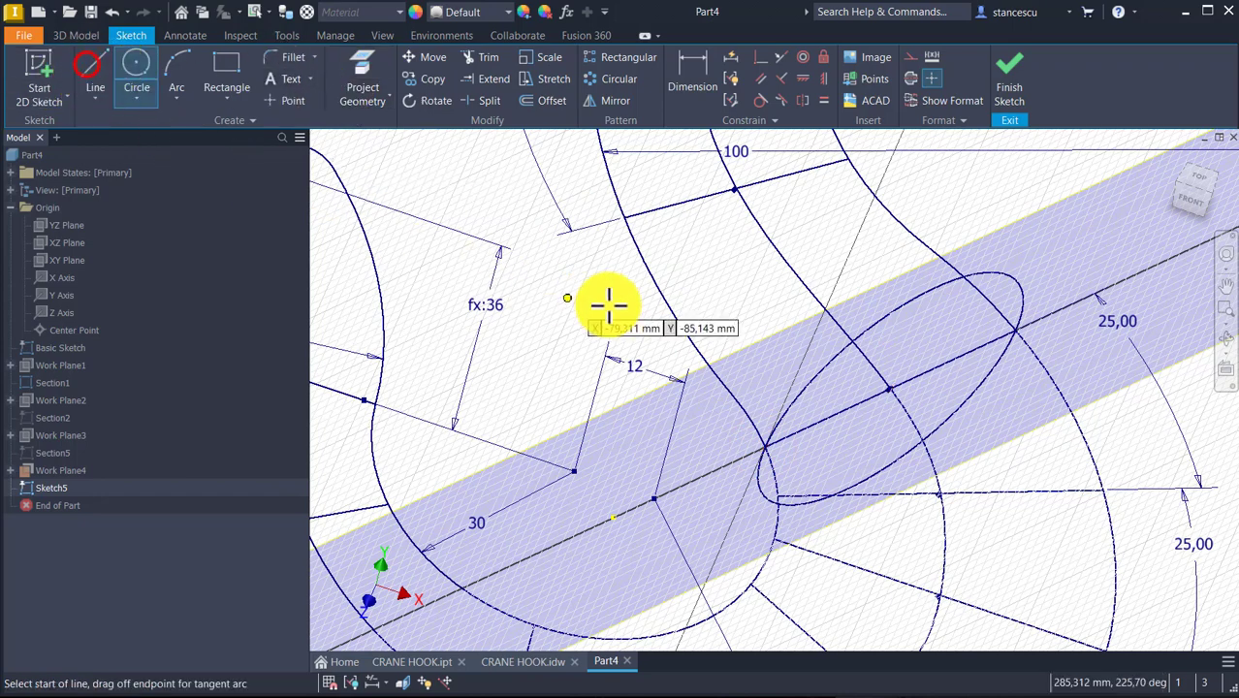
{"action": "left_click", "coordinate": [829, 358]}
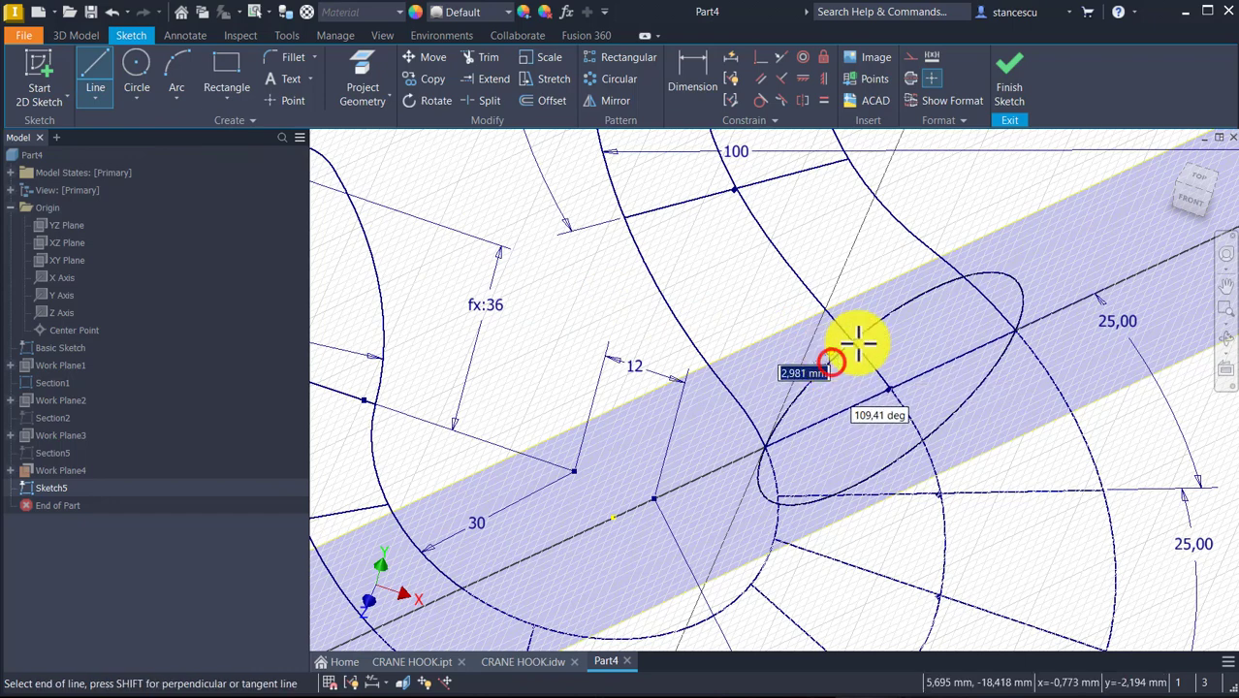
{"action": "double_click", "coordinate": [1023, 304]}
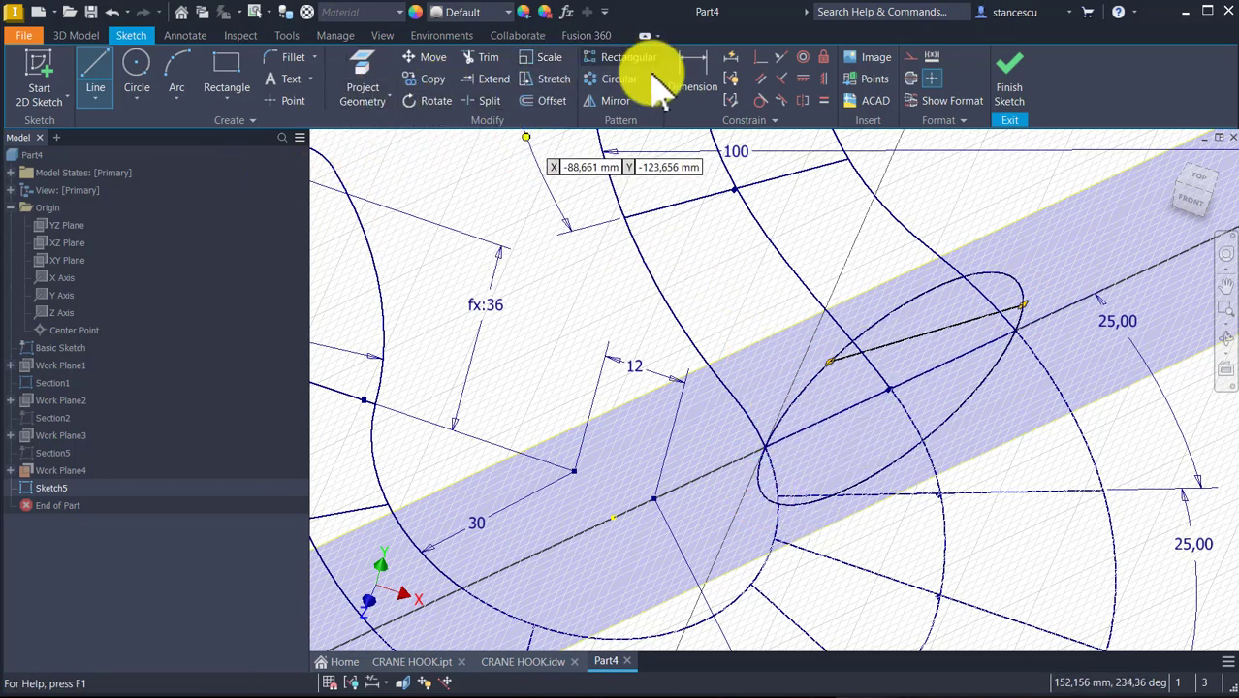
- Mirror the angled cut line about the projected centre line
{"action": "left_click", "coordinate": [614, 101]}
{"action": "left_click", "coordinate": [944, 332]}
{"action": "left_click", "coordinate": [409, 175]}
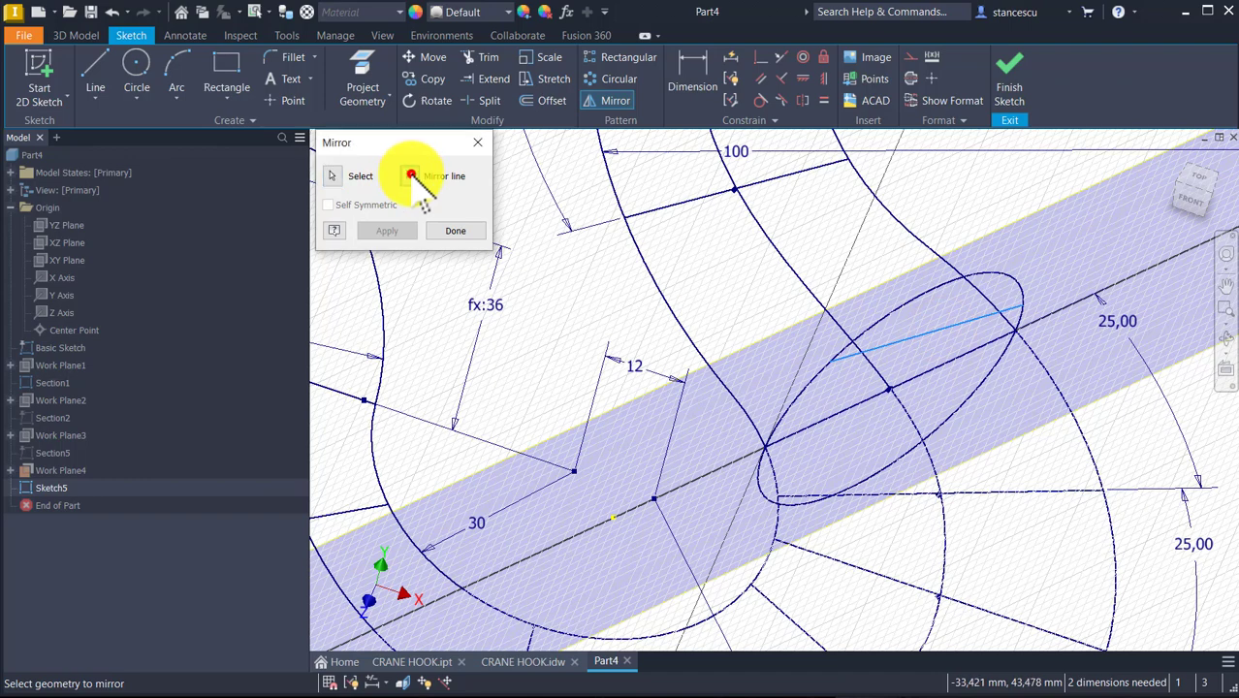
{"action": "left_click", "coordinate": [935, 365]}
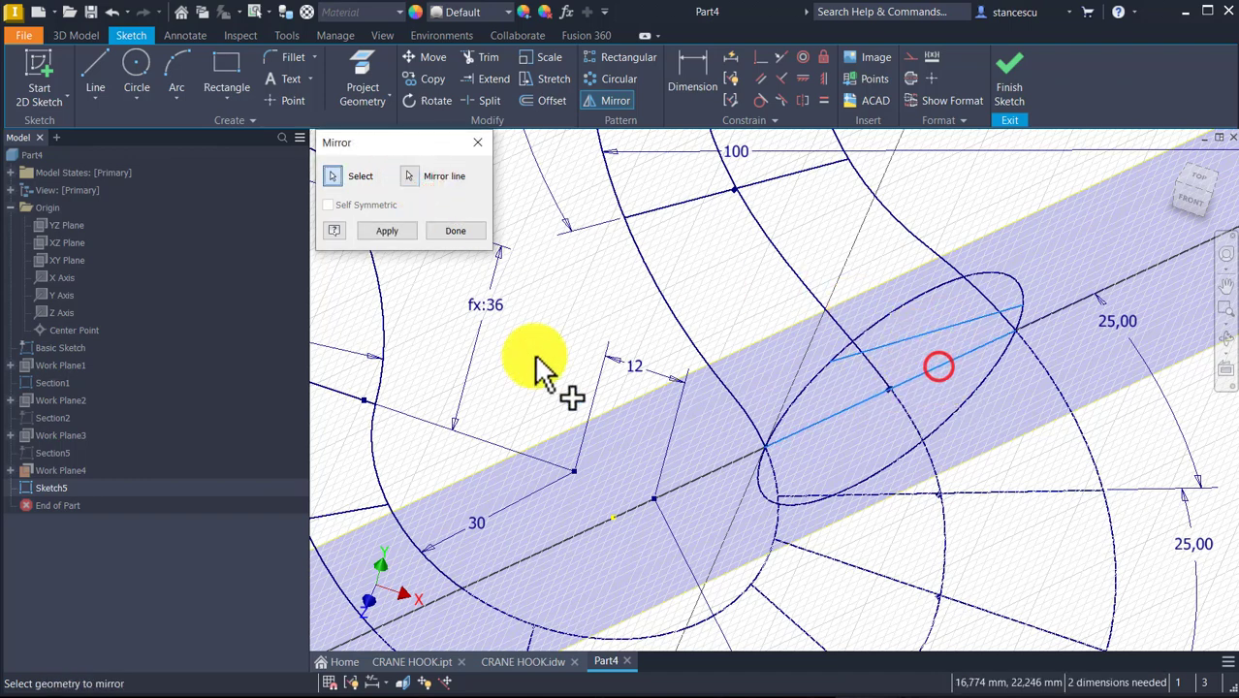
{"action": "left_click", "coordinate": [396, 231]}
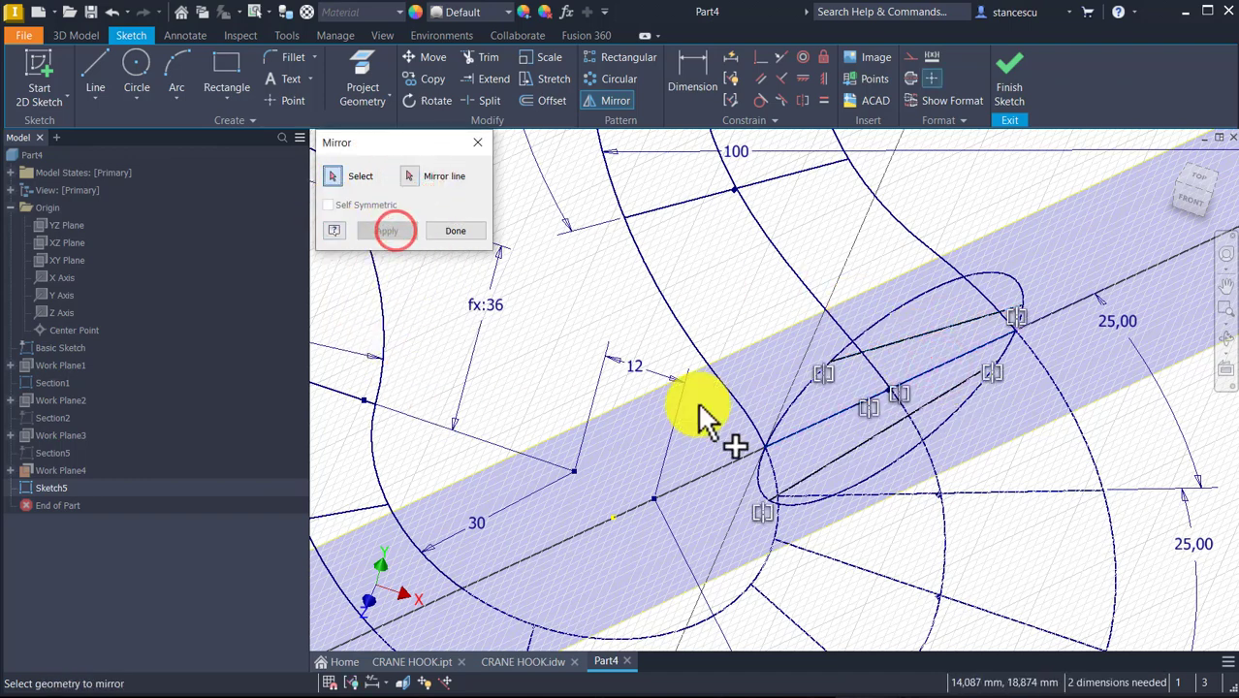
{"action": "key", "text": "Escape"}
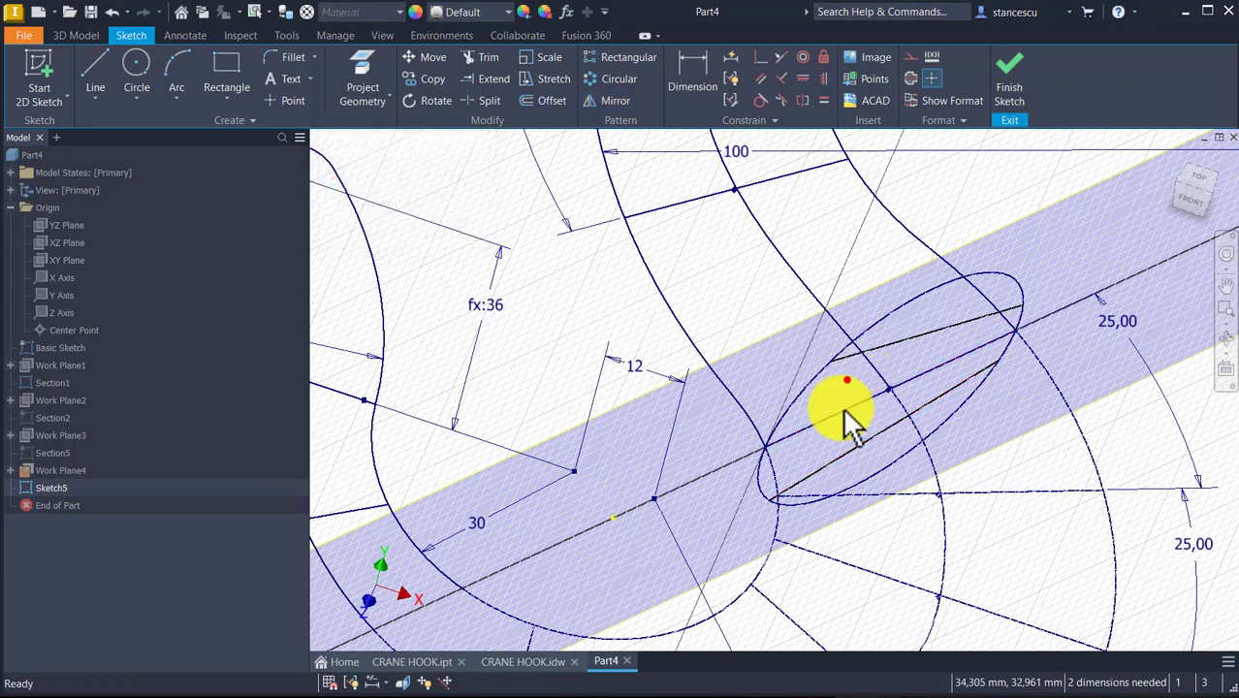
- Convert the projected centre line of the circle to construction geometry
{"action": "left_click", "coordinate": [829, 419]}
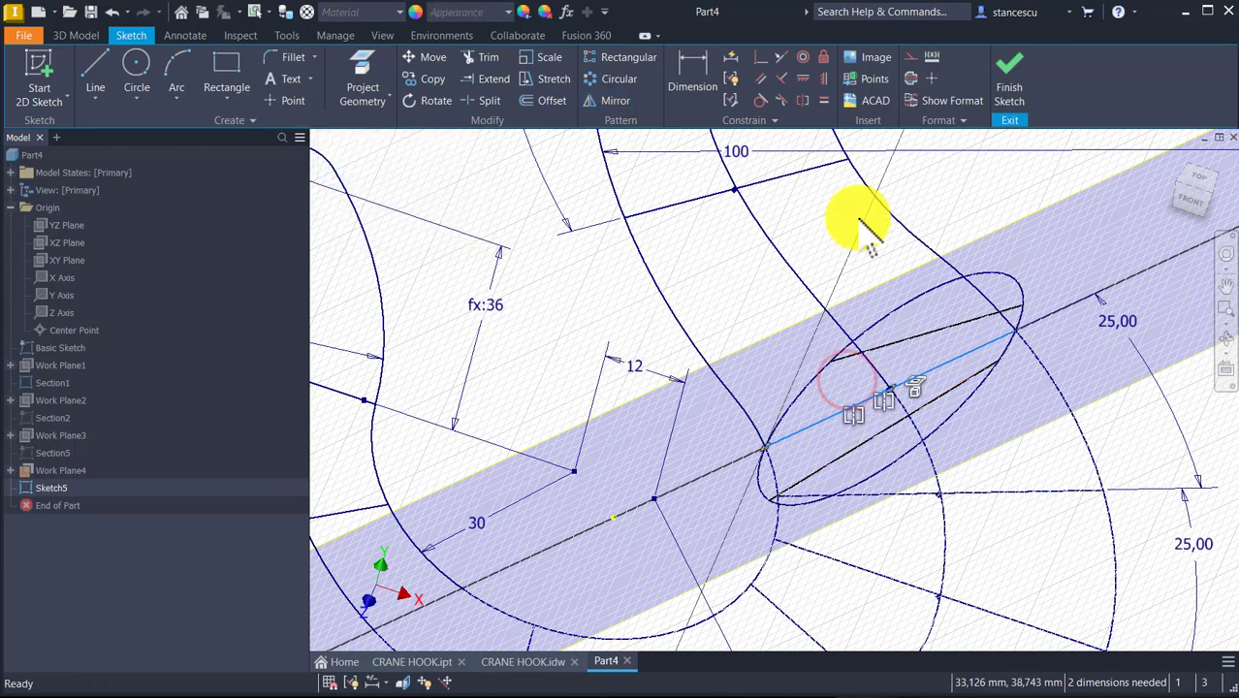
{"action": "left_click", "coordinate": [909, 56]}
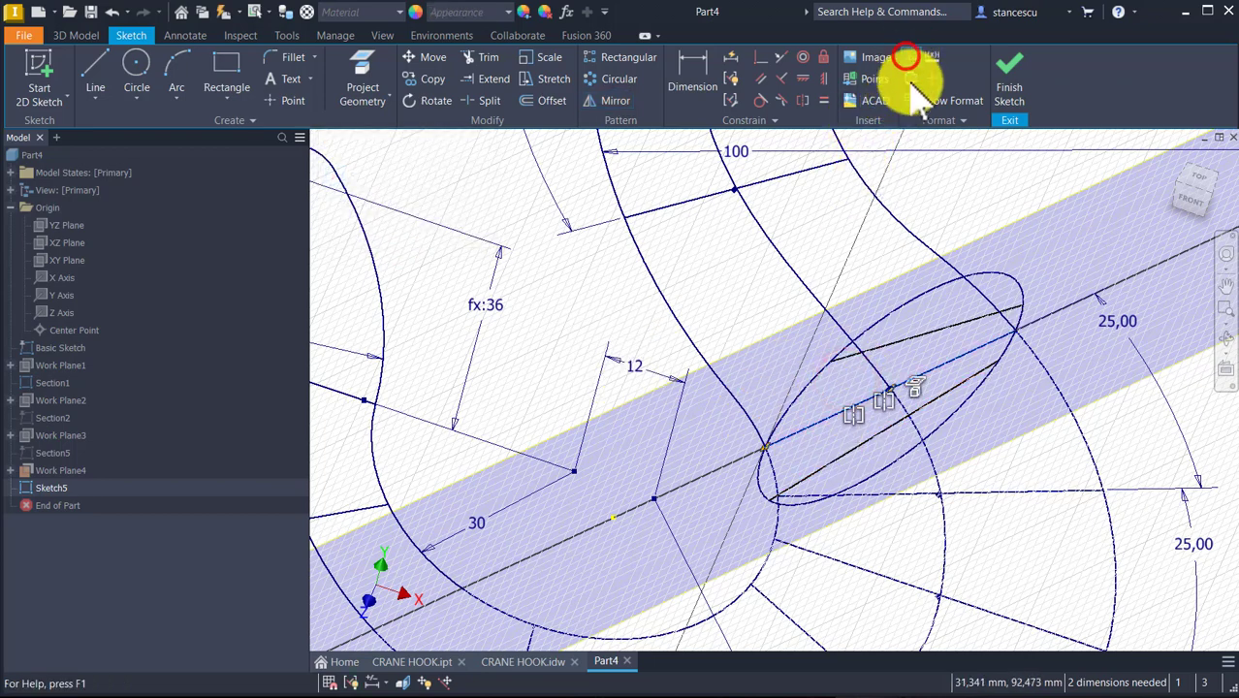
{"action": "left_click", "coordinate": [937, 175]}
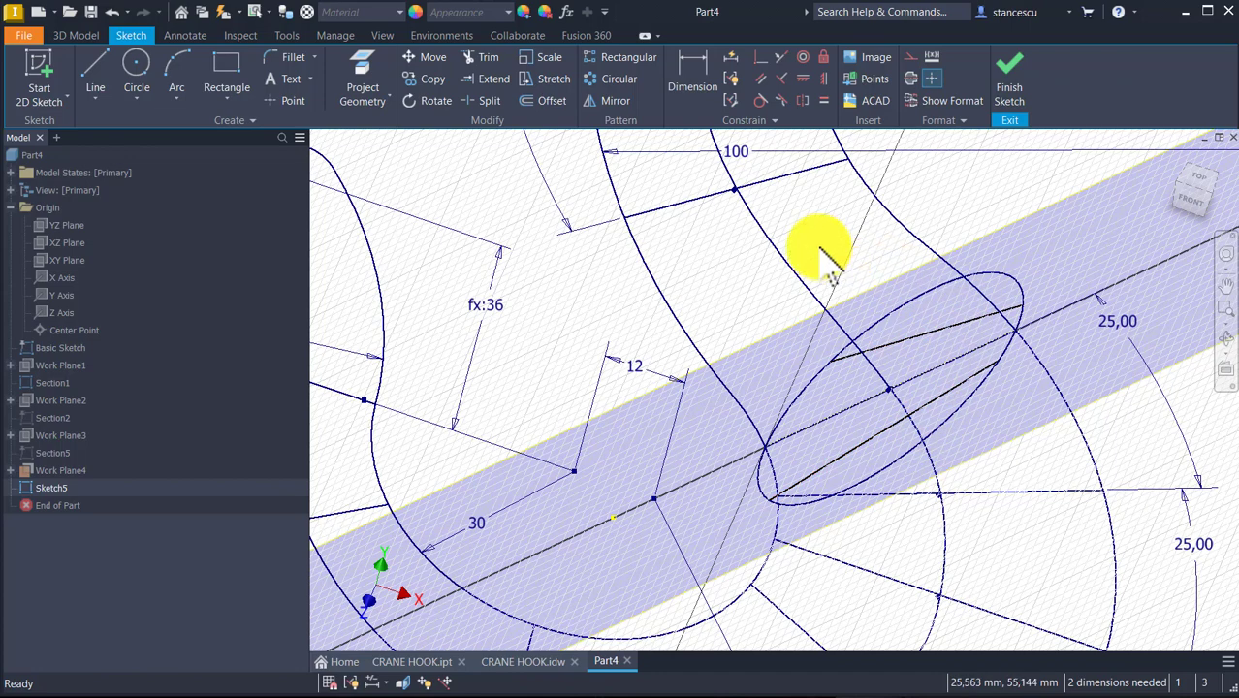
- Split the circle into separate arcs at the endpoints of the two cut lines
{"action": "left_click", "coordinate": [490, 101]}
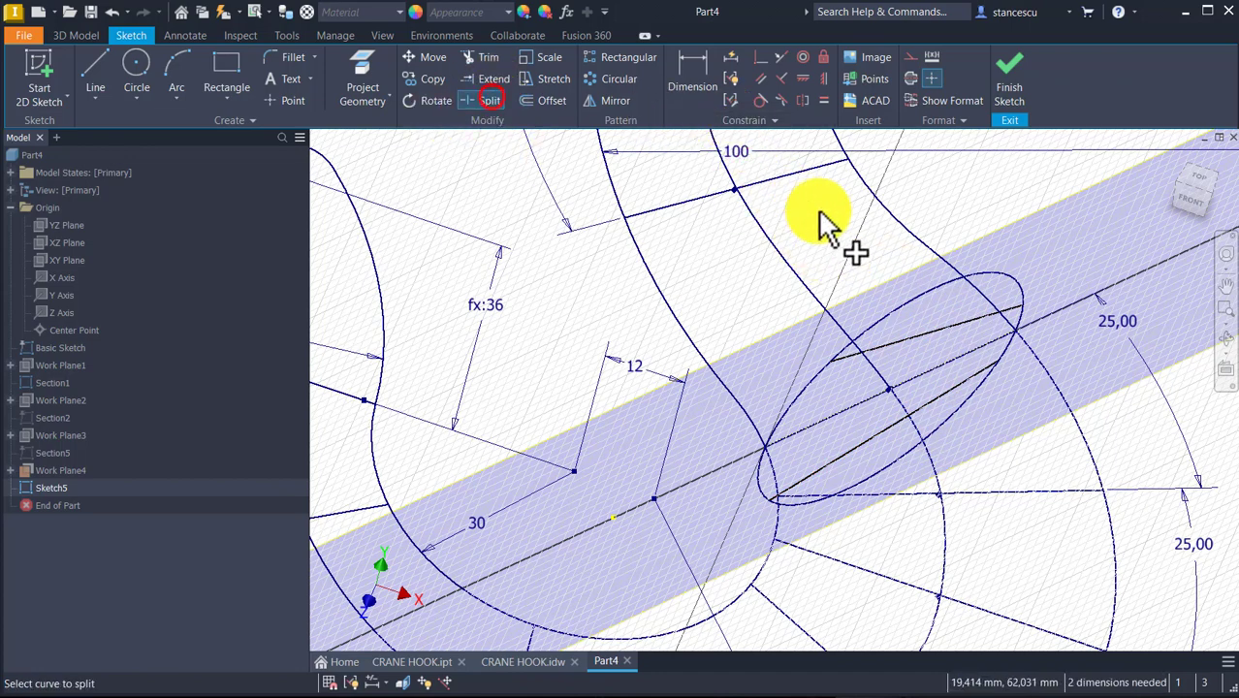
{"action": "left_click", "coordinate": [897, 462]}
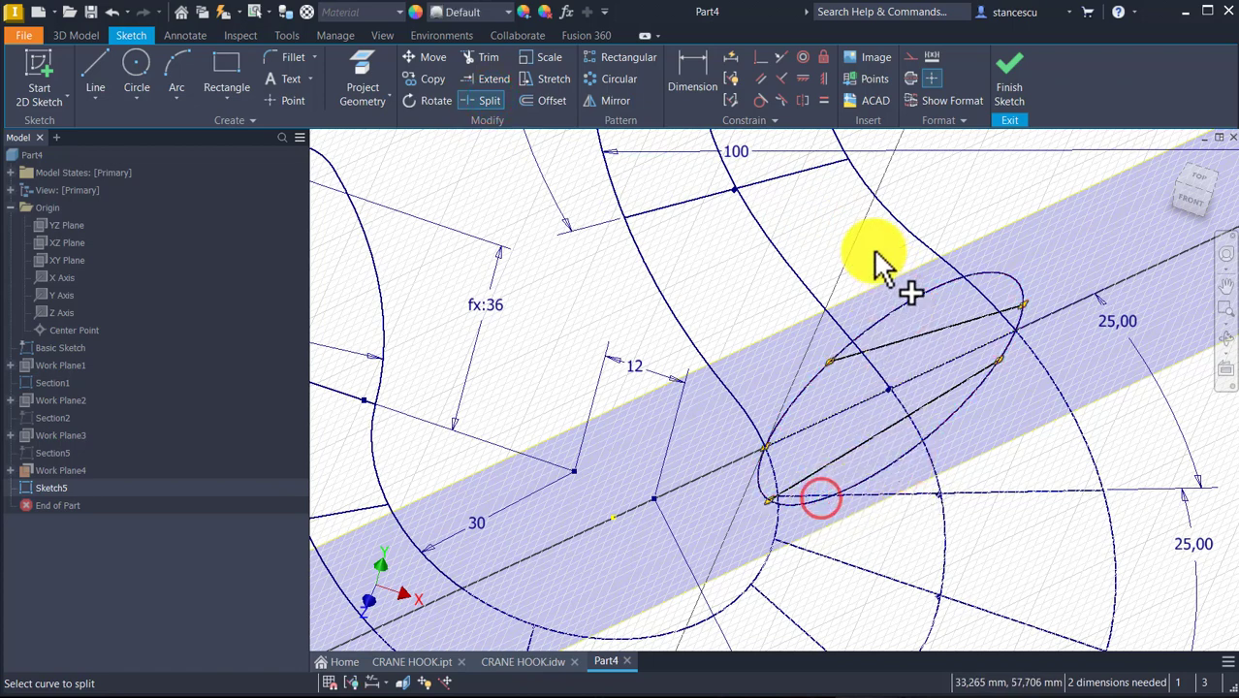
{"action": "key", "text": "Escape"}
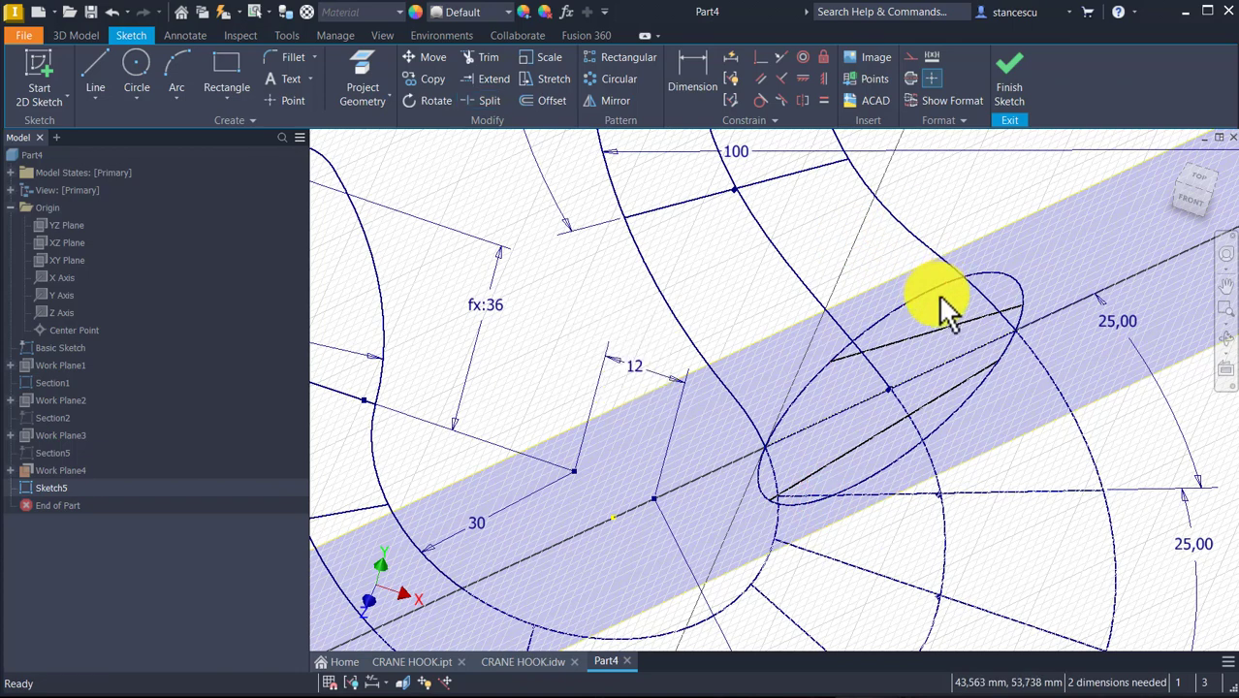
- Convert the two circle arcs lying outside the cut lines to construction geometry
{"action": "left_click", "coordinate": [936, 286]}
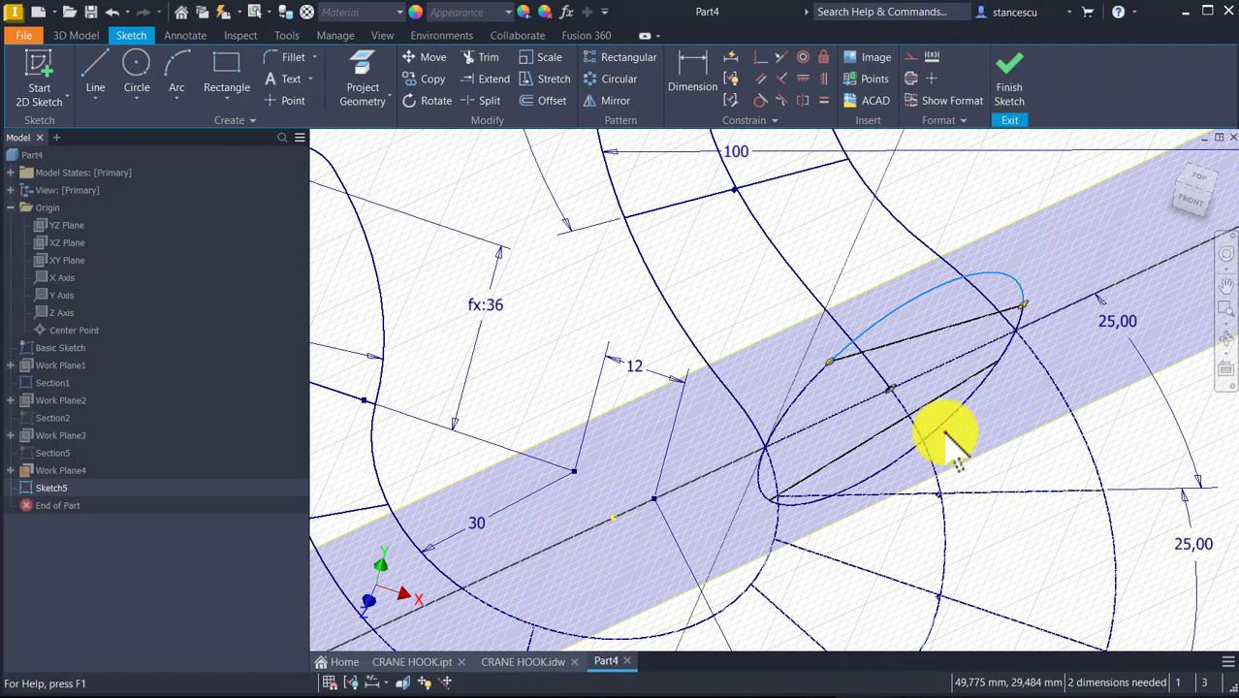
{"action": "left_click", "coordinate": [928, 433], "text": "ctrl"}
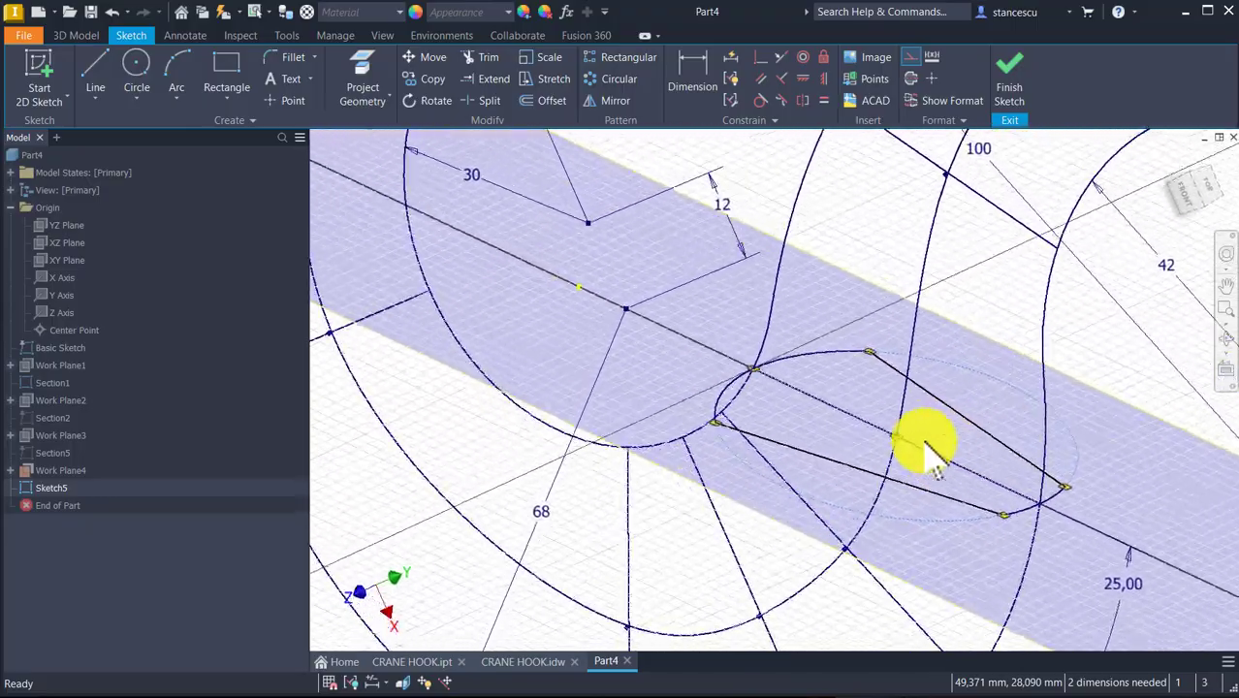
{"action": "mouse_move", "coordinate": [933, 510]}
{"action": "middle_mouse_down", "text": "shift"}
{"action": "mouse_move", "coordinate": [877, 546]}
{"action": "mouse_move", "coordinate": [873, 525]}
{"action": "middle_mouse_up", "text": "shift"}
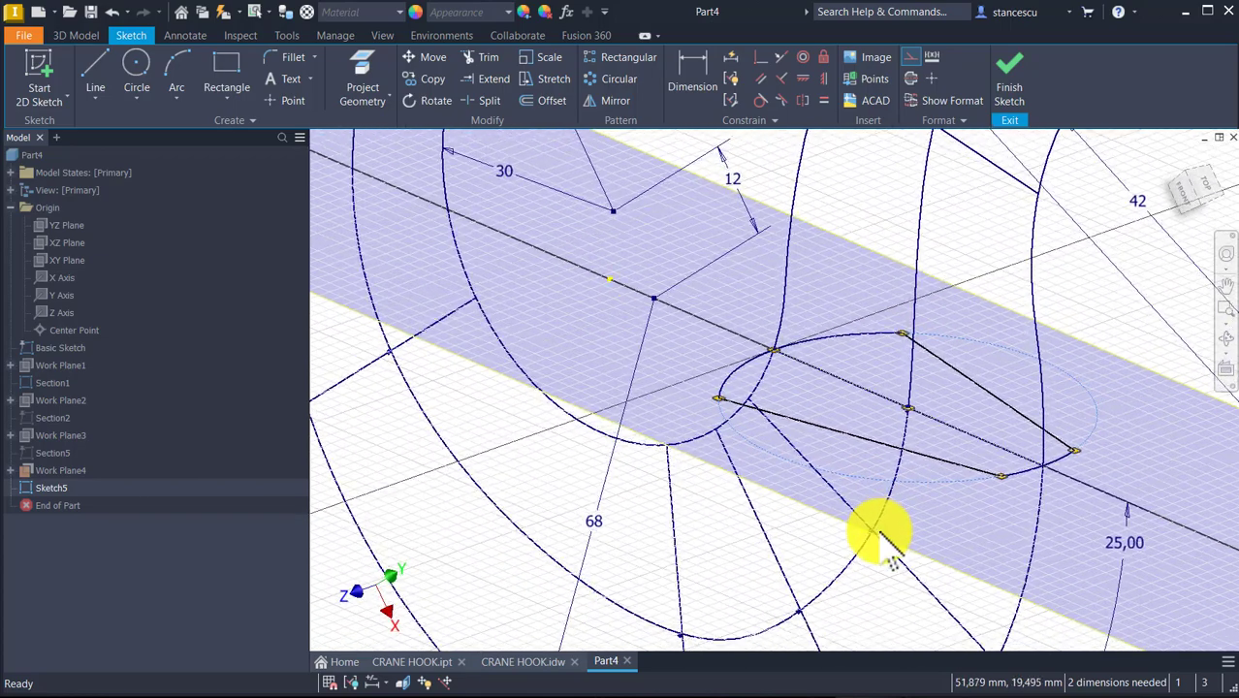
- Dimension the angle between the two cut lines and set it equal to the CutAng parameter
{"action": "left_click", "coordinate": [696, 83]}
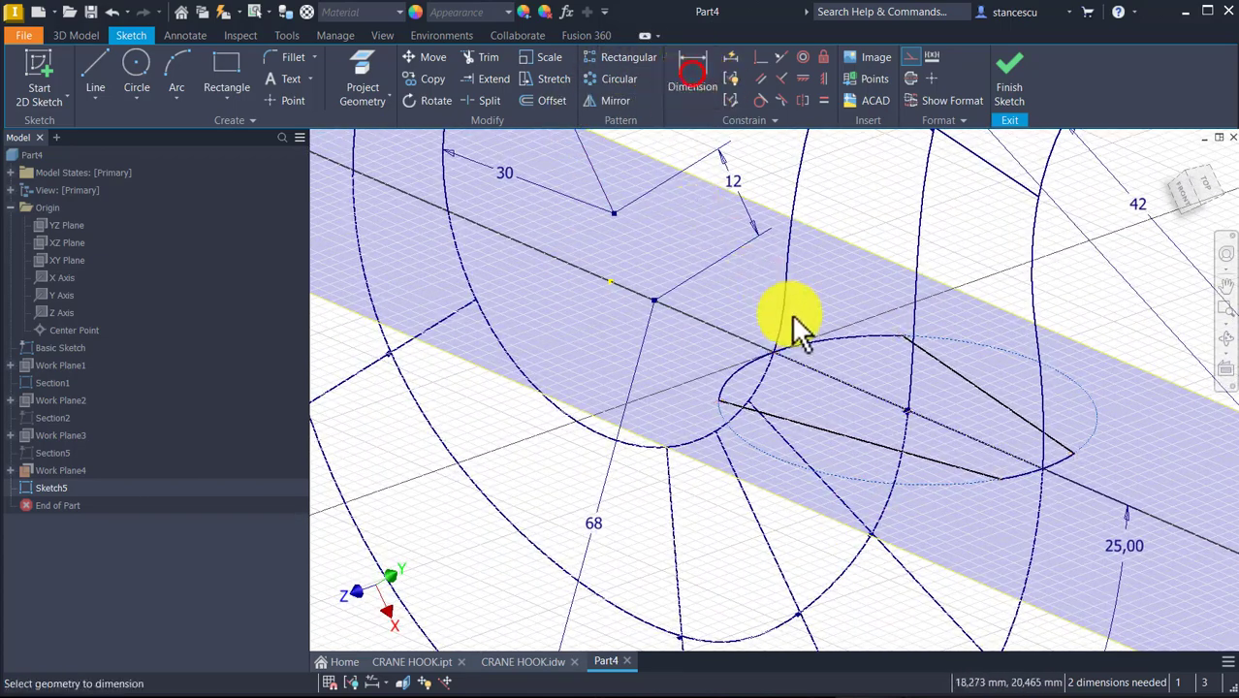
{"action": "left_click", "coordinate": [873, 450]}
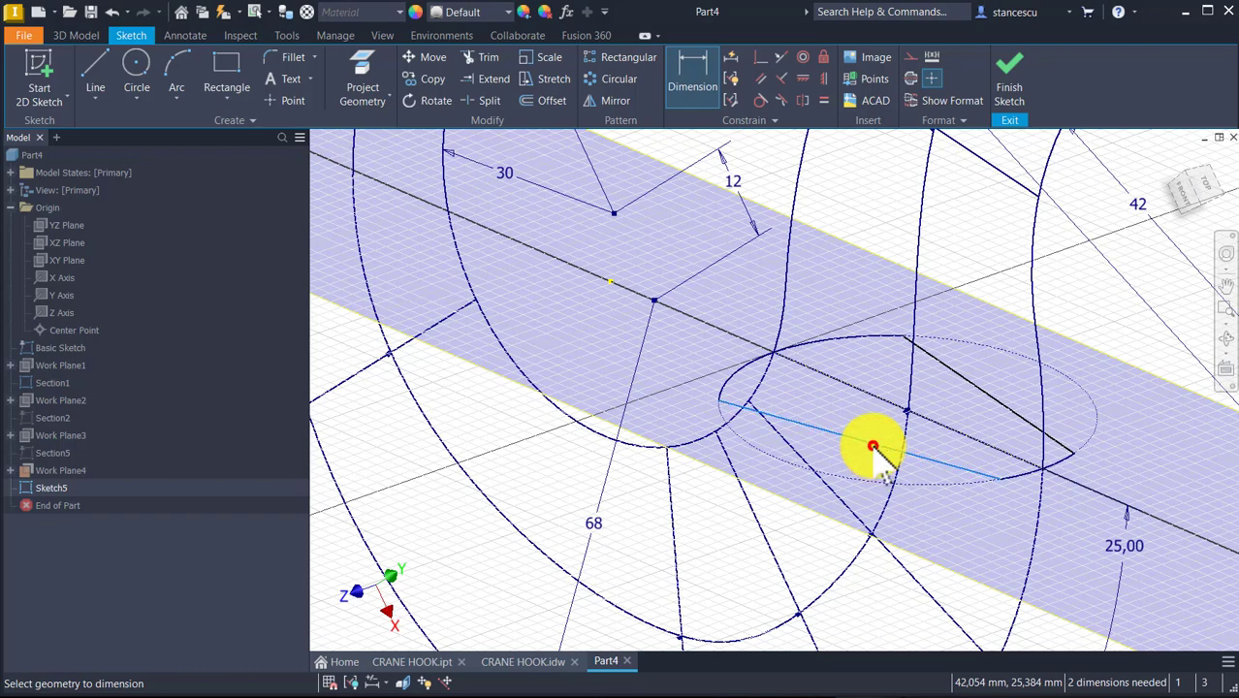
{"action": "left_click", "coordinate": [950, 364]}
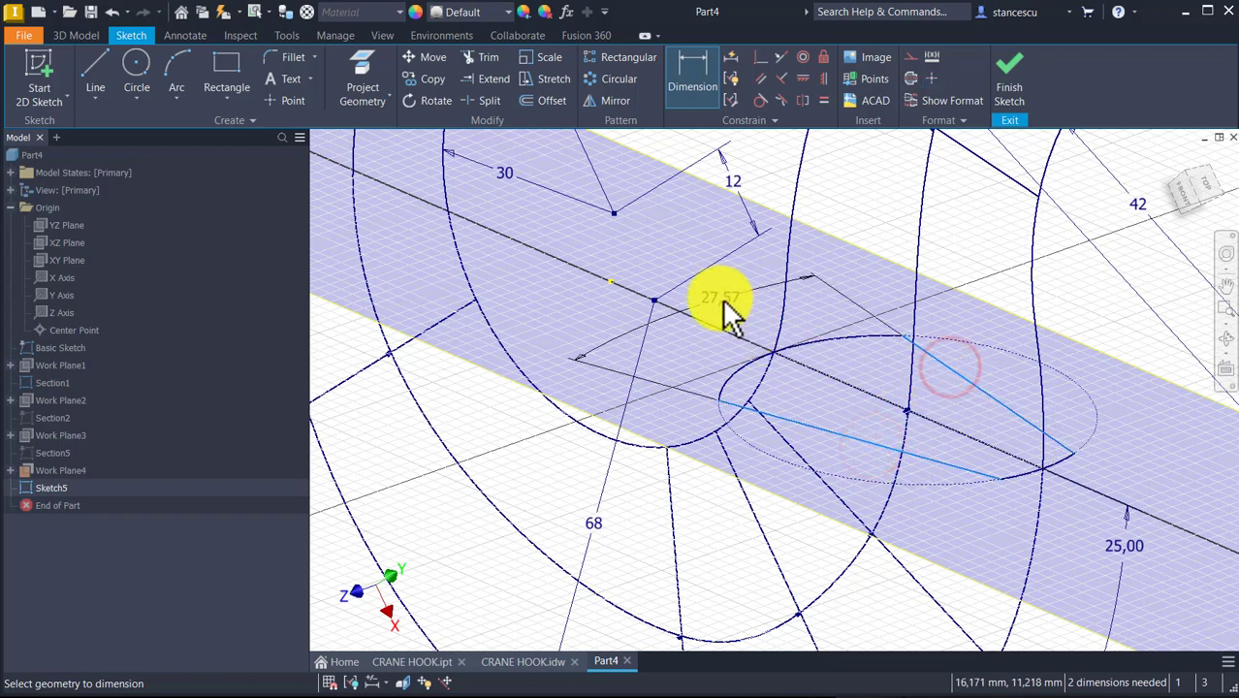
{"action": "left_click", "coordinate": [719, 299]}
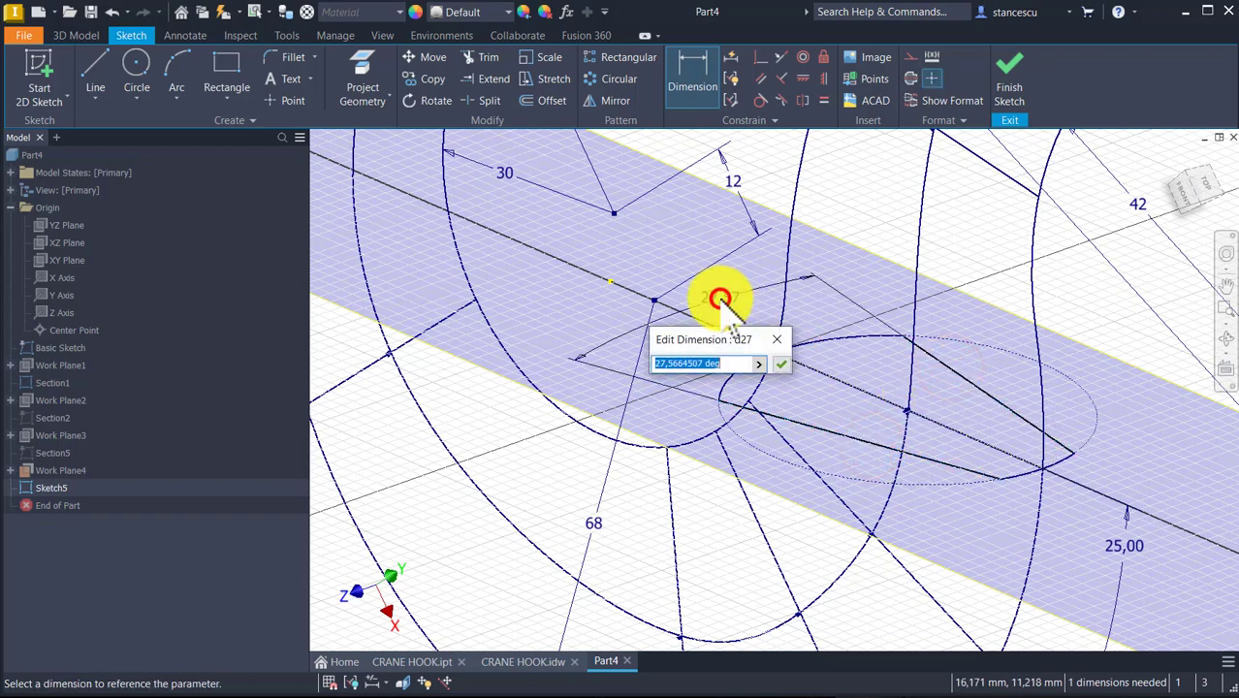
{"action": "left_click", "coordinate": [757, 364]}
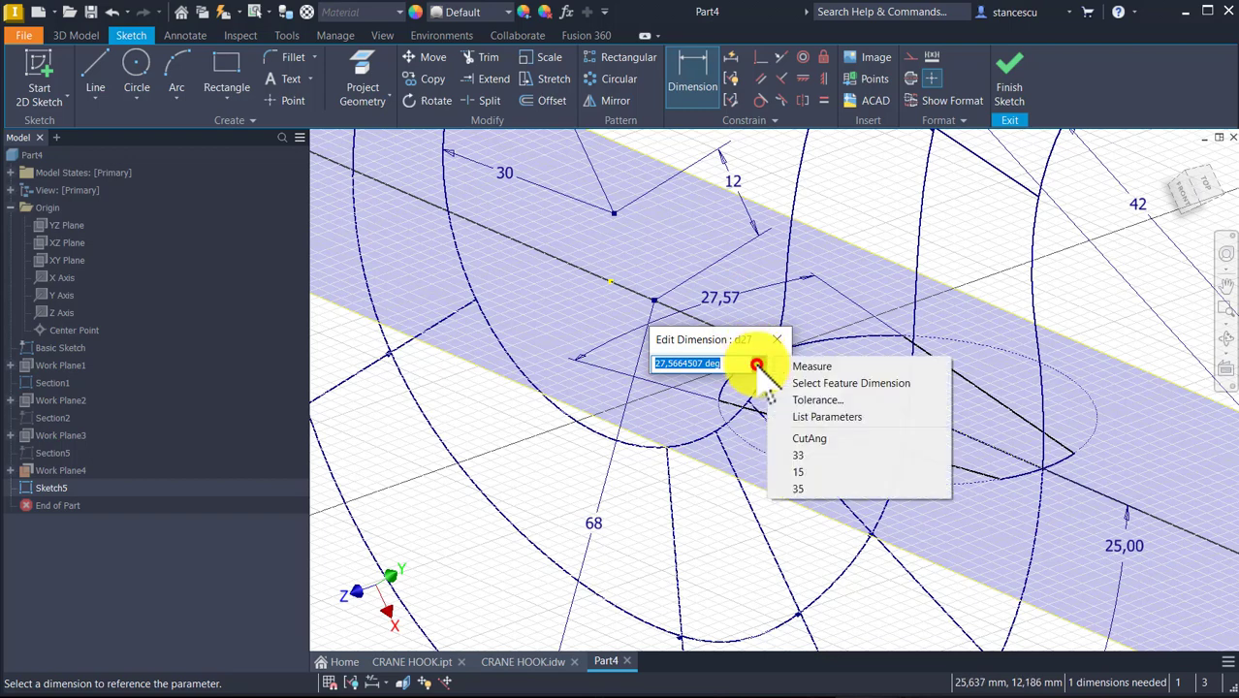
{"action": "left_click", "coordinate": [810, 439]}
{"action": "left_click", "coordinate": [781, 363]}
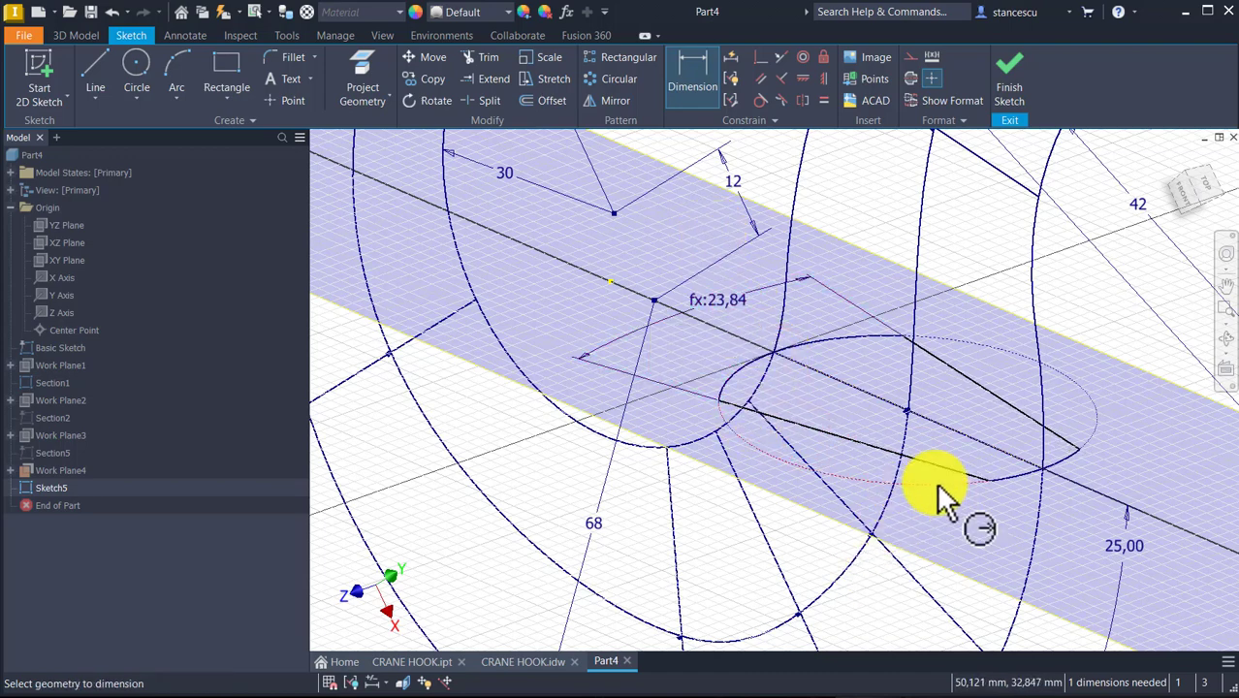
- Add a driven diameter dimension to the arc joining the cut lines on the hook's inner side
{"action": "left_click", "coordinate": [846, 339]}
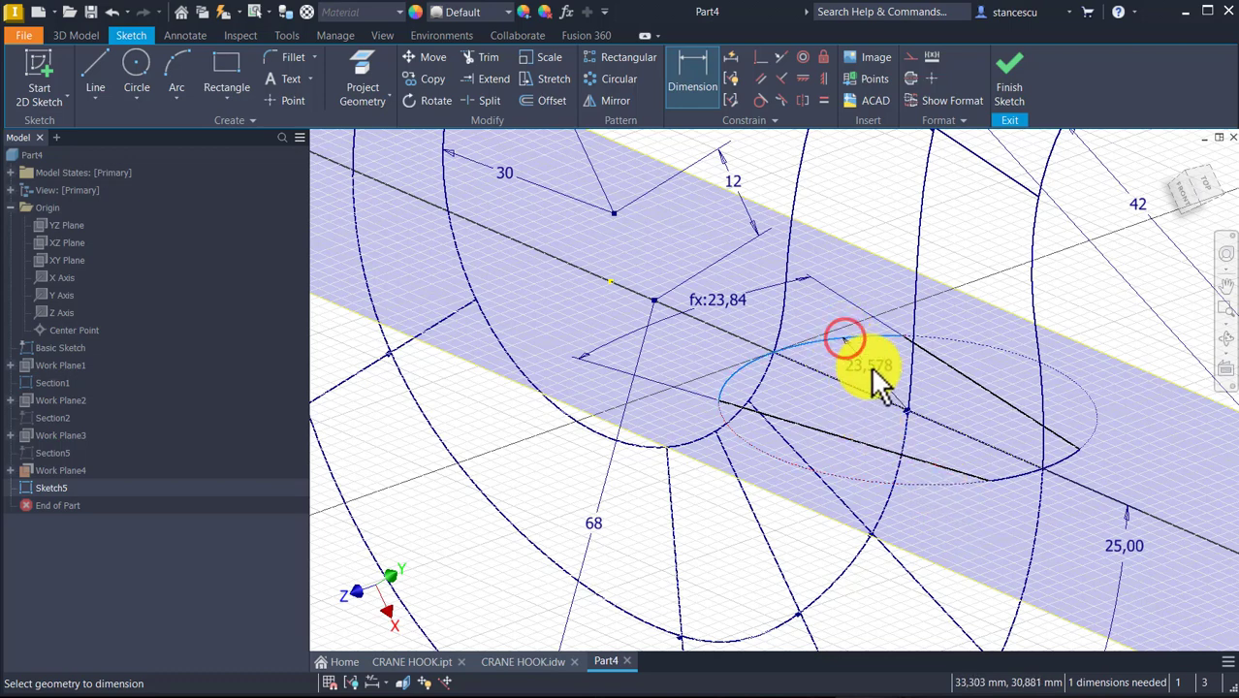
{"action": "right_click", "coordinate": [871, 368]}
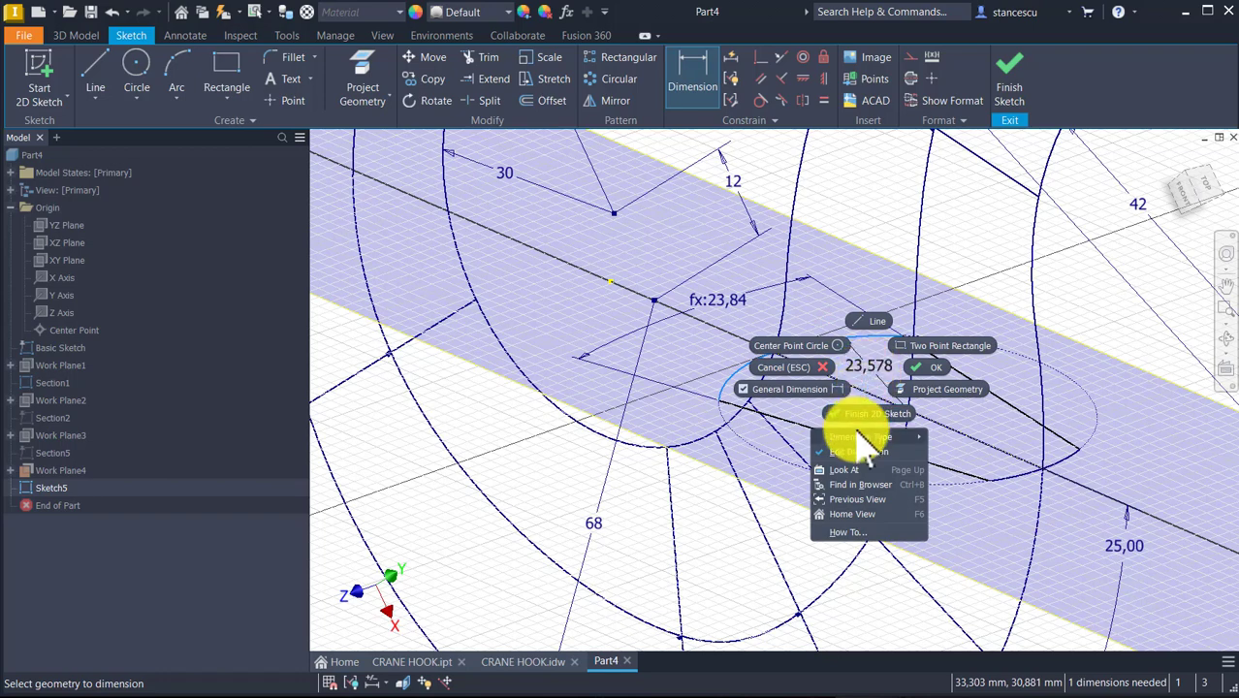
{"action": "mouse_move", "coordinate": [867, 439]}
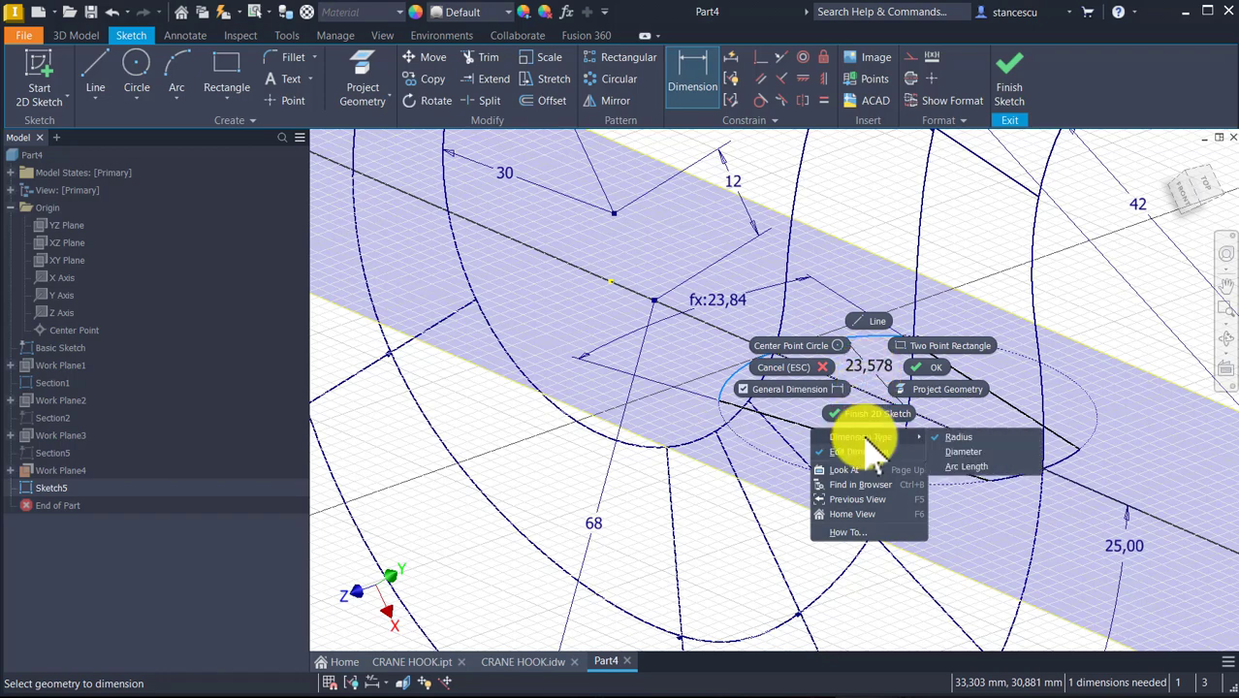
{"action": "left_click", "coordinate": [963, 452]}
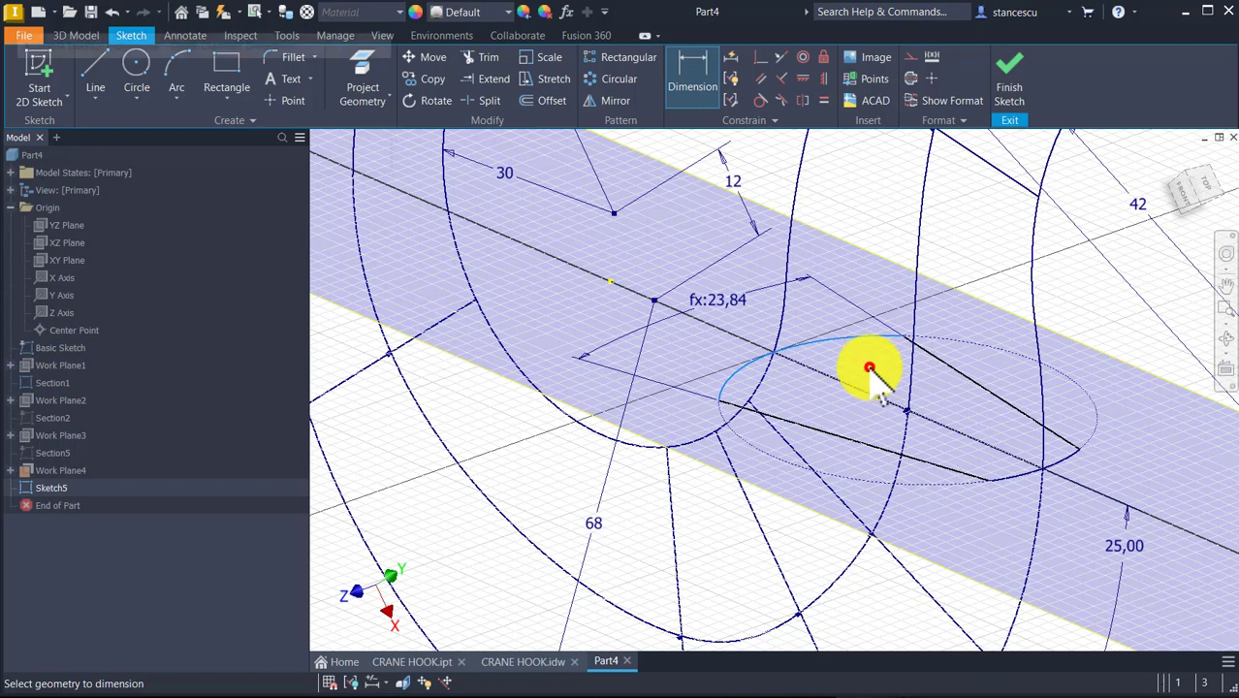
{"action": "left_click", "coordinate": [870, 370]}
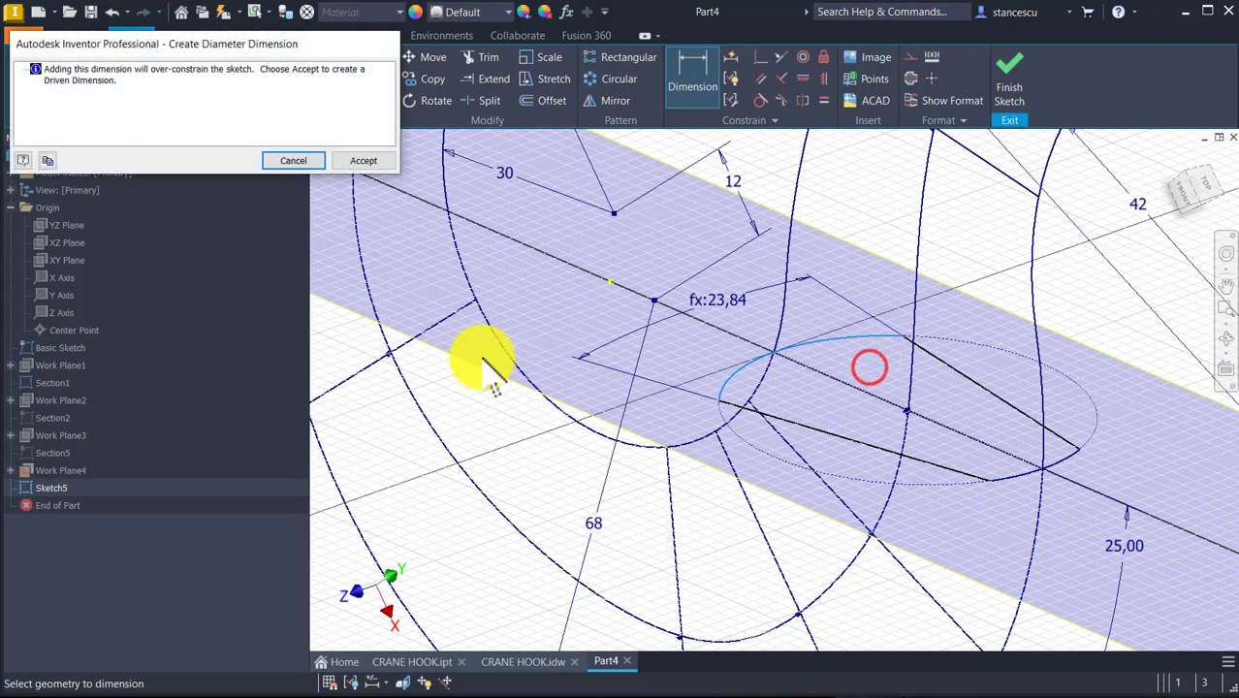
{"action": "left_click", "coordinate": [375, 158]}
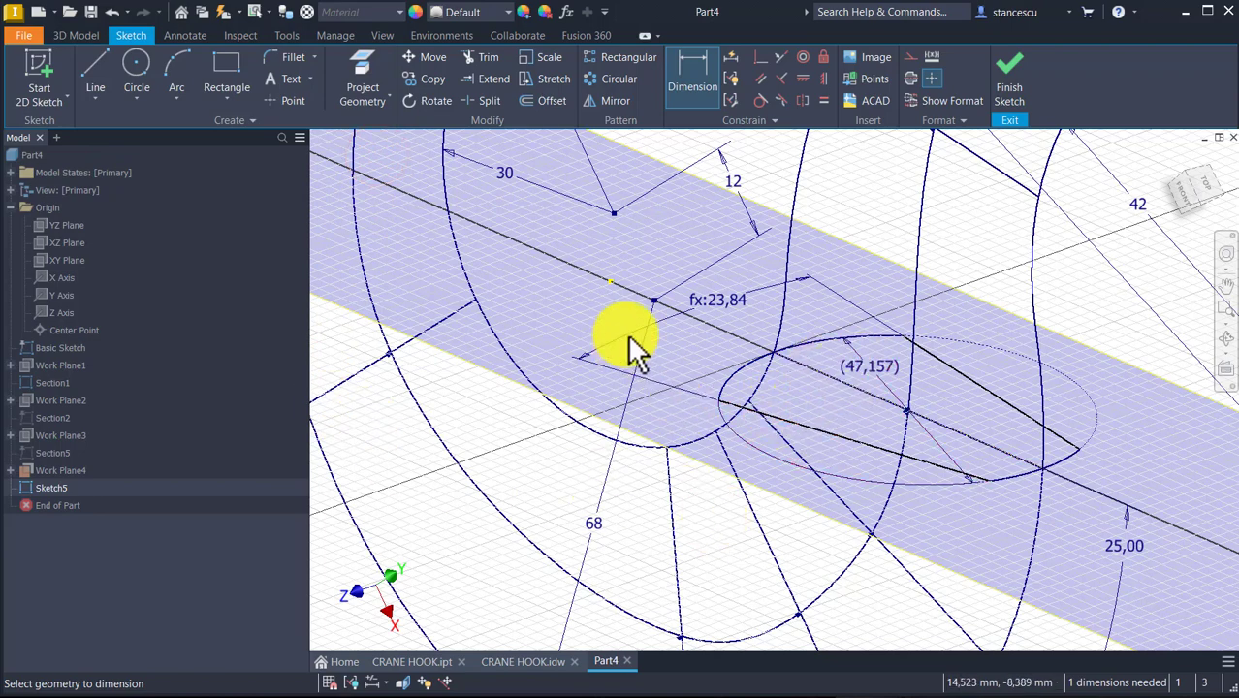
- Dimension the distance between the cut lines' endpoints on the hook's inner side and set it to d28/50*33
{"action": "left_click", "coordinate": [715, 403]}
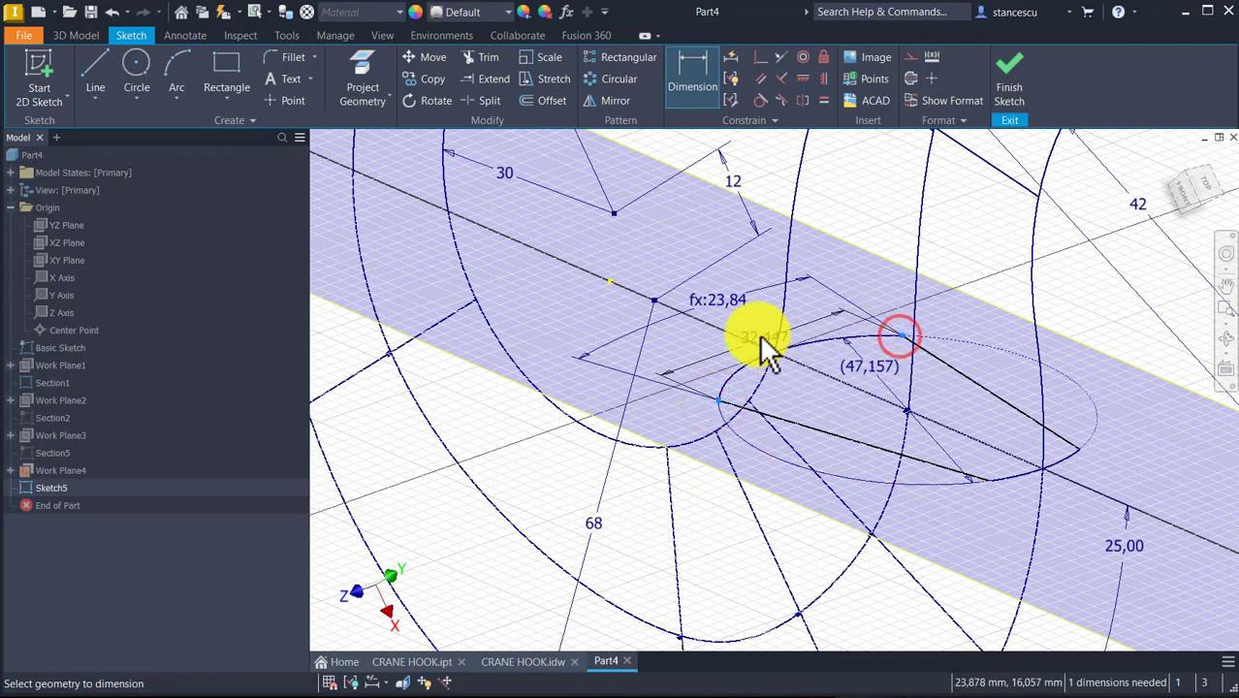
{"action": "left_click", "coordinate": [750, 324]}
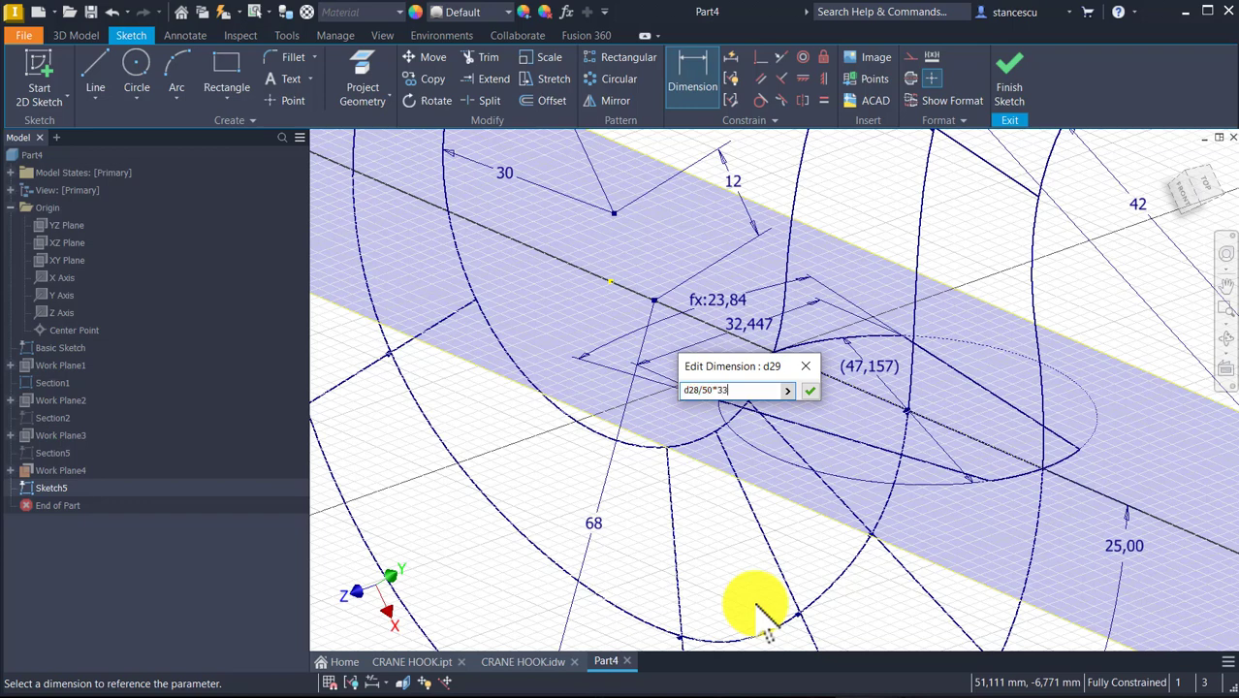
{"action": "left_click", "coordinate": [804, 390]}
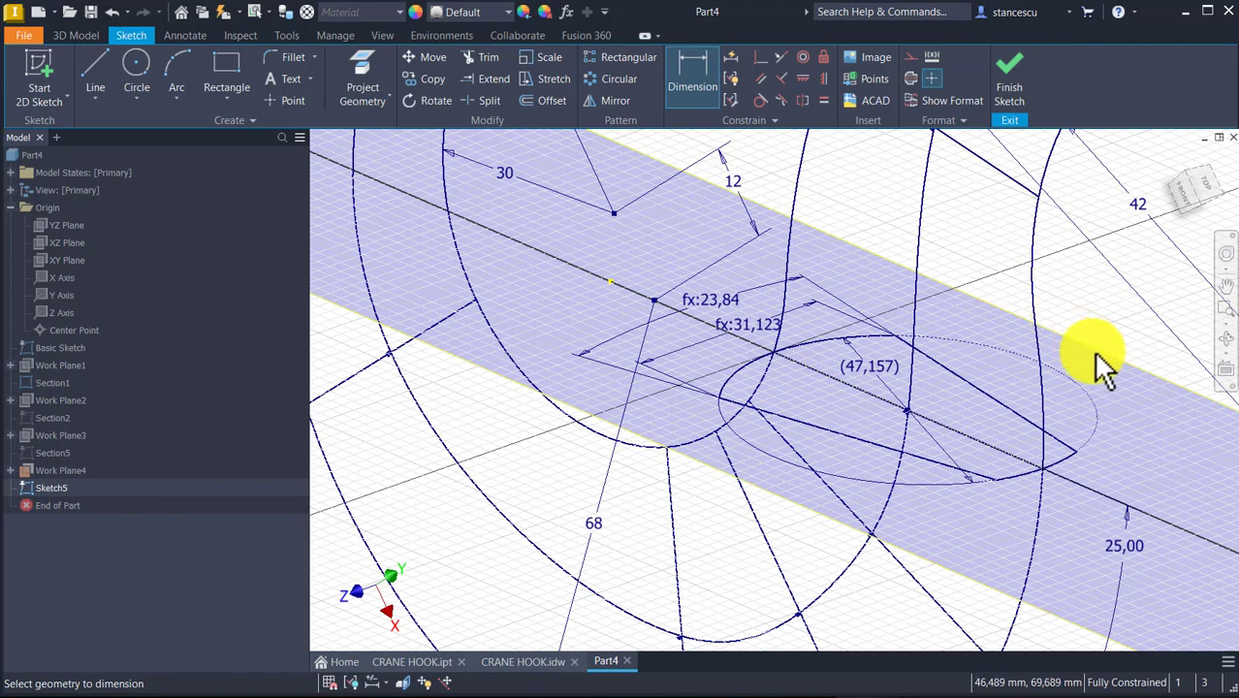
{"action": "key", "text": "Escape"}
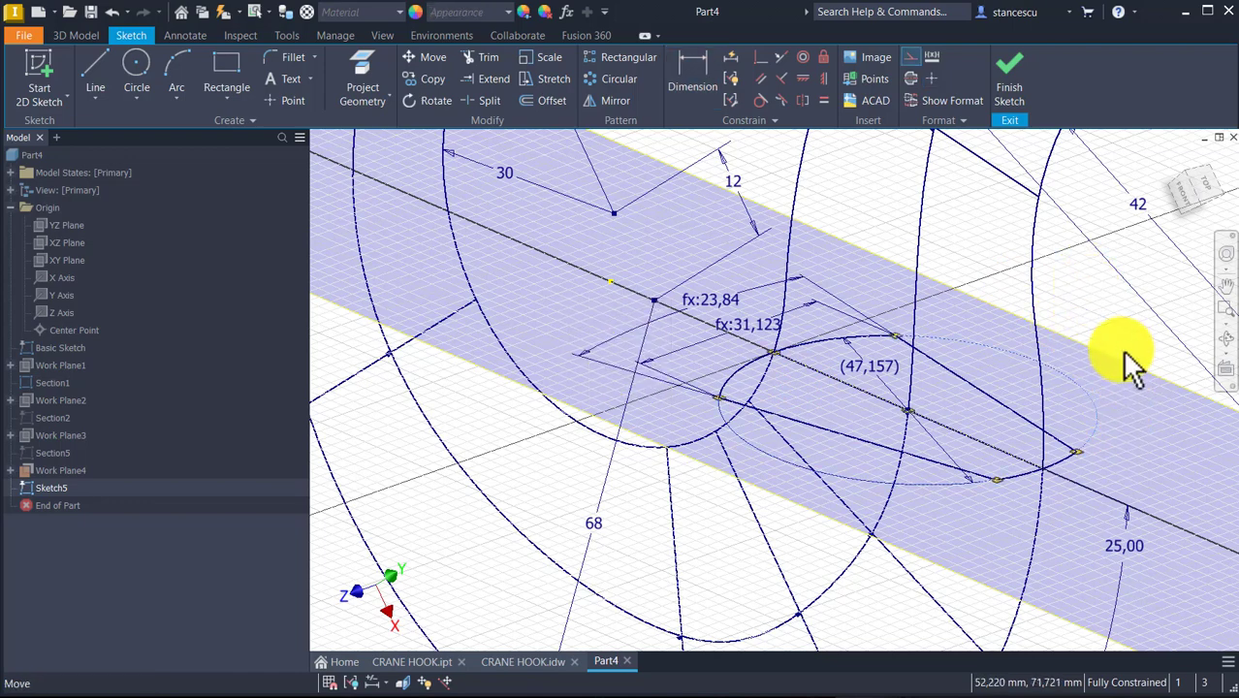
- Hide Work Plane4 and finish the sketch
{"action": "right_click", "coordinate": [1124, 359]}
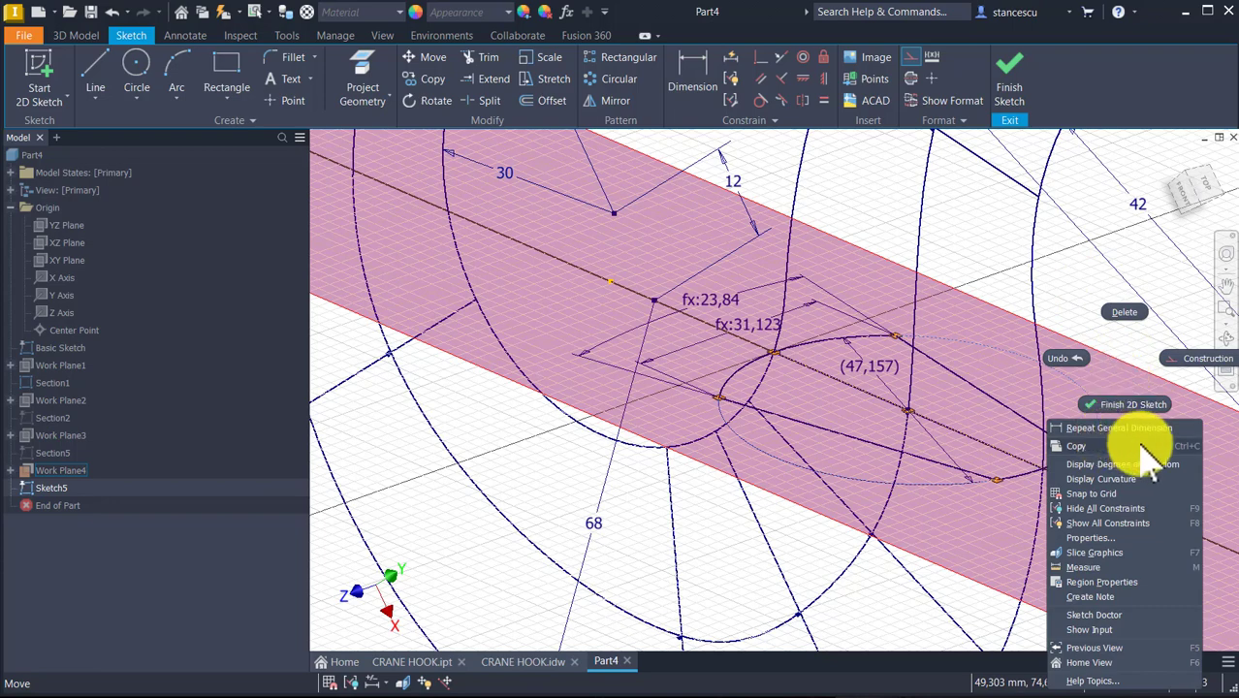
{"action": "left_click", "coordinate": [1134, 351]}
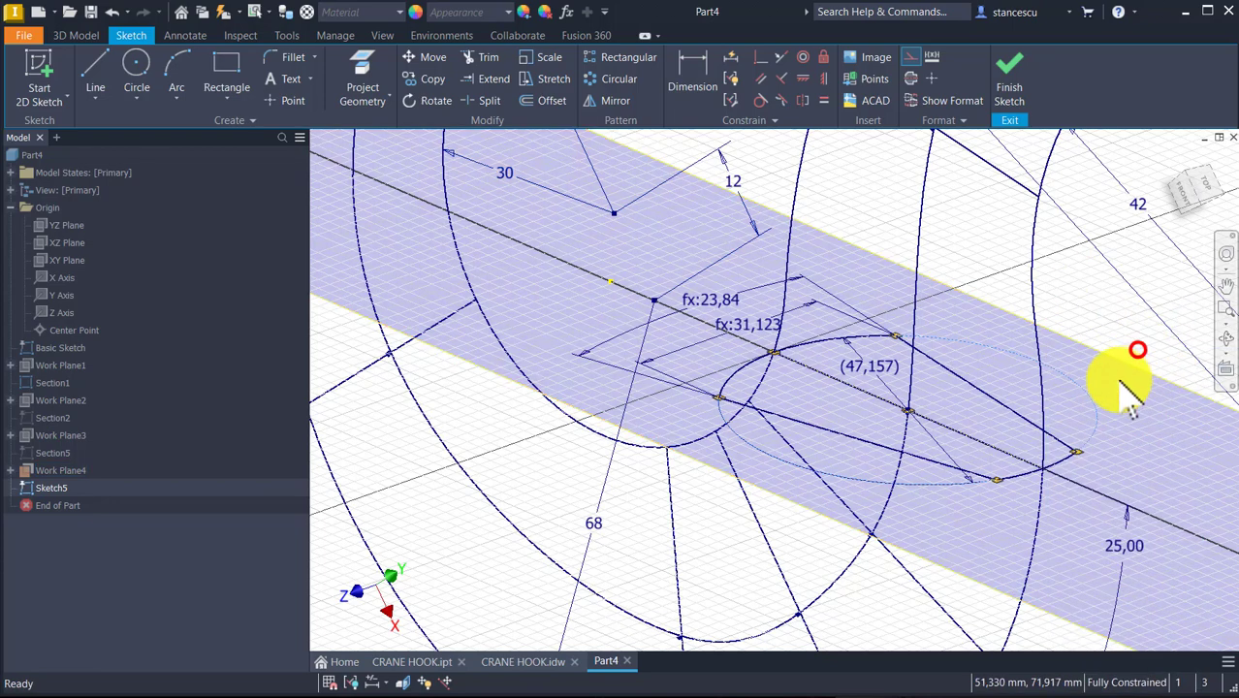
{"action": "left_click", "coordinate": [1122, 366]}
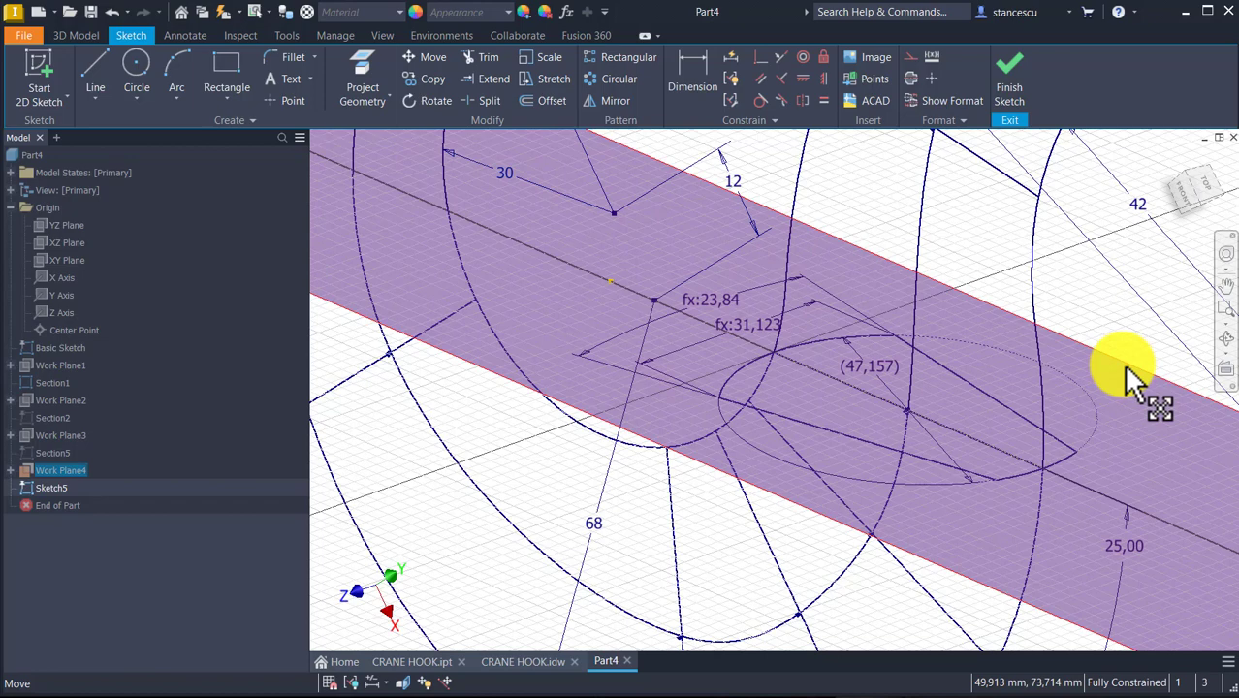
{"action": "key", "text": "alt+v"}
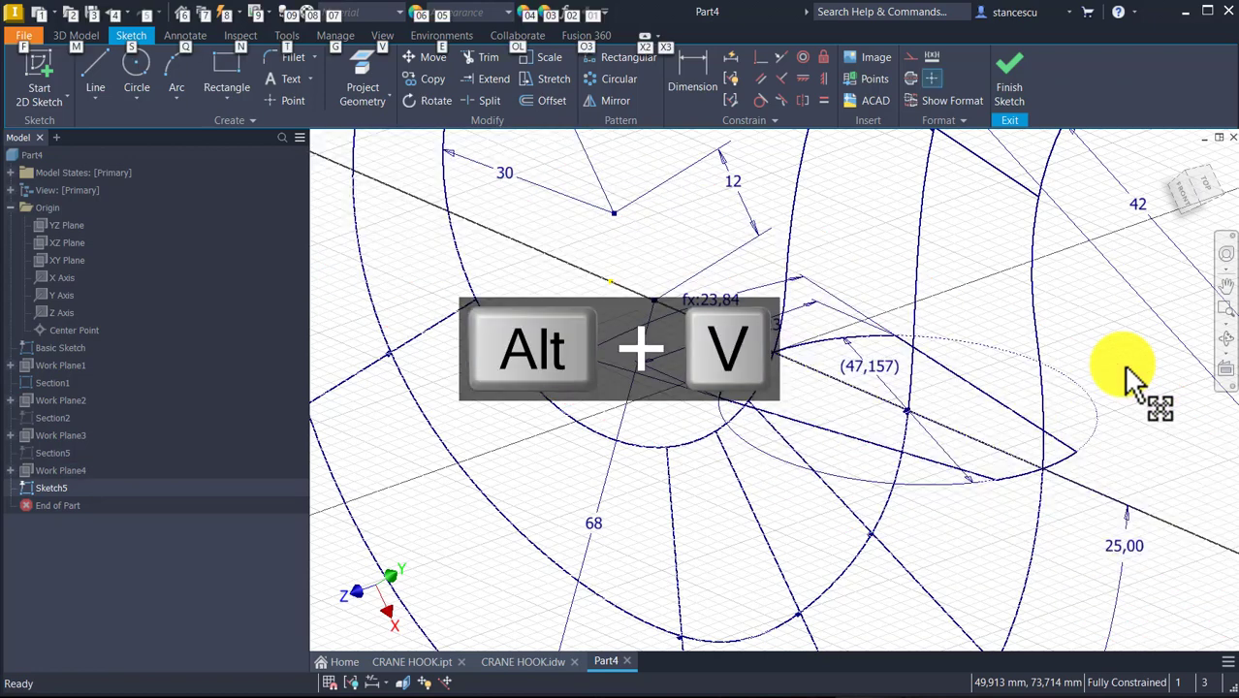
{"action": "left_click", "coordinate": [1006, 76]}
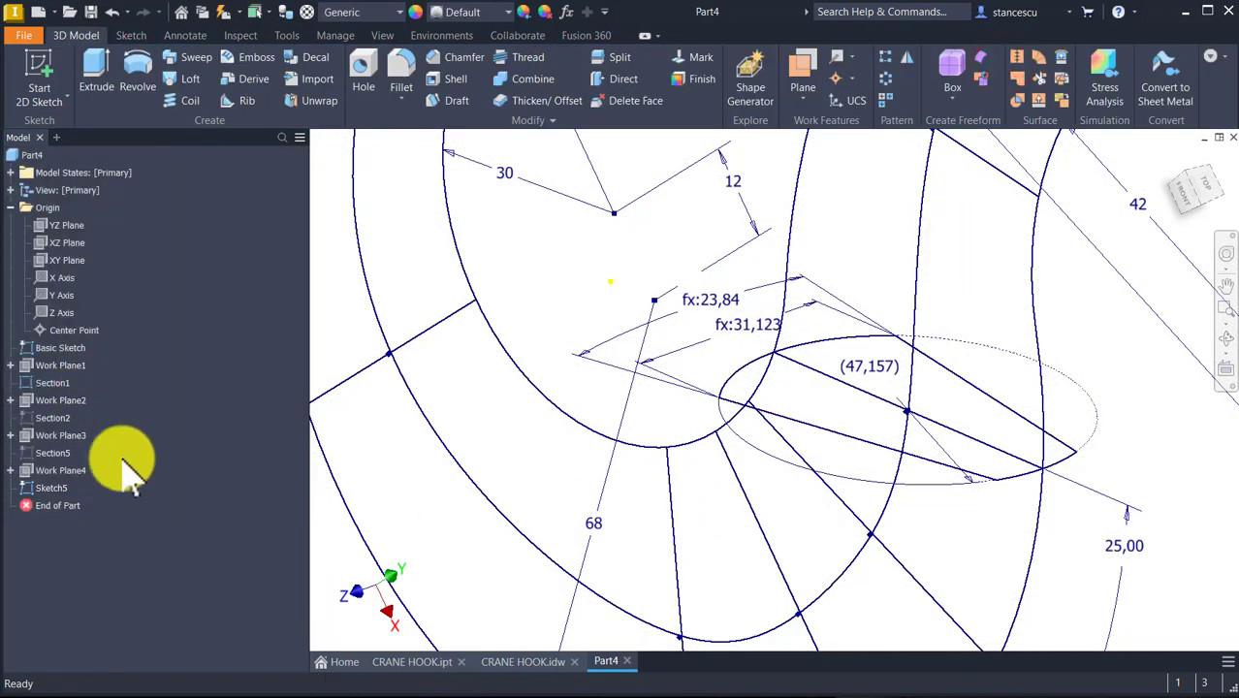
- Rename the finished Sketch5 to Section3 and turn off its visibility
{"action": "left_click", "coordinate": [50, 489]}
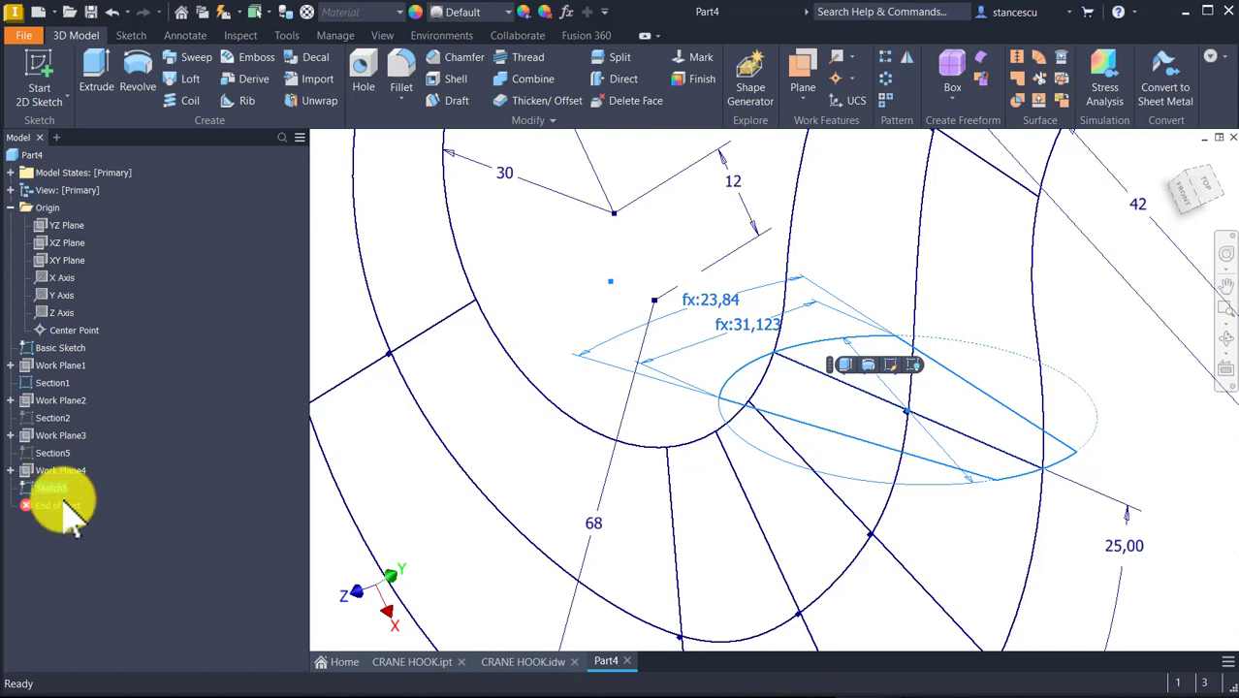
{"action": "key", "text": "F2"}
{"action": "key", "text": "Return"}
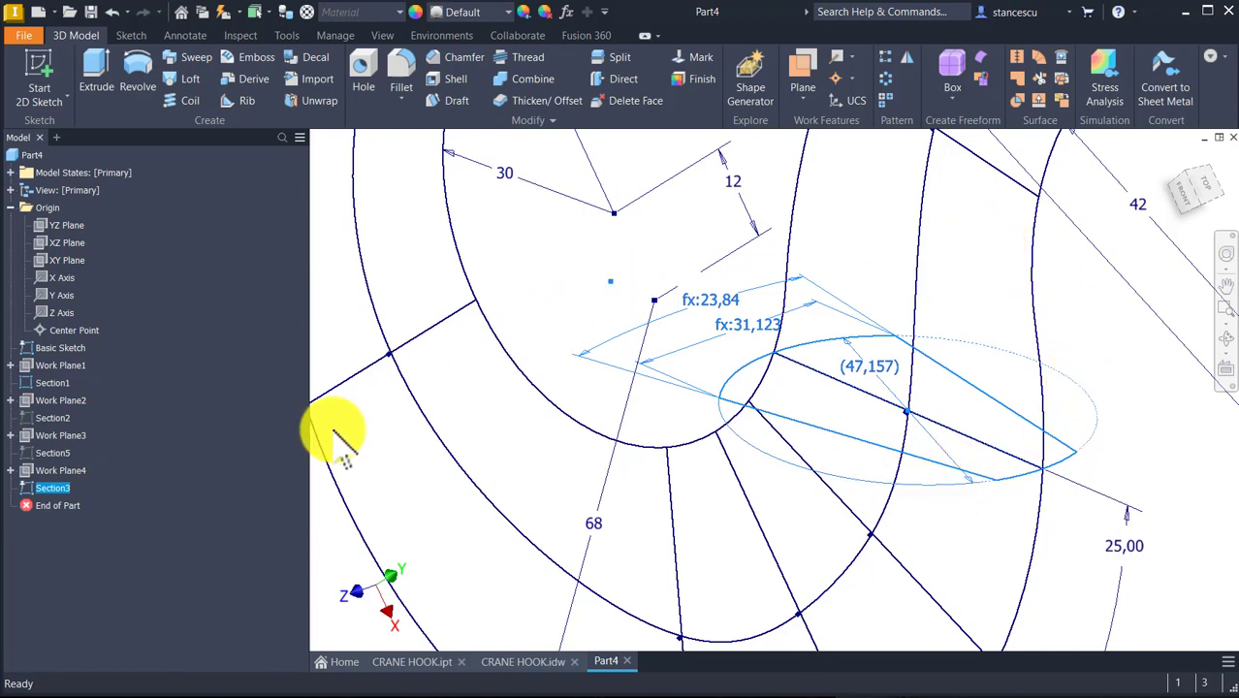
{"action": "right_click", "coordinate": [56, 490]}
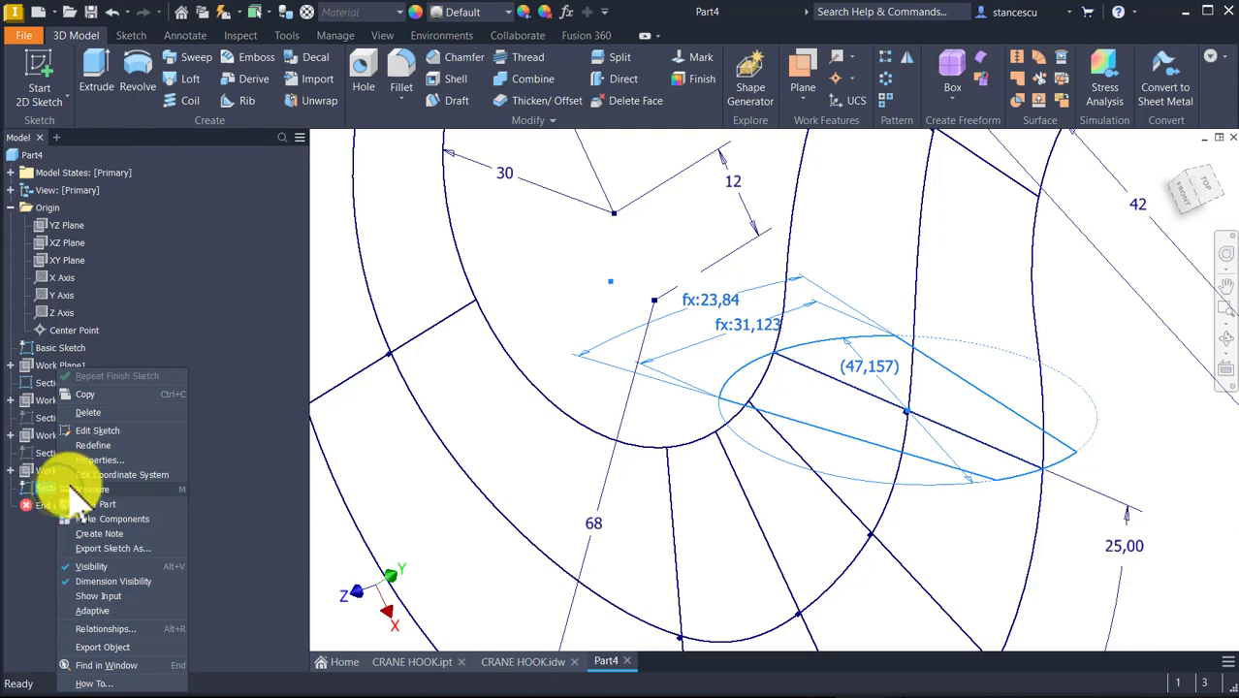
{"action": "left_click", "coordinate": [109, 568]}
- Turn off the visibility of the Section1 sketch at the hook's upper end
{"action": "mouse_move", "coordinate": [769, 457]}
{"action": "middle_mouse_down"}
{"action": "mouse_move", "coordinate": [769, 310]}
{"action": "mouse_move", "coordinate": [782, 285]}
{"action": "middle_mouse_up"}
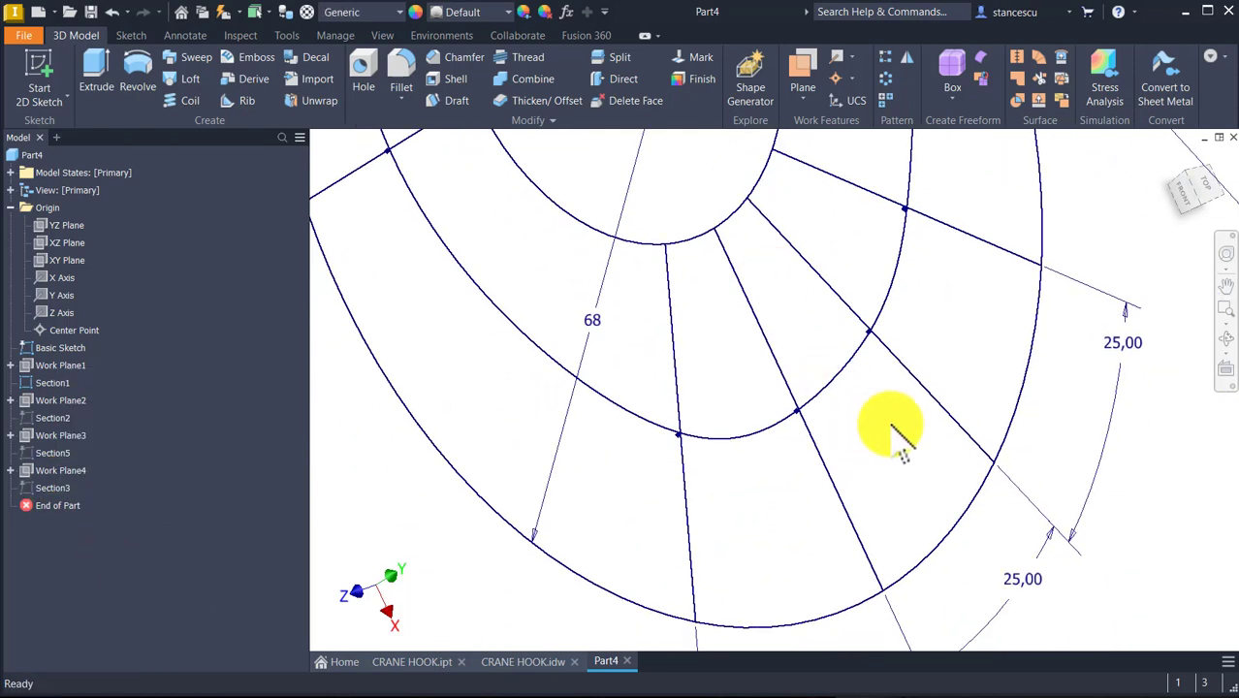
{"action": "mouse_move", "coordinate": [1064, 420]}
{"action": "middle_mouse_down", "text": "shift"}
{"action": "mouse_move", "coordinate": [956, 431]}
{"action": "mouse_move", "coordinate": [920, 470]}
{"action": "mouse_move", "coordinate": [843, 373]}
{"action": "middle_mouse_up", "text": "shift"}
{"action": "scroll", "coordinate": [1013, 423], "scroll_direction": "up", "scroll_amount": 2}
{"action": "scroll", "coordinate": [912, 455], "scroll_direction": "up", "scroll_amount": 3}
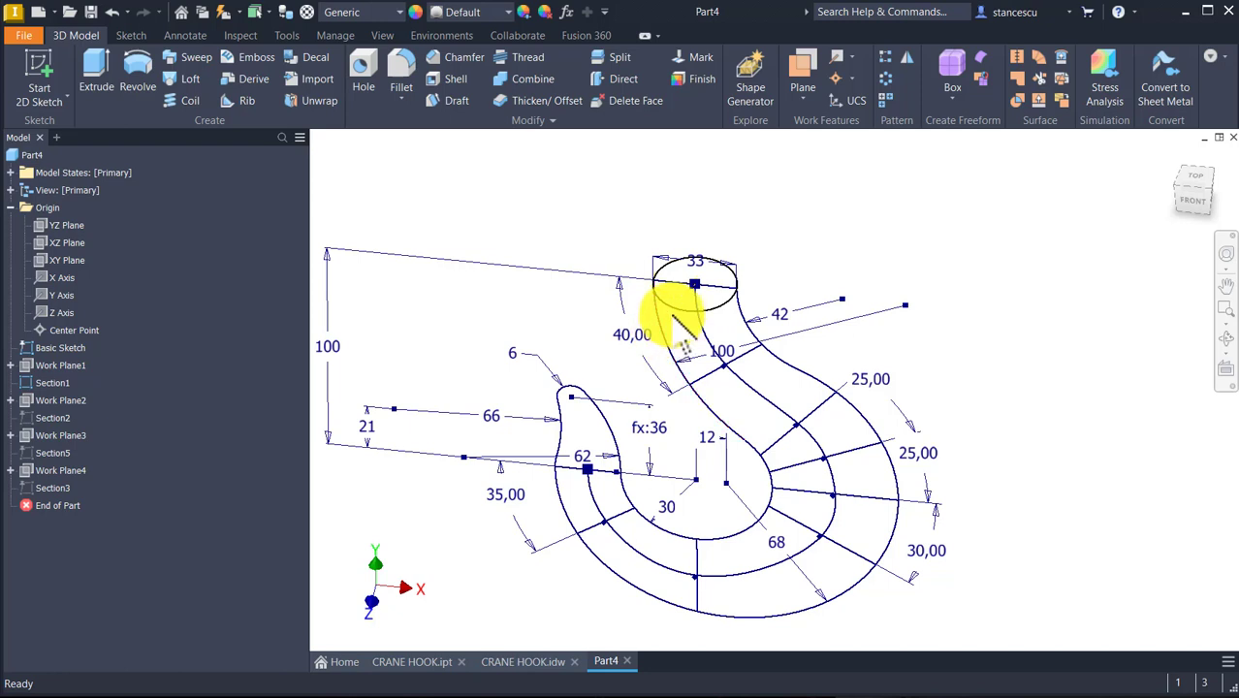
{"action": "right_click", "coordinate": [49, 384]}
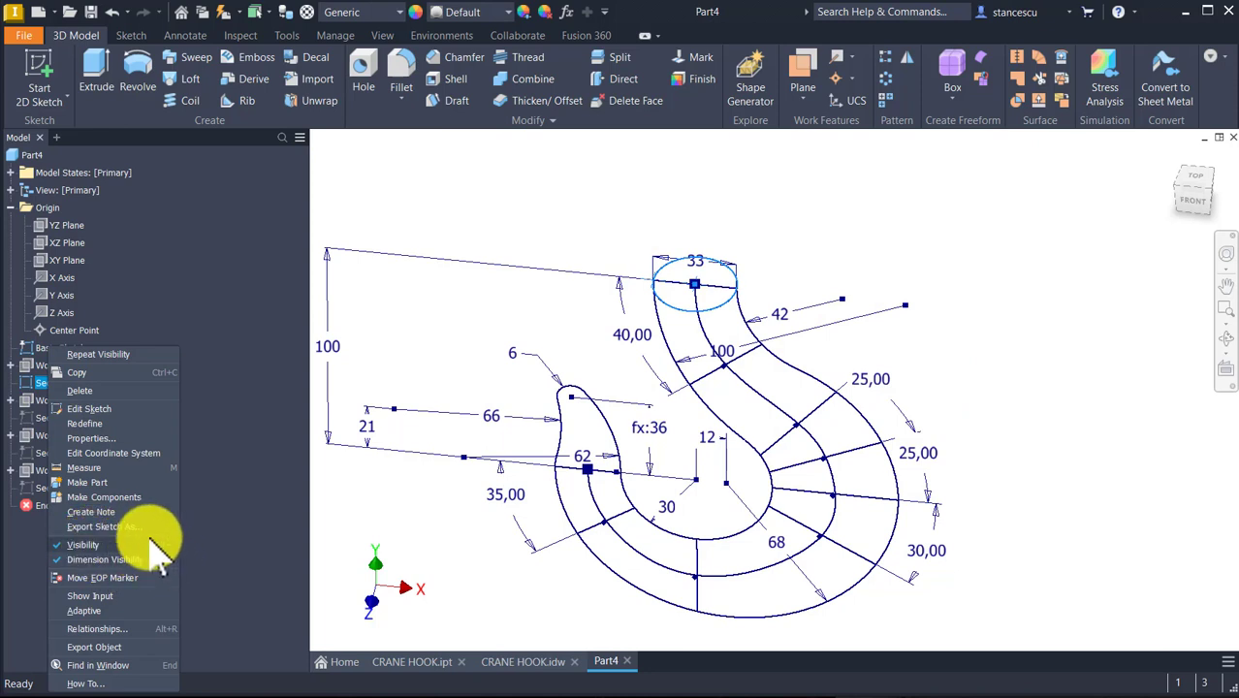
{"action": "left_click", "coordinate": [129, 544]}
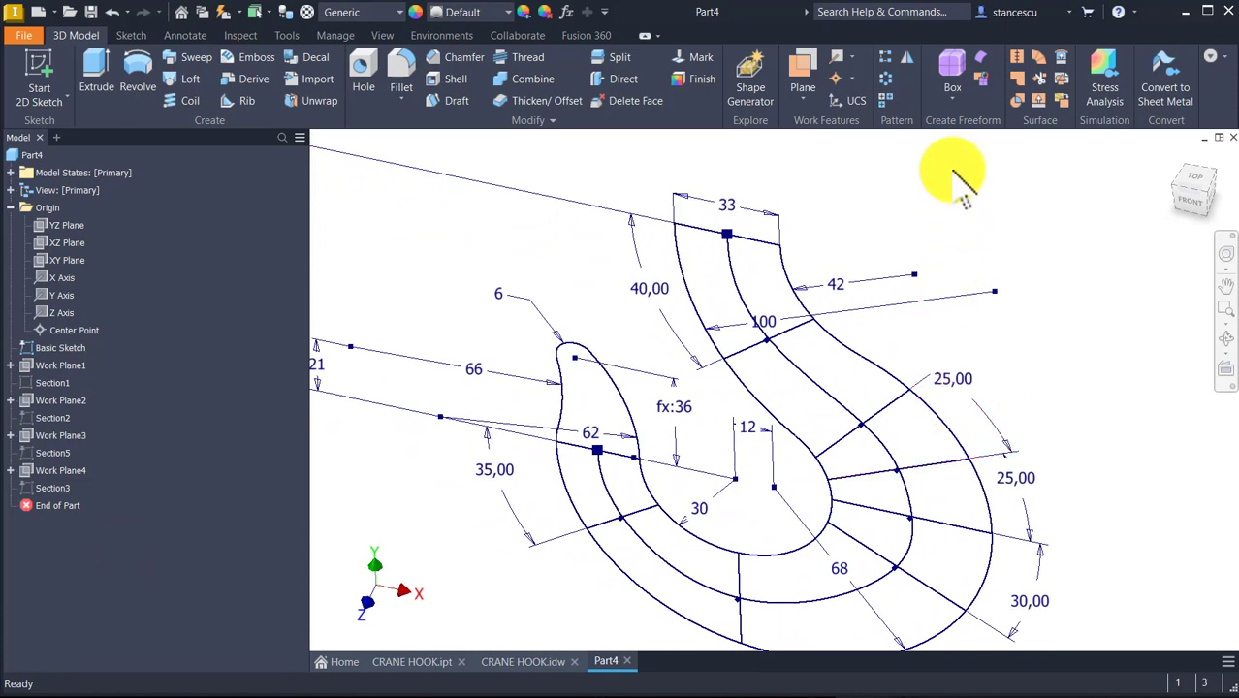
- Create a work plane at 90° to the XY Plane through the section line between the two upper 25° angles
{"action": "left_click", "coordinate": [801, 66]}
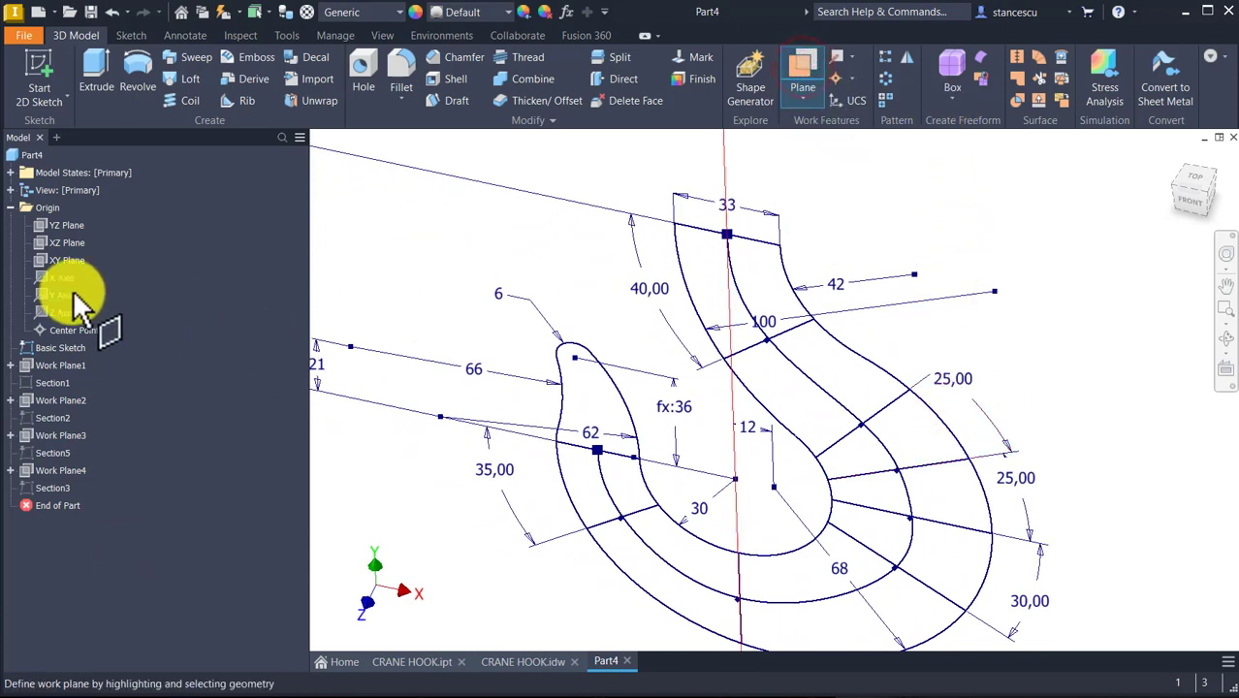
{"action": "left_click", "coordinate": [61, 260]}
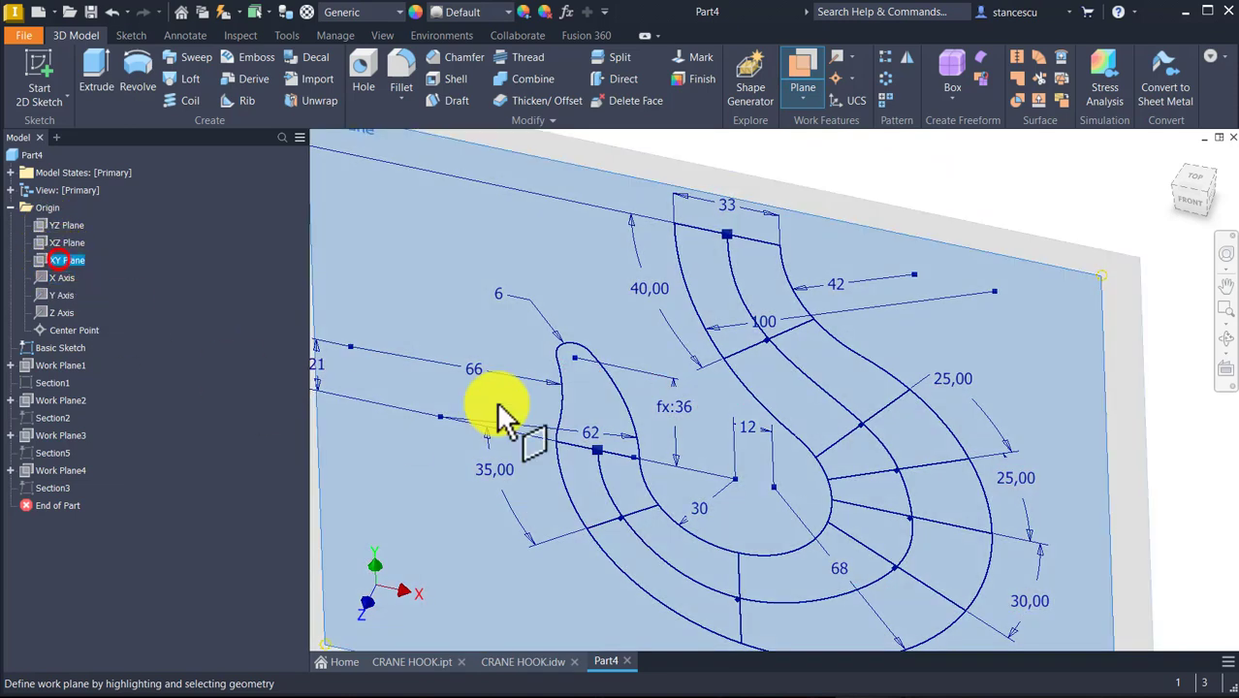
{"action": "left_click", "coordinate": [934, 461]}
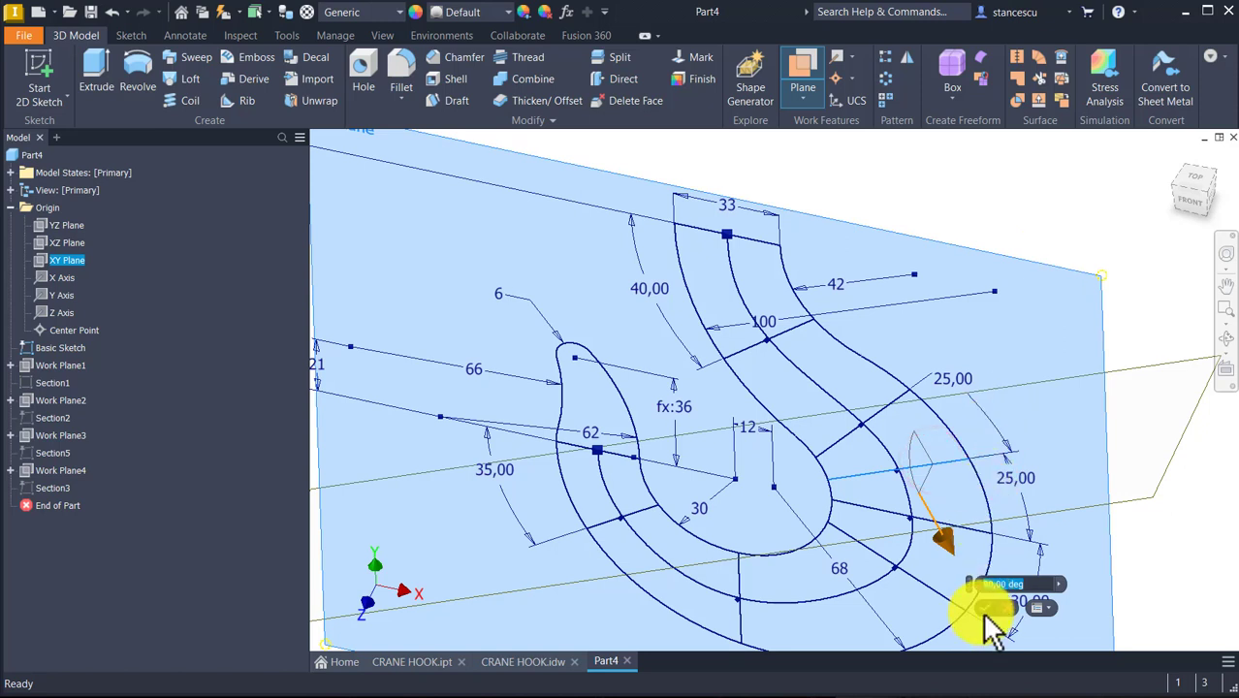
{"action": "key", "text": "Return"}
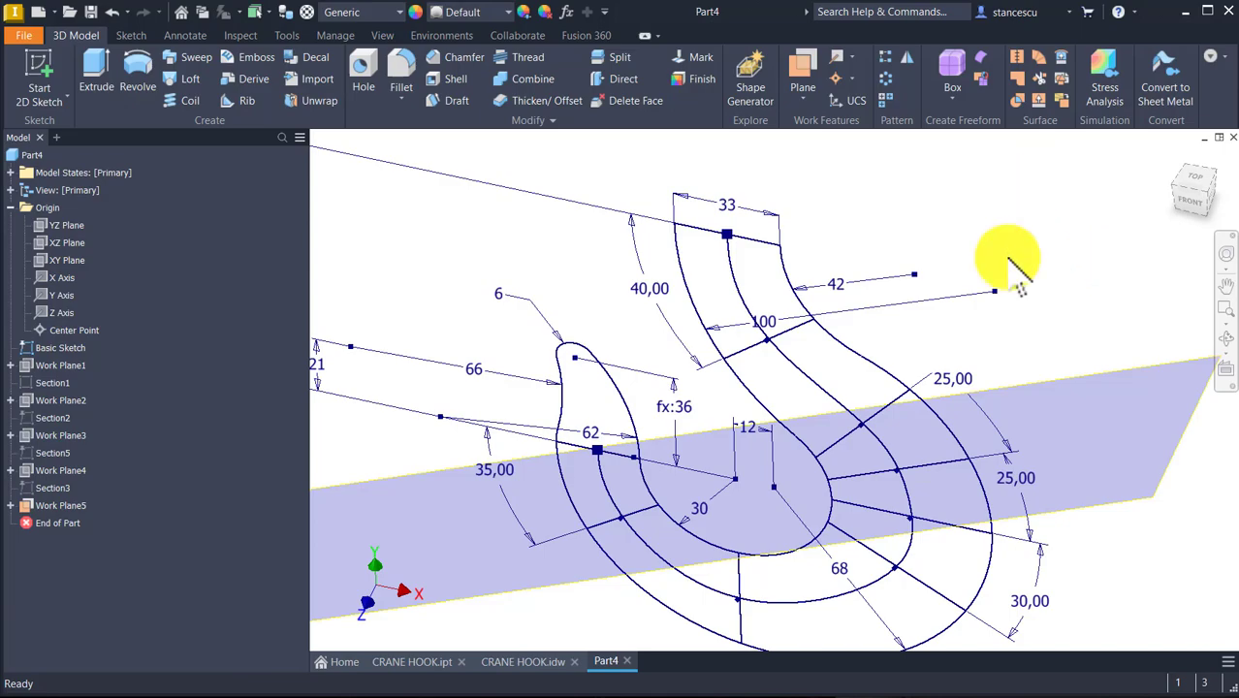
- Start a new 2D sketch on Work Plane5 and restore the angled view of the hook
{"action": "left_click", "coordinate": [1073, 377]}
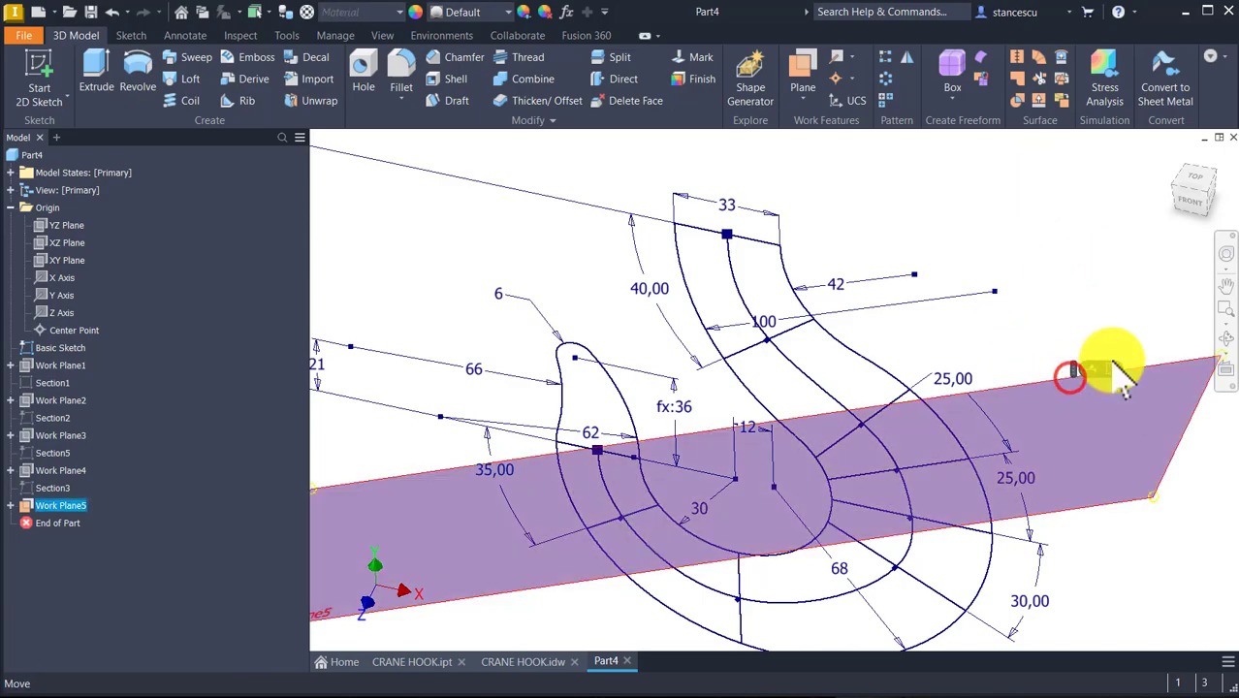
{"action": "left_click", "coordinate": [1113, 368]}
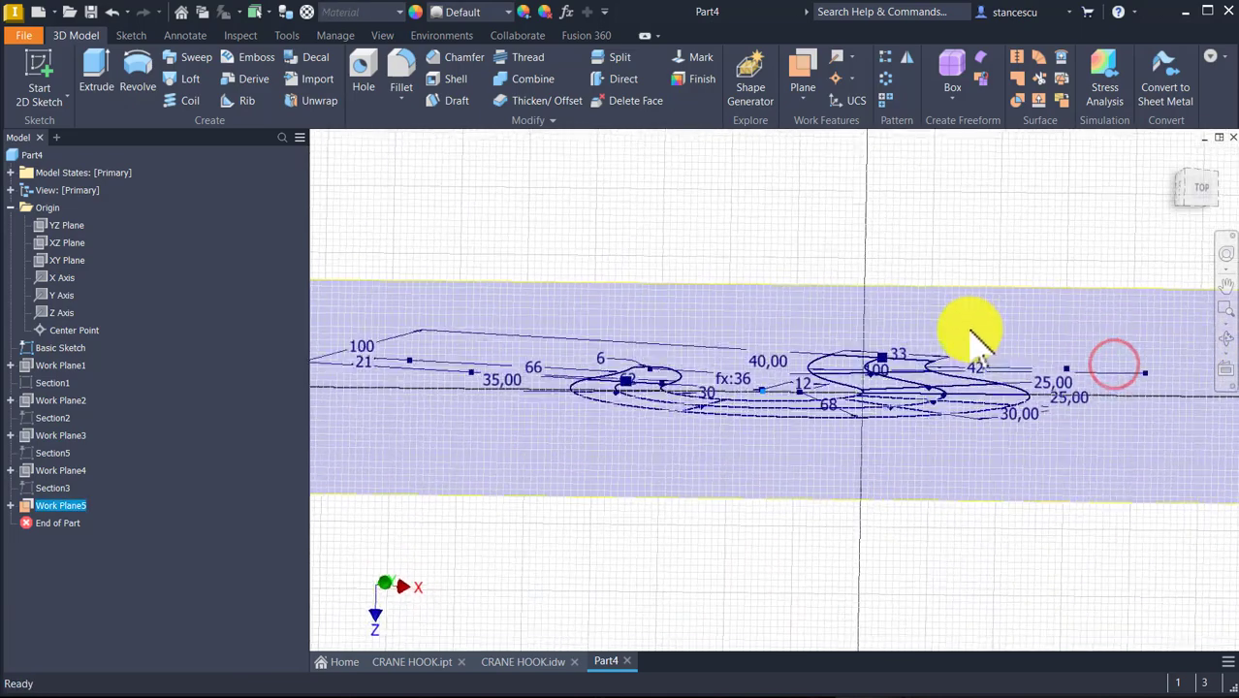
{"action": "key", "text": "F5"}
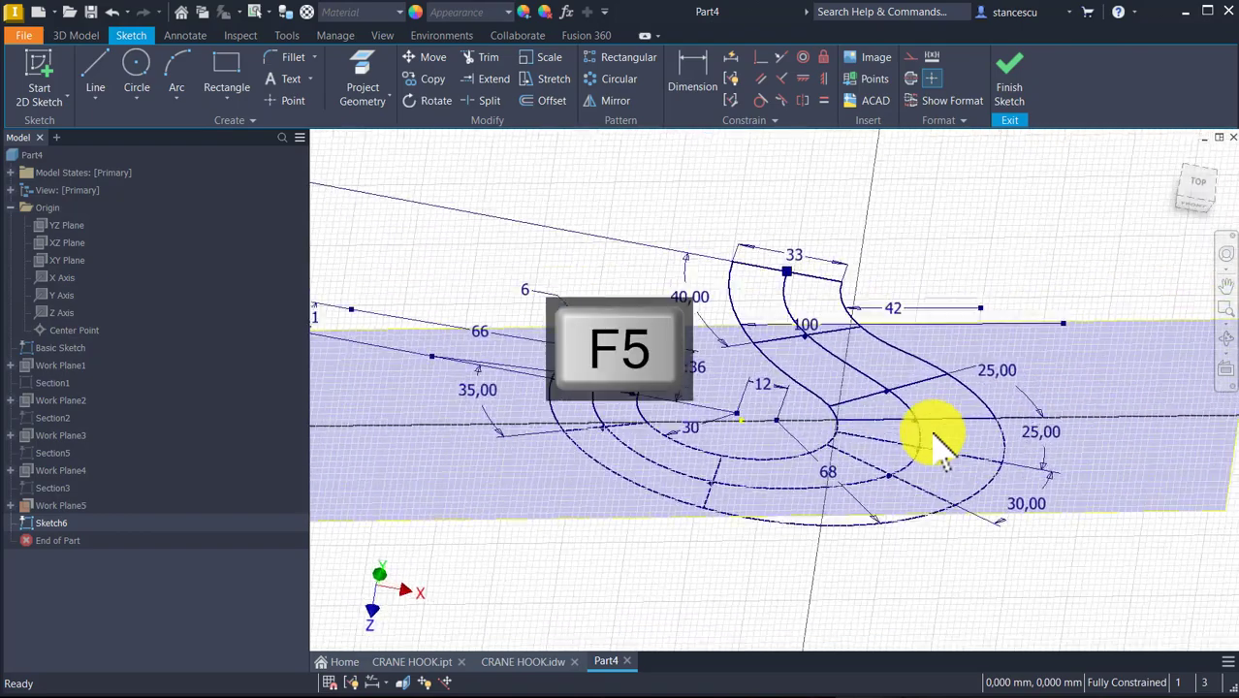
- Project the section line between the two 25° angles and draw a circle centred on its midpoint, passing through its inner end
{"action": "scroll", "coordinate": [911, 470], "scroll_direction": "up", "scroll_amount": 2}
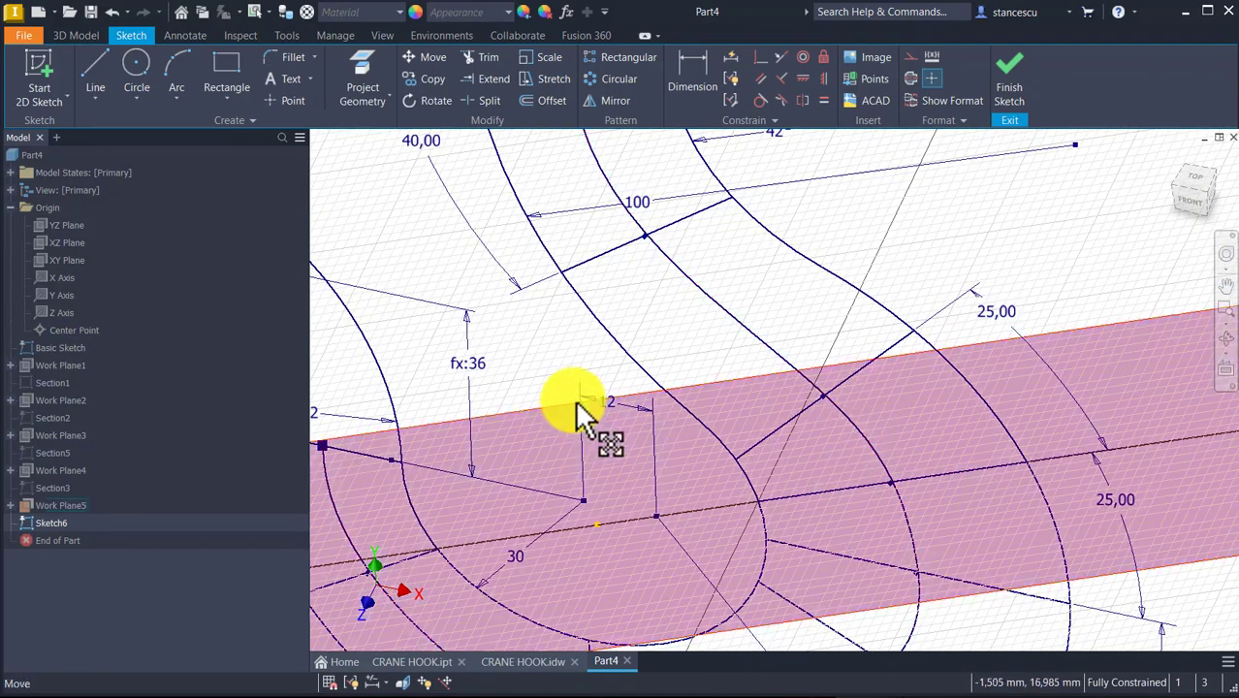
{"action": "left_click", "coordinate": [368, 60]}
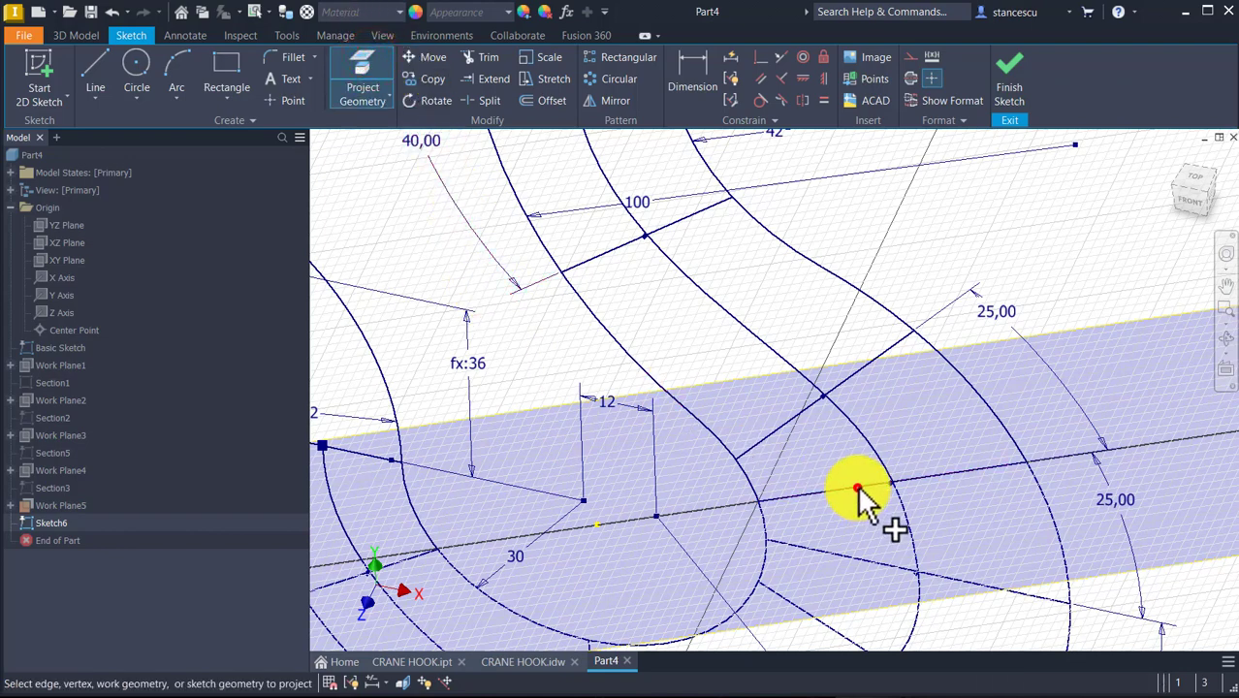
{"action": "left_click", "coordinate": [858, 490]}
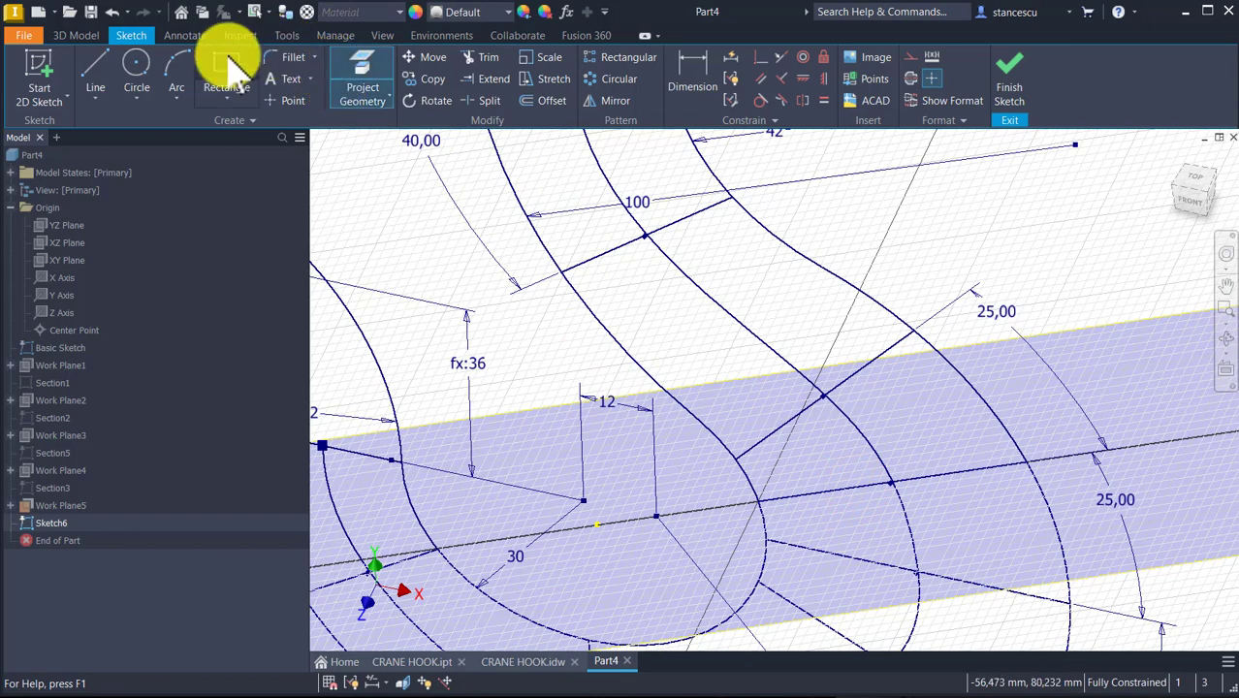
{"action": "left_click", "coordinate": [139, 60]}
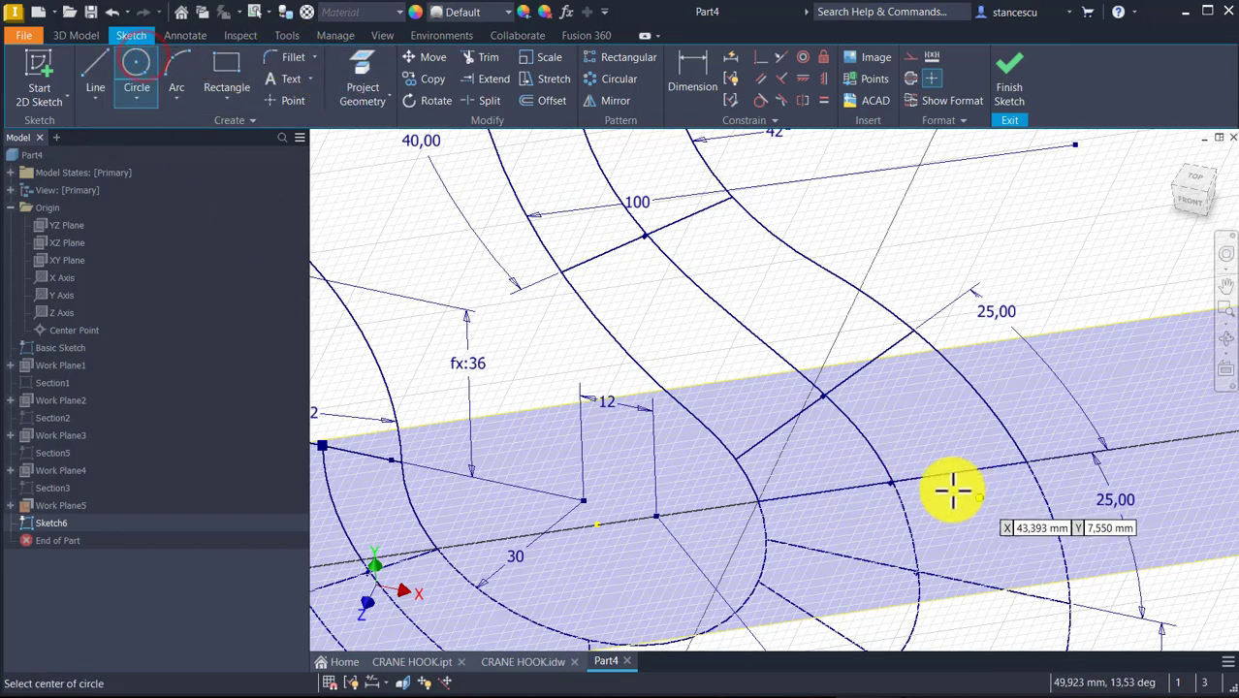
{"action": "left_click", "coordinate": [890, 482]}
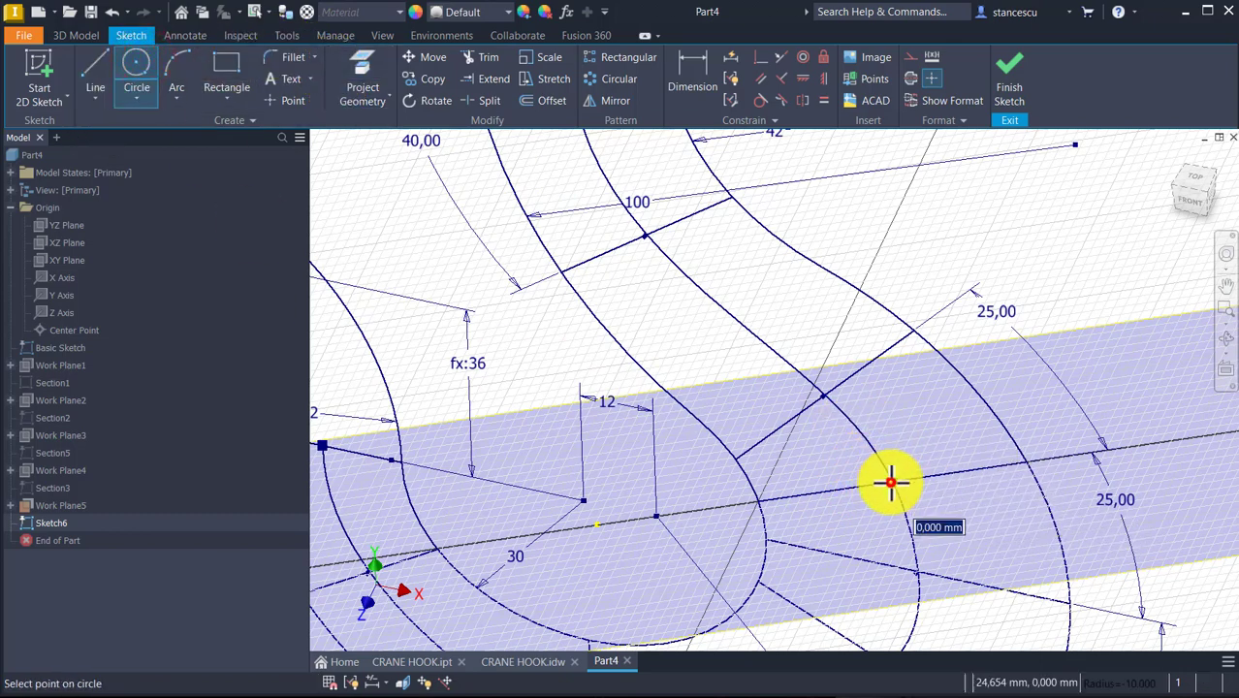
{"action": "left_click", "coordinate": [759, 501]}
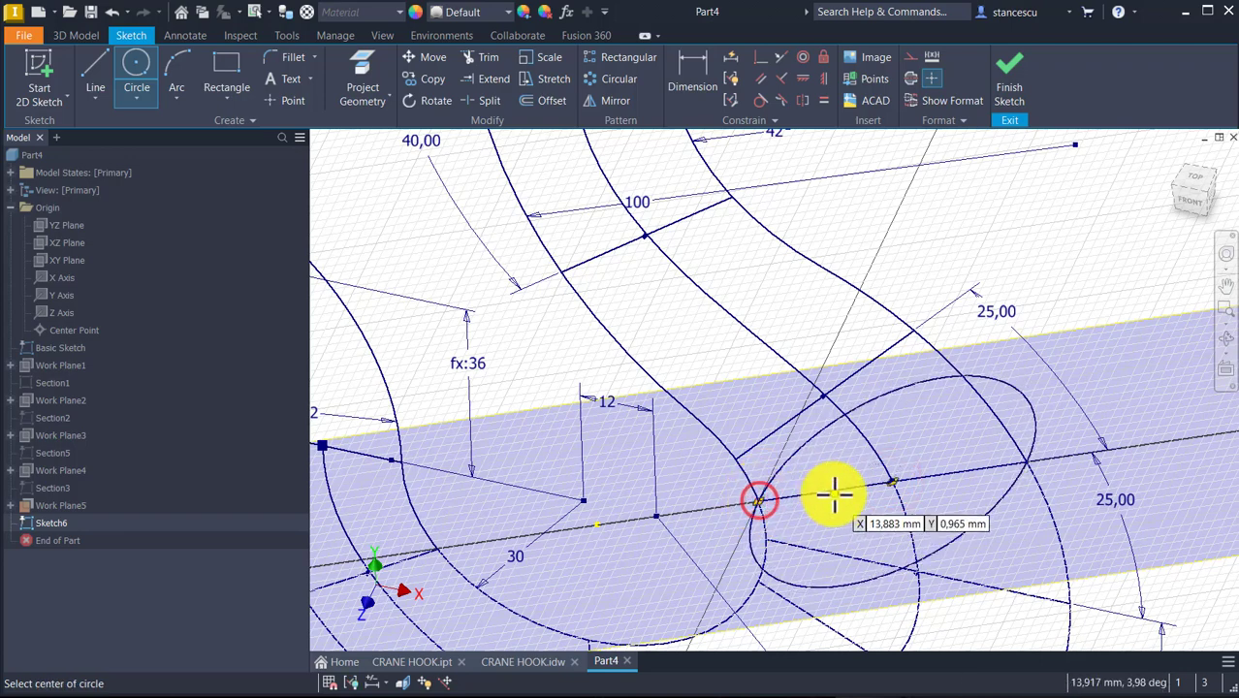
- Draw a cut line across the circle on the upper side of the projected section line, with both ends on the circle
{"action": "left_click", "coordinate": [92, 66]}
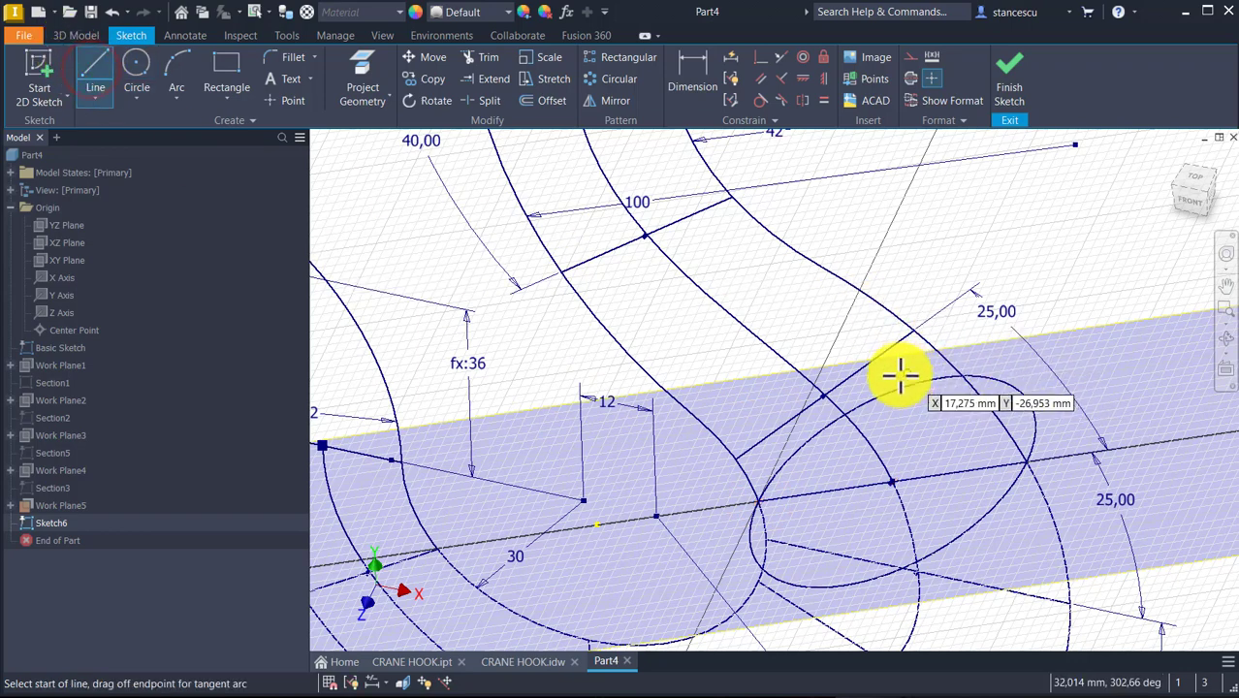
{"action": "left_click", "coordinate": [827, 425]}
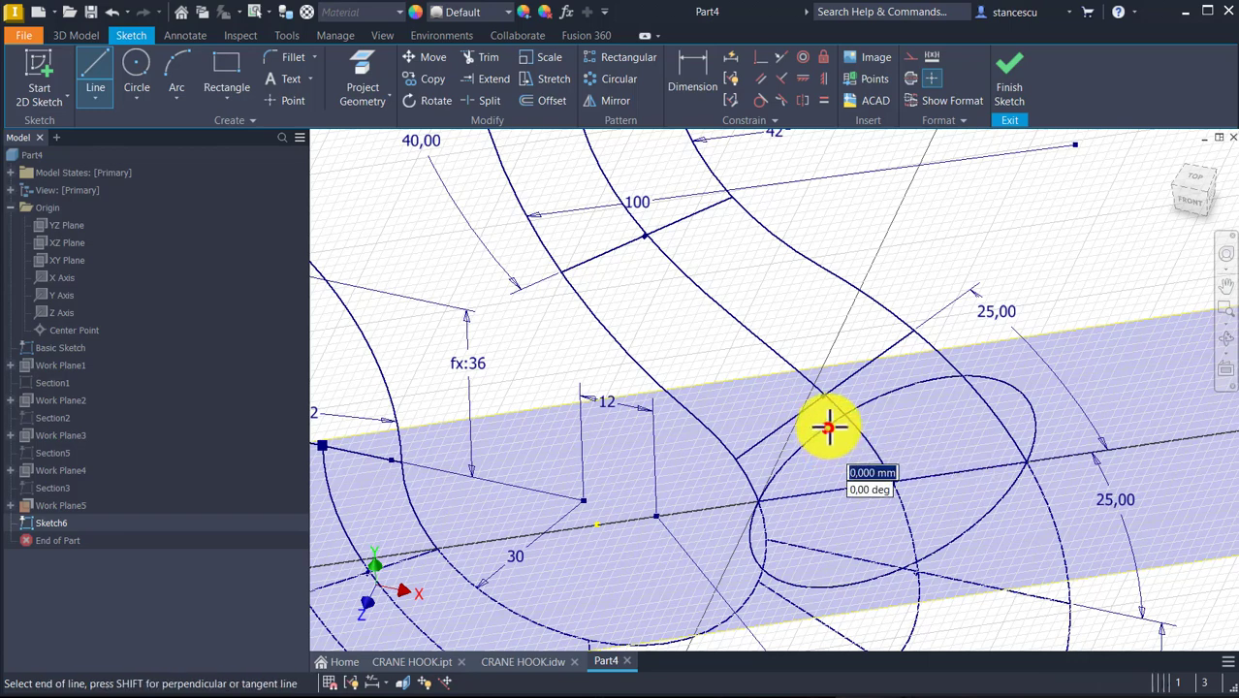
{"action": "left_click", "coordinate": [1036, 428]}
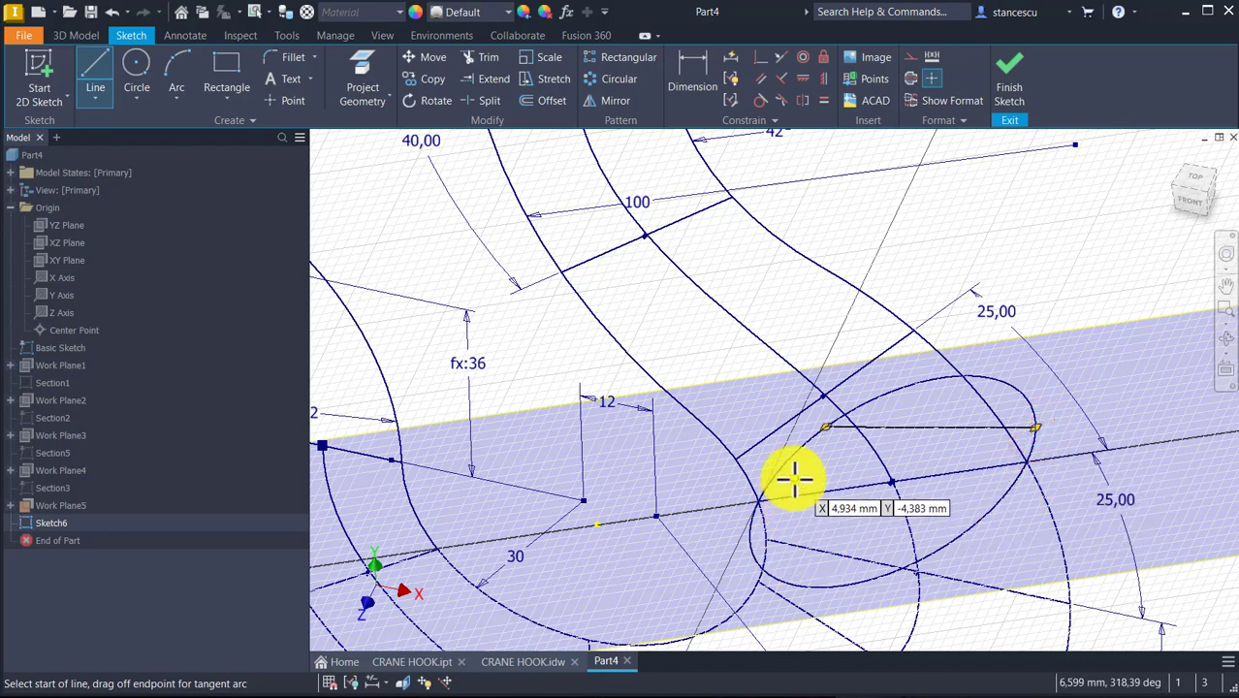
- Mirror the cut line about the projected section line
{"action": "scroll", "coordinate": [824, 432], "scroll_direction": "down", "scroll_amount": 3}
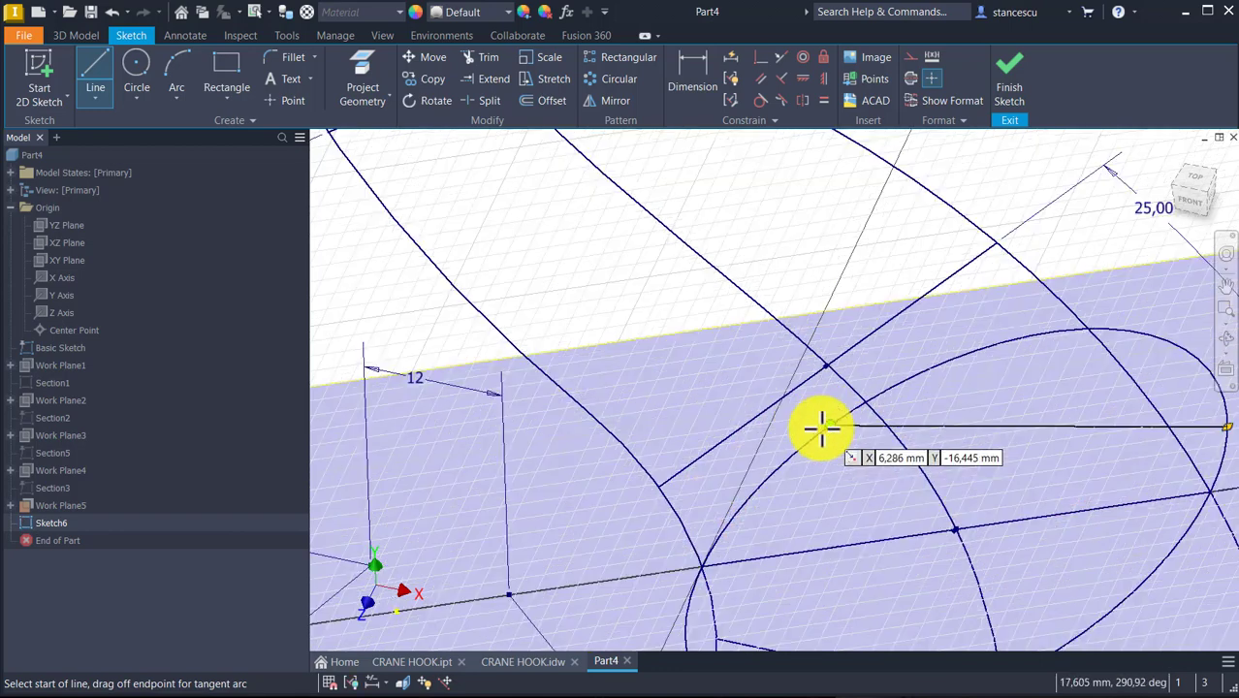
{"action": "middle_click_drag", "start_coordinate": [1086, 472], "coordinate": [978, 383]}
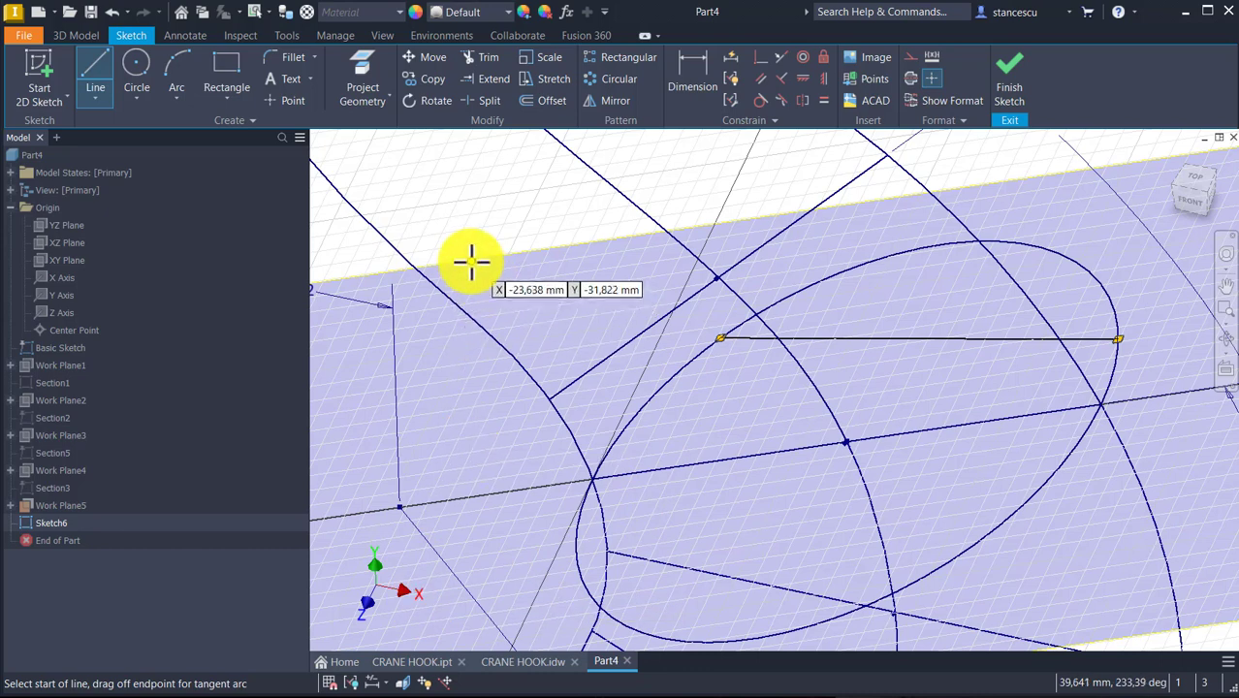
{"action": "left_click", "coordinate": [624, 102]}
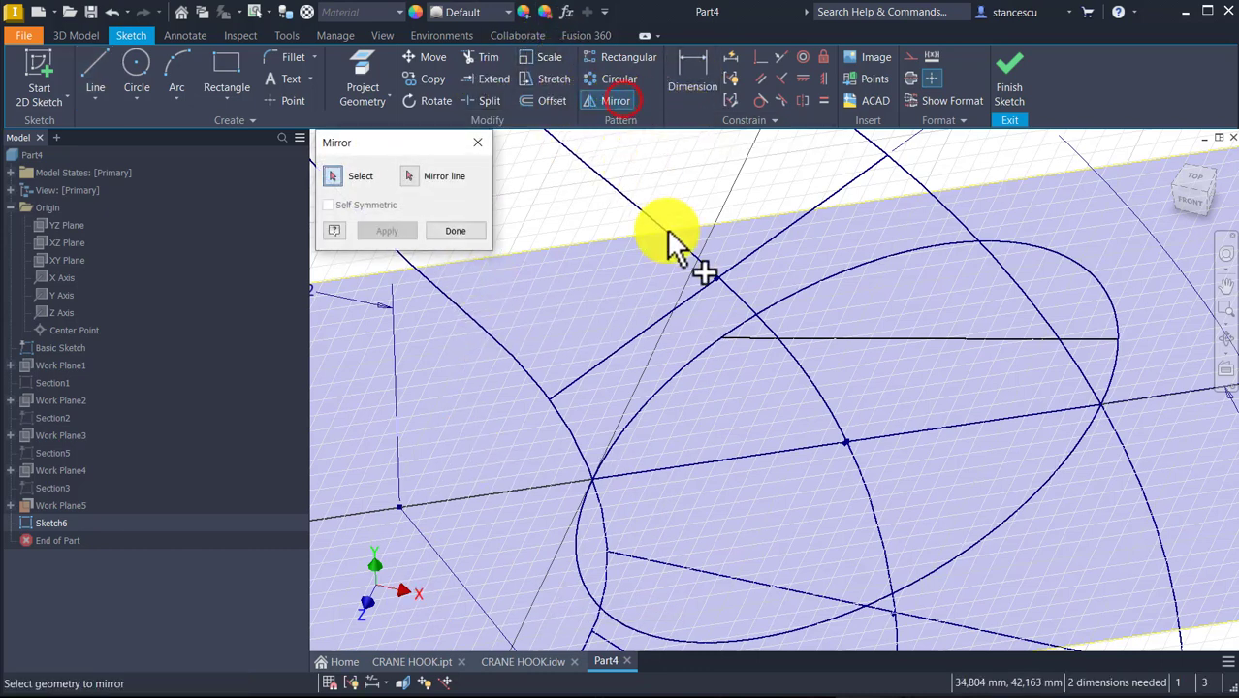
{"action": "left_click", "coordinate": [880, 339]}
{"action": "left_click", "coordinate": [415, 174]}
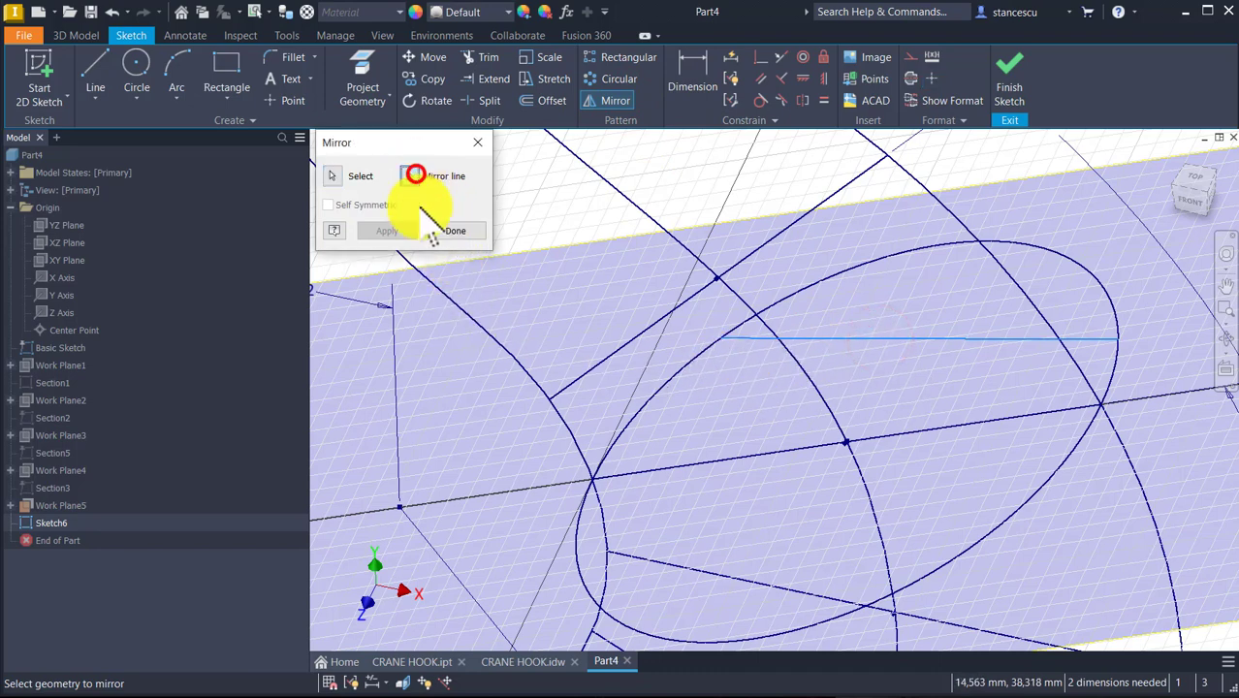
{"action": "left_click", "coordinate": [743, 465]}
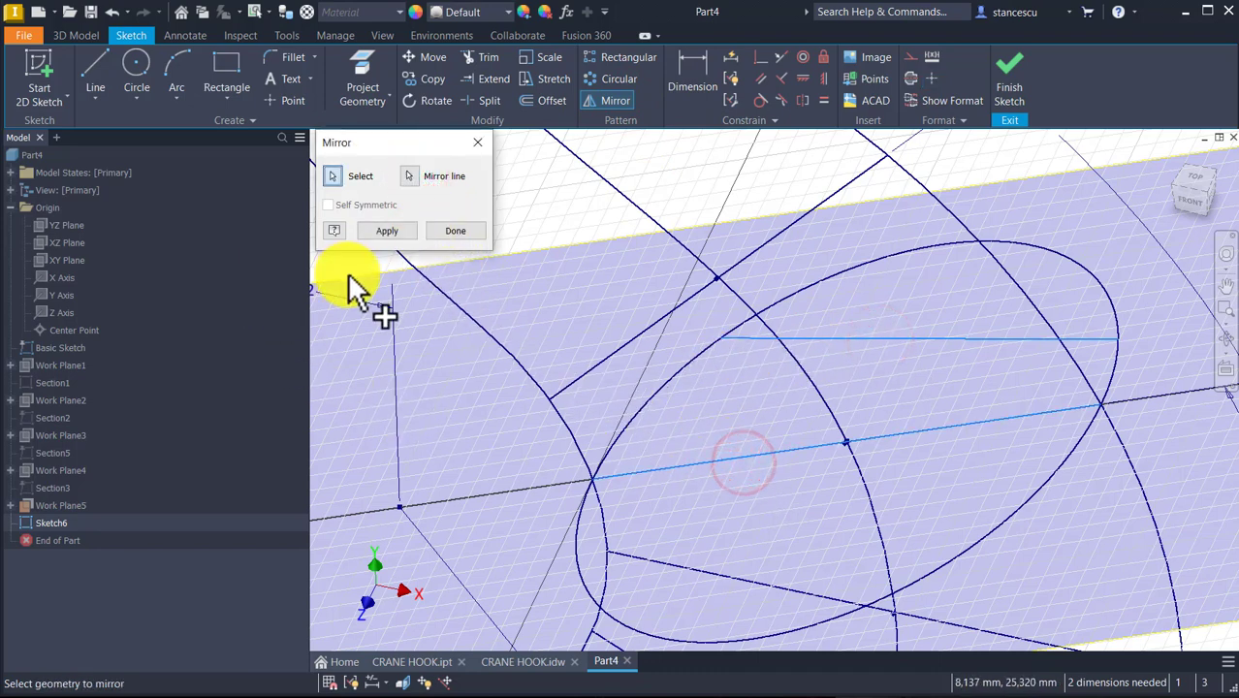
{"action": "left_click", "coordinate": [384, 231]}
{"action": "left_click", "coordinate": [455, 230]}
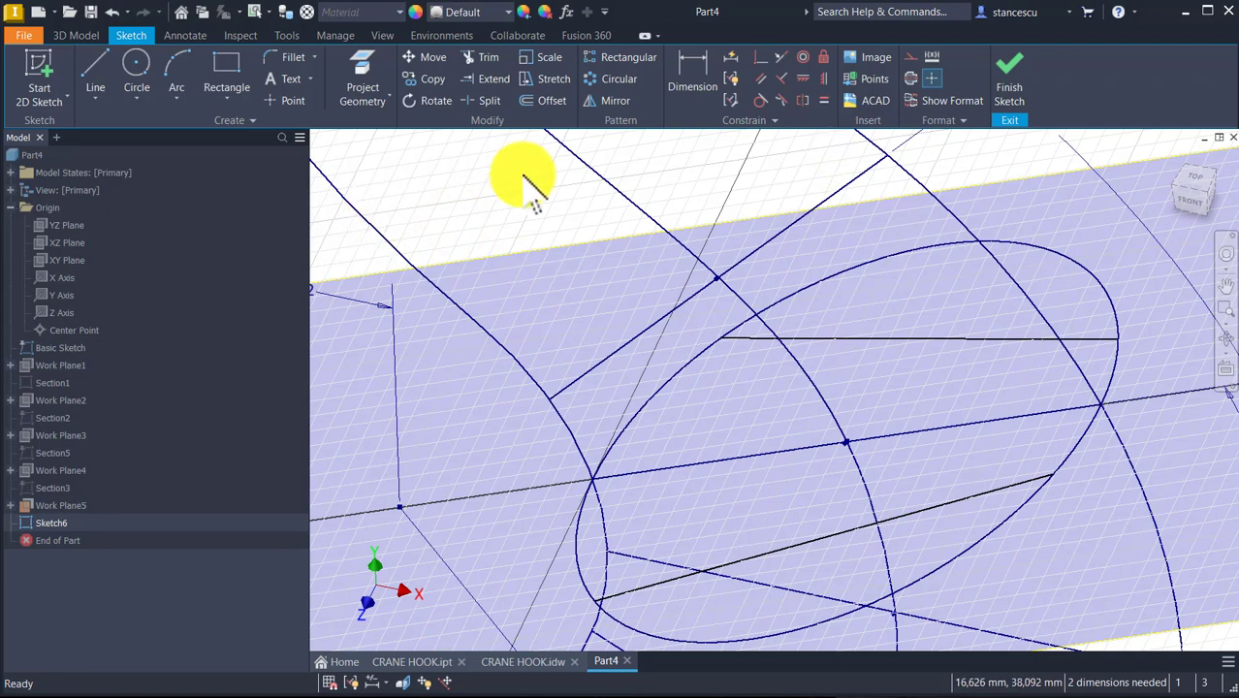
- Dimension the angle between the two cut lines and set it to the CutAng parameter
{"action": "left_click", "coordinate": [679, 70]}
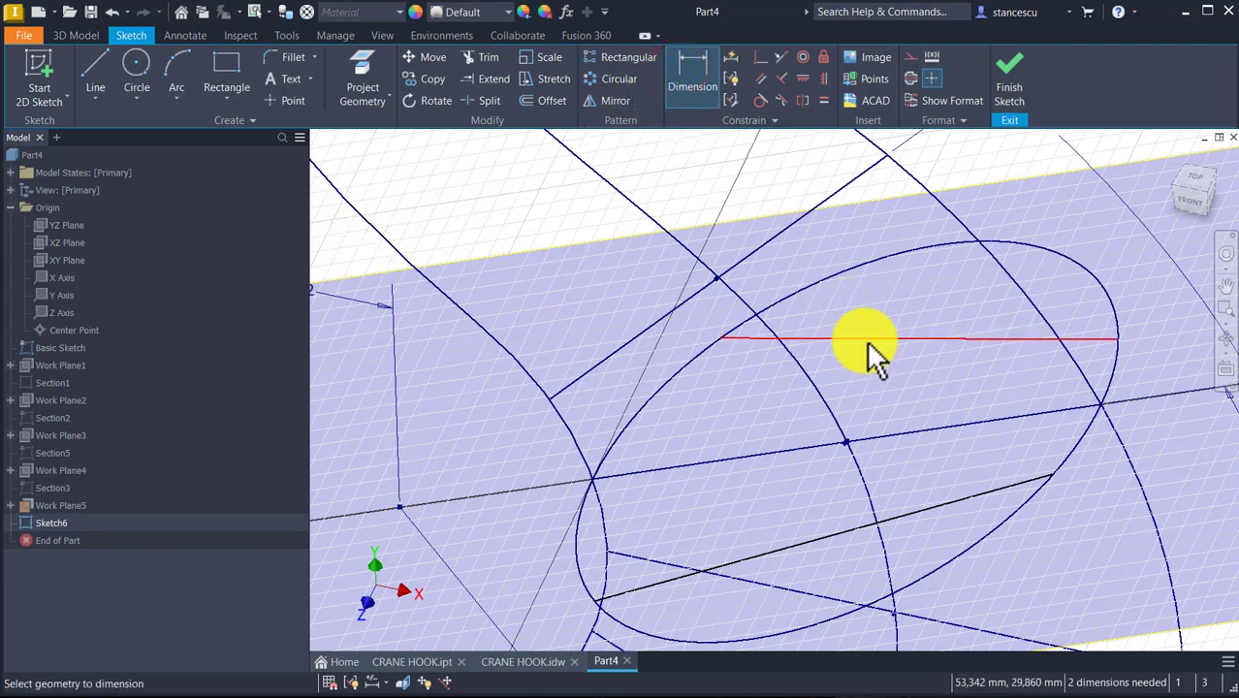
{"action": "left_click", "coordinate": [865, 341]}
{"action": "left_click", "coordinate": [809, 537]}
{"action": "left_click", "coordinate": [483, 464]}
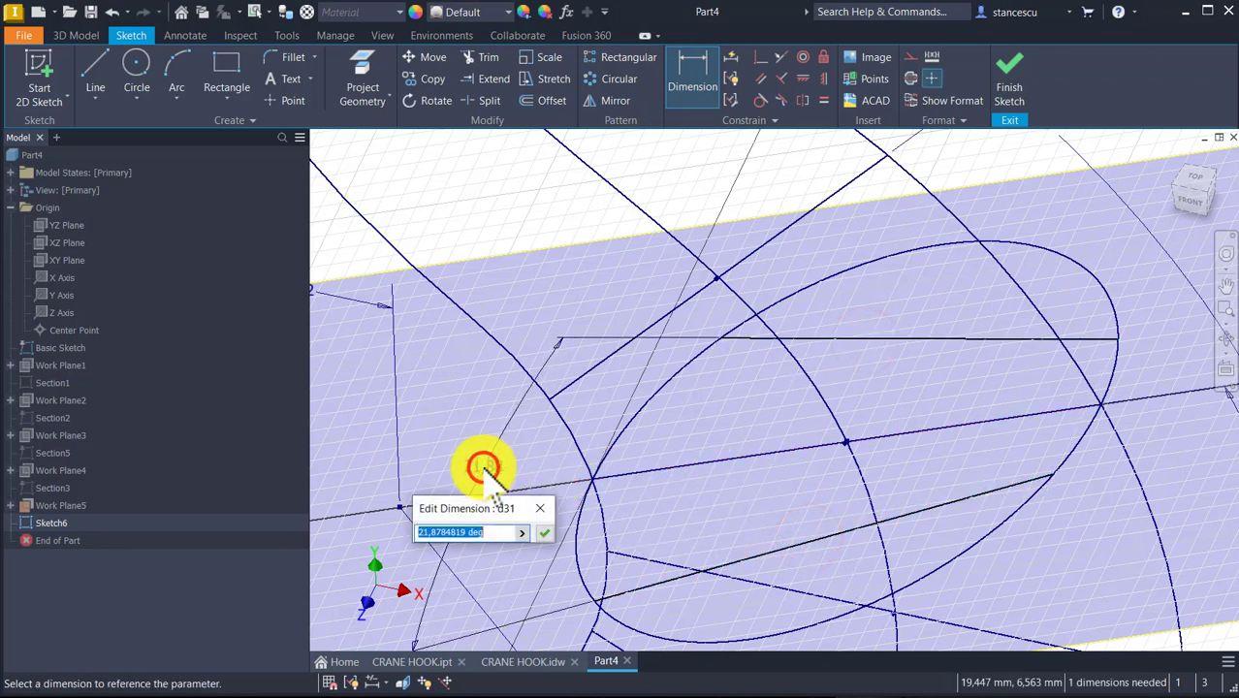
{"action": "left_click", "coordinate": [521, 533]}
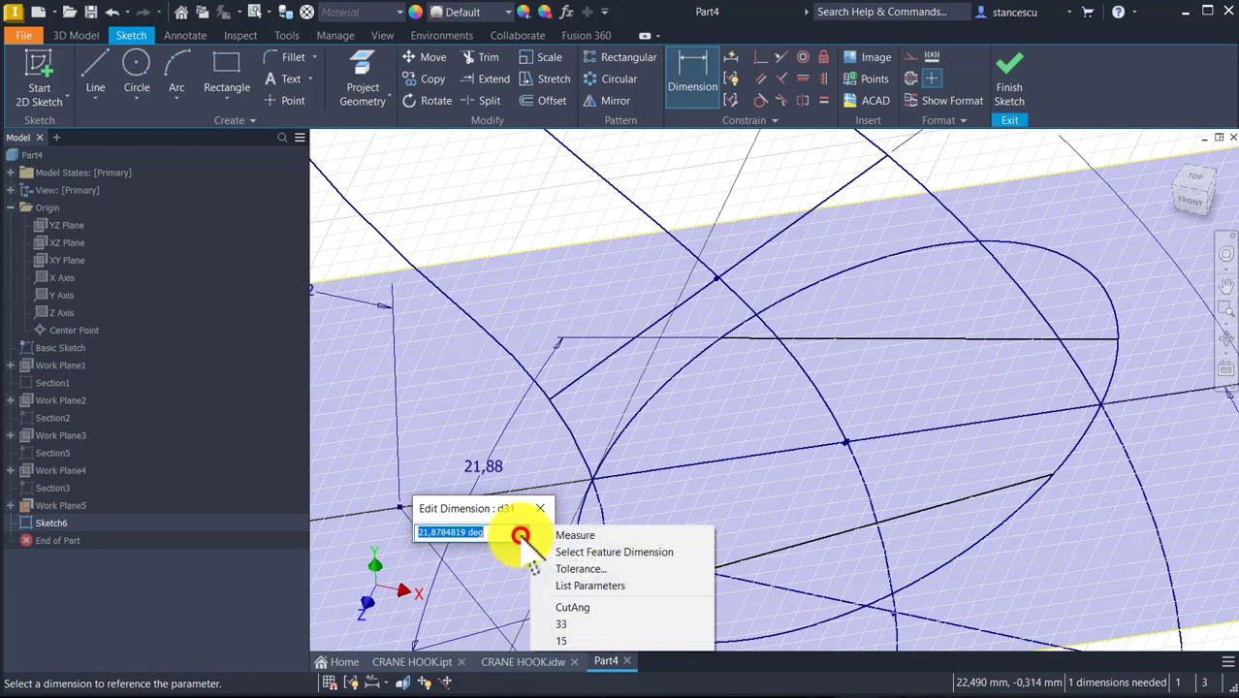
{"action": "left_click", "coordinate": [563, 606]}
{"action": "left_click", "coordinate": [546, 533]}
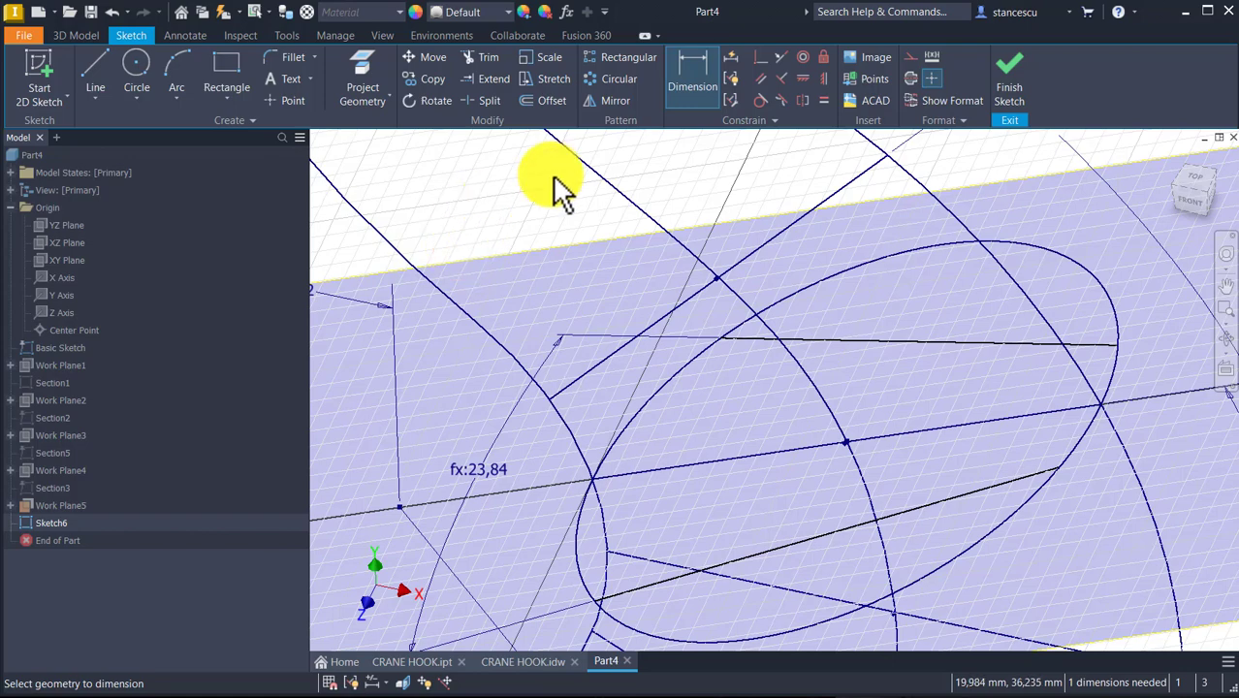
- Add a driven diameter dimension to the circle
{"action": "left_click", "coordinate": [678, 371]}
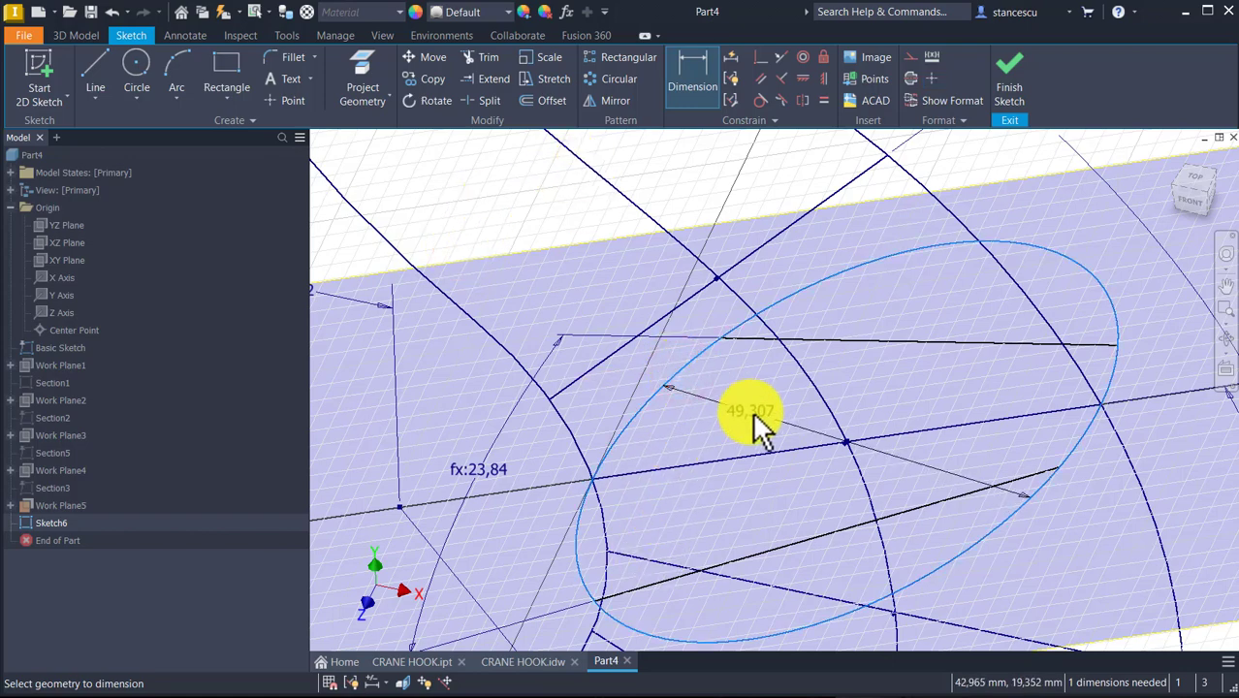
{"action": "left_click", "coordinate": [751, 414]}
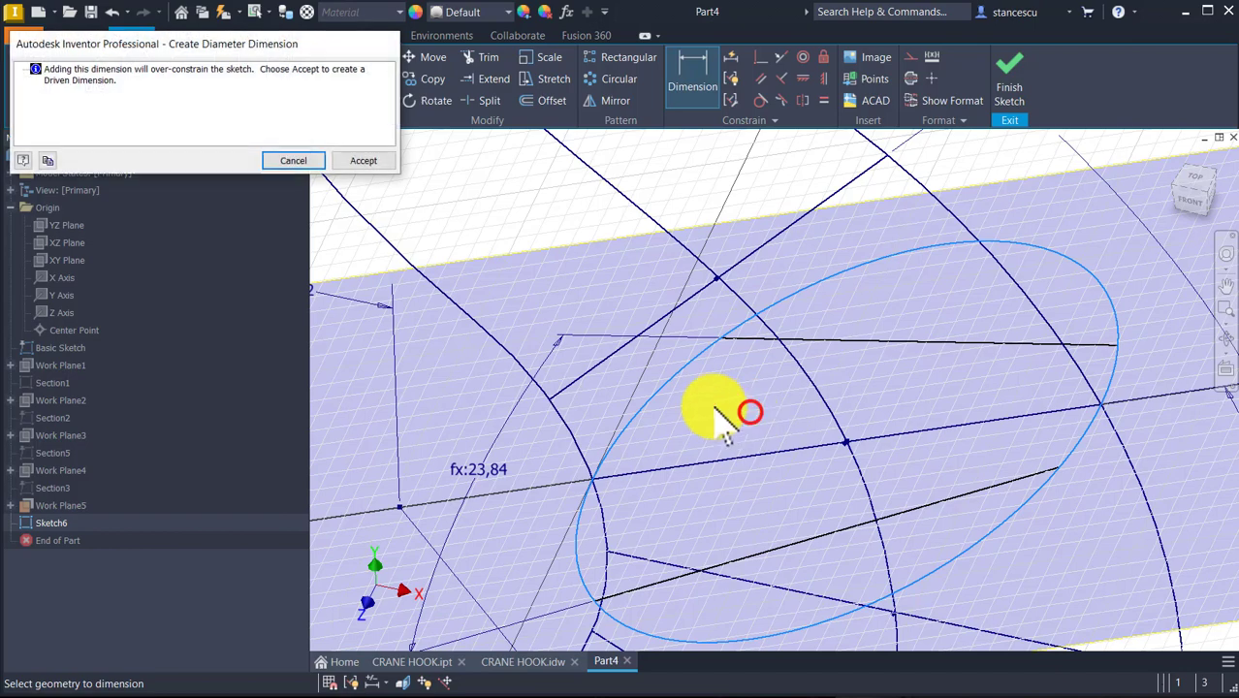
{"action": "left_click", "coordinate": [365, 163]}
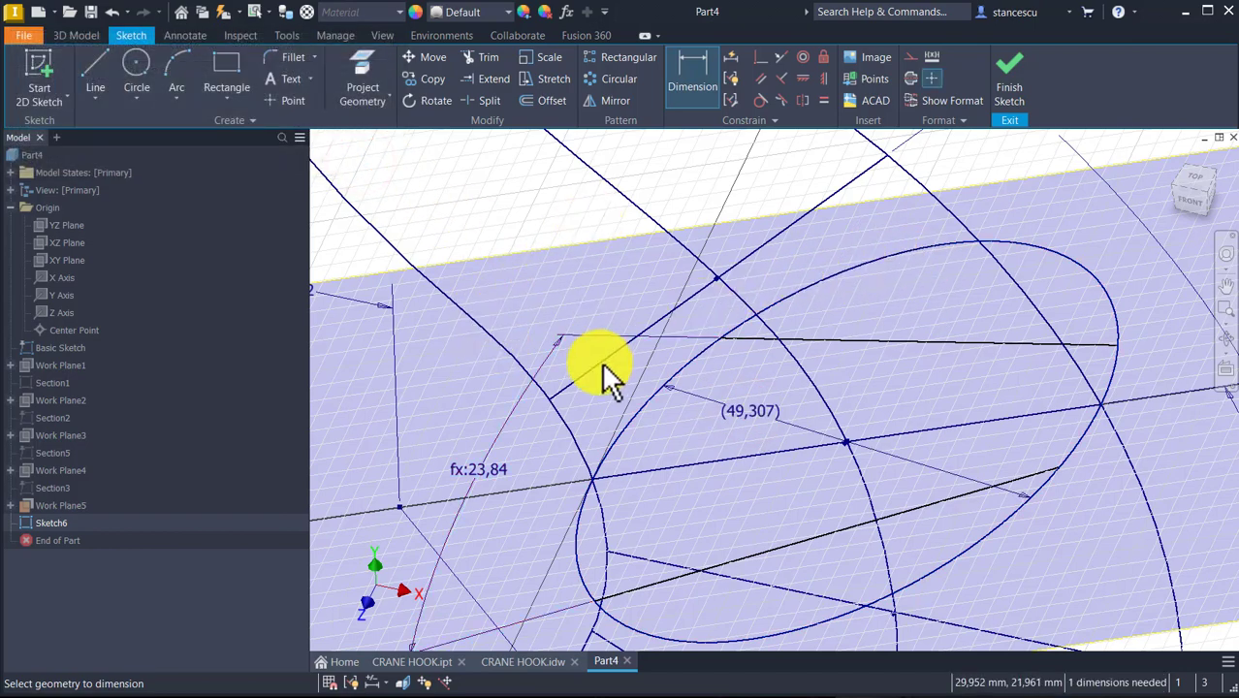
- Dimension the distance between the inner ends of the two cut lines as d32/50*33, copying the /50*33 part of the expression
{"action": "mouse_move", "coordinate": [751, 436]}
{"action": "middle_mouse_down"}
{"action": "mouse_move", "coordinate": [841, 278]}
{"action": "mouse_move", "coordinate": [833, 379]}
{"action": "mouse_move", "coordinate": [838, 352]}
{"action": "middle_mouse_up"}
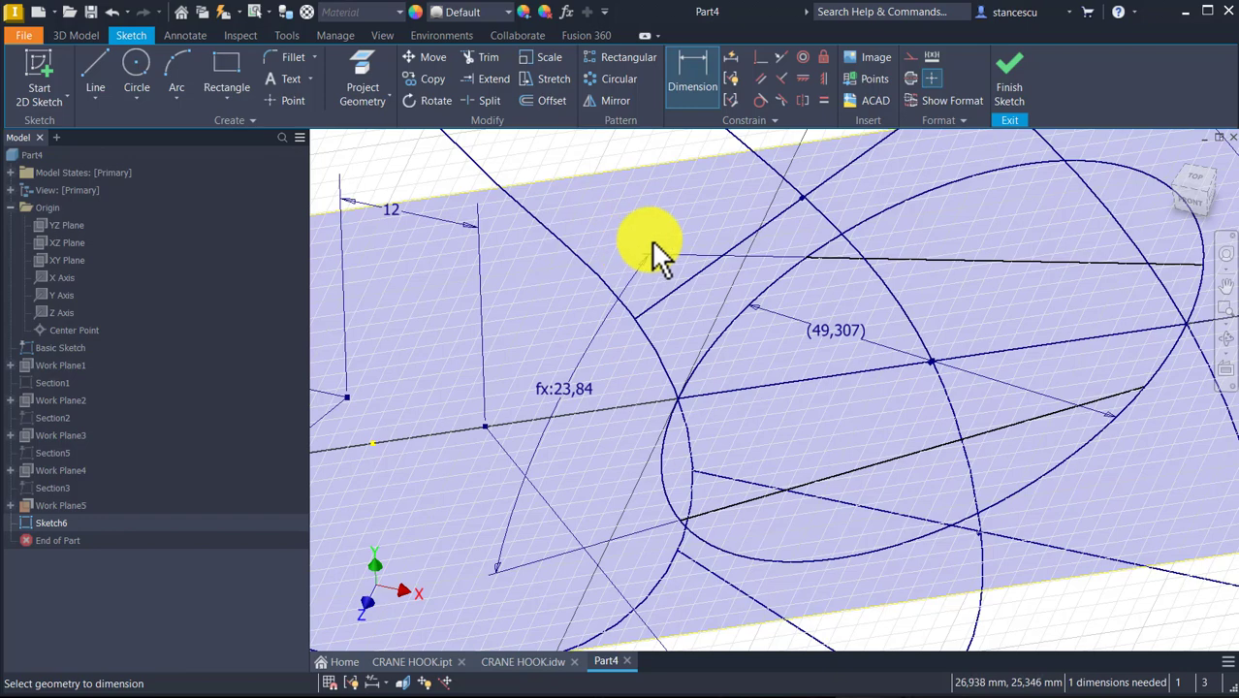
{"action": "left_click", "coordinate": [806, 258]}
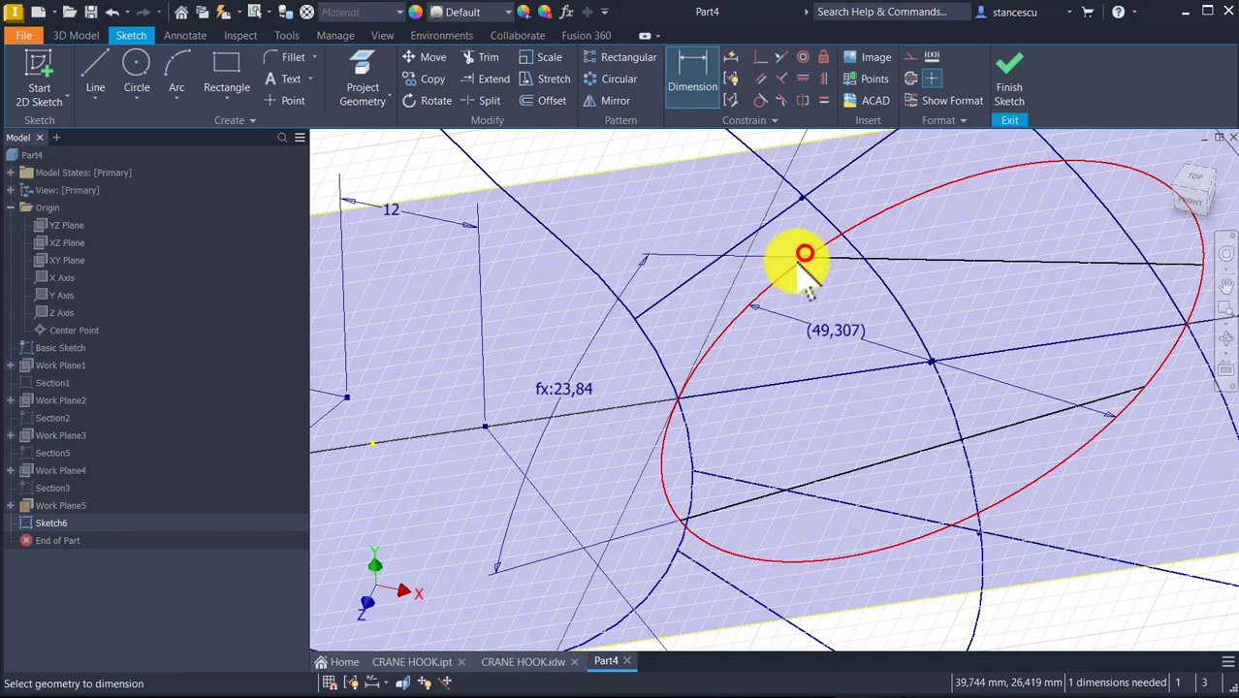
{"action": "left_click", "coordinate": [680, 523]}
{"action": "left_click", "coordinate": [626, 431]}
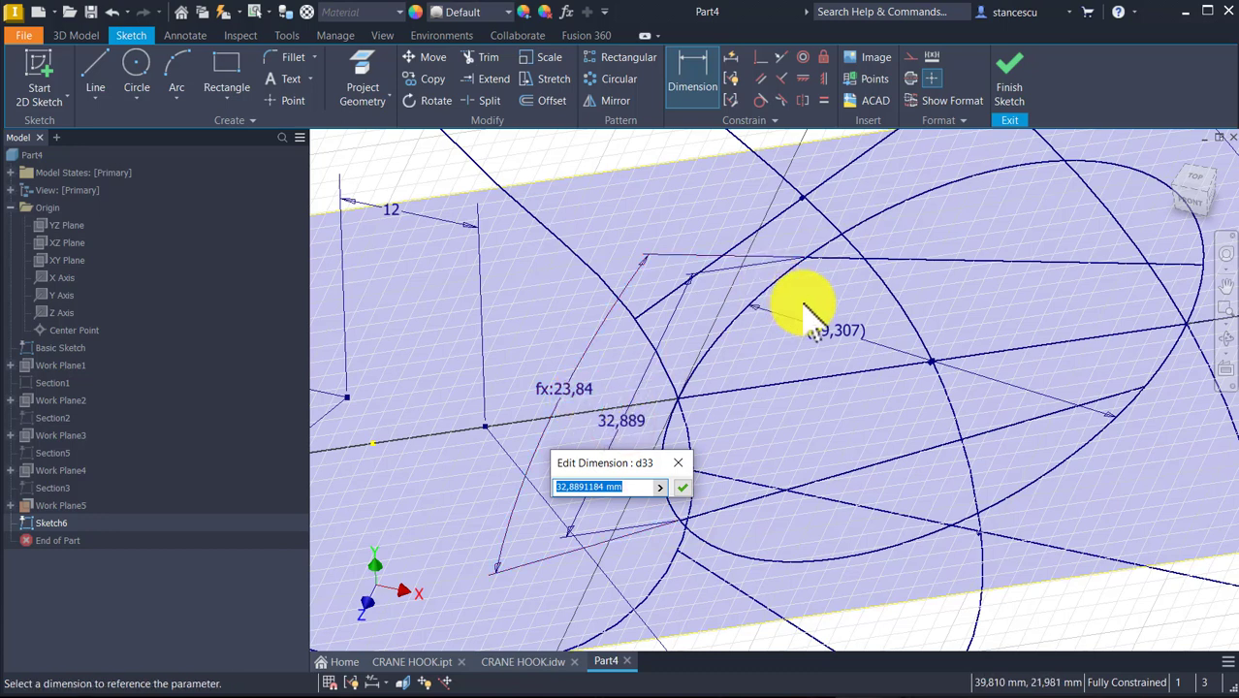
{"action": "left_click", "coordinate": [834, 331]}
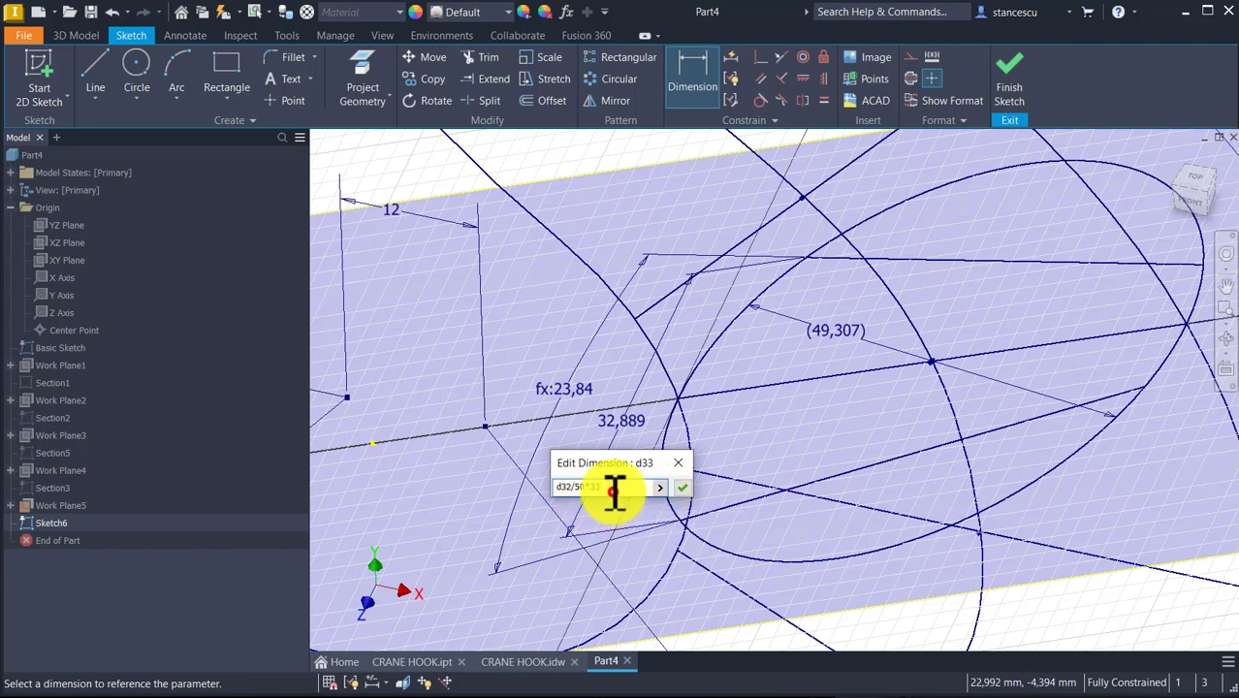
{"action": "key", "text": "shift+Left"}
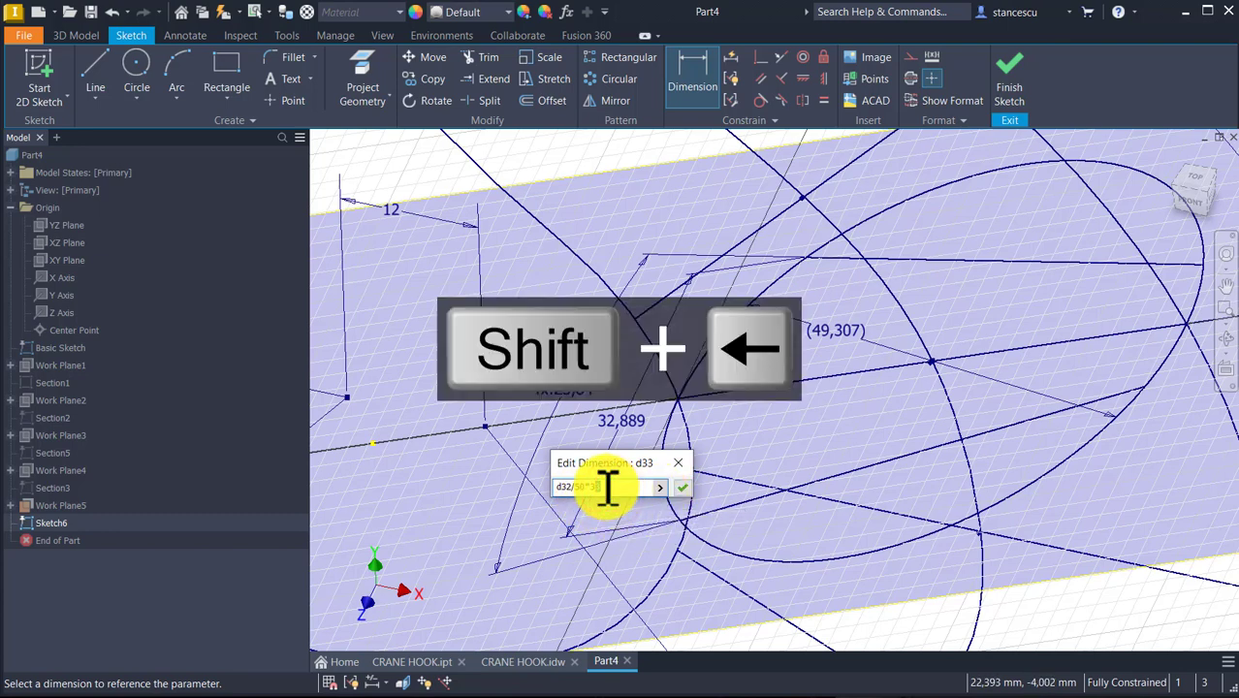
{"action": "key", "text": "shift+Left"}
{"action": "key", "text": "shift+Left"}
{"action": "key", "text": "shift+Left"}
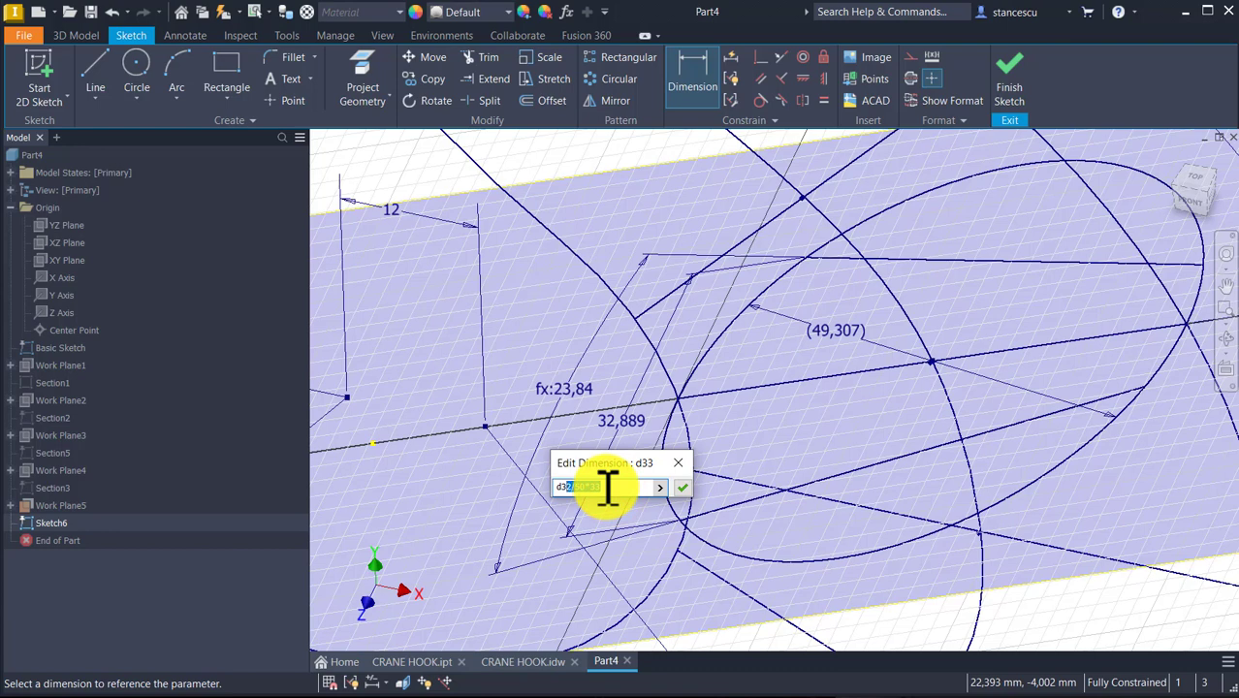
{"action": "key", "text": "shift+Right"}
{"action": "key", "text": "ctrl+c"}
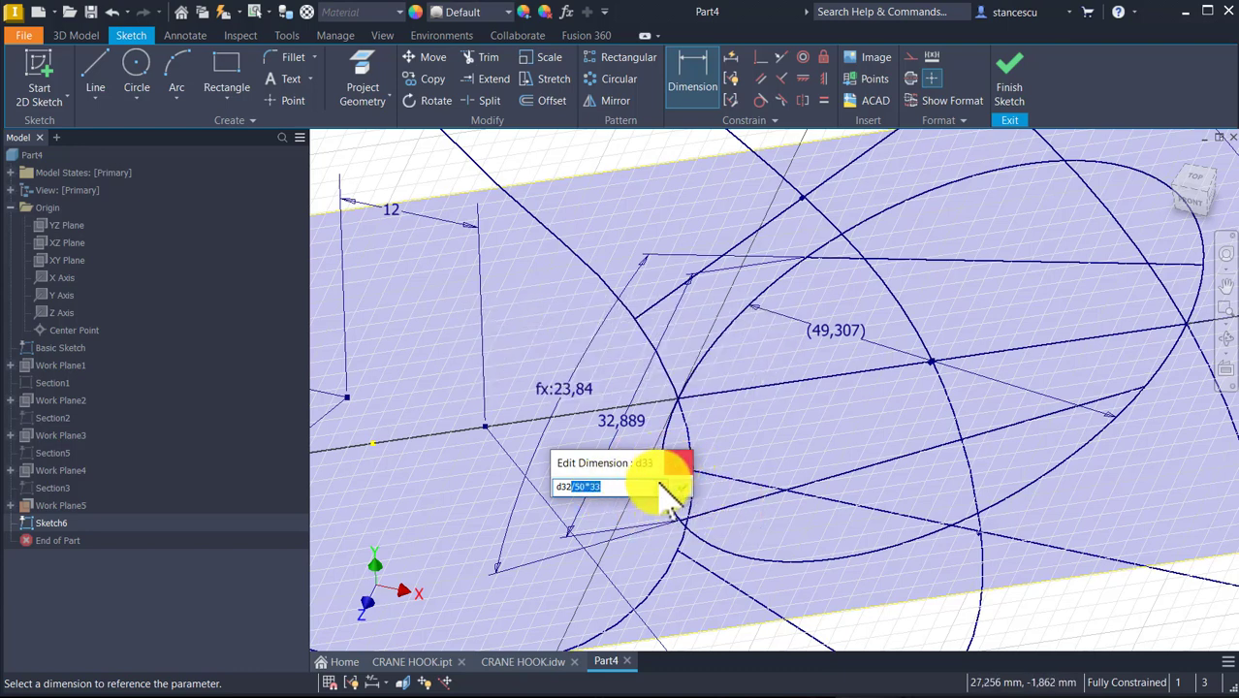
{"action": "left_click", "coordinate": [605, 484]}
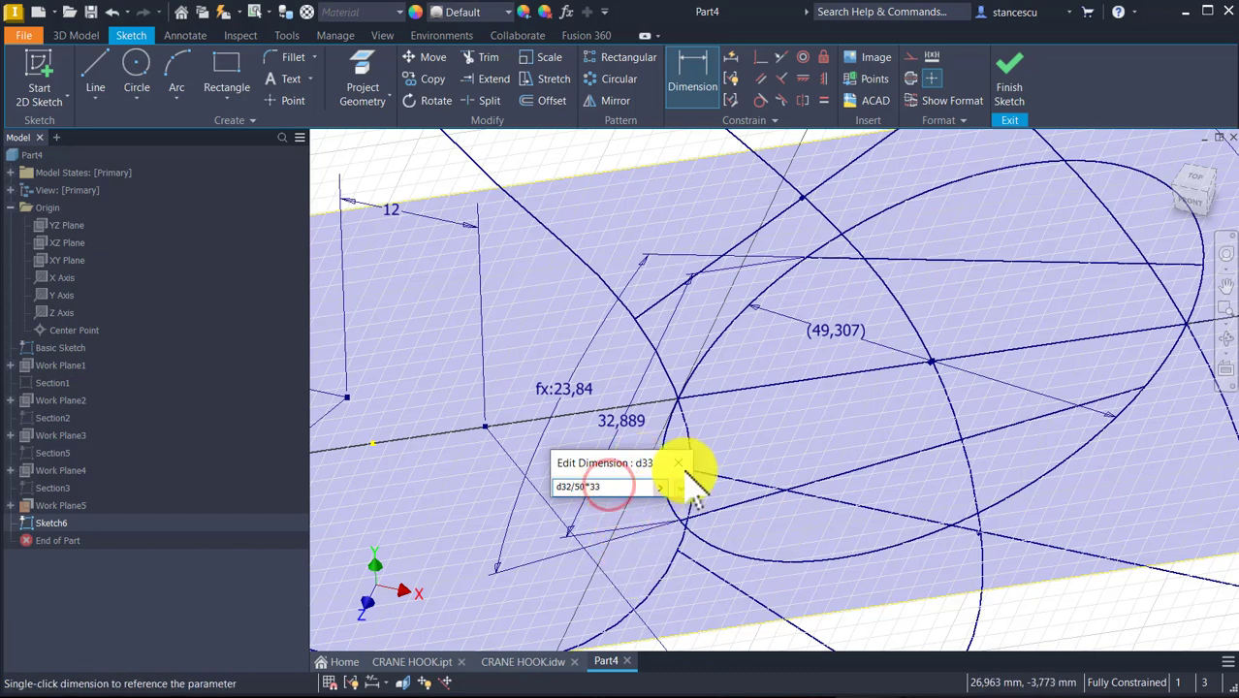
{"action": "left_click", "coordinate": [681, 488]}
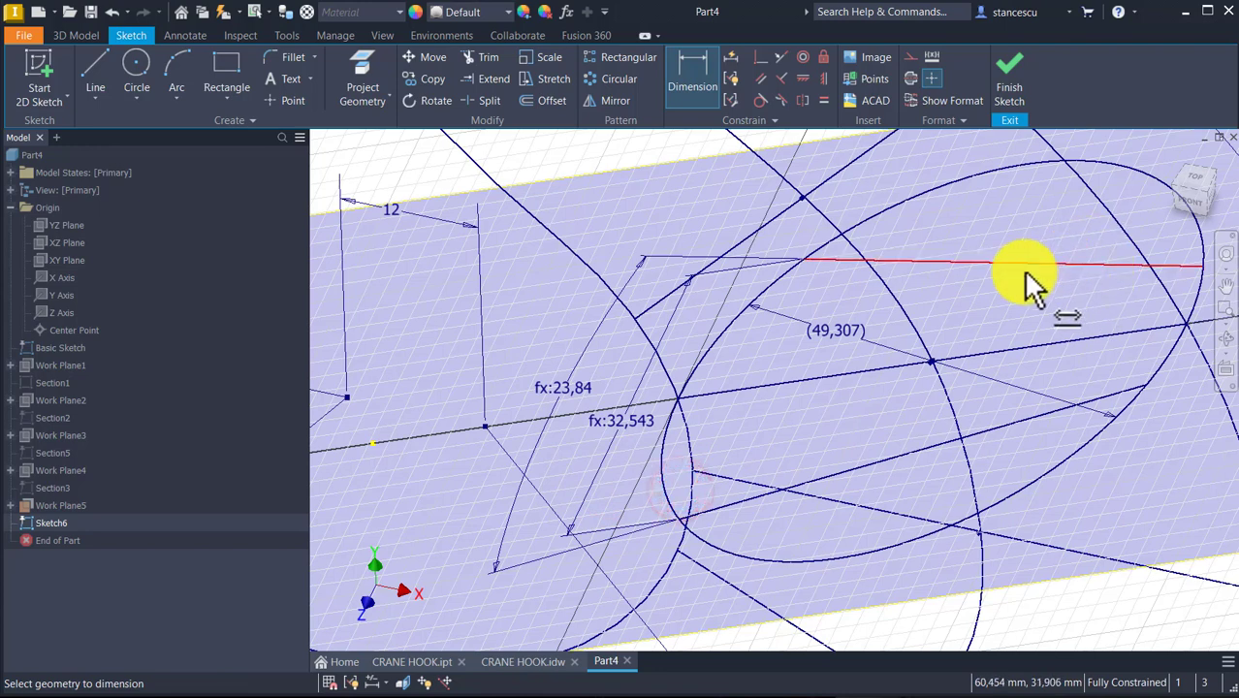
- Convert the projected section line through the circle's centre to construction geometry
{"action": "left_click", "coordinate": [1015, 349]}
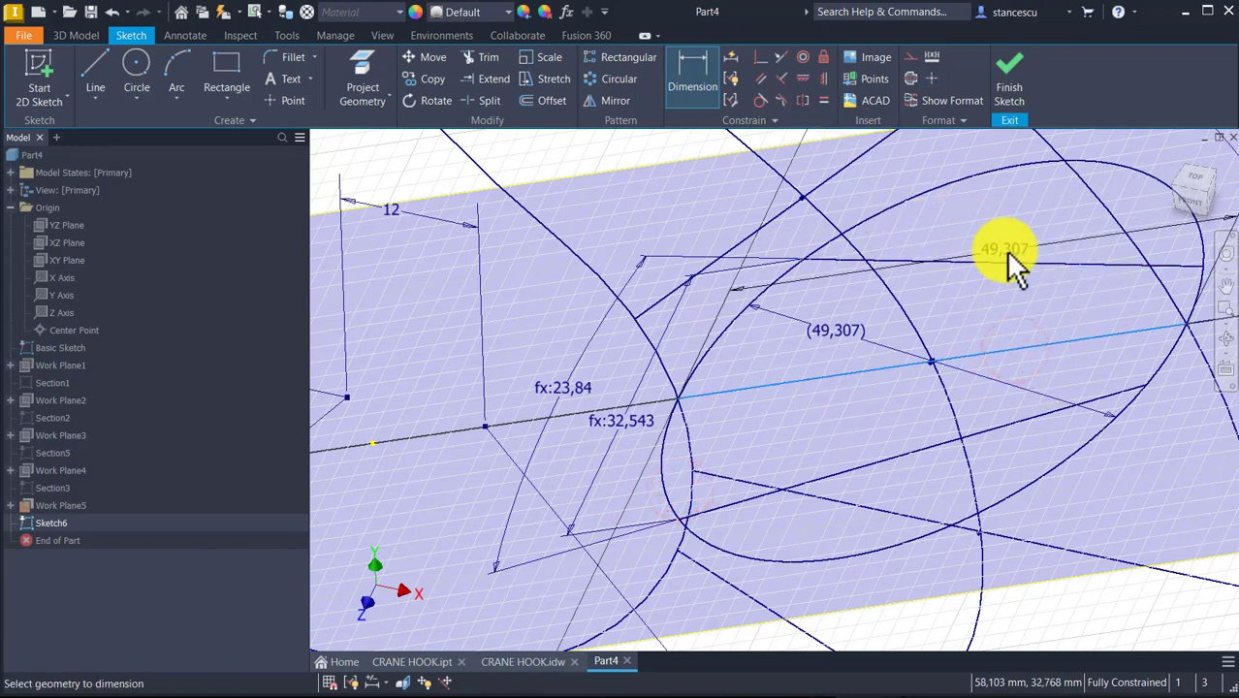
{"action": "key", "text": "Escape"}
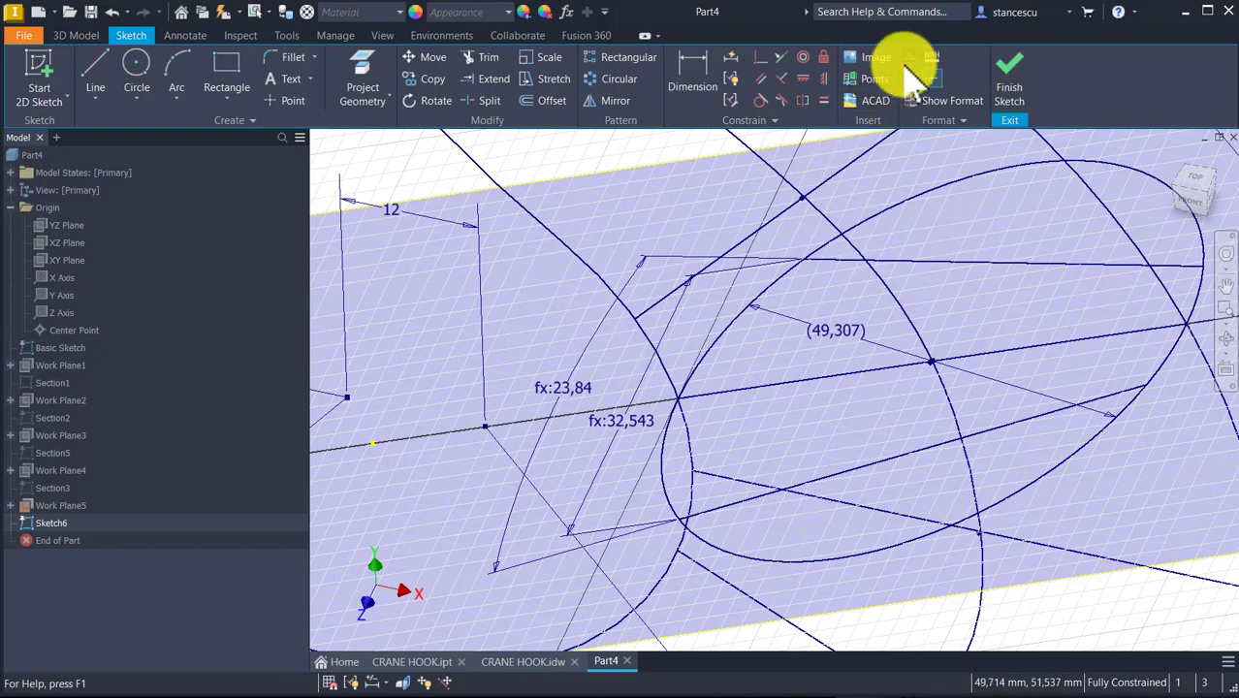
{"action": "left_click", "coordinate": [1040, 359]}
{"action": "left_click", "coordinate": [911, 56]}
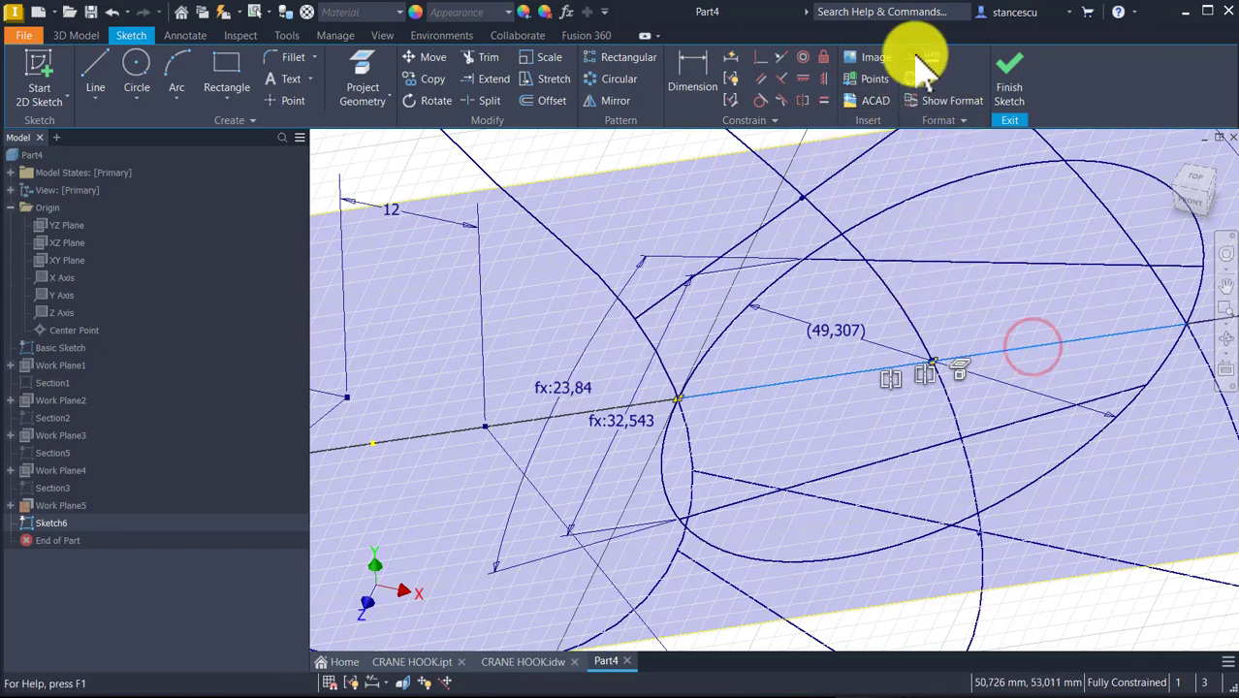
{"action": "left_click", "coordinate": [999, 308]}
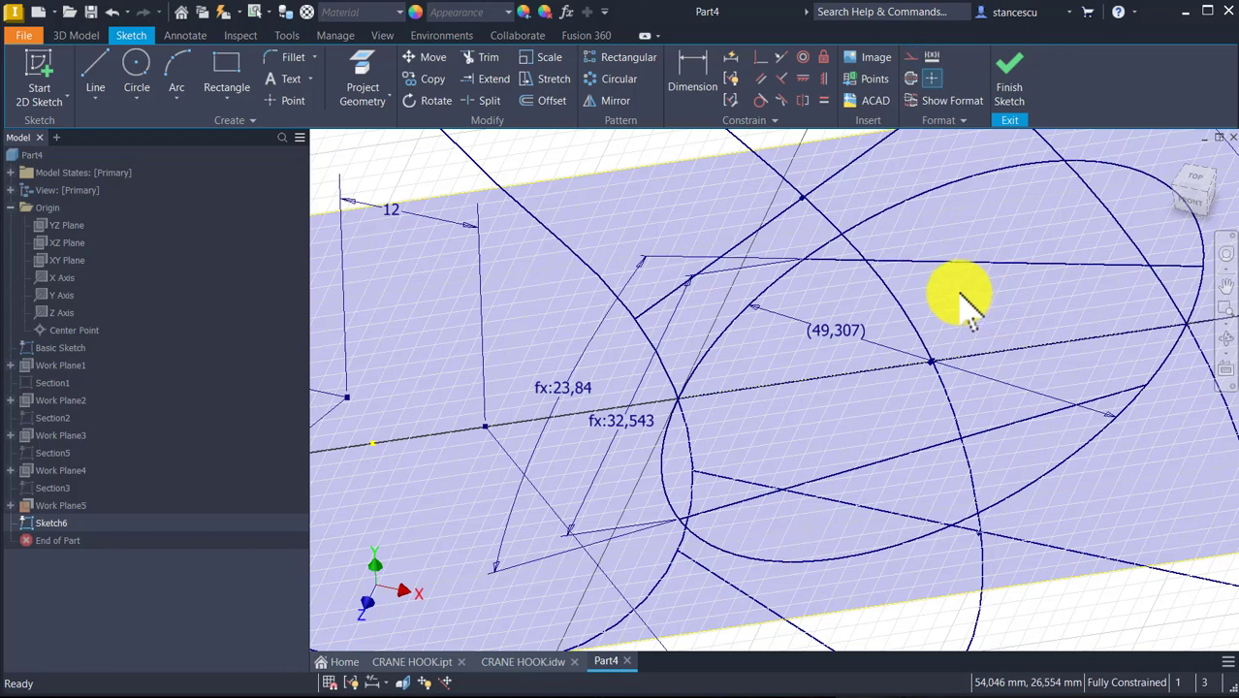
- Split the circle at the ends of the two cut lines
{"action": "left_click", "coordinate": [490, 100]}
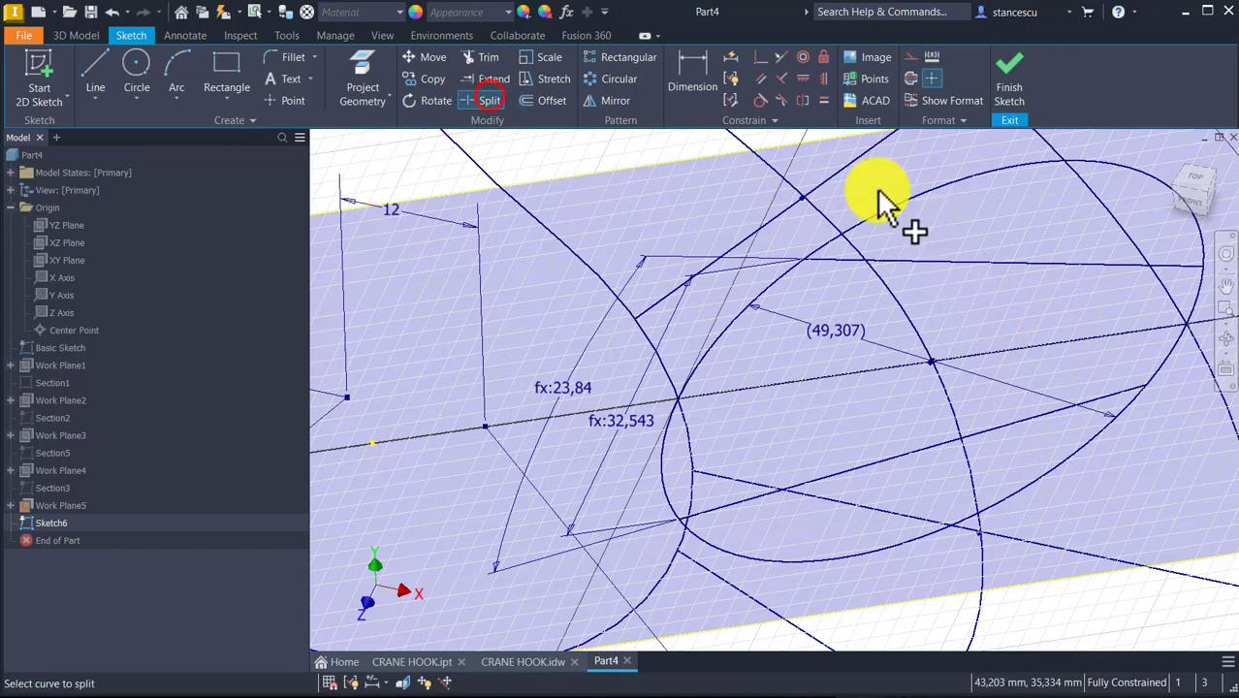
{"action": "left_click", "coordinate": [936, 187]}
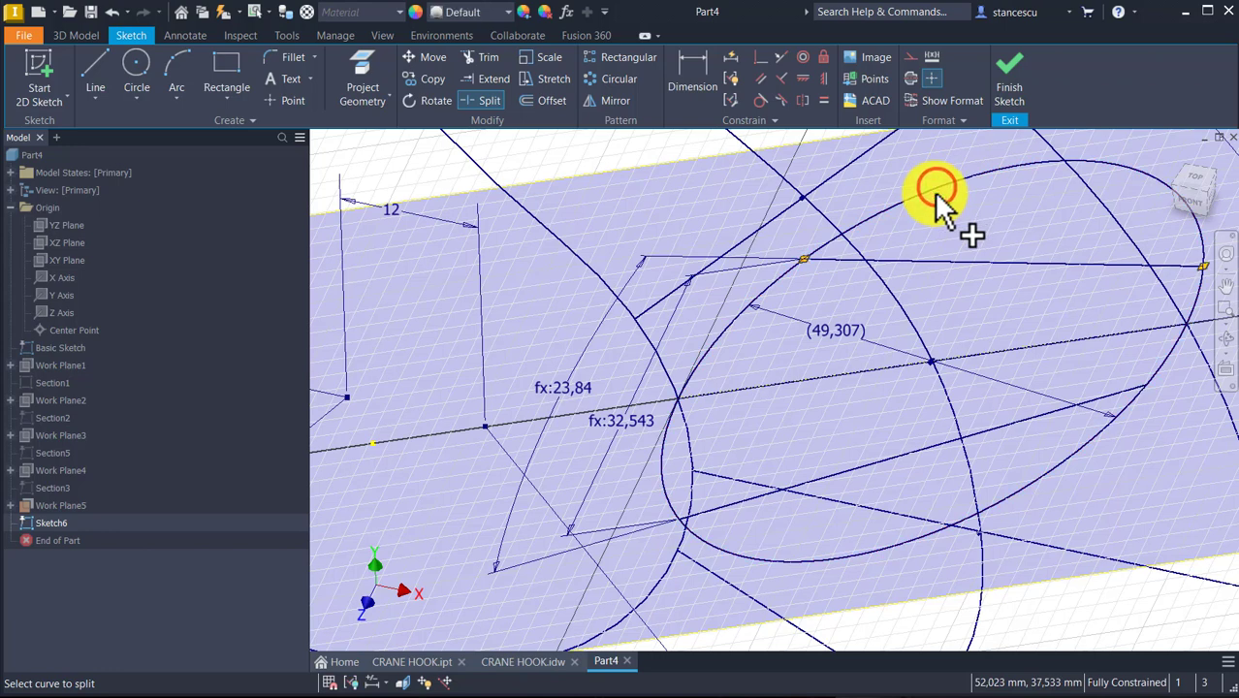
{"action": "left_click", "coordinate": [896, 544]}
{"action": "left_click", "coordinate": [695, 535]}
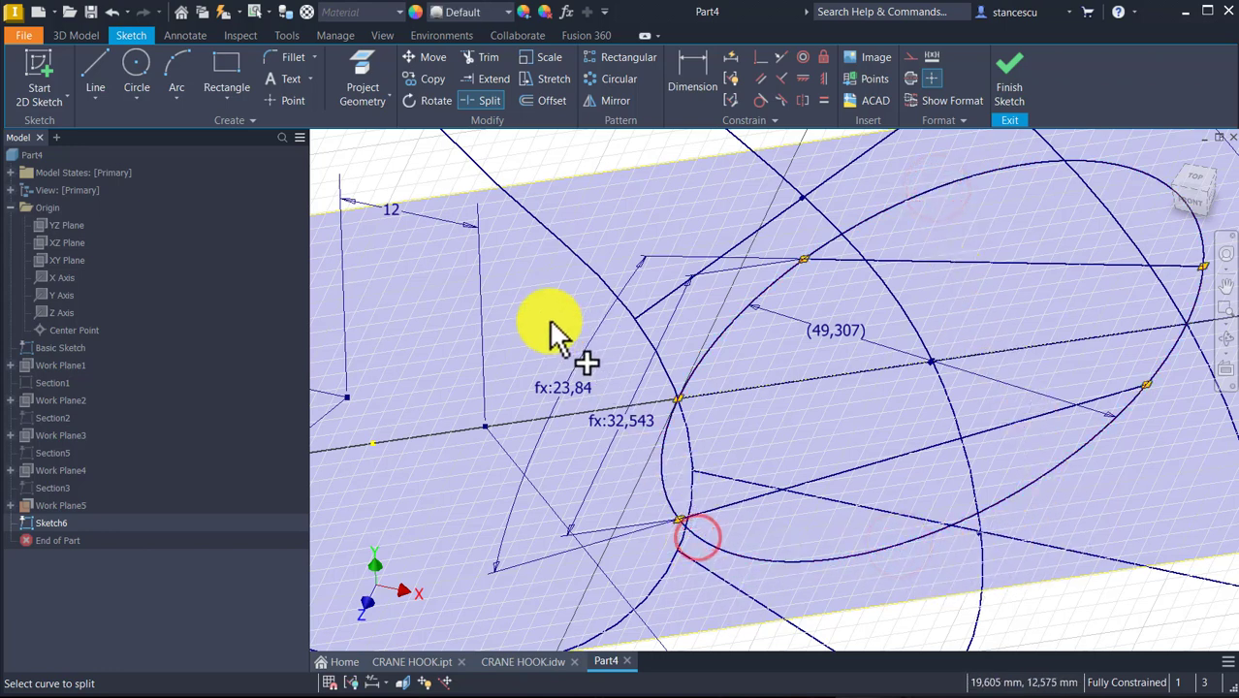
{"action": "key", "text": "Escape"}
- Convert the two circle arcs lying outside the cut lines to construction geometry and finish the sketch
{"action": "left_click", "coordinate": [1004, 147]}
{"action": "left_click_drag", "start_coordinate": [1003, 211], "coordinate": [1000, 230]}
{"action": "left_click", "coordinate": [872, 534]}
{"action": "left_click_drag", "start_coordinate": [877, 549], "coordinate": [871, 592], "text": "ctrl"}
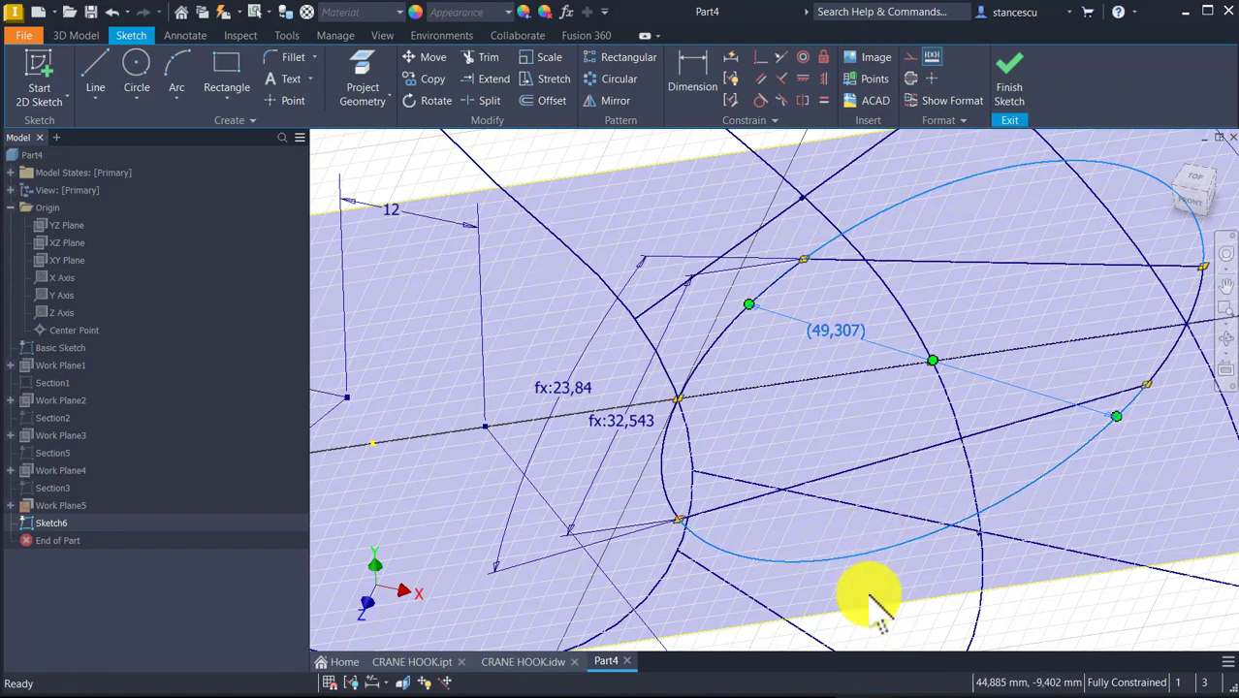
{"action": "left_click", "coordinate": [910, 60]}
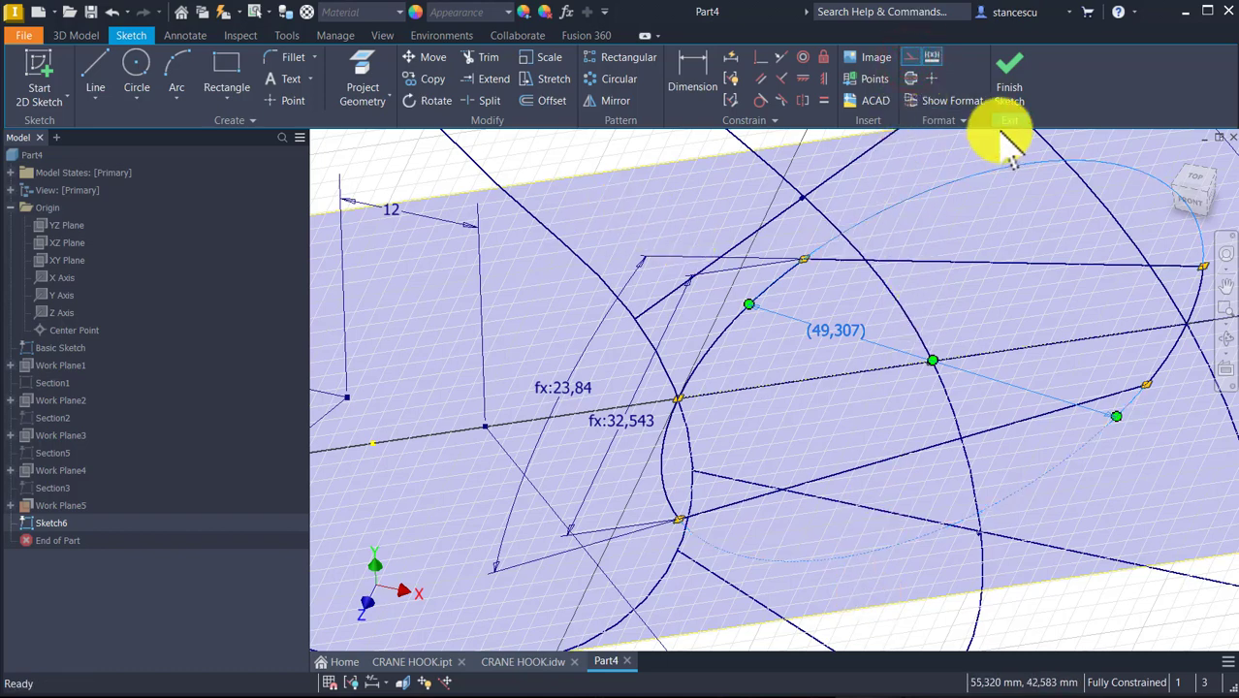
{"action": "left_click", "coordinate": [1008, 83]}
- Rename the finished Sketch6 as Section4
{"action": "left_click", "coordinate": [676, 165]}
{"action": "key", "text": "alt+v"}
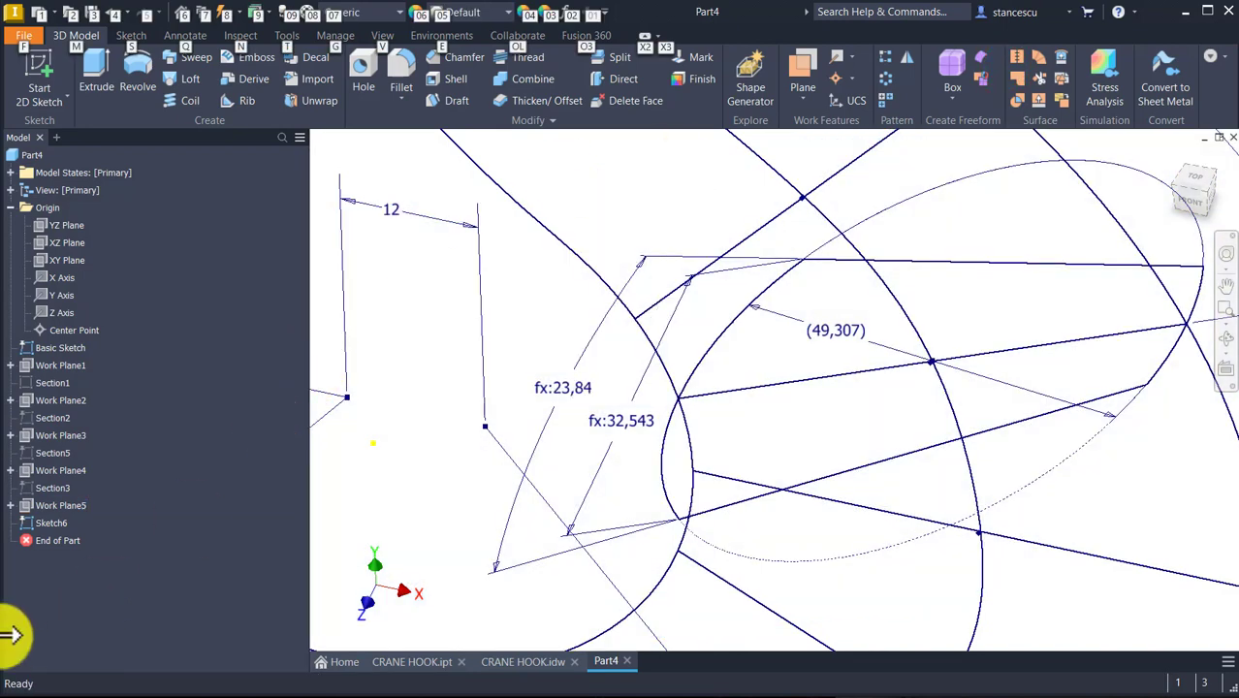
{"action": "left_click", "coordinate": [46, 486]}
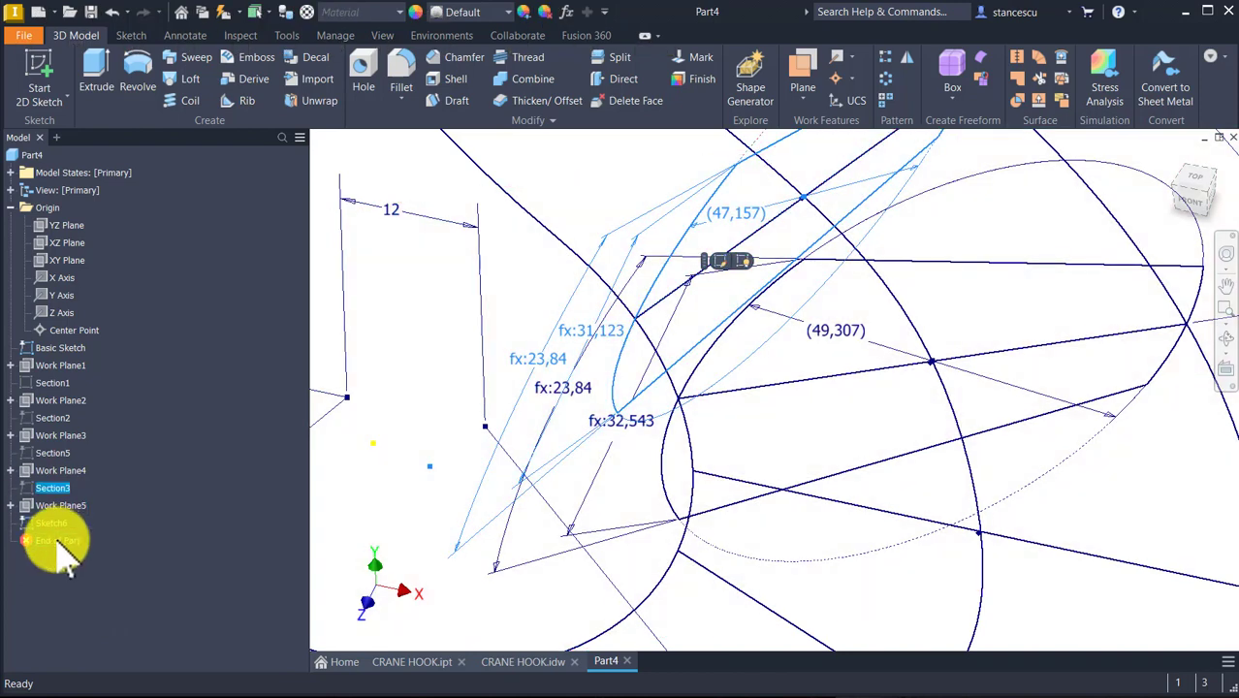
{"action": "left_click", "coordinate": [56, 524]}
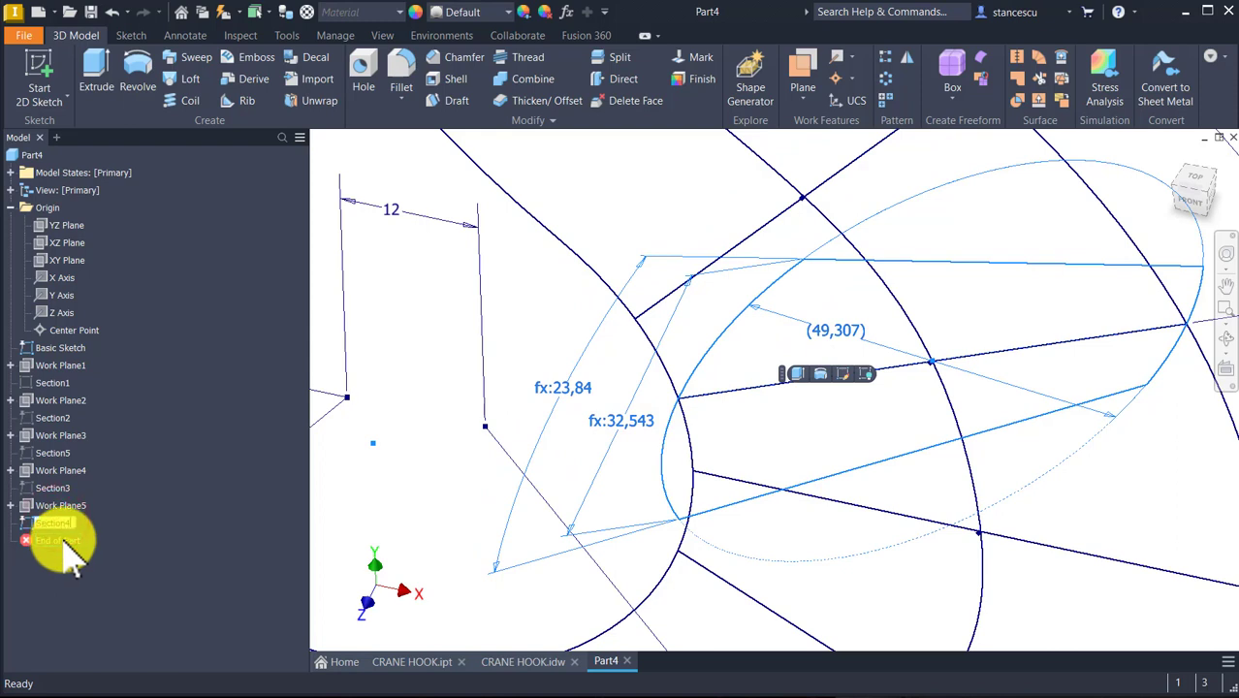
{"action": "left_click", "coordinate": [209, 462]}
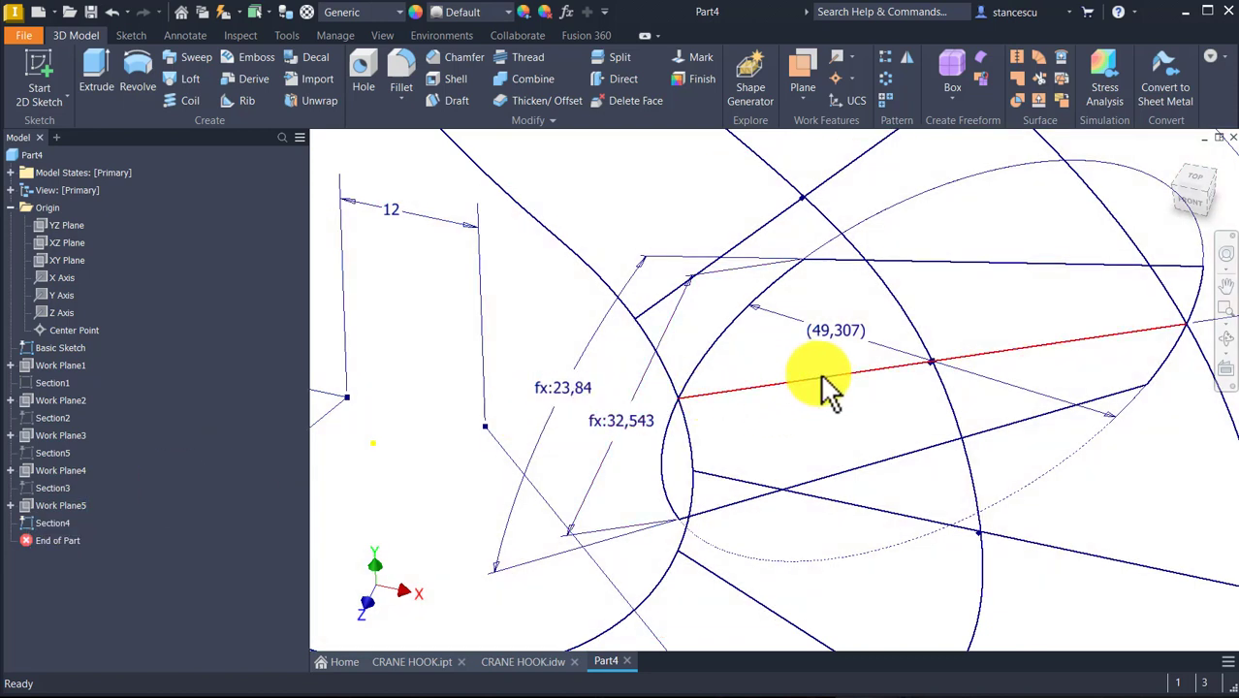
- Reopen the Section4 sketch, check the line type of the projected line through the circle's centre, and finish the sketch
{"action": "double_click", "coordinate": [43, 524]}
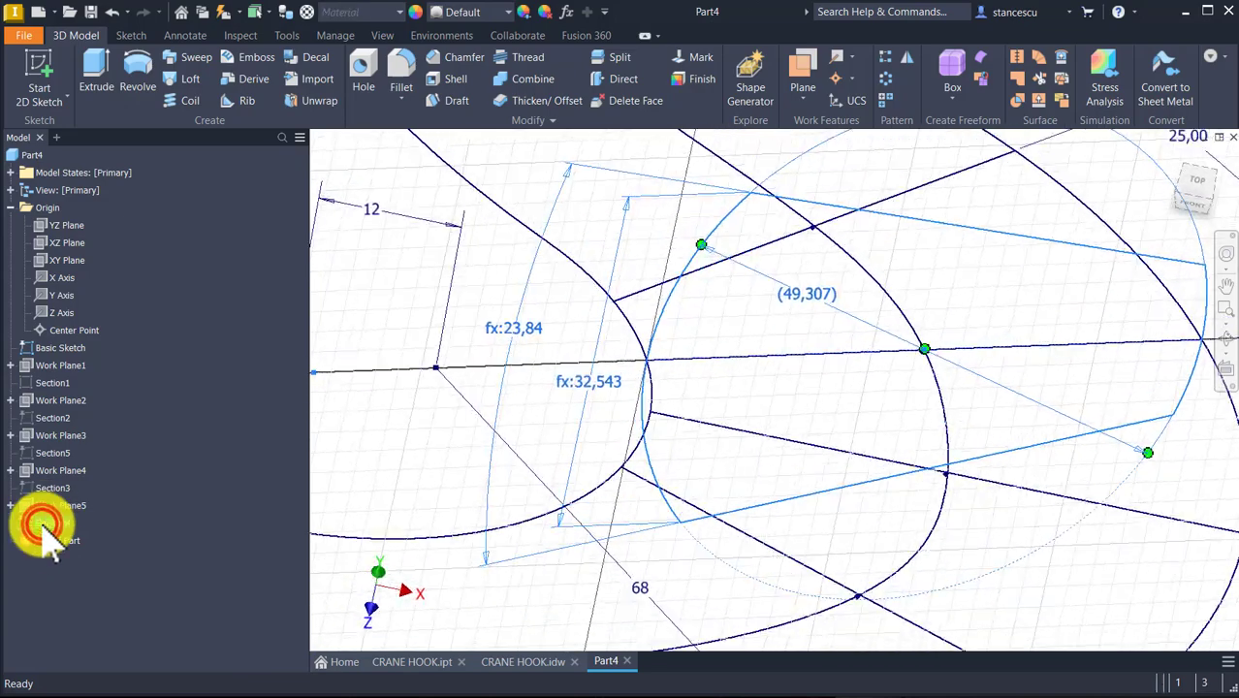
{"action": "key", "text": "F5"}
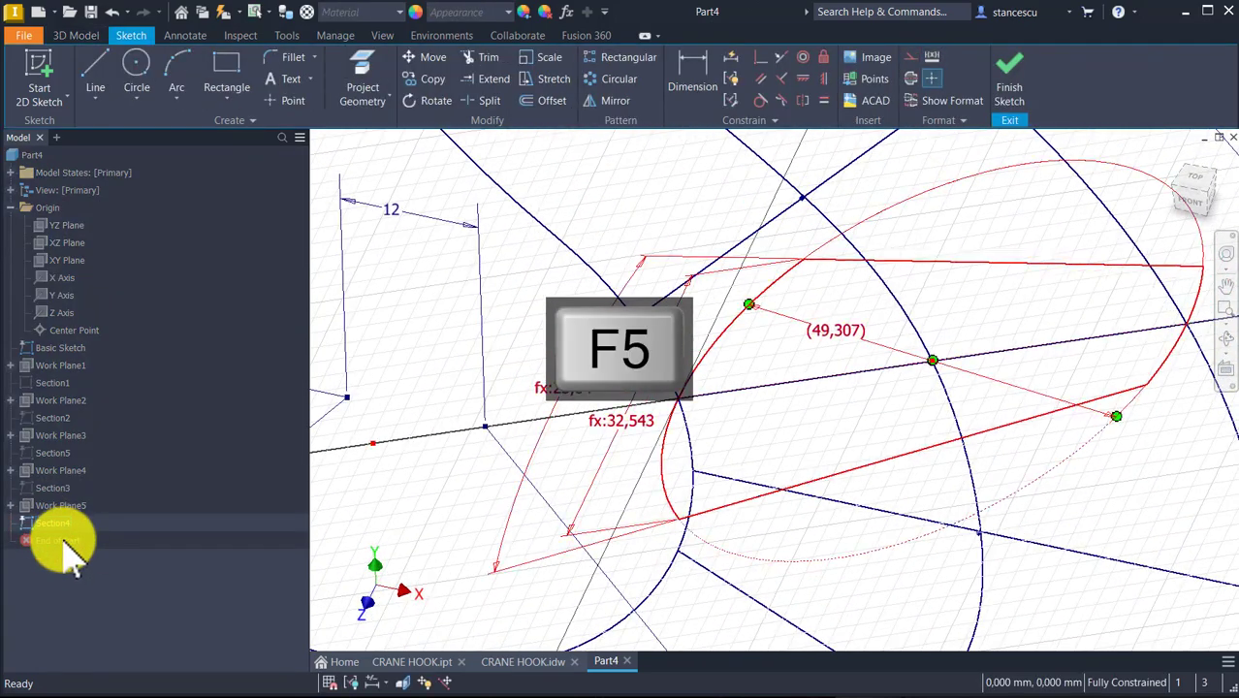
{"action": "left_click", "coordinate": [844, 352]}
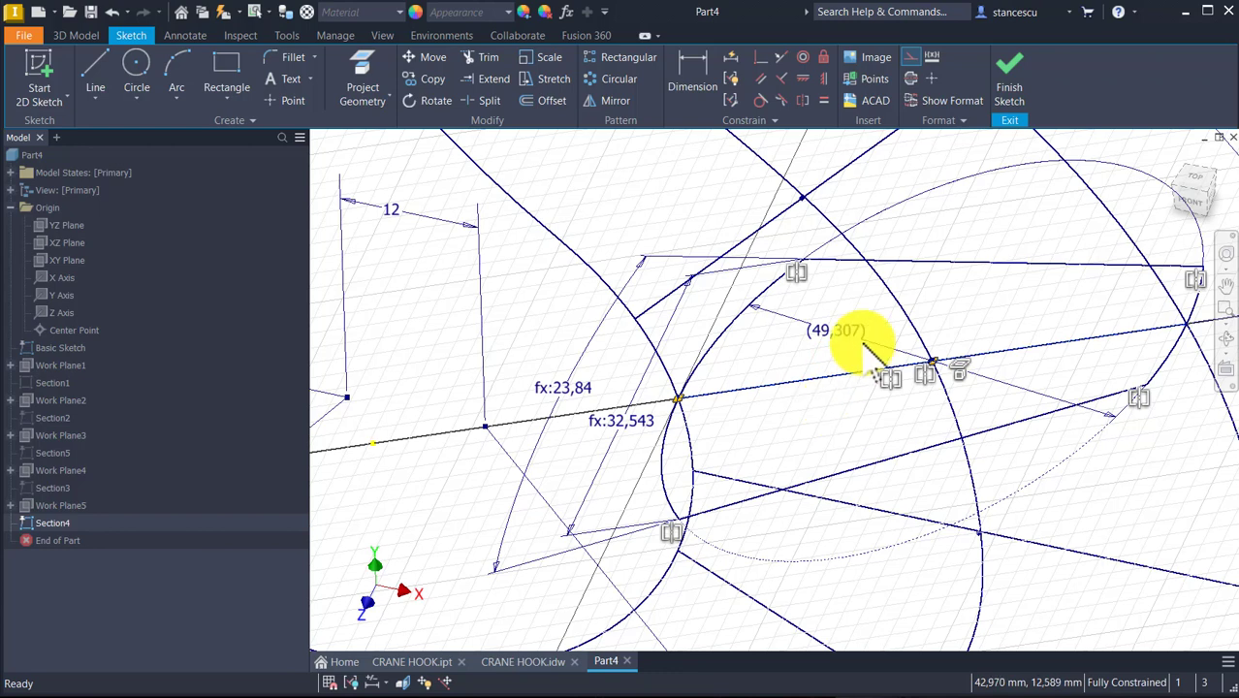
{"action": "left_click", "coordinate": [875, 415]}
{"action": "left_click", "coordinate": [1009, 80]}
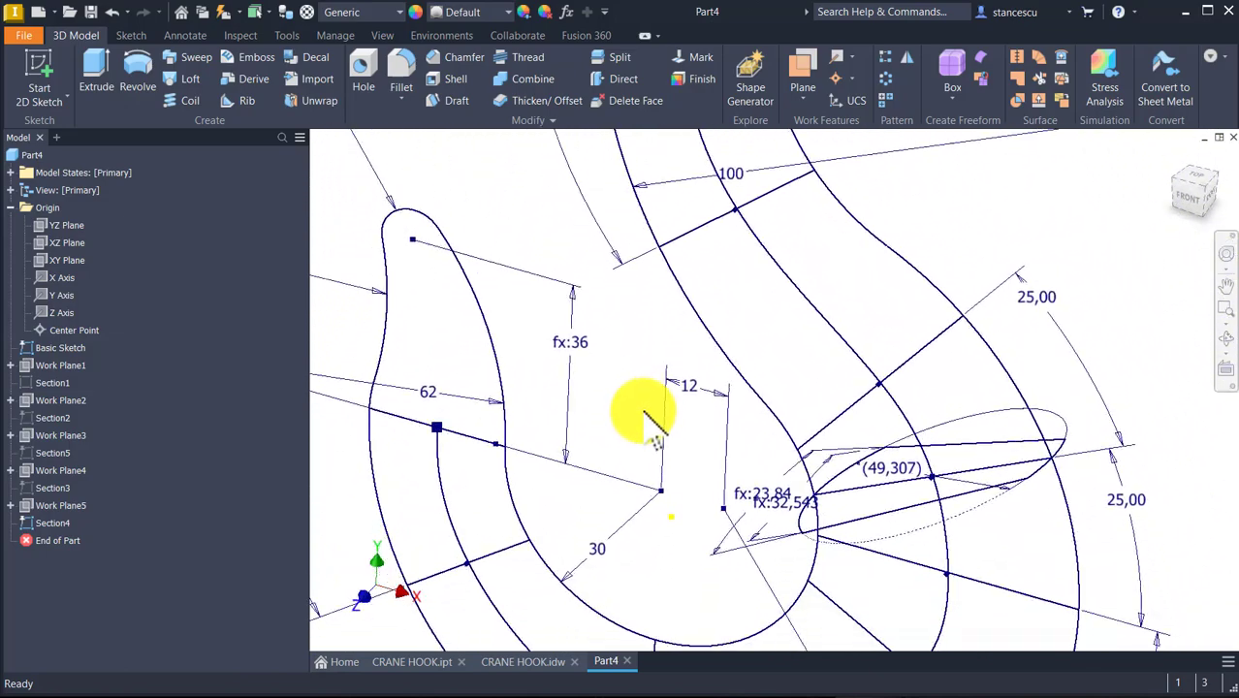
- Show the Section5 sketch for comparison with Section4 and hide it again
{"action": "right_click", "coordinate": [58, 453]}
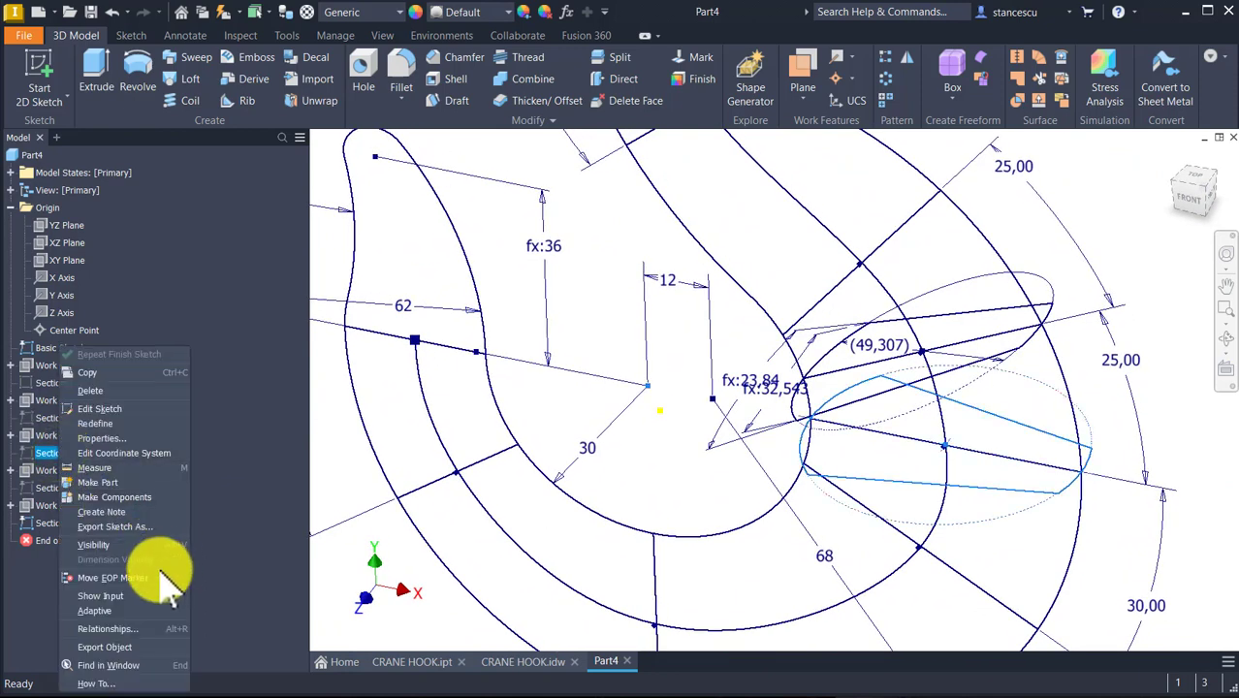
{"action": "left_click", "coordinate": [138, 545]}
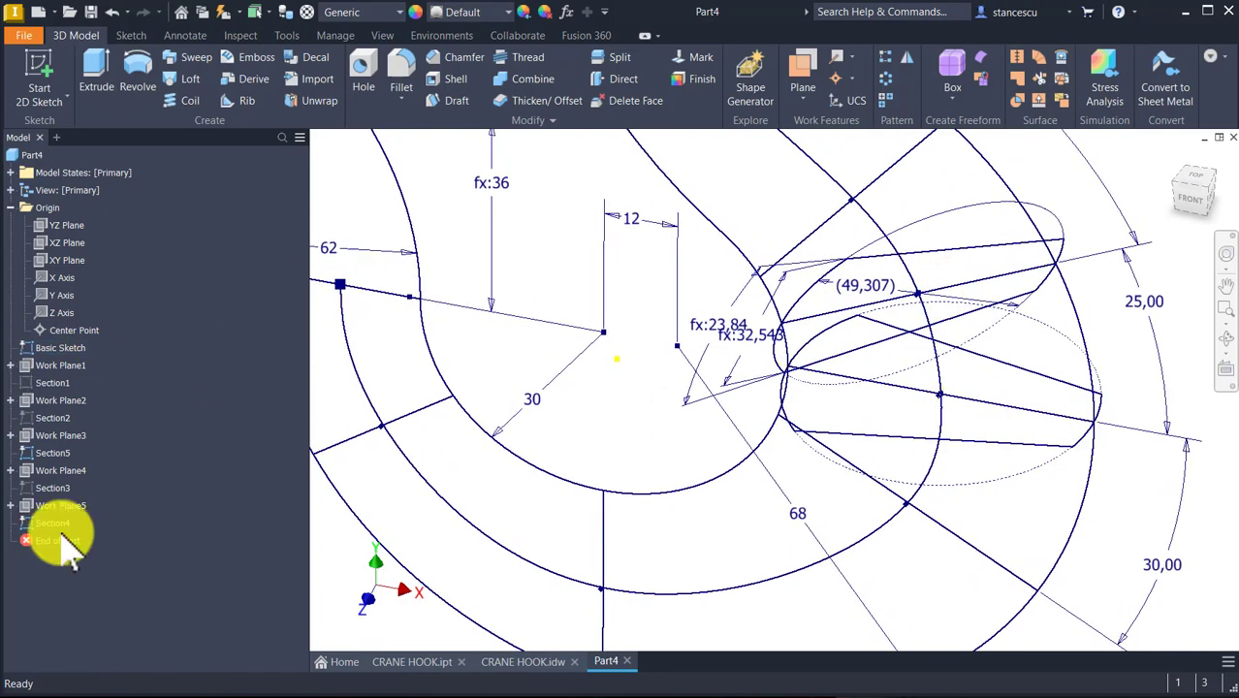
{"action": "left_click", "coordinate": [41, 453]}
{"action": "right_click", "coordinate": [33, 444]}
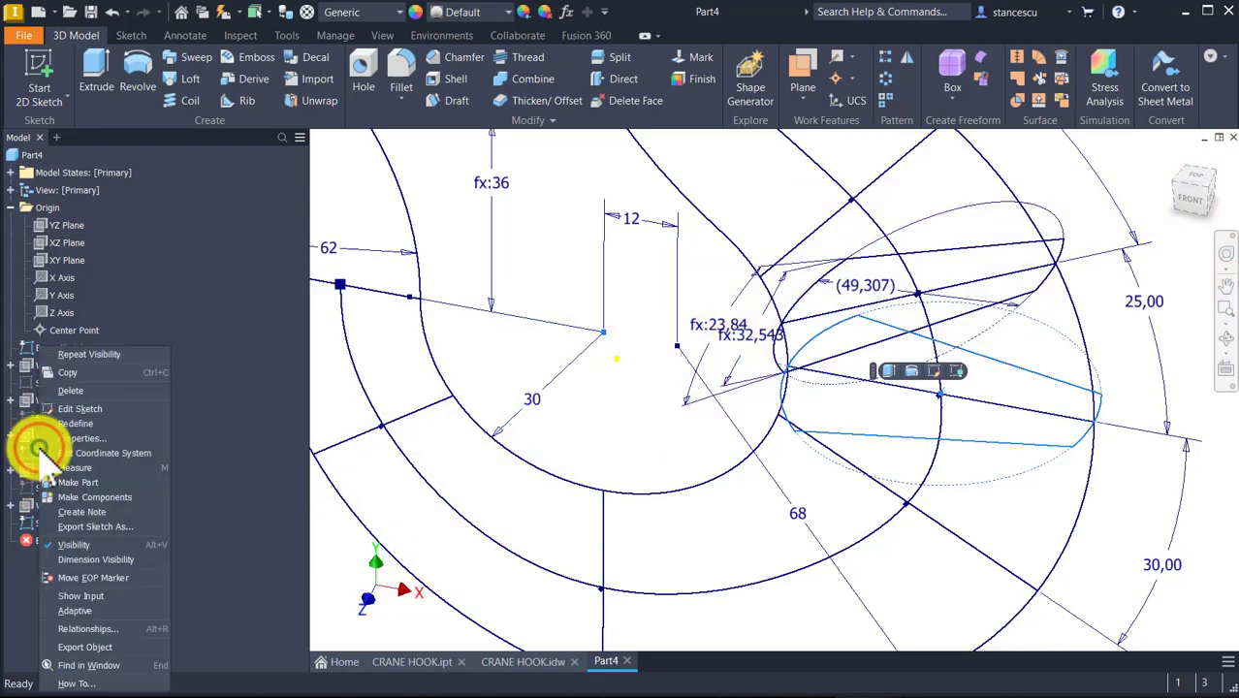
{"action": "left_click", "coordinate": [114, 544]}
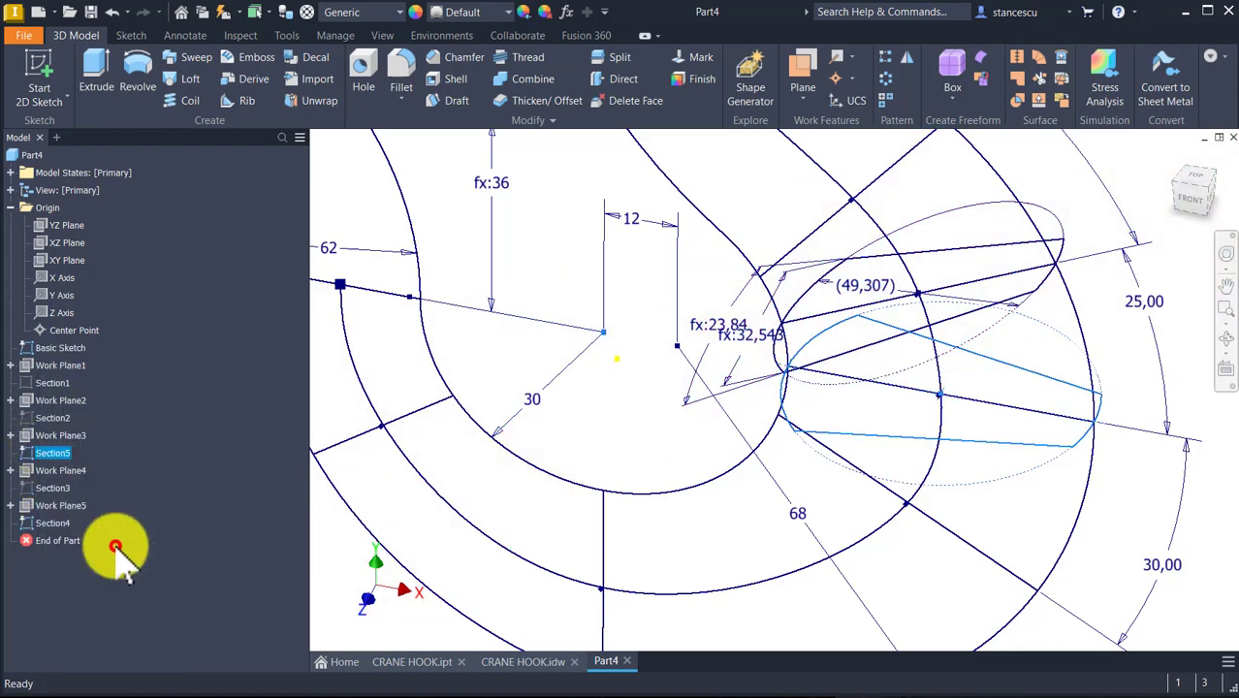
- Hide the Section4 sketch
{"action": "left_click", "coordinate": [53, 524]}
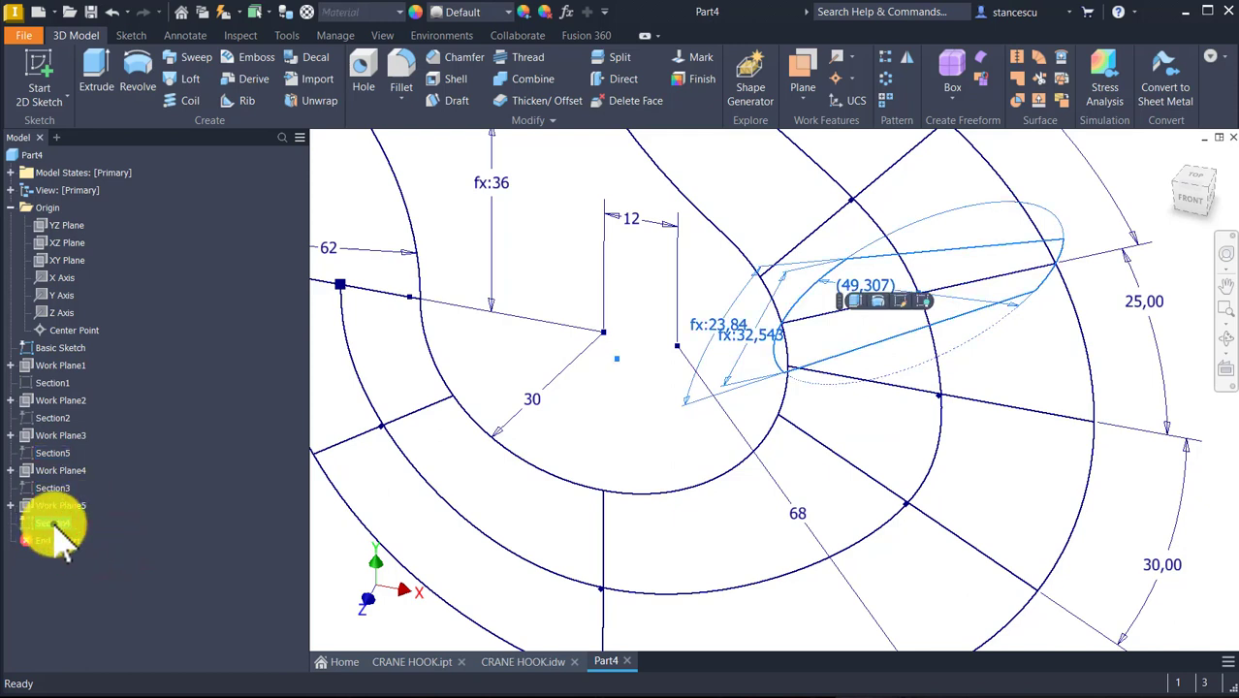
{"action": "right_click", "coordinate": [56, 528]}
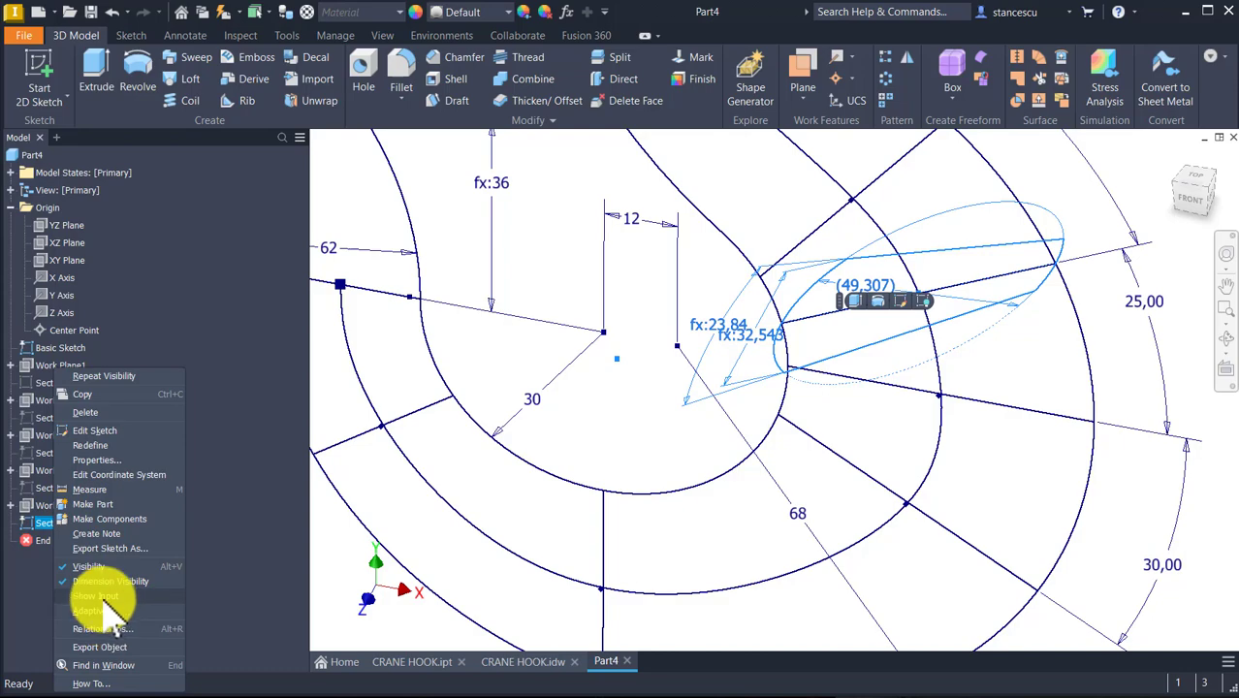
{"action": "left_click", "coordinate": [95, 571]}
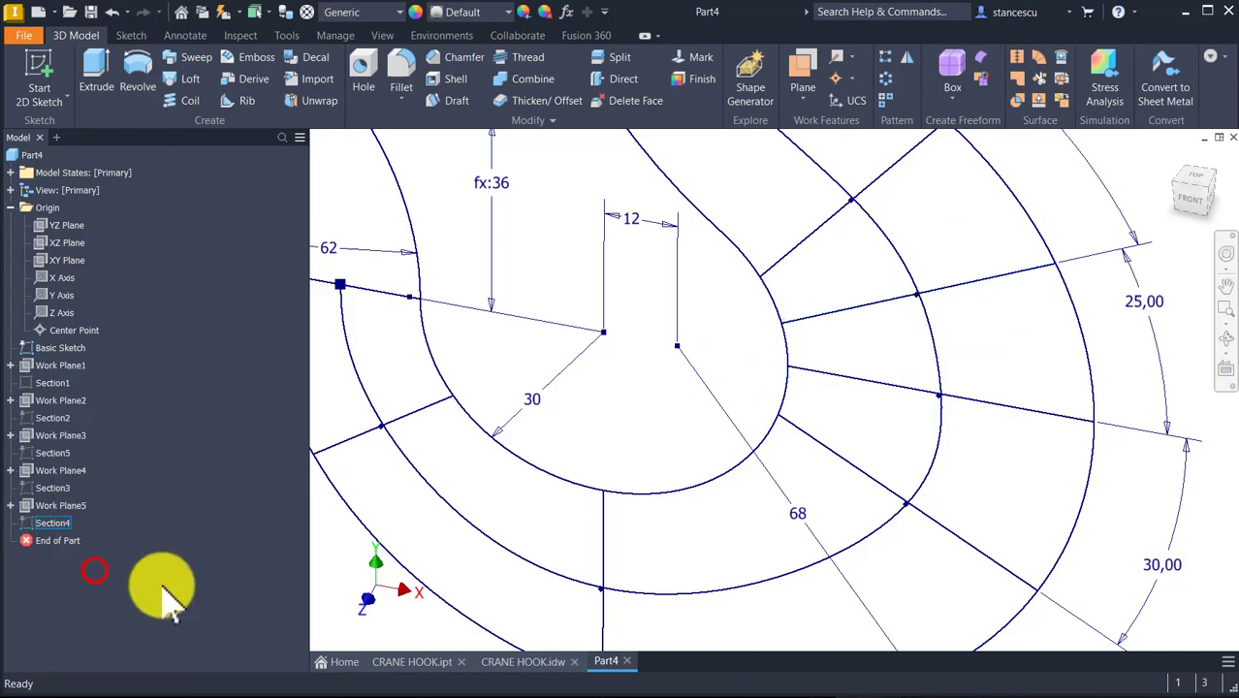
- Create a work plane at 90 degrees to the XY plane through the section line at the lower end of the 30° dimension
{"action": "mouse_move", "coordinate": [840, 376]}
{"action": "middle_mouse_down", "text": "shift"}
{"action": "mouse_move", "coordinate": [906, 419]}
{"action": "mouse_move", "coordinate": [985, 425]}
{"action": "mouse_move", "coordinate": [975, 444]}
{"action": "middle_mouse_up", "text": "shift"}
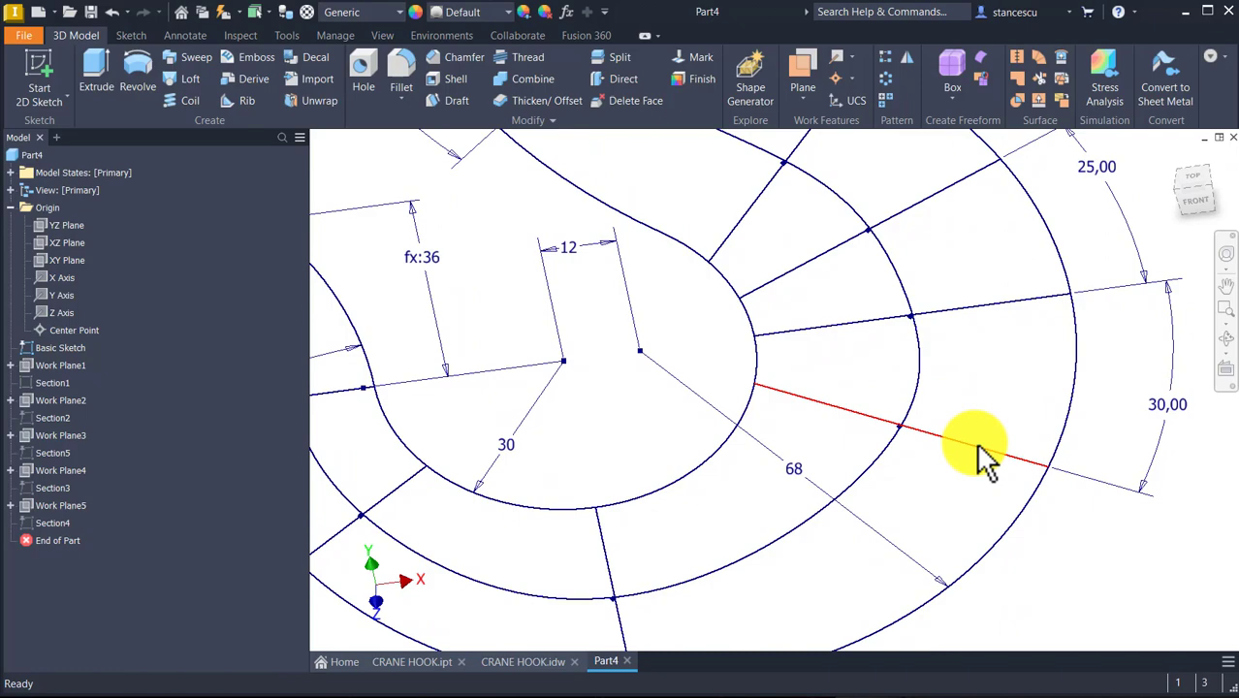
{"action": "middle_click_drag", "start_coordinate": [957, 347], "coordinate": [960, 329], "text": "shift"}
{"action": "key", "text": "F6"}
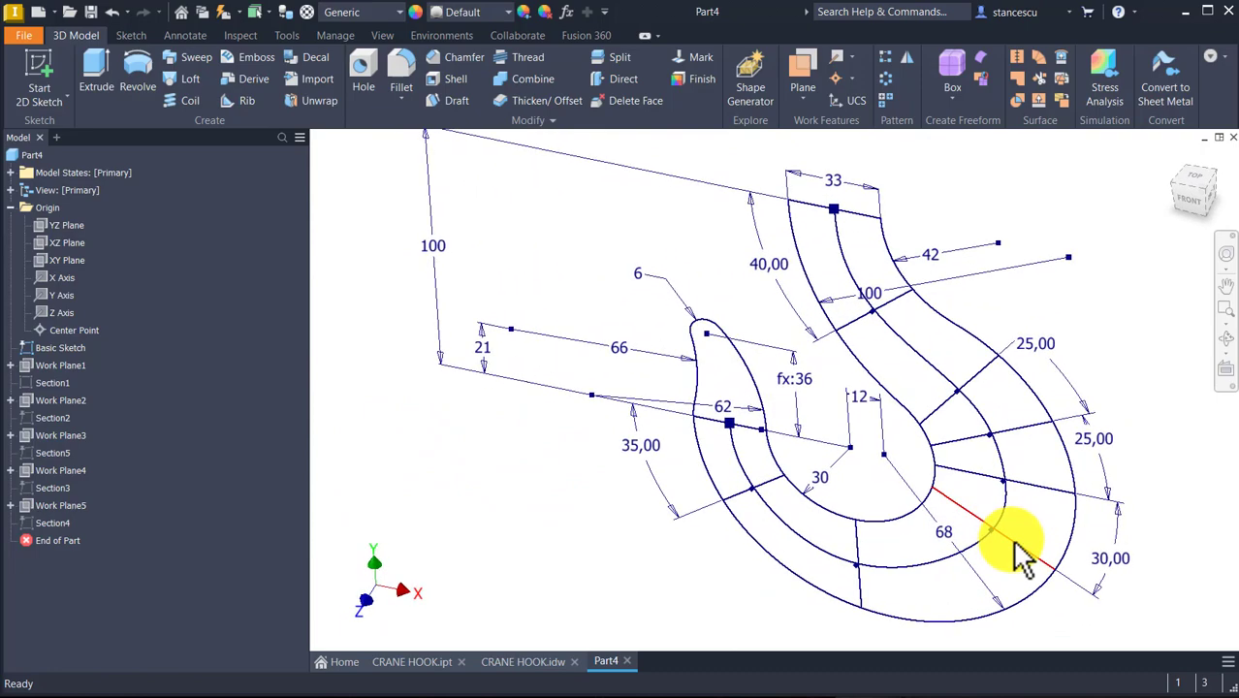
{"action": "middle_click_drag", "start_coordinate": [1015, 543], "coordinate": [1001, 532], "text": "shift"}
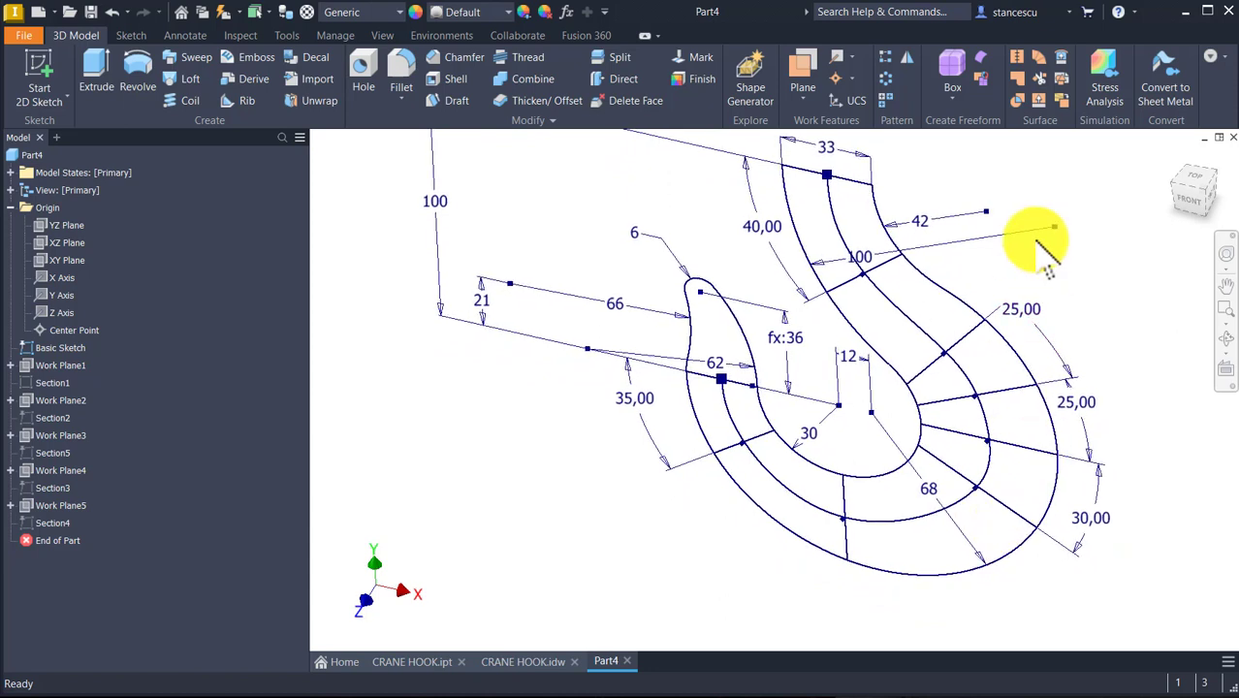
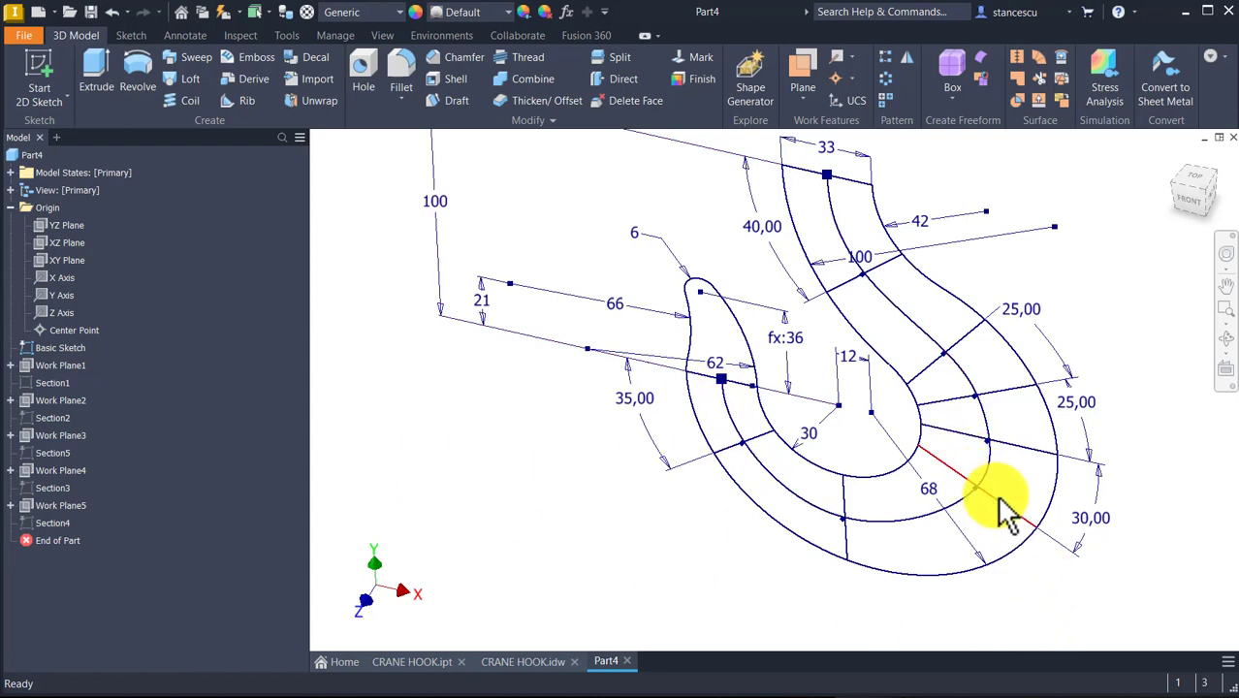
{"action": "left_click", "coordinate": [802, 70]}
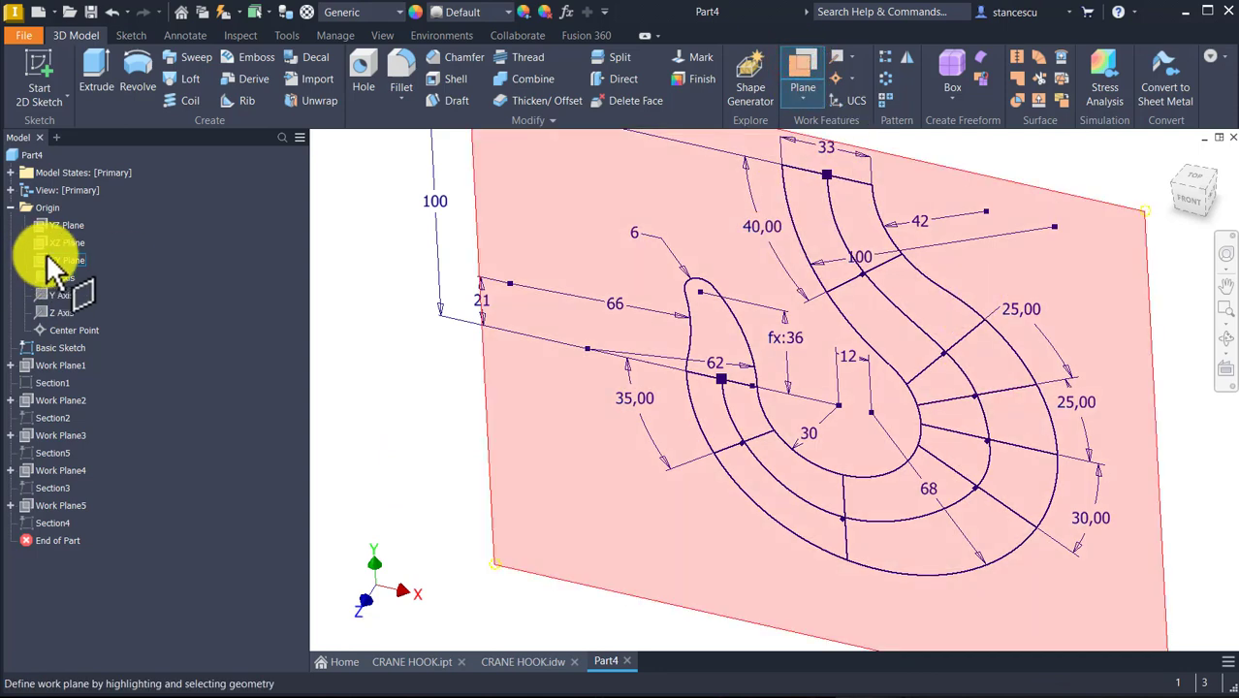
{"action": "left_click", "coordinate": [55, 234]}
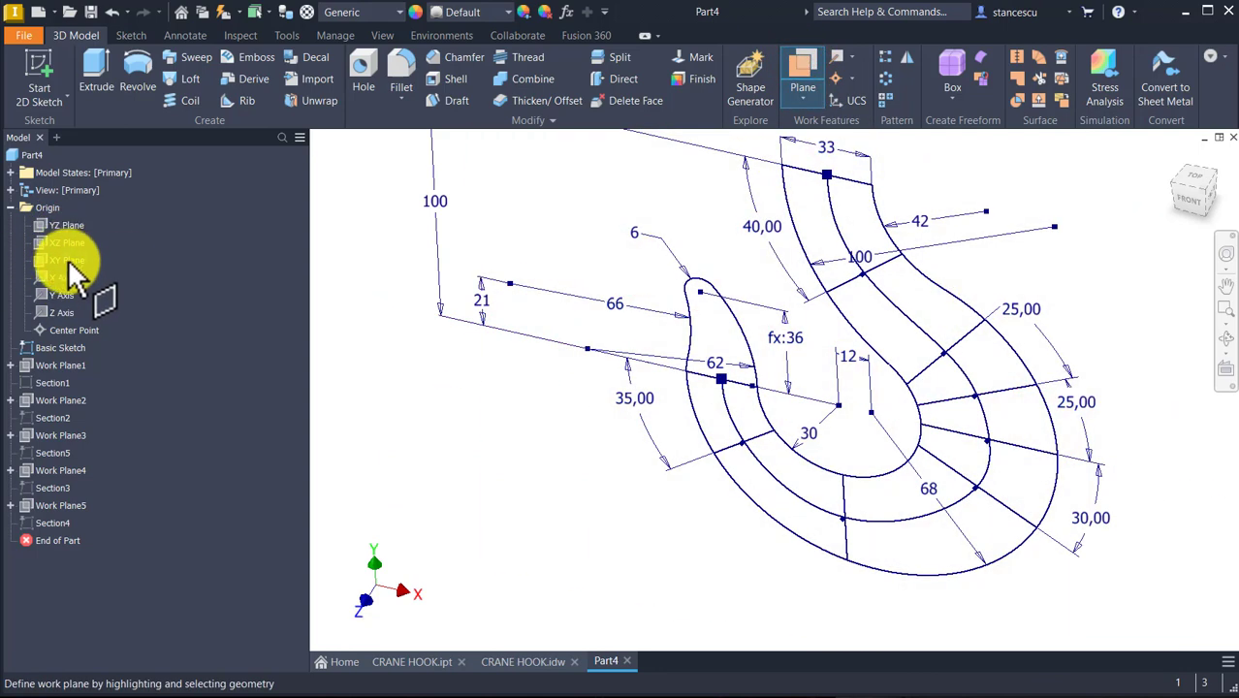
{"action": "left_click", "coordinate": [70, 261]}
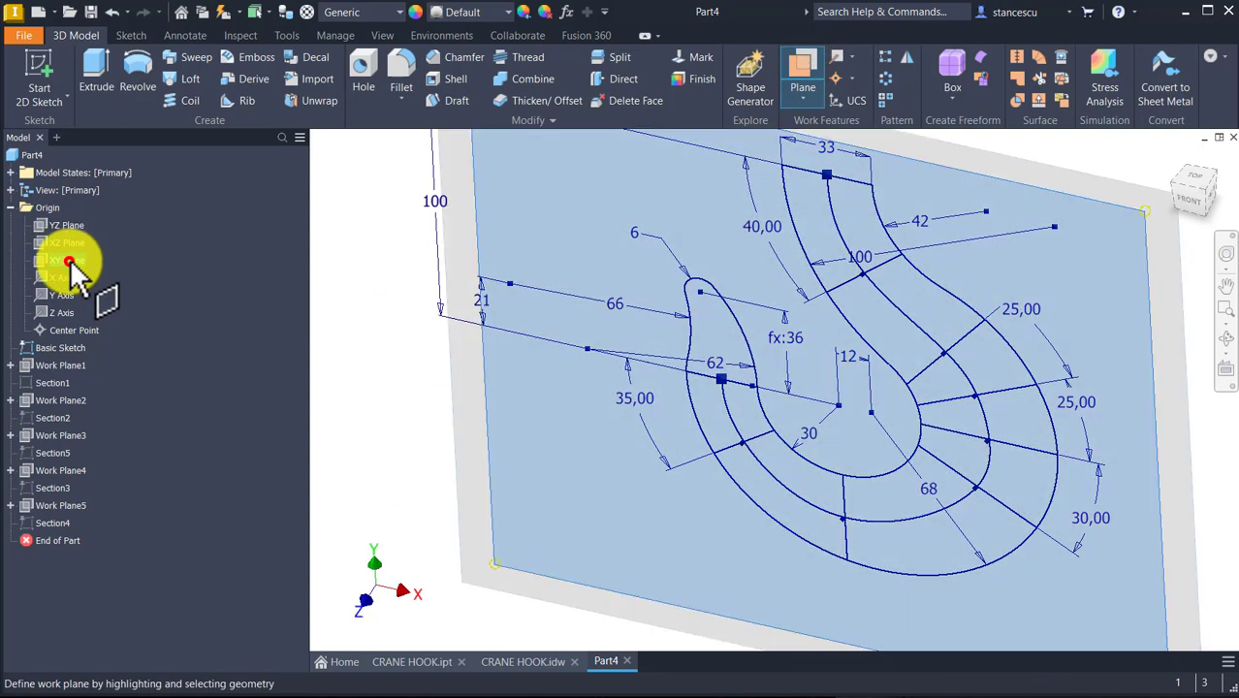
{"action": "left_click", "coordinate": [991, 503]}
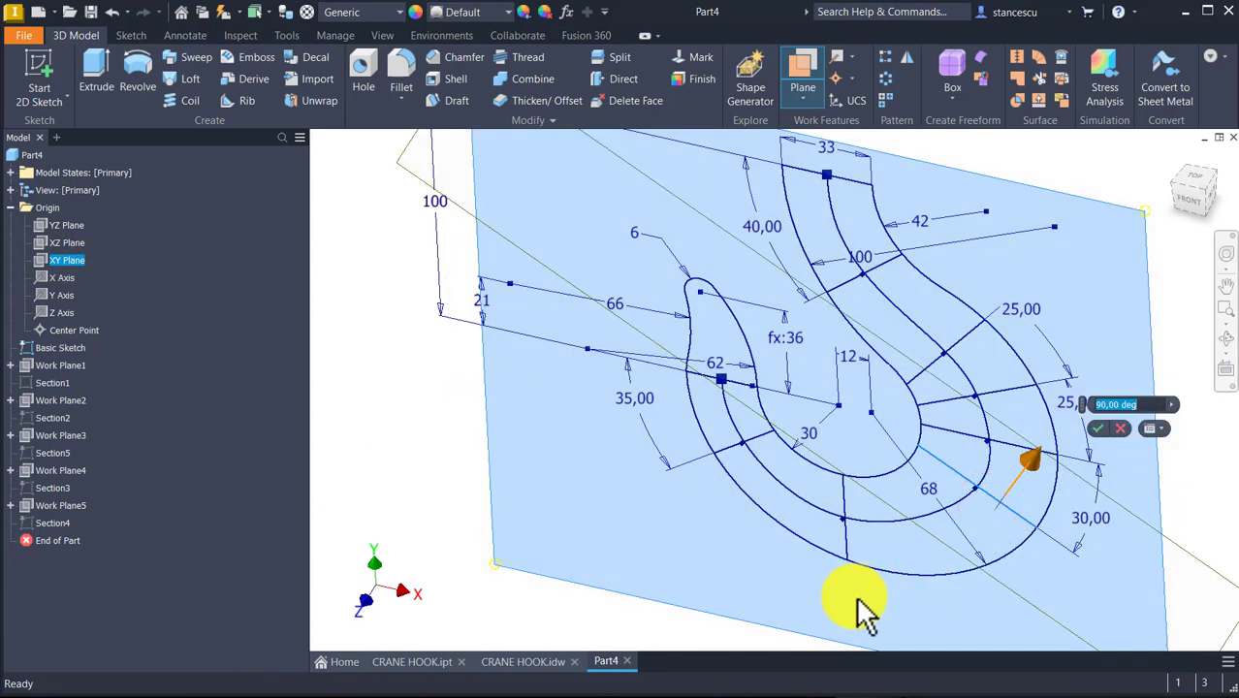
{"action": "left_click", "coordinate": [1102, 430]}
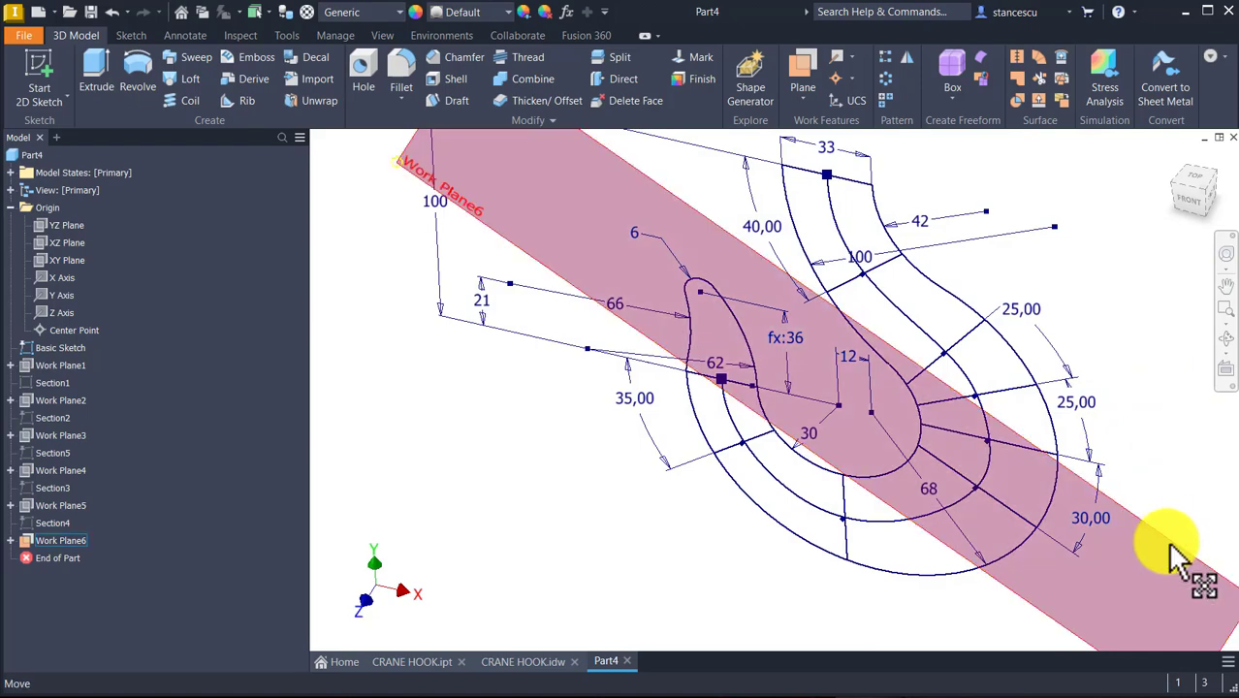
- Start a new 2D sketch on Work Plane6
{"action": "left_click", "coordinate": [1167, 543]}
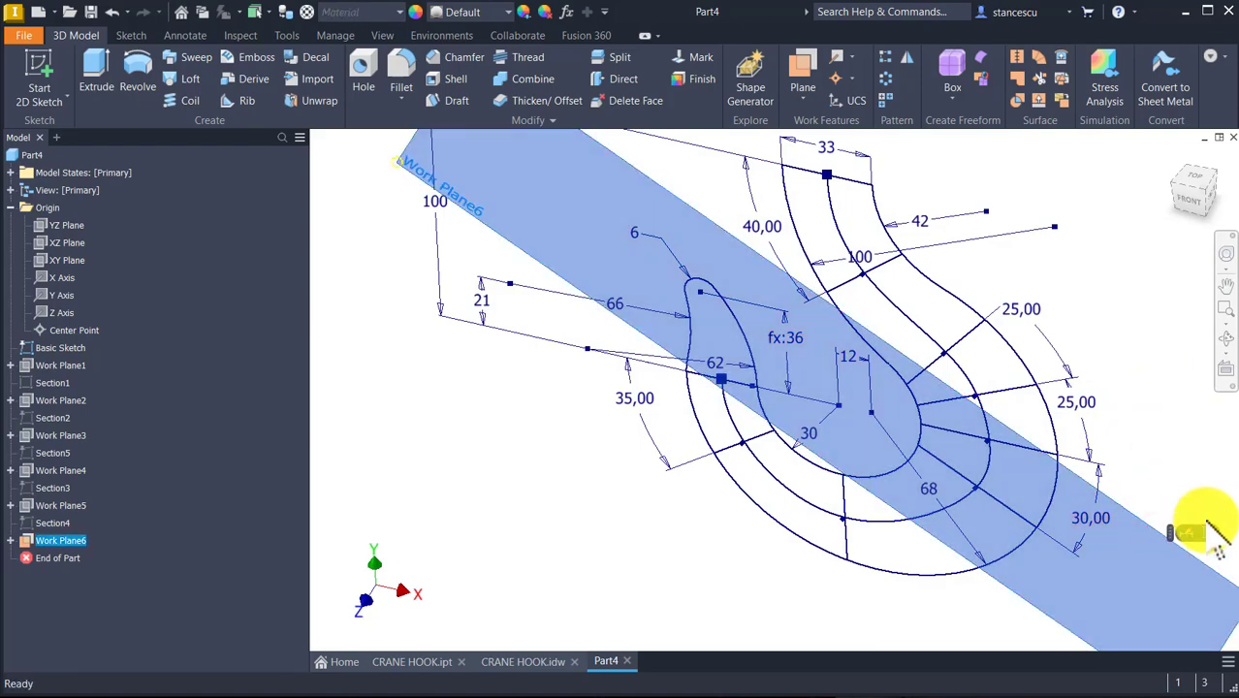
{"action": "left_click", "coordinate": [1207, 534]}
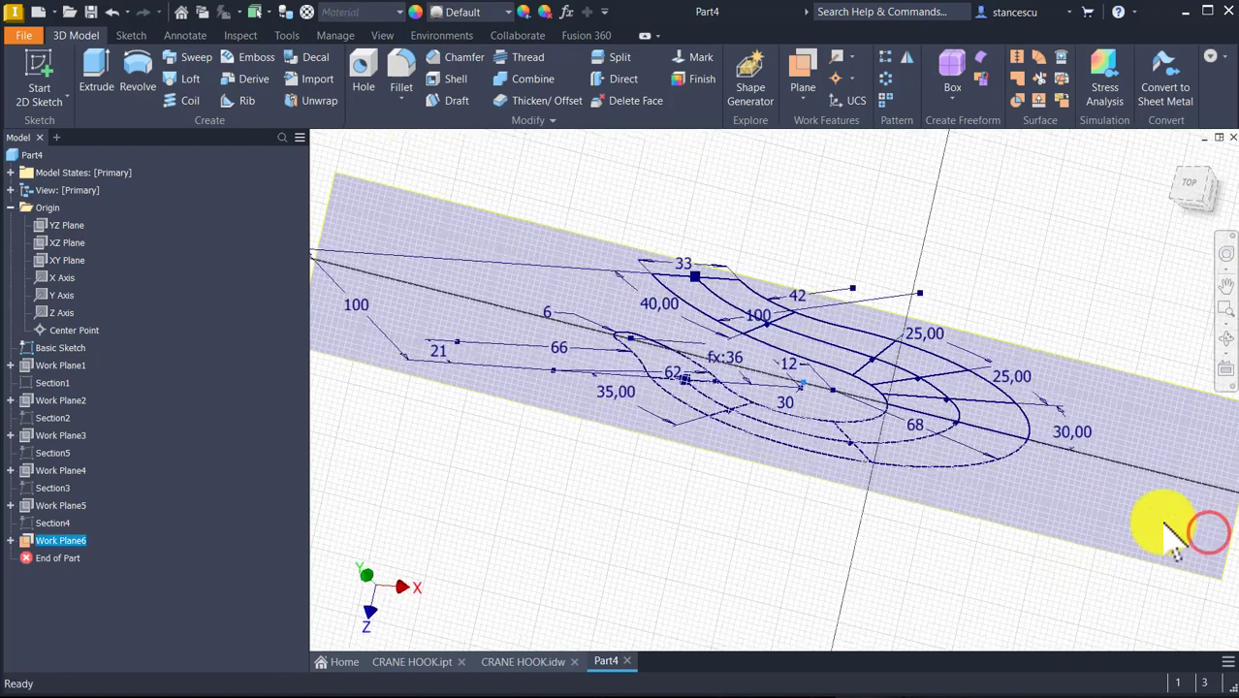
{"action": "key", "text": "F5"}
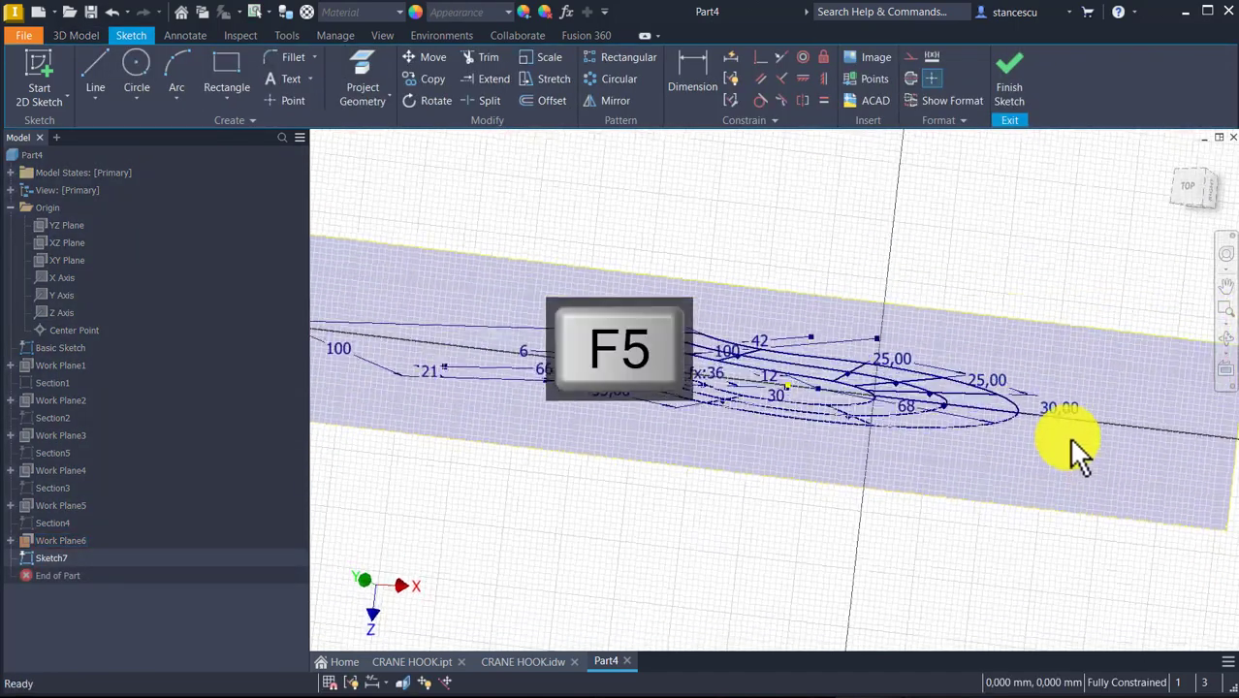
{"action": "scroll", "coordinate": [996, 454], "scroll_direction": "down", "scroll_amount": 3}
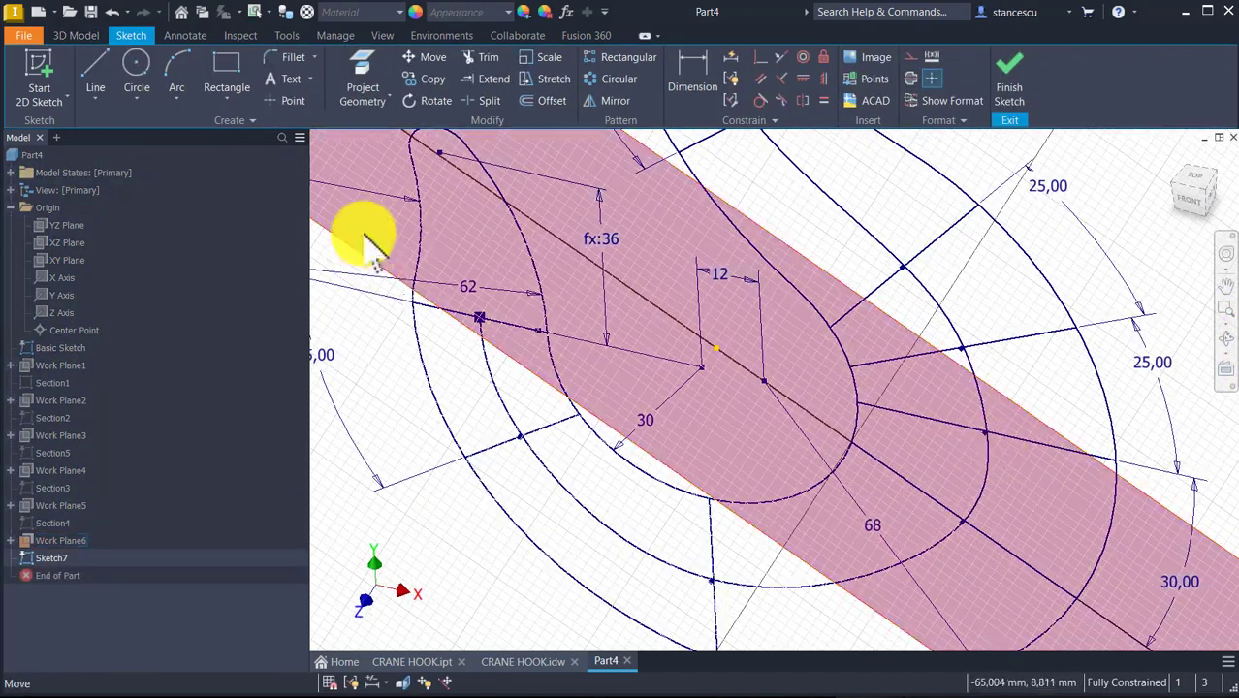
- Project the section line lying in Work Plane6 into the new sketch and select the projected line
{"action": "left_click", "coordinate": [362, 66]}
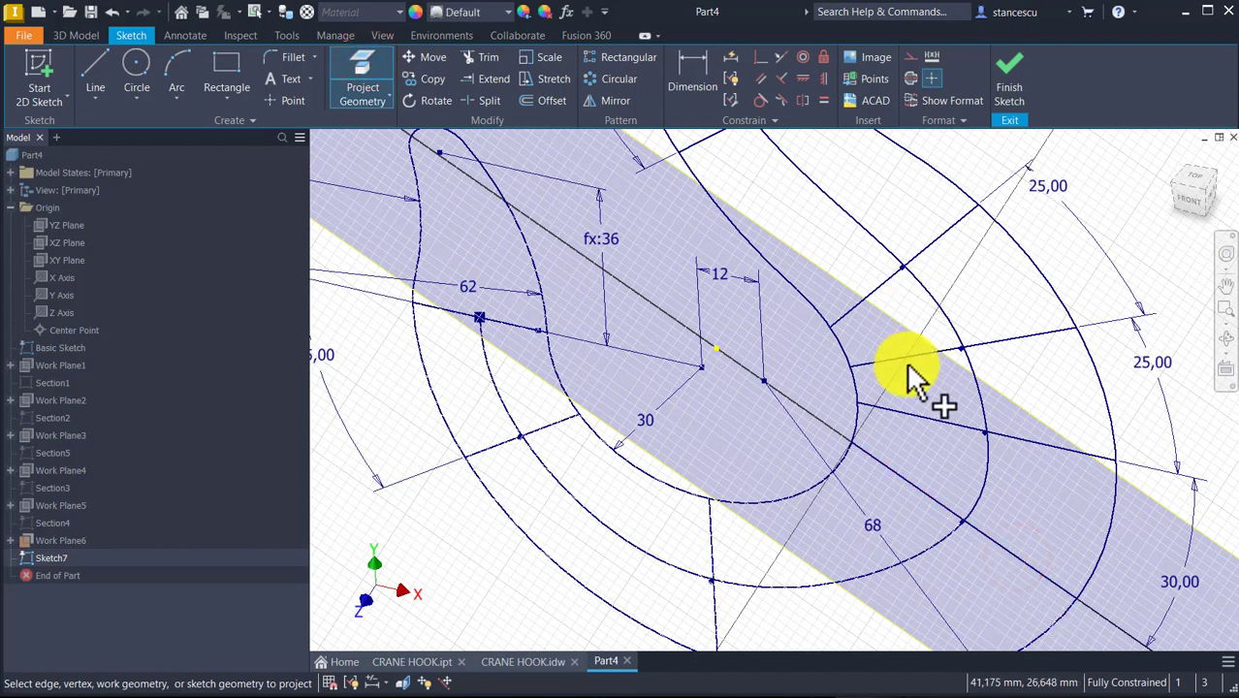
{"action": "key", "text": "Escape"}
{"action": "left_click_drag", "start_coordinate": [1051, 532], "coordinate": [987, 609]}
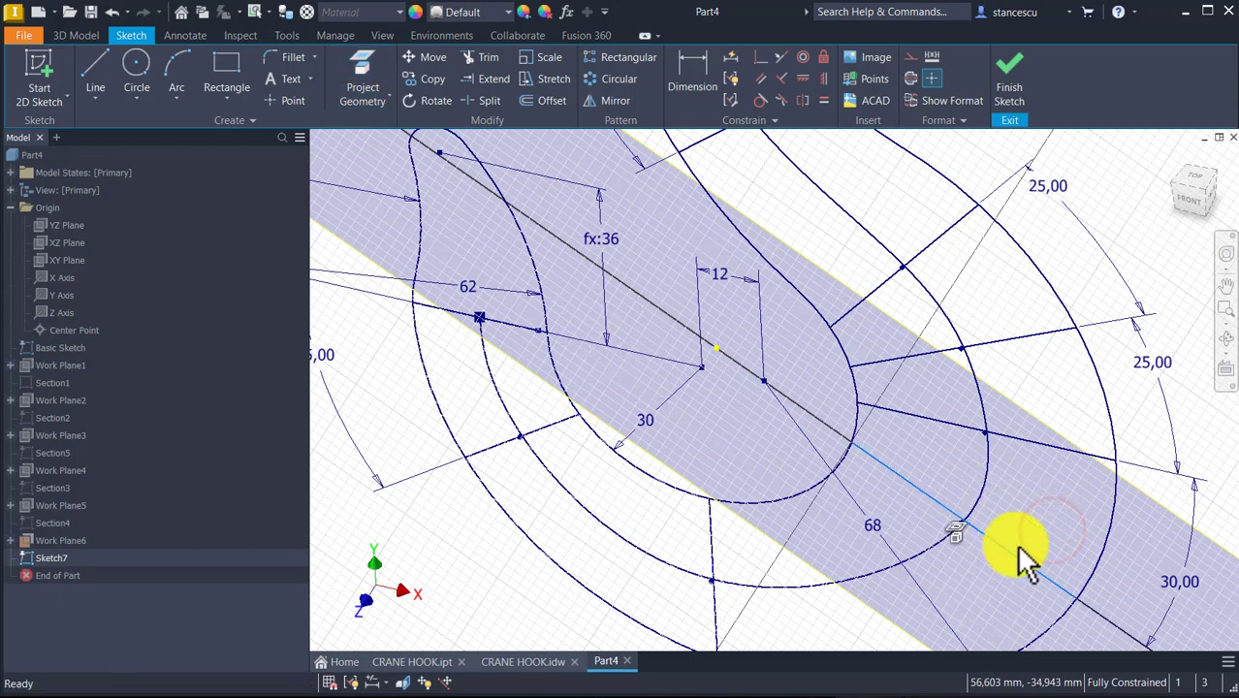
- Convert the projected section line to construction and draw a circle centred on its midpoint, passing through its inner end
{"action": "left_click", "coordinate": [903, 57]}
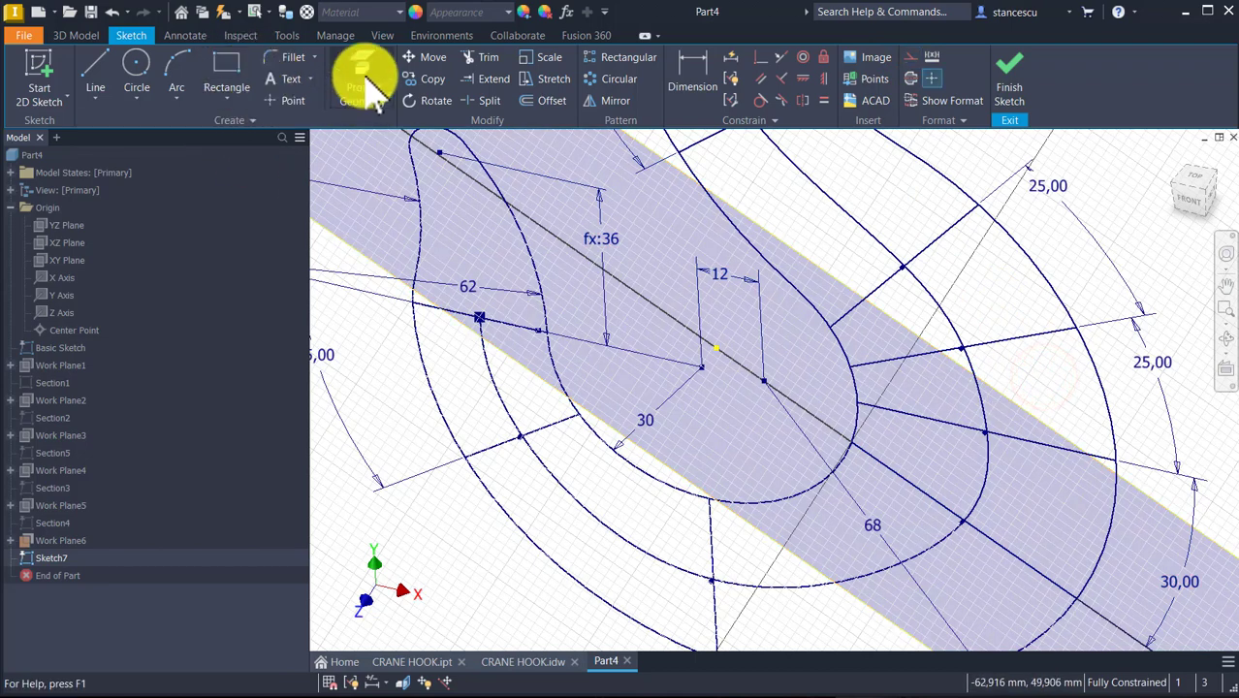
{"action": "left_click", "coordinate": [137, 70]}
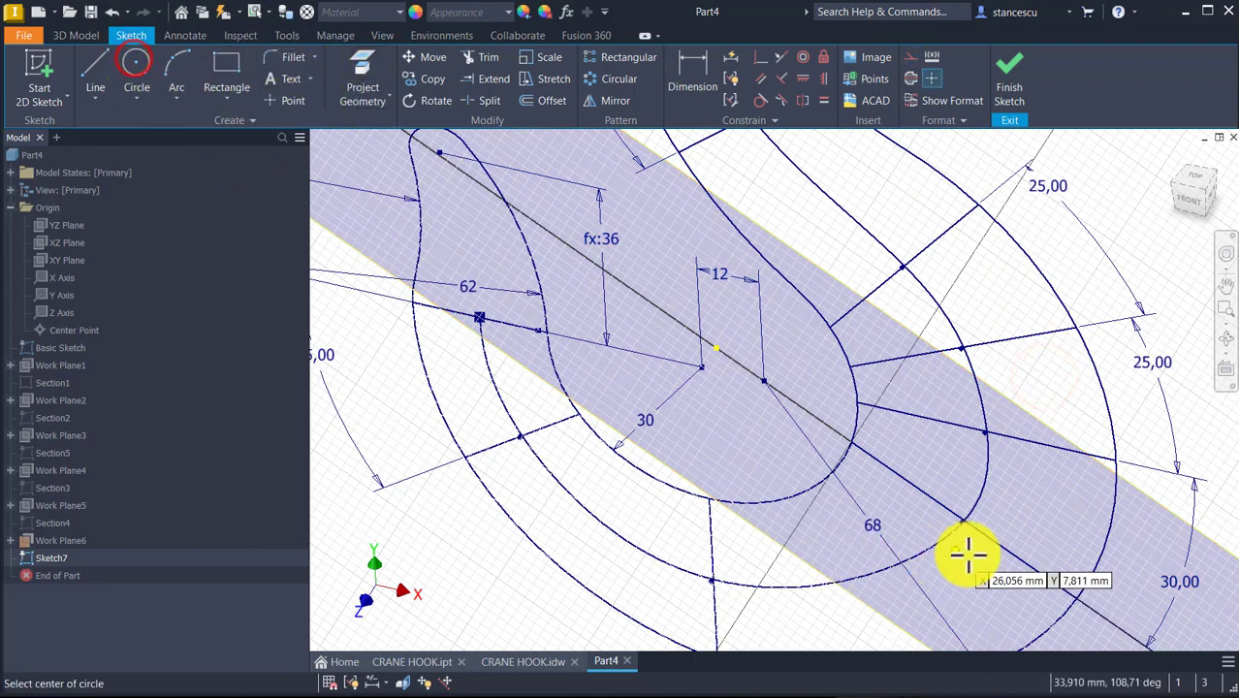
{"action": "left_click", "coordinate": [960, 520]}
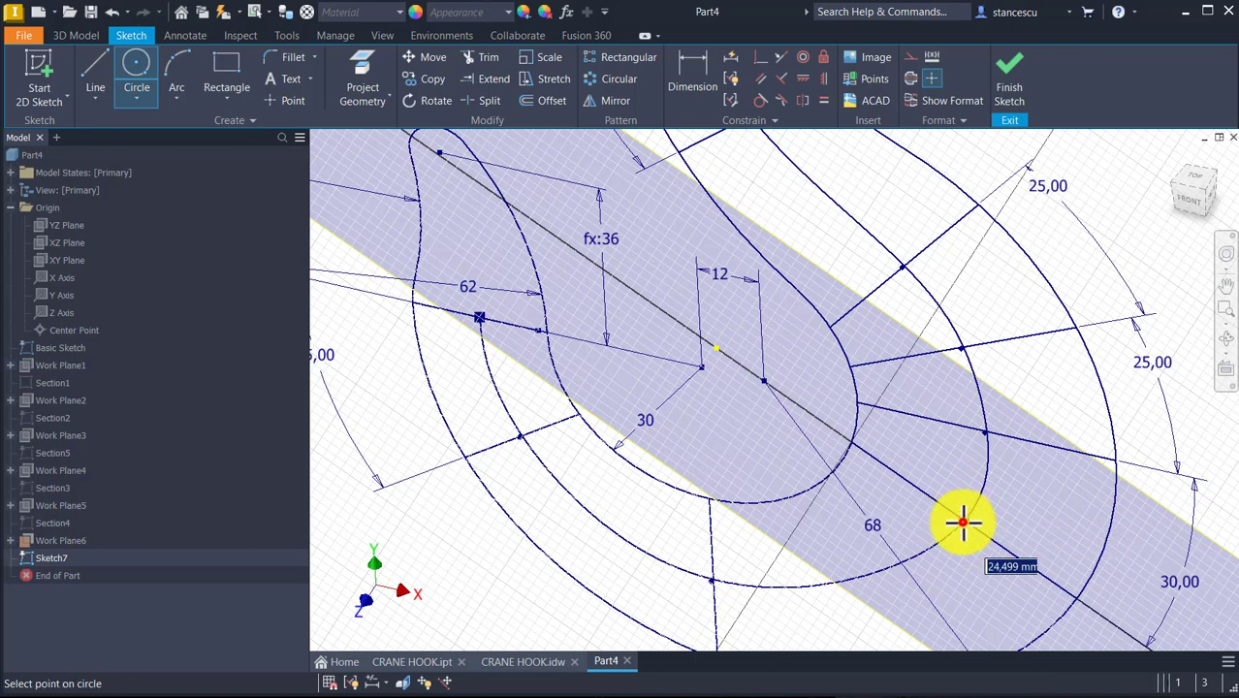
{"action": "left_click", "coordinate": [851, 444]}
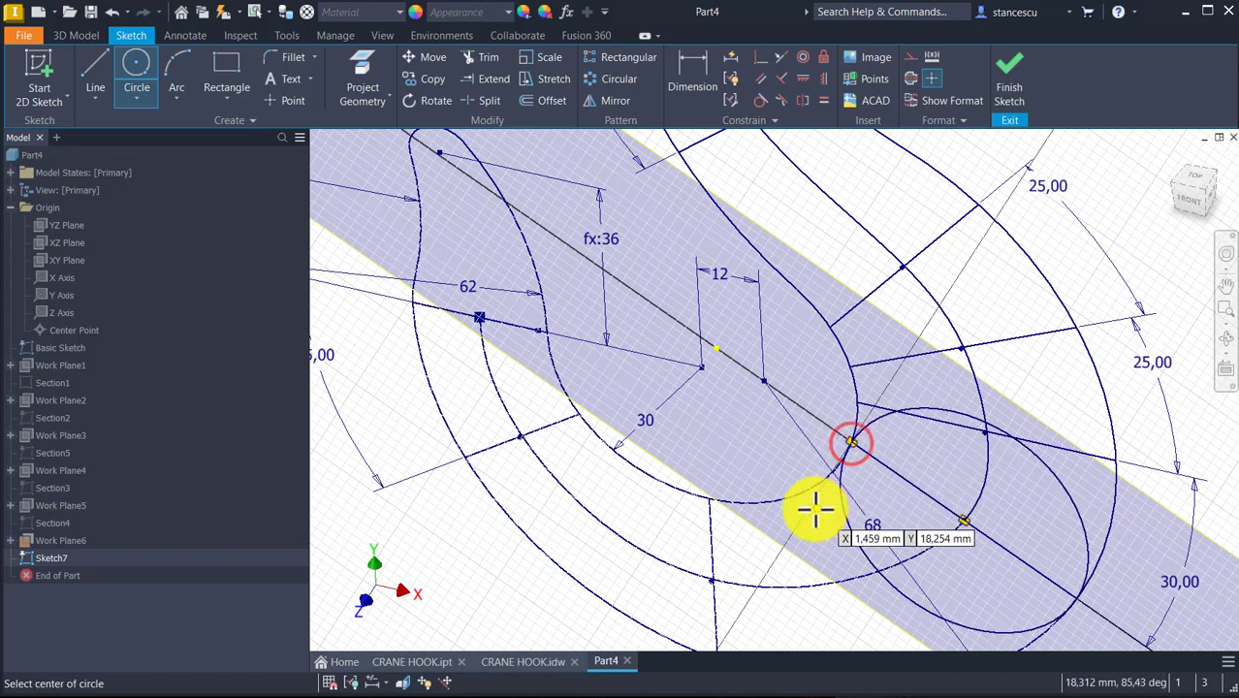
{"action": "left_click", "coordinate": [93, 62]}
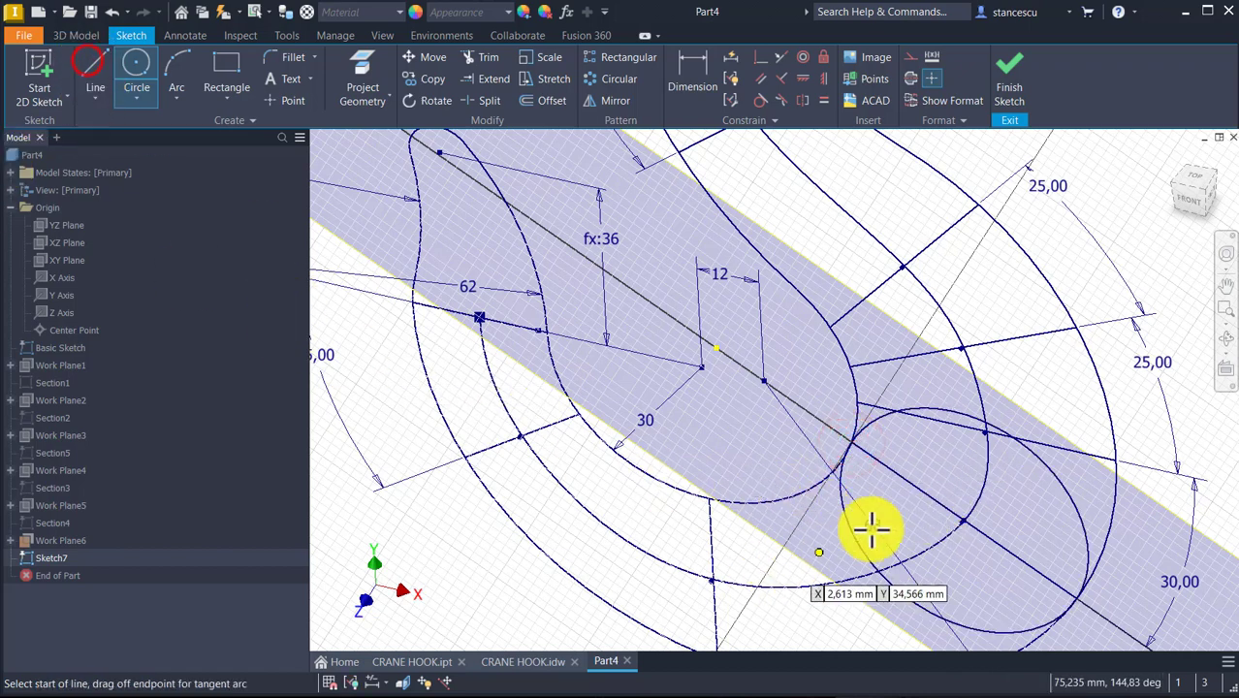
{"action": "left_click", "coordinate": [923, 410]}
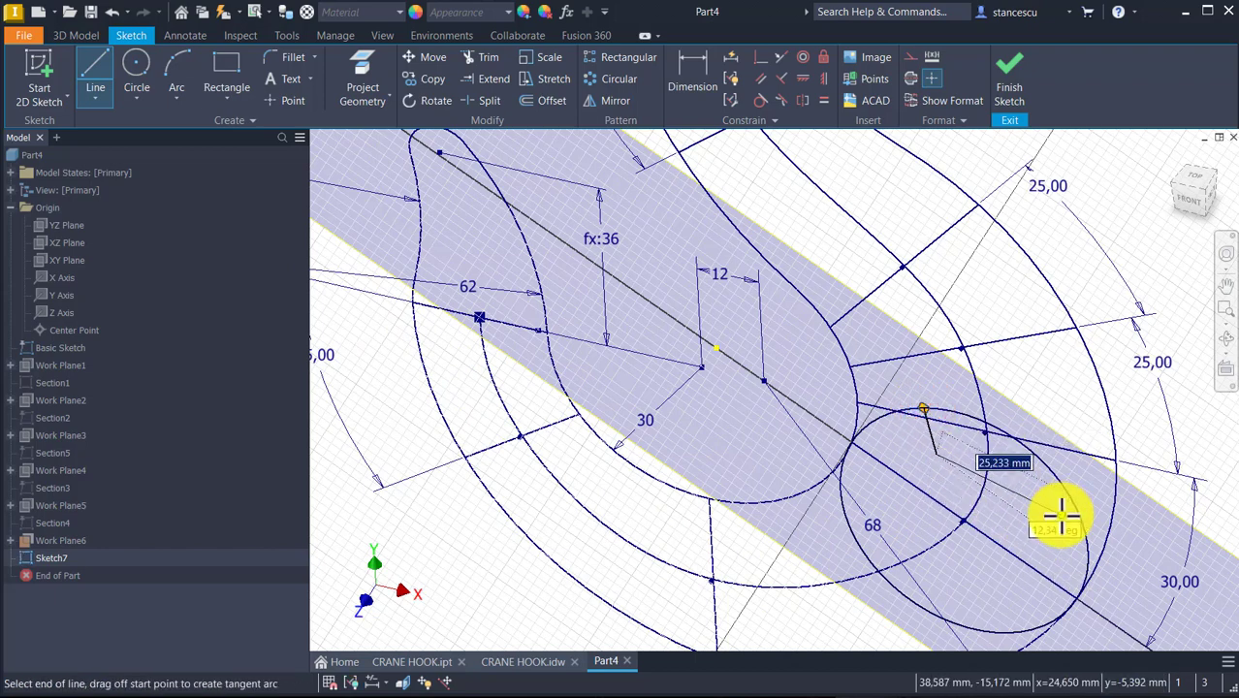
{"action": "key", "text": "Escape"}
{"action": "key", "text": "ctrl+z"}
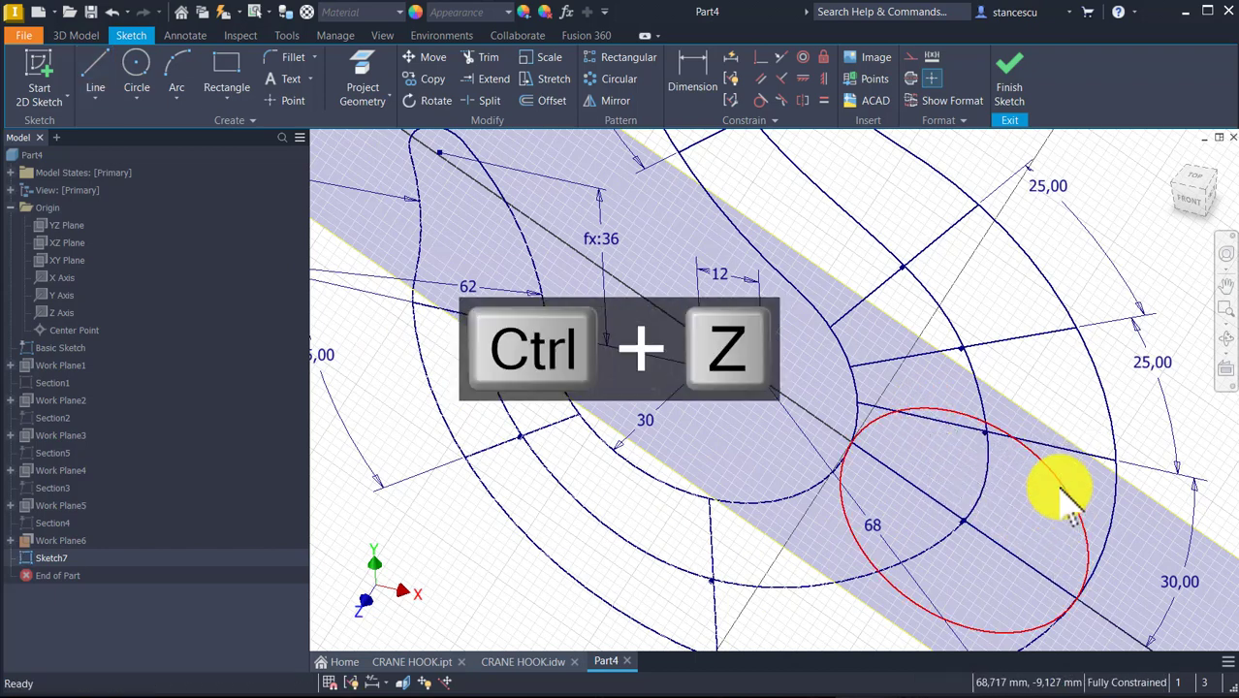
- Draw a slanted chord line across the circle on the upper side of the projected section line, with both ends on the circle
{"action": "left_click", "coordinate": [95, 68]}
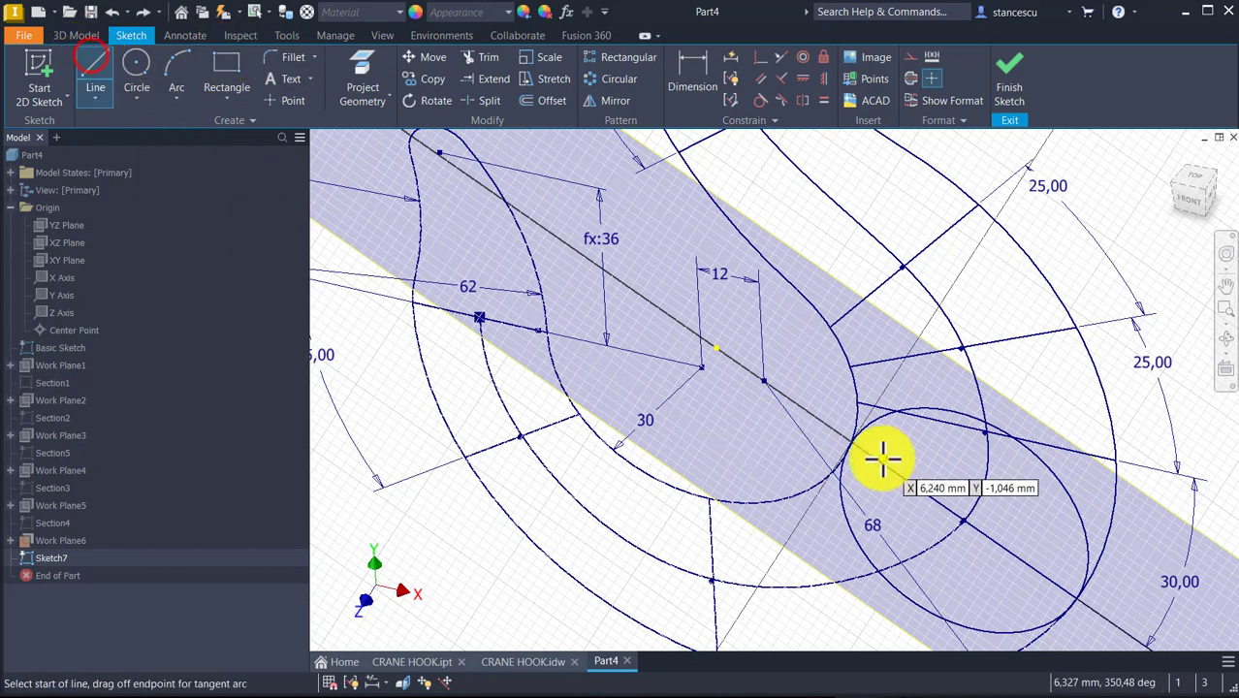
{"action": "left_click", "coordinate": [917, 408]}
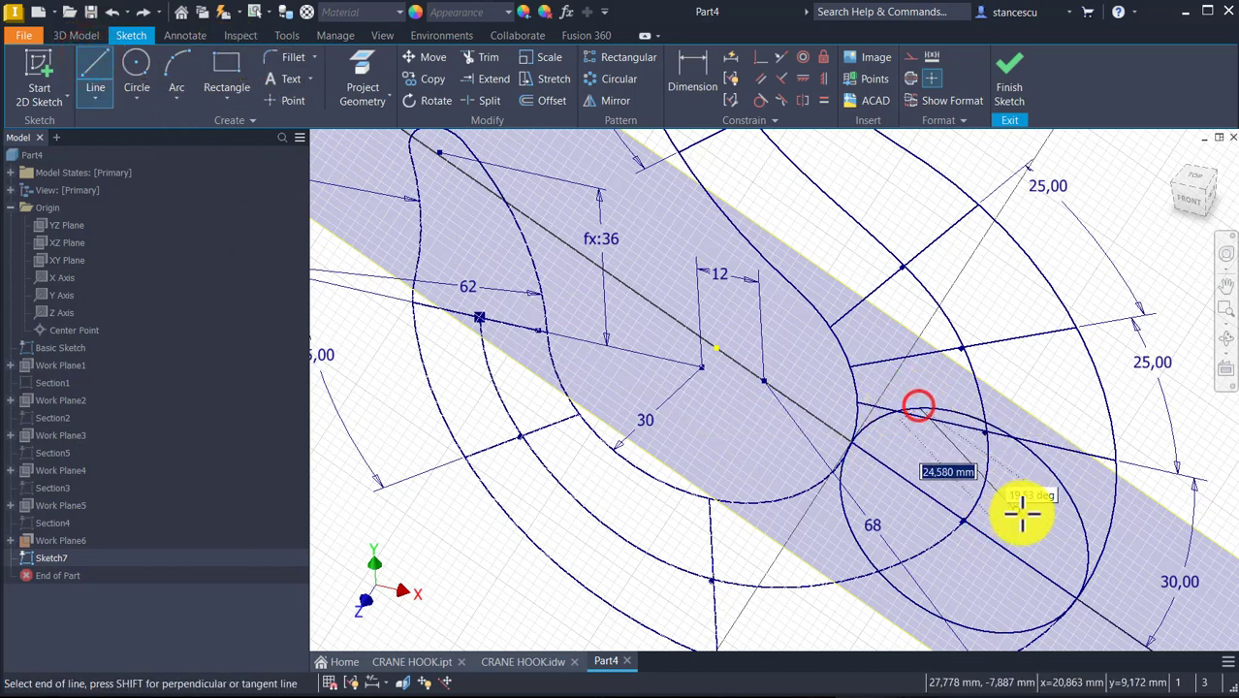
{"action": "left_click", "coordinate": [1083, 551]}
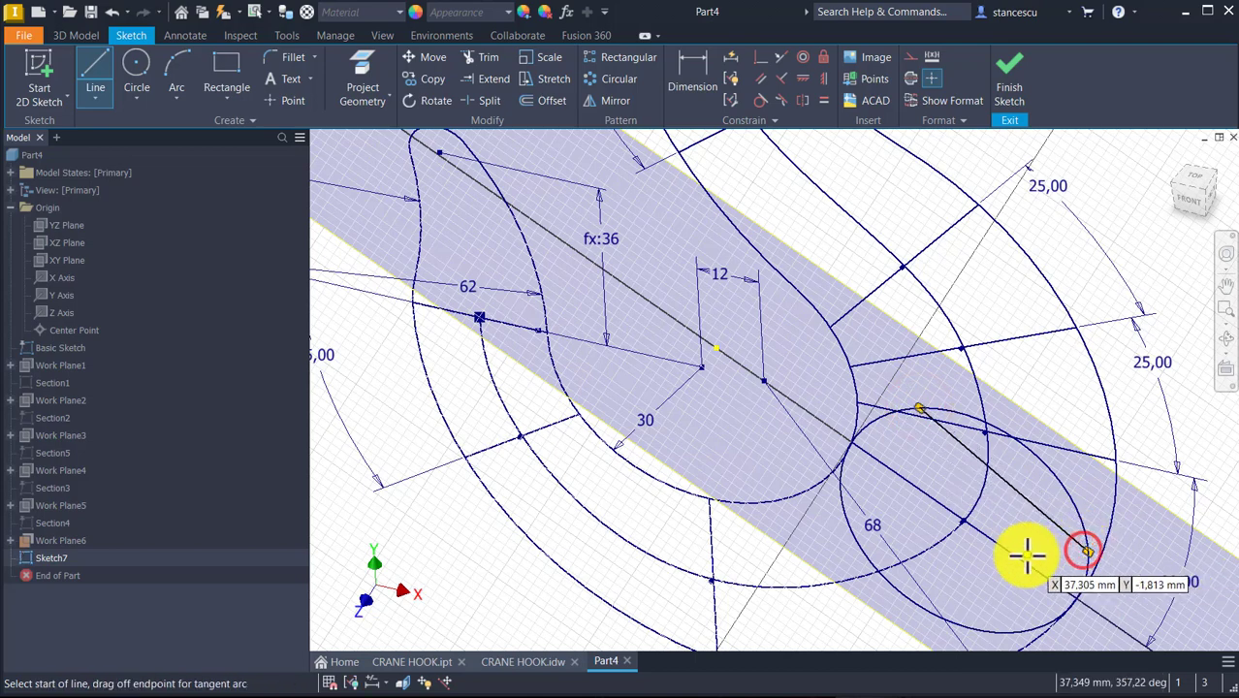
{"action": "key", "text": "Escape"}
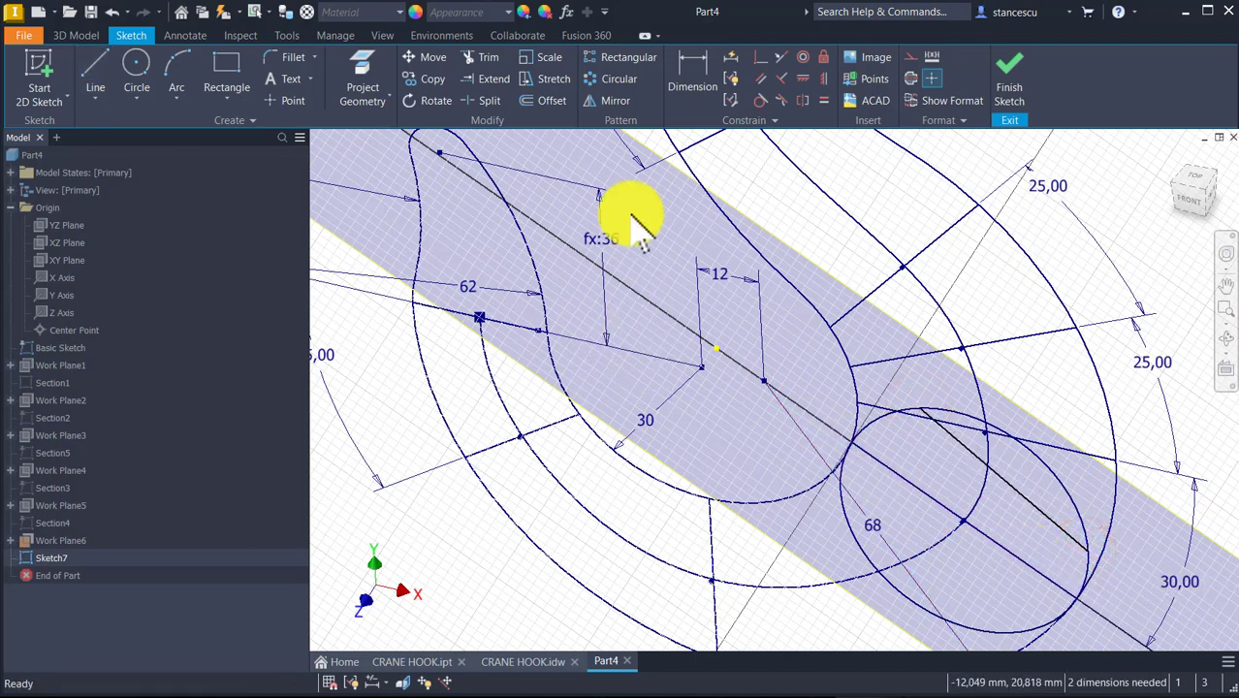
- Mirror the chord line about the projected section line
{"action": "left_click", "coordinate": [615, 101]}
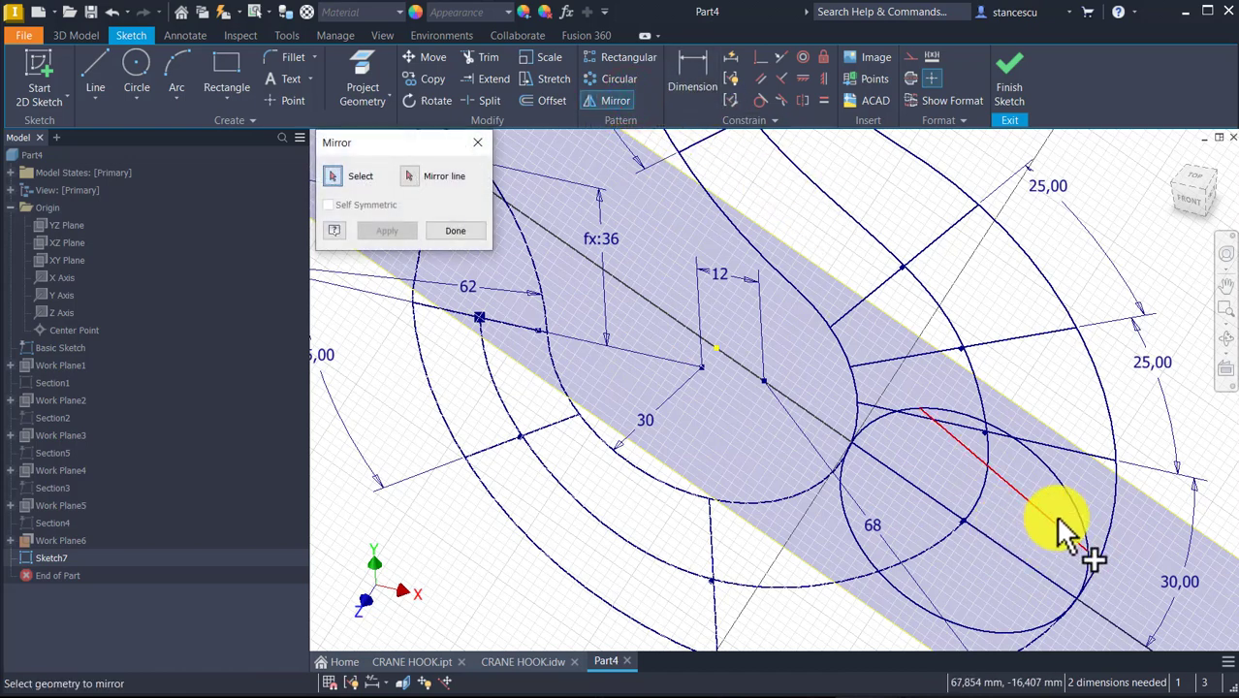
{"action": "left_click", "coordinate": [1057, 526]}
{"action": "left_click", "coordinate": [407, 179]}
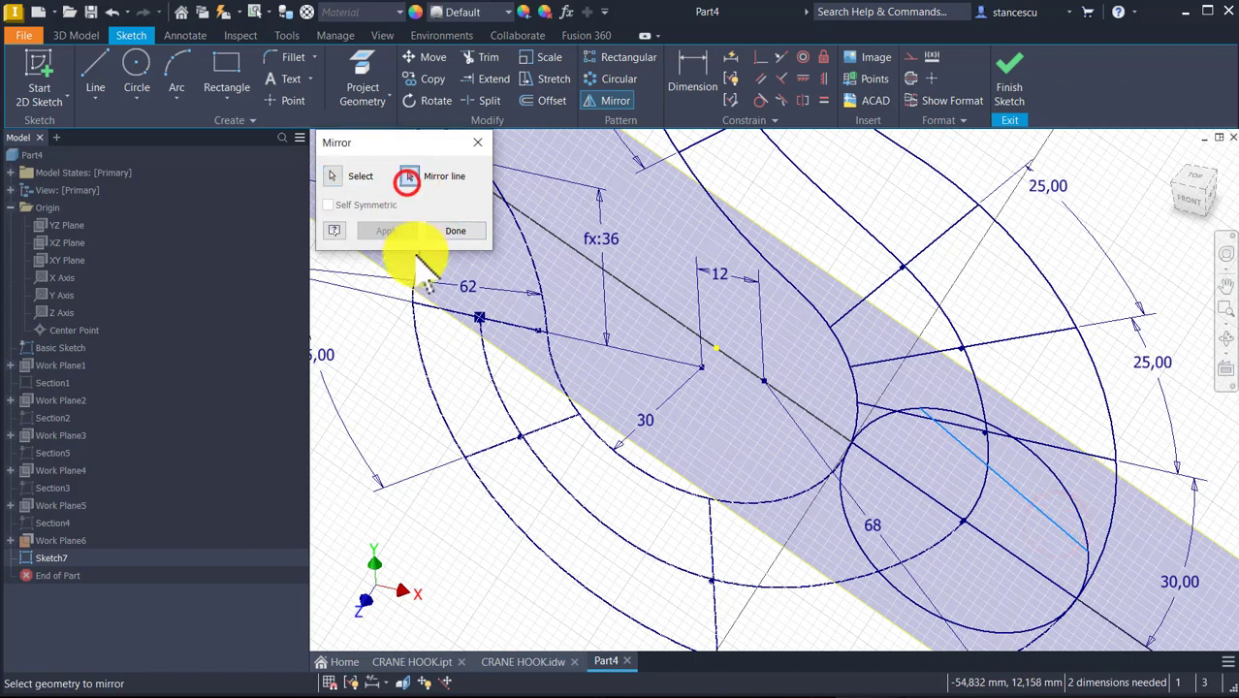
{"action": "left_click", "coordinate": [940, 508]}
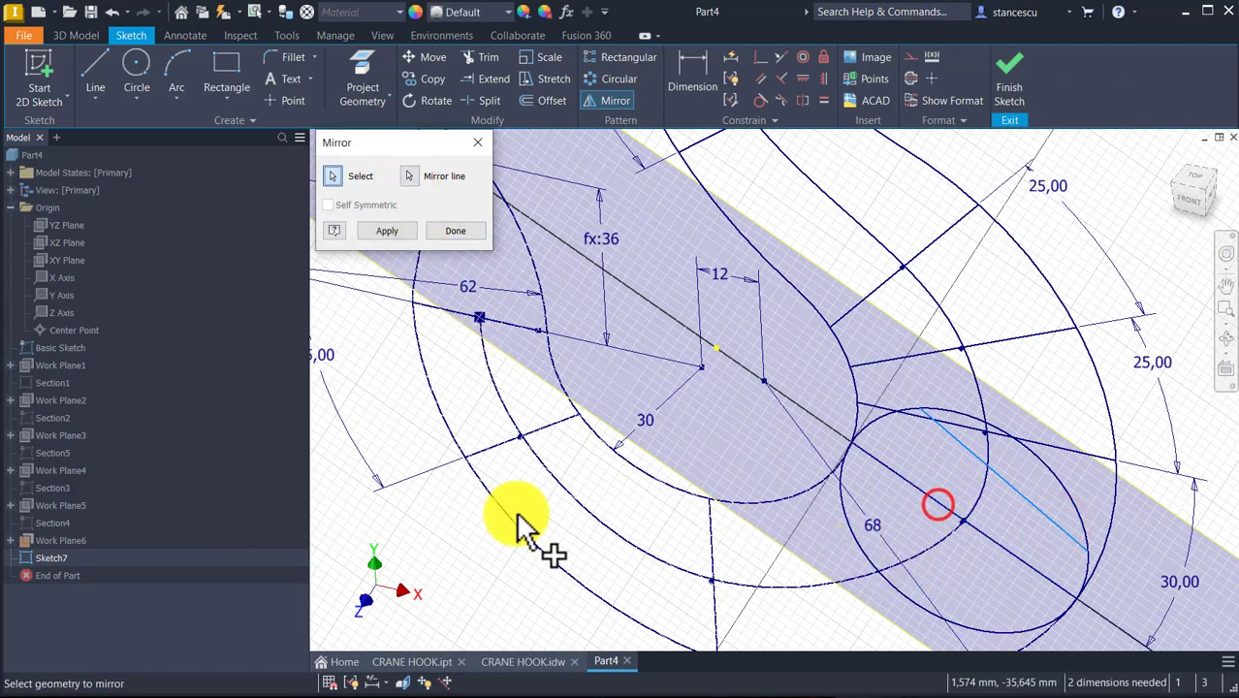
{"action": "left_click", "coordinate": [386, 235]}
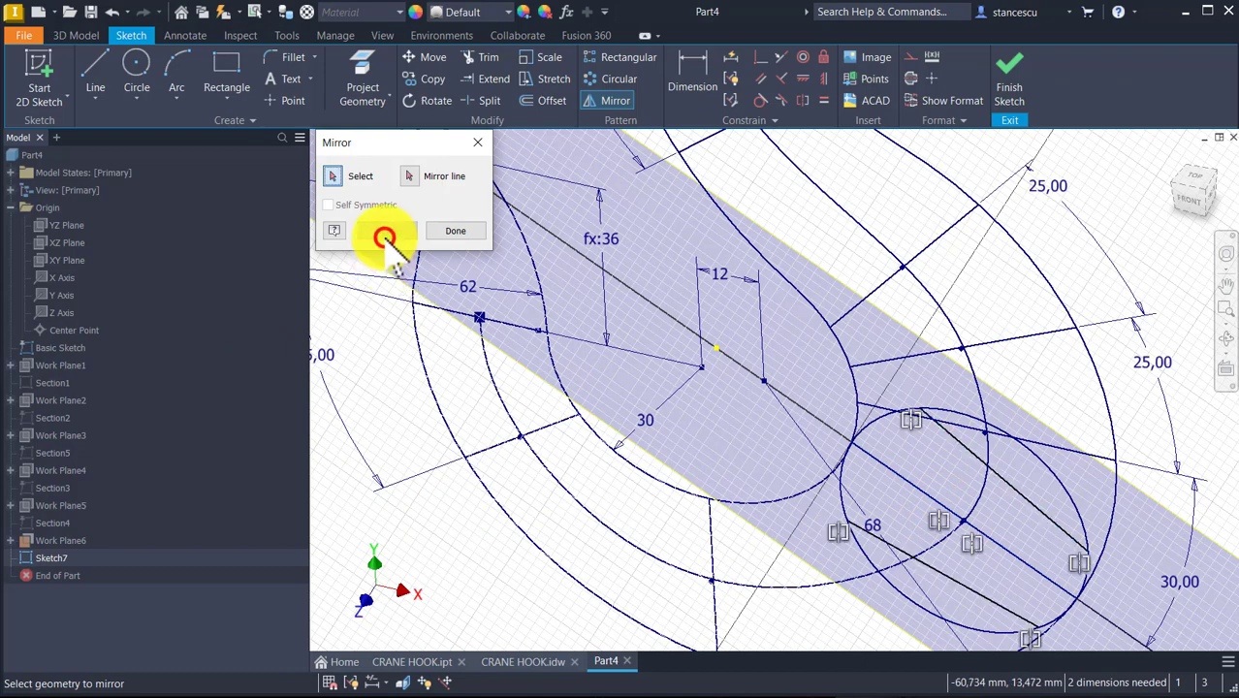
{"action": "left_click", "coordinate": [464, 232]}
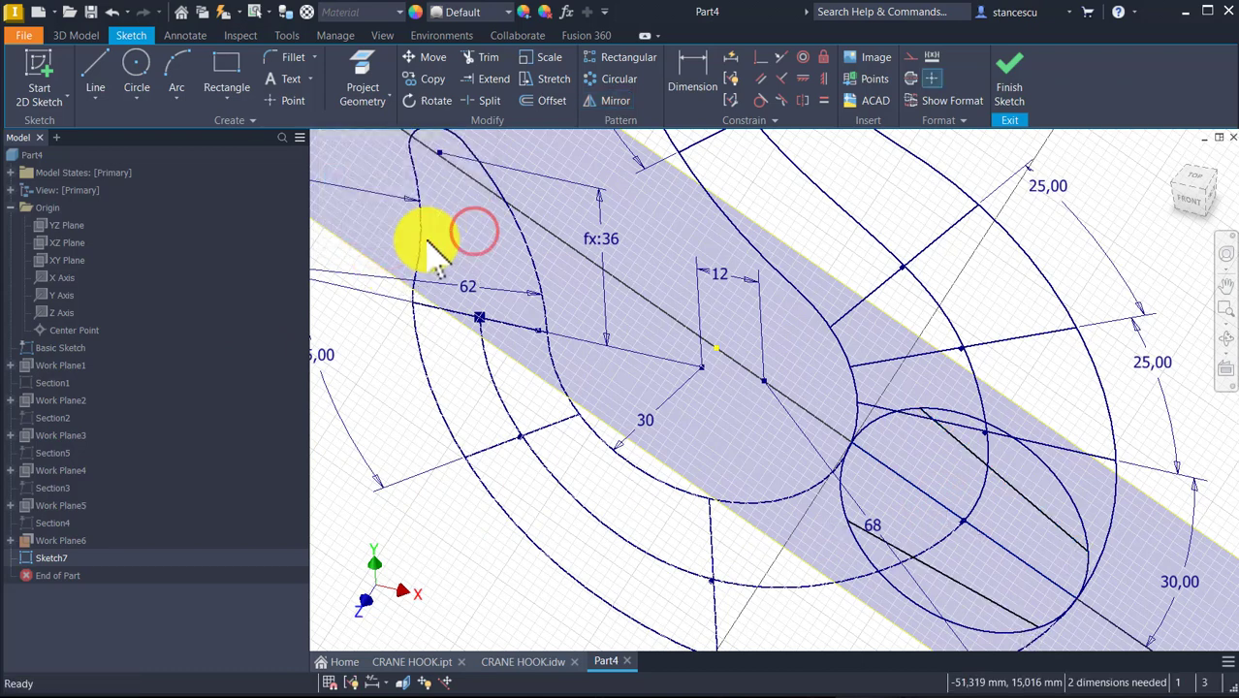
- Dimension the angle between the two chord lines and set it to the CutAng parameter
{"action": "left_click", "coordinate": [692, 75]}
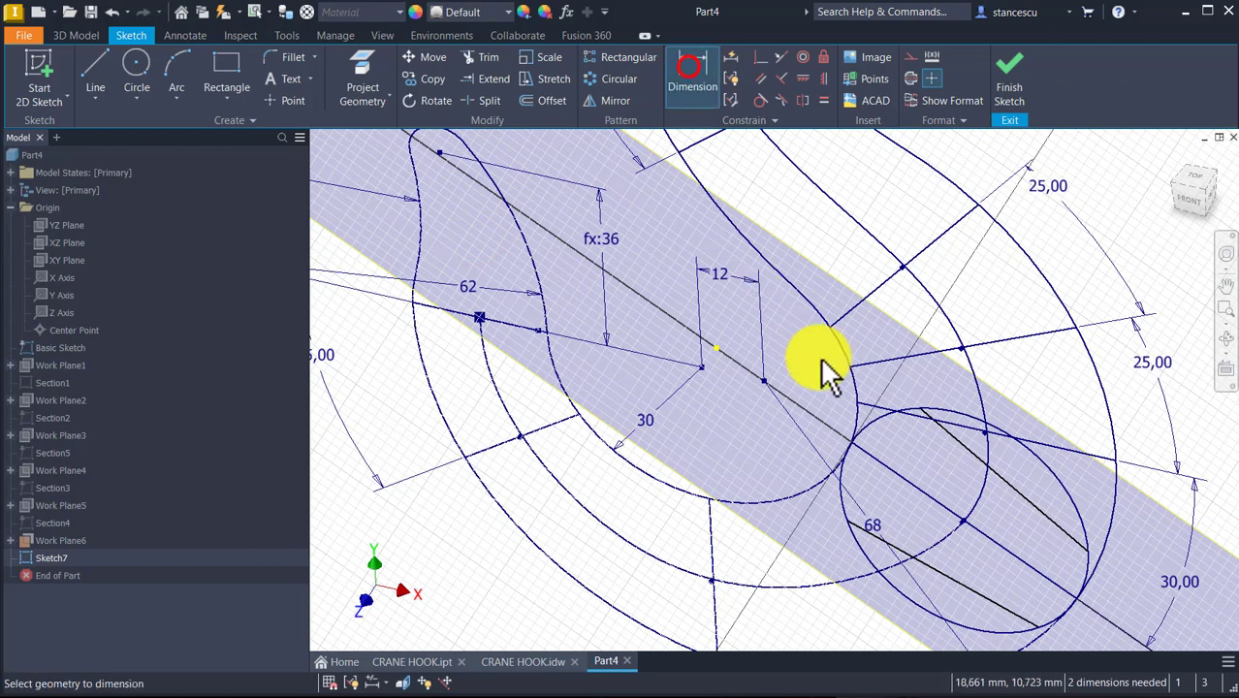
{"action": "left_click", "coordinate": [1025, 499]}
{"action": "left_click", "coordinate": [960, 580]}
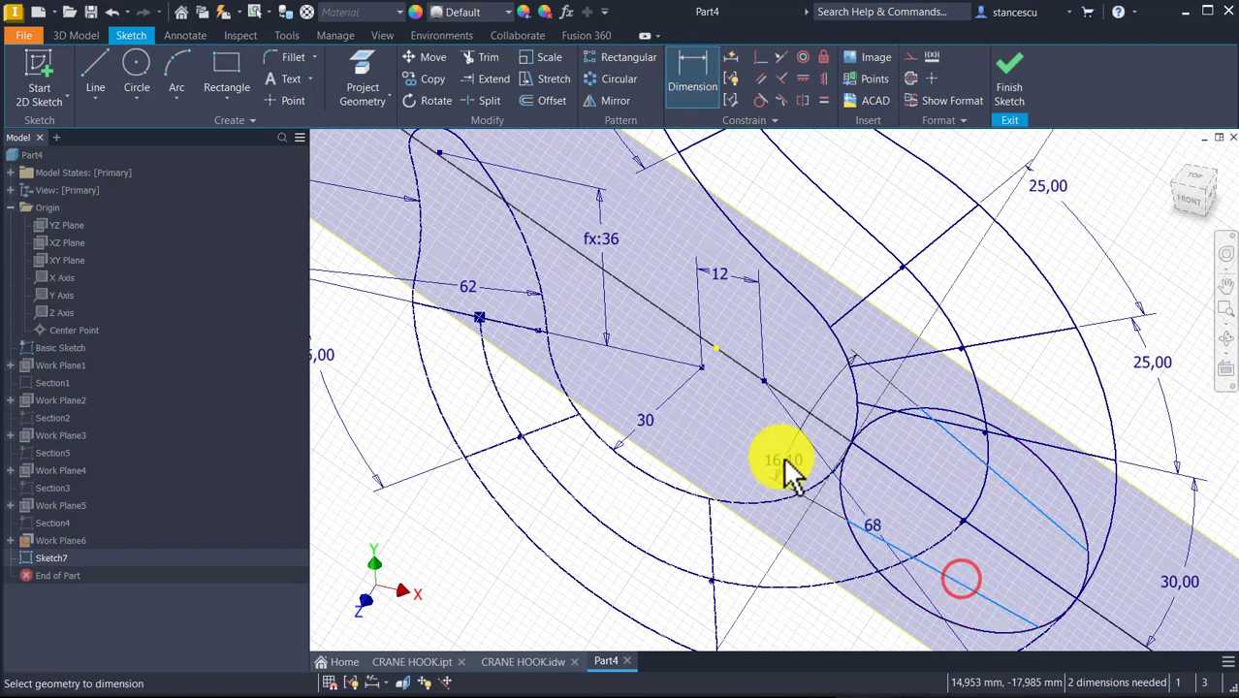
{"action": "left_click", "coordinate": [806, 398]}
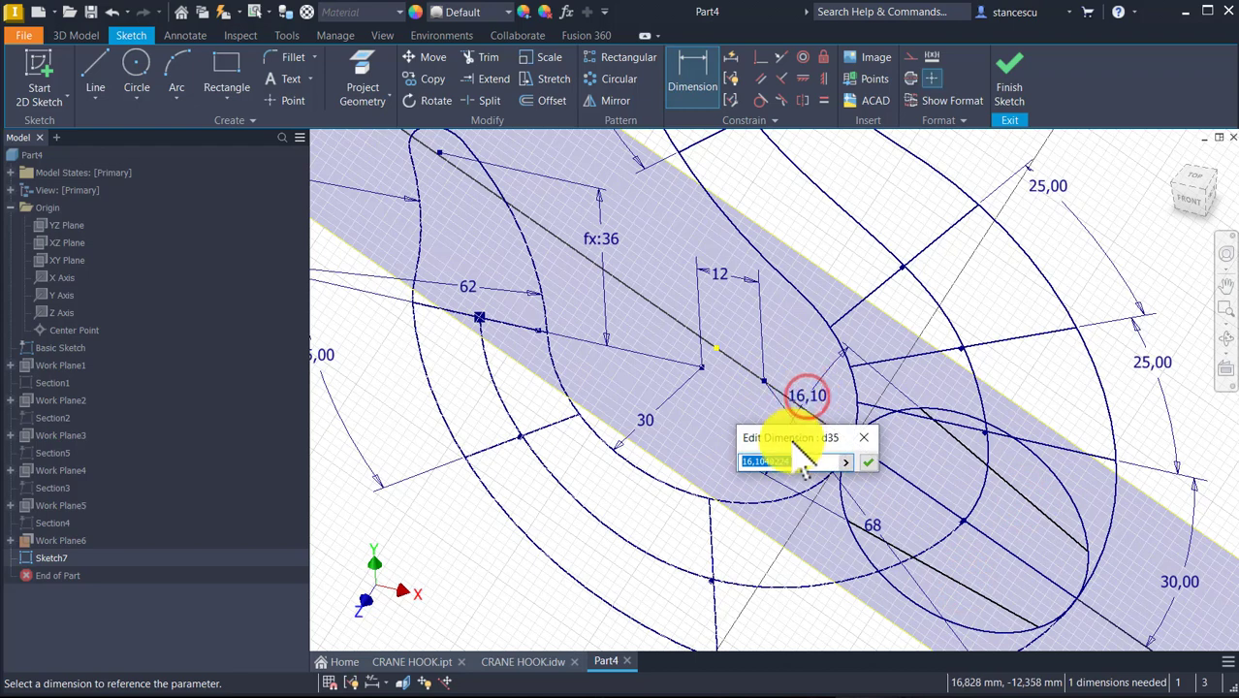
{"action": "left_click", "coordinate": [845, 461]}
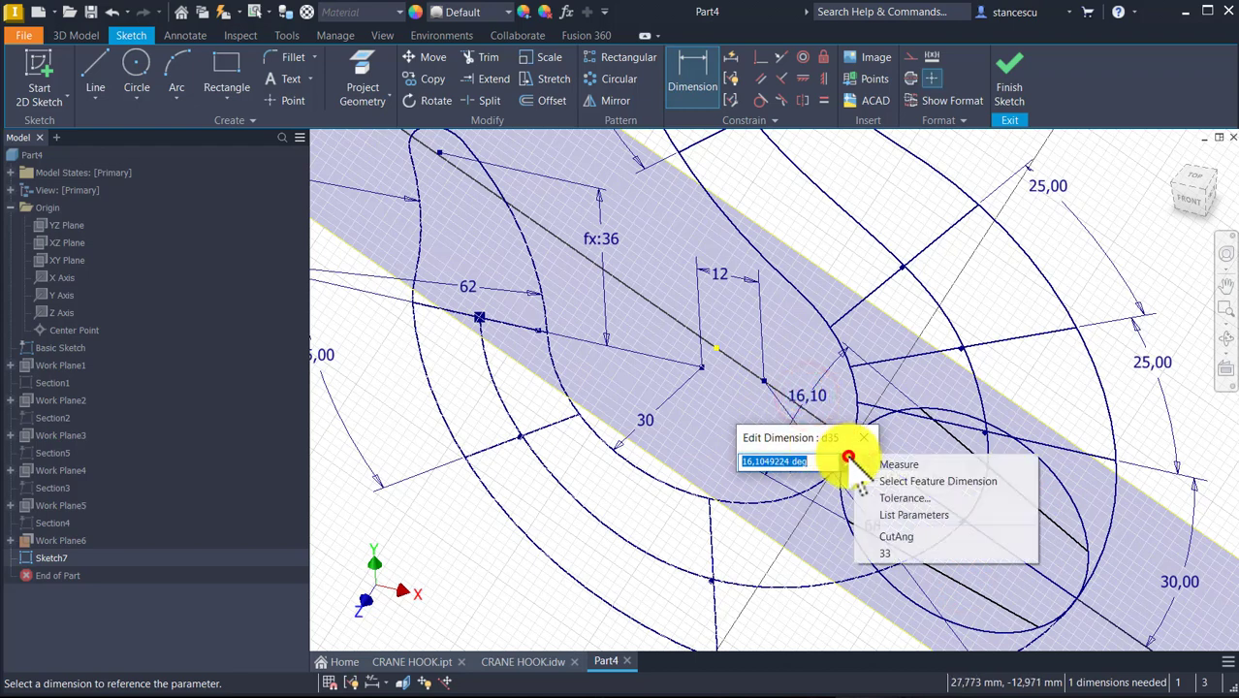
{"action": "left_click", "coordinate": [921, 536]}
{"action": "left_click", "coordinate": [864, 456]}
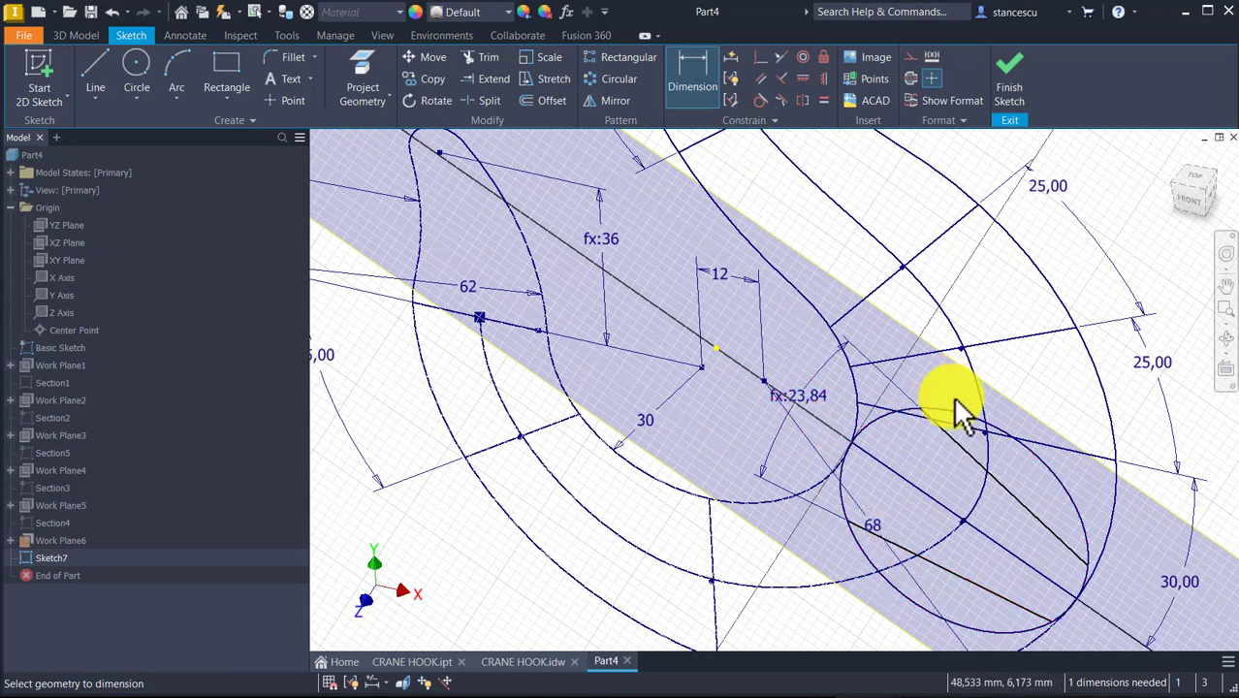
- Add a driven diameter dimension to the section circle
{"action": "left_click", "coordinate": [1000, 436]}
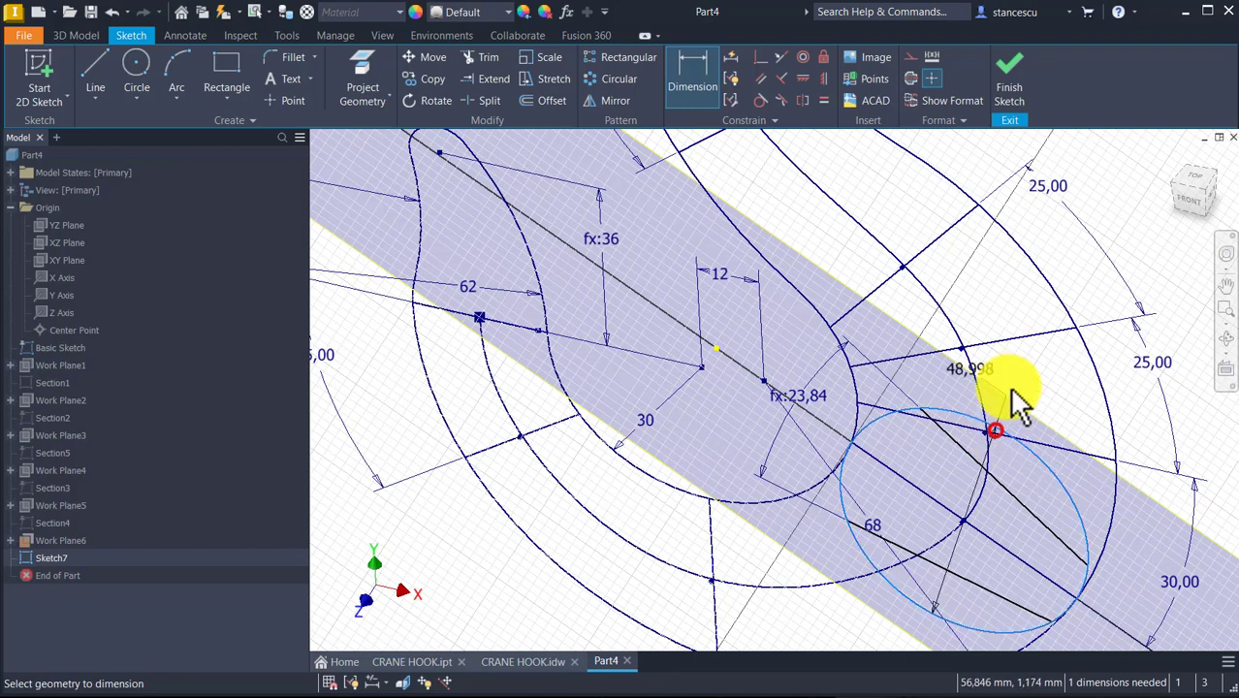
{"action": "left_click", "coordinate": [1017, 329]}
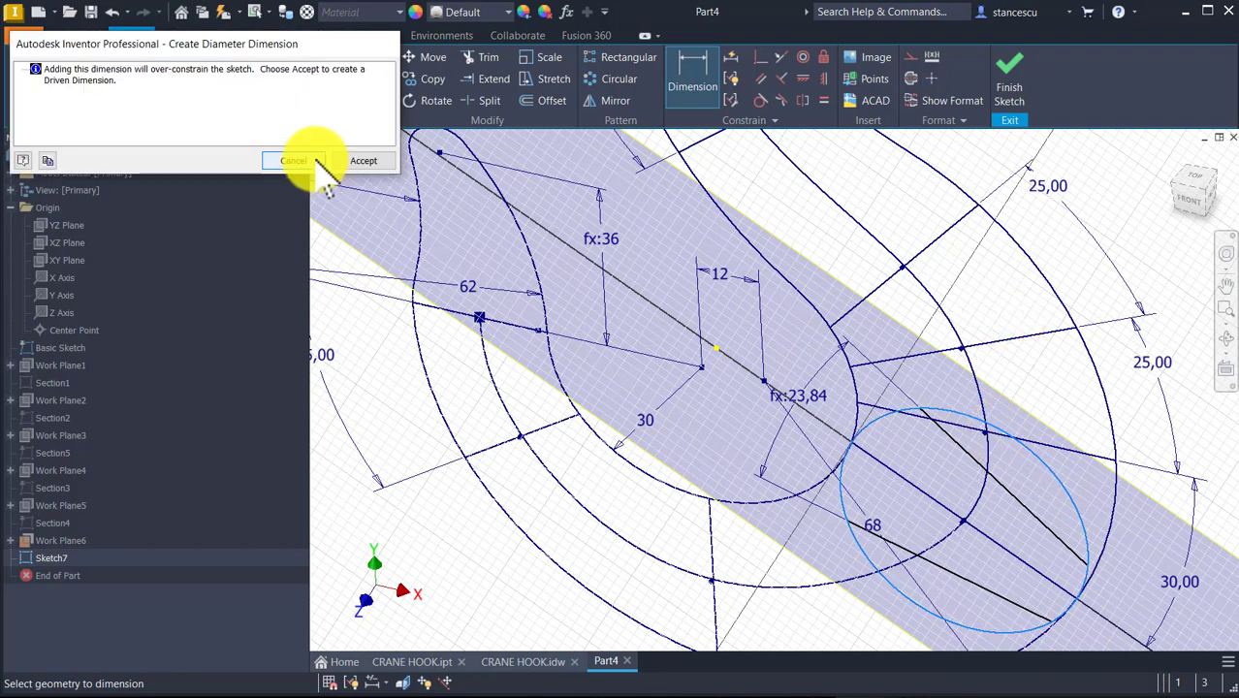
{"action": "left_click", "coordinate": [364, 161]}
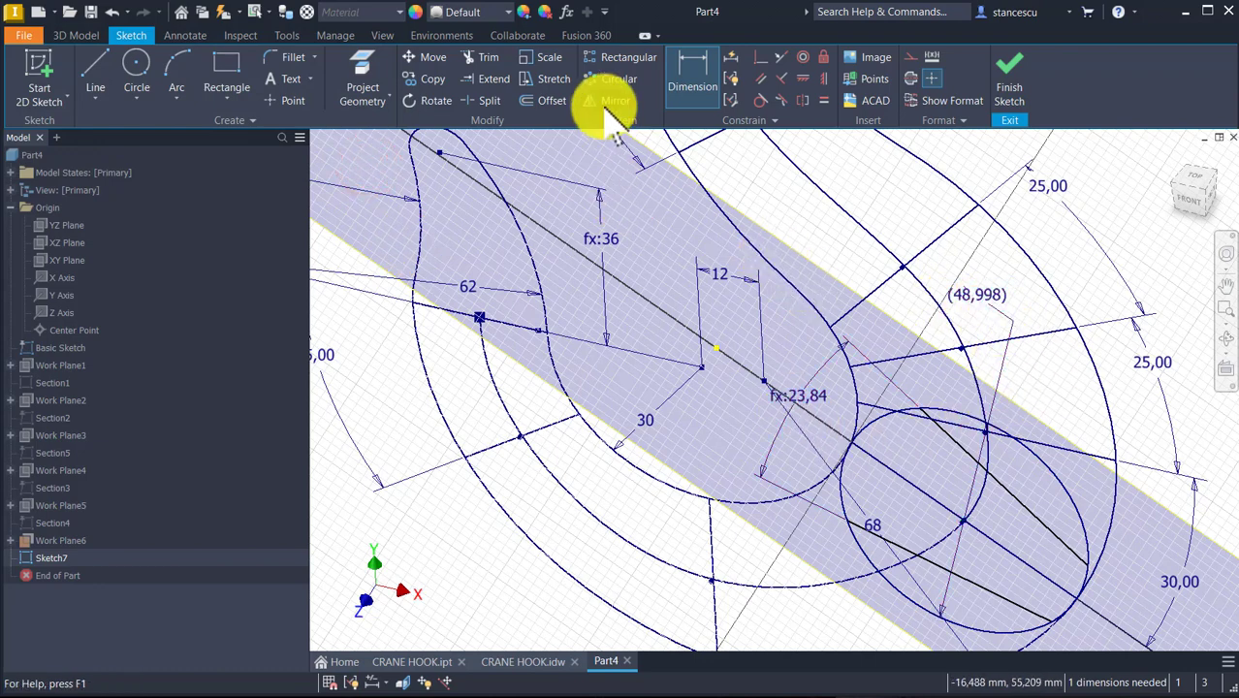
- Dimension the distance between the inner ends of the two chords as d36/50*33, referencing the circle's driven diameter
{"action": "left_click", "coordinate": [916, 407]}
{"action": "left_click", "coordinate": [842, 524]}
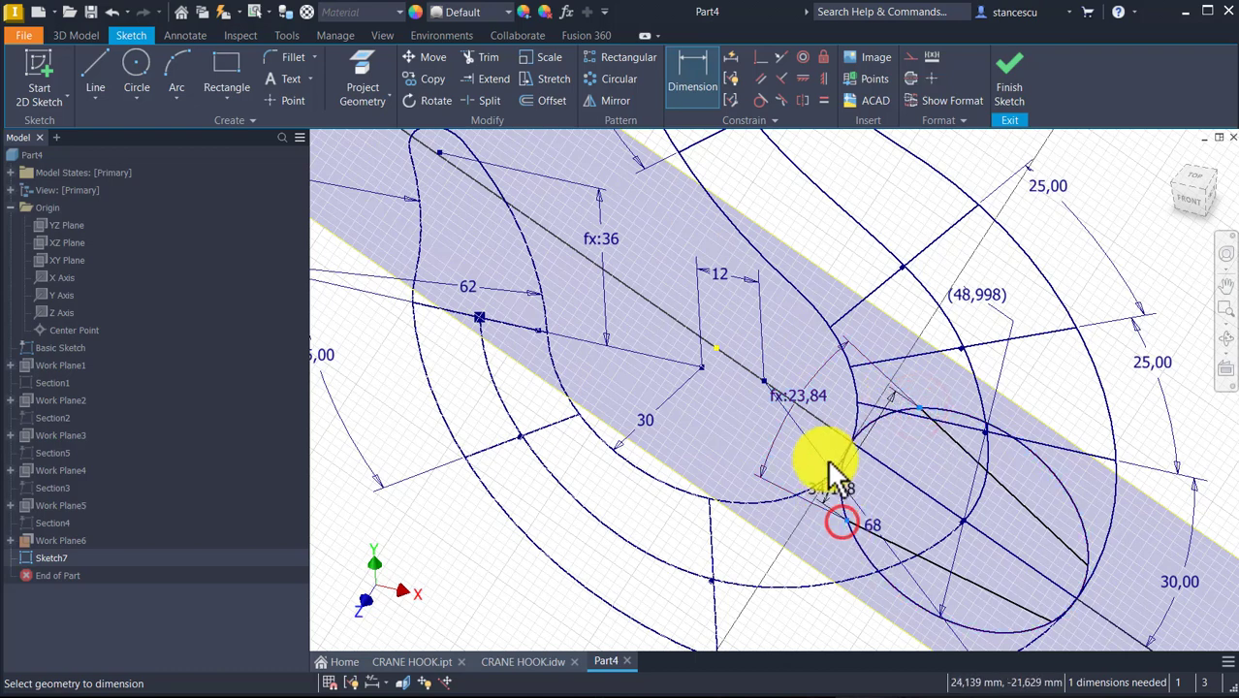
{"action": "left_click", "coordinate": [821, 446]}
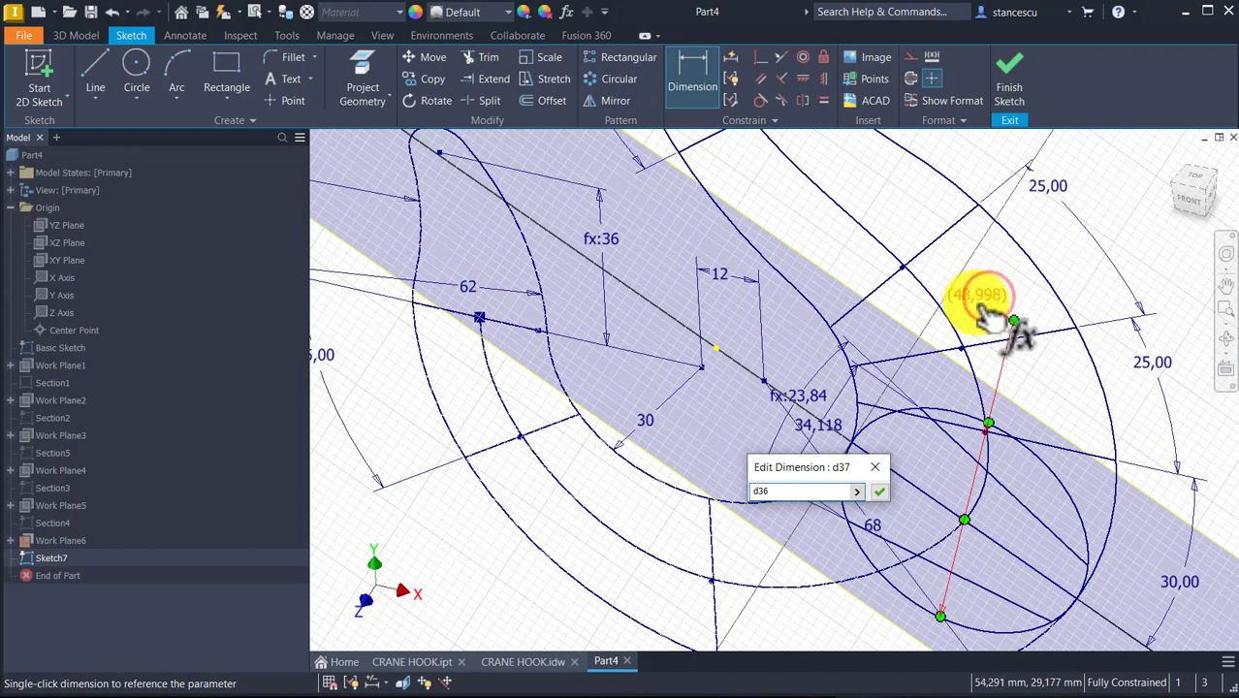
{"action": "type", "text": "/50*33"}
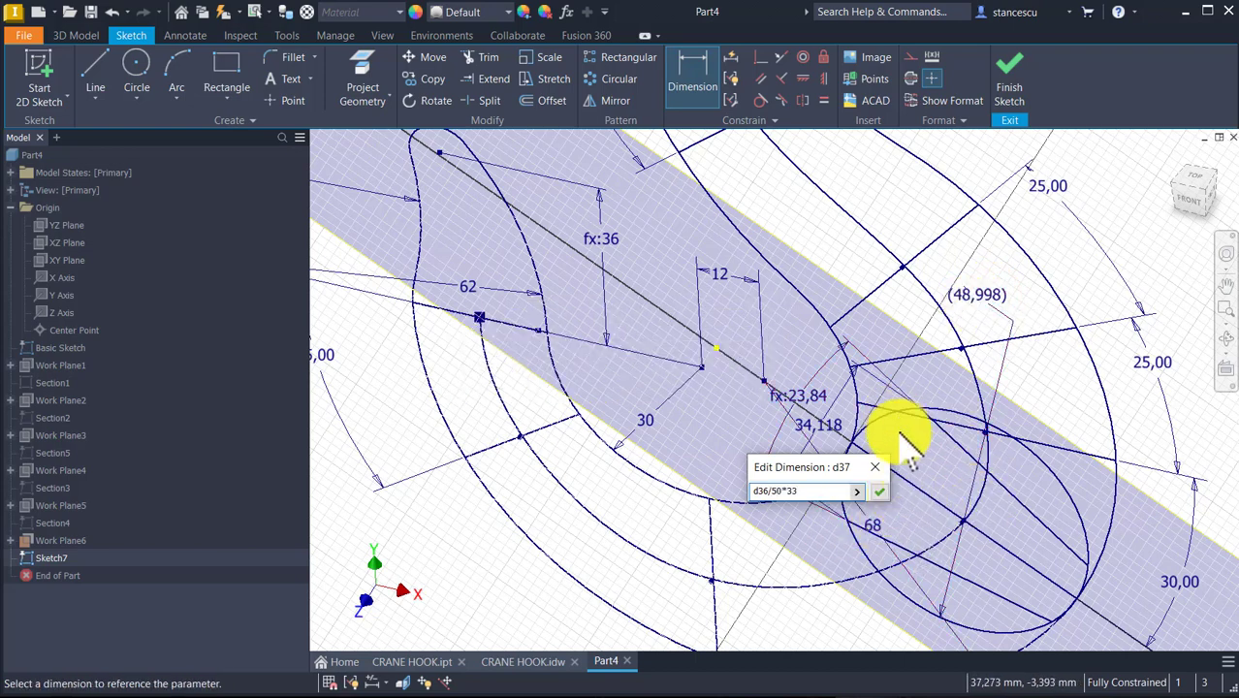
{"action": "left_click", "coordinate": [878, 492]}
- Split the section circle at the endpoints of both chord lines
{"action": "mouse_move", "coordinate": [933, 470]}
{"action": "middle_mouse_down"}
{"action": "mouse_move", "coordinate": [960, 340]}
{"action": "mouse_move", "coordinate": [879, 343]}
{"action": "middle_mouse_up"}
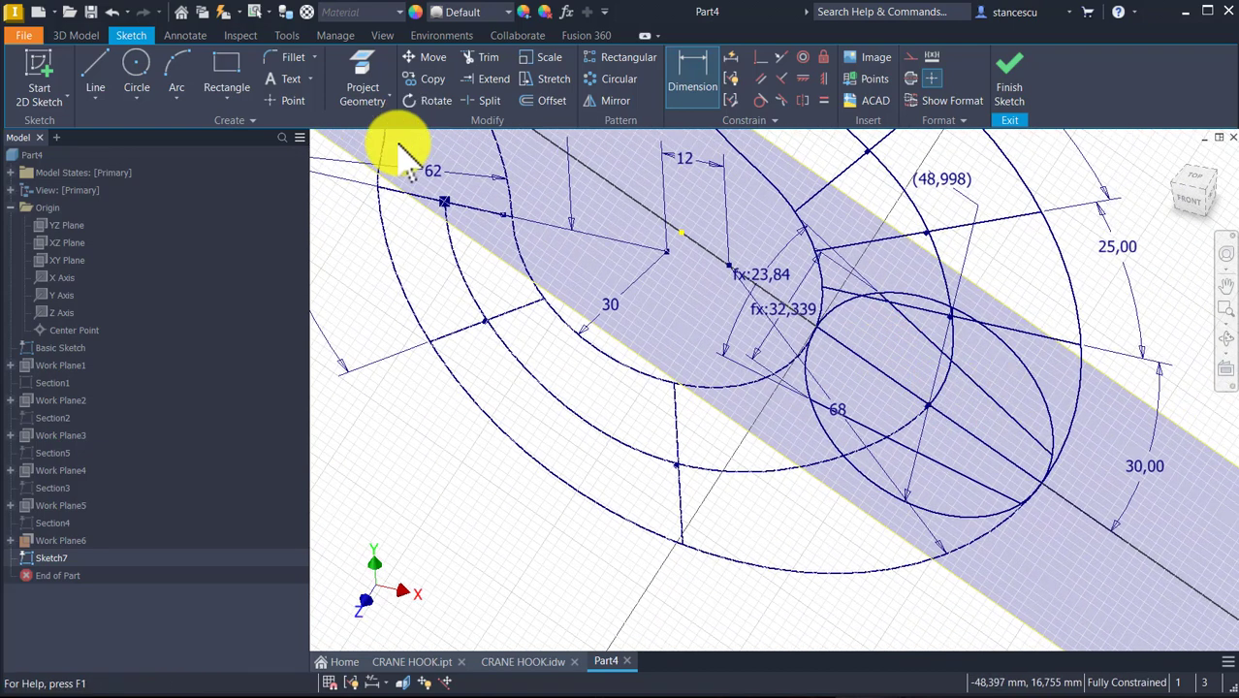
{"action": "left_click", "coordinate": [490, 101]}
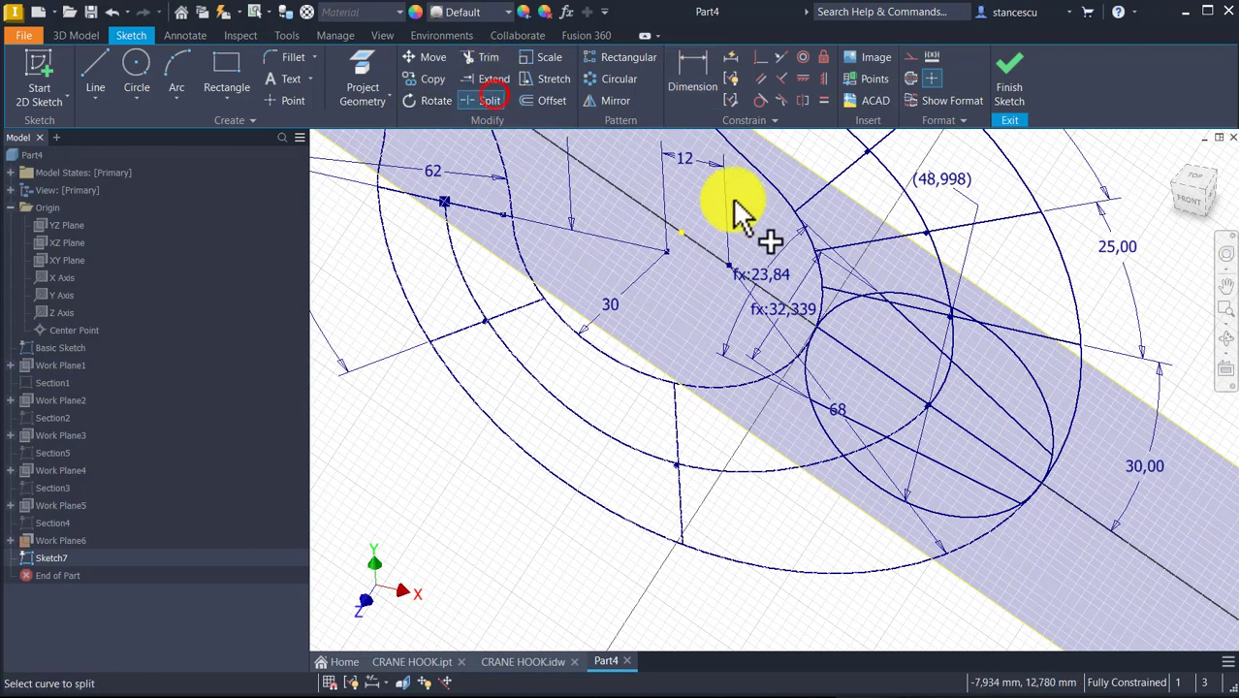
{"action": "left_click", "coordinate": [1026, 364]}
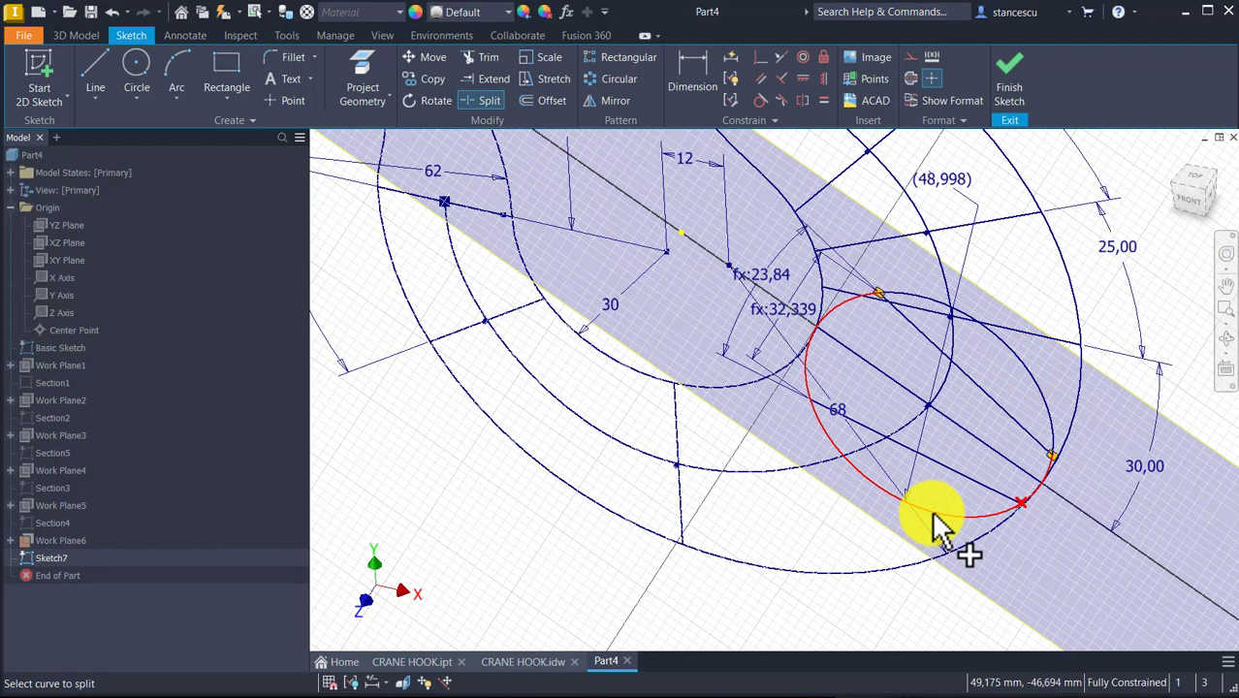
{"action": "left_click", "coordinate": [931, 513]}
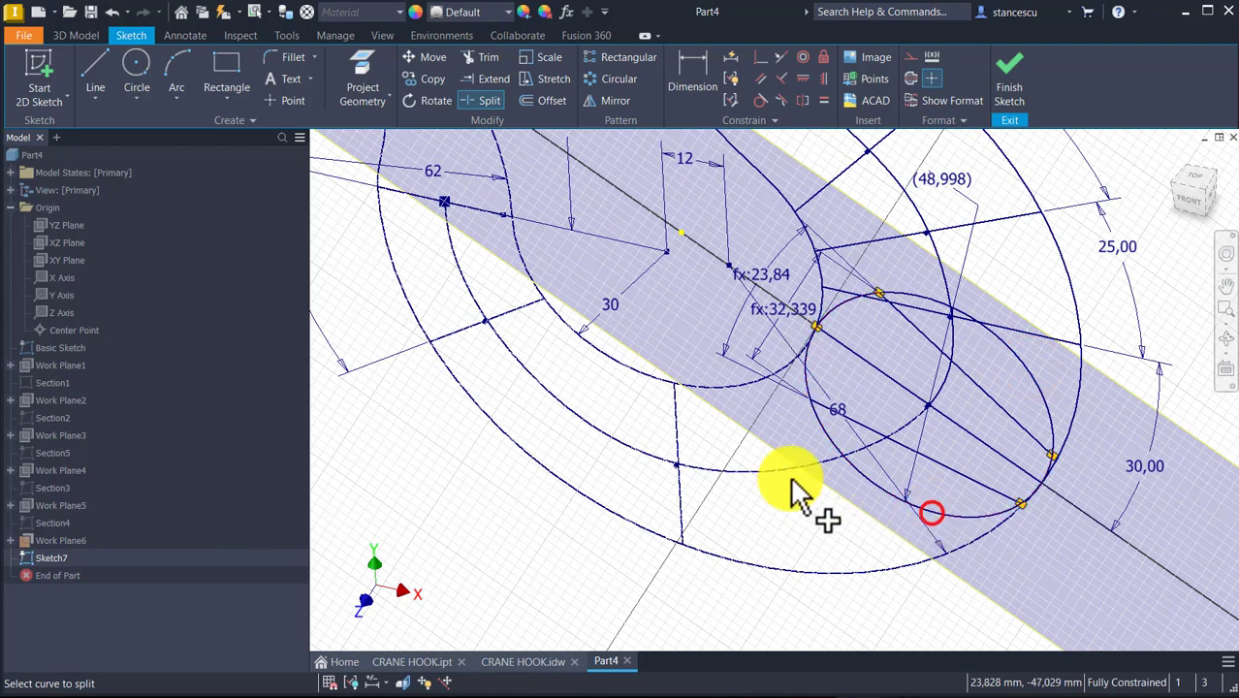
{"action": "left_click", "coordinate": [832, 449]}
{"action": "key", "text": "Escape"}
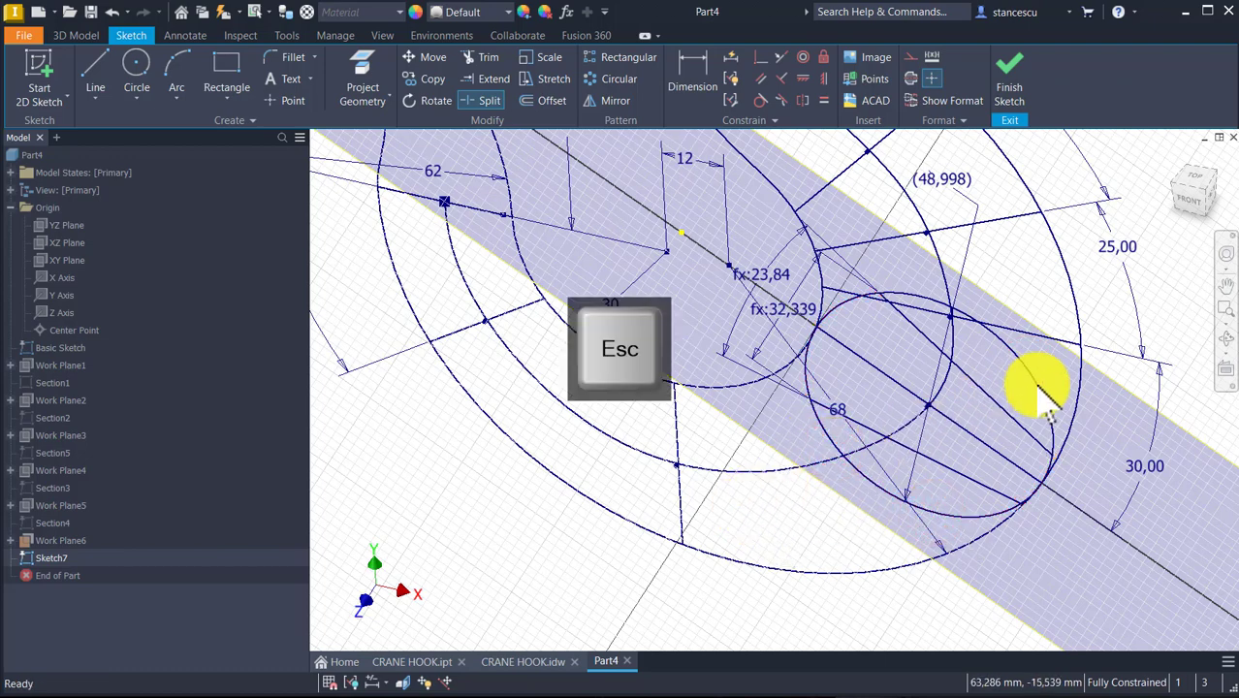
- Convert the two circle arcs lying outside the chord lines to construction geometry
{"action": "left_click", "coordinate": [1047, 373]}
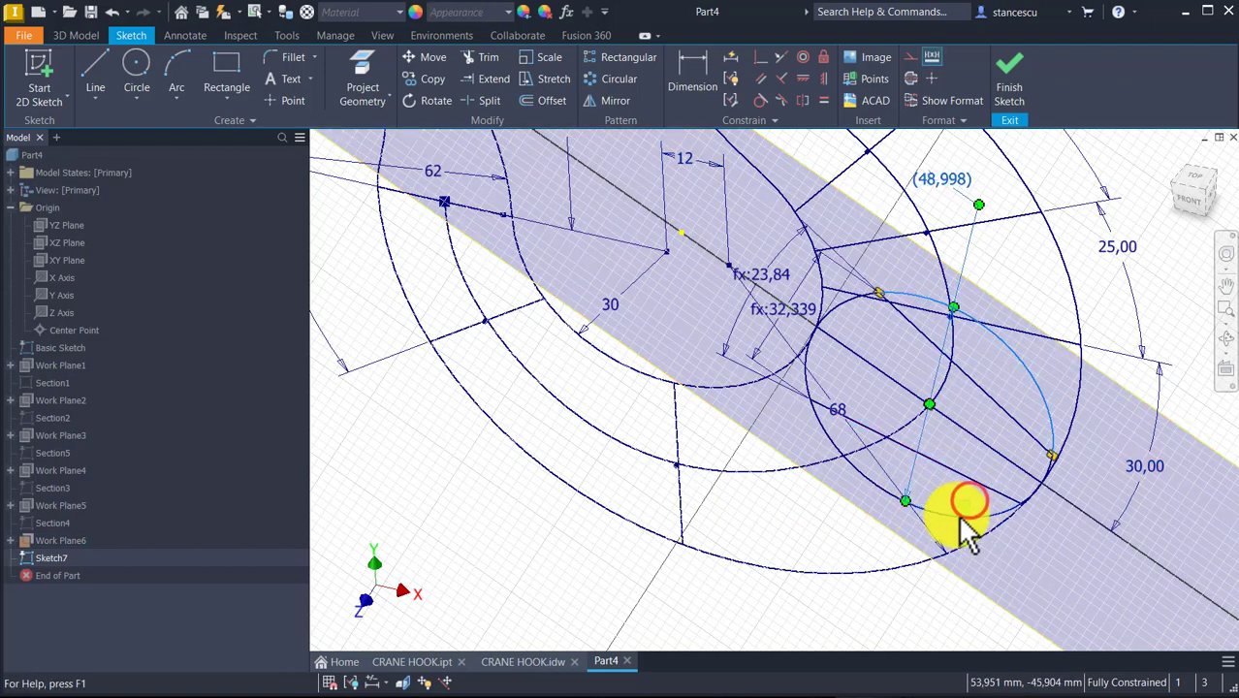
{"action": "left_click", "coordinate": [960, 528]}
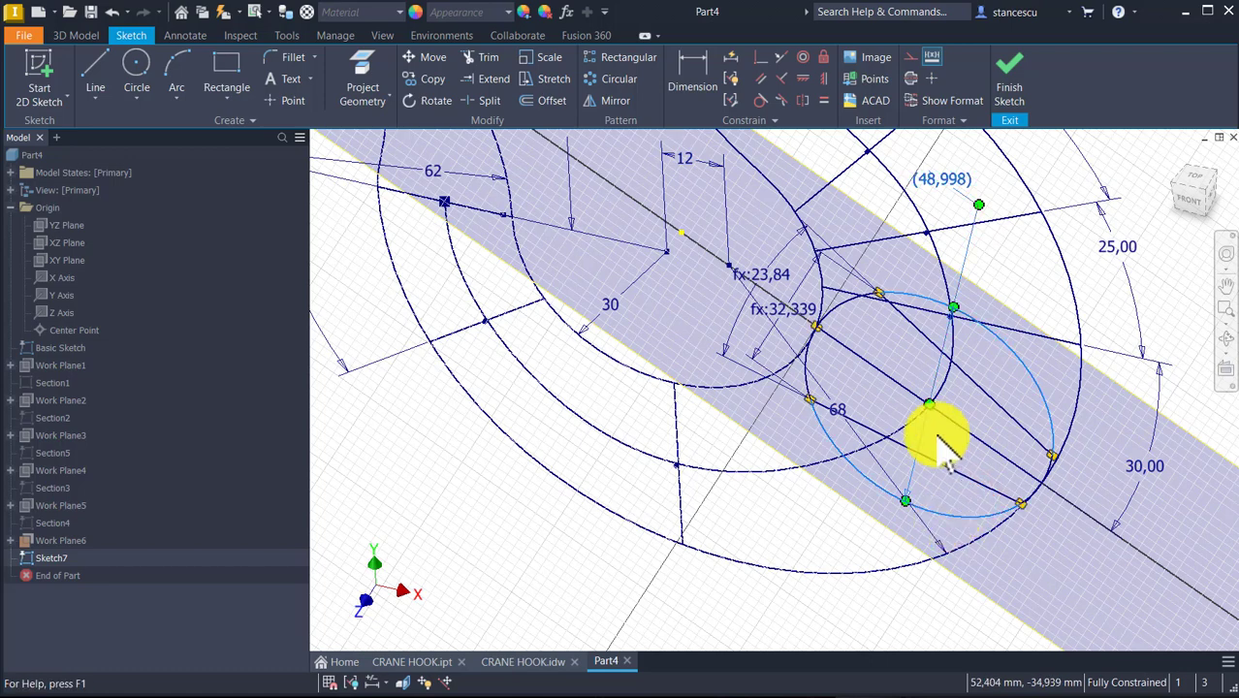
{"action": "left_click", "coordinate": [912, 58]}
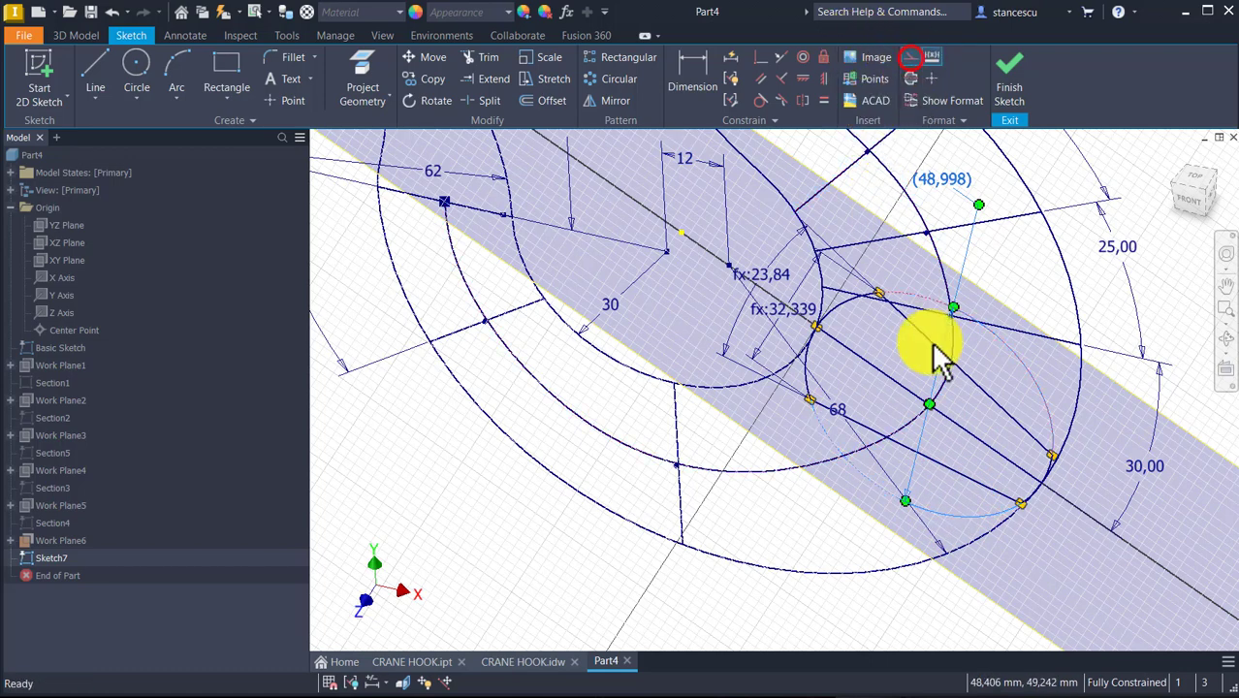
- Finish the section sketch and hide Work Plane6
{"action": "left_click", "coordinate": [1016, 79]}
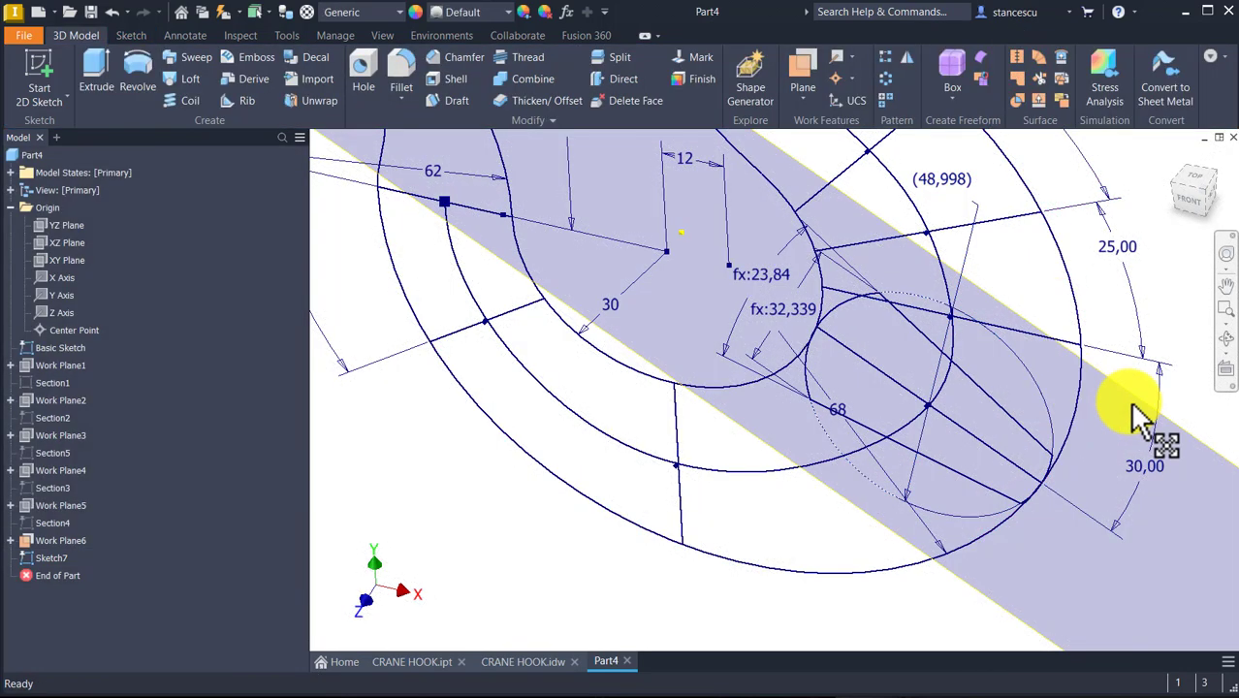
{"action": "left_click", "coordinate": [1132, 393]}
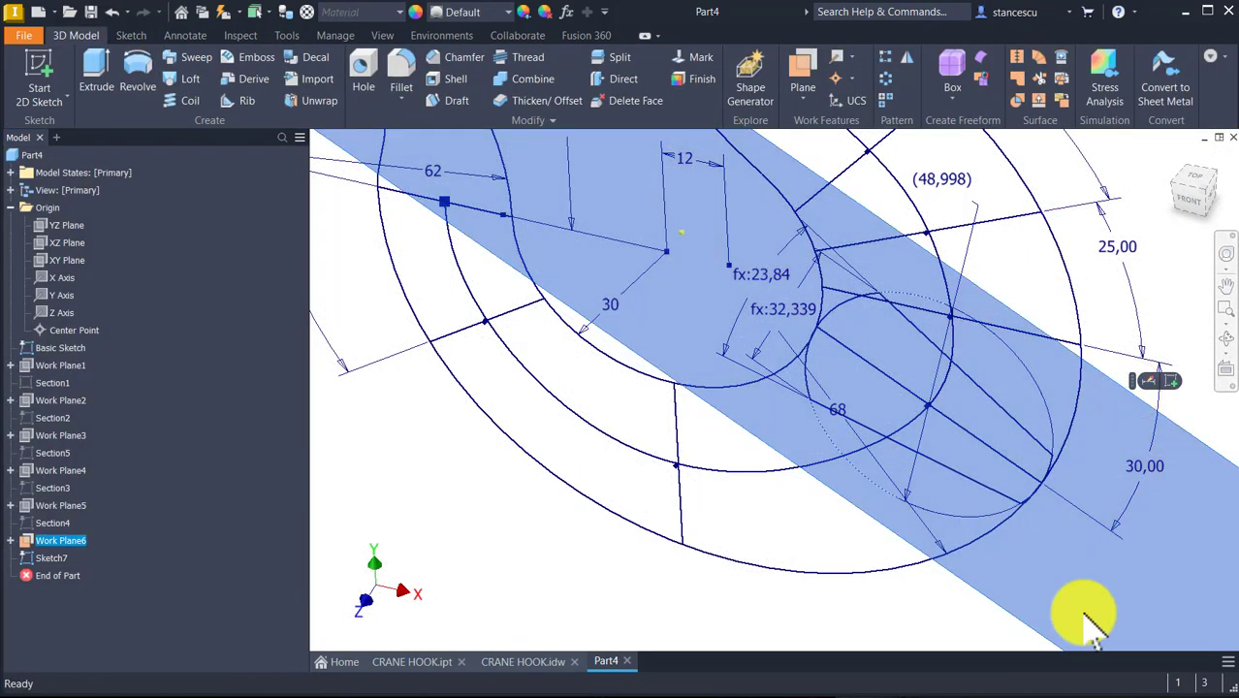
{"action": "key", "text": "alt+v"}
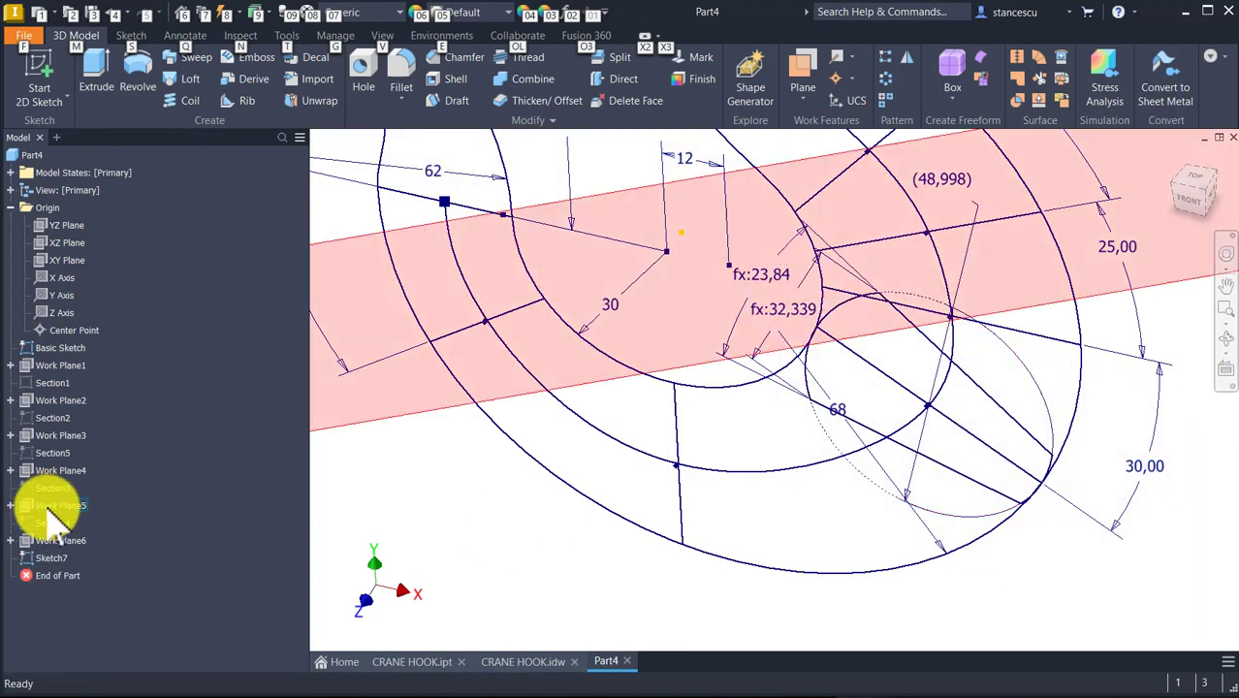
- Rename Sketch7 as Section6 and hide it
{"action": "left_click", "coordinate": [59, 558]}
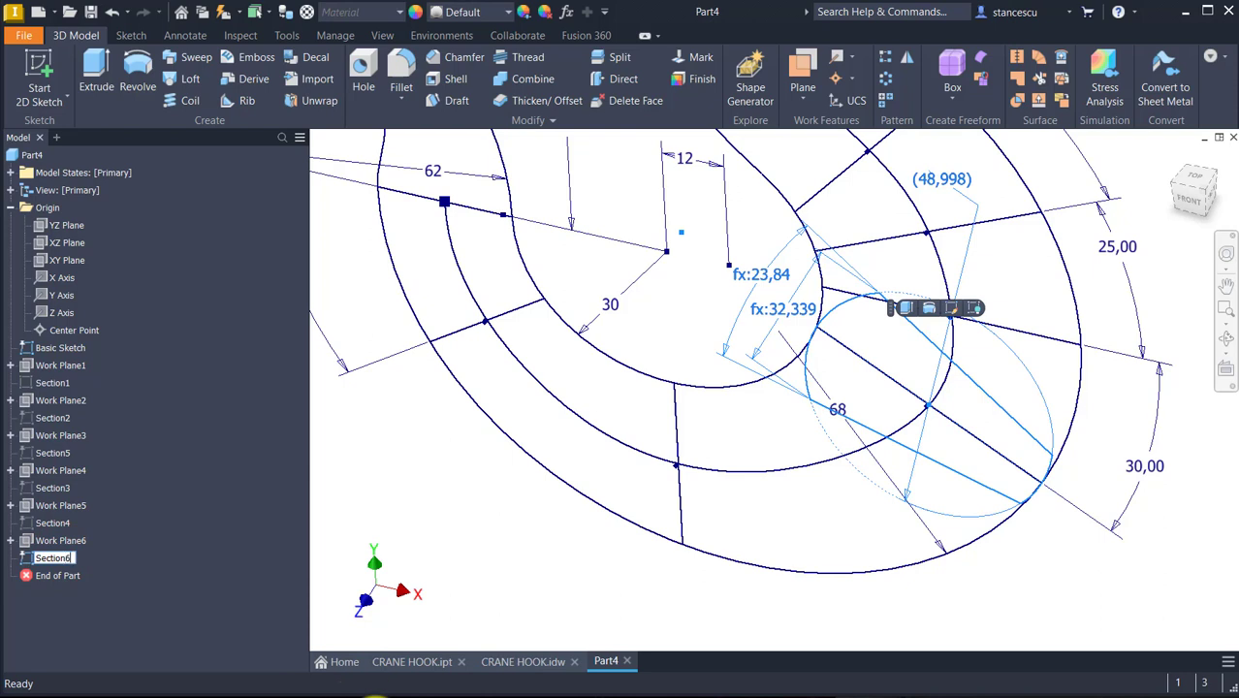
{"action": "key", "text": "Return"}
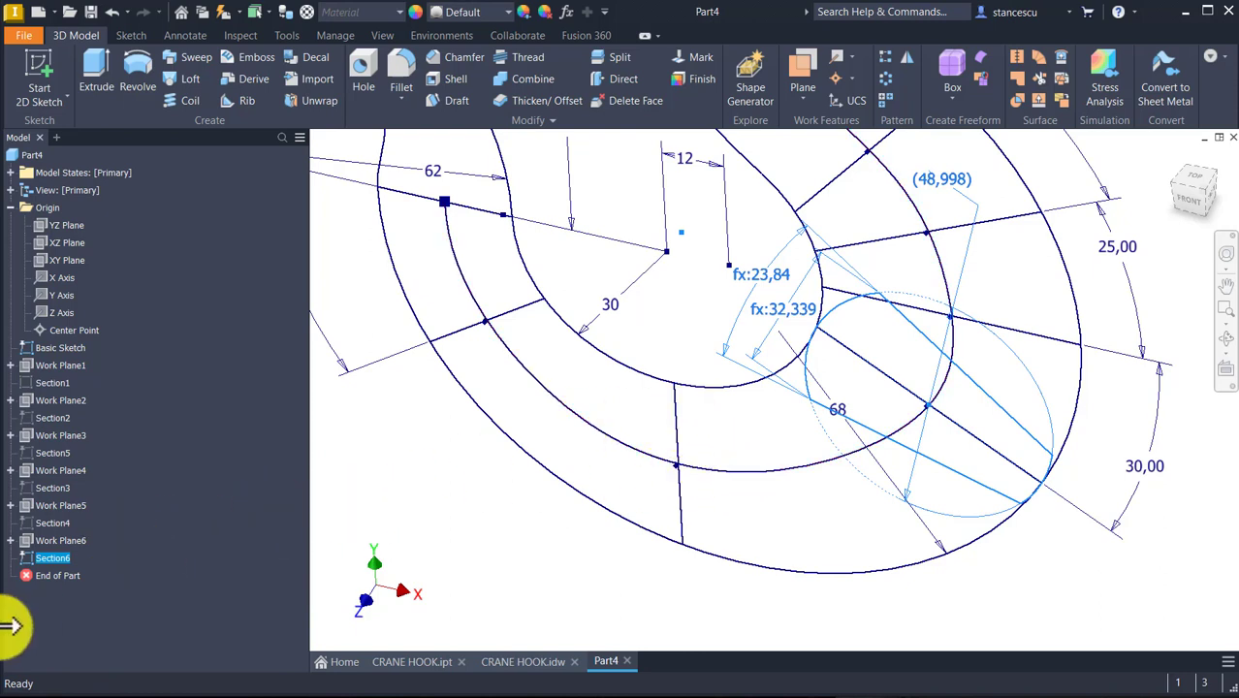
{"action": "left_click", "coordinate": [30, 559]}
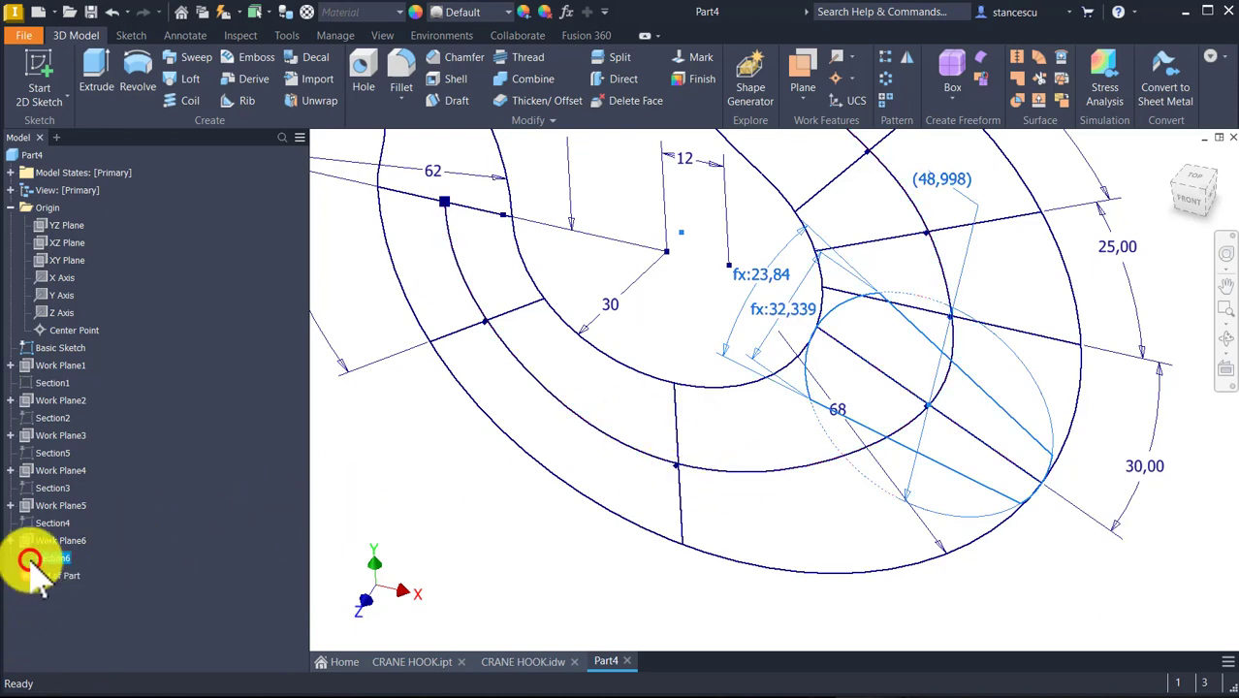
{"action": "key", "text": "alt+v"}
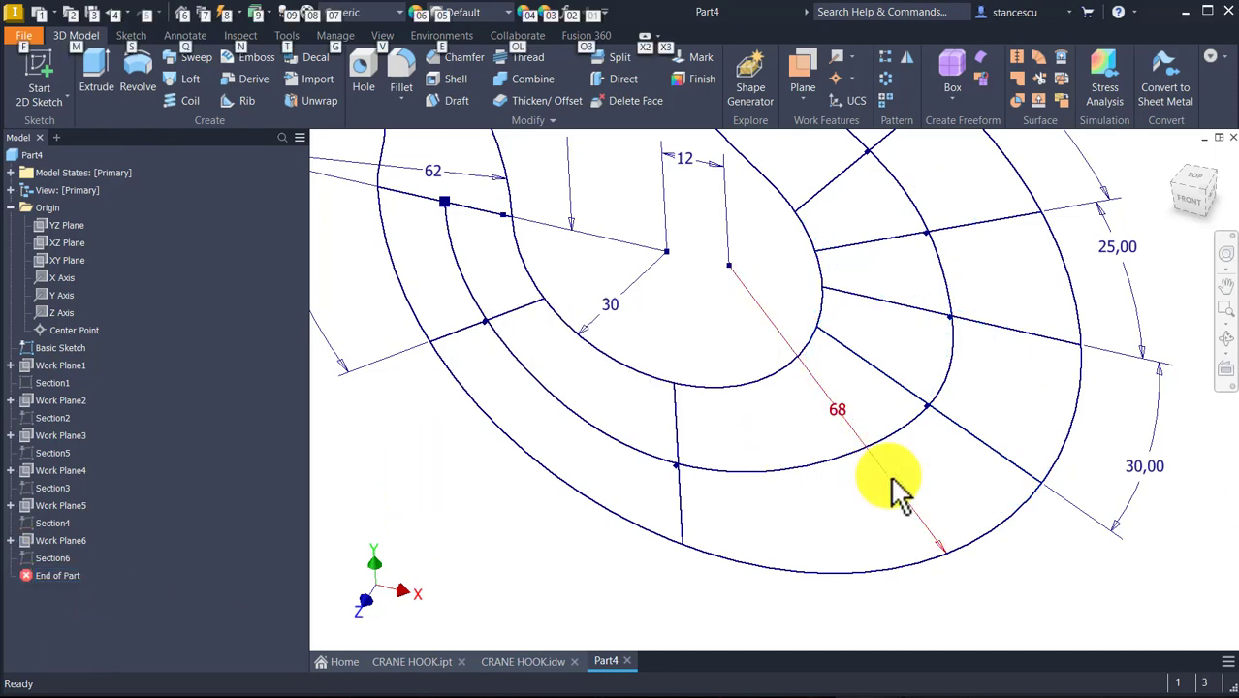
- Create a work plane at 90 degrees to the XY Plane through the cross line at the bottom of the hook's bend
{"action": "mouse_move", "coordinate": [1029, 475]}
{"action": "middle_mouse_down", "text": "shift"}
{"action": "mouse_move", "coordinate": [990, 448]}
{"action": "mouse_move", "coordinate": [979, 486]}
{"action": "mouse_move", "coordinate": [897, 528]}
{"action": "mouse_move", "coordinate": [920, 525]}
{"action": "mouse_move", "coordinate": [921, 500]}
{"action": "mouse_move", "coordinate": [875, 570]}
{"action": "mouse_move", "coordinate": [874, 515]}
{"action": "middle_mouse_up", "text": "shift"}
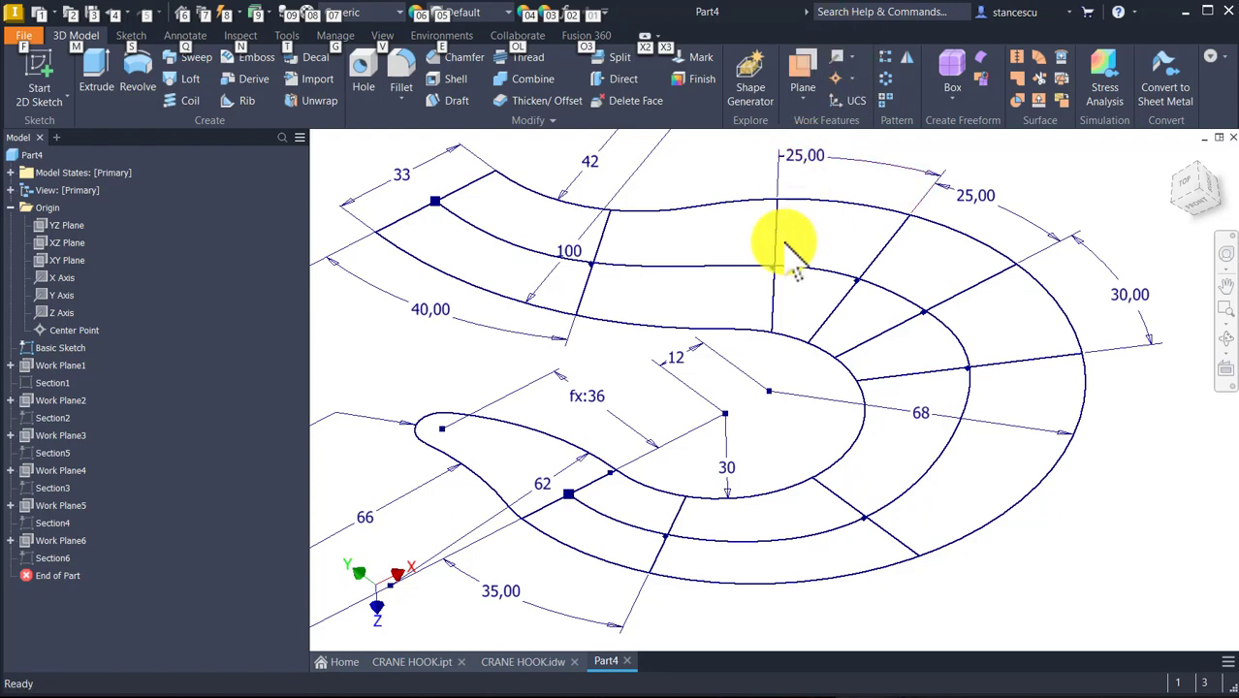
{"action": "left_click", "coordinate": [801, 66]}
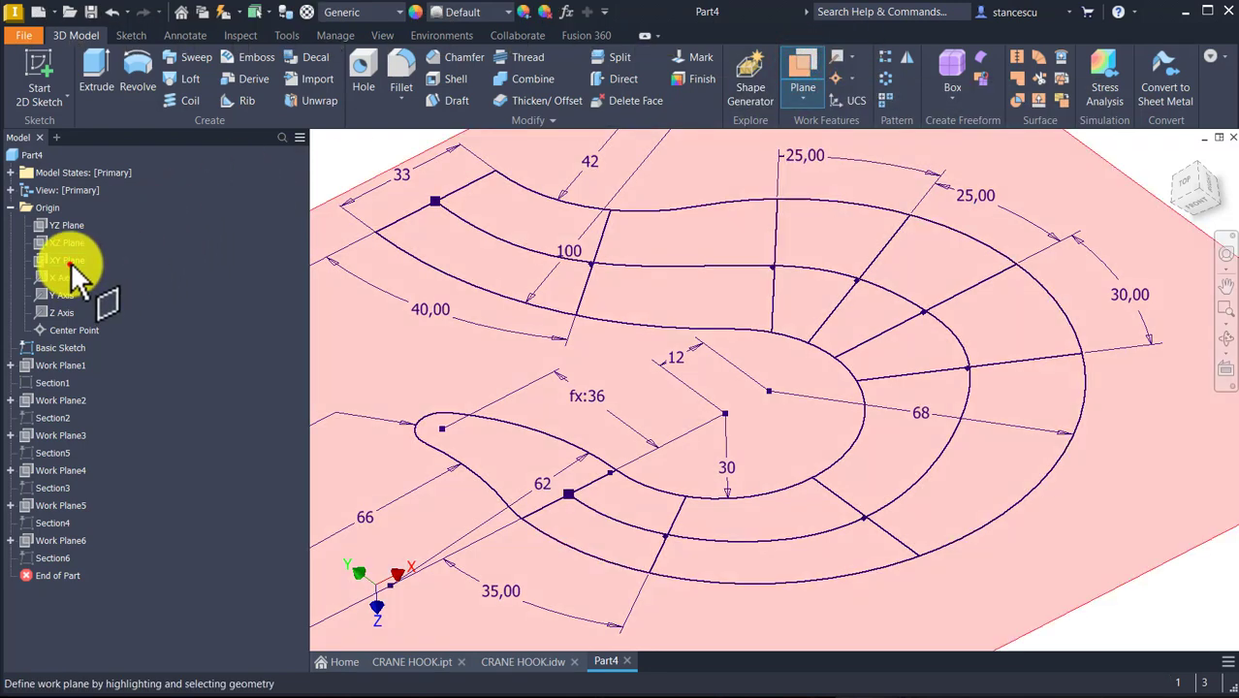
{"action": "left_click", "coordinate": [71, 262]}
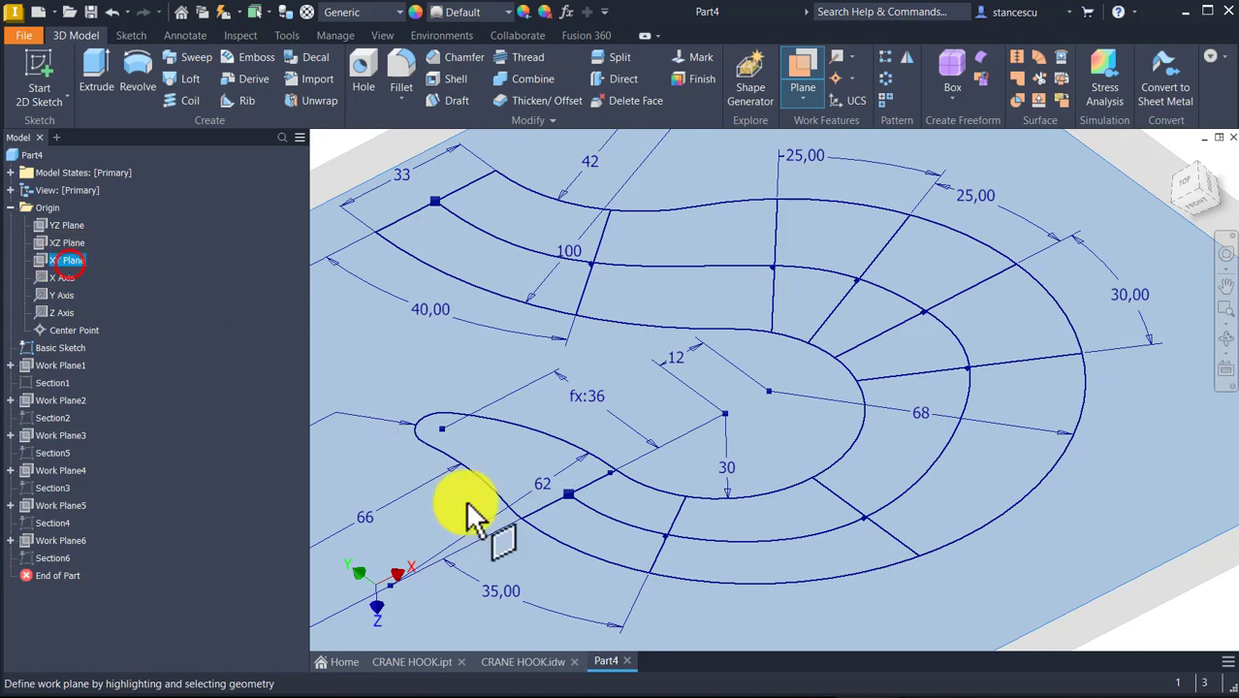
{"action": "left_click", "coordinate": [899, 540]}
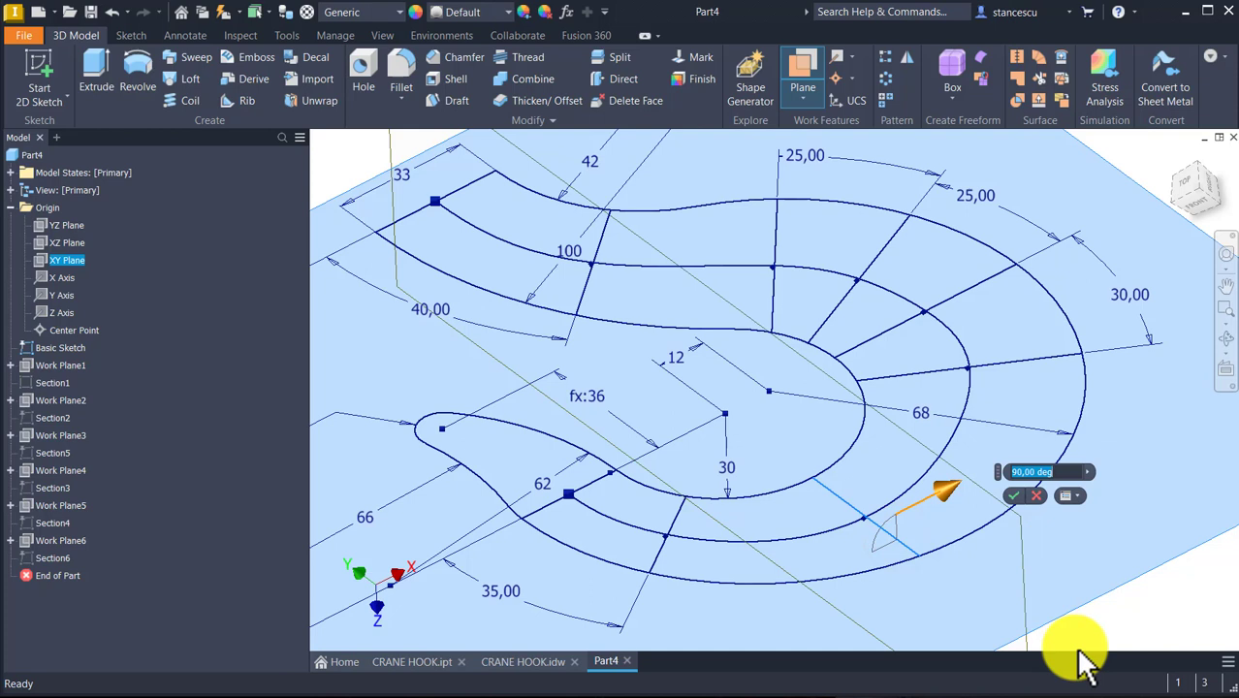
{"action": "left_click", "coordinate": [1015, 496]}
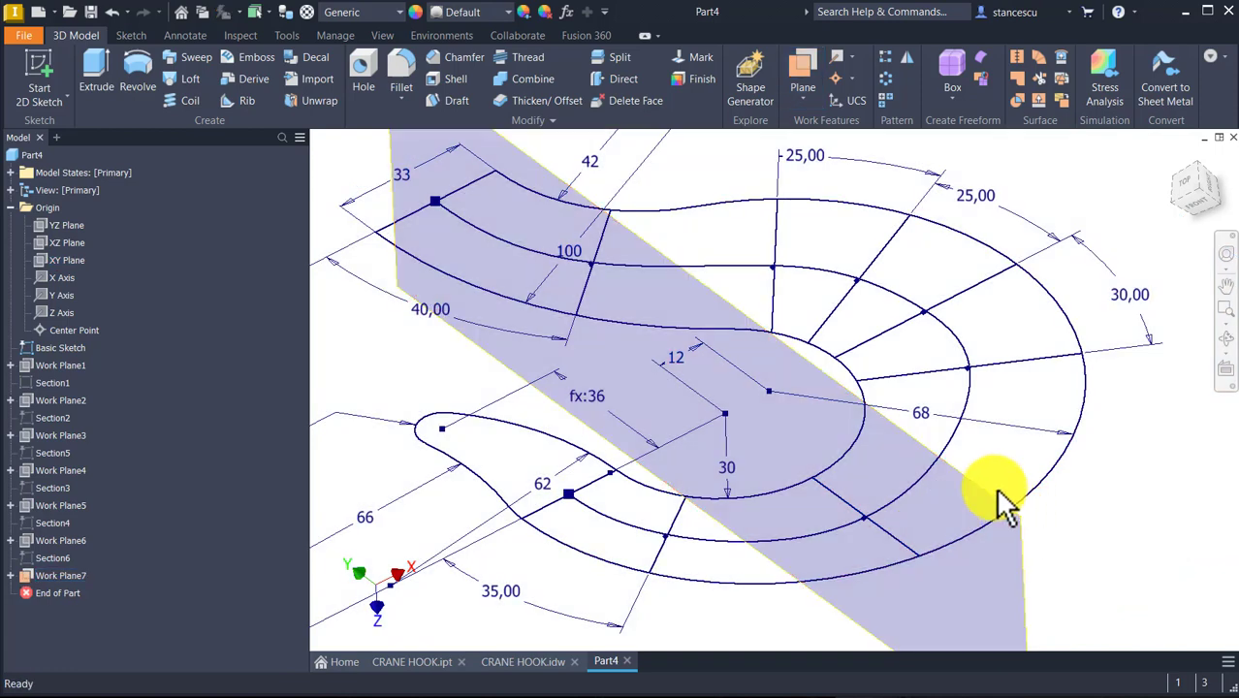
- Start a sketch on the new work plane and project the hook's cross line lying in it
{"action": "left_click", "coordinate": [981, 489]}
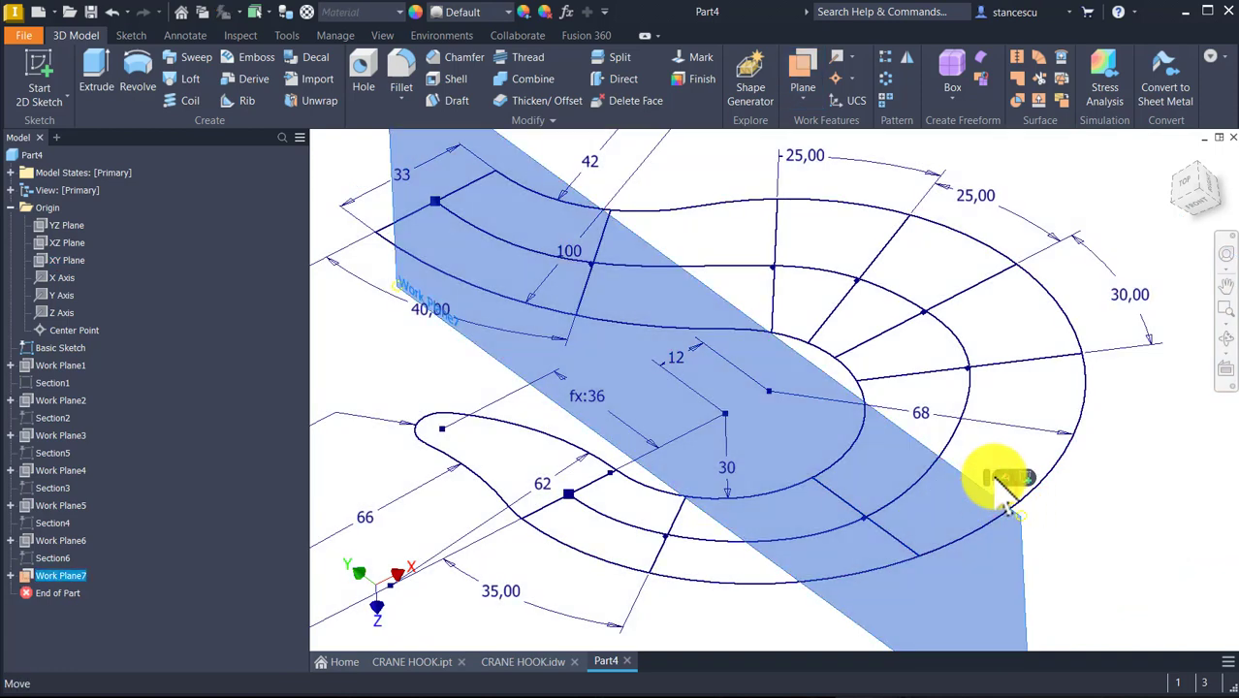
{"action": "left_click", "coordinate": [1012, 477]}
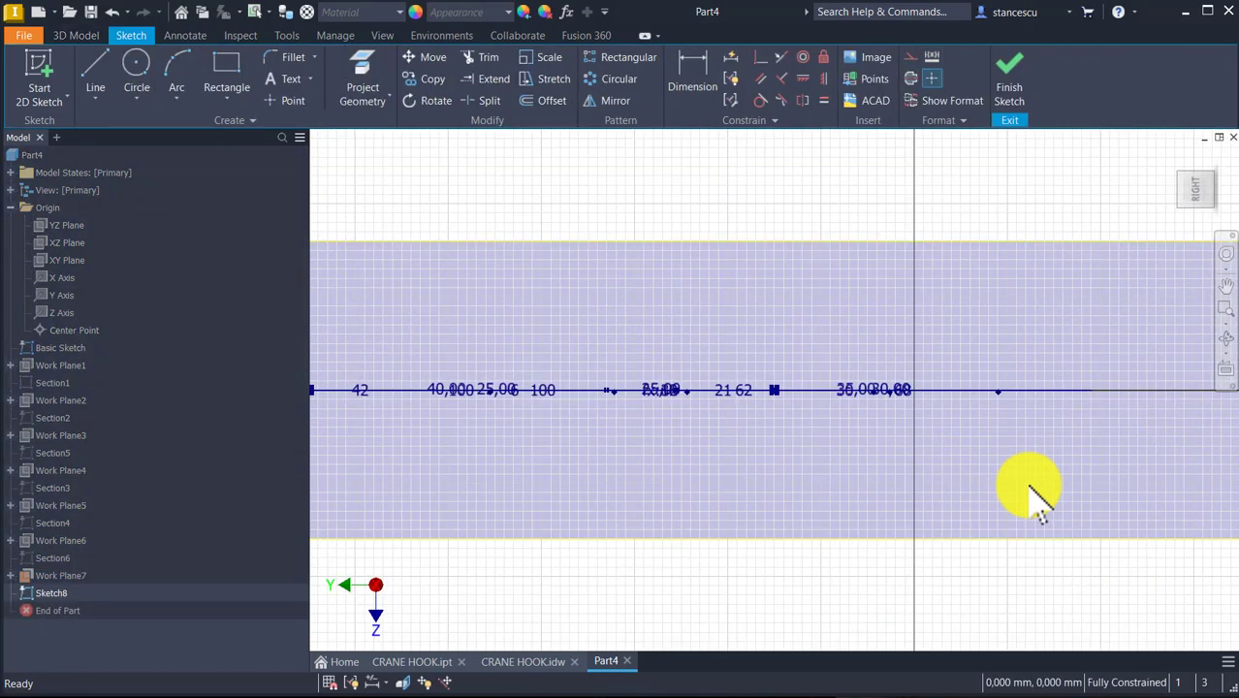
{"action": "key", "text": "F5"}
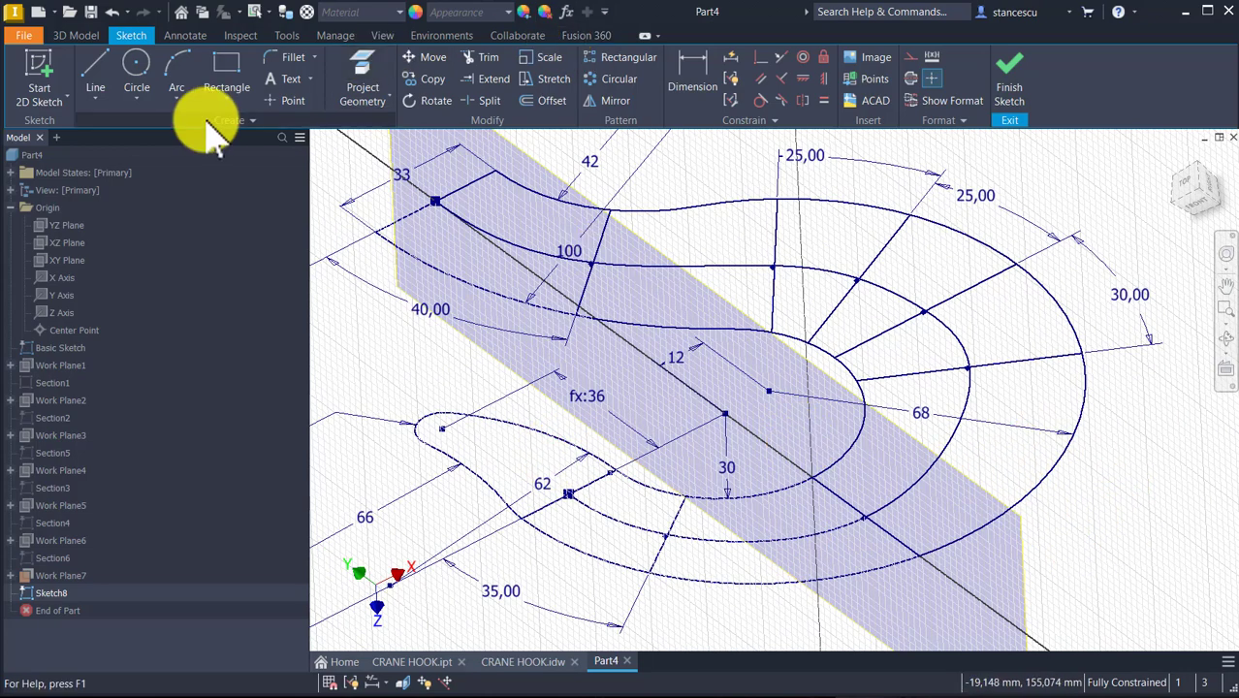
{"action": "left_click", "coordinate": [370, 62]}
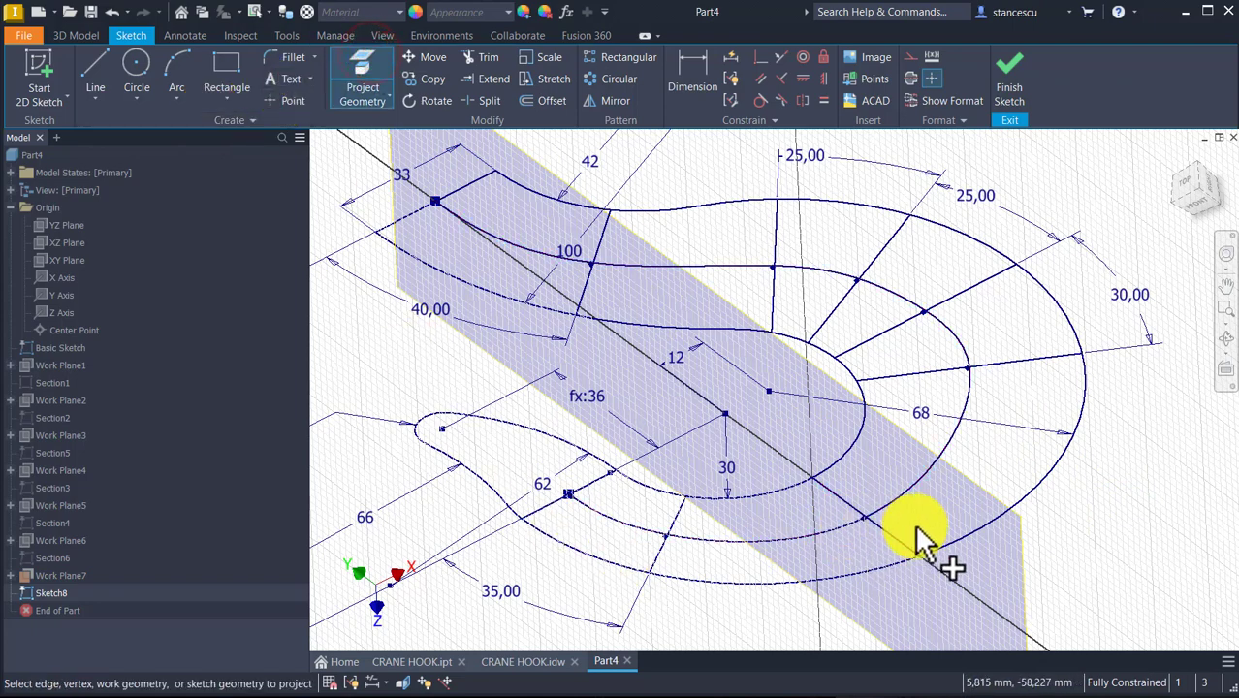
{"action": "left_click", "coordinate": [901, 533]}
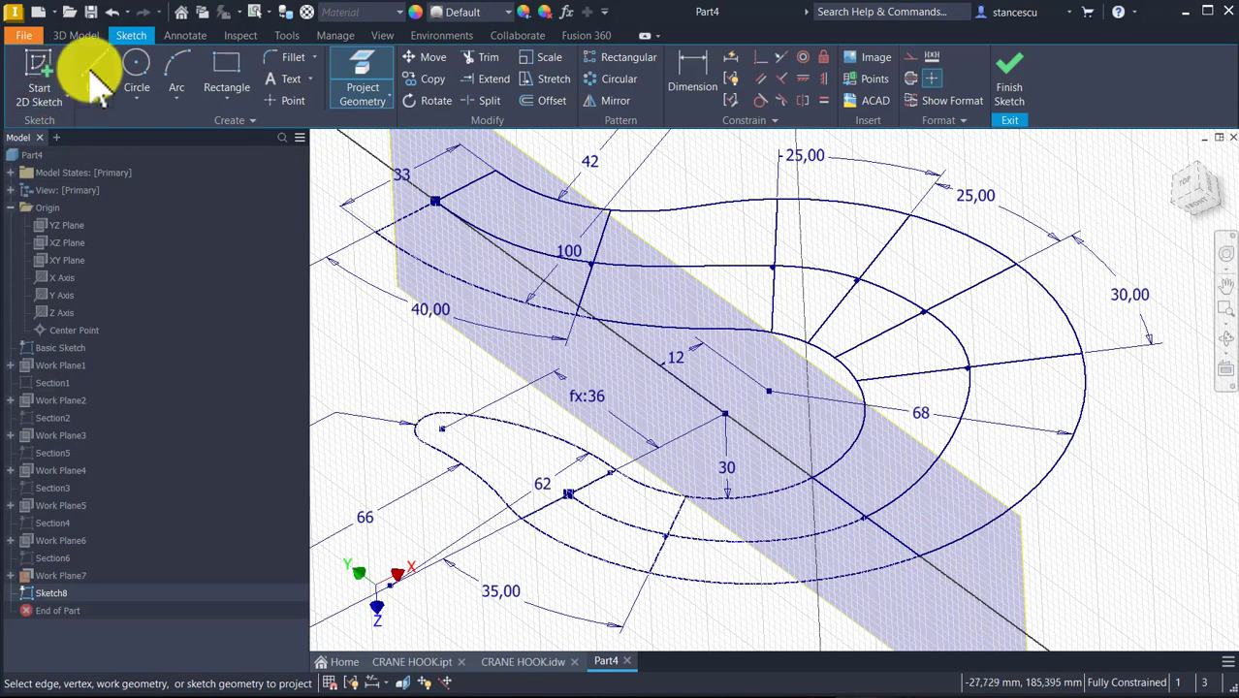
- Draw the section circle centred on the projected line's midpoint and passing through its inner endpoint
{"action": "left_click", "coordinate": [142, 63]}
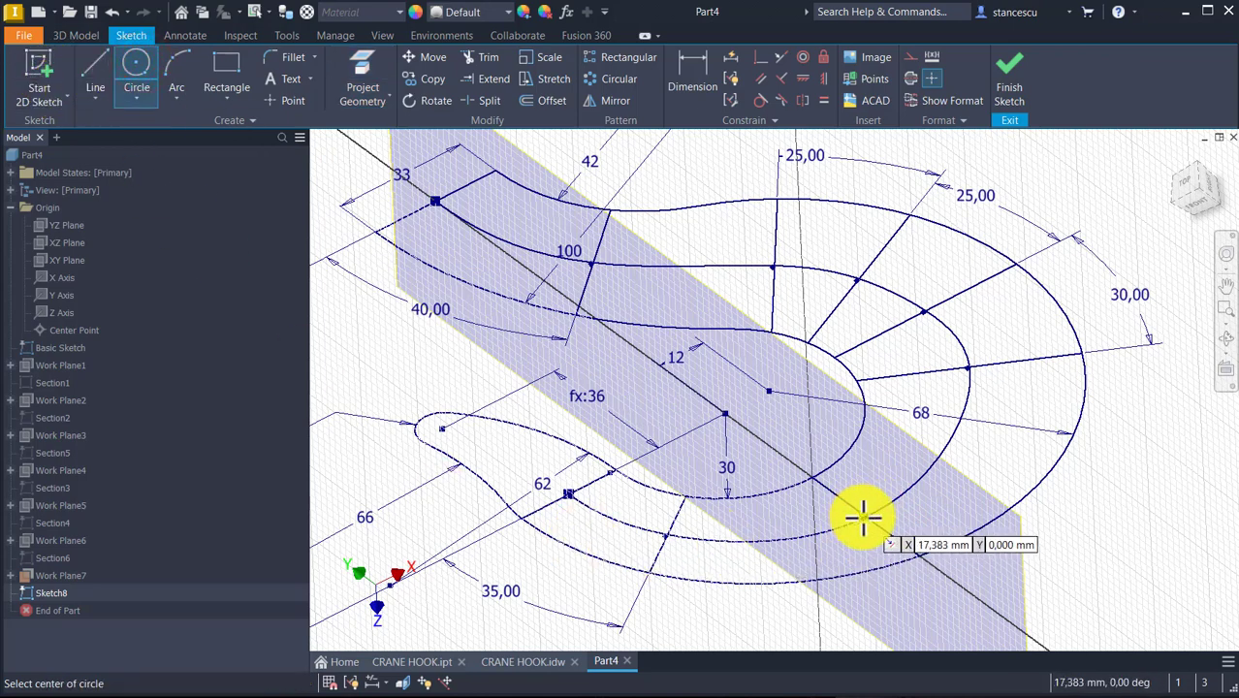
{"action": "left_click", "coordinate": [864, 518]}
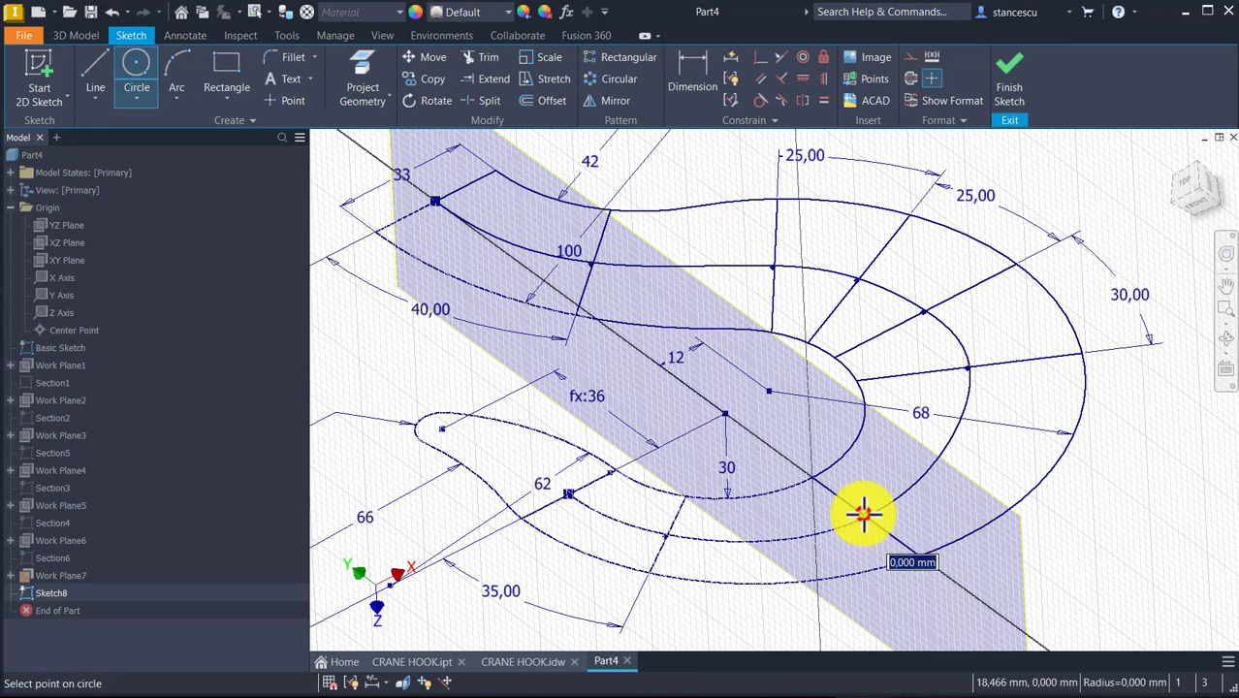
{"action": "left_click", "coordinate": [809, 475]}
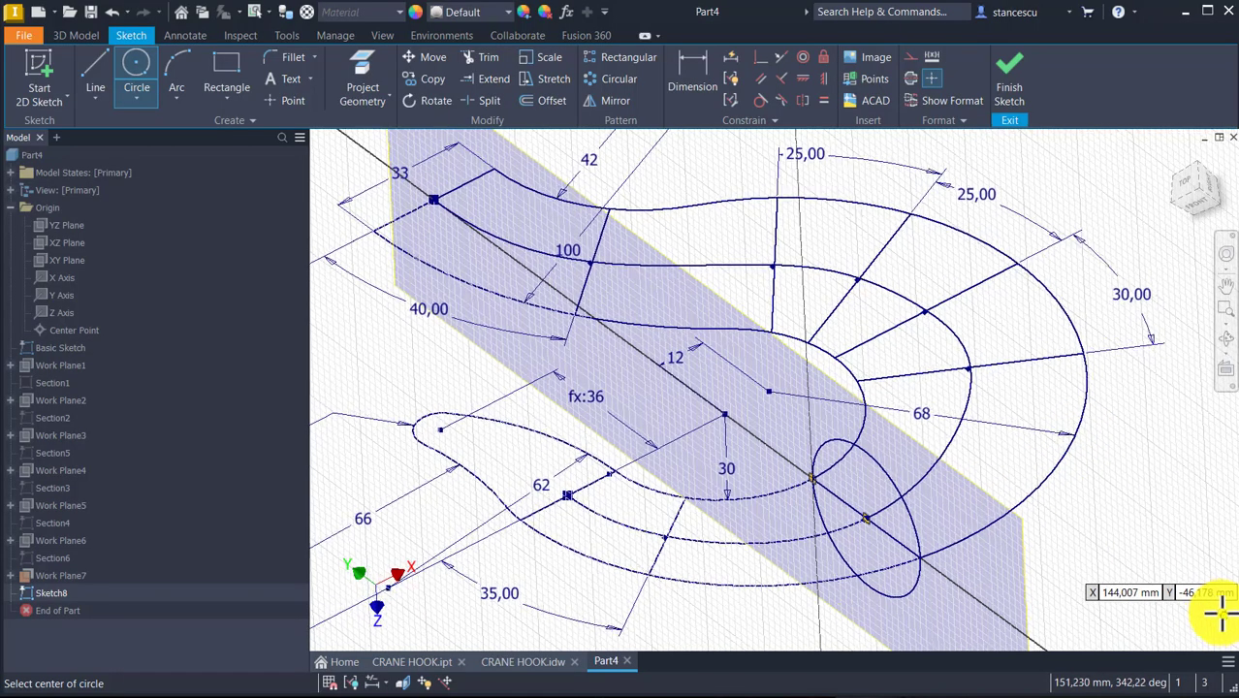
- Draw a slanted chord line inside the section circle on one side of the projected line, with both ends on the circle
{"action": "key", "text": "F6"}
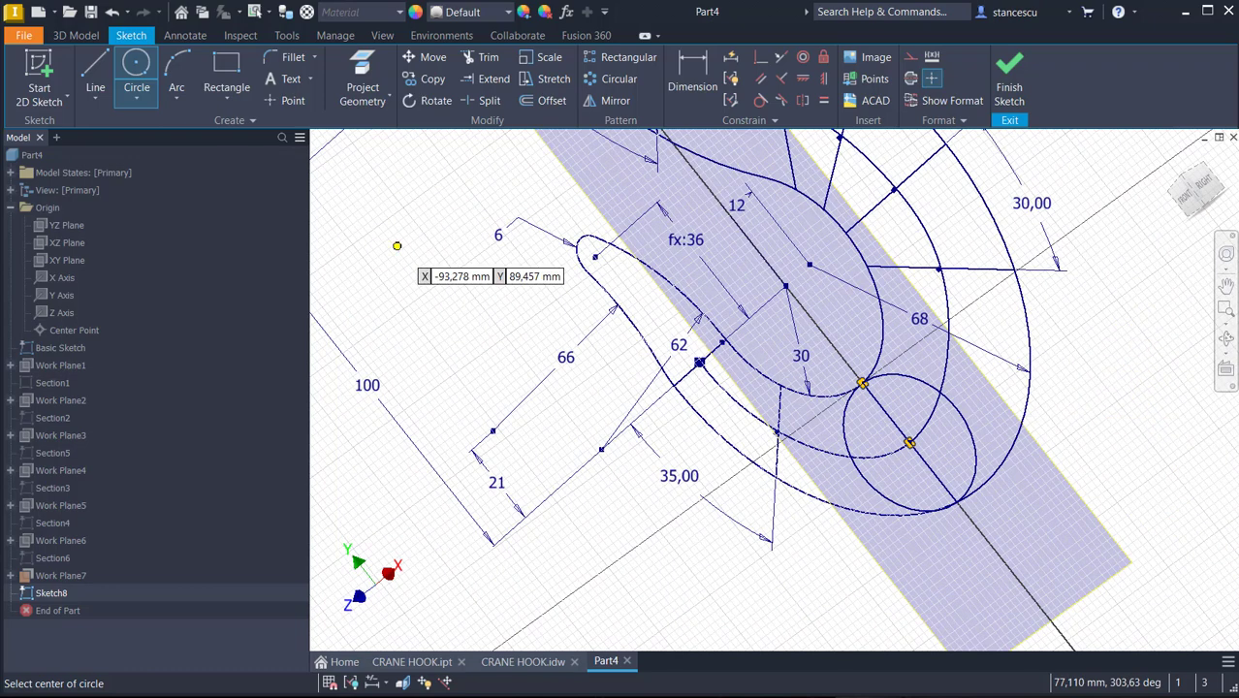
{"action": "left_click", "coordinate": [85, 74]}
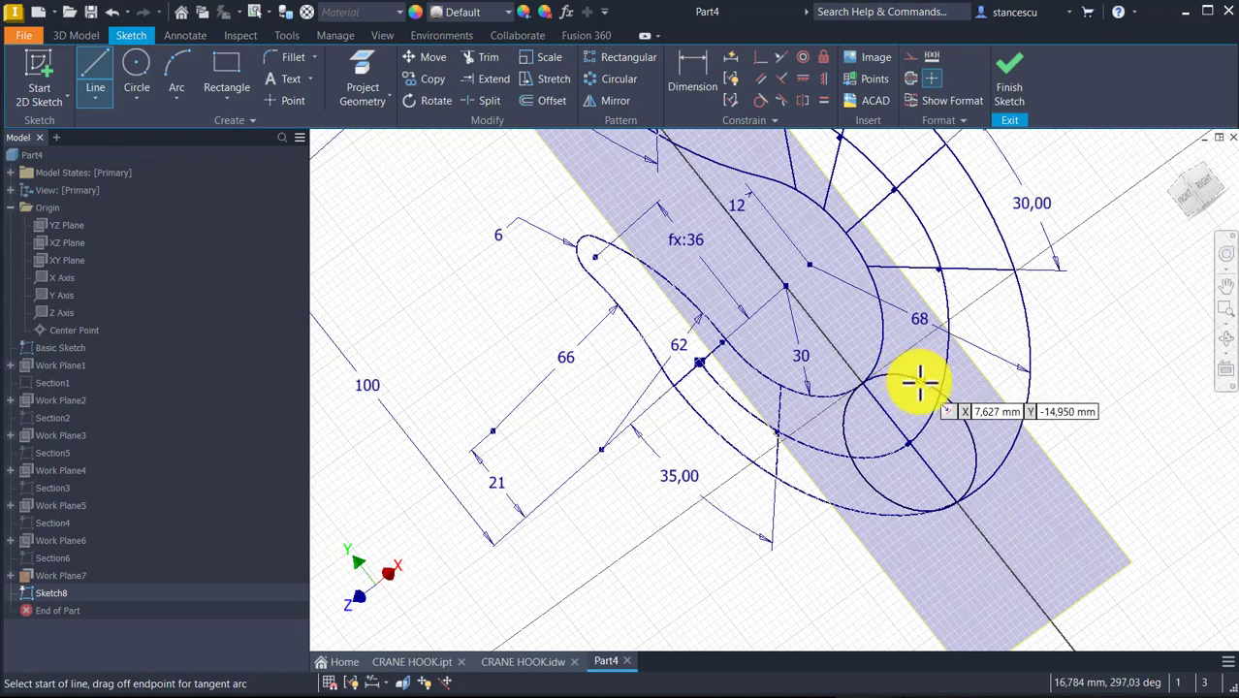
{"action": "left_click", "coordinate": [919, 383]}
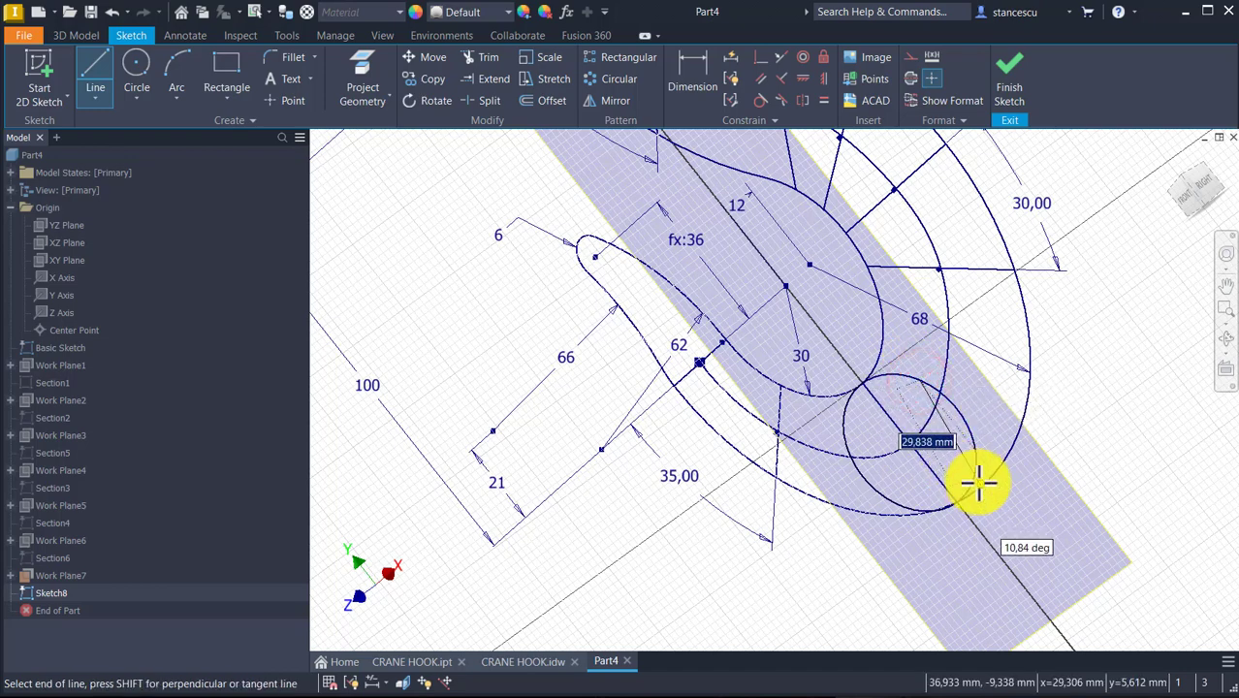
{"action": "left_click", "coordinate": [974, 476]}
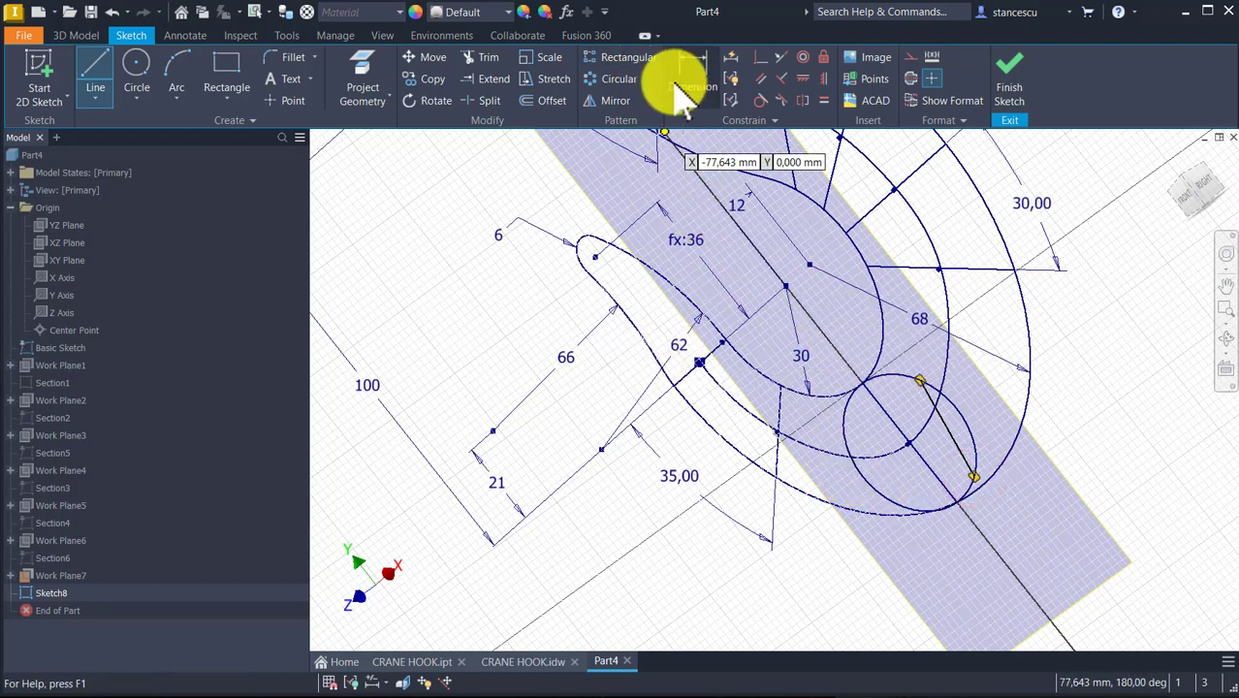
- Mirror the chord line across the projected centre line of the section circle
{"action": "left_click", "coordinate": [609, 100]}
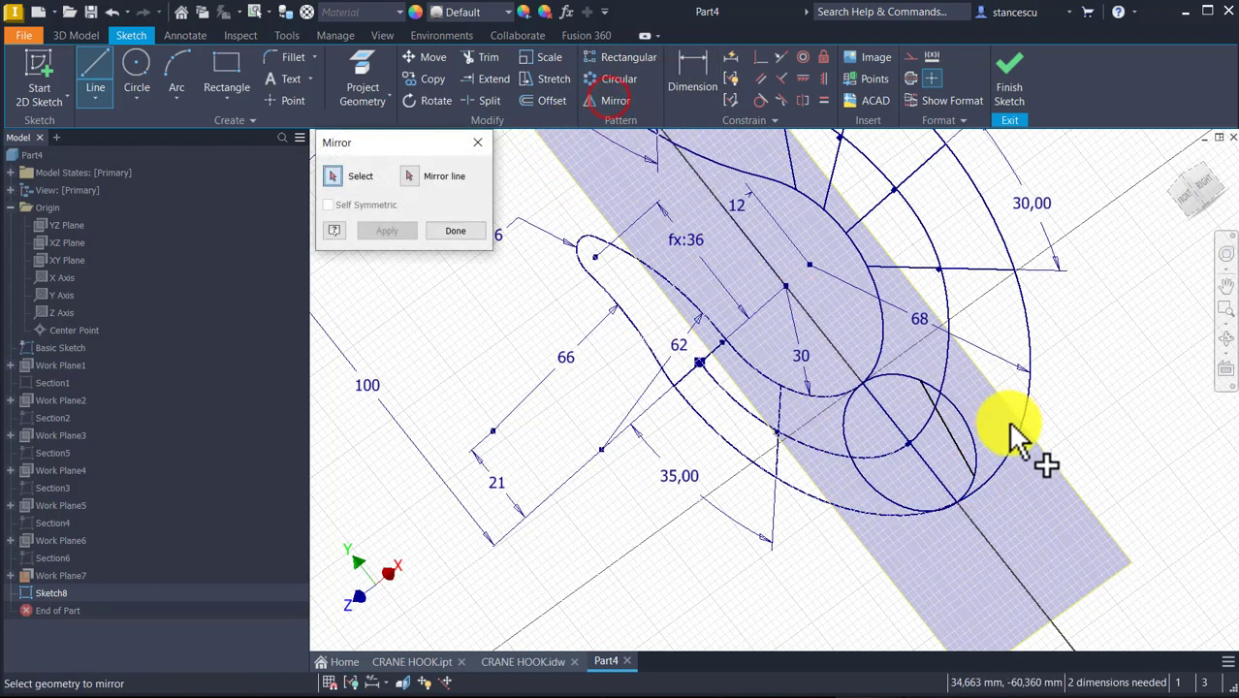
{"action": "left_click", "coordinate": [941, 424]}
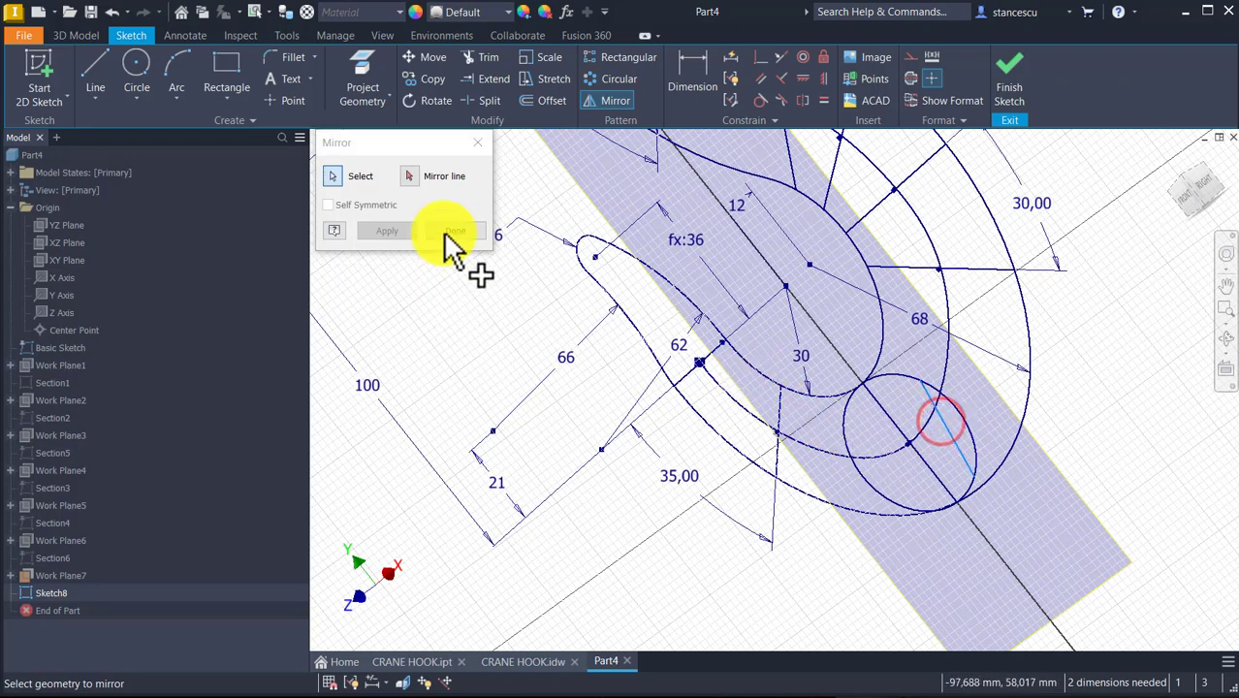
{"action": "left_click", "coordinate": [405, 178]}
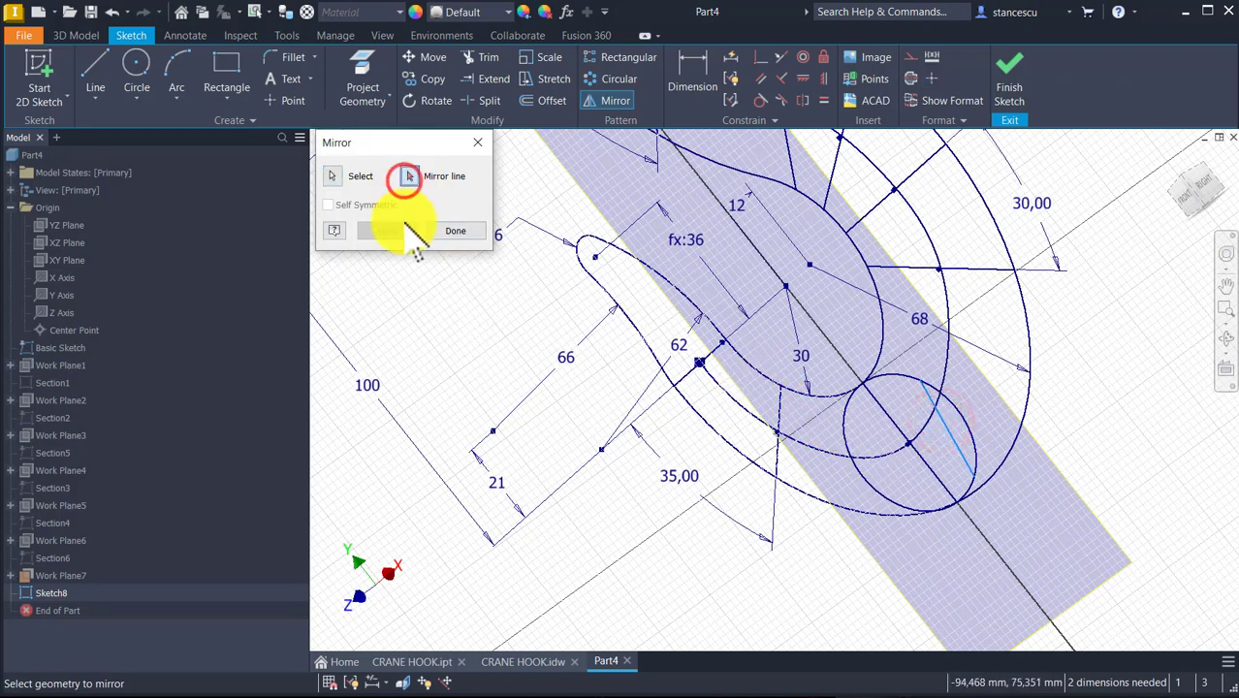
{"action": "left_click", "coordinate": [895, 418]}
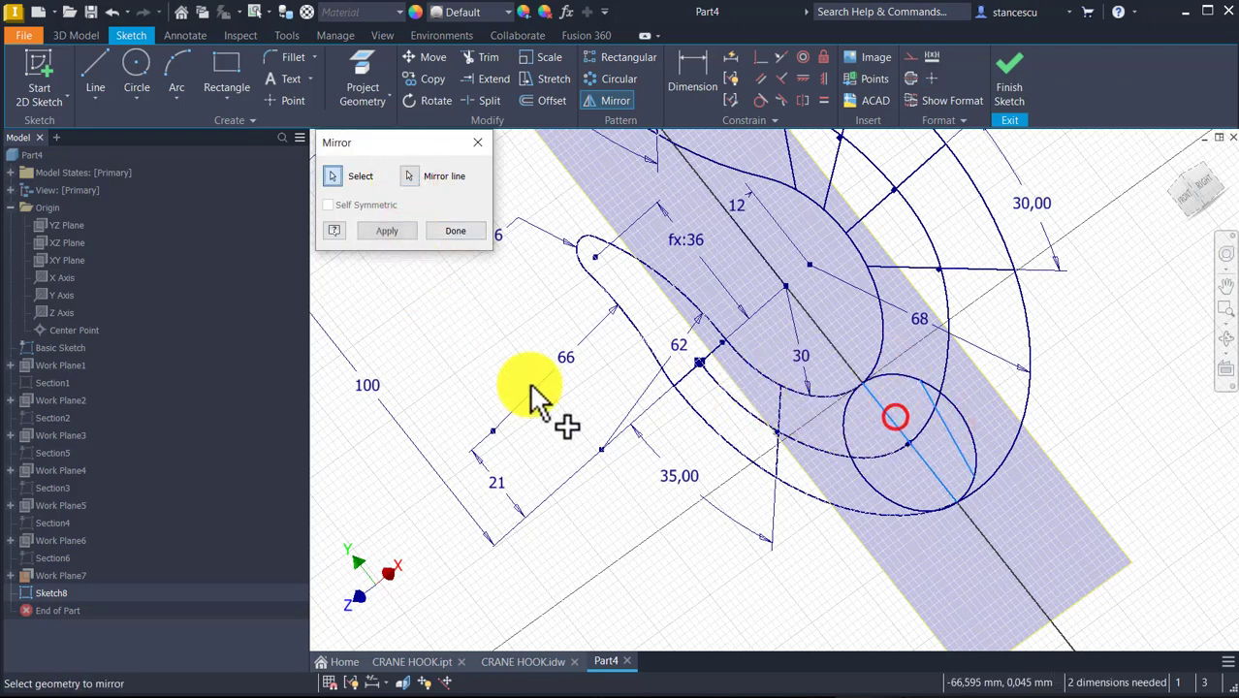
{"action": "left_click", "coordinate": [378, 230]}
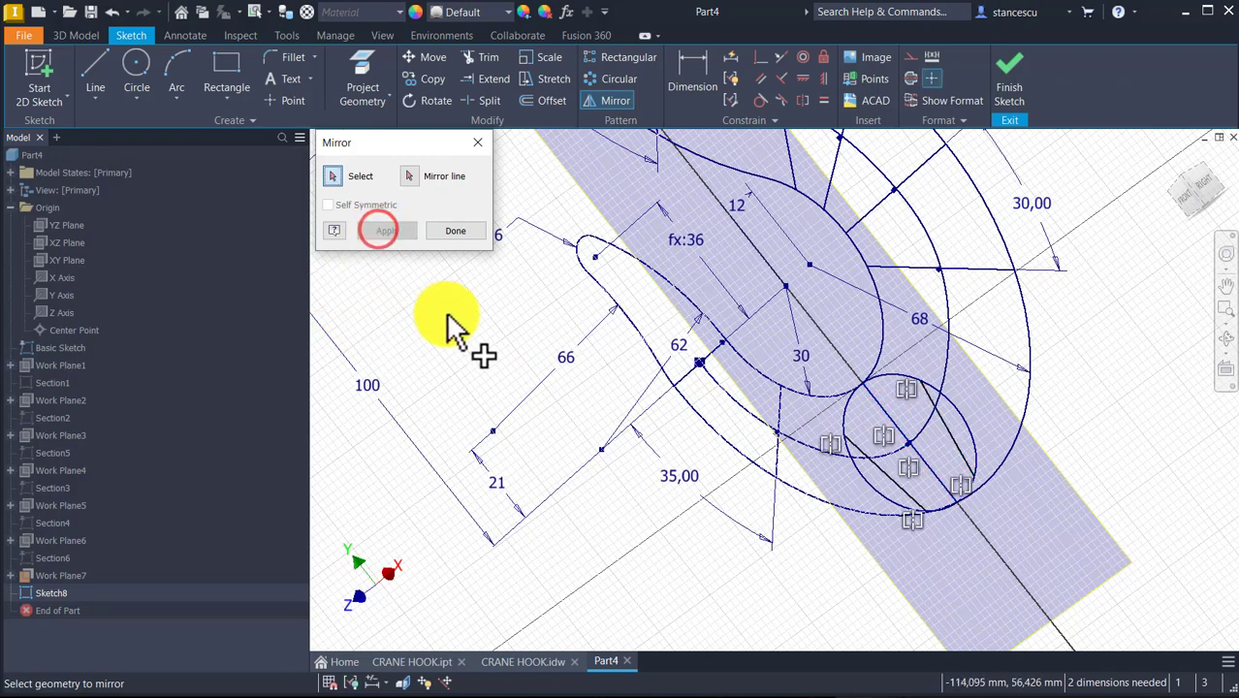
{"action": "left_click", "coordinate": [452, 232]}
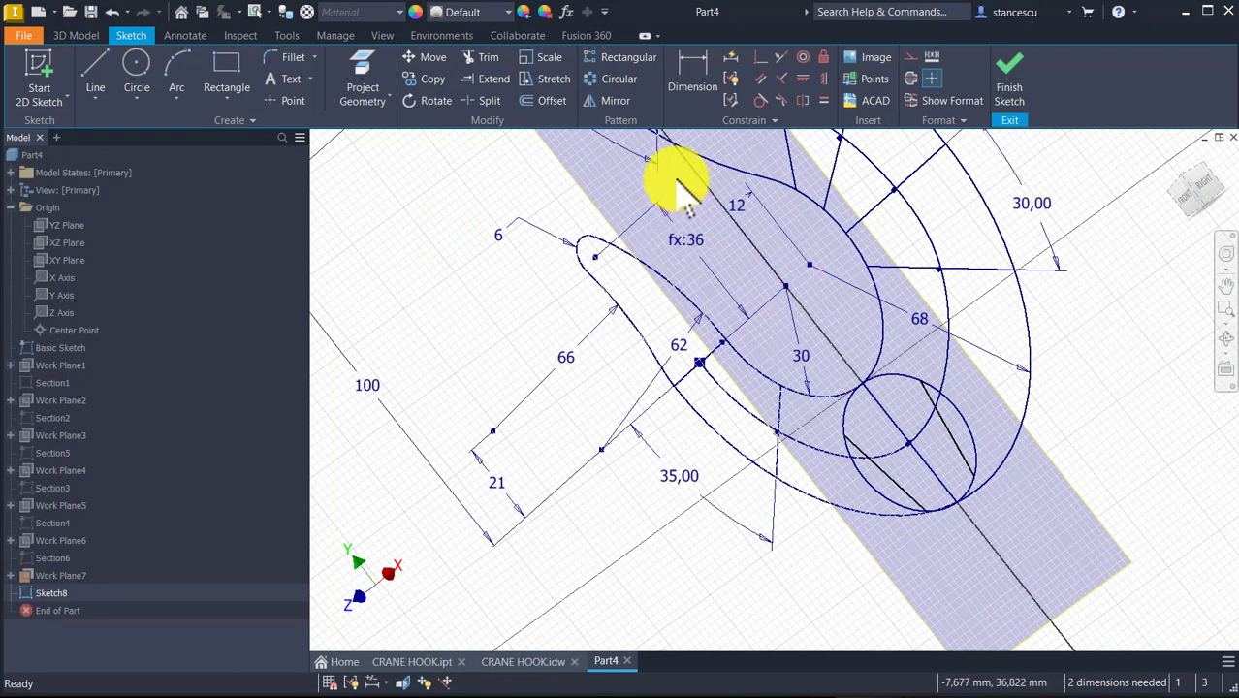
- Dimension the angle between the two chord lines in the section circle and set it to the CutAng parameter
{"action": "left_click", "coordinate": [686, 75]}
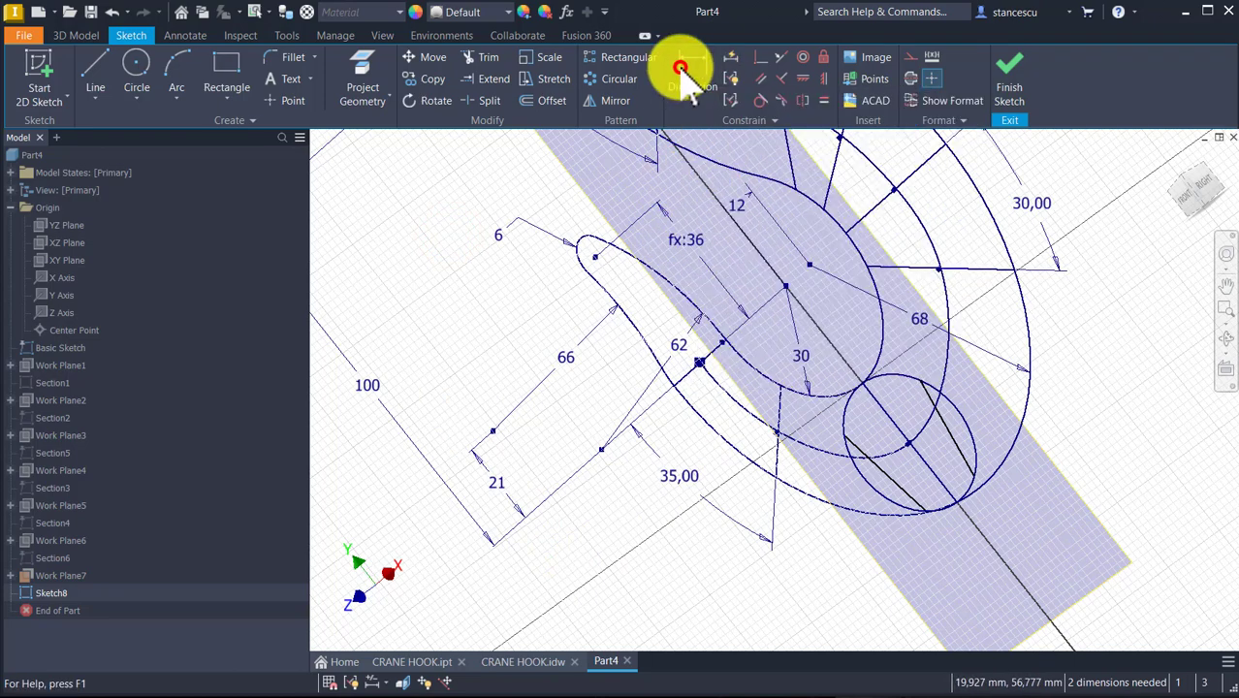
{"action": "left_click", "coordinate": [891, 478]}
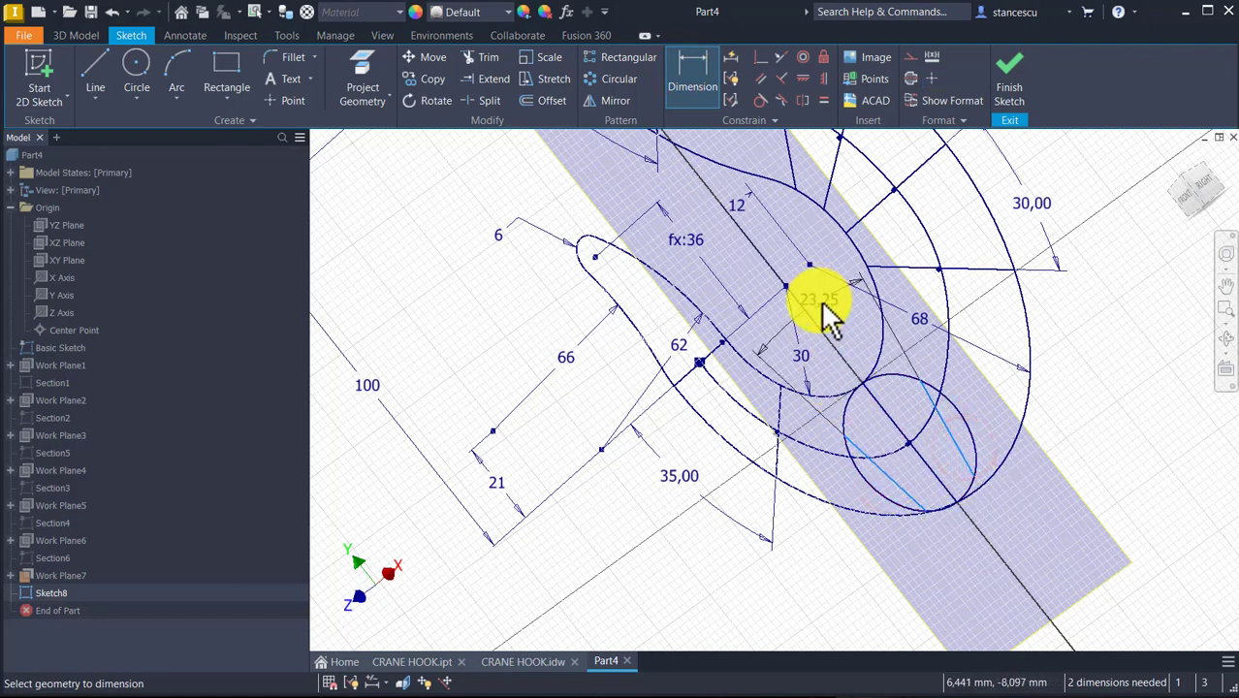
{"action": "left_click", "coordinate": [821, 300]}
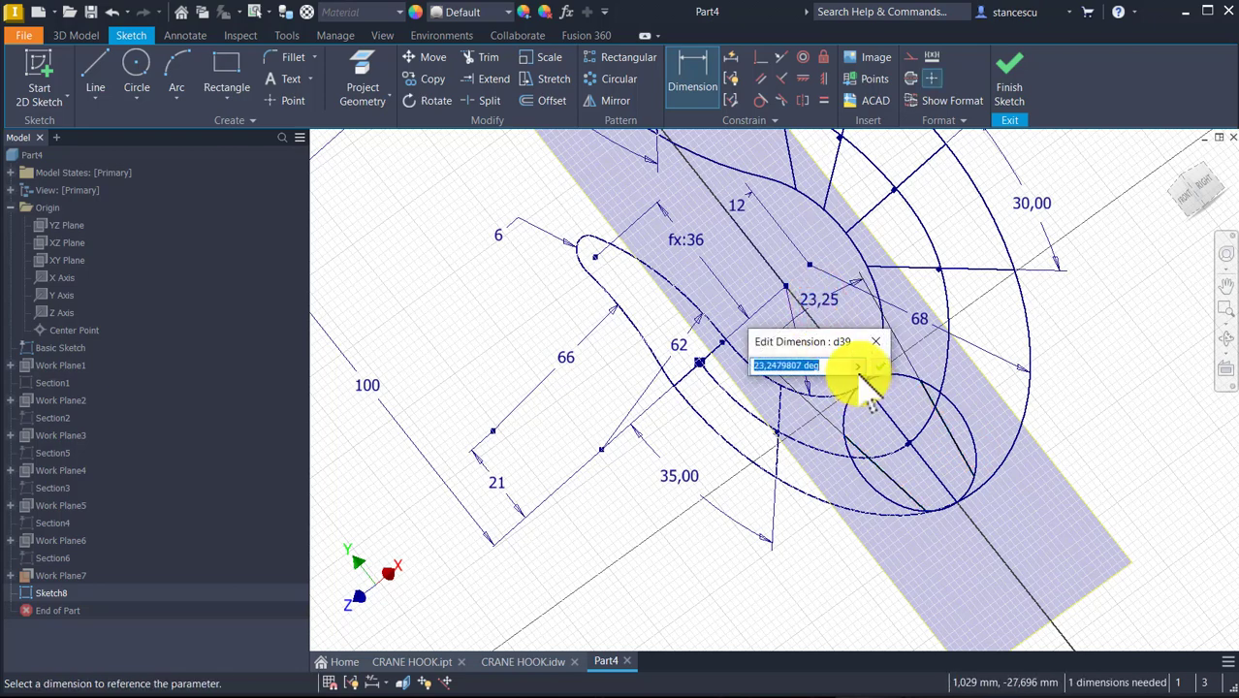
{"action": "left_click", "coordinate": [857, 365]}
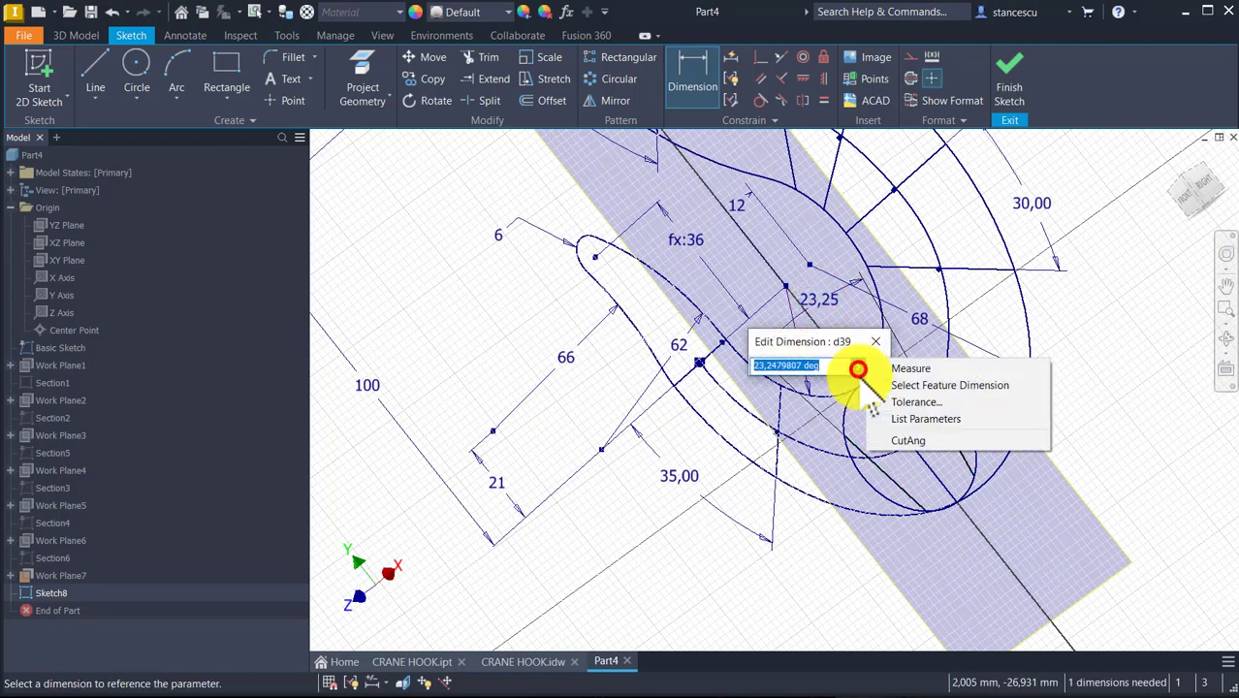
{"action": "left_click", "coordinate": [911, 442]}
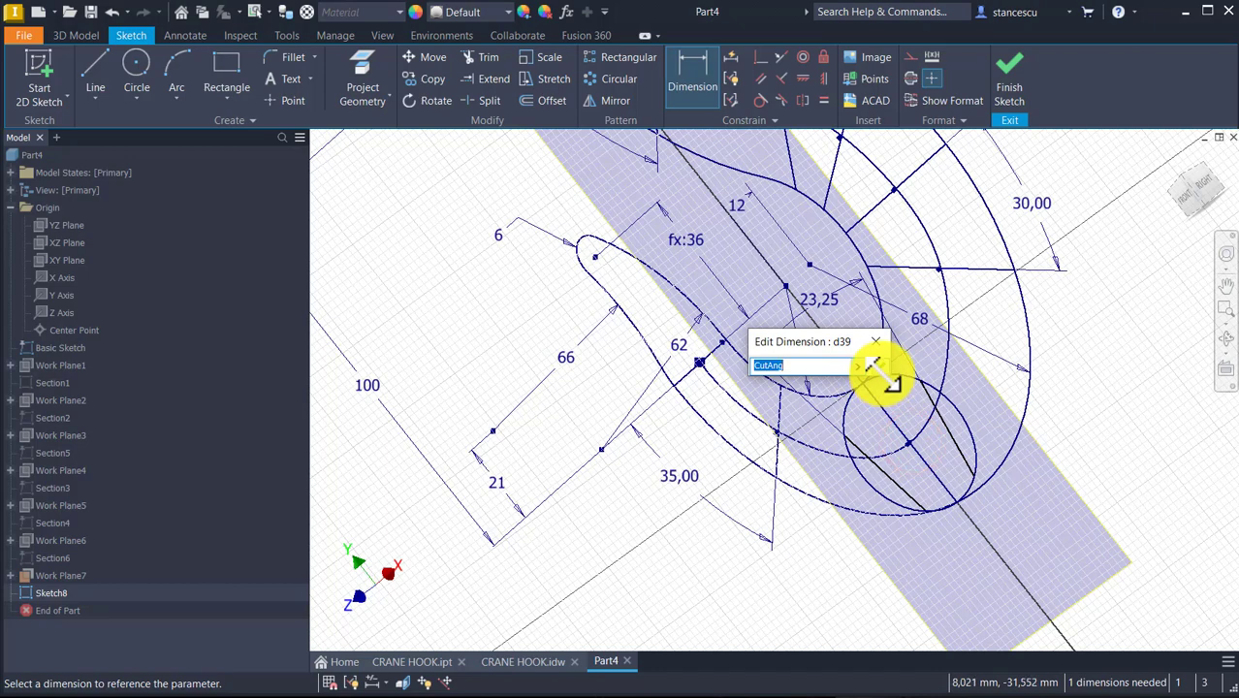
{"action": "left_click", "coordinate": [879, 365]}
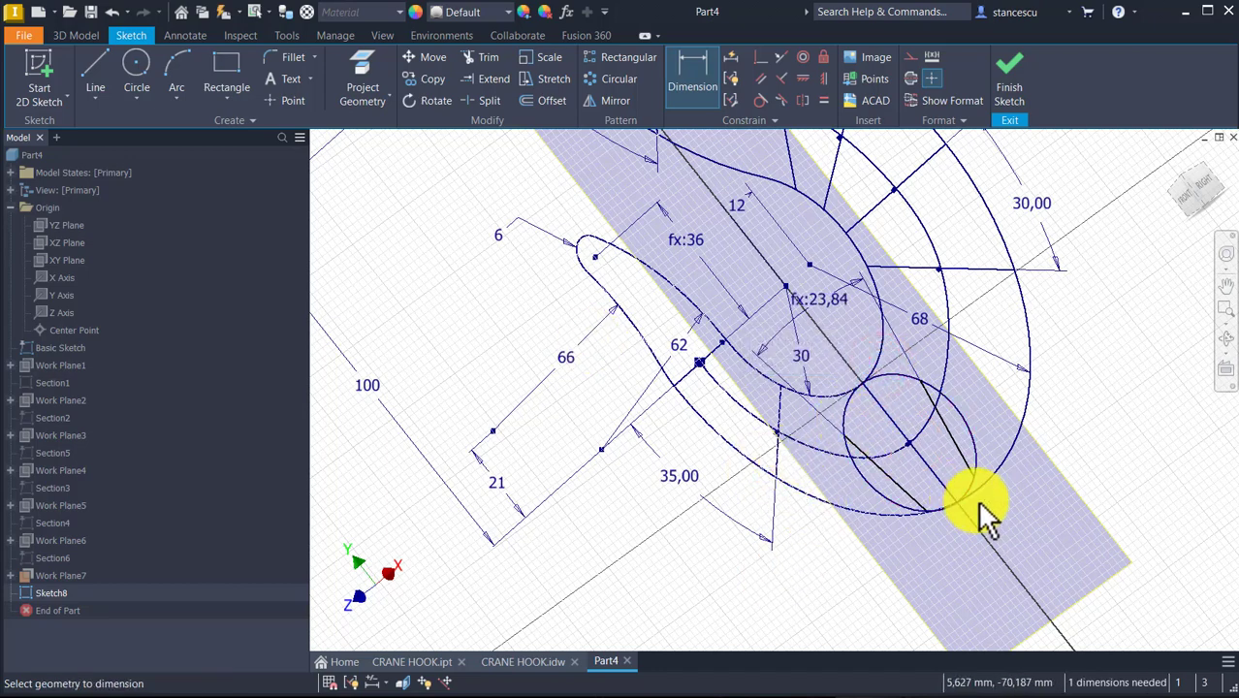
- Add a driven diameter dimension to the section circle
{"action": "left_click", "coordinate": [973, 436]}
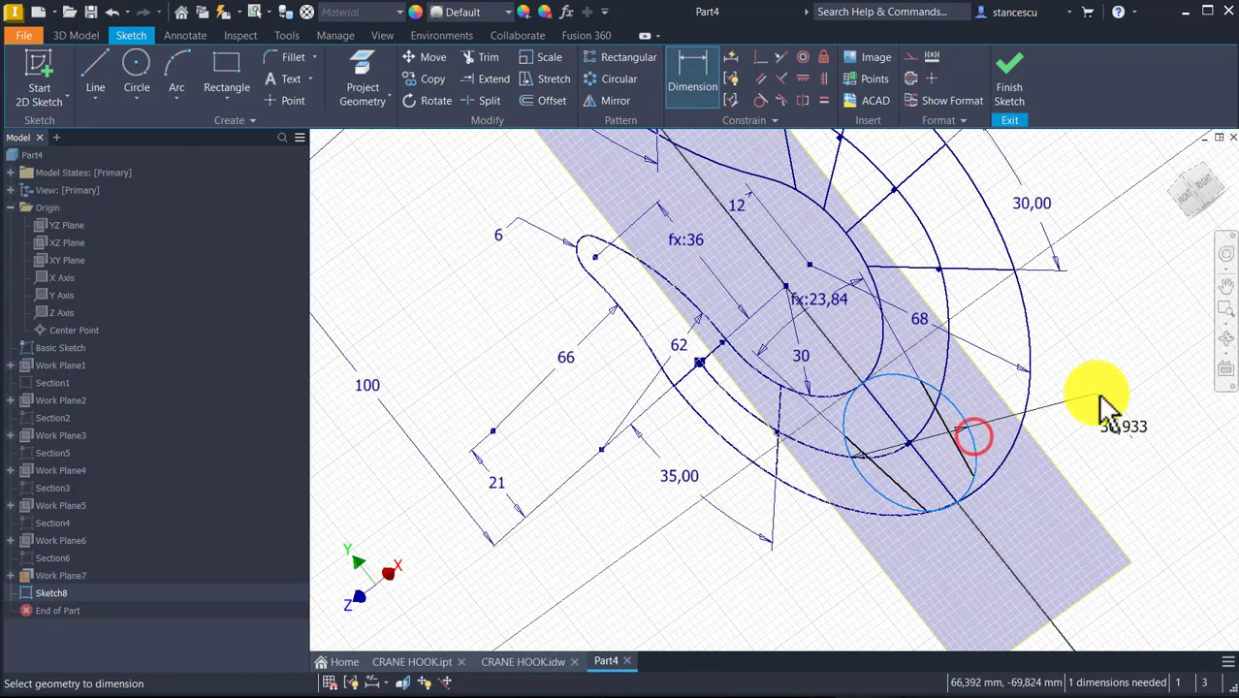
{"action": "left_click", "coordinate": [1100, 397]}
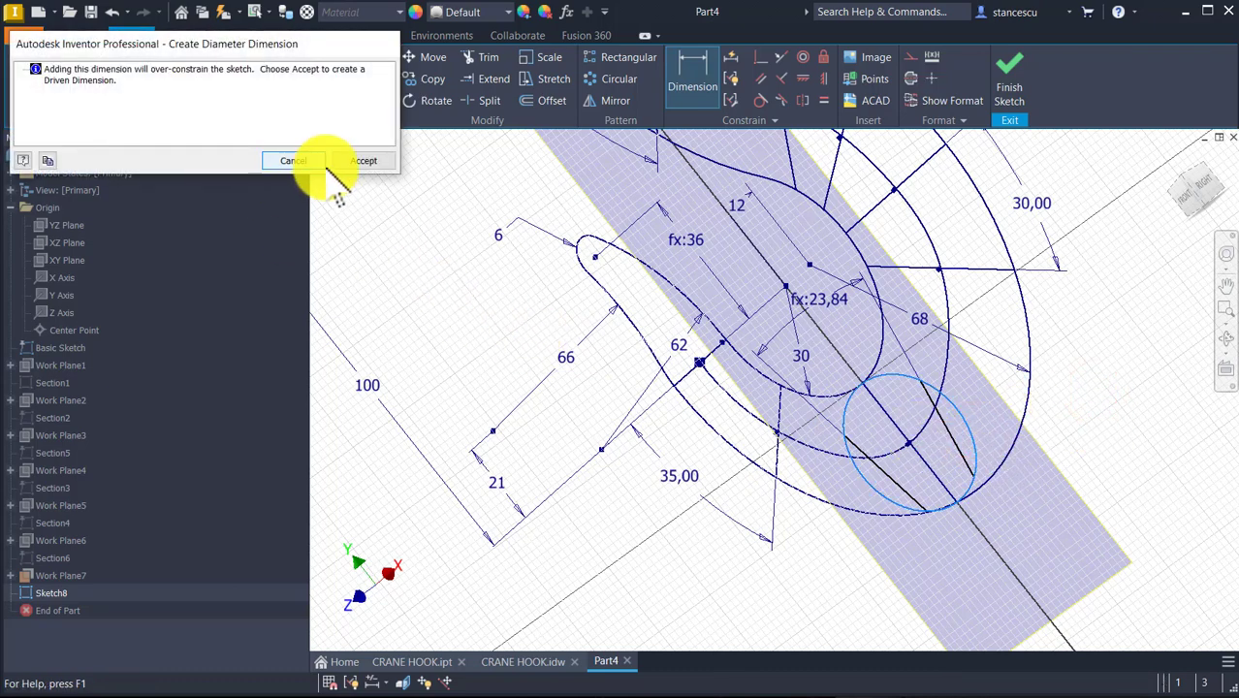
{"action": "left_click", "coordinate": [364, 161]}
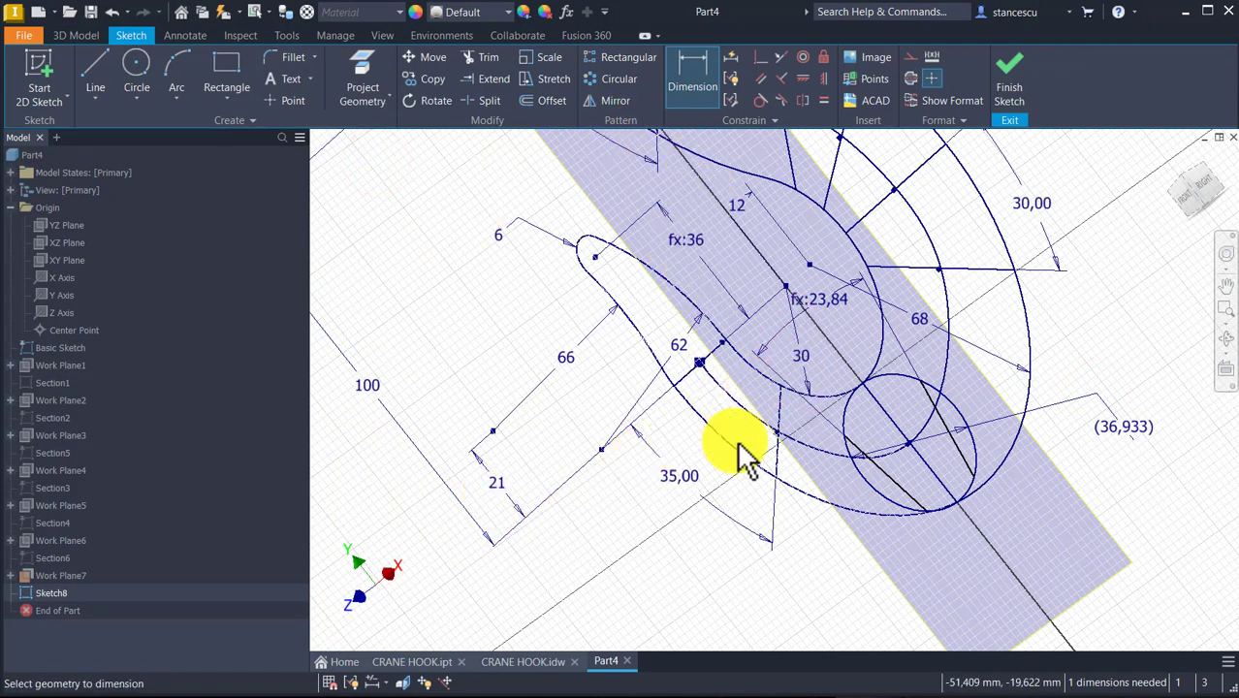
- Dimension the distance between the chord lines' inner endpoints and set it to d40/50*33, based on the circle's driven diameter
{"action": "left_click", "coordinate": [845, 437]}
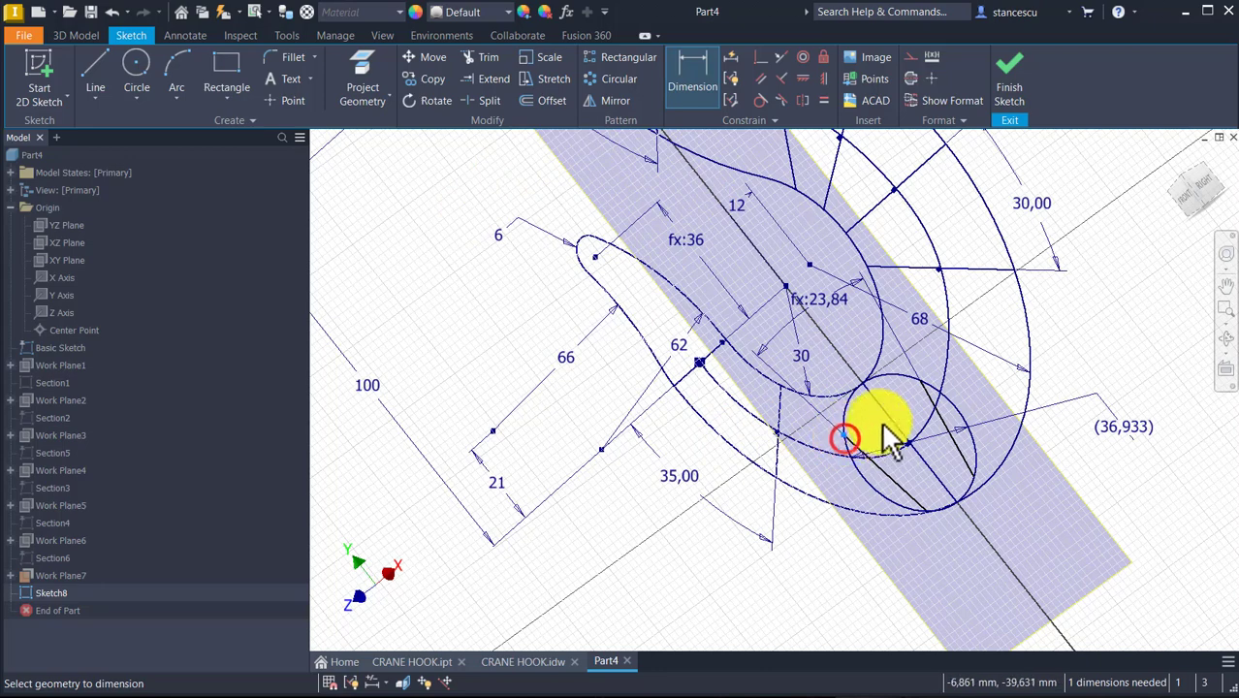
{"action": "left_click", "coordinate": [923, 378]}
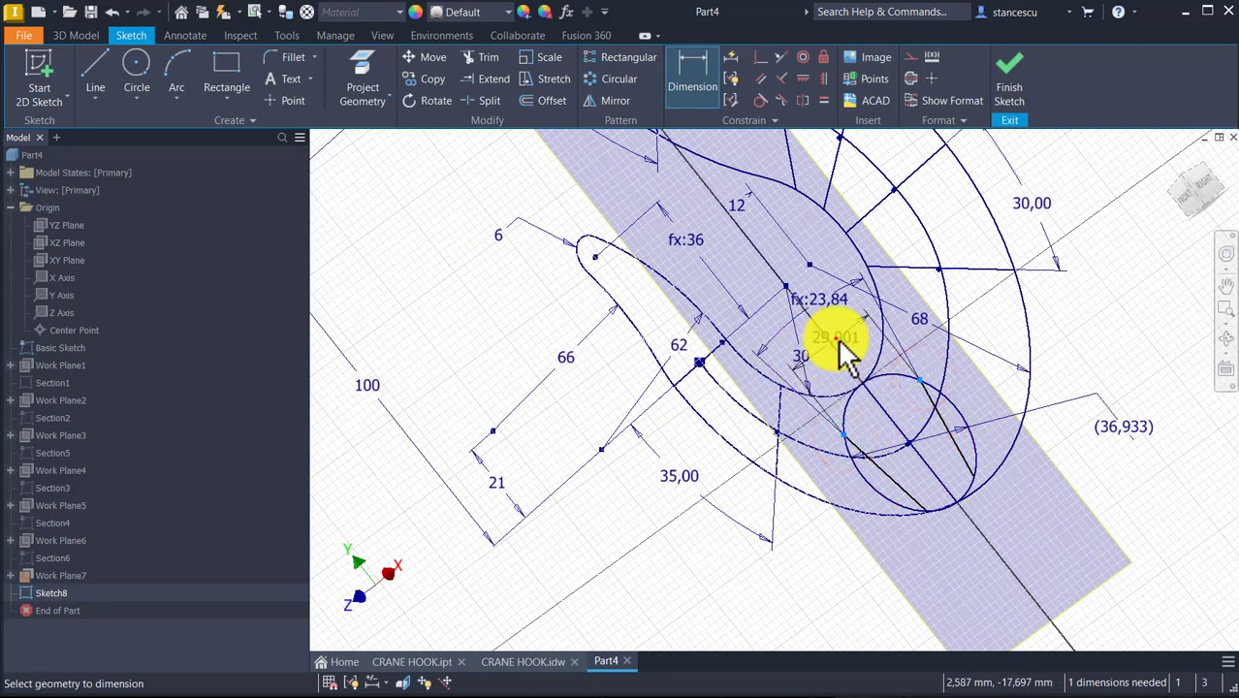
{"action": "left_click", "coordinate": [838, 338]}
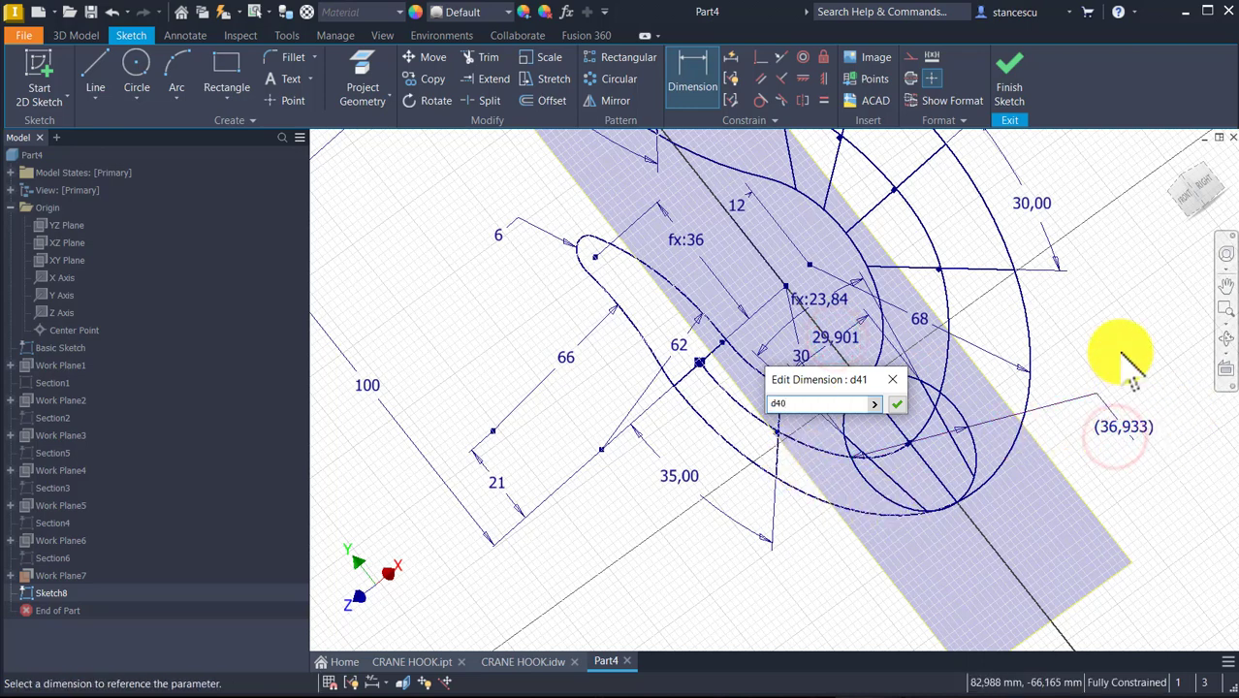
{"action": "key", "text": "ctrl+v"}
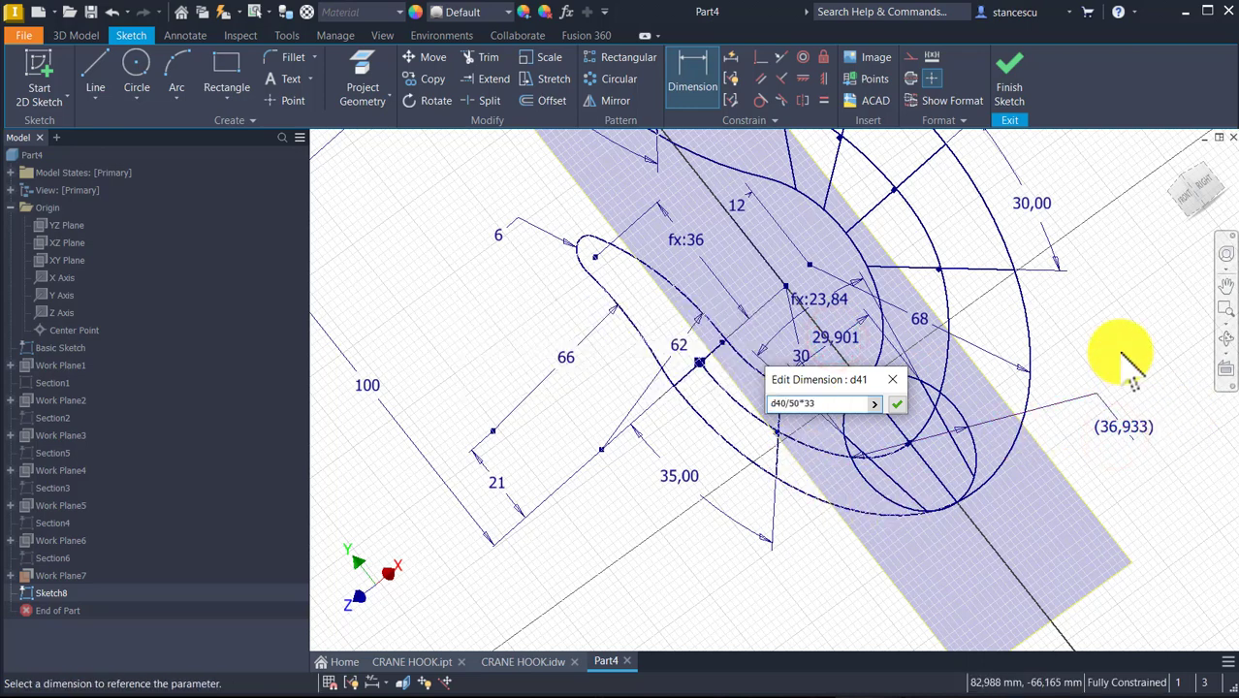
{"action": "left_click", "coordinate": [899, 405]}
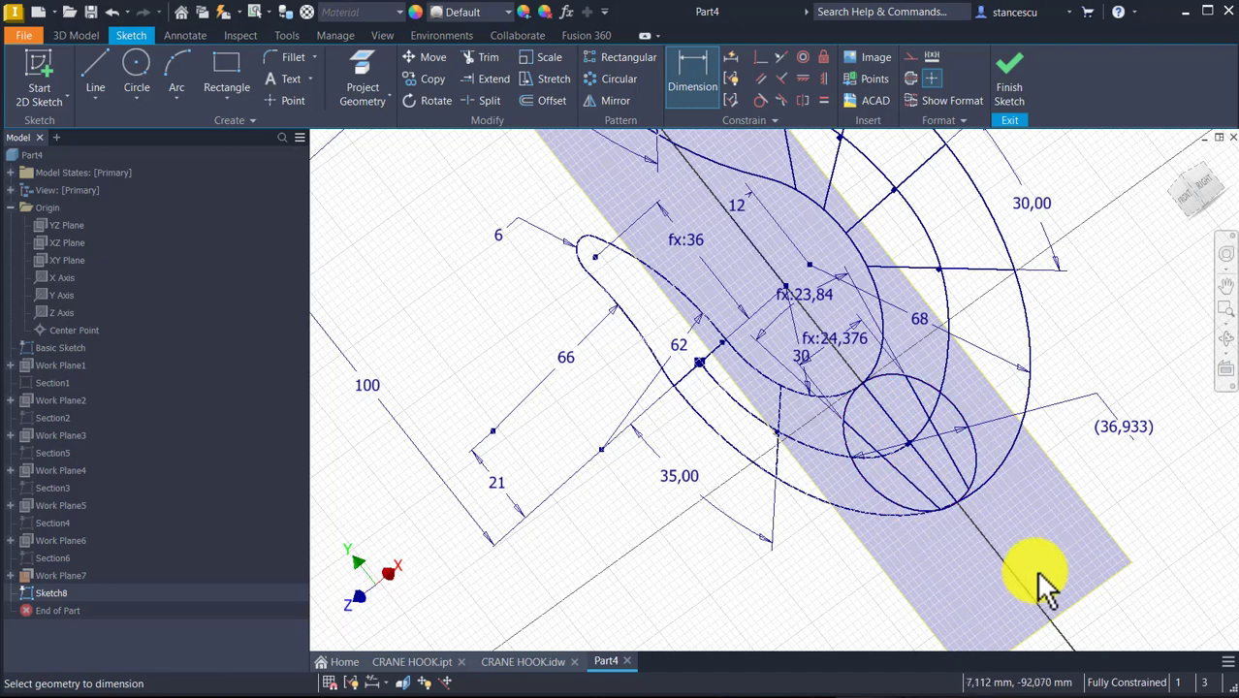
{"action": "key", "text": "Escape"}
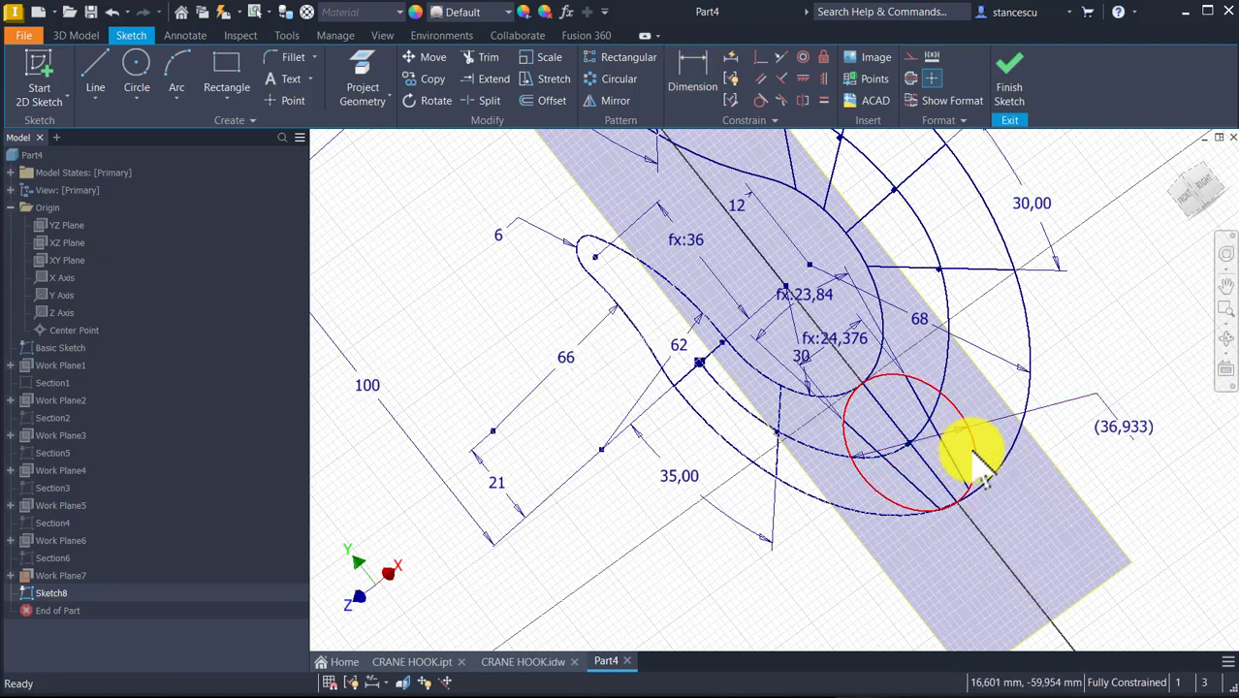
- Split the section circle at the endpoints of both chord lines
{"action": "left_click", "coordinate": [1099, 489]}
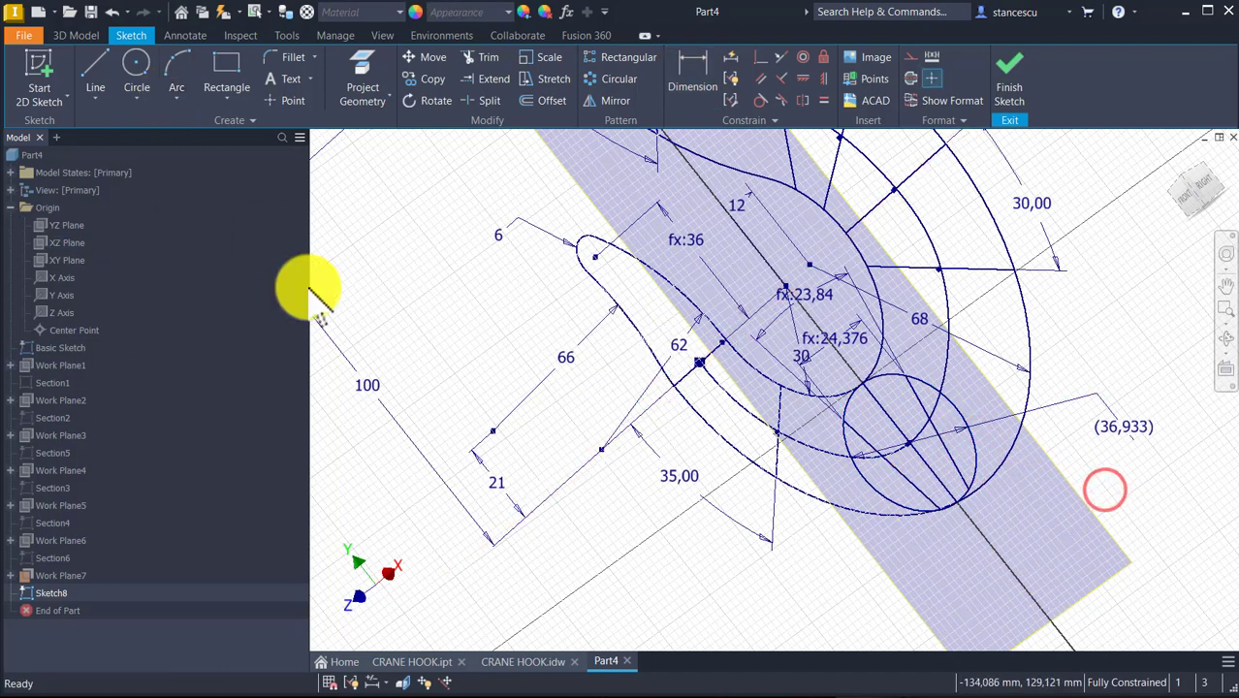
{"action": "left_click", "coordinate": [490, 100]}
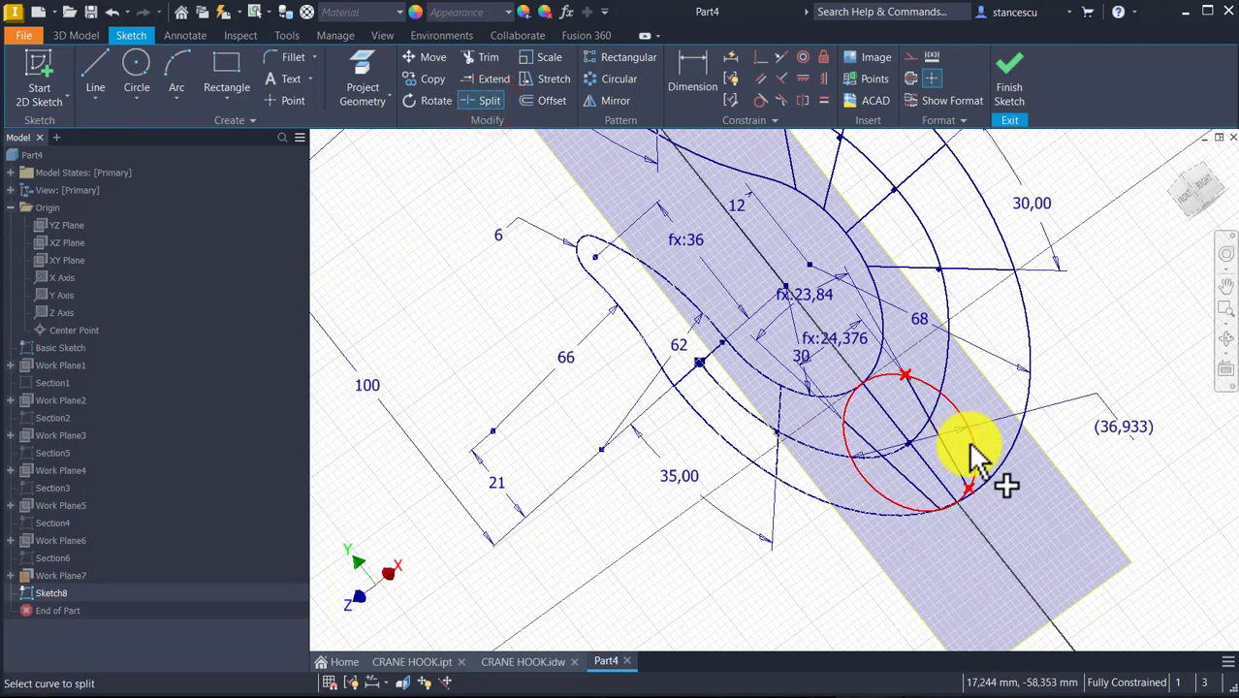
{"action": "left_click", "coordinate": [961, 410]}
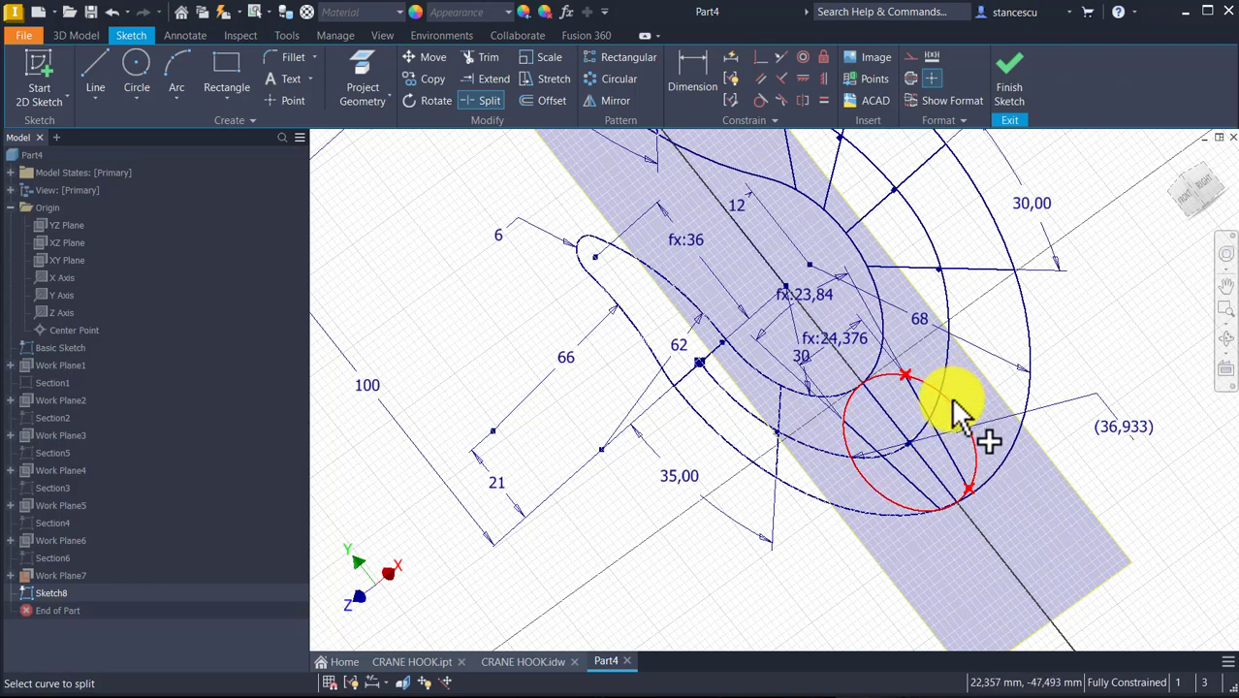
{"action": "left_click", "coordinate": [952, 399]}
{"action": "left_click", "coordinate": [873, 495]}
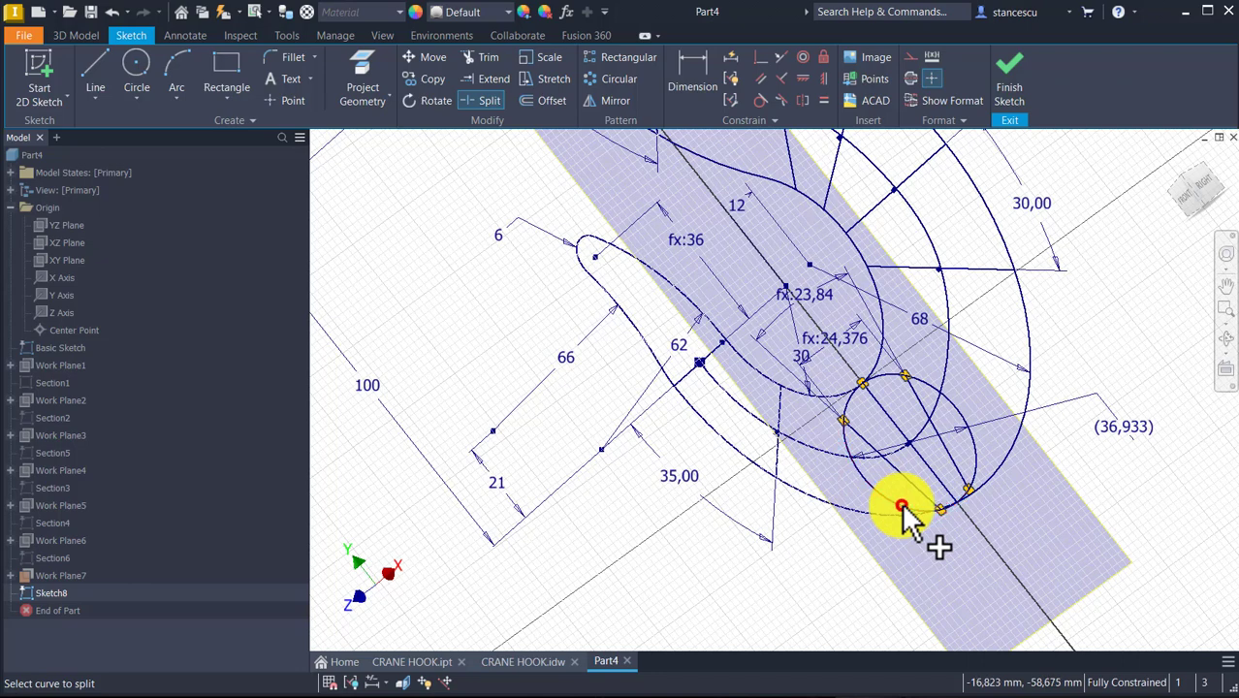
{"action": "key", "text": "Escape"}
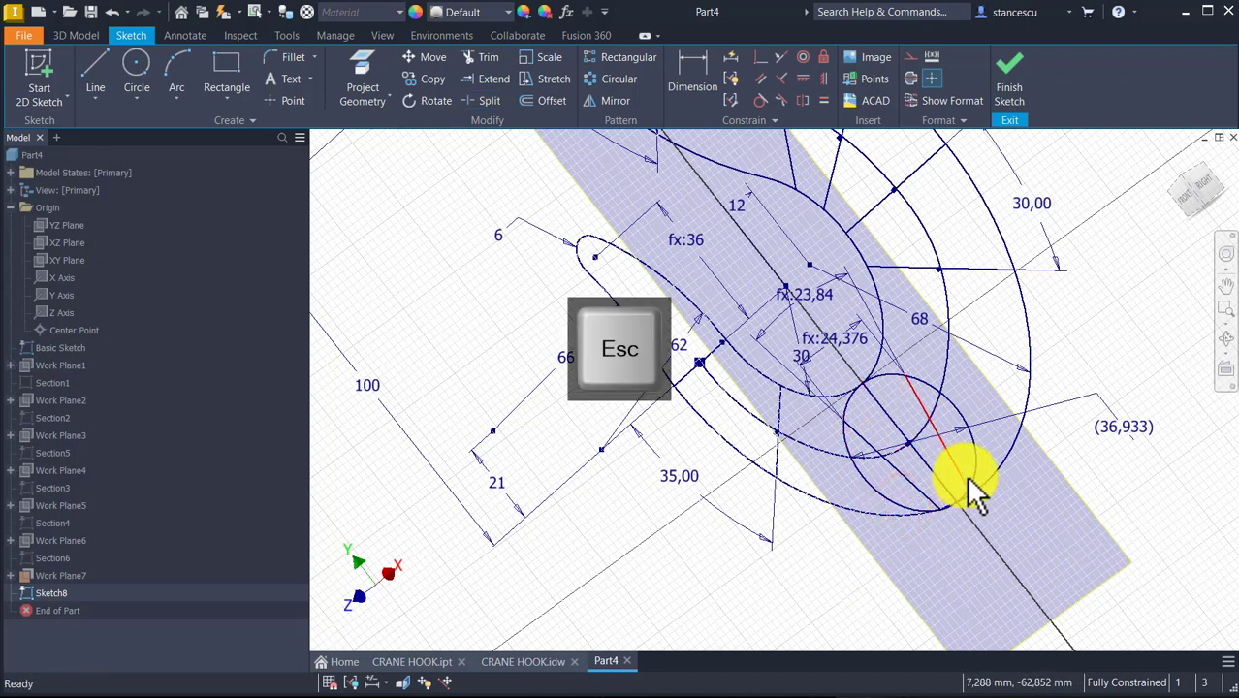
- Convert the two side arcs outside the chord lines to construction geometry
{"action": "left_click", "coordinate": [989, 436]}
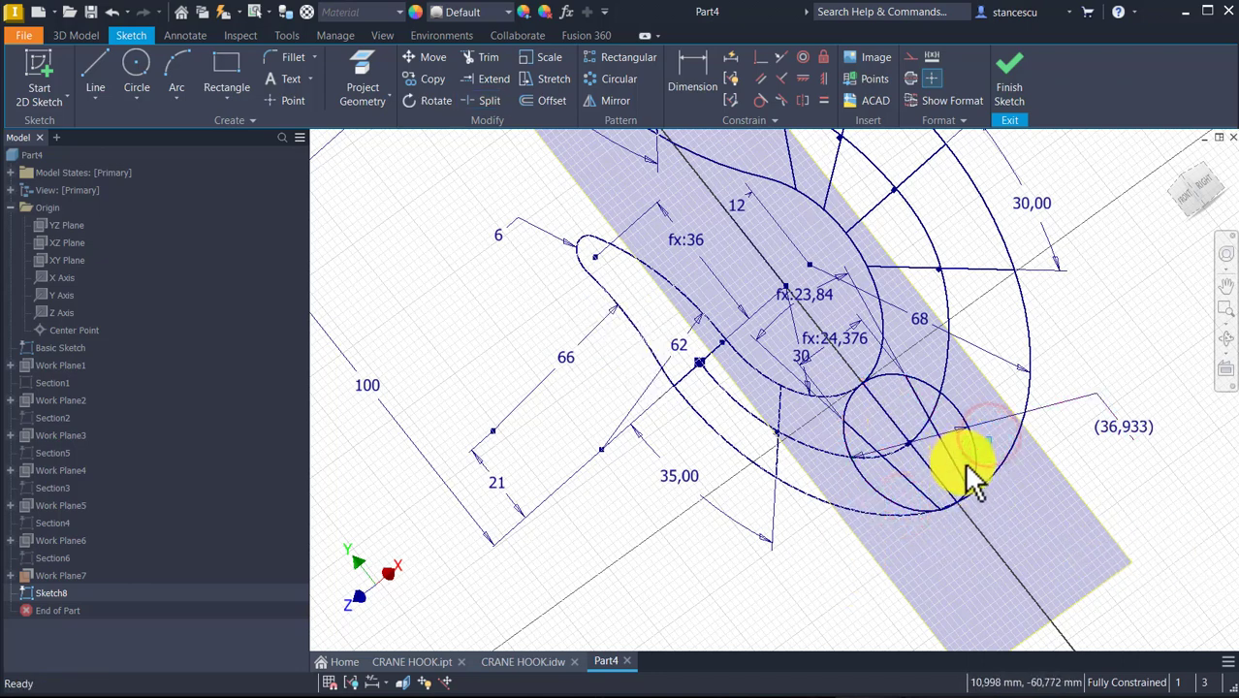
{"action": "left_click", "coordinate": [973, 478]}
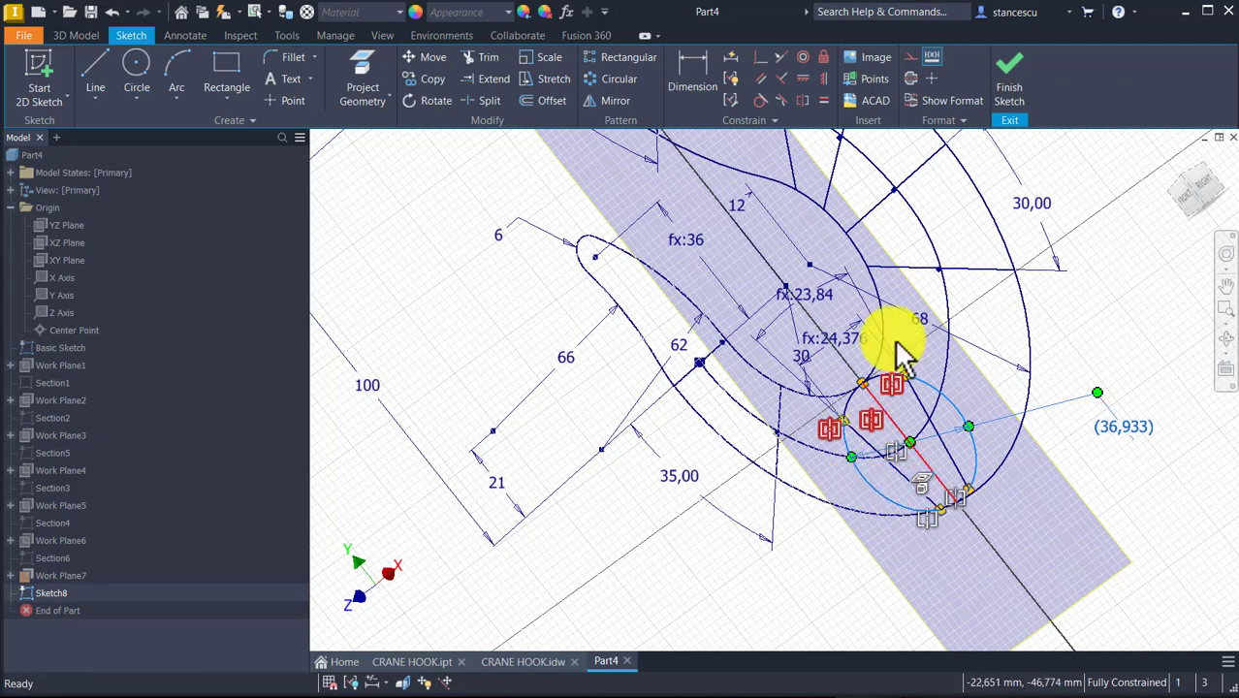
{"action": "left_click", "coordinate": [910, 59]}
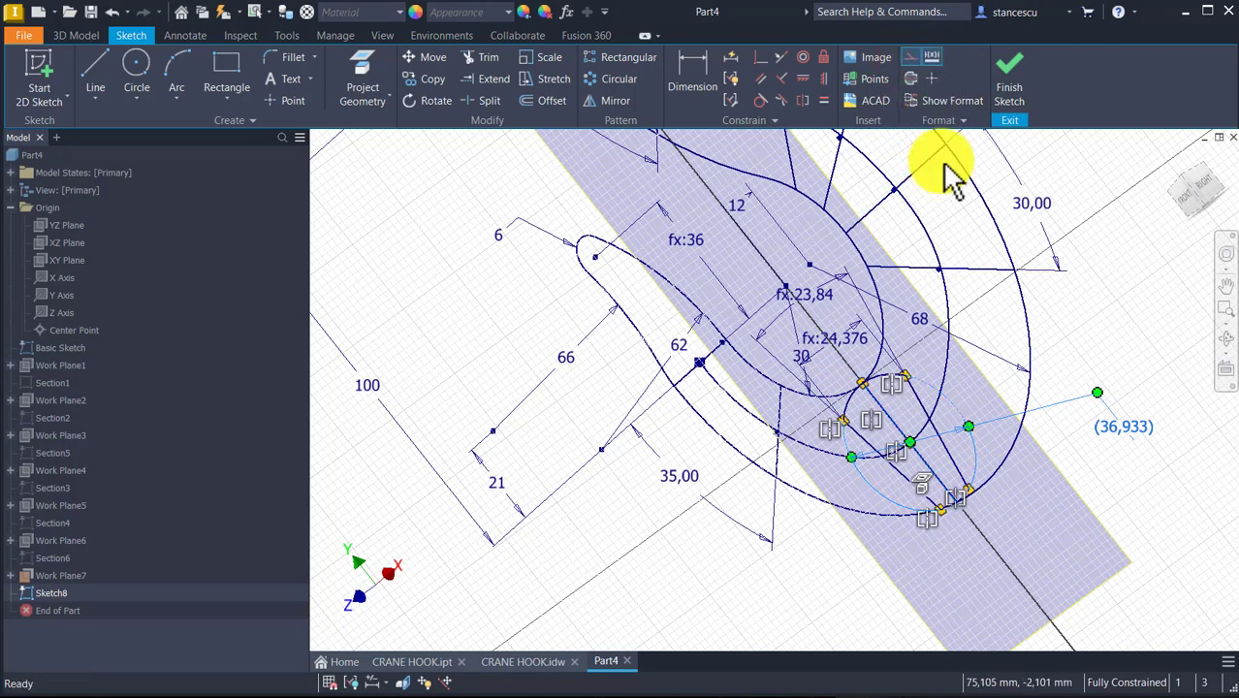
{"action": "left_click", "coordinate": [933, 56]}
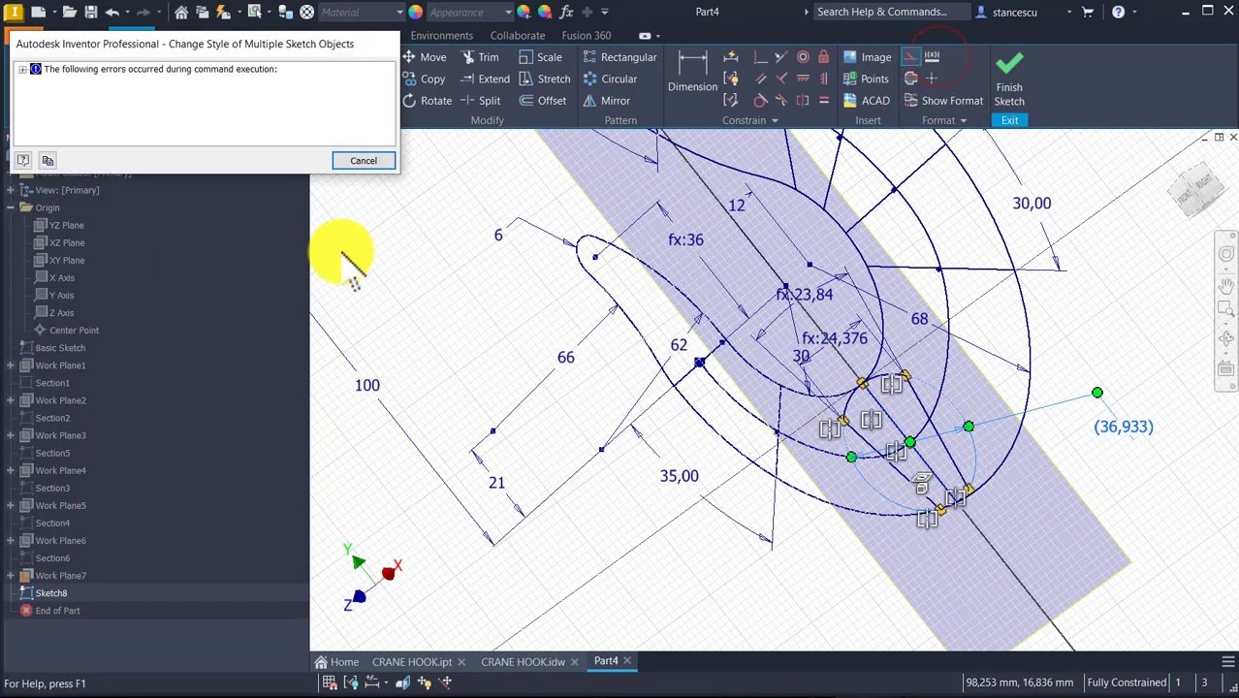
{"action": "left_click", "coordinate": [364, 162]}
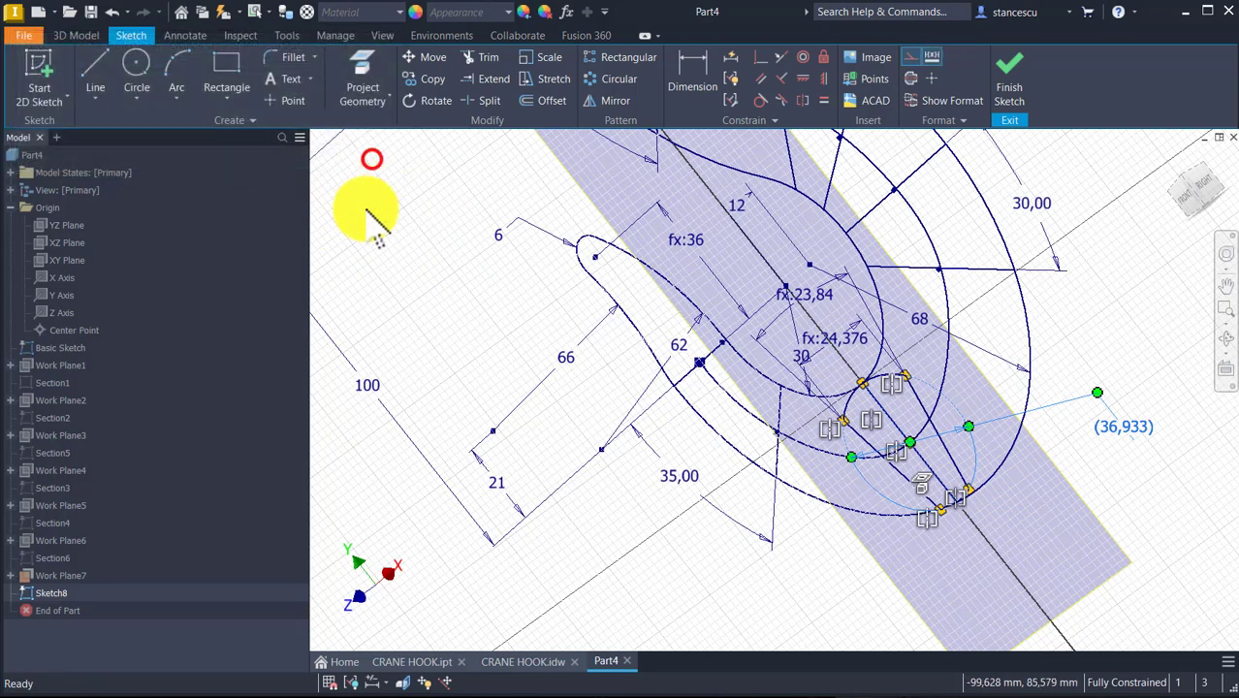
{"action": "left_click", "coordinate": [1176, 293]}
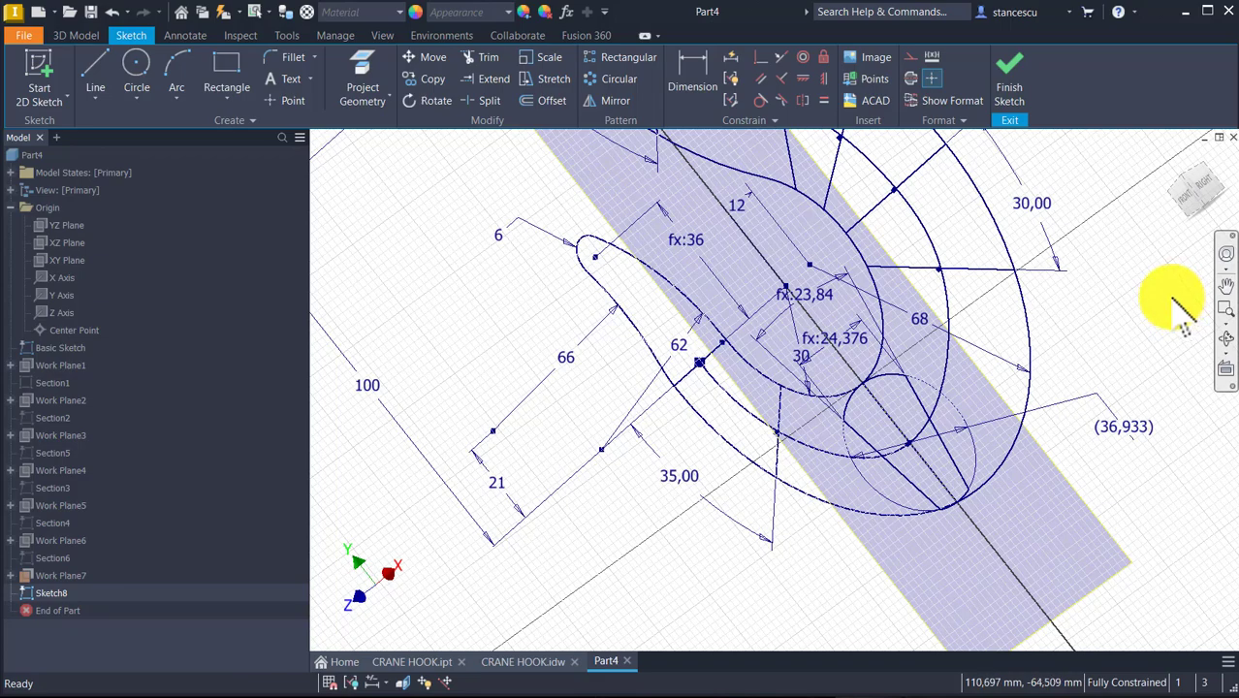
- Finish the section sketch and hide Work Plane7
{"action": "mouse_move", "coordinate": [1092, 395]}
{"action": "middle_mouse_down", "text": "shift"}
{"action": "mouse_move", "coordinate": [1217, 485]}
{"action": "mouse_move", "coordinate": [915, 500]}
{"action": "mouse_move", "coordinate": [1003, 628]}
{"action": "middle_mouse_up", "text": "shift"}
{"action": "scroll", "coordinate": [915, 465], "scroll_direction": "down", "scroll_amount": 1}
{"action": "mouse_move", "coordinate": [911, 456]}
{"action": "middle_mouse_down", "text": "shift"}
{"action": "mouse_move", "coordinate": [898, 357]}
{"action": "mouse_move", "coordinate": [940, 476]}
{"action": "mouse_move", "coordinate": [912, 415]}
{"action": "middle_mouse_up", "text": "shift"}
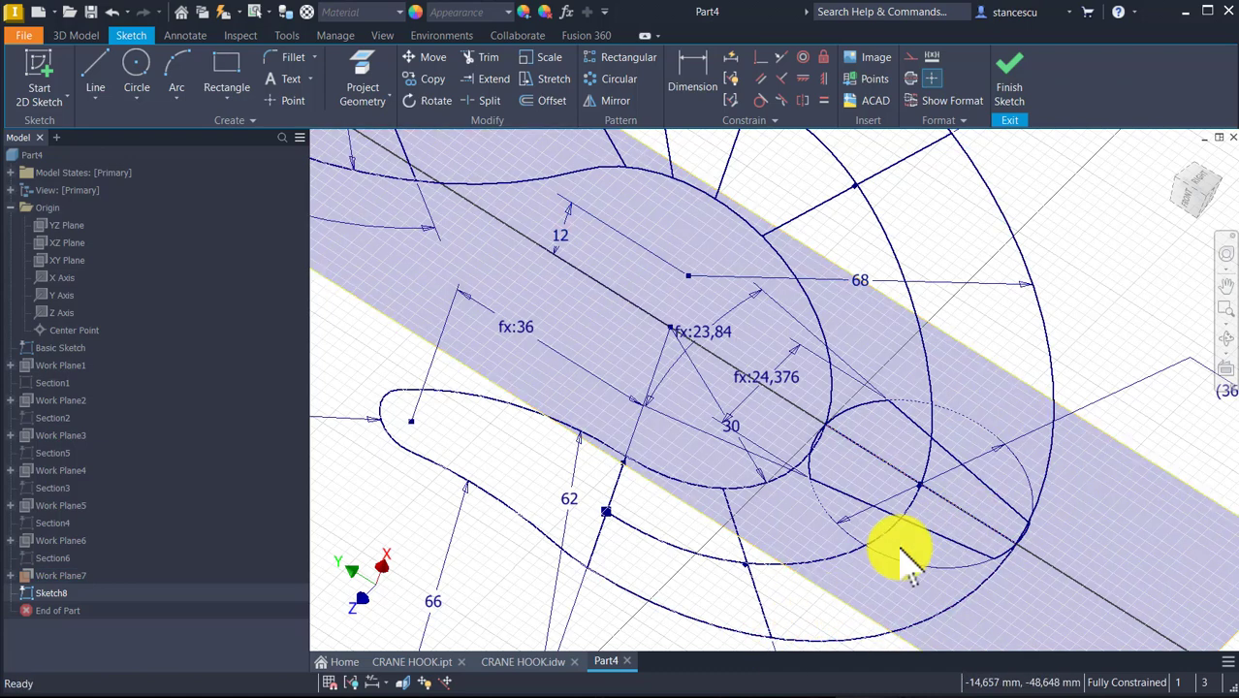
{"action": "mouse_move", "coordinate": [1132, 318]}
{"action": "middle_mouse_down", "text": "shift"}
{"action": "mouse_move", "coordinate": [1020, 600]}
{"action": "mouse_move", "coordinate": [1096, 435]}
{"action": "mouse_move", "coordinate": [1123, 218]}
{"action": "mouse_move", "coordinate": [1083, 238]}
{"action": "middle_mouse_up", "text": "shift"}
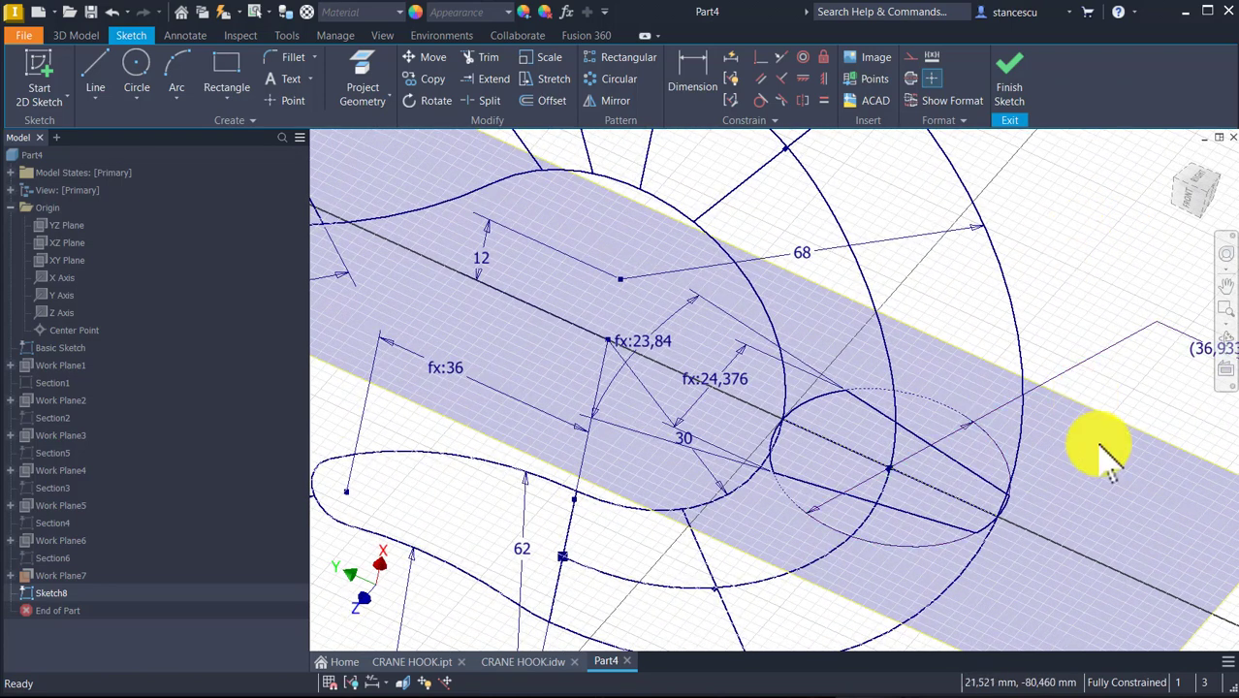
{"action": "left_click", "coordinate": [1007, 83]}
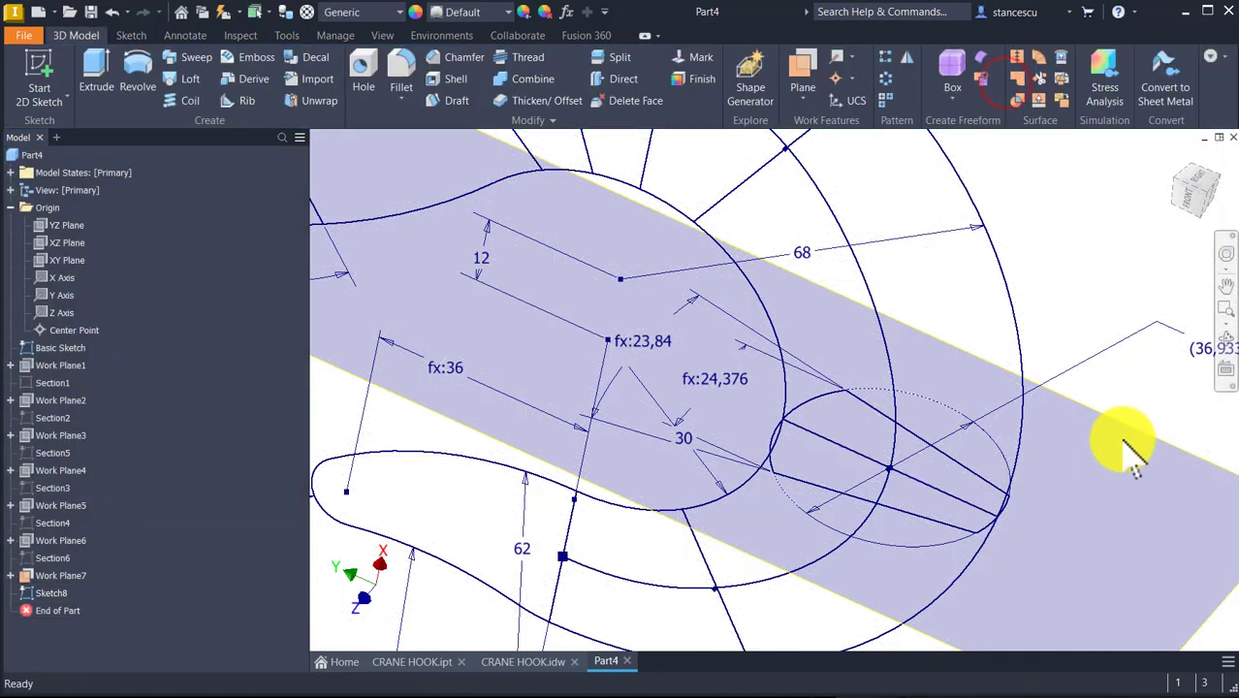
{"action": "left_click", "coordinate": [1128, 434]}
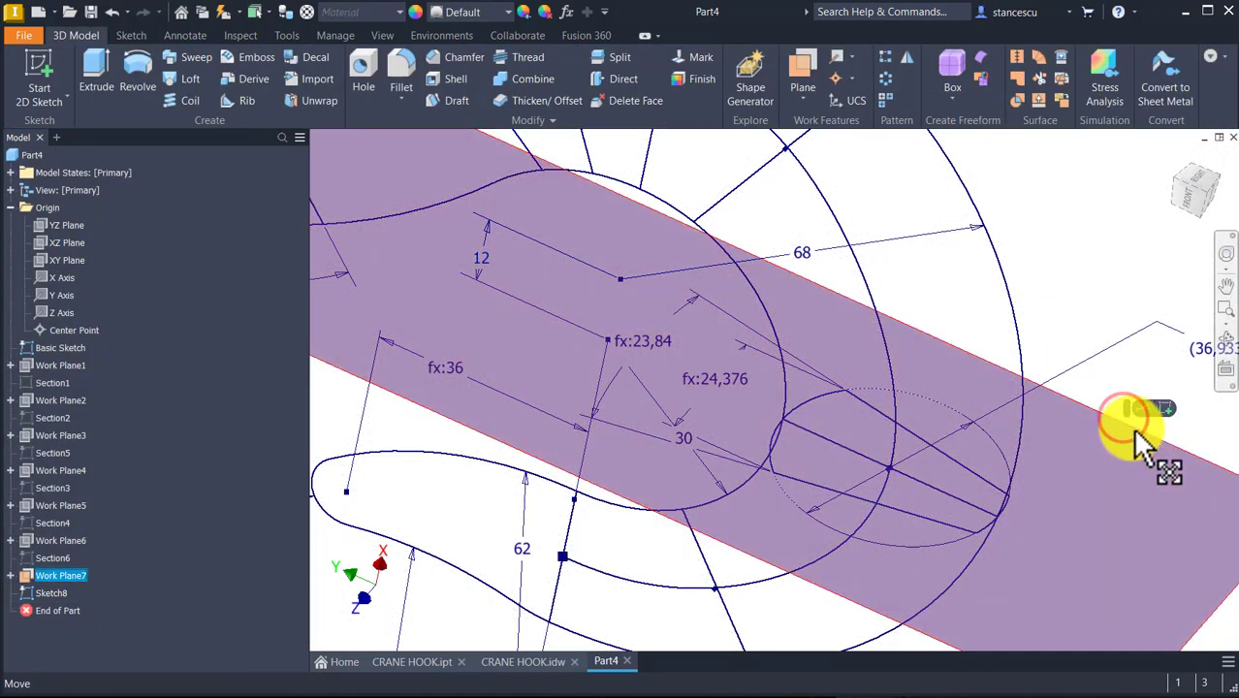
{"action": "key", "text": "ctrl+v"}
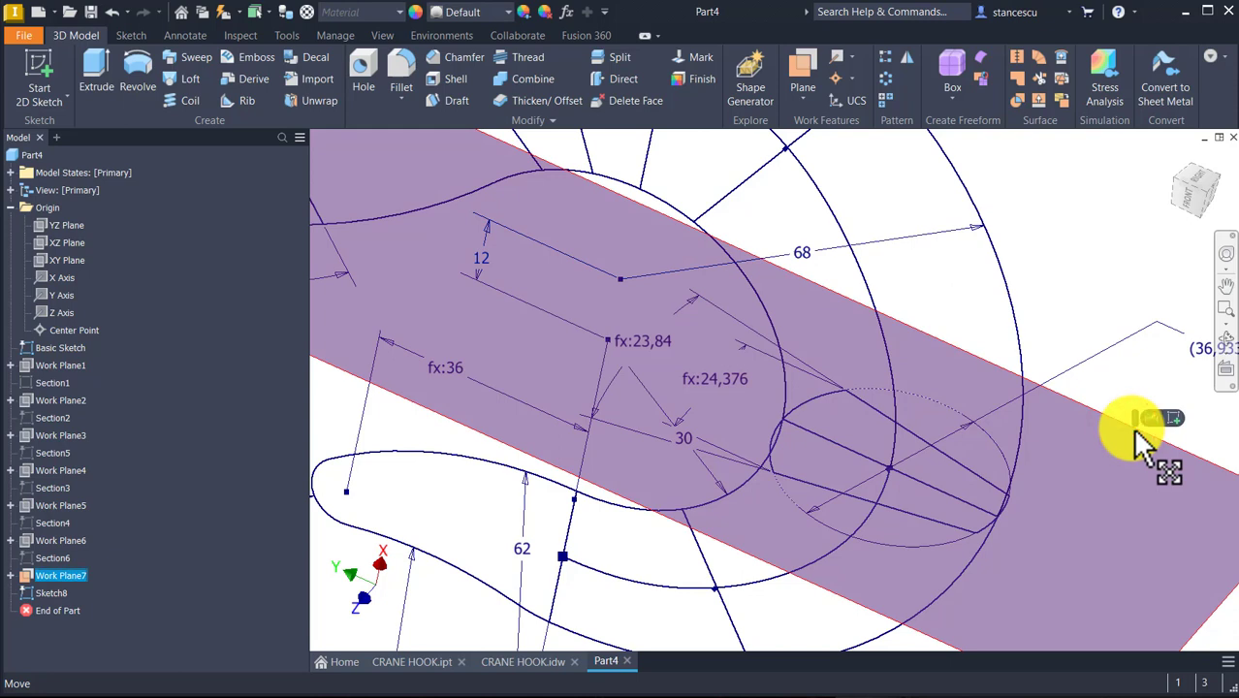
{"action": "key", "text": "alt"}
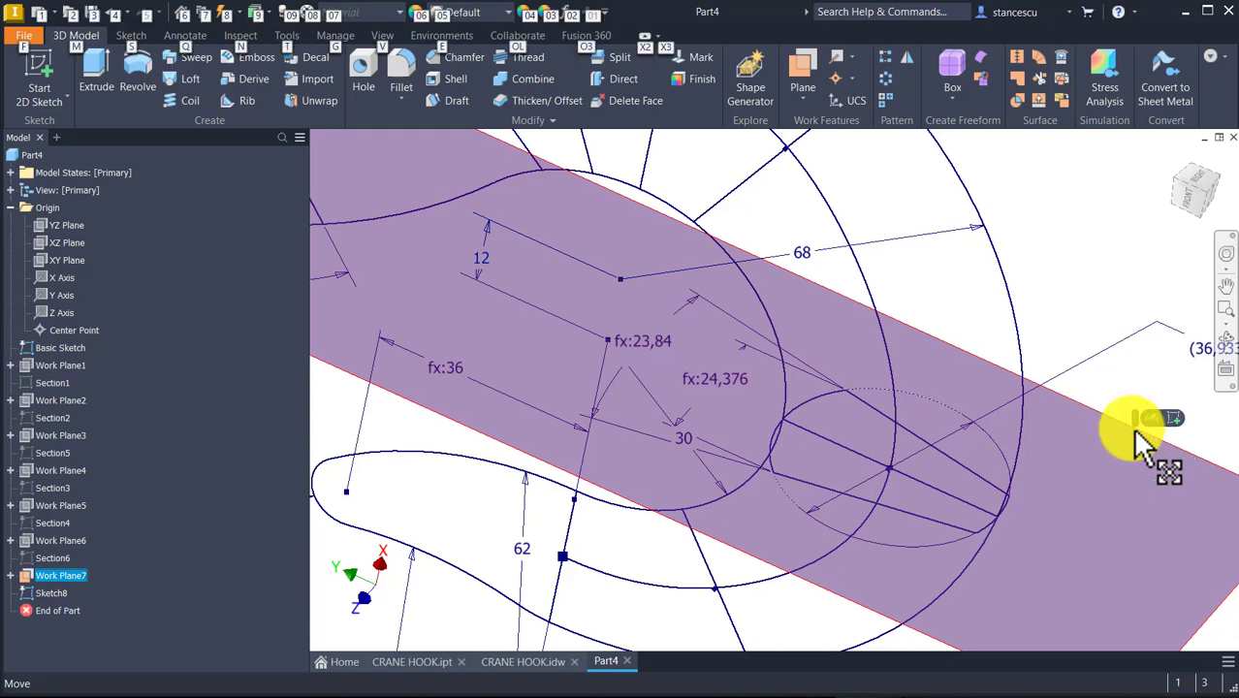
{"action": "key", "text": "alt+v"}
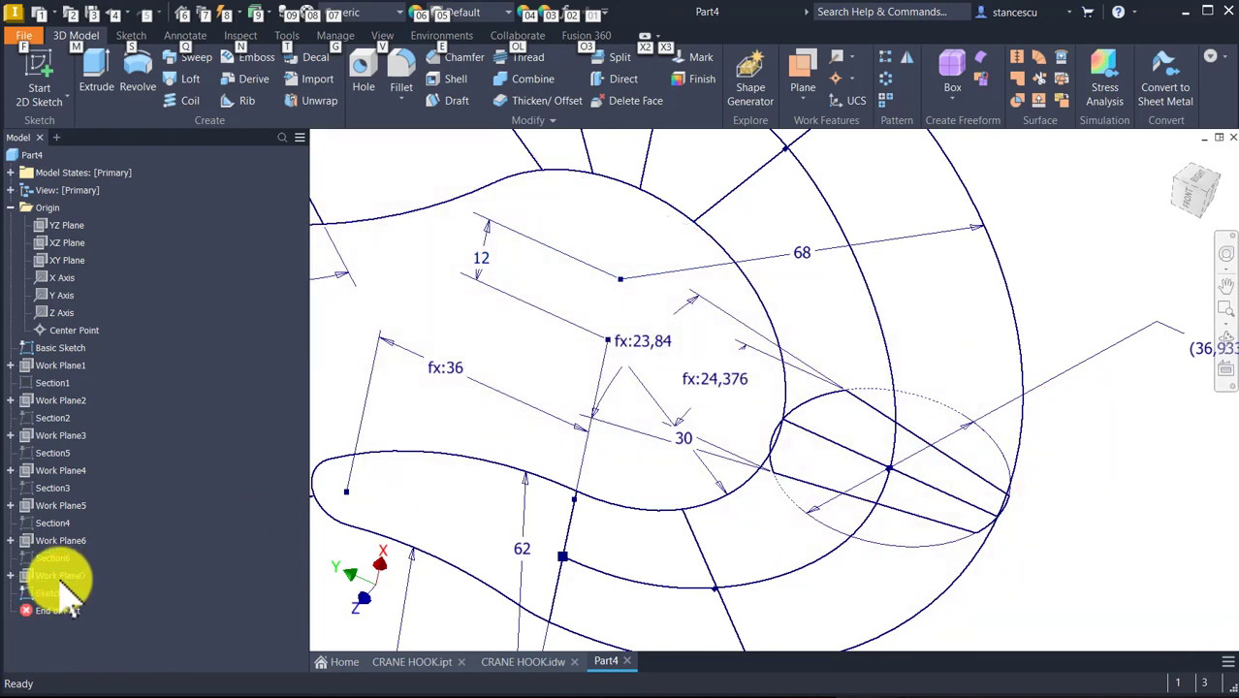
- Rename the newly finished sketch as Section7
{"action": "left_click", "coordinate": [60, 592]}
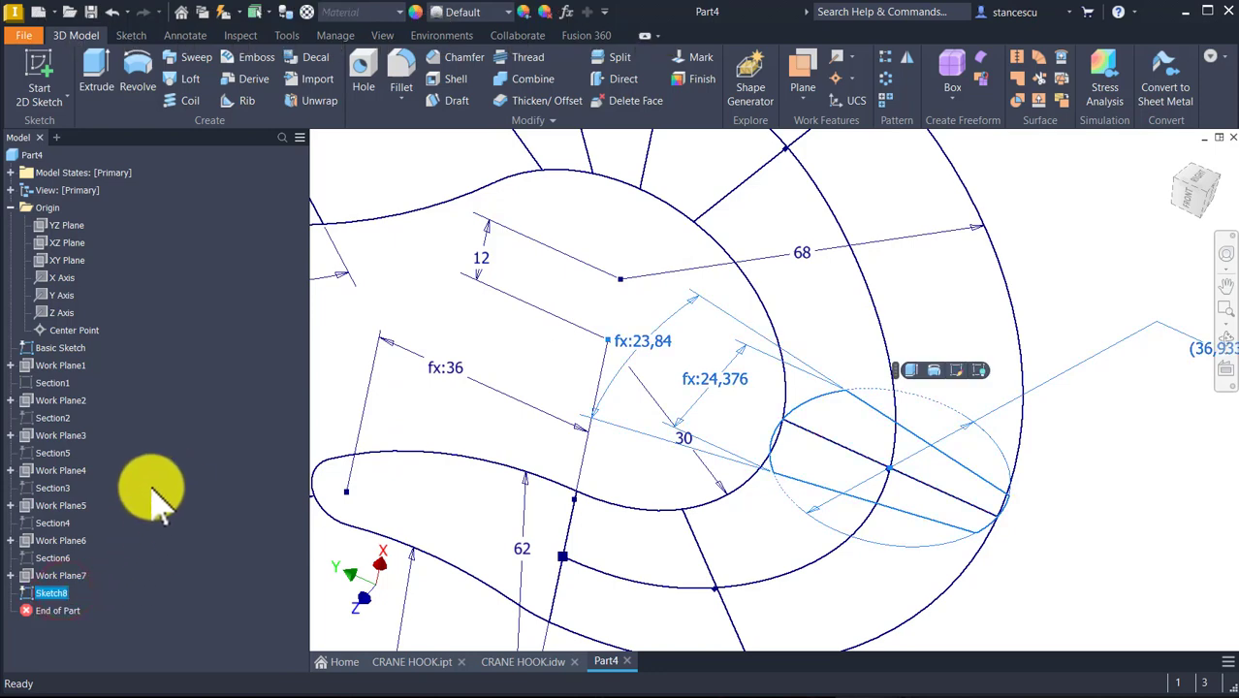
{"action": "left_click", "coordinate": [50, 592]}
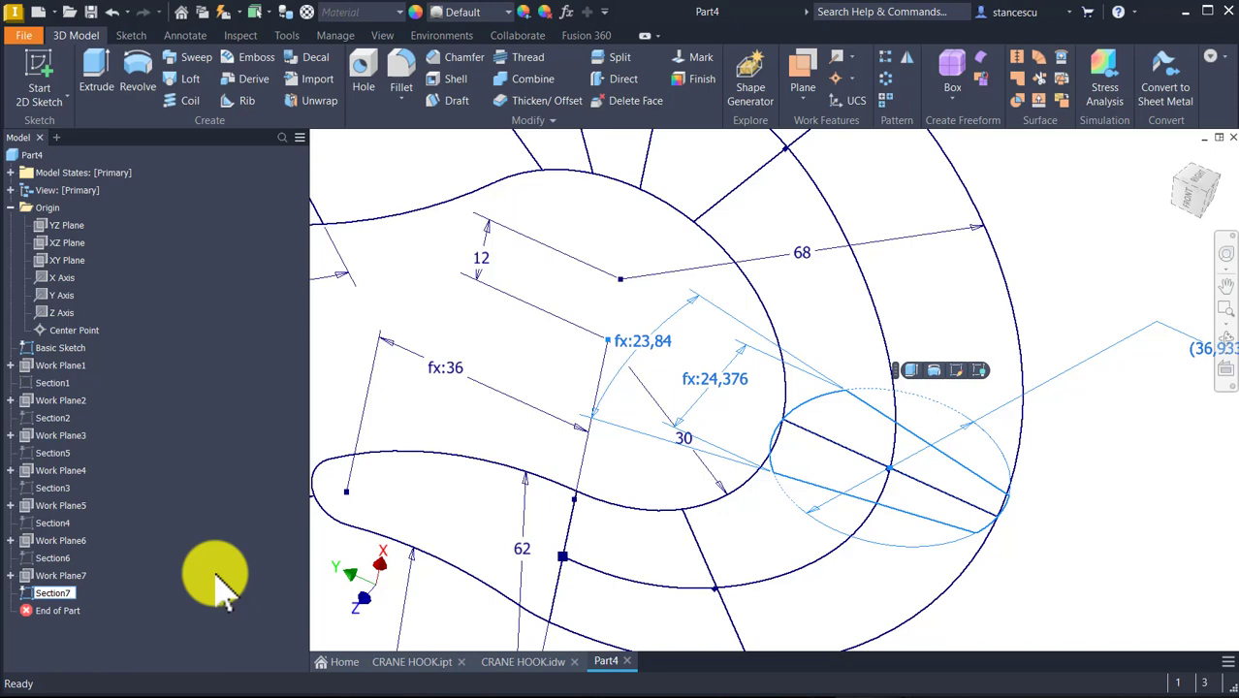
- Confirm the Section7 name and hide that sketch
{"action": "key", "text": "Return"}
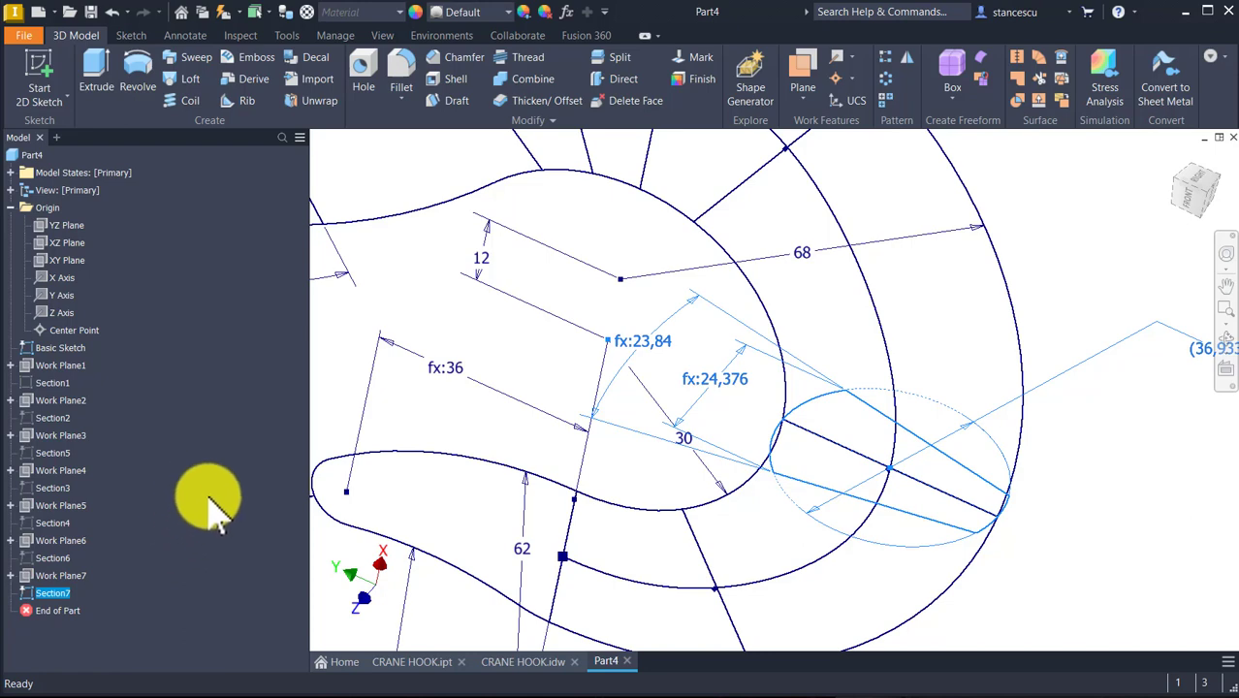
{"action": "key", "text": "alt+v"}
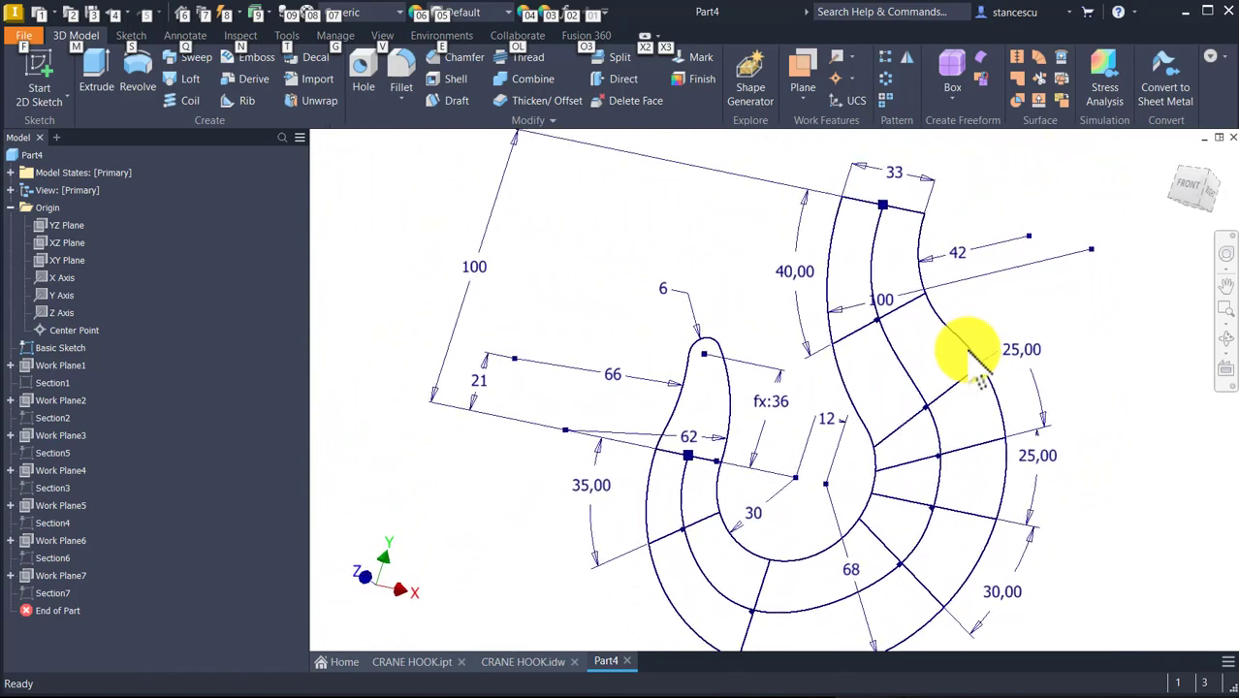
{"action": "left_click", "coordinate": [869, 204]}
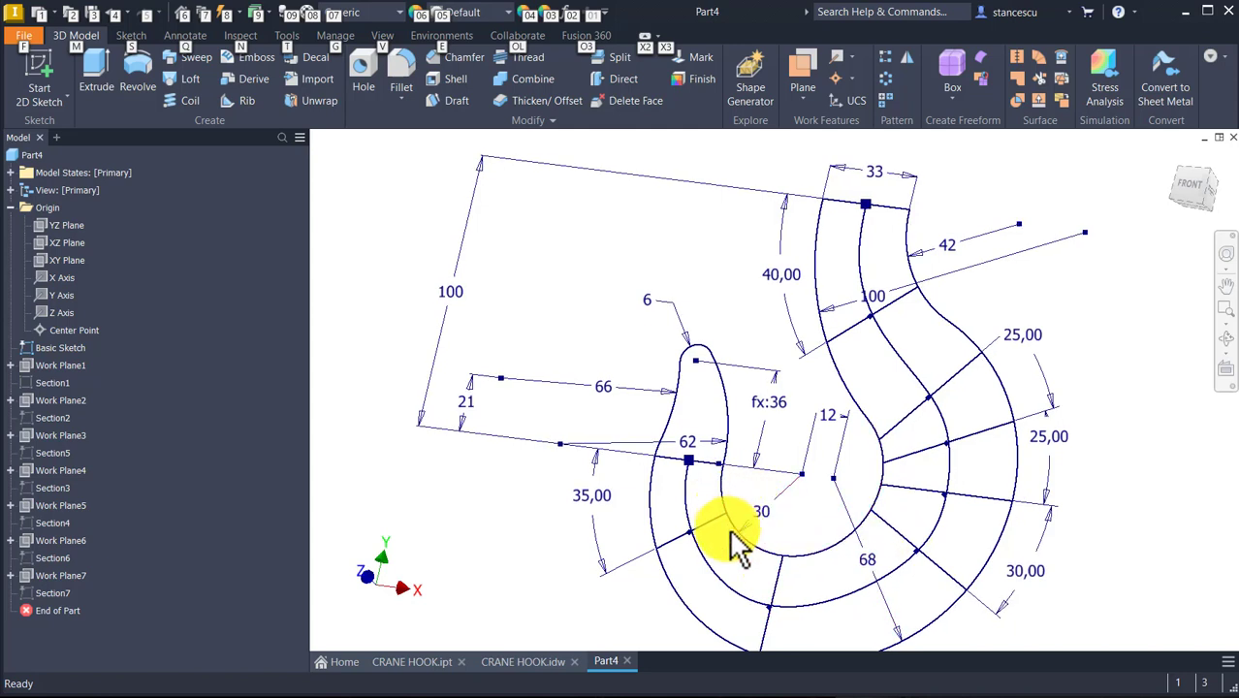
{"action": "left_click", "coordinate": [708, 464]}
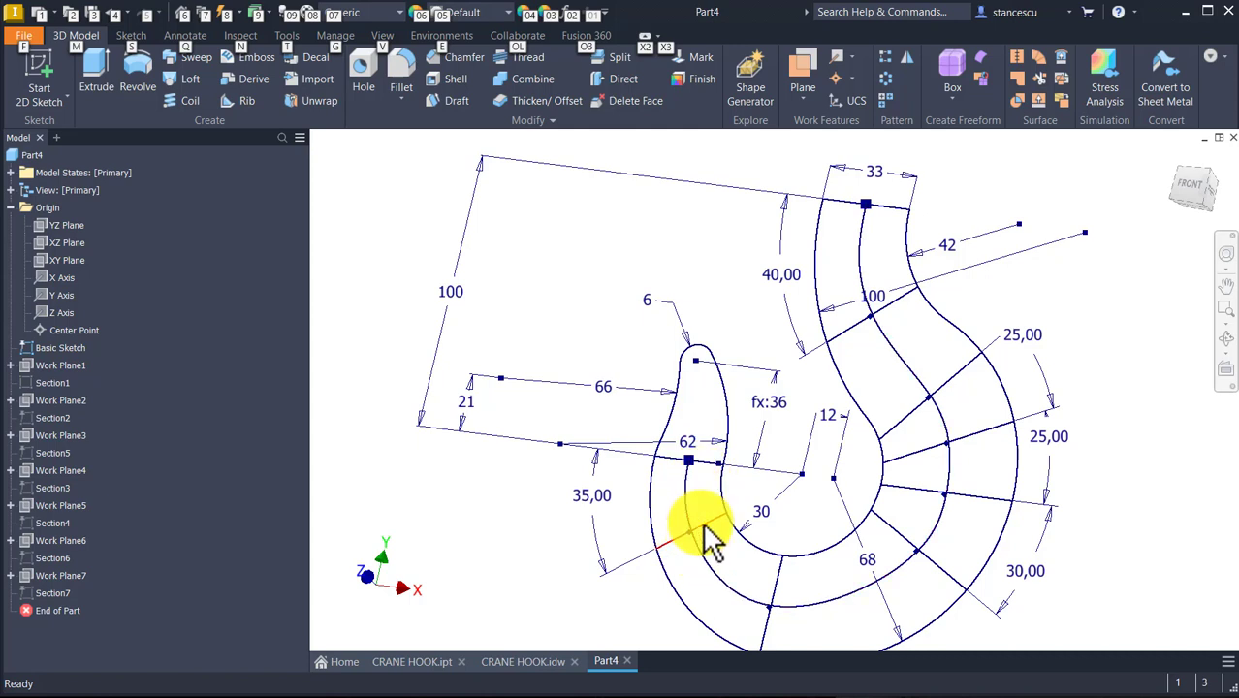
{"action": "left_click", "coordinate": [701, 524]}
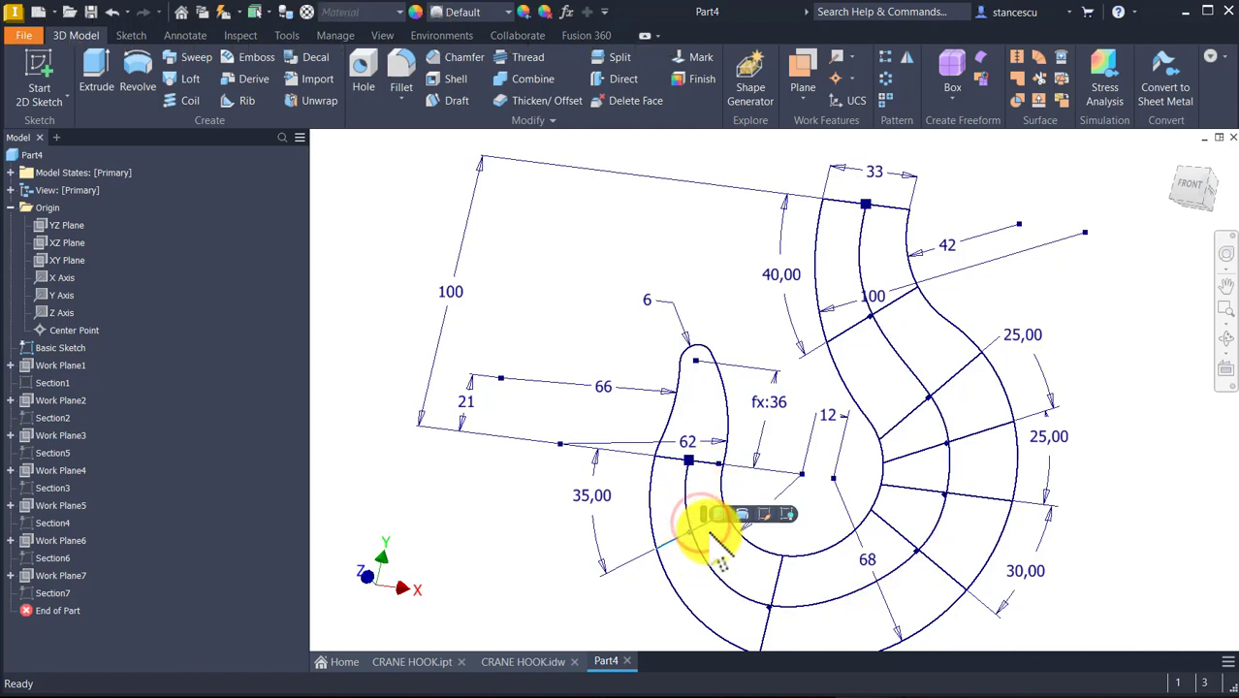
{"action": "left_click", "coordinate": [566, 242]}
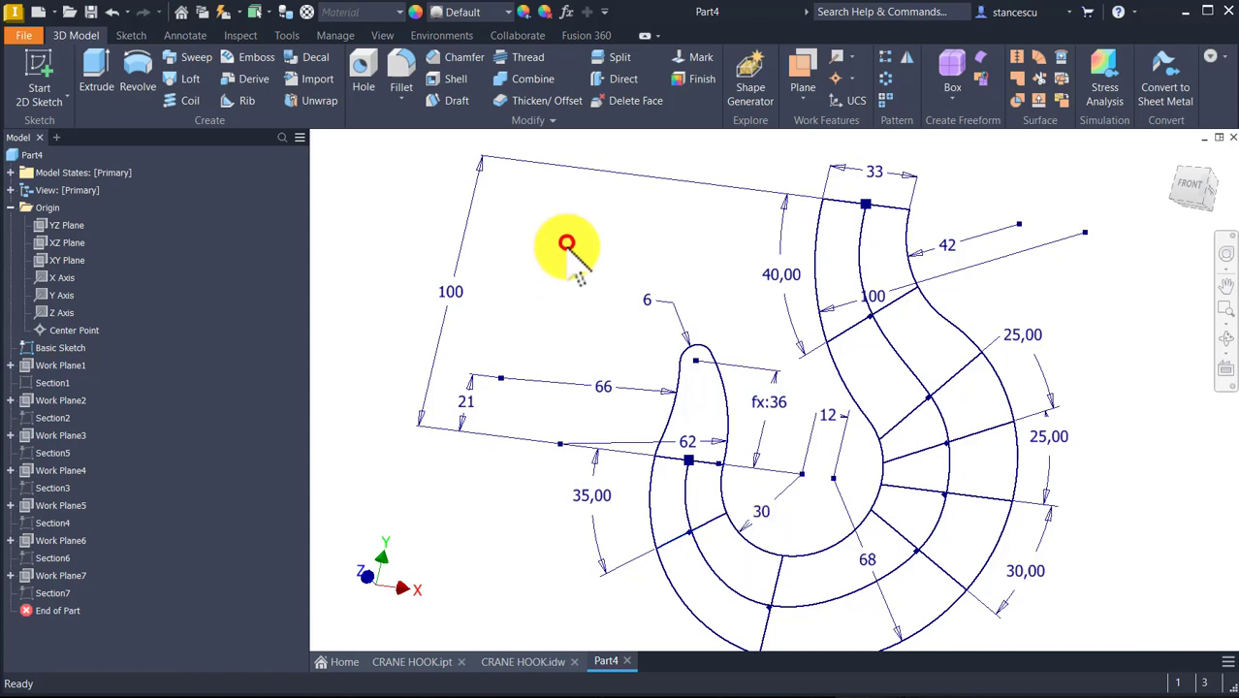
- Create a work plane perpendicular to the XY plane through the 35° radial line near the hook tip
{"action": "left_click", "coordinate": [820, 61]}
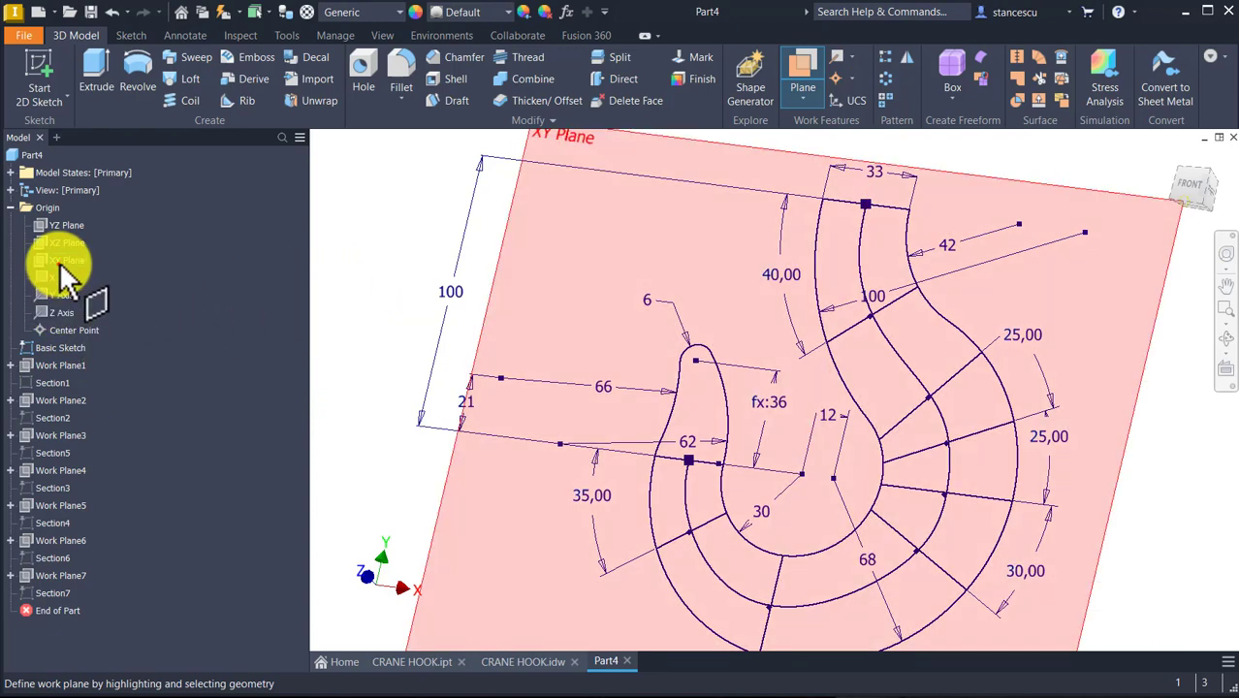
{"action": "left_click", "coordinate": [62, 261]}
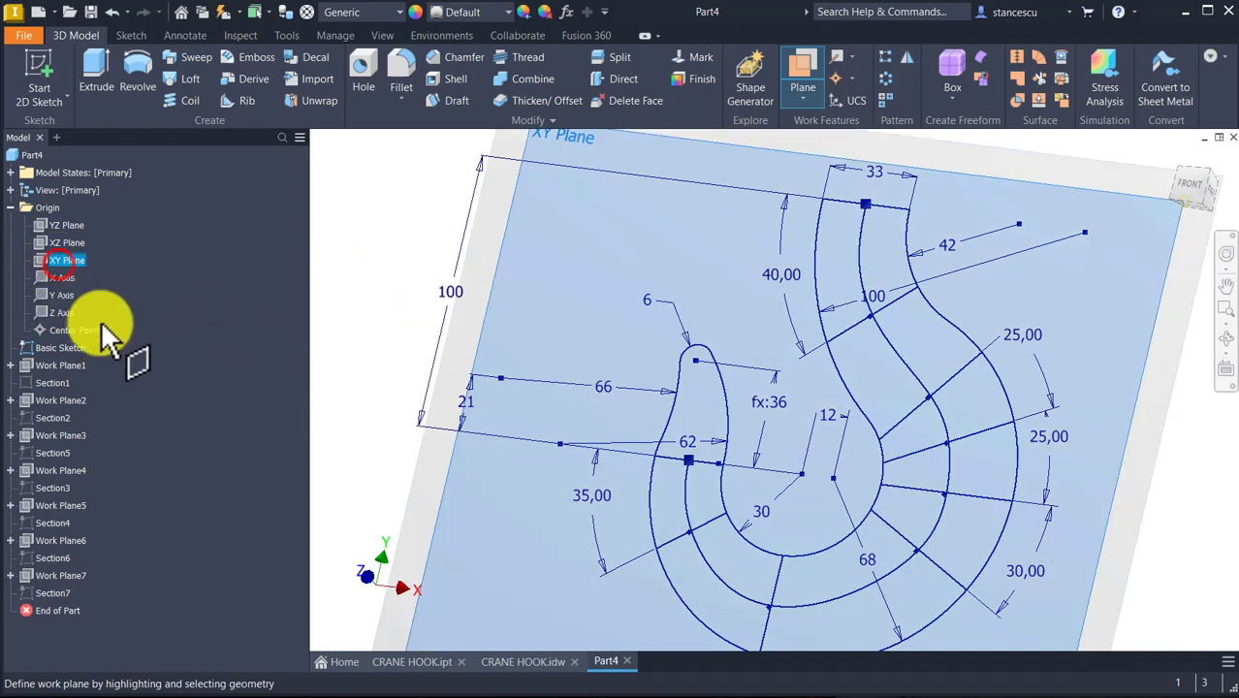
{"action": "left_click", "coordinate": [712, 527]}
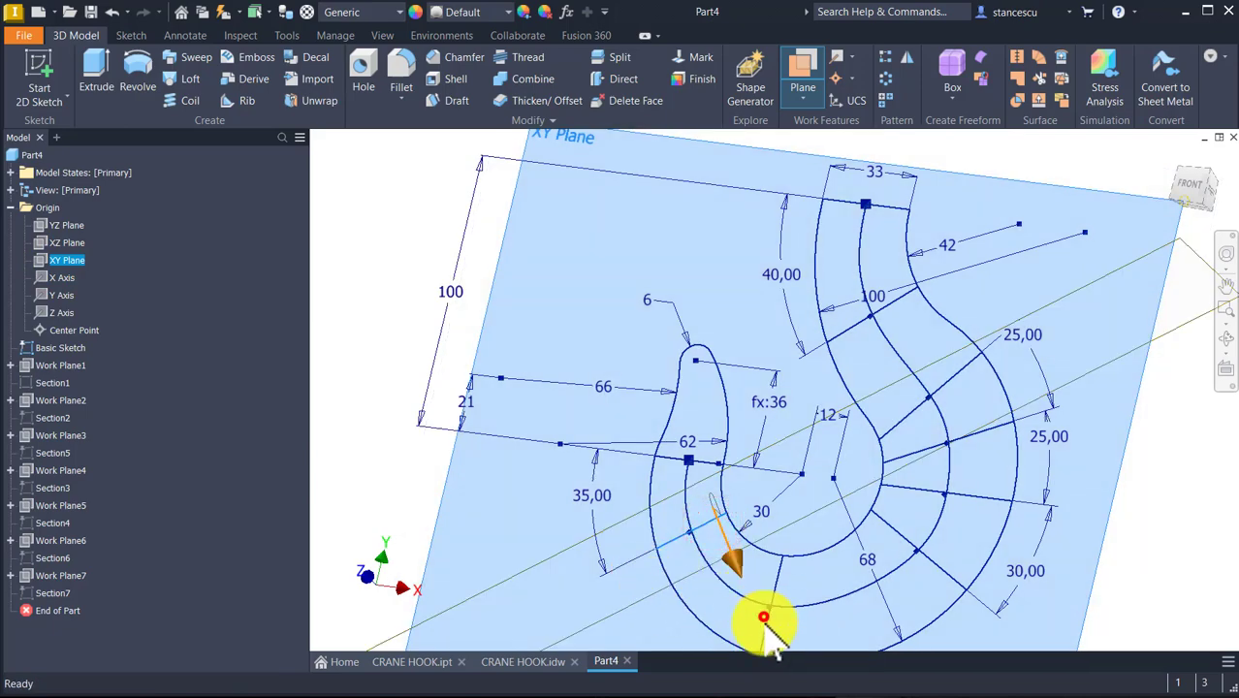
{"action": "left_click", "coordinate": [764, 616]}
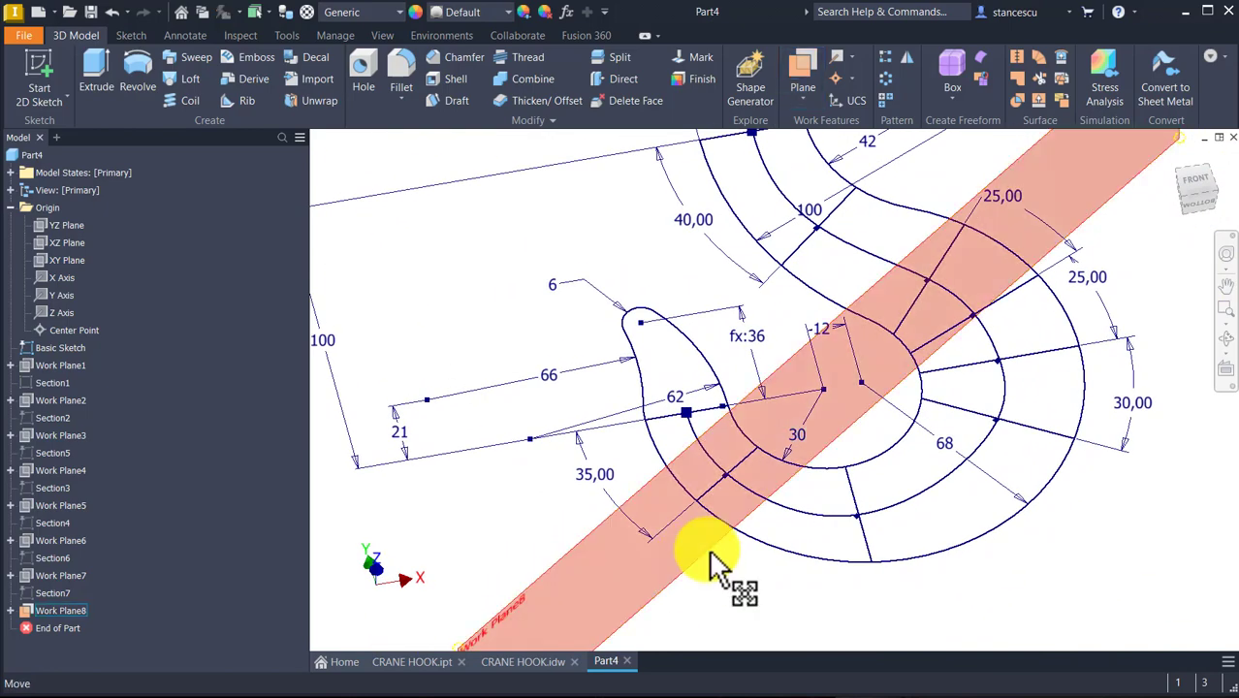
- Start a sketch on the new work plane, return to the previous view and project the 35° radial line
{"action": "left_click", "coordinate": [711, 556]}
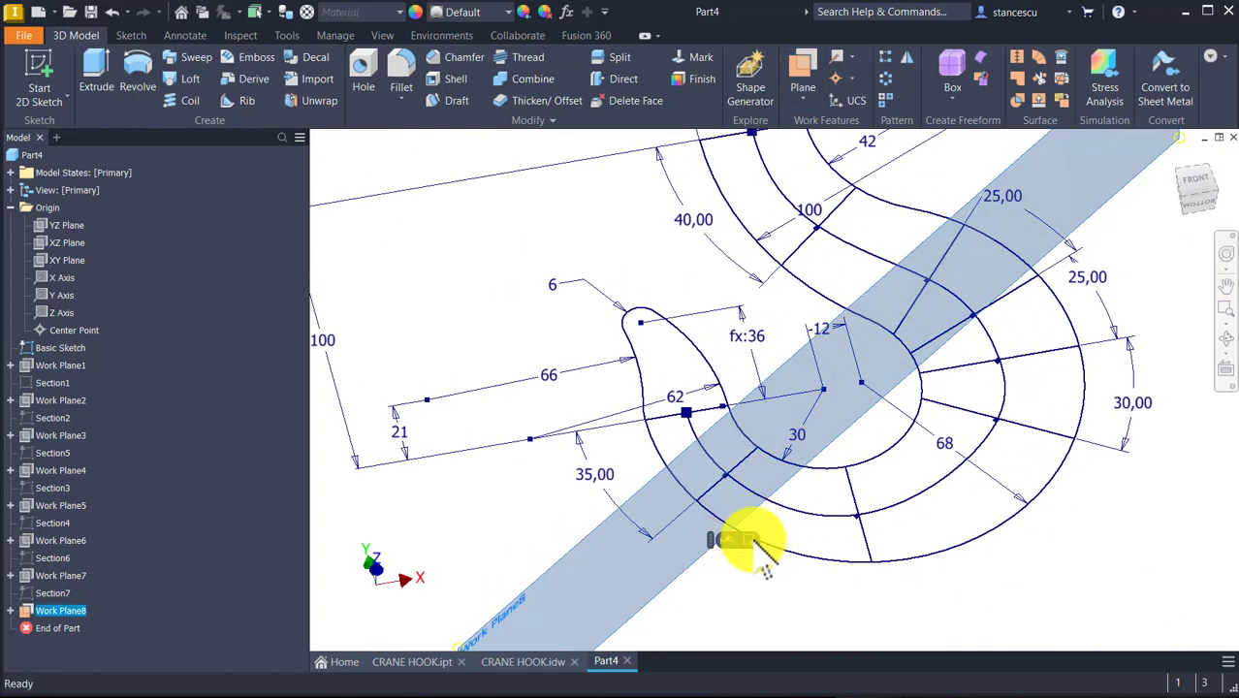
{"action": "left_click", "coordinate": [752, 541]}
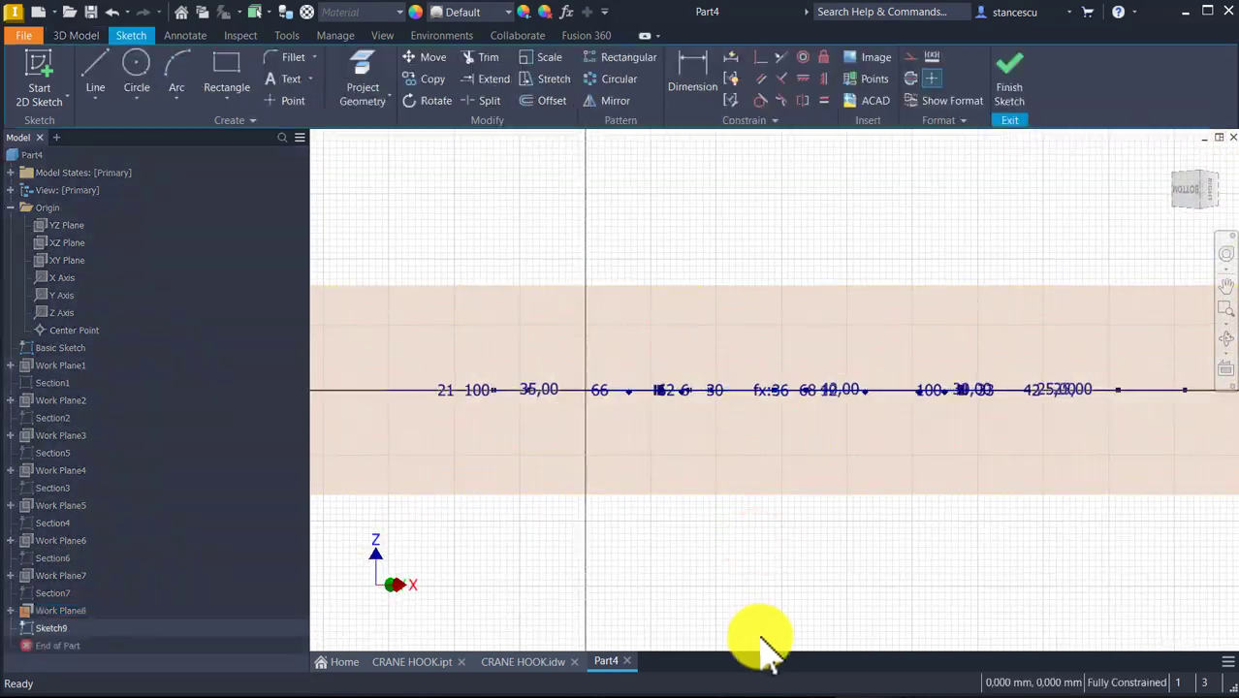
{"action": "key", "text": "F5"}
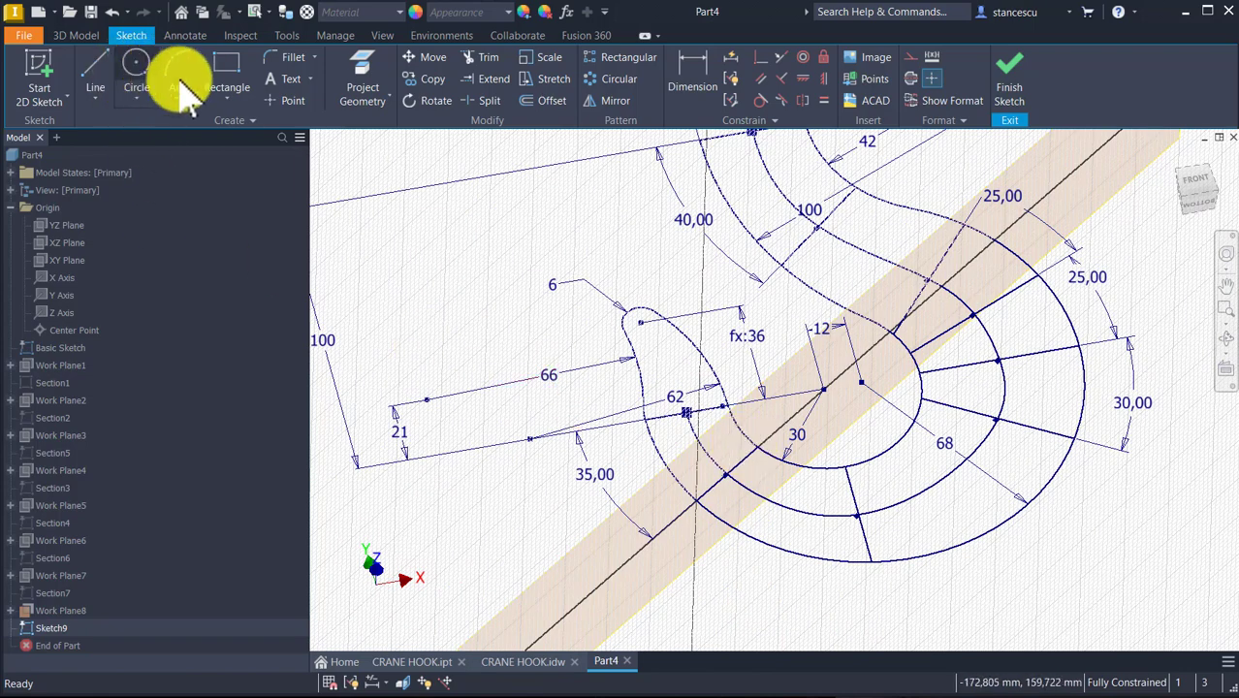
{"action": "left_click", "coordinate": [356, 64]}
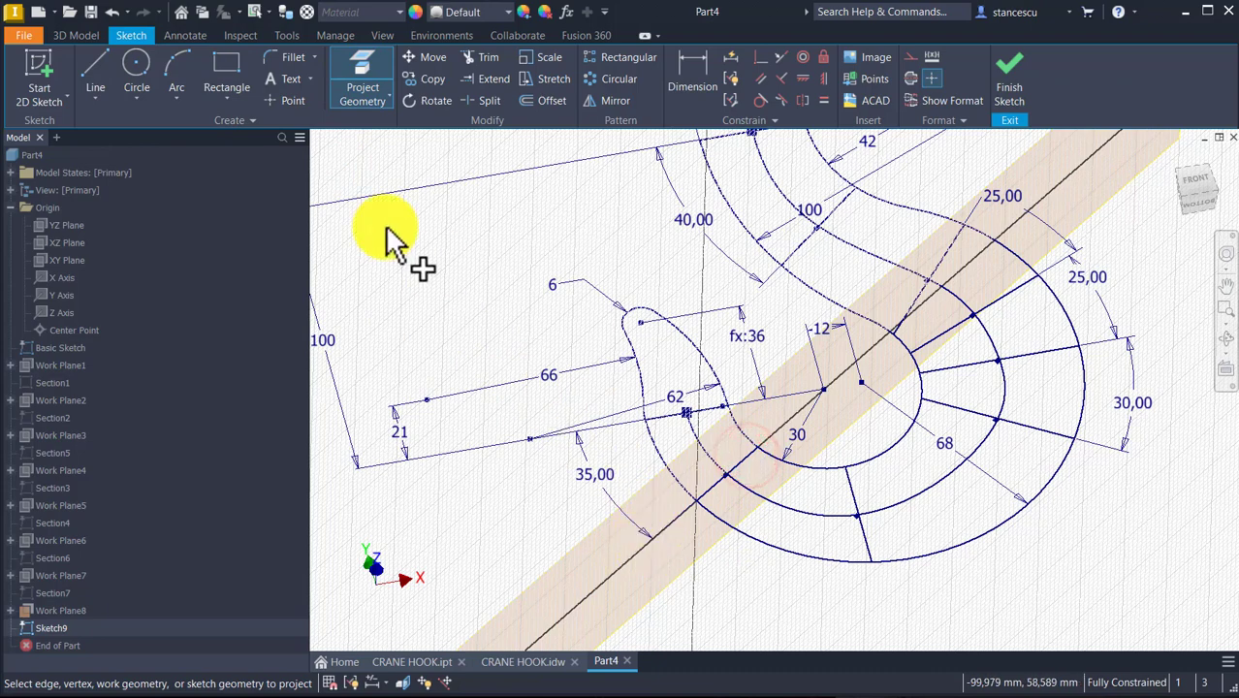
- Draw a circle centred where the hook's centre curve crosses the 35° radial line, reaching that line's outer endpoint
{"action": "left_click", "coordinate": [137, 76]}
{"action": "scroll", "coordinate": [509, 504], "scroll_direction": "up", "scroll_amount": 3}
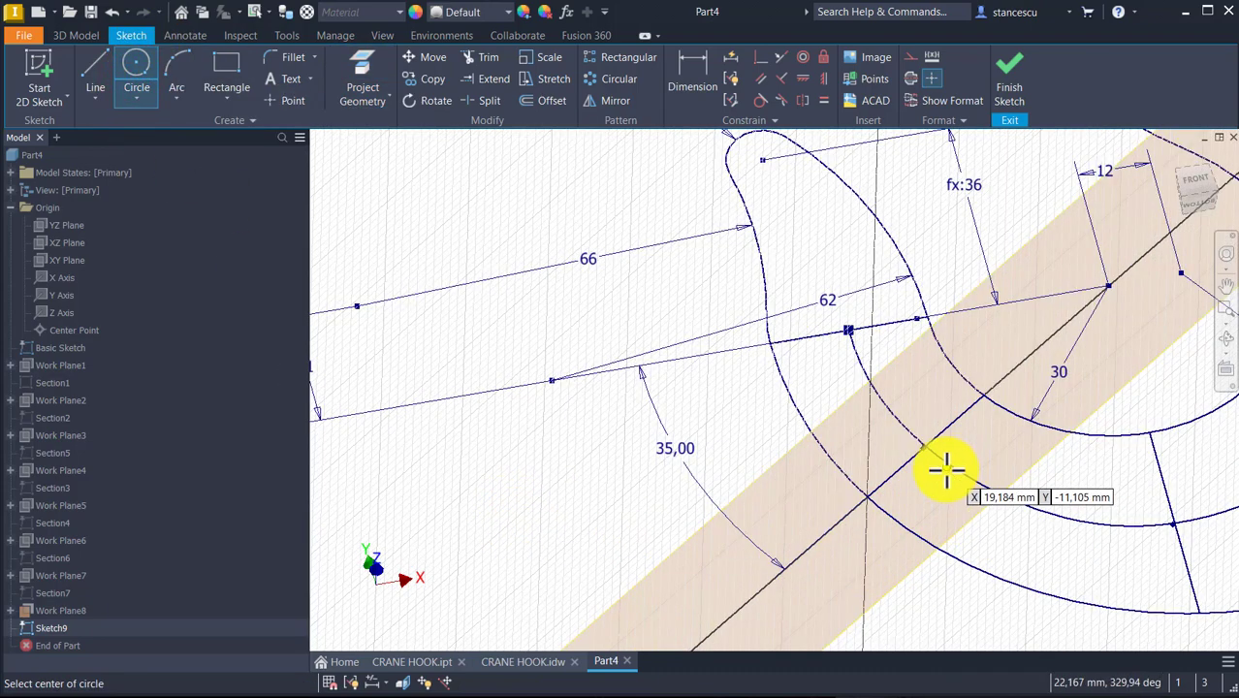
{"action": "left_click", "coordinate": [926, 443]}
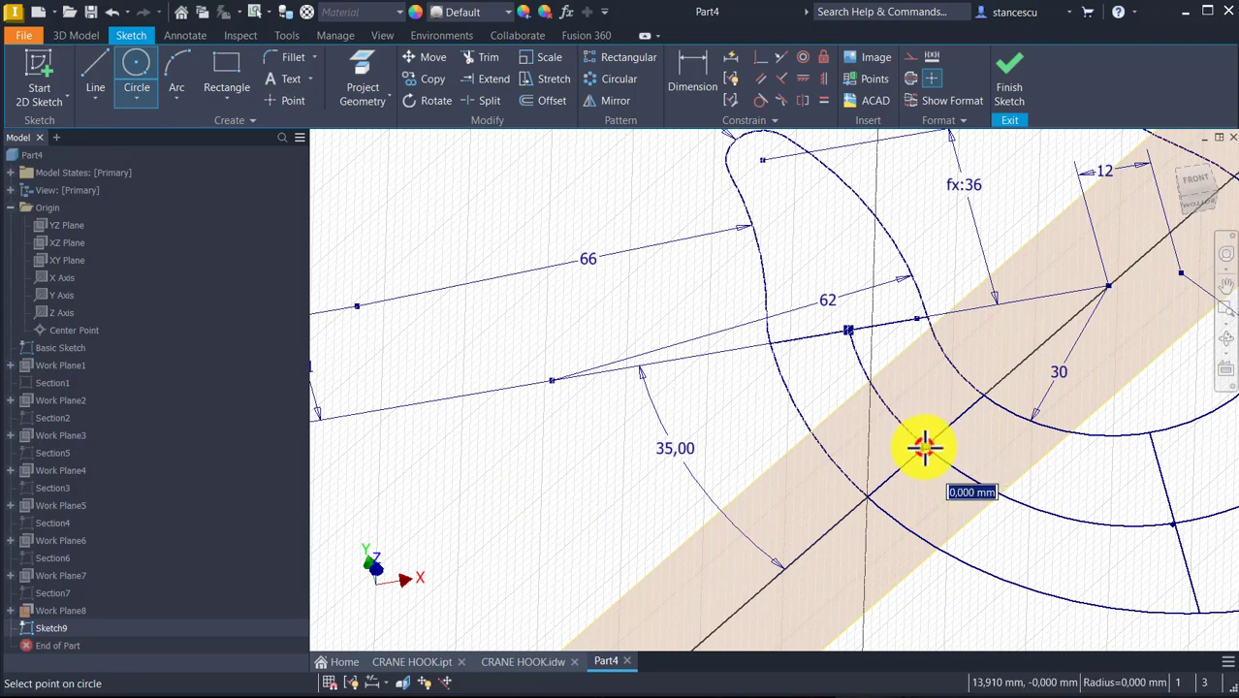
{"action": "left_click", "coordinate": [867, 494]}
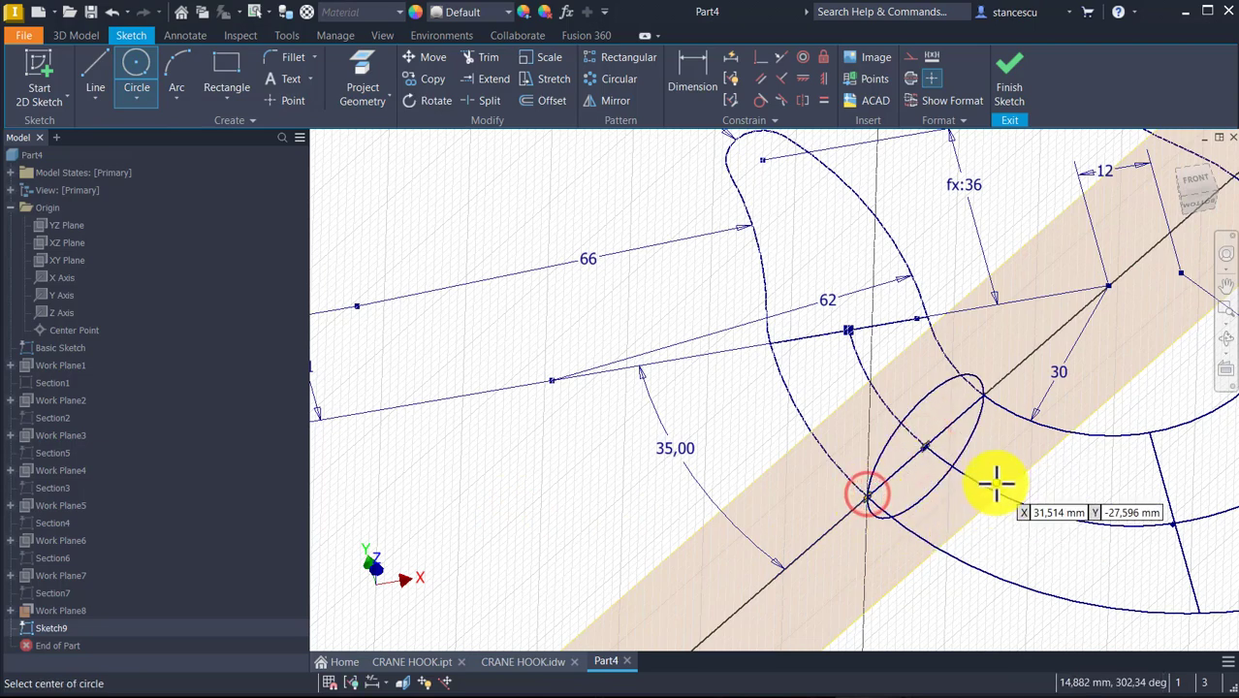
- Draw a slanted chord line across the section circle on one side of the projected radial line
{"action": "middle_click_drag", "start_coordinate": [954, 548], "coordinate": [933, 507], "text": "shift"}
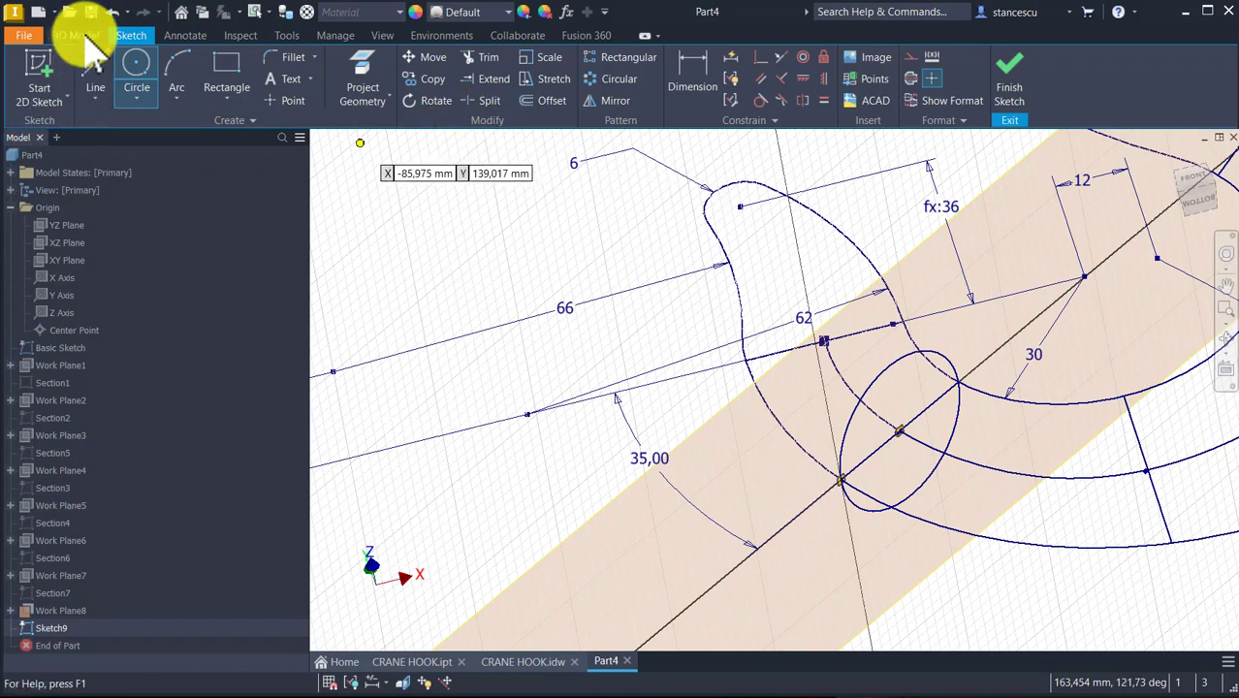
{"action": "left_click", "coordinate": [94, 72]}
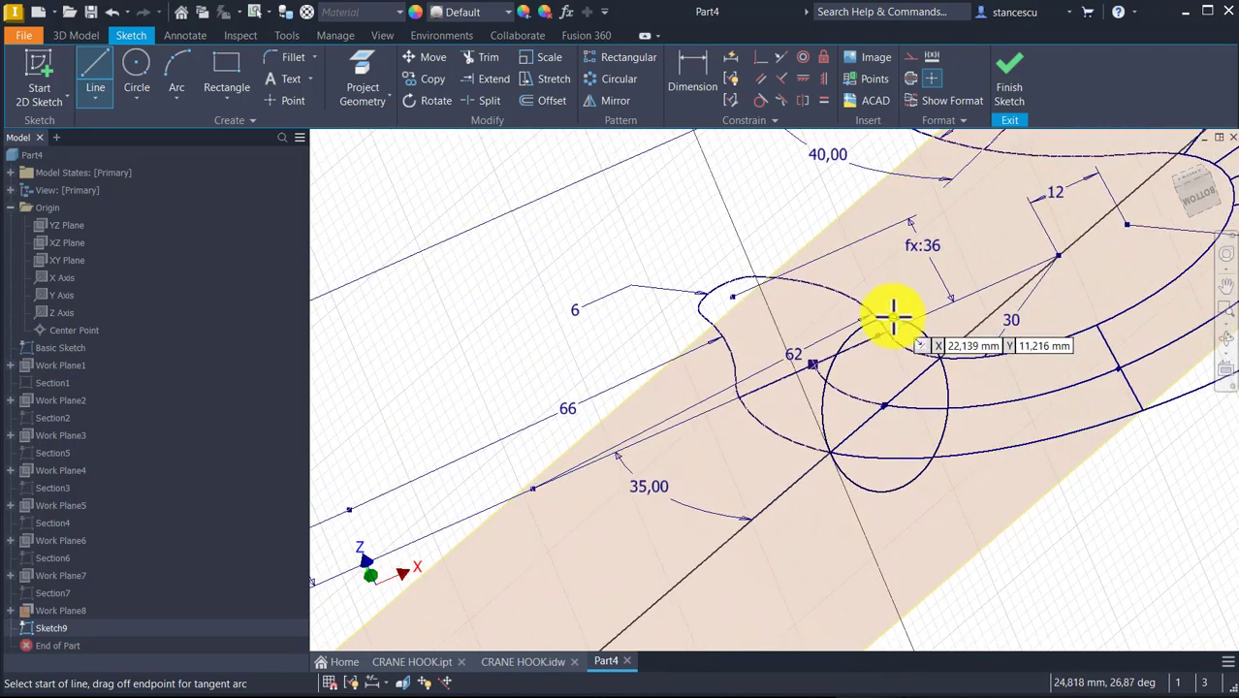
{"action": "left_click", "coordinate": [892, 320]}
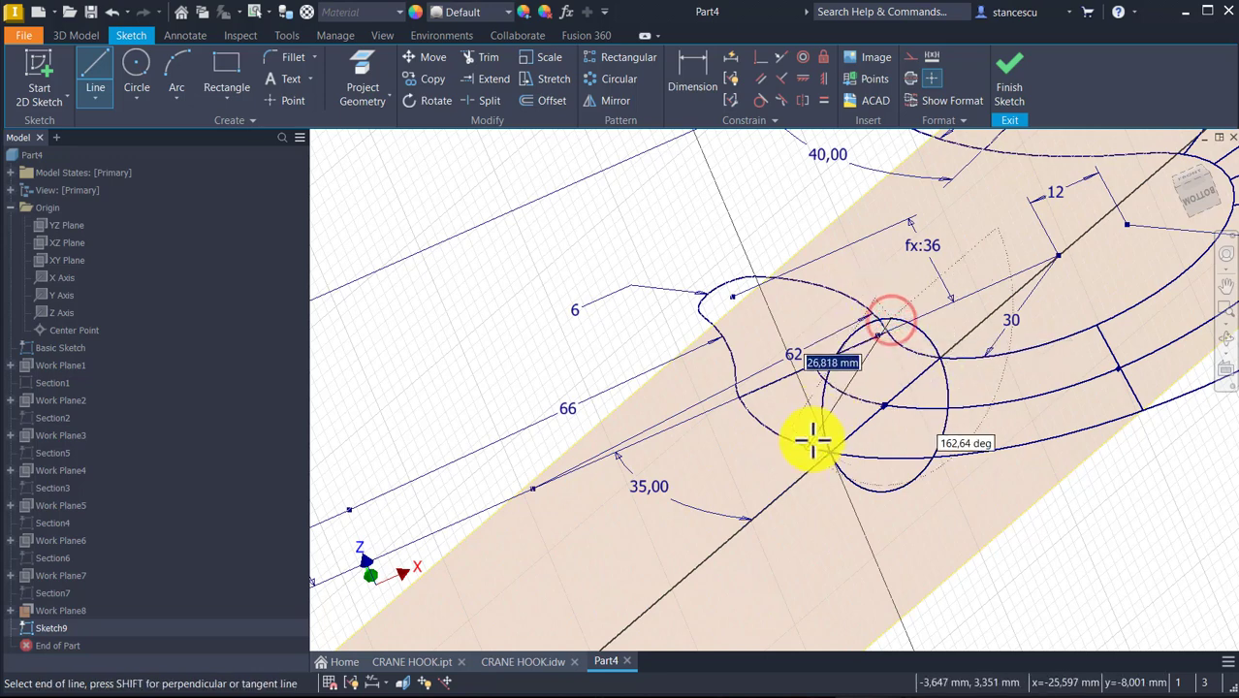
{"action": "left_click", "coordinate": [821, 421]}
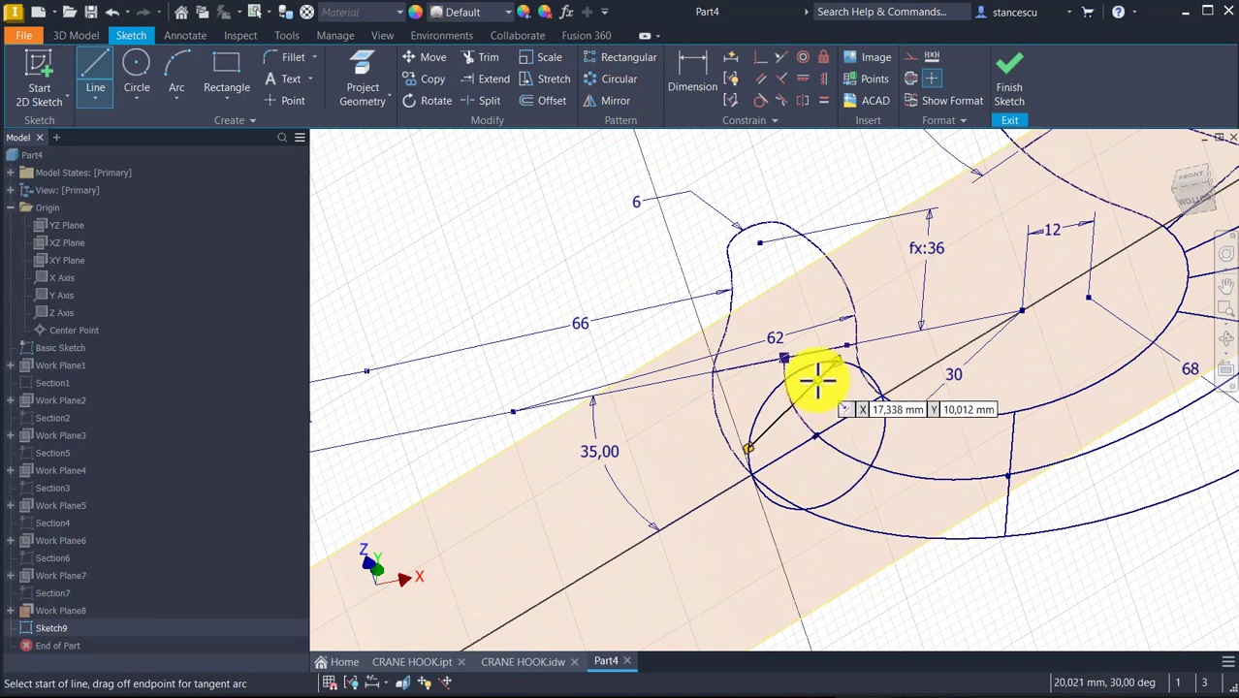
- Mirror the chord line across the projected radial line to get a matching chord on the other side
{"action": "left_click", "coordinate": [599, 101]}
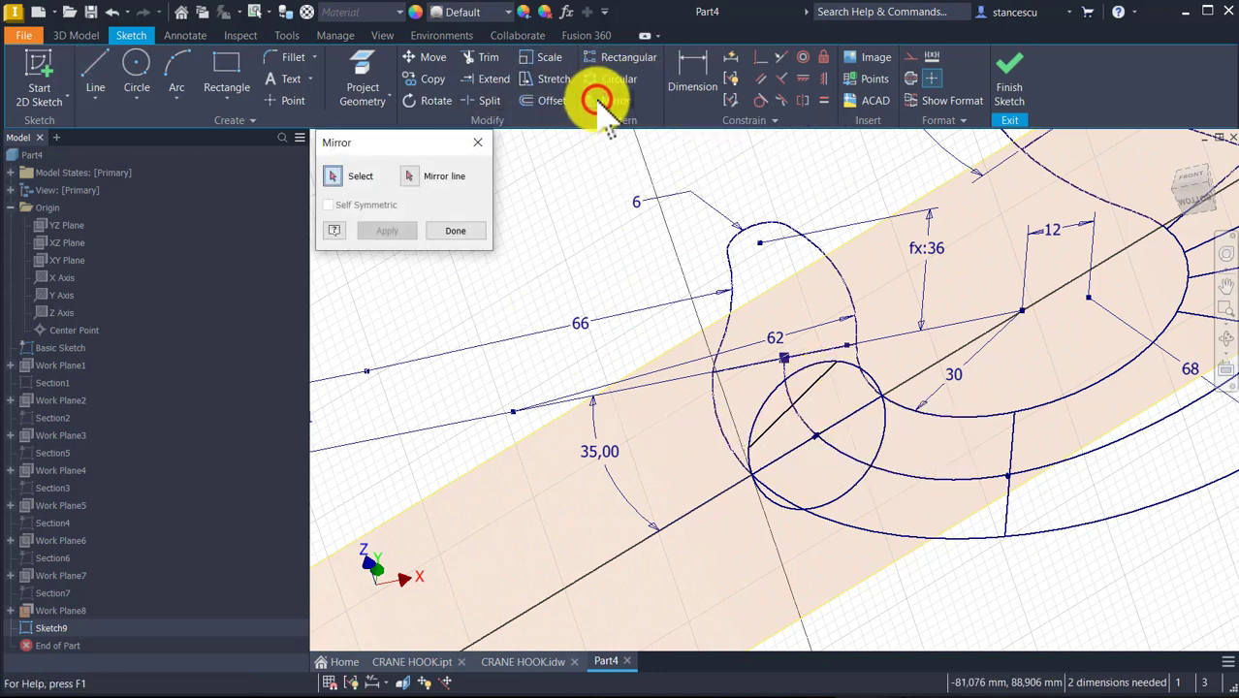
{"action": "left_click", "coordinate": [820, 378]}
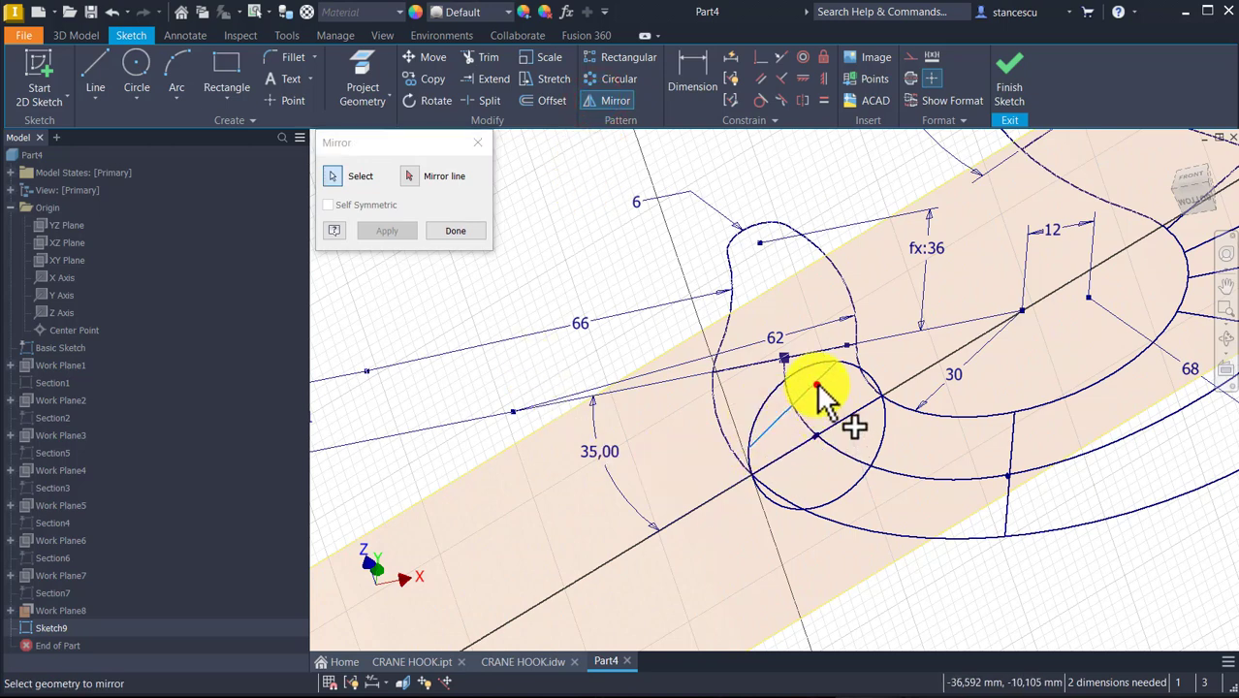
{"action": "left_click", "coordinate": [410, 177]}
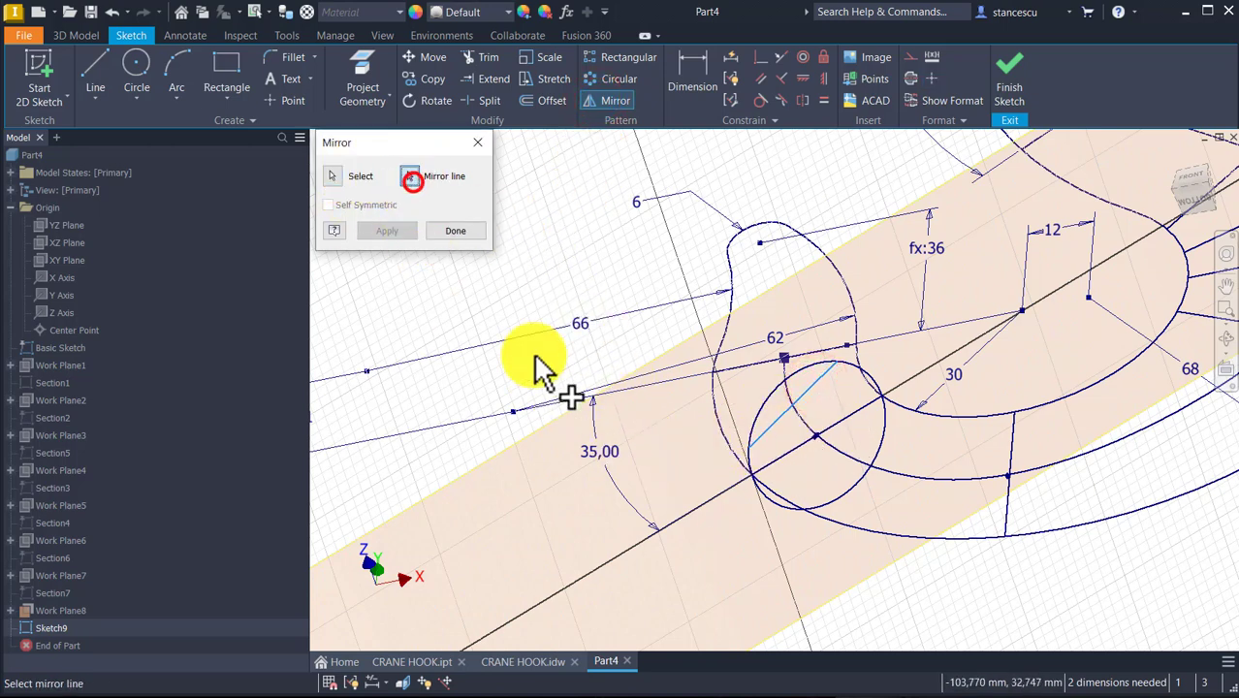
{"action": "left_click", "coordinate": [847, 426]}
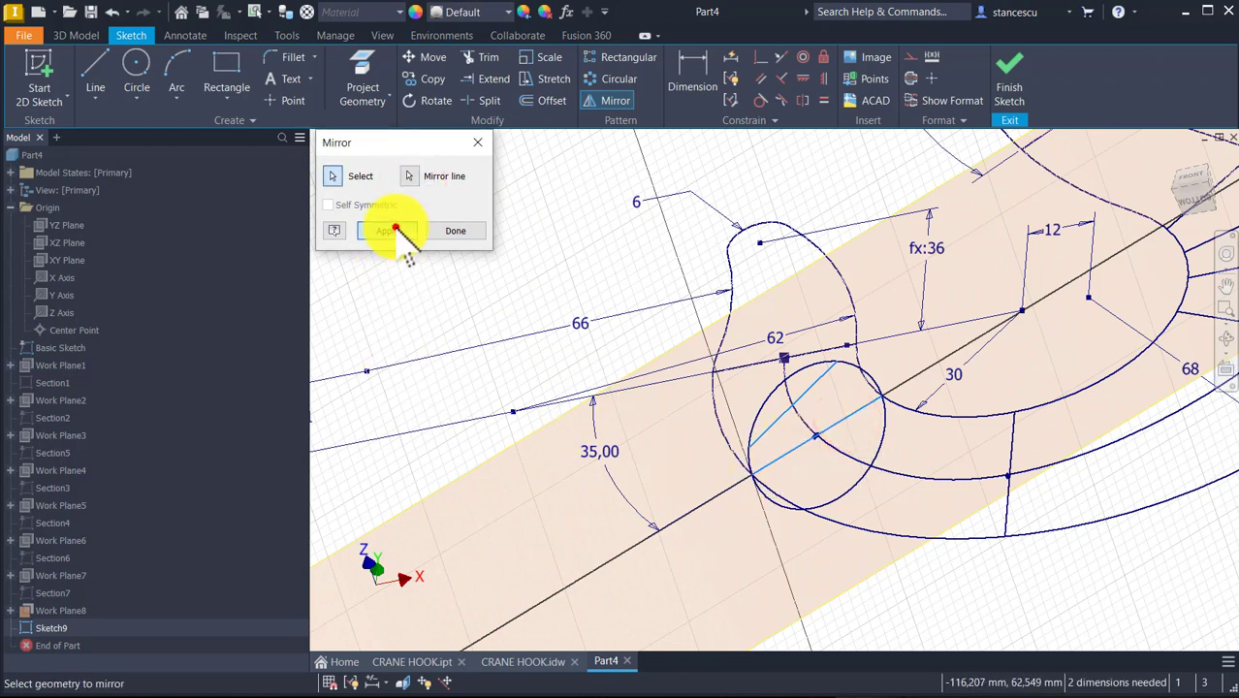
{"action": "left_click", "coordinate": [392, 230]}
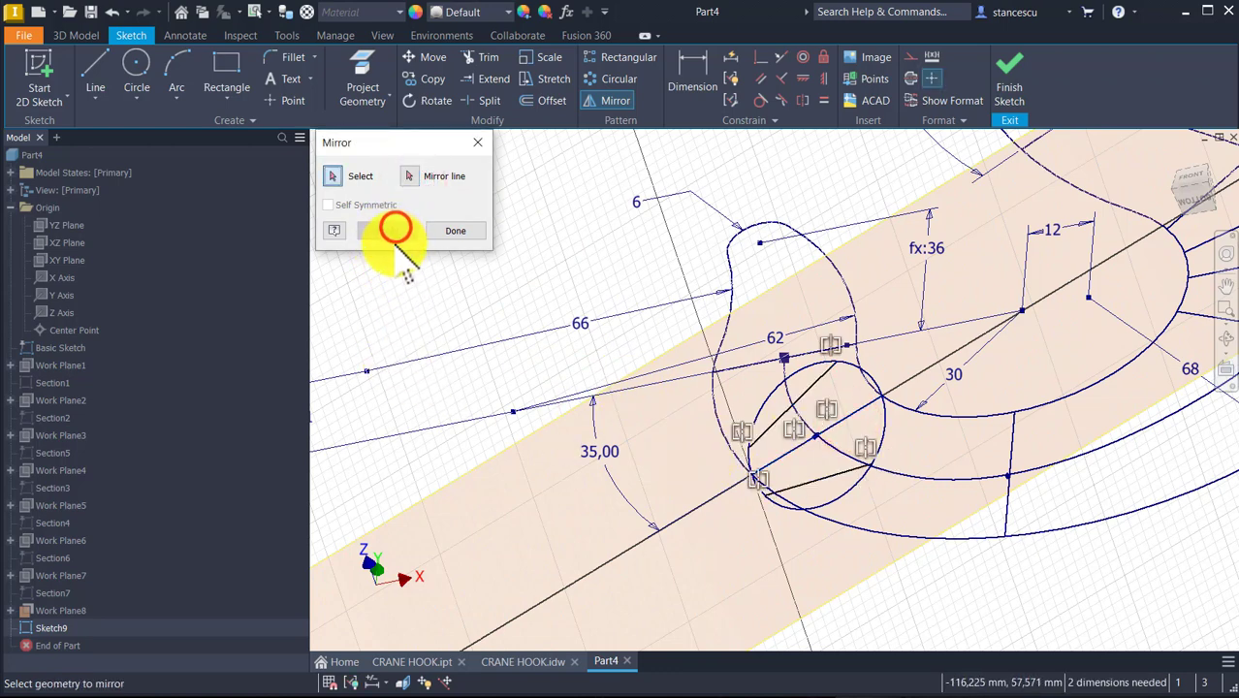
{"action": "left_click", "coordinate": [469, 232]}
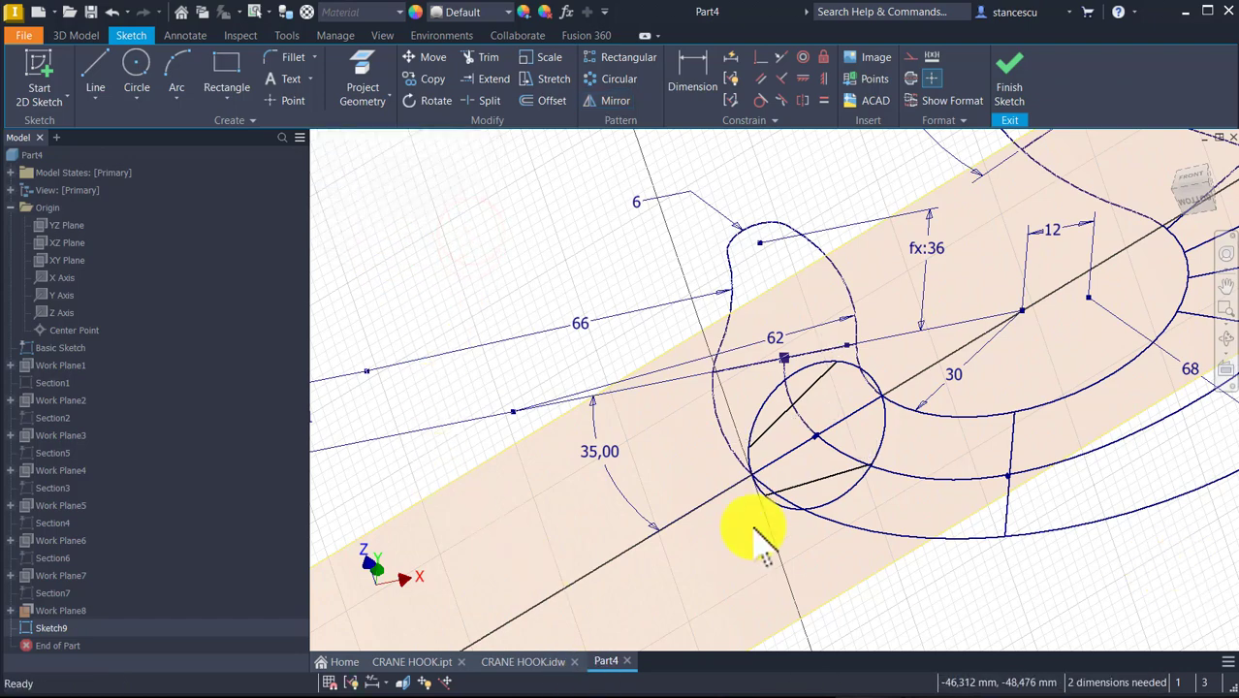
{"action": "scroll", "coordinate": [800, 524], "scroll_direction": "up", "scroll_amount": 4}
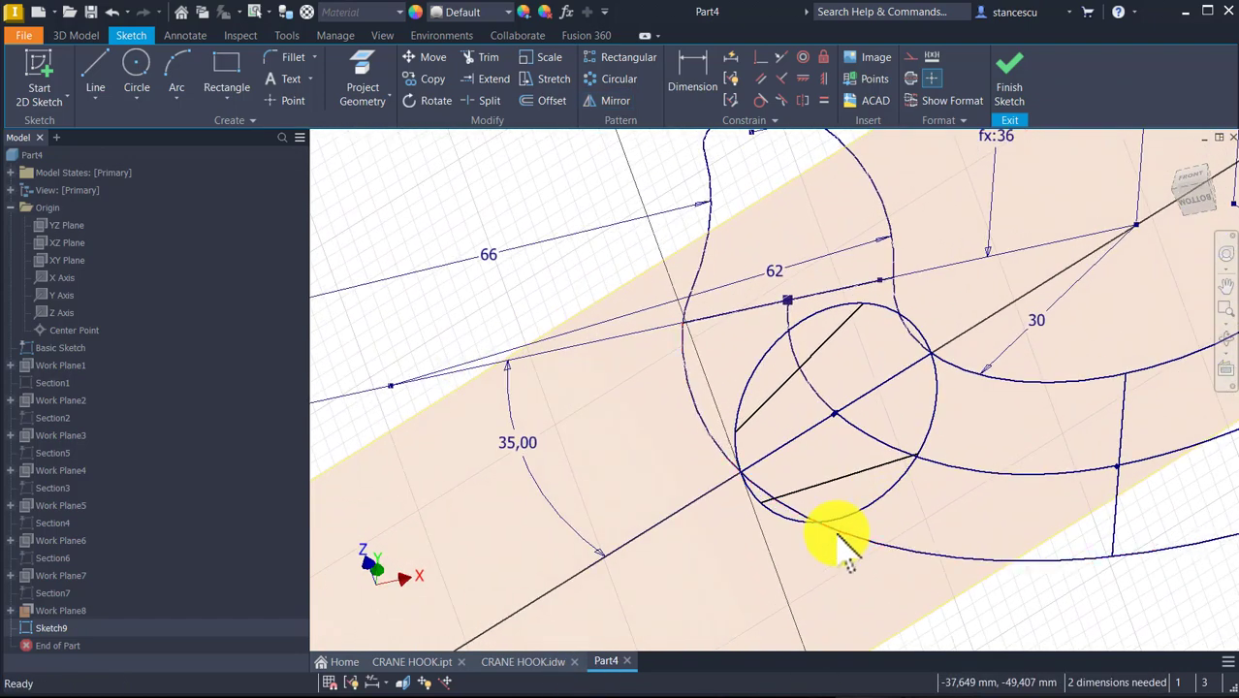
{"action": "scroll", "coordinate": [790, 484], "scroll_direction": "down", "scroll_amount": 2}
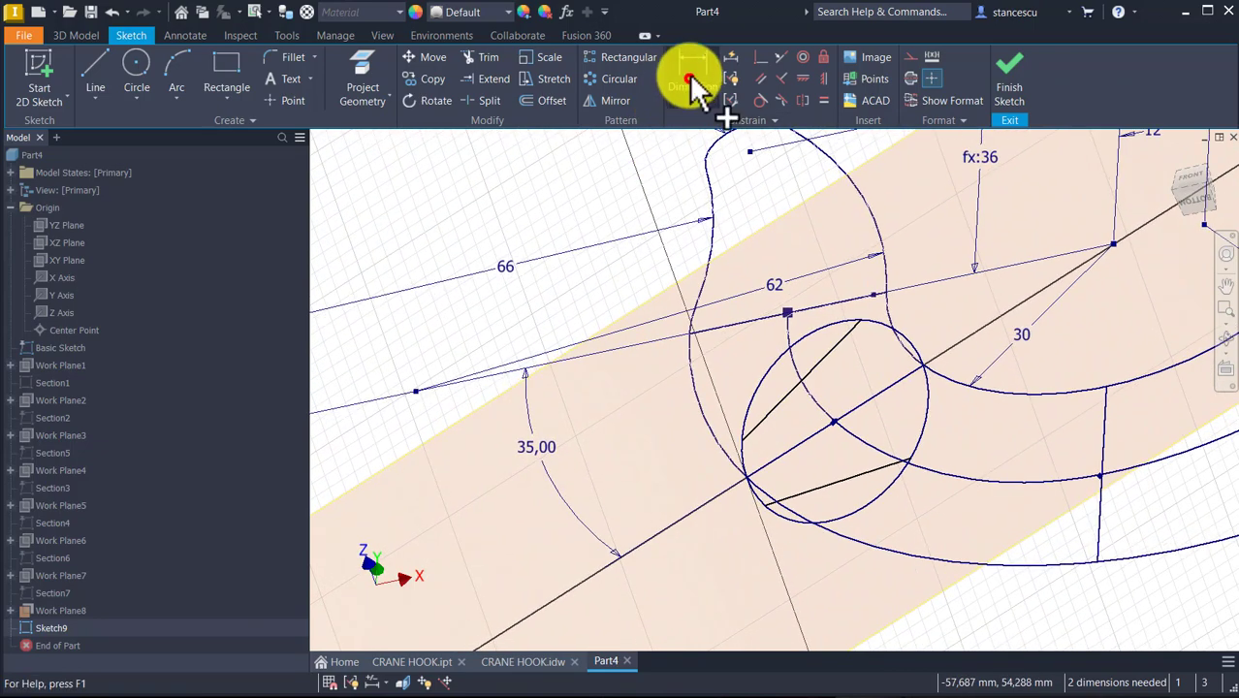
{"action": "left_click", "coordinate": [692, 83]}
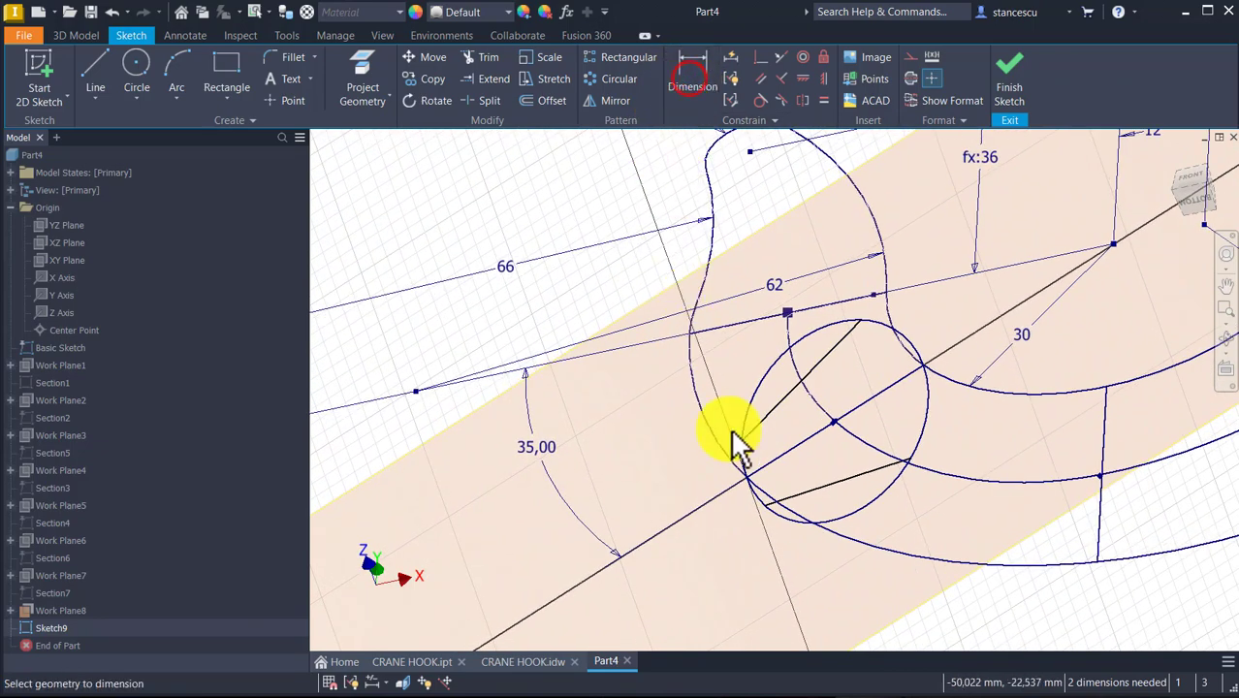
{"action": "left_click", "coordinate": [843, 491]}
{"action": "key", "text": "Escape"}
{"action": "key", "text": "Escape"}
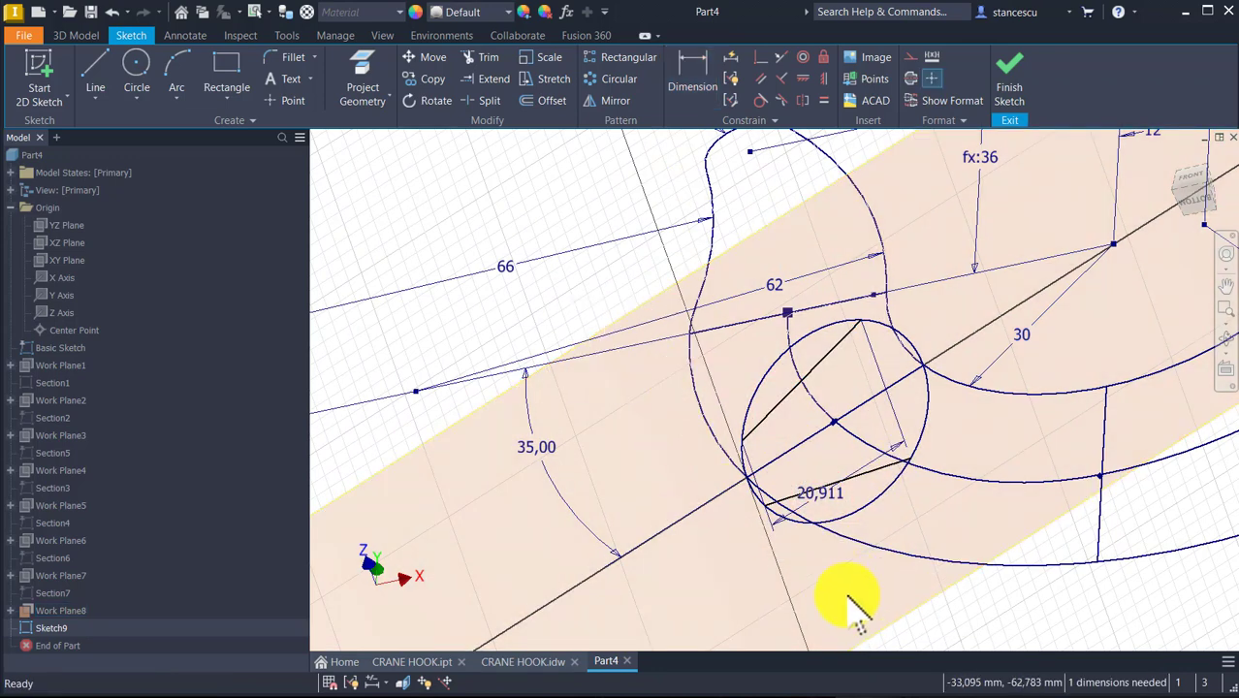
{"action": "key", "text": "ctrl+z"}
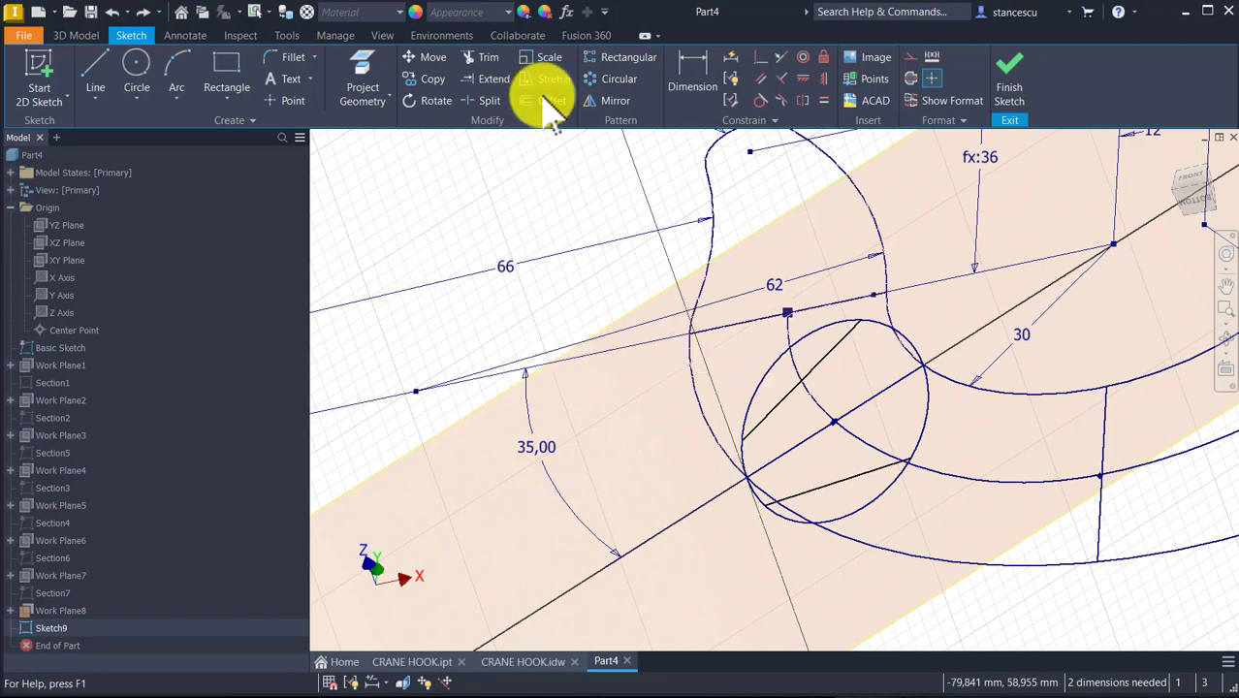
- Dimension the angle between the two chord lines and set it to the CutAng parameter
{"action": "left_click", "coordinate": [696, 77]}
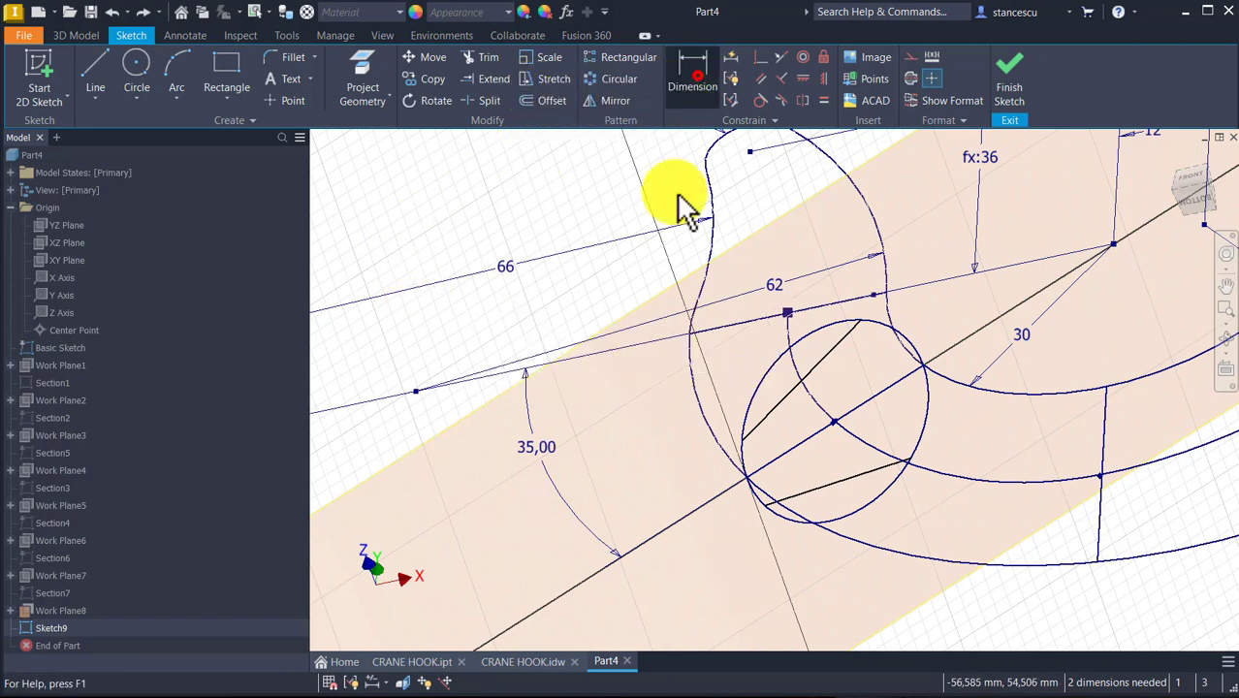
{"action": "left_click", "coordinate": [779, 405]}
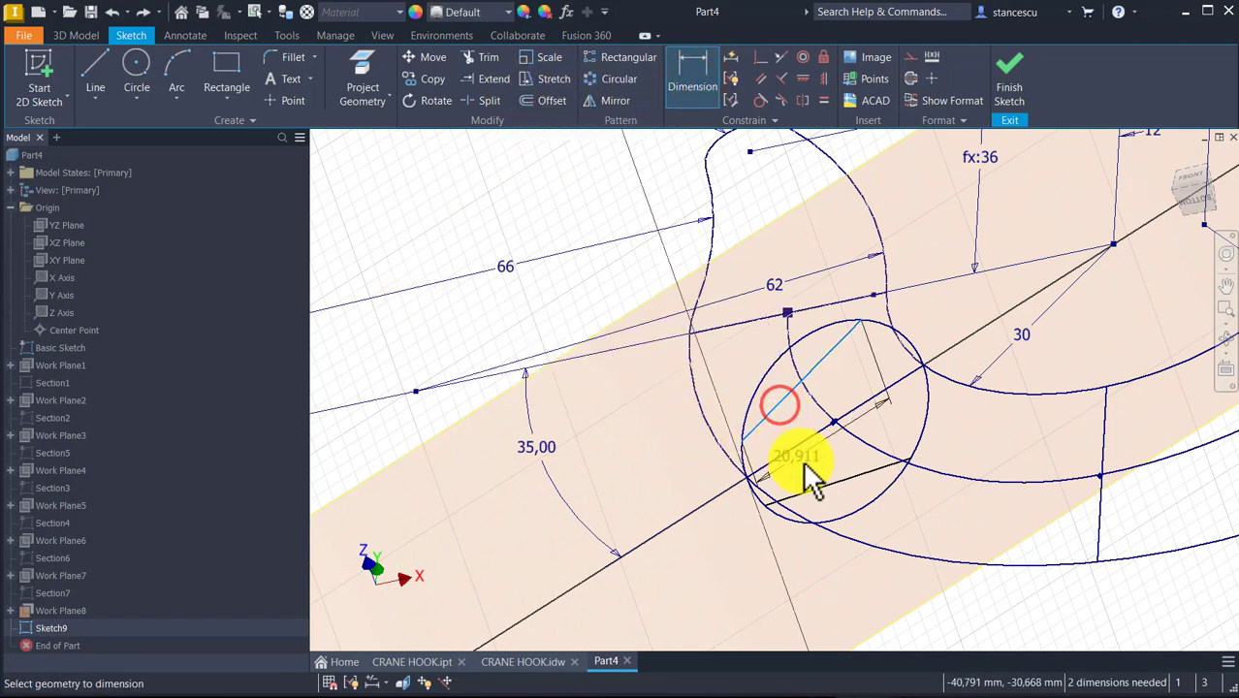
{"action": "left_click", "coordinate": [813, 490]}
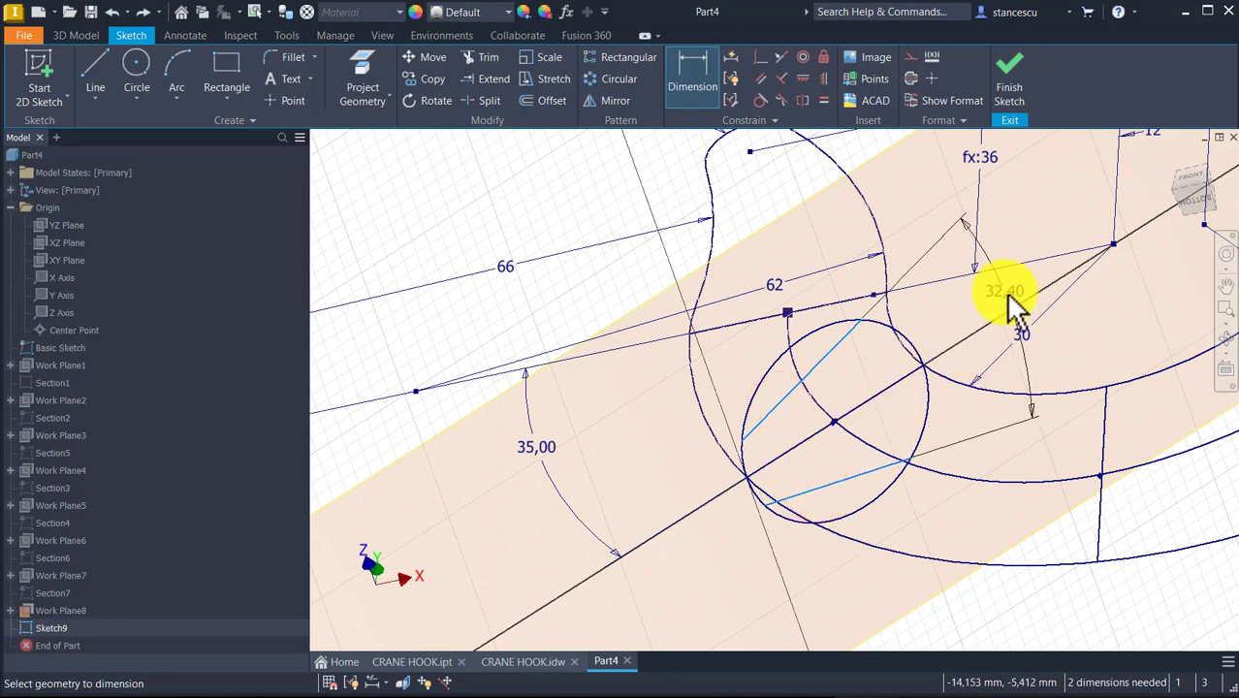
{"action": "left_click", "coordinate": [1004, 286]}
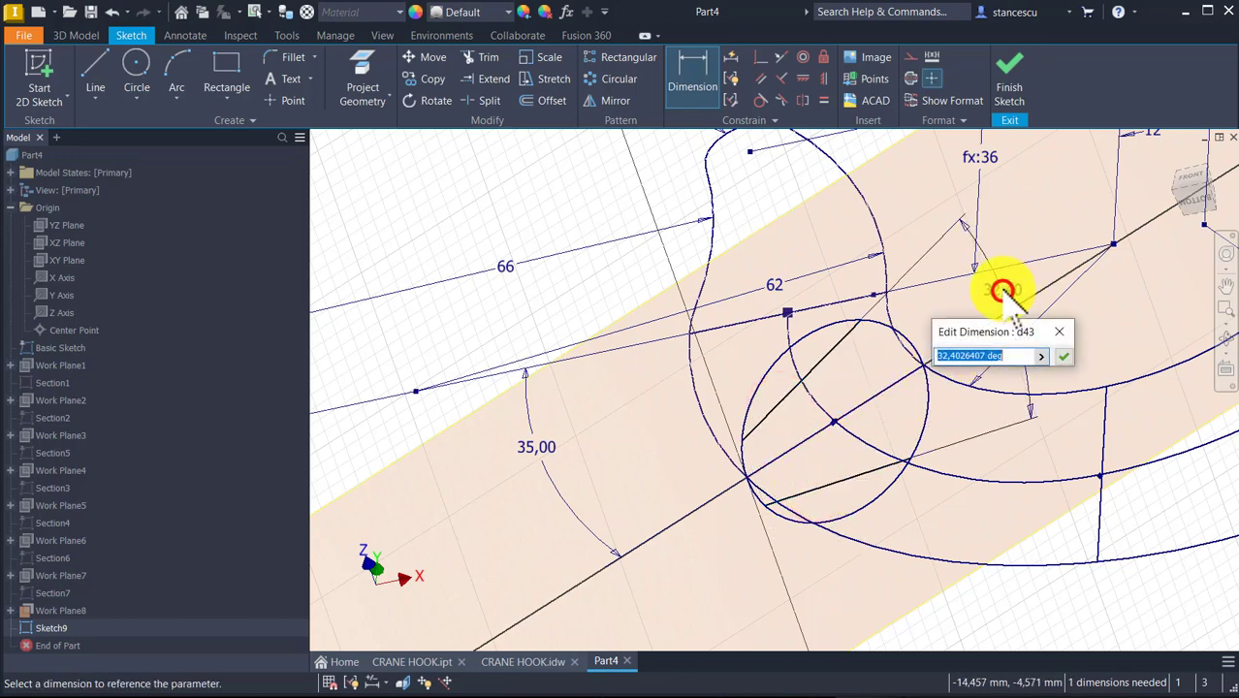
{"action": "left_click", "coordinate": [1043, 356]}
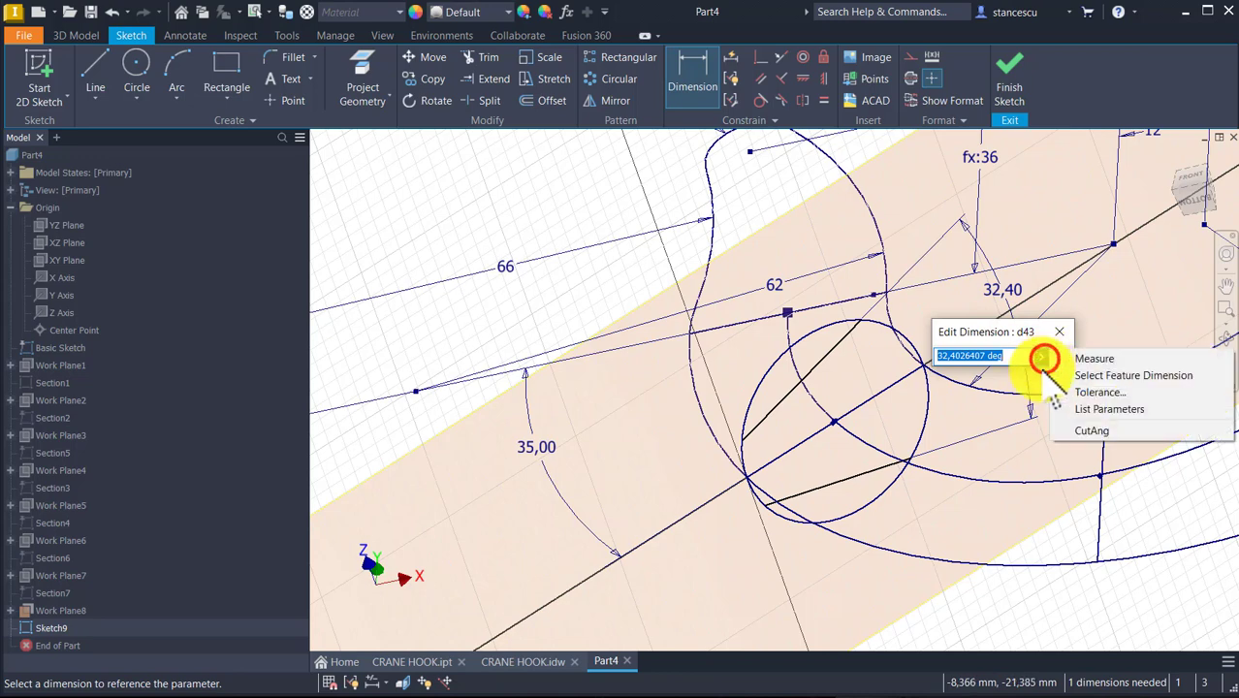
{"action": "left_click", "coordinate": [1084, 430]}
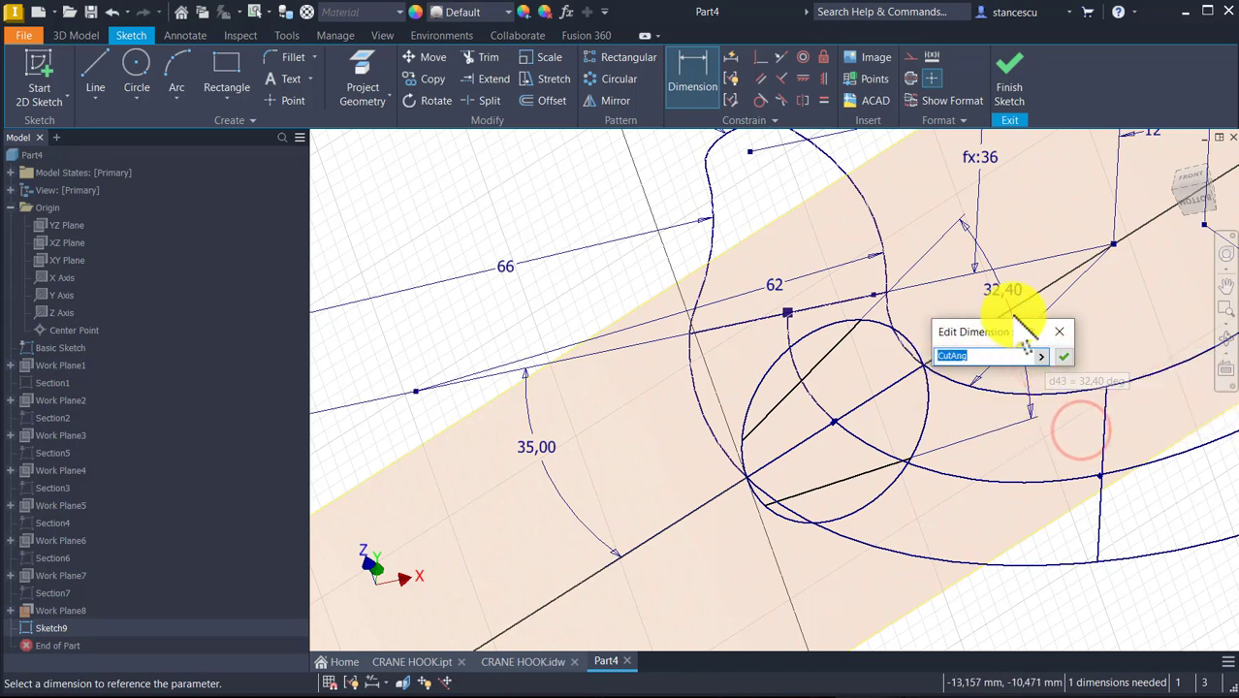
{"action": "left_click", "coordinate": [1063, 356]}
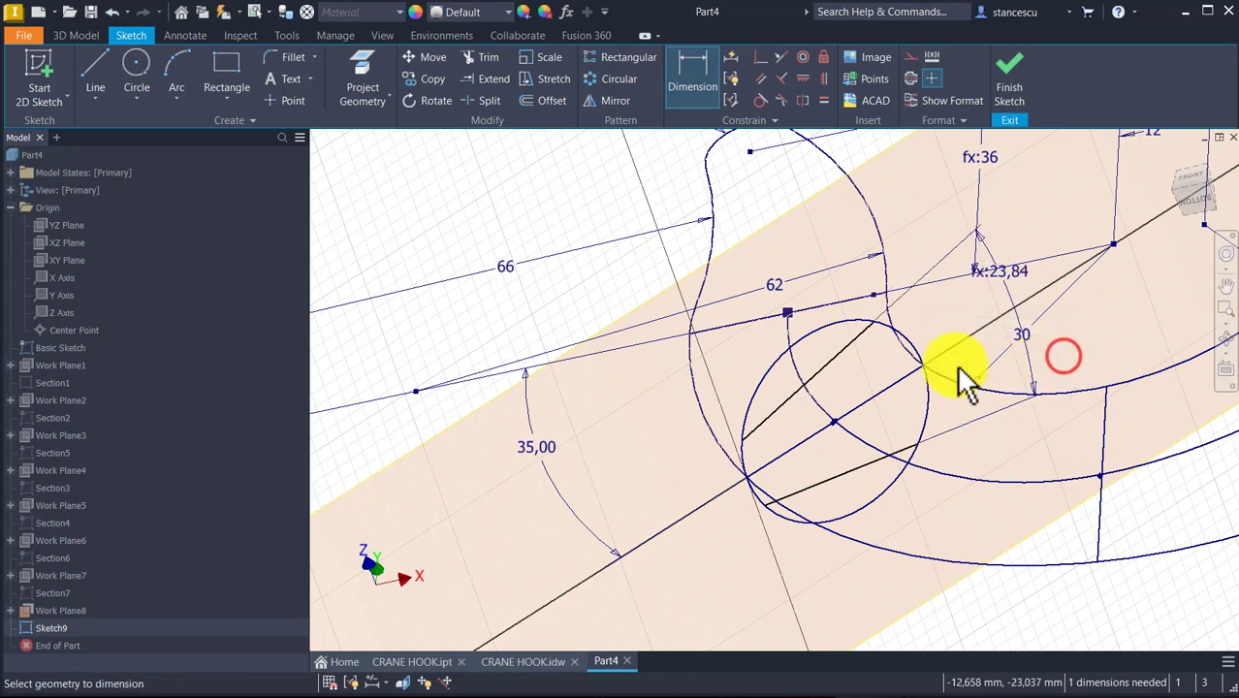
- Add a driven diameter dimension to the section circle, placed outside the hook outline
{"action": "left_click", "coordinate": [773, 363]}
{"action": "left_click", "coordinate": [614, 277]}
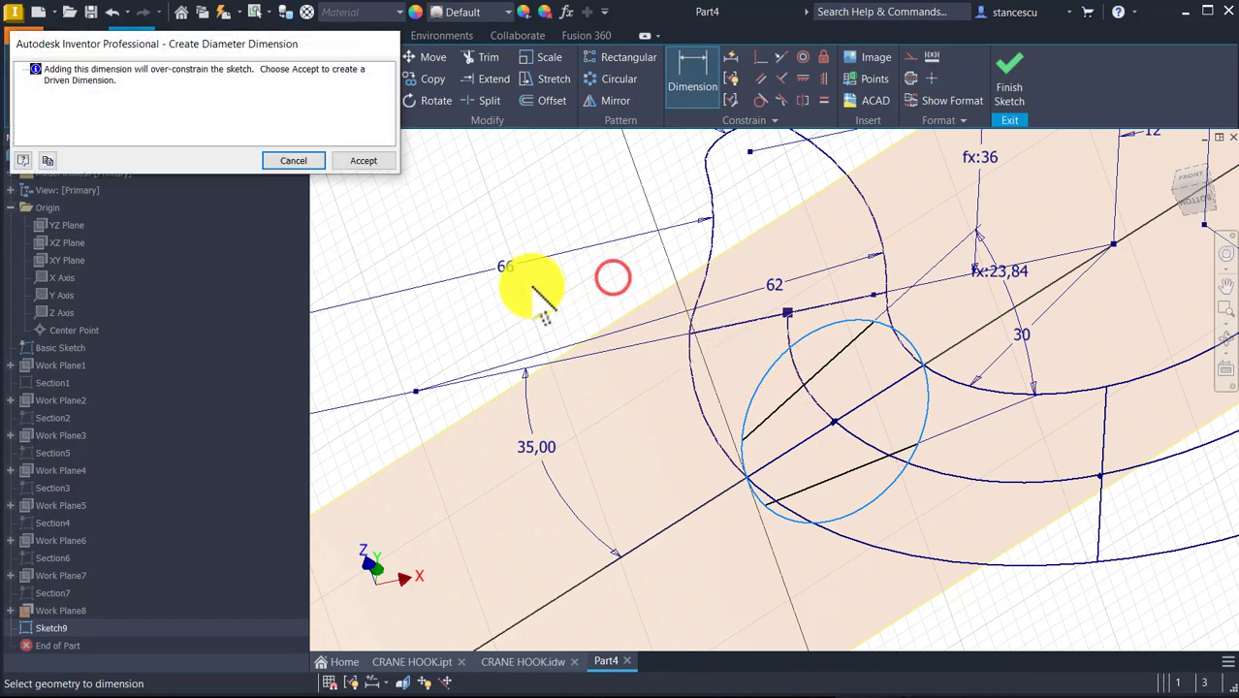
{"action": "left_click", "coordinate": [344, 161]}
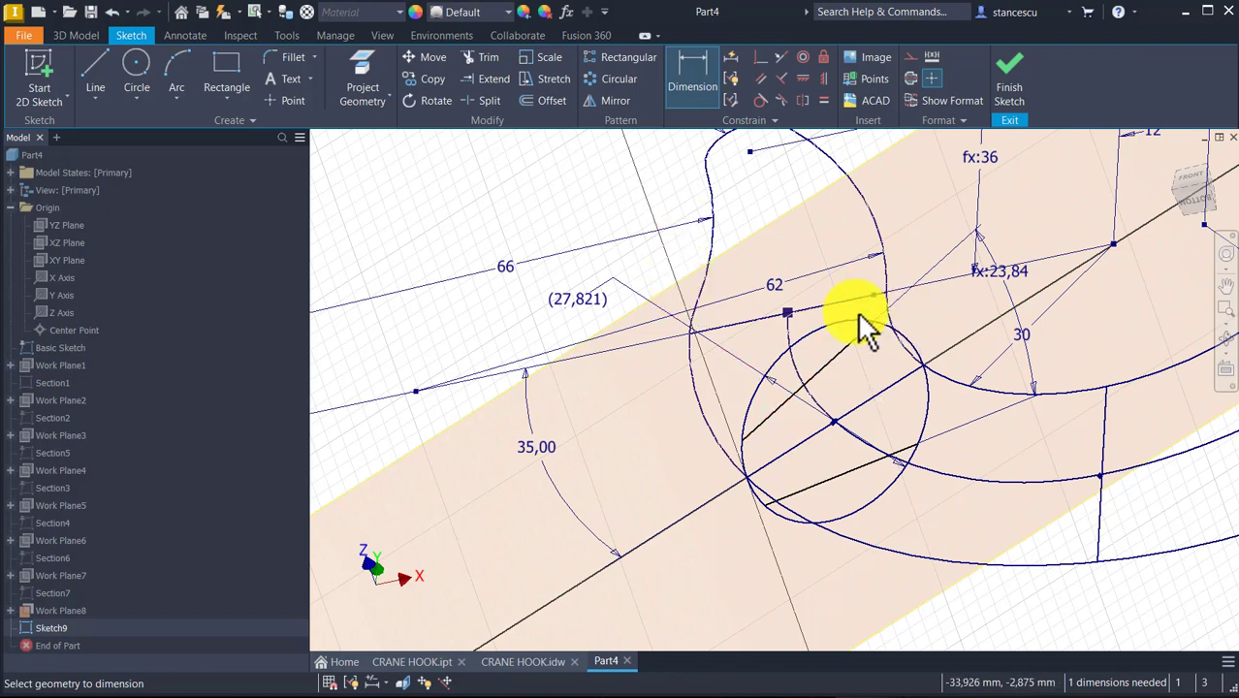
- Dimension the distance between the two chord endpoints on the circle's inner-hook side as d44/50*33, referencing the circle's diameter
{"action": "left_click", "coordinate": [873, 323]}
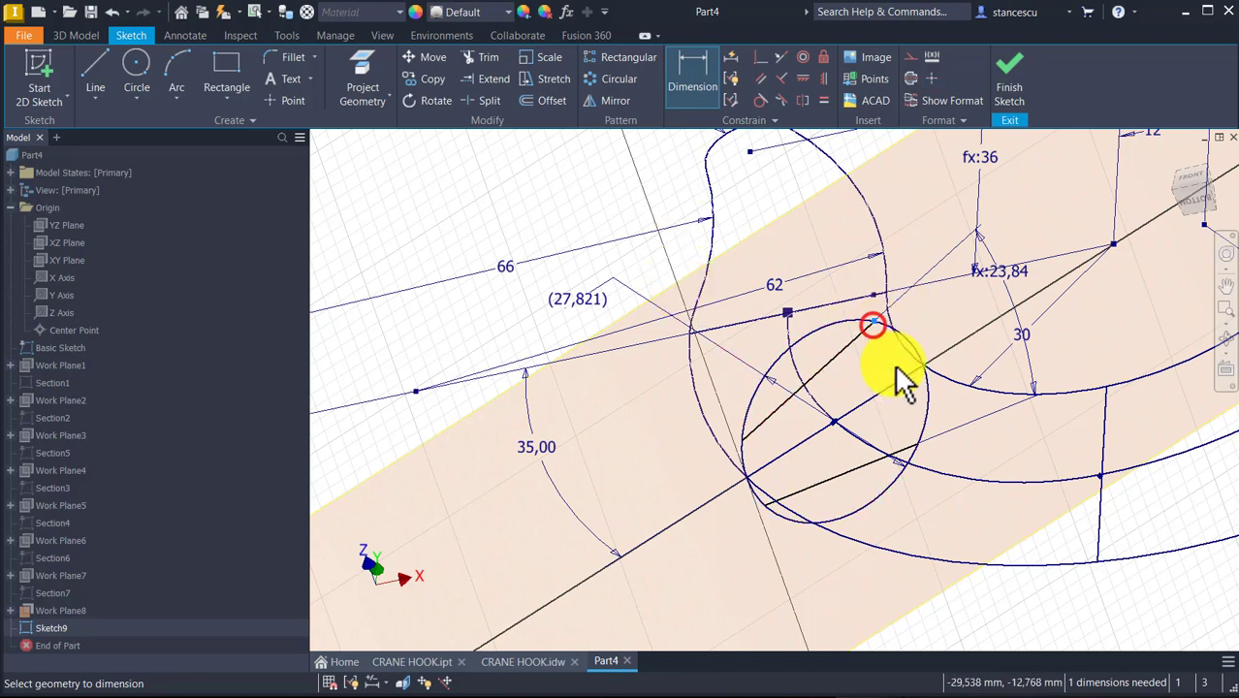
{"action": "left_click", "coordinate": [921, 432]}
{"action": "left_click", "coordinate": [950, 323]}
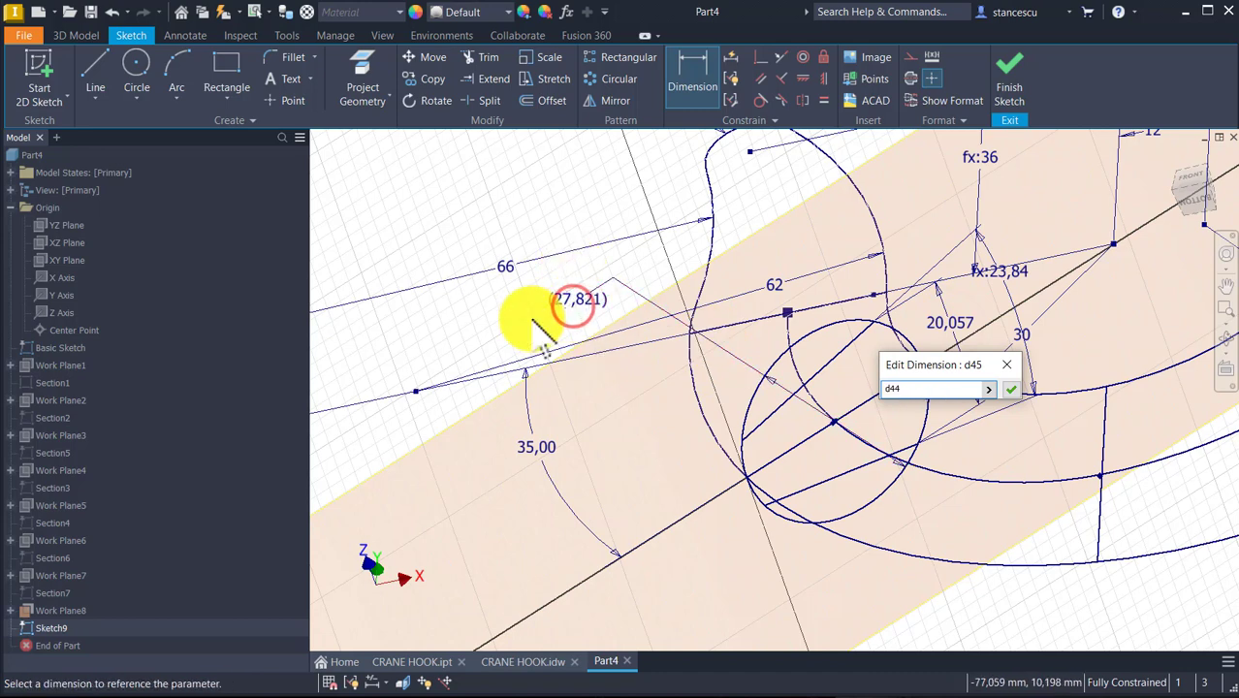
{"action": "type", "text": "/50*33"}
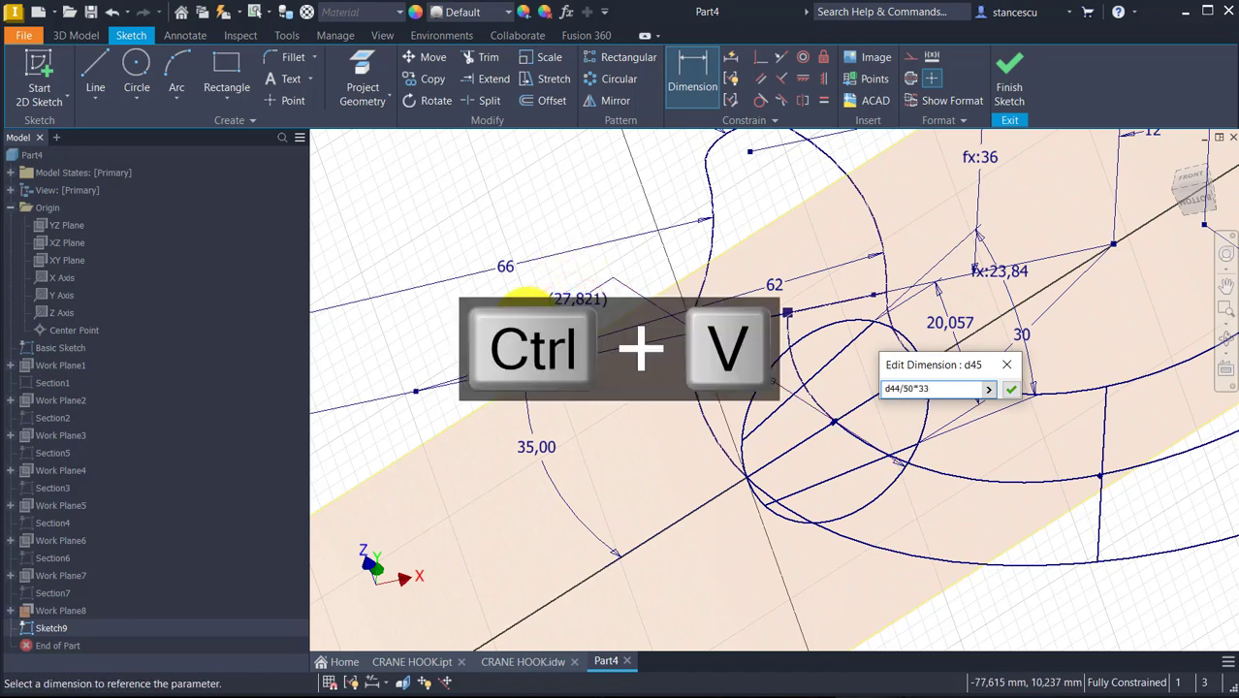
{"action": "left_click", "coordinate": [1015, 390]}
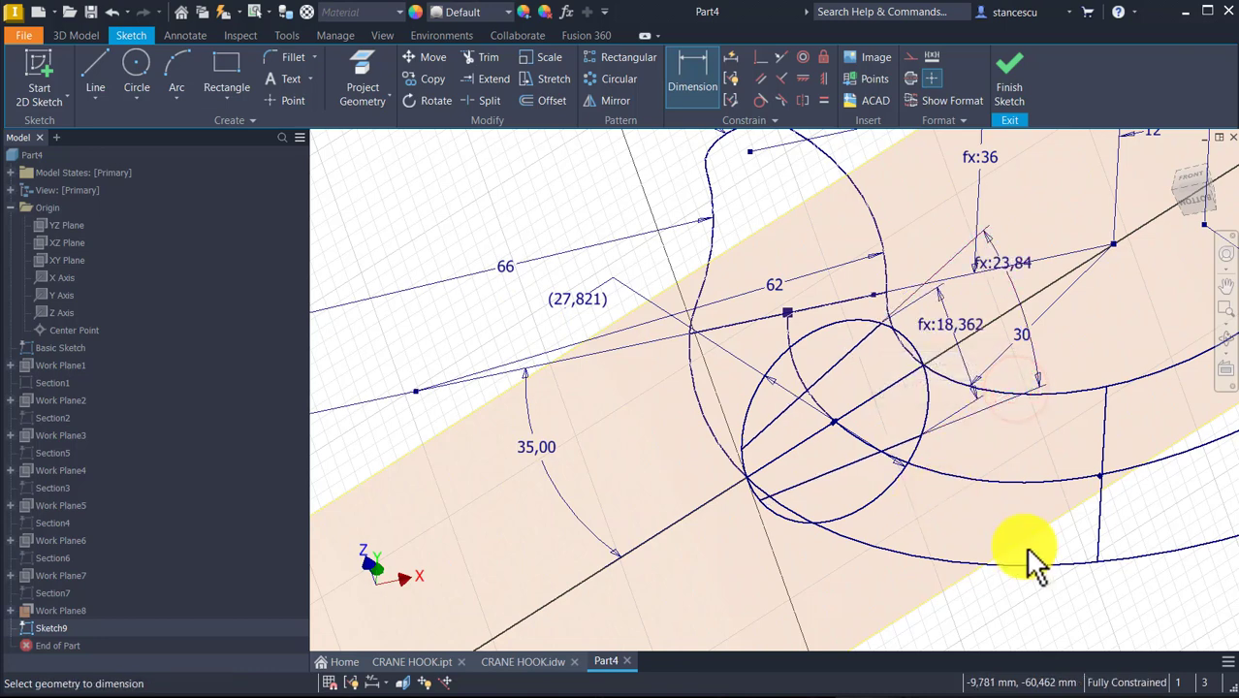
{"action": "key", "text": "Escape"}
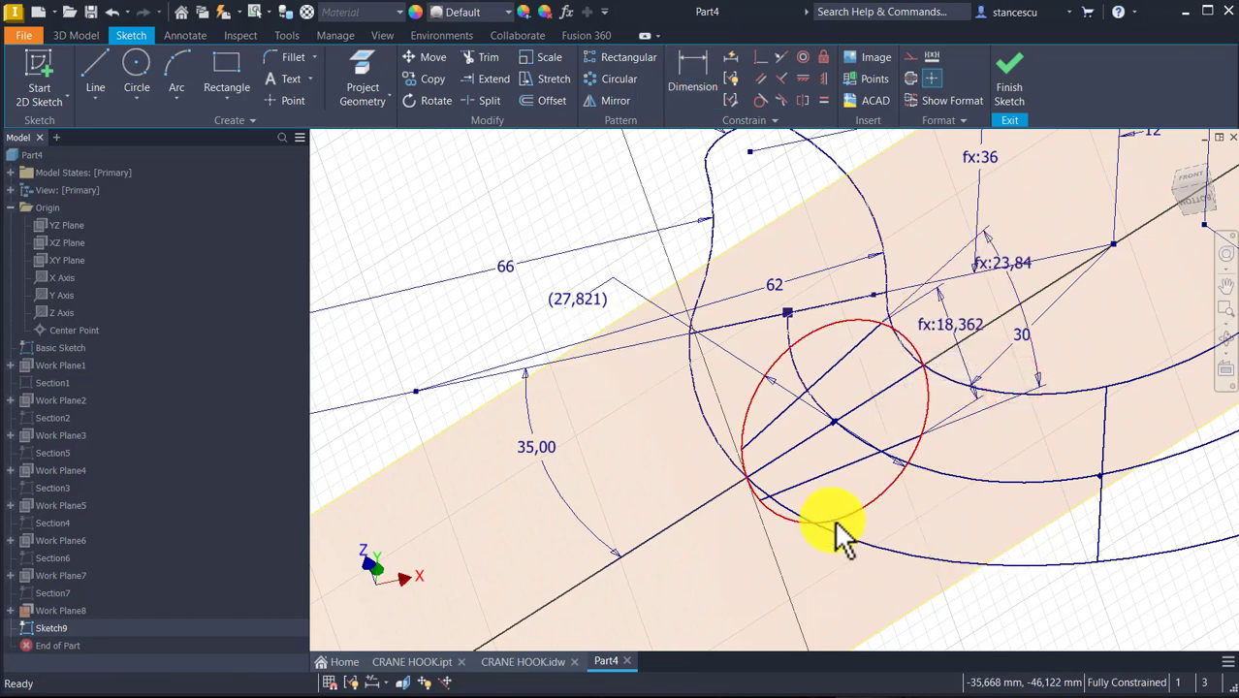
- Split the section circle at the endpoints of the two slanted chords
{"action": "left_click", "coordinate": [489, 100]}
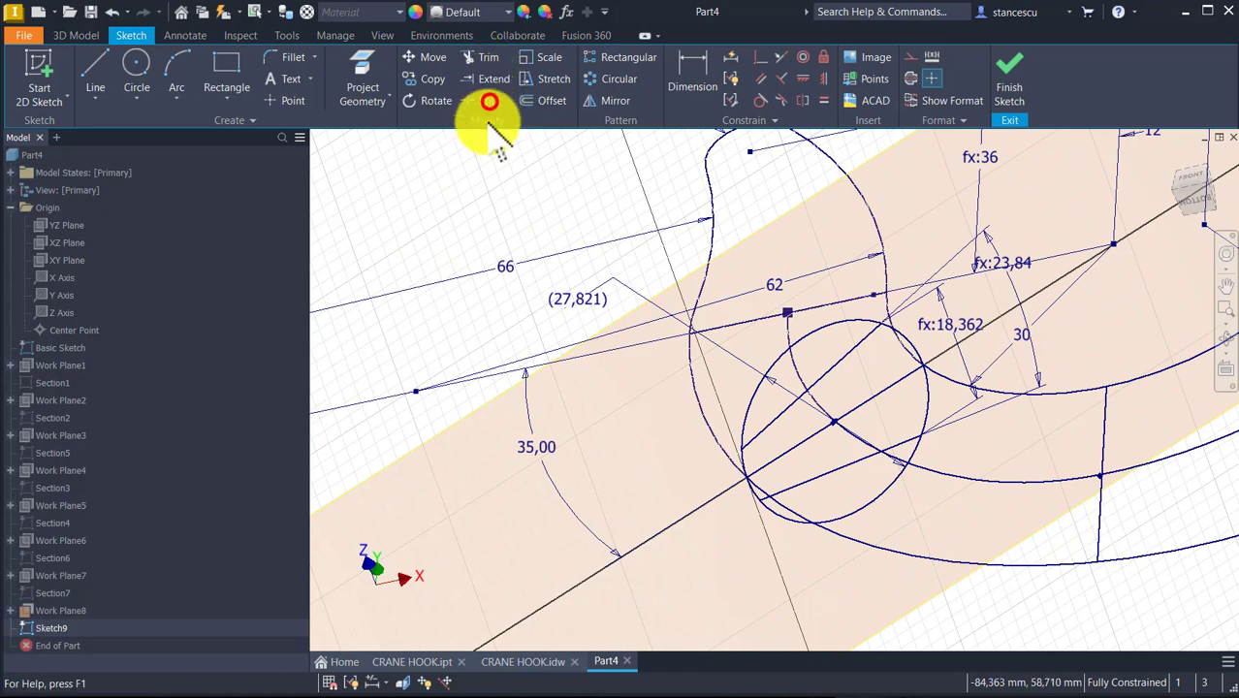
{"action": "left_click", "coordinate": [772, 370]}
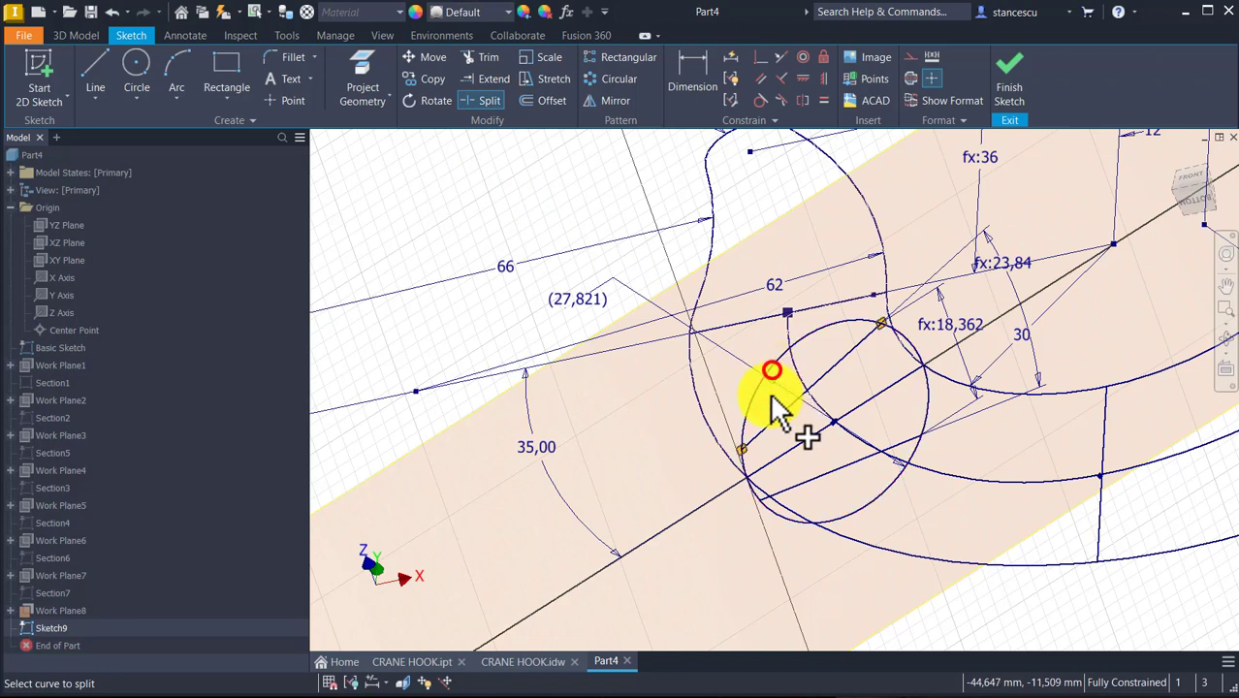
{"action": "left_click", "coordinate": [864, 507]}
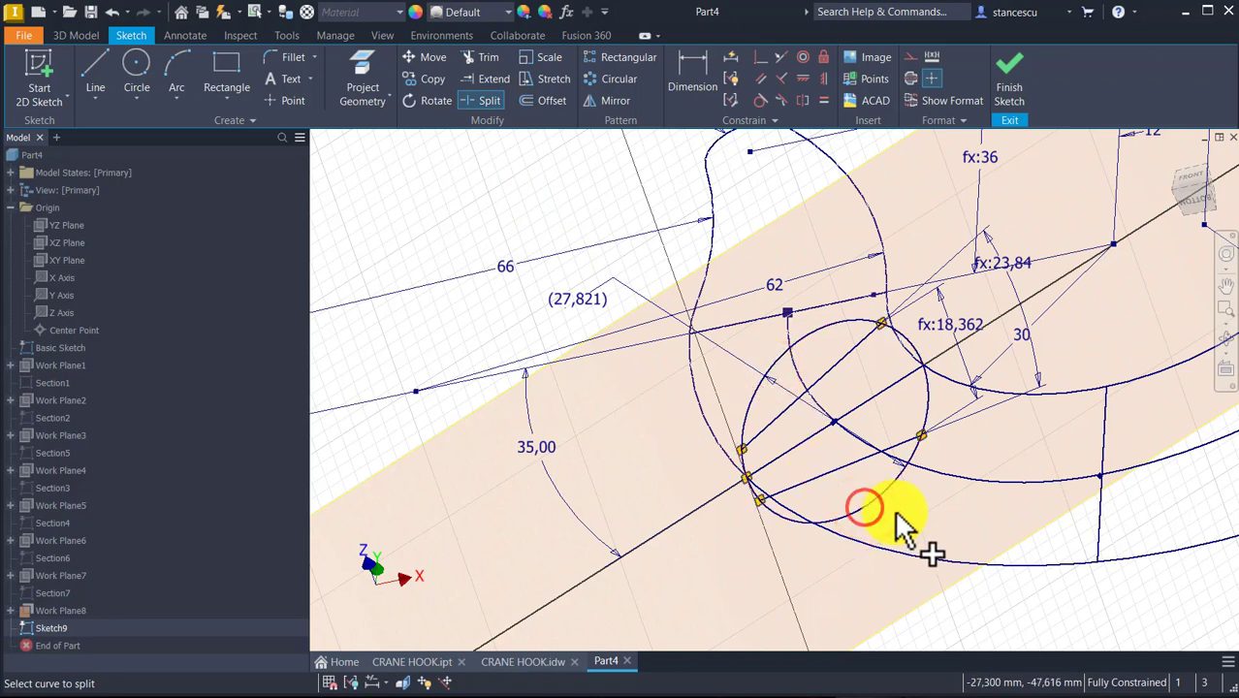
{"action": "key", "text": "Escape"}
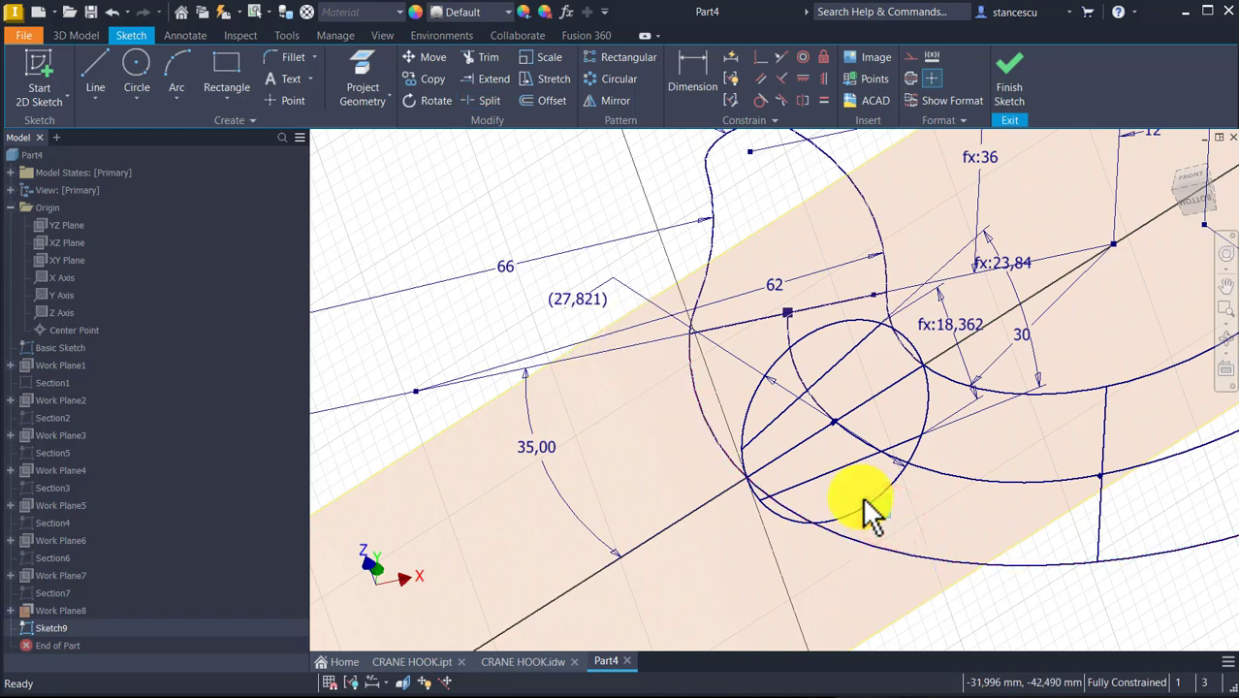
- Convert the two circle arcs lying outside the slanted chords to construction geometry
{"action": "left_click", "coordinate": [868, 511]}
{"action": "left_click", "coordinate": [817, 435]}
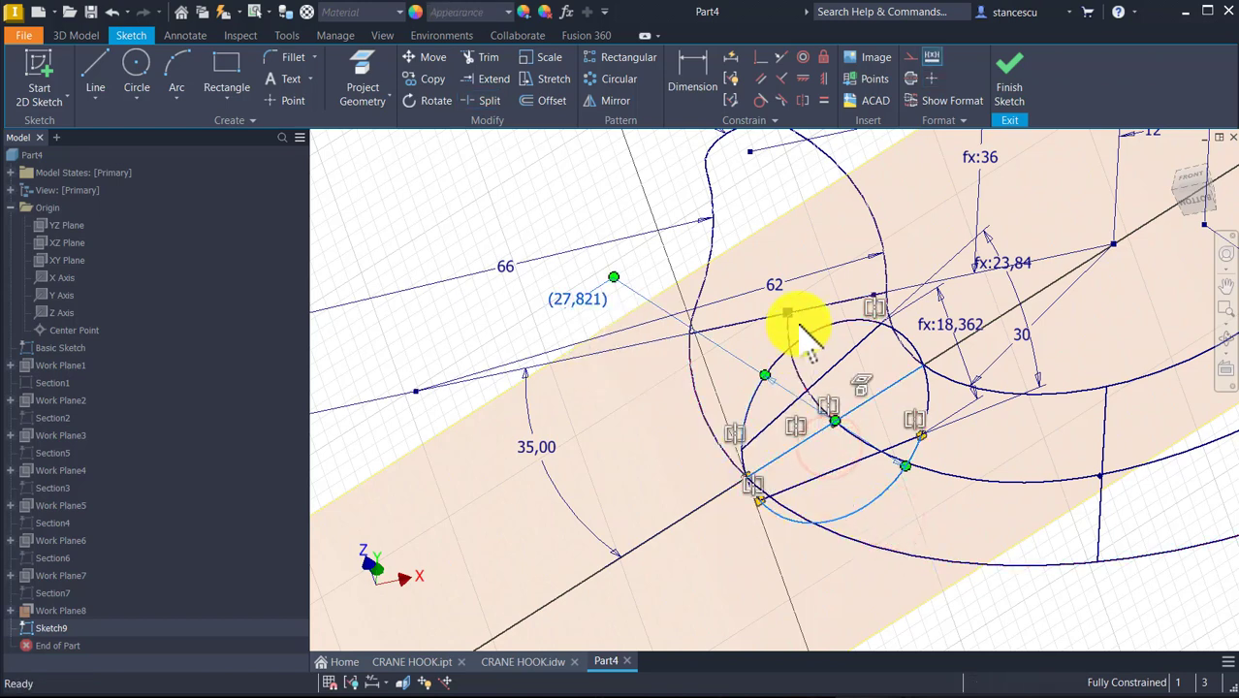
{"action": "left_click", "coordinate": [823, 335]}
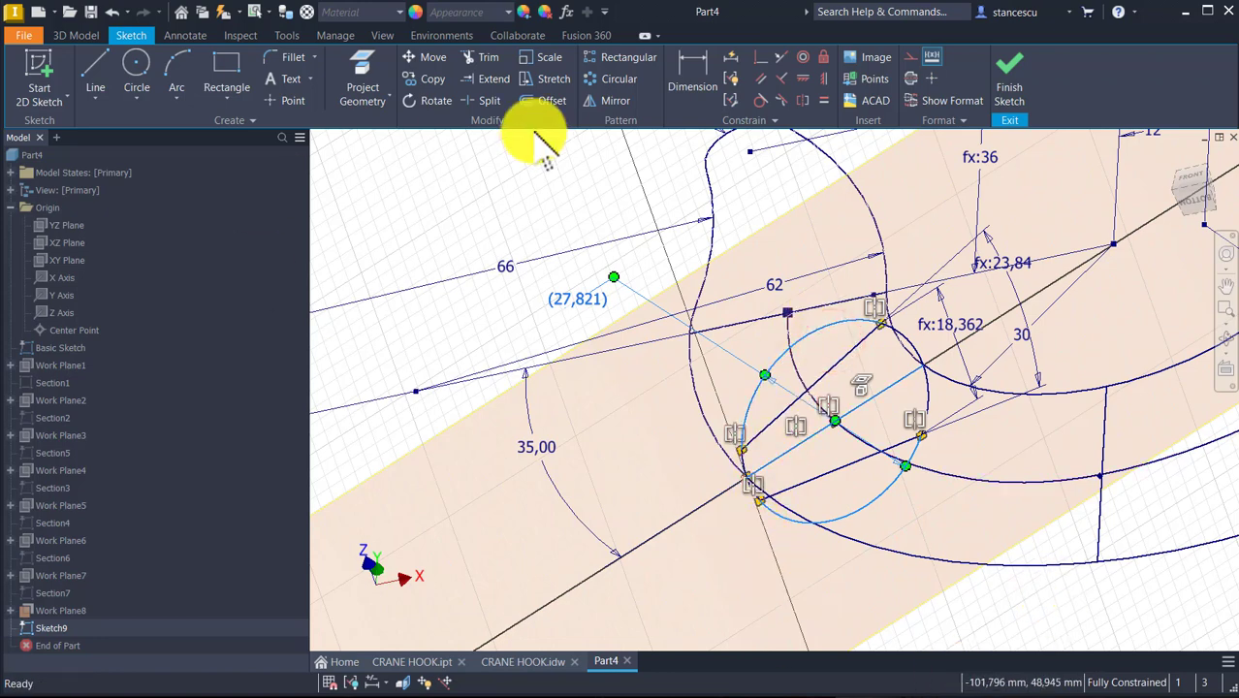
{"action": "left_click", "coordinate": [906, 57]}
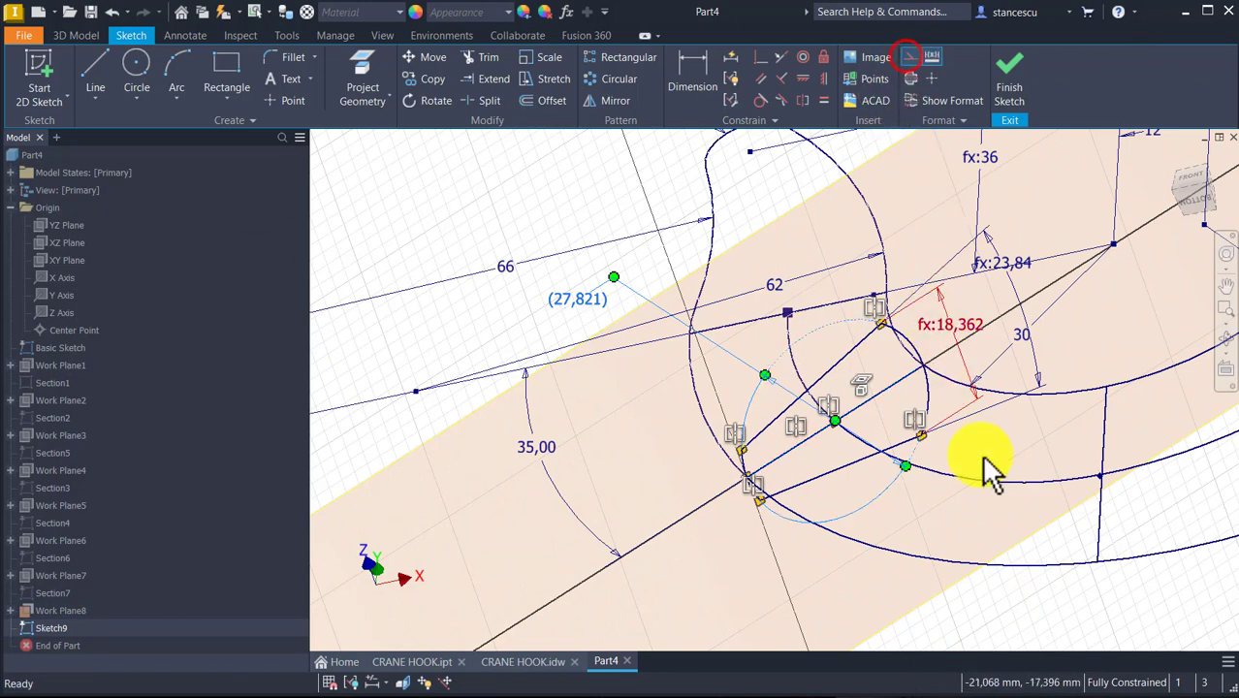
{"action": "left_click", "coordinate": [544, 184]}
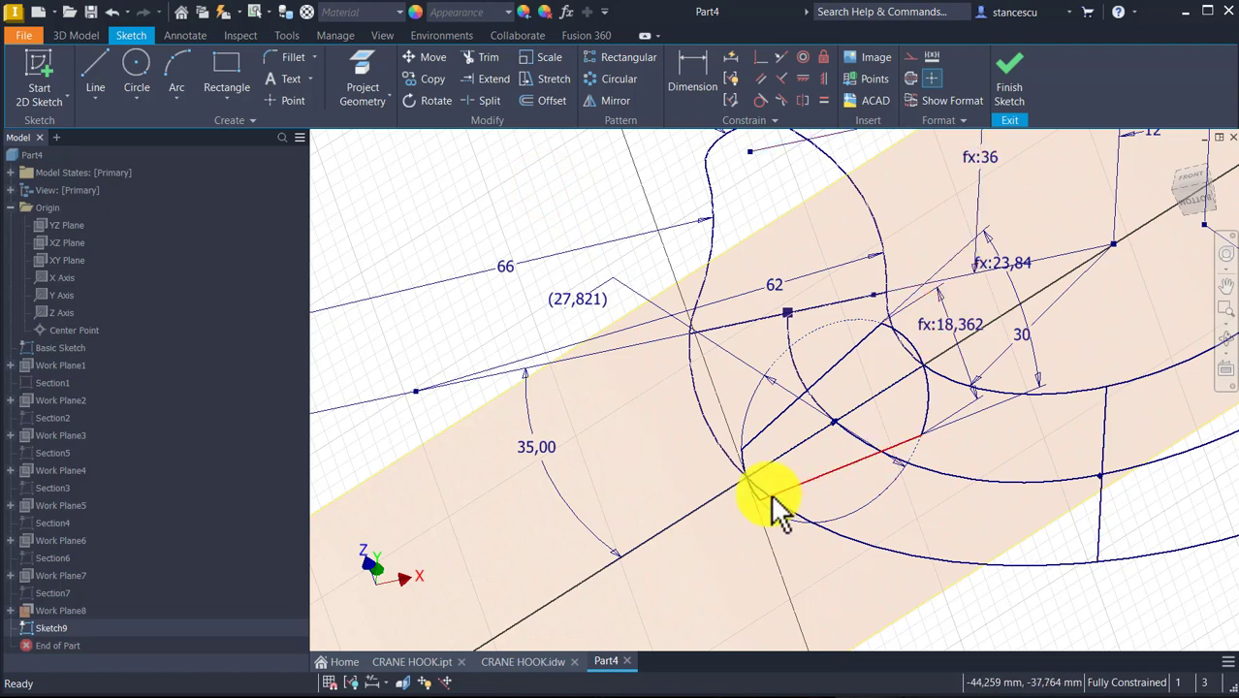
- Finish the section sketch and hide Work Plane8
{"action": "left_click", "coordinate": [1013, 72]}
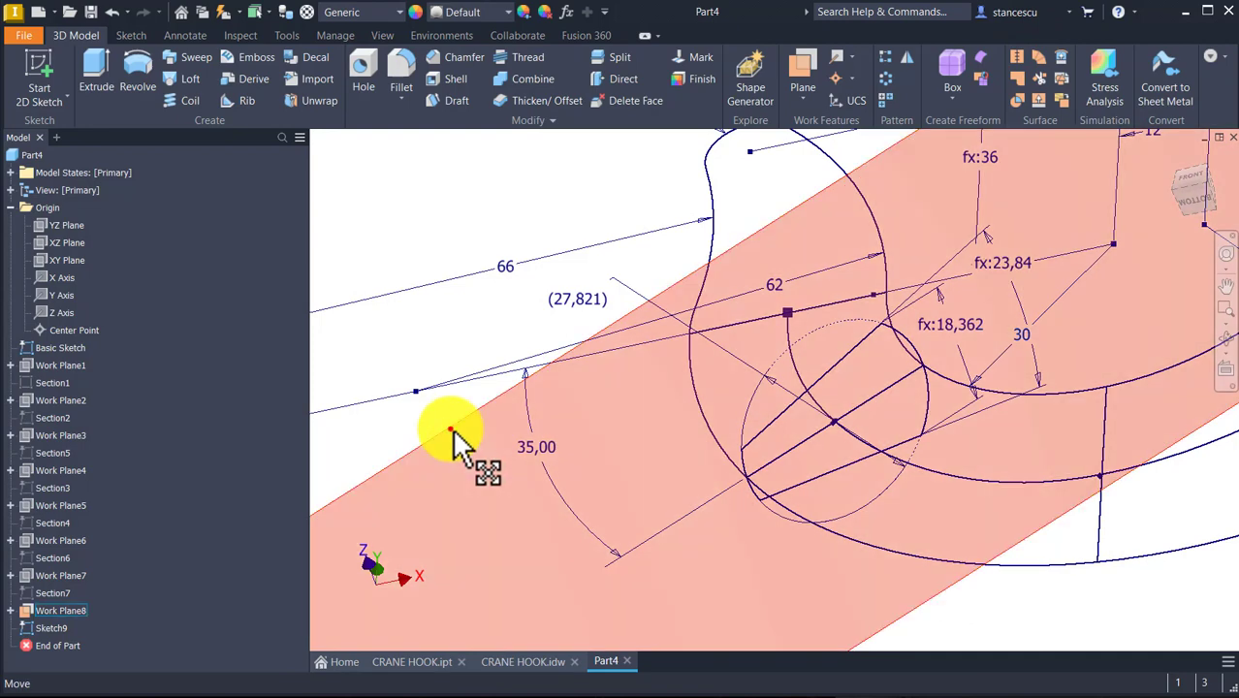
{"action": "left_click", "coordinate": [456, 445]}
{"action": "key", "text": "alt+v"}
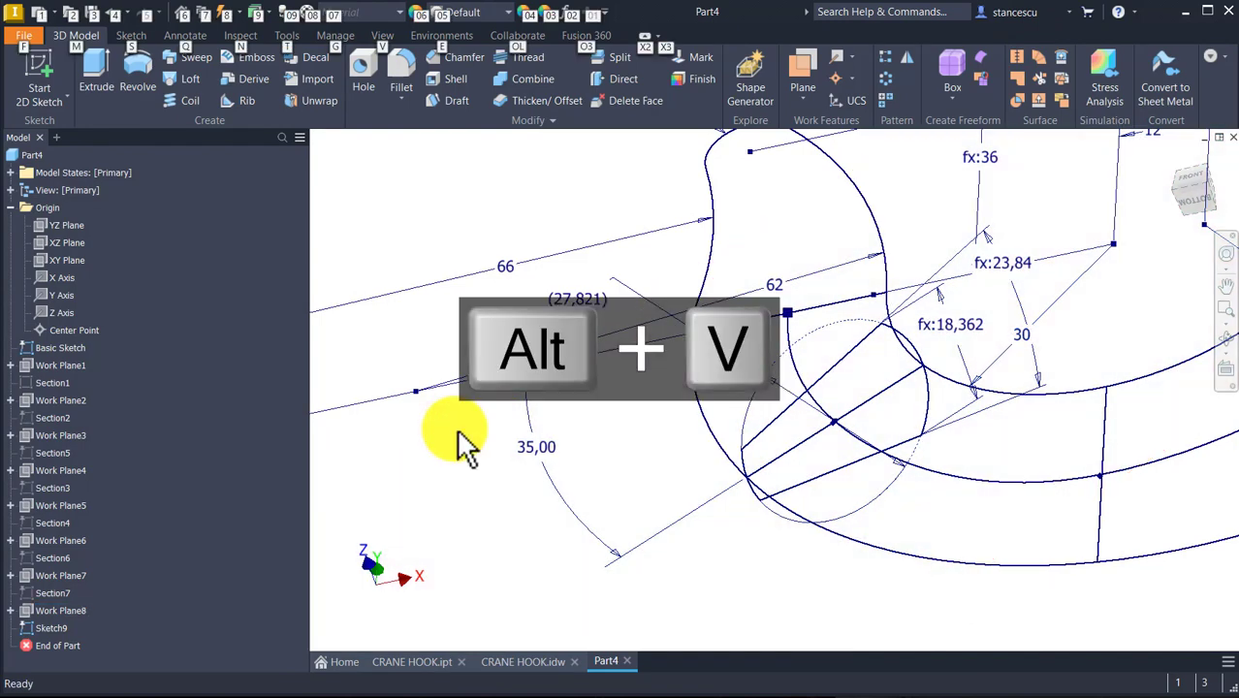
- Rename Sketch9 as Section8 and hide it
{"action": "left_click", "coordinate": [52, 629]}
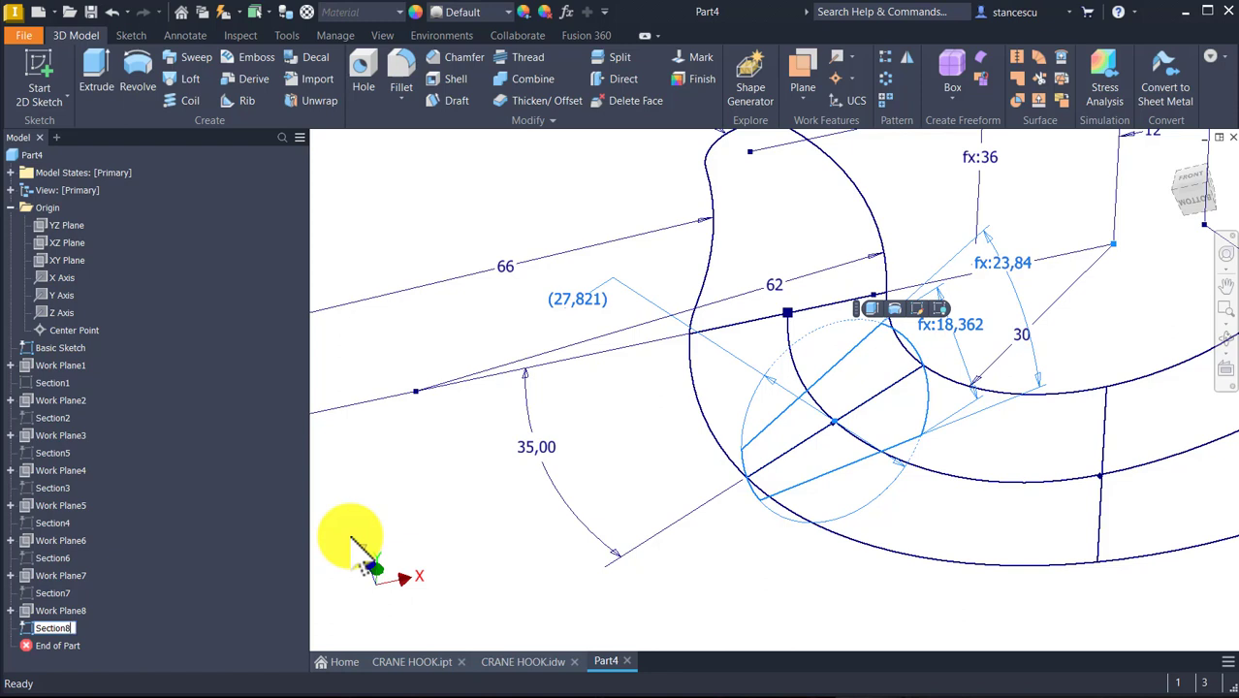
{"action": "type", "text": "Section8"}
{"action": "key", "text": "Return"}
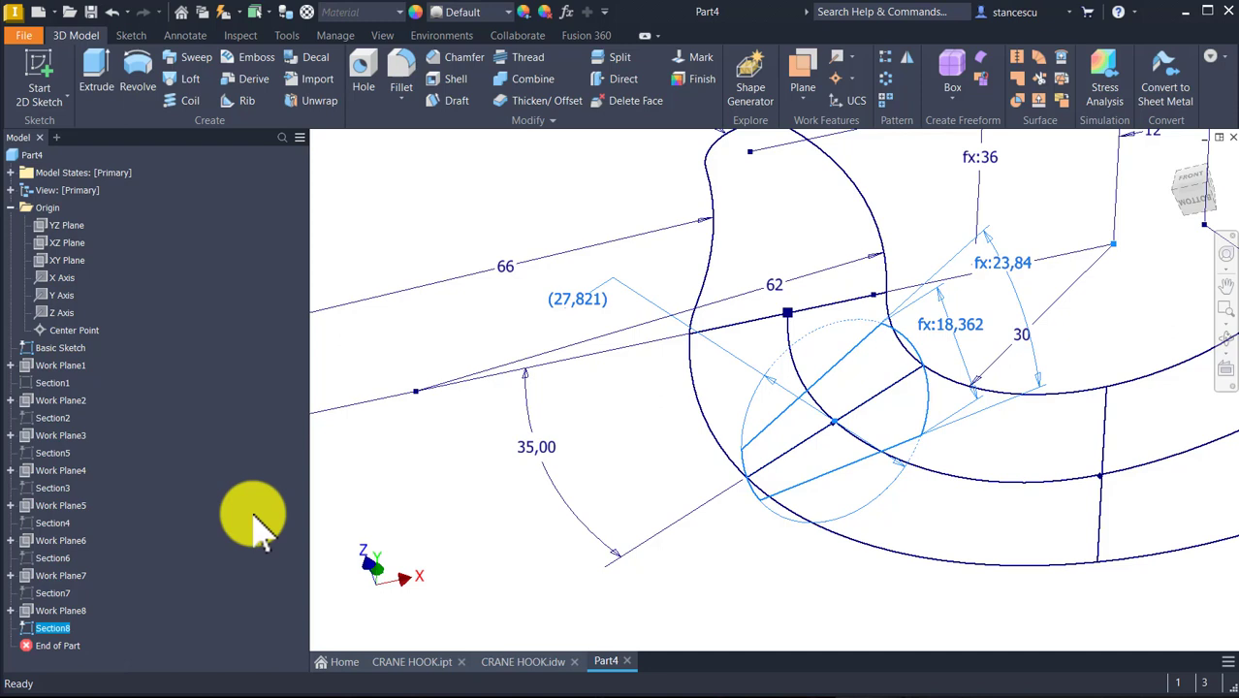
{"action": "key", "text": "alt+v"}
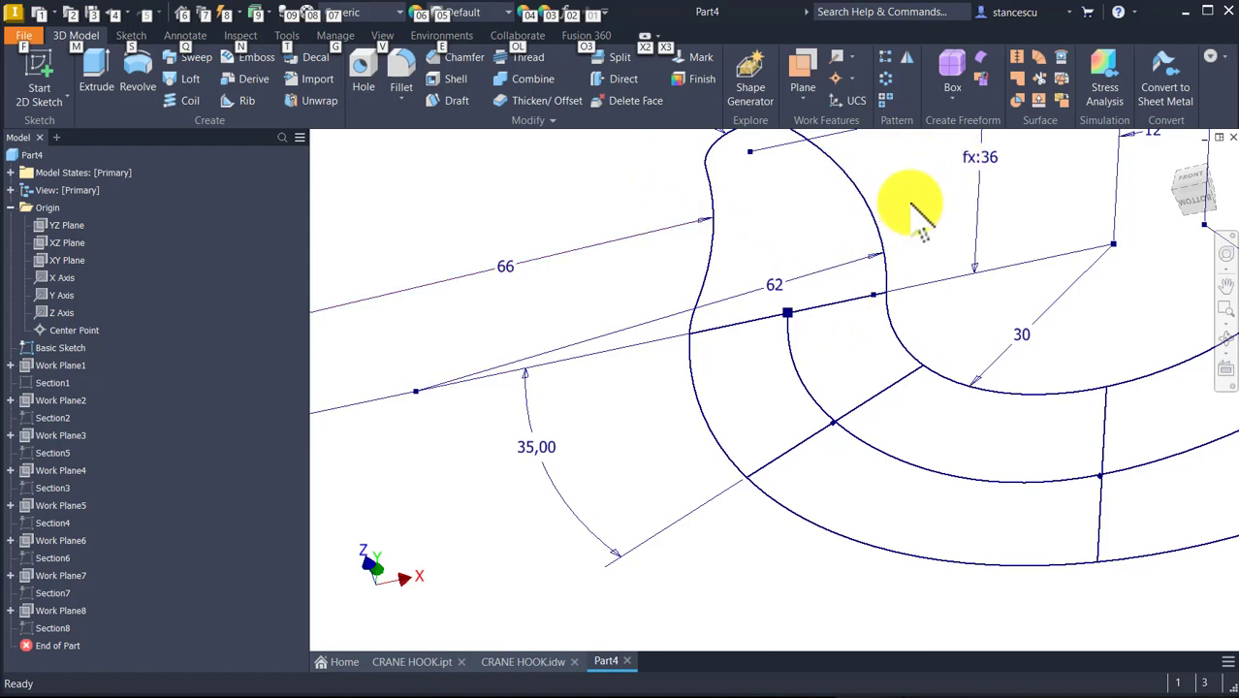
- Create a work plane at 90 deg to the XY Plane through the section line at the base of the hook tip
{"action": "mouse_move", "coordinate": [837, 337]}
{"action": "middle_mouse_down"}
{"action": "mouse_move", "coordinate": [794, 409]}
{"action": "mouse_move", "coordinate": [730, 369]}
{"action": "middle_mouse_up"}
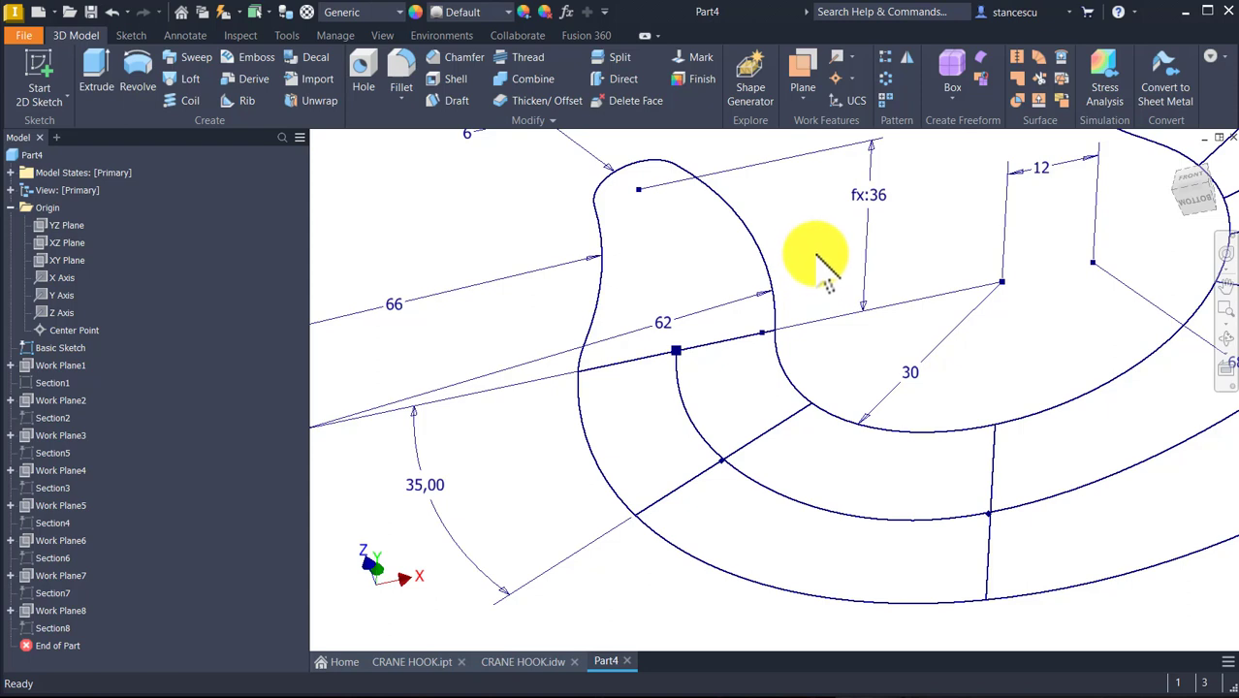
{"action": "left_click", "coordinate": [801, 68]}
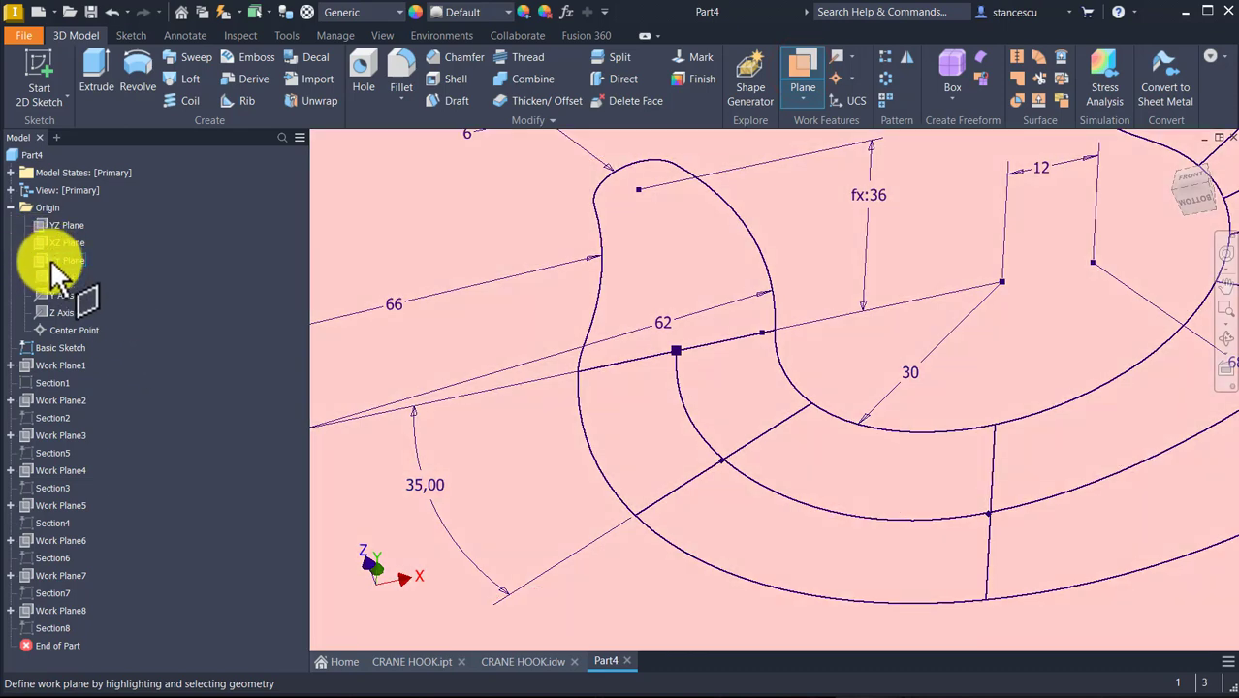
{"action": "left_click", "coordinate": [52, 262]}
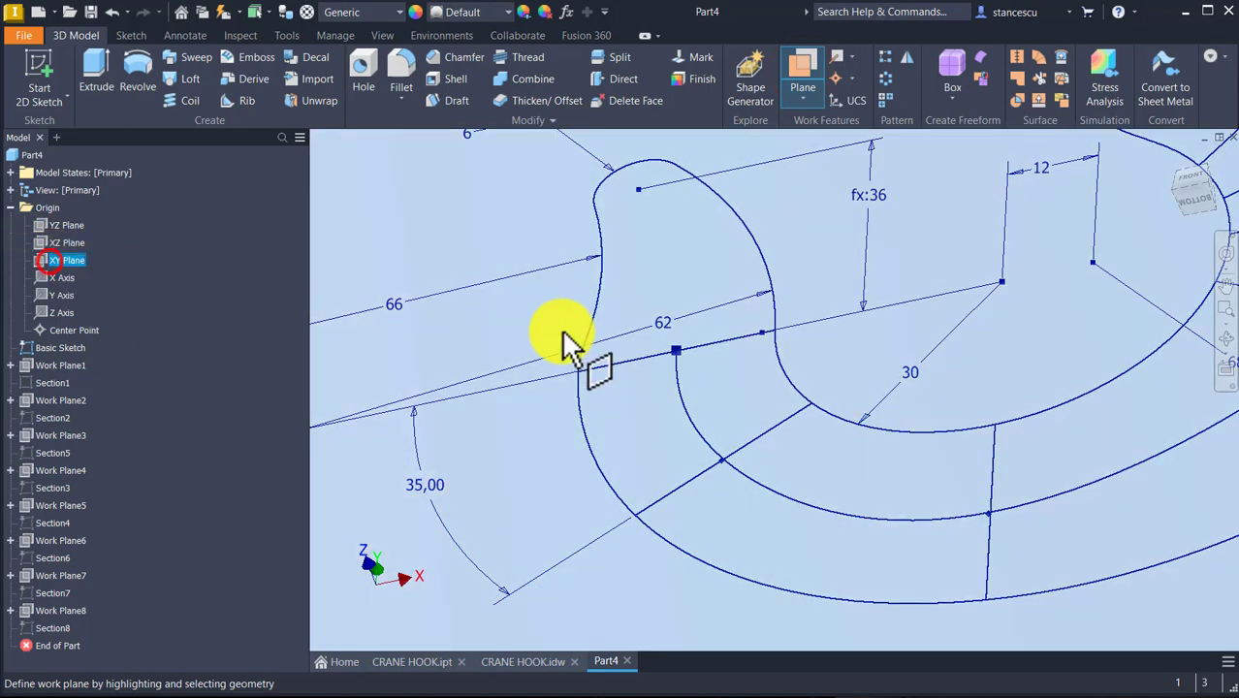
{"action": "left_click", "coordinate": [733, 342]}
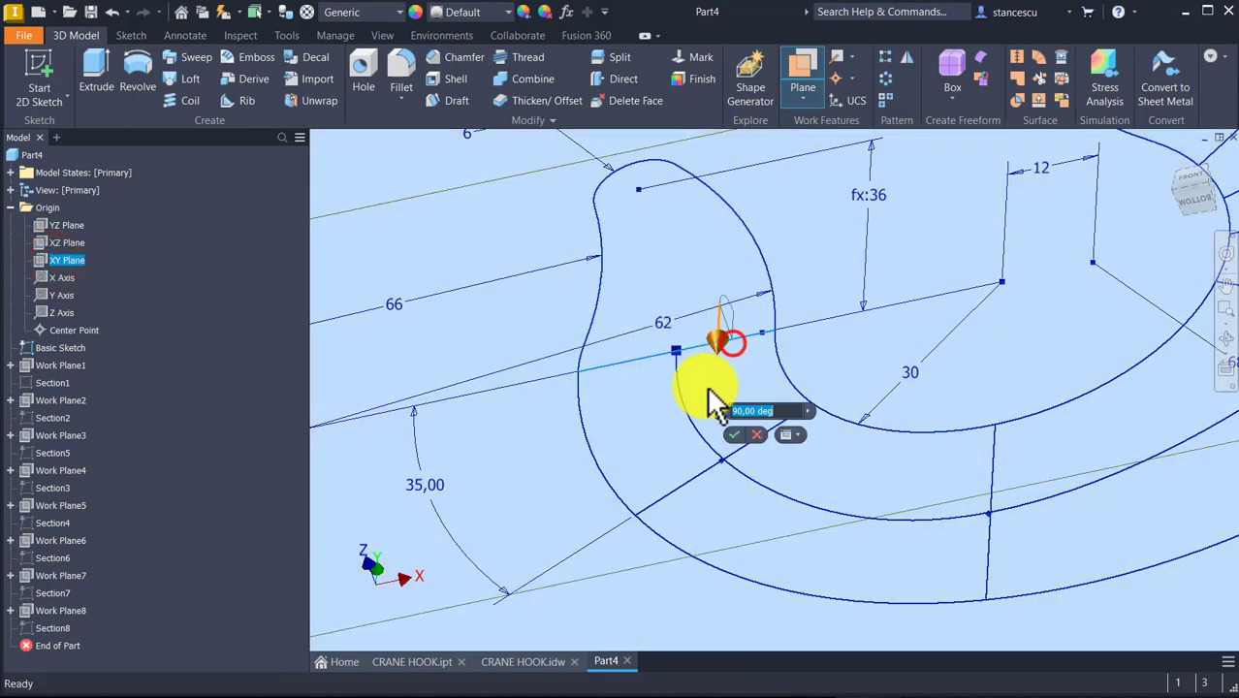
{"action": "left_click", "coordinate": [734, 441]}
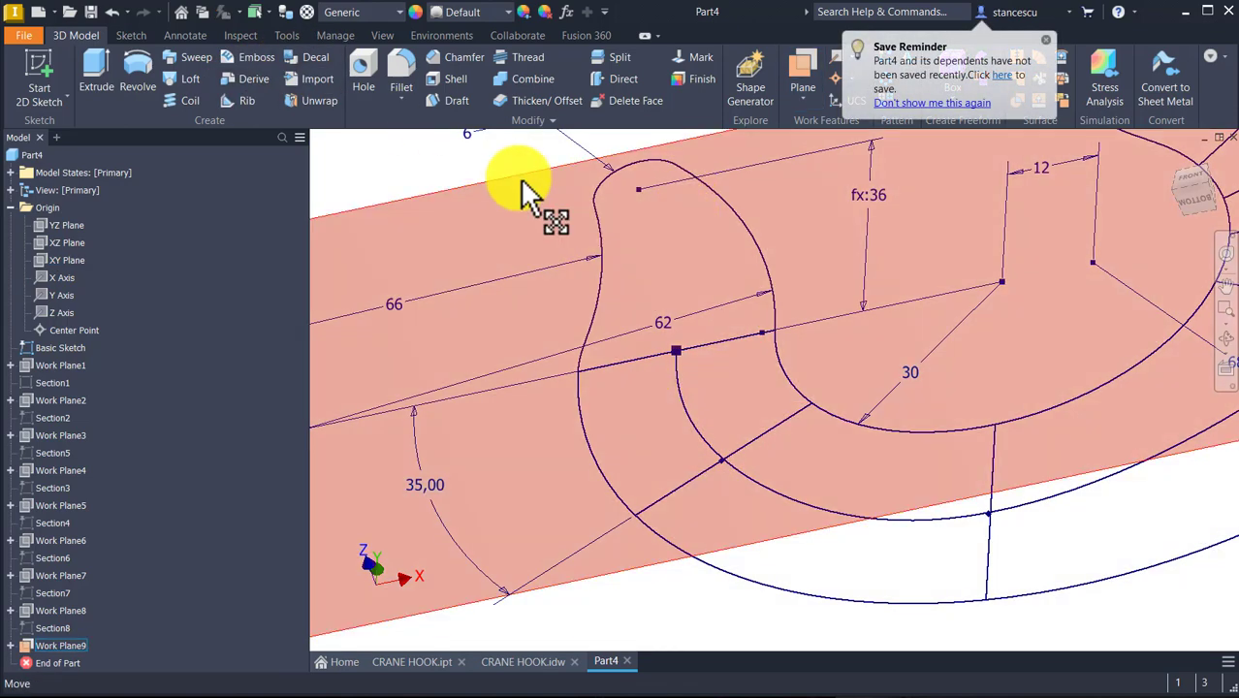
- Start a sketch on the new work plane and restore the previous view angle
{"action": "left_click", "coordinate": [525, 178]}
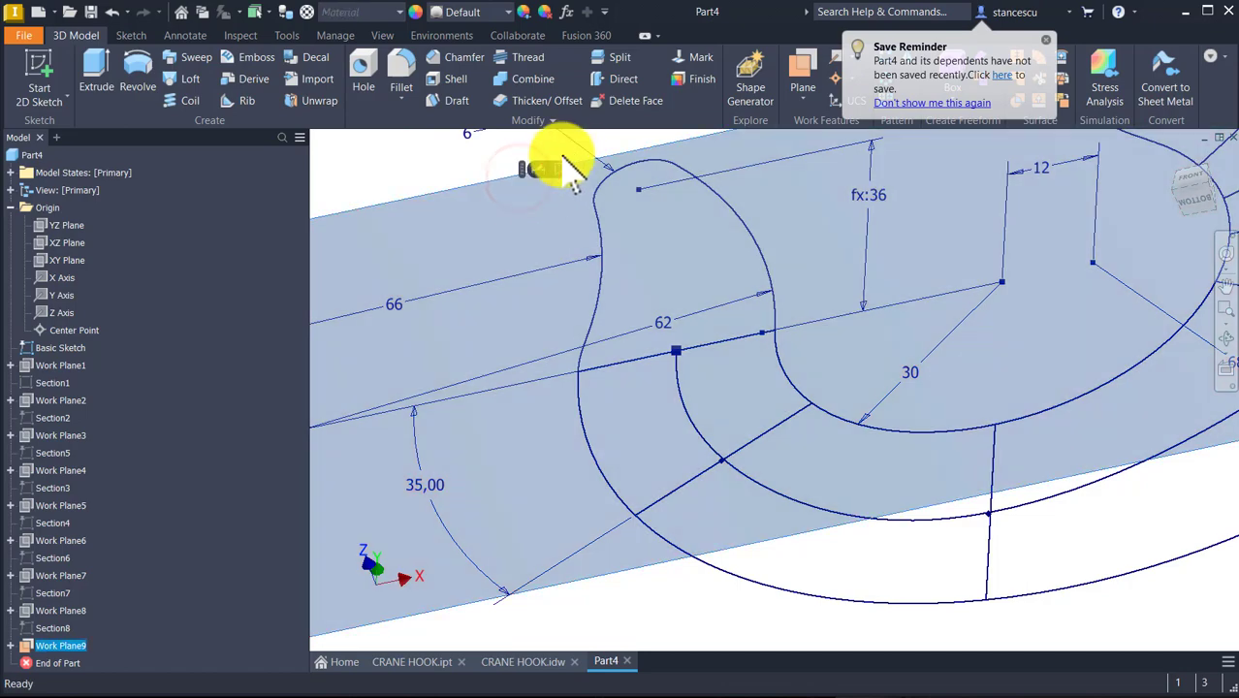
{"action": "left_click", "coordinate": [555, 175]}
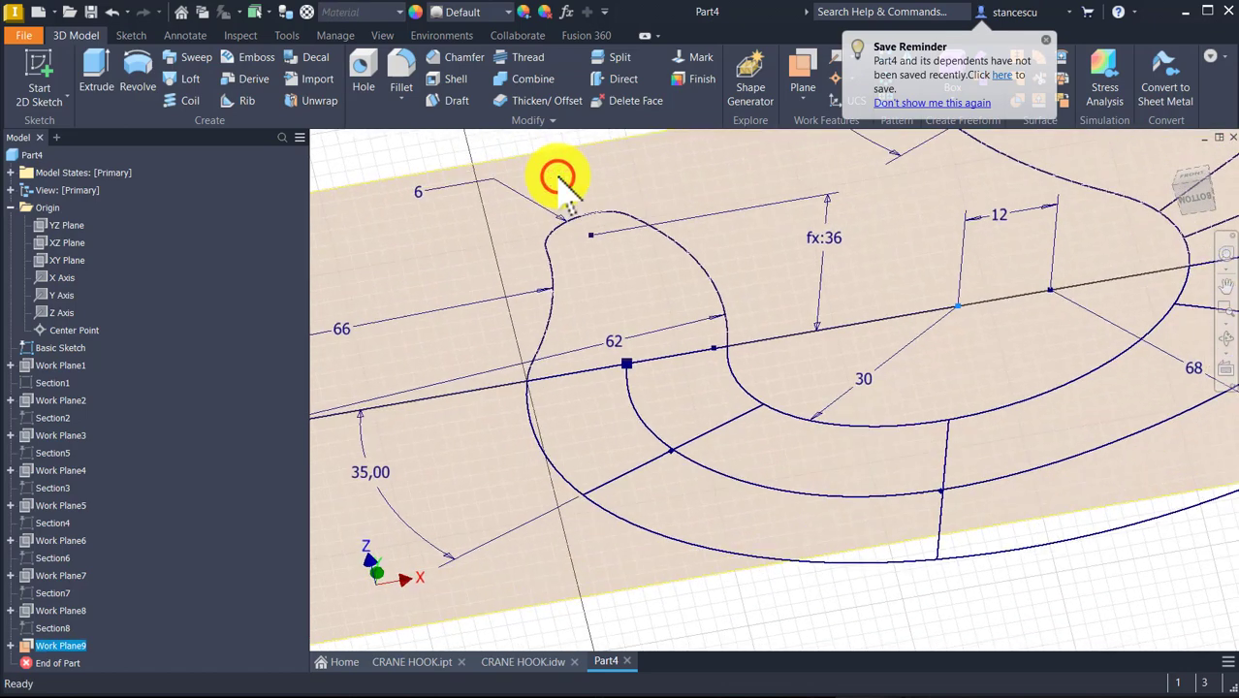
{"action": "key", "text": "F5"}
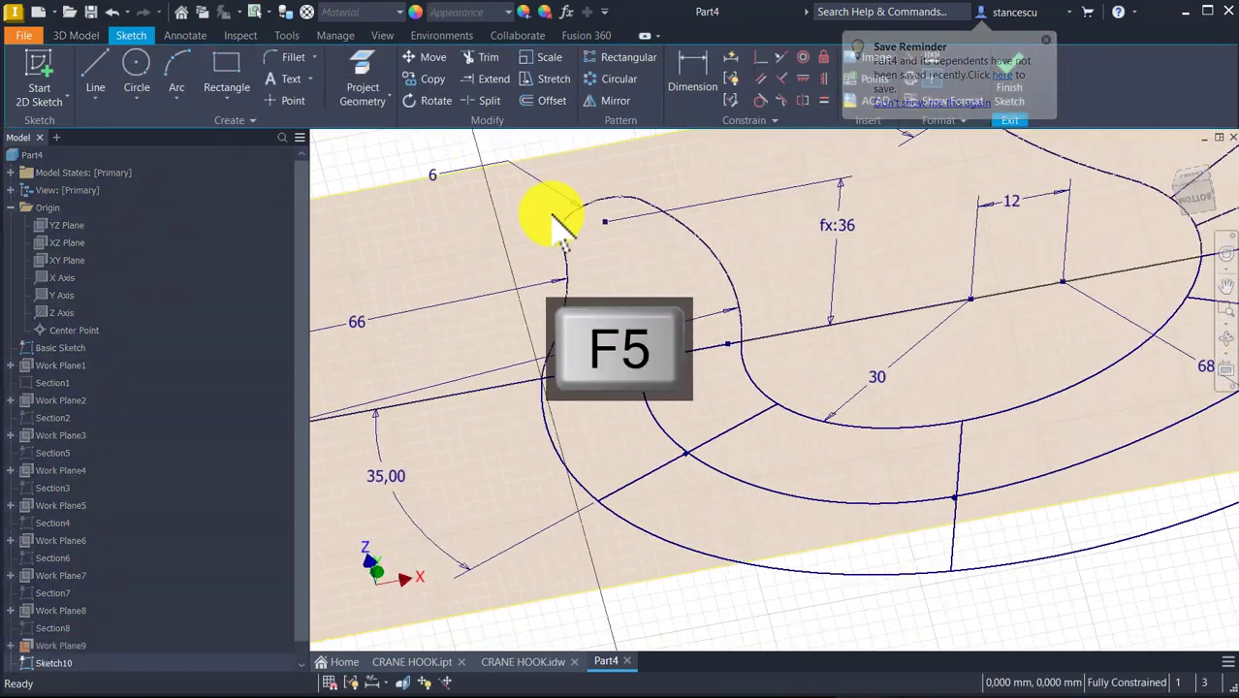
- Draw a circle with a 13 mm radius centred on the section line's midpoint and reaching the hook's inner edge
{"action": "left_click", "coordinate": [385, 63]}
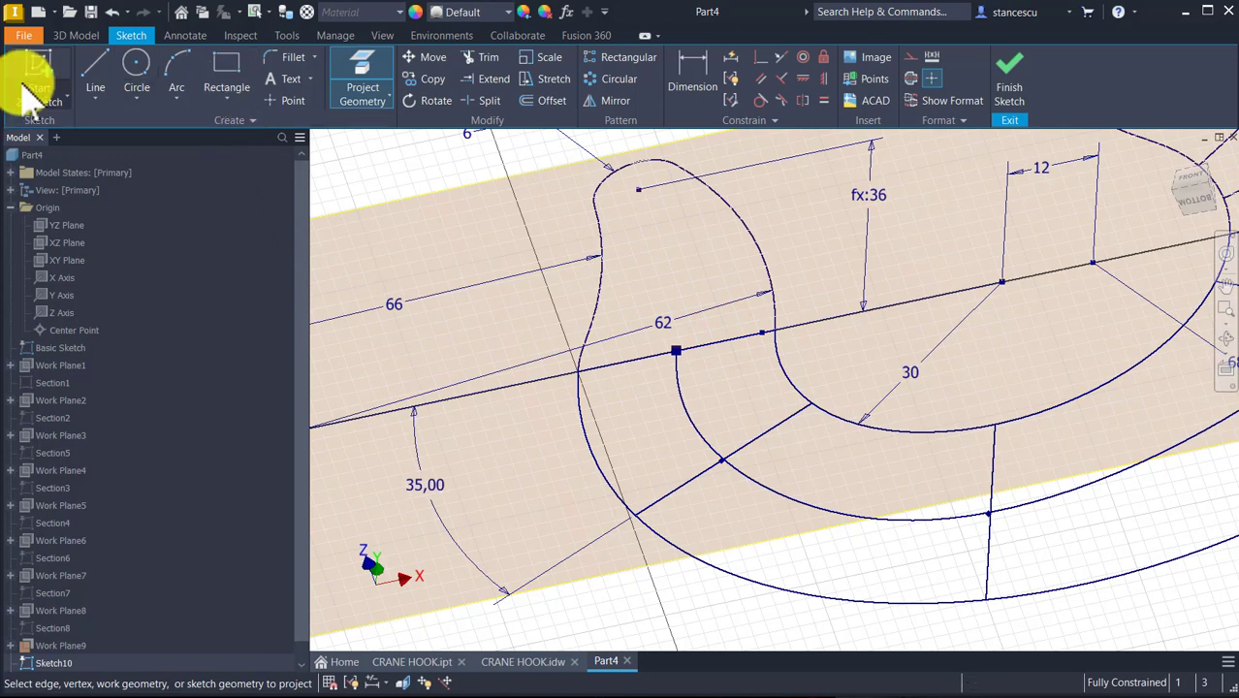
{"action": "left_click", "coordinate": [97, 78]}
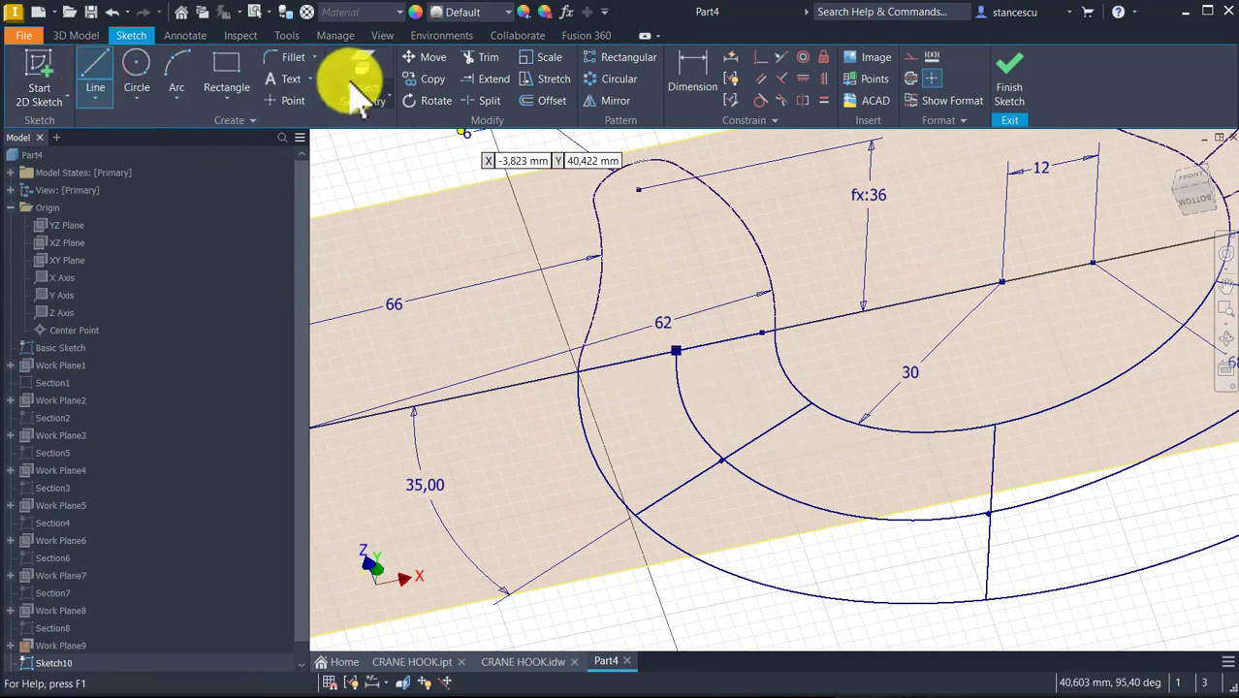
{"action": "left_click", "coordinate": [137, 68]}
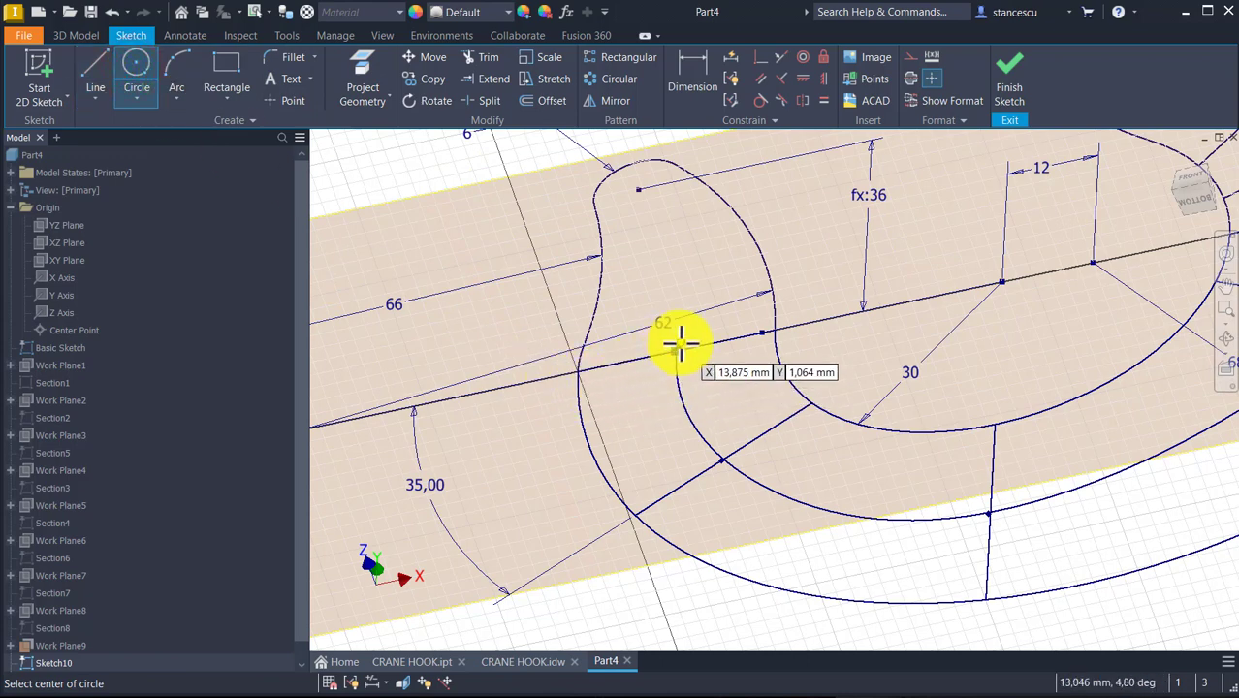
{"action": "left_click", "coordinate": [677, 351]}
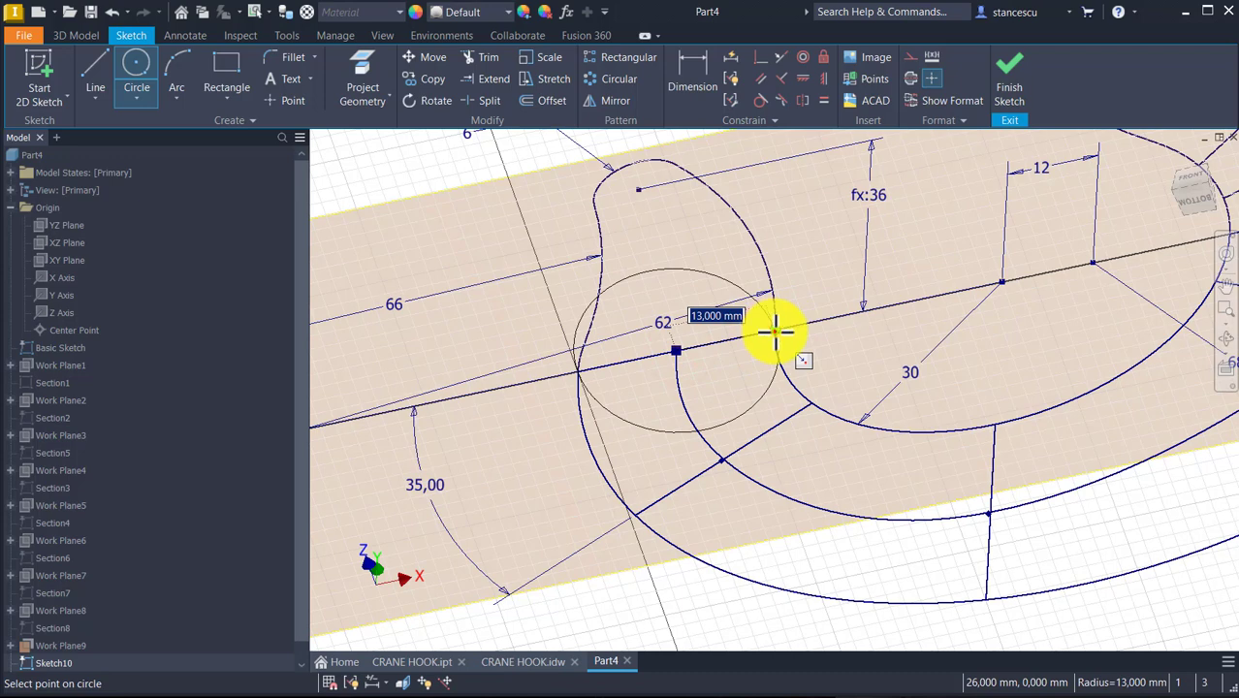
{"action": "left_click", "coordinate": [775, 333]}
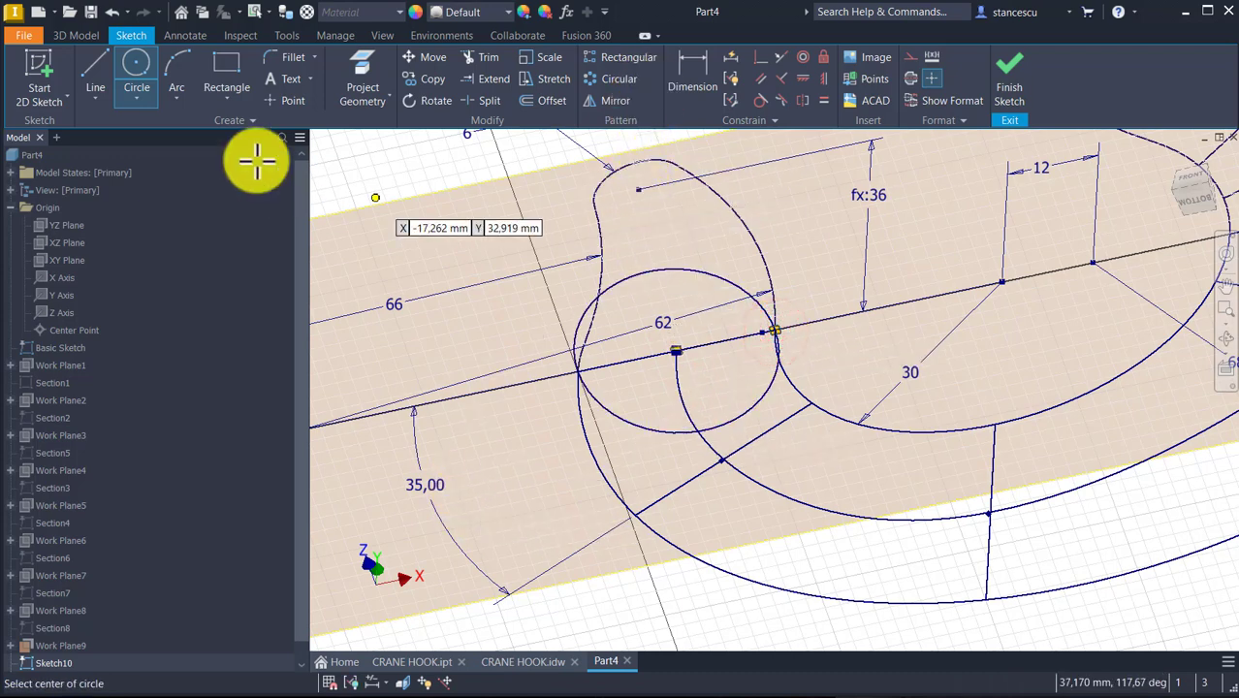
- Draw a slanted chord across the upper half of the circle, with both ends on the circle
{"action": "left_click", "coordinate": [97, 78]}
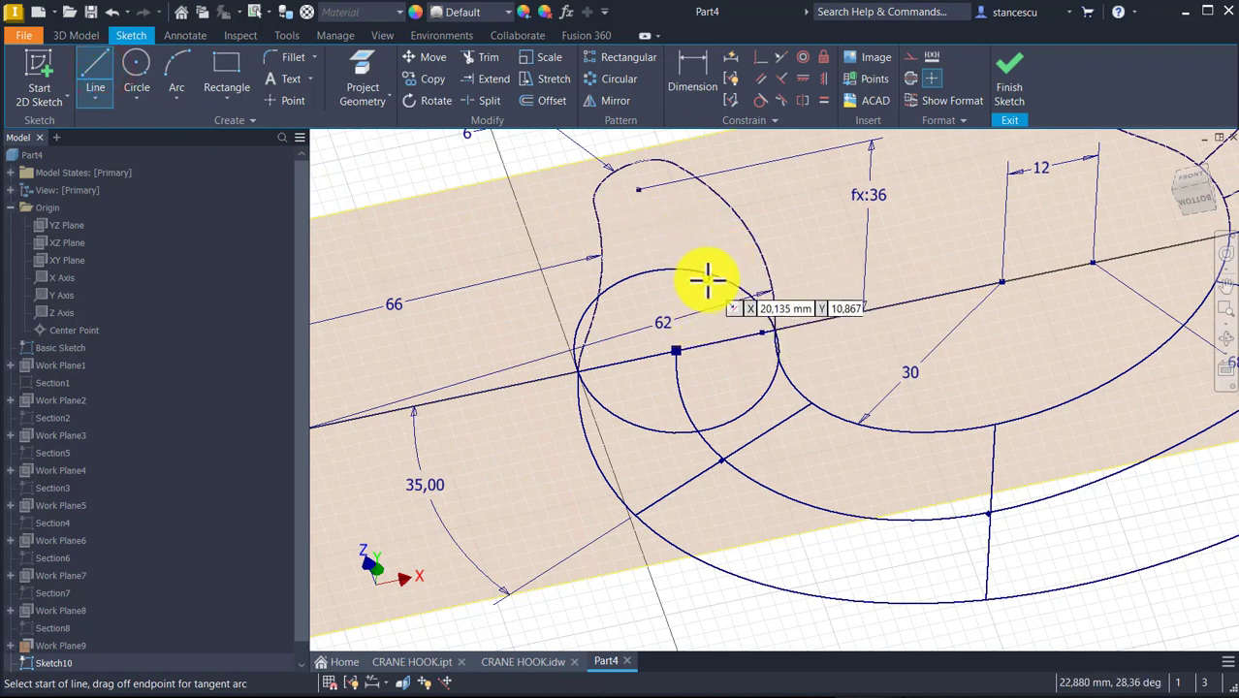
{"action": "left_click", "coordinate": [707, 276]}
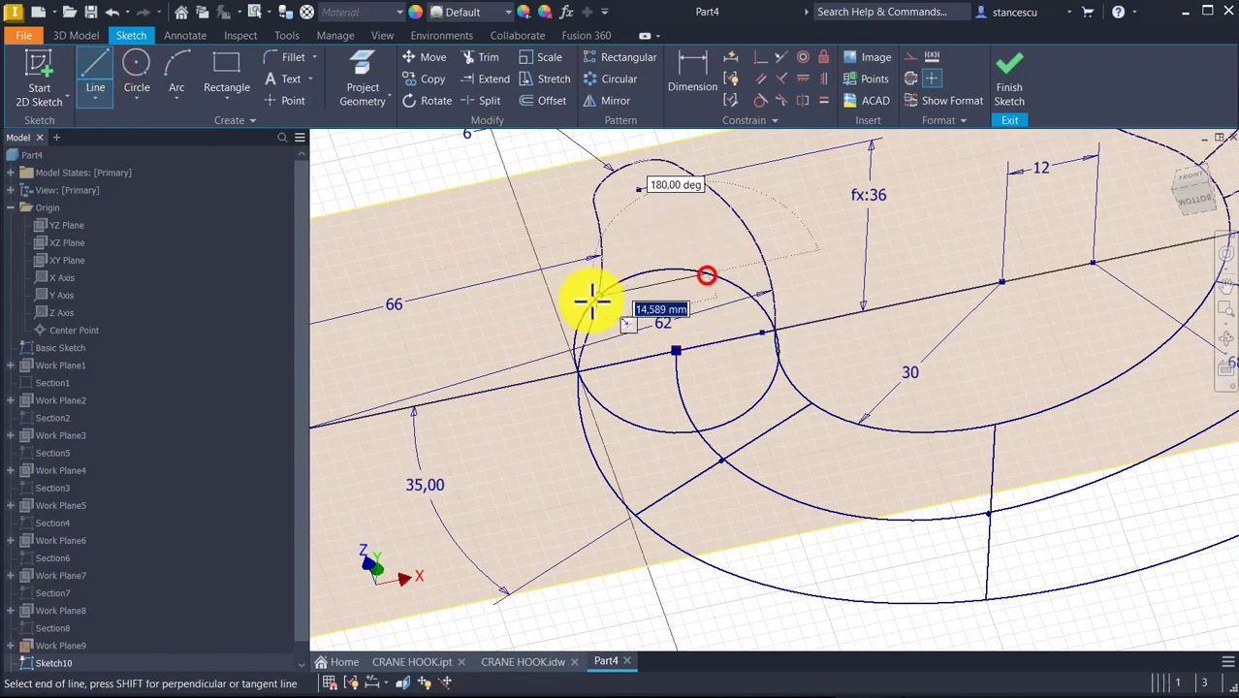
{"action": "double_click", "coordinate": [575, 328]}
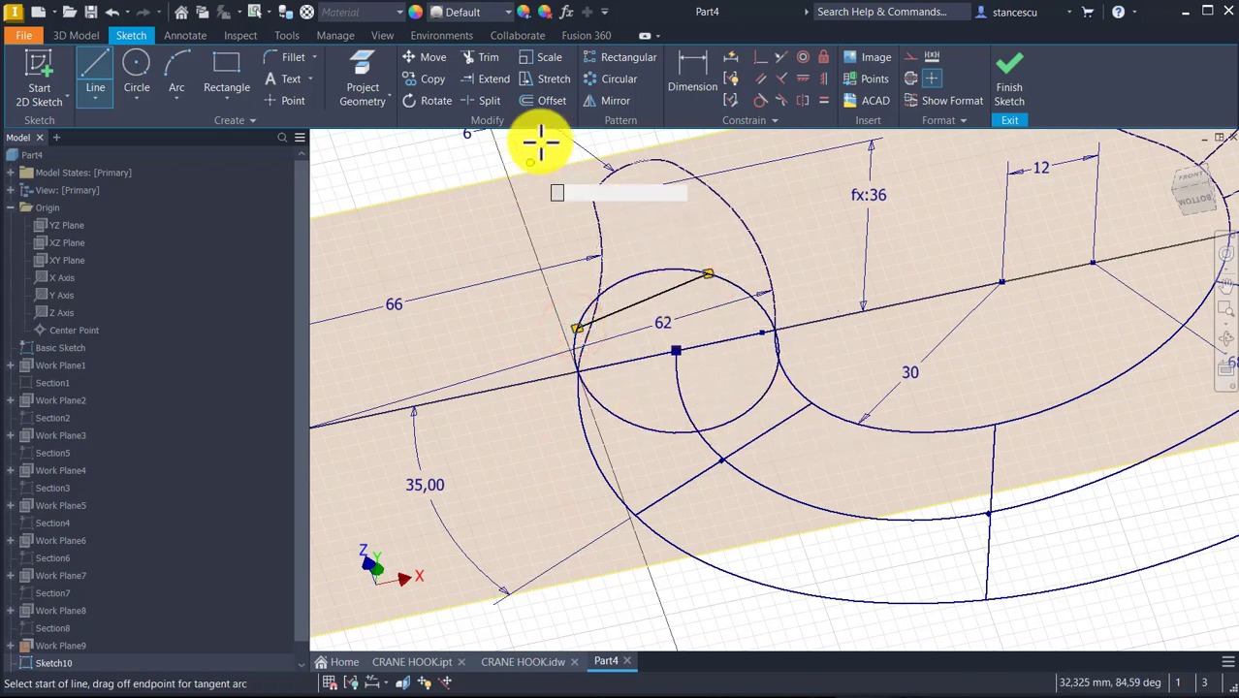
- Mirror the slanted chord about the section line to create a matching chord in the circle's lower half
{"action": "left_click", "coordinate": [620, 103]}
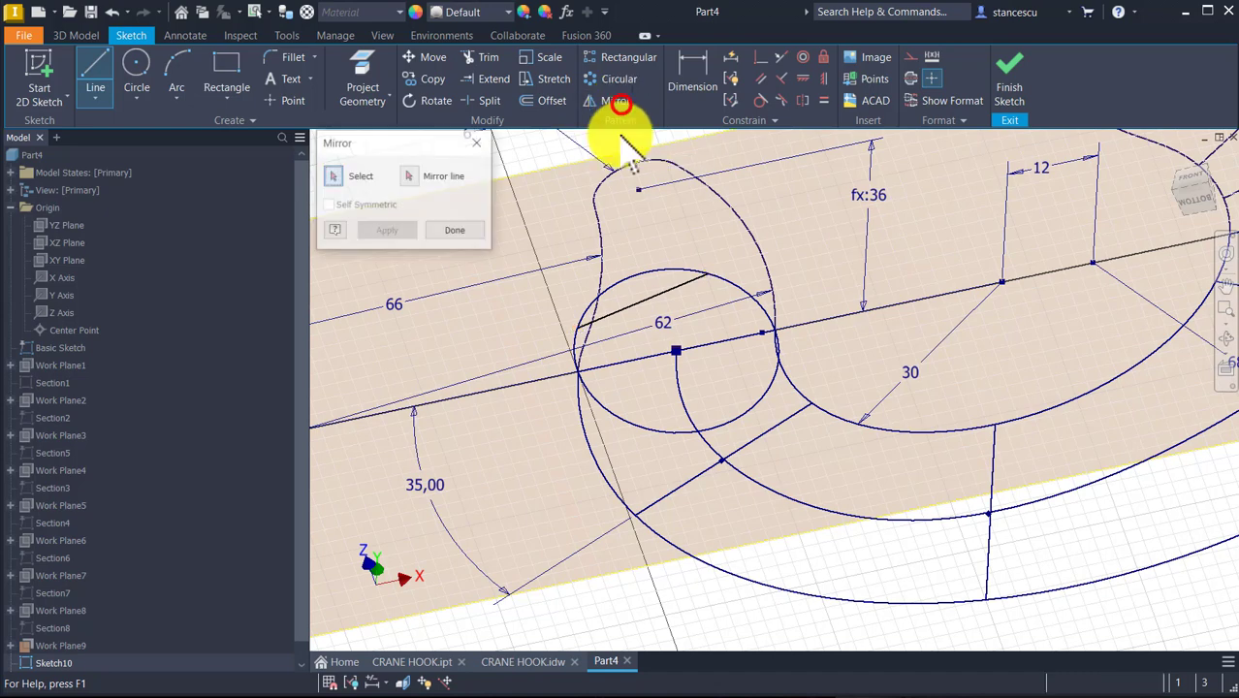
{"action": "left_click", "coordinate": [649, 308]}
{"action": "left_click", "coordinate": [408, 177]}
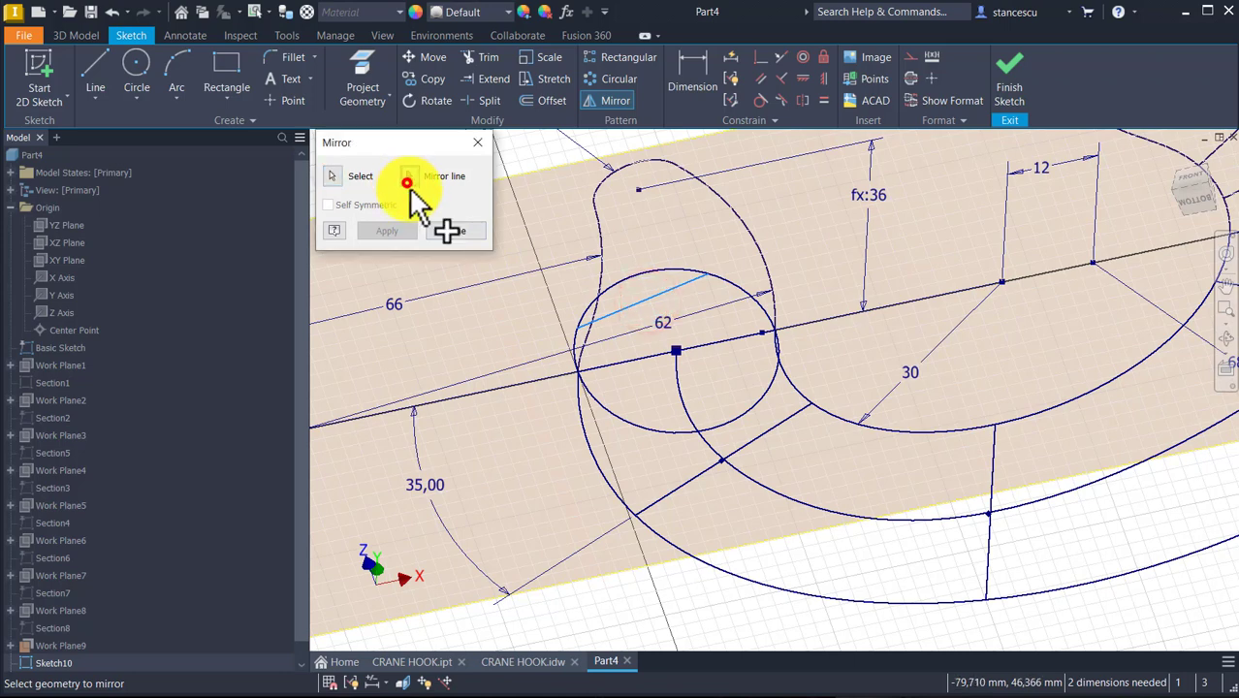
{"action": "left_click", "coordinate": [622, 357]}
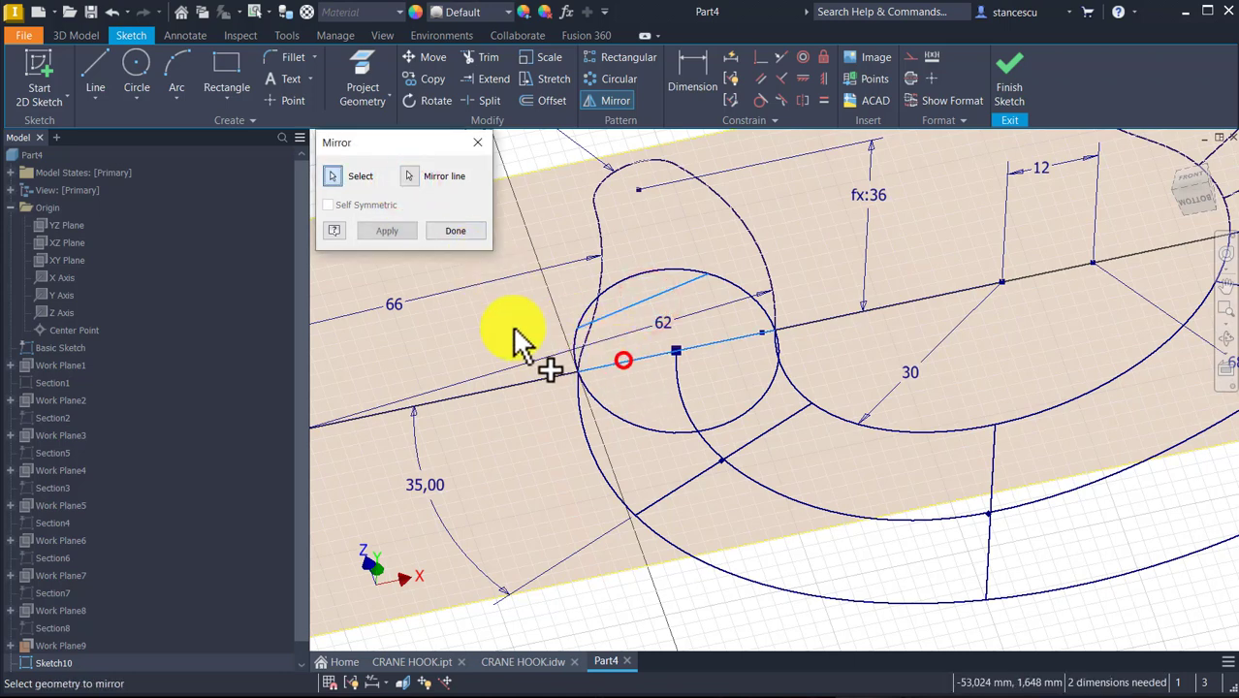
{"action": "left_click", "coordinate": [382, 232]}
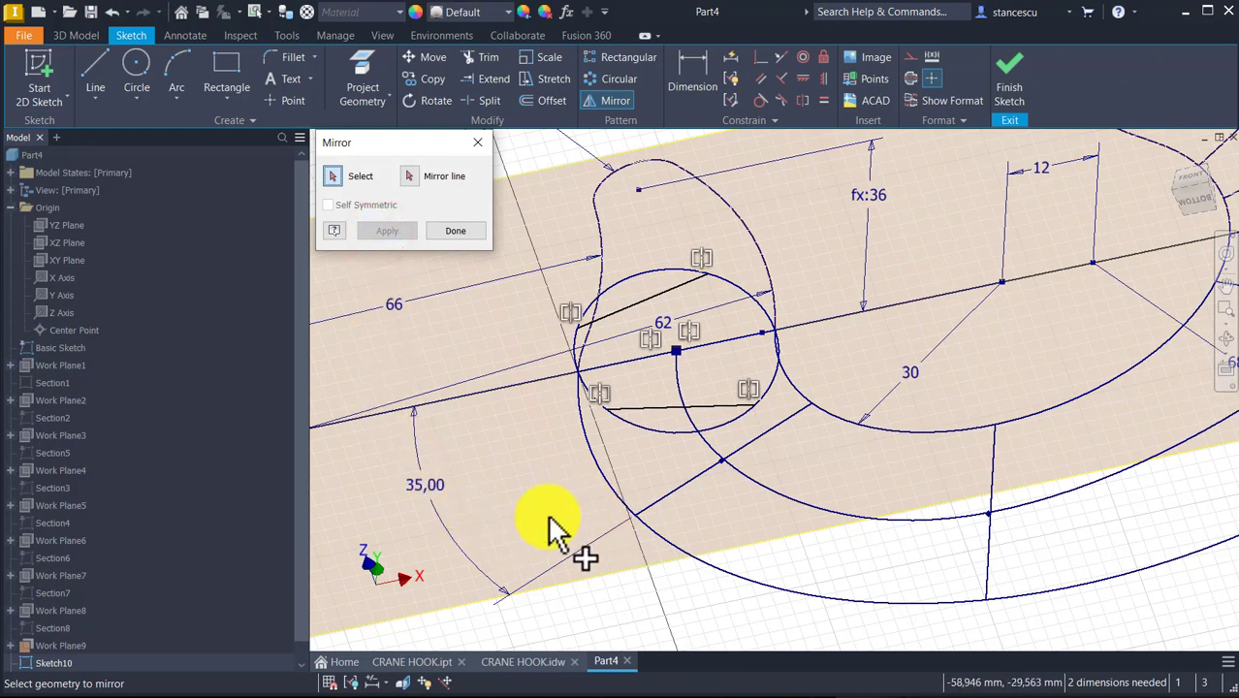
{"action": "left_click", "coordinate": [463, 237]}
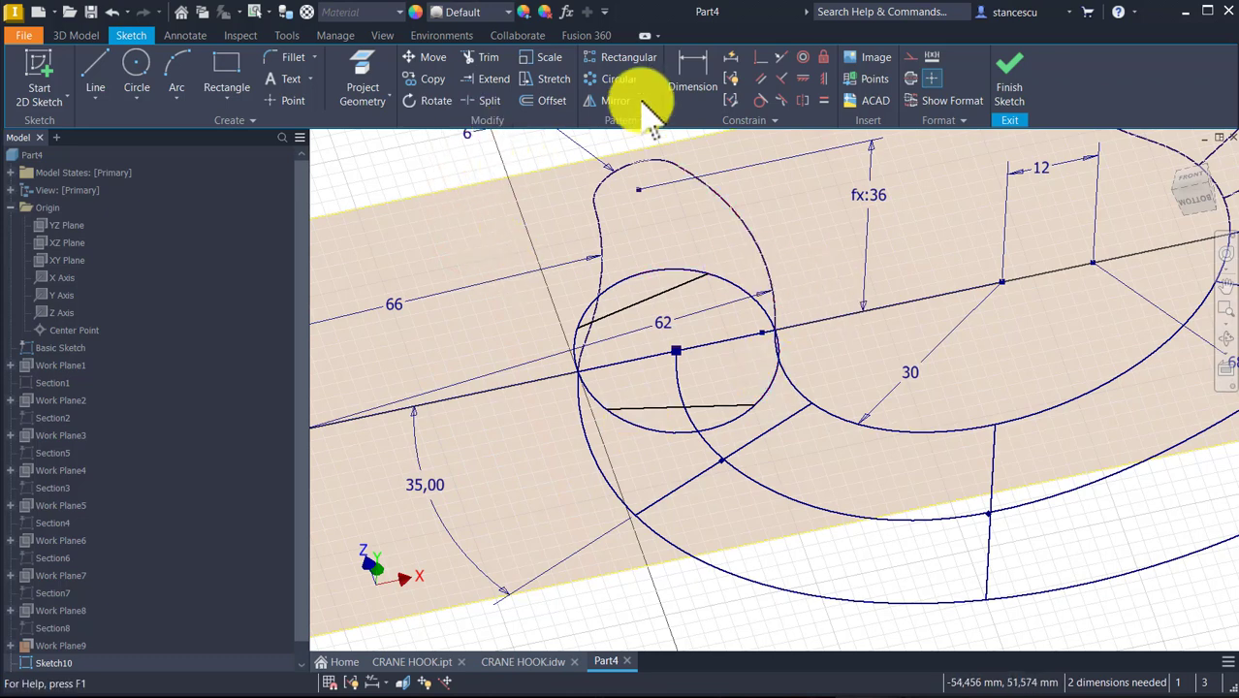
- Dimension the angle between the two chords and set it to the CutAng parameter
{"action": "left_click", "coordinate": [690, 70]}
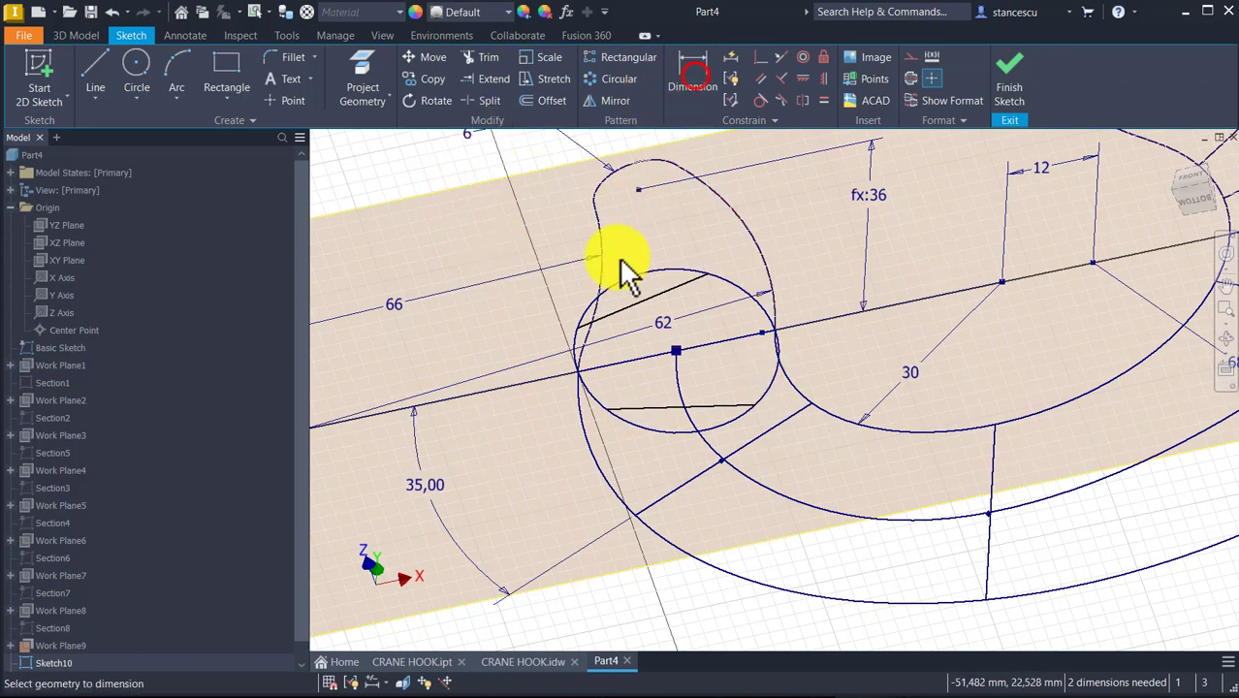
{"action": "left_click", "coordinate": [661, 297]}
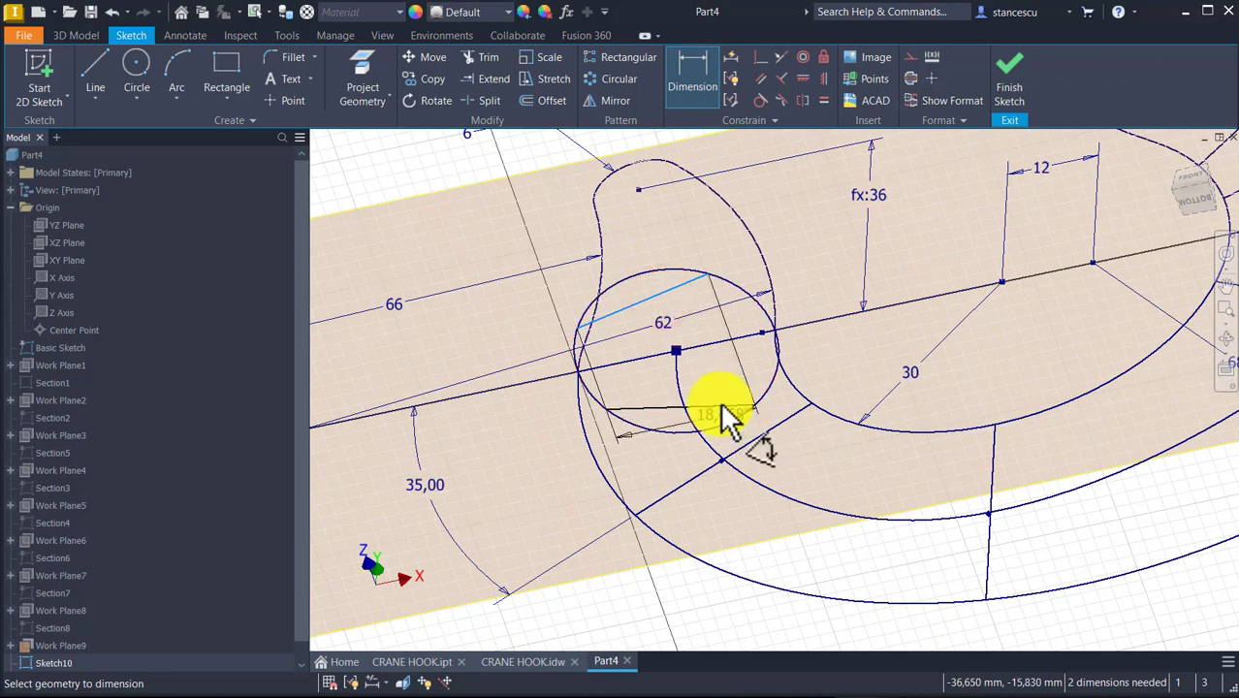
{"action": "left_click", "coordinate": [722, 407]}
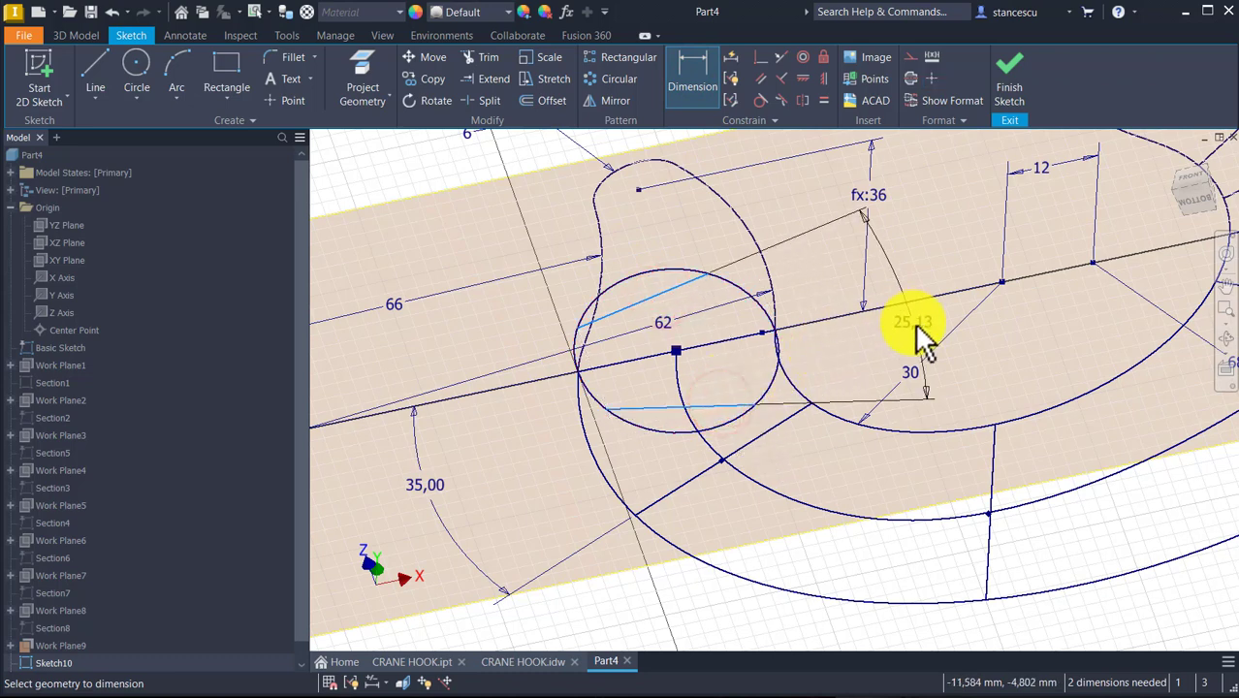
{"action": "left_click", "coordinate": [877, 334]}
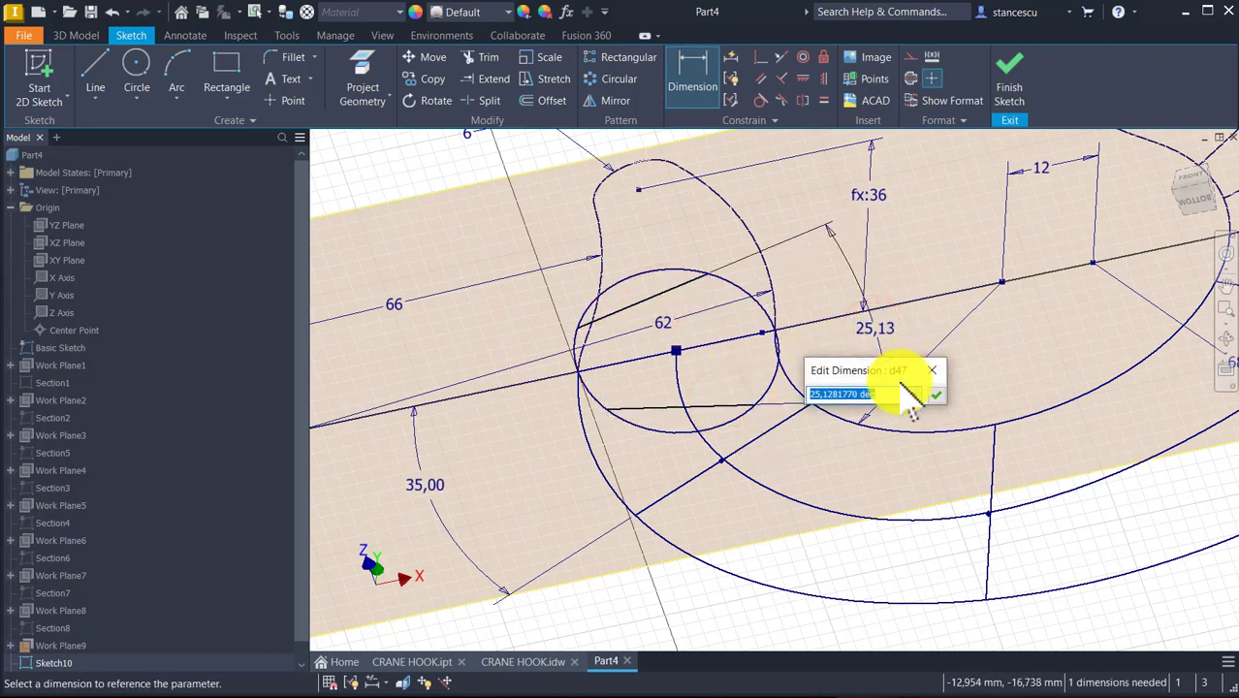
{"action": "left_click", "coordinate": [913, 395]}
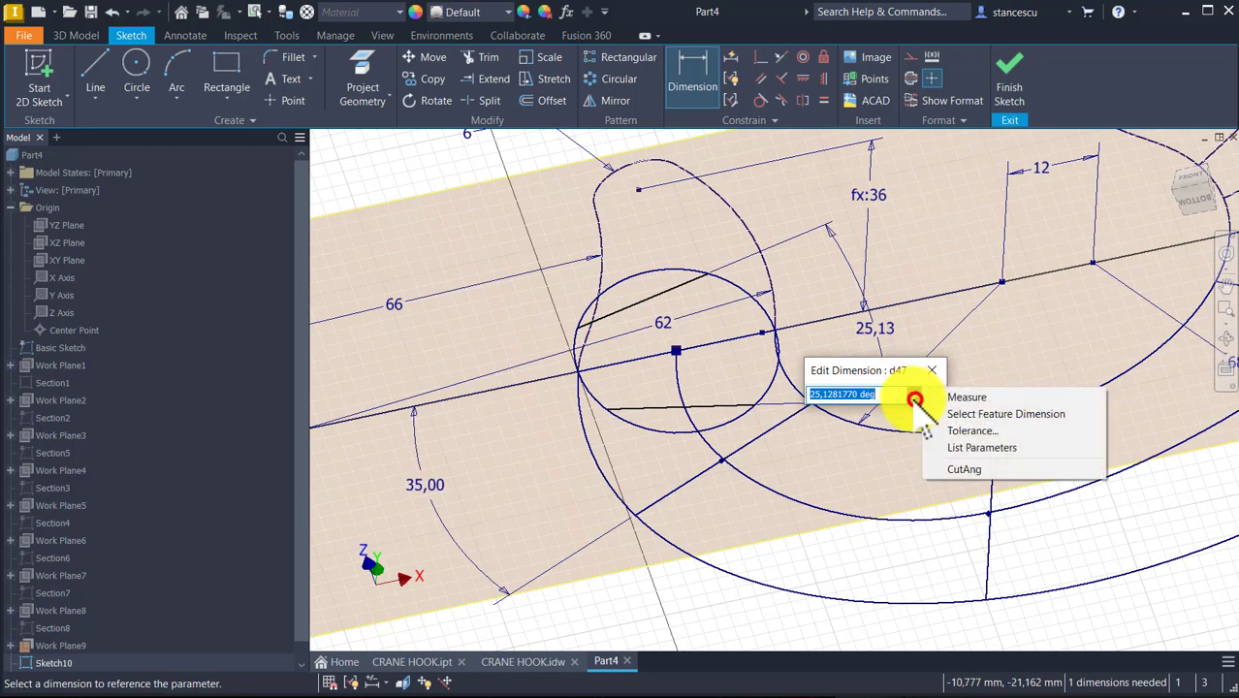
{"action": "left_click", "coordinate": [959, 470]}
{"action": "left_click", "coordinate": [934, 397]}
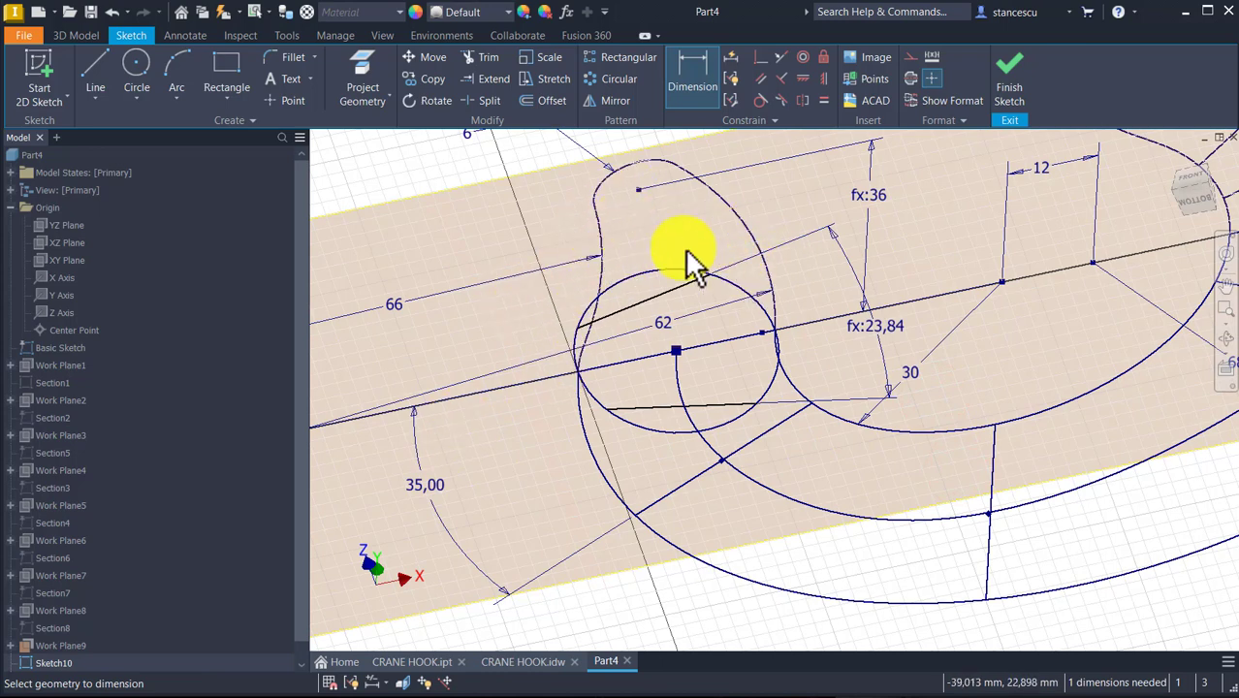
- Add a driven diameter dimension to the circle
{"action": "left_click", "coordinate": [628, 277]}
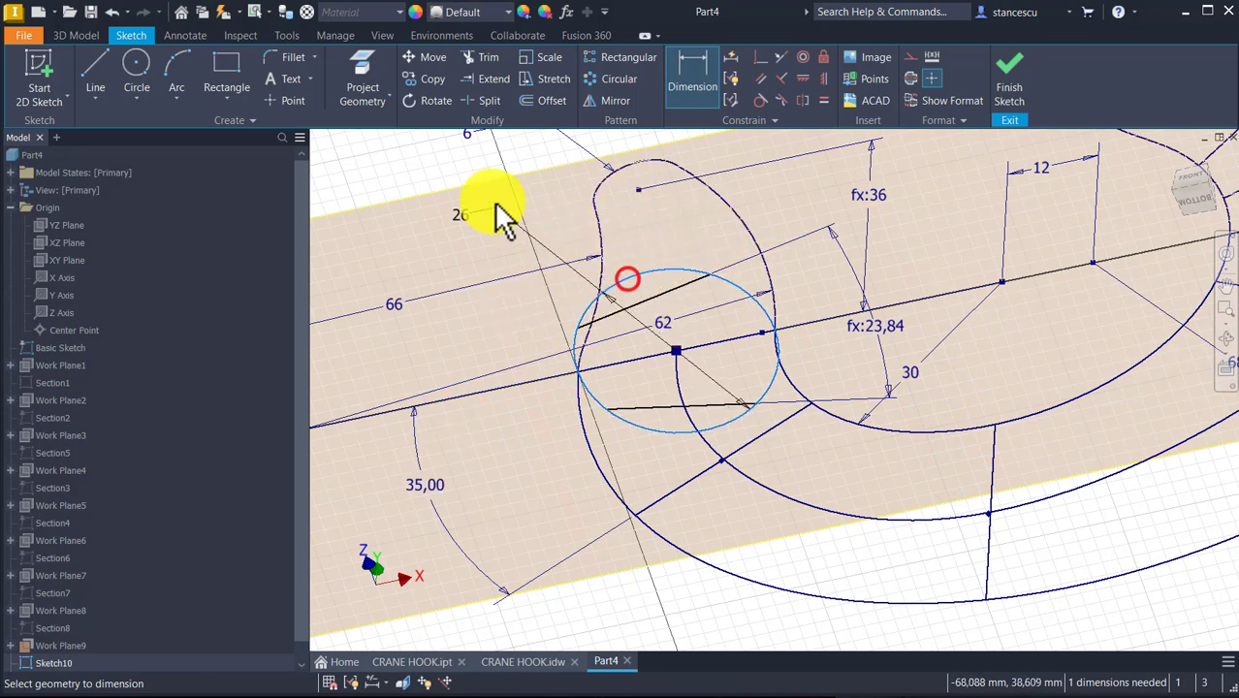
{"action": "left_click", "coordinate": [491, 198]}
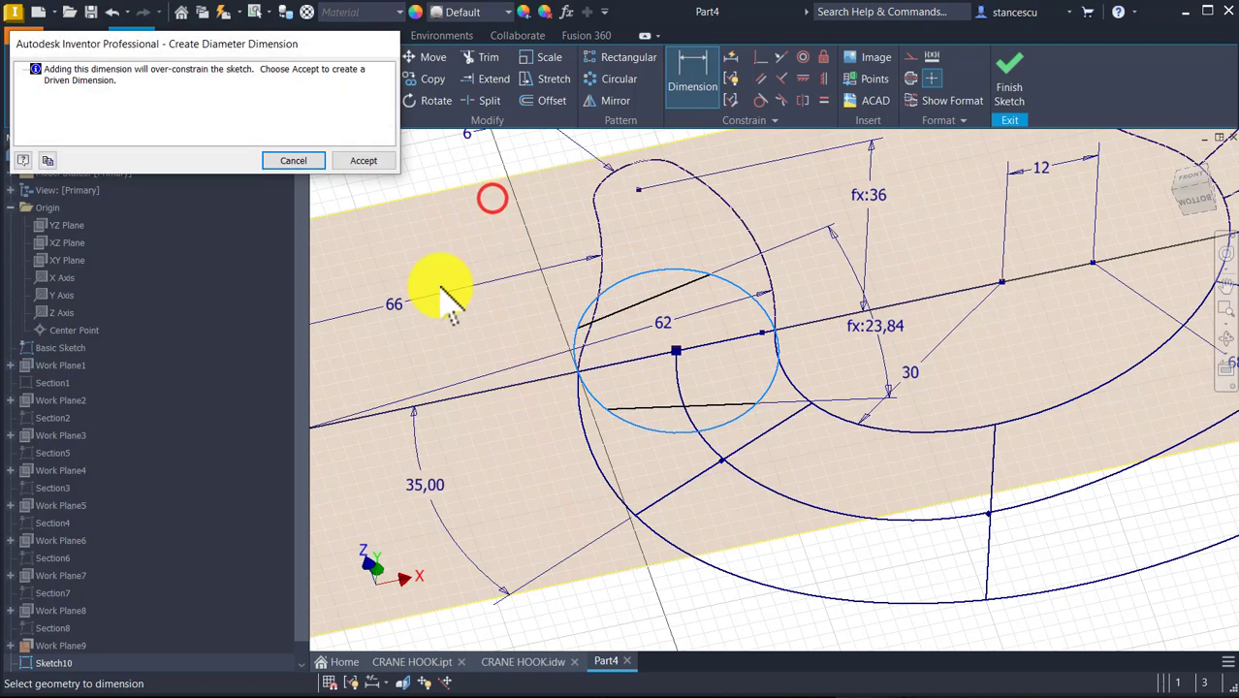
{"action": "left_click", "coordinate": [361, 160]}
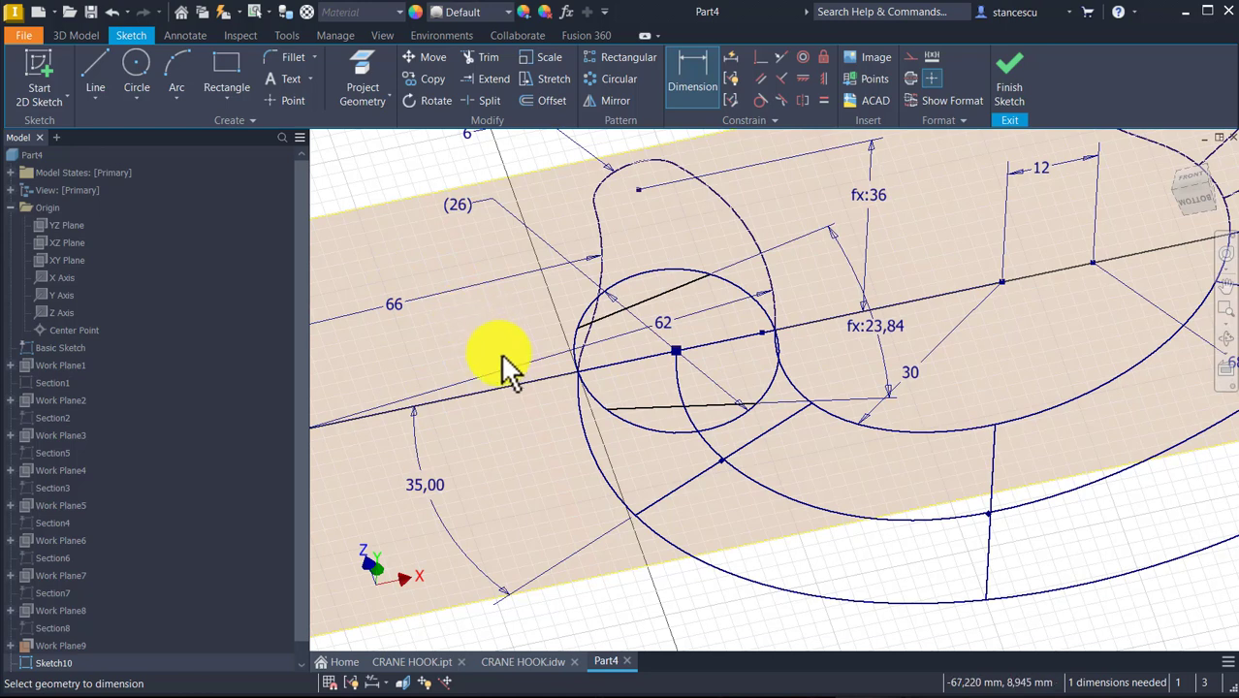
- Dimension the distance between the chords' wider-spaced endpoints and set it to d48/50*33, referencing the circle's driven diameter
{"action": "left_click", "coordinate": [718, 277]}
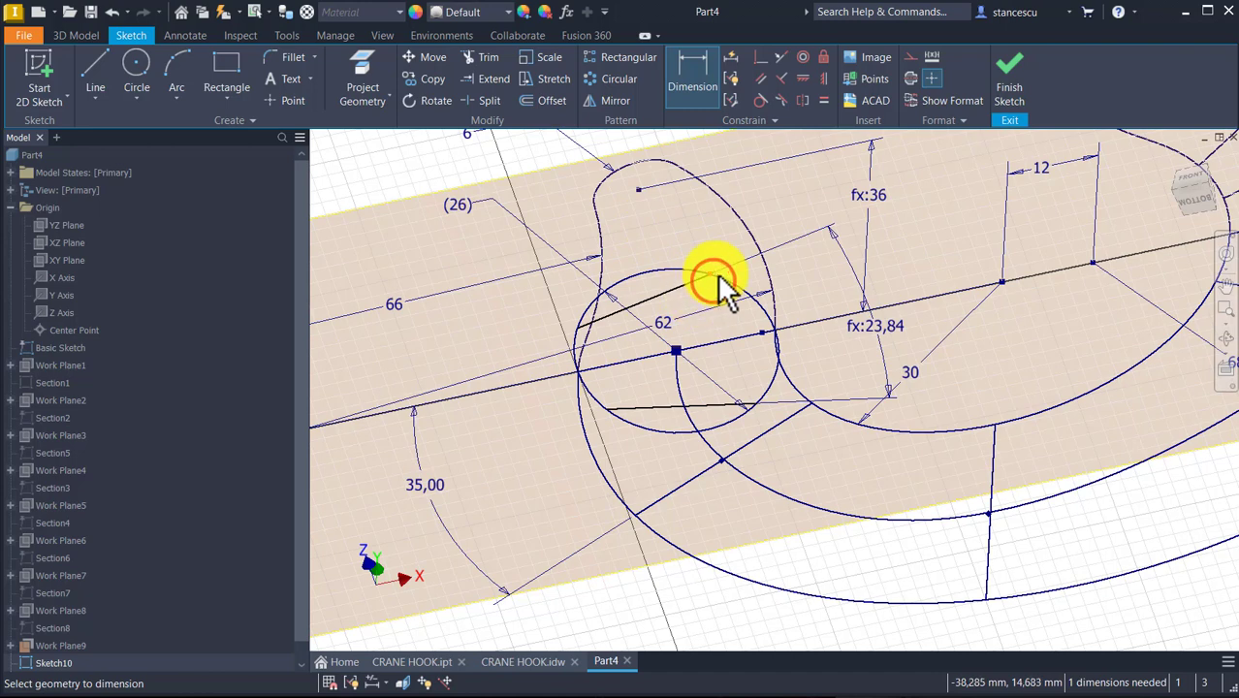
{"action": "left_click", "coordinate": [757, 401]}
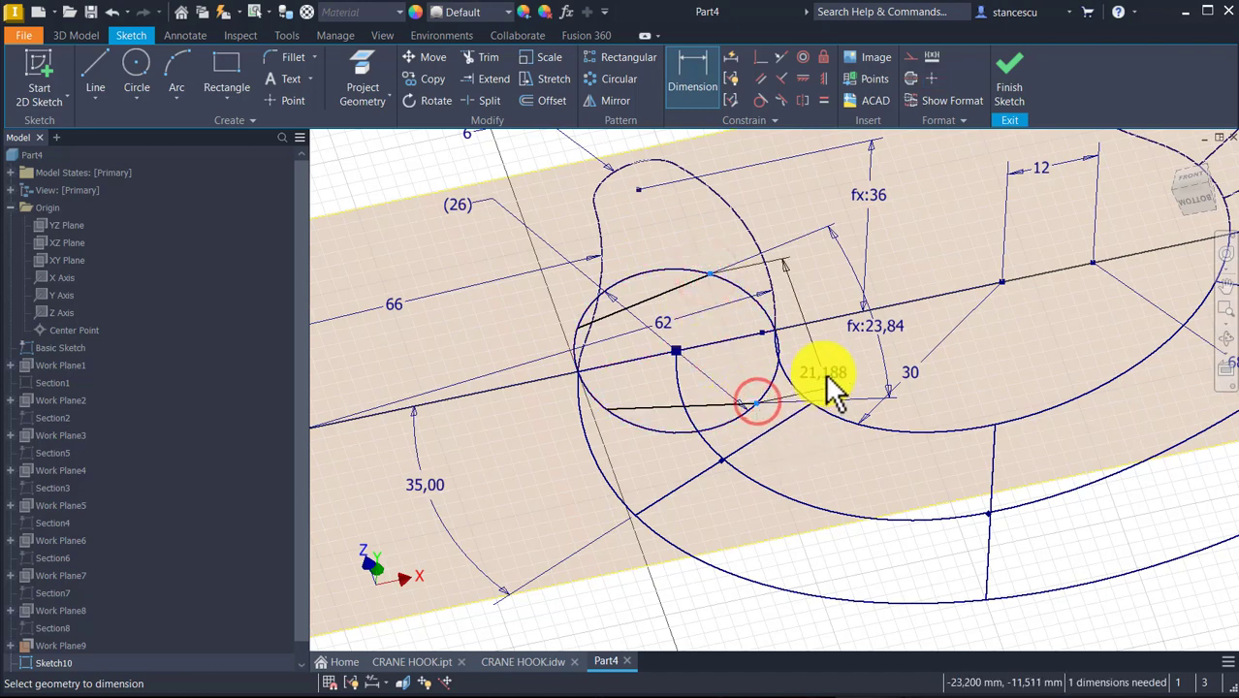
{"action": "left_click", "coordinate": [819, 344]}
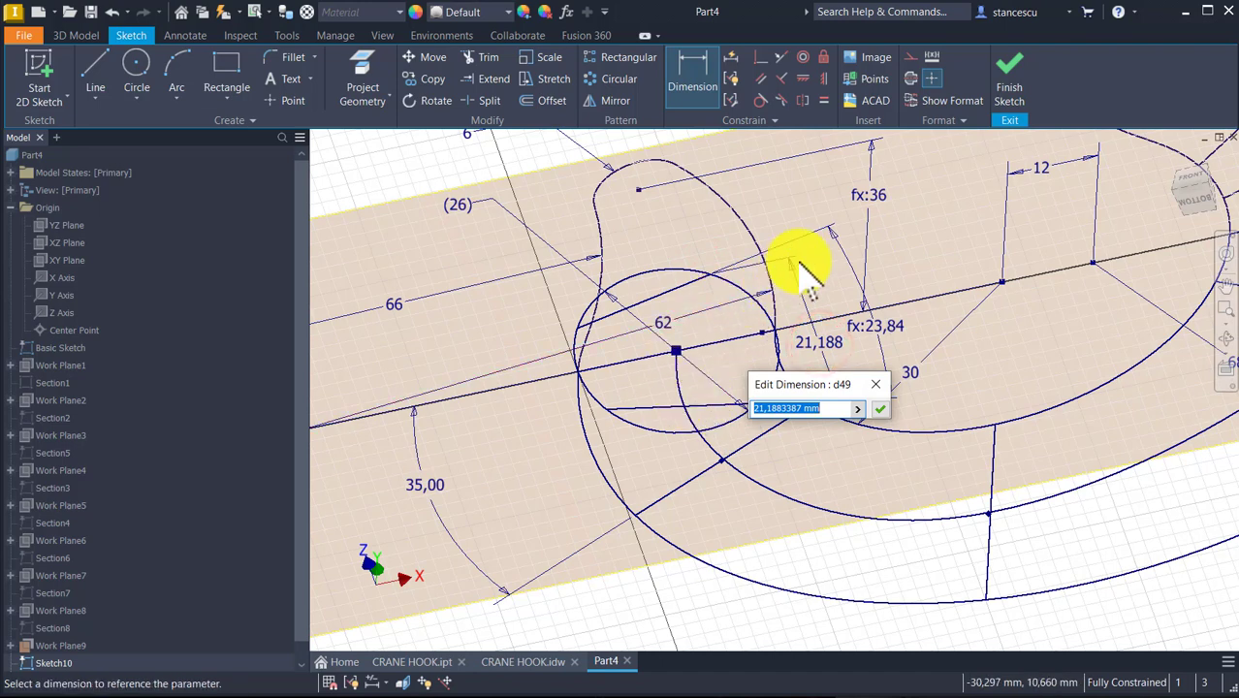
{"action": "left_click", "coordinate": [458, 209]}
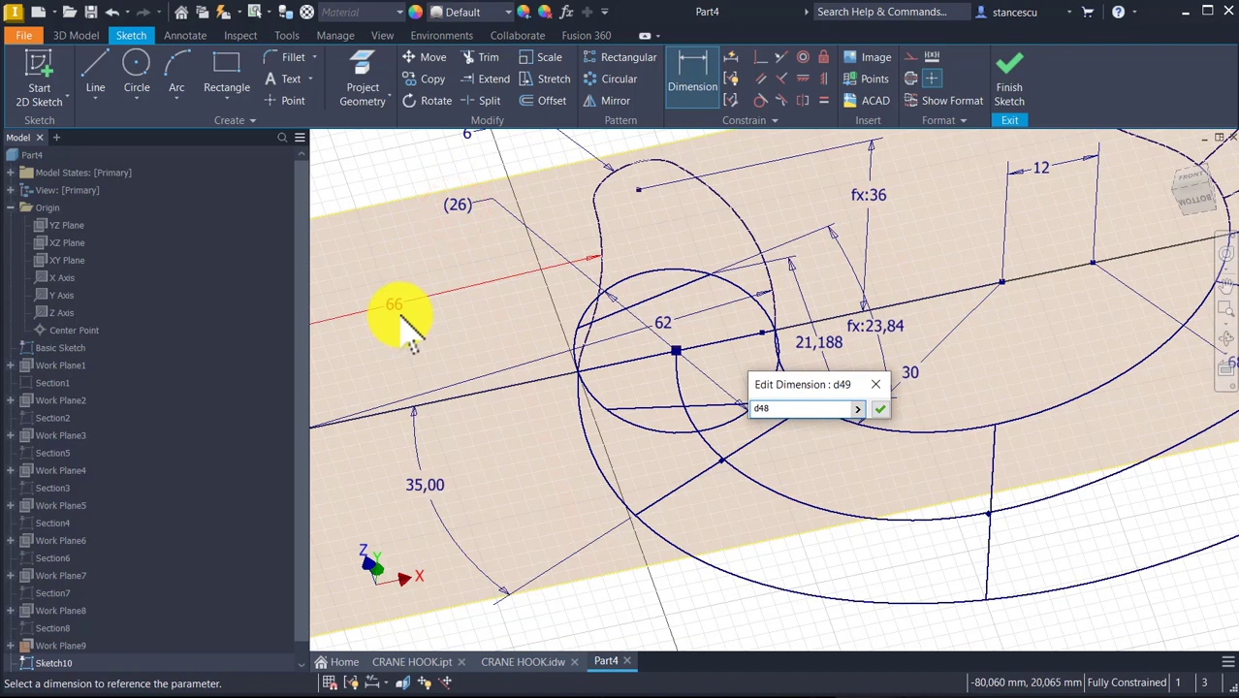
{"action": "type", "text": "/50*33"}
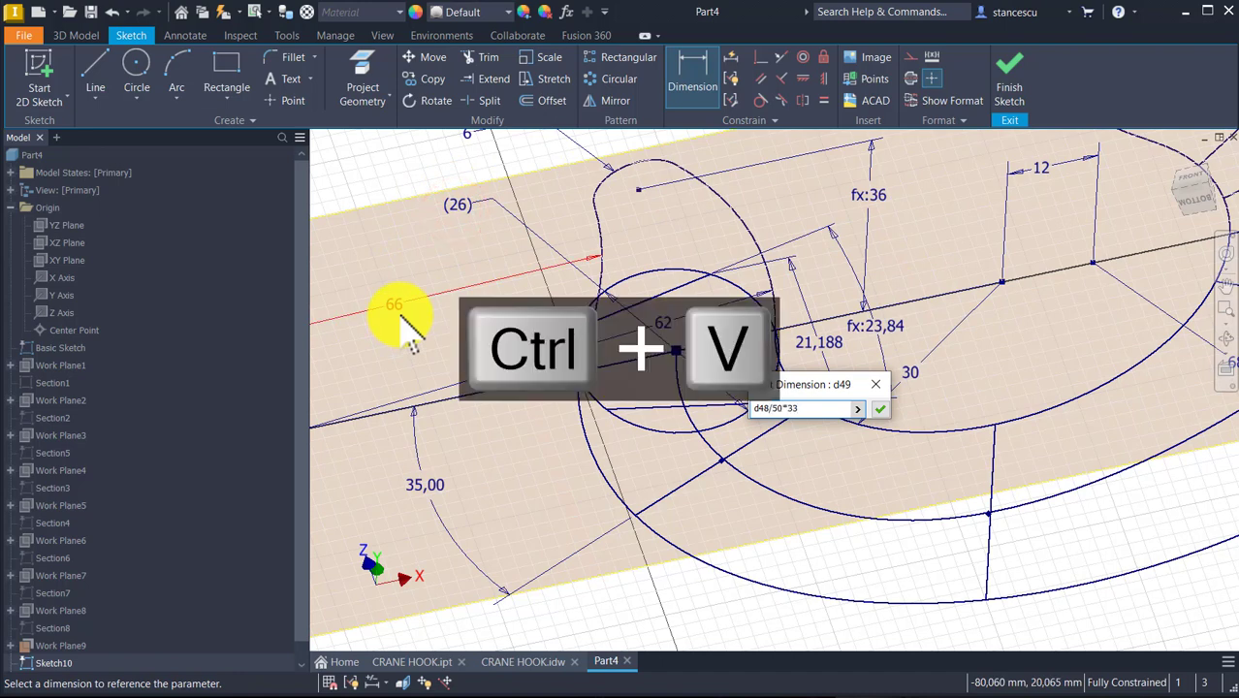
{"action": "left_click", "coordinate": [882, 407]}
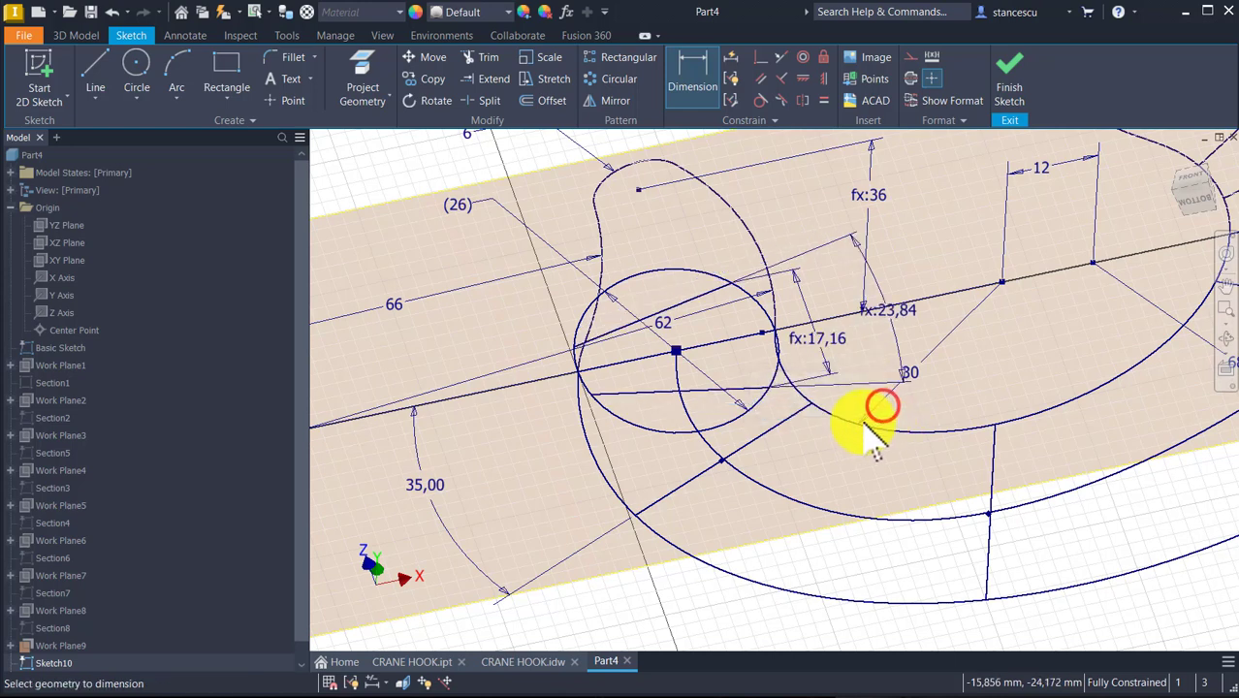
- Split the circle at the endpoints of the two chords
{"action": "left_click", "coordinate": [490, 100]}
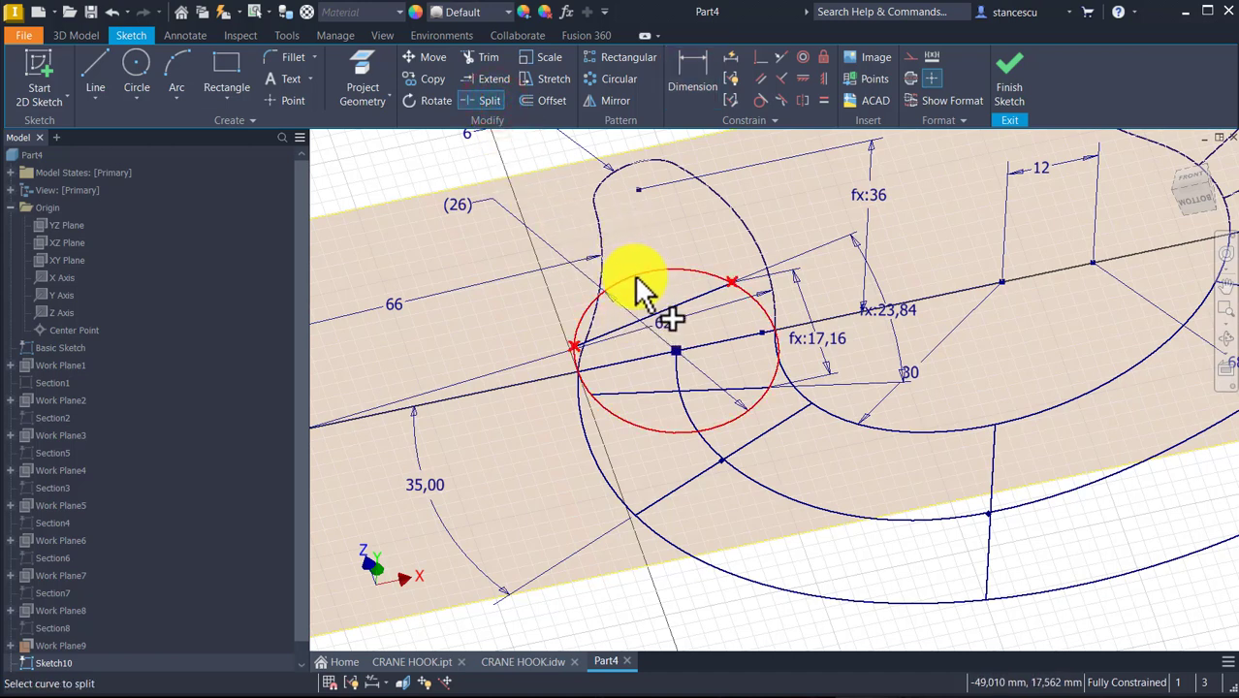
{"action": "left_click", "coordinate": [628, 425]}
{"action": "left_click", "coordinate": [720, 420]}
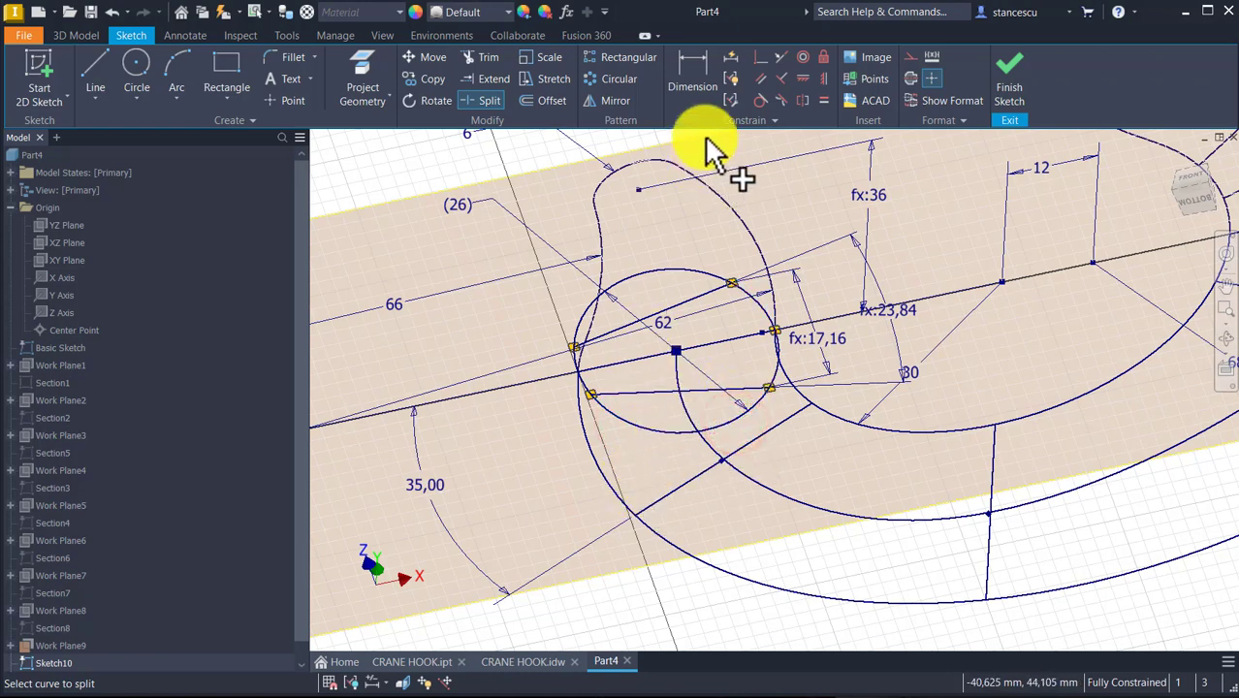
{"action": "key", "text": "Escape"}
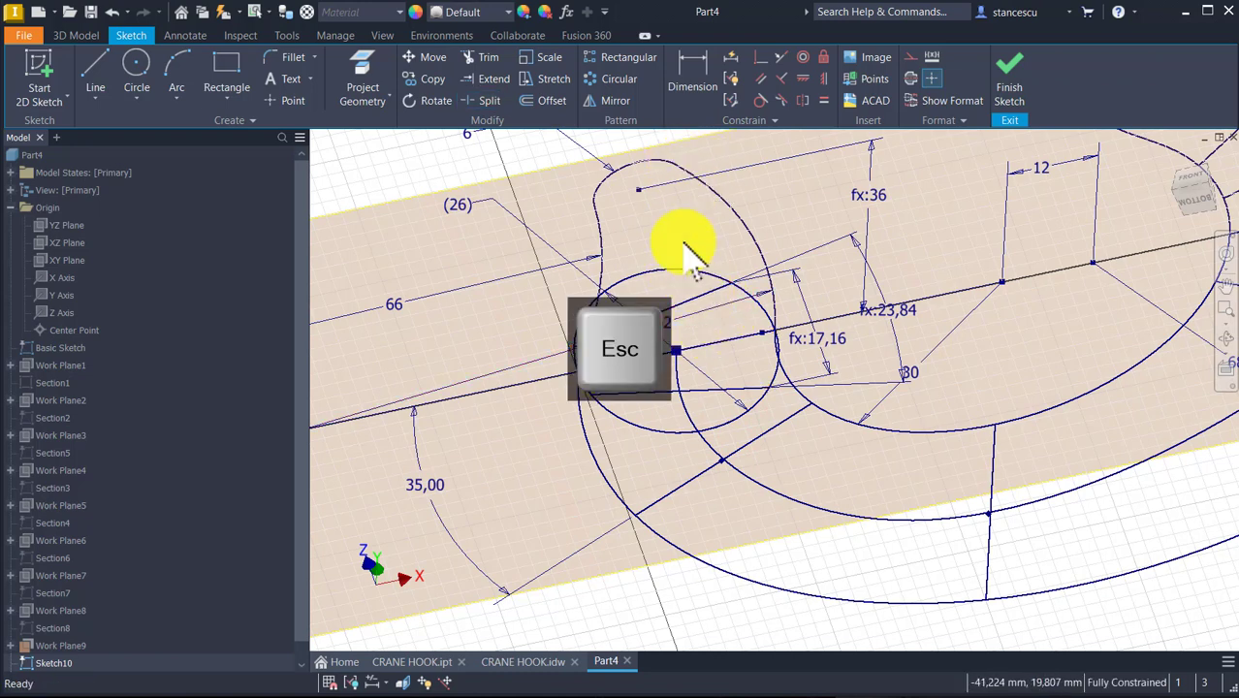
- Convert the circle's upper and lower arcs outside the chords and the projected section line to construction geometry
{"action": "left_click", "coordinate": [681, 242]}
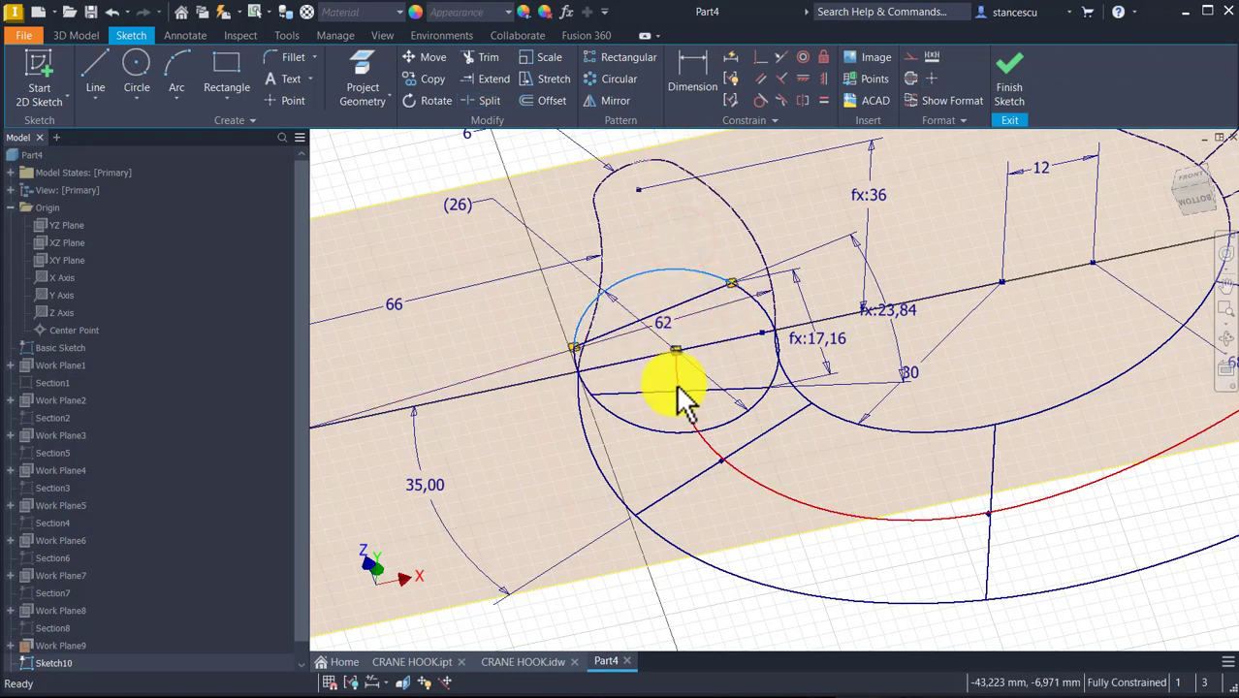
{"action": "left_click_drag", "start_coordinate": [733, 326], "coordinate": [717, 362], "text": "ctrl"}
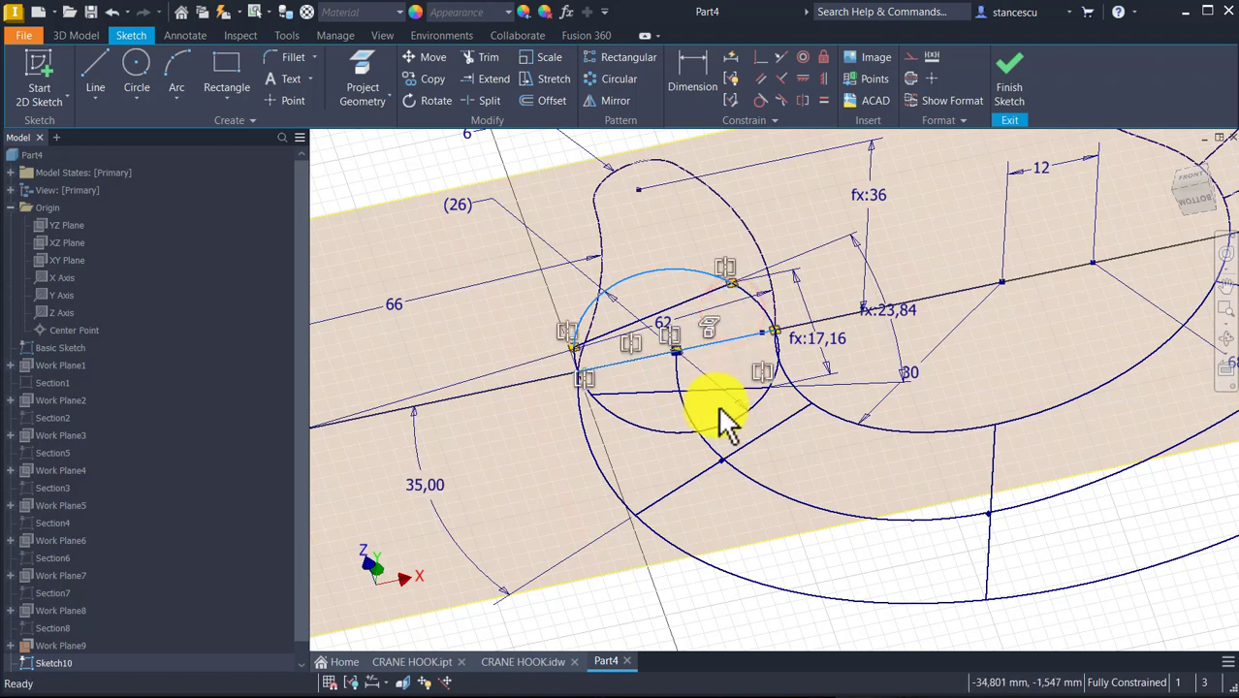
{"action": "left_click", "coordinate": [655, 418], "text": "ctrl"}
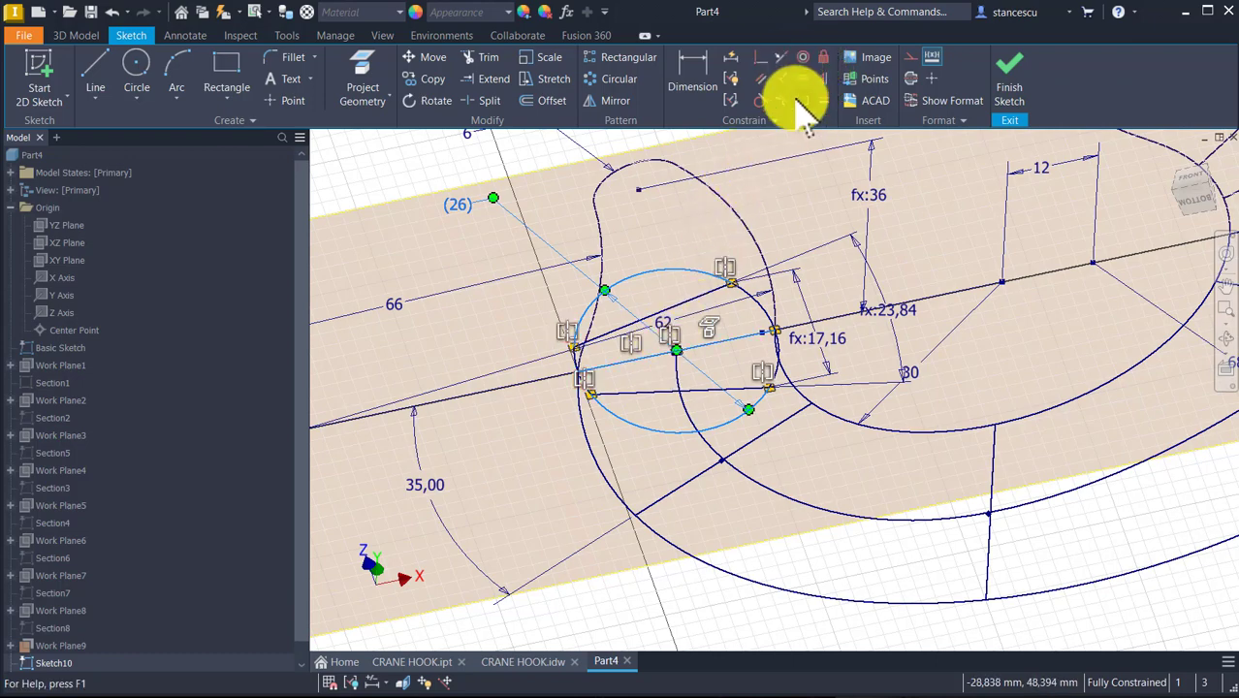
{"action": "left_click", "coordinate": [912, 56]}
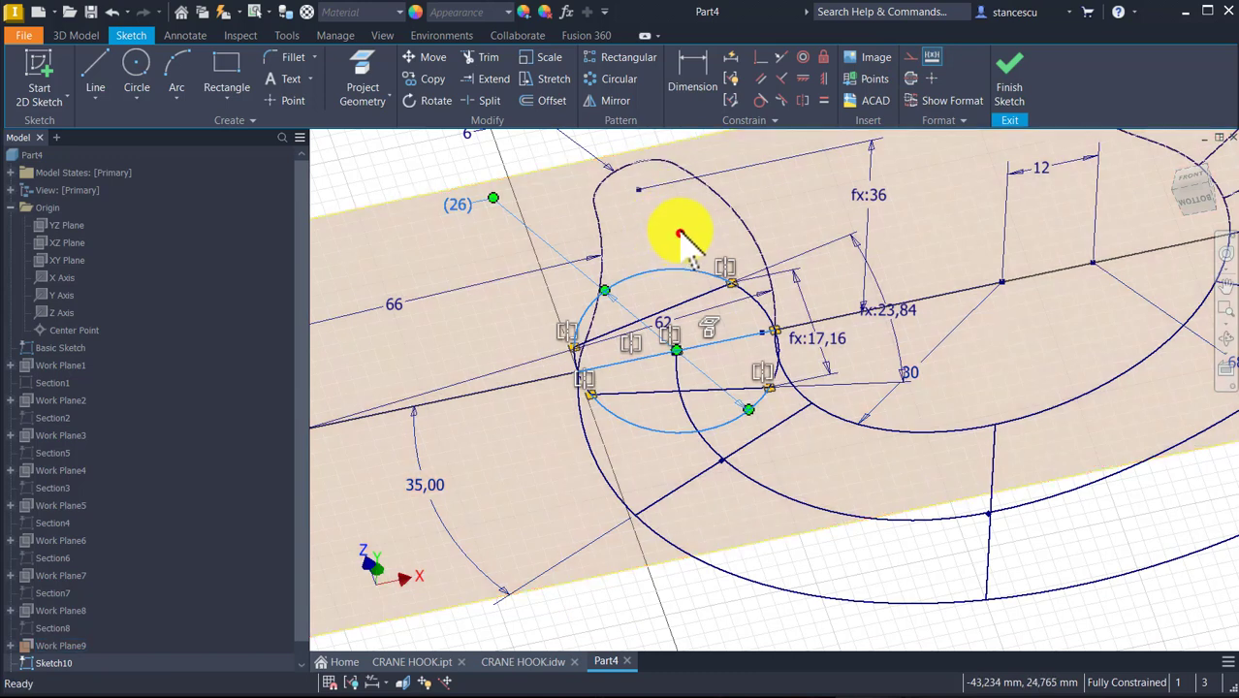
{"action": "left_click", "coordinate": [680, 236]}
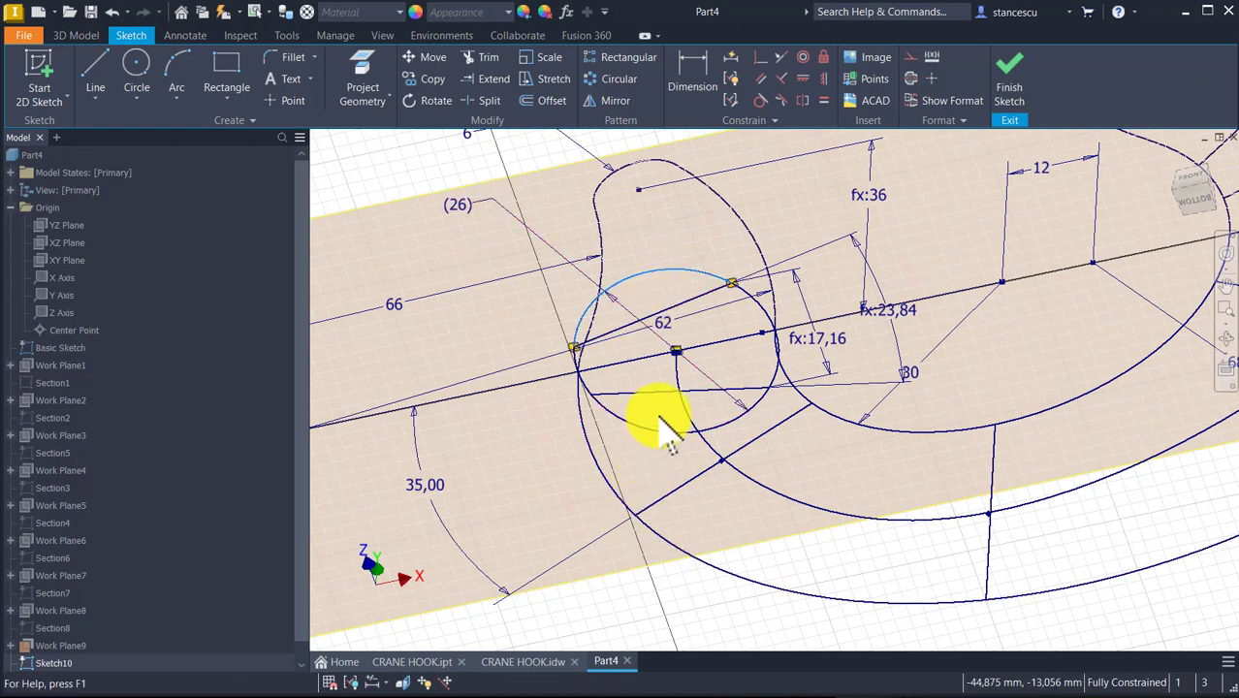
{"action": "left_click", "coordinate": [635, 363]}
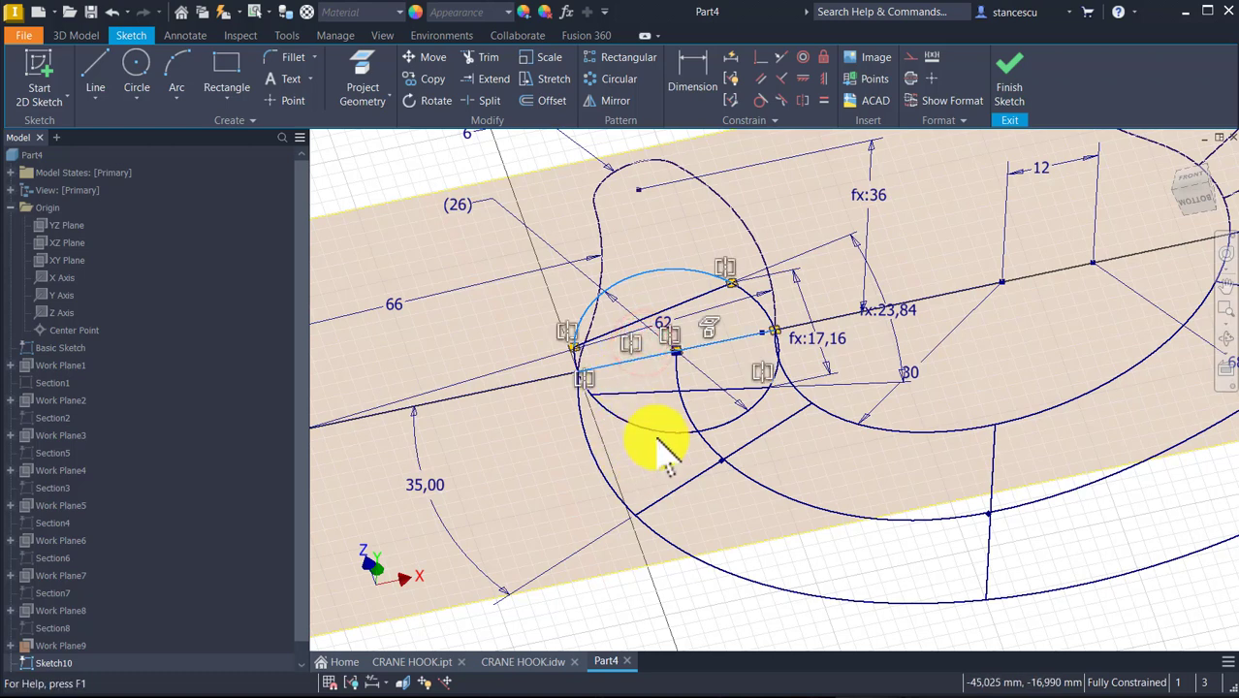
{"action": "left_click_drag", "start_coordinate": [647, 449], "coordinate": [649, 481]}
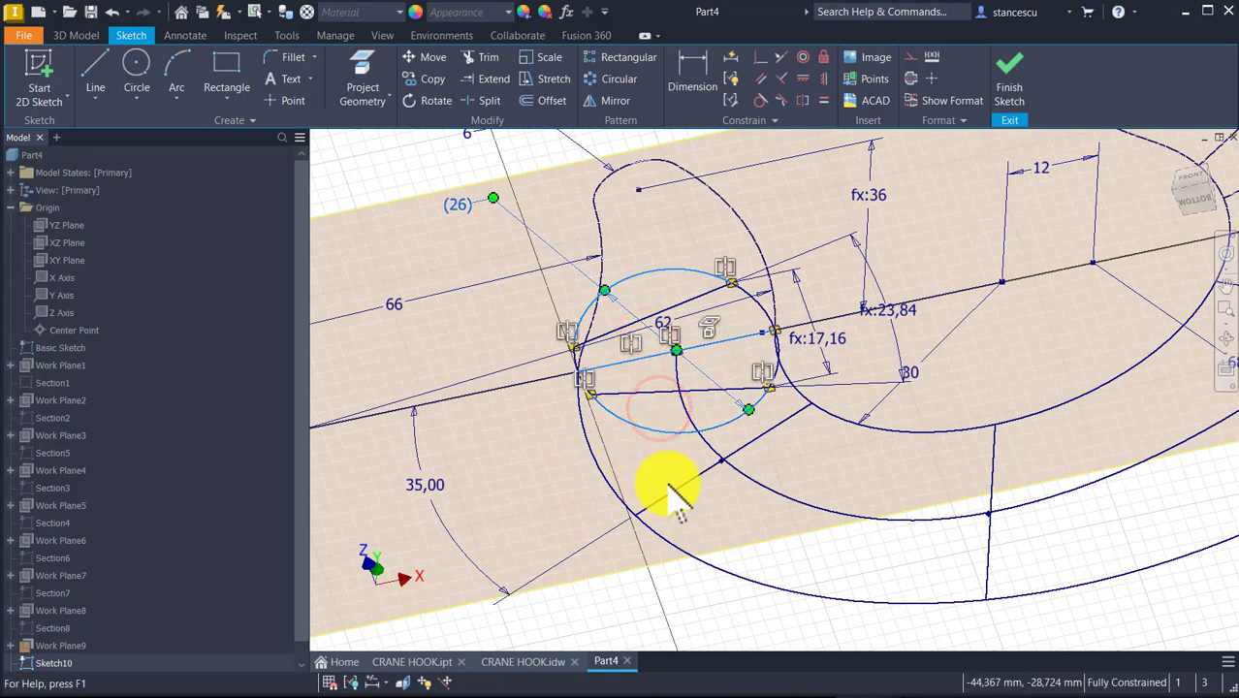
{"action": "left_click", "coordinate": [911, 56]}
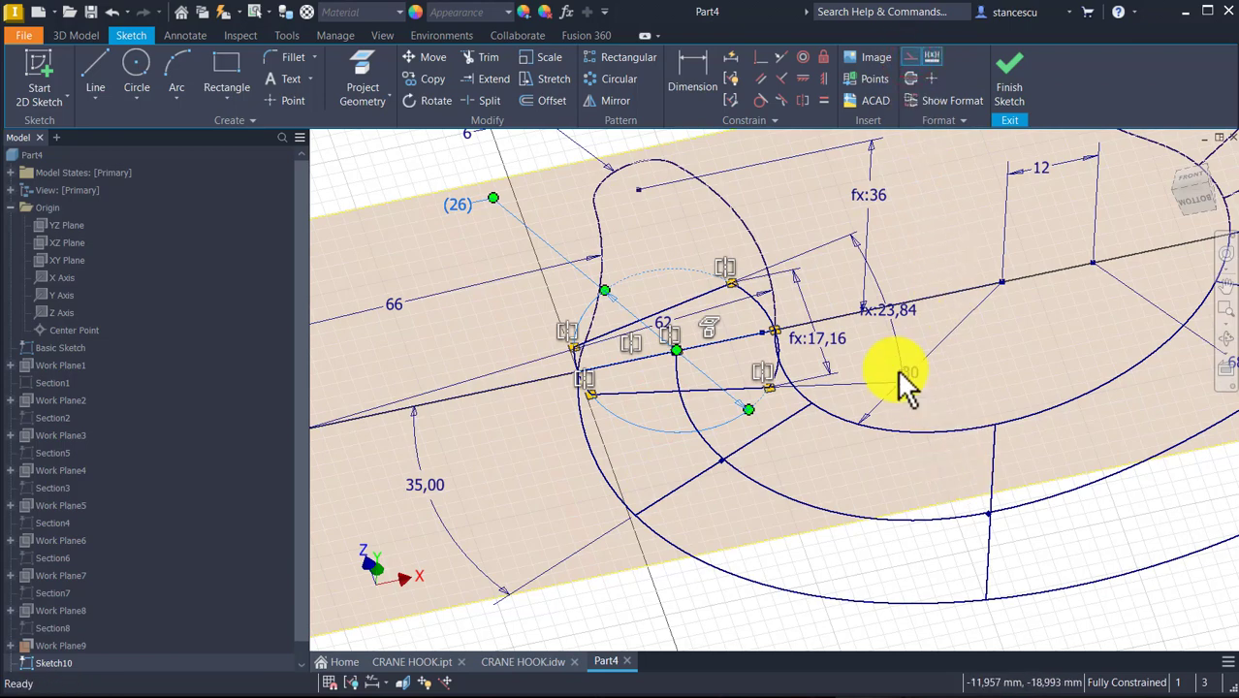
- Finish the section sketch and hide its work plane
{"action": "left_click", "coordinate": [1016, 86]}
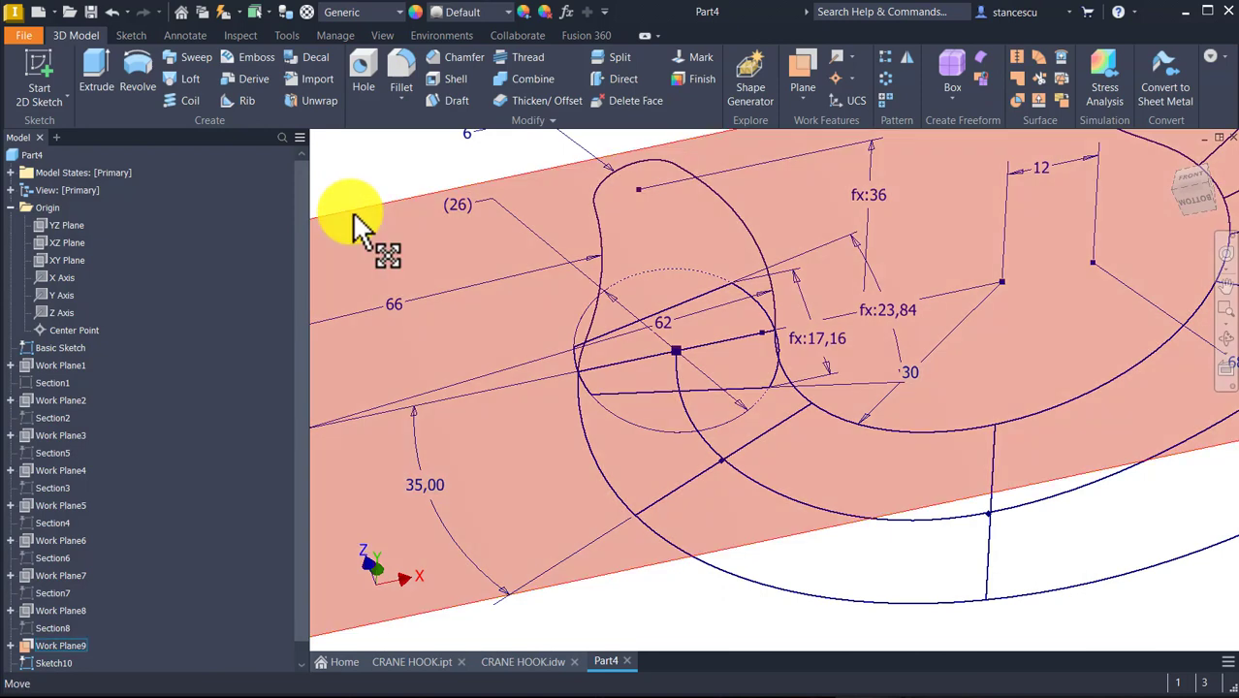
{"action": "left_click", "coordinate": [353, 213]}
{"action": "key", "text": "alt+v"}
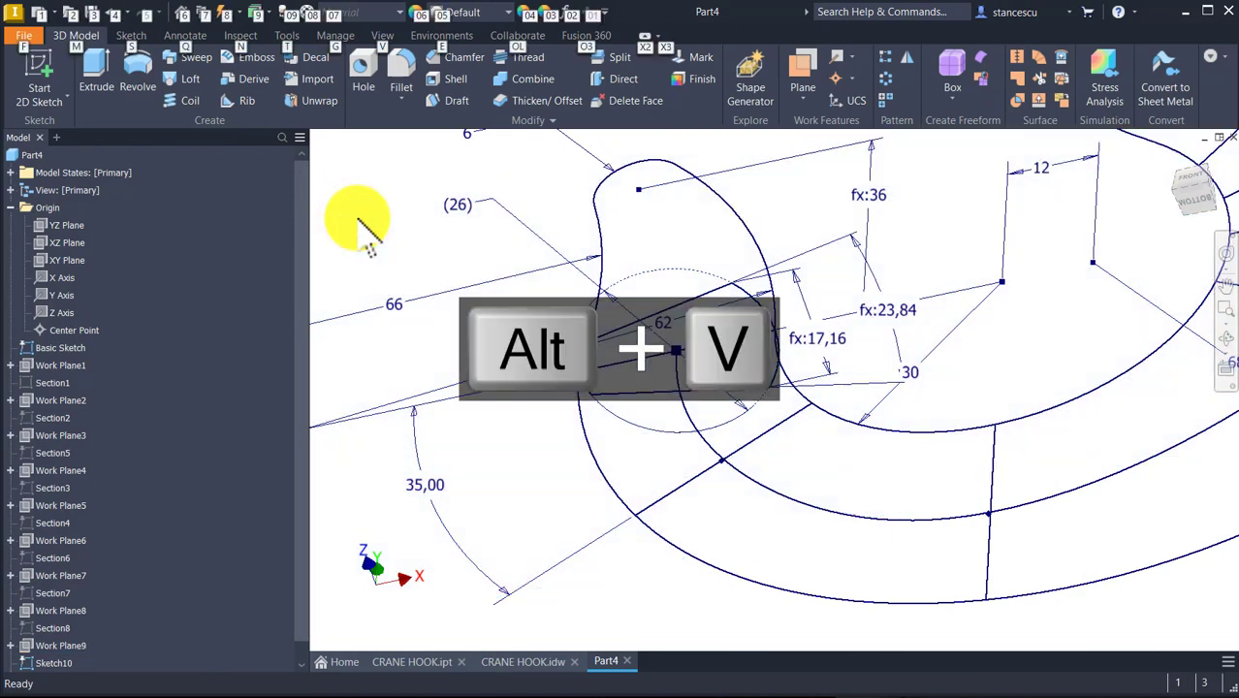
- Rename the finished sketch as Section9
{"action": "scroll", "coordinate": [139, 497], "scroll_direction": "down", "scroll_amount": 1}
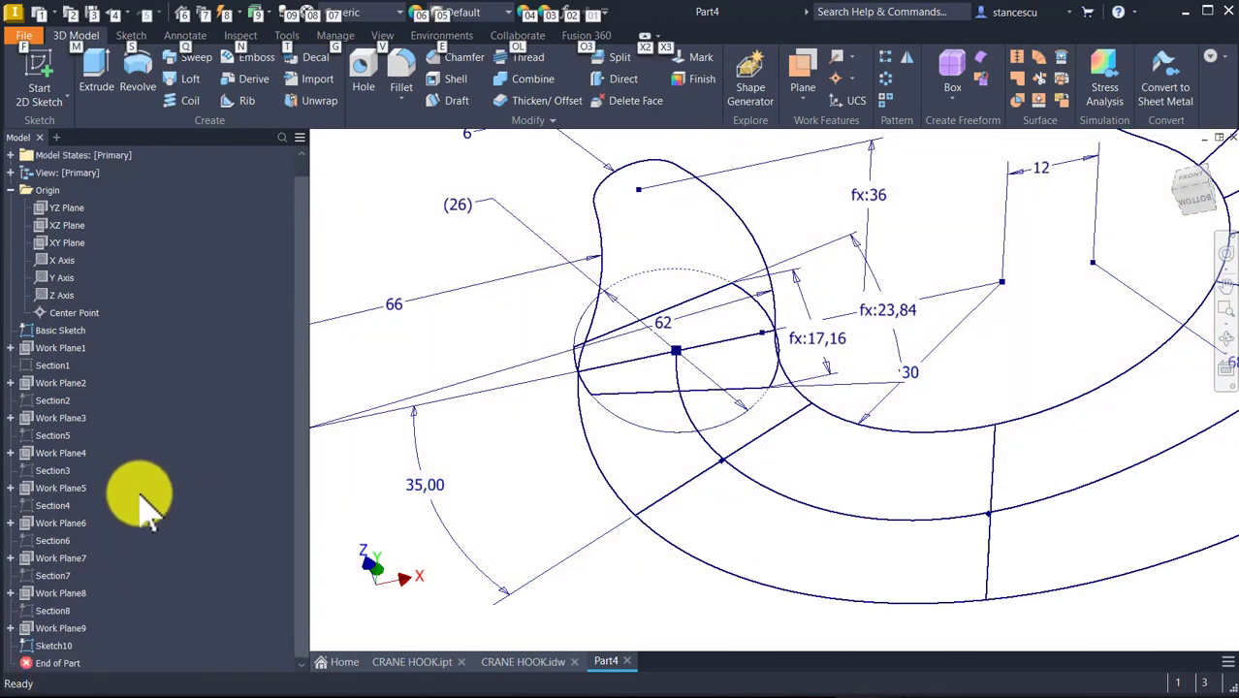
{"action": "left_click", "coordinate": [50, 646]}
{"action": "left_click", "coordinate": [50, 645]}
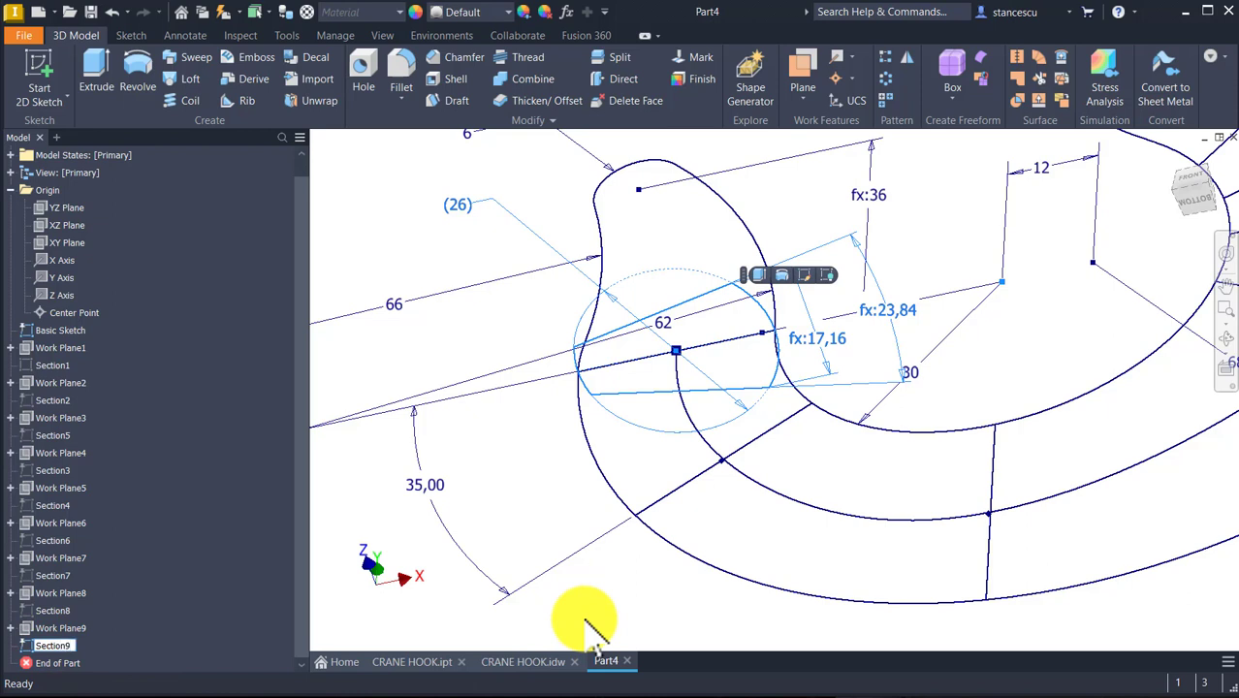
- Confirm the Section9 name, hide that sketch, and return the model to the home view
{"action": "key", "text": "Return"}
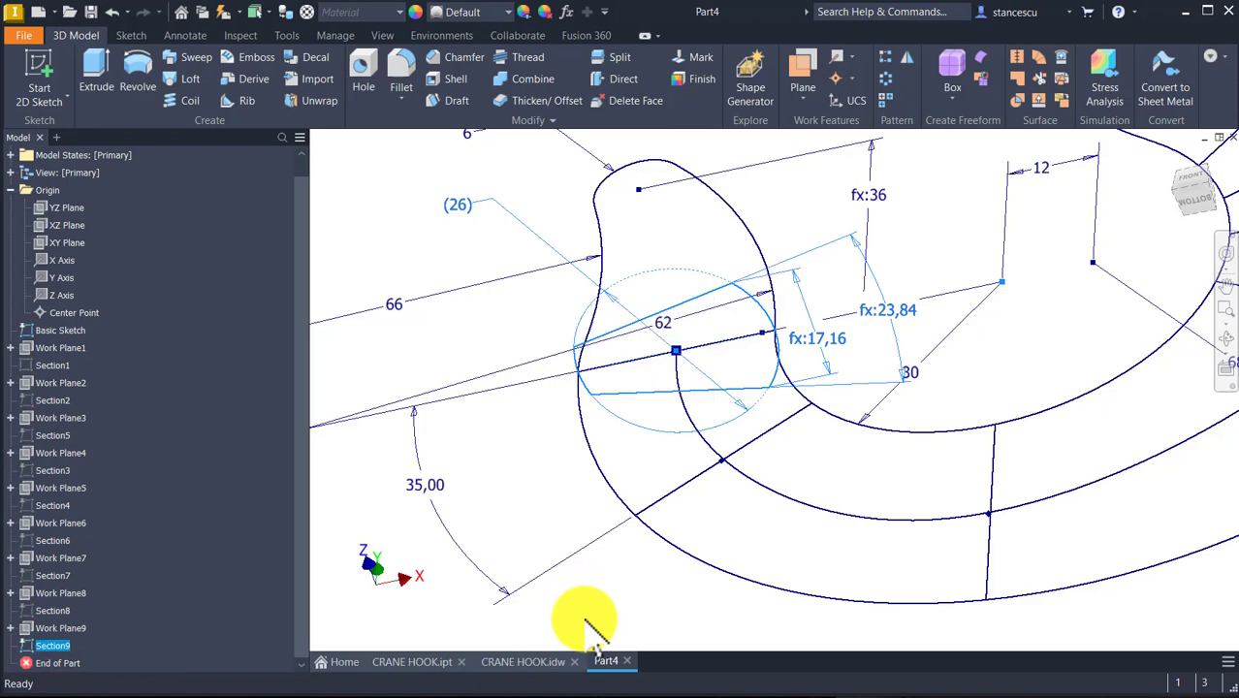
{"action": "key", "text": "alt+v"}
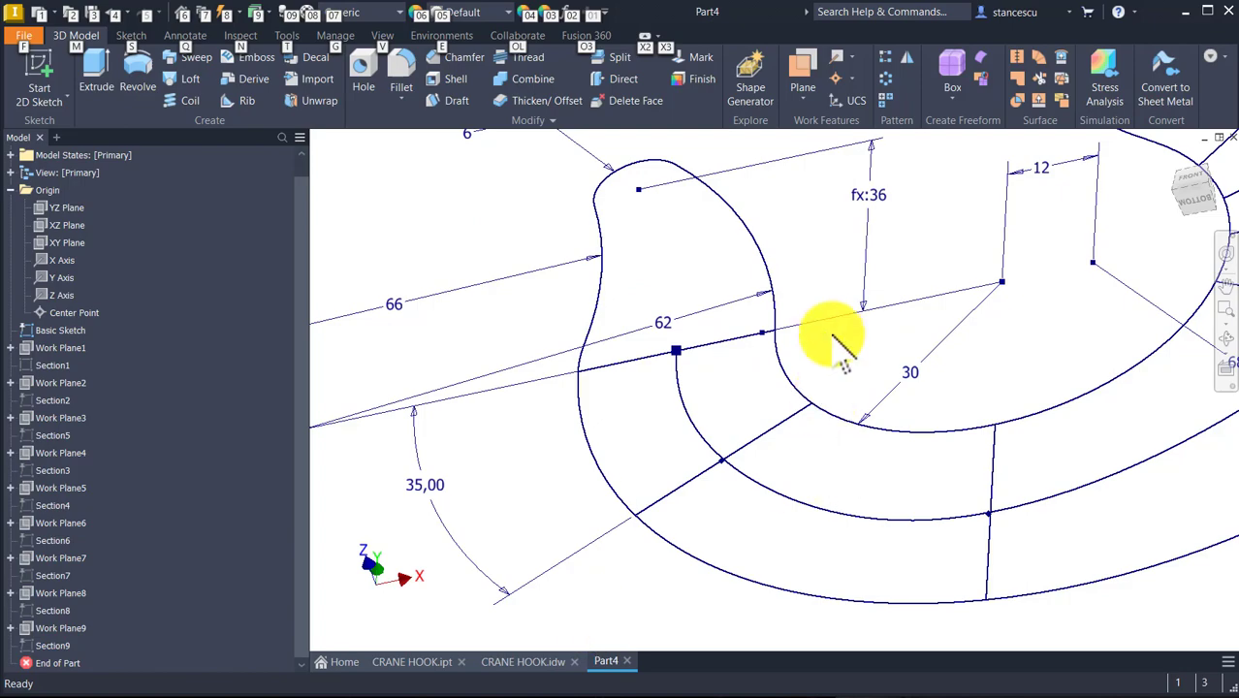
{"action": "key", "text": "Home"}
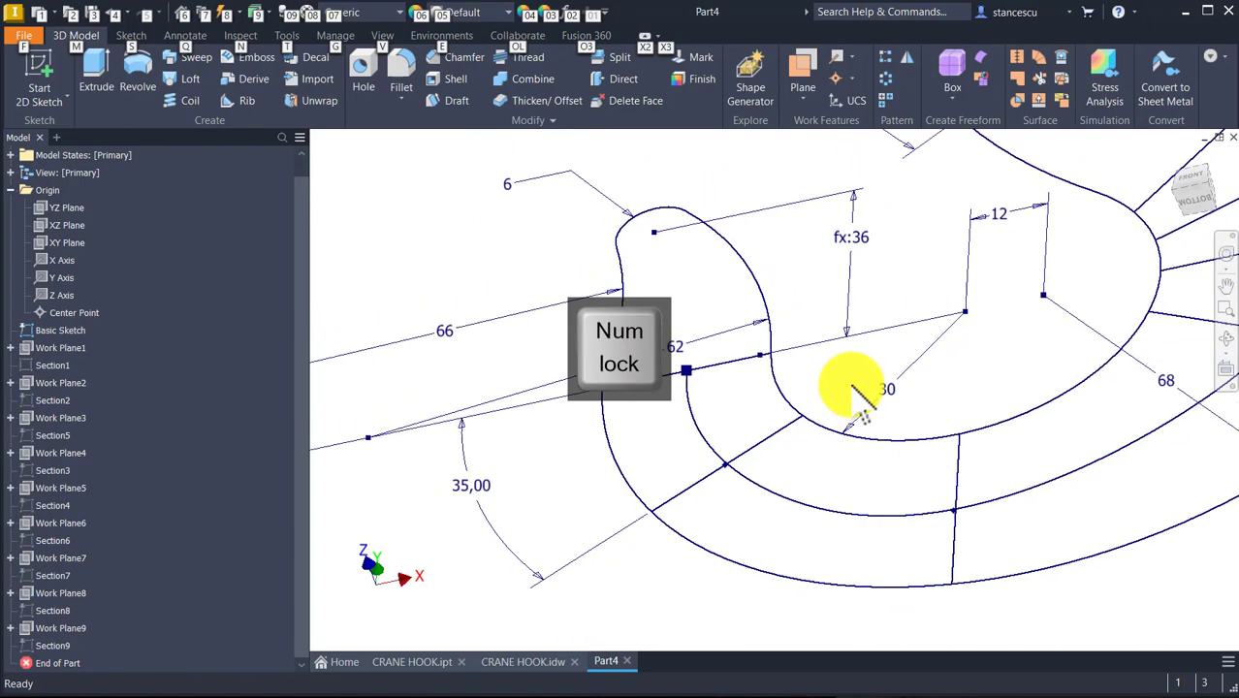
{"action": "key", "text": "F6"}
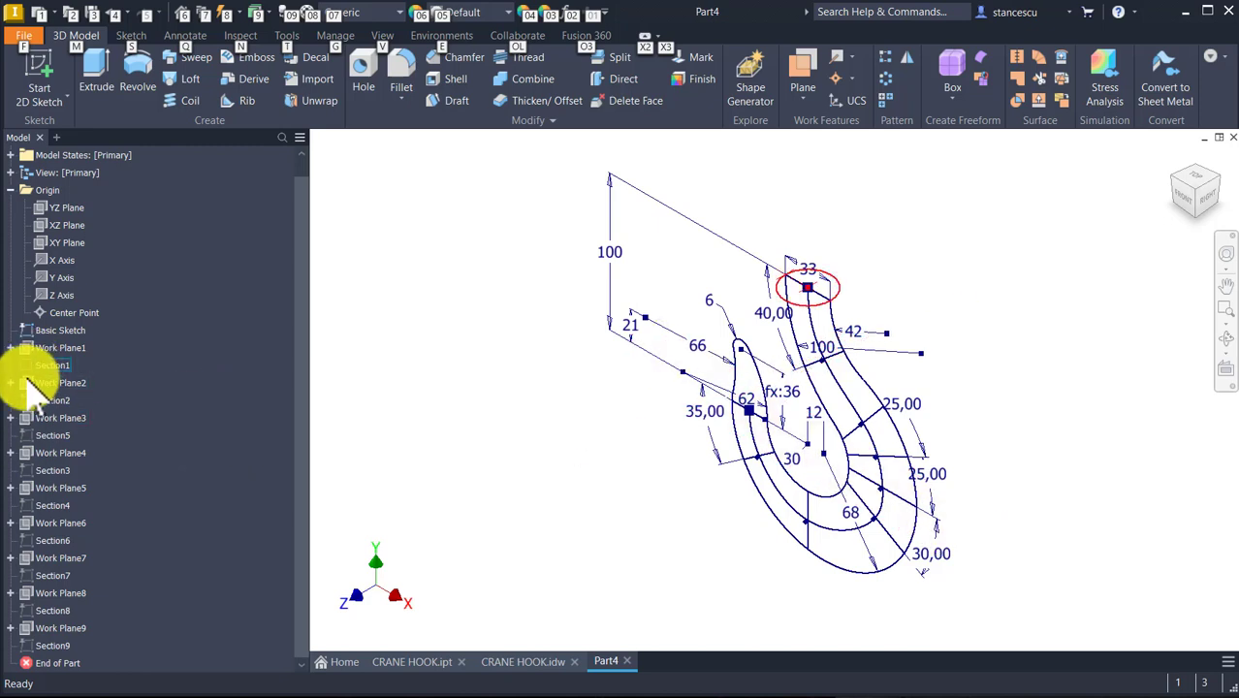
- Reorder the model tree so that Work Plane2 through Work Plane6 follow Work Plane1, ahead of Section1
{"action": "mouse_move", "coordinate": [30, 385]}
{"action": "left_mouse_down"}
{"action": "mouse_move", "coordinate": [37, 335]}
{"action": "mouse_move", "coordinate": [39, 364]}
{"action": "left_mouse_up"}
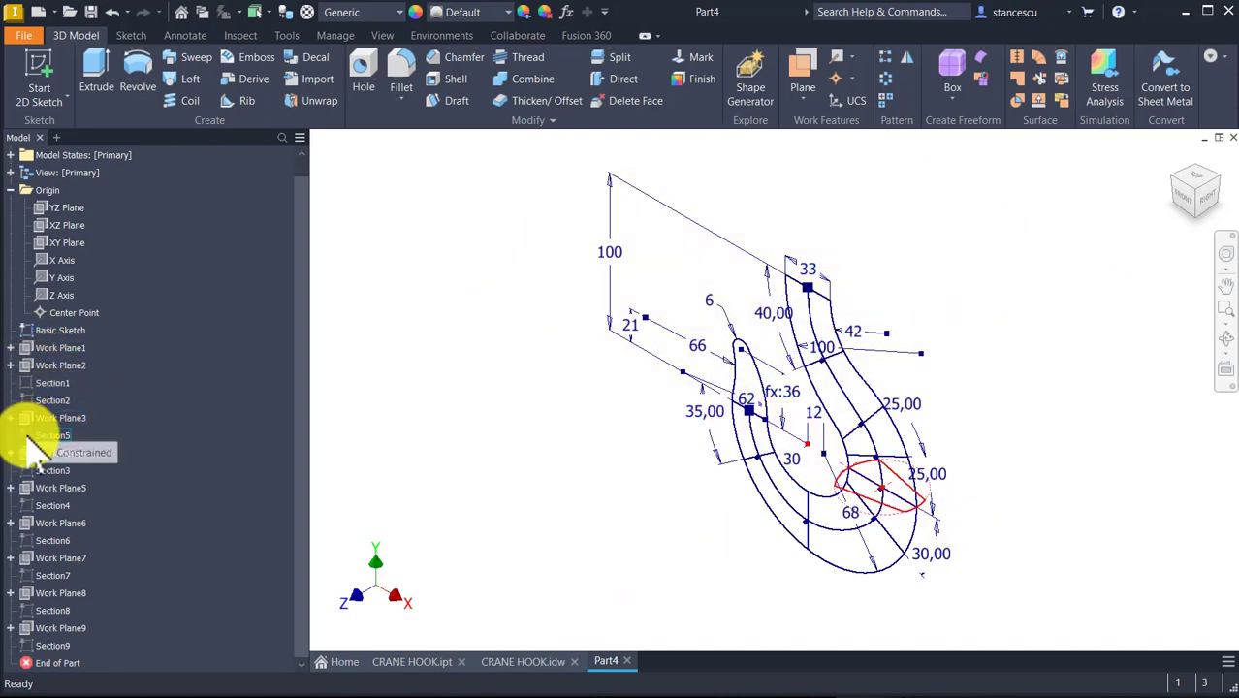
{"action": "mouse_move", "coordinate": [29, 426]}
{"action": "left_mouse_down"}
{"action": "mouse_move", "coordinate": [32, 353]}
{"action": "mouse_move", "coordinate": [46, 407]}
{"action": "left_mouse_up"}
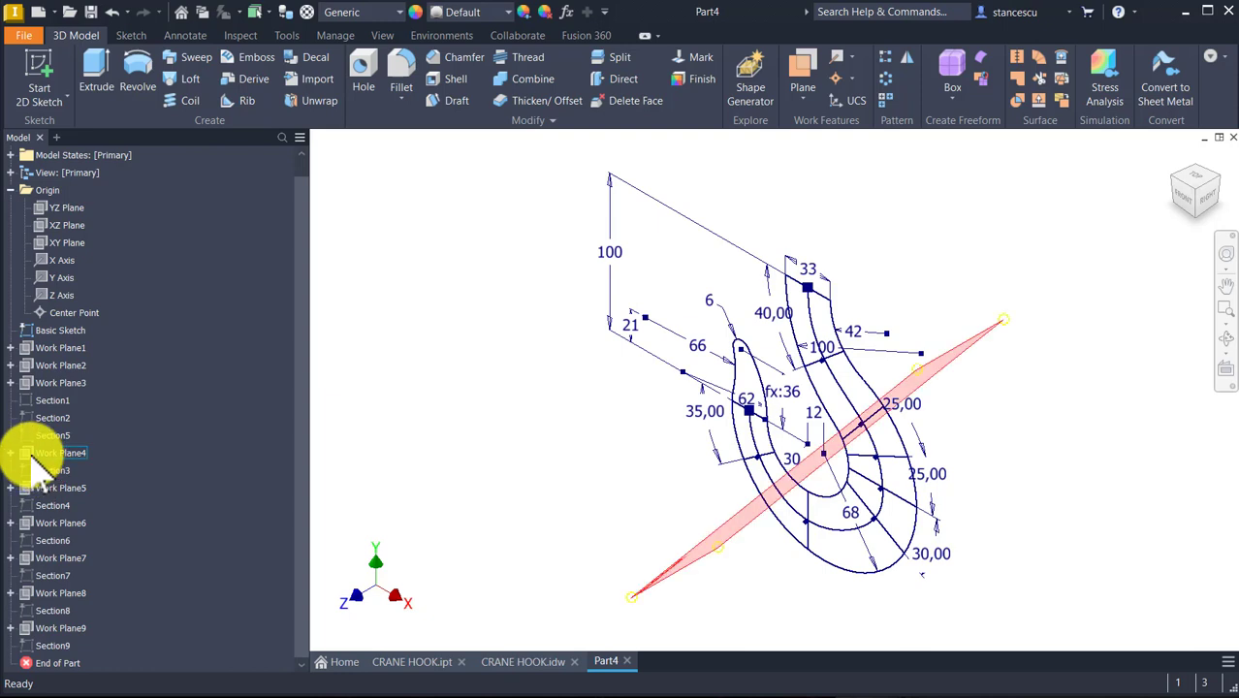
{"action": "left_click_drag", "start_coordinate": [25, 455], "coordinate": [34, 407]}
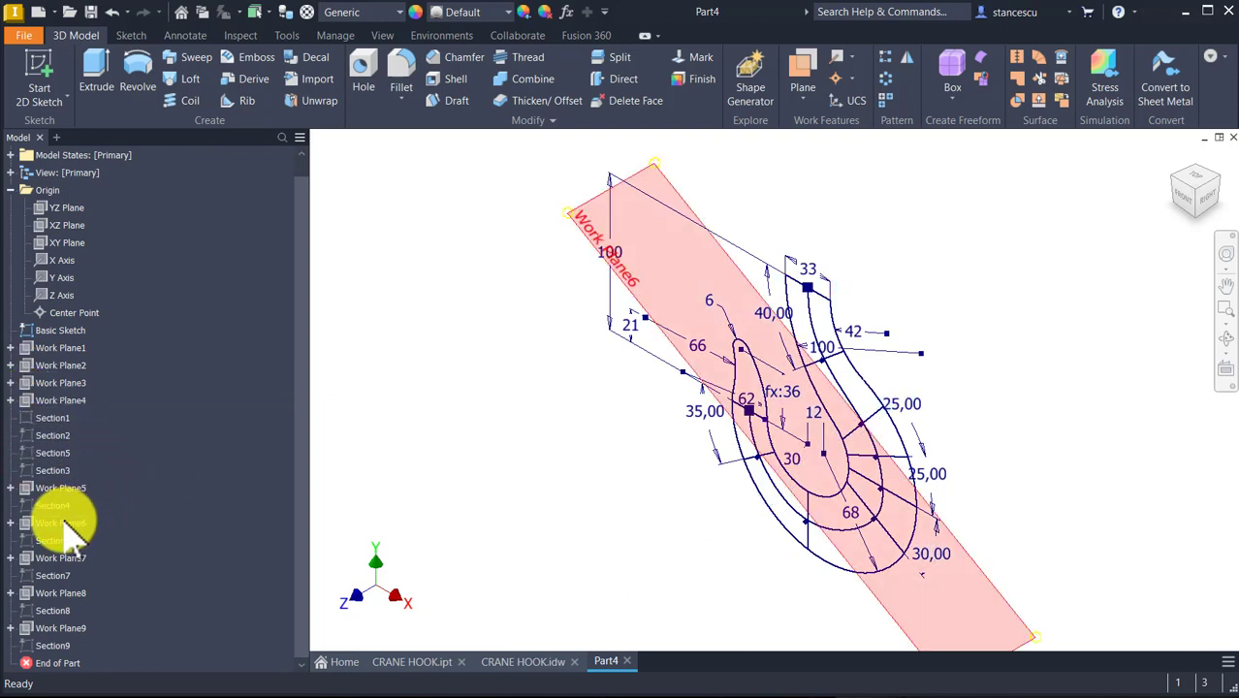
{"action": "left_click_drag", "start_coordinate": [28, 455], "coordinate": [16, 426]}
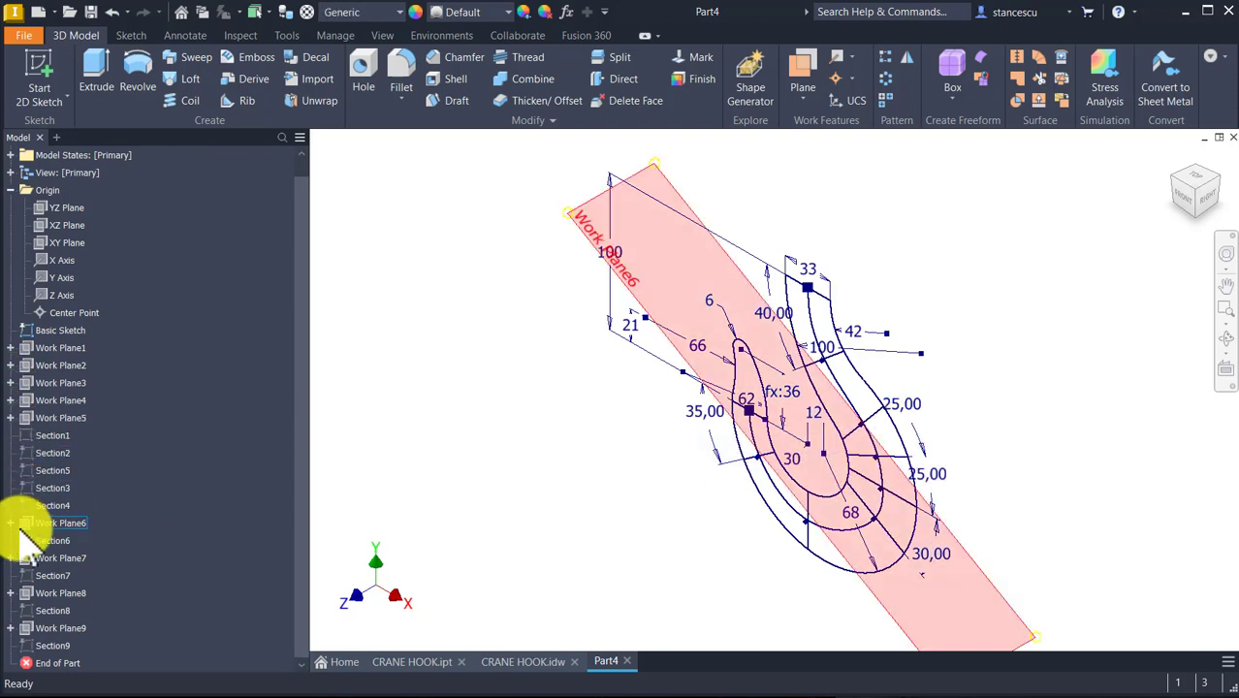
{"action": "left_click_drag", "start_coordinate": [29, 525], "coordinate": [33, 437]}
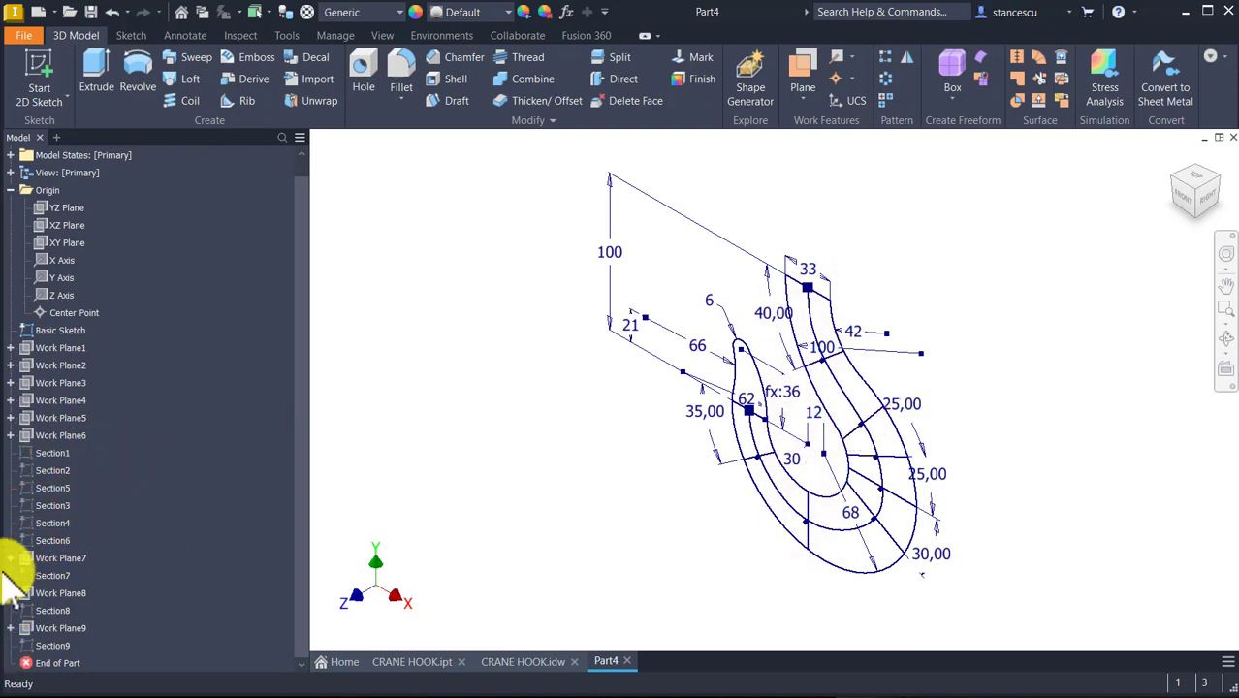
- Place Work Plane7, Work Plane8 and Work Plane9 ahead of Section1 in the model tree, and Section5 directly after Section4
{"action": "left_click_drag", "start_coordinate": [29, 560], "coordinate": [33, 463]}
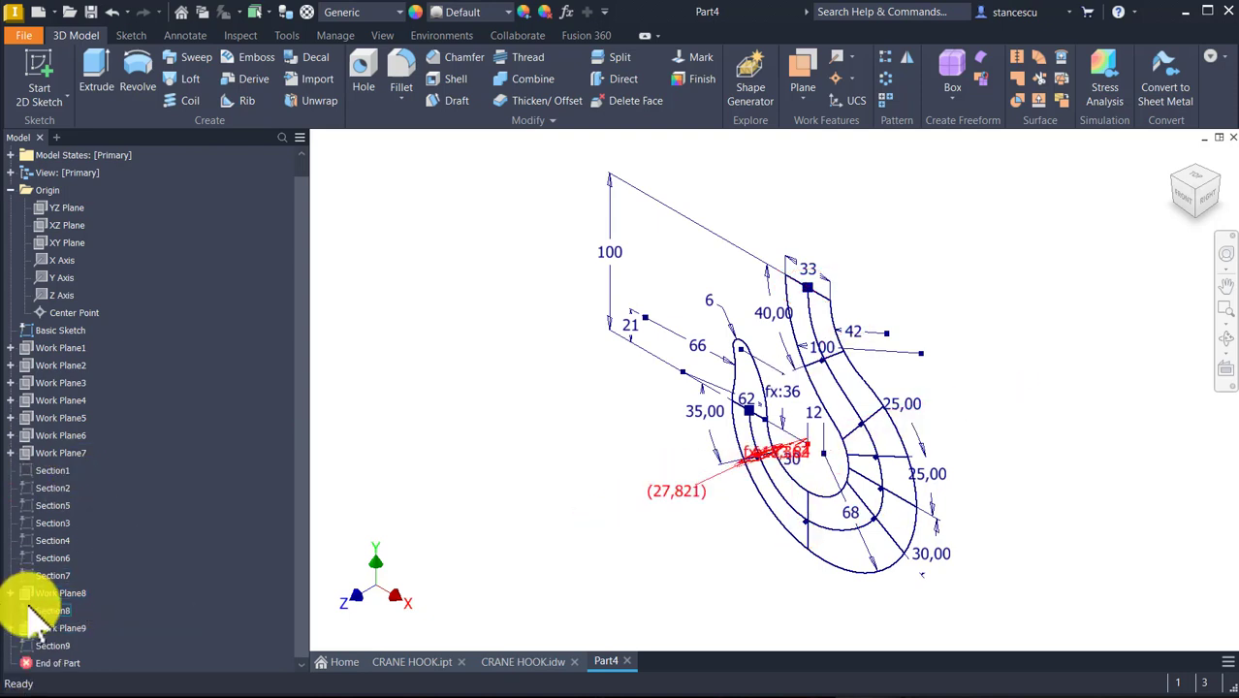
{"action": "mouse_move", "coordinate": [33, 593]}
{"action": "left_mouse_down"}
{"action": "mouse_move", "coordinate": [28, 664]}
{"action": "mouse_move", "coordinate": [41, 479]}
{"action": "left_mouse_up"}
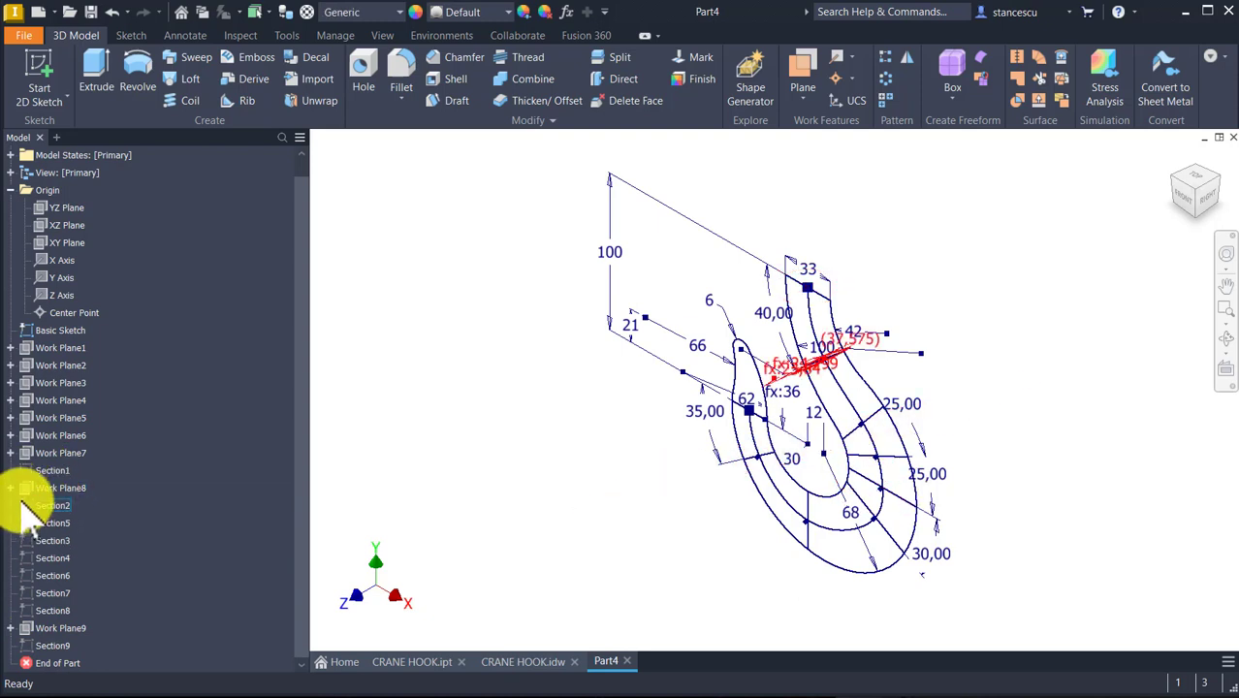
{"action": "left_click", "coordinate": [21, 488]}
{"action": "left_click_drag", "start_coordinate": [21, 487], "coordinate": [33, 467]}
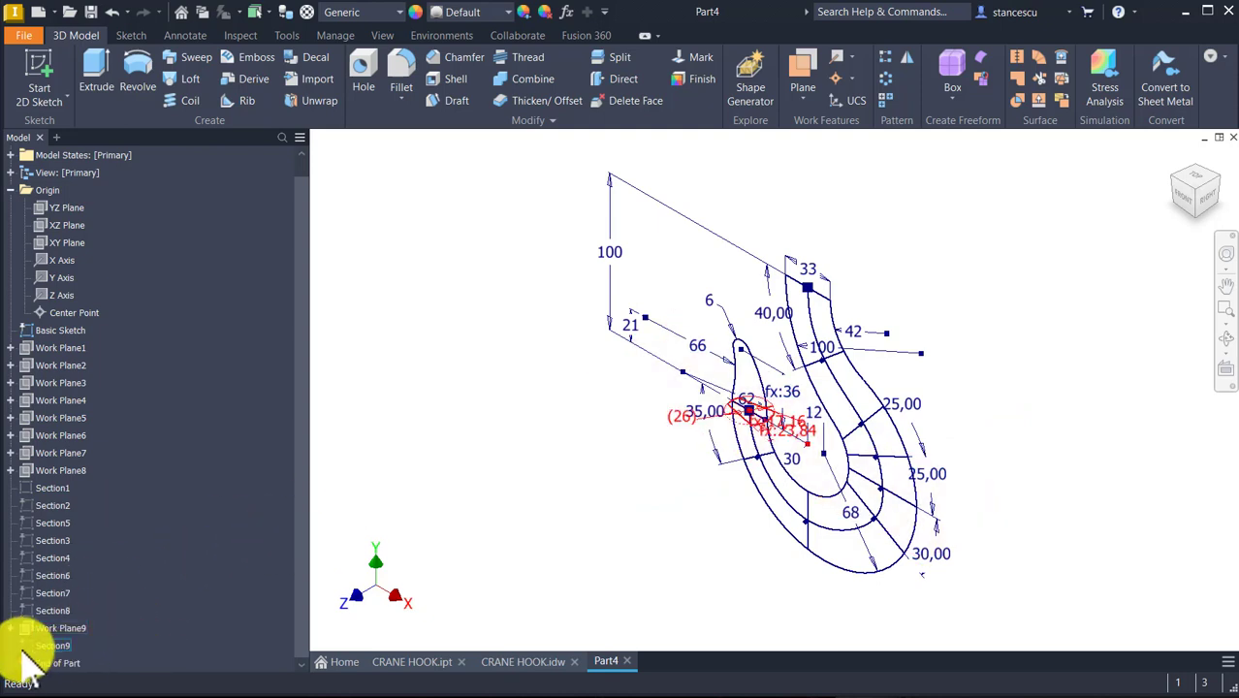
{"action": "left_click_drag", "start_coordinate": [29, 637], "coordinate": [41, 492]}
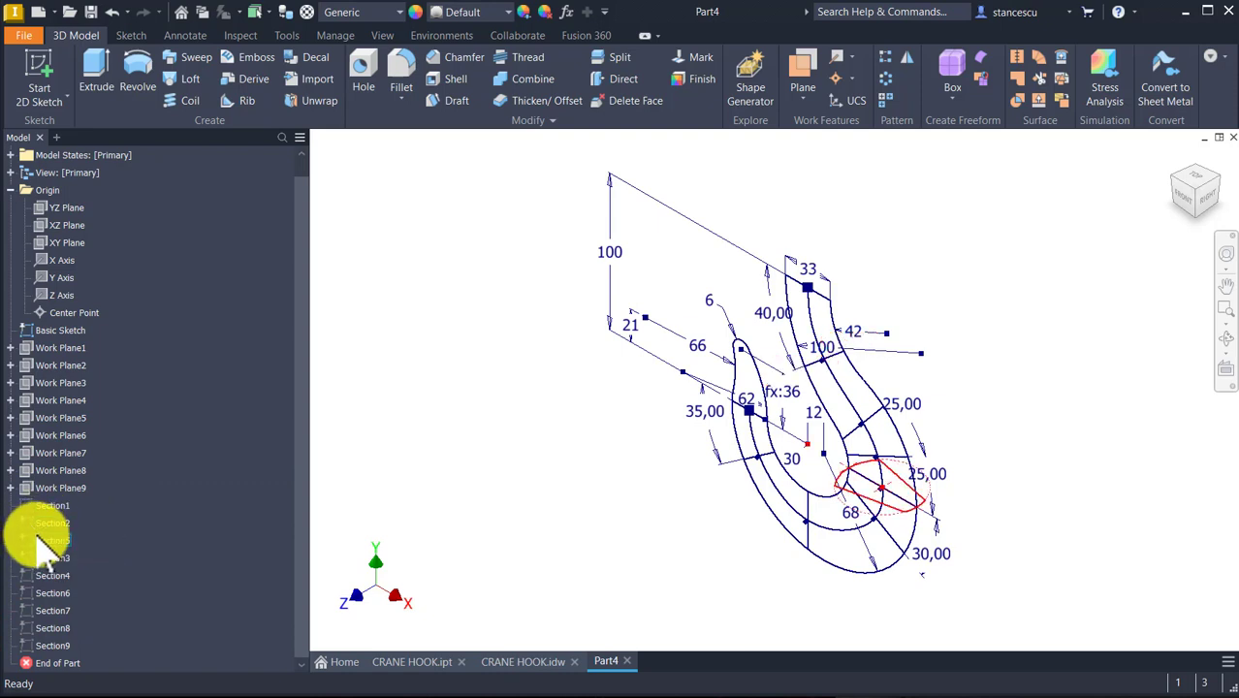
{"action": "left_click_drag", "start_coordinate": [21, 538], "coordinate": [25, 574]}
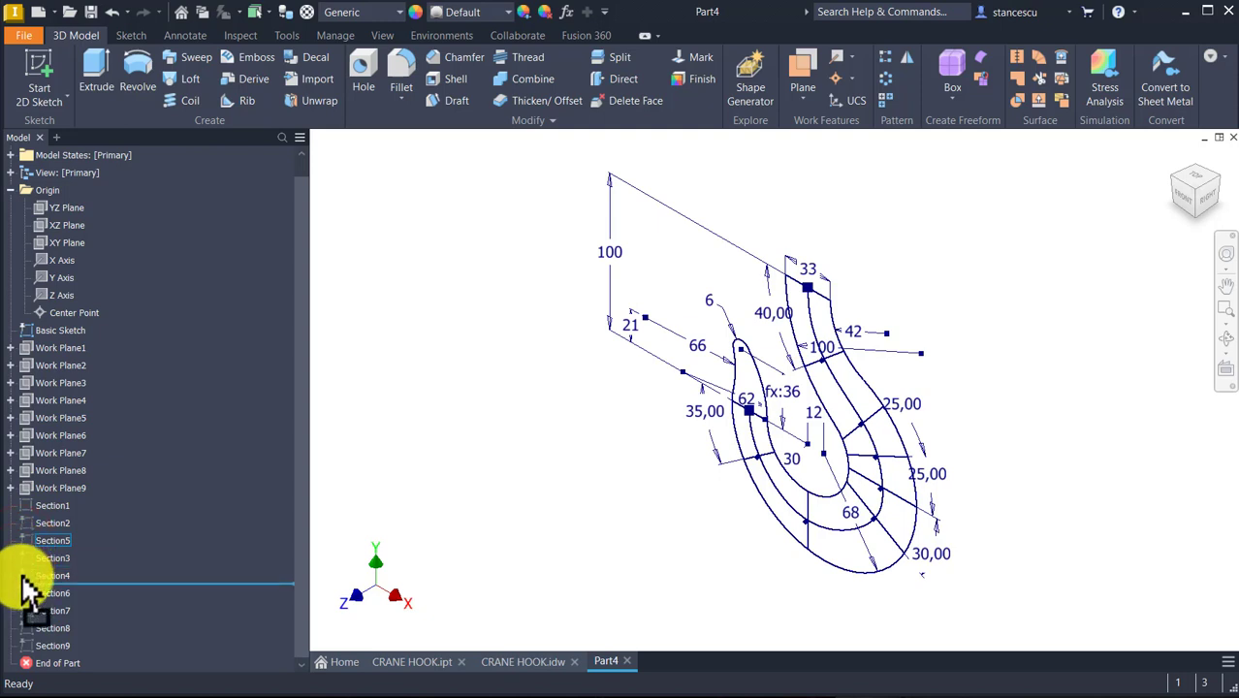
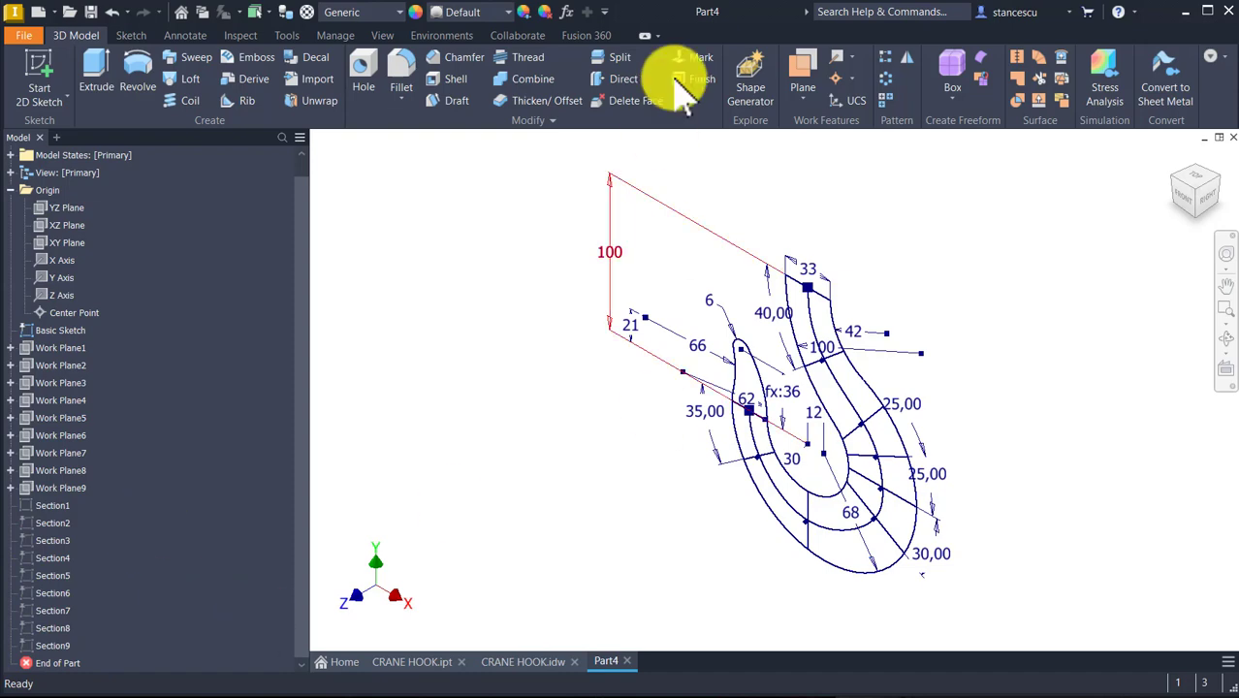
- Examine the parameter table for the CutAng references, the section width equations and the reference parameters, and close it
{"action": "left_click", "coordinate": [567, 13]}
{"action": "scroll", "coordinate": [548, 309], "scroll_direction": "down", "scroll_amount": 3}
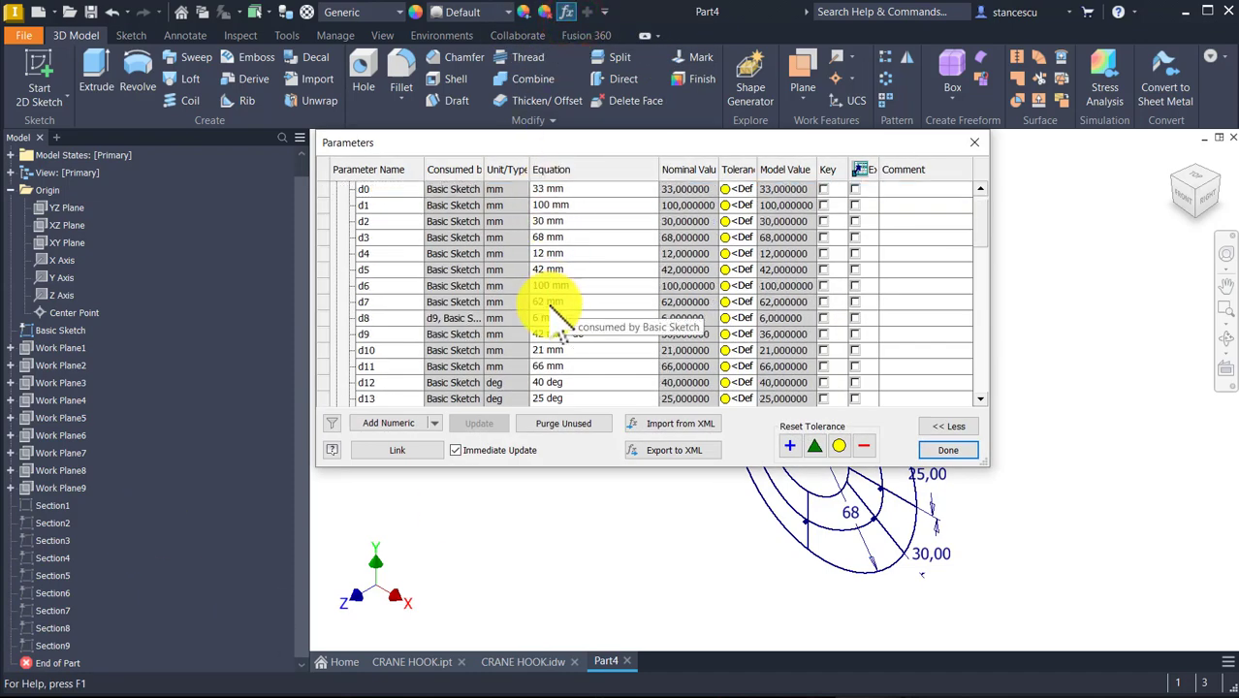
{"action": "scroll", "coordinate": [558, 298], "scroll_direction": "down", "scroll_amount": 10}
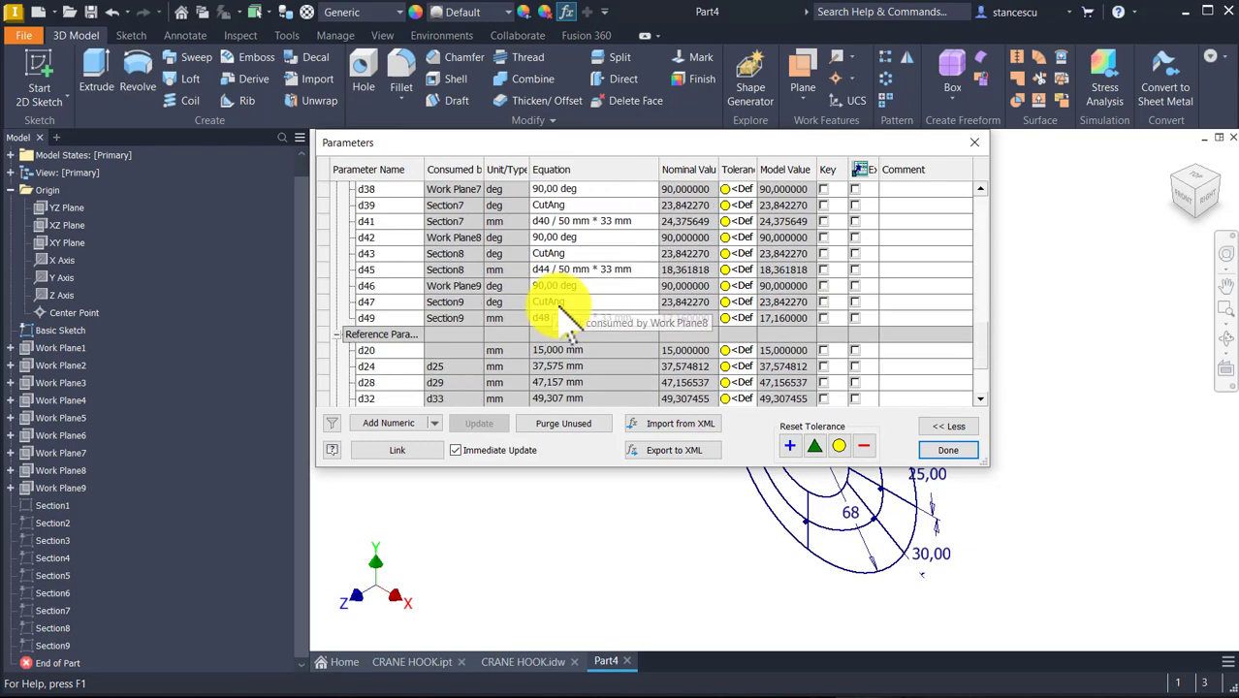
{"action": "scroll", "coordinate": [562, 311], "scroll_direction": "down", "scroll_amount": 2}
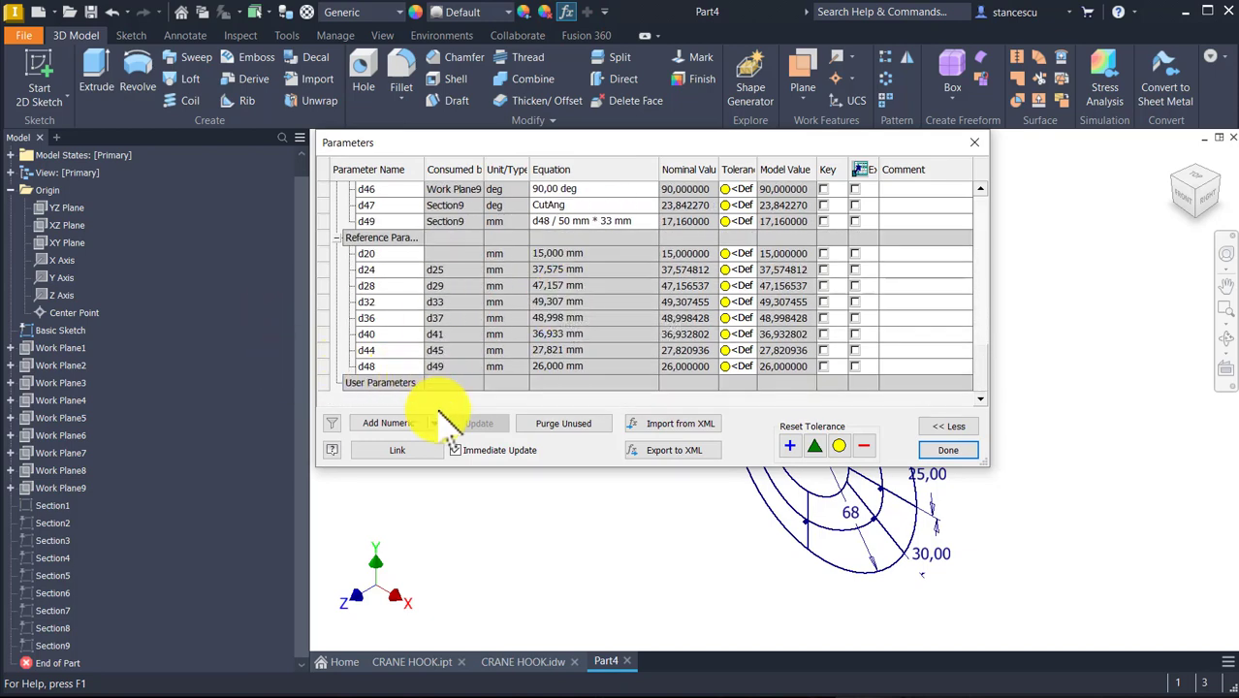
{"action": "scroll", "coordinate": [428, 346], "scroll_direction": "up", "scroll_amount": 5}
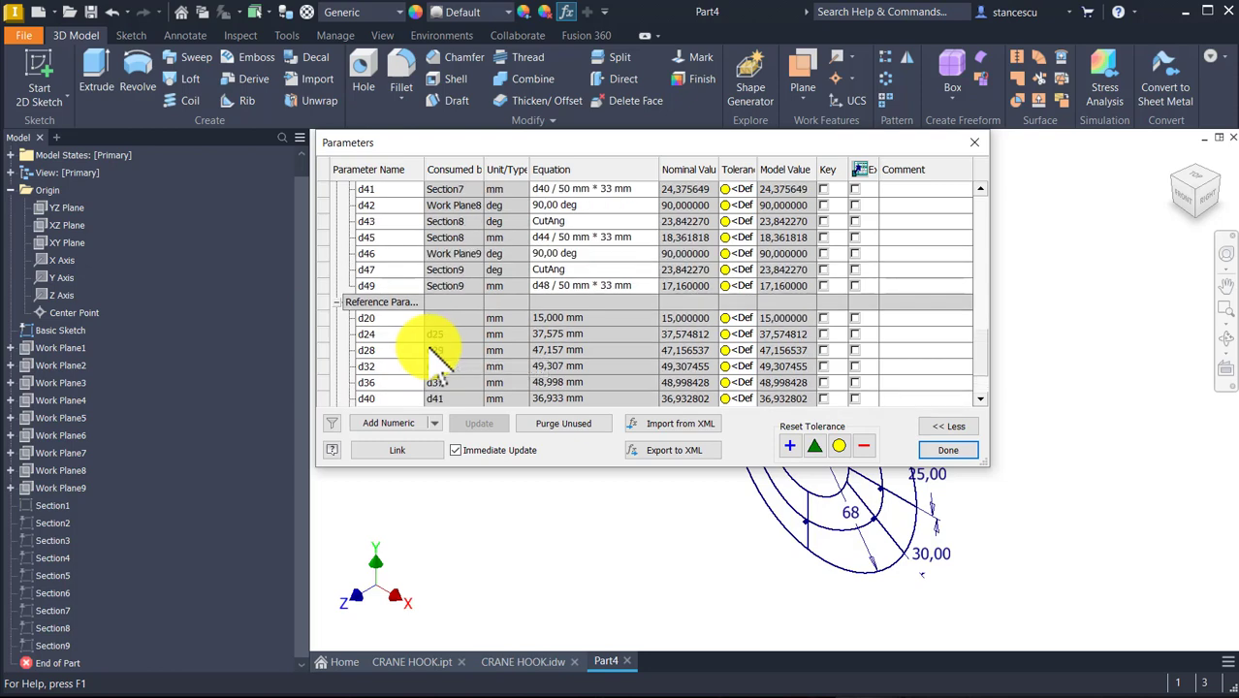
{"action": "scroll", "coordinate": [426, 344], "scroll_direction": "up", "scroll_amount": 4}
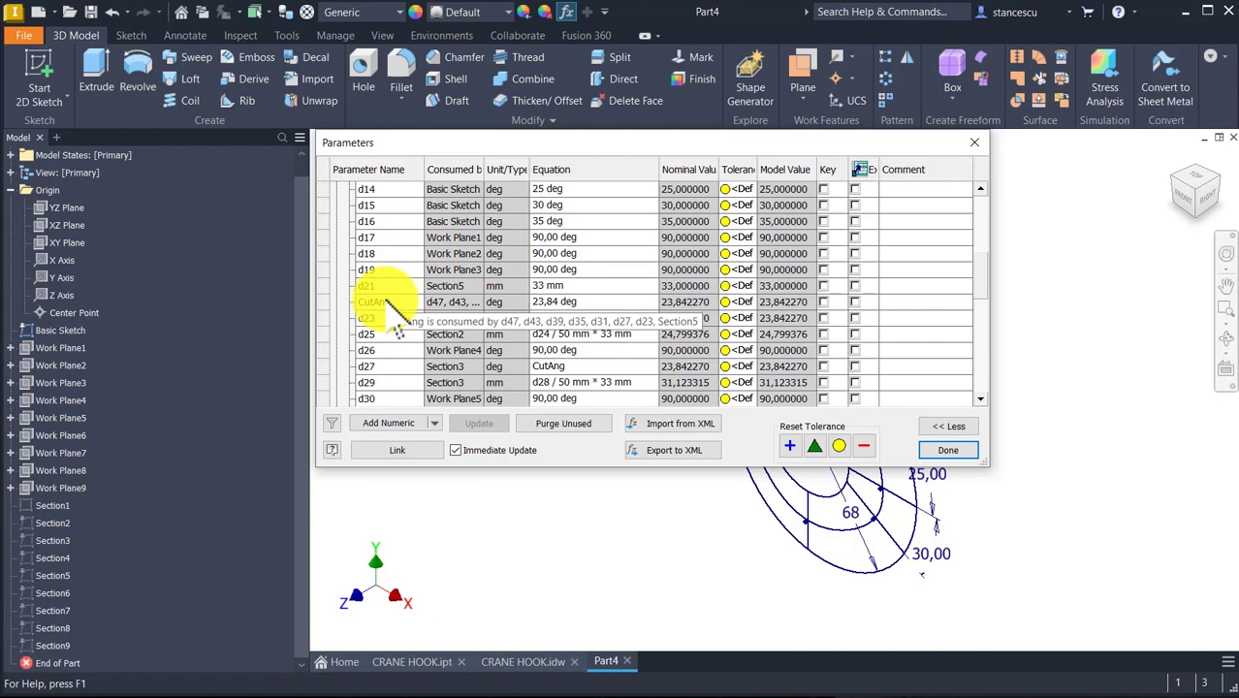
{"action": "scroll", "coordinate": [428, 312], "scroll_direction": "down", "scroll_amount": 4}
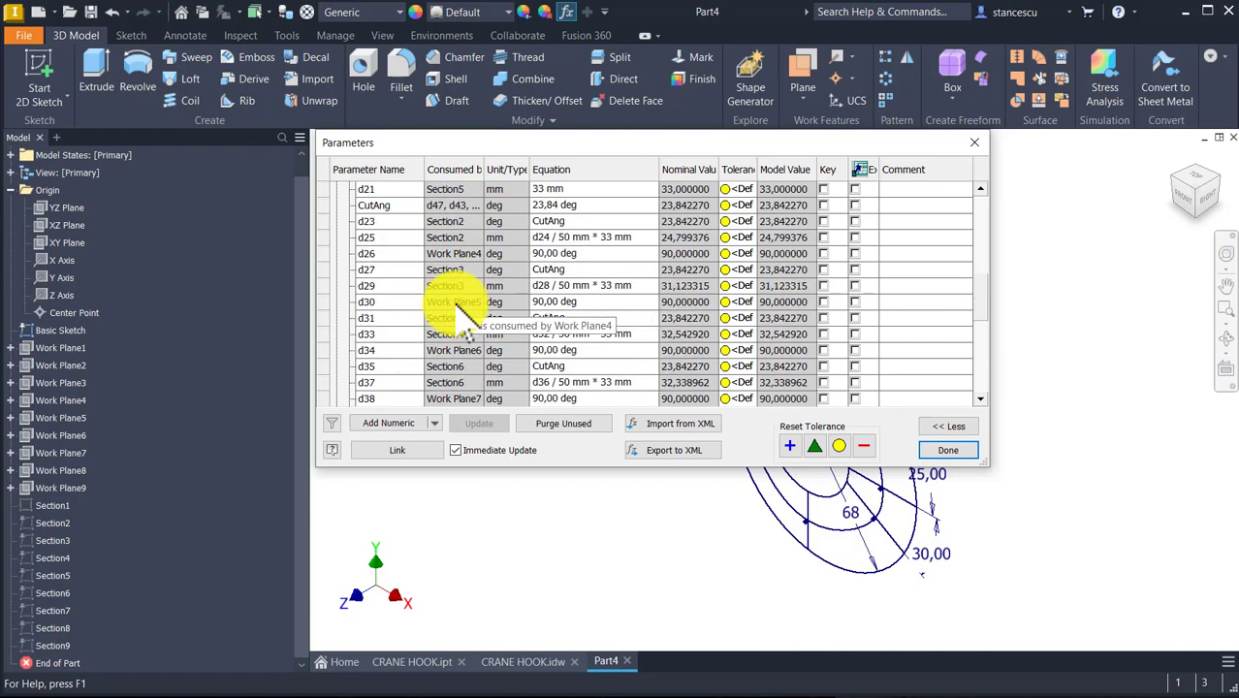
{"action": "scroll", "coordinate": [463, 309], "scroll_direction": "down", "scroll_amount": 10}
{"action": "scroll", "coordinate": [463, 308], "scroll_direction": "up", "scroll_amount": 11}
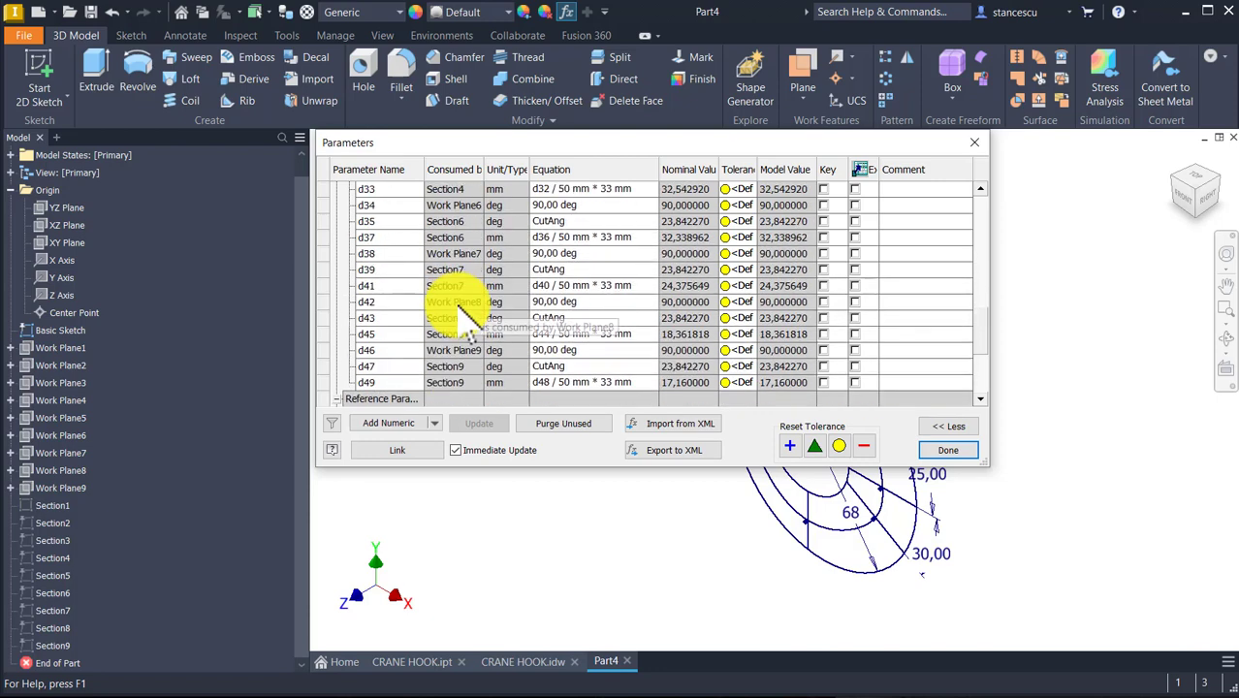
{"action": "scroll", "coordinate": [468, 317], "scroll_direction": "down", "scroll_amount": 4}
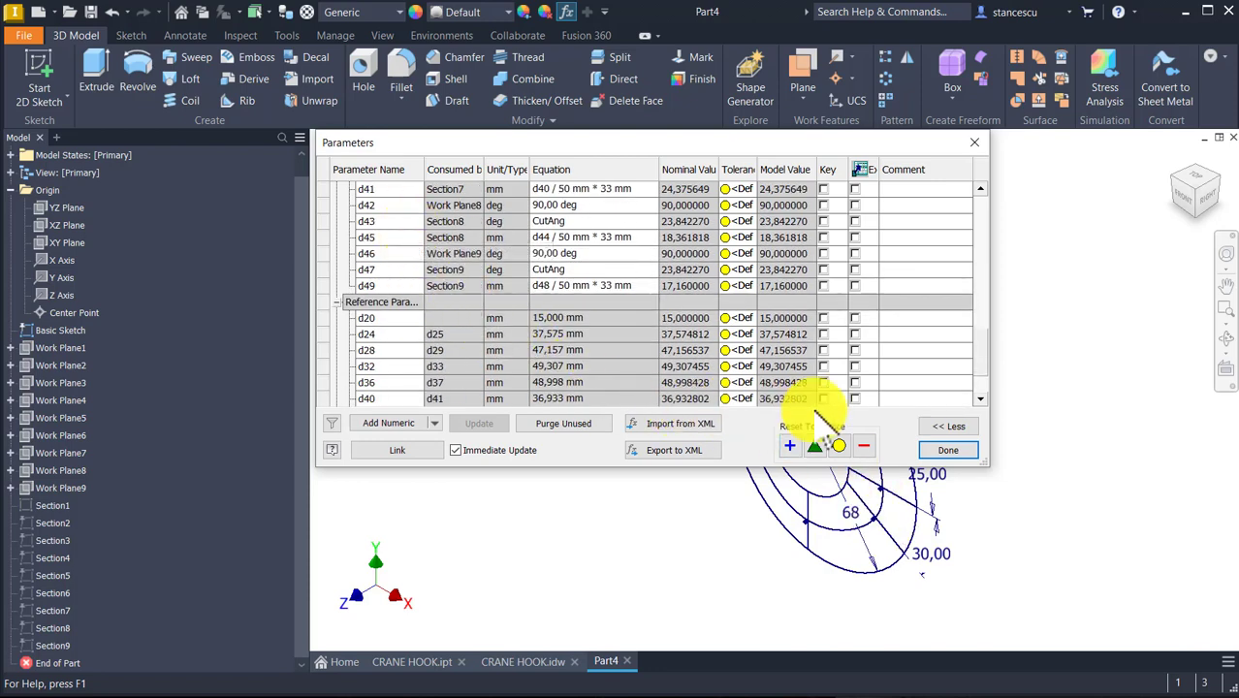
{"action": "left_click", "coordinate": [945, 451]}
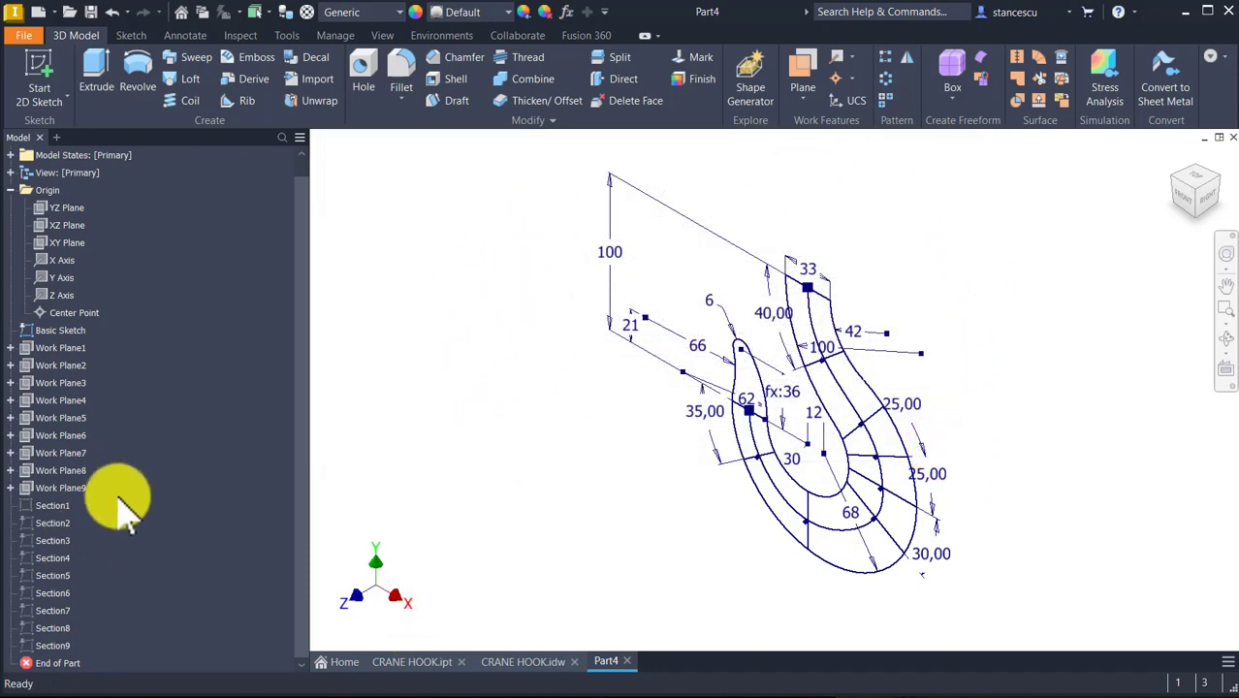
- Make the sketches Section1 through Section9 visible together and check them along the hook
{"action": "left_click", "coordinate": [52, 506]}
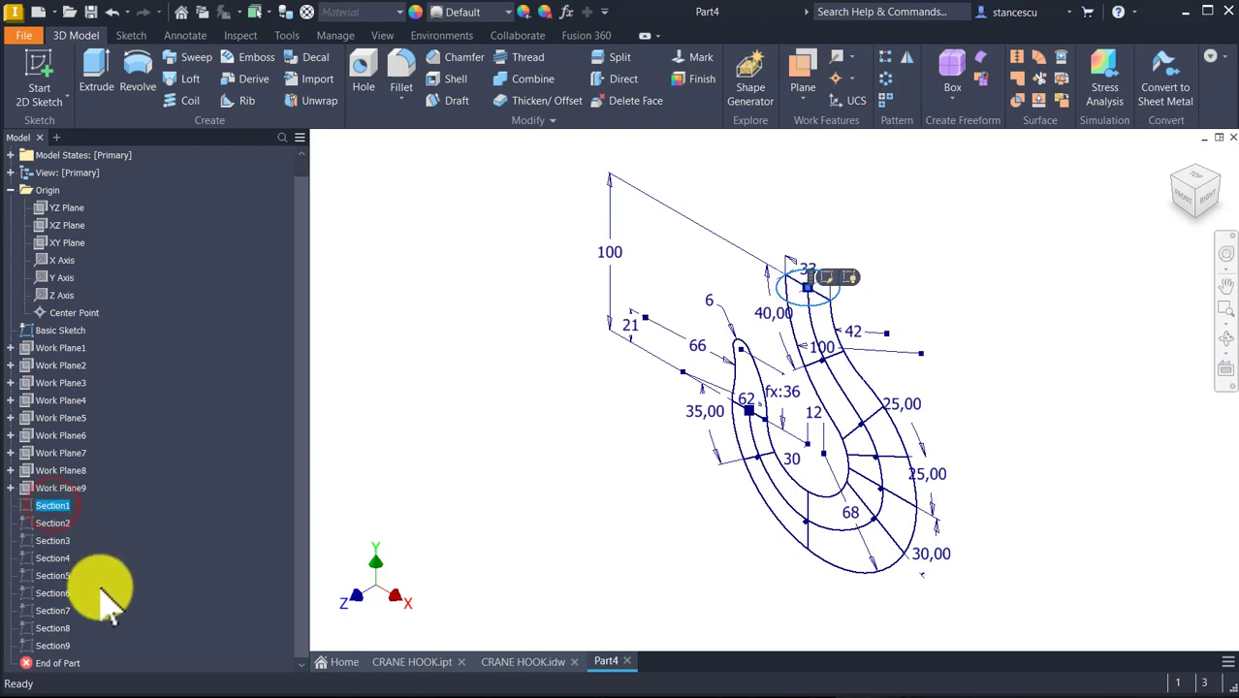
{"action": "left_click", "coordinate": [53, 646], "text": "shift"}
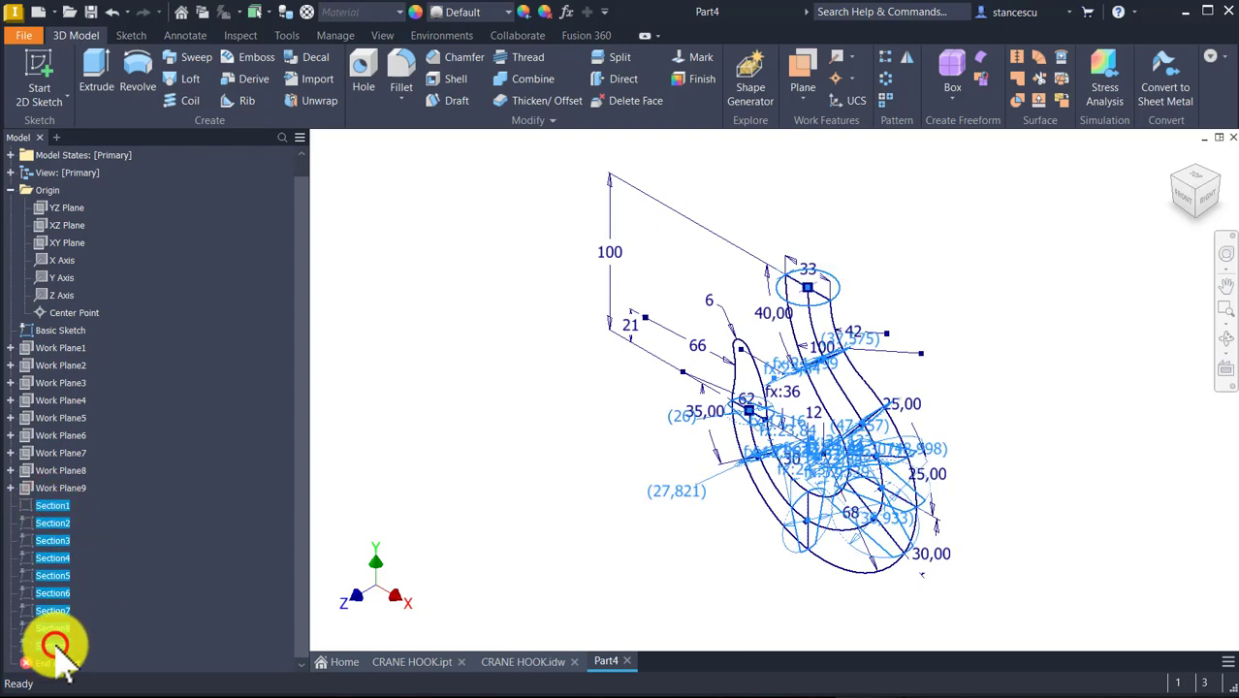
{"action": "right_click", "coordinate": [58, 574]}
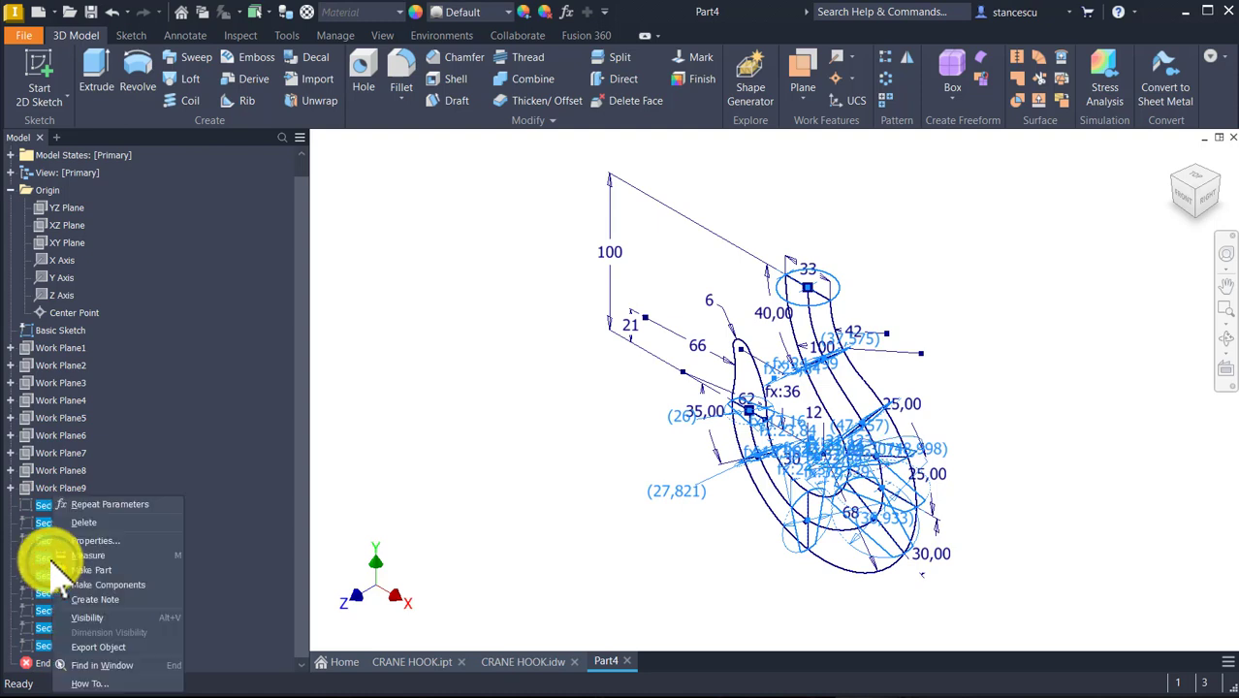
{"action": "left_click", "coordinate": [99, 617]}
{"action": "mouse_move", "coordinate": [572, 427]}
{"action": "middle_mouse_down", "text": "shift"}
{"action": "mouse_move", "coordinate": [843, 476]}
{"action": "mouse_move", "coordinate": [953, 512]}
{"action": "mouse_move", "coordinate": [966, 542]}
{"action": "mouse_move", "coordinate": [1194, 557]}
{"action": "middle_mouse_up", "text": "shift"}
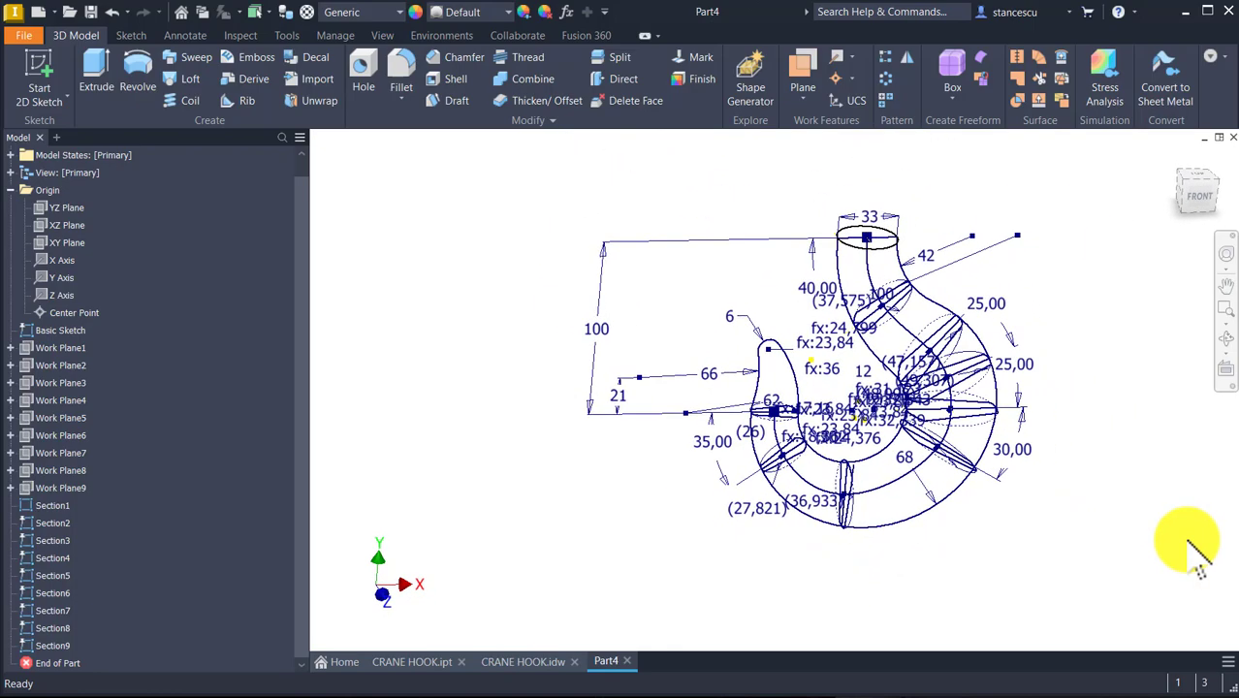
{"action": "key", "text": "F6"}
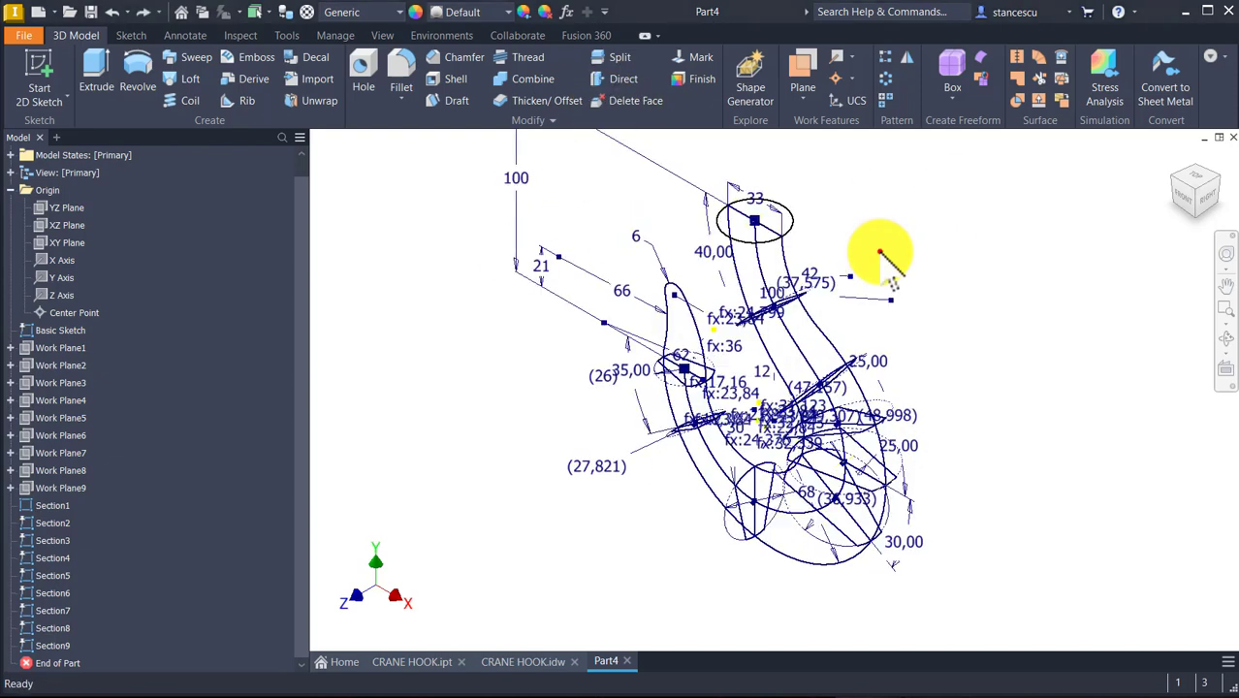
{"action": "left_click", "coordinate": [879, 252]}
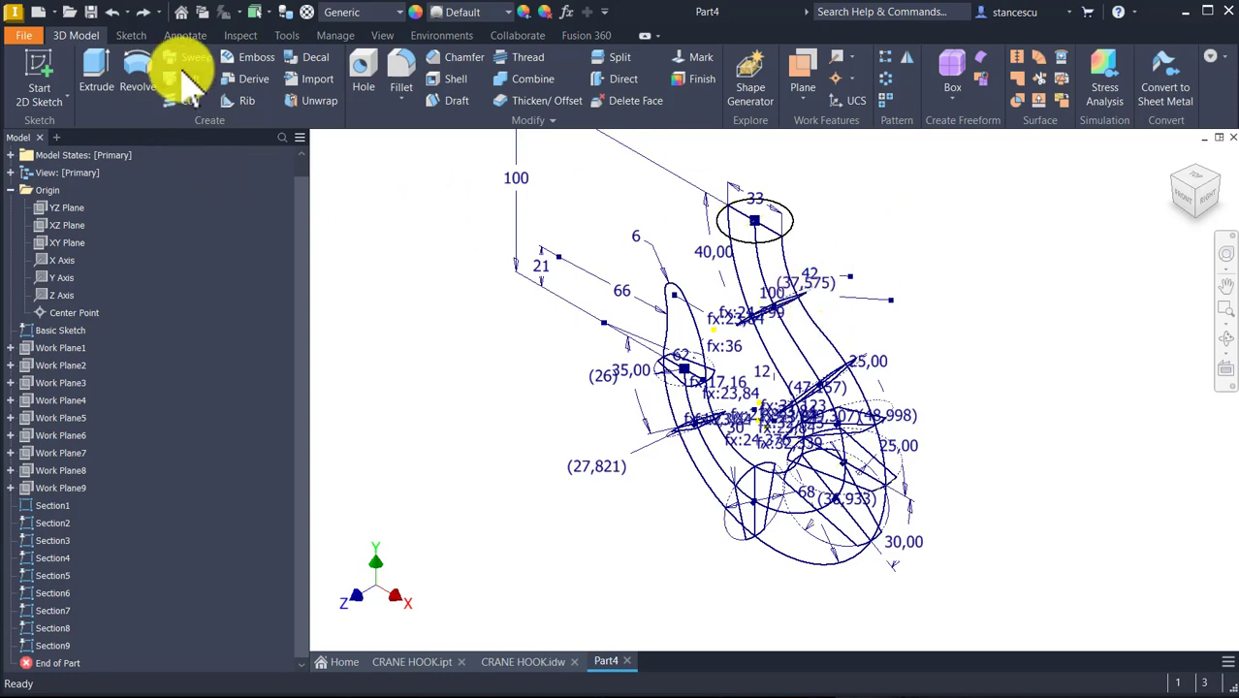
- Start a Loft and add the profiles Section2 through Section9 in order along the hook
{"action": "left_click", "coordinate": [190, 79]}
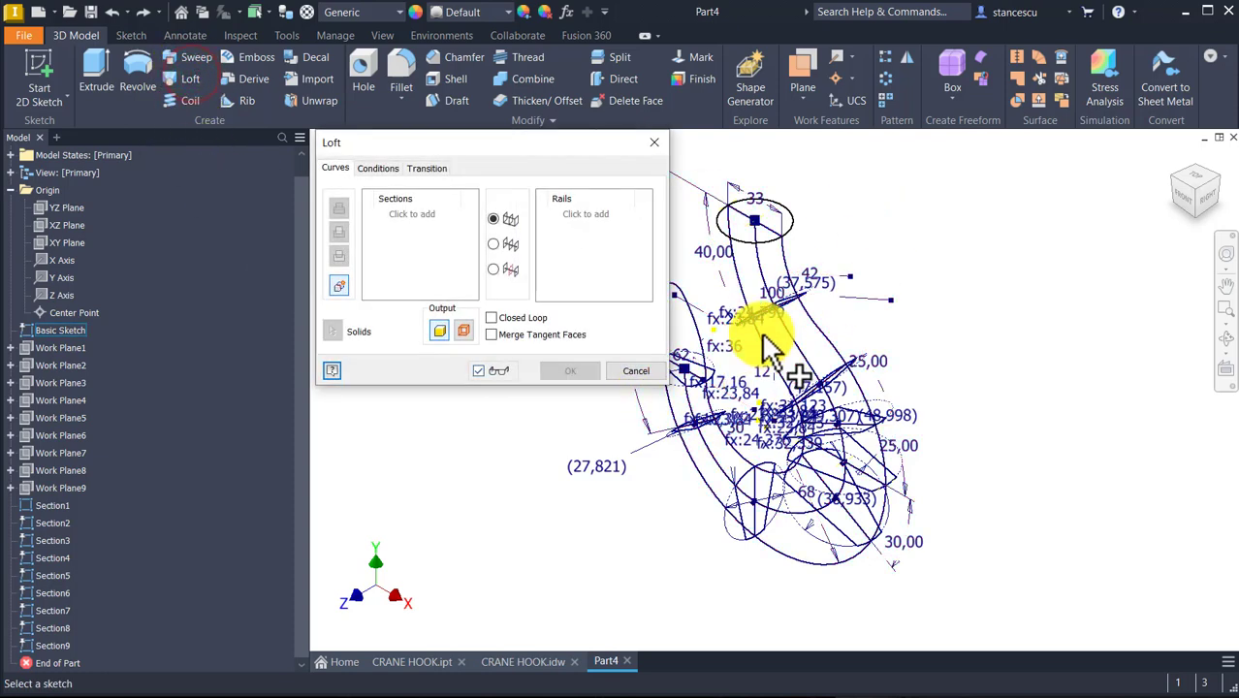
{"action": "left_click", "coordinate": [790, 312]}
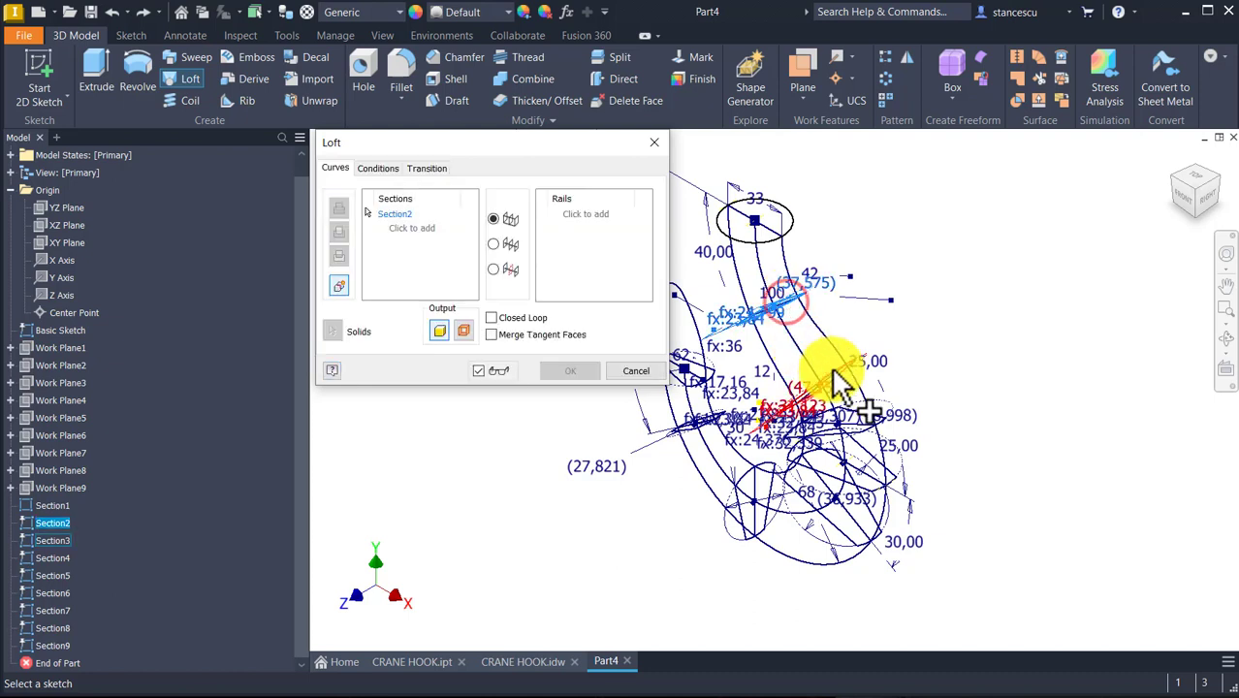
{"action": "left_click", "coordinate": [828, 397]}
{"action": "left_click", "coordinate": [861, 448]}
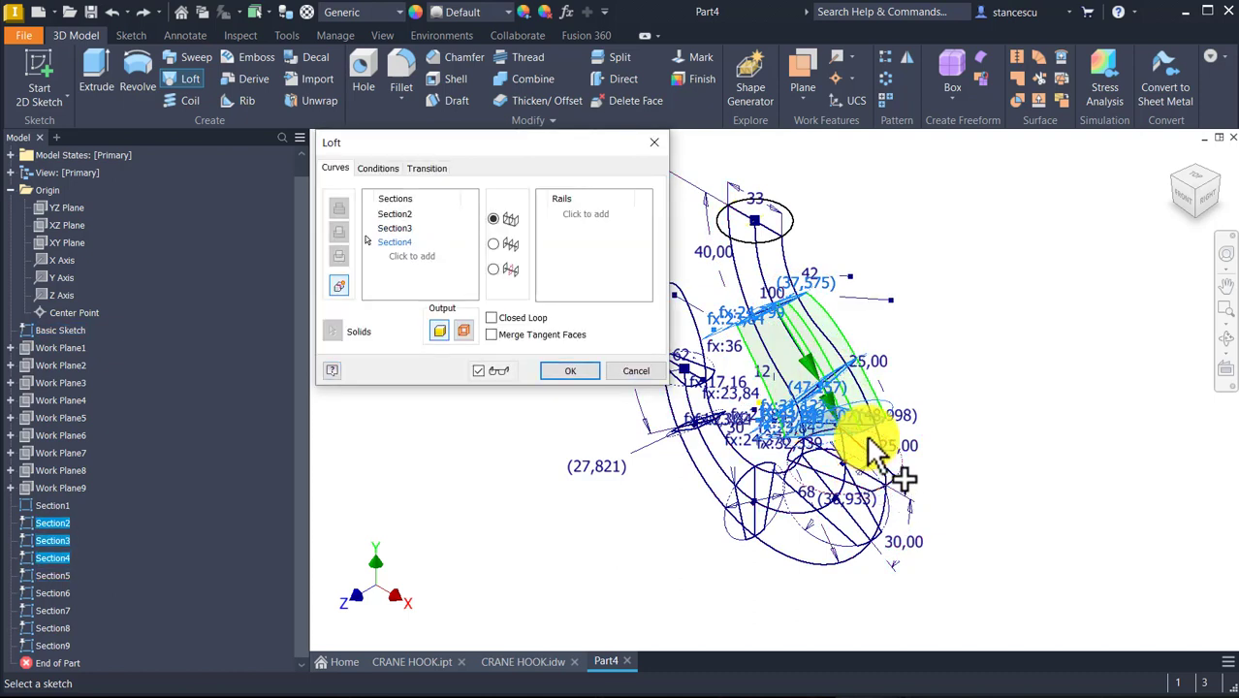
{"action": "left_click", "coordinate": [875, 462]}
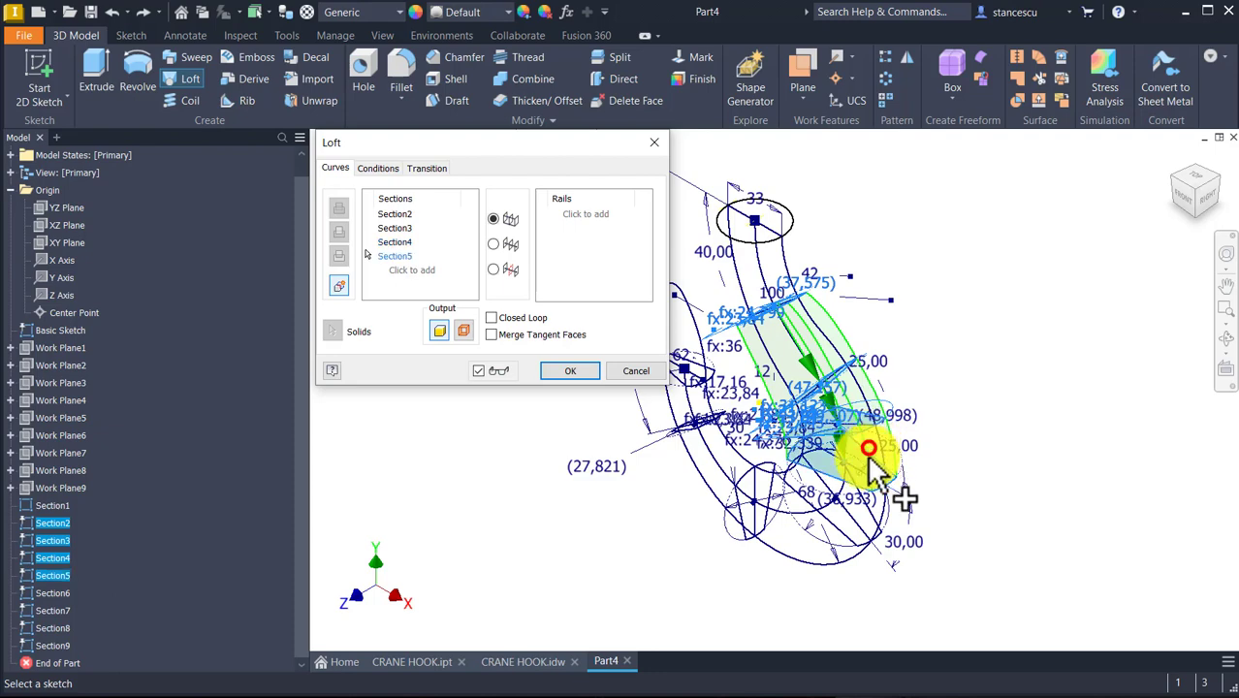
{"action": "left_click", "coordinate": [839, 550]}
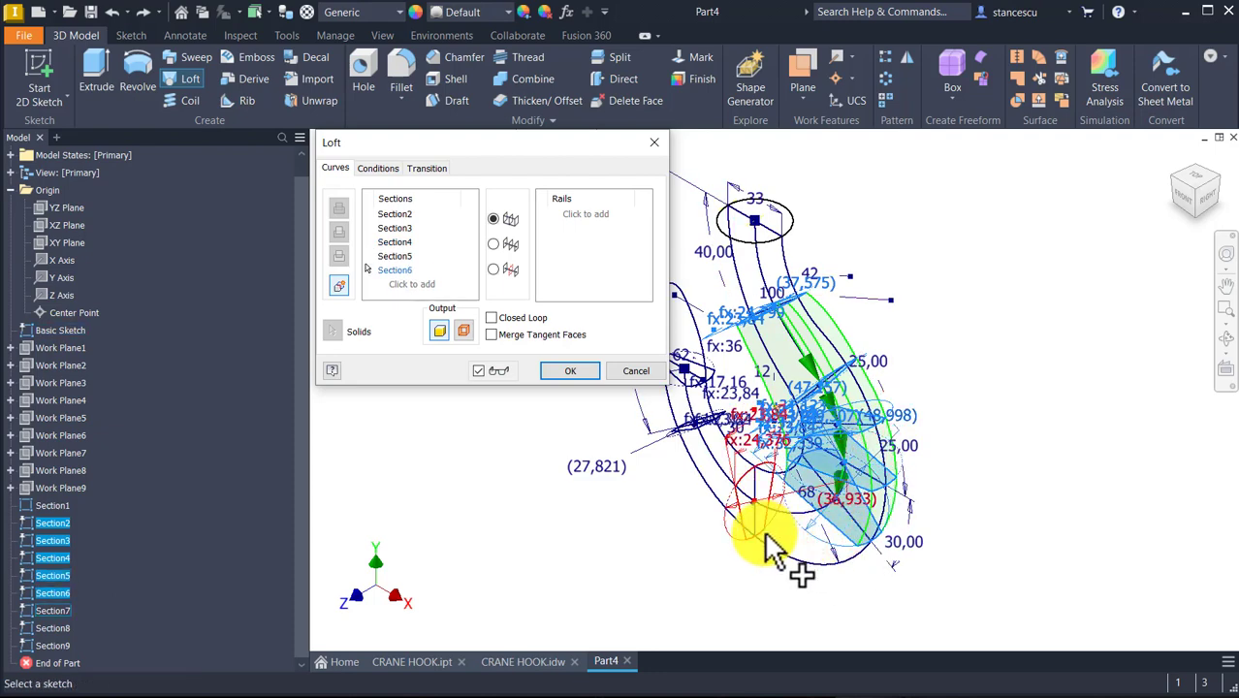
{"action": "left_click", "coordinate": [713, 459]}
{"action": "mouse_move", "coordinate": [746, 454]}
{"action": "middle_mouse_down", "text": "shift"}
{"action": "mouse_move", "coordinate": [872, 551]}
{"action": "mouse_move", "coordinate": [854, 536]}
{"action": "mouse_move", "coordinate": [863, 546]}
{"action": "mouse_move", "coordinate": [849, 553]}
{"action": "mouse_move", "coordinate": [812, 492]}
{"action": "middle_mouse_up", "text": "shift"}
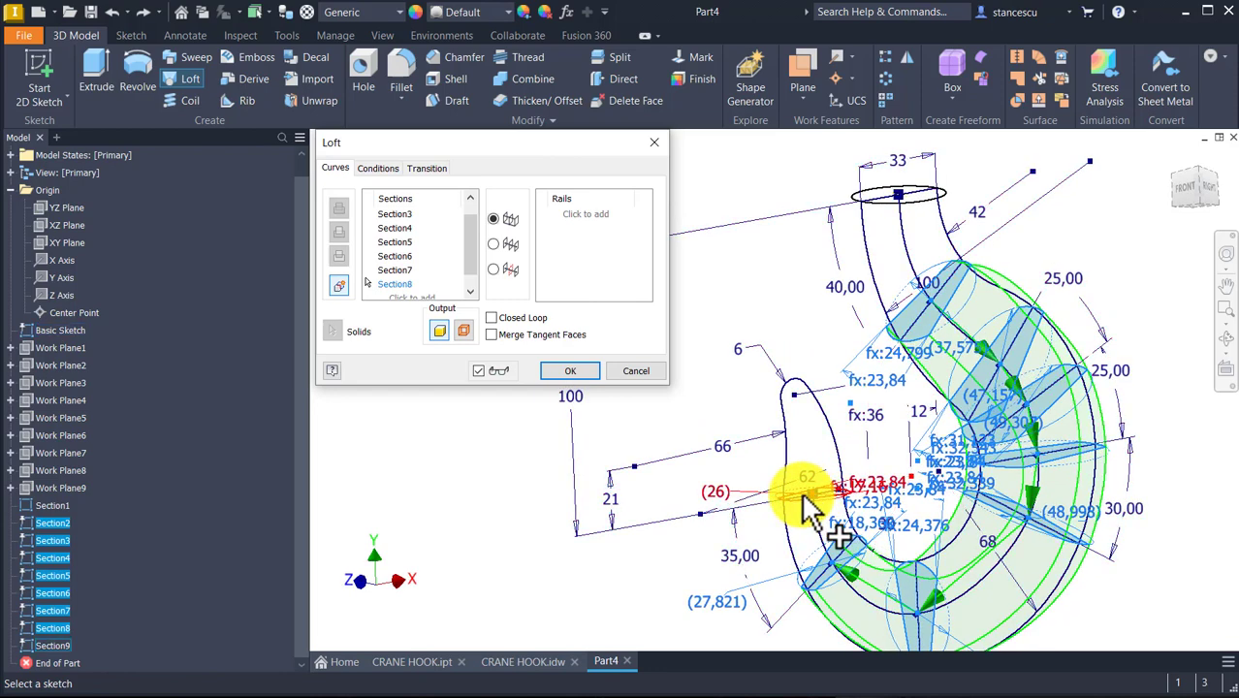
{"action": "left_click", "coordinate": [783, 499]}
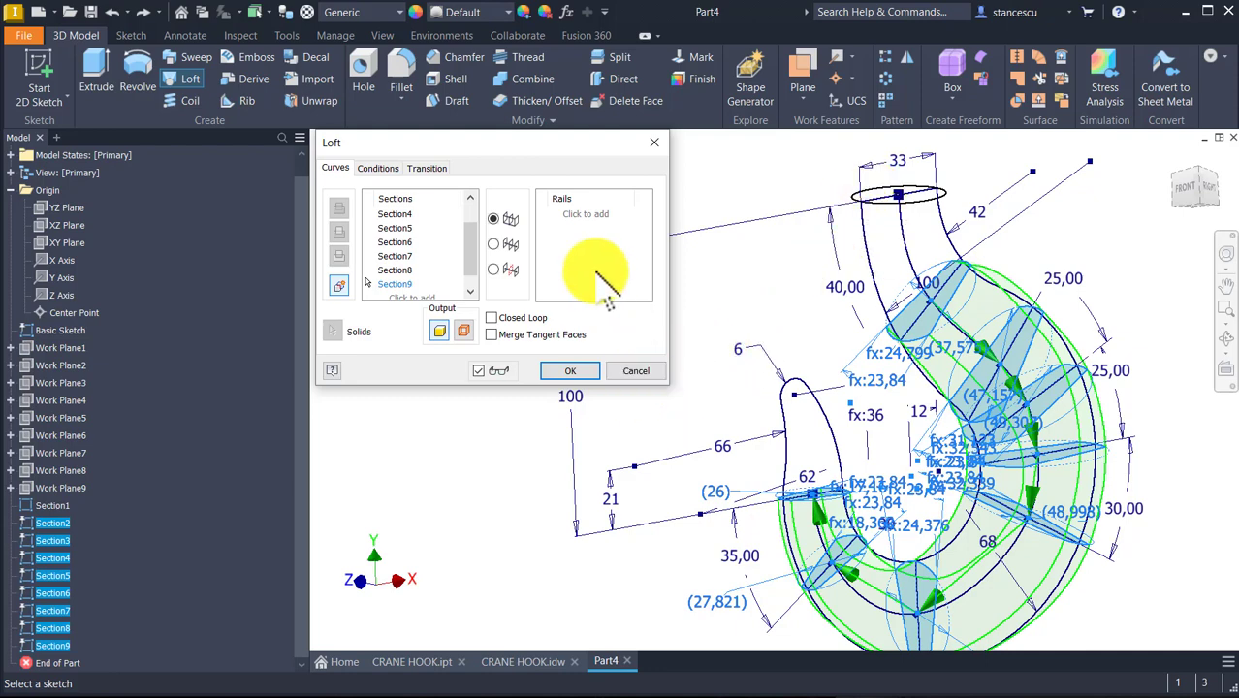
- Make the loft follow the Basic Sketch curve as its center line and create the solid hook body
{"action": "left_click", "coordinate": [497, 243]}
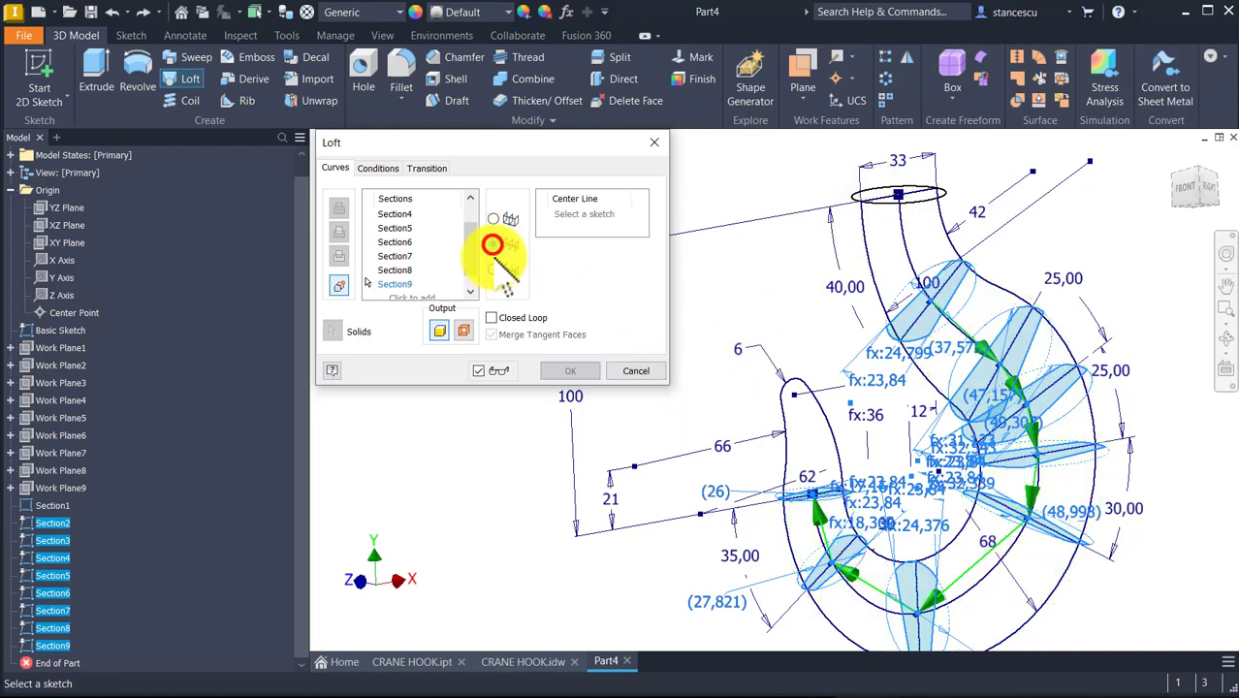
{"action": "left_click", "coordinate": [912, 268]}
{"action": "mouse_move", "coordinate": [545, 579]}
{"action": "middle_mouse_down", "text": "shift"}
{"action": "mouse_move", "coordinate": [703, 525]}
{"action": "mouse_move", "coordinate": [997, 472]}
{"action": "mouse_move", "coordinate": [1073, 257]}
{"action": "mouse_move", "coordinate": [963, 504]}
{"action": "mouse_move", "coordinate": [951, 278]}
{"action": "mouse_move", "coordinate": [972, 412]}
{"action": "mouse_move", "coordinate": [970, 335]}
{"action": "mouse_move", "coordinate": [906, 419]}
{"action": "mouse_move", "coordinate": [367, 570]}
{"action": "mouse_move", "coordinate": [505, 446]}
{"action": "mouse_move", "coordinate": [552, 346]}
{"action": "mouse_move", "coordinate": [572, 380]}
{"action": "middle_mouse_up", "text": "shift"}
{"action": "left_click", "coordinate": [569, 371]}
{"action": "middle_click_drag", "start_coordinate": [506, 450], "coordinate": [763, 378], "text": "shift"}
{"action": "key", "text": "F6"}
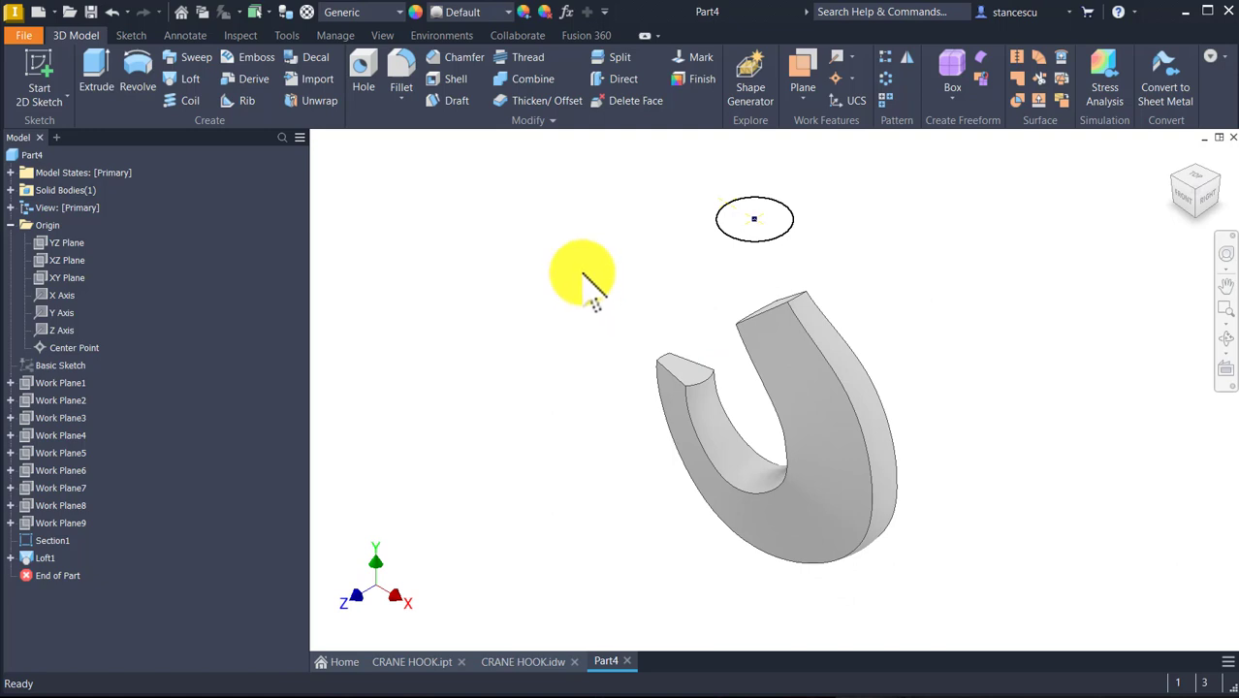
- Inspect the finished hook's neck and tip in CRANE HOOK.ipt and return to Part4
{"action": "left_click", "coordinate": [879, 250]}
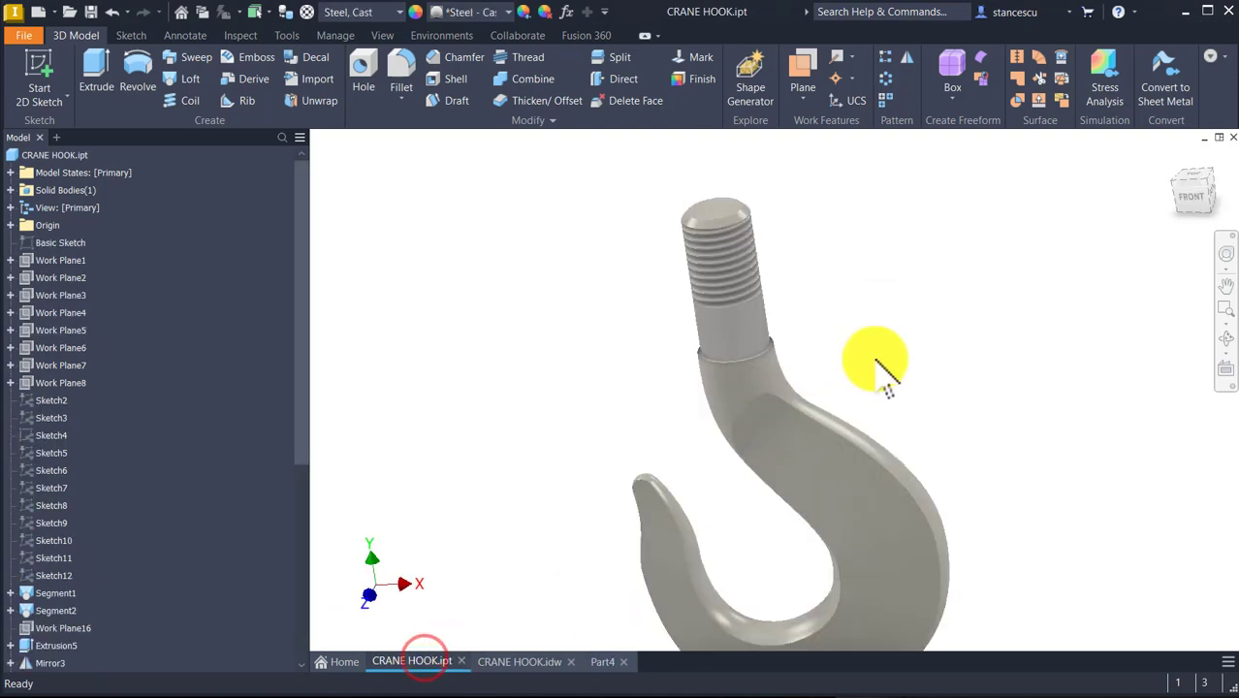
{"action": "middle_click_drag", "start_coordinate": [925, 293], "coordinate": [795, 398], "text": "shift"}
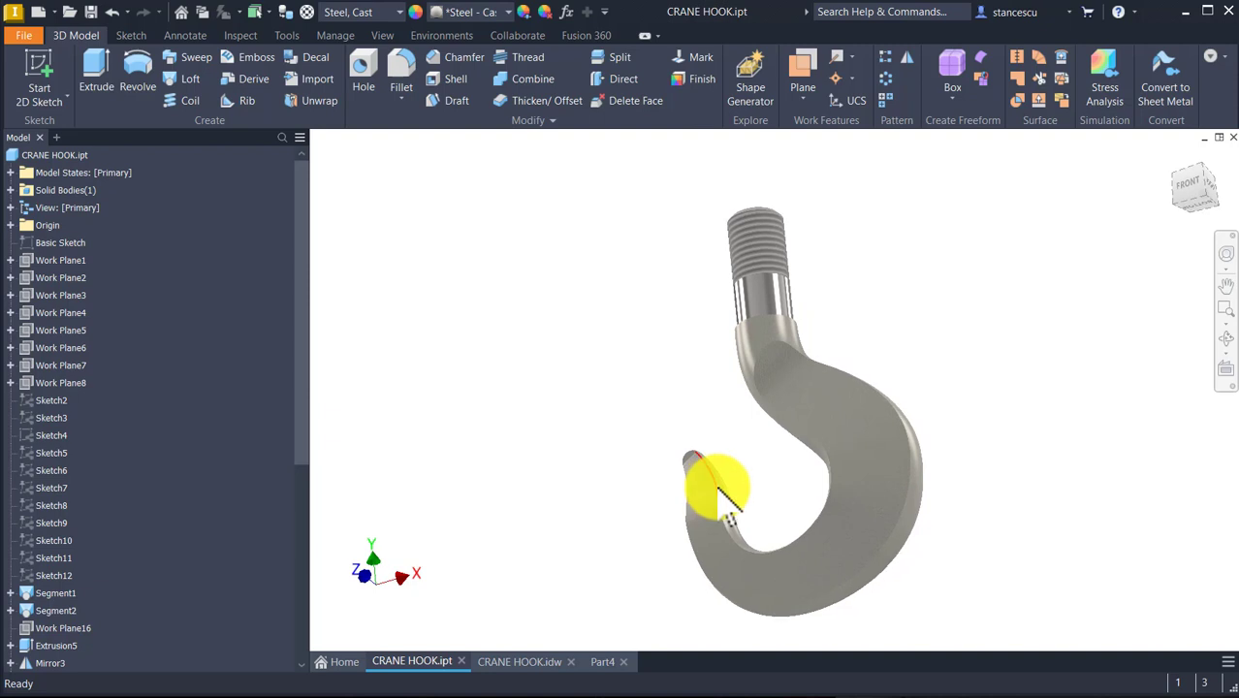
{"action": "left_click", "coordinate": [601, 661]}
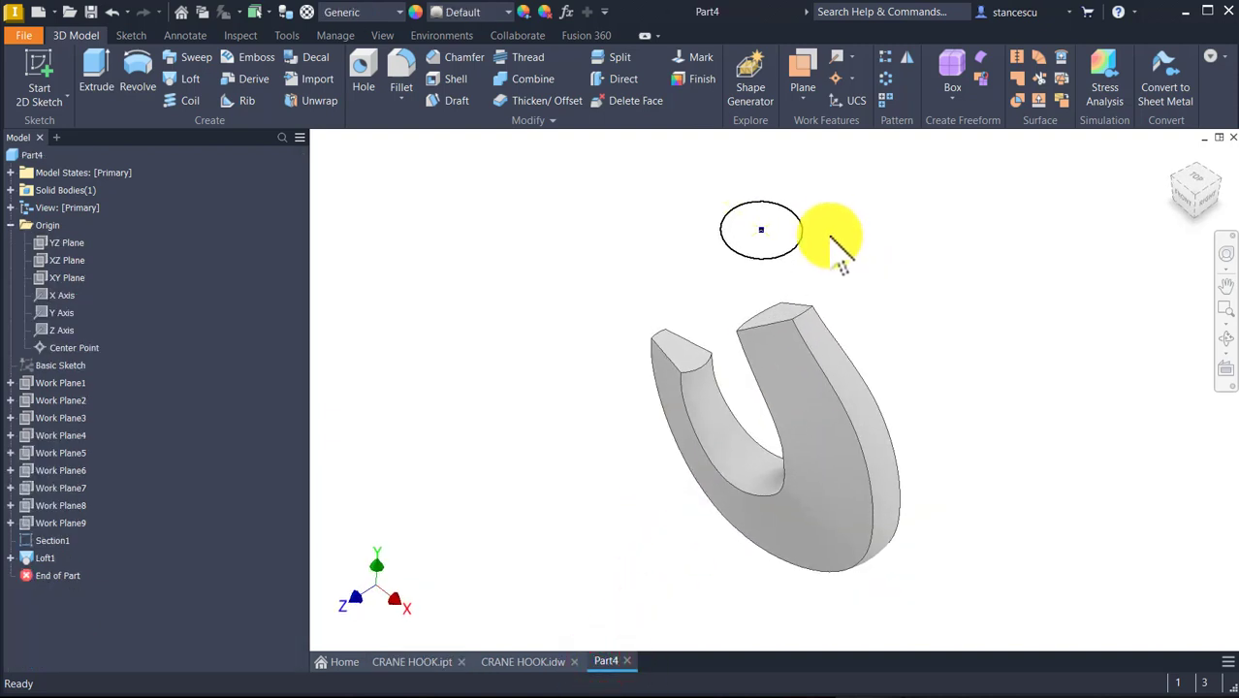
- Start a sketch on the loft's end face below Section1 and convert the projected face edges to construction geometry
{"action": "scroll", "coordinate": [852, 281], "scroll_direction": "up", "scroll_amount": 4}
{"action": "left_click", "coordinate": [831, 308]}
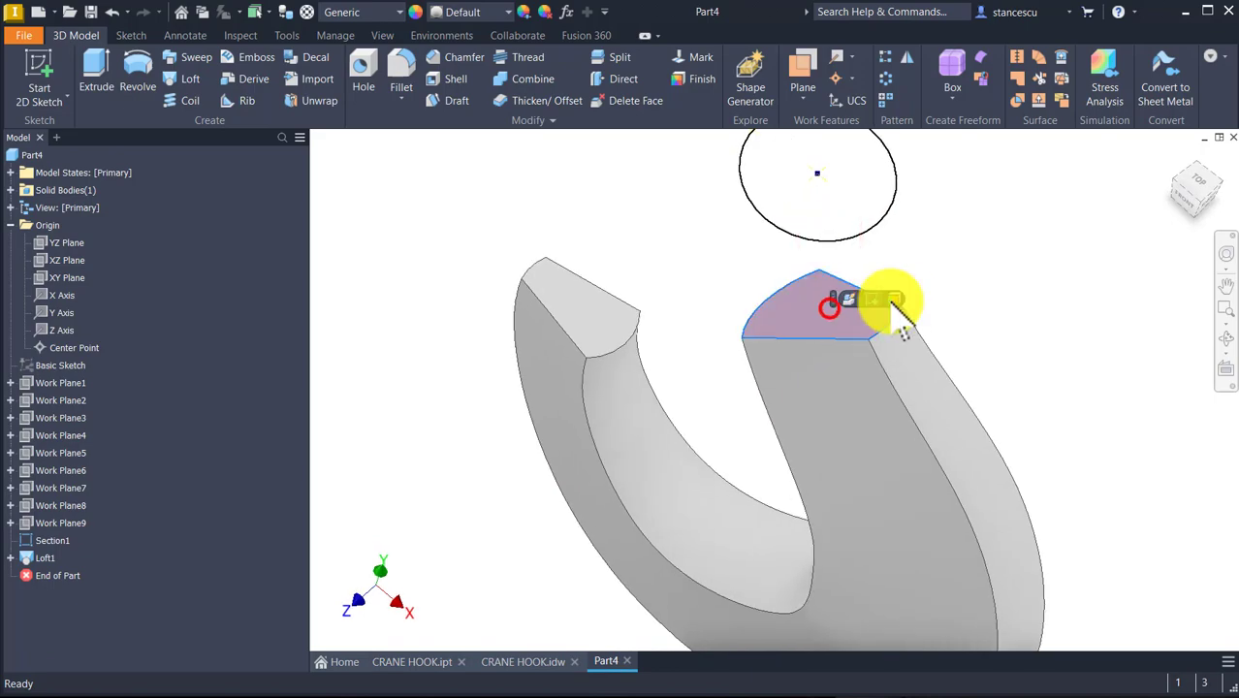
{"action": "left_click", "coordinate": [873, 297]}
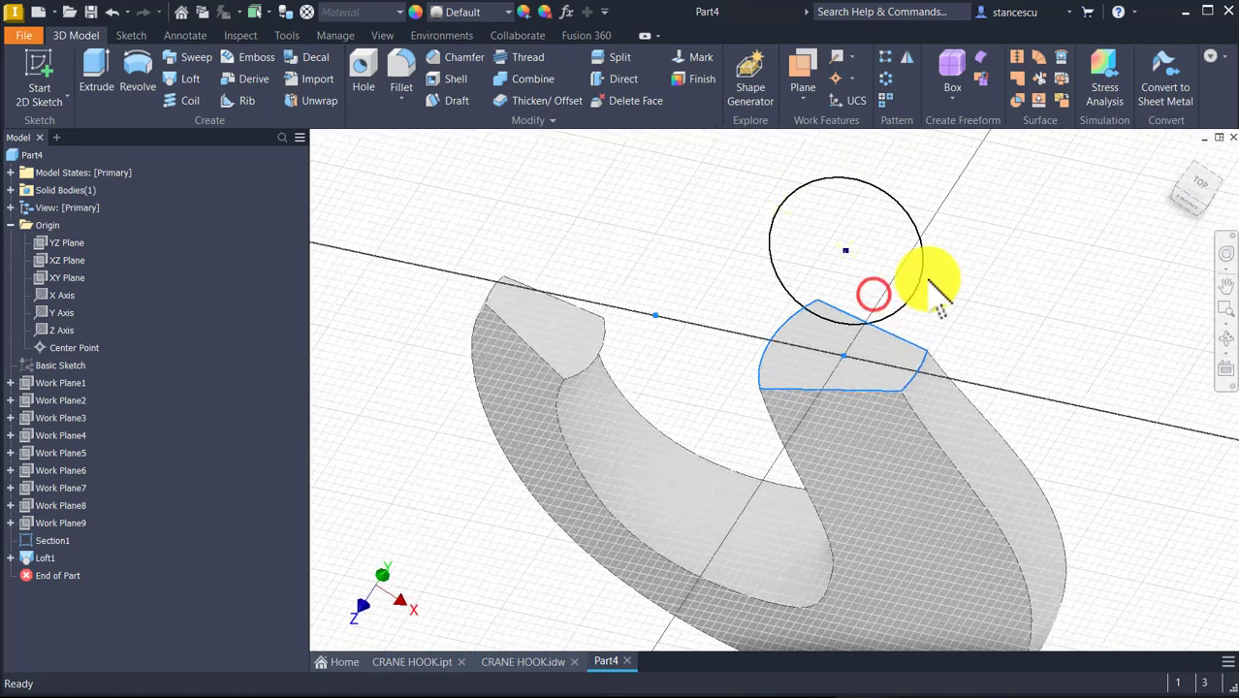
{"action": "left_click_drag", "start_coordinate": [770, 519], "coordinate": [1003, 572]}
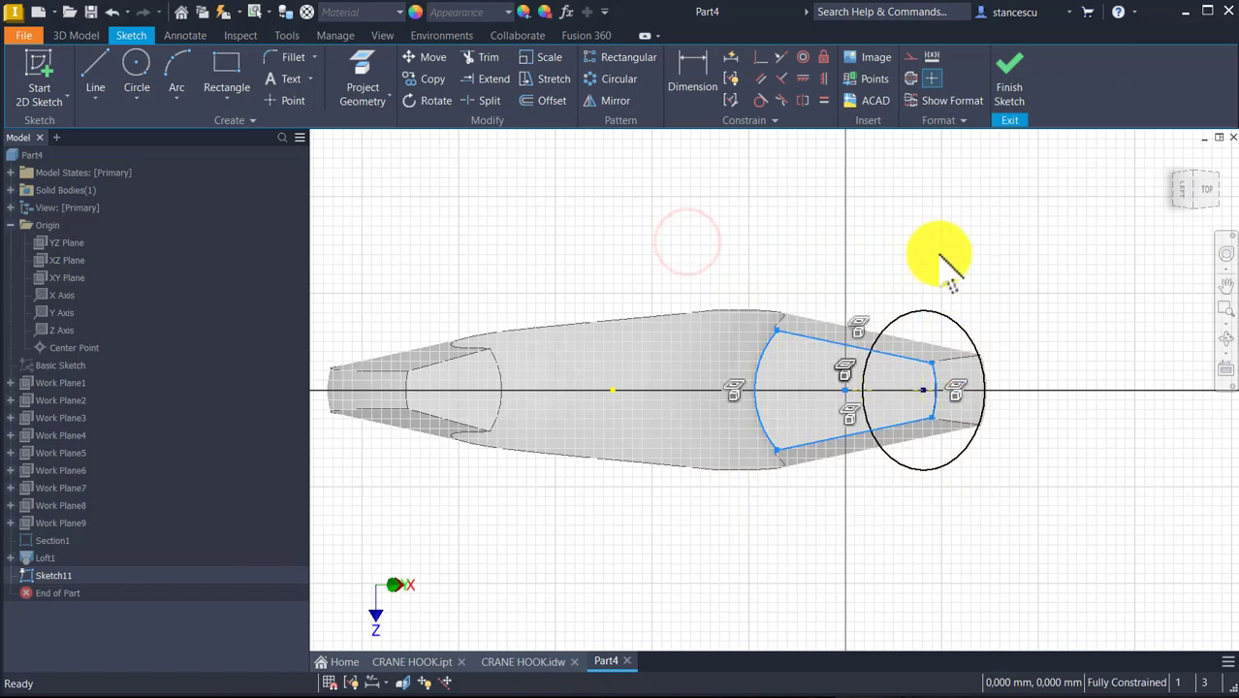
{"action": "left_click", "coordinate": [911, 59]}
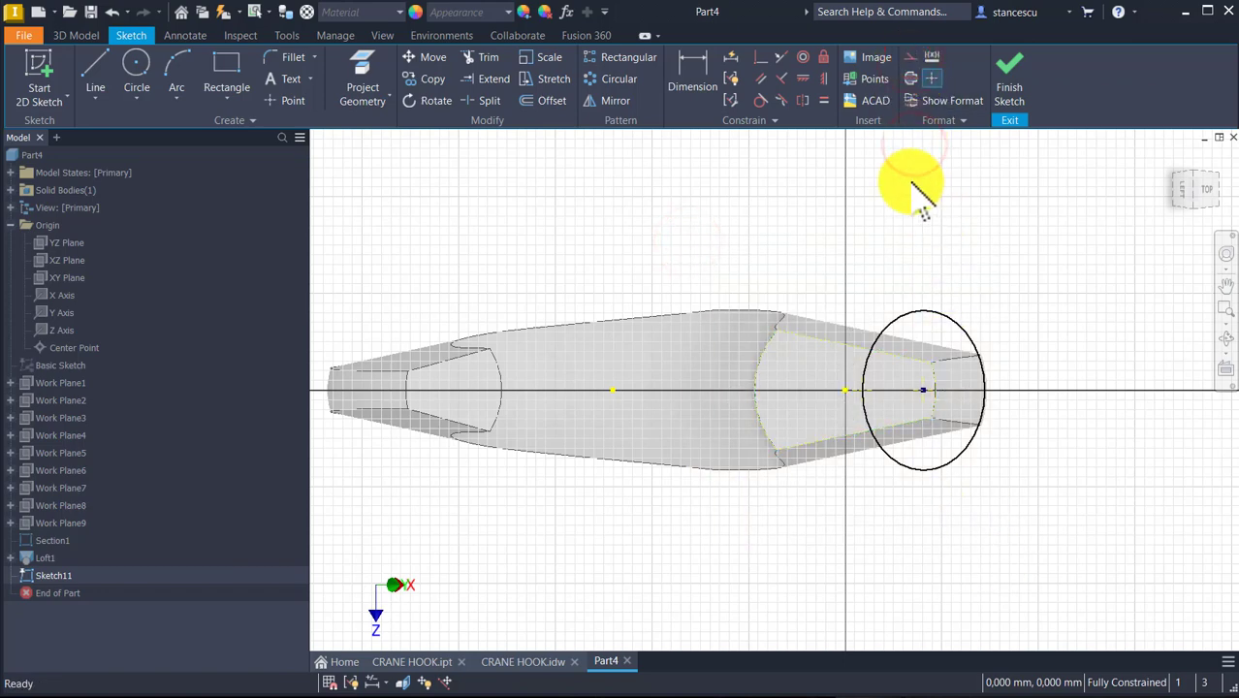
- Draw a circle centered on the sketch origin and reaching the projected outer arc, and finish the sketch
{"action": "left_click", "coordinate": [139, 76]}
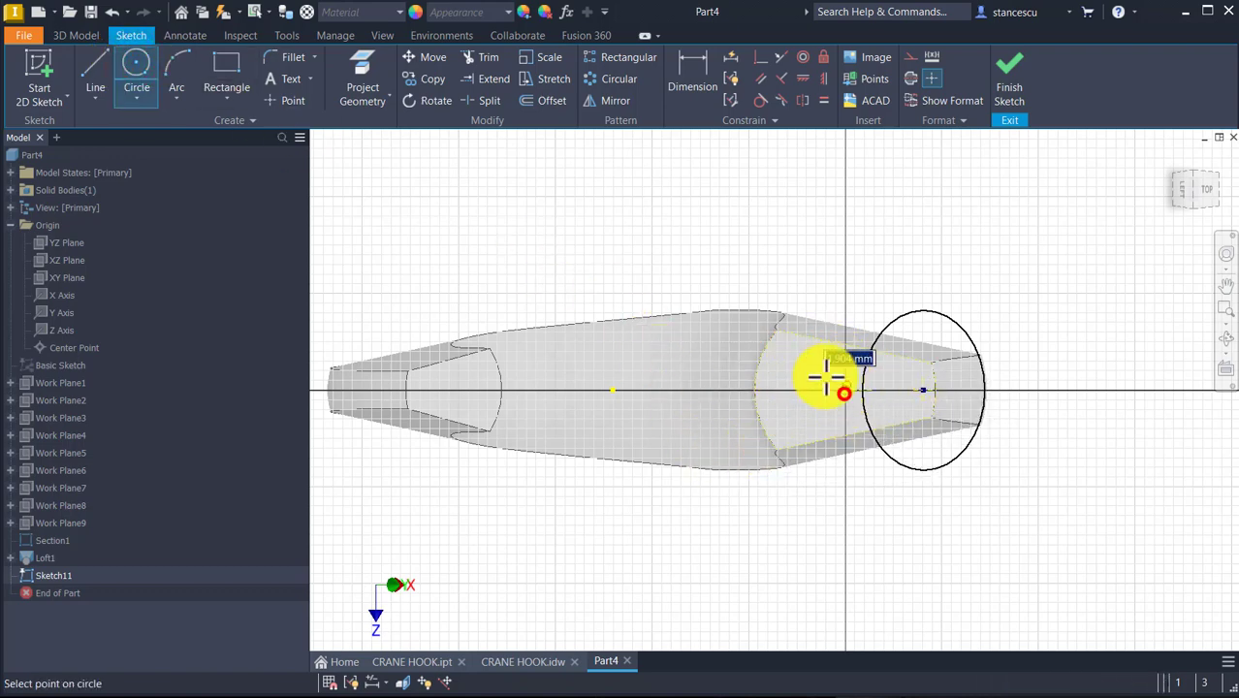
{"action": "left_click", "coordinate": [754, 368]}
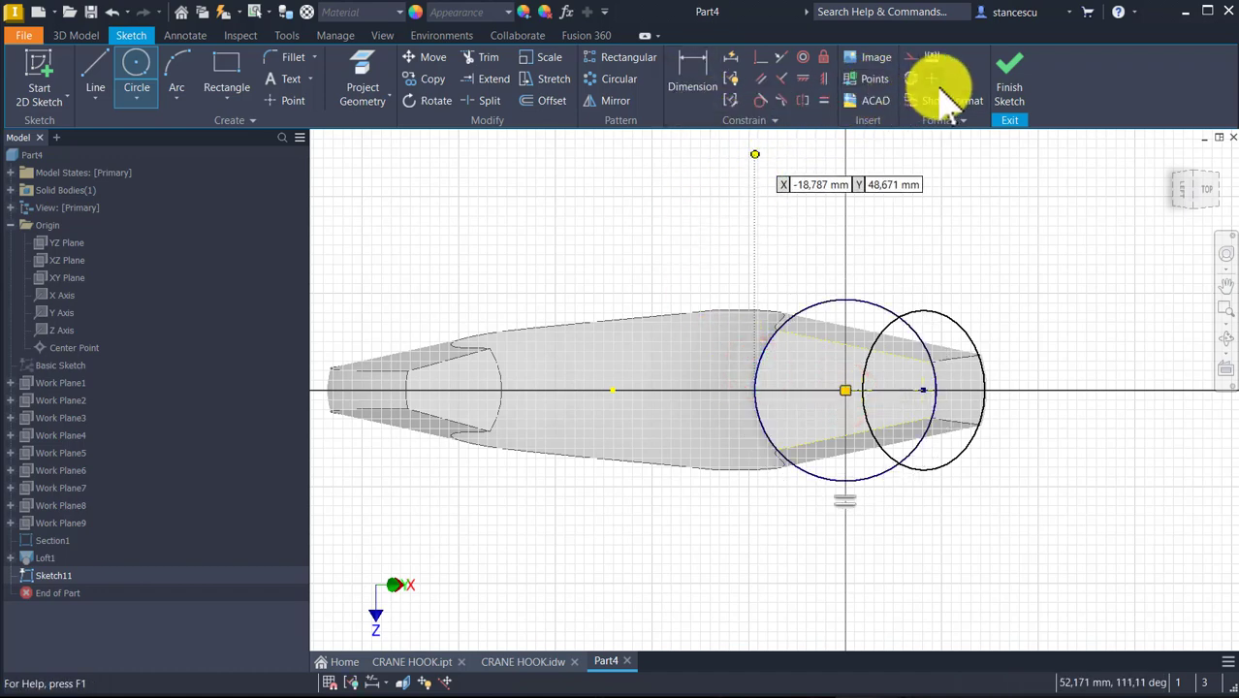
{"action": "left_click", "coordinate": [1011, 82]}
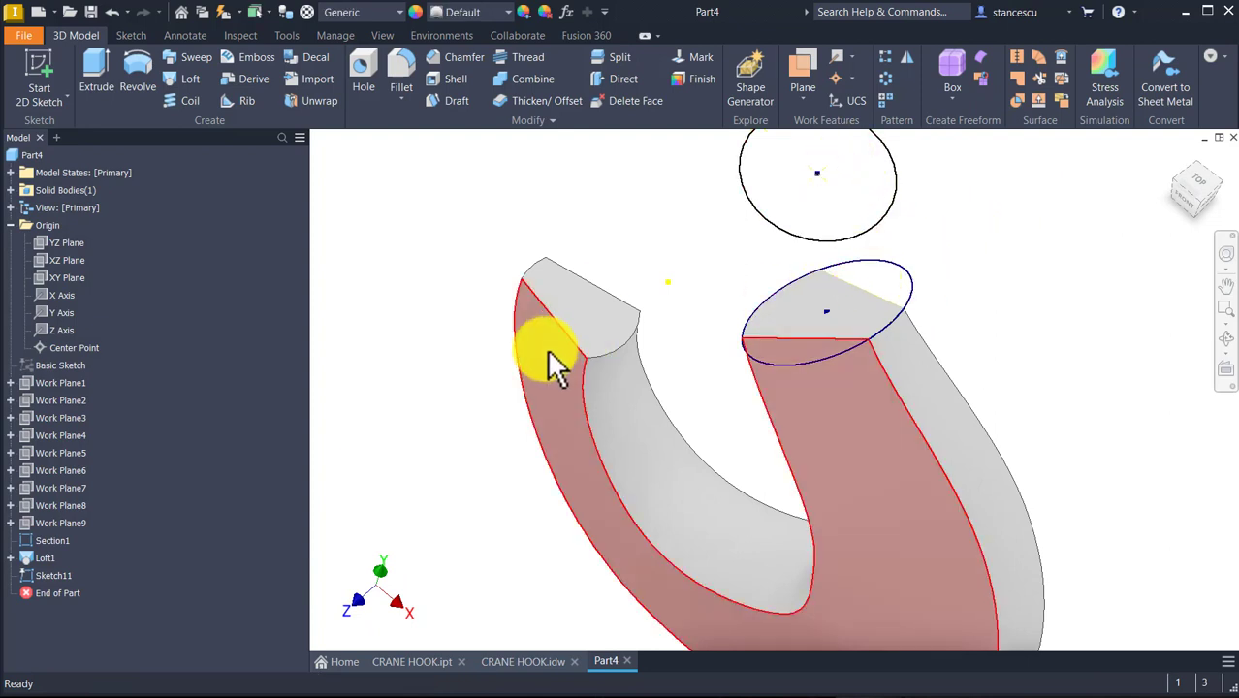
- Make Basic Sketch visible and compare its profile curves with the lofted body around the neck
{"action": "right_click", "coordinate": [82, 369]}
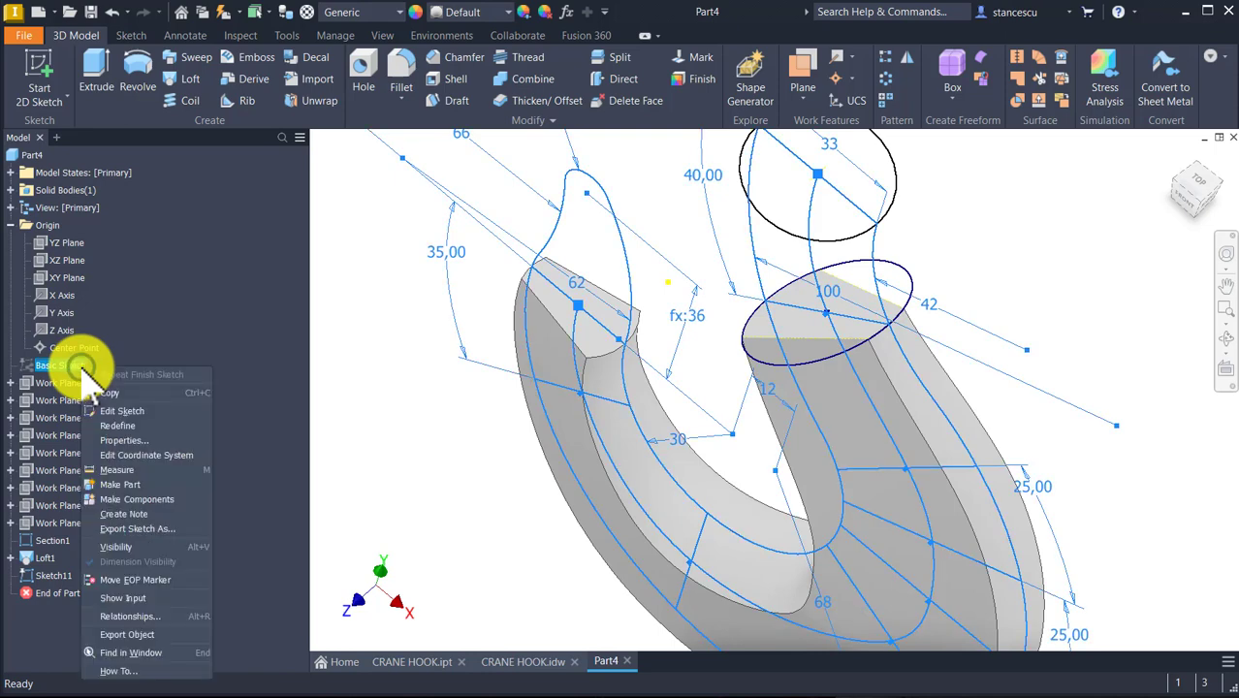
{"action": "left_click", "coordinate": [150, 545]}
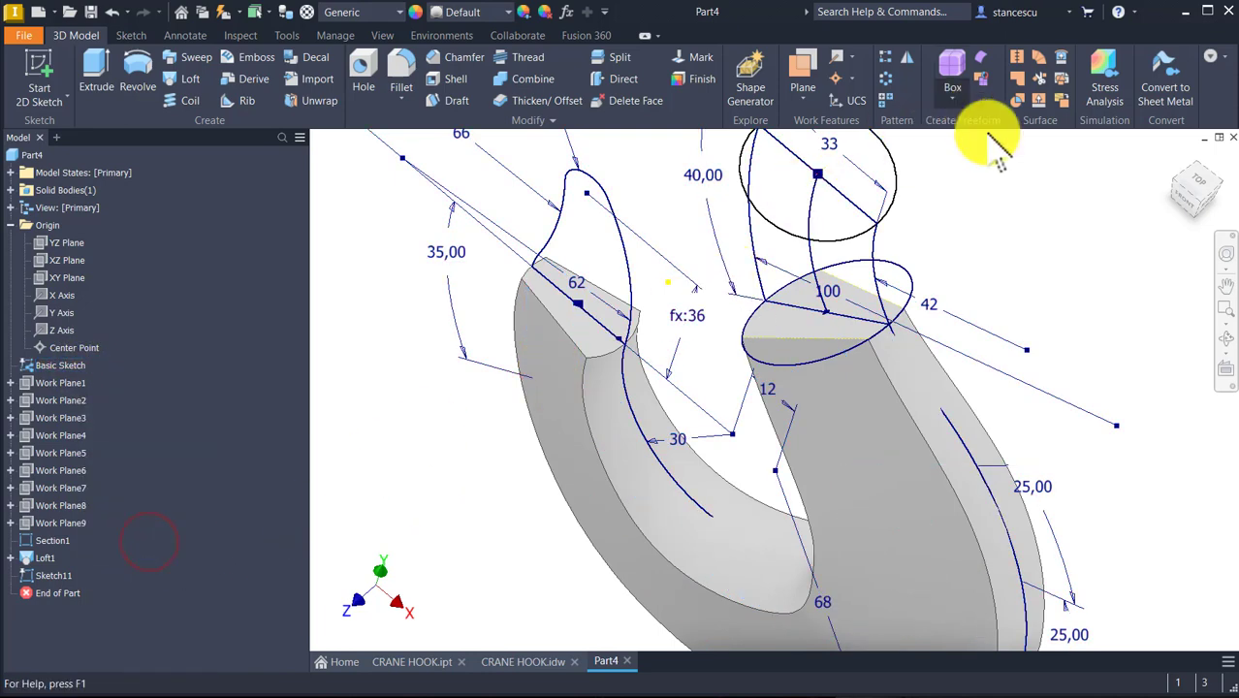
{"action": "middle_click_drag", "start_coordinate": [994, 159], "coordinate": [857, 327], "text": "shift"}
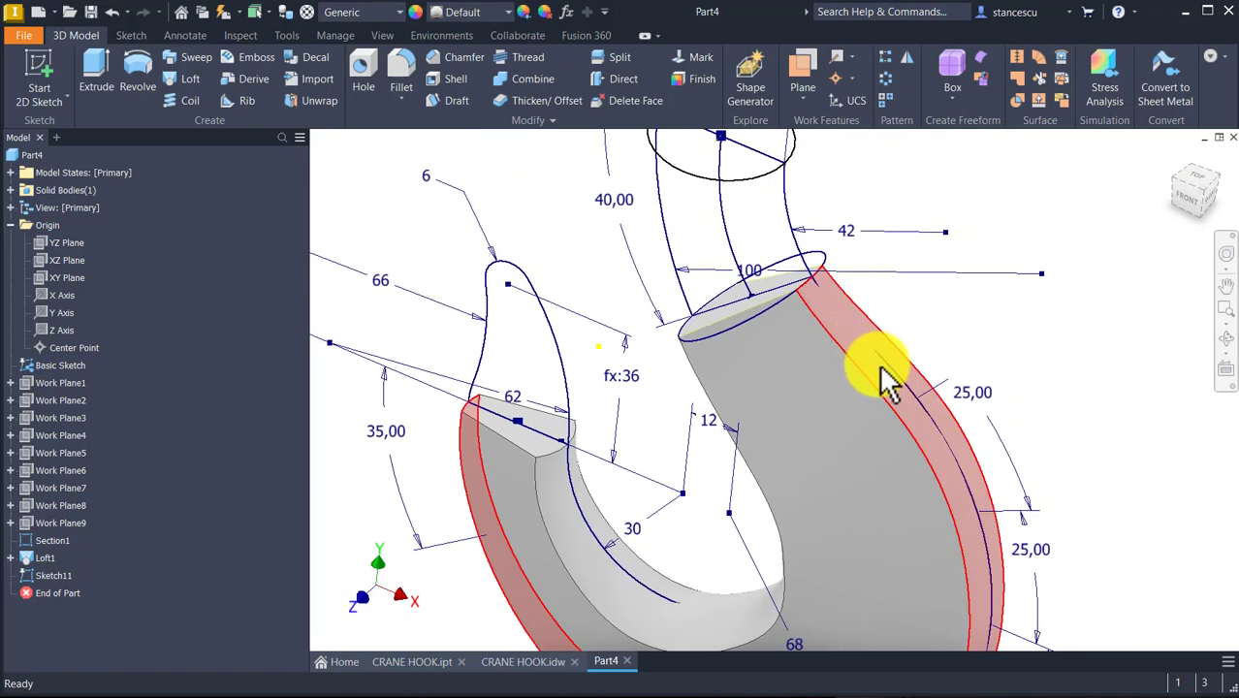
{"action": "middle_click_drag", "start_coordinate": [949, 466], "coordinate": [963, 484], "text": "shift"}
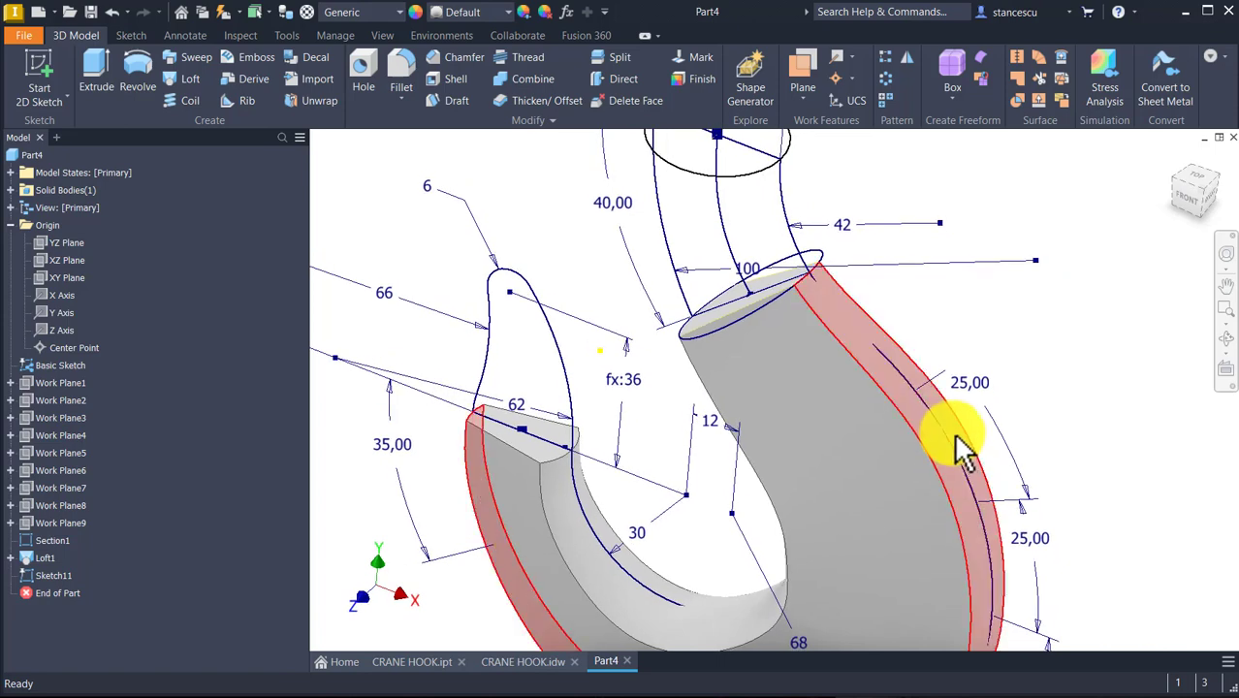
{"action": "middle_click_drag", "start_coordinate": [940, 412], "coordinate": [920, 380], "text": "shift"}
{"action": "scroll", "coordinate": [921, 379], "scroll_direction": "up", "scroll_amount": 4}
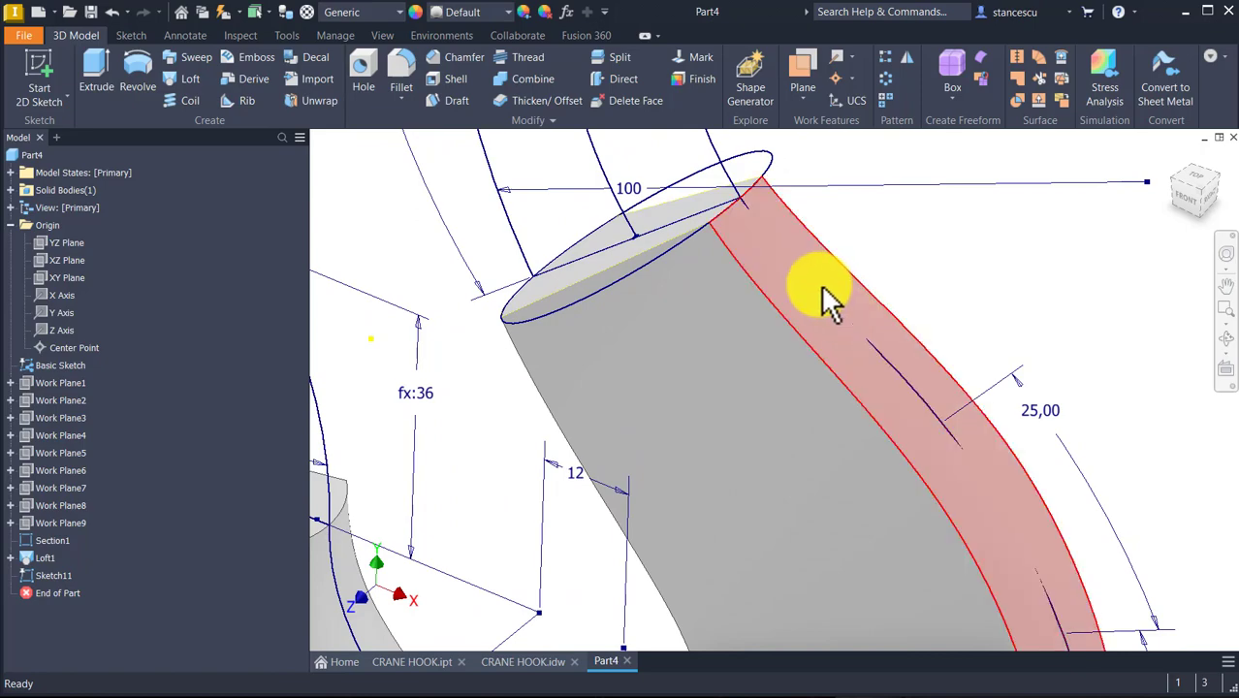
{"action": "scroll", "coordinate": [797, 262], "scroll_direction": "down", "scroll_amount": 3}
{"action": "middle_click_drag", "start_coordinate": [947, 331], "coordinate": [912, 392], "text": "shift"}
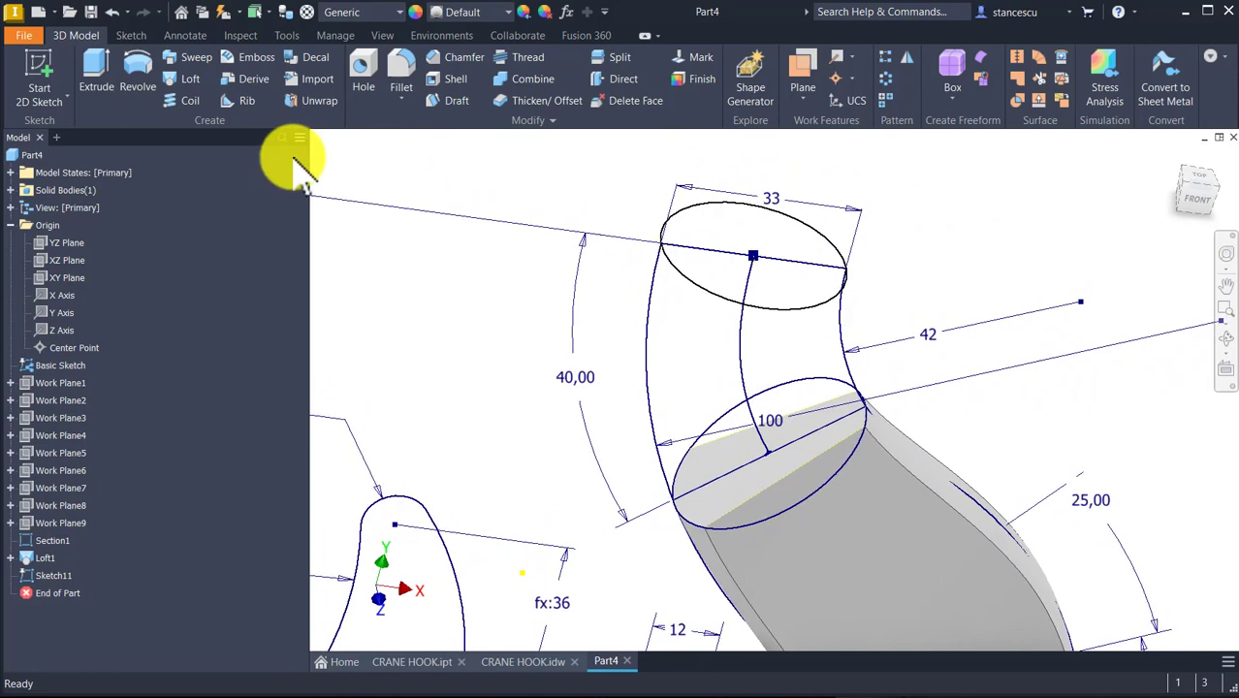
- Loft the neck from the Section1 circle to the circle on the body's end face, using Basic Sketch as center line
{"action": "left_click", "coordinate": [198, 78]}
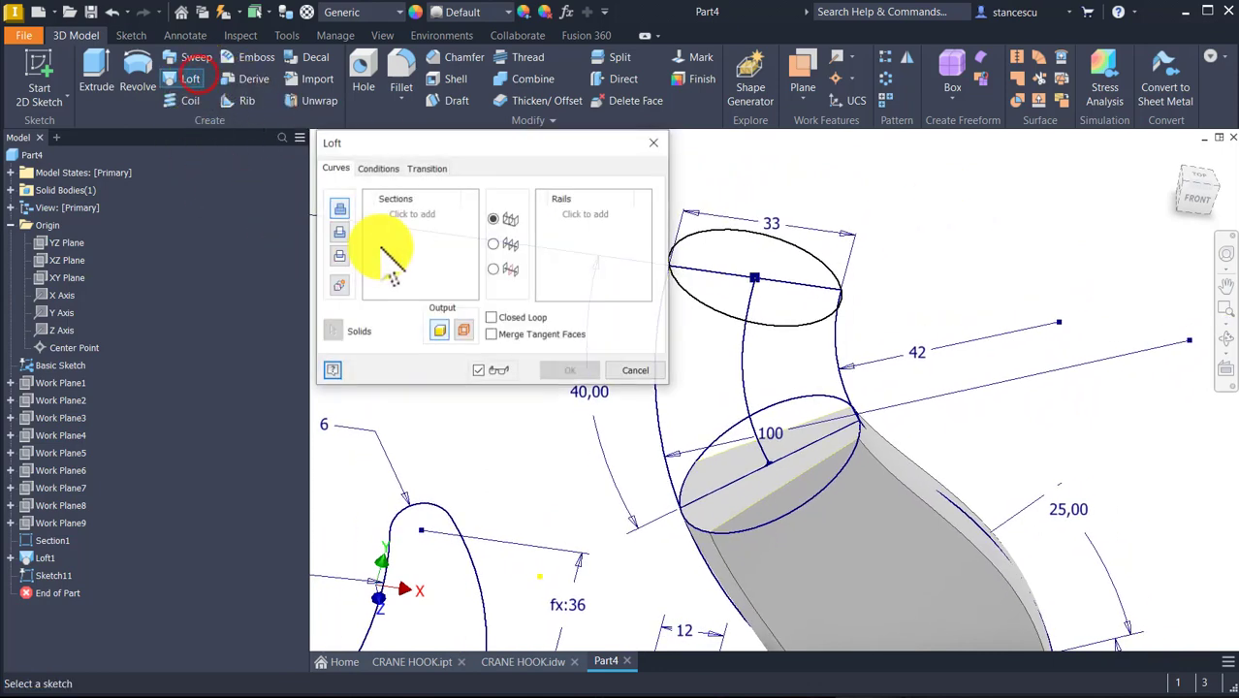
{"action": "left_click", "coordinate": [804, 328]}
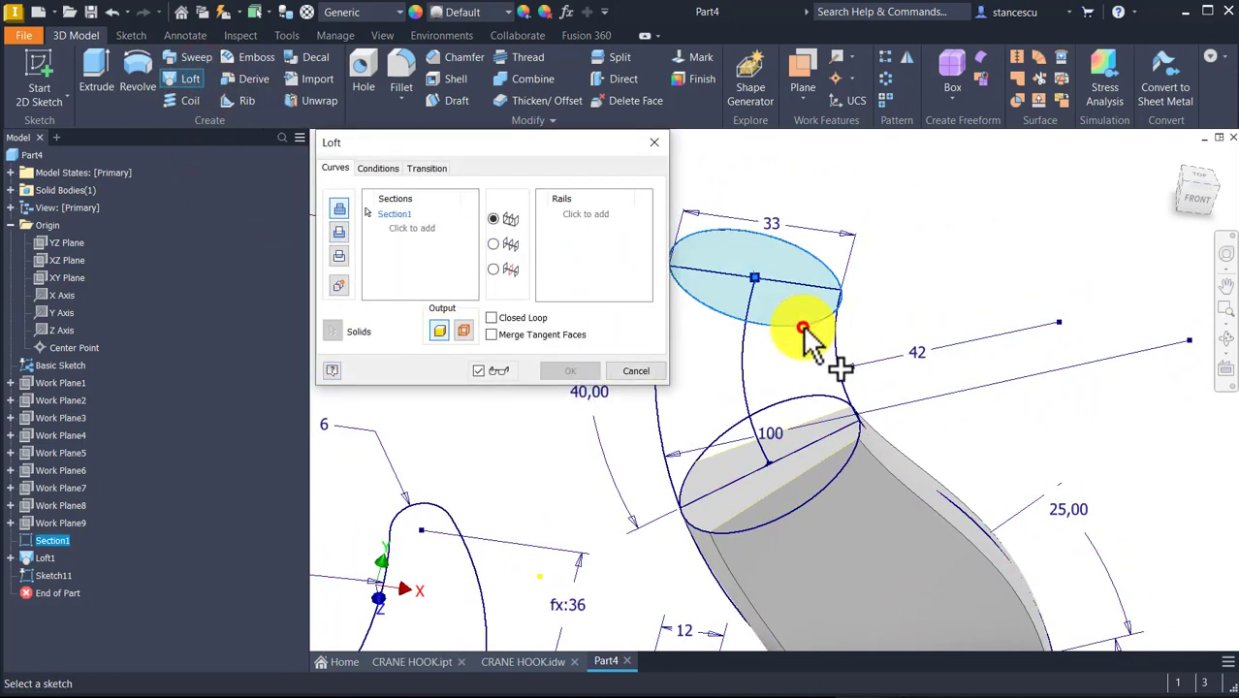
{"action": "left_click", "coordinate": [795, 408]}
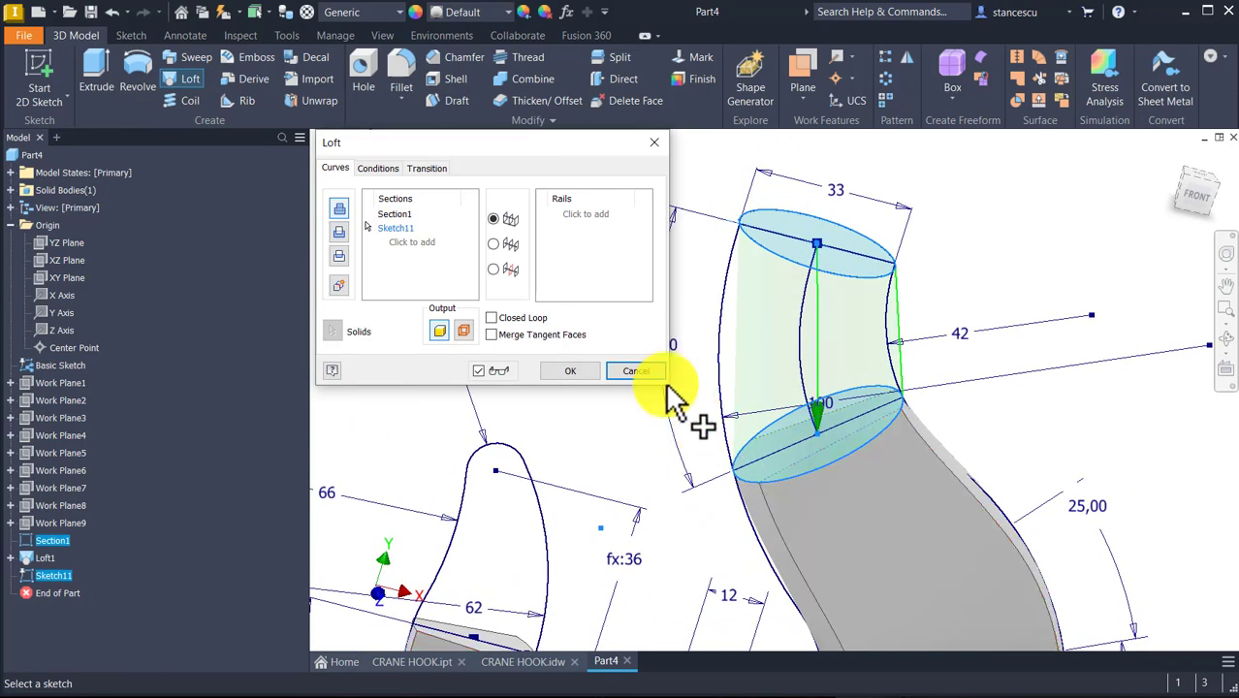
{"action": "left_click", "coordinate": [494, 243]}
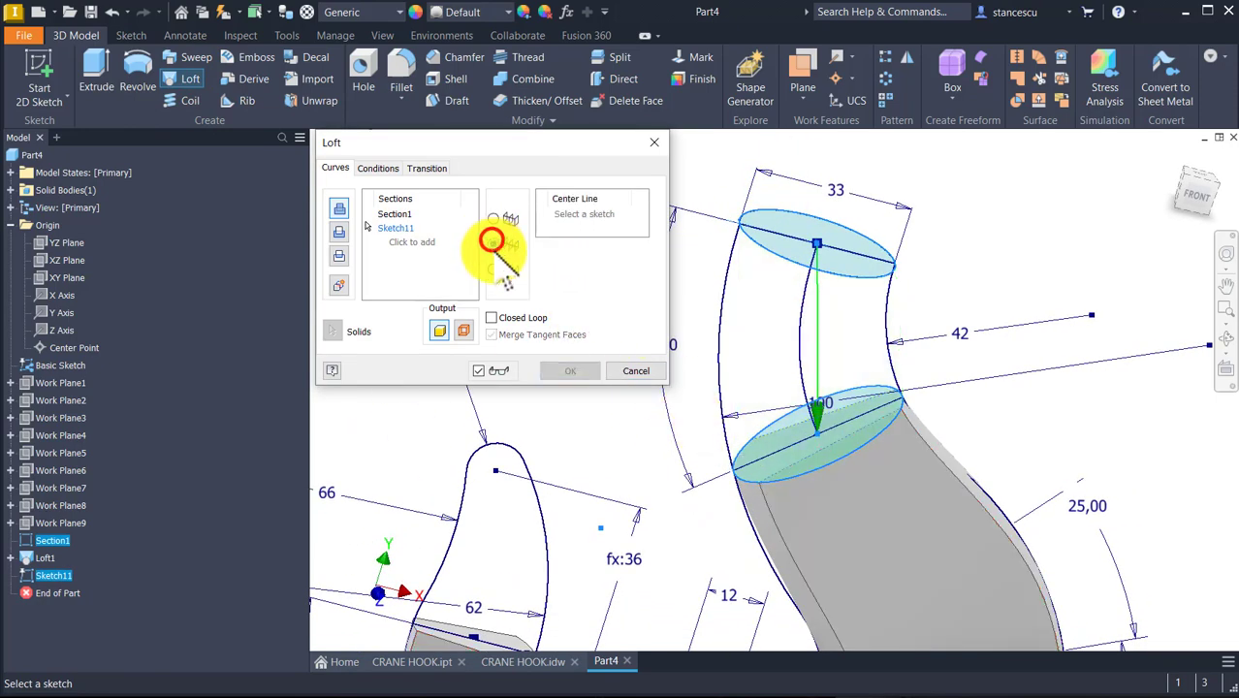
{"action": "left_click", "coordinate": [800, 366]}
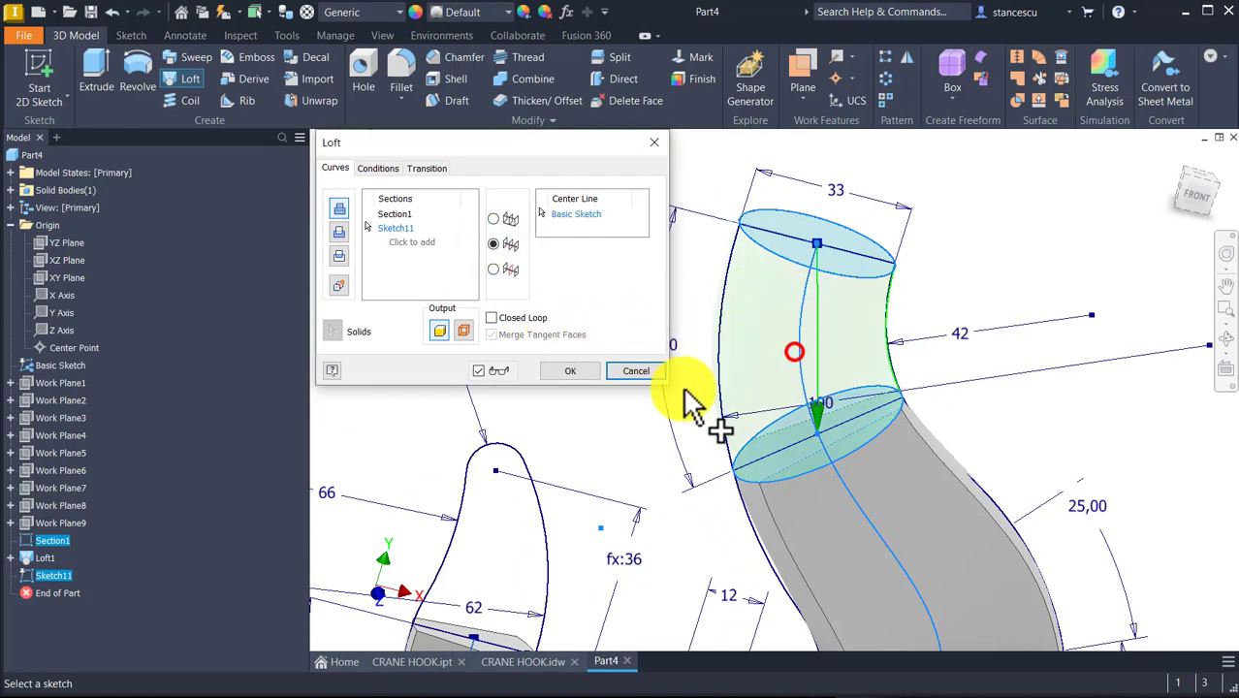
{"action": "left_click", "coordinate": [567, 371]}
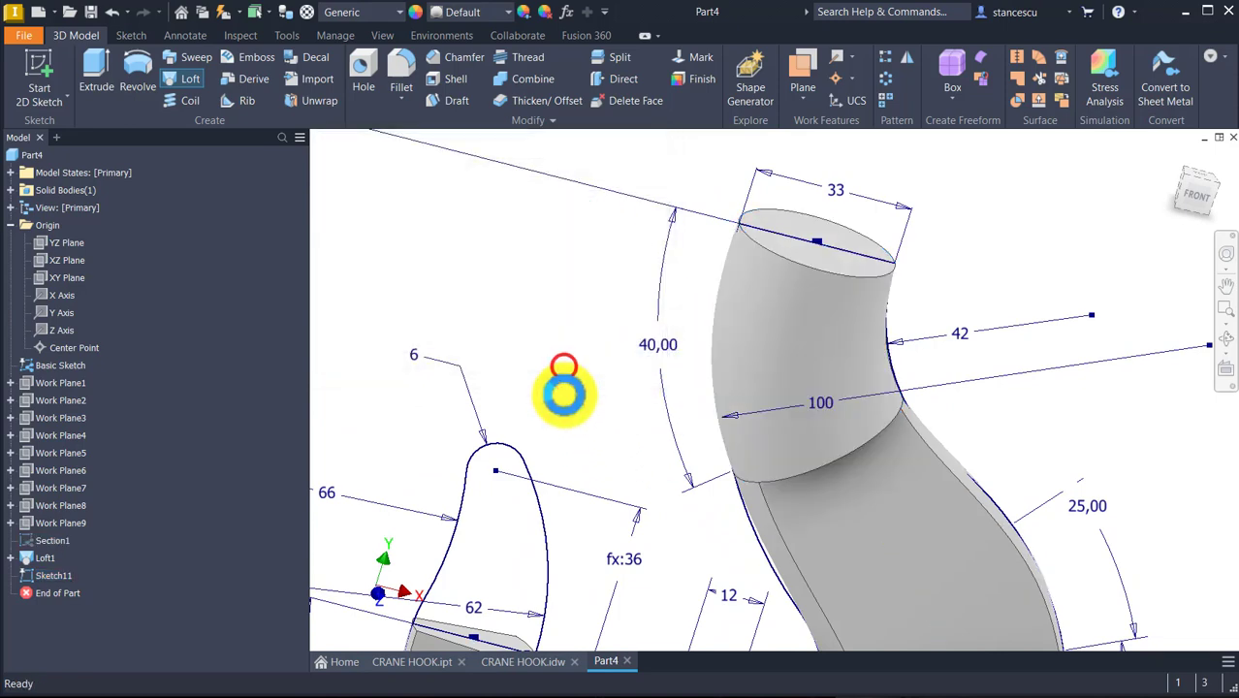
- Try a 2 mm fillet on the sharp edge where the neck loft meets the hook body
{"action": "mouse_move", "coordinate": [559, 371]}
{"action": "middle_mouse_down", "text": "shift"}
{"action": "mouse_move", "coordinate": [547, 351]}
{"action": "mouse_move", "coordinate": [801, 510]}
{"action": "mouse_move", "coordinate": [742, 404]}
{"action": "mouse_move", "coordinate": [748, 351]}
{"action": "mouse_move", "coordinate": [716, 438]}
{"action": "mouse_move", "coordinate": [572, 398]}
{"action": "mouse_move", "coordinate": [234, 388]}
{"action": "middle_mouse_up", "text": "shift"}
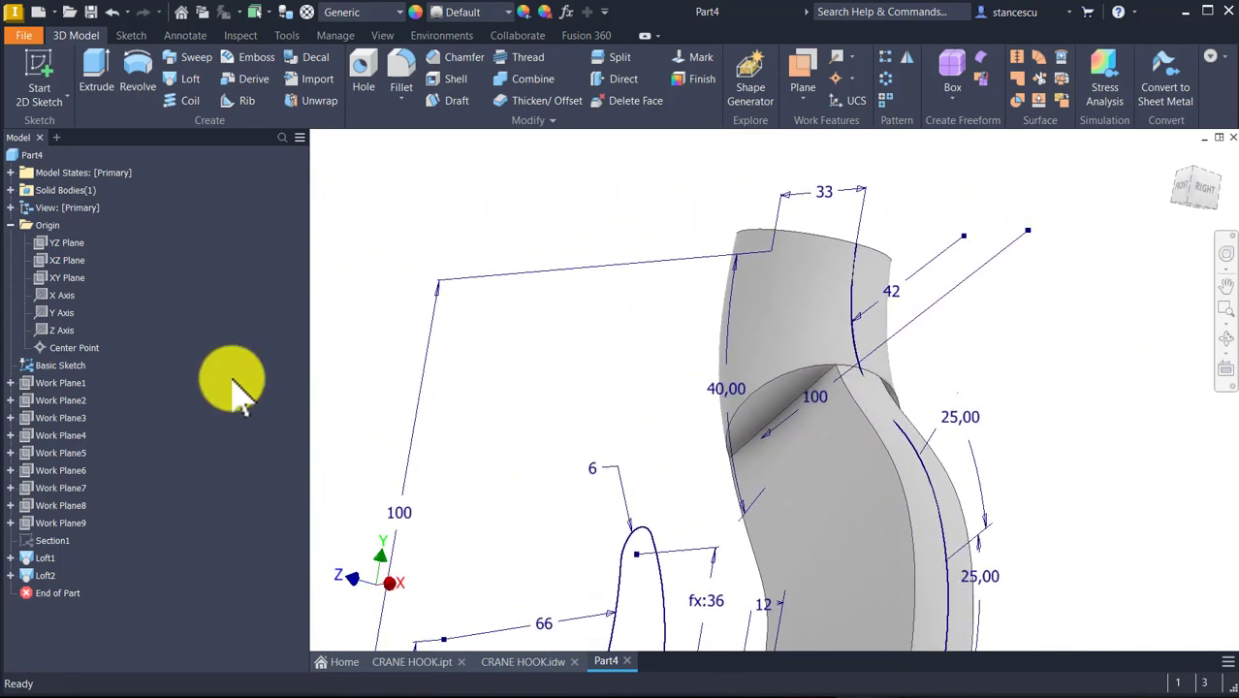
{"action": "mouse_move", "coordinate": [246, 476]}
{"action": "middle_mouse_down", "text": "shift"}
{"action": "mouse_move", "coordinate": [424, 424]}
{"action": "mouse_move", "coordinate": [858, 448]}
{"action": "middle_mouse_up", "text": "shift"}
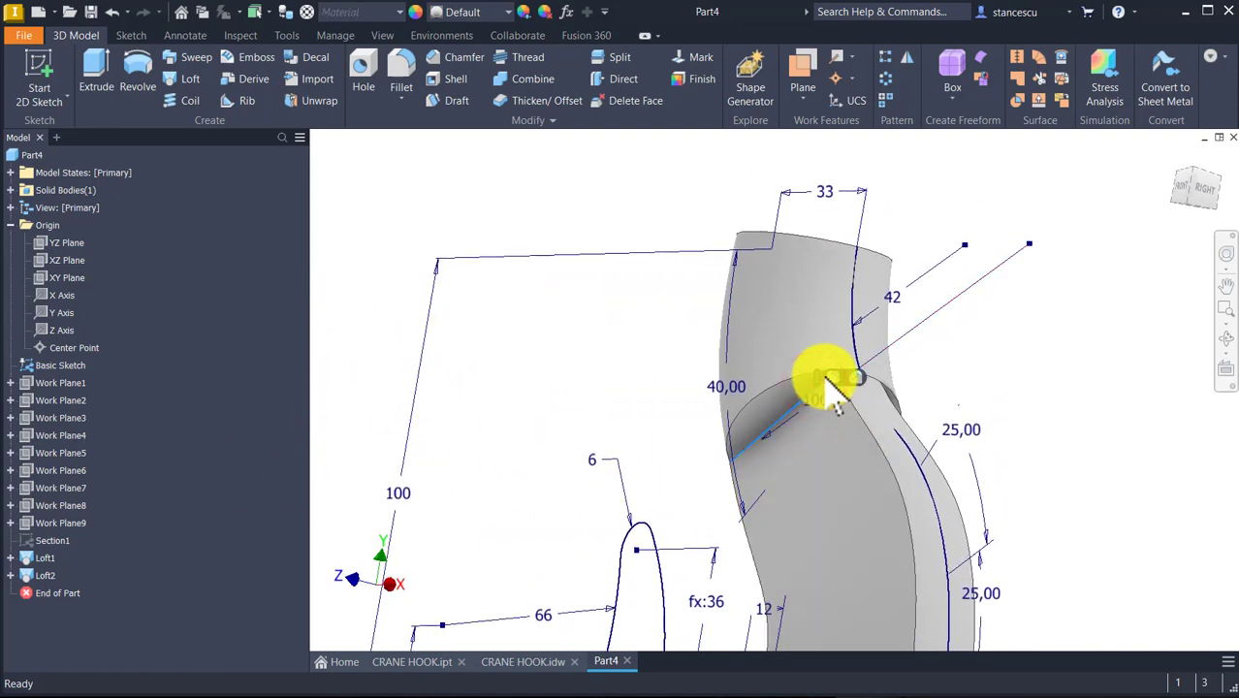
{"action": "key", "text": "f"}
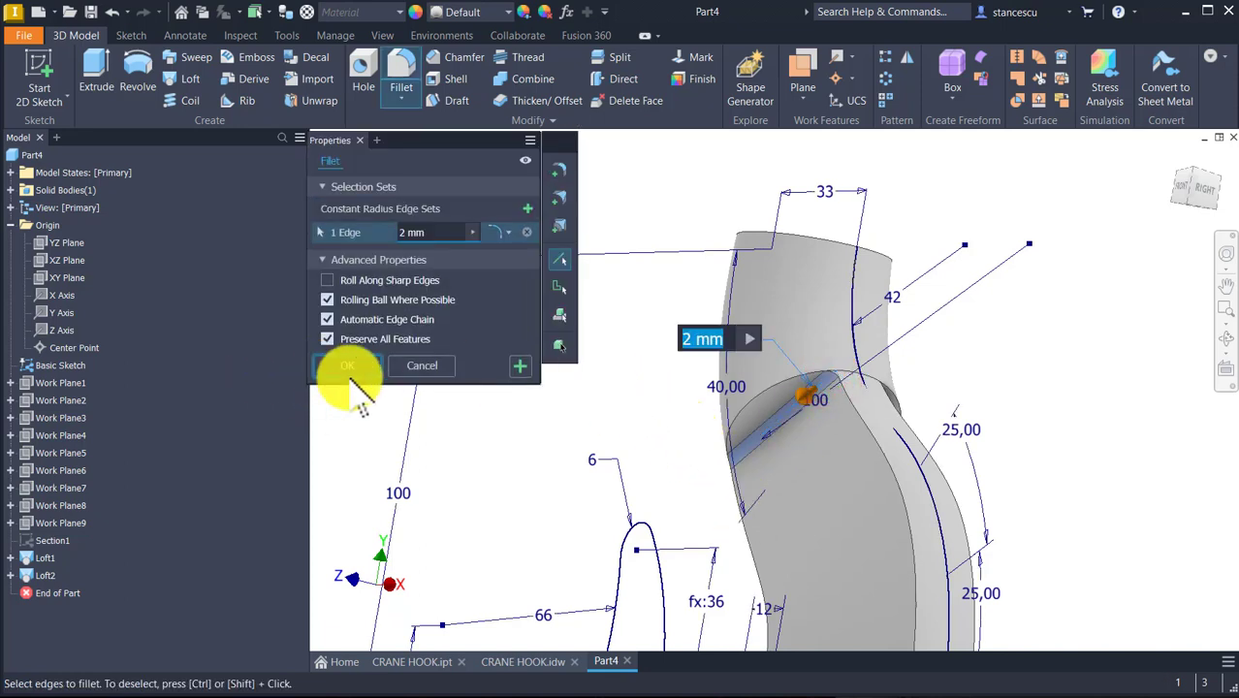
{"action": "left_click", "coordinate": [415, 367]}
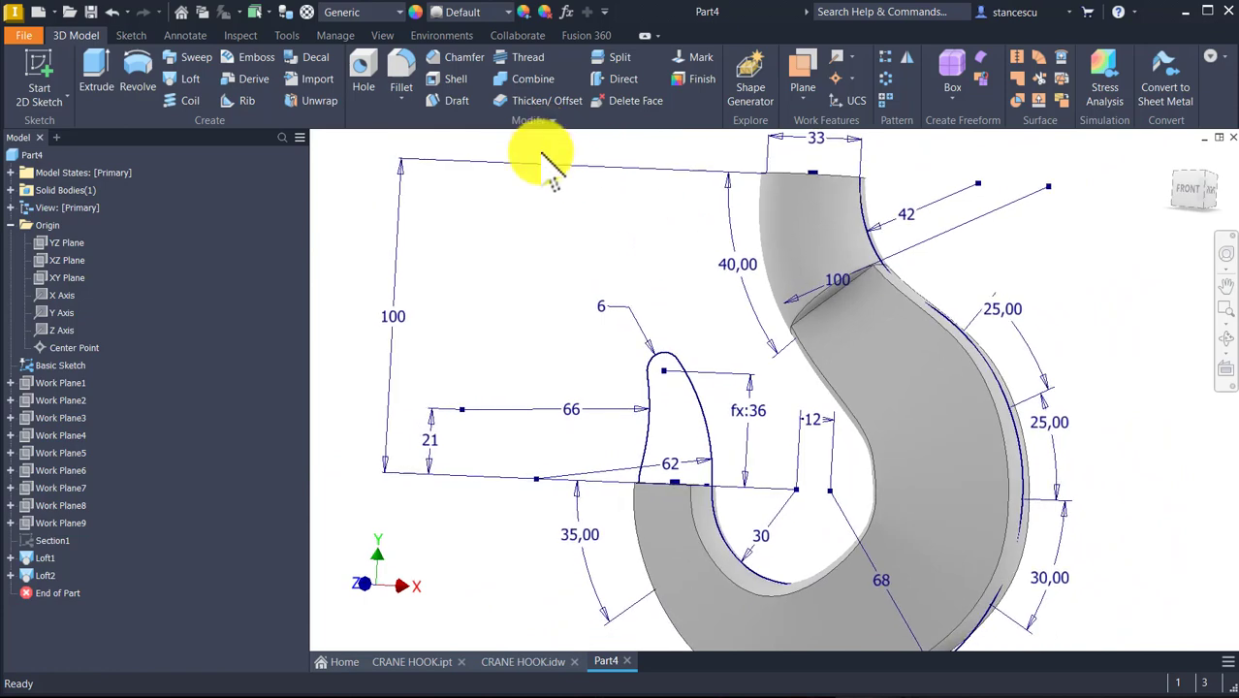
- Start a new 2D sketch on the XY origin plane
{"action": "key", "text": "F6"}
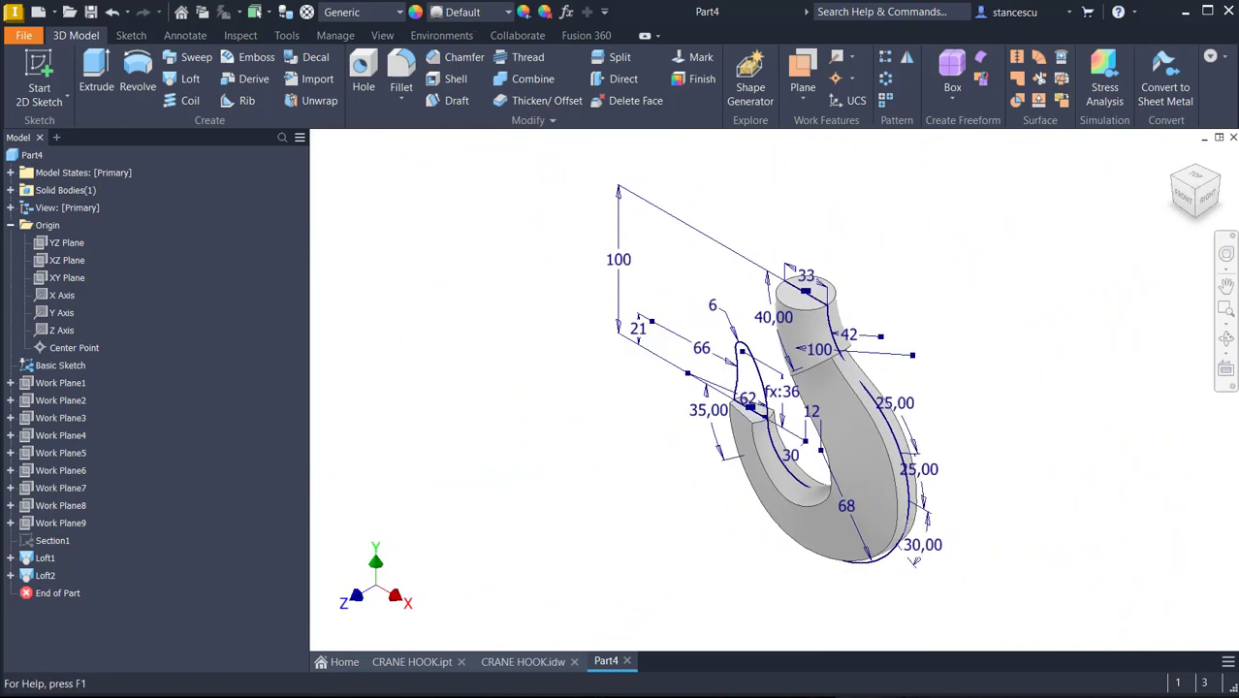
{"action": "left_click", "coordinate": [529, 262]}
{"action": "scroll", "coordinate": [720, 429], "scroll_direction": "down", "scroll_amount": 3}
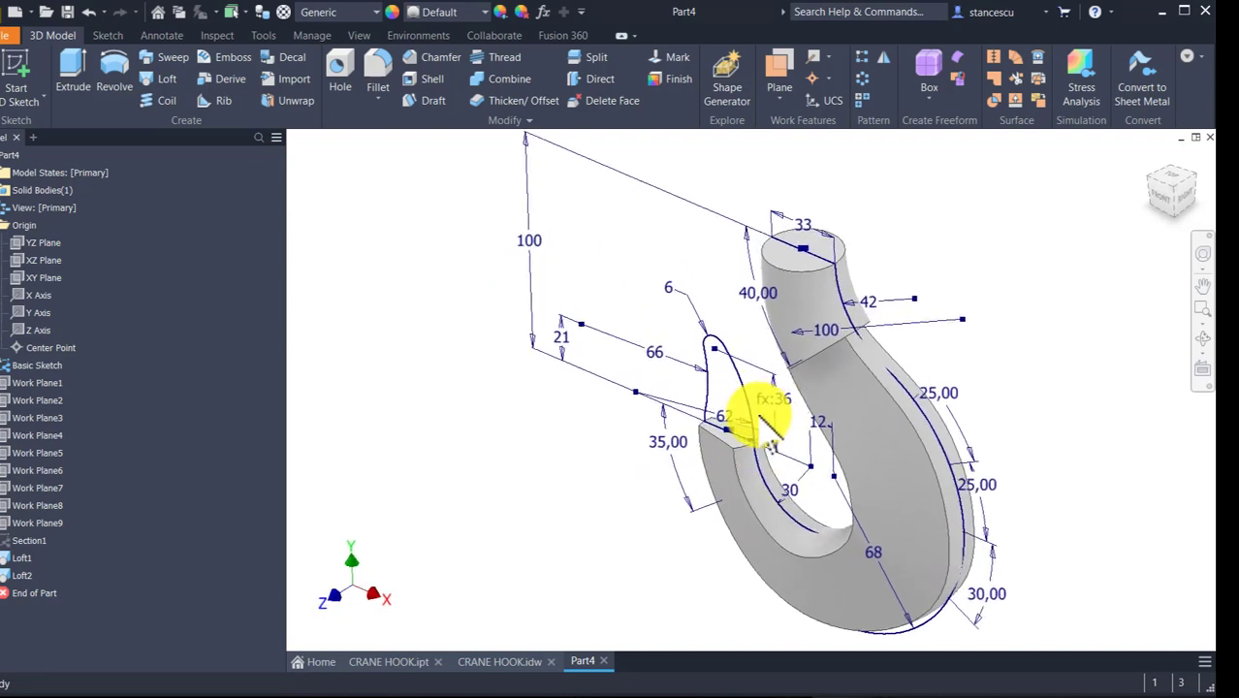
{"action": "scroll", "coordinate": [746, 419], "scroll_direction": "down", "scroll_amount": 5}
{"action": "mouse_move", "coordinate": [774, 474]}
{"action": "middle_mouse_down", "text": "shift"}
{"action": "mouse_move", "coordinate": [719, 359]}
{"action": "mouse_move", "coordinate": [679, 404]}
{"action": "mouse_move", "coordinate": [750, 435]}
{"action": "mouse_move", "coordinate": [757, 385]}
{"action": "mouse_move", "coordinate": [545, 409]}
{"action": "mouse_move", "coordinate": [539, 359]}
{"action": "mouse_move", "coordinate": [537, 382]}
{"action": "middle_mouse_up", "text": "shift"}
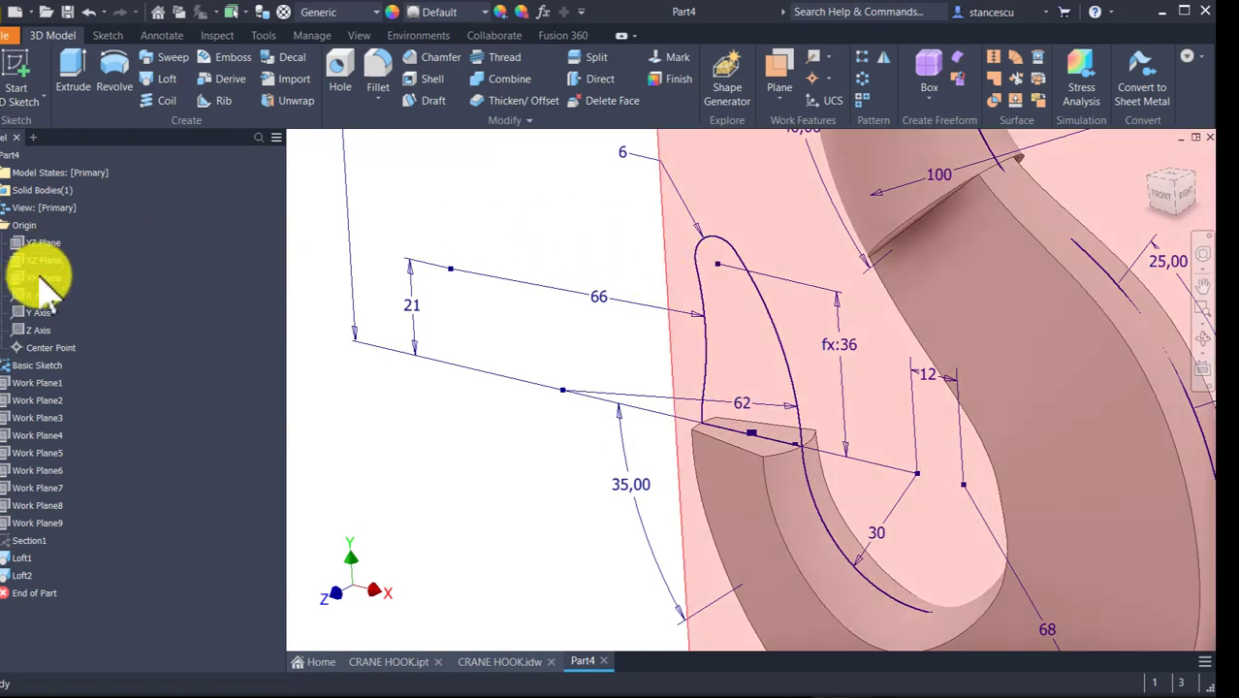
{"action": "left_click", "coordinate": [39, 278]}
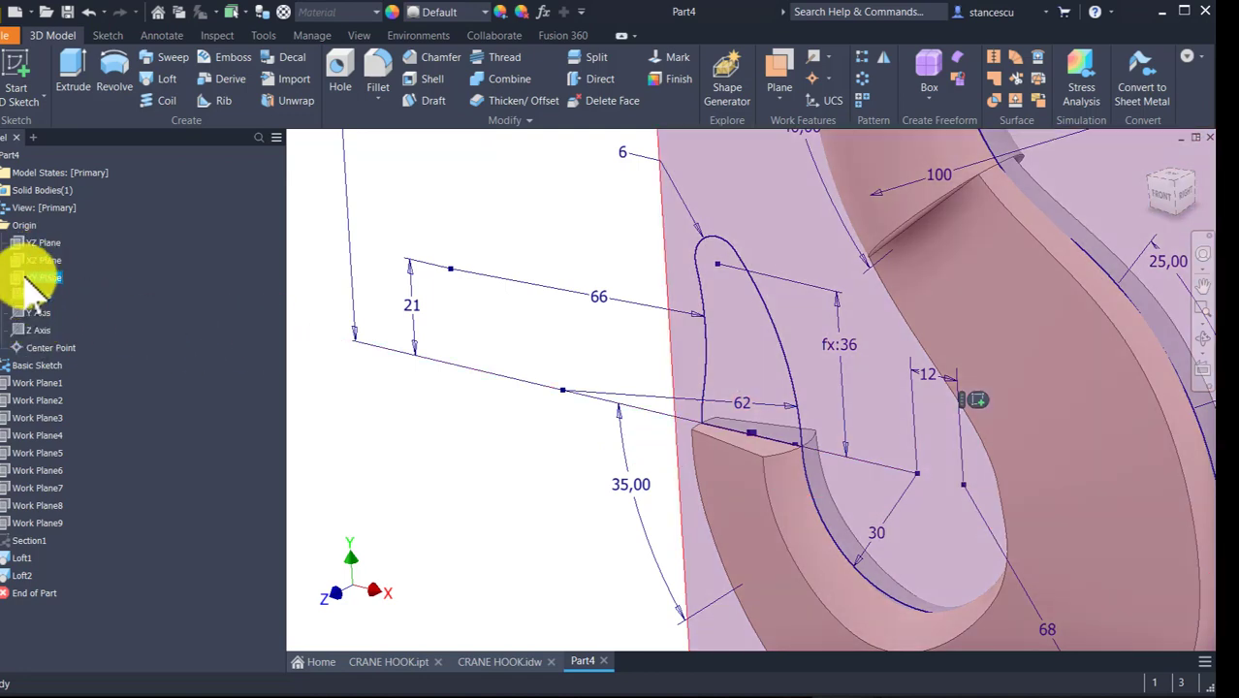
{"action": "left_click", "coordinate": [25, 278]}
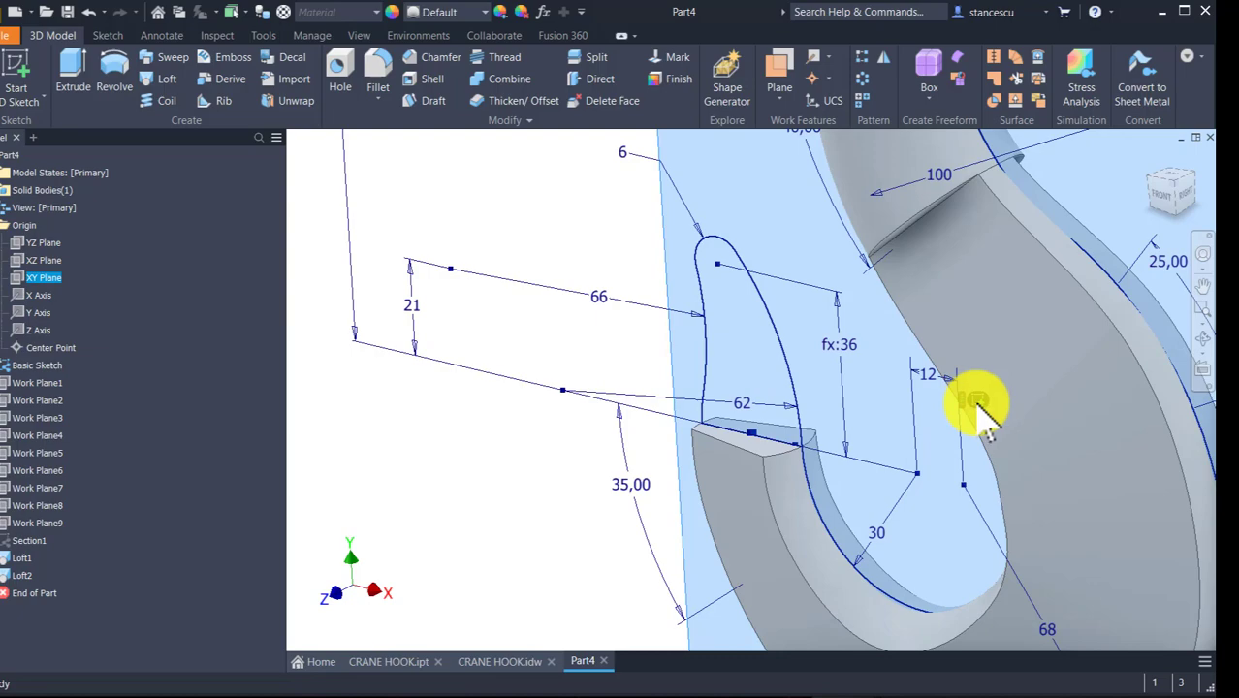
{"action": "left_click", "coordinate": [977, 402]}
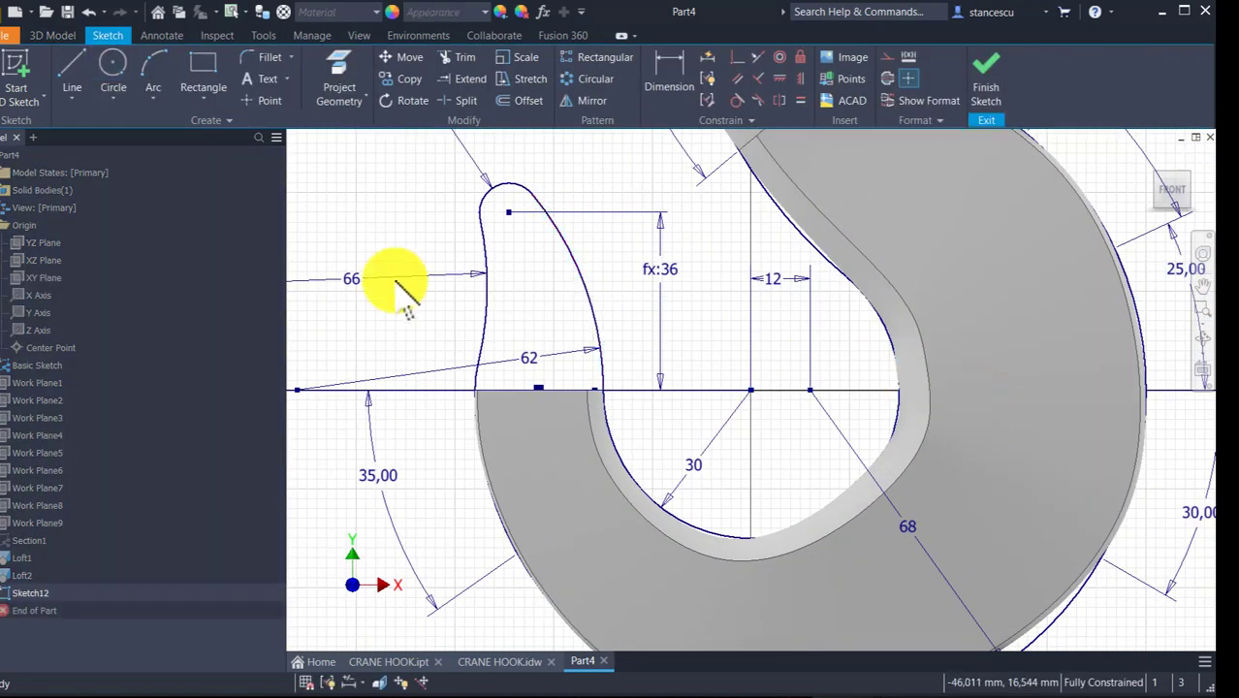
{"action": "scroll", "coordinate": [504, 290], "scroll_direction": "up", "scroll_amount": 3}
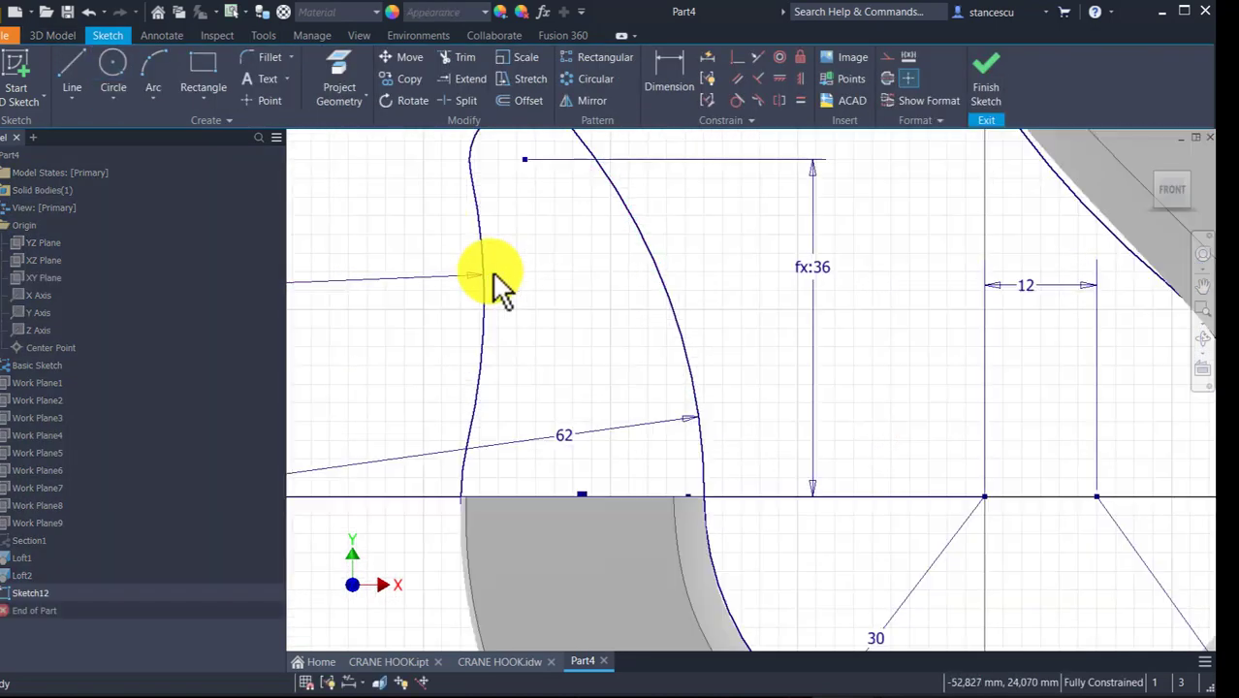
{"action": "middle_click_drag", "start_coordinate": [525, 409], "coordinate": [622, 525]}
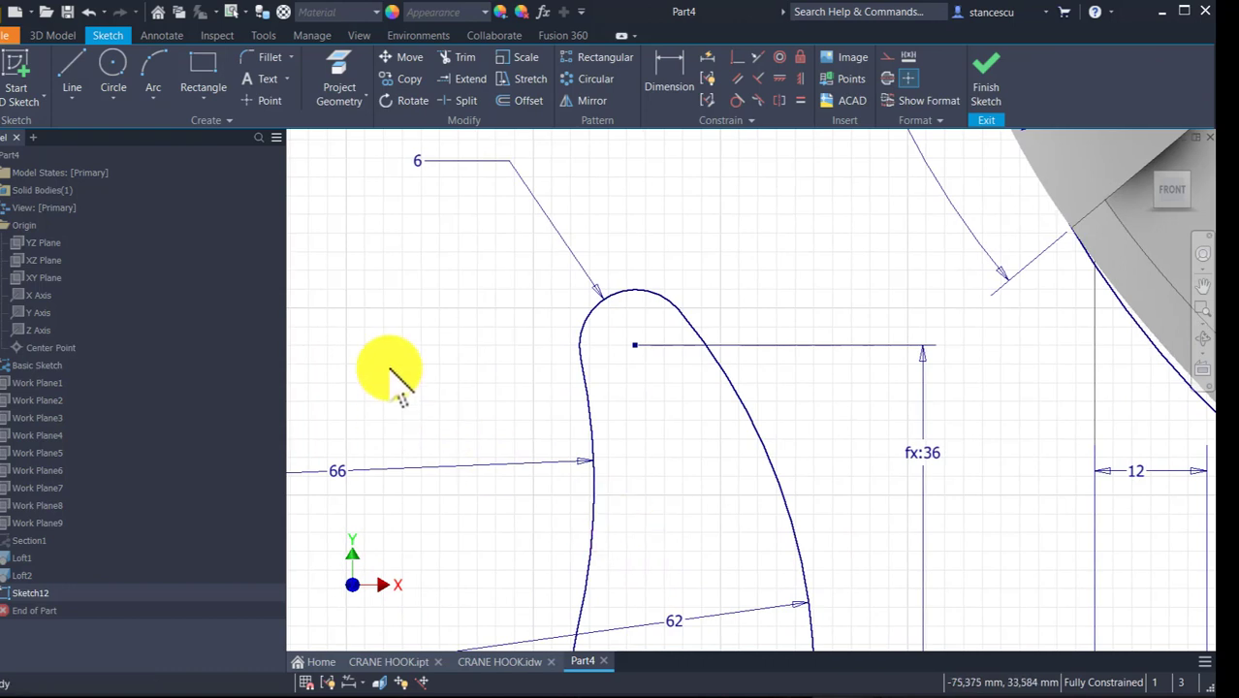
{"action": "left_click", "coordinate": [66, 83]}
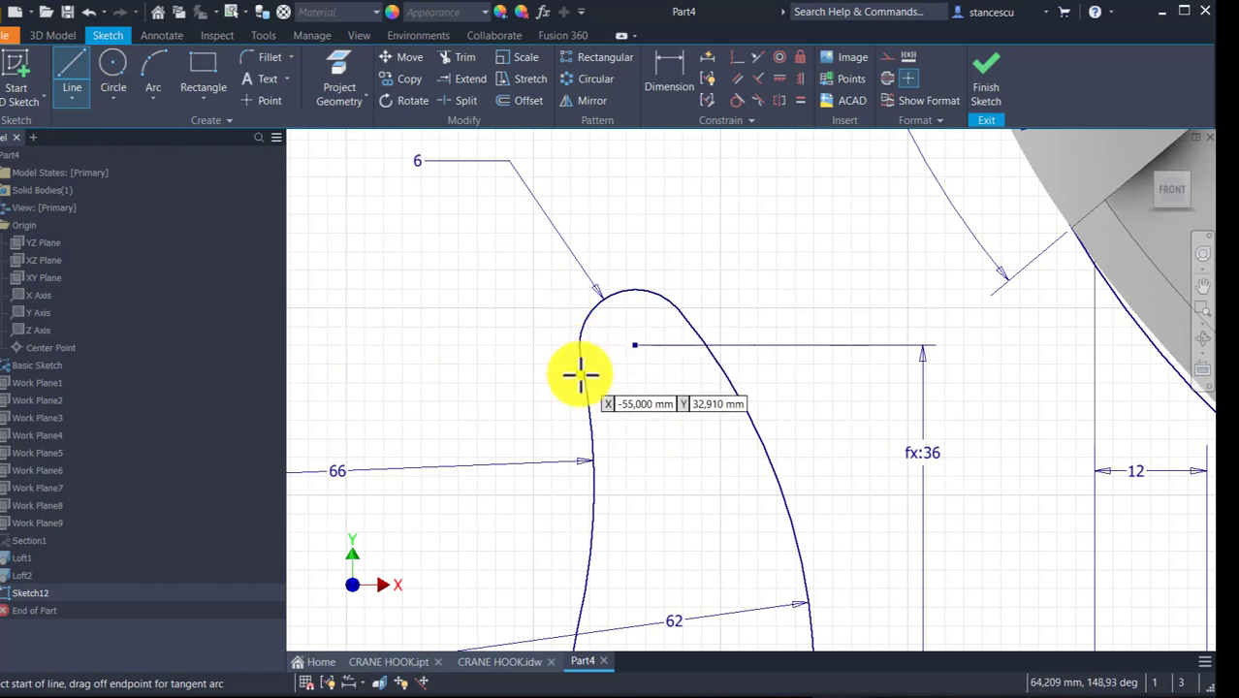
{"action": "scroll", "coordinate": [577, 354], "scroll_direction": "up", "scroll_amount": 2}
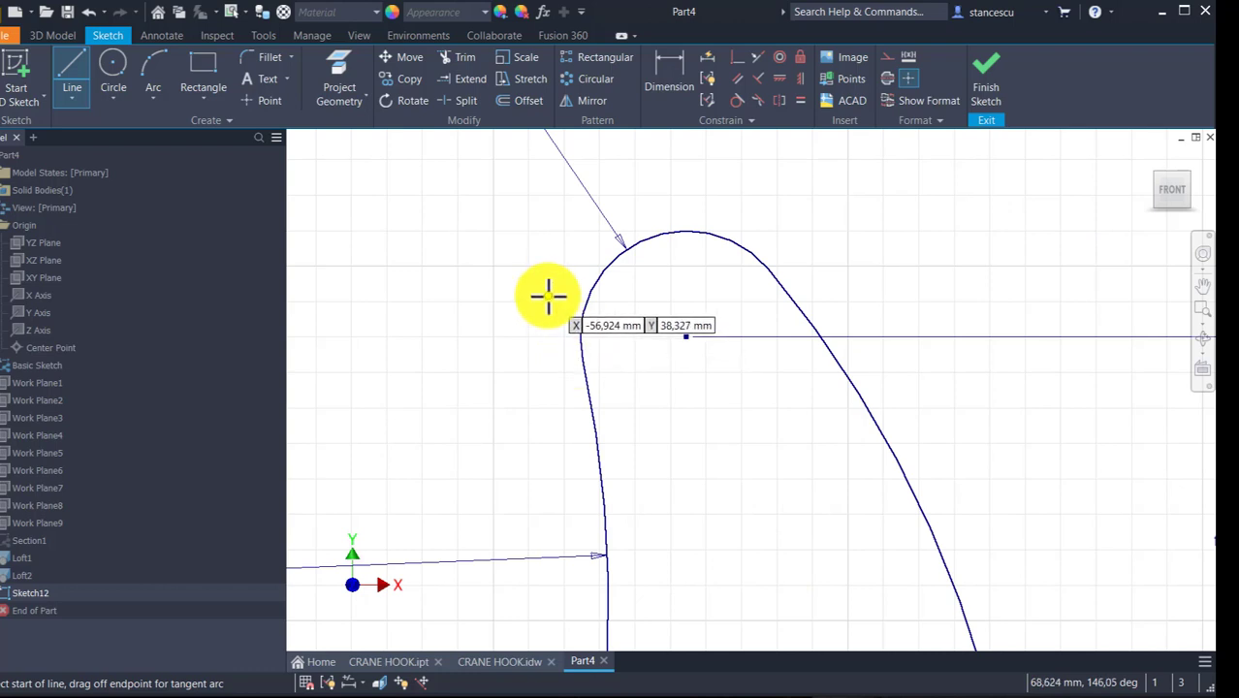
{"action": "scroll", "coordinate": [525, 337], "scroll_direction": "down", "scroll_amount": 4}
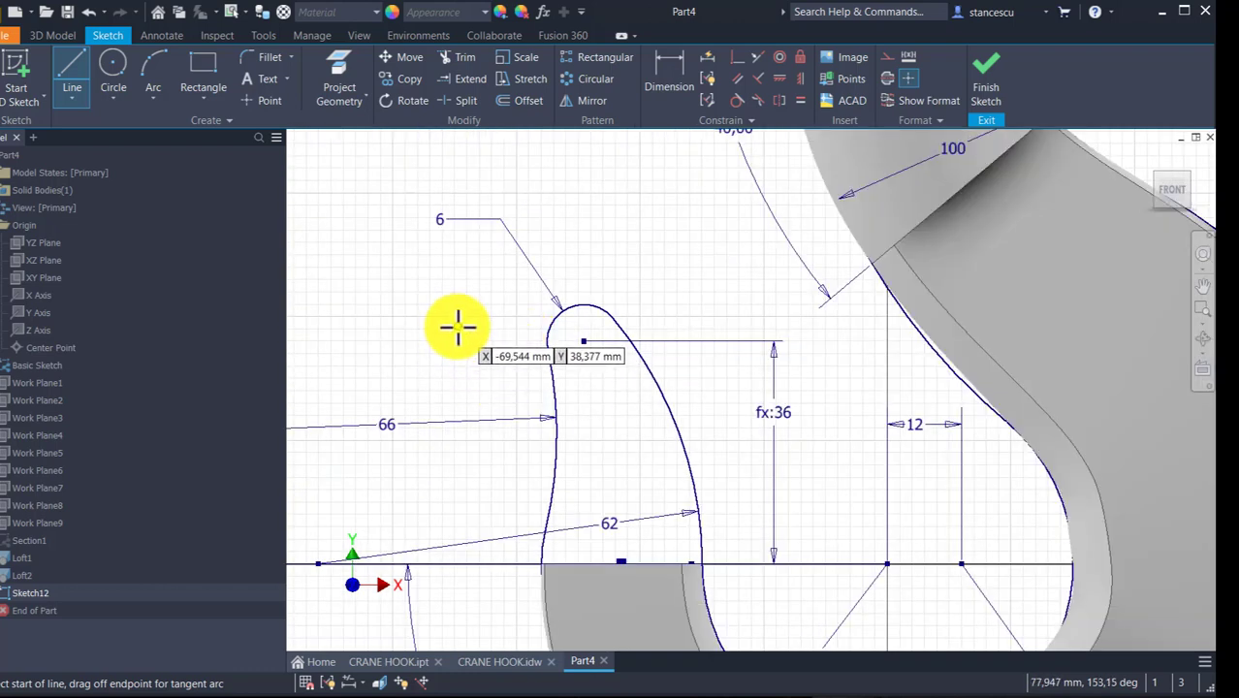
{"action": "key", "text": "Escape"}
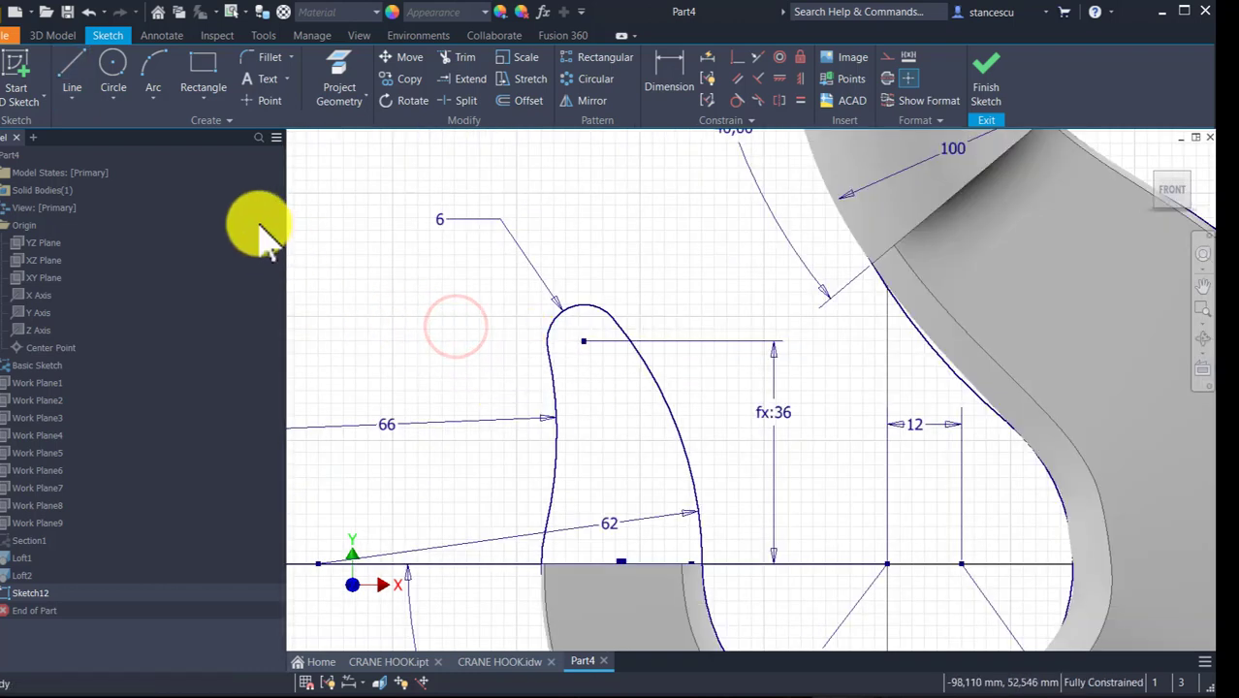
- Project the hook tip's rounded end, side curves and base line from Basic Sketch into the new sketch
{"action": "left_click", "coordinate": [332, 58]}
{"action": "left_click", "coordinate": [581, 302]}
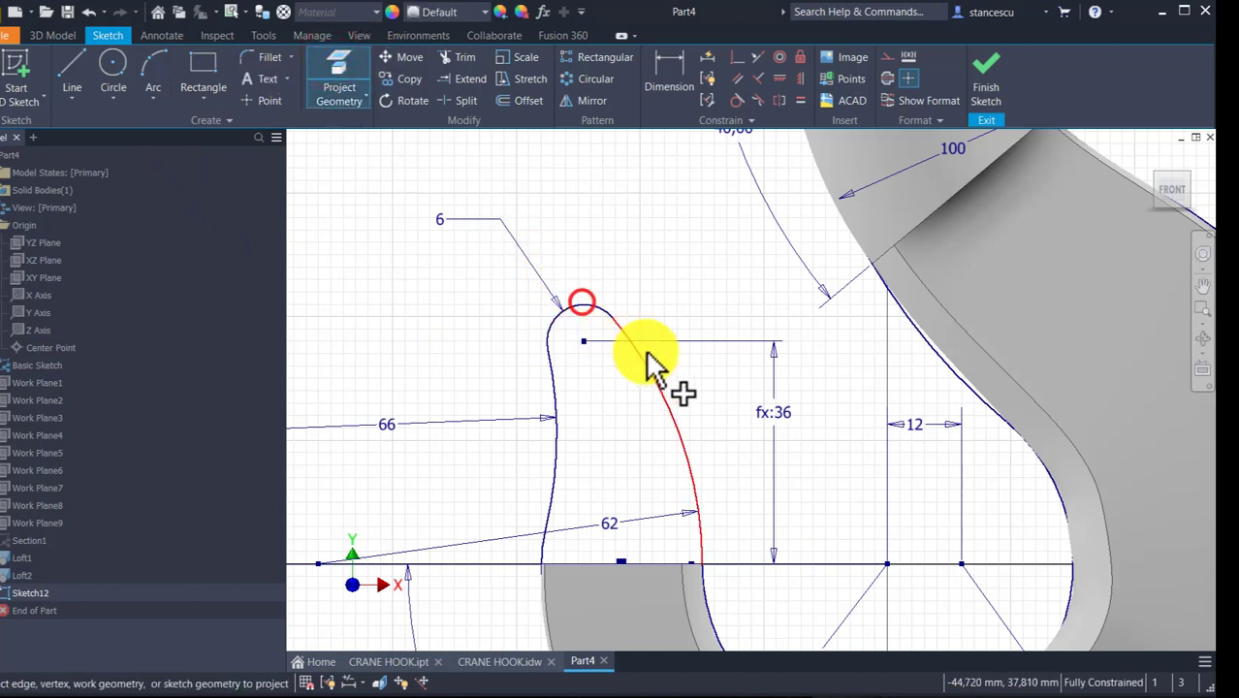
{"action": "left_click", "coordinate": [555, 415]}
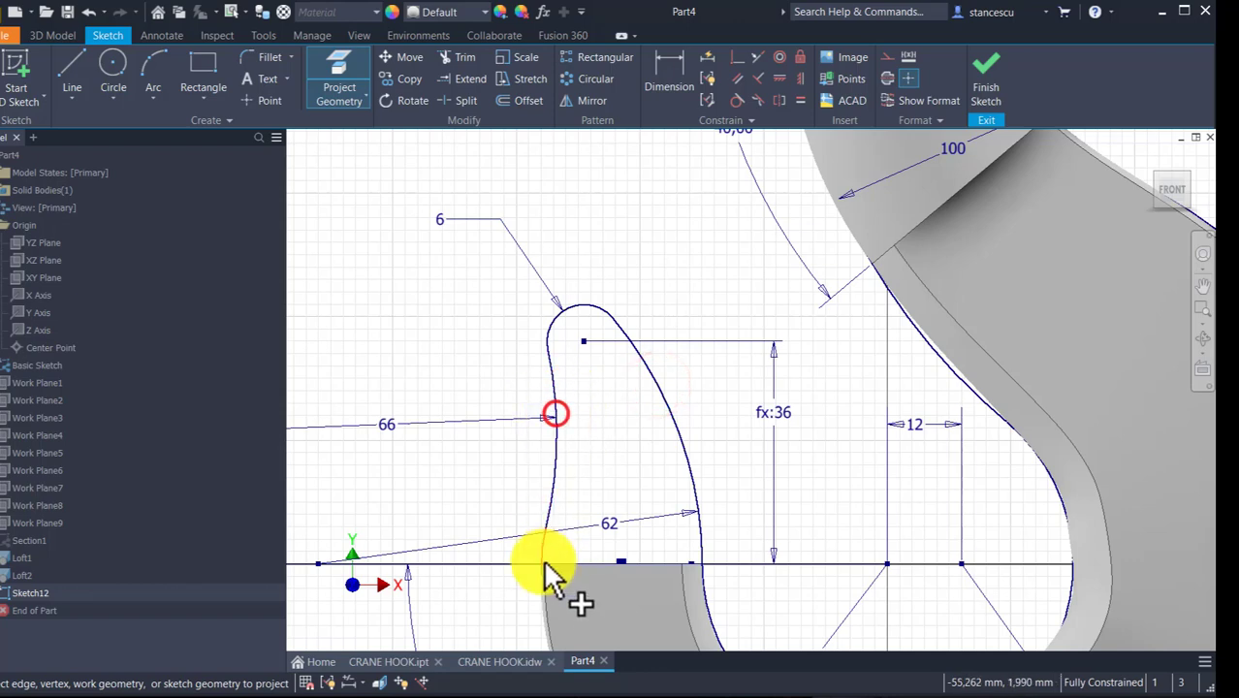
{"action": "left_click", "coordinate": [544, 540]}
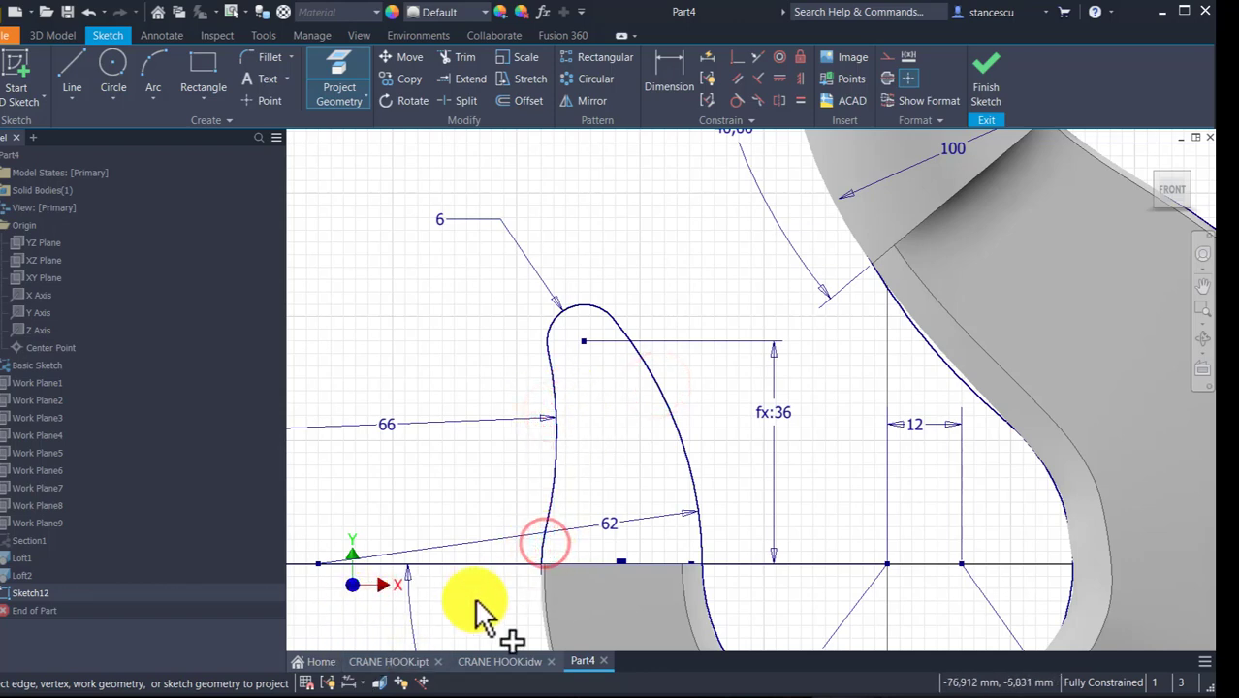
{"action": "scroll", "coordinate": [651, 490], "scroll_direction": "down", "scroll_amount": 2}
{"action": "mouse_move", "coordinate": [651, 490]}
{"action": "middle_mouse_down", "text": "shift"}
{"action": "mouse_move", "coordinate": [611, 561]}
{"action": "mouse_move", "coordinate": [622, 595]}
{"action": "mouse_move", "coordinate": [654, 613]}
{"action": "middle_mouse_up", "text": "shift"}
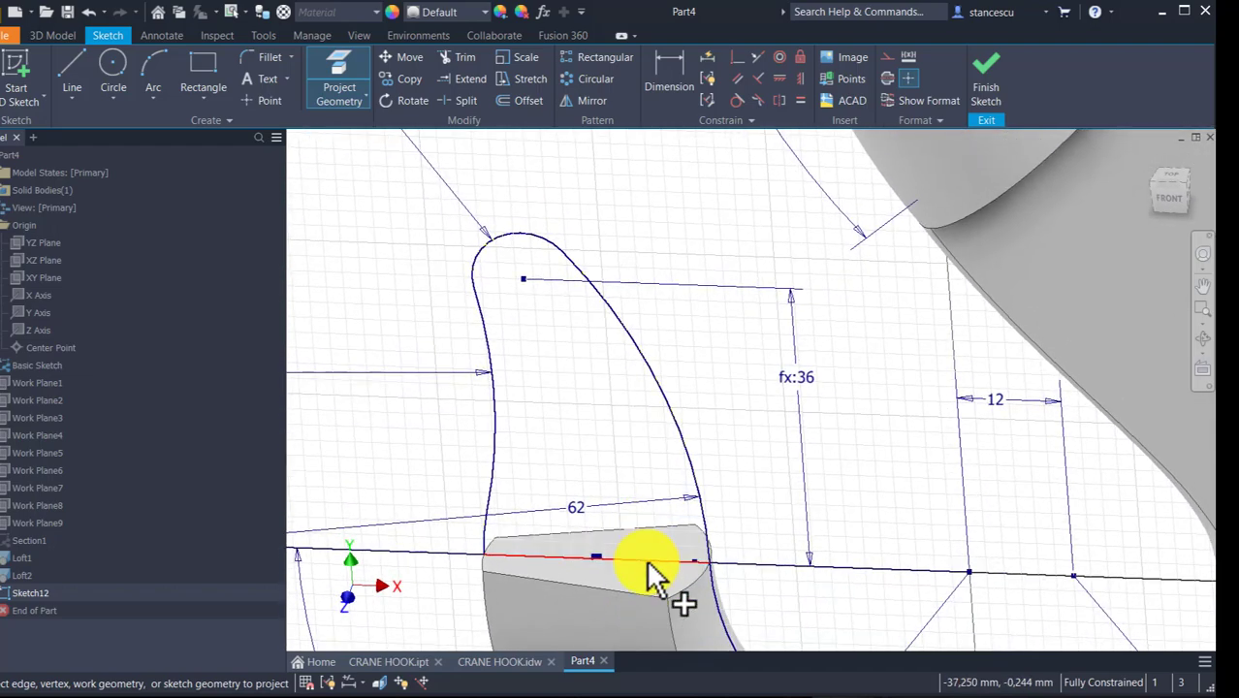
{"action": "left_click", "coordinate": [645, 561]}
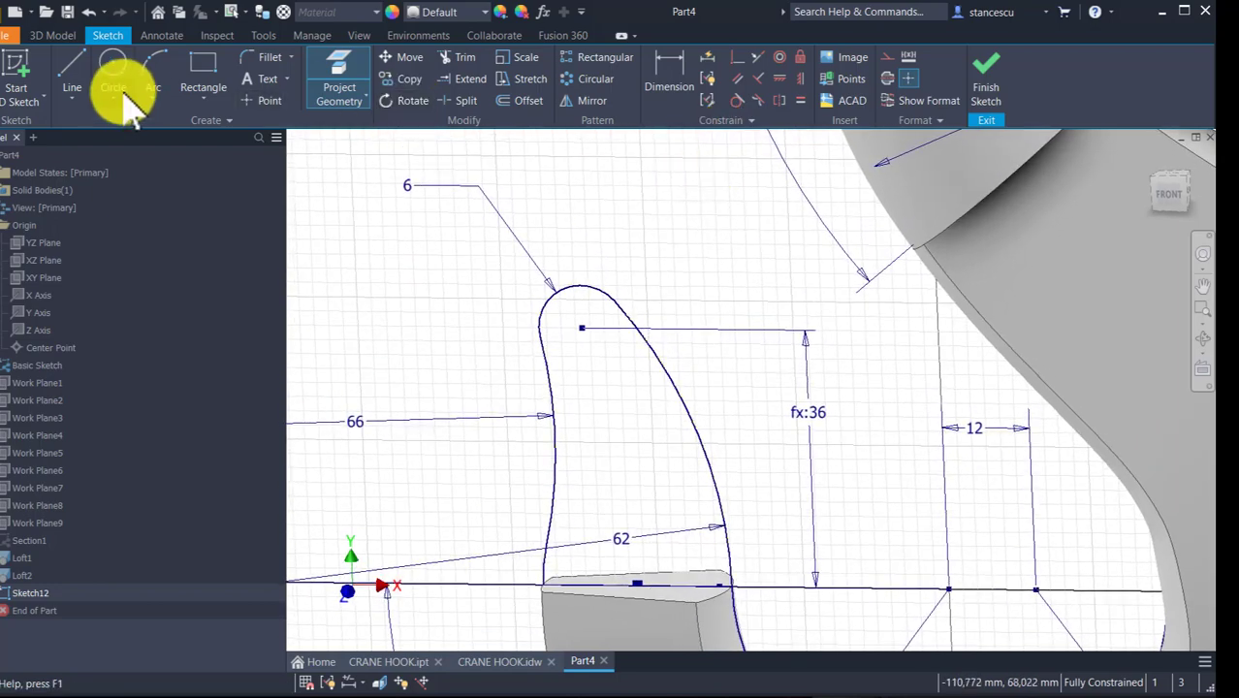
- Draw a line joining the tip arc's endpoints and, below it, a slanted line about 20.6 mm long crossing both side curves
{"action": "left_click", "coordinate": [72, 76]}
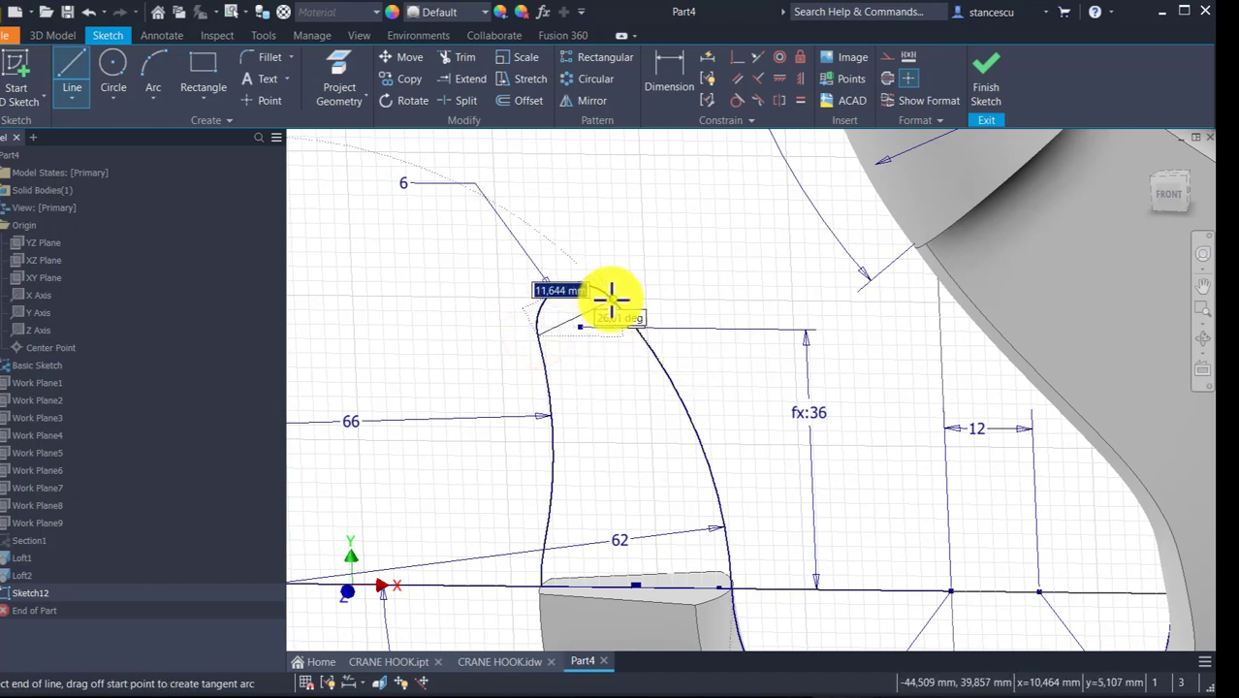
{"action": "left_click", "coordinate": [536, 334]}
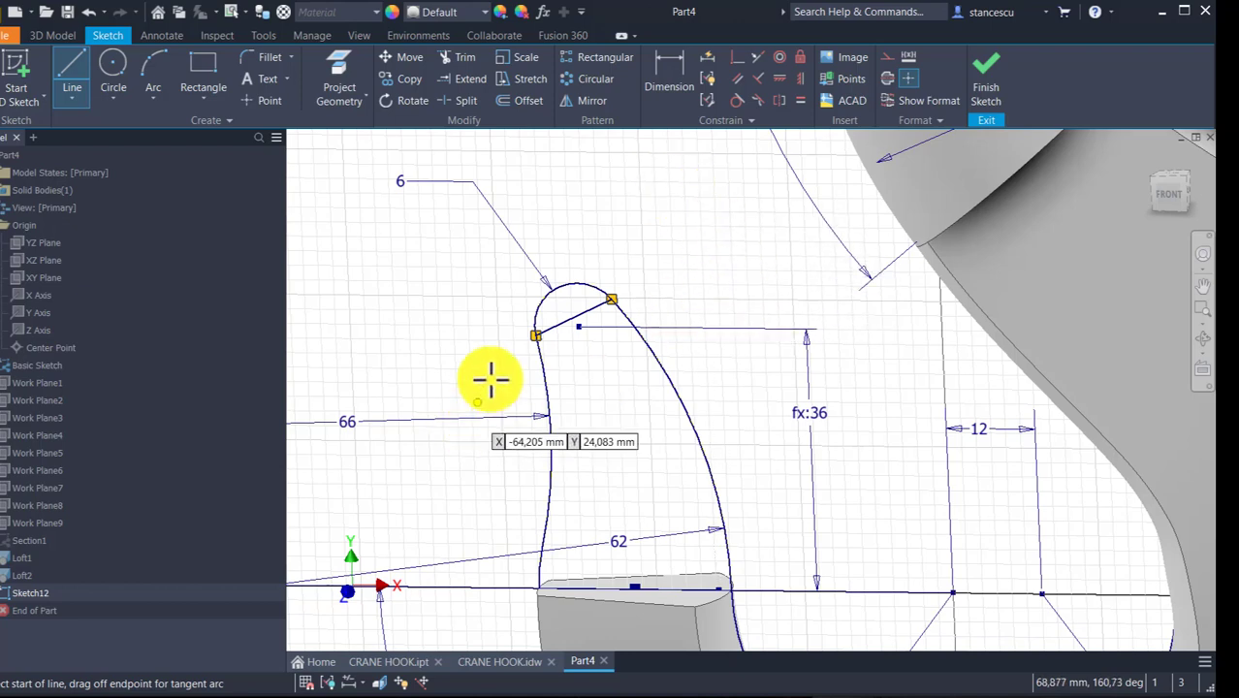
{"action": "left_click", "coordinate": [82, 77]}
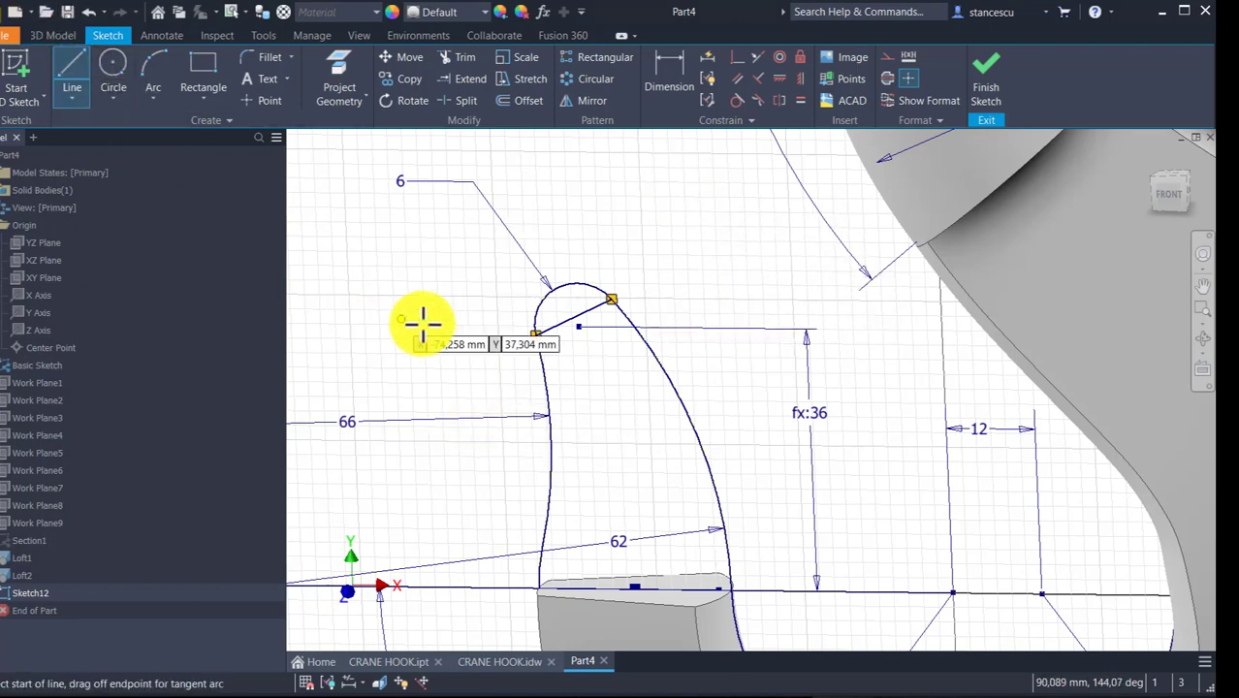
{"action": "left_click", "coordinate": [527, 383]}
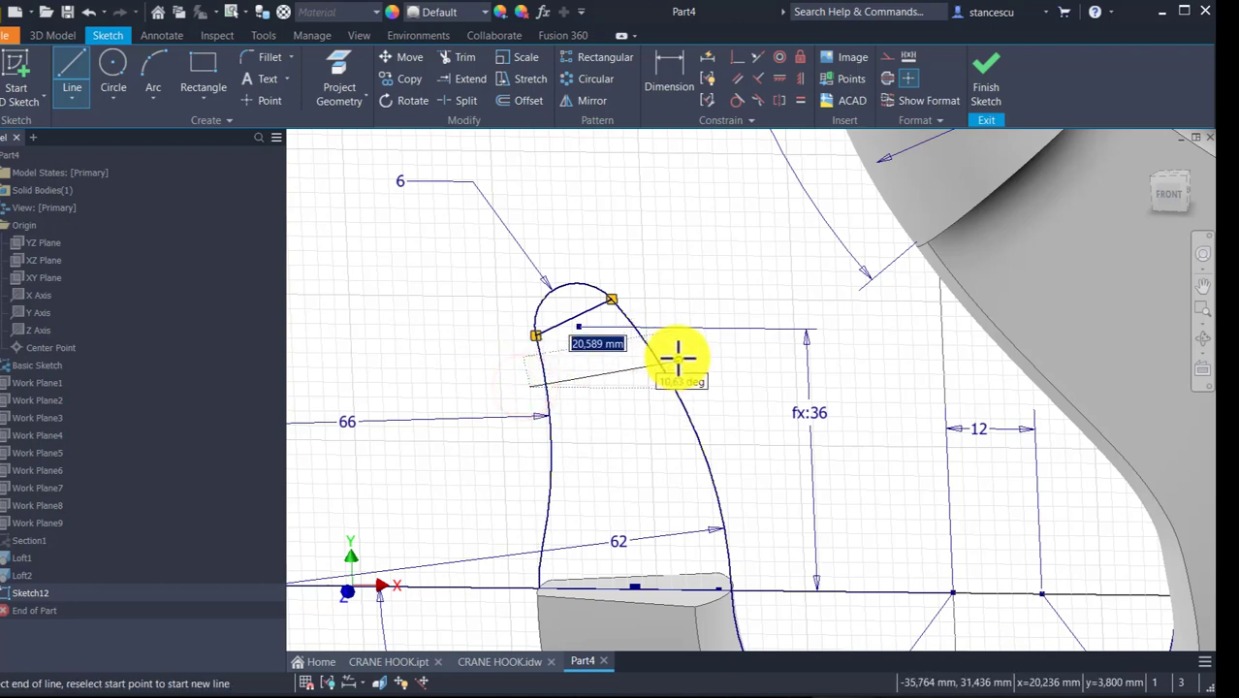
{"action": "key", "text": "Escape"}
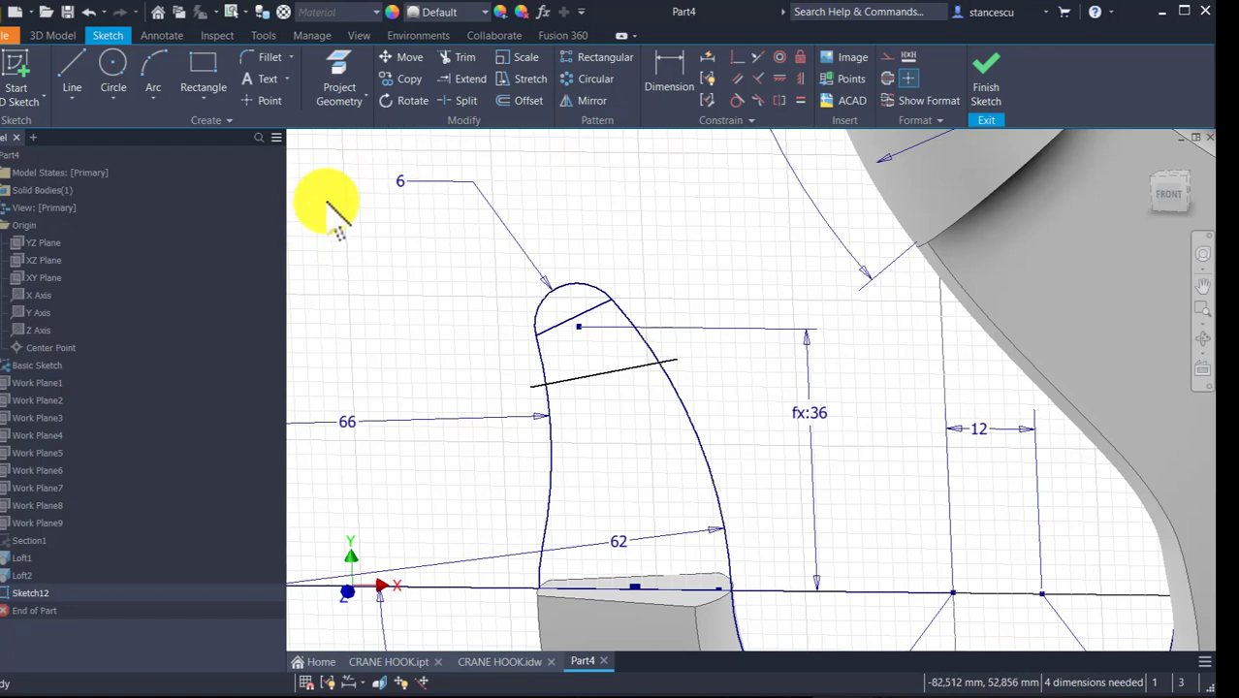
- Trim both overhanging ends of the slanted line back to the tip's side curves
{"action": "left_click", "coordinate": [463, 61]}
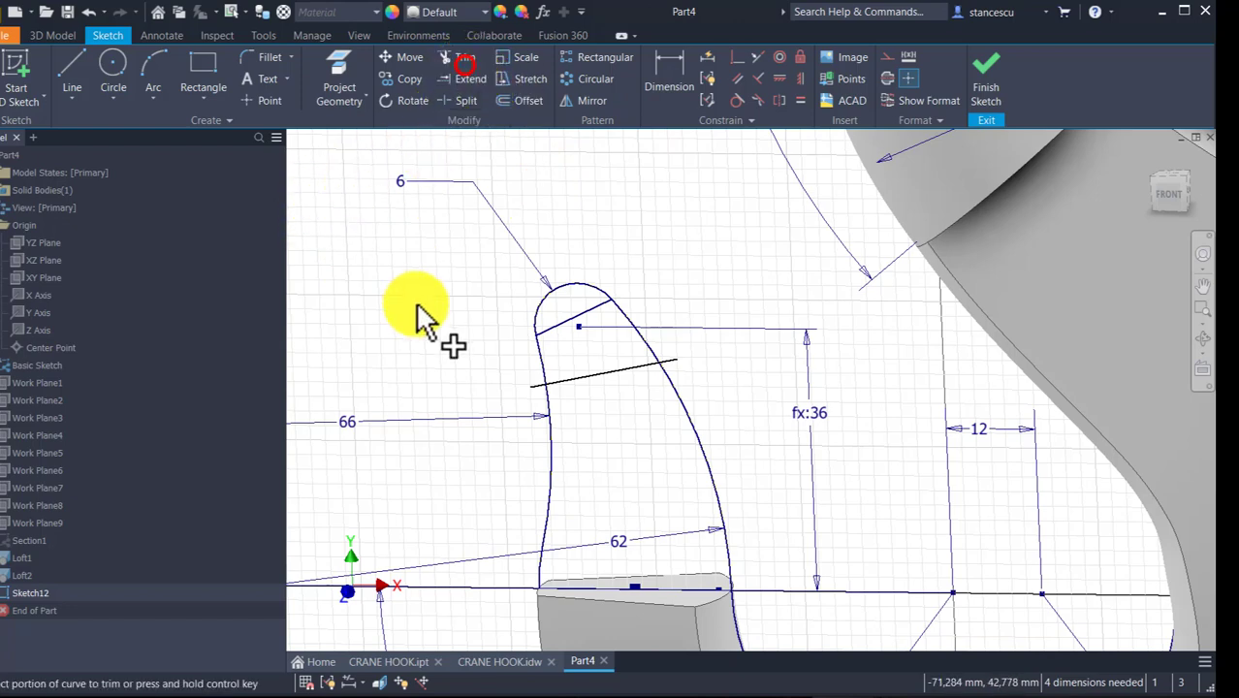
{"action": "left_click", "coordinate": [531, 387]}
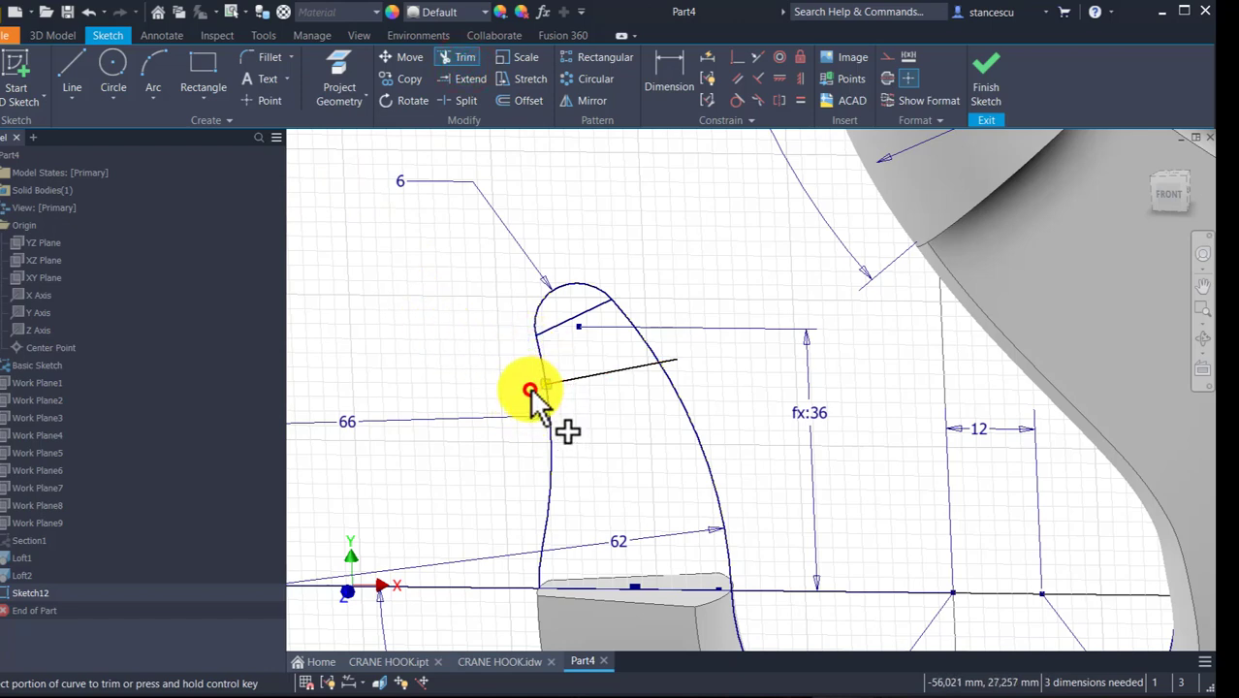
{"action": "left_click", "coordinate": [666, 368]}
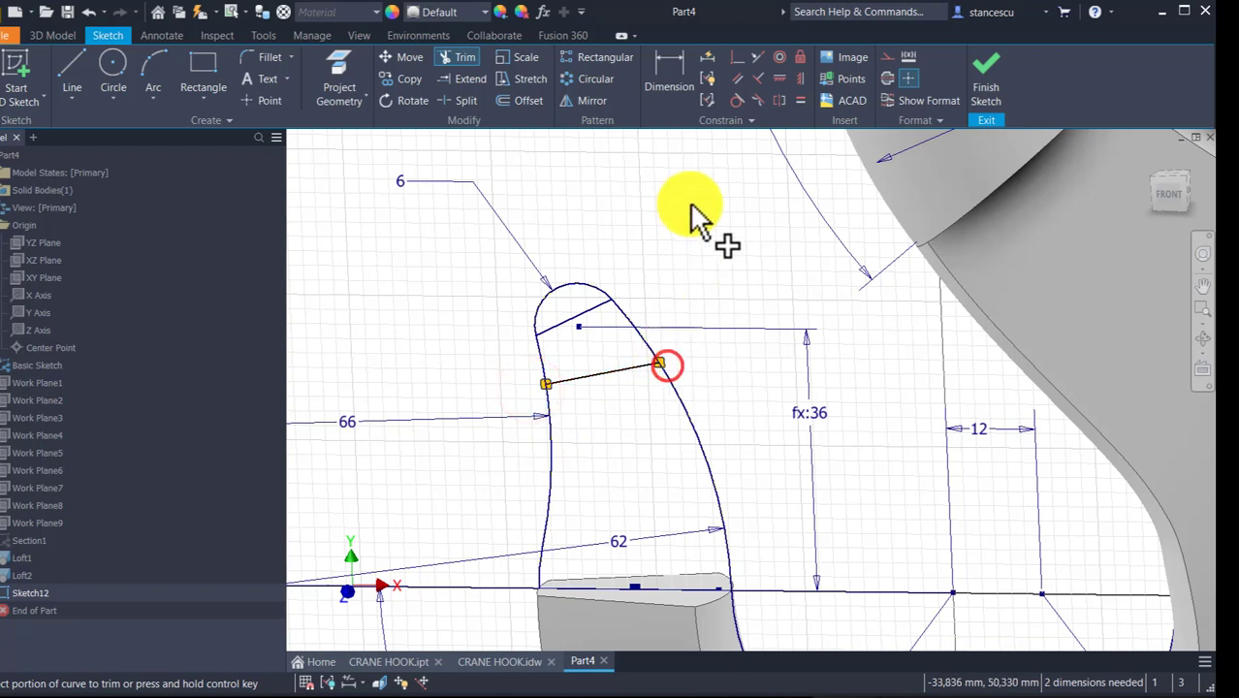
{"action": "left_click", "coordinate": [691, 179]}
{"action": "key", "text": "Escape"}
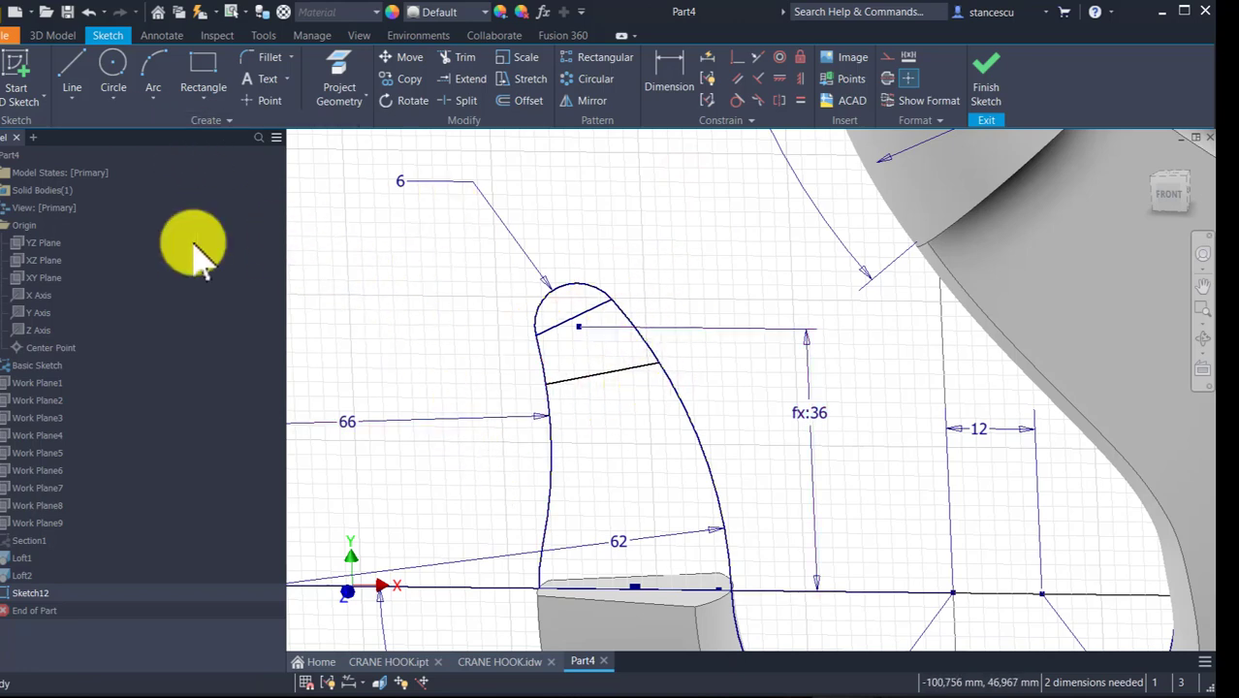
- Dimension the height from the tip's base line to the slanted line's midpoint as 30 mm
{"action": "left_click", "coordinate": [680, 82]}
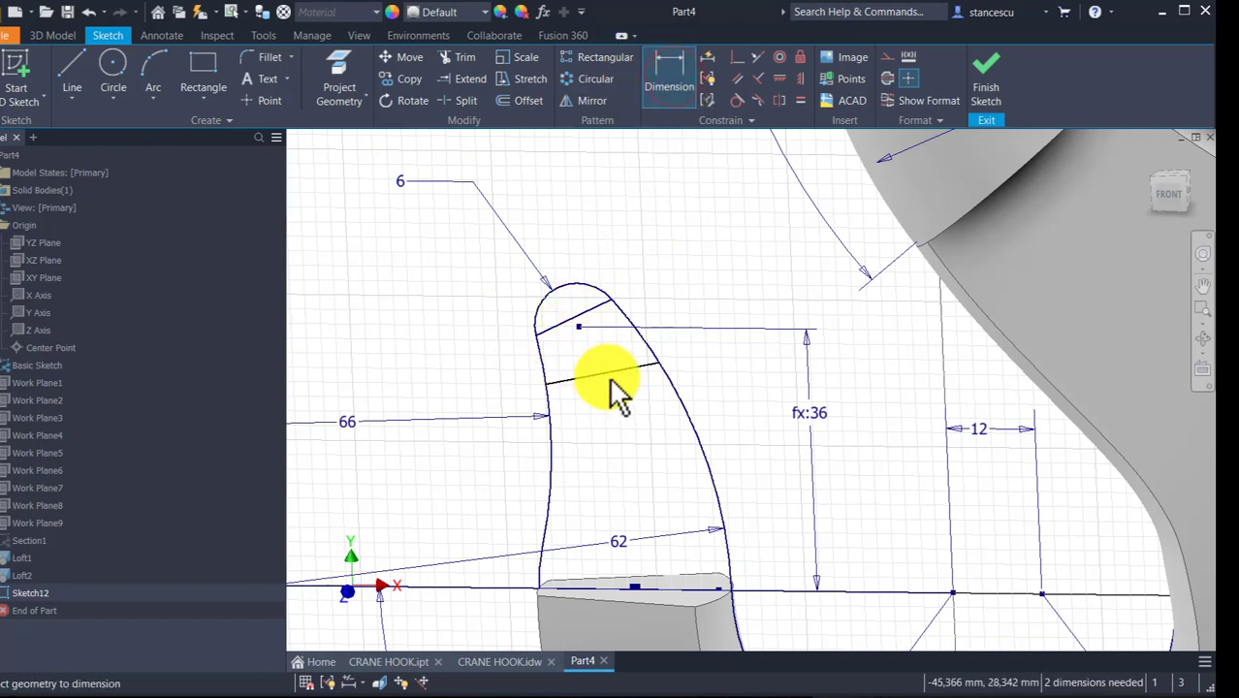
{"action": "left_click", "coordinate": [603, 373]}
{"action": "left_click", "coordinate": [677, 591]}
{"action": "left_click", "coordinate": [751, 465]}
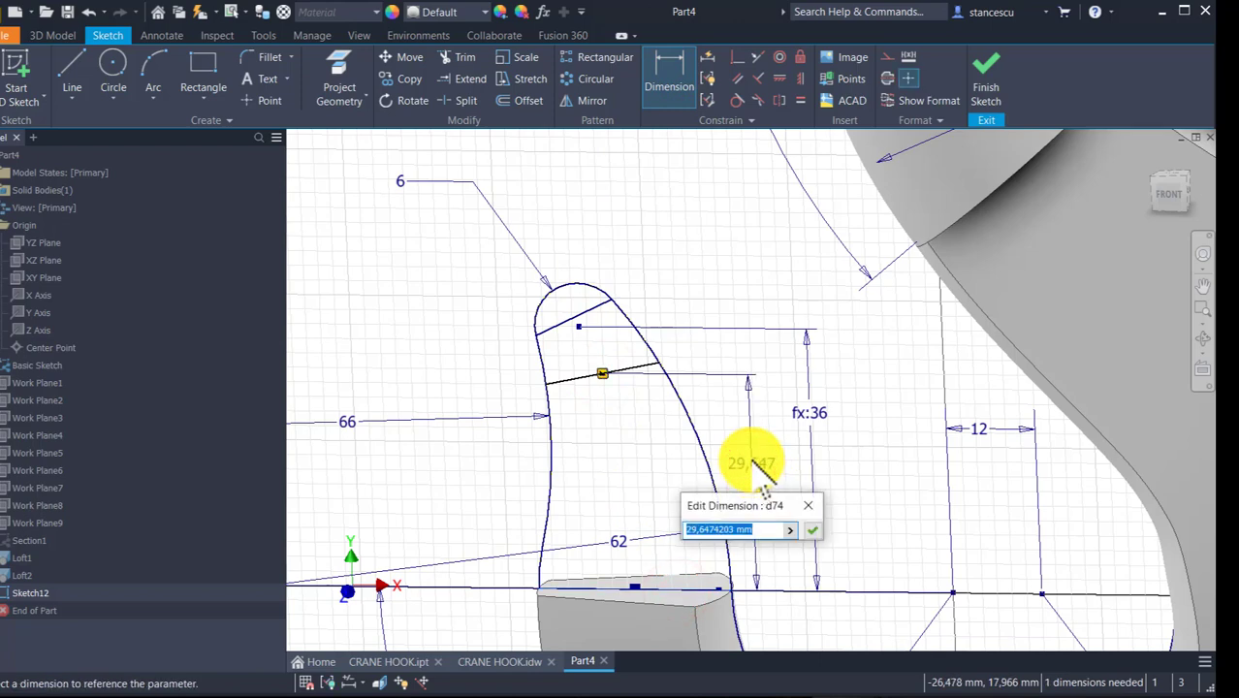
{"action": "key", "text": "Return"}
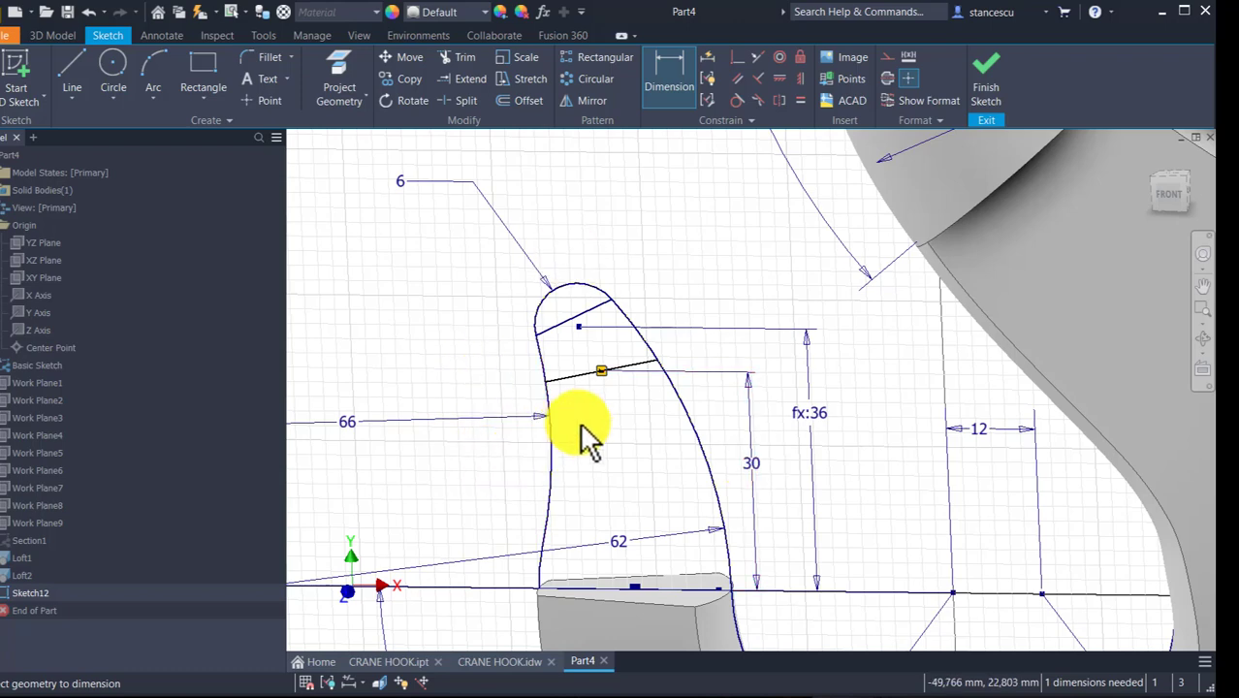
- Dimension the angle between the slanted line and the tip's base line as 15 degrees
{"action": "left_click", "coordinate": [645, 362]}
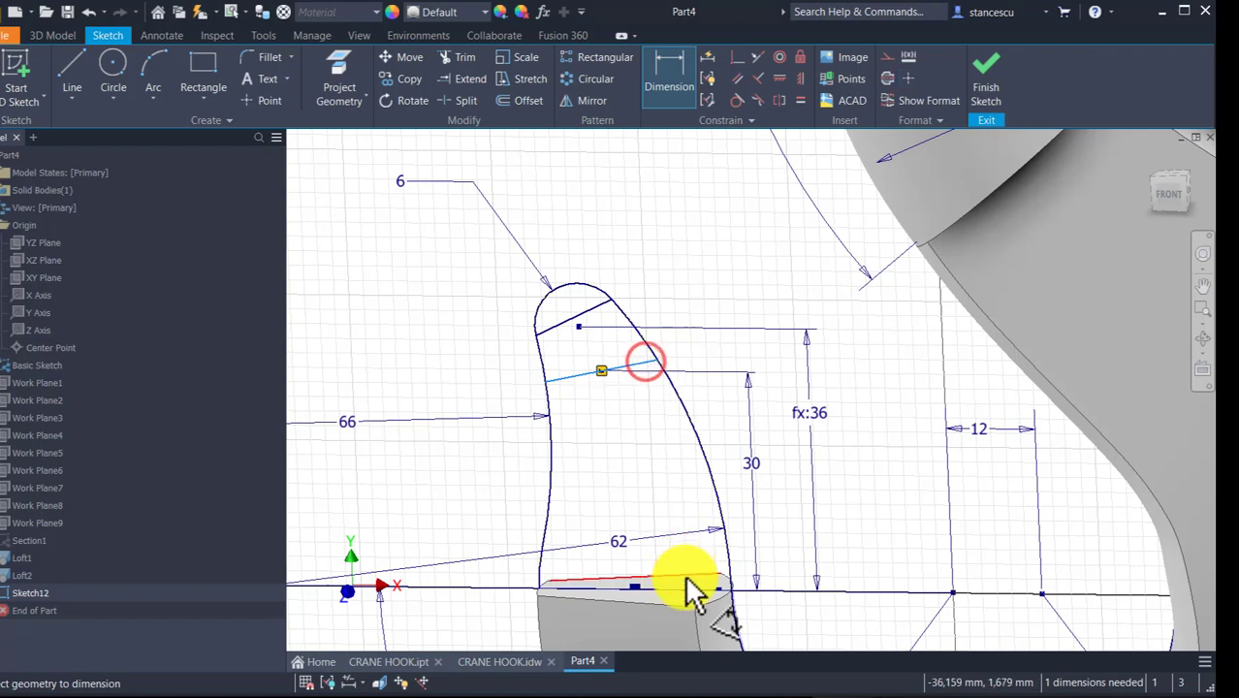
{"action": "left_click", "coordinate": [691, 586]}
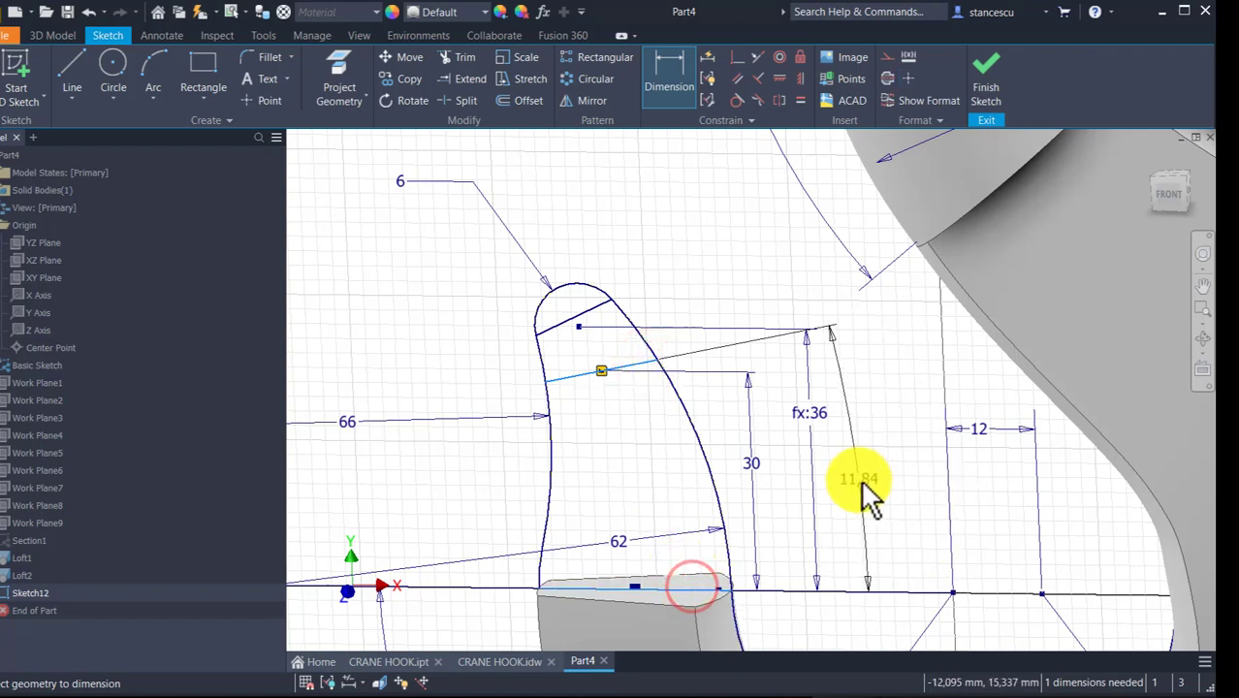
{"action": "left_click", "coordinate": [875, 475]}
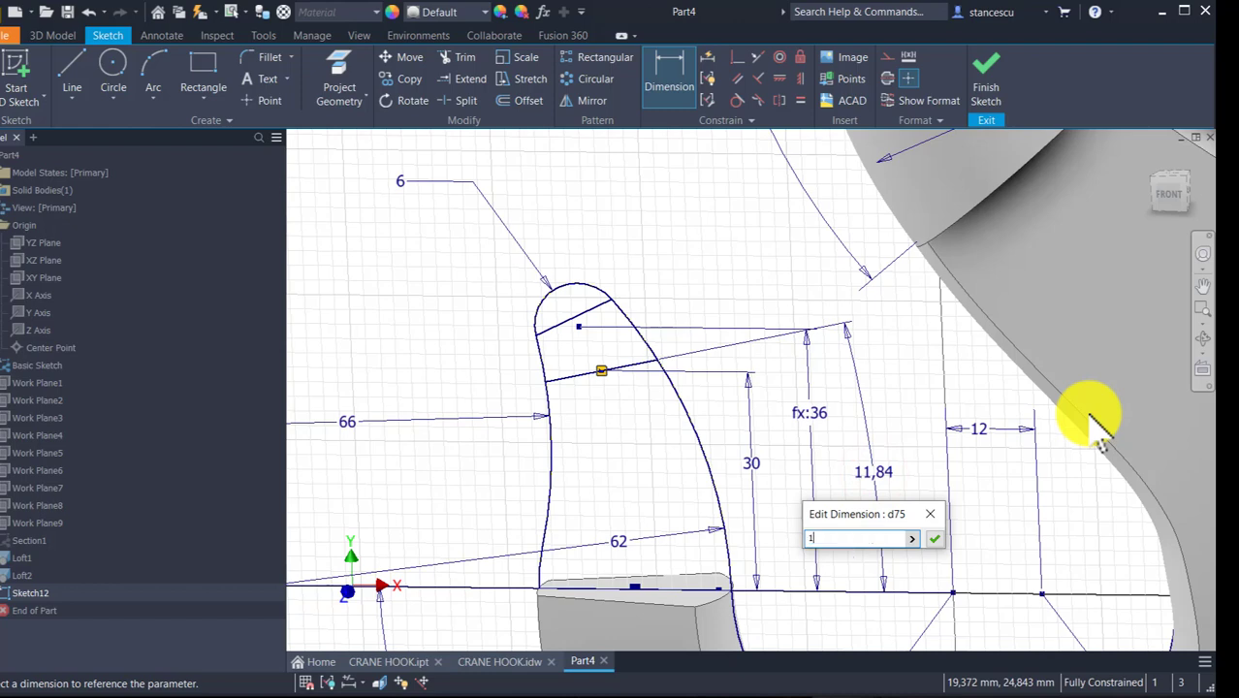
{"action": "key", "text": "Return"}
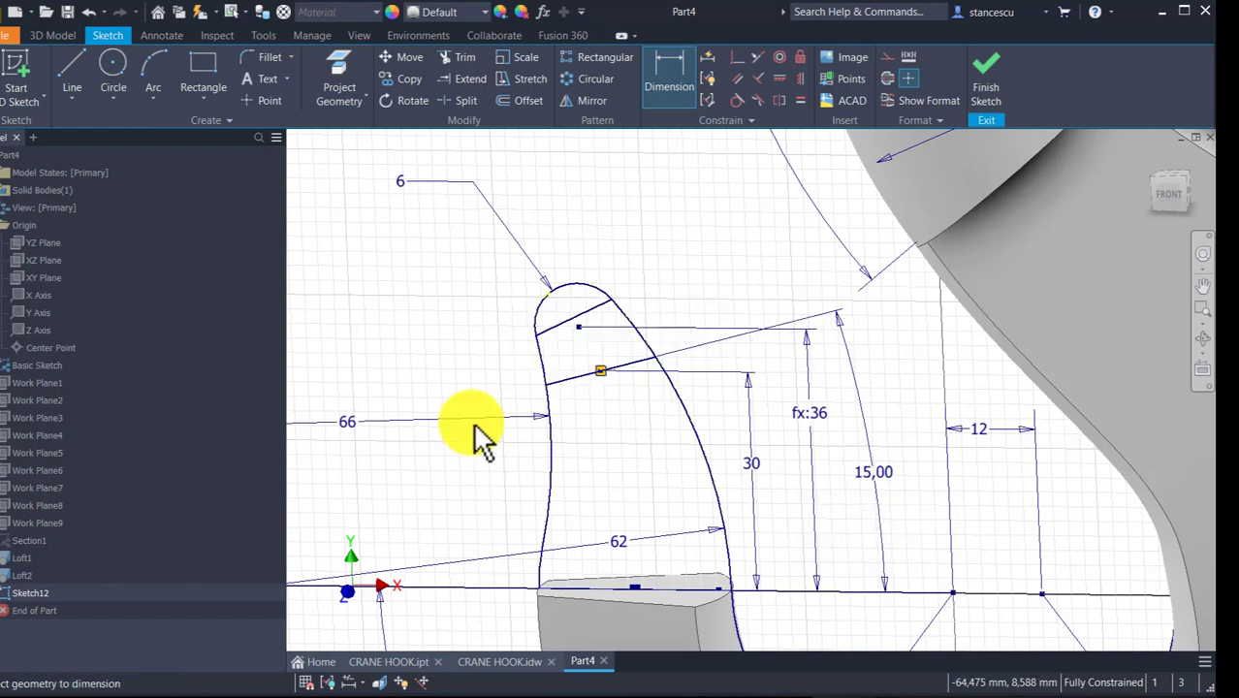
{"action": "left_click", "coordinate": [79, 75]}
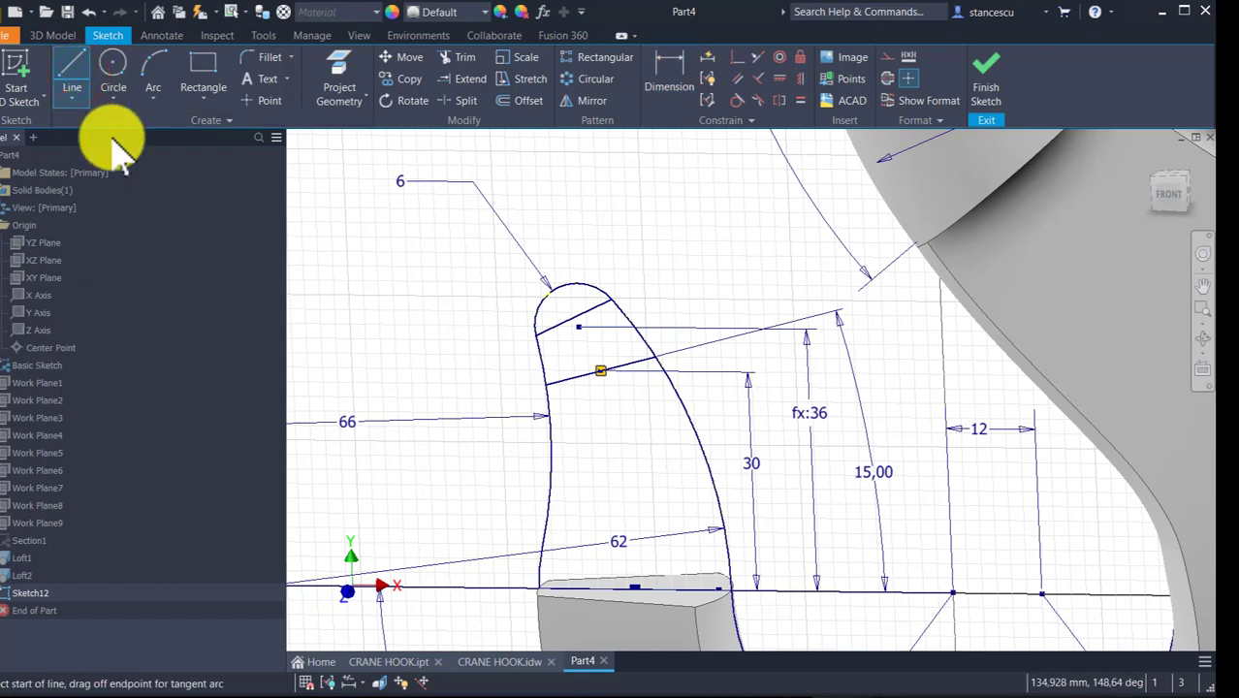
{"action": "left_click", "coordinate": [551, 429]}
{"action": "key", "text": "Escape"}
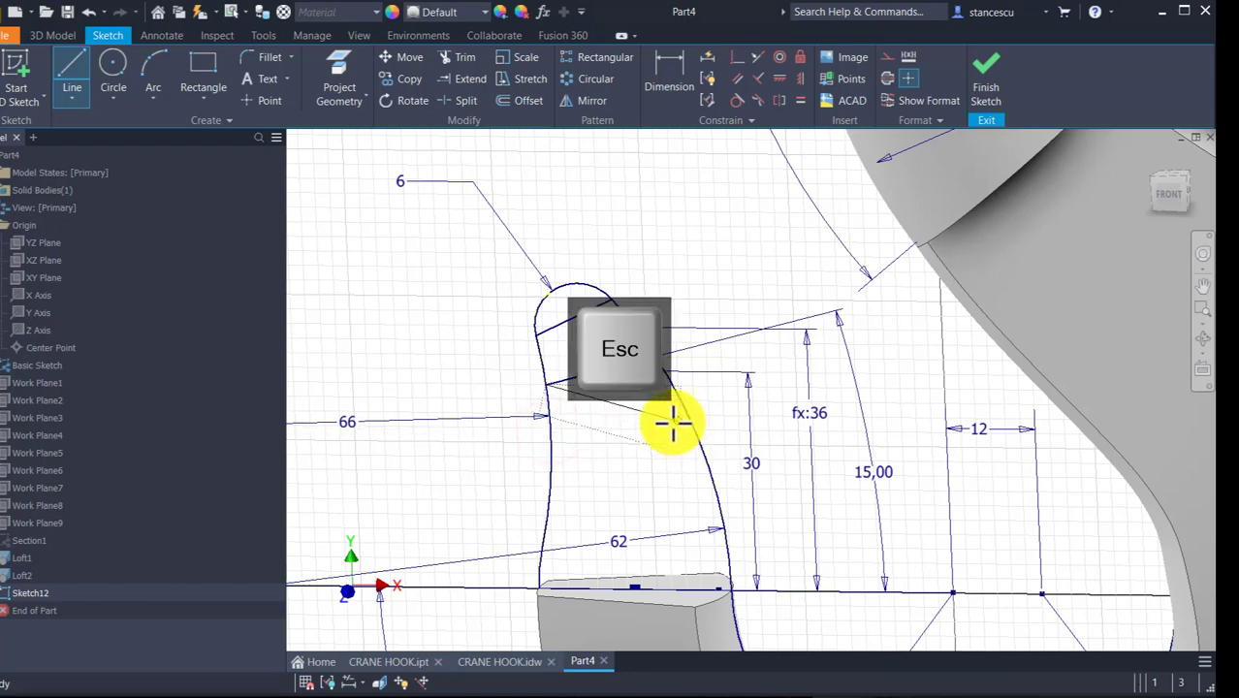
- Draw a horizontal line across both tip side curves, below the slanted line and about 22 mm above the base line
{"action": "left_click", "coordinate": [73, 60]}
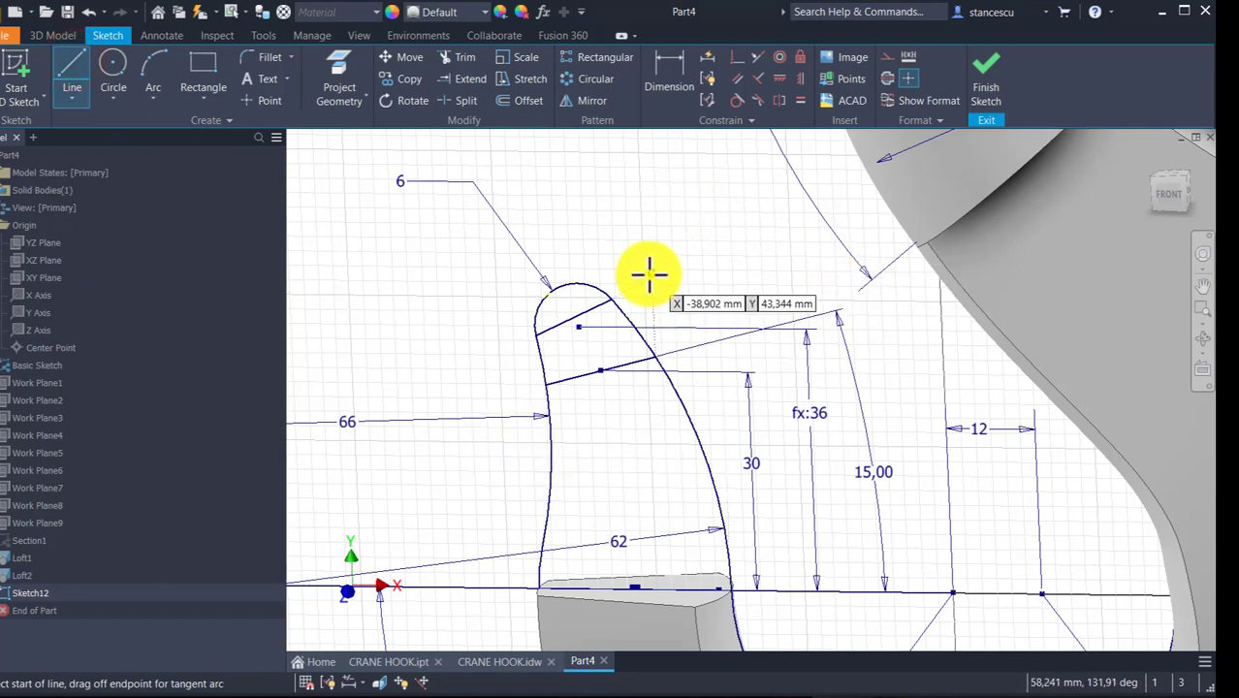
{"action": "key", "text": "Escape"}
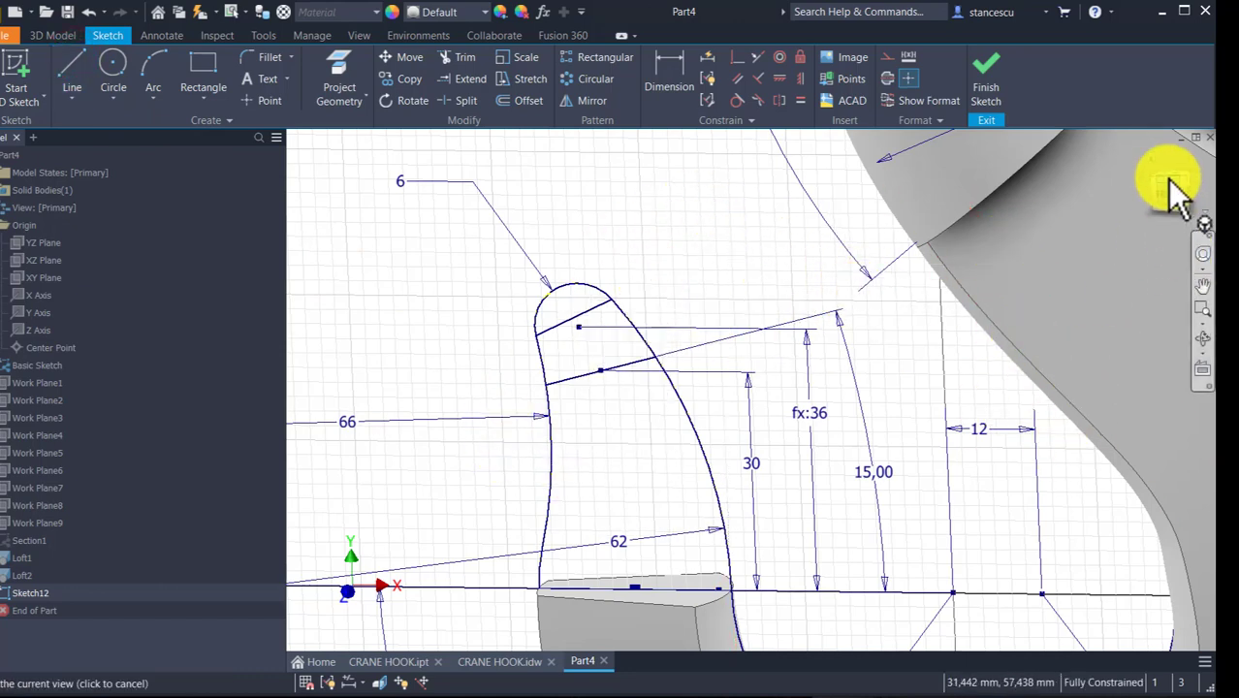
{"action": "left_click", "coordinate": [1165, 196]}
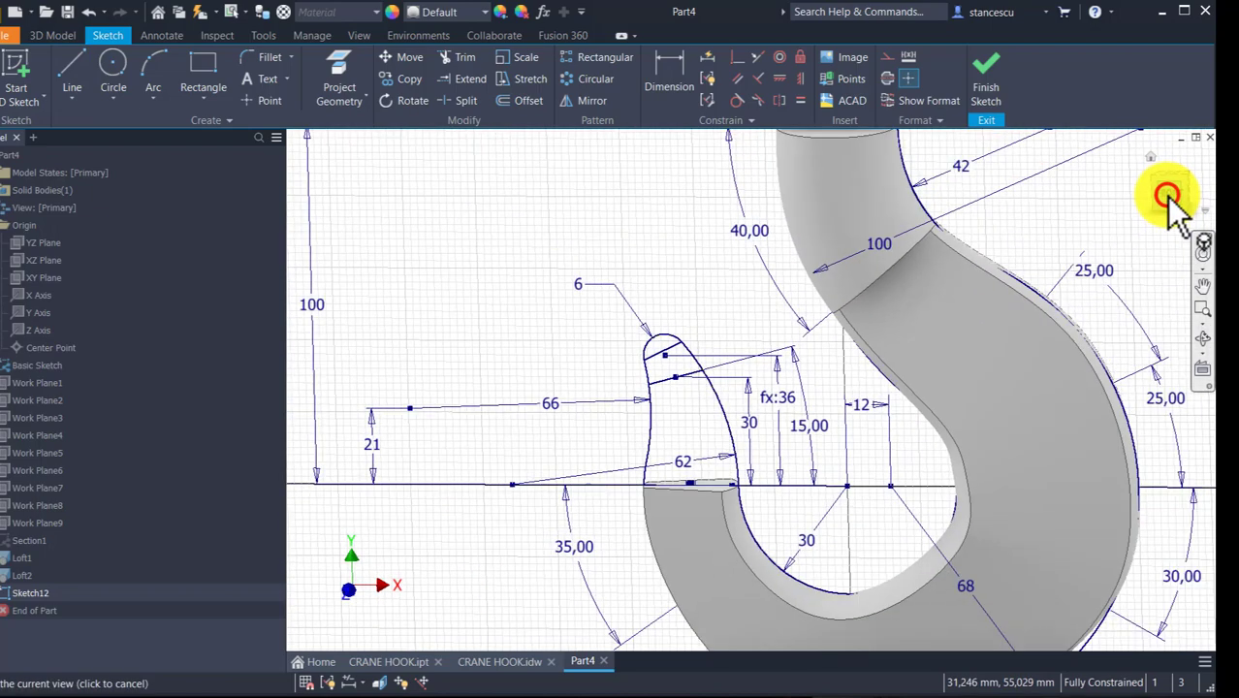
{"action": "scroll", "coordinate": [719, 513], "scroll_direction": "up", "scroll_amount": 5}
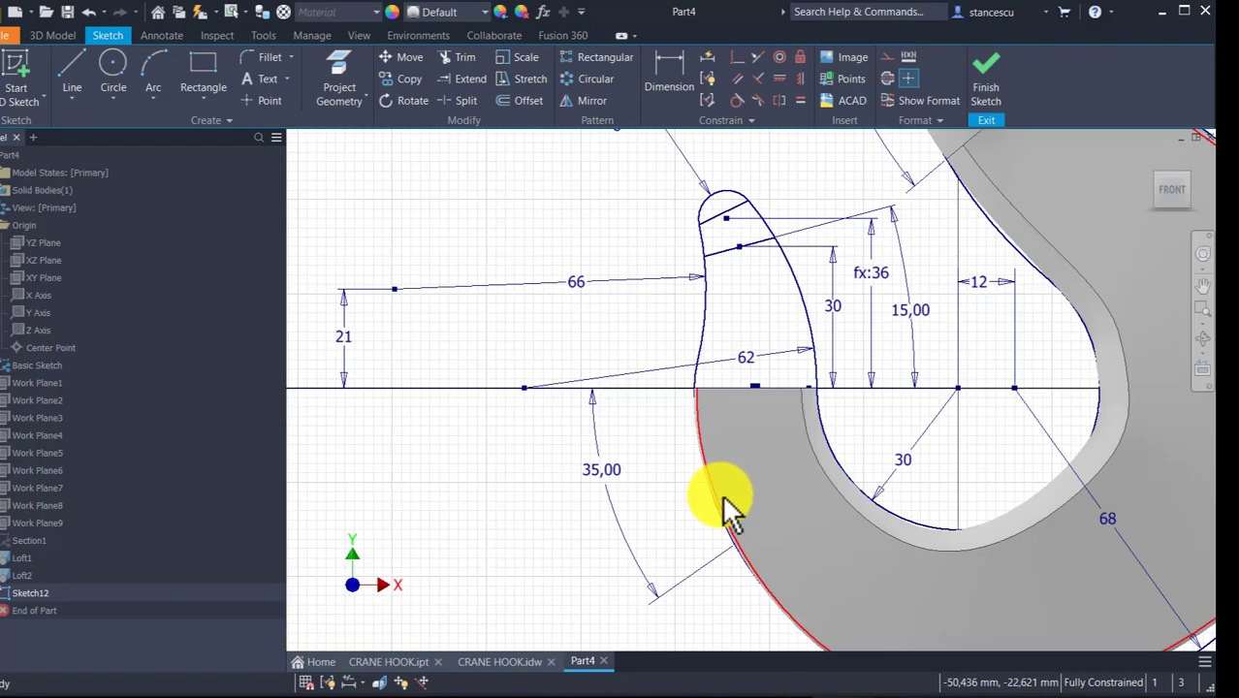
{"action": "scroll", "coordinate": [727, 504], "scroll_direction": "up", "scroll_amount": 3}
{"action": "middle_click_drag", "start_coordinate": [727, 500], "coordinate": [725, 679]}
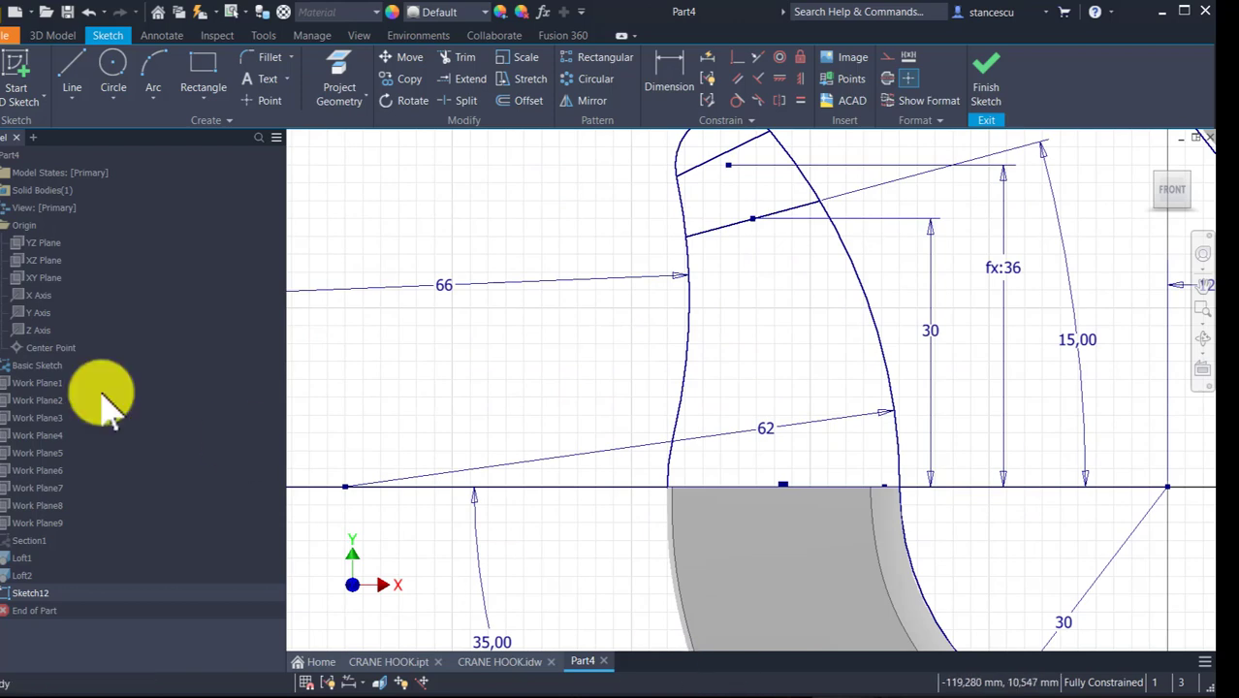
{"action": "left_click", "coordinate": [90, 89]}
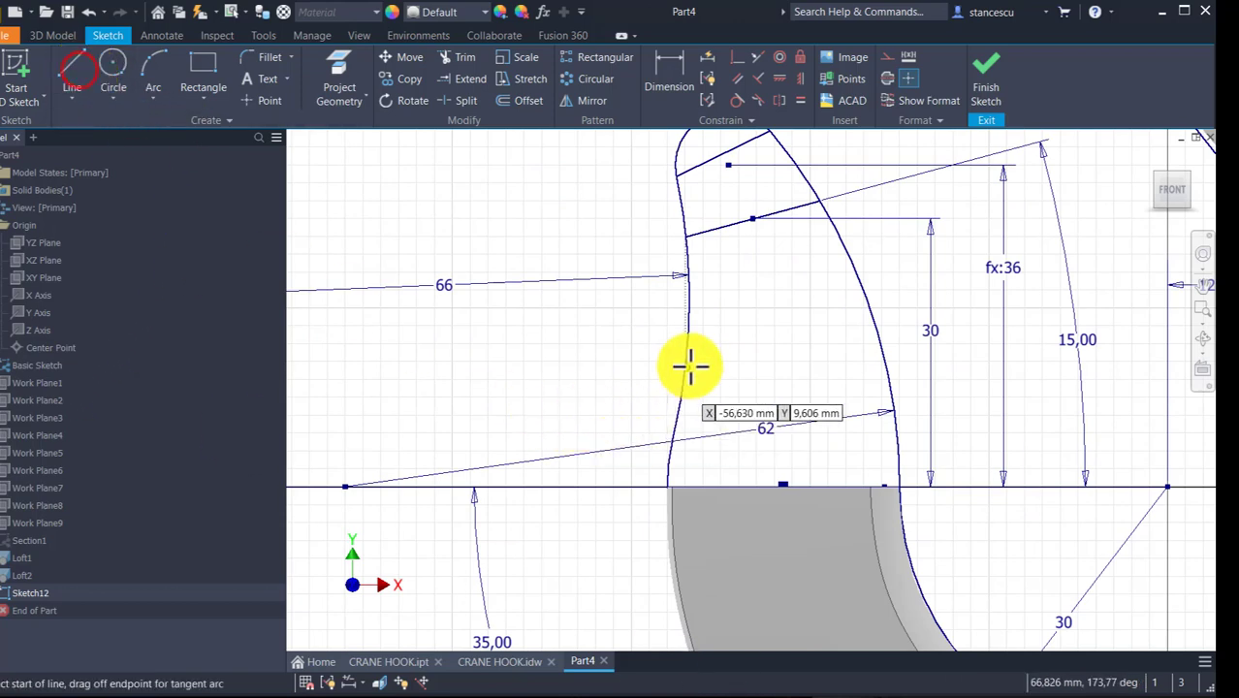
{"action": "left_click", "coordinate": [667, 288]}
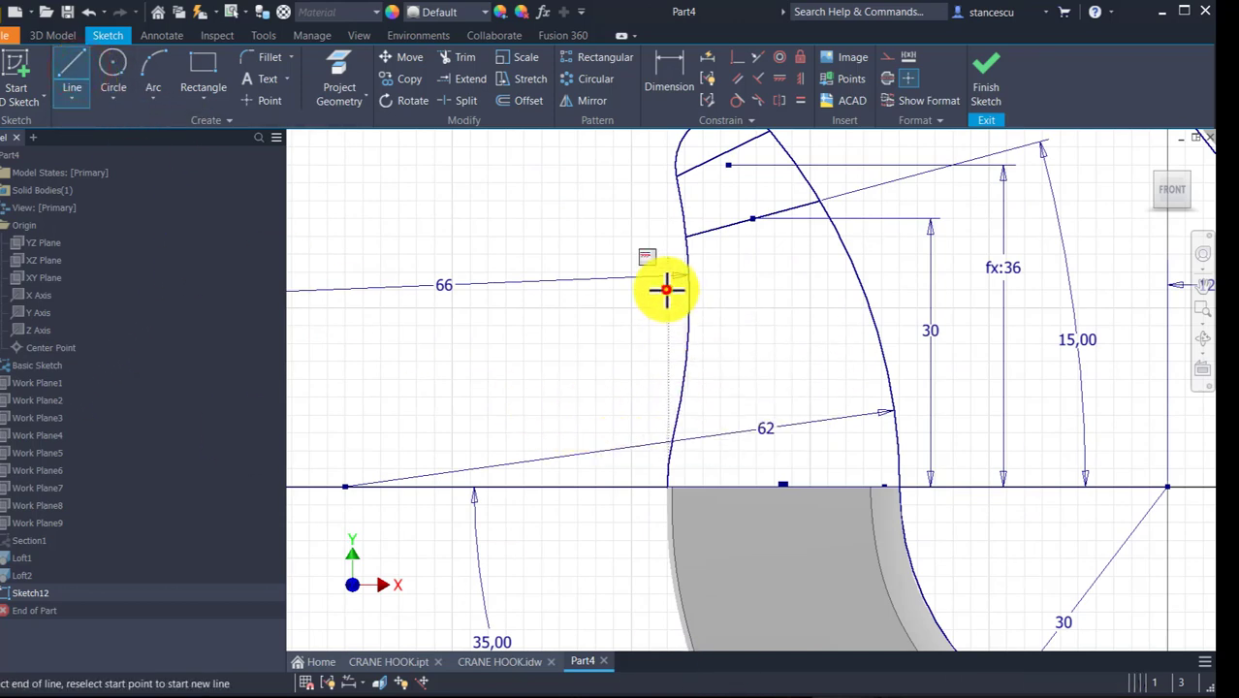
{"action": "left_click", "coordinate": [898, 289]}
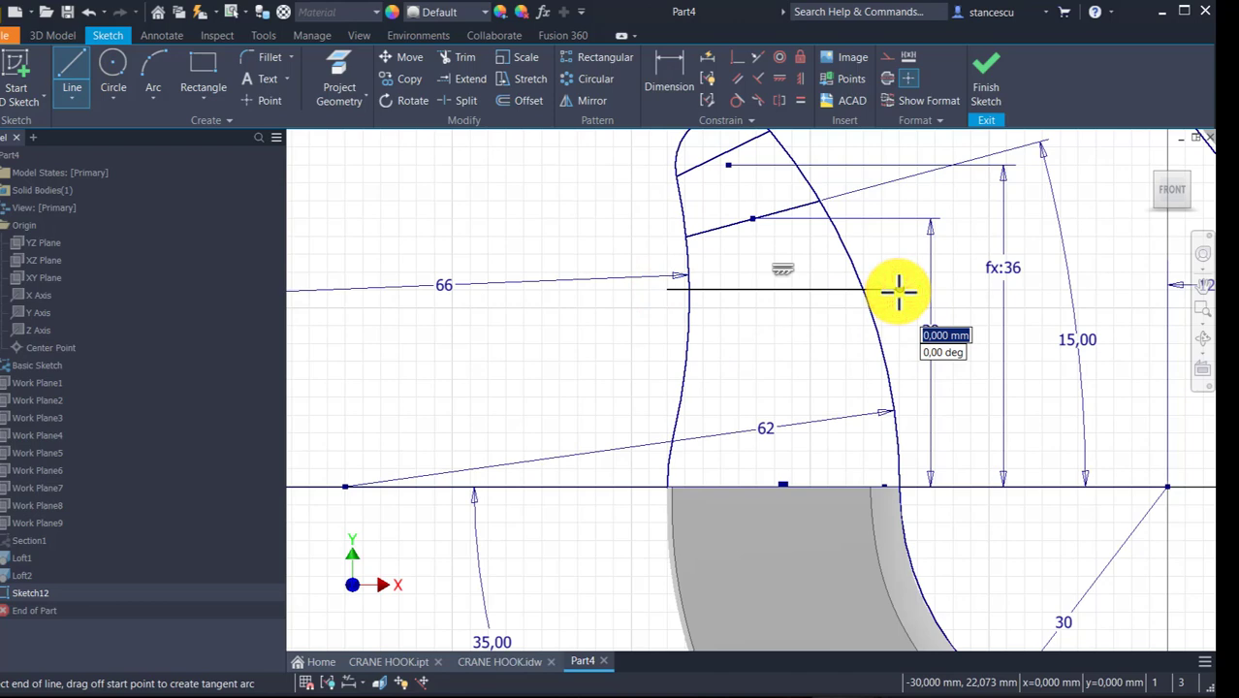
{"action": "key", "text": "Escape"}
- Draw two more horizontal lines across both tip side curves, about 15.8 mm and 8.6 mm above the base line
{"action": "key", "text": "l"}
{"action": "left_click", "coordinate": [664, 345]}
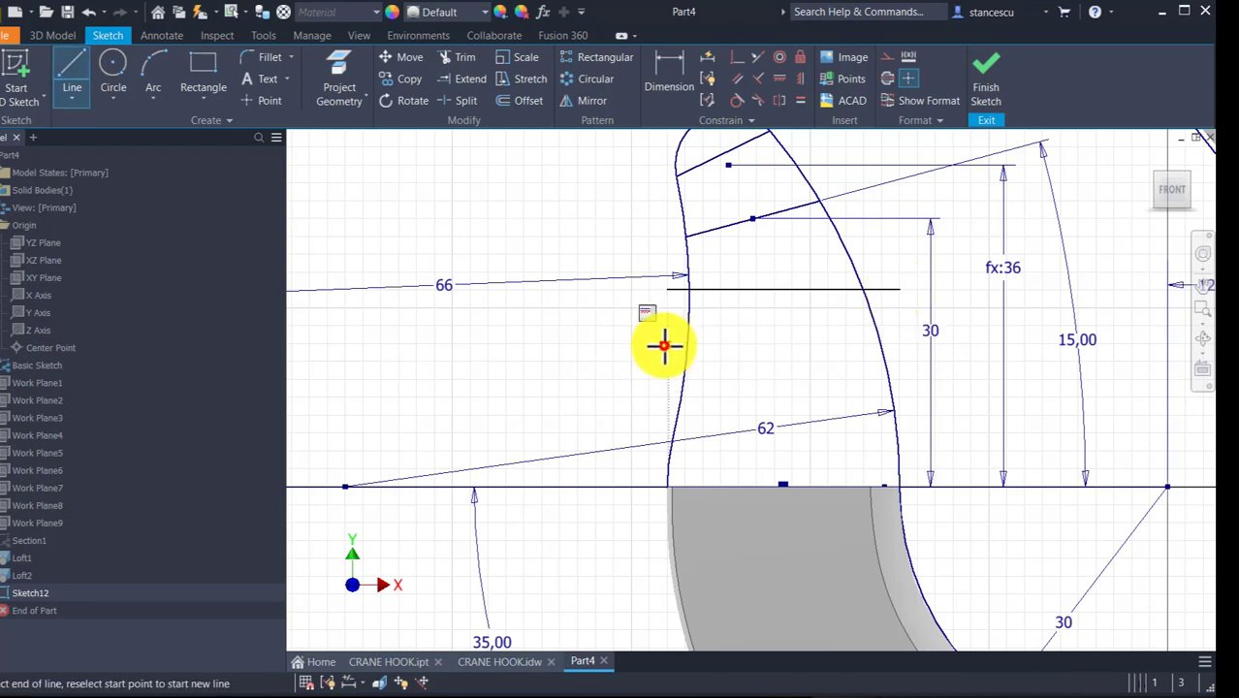
{"action": "left_click", "coordinate": [896, 345]}
{"action": "key", "text": "Escape"}
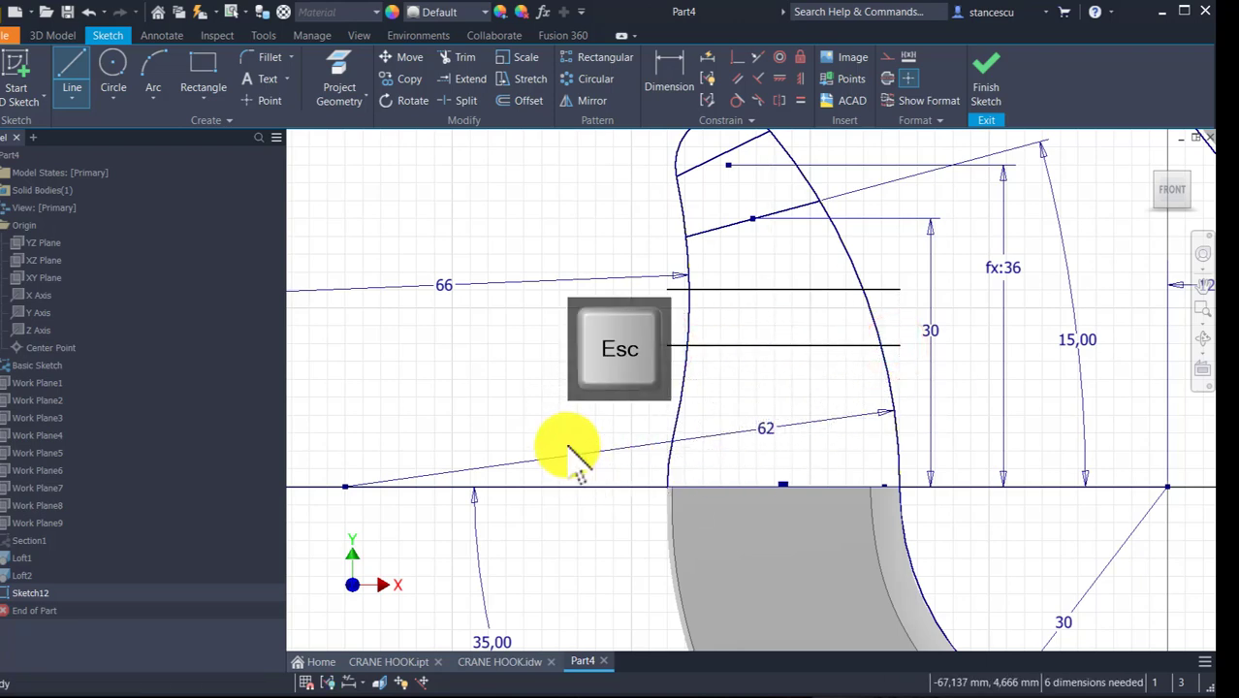
{"action": "key", "text": "l"}
{"action": "left_click", "coordinate": [631, 409]}
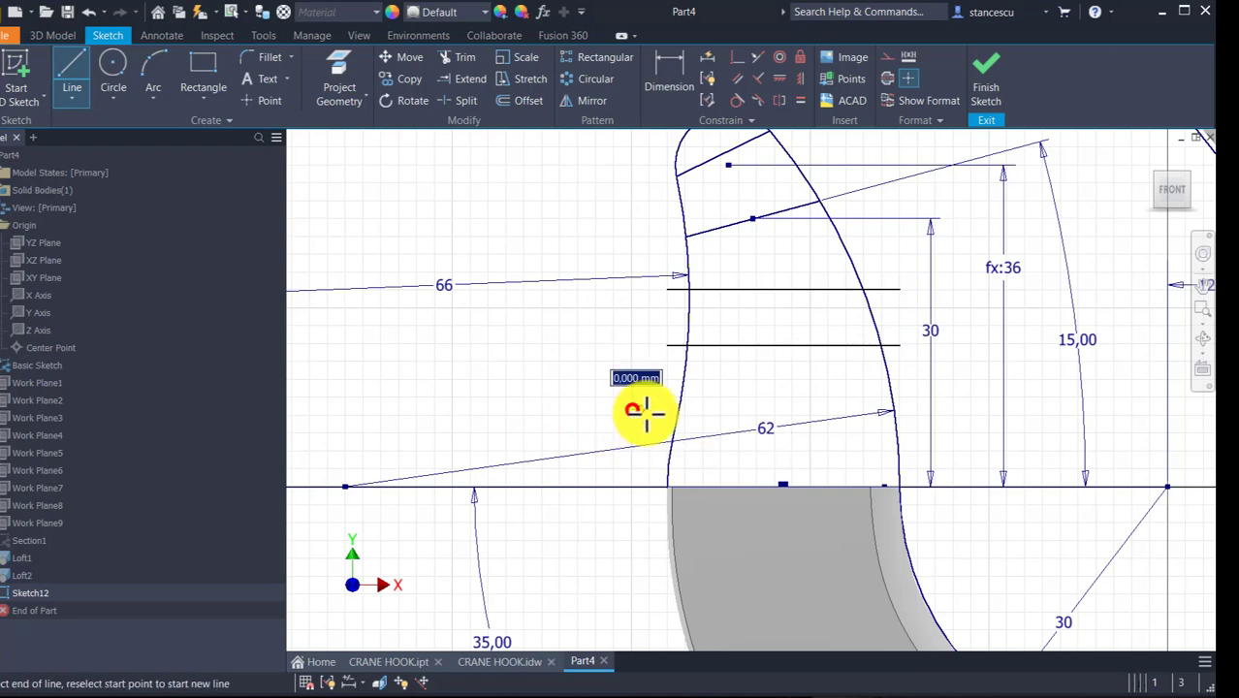
{"action": "left_click", "coordinate": [916, 411]}
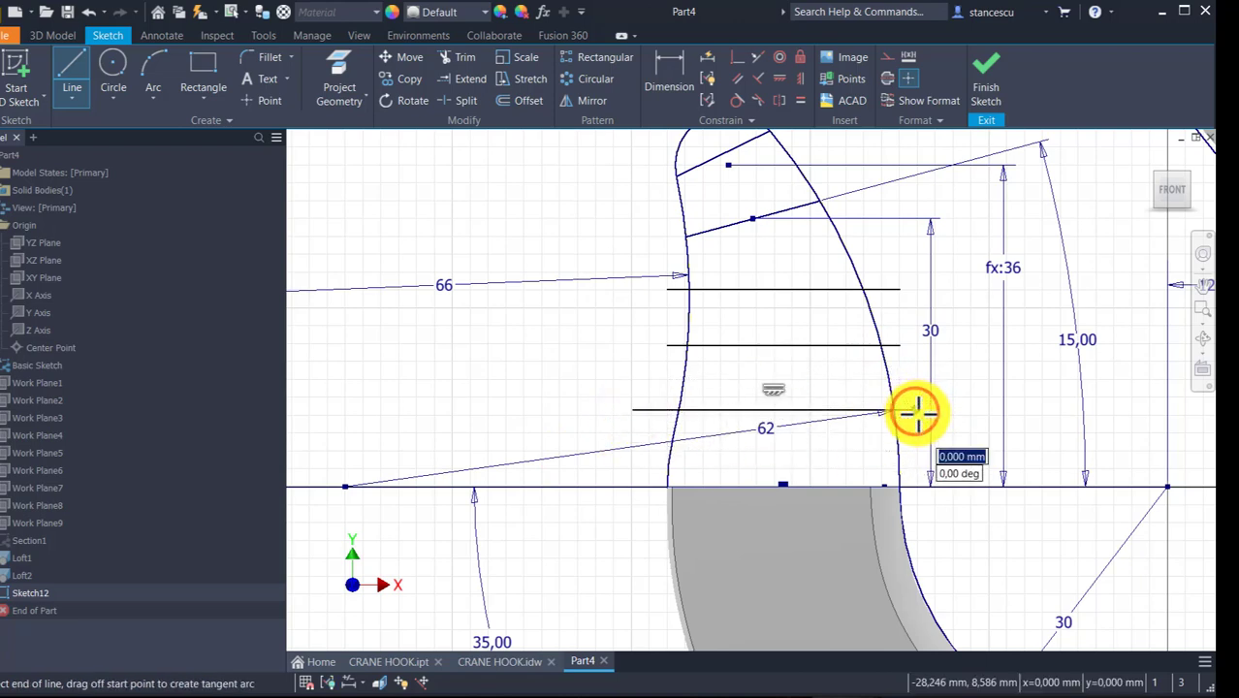
{"action": "key", "text": "Escape"}
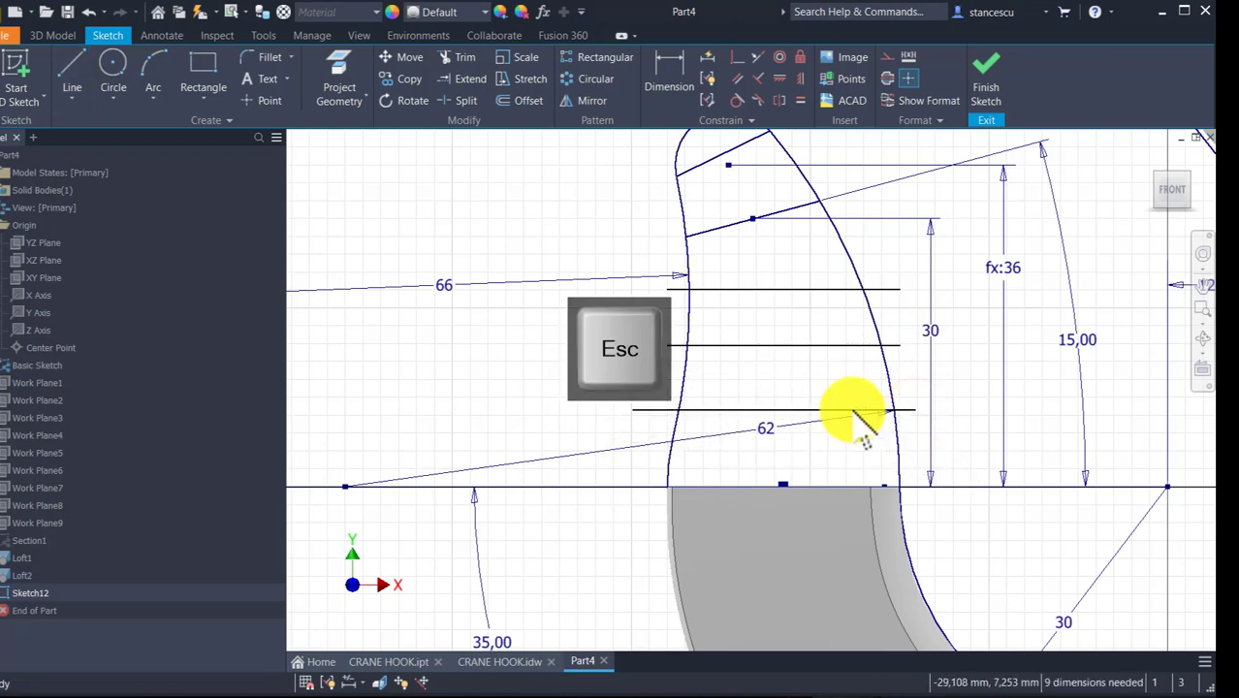
- Trim the overhanging ends of all three horizontal lines back to the tip's side curves
{"action": "left_click", "coordinate": [466, 57]}
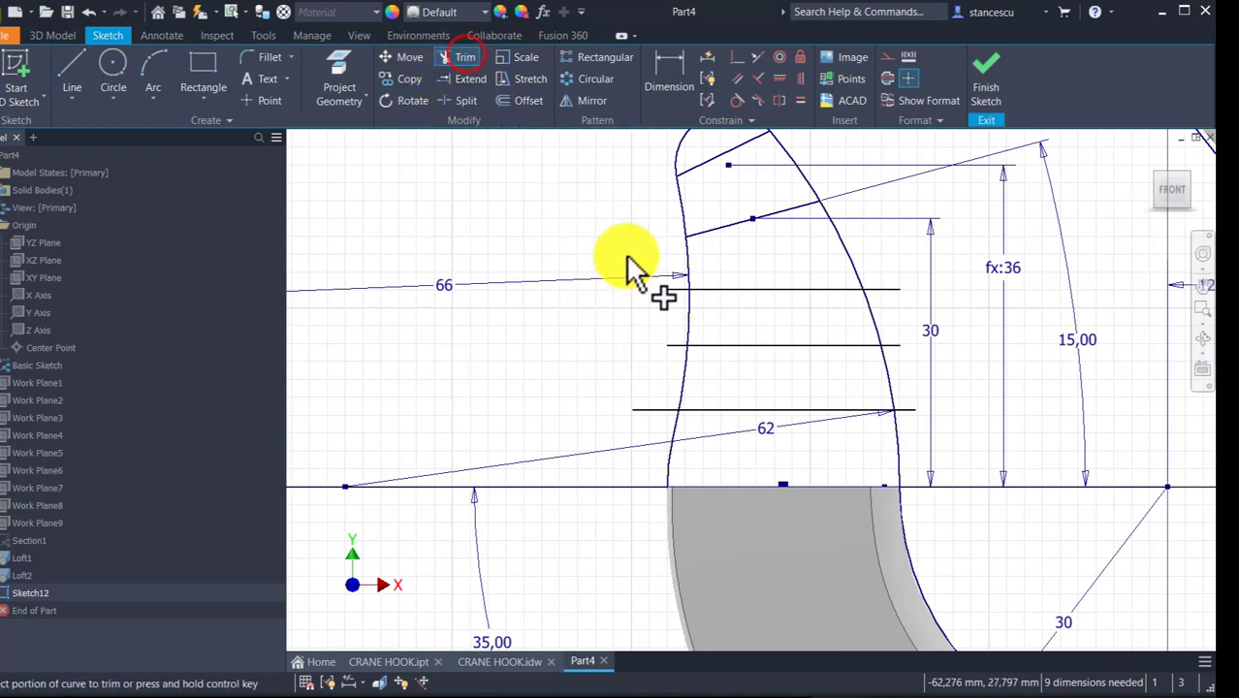
{"action": "left_click", "coordinate": [680, 287]}
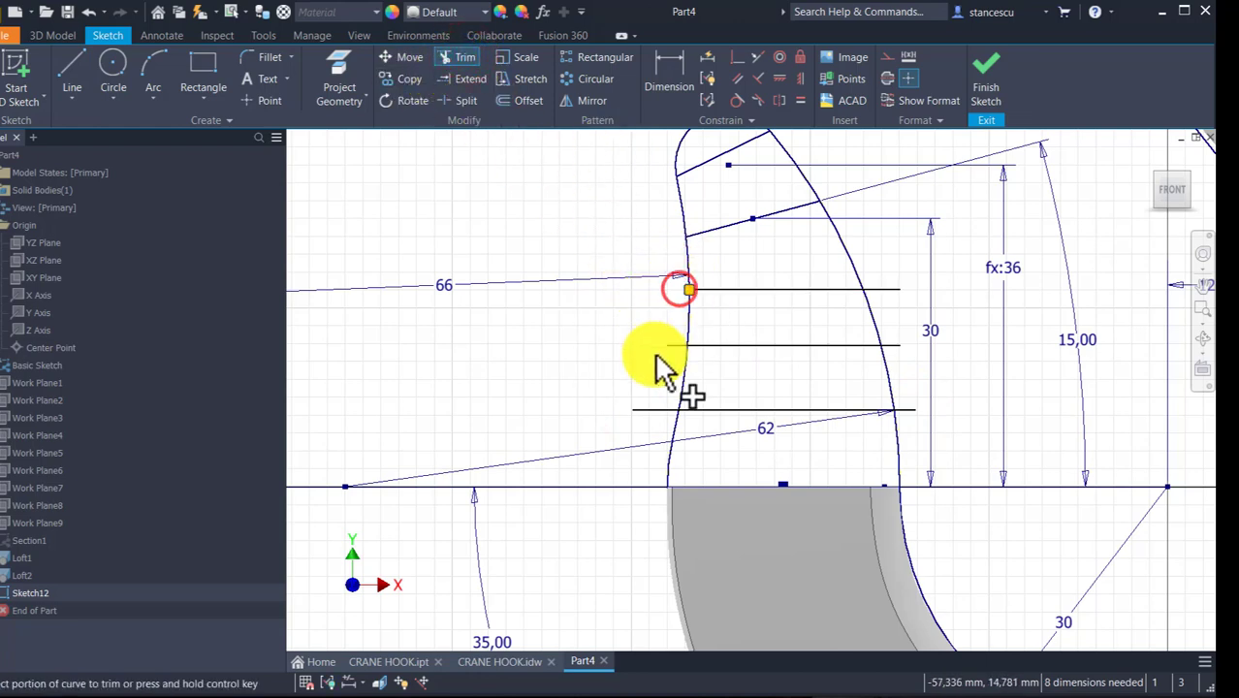
{"action": "left_click", "coordinate": [672, 346]}
{"action": "left_click", "coordinate": [654, 408]}
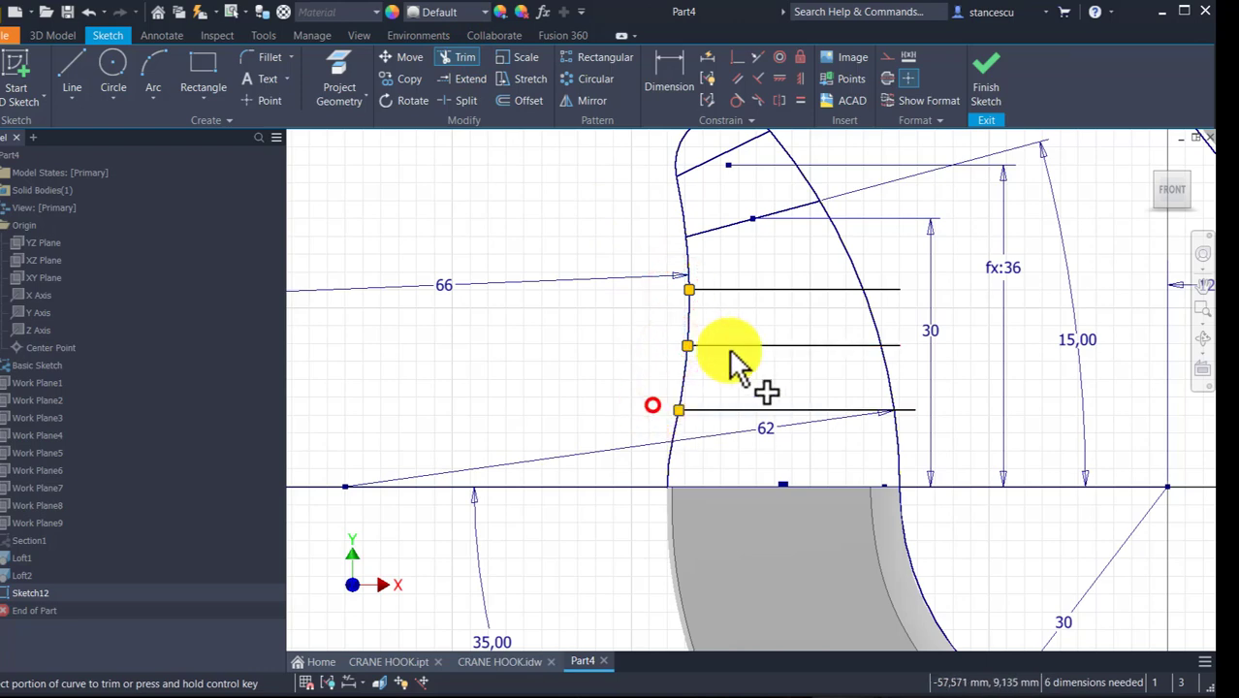
{"action": "left_click", "coordinate": [885, 289]}
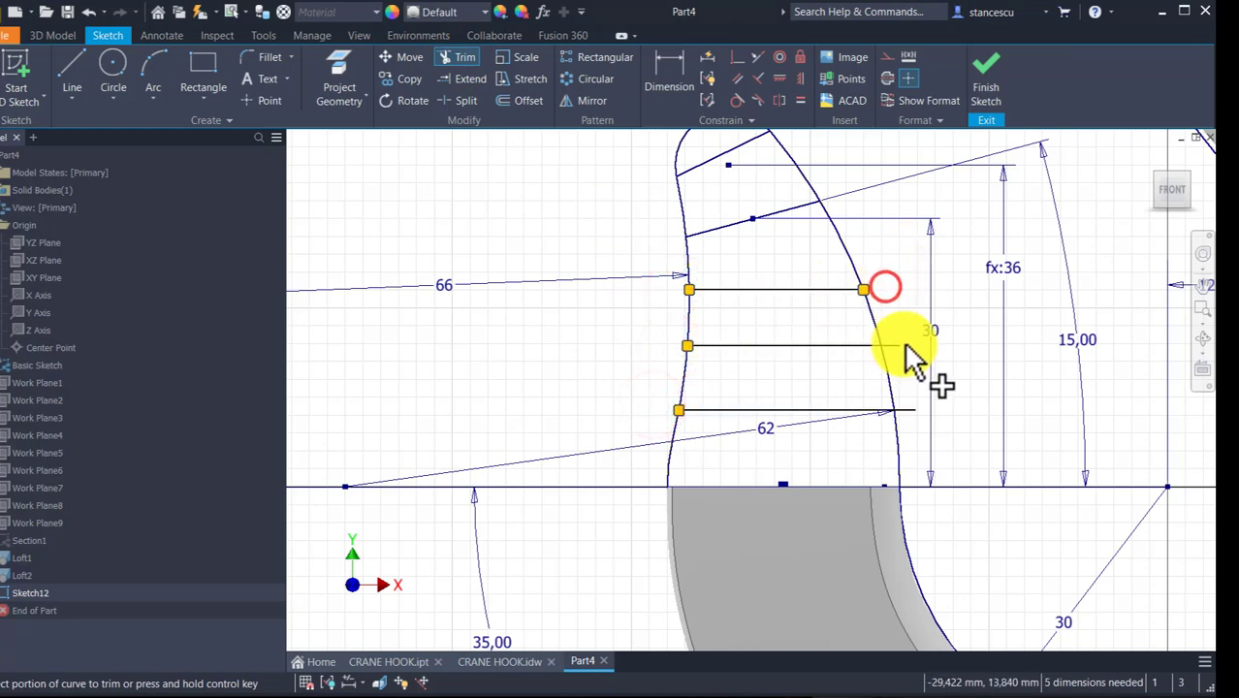
{"action": "left_click", "coordinate": [893, 345]}
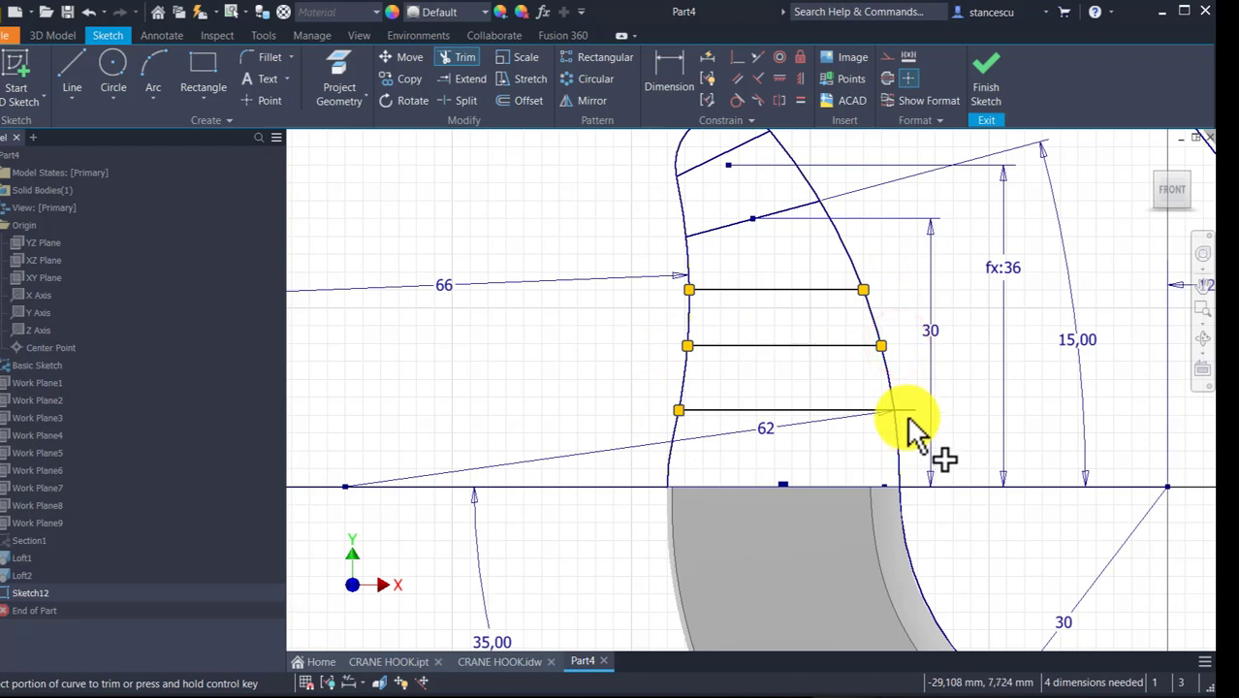
{"action": "left_click", "coordinate": [904, 408]}
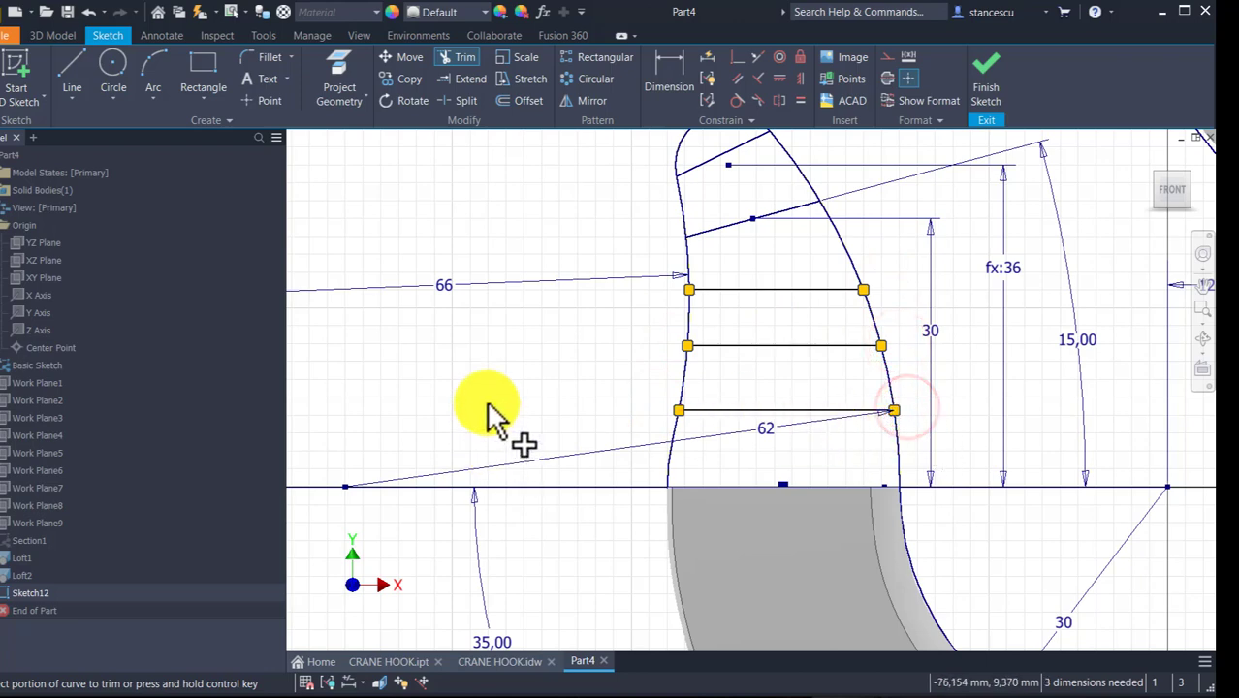
{"action": "key", "text": "Escape"}
- Dimension the height from the tip's base line to the lowest horizontal line as 3 mm
{"action": "left_click", "coordinate": [669, 77]}
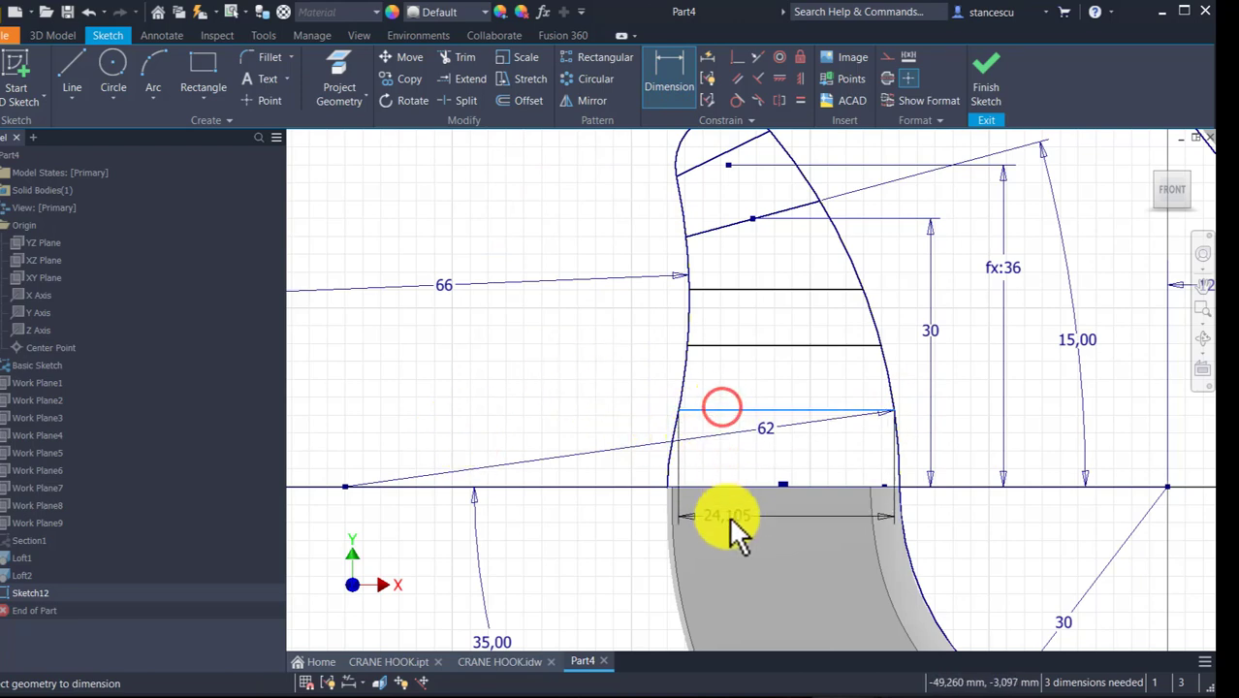
{"action": "left_click", "coordinate": [713, 490]}
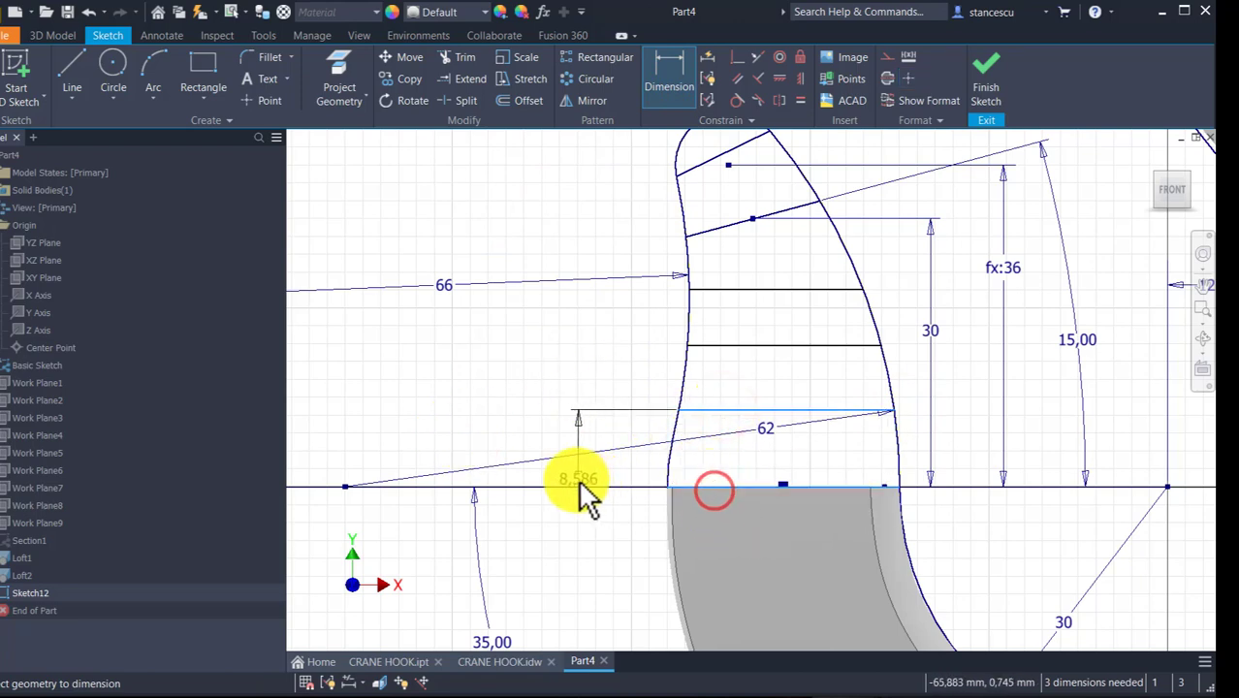
{"action": "left_click", "coordinate": [566, 443]}
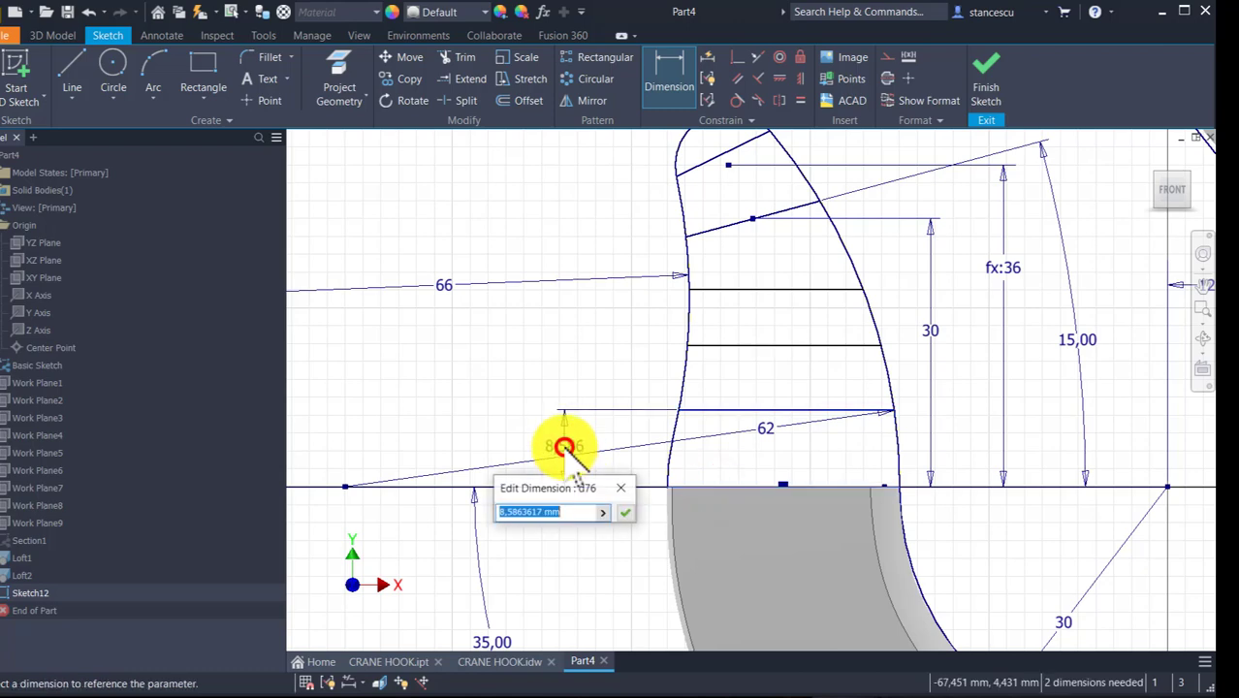
{"action": "key", "text": "Return"}
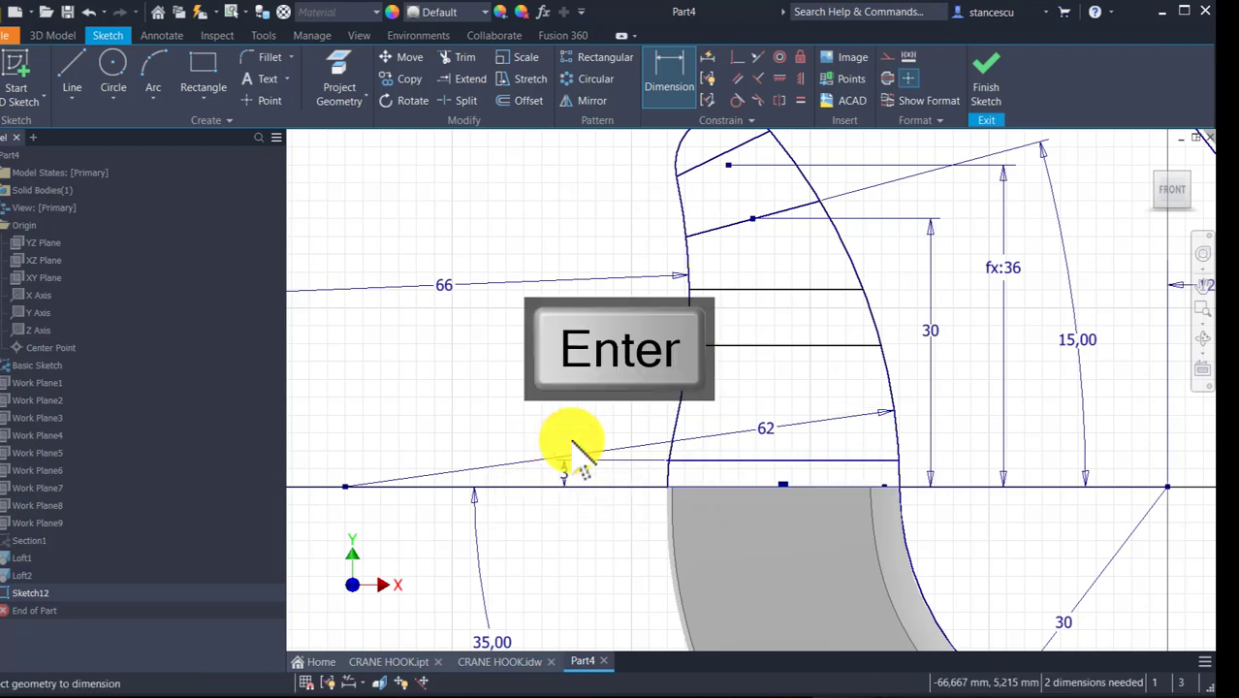
- Trim the lowest horizontal line's short overhang beyond the tip's outer side curve
{"action": "scroll", "coordinate": [615, 499], "scroll_direction": "up", "scroll_amount": 3}
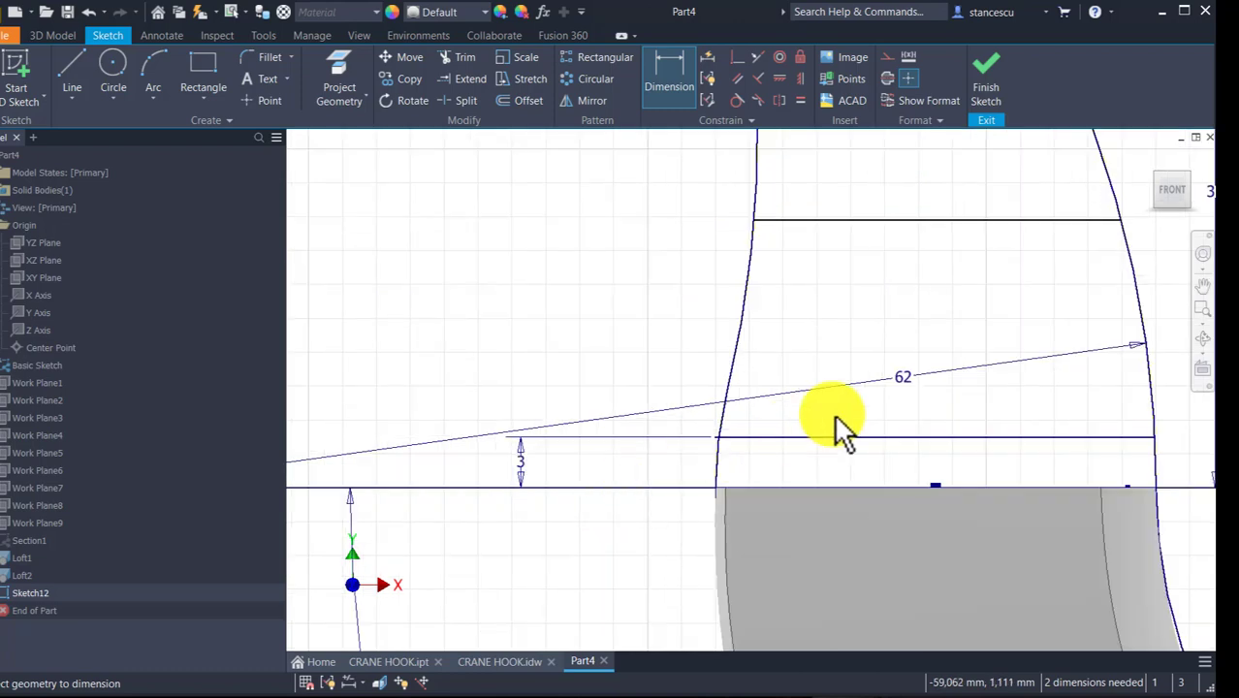
{"action": "scroll", "coordinate": [834, 437], "scroll_direction": "up", "scroll_amount": 2}
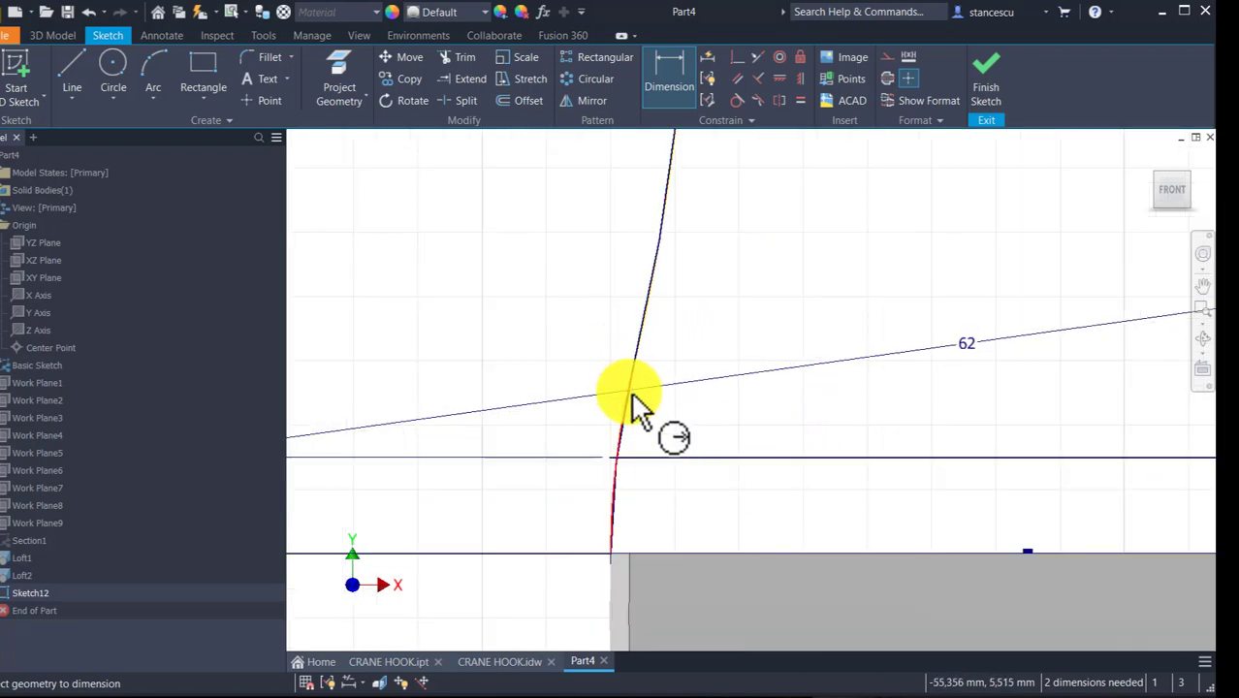
{"action": "left_click", "coordinate": [619, 432]}
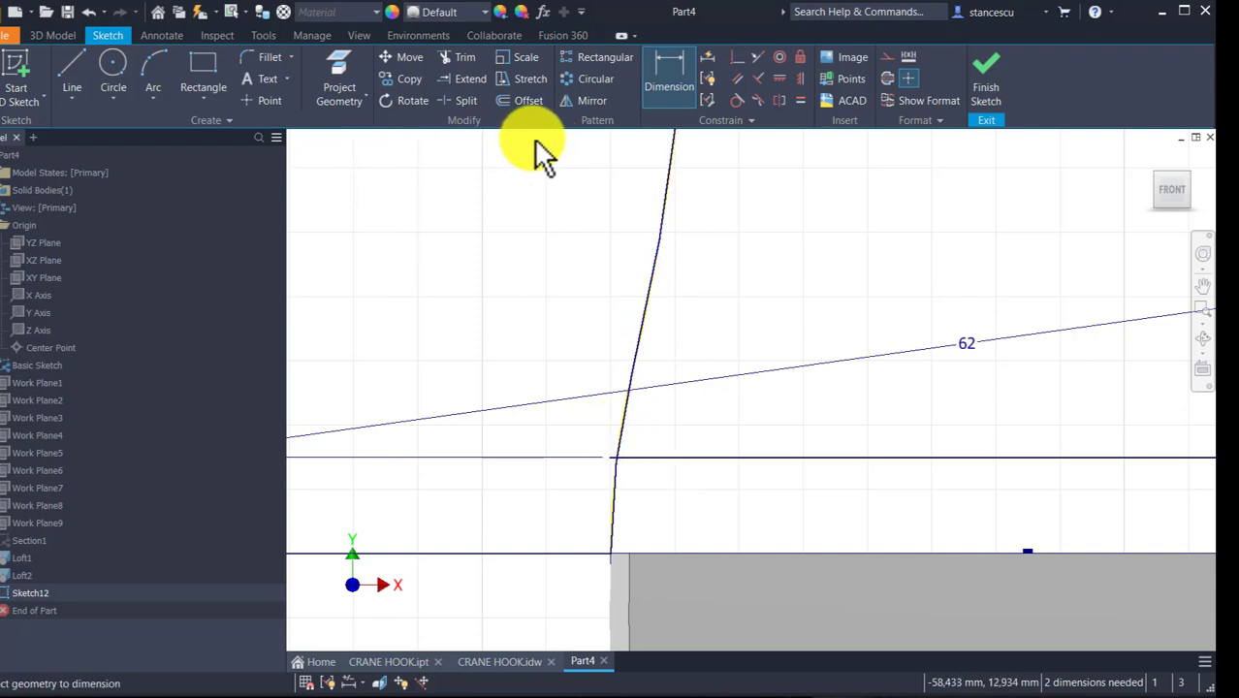
{"action": "left_click", "coordinate": [466, 57]}
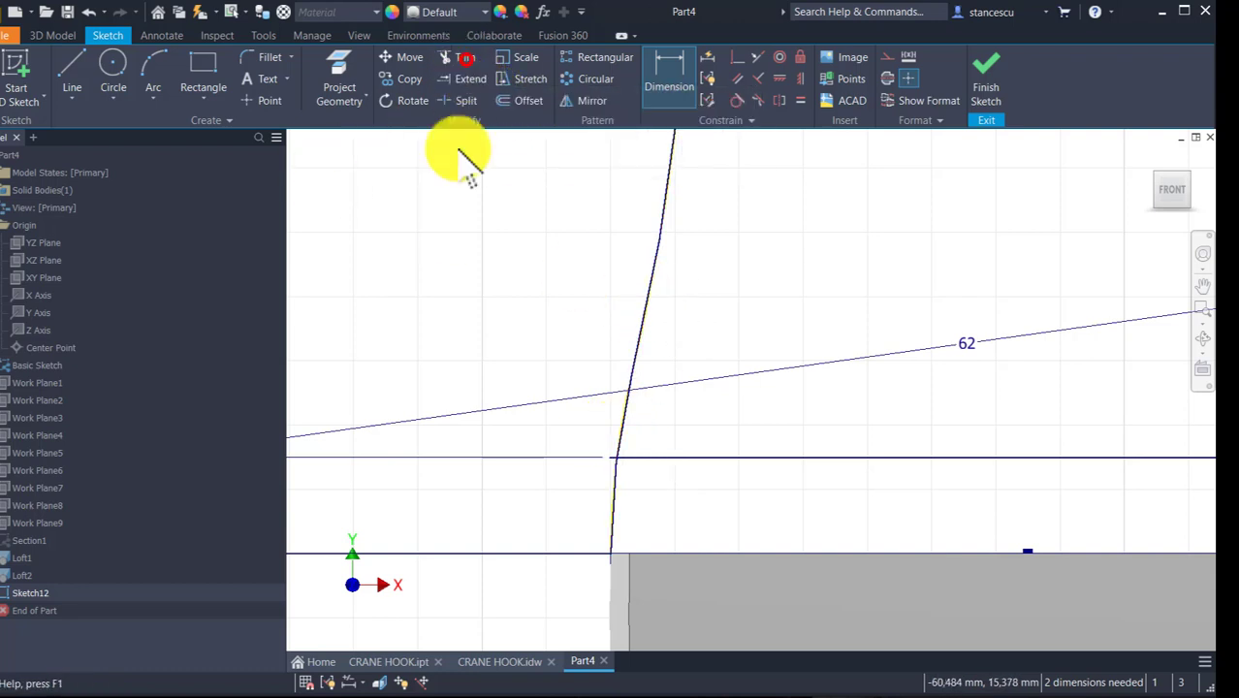
{"action": "left_click", "coordinate": [603, 458]}
{"action": "left_click", "coordinate": [605, 455]}
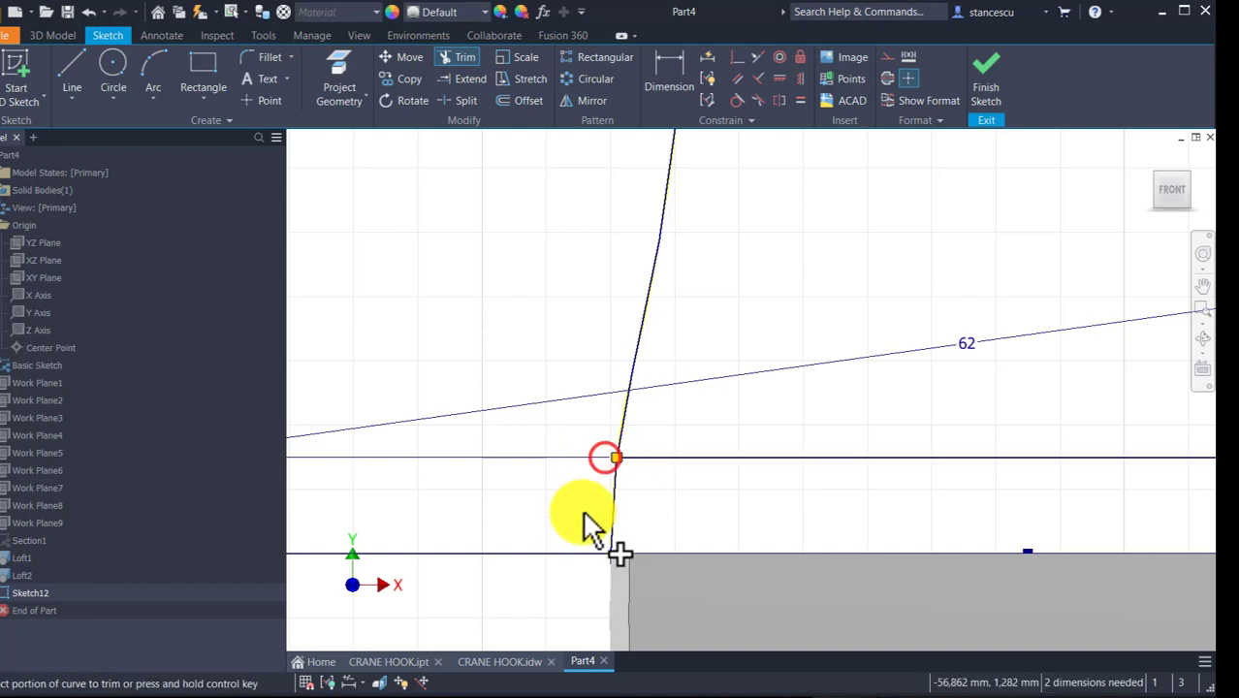
- Dimension the height from the tip's base line to the middle horizontal line as 12 mm
{"action": "scroll", "coordinate": [554, 276], "scroll_direction": "down", "scroll_amount": 3}
{"action": "middle_click_drag", "start_coordinate": [576, 320], "coordinate": [605, 493]}
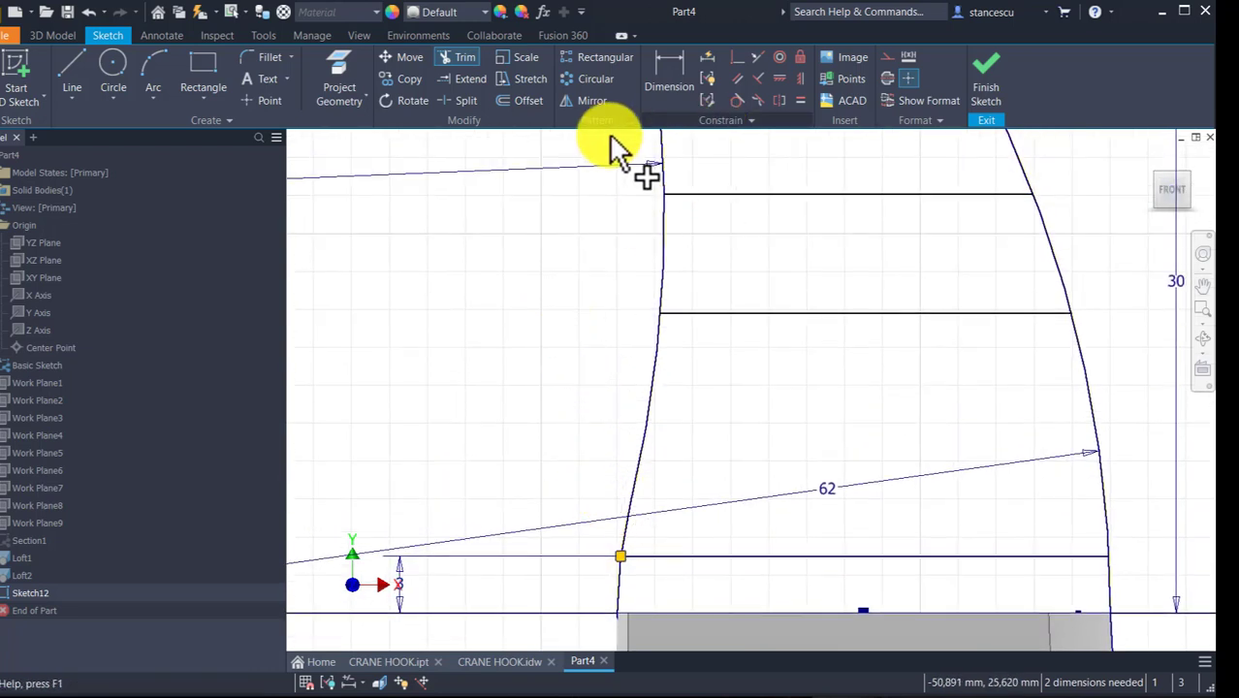
{"action": "left_click", "coordinate": [668, 70]}
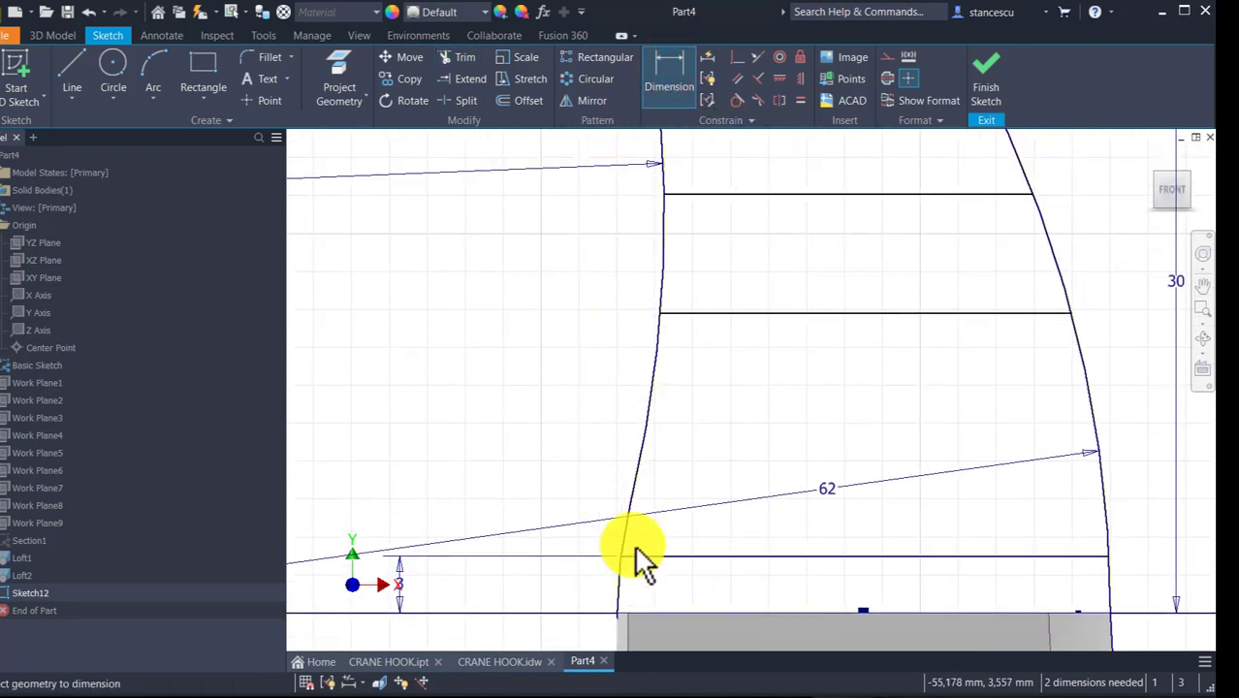
{"action": "left_click", "coordinate": [790, 312]}
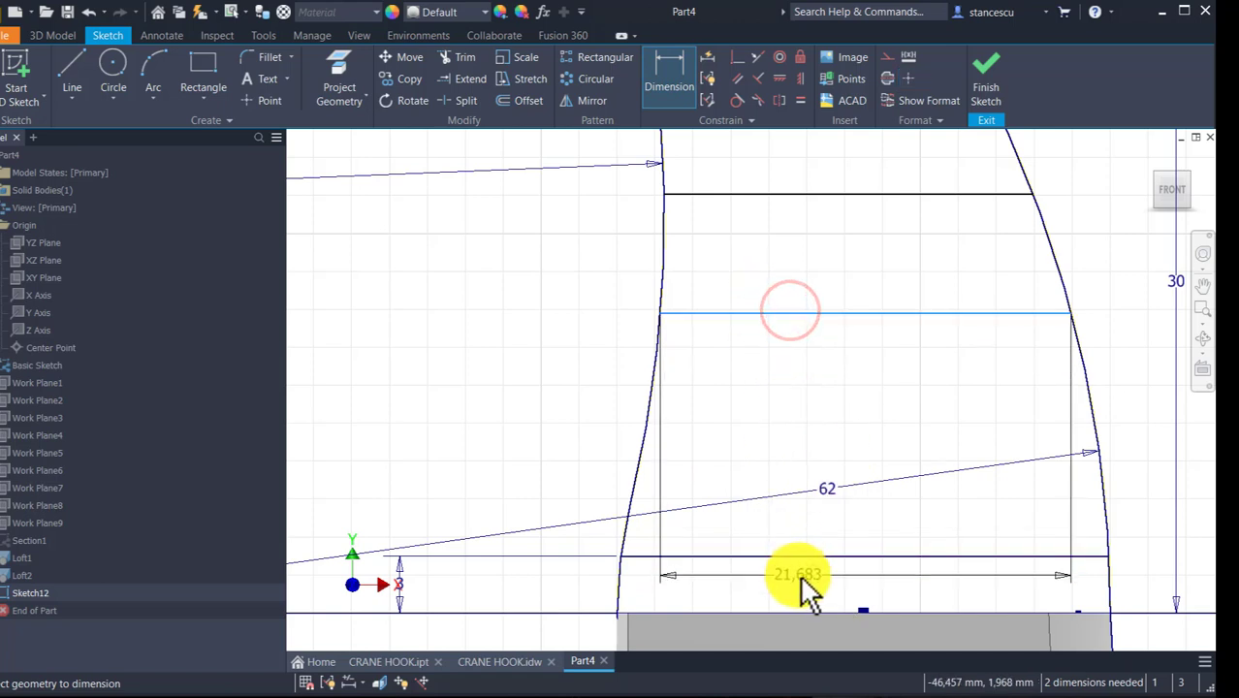
{"action": "left_click", "coordinate": [785, 610]}
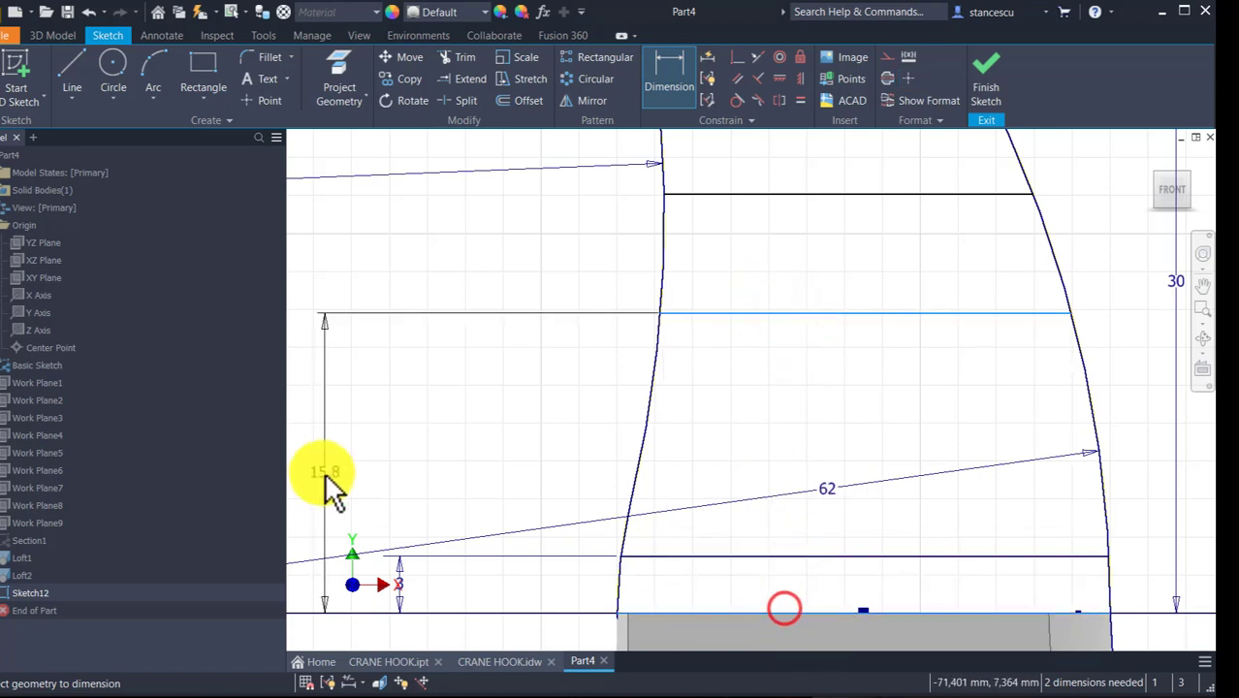
{"action": "scroll", "coordinate": [429, 471], "scroll_direction": "up", "scroll_amount": 3}
{"action": "left_click", "coordinate": [605, 422]}
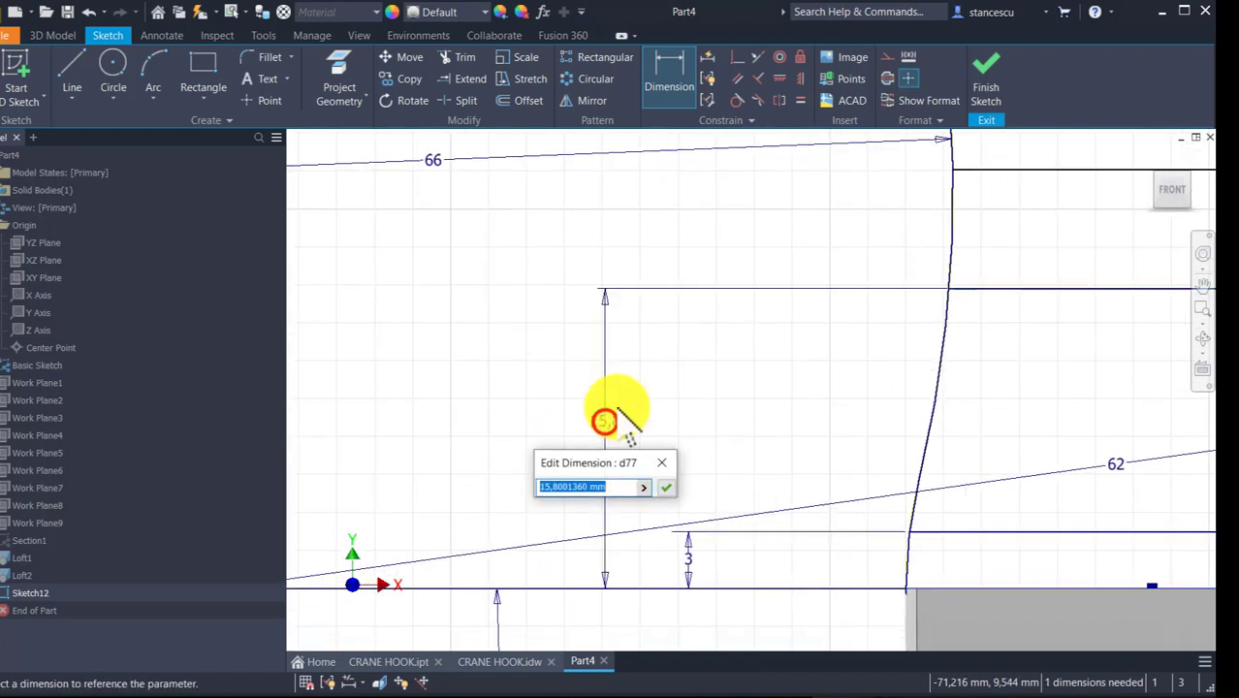
{"action": "key", "text": "Return"}
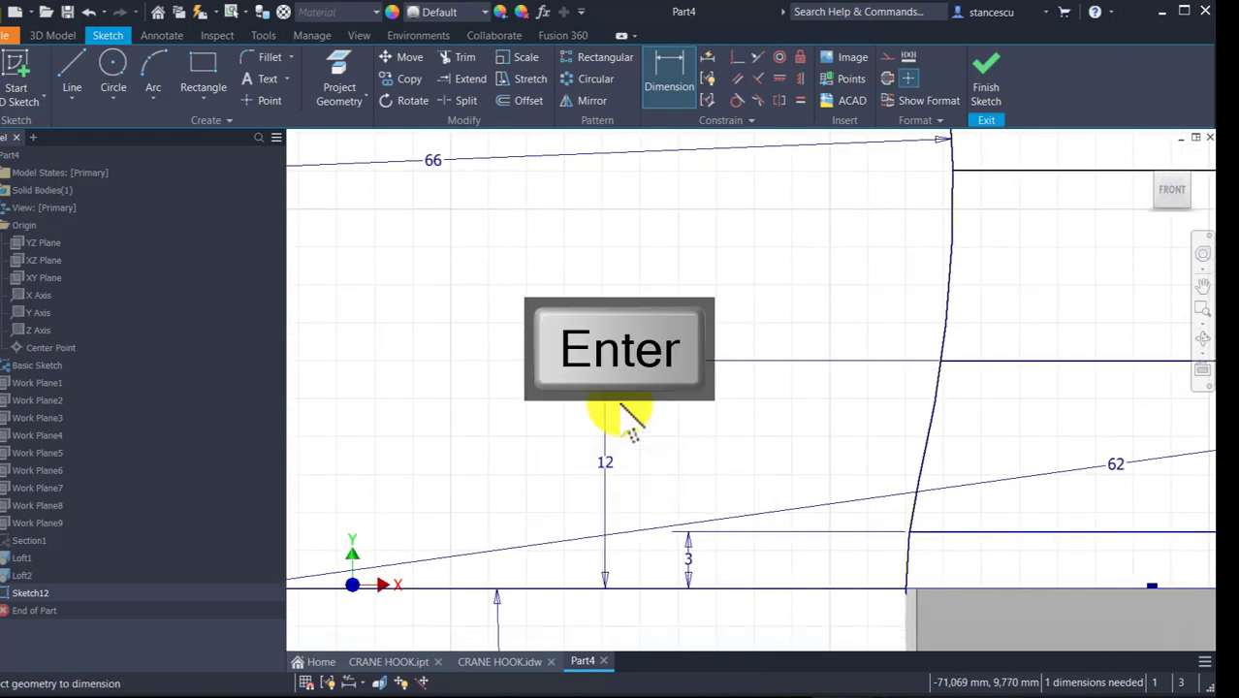
- Dimension the height from the tip's base line to the uppermost horizontal line as 20 mm and finish the sketch
{"action": "left_click", "coordinate": [1063, 170]}
{"action": "left_click", "coordinate": [1074, 585]}
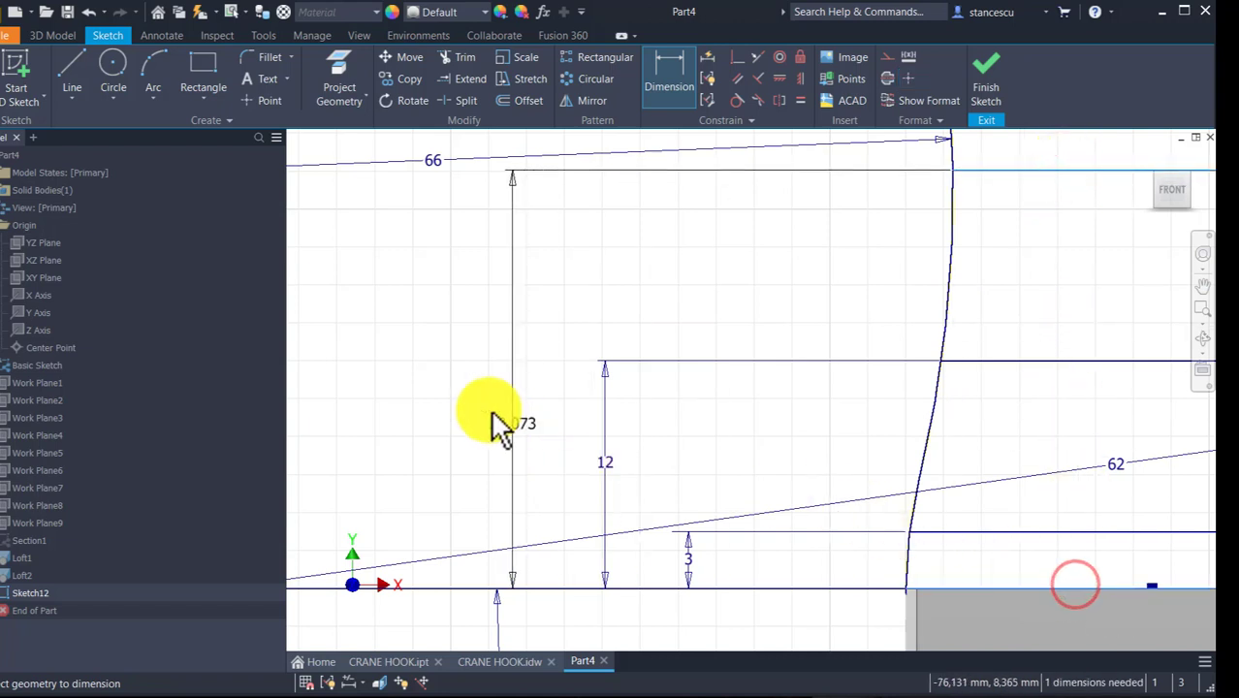
{"action": "left_click", "coordinate": [485, 384]}
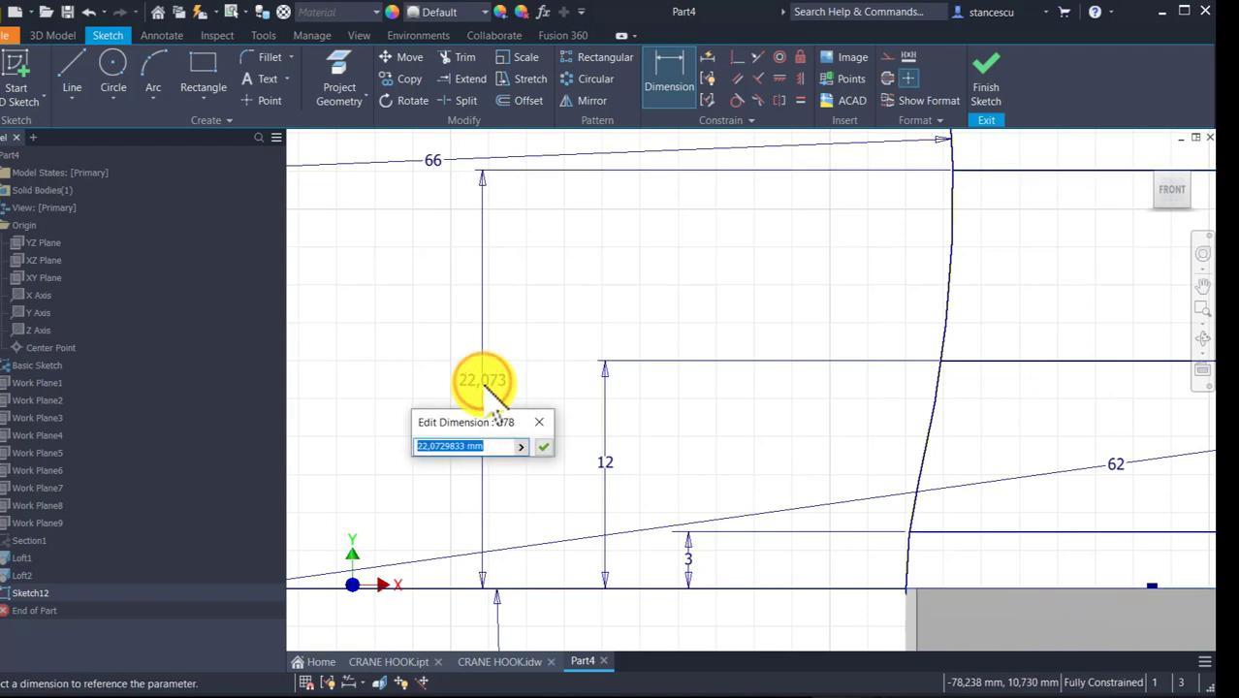
{"action": "type", "text": "20"}
{"action": "key", "text": "Return"}
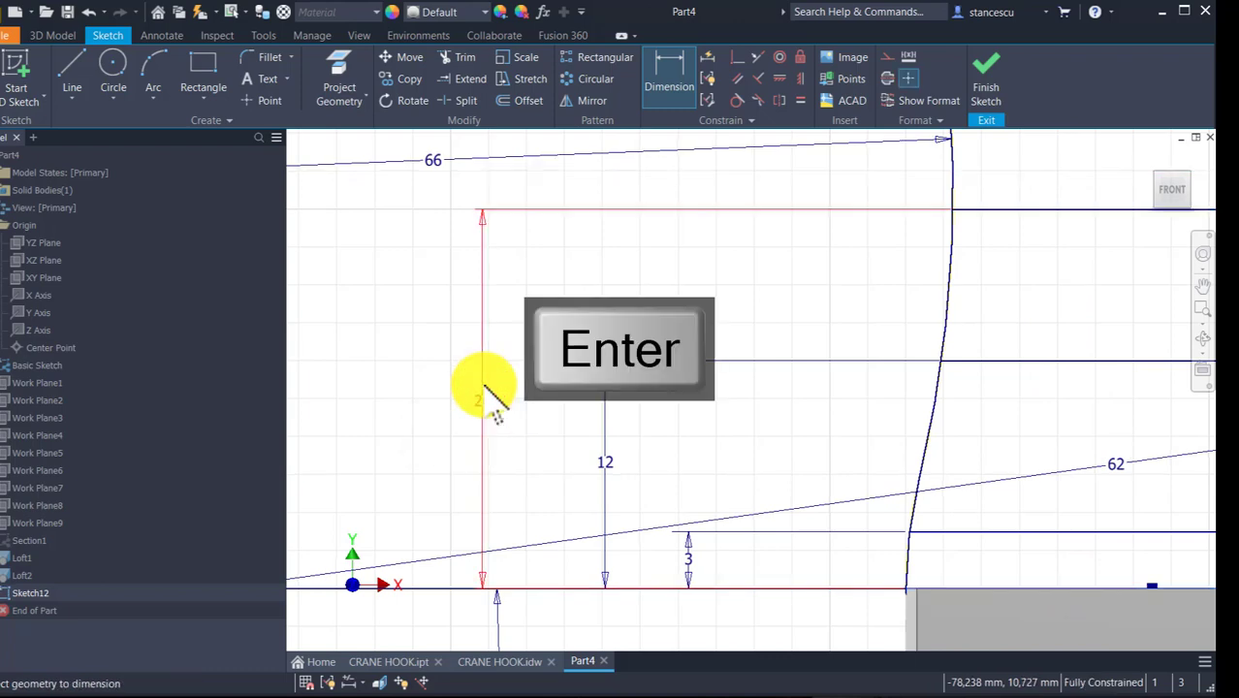
{"action": "left_click", "coordinate": [974, 90]}
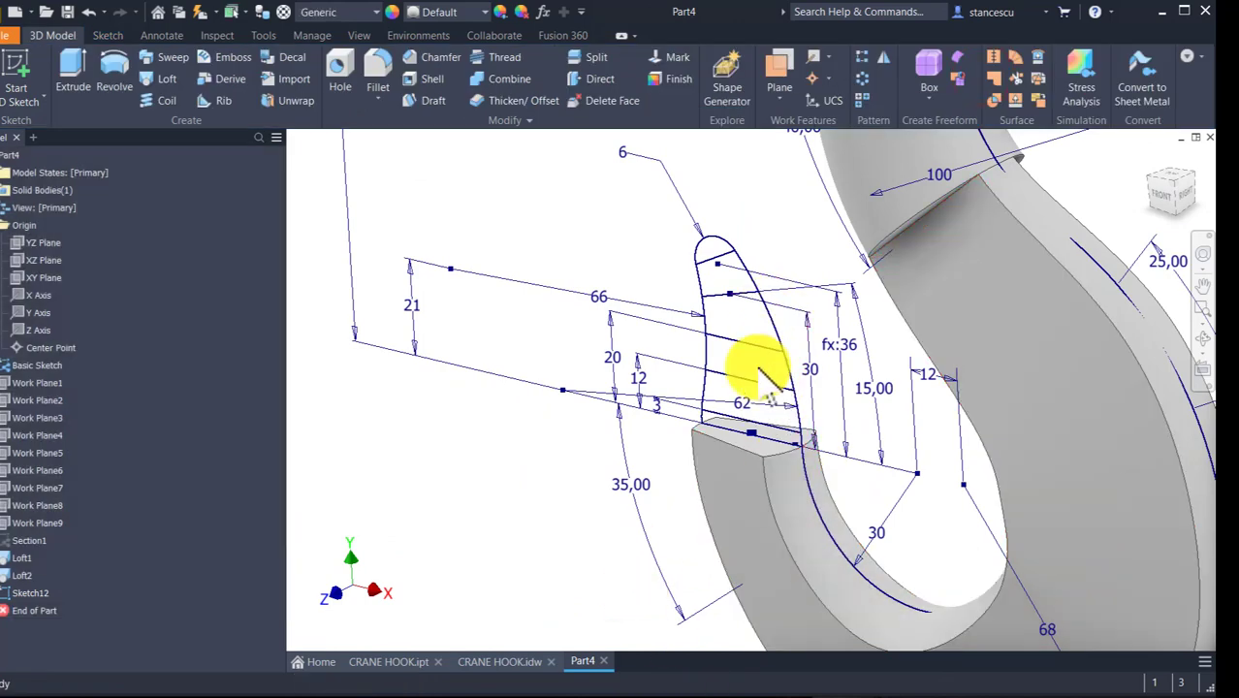
- Create a work plane through the lowest horizontal section line at 90 degrees to the XY plane
{"action": "scroll", "coordinate": [765, 378], "scroll_direction": "down", "scroll_amount": 2}
{"action": "middle_click_drag", "start_coordinate": [757, 369], "coordinate": [736, 381]}
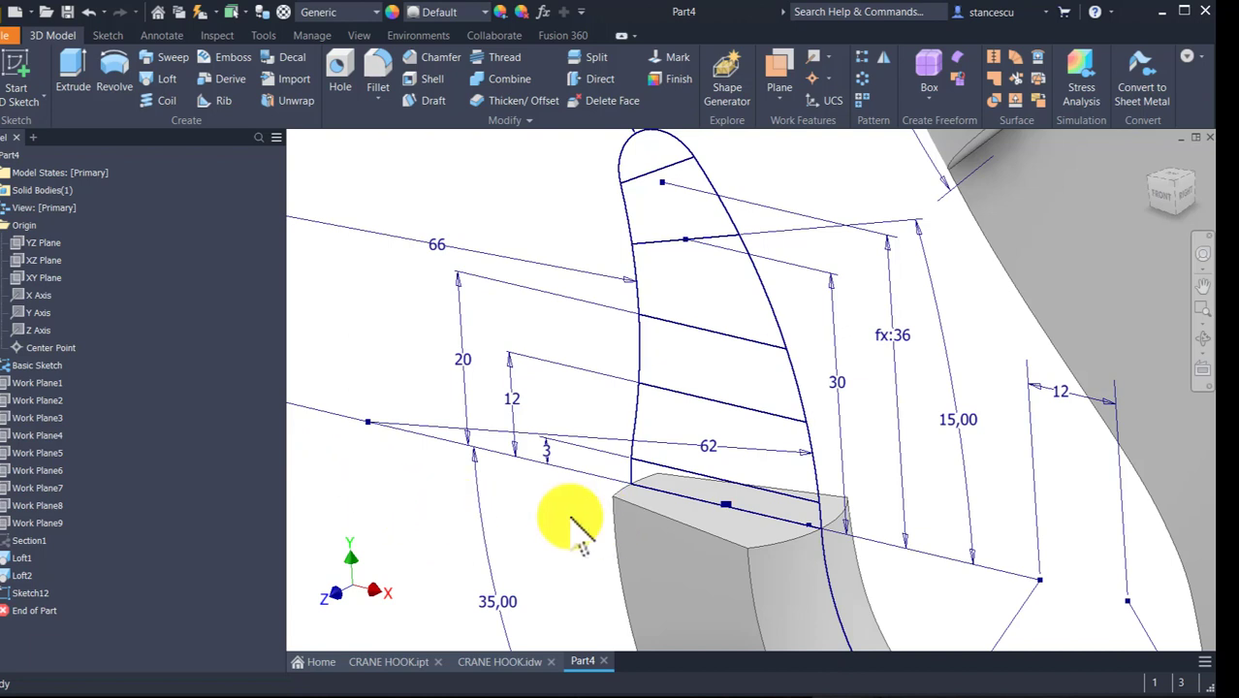
{"action": "scroll", "coordinate": [580, 543], "scroll_direction": "down", "scroll_amount": 3}
{"action": "middle_click_drag", "start_coordinate": [568, 471], "coordinate": [554, 466]}
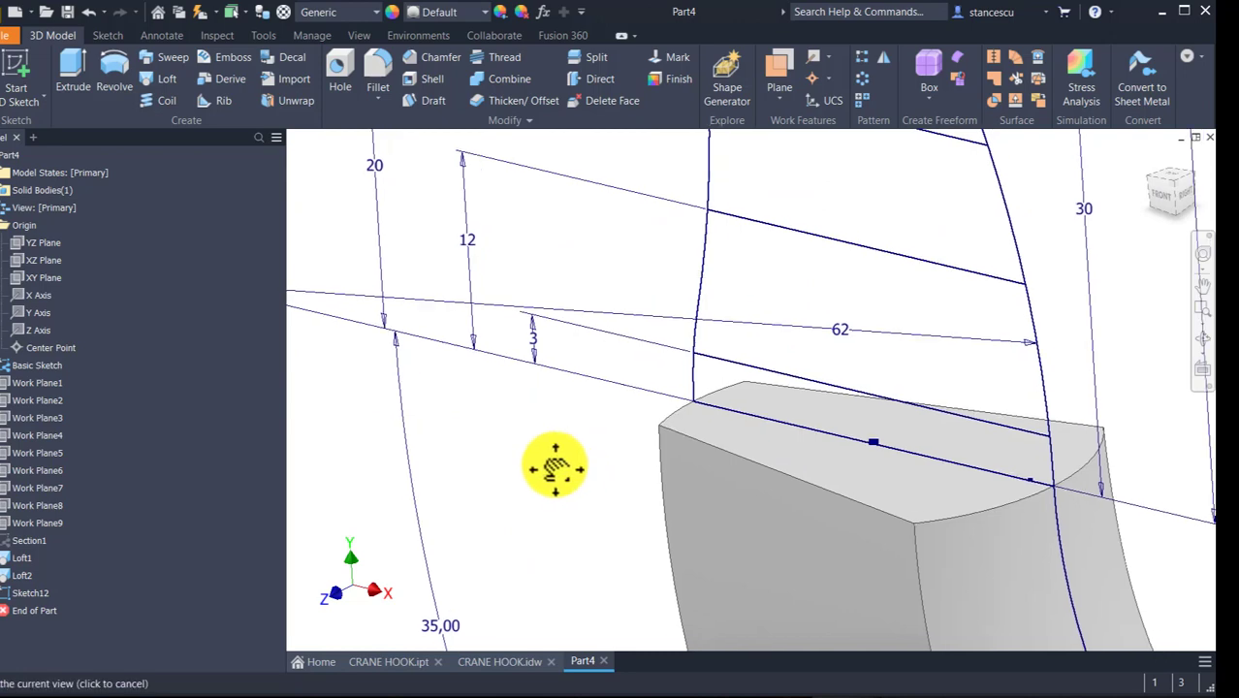
{"action": "scroll", "coordinate": [555, 465], "scroll_direction": "up", "scroll_amount": 2}
{"action": "scroll", "coordinate": [555, 466], "scroll_direction": "down", "scroll_amount": 2}
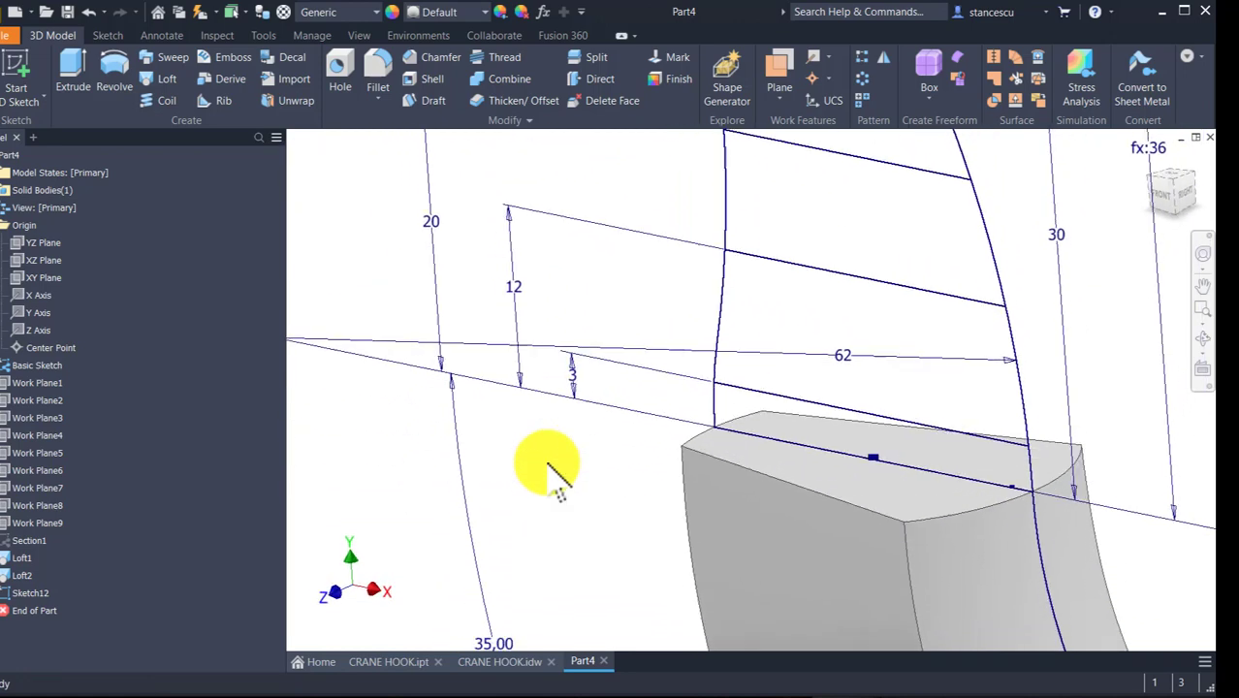
{"action": "middle_click_drag", "start_coordinate": [555, 462], "coordinate": [797, 555], "text": "shift"}
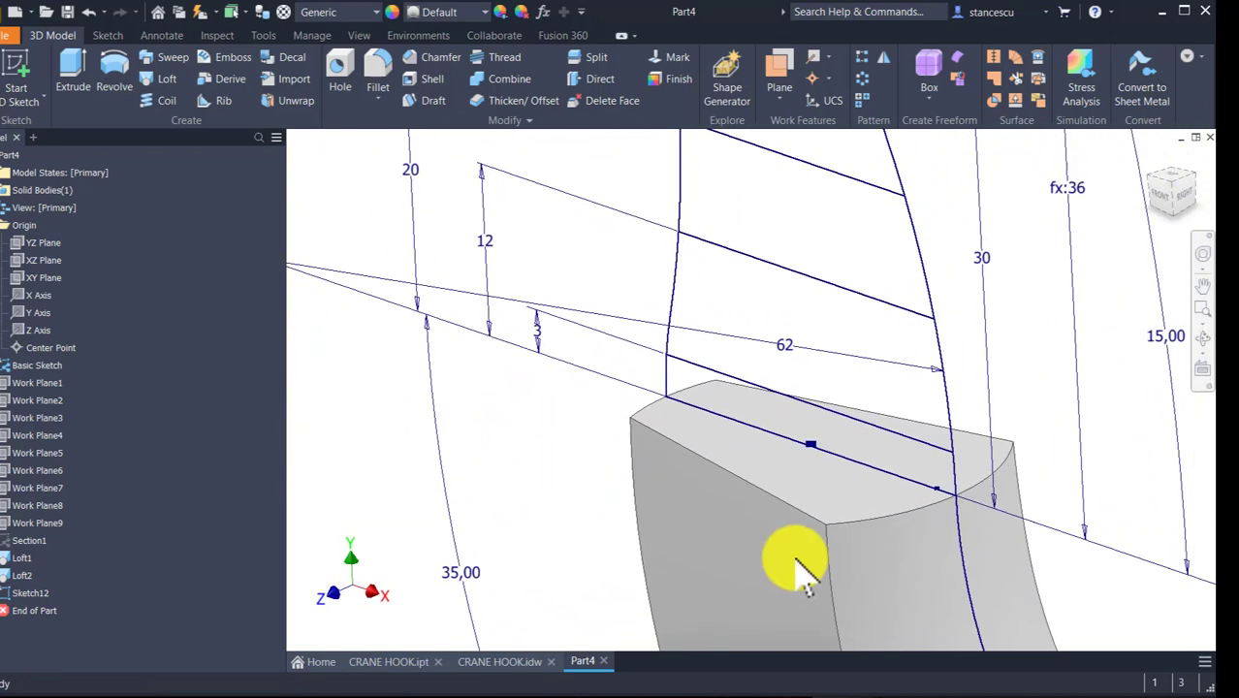
{"action": "middle_click_drag", "start_coordinate": [698, 521], "coordinate": [601, 463], "text": "shift"}
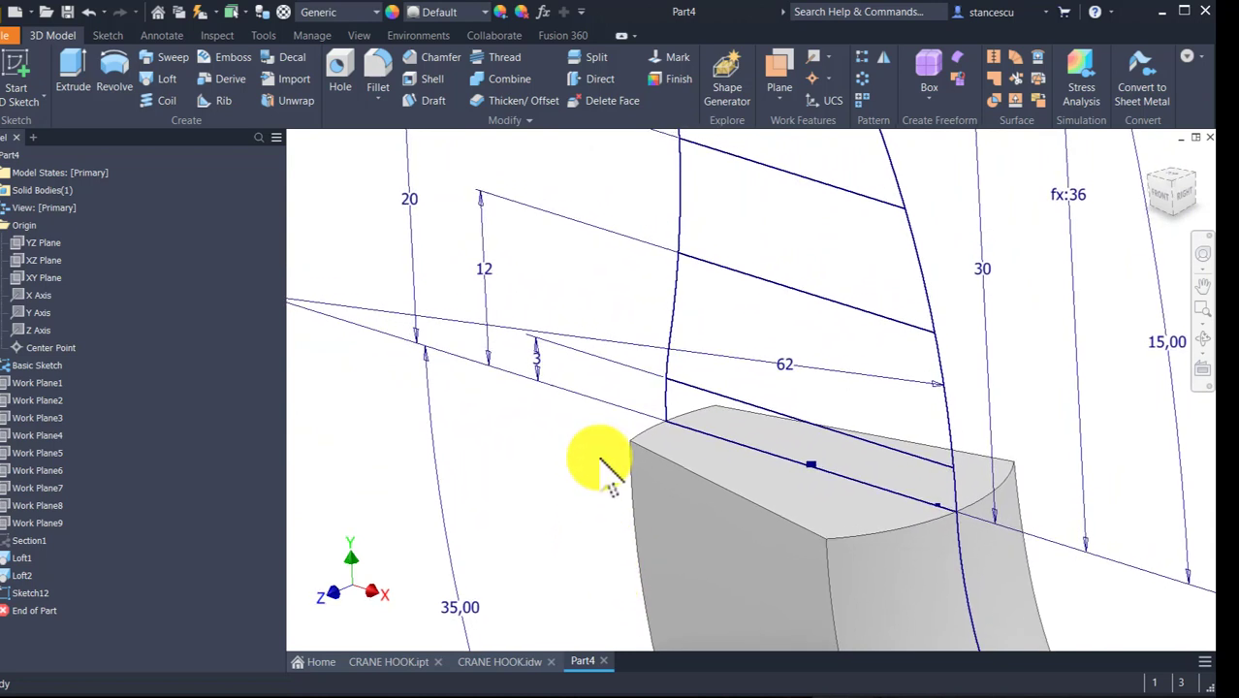
{"action": "left_click", "coordinate": [781, 70]}
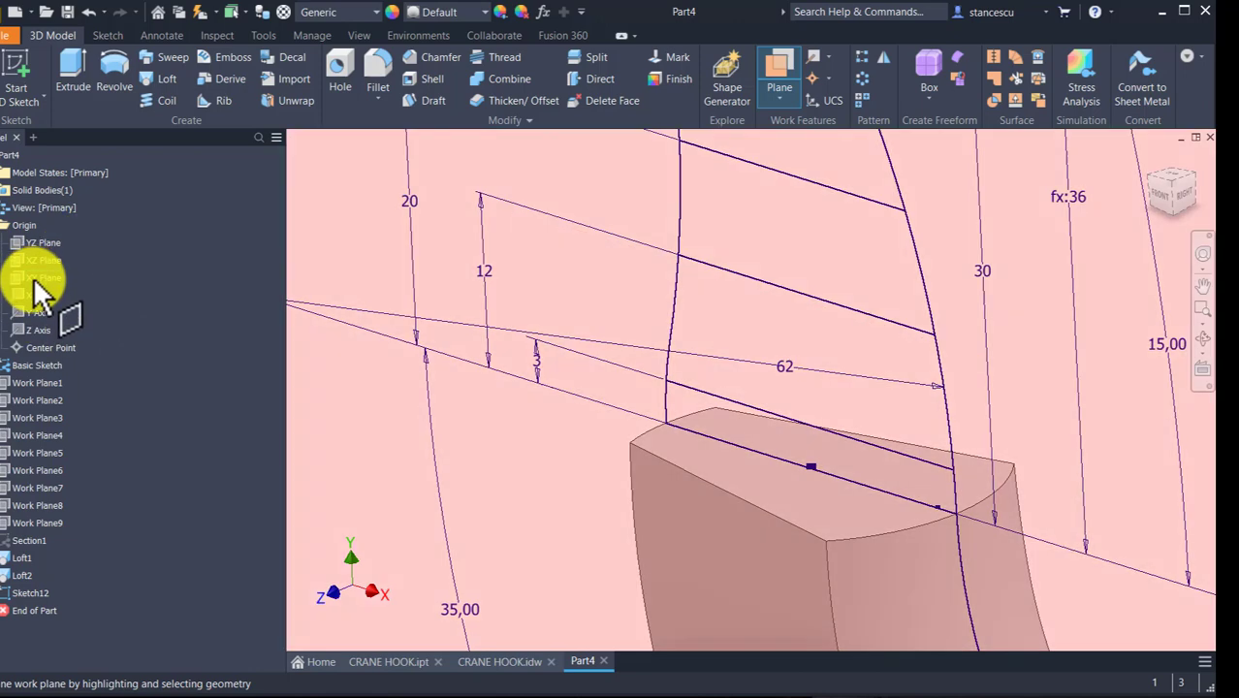
{"action": "left_click", "coordinate": [33, 279]}
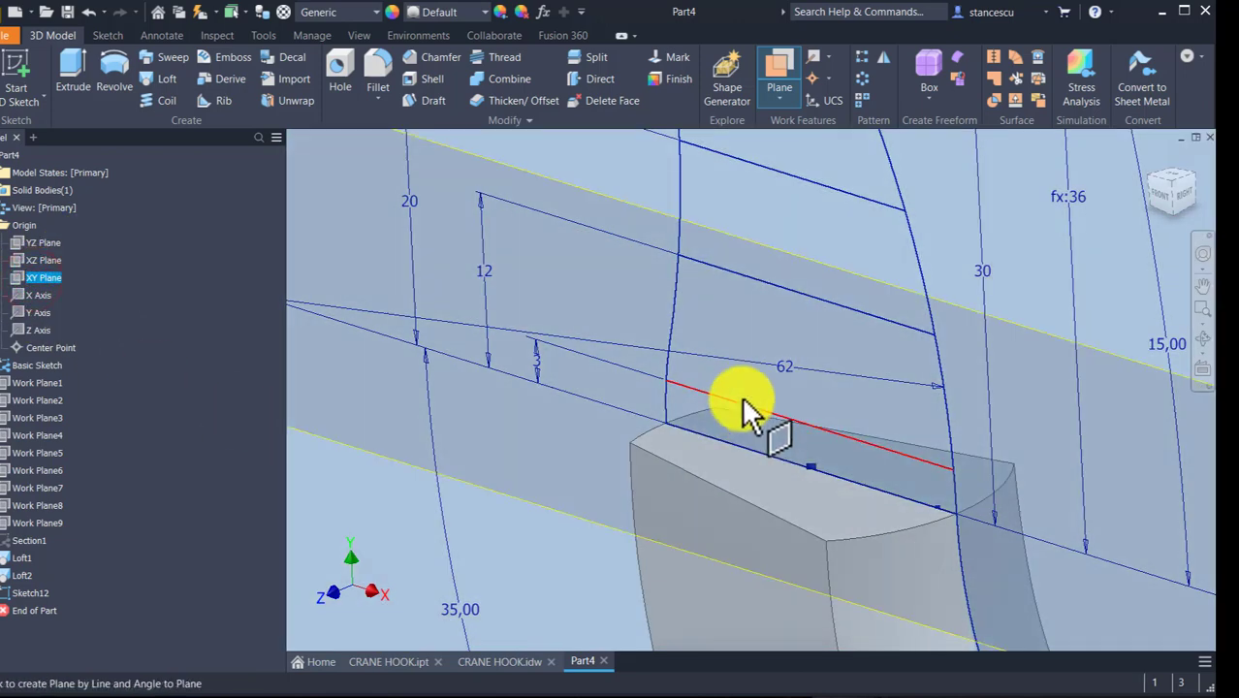
{"action": "left_click", "coordinate": [741, 398]}
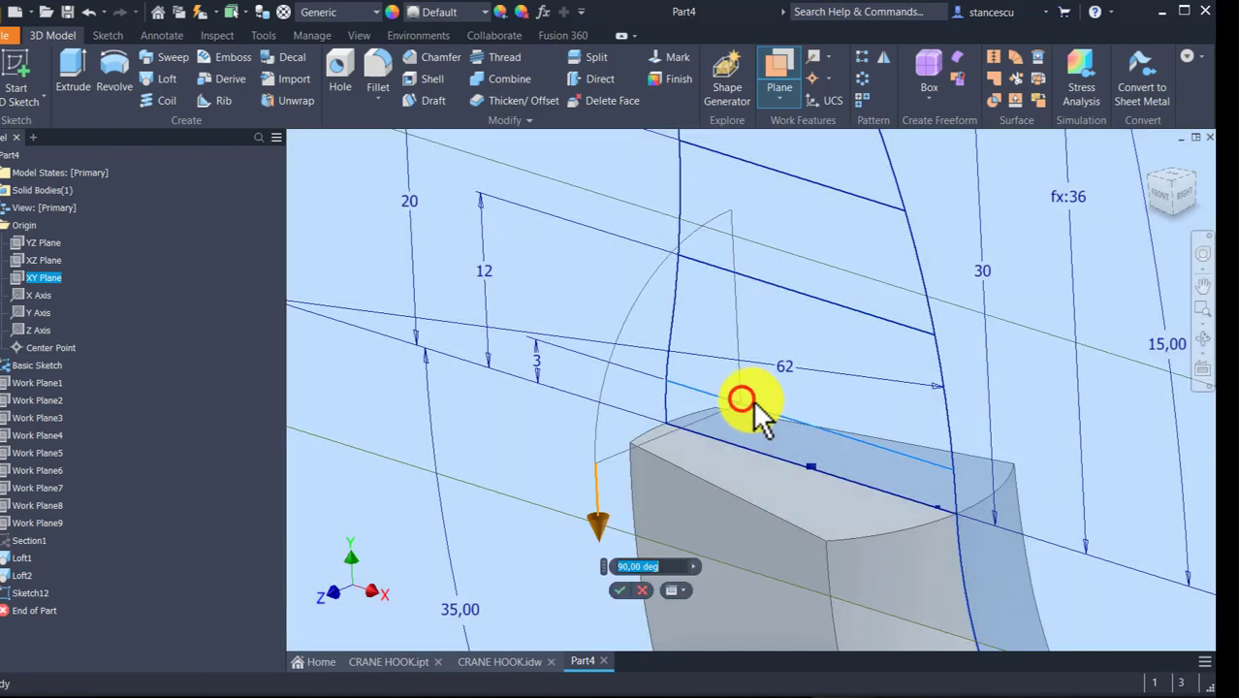
{"action": "left_click", "coordinate": [624, 589]}
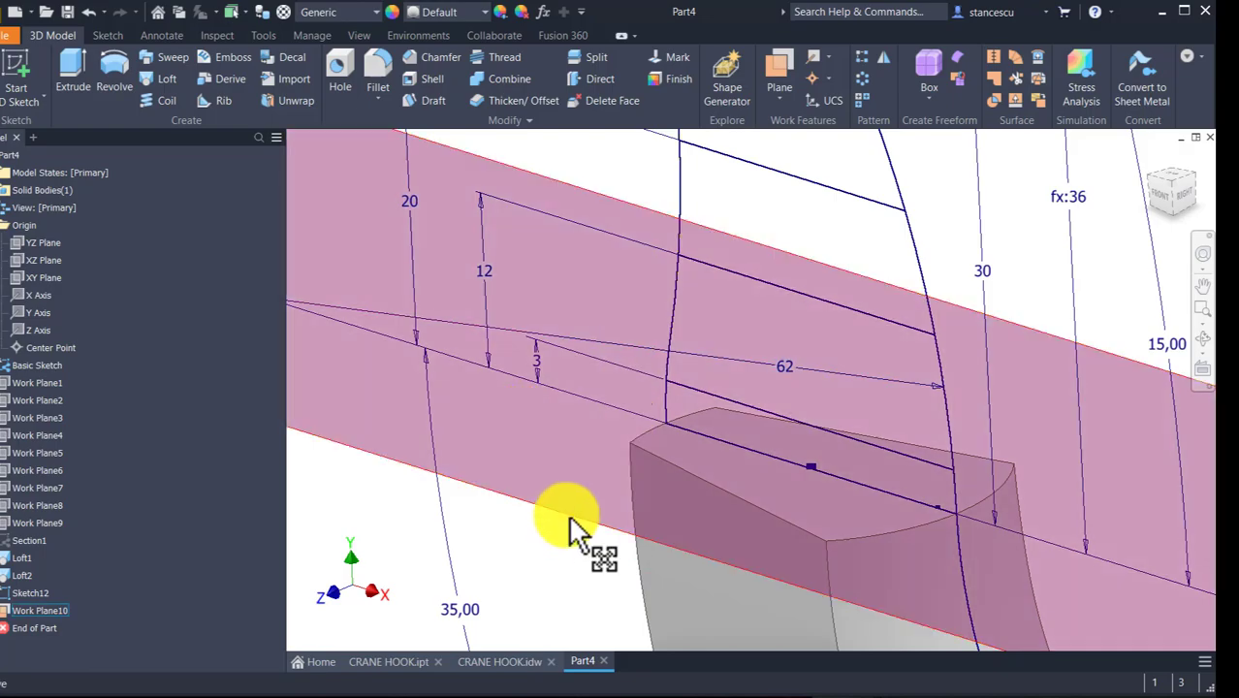
- Start a sketch on the new work plane and project the tip's lowest horizontal line into it
{"action": "left_click", "coordinate": [568, 513]}
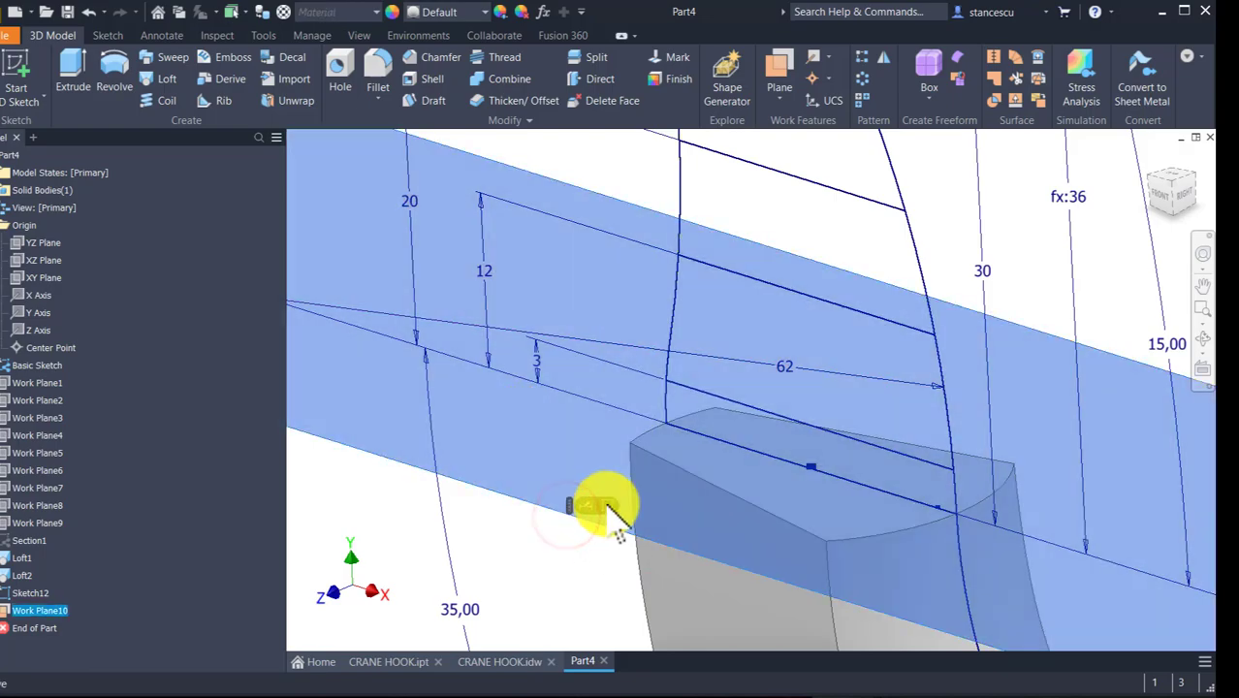
{"action": "left_click", "coordinate": [605, 504]}
{"action": "key", "text": "F5"}
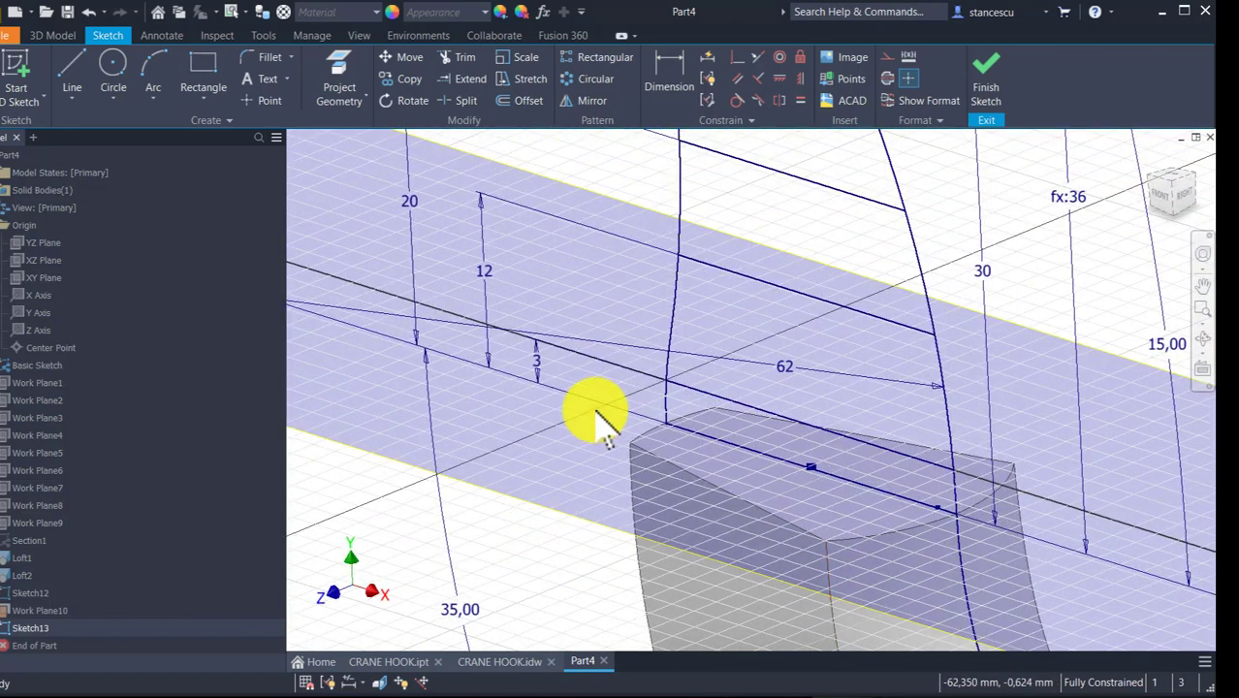
{"action": "left_click", "coordinate": [357, 95]}
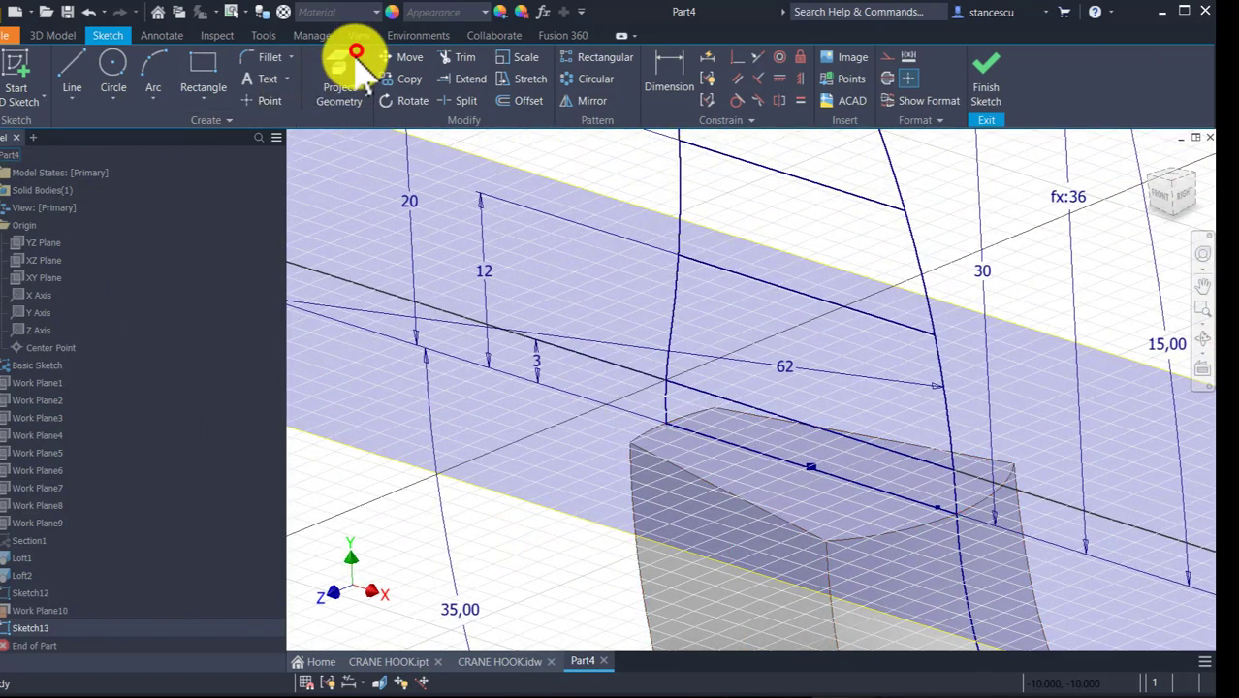
{"action": "left_click", "coordinate": [717, 398]}
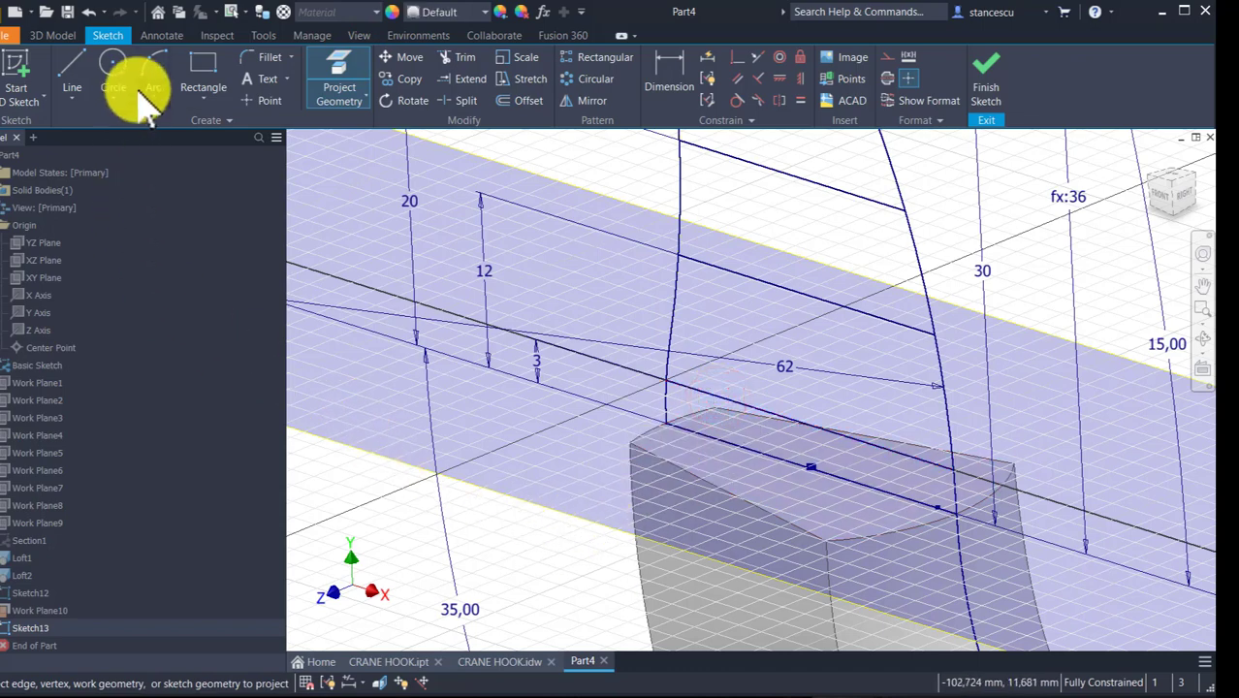
- Draw a circle centred on the projected line's midpoint and passing through the line's end on the tip's side curve
{"action": "left_click", "coordinate": [109, 66]}
{"action": "middle_click_drag", "start_coordinate": [849, 442], "coordinate": [832, 466], "text": "shift"}
{"action": "scroll", "coordinate": [833, 466], "scroll_direction": "up", "scroll_amount": 1}
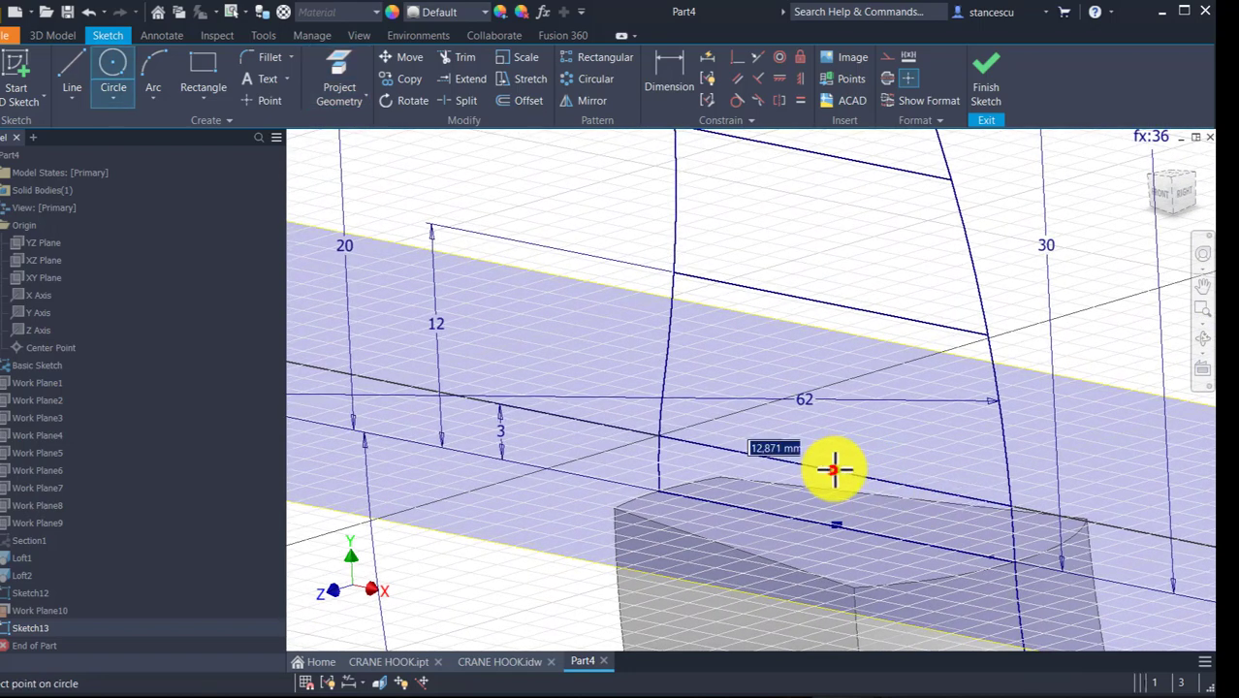
{"action": "left_click", "coordinate": [661, 436]}
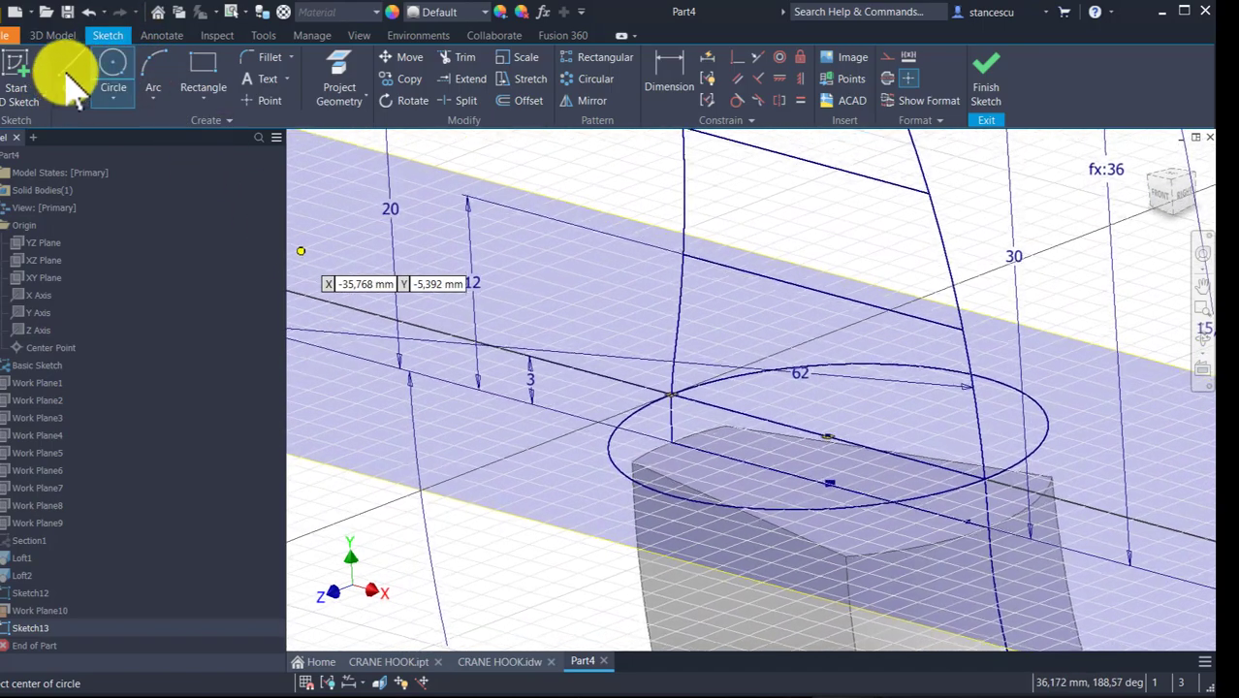
- Draw a slanted chord across the circle on the far side of the projected line, with both ends on the circle
{"action": "left_click", "coordinate": [72, 79]}
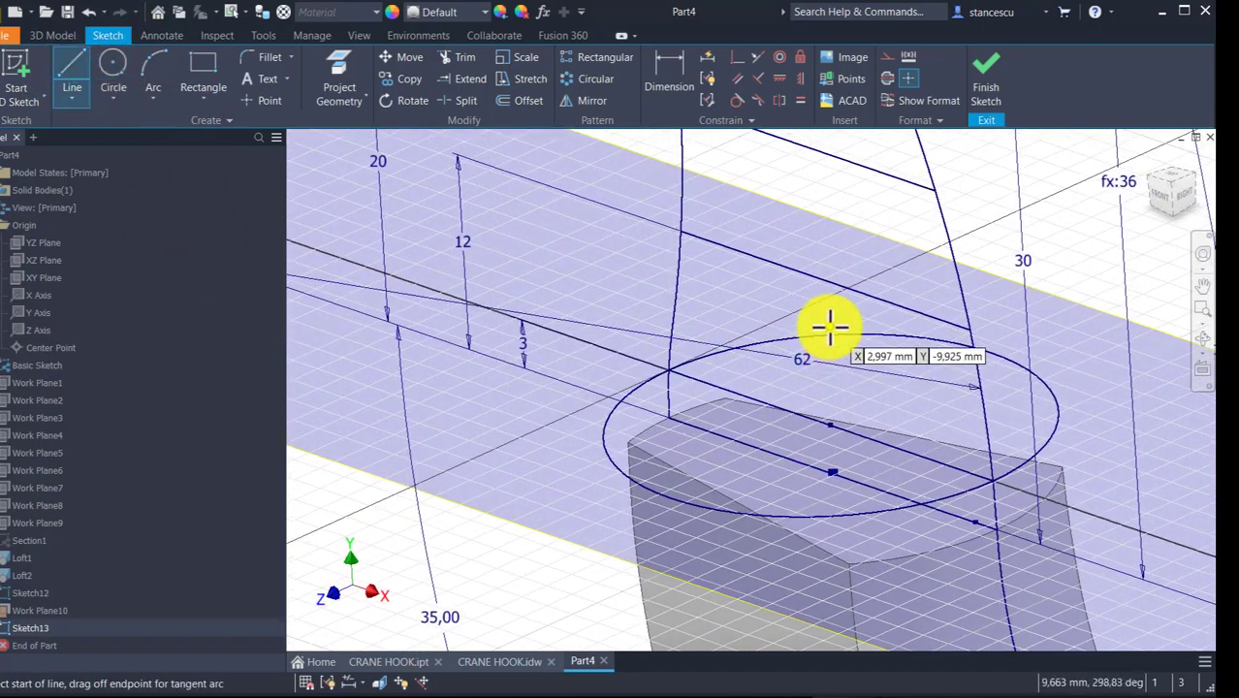
{"action": "left_click", "coordinate": [777, 314]}
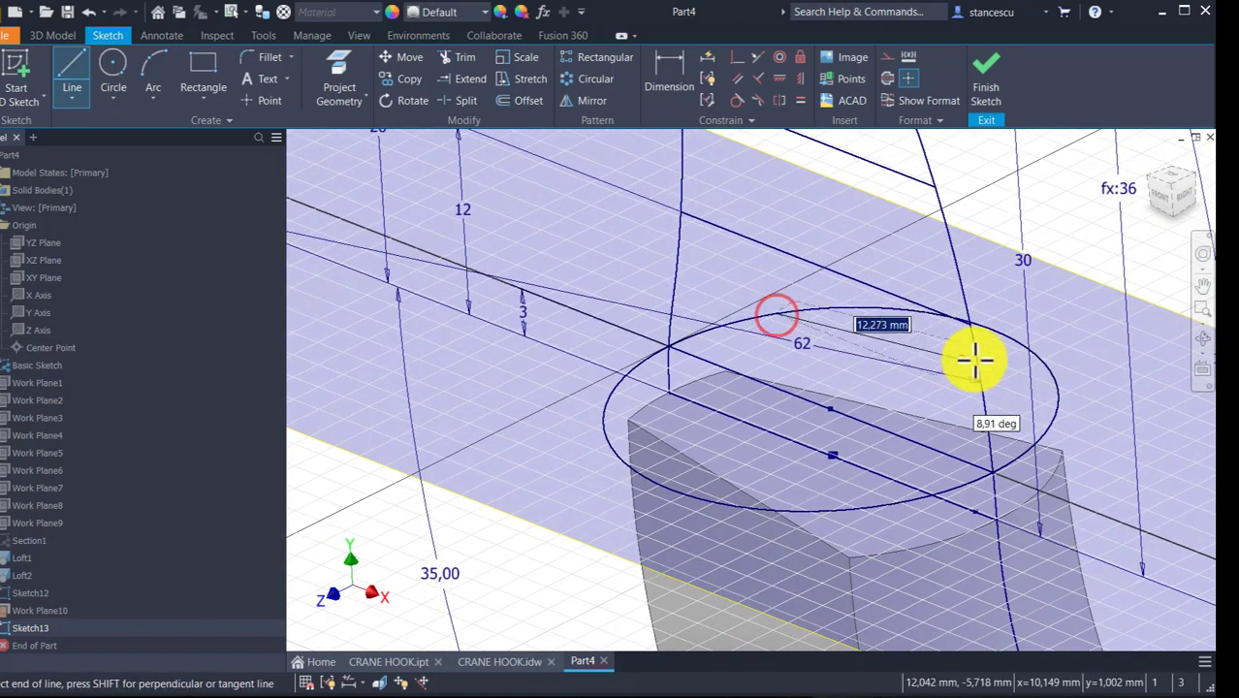
{"action": "left_click", "coordinate": [1049, 369]}
{"action": "key", "text": "Escape"}
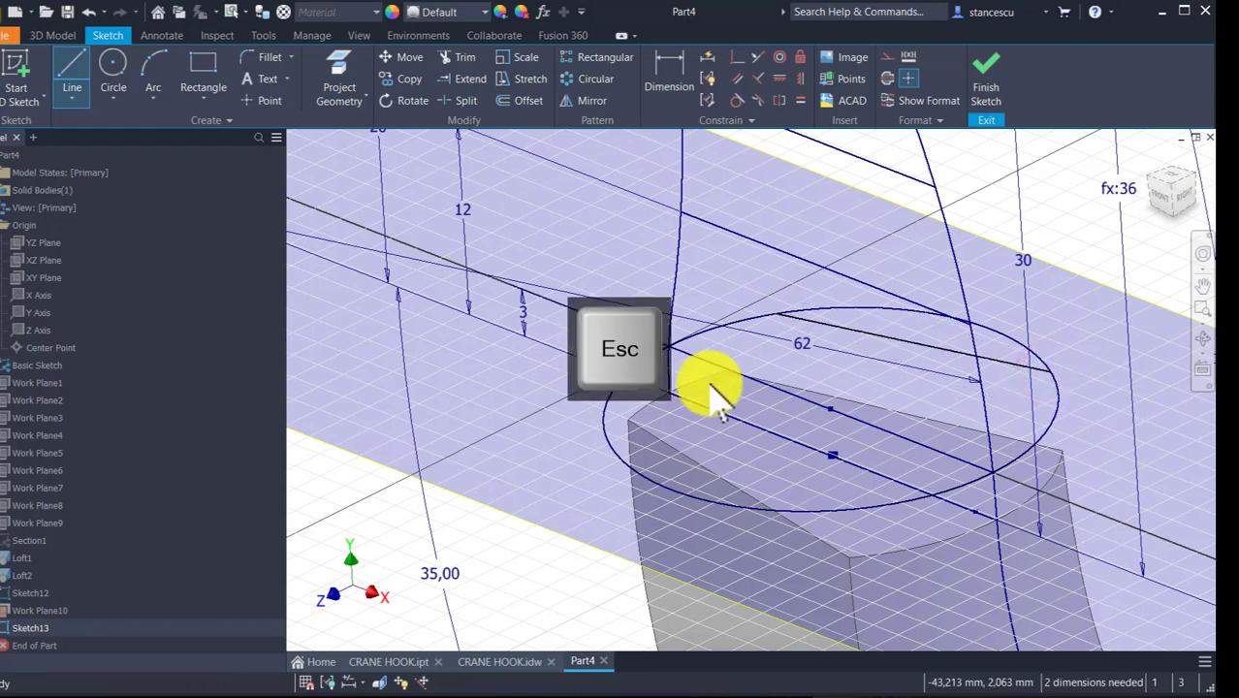
- Mirror the slanted chord about the projected line to the circle's near side
{"action": "left_click", "coordinate": [584, 101]}
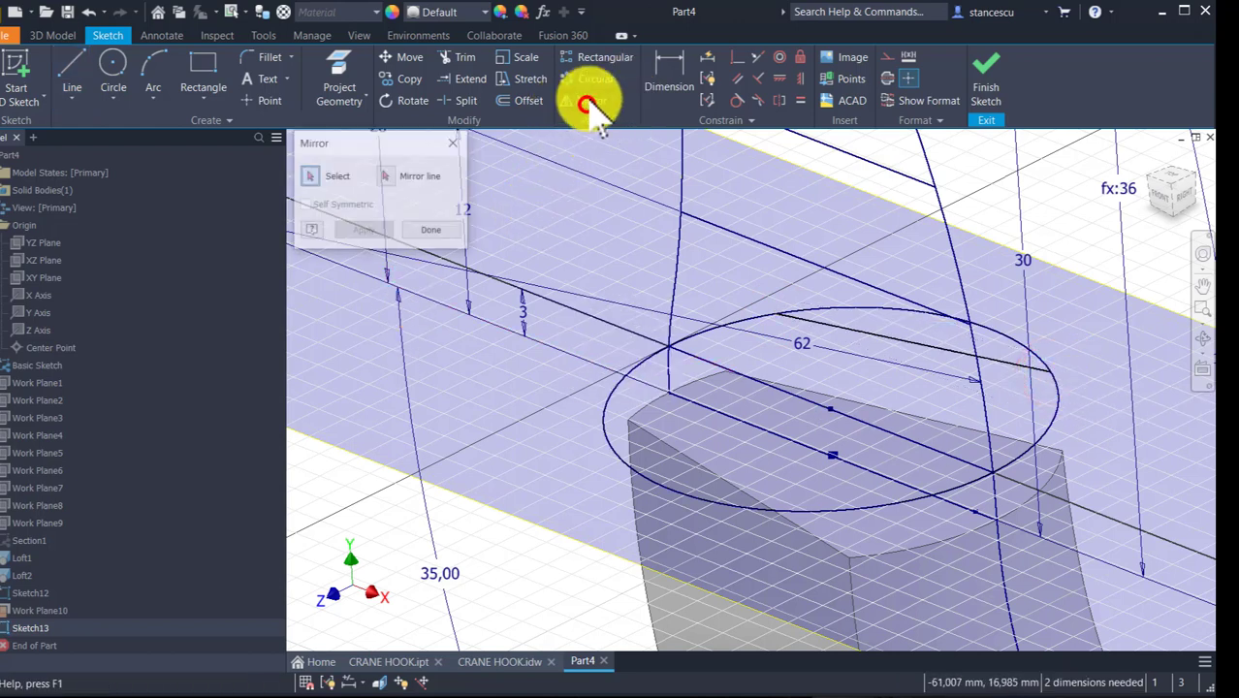
{"action": "left_click", "coordinate": [904, 339]}
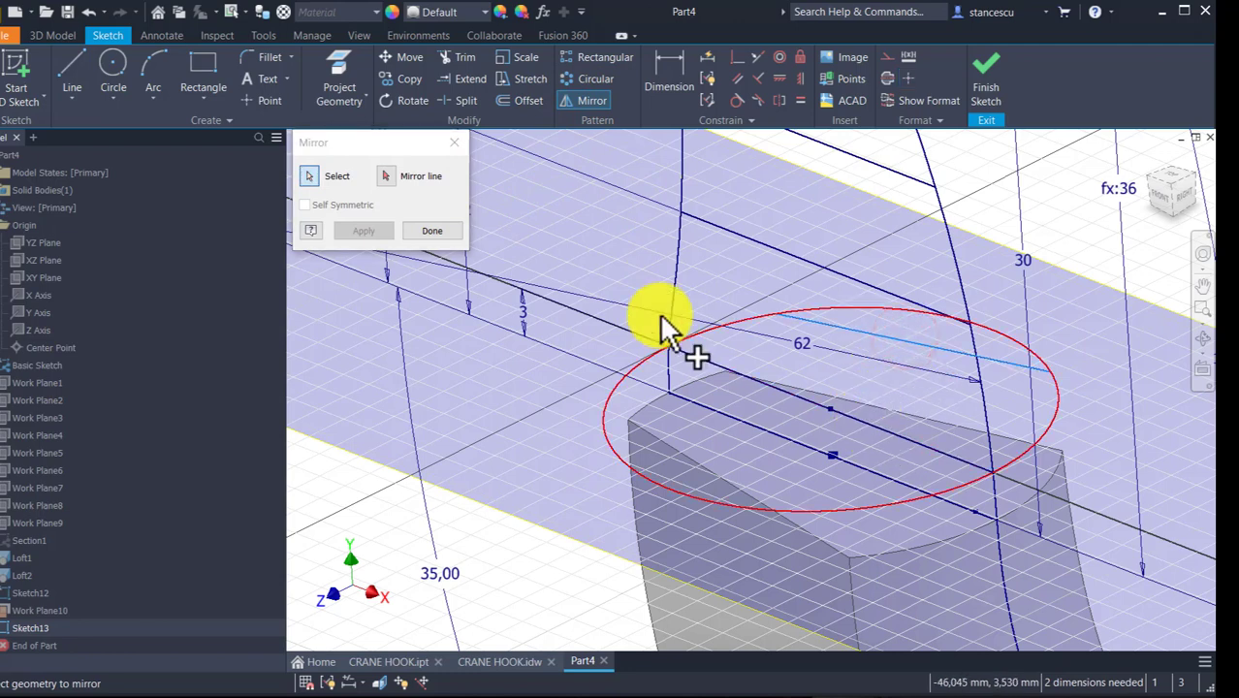
{"action": "left_click", "coordinate": [387, 175]}
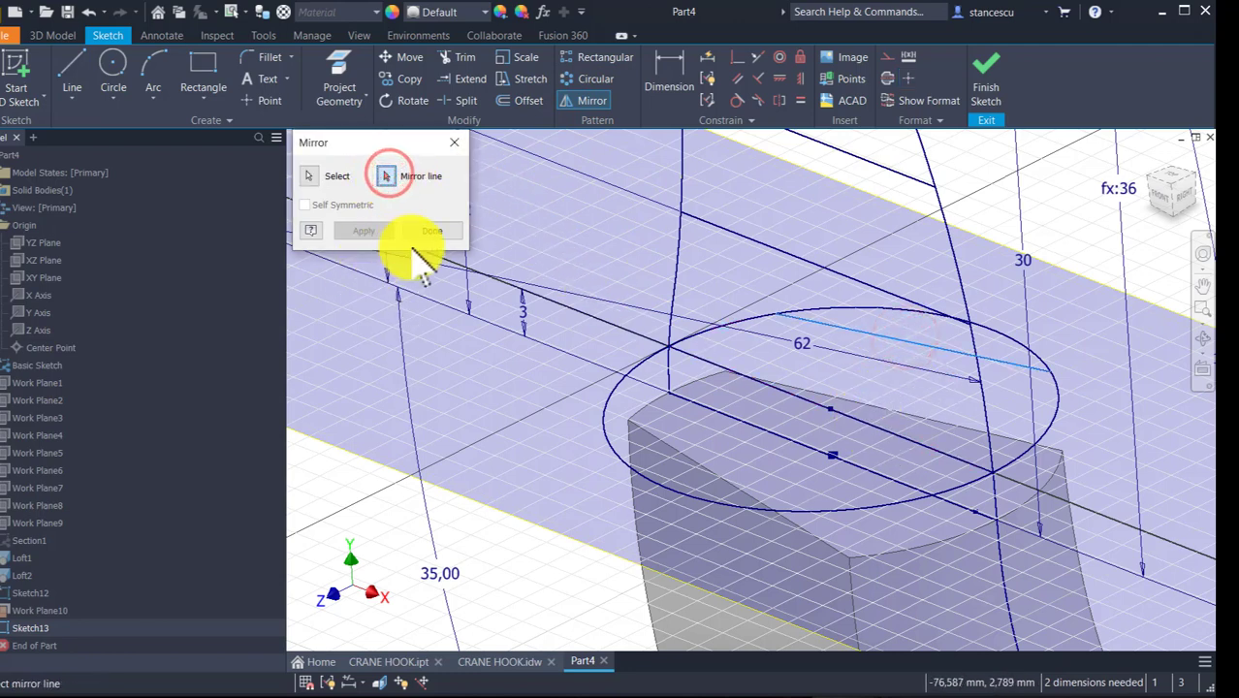
{"action": "left_click", "coordinate": [801, 402]}
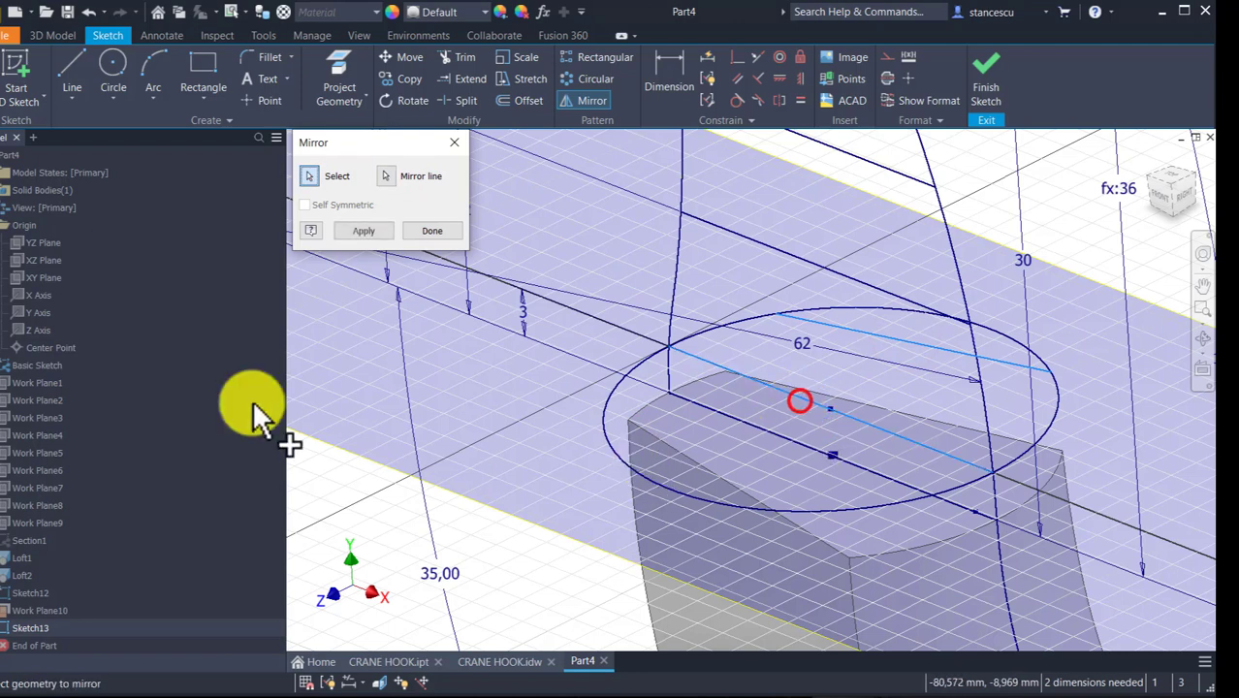
{"action": "left_click", "coordinate": [376, 232]}
{"action": "left_click", "coordinate": [438, 233]}
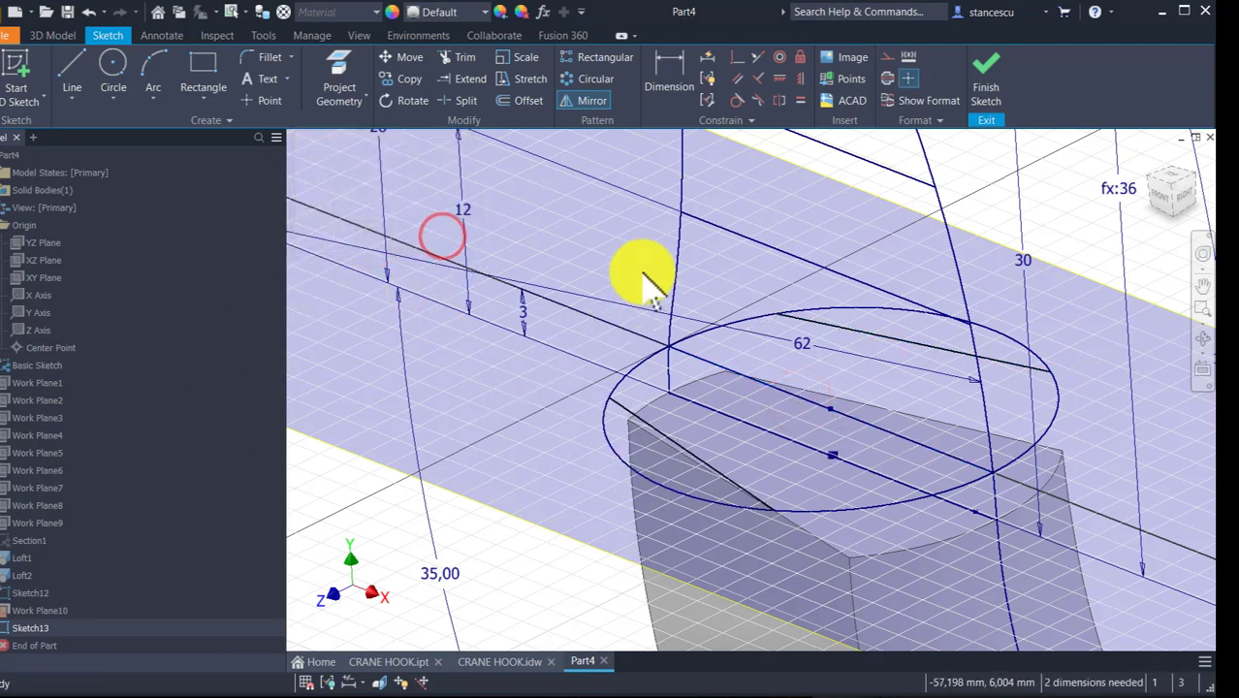
- Dimension the angle between the two slanted chords and link it to the CutAng parameter
{"action": "left_click", "coordinate": [672, 59]}
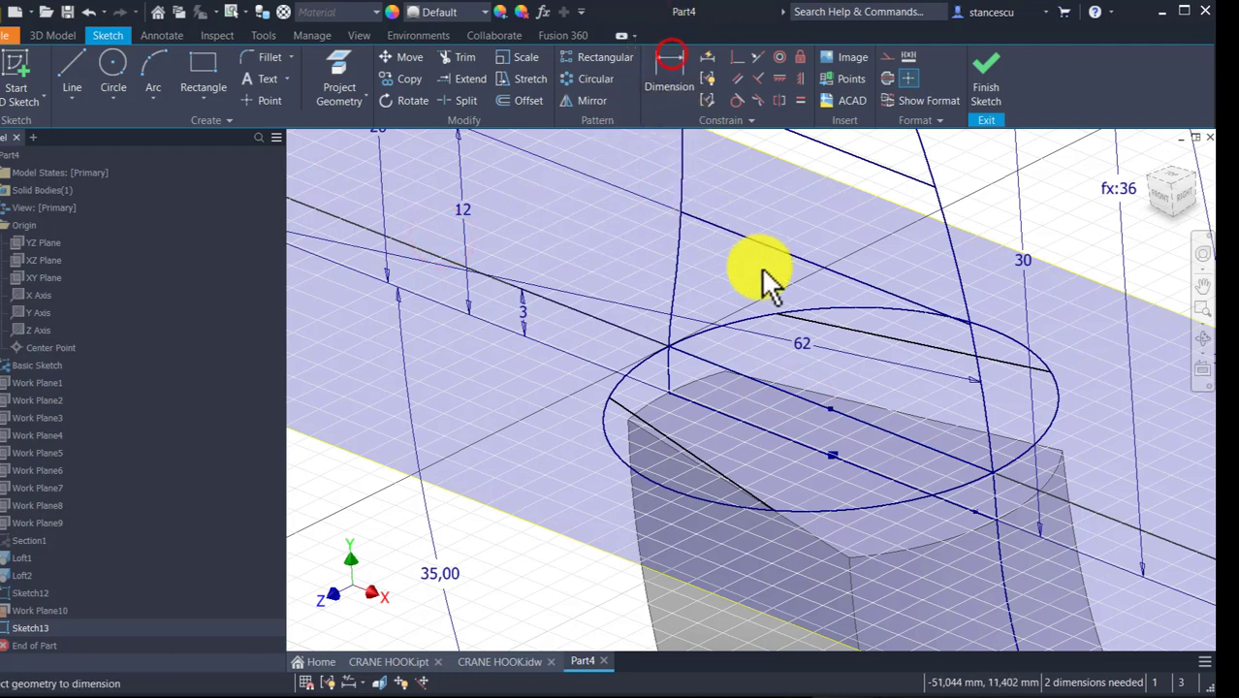
{"action": "left_click", "coordinate": [820, 323]}
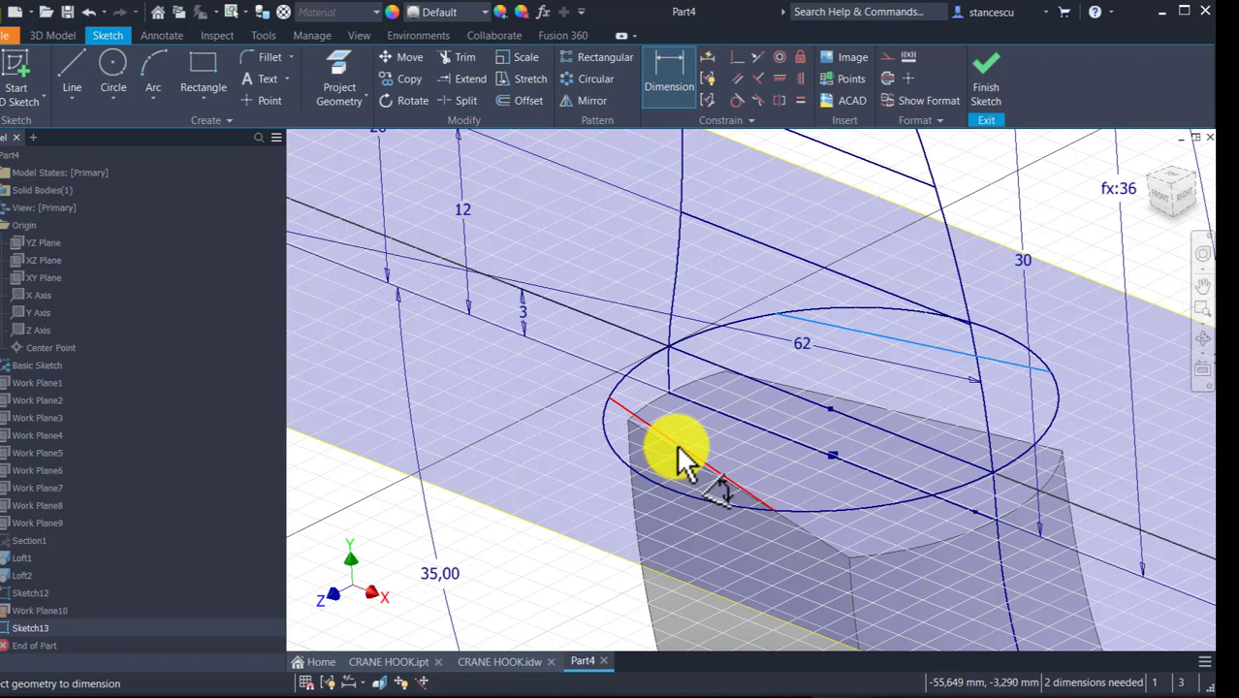
{"action": "left_click", "coordinate": [679, 450]}
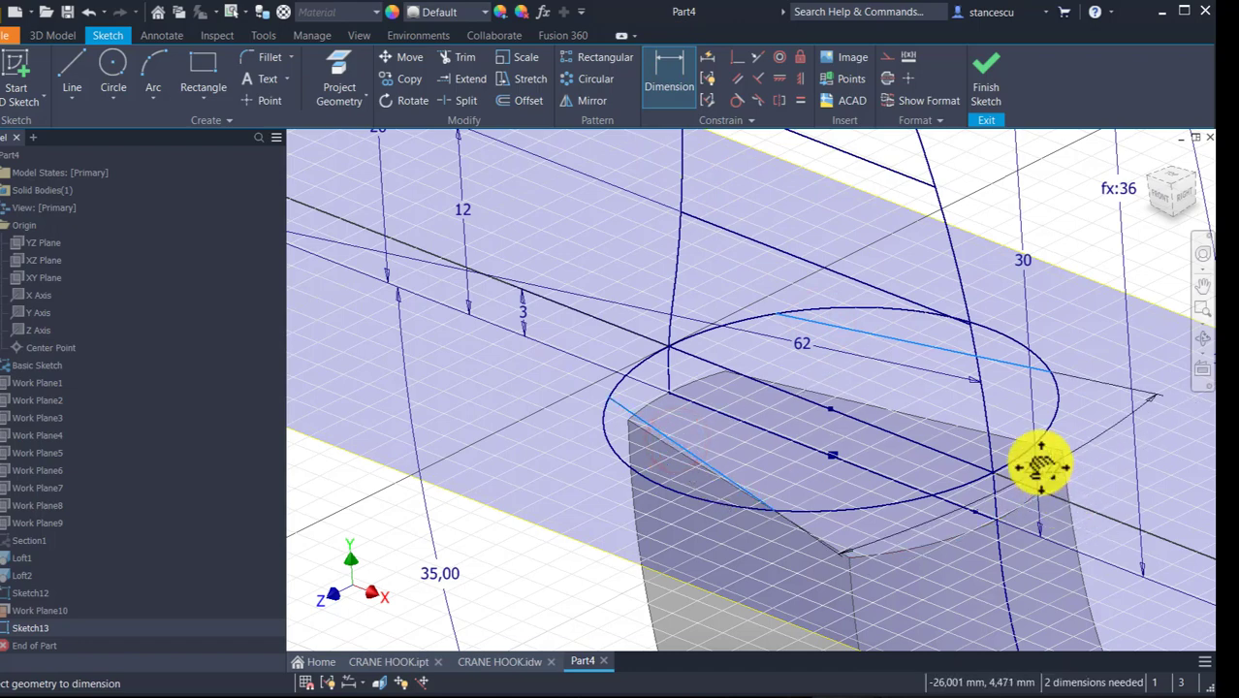
{"action": "middle_click_drag", "start_coordinate": [1055, 485], "coordinate": [857, 285]}
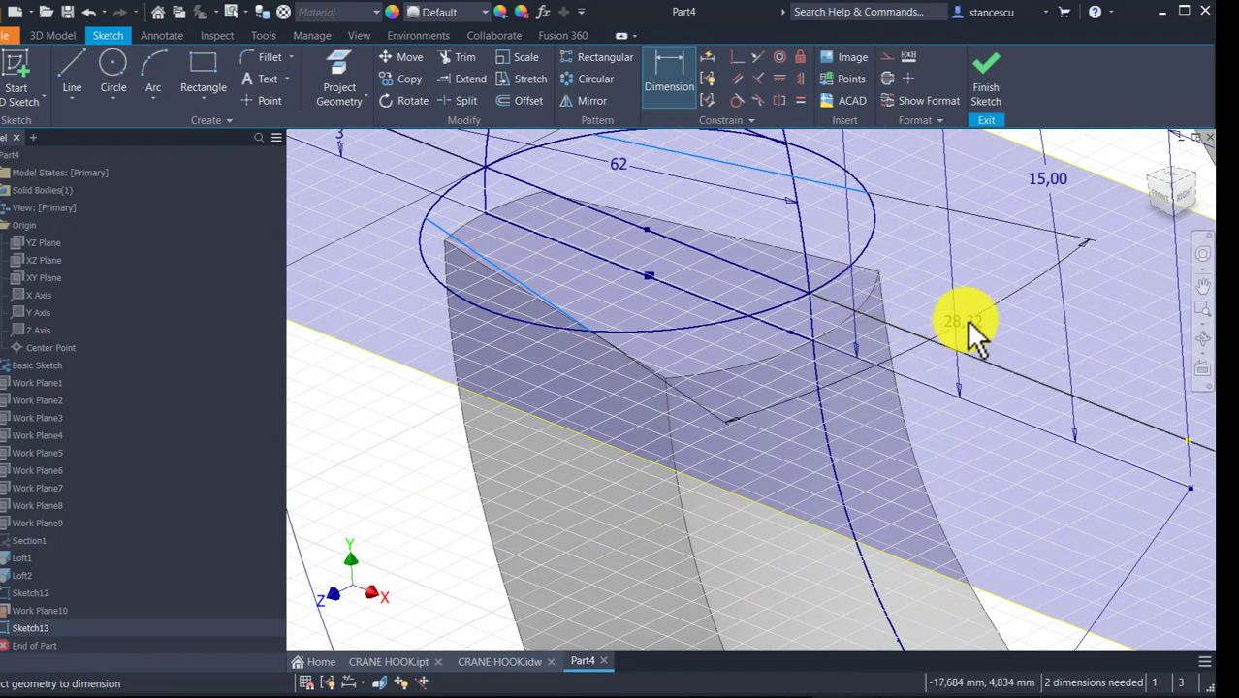
{"action": "left_click", "coordinate": [1025, 308]}
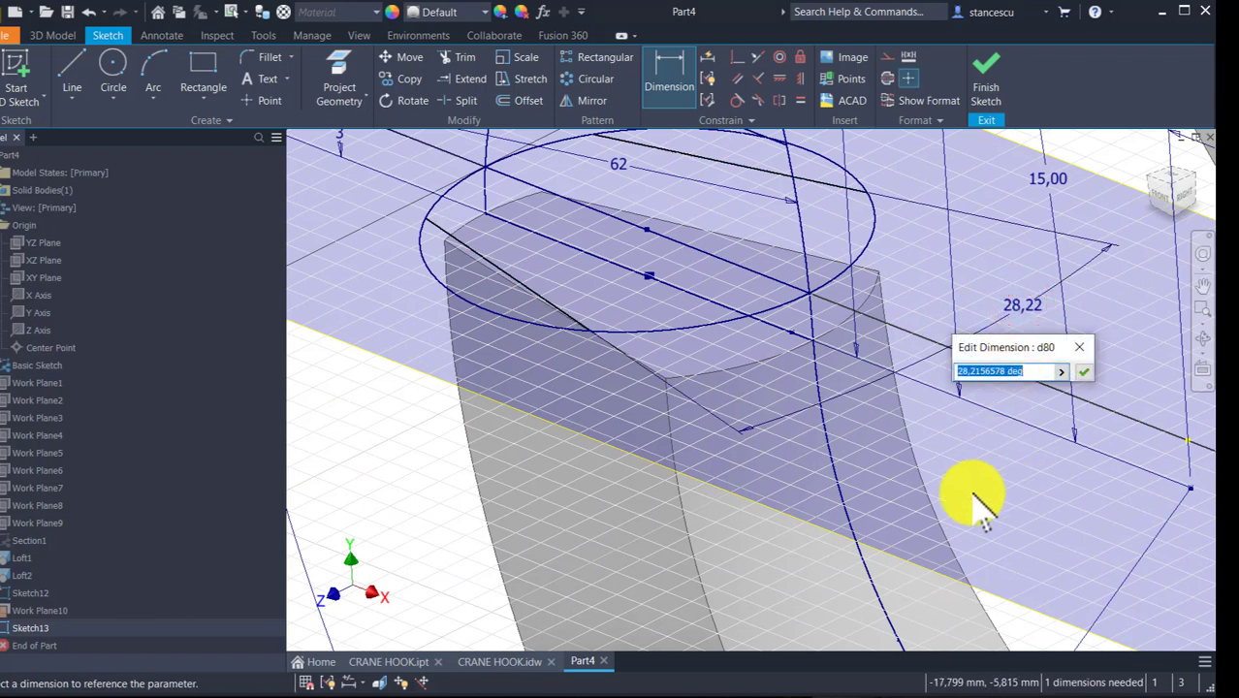
{"action": "left_click", "coordinate": [1062, 372]}
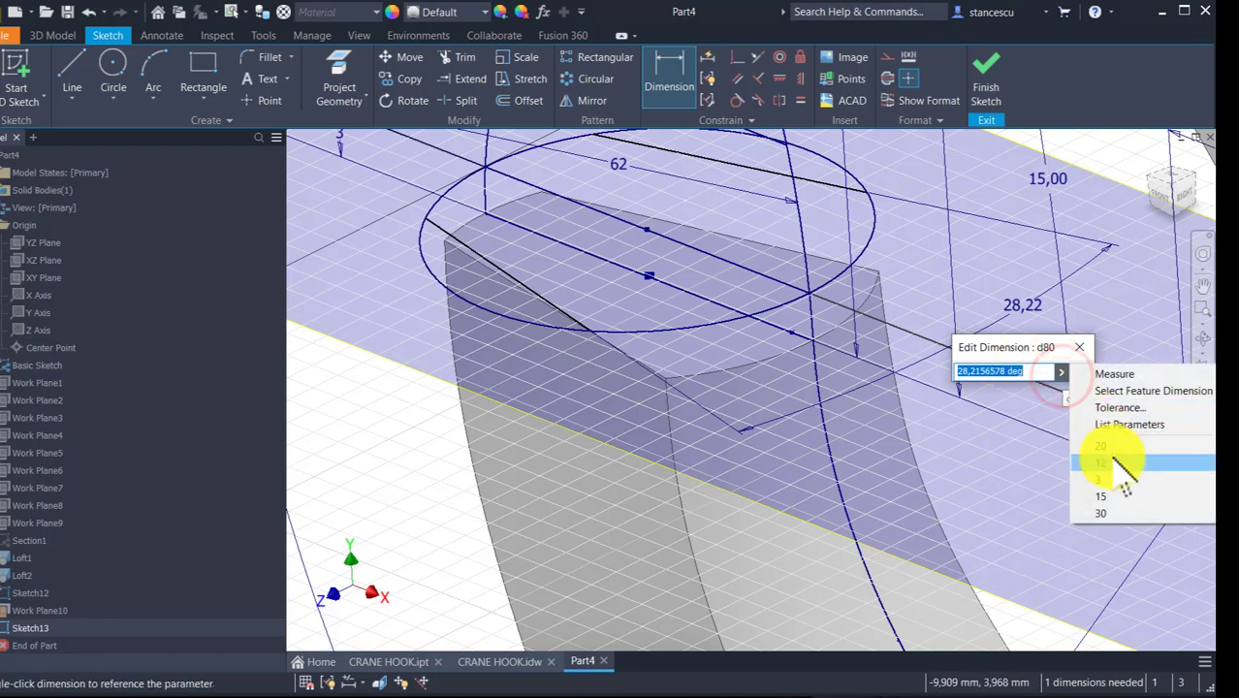
{"action": "left_click", "coordinate": [1129, 425]}
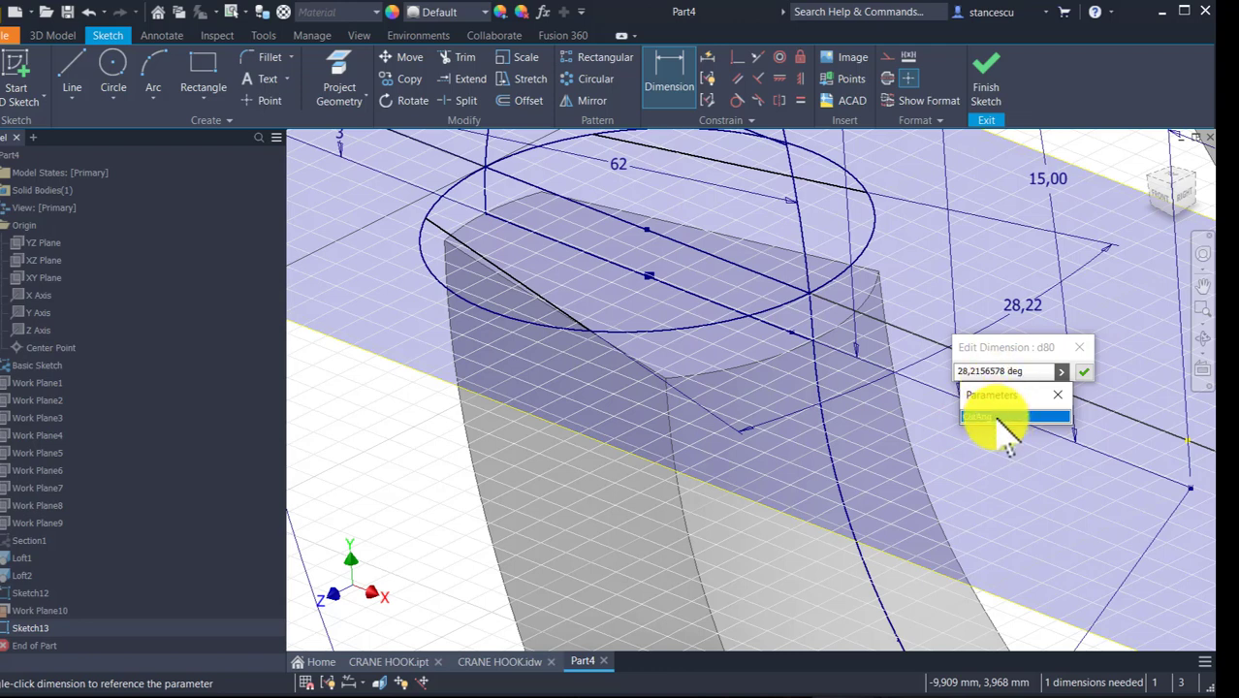
{"action": "left_click", "coordinate": [996, 417]}
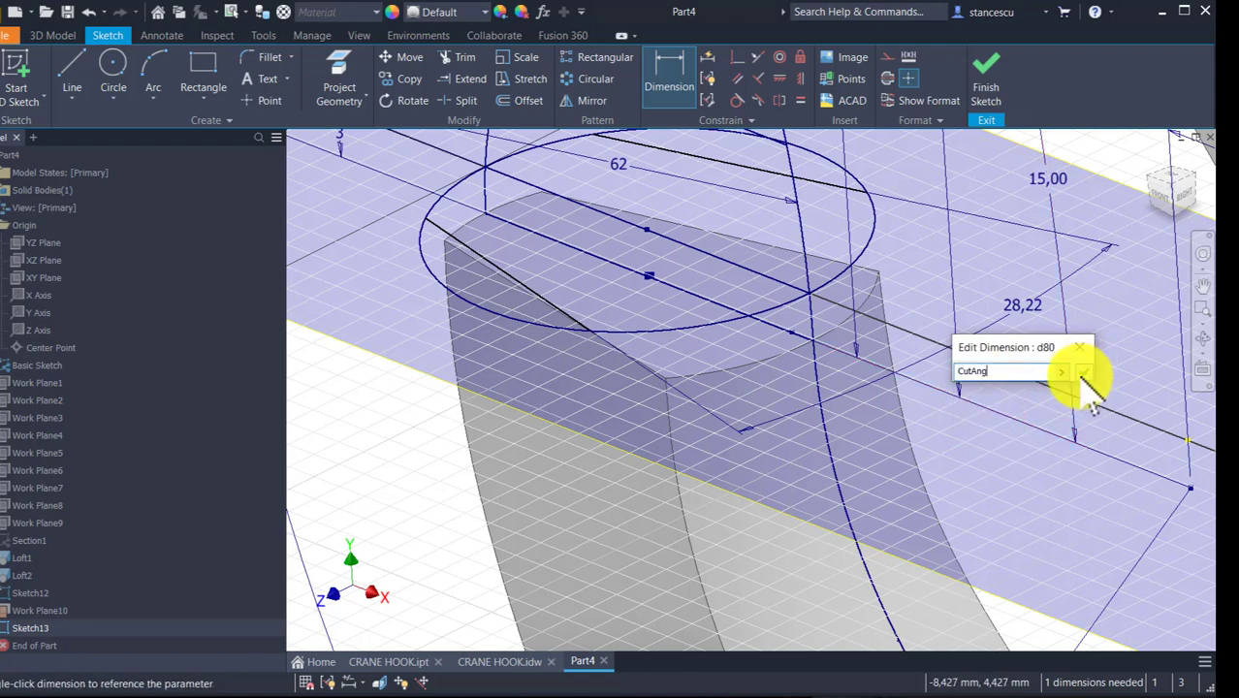
{"action": "left_click", "coordinate": [1082, 373]}
- Add a driven diameter dimension to the section circle
{"action": "middle_click_drag", "start_coordinate": [492, 420], "coordinate": [525, 553]}
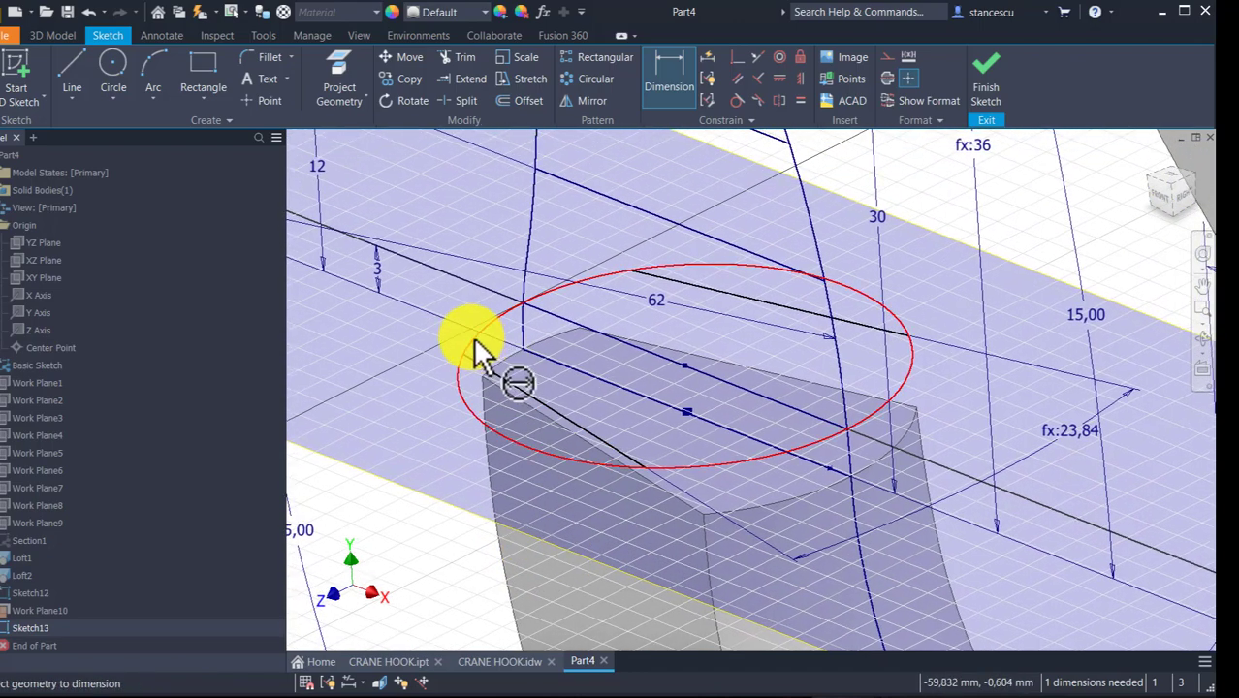
{"action": "mouse_move", "coordinate": [678, 486]}
{"action": "middle_mouse_down", "text": "shift"}
{"action": "mouse_move", "coordinate": [700, 471]}
{"action": "mouse_move", "coordinate": [603, 286]}
{"action": "mouse_move", "coordinate": [632, 203]}
{"action": "mouse_move", "coordinate": [716, 235]}
{"action": "middle_mouse_up", "text": "shift"}
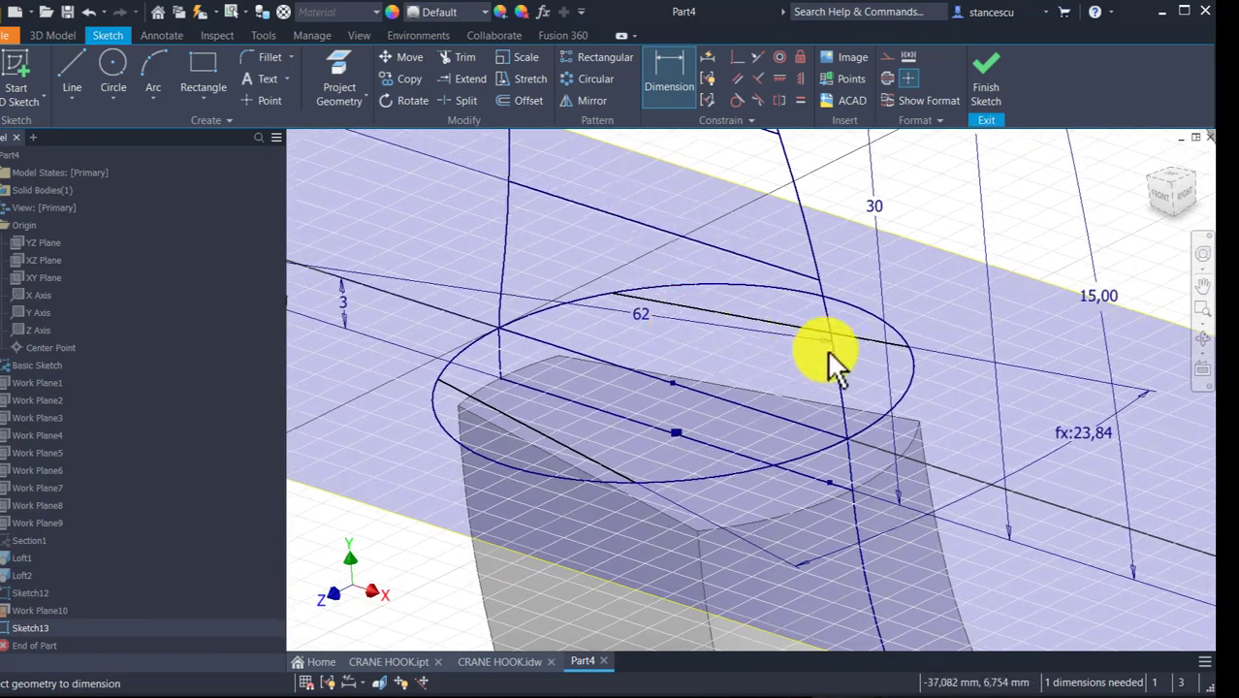
{"action": "left_click", "coordinate": [859, 310]}
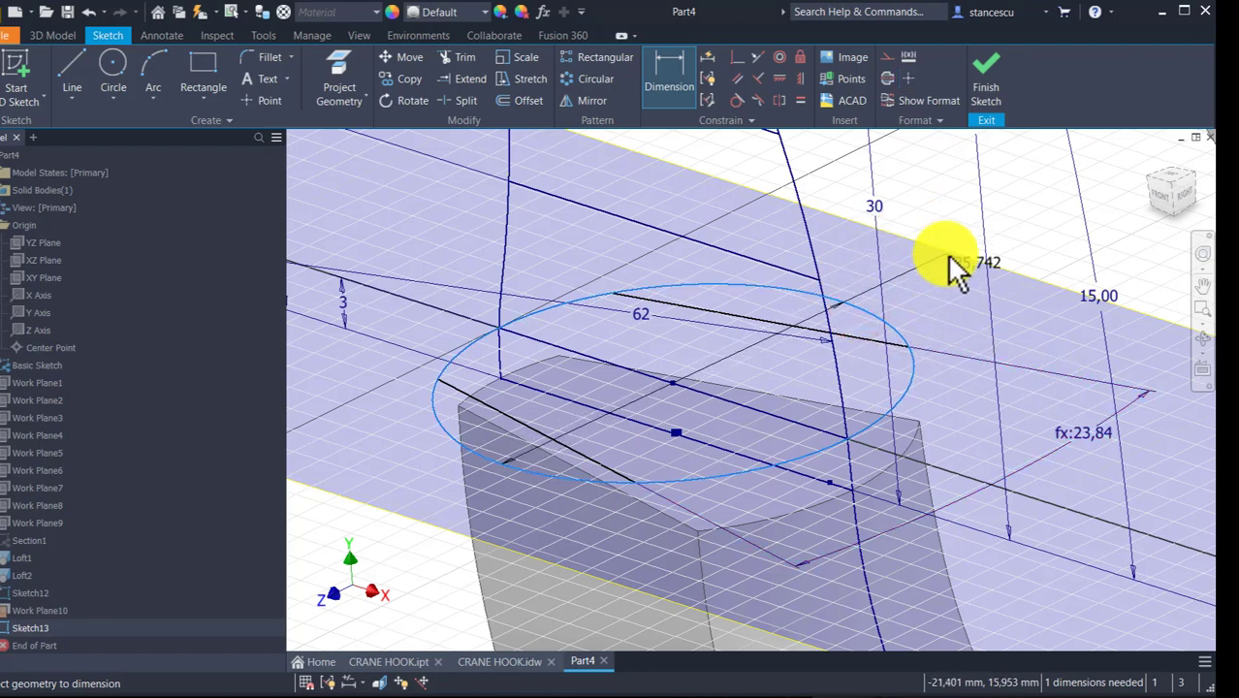
{"action": "left_click", "coordinate": [957, 211]}
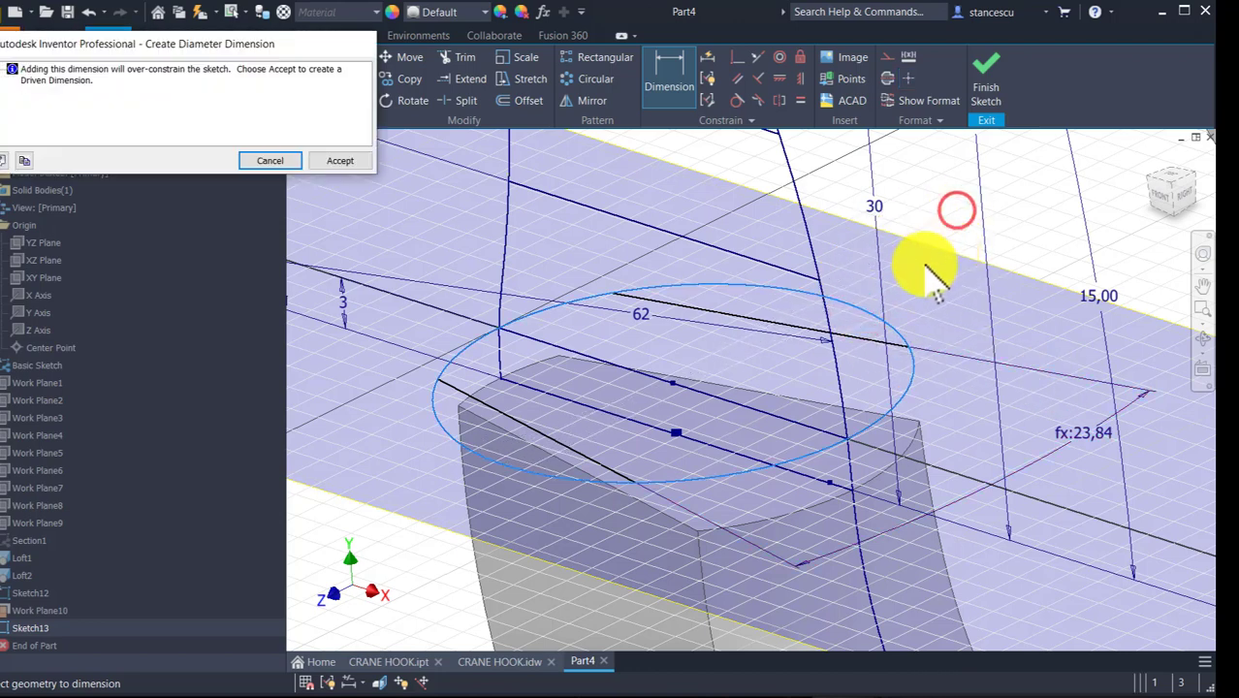
{"action": "left_click", "coordinate": [349, 161]}
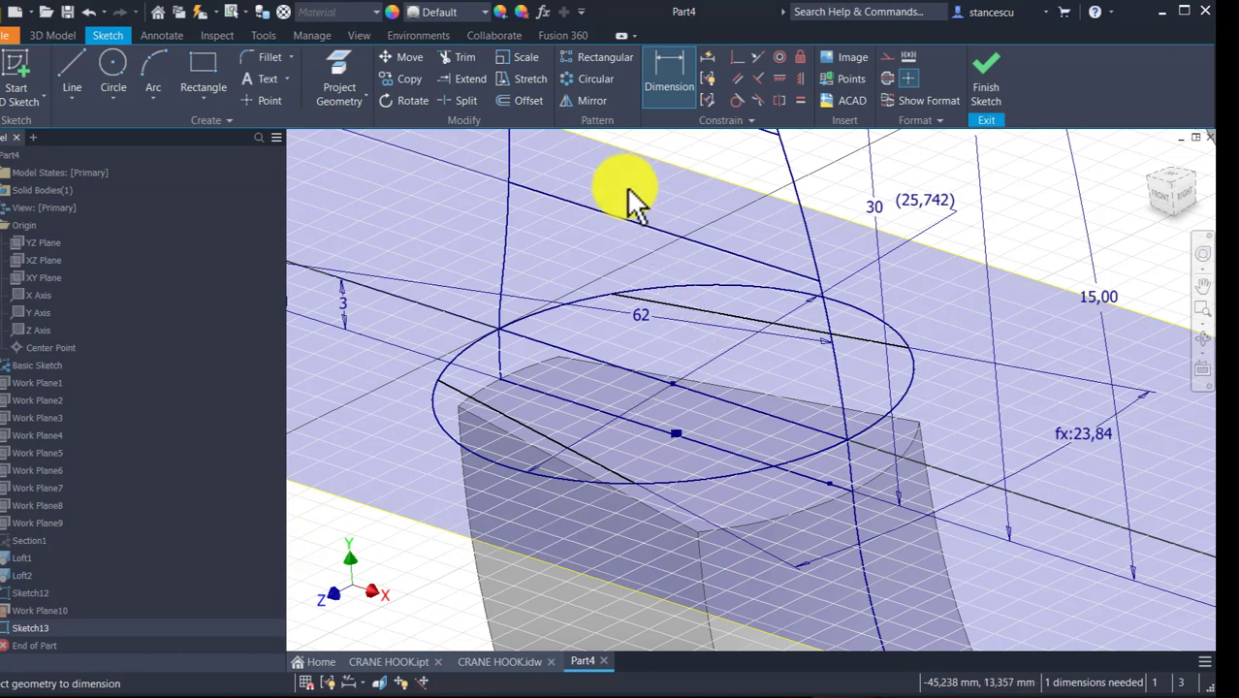
- Dimension the distance between the chords' wider-spaced ends as the circle's driven diameter over 50 times 33 (d81/50*33)
{"action": "left_click", "coordinate": [666, 79]}
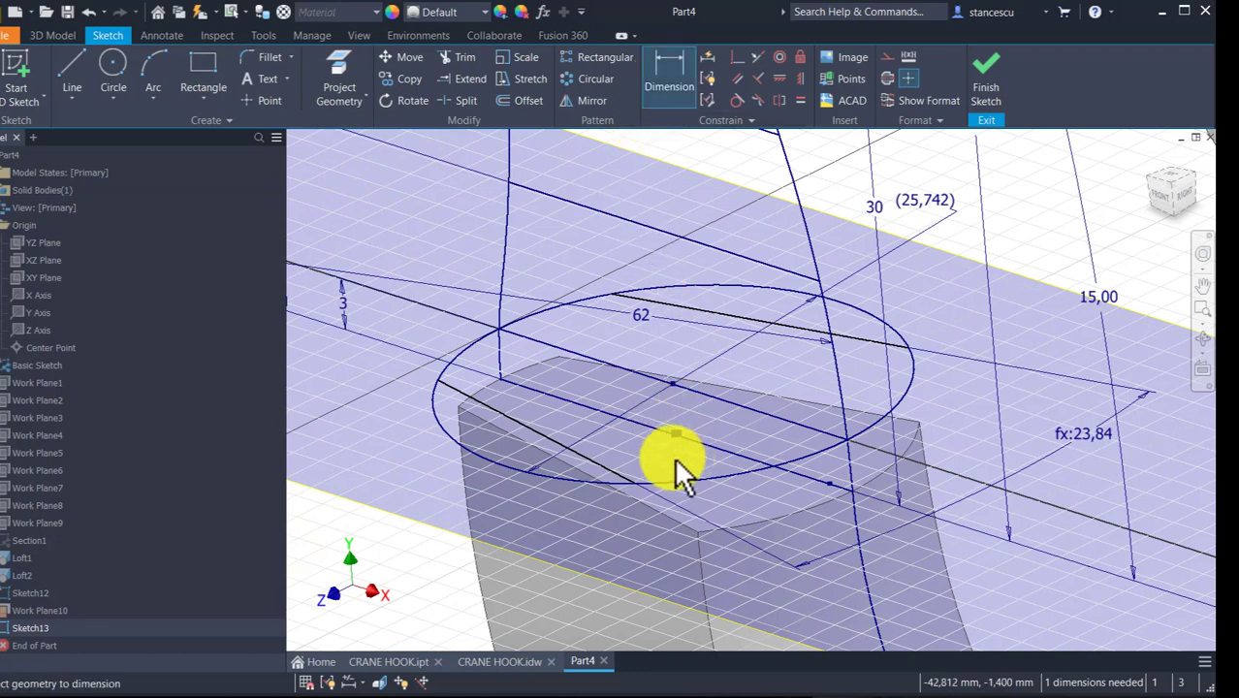
{"action": "left_click", "coordinate": [635, 486]}
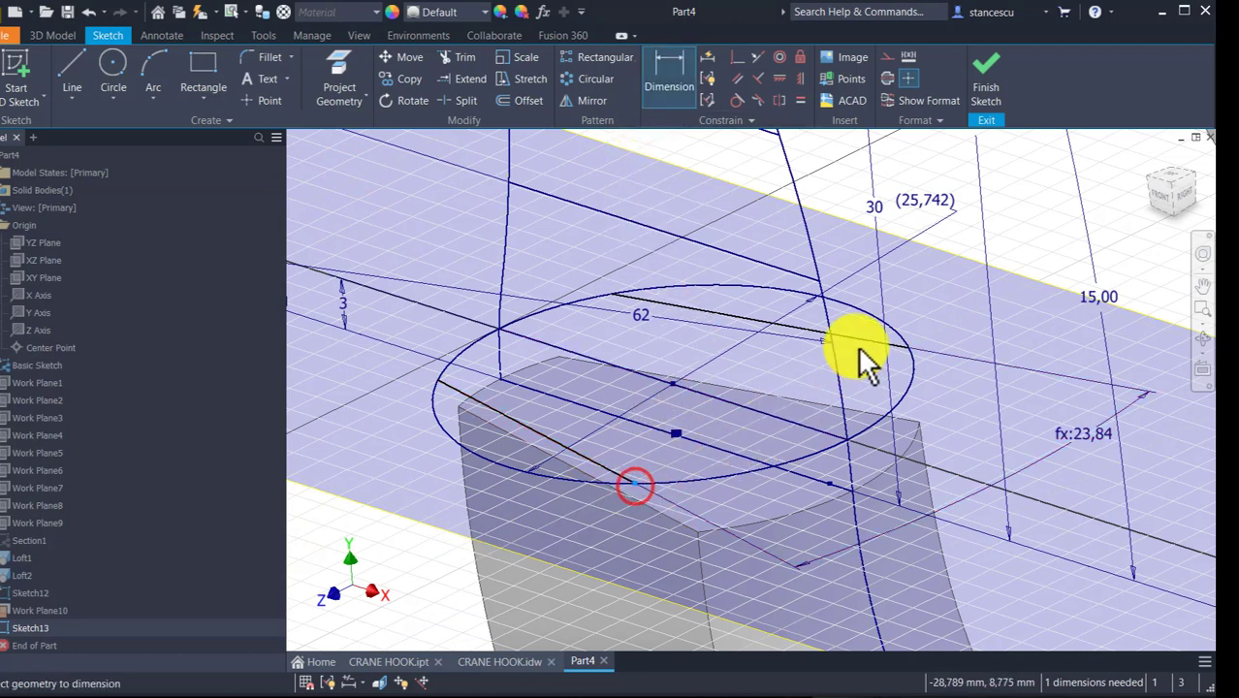
{"action": "left_click", "coordinate": [911, 346]}
{"action": "left_click", "coordinate": [957, 462]}
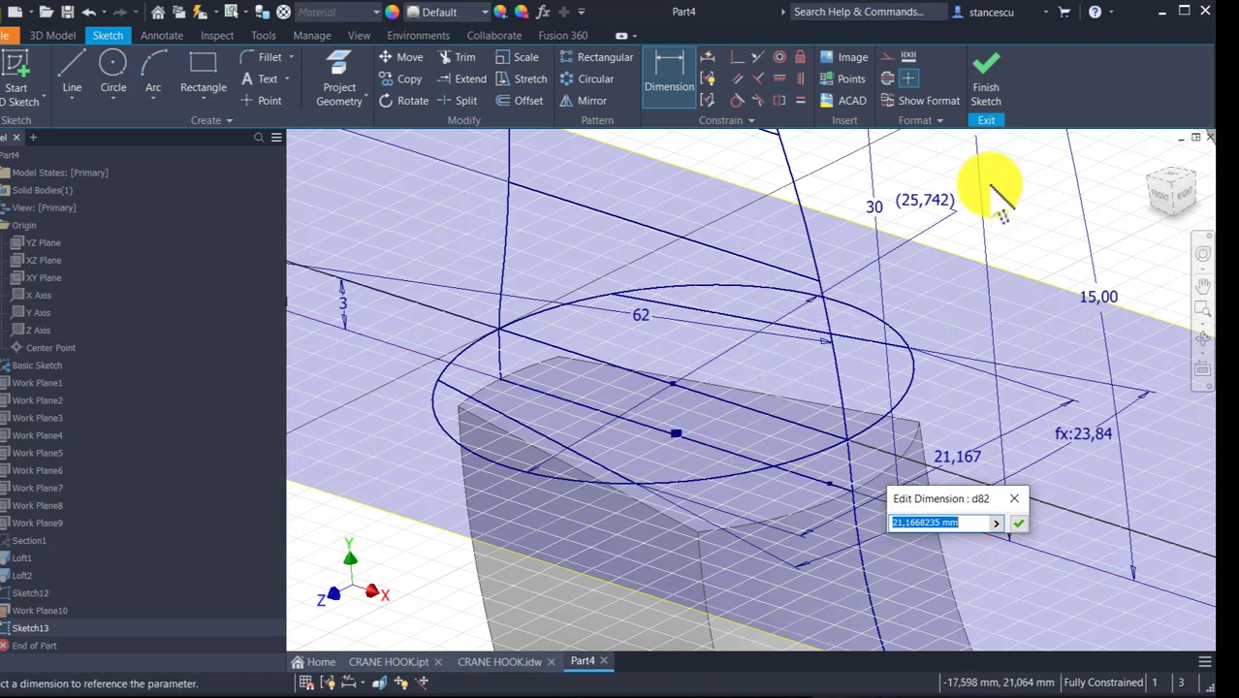
{"action": "left_click", "coordinate": [926, 202]}
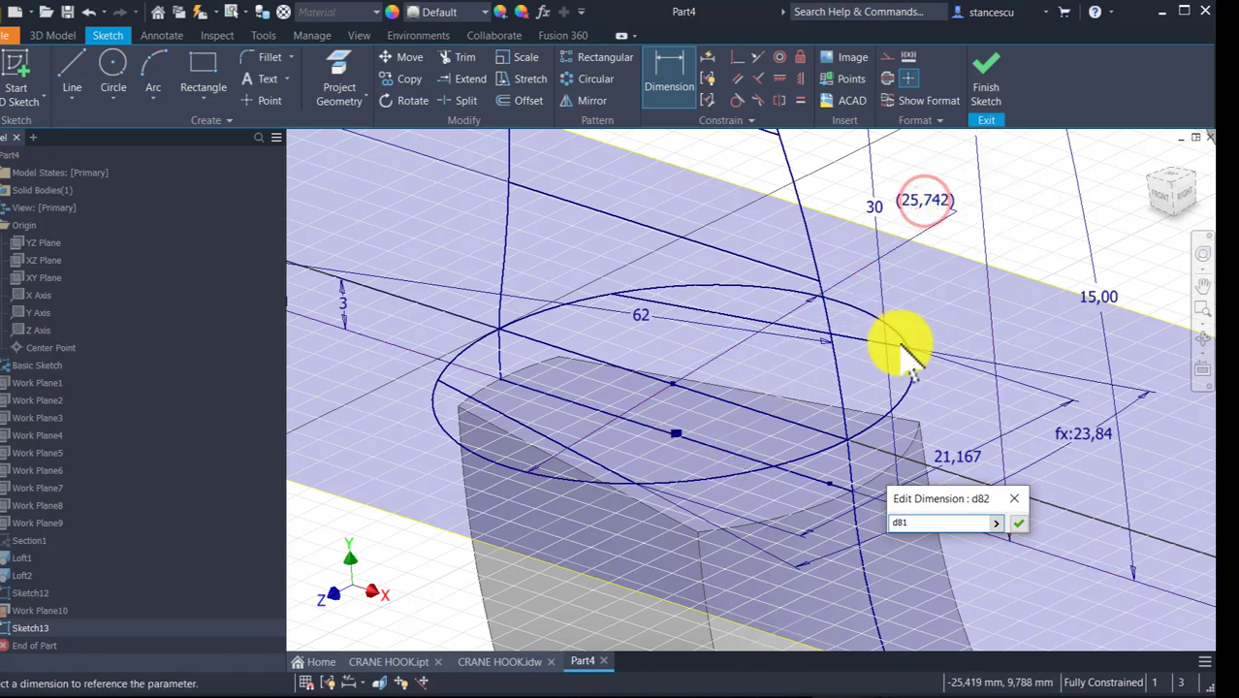
{"action": "type", "text": "/50*33"}
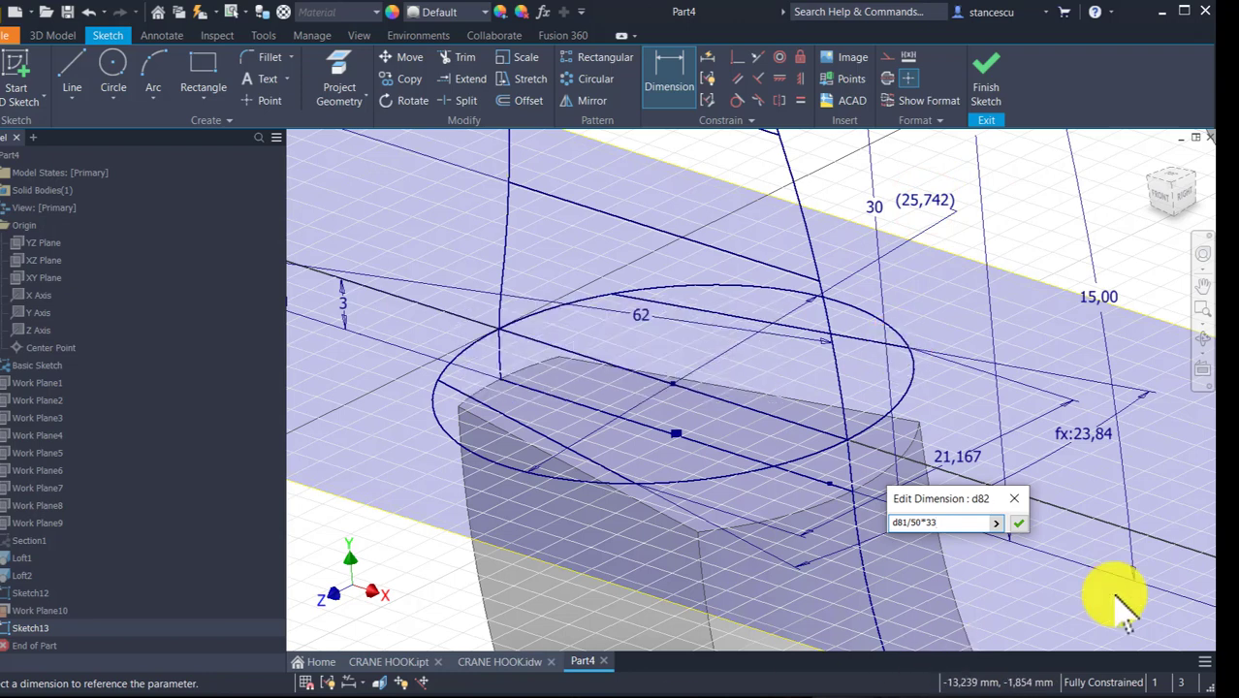
{"action": "left_click", "coordinate": [1018, 526]}
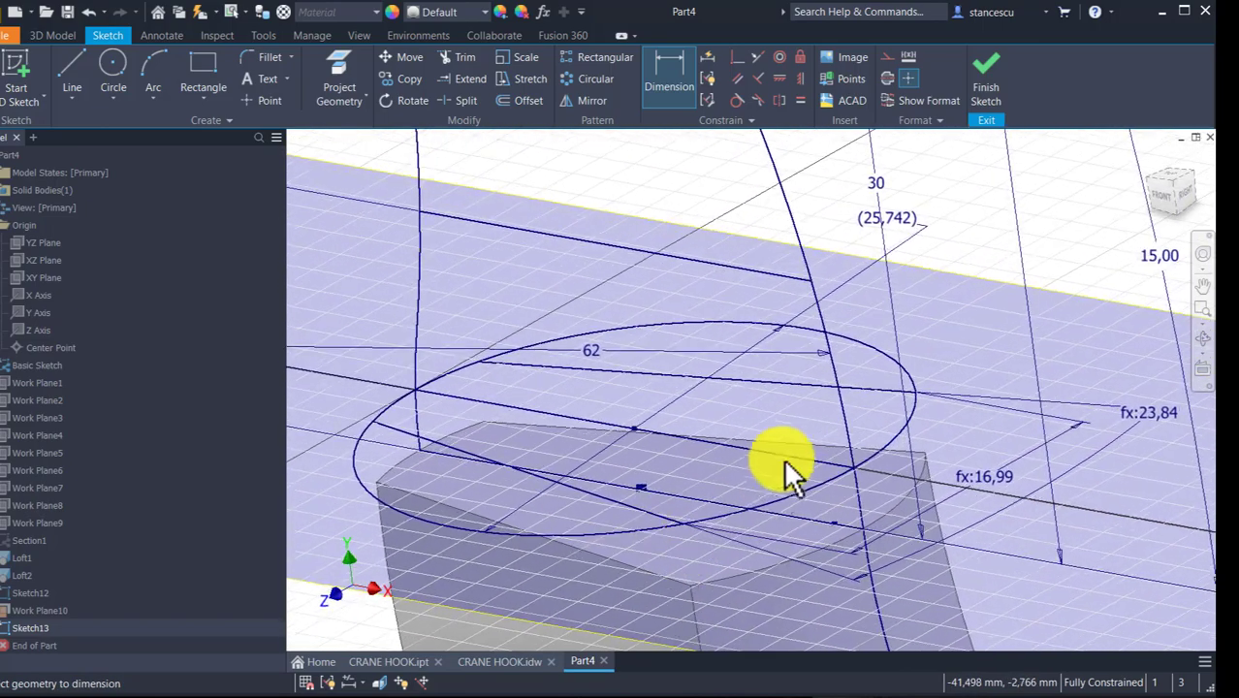
- Split the circle at the ends of both slanted chords
{"action": "left_click", "coordinate": [468, 100]}
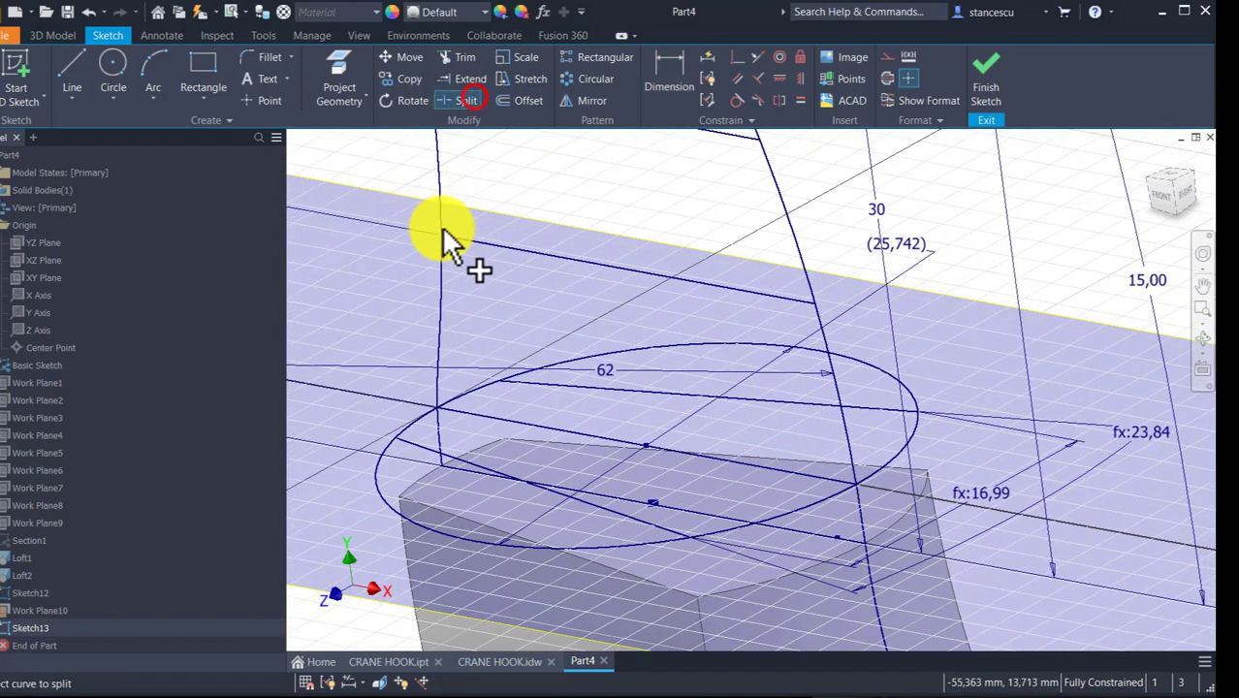
{"action": "left_click", "coordinate": [587, 359]}
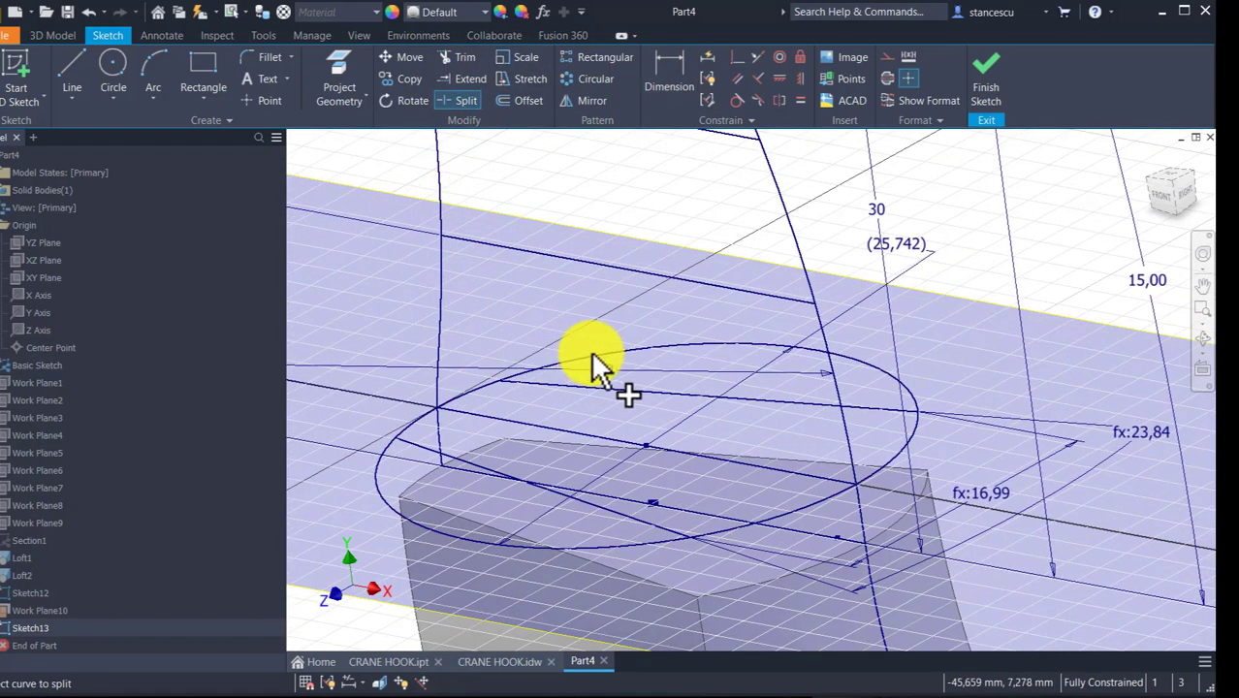
{"action": "left_click", "coordinate": [593, 358]}
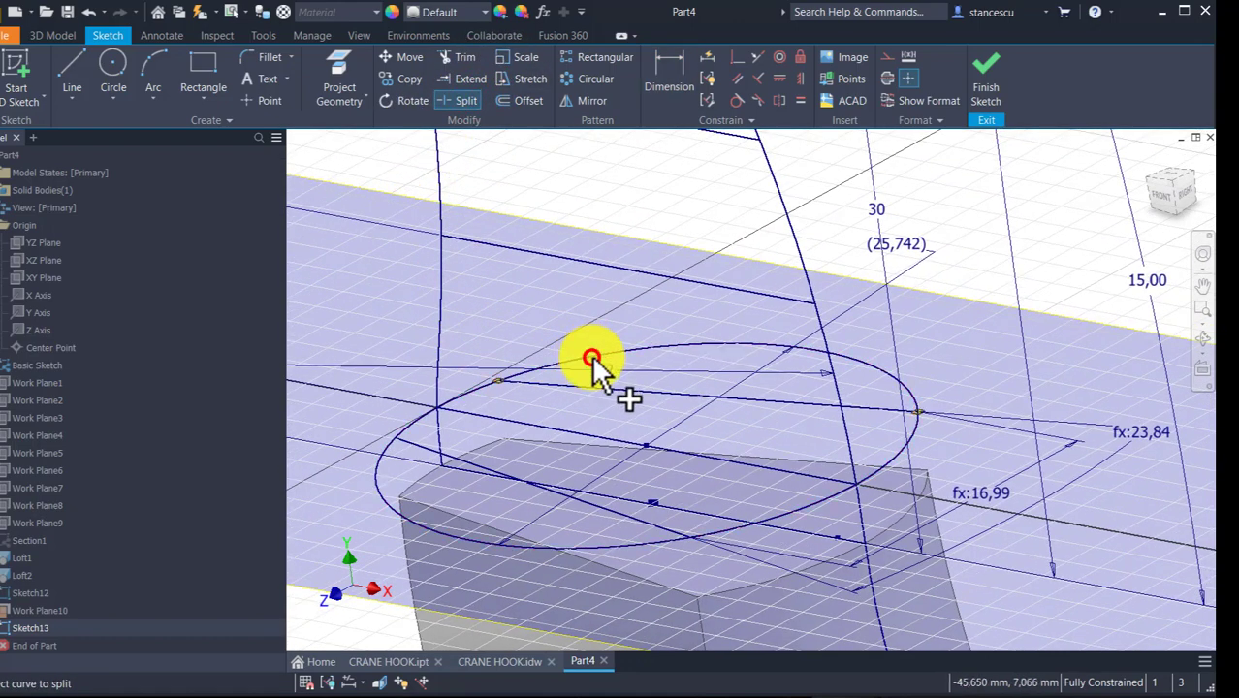
{"action": "left_click", "coordinate": [441, 536]}
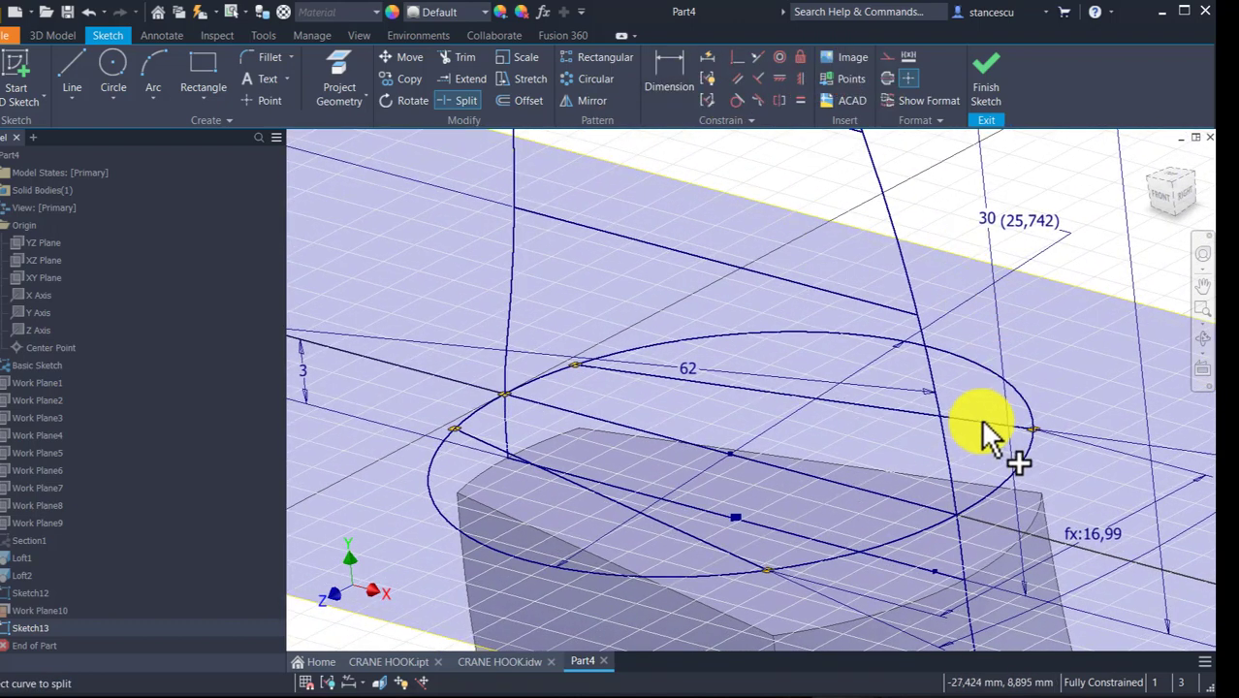
{"action": "key", "text": "Escape"}
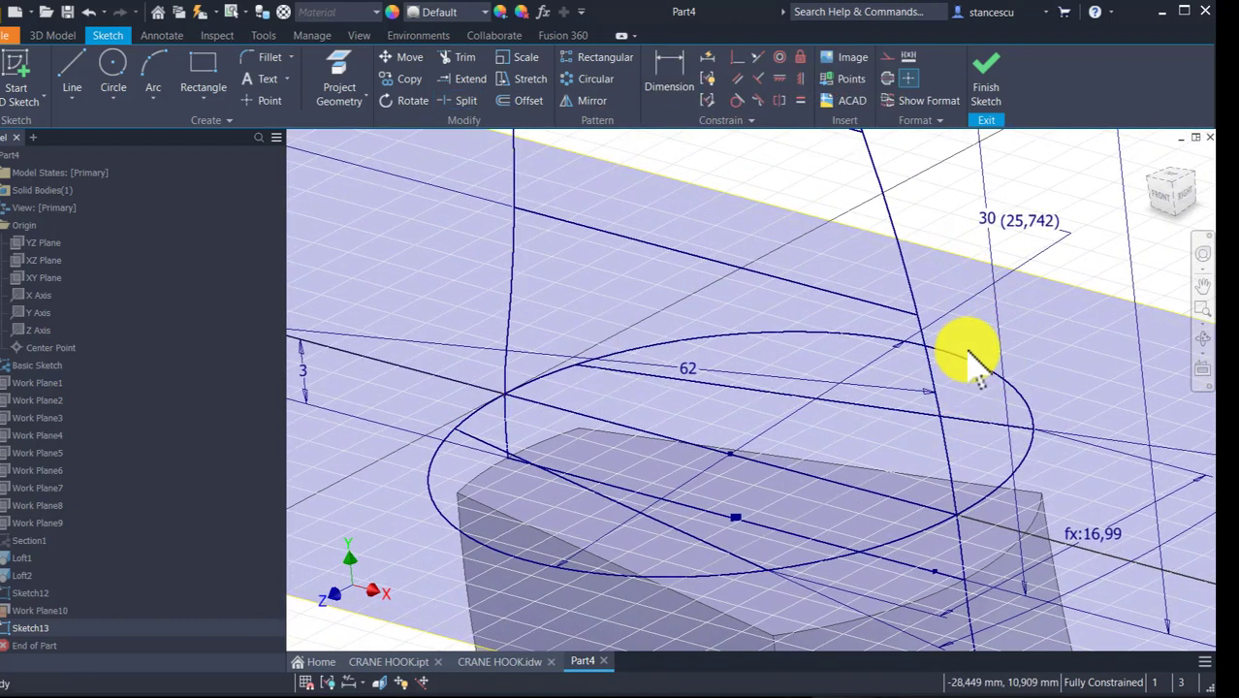
- Convert the two circle arcs lying outside the slanted chords to construction geometry
{"action": "left_click", "coordinate": [967, 351]}
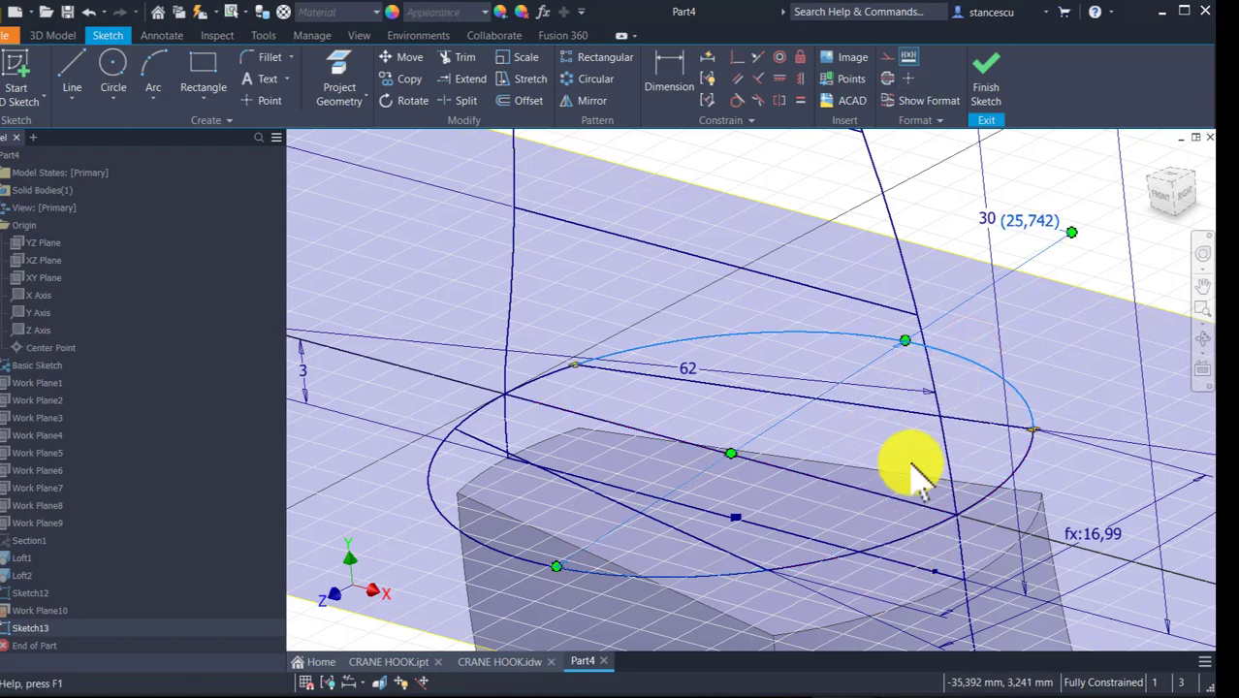
{"action": "left_click", "coordinate": [871, 510]}
{"action": "left_click", "coordinate": [477, 523]}
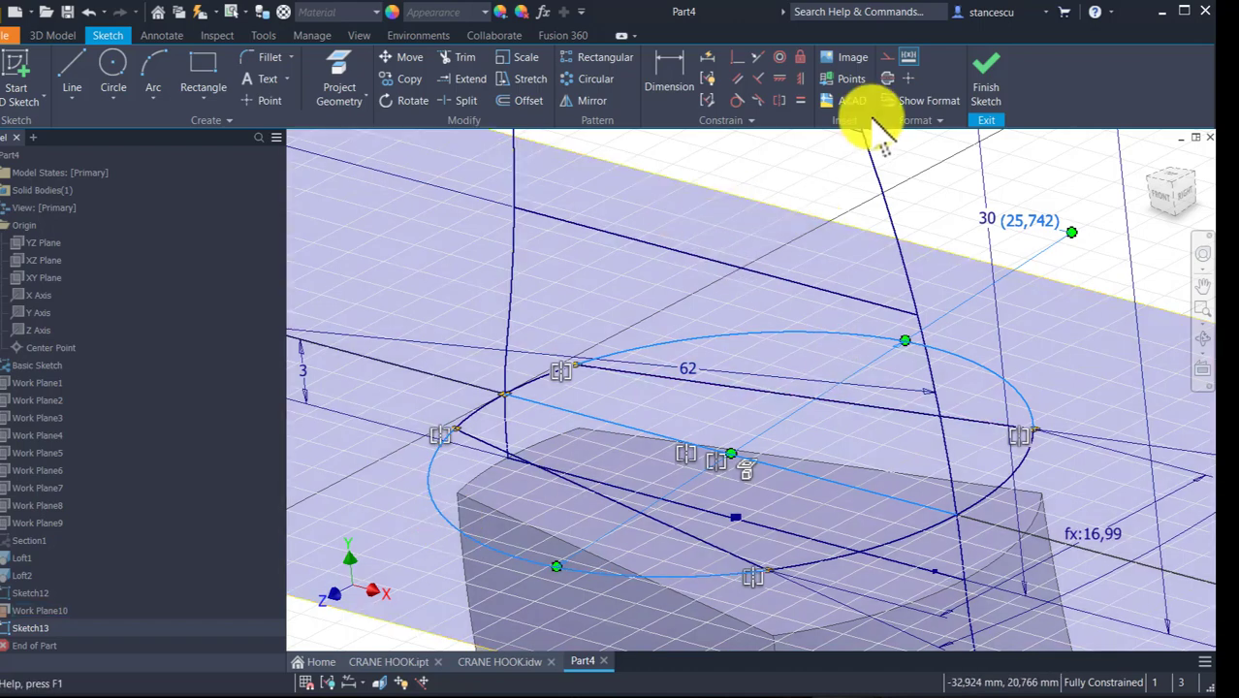
{"action": "left_click", "coordinate": [885, 59]}
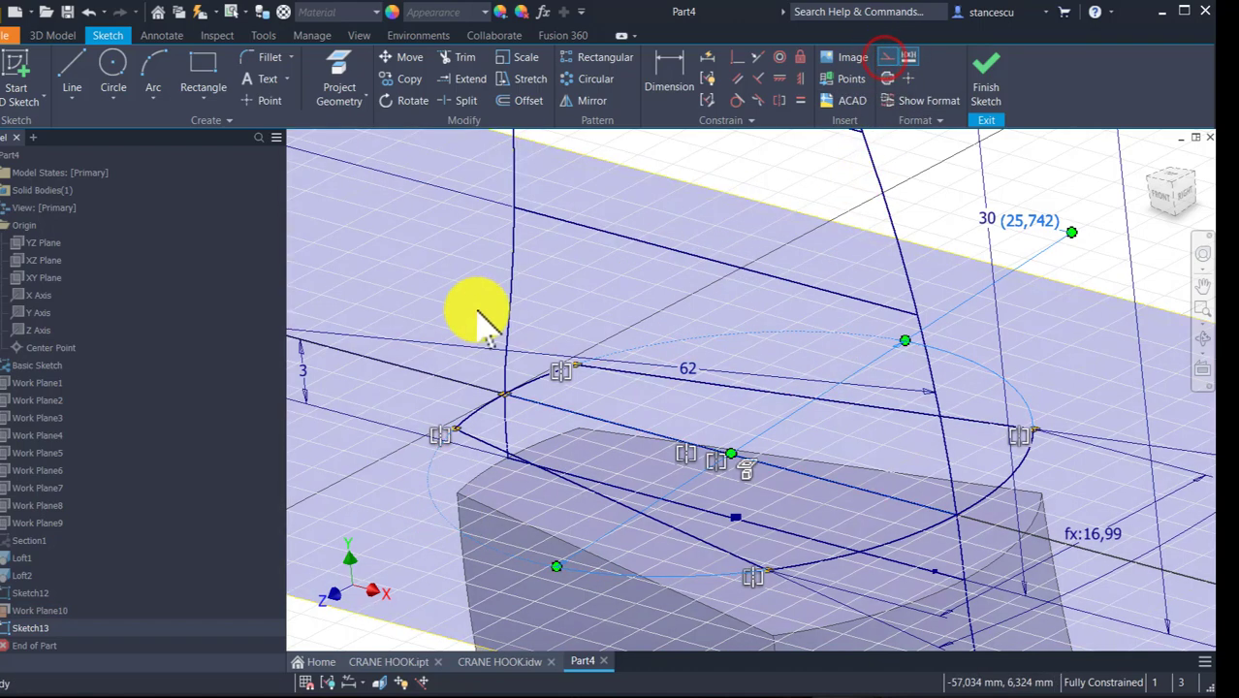
{"action": "left_click", "coordinate": [782, 159]}
- Finish the section sketch and hide Work Plane10
{"action": "mouse_move", "coordinate": [888, 213]}
{"action": "middle_mouse_down", "text": "shift"}
{"action": "mouse_move", "coordinate": [829, 260]}
{"action": "mouse_move", "coordinate": [826, 422]}
{"action": "mouse_move", "coordinate": [864, 527]}
{"action": "mouse_move", "coordinate": [1022, 291]}
{"action": "mouse_move", "coordinate": [737, 426]}
{"action": "middle_mouse_up", "text": "shift"}
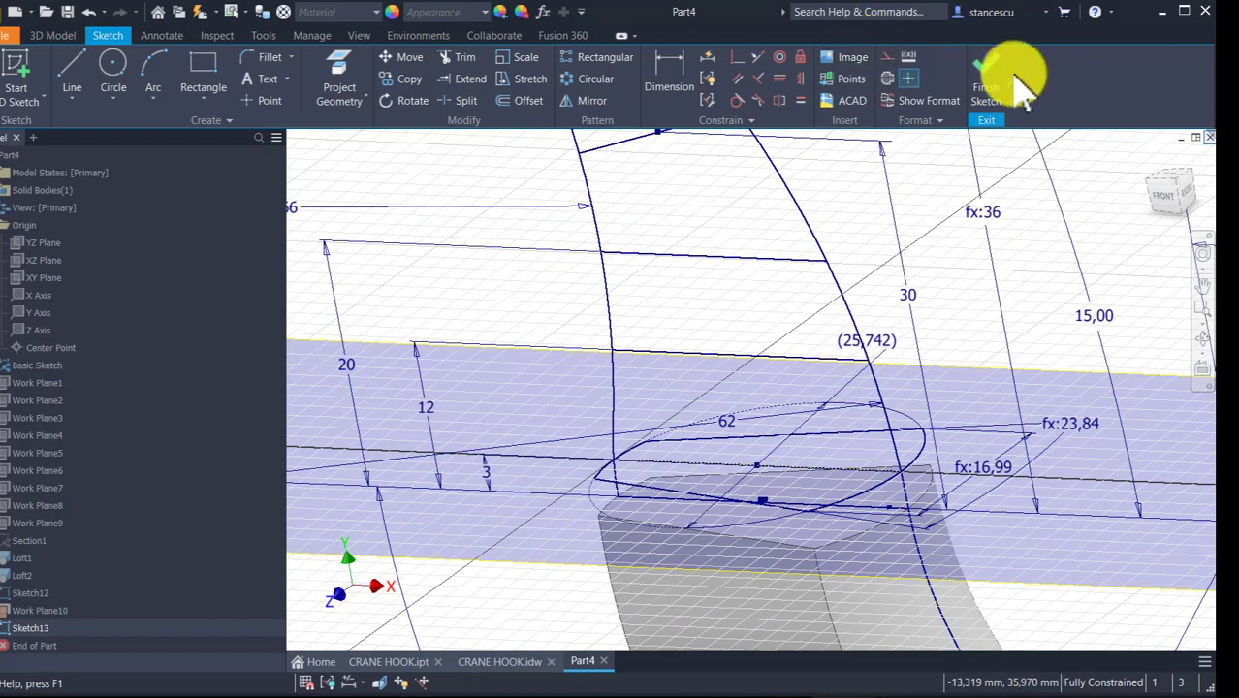
{"action": "left_click", "coordinate": [985, 65]}
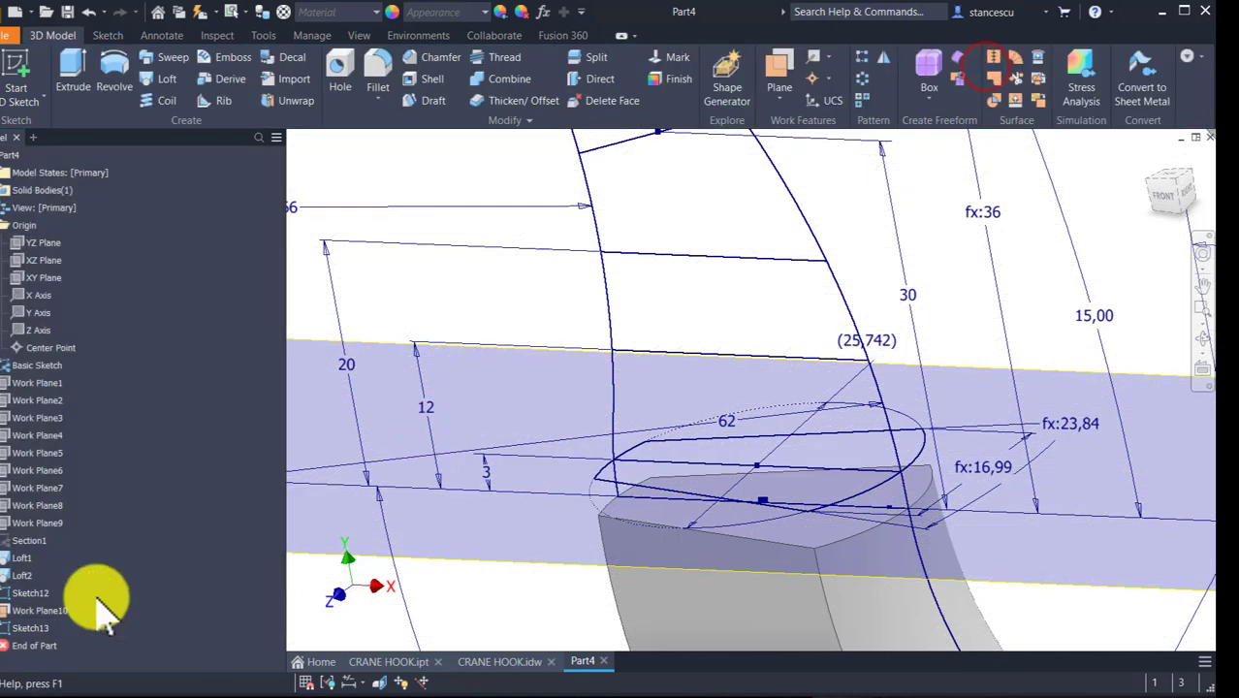
{"action": "left_click", "coordinate": [26, 612]}
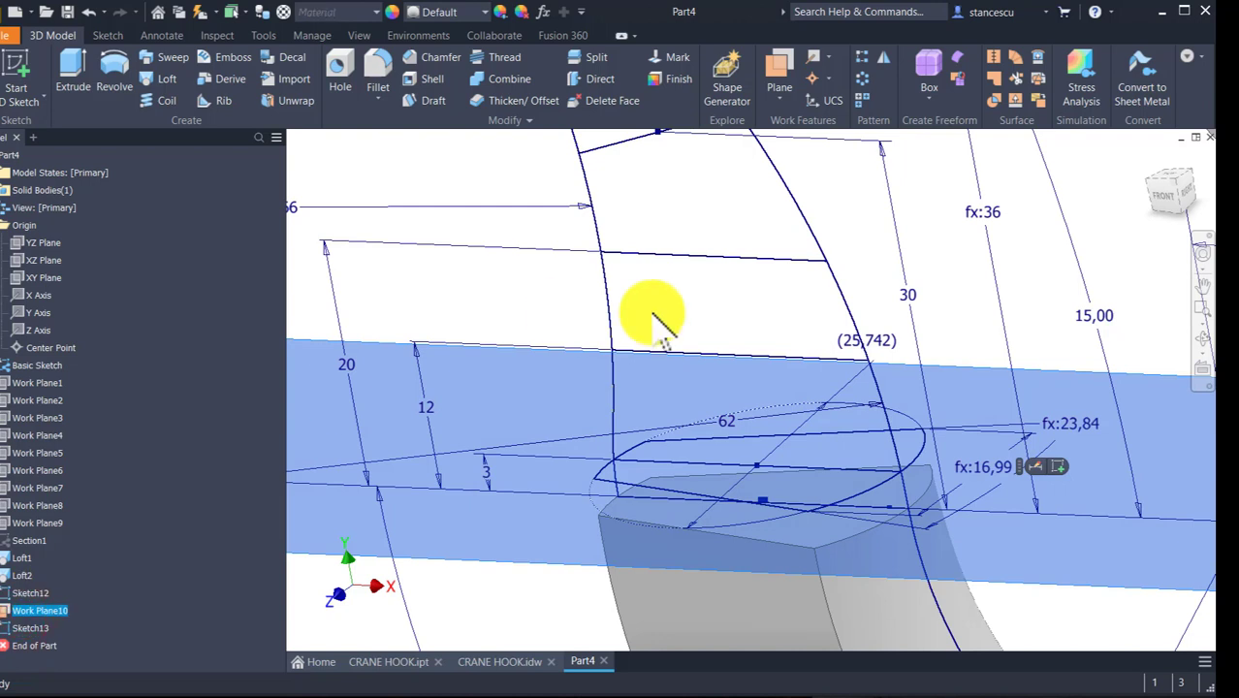
{"action": "key", "text": "alt+v"}
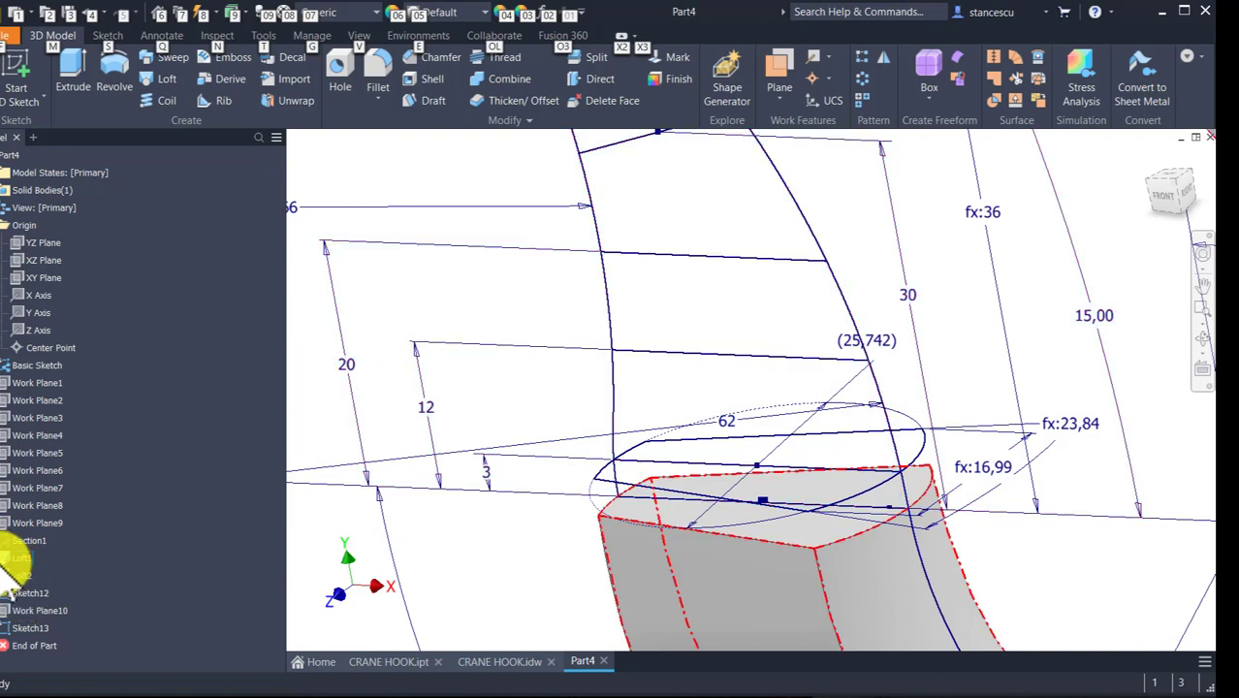
- Rename the last section sketch under Loft2 as Section1_0
{"action": "left_click", "coordinate": [5, 574]}
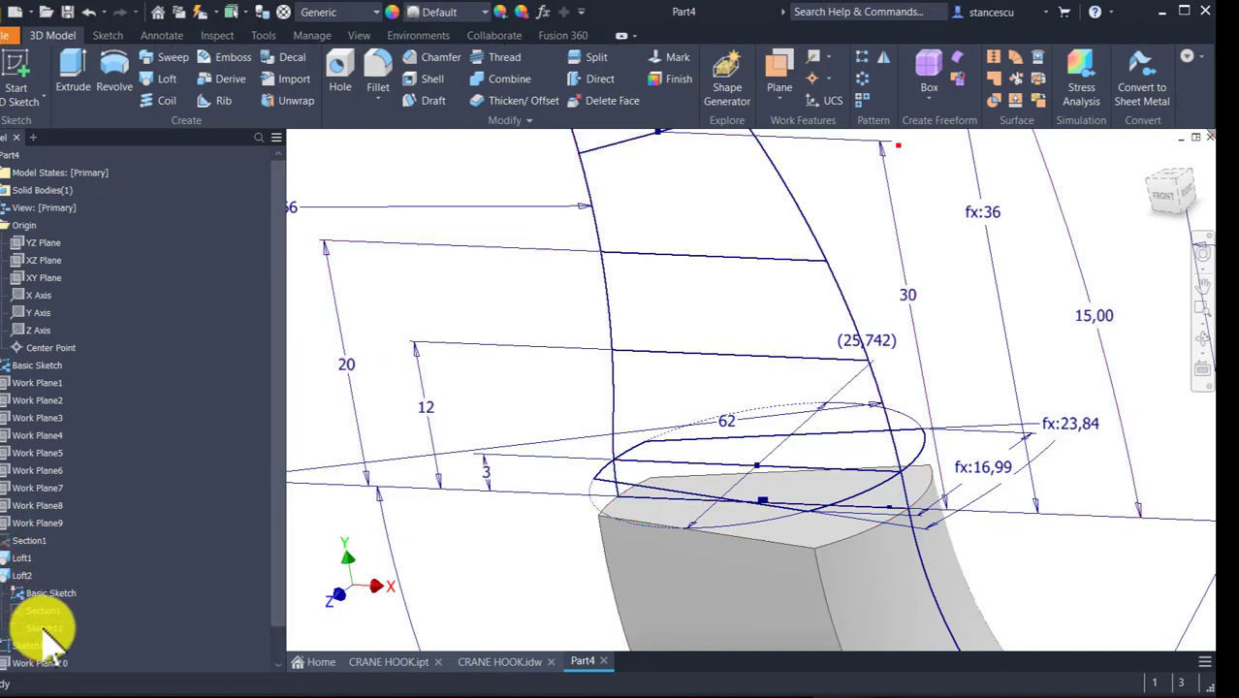
{"action": "left_click", "coordinate": [43, 628]}
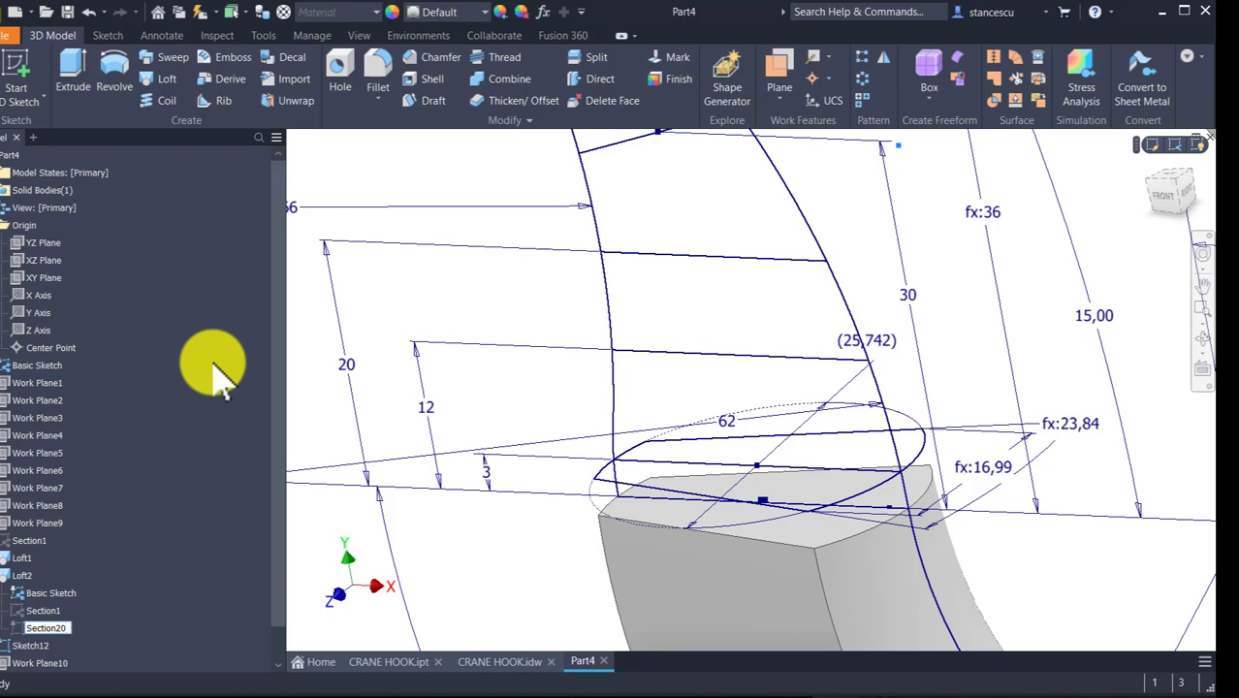
{"action": "key", "text": "BackSpace"}
{"action": "key", "text": "BackSpace"}
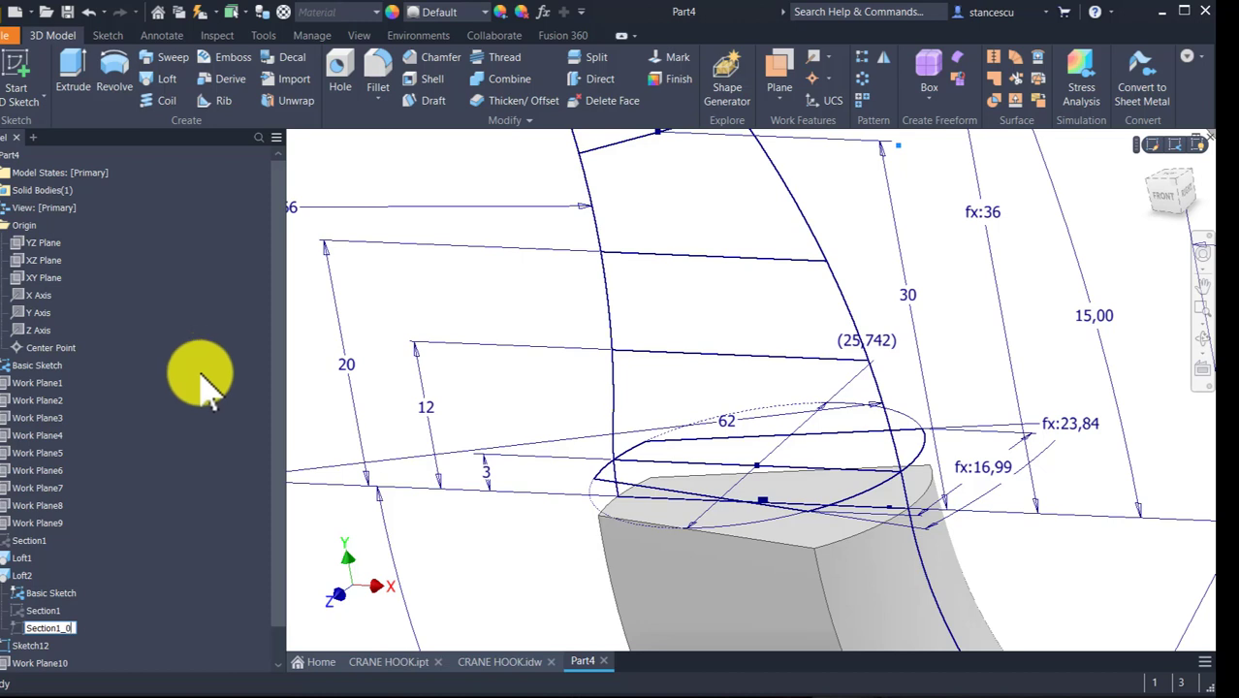
{"action": "key", "text": "Return"}
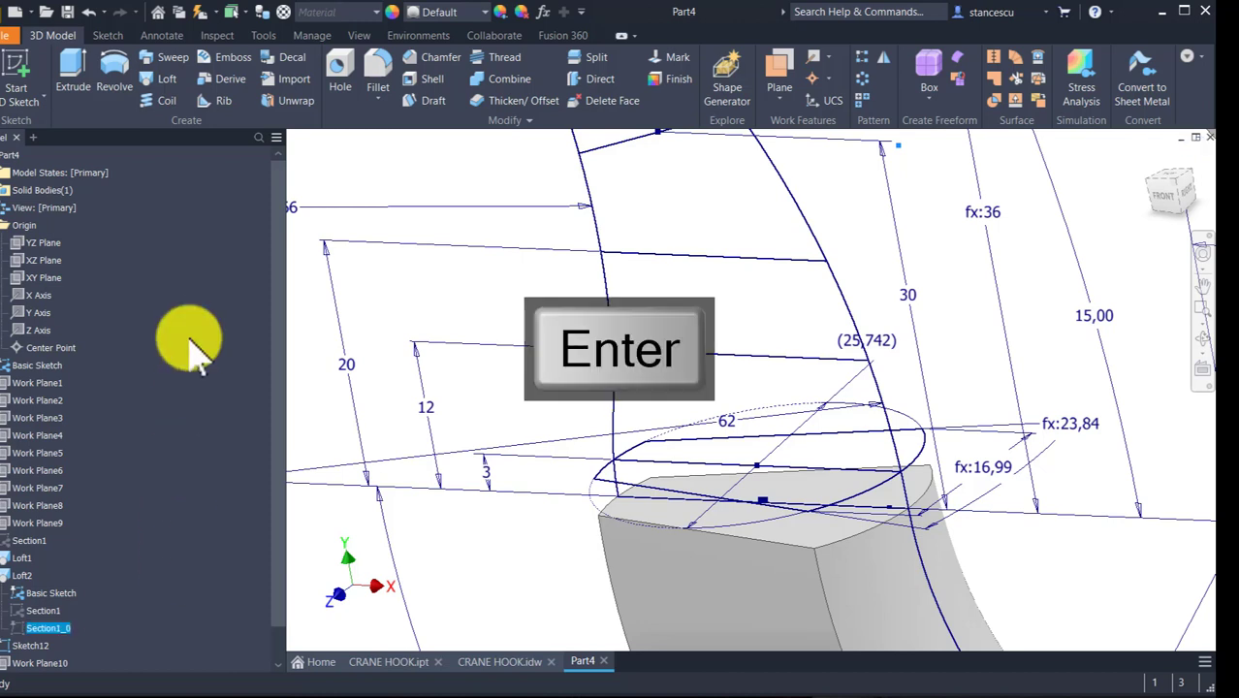
- Collapse Loft2 and rename Sketch12, which holds the tip outline and its section lines, as Segment3
{"action": "left_click", "coordinate": [5, 577]}
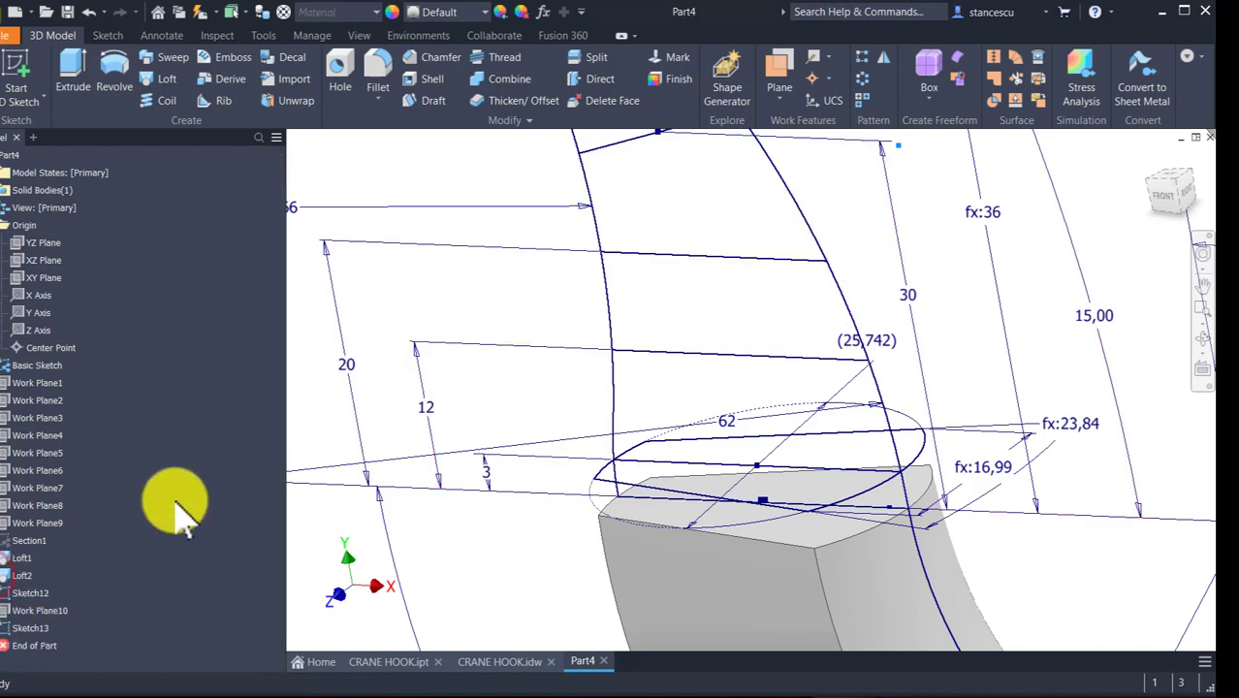
{"action": "left_click", "coordinate": [31, 593]}
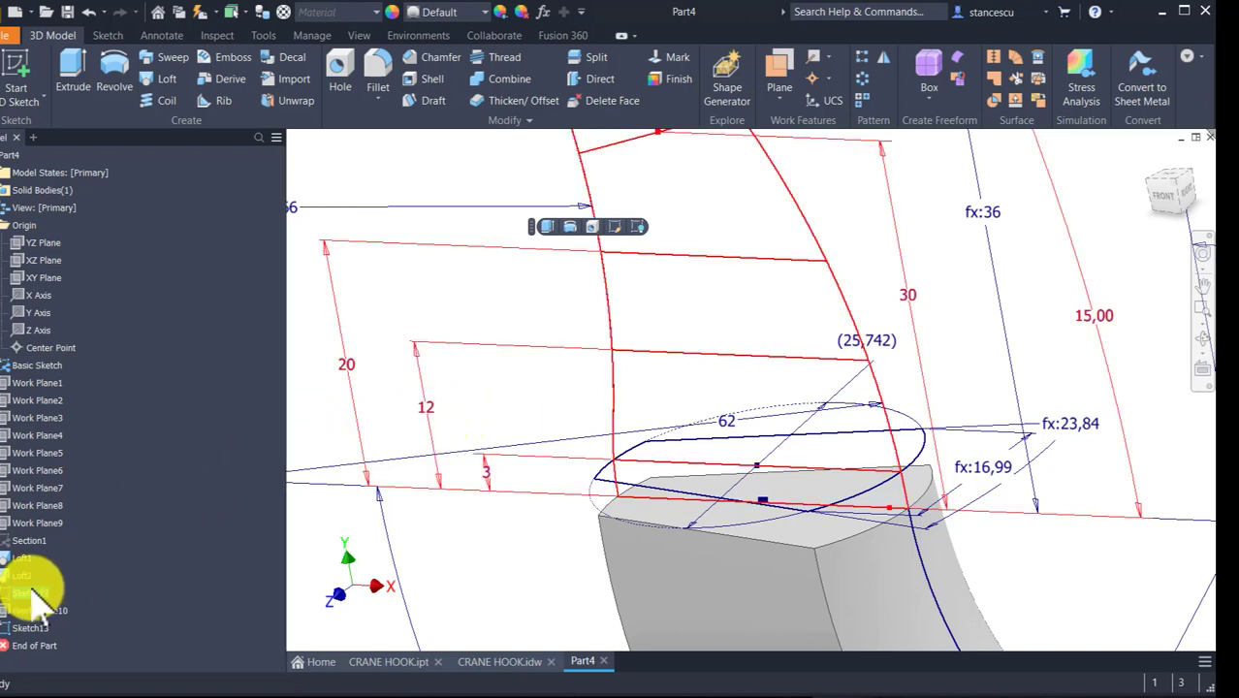
{"action": "left_click", "coordinate": [34, 591]}
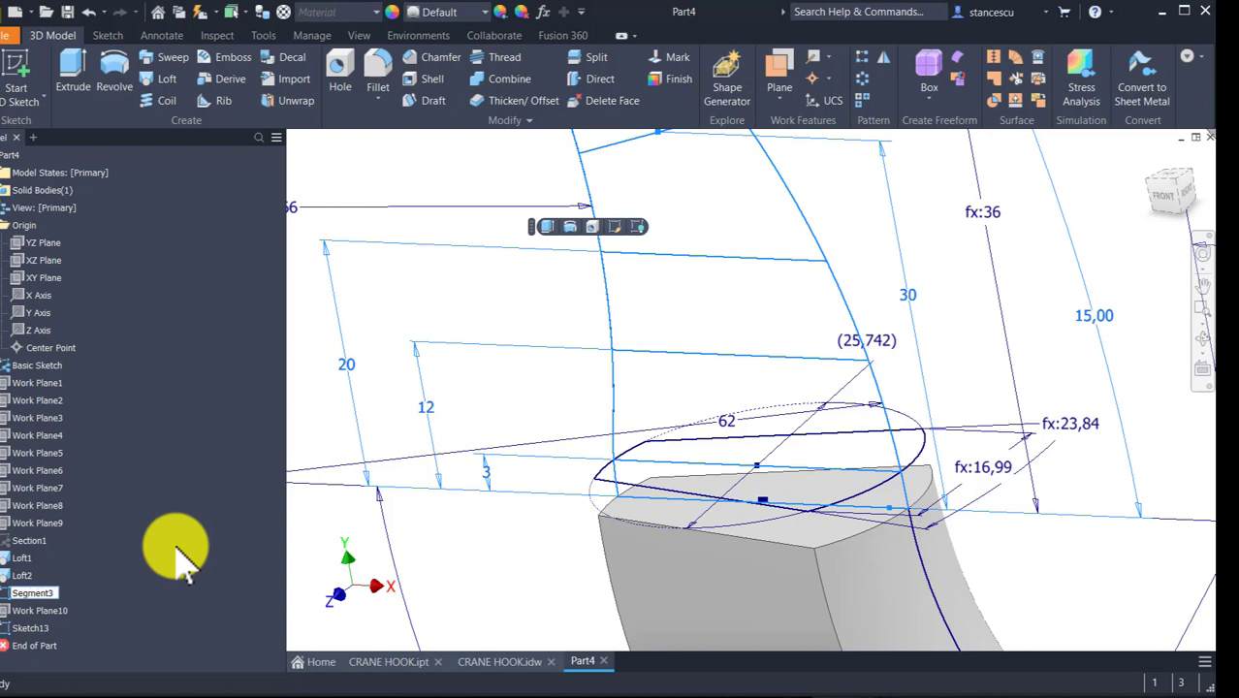
{"action": "type", "text": "Segment3"}
{"action": "left_click", "coordinate": [171, 553]}
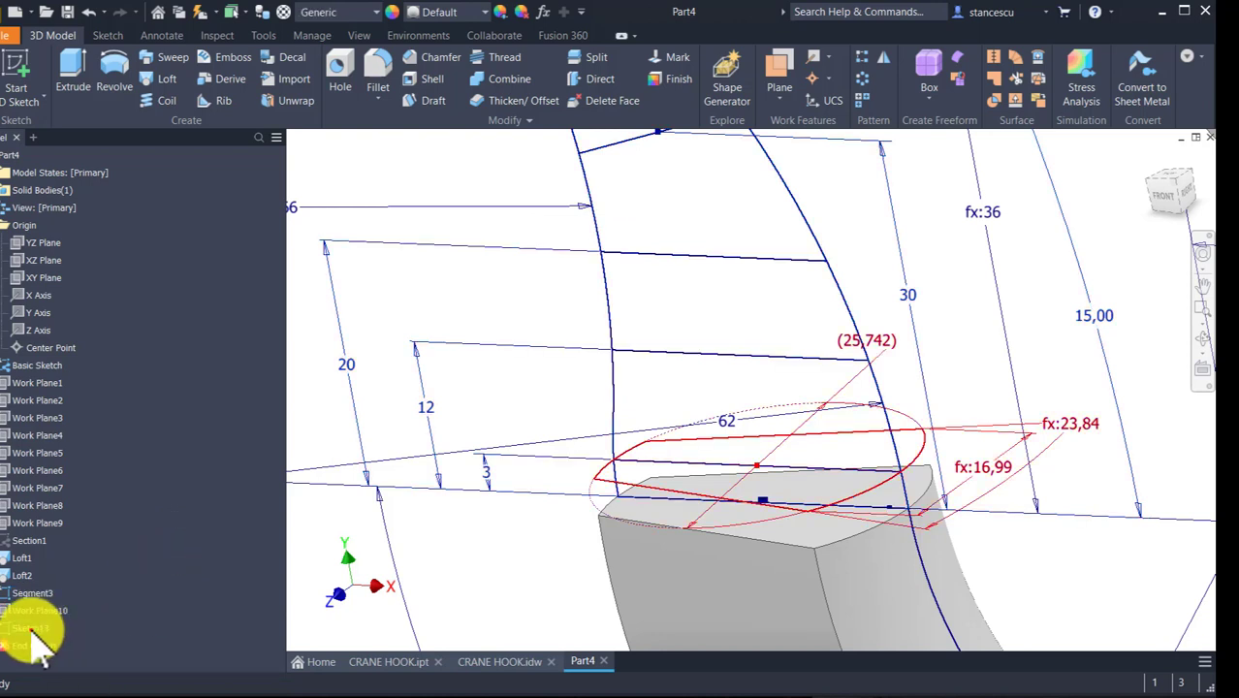
- Check the section names under Loft1 and rename Sketch13 as Section10
{"action": "left_click", "coordinate": [32, 629]}
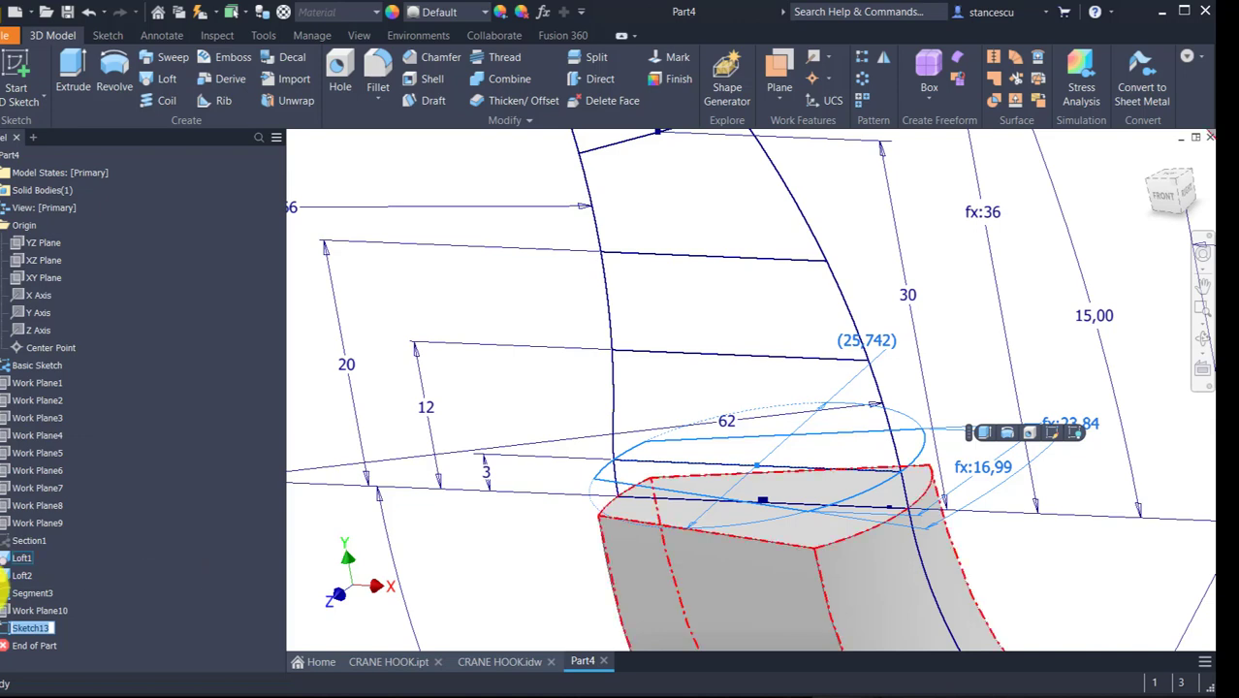
{"action": "key", "text": "Escape"}
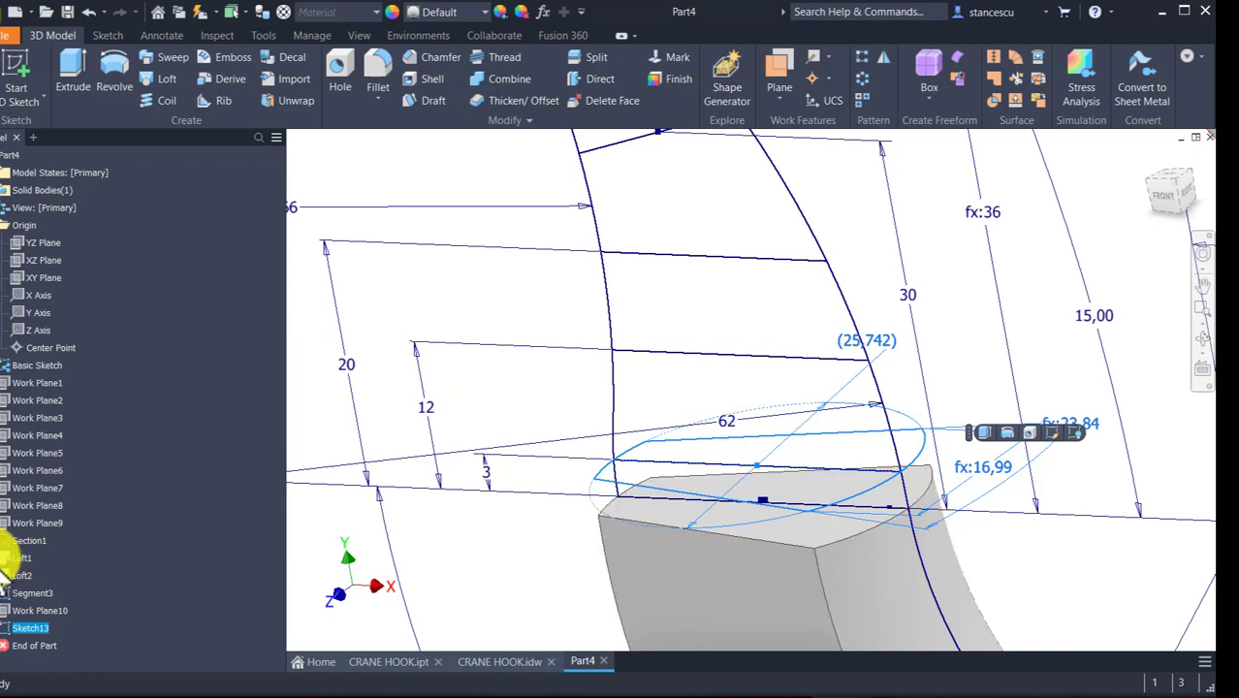
{"action": "left_click", "coordinate": [5, 558]}
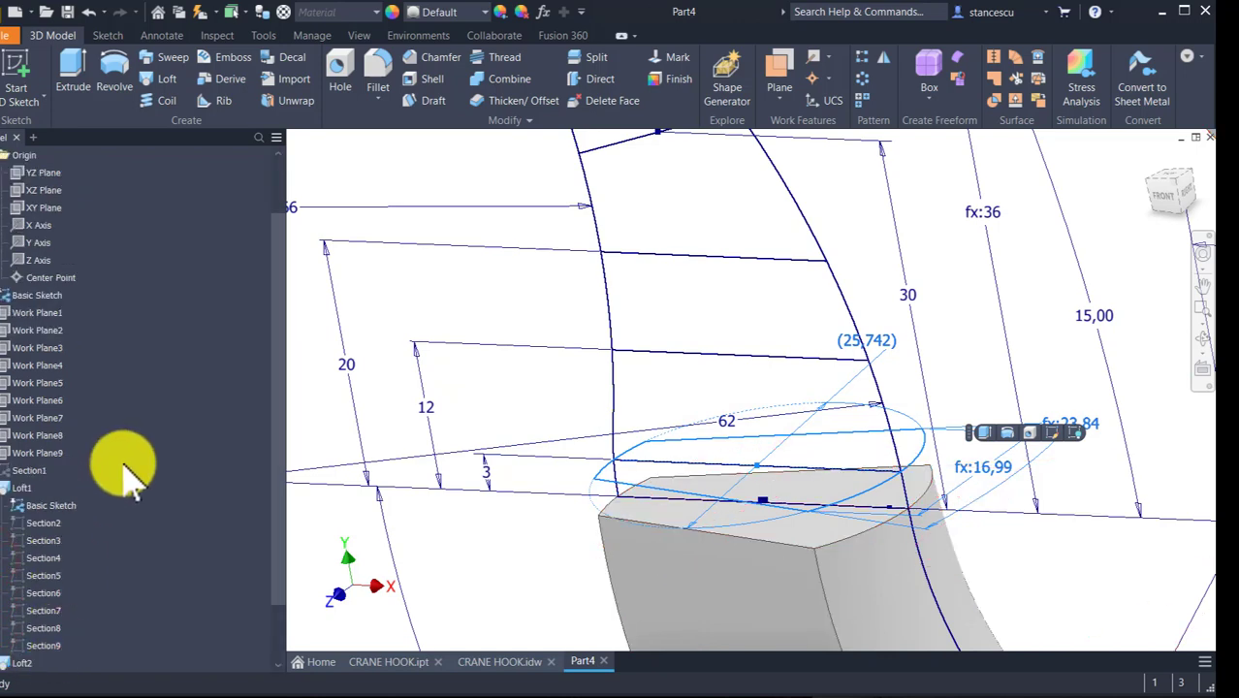
{"action": "left_click", "coordinate": [5, 489]}
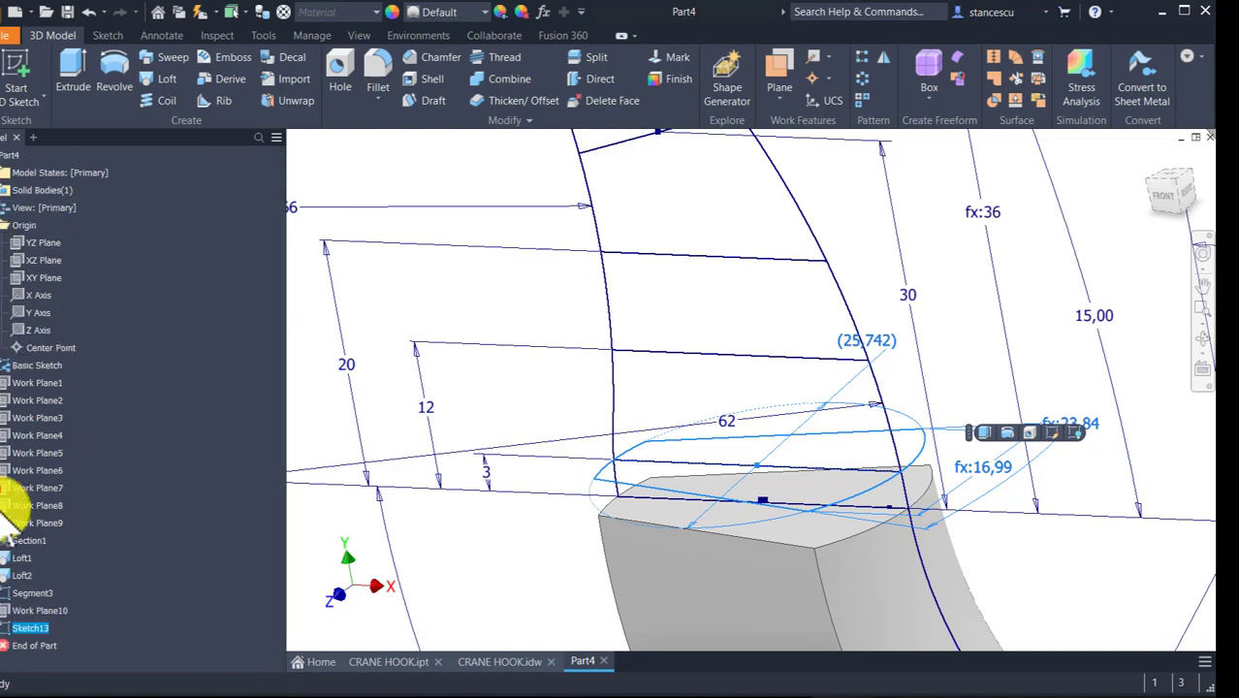
{"action": "left_click", "coordinate": [31, 628]}
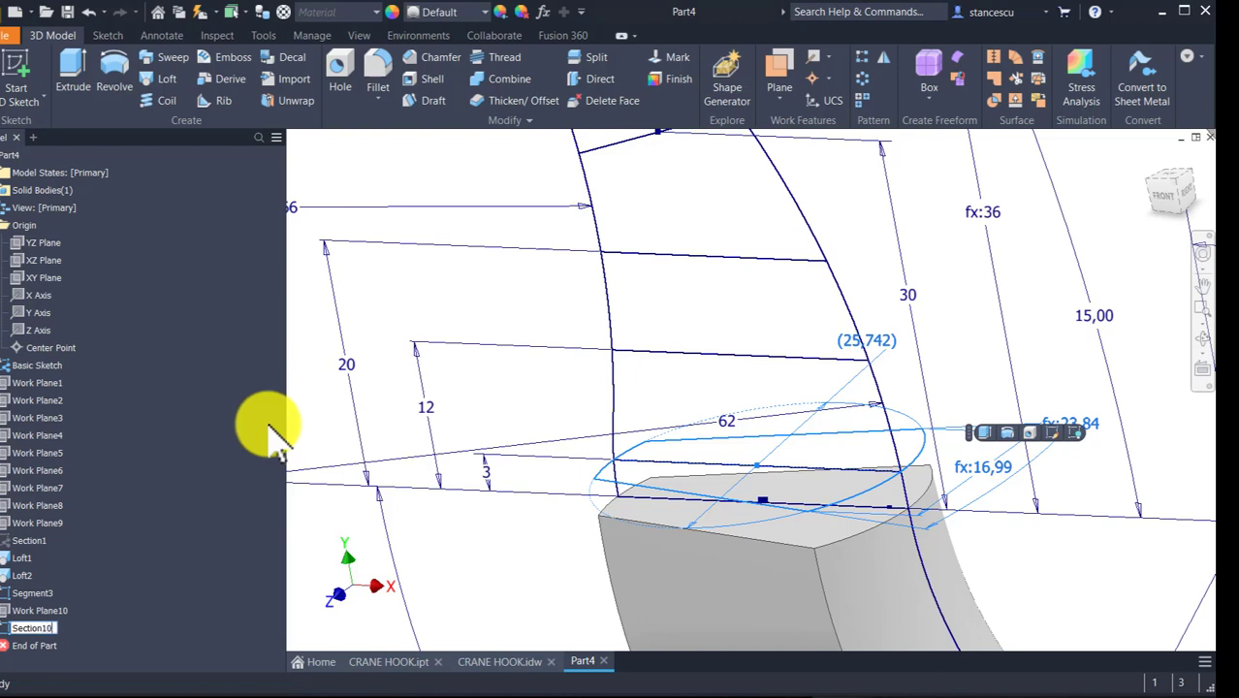
{"action": "left_click", "coordinate": [175, 549]}
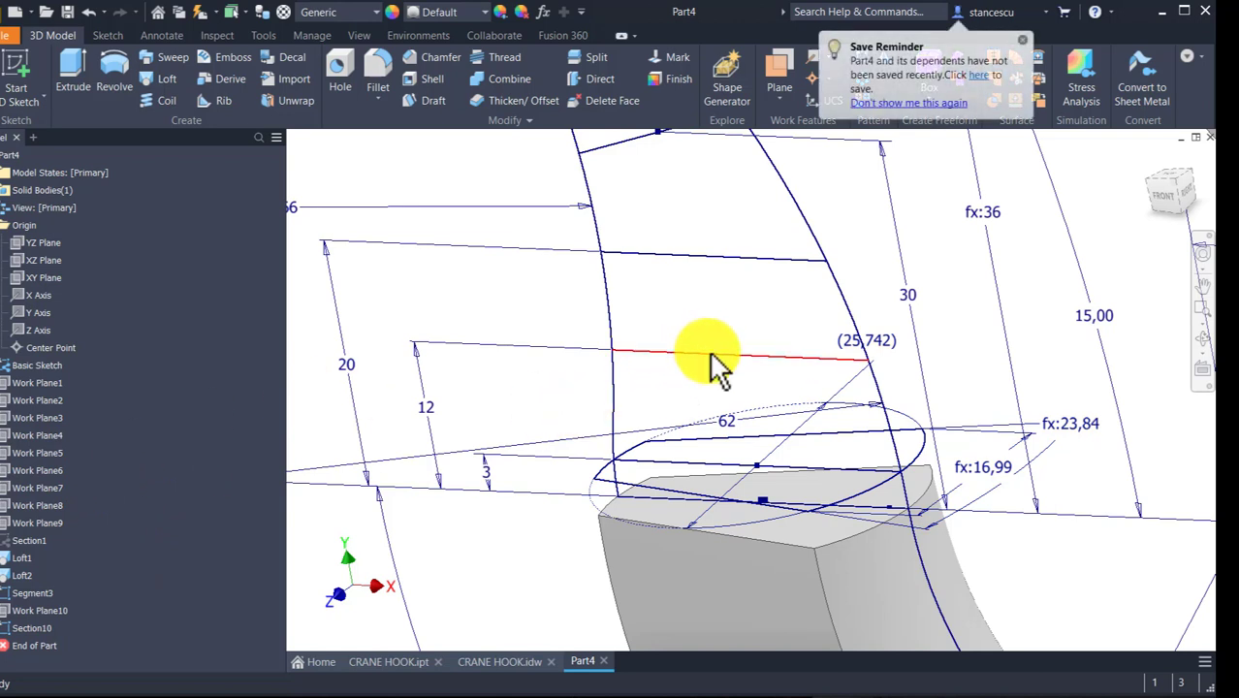
- Create a work plane through the section line at the 12 mm height, at 90 degrees to the XY Plane
{"action": "left_click", "coordinate": [536, 306]}
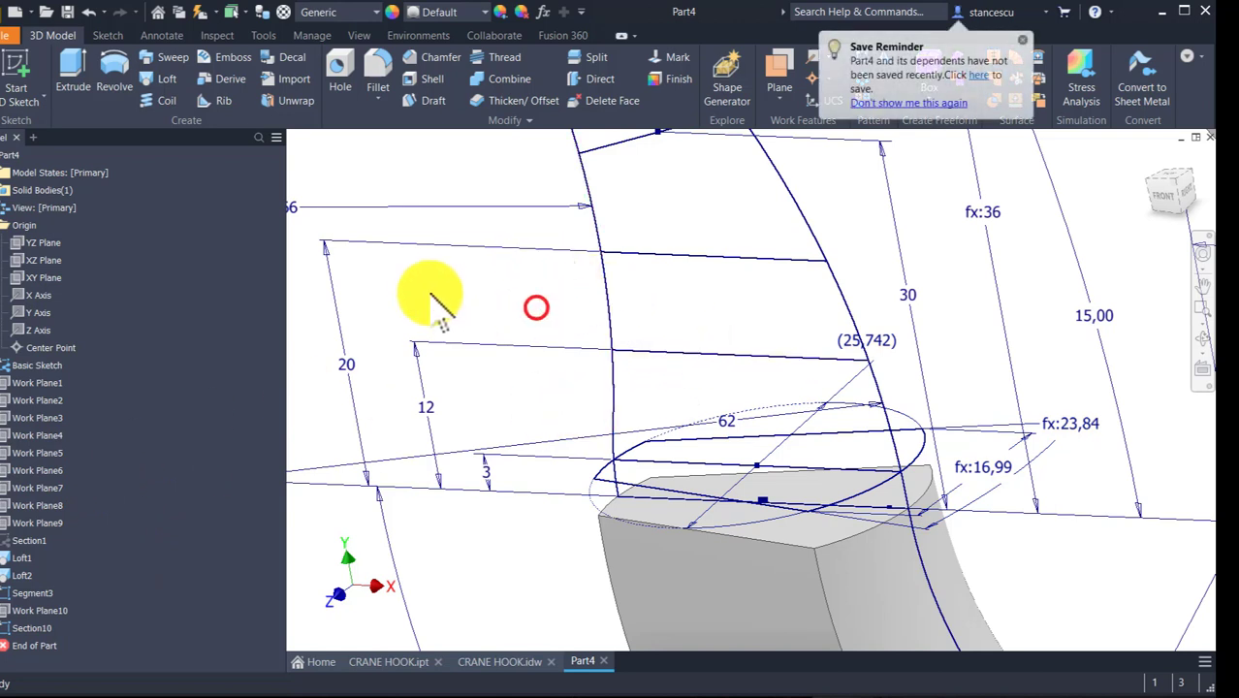
{"action": "left_click", "coordinate": [781, 70]}
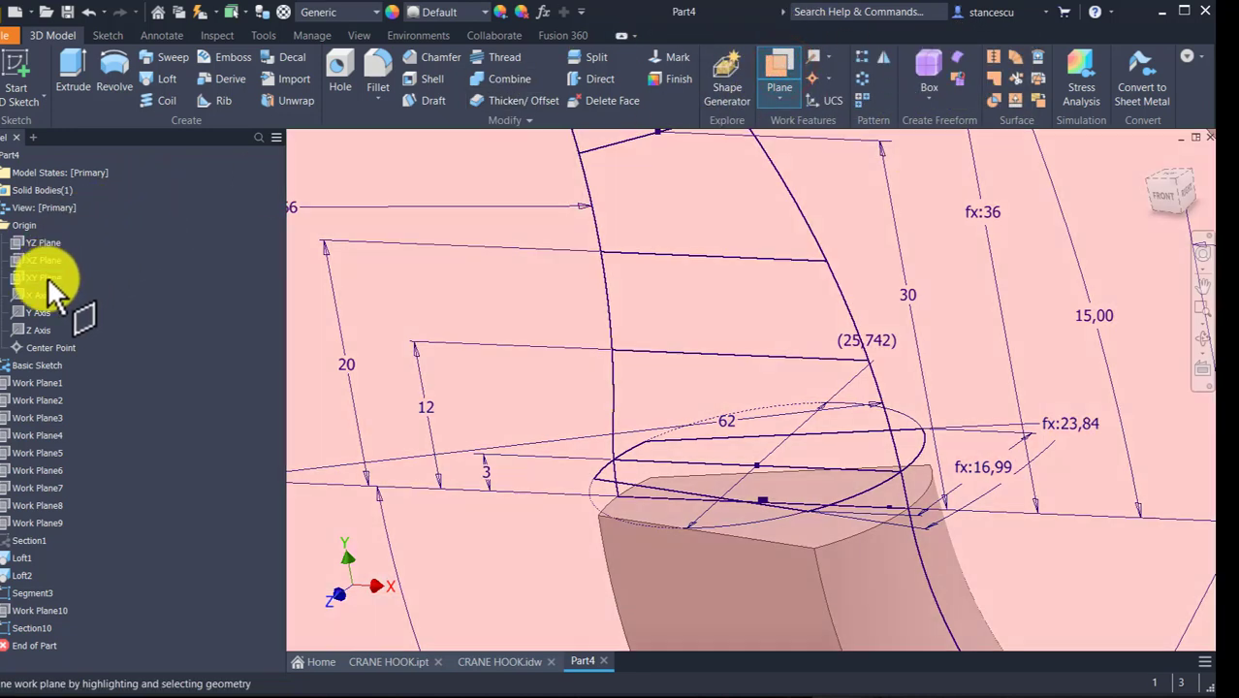
{"action": "left_click", "coordinate": [47, 277]}
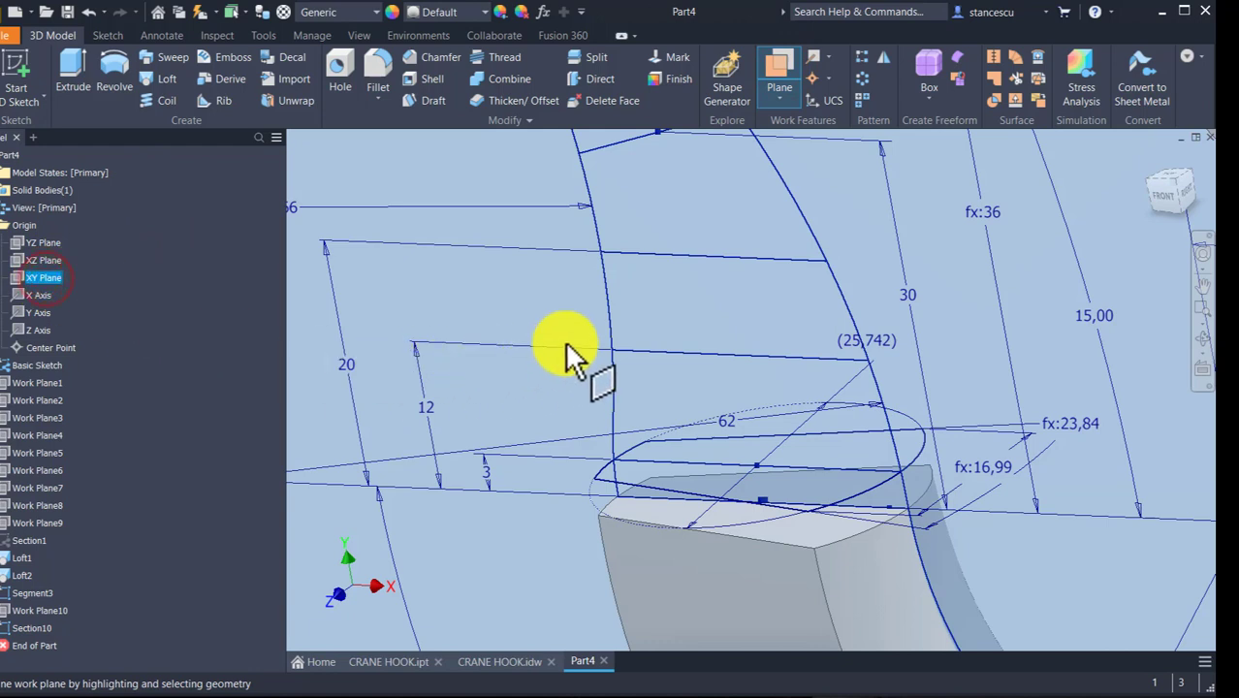
{"action": "left_click", "coordinate": [681, 352]}
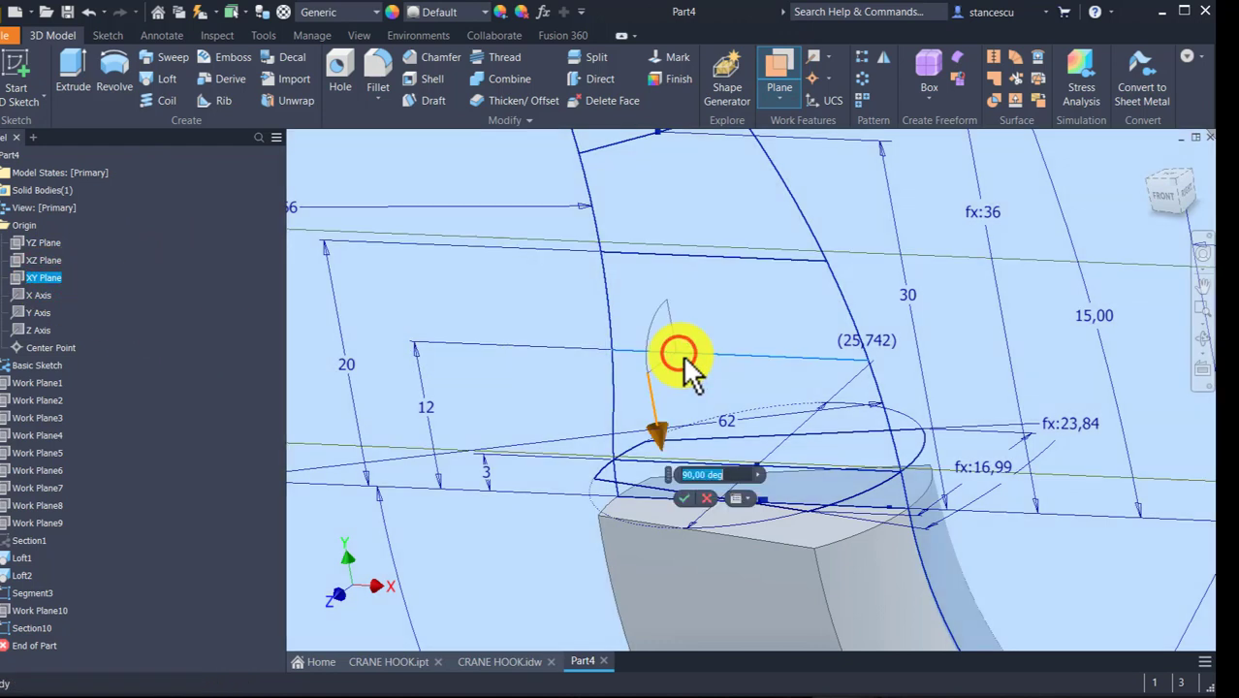
{"action": "left_click", "coordinate": [686, 500]}
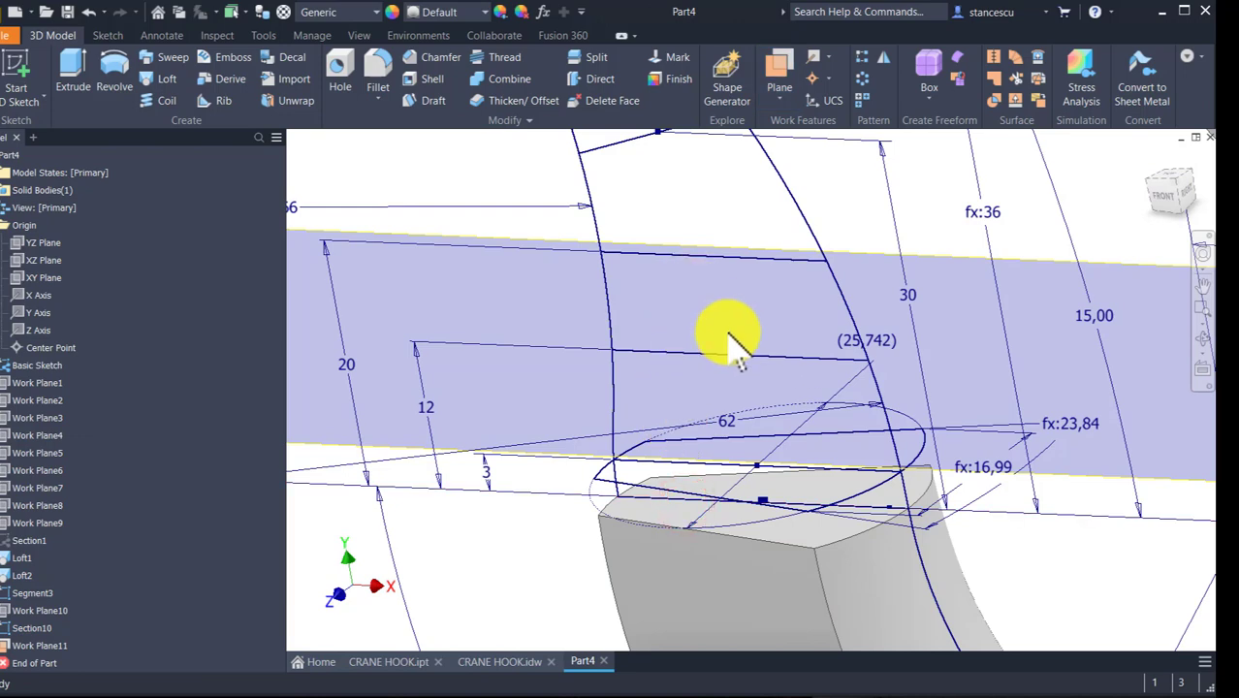
- Start a sketch on the new work plane, restore the angled view and project the section line at the 12 mm height
{"action": "left_click", "coordinate": [872, 256]}
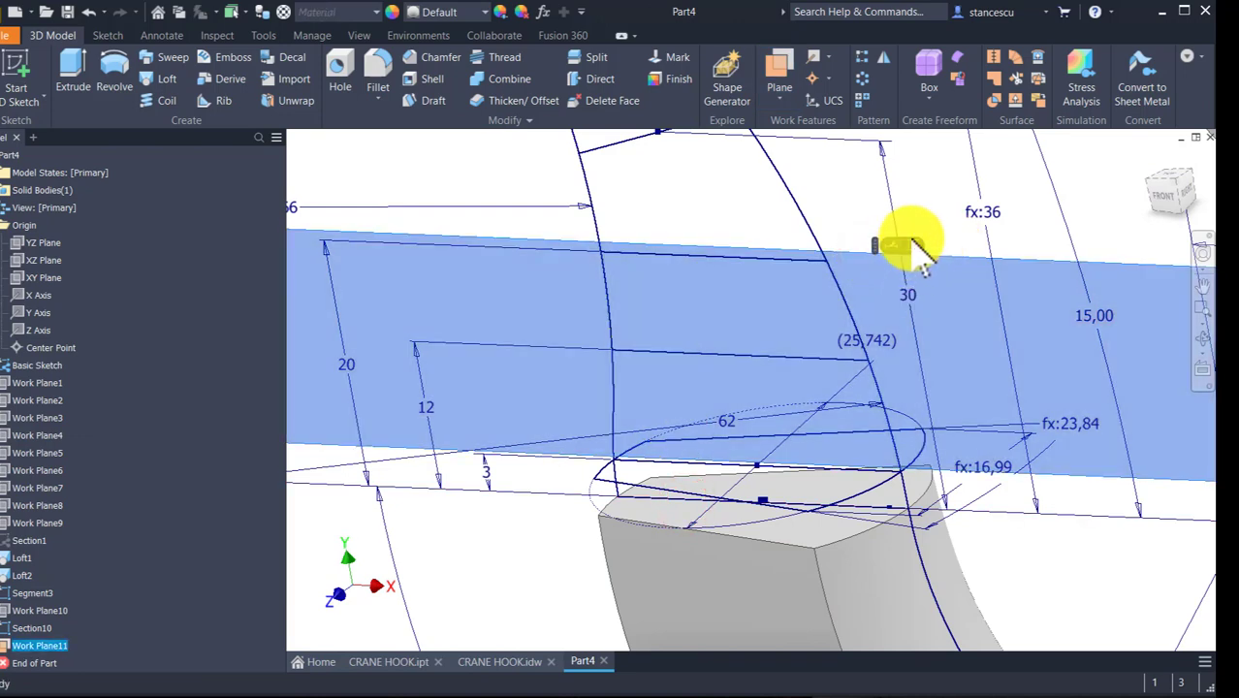
{"action": "left_click", "coordinate": [912, 242]}
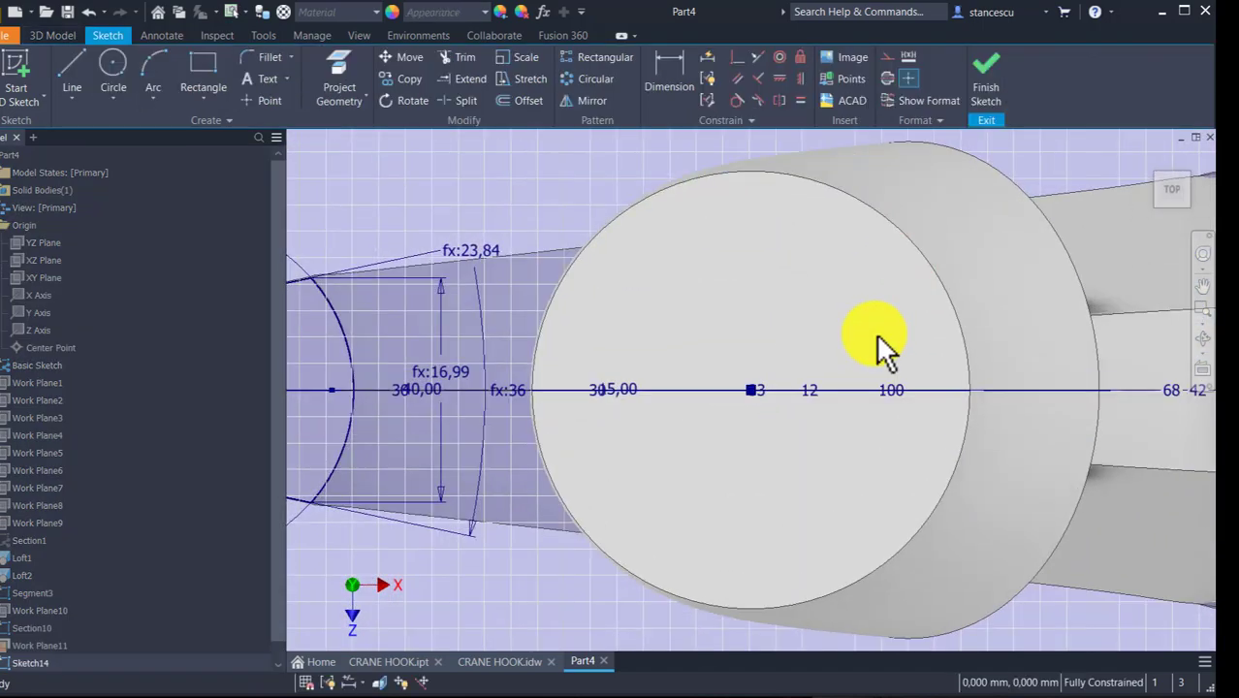
{"action": "key", "text": "F5"}
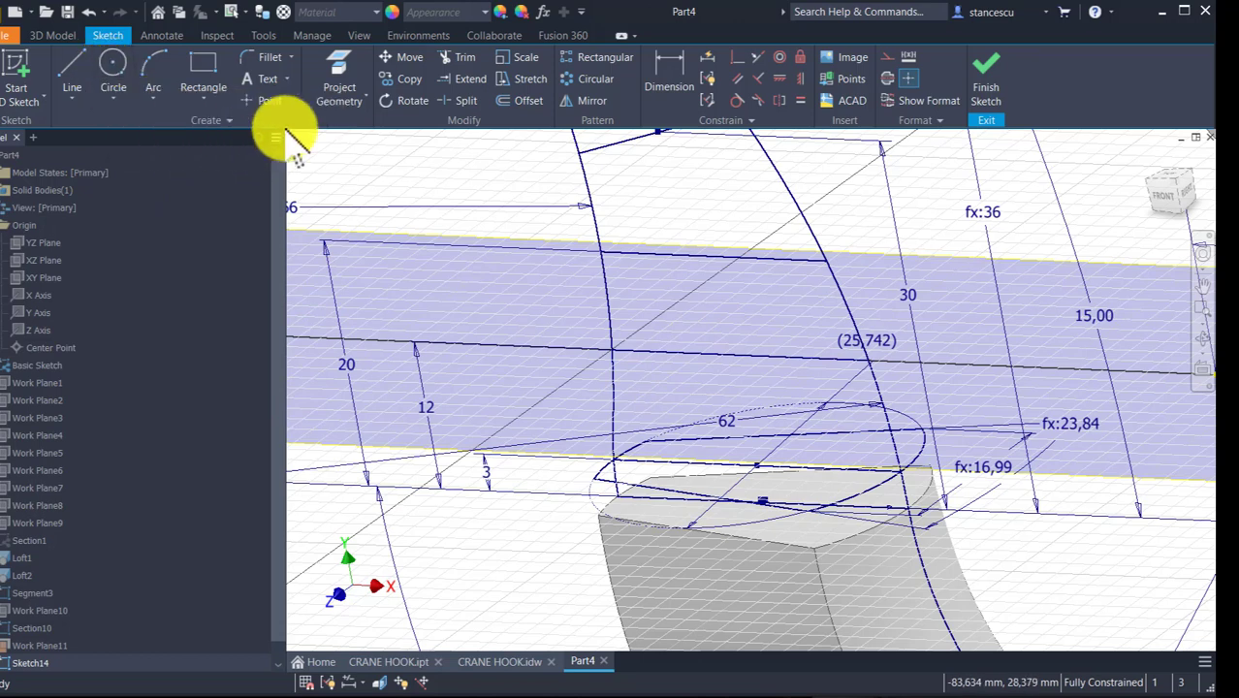
{"action": "left_click", "coordinate": [344, 64]}
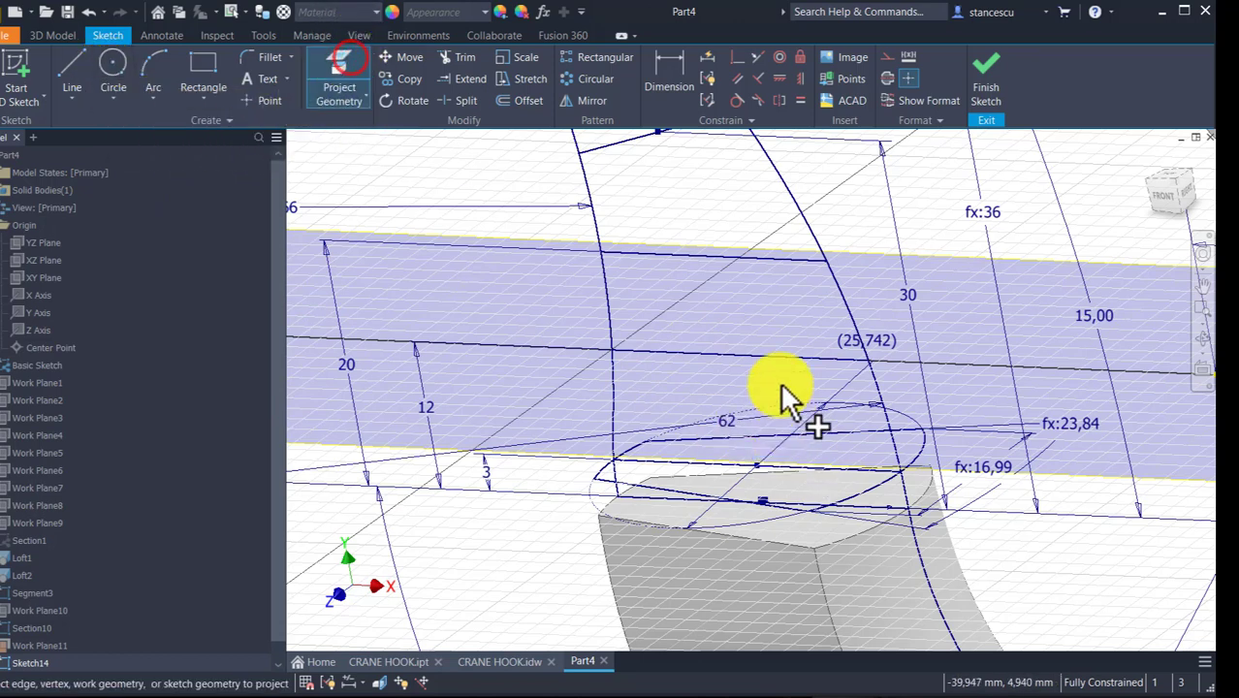
{"action": "left_click", "coordinate": [729, 350]}
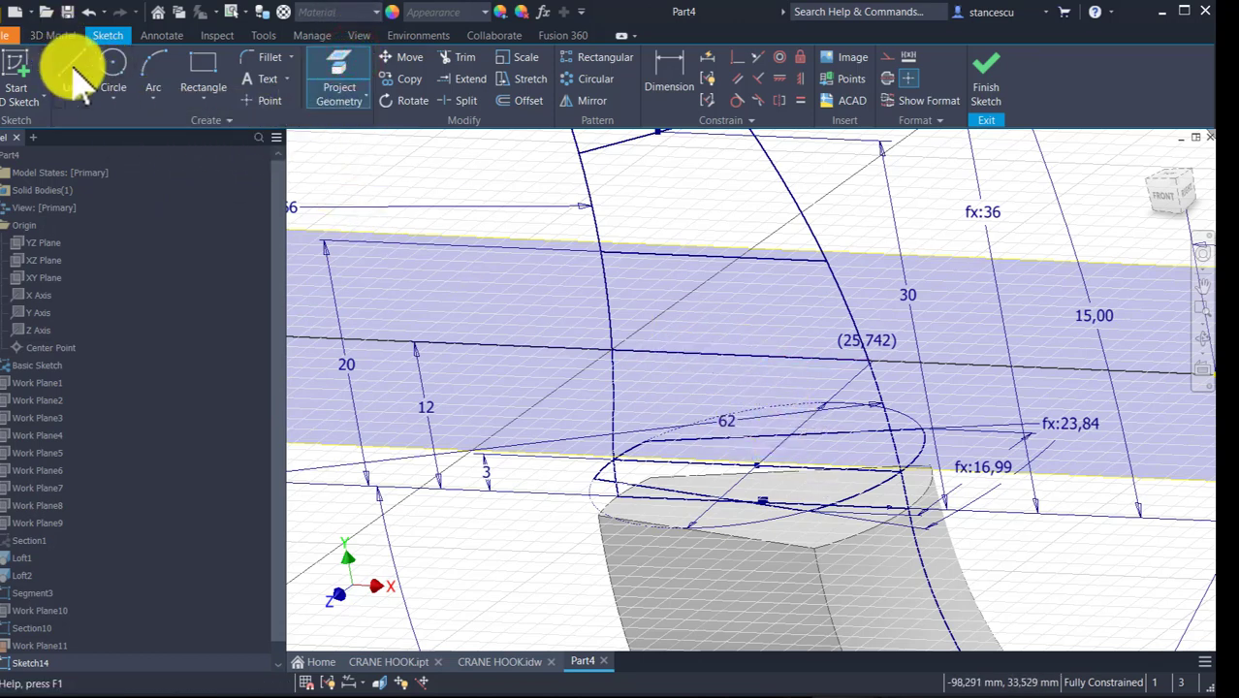
{"action": "left_click", "coordinate": [113, 73]}
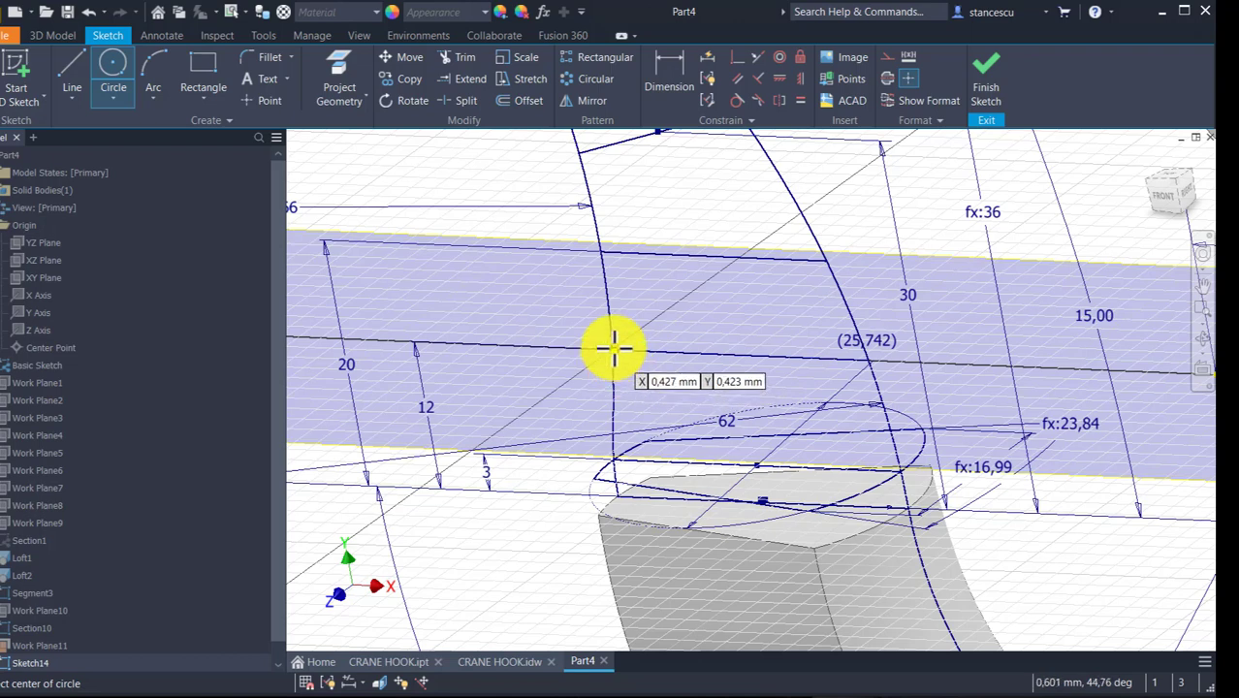
{"action": "left_click", "coordinate": [344, 87]}
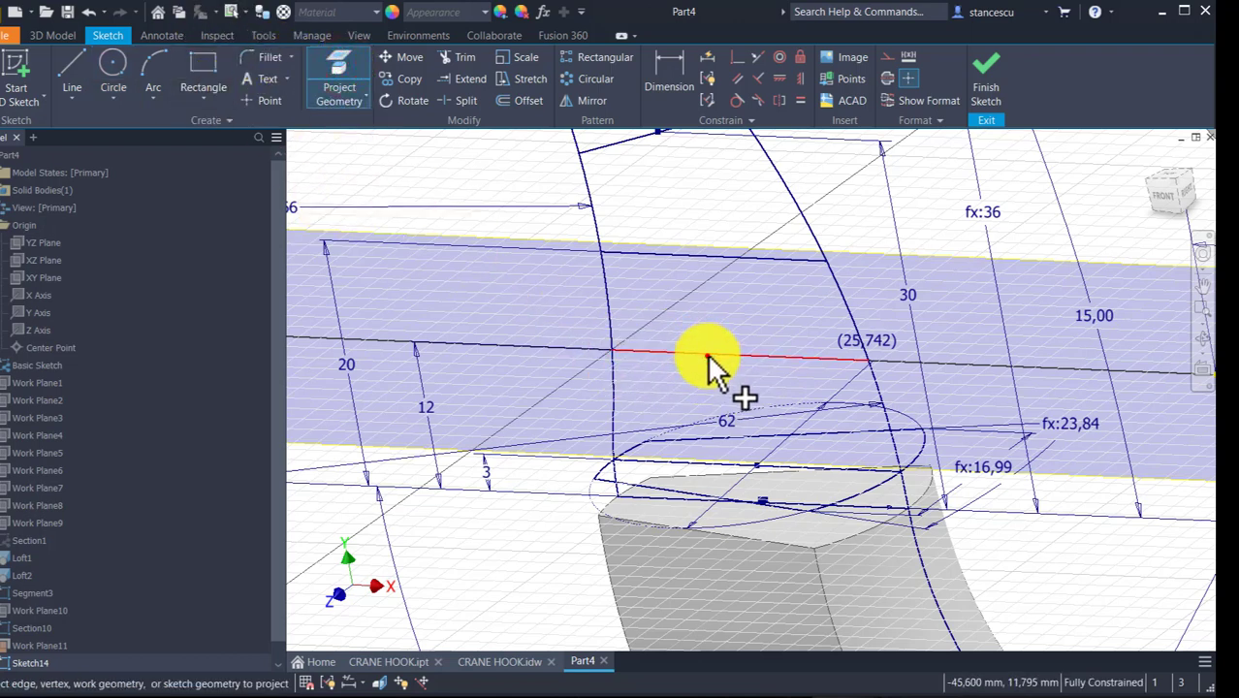
{"action": "left_click", "coordinate": [708, 354]}
- Draw a circle of about 11.5 mm radius centred on the projected line's midpoint and passing through its inner end
{"action": "left_click", "coordinate": [110, 68]}
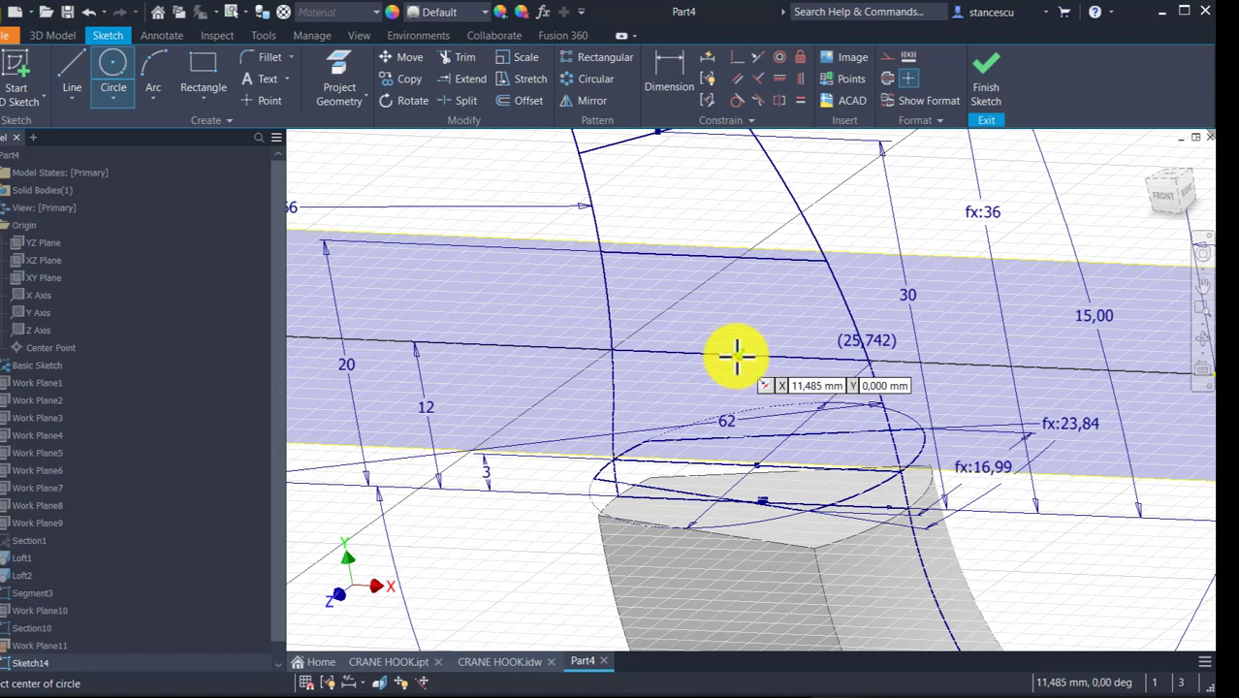
{"action": "left_click", "coordinate": [737, 356]}
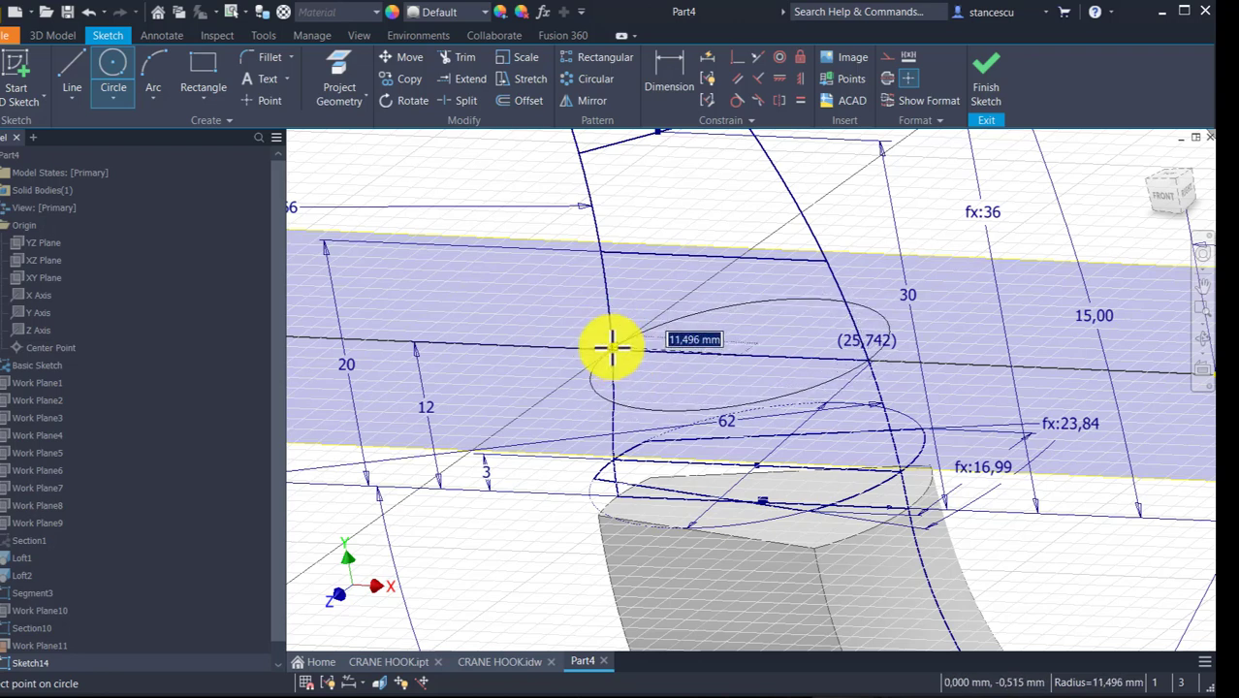
{"action": "left_click", "coordinate": [610, 347]}
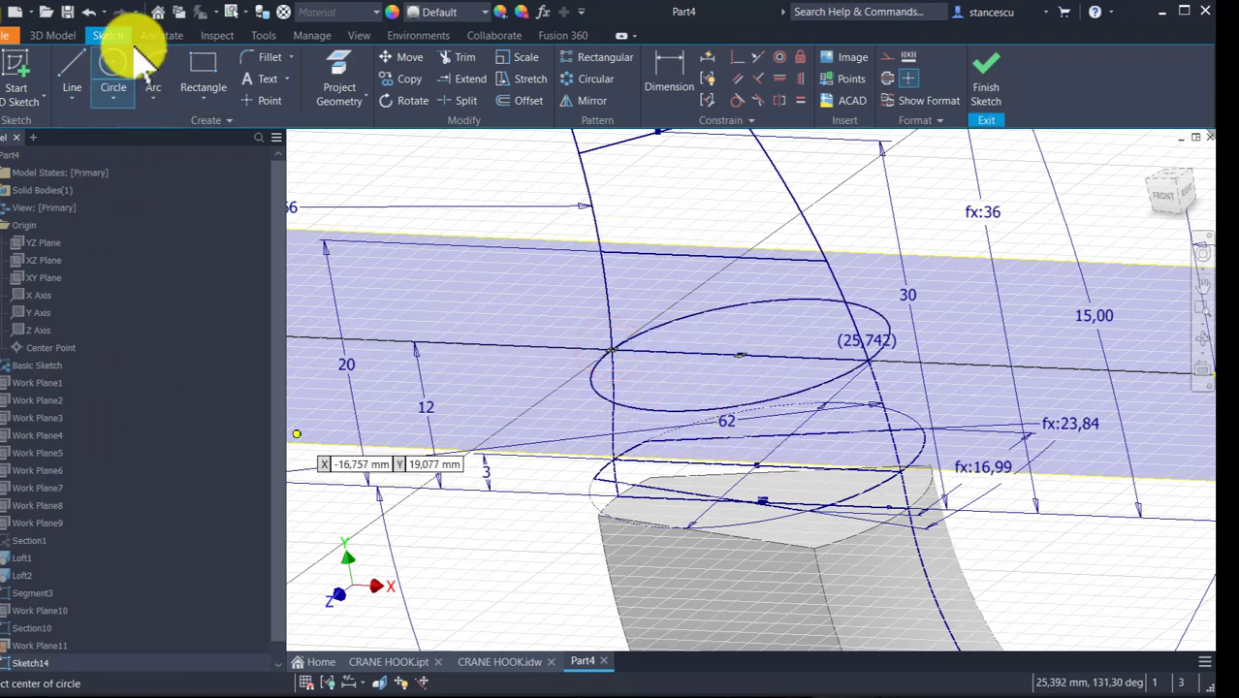
- Draw a slanted chord across the circle on one side of the projected line and extend its free end to the circle
{"action": "left_click", "coordinate": [71, 60]}
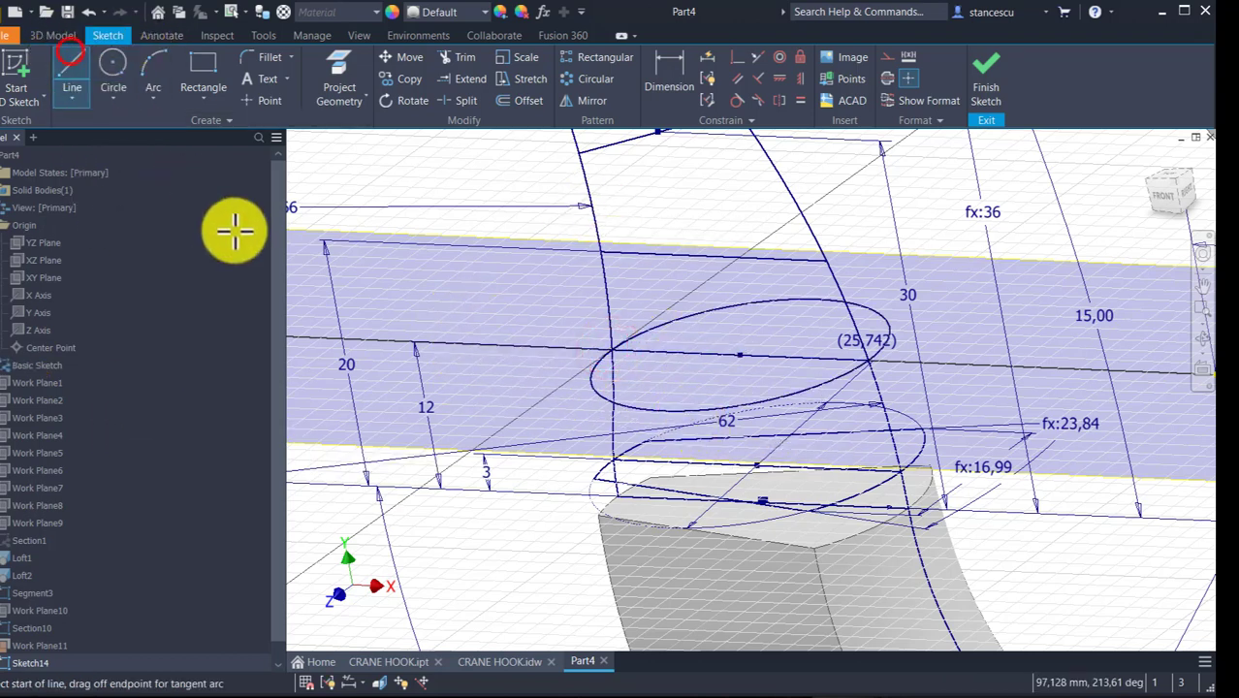
{"action": "left_click", "coordinate": [665, 320]}
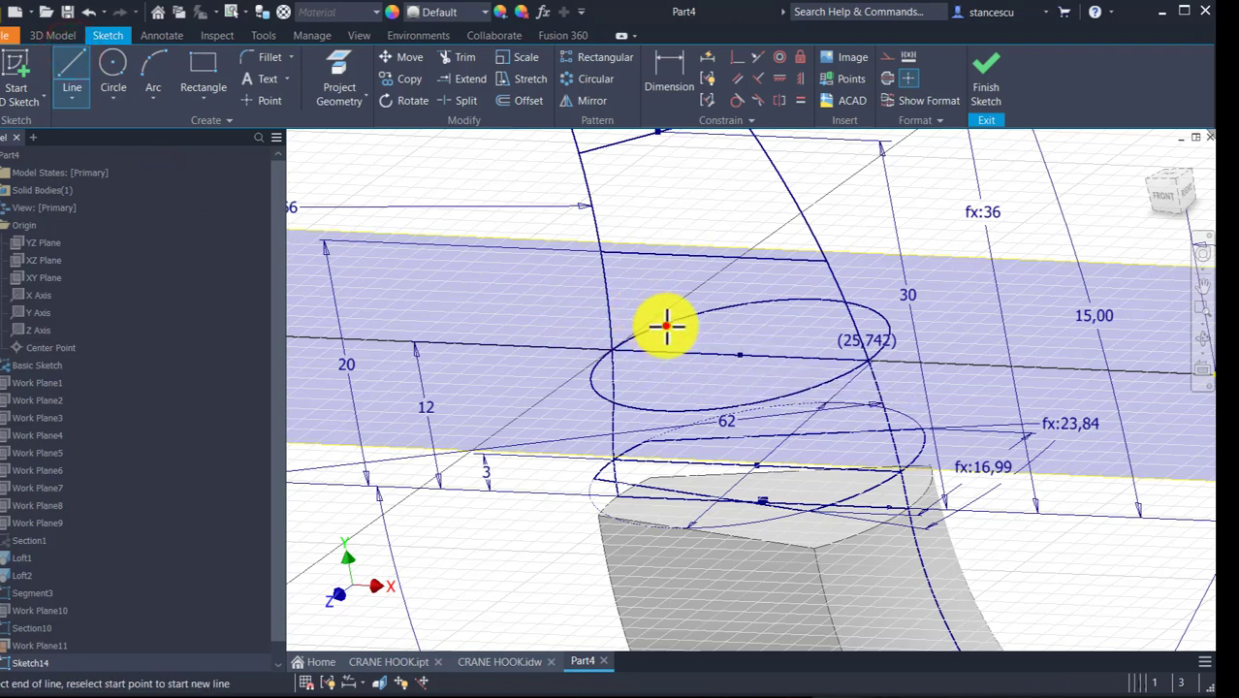
{"action": "double_click", "coordinate": [874, 311]}
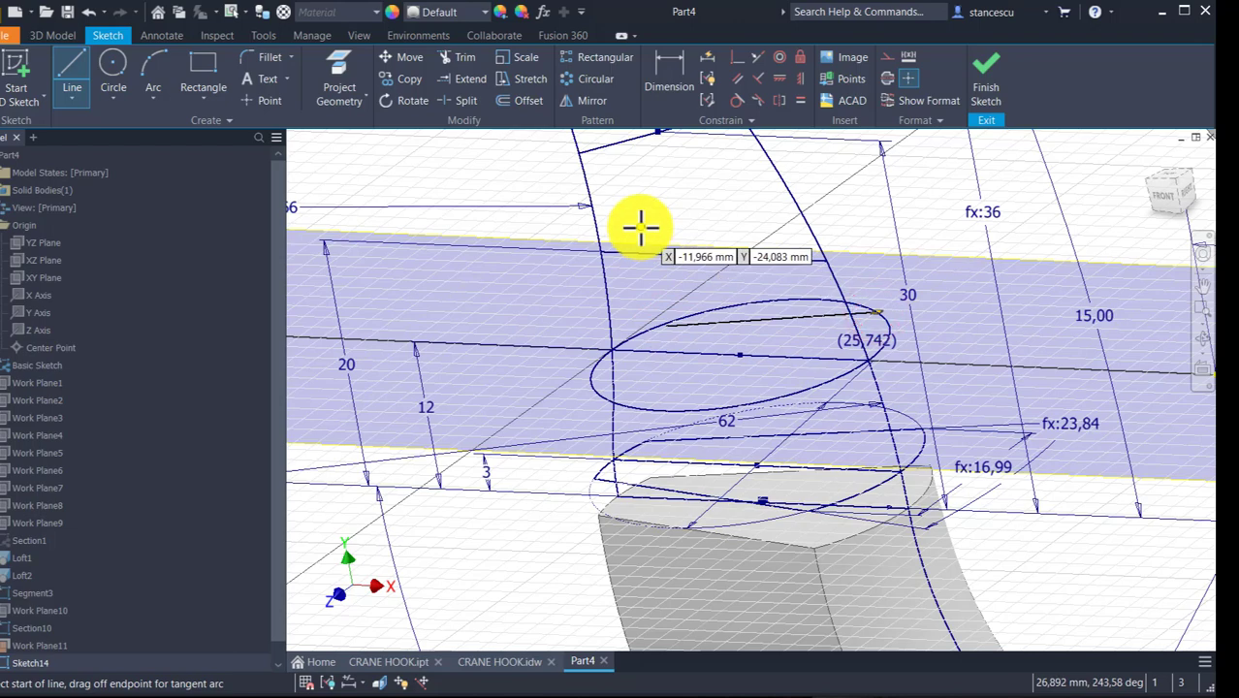
{"action": "key", "text": "Escape"}
{"action": "scroll", "coordinate": [678, 339], "scroll_direction": "up", "scroll_amount": 3}
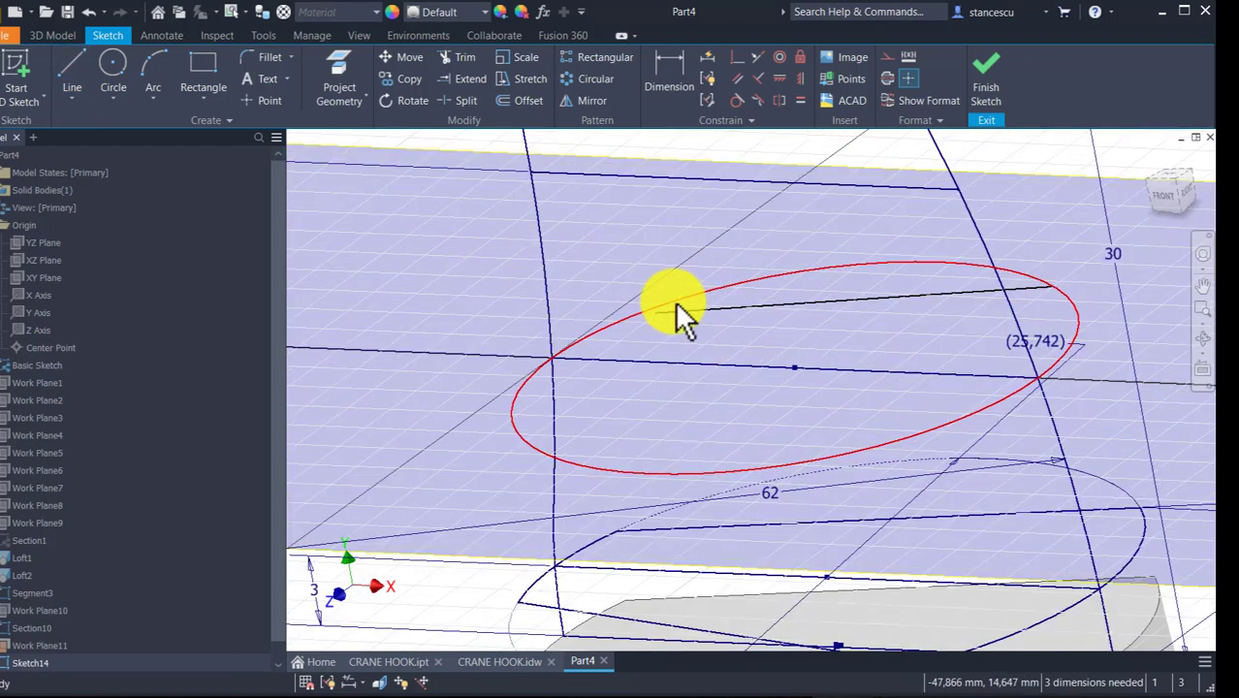
{"action": "left_click", "coordinate": [472, 80]}
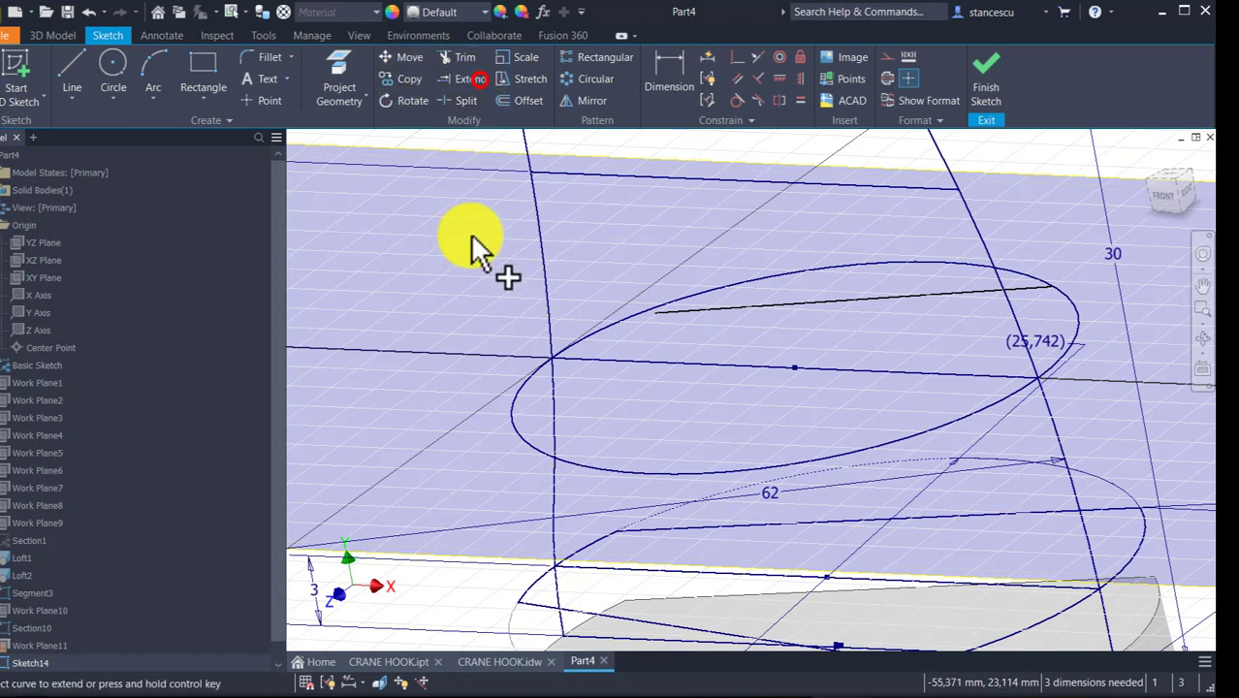
{"action": "left_click", "coordinate": [707, 310]}
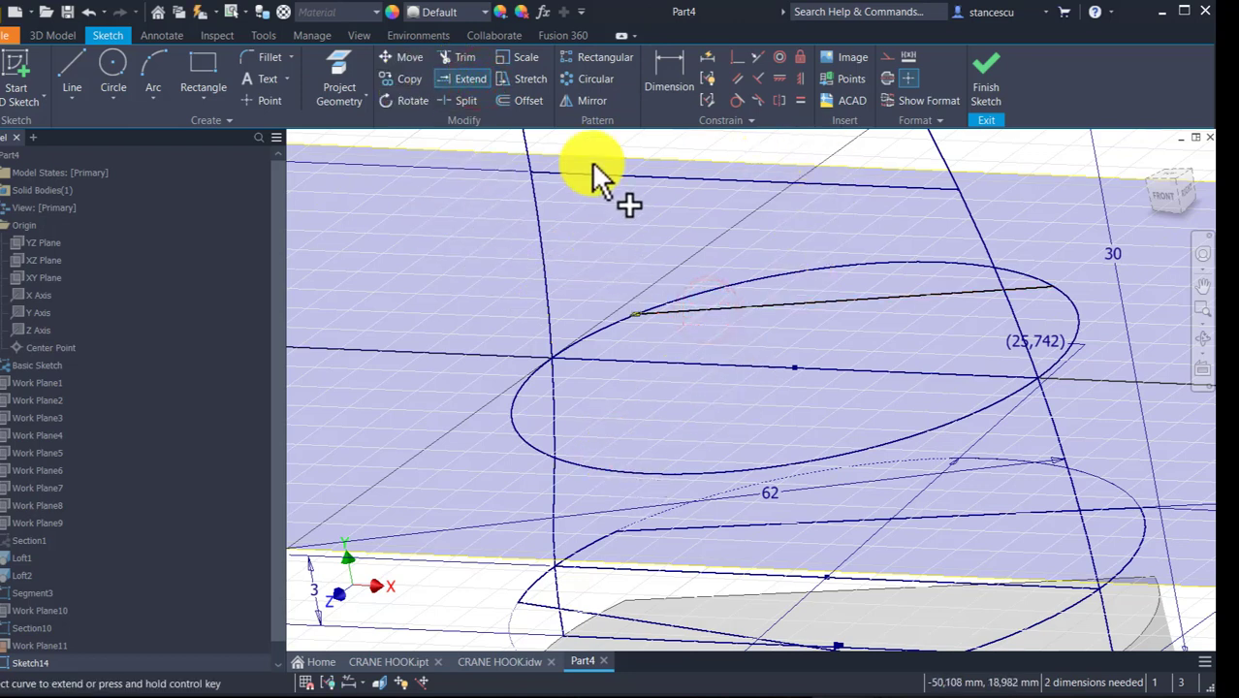
- Mirror the slanted chord about the projected section line
{"action": "left_click", "coordinate": [593, 101]}
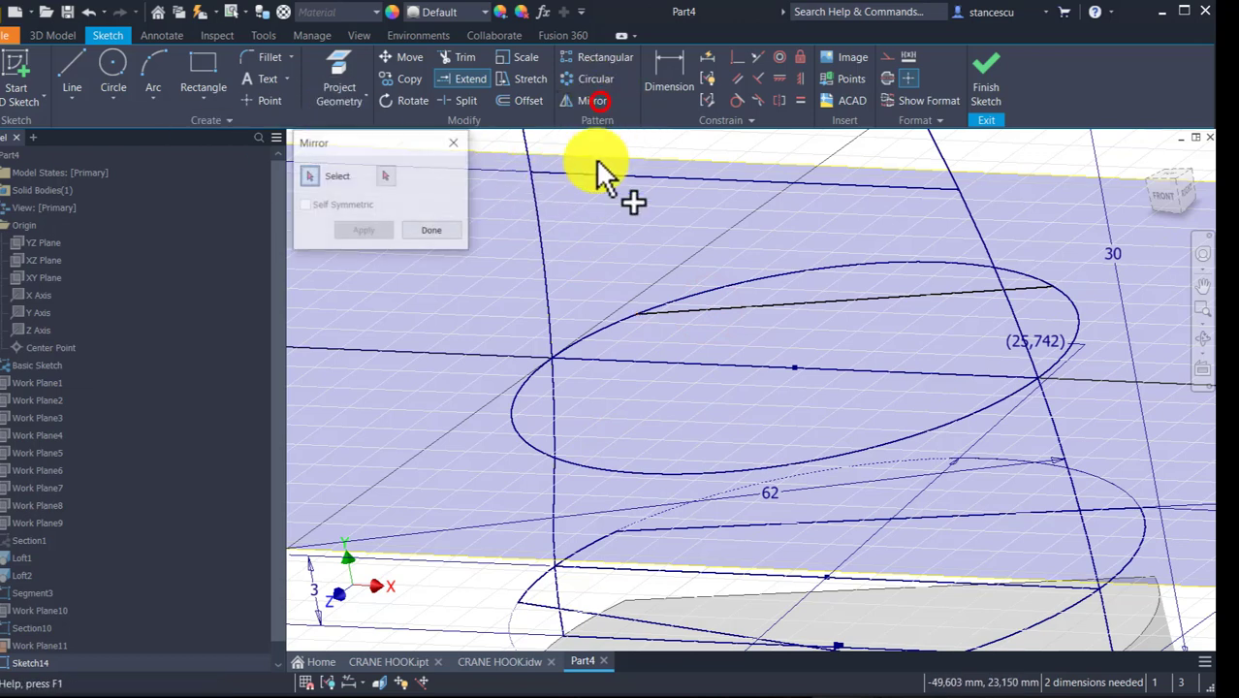
{"action": "left_click", "coordinate": [766, 302]}
{"action": "left_click", "coordinate": [388, 176]}
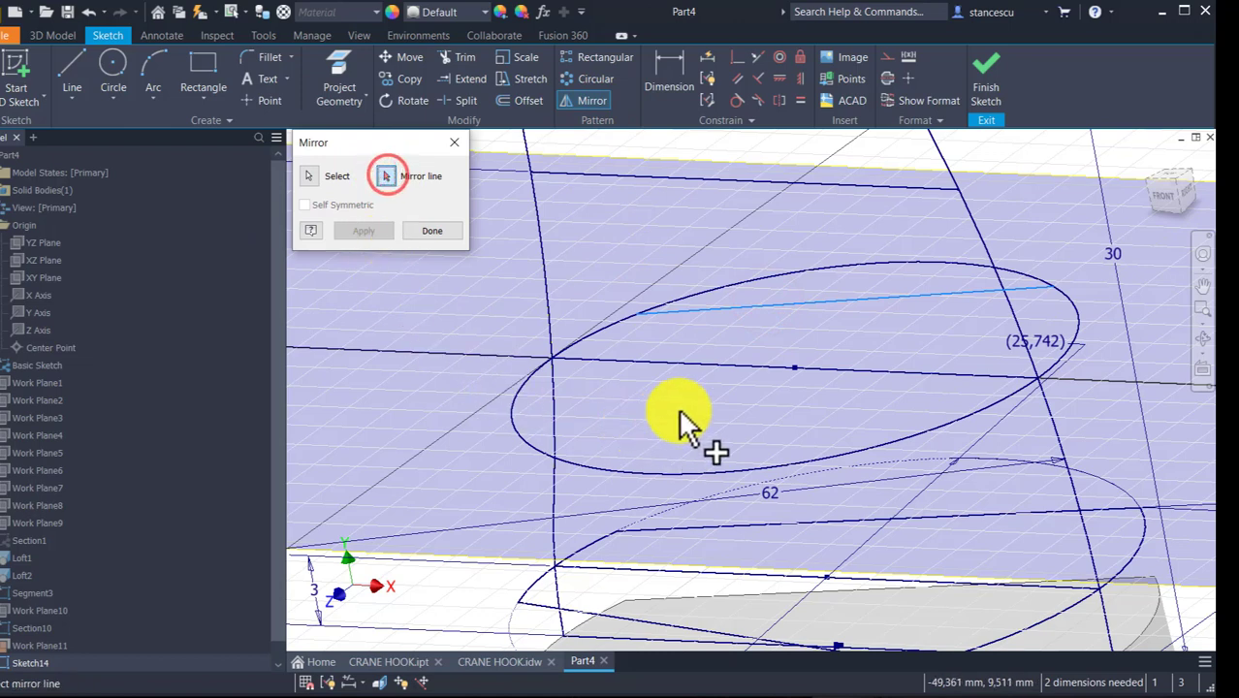
{"action": "left_click", "coordinate": [722, 365]}
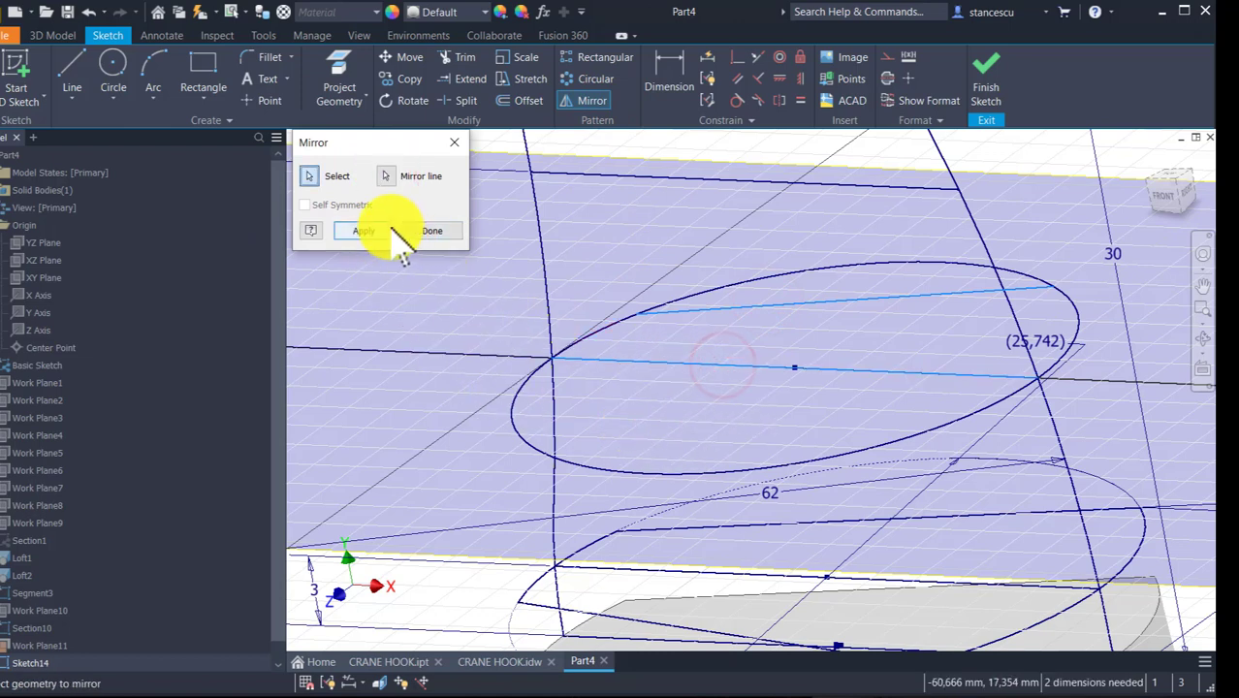
{"action": "left_click", "coordinate": [390, 229]}
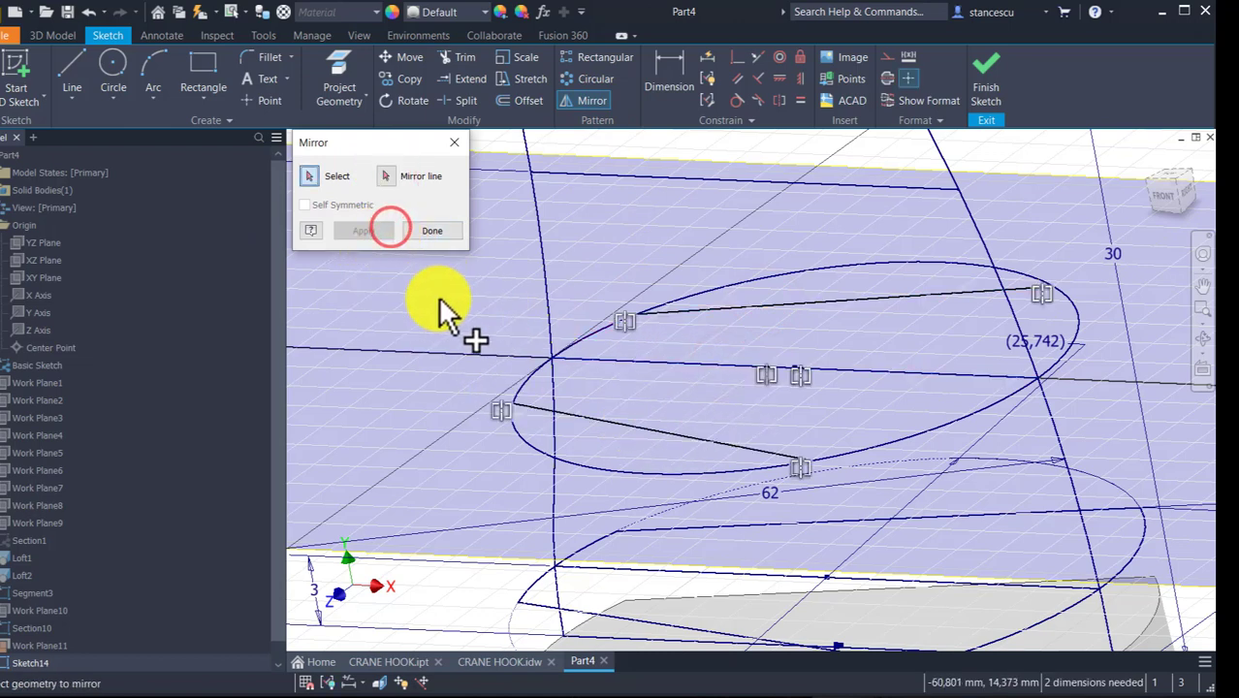
{"action": "left_click", "coordinate": [459, 235]}
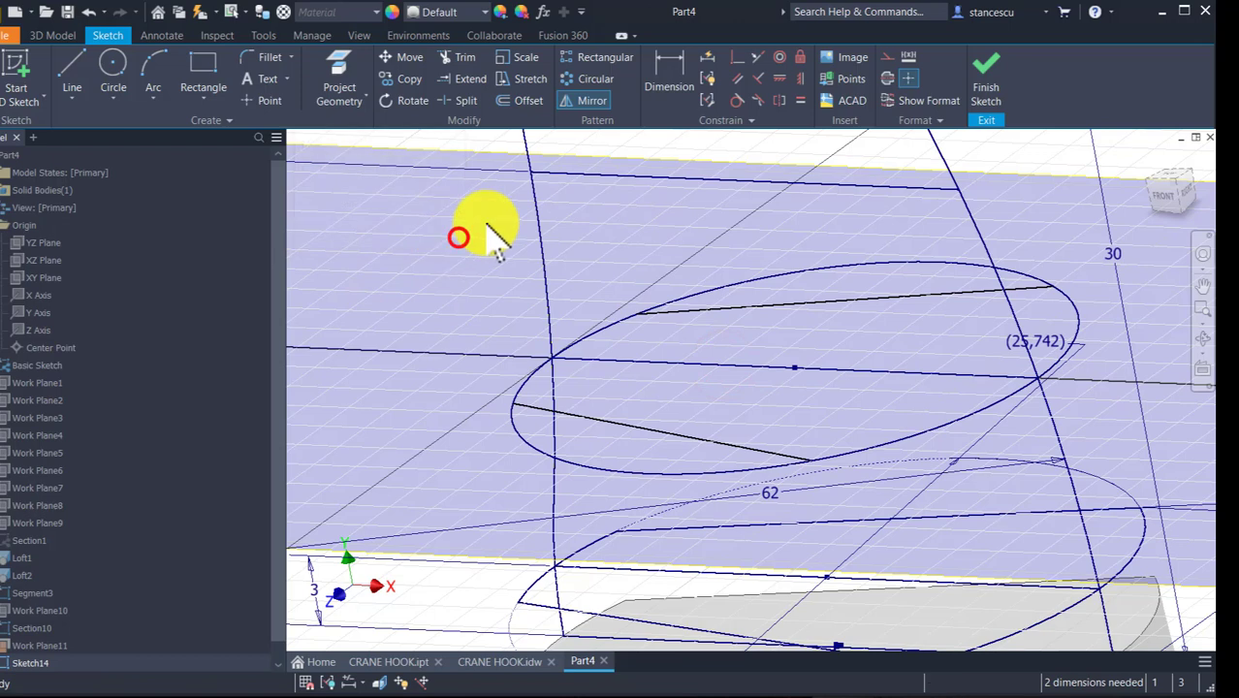
{"action": "left_click", "coordinate": [669, 66]}
{"action": "left_click", "coordinate": [744, 321]}
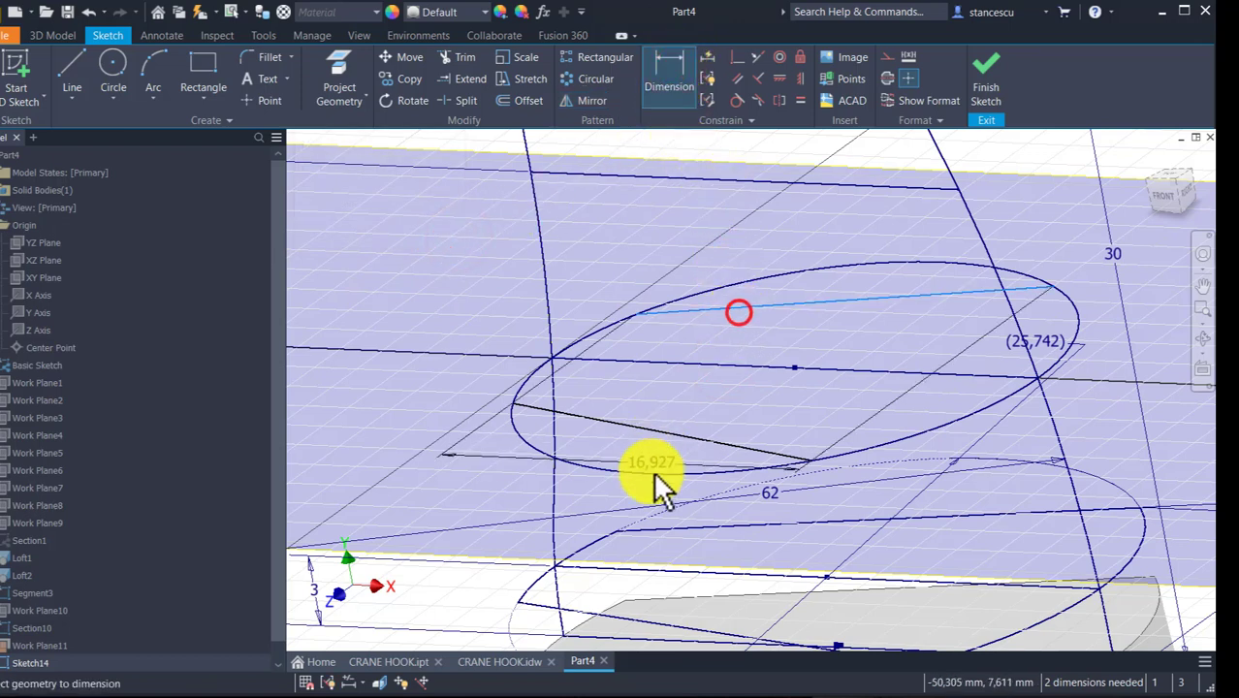
{"action": "left_click", "coordinate": [678, 432]}
{"action": "left_click", "coordinate": [680, 438]}
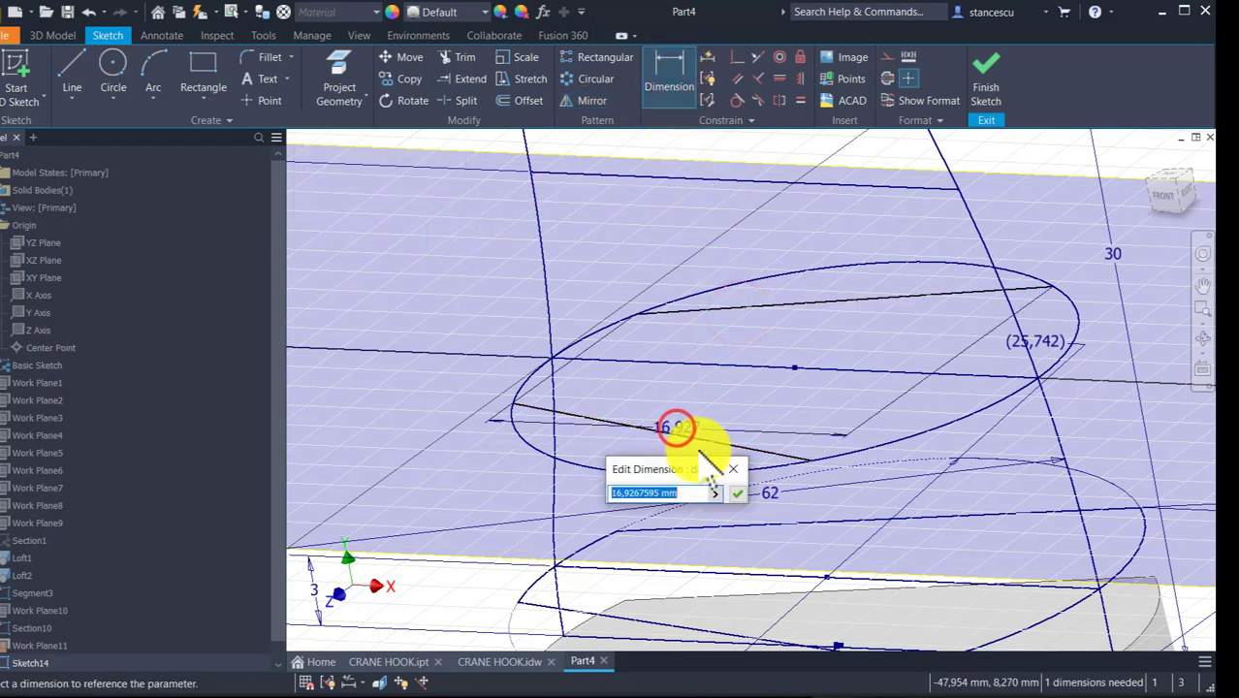
{"action": "key", "text": "Escape"}
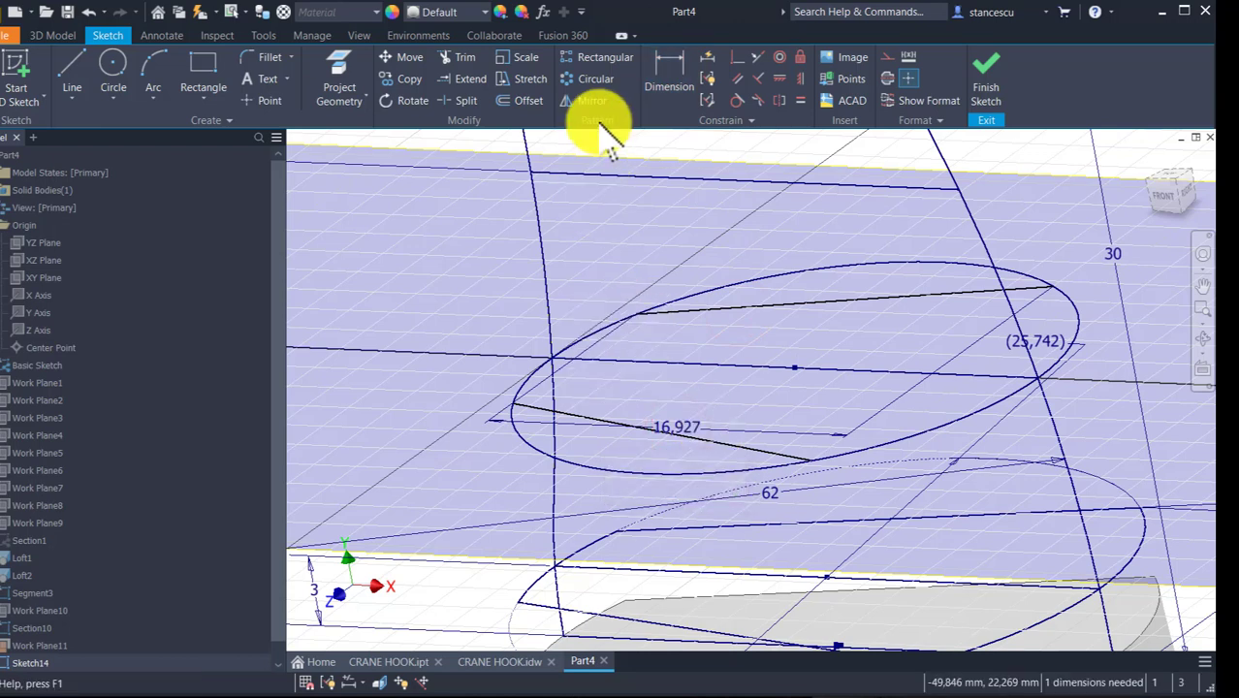
{"action": "key", "text": "ctrl+z"}
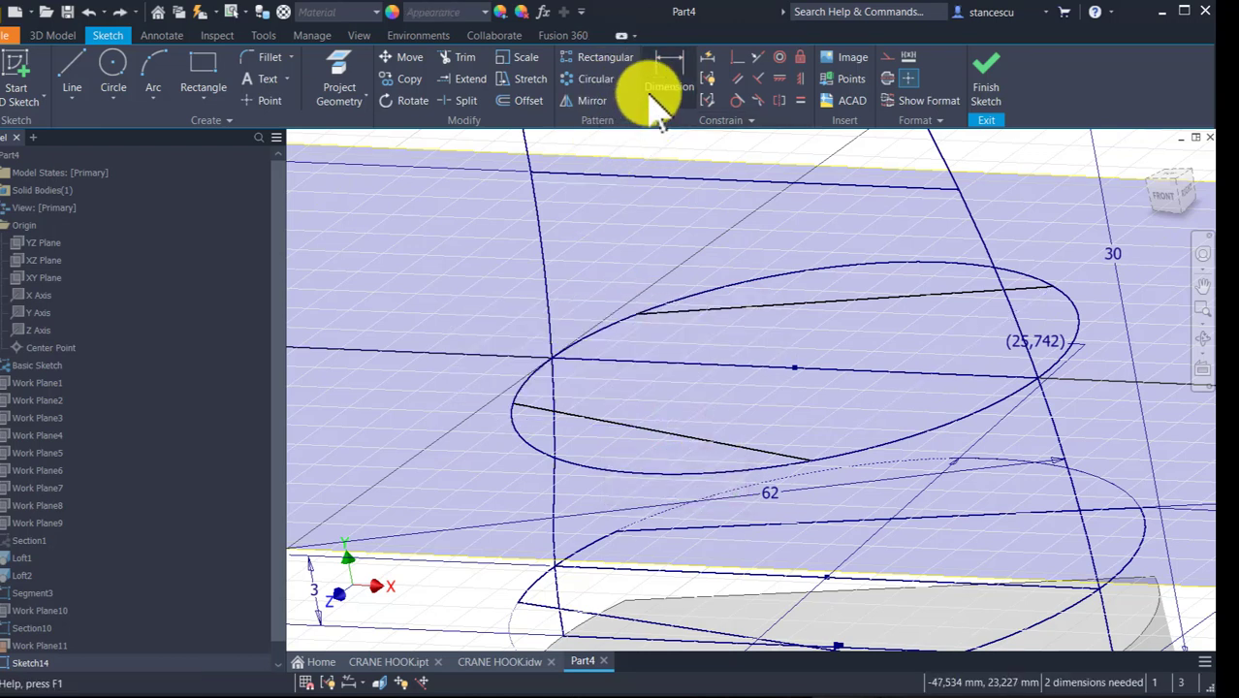
- Dimension the angle between the slanted chord and its mirrored copy and set it to the CutAng parameter
{"action": "left_click", "coordinate": [686, 66]}
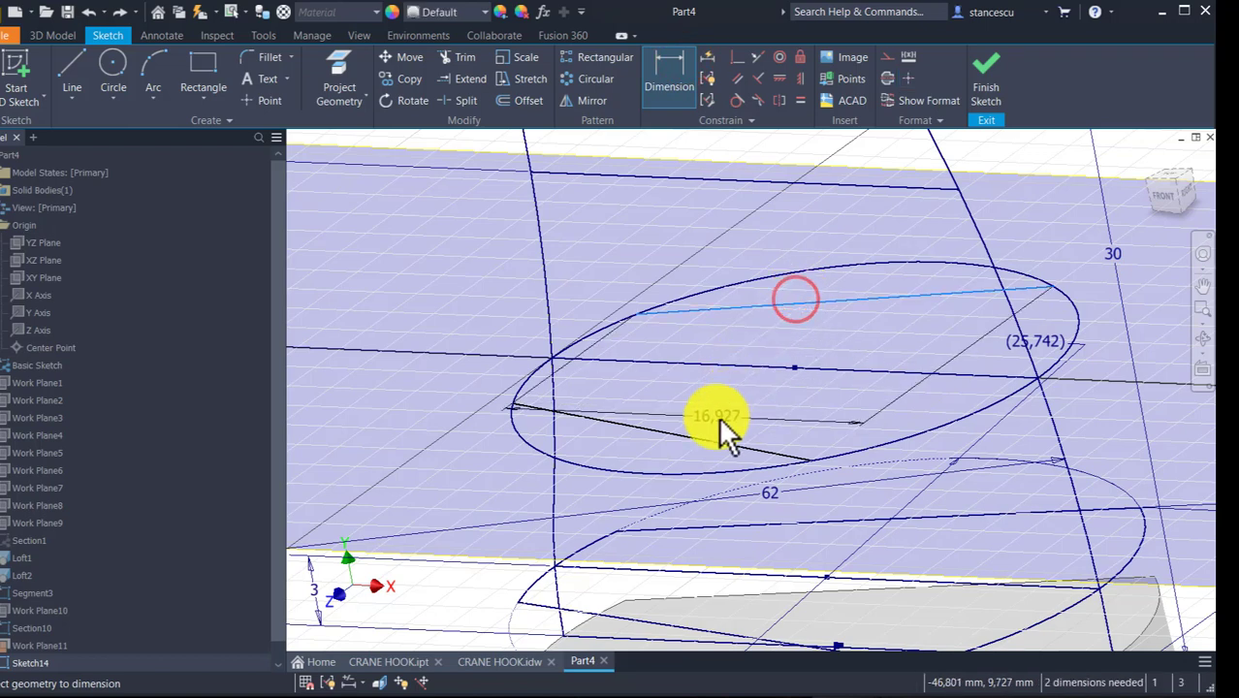
{"action": "left_click", "coordinate": [710, 441]}
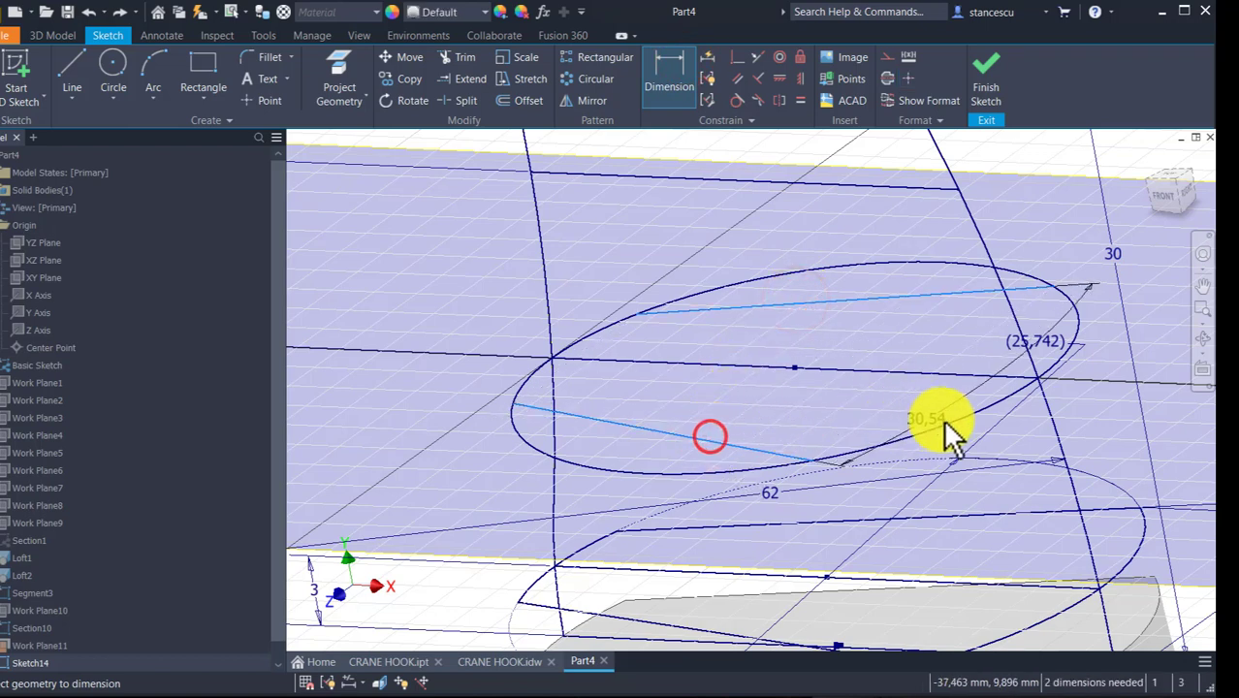
{"action": "mouse_move", "coordinate": [935, 427]}
{"action": "middle_mouse_down"}
{"action": "mouse_move", "coordinate": [831, 433]}
{"action": "mouse_move", "coordinate": [811, 456]}
{"action": "middle_mouse_up"}
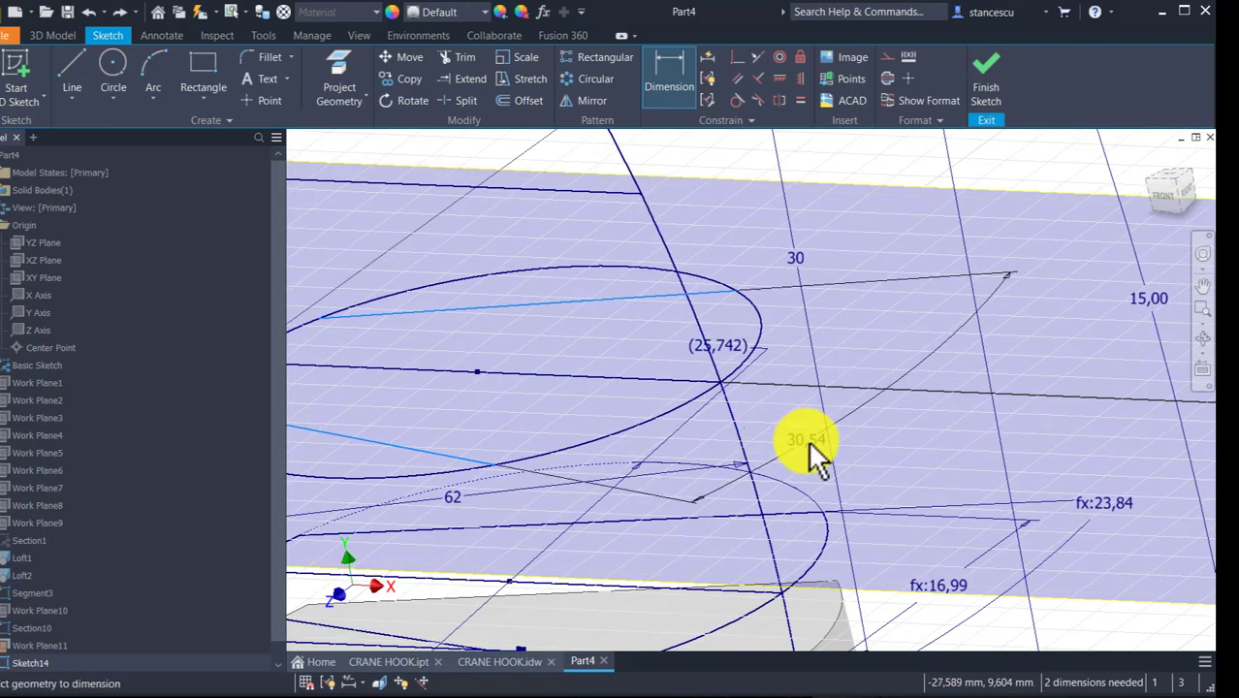
{"action": "left_click", "coordinate": [920, 362]}
{"action": "left_click", "coordinate": [958, 427]}
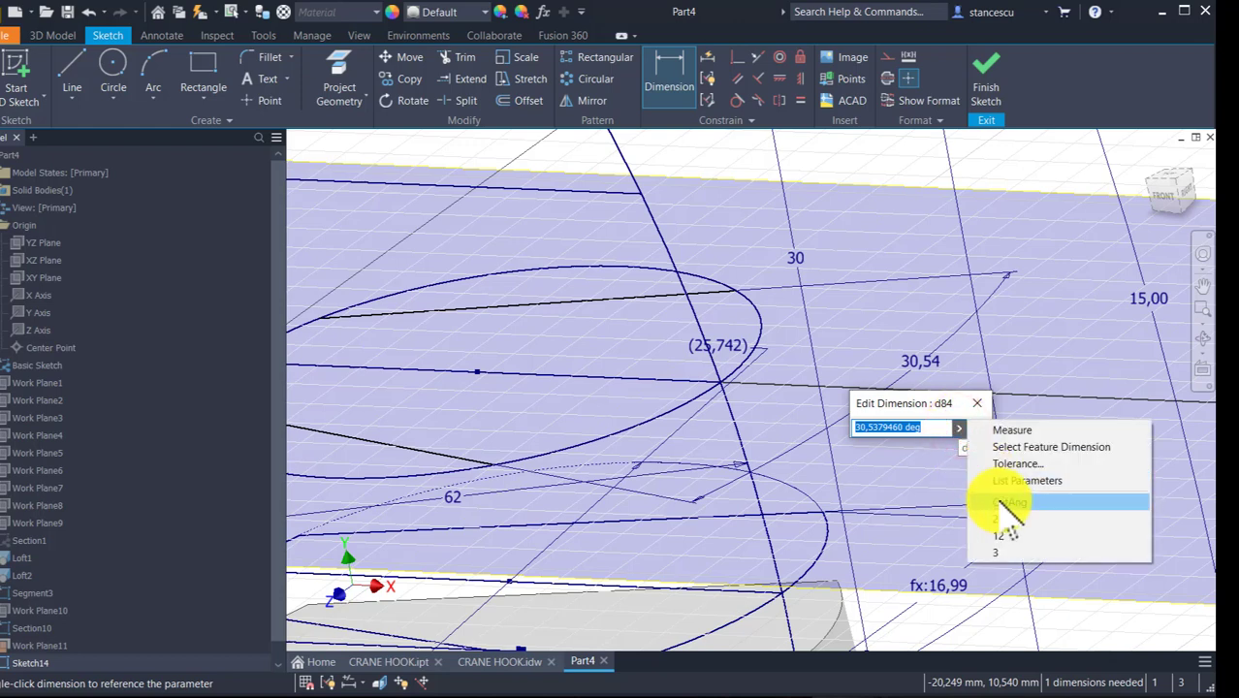
{"action": "left_click", "coordinate": [998, 501]}
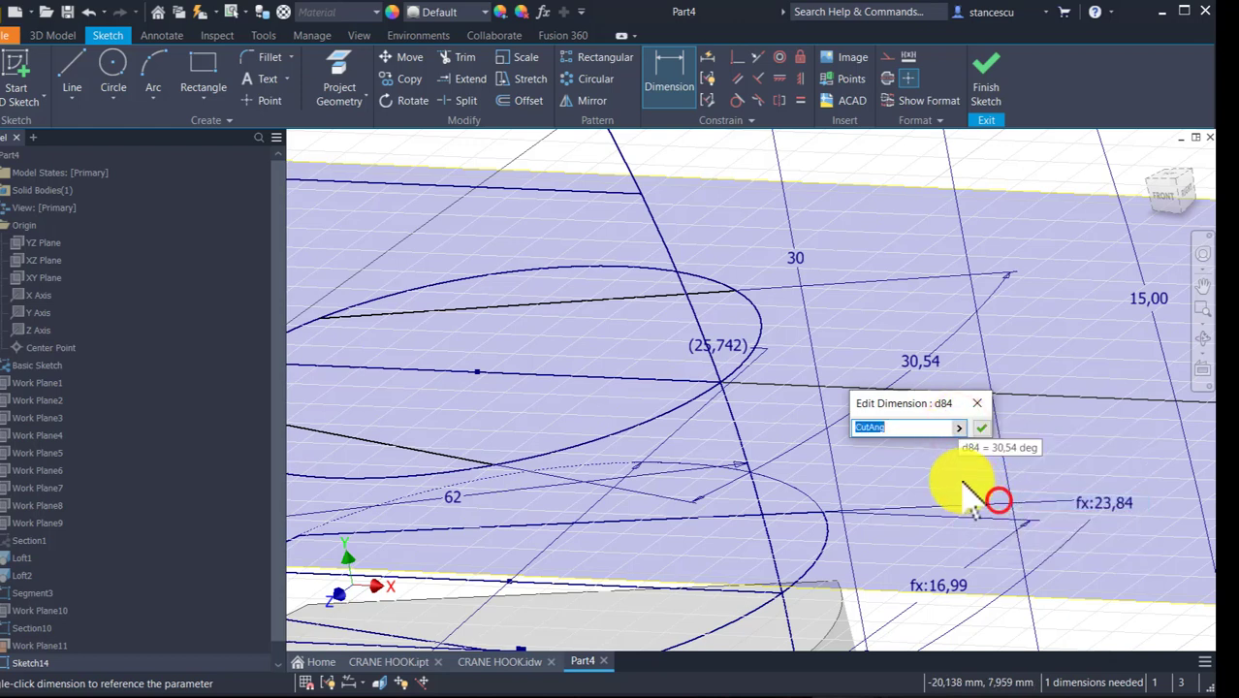
{"action": "left_click", "coordinate": [982, 430]}
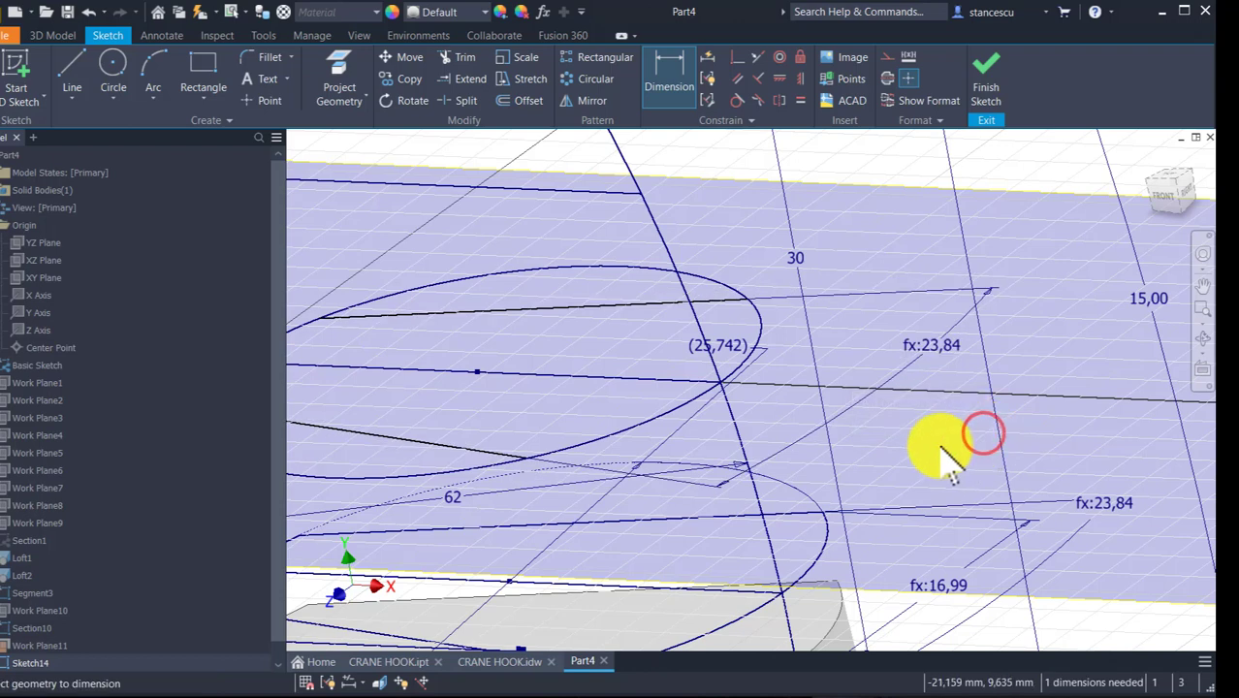
- Add a driven diameter dimension to the section circle
{"action": "left_click", "coordinate": [600, 265]}
{"action": "left_click", "coordinate": [687, 241]}
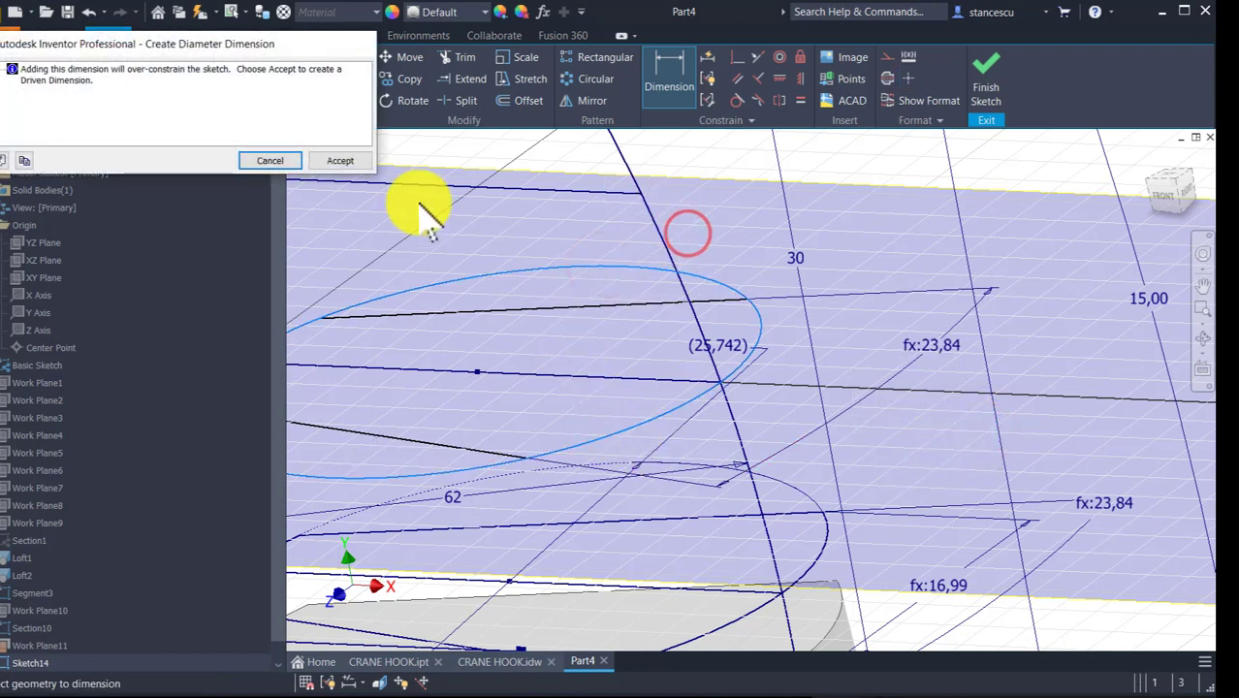
{"action": "left_click", "coordinate": [344, 161]}
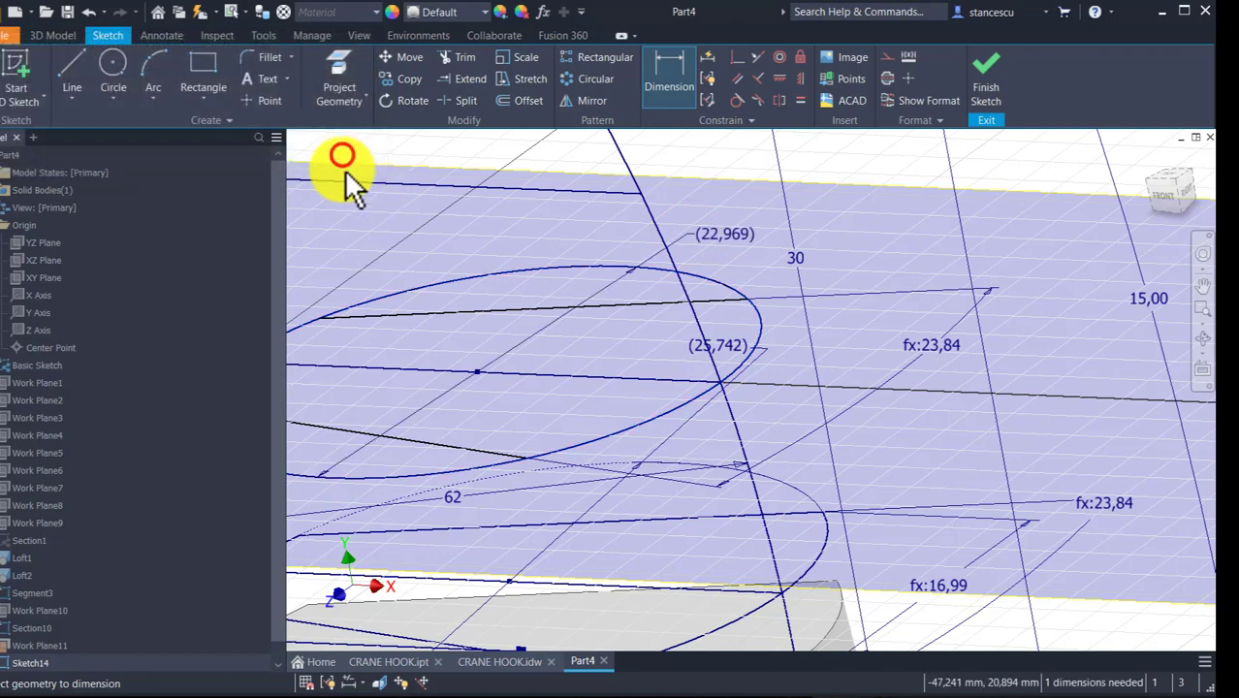
- Dimension the distance between the two chords' outer ends and set it to d85/50*33, referencing the circle's driven diameter
{"action": "mouse_move", "coordinate": [753, 477]}
{"action": "middle_mouse_down"}
{"action": "mouse_move", "coordinate": [1092, 552]}
{"action": "mouse_move", "coordinate": [776, 438]}
{"action": "middle_mouse_up"}
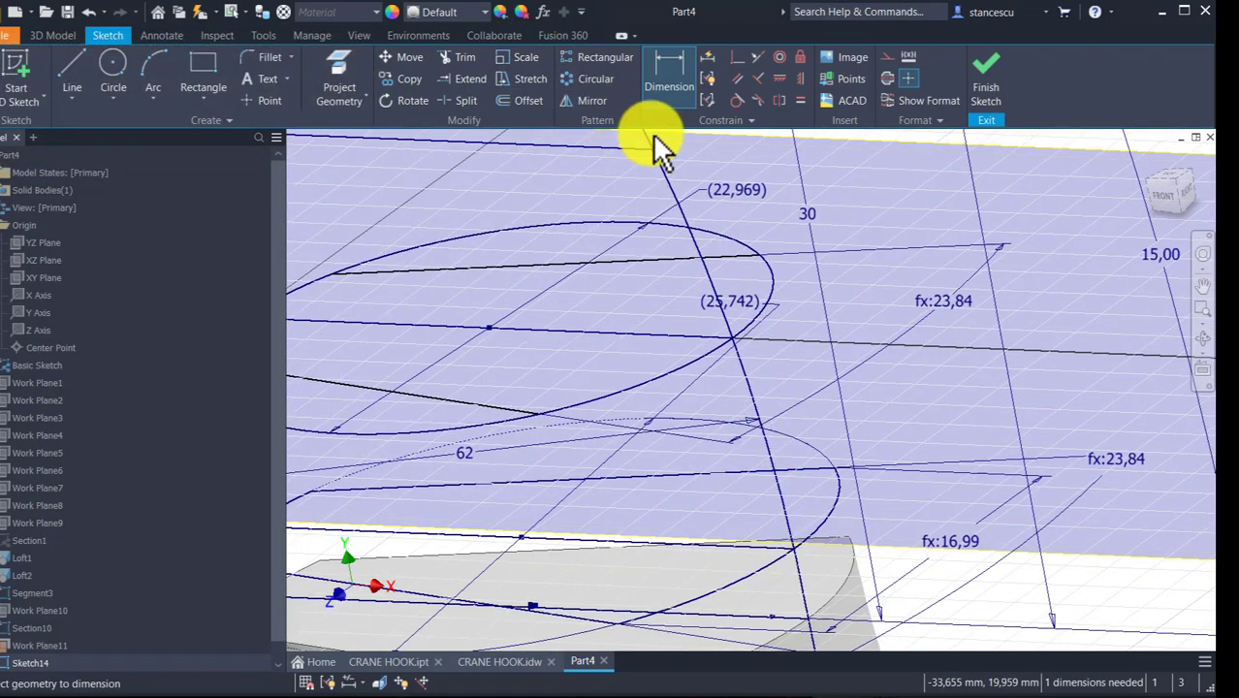
{"action": "left_click", "coordinate": [539, 414]}
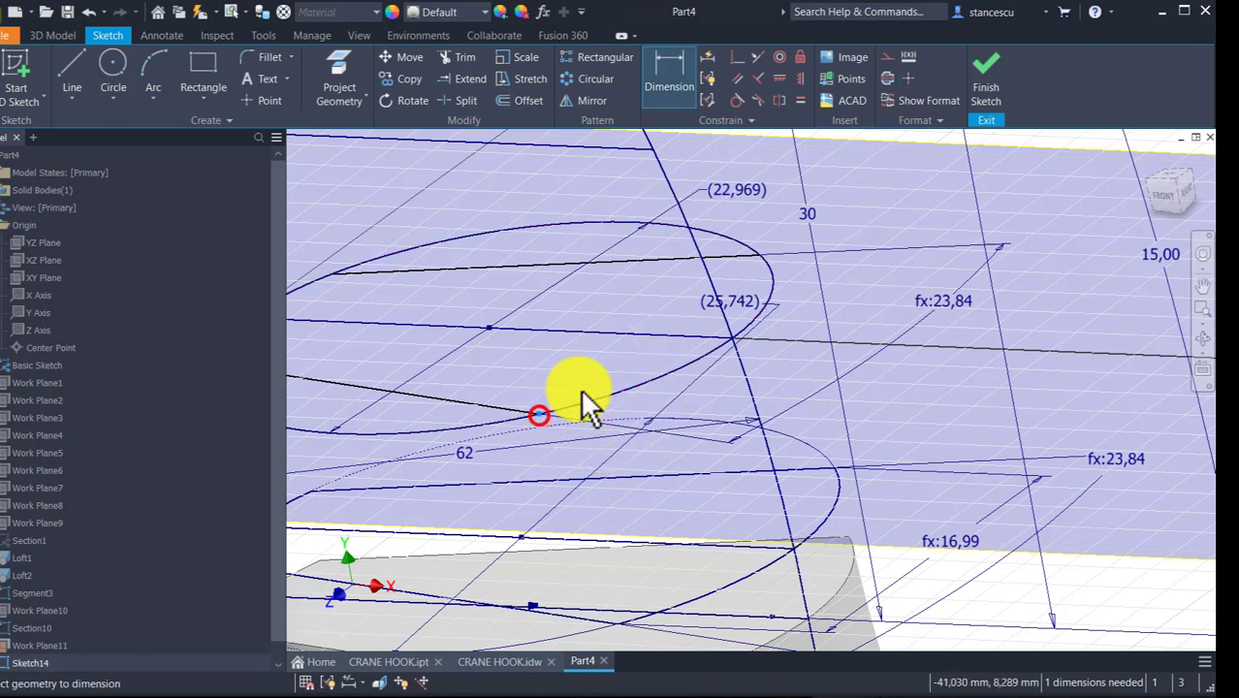
{"action": "left_click", "coordinate": [755, 254]}
{"action": "left_click", "coordinate": [841, 326]}
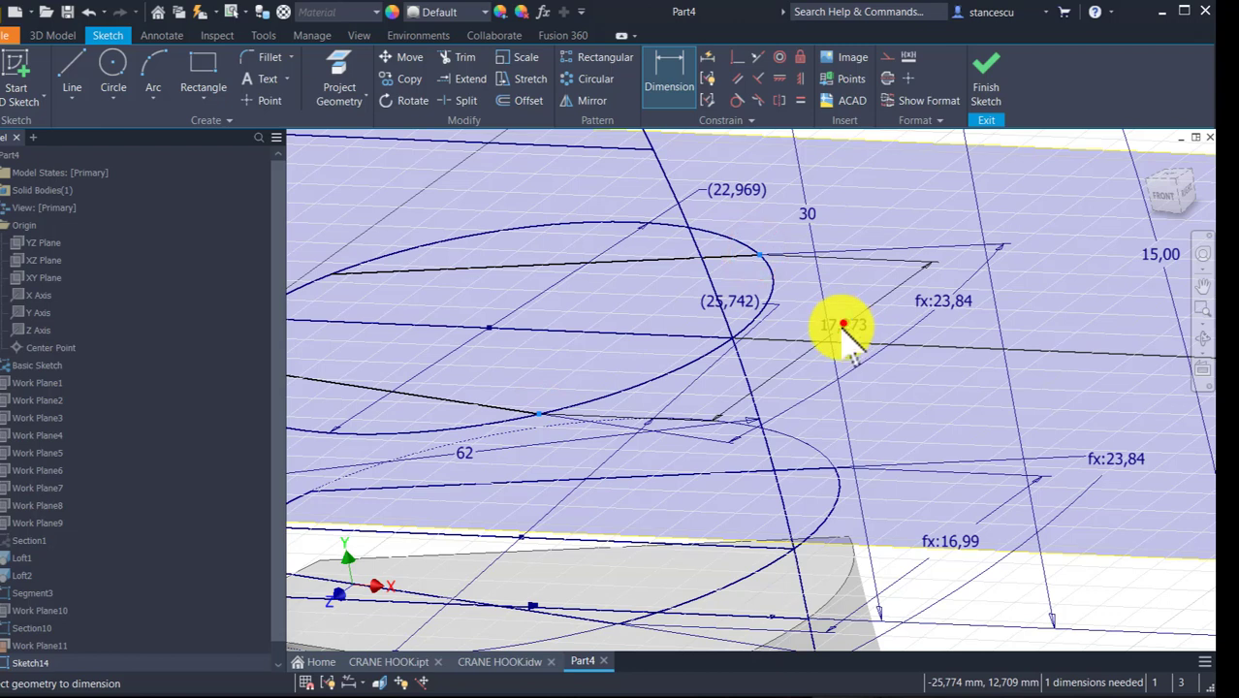
{"action": "left_click", "coordinate": [739, 189]}
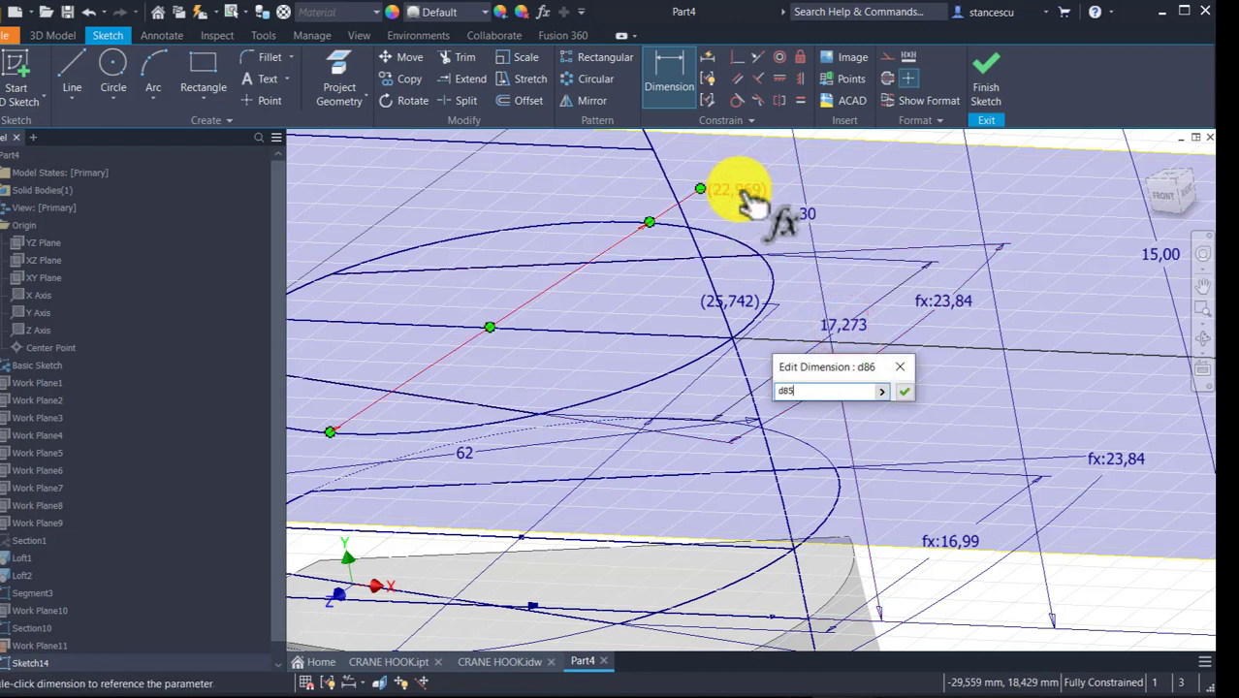
{"action": "type", "text": "/50*33"}
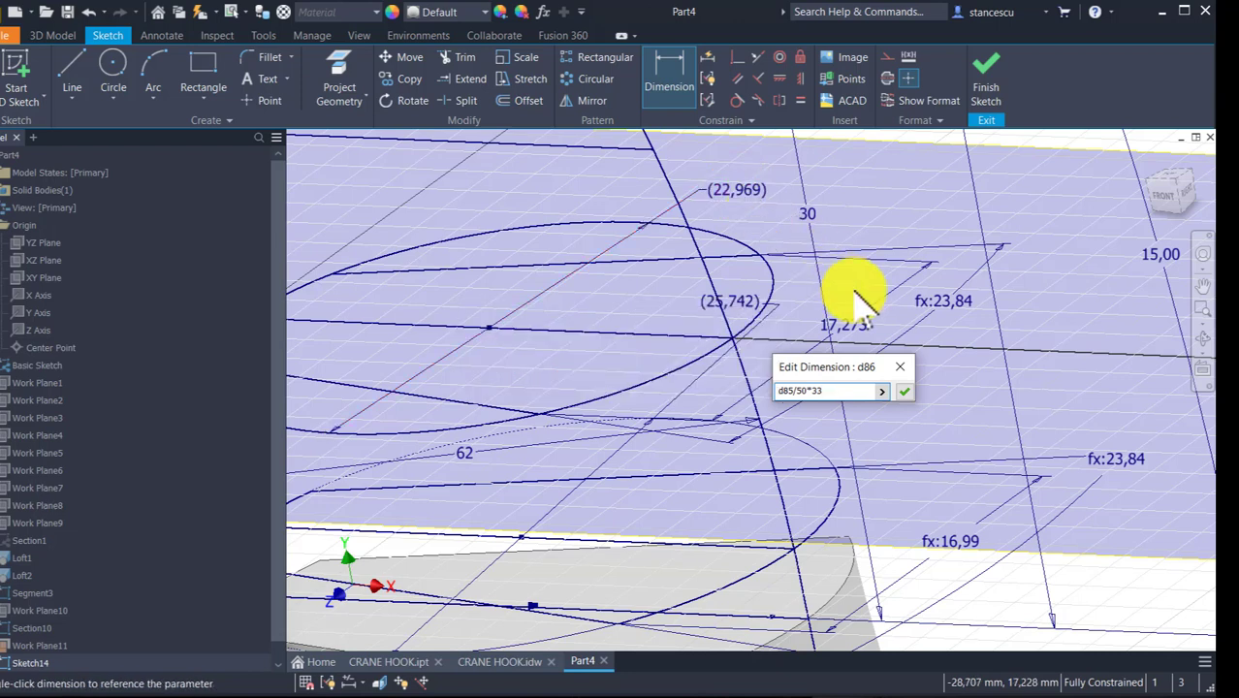
{"action": "left_click", "coordinate": [904, 370]}
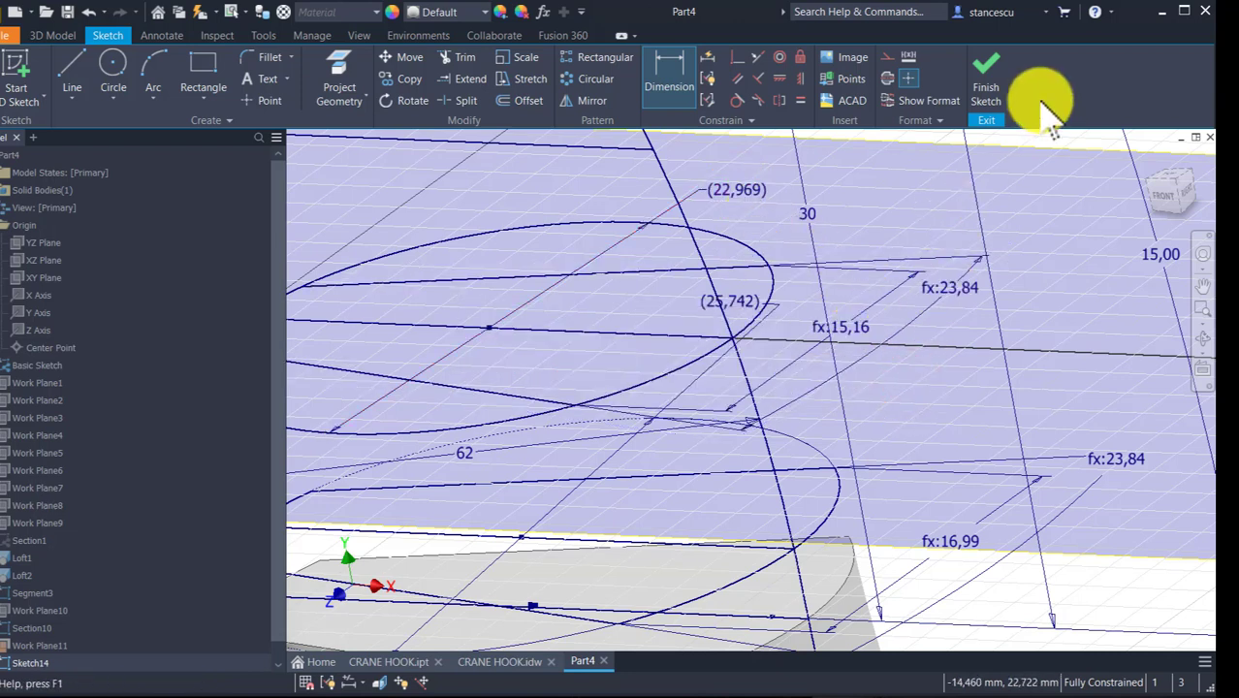
- Finish the section sketch and hide its work plane, Work Plane11
{"action": "left_click", "coordinate": [987, 92]}
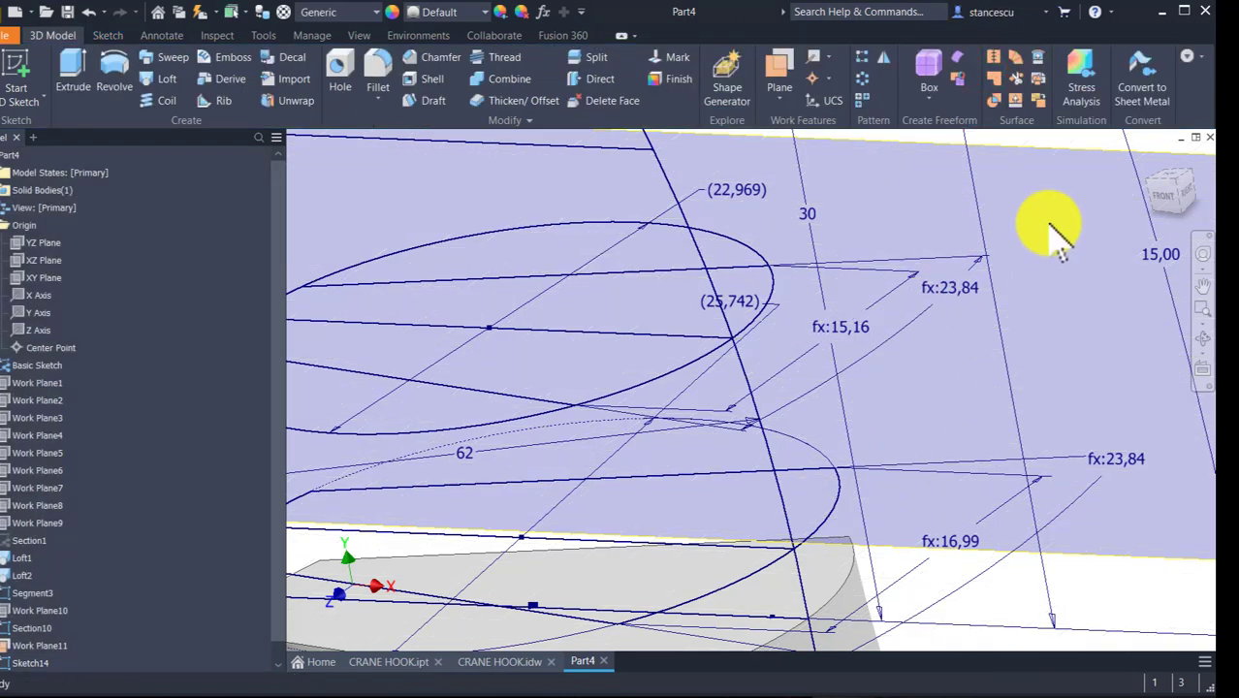
{"action": "left_click", "coordinate": [1068, 163]}
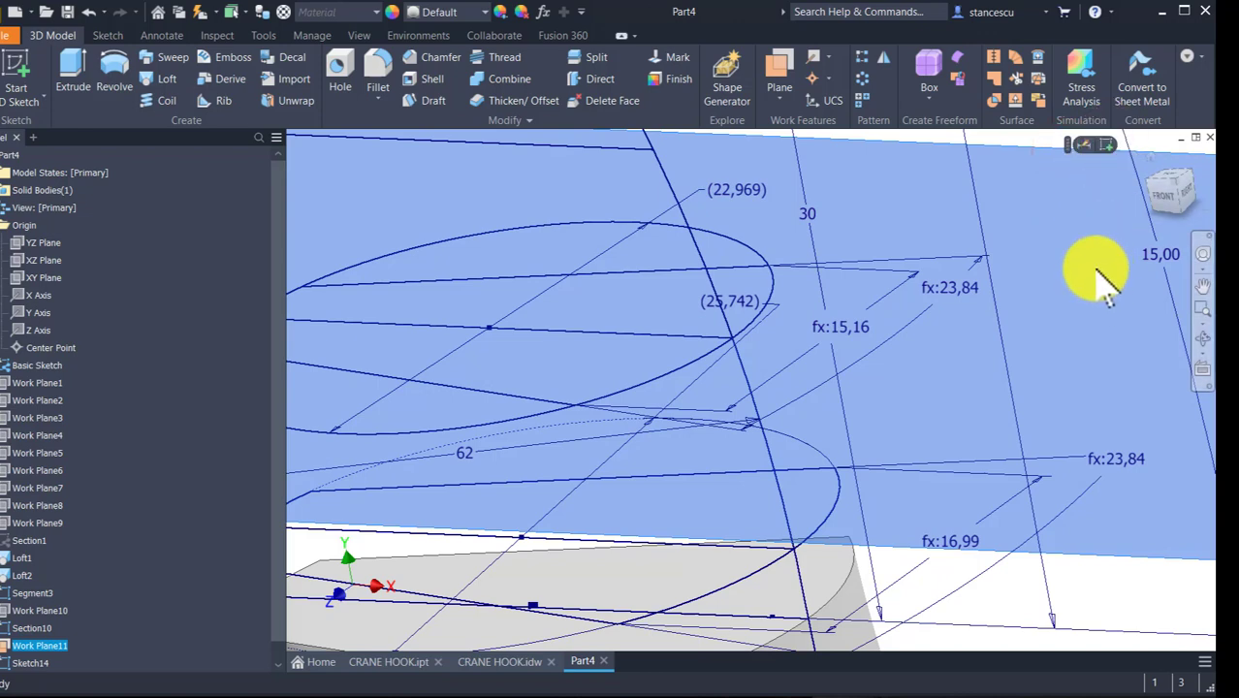
{"action": "key", "text": "alt+v"}
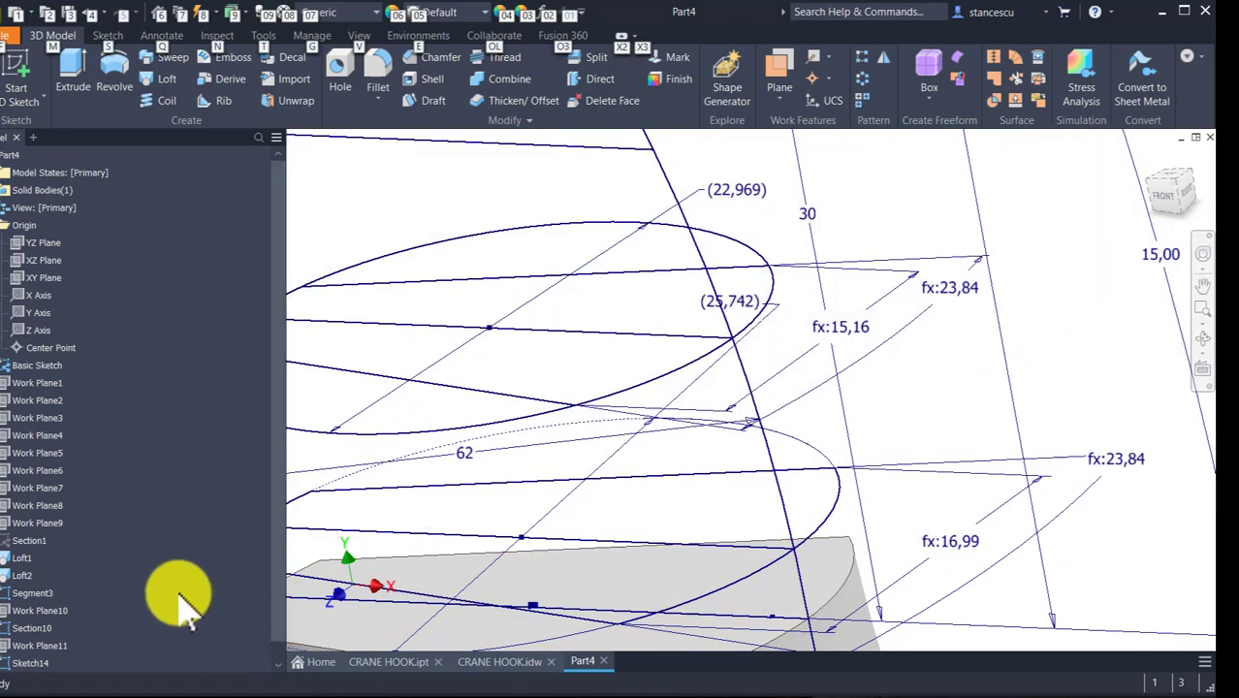
- Rename the newly finished sketch as Section11
{"action": "scroll", "coordinate": [172, 606], "scroll_direction": "down", "scroll_amount": 1}
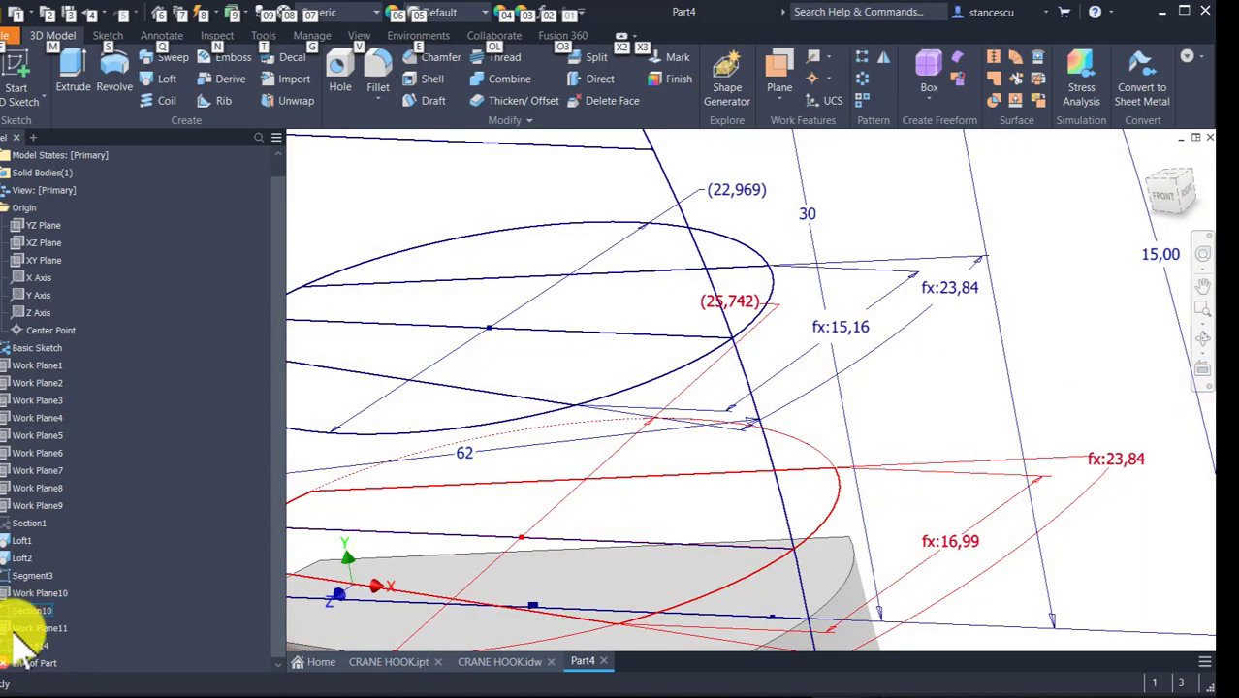
{"action": "left_click", "coordinate": [35, 644]}
{"action": "left_click", "coordinate": [37, 644]}
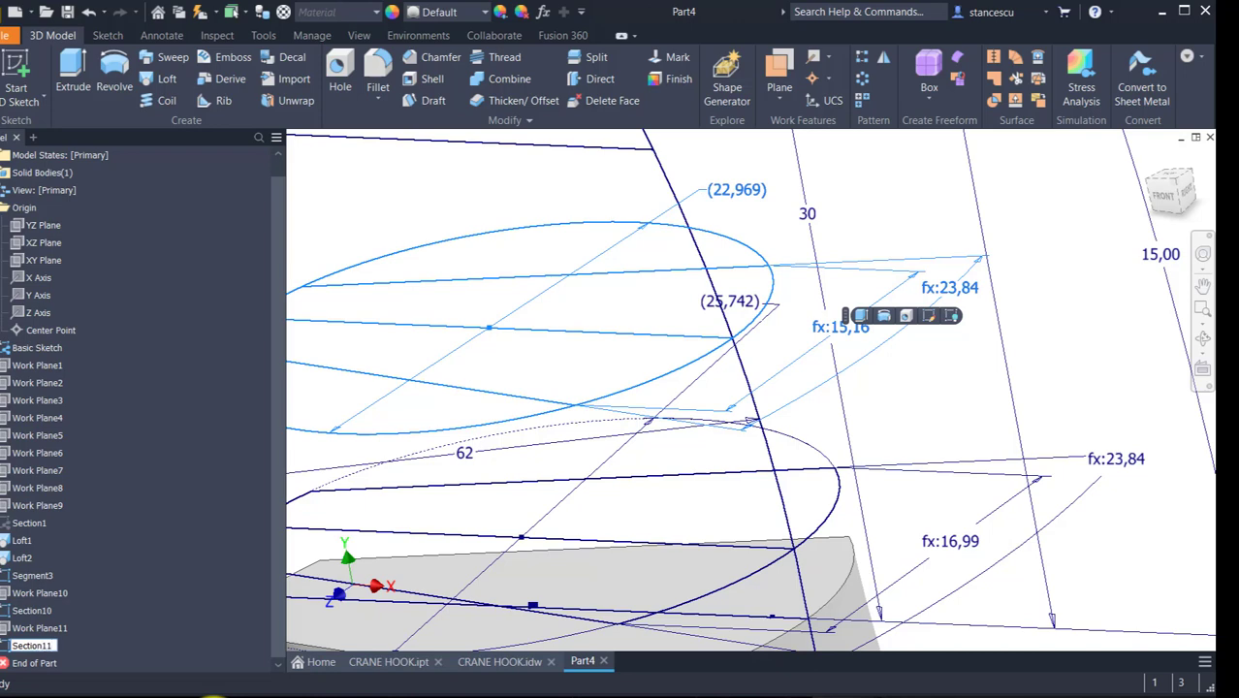
{"action": "key", "text": "Return"}
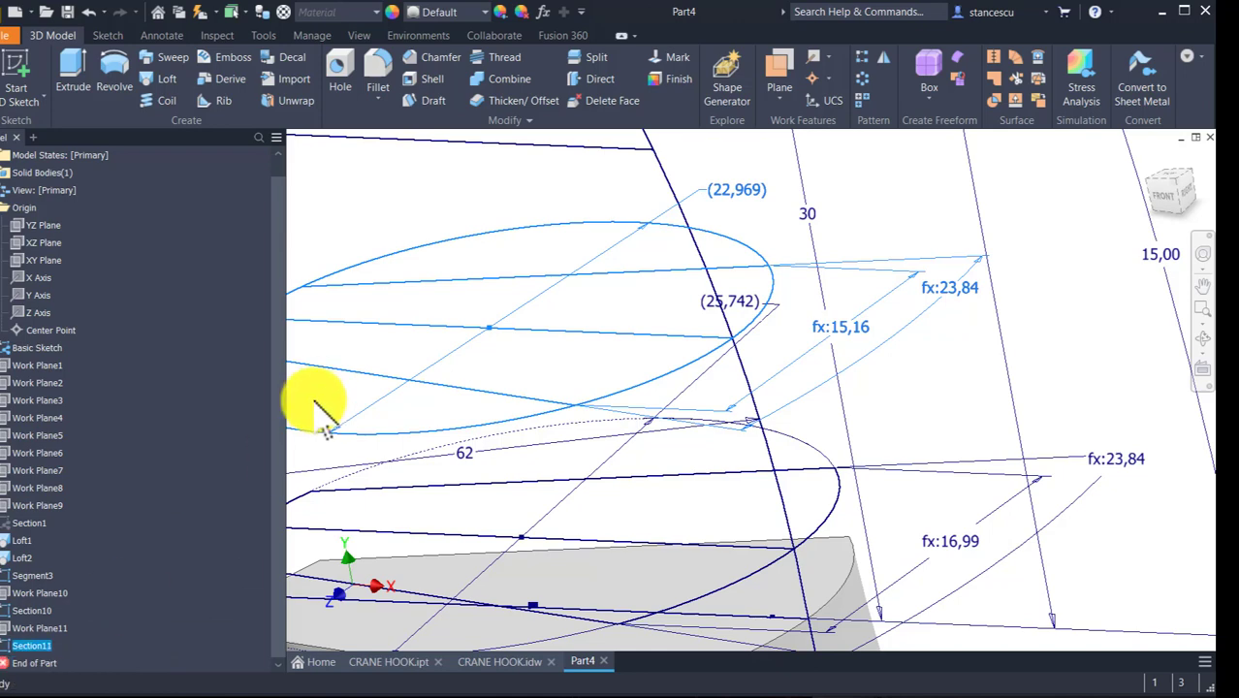
- Hide the Section11 and Section10 sketches
{"action": "key", "text": "alt+v"}
{"action": "middle_click_drag", "start_coordinate": [653, 512], "coordinate": [938, 305]}
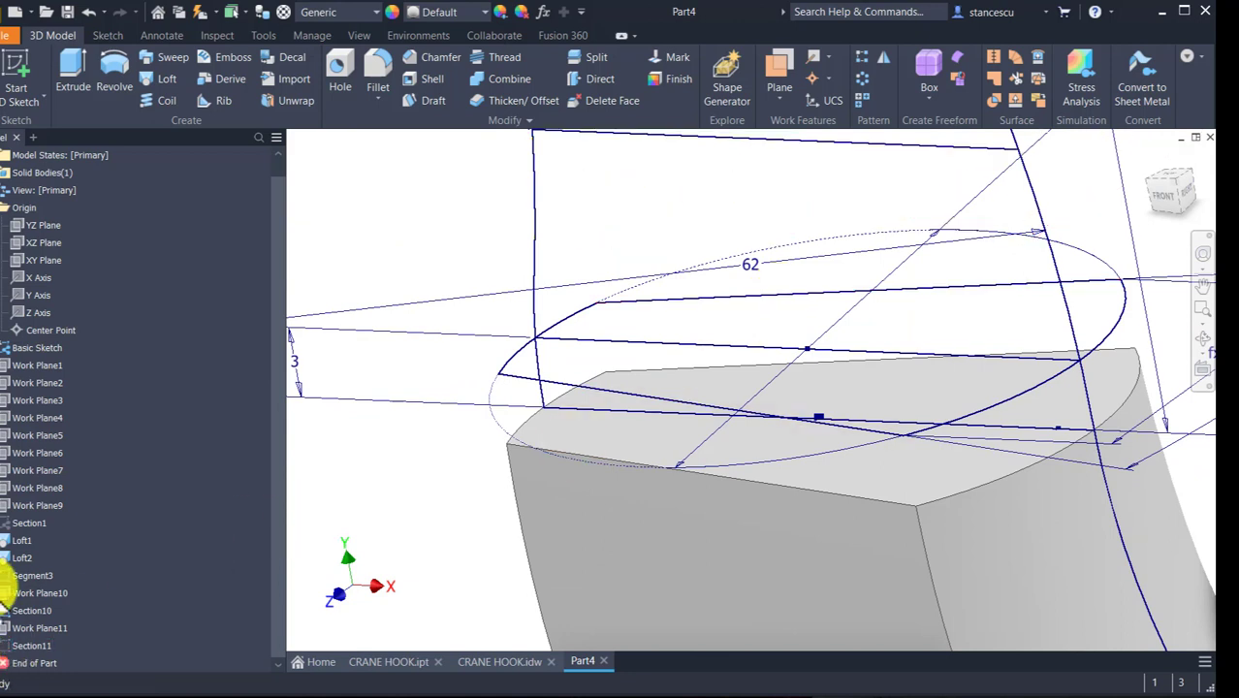
{"action": "left_click", "coordinate": [9, 612]}
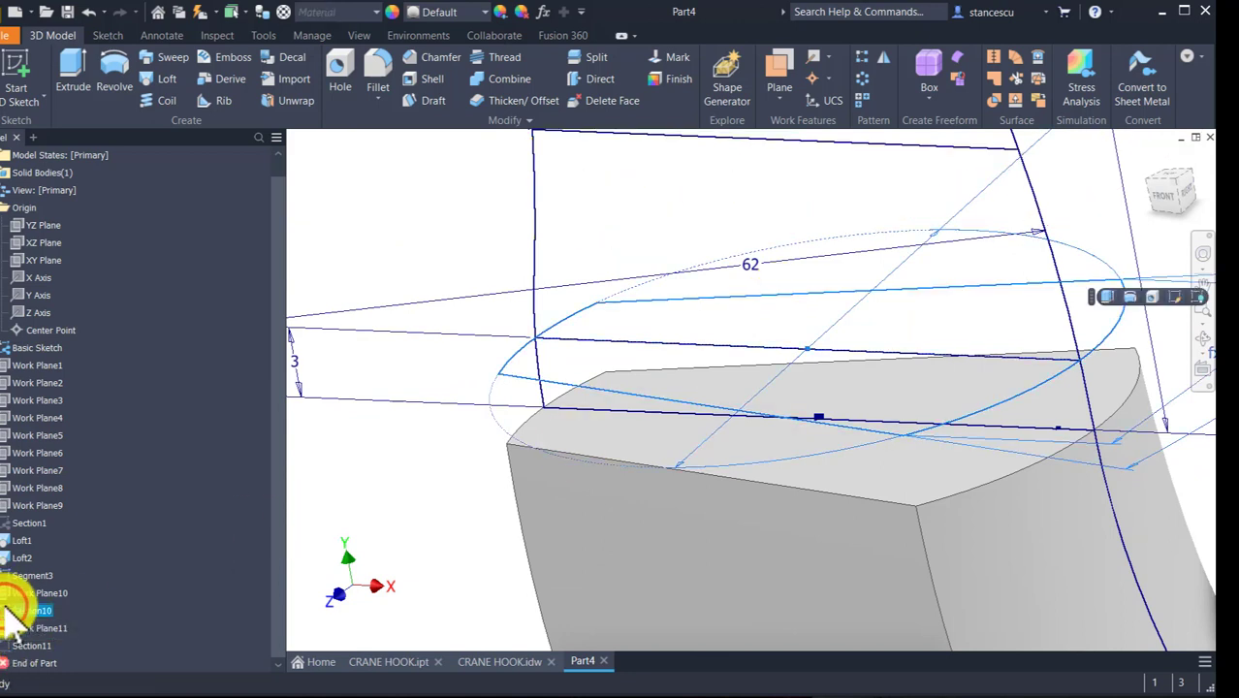
{"action": "key", "text": "alt+v"}
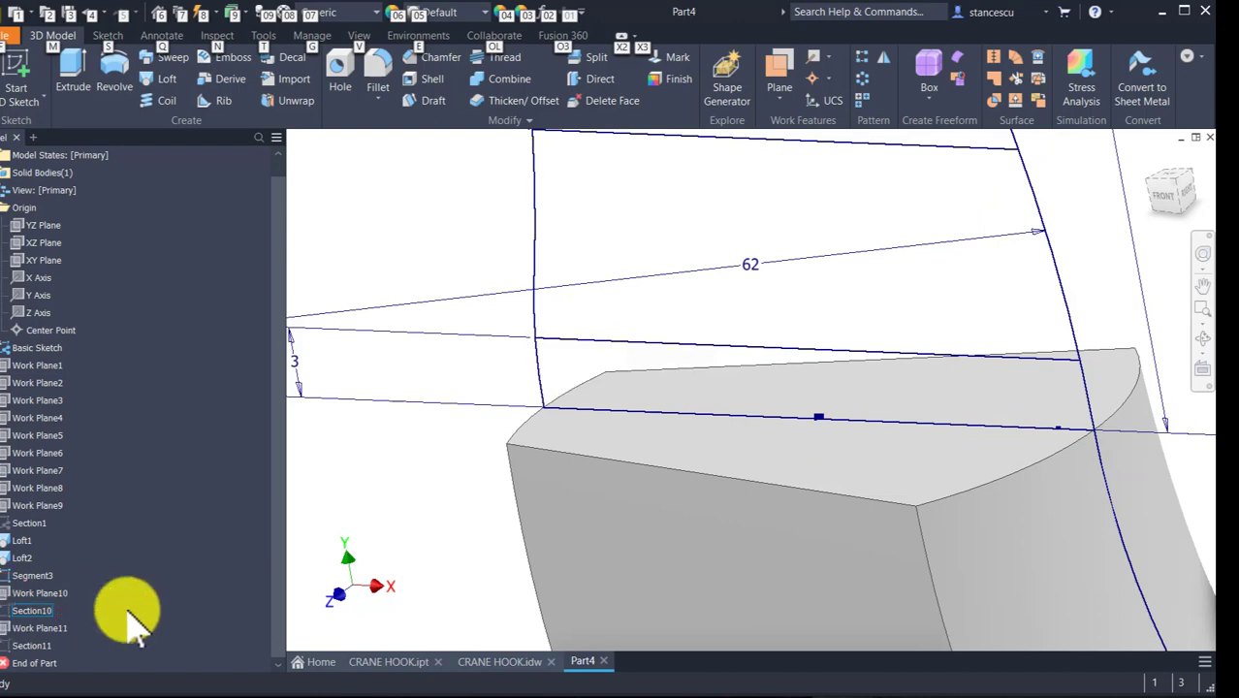
- Create a work plane through the next section line above Section11 at 90° to the XY Plane and start a sketch on it
{"action": "mouse_move", "coordinate": [670, 219]}
{"action": "middle_mouse_down"}
{"action": "mouse_move", "coordinate": [606, 646]}
{"action": "mouse_move", "coordinate": [658, 435]}
{"action": "mouse_move", "coordinate": [730, 543]}
{"action": "middle_mouse_up"}
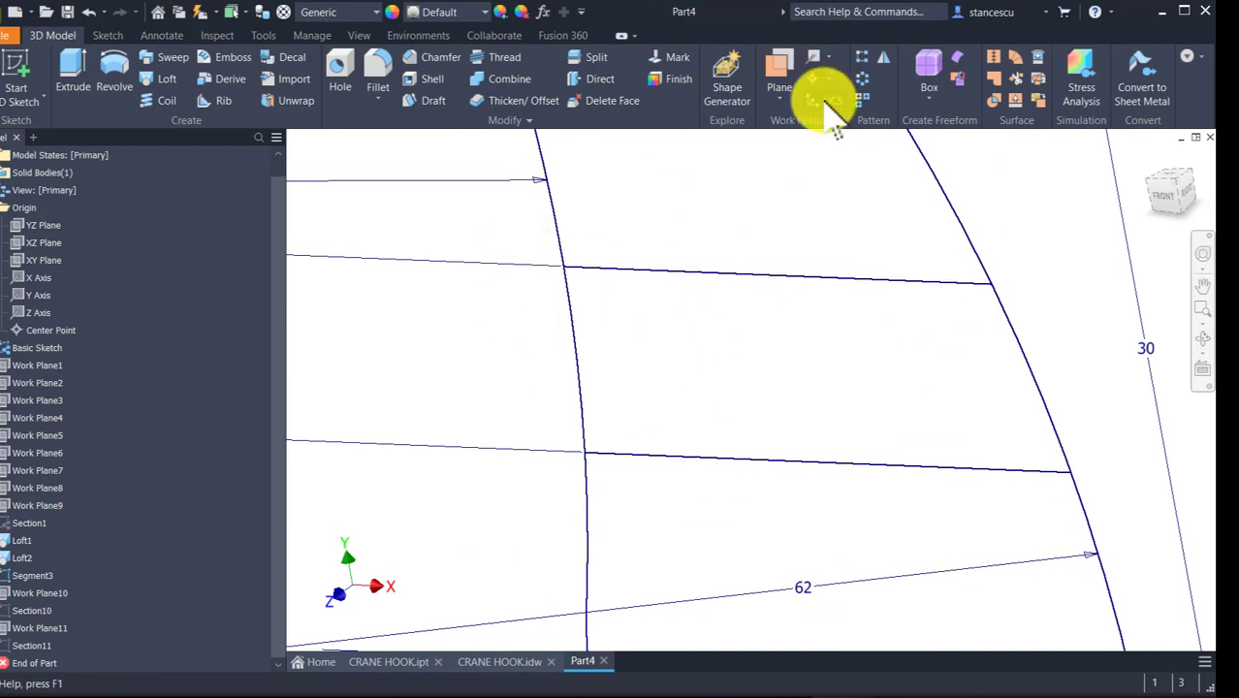
{"action": "left_click", "coordinate": [787, 70]}
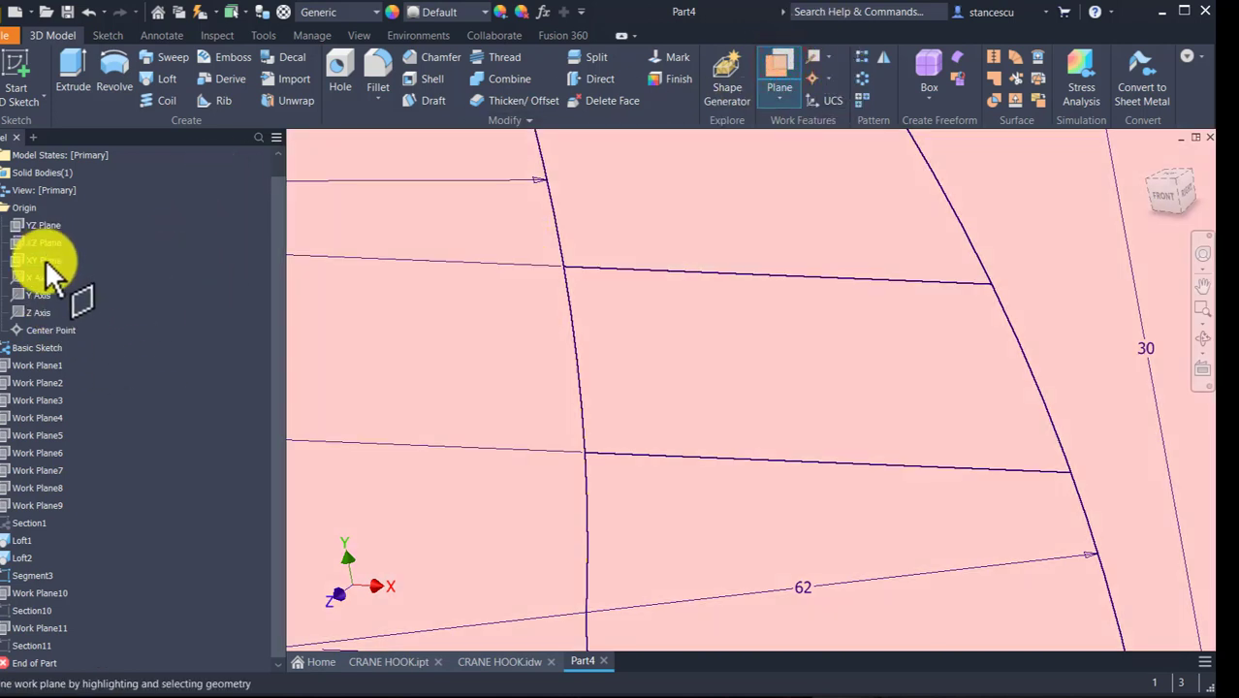
{"action": "left_click", "coordinate": [44, 261]}
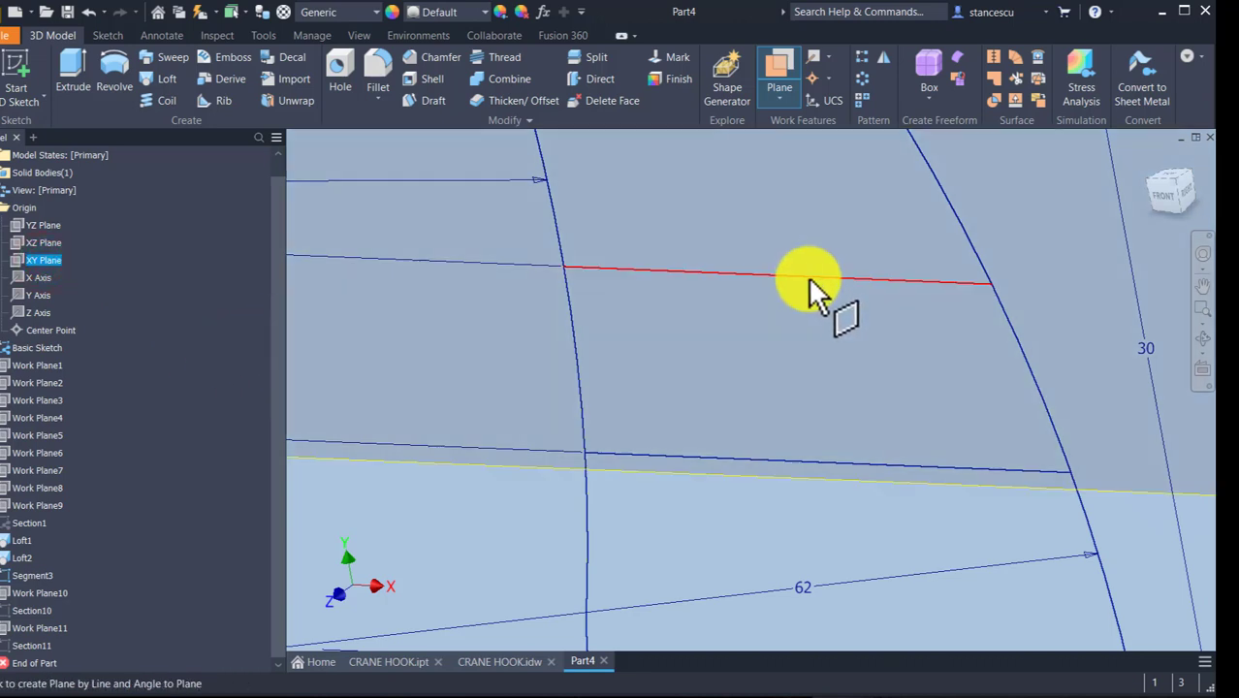
{"action": "left_click", "coordinate": [809, 278]}
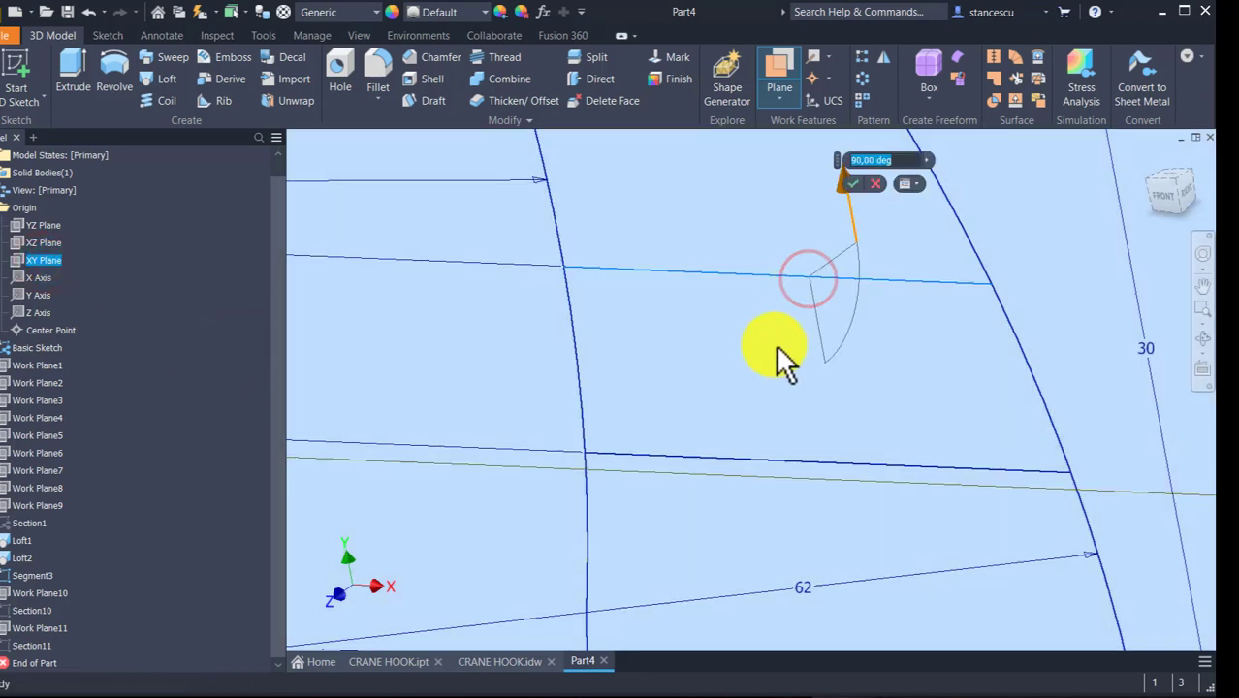
{"action": "left_click", "coordinate": [849, 183]}
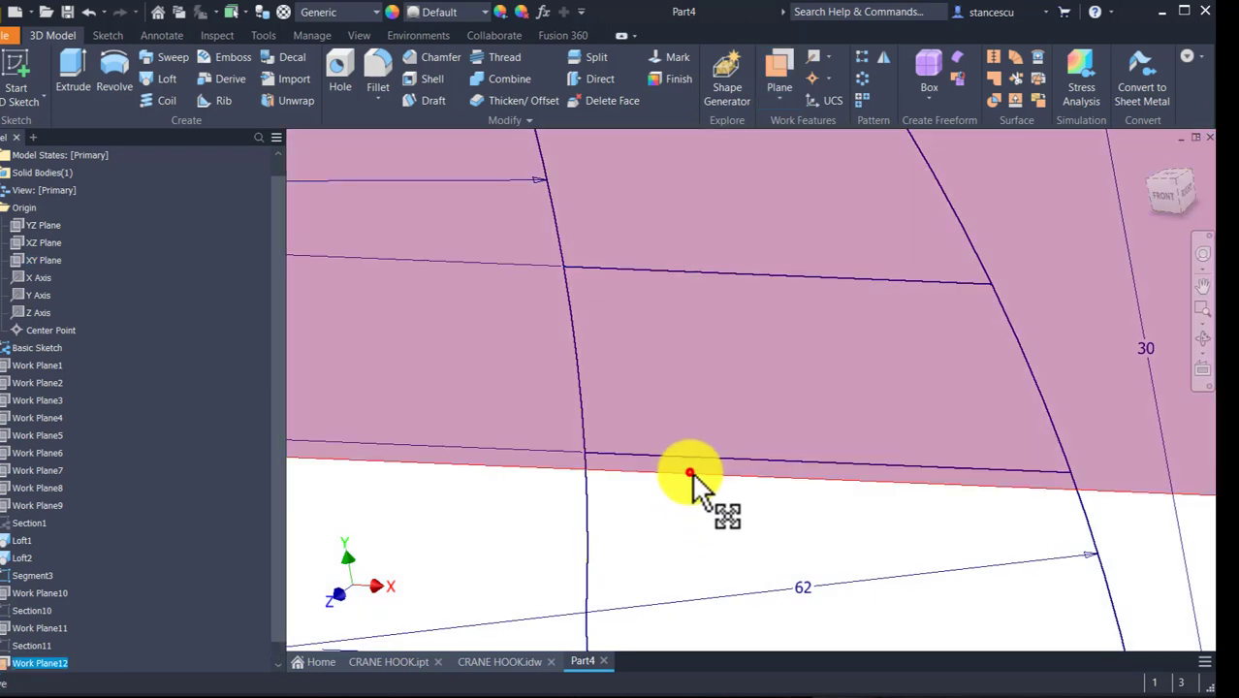
{"action": "left_click", "coordinate": [690, 474]}
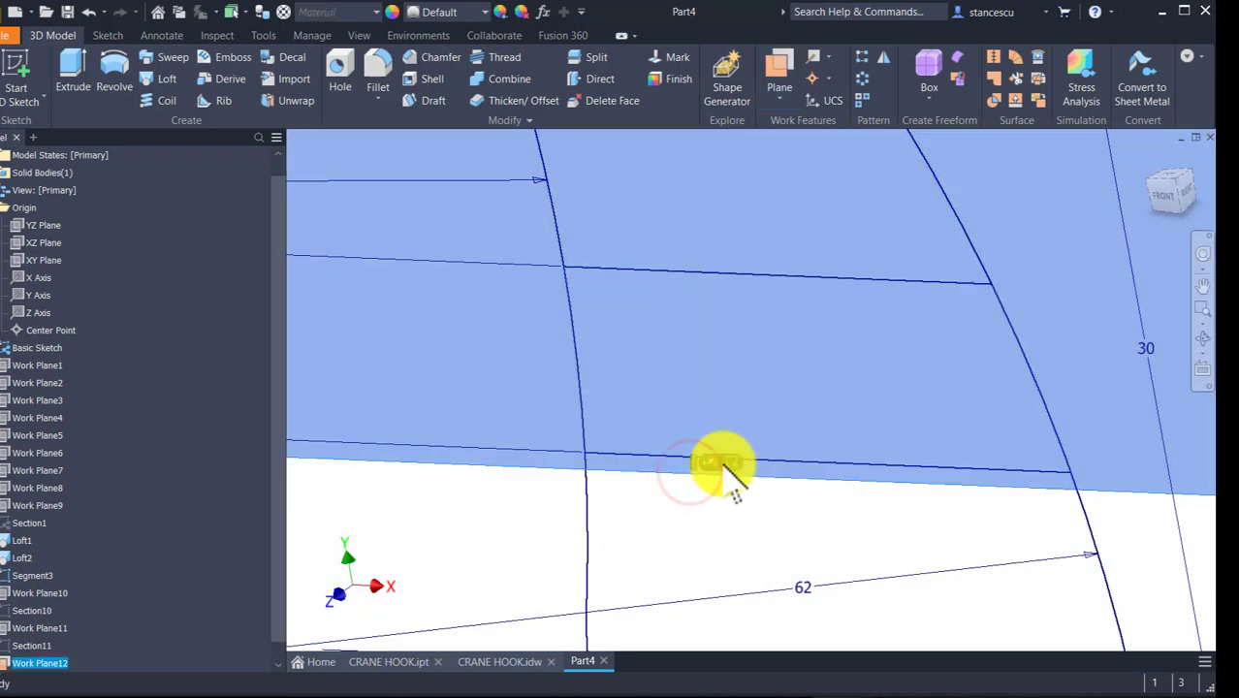
{"action": "left_click", "coordinate": [730, 460]}
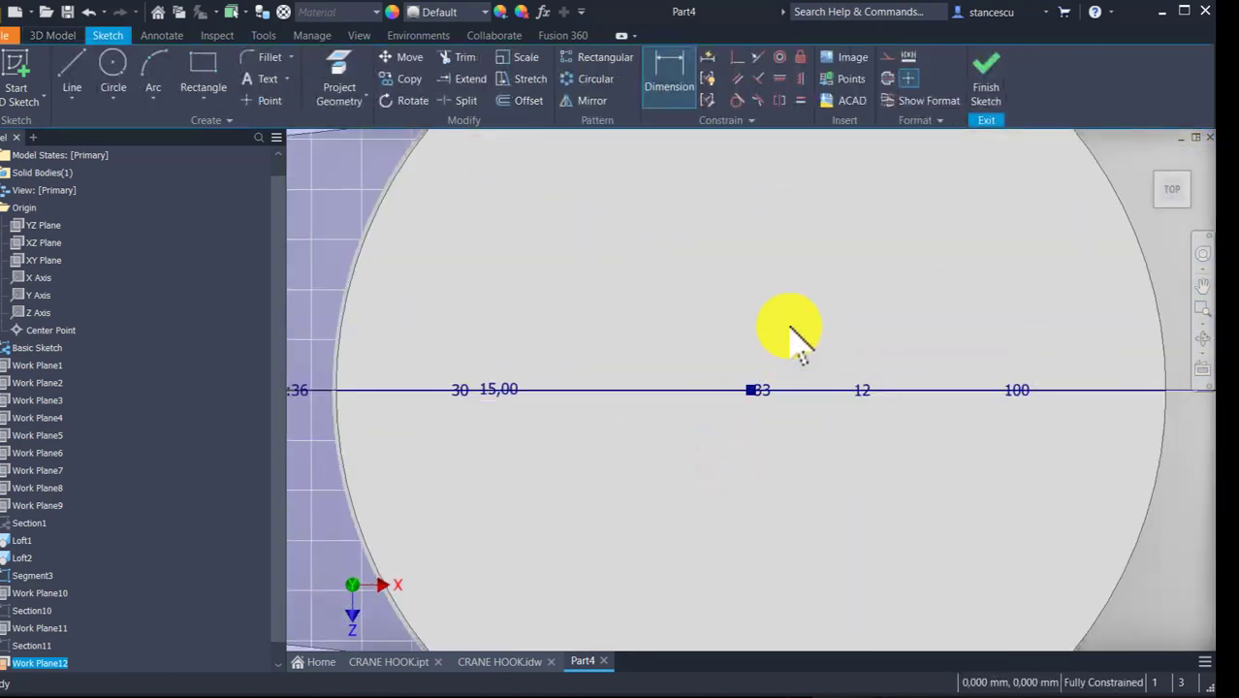
- Project the section line lying on the new work plane, between the two hook profile curves, into the sketch
{"action": "key", "text": "F5"}
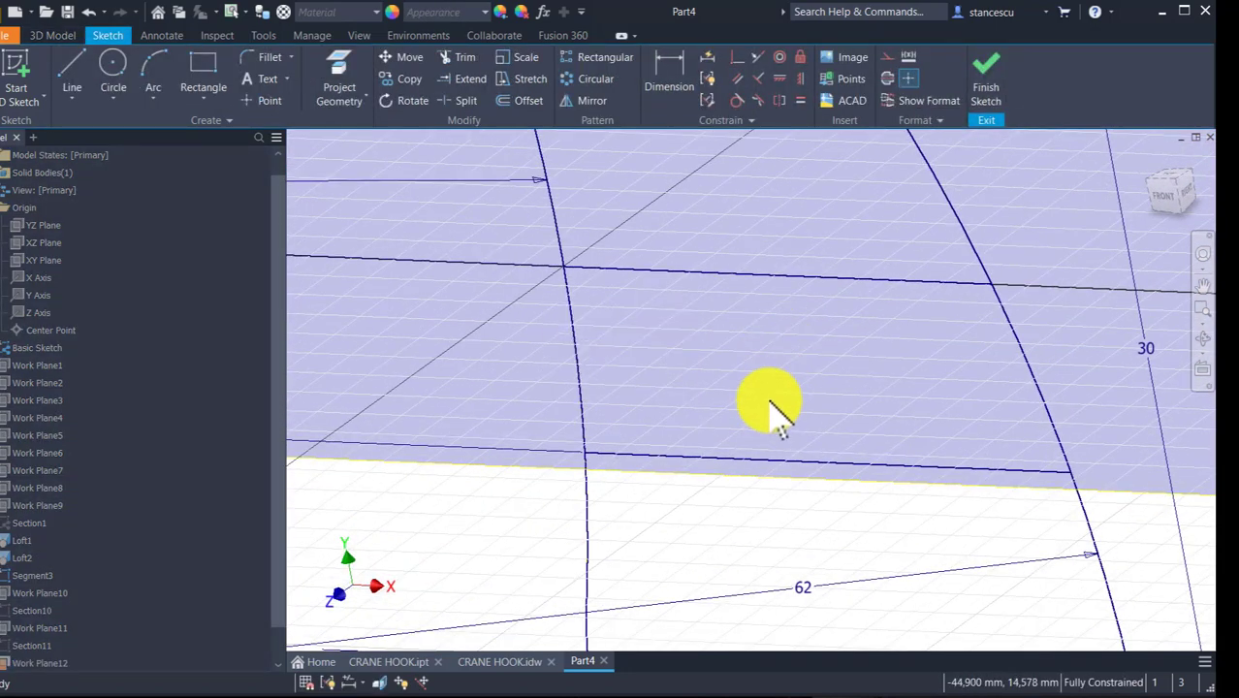
{"action": "middle_click_drag", "start_coordinate": [770, 417], "coordinate": [761, 132]}
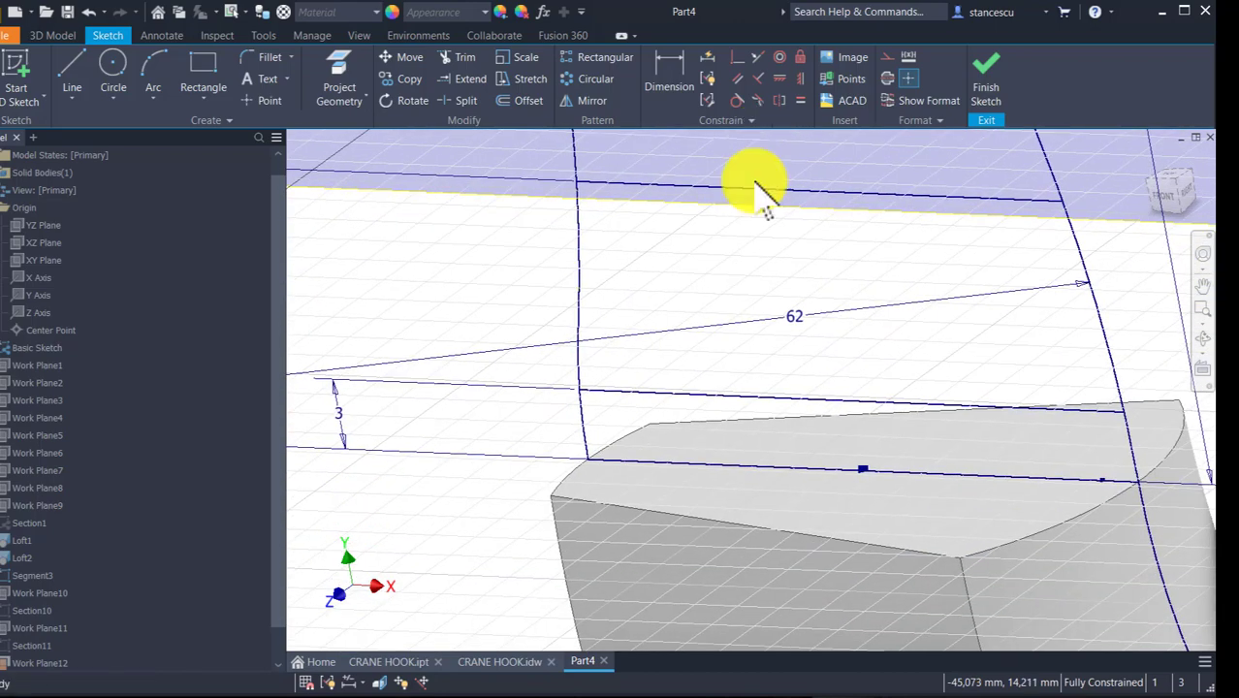
{"action": "middle_click_drag", "start_coordinate": [829, 208], "coordinate": [832, 393]}
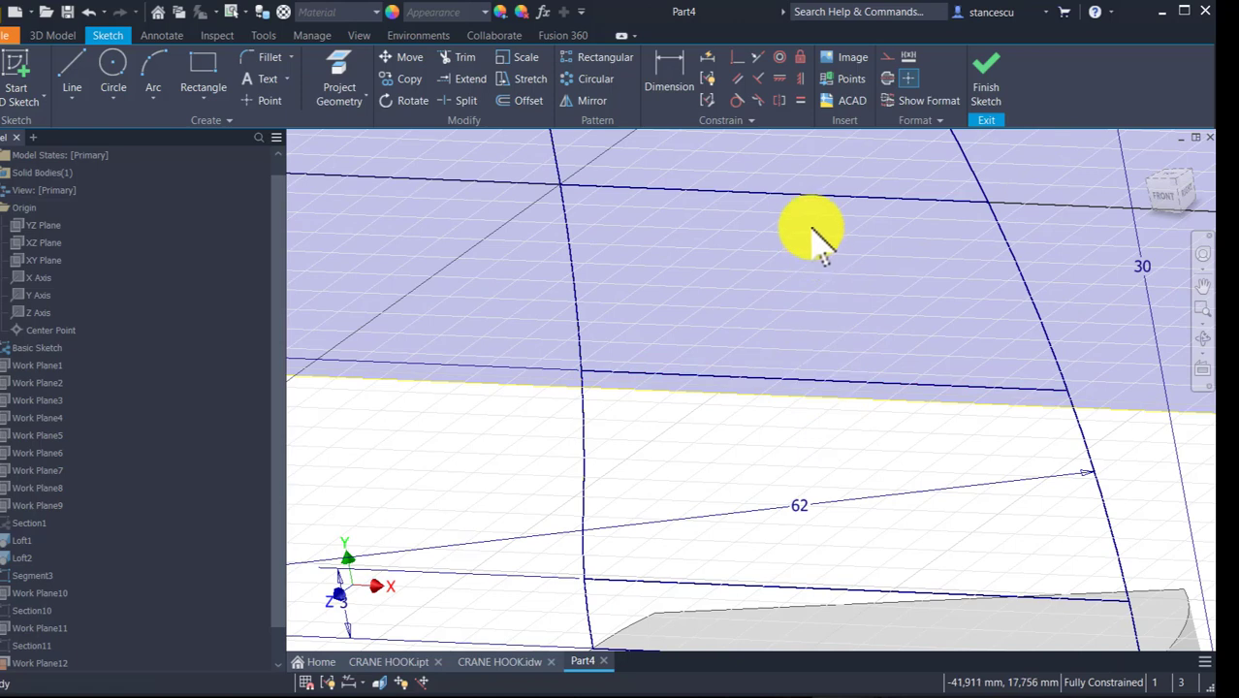
{"action": "mouse_move", "coordinate": [810, 204]}
{"action": "middle_mouse_down"}
{"action": "mouse_move", "coordinate": [827, 335]}
{"action": "mouse_move", "coordinate": [822, 325]}
{"action": "middle_mouse_up"}
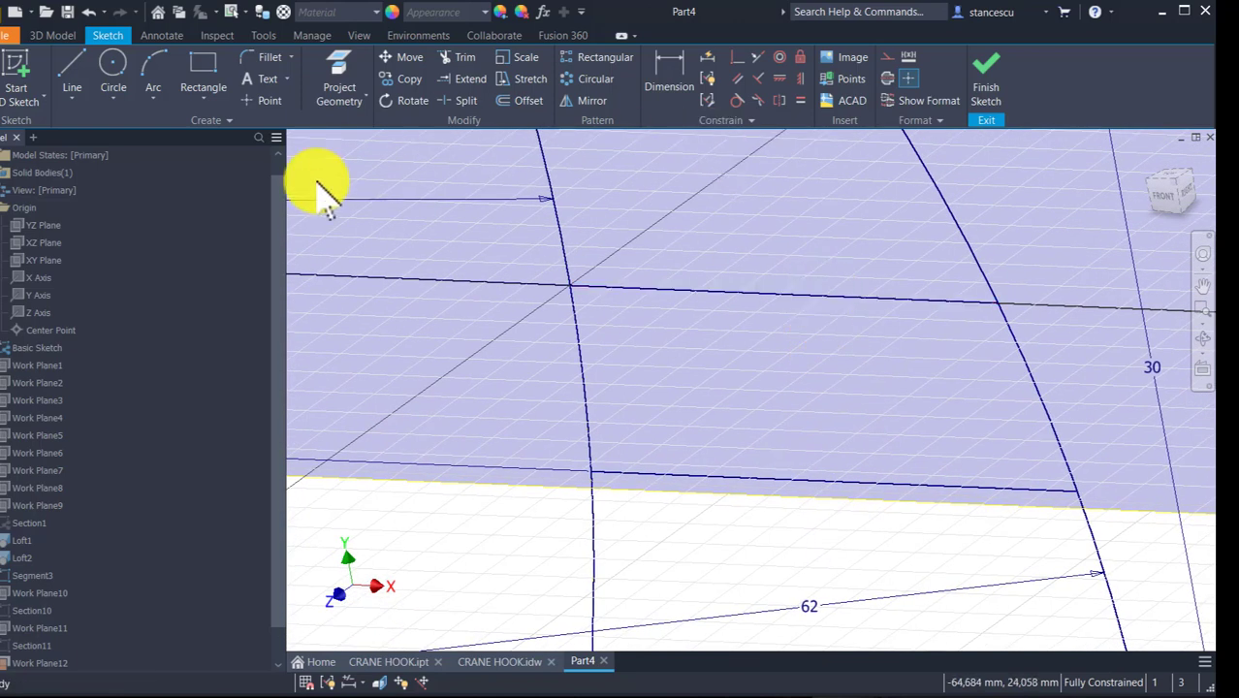
{"action": "left_click", "coordinate": [350, 71]}
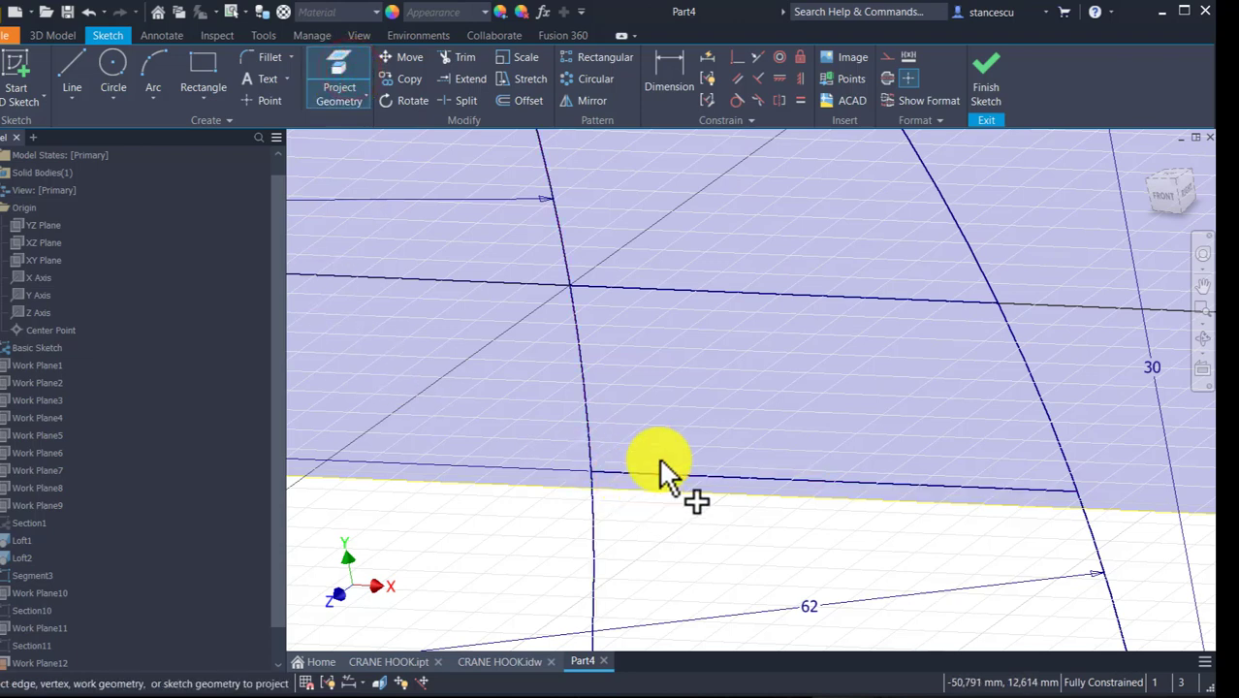
{"action": "left_click", "coordinate": [690, 290]}
{"action": "mouse_move", "coordinate": [780, 383]}
{"action": "middle_mouse_down", "text": "shift"}
{"action": "mouse_move", "coordinate": [827, 386]}
{"action": "mouse_move", "coordinate": [790, 350]}
{"action": "mouse_move", "coordinate": [678, 395]}
{"action": "mouse_move", "coordinate": [645, 475]}
{"action": "mouse_move", "coordinate": [677, 464]}
{"action": "mouse_move", "coordinate": [769, 526]}
{"action": "mouse_move", "coordinate": [823, 492]}
{"action": "mouse_move", "coordinate": [839, 518]}
{"action": "middle_mouse_up", "text": "shift"}
{"action": "left_click", "coordinate": [839, 519]}
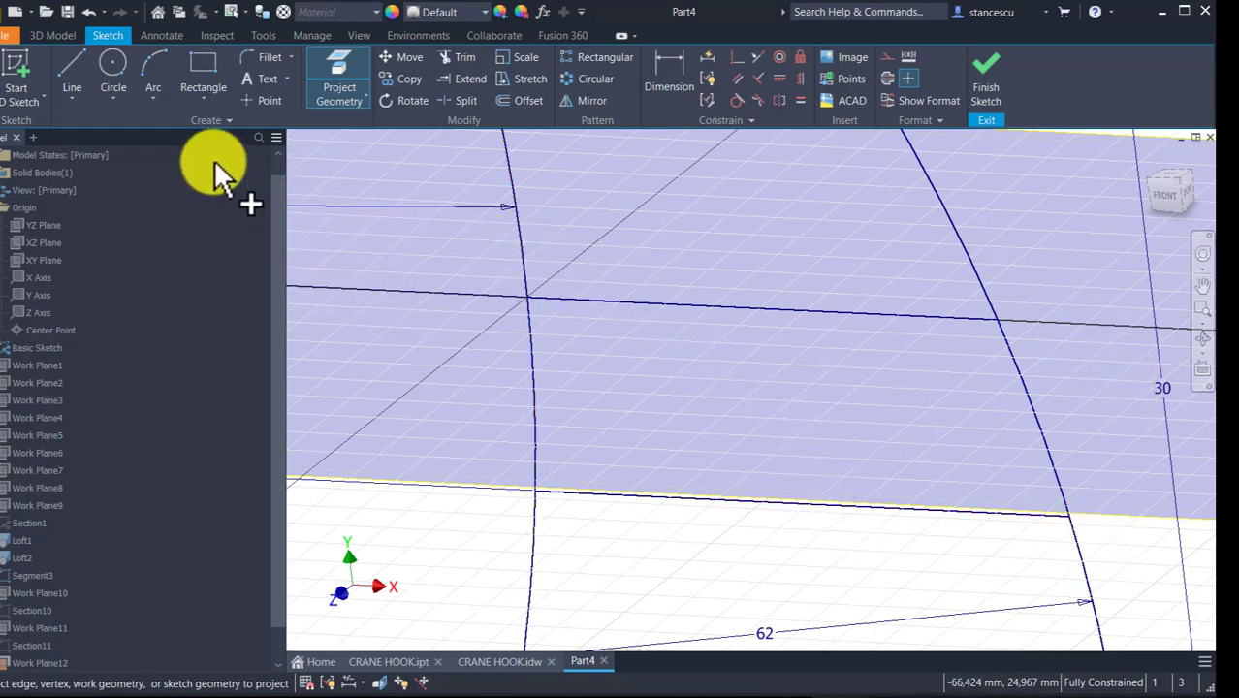
- Draw a circle of about 10.1 mm radius centred on the projected line's midpoint and passing through its outer endpoint
{"action": "left_click", "coordinate": [109, 65]}
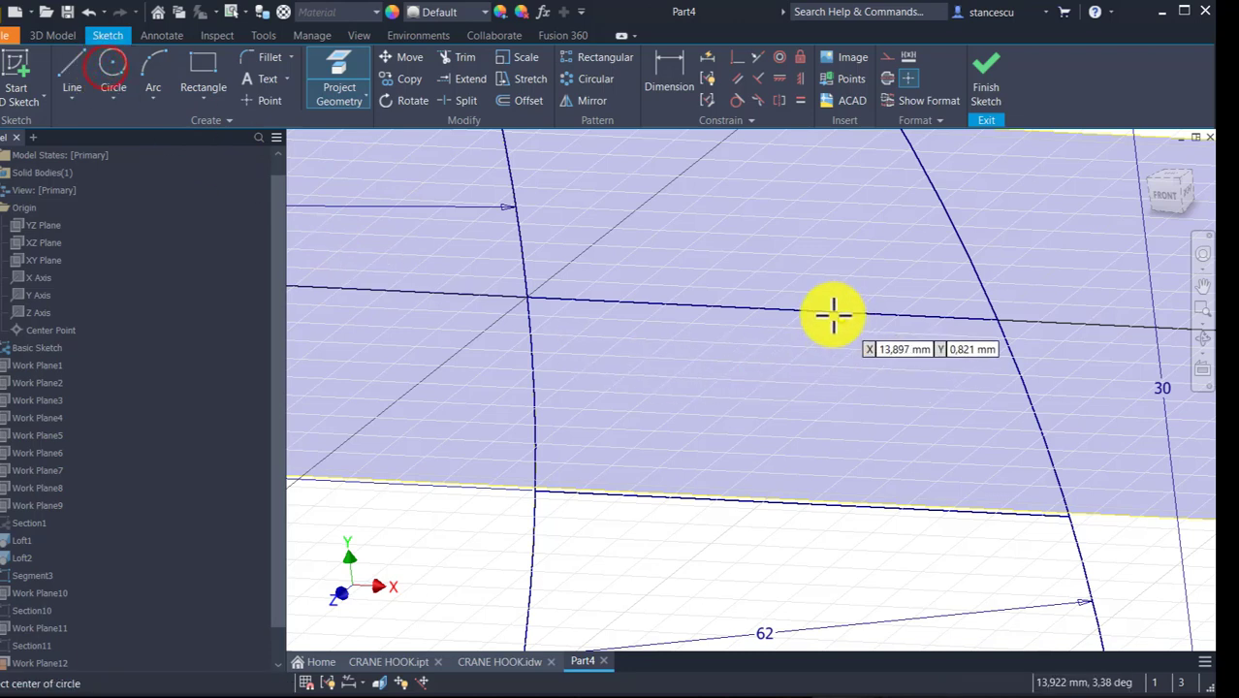
{"action": "left_click", "coordinate": [765, 309]}
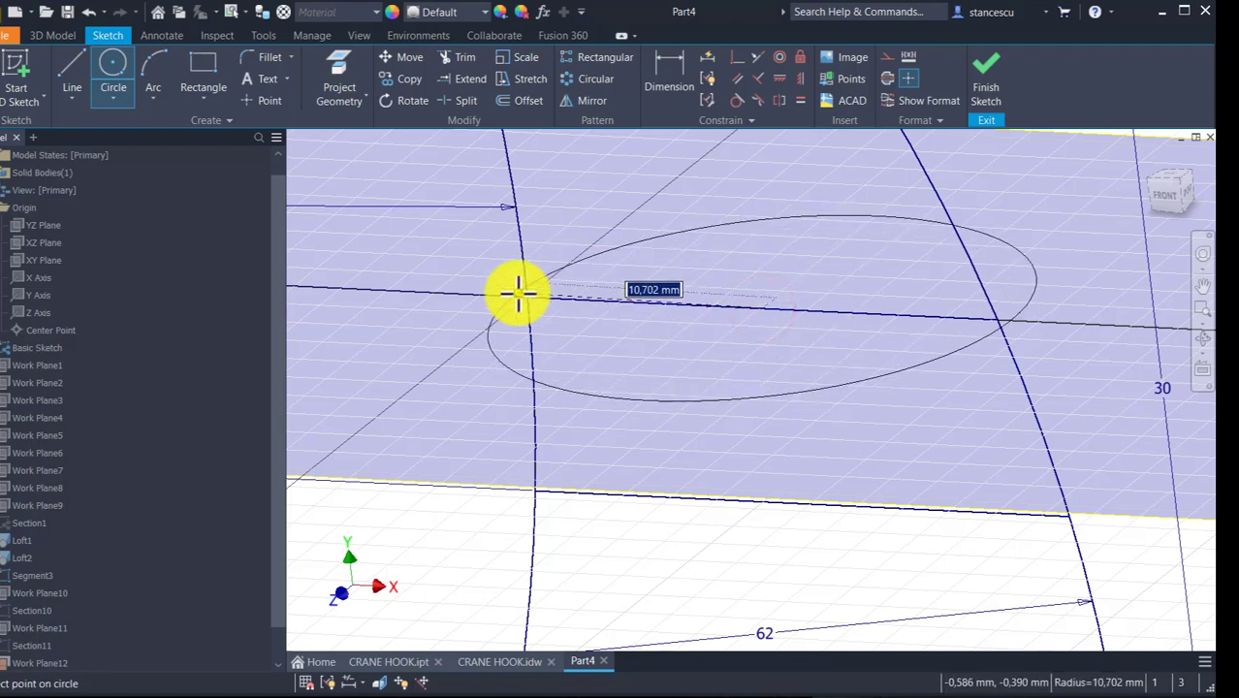
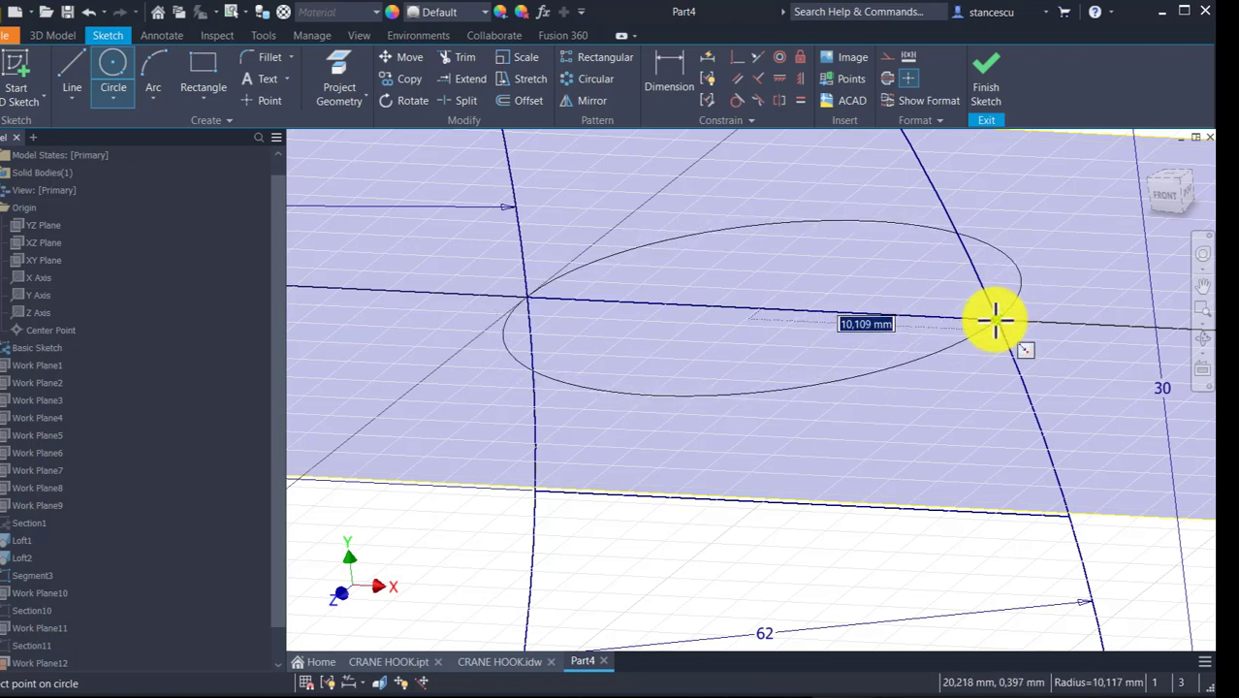
{"action": "left_click", "coordinate": [995, 318]}
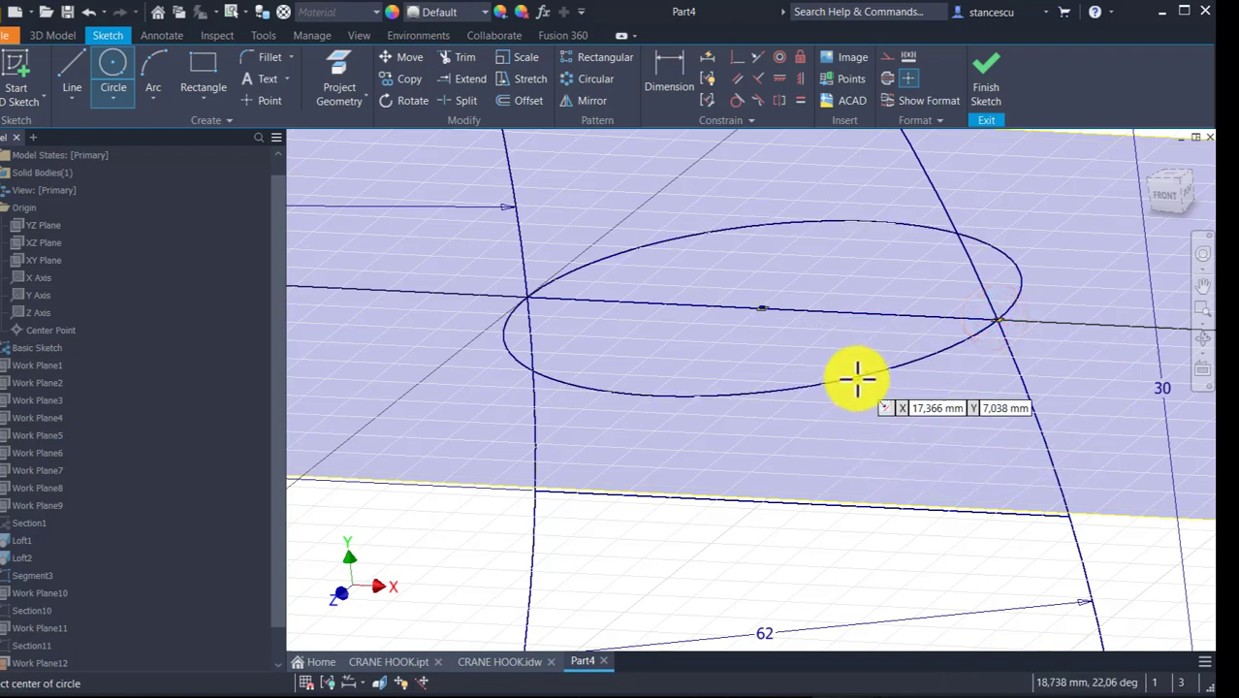
- Start the Line command for adding a line to the circular section sketch
{"action": "left_click", "coordinate": [72, 68]}
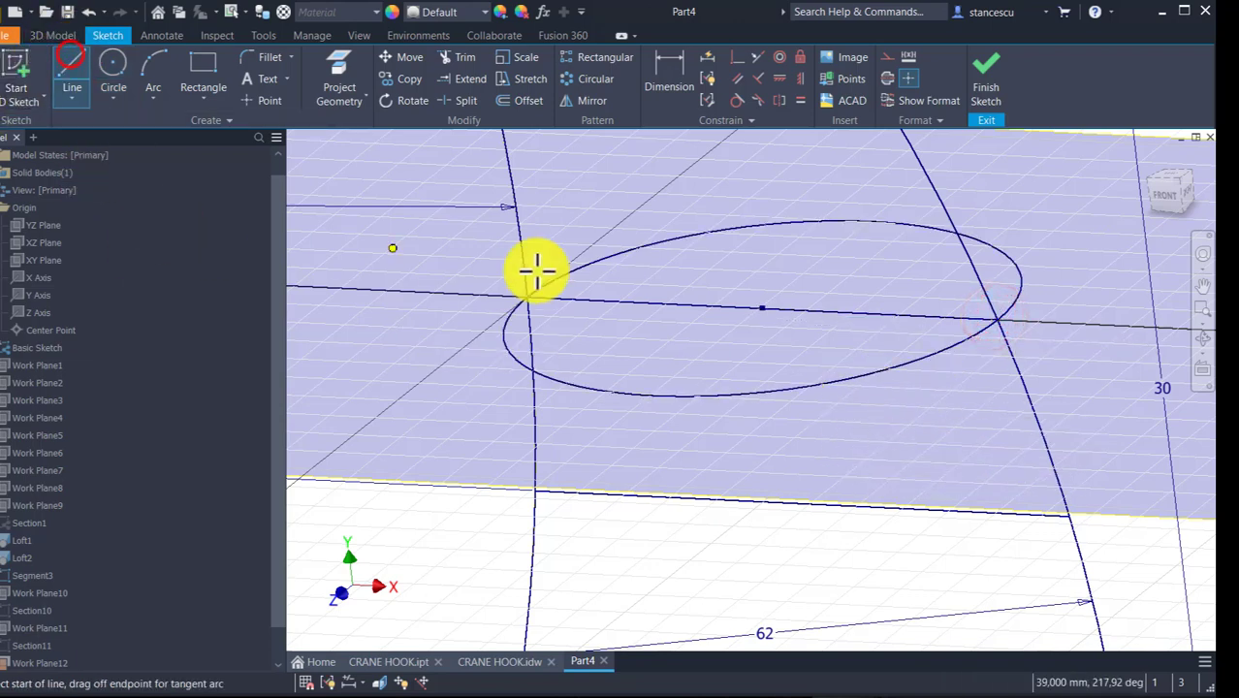
{"action": "scroll", "coordinate": [763, 364], "scroll_direction": "down", "scroll_amount": 2}
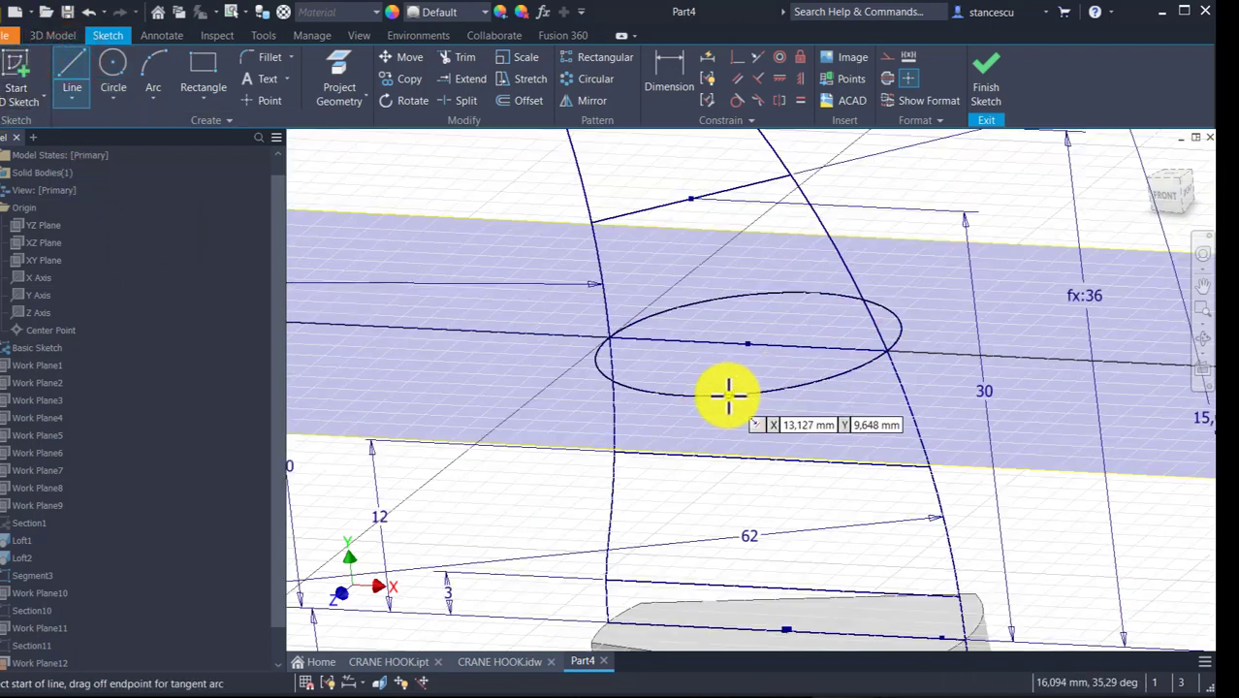
{"action": "left_click", "coordinate": [649, 318]}
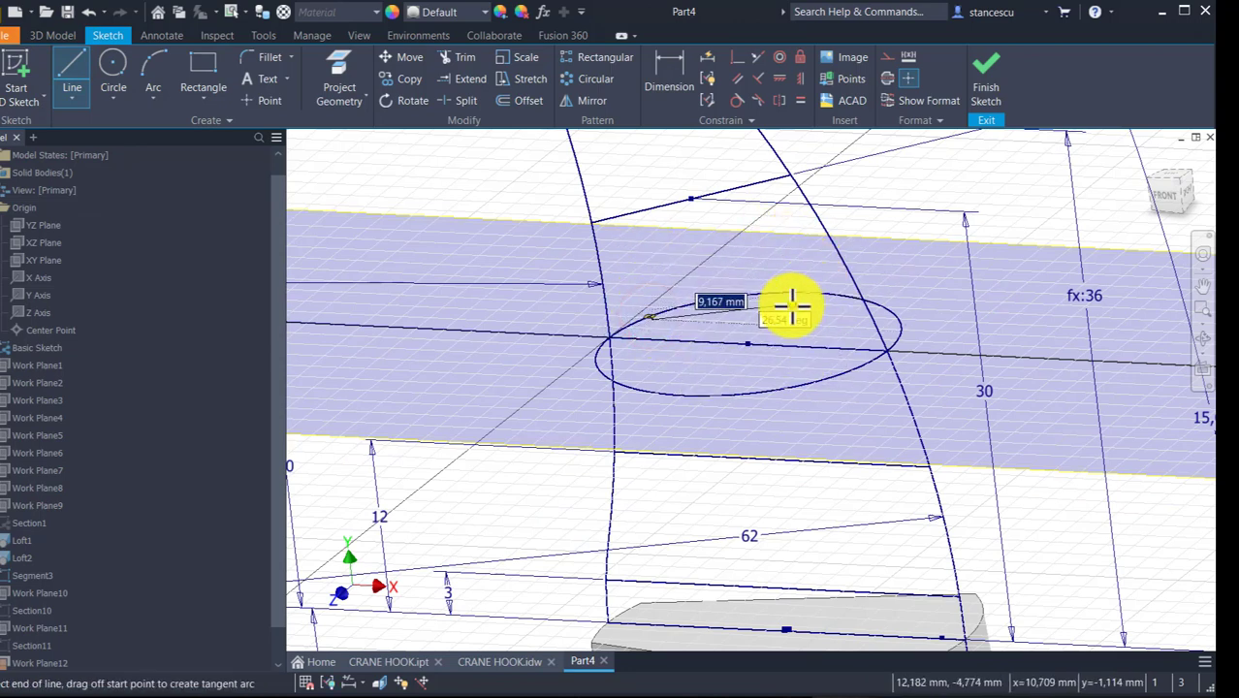
{"action": "key", "text": "Escape"}
{"action": "key", "text": "Escape"}
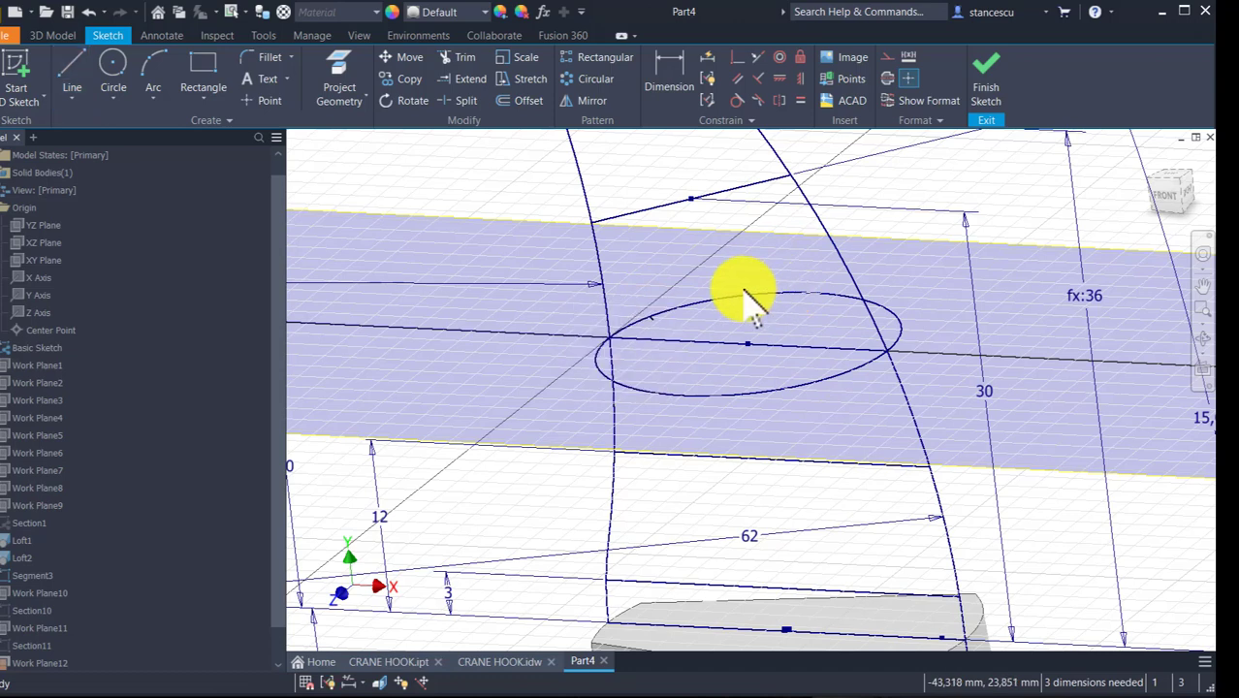
{"action": "key", "text": "ctrl+z"}
- Draw a line as a chord across the rear half of the circle, with both endpoints on the circle
{"action": "left_click", "coordinate": [72, 76]}
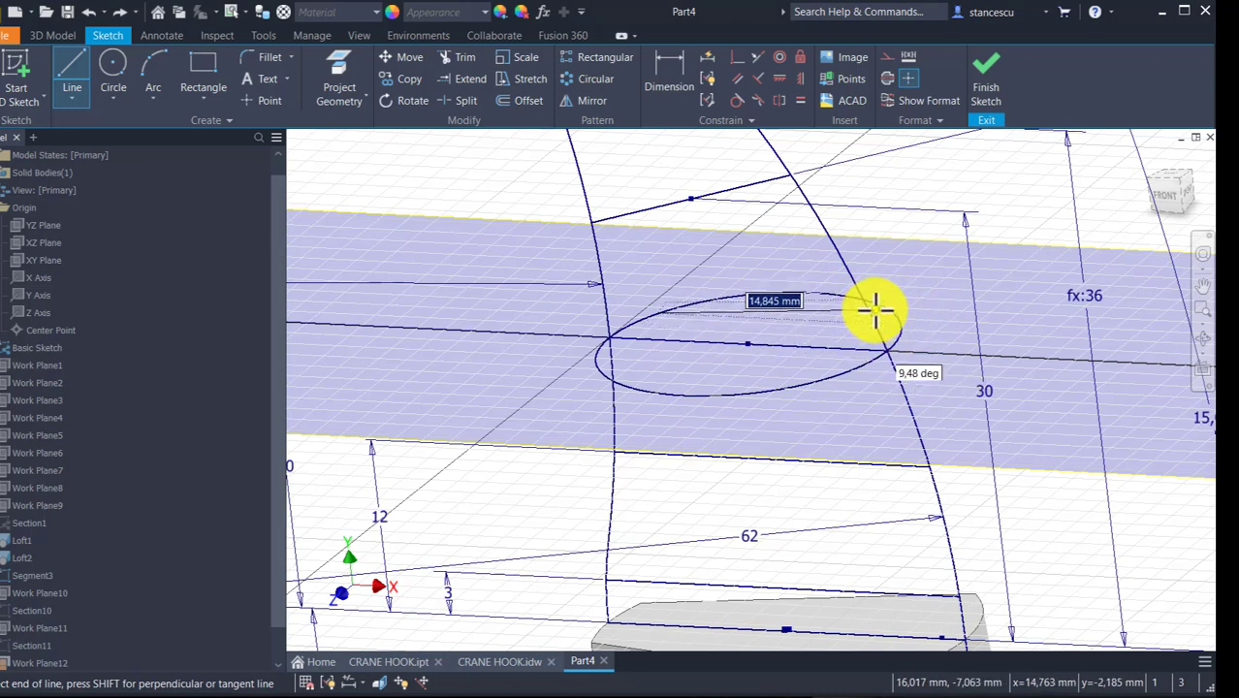
{"action": "scroll", "coordinate": [875, 308], "scroll_direction": "up", "scroll_amount": 3}
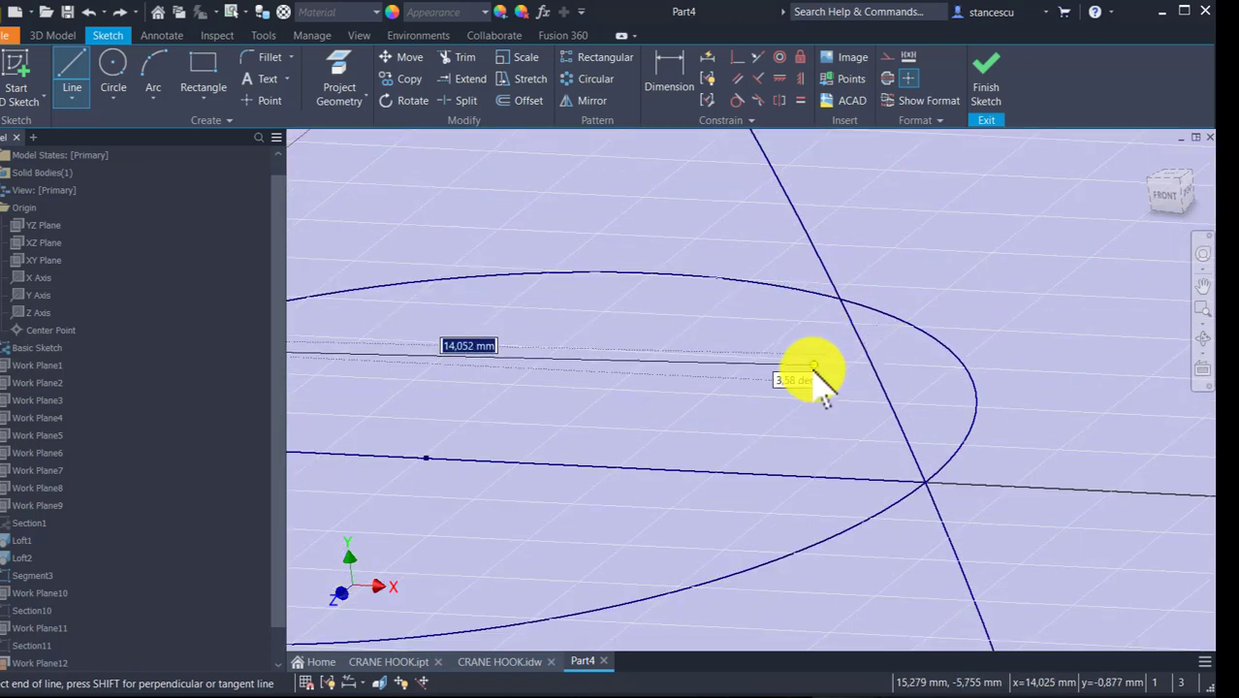
{"action": "left_click", "coordinate": [813, 291]}
{"action": "scroll", "coordinate": [752, 360], "scroll_direction": "down", "scroll_amount": 2}
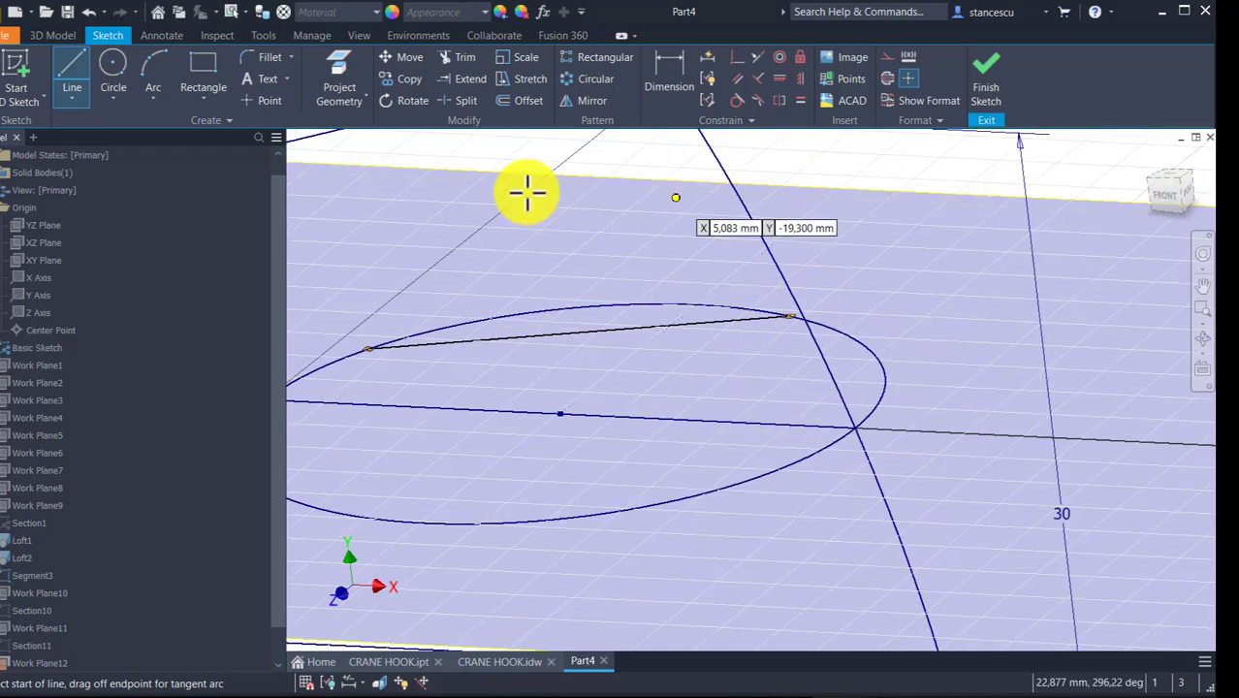
- Mirror the chord line about the circle's centre line to create a matching chord on the other side
{"action": "left_click", "coordinate": [589, 101]}
{"action": "left_click", "coordinate": [617, 329]}
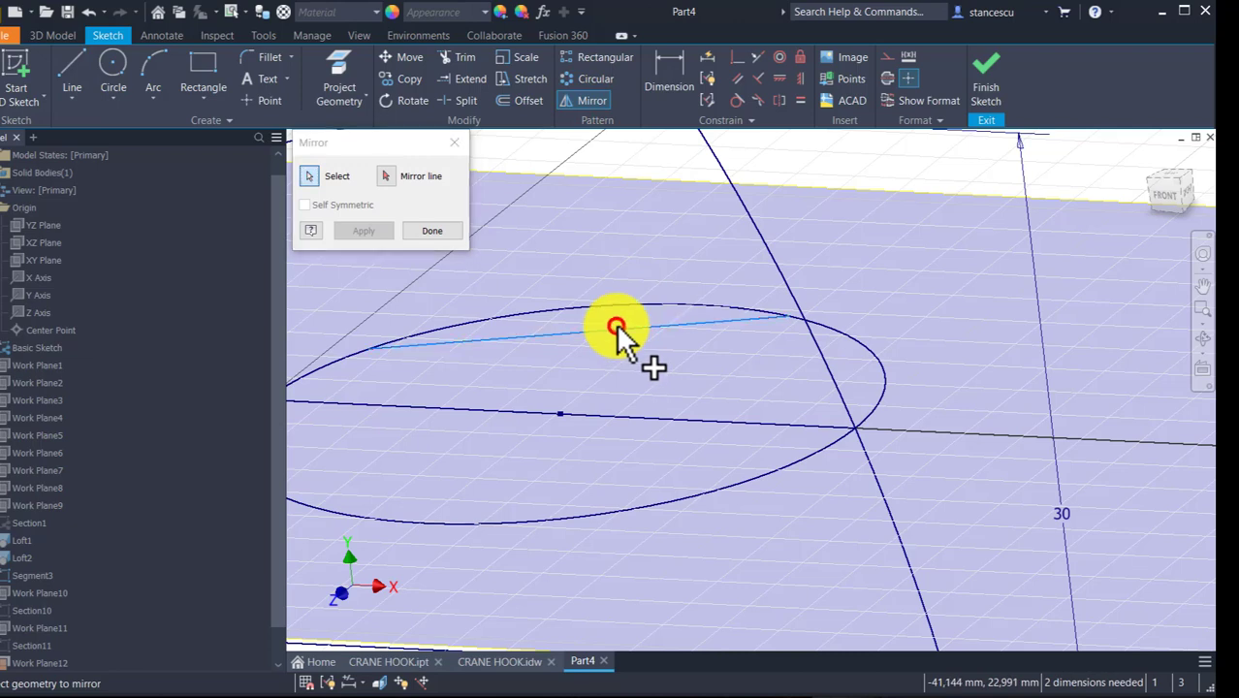
{"action": "left_click", "coordinate": [389, 186]}
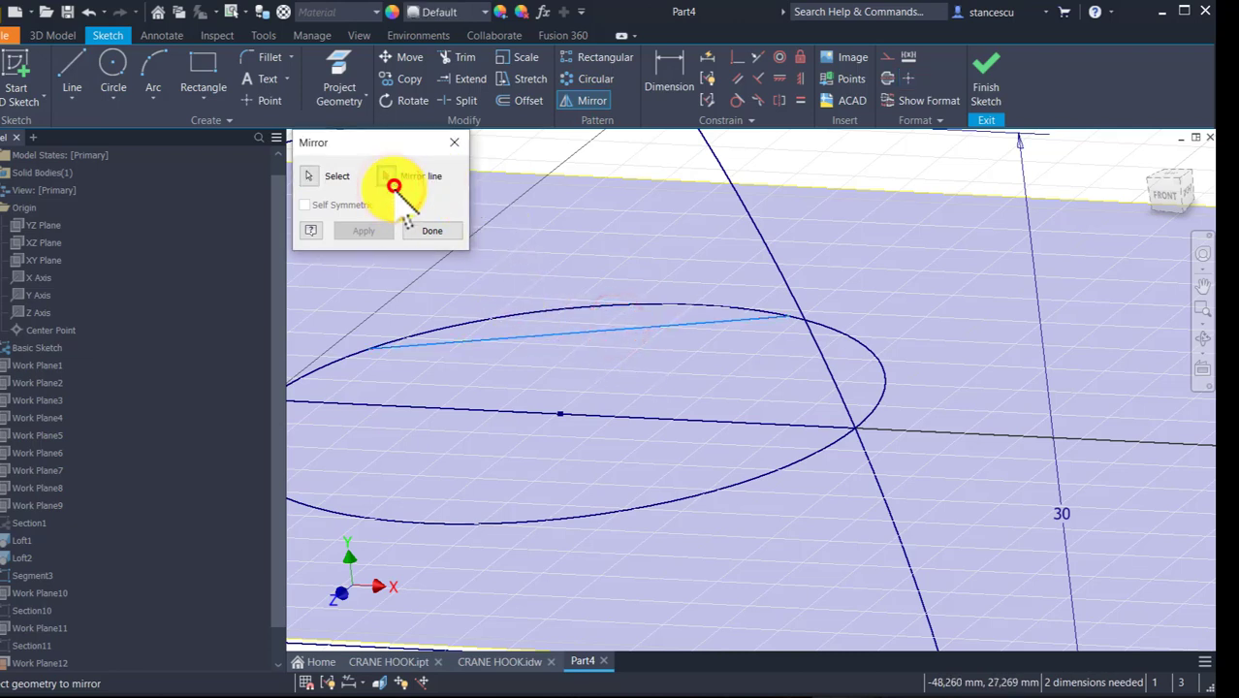
{"action": "left_click", "coordinate": [475, 409]}
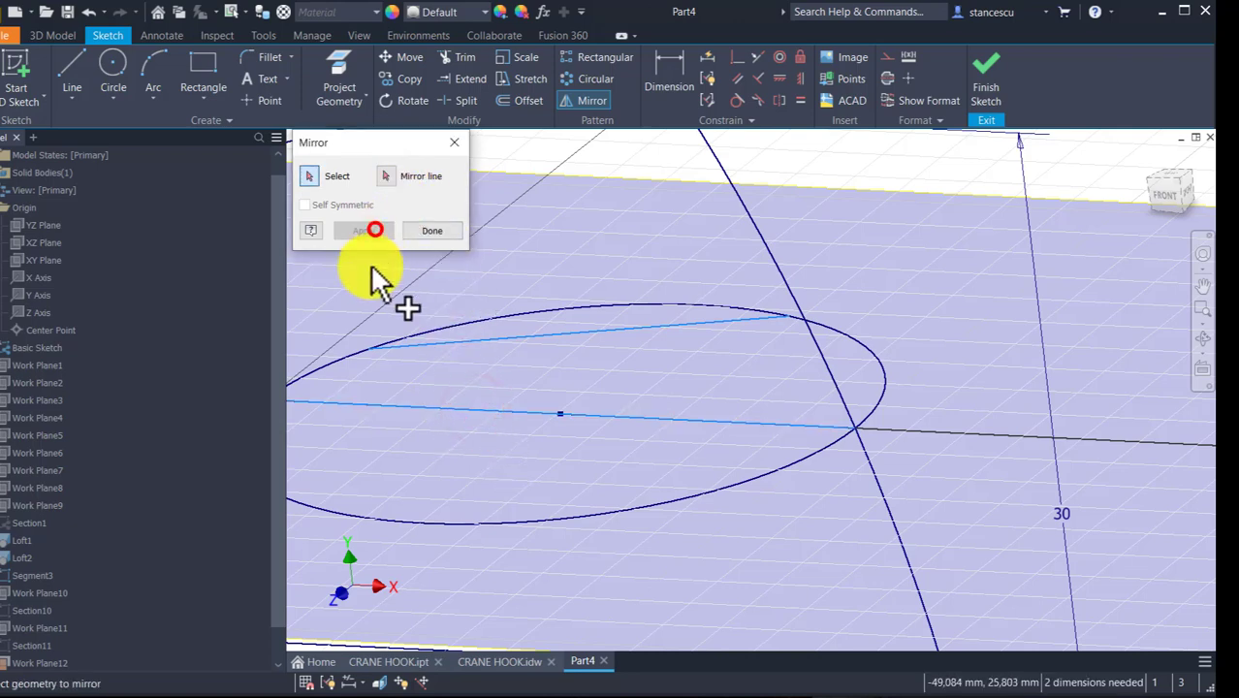
{"action": "left_click", "coordinate": [374, 229]}
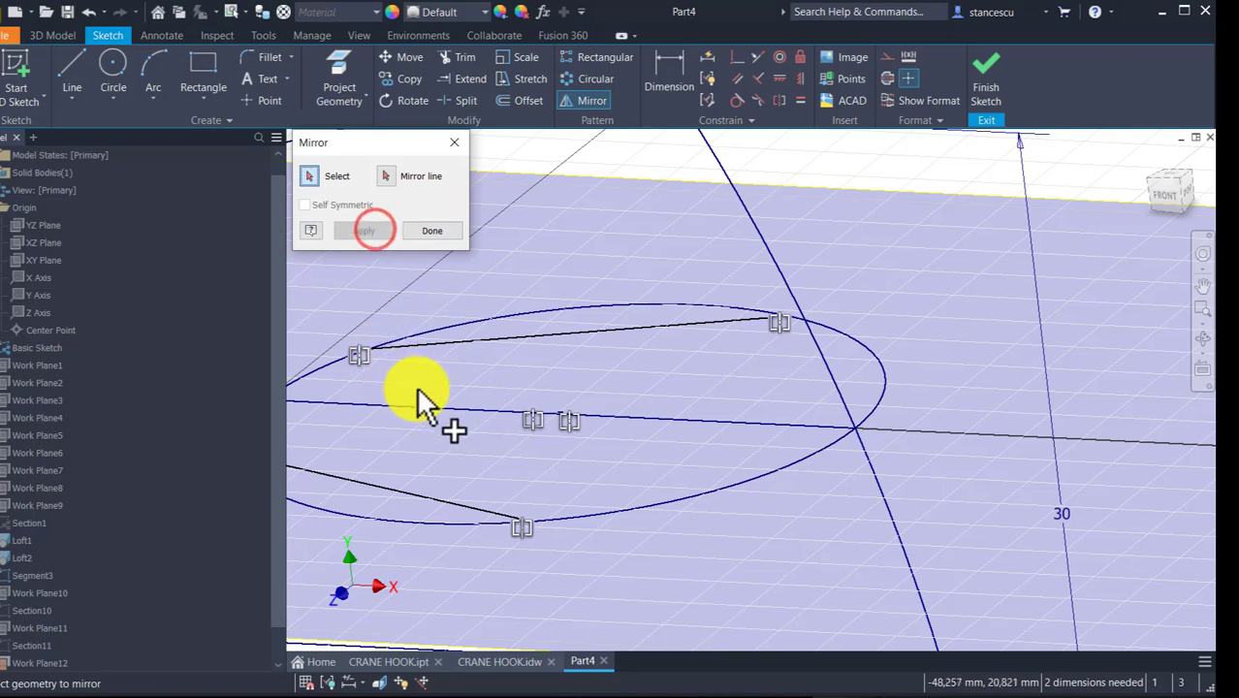
{"action": "left_click", "coordinate": [432, 230]}
- Dimension the angle between the two chord lines and set it to the CutAng parameter
{"action": "left_click", "coordinate": [666, 75]}
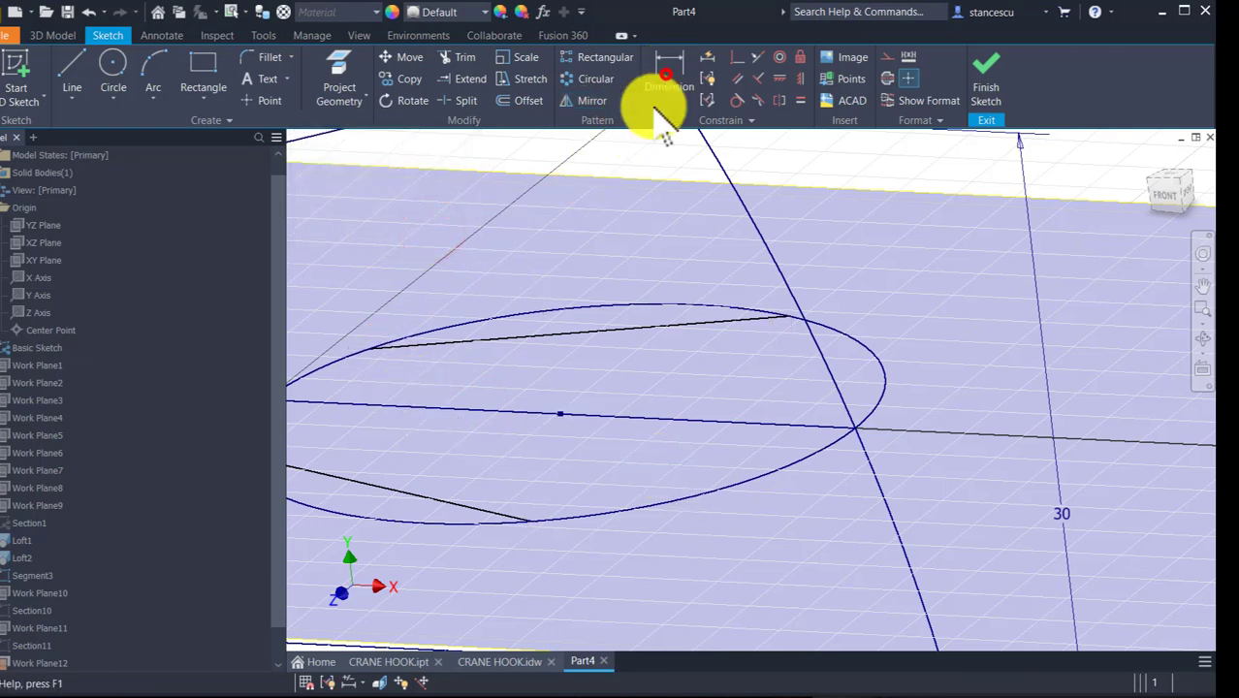
{"action": "left_click", "coordinate": [482, 506]}
{"action": "left_click", "coordinate": [1045, 469]}
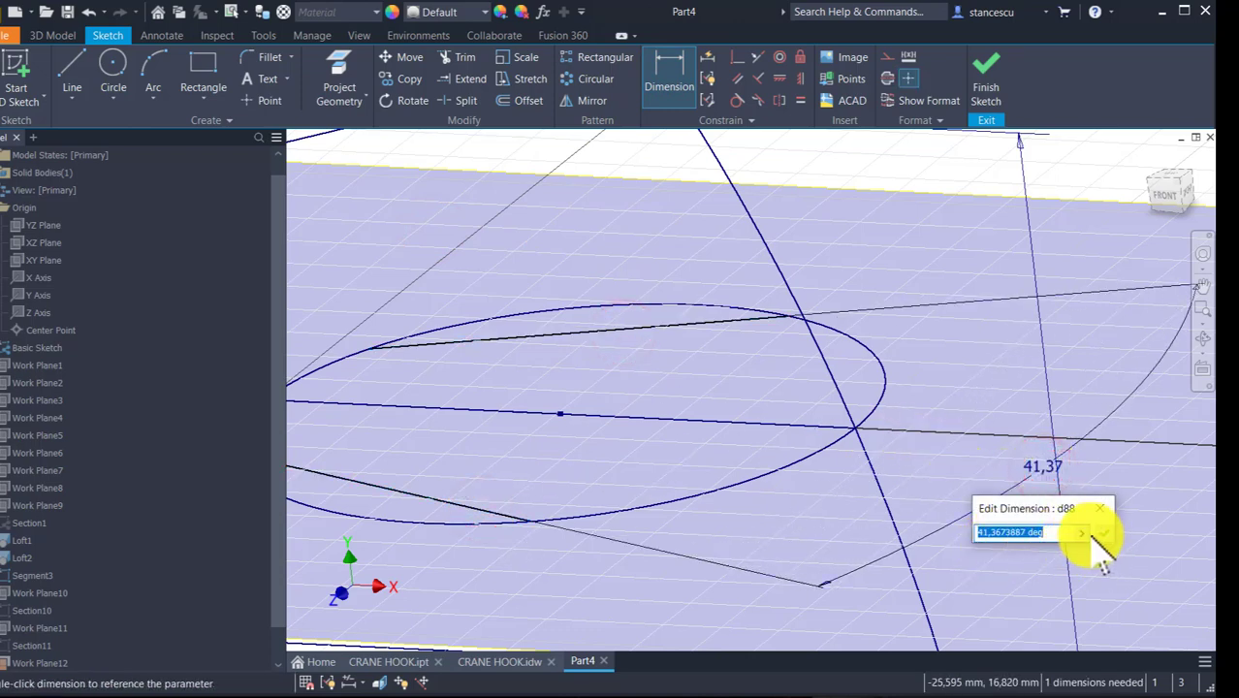
{"action": "left_click", "coordinate": [1082, 532]}
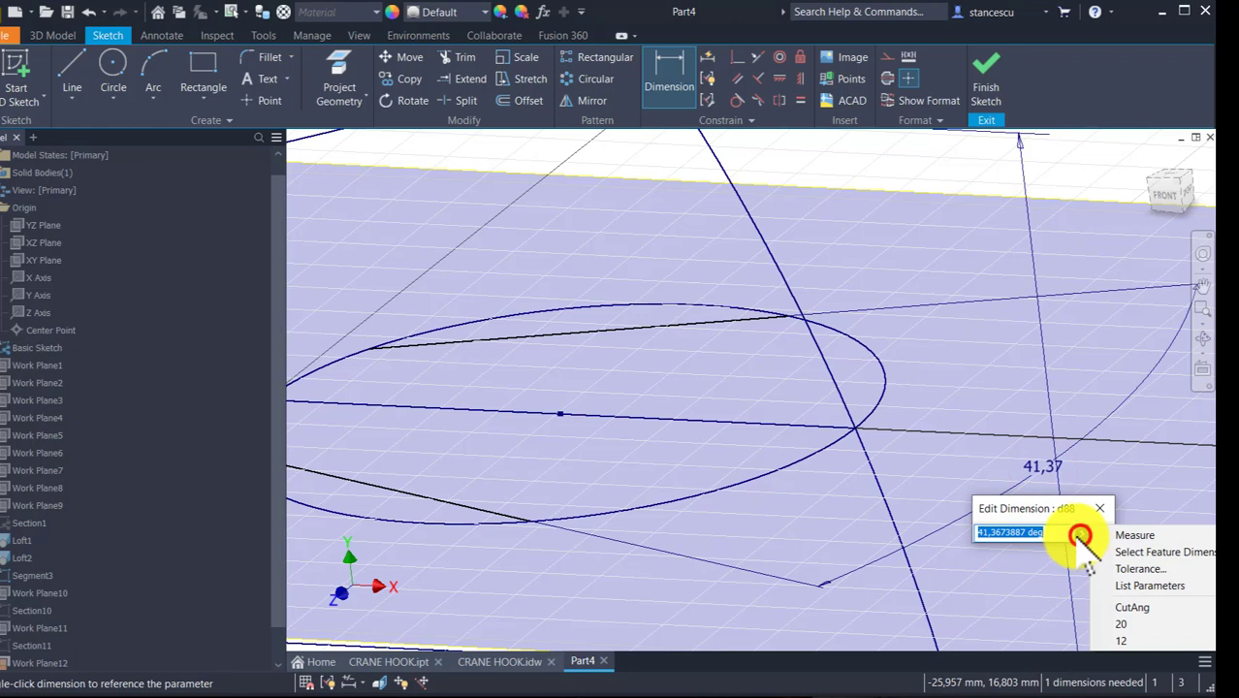
{"action": "left_click", "coordinate": [1102, 606]}
{"action": "left_click", "coordinate": [1099, 532]}
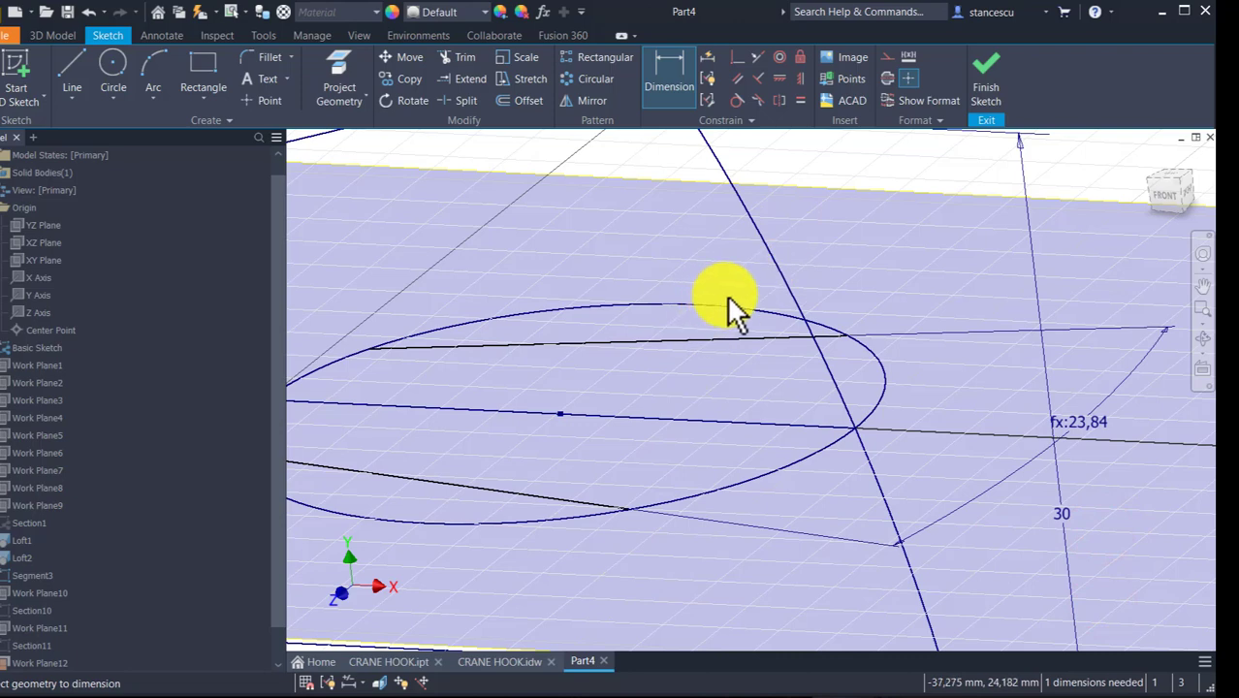
- Add a driven diameter dimension to the circle
{"action": "left_click", "coordinate": [783, 310]}
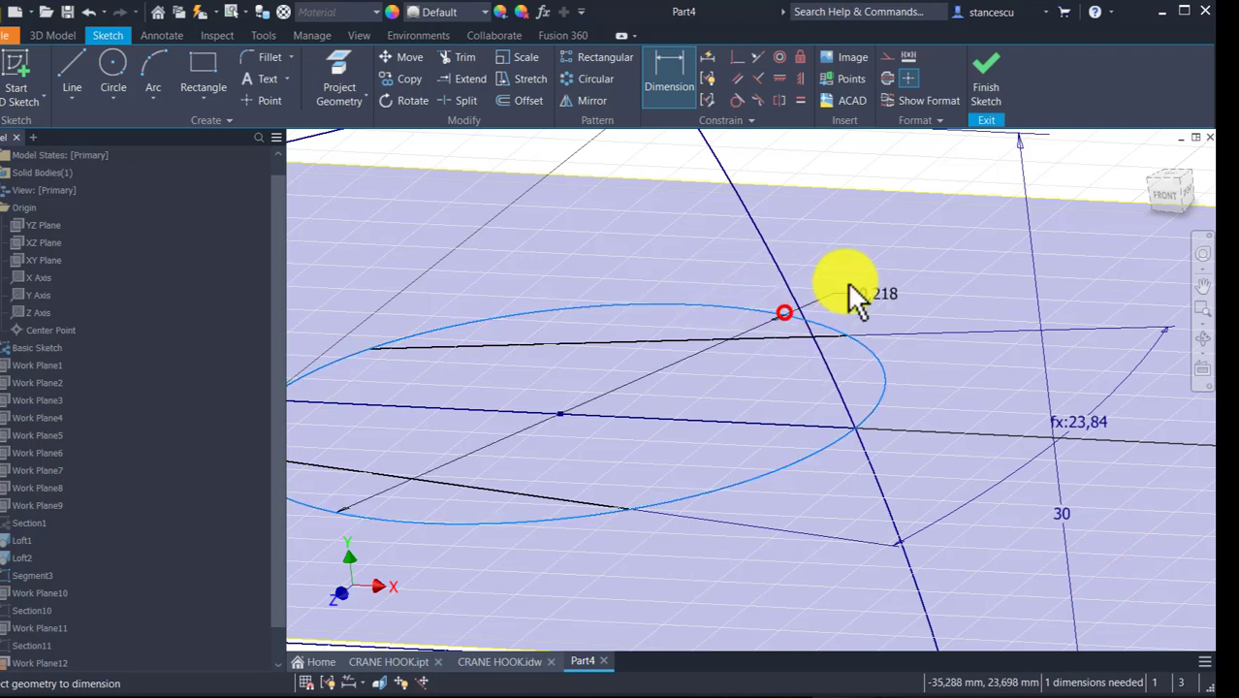
{"action": "left_click", "coordinate": [878, 236]}
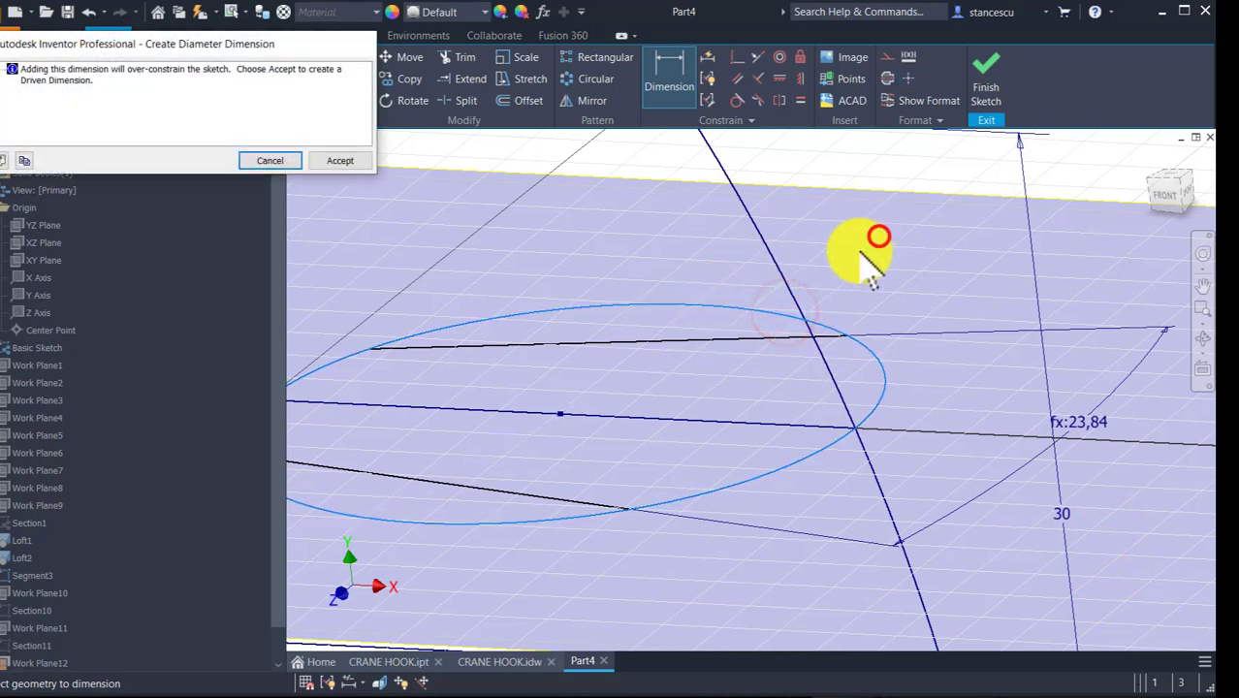
{"action": "left_click", "coordinate": [338, 161]}
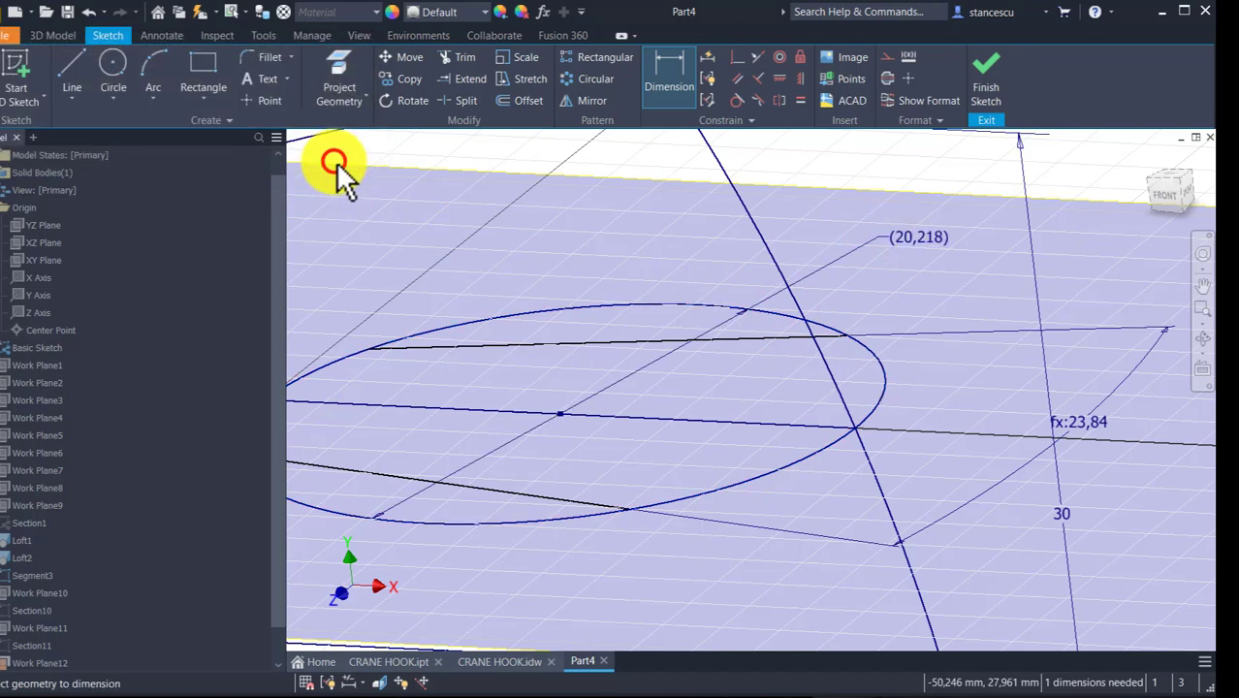
- Dimension the distance between the two chords' endpoints on the outer side of the hook and set it to d89/50*33
{"action": "left_click", "coordinate": [628, 510]}
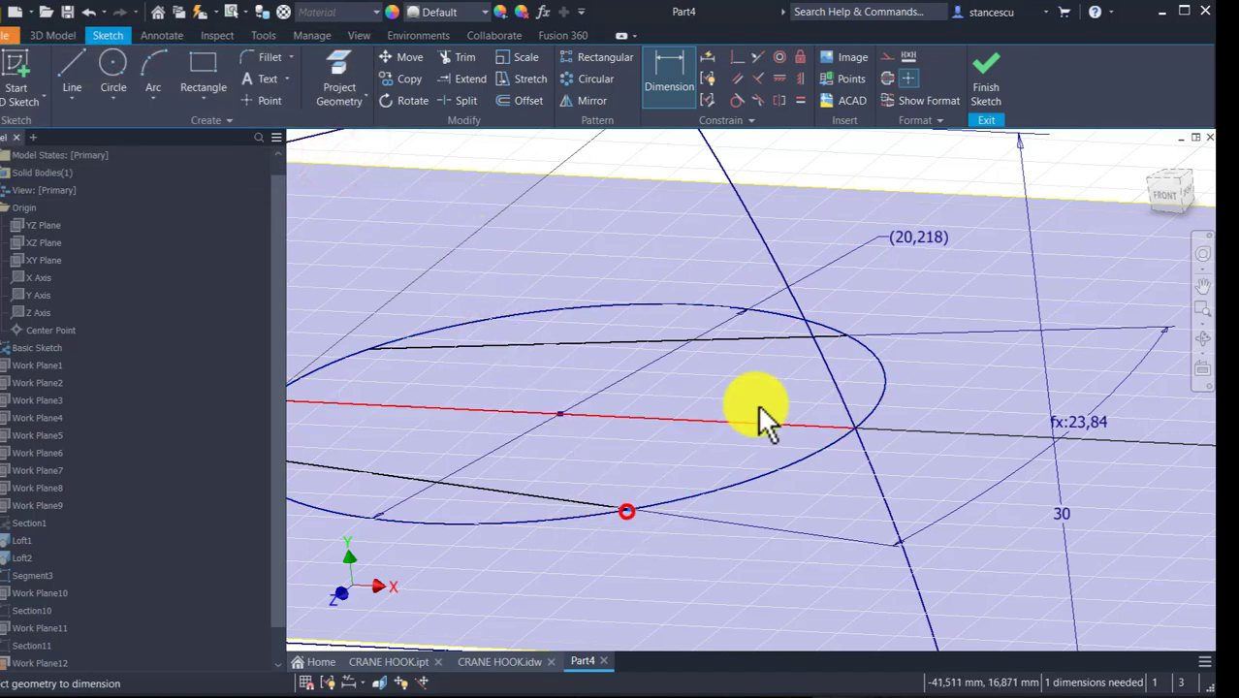
{"action": "left_click", "coordinate": [844, 345]}
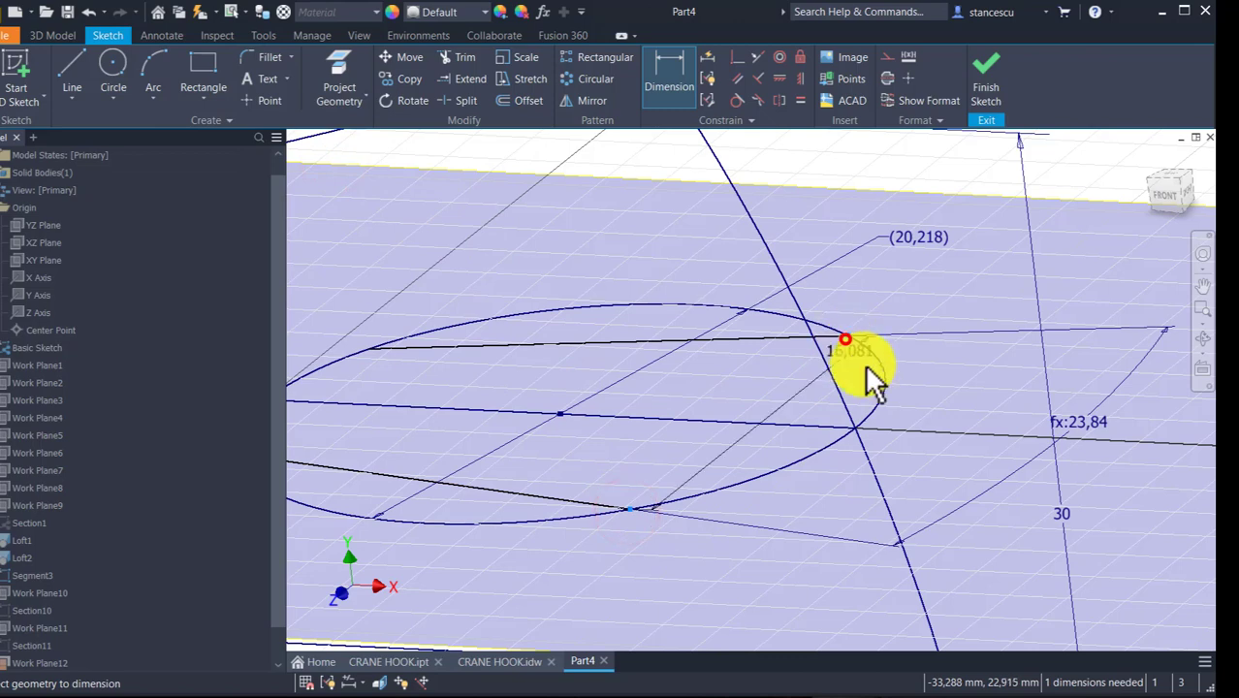
{"action": "left_click", "coordinate": [952, 403]}
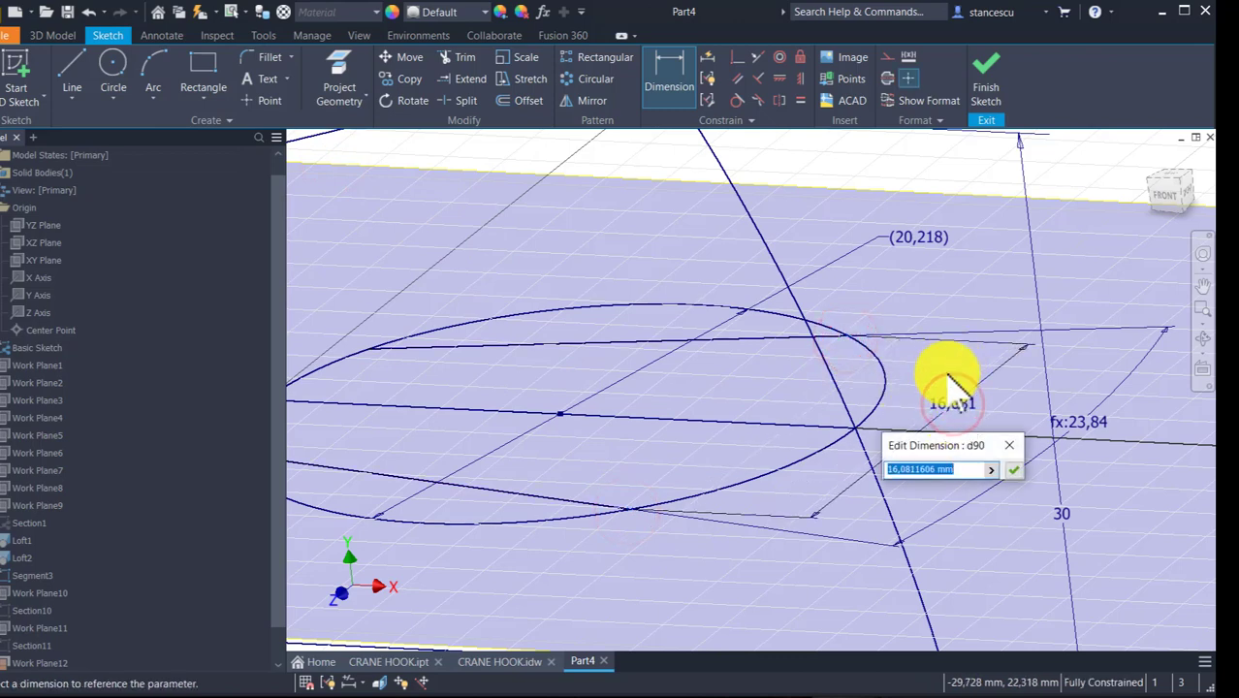
{"action": "left_click", "coordinate": [925, 239]}
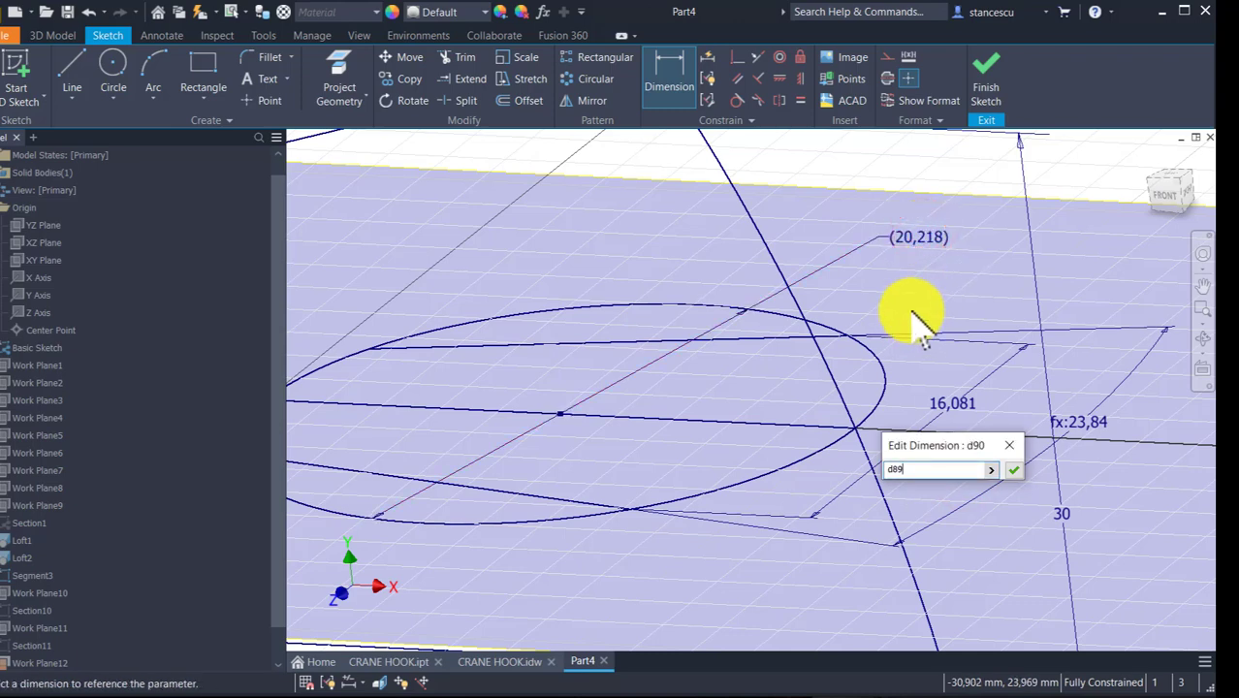
{"action": "type", "text": "/50*33"}
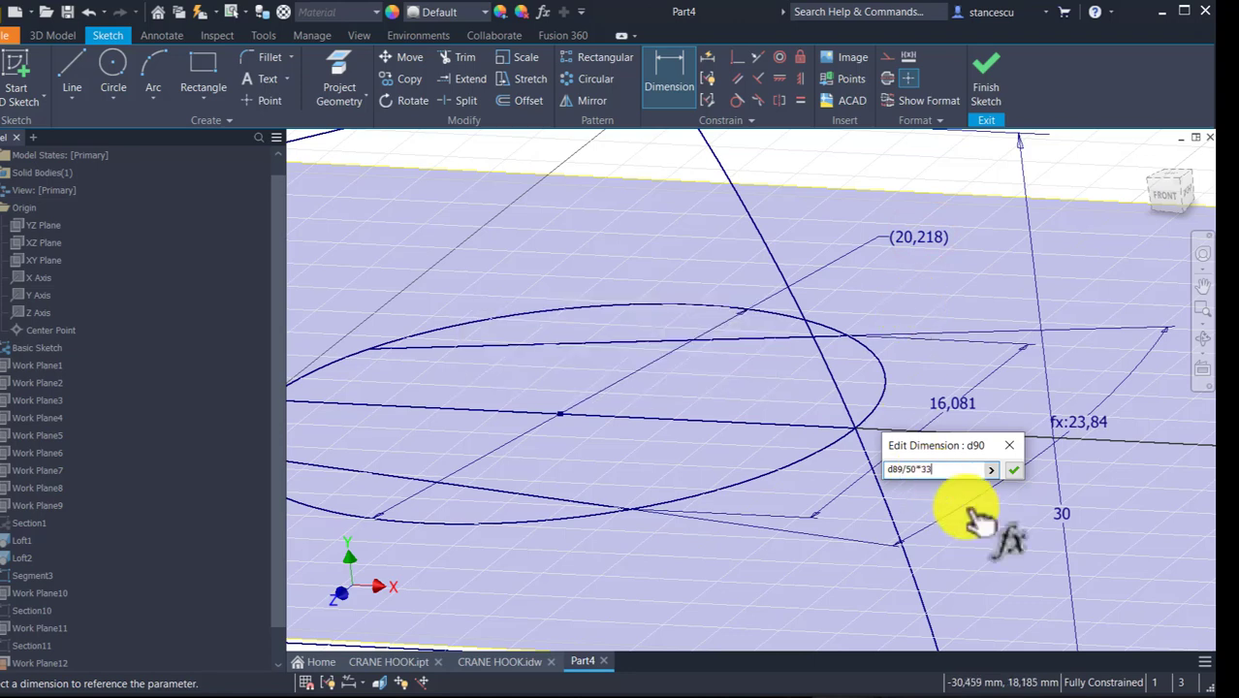
{"action": "left_click", "coordinate": [1014, 468]}
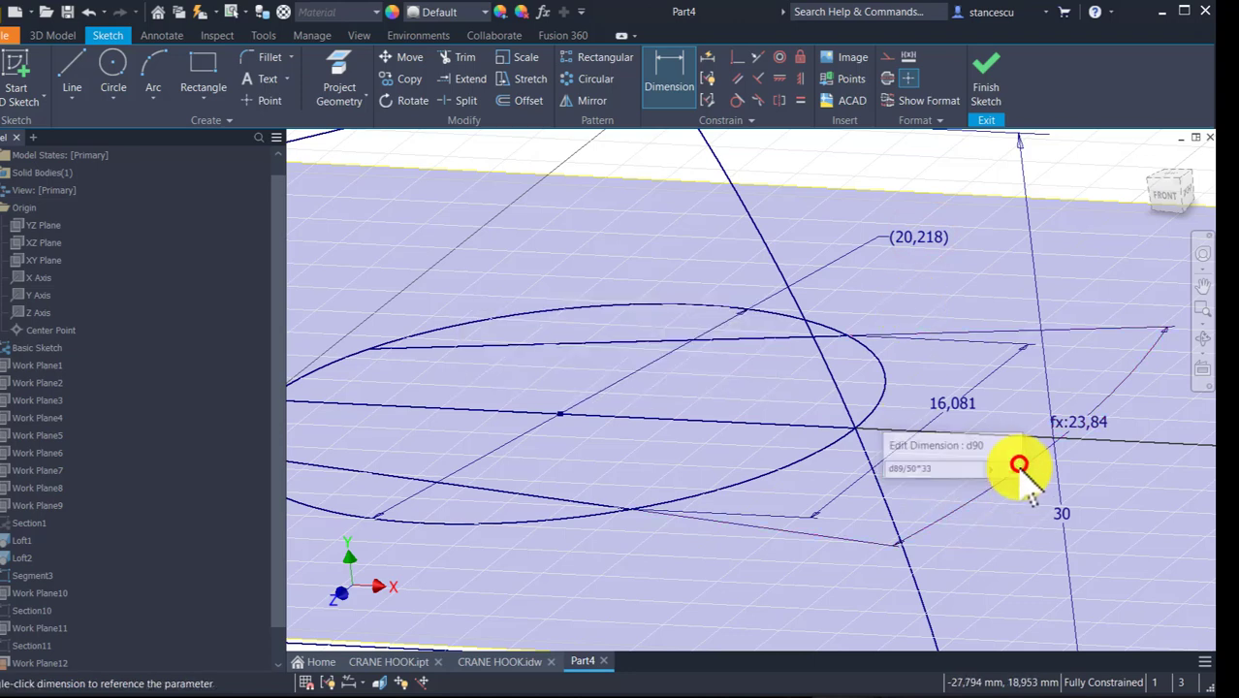
{"action": "scroll", "coordinate": [900, 405], "scroll_direction": "down", "scroll_amount": 2}
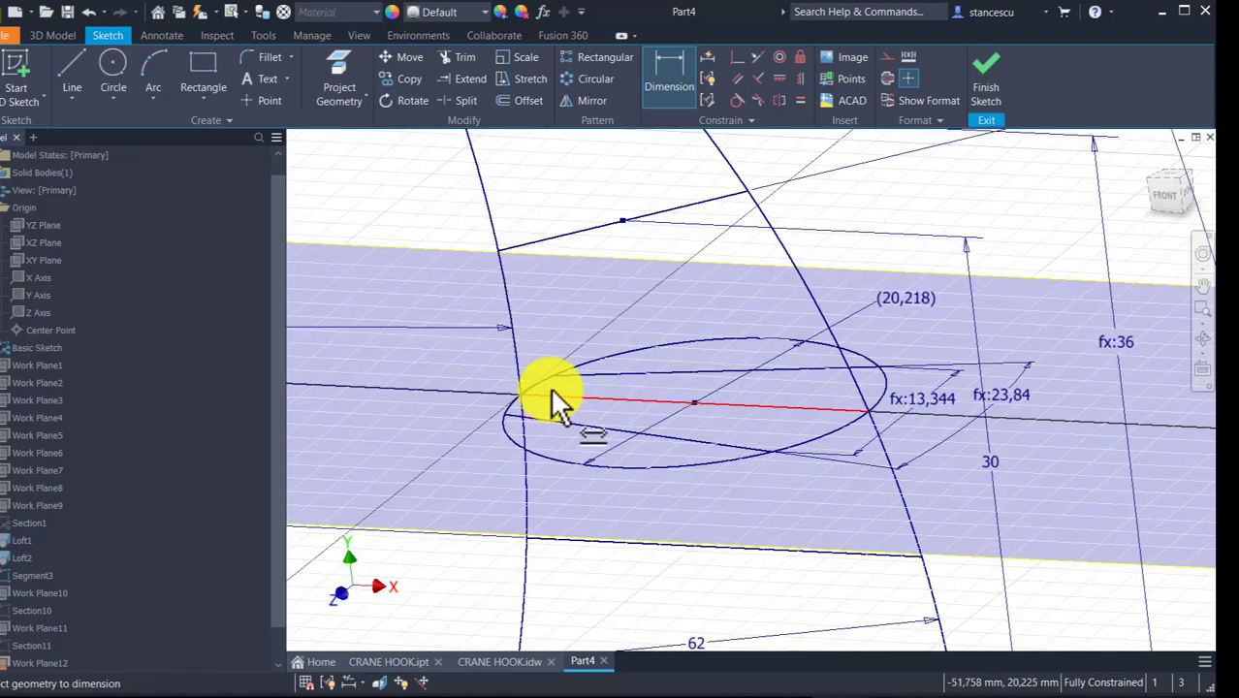
- Split the circle into separate arcs where the chord lines meet it
{"action": "left_click", "coordinate": [468, 105]}
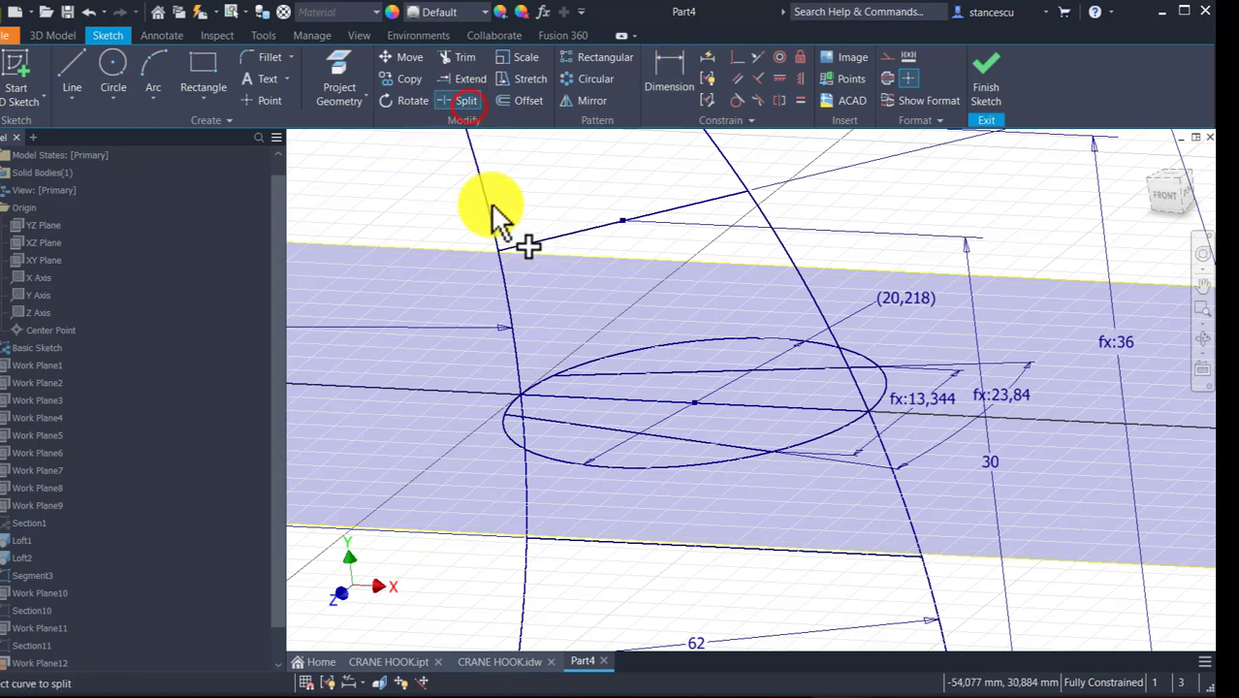
{"action": "left_click", "coordinate": [622, 353]}
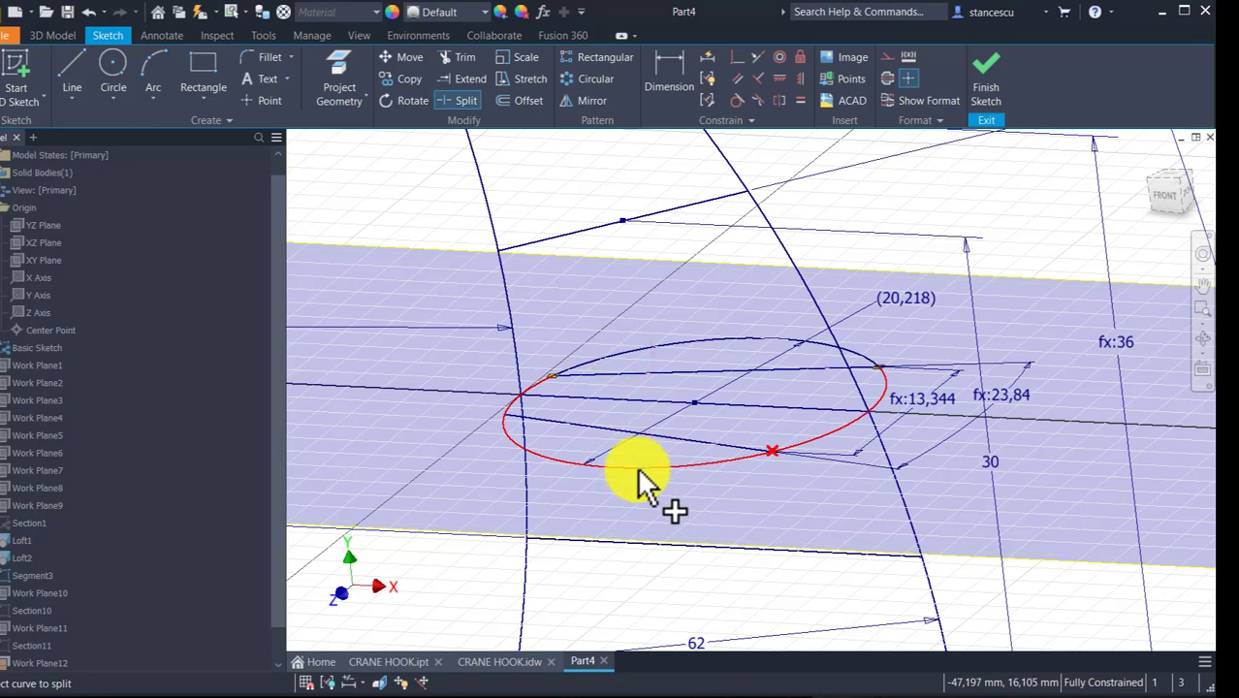
{"action": "left_click", "coordinate": [643, 464]}
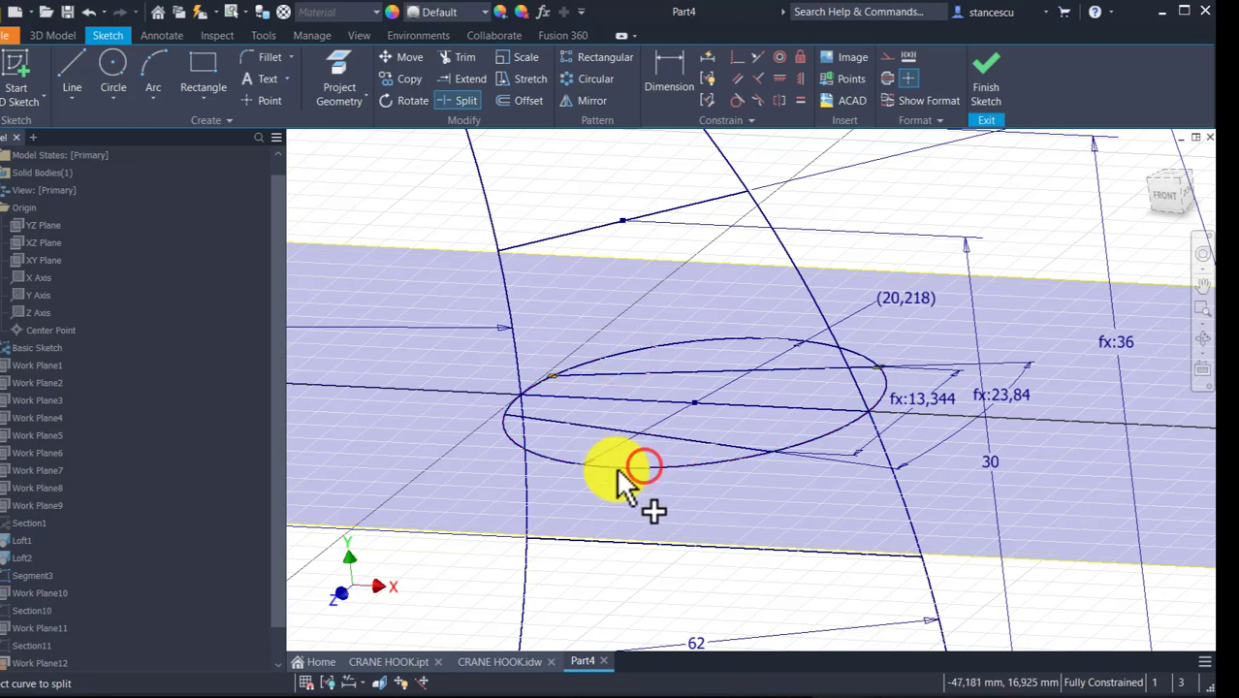
{"action": "left_click", "coordinate": [563, 463]}
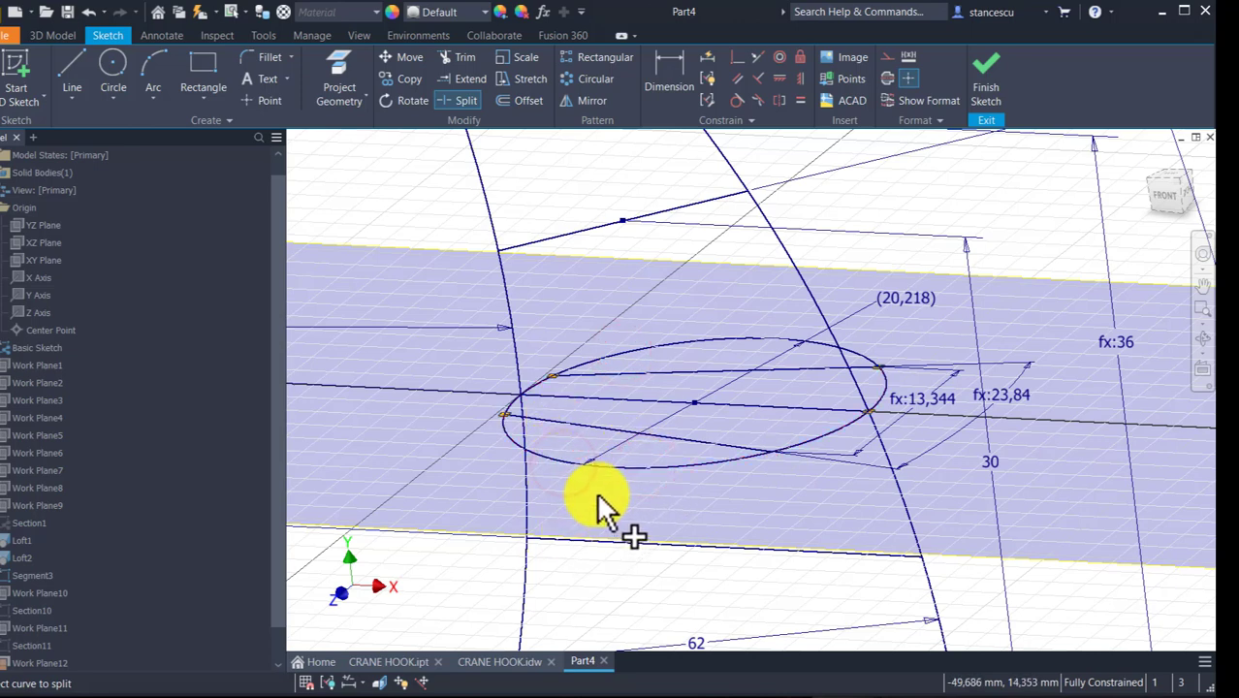
{"action": "key", "text": "Escape"}
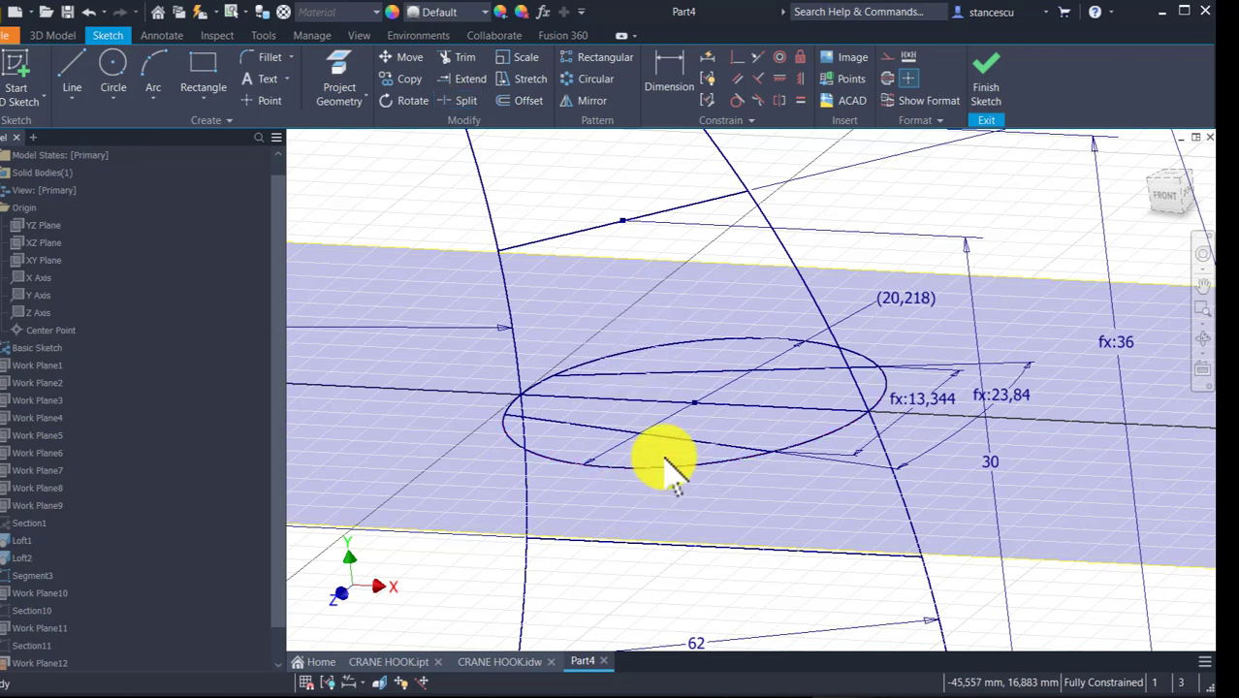
- Try converting the arcs outside the chords and the centre line to construction geometry, and undo it
{"action": "left_click", "coordinate": [659, 465]}
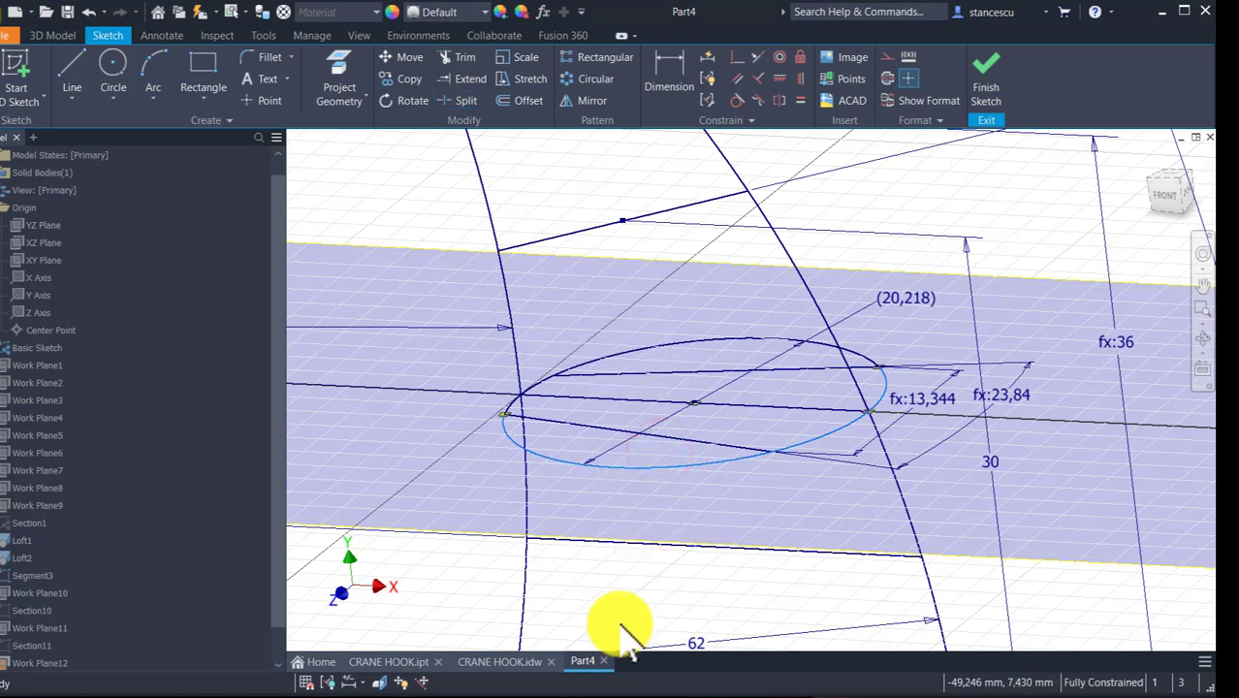
{"action": "left_click", "coordinate": [631, 388], "text": "ctrl"}
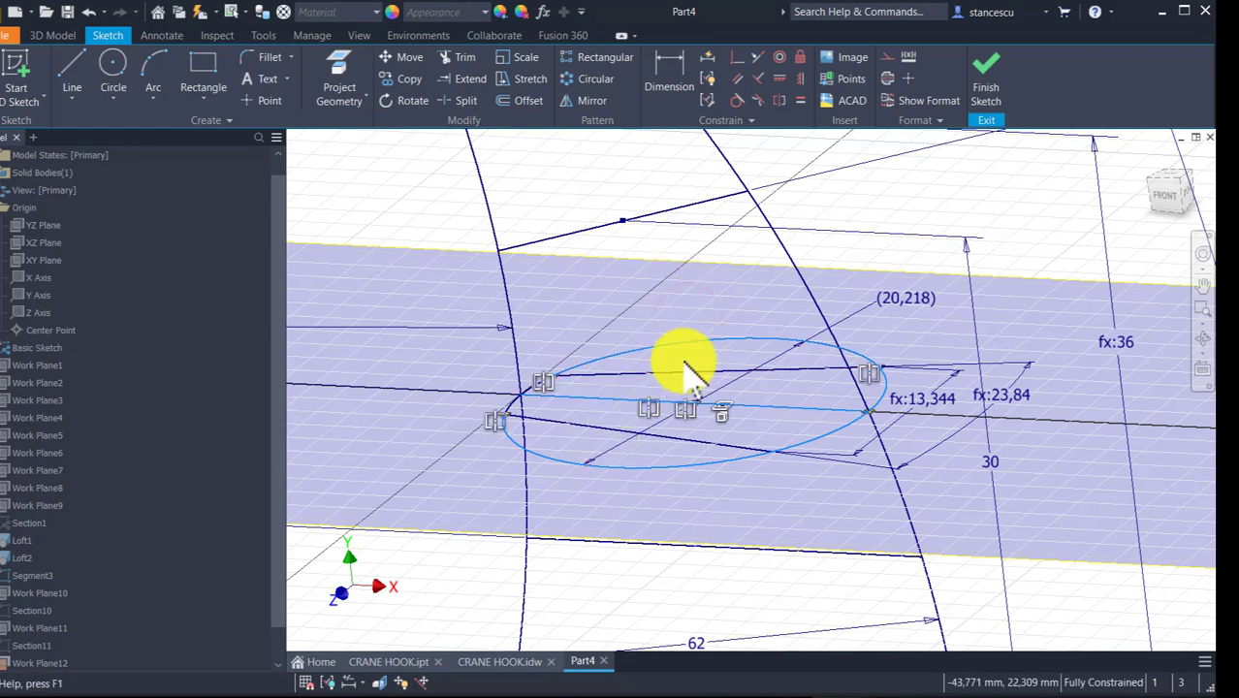
{"action": "left_click", "coordinate": [884, 58]}
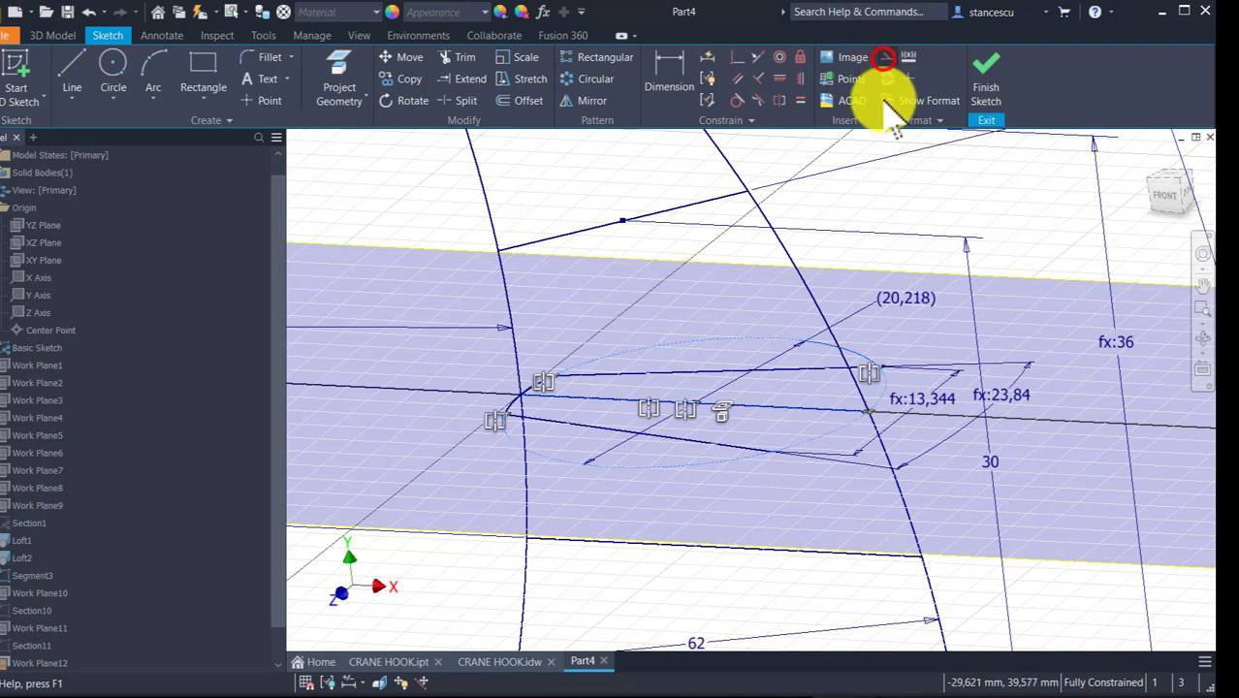
{"action": "left_click", "coordinate": [914, 184]}
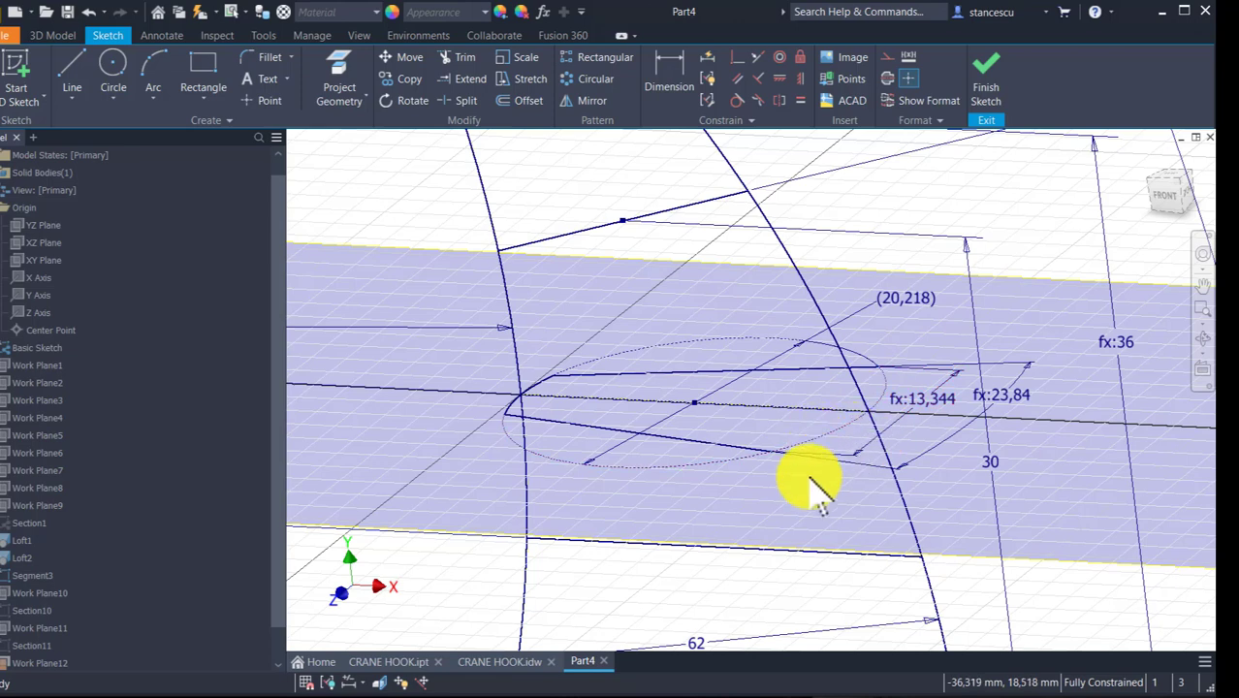
{"action": "key", "text": "ctrl+z"}
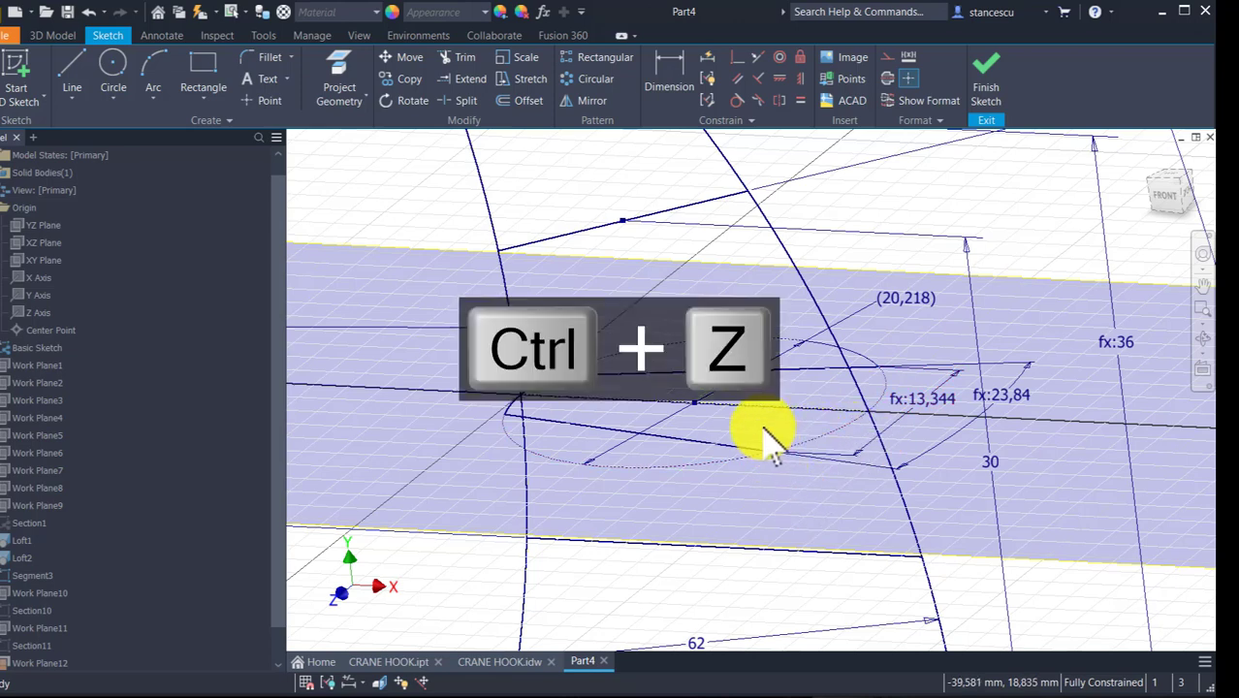
{"action": "scroll", "coordinate": [815, 415], "scroll_direction": "down", "scroll_amount": 3}
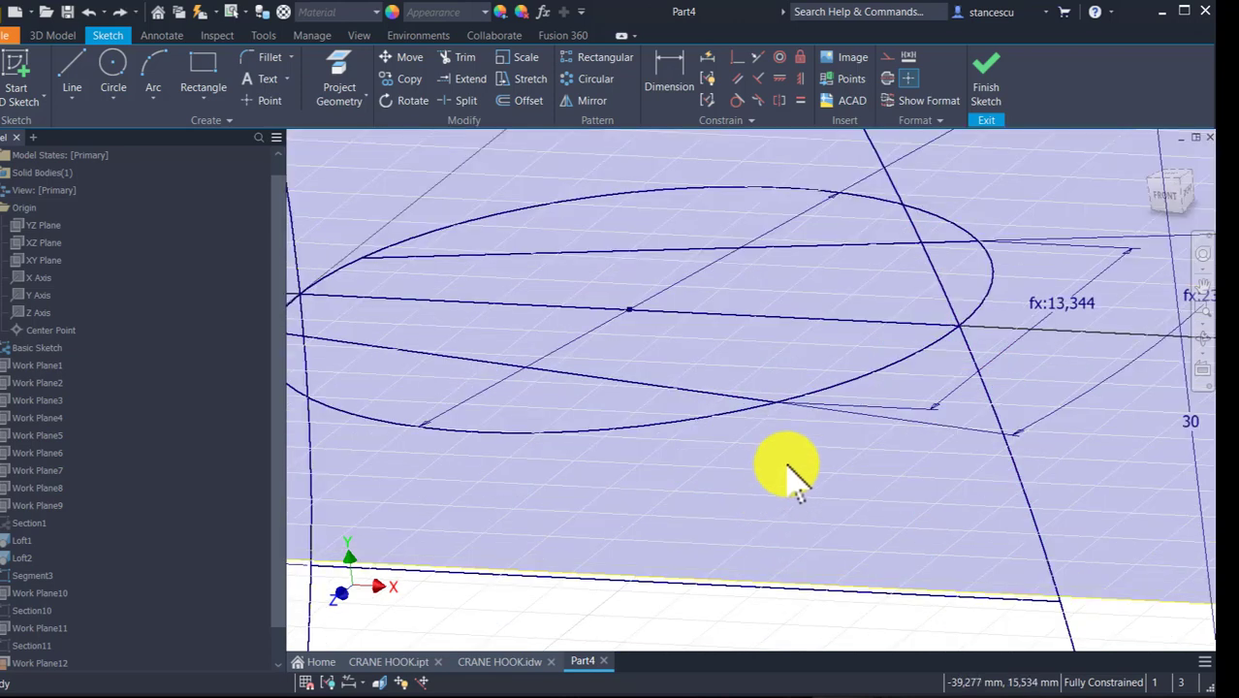
{"action": "scroll", "coordinate": [796, 446], "scroll_direction": "down", "scroll_amount": 3}
{"action": "scroll", "coordinate": [875, 272], "scroll_direction": "up", "scroll_amount": 2}
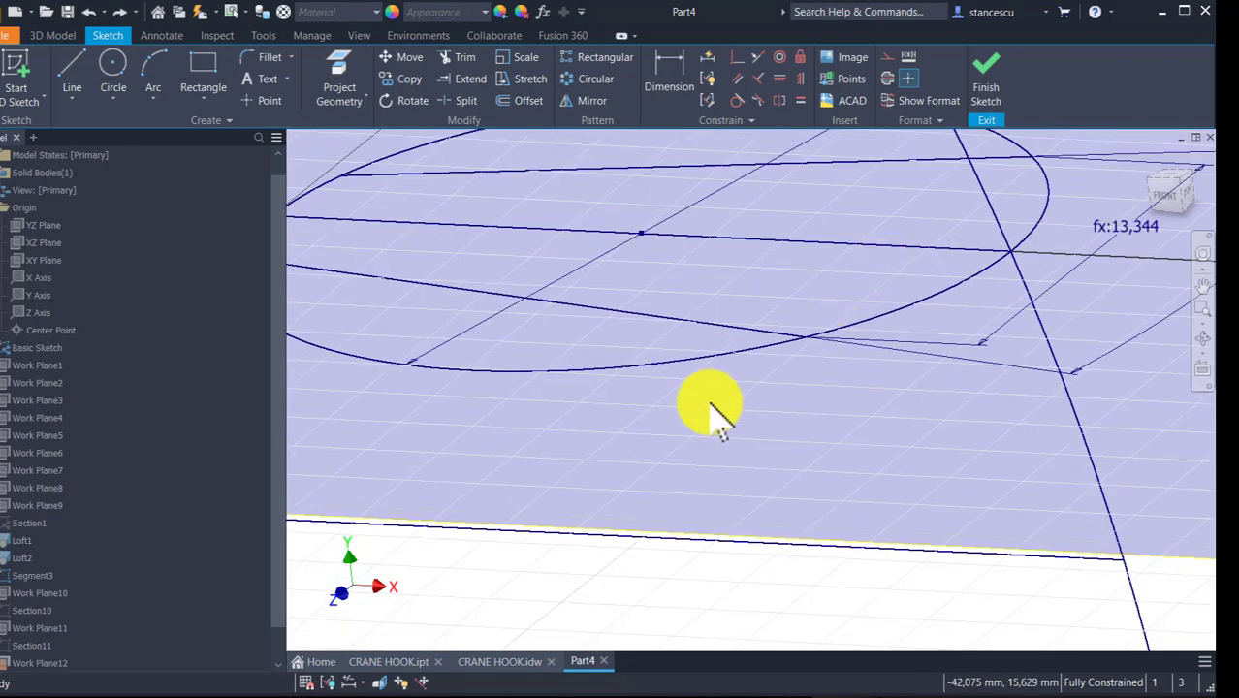
- Examine closely the point where the lower chord meets the circle
{"action": "left_click", "coordinate": [733, 323]}
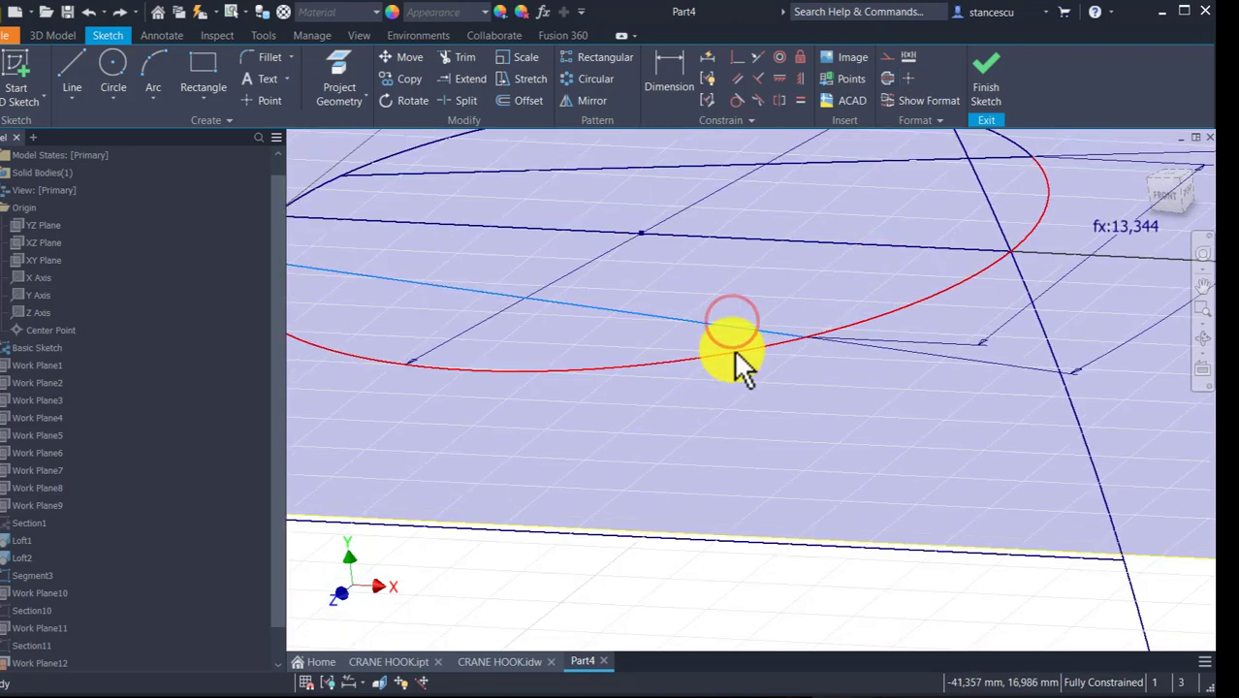
{"action": "middle_click_drag", "start_coordinate": [724, 346], "coordinate": [898, 476]}
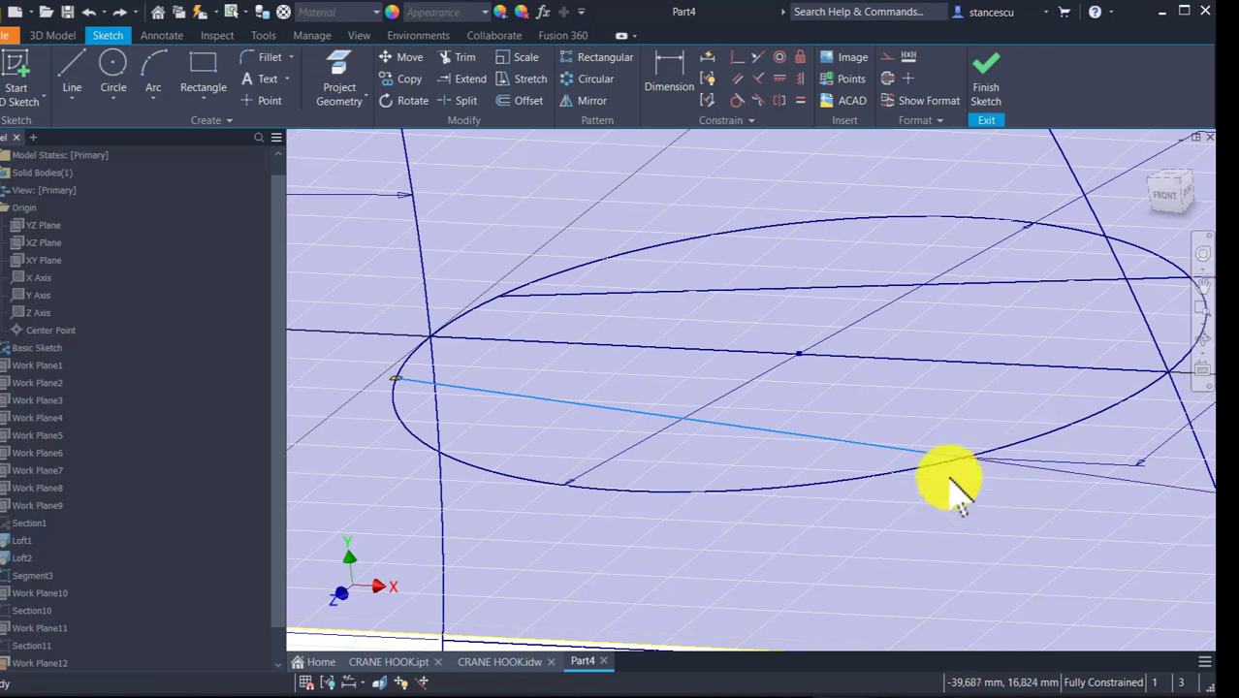
{"action": "scroll", "coordinate": [969, 470], "scroll_direction": "down", "scroll_amount": 3}
{"action": "scroll", "coordinate": [964, 470], "scroll_direction": "down", "scroll_amount": 5}
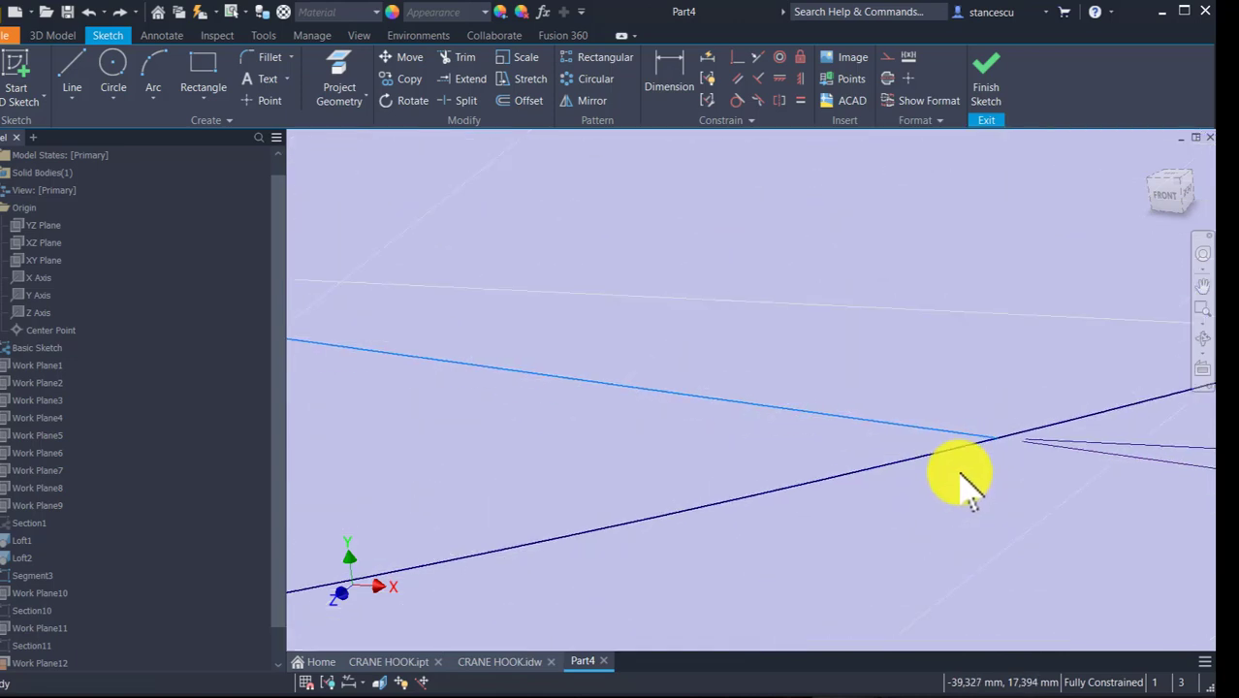
{"action": "left_click", "coordinate": [1032, 501]}
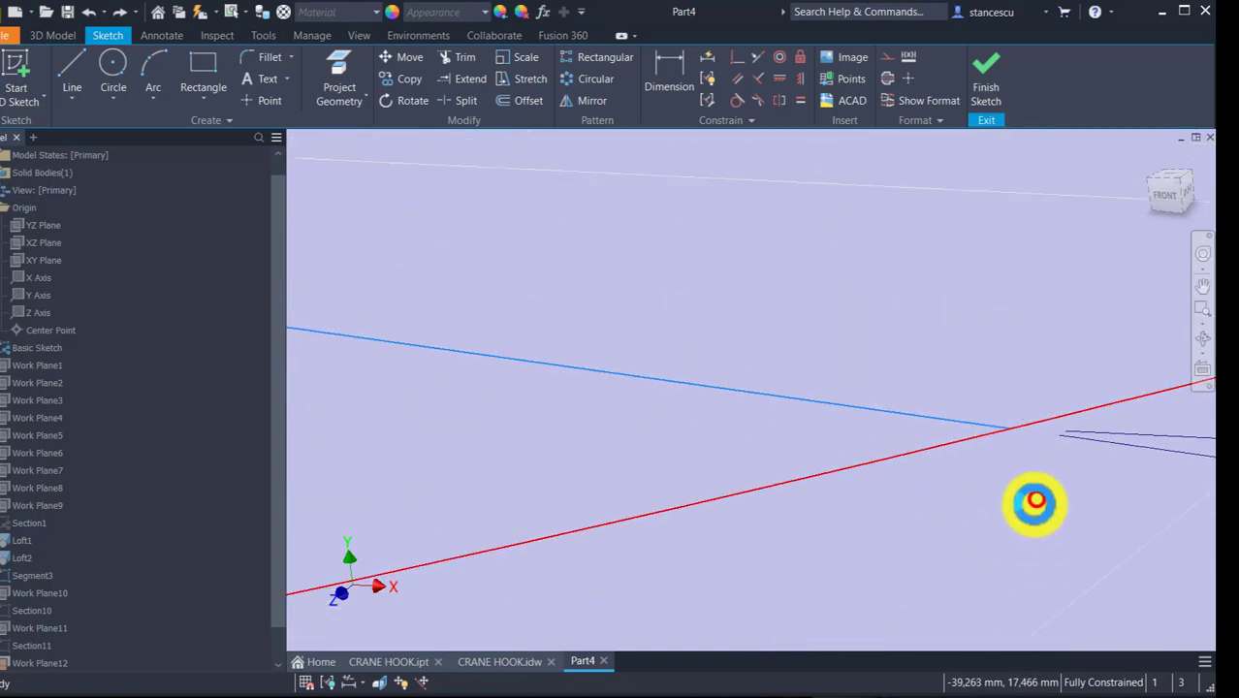
{"action": "key", "text": "Escape"}
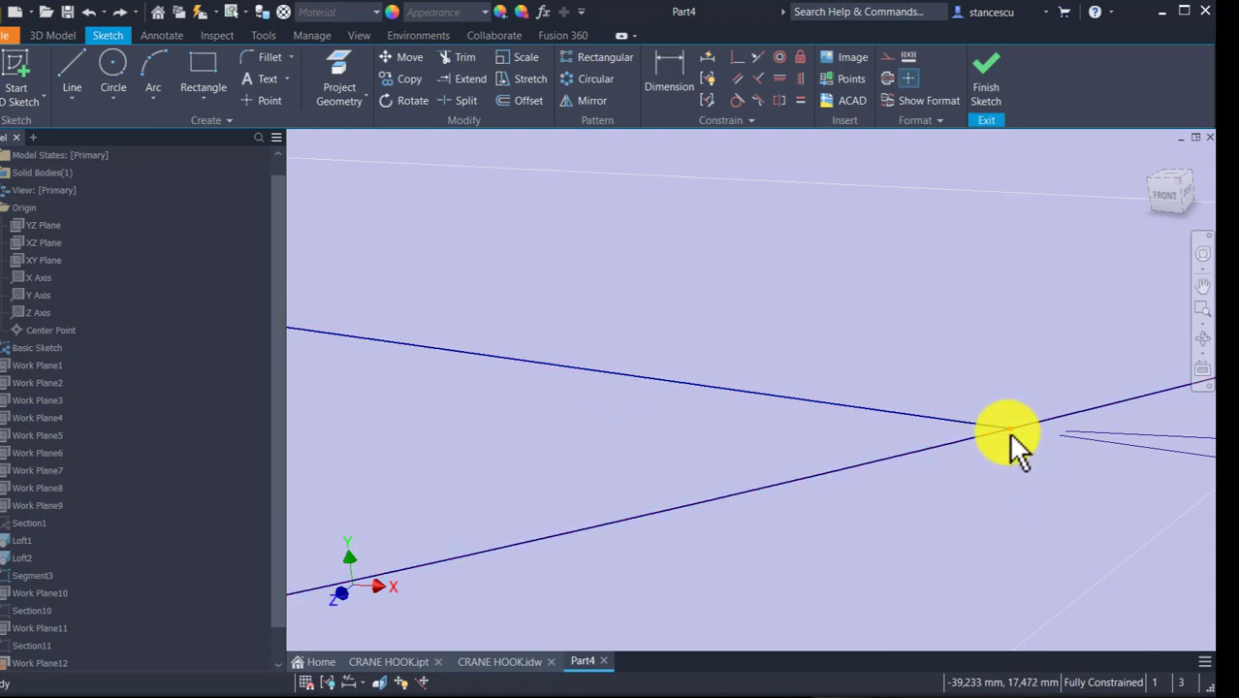
{"action": "left_click", "coordinate": [1008, 432]}
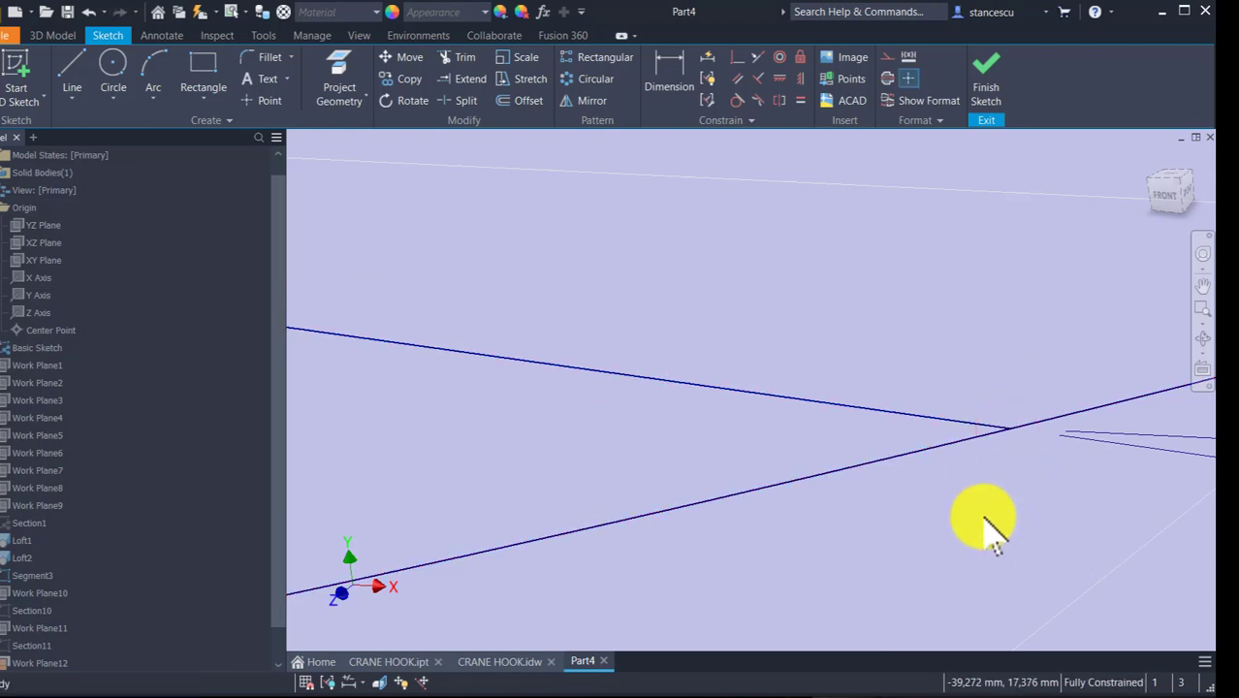
{"action": "scroll", "coordinate": [979, 509], "scroll_direction": "down", "scroll_amount": 5}
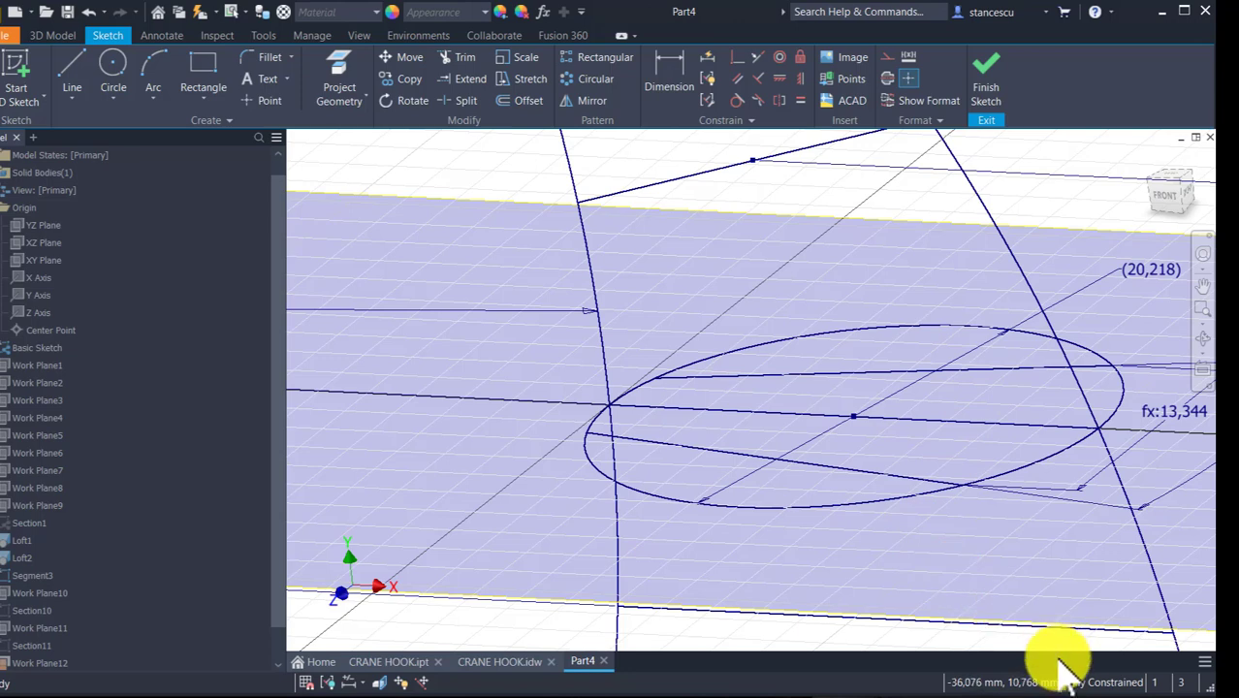
- Split the circle's lower arc at the endpoint of the lower chord on the hook's outer side
{"action": "left_click", "coordinate": [839, 335]}
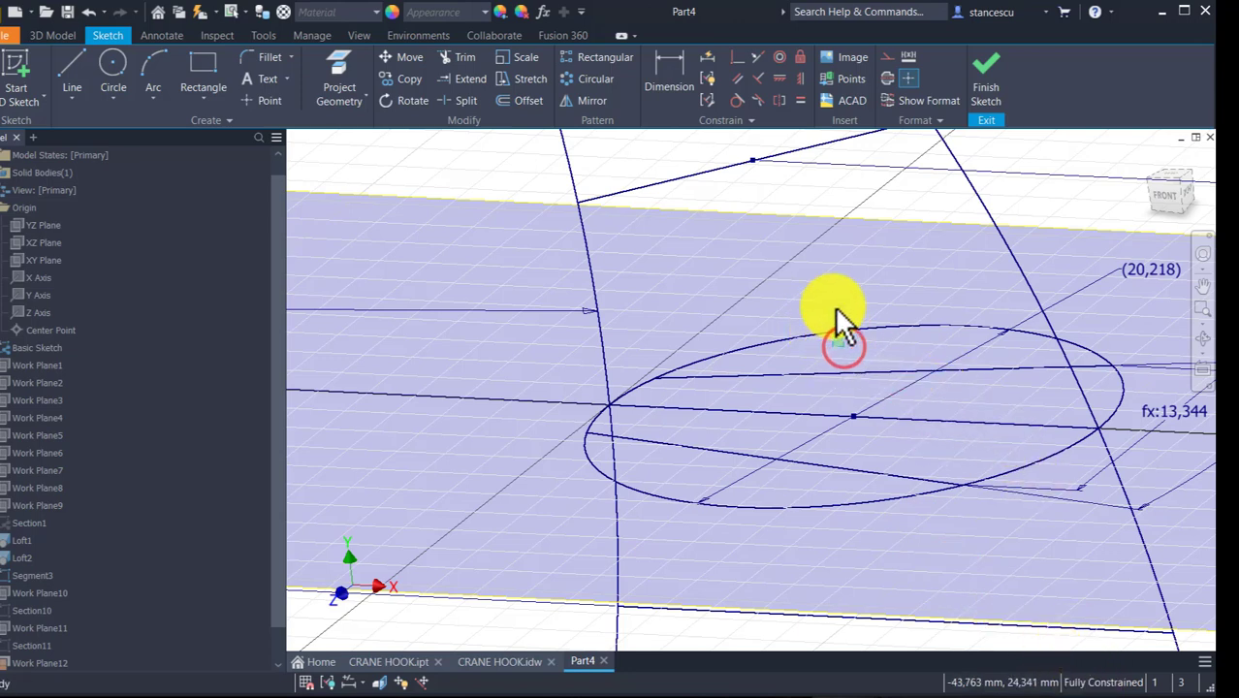
{"action": "left_click_drag", "start_coordinate": [801, 528], "coordinate": [777, 477]}
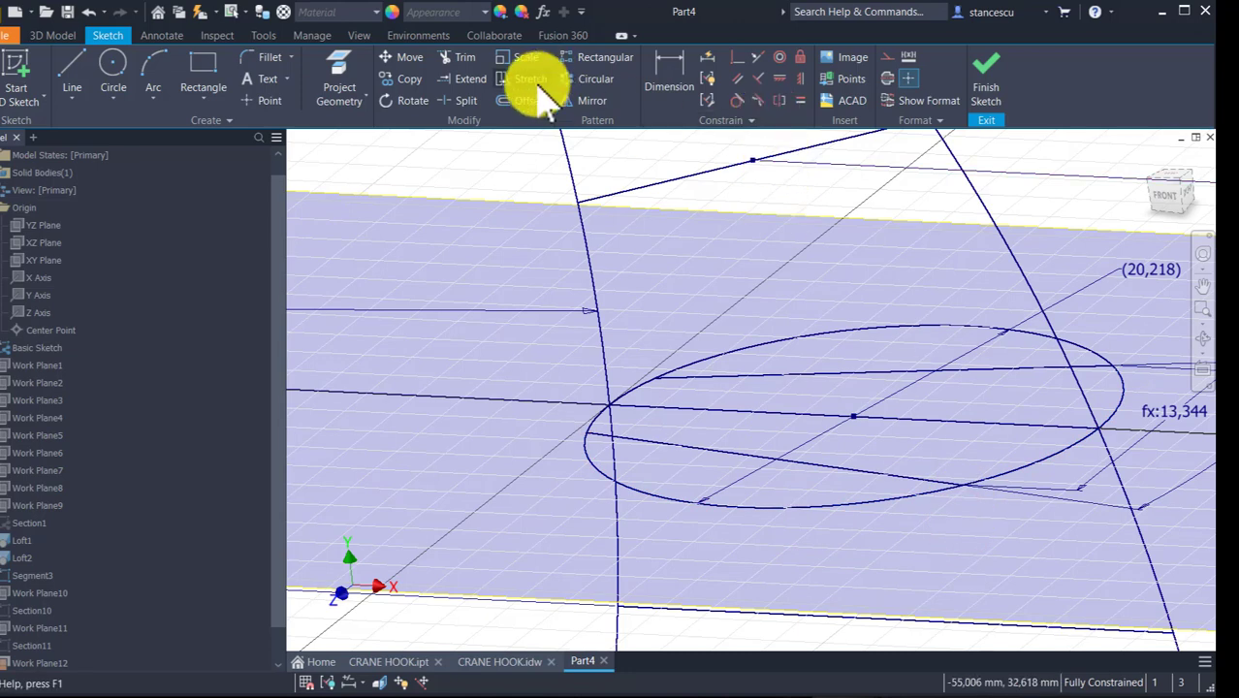
{"action": "left_click", "coordinate": [478, 95]}
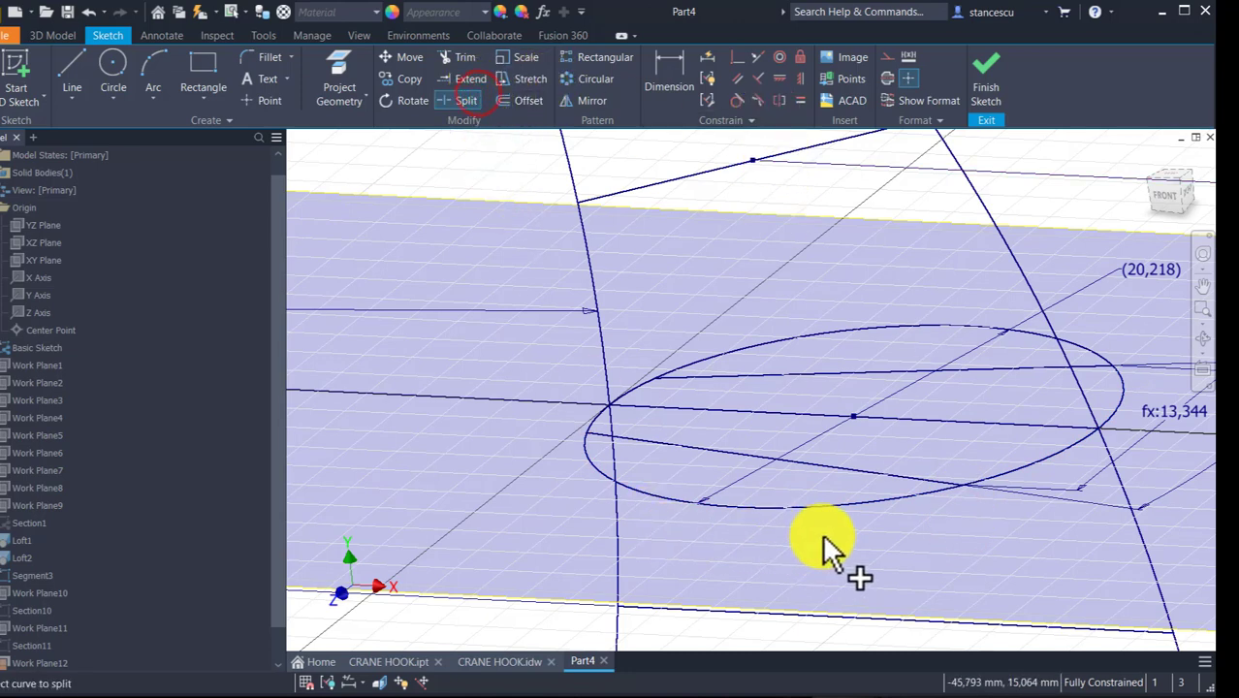
{"action": "left_click", "coordinate": [919, 496]}
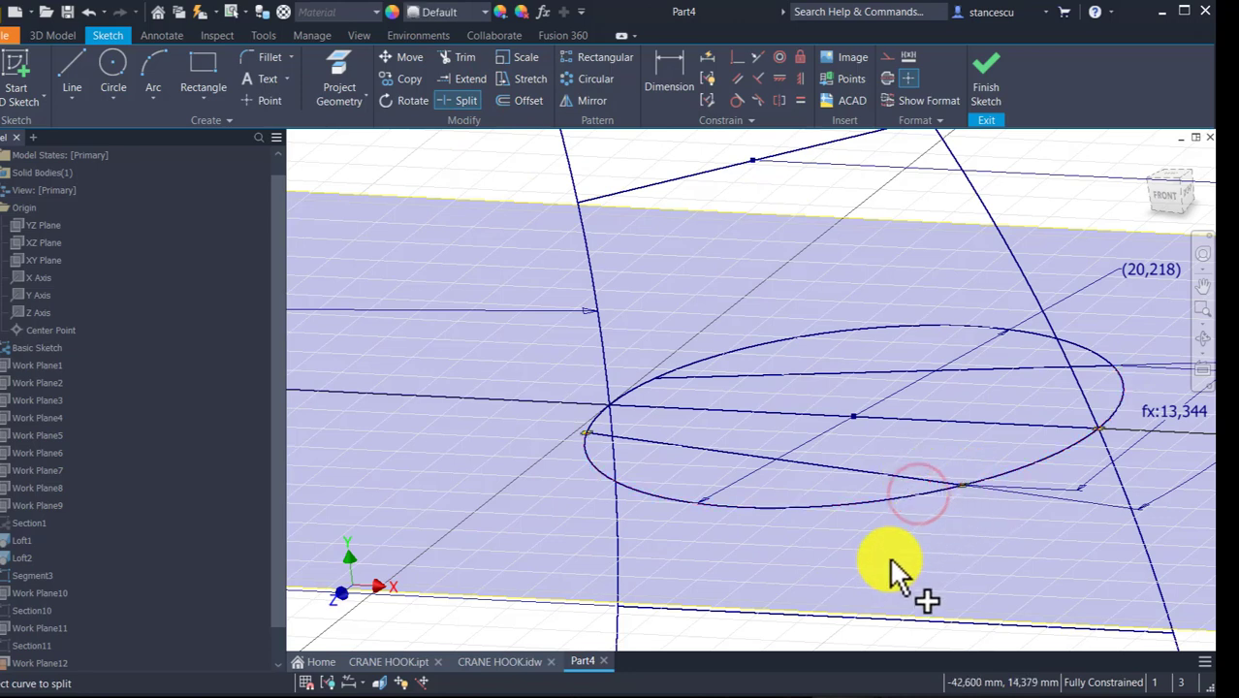
{"action": "key", "text": "Escape"}
- Convert the two arcs outside the chords and the centre line to construction geometry
{"action": "left_click", "coordinate": [935, 290]}
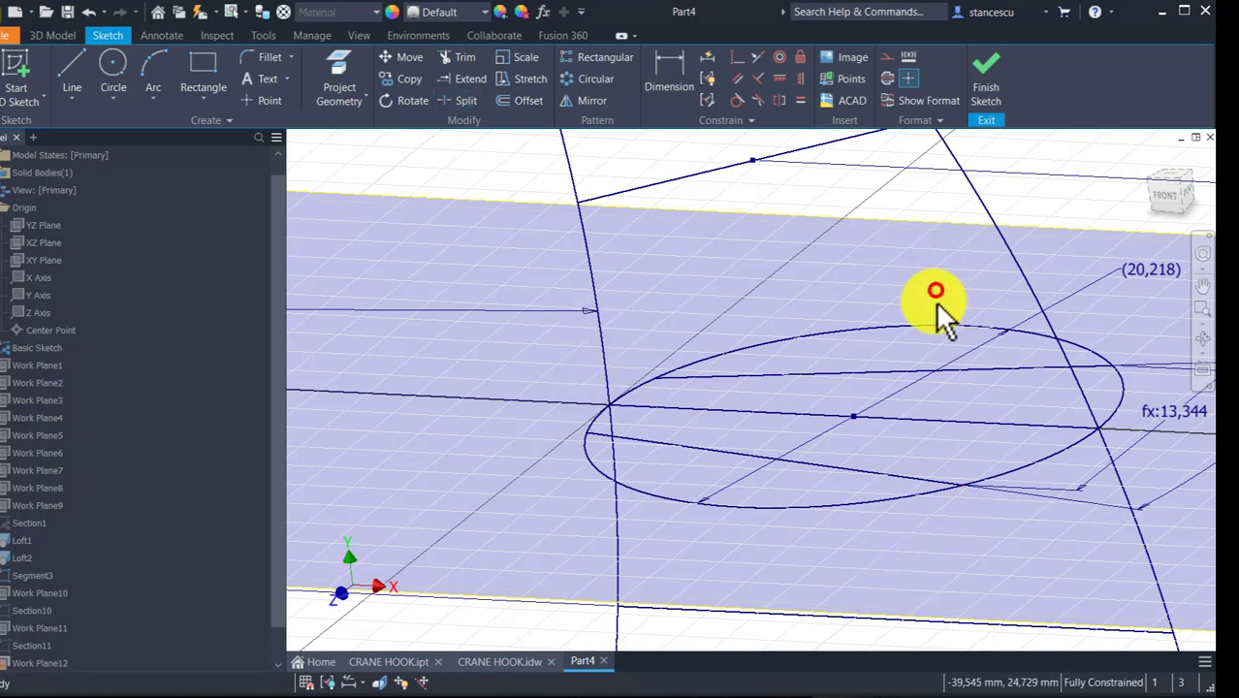
{"action": "left_click_drag", "start_coordinate": [935, 290], "coordinate": [928, 343]}
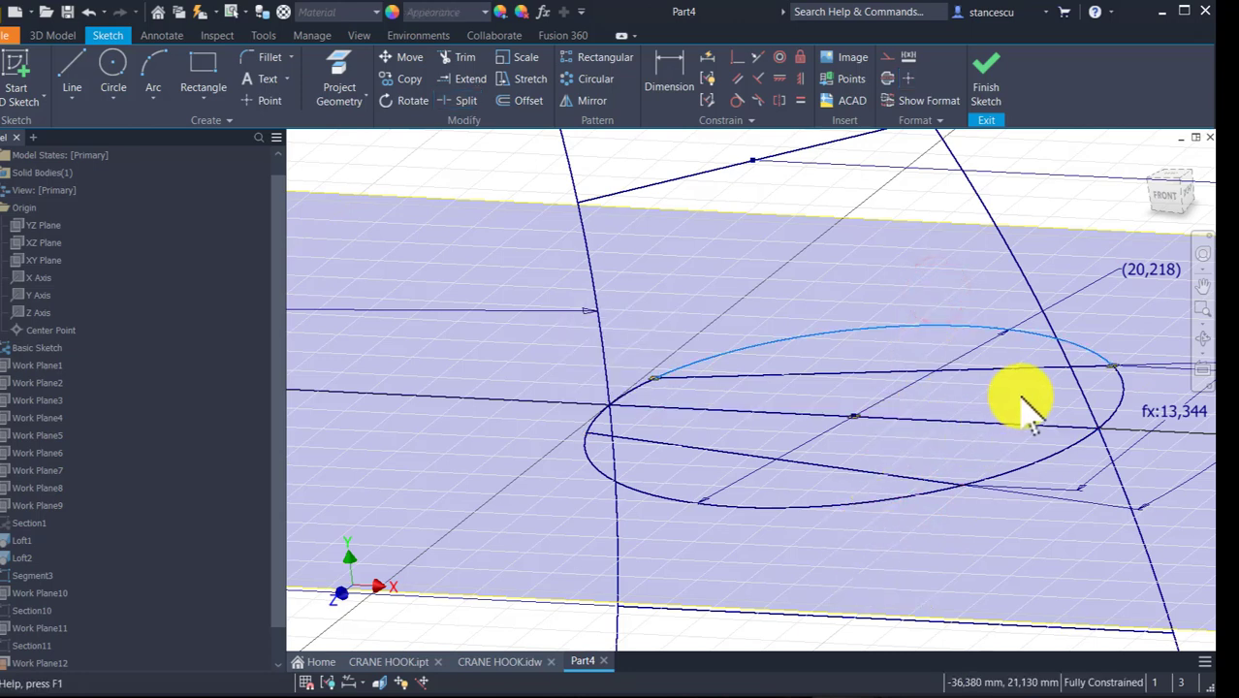
{"action": "left_click_drag", "start_coordinate": [1025, 397], "coordinate": [1006, 446]}
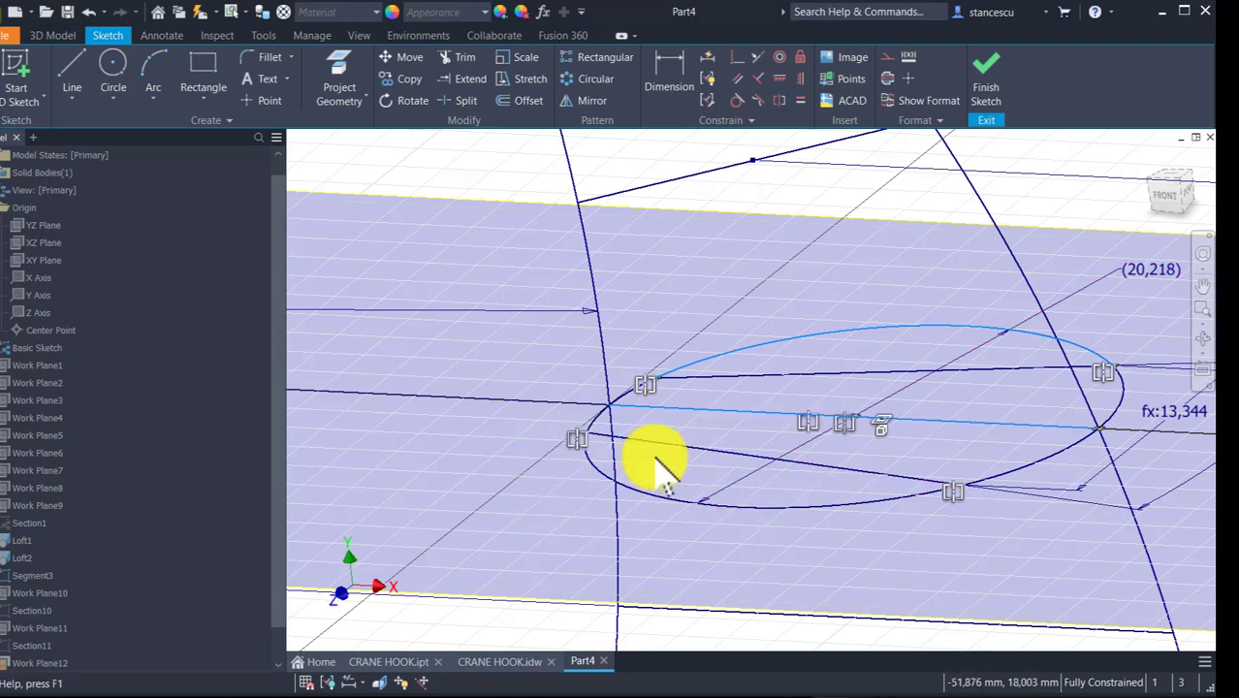
{"action": "left_click_drag", "start_coordinate": [659, 468], "coordinate": [653, 517]}
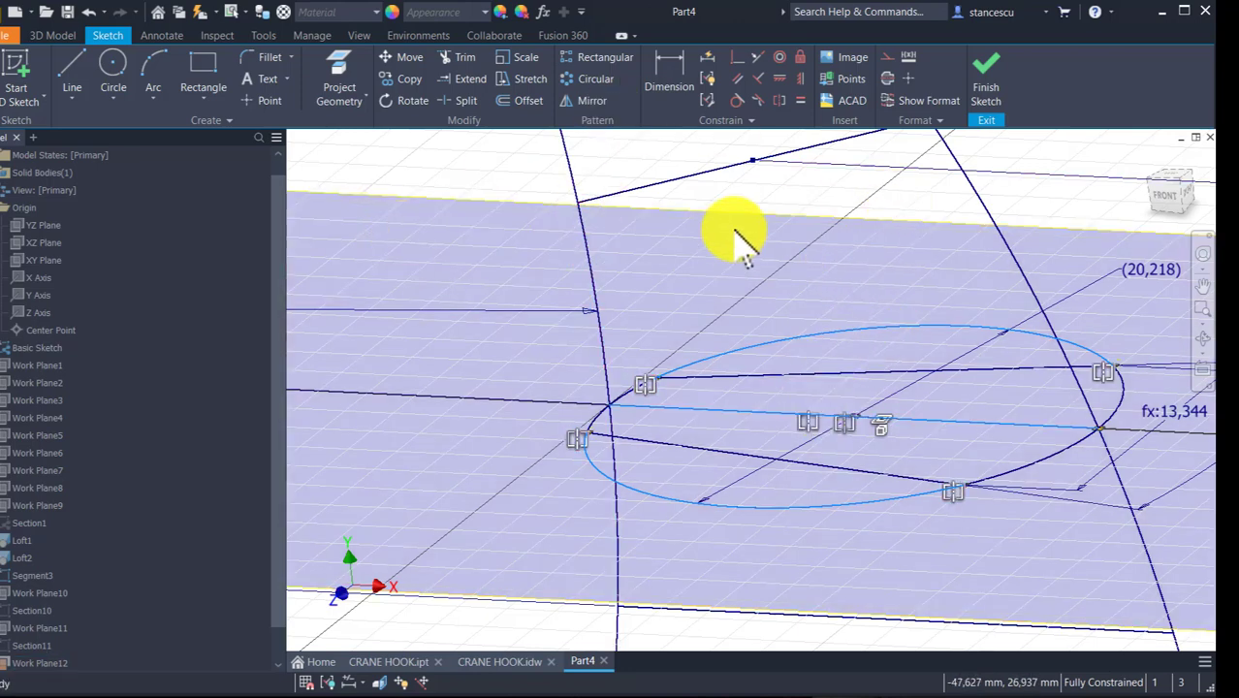
{"action": "left_click", "coordinate": [888, 58]}
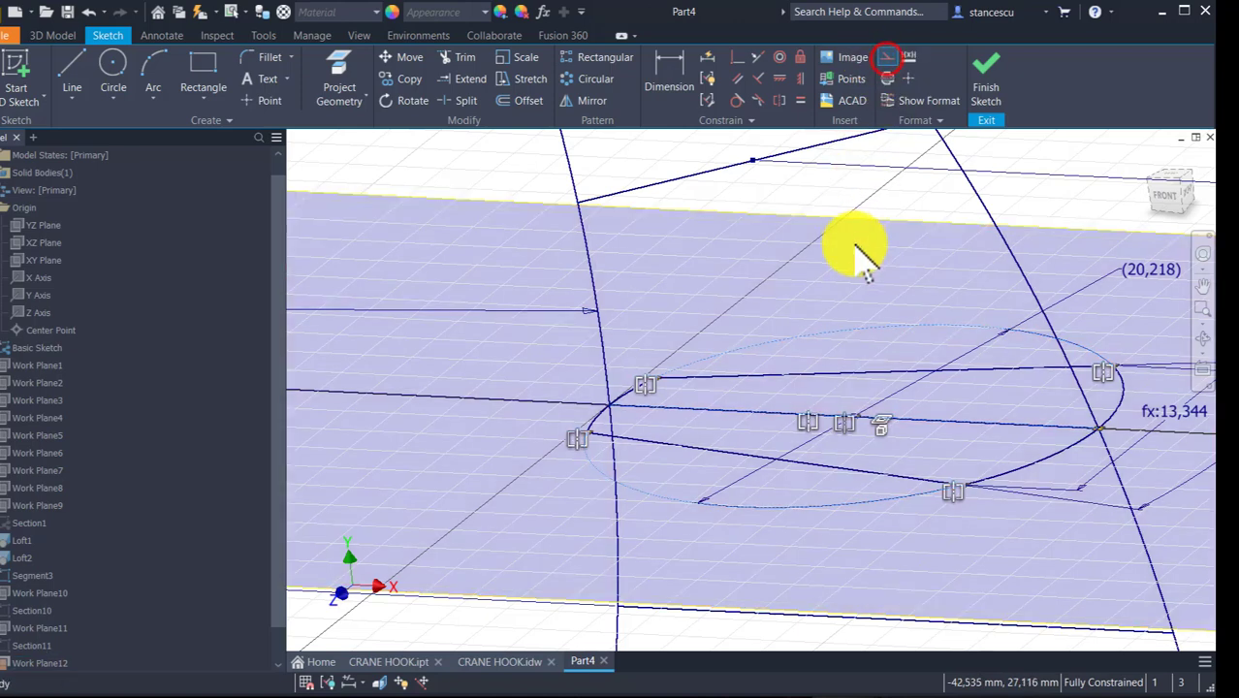
- Finish the section sketch and hide Work Plane12
{"action": "left_click", "coordinate": [984, 92]}
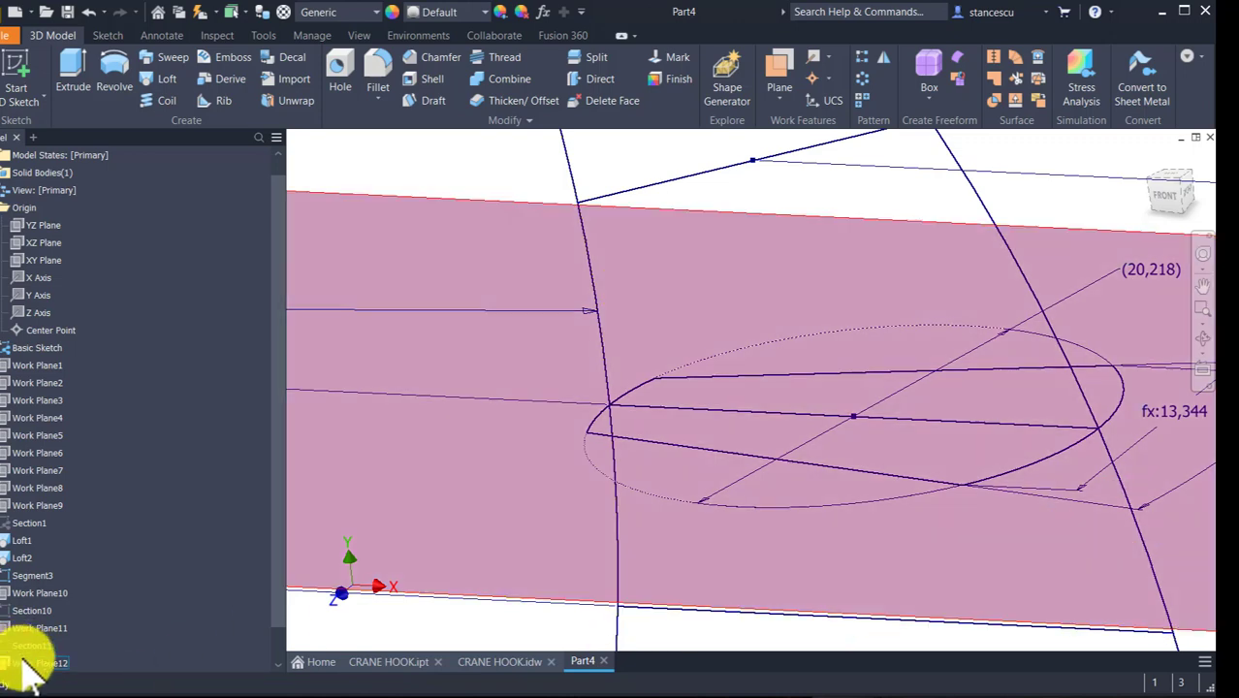
{"action": "scroll", "coordinate": [97, 610], "scroll_direction": "down", "scroll_amount": 1}
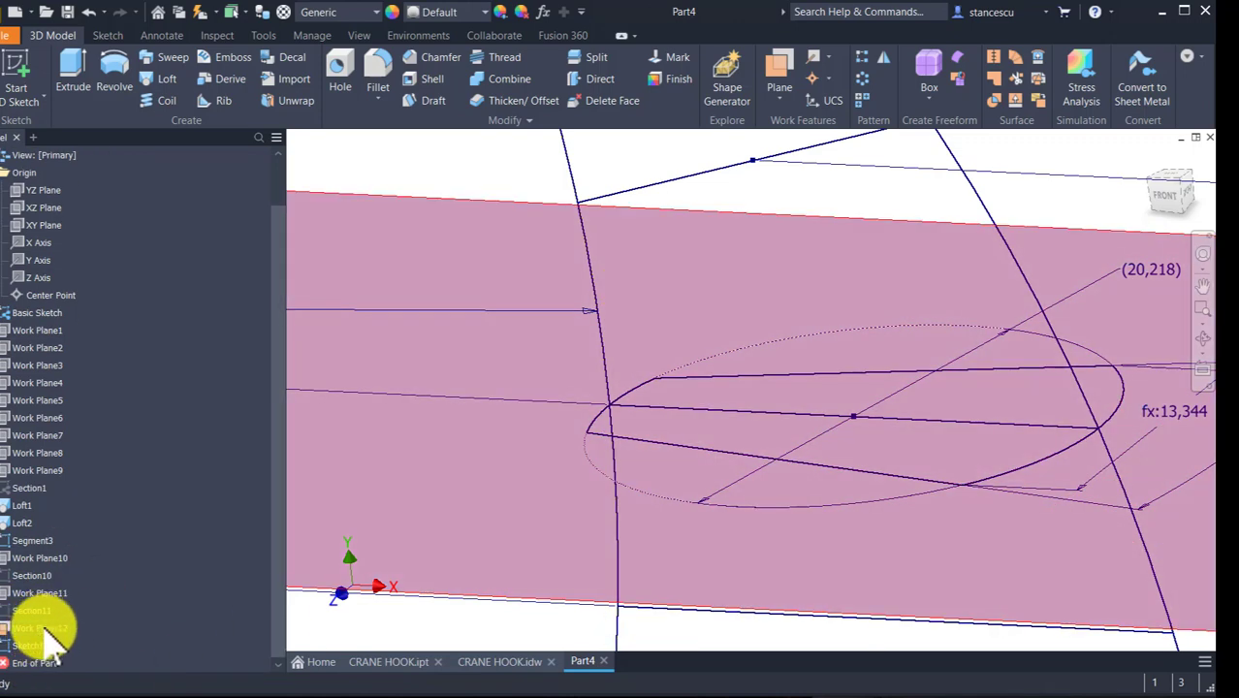
{"action": "left_click", "coordinate": [44, 628]}
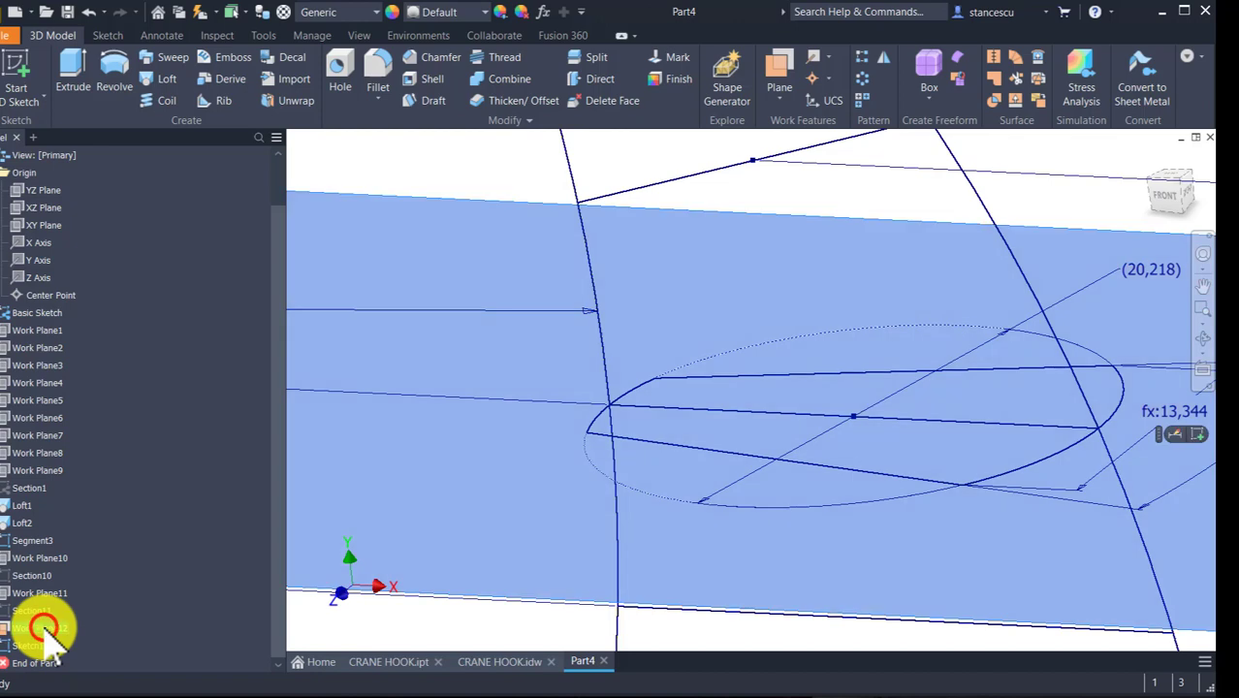
{"action": "key", "text": "alt+v"}
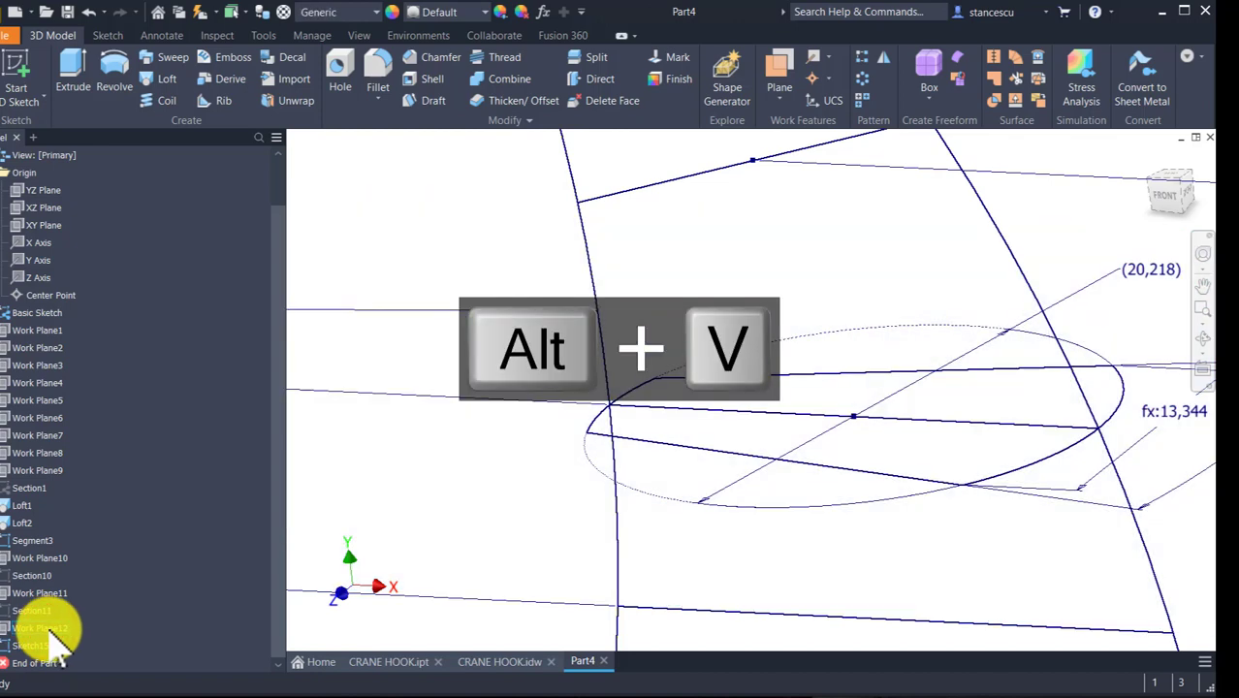
- Rename the finished section sketch as Section12 and hide it
{"action": "left_click", "coordinate": [31, 645]}
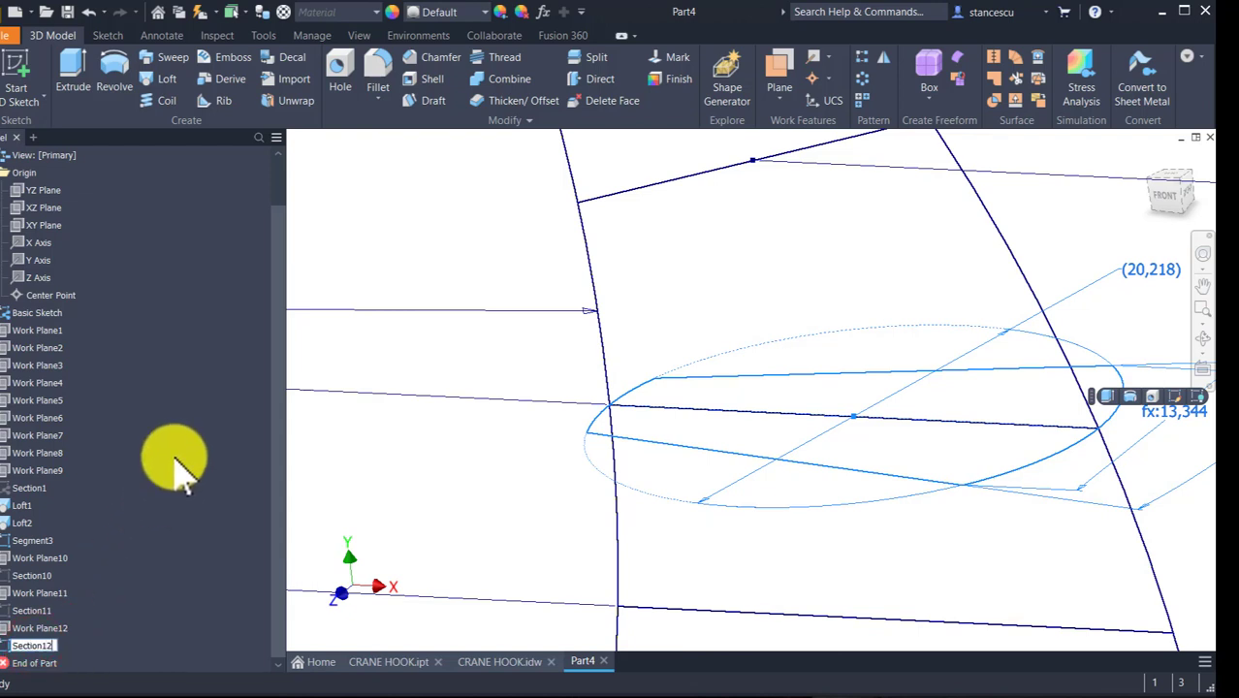
{"action": "type", "text": "Section12"}
{"action": "key", "text": "Return"}
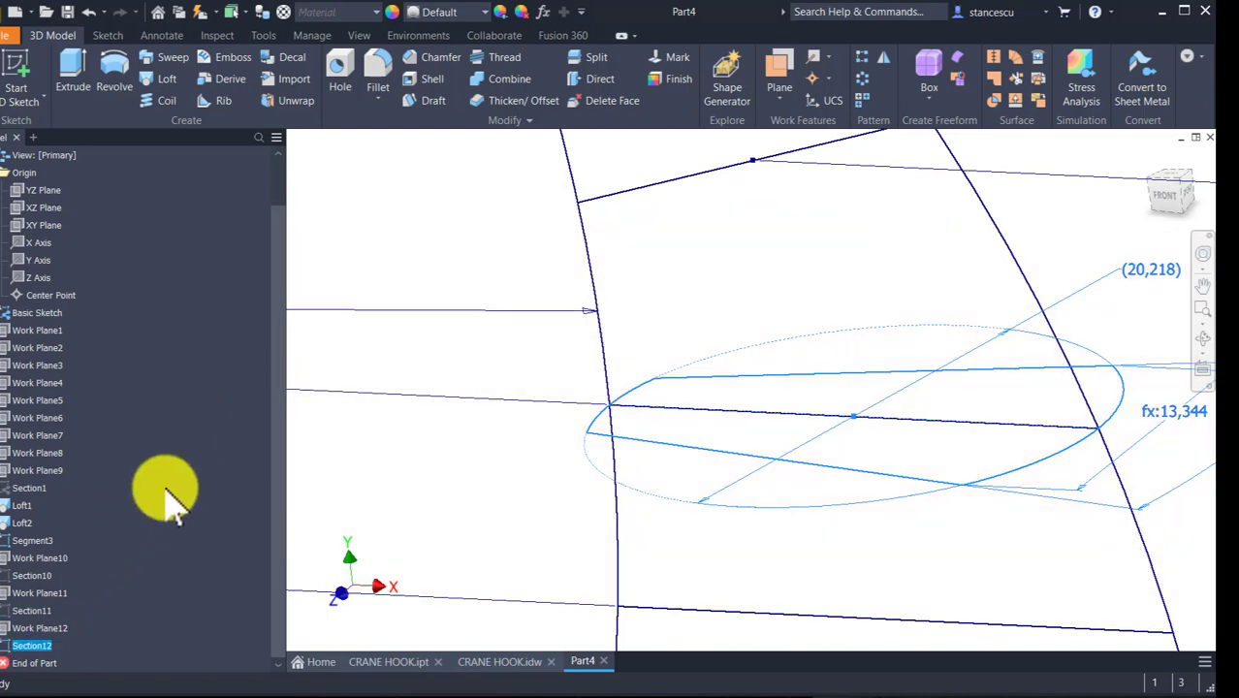
{"action": "key", "text": "alt+v"}
- Create a work plane through the inclined line below the hook tip, at 90 degrees to the XY Plane
{"action": "scroll", "coordinate": [901, 452], "scroll_direction": "down", "scroll_amount": 3}
{"action": "middle_click_drag", "start_coordinate": [901, 451], "coordinate": [902, 556]}
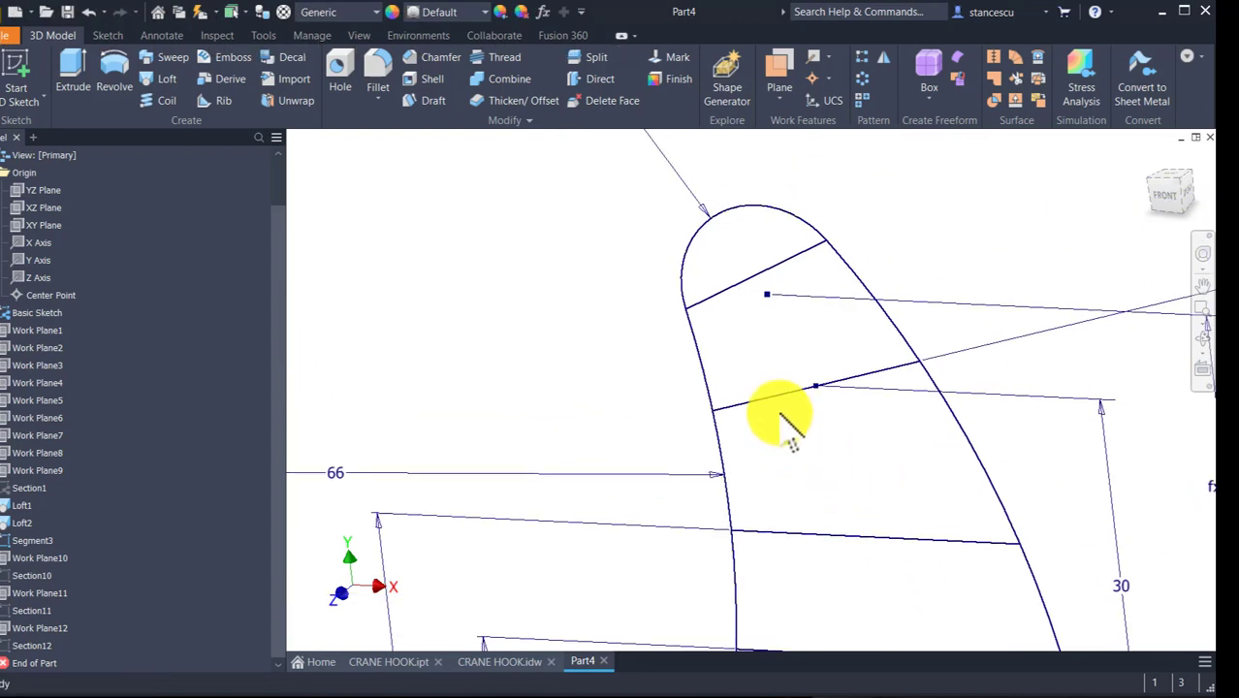
{"action": "mouse_move", "coordinate": [797, 456]}
{"action": "middle_mouse_down"}
{"action": "mouse_move", "coordinate": [801, 479]}
{"action": "mouse_move", "coordinate": [807, 281]}
{"action": "mouse_move", "coordinate": [808, 443]}
{"action": "middle_mouse_up"}
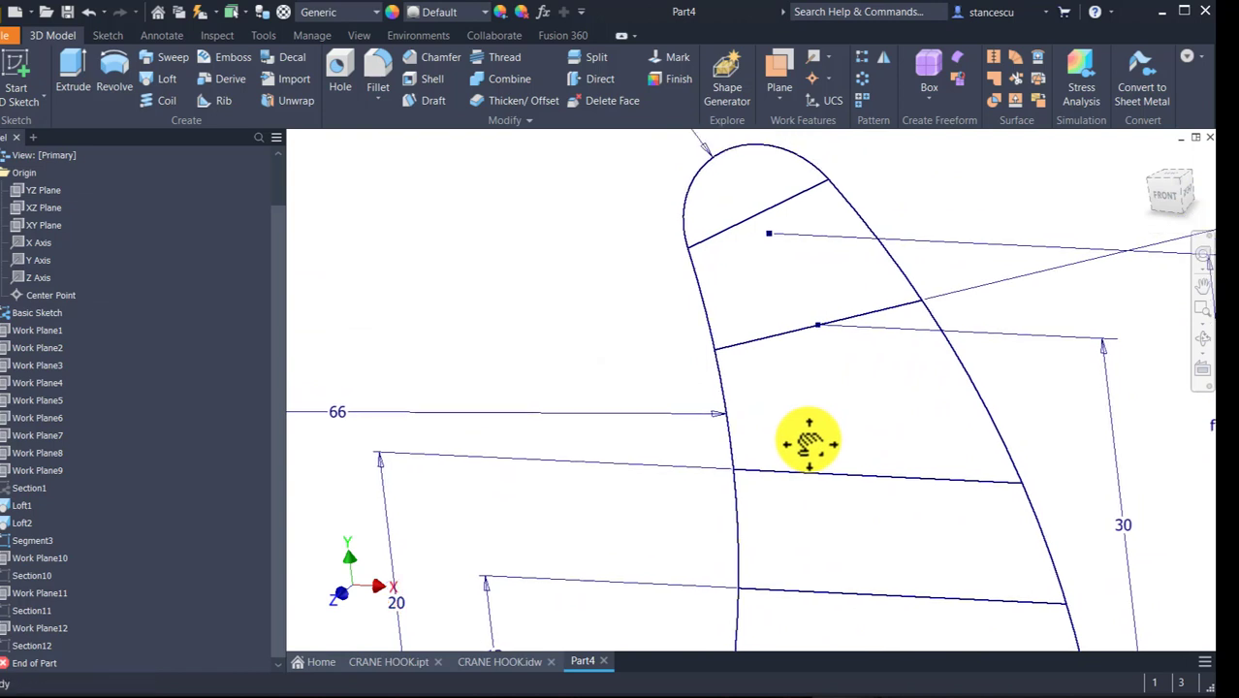
{"action": "left_click", "coordinate": [782, 77]}
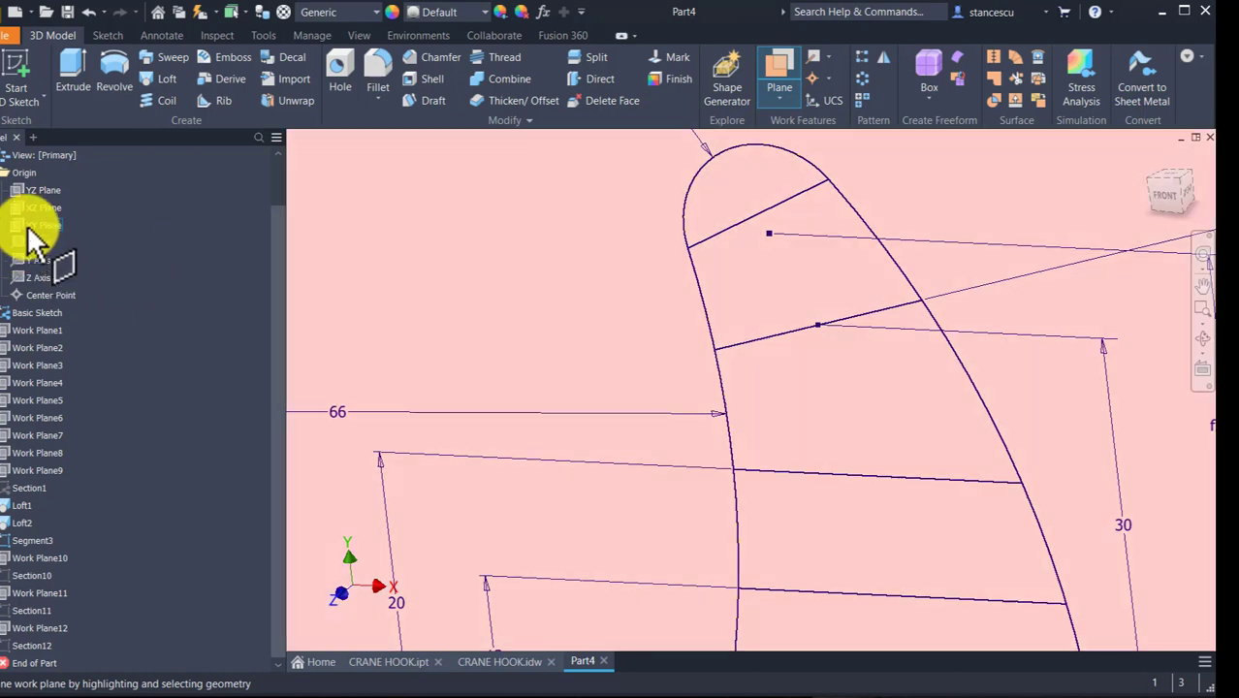
{"action": "left_click", "coordinate": [26, 225]}
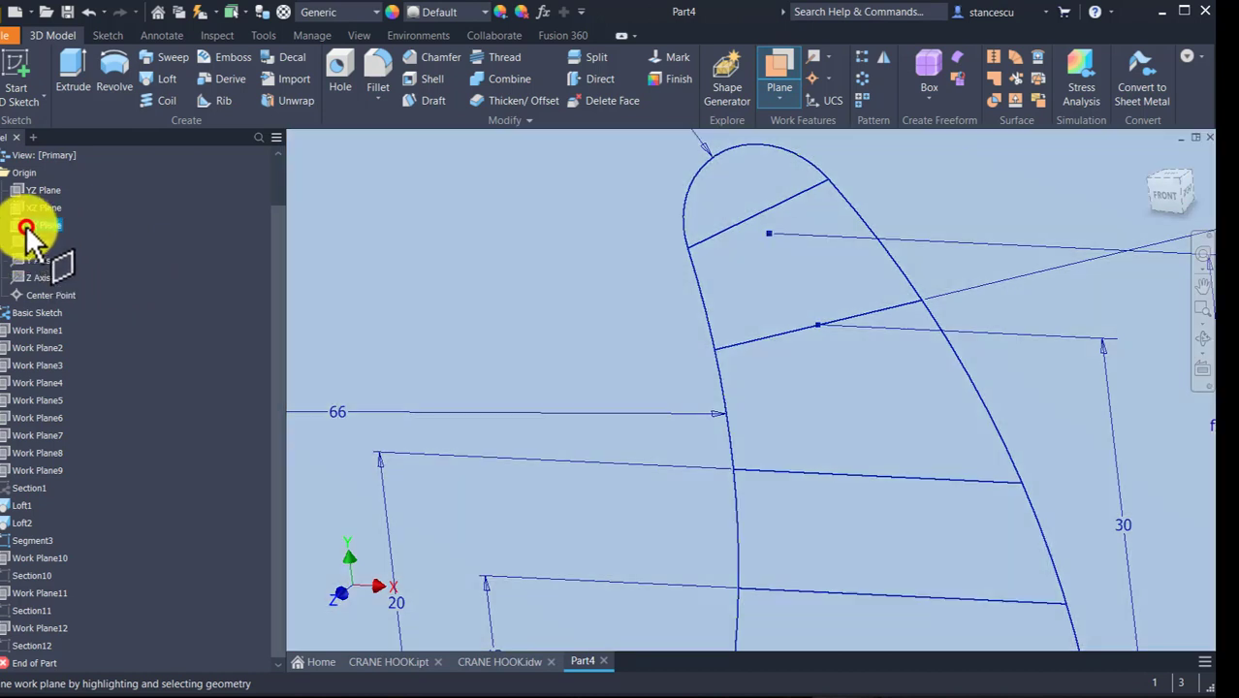
{"action": "left_click", "coordinate": [797, 331]}
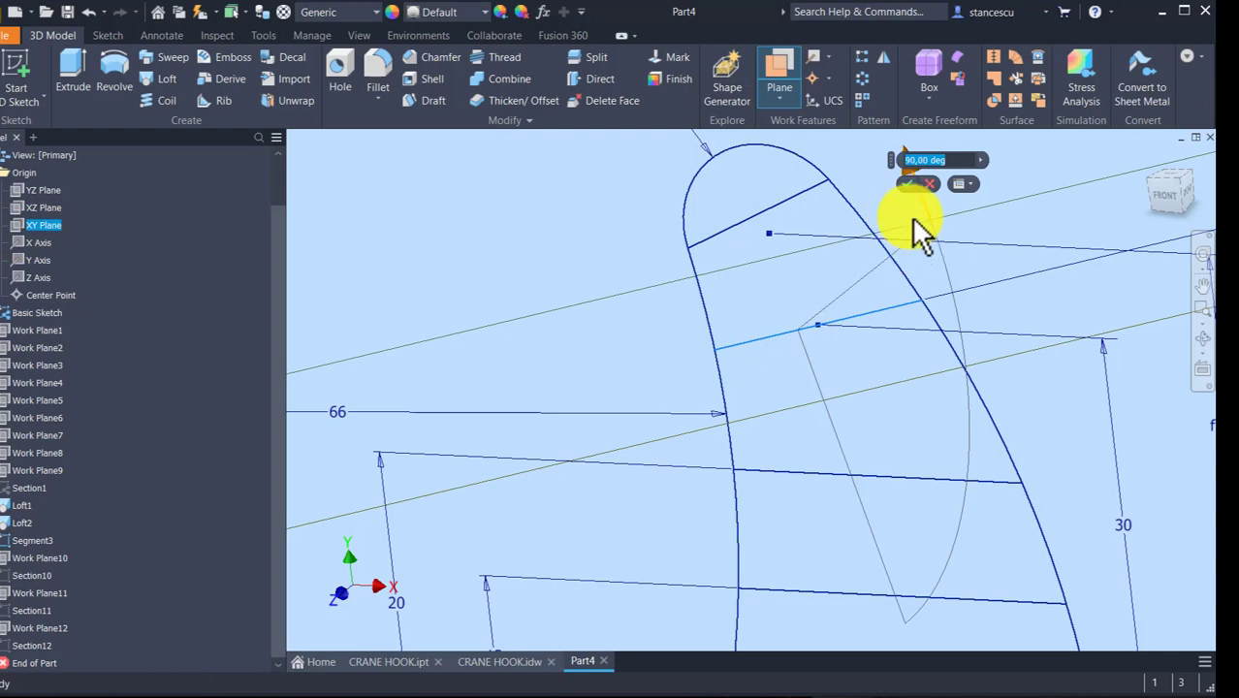
{"action": "left_click", "coordinate": [904, 186]}
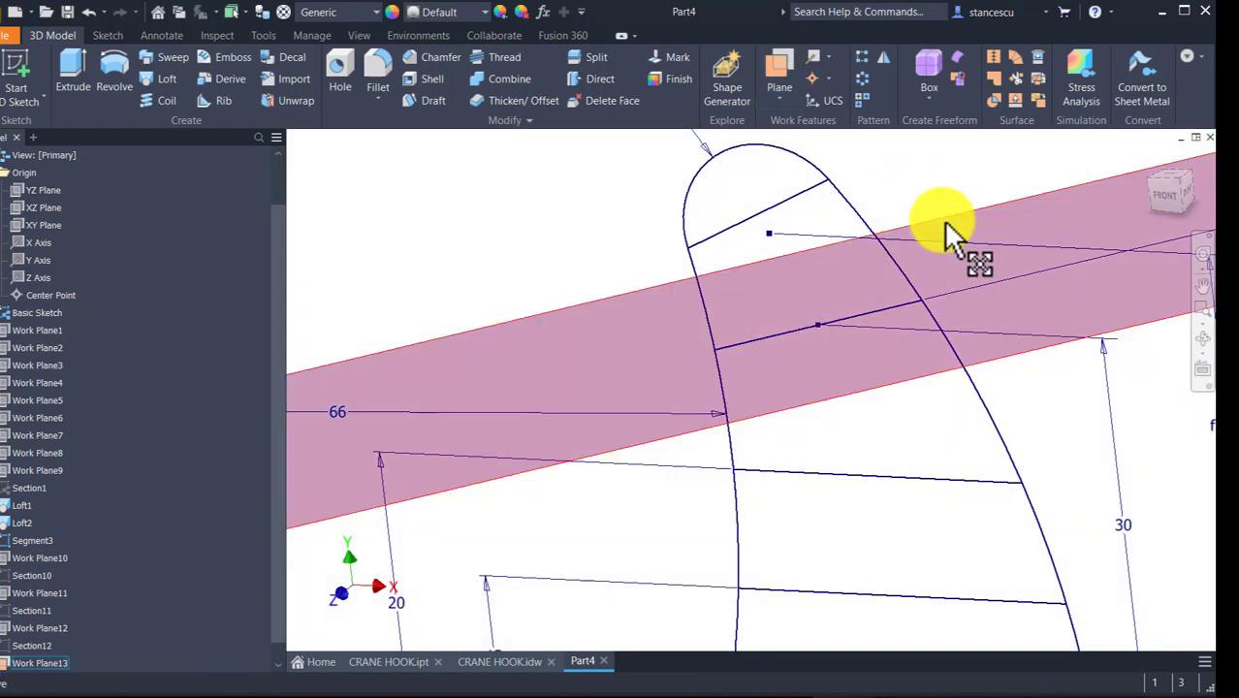
- Start a sketch on the new inclined work plane and project the inclined section line into it
{"action": "left_click", "coordinate": [948, 219]}
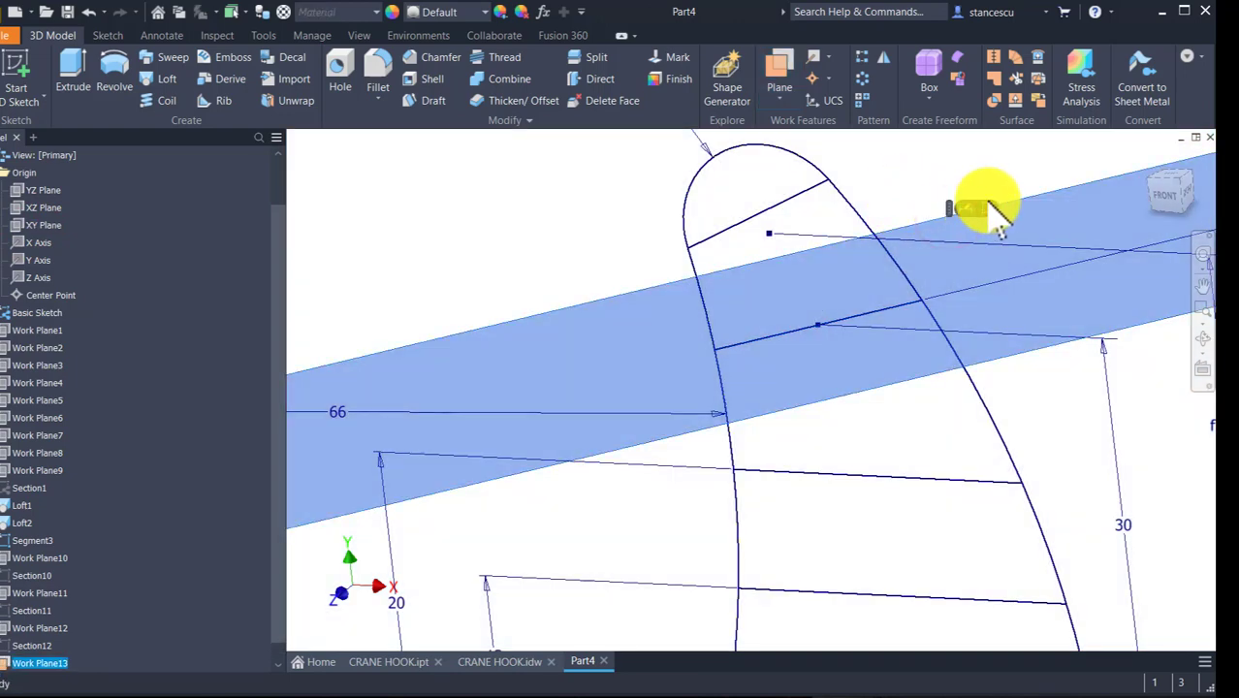
{"action": "left_click", "coordinate": [989, 210]}
{"action": "key", "text": "F5"}
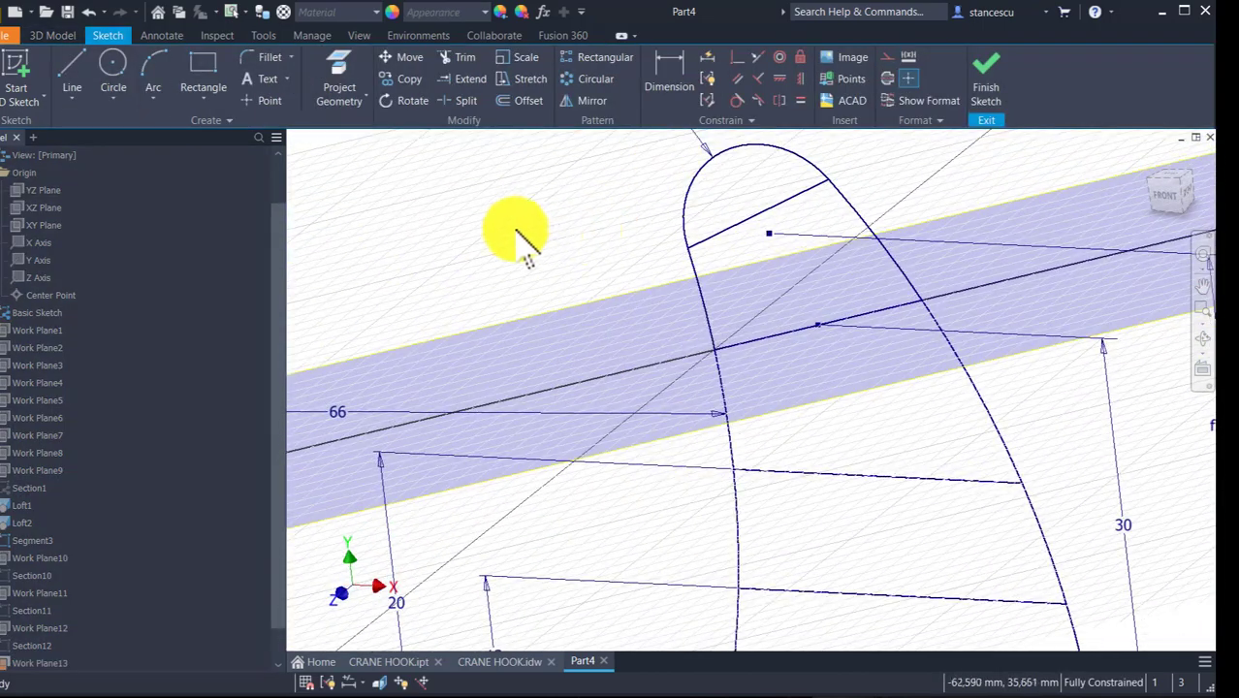
{"action": "left_click", "coordinate": [360, 74]}
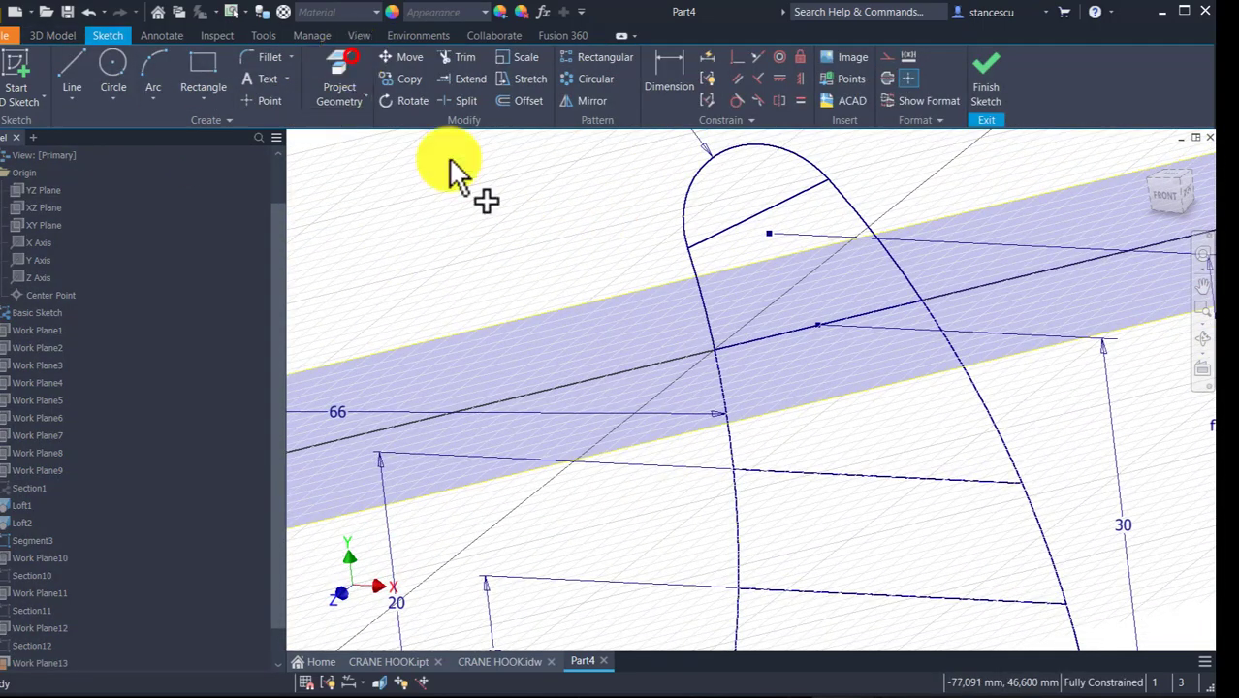
{"action": "left_click", "coordinate": [793, 349]}
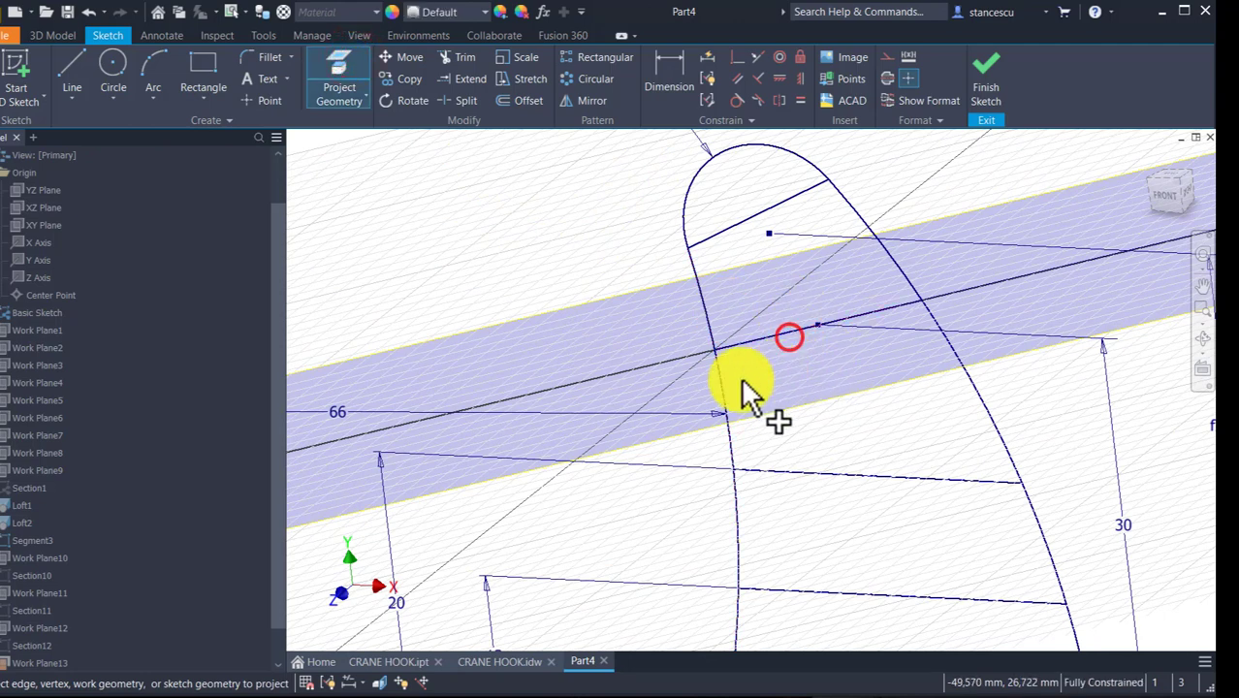
- Draw a circle centred on the midpoint of the projected section line and passing through its inner endpoint
{"action": "left_click", "coordinate": [112, 69]}
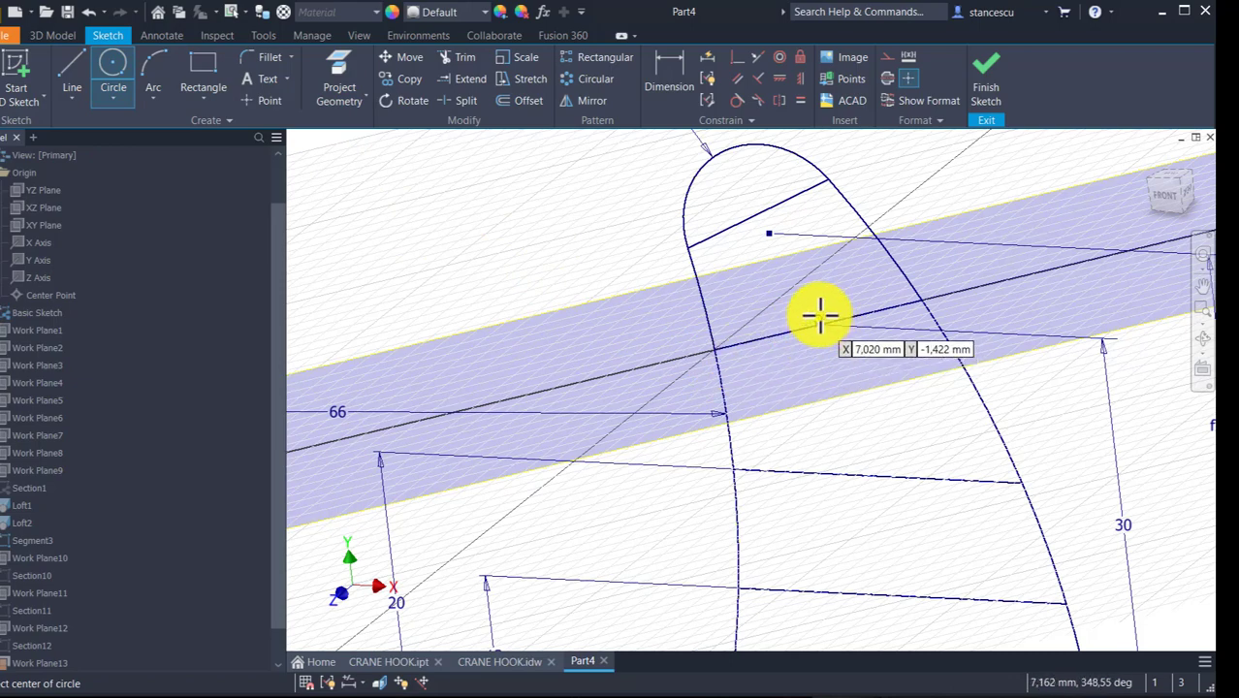
{"action": "scroll", "coordinate": [824, 315], "scroll_direction": "up", "scroll_amount": 2}
{"action": "scroll", "coordinate": [804, 340], "scroll_direction": "up", "scroll_amount": 2}
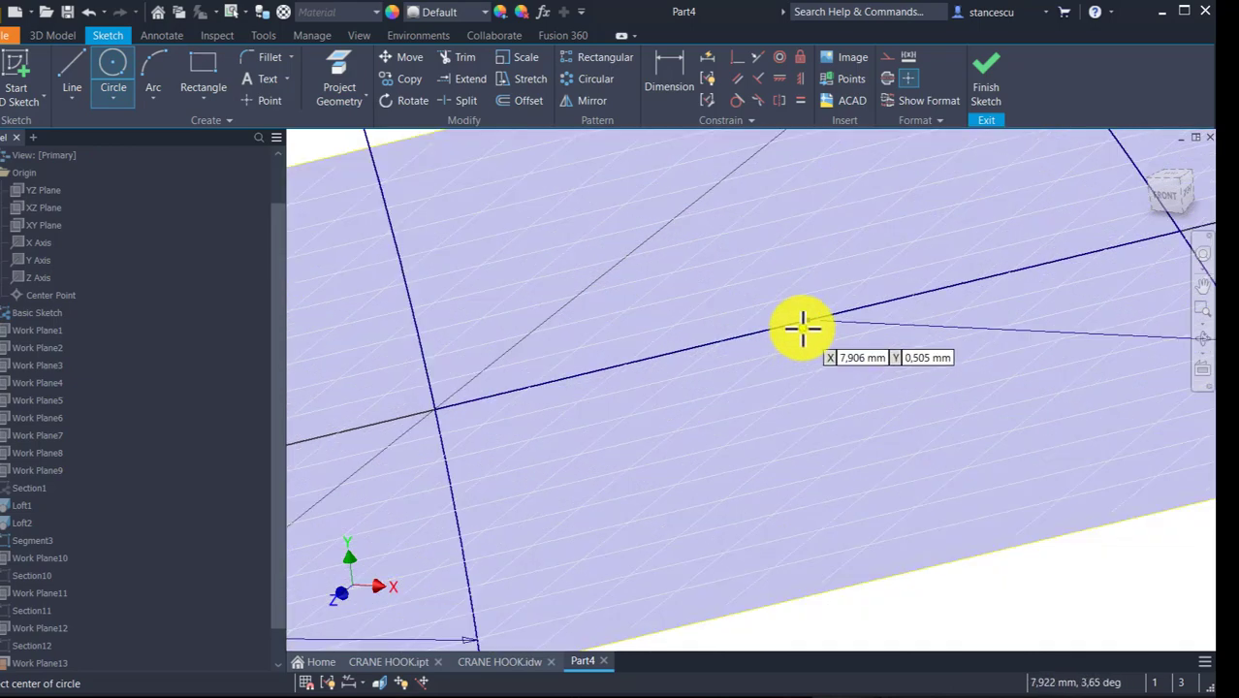
{"action": "left_click", "coordinate": [805, 322]}
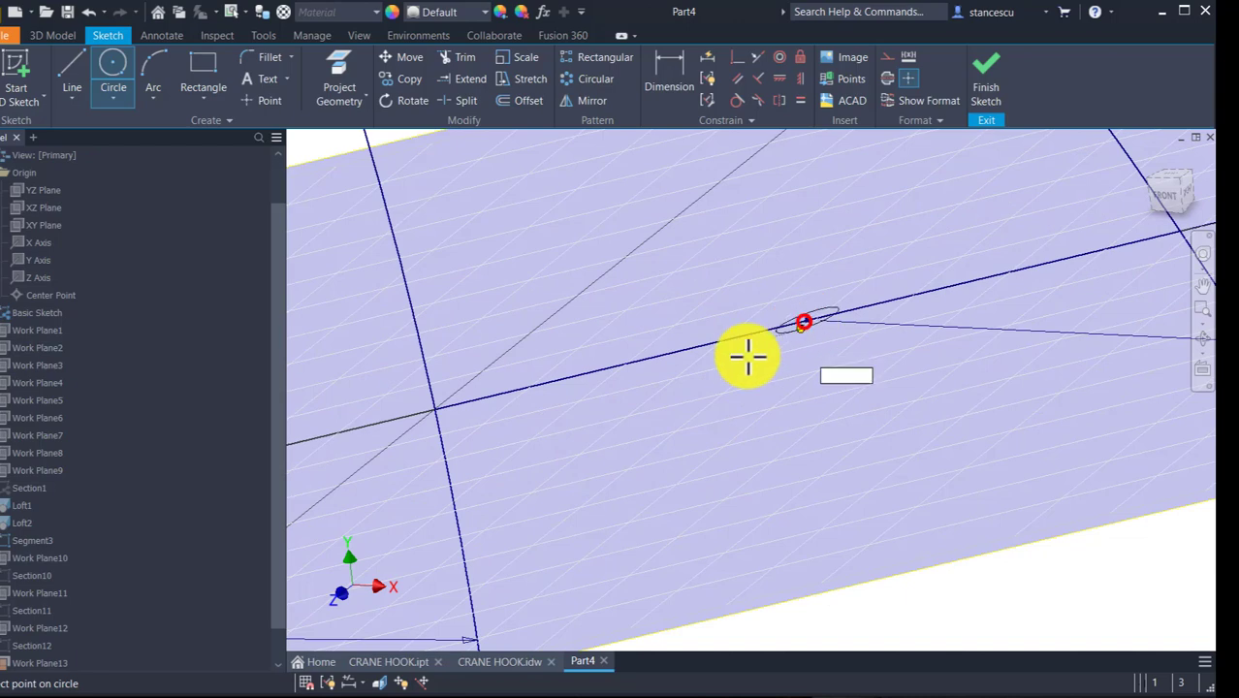
{"action": "left_click", "coordinate": [435, 408]}
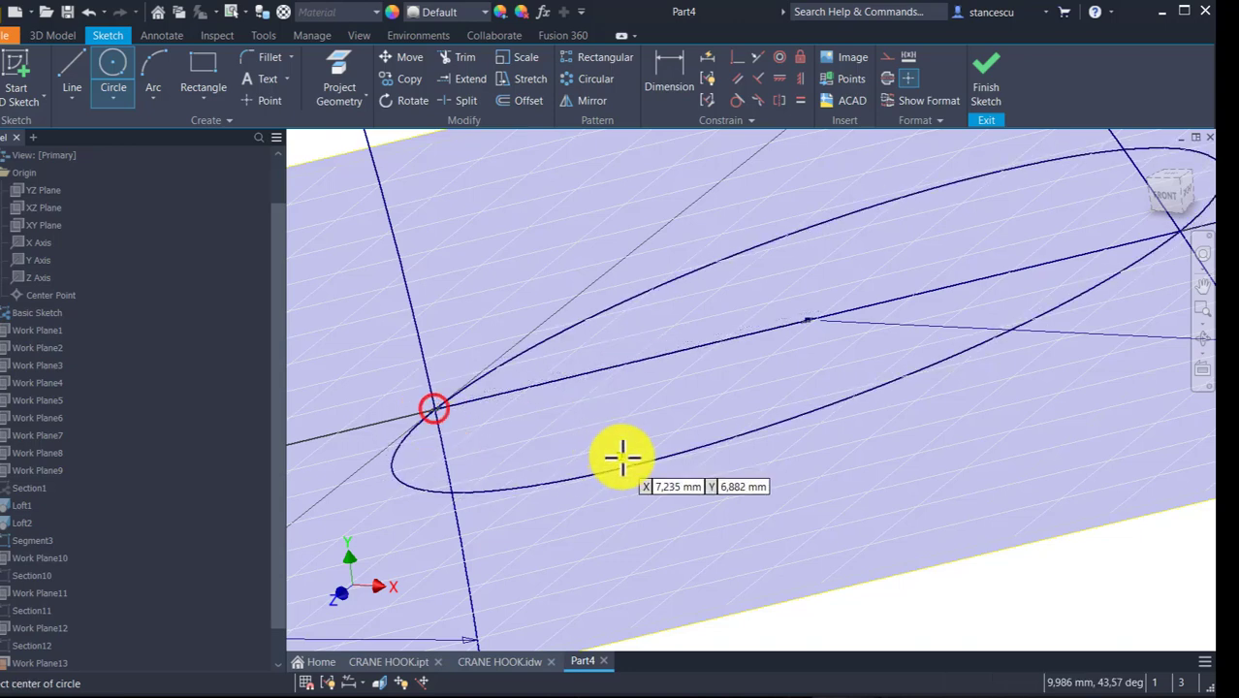
{"action": "scroll", "coordinate": [633, 424], "scroll_direction": "down", "scroll_amount": 2}
{"action": "middle_click_drag", "start_coordinate": [633, 424], "coordinate": [638, 441]}
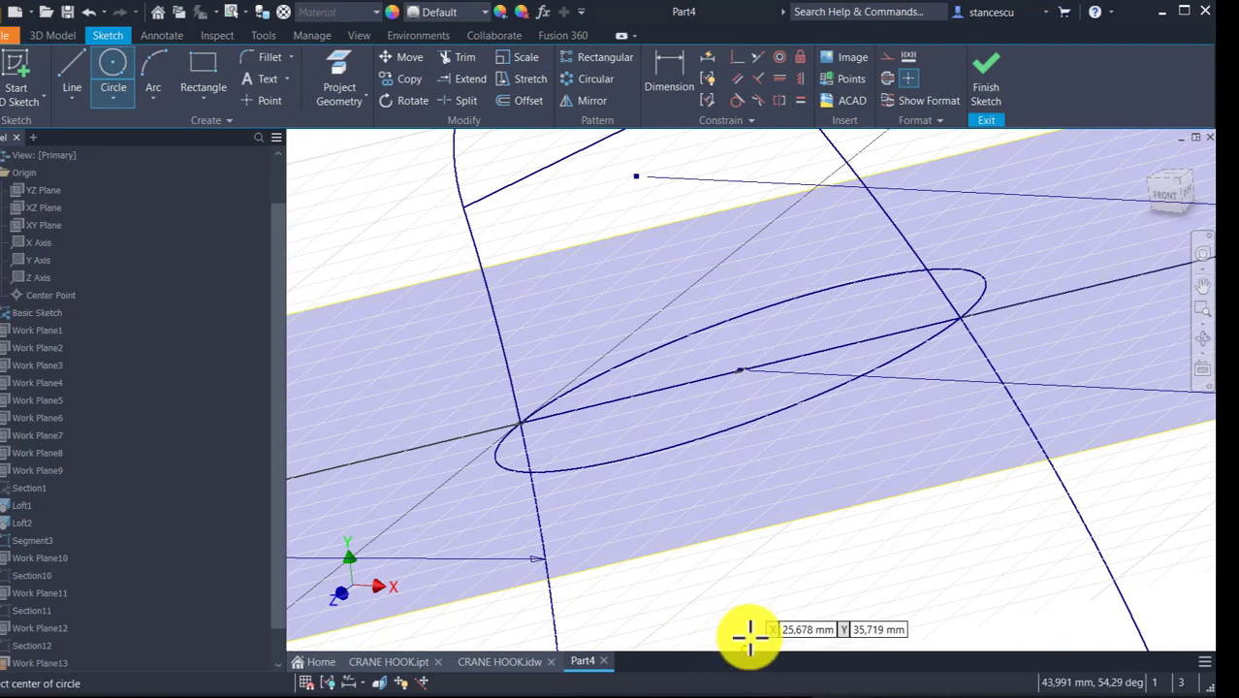
{"action": "key", "text": "Escape"}
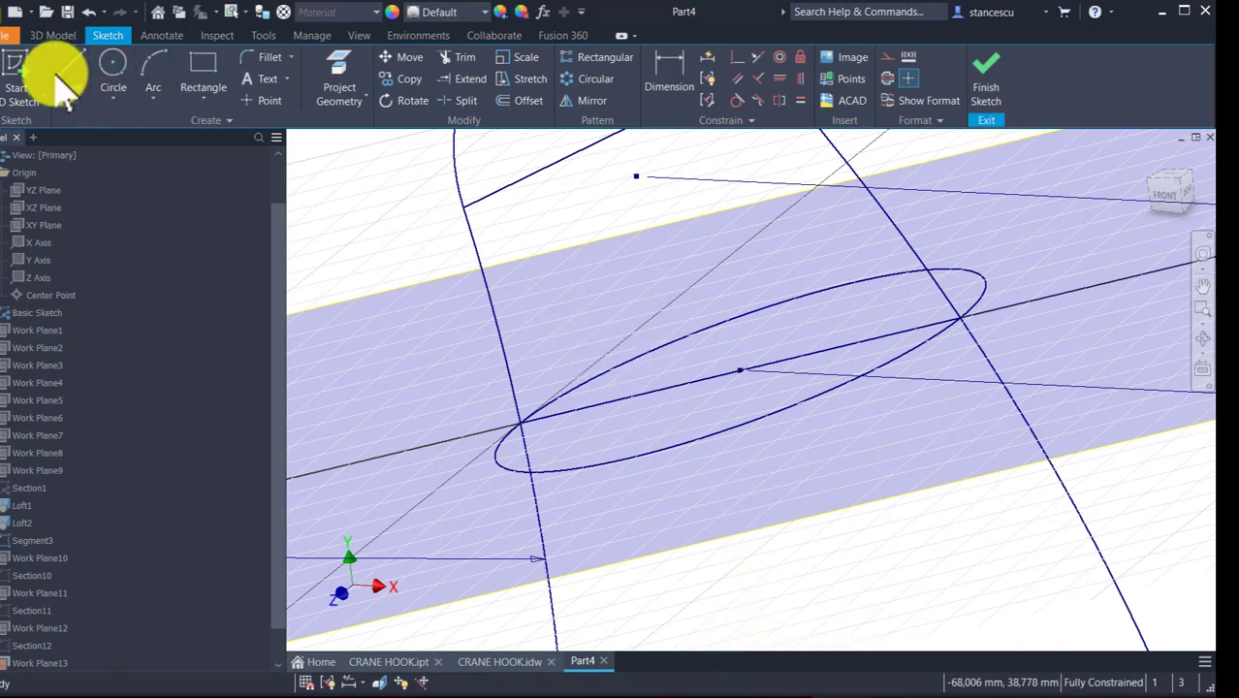
- Draw an inclined cut line across the upper part of the circle, with both ends on the circle
{"action": "left_click", "coordinate": [71, 78]}
{"action": "scroll", "coordinate": [580, 304], "scroll_direction": "down", "scroll_amount": 2}
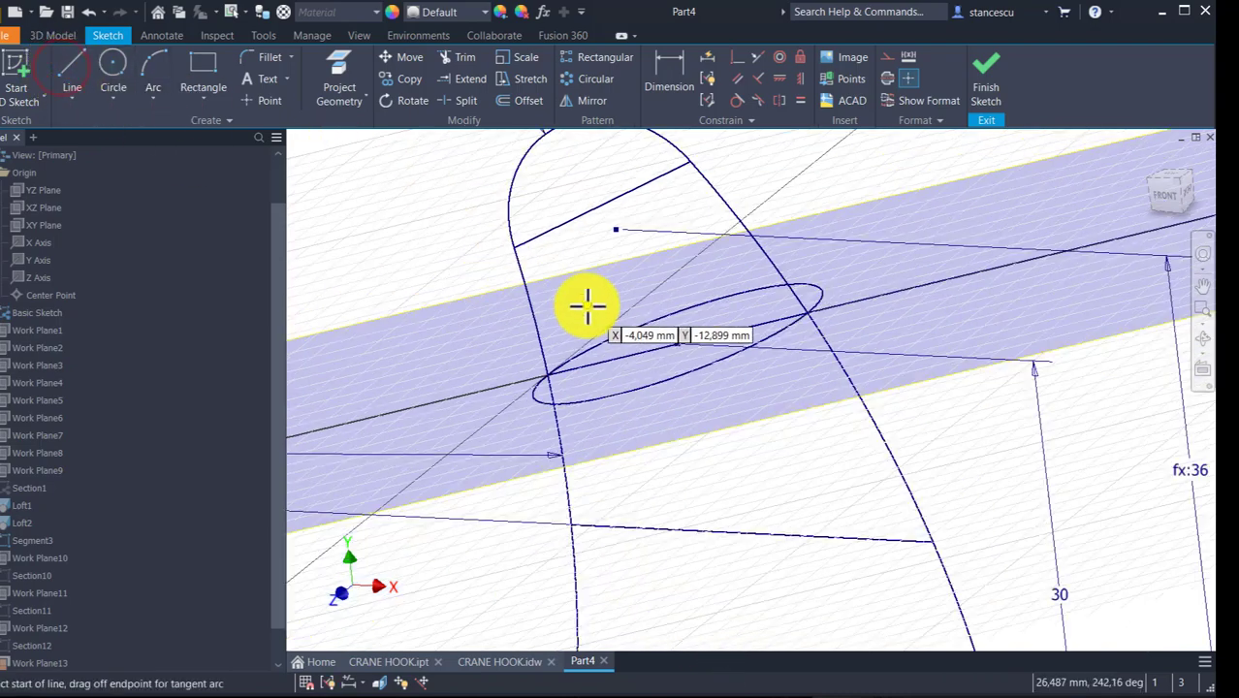
{"action": "scroll", "coordinate": [592, 349], "scroll_direction": "down", "scroll_amount": 2}
{"action": "scroll", "coordinate": [601, 351], "scroll_direction": "up", "scroll_amount": 3}
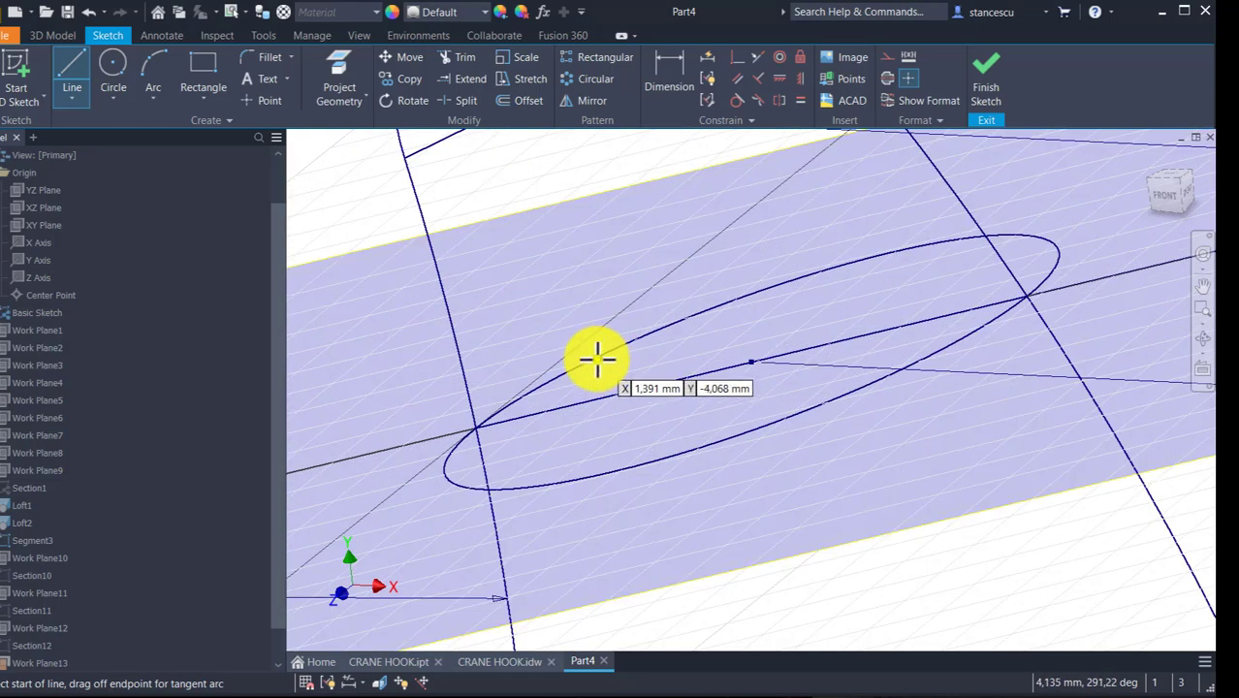
{"action": "left_click", "coordinate": [596, 355]}
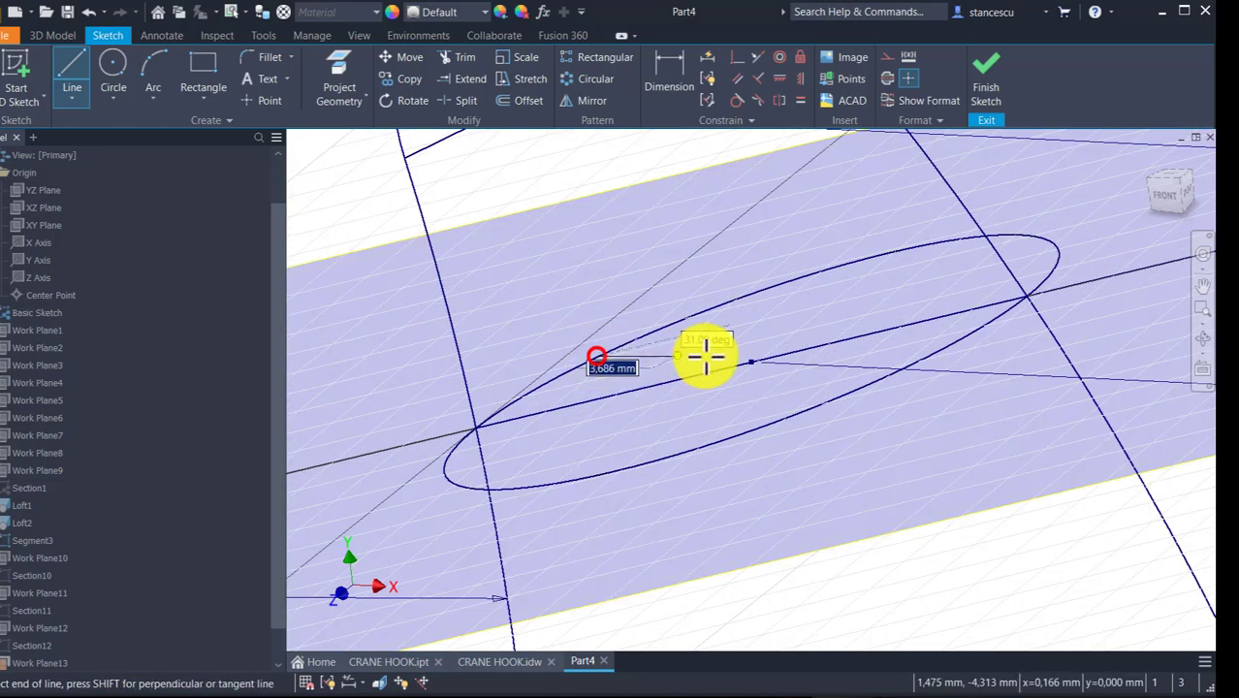
{"action": "left_click", "coordinate": [1018, 237]}
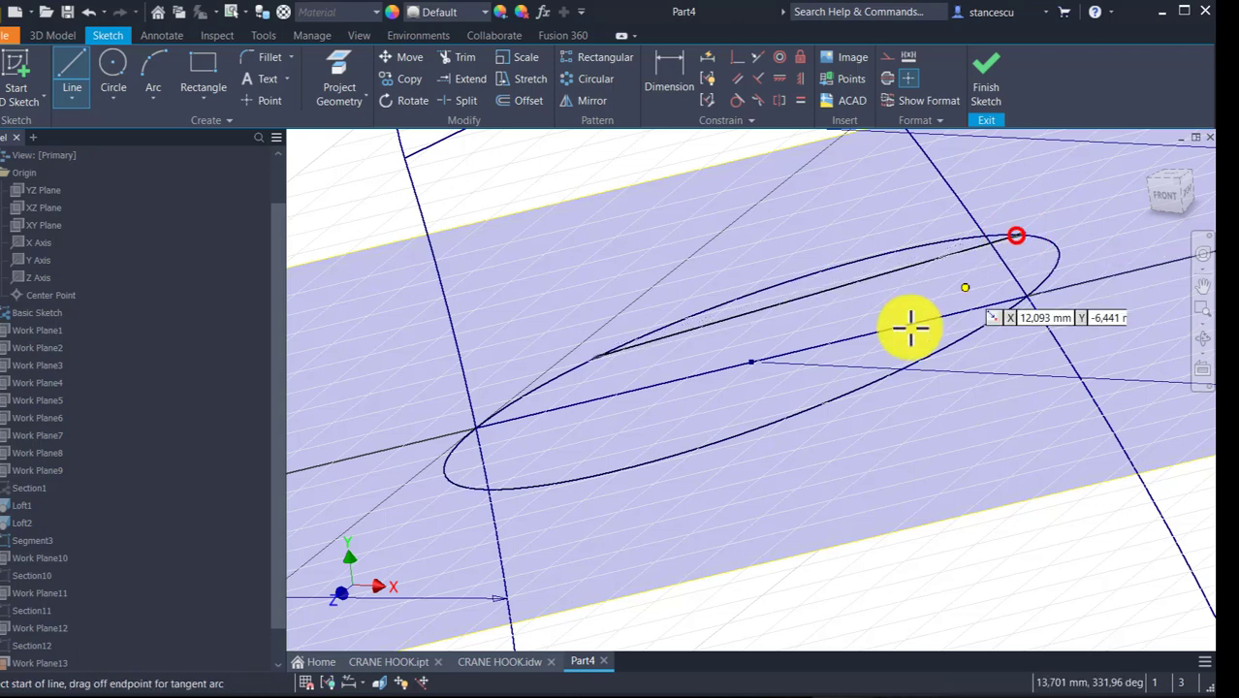
{"action": "scroll", "coordinate": [964, 249], "scroll_direction": "down", "scroll_amount": 4}
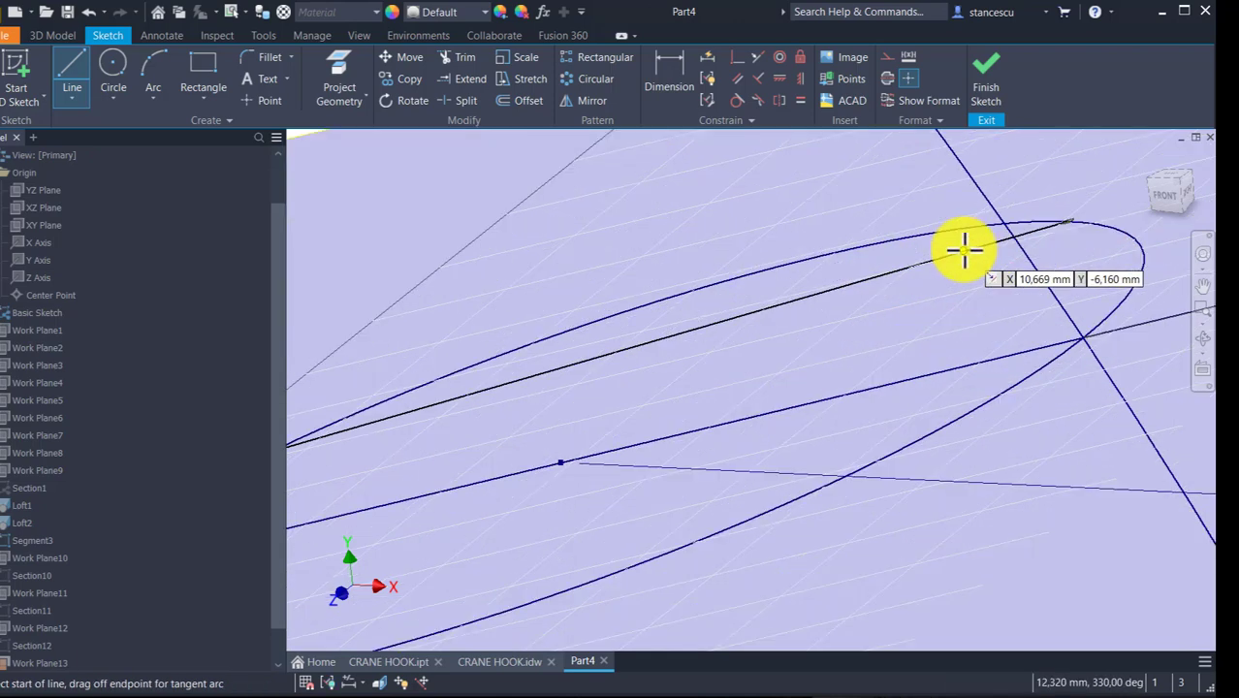
{"action": "middle_click_drag", "start_coordinate": [978, 262], "coordinate": [550, 455]}
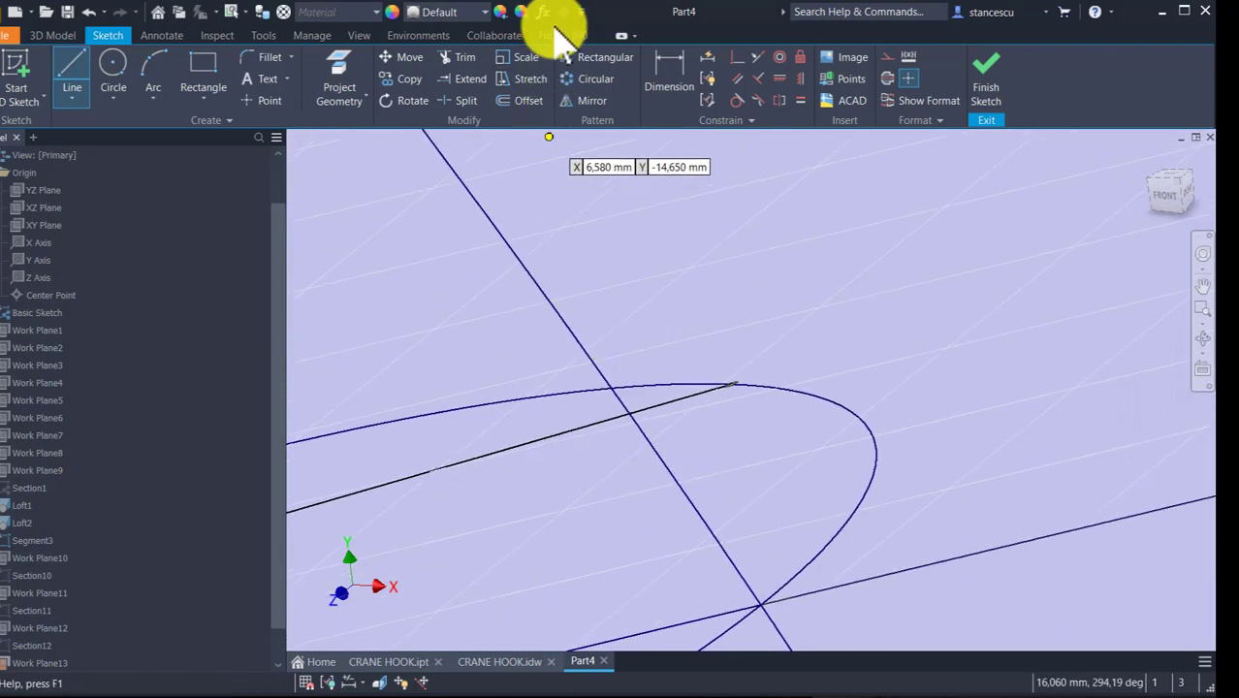
{"action": "left_click", "coordinate": [463, 60]}
{"action": "scroll", "coordinate": [732, 388], "scroll_direction": "down", "scroll_amount": 2}
{"action": "scroll", "coordinate": [737, 368], "scroll_direction": "down", "scroll_amount": 1}
{"action": "key", "text": "Escape"}
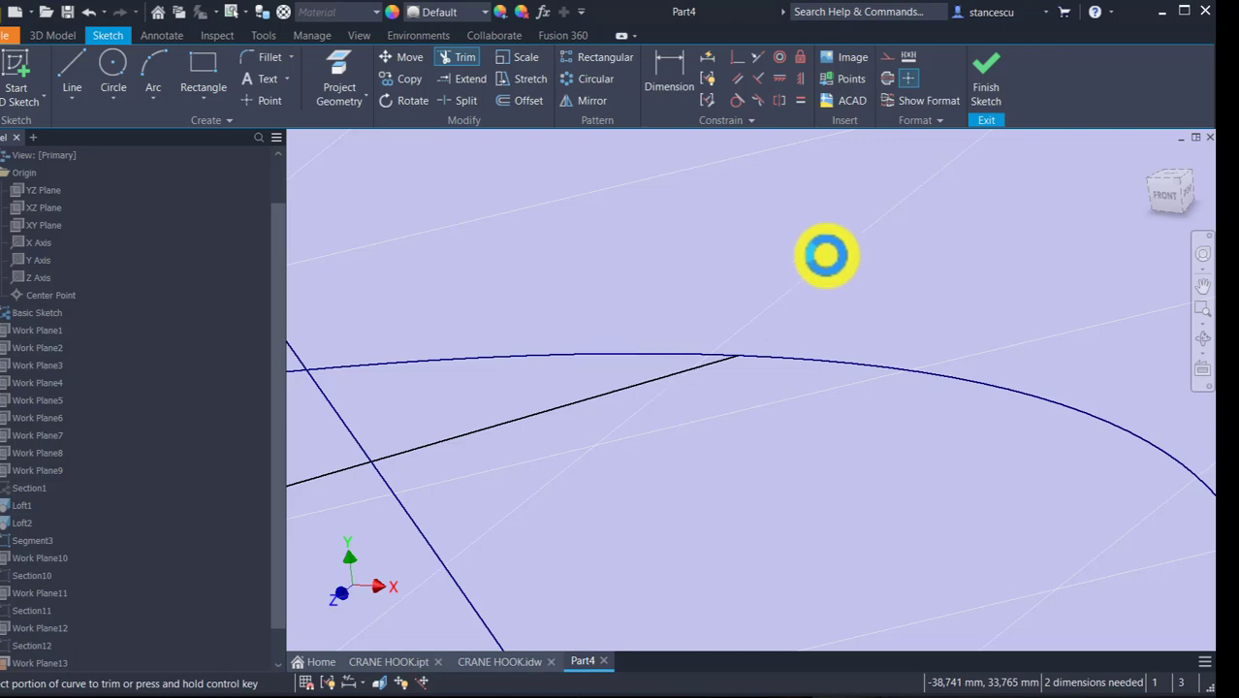
{"action": "scroll", "coordinate": [826, 255], "scroll_direction": "up", "scroll_amount": 3}
{"action": "scroll", "coordinate": [796, 399], "scroll_direction": "up", "scroll_amount": 1}
{"action": "middle_click_drag", "start_coordinate": [795, 398], "coordinate": [971, 297]}
{"action": "key", "text": "Escape"}
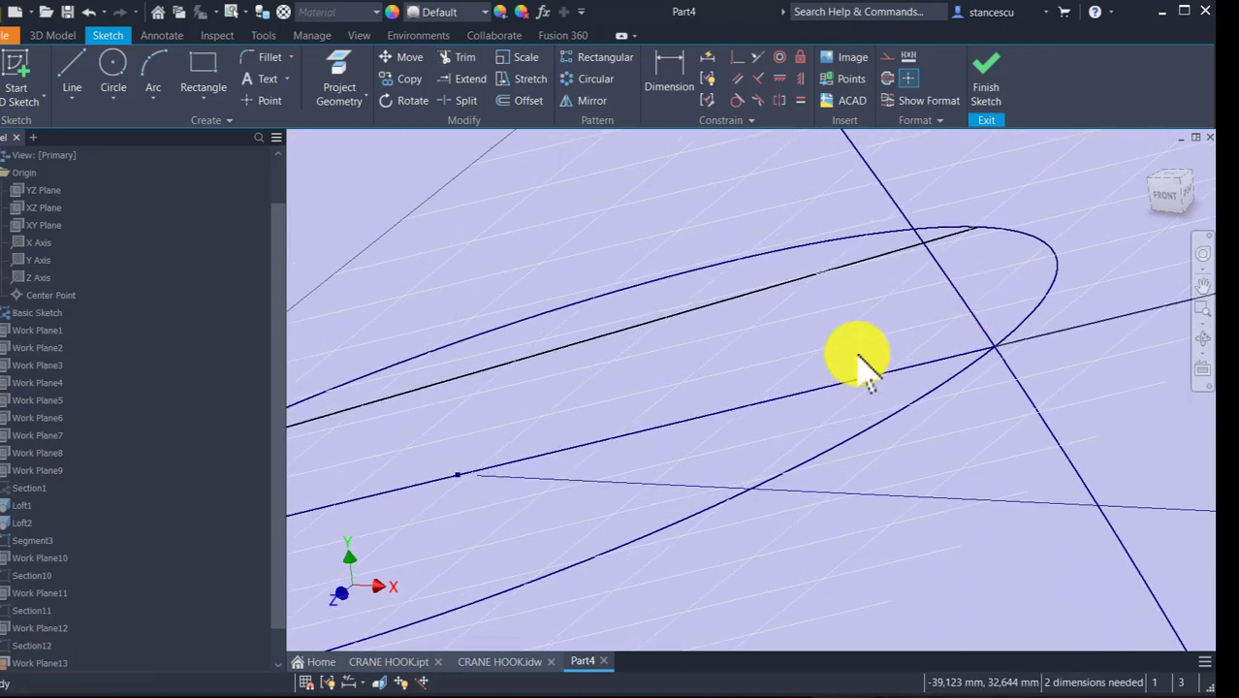
- Mirror the inclined cut line about the projected section line through the circle's centre
{"action": "scroll", "coordinate": [857, 350], "scroll_direction": "up", "scroll_amount": 2}
{"action": "mouse_move", "coordinate": [753, 223]}
{"action": "middle_mouse_down", "text": "shift"}
{"action": "mouse_move", "coordinate": [754, 307]}
{"action": "mouse_move", "coordinate": [710, 174]}
{"action": "middle_mouse_up", "text": "shift"}
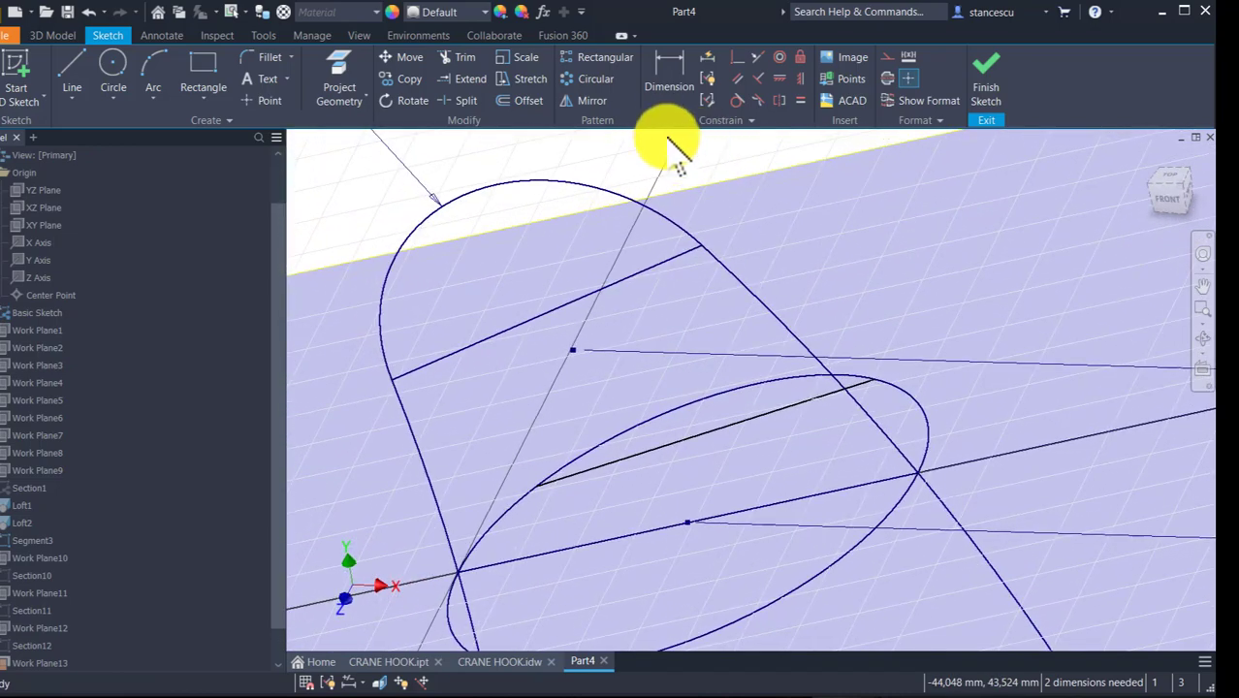
{"action": "left_click", "coordinate": [593, 101]}
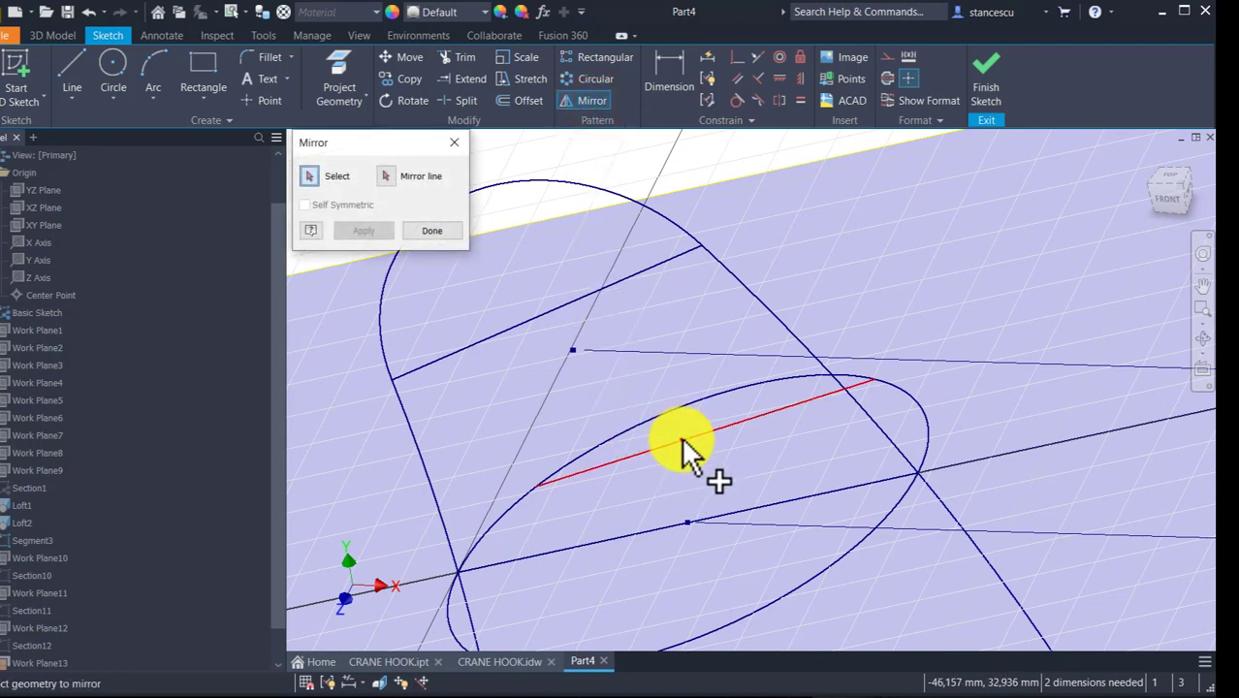
{"action": "left_click", "coordinate": [681, 438]}
{"action": "left_click", "coordinate": [379, 175]}
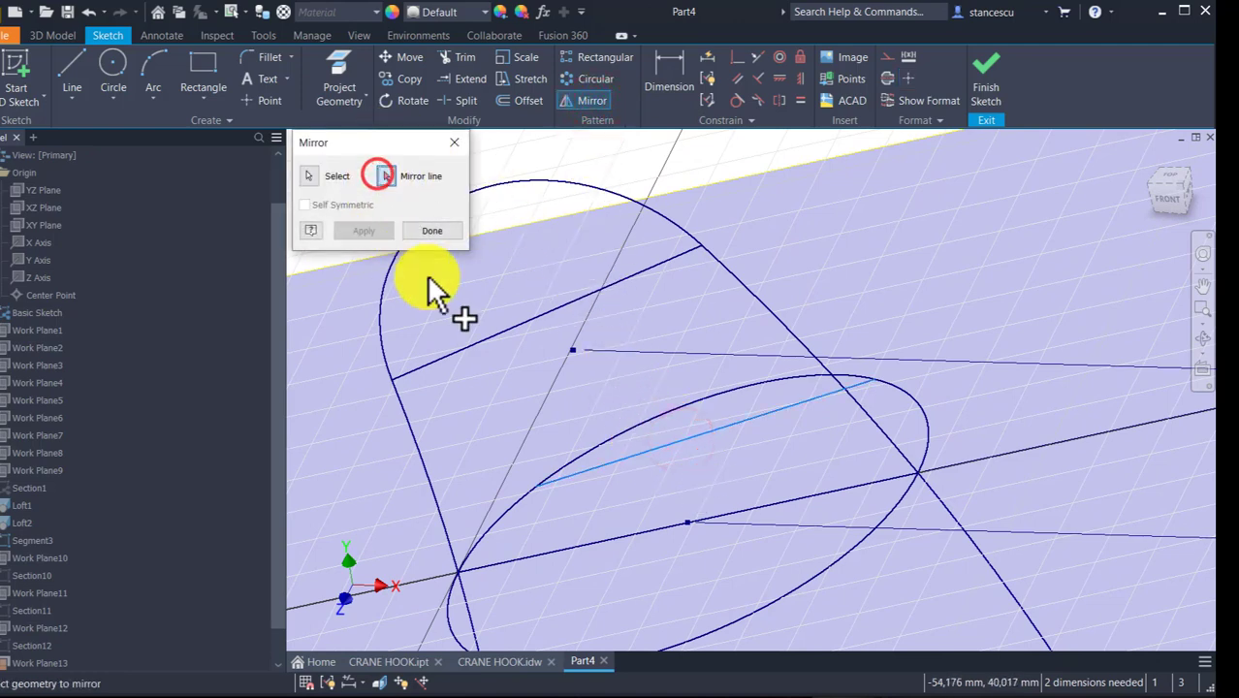
{"action": "left_click", "coordinate": [638, 536]}
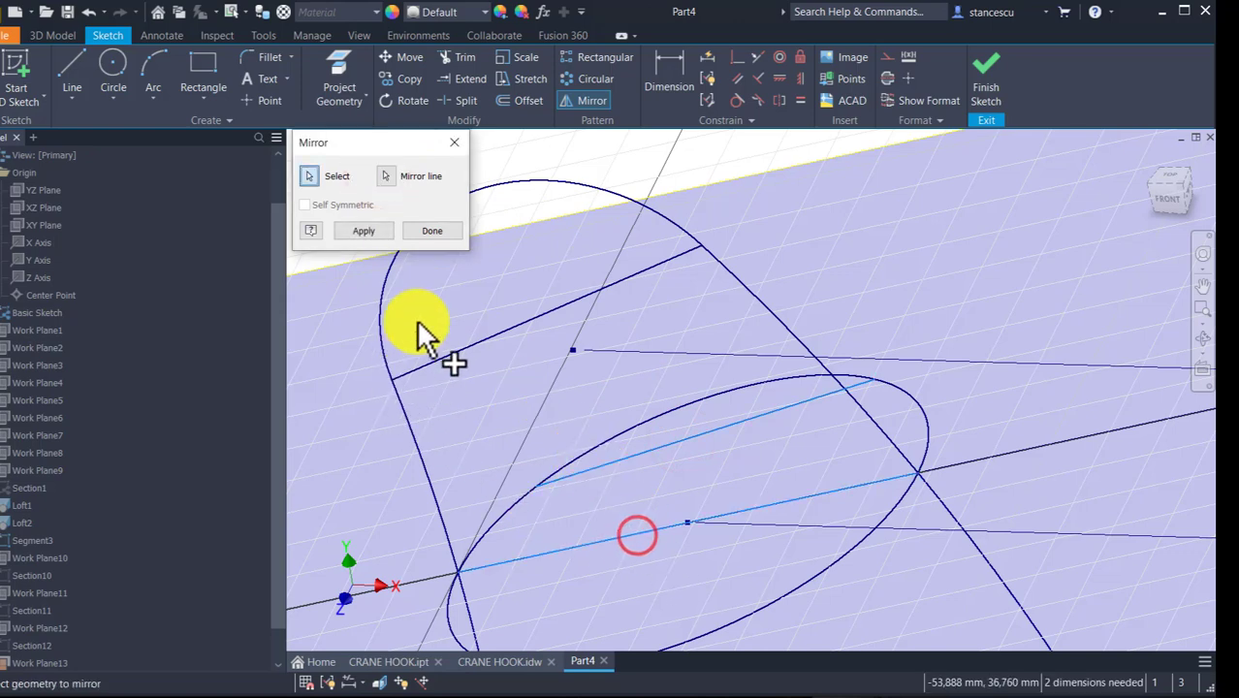
{"action": "left_click", "coordinate": [372, 230]}
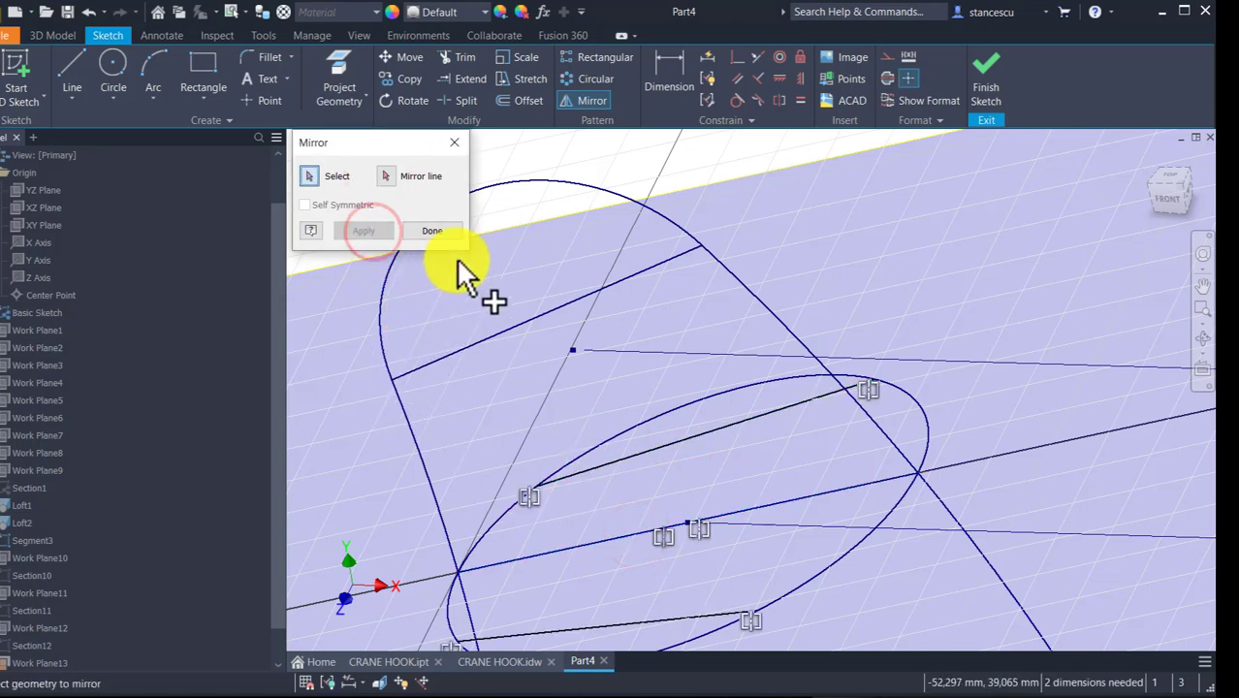
{"action": "left_click", "coordinate": [451, 237]}
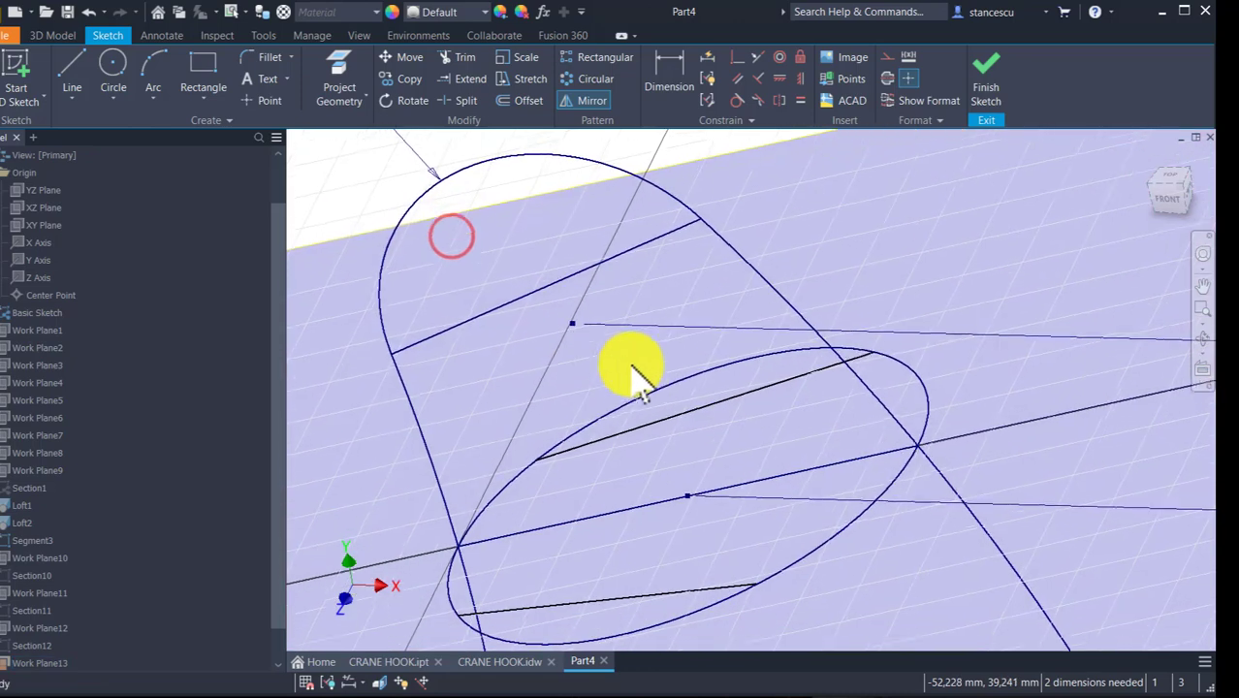
{"action": "left_click", "coordinate": [668, 258]}
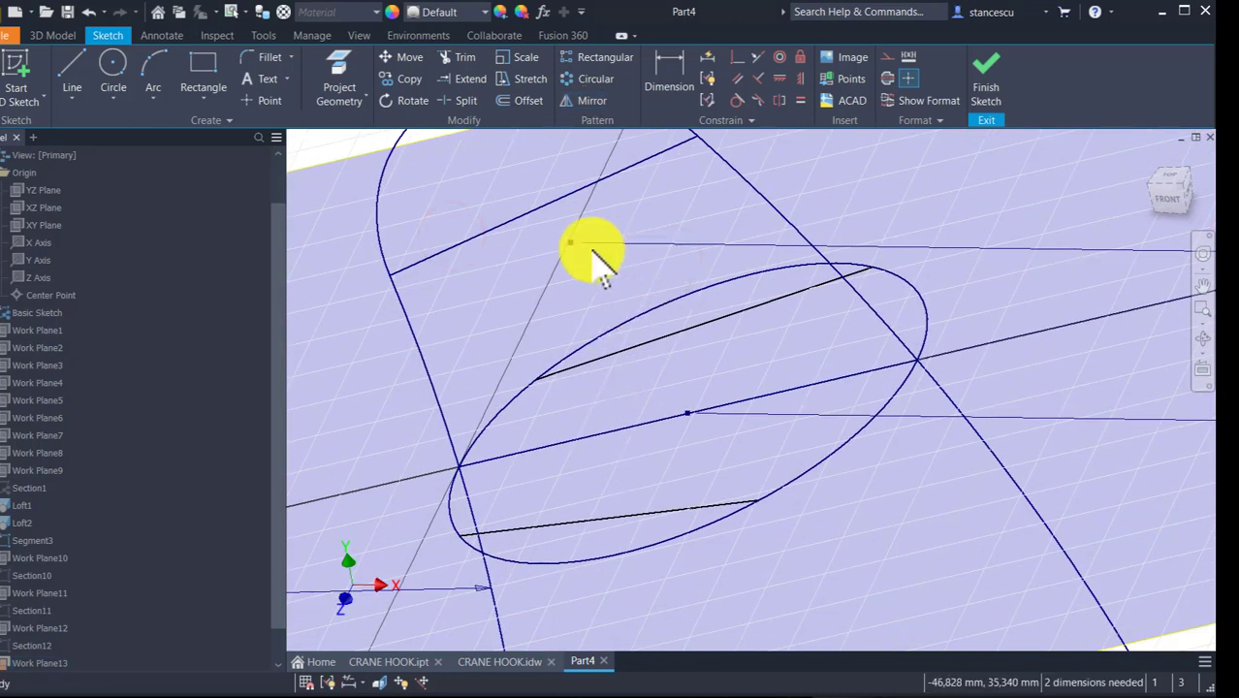
- Split the circle at the ends of the upper and lower cut lines
{"action": "left_click", "coordinate": [465, 100]}
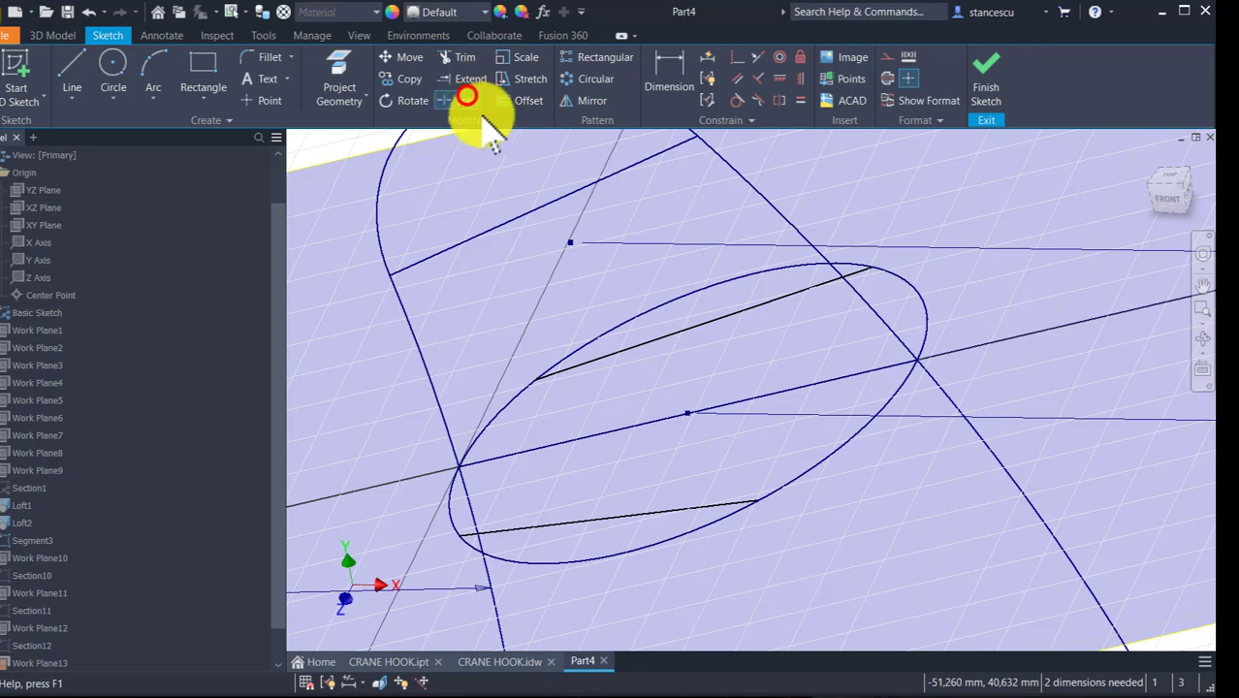
{"action": "left_click", "coordinate": [688, 290]}
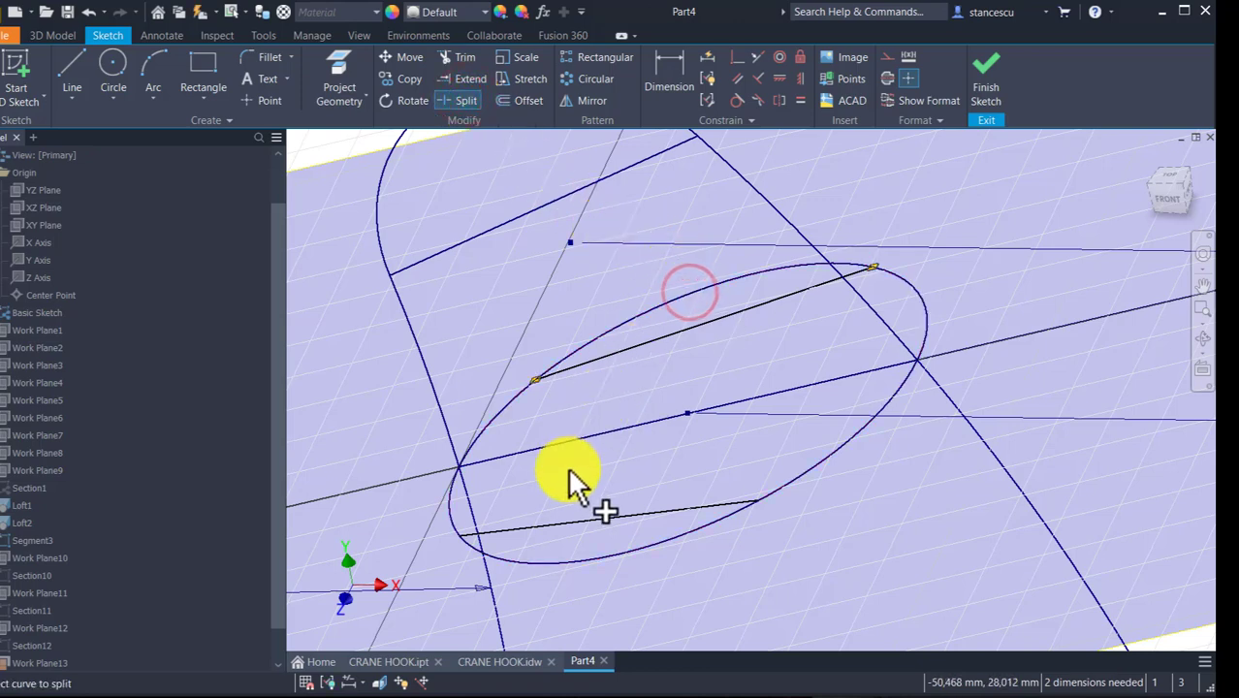
{"action": "left_click", "coordinate": [568, 560]}
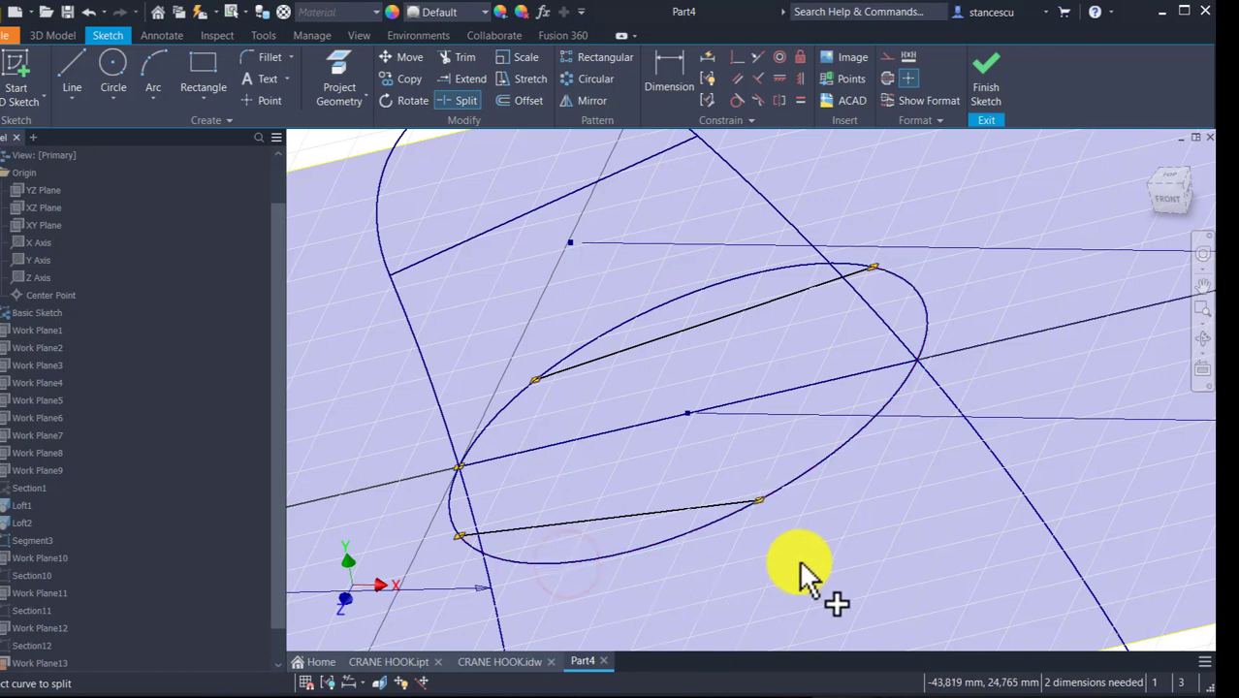
{"action": "key", "text": "Escape"}
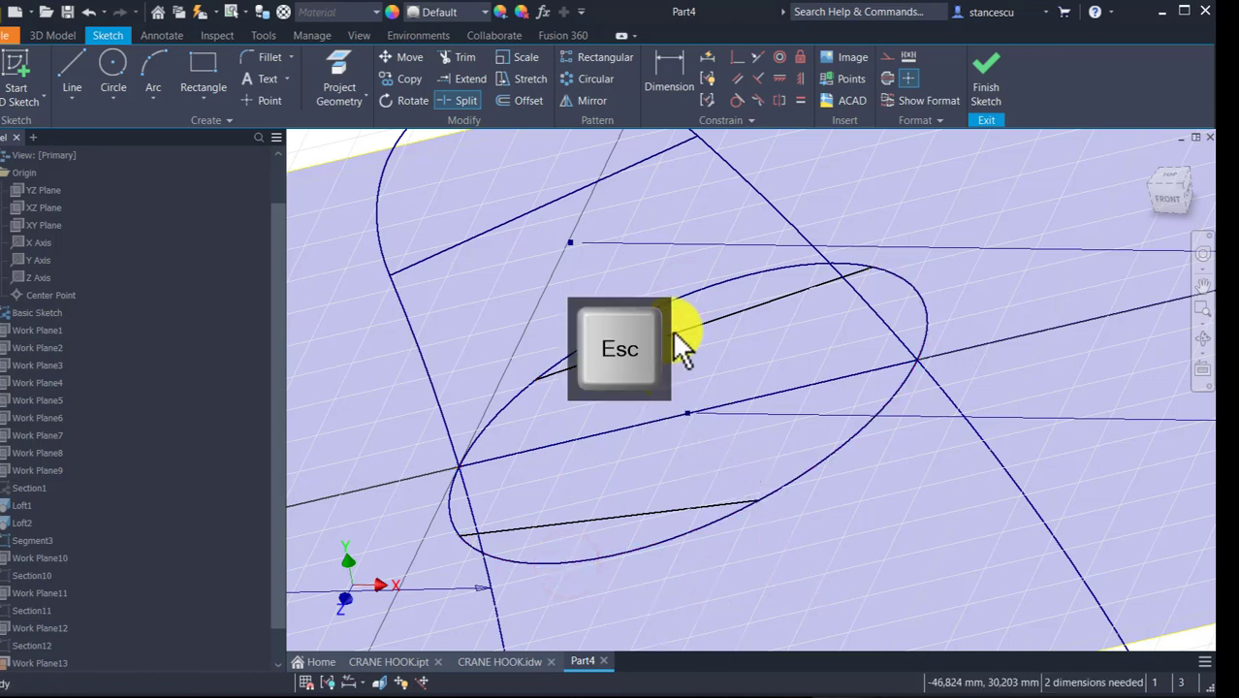
- Convert the arcs outside both cut lines and the central section line to construction geometry
{"action": "left_click_drag", "start_coordinate": [630, 328], "coordinate": [628, 330]}
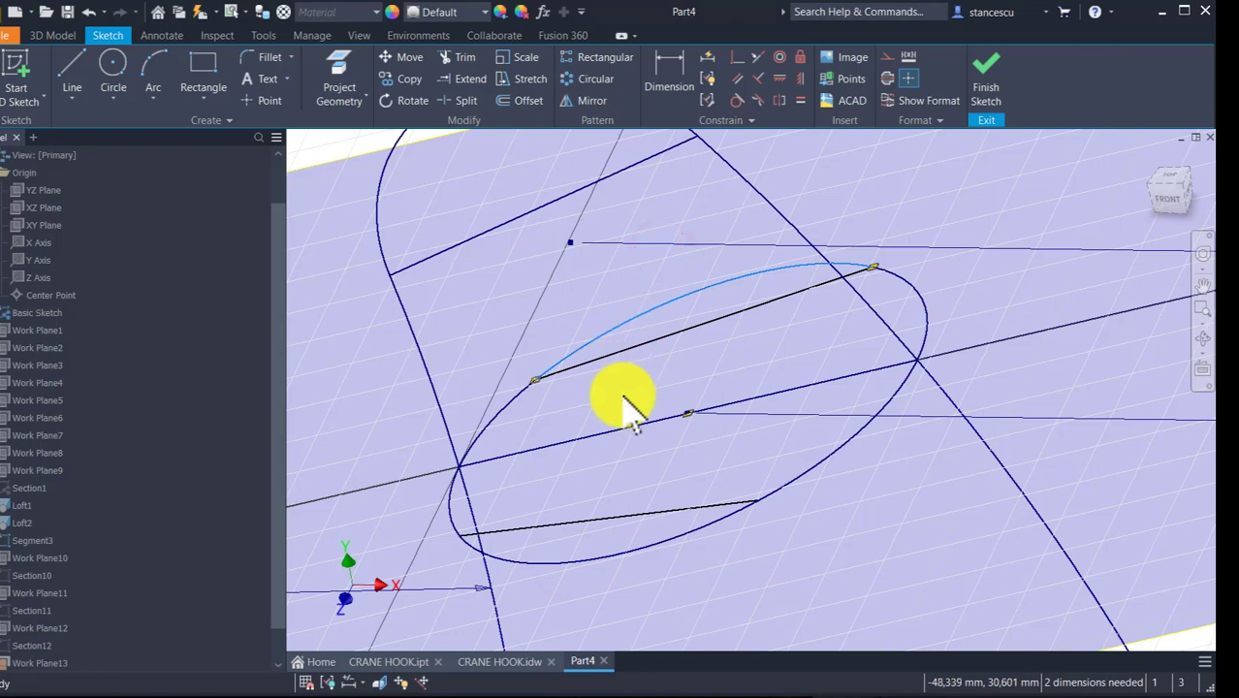
{"action": "left_click_drag", "start_coordinate": [624, 394], "coordinate": [618, 452], "text": "ctrl"}
{"action": "left_click_drag", "start_coordinate": [603, 537], "coordinate": [594, 593], "text": "ctrl"}
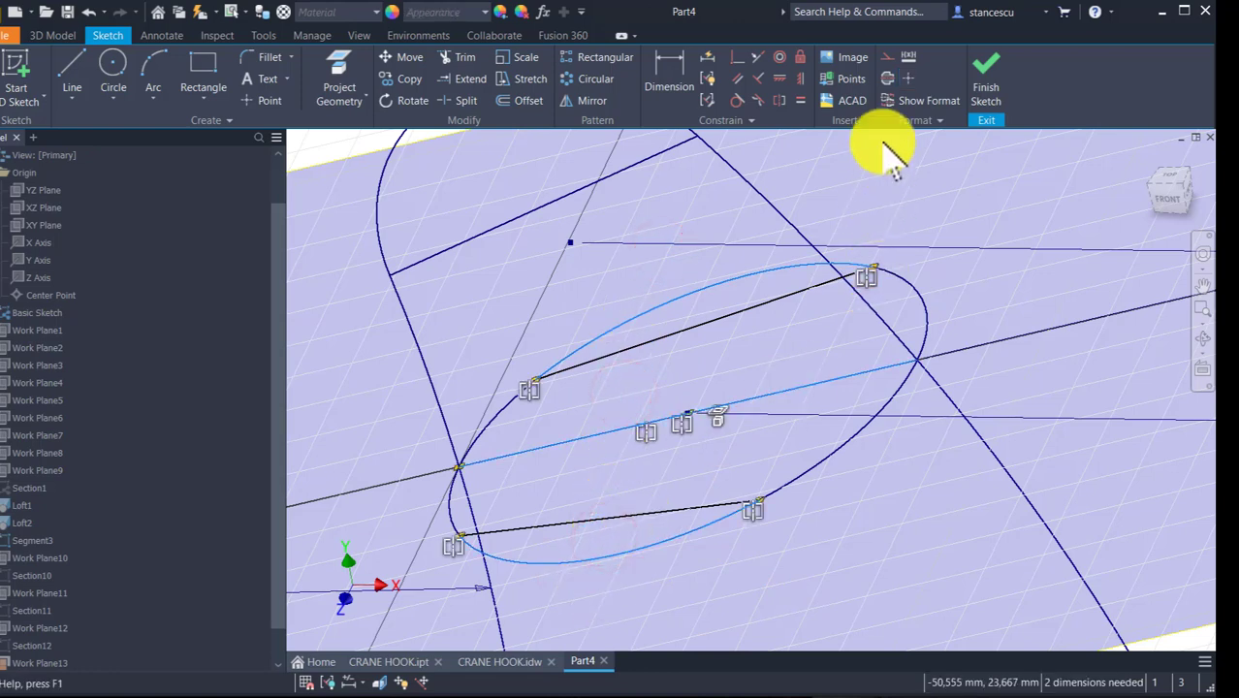
{"action": "left_click", "coordinate": [888, 62]}
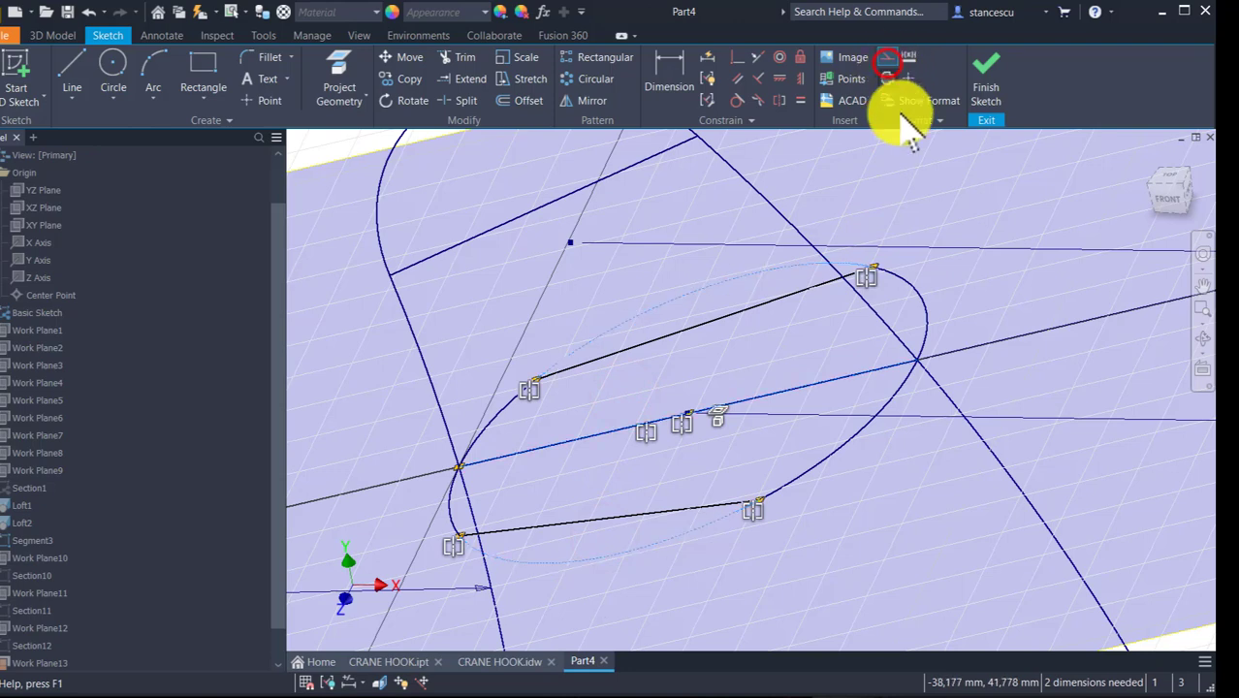
{"action": "left_click", "coordinate": [934, 188]}
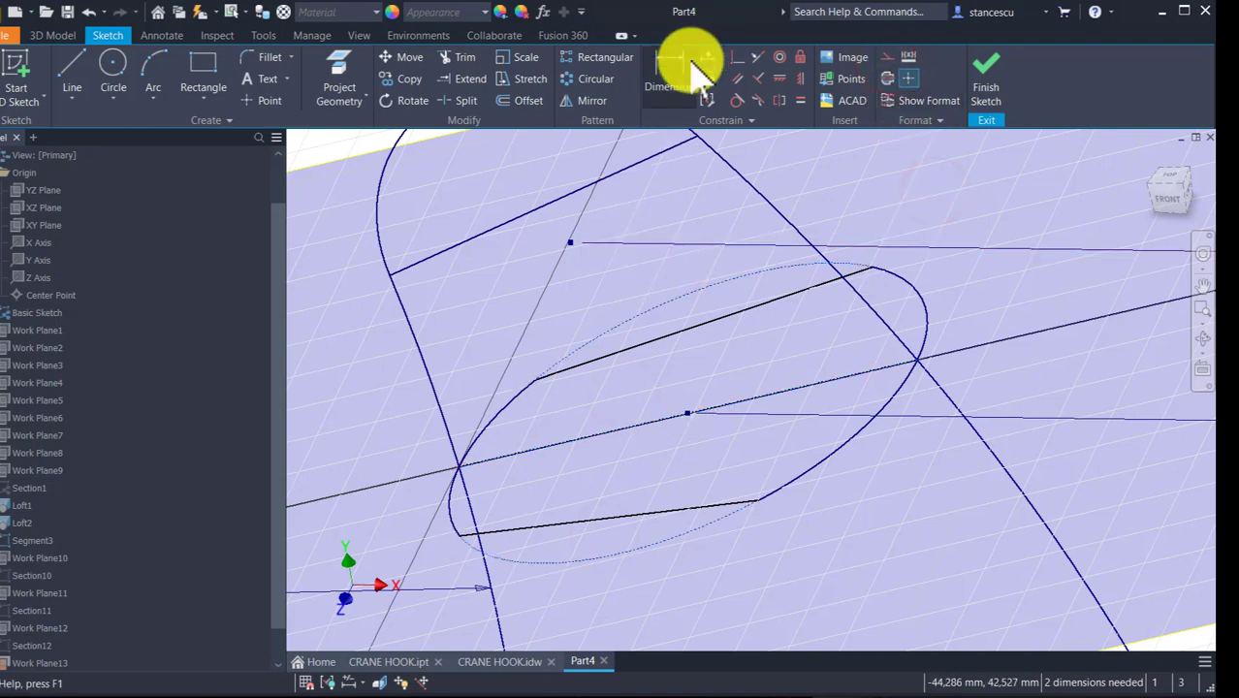
- Dimension the angle between the two cut lines and link it to the CutAng parameter
{"action": "left_click", "coordinate": [678, 73]}
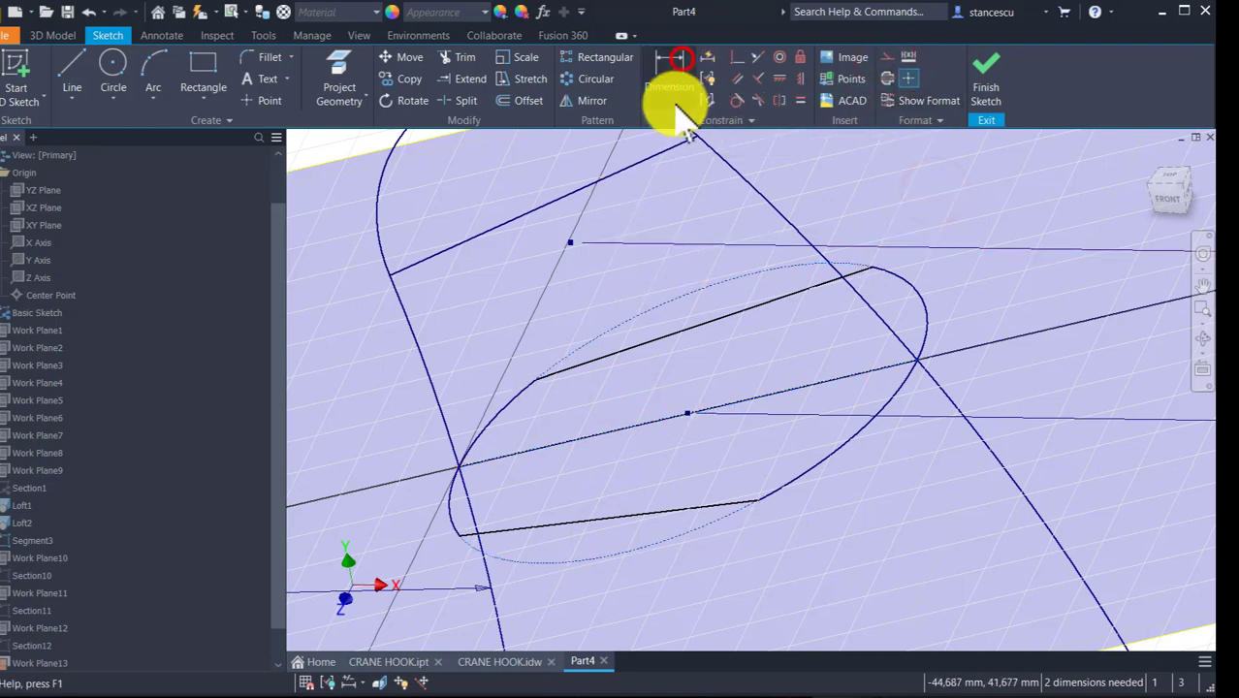
{"action": "left_click", "coordinate": [680, 324]}
{"action": "left_click", "coordinate": [683, 507]}
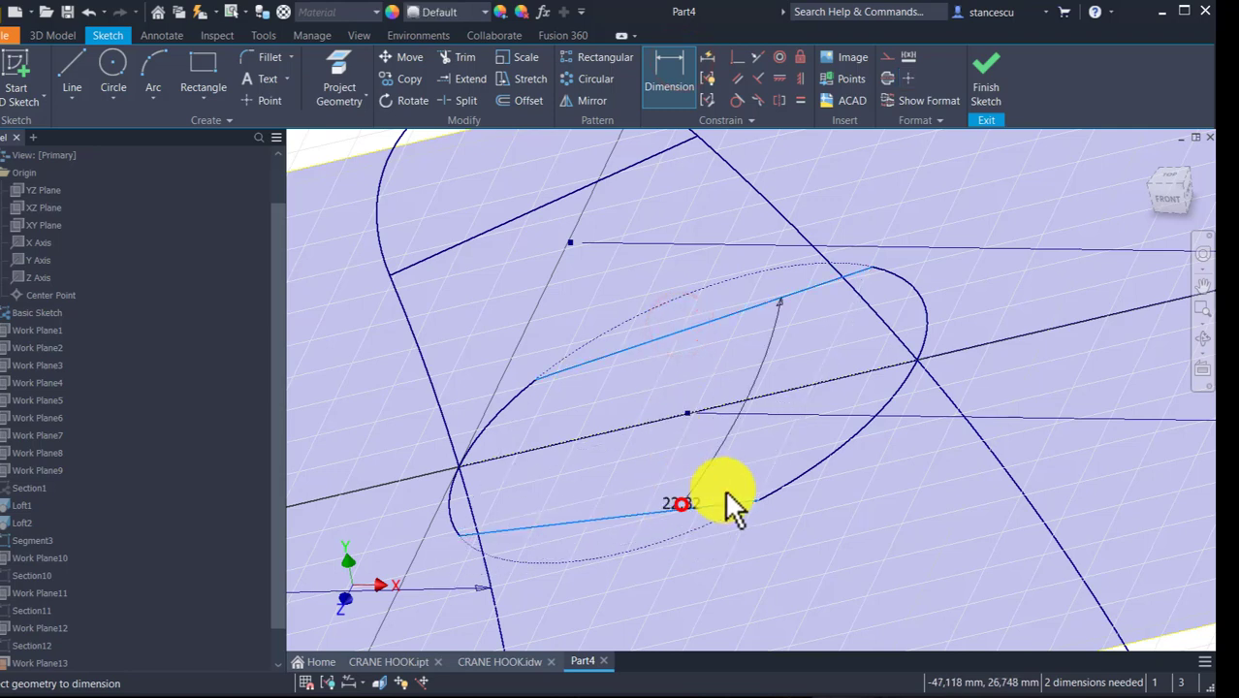
{"action": "left_click", "coordinate": [1108, 373]}
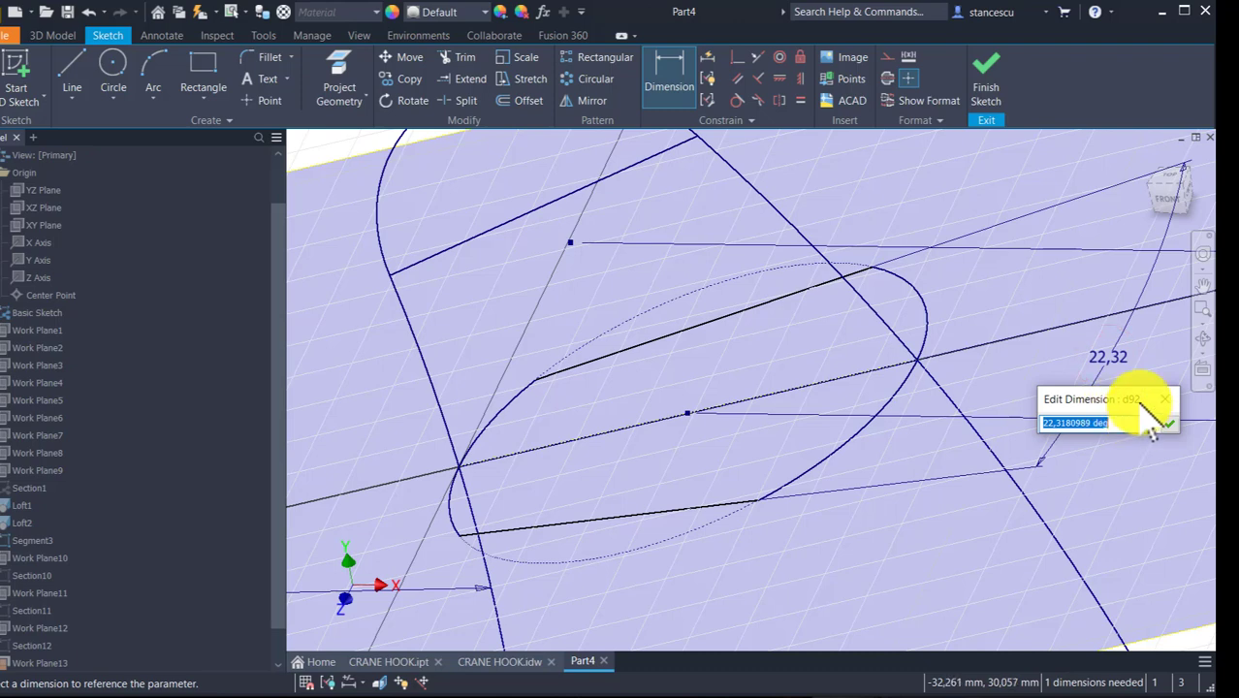
{"action": "left_click", "coordinate": [1147, 423]}
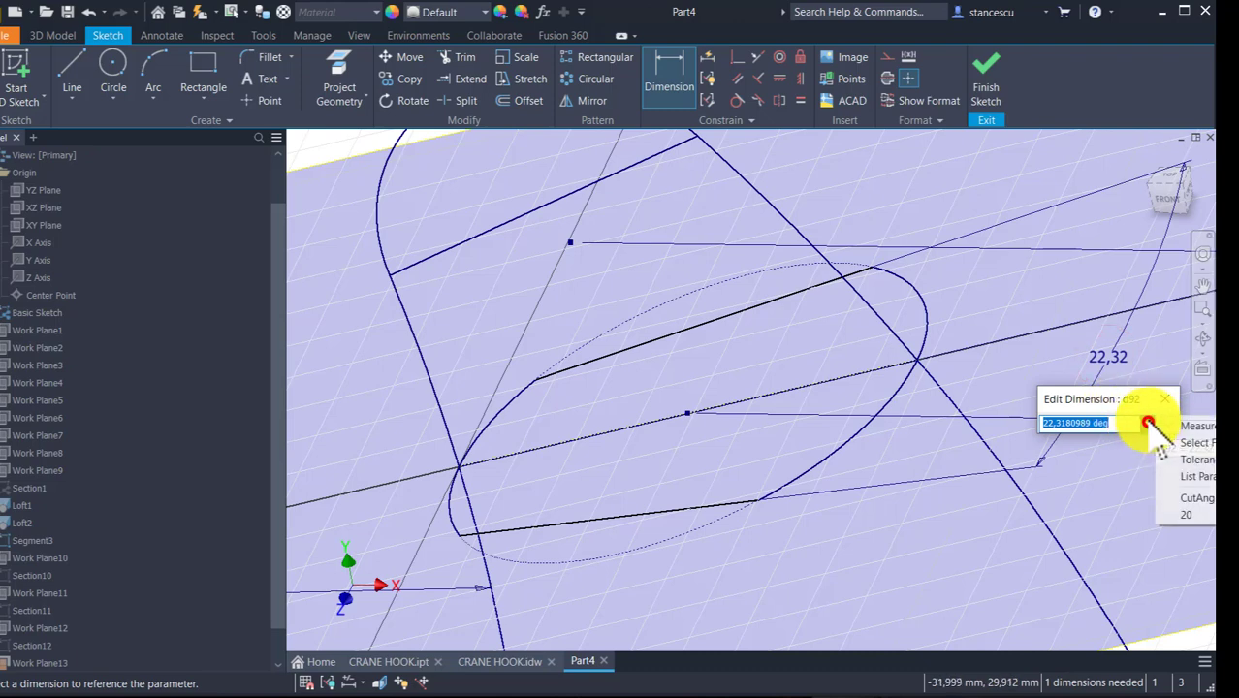
{"action": "left_click", "coordinate": [1202, 497]}
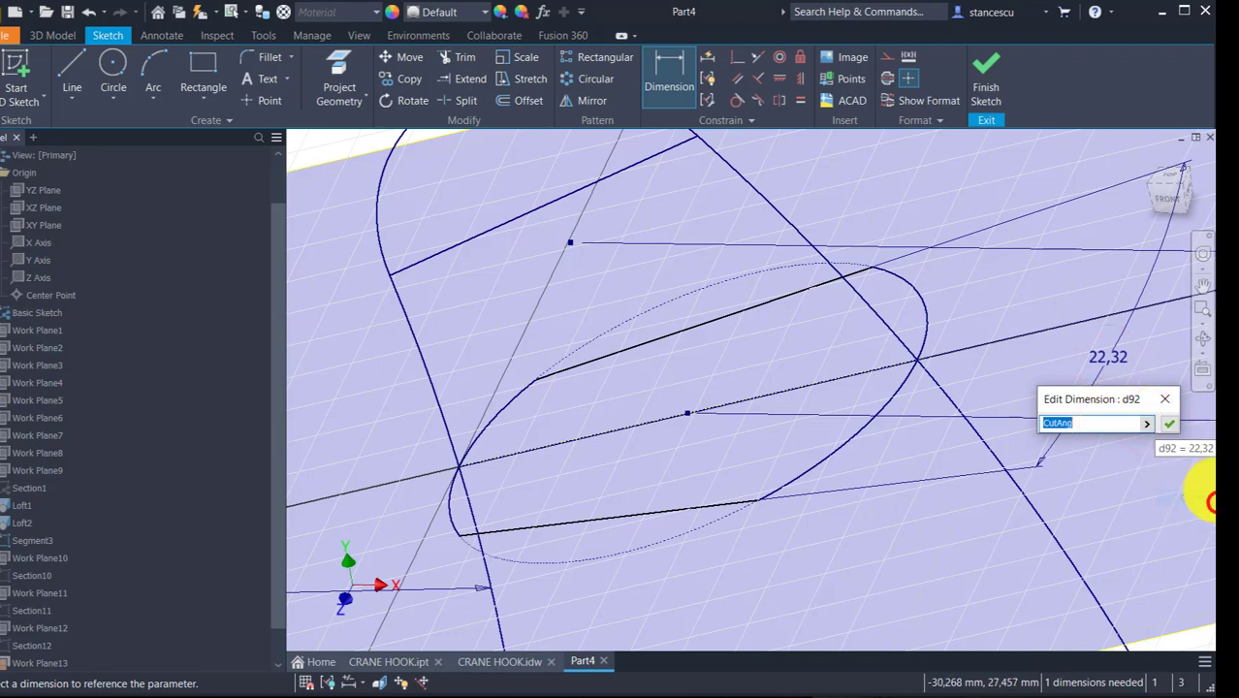
{"action": "left_click", "coordinate": [1170, 427]}
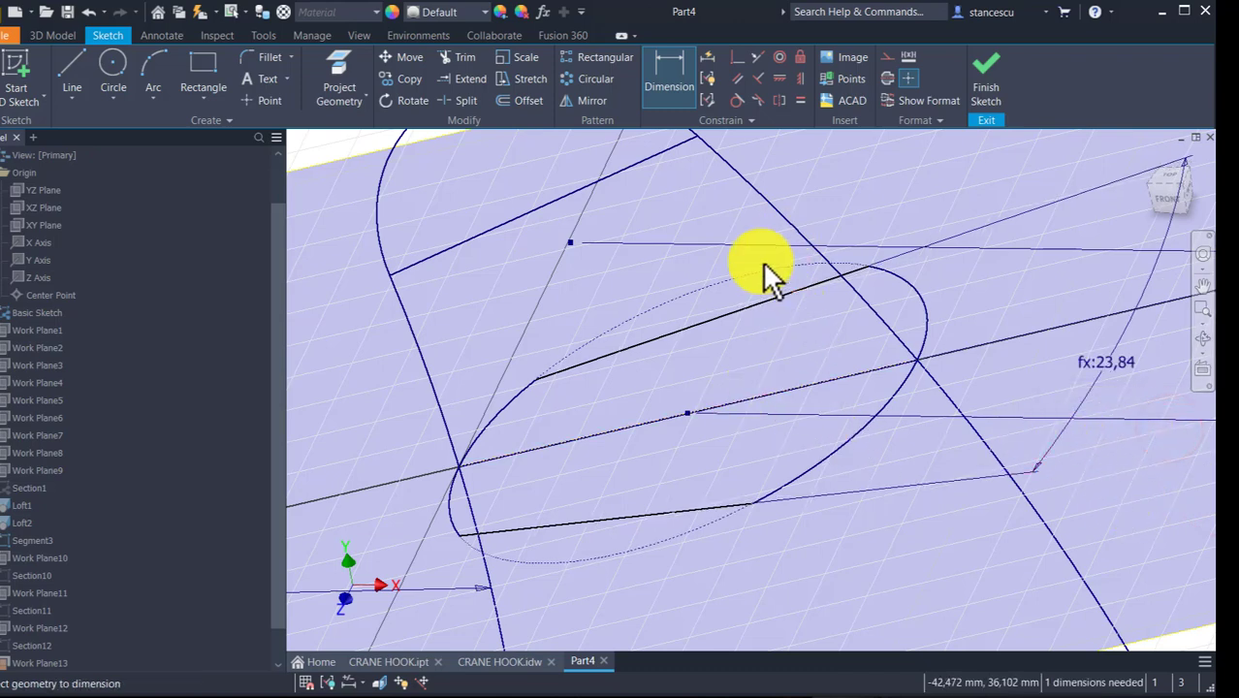
- Add a driven diameter dimension to the arc joining the wider-spaced ends of the two cut lines
{"action": "left_click", "coordinate": [911, 295]}
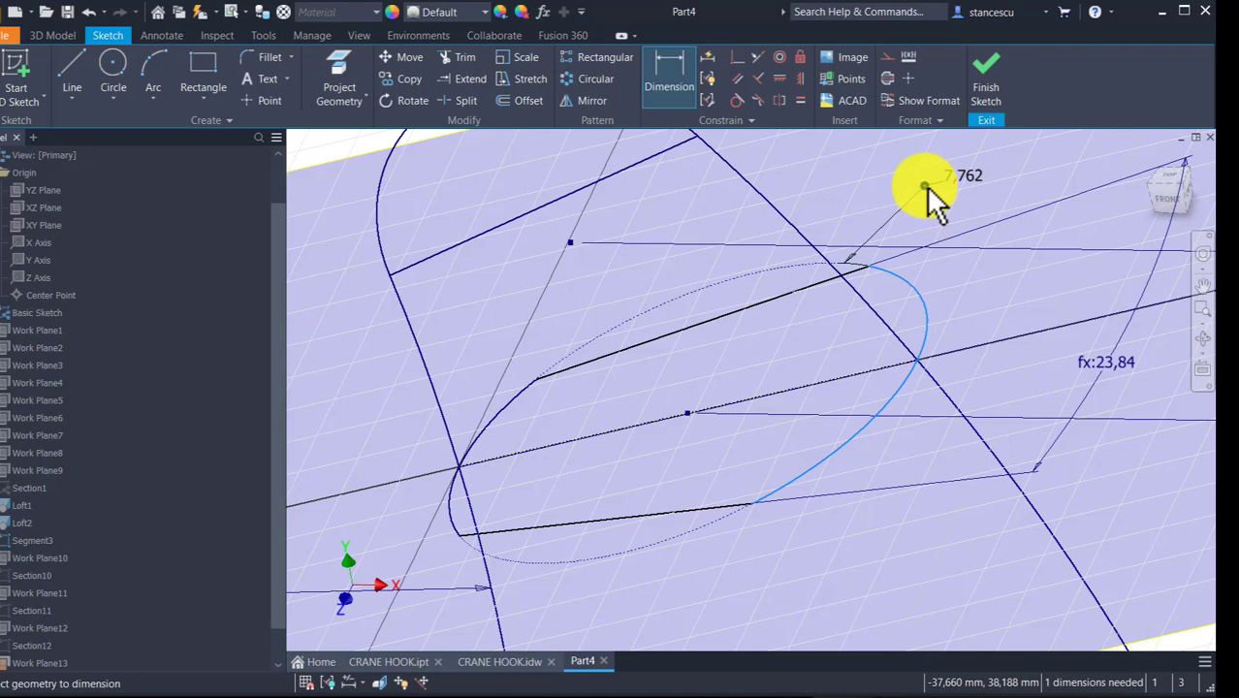
{"action": "right_click", "coordinate": [926, 185]}
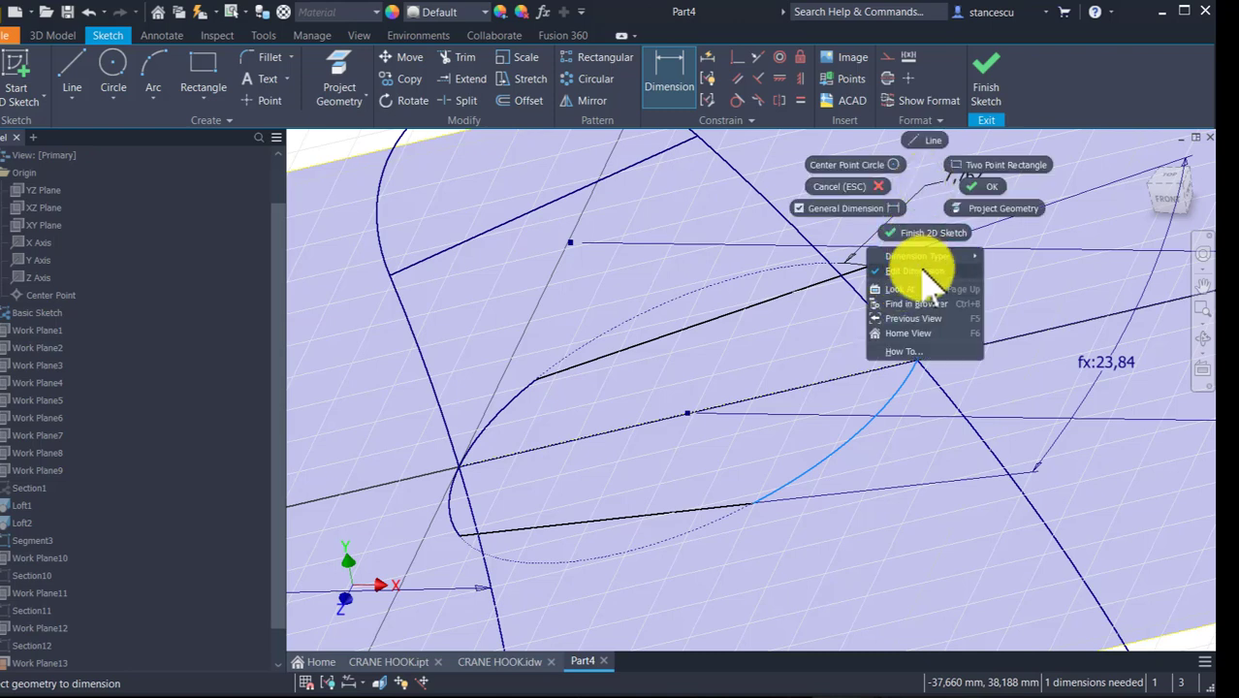
{"action": "mouse_move", "coordinate": [923, 260]}
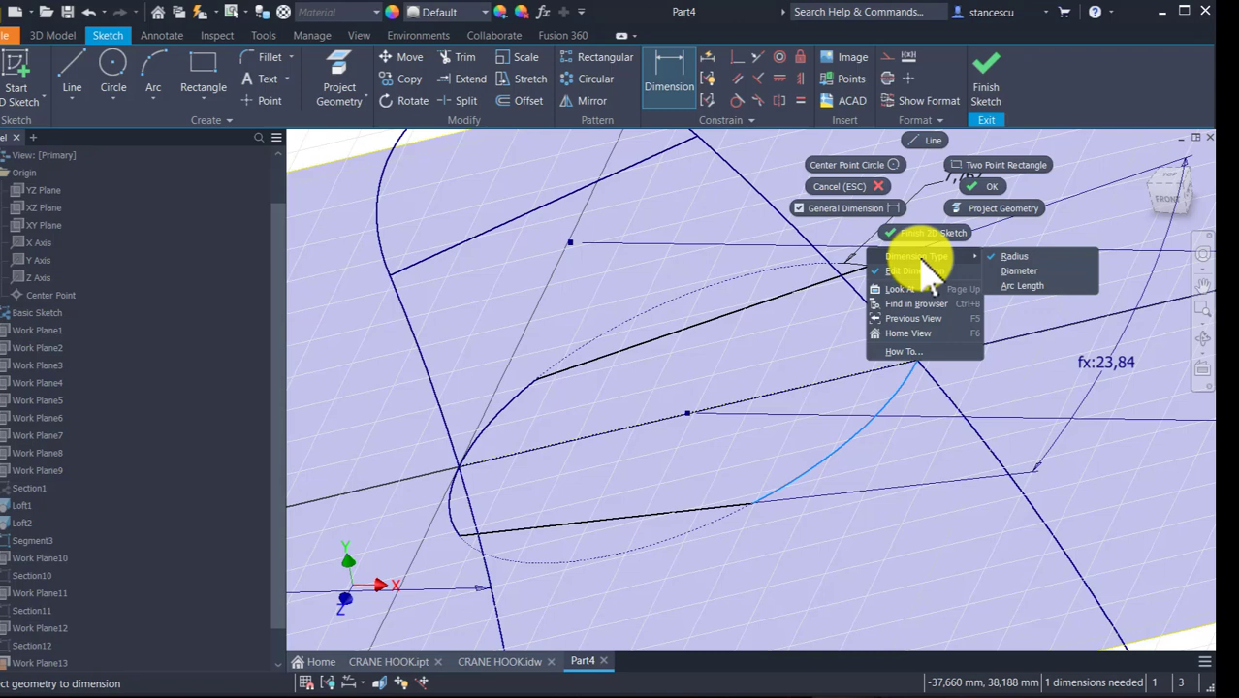
{"action": "left_click", "coordinate": [1015, 277]}
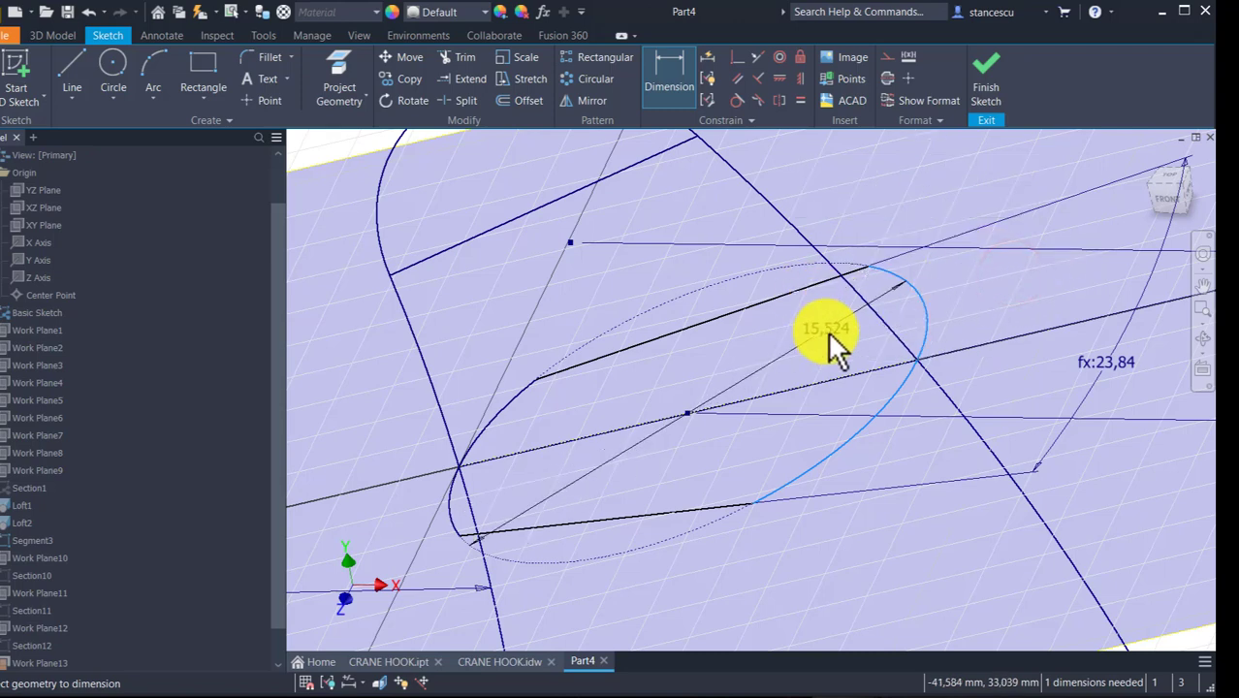
{"action": "left_click", "coordinate": [827, 333]}
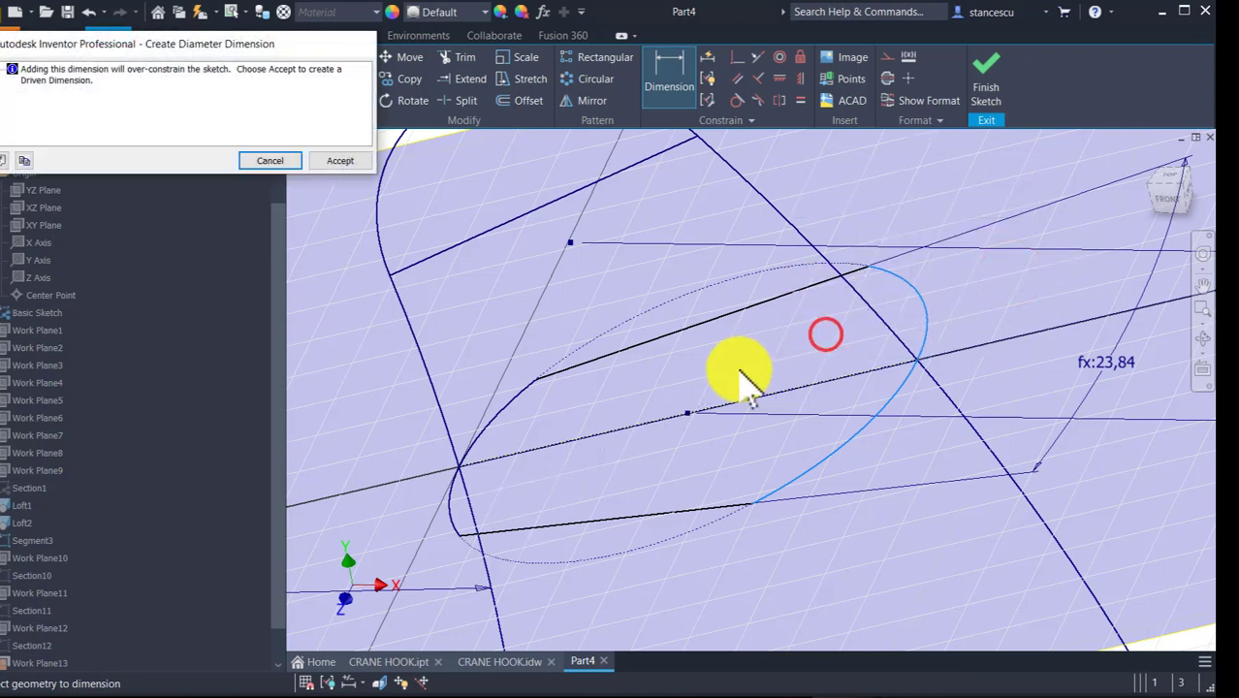
{"action": "left_click", "coordinate": [347, 160]}
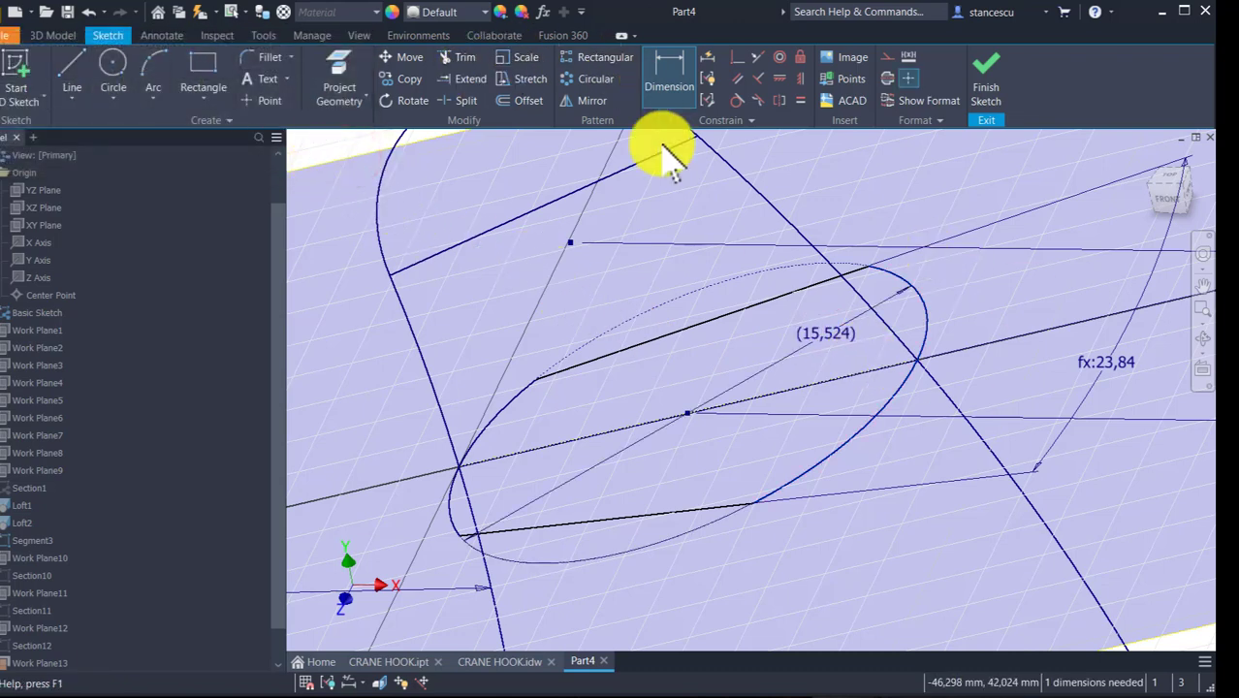
- Dimension the distance between the cut lines' wider-spaced ends and set it to d93/50*33, referencing the driven diameter
{"action": "left_click", "coordinate": [871, 261]}
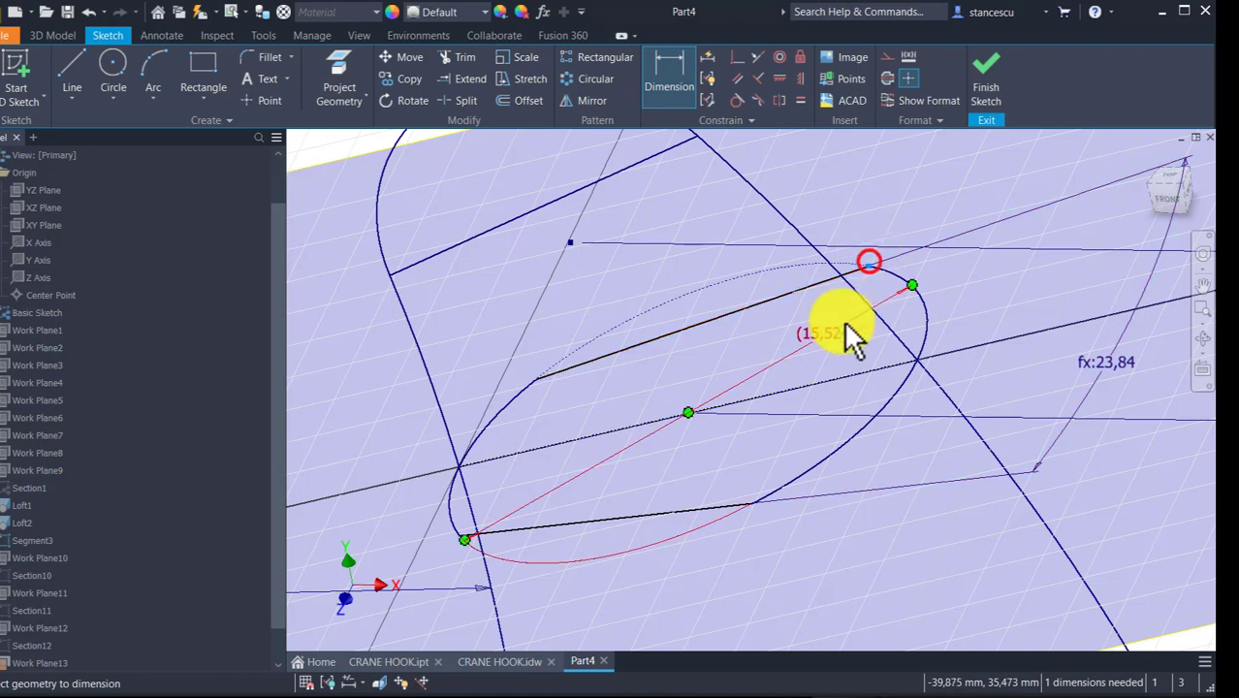
{"action": "left_click", "coordinate": [752, 501]}
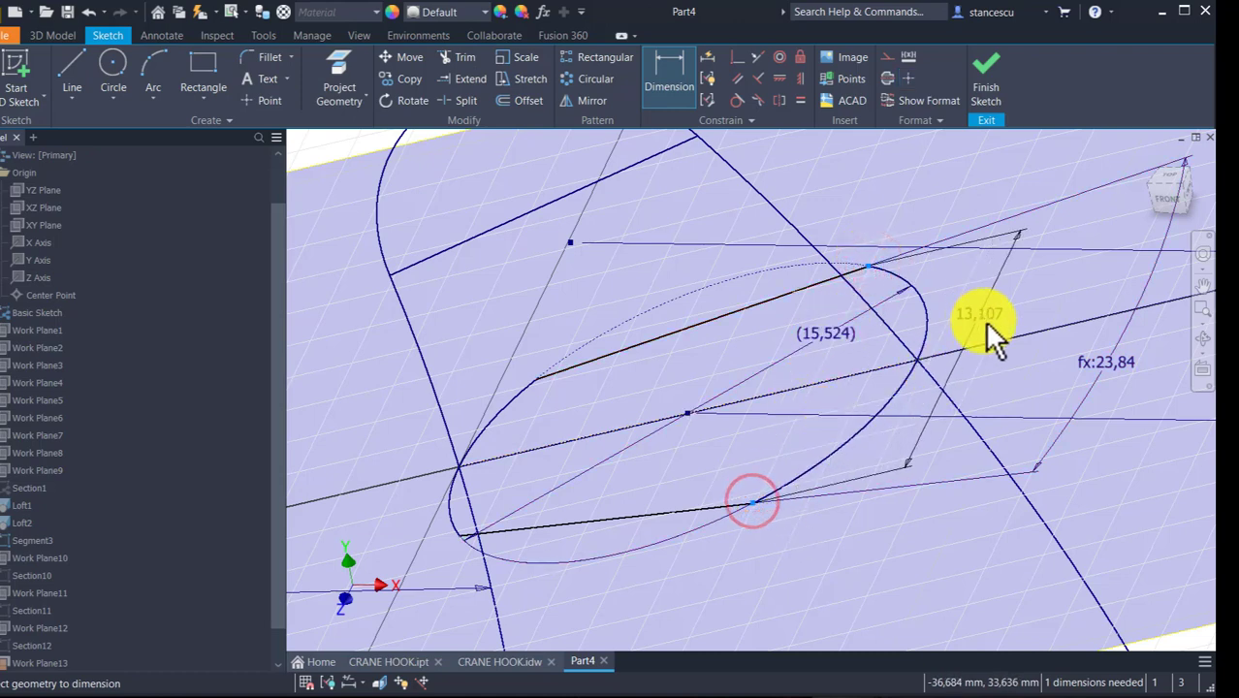
{"action": "left_click", "coordinate": [1008, 307]}
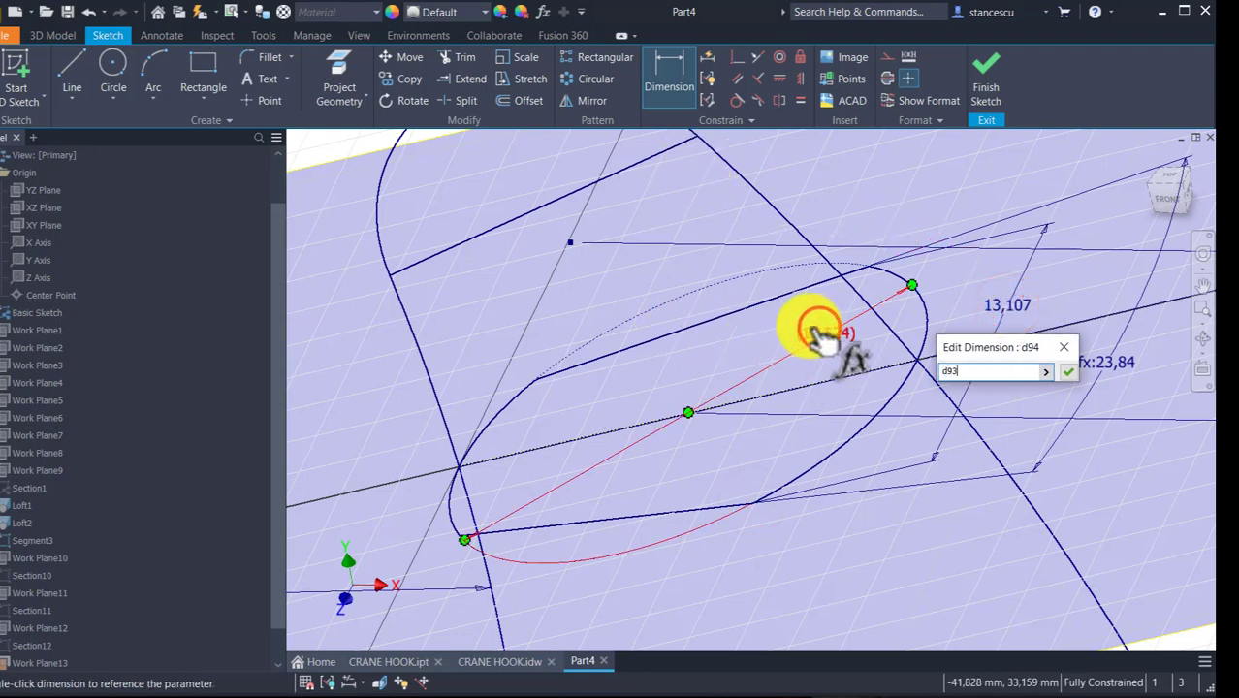
{"action": "type", "text": "/50*33"}
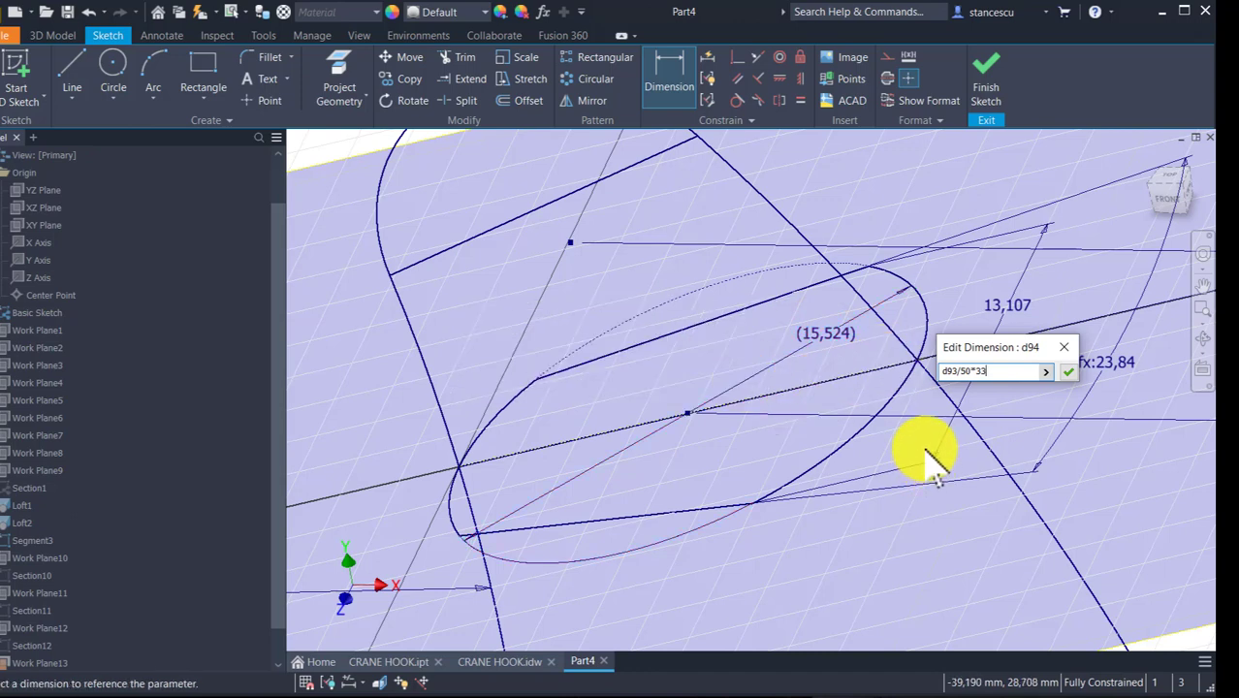
{"action": "left_click", "coordinate": [1067, 372]}
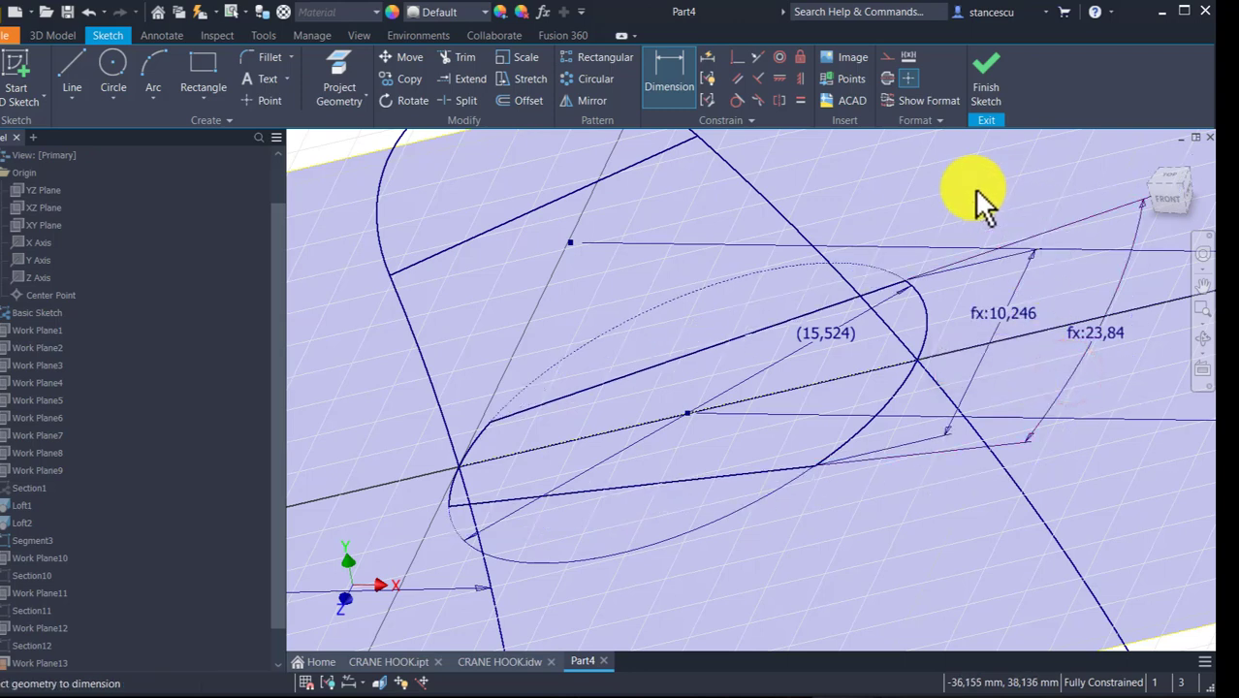
- Finish the section sketch and hide Work Plane13
{"action": "mouse_move", "coordinate": [539, 359]}
{"action": "middle_mouse_down"}
{"action": "mouse_move", "coordinate": [603, 487]}
{"action": "mouse_move", "coordinate": [628, 472]}
{"action": "middle_mouse_up"}
{"action": "left_click", "coordinate": [984, 85]}
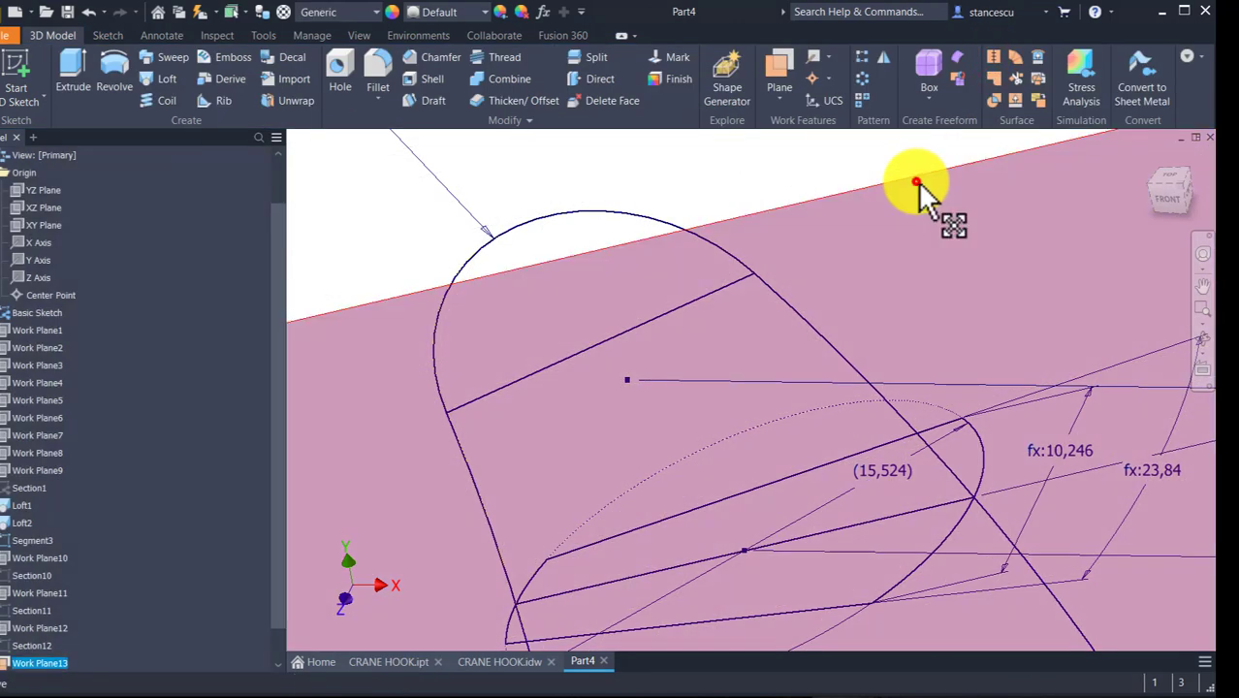
{"action": "left_click", "coordinate": [918, 182]}
{"action": "key", "text": "alt+v"}
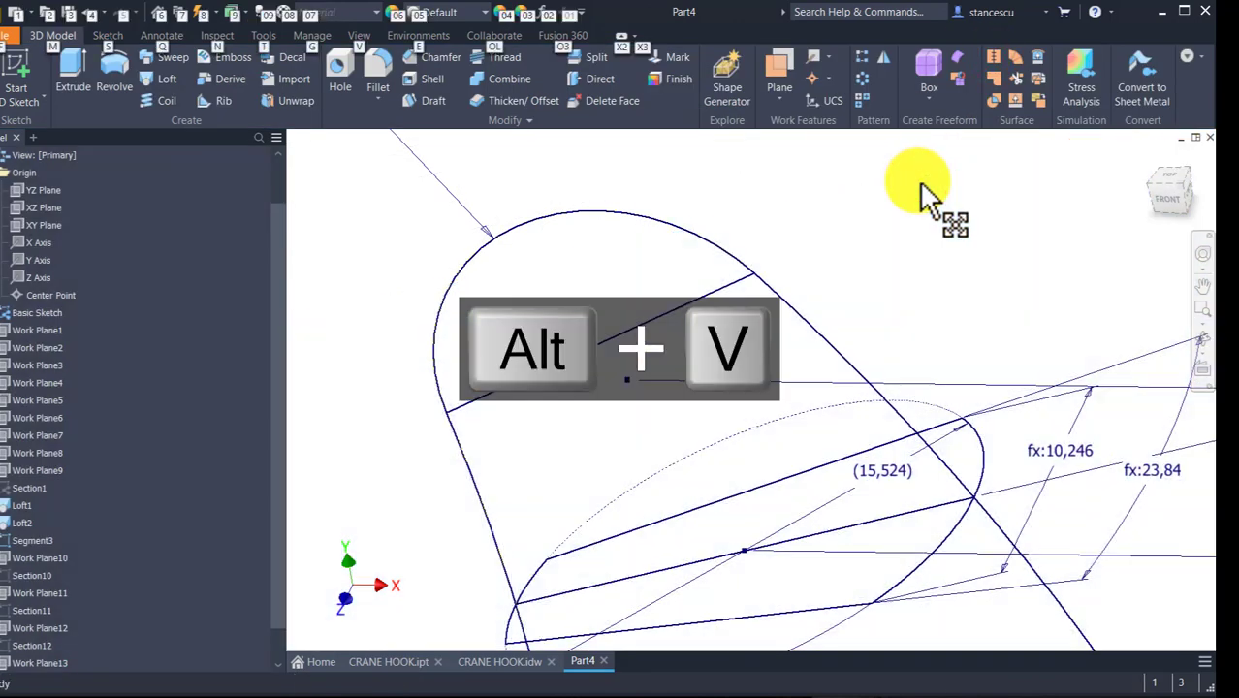
- Rename the finished sketch as Section13 and hide it
{"action": "scroll", "coordinate": [233, 456], "scroll_direction": "down", "scroll_amount": 2}
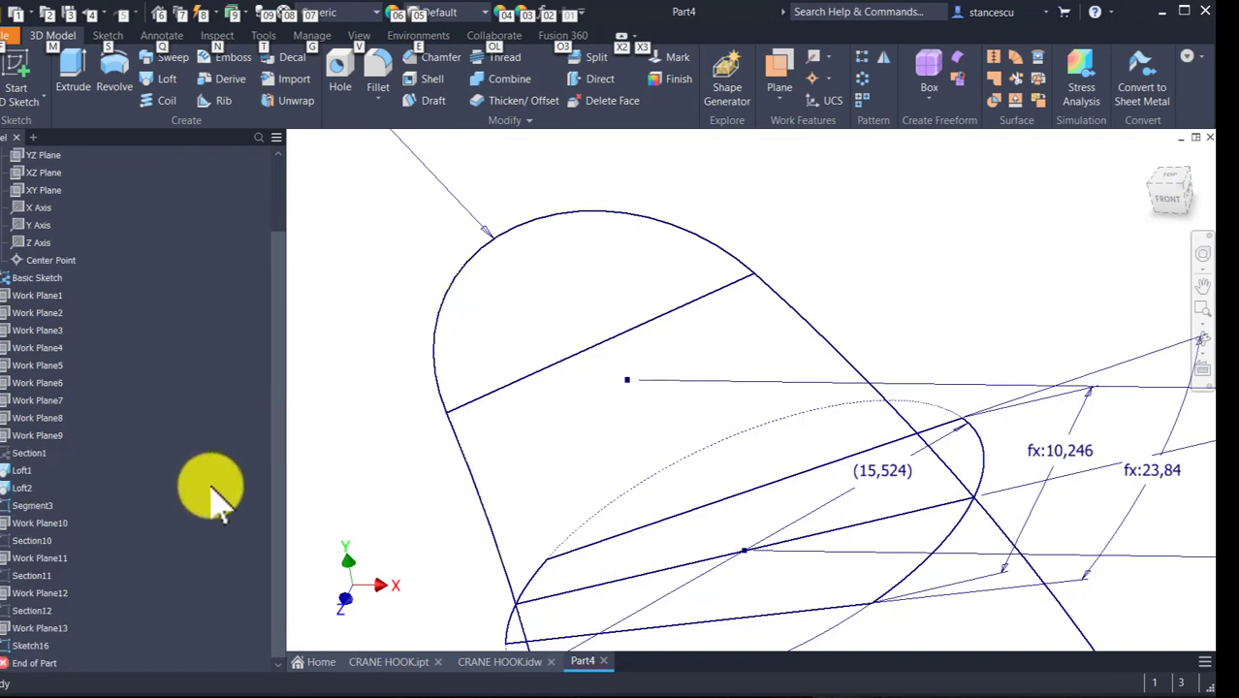
{"action": "left_click", "coordinate": [12, 646]}
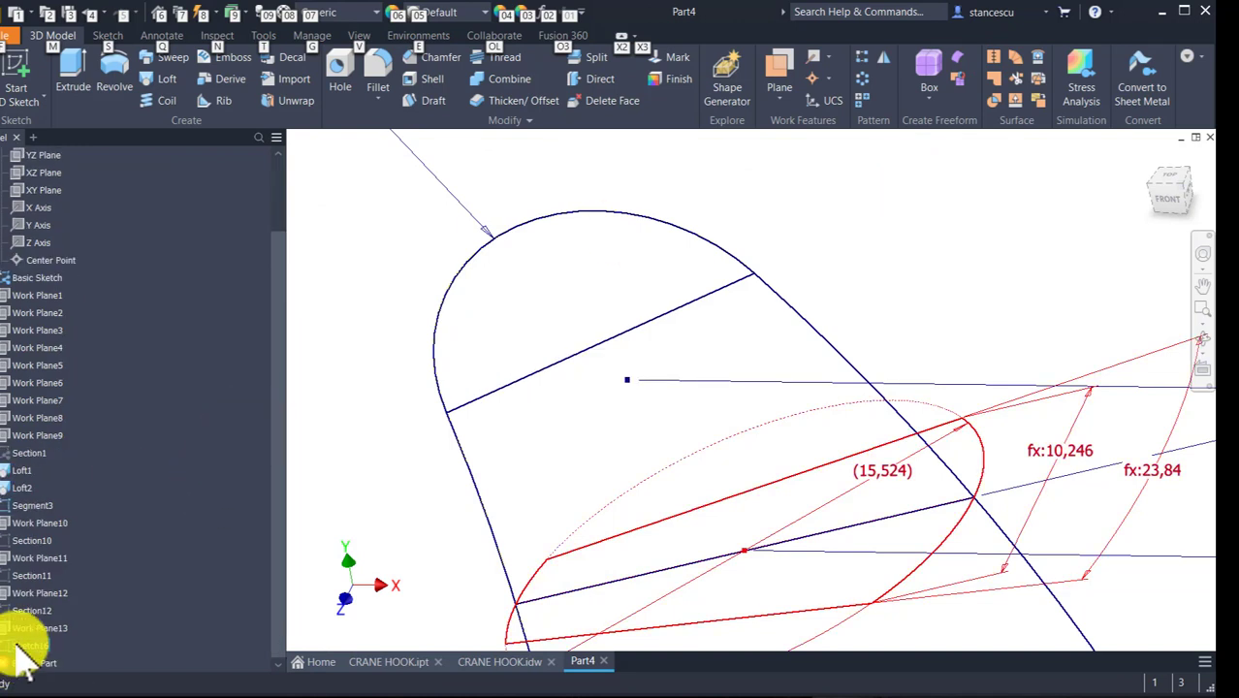
{"action": "left_click", "coordinate": [15, 646]}
{"action": "left_click", "coordinate": [17, 643]}
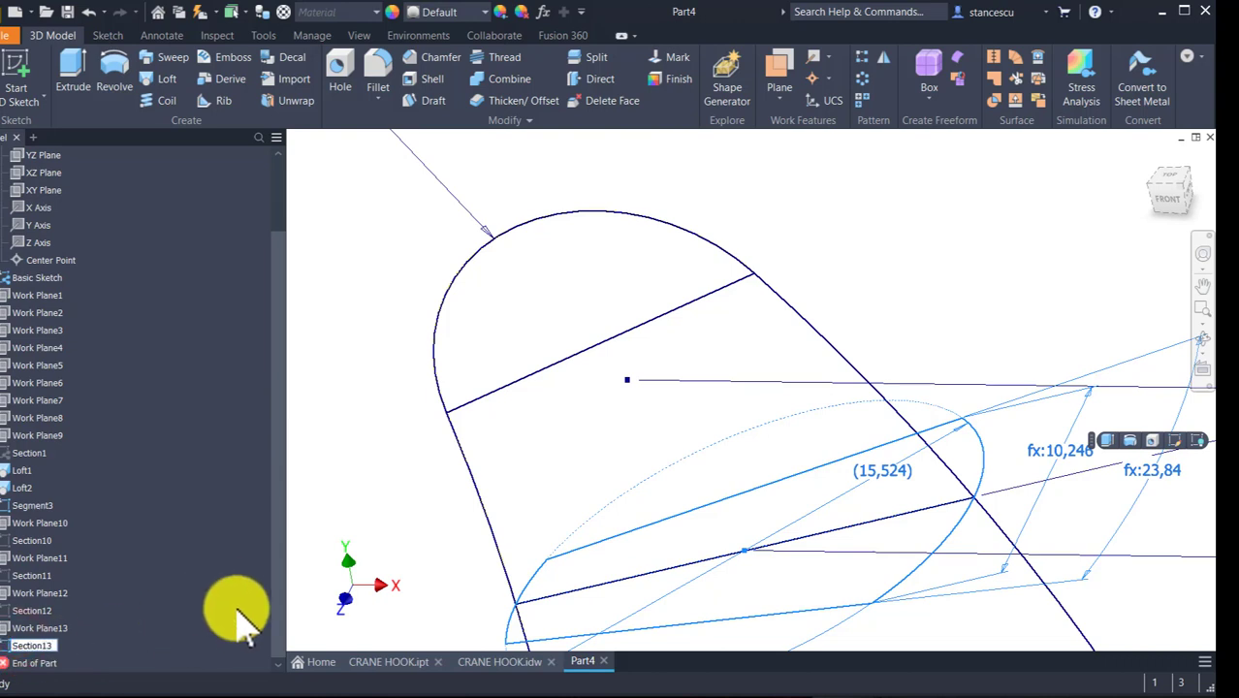
{"action": "key", "text": "Return"}
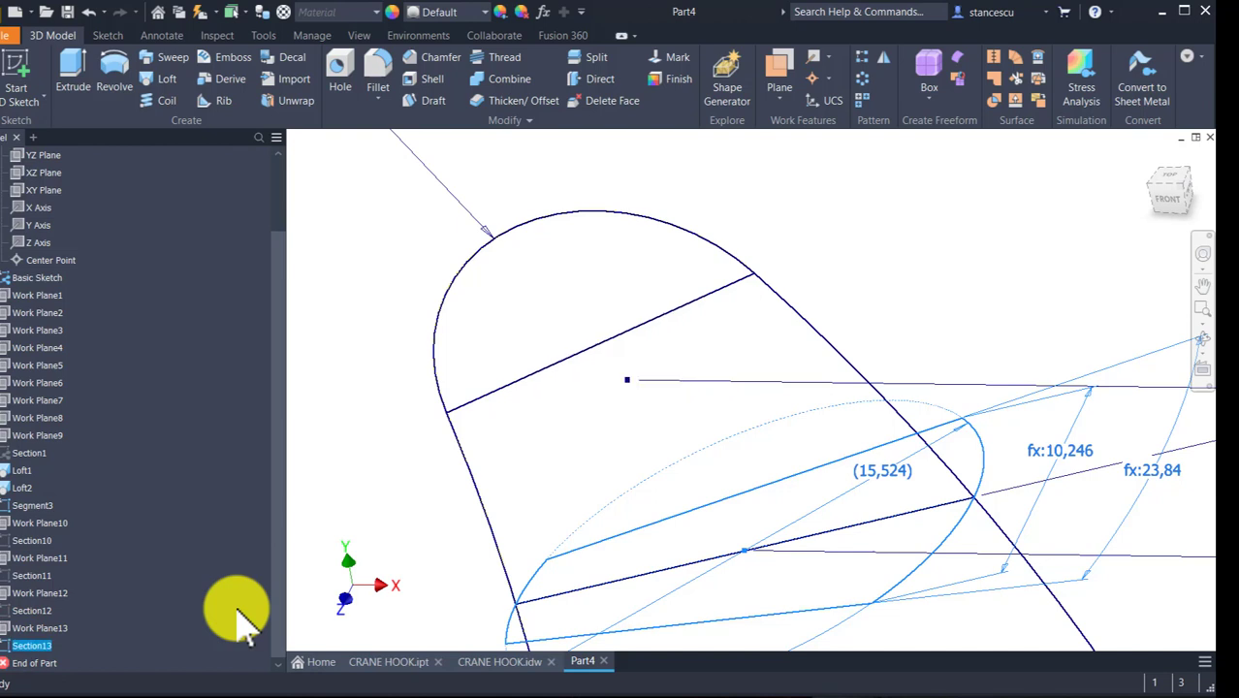
{"action": "middle_click_drag", "start_coordinate": [624, 482], "coordinate": [600, 423]}
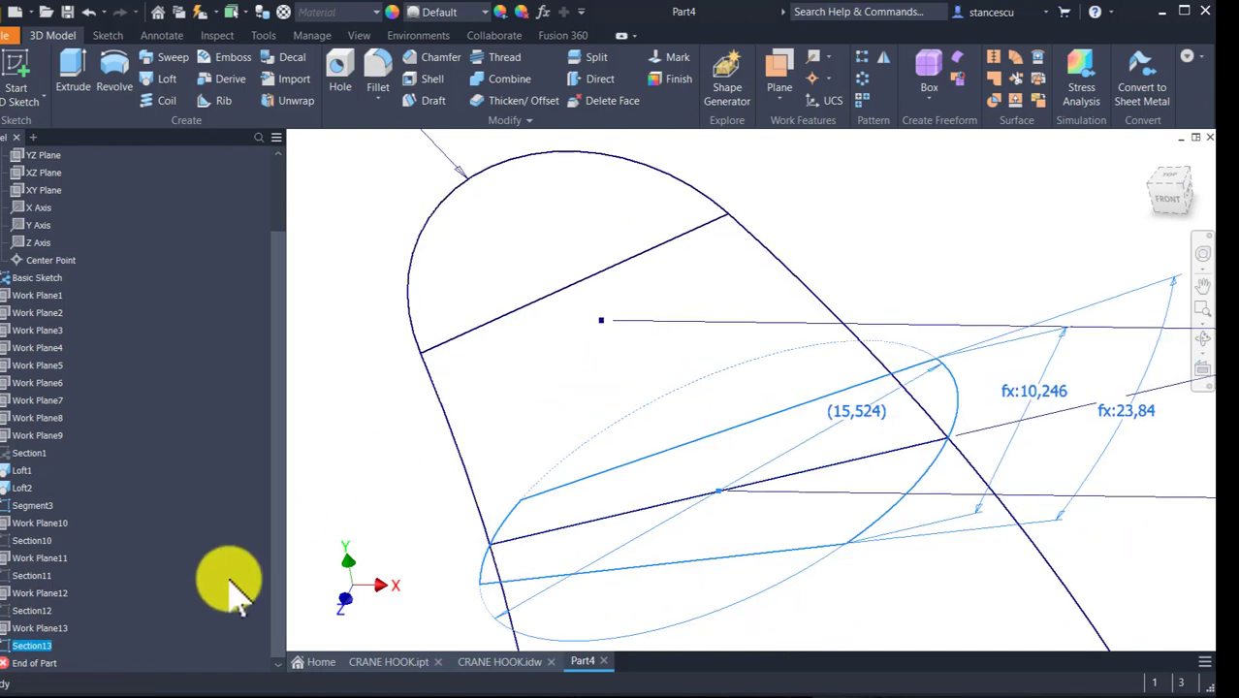
{"action": "key", "text": "alt+v"}
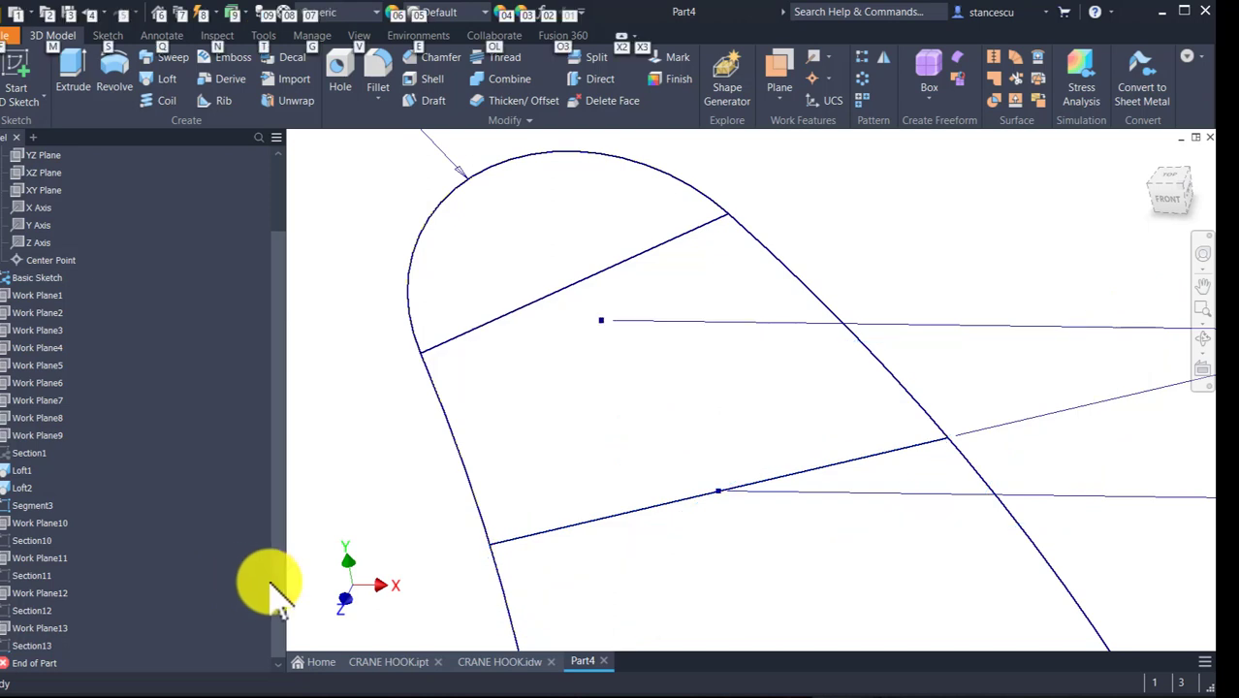
- Create a work plane through the section line nearest the hook tip, at 90 degrees to the XY Plane
{"action": "middle_click_drag", "start_coordinate": [477, 344], "coordinate": [610, 495]}
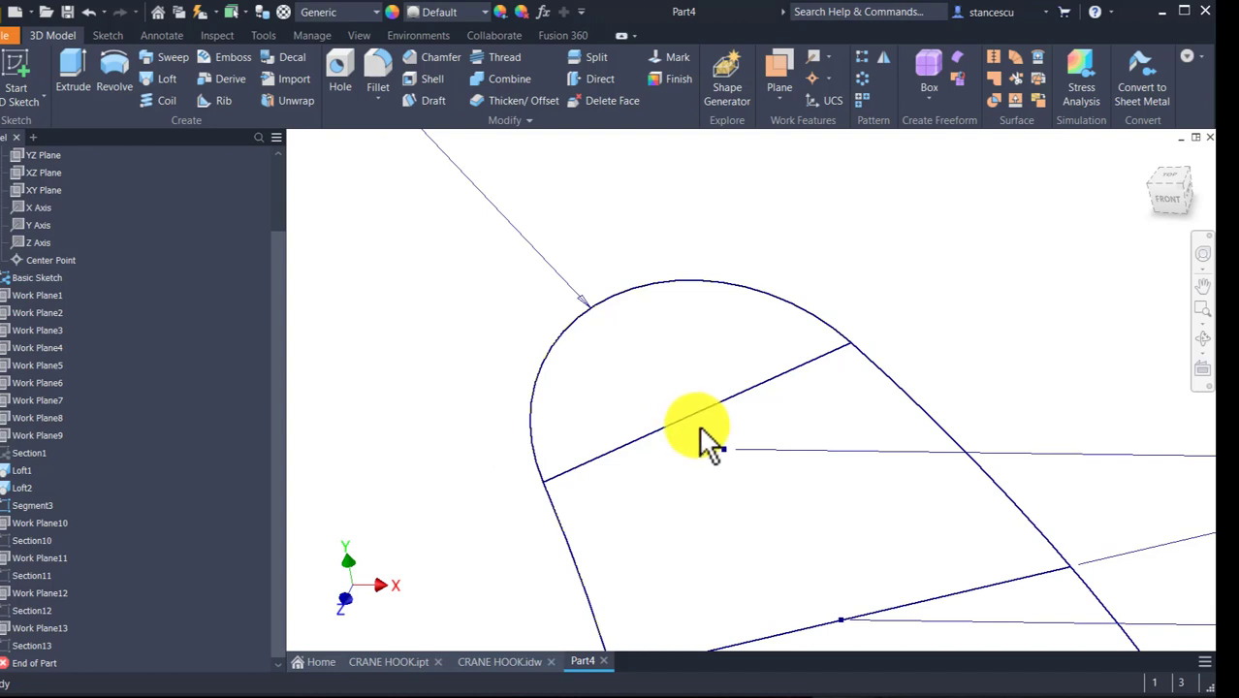
{"action": "left_click", "coordinate": [780, 70]}
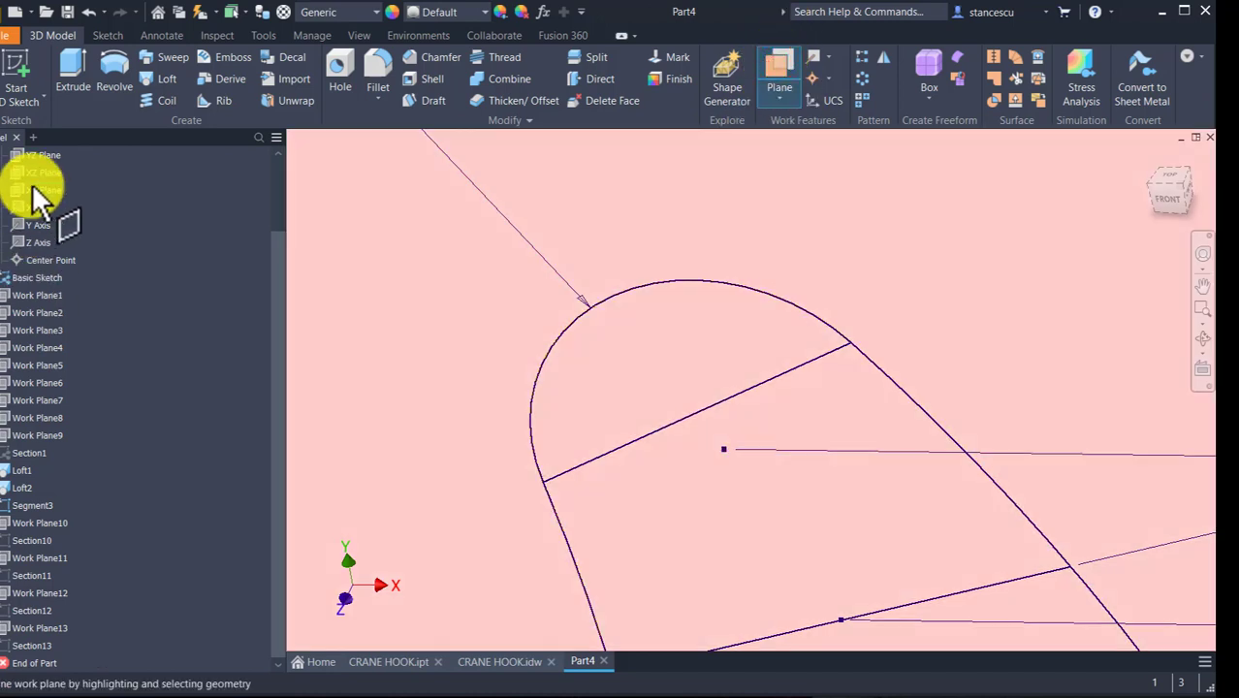
{"action": "left_click", "coordinate": [34, 189]}
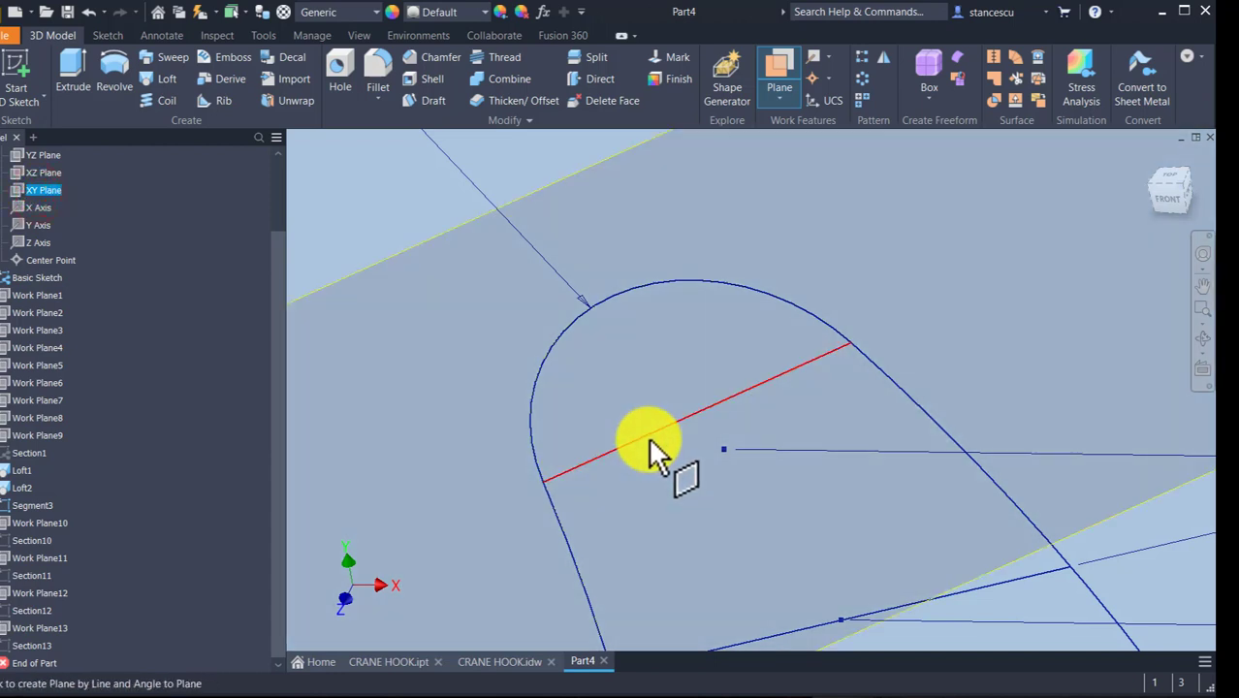
{"action": "left_click", "coordinate": [647, 435]}
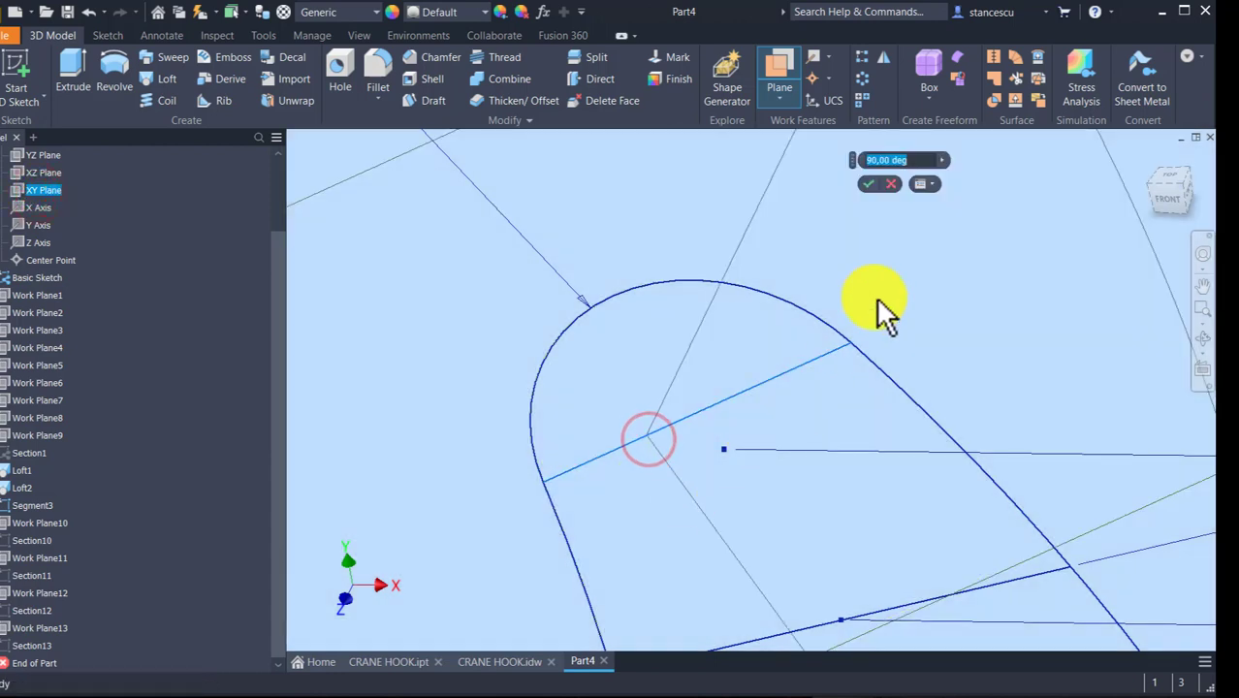
{"action": "left_click", "coordinate": [868, 186]}
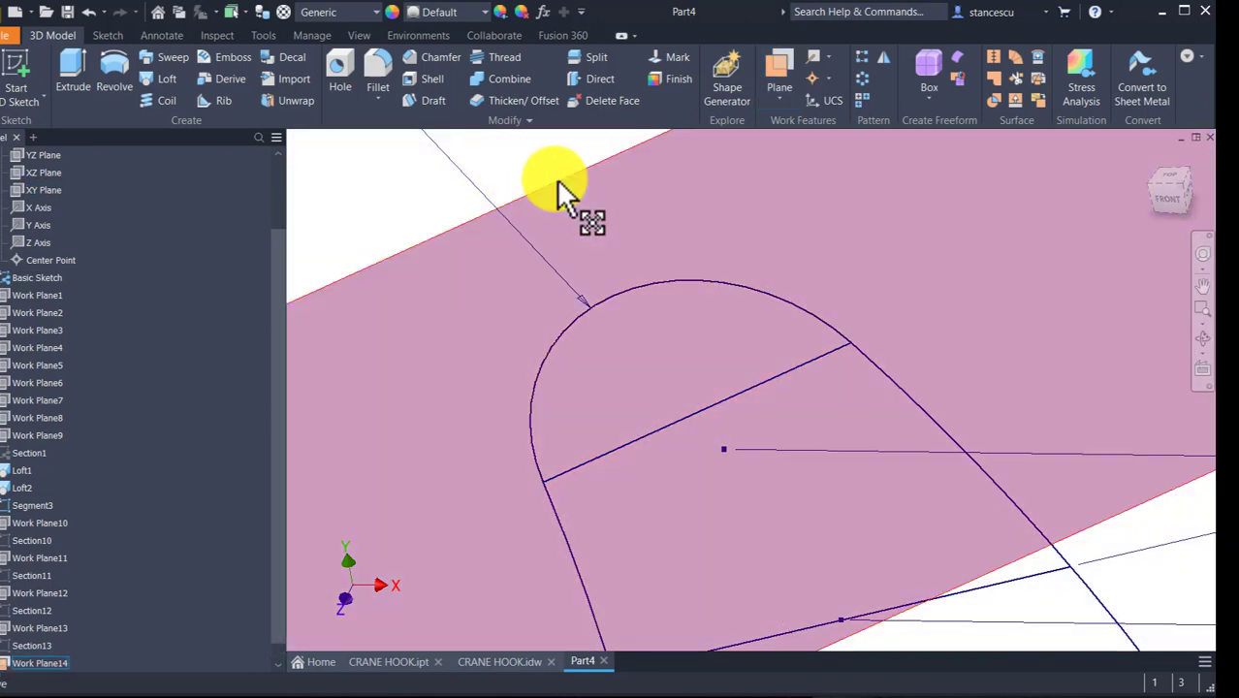
- Start a sketch on the new work plane, restore the previous view and project the section line nearest the tip
{"action": "left_click", "coordinate": [555, 181]}
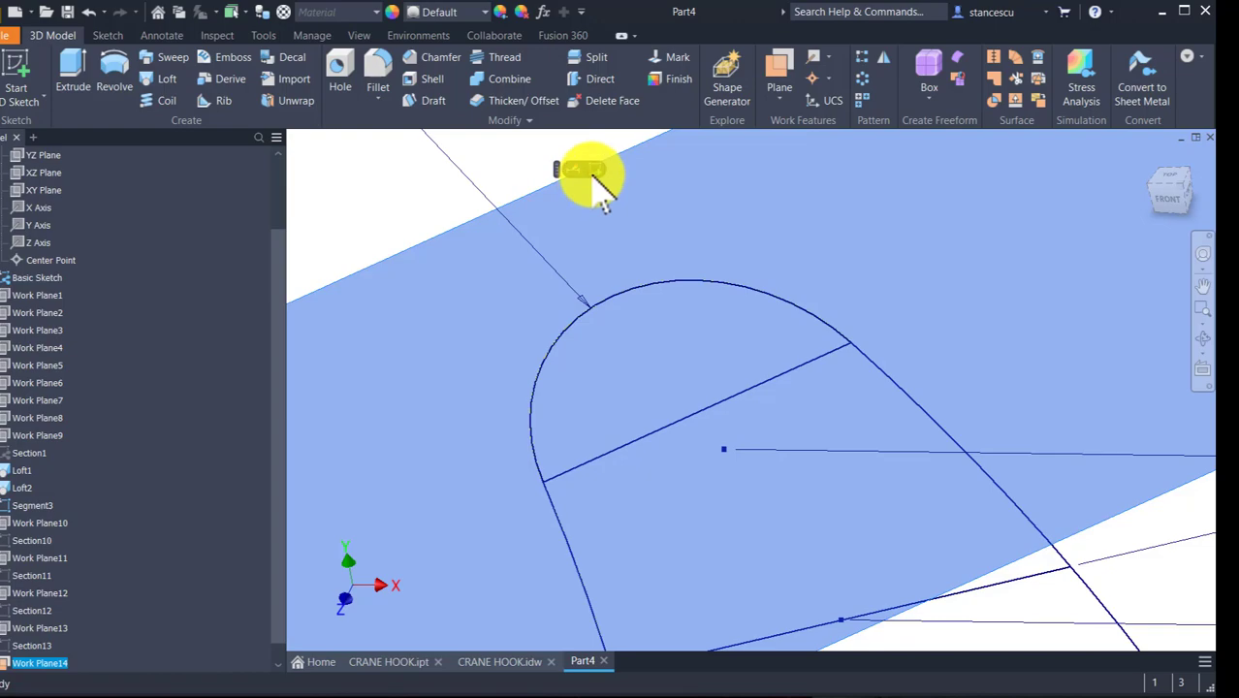
{"action": "left_click", "coordinate": [590, 172]}
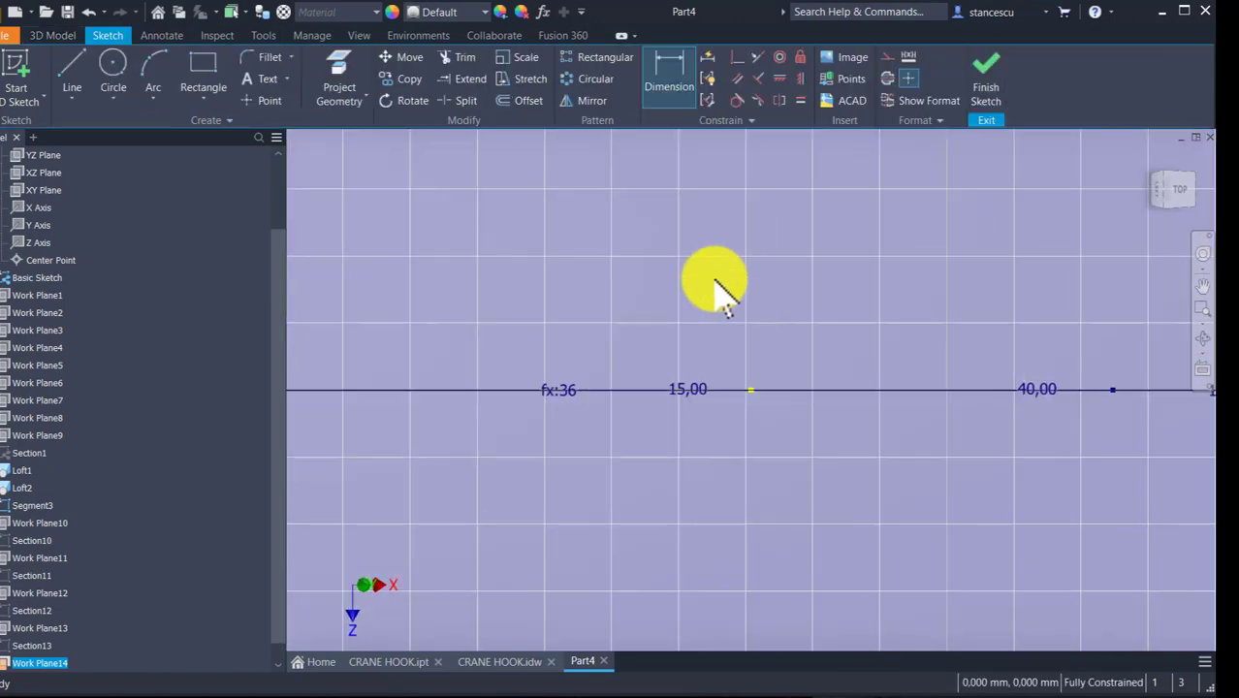
{"action": "key", "text": "F5"}
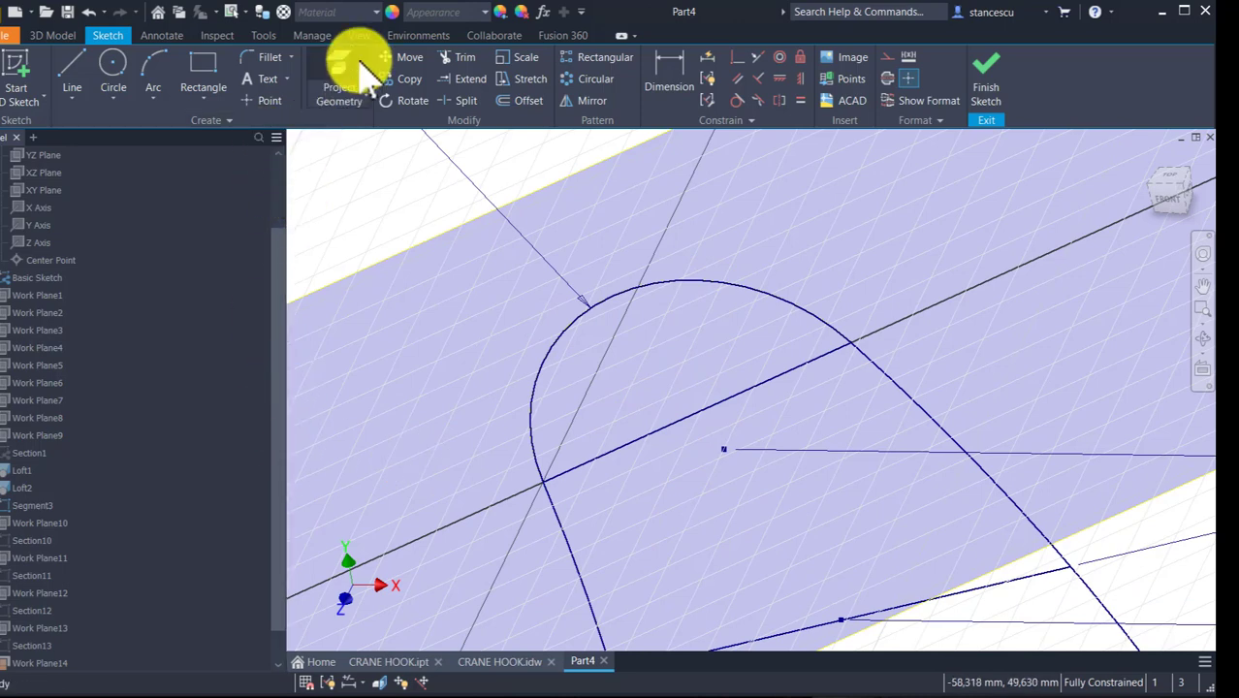
{"action": "left_click", "coordinate": [323, 66]}
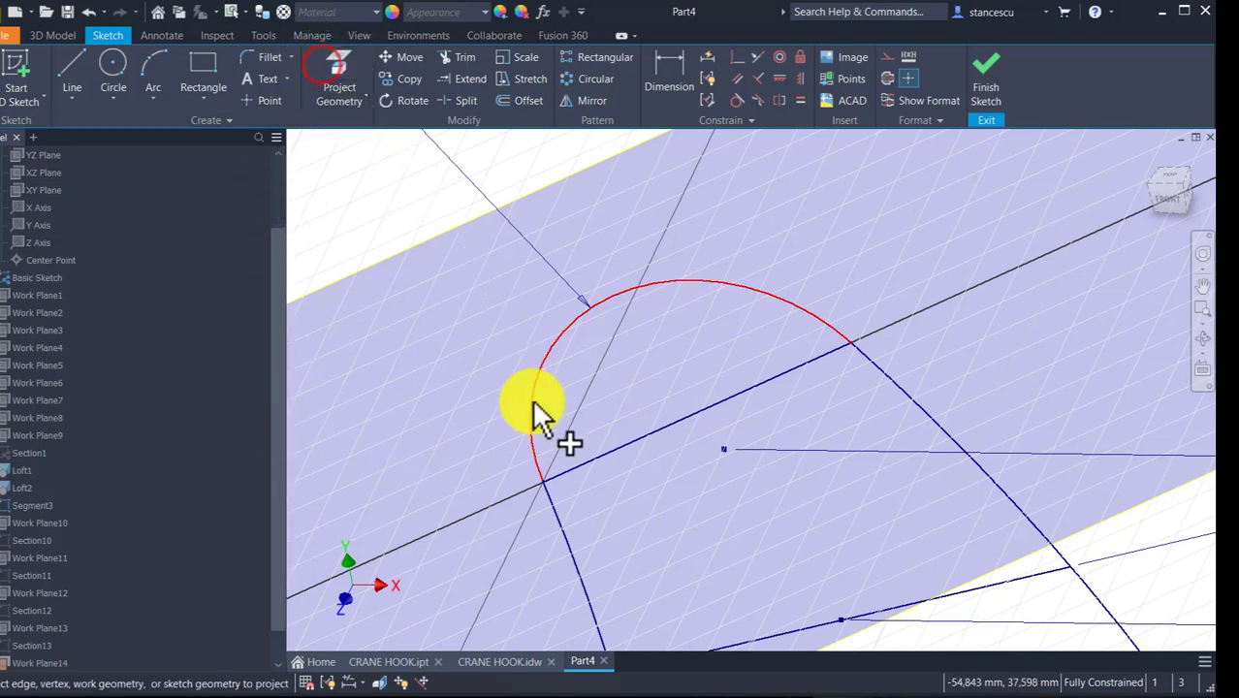
{"action": "left_click", "coordinate": [633, 442]}
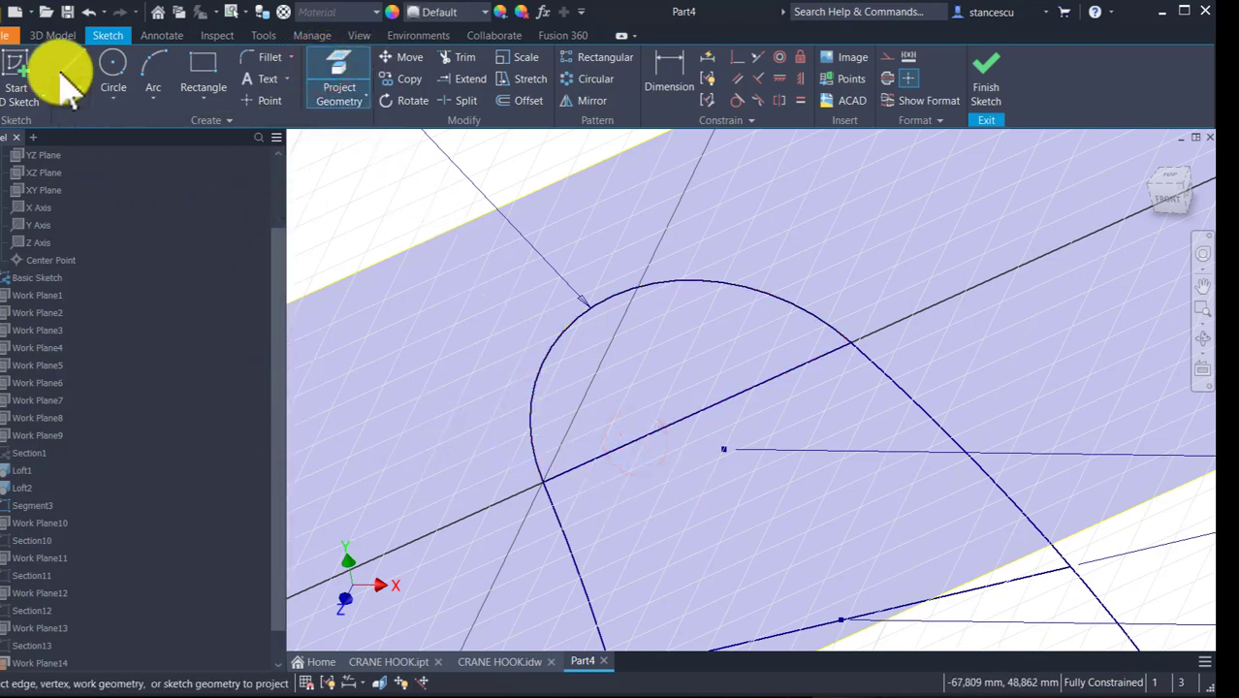
- Draw a circle centred on the projected section line's midpoint and passing through its endpoint
{"action": "left_click", "coordinate": [111, 64]}
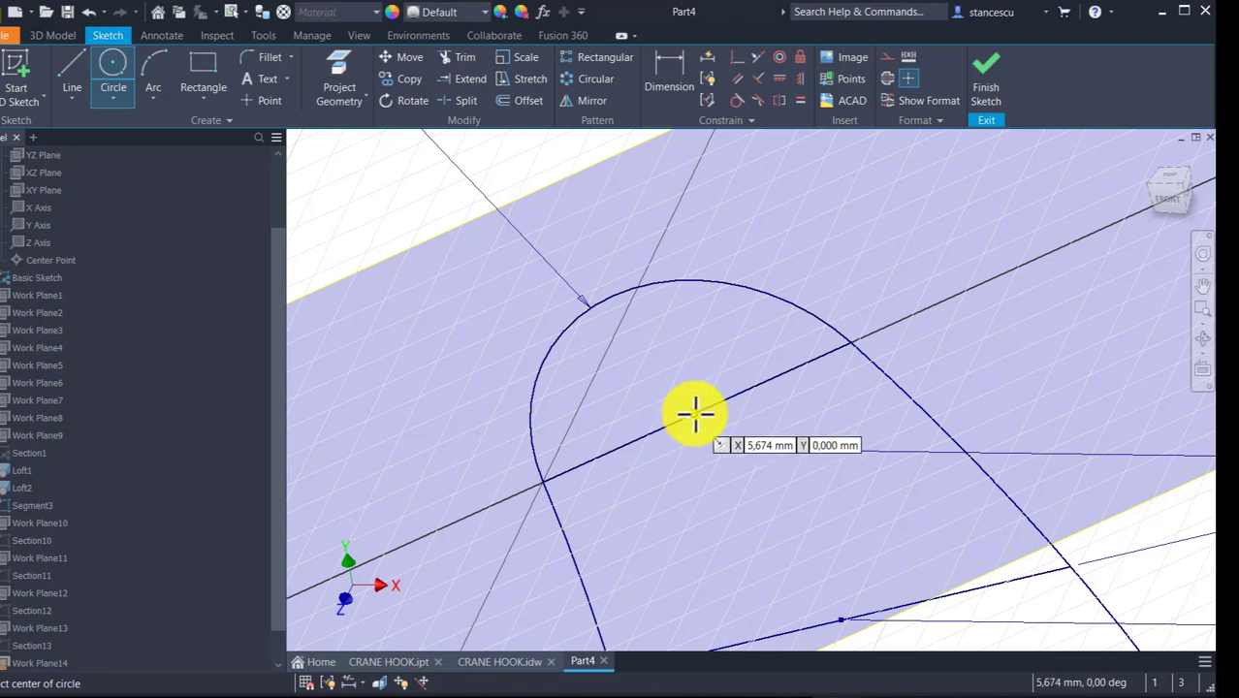
{"action": "left_click", "coordinate": [691, 415]}
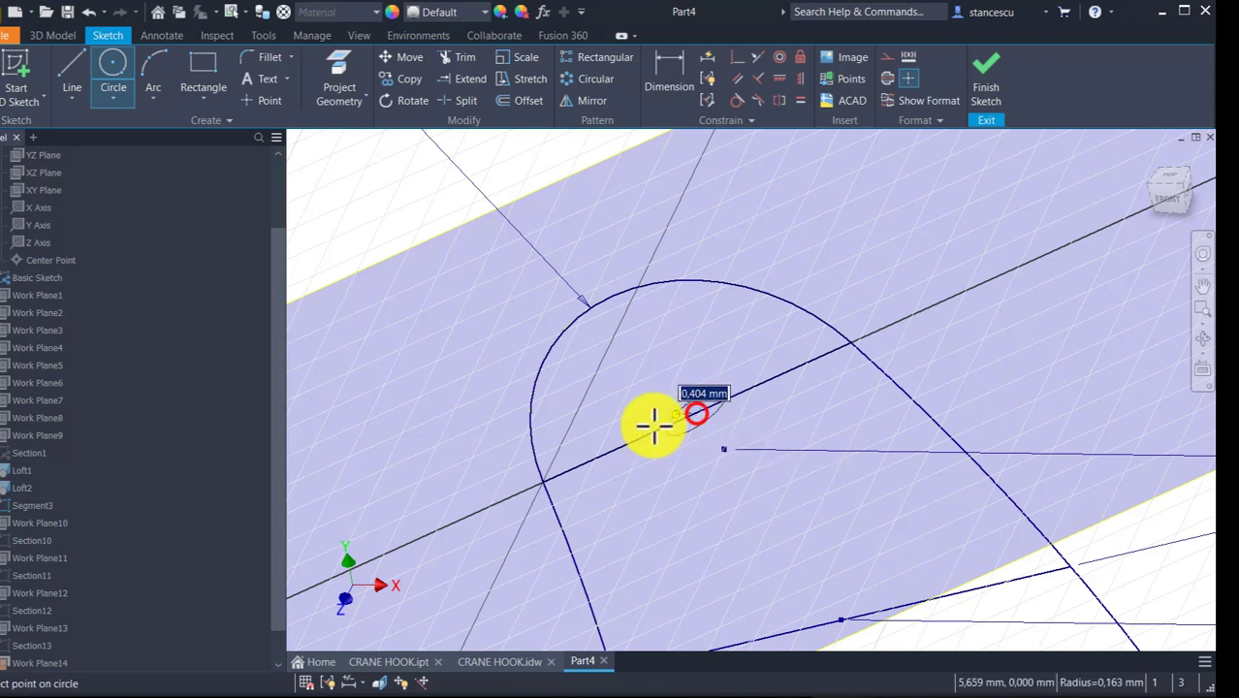
{"action": "left_click", "coordinate": [540, 481]}
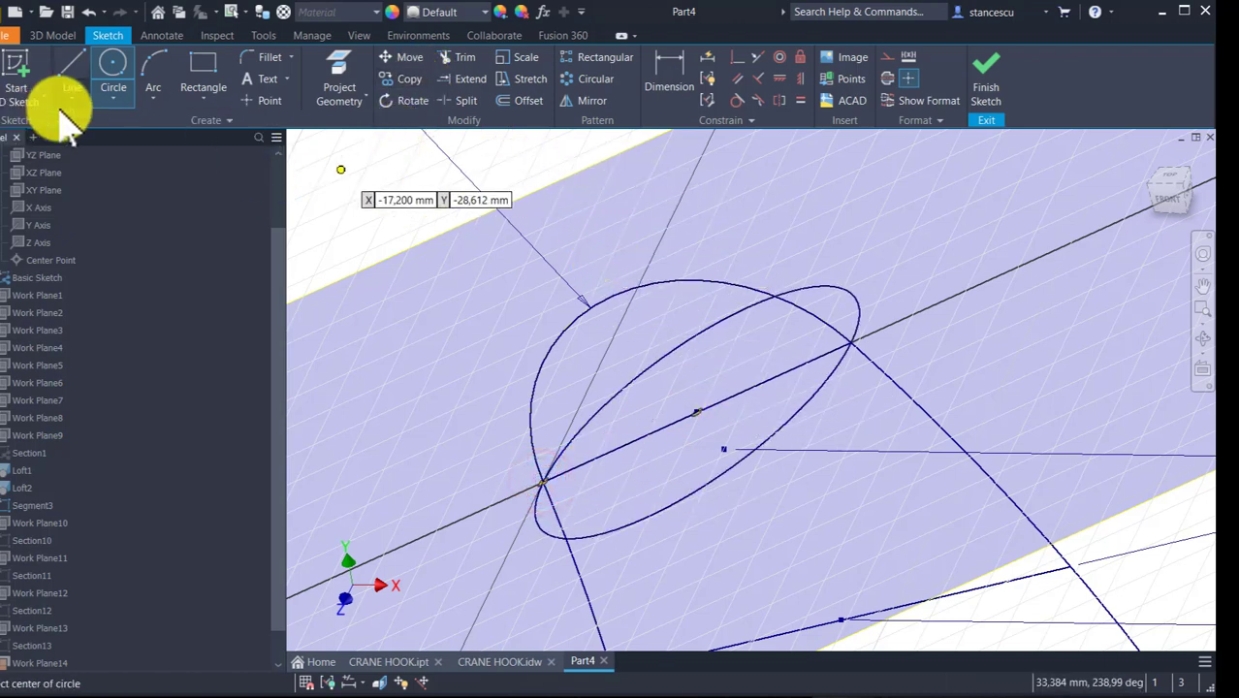
- Draw an inclined cut line across the upper part of the circle, with both ends on its circumference
{"action": "left_click", "coordinate": [76, 66]}
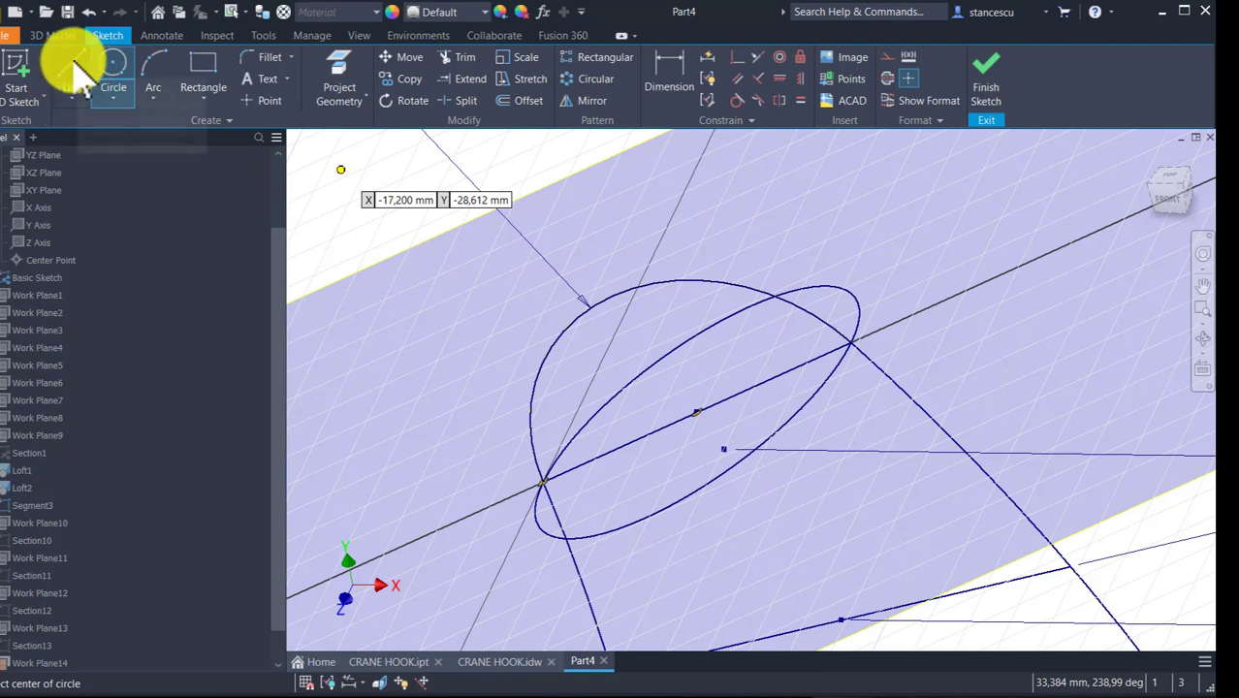
{"action": "left_click", "coordinate": [606, 403]}
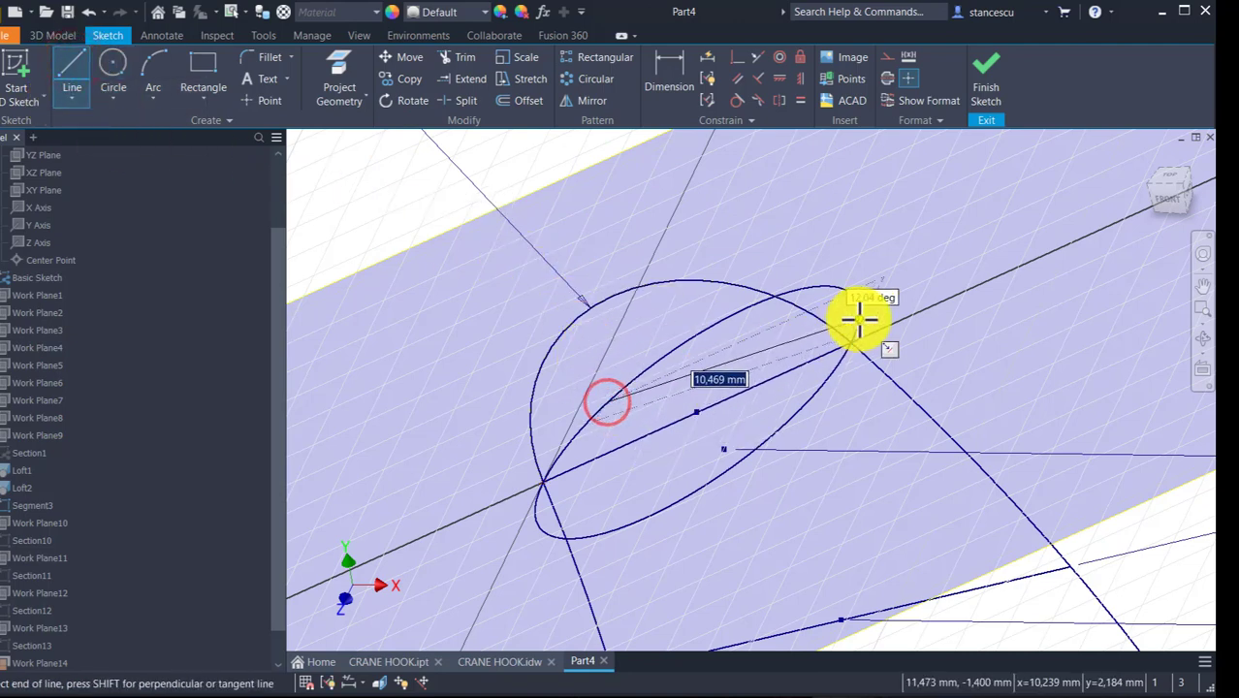
{"action": "left_click", "coordinate": [820, 283]}
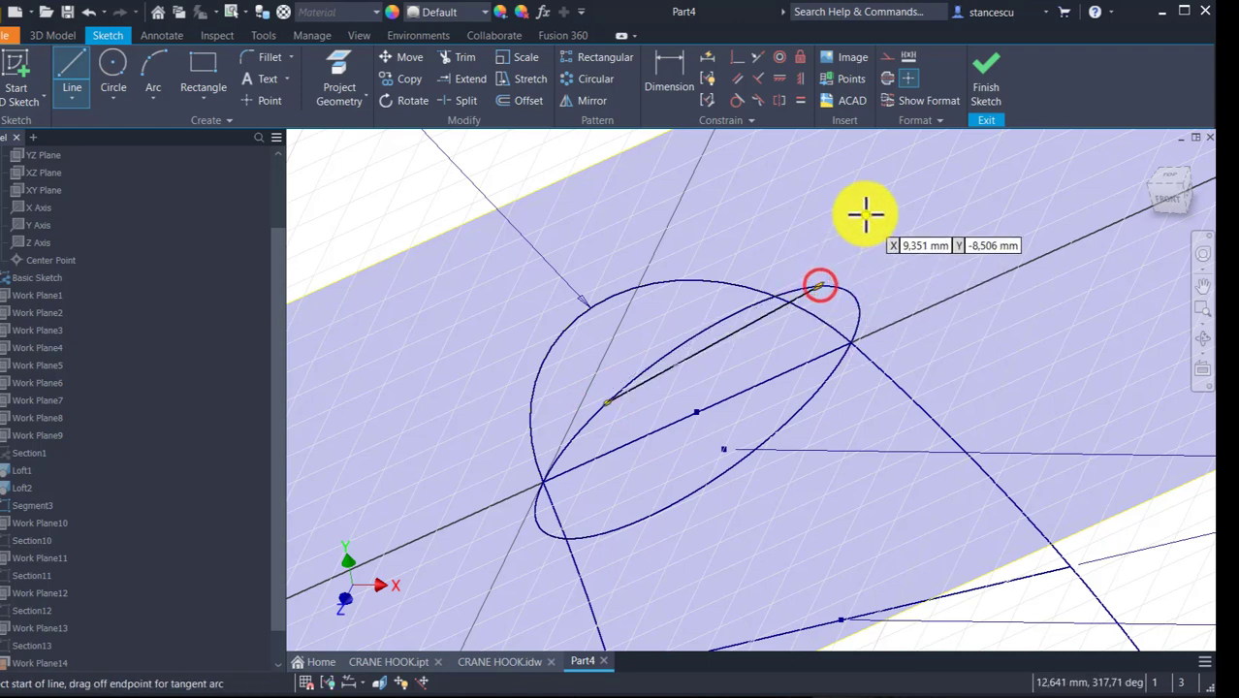
- Mirror the inclined cut line about the projected section line to create the opposite cut line
{"action": "left_click", "coordinate": [593, 101]}
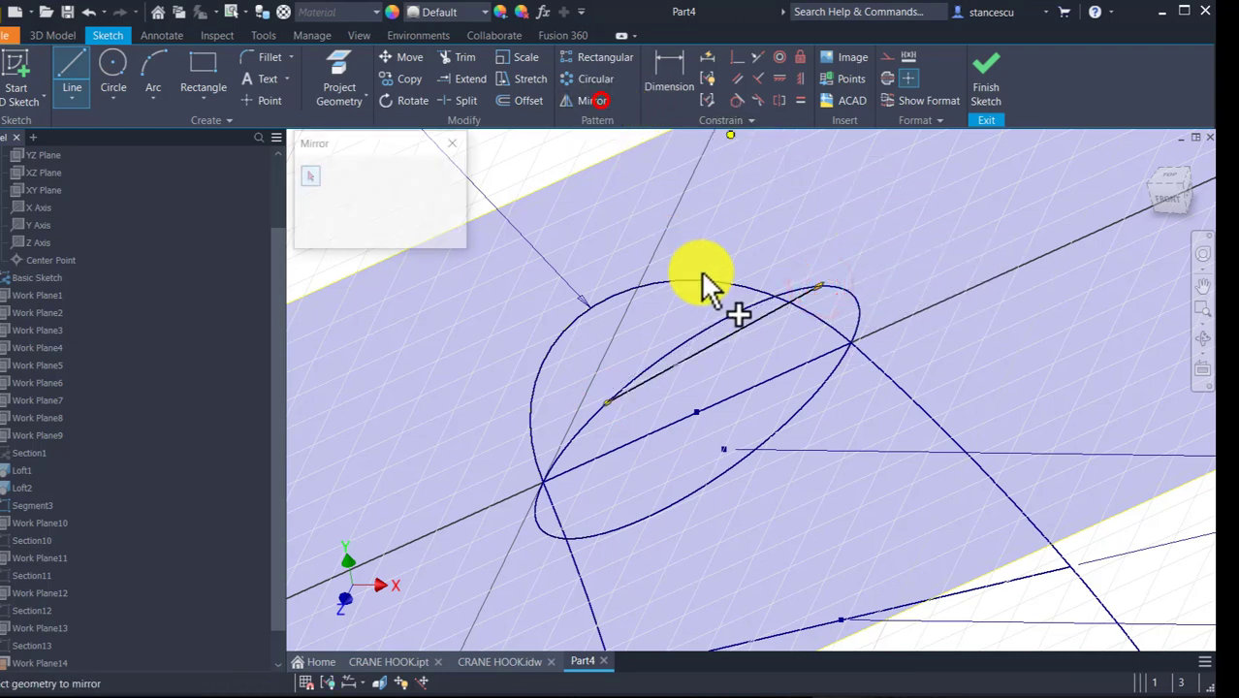
{"action": "left_click", "coordinate": [743, 327]}
{"action": "left_click", "coordinate": [385, 176]}
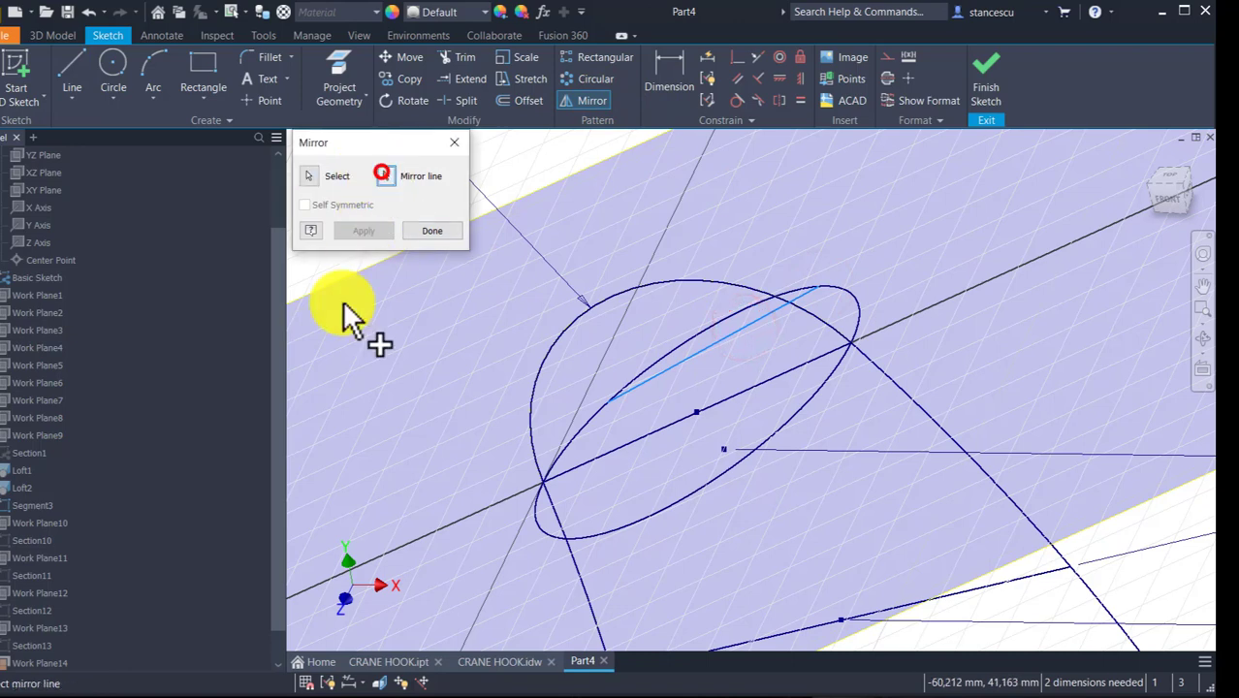
{"action": "left_click", "coordinate": [593, 452]}
{"action": "left_click", "coordinate": [364, 230]}
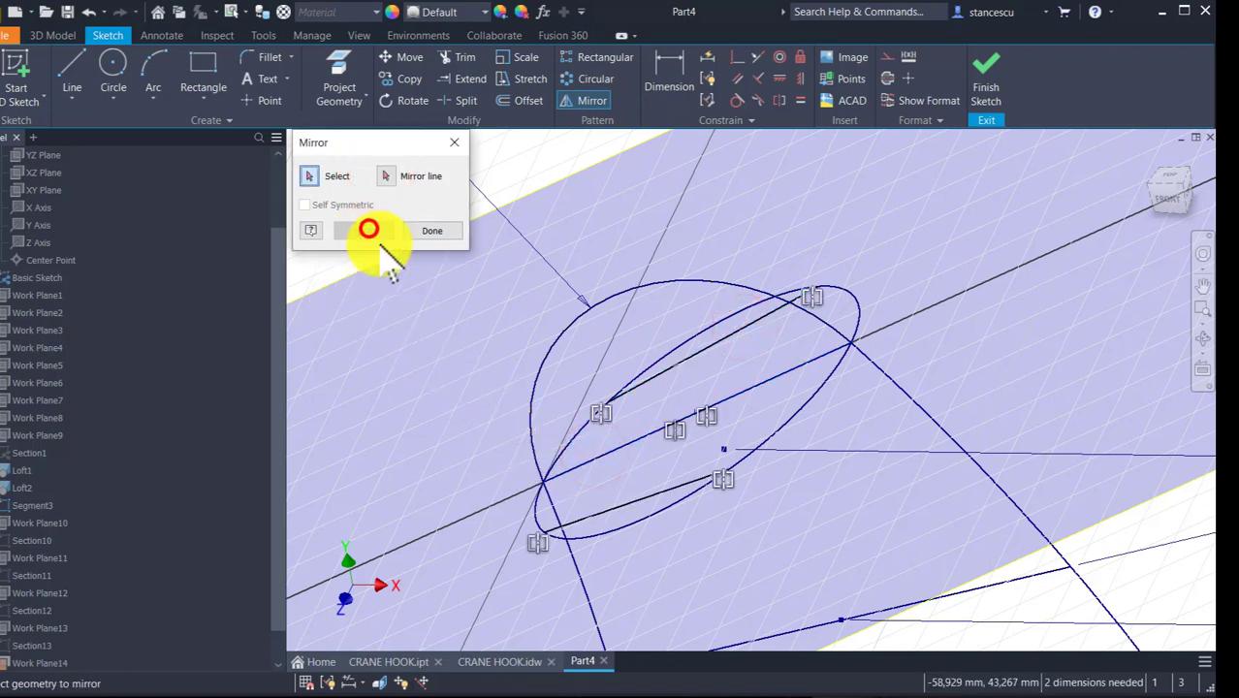
{"action": "left_click", "coordinate": [438, 230]}
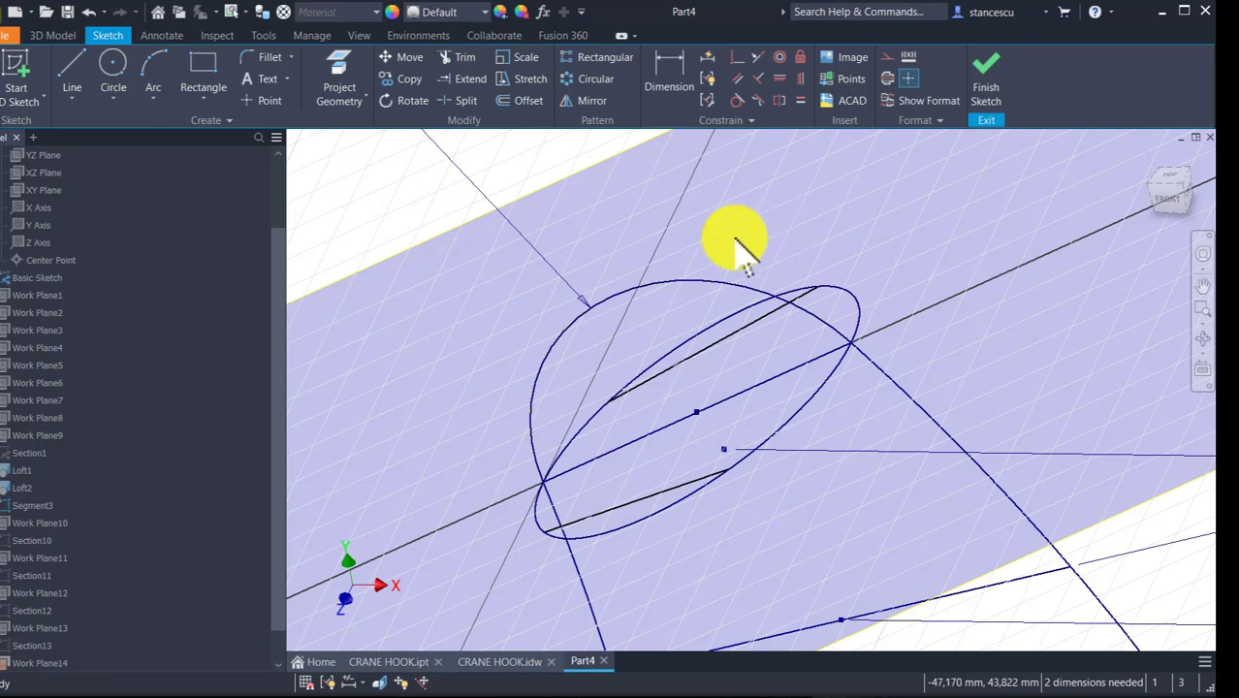
- Add a driven diameter dimension to the circle, placed above the section
{"action": "left_click", "coordinate": [684, 95]}
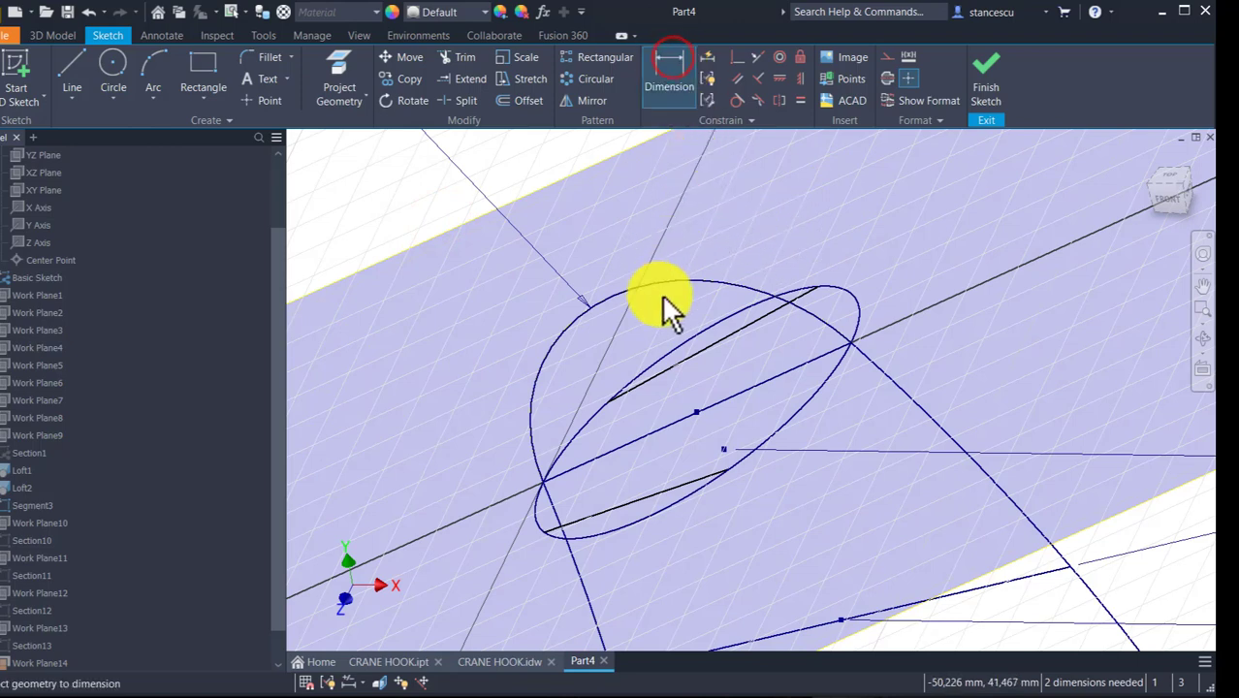
{"action": "left_click", "coordinate": [679, 343]}
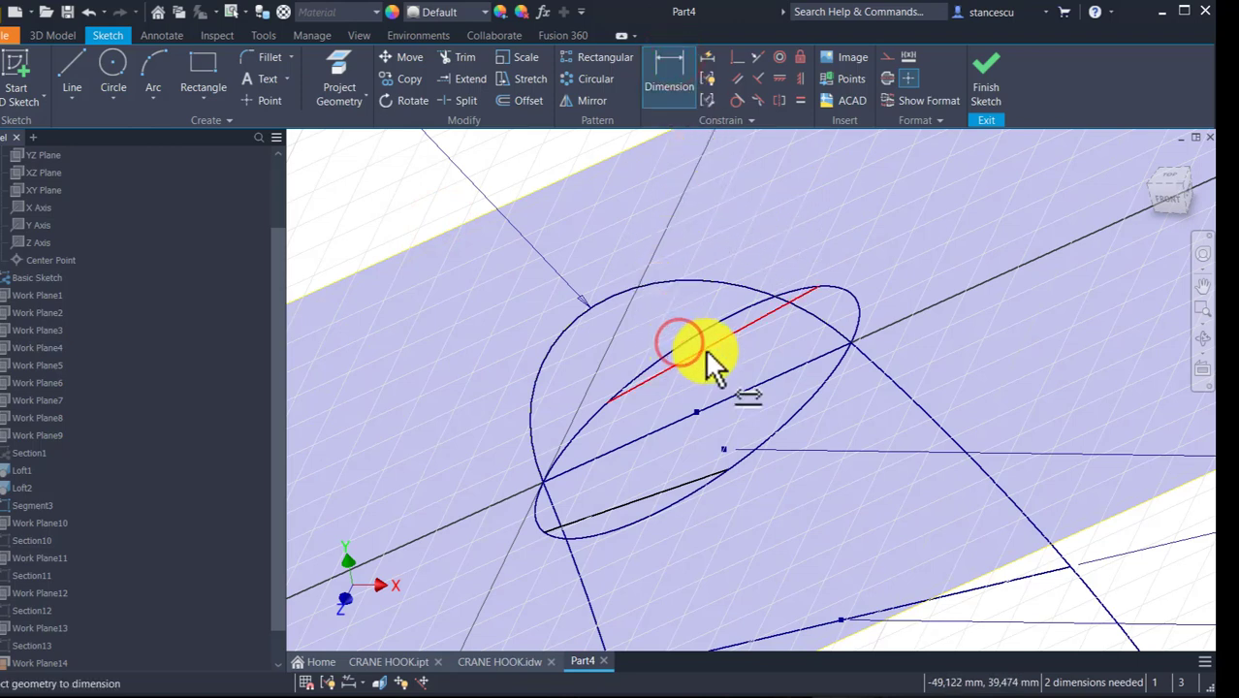
{"action": "left_click", "coordinate": [709, 324]}
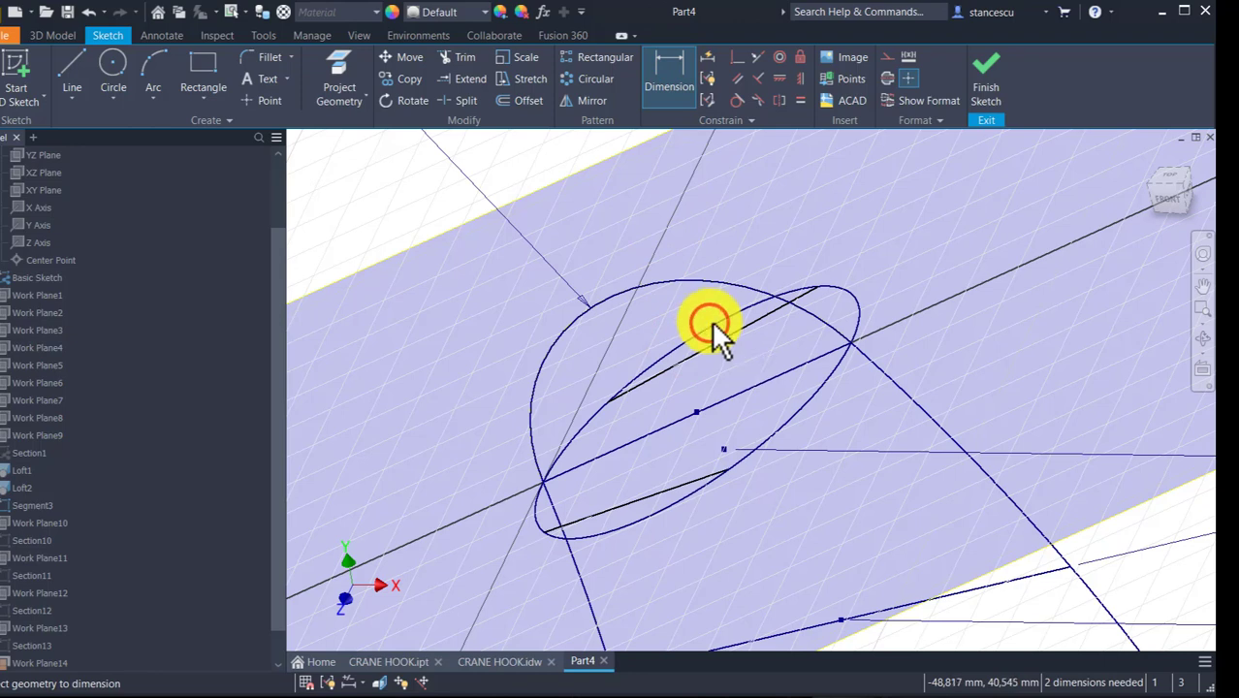
{"action": "left_click", "coordinate": [713, 327]}
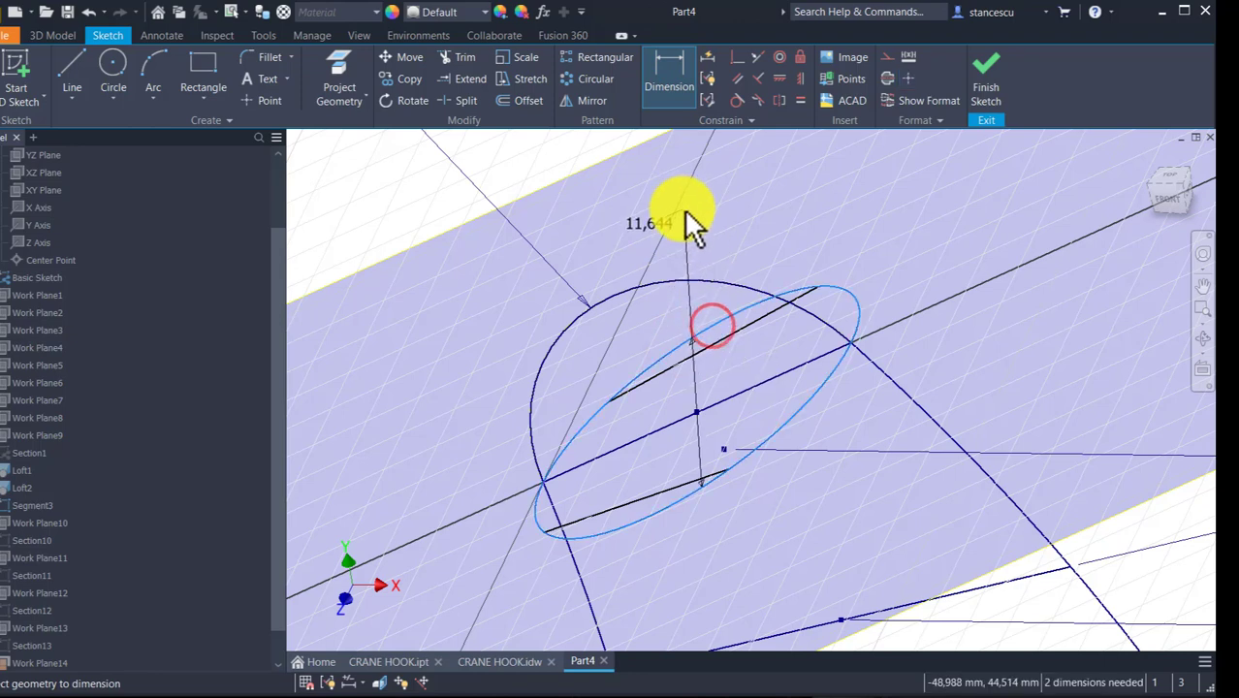
{"action": "left_click", "coordinate": [622, 211]}
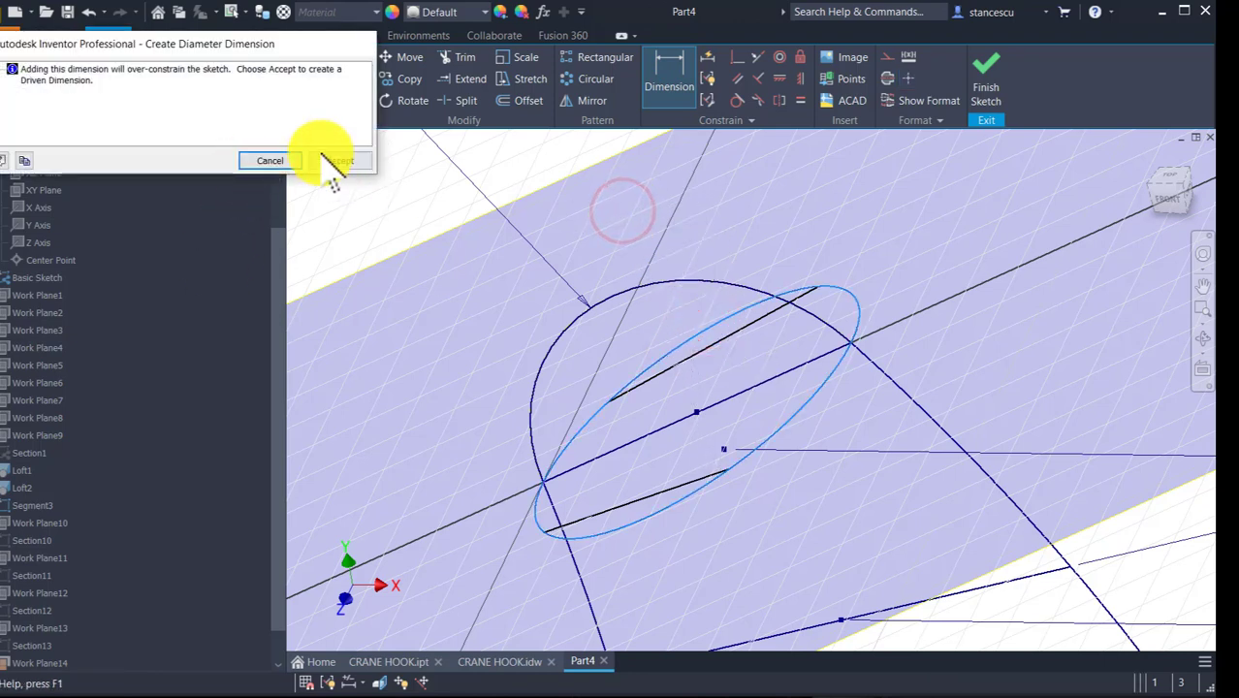
{"action": "left_click", "coordinate": [349, 163]}
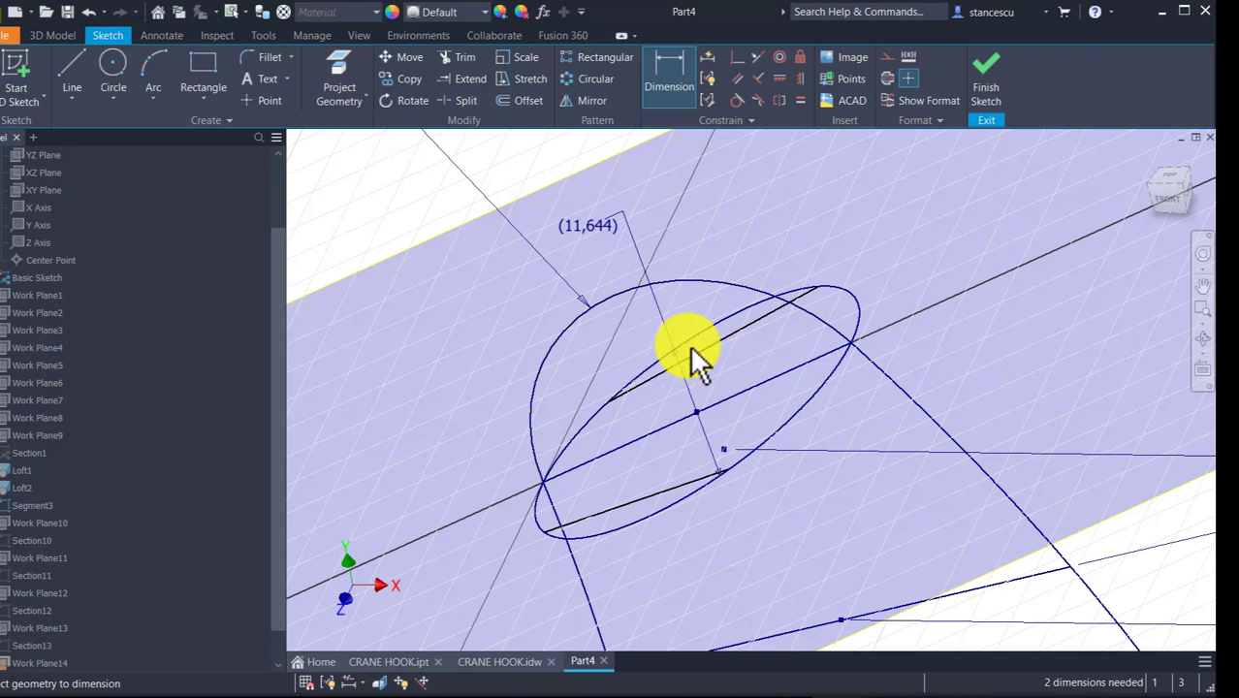
- Dimension the angle between the two cut lines and set it to the CutAng parameter
{"action": "left_click", "coordinate": [741, 336]}
{"action": "left_click", "coordinate": [679, 490]}
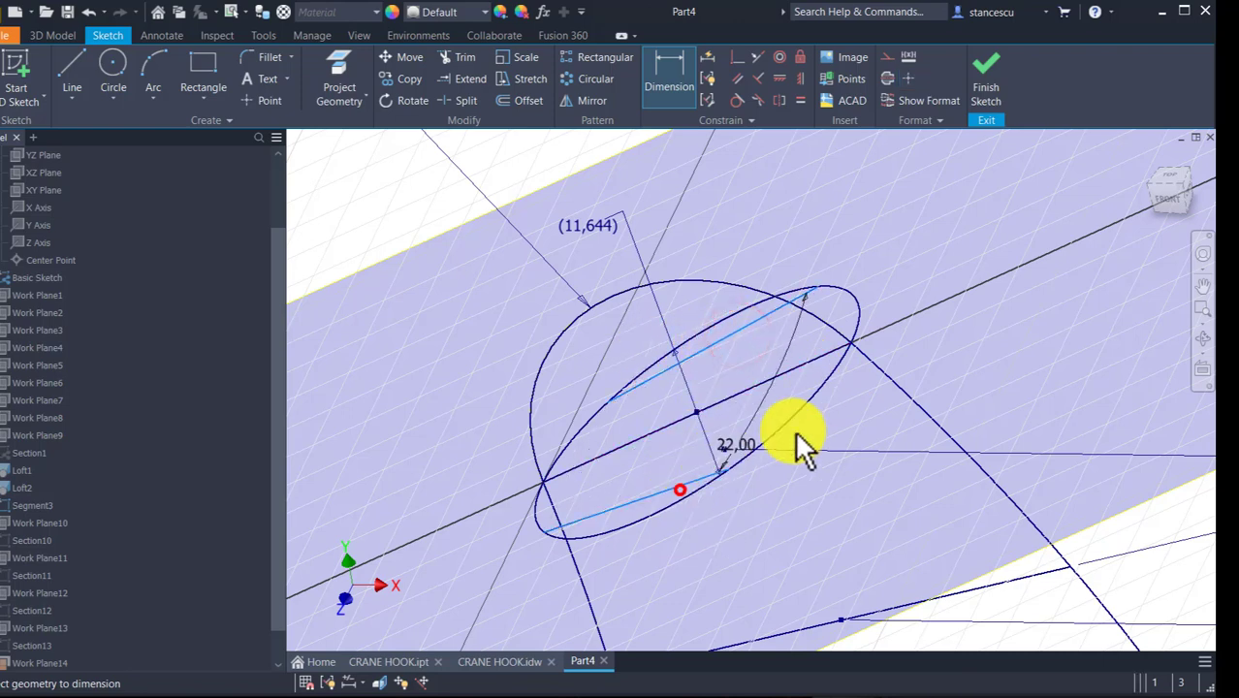
{"action": "left_click", "coordinate": [1023, 273]}
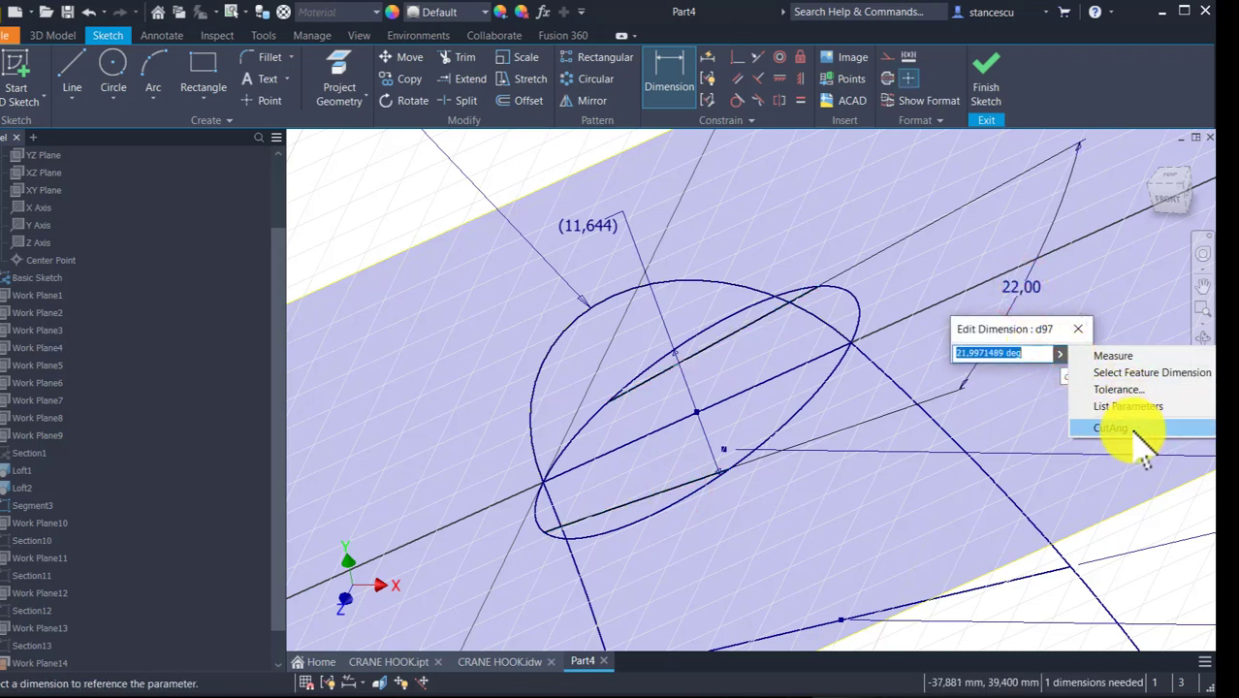
{"action": "left_click", "coordinate": [1120, 429]}
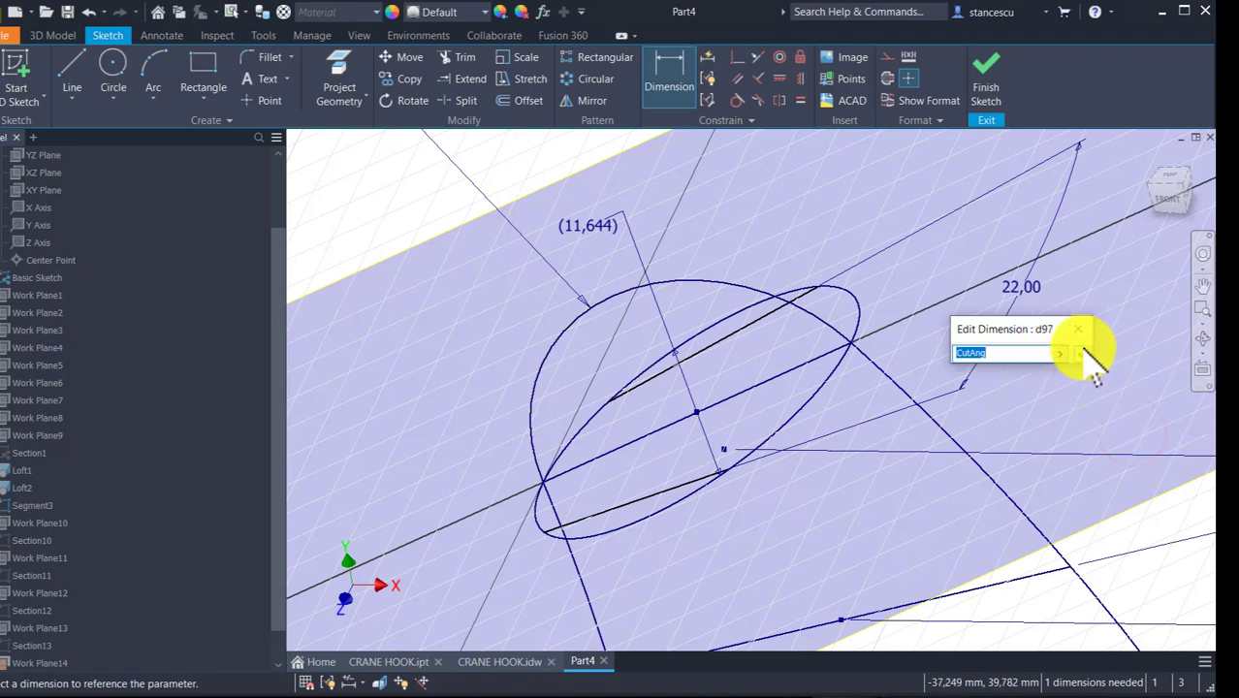
{"action": "left_click", "coordinate": [1081, 351]}
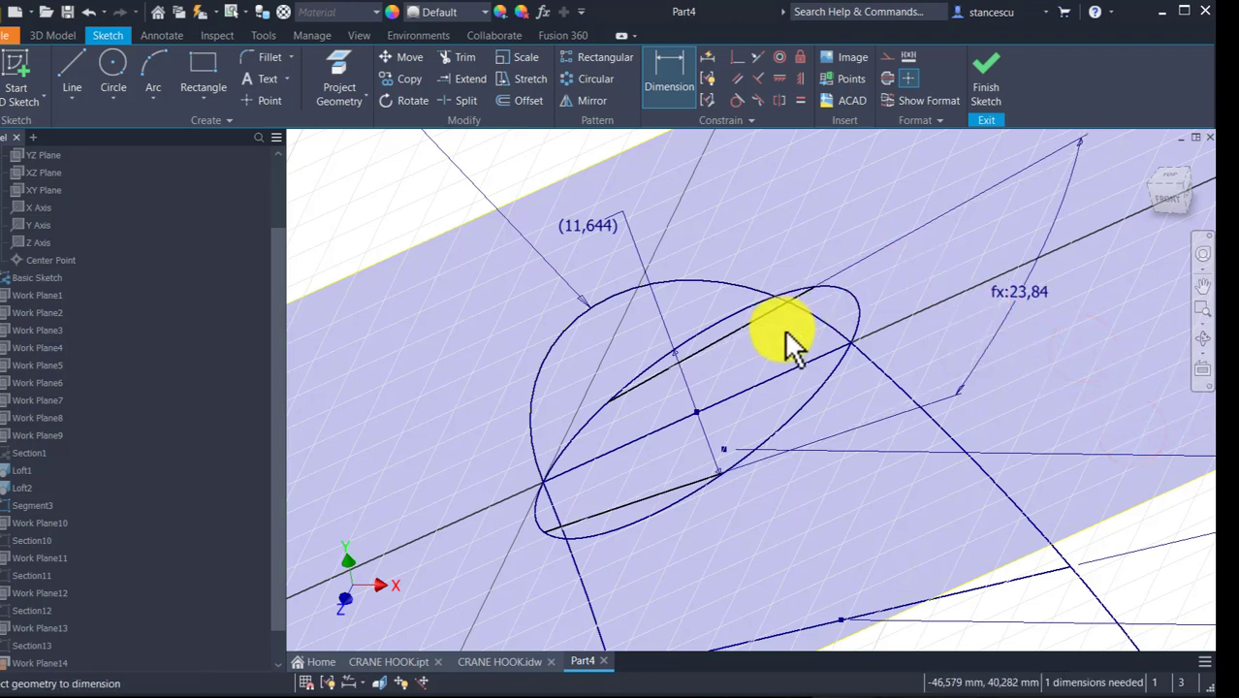
- Dimension the distance between the cut lines' wider-spaced ends and set it to d96/50*33, referencing the circle's driven diameter
{"action": "left_click", "coordinate": [814, 287]}
{"action": "left_click", "coordinate": [727, 474]}
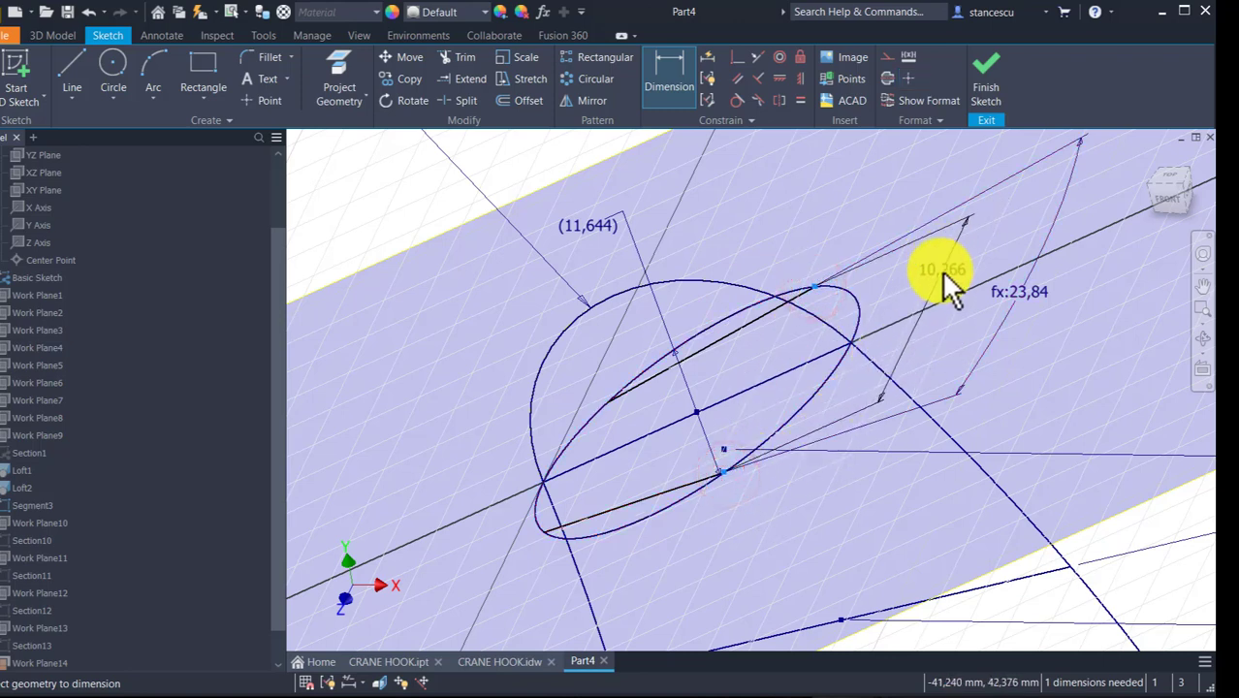
{"action": "left_click", "coordinate": [935, 260]}
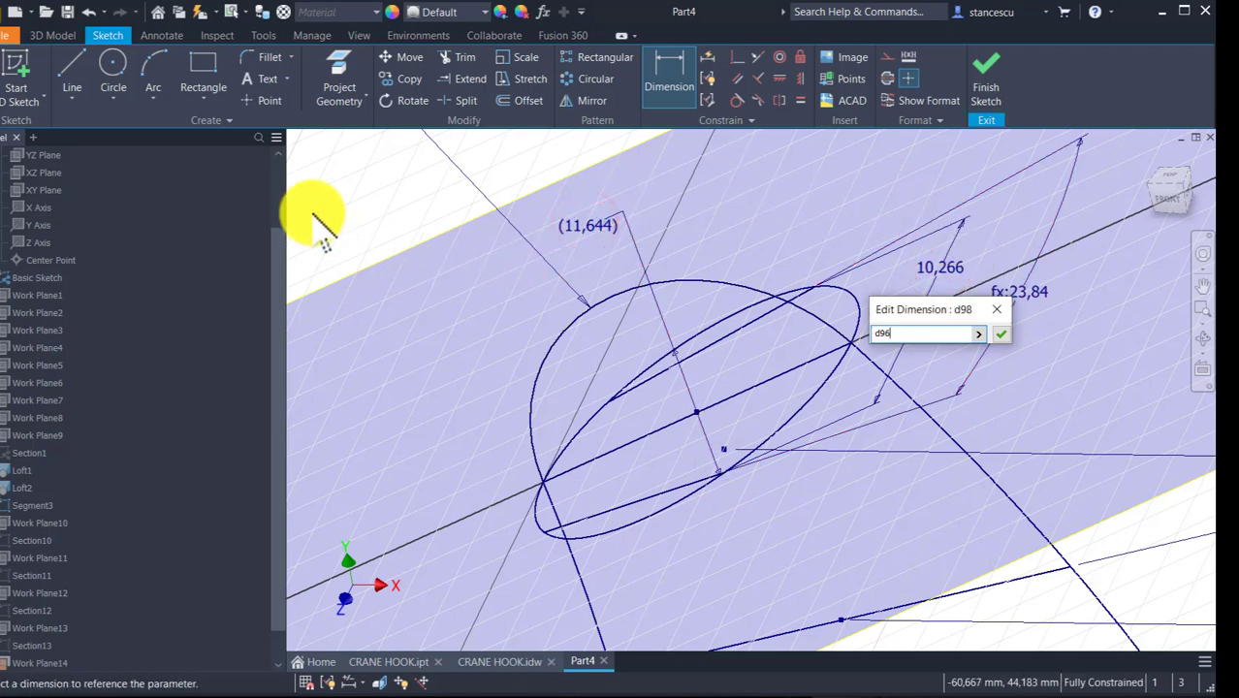
{"action": "type", "text": "/50*33"}
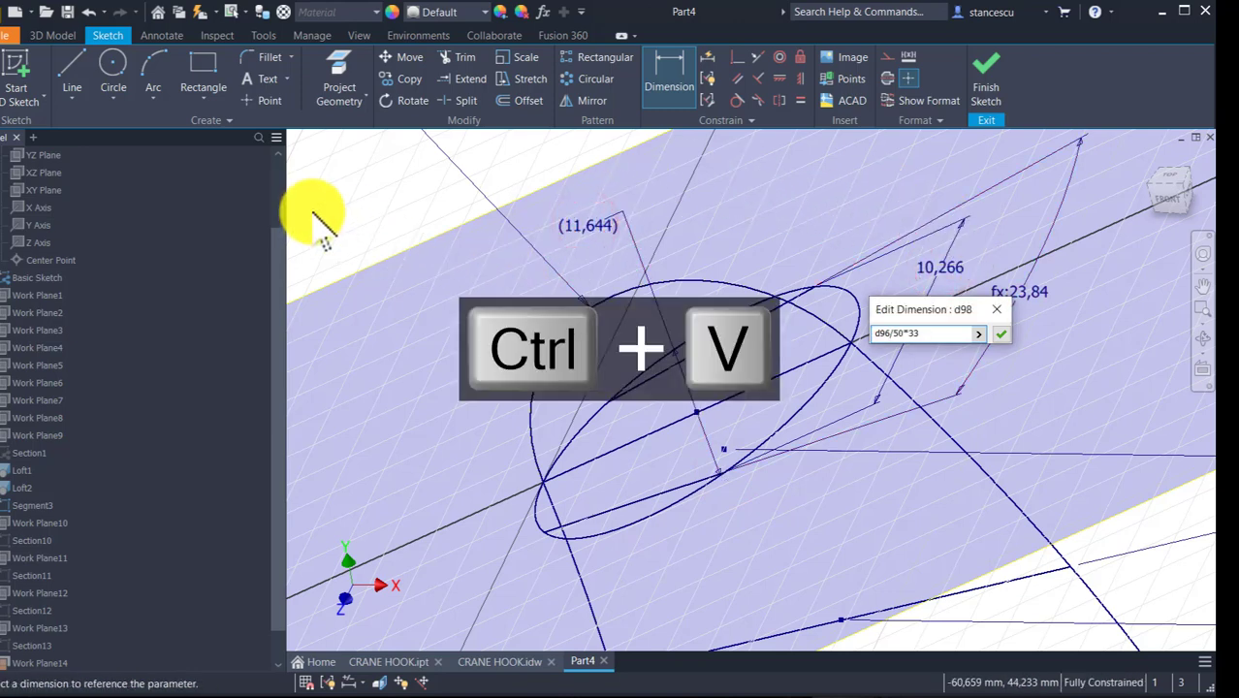
{"action": "left_click", "coordinate": [999, 335]}
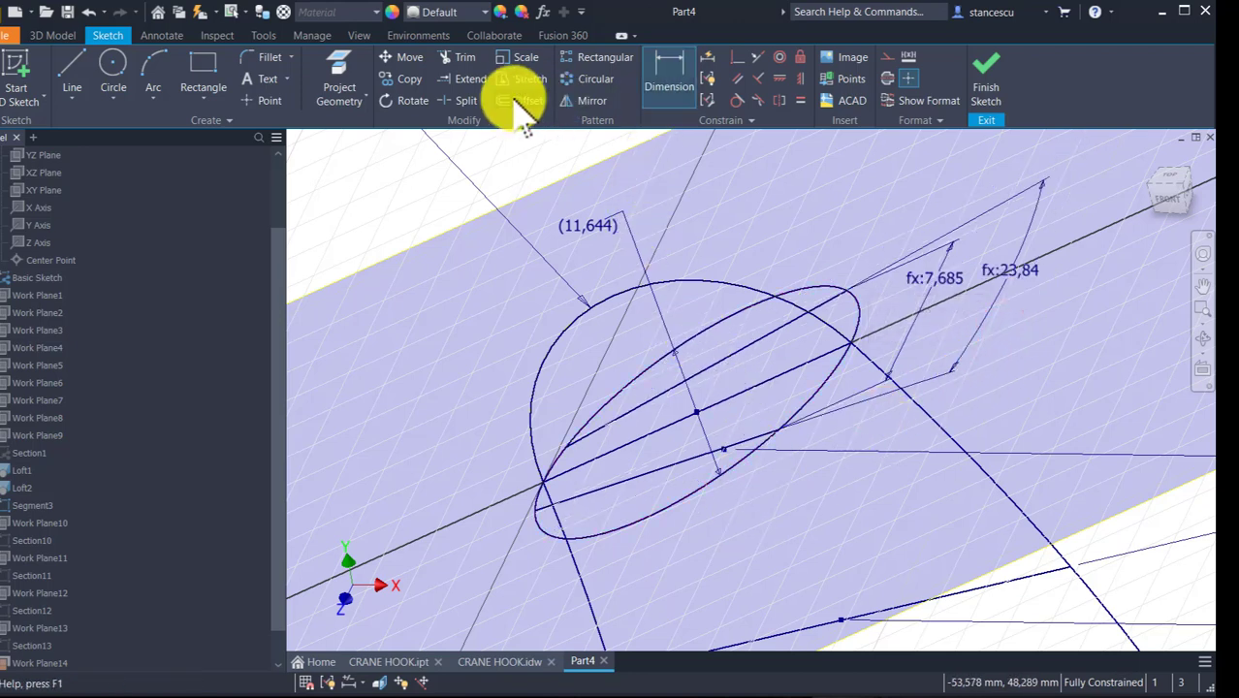
- Split the circle at the endpoints of both cut lines, separating the arcs outside the upper and lower cuts
{"action": "left_click", "coordinate": [469, 101]}
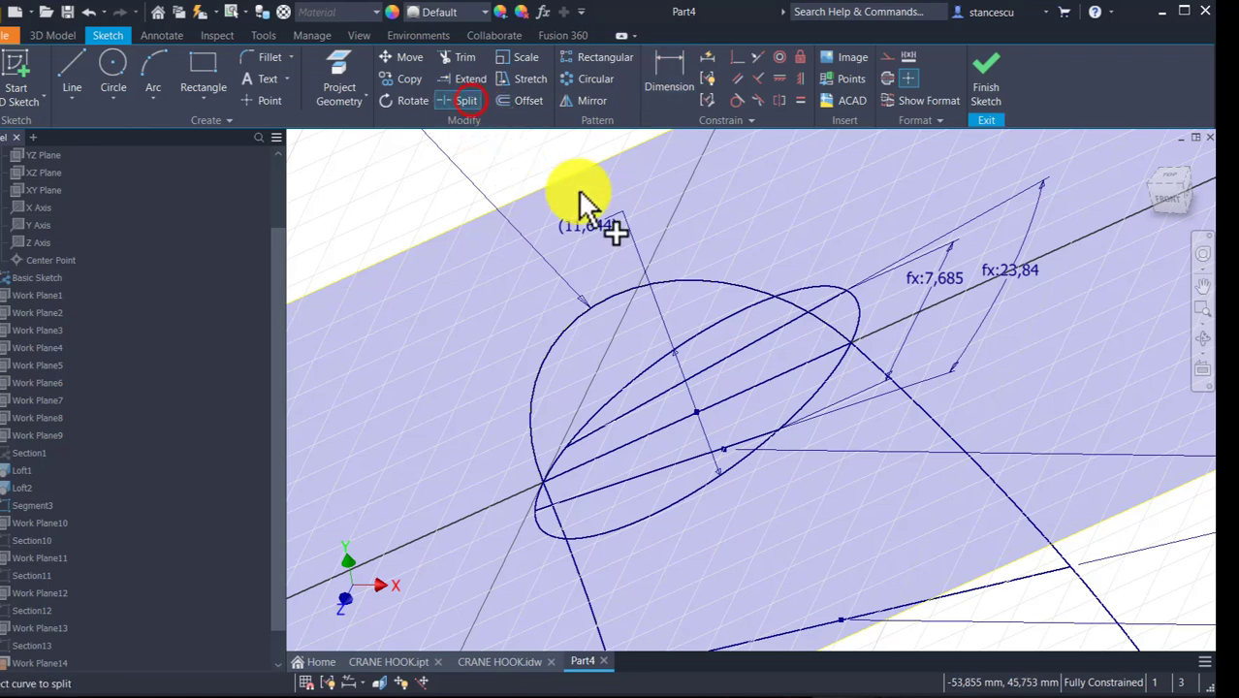
{"action": "left_click", "coordinate": [728, 314]}
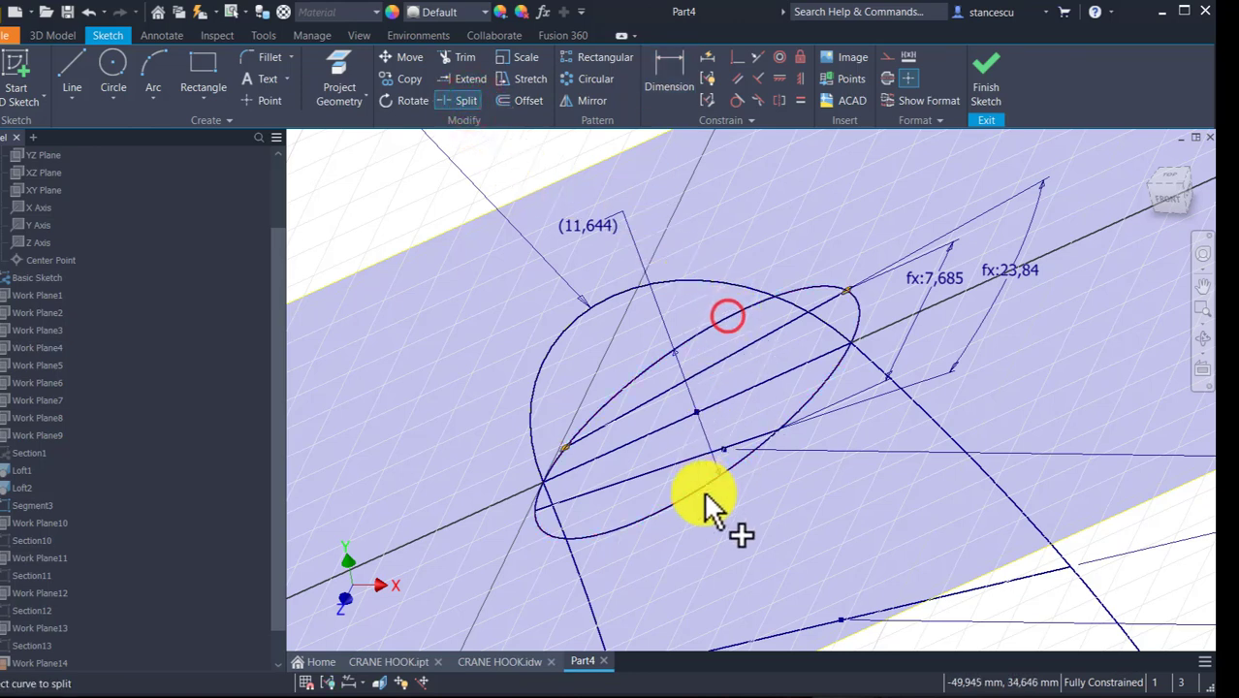
{"action": "left_click", "coordinate": [698, 488]}
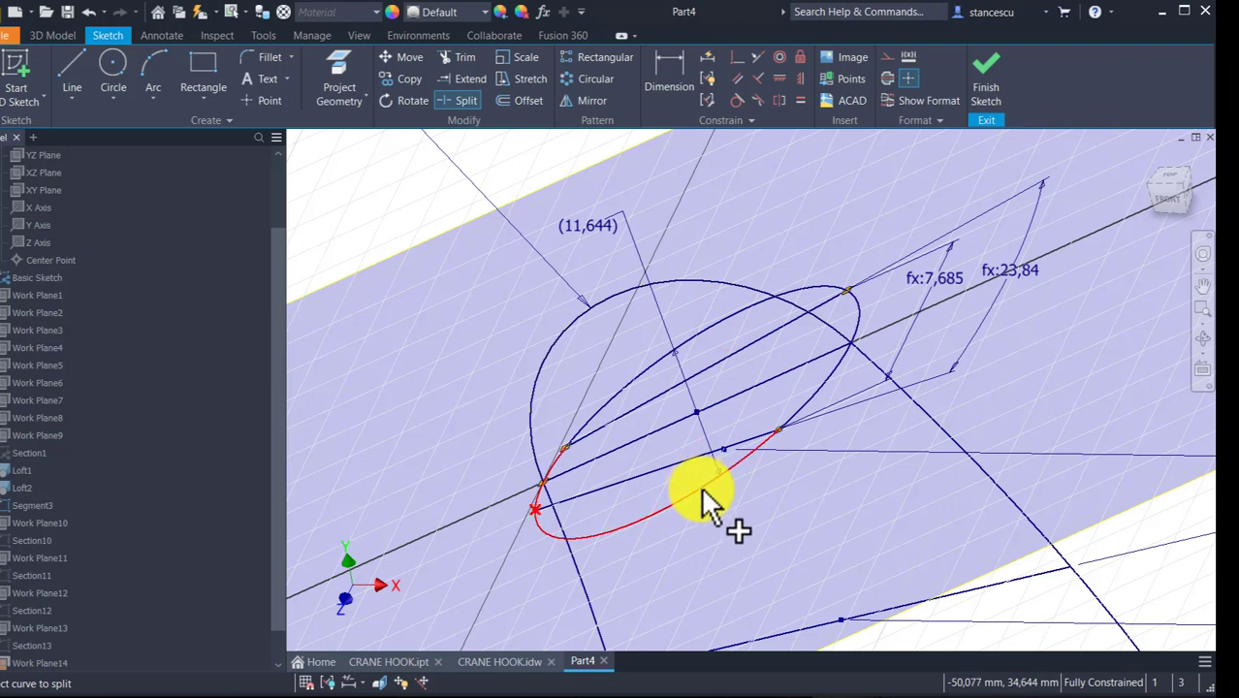
{"action": "left_click", "coordinate": [701, 485]}
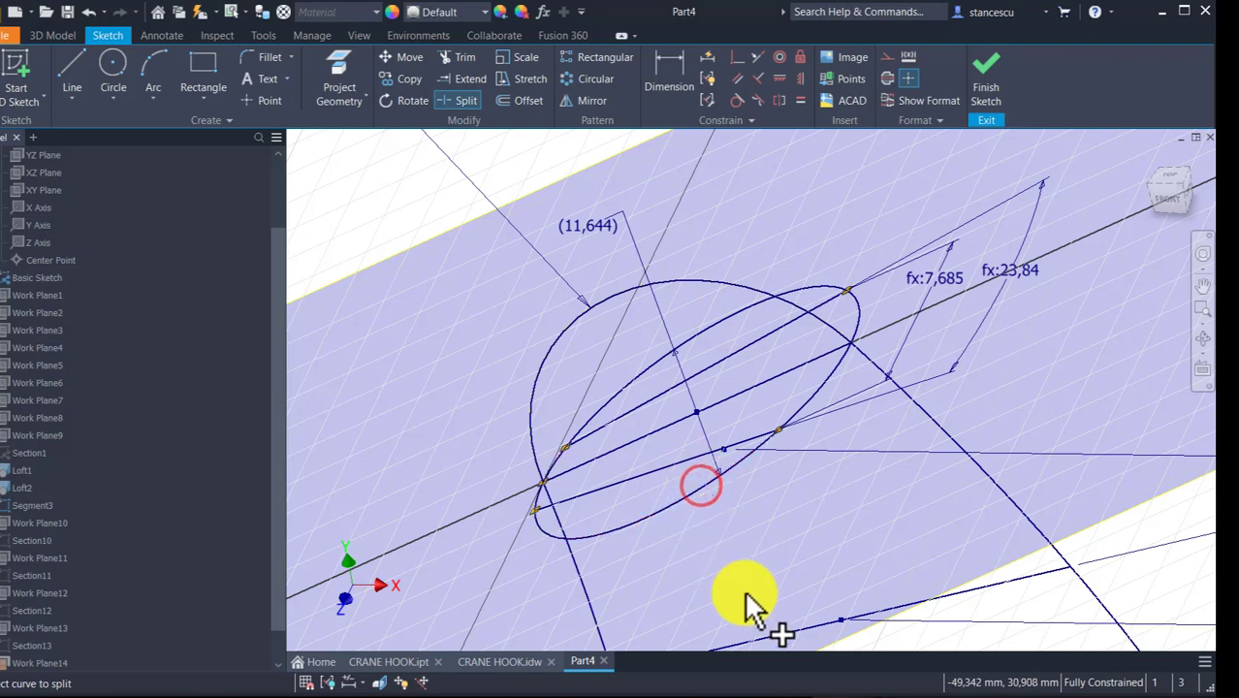
{"action": "key", "text": "Escape"}
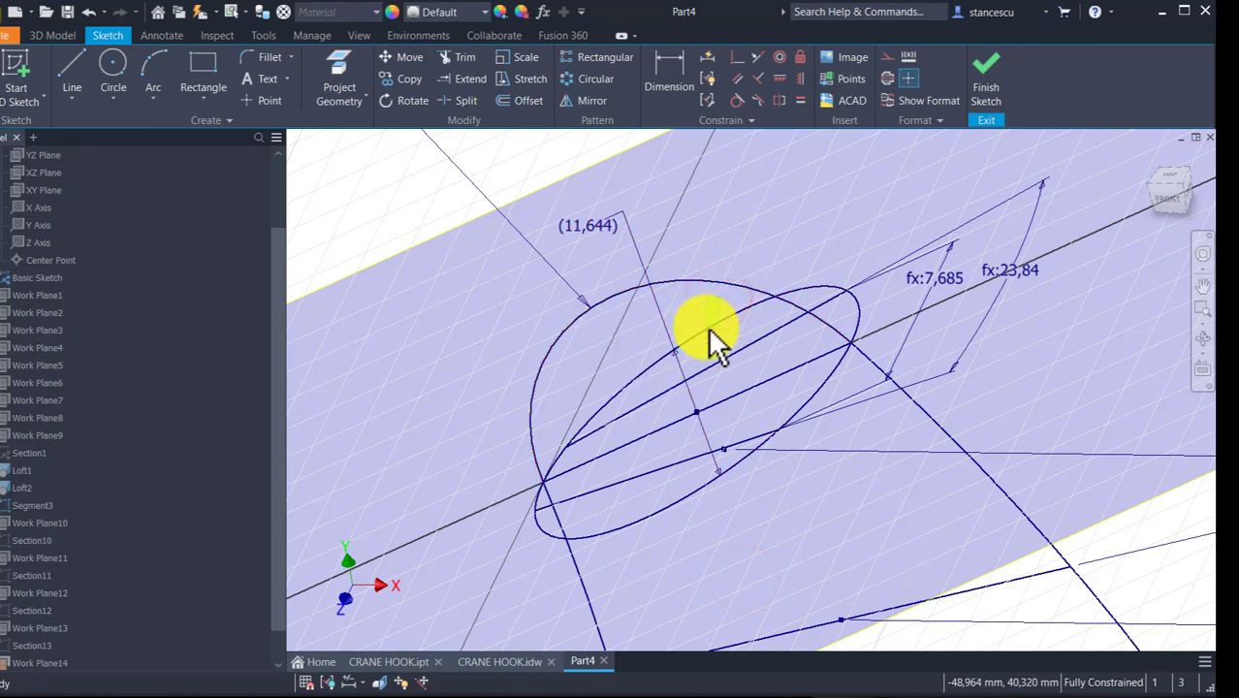
- Convert the two arcs outside the cut lines and the projected section line to construction geometry
{"action": "left_click", "coordinate": [712, 335]}
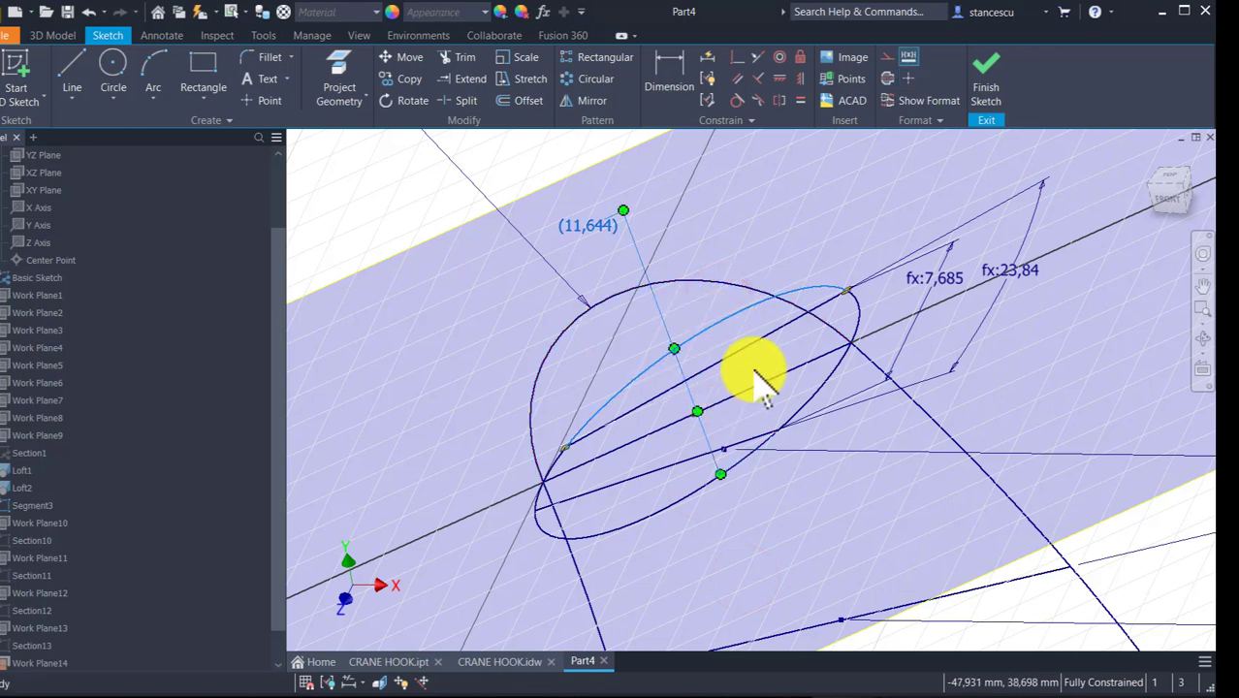
{"action": "left_click_drag", "start_coordinate": [754, 370], "coordinate": [736, 407], "text": "ctrl"}
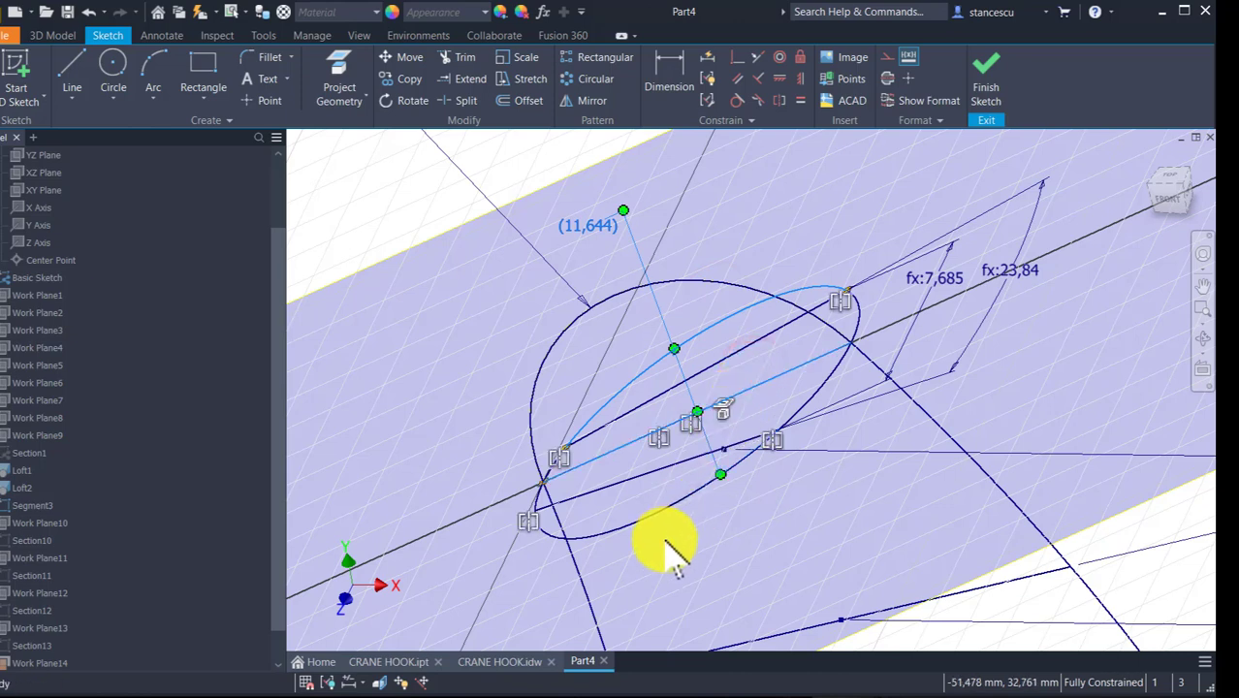
{"action": "left_click", "coordinate": [665, 485], "text": "ctrl"}
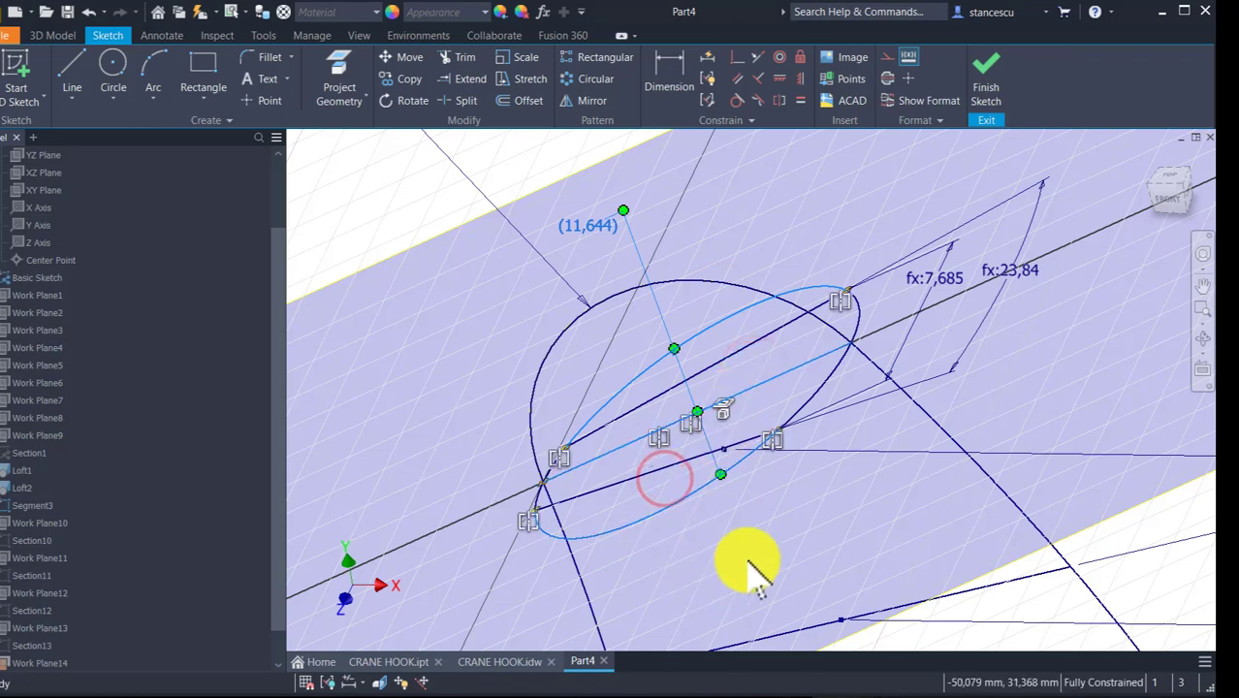
{"action": "left_click", "coordinate": [885, 56]}
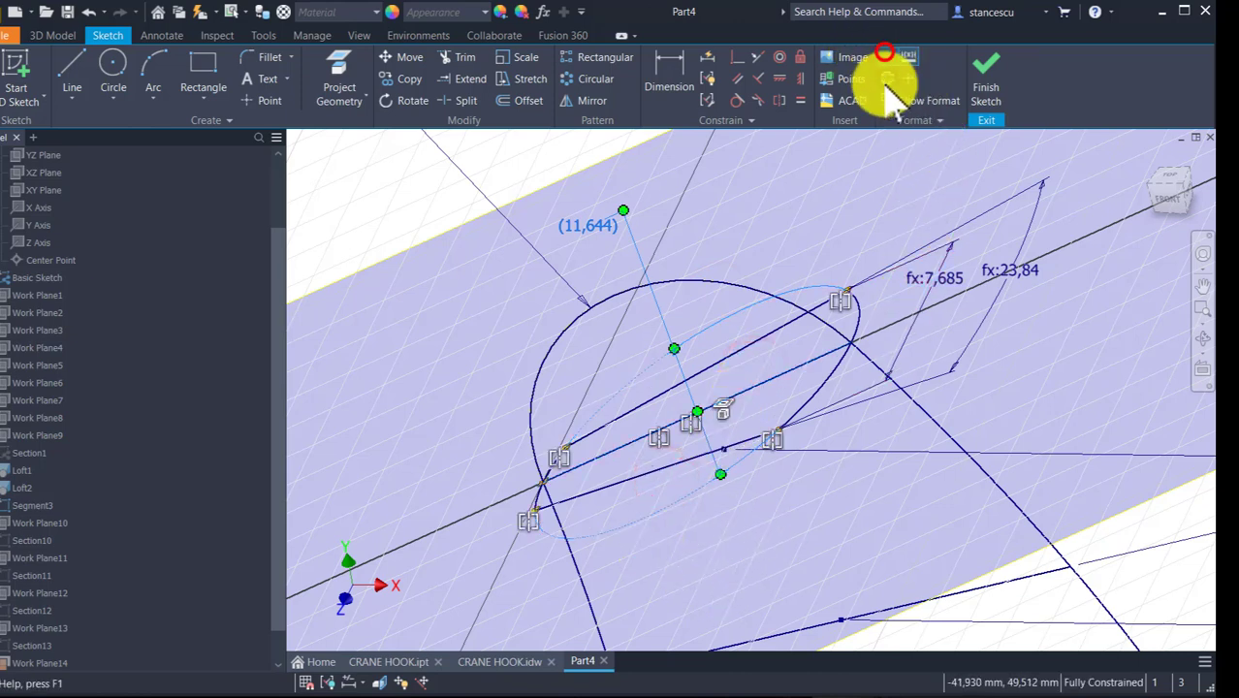
- Finish the section sketch and hide Work Plane14
{"action": "left_click", "coordinate": [990, 64]}
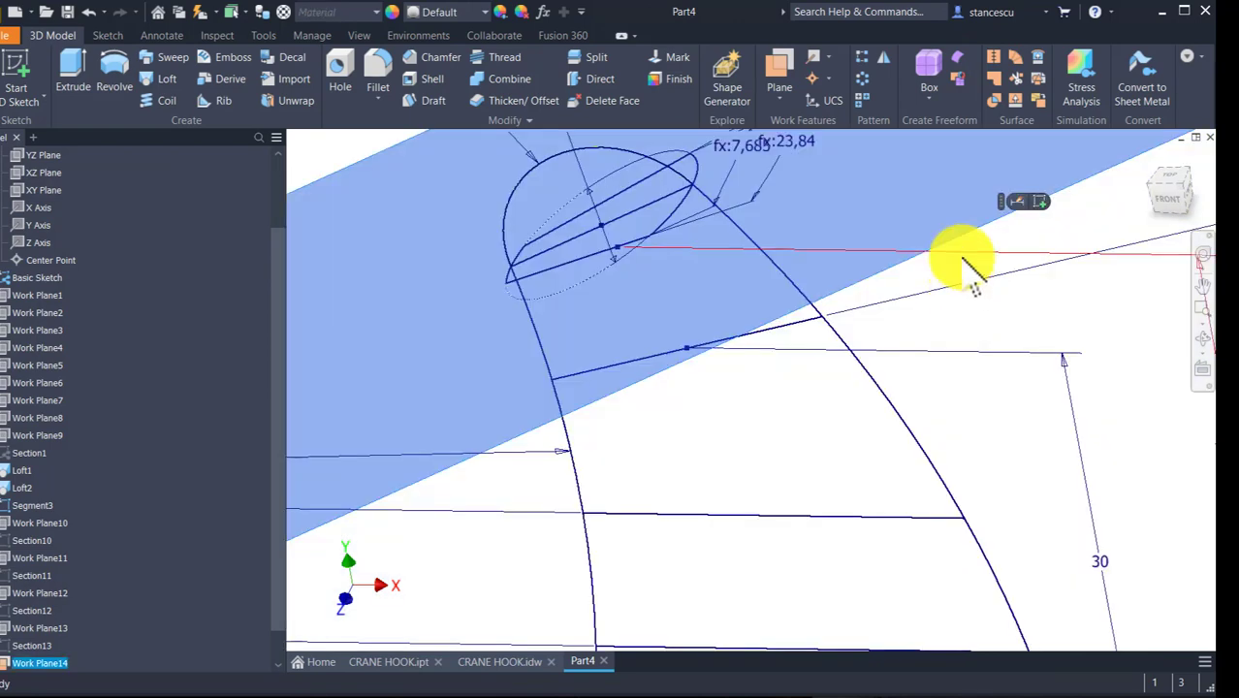
{"action": "key", "text": "alt+v"}
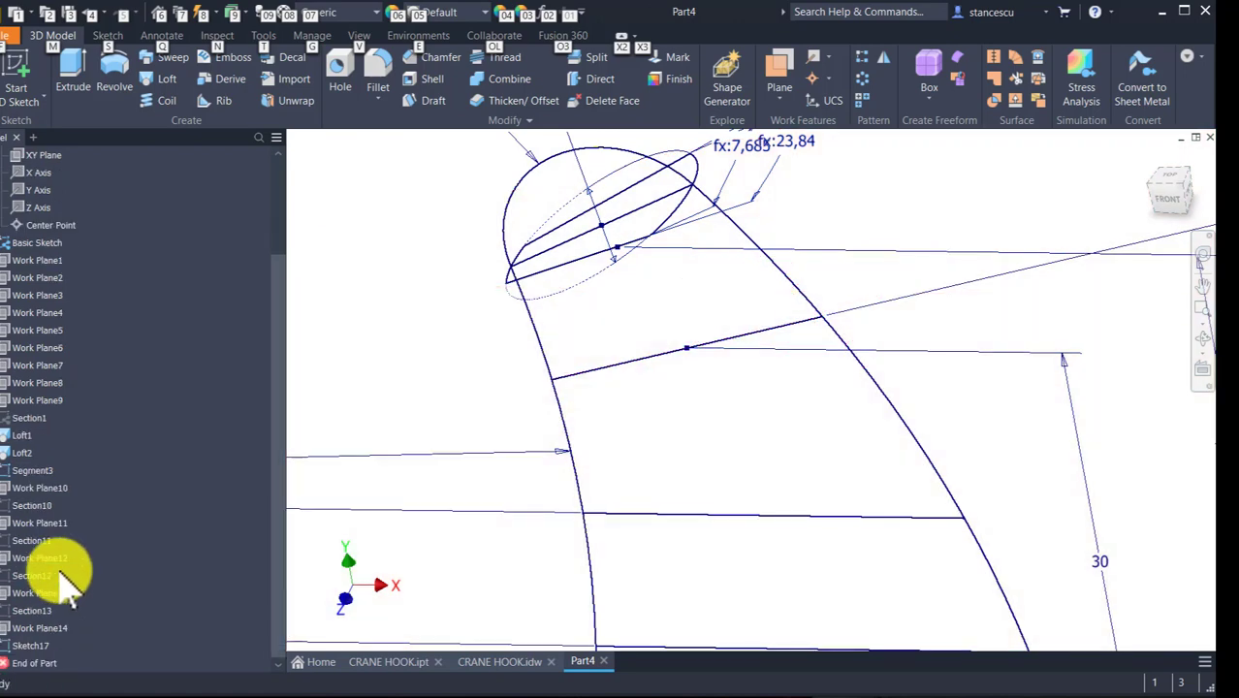
- Rename Sketch17 to Section14 and turn off its visibility
{"action": "scroll", "coordinate": [55, 591], "scroll_direction": "down", "scroll_amount": 1}
{"action": "left_click", "coordinate": [34, 645]}
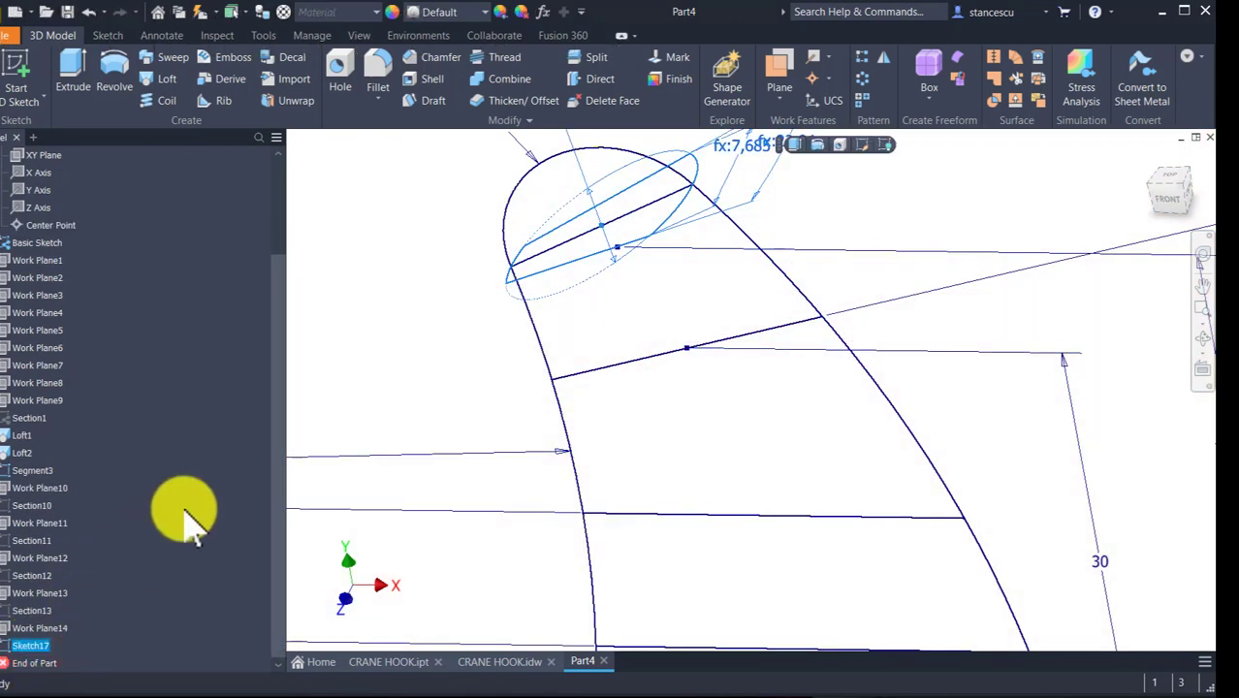
{"action": "key", "text": "F2"}
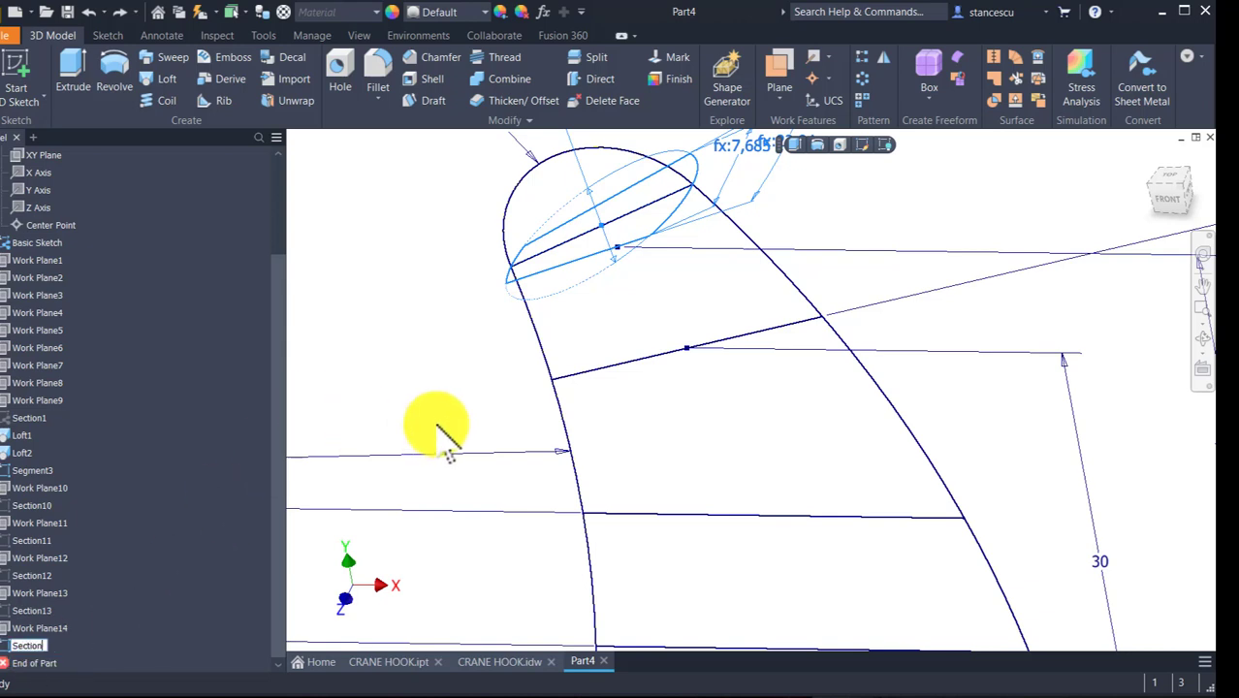
{"action": "key", "text": "BackSpace"}
{"action": "type", "text": "Section14"}
{"action": "key", "text": "Return"}
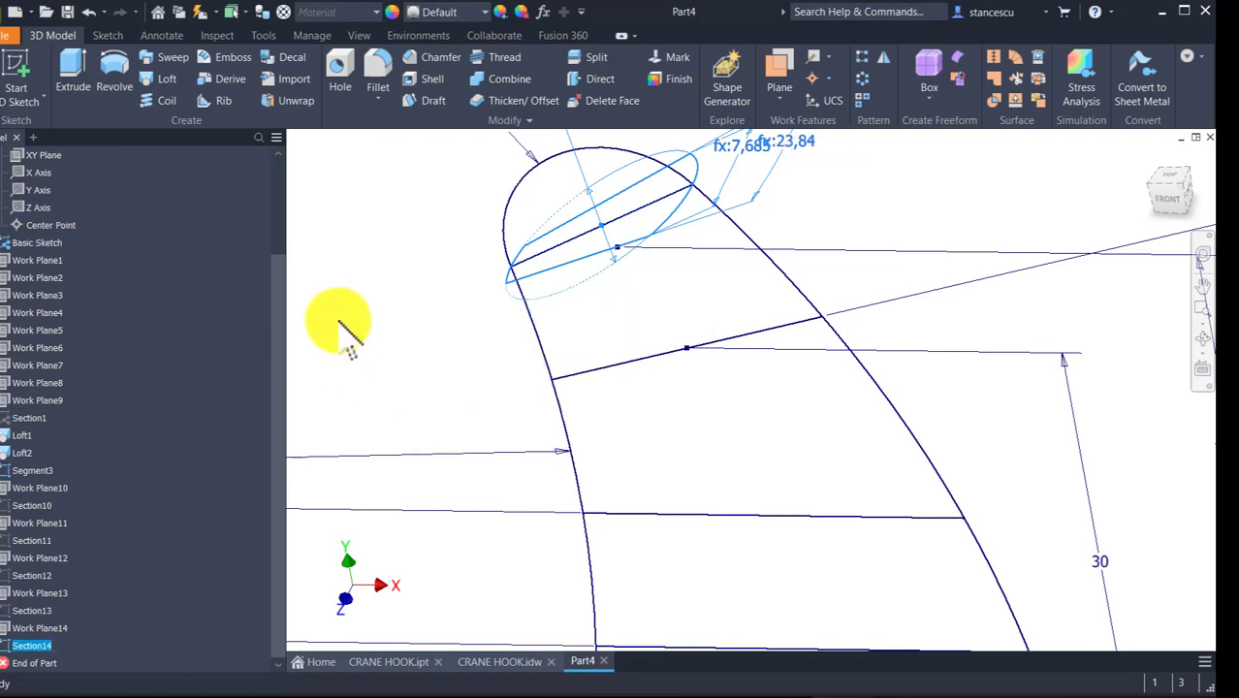
{"action": "key", "text": "alt"}
{"action": "key", "text": "alt+v"}
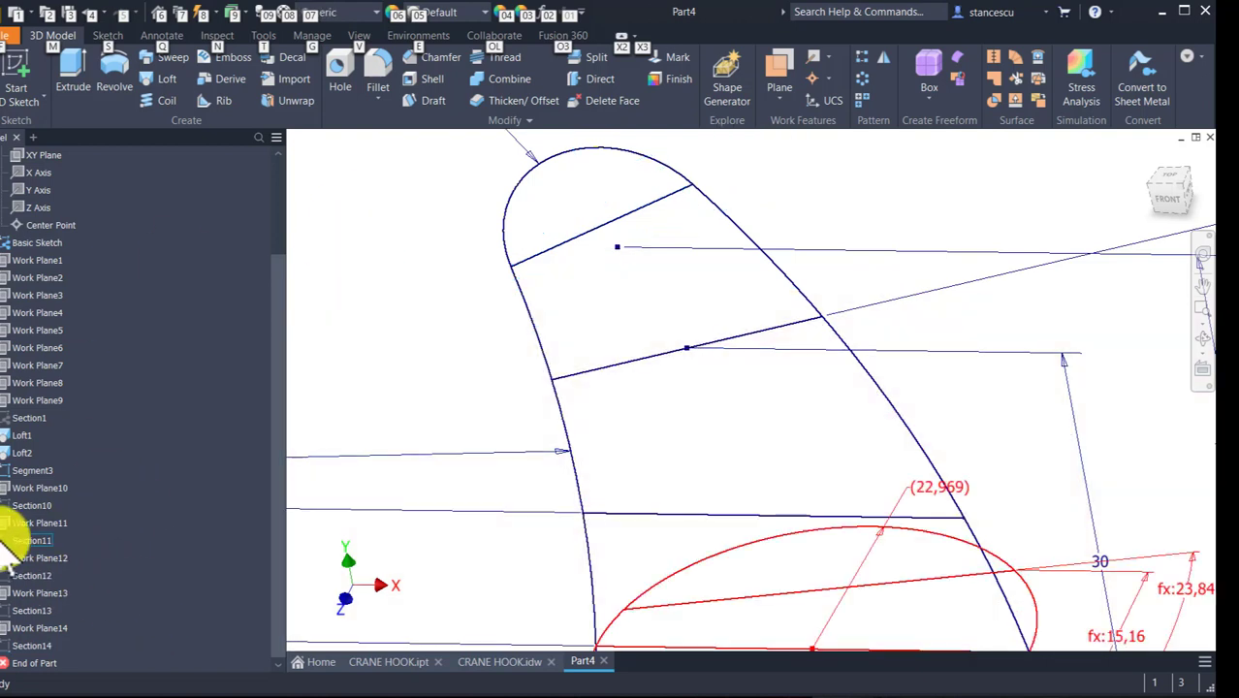
- Reorder Work Plane11 through Work Plane14 in the model tree so they follow Work Plane10, ahead of Section10
{"action": "left_click", "coordinate": [8, 526]}
{"action": "left_click_drag", "start_coordinate": [5, 526], "coordinate": [7, 504]}
{"action": "left_click_drag", "start_coordinate": [11, 562], "coordinate": [10, 535]}
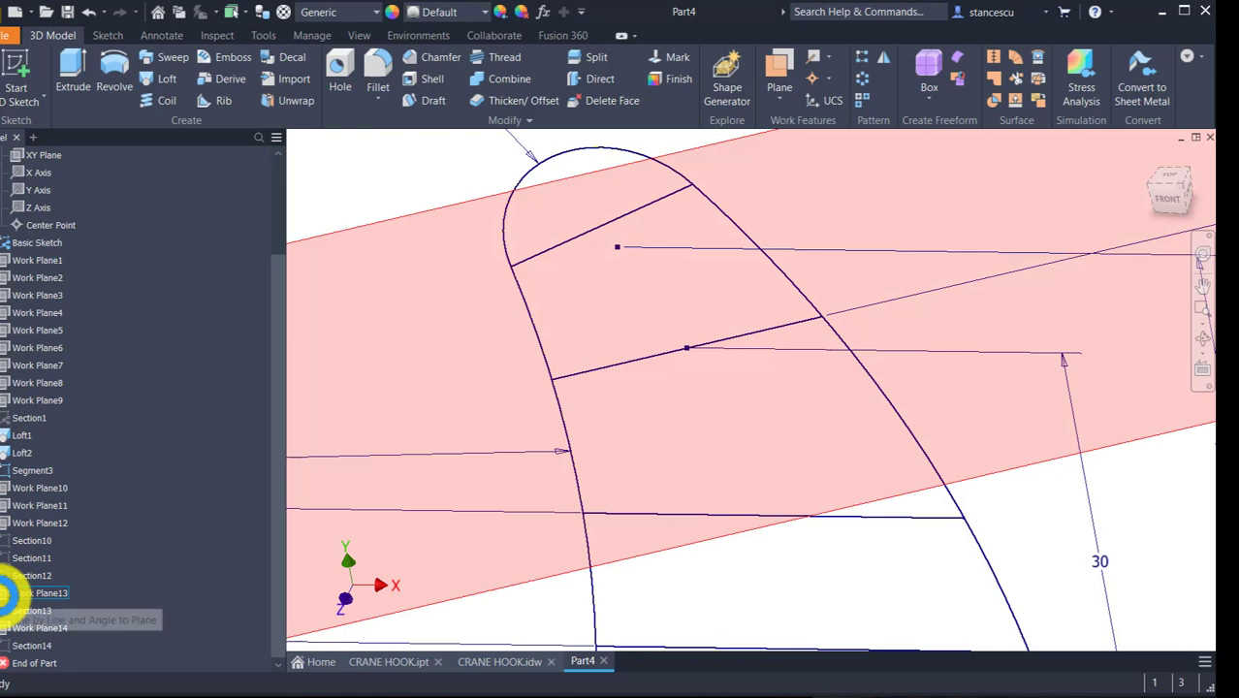
{"action": "left_click_drag", "start_coordinate": [4, 593], "coordinate": [11, 543]}
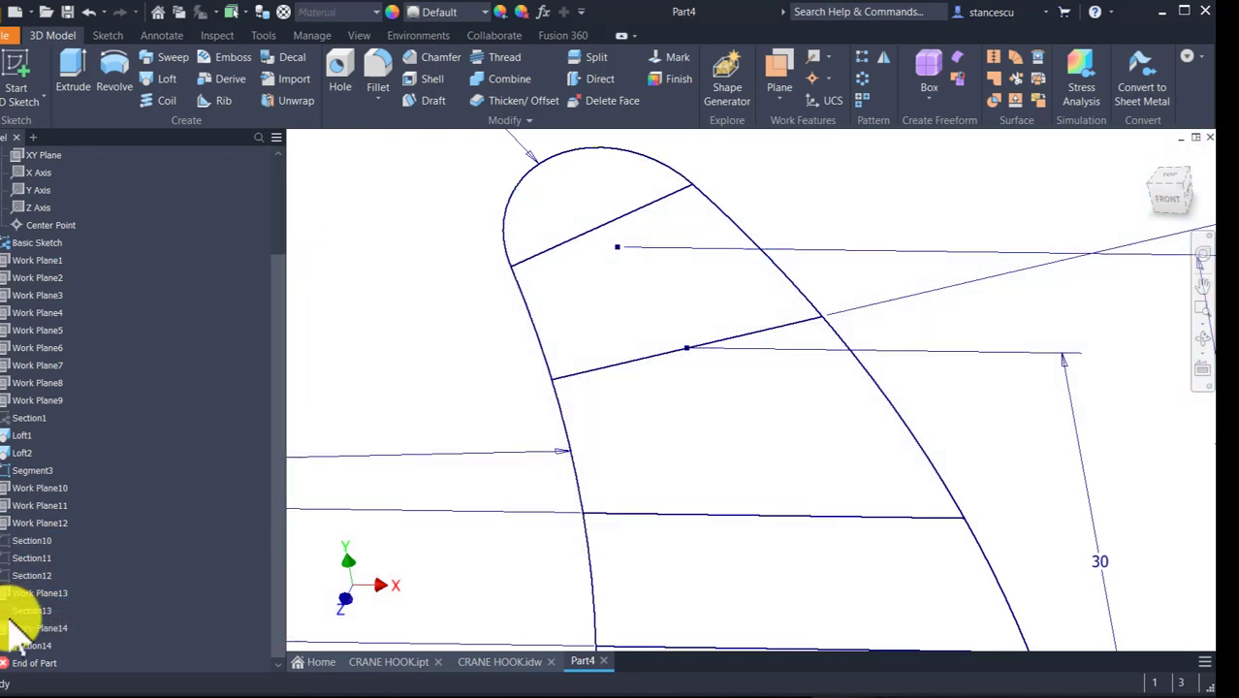
{"action": "left_click", "coordinate": [10, 628]}
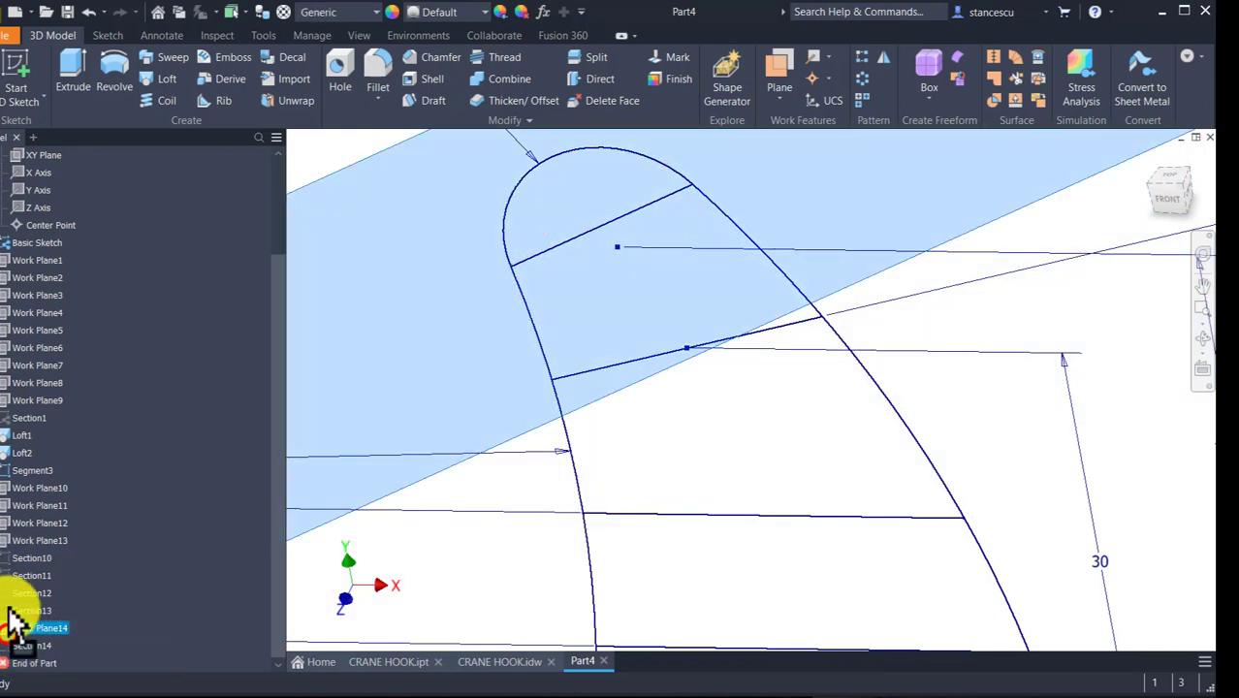
{"action": "left_click_drag", "start_coordinate": [10, 628], "coordinate": [14, 560]}
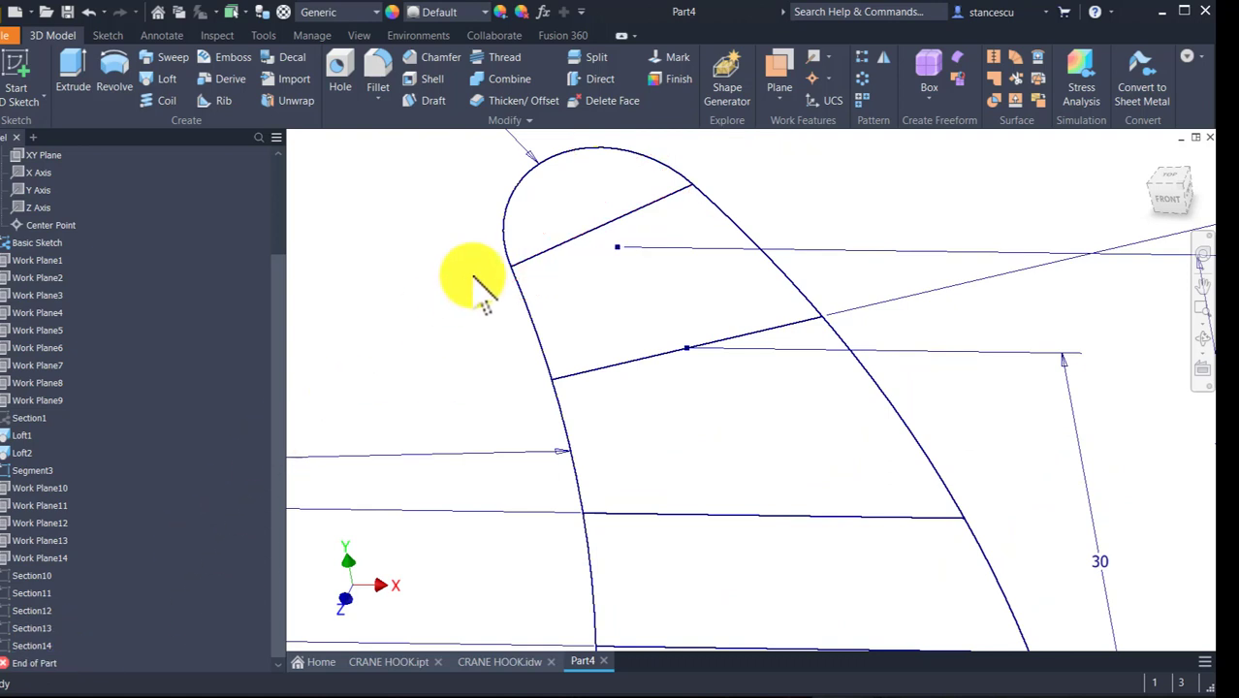
- Create a sketch on the loft's end face at the base of the hook tip, keeping only its projected outline, and finish it
{"action": "scroll", "coordinate": [475, 281], "scroll_direction": "up", "scroll_amount": 3}
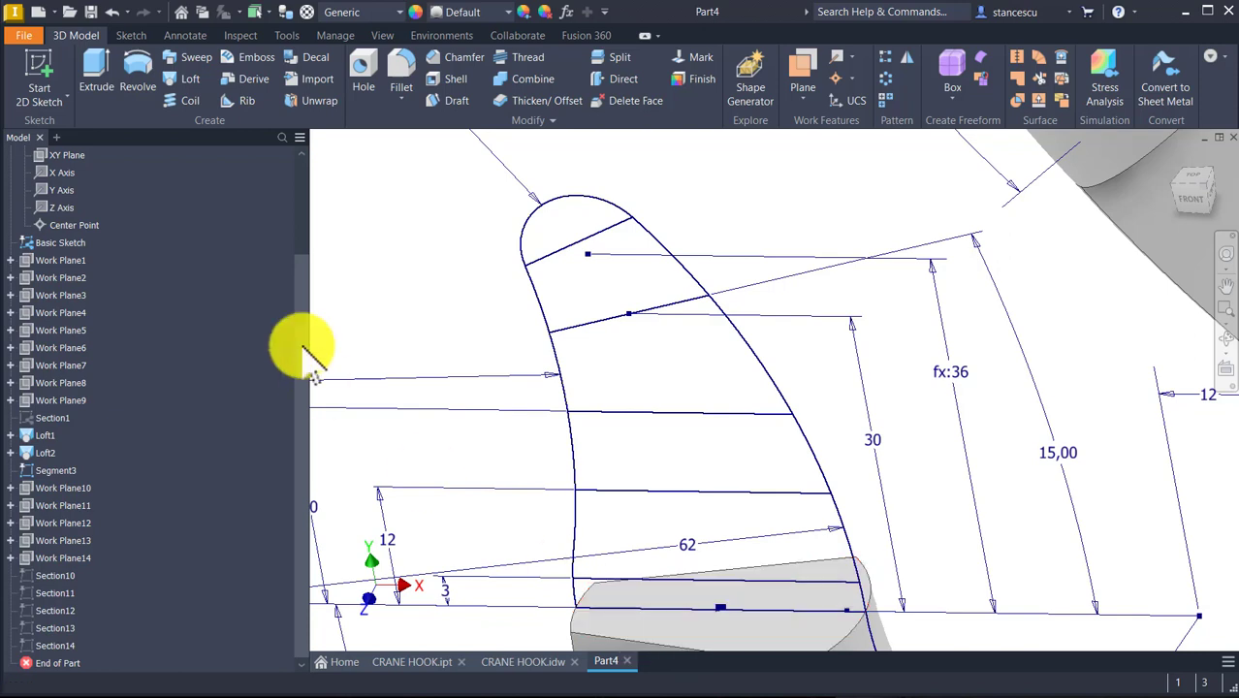
{"action": "left_click", "coordinate": [667, 620]}
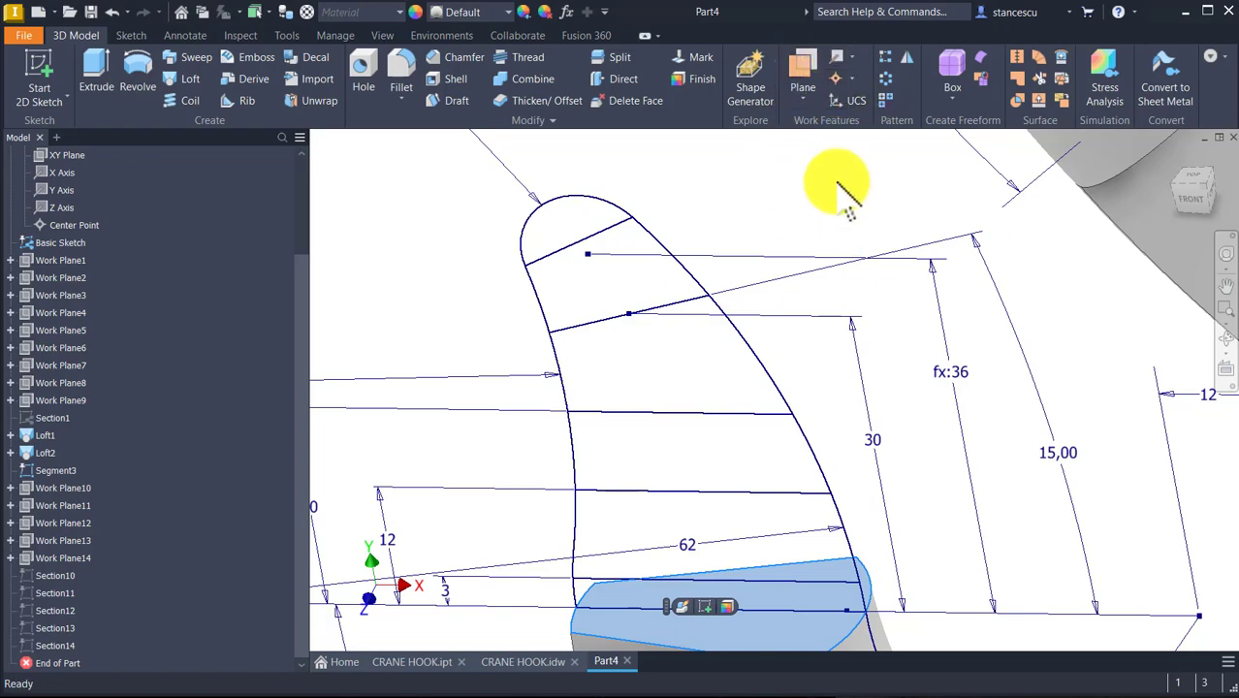
{"action": "left_click", "coordinate": [709, 607]}
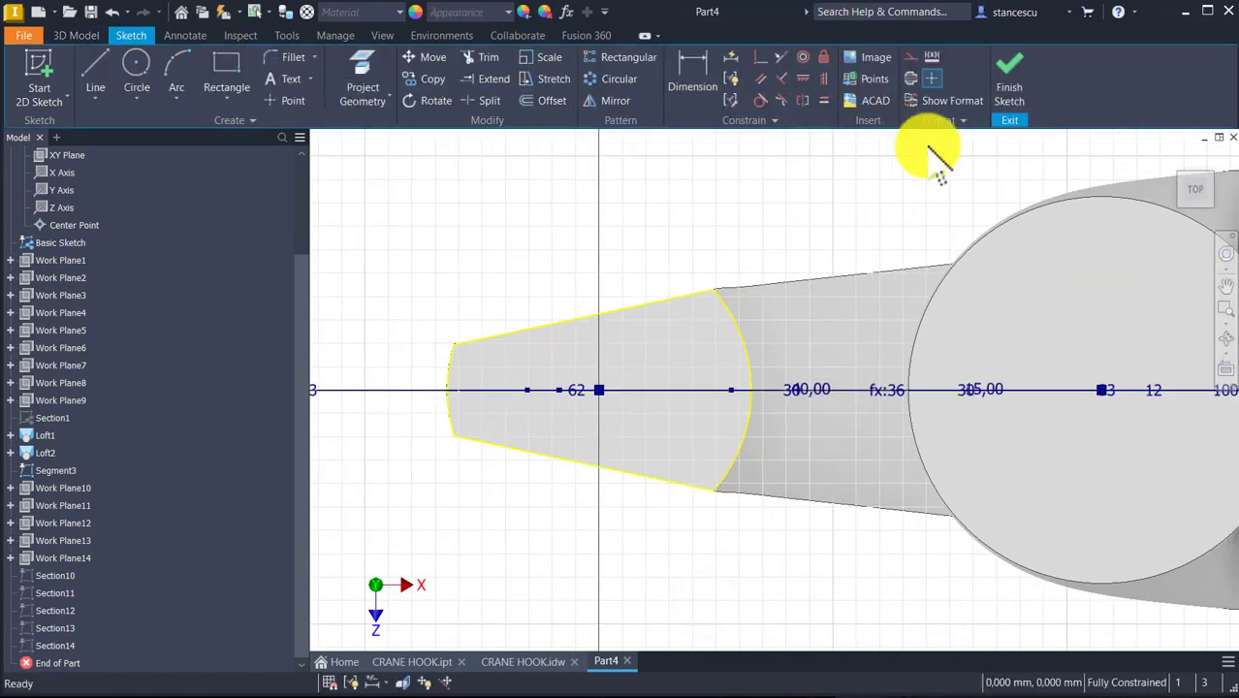
{"action": "left_click", "coordinate": [1016, 75]}
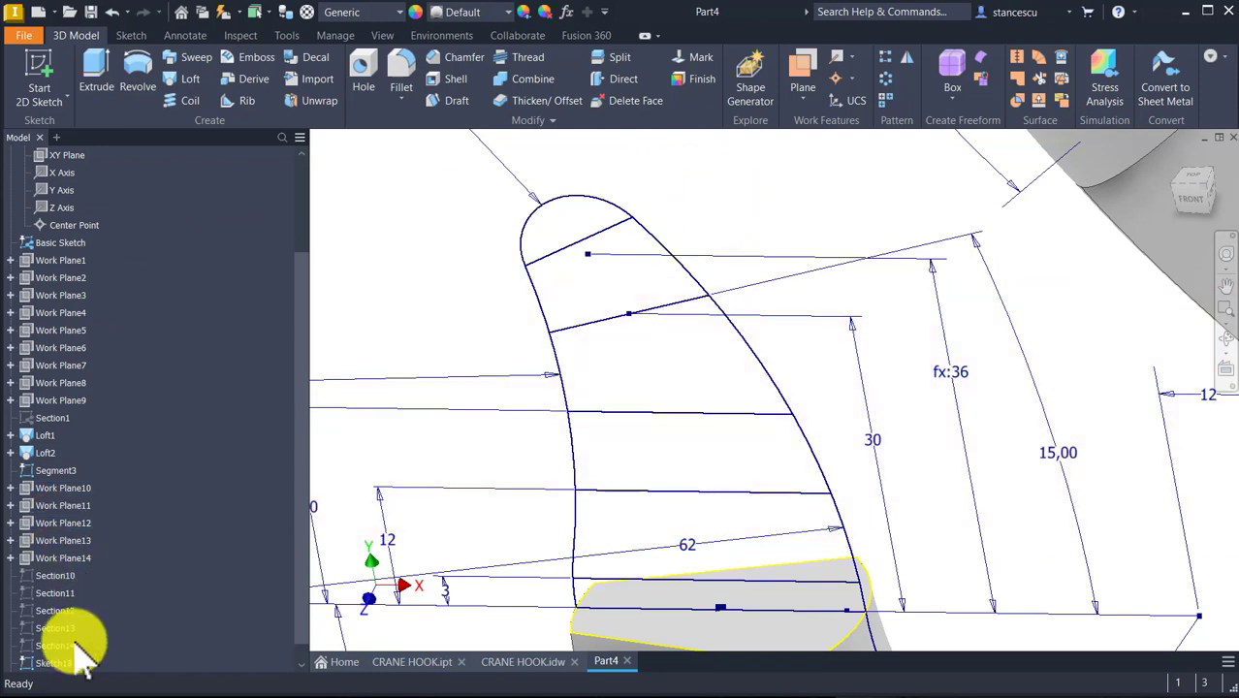
- Rename the end-face sketch SectionStart and place it directly before Section10 in the model tree
{"action": "left_click", "coordinate": [56, 576]}
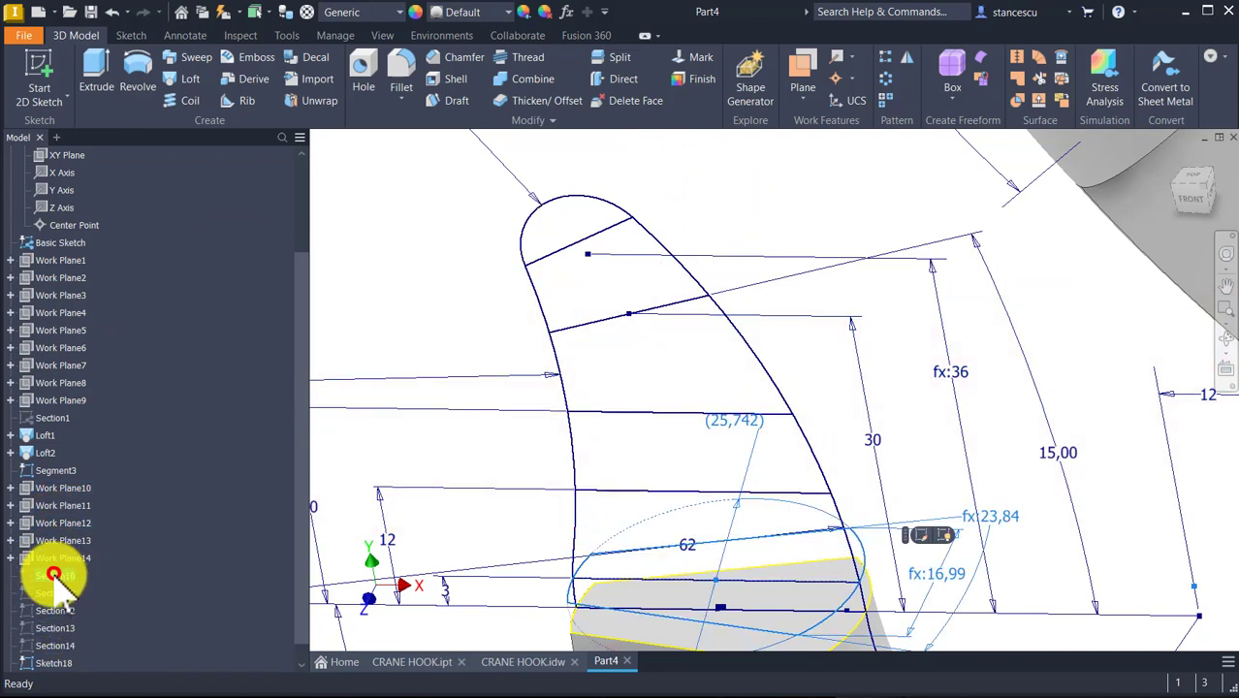
{"action": "left_click", "coordinate": [61, 662]}
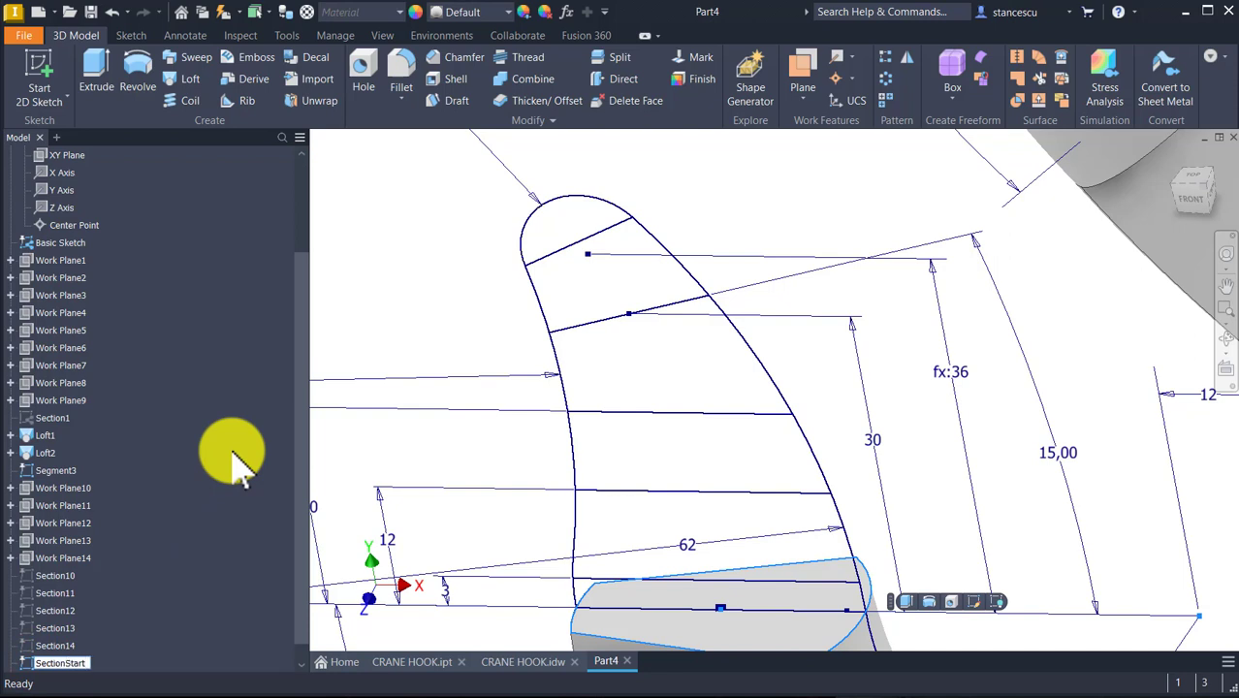
{"action": "key", "text": "Return"}
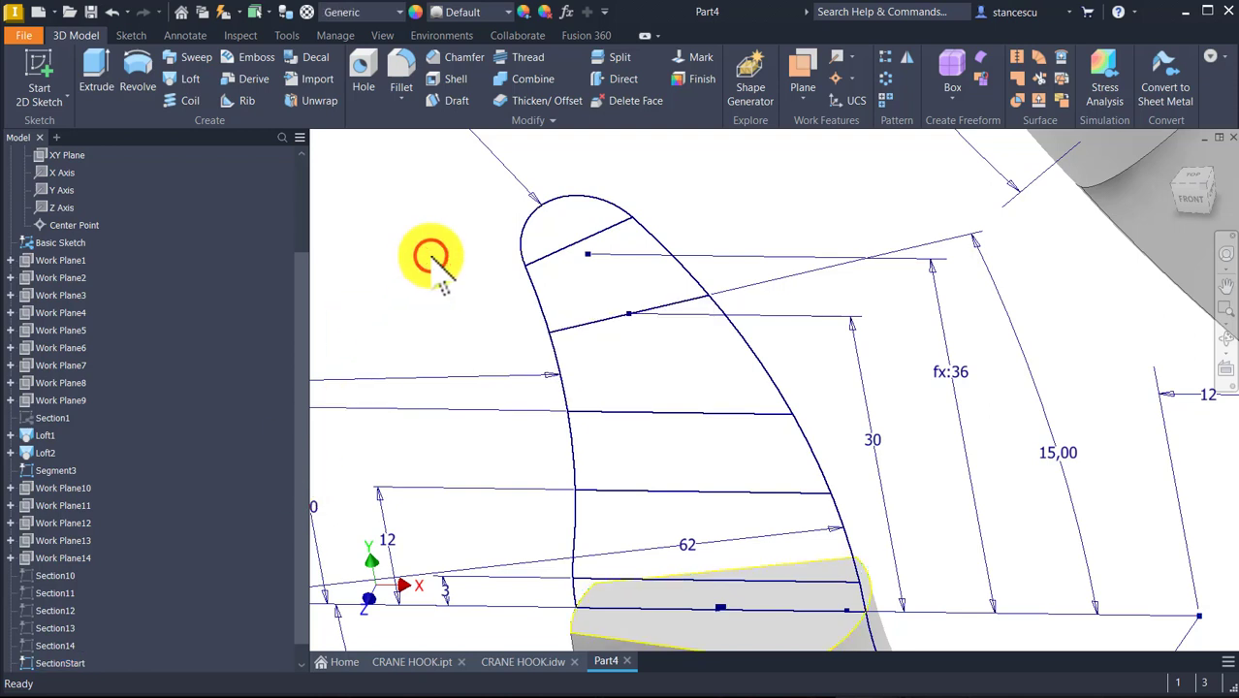
{"action": "left_click_drag", "start_coordinate": [45, 663], "coordinate": [64, 587]}
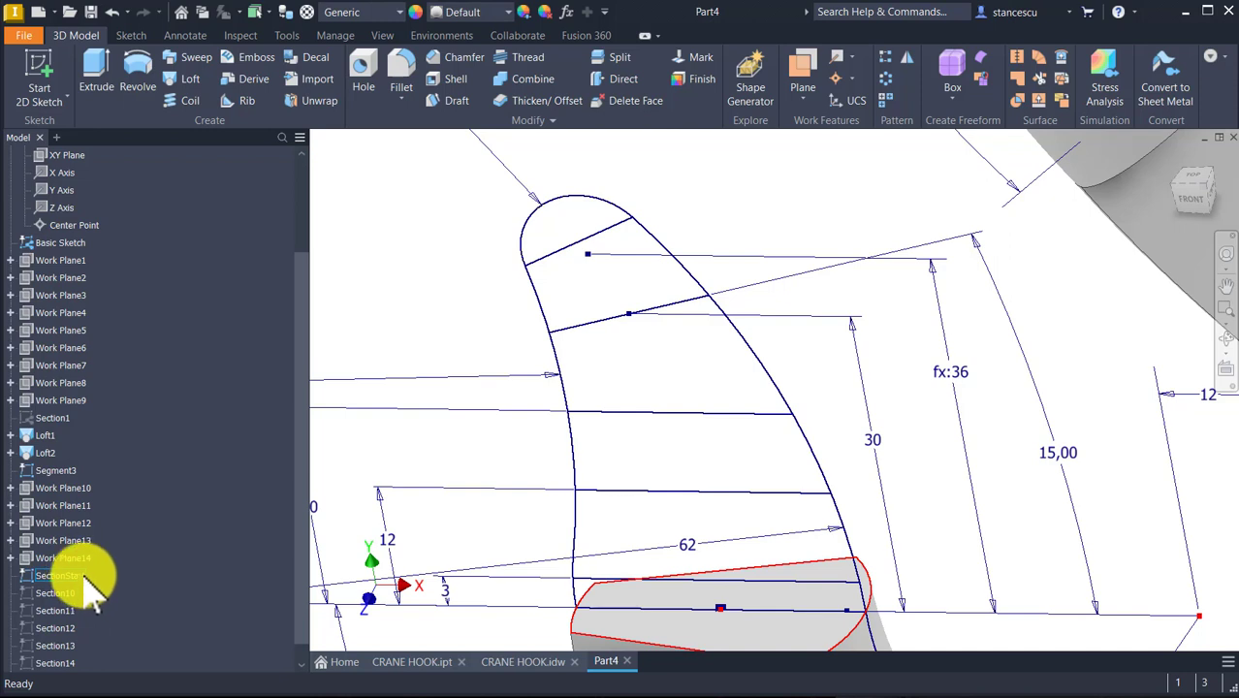
{"action": "left_click", "coordinate": [181, 366]}
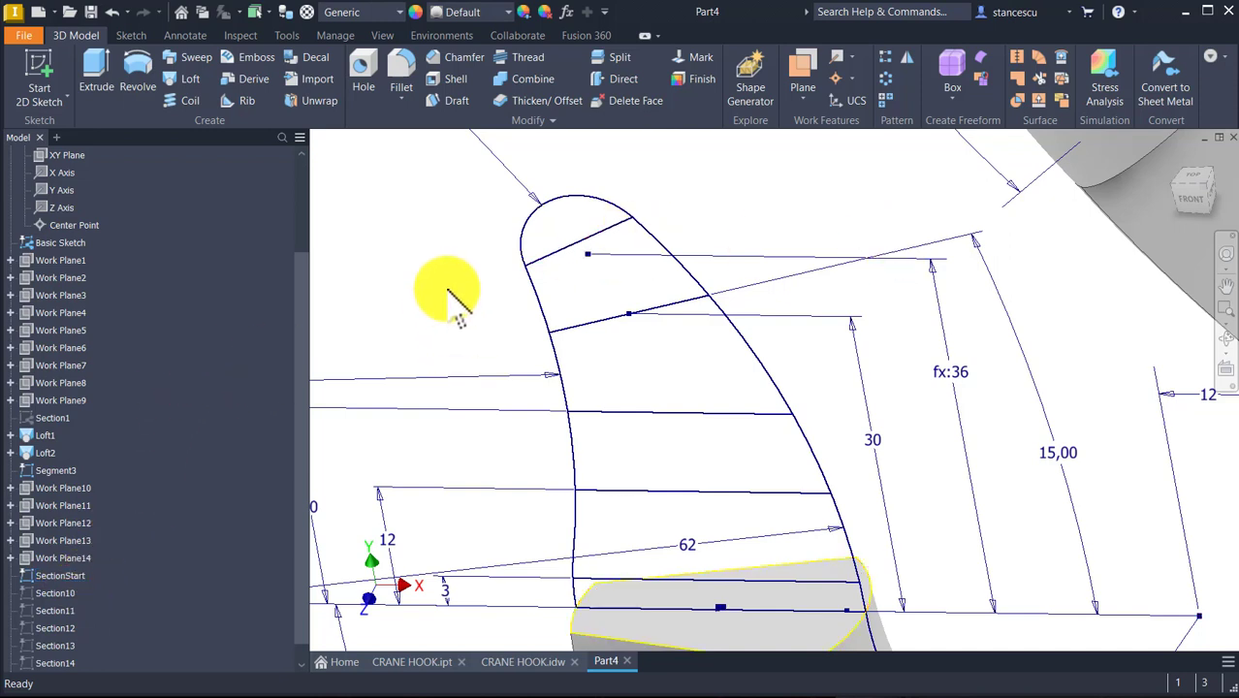
- Turn on the visibility of sketches Section10 through Section14
{"action": "left_click", "coordinate": [60, 592]}
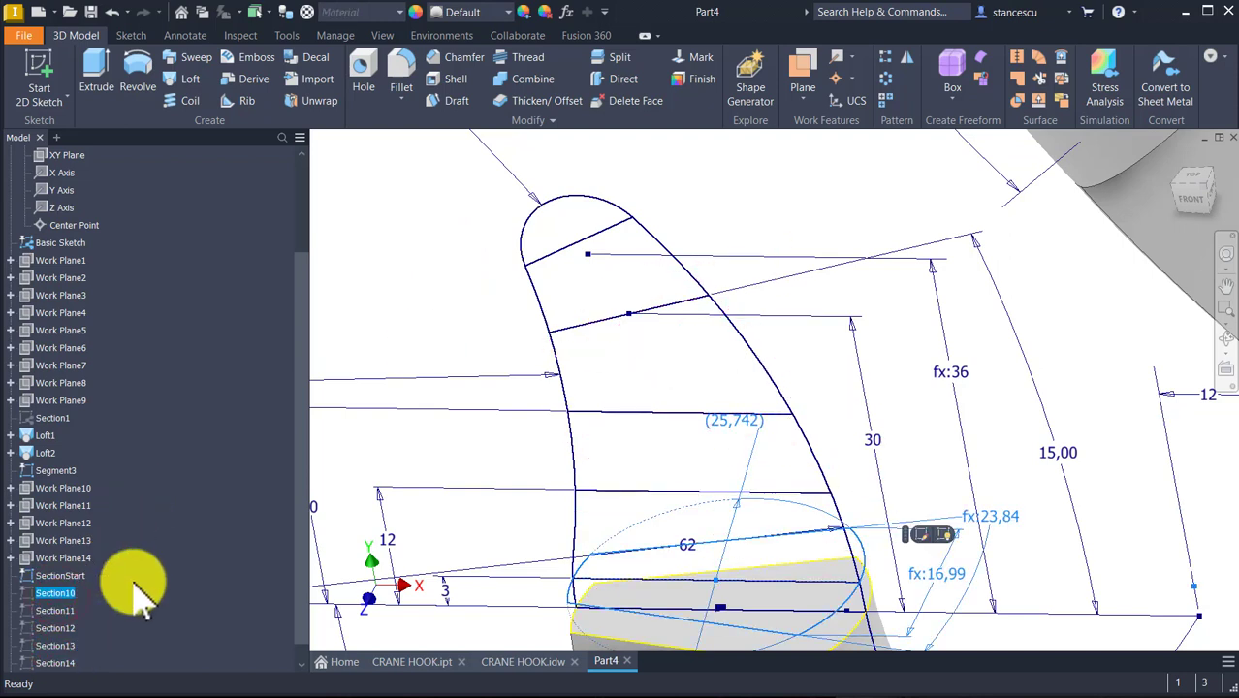
{"action": "scroll", "coordinate": [131, 595], "scroll_direction": "down", "scroll_amount": 1}
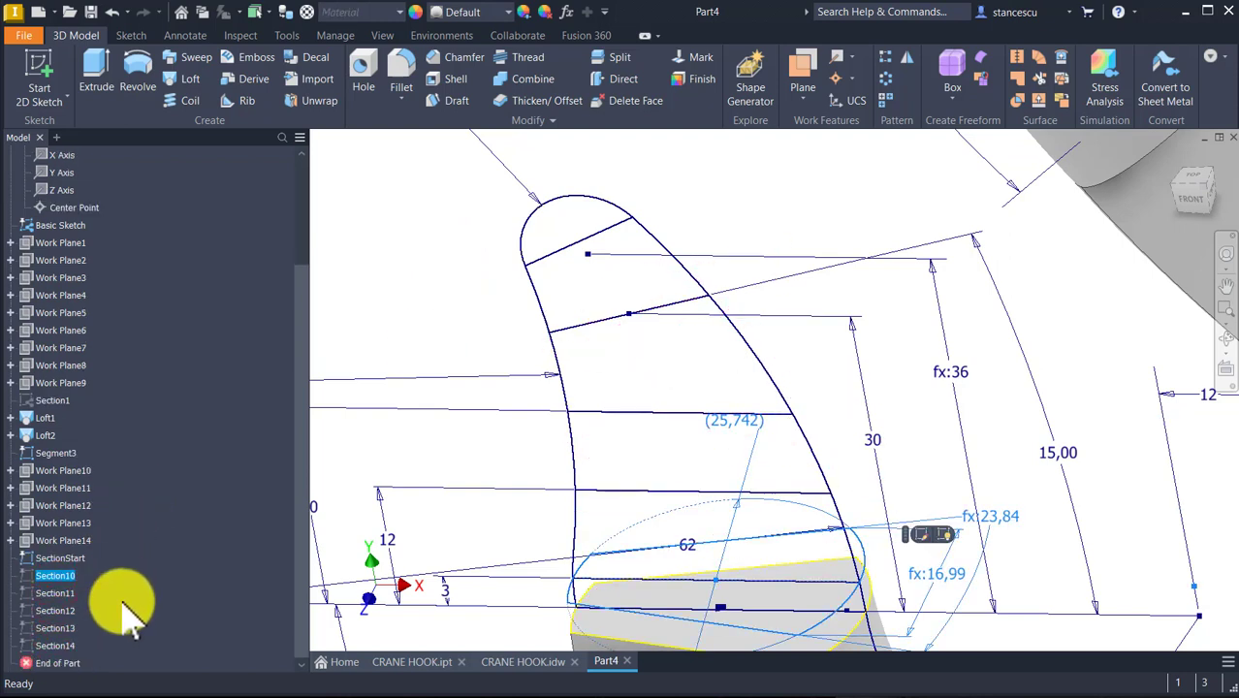
{"action": "left_click", "coordinate": [54, 646], "text": "shift"}
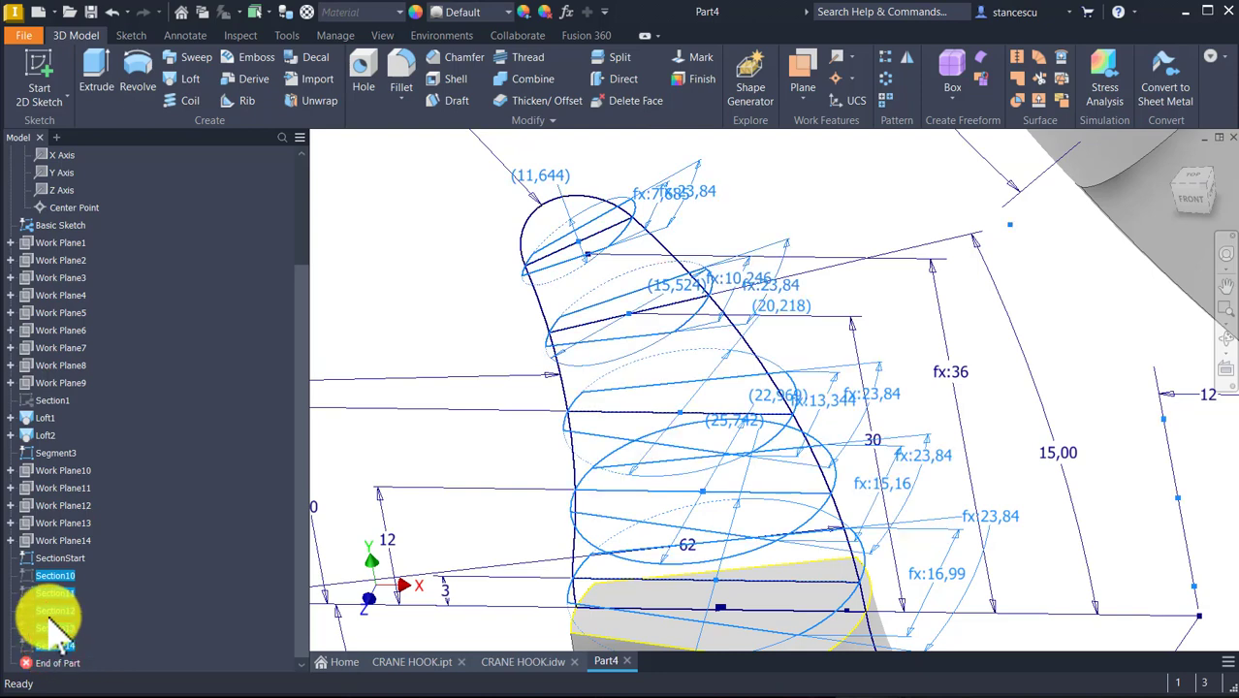
{"action": "key", "text": "alt+v"}
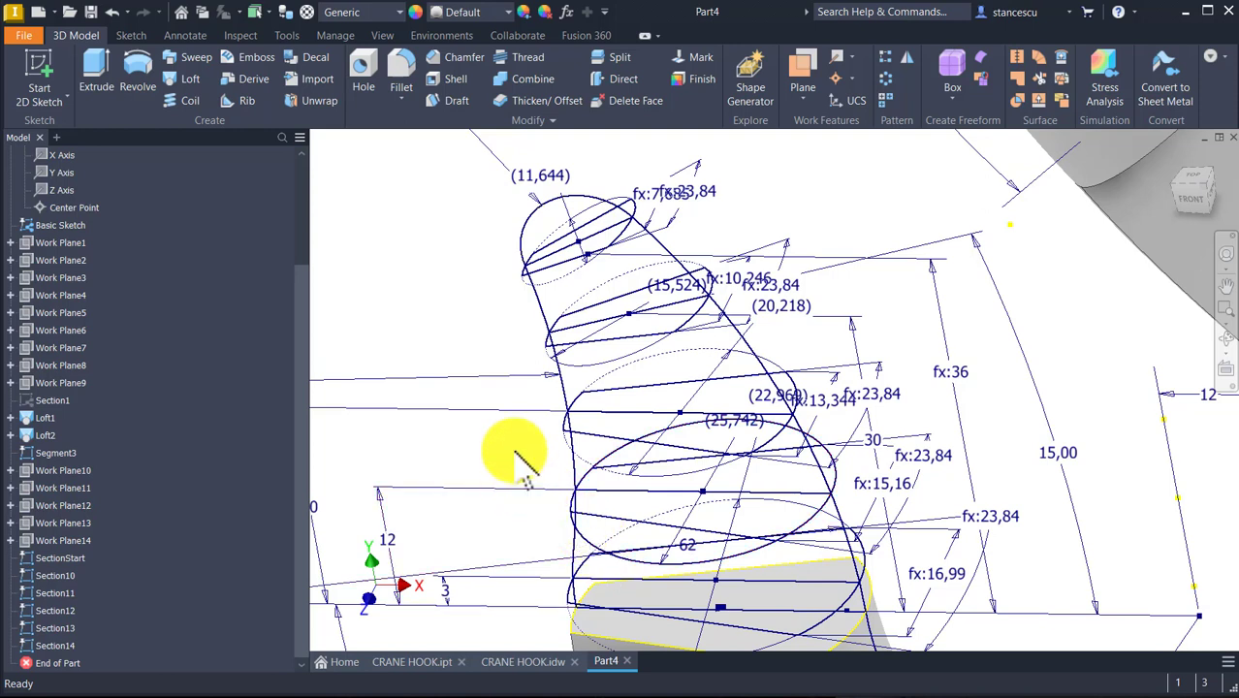
- Edit Section11 and split its circle at the endpoints of the upper and lower cut lines
{"action": "left_click", "coordinate": [587, 536]}
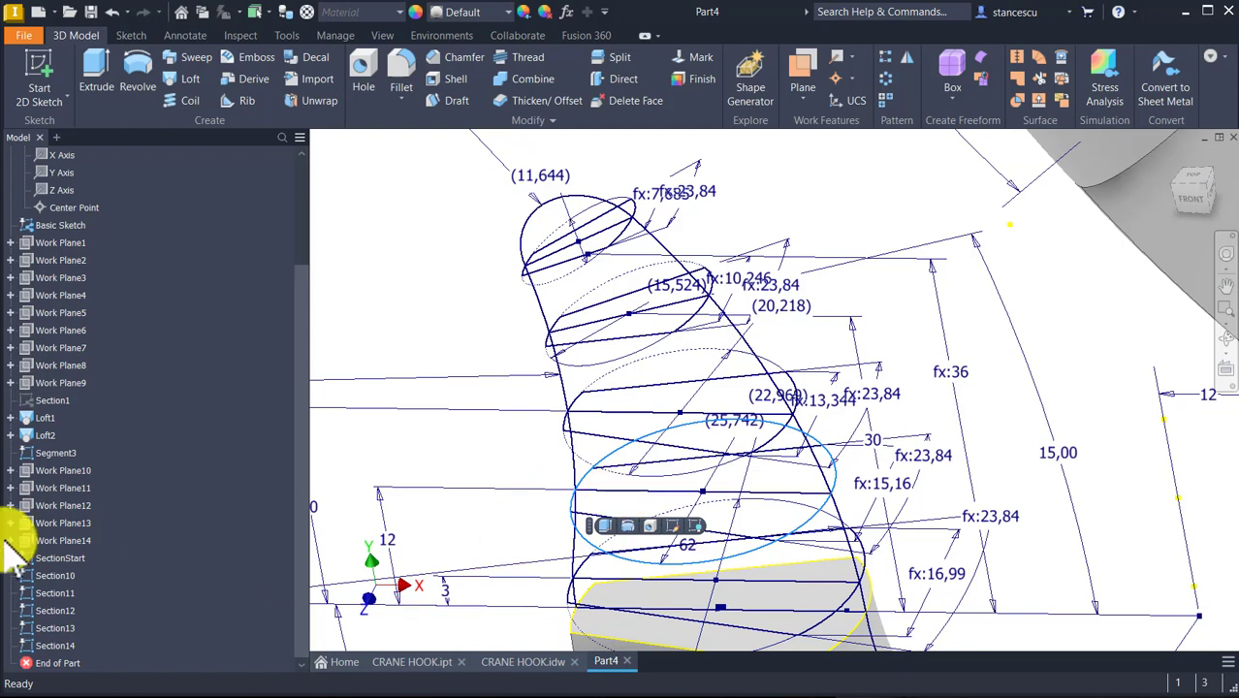
{"action": "left_click", "coordinate": [45, 594]}
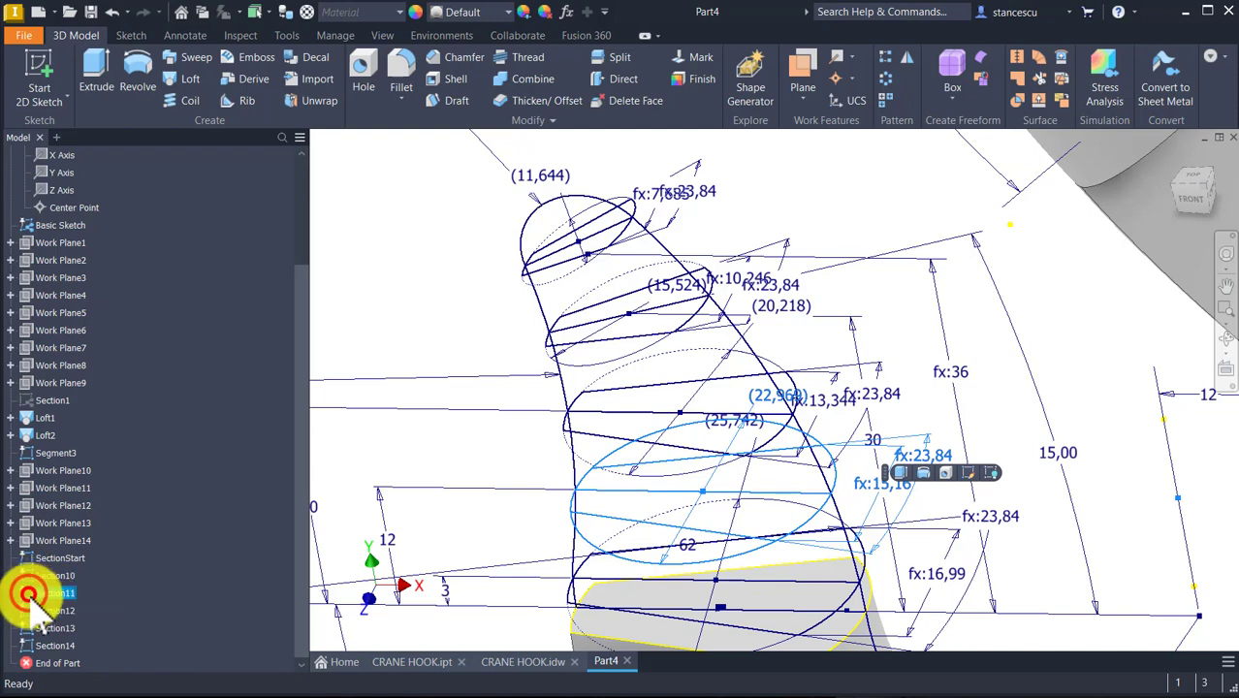
{"action": "double_click", "coordinate": [29, 594]}
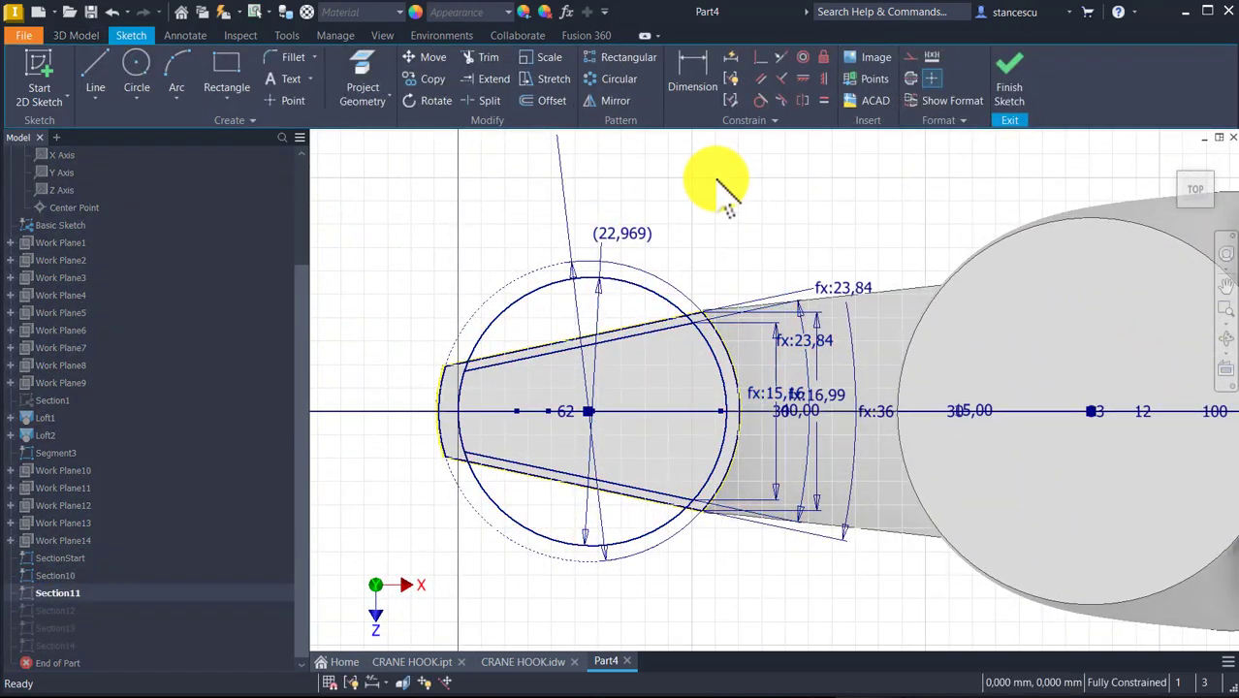
{"action": "key", "text": "F5"}
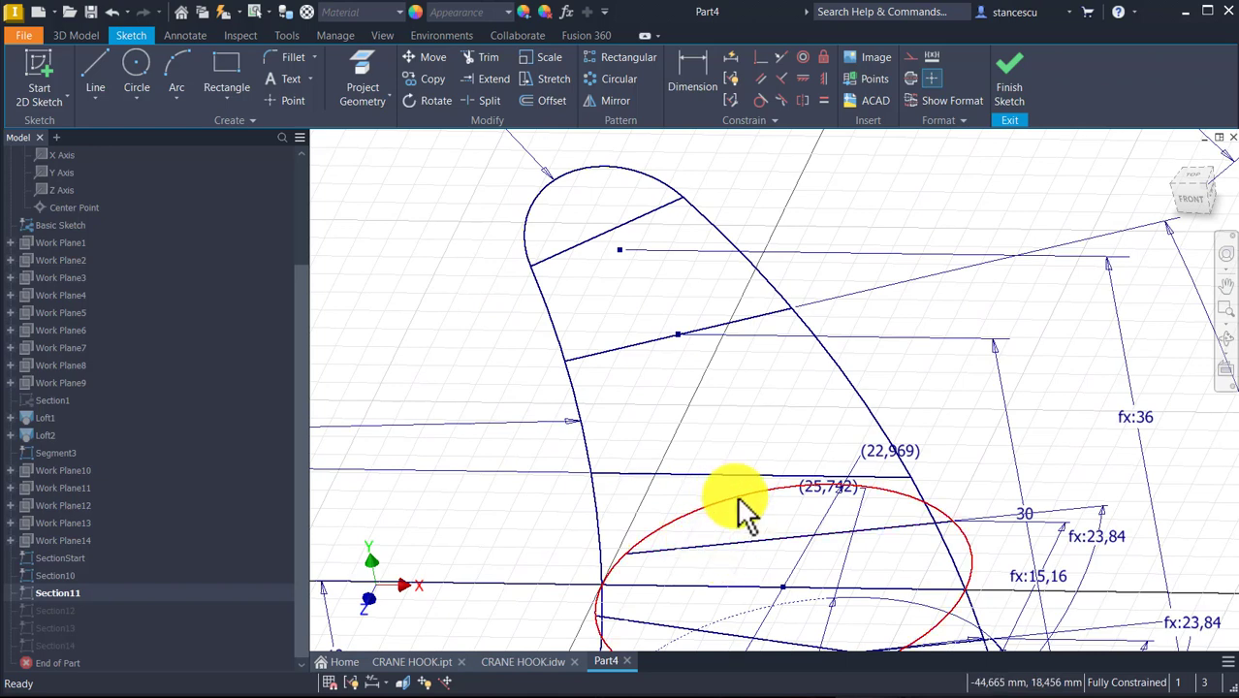
{"action": "middle_click_drag", "start_coordinate": [733, 505], "coordinate": [722, 374], "text": "shift"}
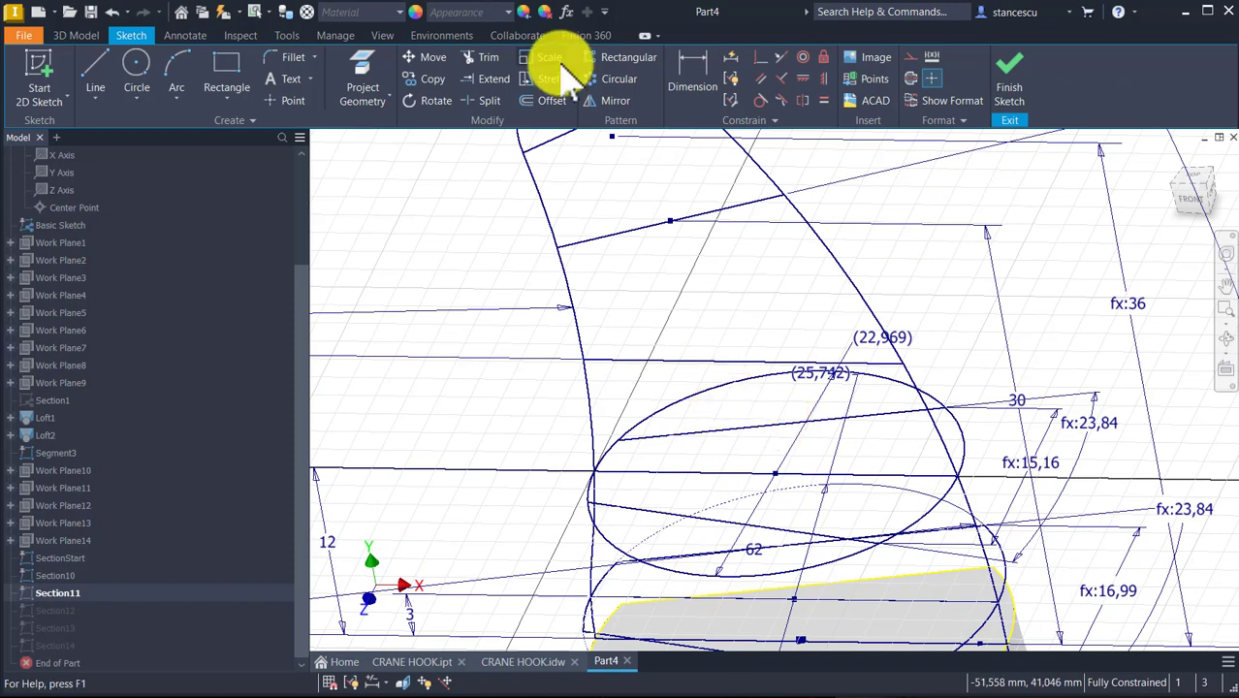
{"action": "left_click", "coordinate": [484, 102]}
{"action": "left_click", "coordinate": [659, 408]}
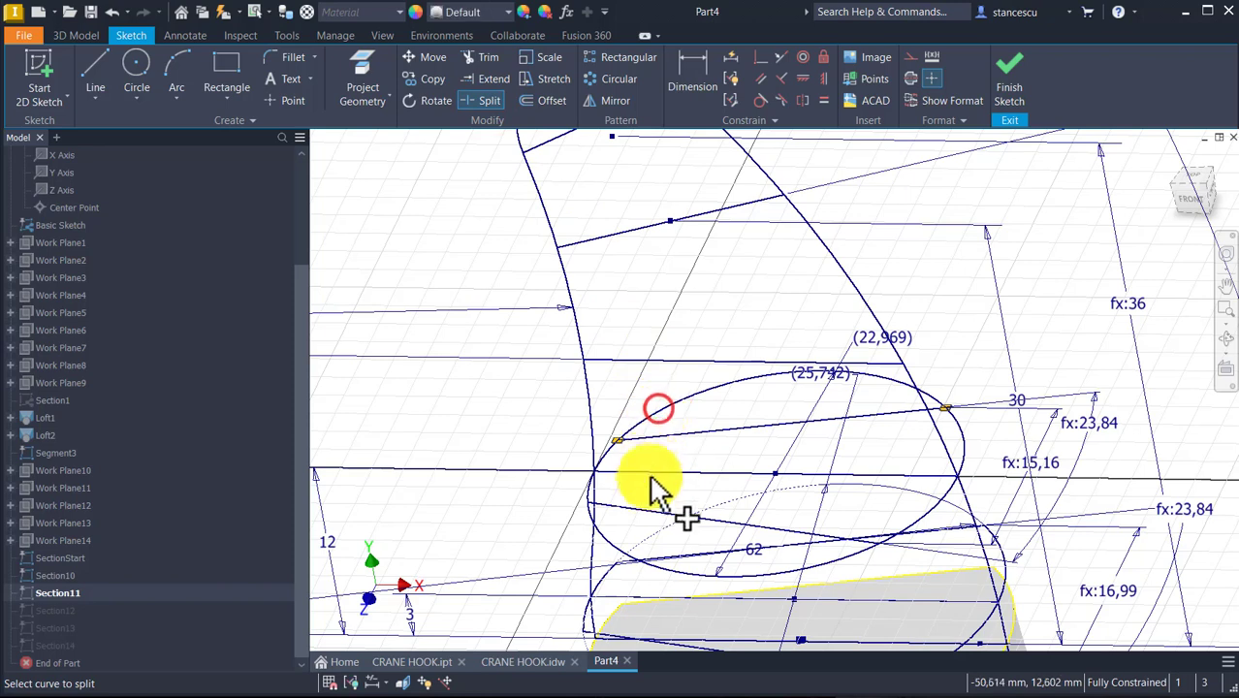
{"action": "left_click", "coordinate": [620, 562]}
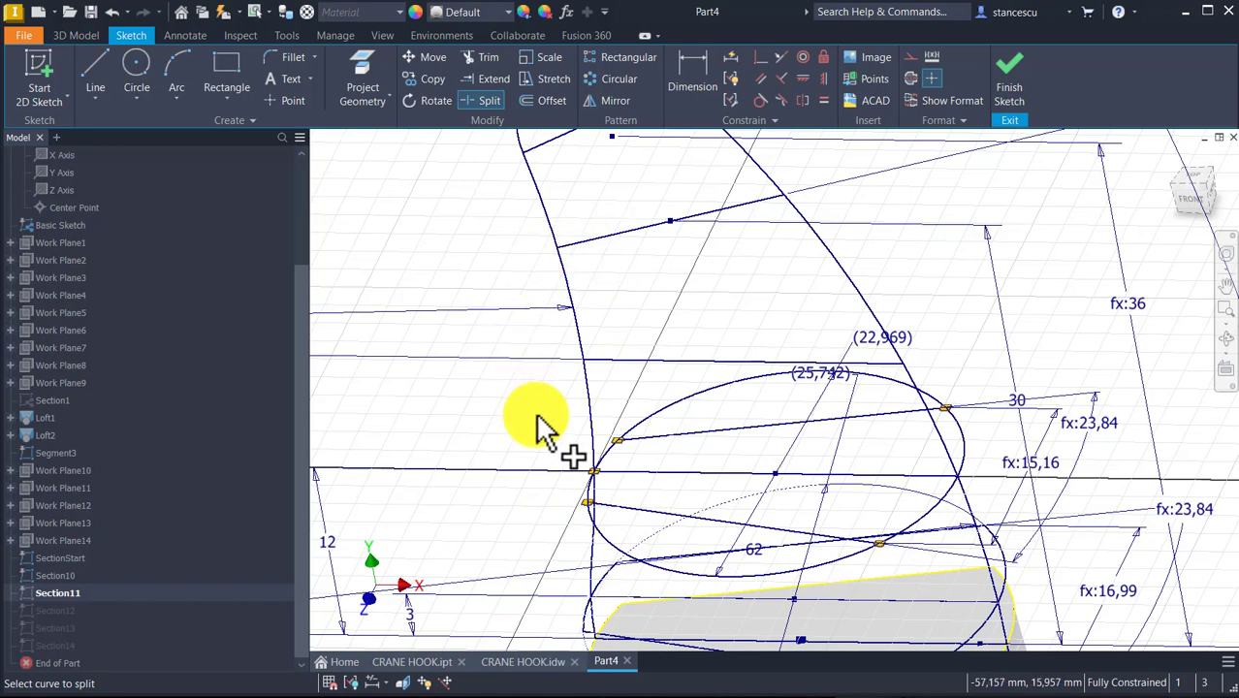
{"action": "key", "text": "Escape"}
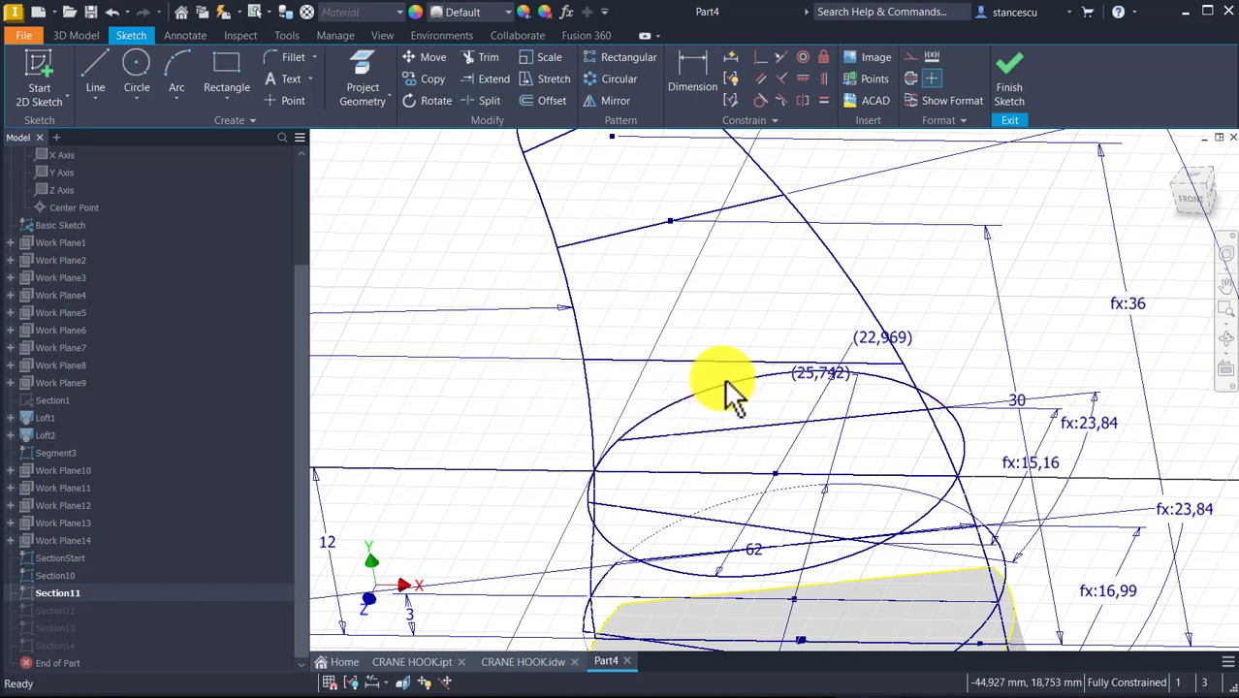
- Convert Section11's two arcs outside the cut lines and the projected section line to construction geometry, and finish the sketch
{"action": "left_click", "coordinate": [720, 374]}
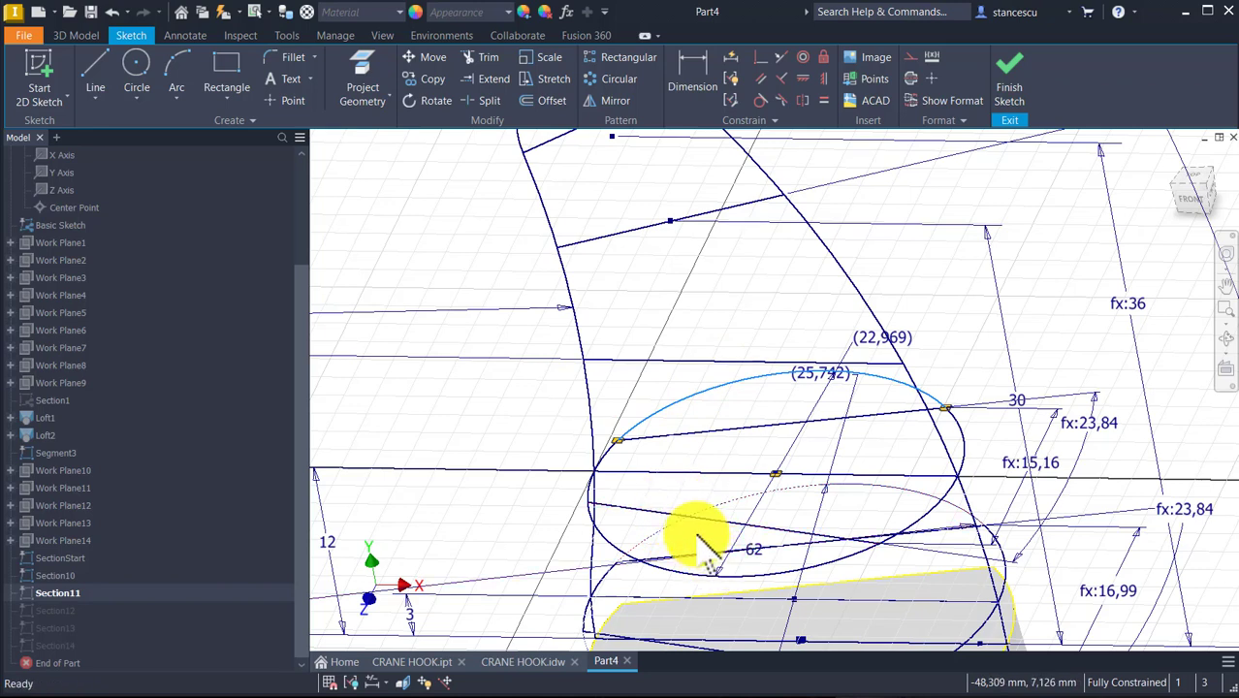
{"action": "left_click", "coordinate": [700, 472], "text": "ctrl"}
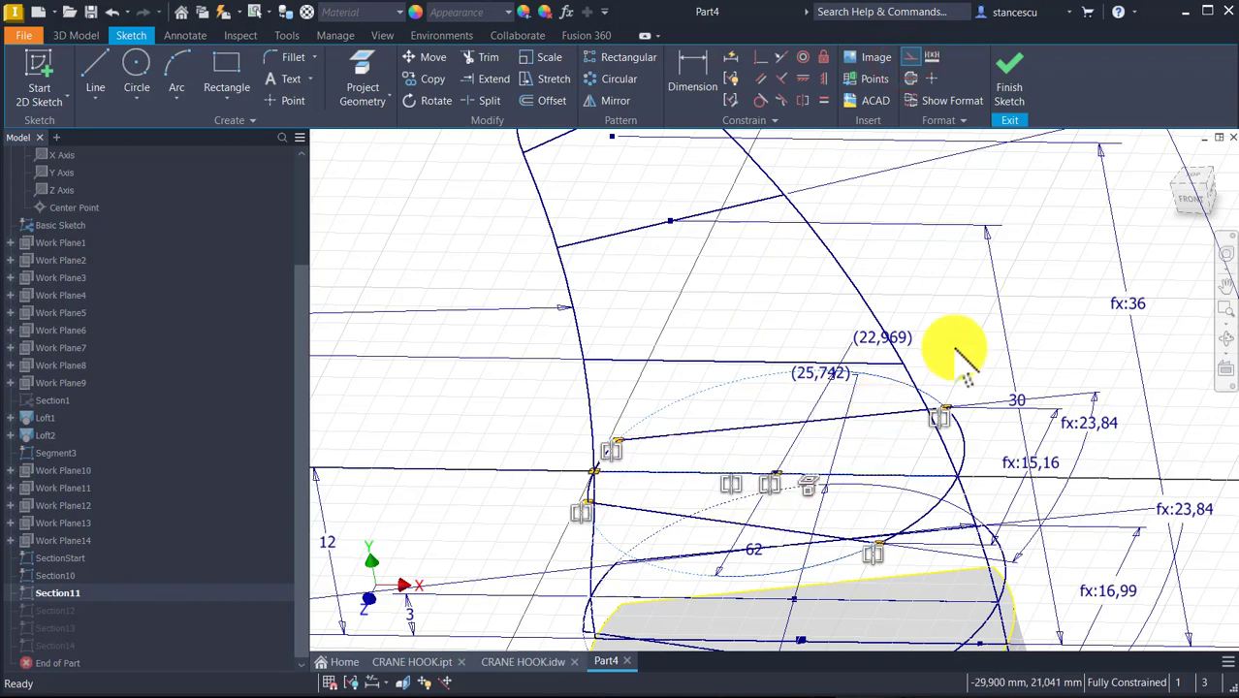
{"action": "left_click", "coordinate": [959, 299]}
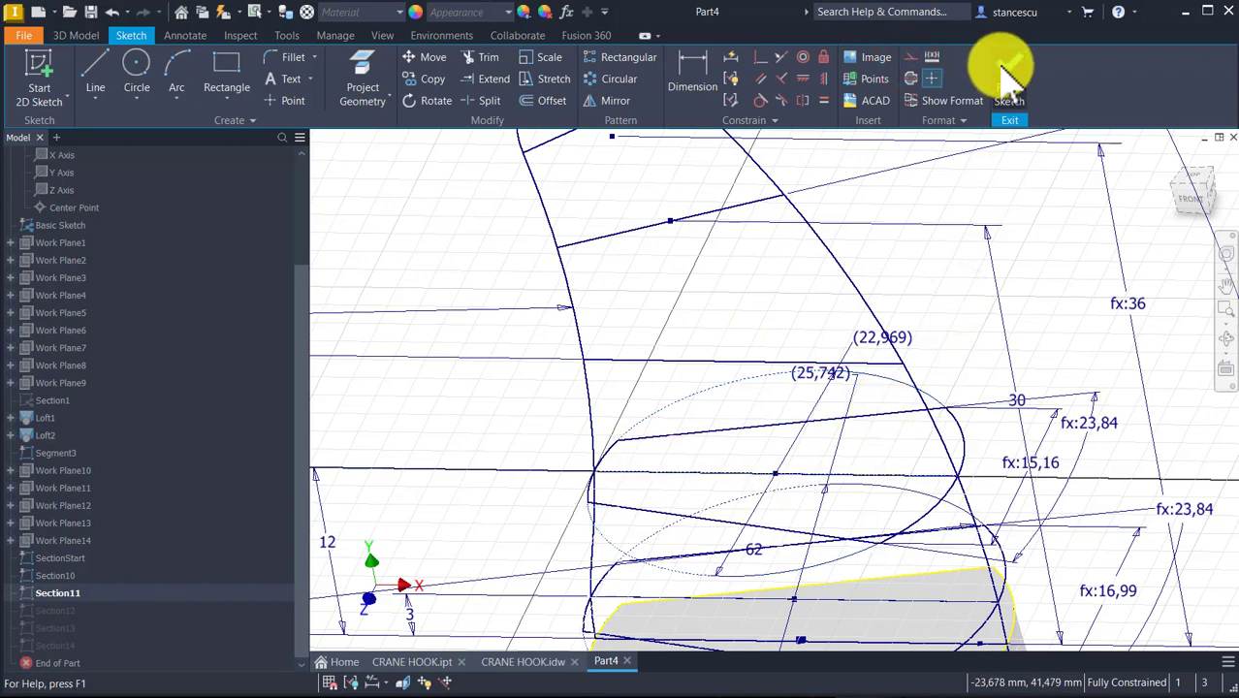
{"action": "left_click", "coordinate": [1000, 66]}
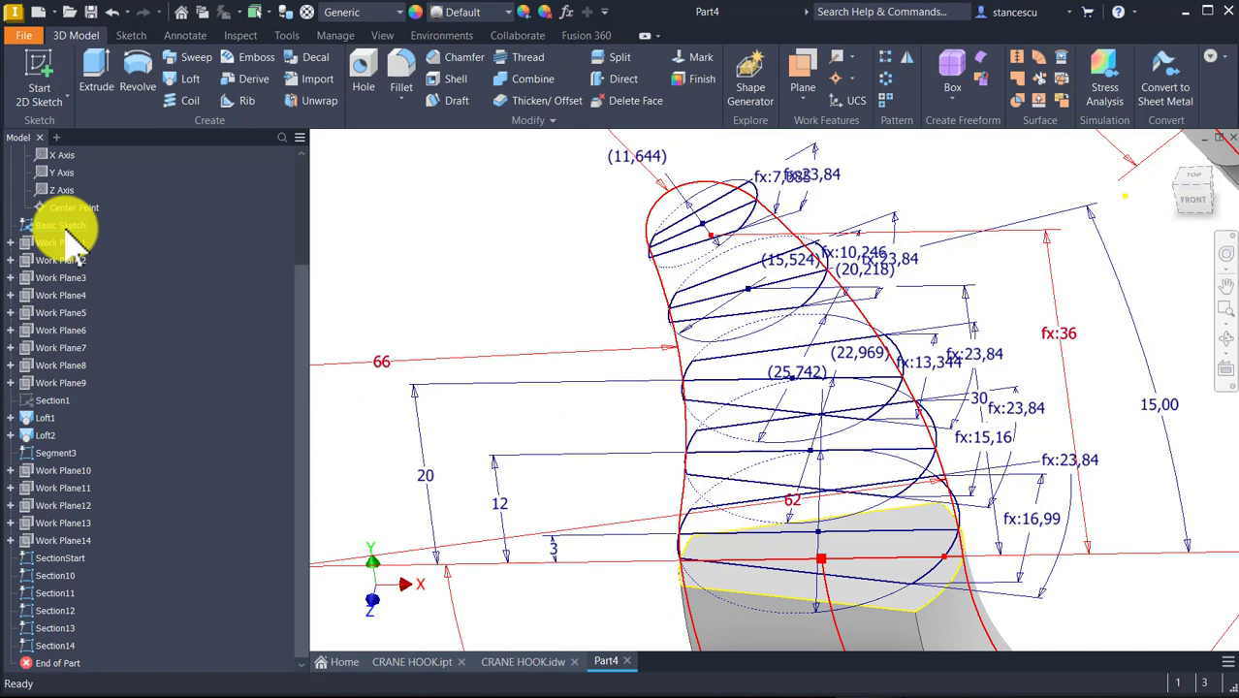
- Turn off the visibility of the Segment3 sketch
{"action": "right_click", "coordinate": [65, 229]}
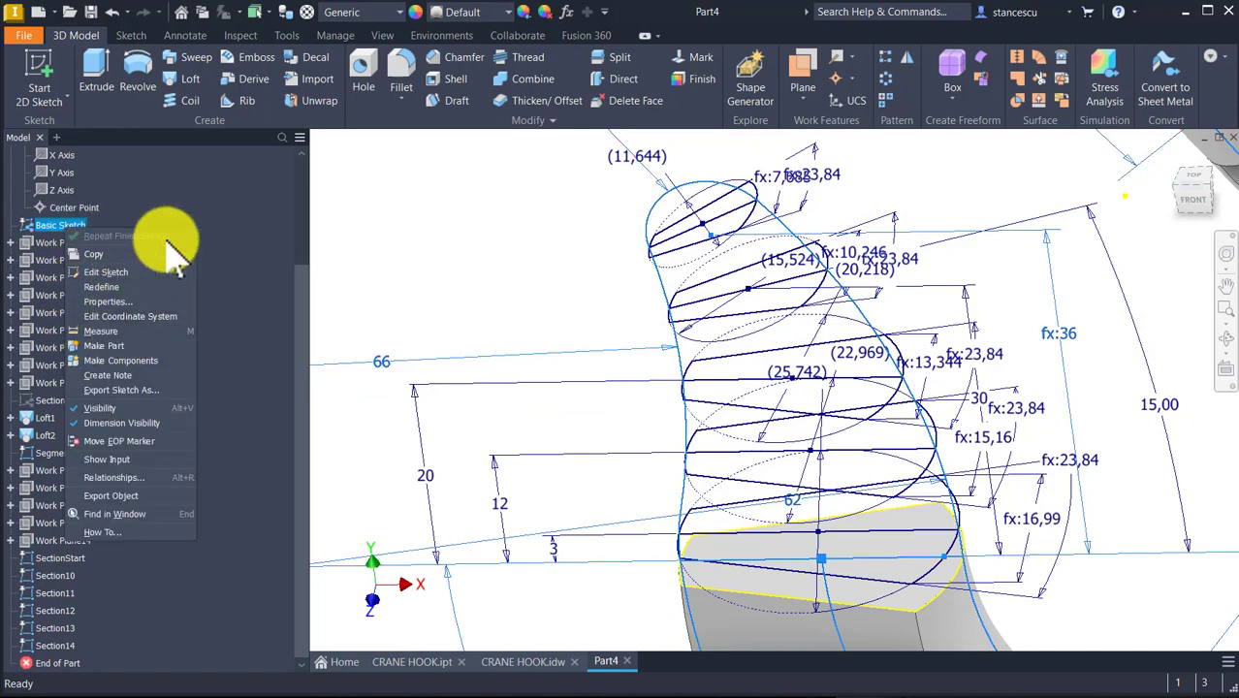
{"action": "left_click", "coordinate": [415, 201]}
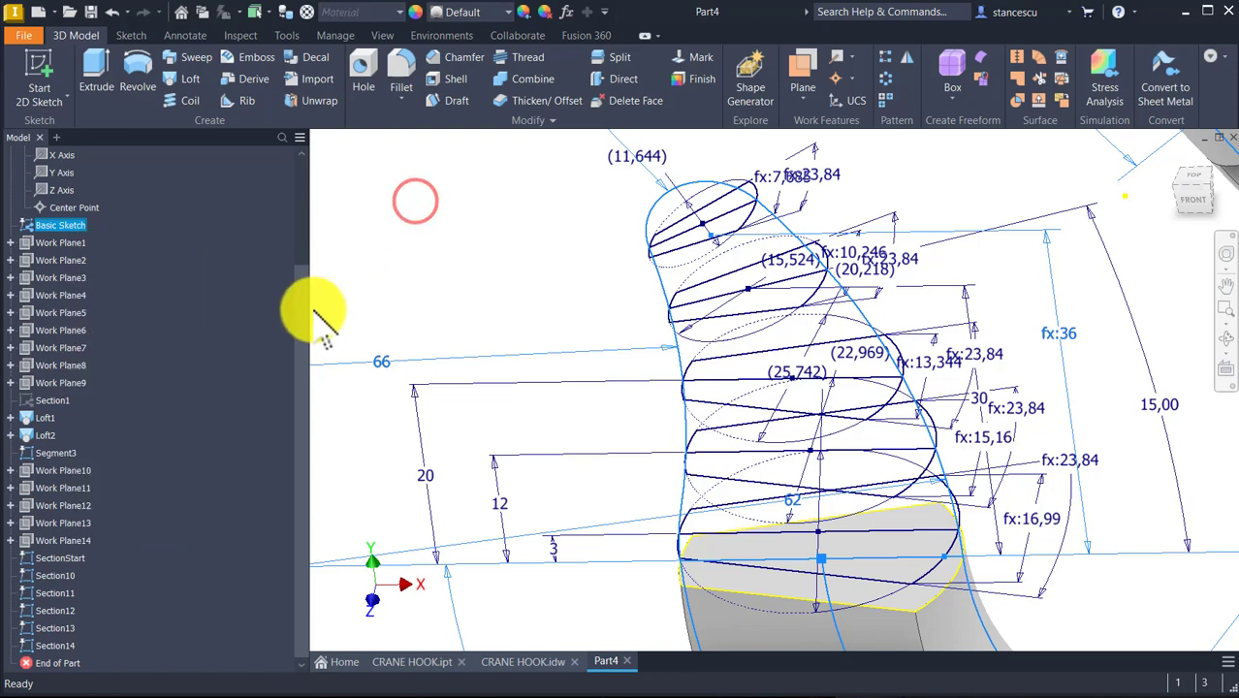
{"action": "left_click", "coordinate": [59, 453]}
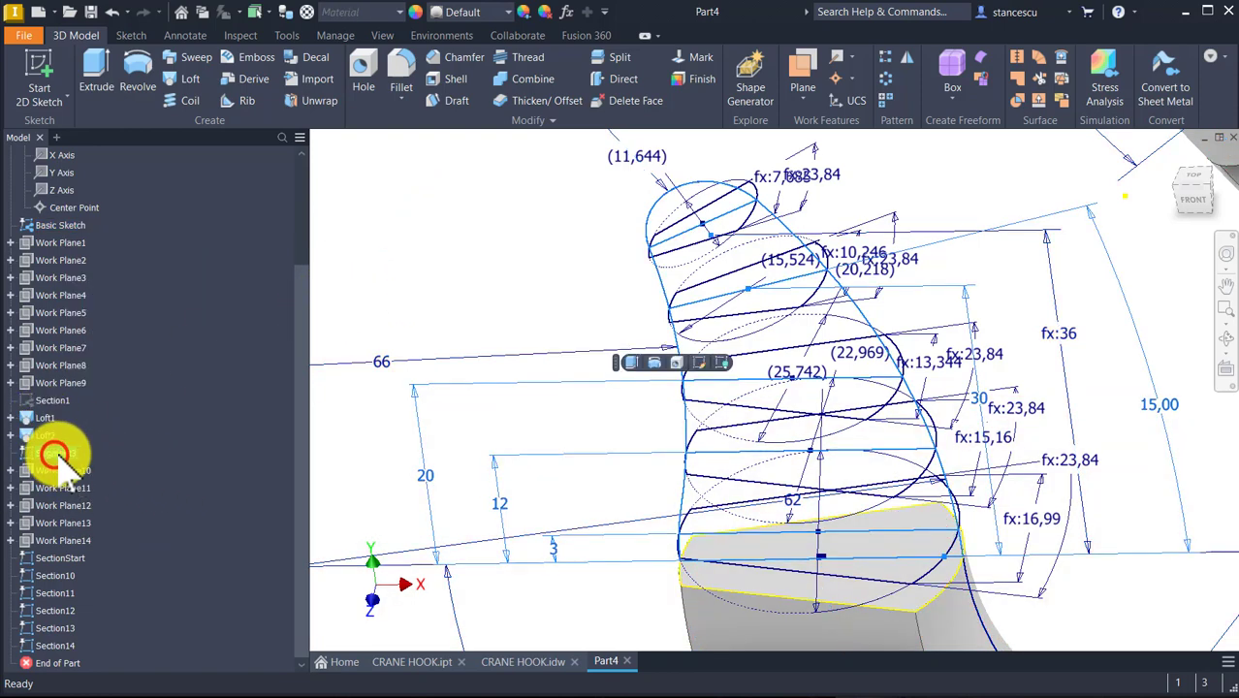
{"action": "right_click", "coordinate": [60, 455]}
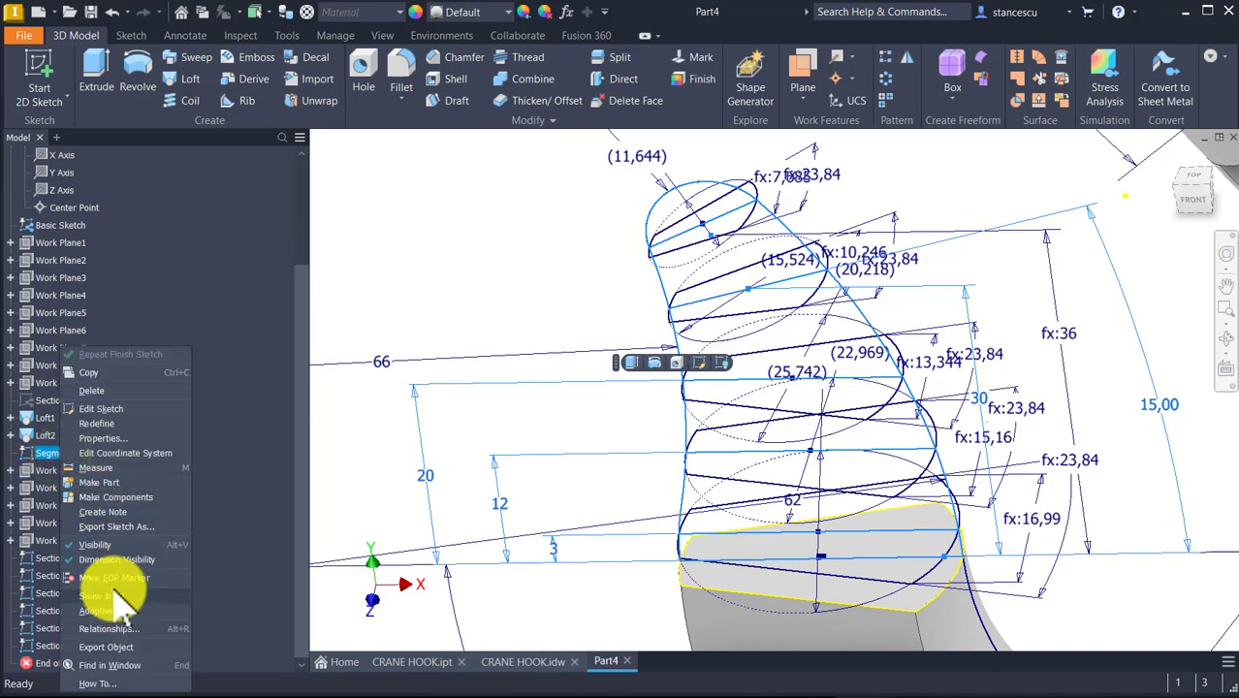
{"action": "left_click", "coordinate": [105, 547]}
{"action": "mouse_move", "coordinate": [415, 343]}
{"action": "middle_mouse_down", "text": "shift"}
{"action": "mouse_move", "coordinate": [466, 287]}
{"action": "mouse_move", "coordinate": [258, 339]}
{"action": "middle_mouse_up", "text": "shift"}
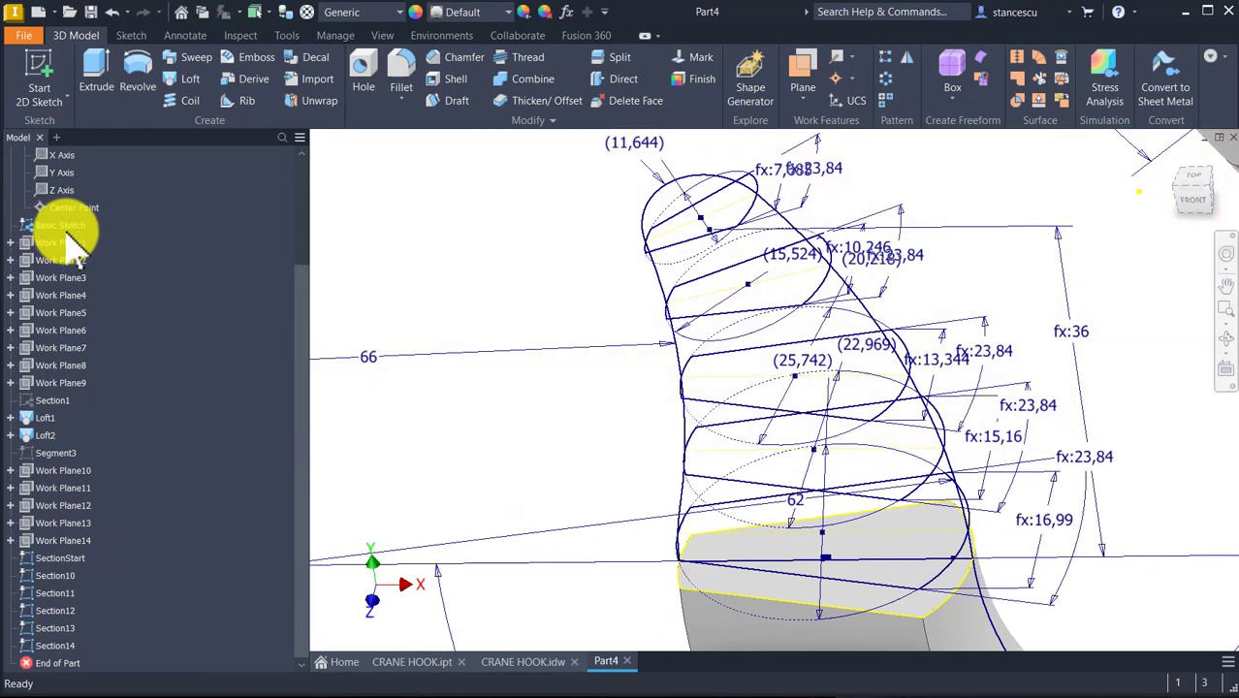
- Turn off the visibility of the Basic Sketch
{"action": "right_click", "coordinate": [64, 228]}
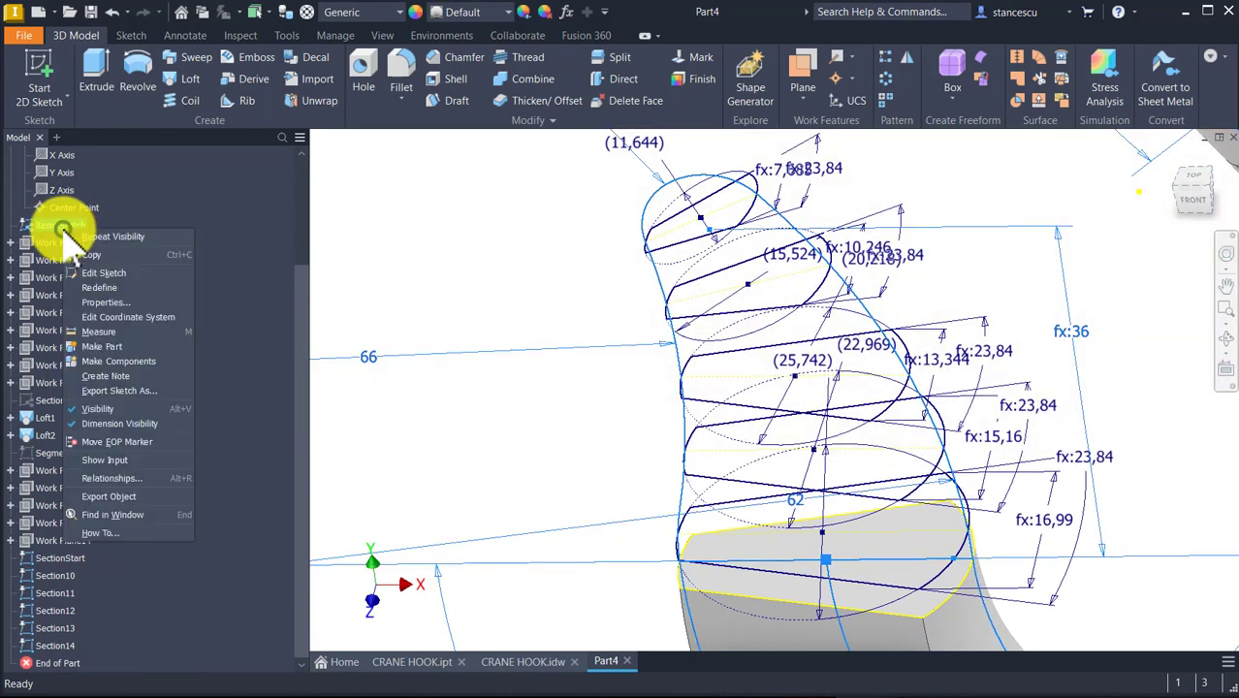
{"action": "left_click", "coordinate": [105, 412]}
- Loft a solid hook tip from the end-face edges of the curved body through Section10, Section11, Section12, Section13 and Section14
{"action": "mouse_move", "coordinate": [480, 417]}
{"action": "middle_mouse_down", "text": "shift"}
{"action": "mouse_move", "coordinate": [447, 418]}
{"action": "mouse_move", "coordinate": [492, 423]}
{"action": "mouse_move", "coordinate": [548, 388]}
{"action": "mouse_move", "coordinate": [859, 572]}
{"action": "mouse_move", "coordinate": [859, 498]}
{"action": "mouse_move", "coordinate": [819, 437]}
{"action": "mouse_move", "coordinate": [648, 448]}
{"action": "middle_mouse_up", "text": "shift"}
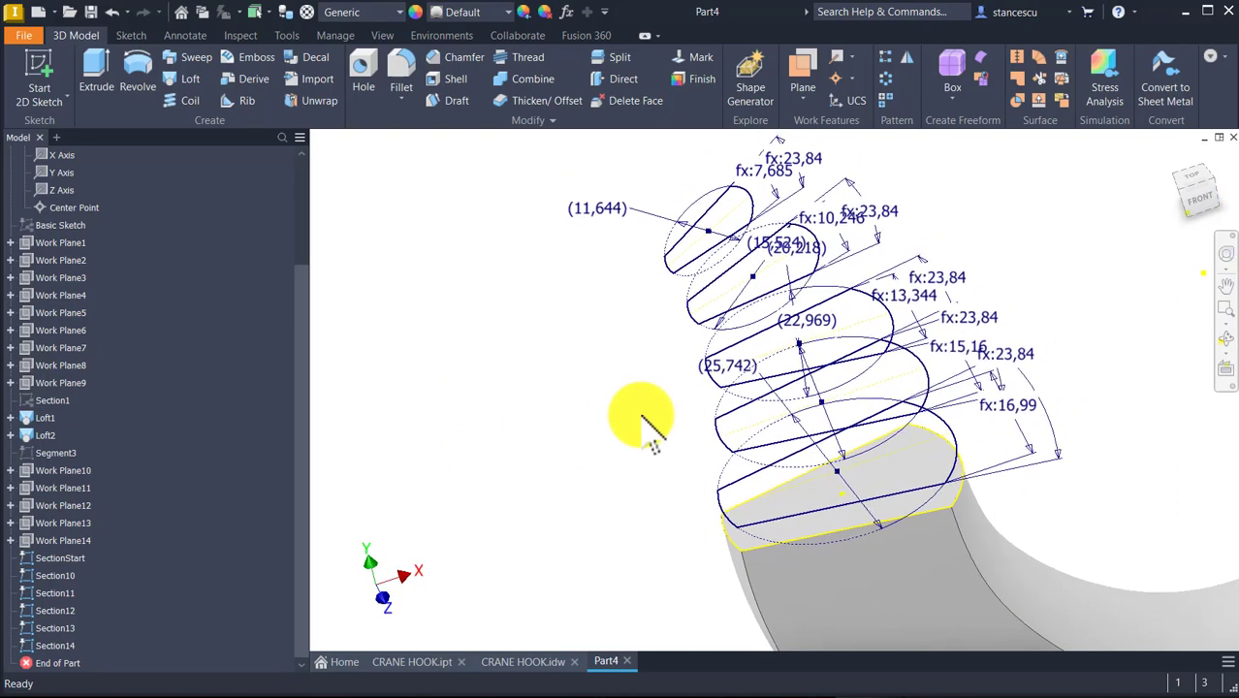
{"action": "key", "text": "F6"}
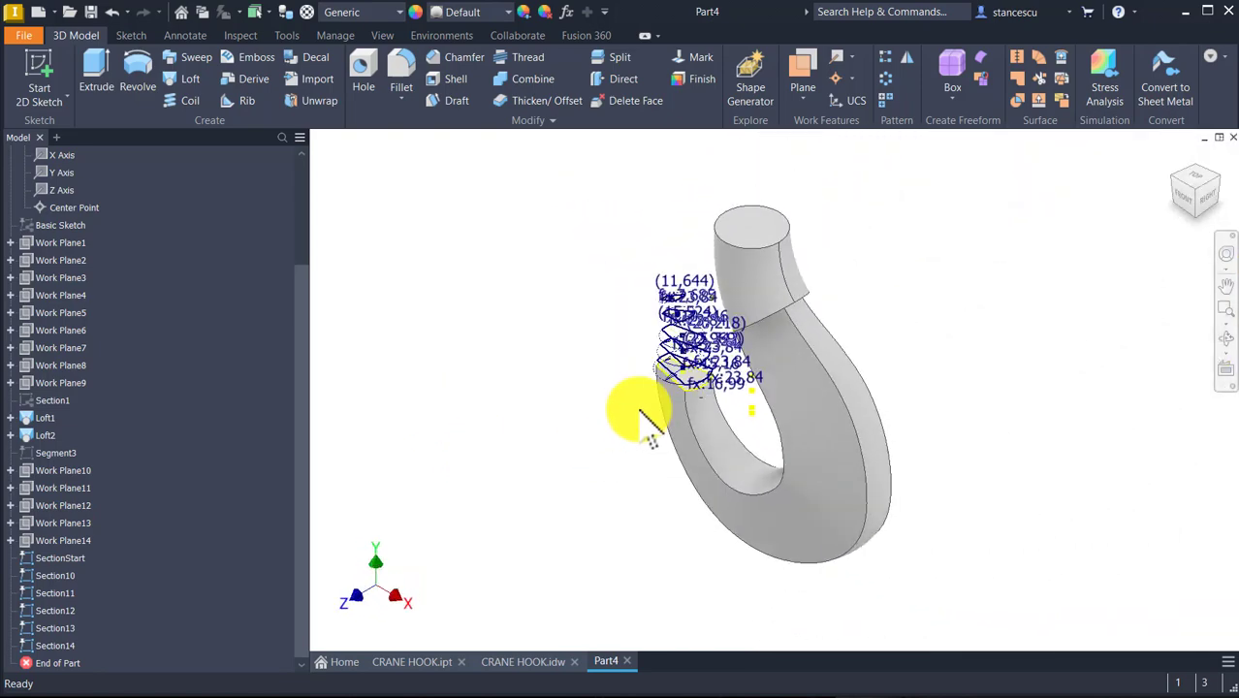
{"action": "scroll", "coordinate": [635, 412], "scroll_direction": "up", "scroll_amount": 6}
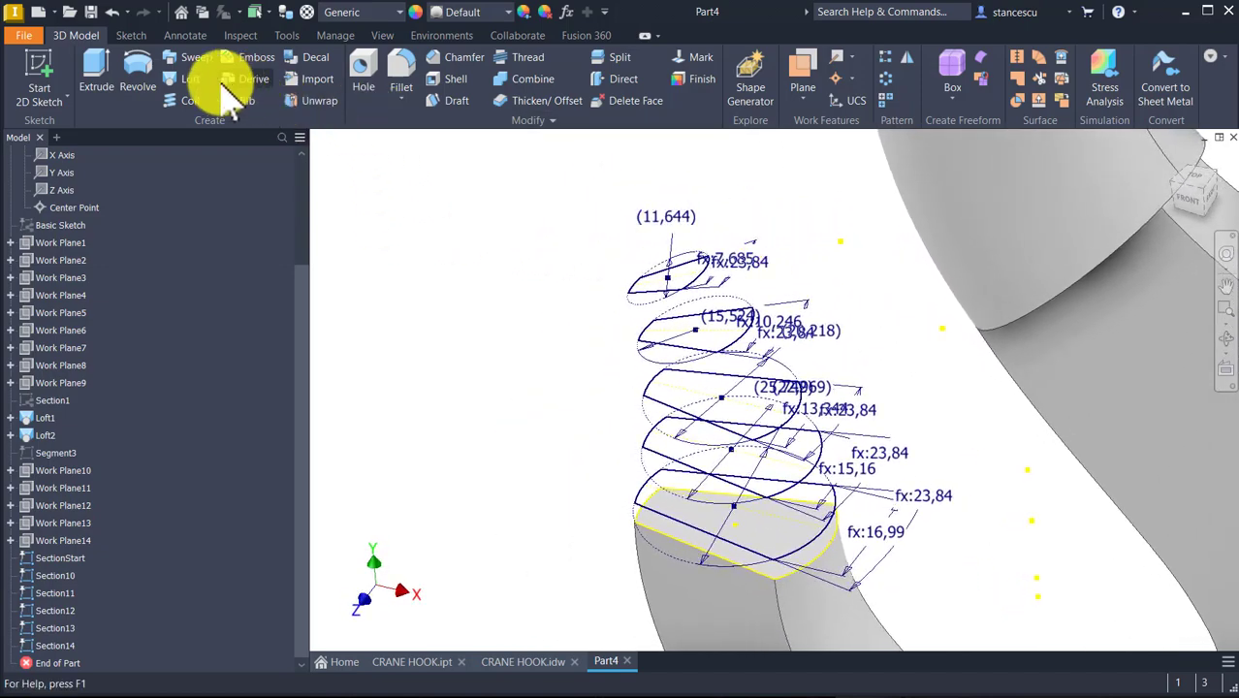
{"action": "left_click", "coordinate": [186, 77]}
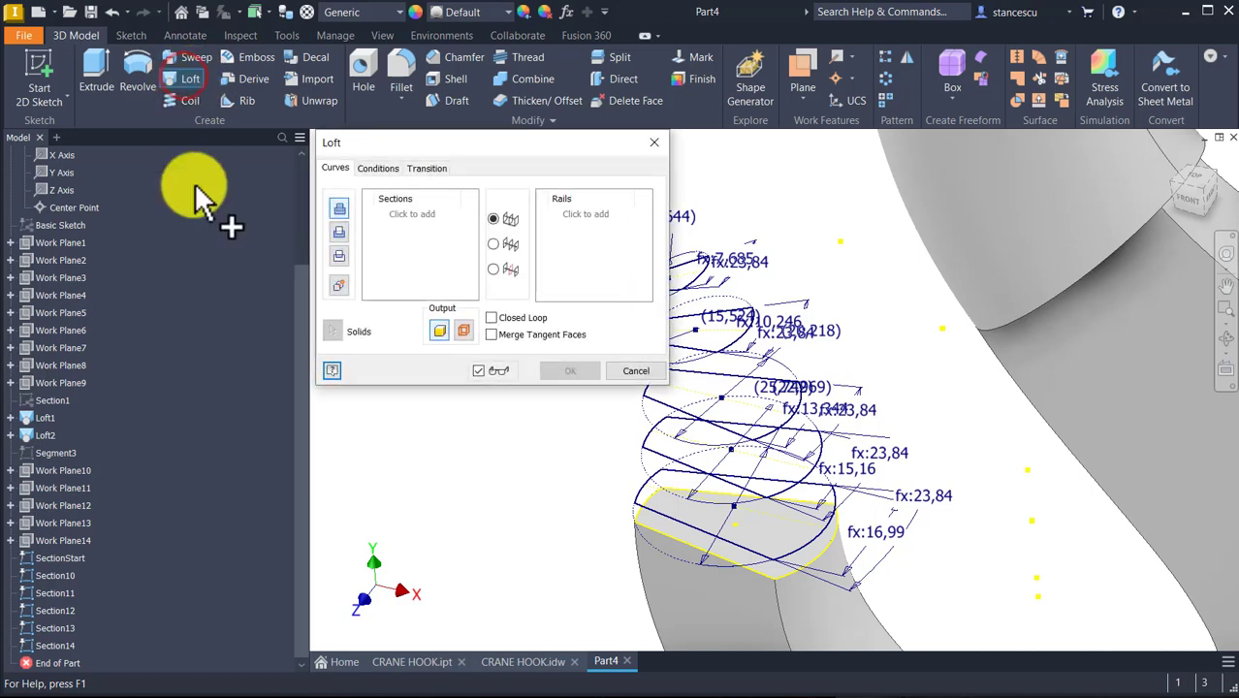
{"action": "left_click", "coordinate": [683, 545]}
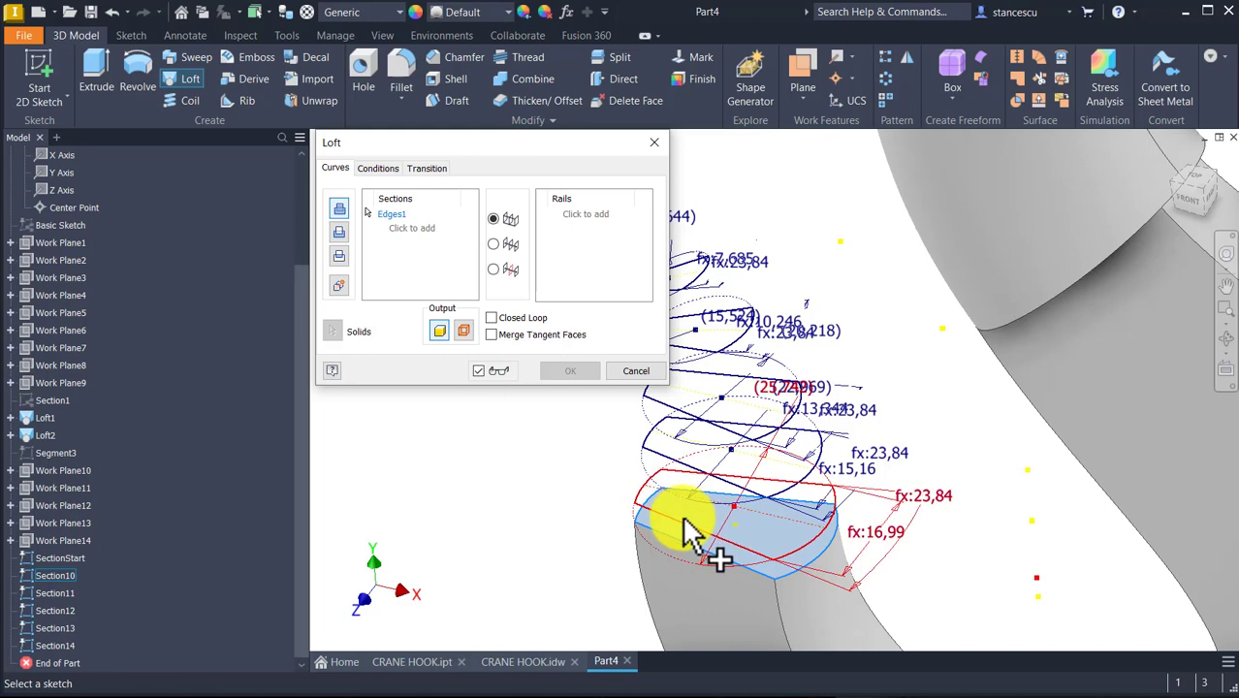
{"action": "left_click", "coordinate": [683, 527]}
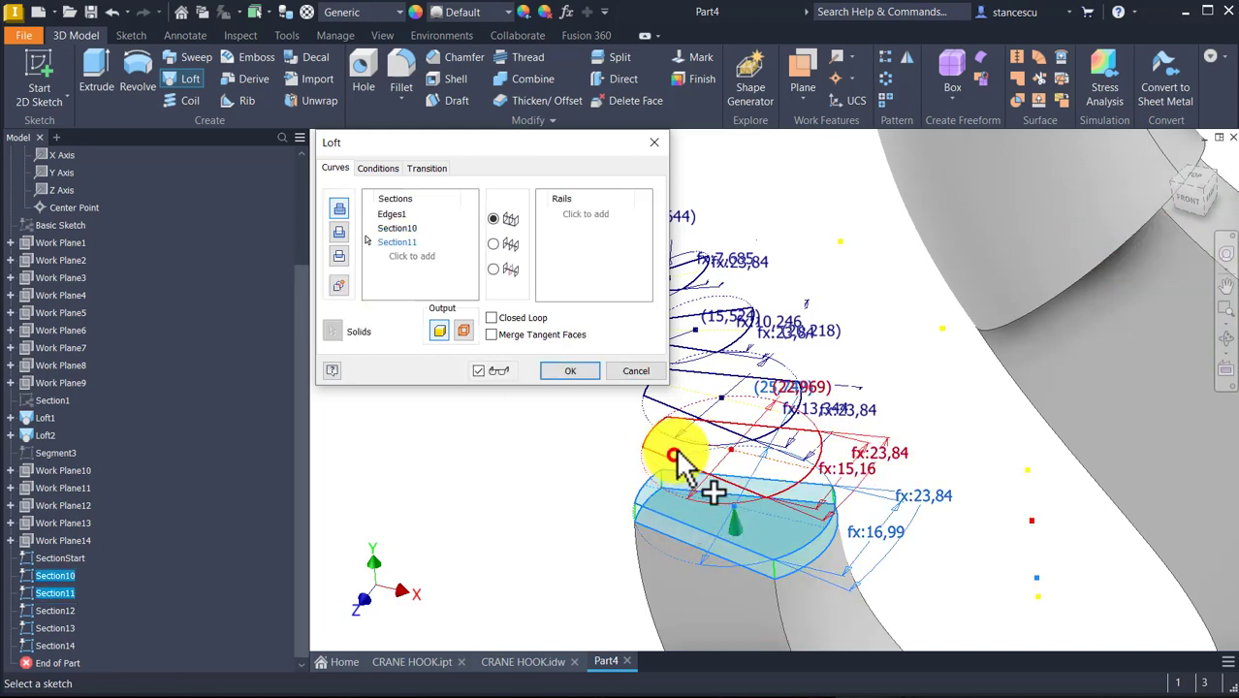
{"action": "left_click", "coordinate": [713, 366]}
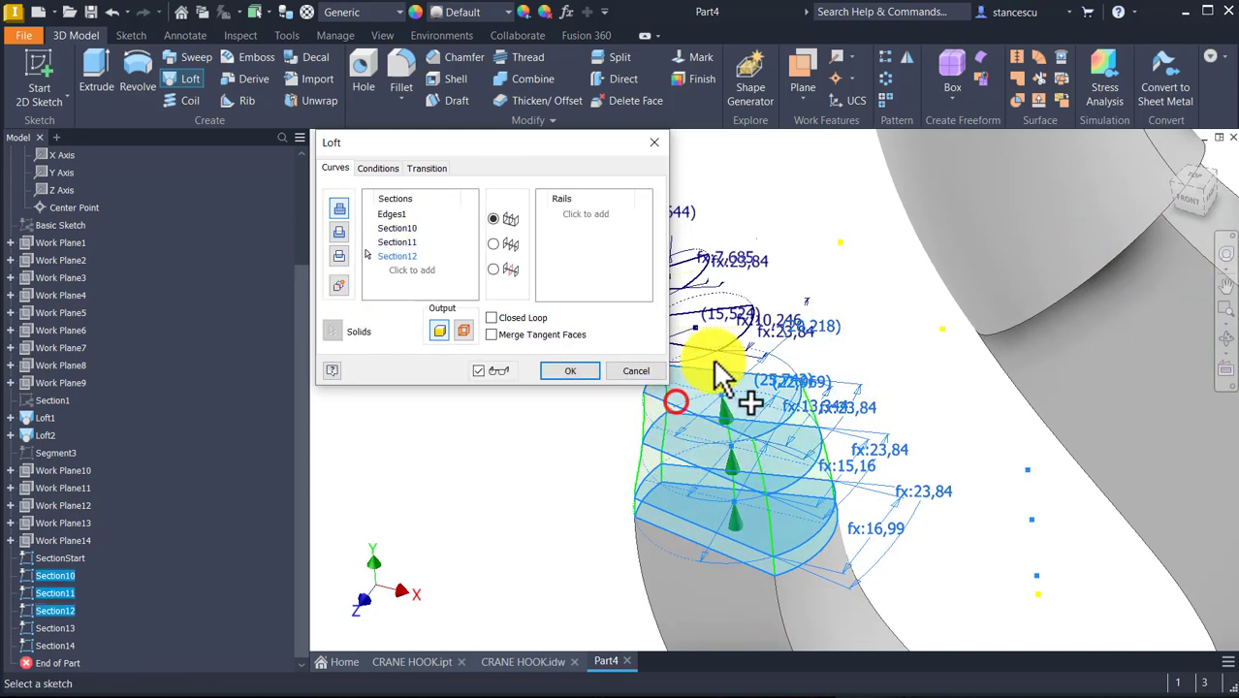
{"action": "left_click", "coordinate": [713, 334]}
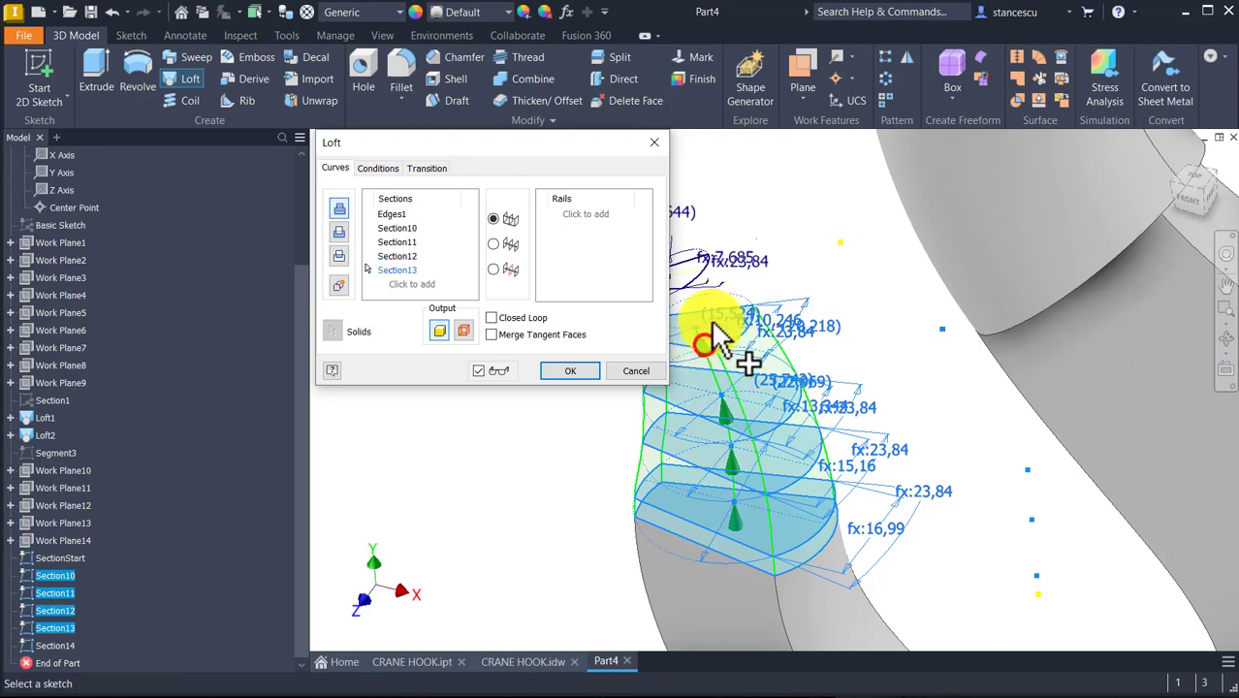
{"action": "left_click", "coordinate": [723, 271]}
{"action": "middle_click_drag", "start_coordinate": [769, 312], "coordinate": [1105, 409]}
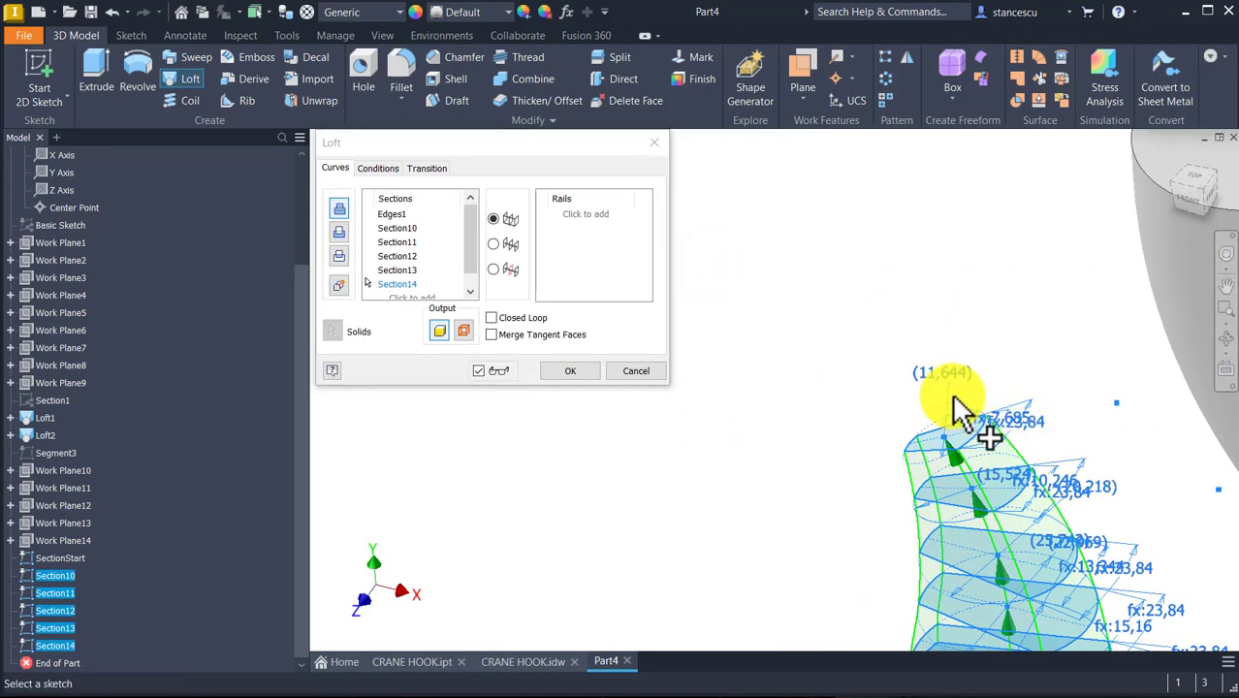
{"action": "scroll", "coordinate": [948, 319], "scroll_direction": "down", "scroll_amount": 3}
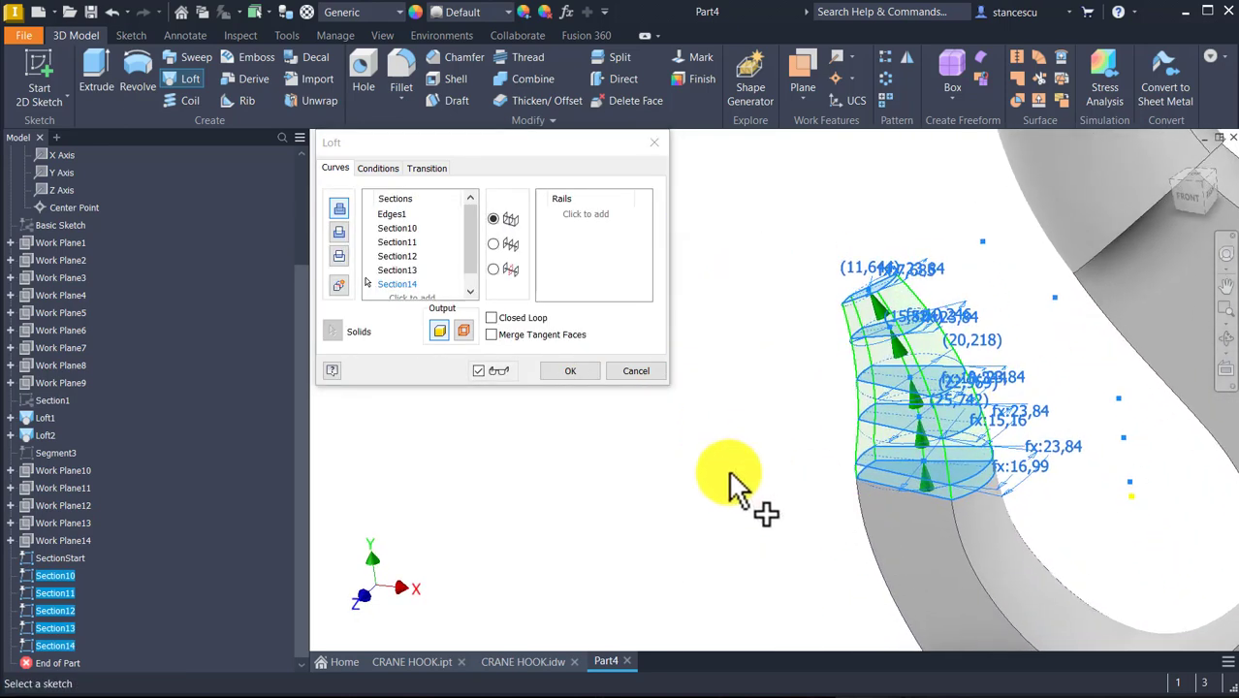
{"action": "left_click", "coordinate": [562, 372]}
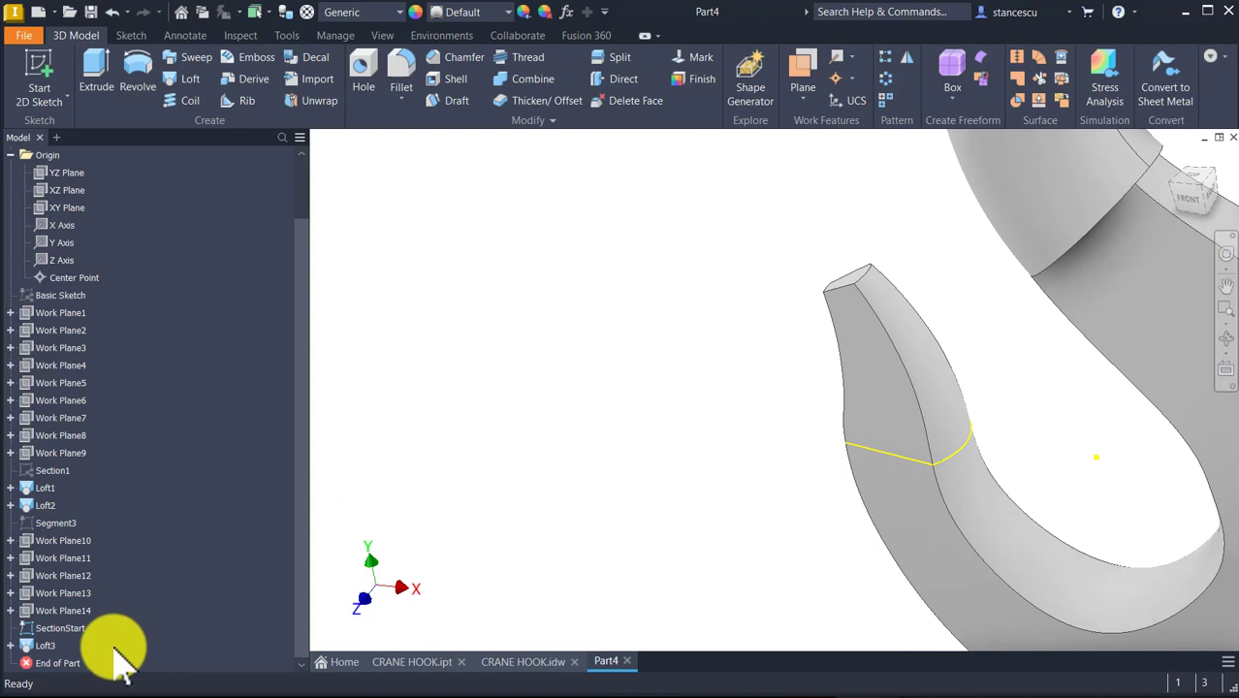
- Turn off the visibility of the SectionStart sketch
{"action": "right_click", "coordinate": [55, 628]}
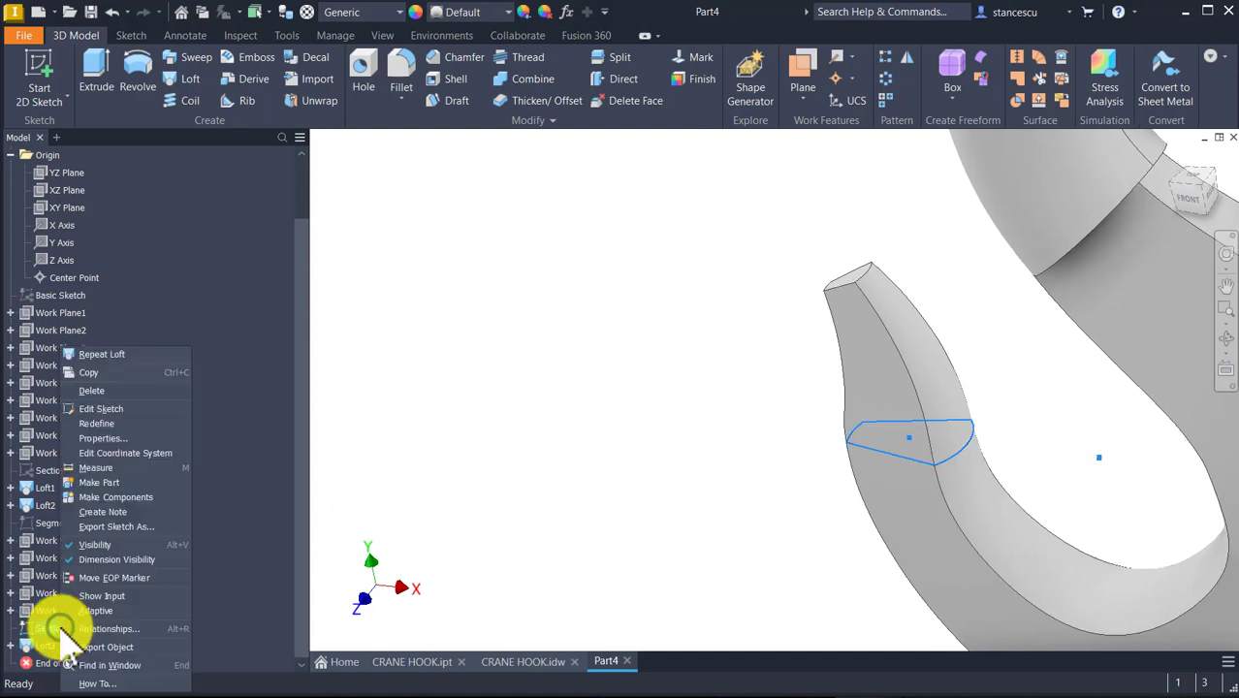
{"action": "left_click", "coordinate": [107, 543]}
{"action": "left_click", "coordinate": [428, 397]}
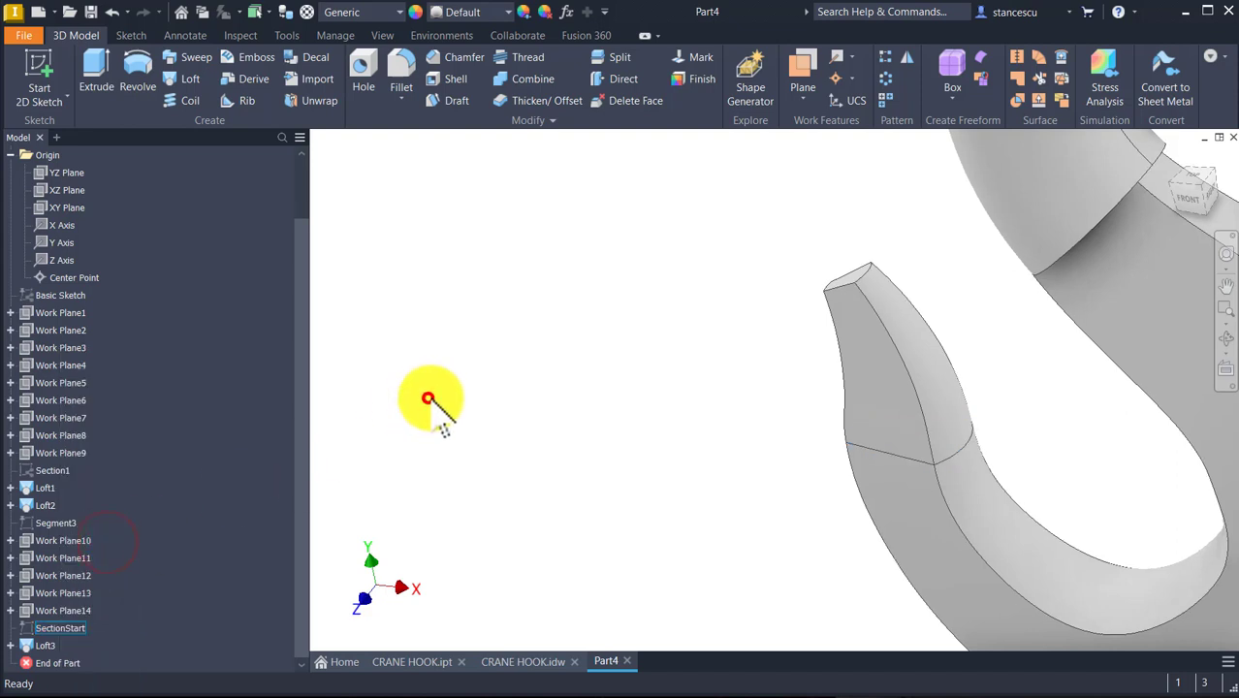
- Inspect the junction between the shank and the hook body, and examine section B-B and the transition radius of view C in CRANE HOOK.idw
{"action": "key", "text": "Num_Lock"}
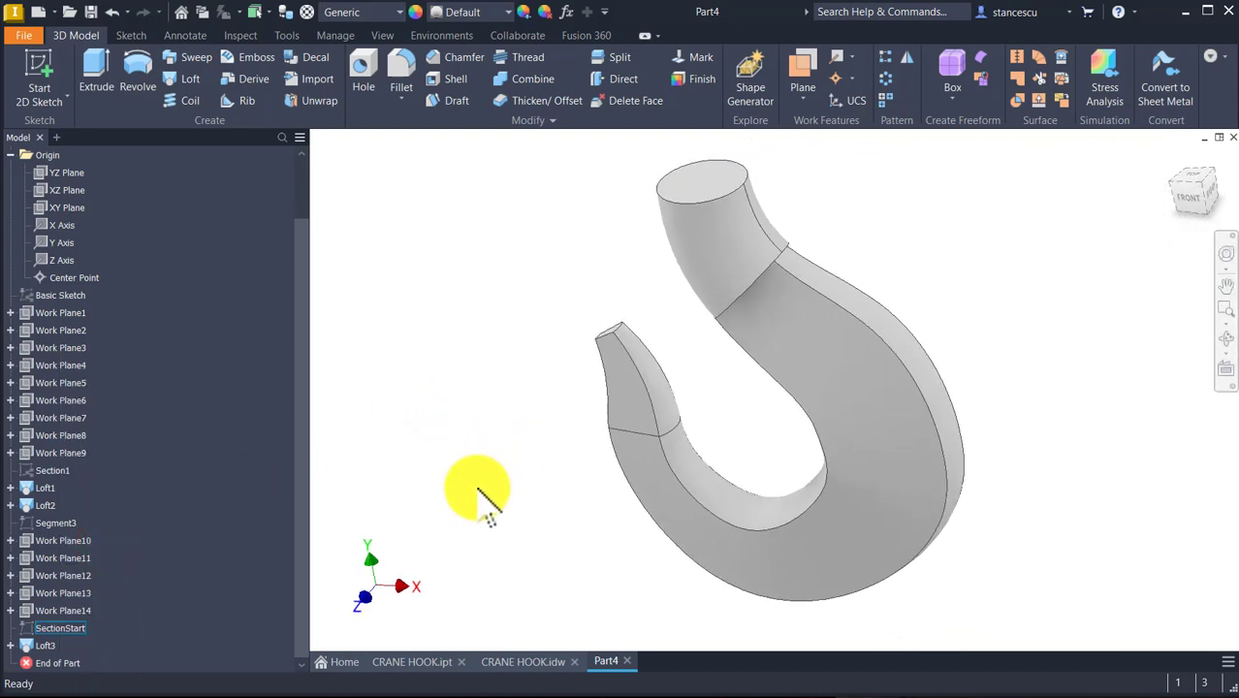
{"action": "key", "text": "F6"}
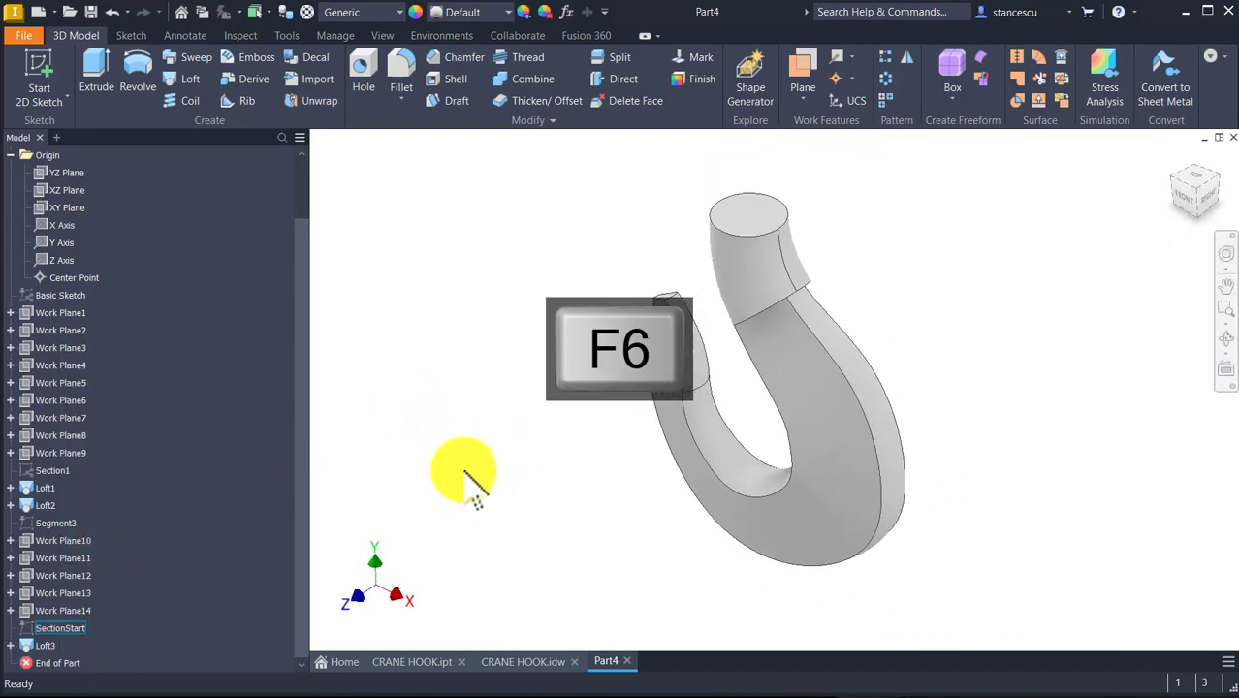
{"action": "left_click", "coordinate": [1006, 316]}
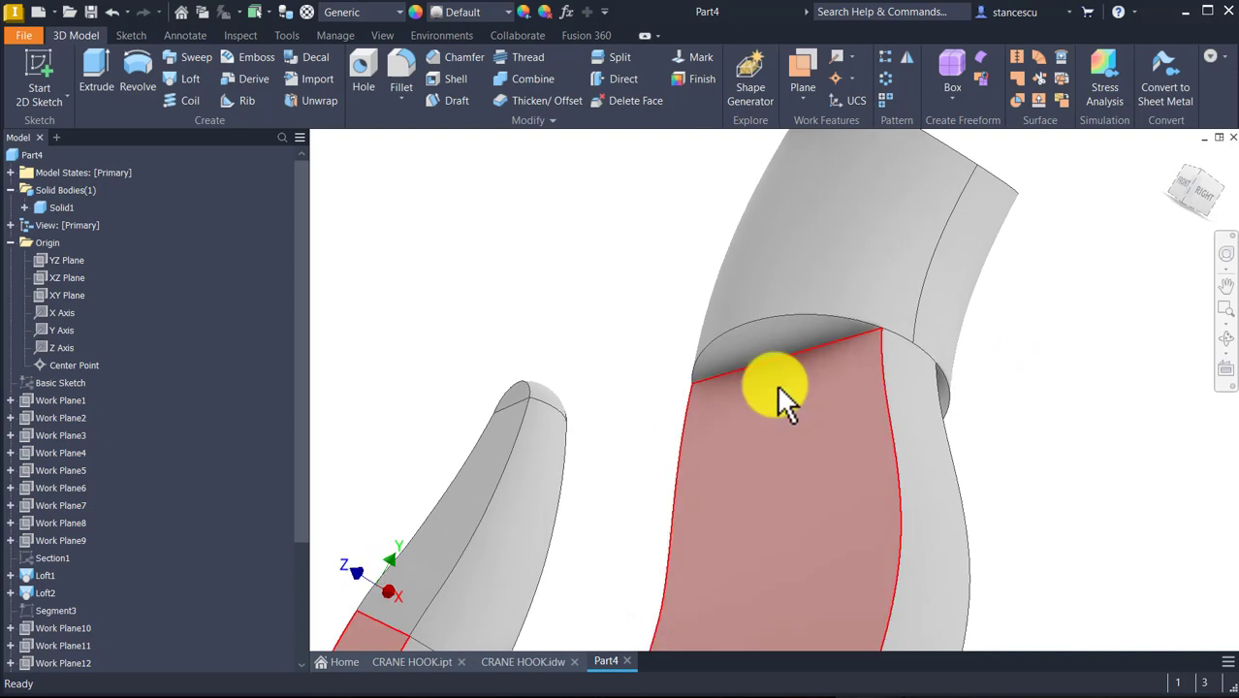
{"action": "left_click", "coordinate": [785, 358]}
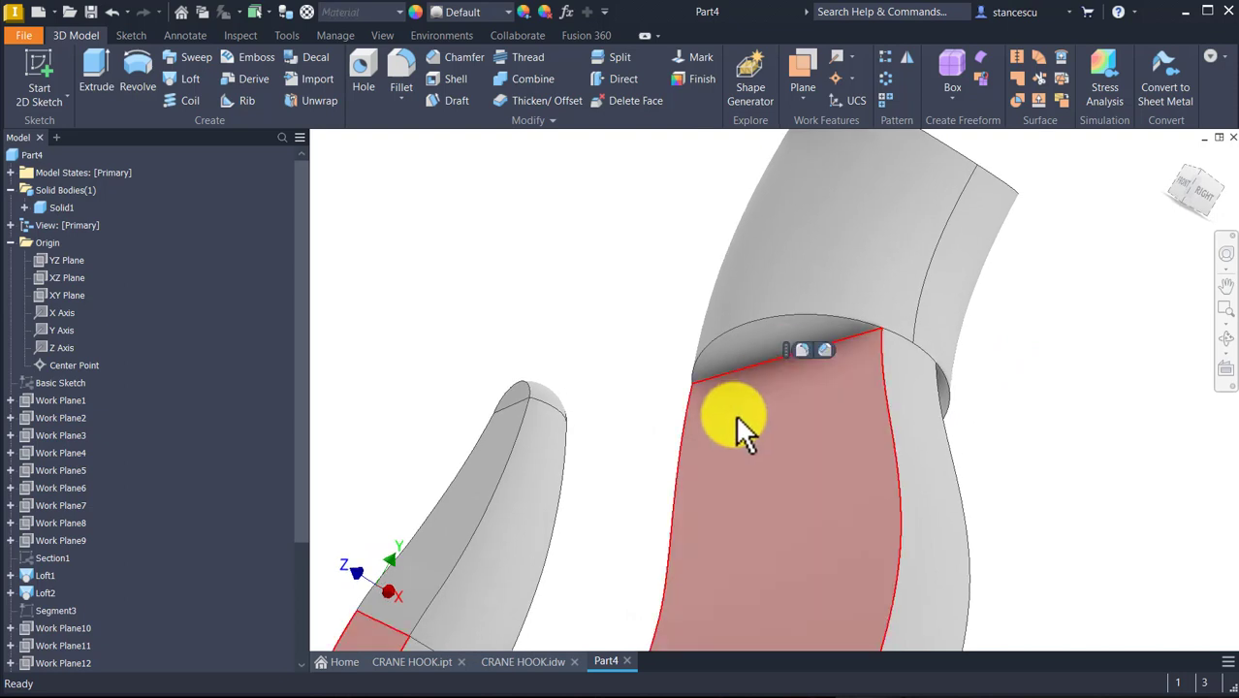
{"action": "left_click", "coordinate": [547, 669]}
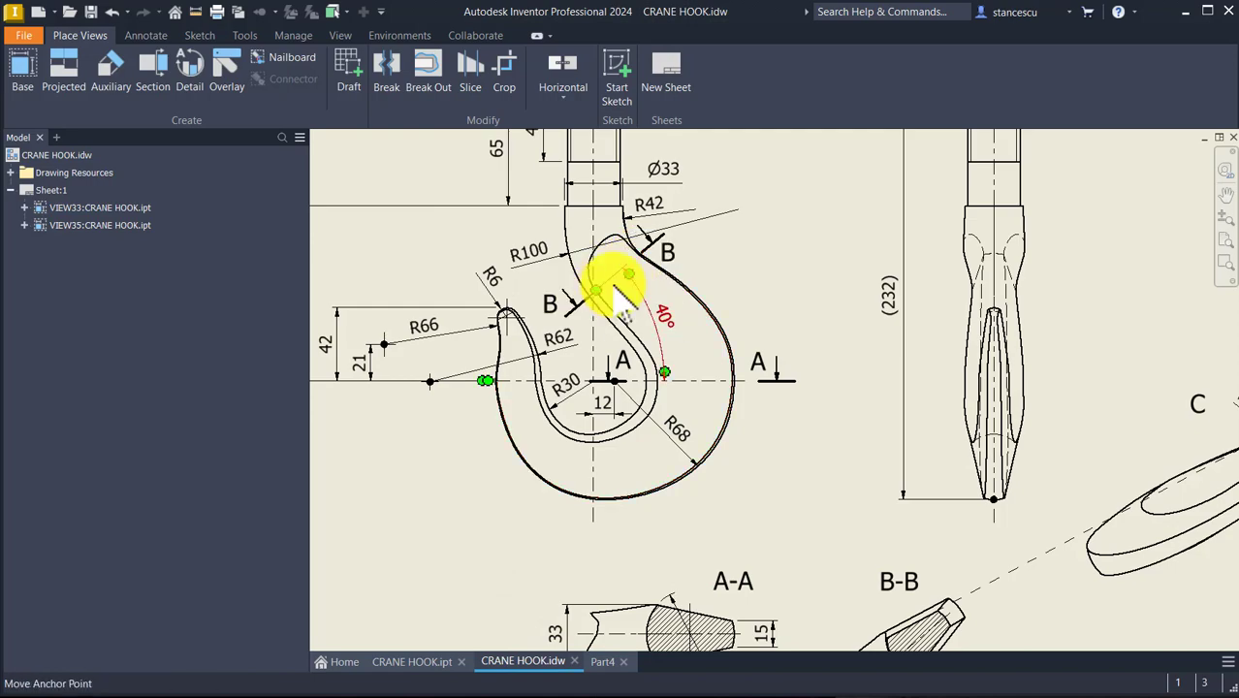
{"action": "middle_click", "coordinate": [841, 462]}
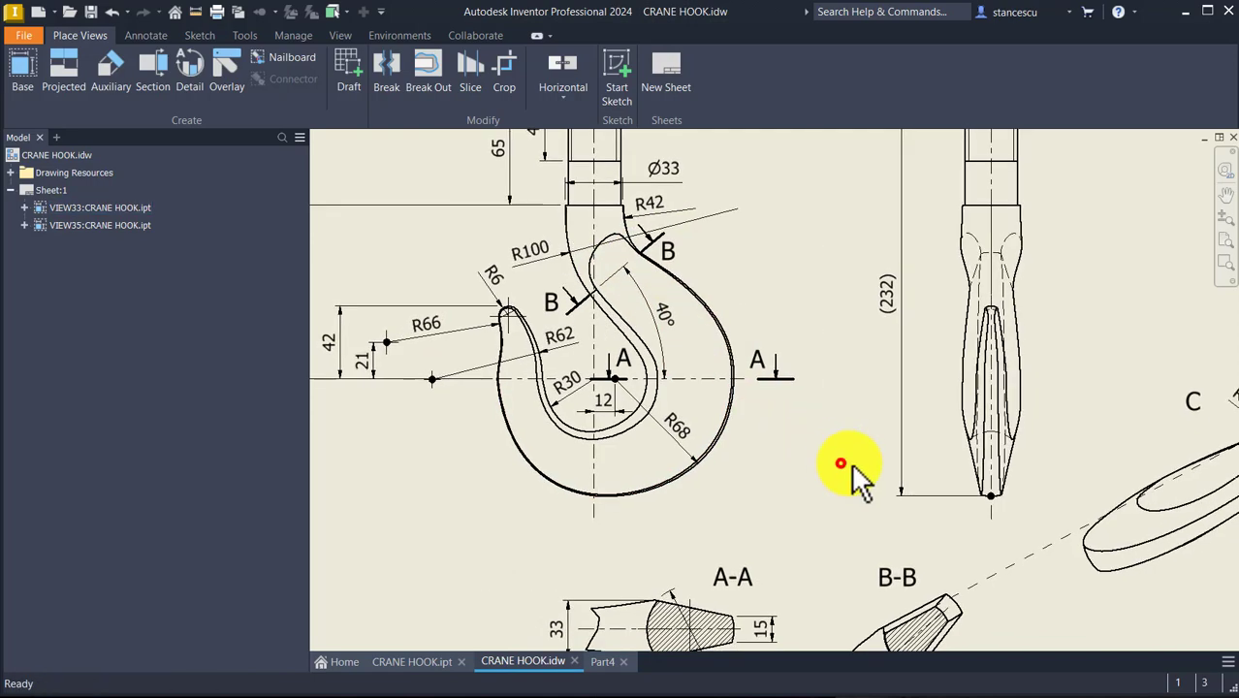
{"action": "middle_click", "coordinate": [840, 462]}
{"action": "scroll", "coordinate": [836, 580], "scroll_direction": "up", "scroll_amount": 3}
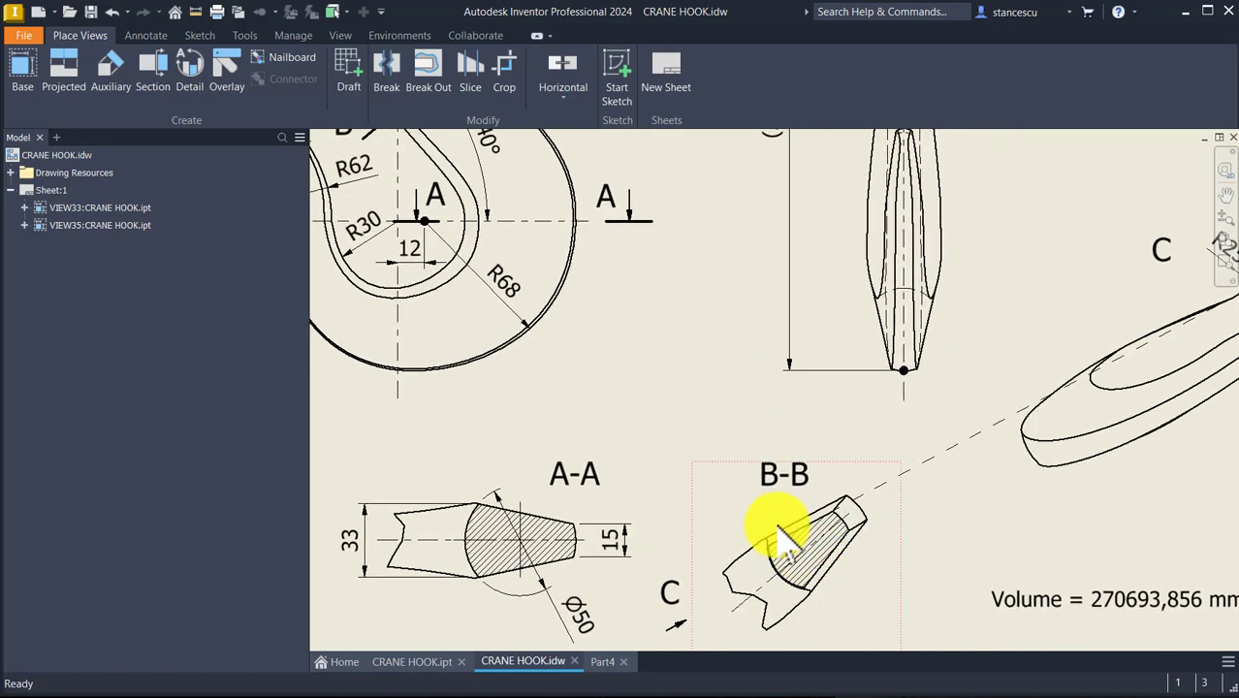
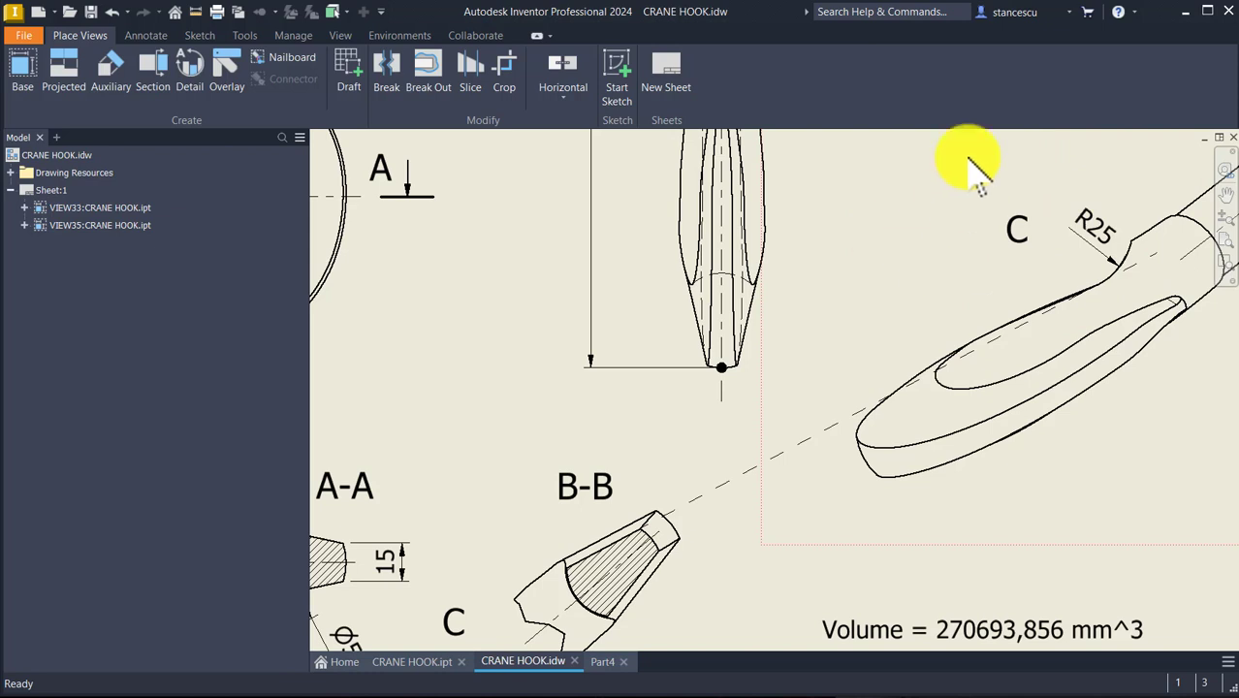
{"action": "left_click_drag", "start_coordinate": [1105, 246], "coordinate": [1106, 250]}
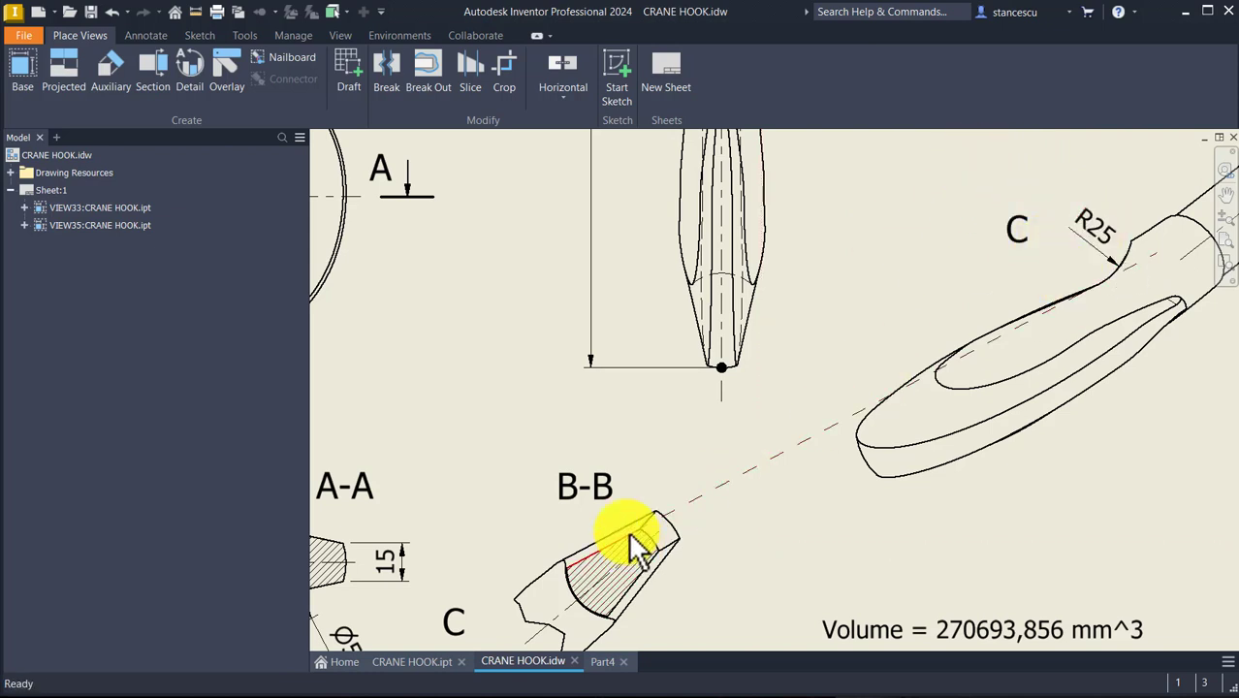
{"action": "scroll", "coordinate": [780, 386], "scroll_direction": "down", "scroll_amount": 1}
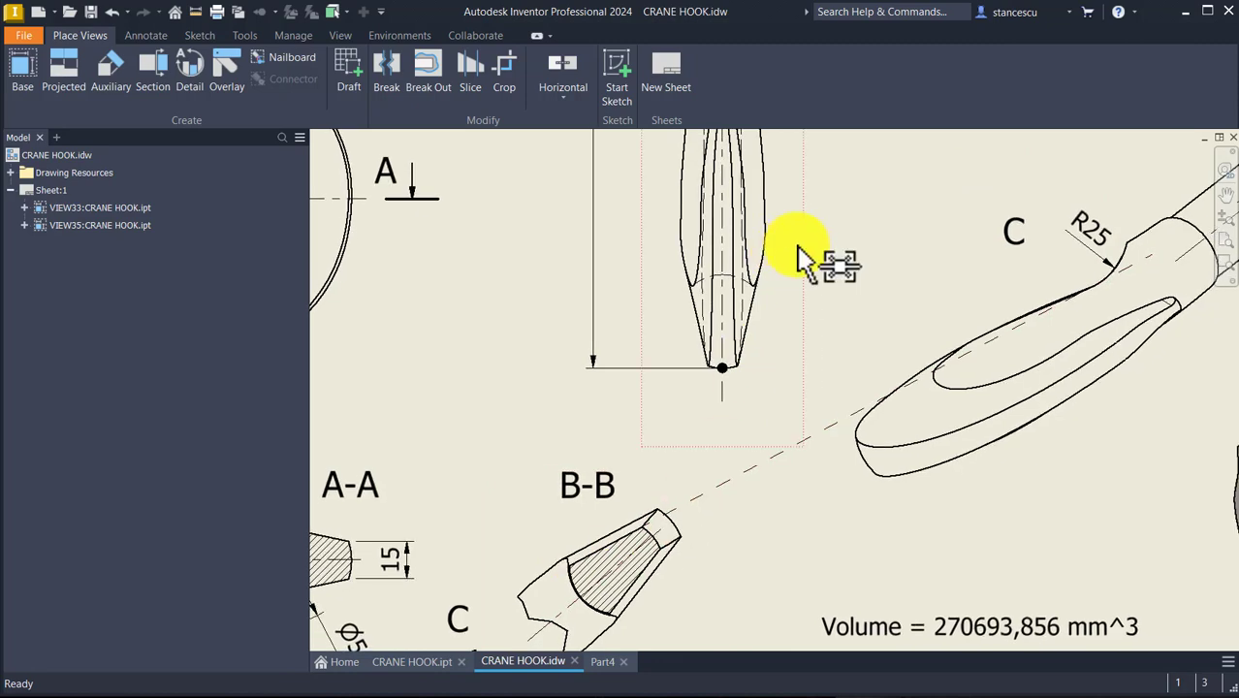
- In Part4, create a work axis along the straight edge at the shank-to-body junction and a work point at that edge's midpoint
{"action": "left_click", "coordinate": [603, 661]}
{"action": "left_click", "coordinate": [573, 279]}
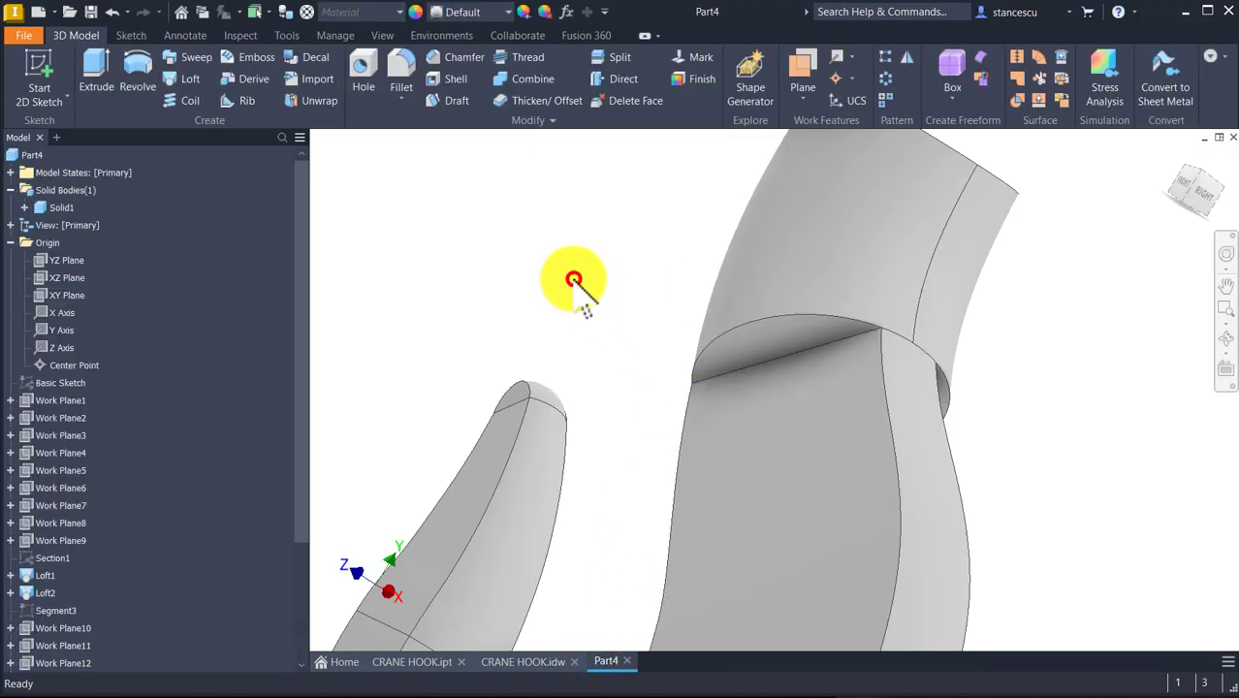
{"action": "left_click", "coordinate": [837, 61]}
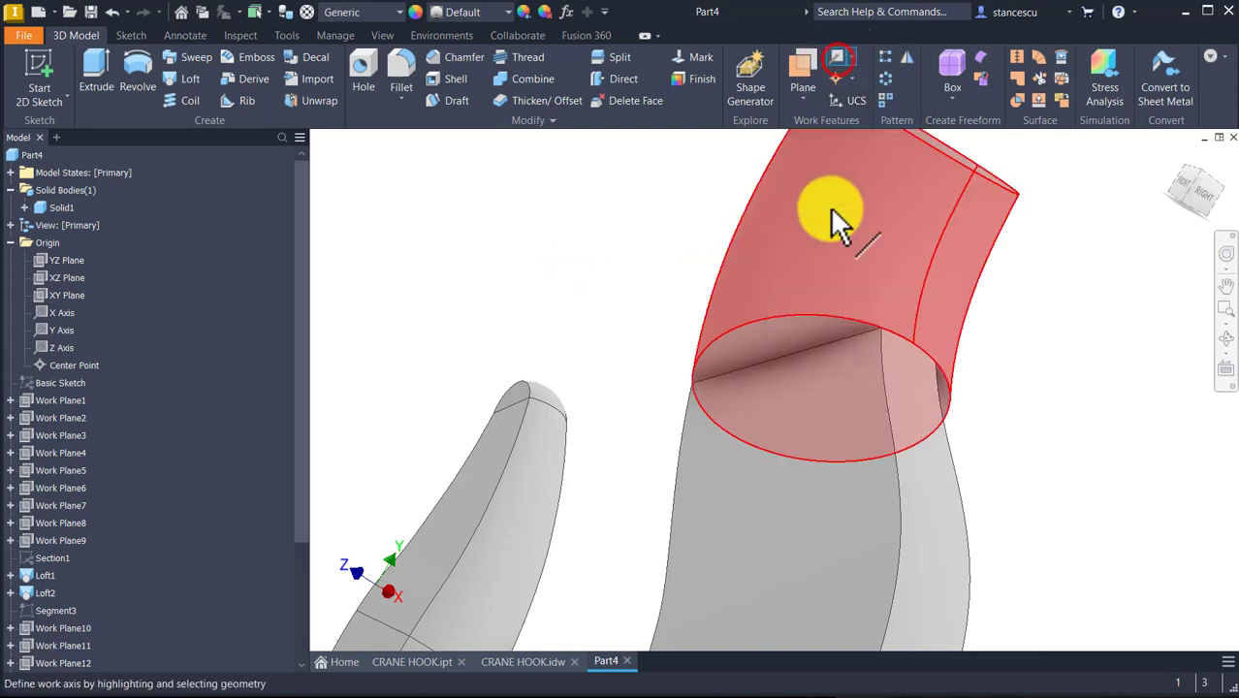
{"action": "left_click", "coordinate": [816, 341]}
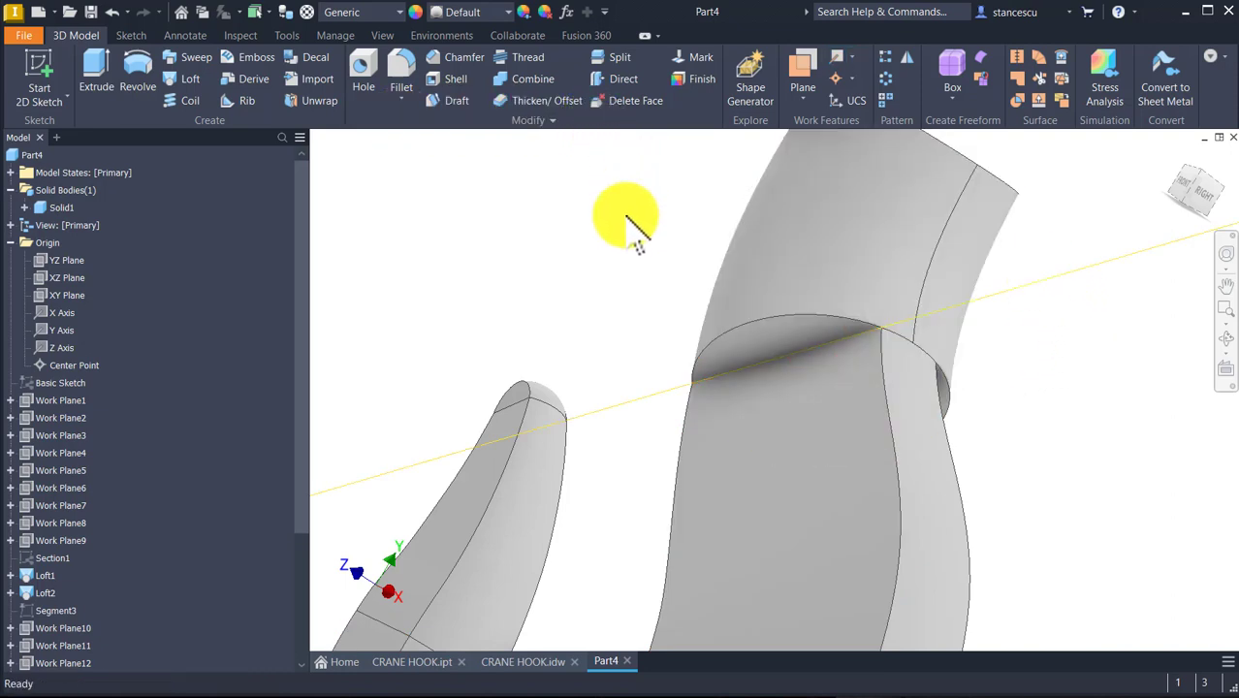
{"action": "left_click", "coordinate": [834, 78]}
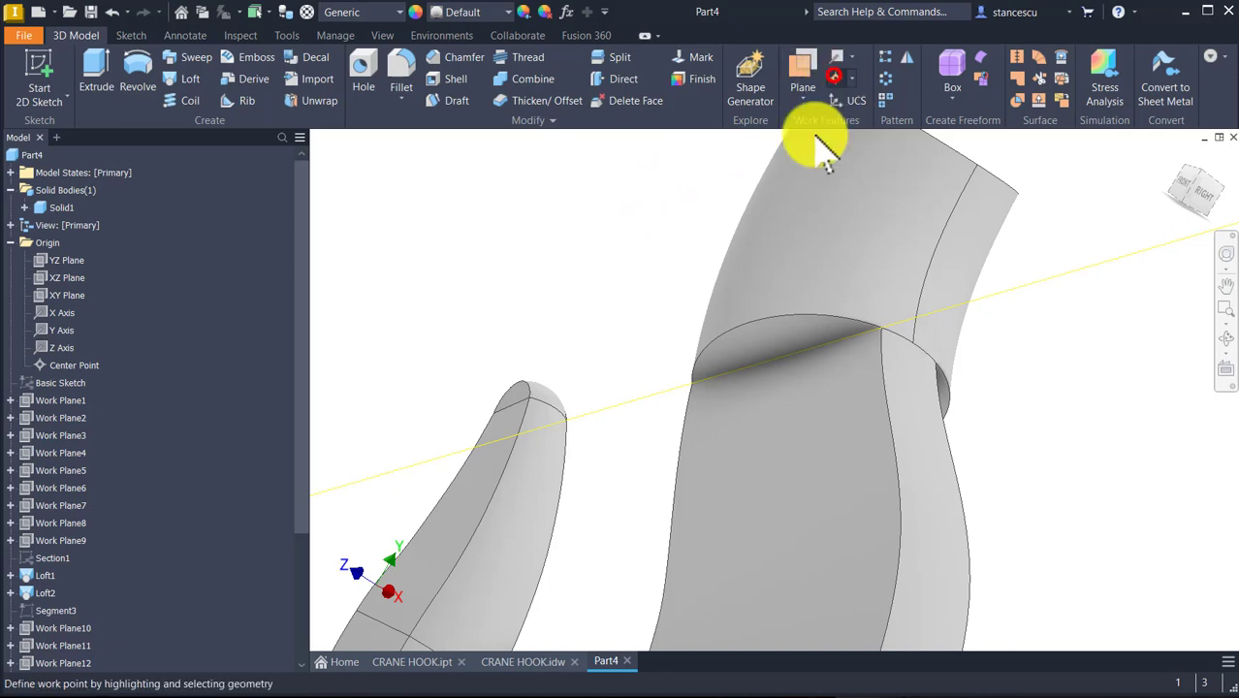
{"action": "left_click", "coordinate": [784, 358]}
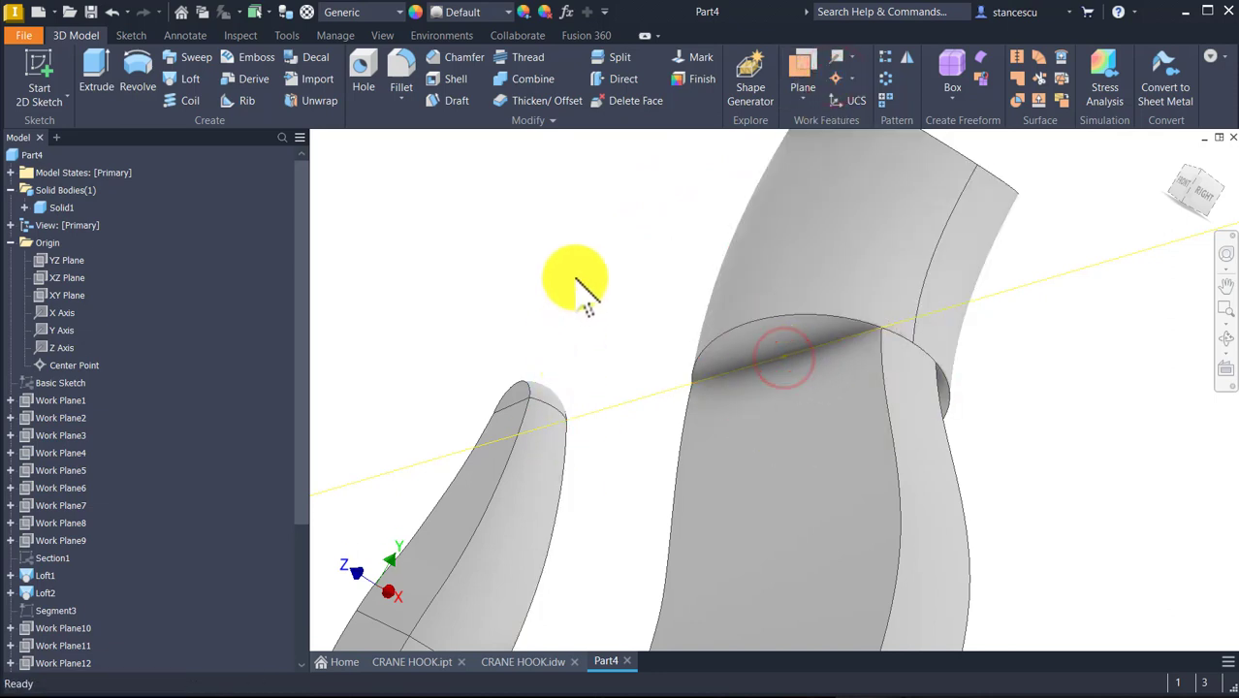
- Create a work plane perpendicular to the new work axis through the work point at the junction edge
{"action": "left_click", "coordinate": [803, 66]}
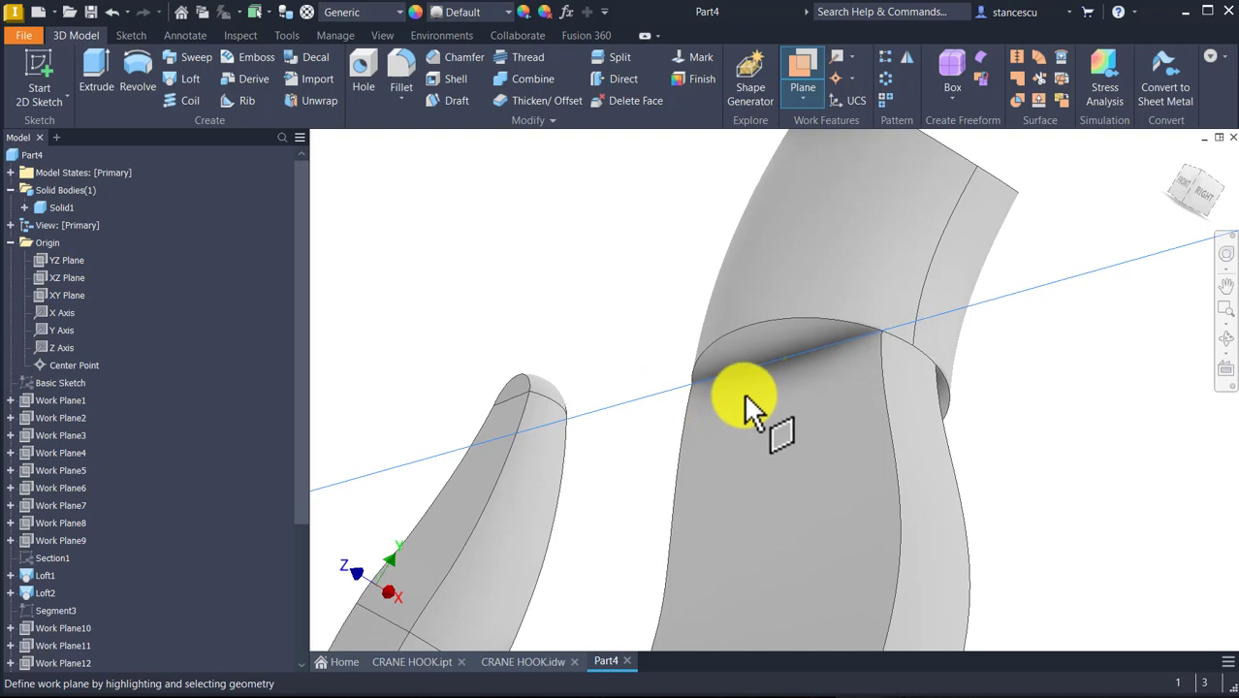
{"action": "left_click", "coordinate": [776, 366]}
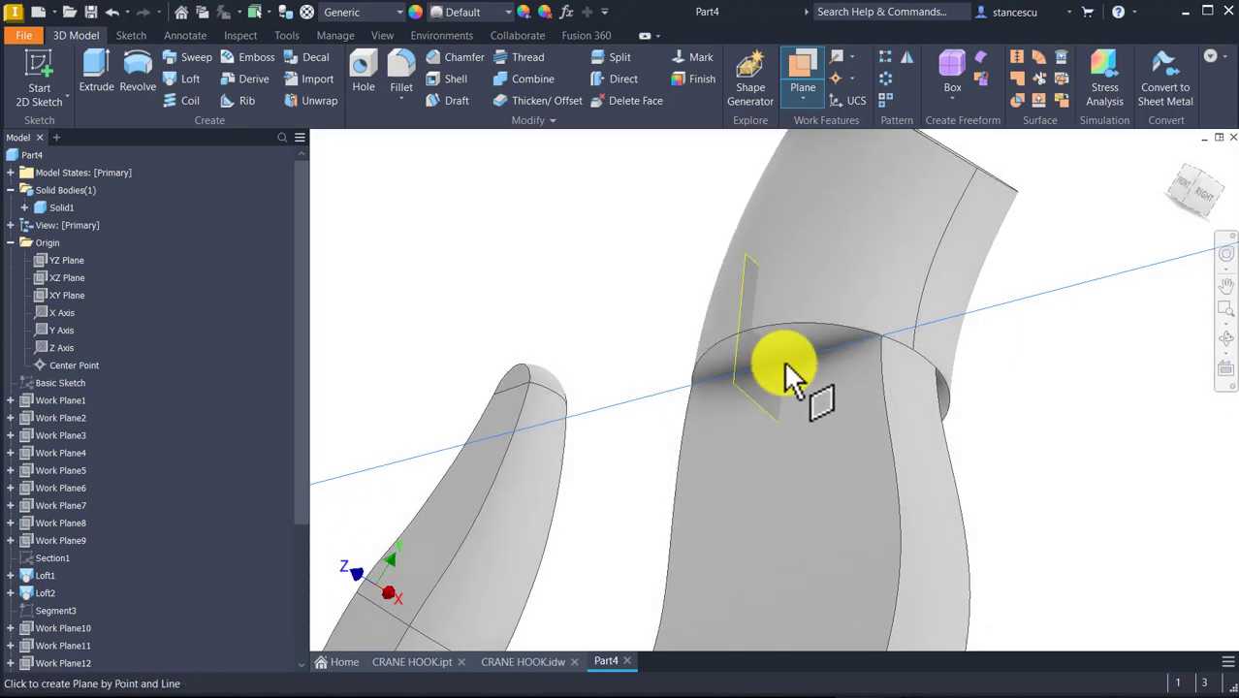
{"action": "left_click", "coordinate": [785, 365]}
- Start a sketch on the new work plane at the shank junction and slice the model graphics along it
{"action": "middle_click_drag", "start_coordinate": [1081, 402], "coordinate": [691, 221], "text": "shift"}
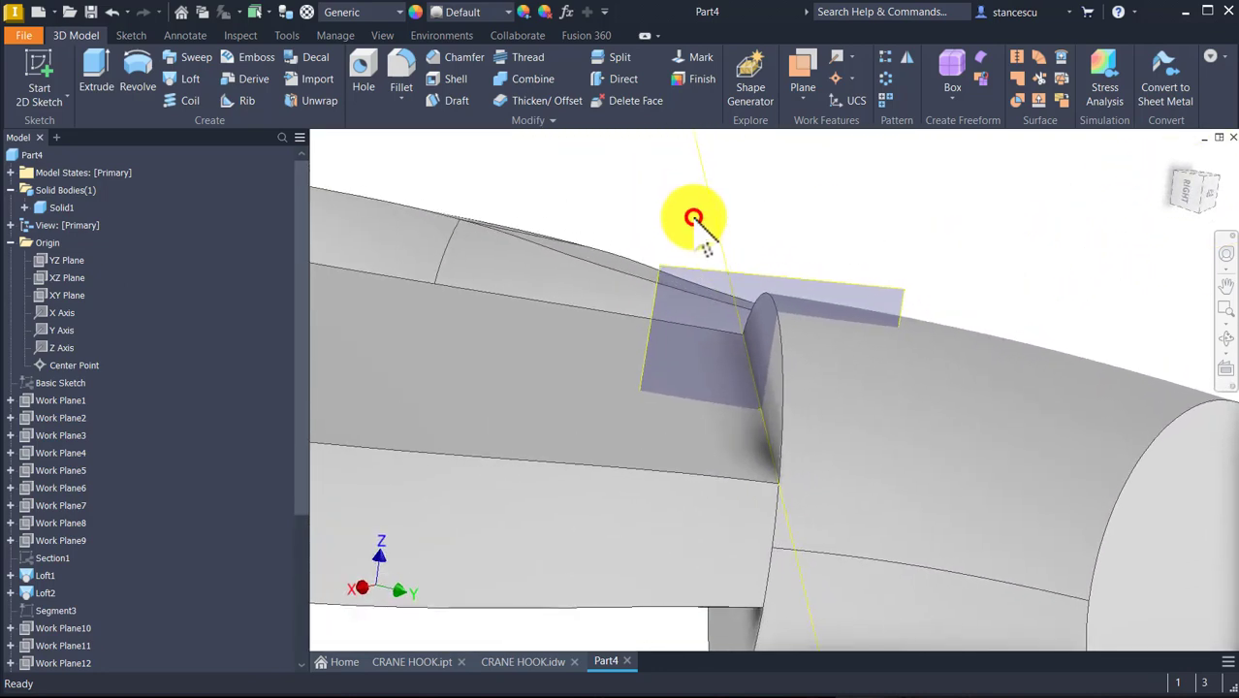
{"action": "left_click", "coordinate": [705, 289]}
{"action": "left_click", "coordinate": [708, 290]}
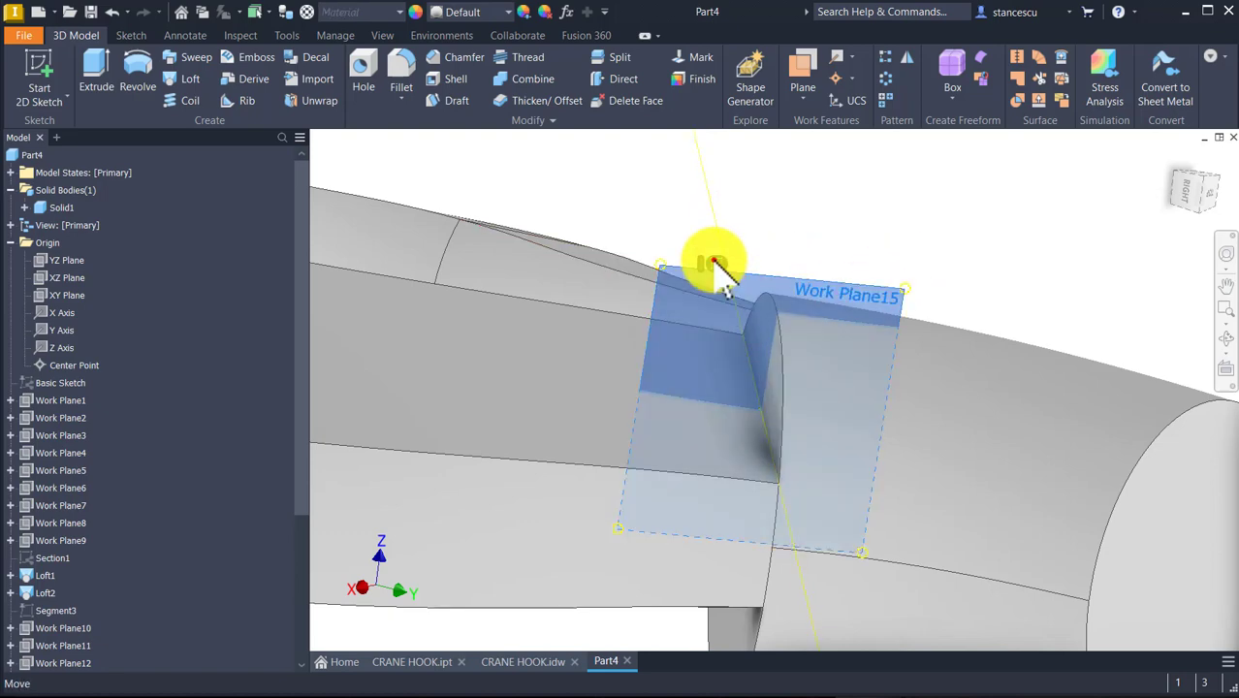
{"action": "left_click", "coordinate": [713, 260]}
{"action": "middle_click_drag", "start_coordinate": [942, 392], "coordinate": [426, 551]}
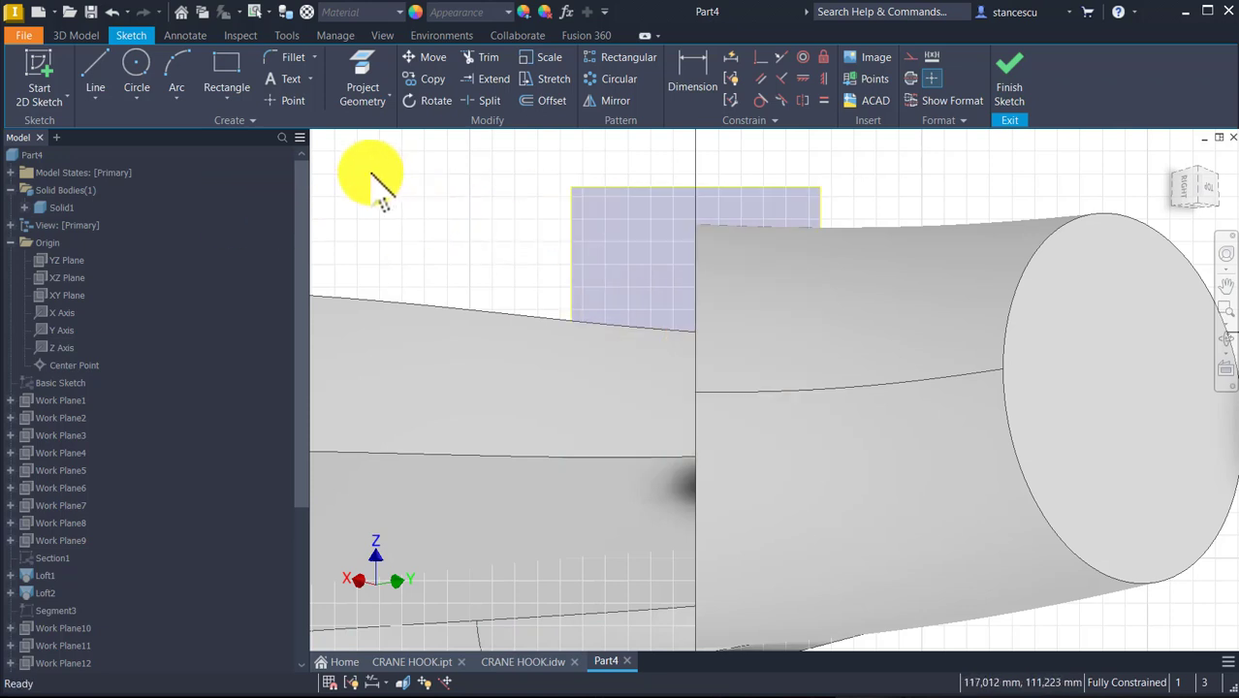
{"action": "key", "text": "F7"}
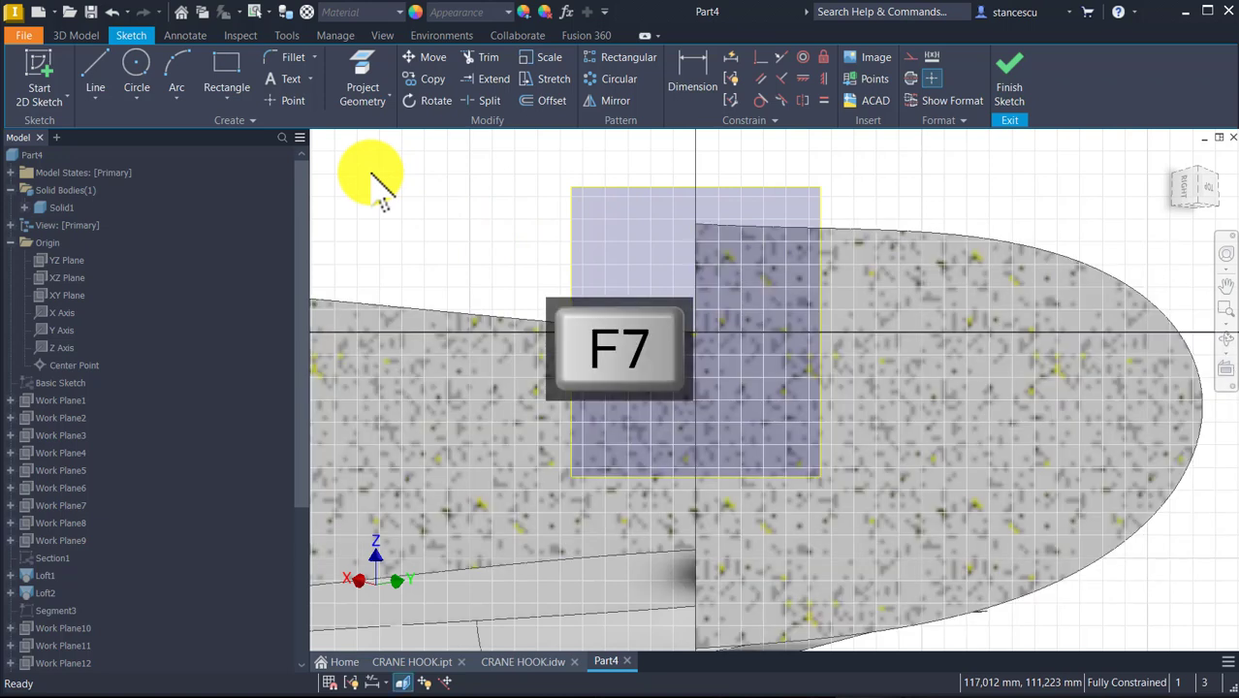
- Project the step edge at the shank junction into the sketch and draw a 25 mm line upward from its lower end
{"action": "left_click", "coordinate": [359, 70]}
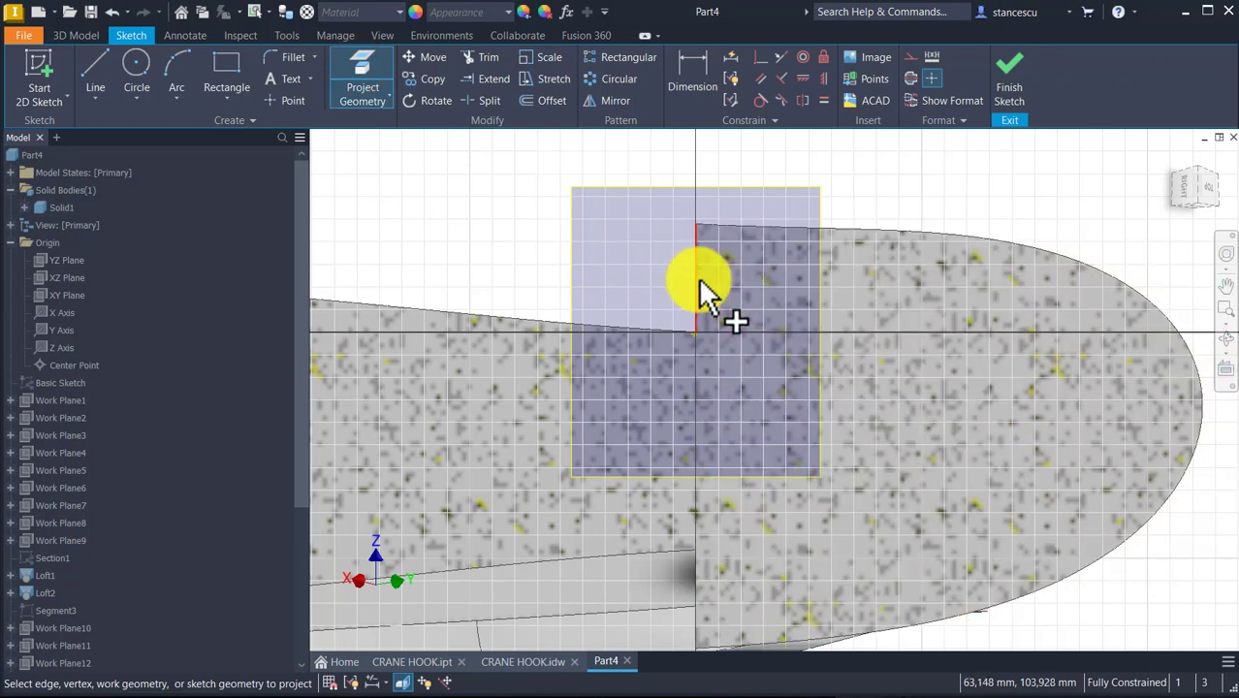
{"action": "left_click", "coordinate": [696, 279]}
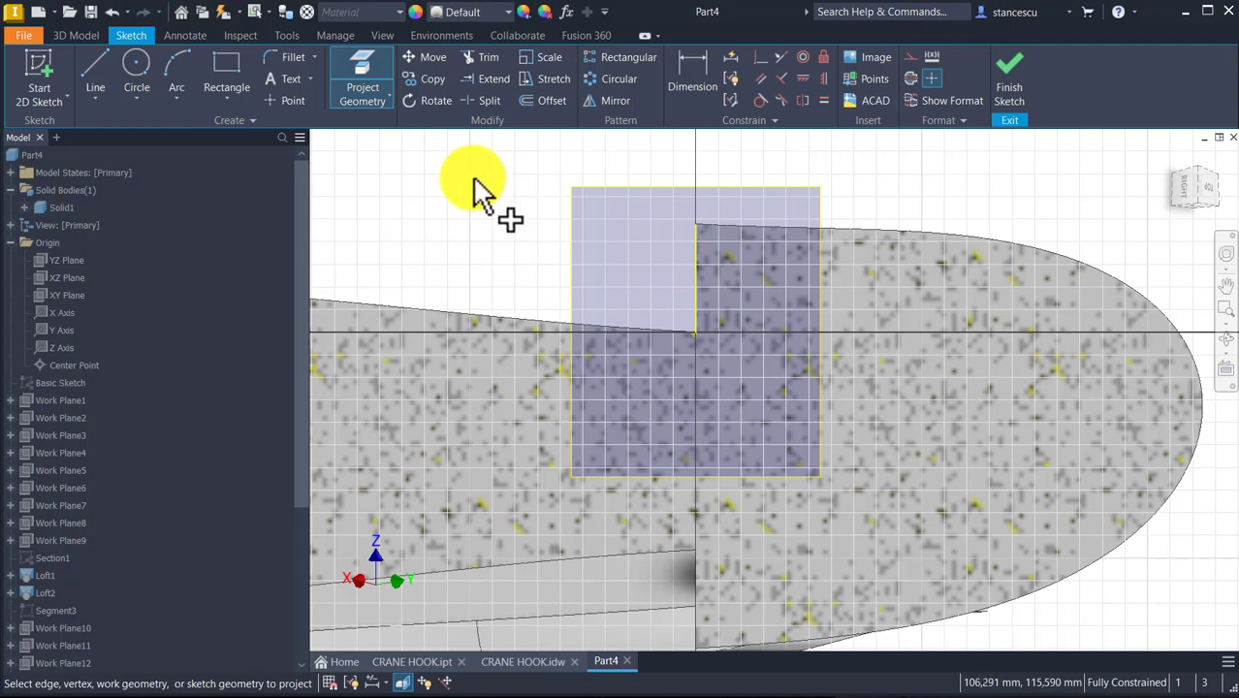
{"action": "left_click", "coordinate": [86, 66]}
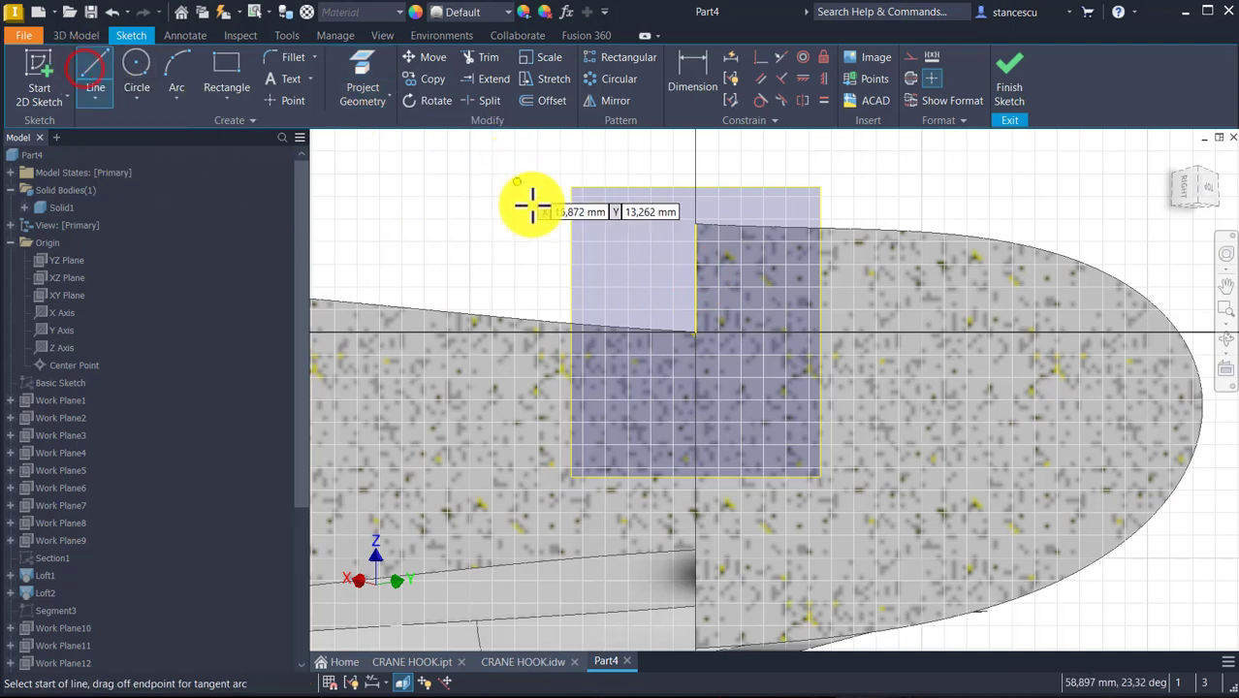
{"action": "left_click", "coordinate": [693, 332]}
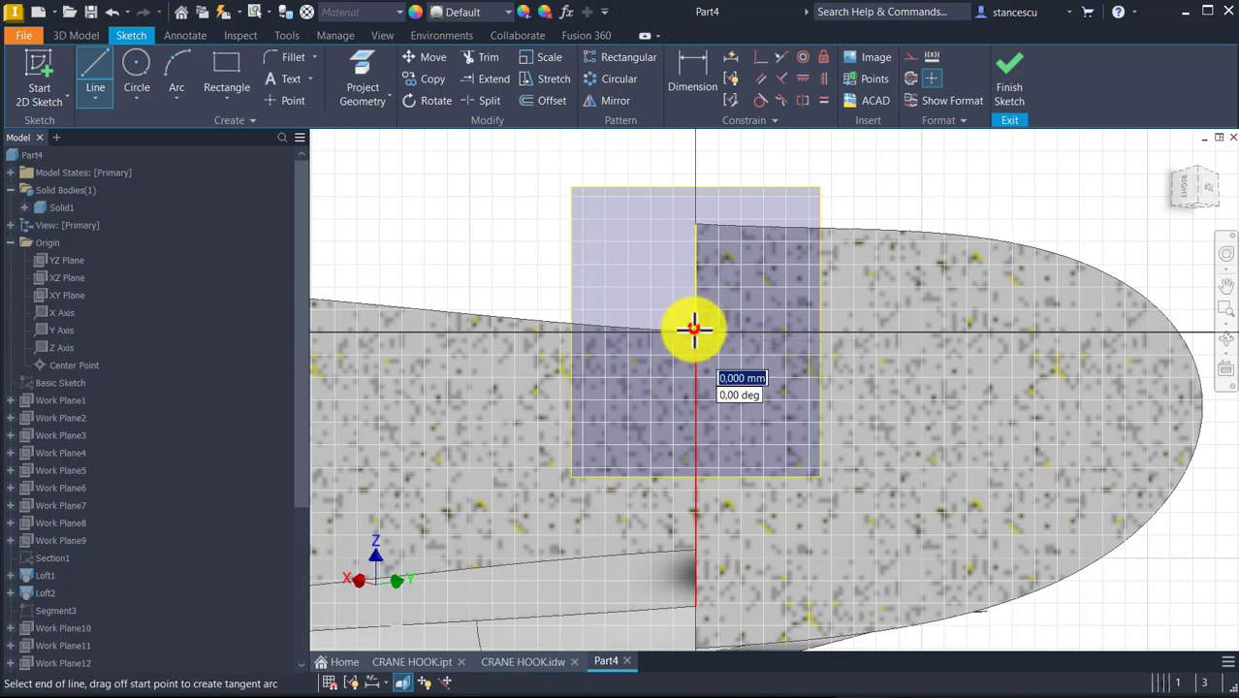
{"action": "middle_click_drag", "start_coordinate": [701, 155], "coordinate": [701, 207]}
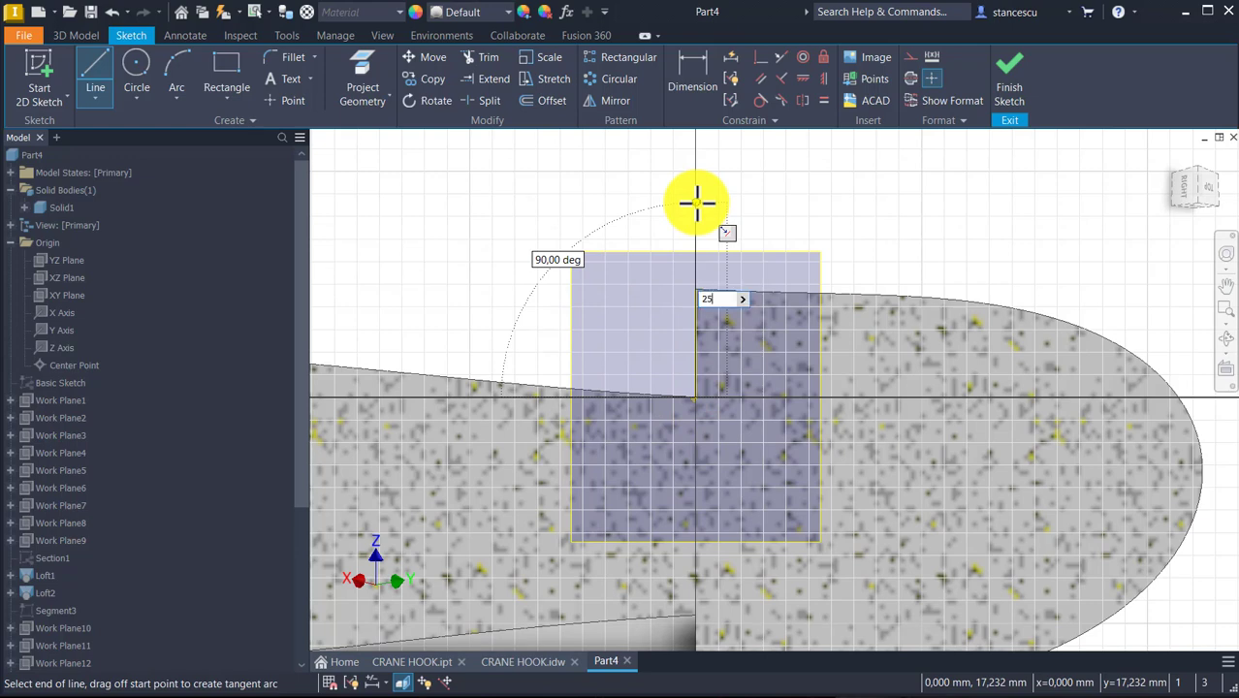
{"action": "key", "text": "Return"}
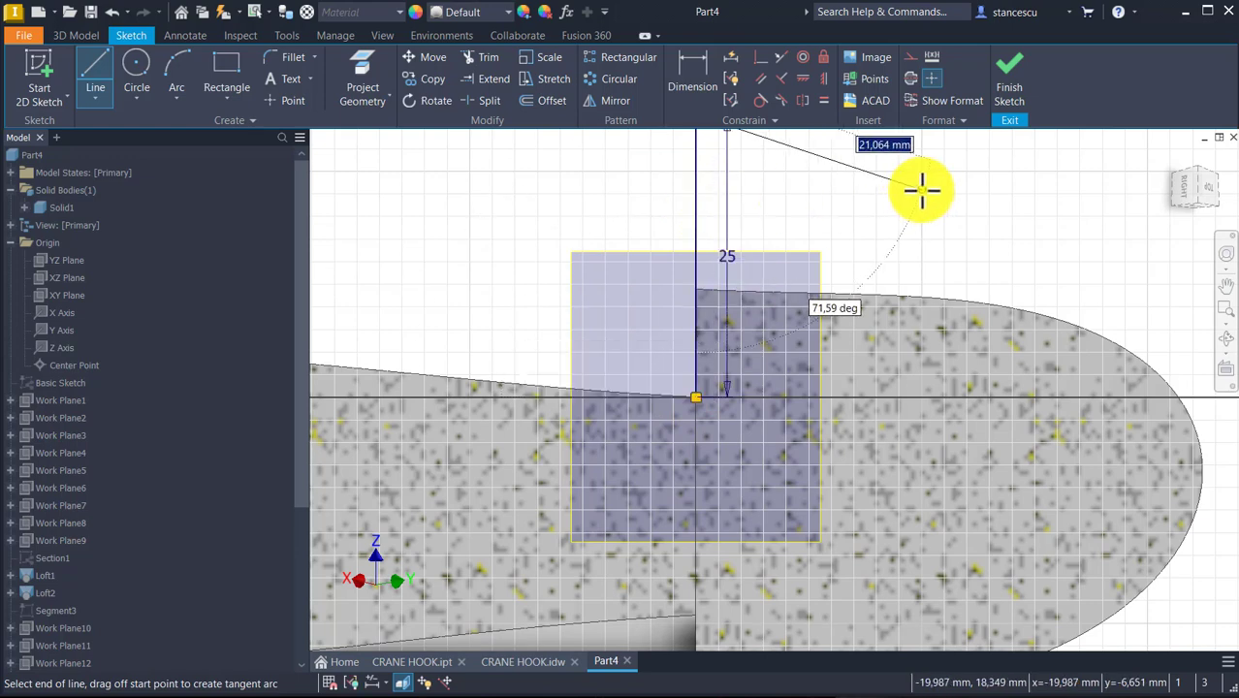
- Draw a 25 mm line perpendicular to the upright's upper end, toward the shank, and an arc from its end back to the start point
{"action": "middle_click_drag", "start_coordinate": [921, 190], "coordinate": [934, 346]}
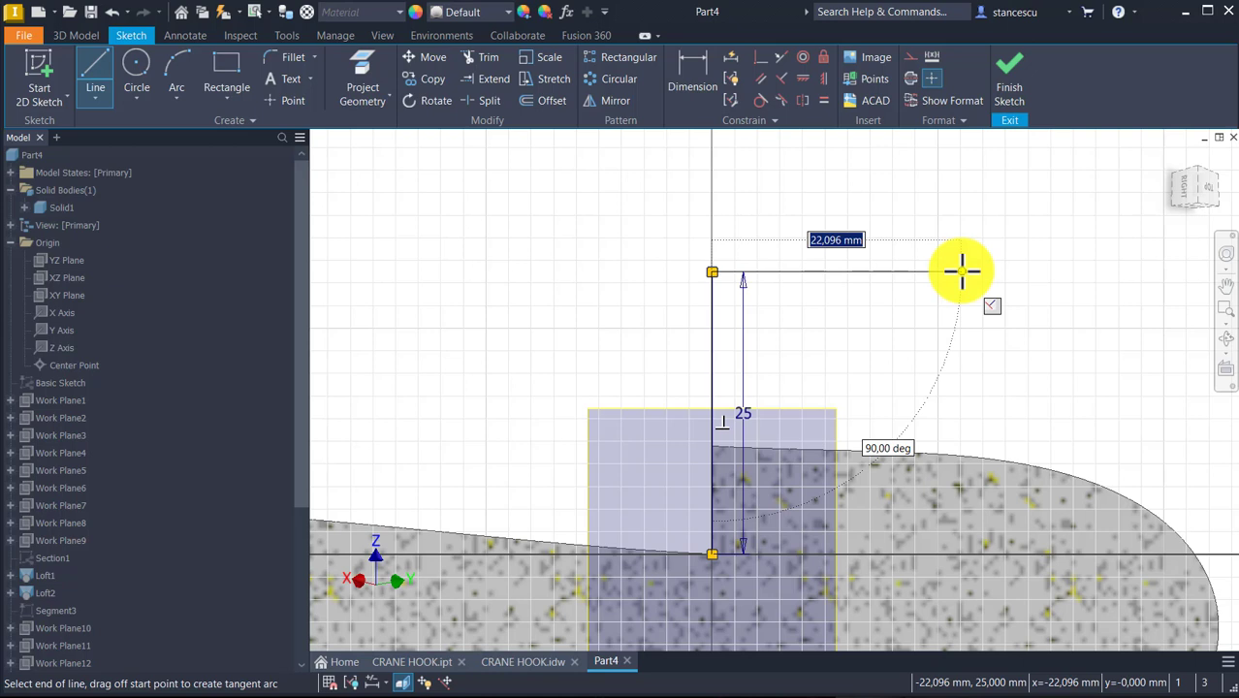
{"action": "key", "text": "Return"}
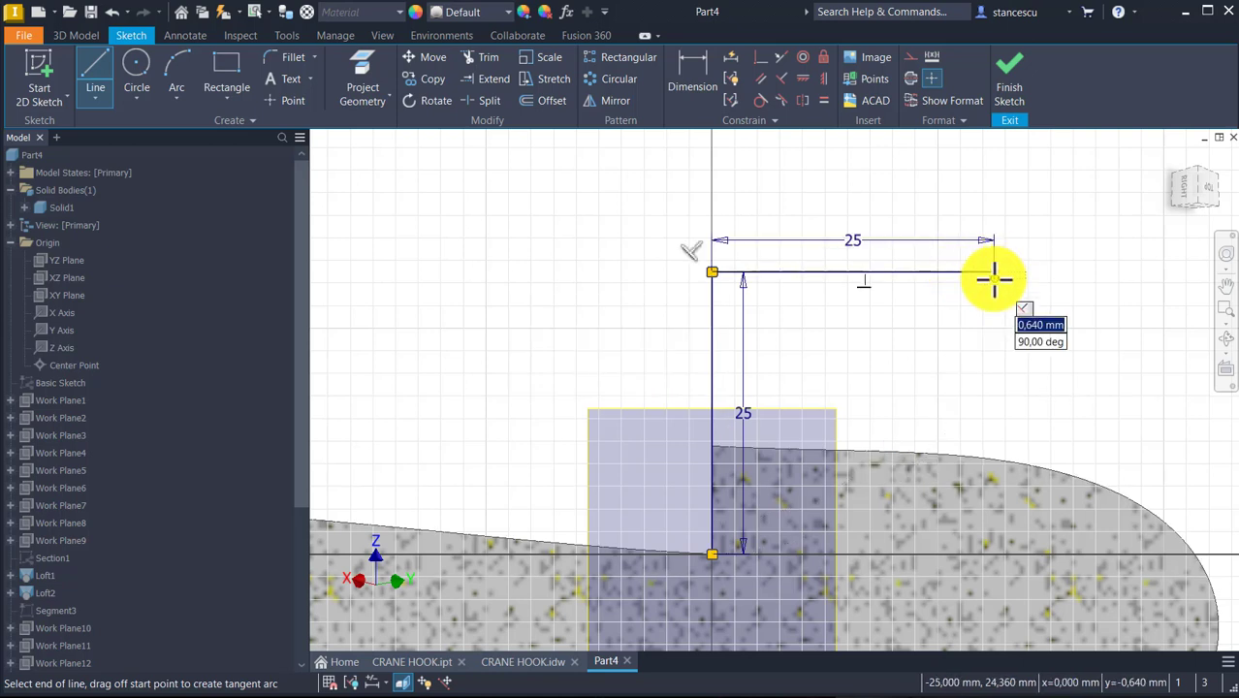
{"action": "left_click_drag", "start_coordinate": [992, 272], "coordinate": [713, 553]}
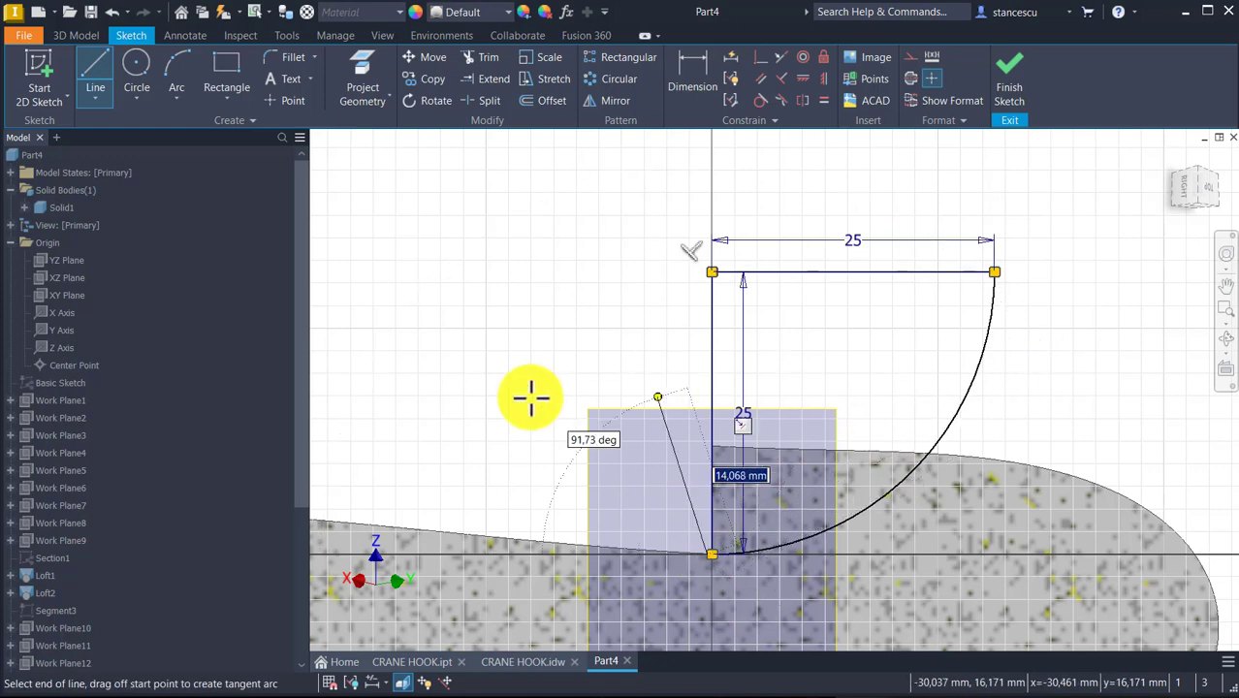
{"action": "key", "text": "Escape"}
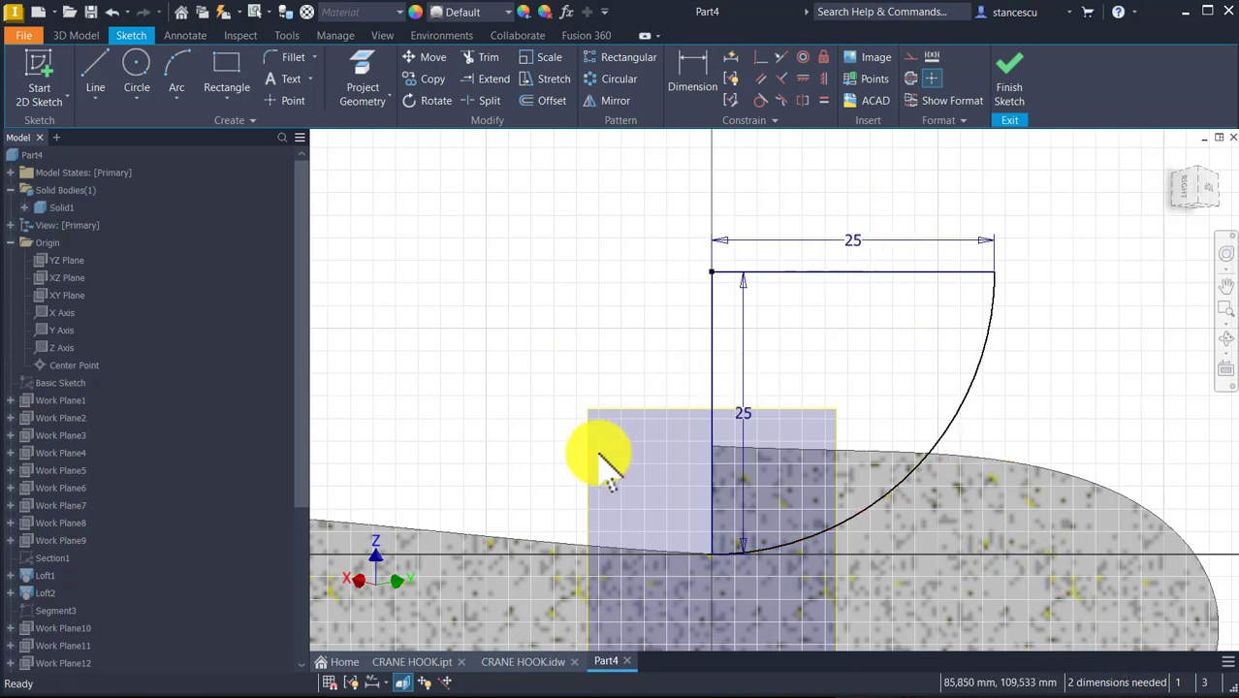
- Attach the arc's loose end to the lower end of the upright line with a Coincident constraint and finish the sketch
{"action": "left_click_drag", "start_coordinate": [712, 373], "coordinate": [731, 346]}
{"action": "left_click_drag", "start_coordinate": [814, 290], "coordinate": [801, 262]}
{"action": "left_click_drag", "start_coordinate": [977, 373], "coordinate": [994, 401]}
{"action": "scroll", "coordinate": [660, 438], "scroll_direction": "down", "scroll_amount": 3}
{"action": "middle_click_drag", "start_coordinate": [656, 417], "coordinate": [610, 153]}
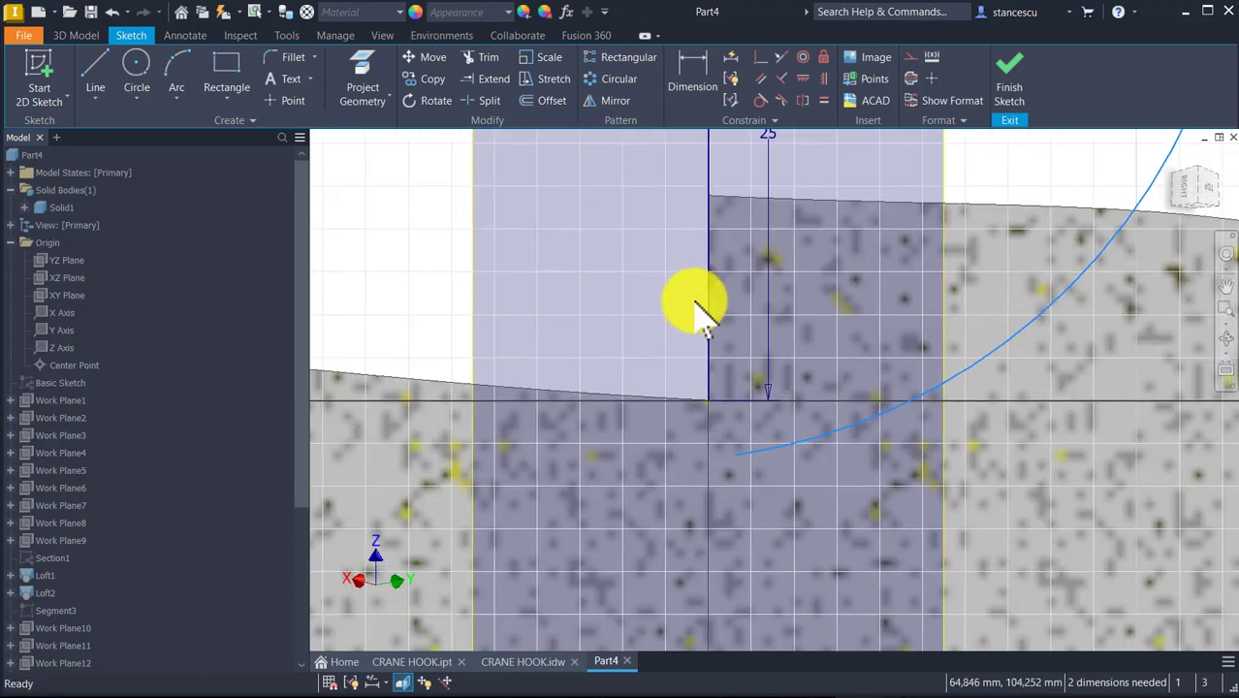
{"action": "scroll", "coordinate": [703, 308], "scroll_direction": "up", "scroll_amount": 2}
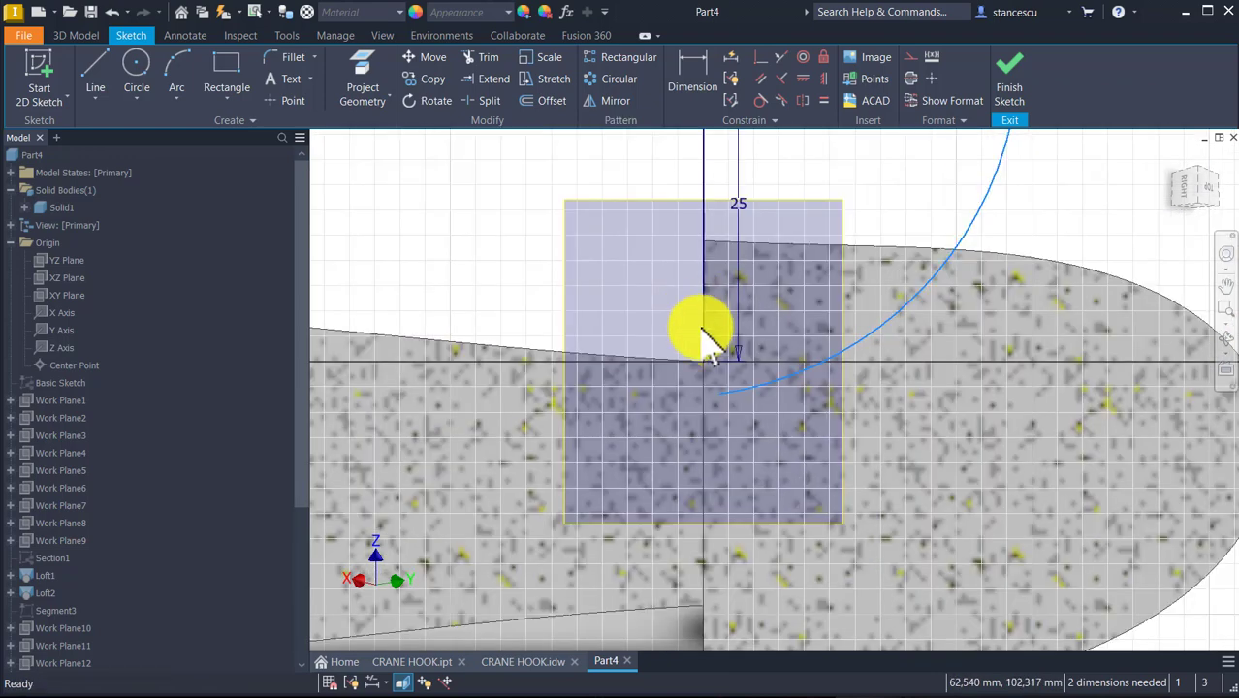
{"action": "left_click", "coordinate": [765, 62]}
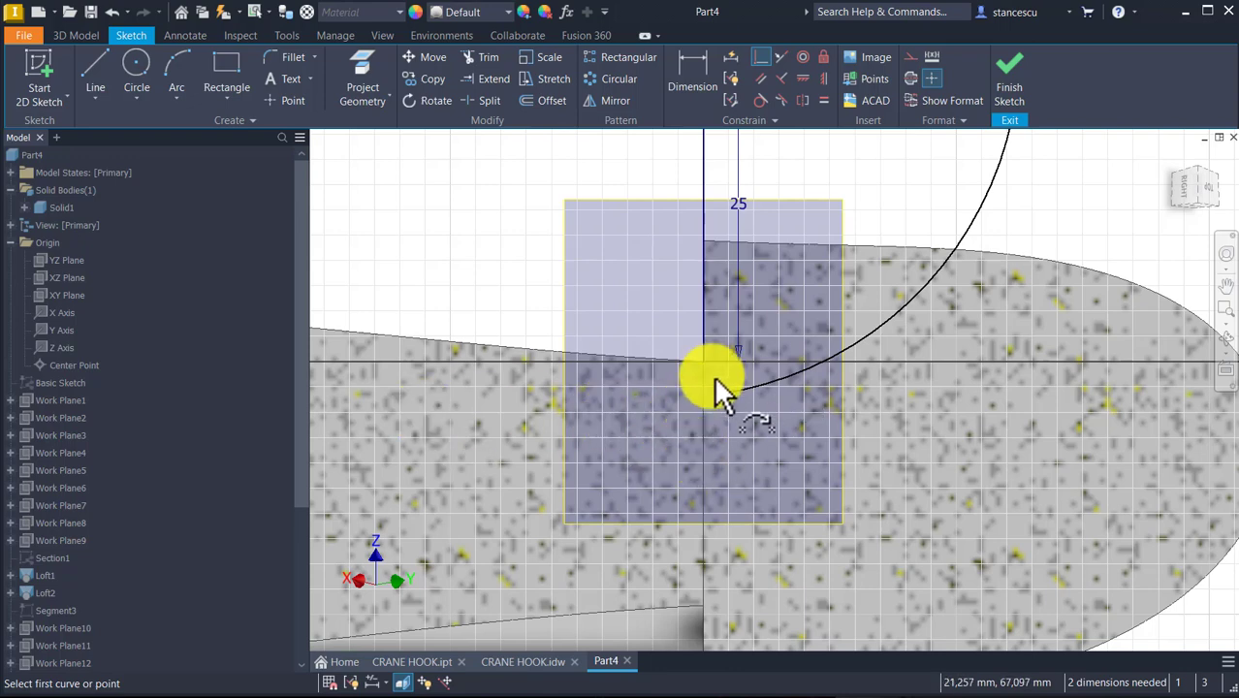
{"action": "left_click", "coordinate": [719, 399]}
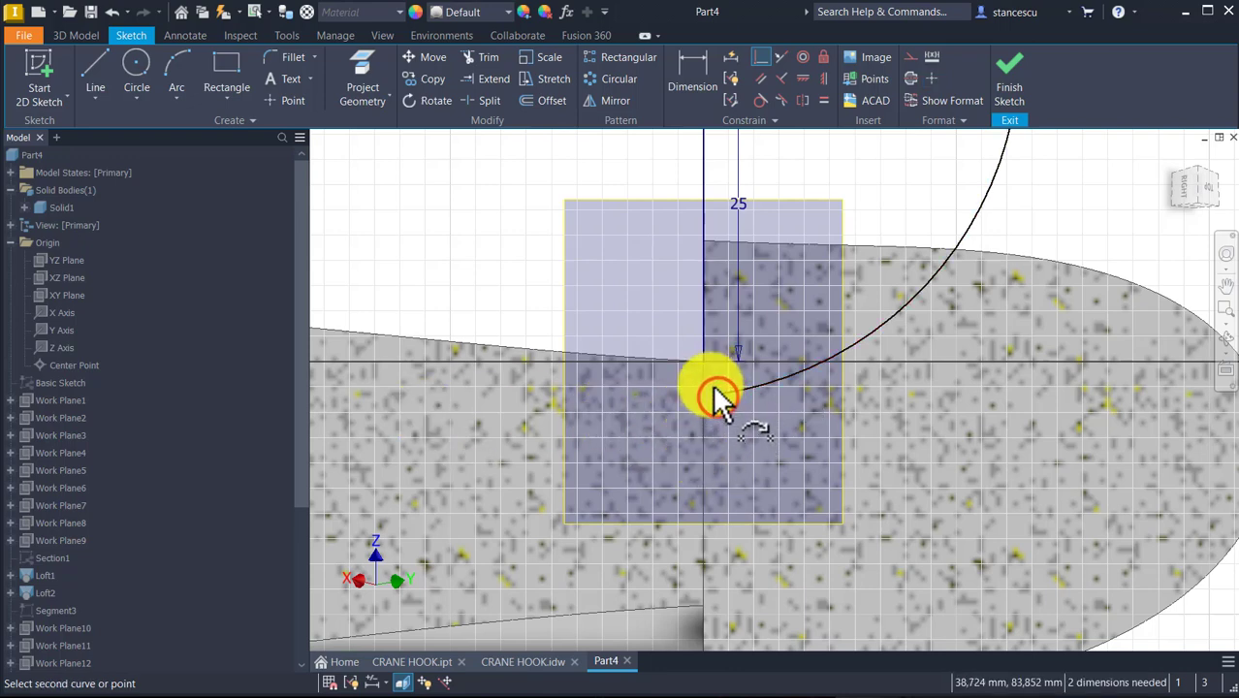
{"action": "left_click", "coordinate": [704, 363]}
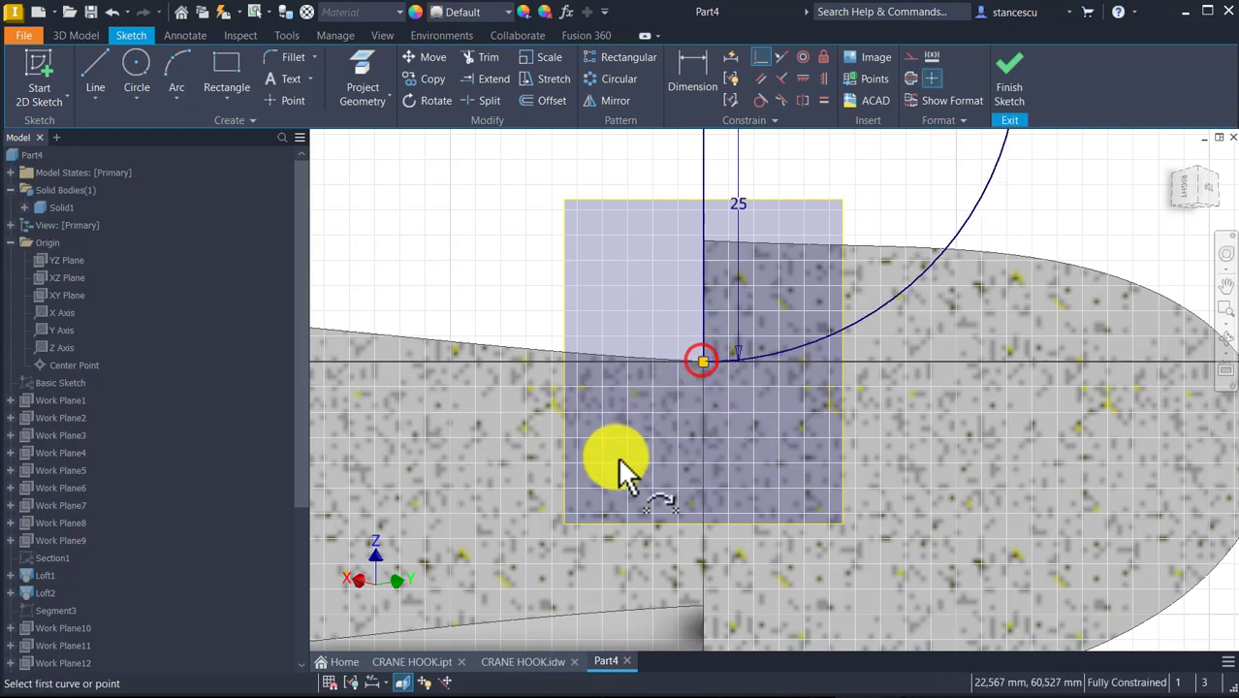
{"action": "scroll", "coordinate": [981, 255], "scroll_direction": "down", "scroll_amount": 4}
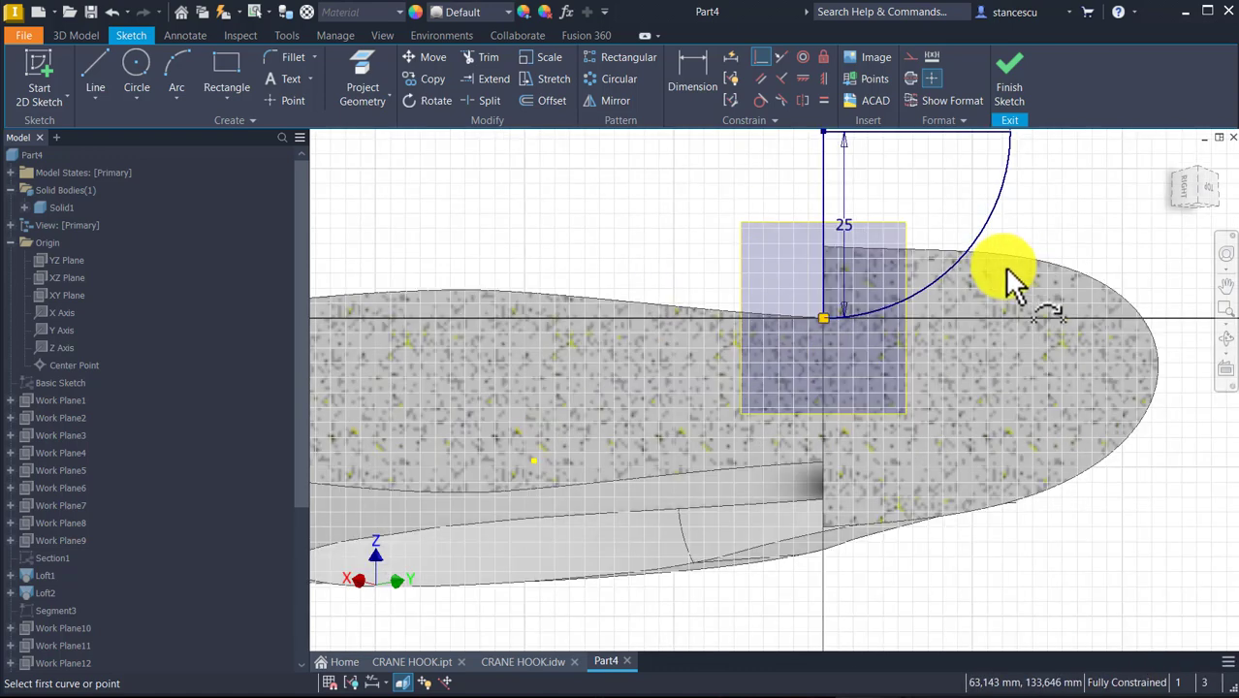
{"action": "scroll", "coordinate": [1009, 268], "scroll_direction": "up", "scroll_amount": 1}
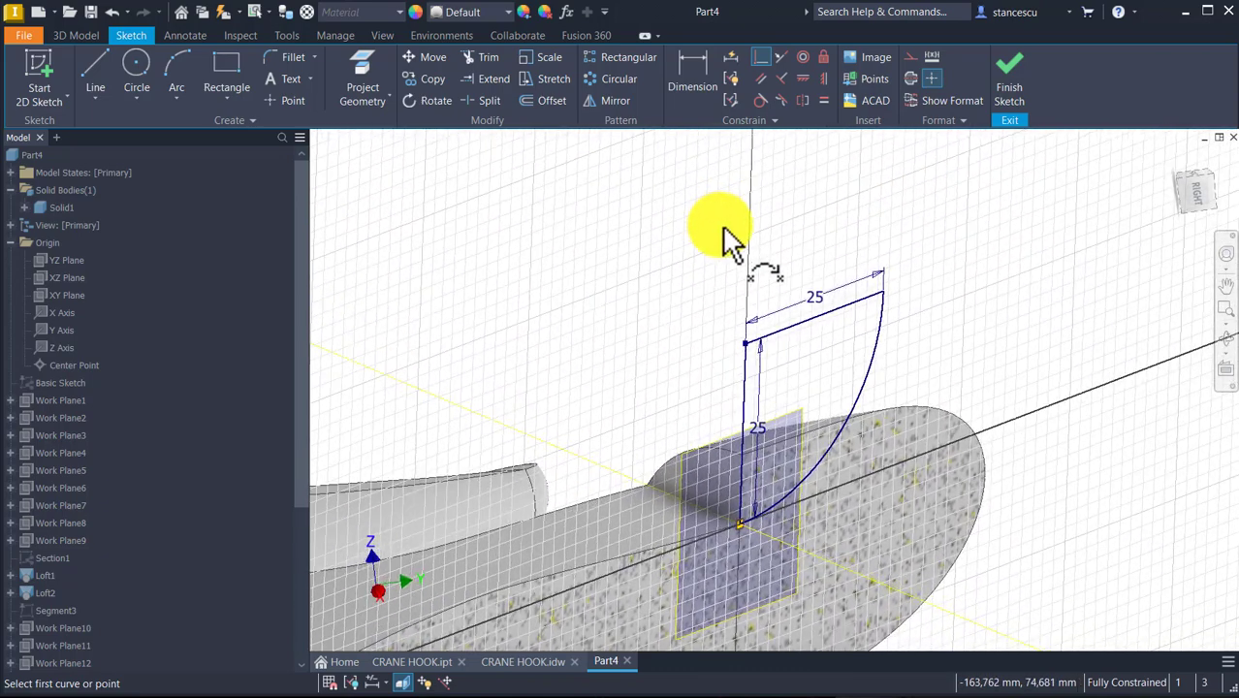
{"action": "left_click", "coordinate": [1010, 89]}
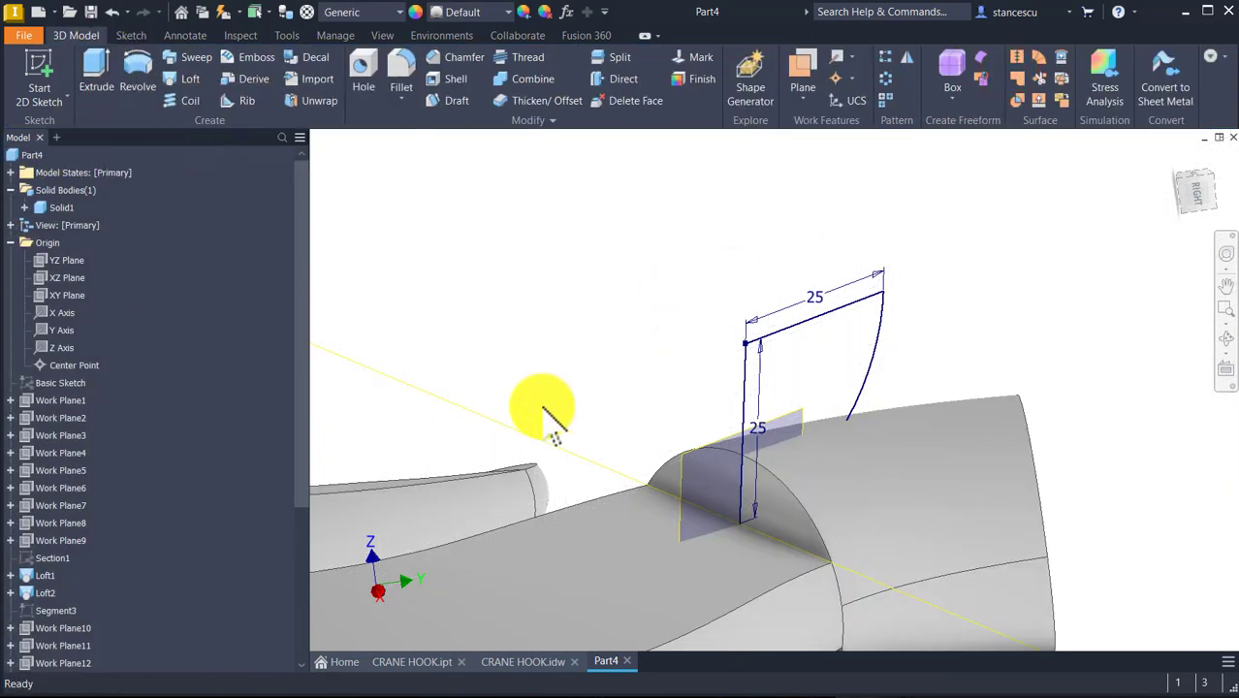
- Turn on Auto-Resize for the work plane at the shank-to-body junction
{"action": "left_click", "coordinate": [728, 439]}
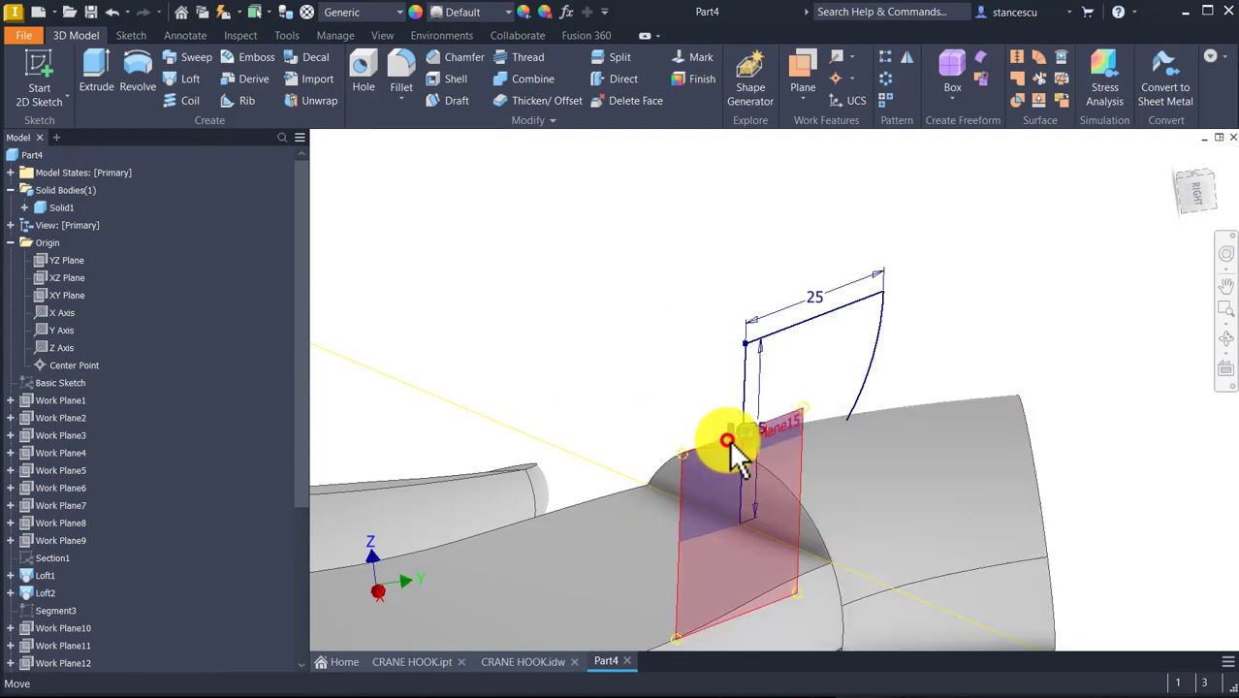
{"action": "right_click", "coordinate": [729, 439]}
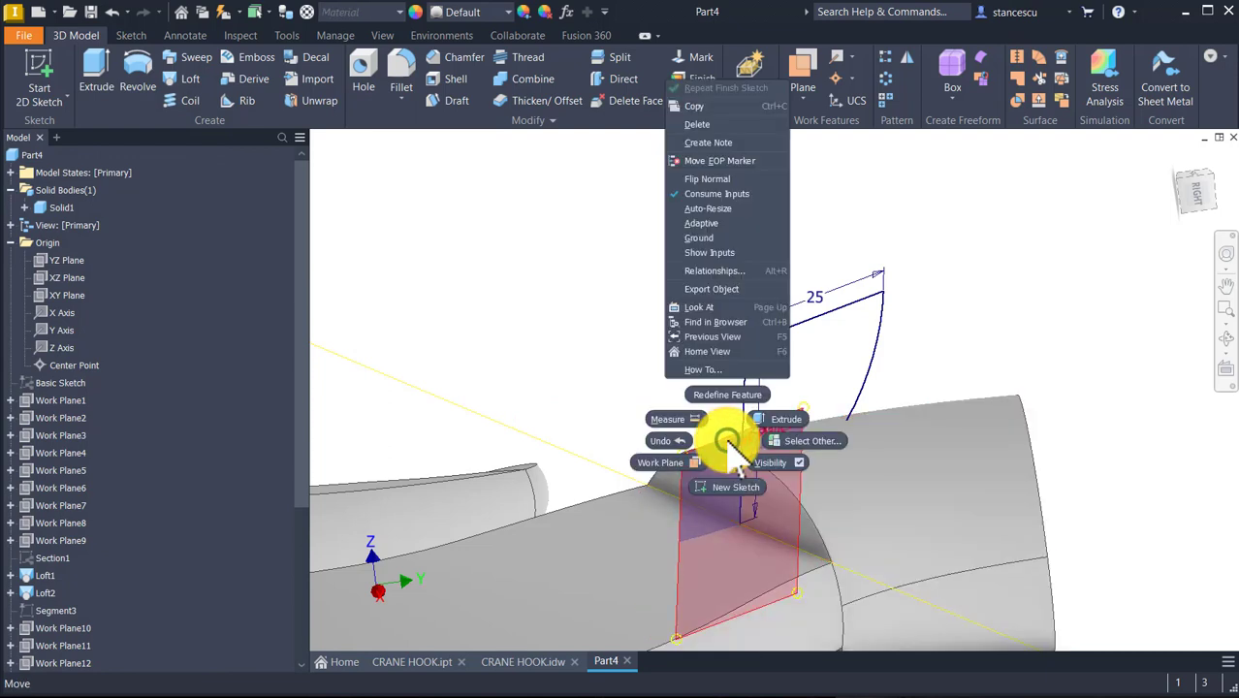
{"action": "left_click", "coordinate": [707, 207]}
{"action": "scroll", "coordinate": [674, 431], "scroll_direction": "down", "scroll_amount": 4}
{"action": "middle_click_drag", "start_coordinate": [849, 519], "coordinate": [779, 392], "text": "shift"}
{"action": "scroll", "coordinate": [778, 393], "scroll_direction": "up", "scroll_amount": 5}
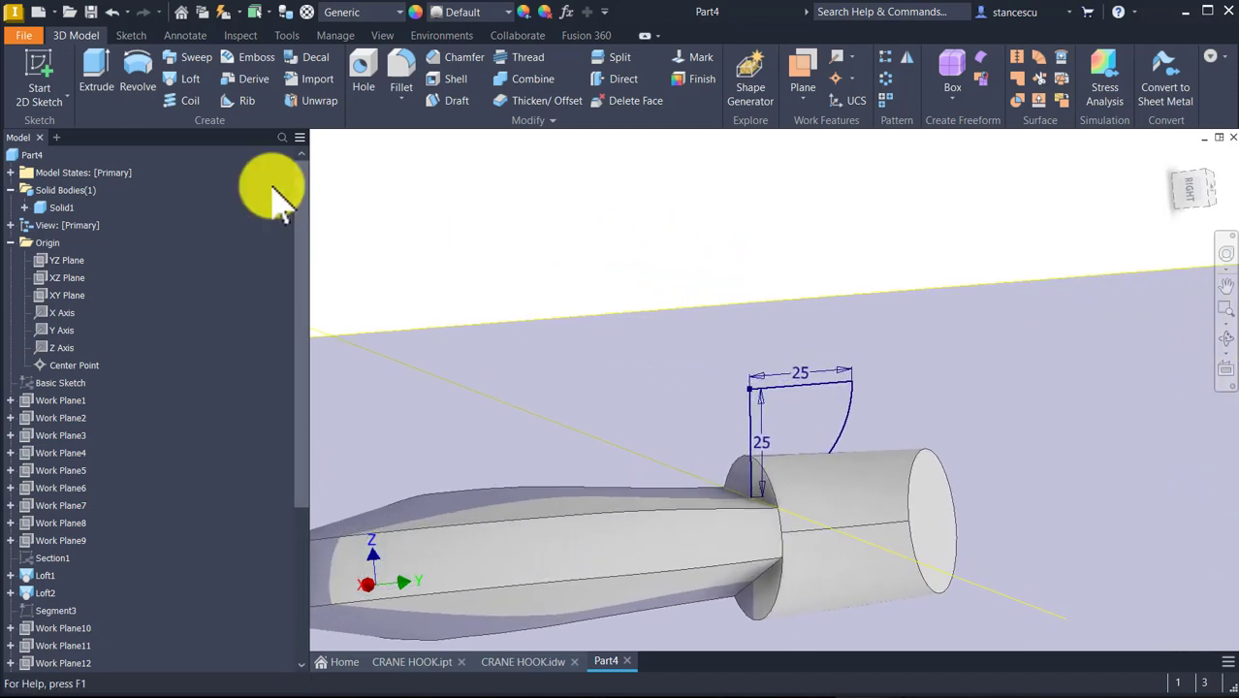
- Extrude the quarter-circle profile as a symmetric Through All cut to form the transition between shank and hook body
{"action": "left_click", "coordinate": [99, 61]}
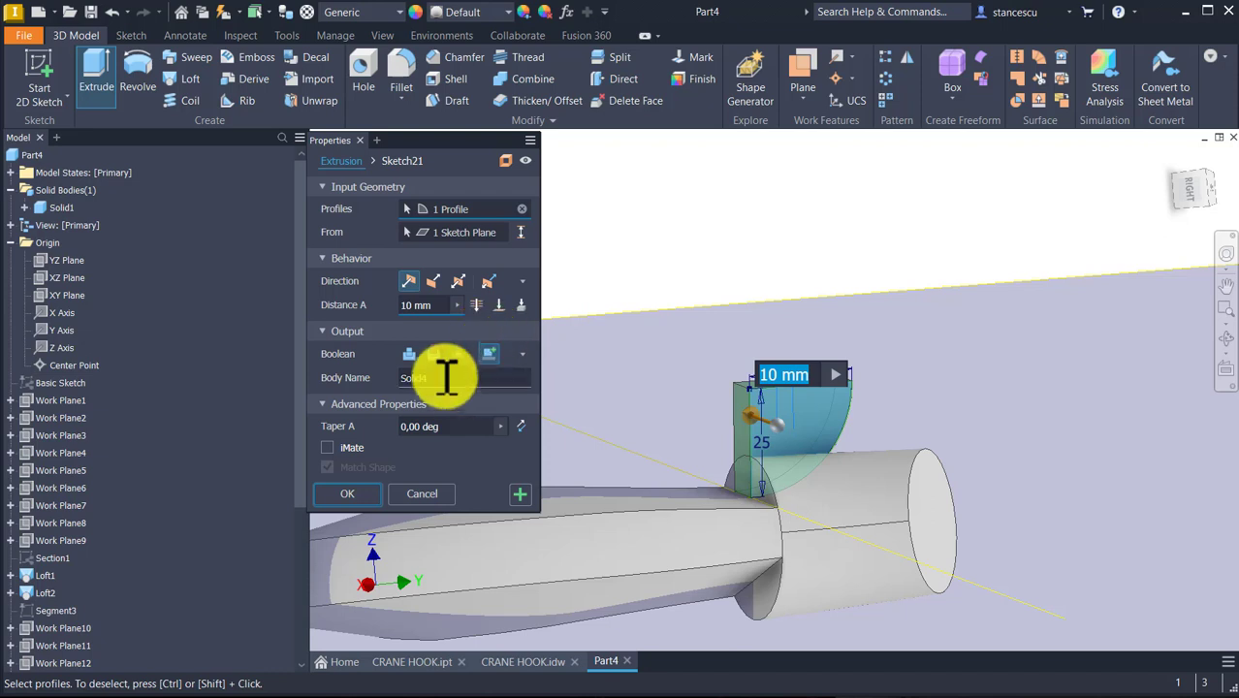
{"action": "left_click", "coordinate": [432, 353]}
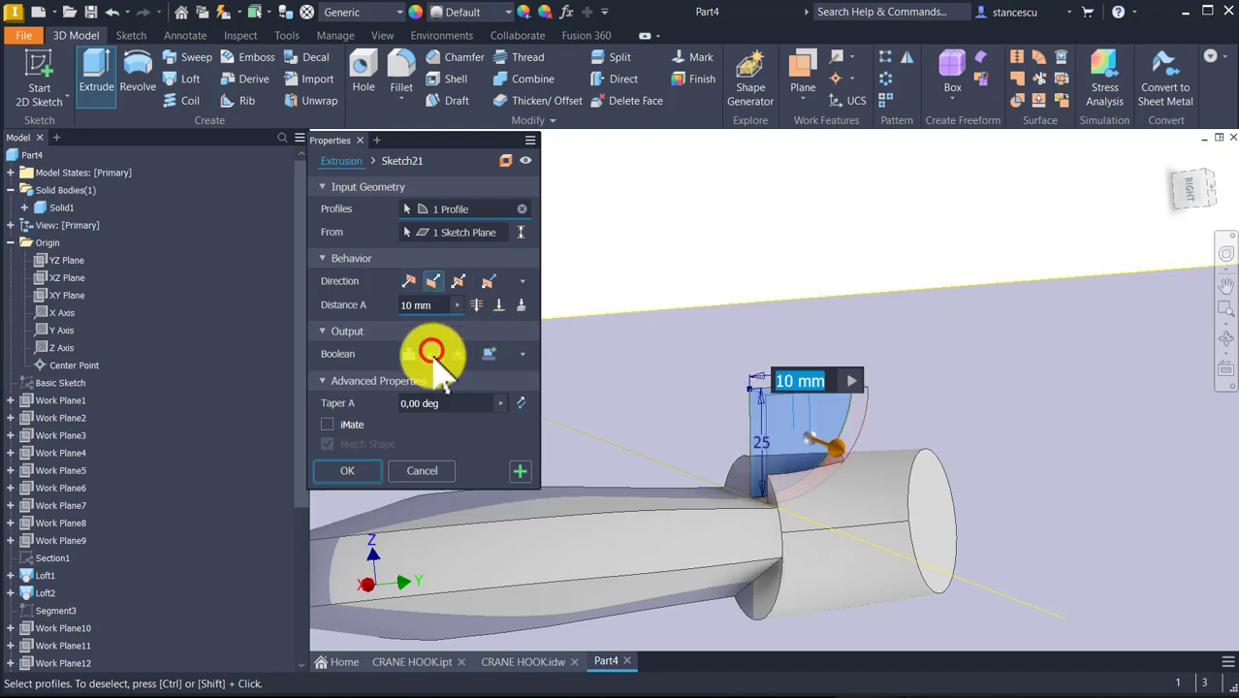
{"action": "left_click", "coordinate": [460, 280]}
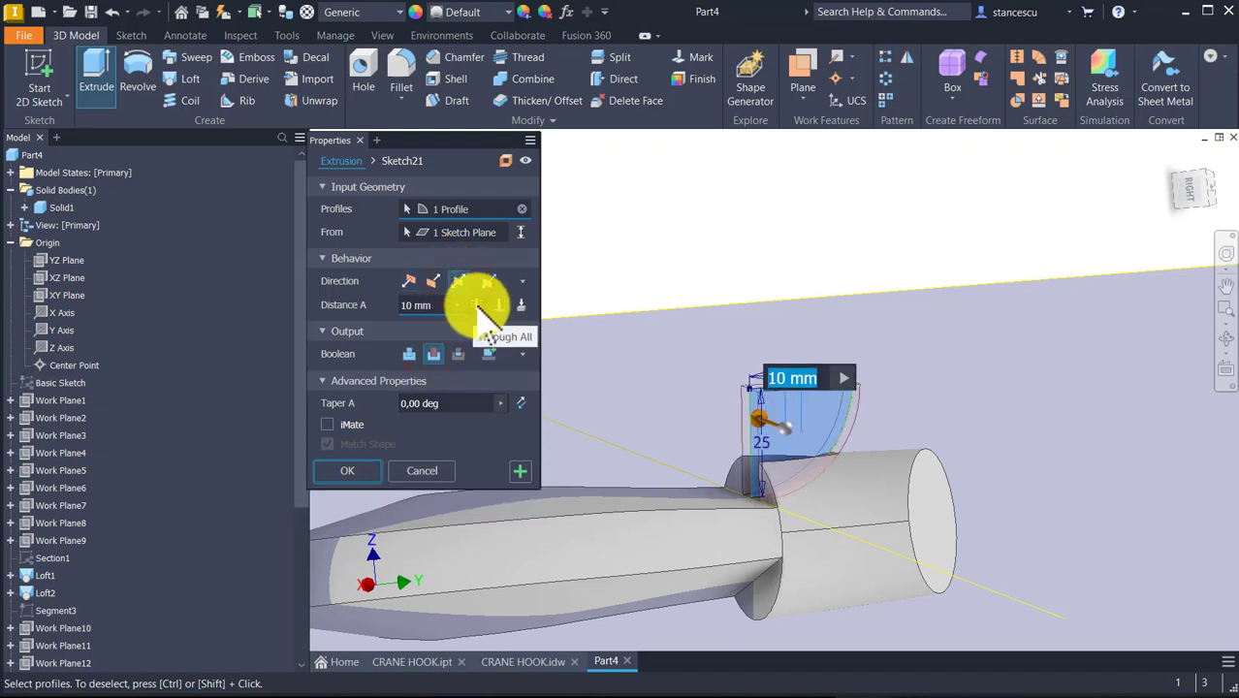
{"action": "left_click", "coordinate": [477, 306]}
{"action": "middle_click_drag", "start_coordinate": [481, 310], "coordinate": [737, 445], "text": "shift"}
{"action": "left_click", "coordinate": [354, 472]}
- Hide the work plane, work axis and work point at the shank junction
{"action": "middle_click_drag", "start_coordinate": [373, 490], "coordinate": [875, 339], "text": "shift"}
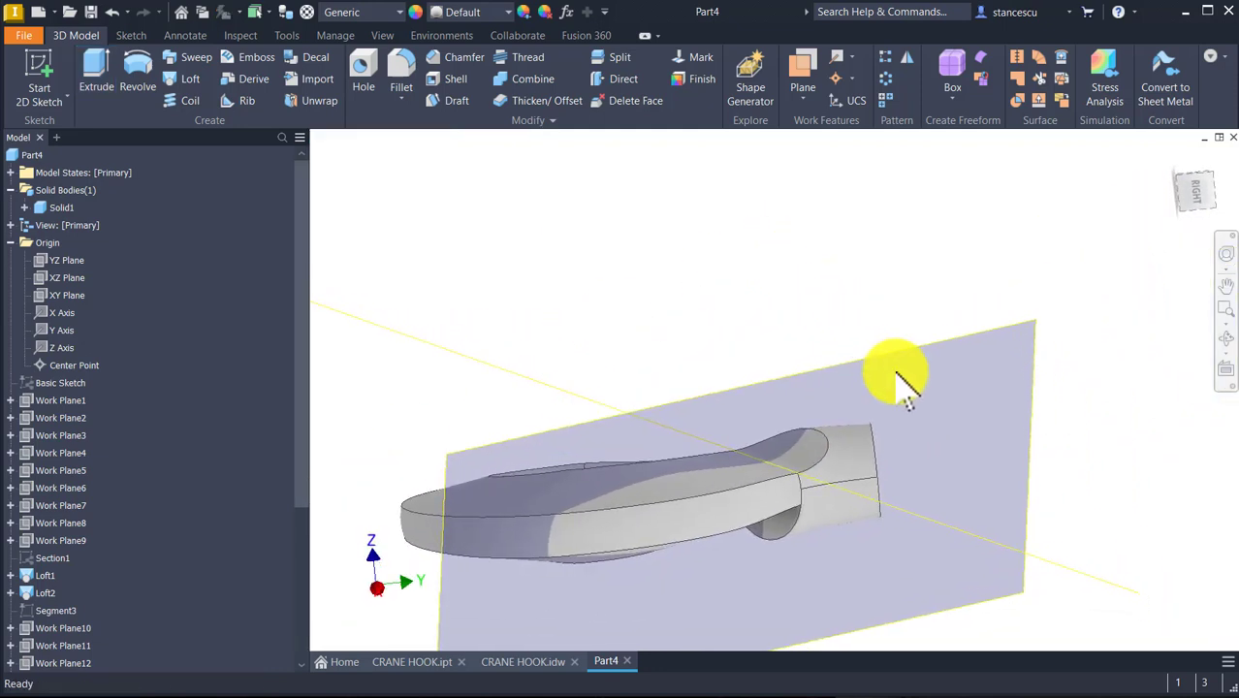
{"action": "left_click", "coordinate": [933, 339]}
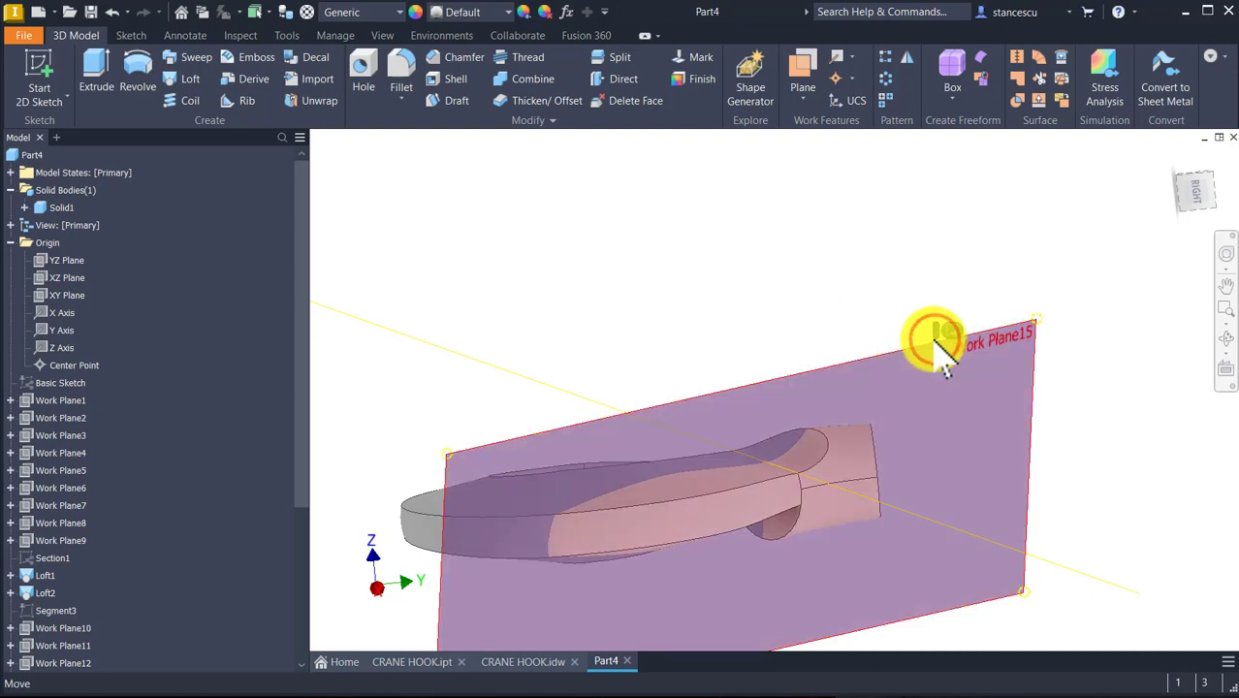
{"action": "key", "text": "alt+v"}
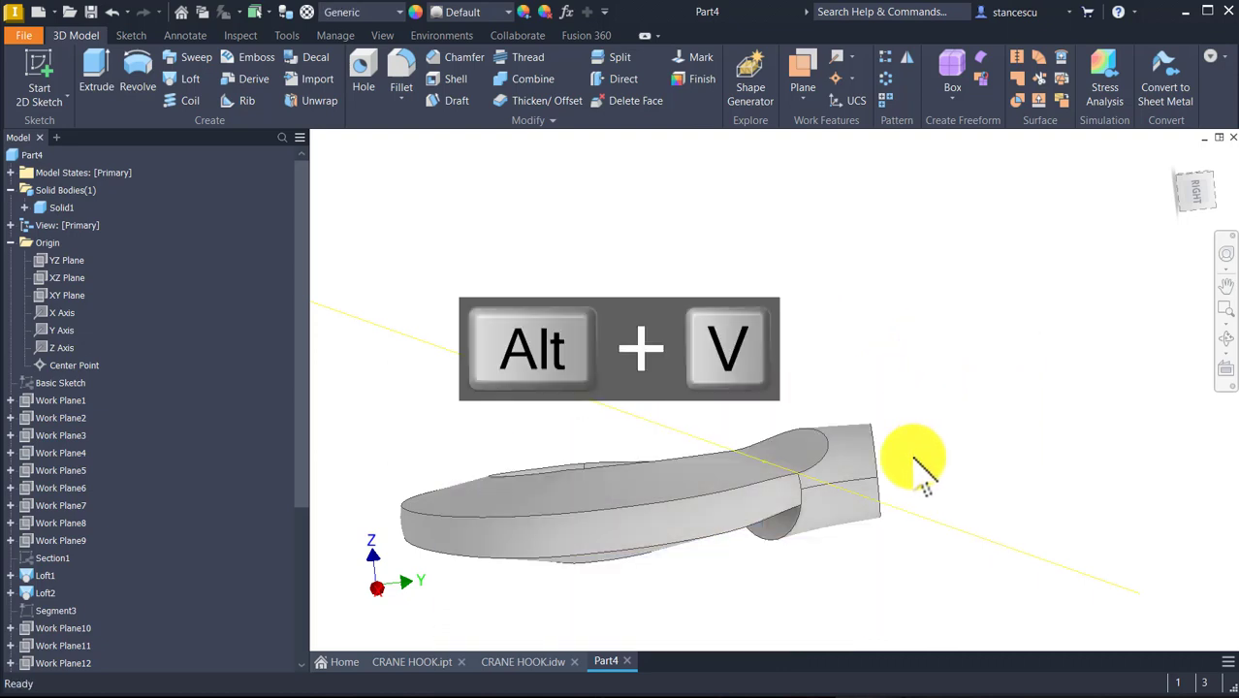
{"action": "left_click", "coordinate": [911, 519]}
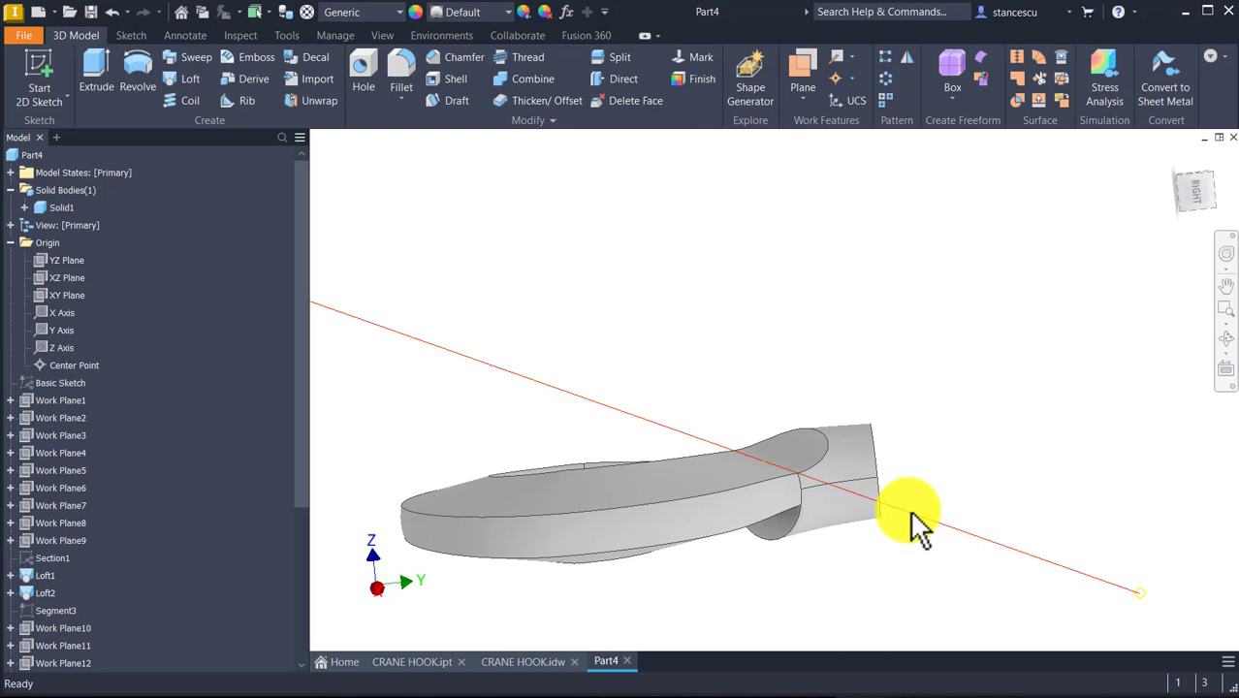
{"action": "key", "text": "alt+v"}
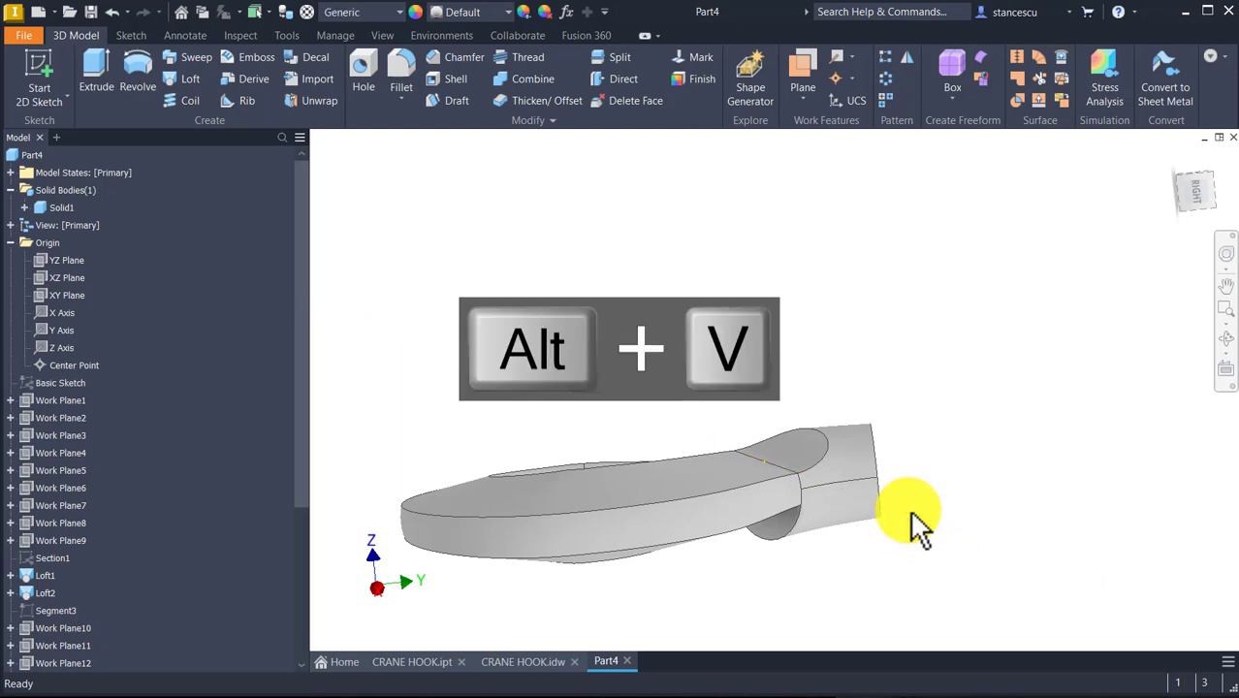
{"action": "left_click", "coordinate": [781, 484]}
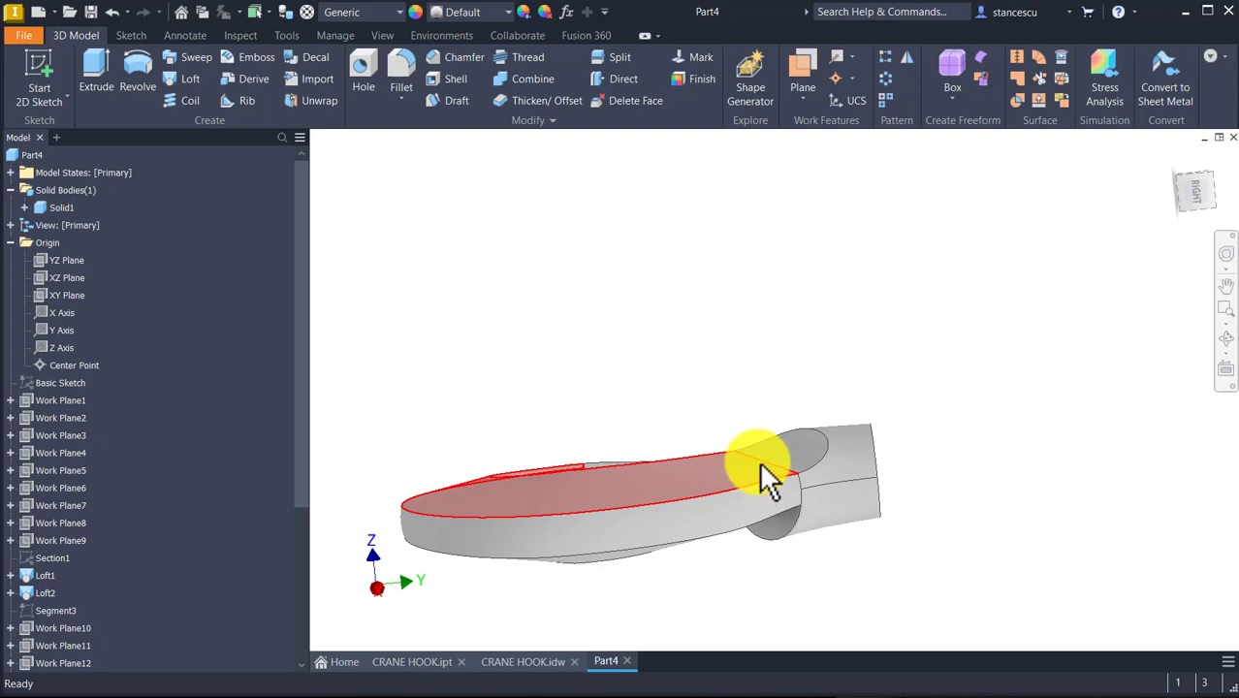
{"action": "left_click", "coordinate": [765, 461]}
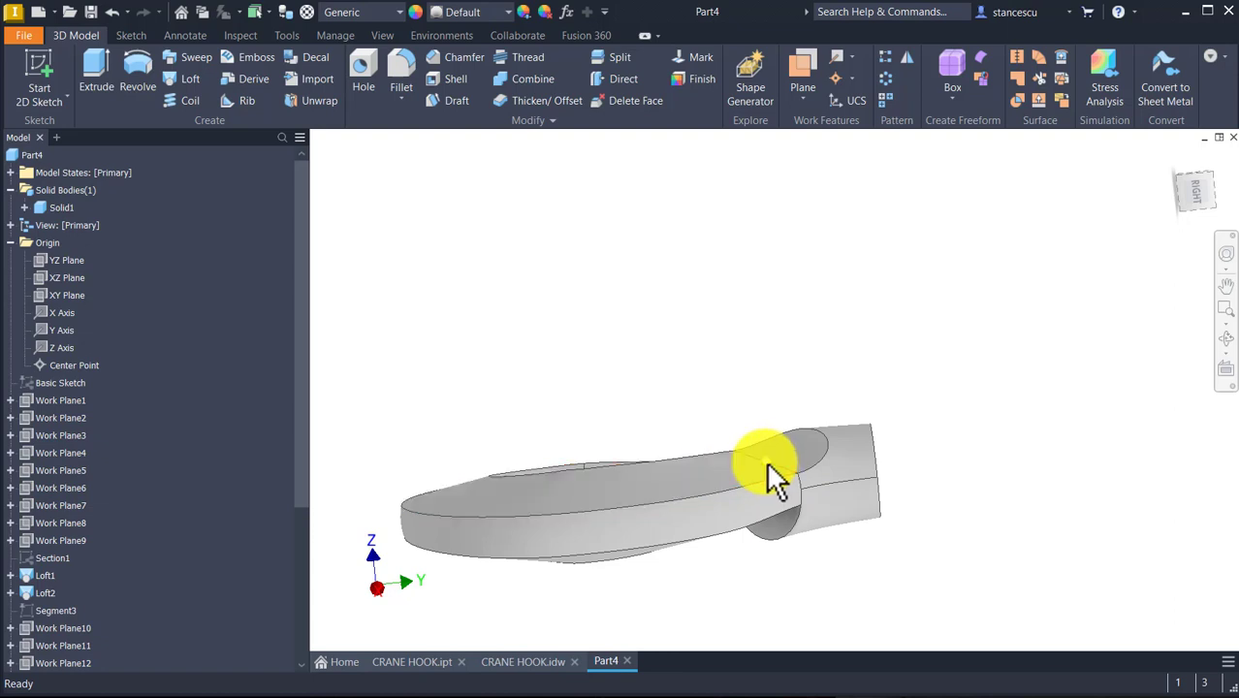
{"action": "key", "text": "alt+v"}
{"action": "left_click", "coordinate": [862, 364]}
{"action": "middle_click_drag", "start_coordinate": [900, 366], "coordinate": [788, 146], "text": "shift"}
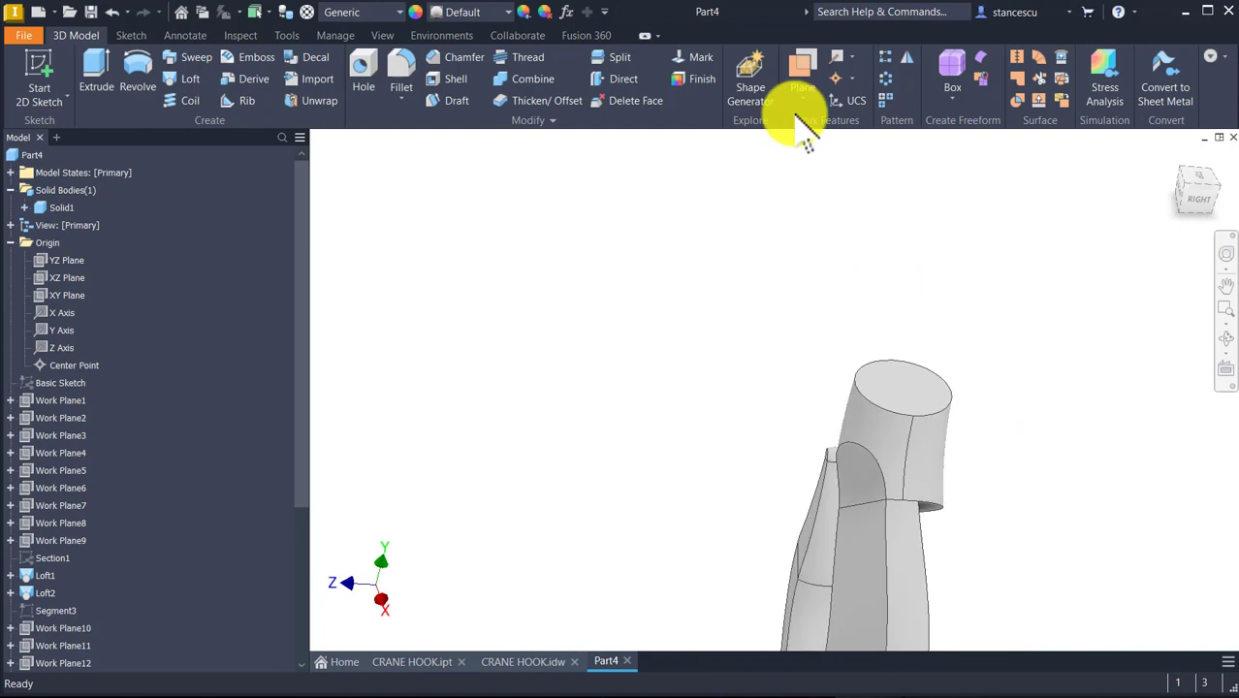
{"action": "left_click", "coordinate": [802, 70]}
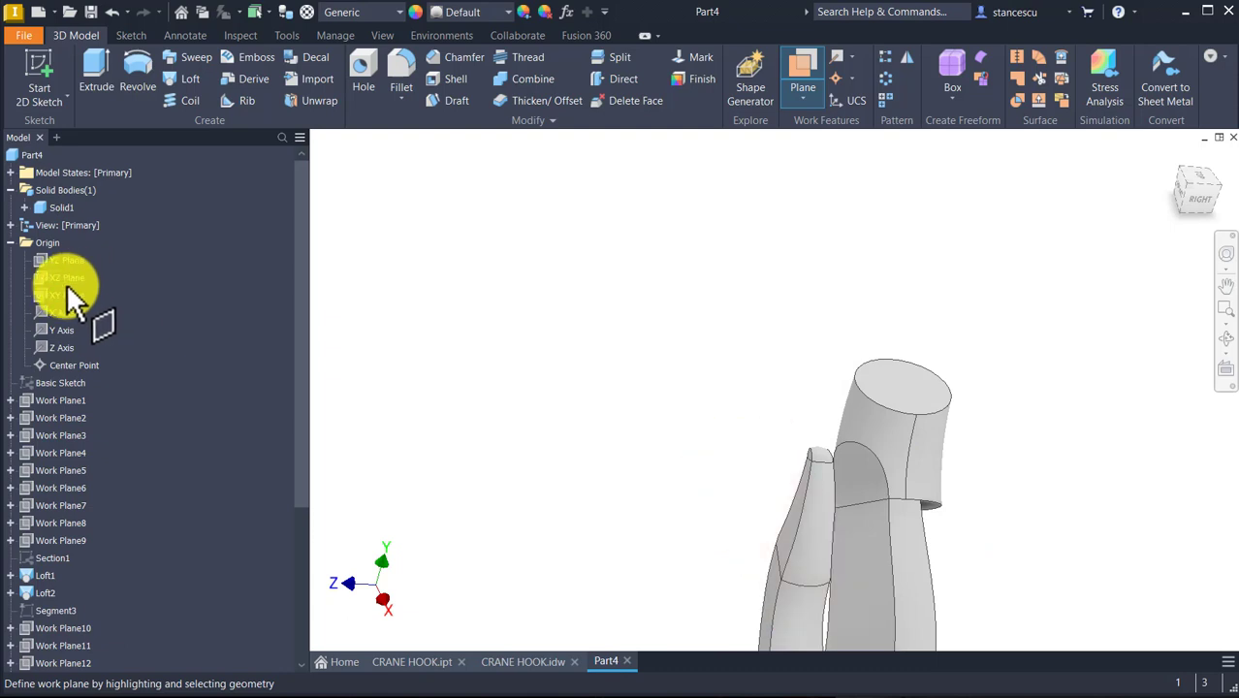
{"action": "left_click", "coordinate": [62, 281]}
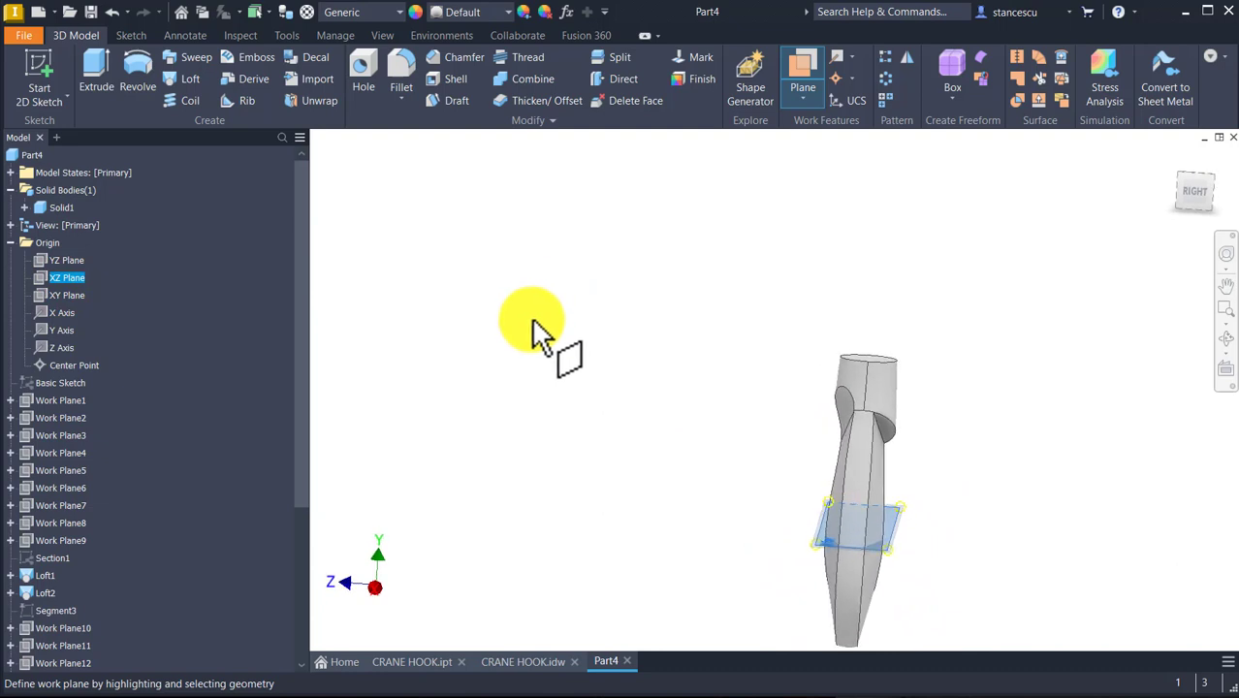
{"action": "key", "text": "Escape"}
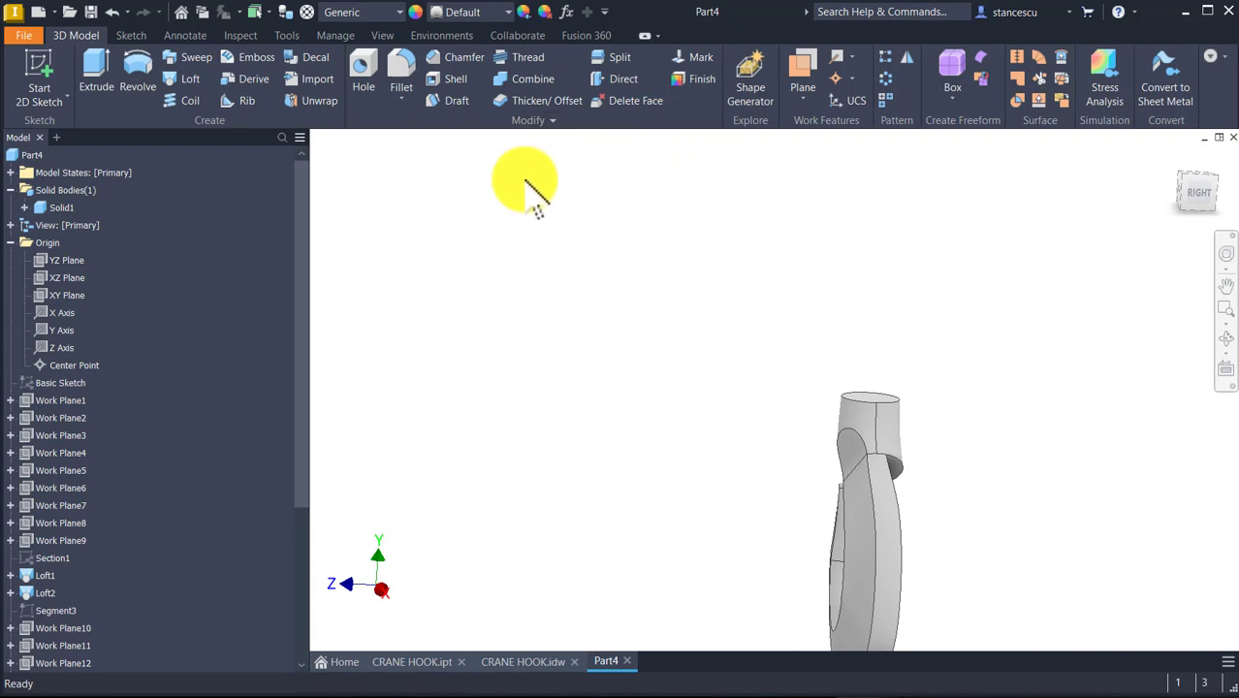
- Mirror the transition cut at the shank-to-body junction about the XY plane
{"action": "left_click", "coordinate": [906, 55]}
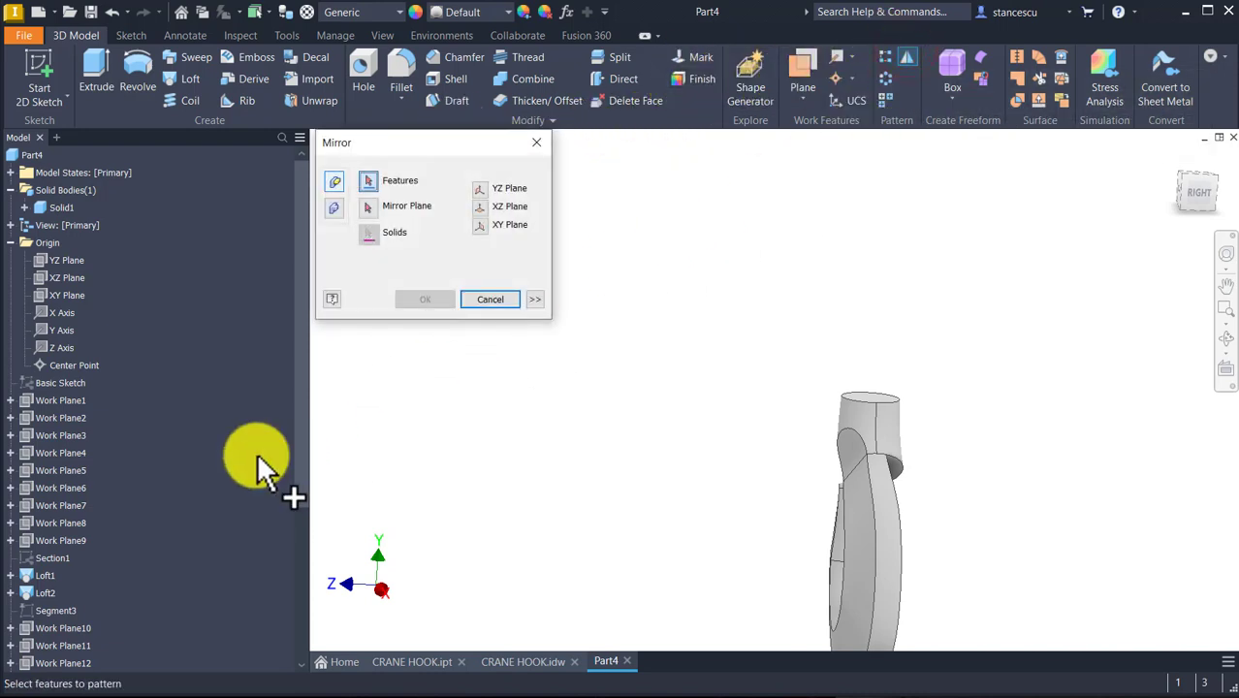
{"action": "scroll", "coordinate": [212, 431], "scroll_direction": "down", "scroll_amount": 5}
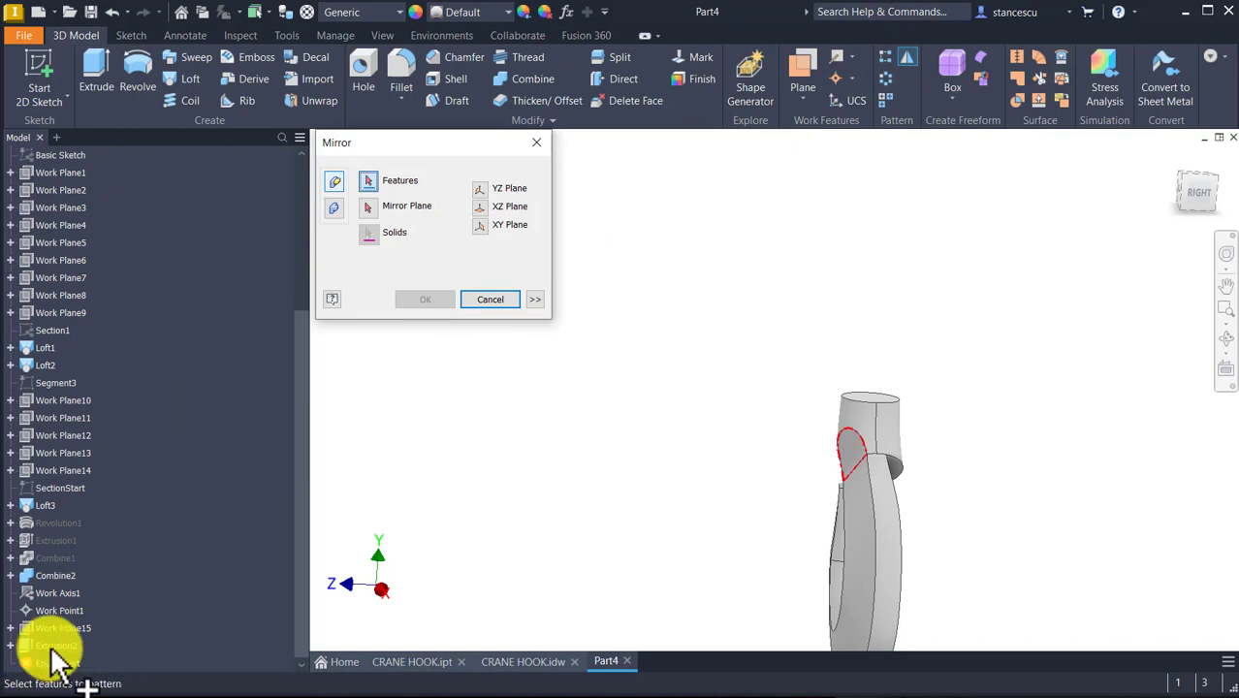
{"action": "left_click", "coordinate": [54, 646]}
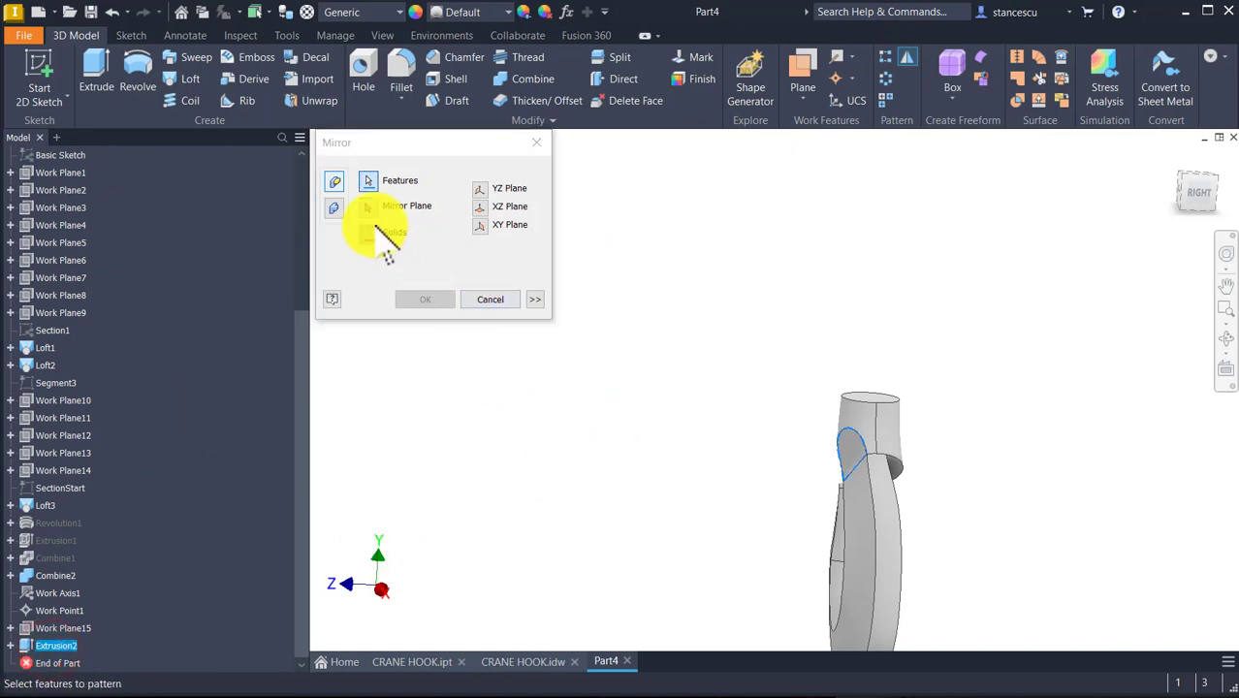
{"action": "left_click", "coordinate": [367, 207]}
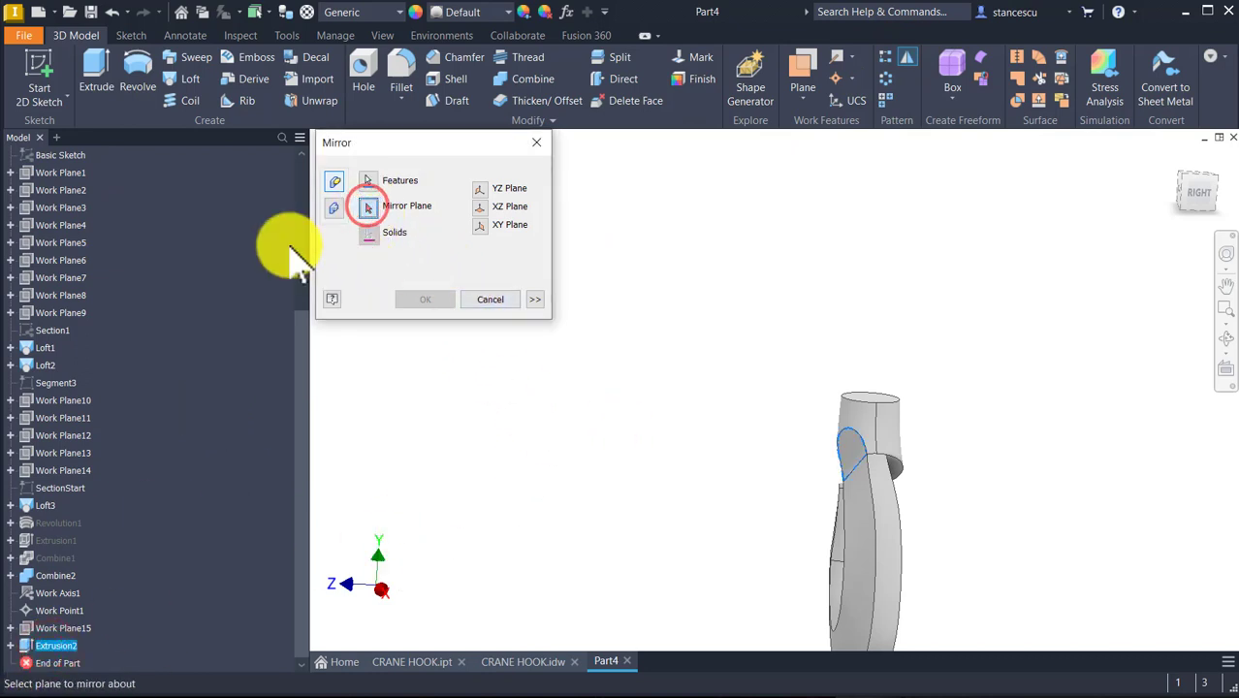
{"action": "scroll", "coordinate": [160, 215], "scroll_direction": "up", "scroll_amount": 5}
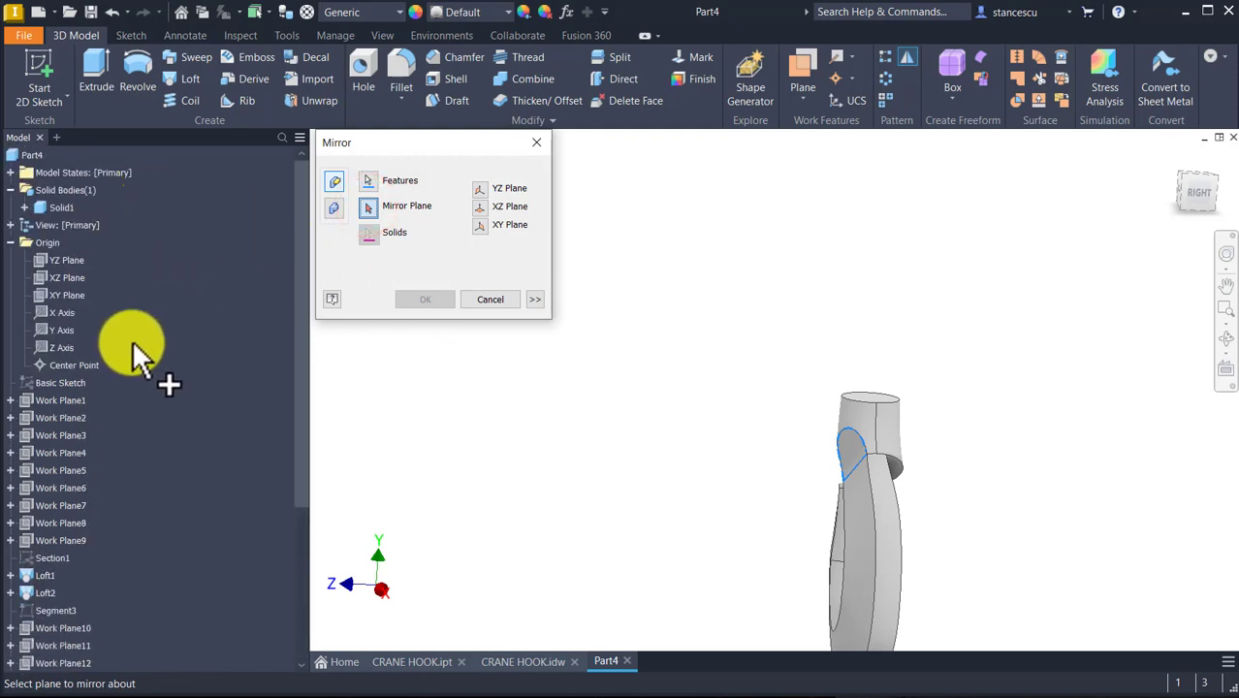
{"action": "left_click", "coordinate": [72, 295]}
{"action": "middle_click_drag", "start_coordinate": [691, 396], "coordinate": [829, 480], "text": "shift"}
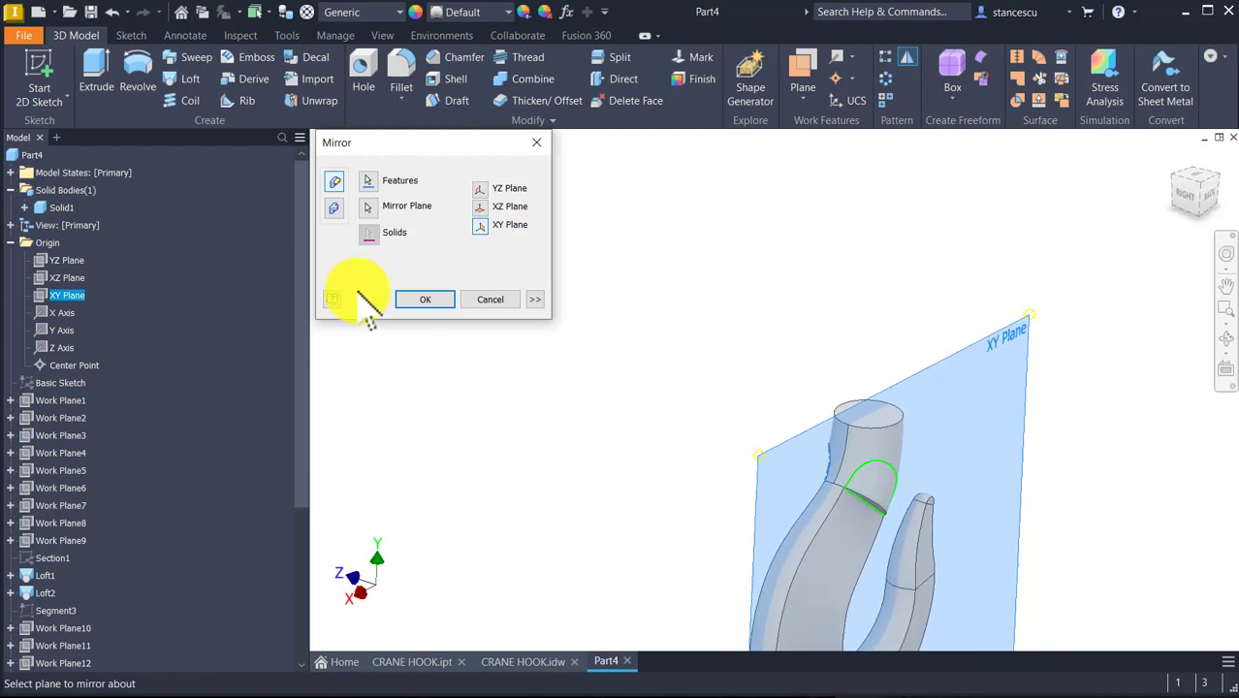
{"action": "left_click", "coordinate": [450, 299]}
{"action": "middle_click_drag", "start_coordinate": [666, 288], "coordinate": [655, 276], "text": "shift"}
{"action": "key", "text": "Num_Lock"}
{"action": "key", "text": "F6"}
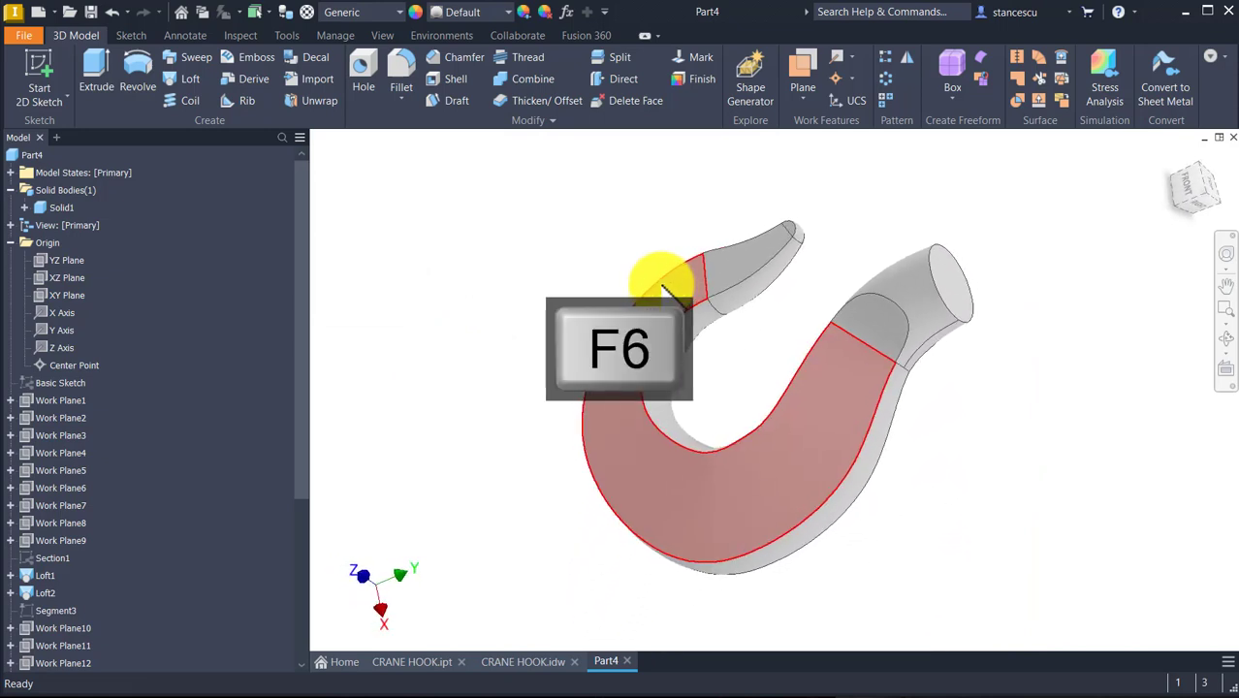
- Examine the threaded shank's thread size, thread length and total length in the CRANE HOOK.idw drawing, then return to Part4
{"action": "left_click", "coordinate": [523, 662]}
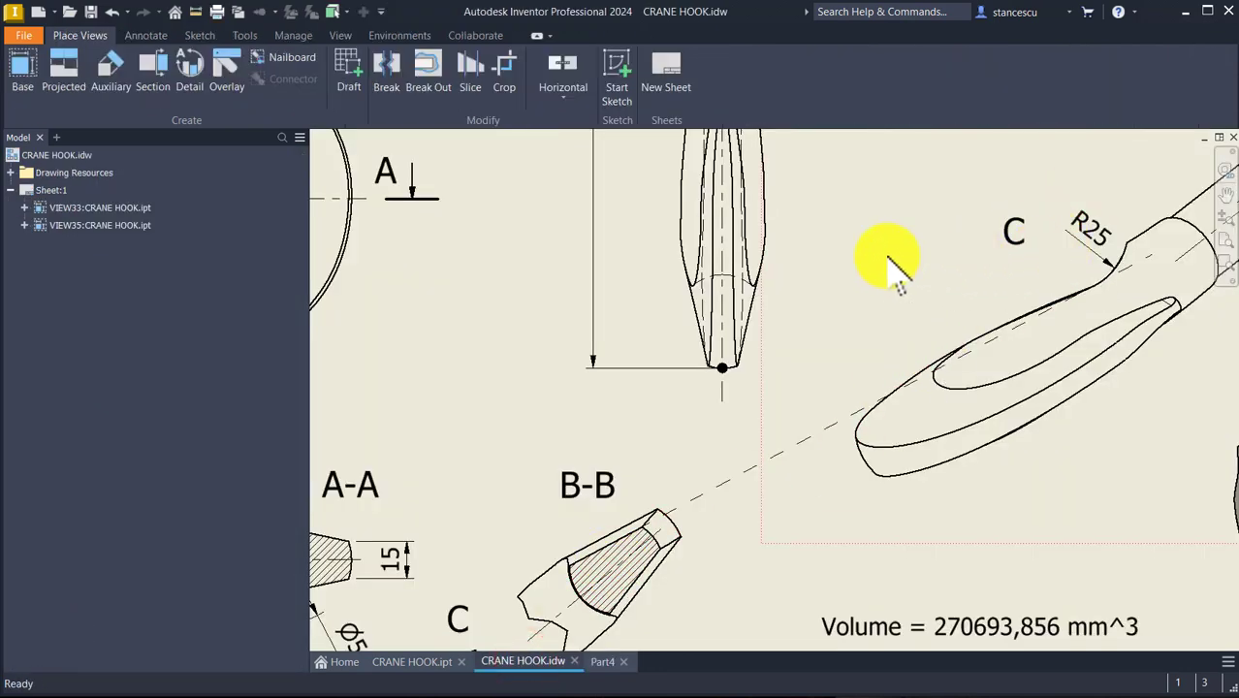
{"action": "middle_click_drag", "start_coordinate": [890, 266], "coordinate": [907, 594]}
{"action": "middle_click_drag", "start_coordinate": [863, 415], "coordinate": [878, 536]}
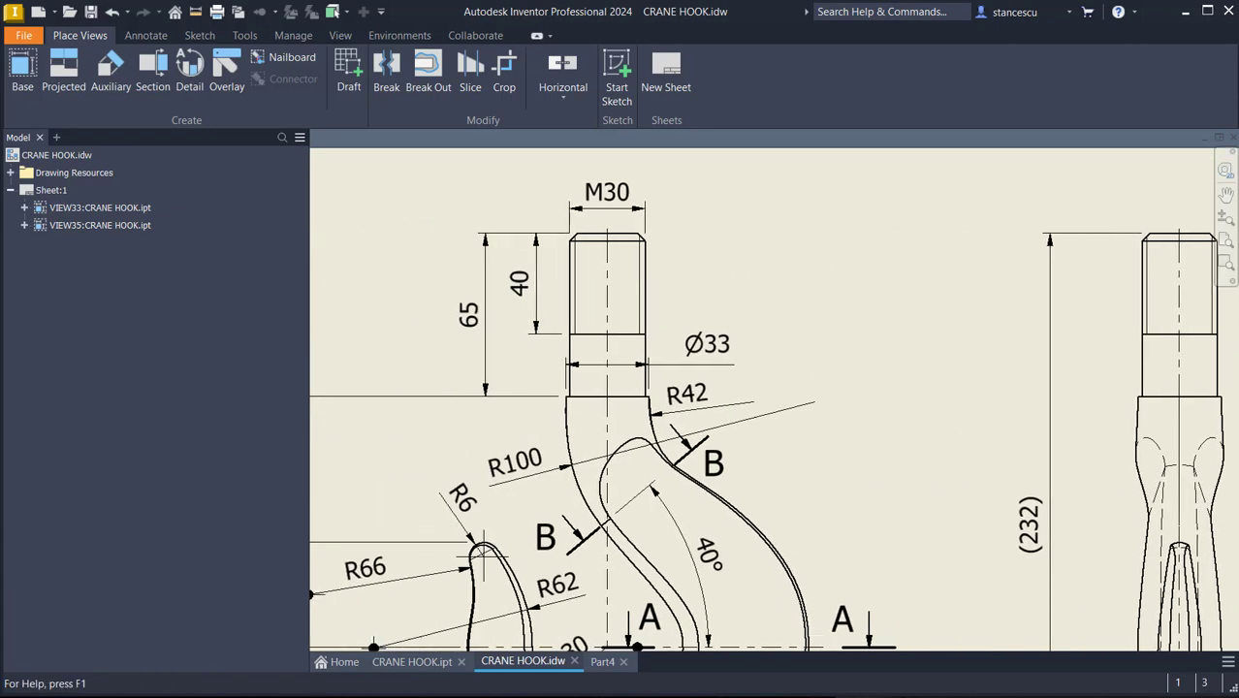
{"action": "middle_click_drag", "start_coordinate": [353, 379], "coordinate": [361, 383]}
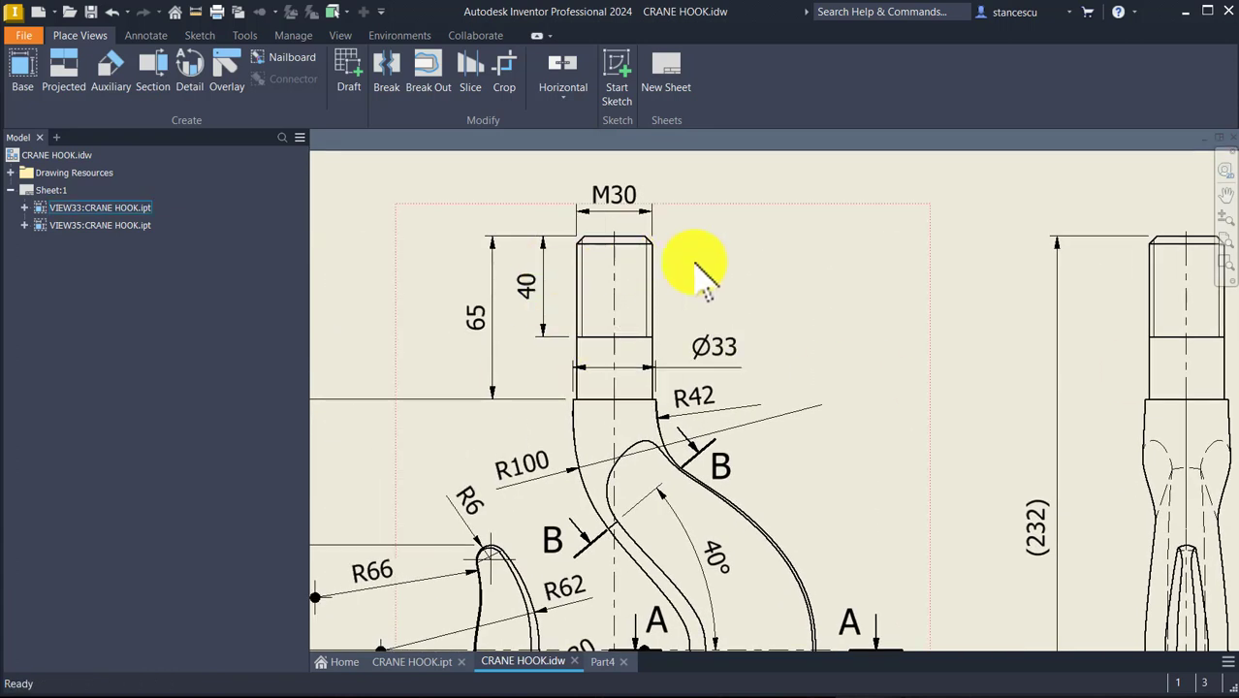
{"action": "left_click", "coordinate": [589, 206]}
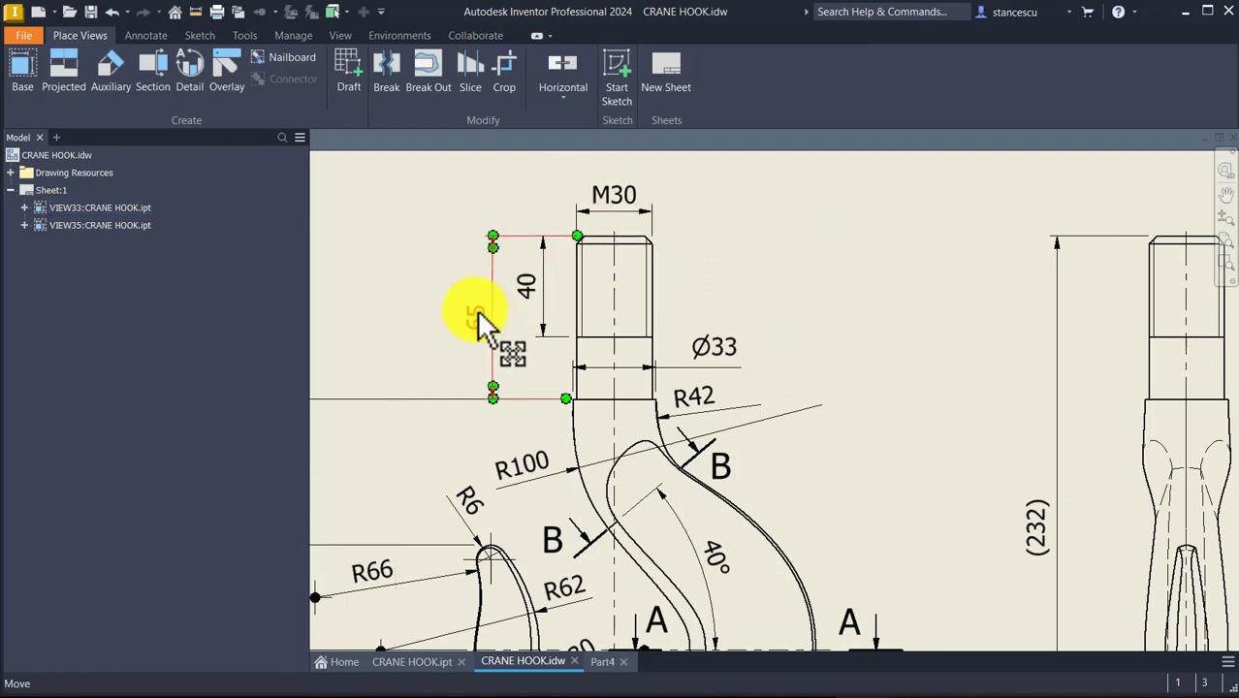
{"action": "left_click", "coordinate": [551, 296]}
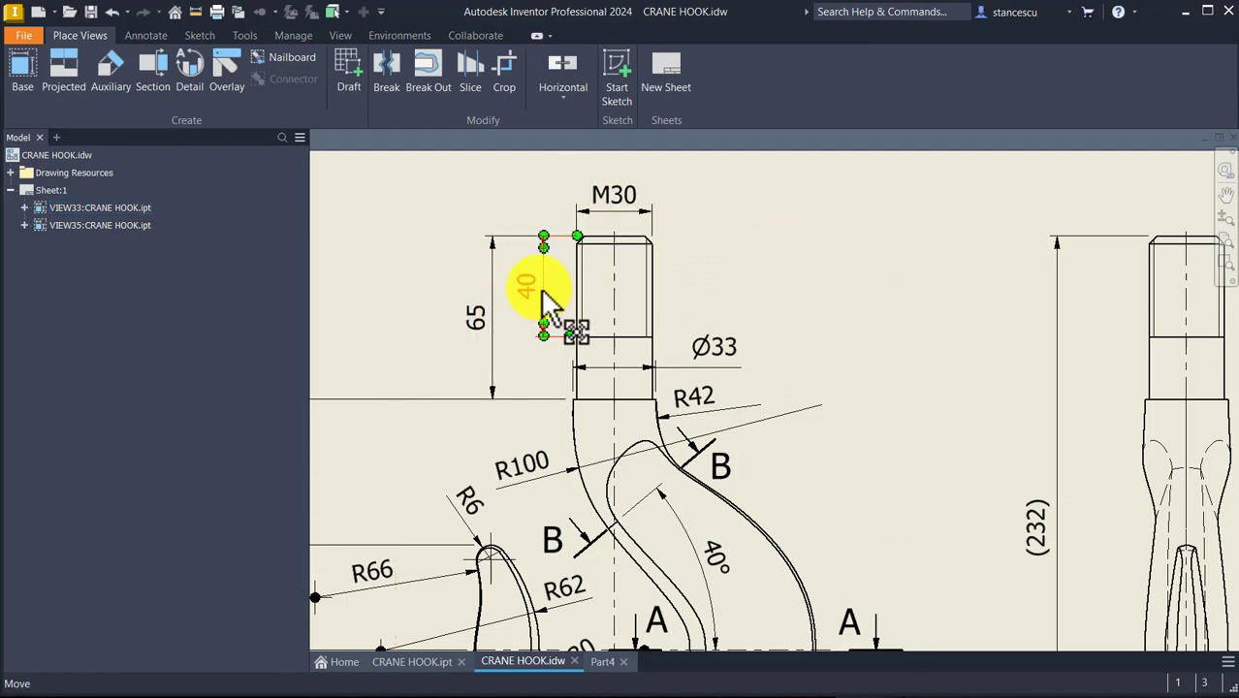
{"action": "key", "text": "Escape"}
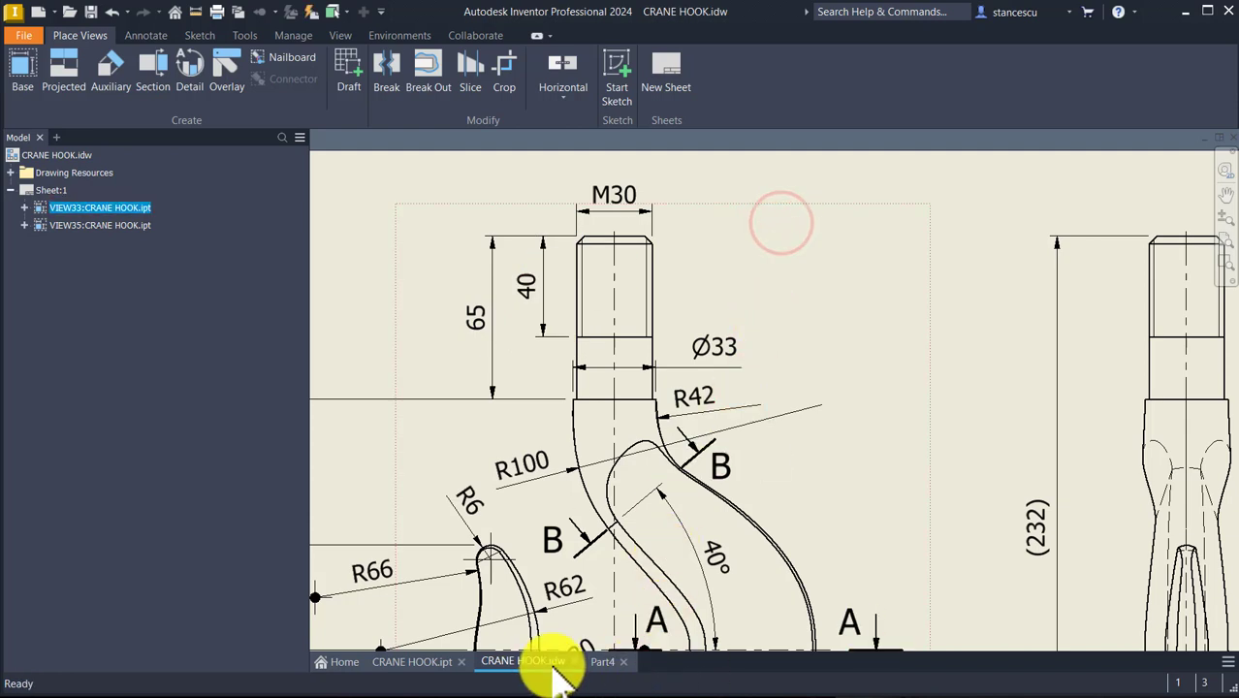
{"action": "left_click", "coordinate": [601, 661]}
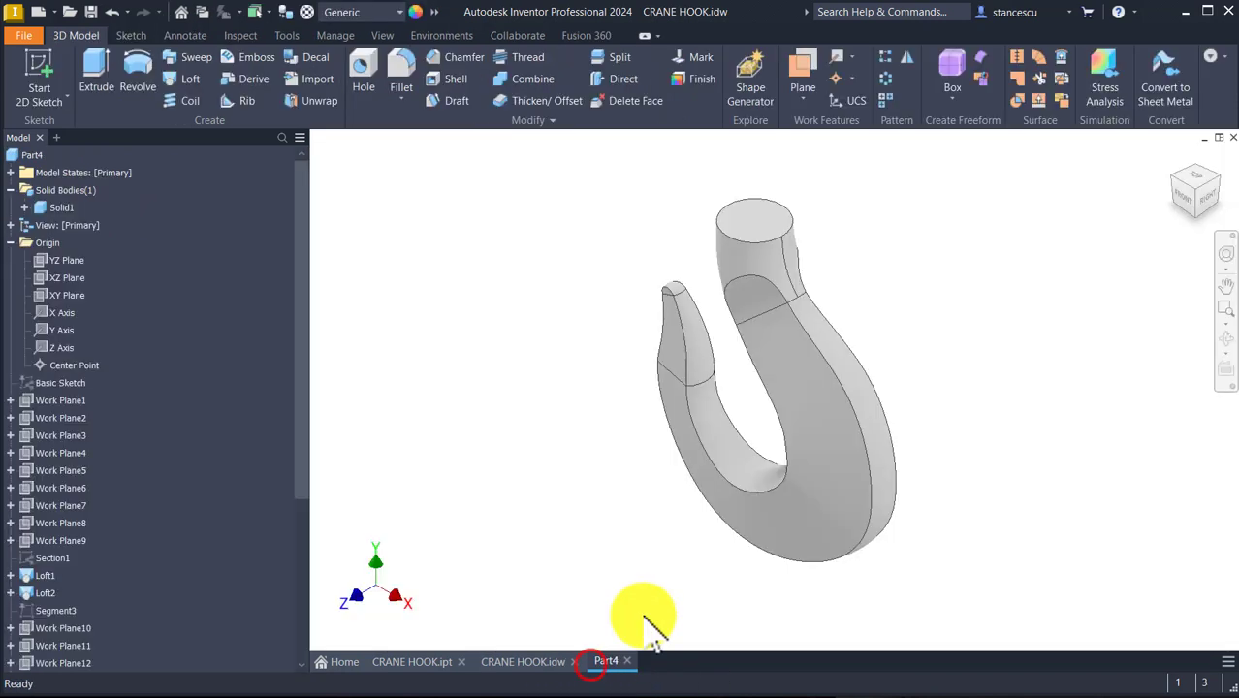
- Sketch a 30 mm diameter circle centred on the shank's flat upper end face and finish the sketch
{"action": "left_click", "coordinate": [778, 217]}
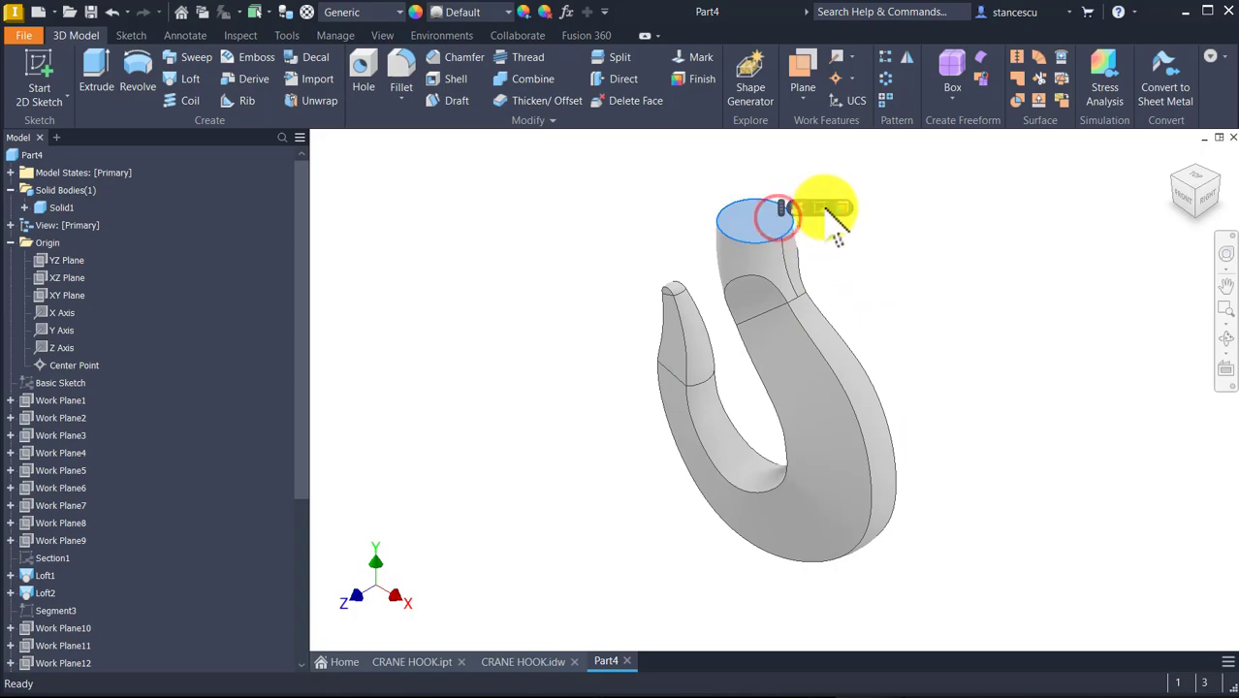
{"action": "left_click", "coordinate": [823, 207]}
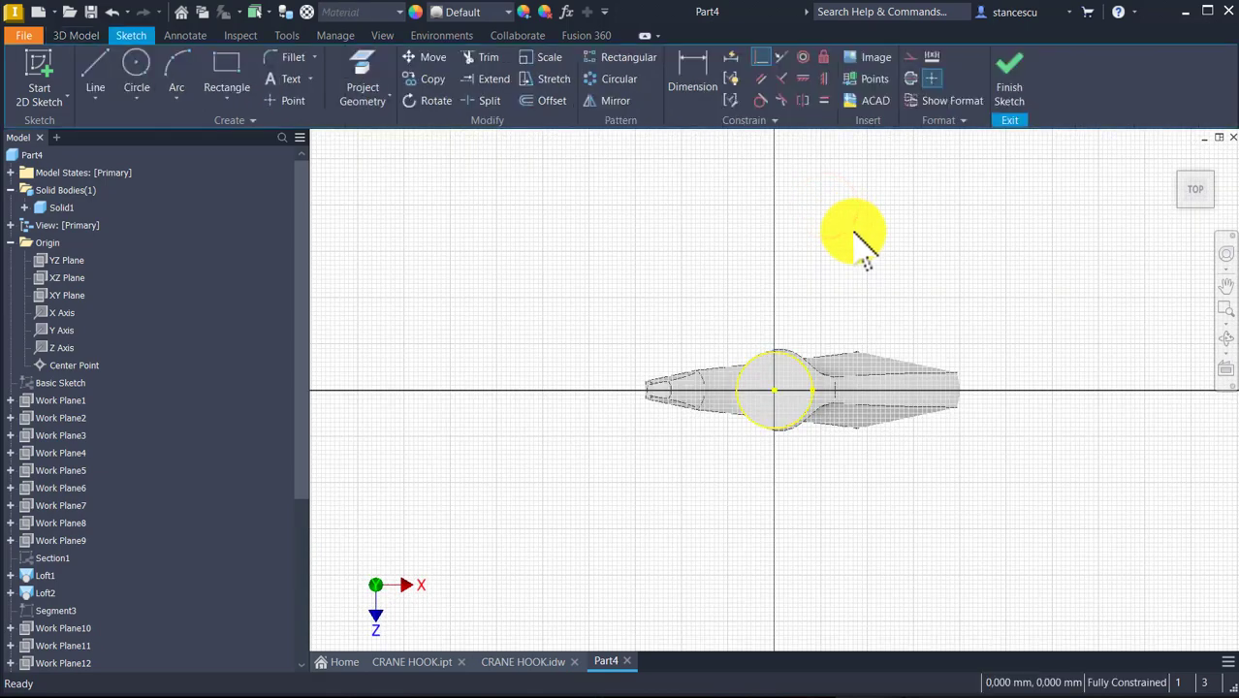
{"action": "left_click", "coordinate": [137, 76]}
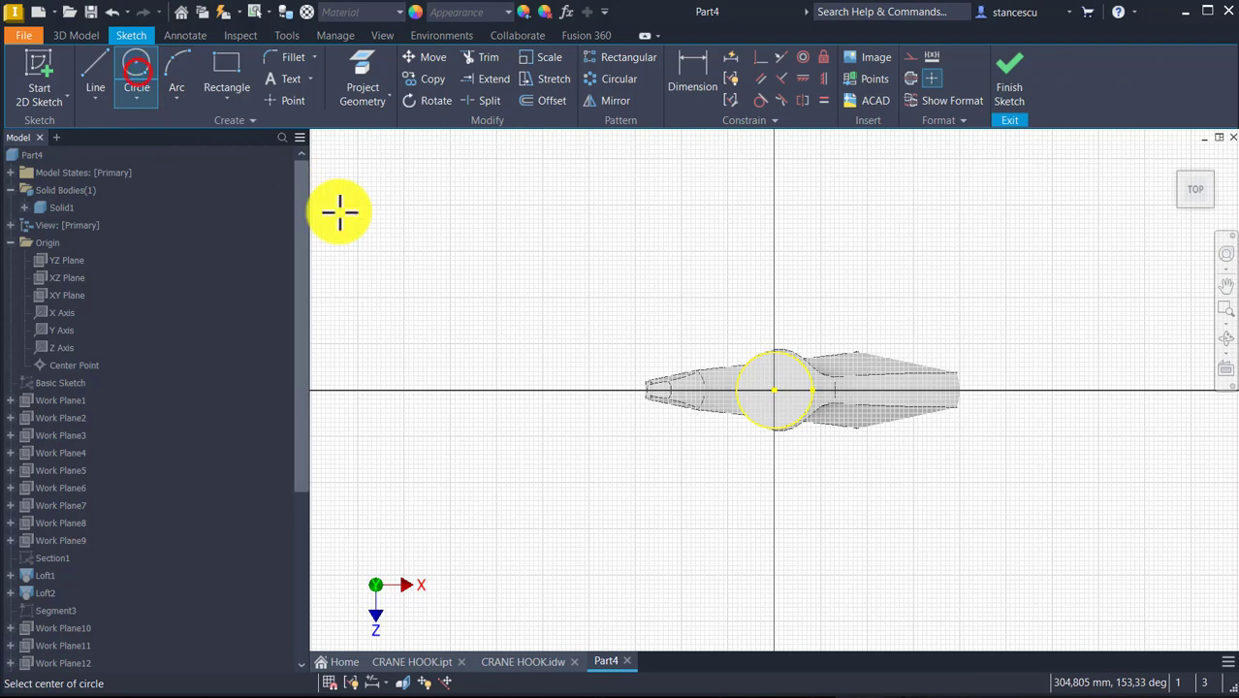
{"action": "left_click", "coordinate": [775, 388]}
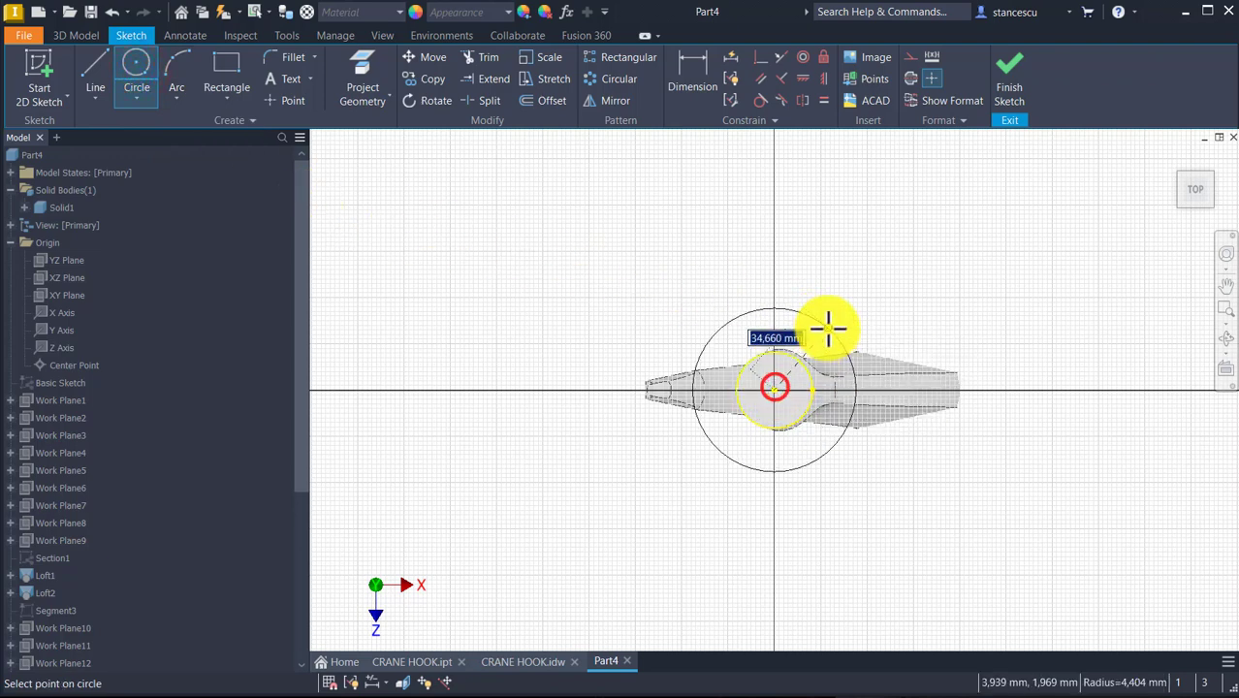
{"action": "right_click", "coordinate": [851, 286]}
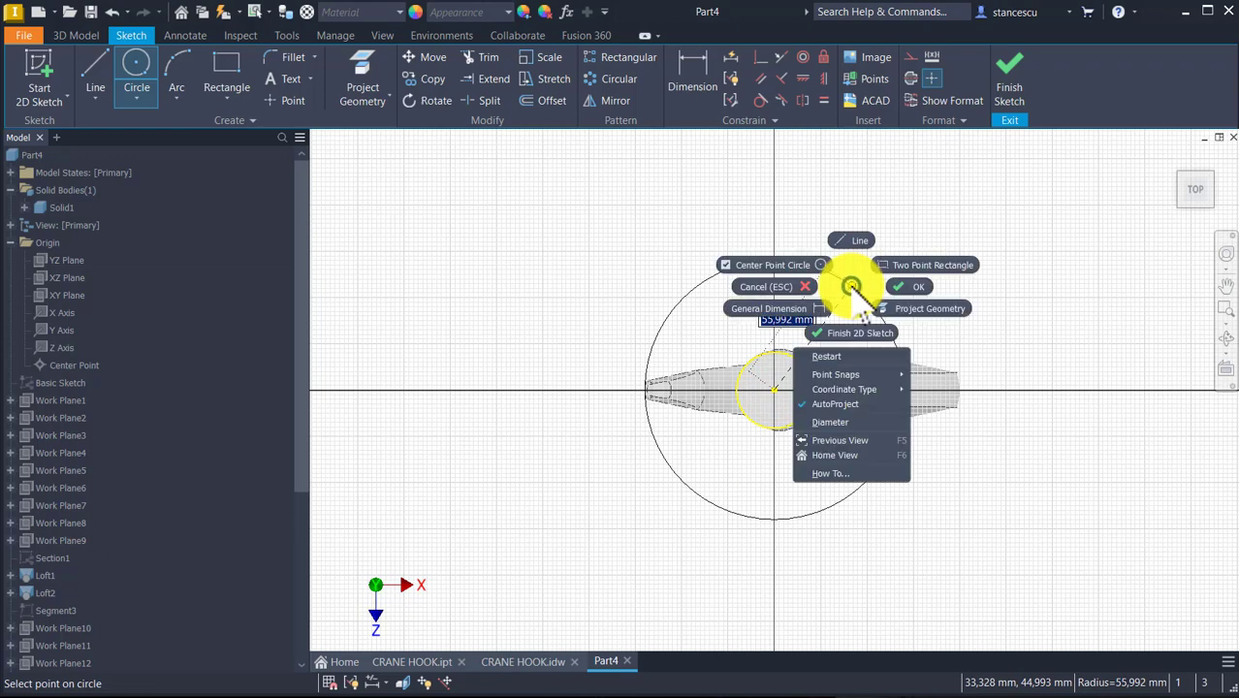
{"action": "left_click", "coordinate": [835, 422]}
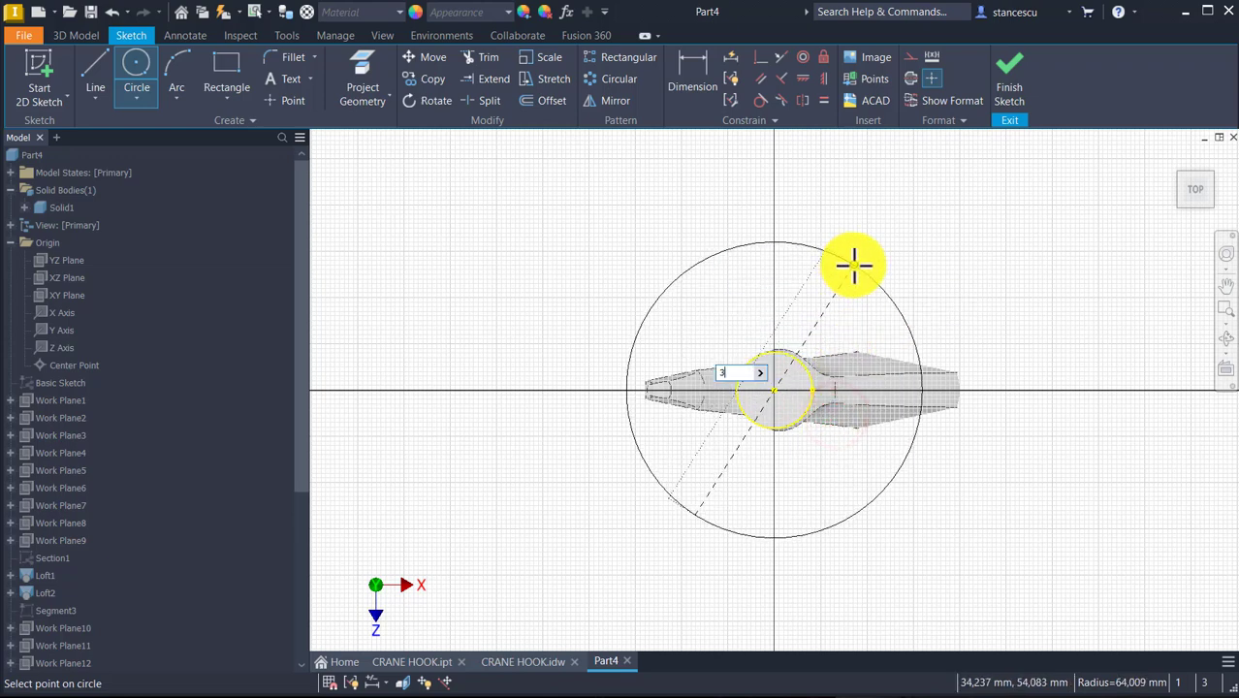
{"action": "key", "text": "Return"}
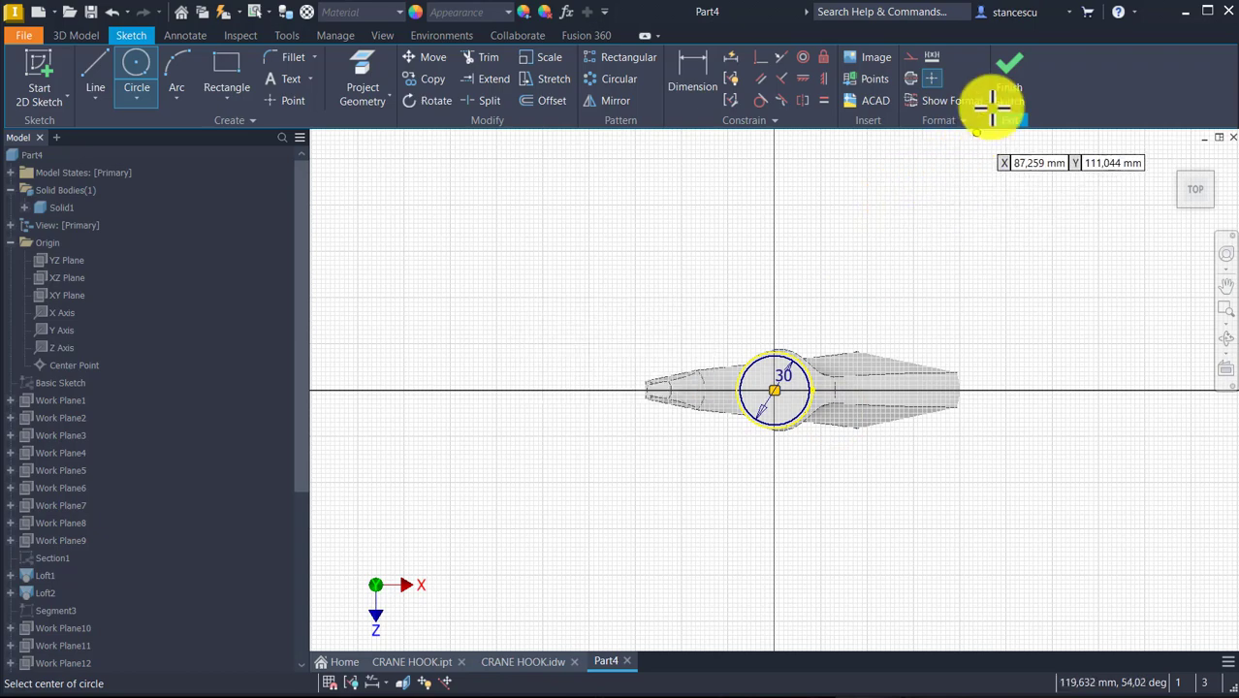
{"action": "left_click", "coordinate": [1017, 68]}
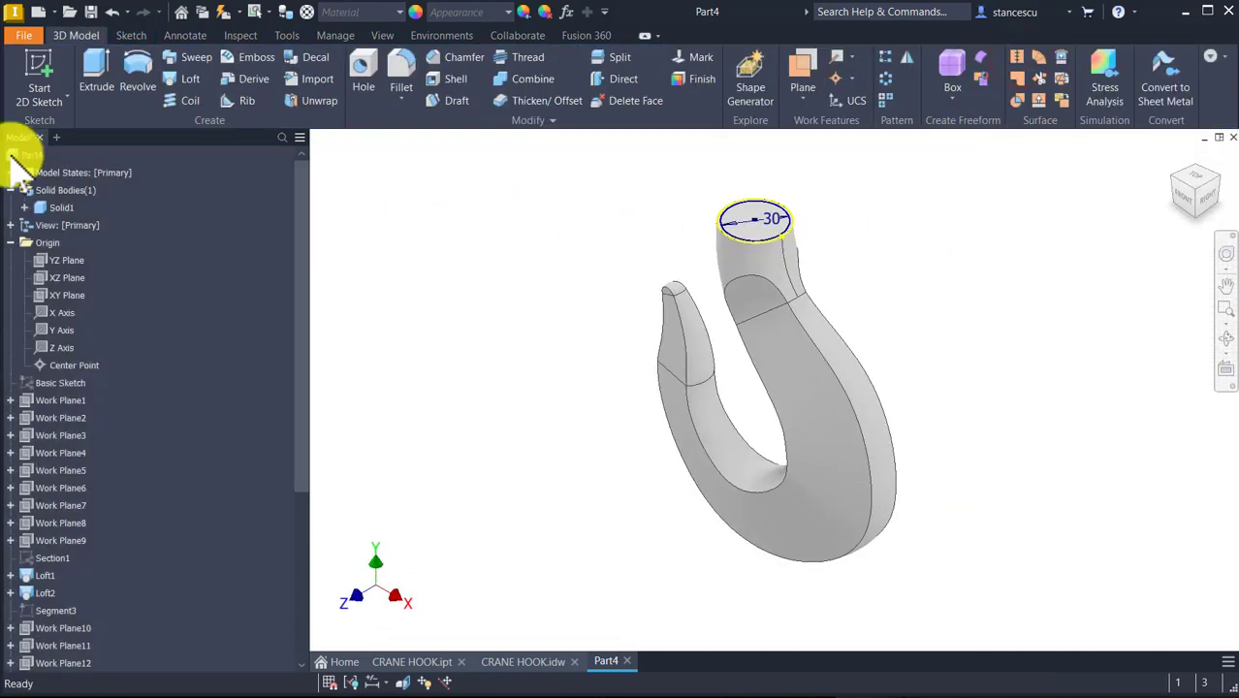
- Extrude the 30 mm circle 65 mm upward to form the cylindrical shank
{"action": "left_click", "coordinate": [96, 73]}
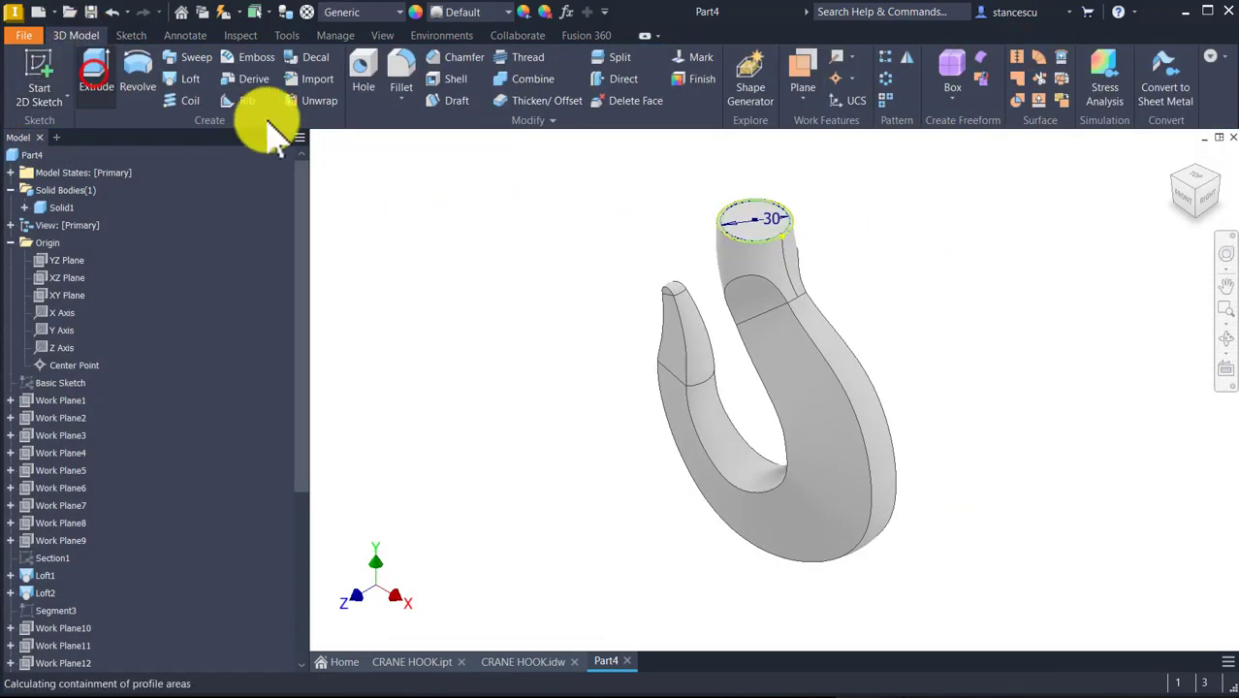
{"action": "left_click", "coordinate": [766, 207]}
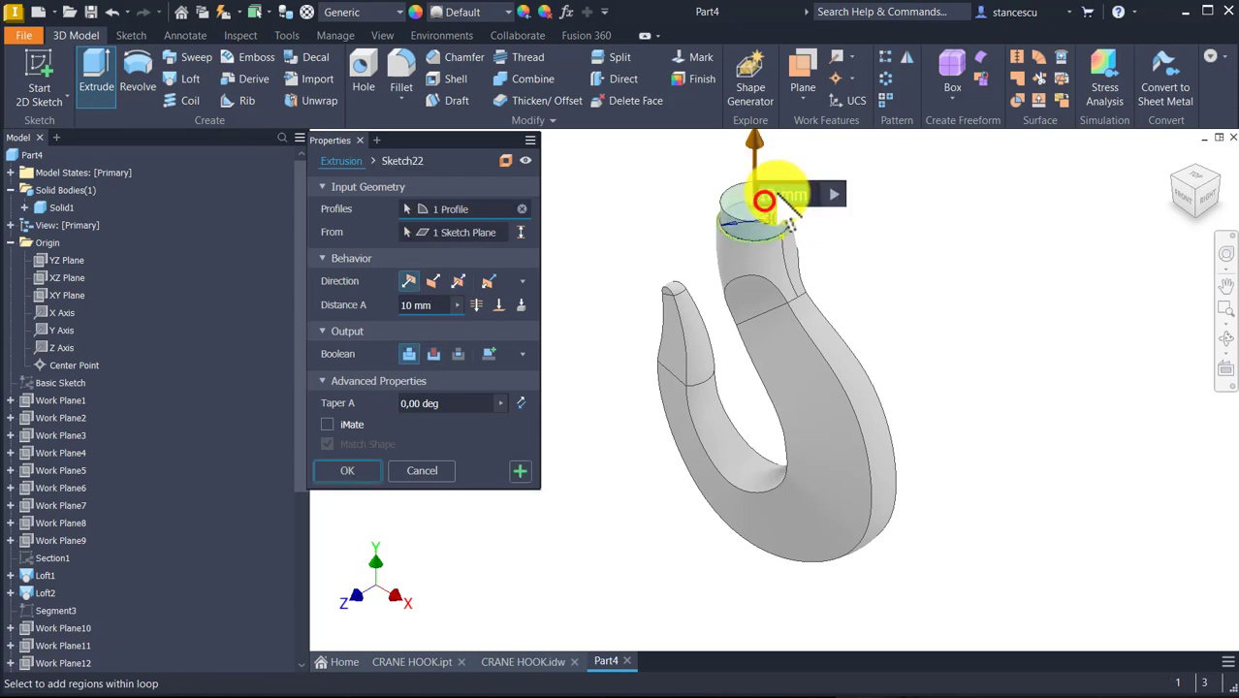
{"action": "type", "text": "65"}
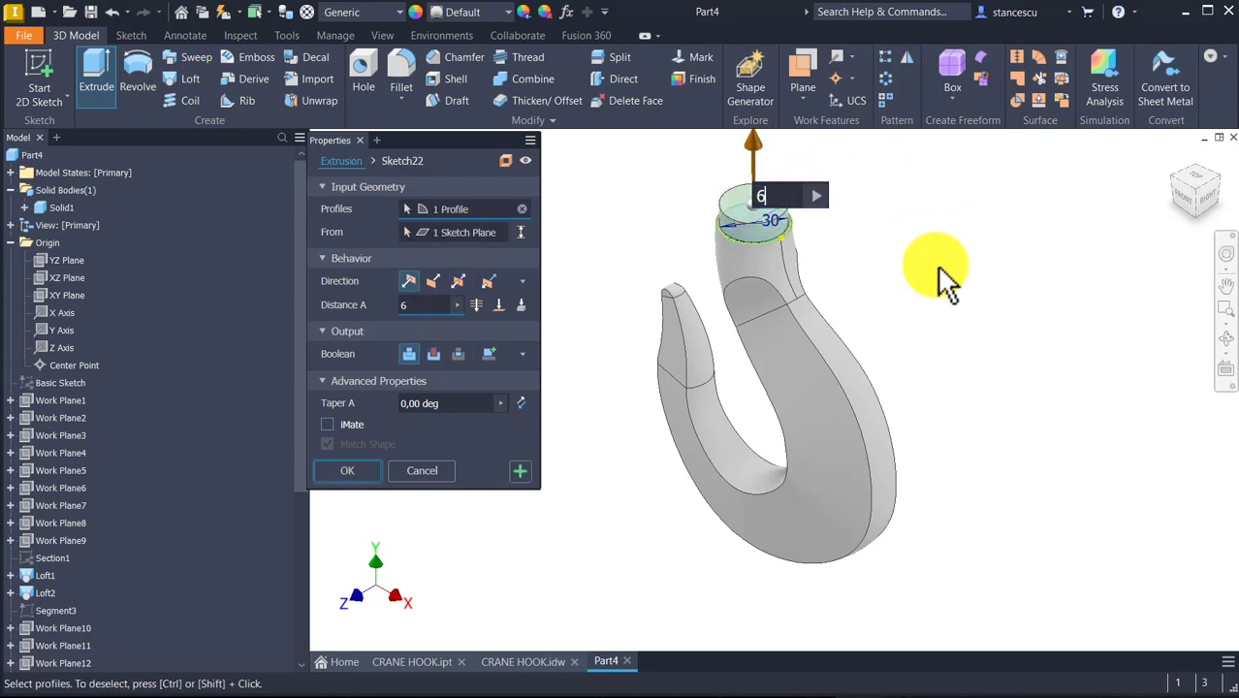
{"action": "key", "text": "Return"}
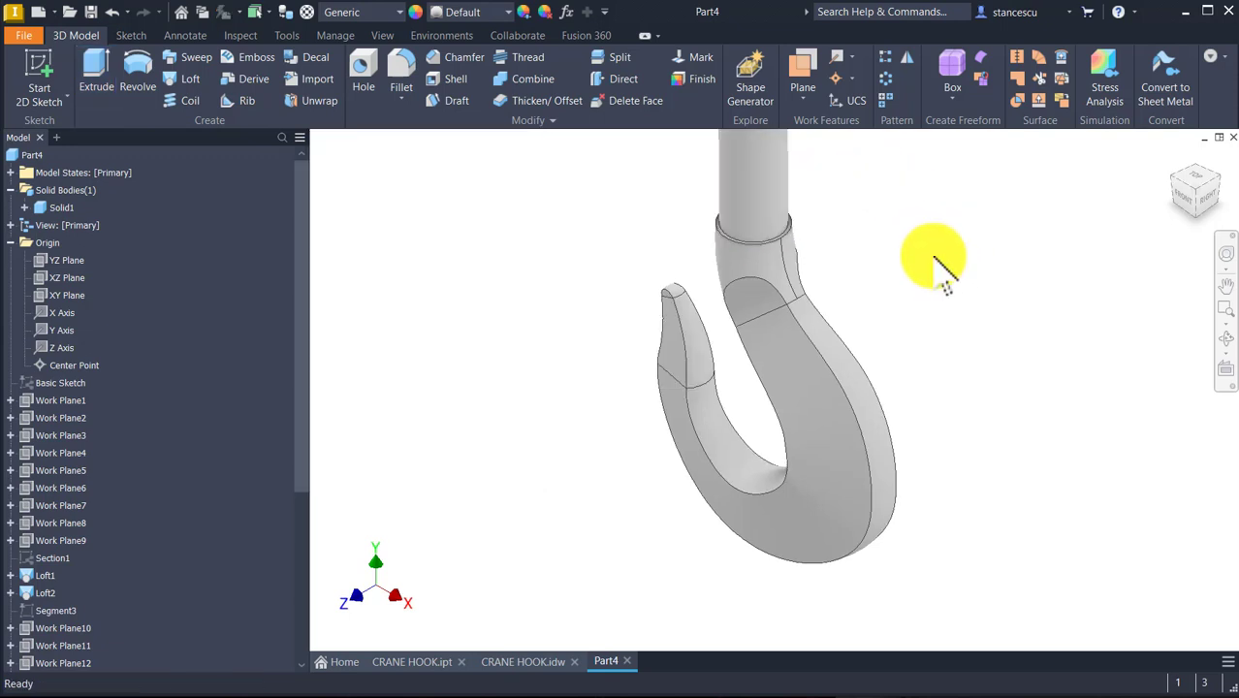
- Add an ISO Metric profile M30x3.5 thread, 40 mm deep from the free end, to the cylindrical shank face
{"action": "middle_click_drag", "start_coordinate": [926, 257], "coordinate": [934, 598]}
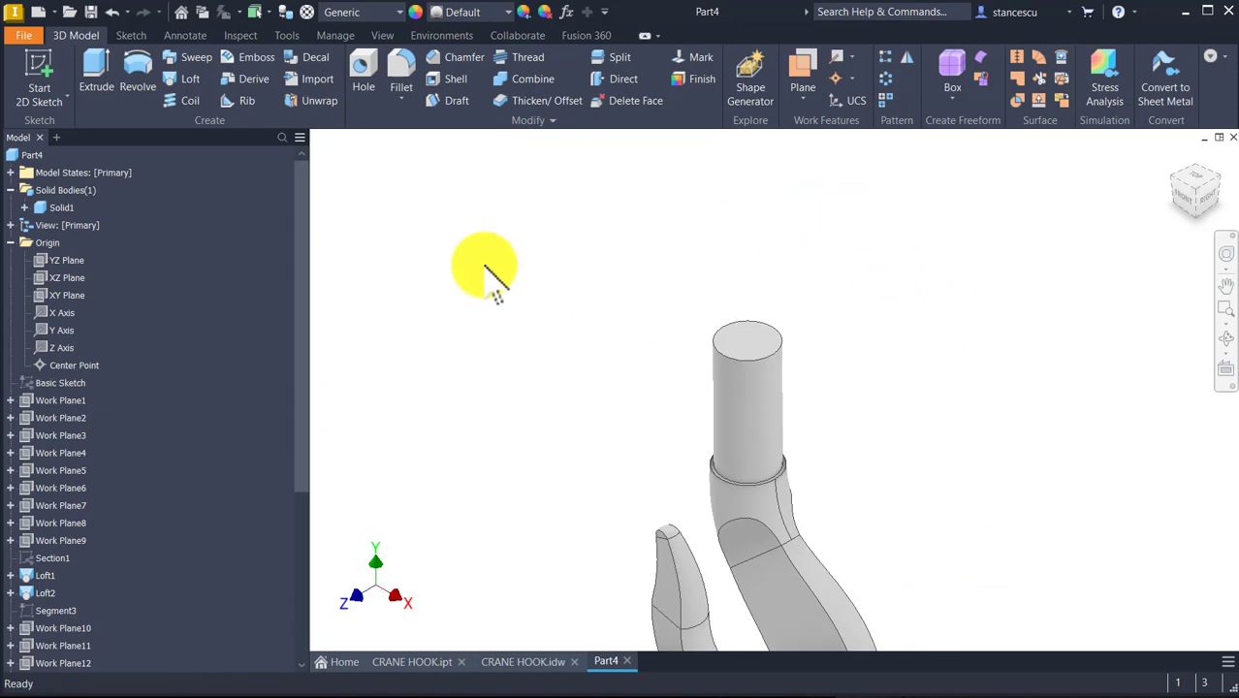
{"action": "left_click", "coordinate": [528, 58]}
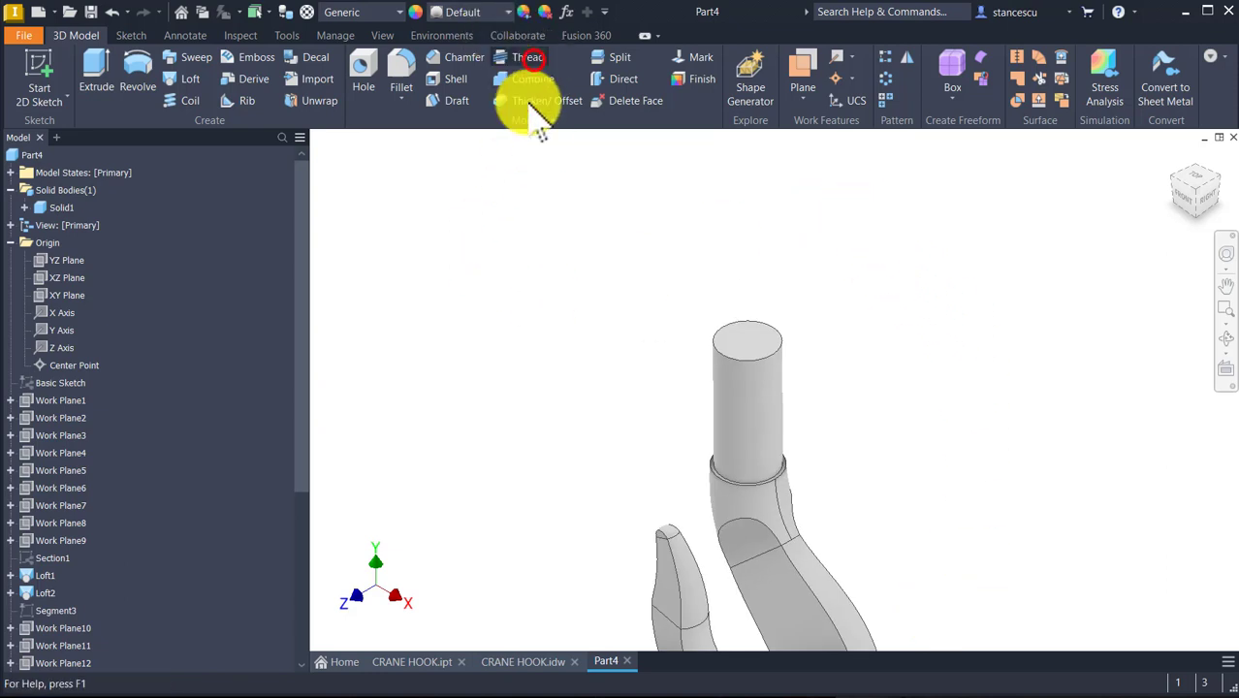
{"action": "left_click", "coordinate": [757, 376]}
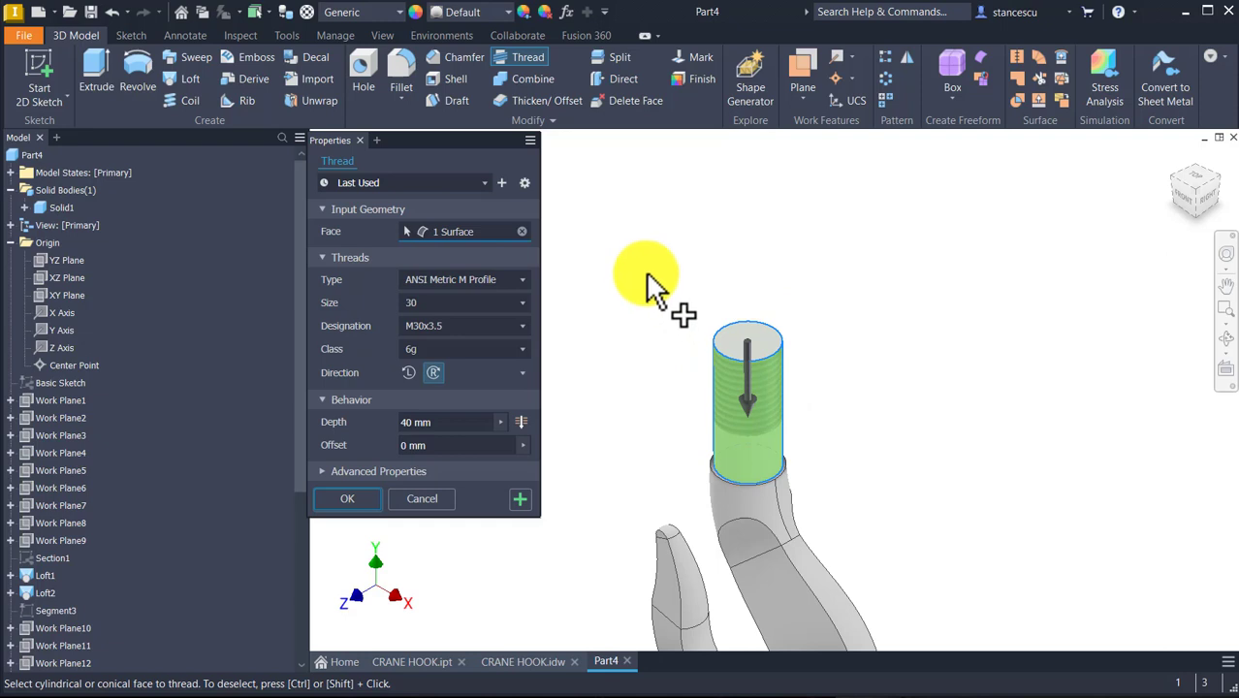
{"action": "left_click", "coordinate": [453, 281]}
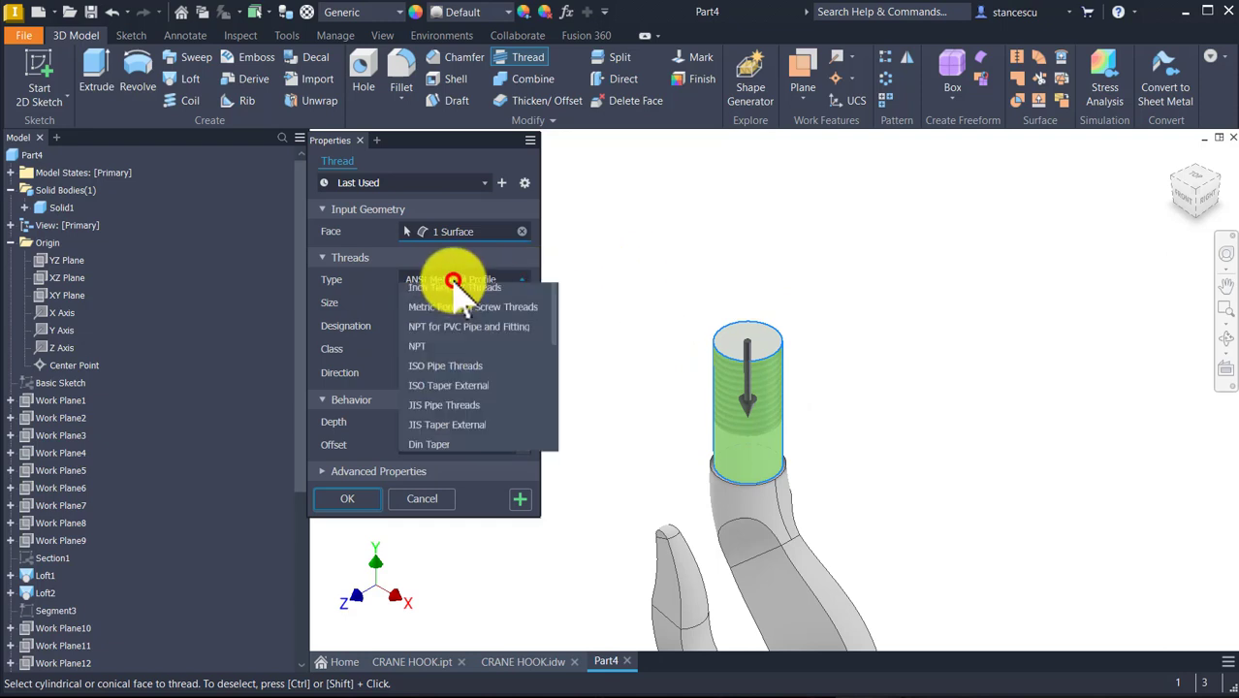
{"action": "left_click", "coordinate": [454, 318]}
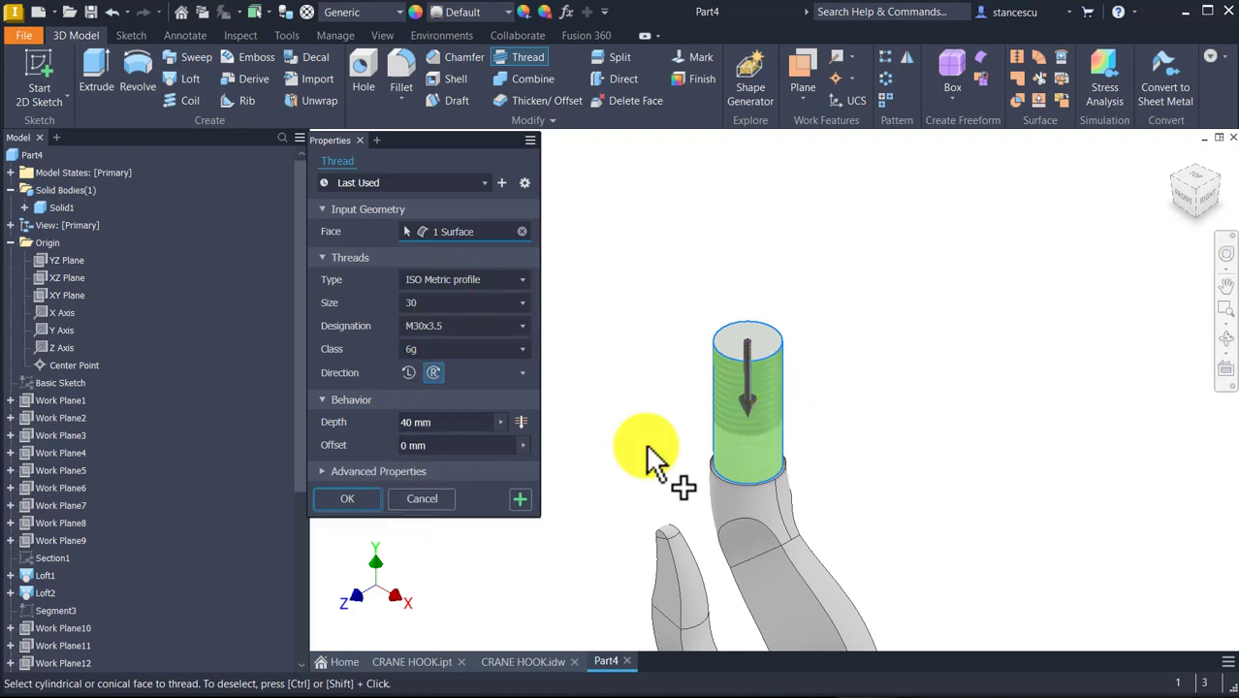
{"action": "left_click", "coordinate": [368, 497]}
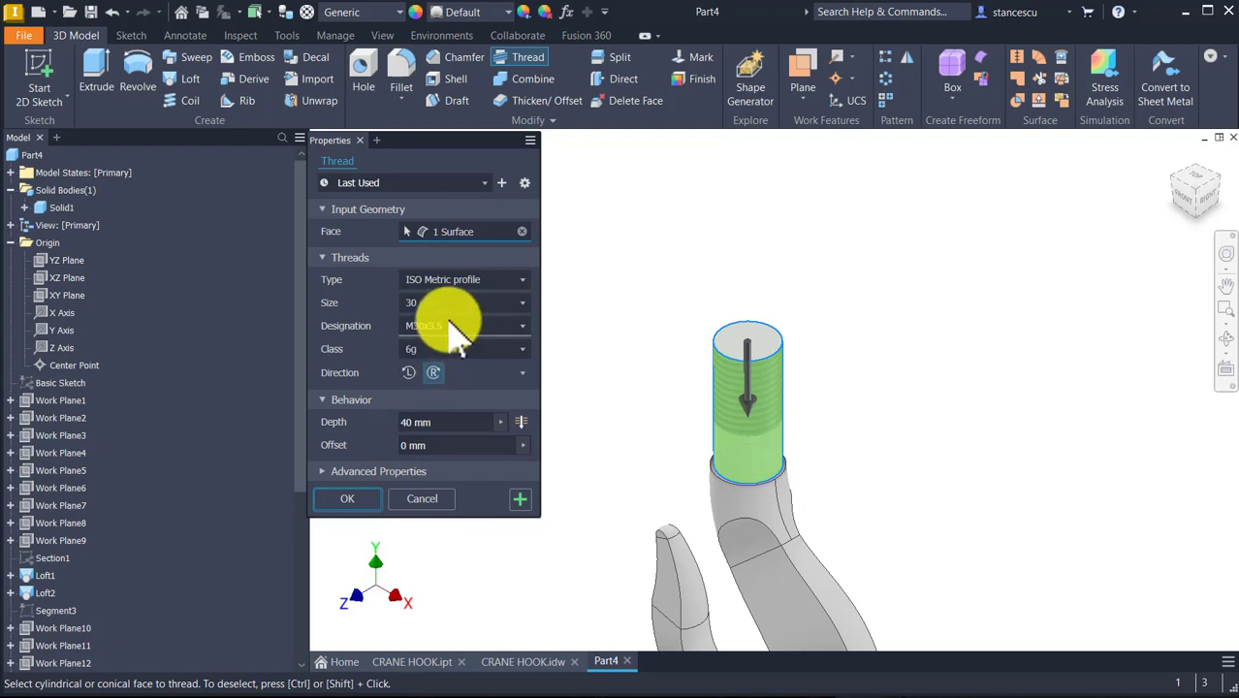
{"action": "left_click", "coordinate": [355, 496]}
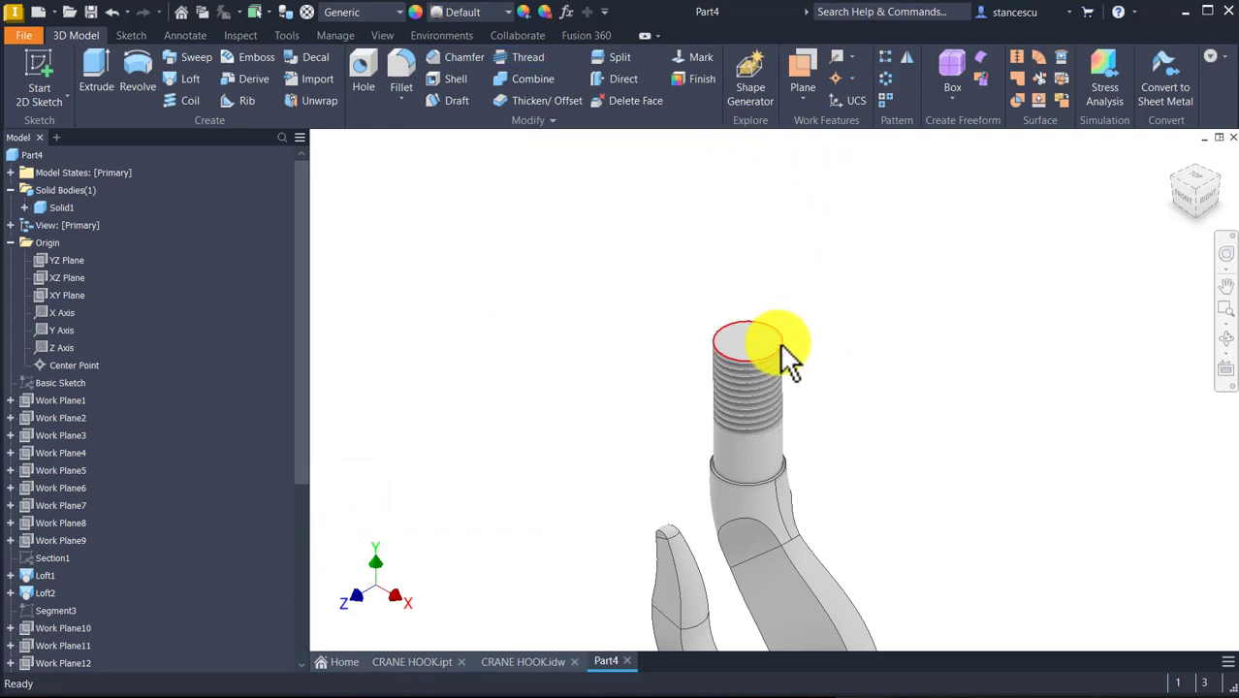
- Chamfer the circular edge at the free upper end of the threaded shank
{"action": "left_click", "coordinate": [779, 342]}
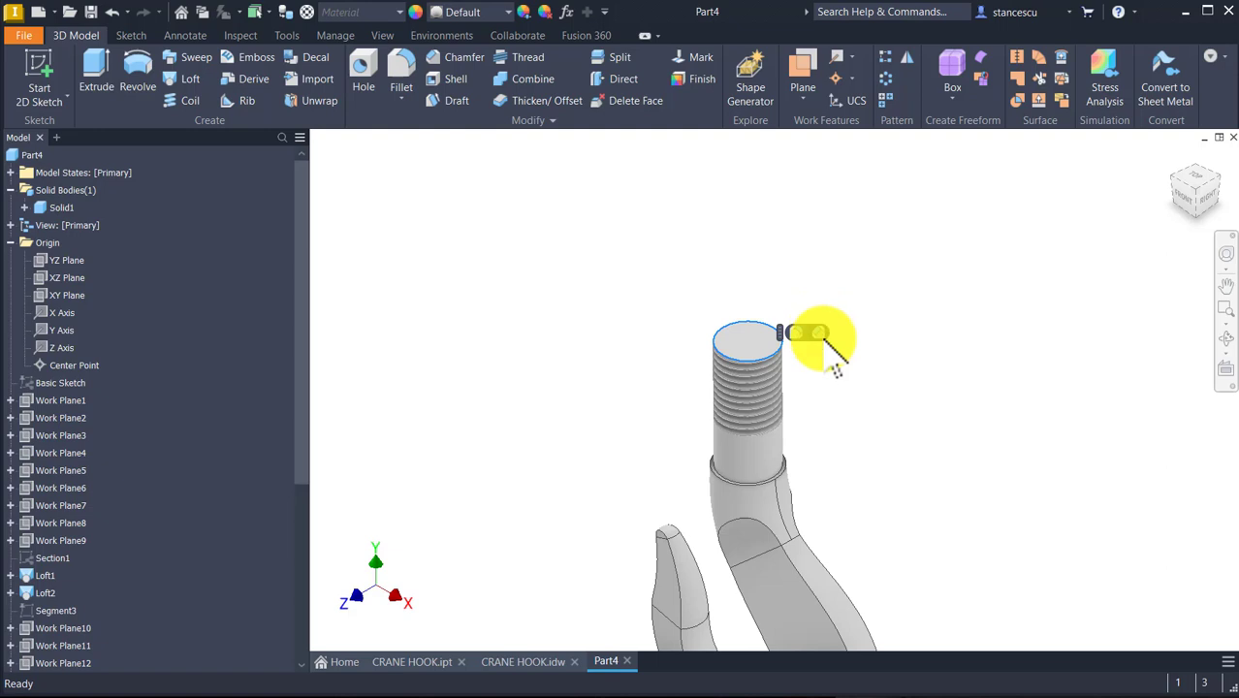
{"action": "left_click", "coordinate": [820, 334]}
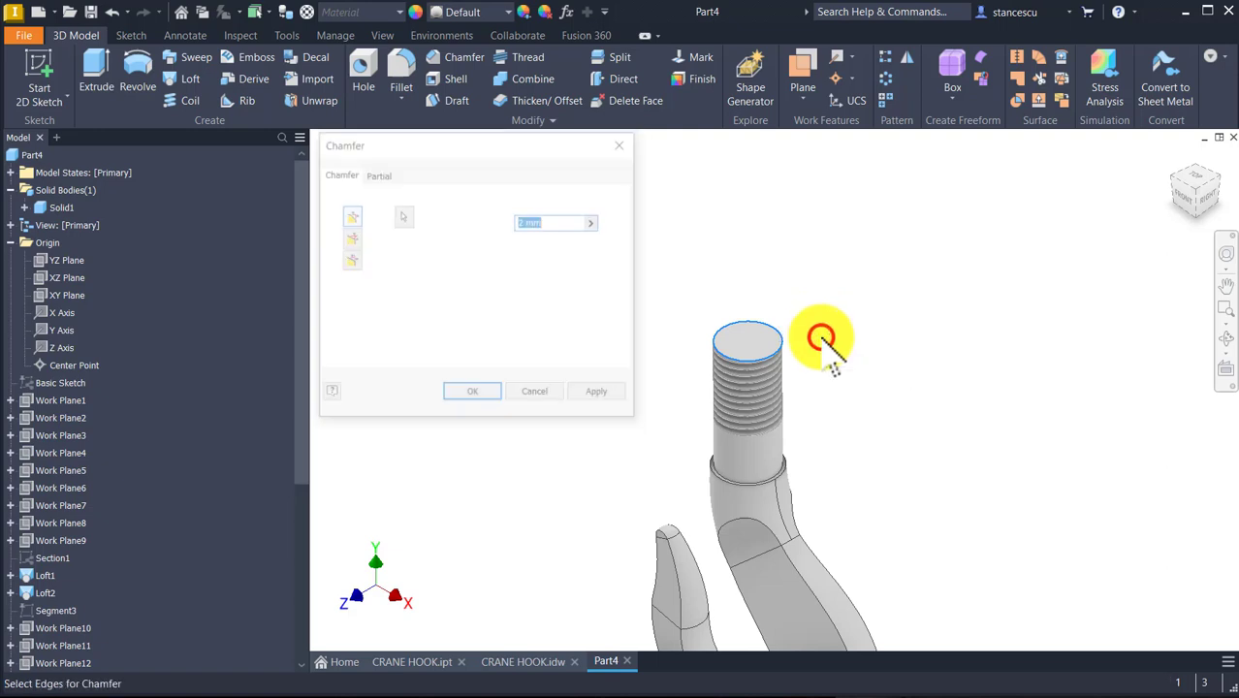
{"action": "left_click", "coordinate": [494, 397]}
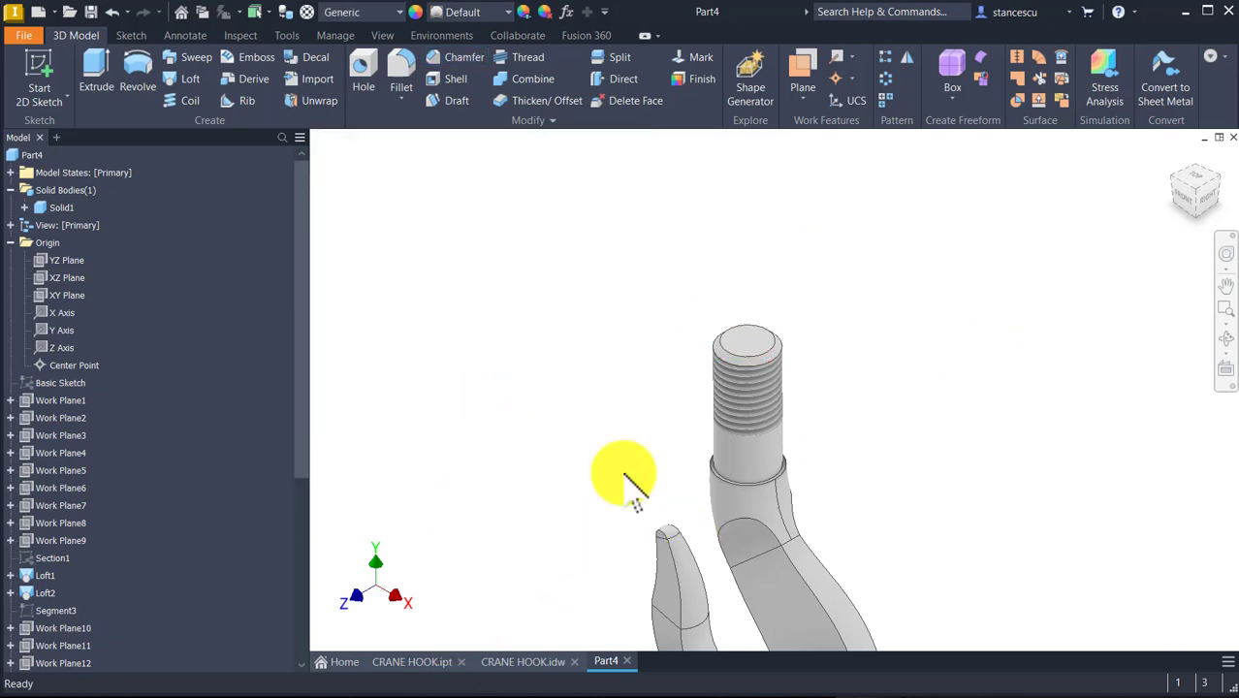
{"action": "key", "text": "Home"}
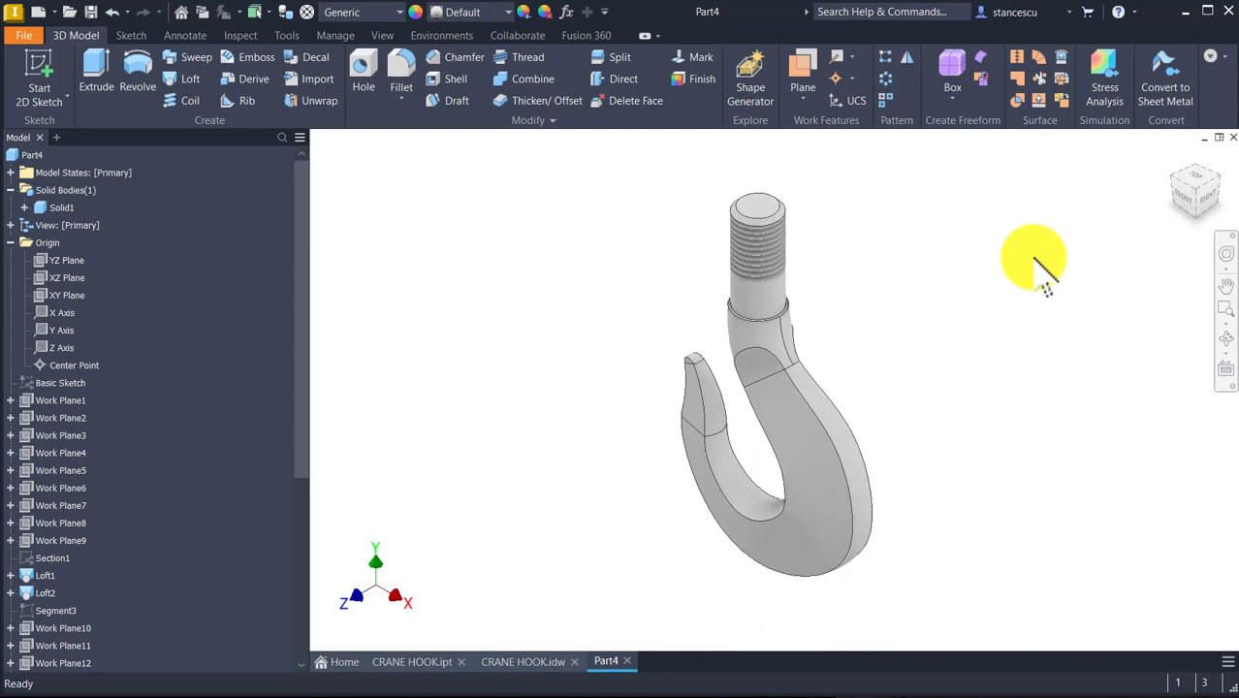
- Assign the Steel, Cast material from the Inventor Material Library to the crane hook part
{"action": "left_click", "coordinate": [378, 13]}
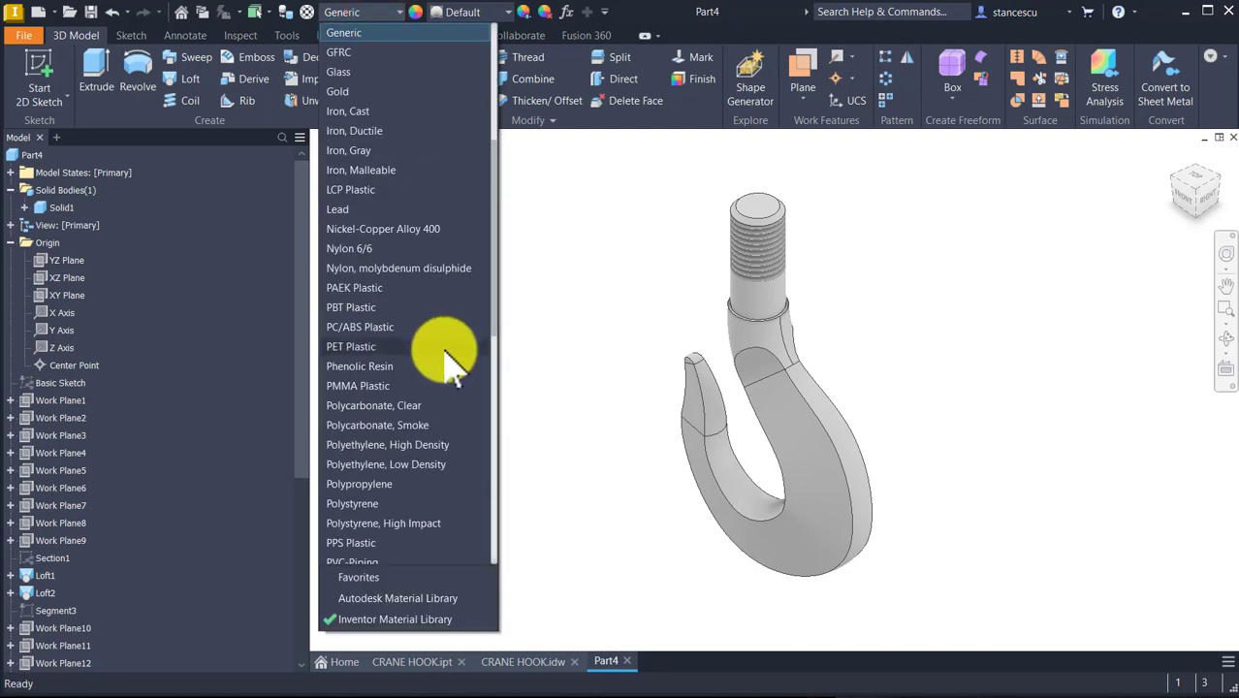
{"action": "scroll", "coordinate": [451, 367], "scroll_direction": "down", "scroll_amount": 7}
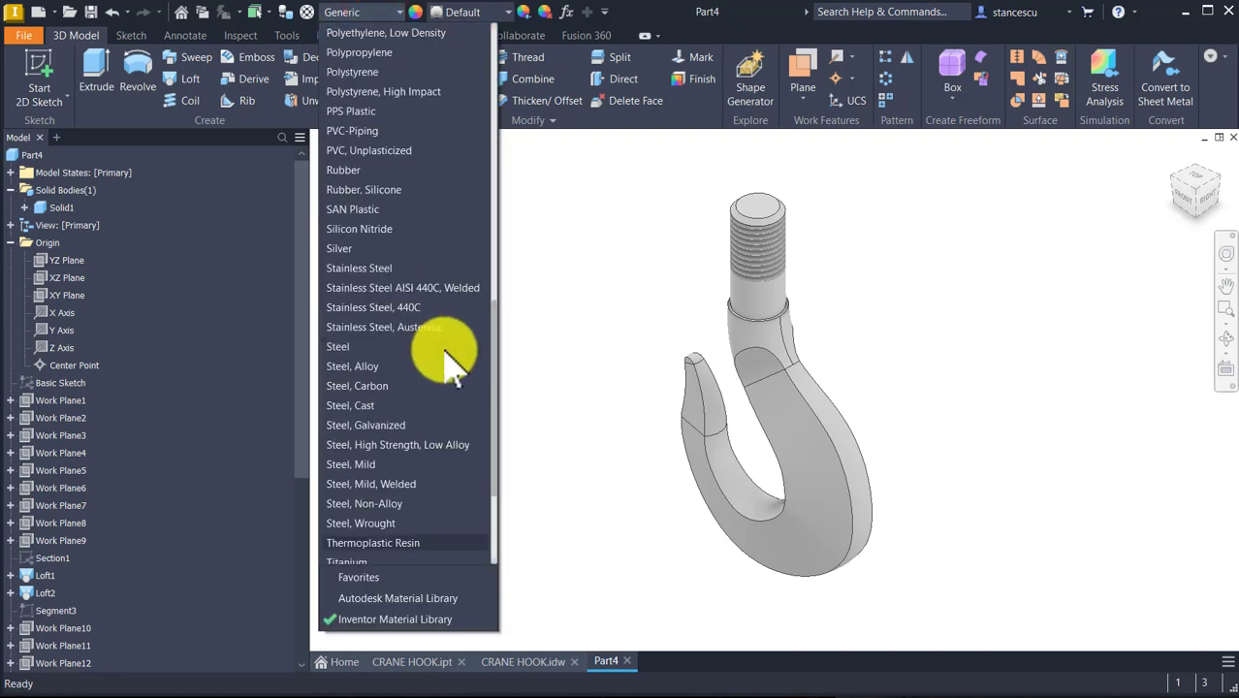
{"action": "left_click", "coordinate": [382, 406]}
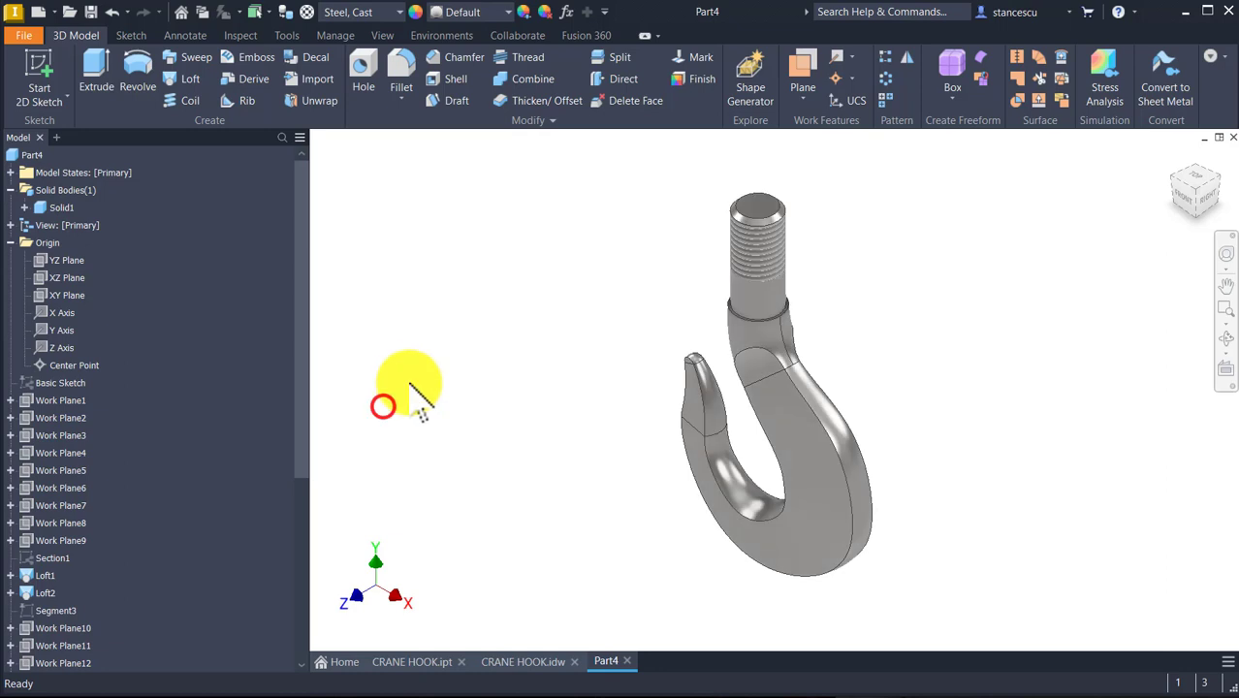
- Set the appearance of the whole part to Steel - Cast
{"action": "left_click", "coordinate": [472, 13]}
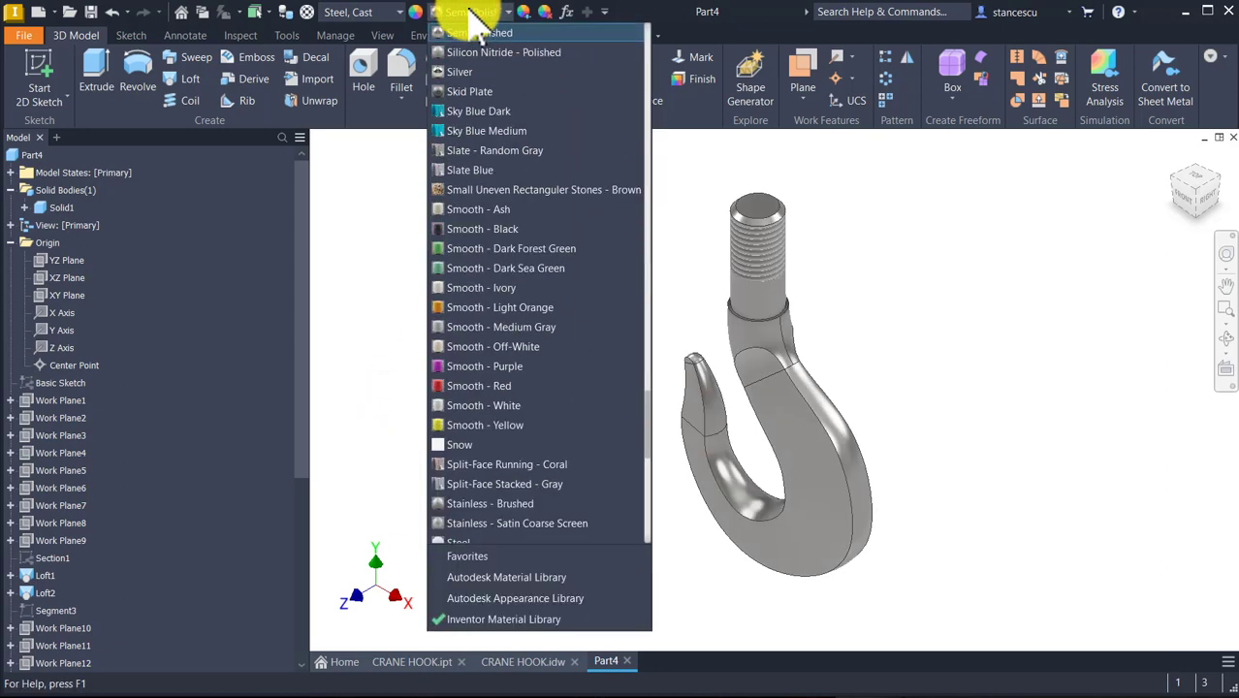
{"action": "scroll", "coordinate": [476, 276], "scroll_direction": "down", "scroll_amount": 3}
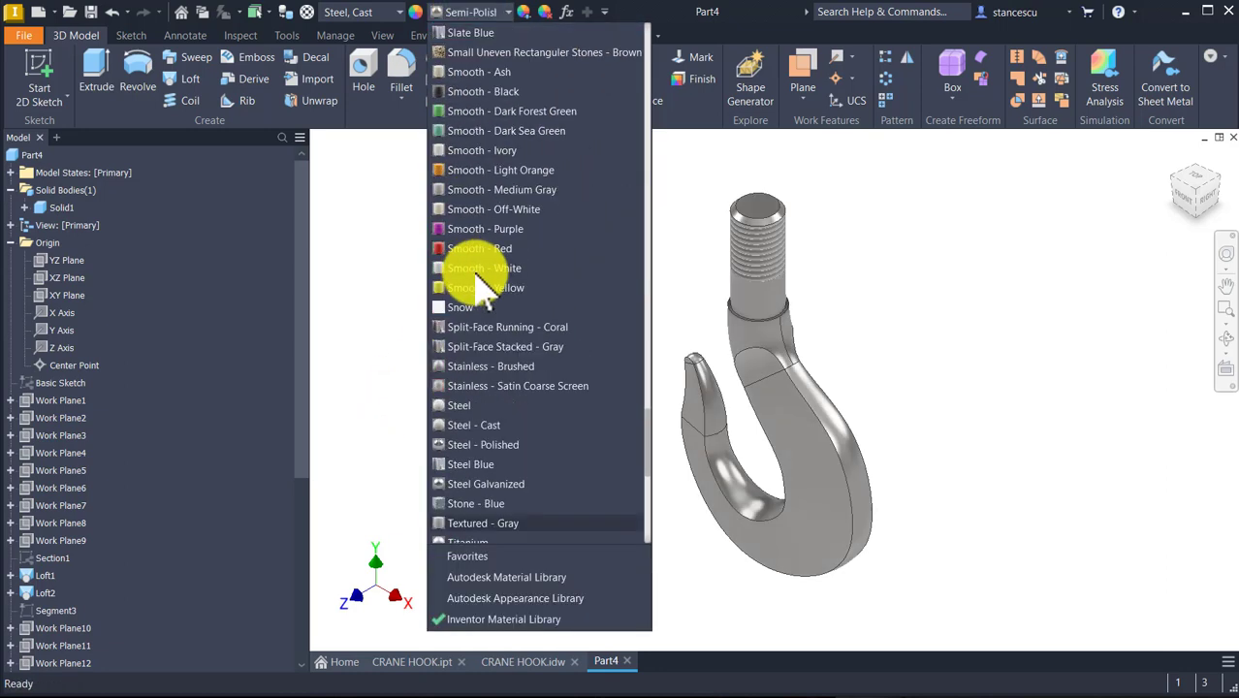
{"action": "left_click", "coordinate": [499, 426]}
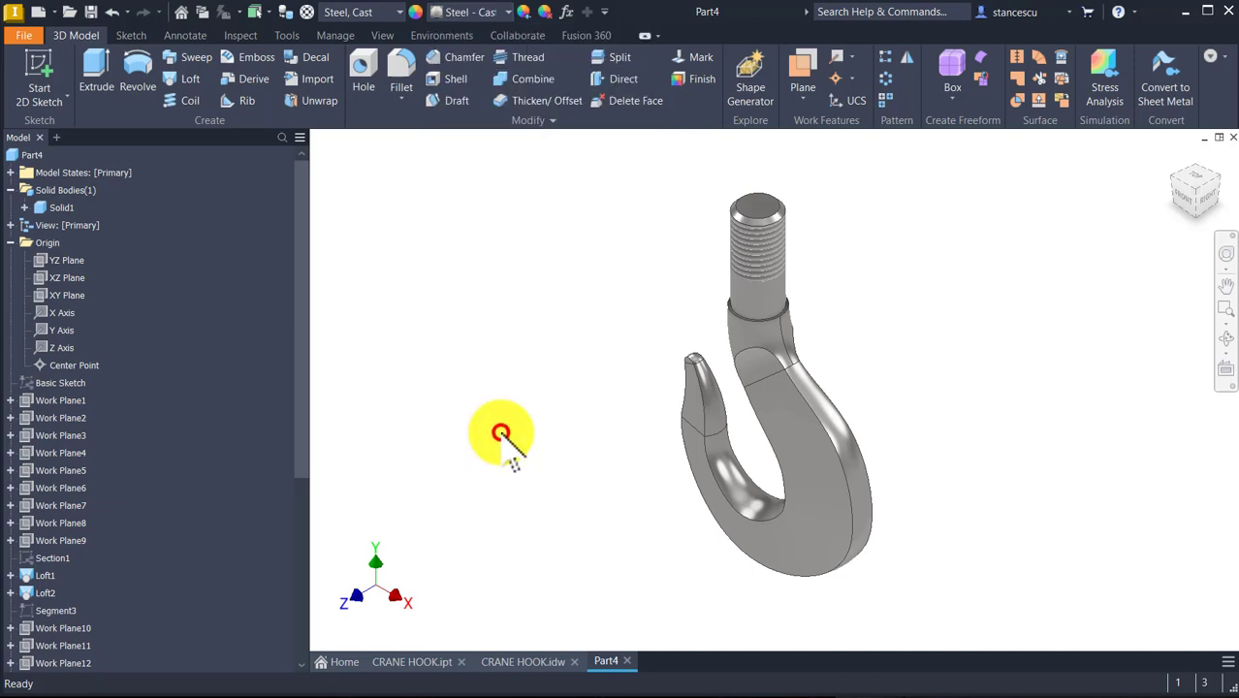
- Apply the Steel - Polished appearance to the extruded cylindrical shank only
{"action": "left_click", "coordinate": [752, 294]}
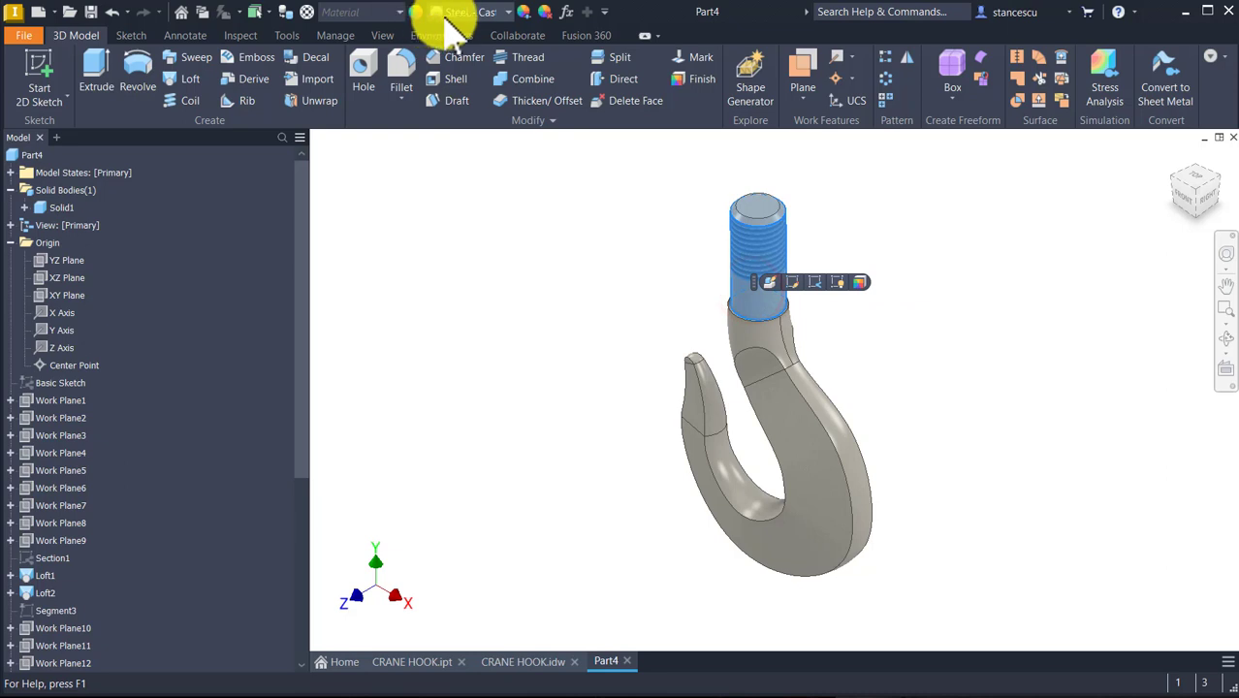
{"action": "scroll", "coordinate": [783, 359], "scroll_direction": "up", "scroll_amount": 5}
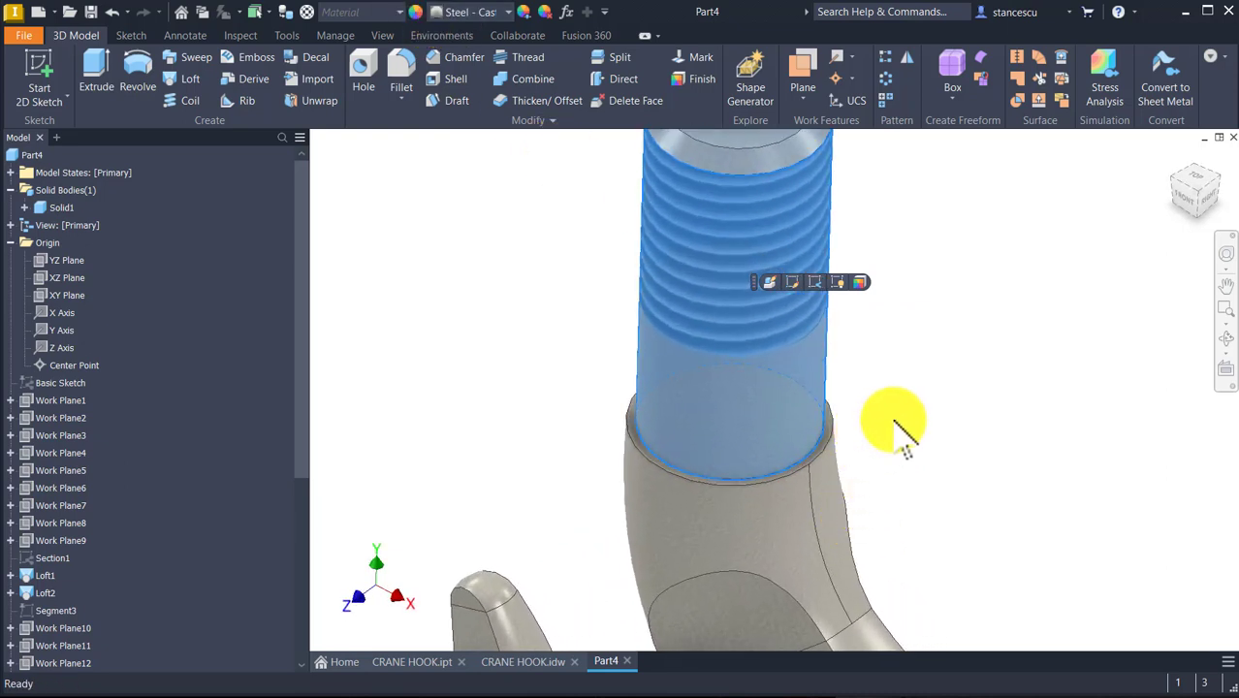
{"action": "scroll", "coordinate": [829, 426], "scroll_direction": "up", "scroll_amount": 5}
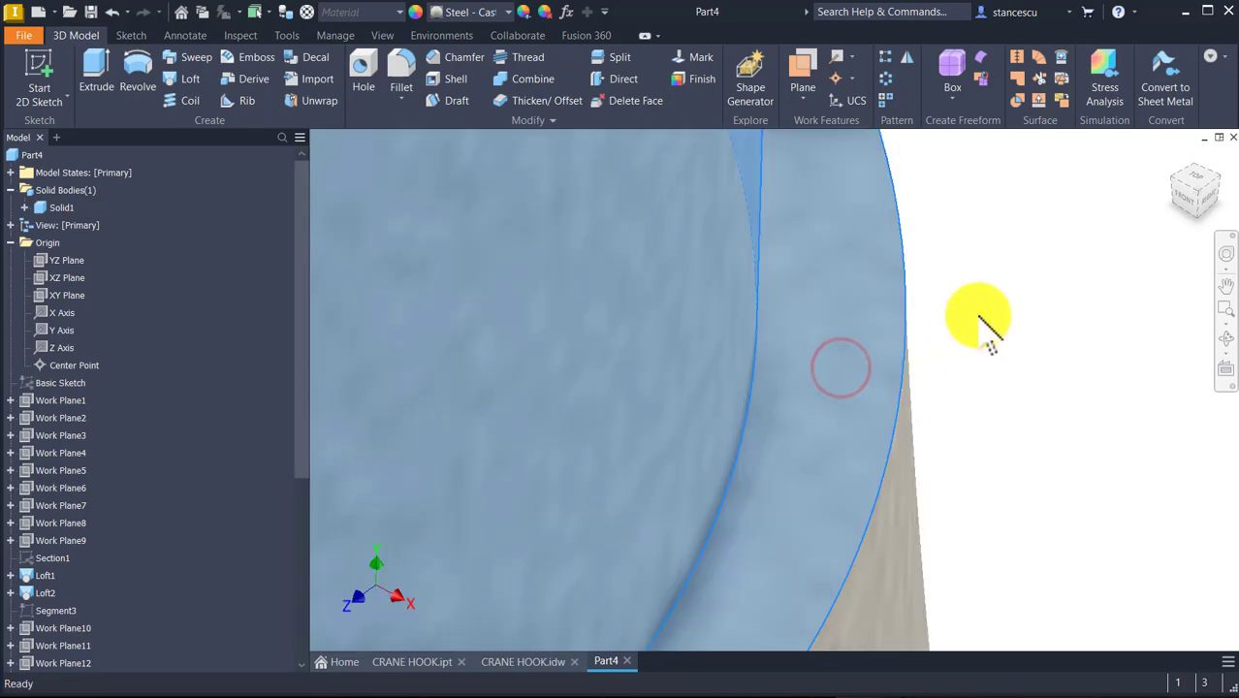
{"action": "scroll", "coordinate": [974, 329], "scroll_direction": "down", "scroll_amount": 8}
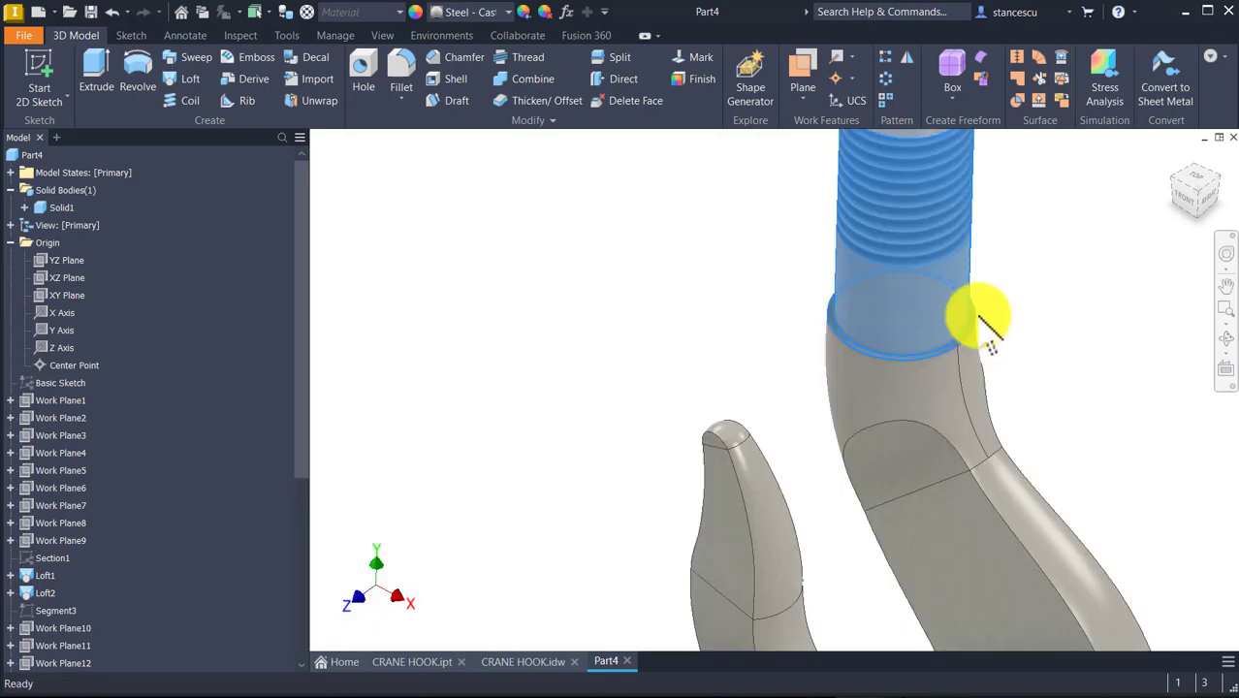
{"action": "left_click", "coordinate": [470, 12]}
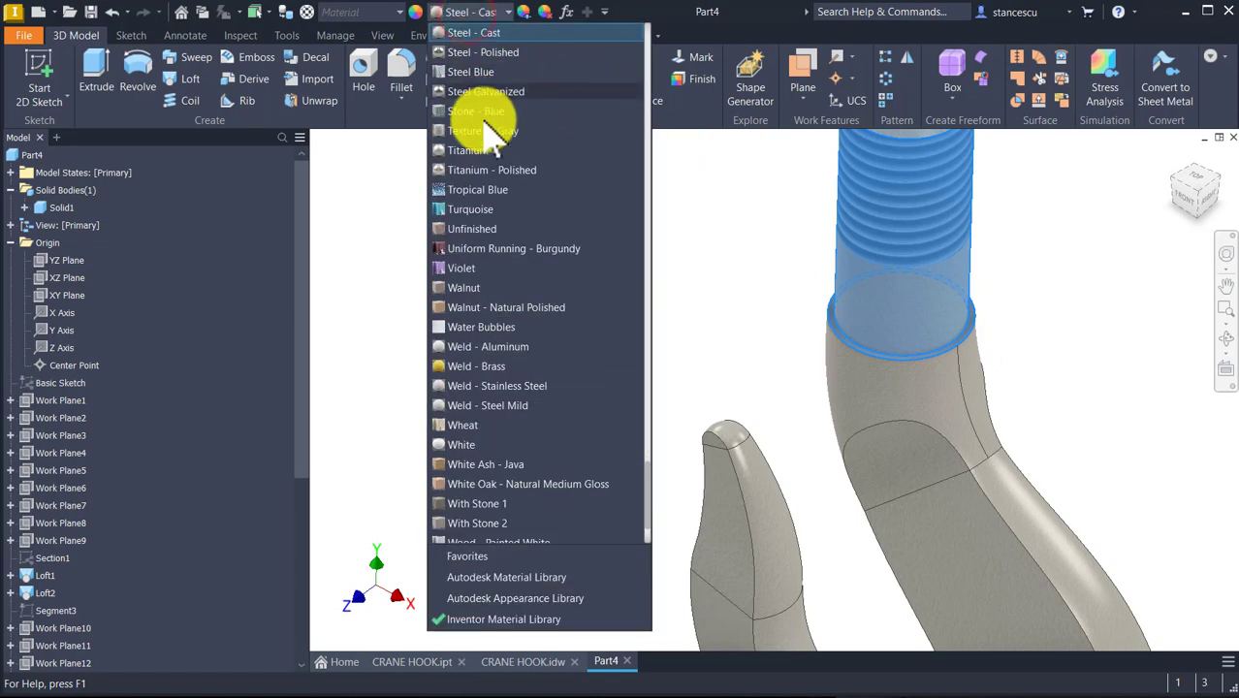
{"action": "left_click", "coordinate": [493, 53]}
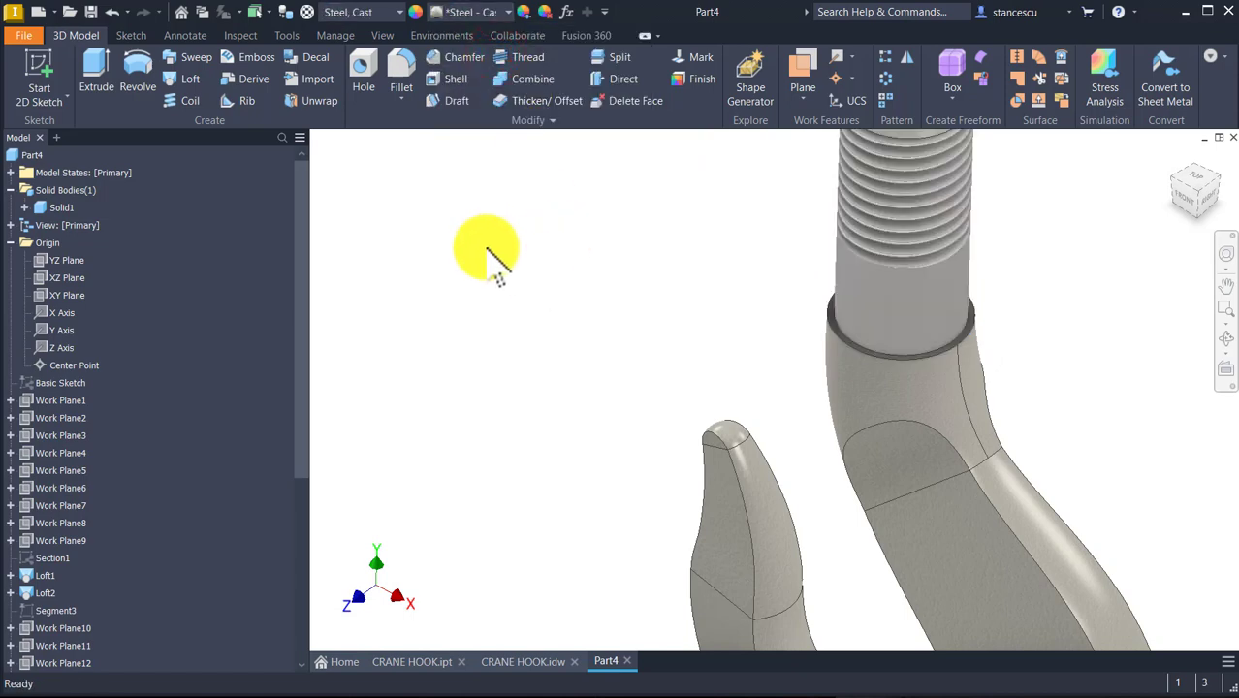
{"action": "key", "text": "Num_Lock"}
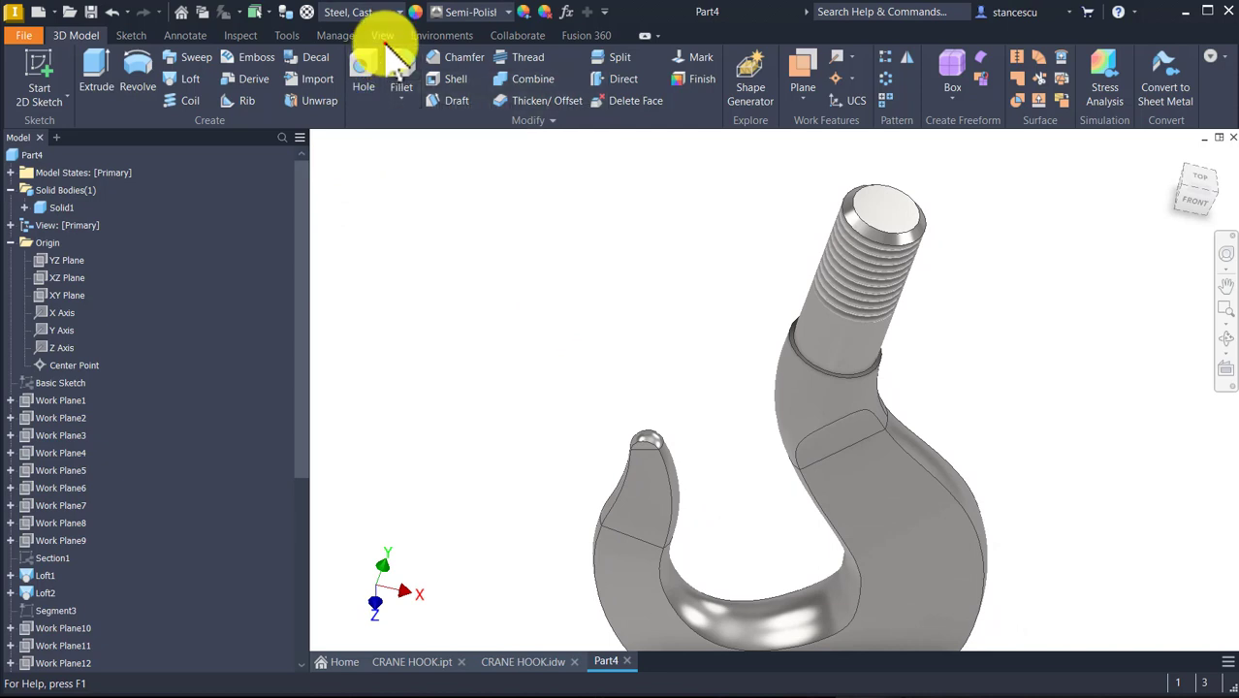
- Set the visual style of the hook model to Shaded and return to the home view
{"action": "left_click", "coordinate": [383, 37]}
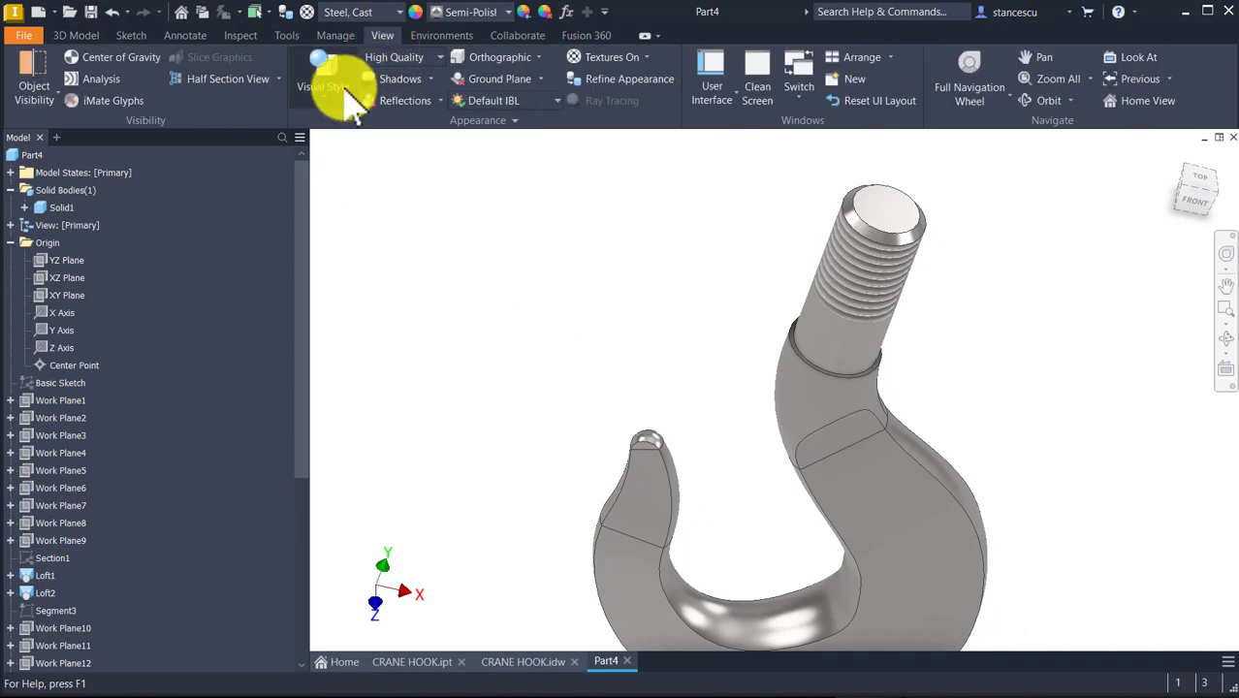
{"action": "left_click", "coordinate": [344, 89]}
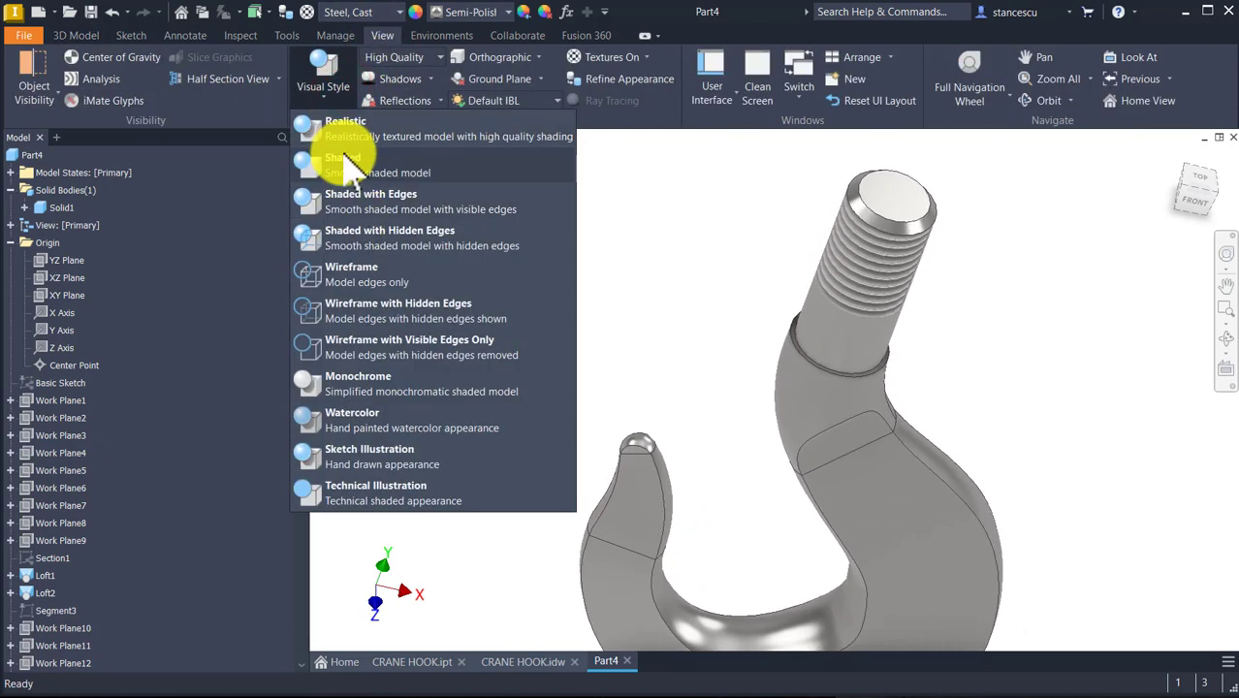
{"action": "left_click", "coordinate": [344, 161]}
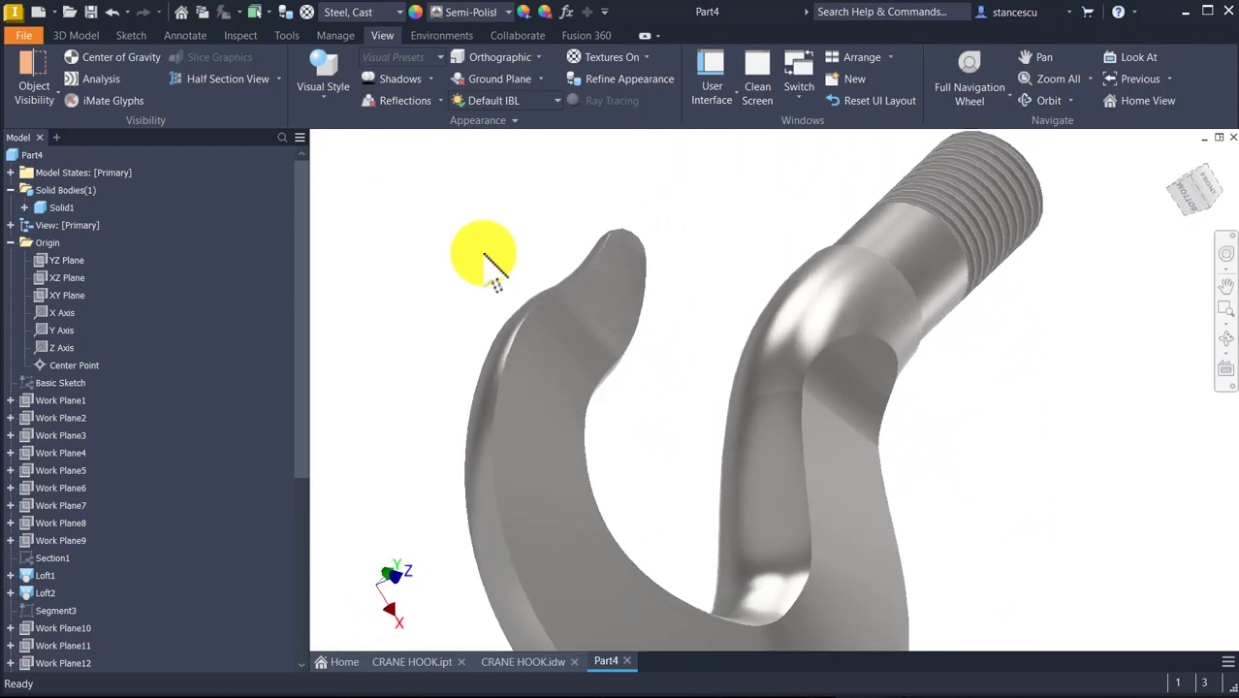
{"action": "key", "text": "F6"}
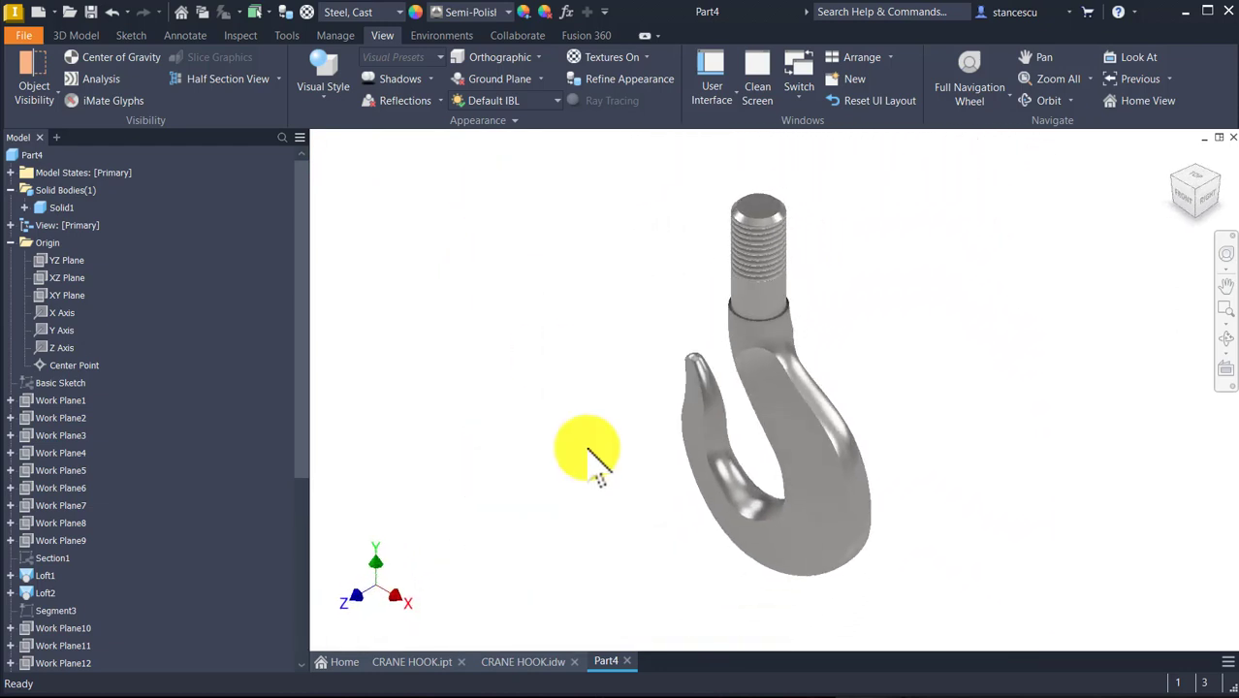
- Update the physical properties in Part4's iProperties, copy the part's volume value and close the dialog
{"action": "right_click", "coordinate": [22, 154]}
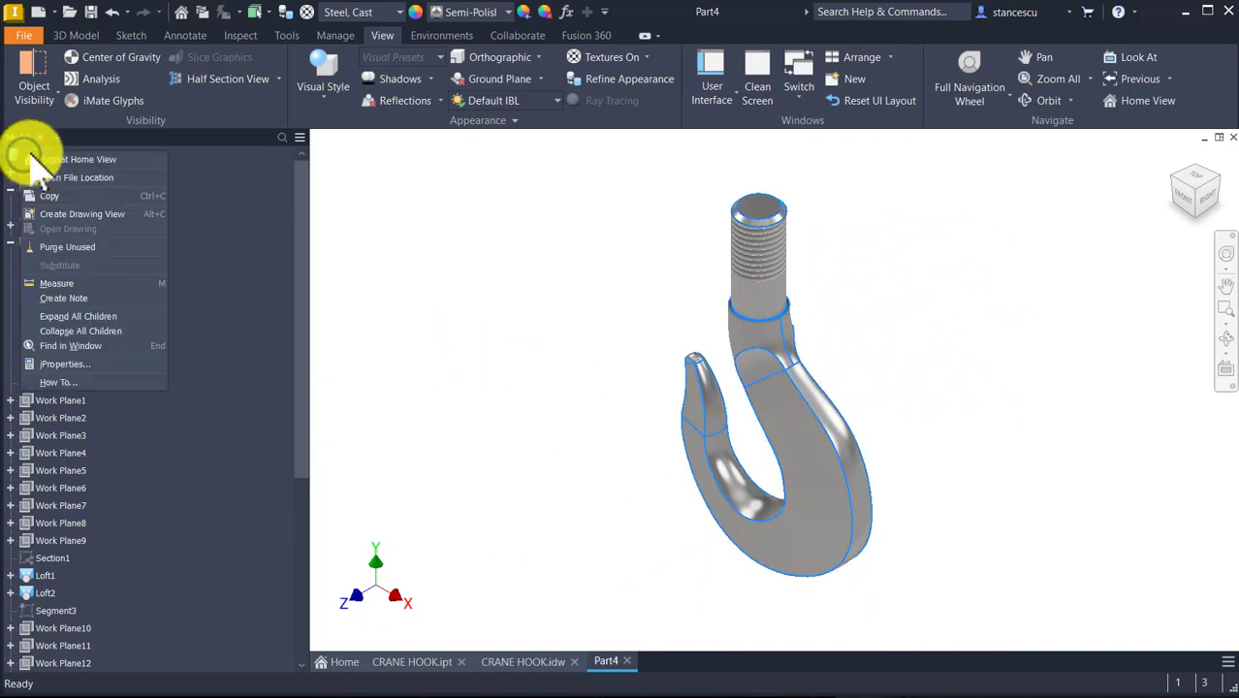
{"action": "left_click", "coordinate": [64, 364]}
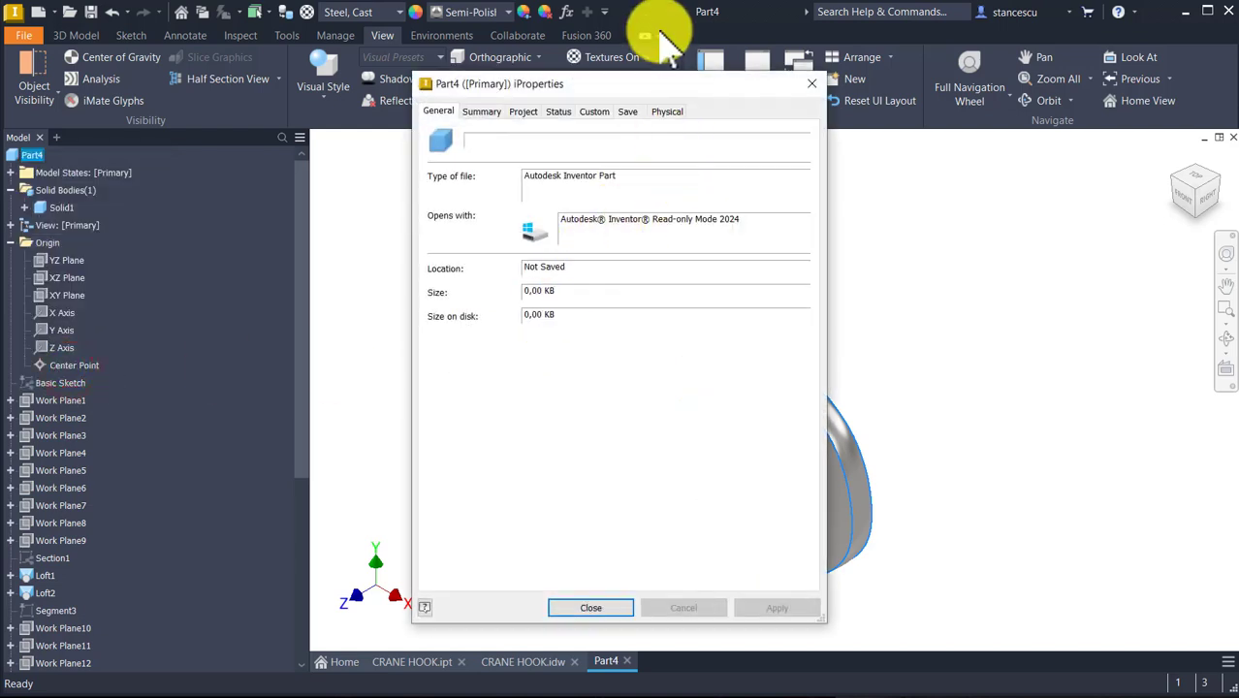
{"action": "left_click", "coordinate": [667, 111]}
{"action": "left_click", "coordinate": [738, 152]}
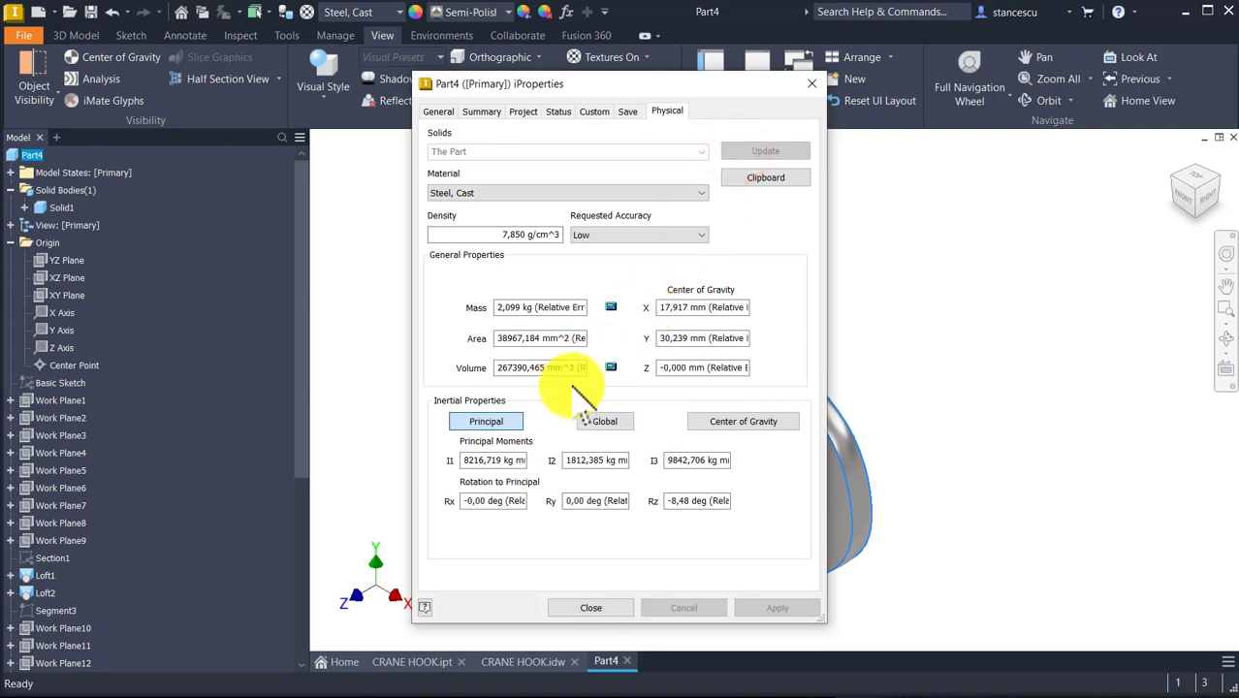
{"action": "left_click_drag", "start_coordinate": [564, 367], "coordinate": [495, 366]}
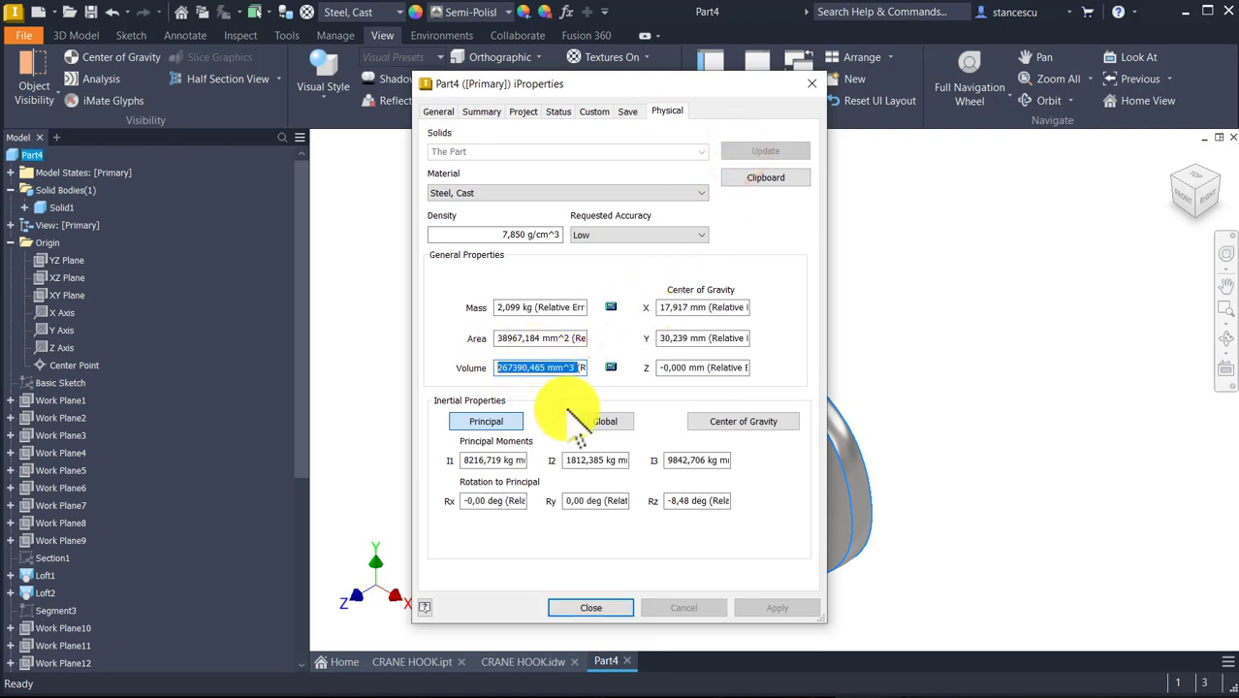
{"action": "key", "text": "ctrl+c"}
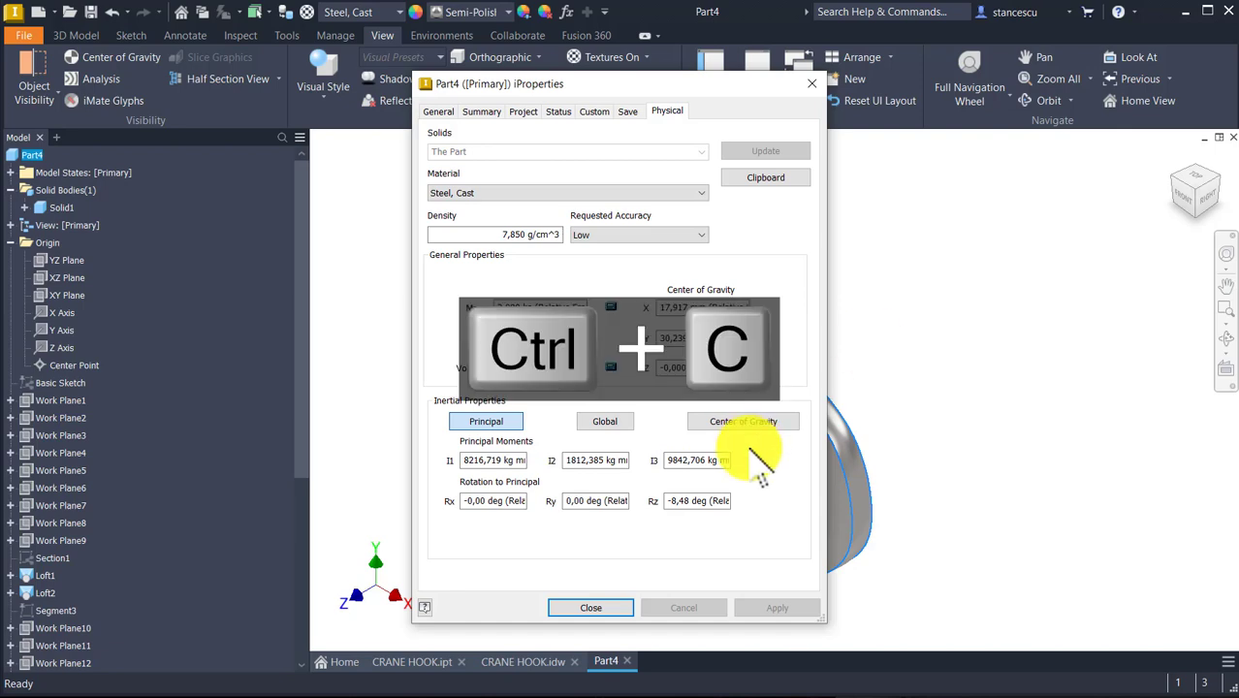
{"action": "left_click", "coordinate": [593, 607]}
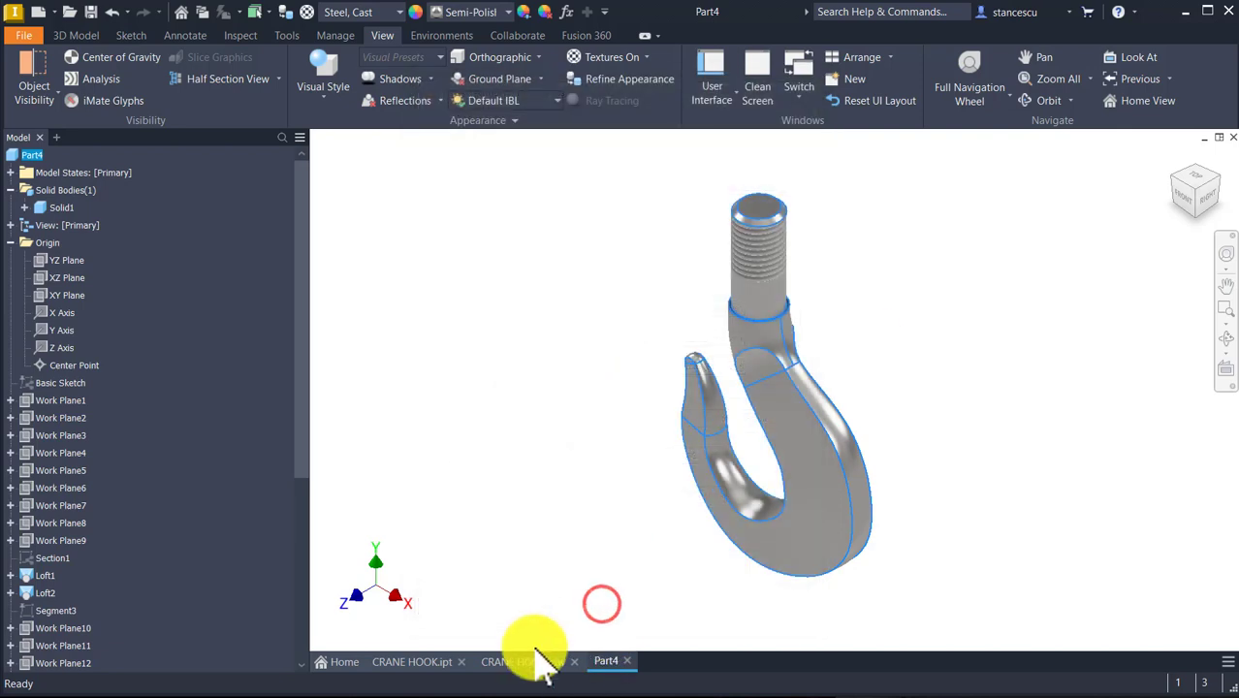
- Switch to CRANE HOOK.idw and paste the copied volume, 267390,465 mm^3, on a new line beneath the existing value in the Volume note
{"action": "left_click", "coordinate": [536, 657]}
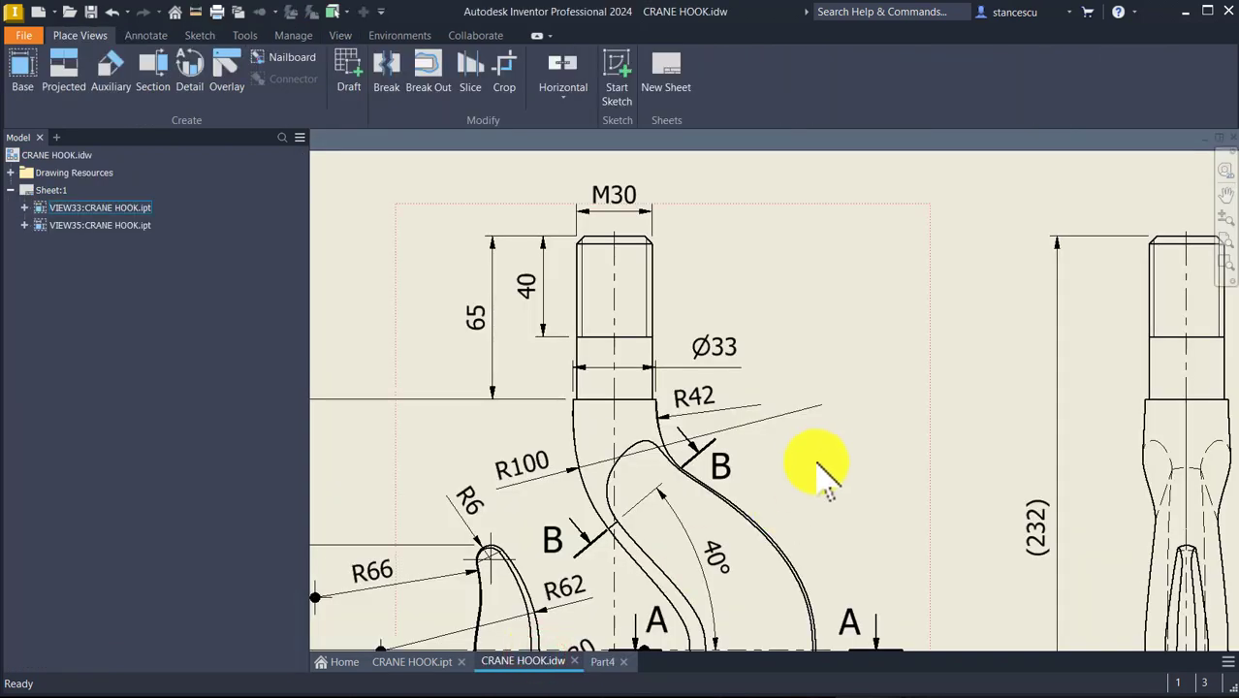
{"action": "scroll", "coordinate": [819, 427], "scroll_direction": "up", "scroll_amount": 3}
{"action": "key", "text": "Home"}
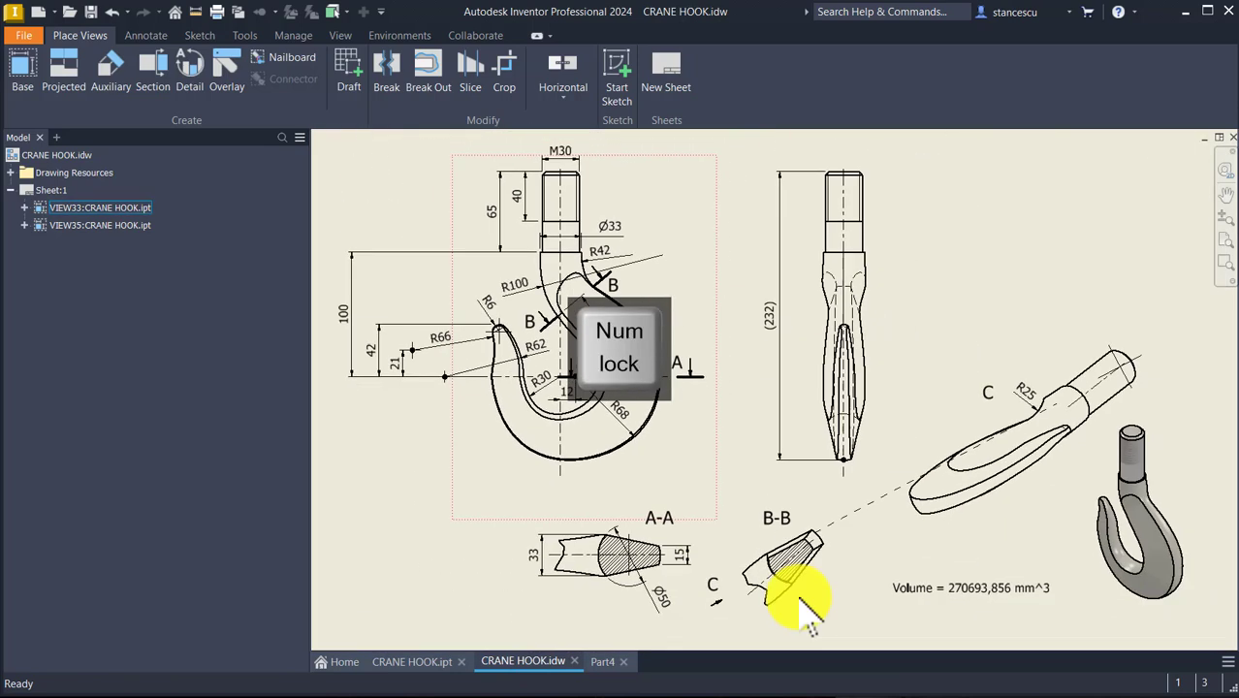
{"action": "left_click", "coordinate": [998, 582]}
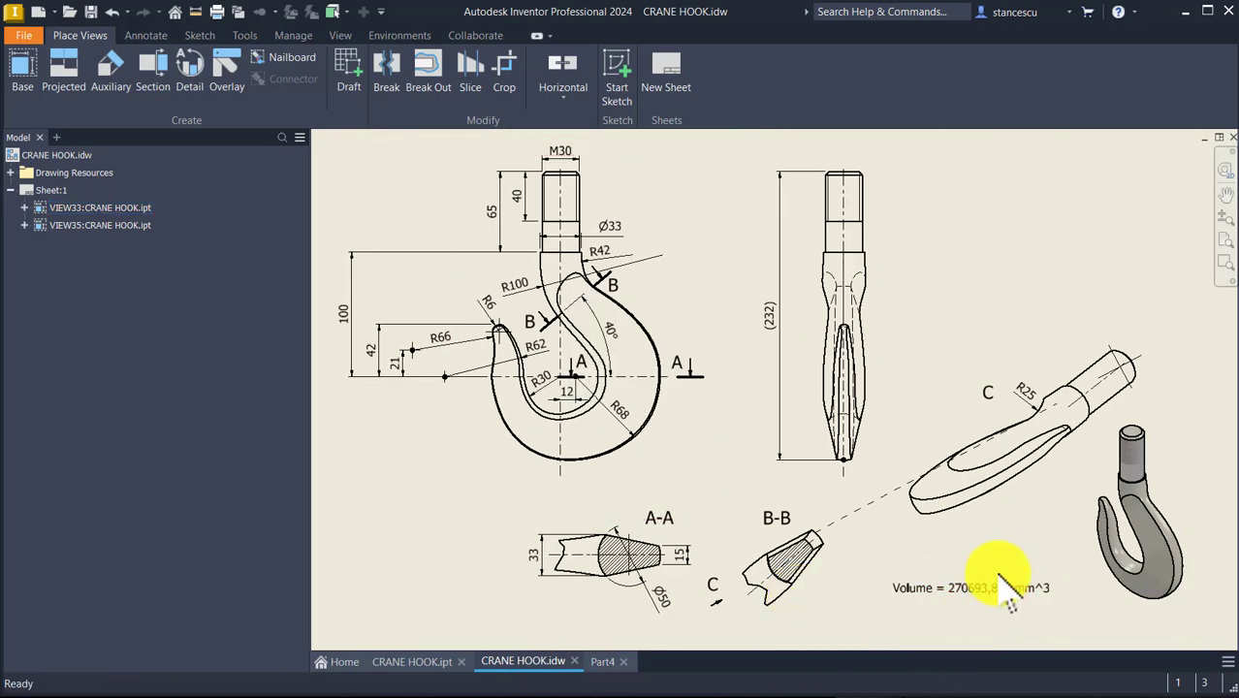
{"action": "double_click", "coordinate": [1000, 587]}
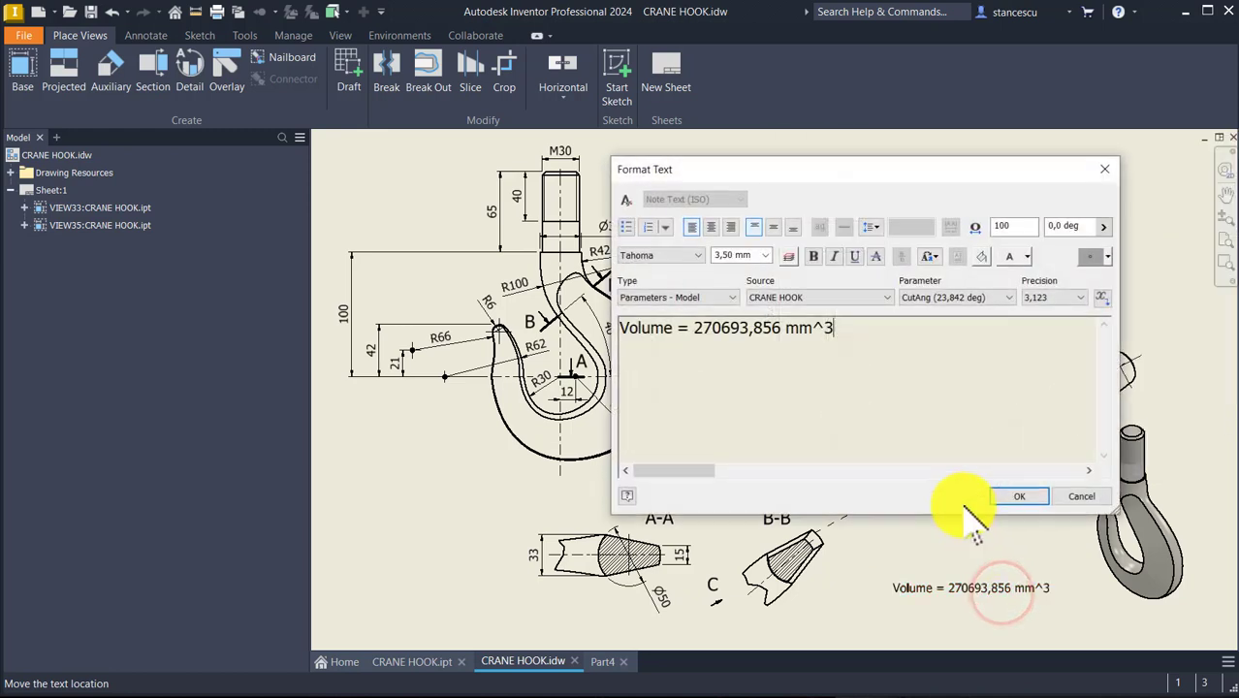
{"action": "key", "text": "Return"}
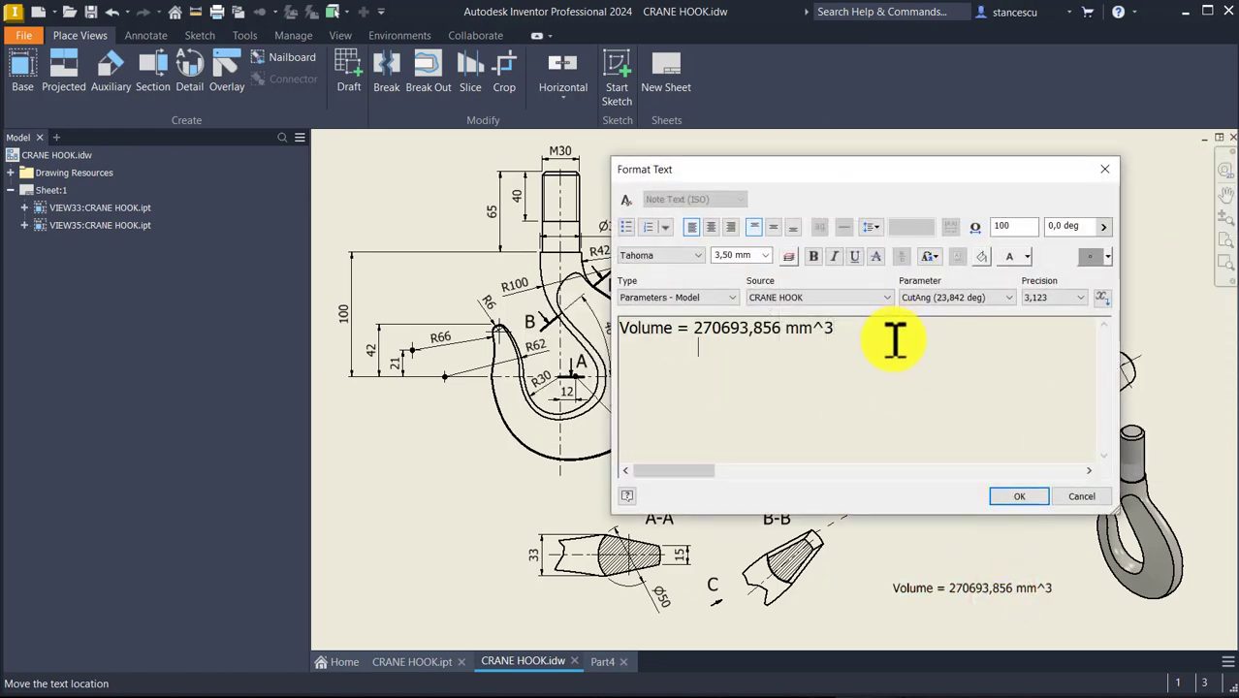
{"action": "key", "text": "ctrl+v"}
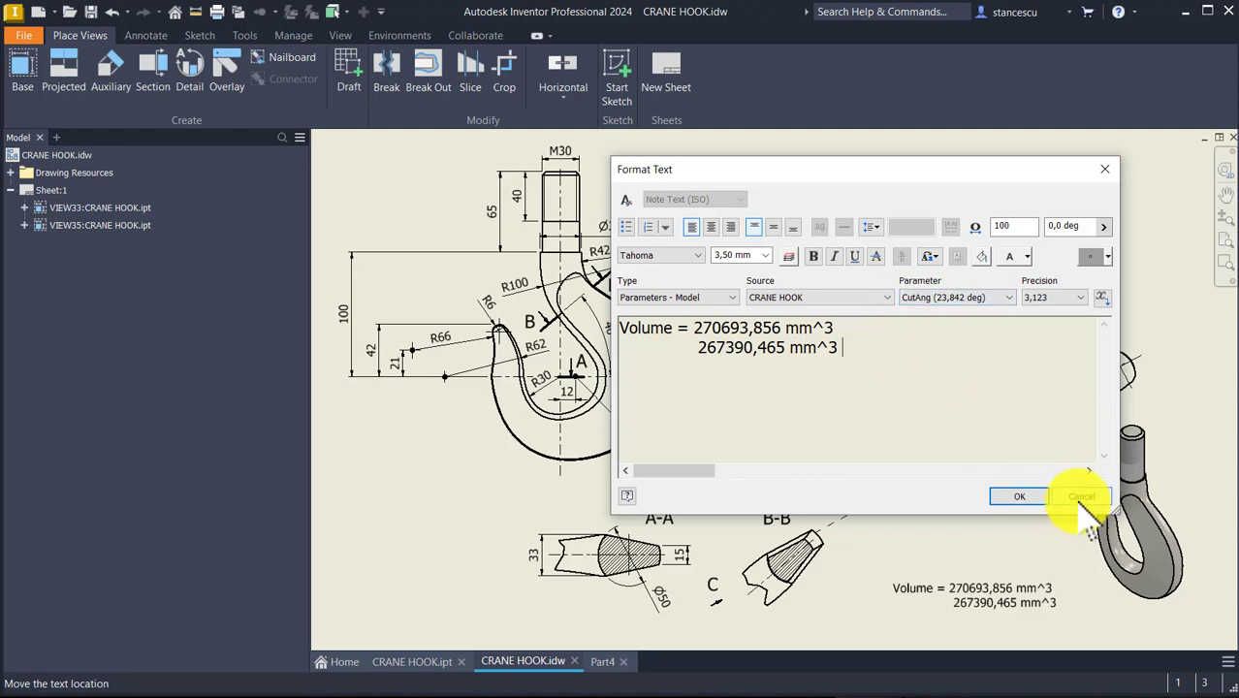
- Remove the line break and indentation between the two values in the Volume note, joining them on one line
{"action": "left_click", "coordinate": [834, 328]}
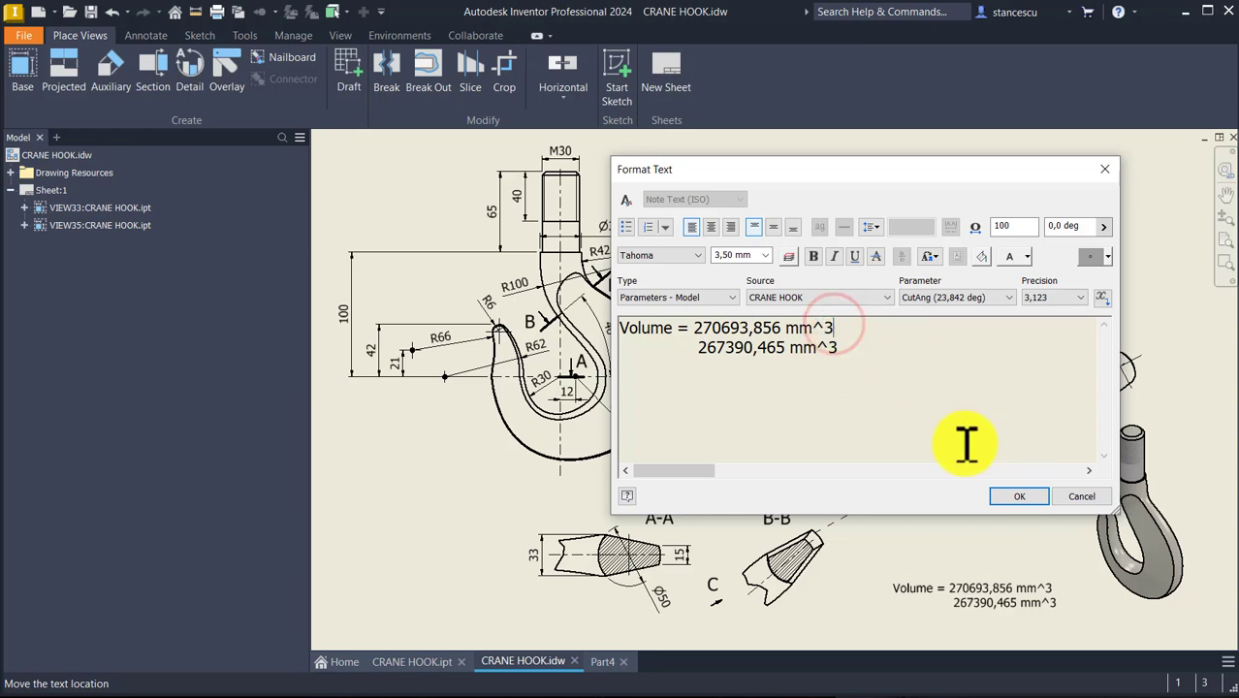
{"action": "key", "text": "shift+Right"}
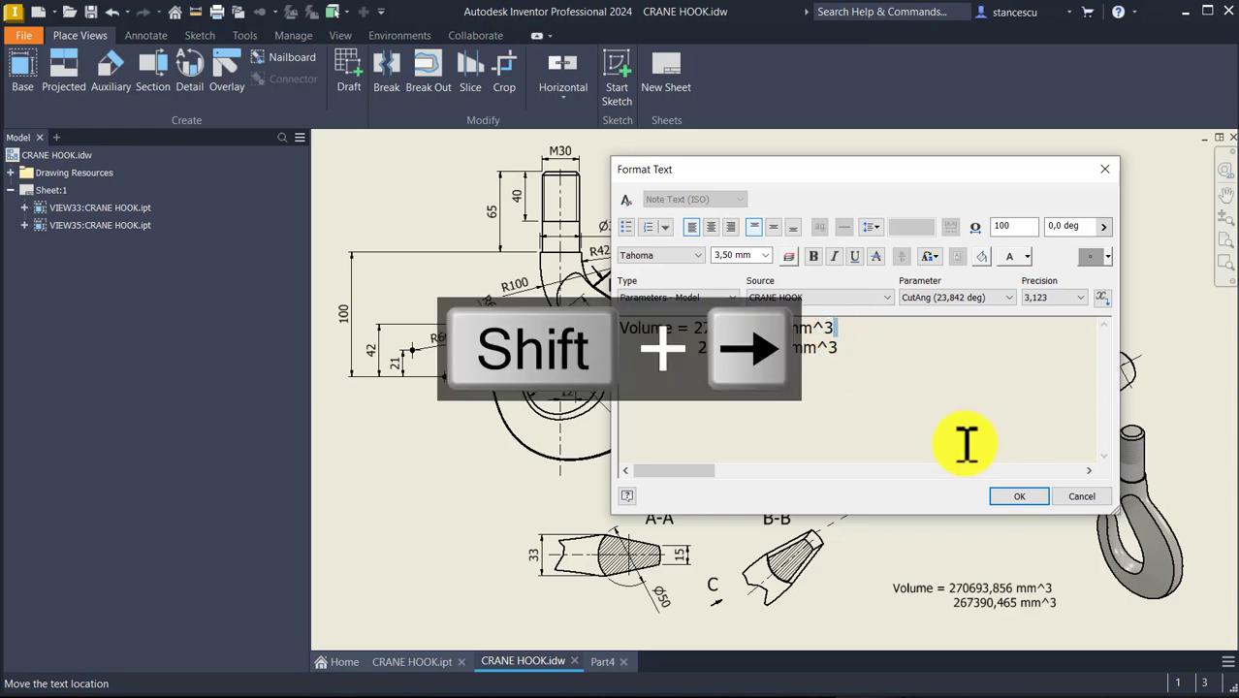
{"action": "key", "text": "shift+Right"}
{"action": "key", "text": "shift+Right"}
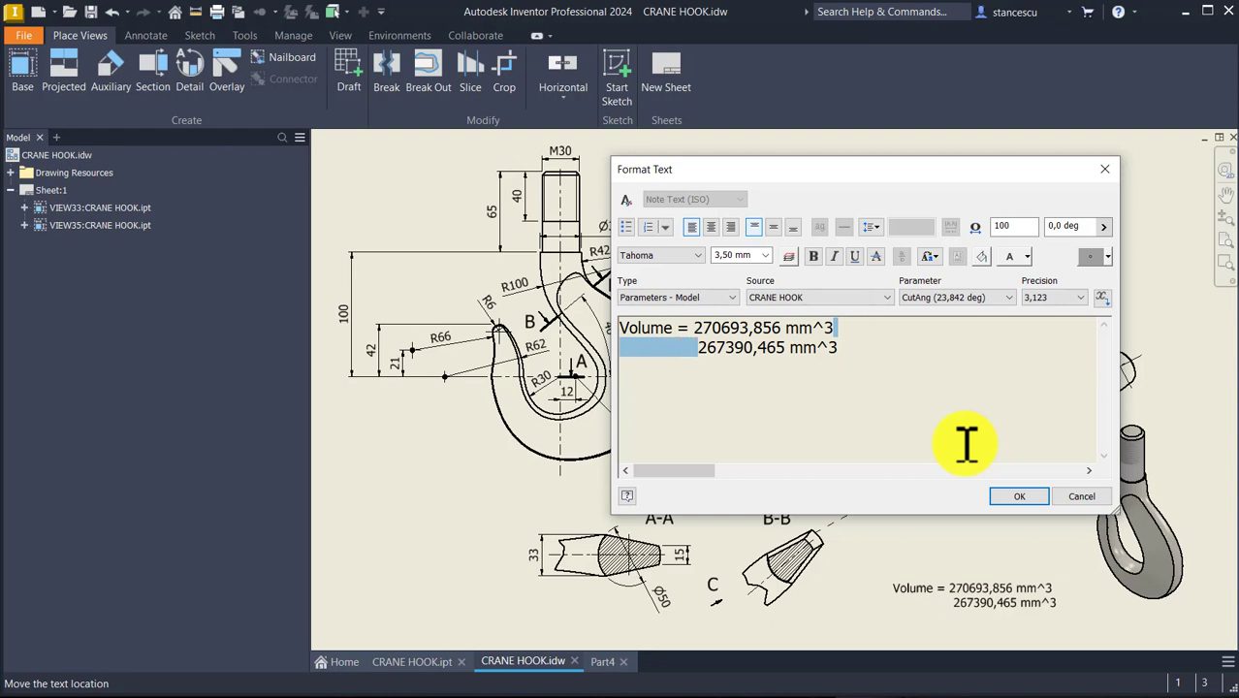
{"action": "key", "text": "Delete"}
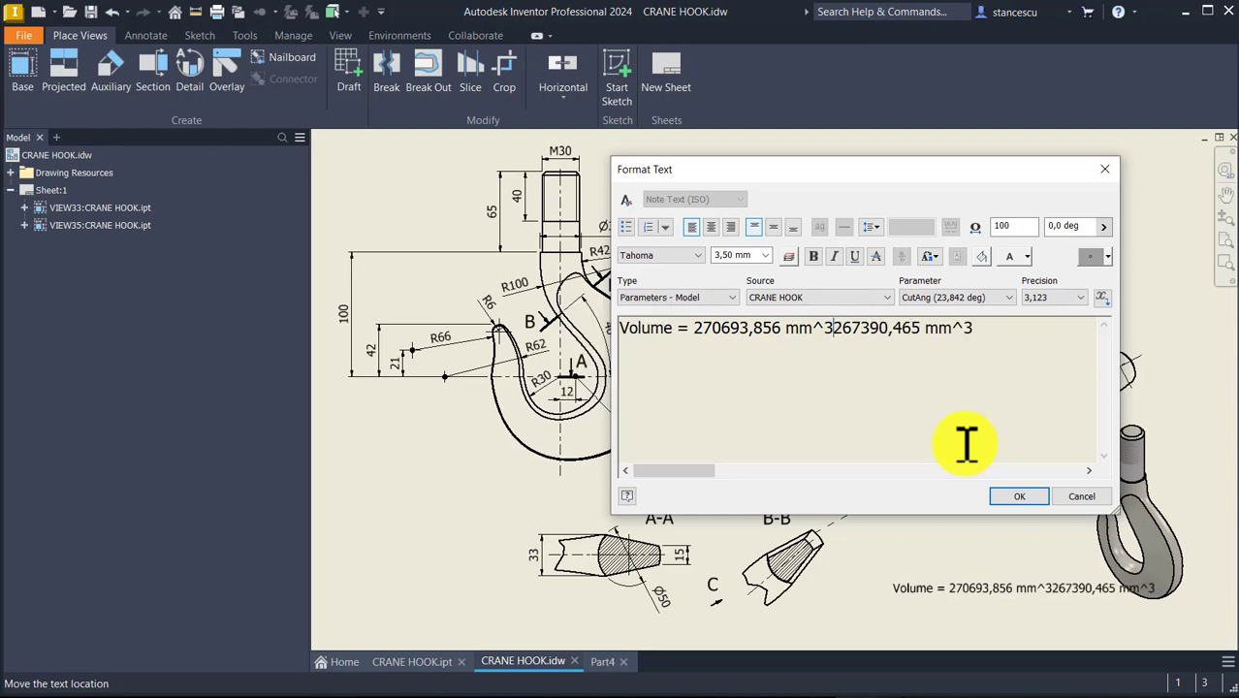
- Delete the original volume value so the note reads Volume = 267390,465 mm^3, and accept the text
{"action": "key", "text": "ctrl+shift+Left"}
{"action": "key", "text": "ctrl+shift+Left"}
{"action": "key", "text": "ctrl+shift+Left"}
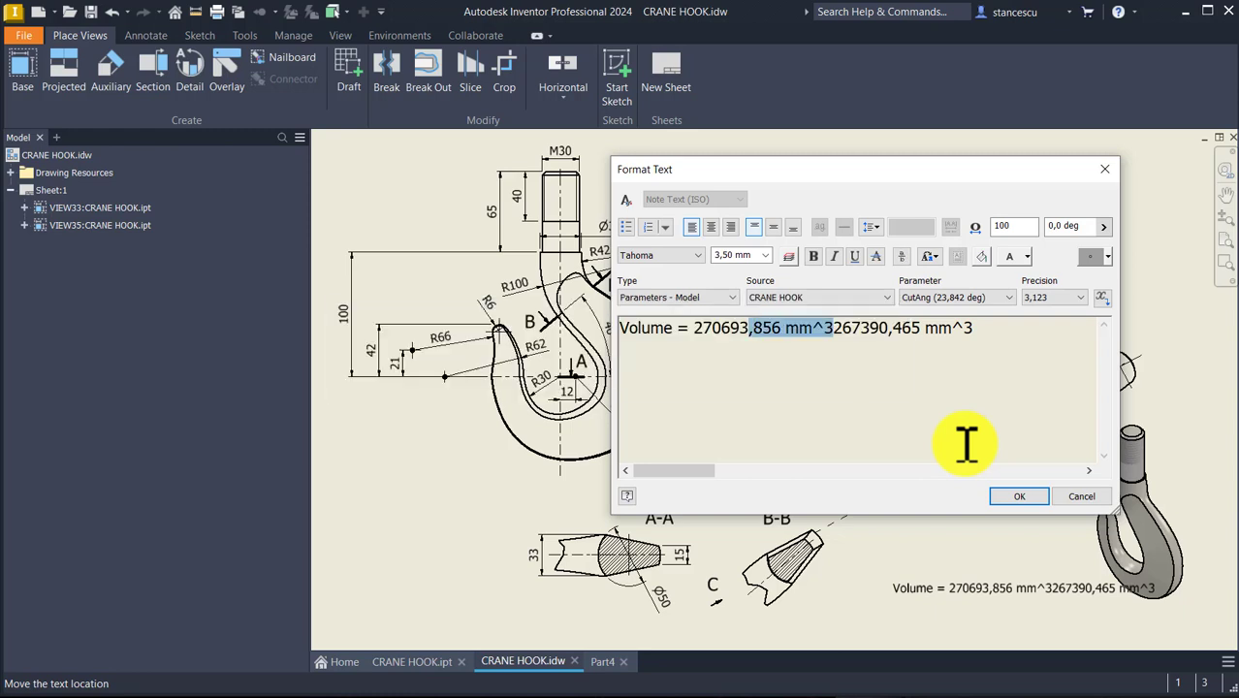
{"action": "key", "text": "Delete"}
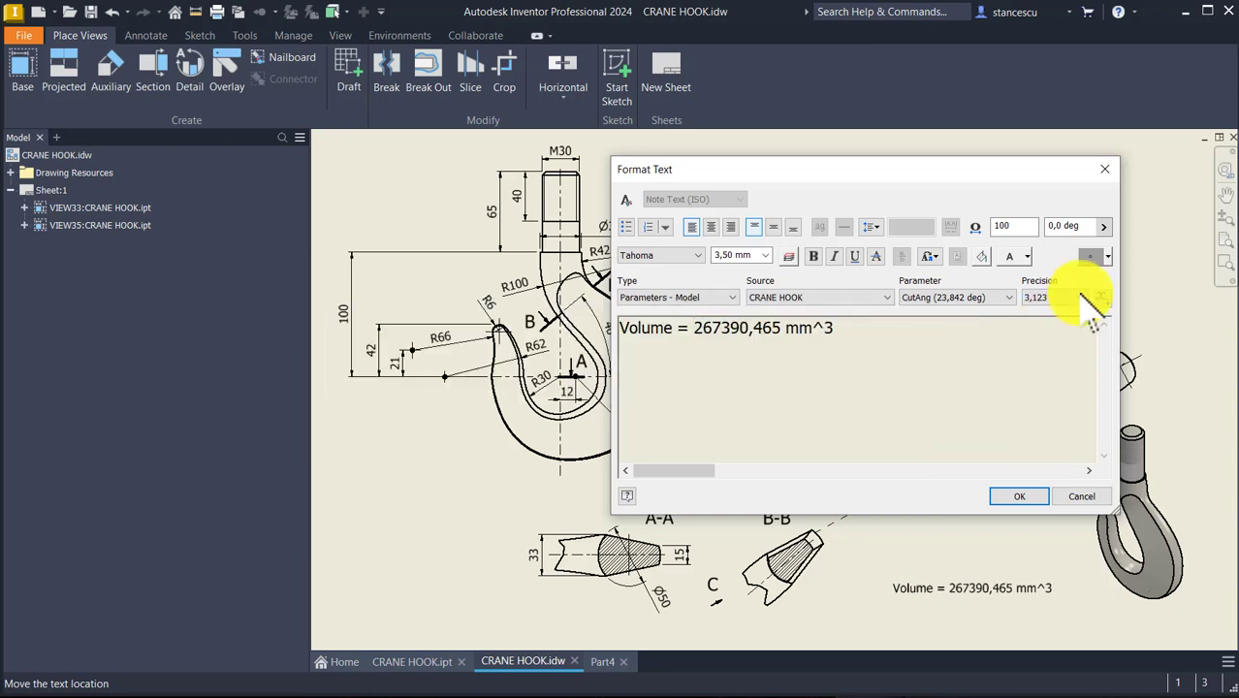
{"action": "left_click", "coordinate": [1030, 497]}
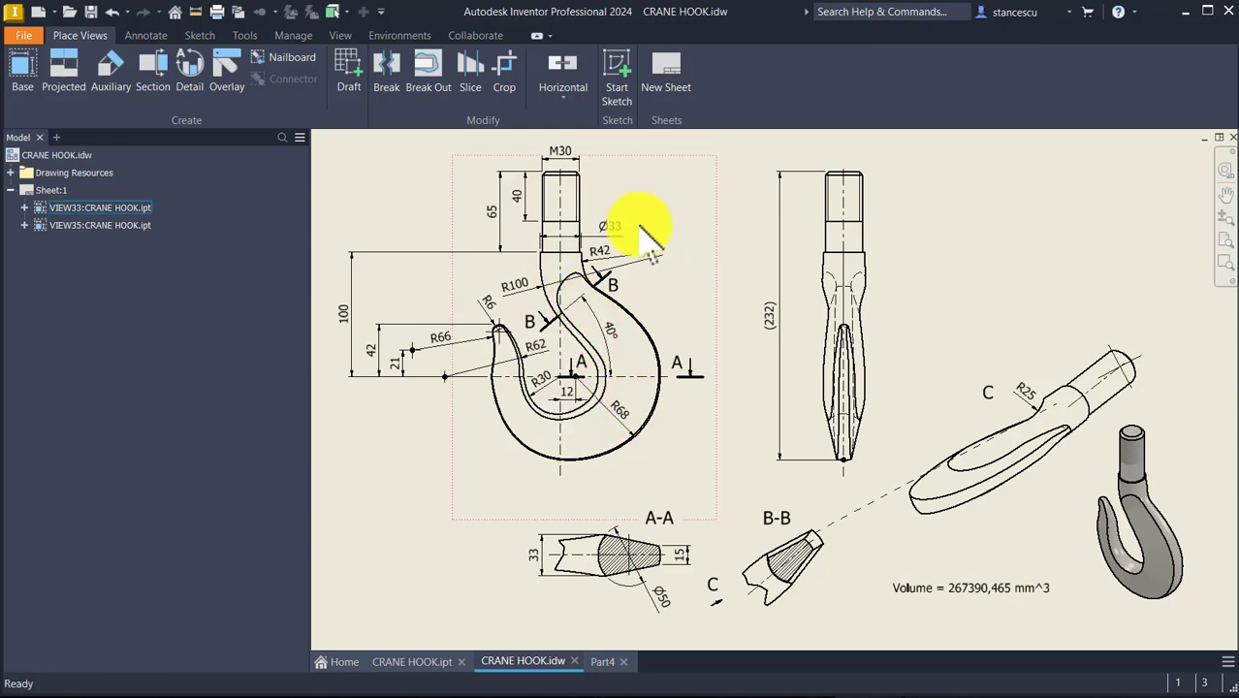
{"action": "left_click", "coordinate": [1048, 239]}
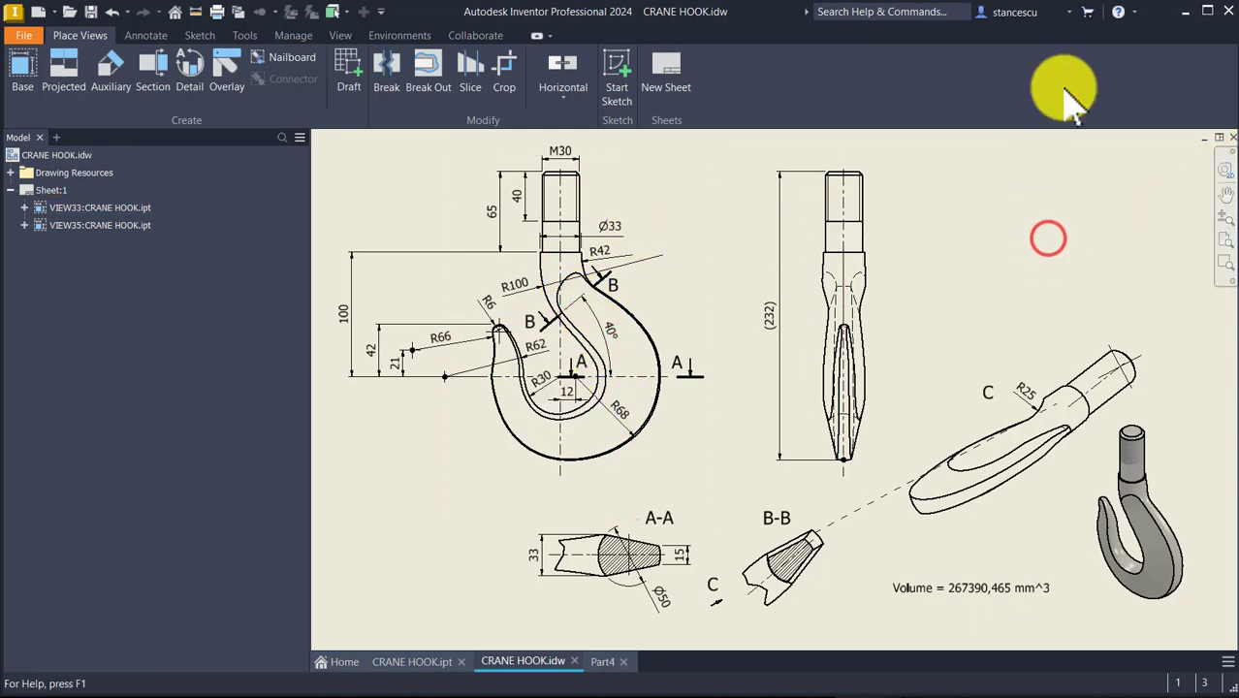